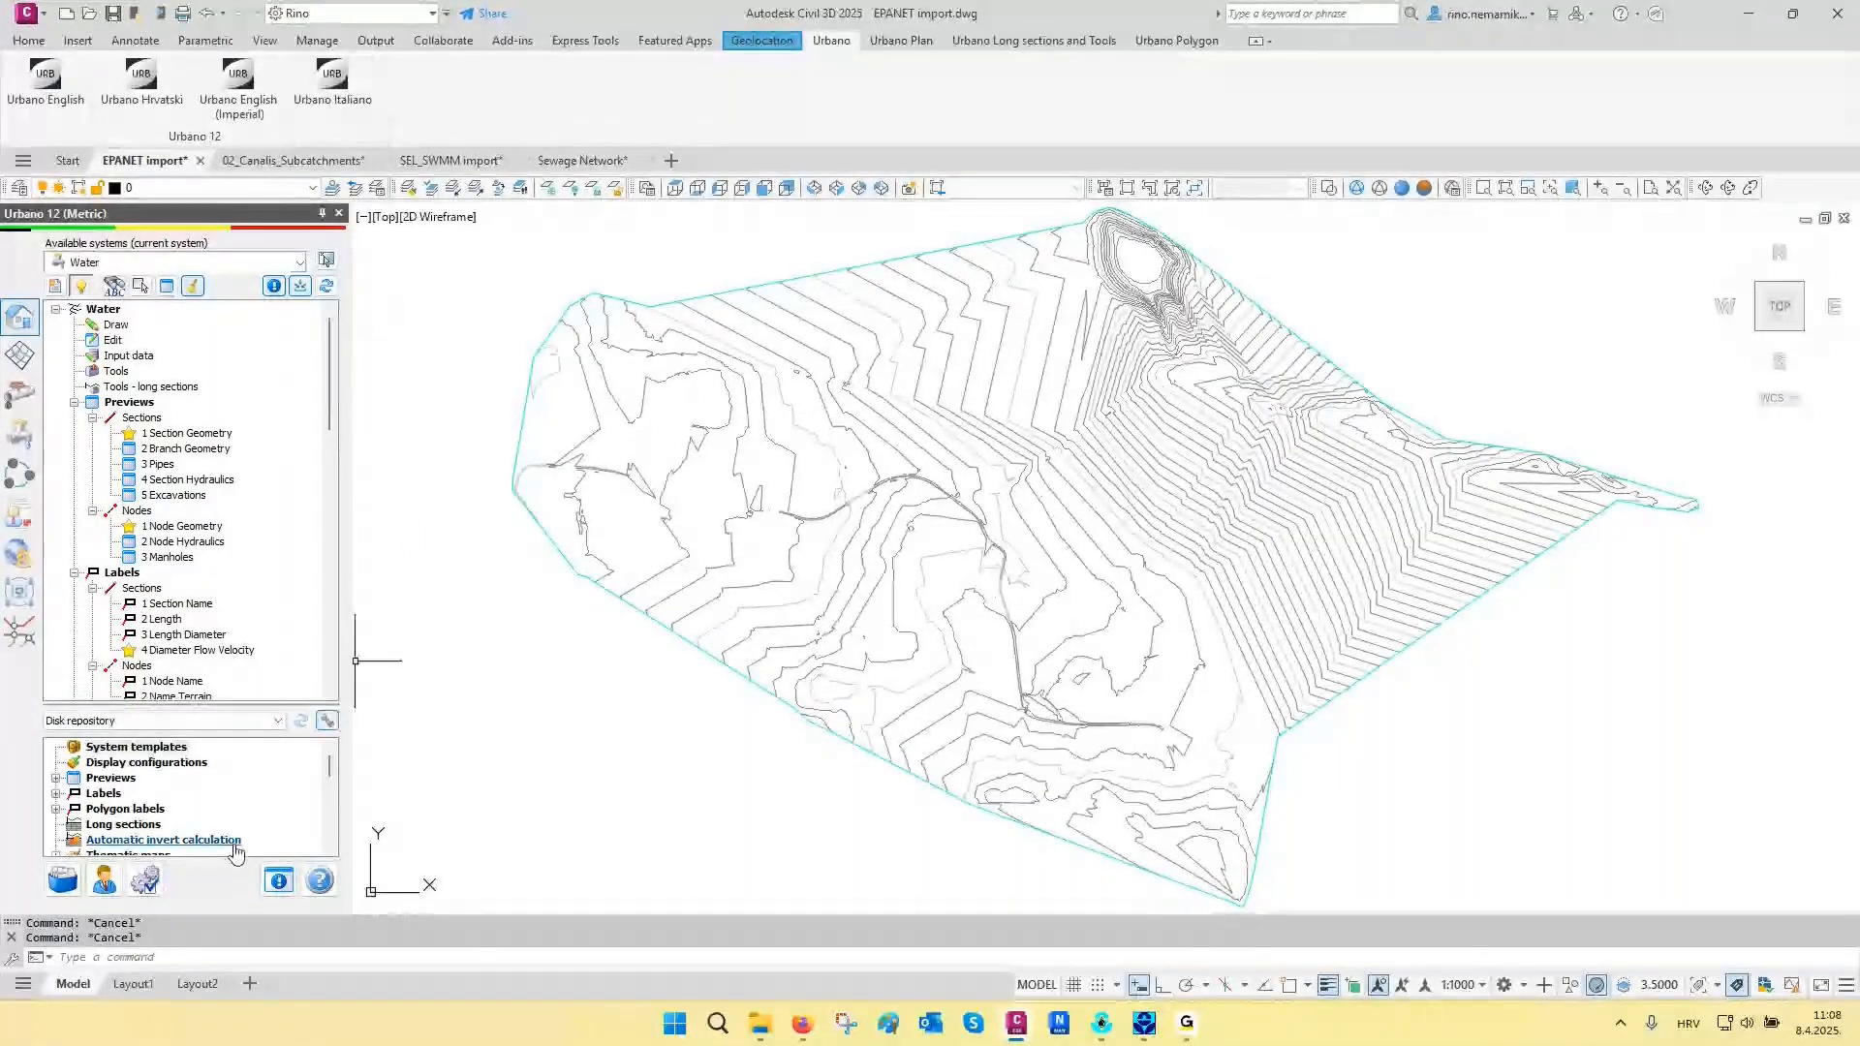
- Review the languages offered for the application and for language-dependent files in the application language settings
left_click(145, 880)
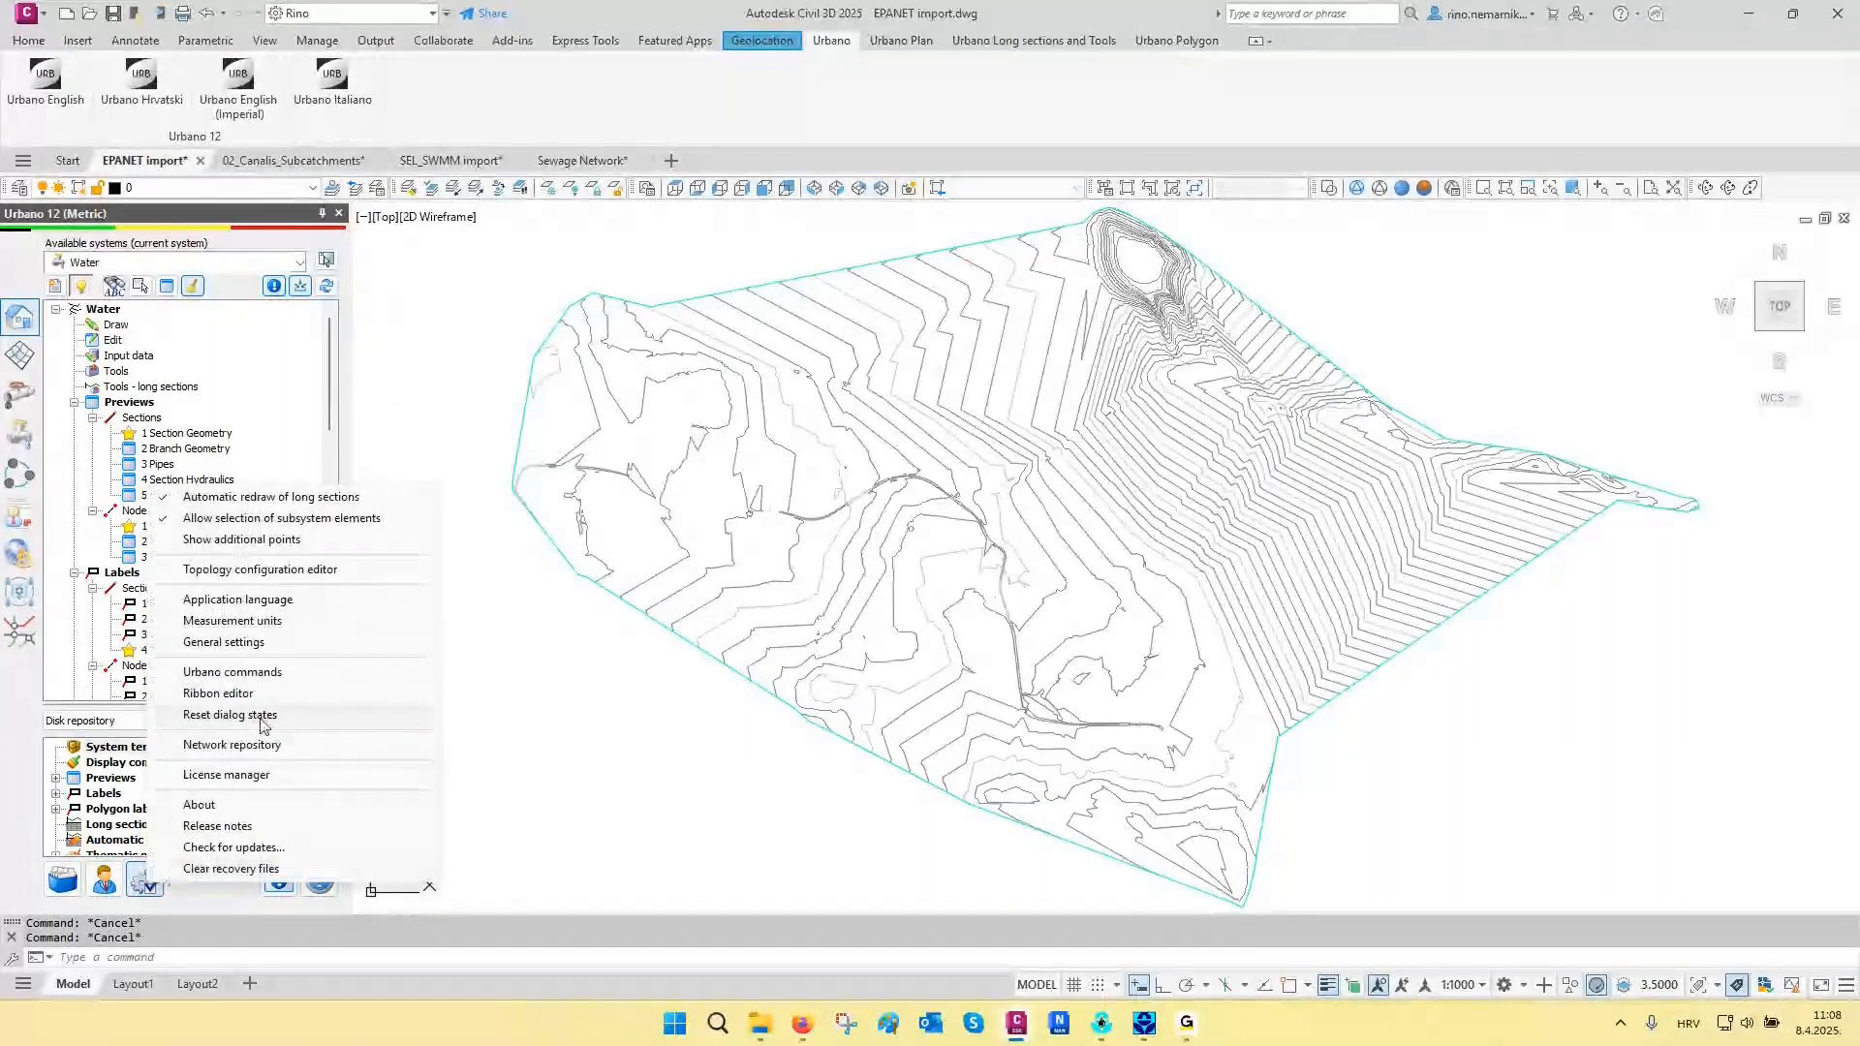
left_click(237, 600)
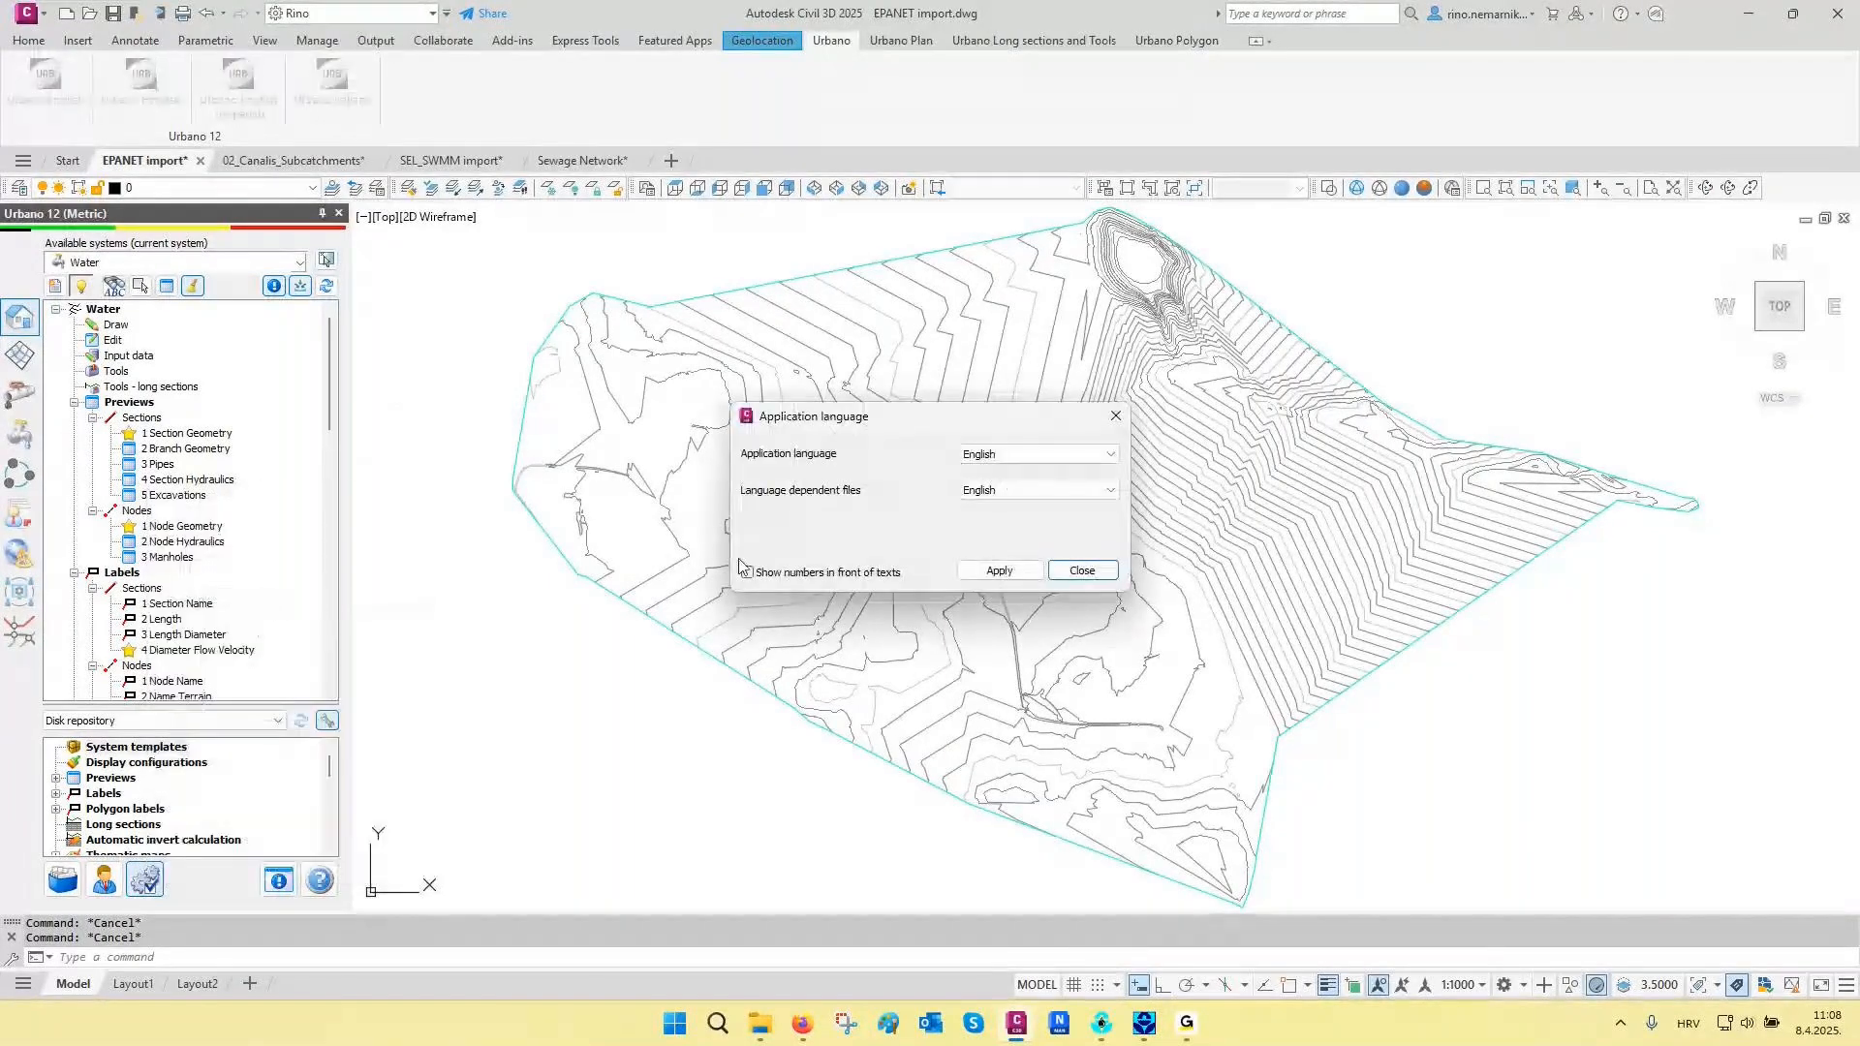
left_click(1012, 463)
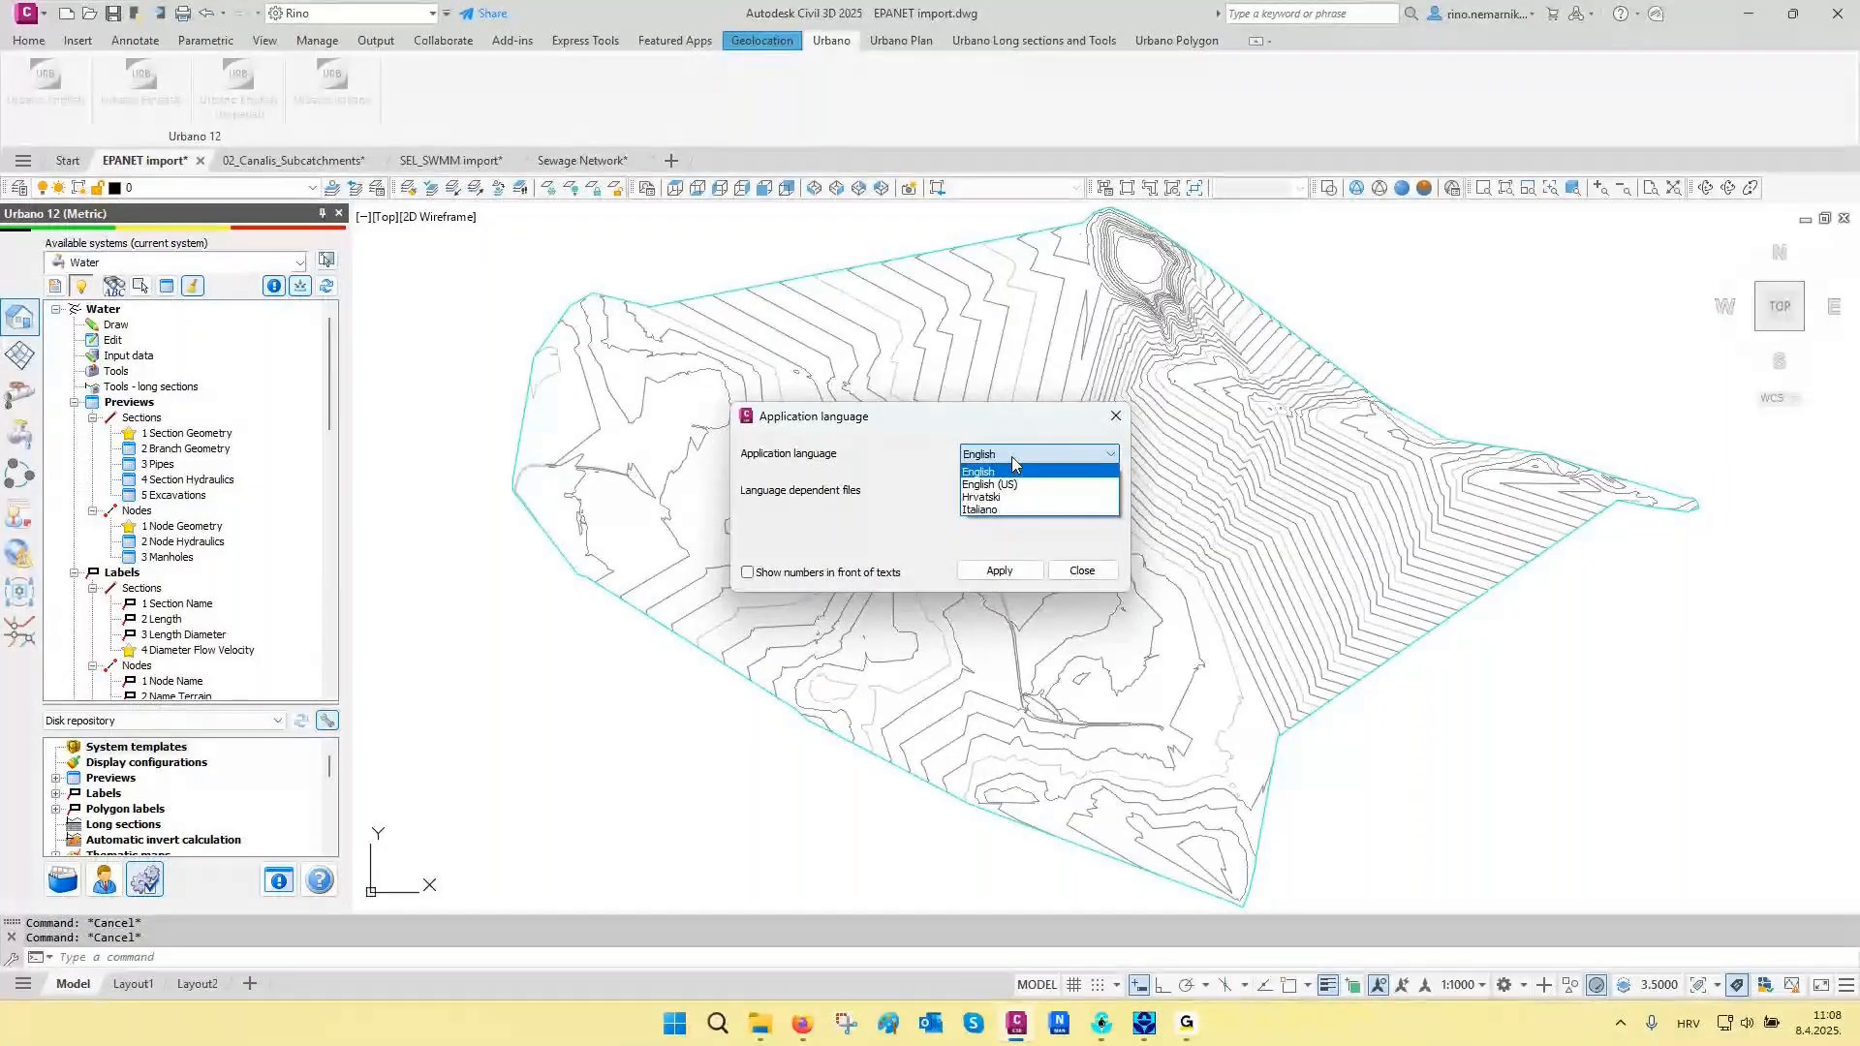
left_click(1012, 458)
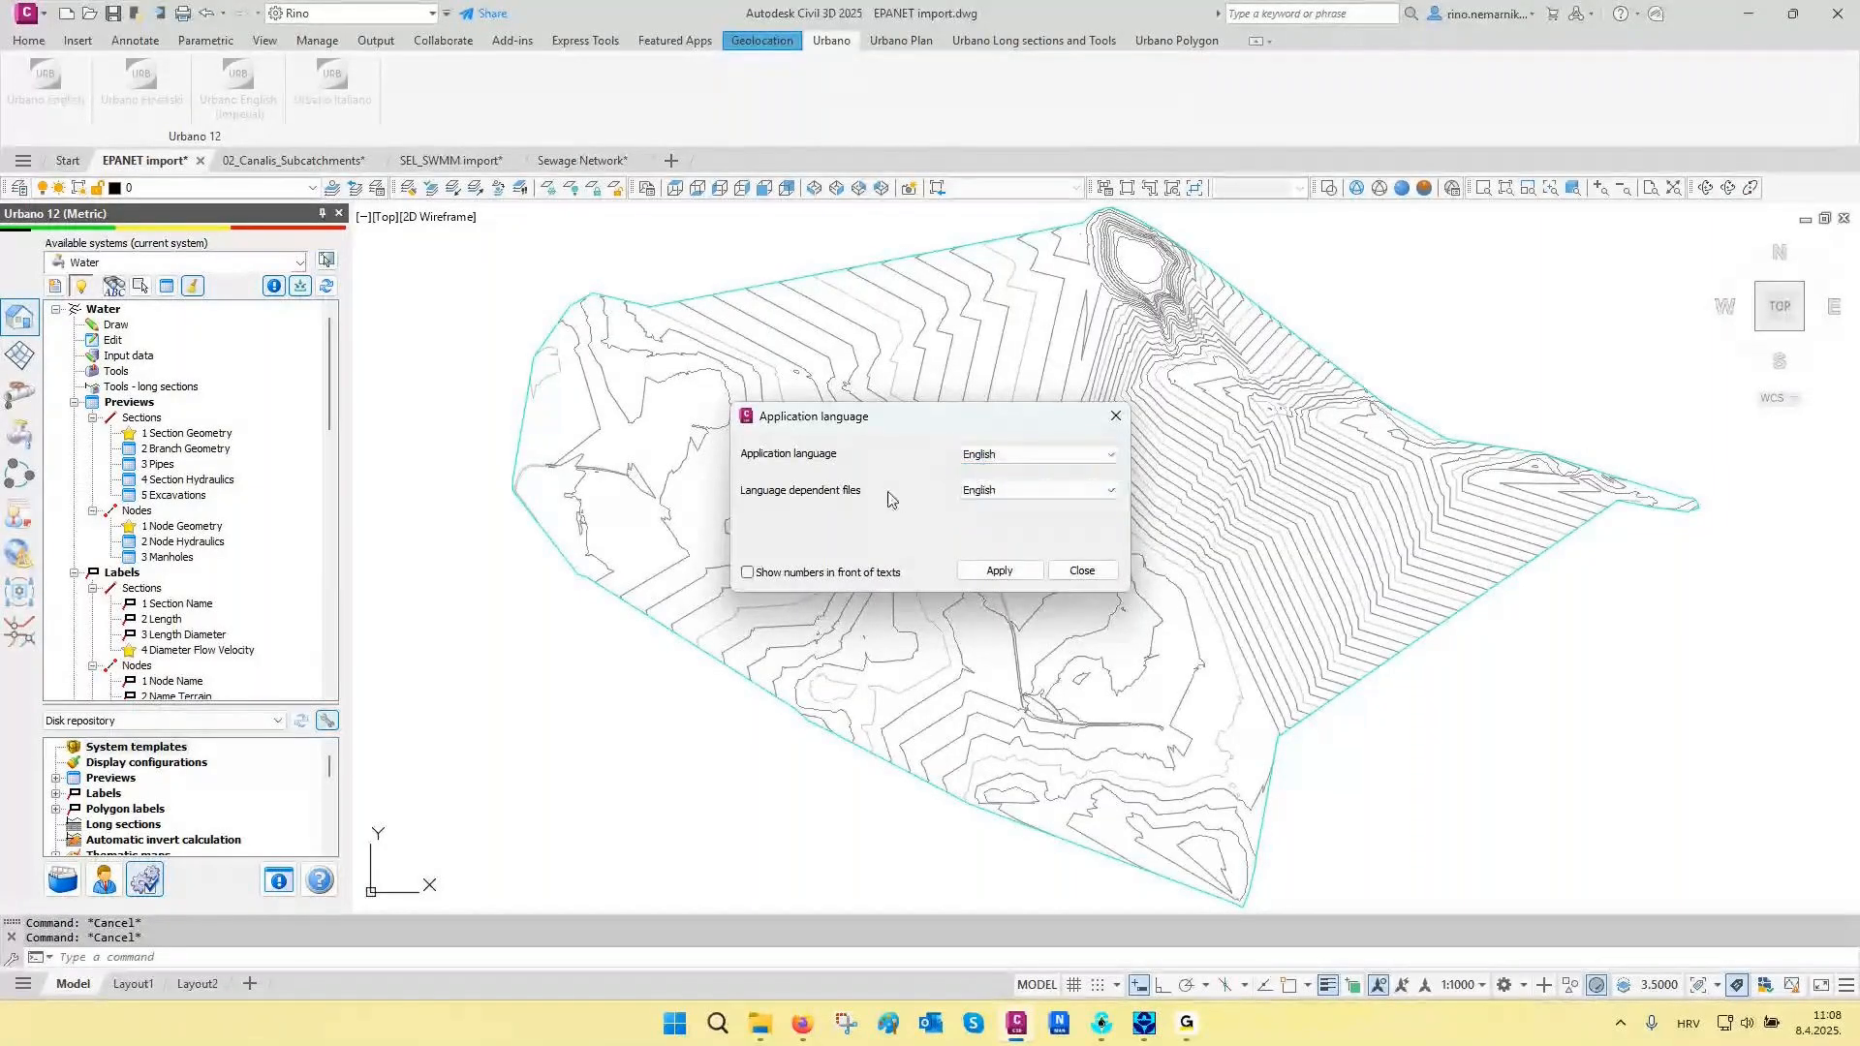
left_click(1010, 490)
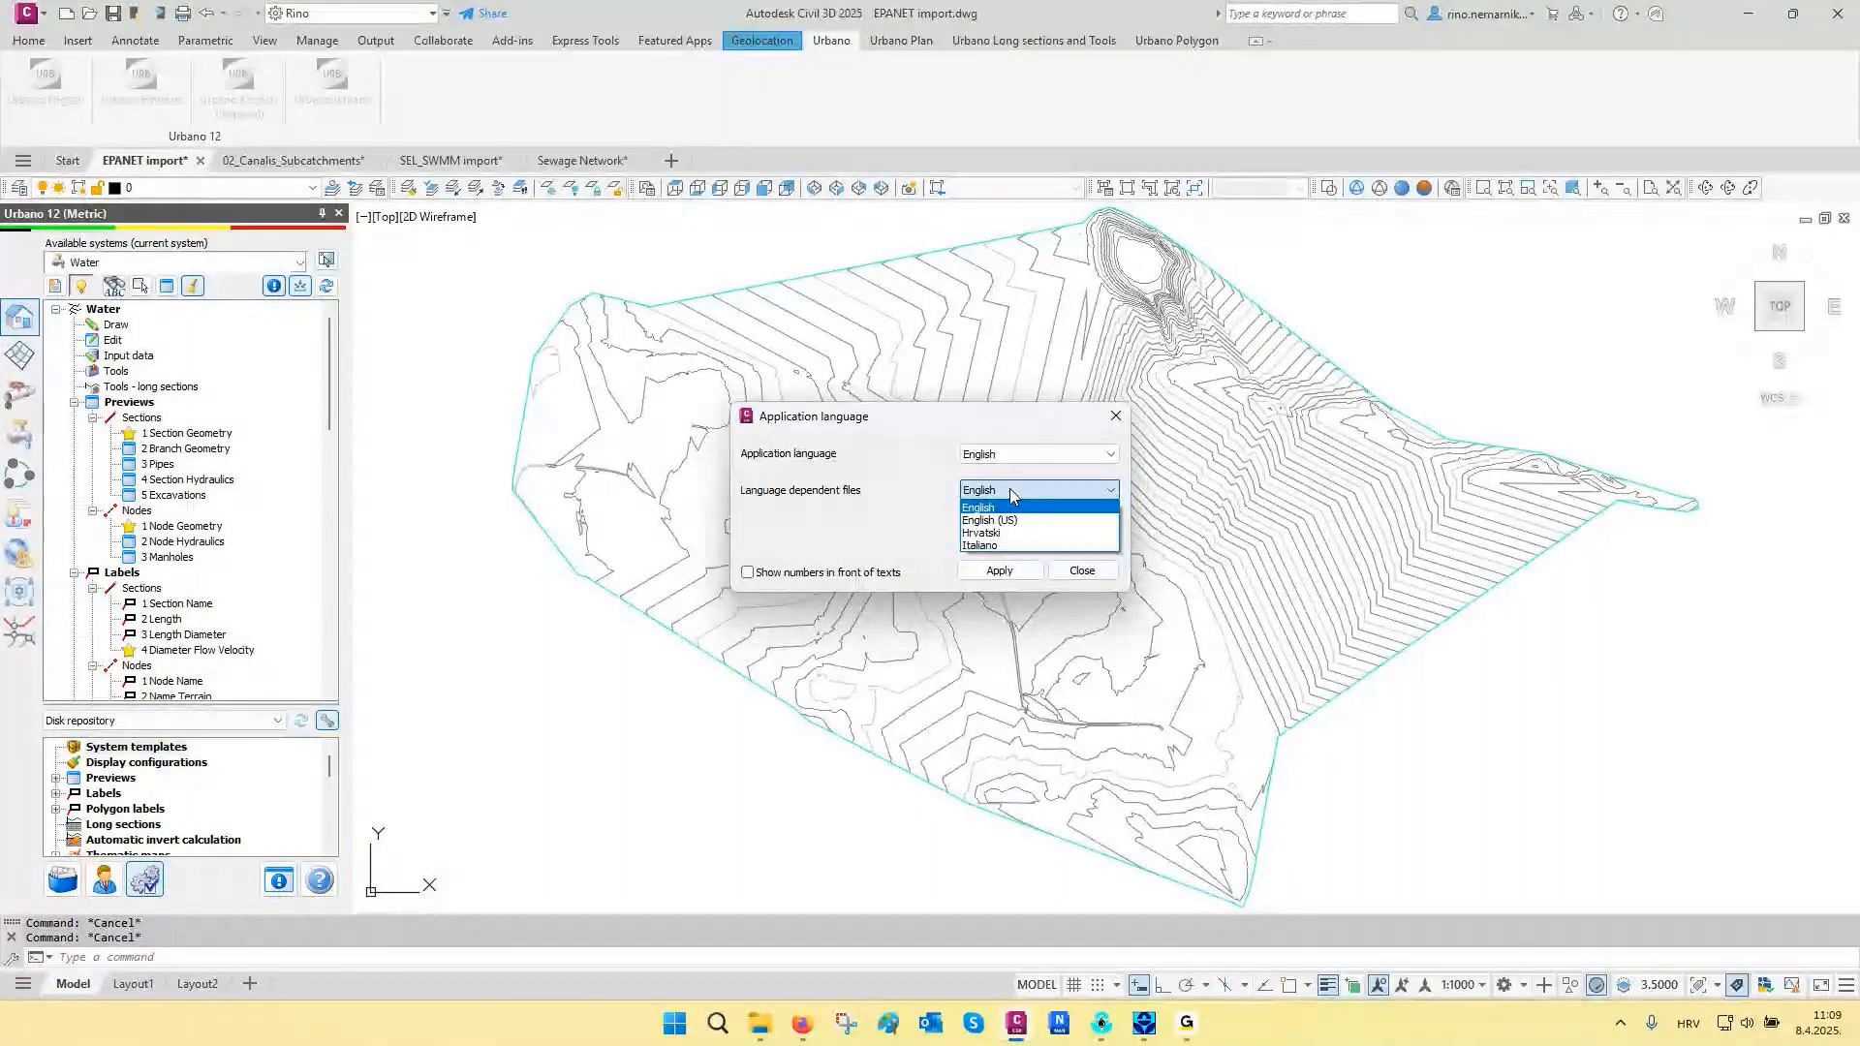
left_click(1011, 491)
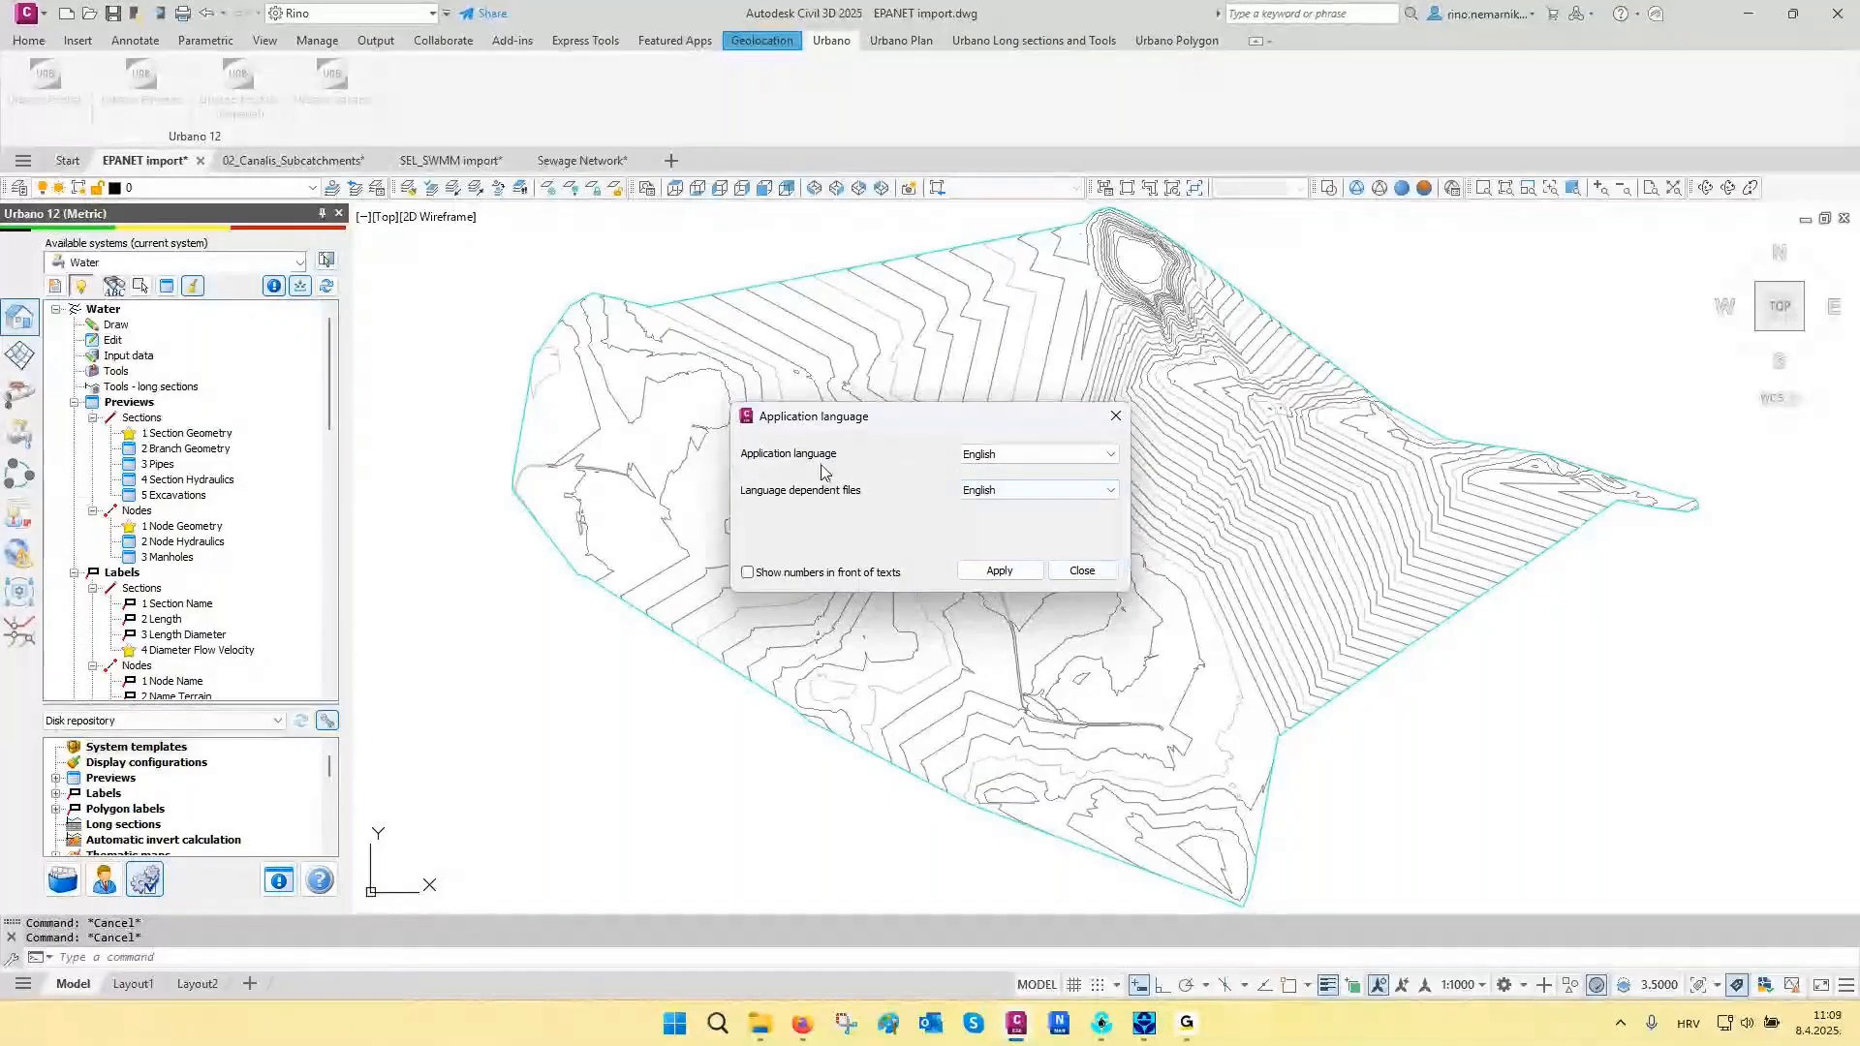
left_click(1010, 456)
left_click(1009, 465)
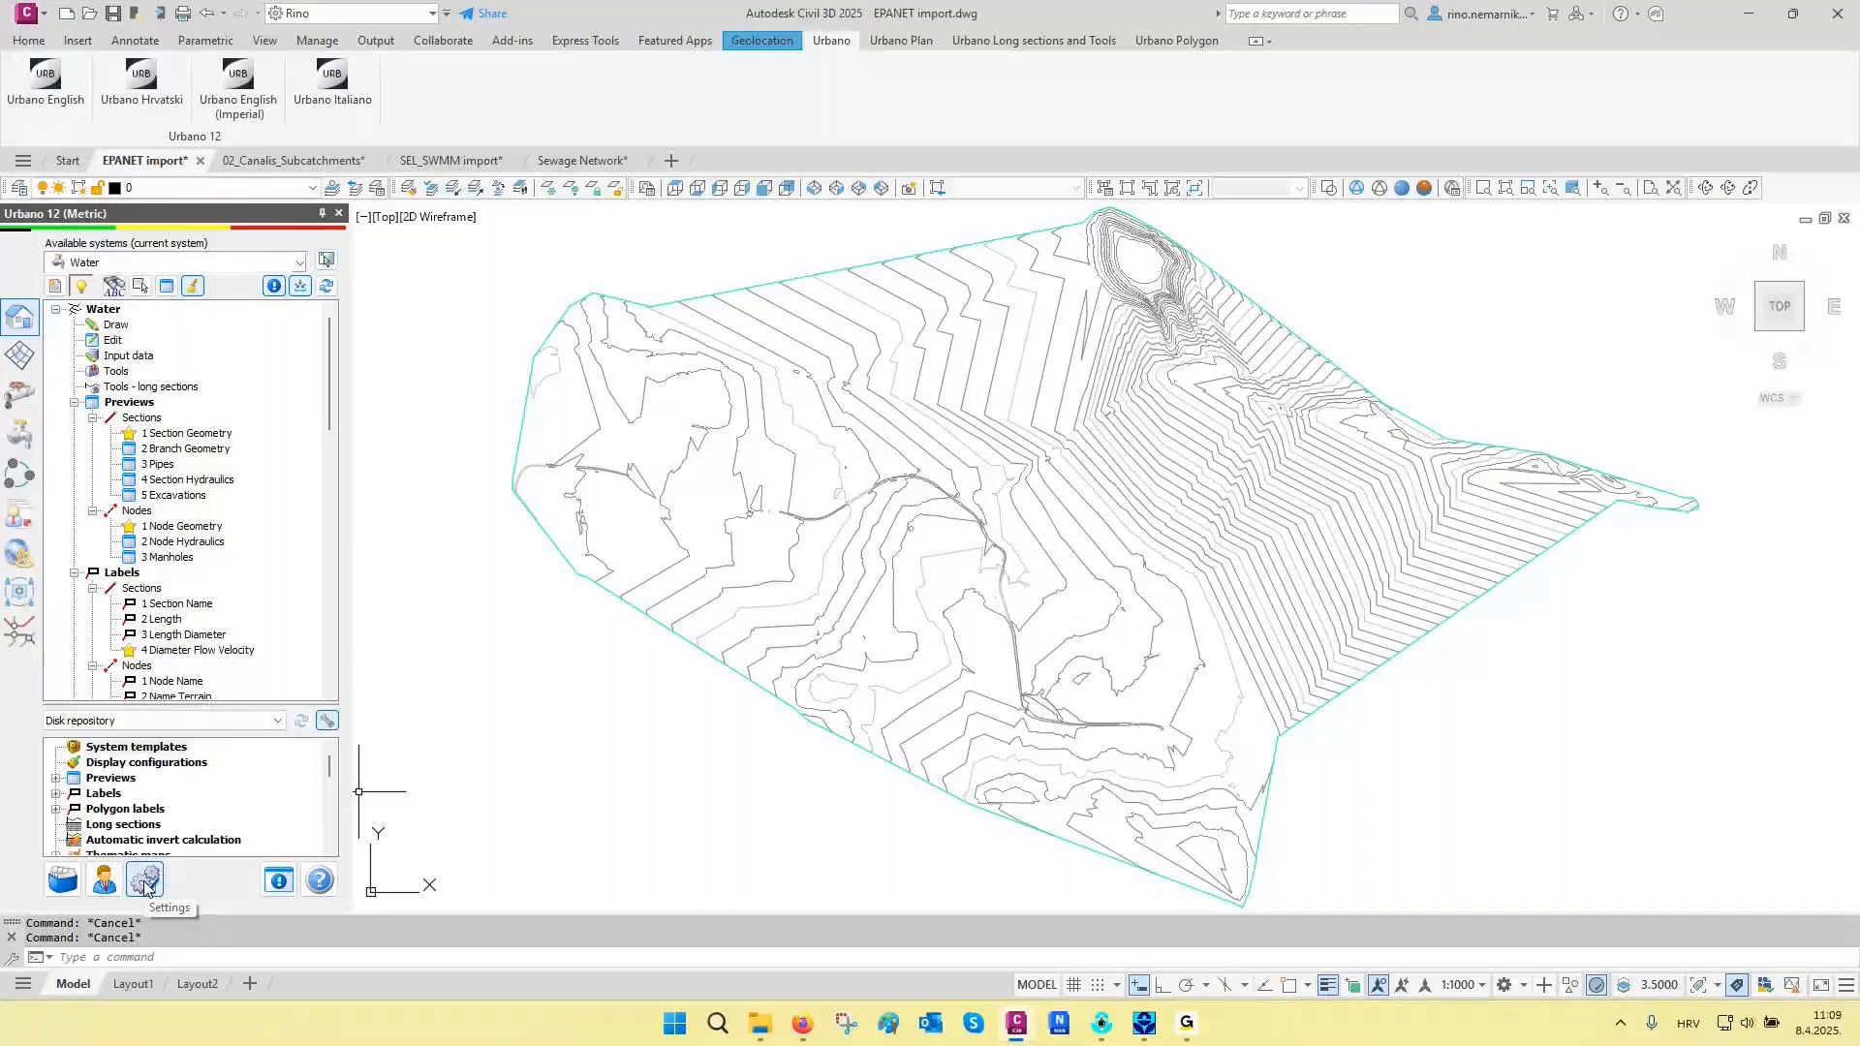
- Check for Urbano 12 updates and dismiss the update notification
left_click(145, 884)
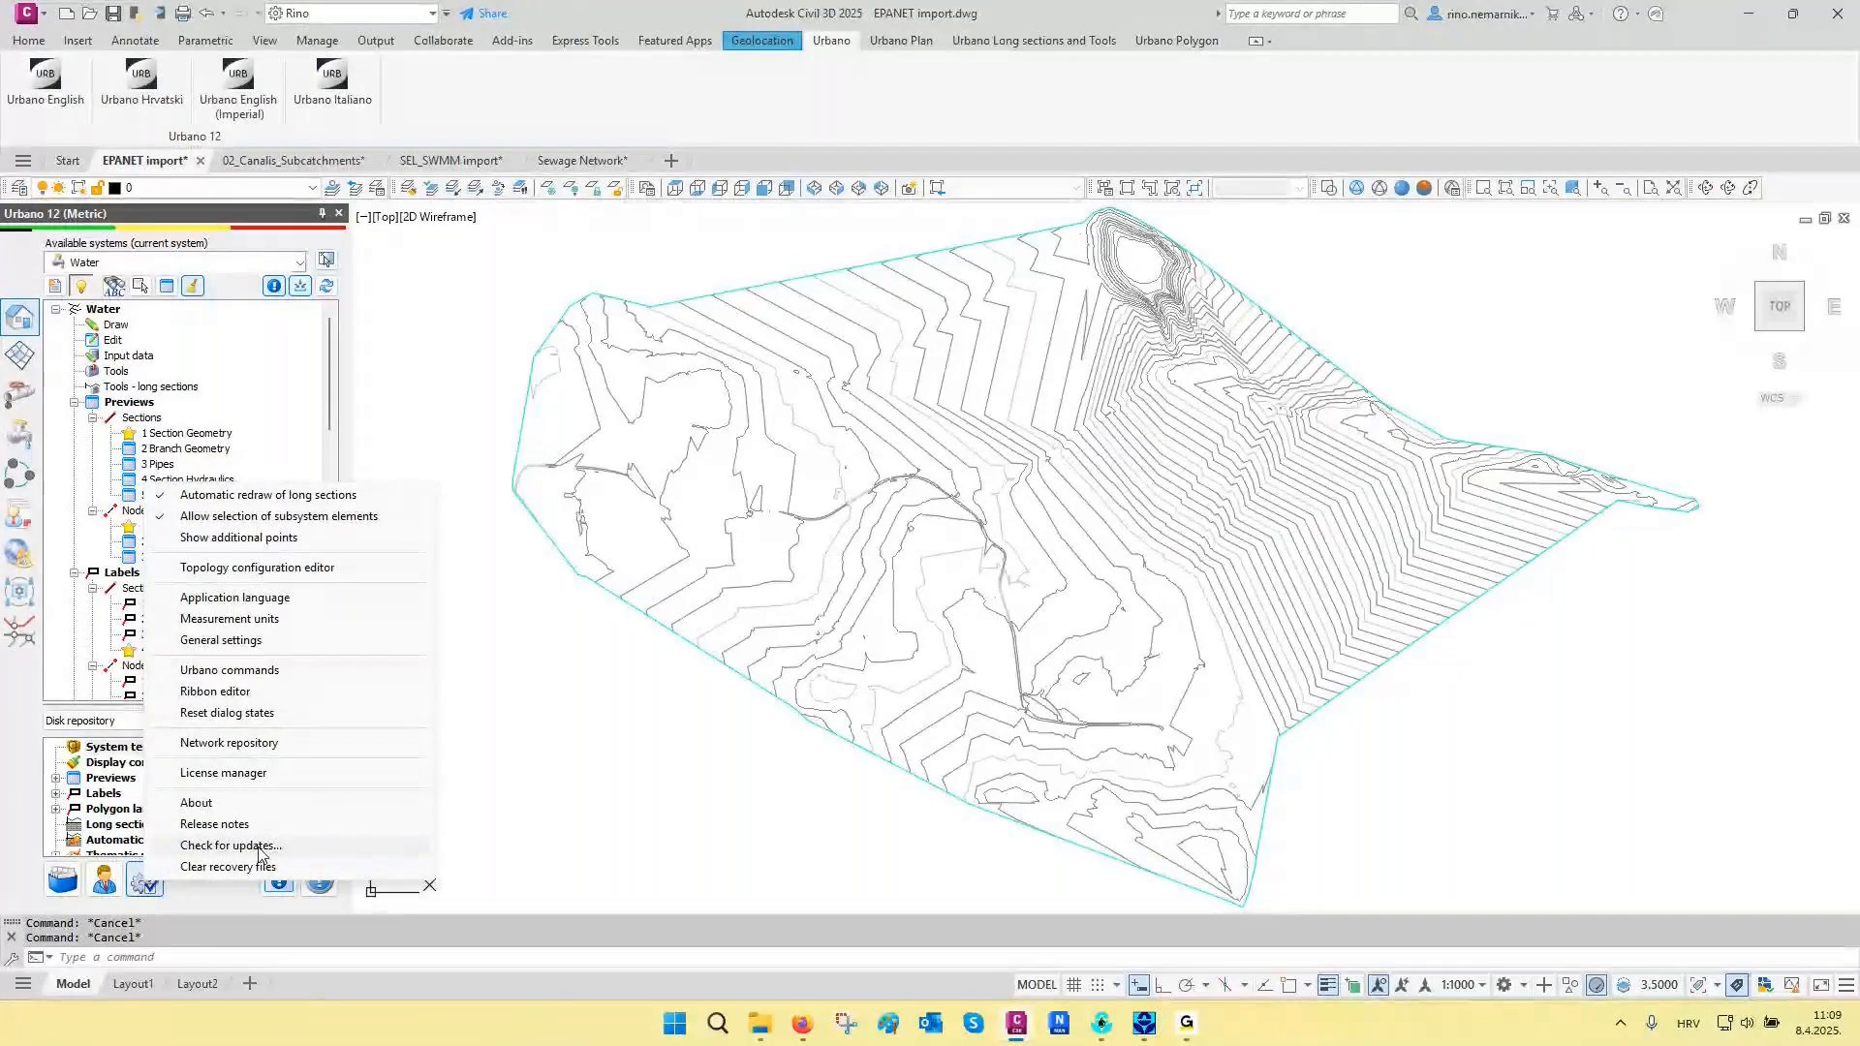
left_click(1178, 884)
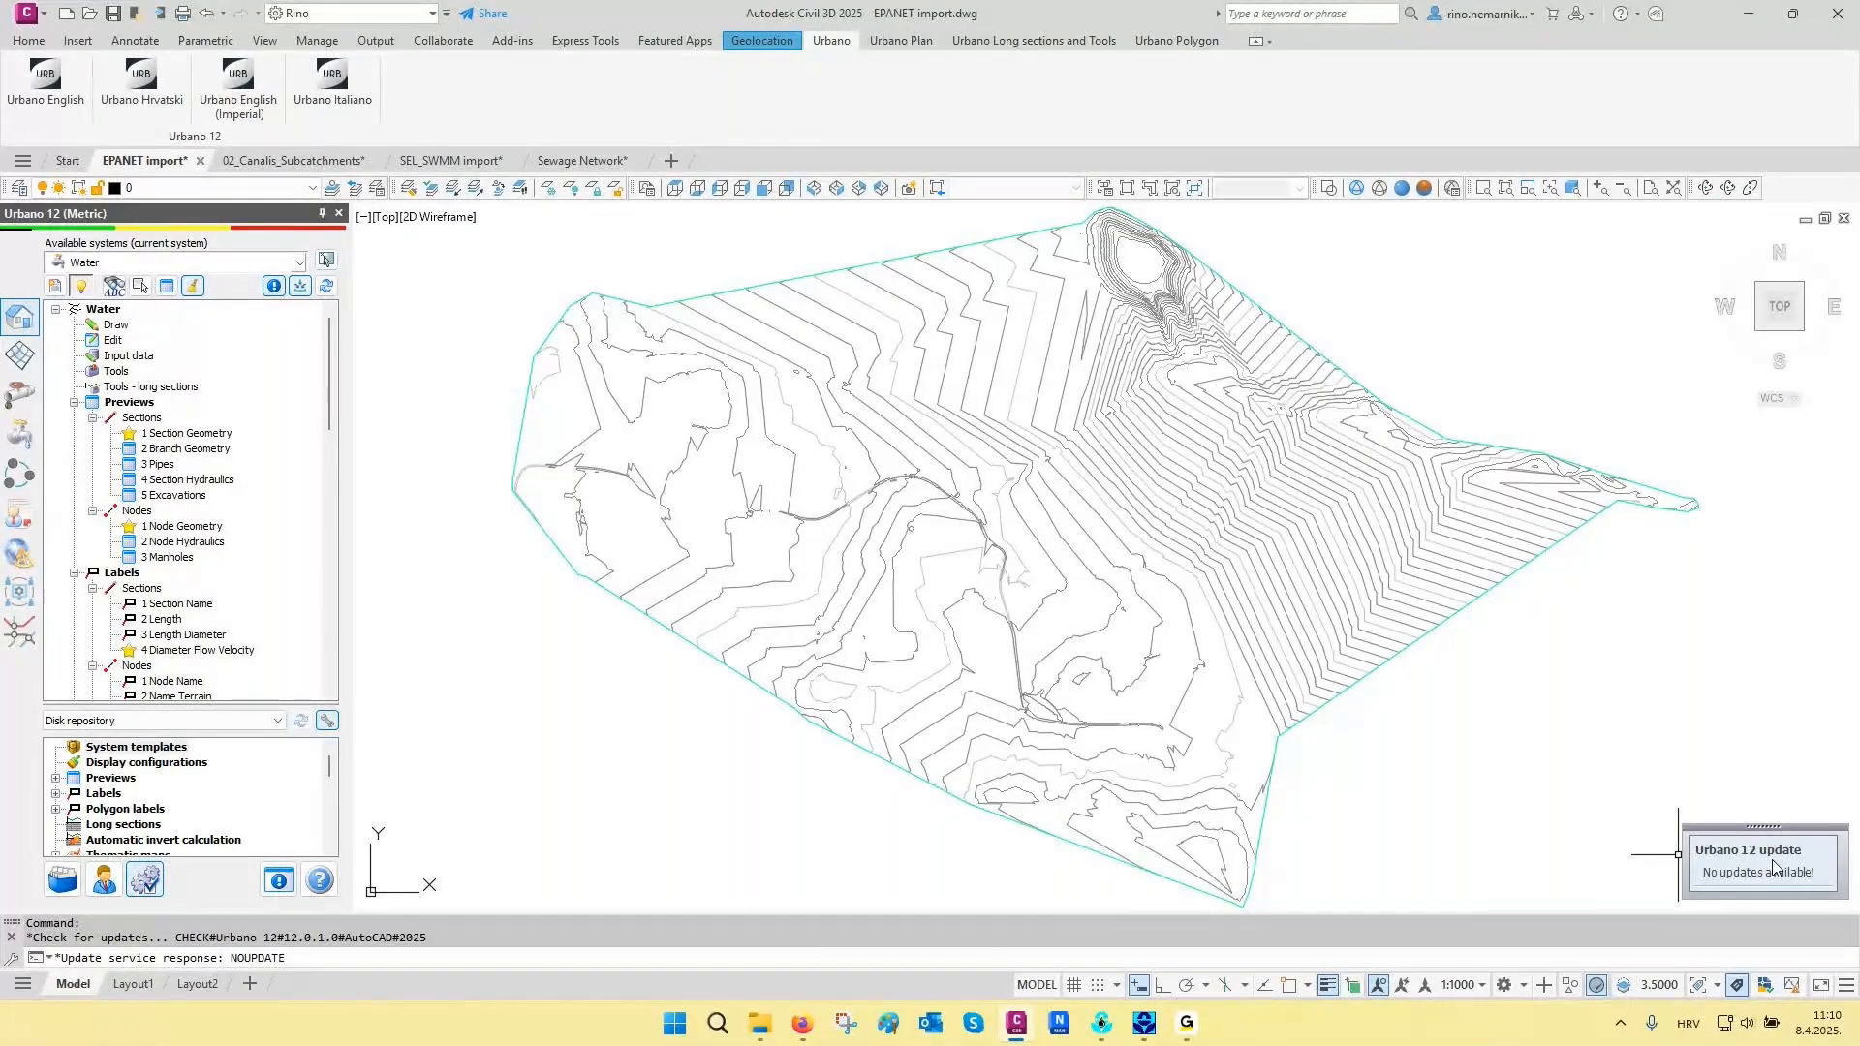
left_click(1458, 793)
key("Escape")
key("Escape")
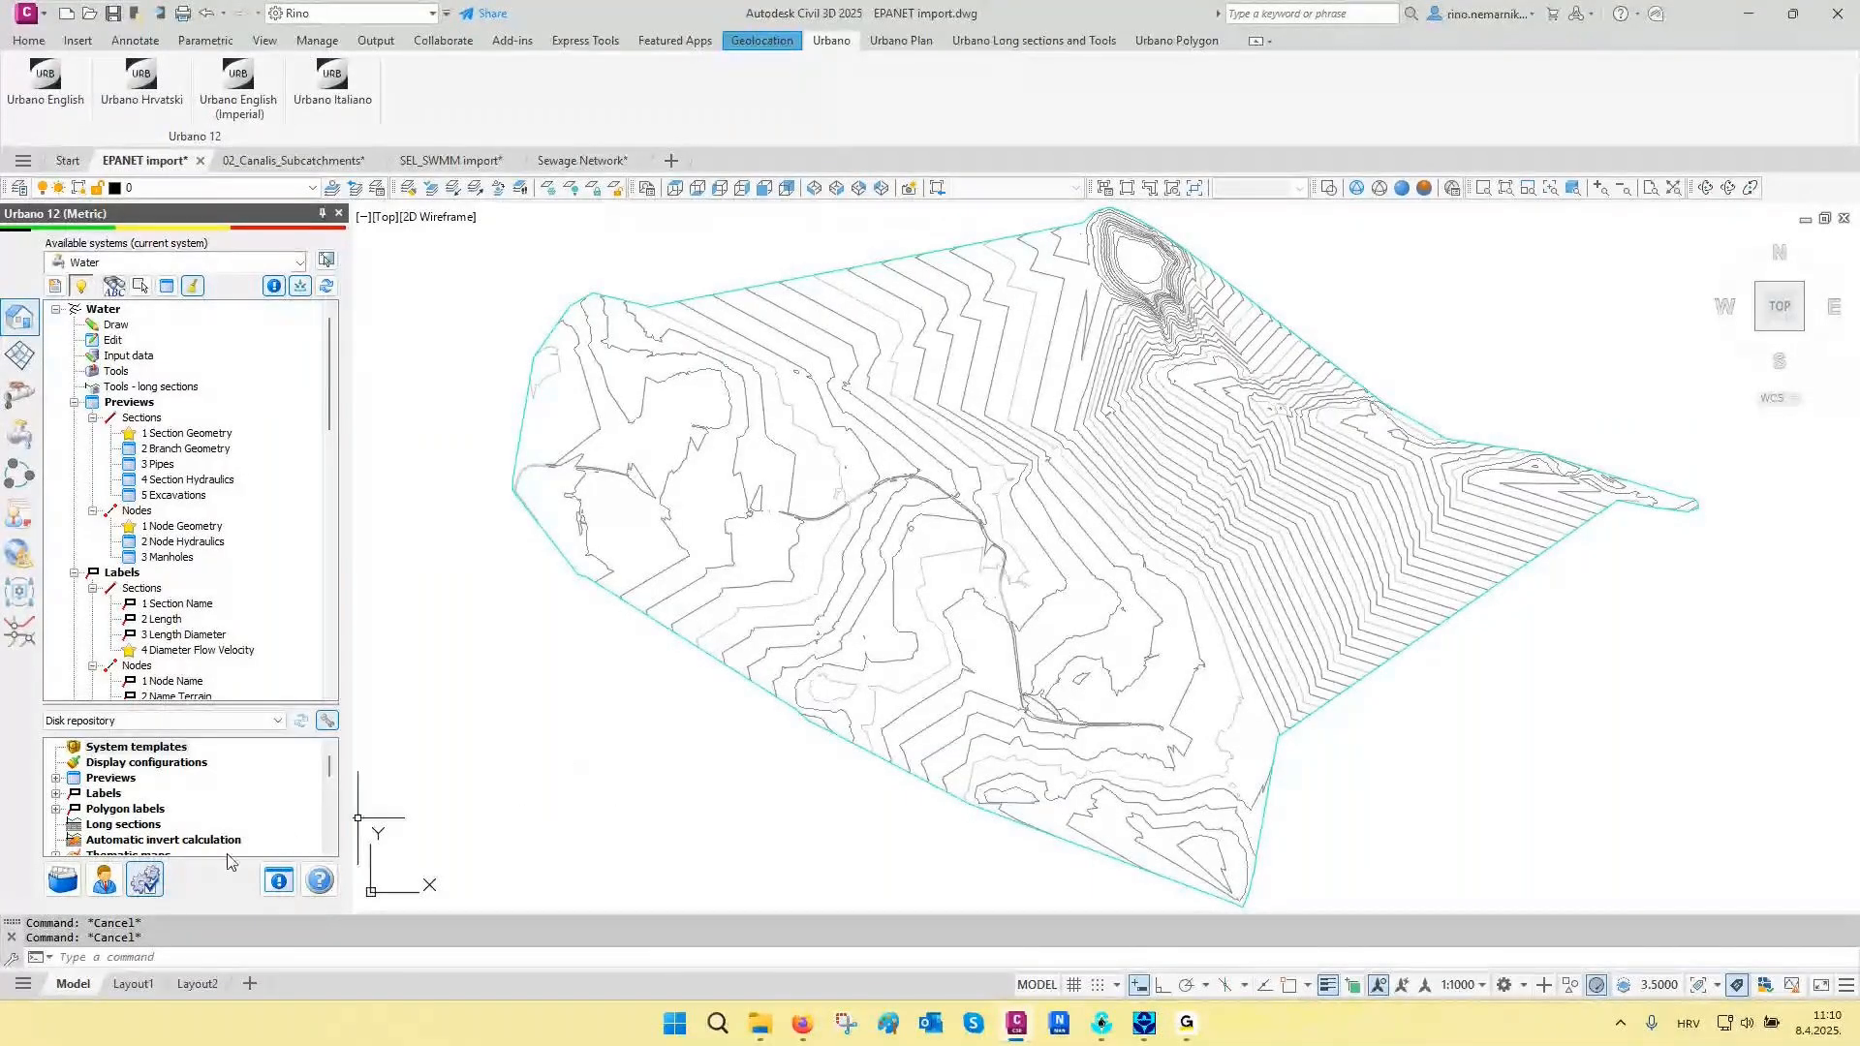
- Examine the unit strings and unit display options in the measurement units settings
left_click(155, 881)
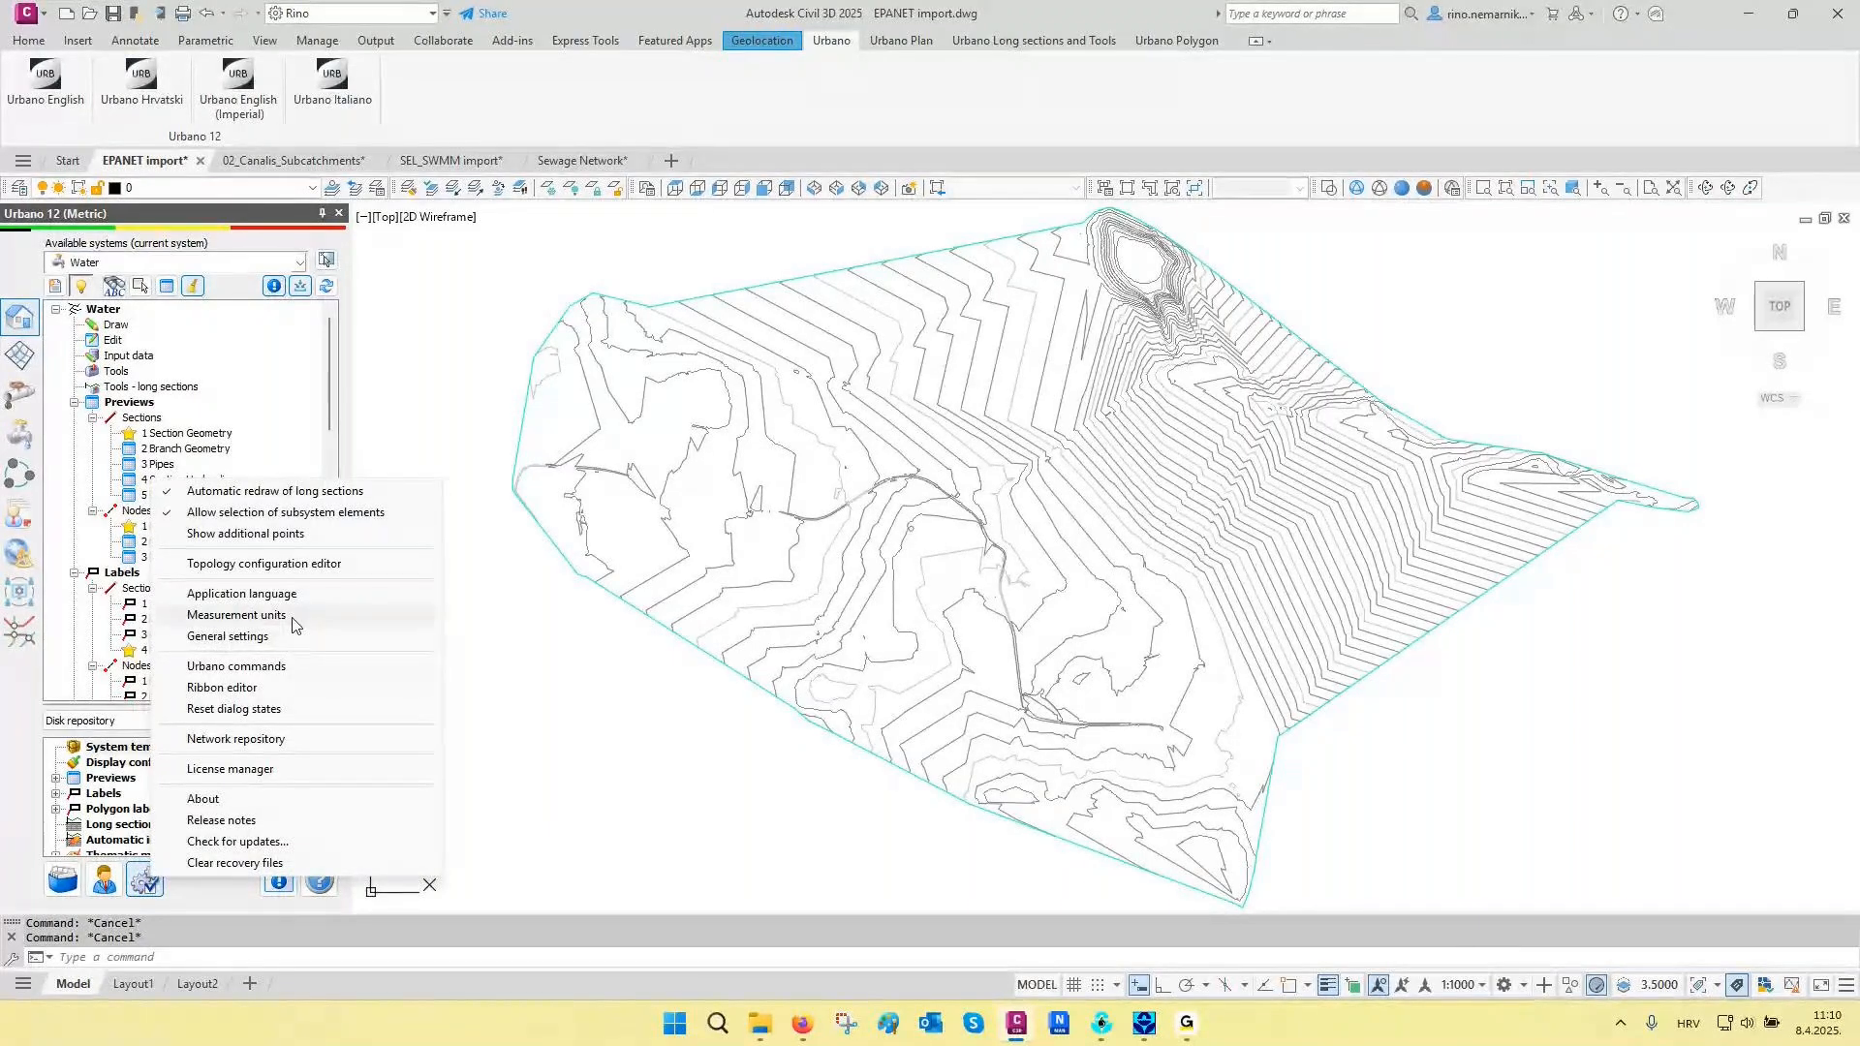
left_click(290, 616)
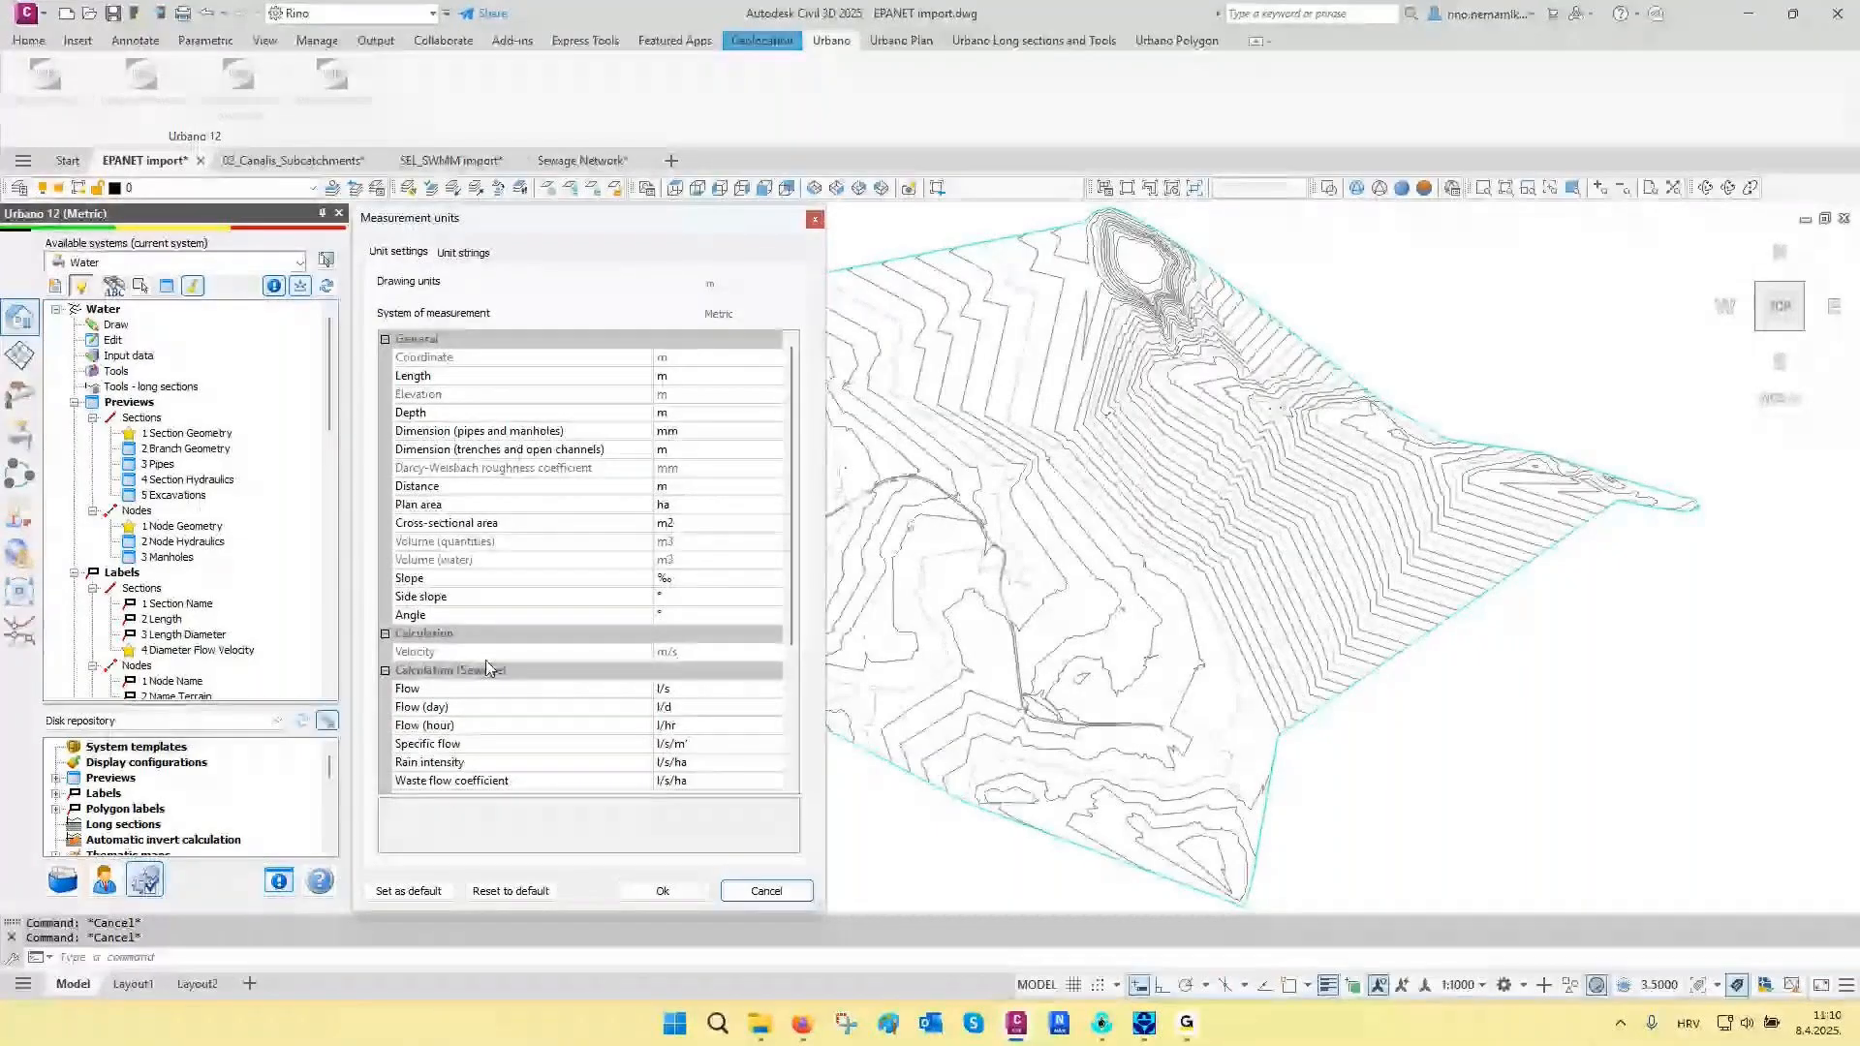
left_click(463, 253)
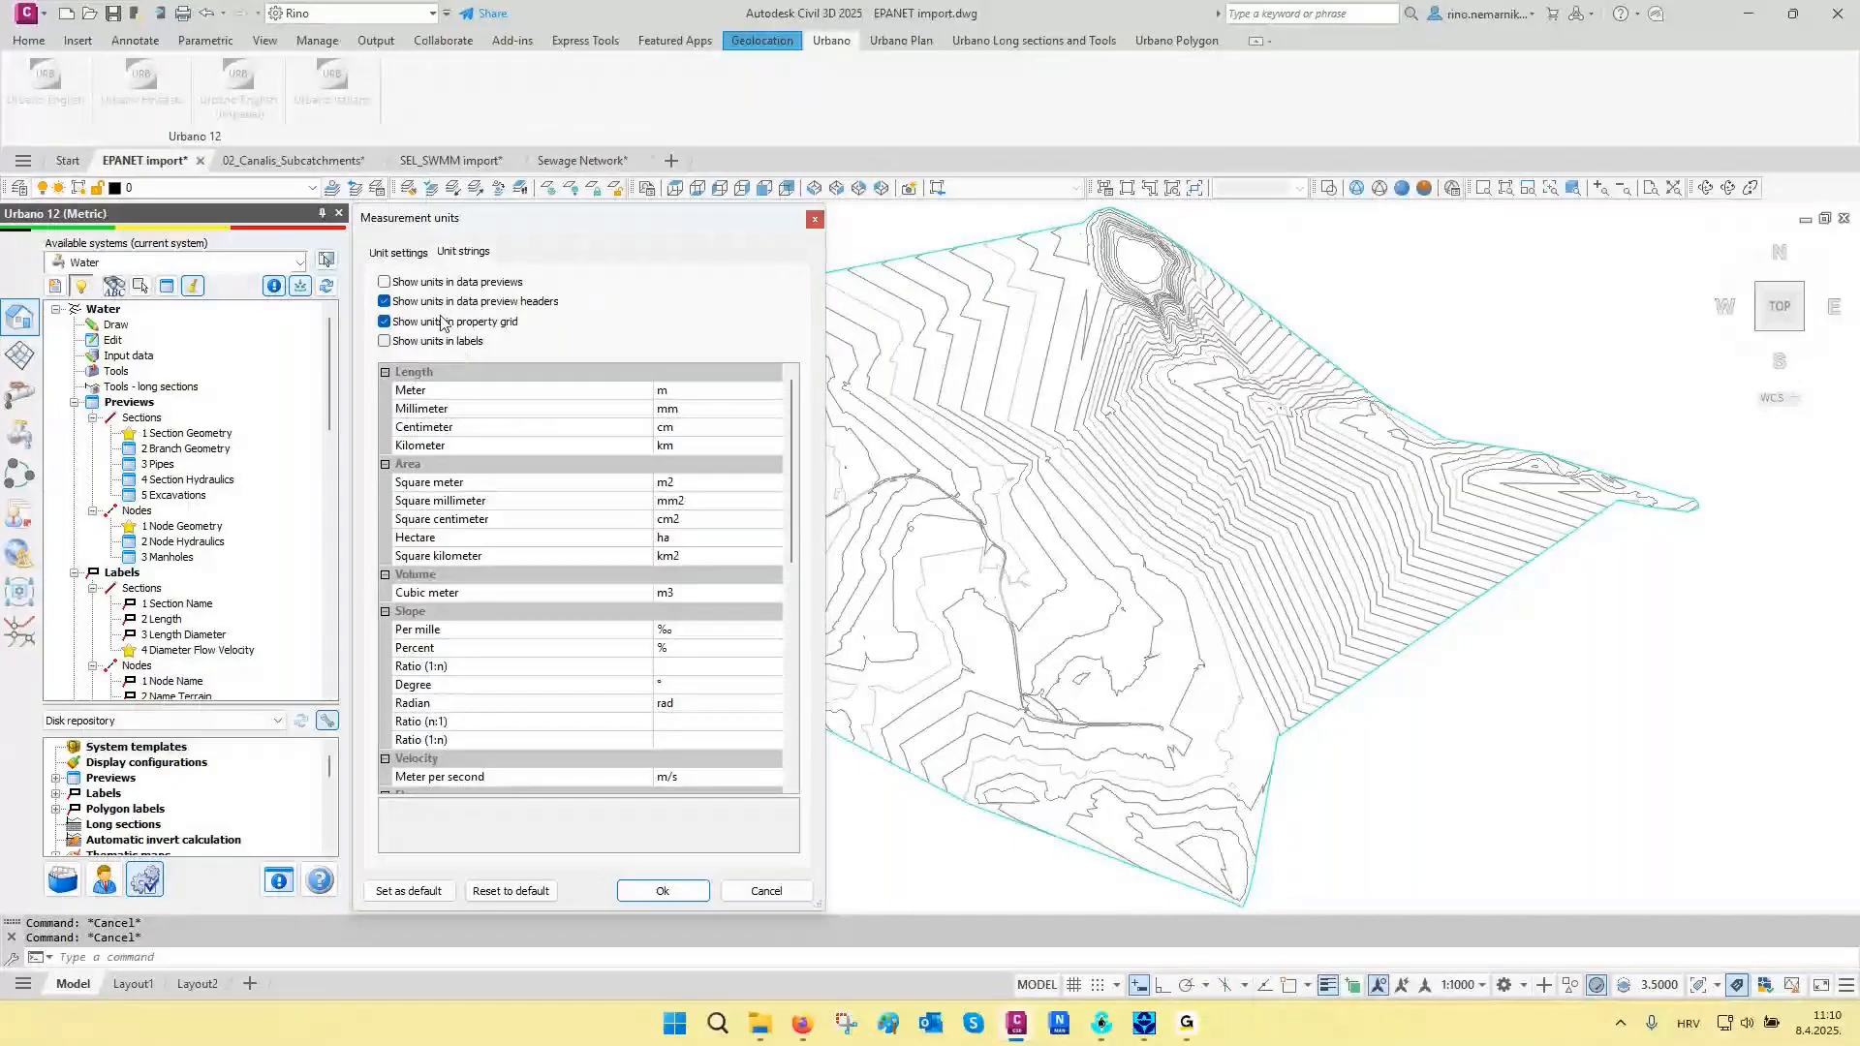
left_click(448, 285)
left_click(456, 283)
scroll(506, 417, "down", 7)
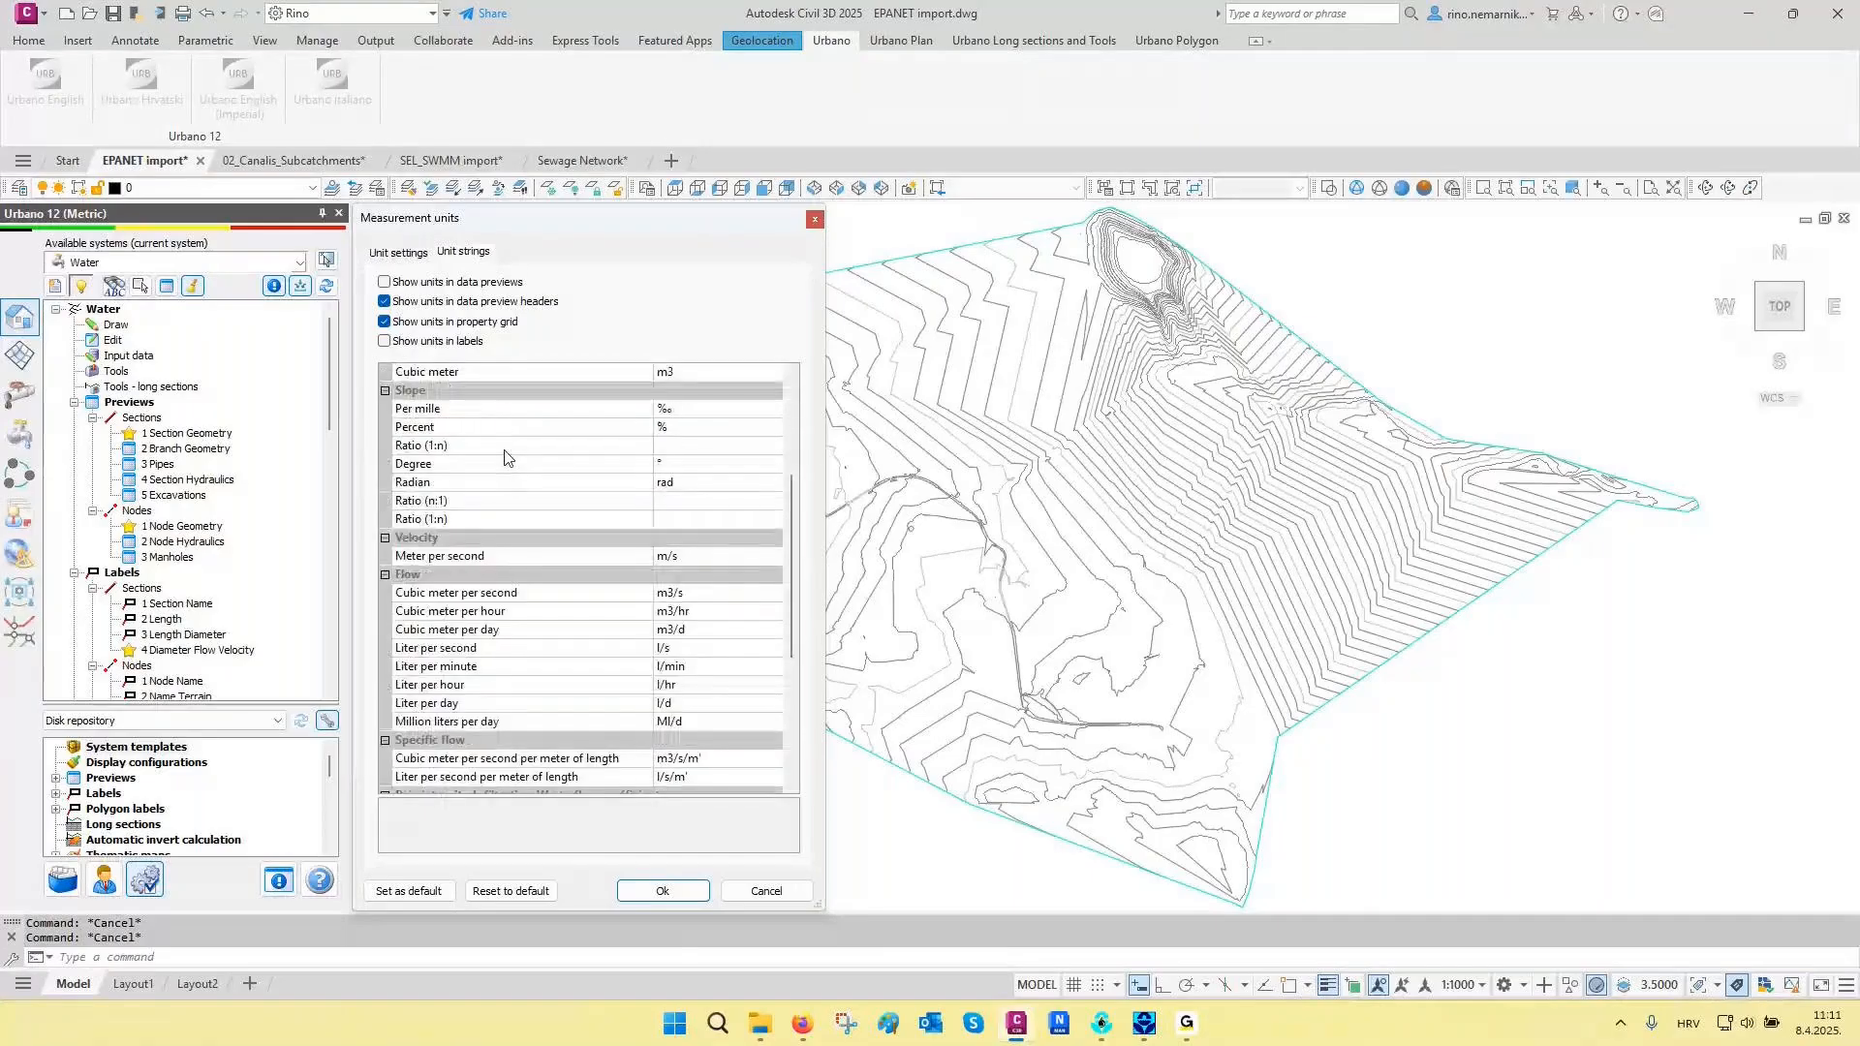
scroll(502, 465, "down", 1)
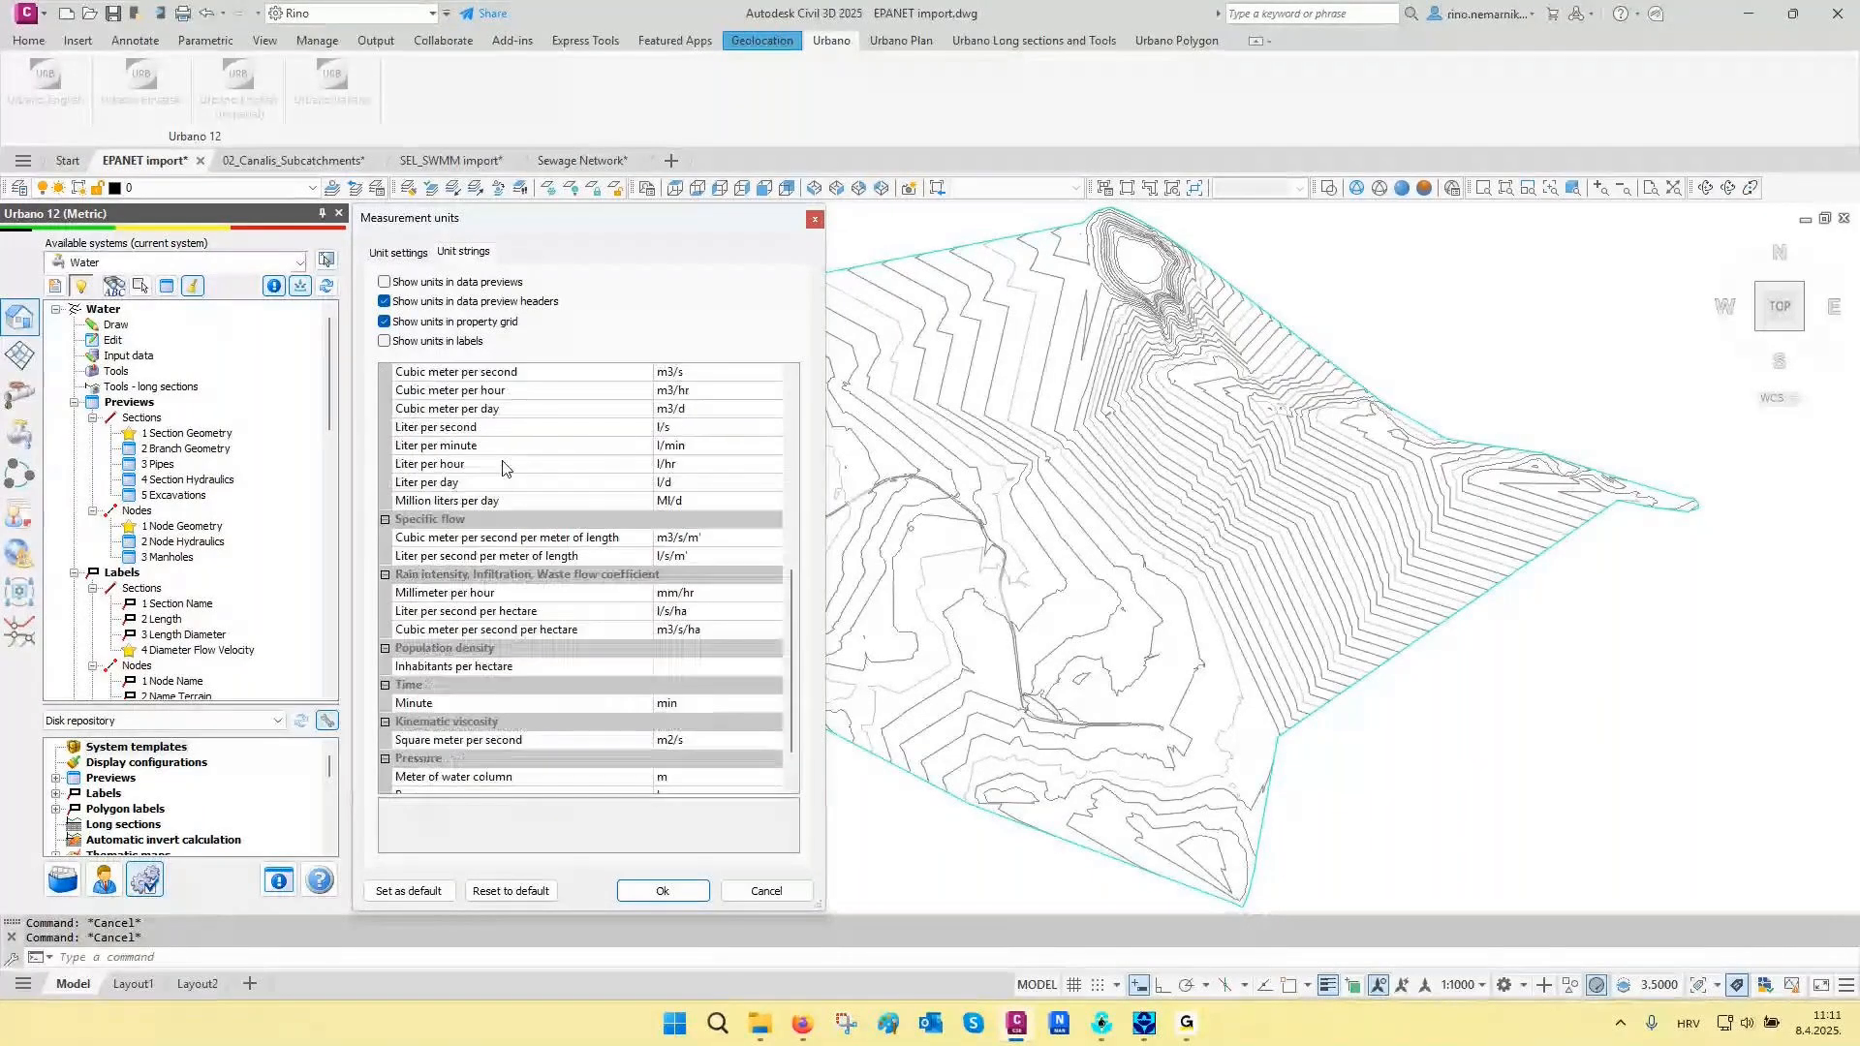
scroll(502, 469, "down", 1)
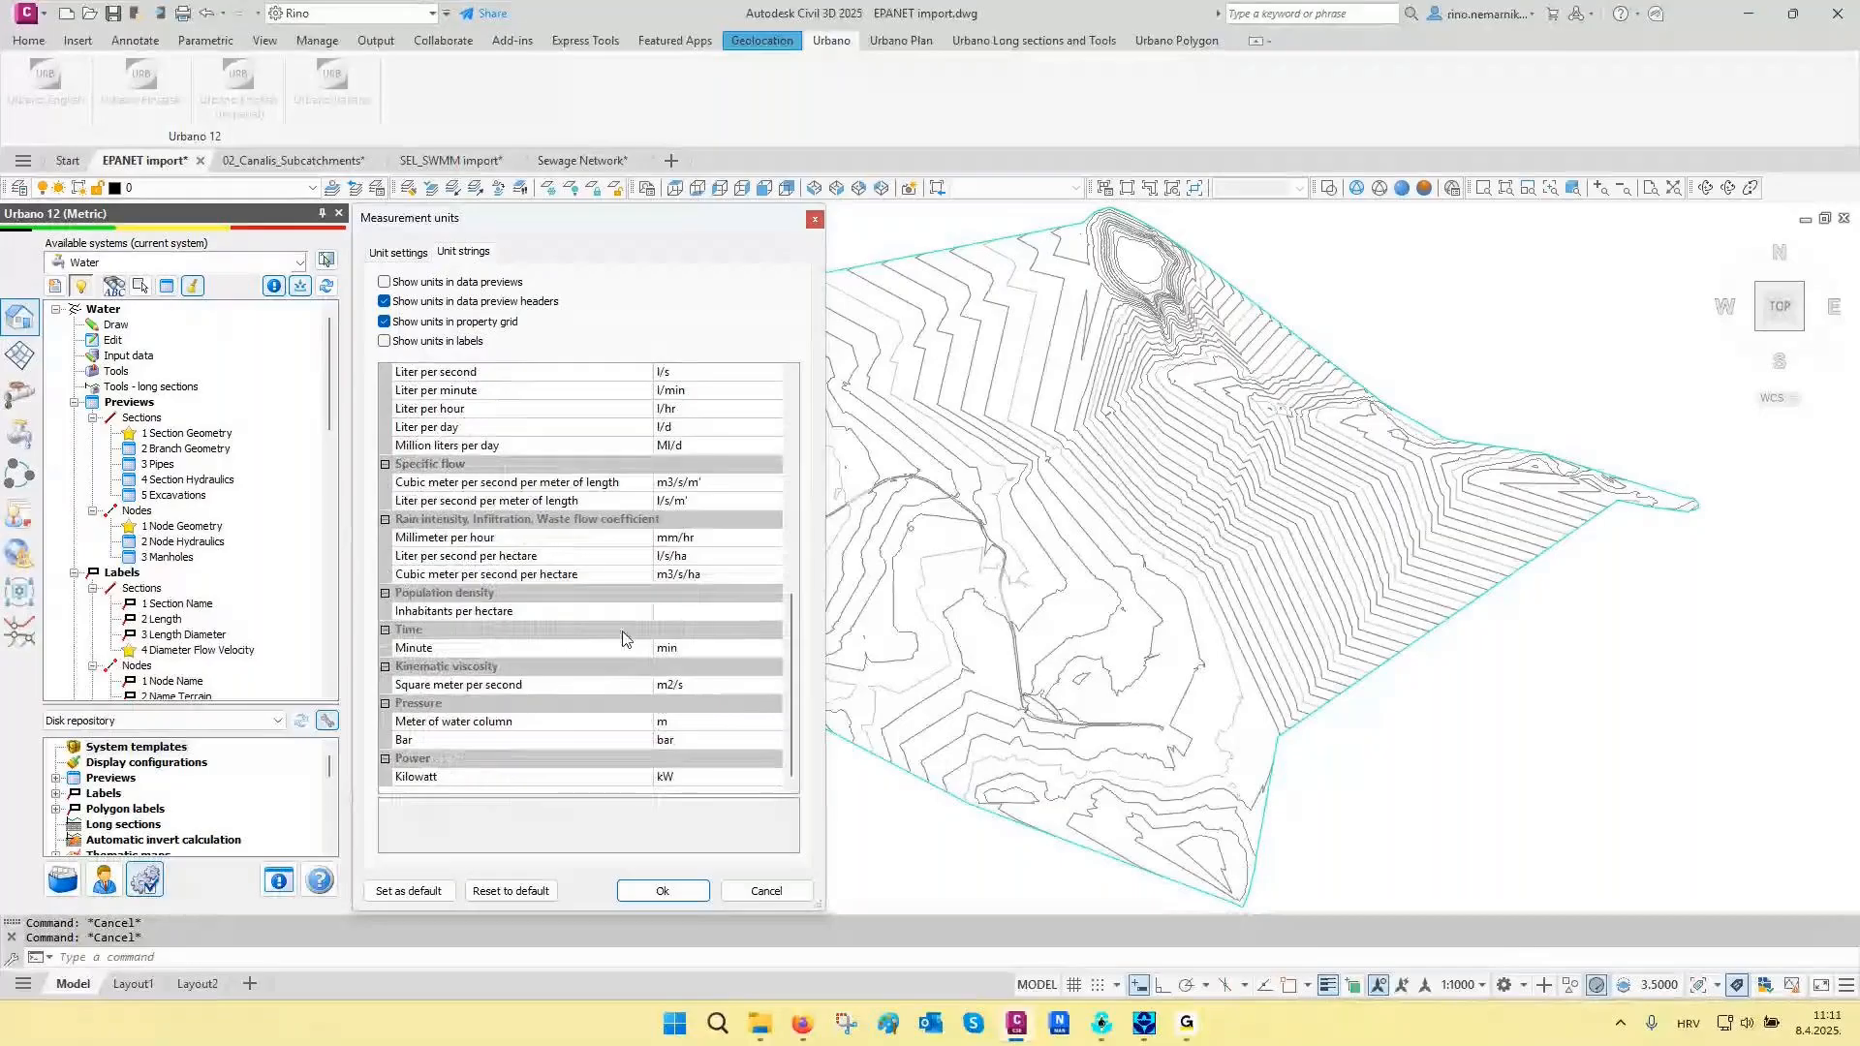
scroll(630, 621, "up", 10)
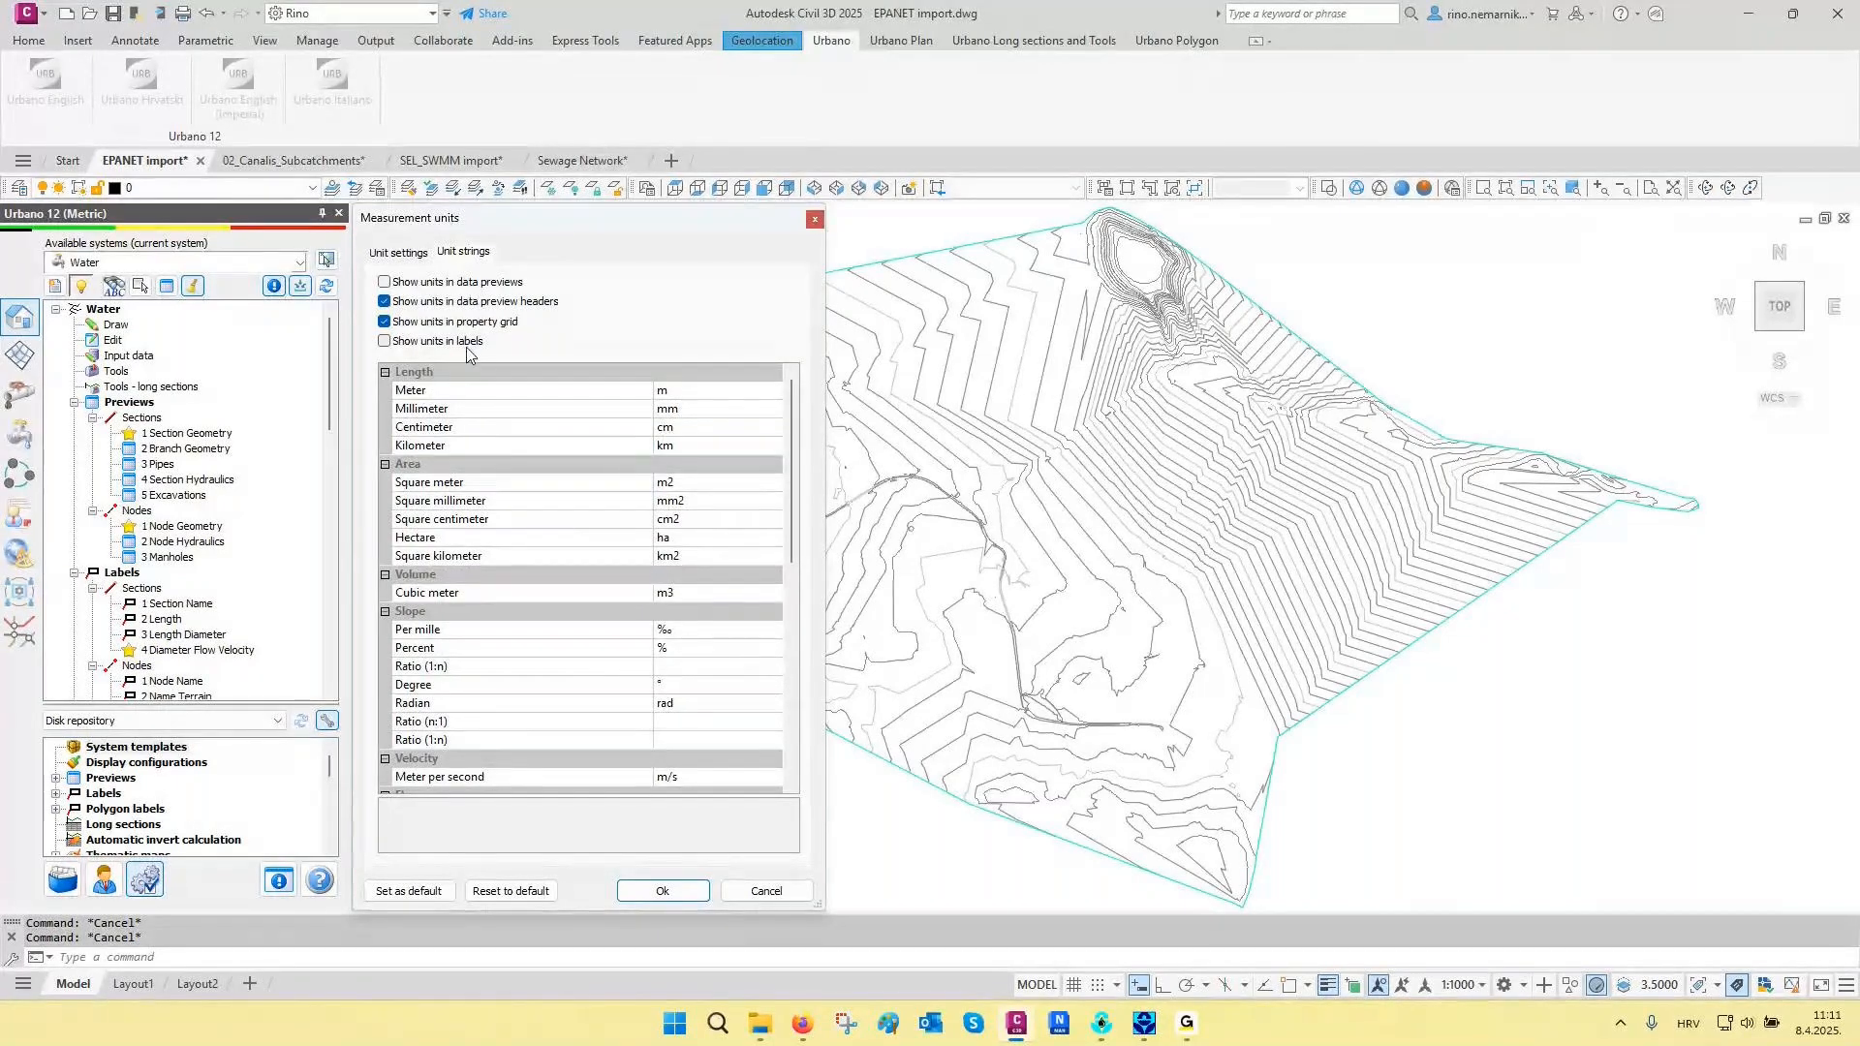
- Review the general, sewage and water calculation unit settings and close the measurement units dialog
left_click(408, 254)
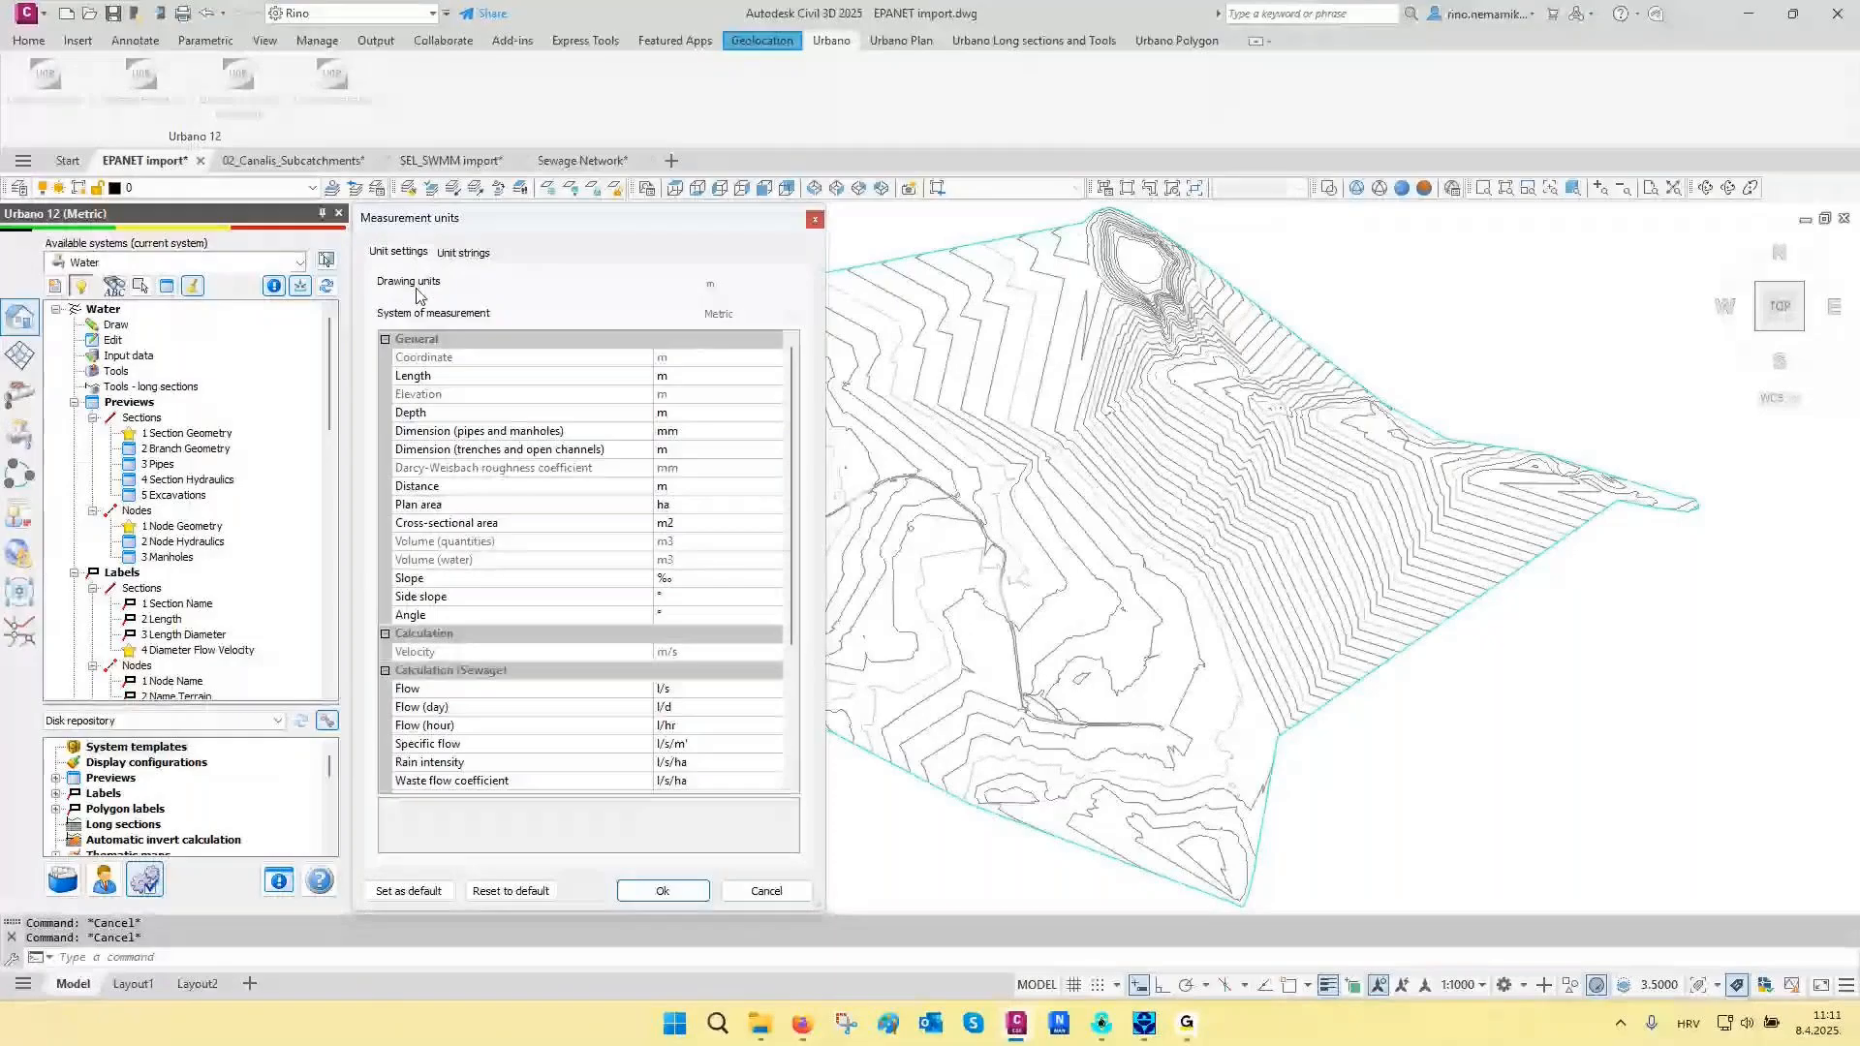
scroll(514, 405, "down", 1)
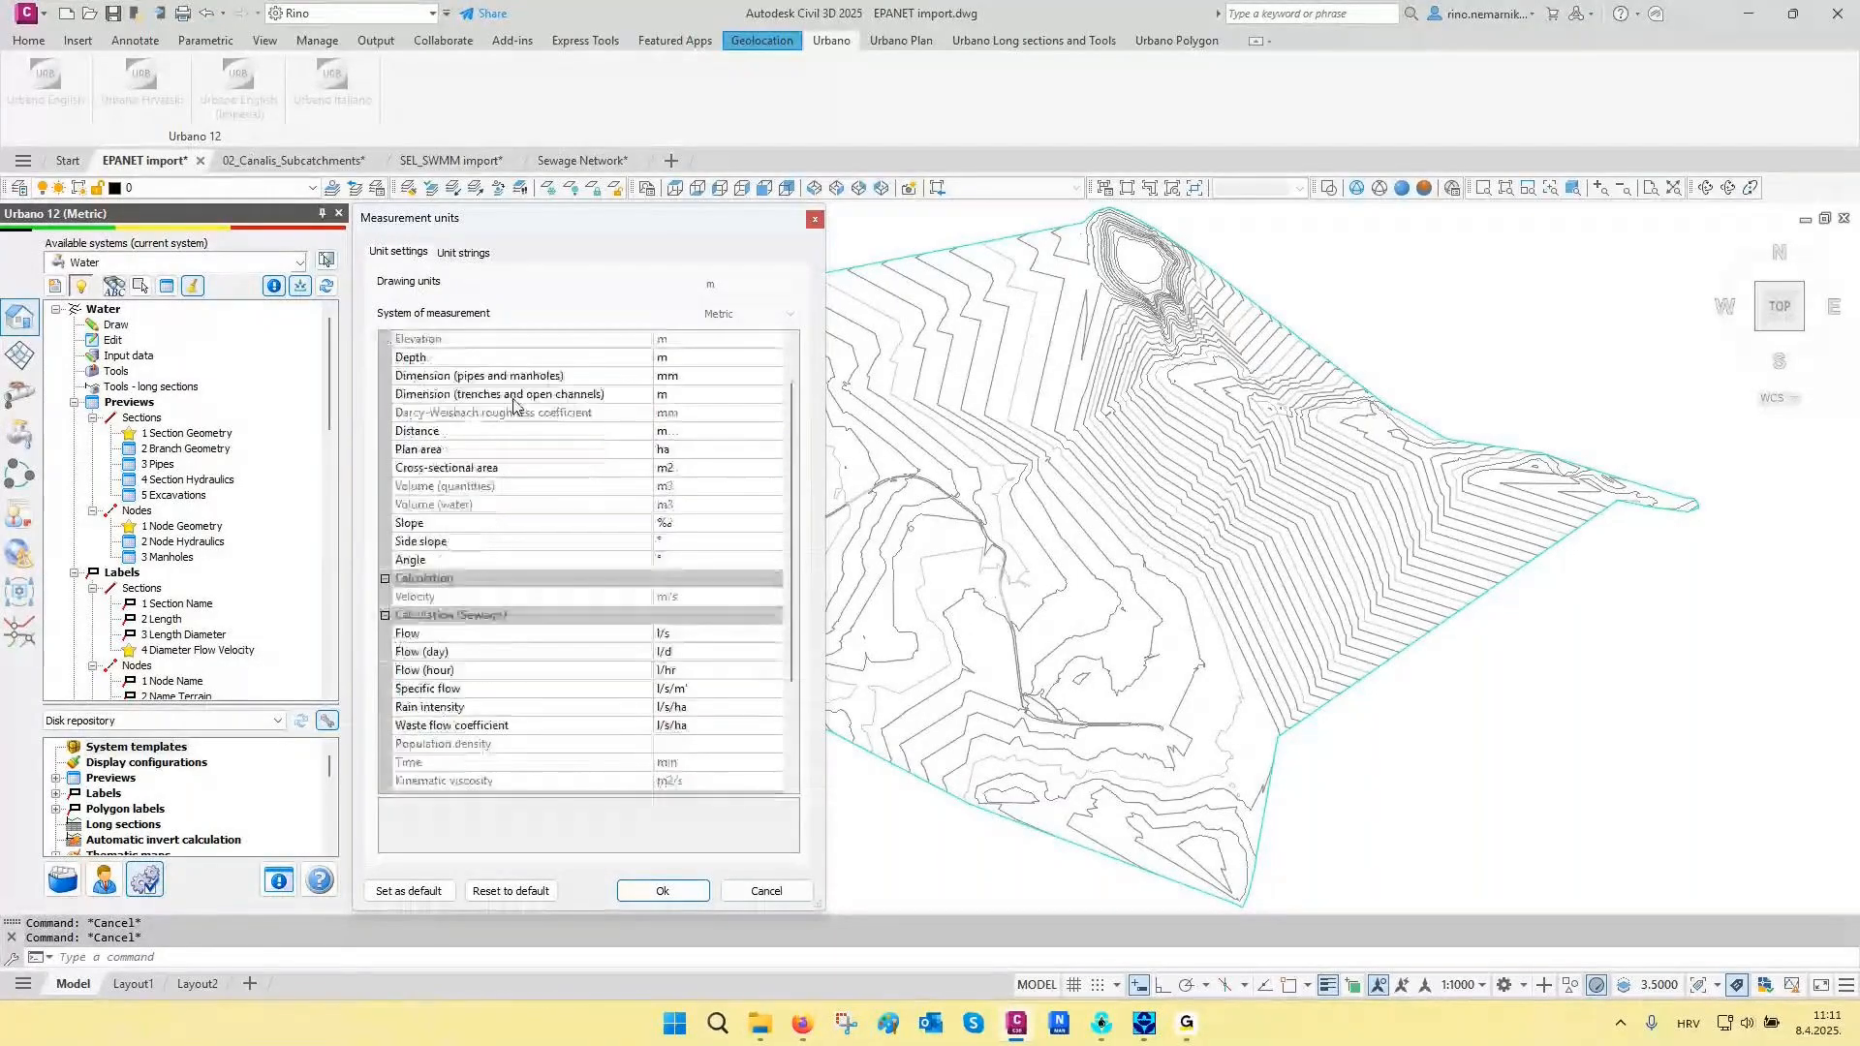
scroll(515, 405, "down", 3)
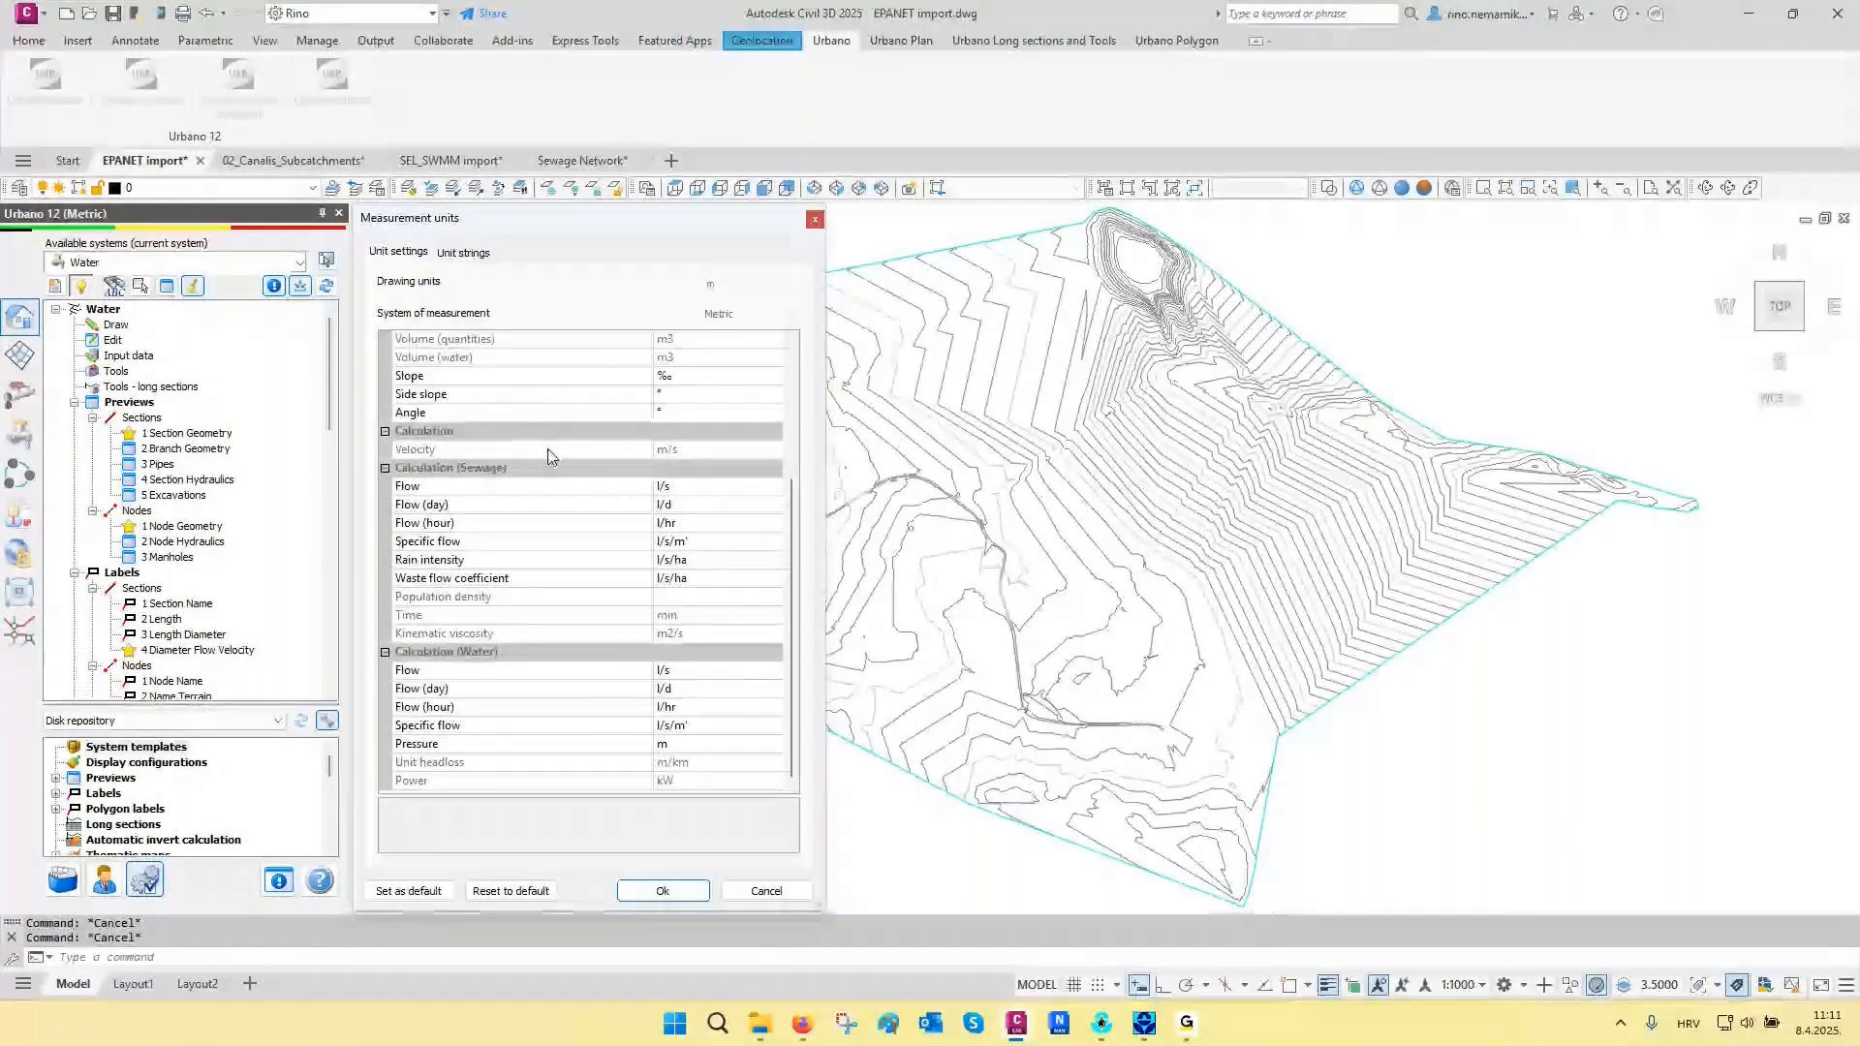
scroll(548, 455, "up", 4)
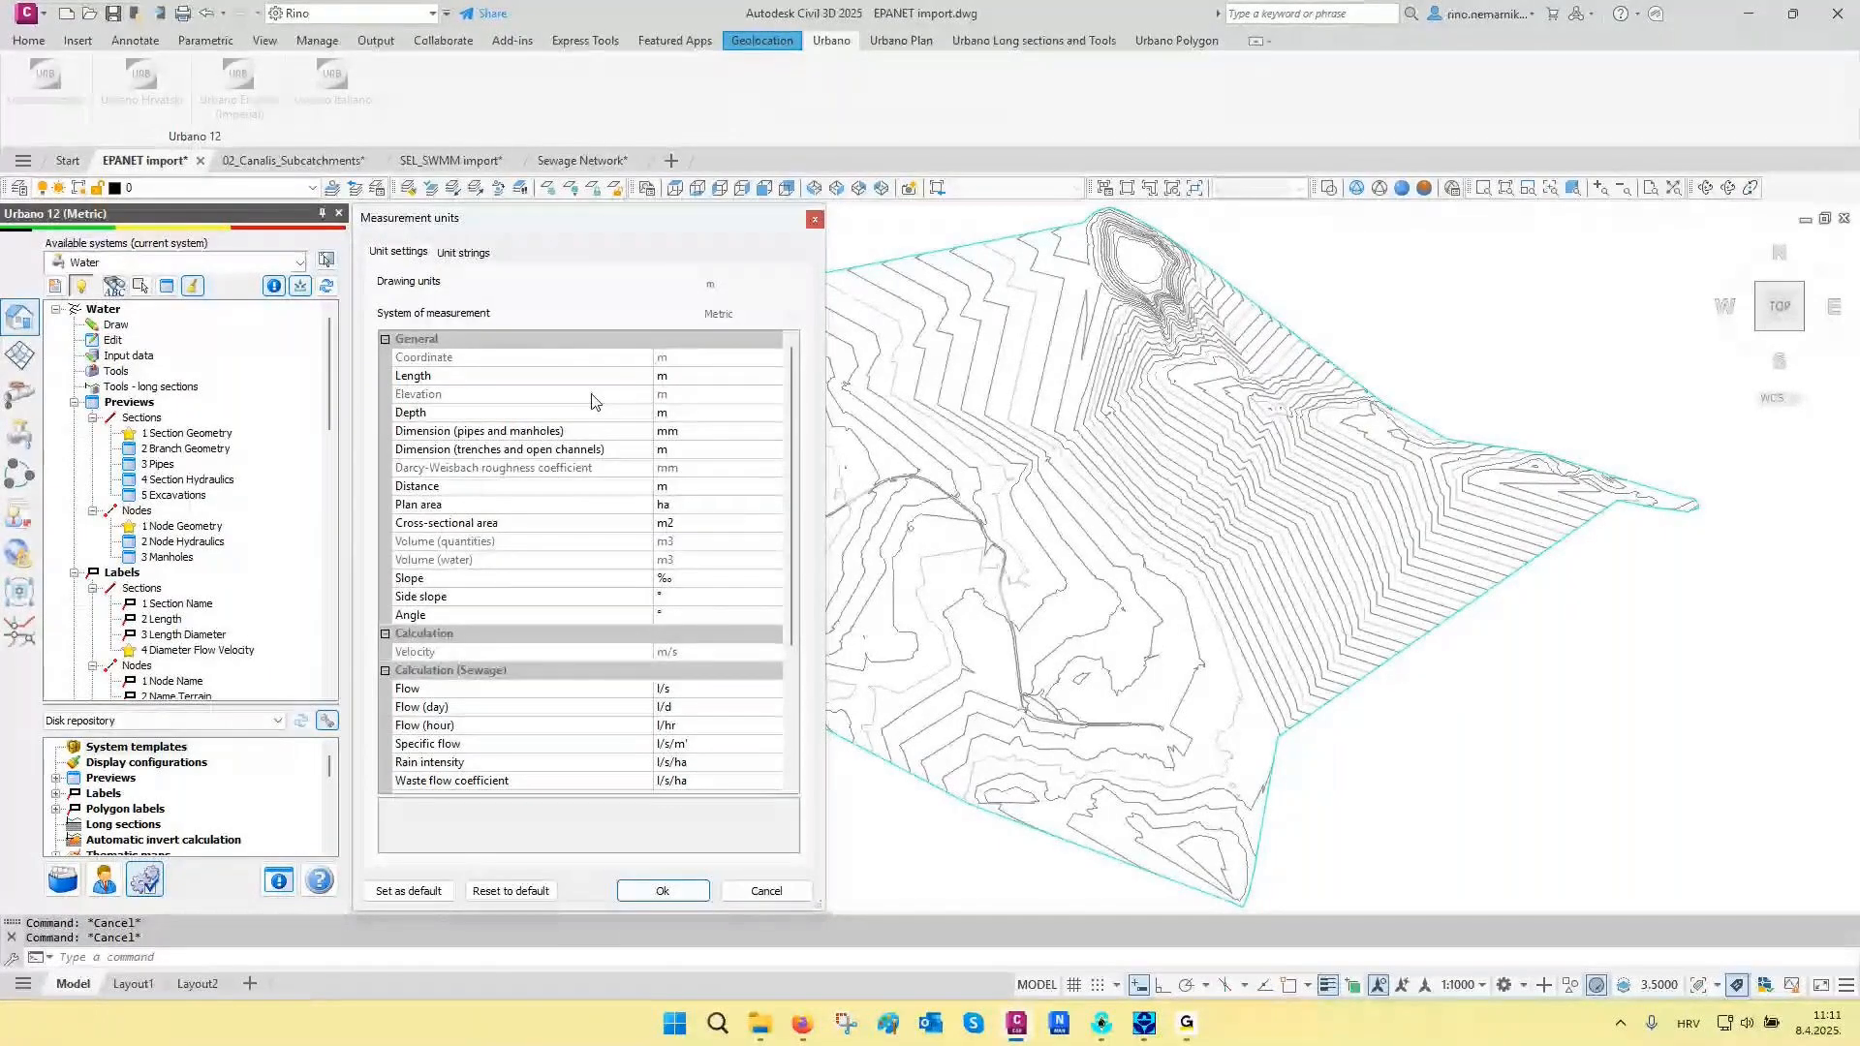
scroll(594, 402, "down", 4)
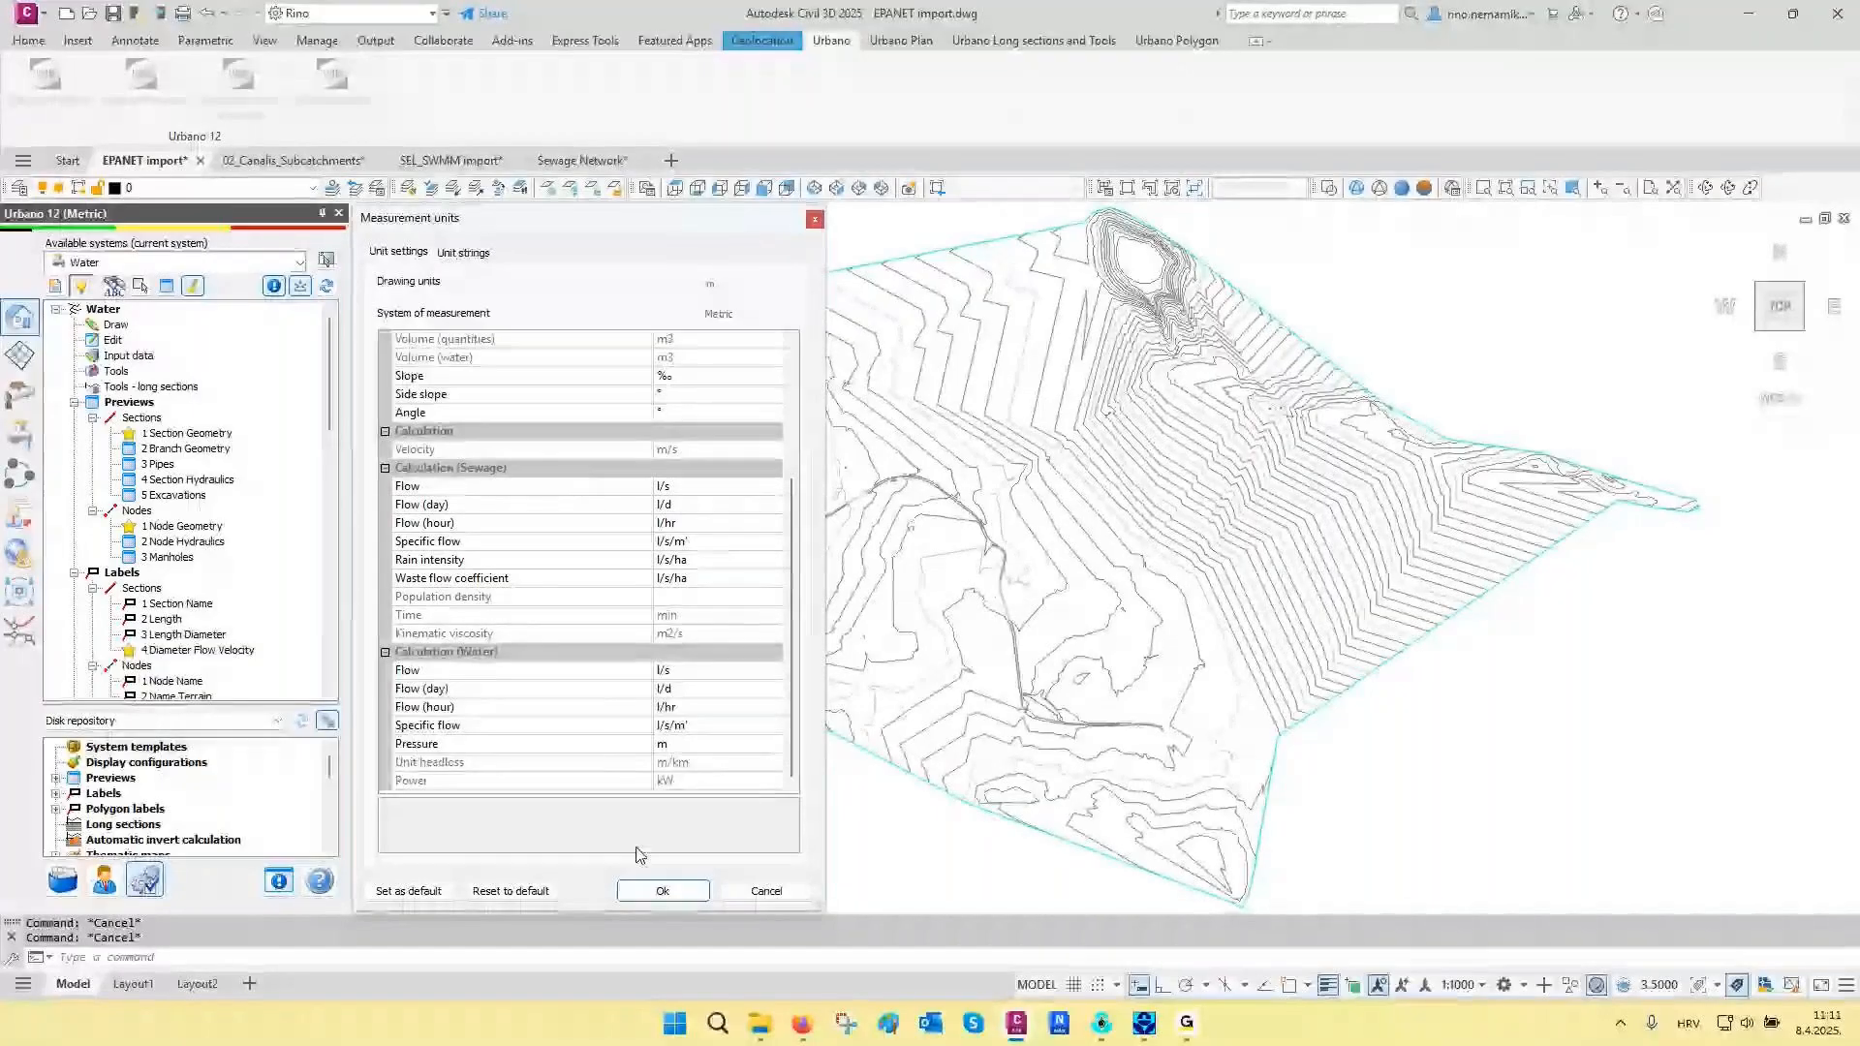
left_click(645, 887)
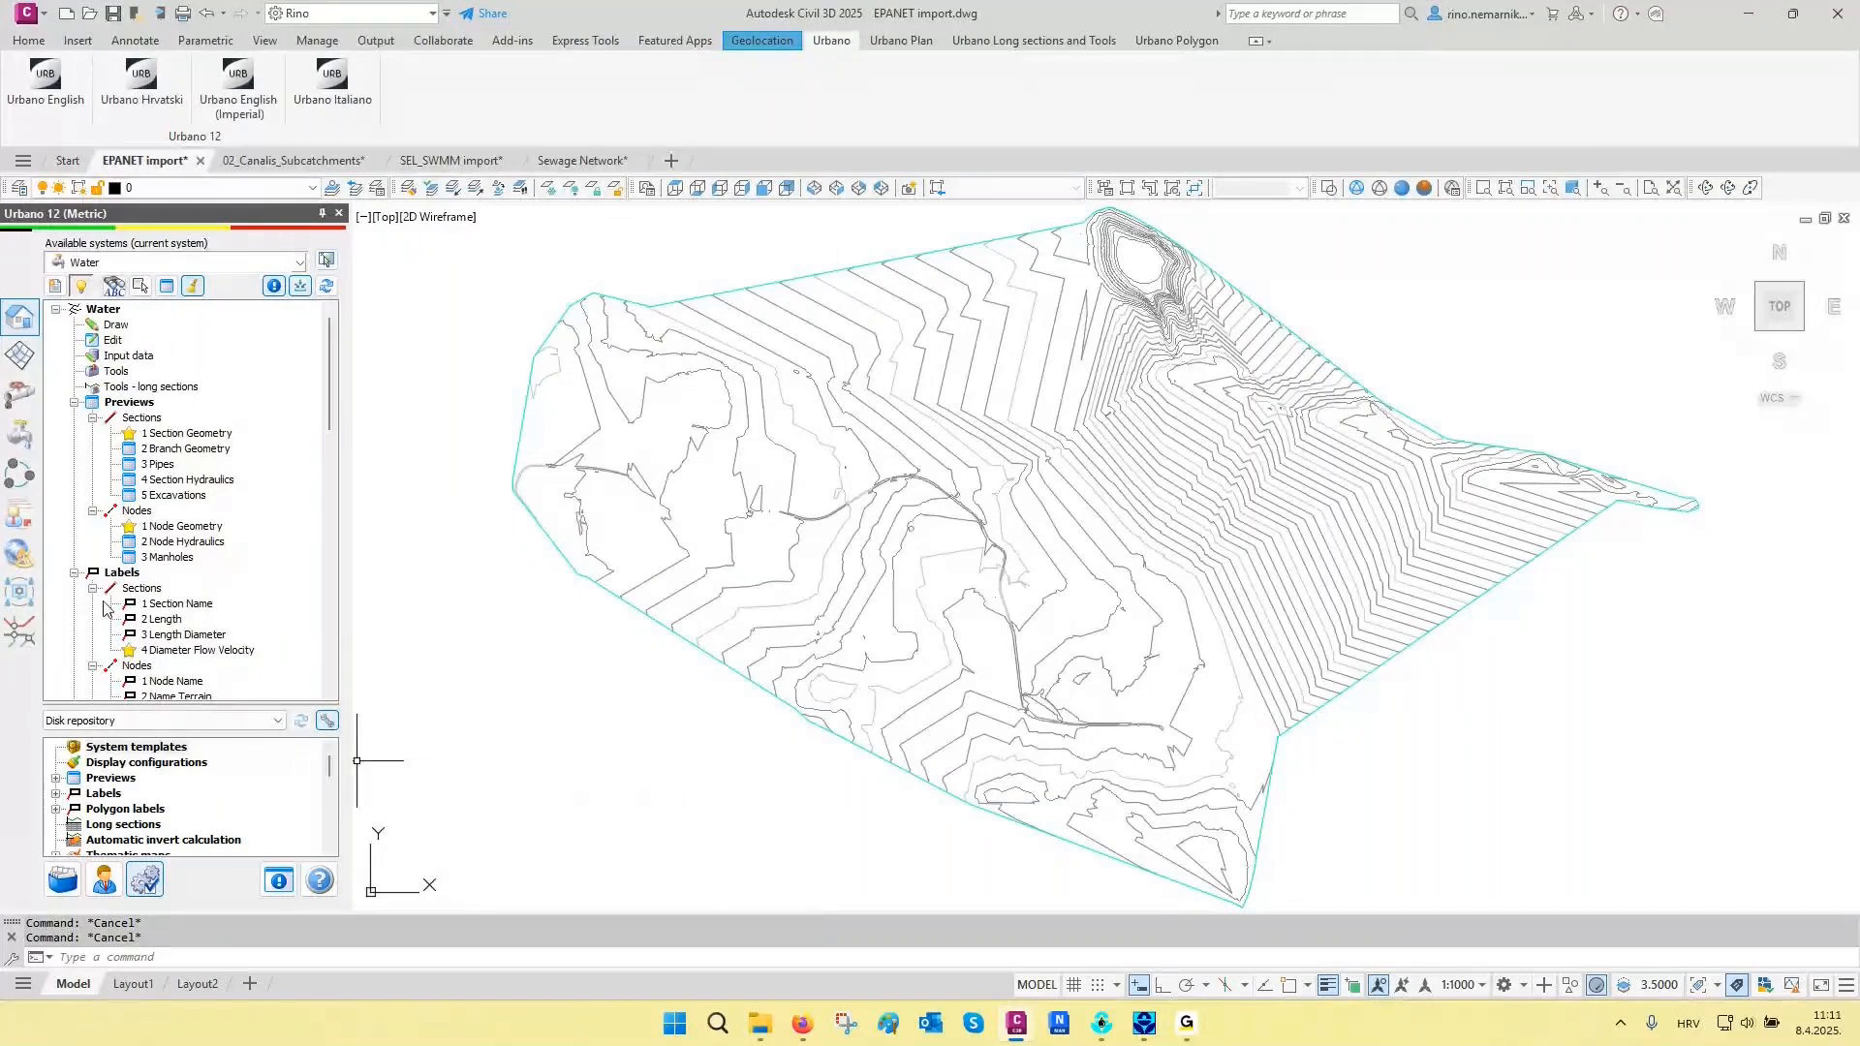
- Open the INP file import settings for the Water system
left_click(24, 439)
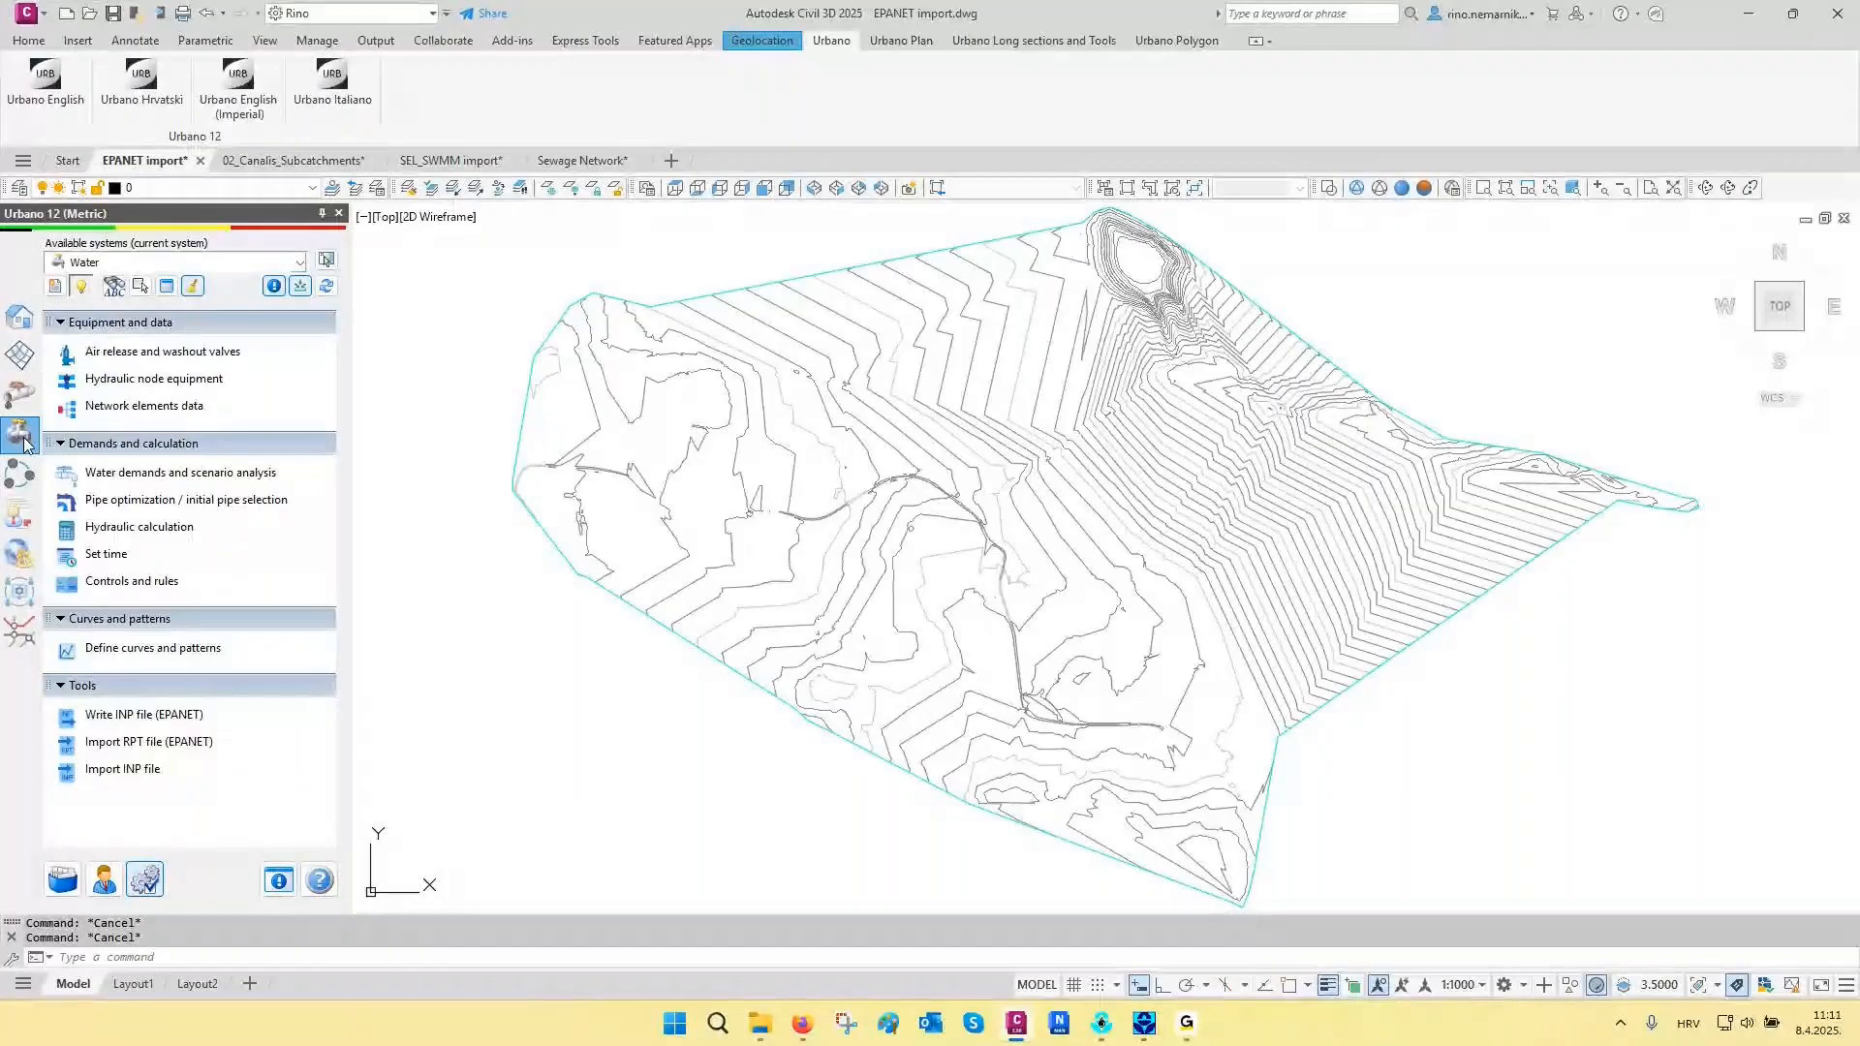
left_click(122, 771)
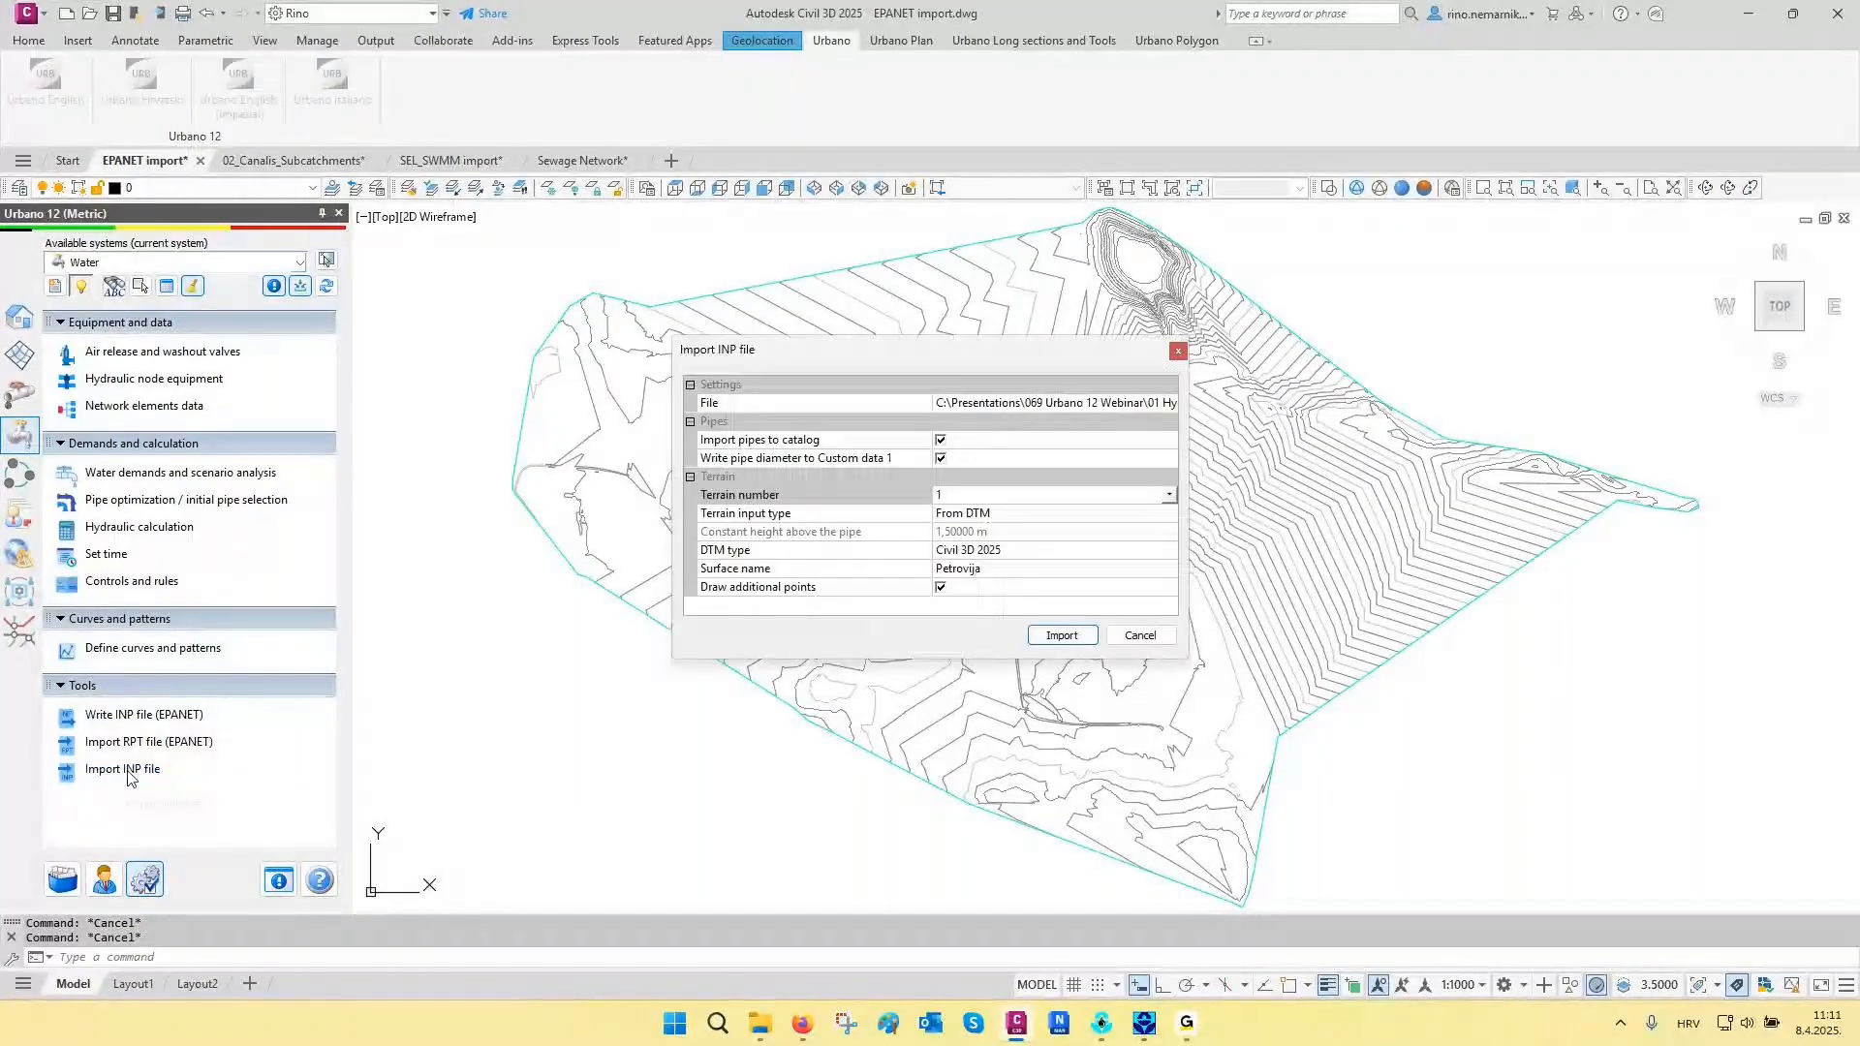
- Switch to EPANET, inspect the parallel curved pipes in the middle of the Petrovija.inp network, and close the EPANET window
left_click(1103, 1024)
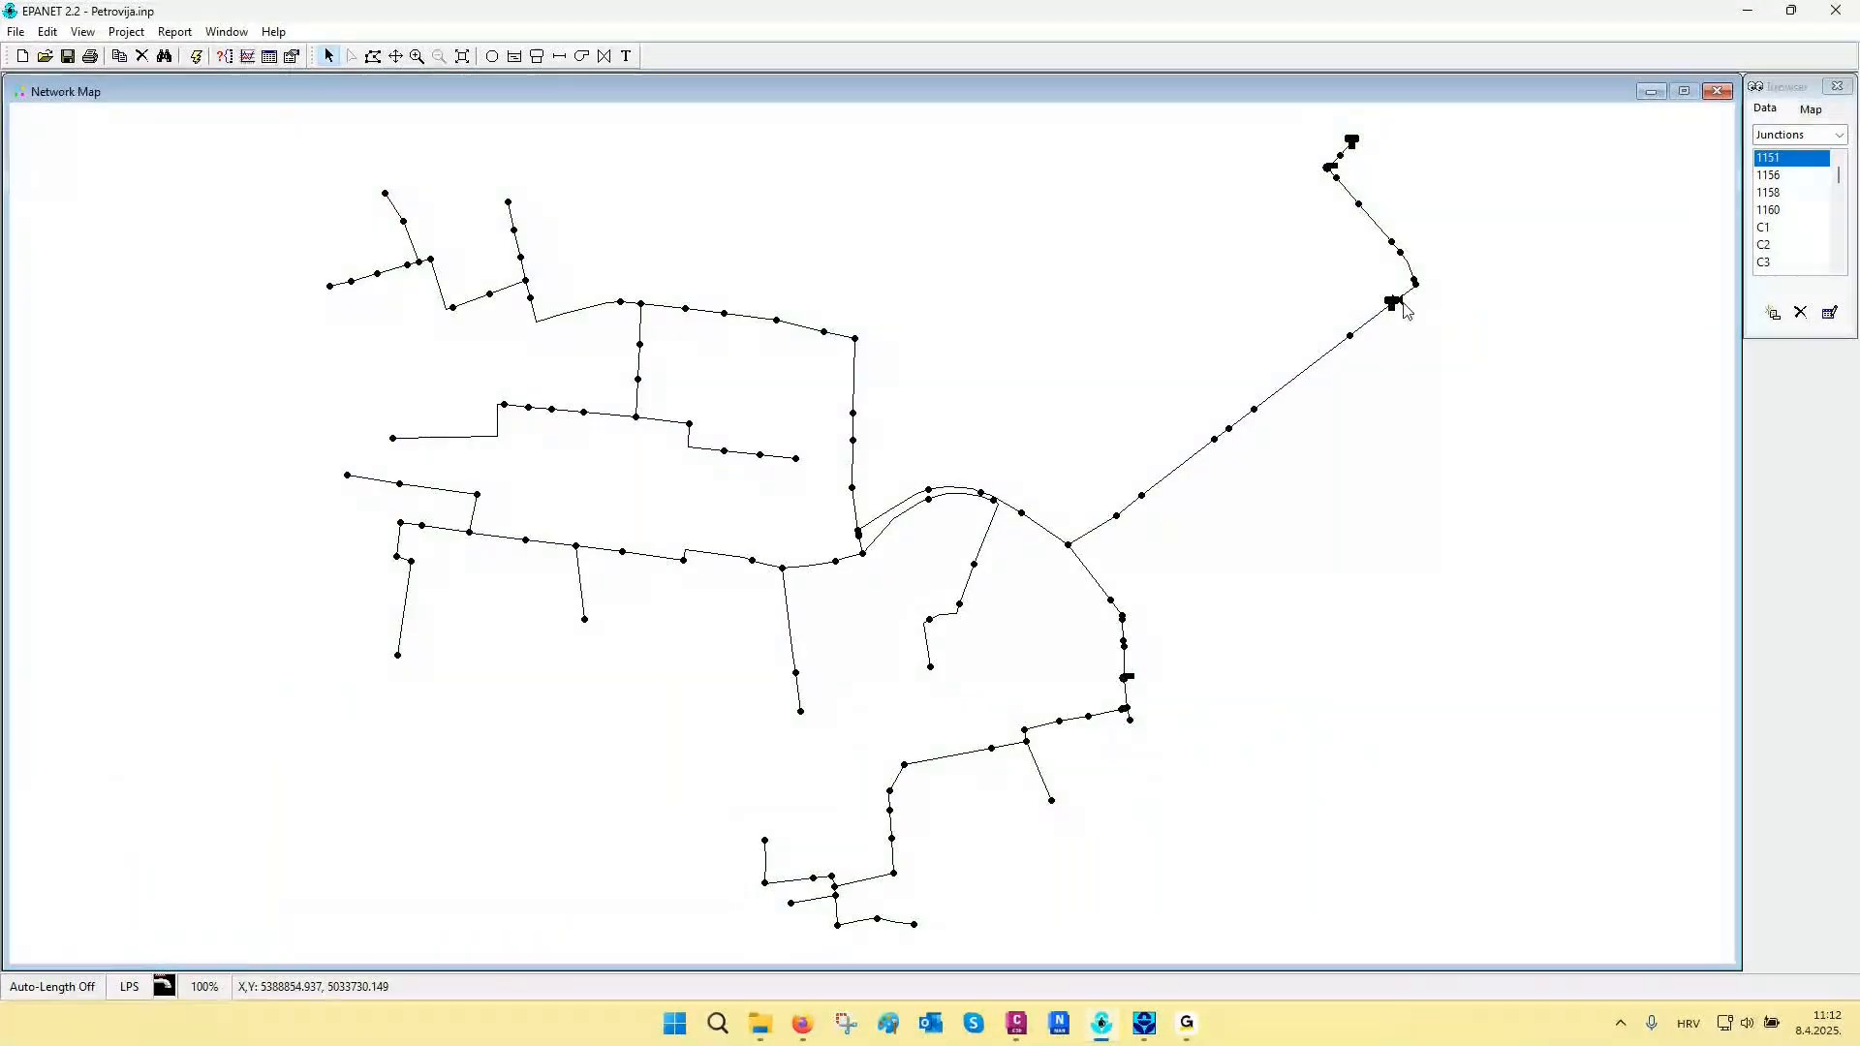
left_click(417, 56)
left_click_drag(764, 443, 1124, 602)
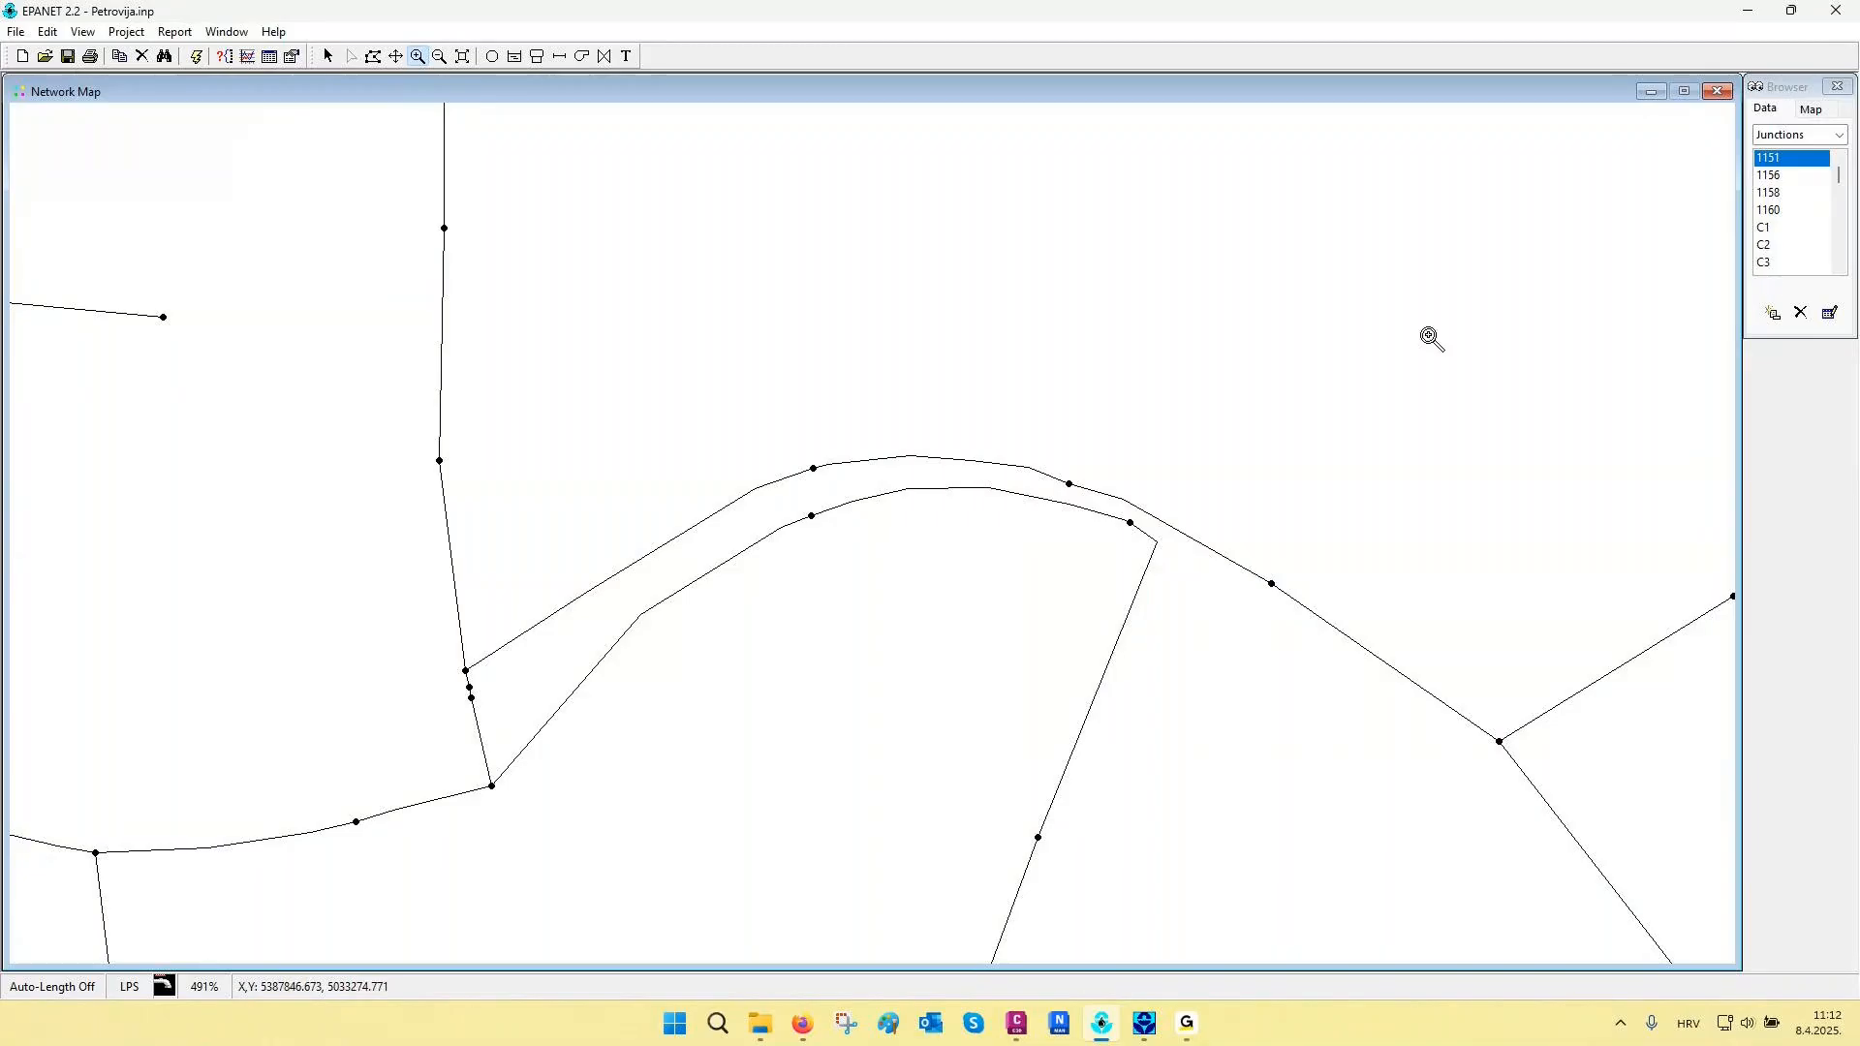
left_click(1838, 11)
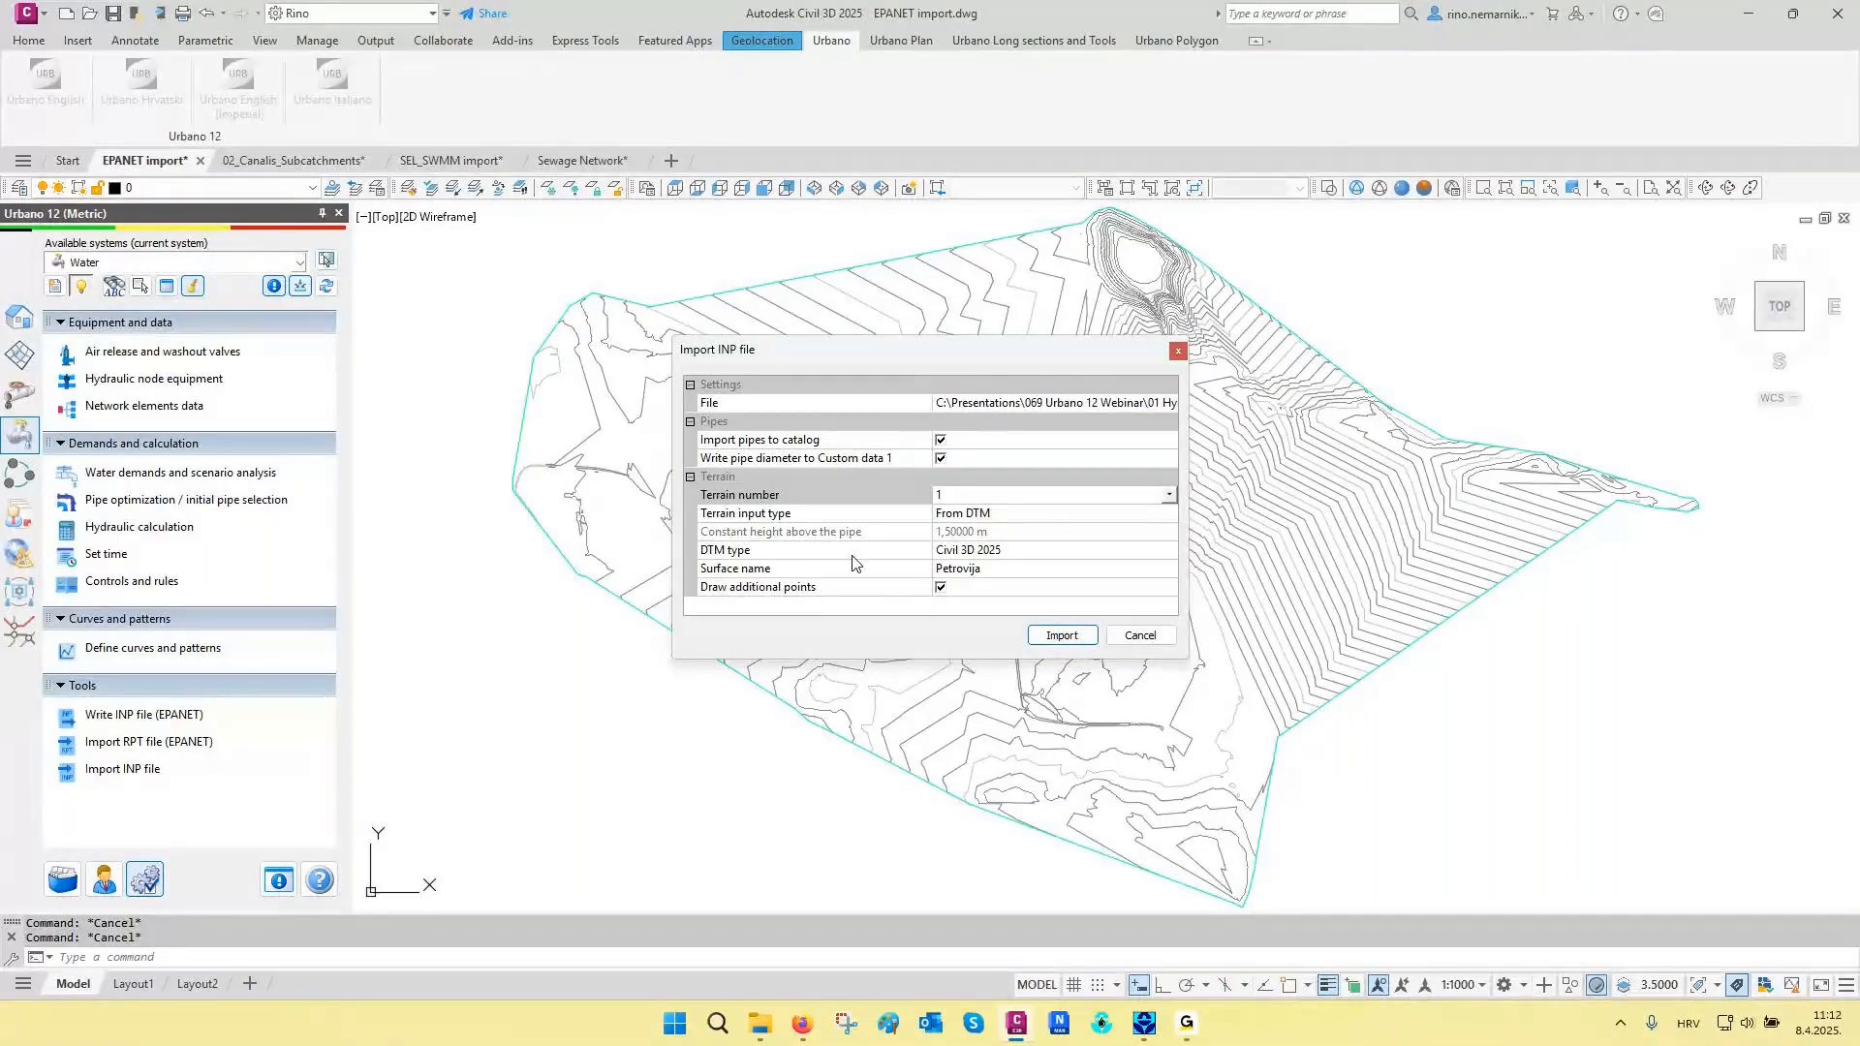
- Import the INP network with terrain from the Petrovija surface and inspect the curved pipes along the road
left_click(1061, 635)
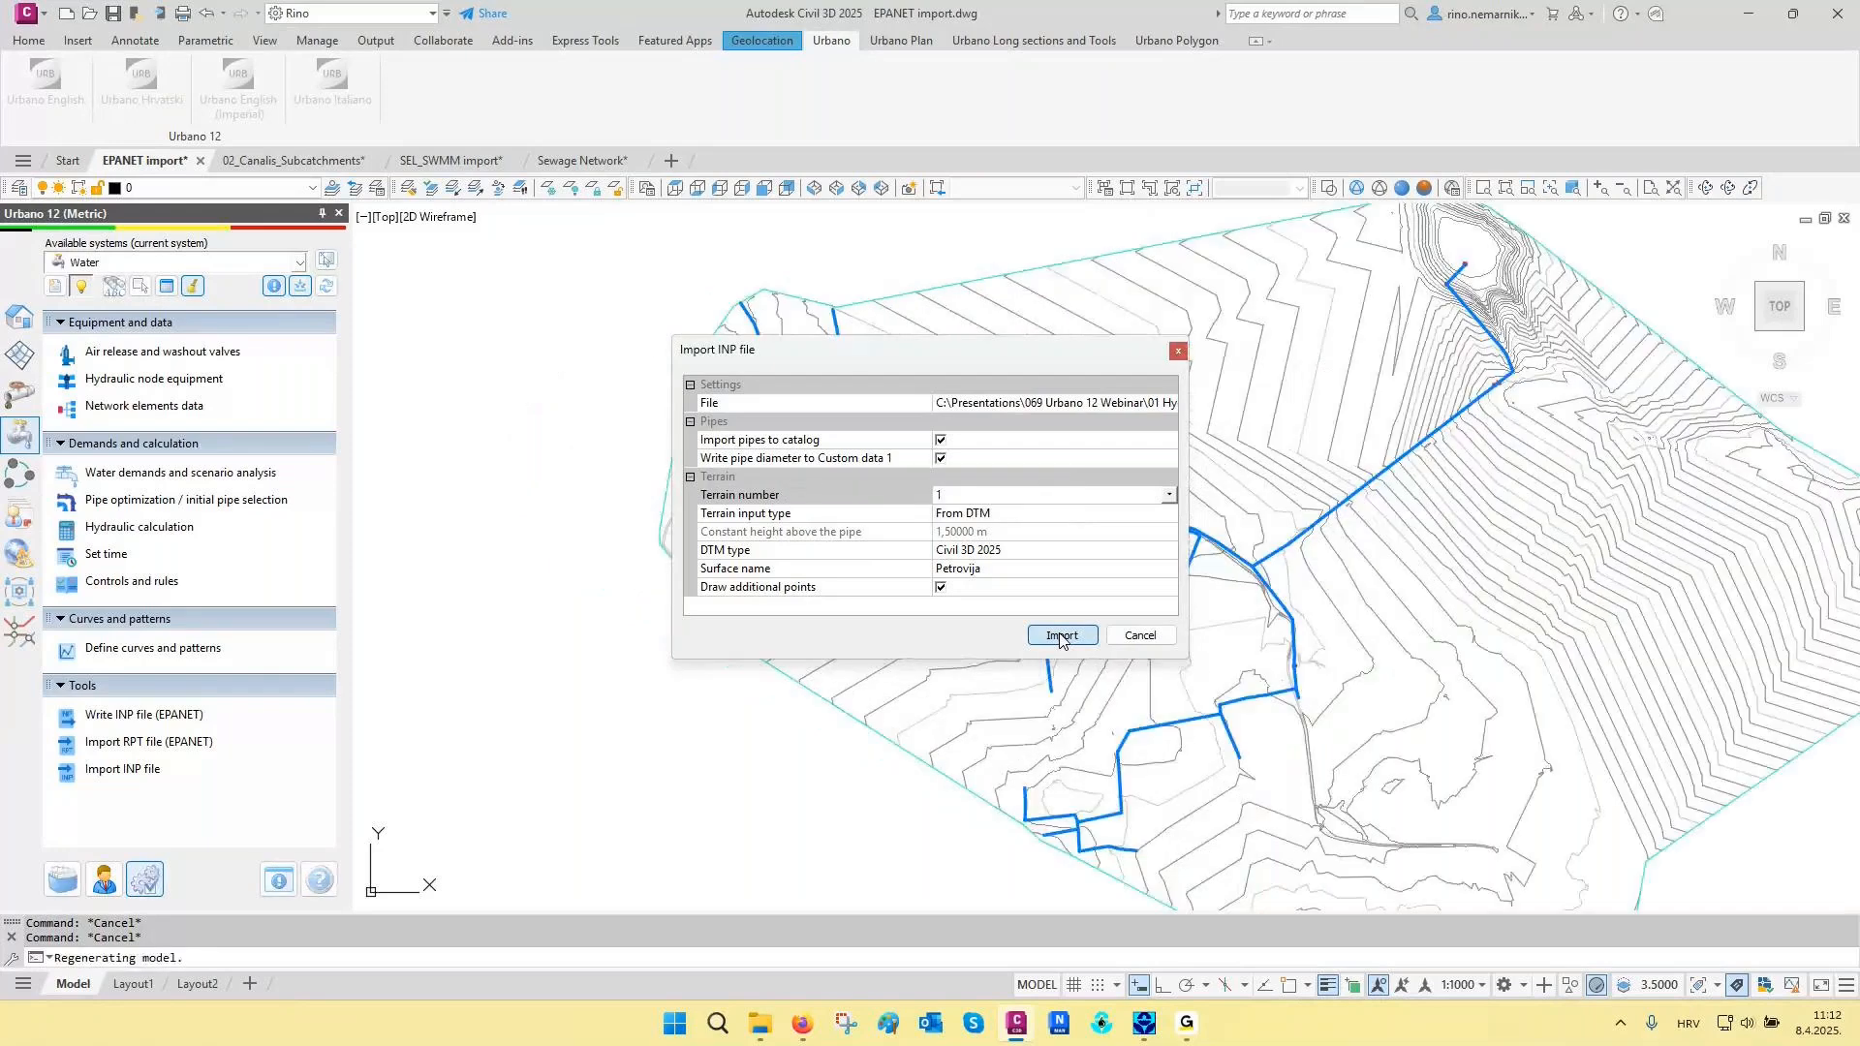
scroll(1196, 538, "up", 3)
scroll(1196, 538, "up", 2)
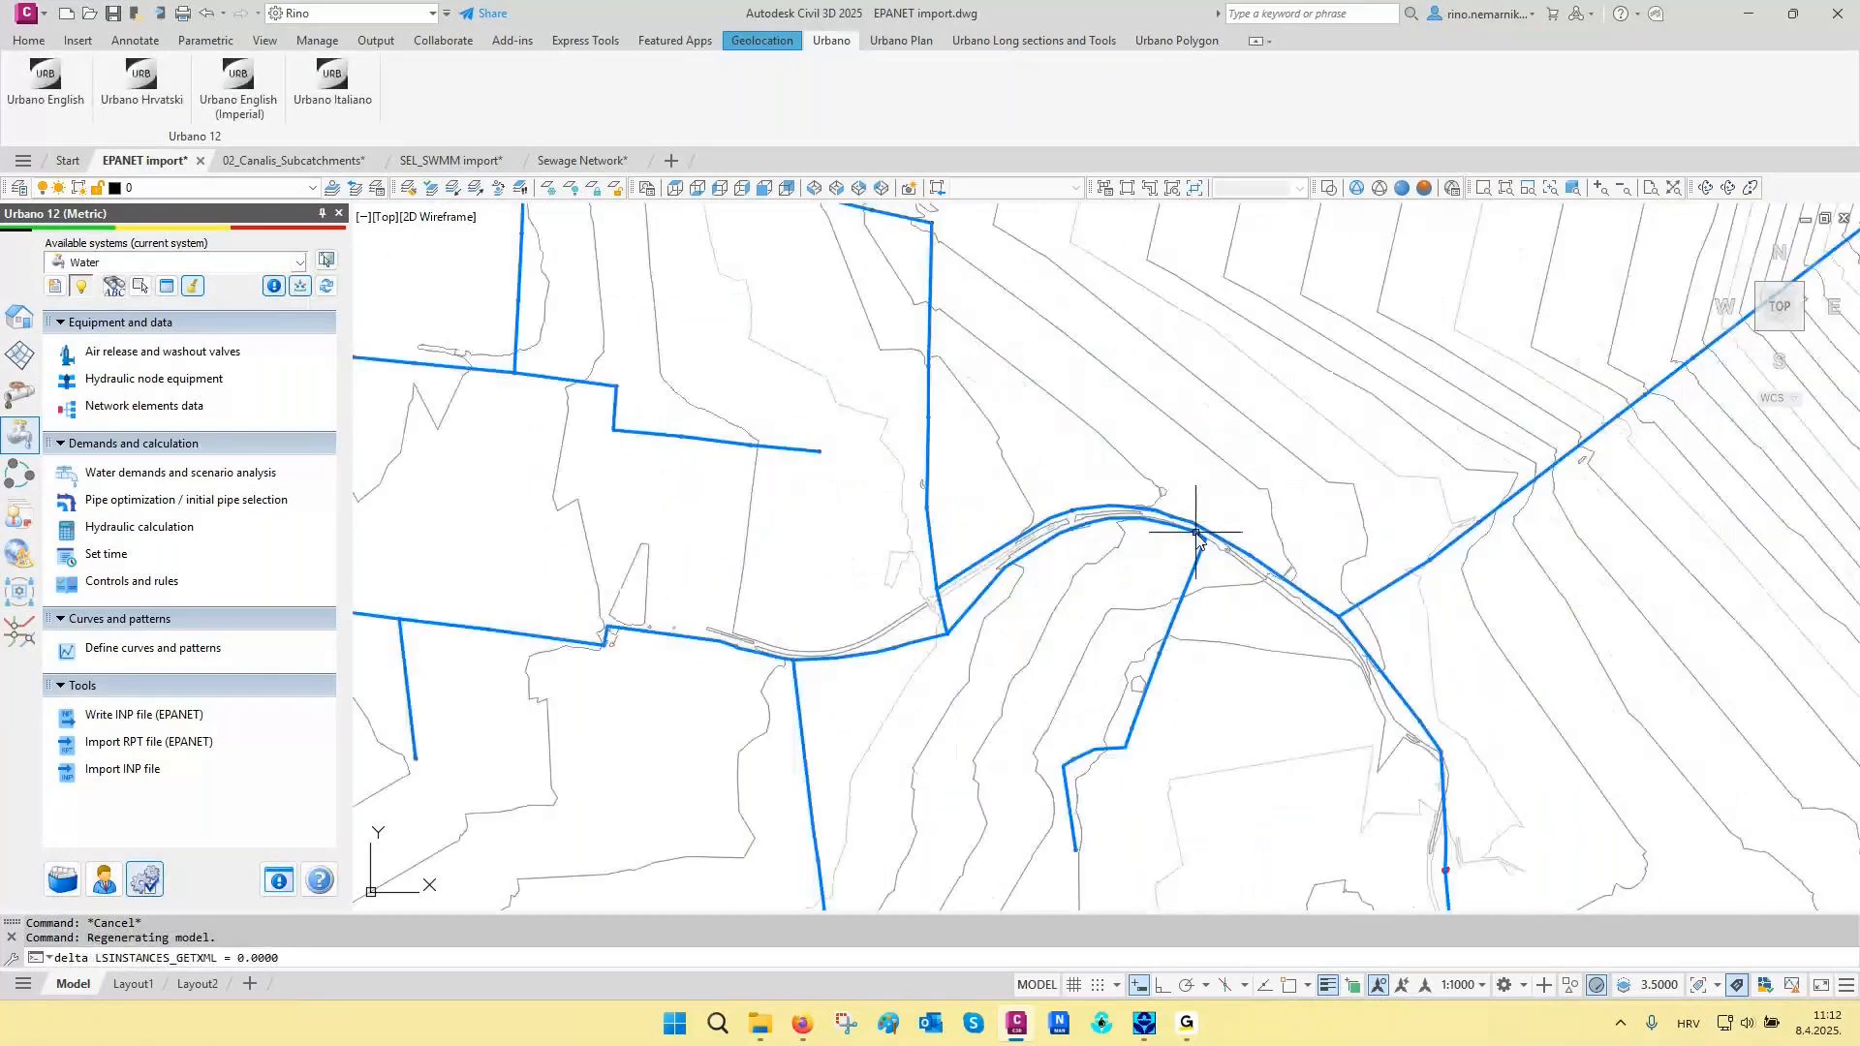
scroll(1196, 534, "up", 2)
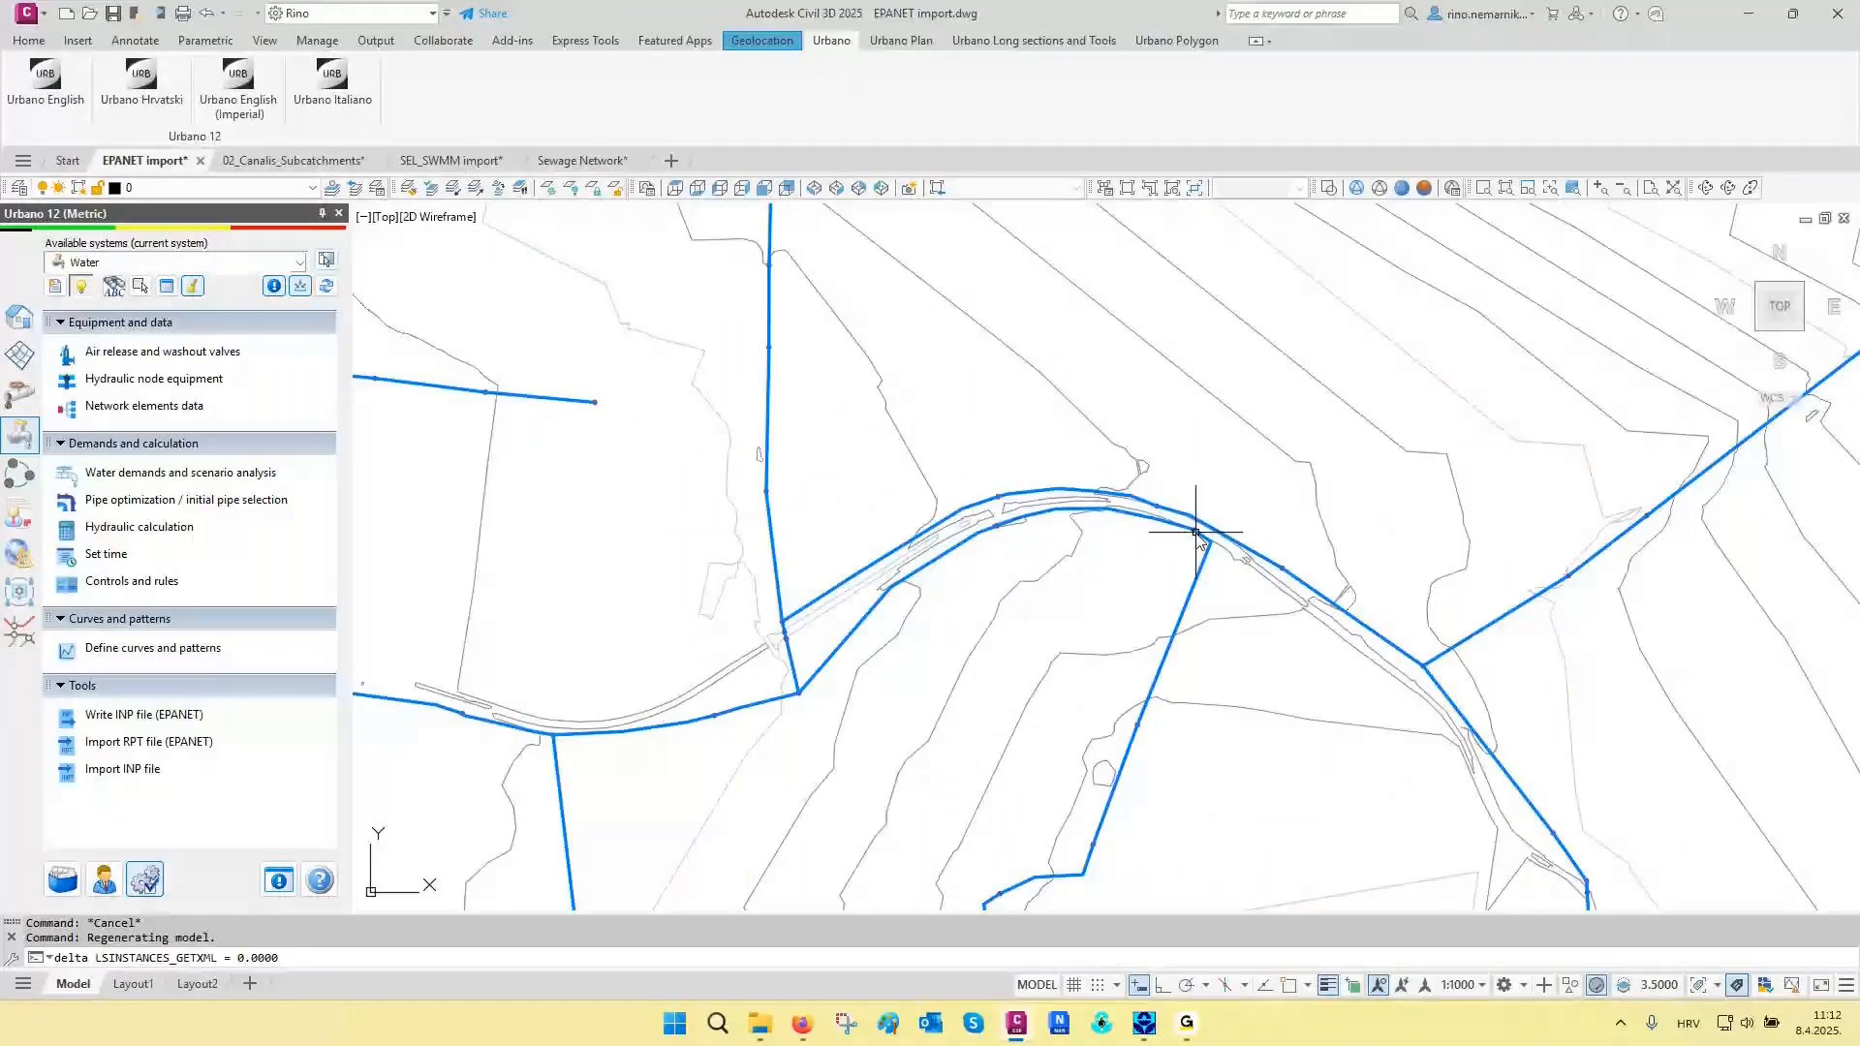
scroll(935, 589, "up", 4)
middle_click_drag(1070, 538, 903, 591)
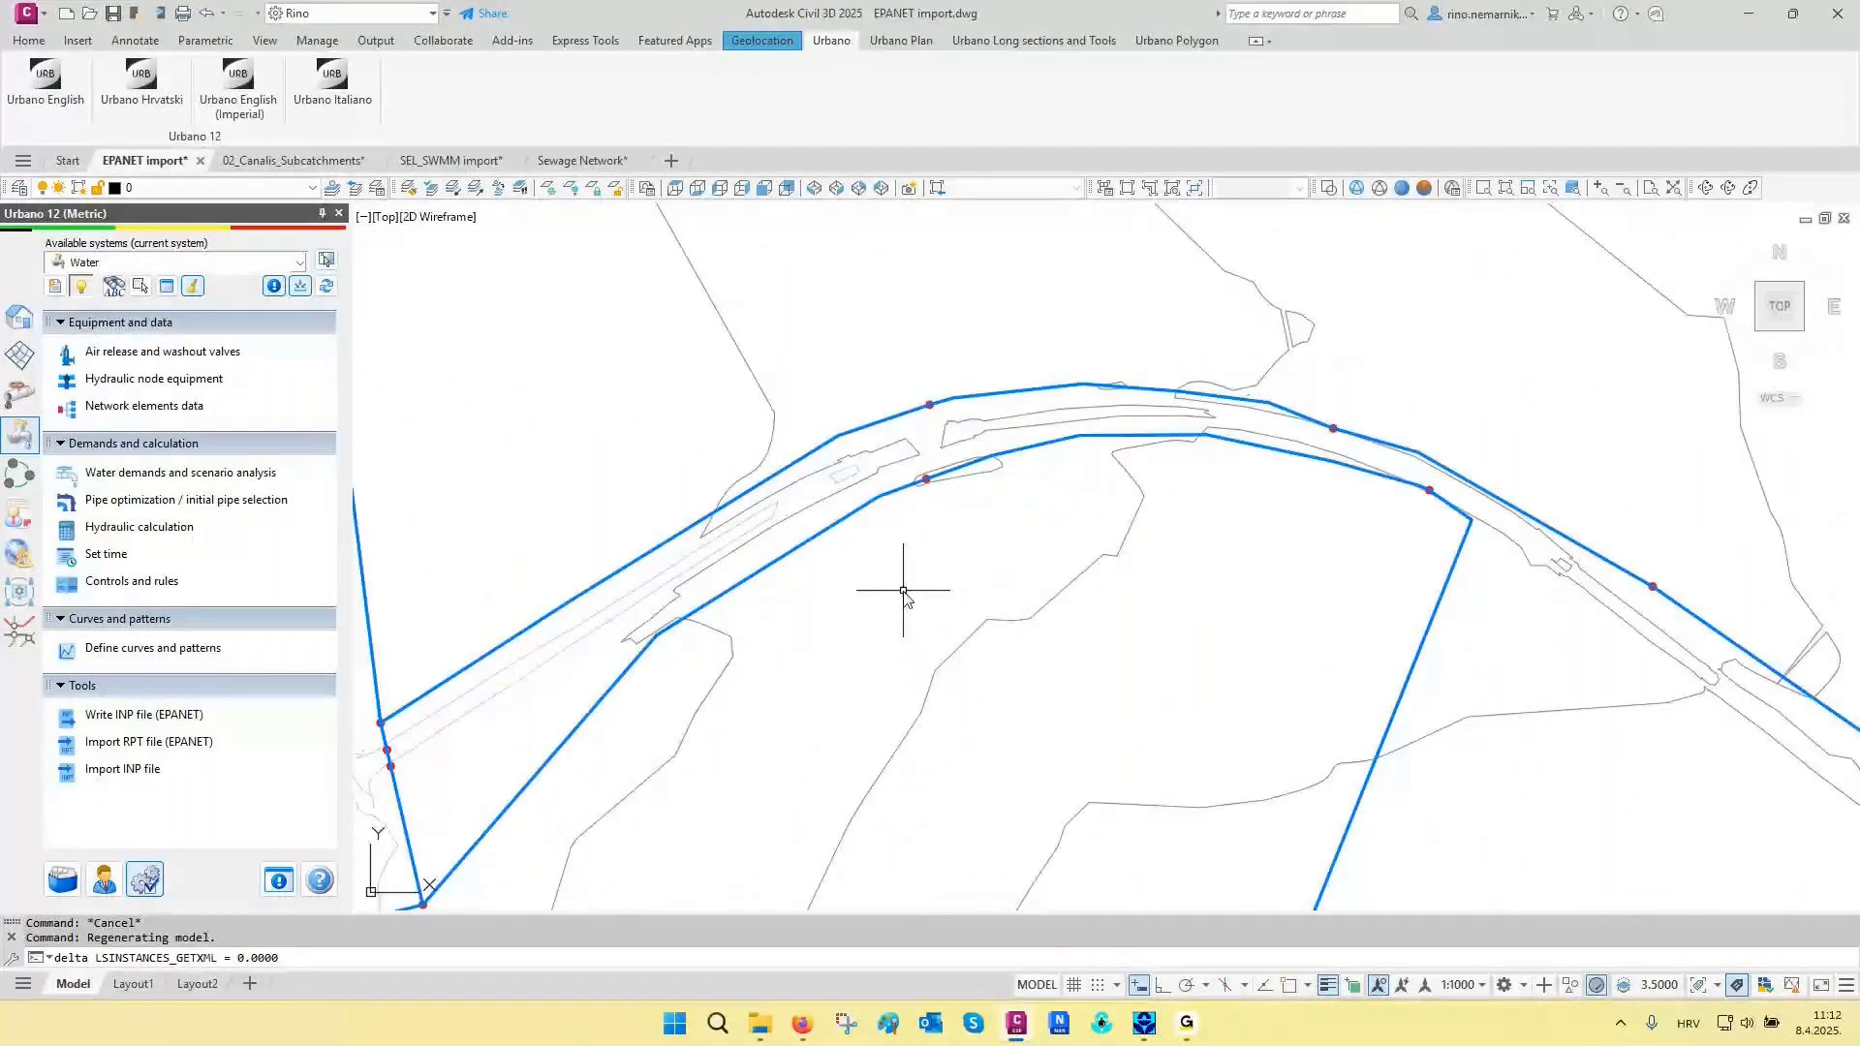
scroll(903, 591, "down", 3)
scroll(980, 490, "down", 1)
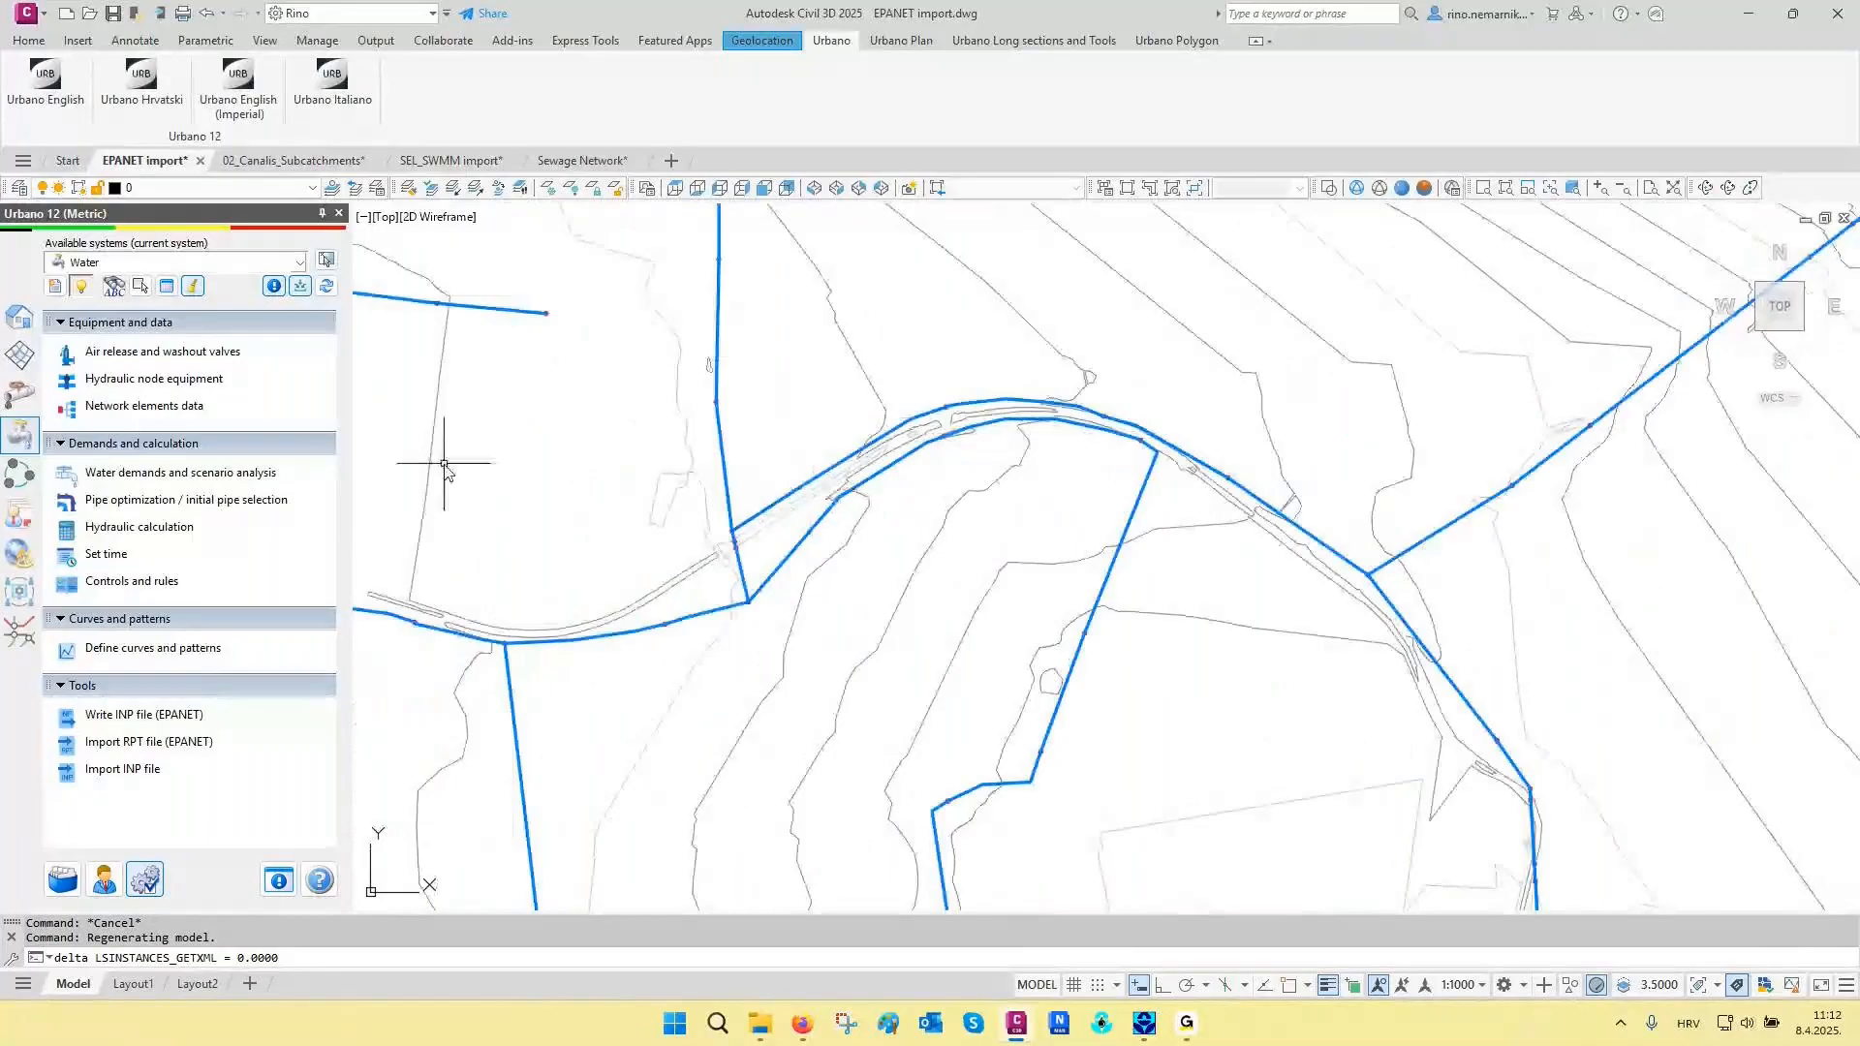
- Preview the geometry of the four sections on the upper side of the road bend and mark the polyline ones in plan
left_click(168, 293)
left_click(394, 662)
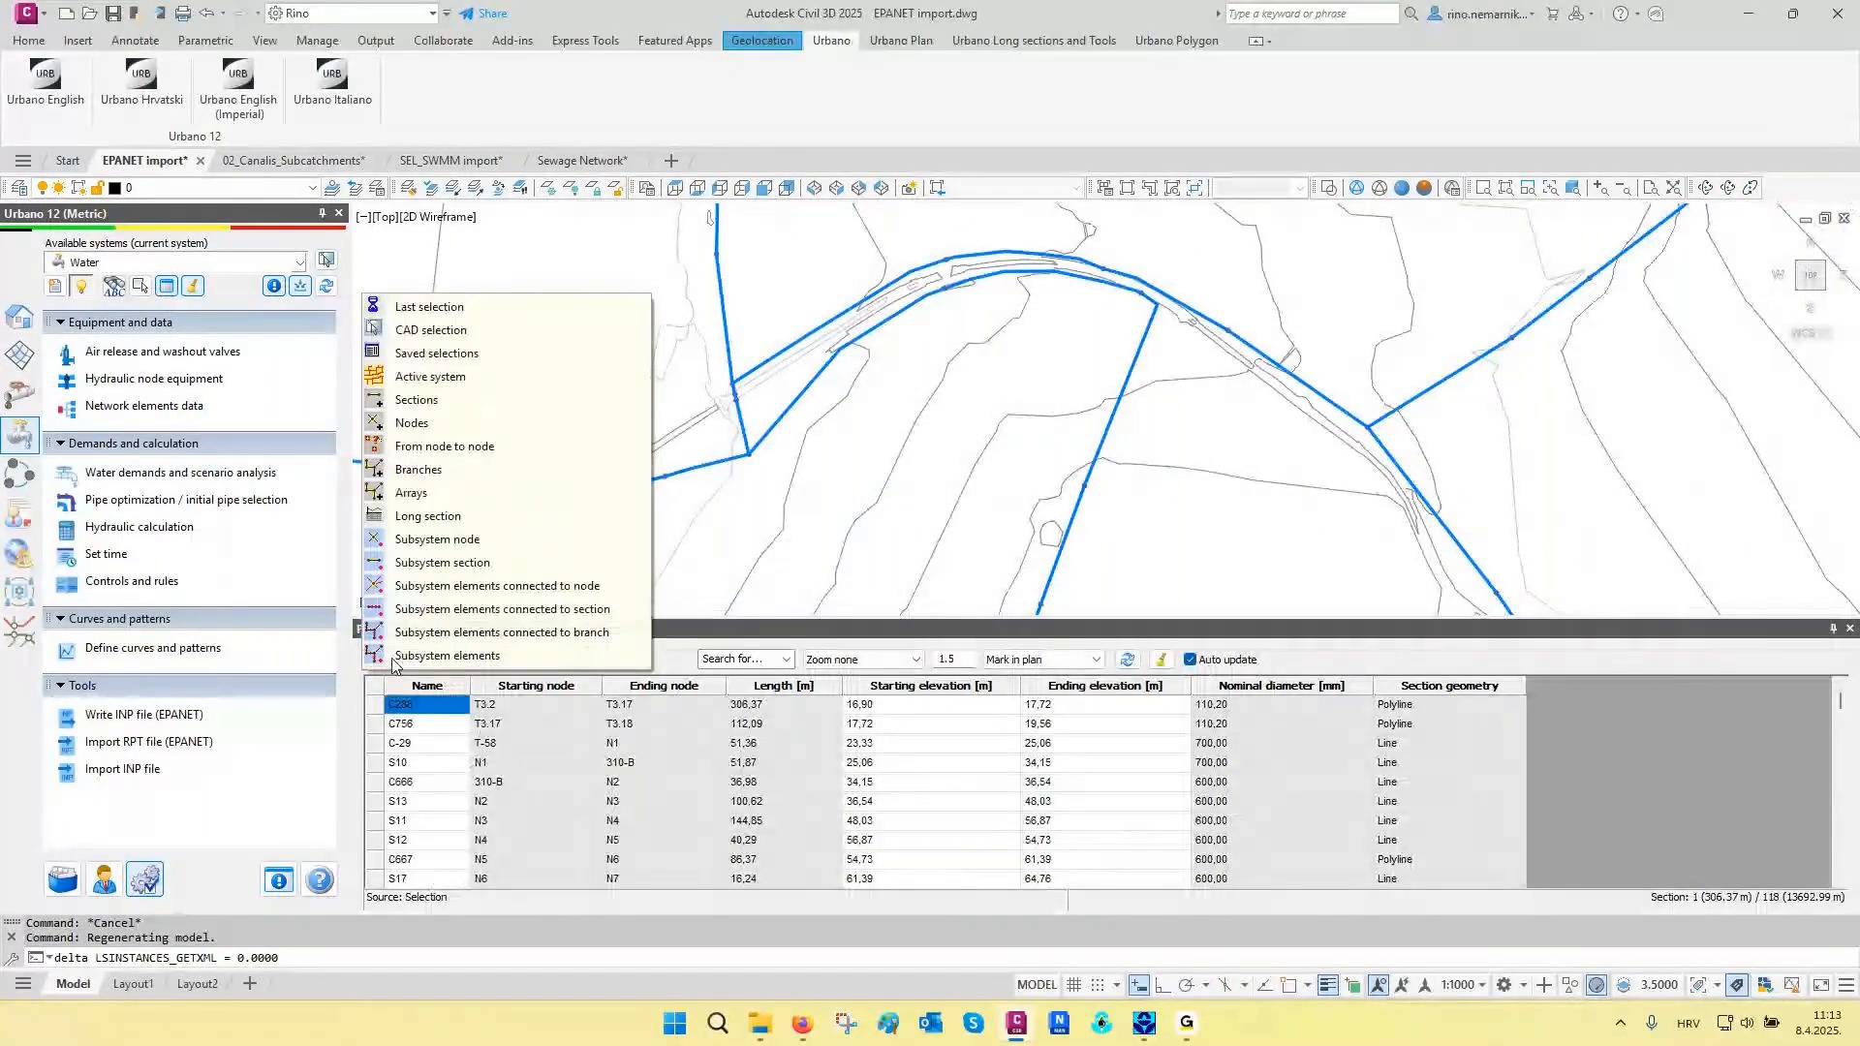
left_click(483, 403)
scroll(1290, 356, "up", 2)
middle_click_drag(1289, 356, 1318, 463)
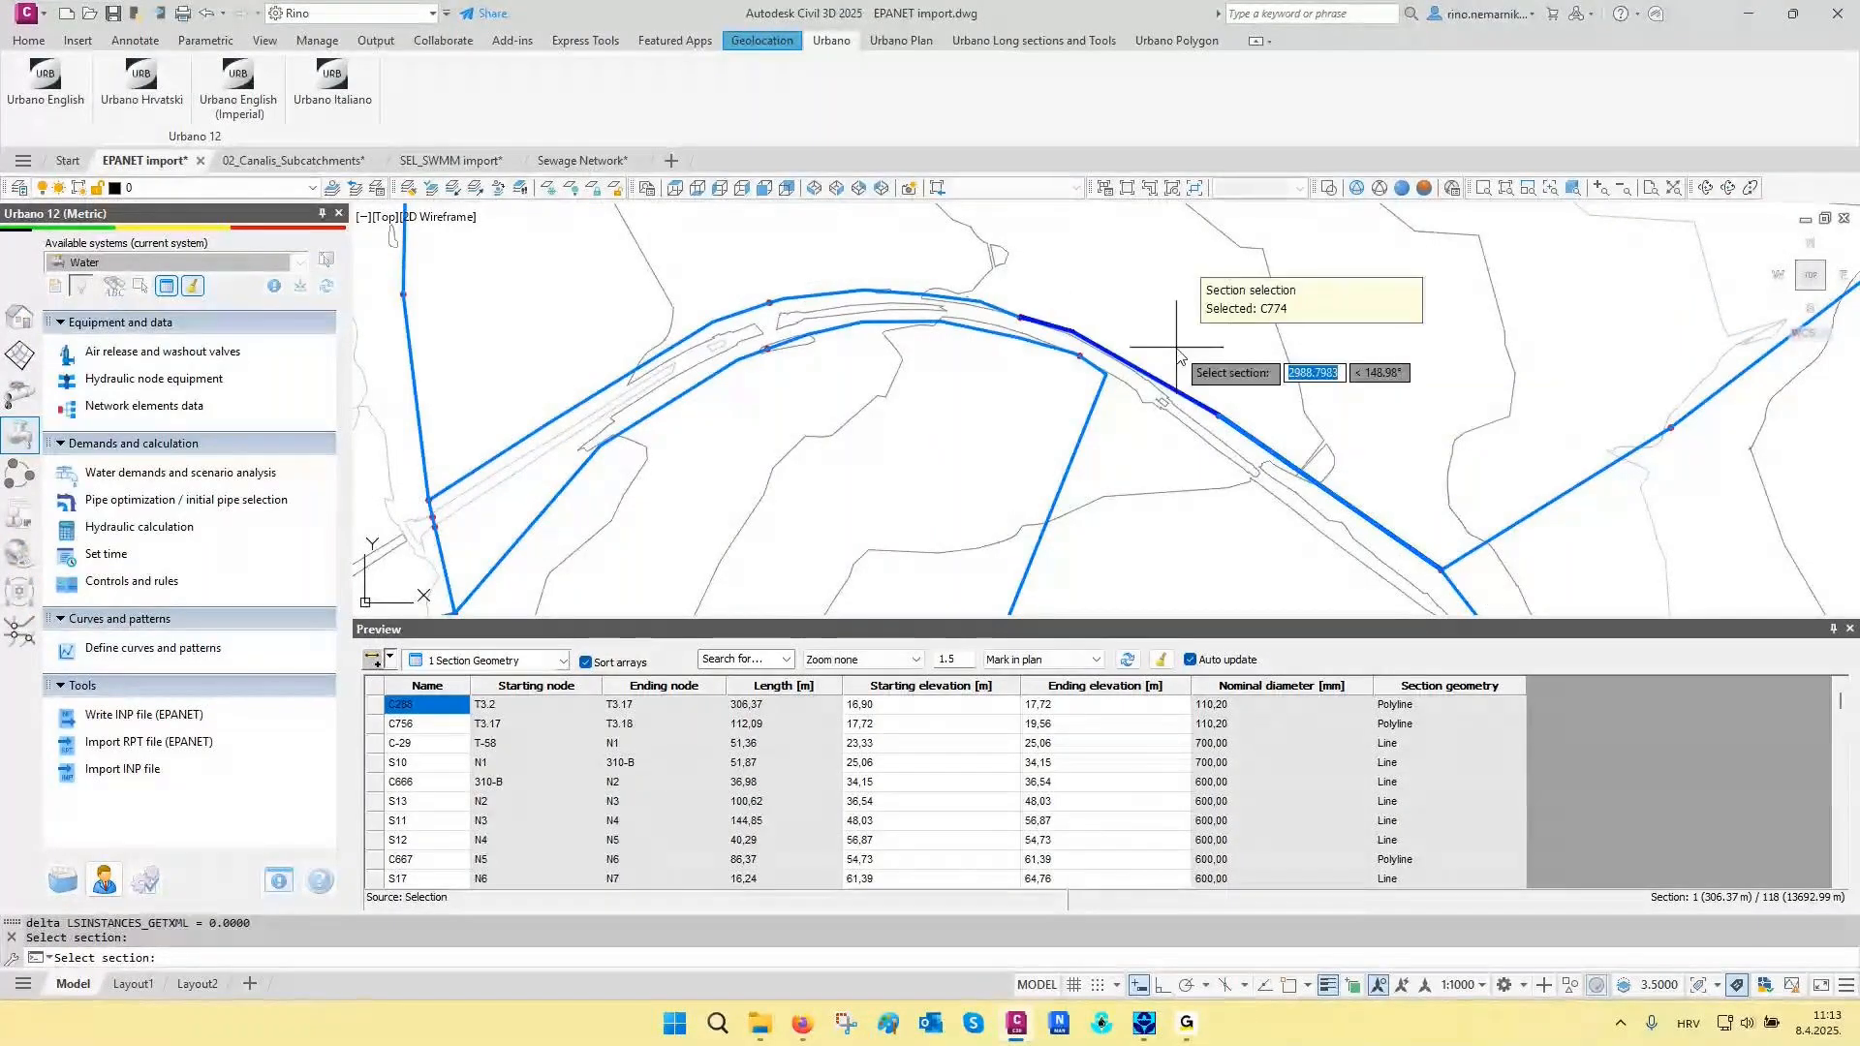
left_click(648, 308)
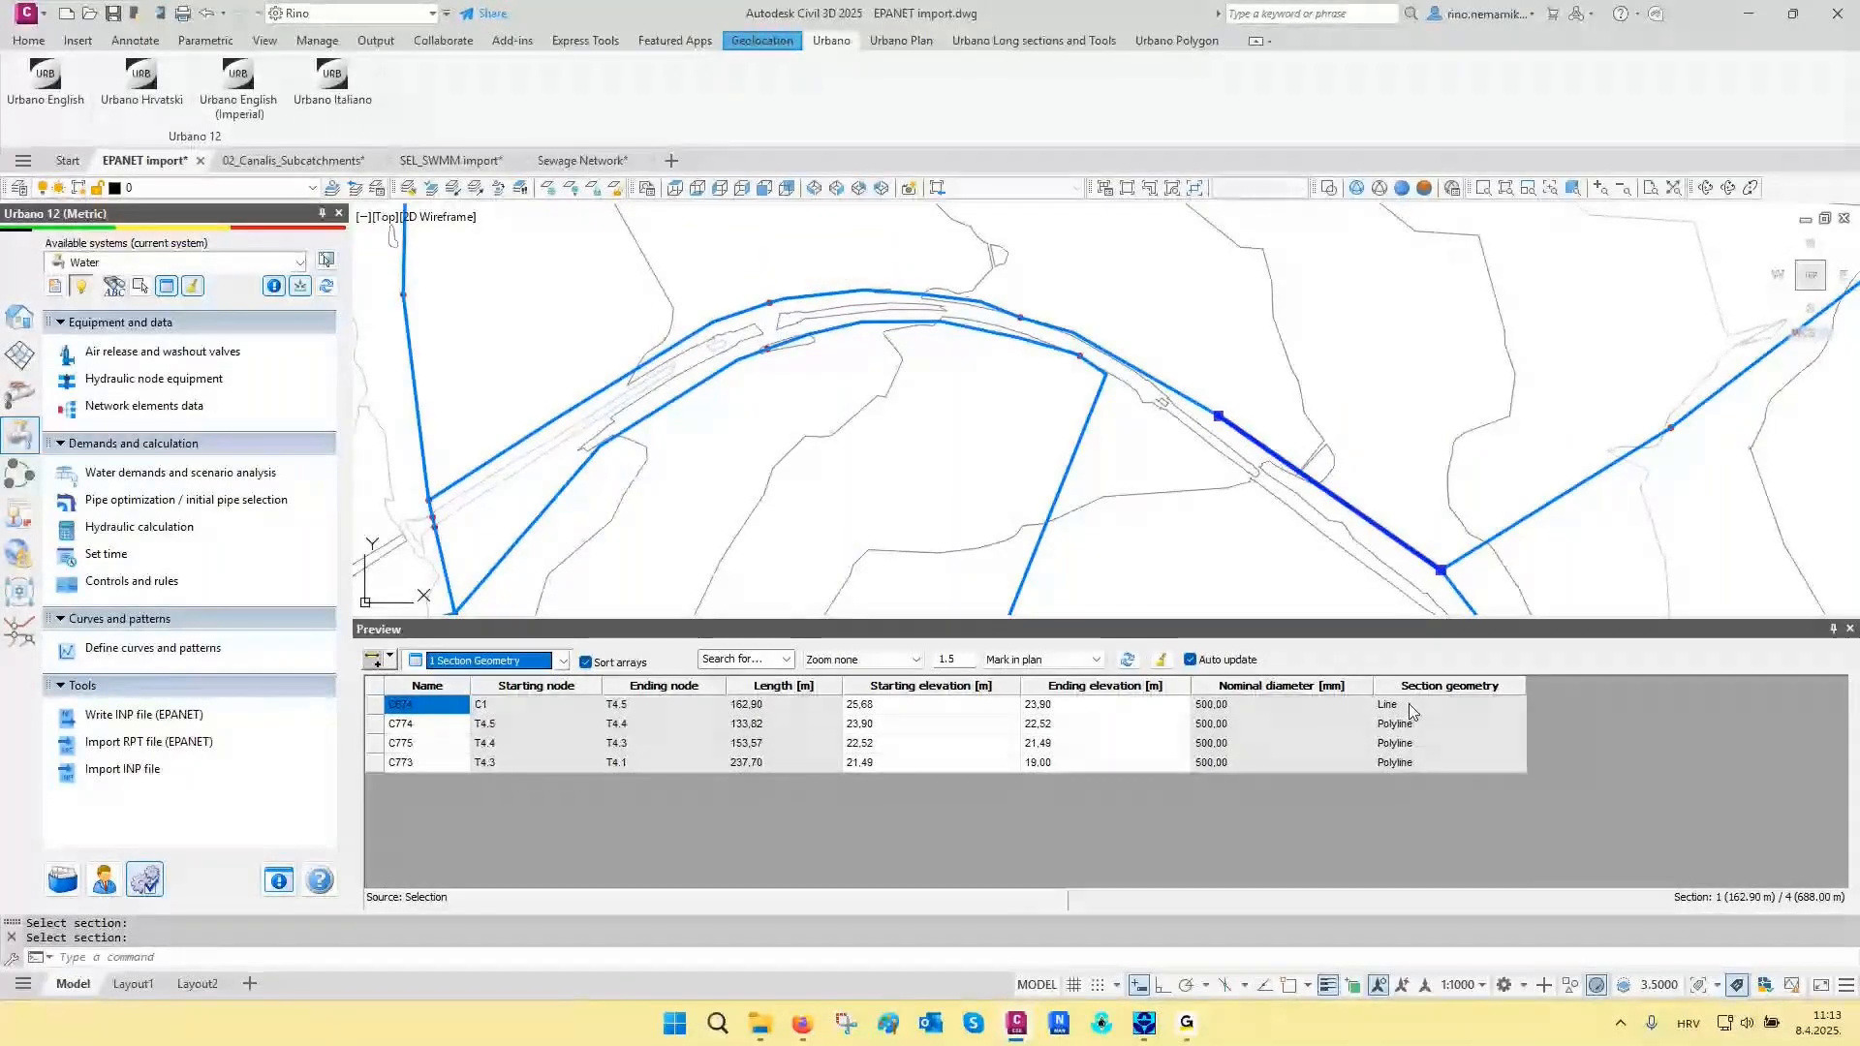
left_click_drag(1411, 724, 1420, 770)
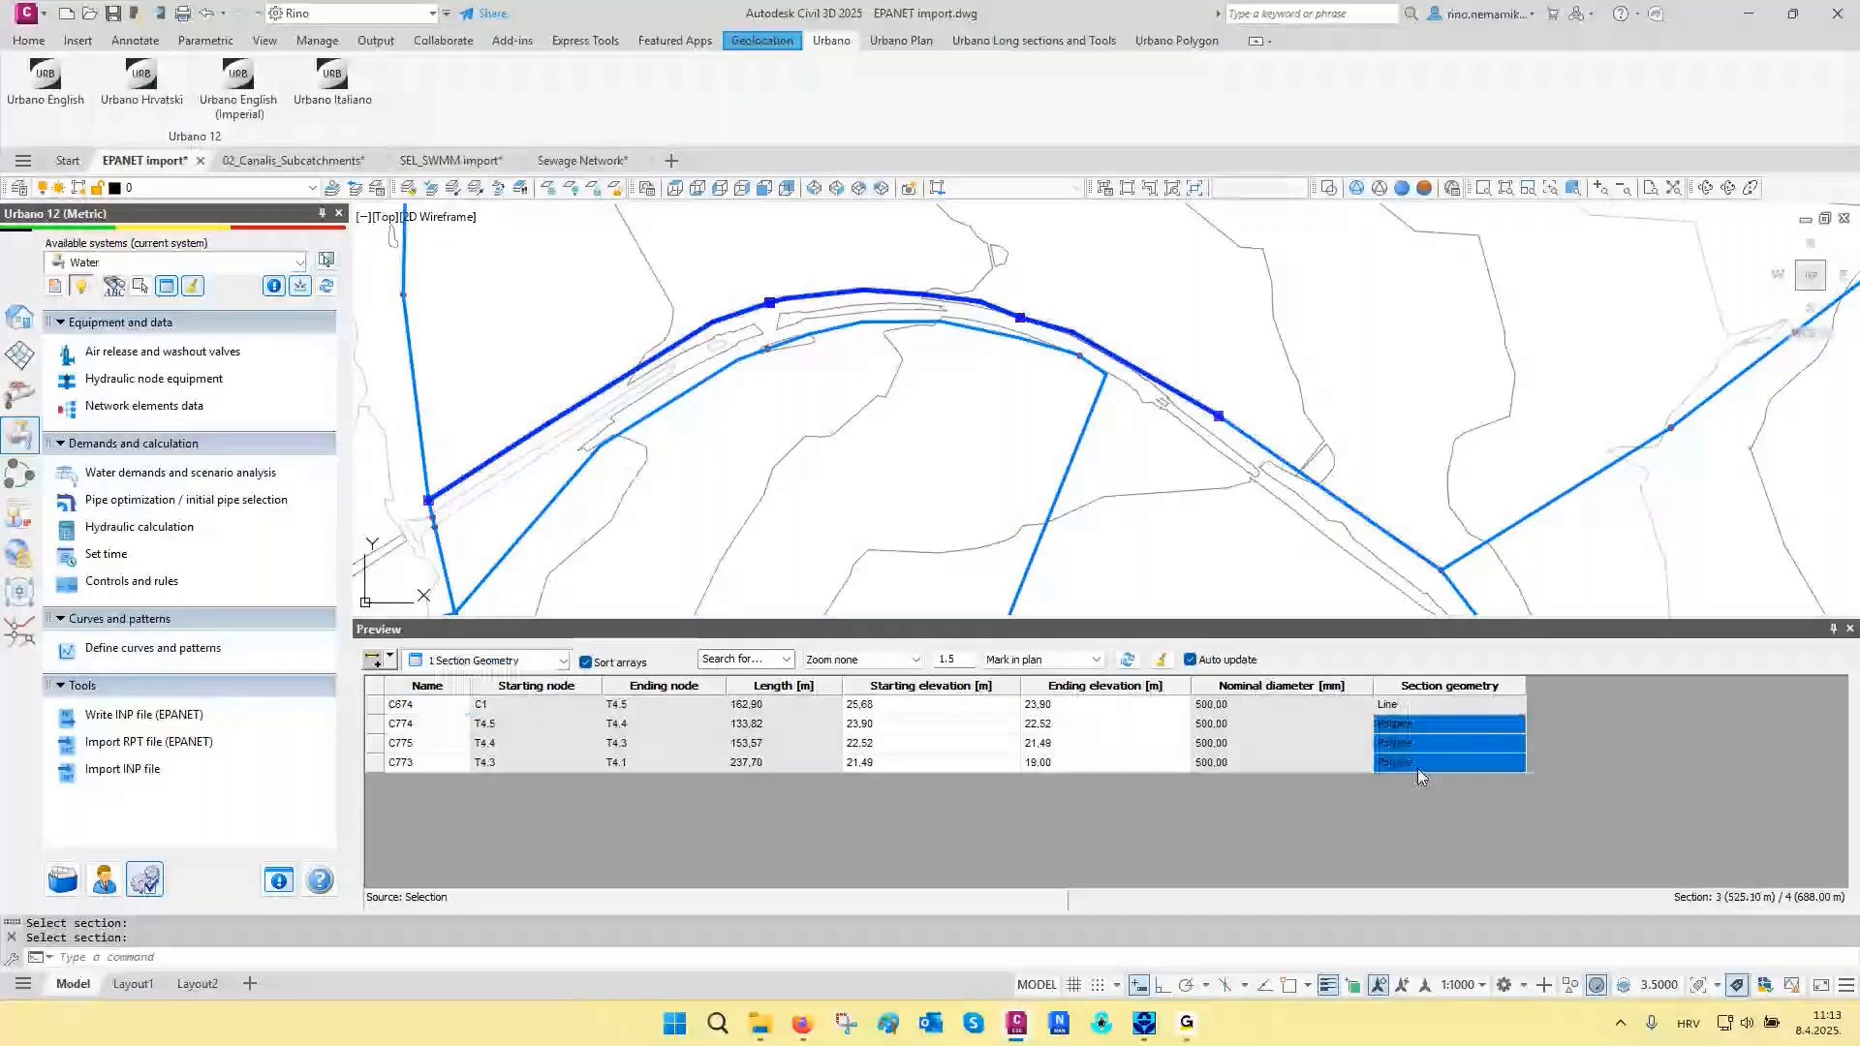
left_click(1162, 662)
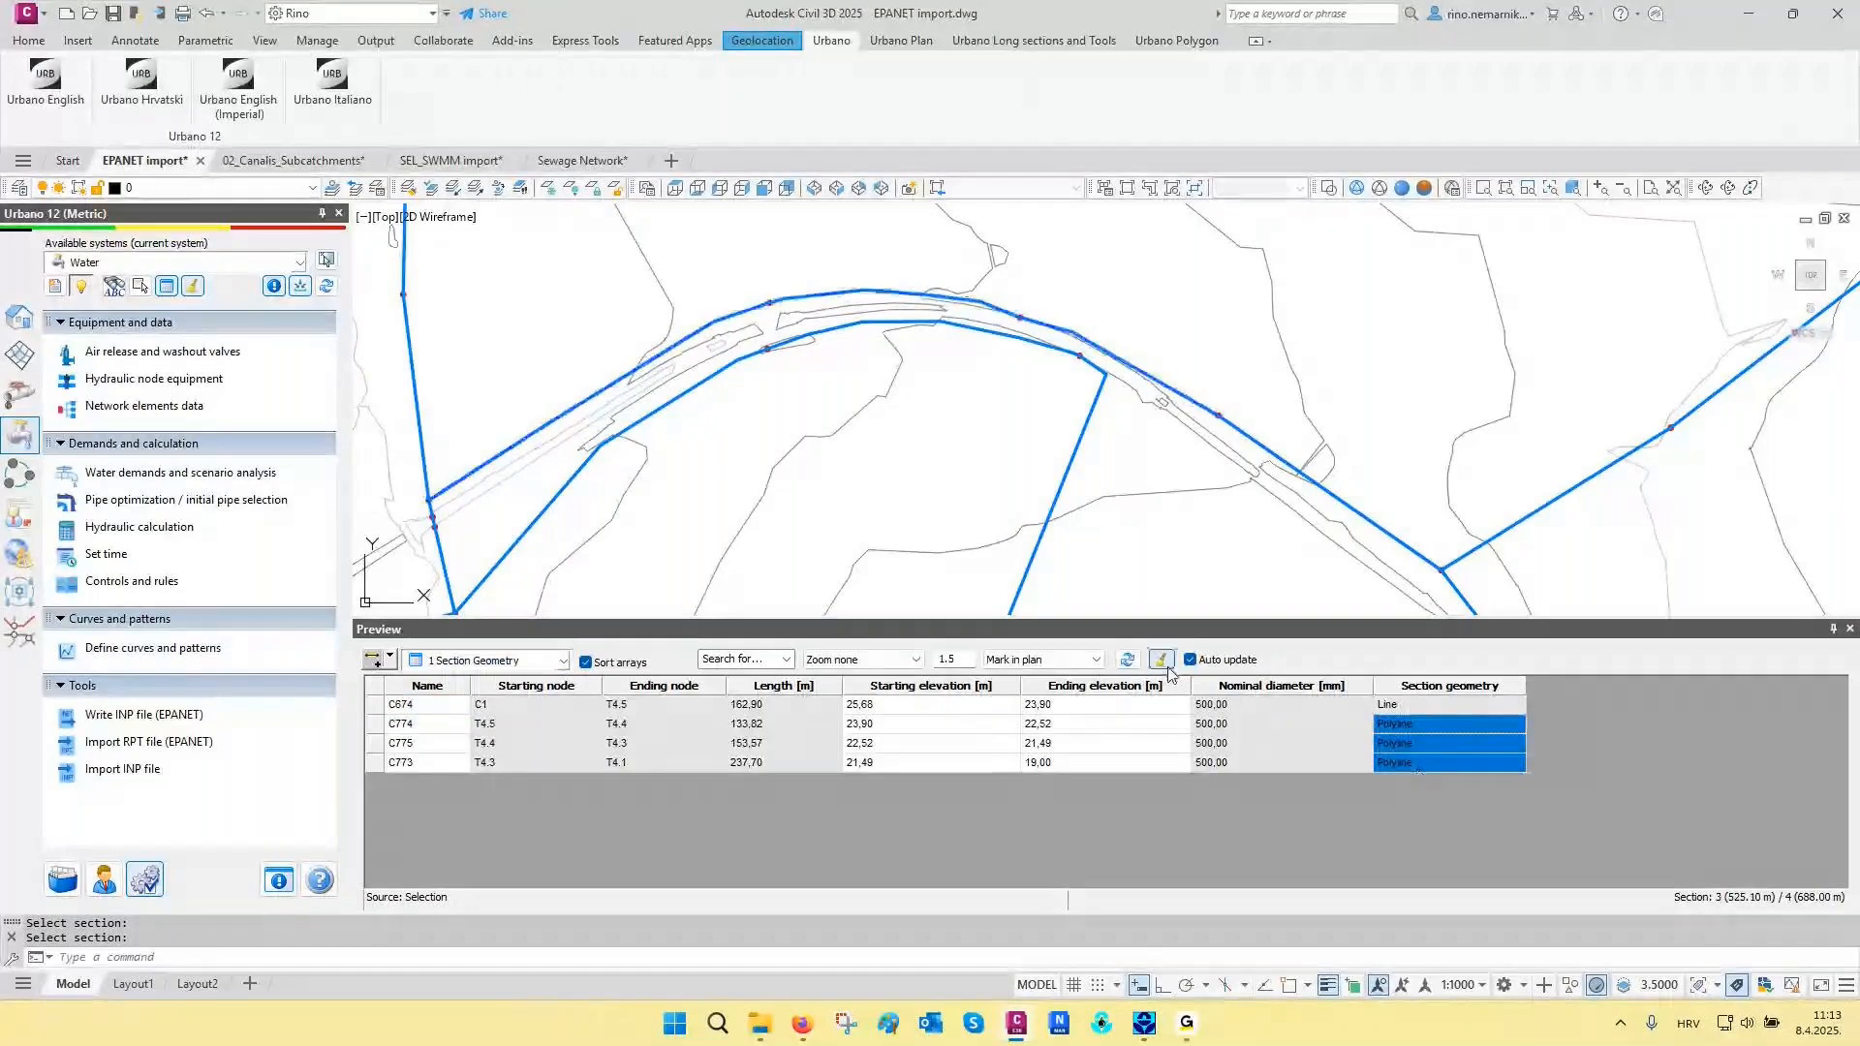
- Show the Pipes preview for the entire active Water system and clear the marks in the plan
left_click(523, 661)
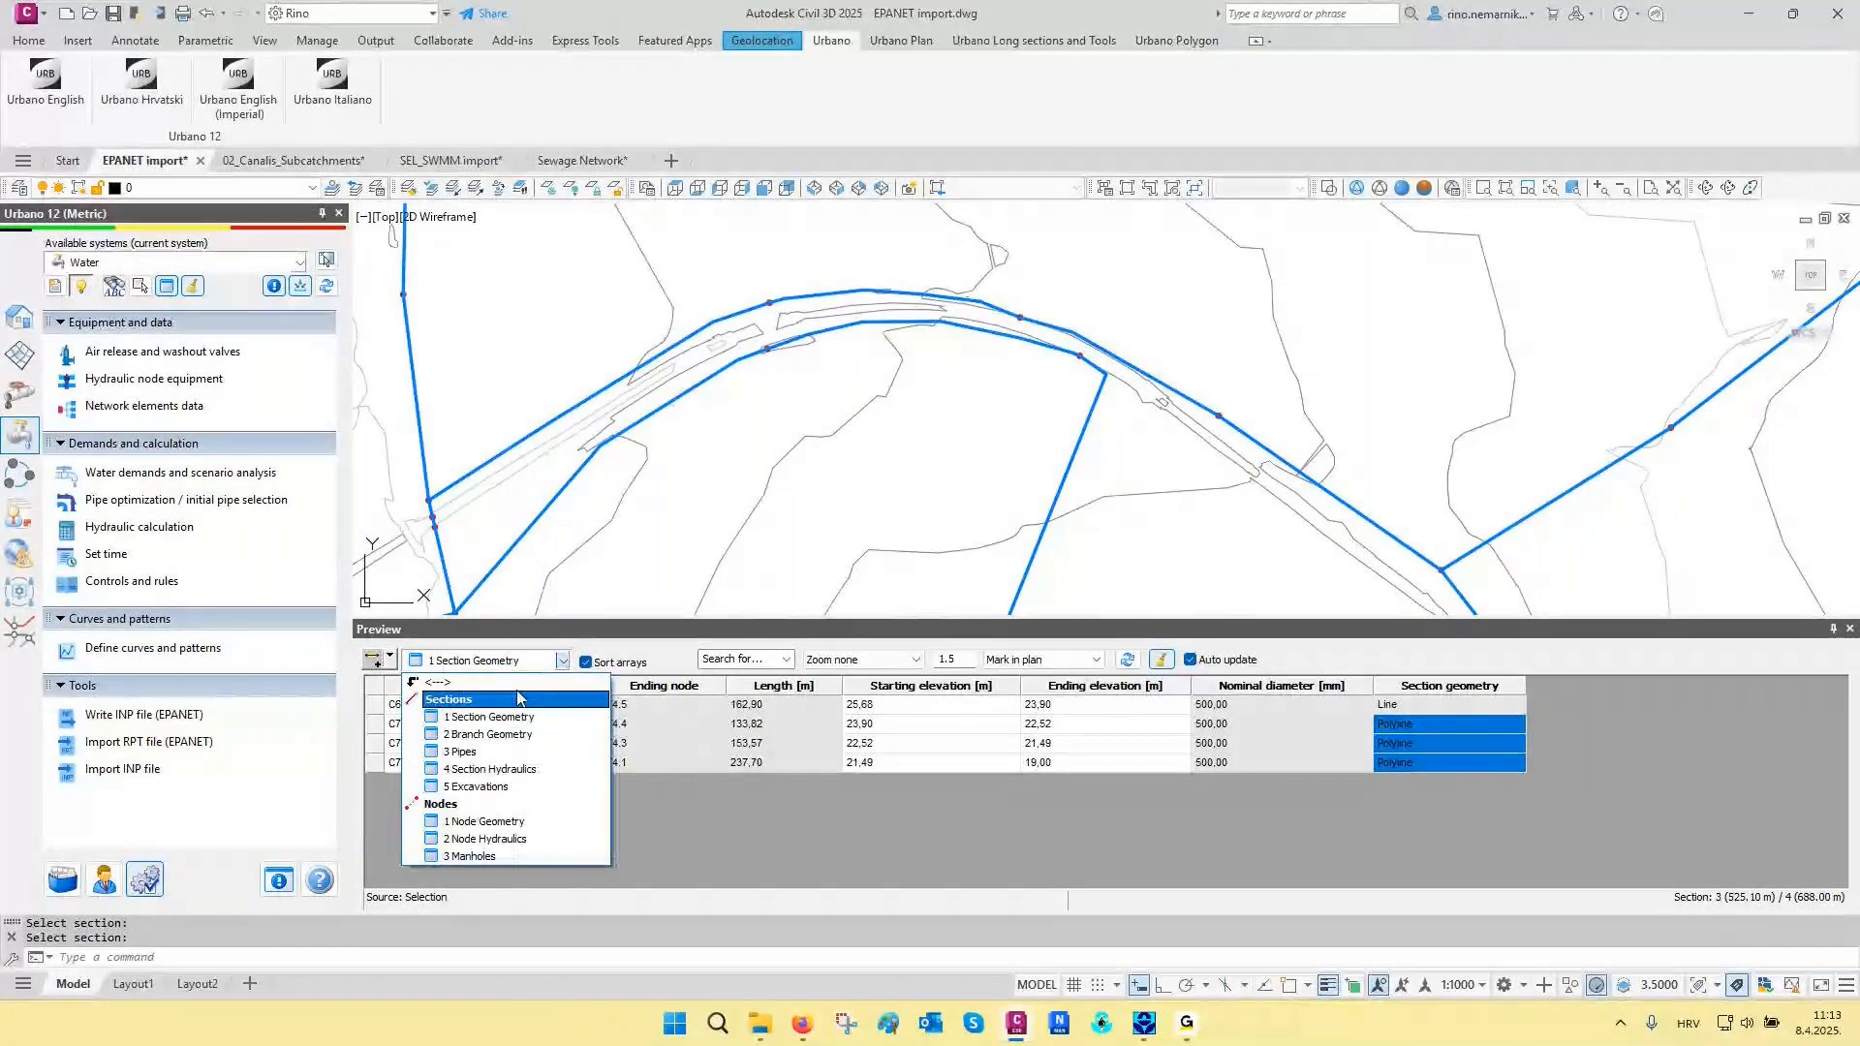
left_click(502, 754)
left_click(389, 659)
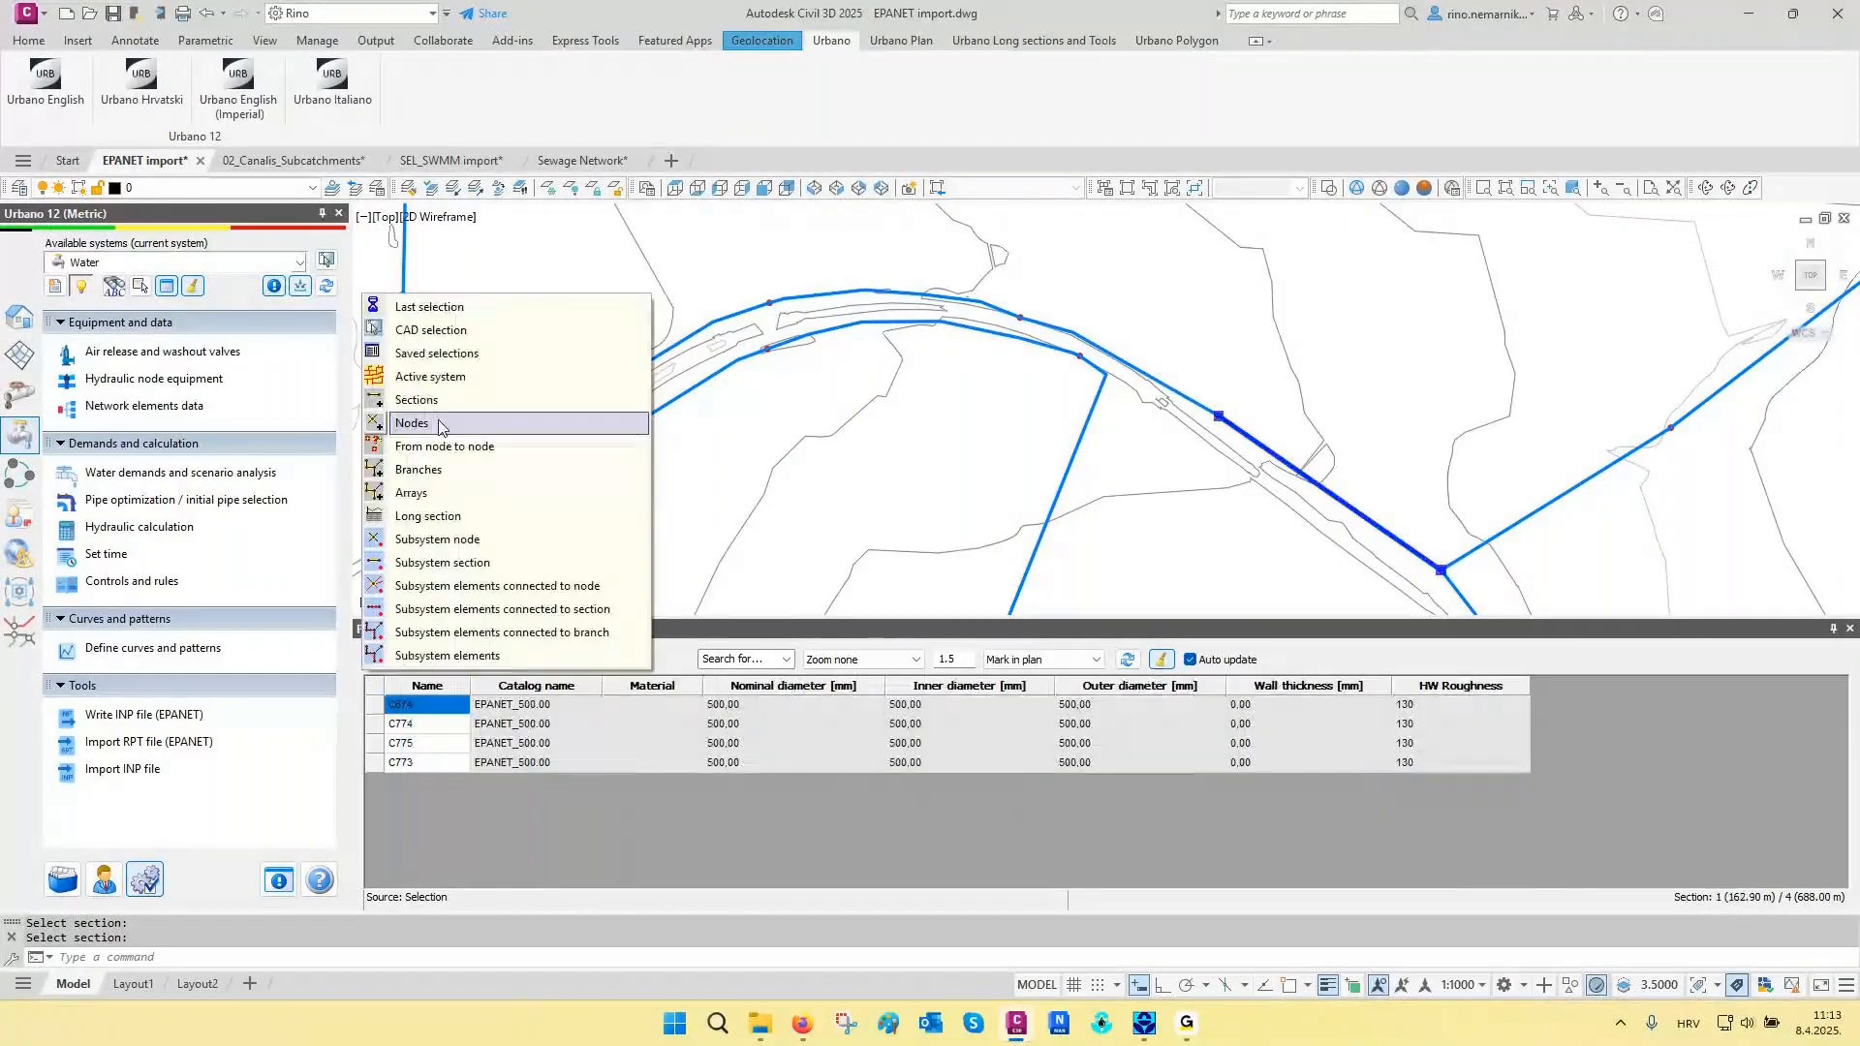
left_click(443, 380)
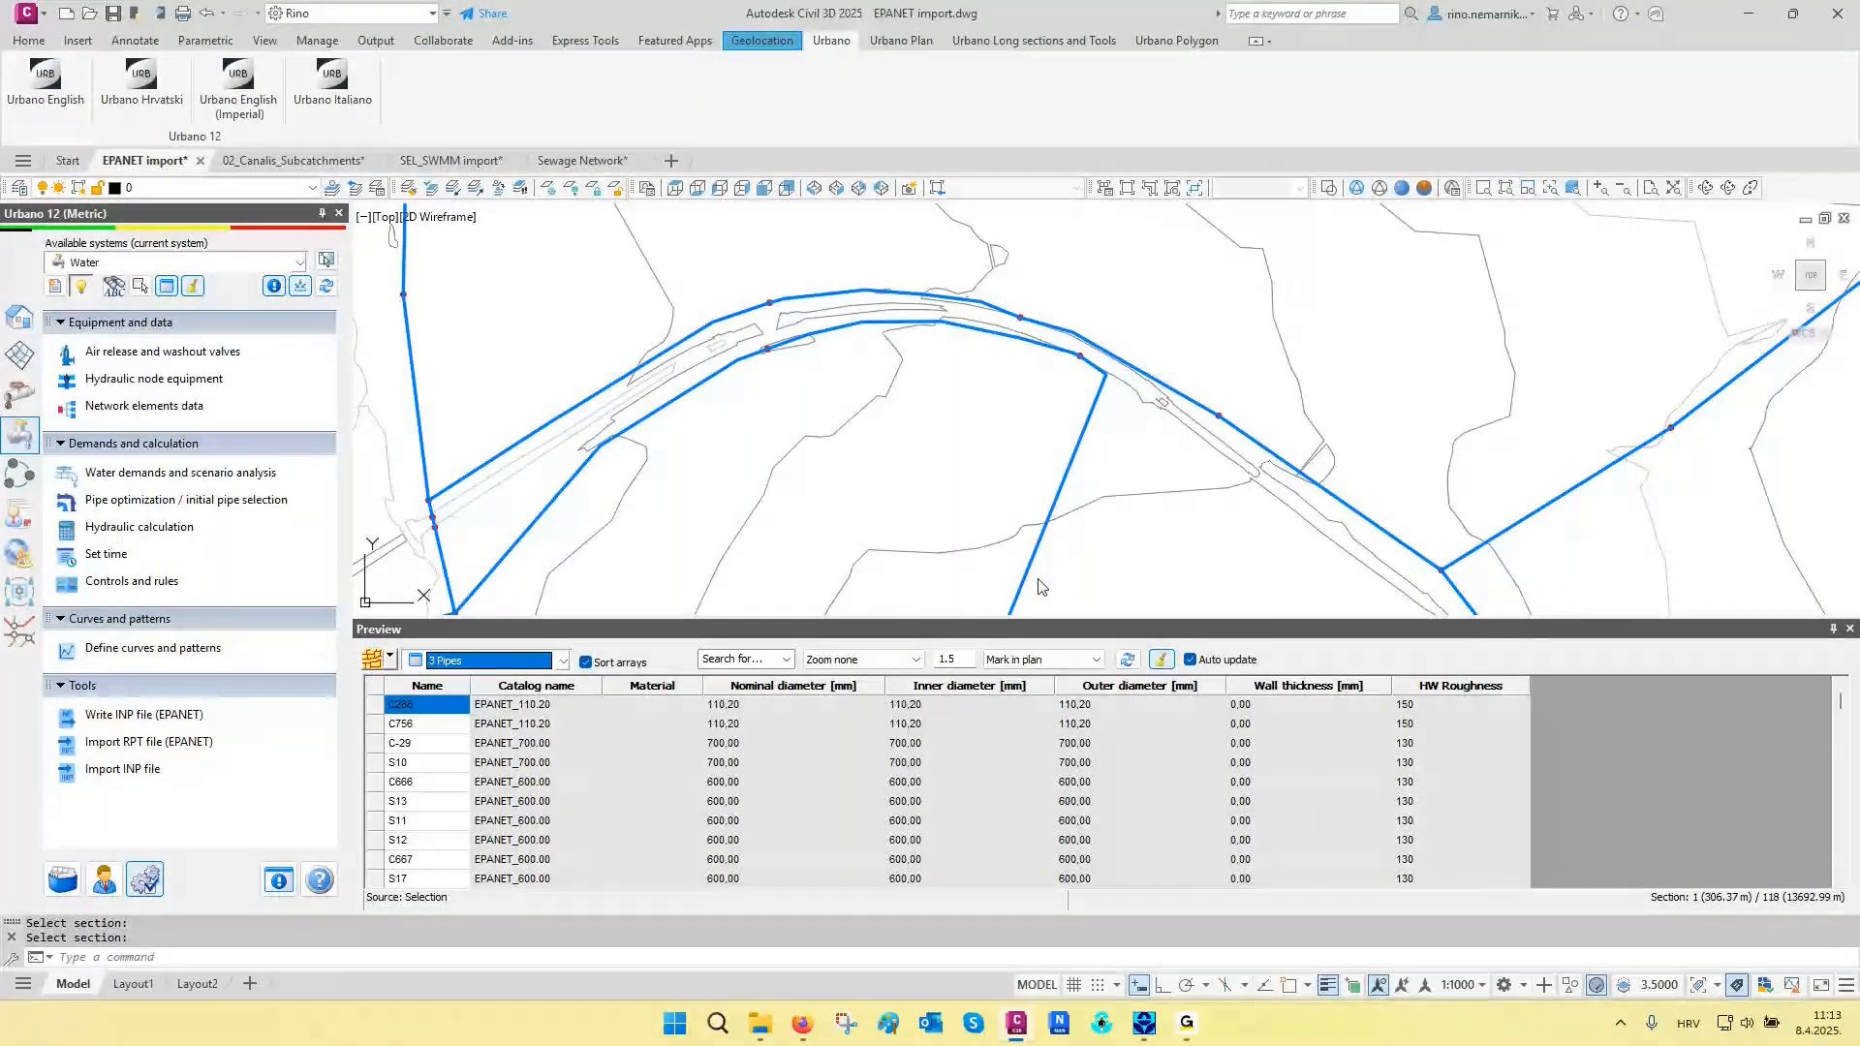
scroll(916, 509, "down", 5)
middle_click_drag(916, 509, 938, 465)
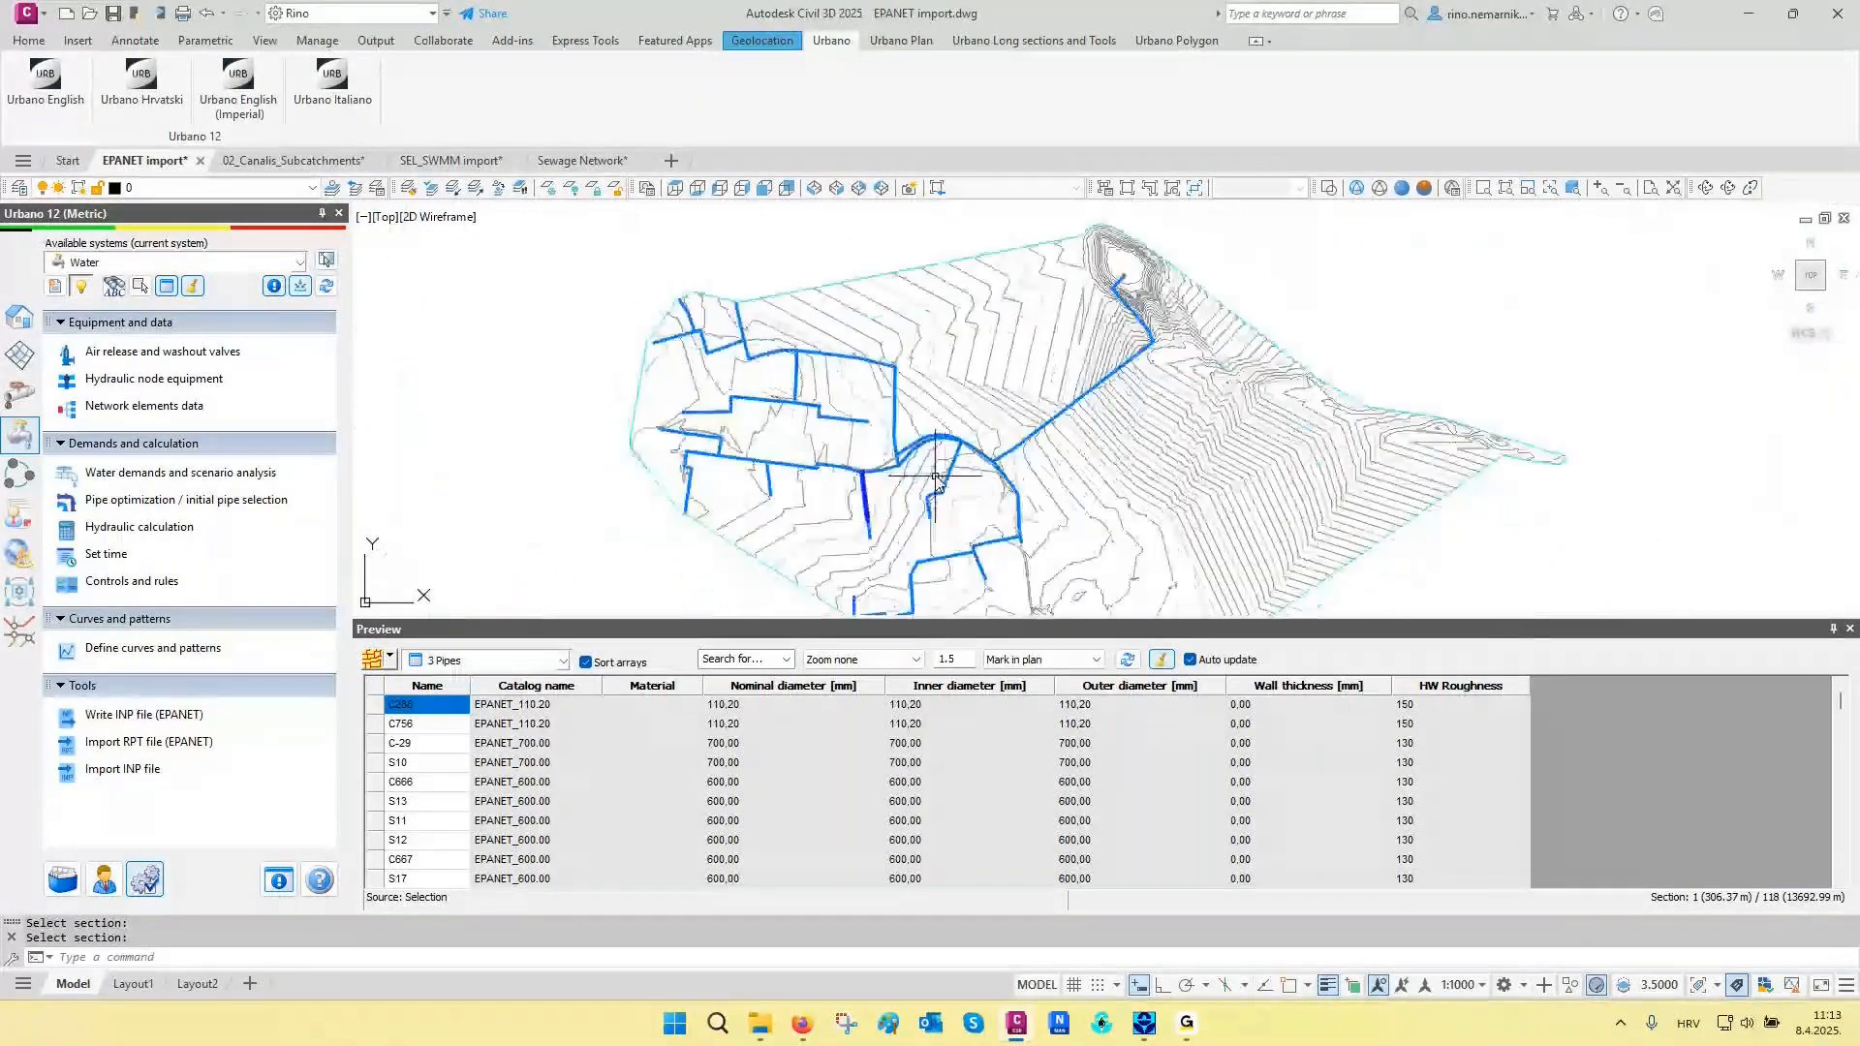
left_click(1162, 660)
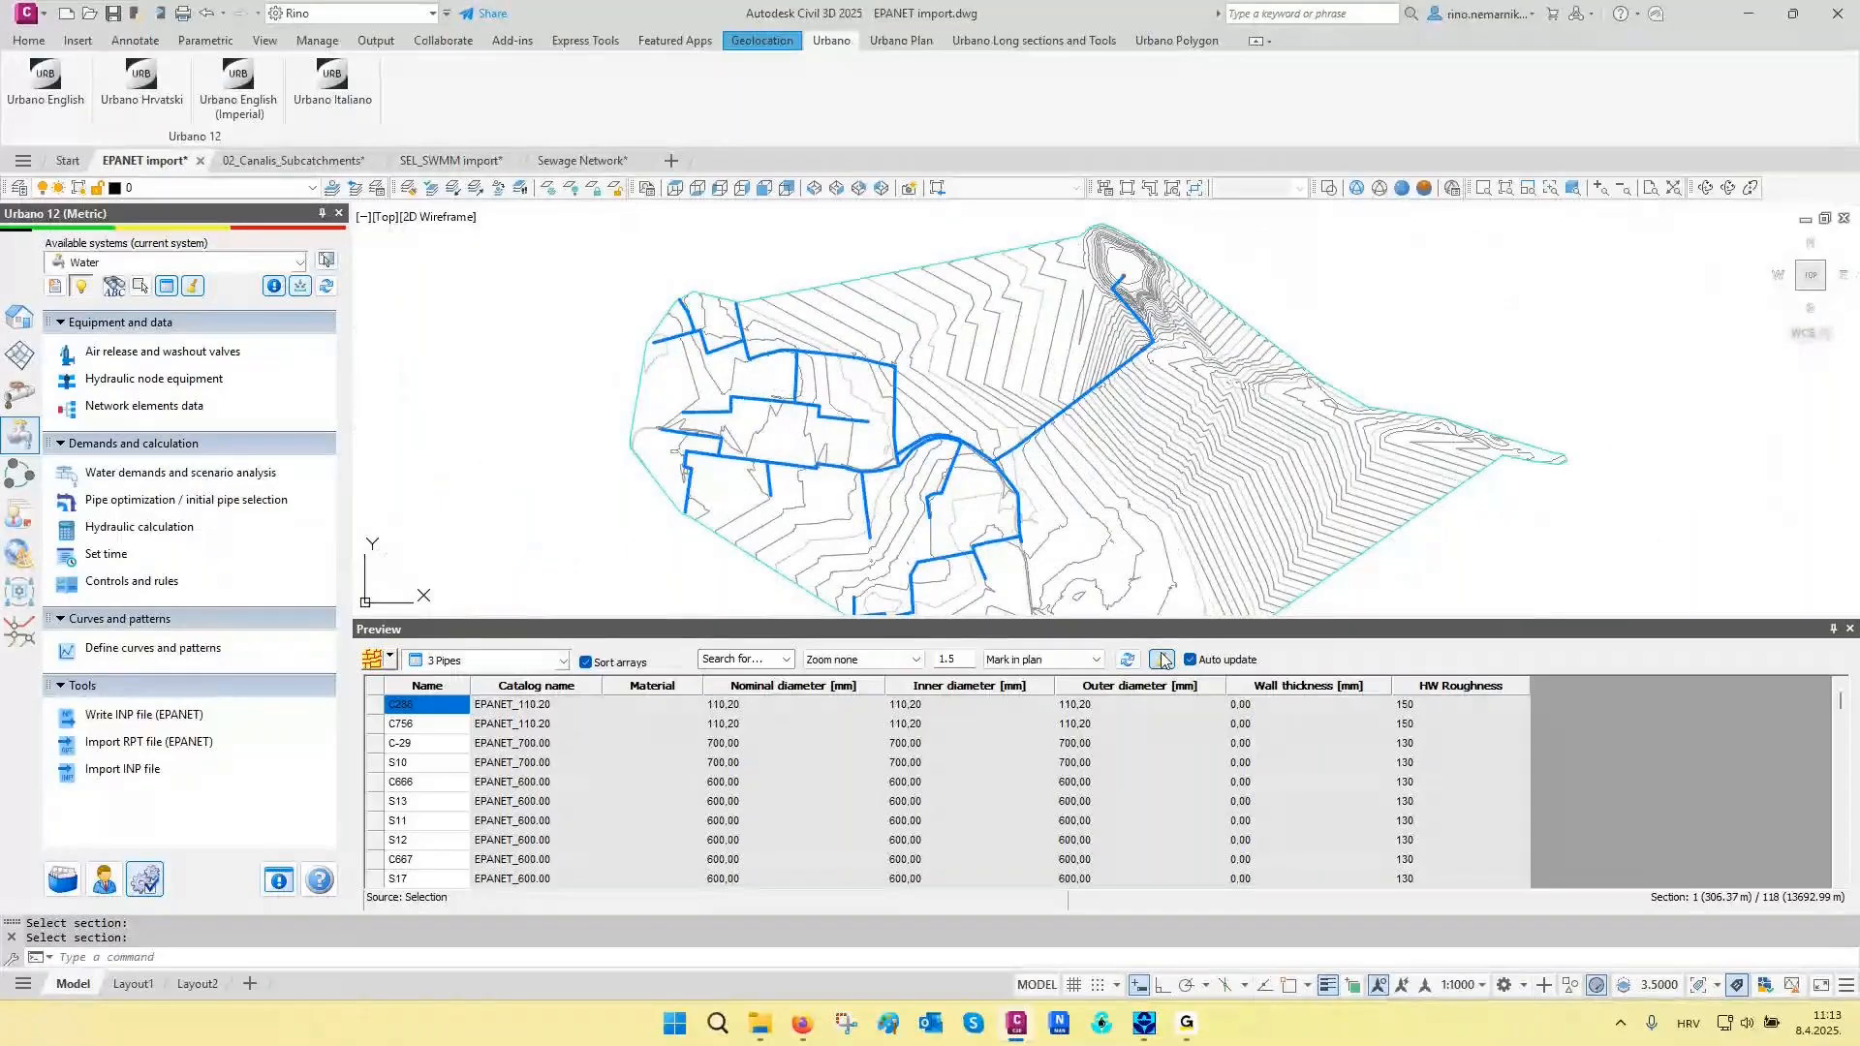
- Bind the diameter data read from the Water network's entities to the Catalog of pipes using the saved linking rules
left_click(19, 318)
left_click(113, 377)
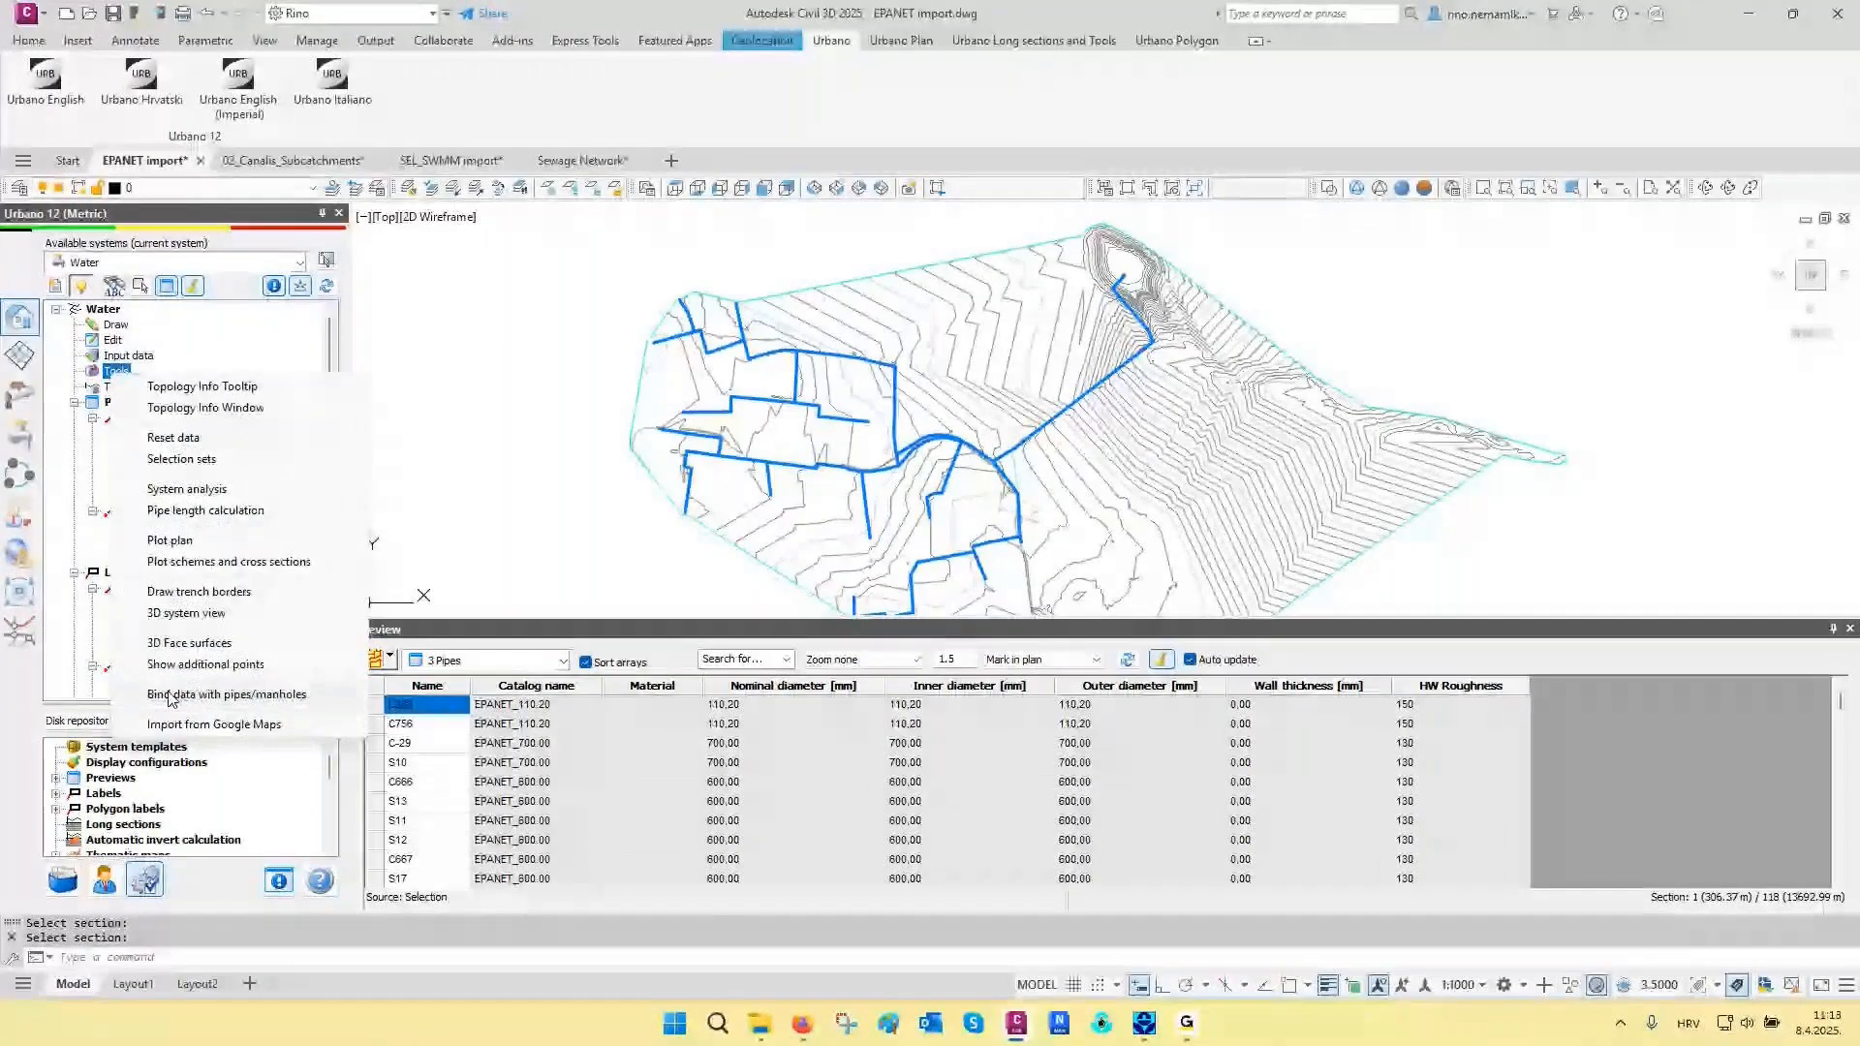
left_click(171, 695)
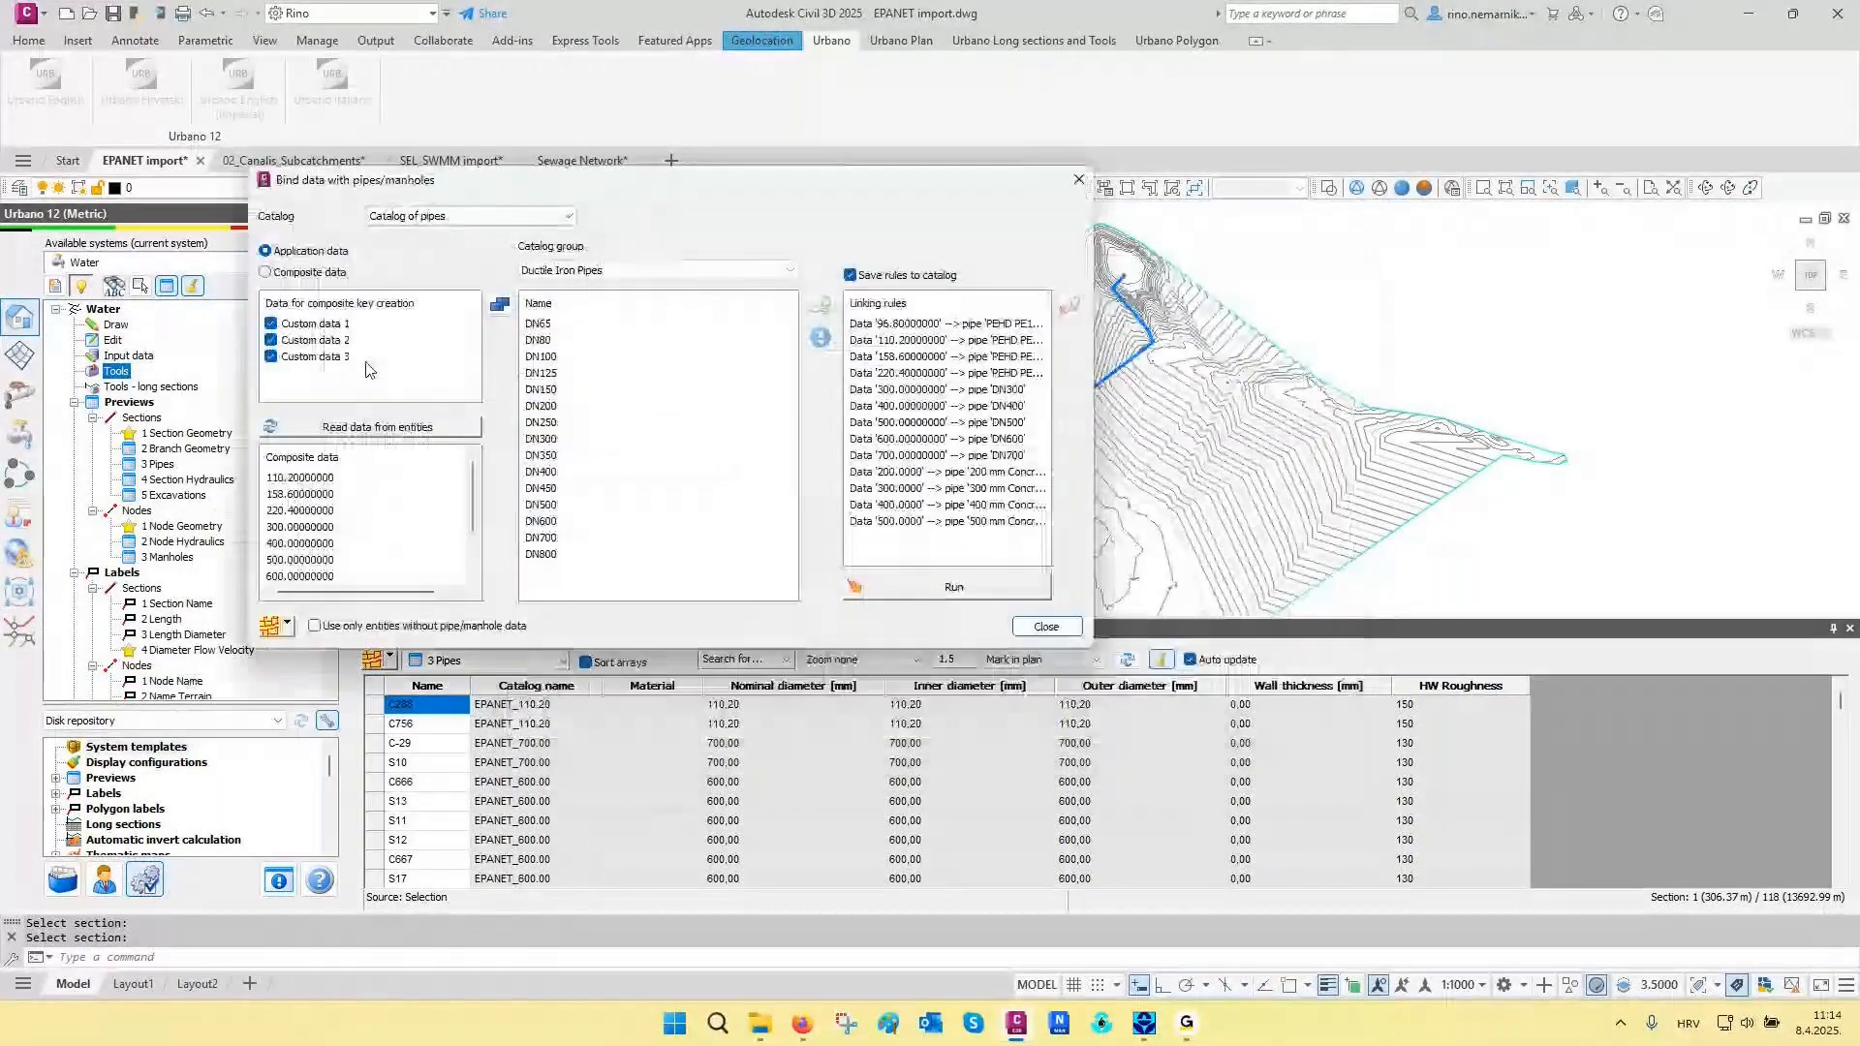
left_click(331, 434)
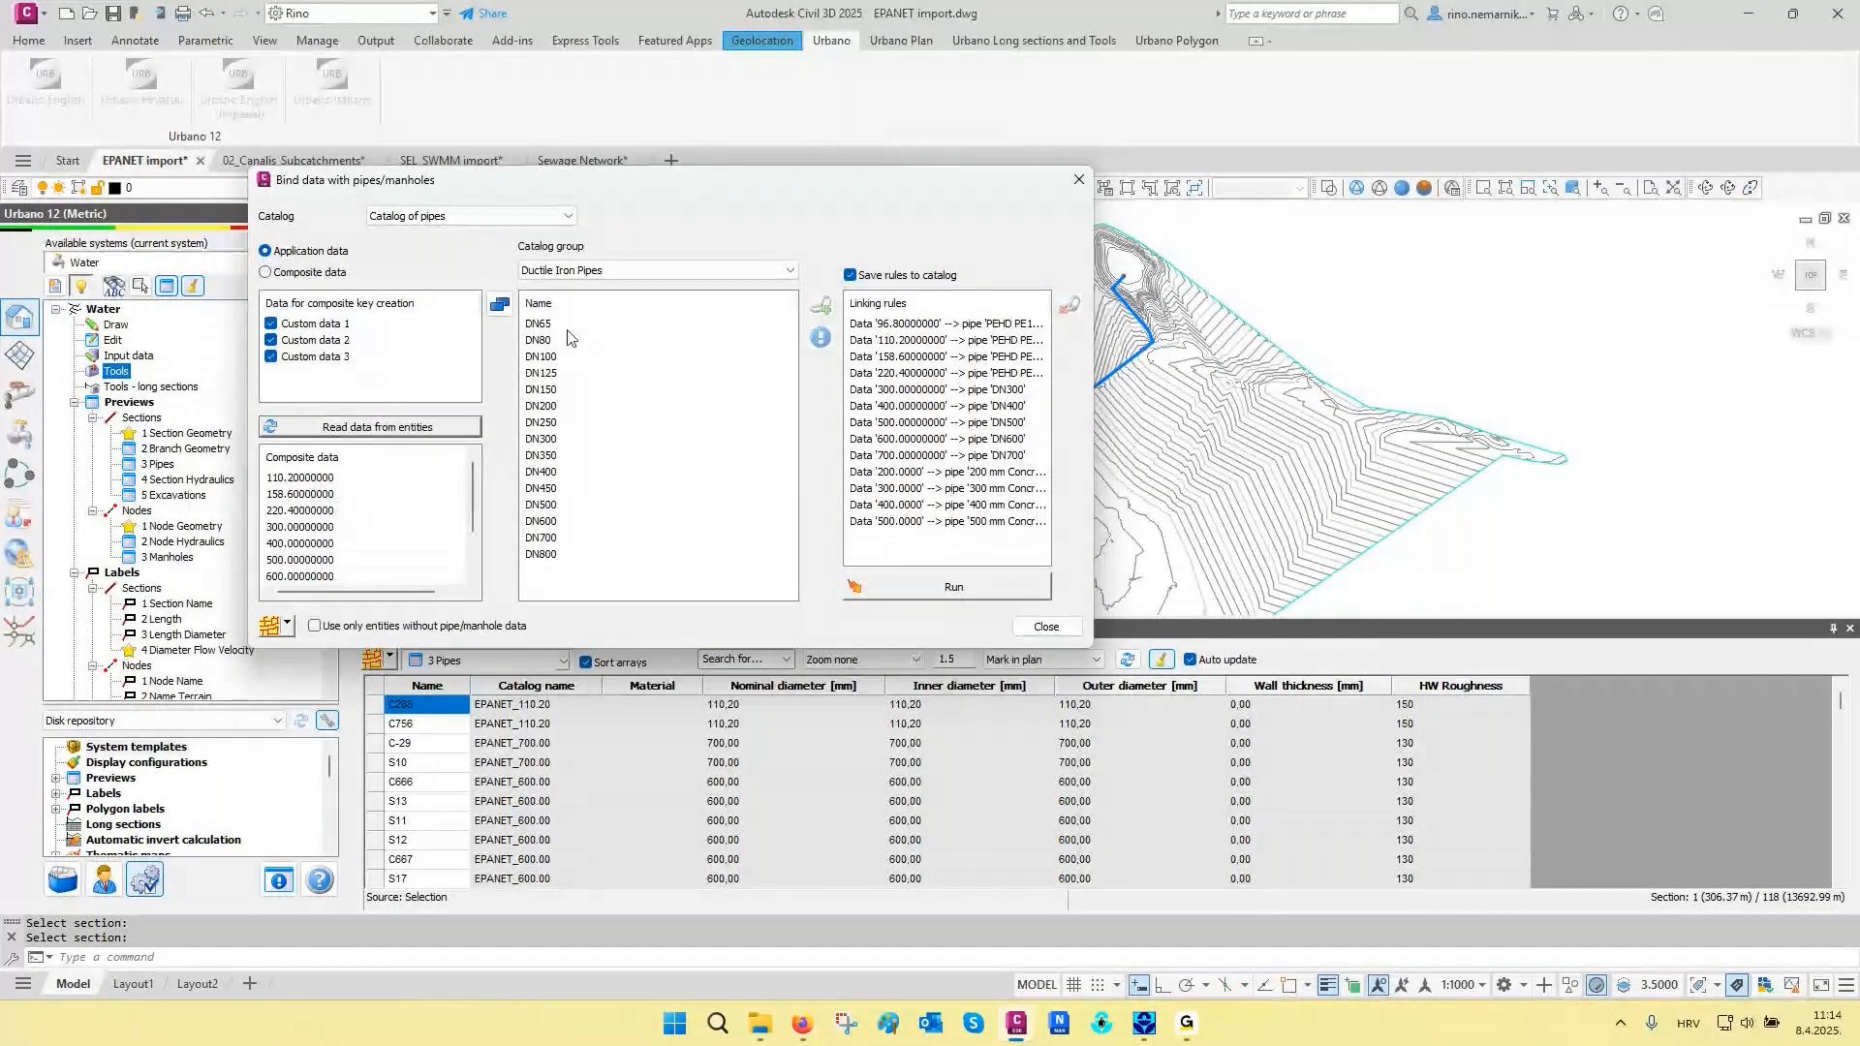
left_click(636, 269)
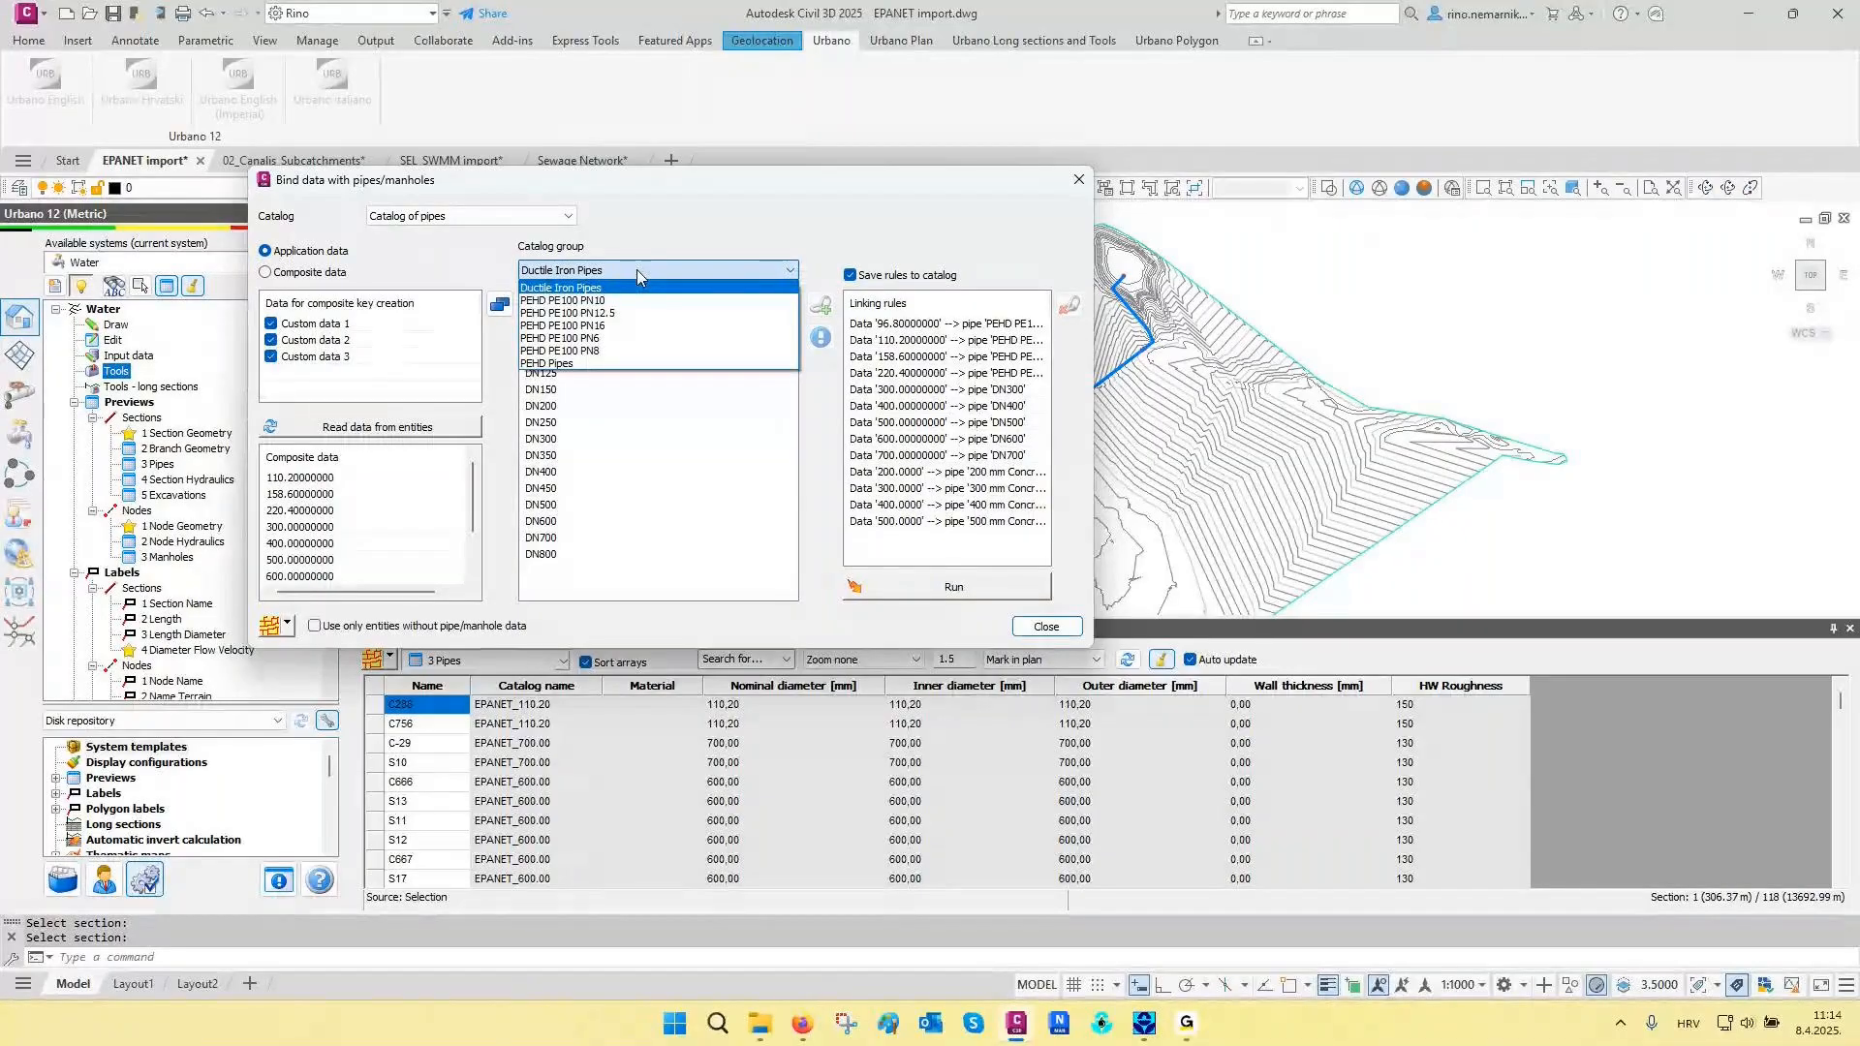
left_click(636, 269)
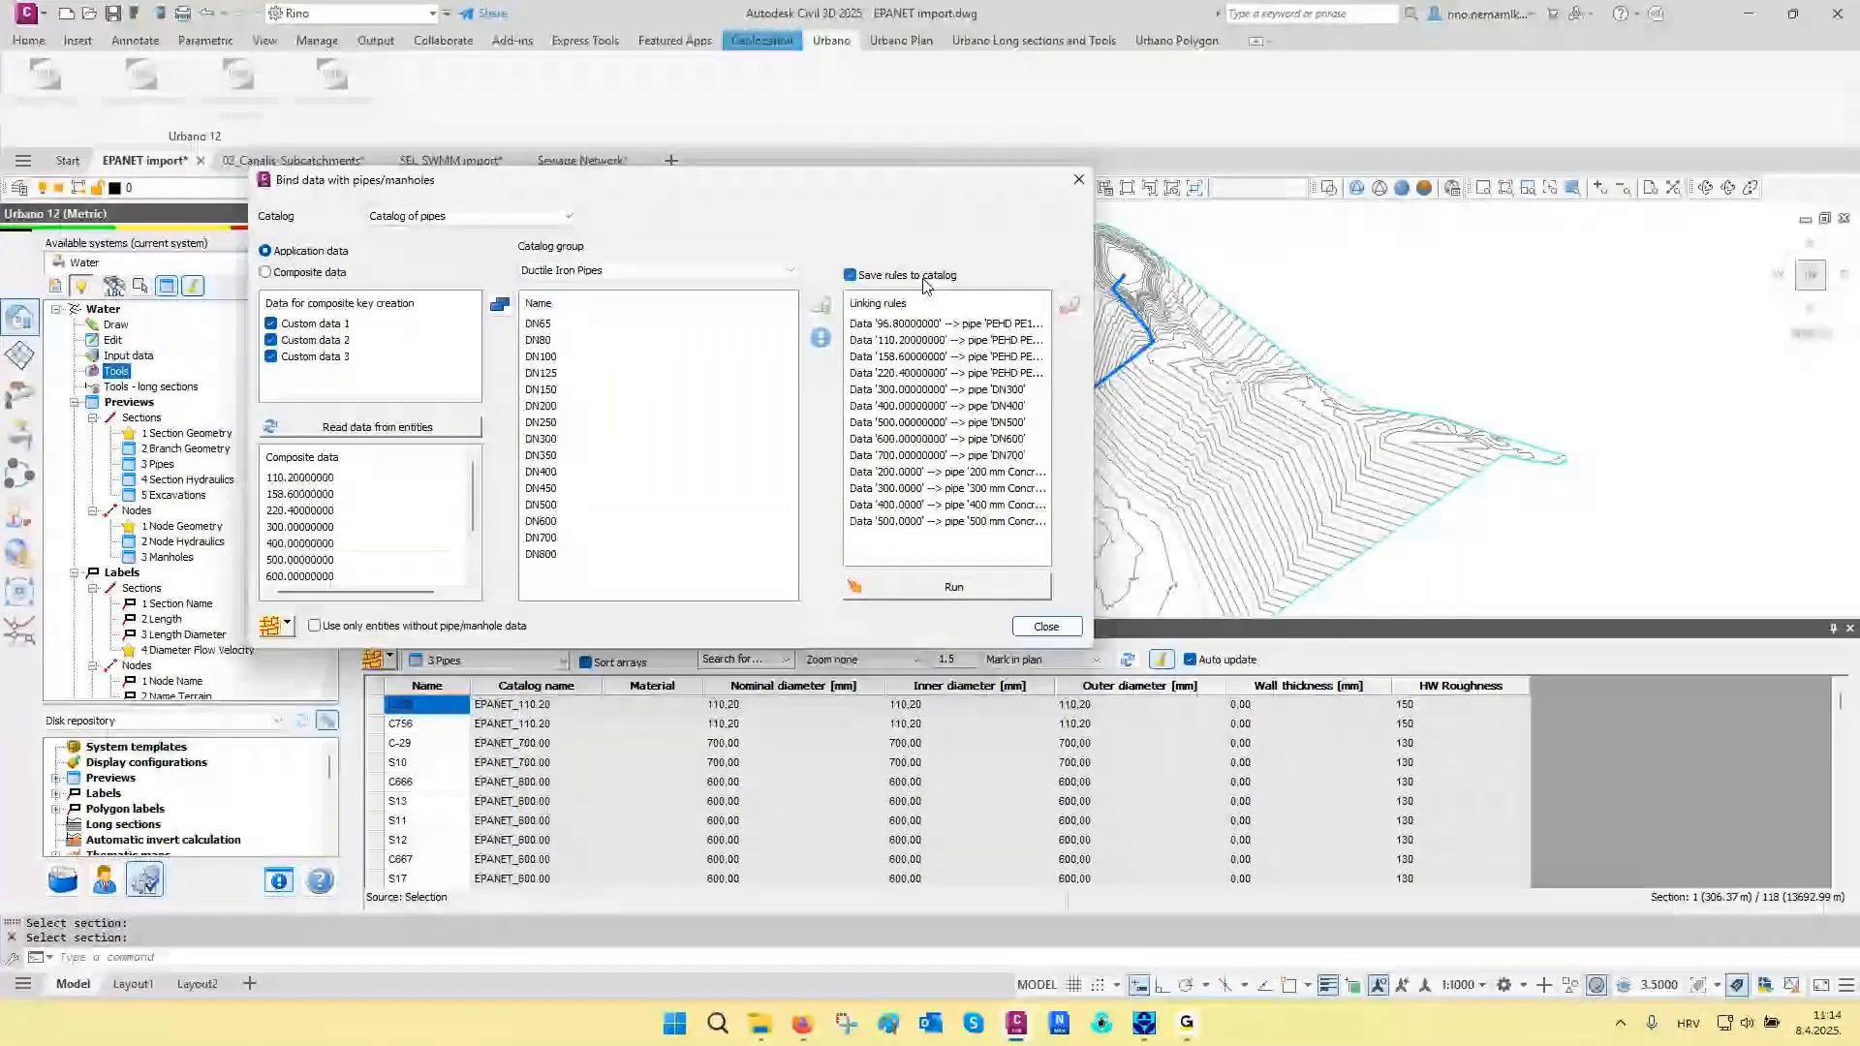
left_click(954, 588)
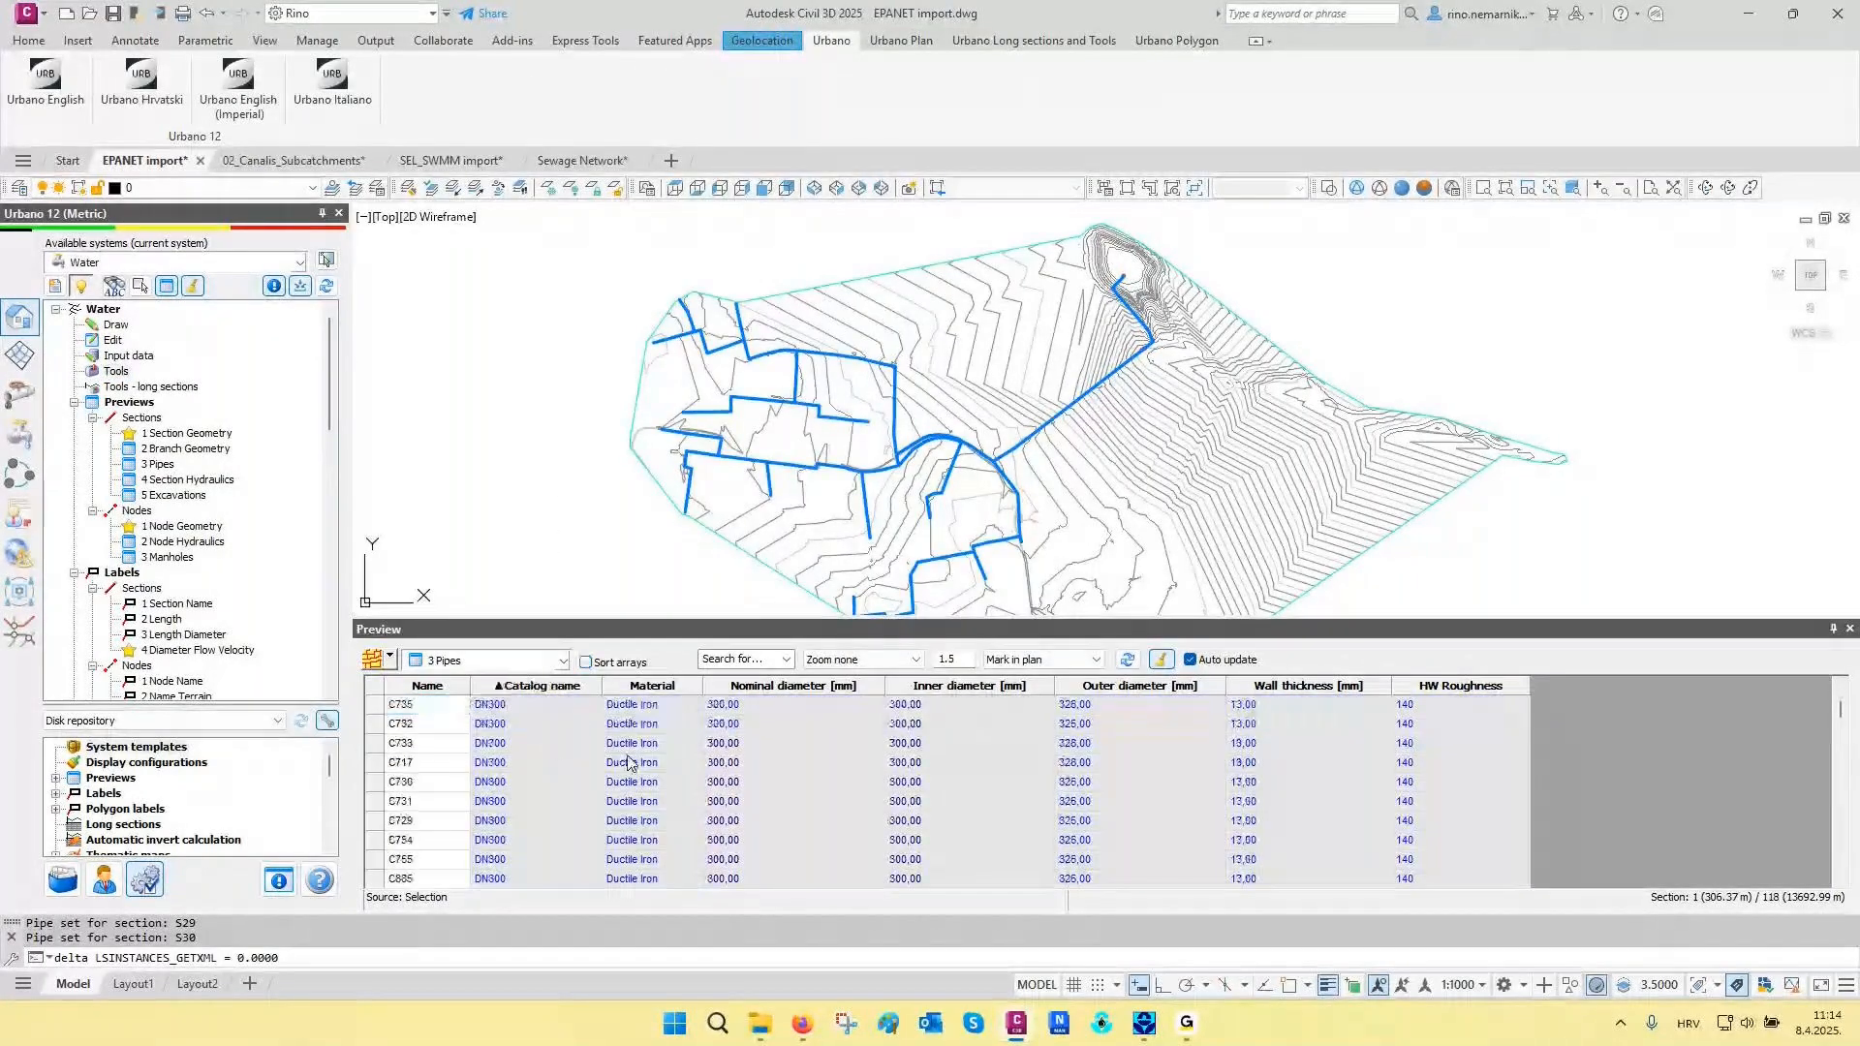
- Review the catalog names, materials and diameters assigned to the pipes, sorted by catalog name, and close the preview
scroll(635, 761, "down", 5)
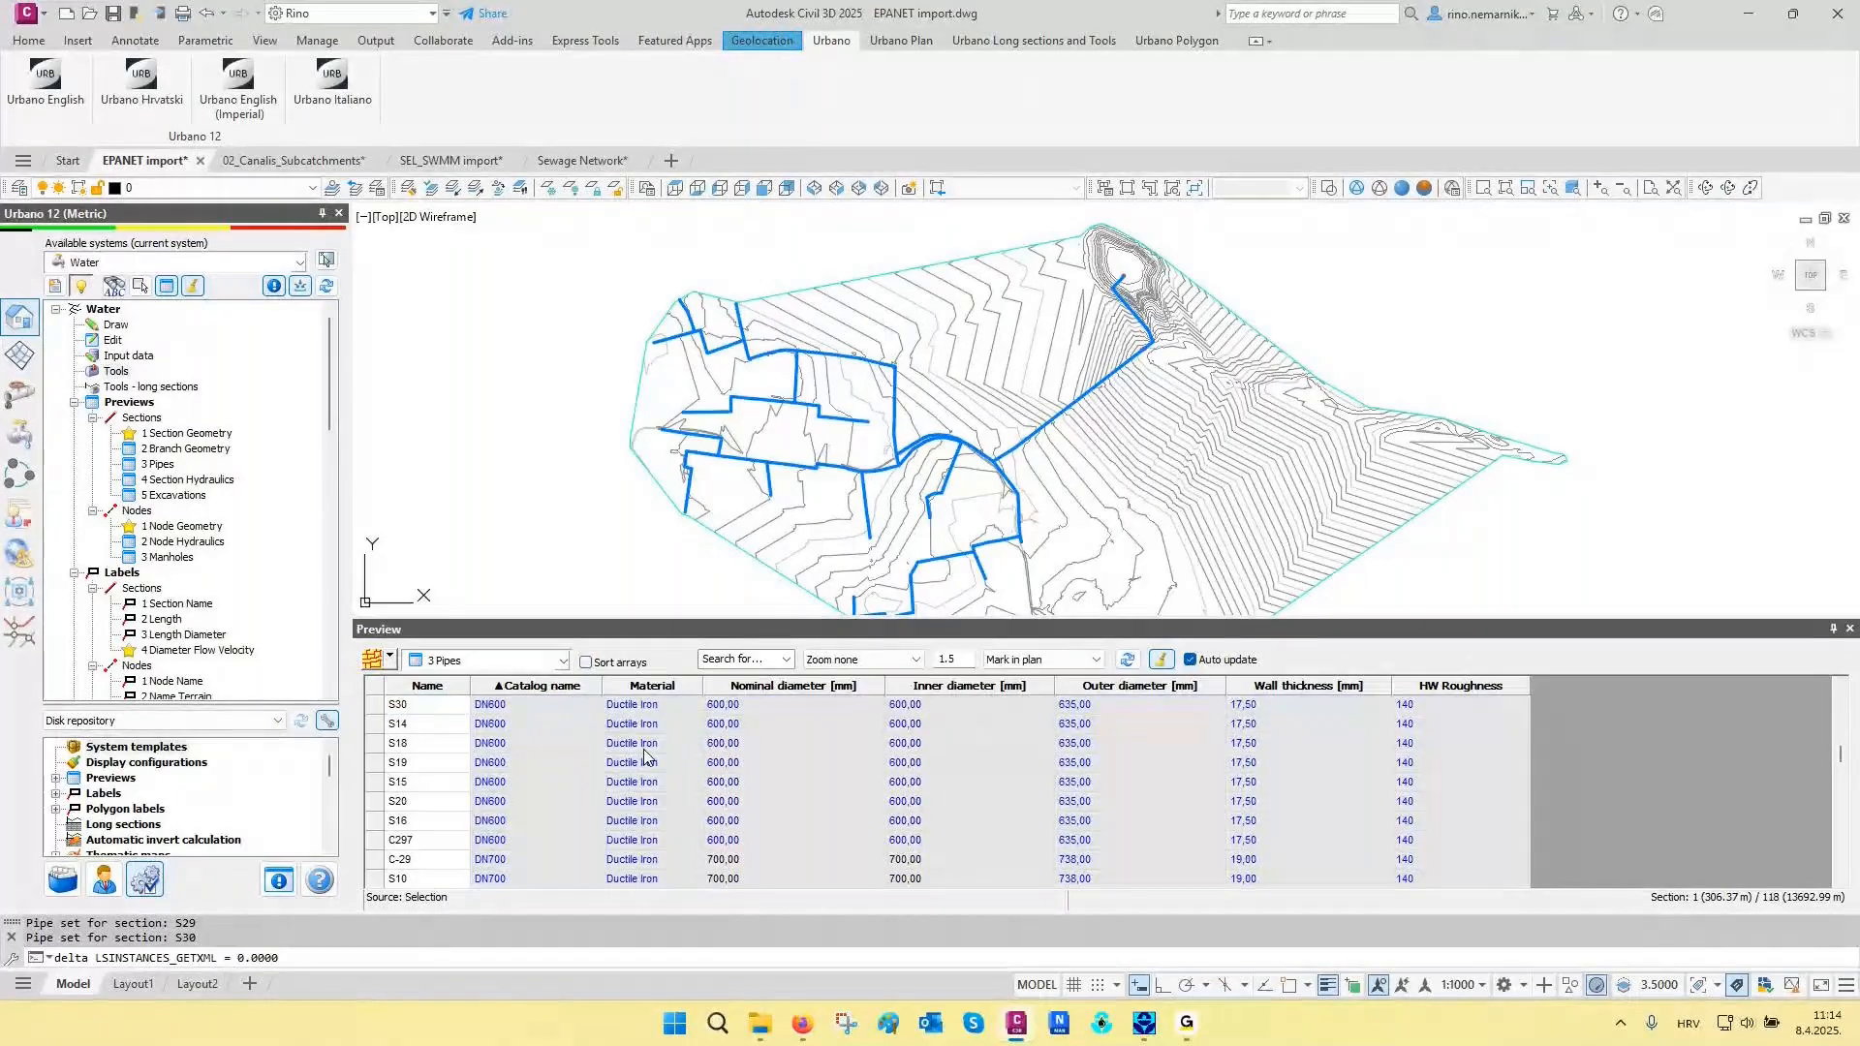
scroll(647, 756, "down", 2)
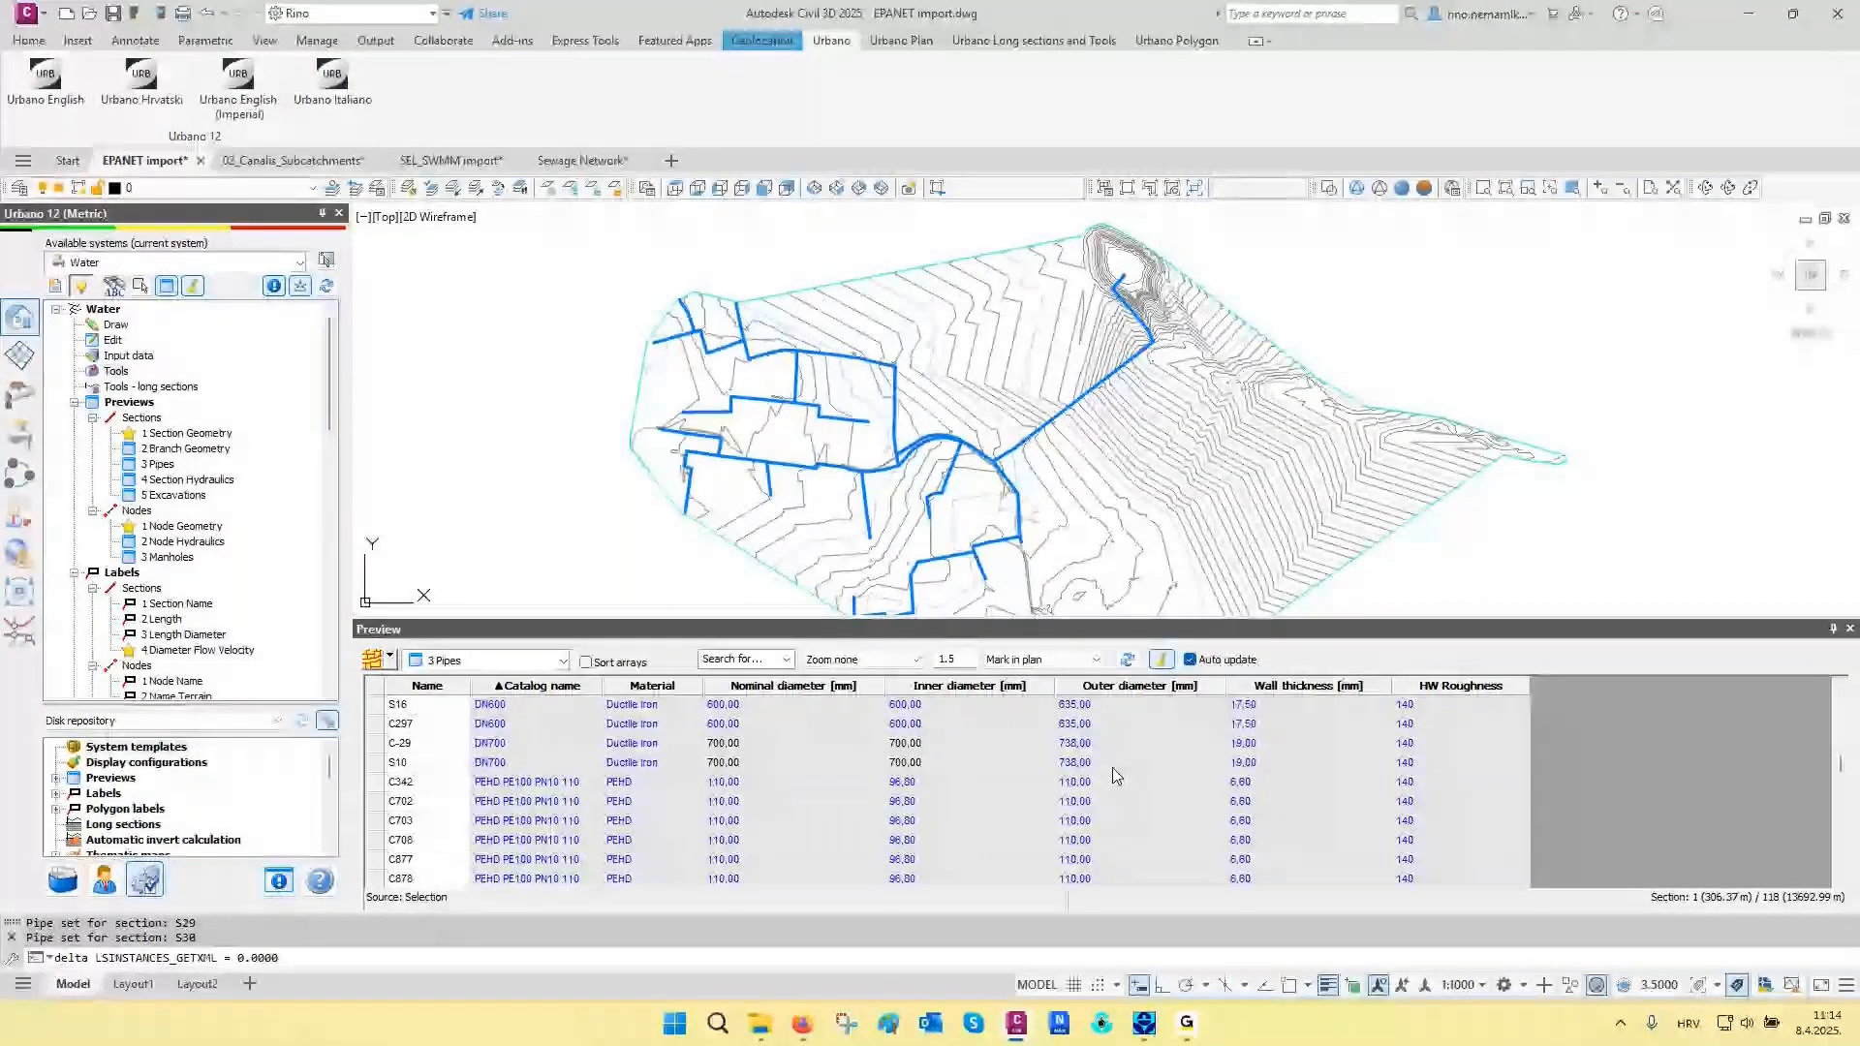
left_click(1850, 632)
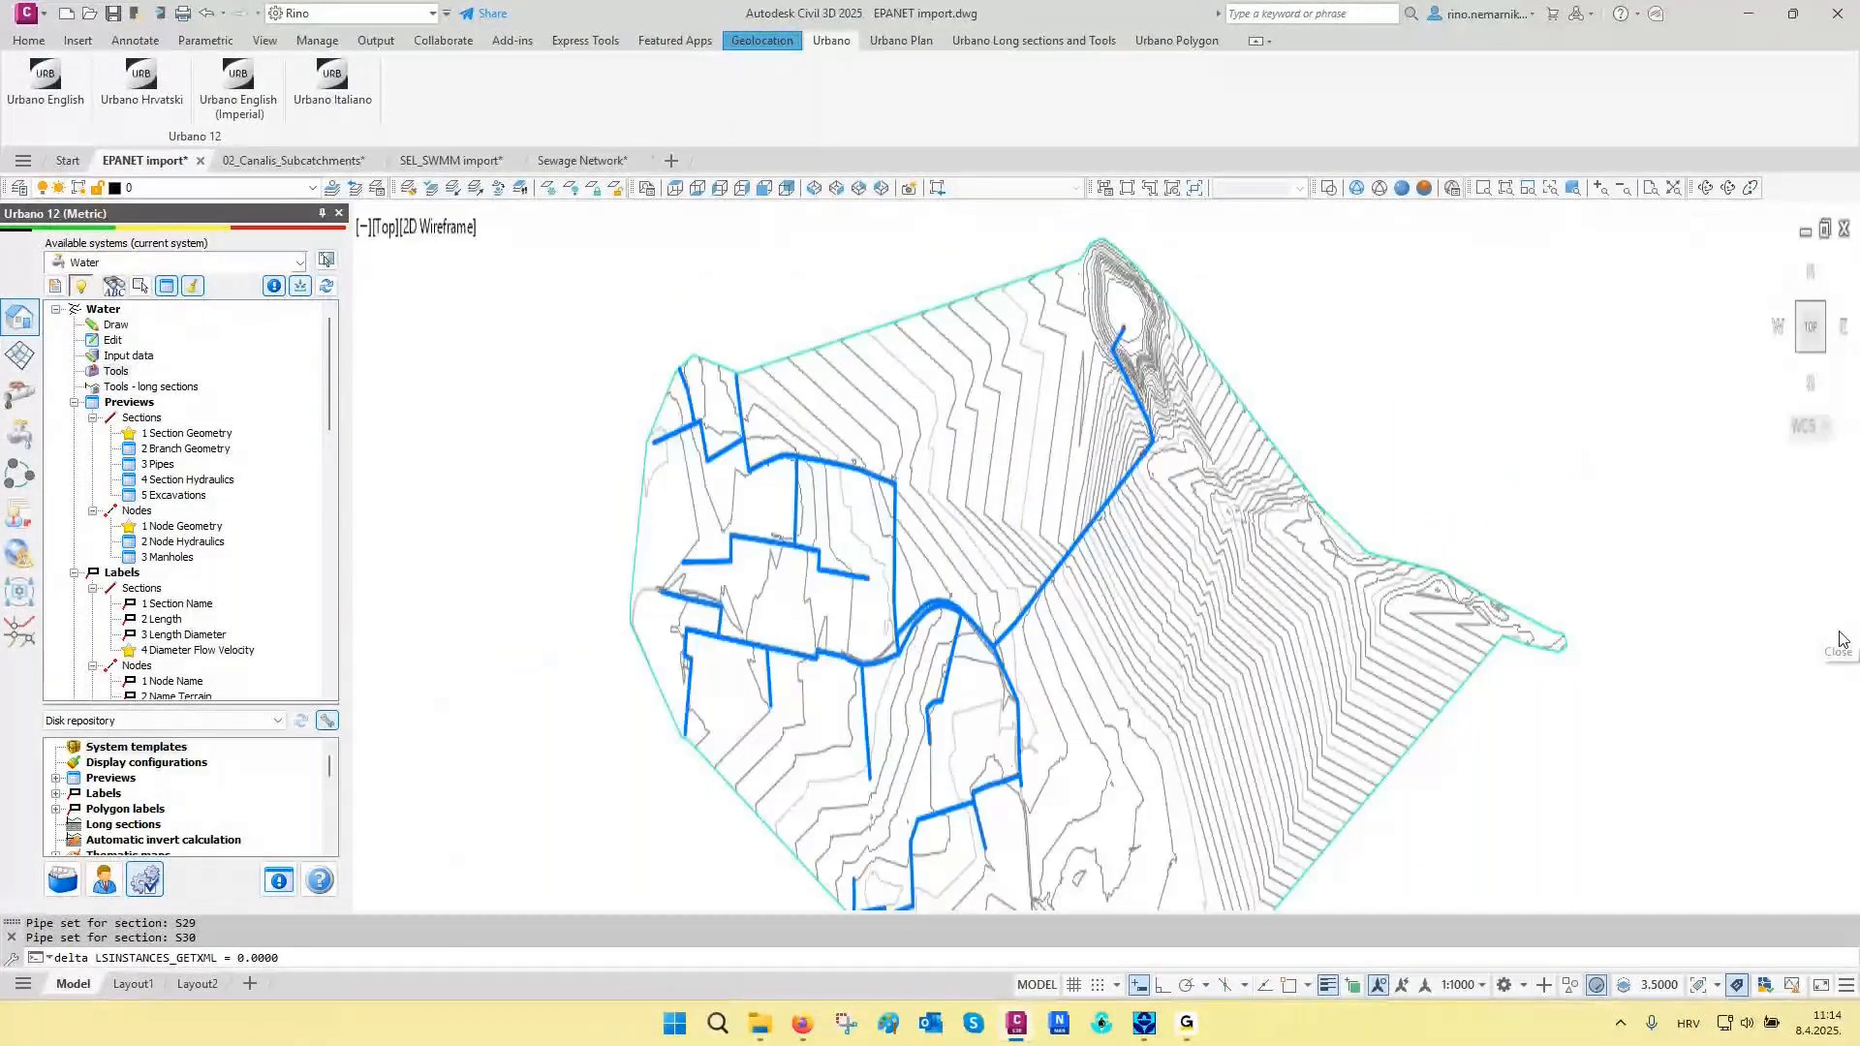
- Draw the Water system's longitudinal sections with the 1 Water 1000/100 cm definition in 6 rows and 5 columns, placed southeast of the terrain
scroll(174, 581, "down", 6)
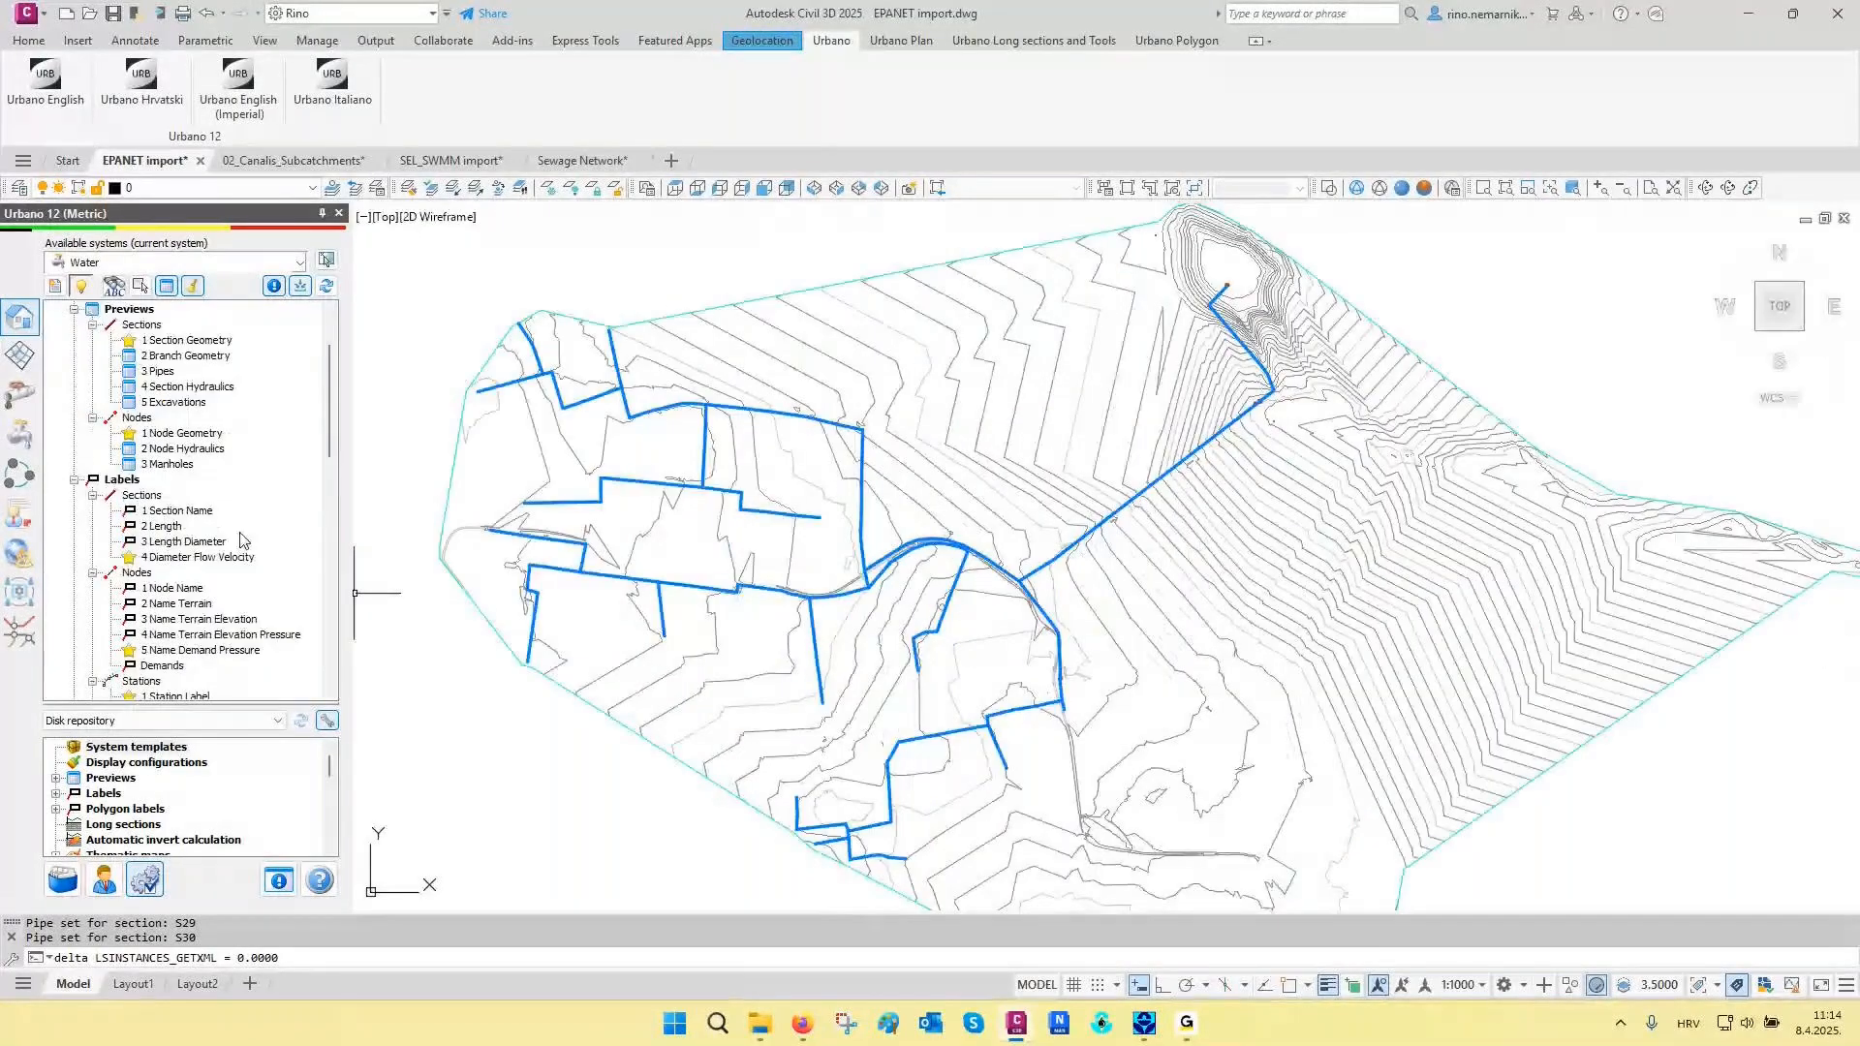
left_click(161, 620)
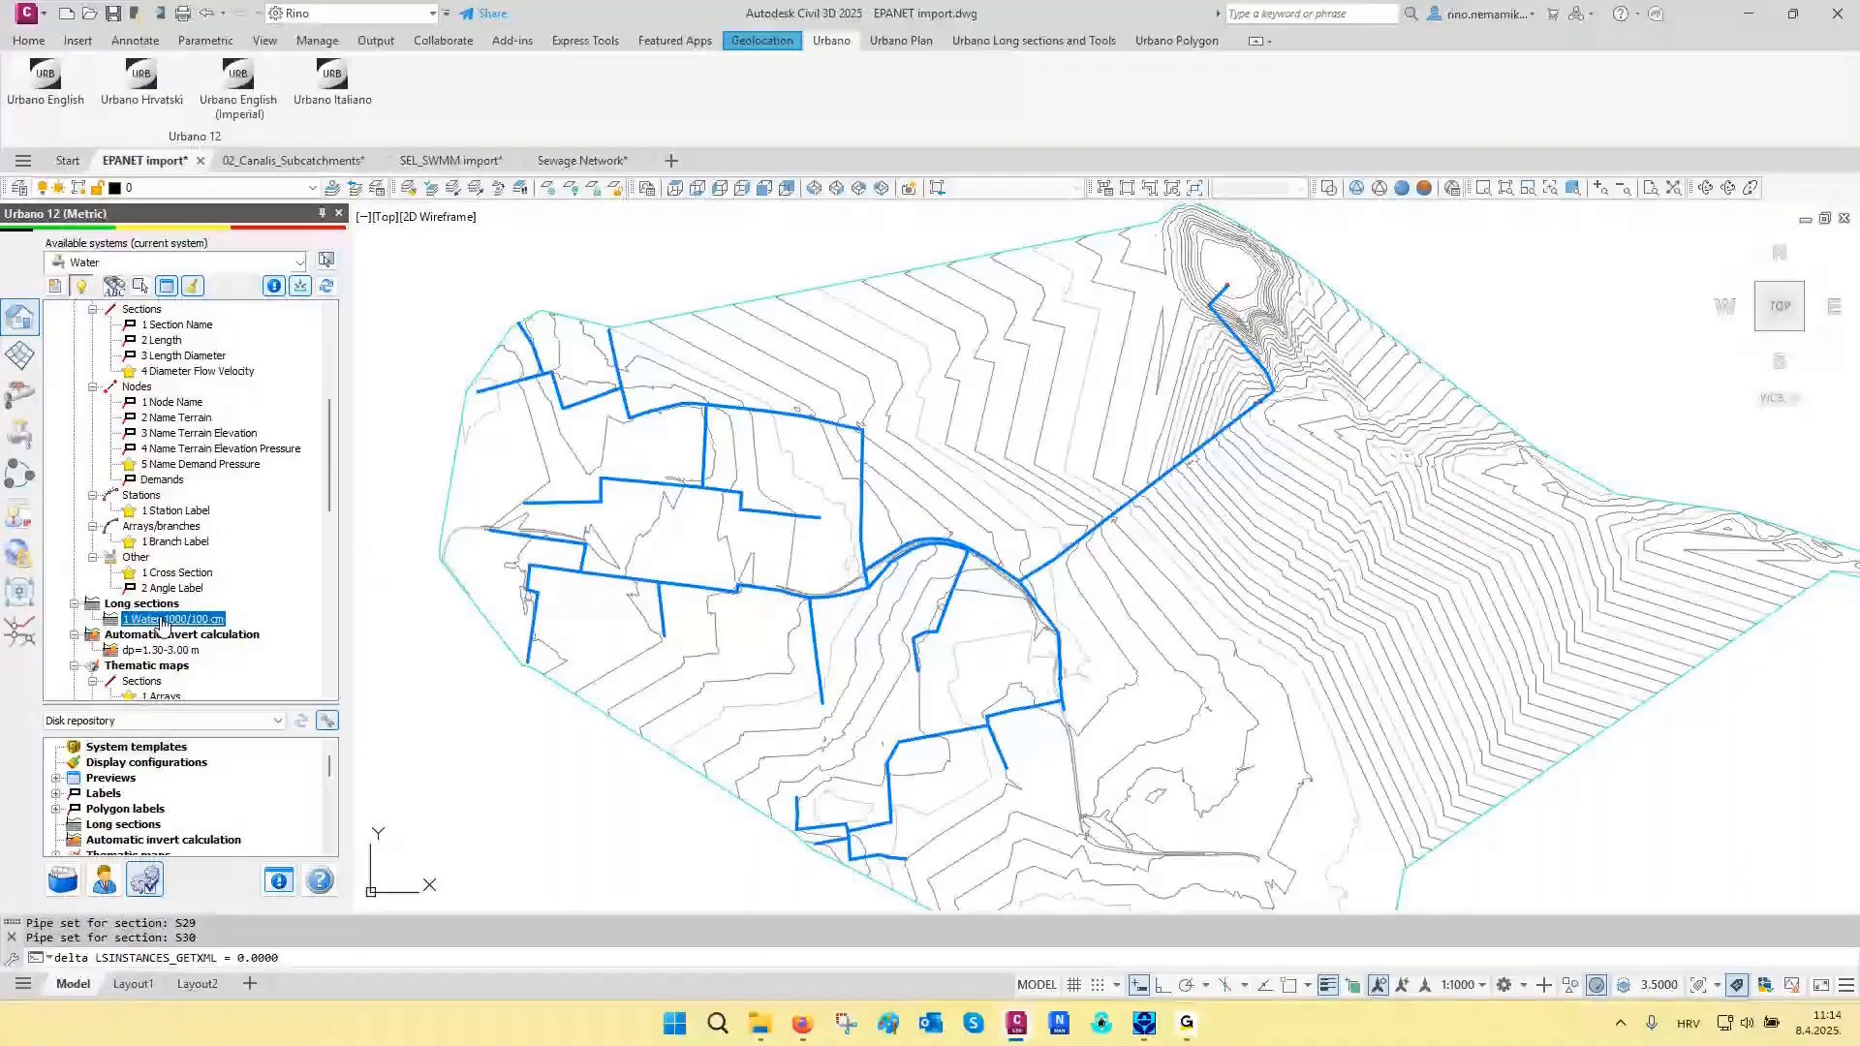
double_click(161, 620)
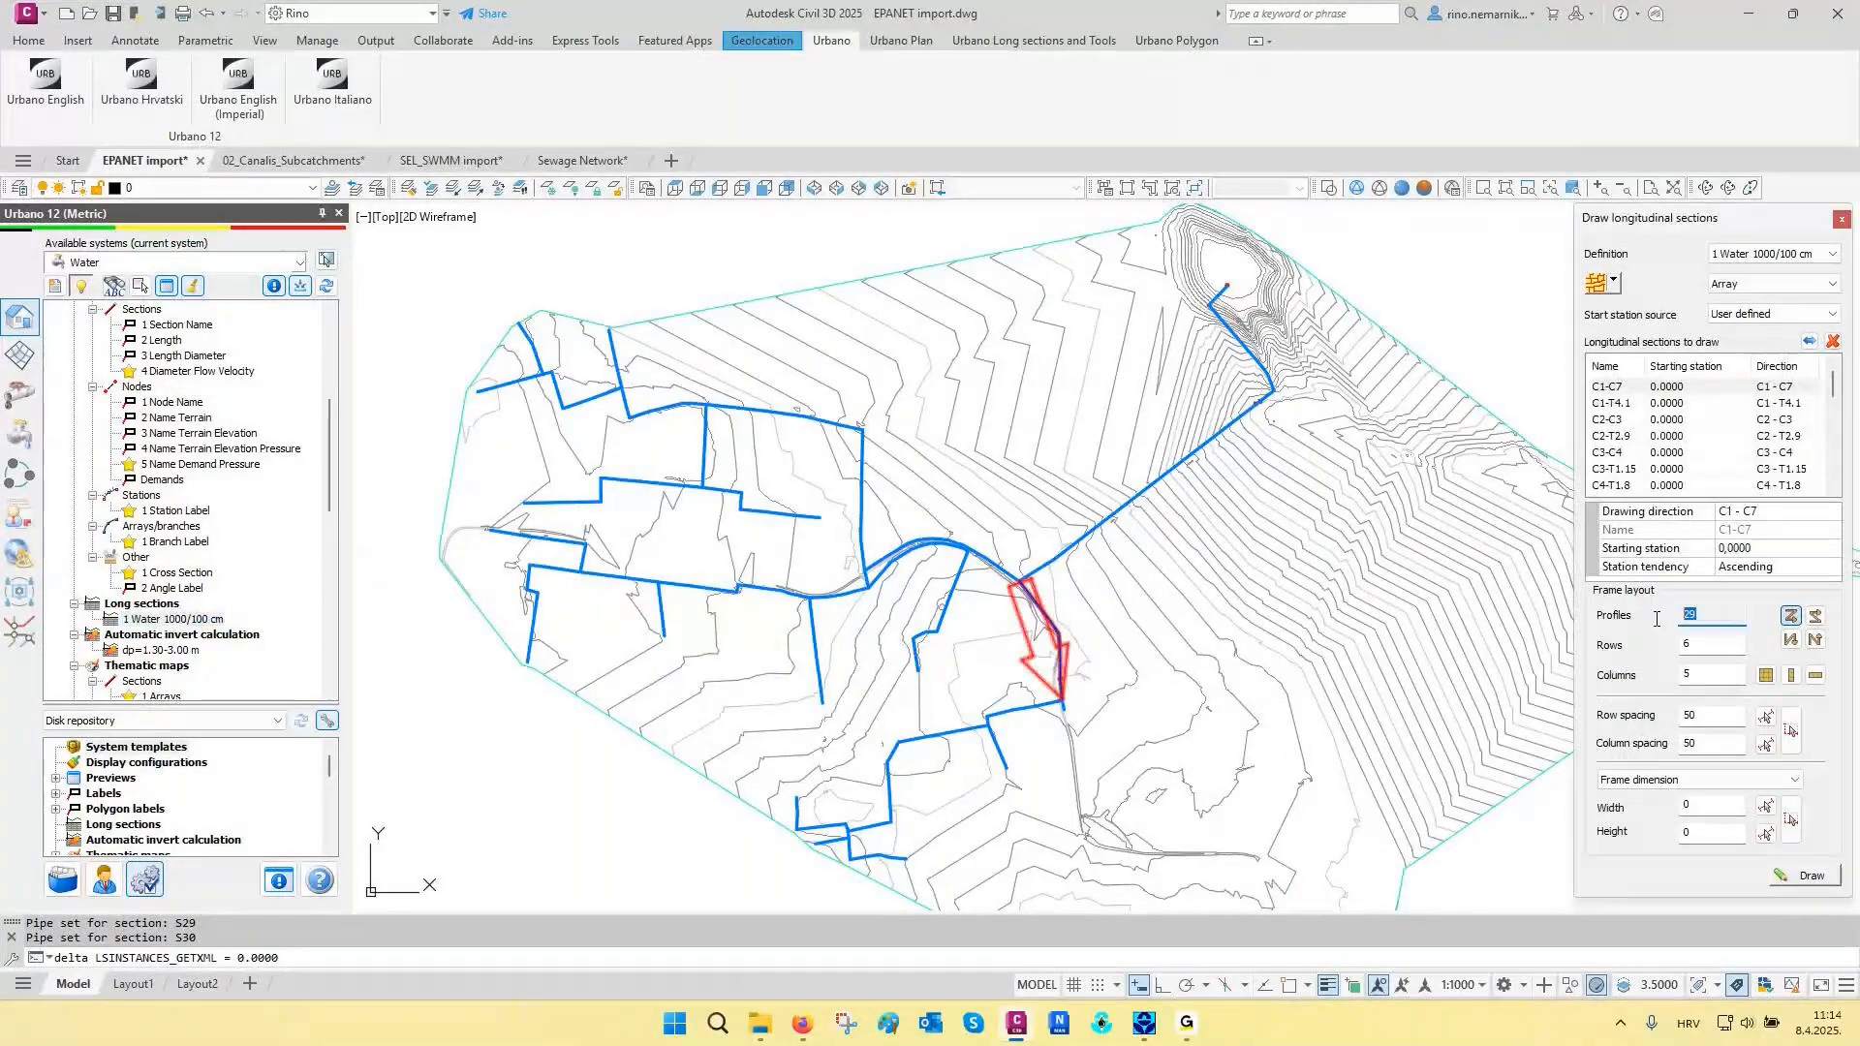
left_click(1807, 878)
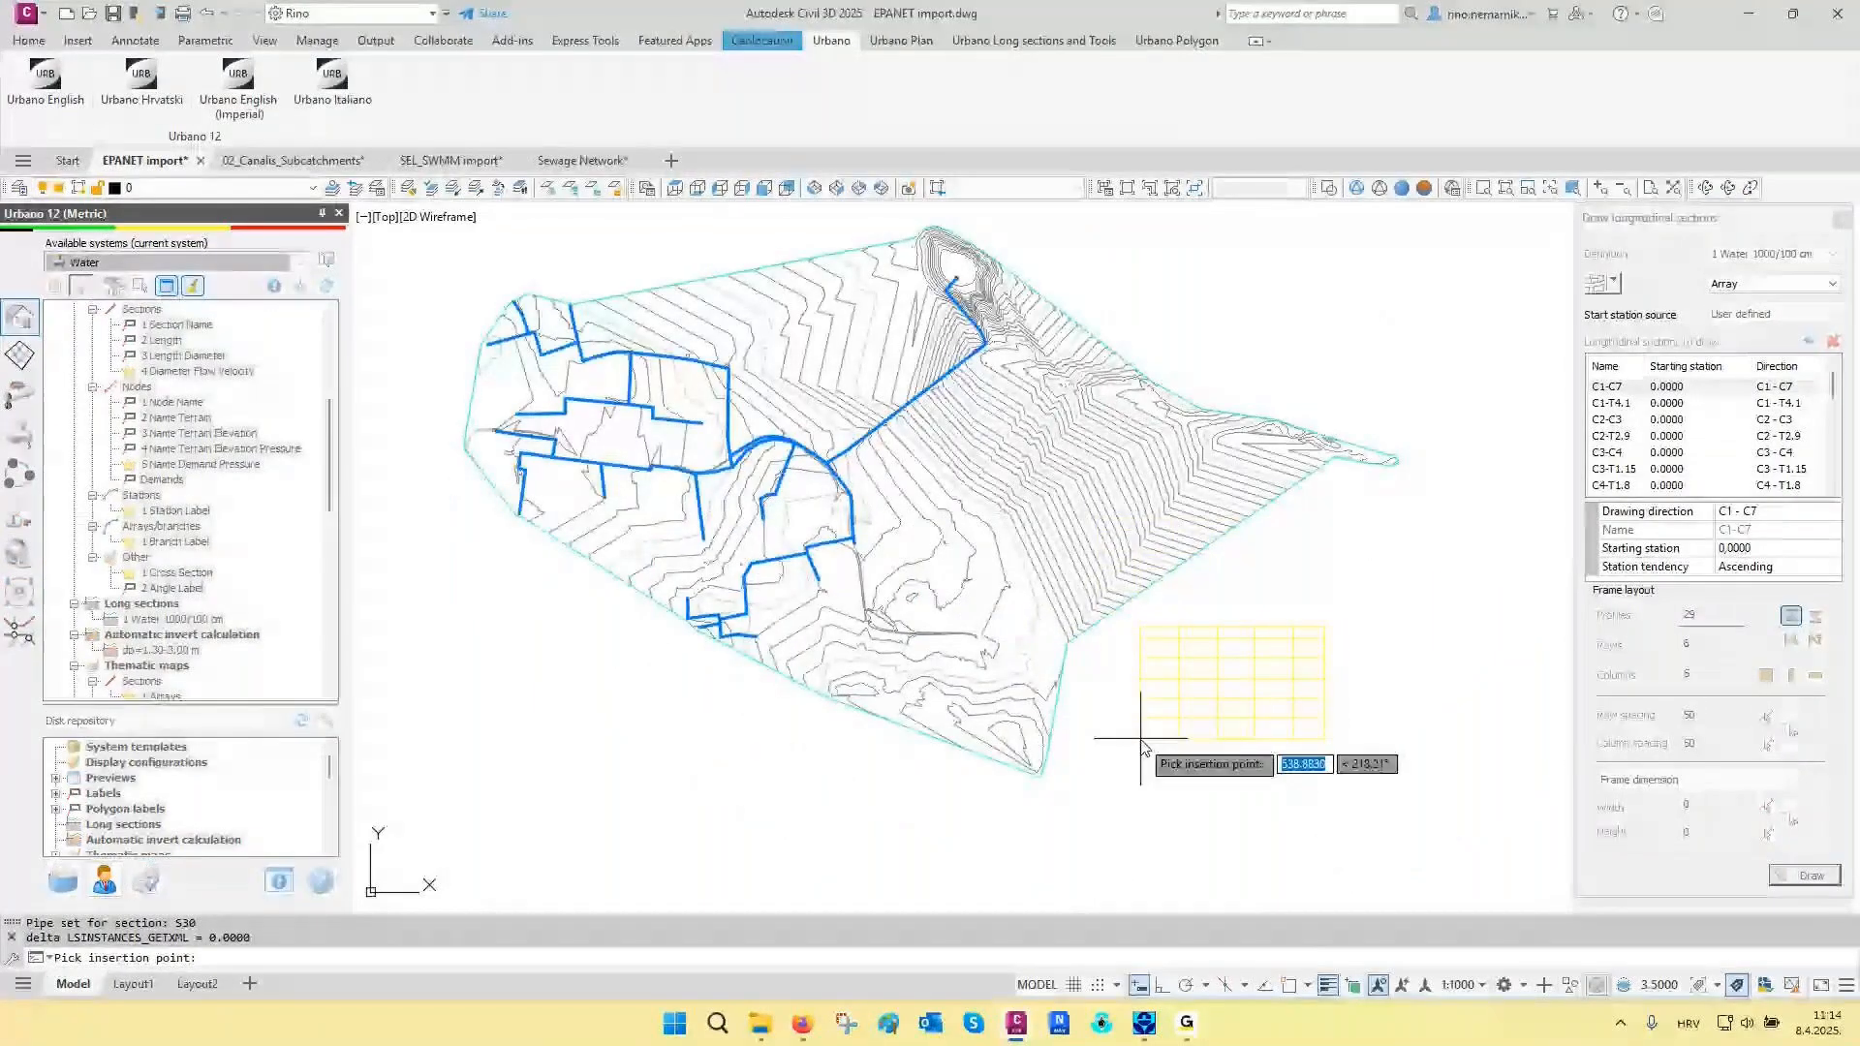
left_click(1141, 739)
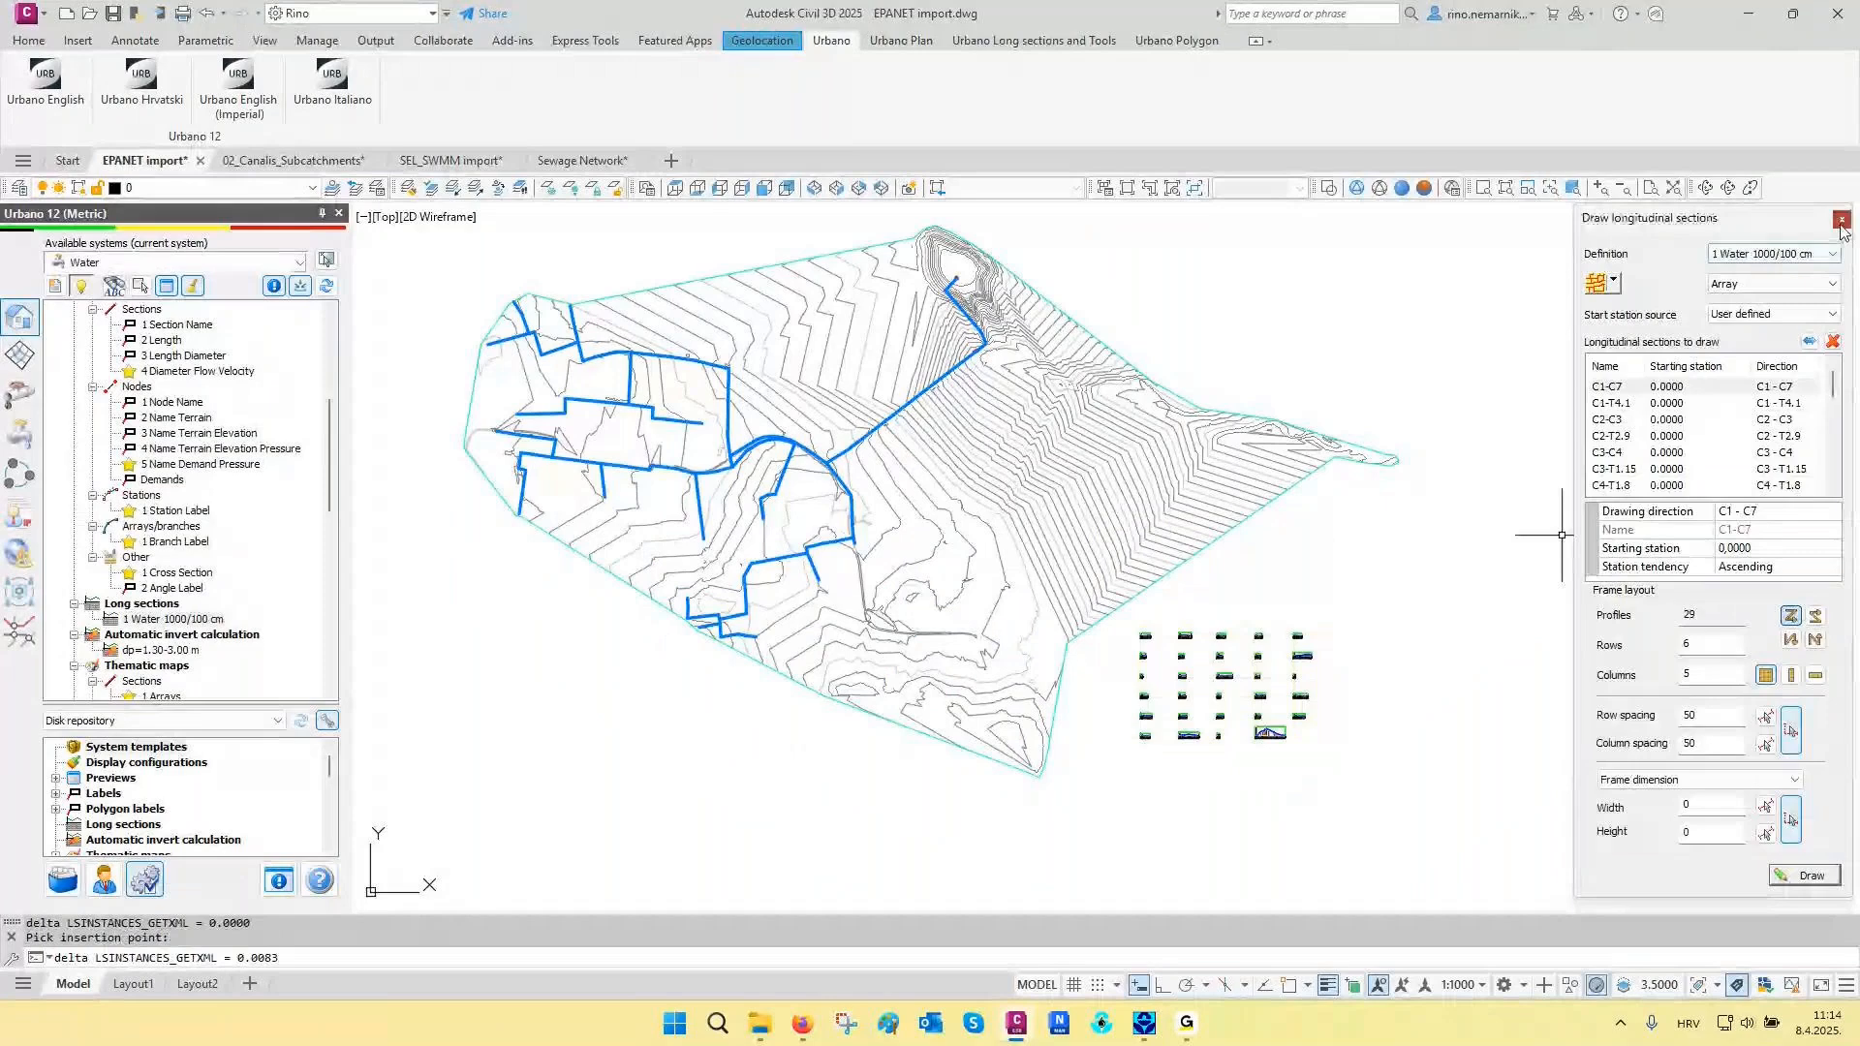
- Inspect the largest longitudinal section, including its terrain and pipe lines, the FCV4 valve and the tank at the summit
scroll(1289, 756, "up", 5)
scroll(1256, 746, "up", 2)
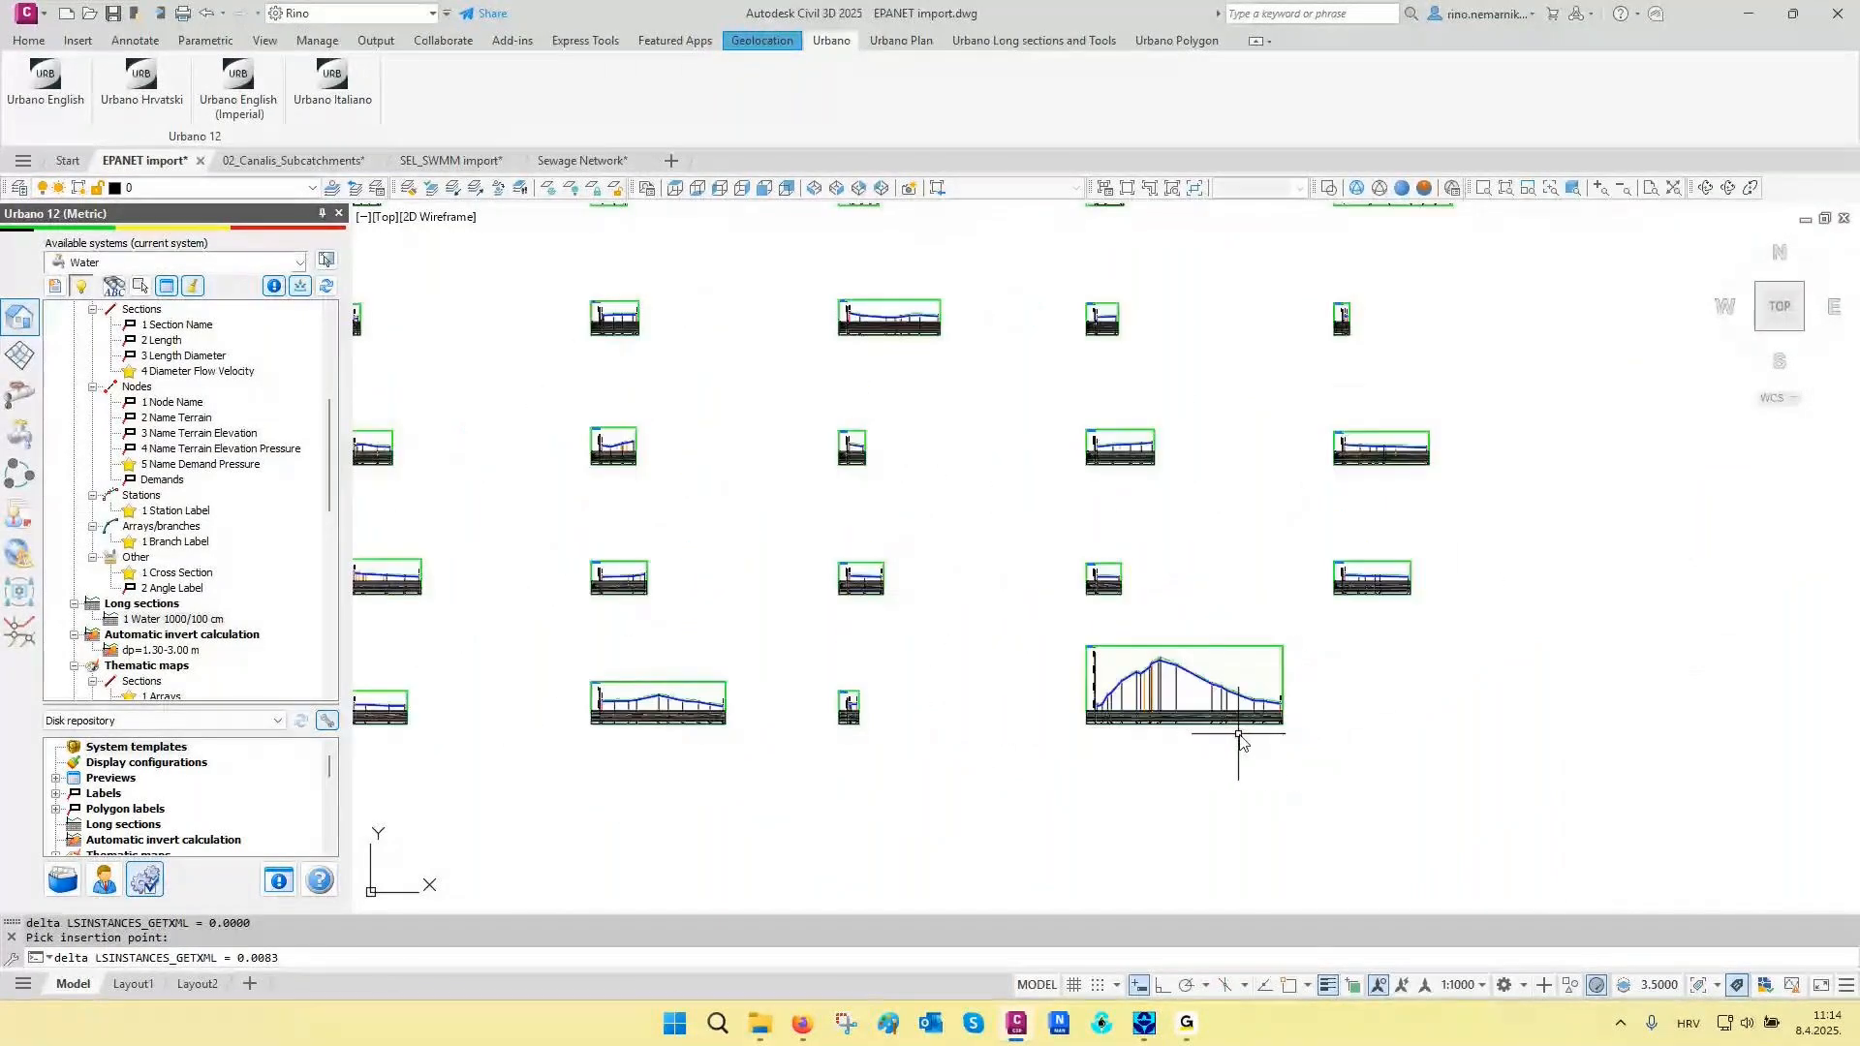
scroll(1104, 717, "up", 5)
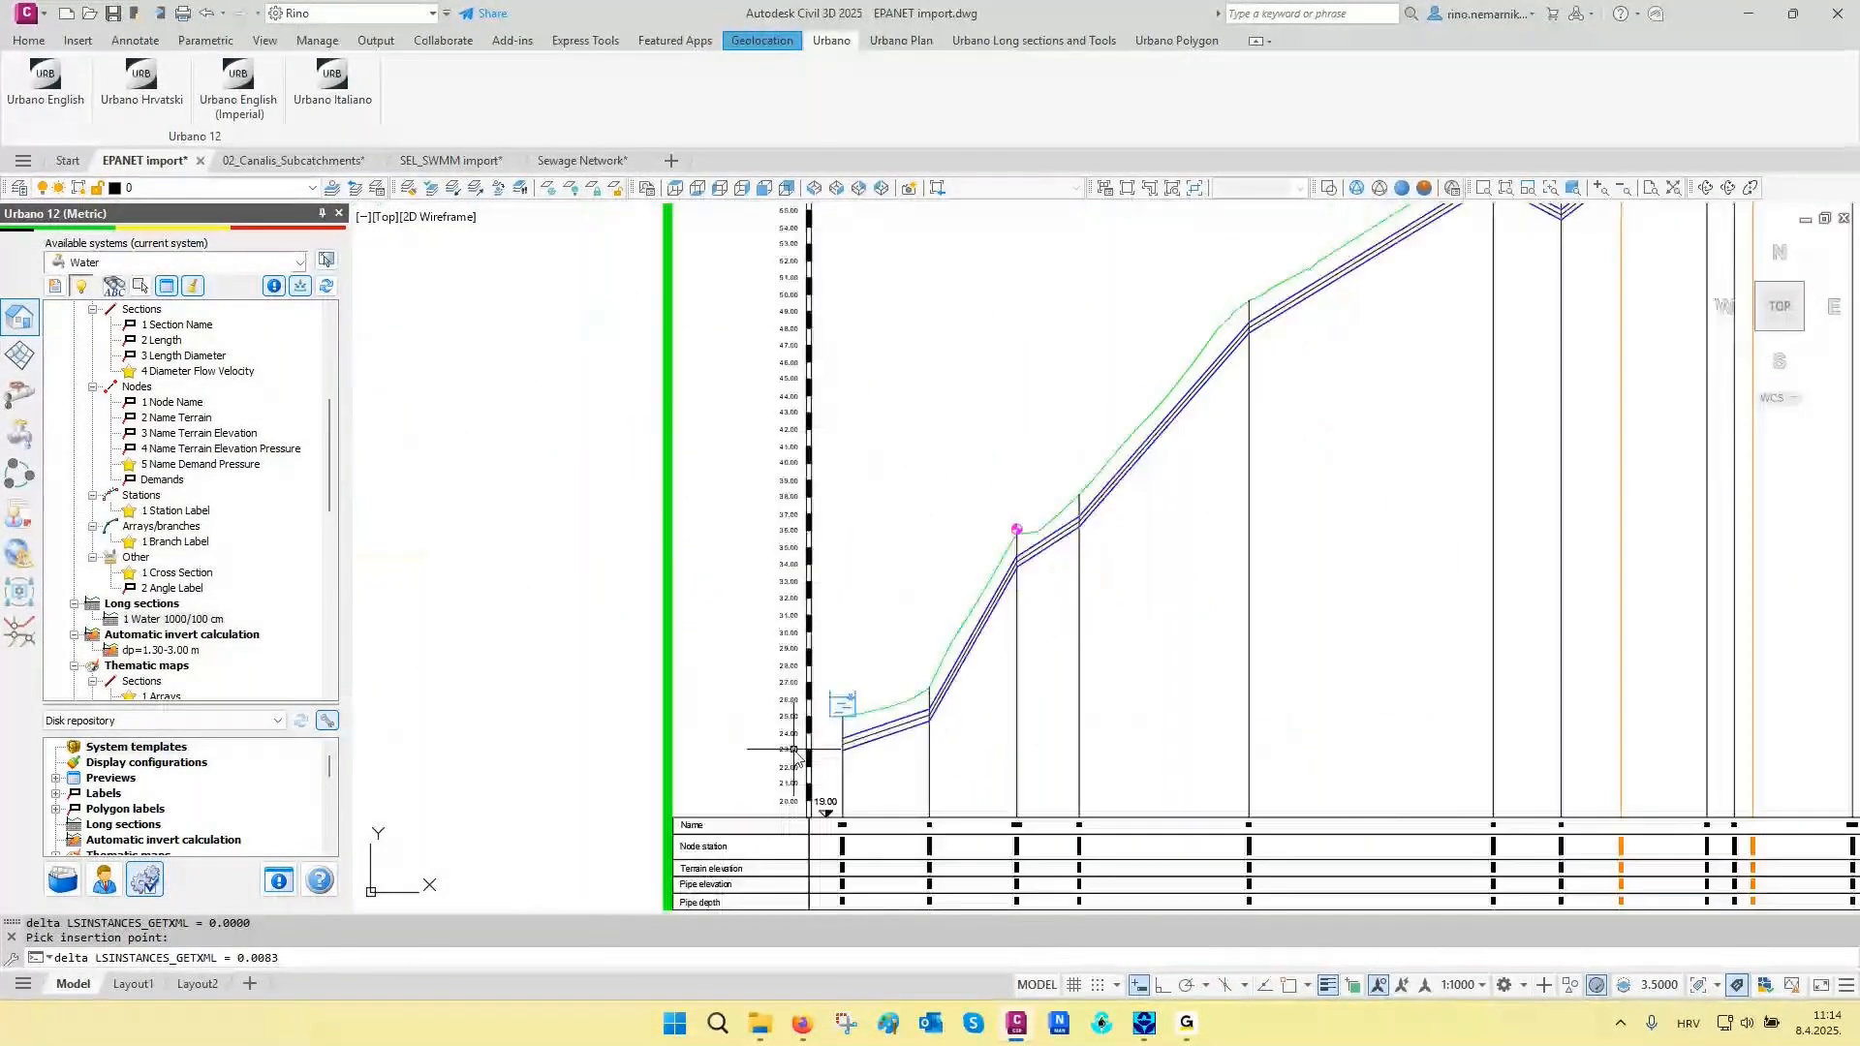
scroll(794, 750, "down", 2)
middle_click_drag(1129, 581, 1004, 637)
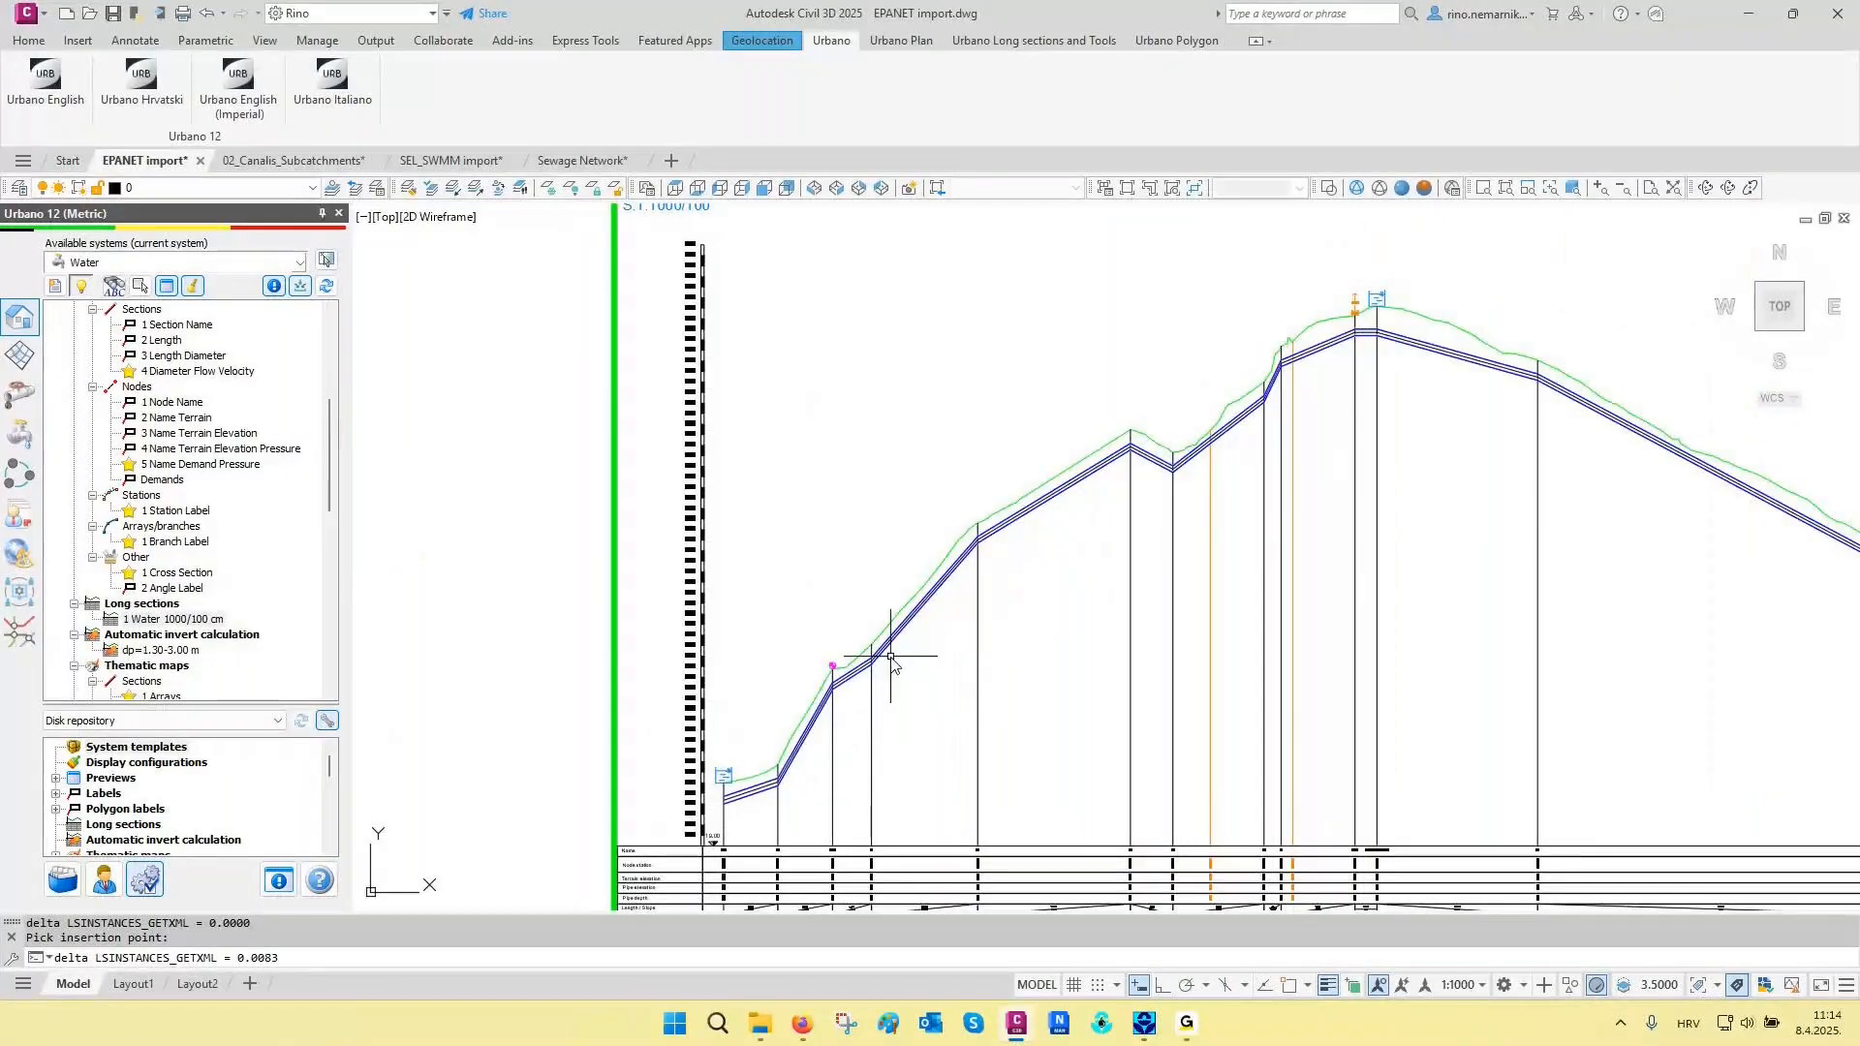
scroll(1333, 339, "up", 5)
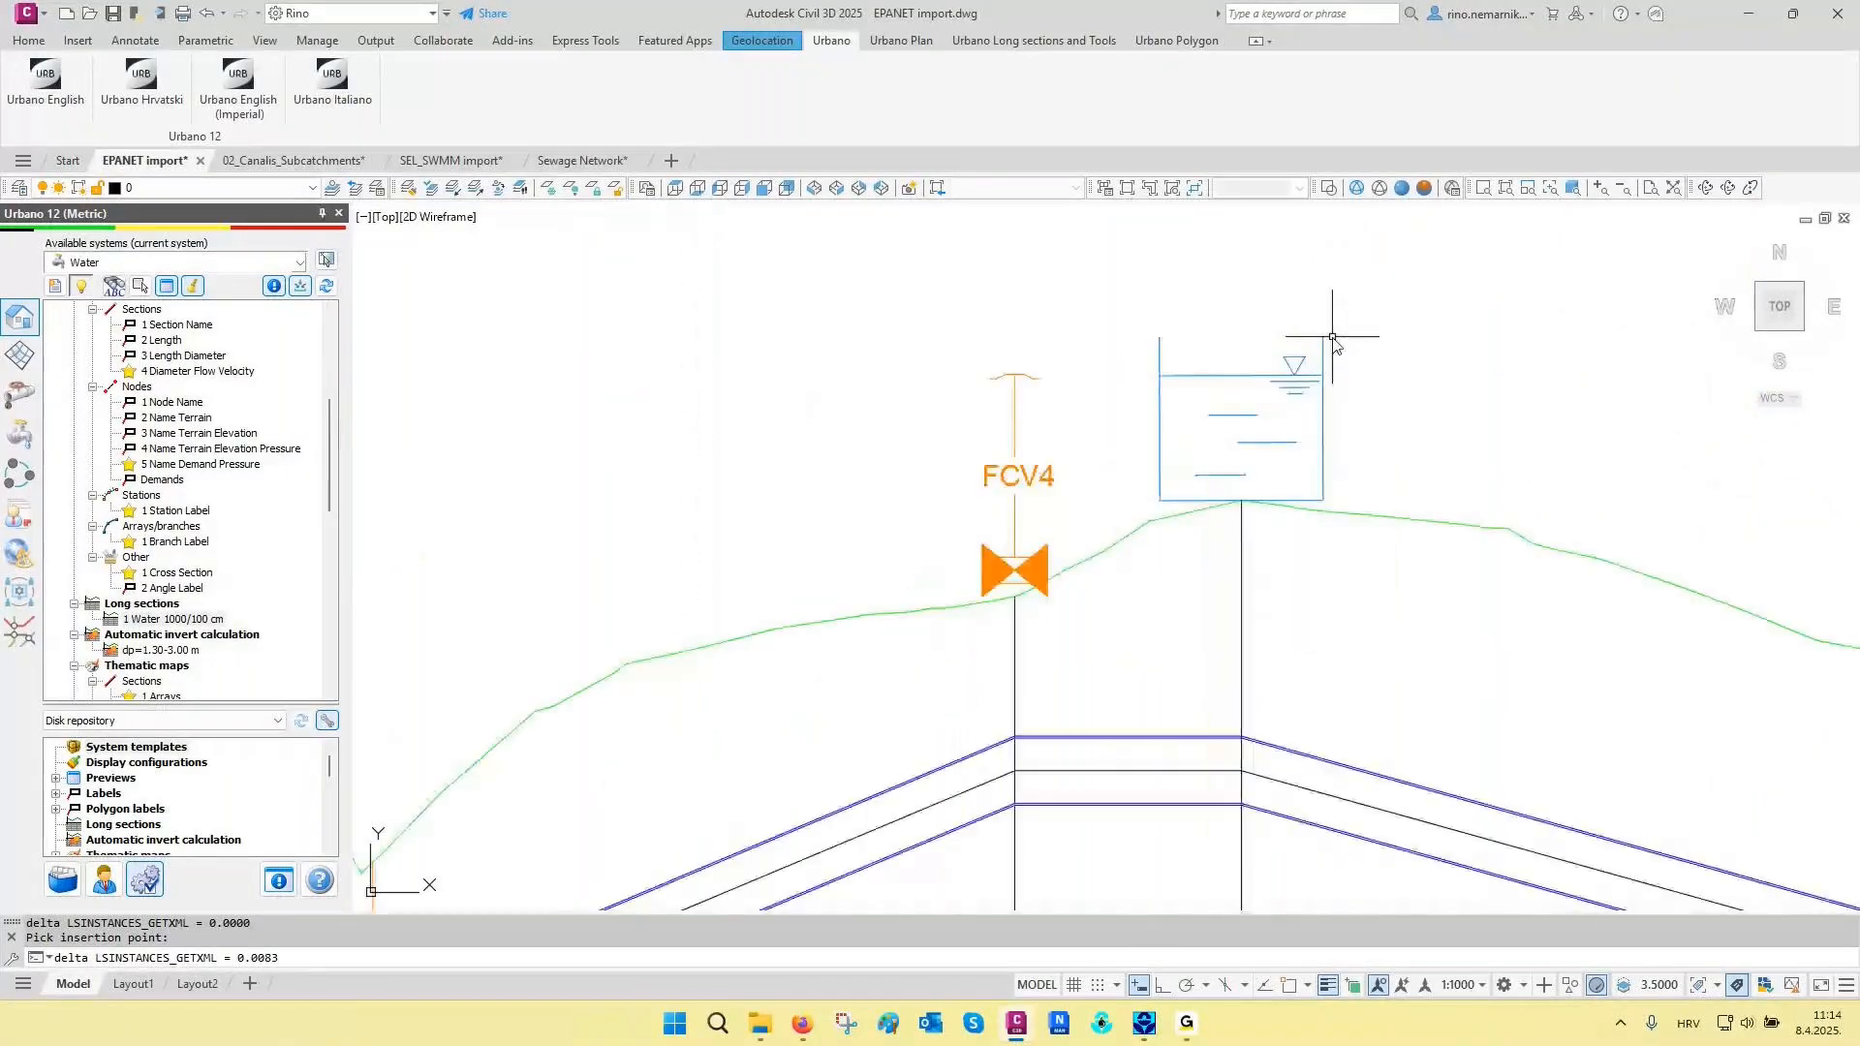
scroll(1327, 334, "down", 5)
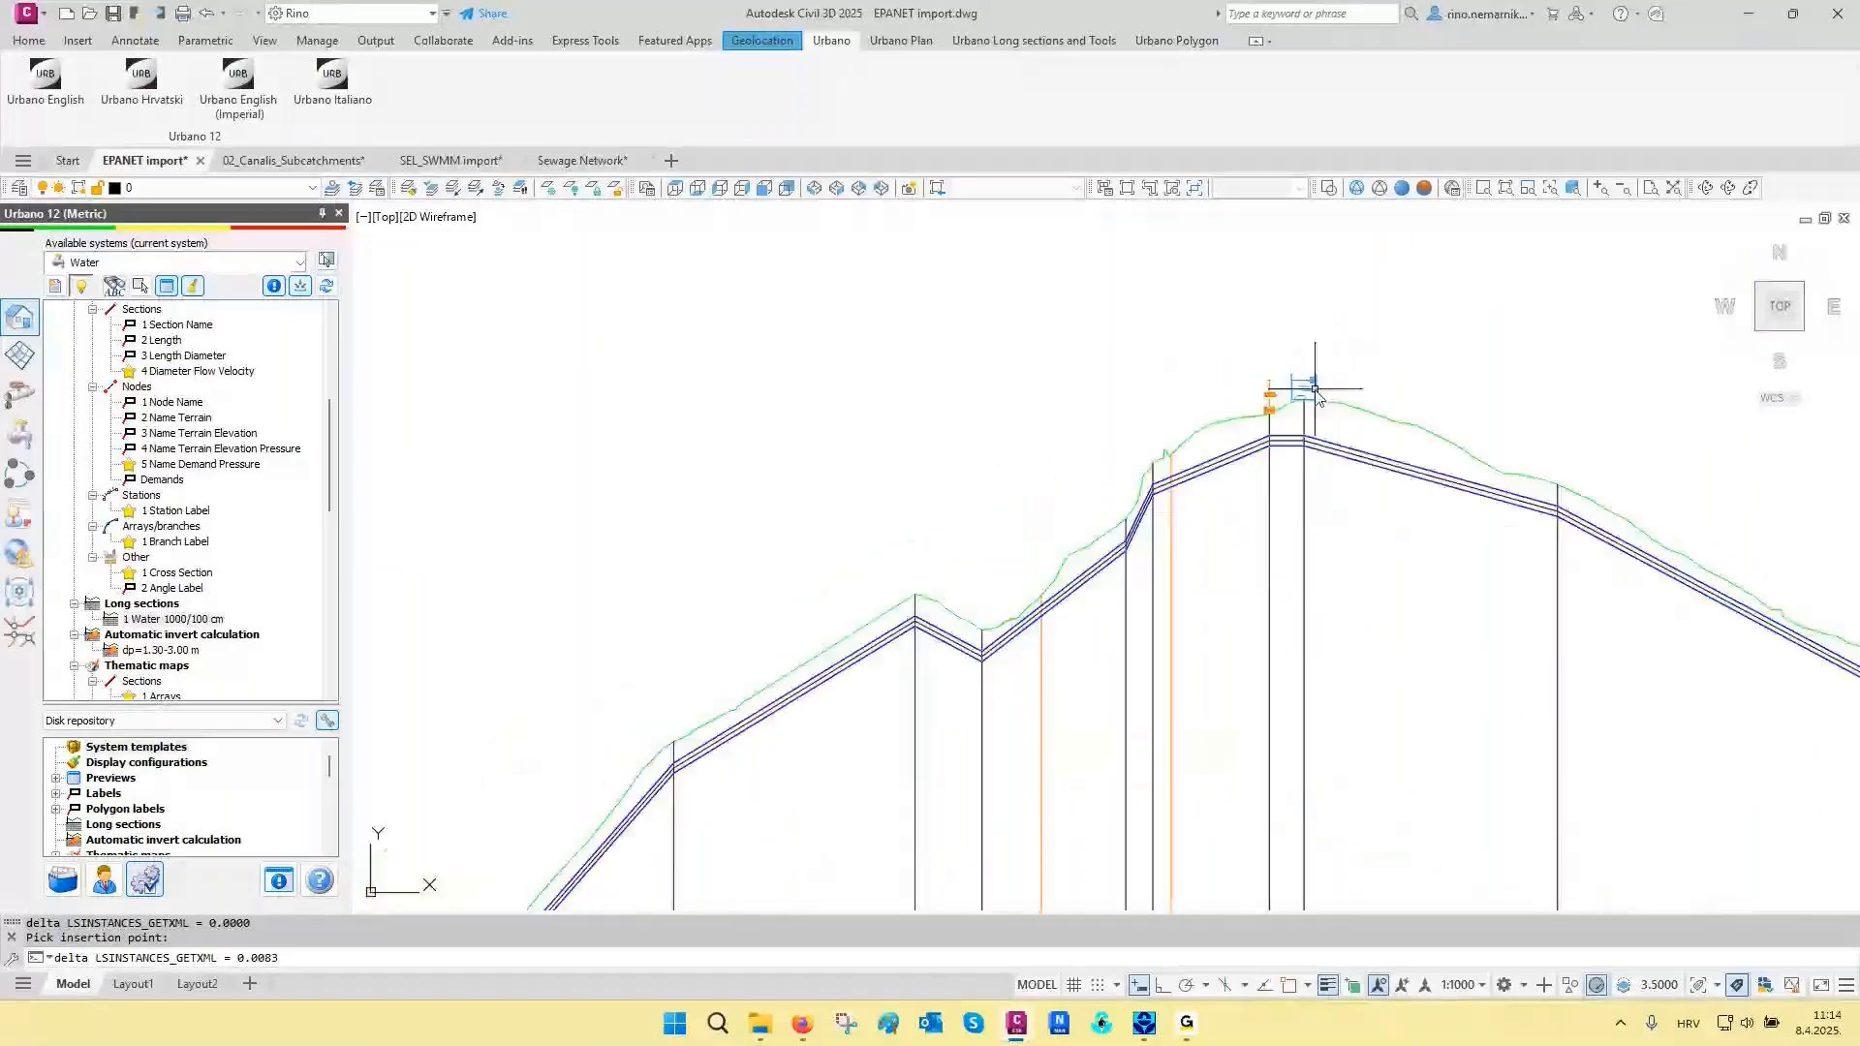
scroll(1318, 456, "down", 8)
- Restore the 02 Draw network layer state for the area around the southeastern pipe junction
middle_click_drag(861, 404, 1185, 678)
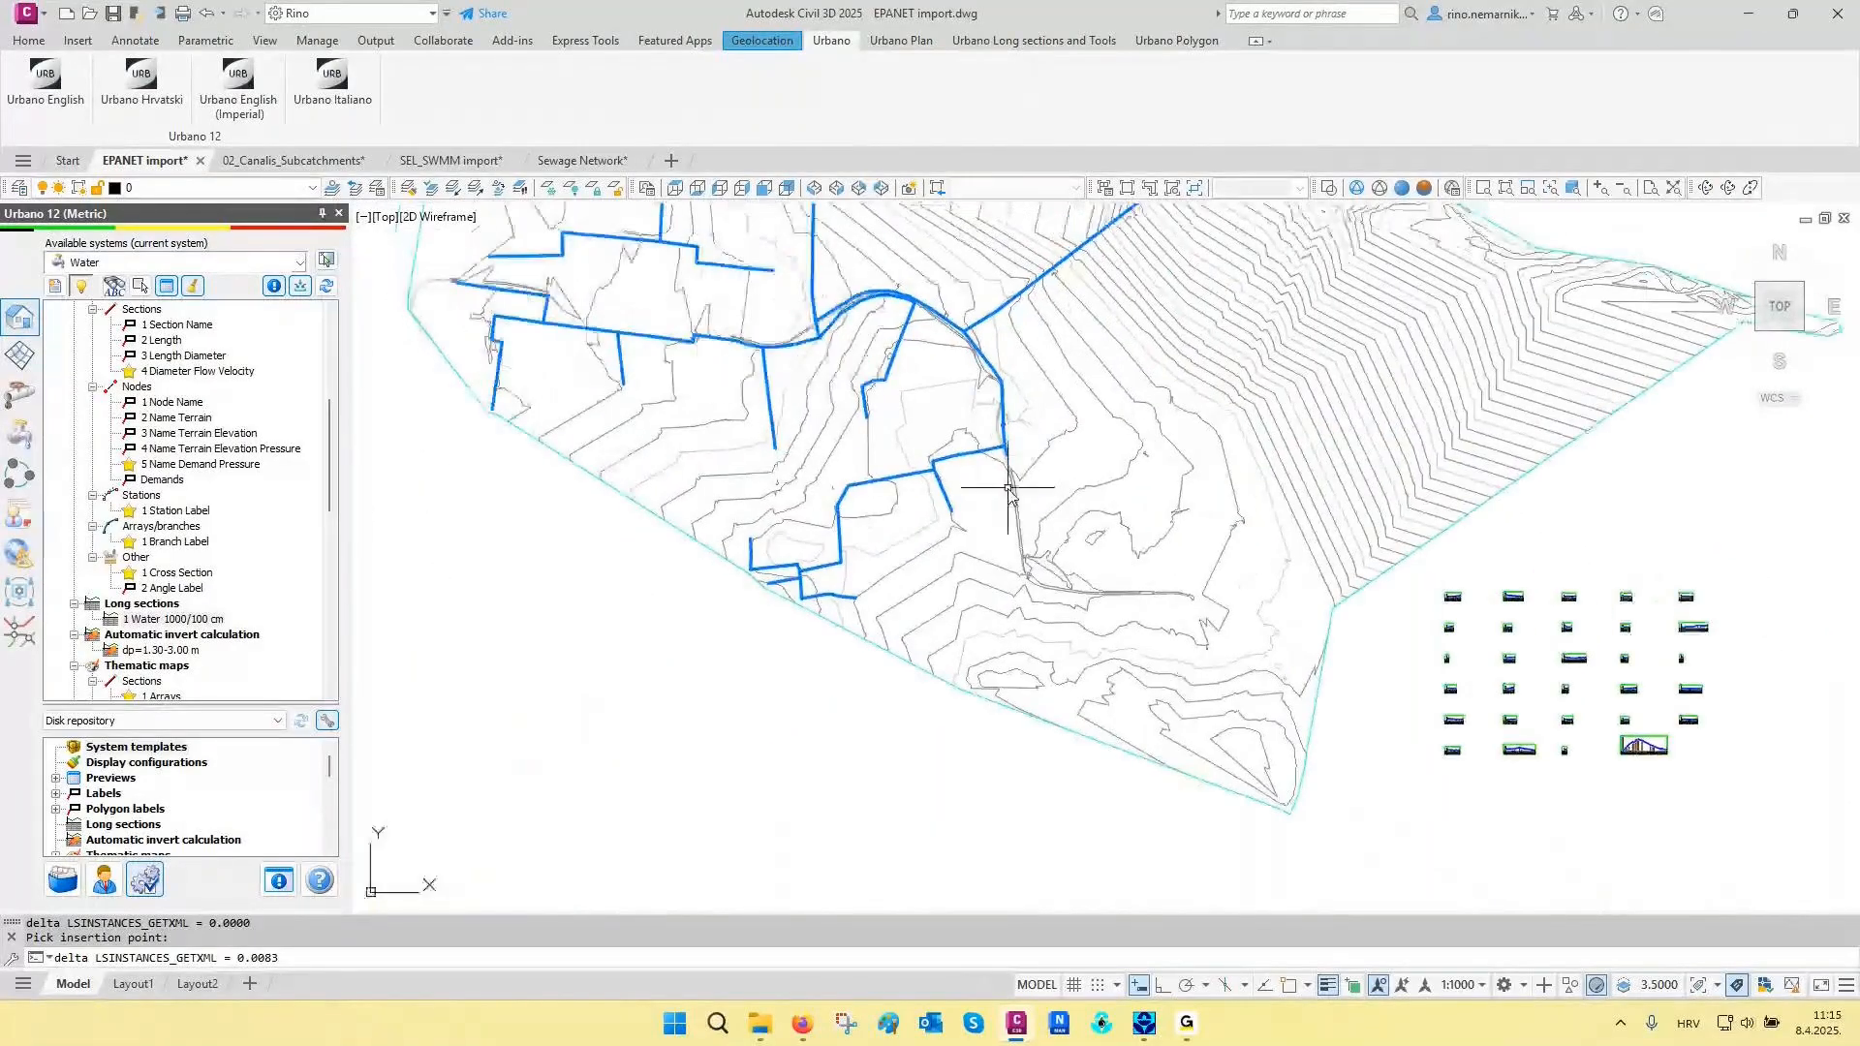
scroll(1007, 489, "up", 3)
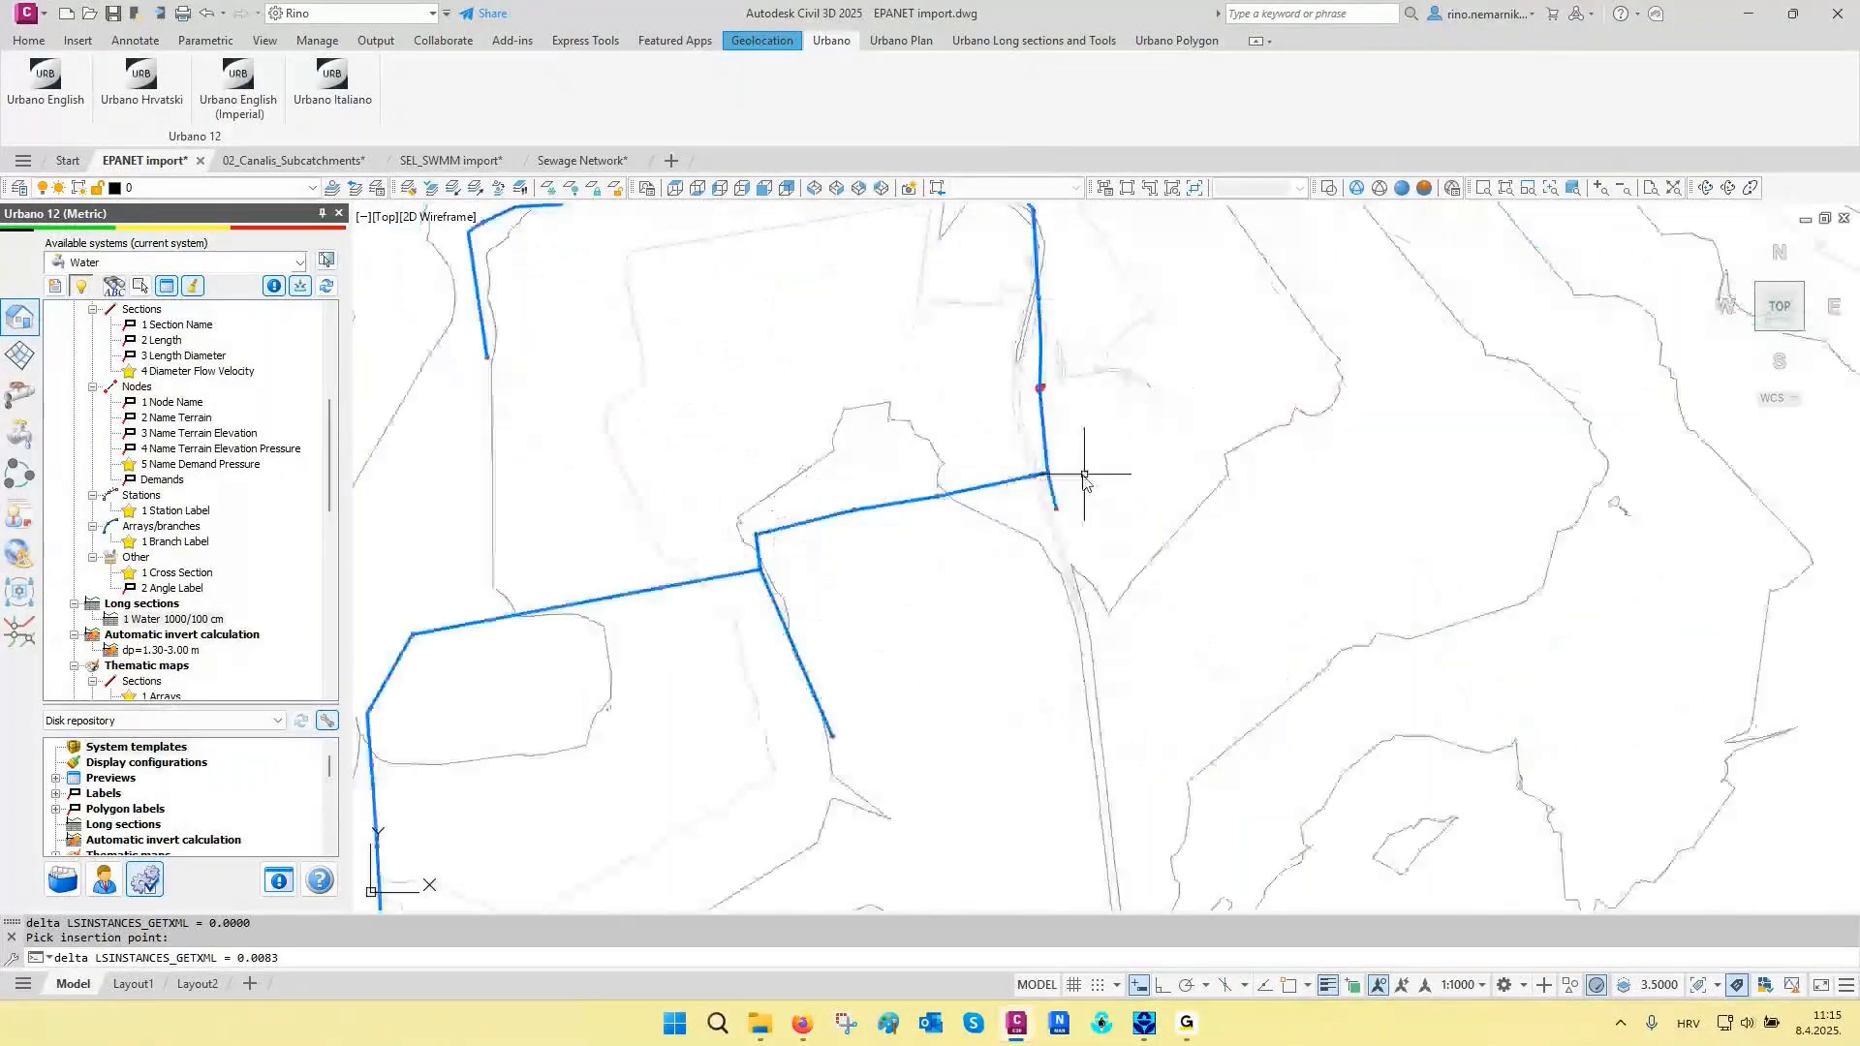
scroll(1084, 476, "up", 2)
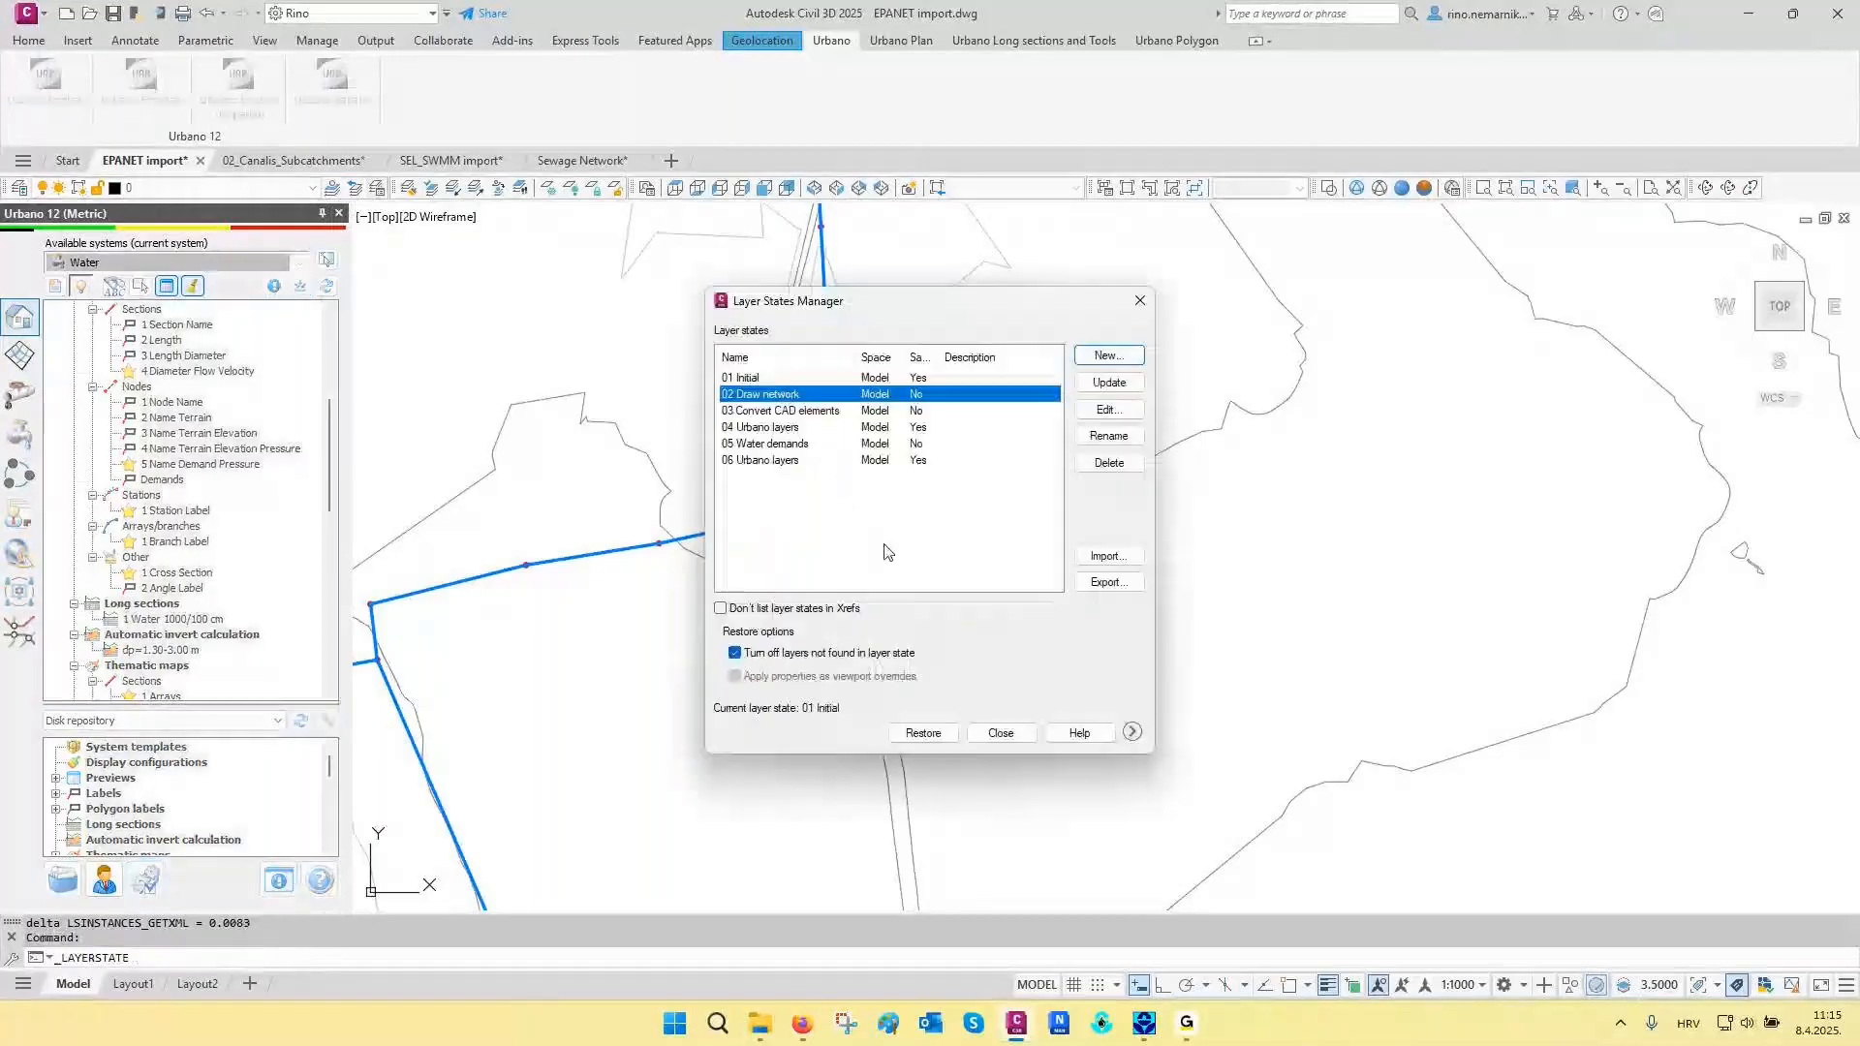
left_click(923, 737)
scroll(1029, 385, "up", 2)
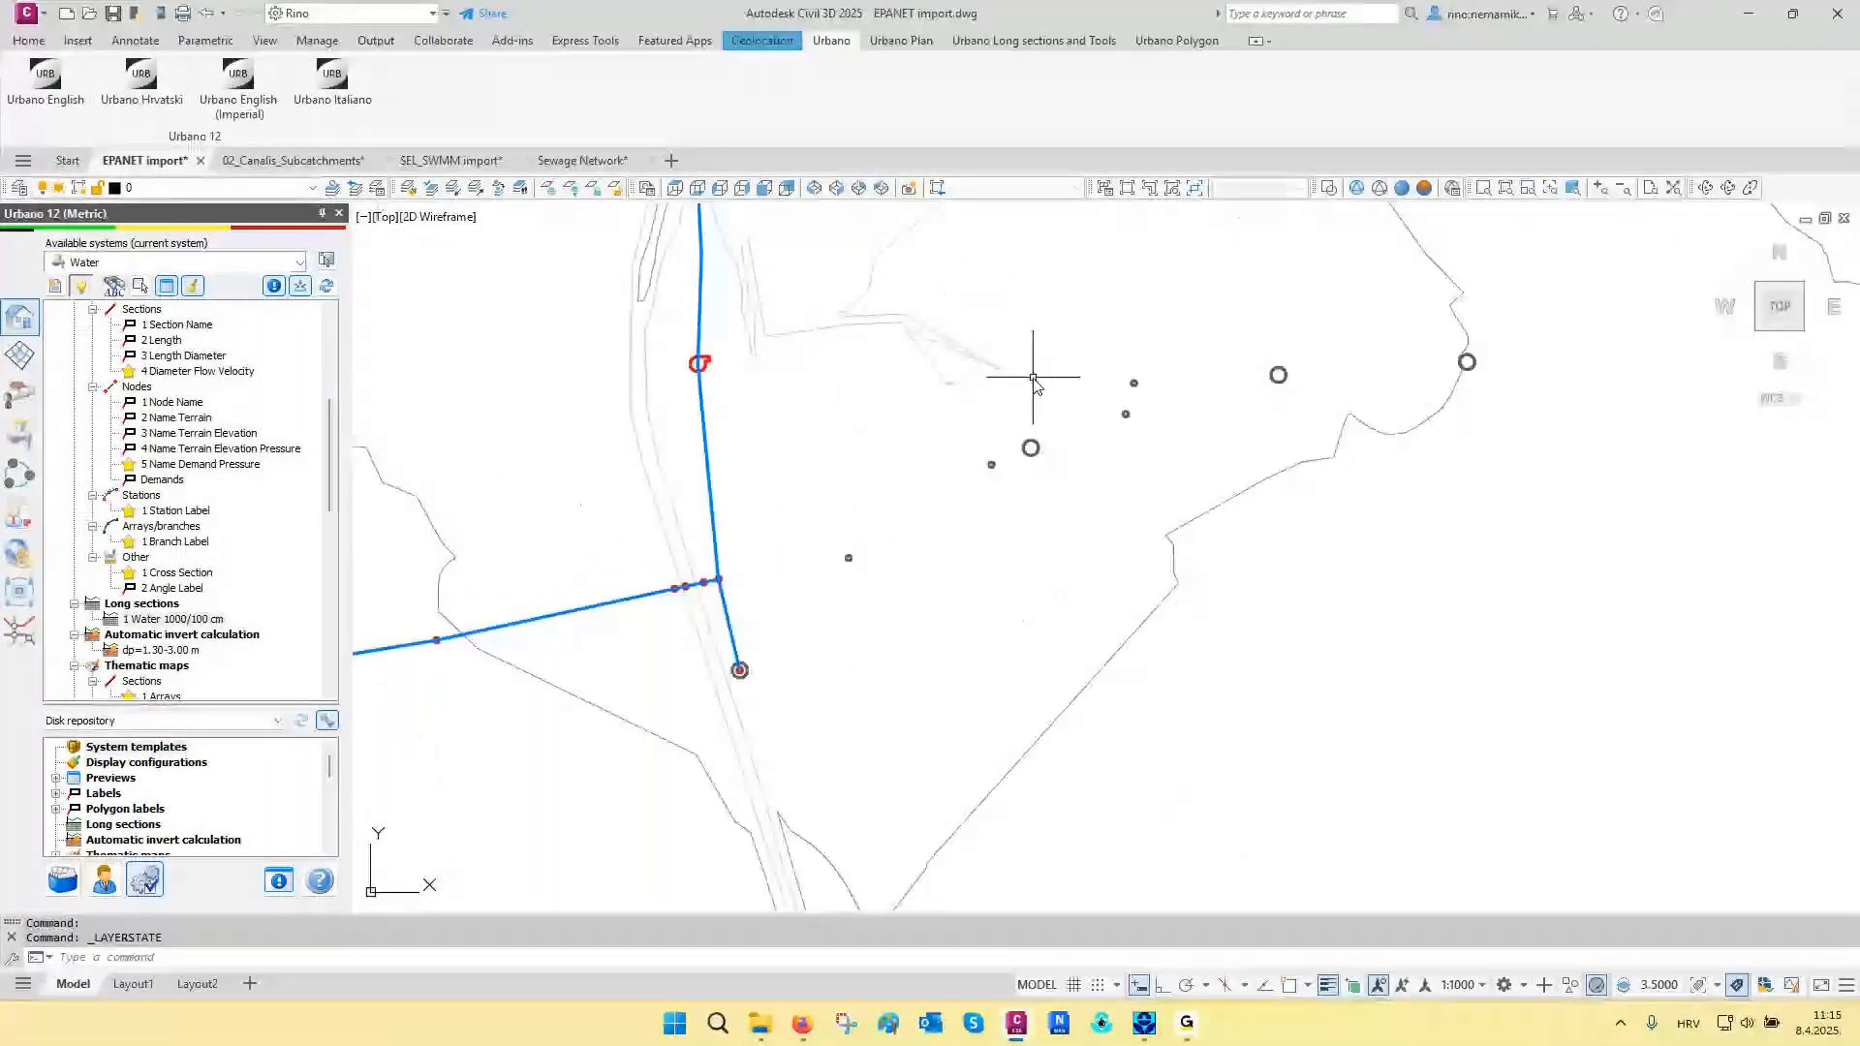
- Start drawing Water network elements with the section geometry set to Polyline
middle_click_drag(1033, 377, 946, 501)
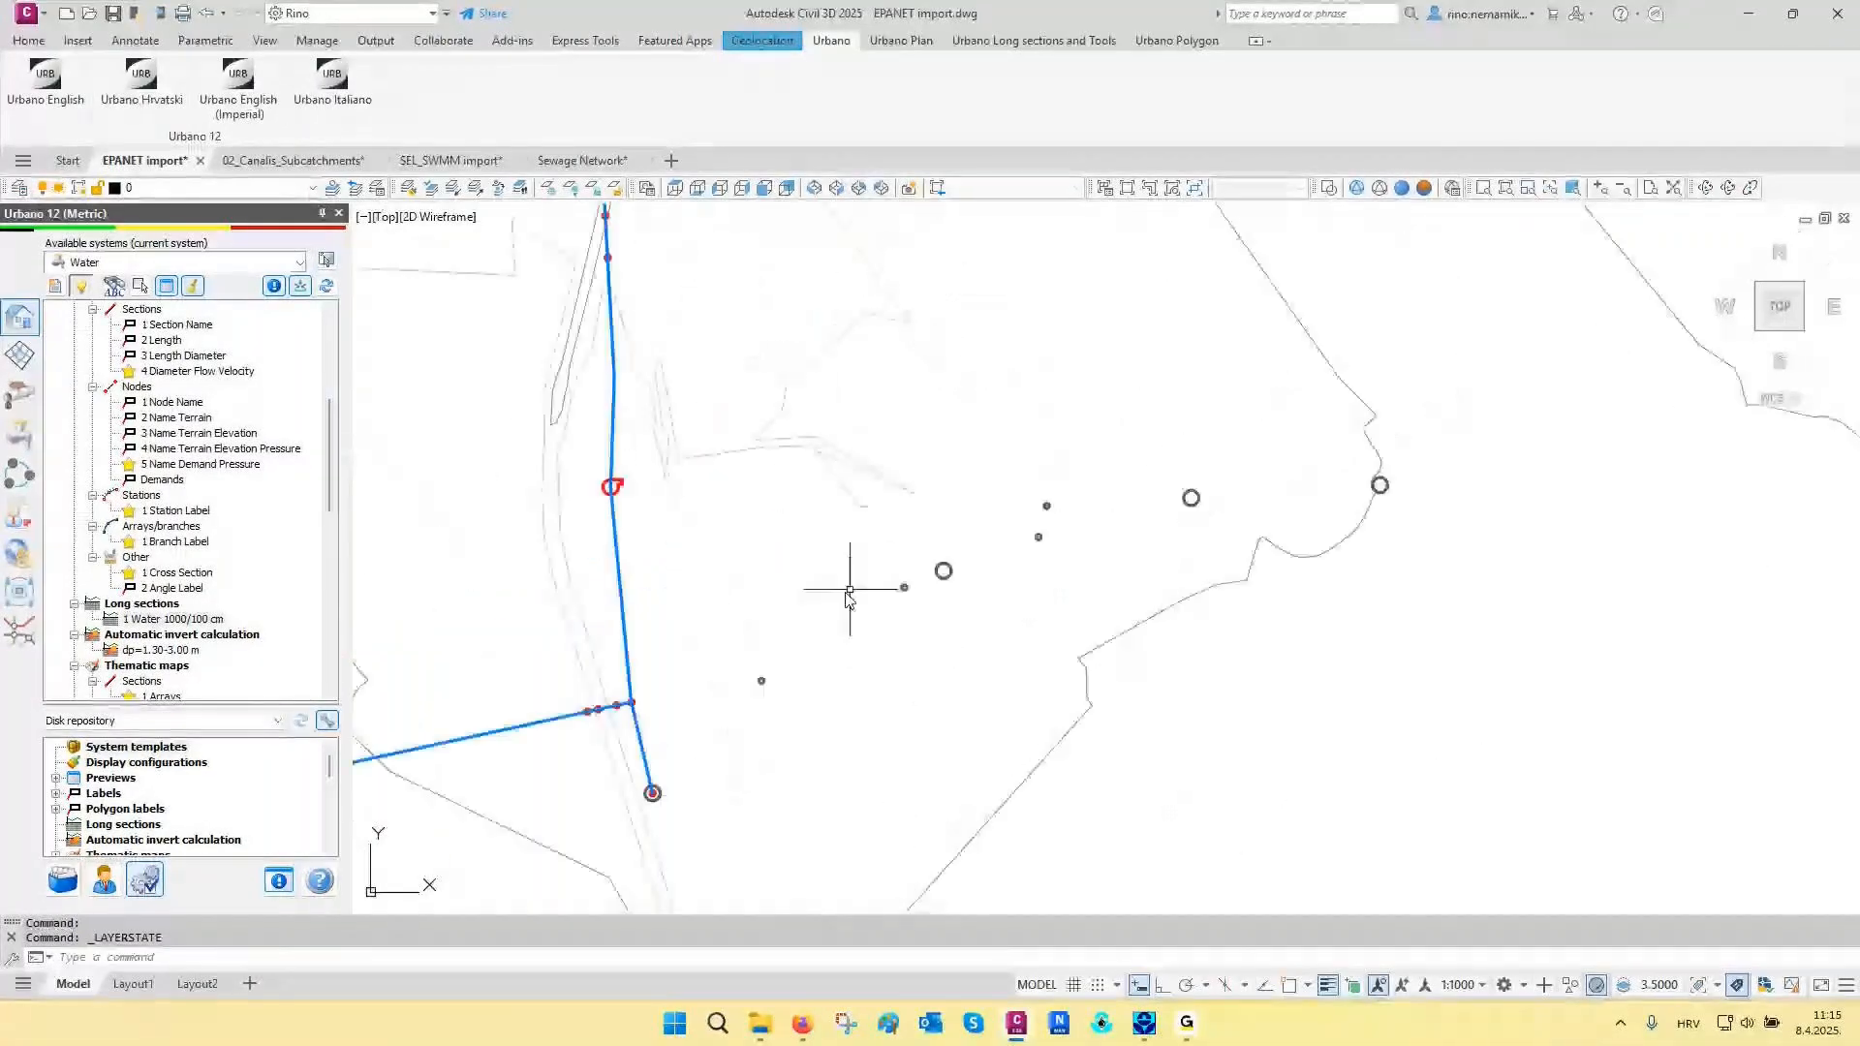
scroll(92, 426, "up", 6)
left_click(109, 326)
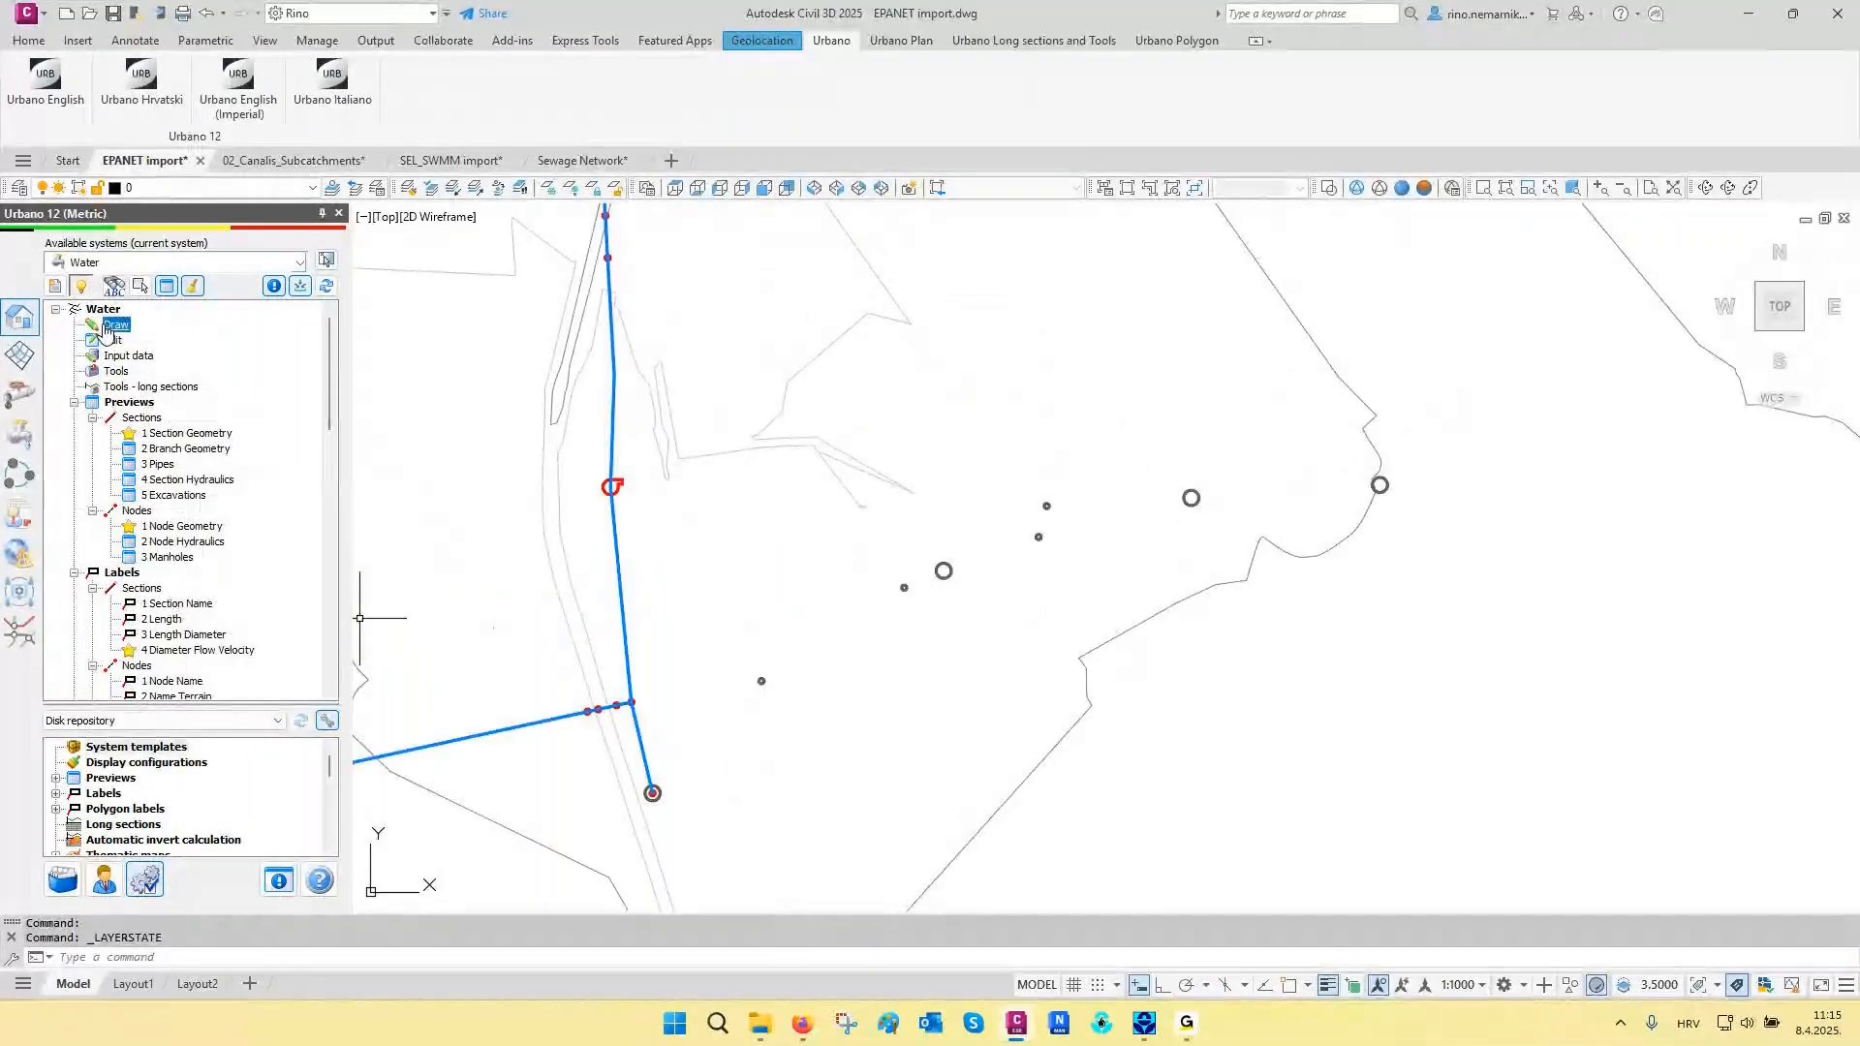
right_click(107, 330)
left_click(184, 337)
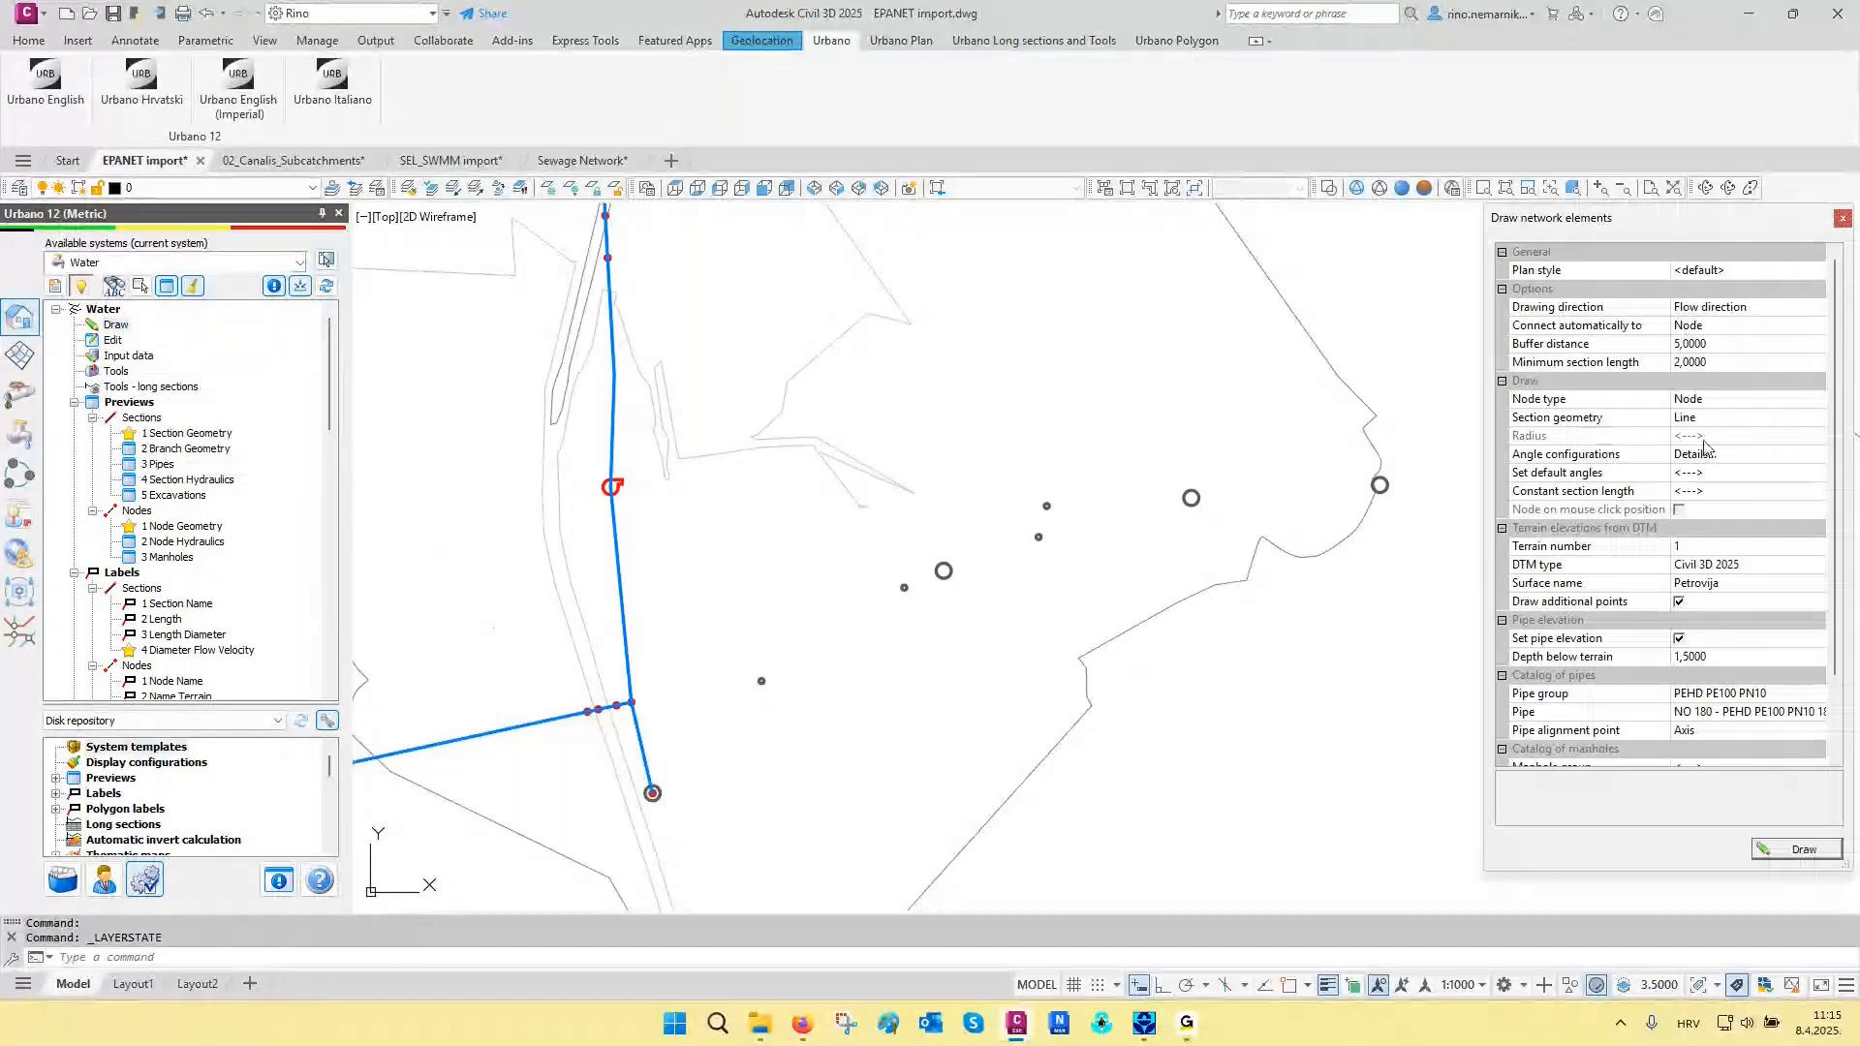
scroll(1705, 447, "down", 3)
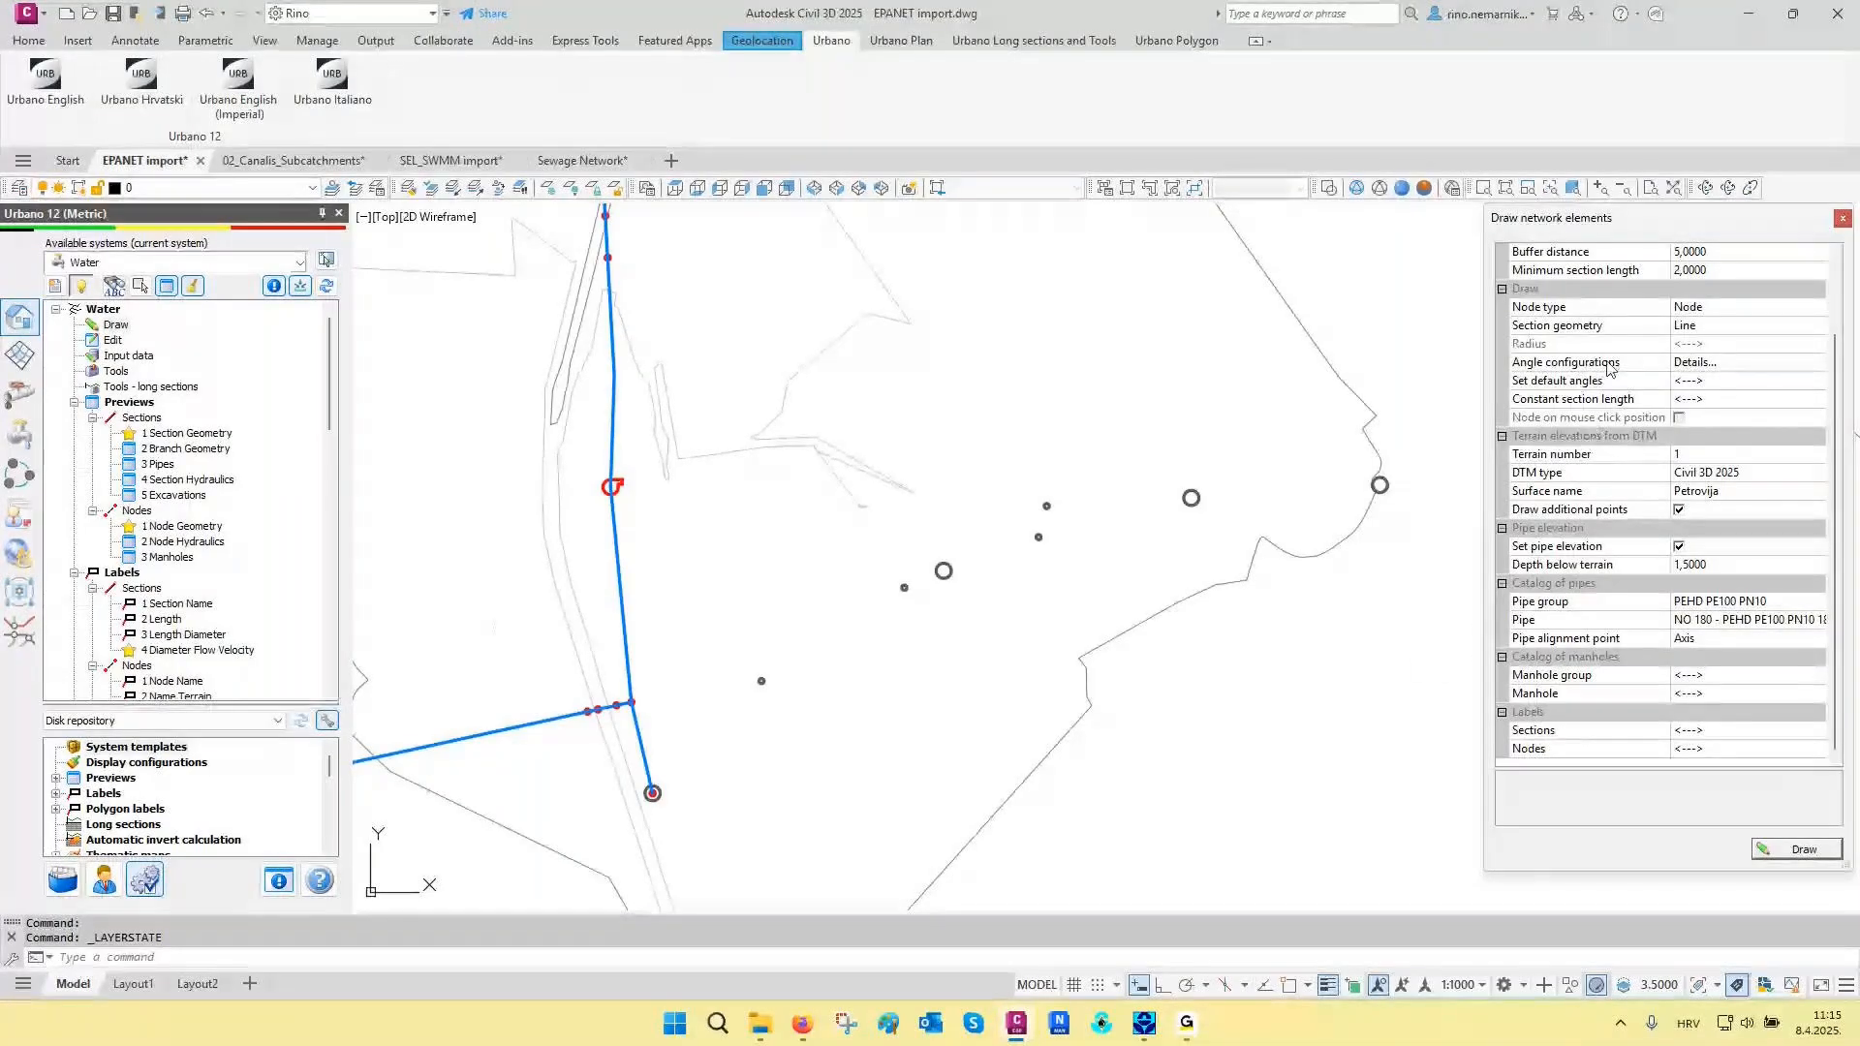
left_click(1561, 330)
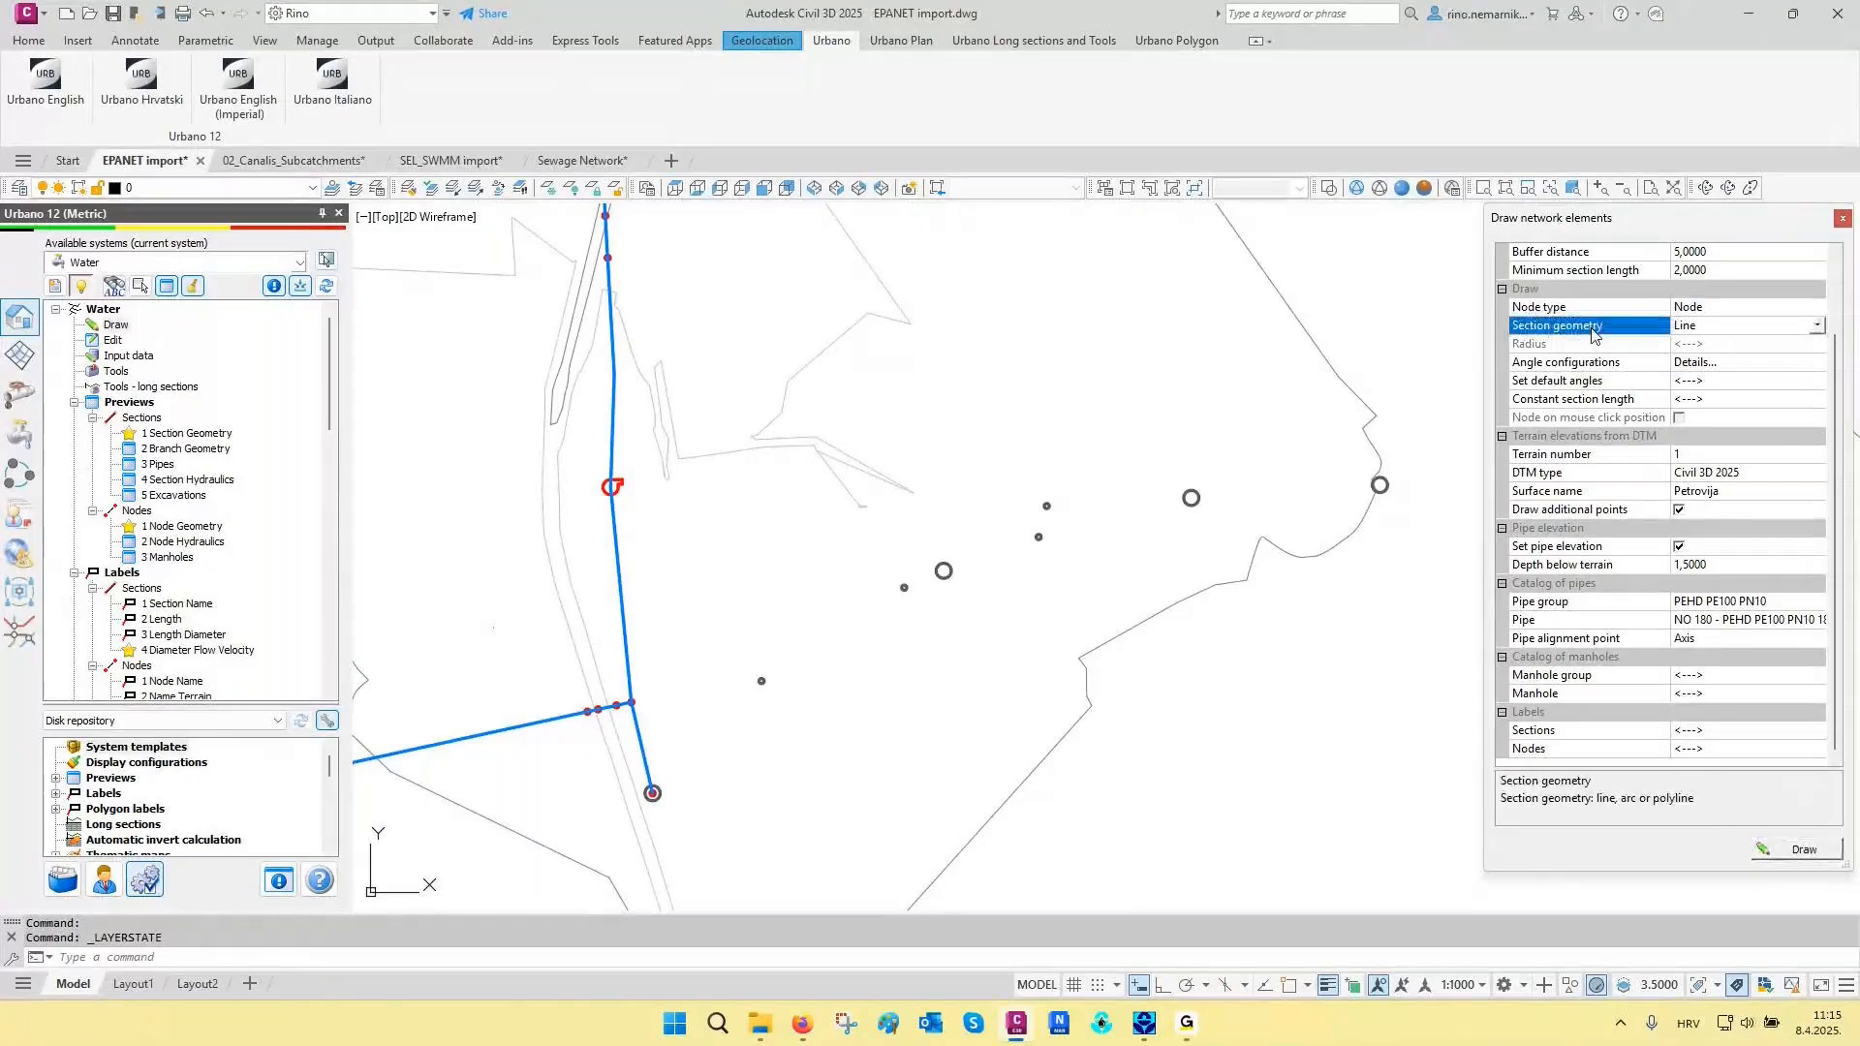
left_click(1693, 332)
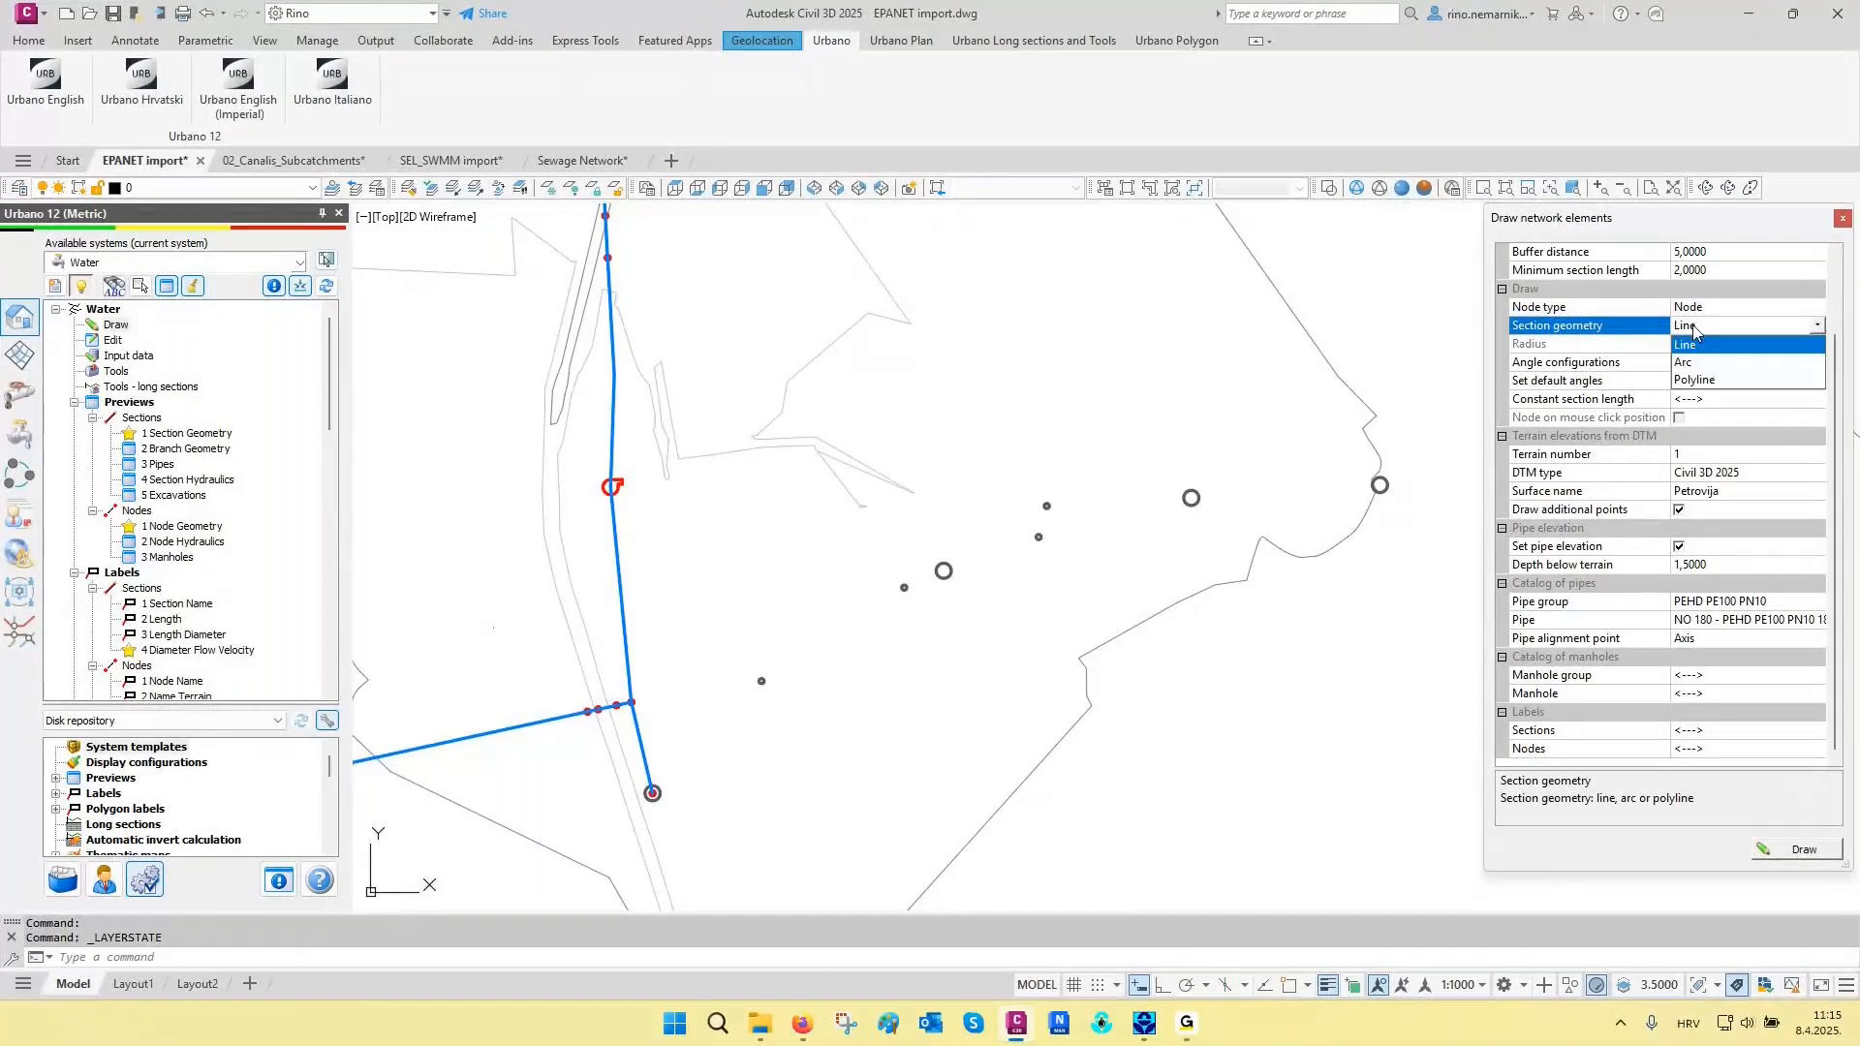
left_click(1695, 379)
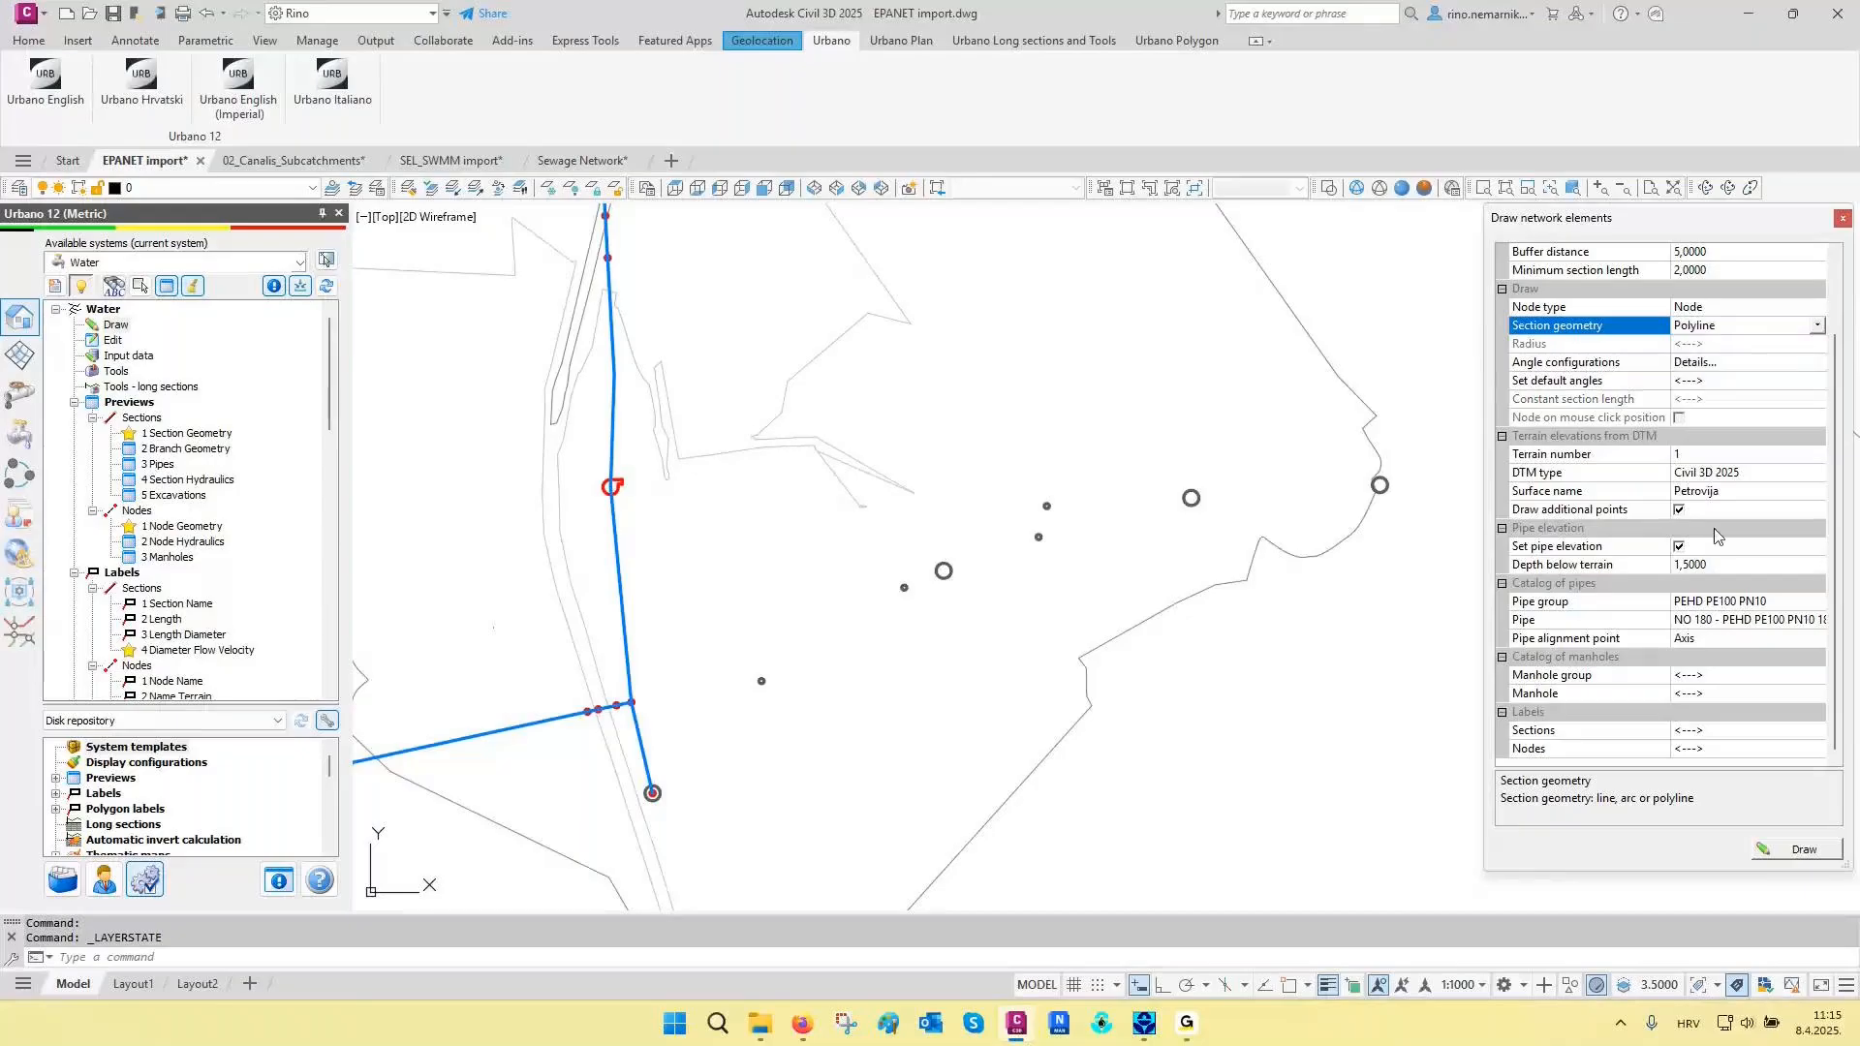
left_click(1779, 857)
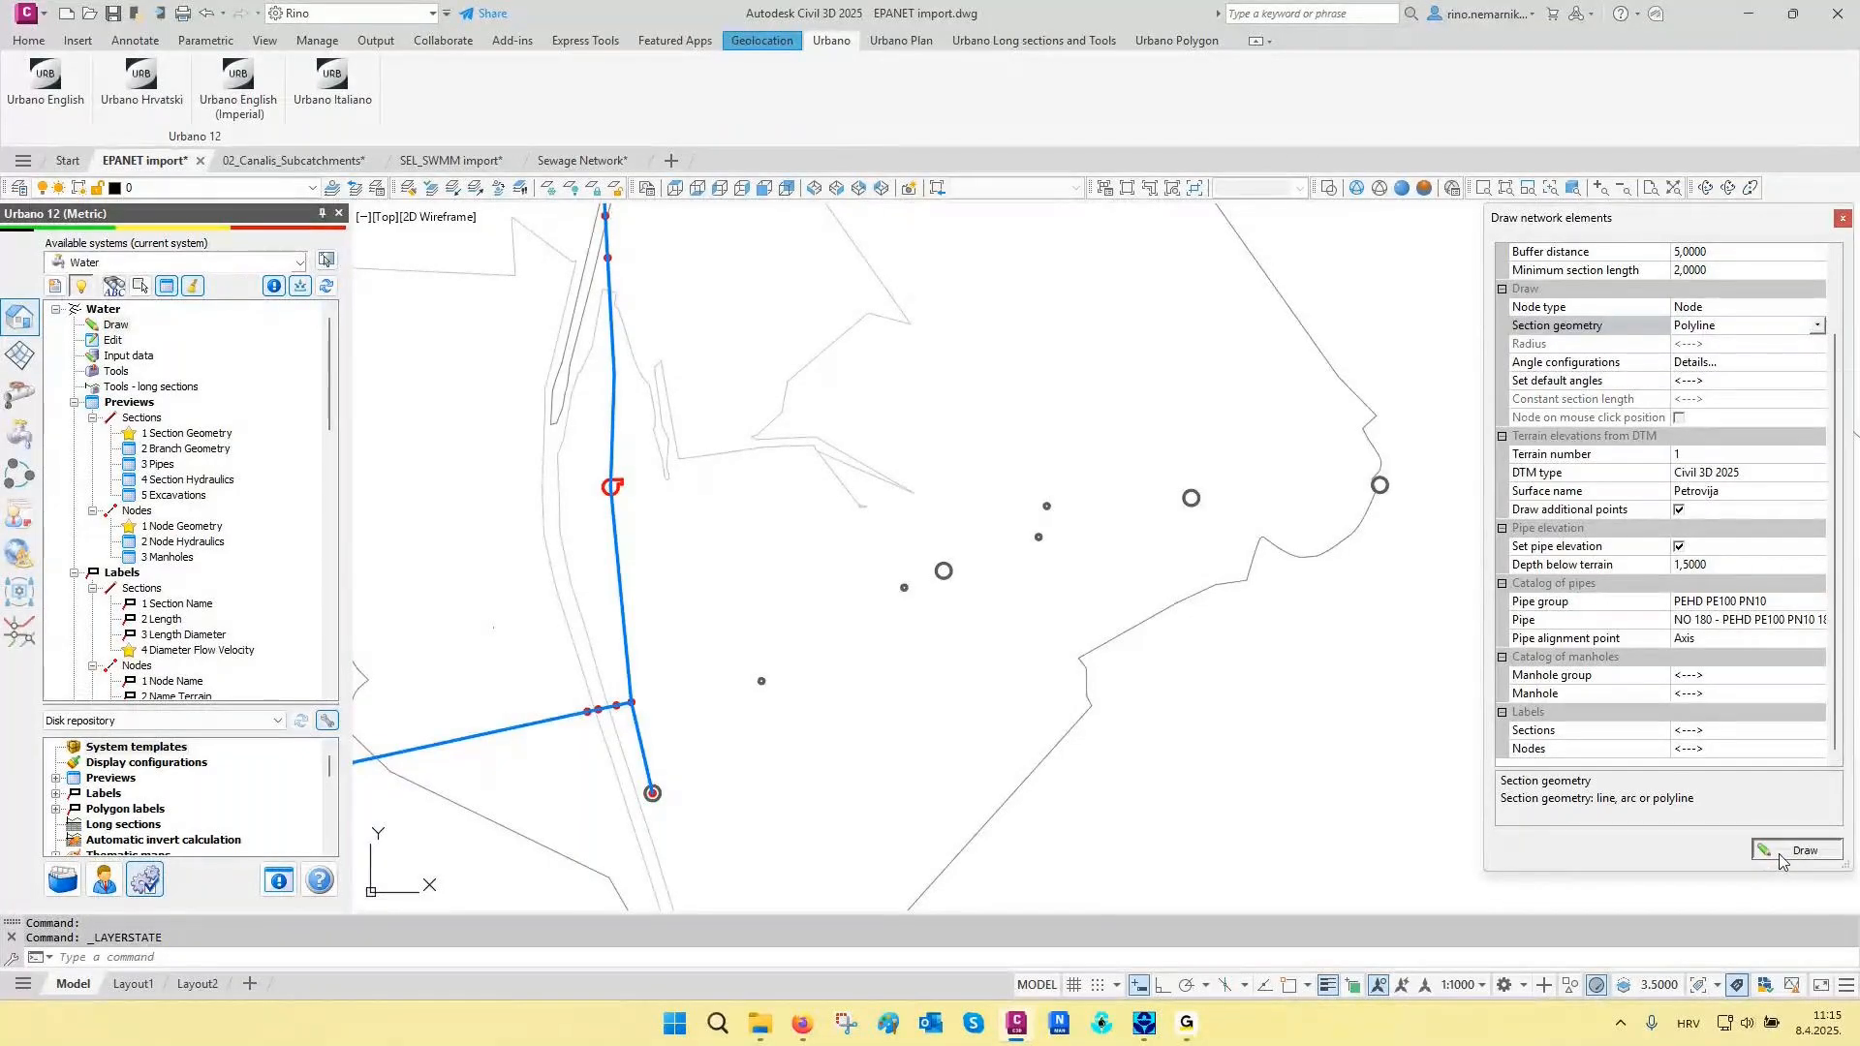
- With object snap on, draw a polyline section from the southern end node through the two small circles to the first large circle
scroll(659, 785, "up", 2)
left_click(637, 773)
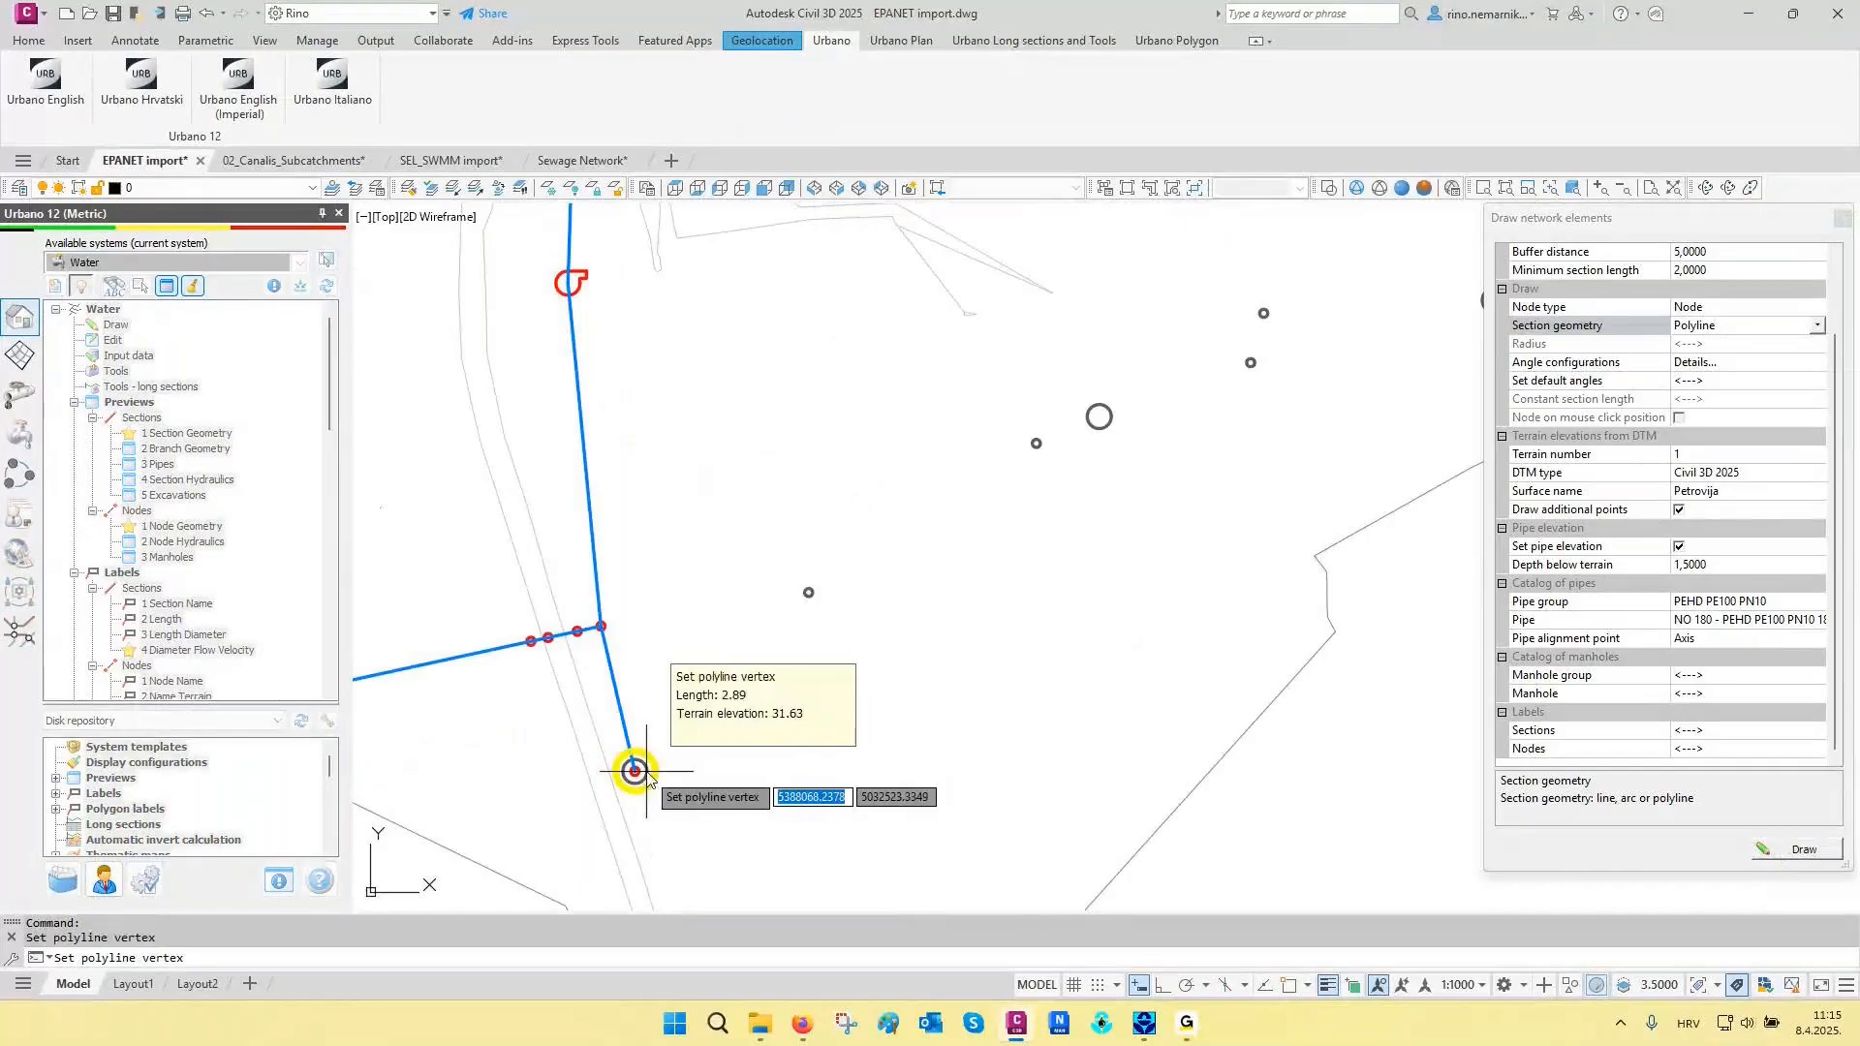
scroll(782, 612, "up", 2)
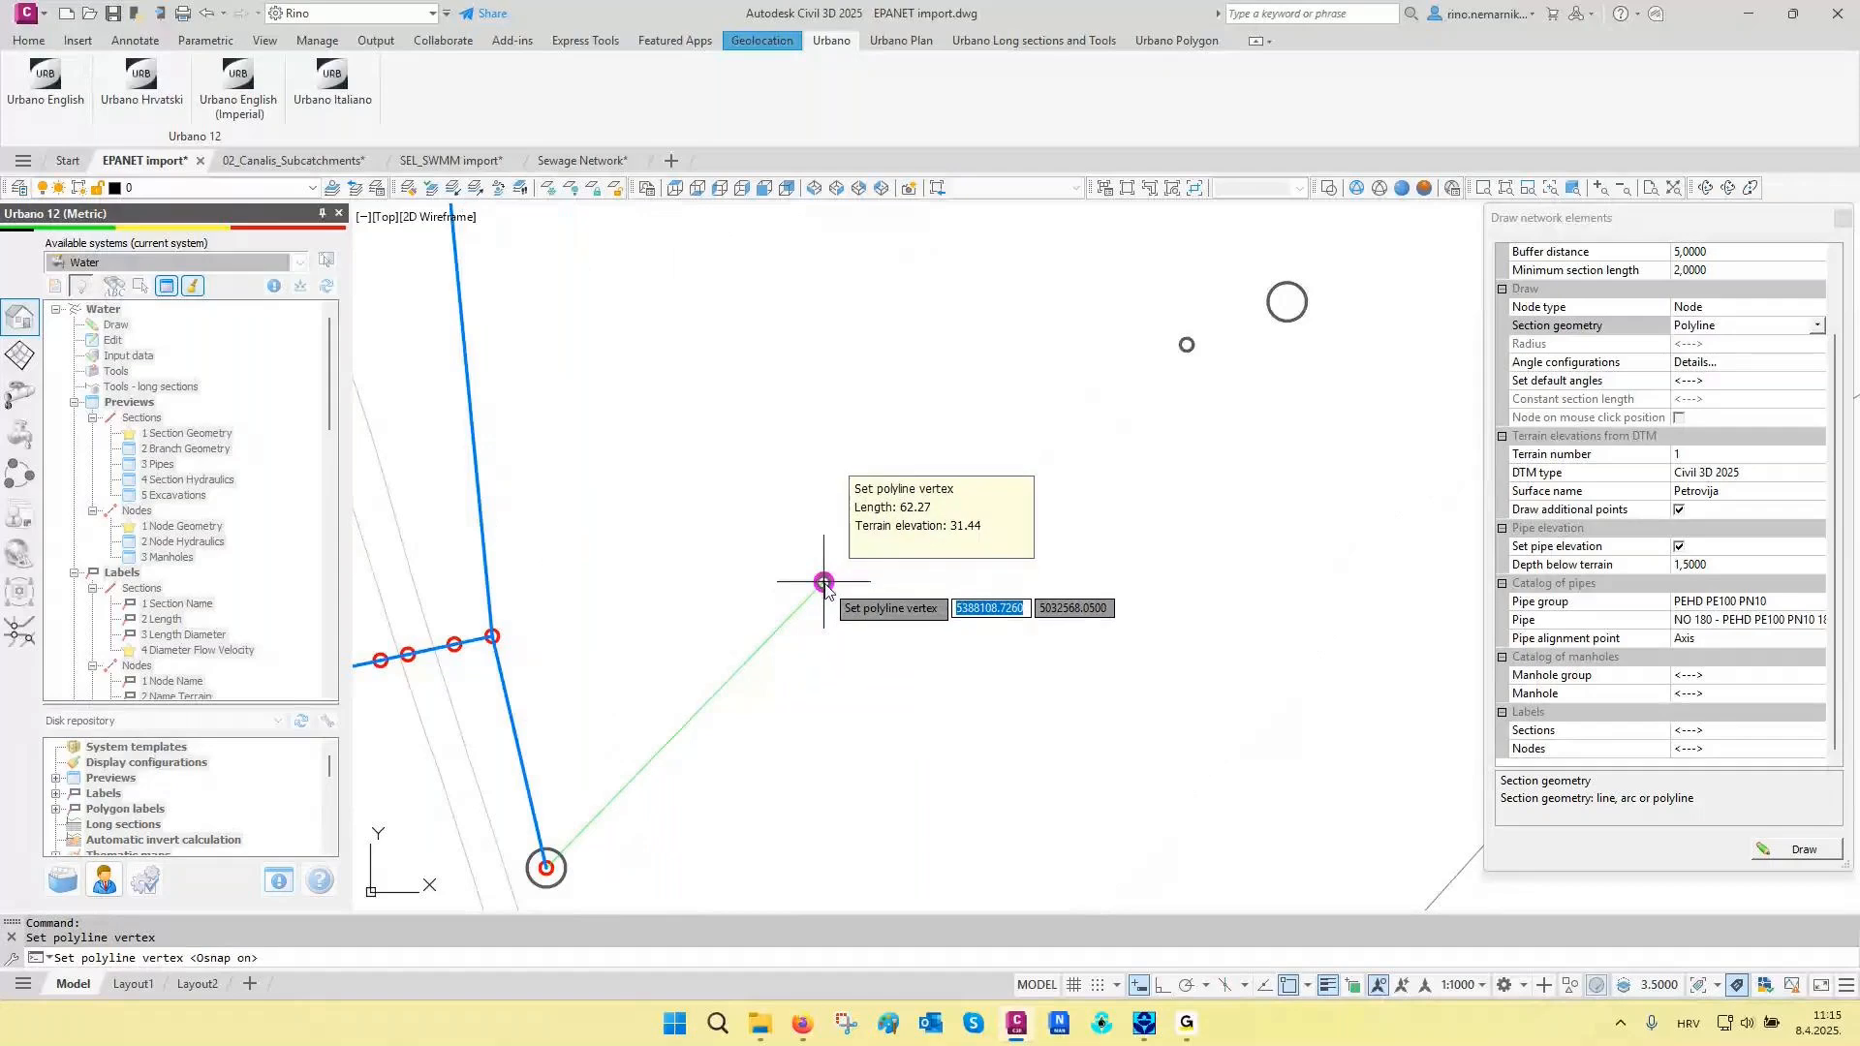
key("F3")
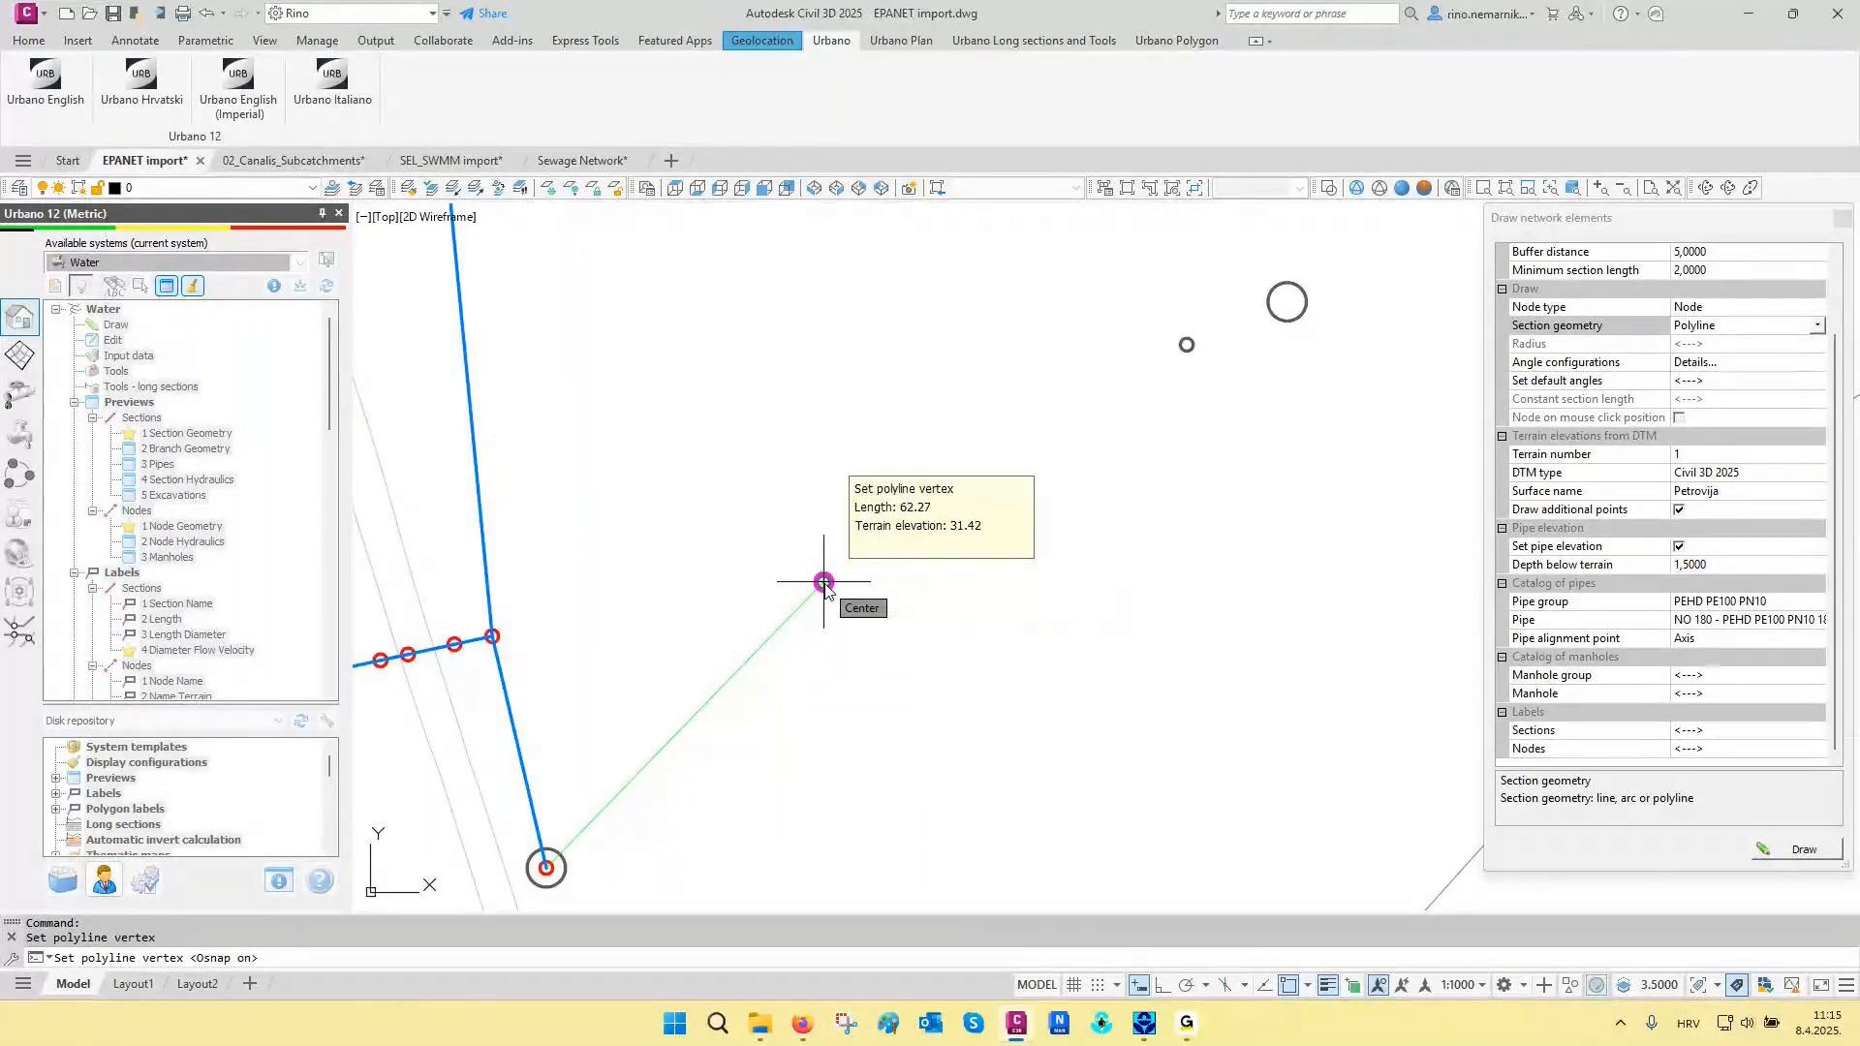
left_click(824, 582)
scroll(1191, 484, "up", 2)
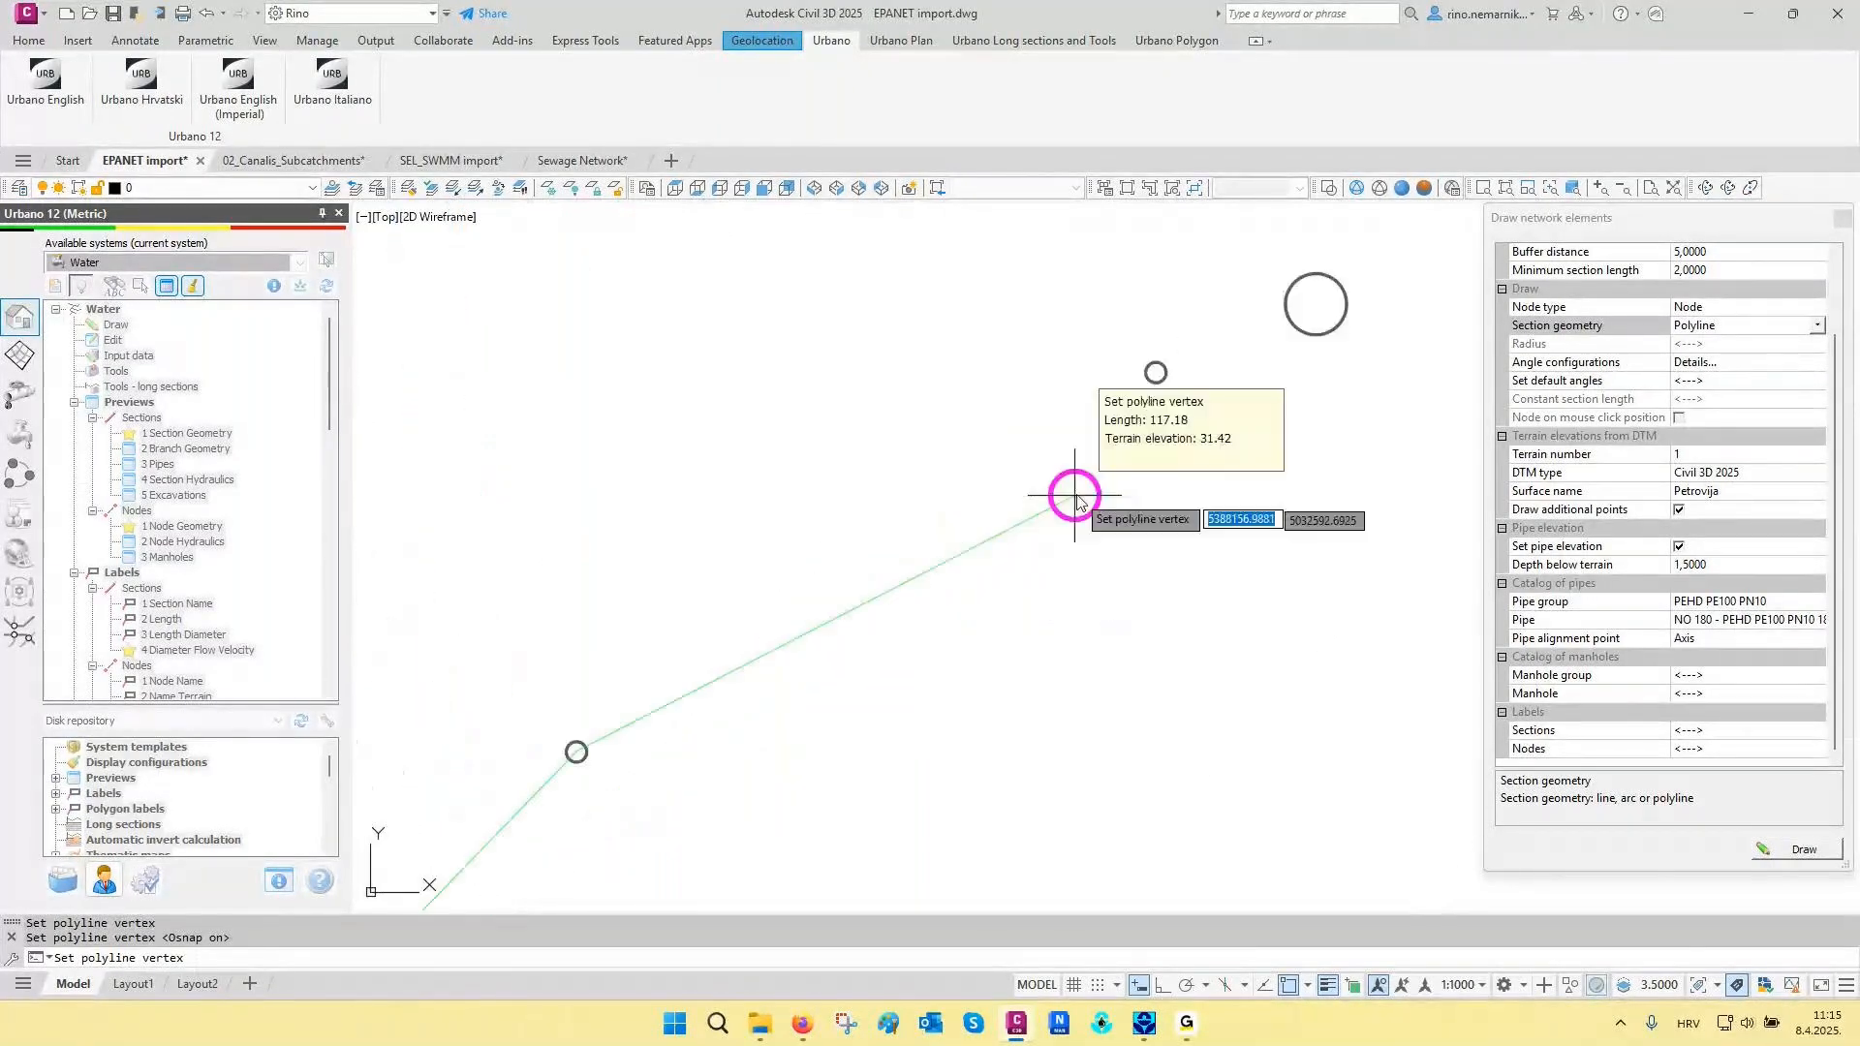
left_click(1154, 371)
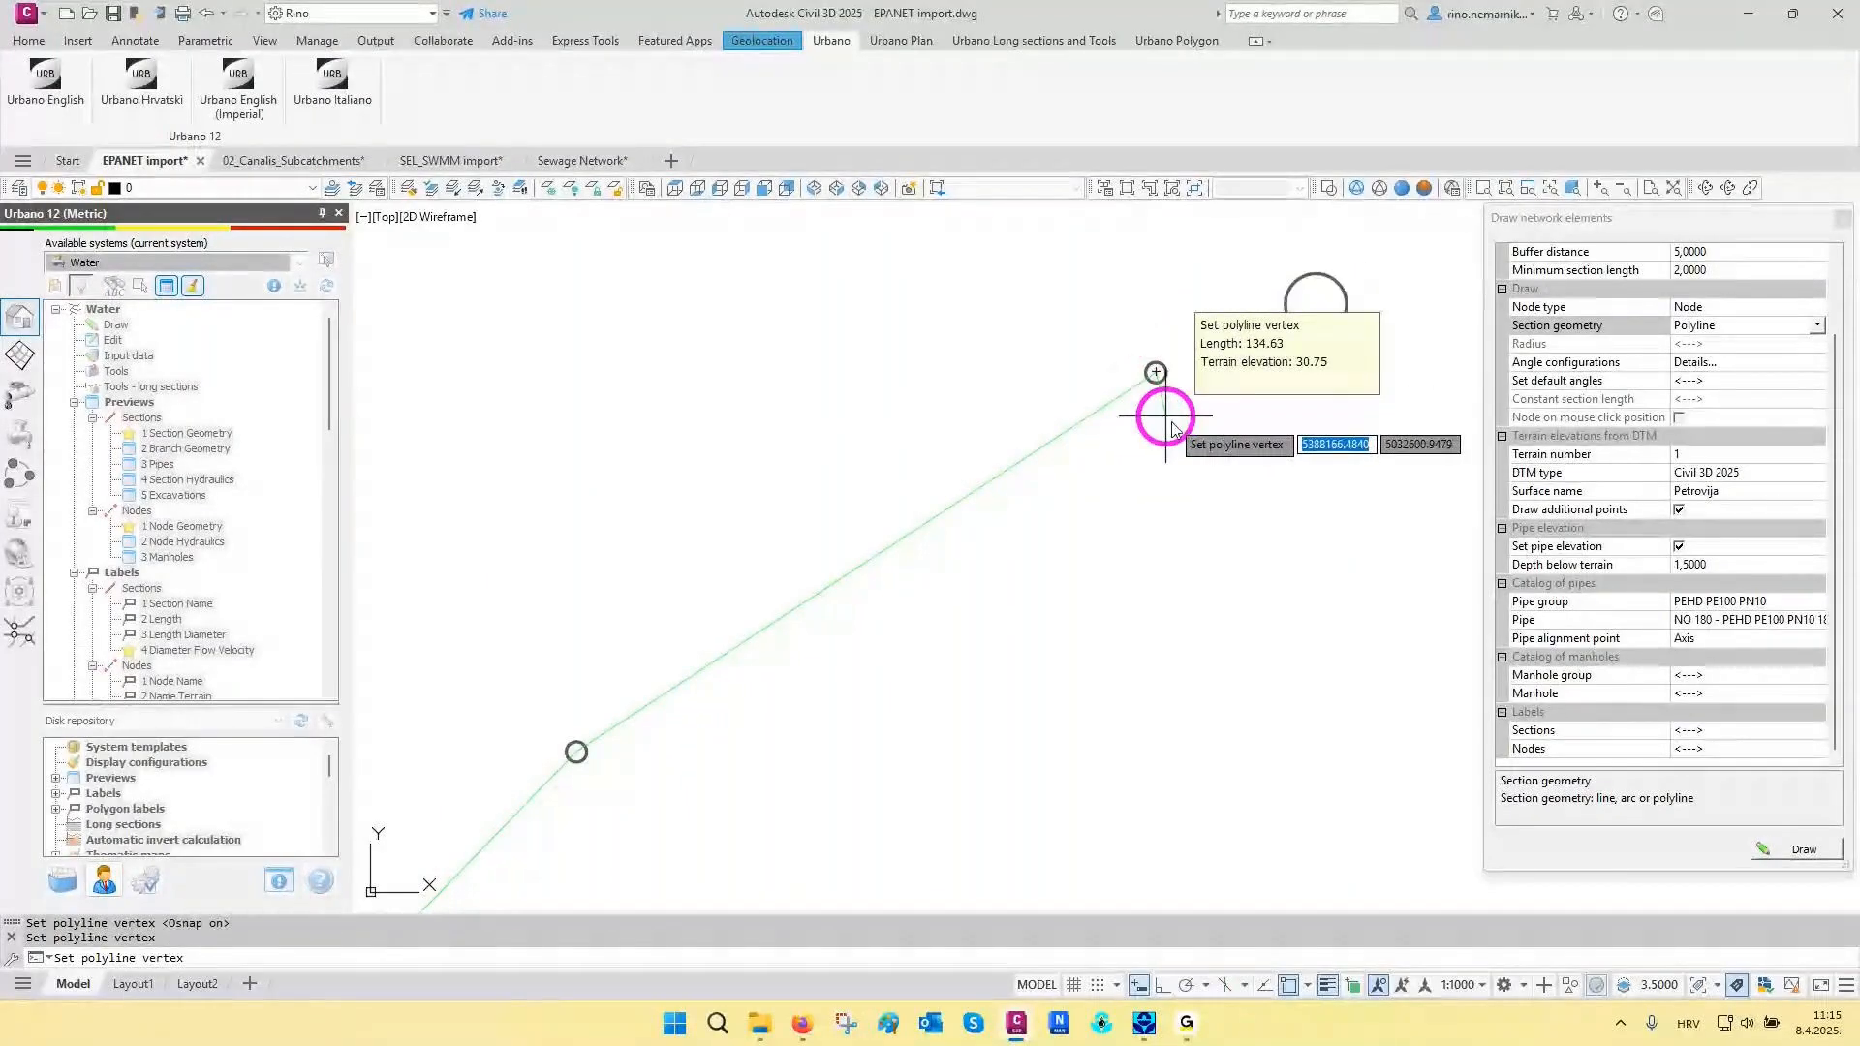
left_click(1036, 467)
scroll(1075, 484, "down", 4)
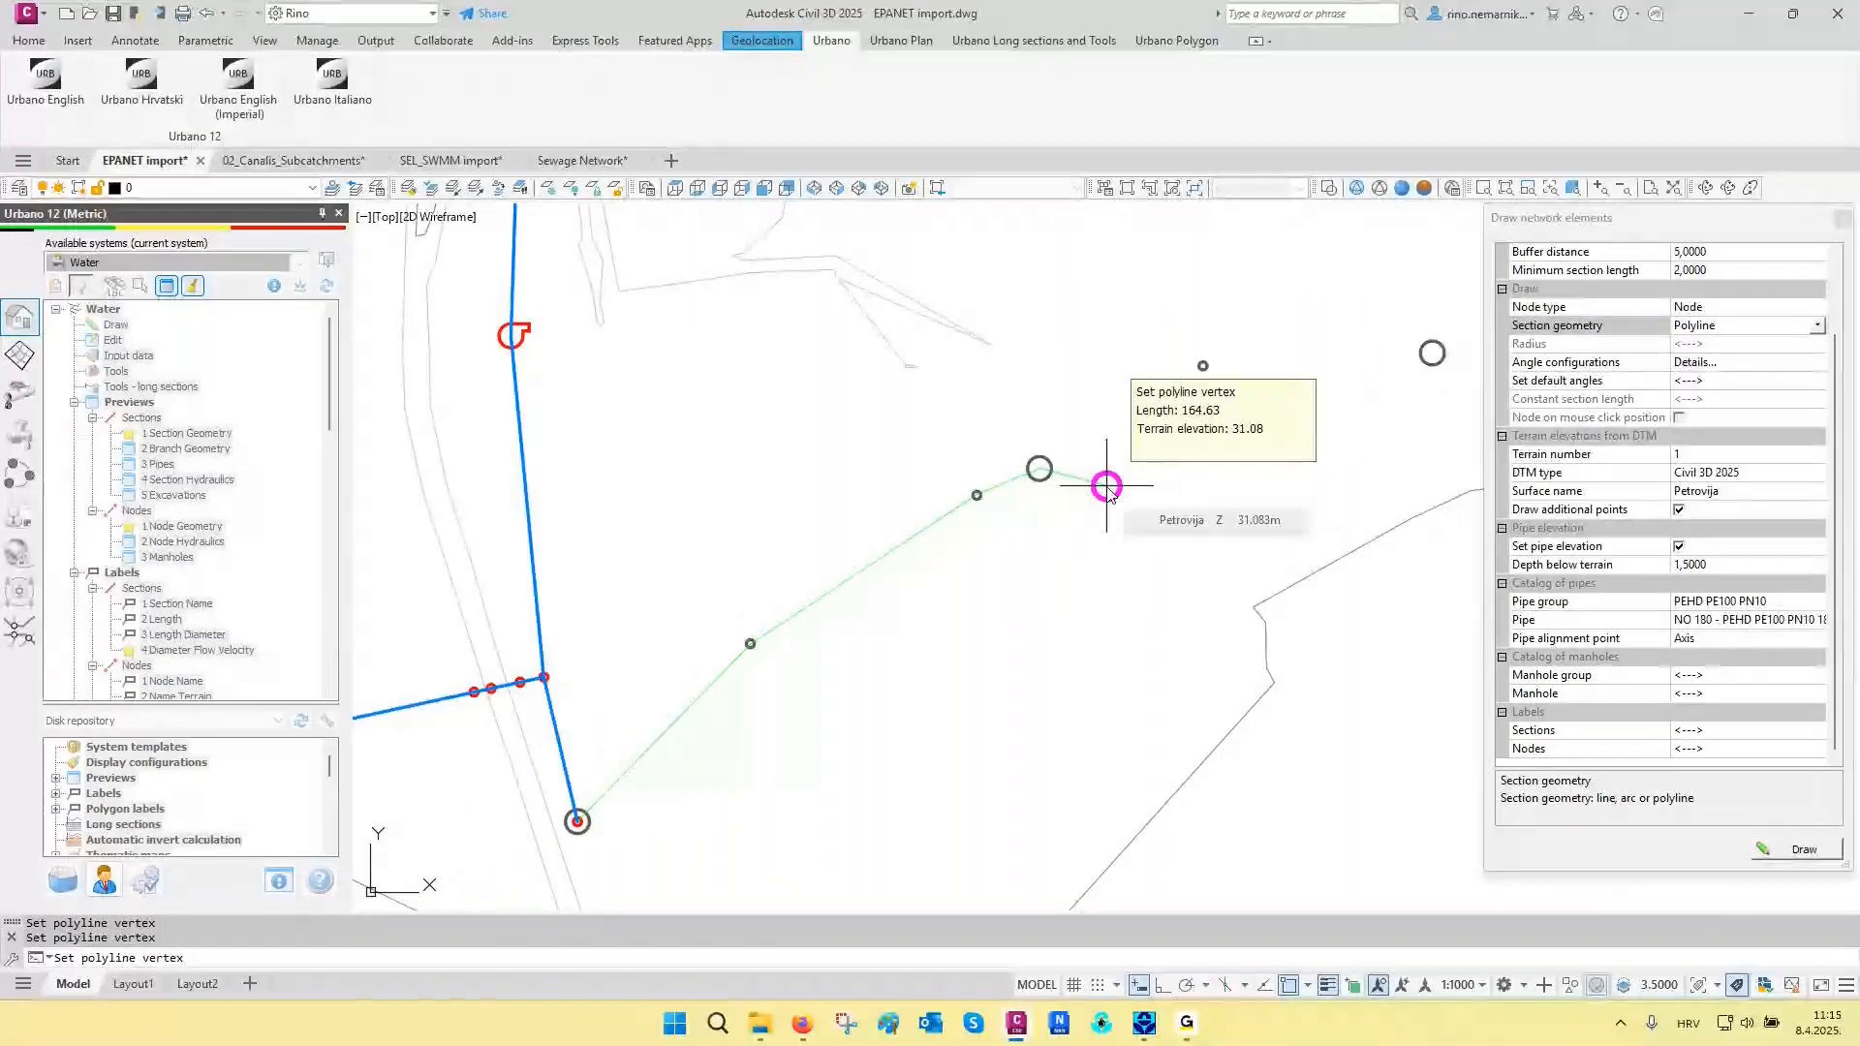
key("Return")
- Continue with a second polyline section from the first large circle through the next two small circles to the second large circle
middle_click_drag(1124, 449, 989, 573)
left_click(1055, 533)
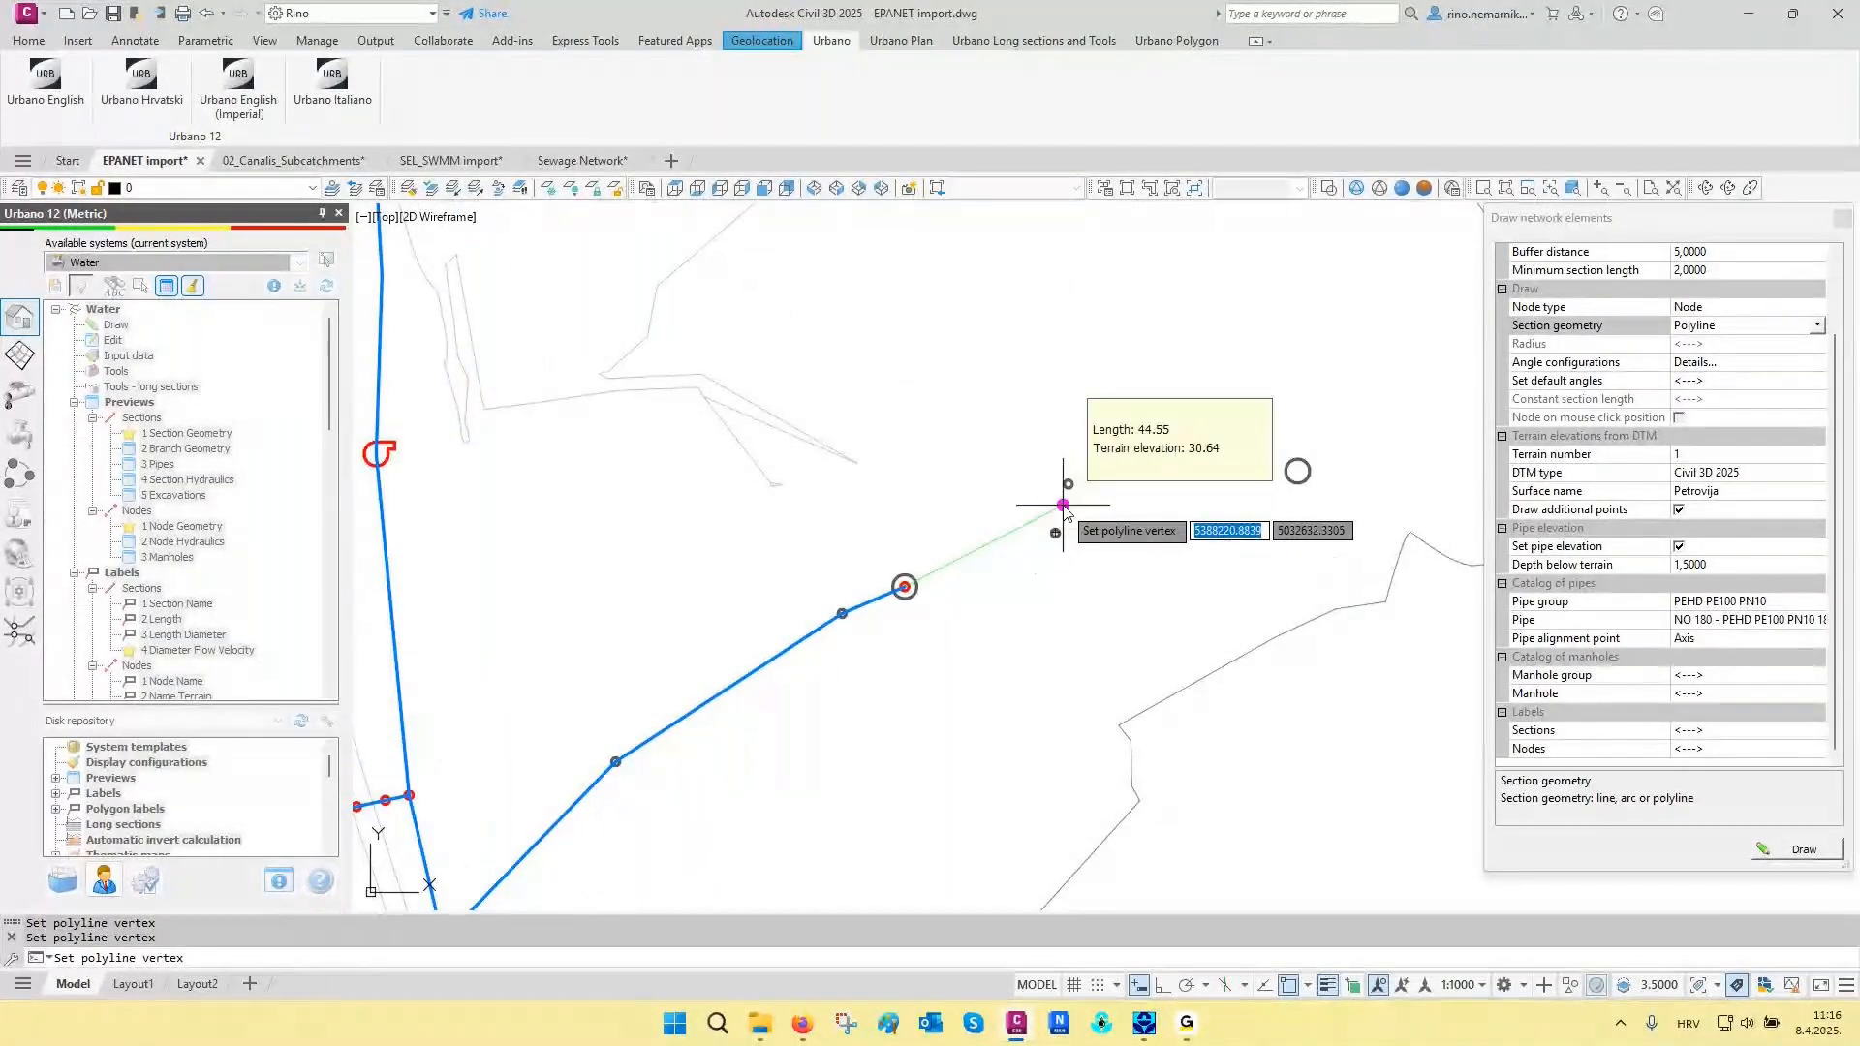
left_click(1068, 483)
middle_click_drag(1283, 482, 1108, 597)
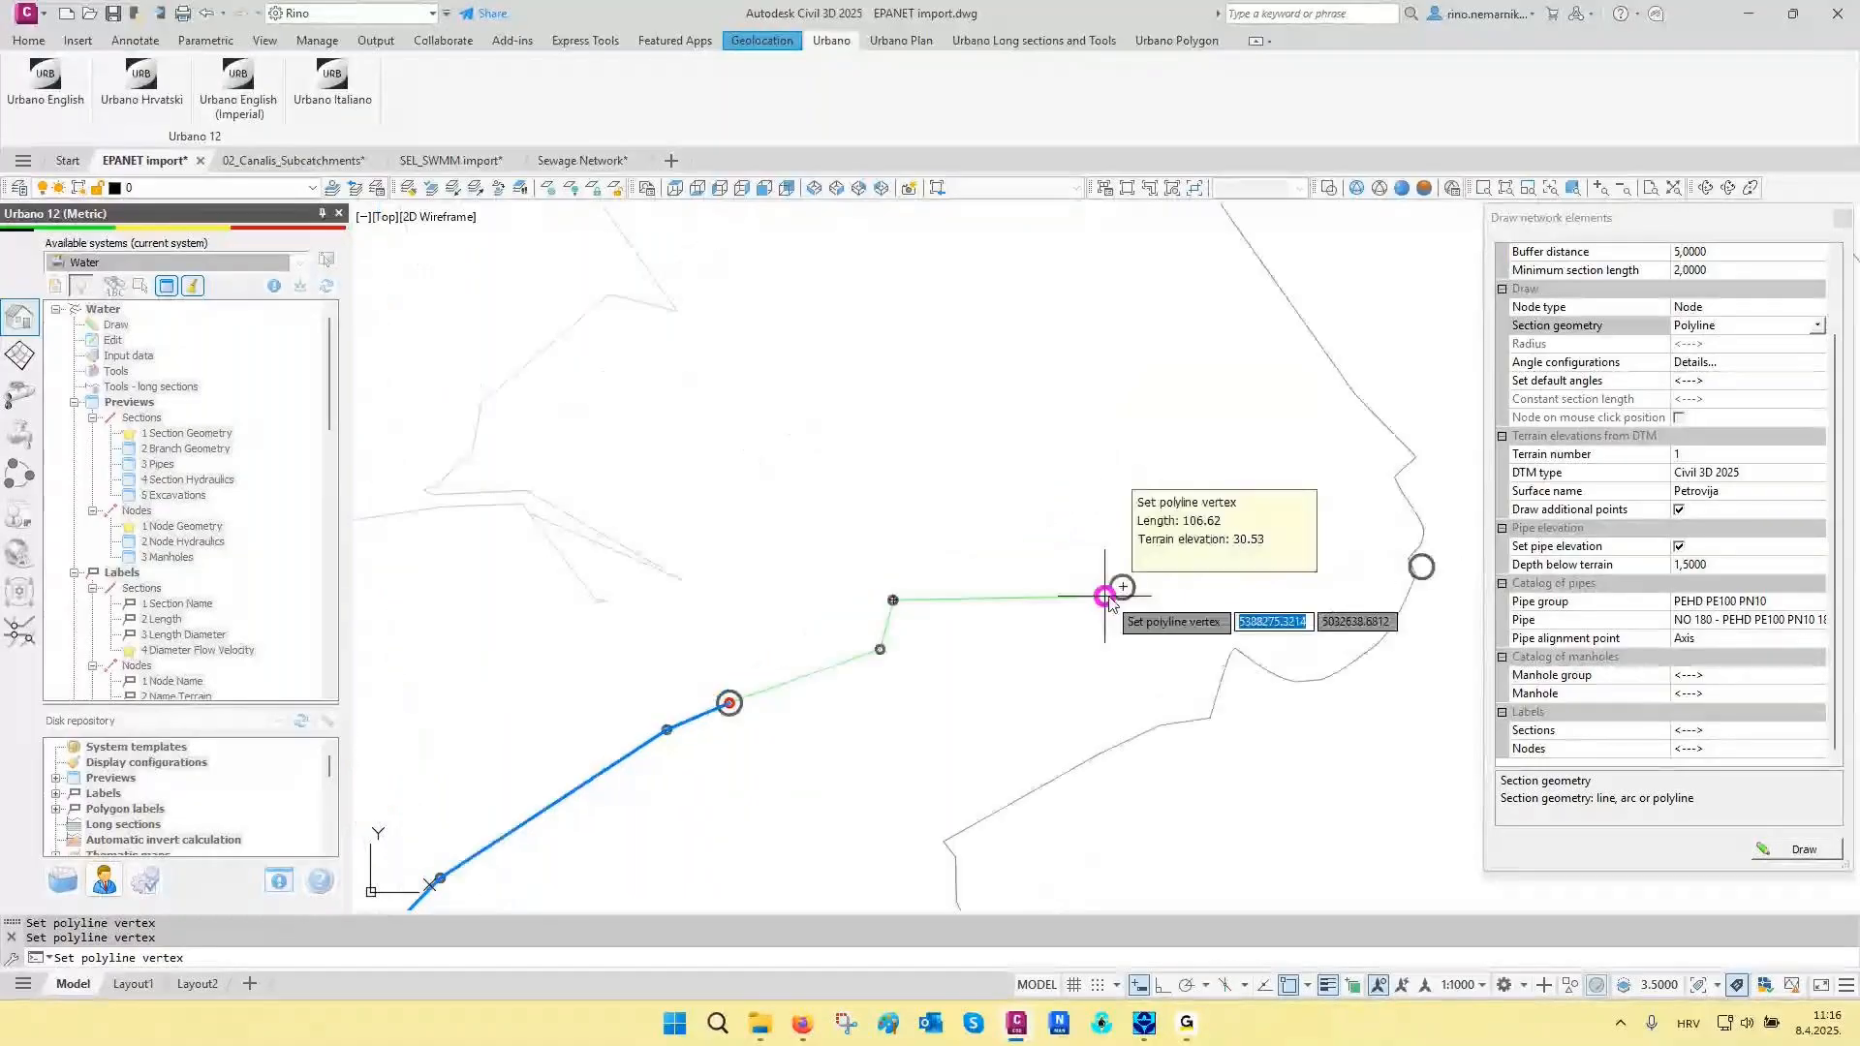
left_click(1122, 587)
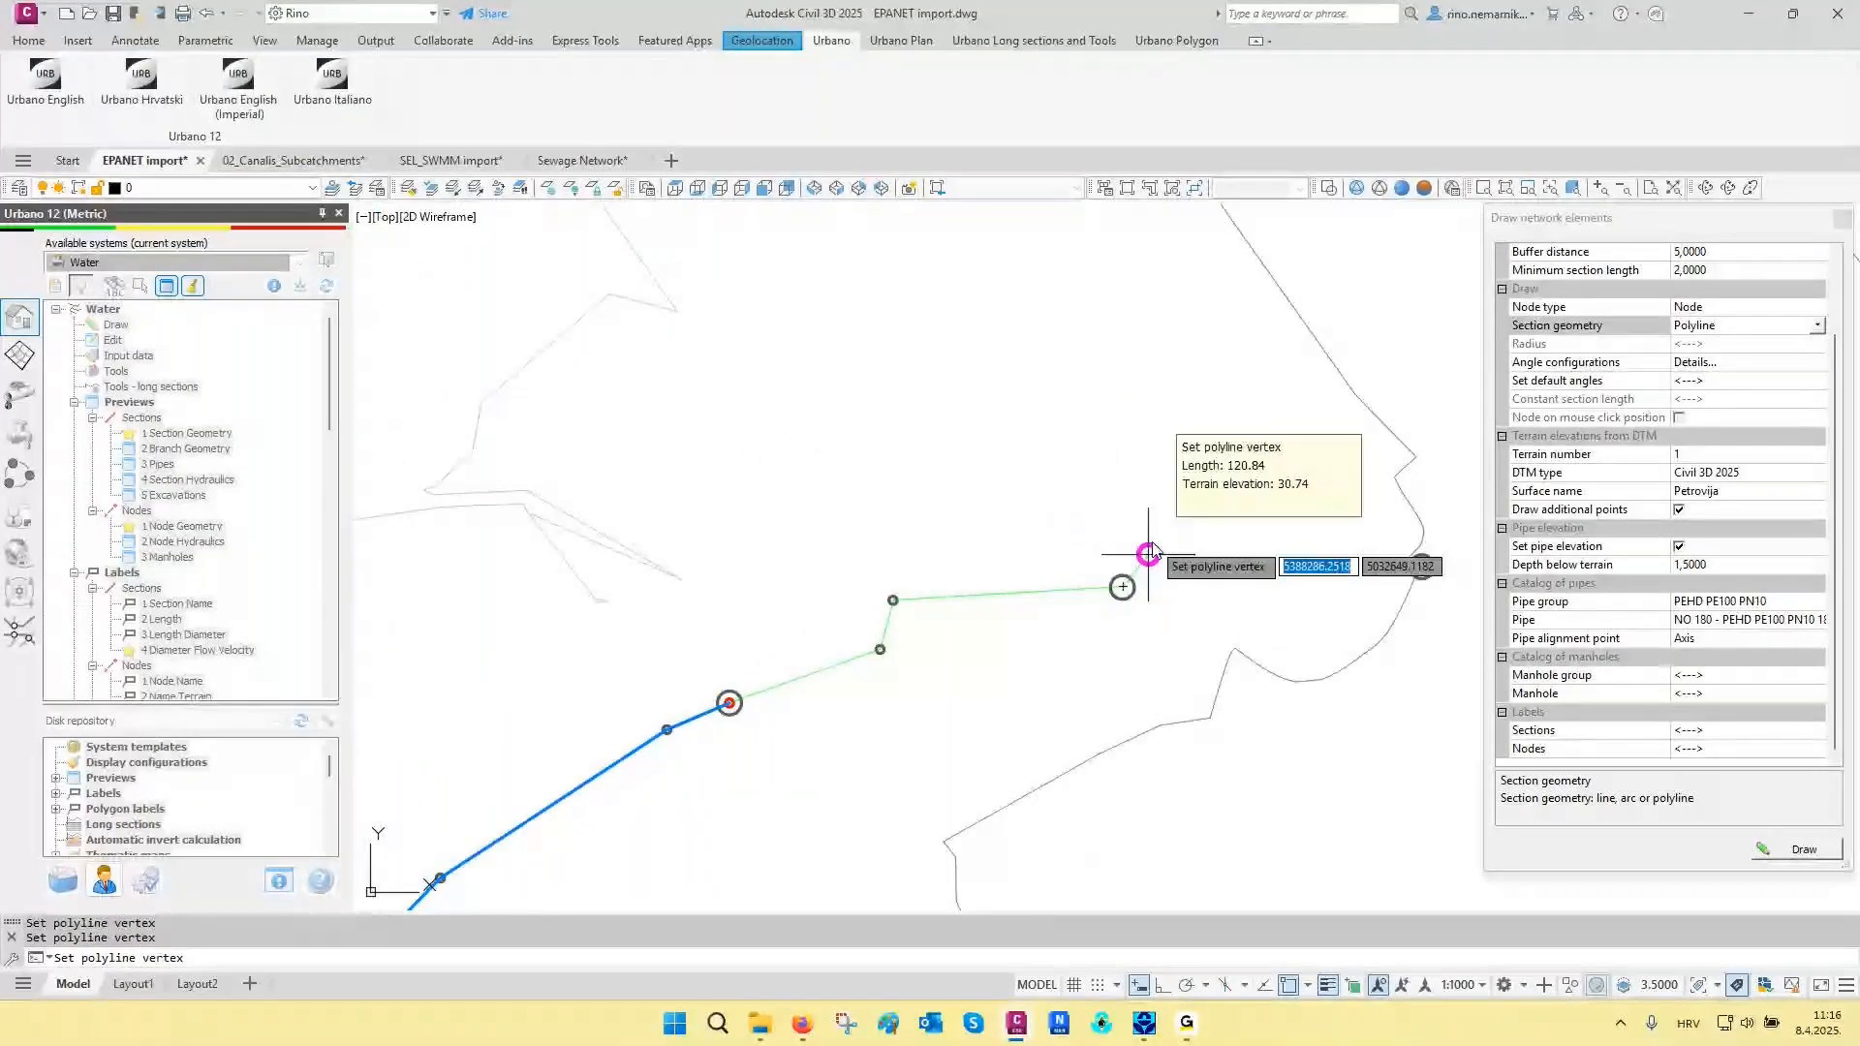
right_click(1148, 554)
- Draw the last section straight to the easternmost large circle, then finish drawing network elements
scroll(1125, 664, "up", 2)
middle_click_drag(1100, 664, 1109, 602)
middle_click_drag(1225, 542, 886, 675)
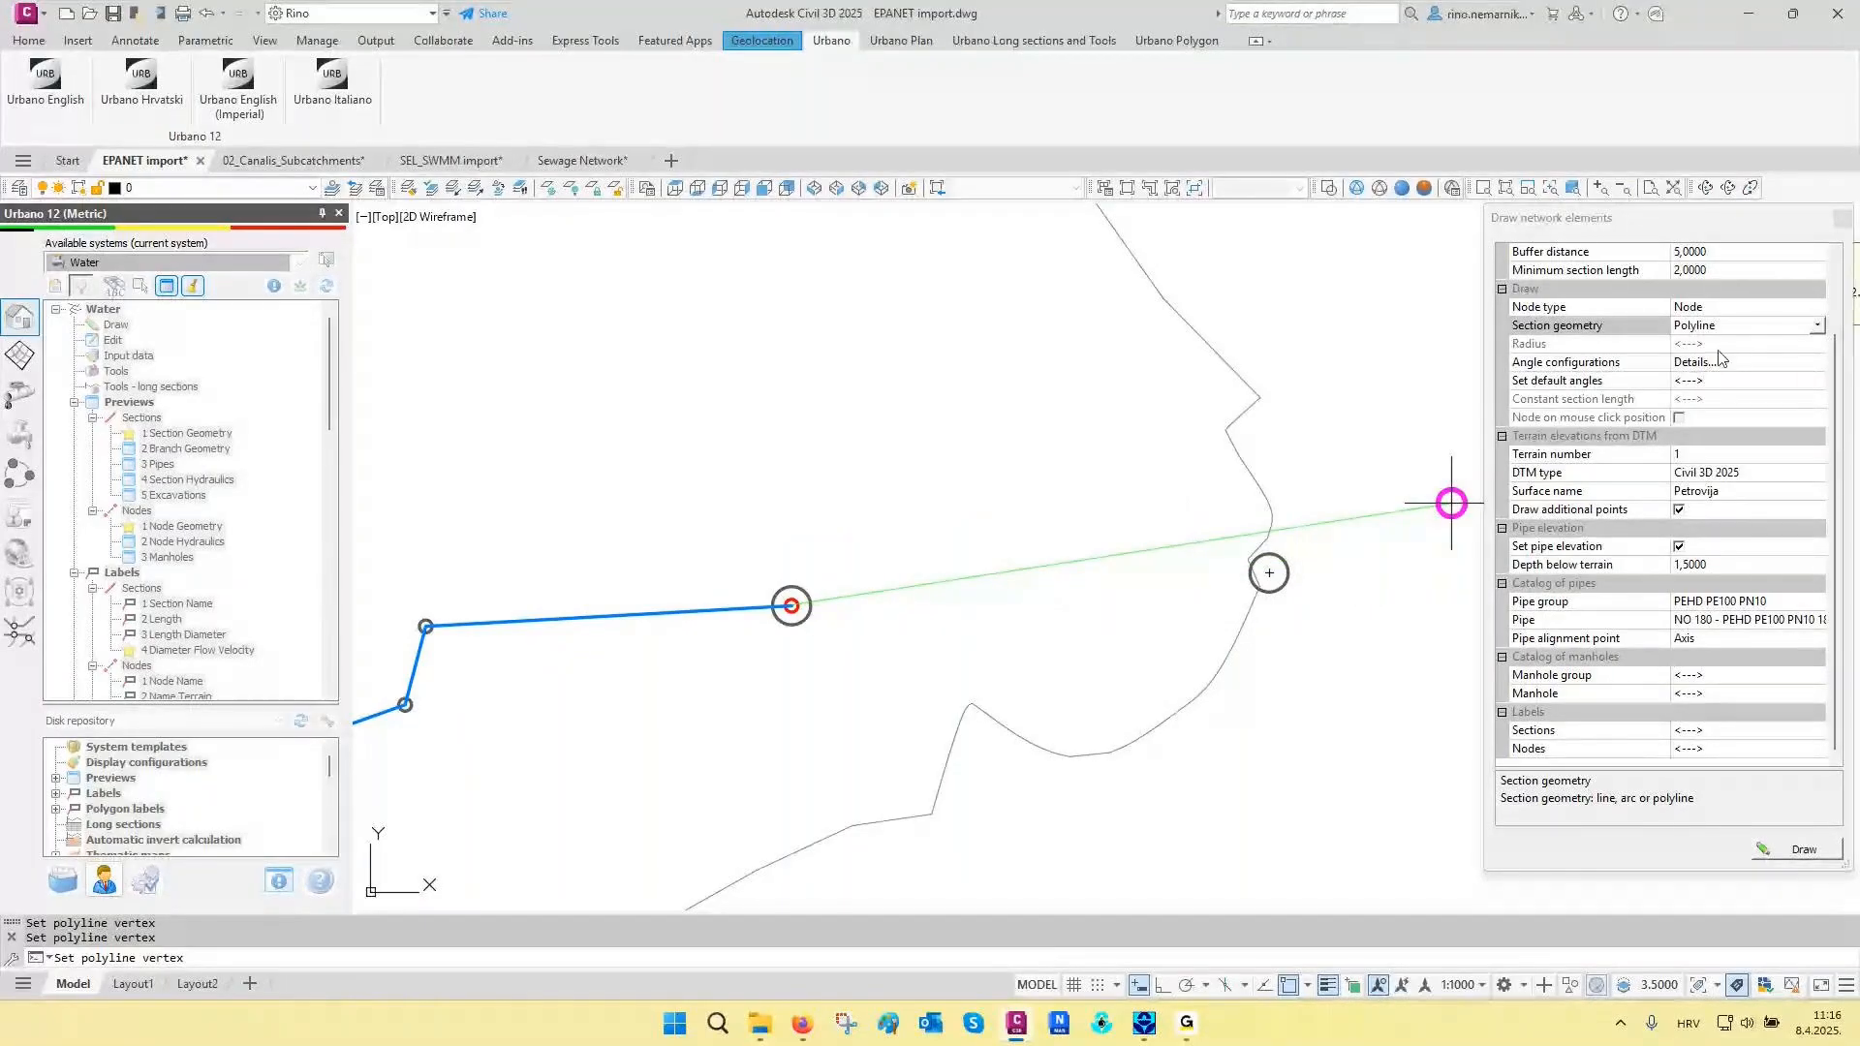
left_click(1271, 574)
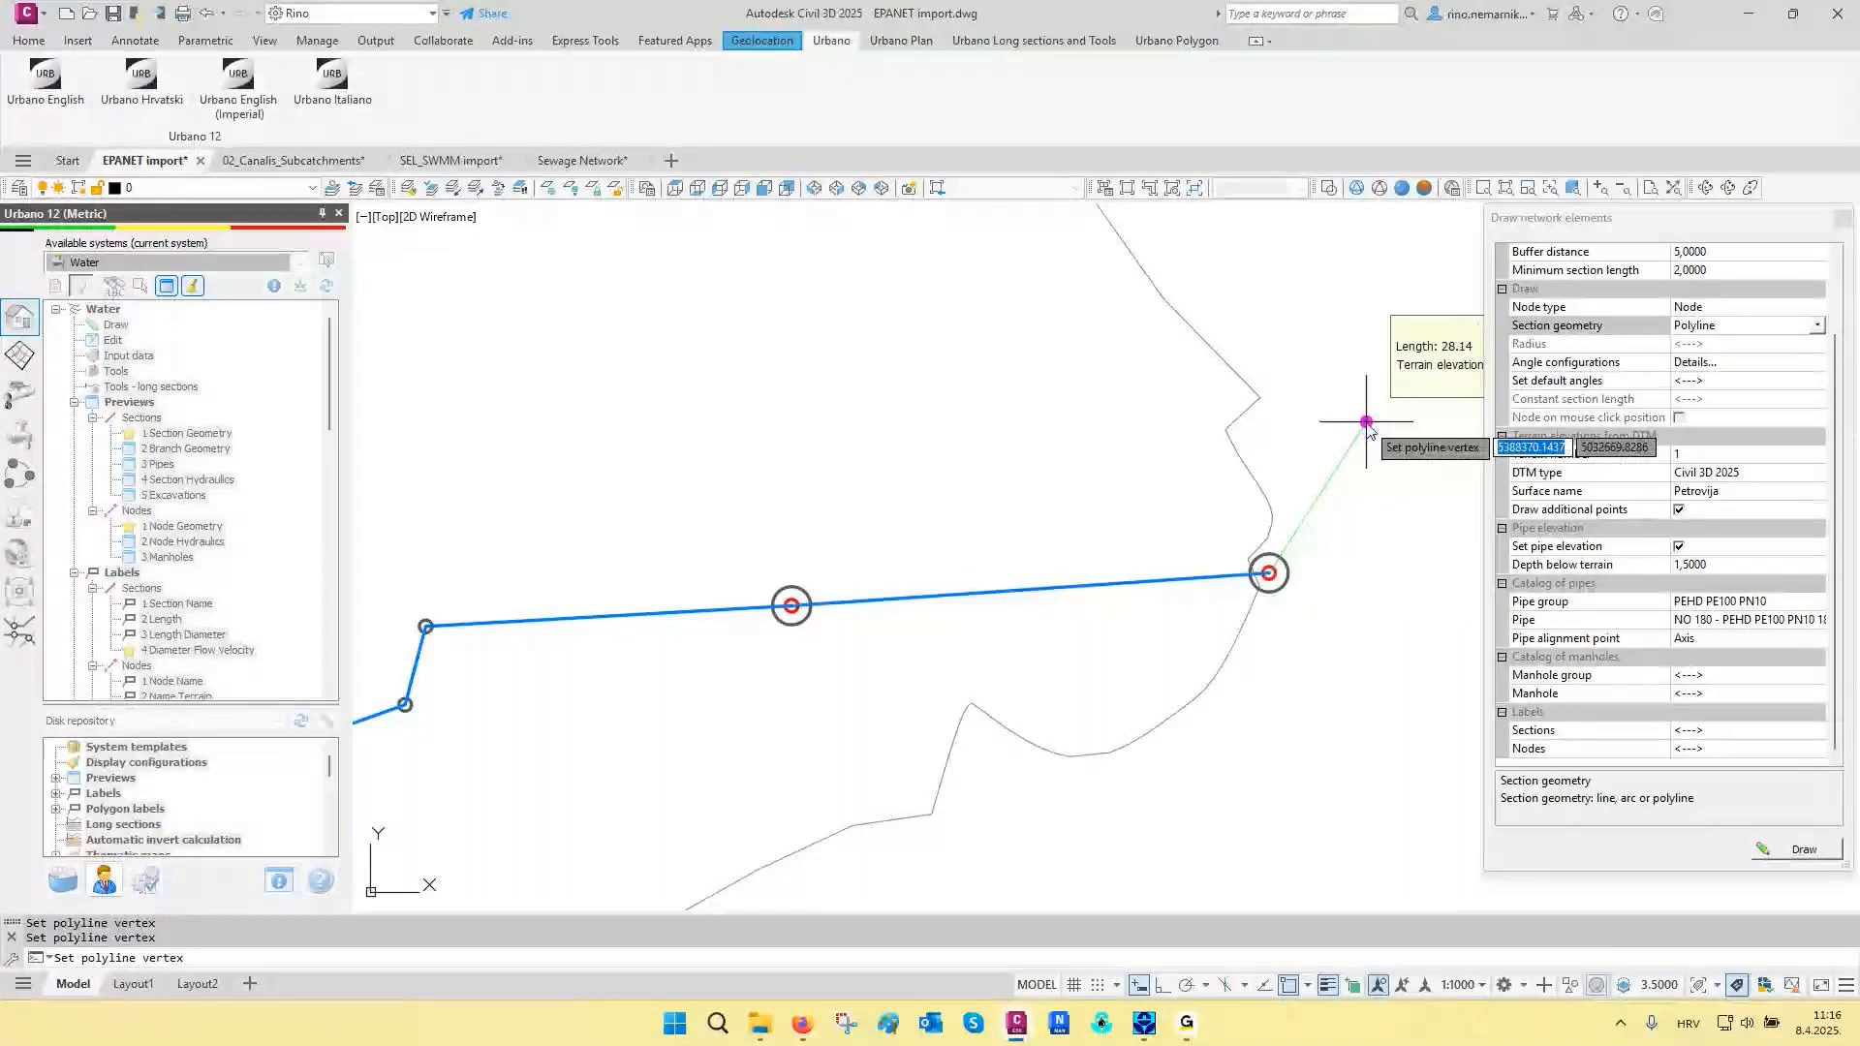
key("Return")
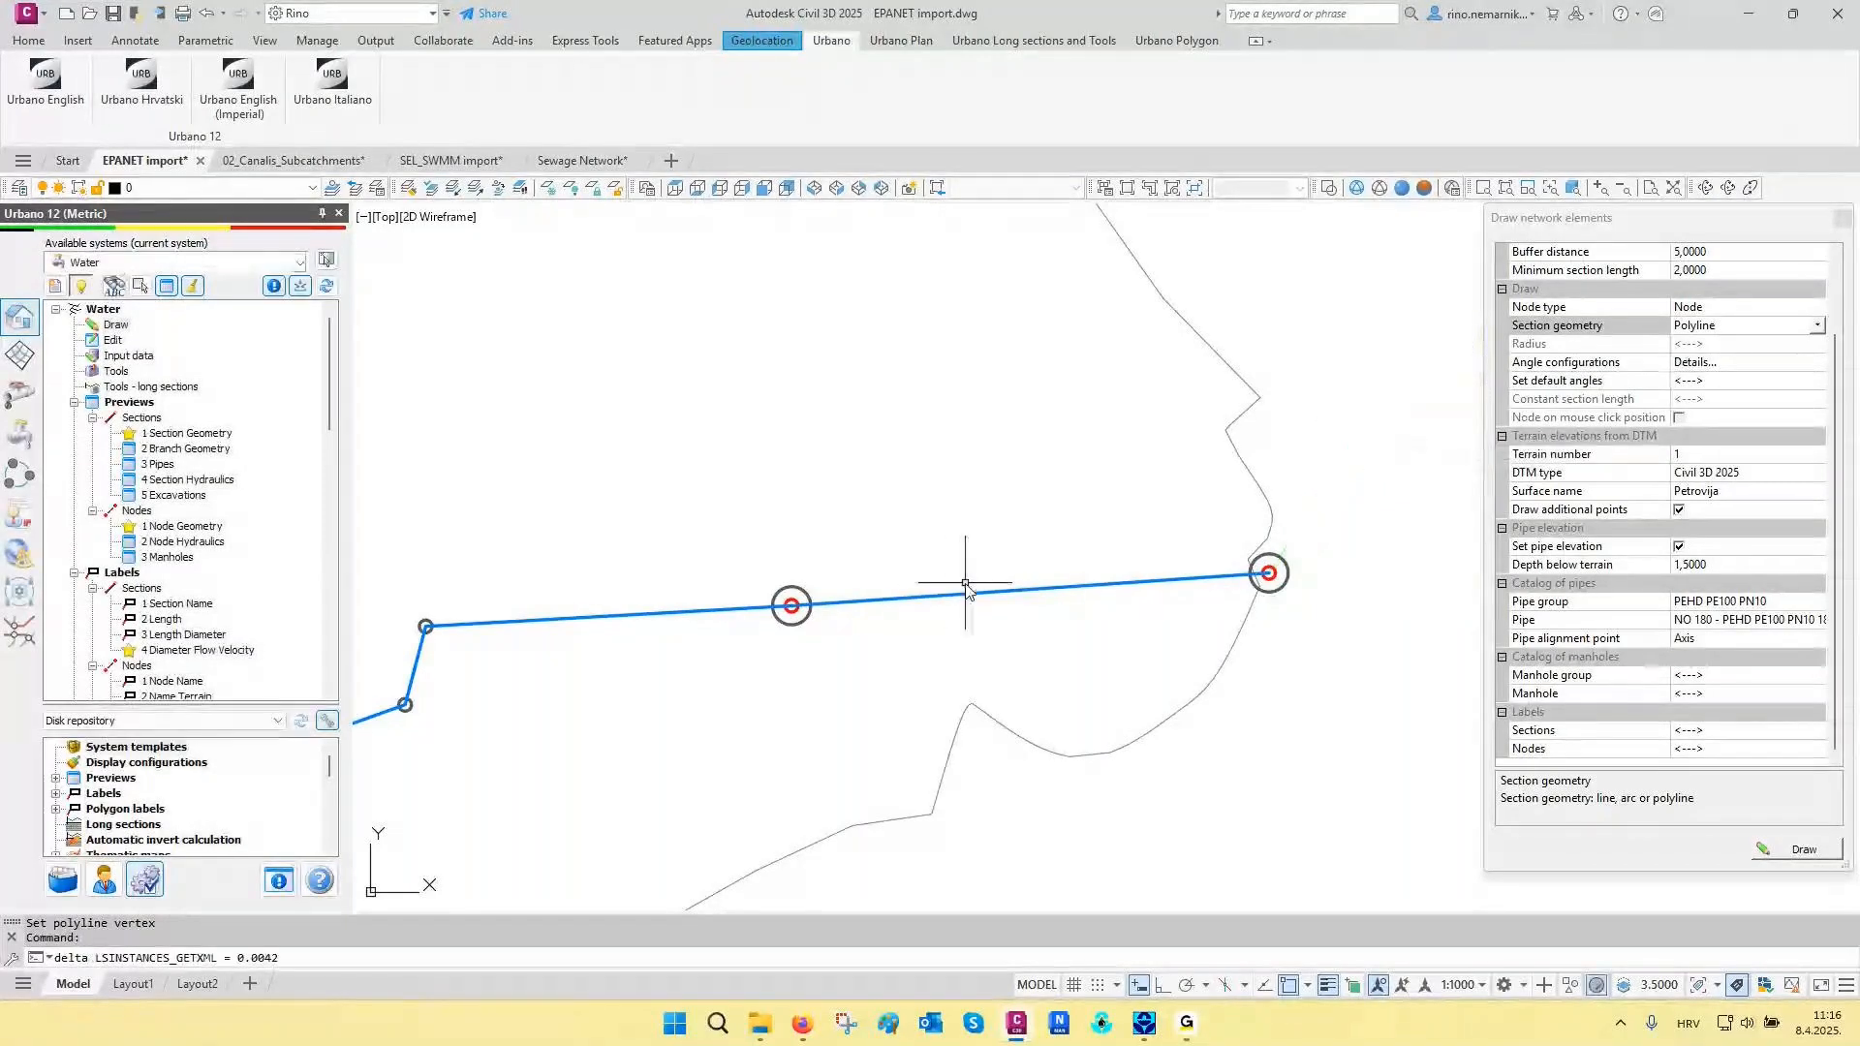
left_click(1843, 217)
- Add two vertices north of the last segment of the new middle polyline section, using Edit polyline sections with Add vertex
scroll(885, 601, "down", 2)
mouse_move(884, 601)
middle_mouse_down()
mouse_move(1332, 497)
mouse_move(1463, 406)
middle_mouse_up()
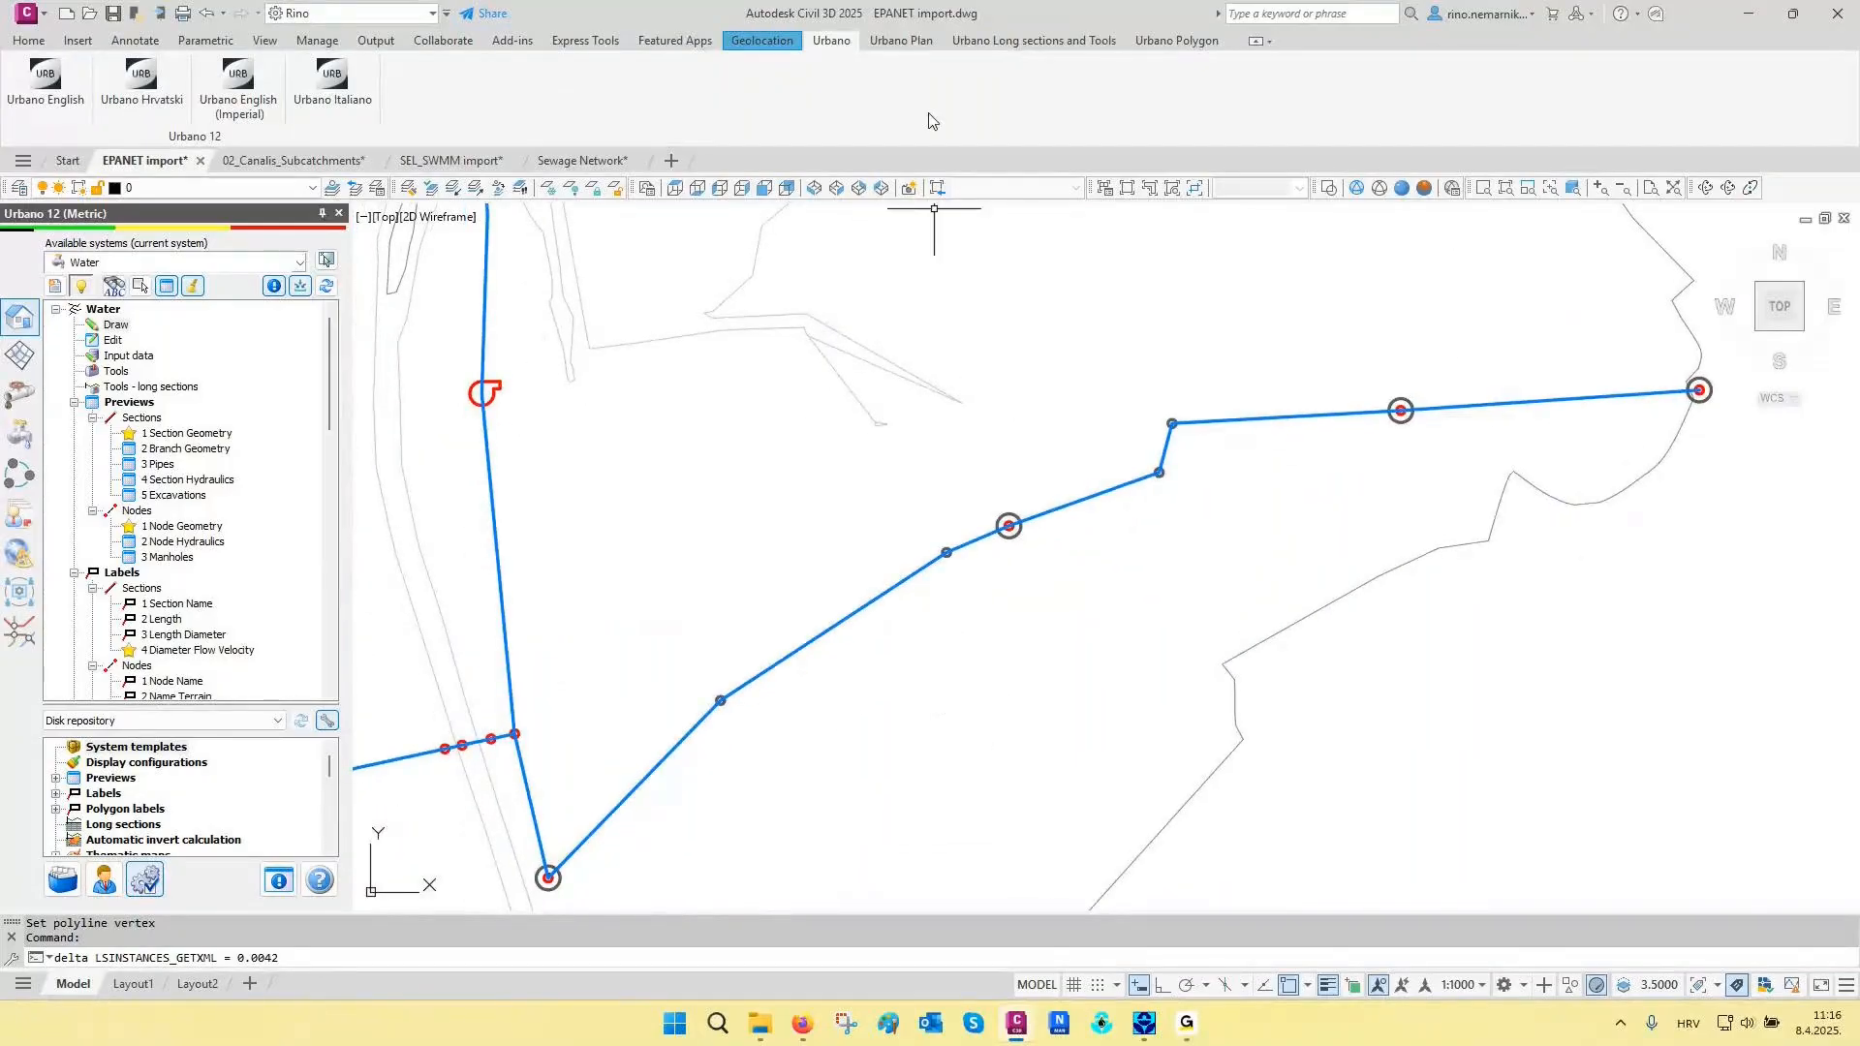
left_click(910, 42)
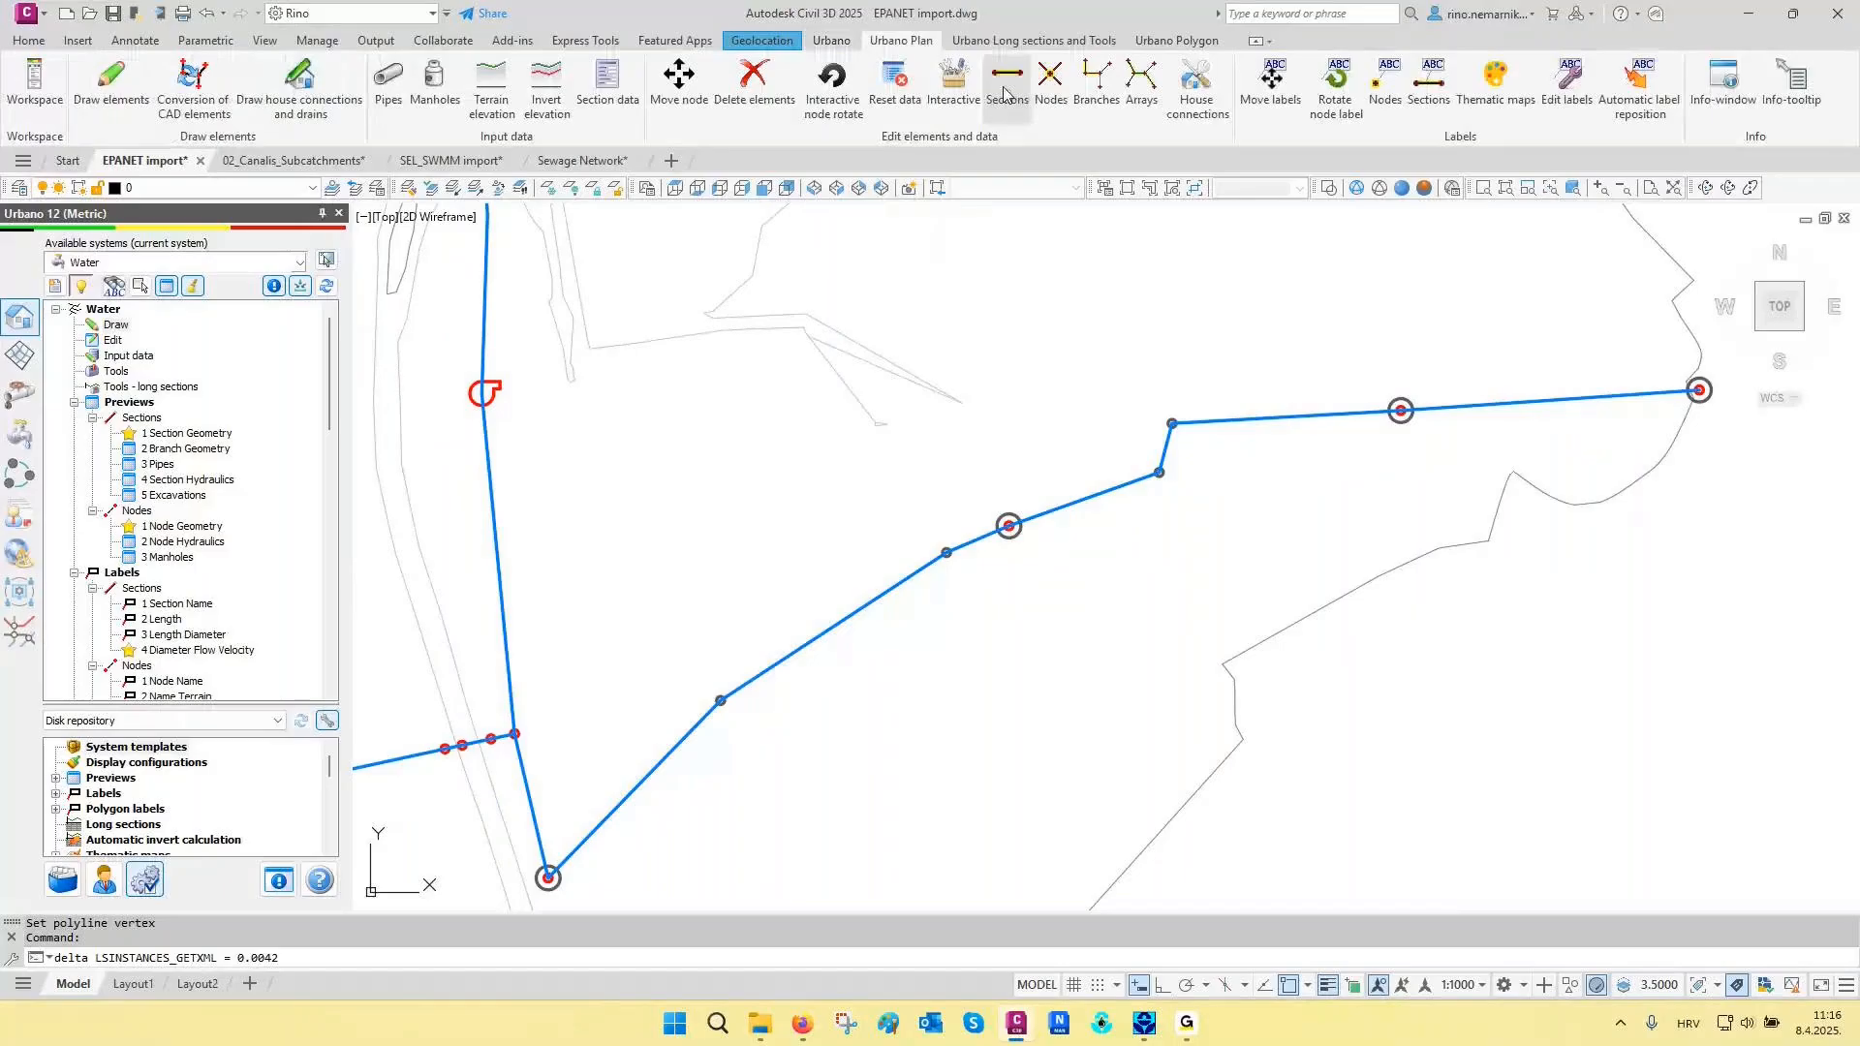
left_click(1006, 87)
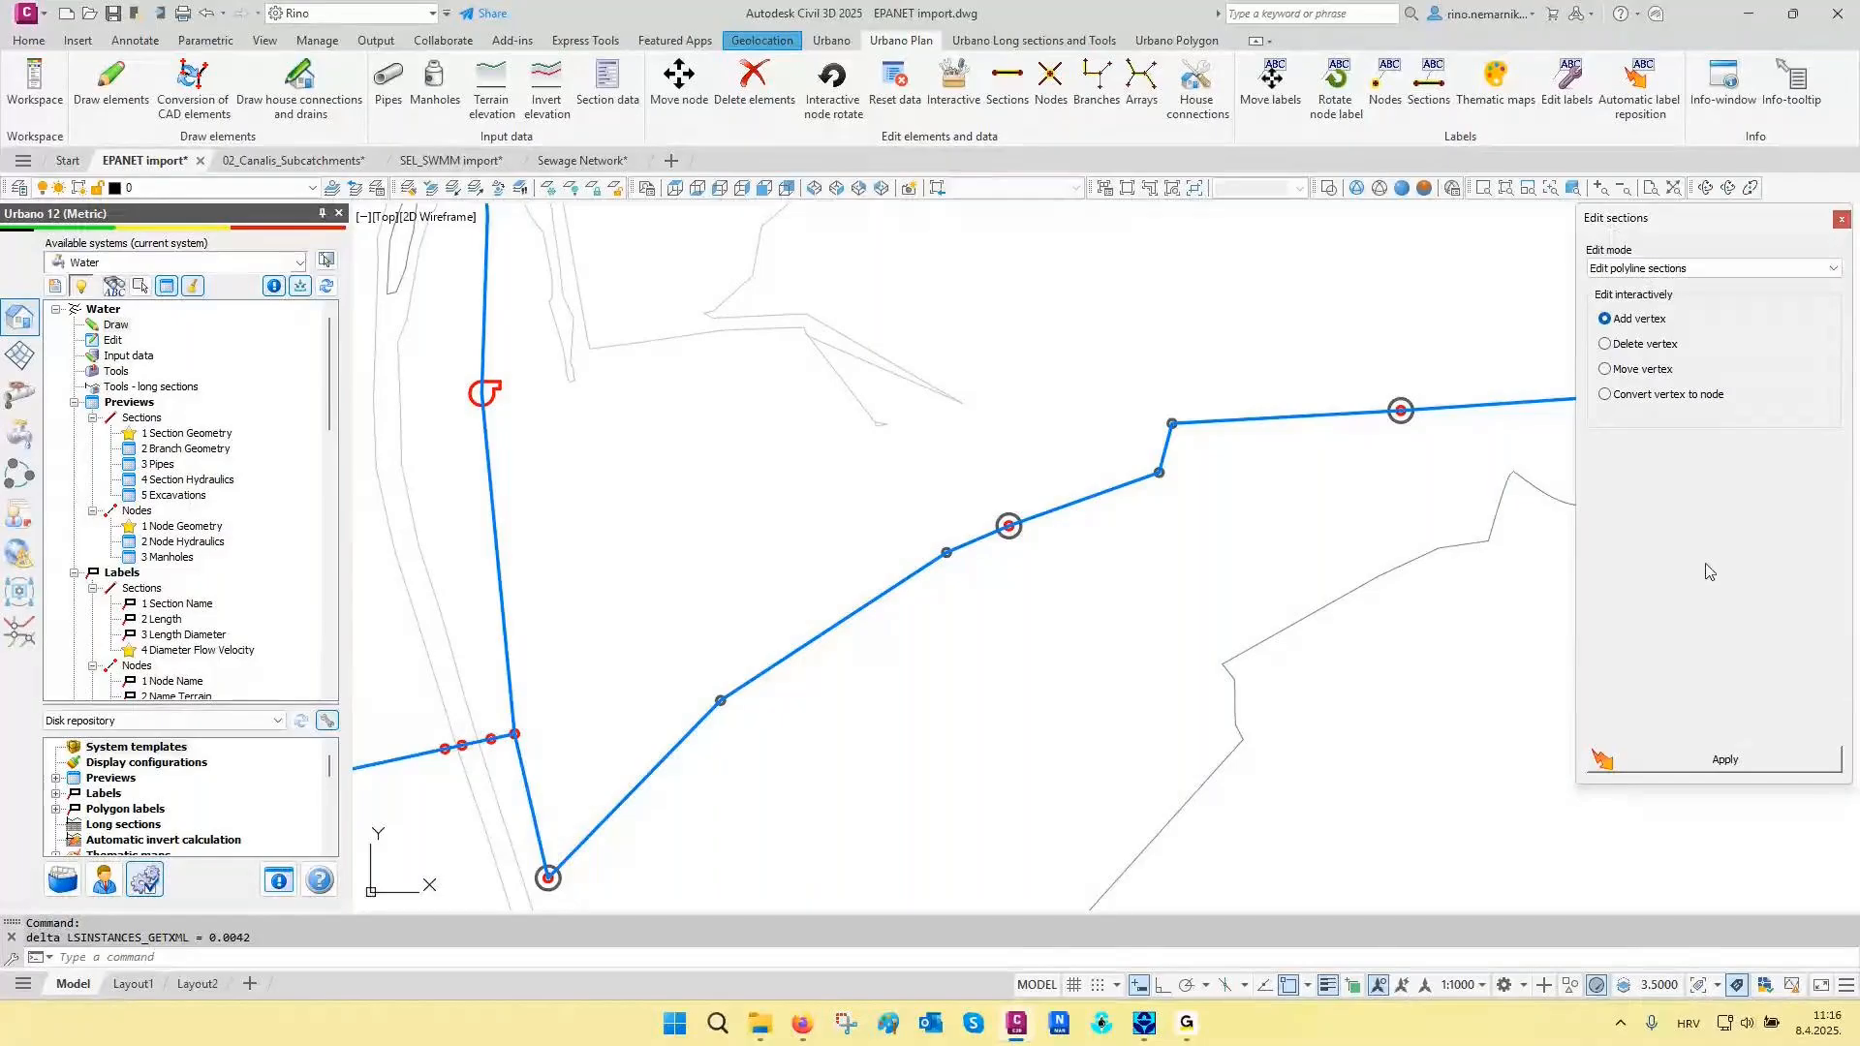
left_click(1728, 763)
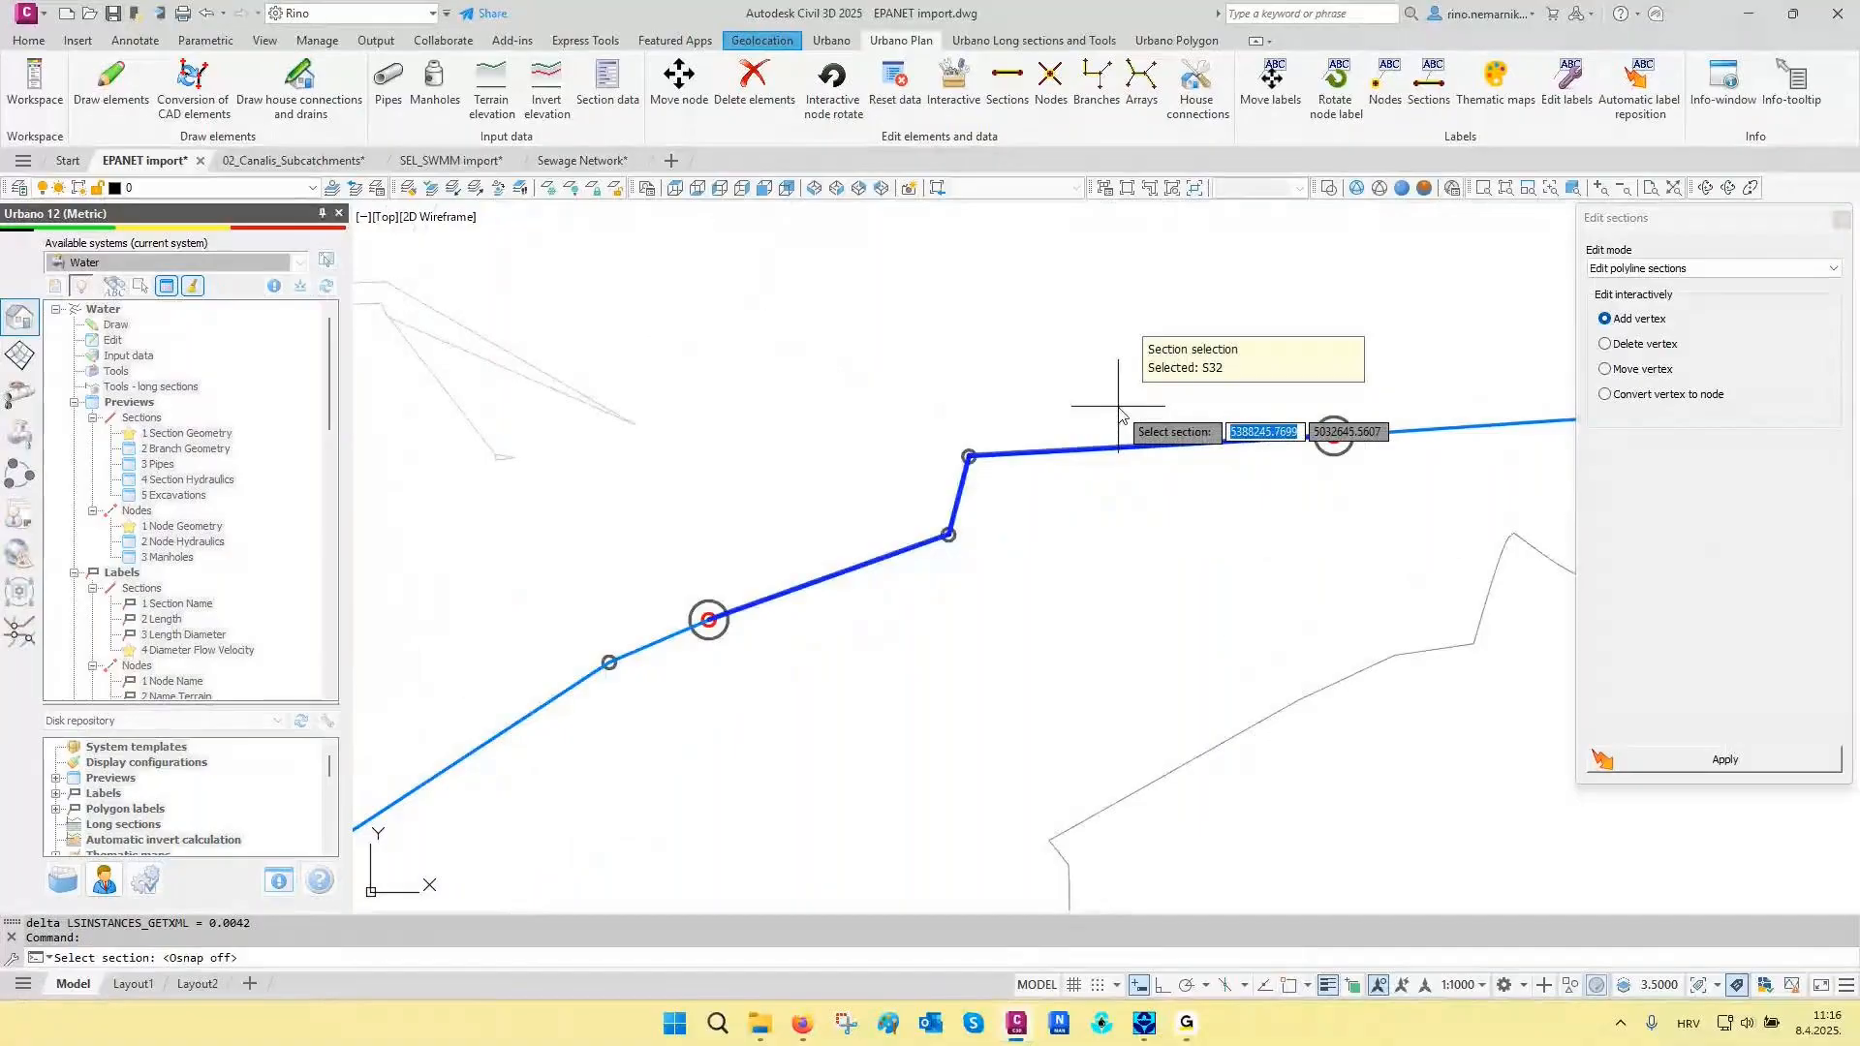
left_click(1118, 407)
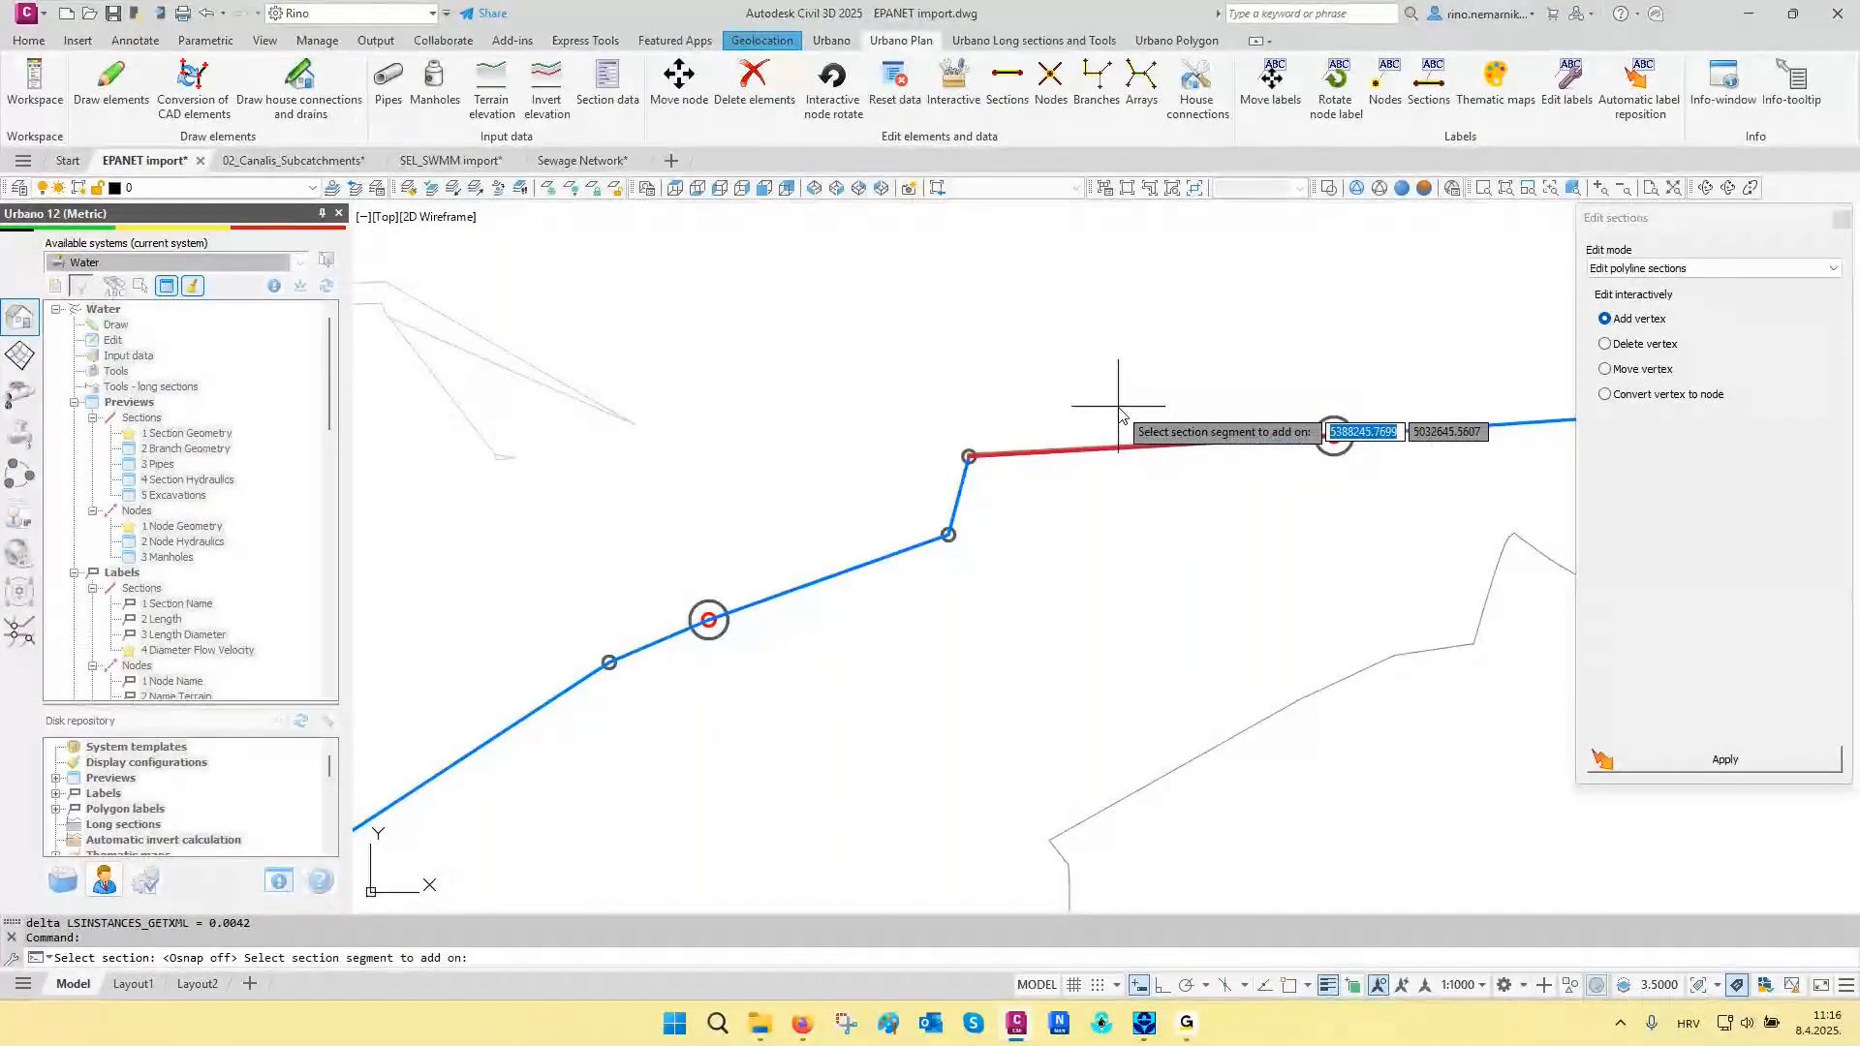
left_click(1109, 449)
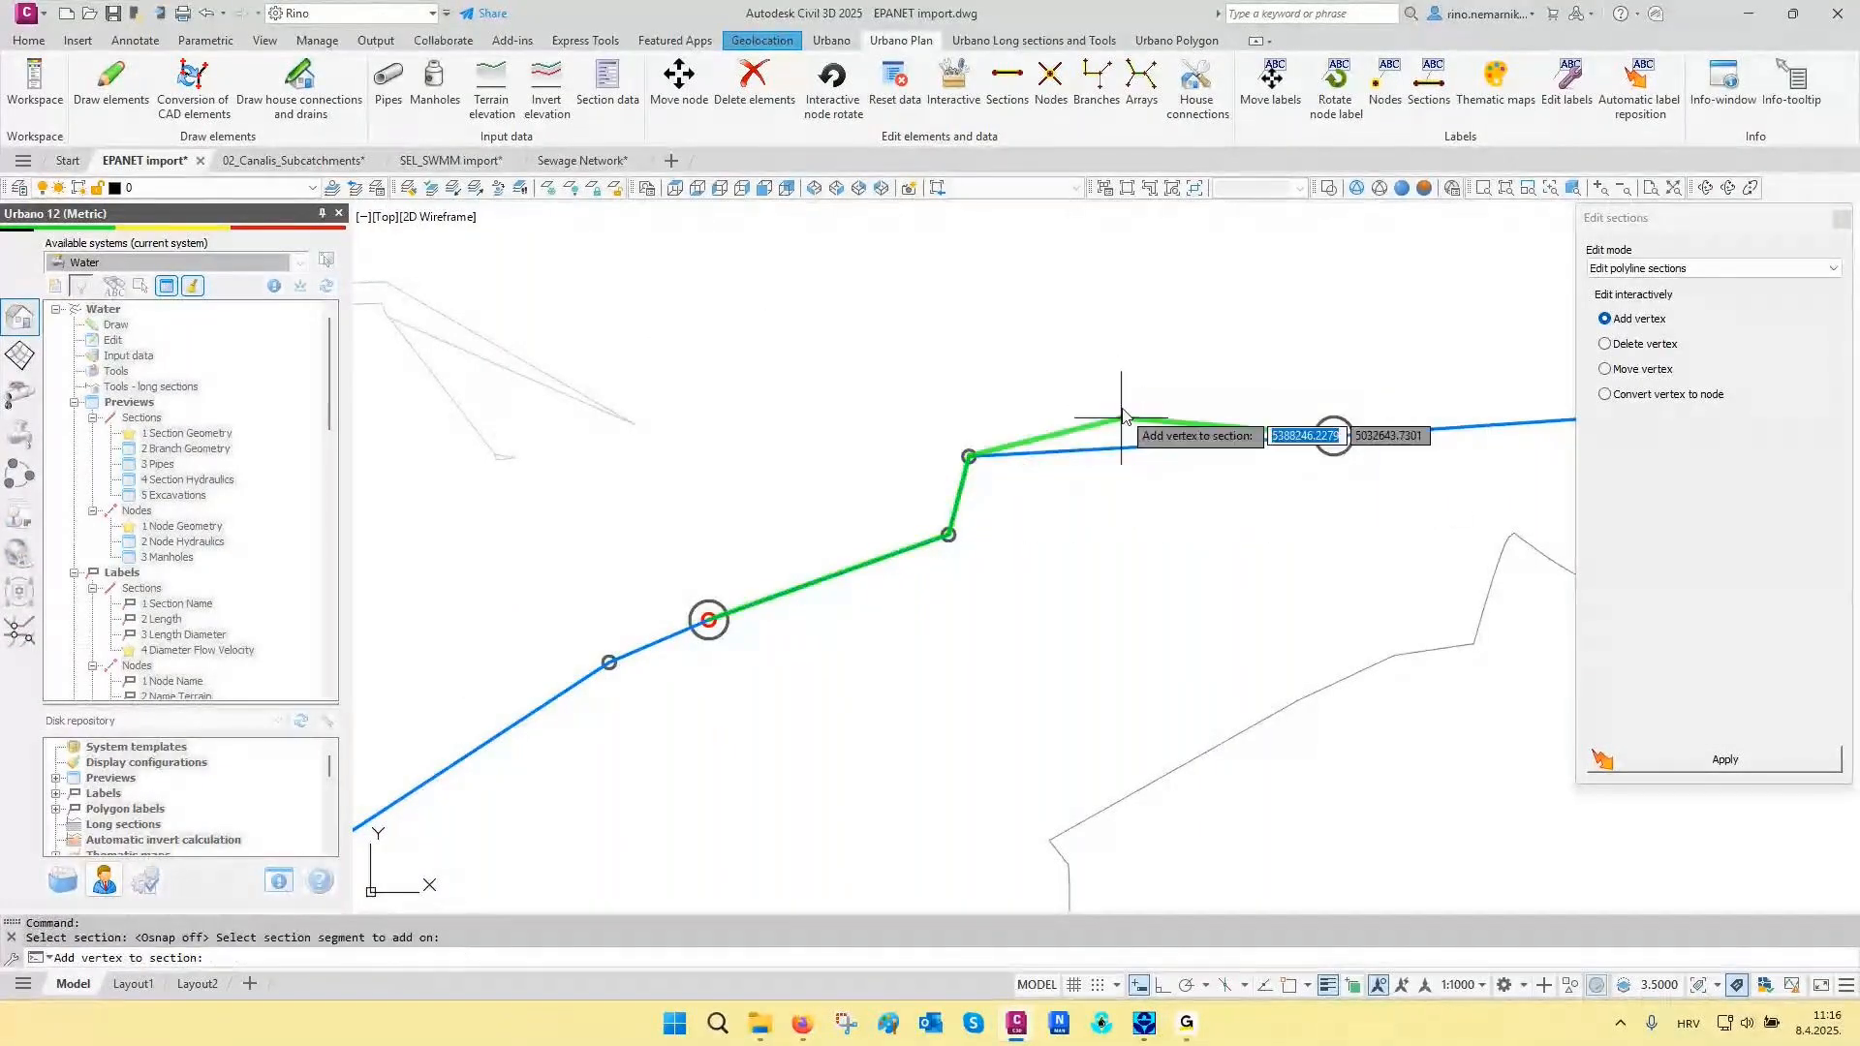
left_click(1029, 303)
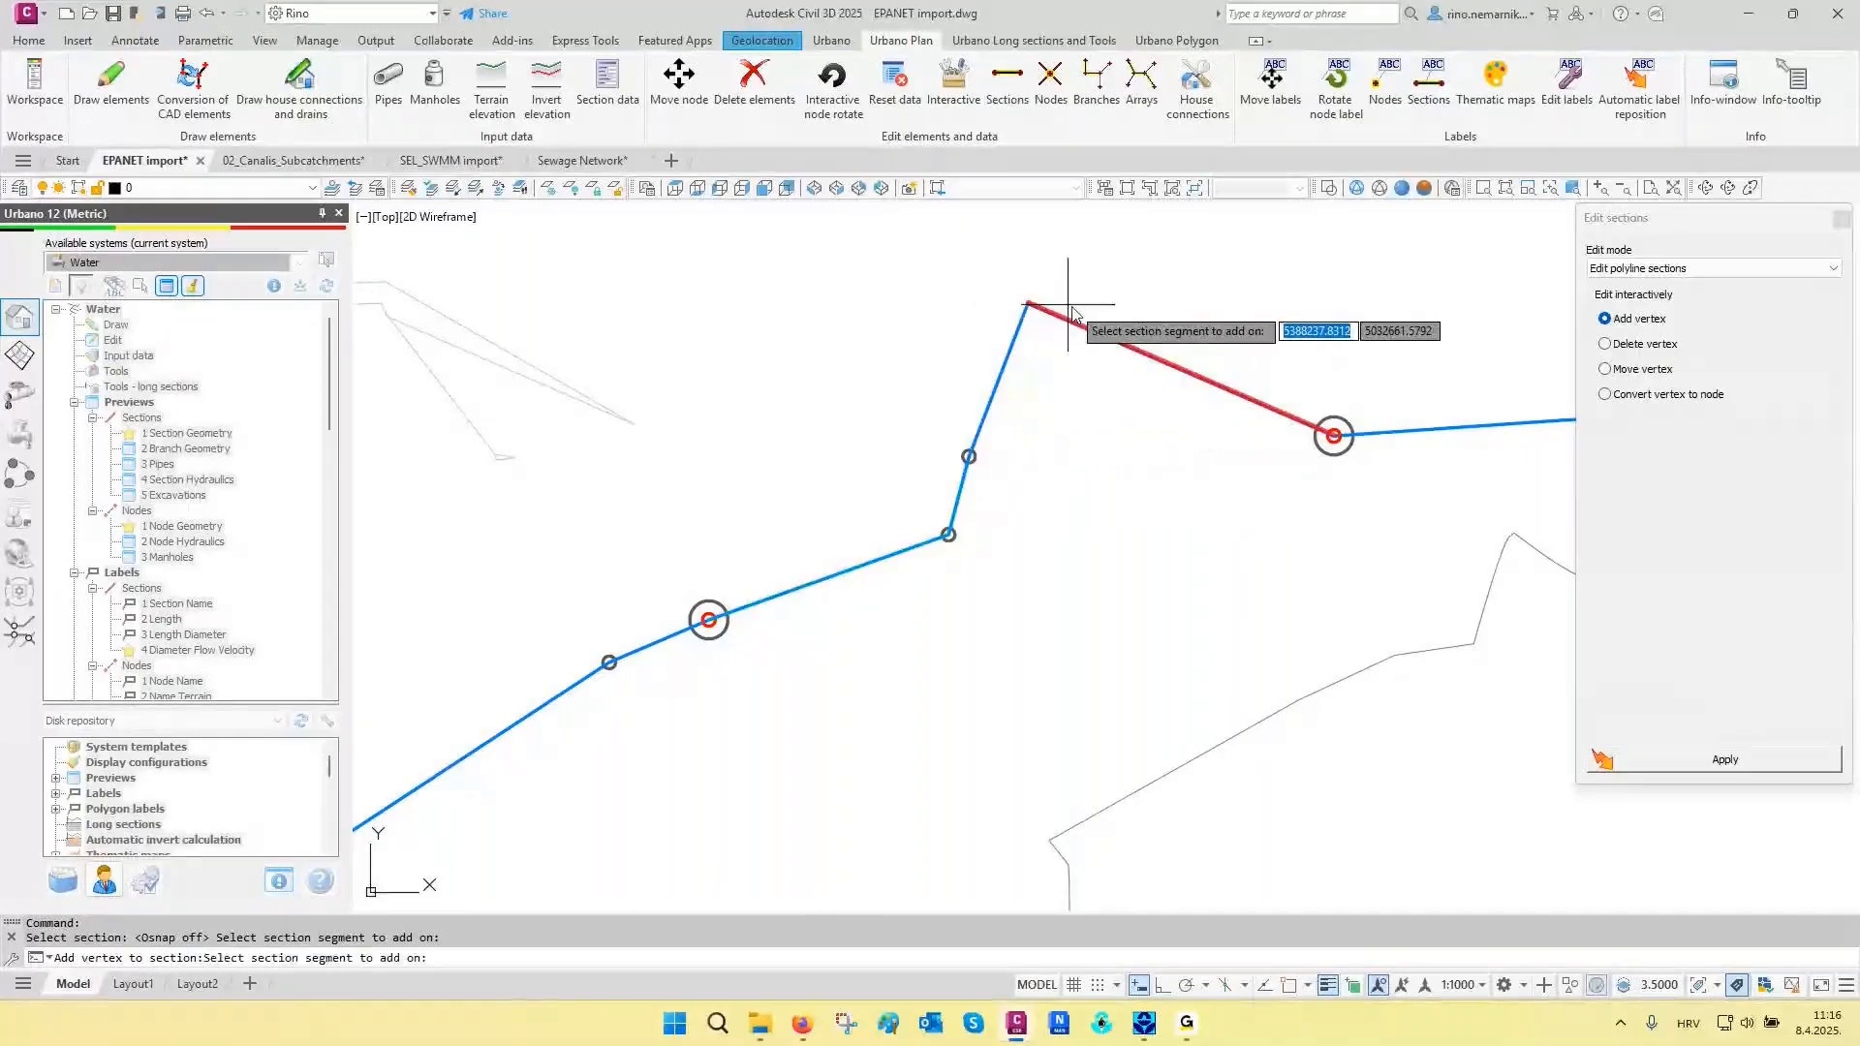
left_click(1182, 372)
left_click(1234, 306)
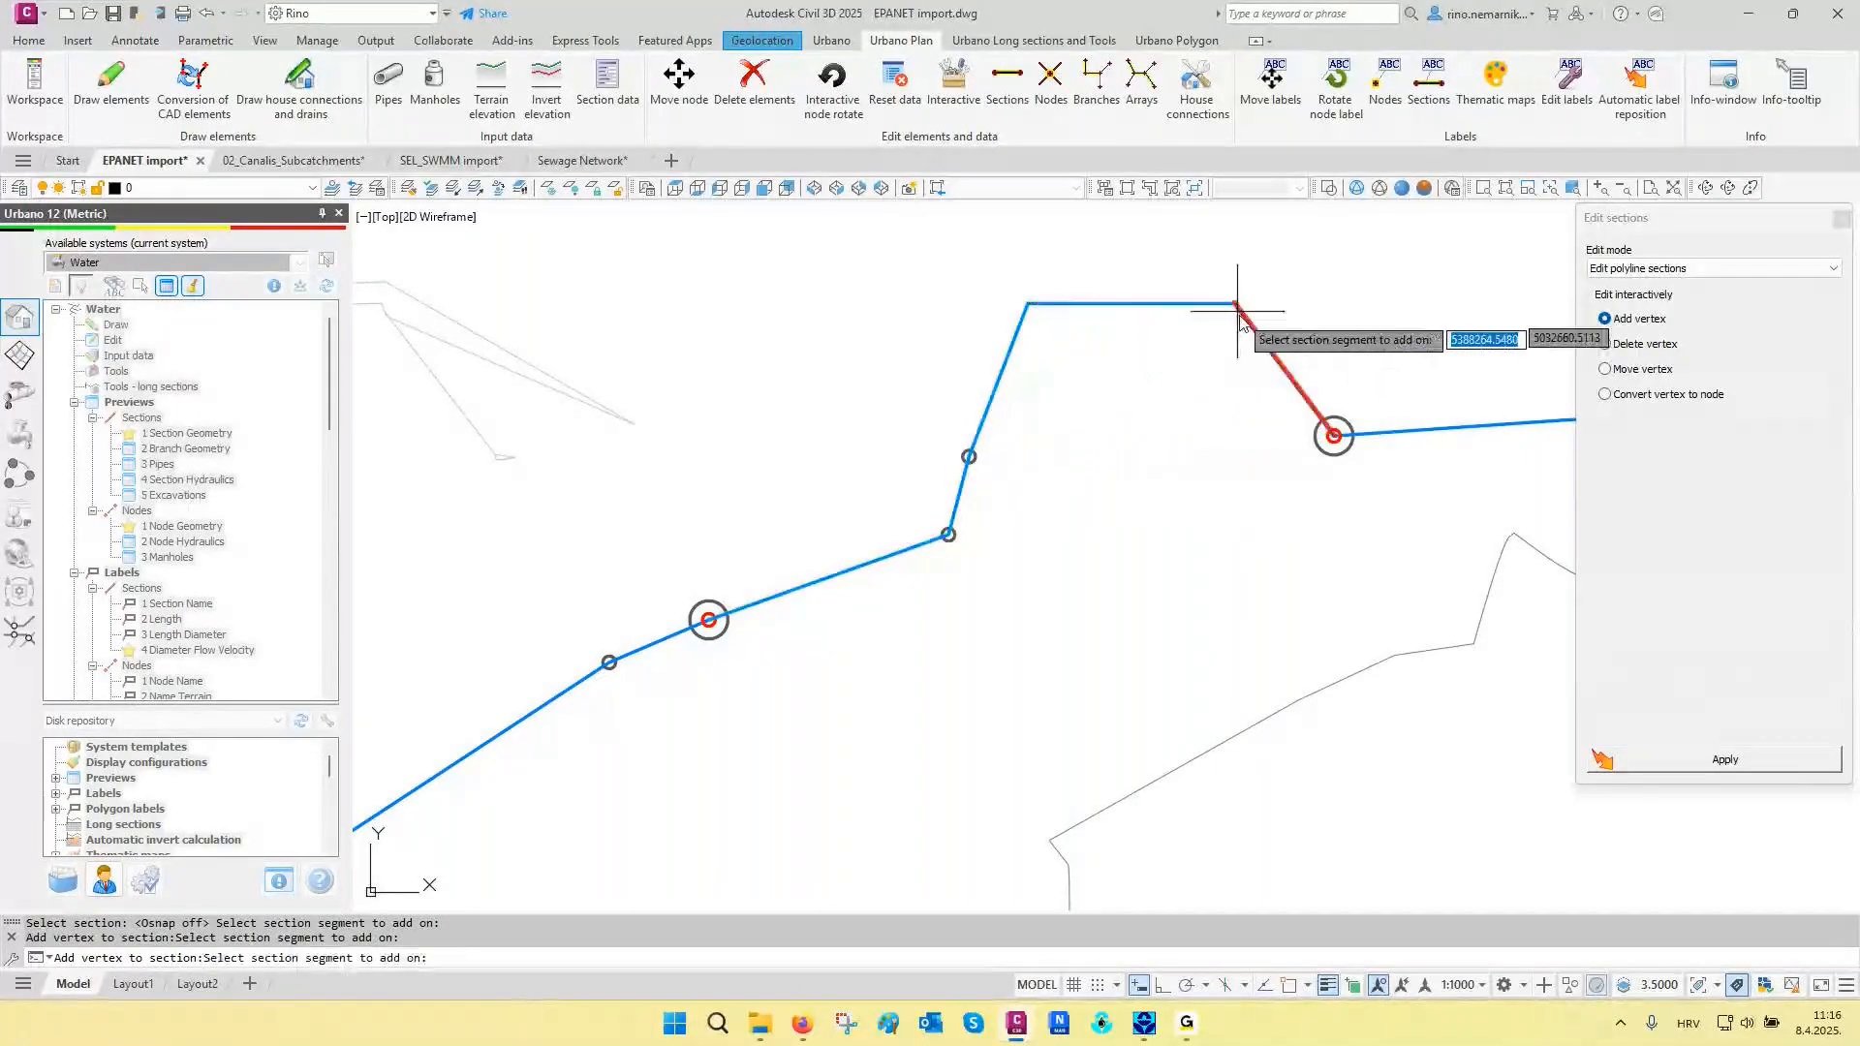
key("Escape")
- Delete the western of the two added vertices from the middle polyline section
left_click(1637, 344)
left_click(1713, 763)
left_click(1143, 395)
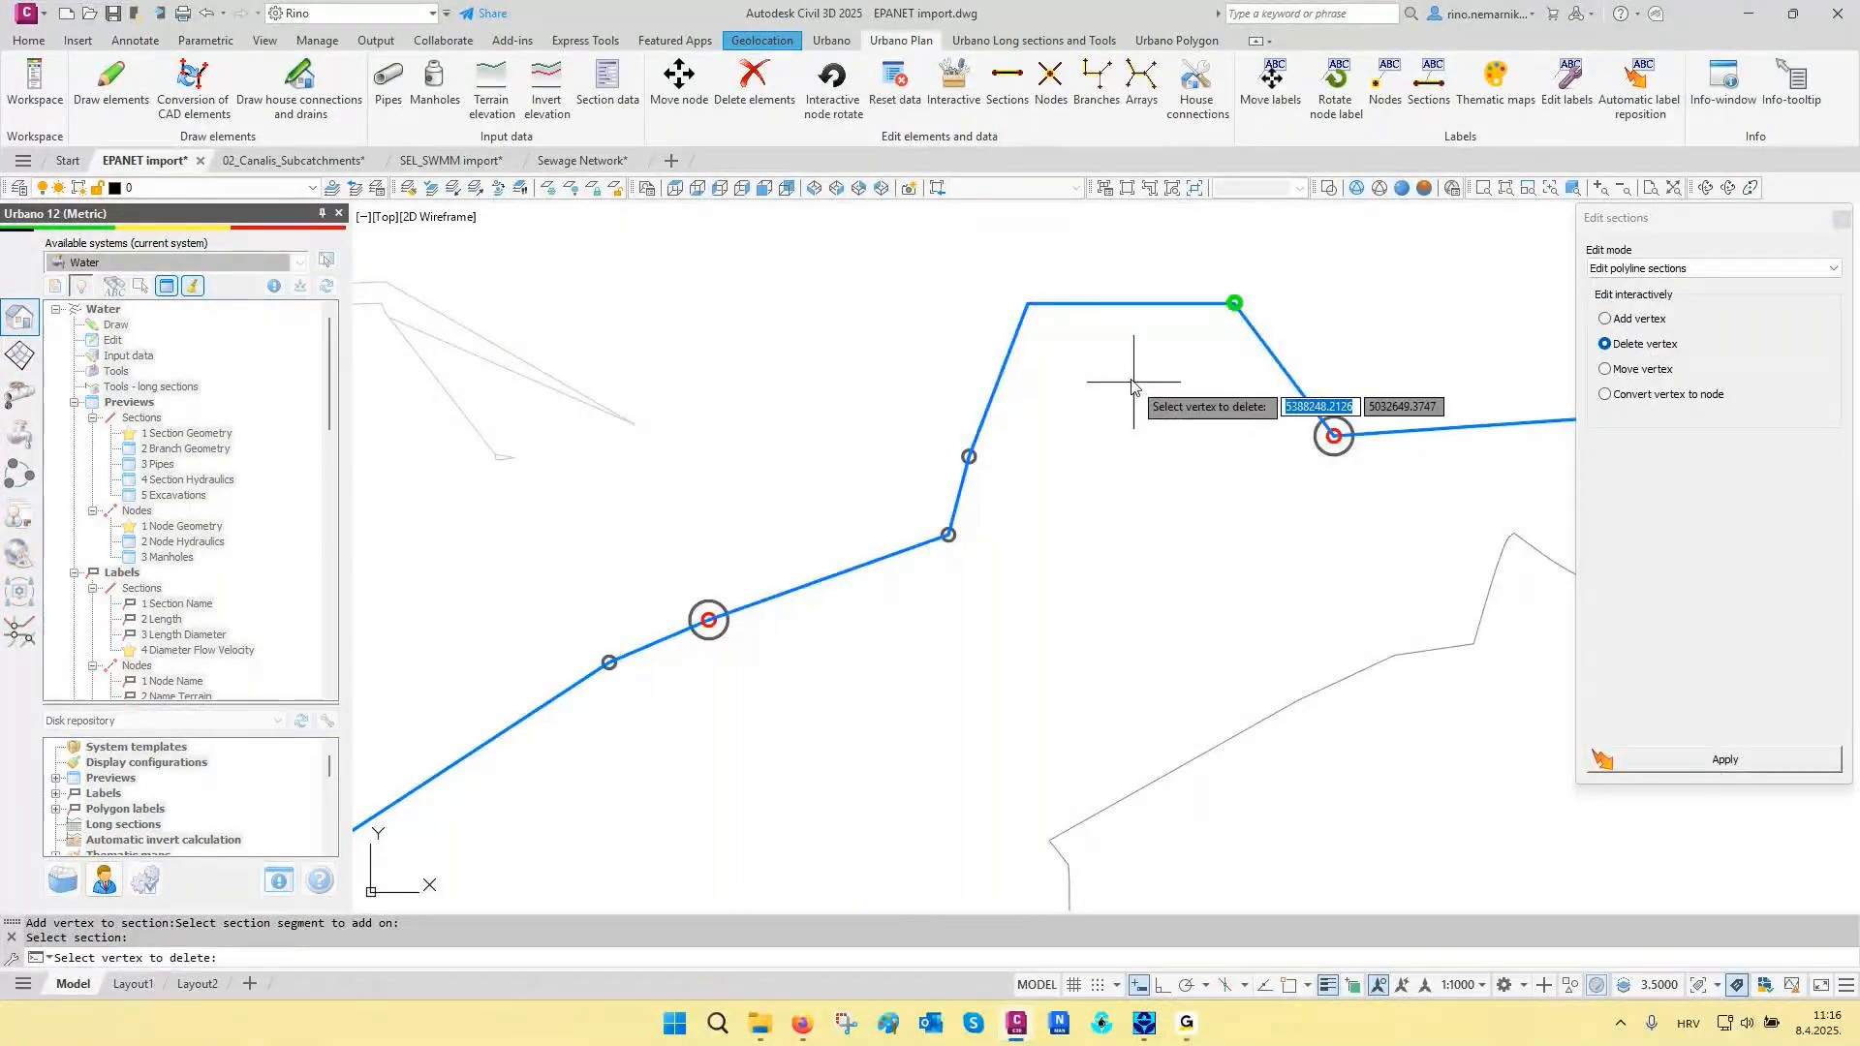
left_click(1029, 303)
right_click(1043, 270)
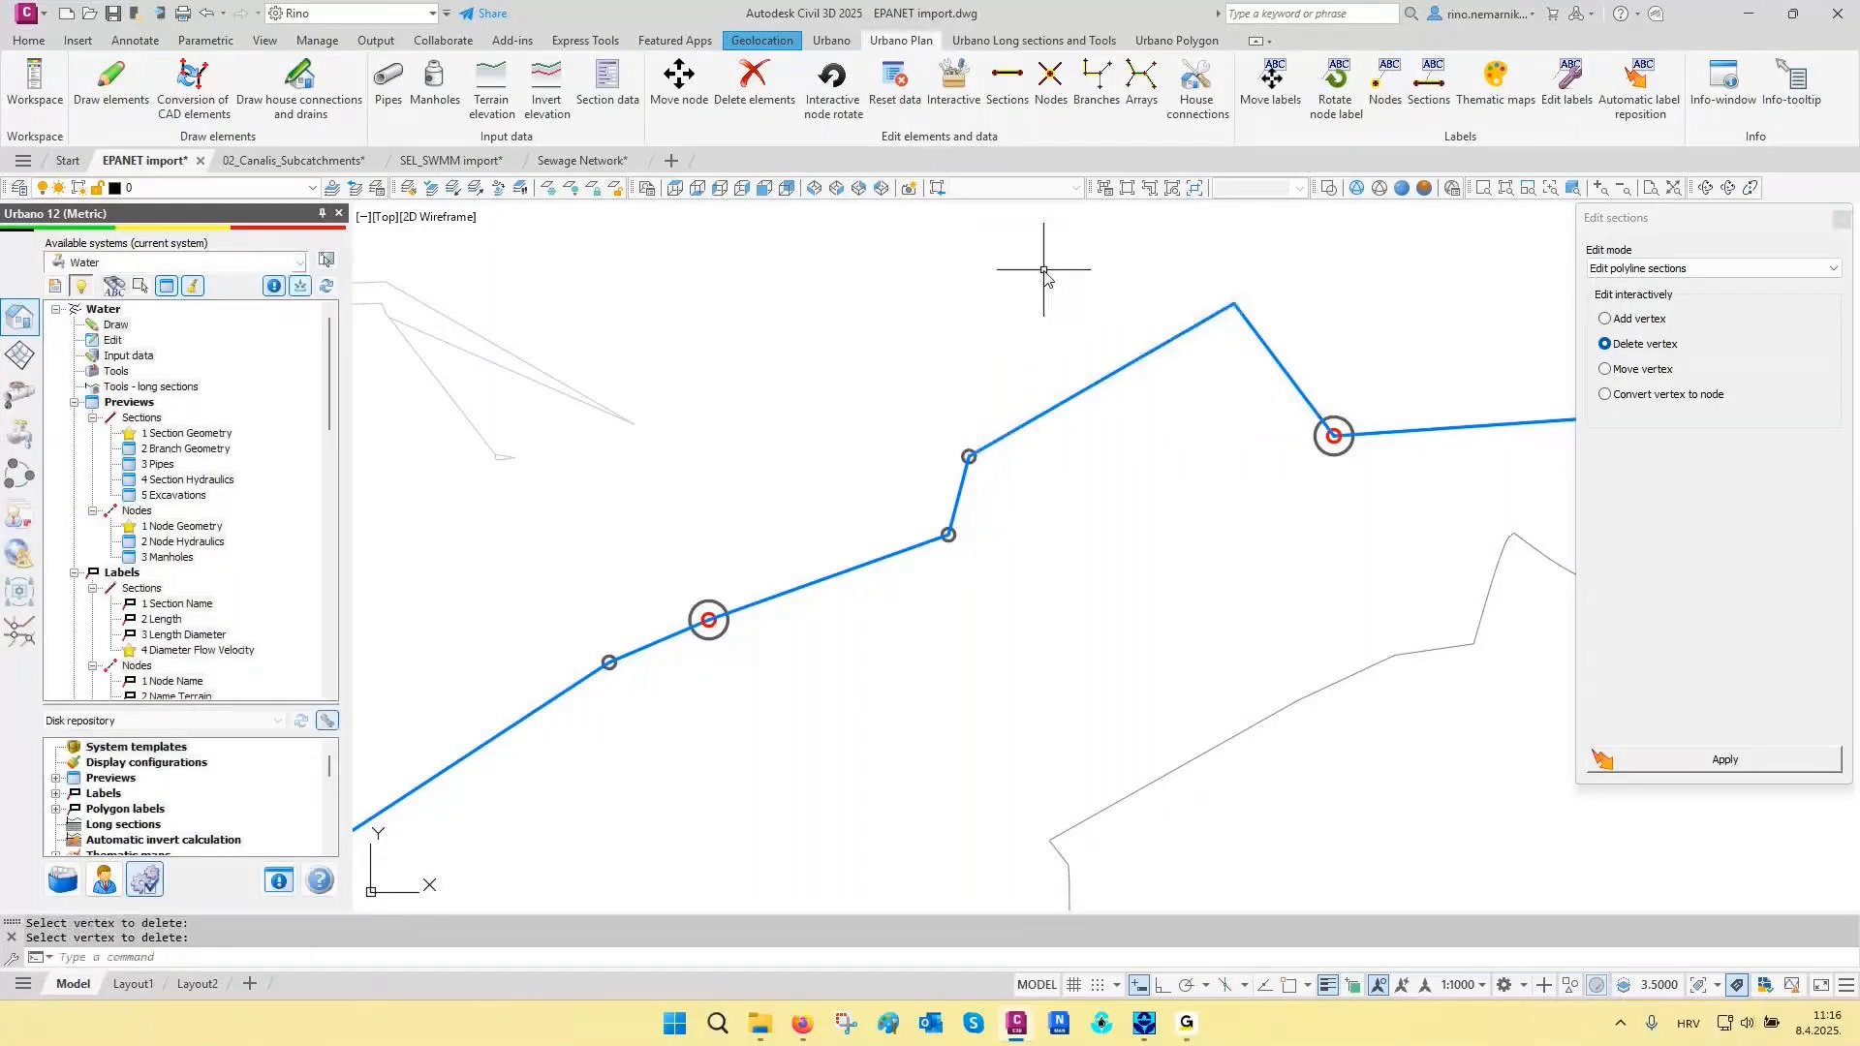
- Move the remaining added vertex of the middle section to a point slightly northwest of its original position
left_click(1637, 369)
left_click(1187, 339)
left_click(1234, 304)
left_click(916, 275)
left_click(915, 274)
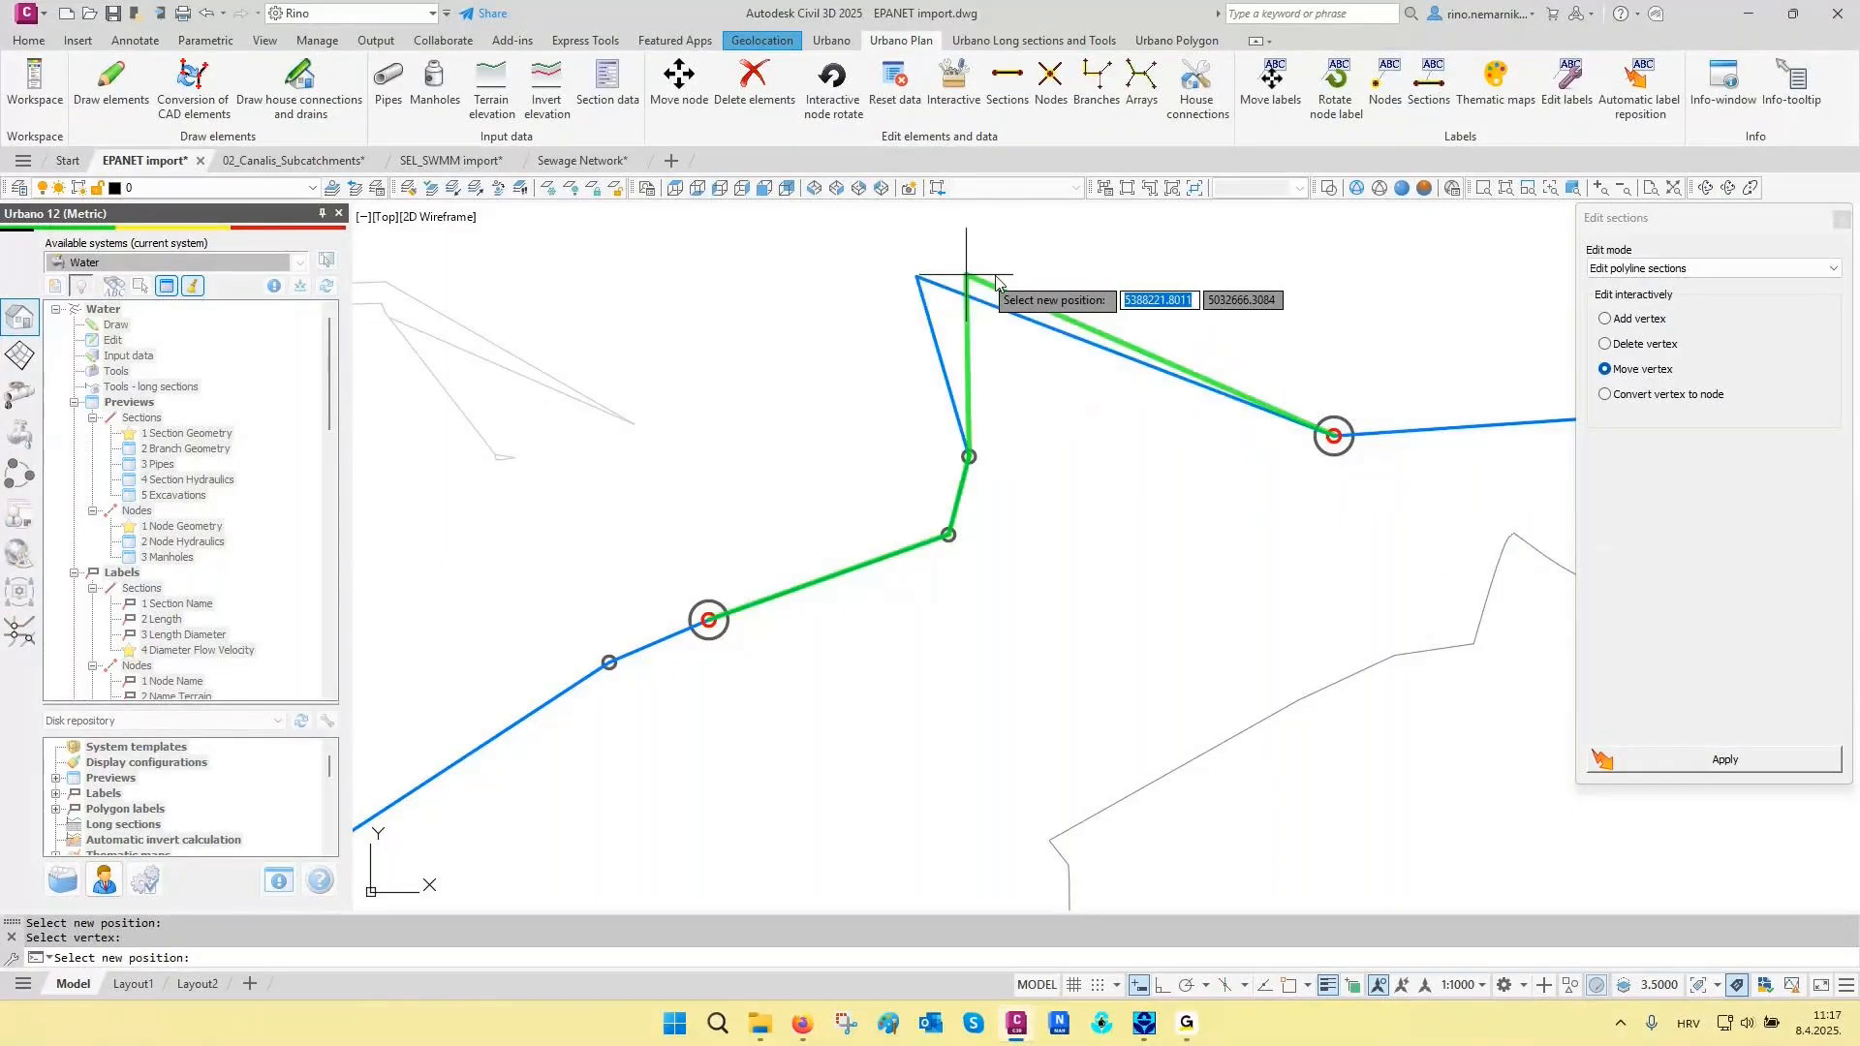
left_click(1184, 266)
- Convert the peak vertex of the middle polyline section to a node
left_click(1665, 395)
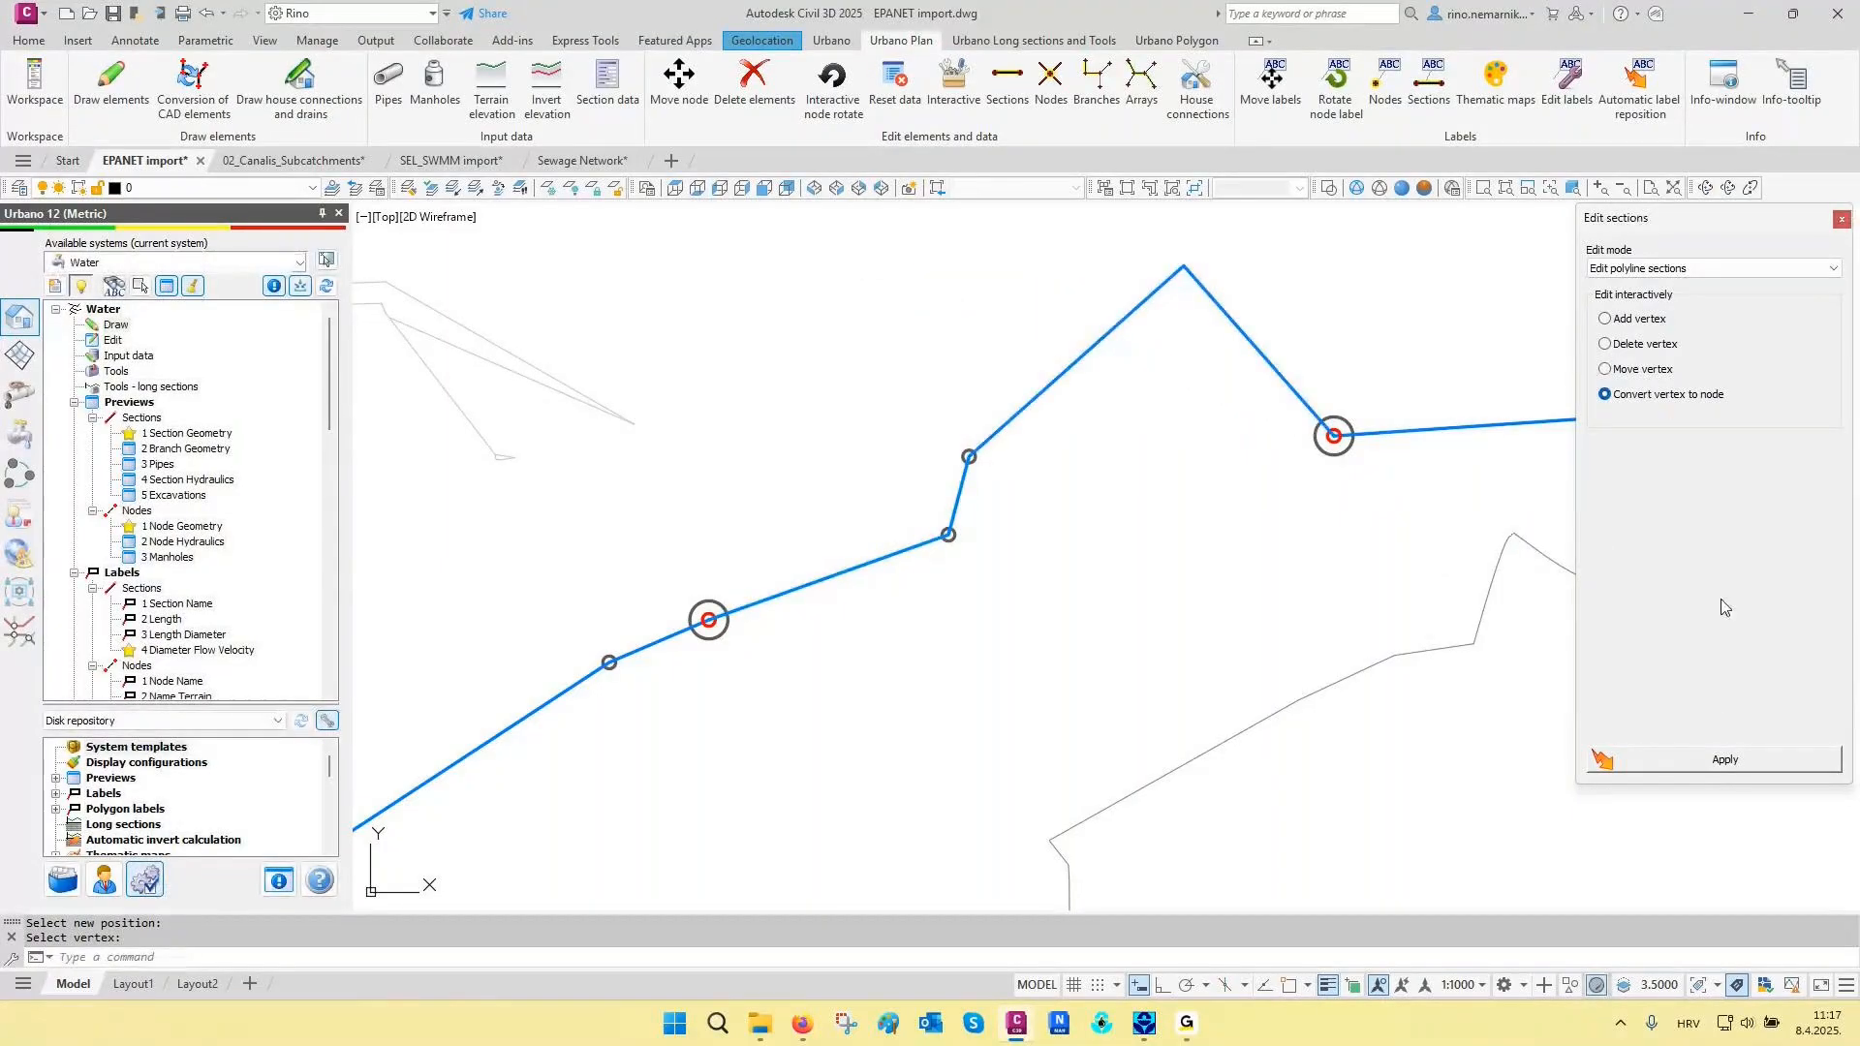
left_click(1724, 759)
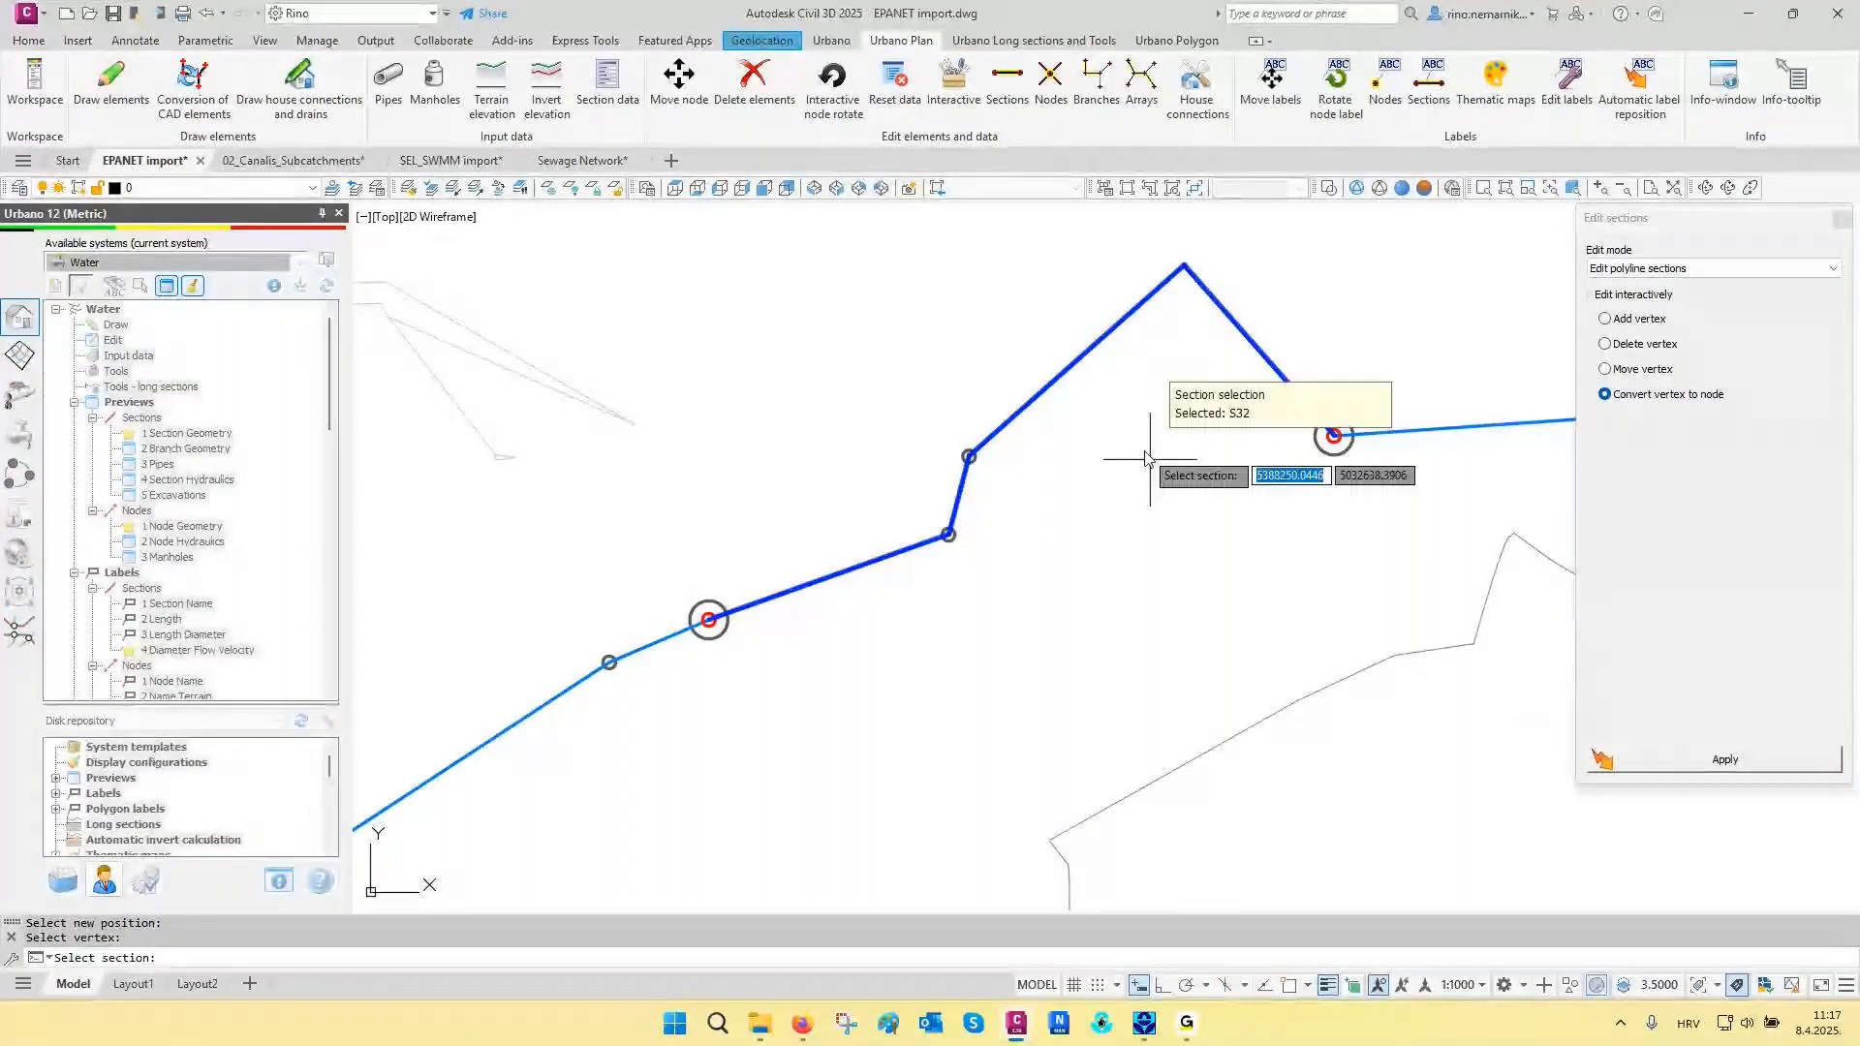
left_click(1132, 430)
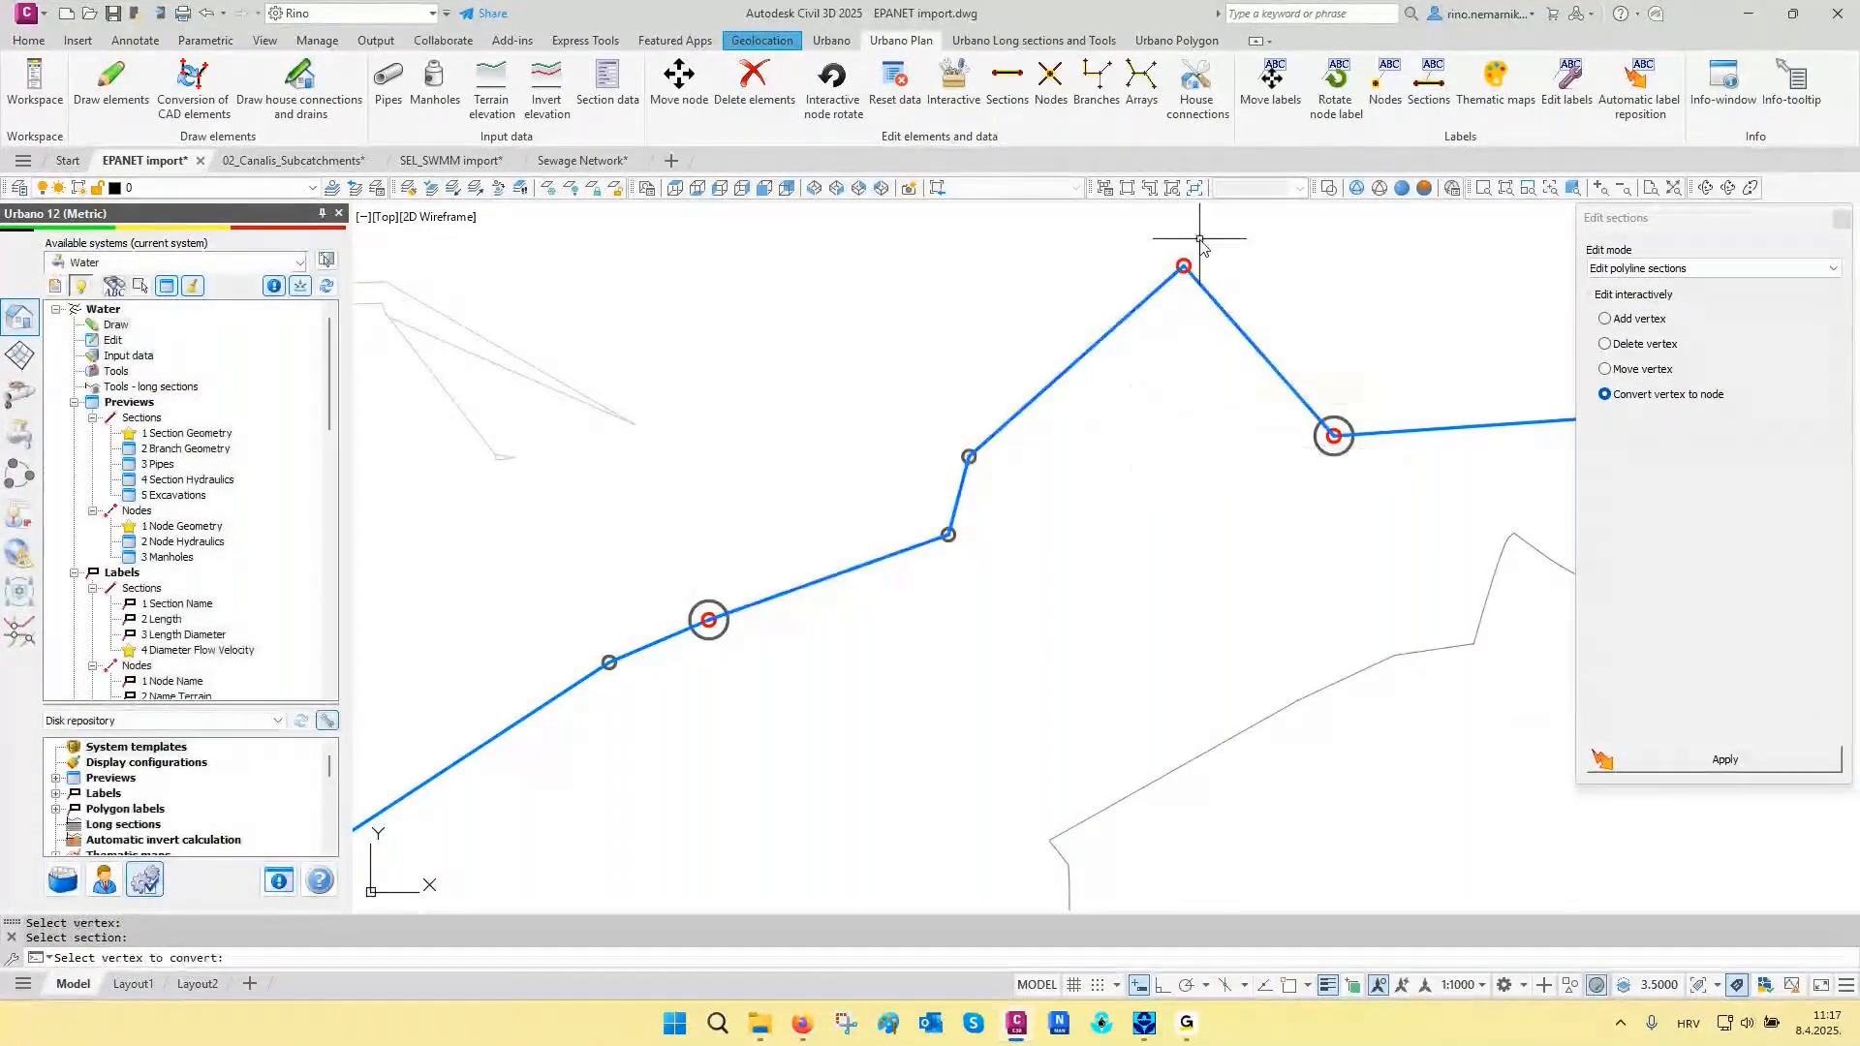
scroll(1197, 242, "up", 2)
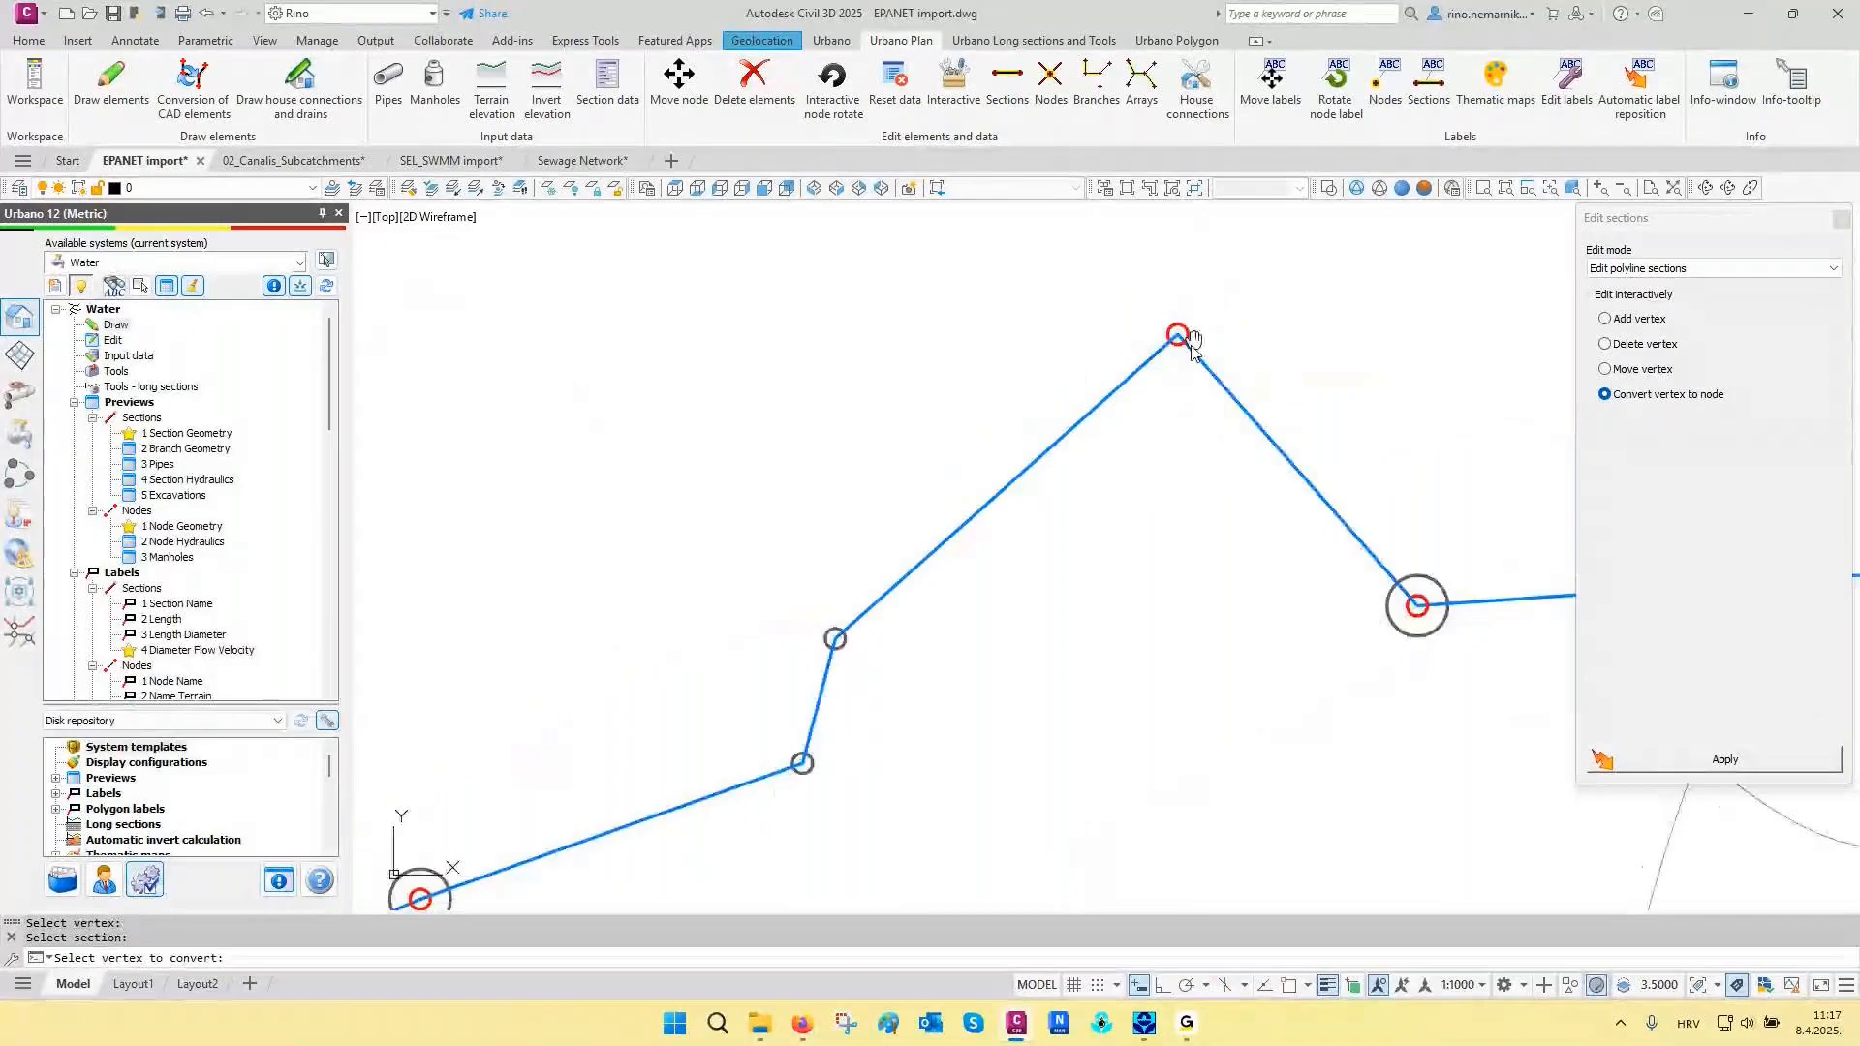
- Delete the new peak node of the middle polyline section using interactive element editing in the drawing
middle_click_drag(1191, 341, 1228, 304)
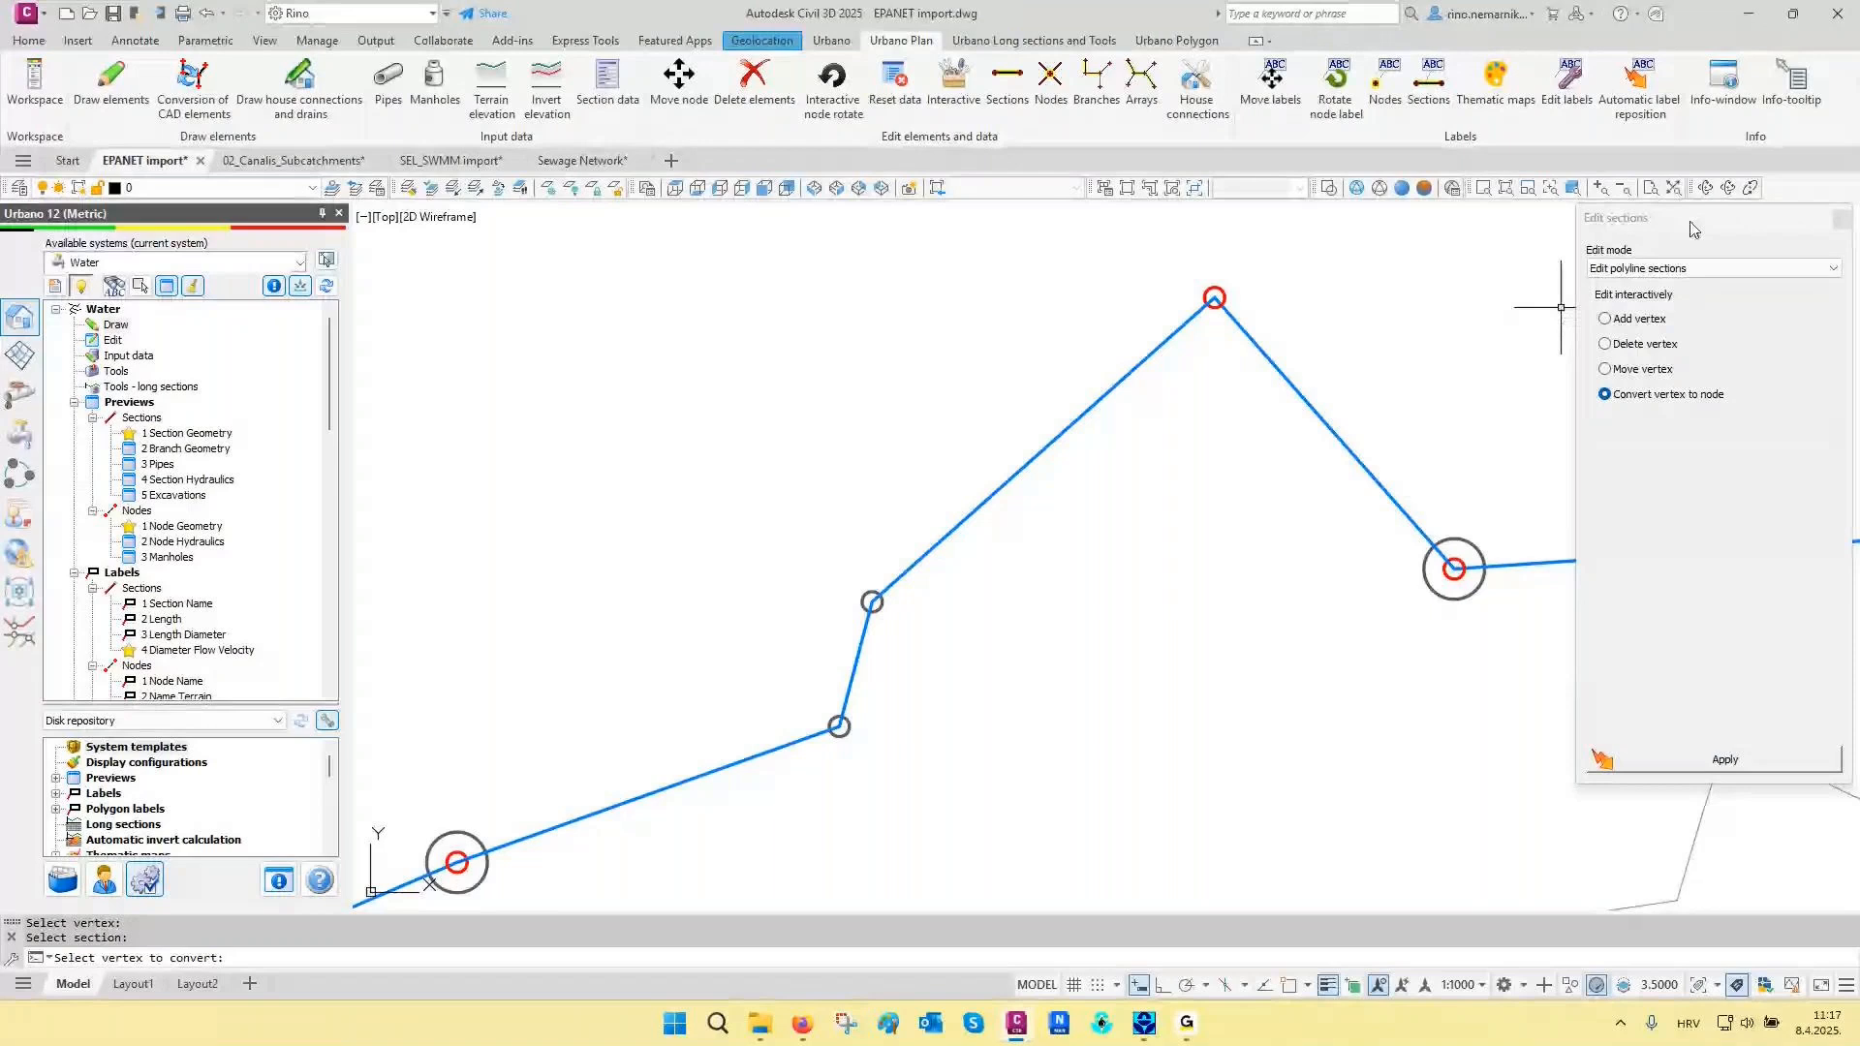
scroll(882, 809, "down", 1)
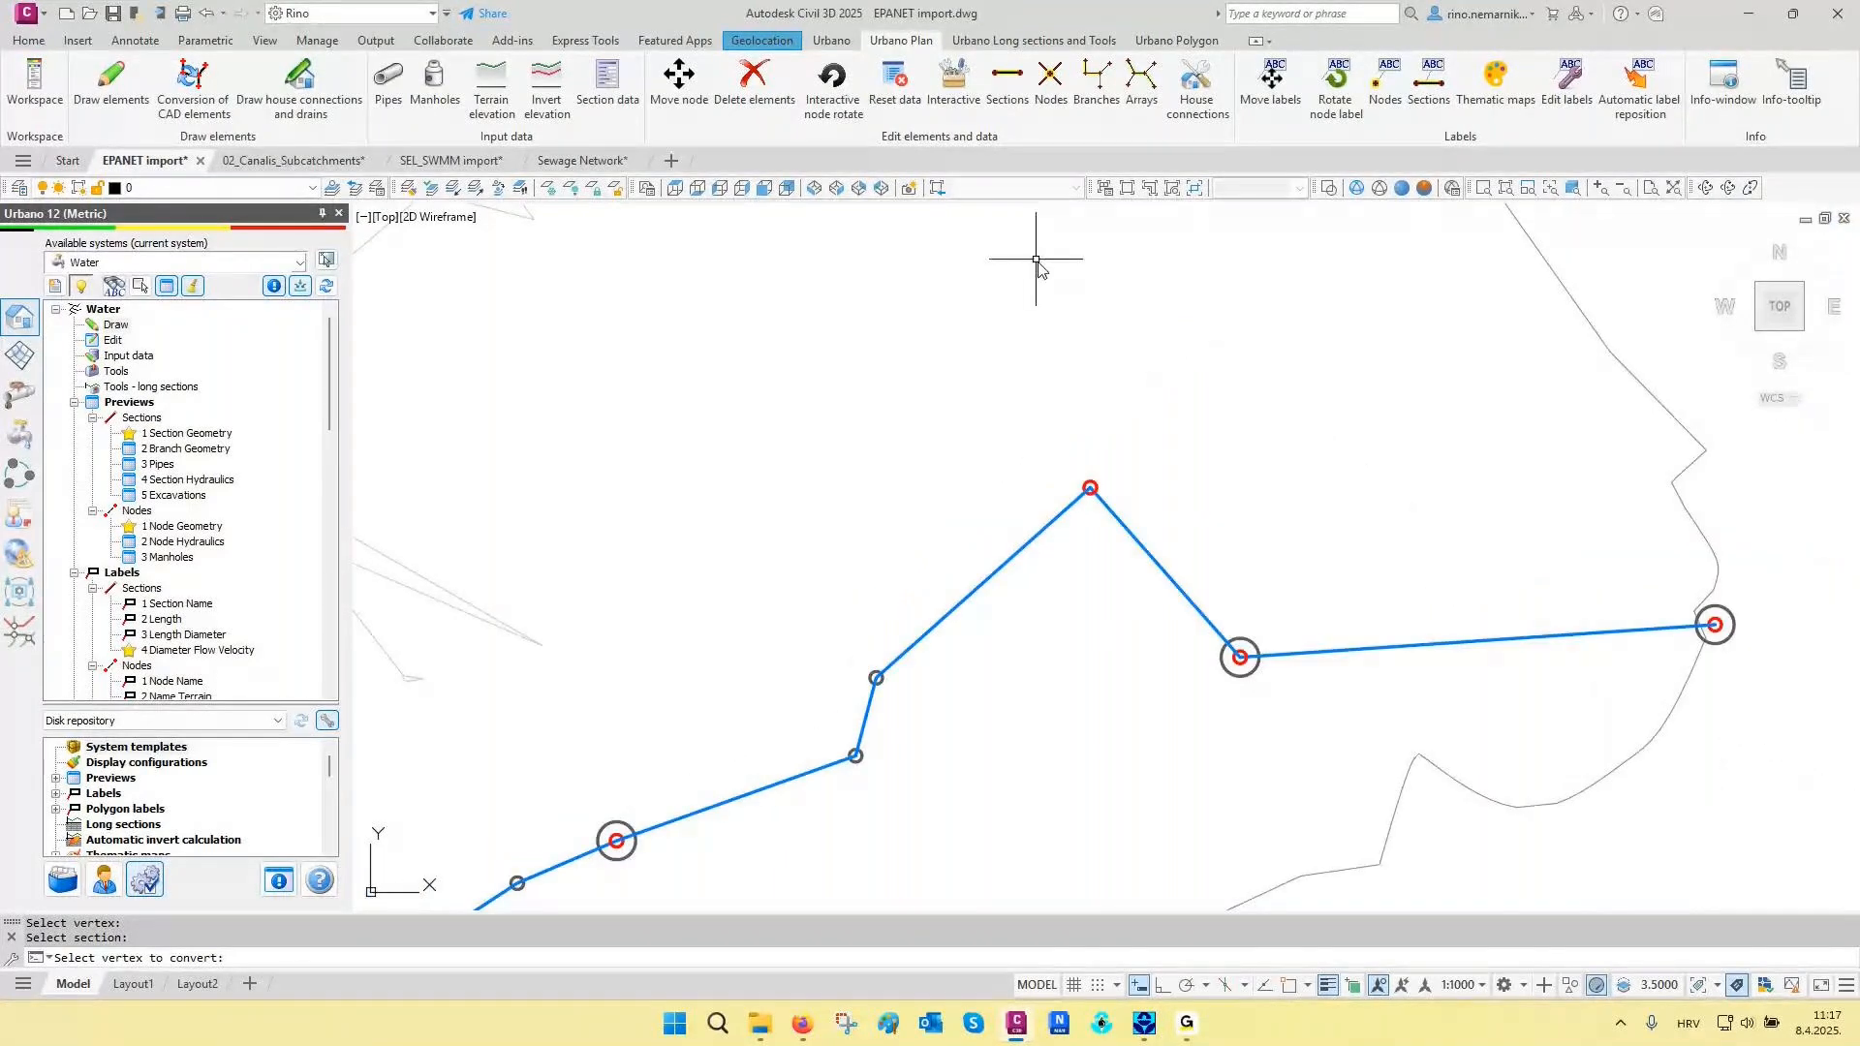
left_click(1130, 427)
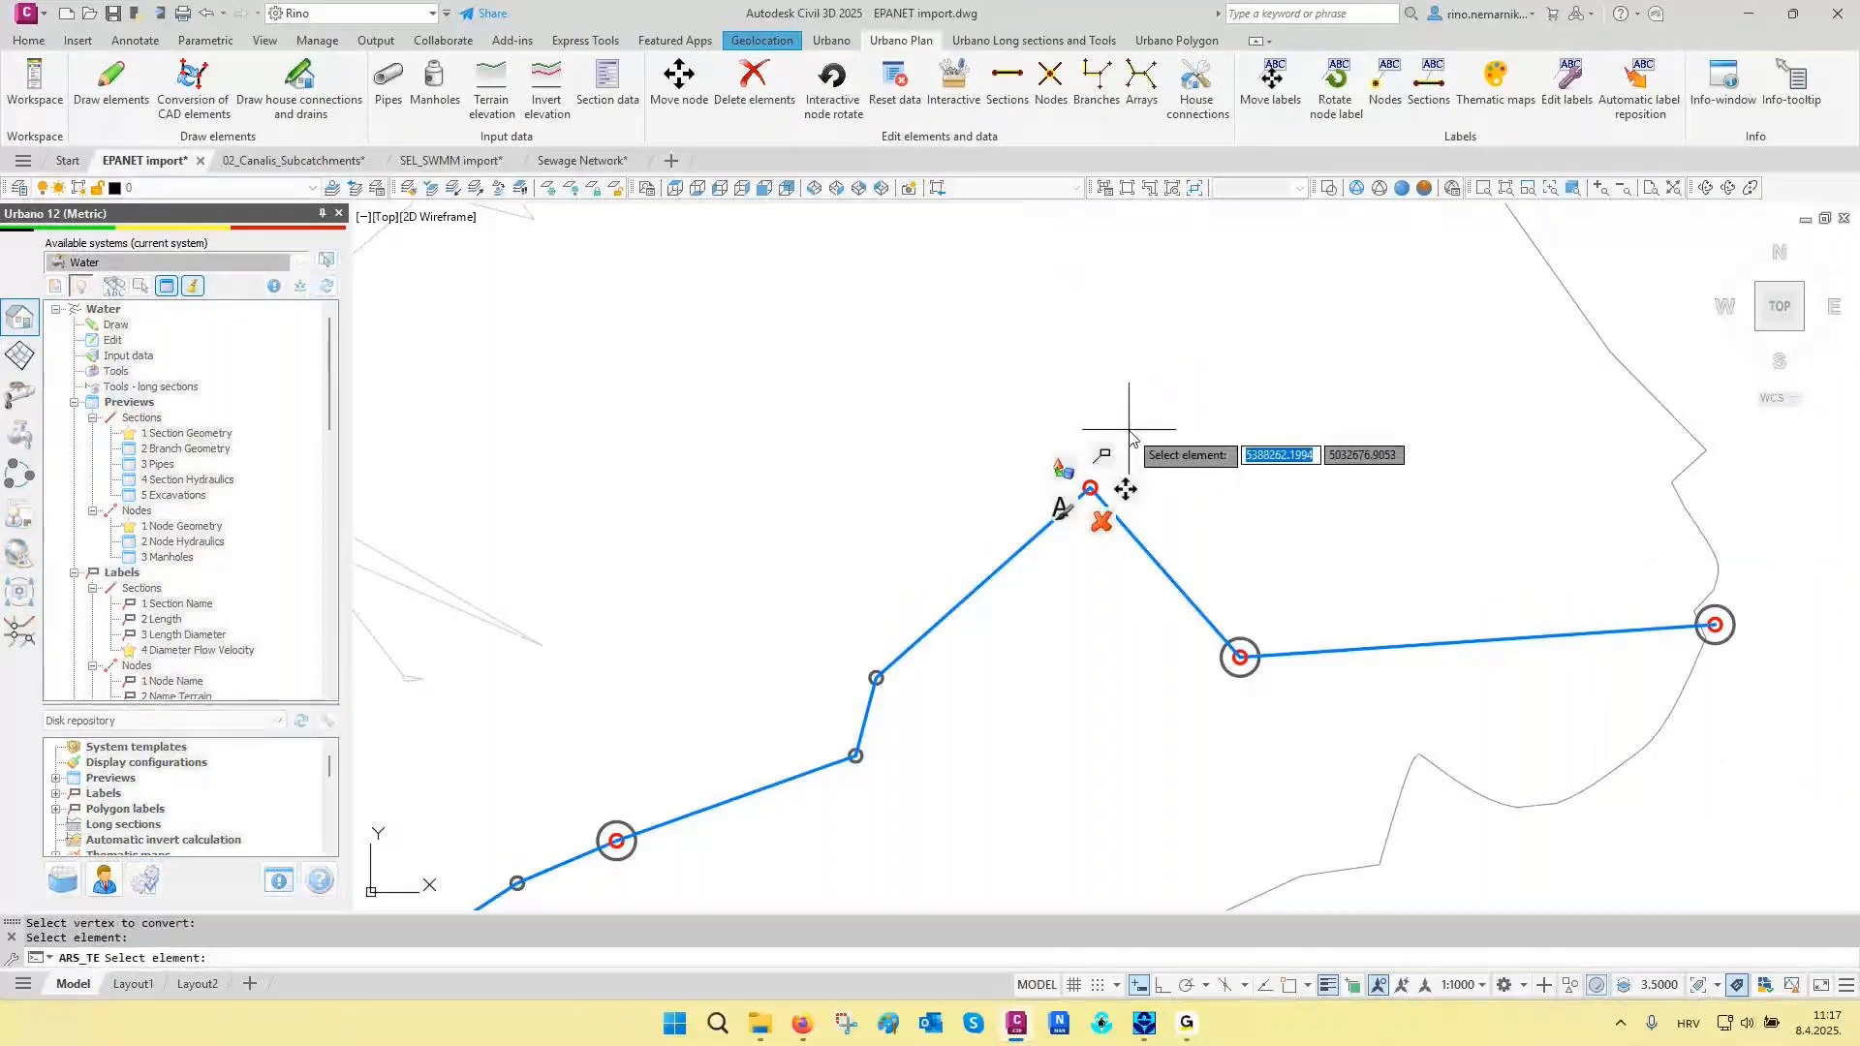
left_click(1104, 521)
left_click(1243, 534)
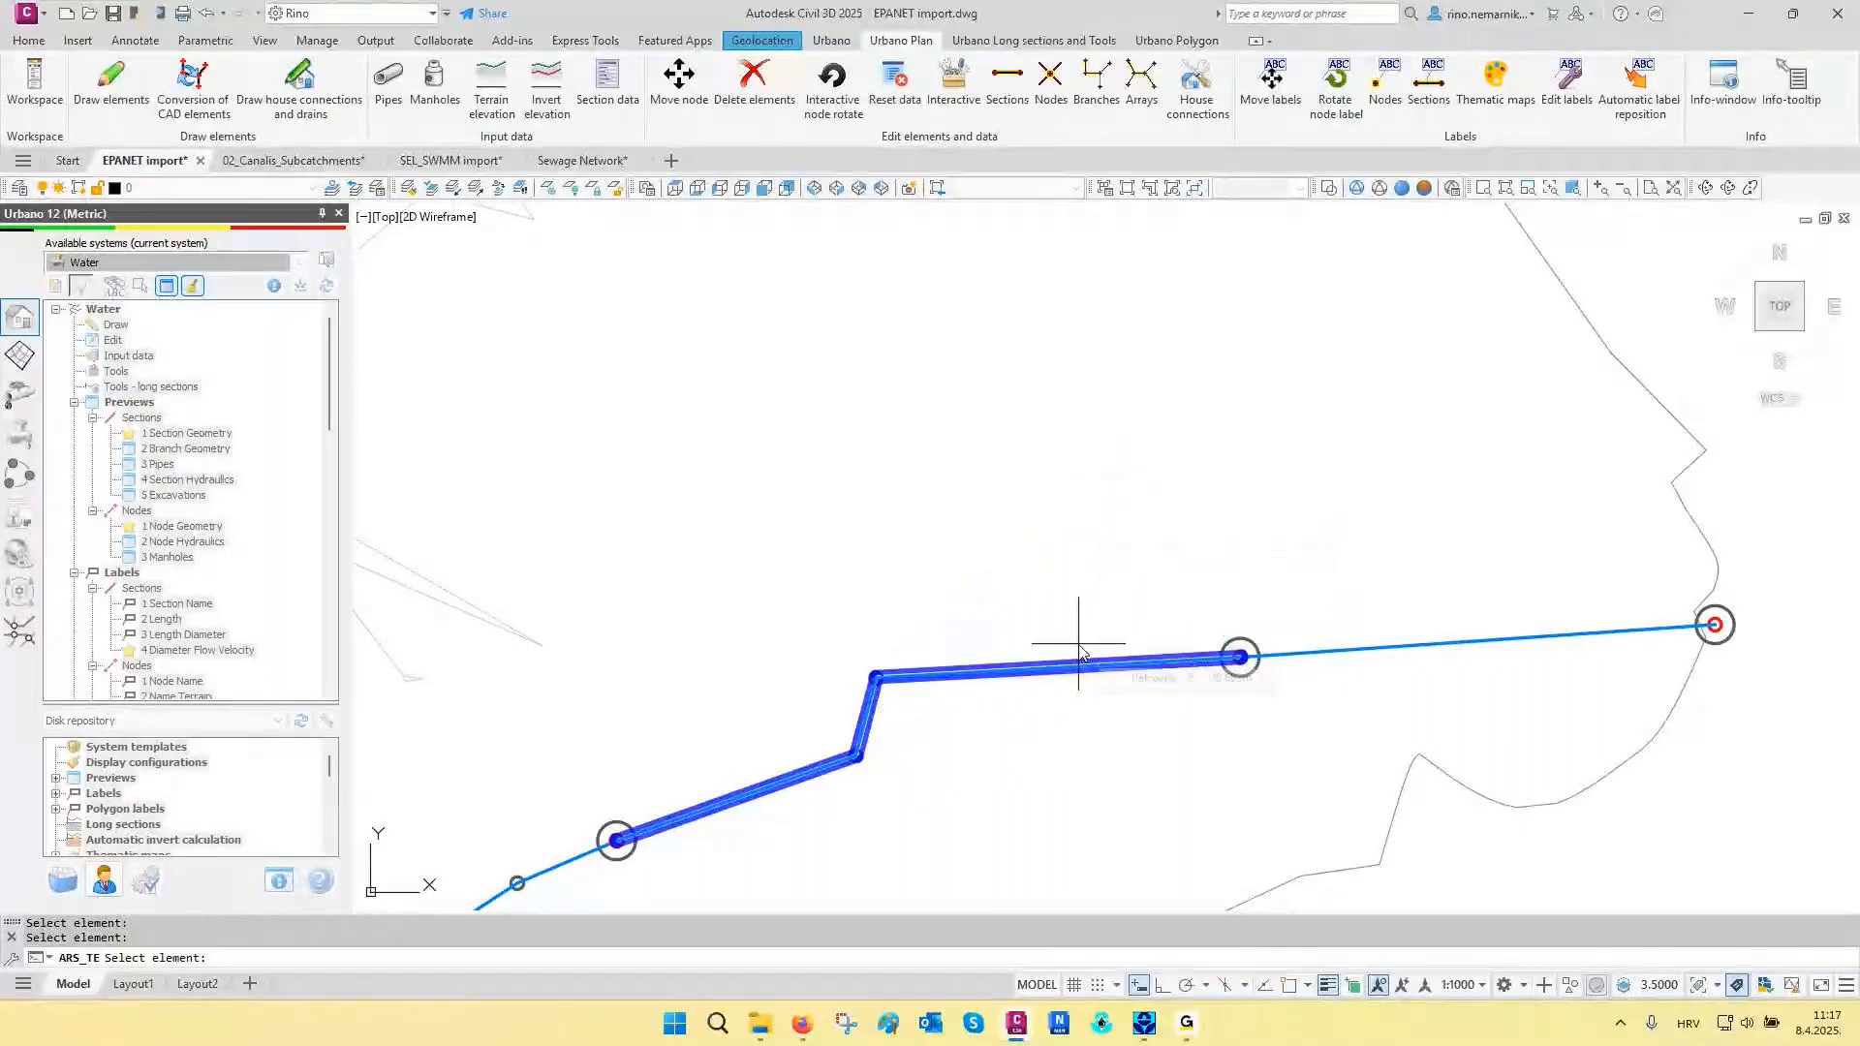
key("Escape")
middle_click_drag(1080, 647, 1125, 552)
scroll(1113, 531, "up", 2)
key("Escape")
key("Escape")
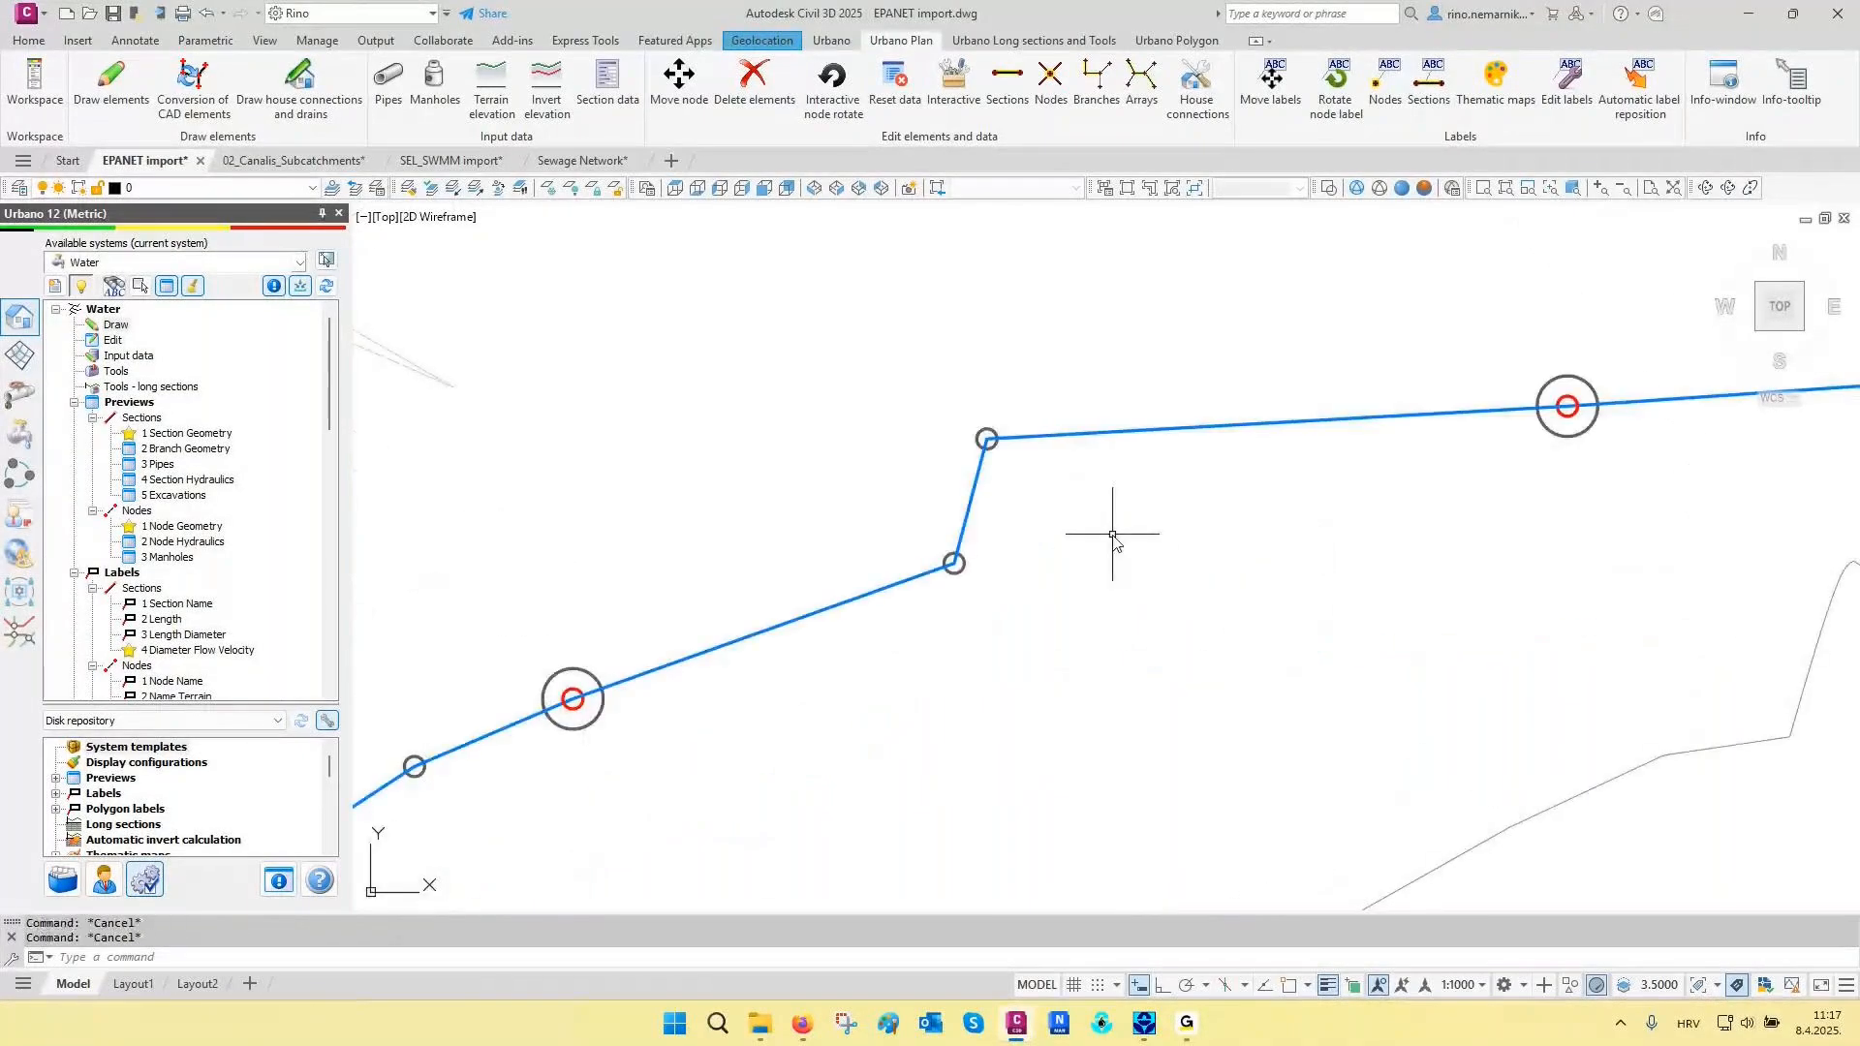
- Restore the layer state 03 Convert CAD elements
scroll(1113, 536, "down", 5)
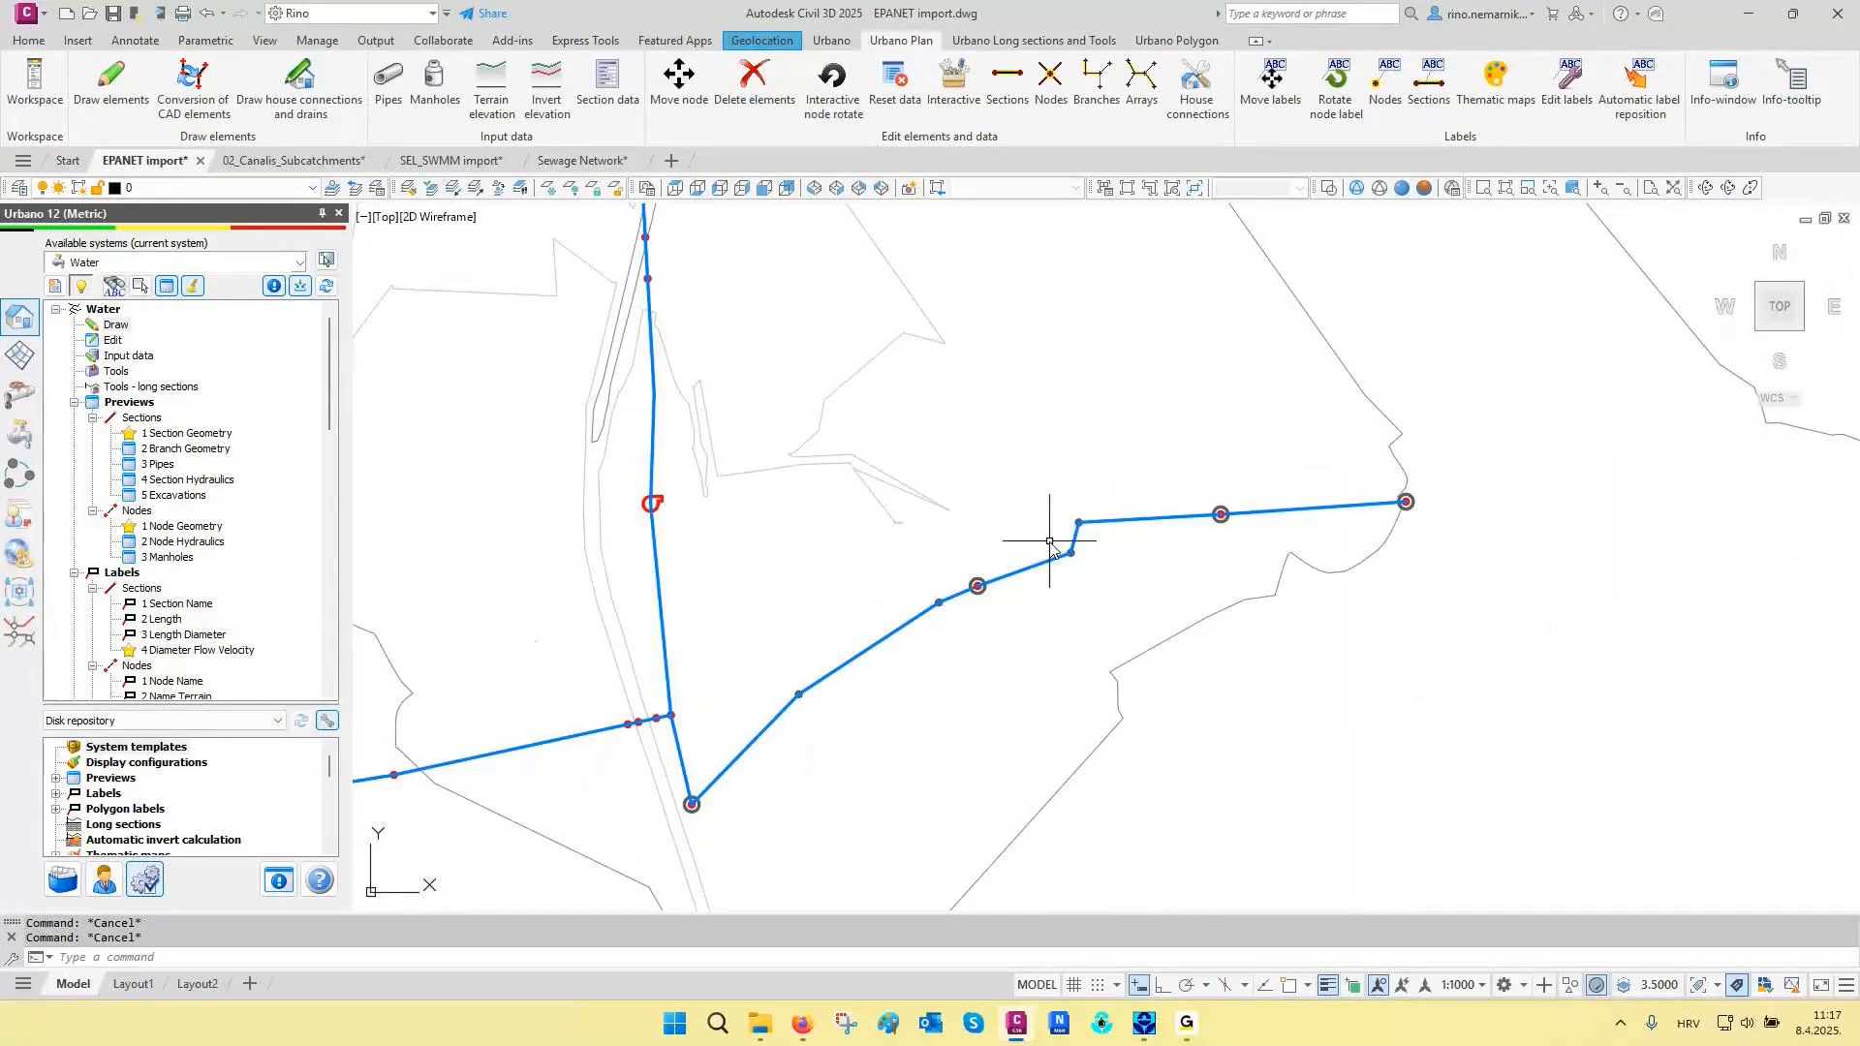
scroll(1050, 542, "down", 4)
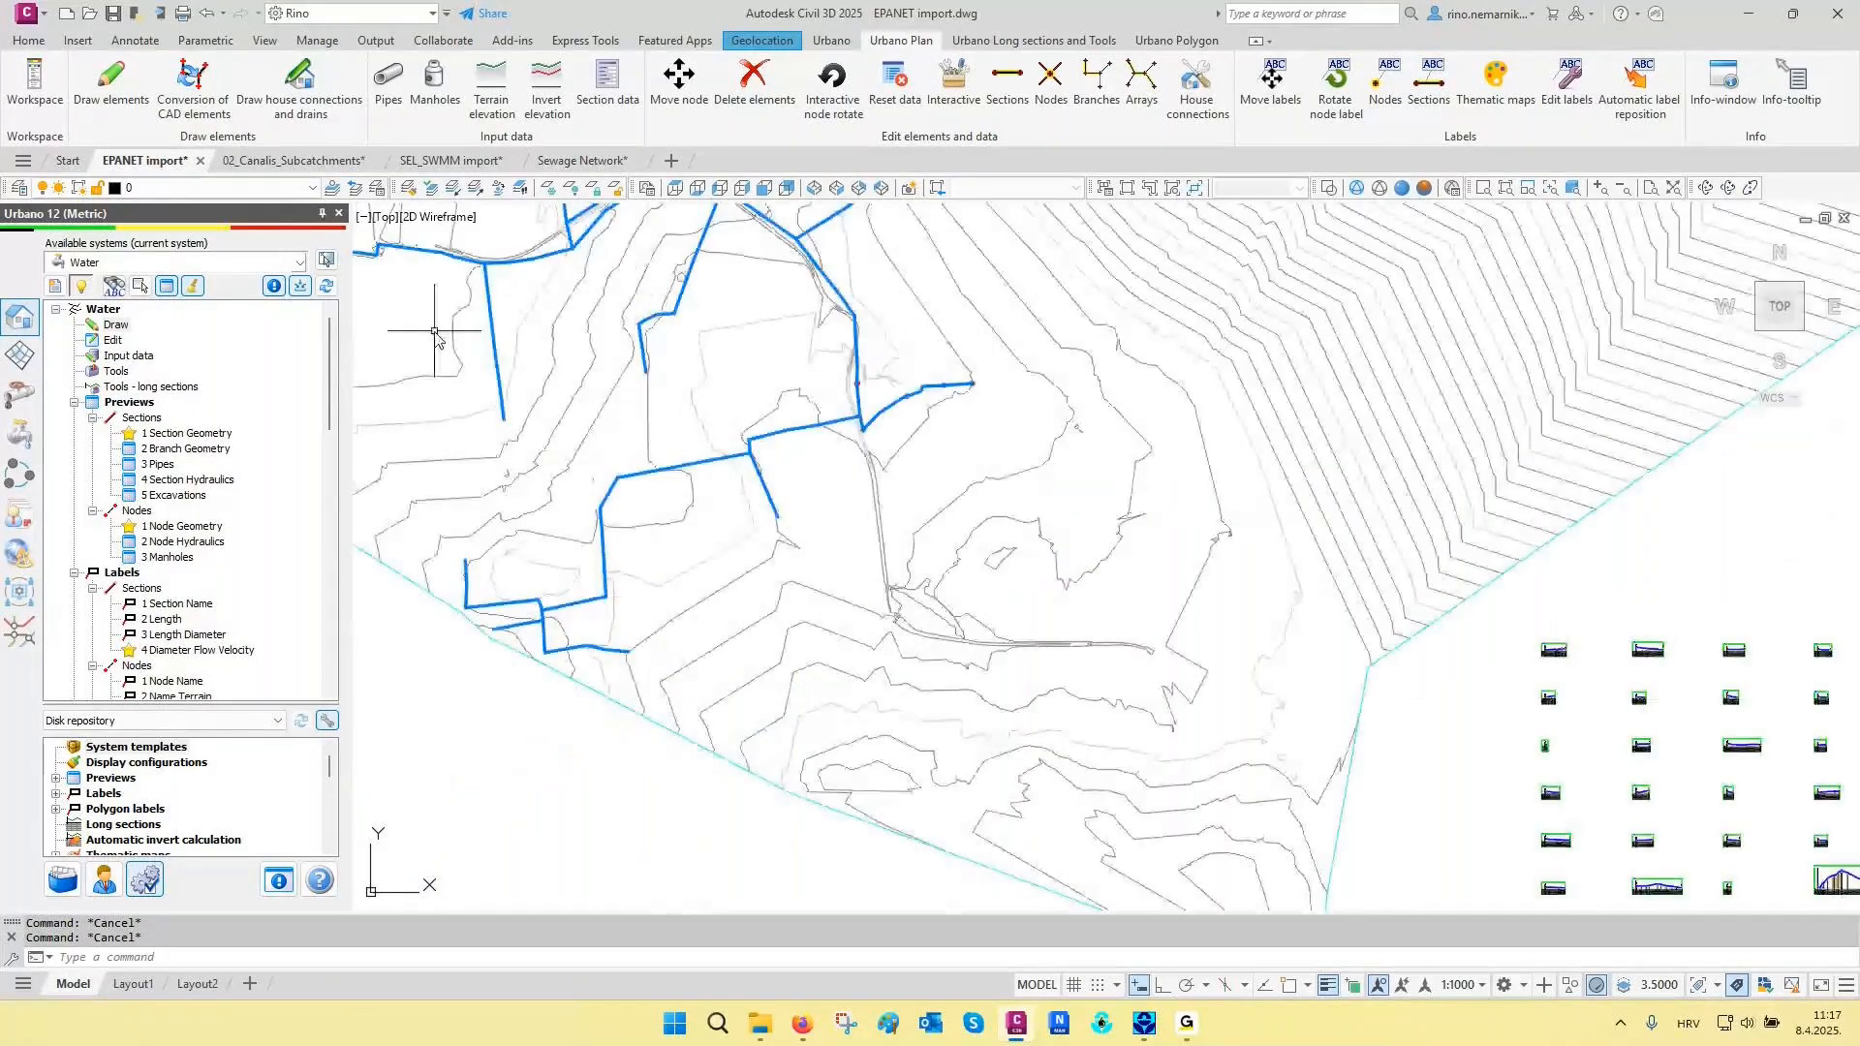
left_click(378, 189)
left_click(777, 414)
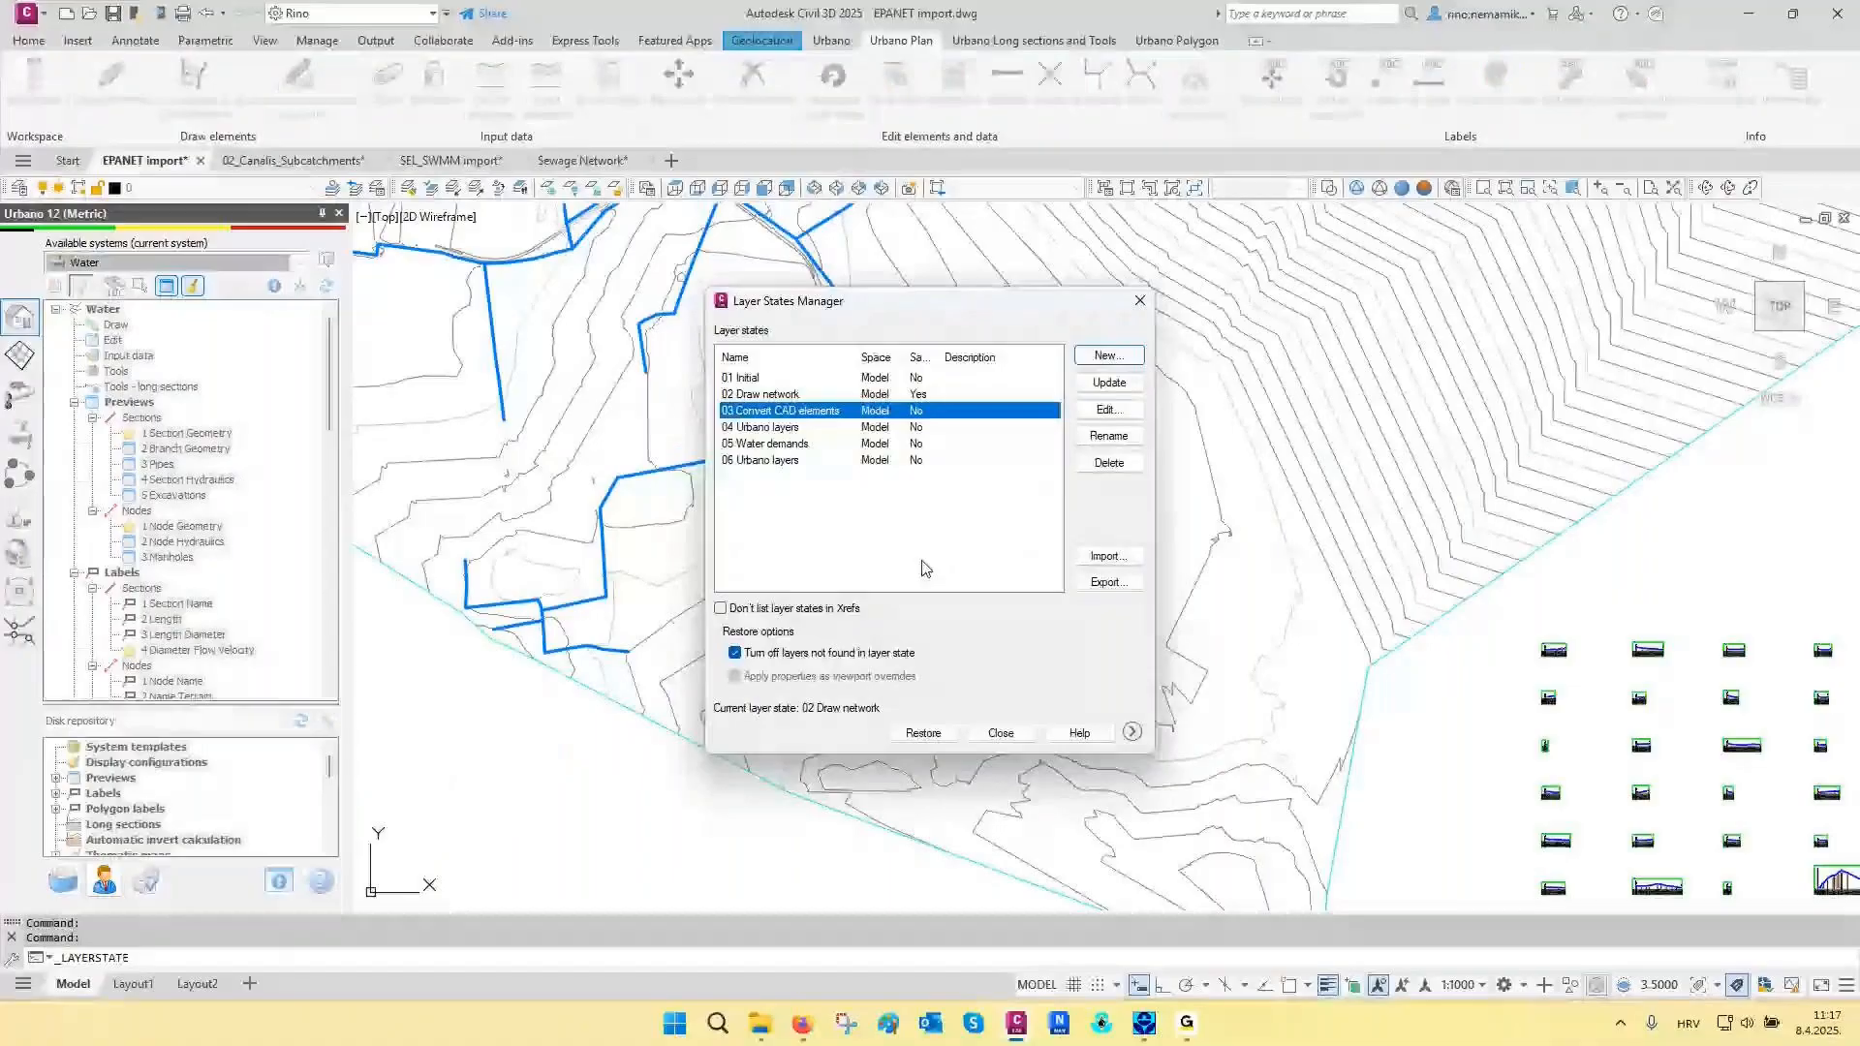
left_click(923, 734)
middle_click_drag(981, 641, 964, 546)
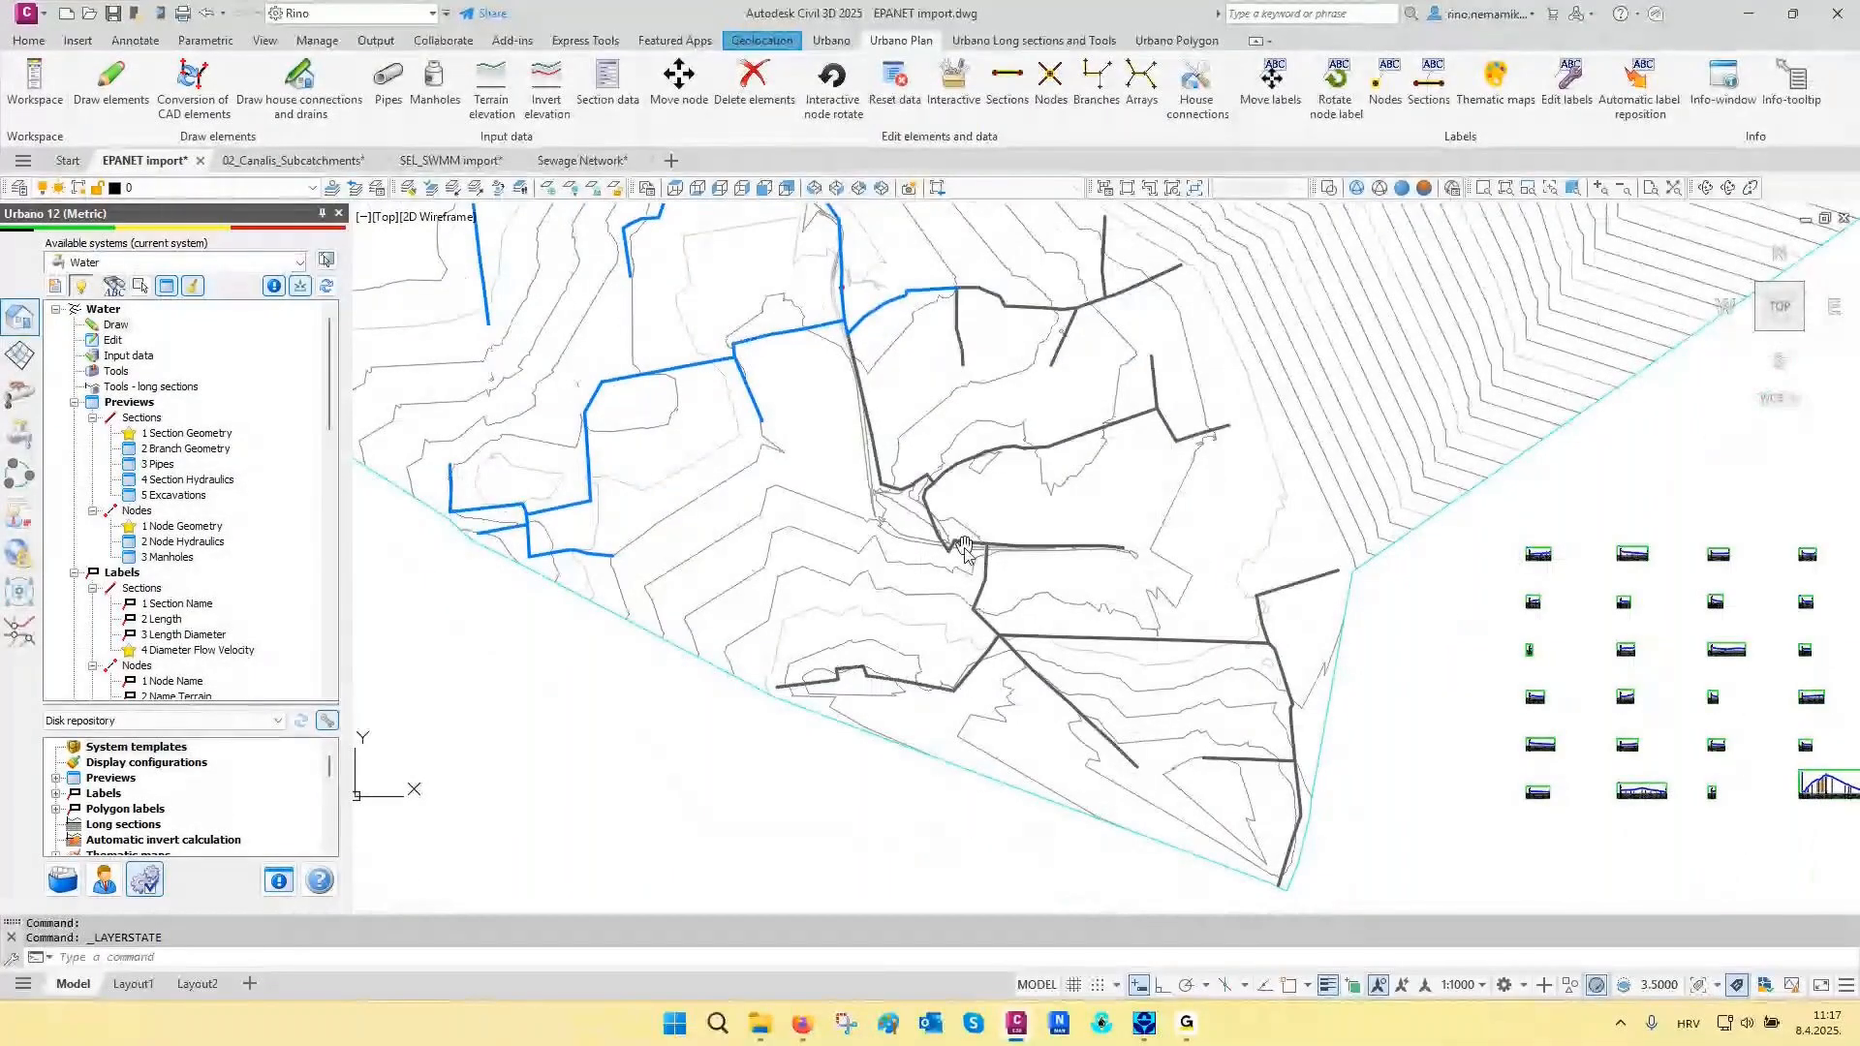
- Inspect the dark CAD polylines southeast of the network, selecting individual ones to examine where each polyline starts and ends
key("Escape")
scroll(957, 471, "up", 4)
left_click(943, 450)
scroll(942, 449, "up", 6)
middle_click_drag(1100, 453, 988, 610)
key("Escape")
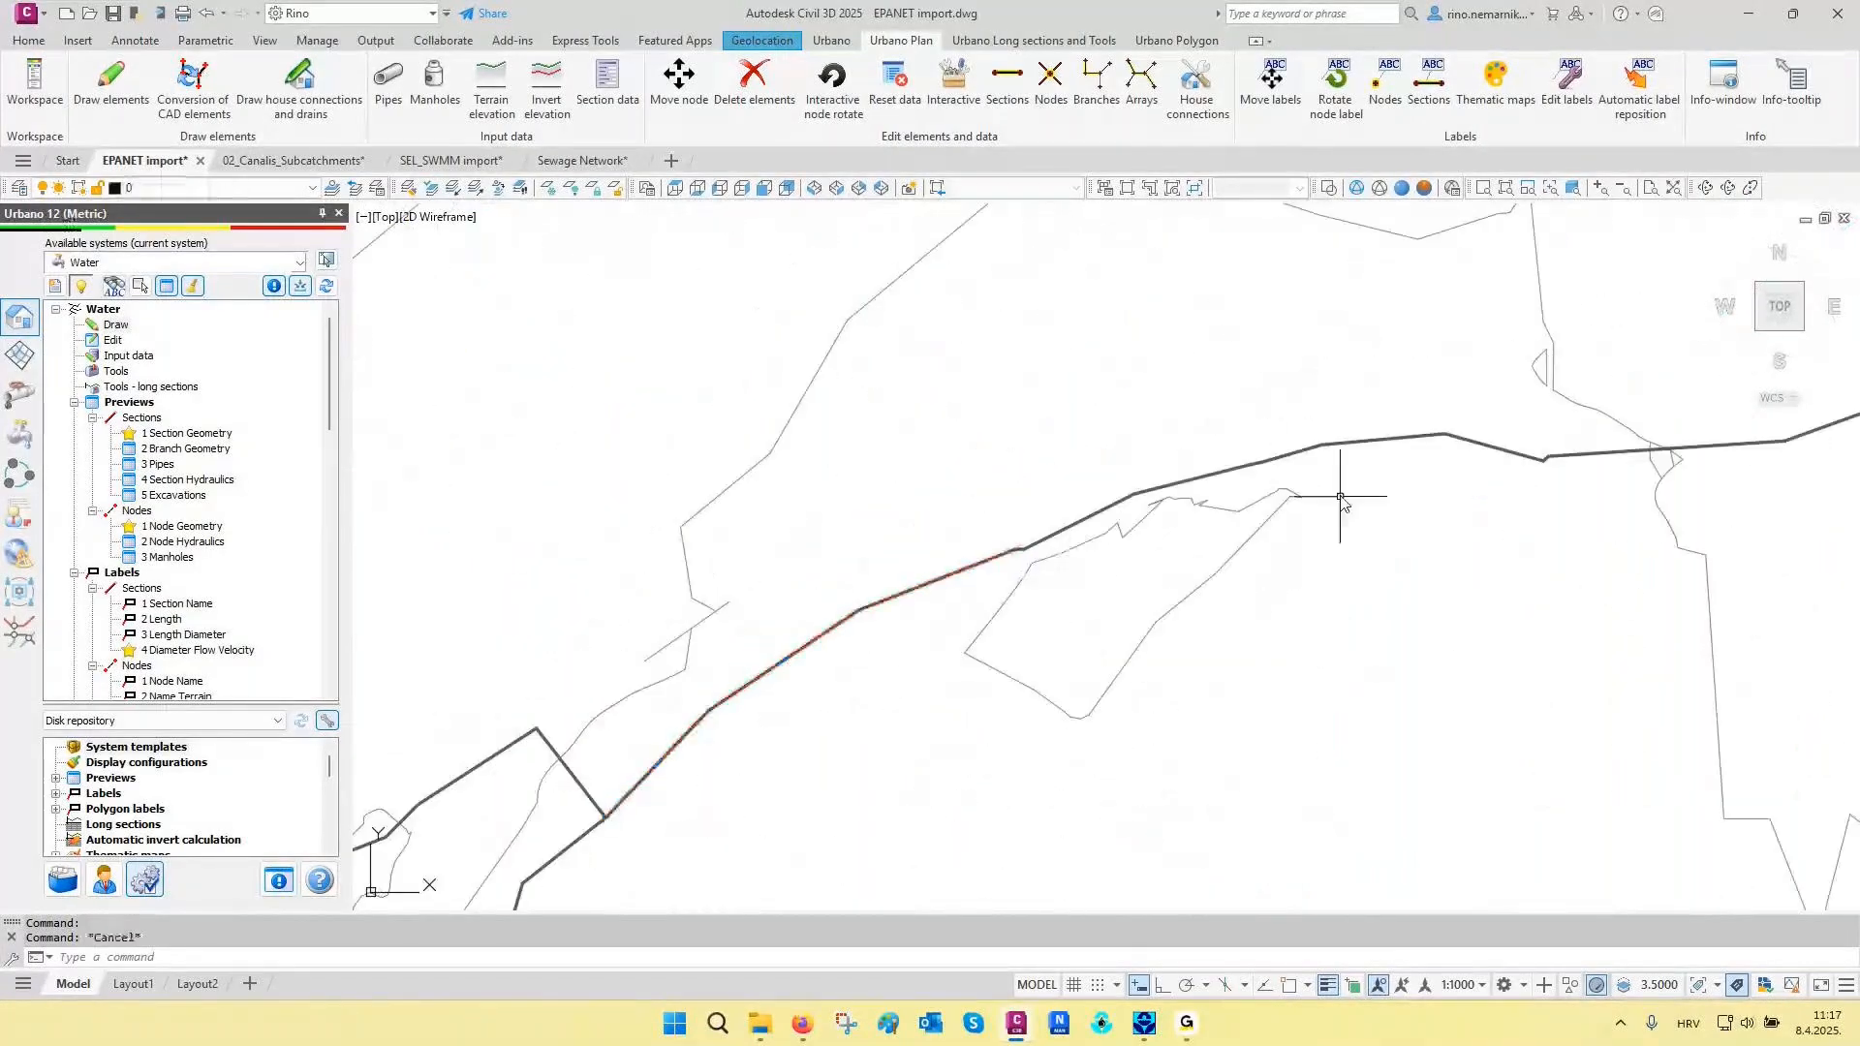
left_click(1342, 450)
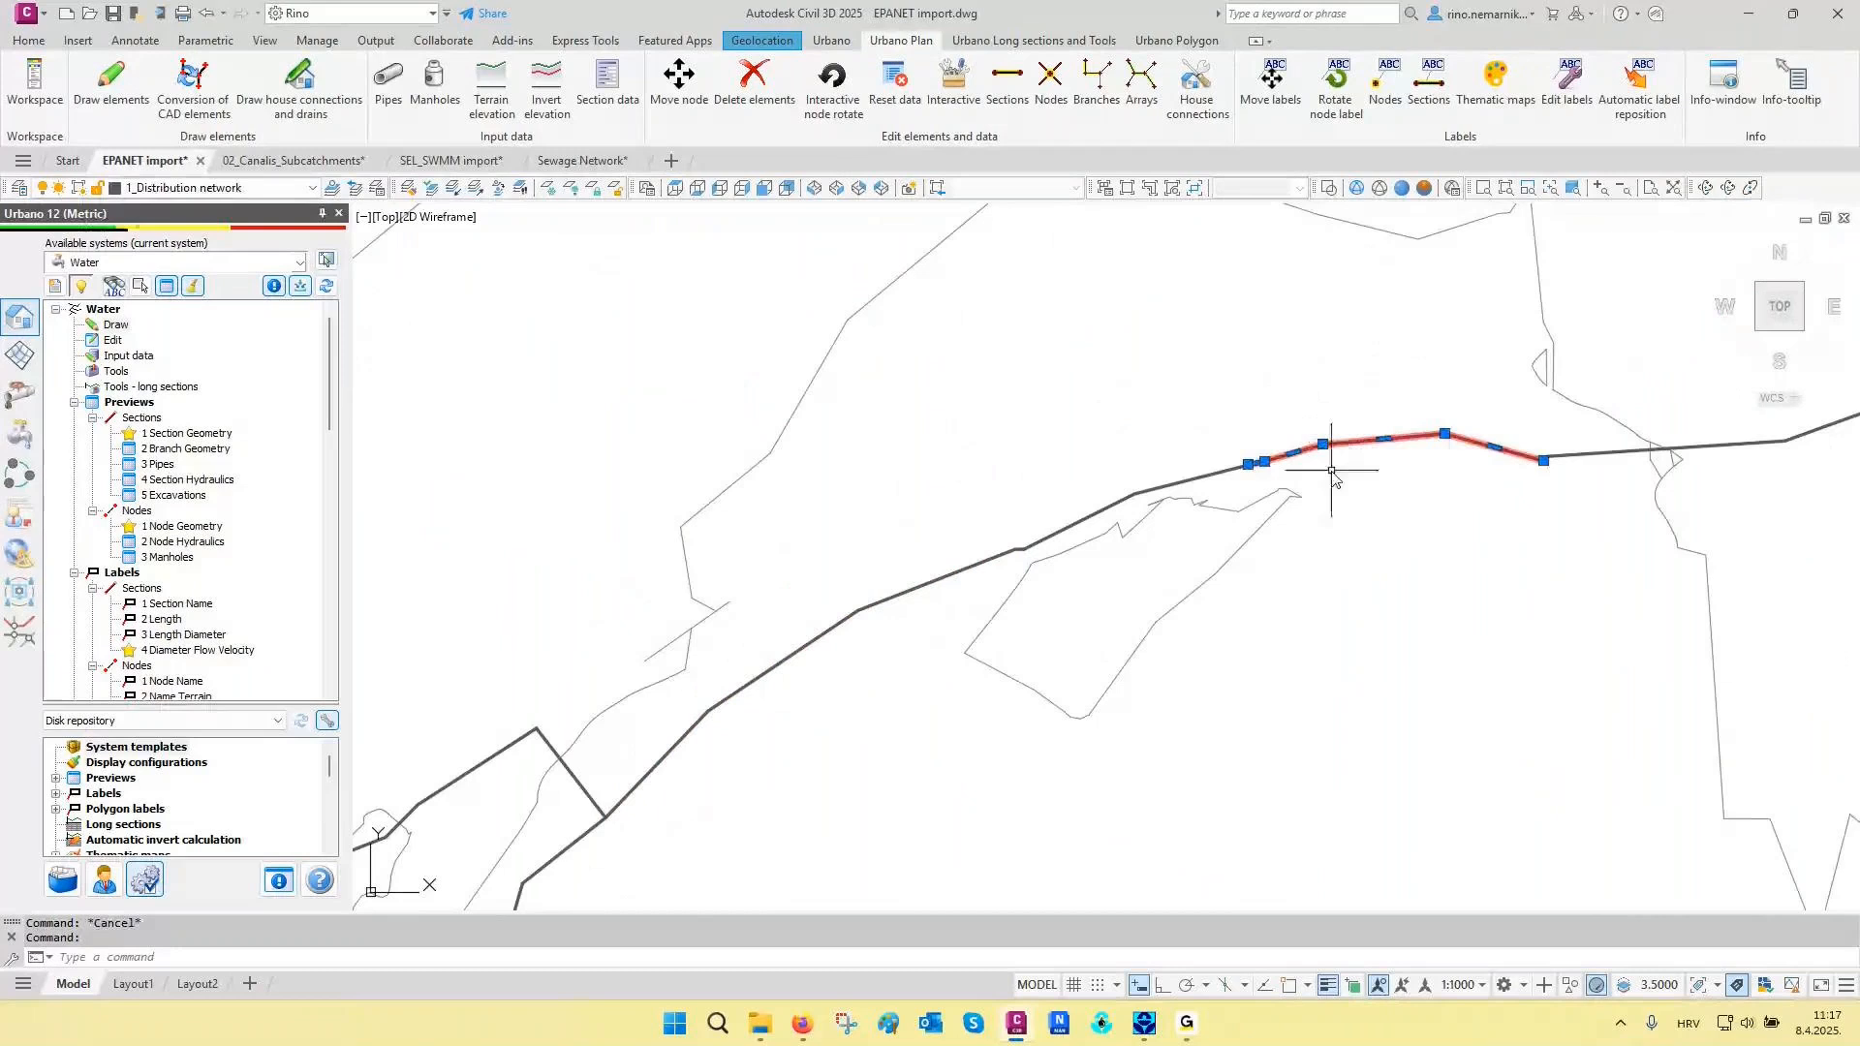
key("Escape")
left_click(1205, 484)
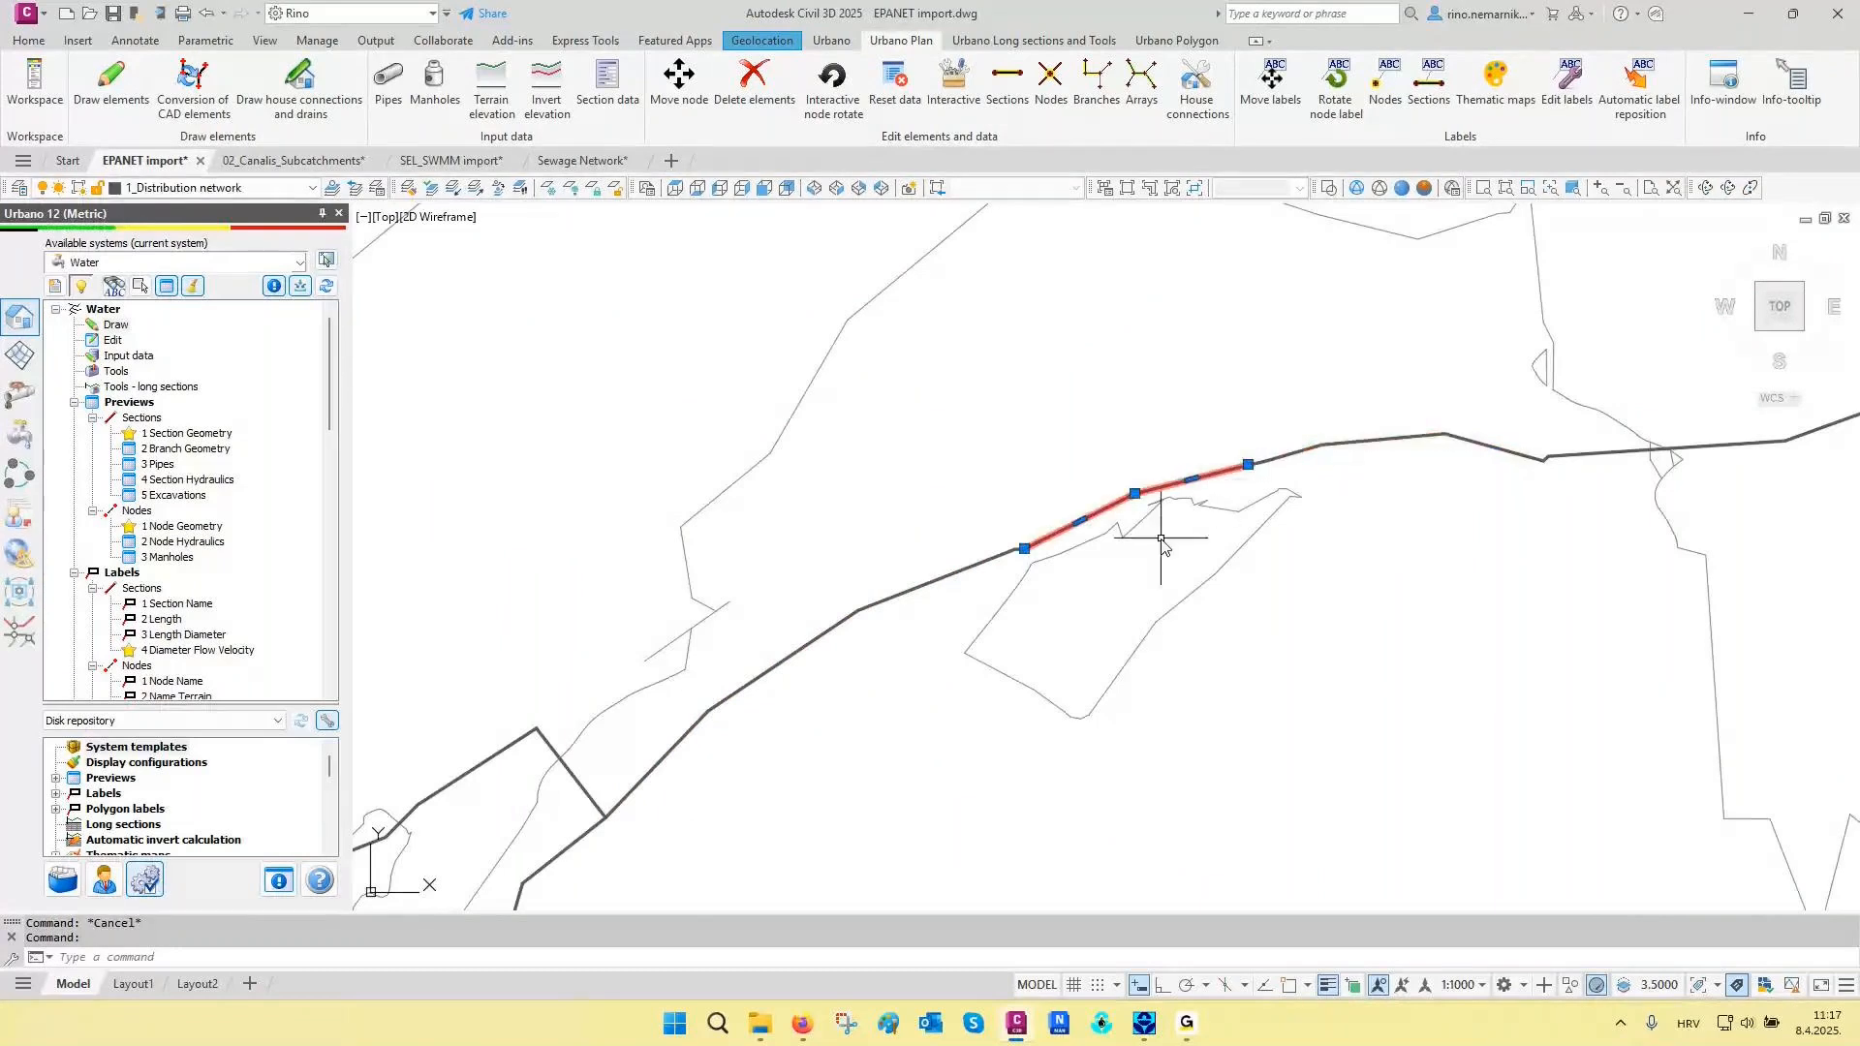
key("Escape")
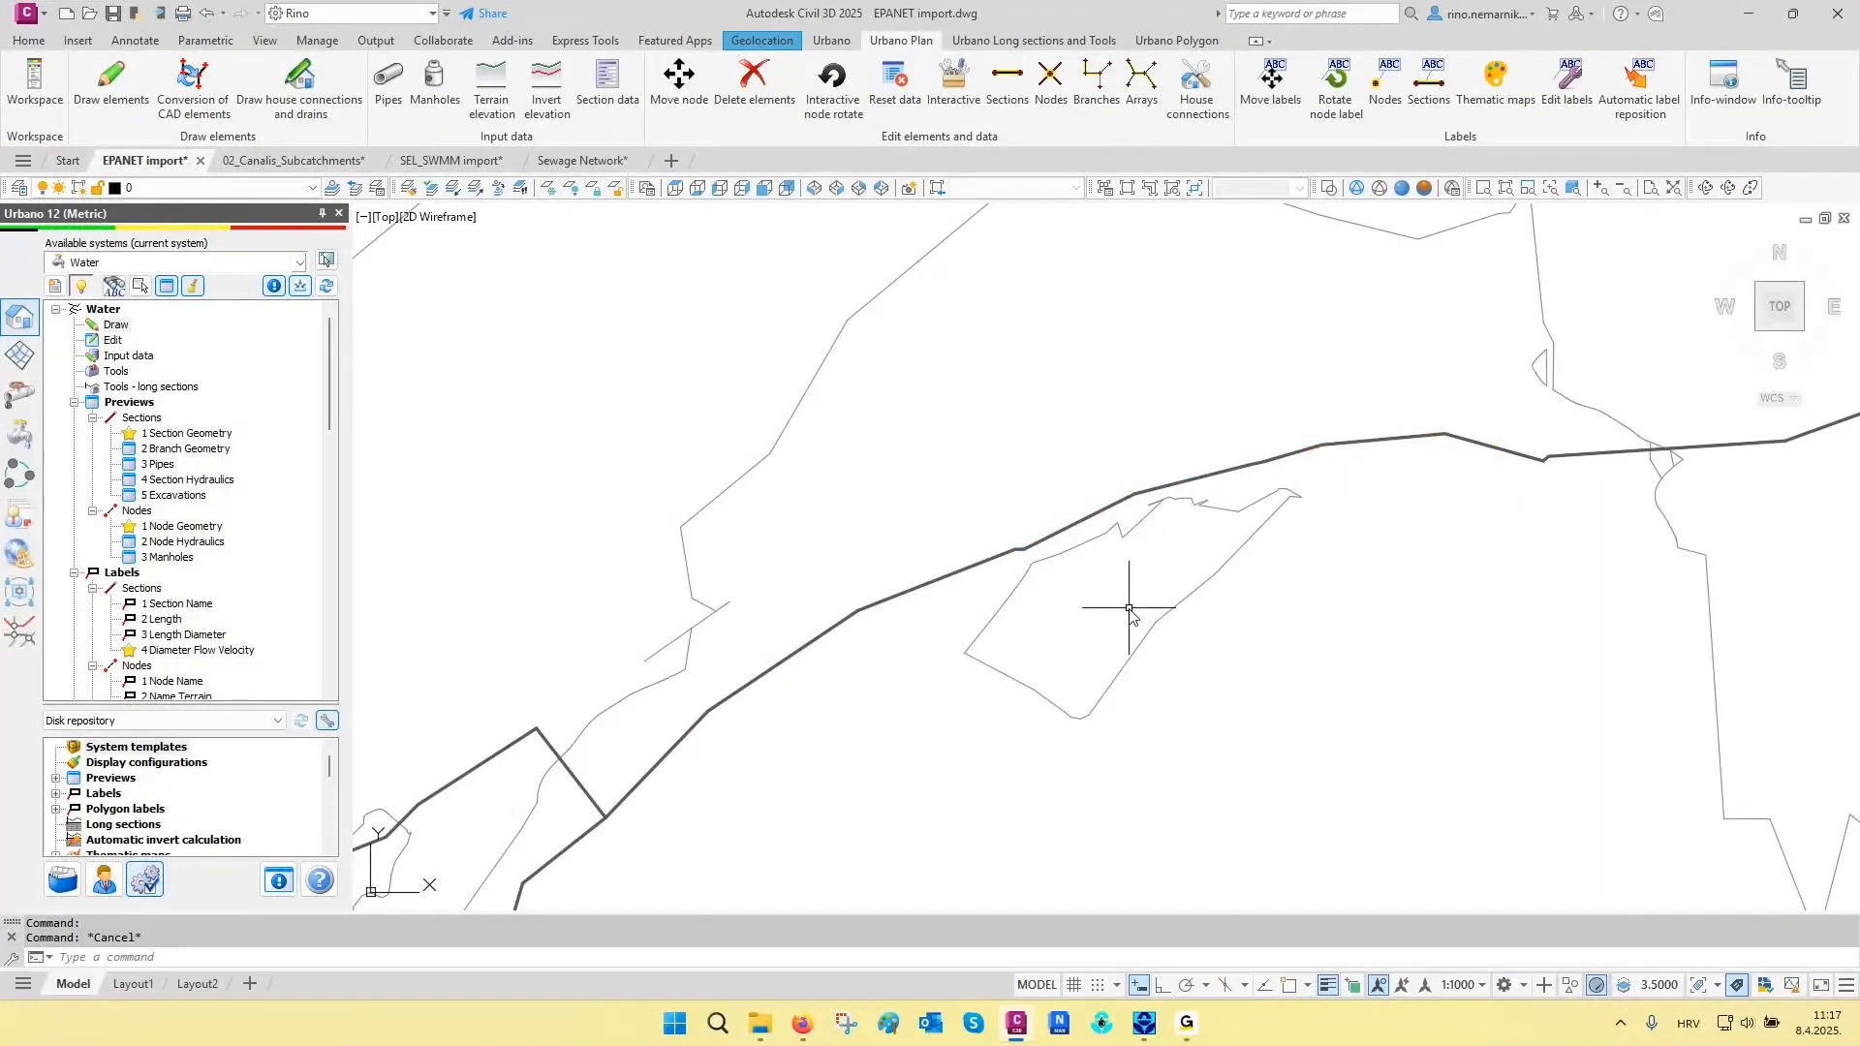
- Start the Conversion of CAD elements and choose the source layer by picking one of the dark distribution network polylines
scroll(1130, 609, "down", 6)
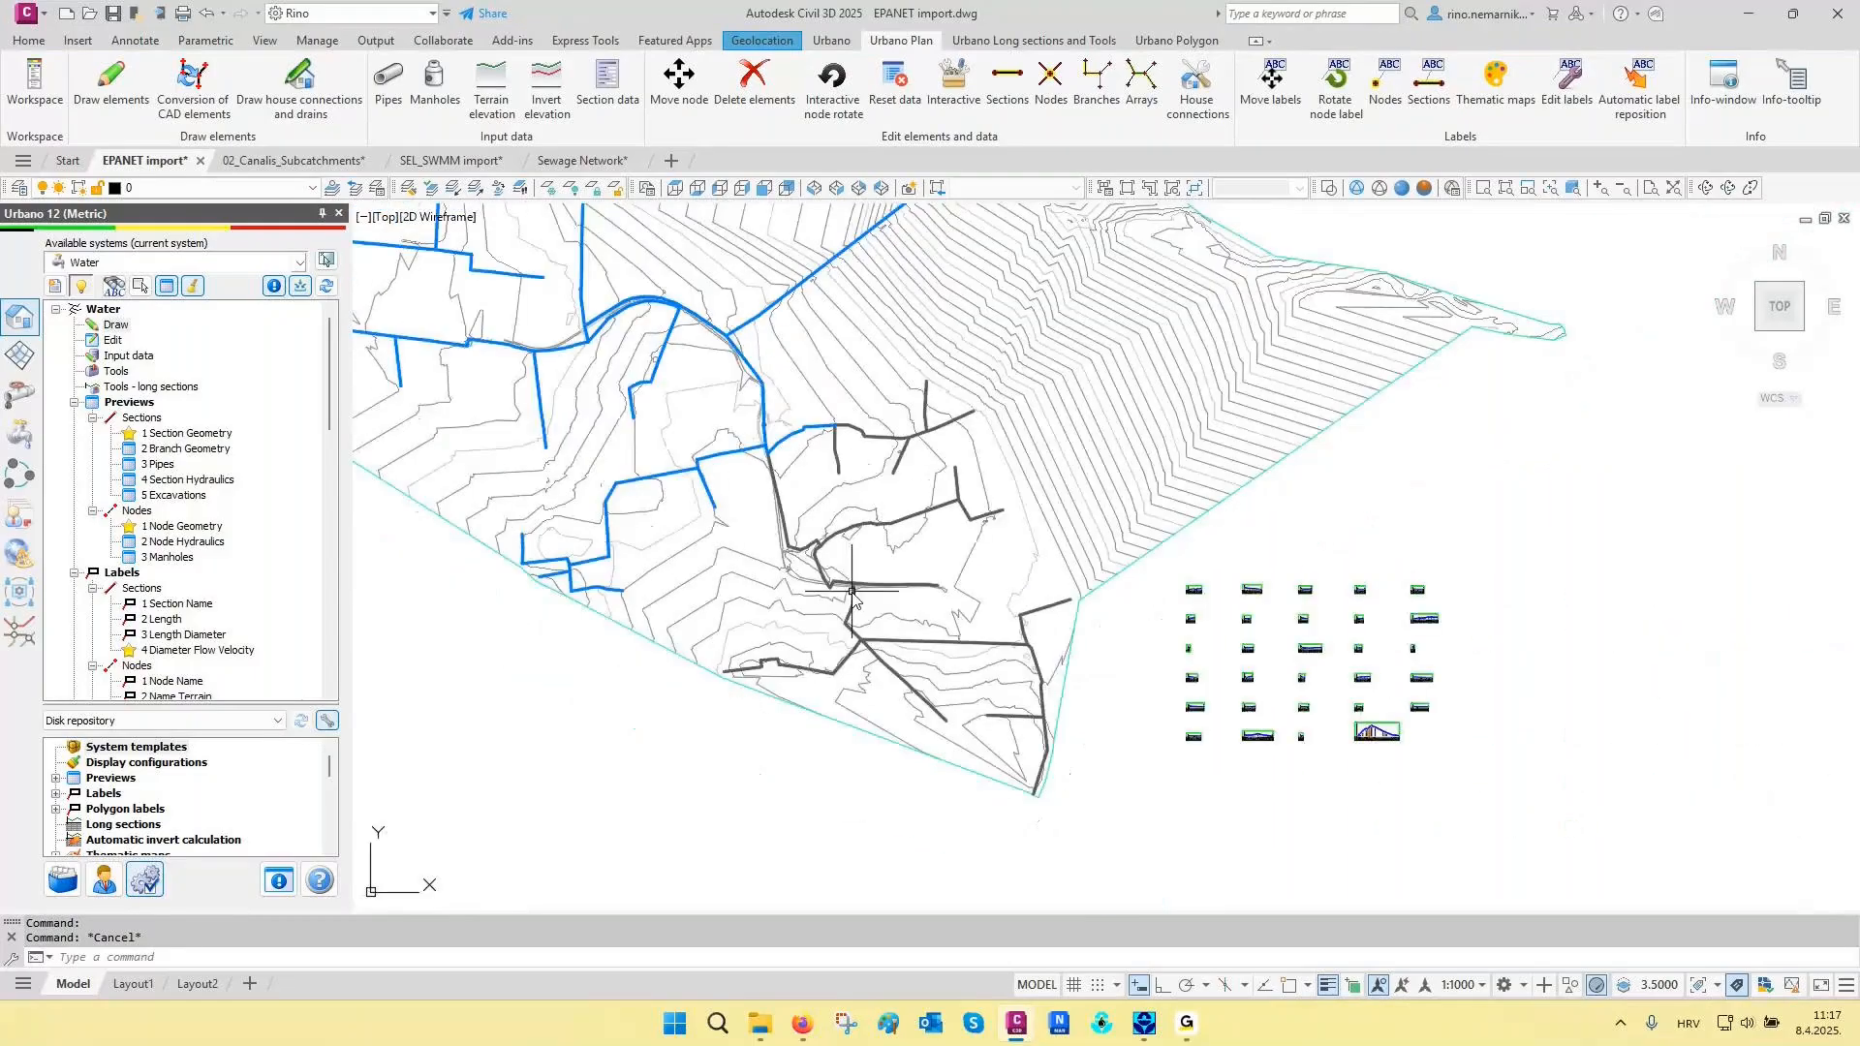
left_click(116, 331)
left_click(163, 365)
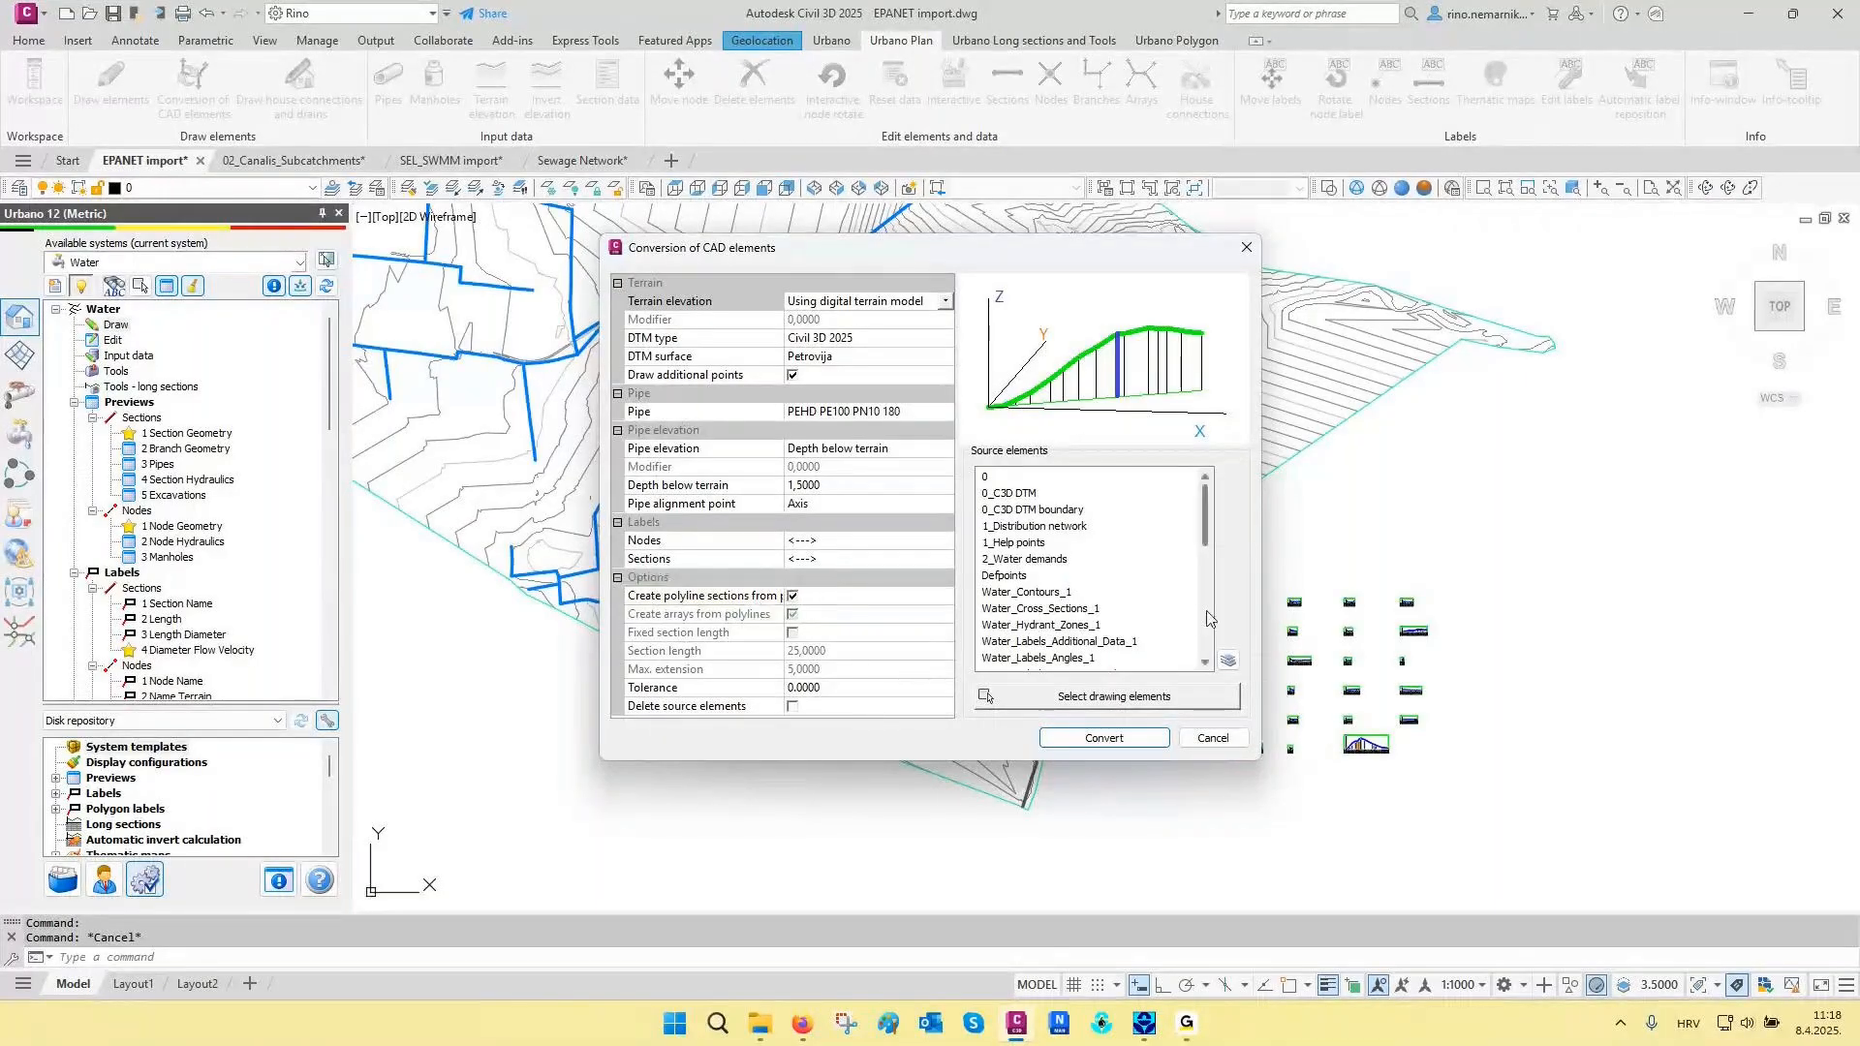
left_click(1227, 659)
left_click(893, 523)
key("Return")
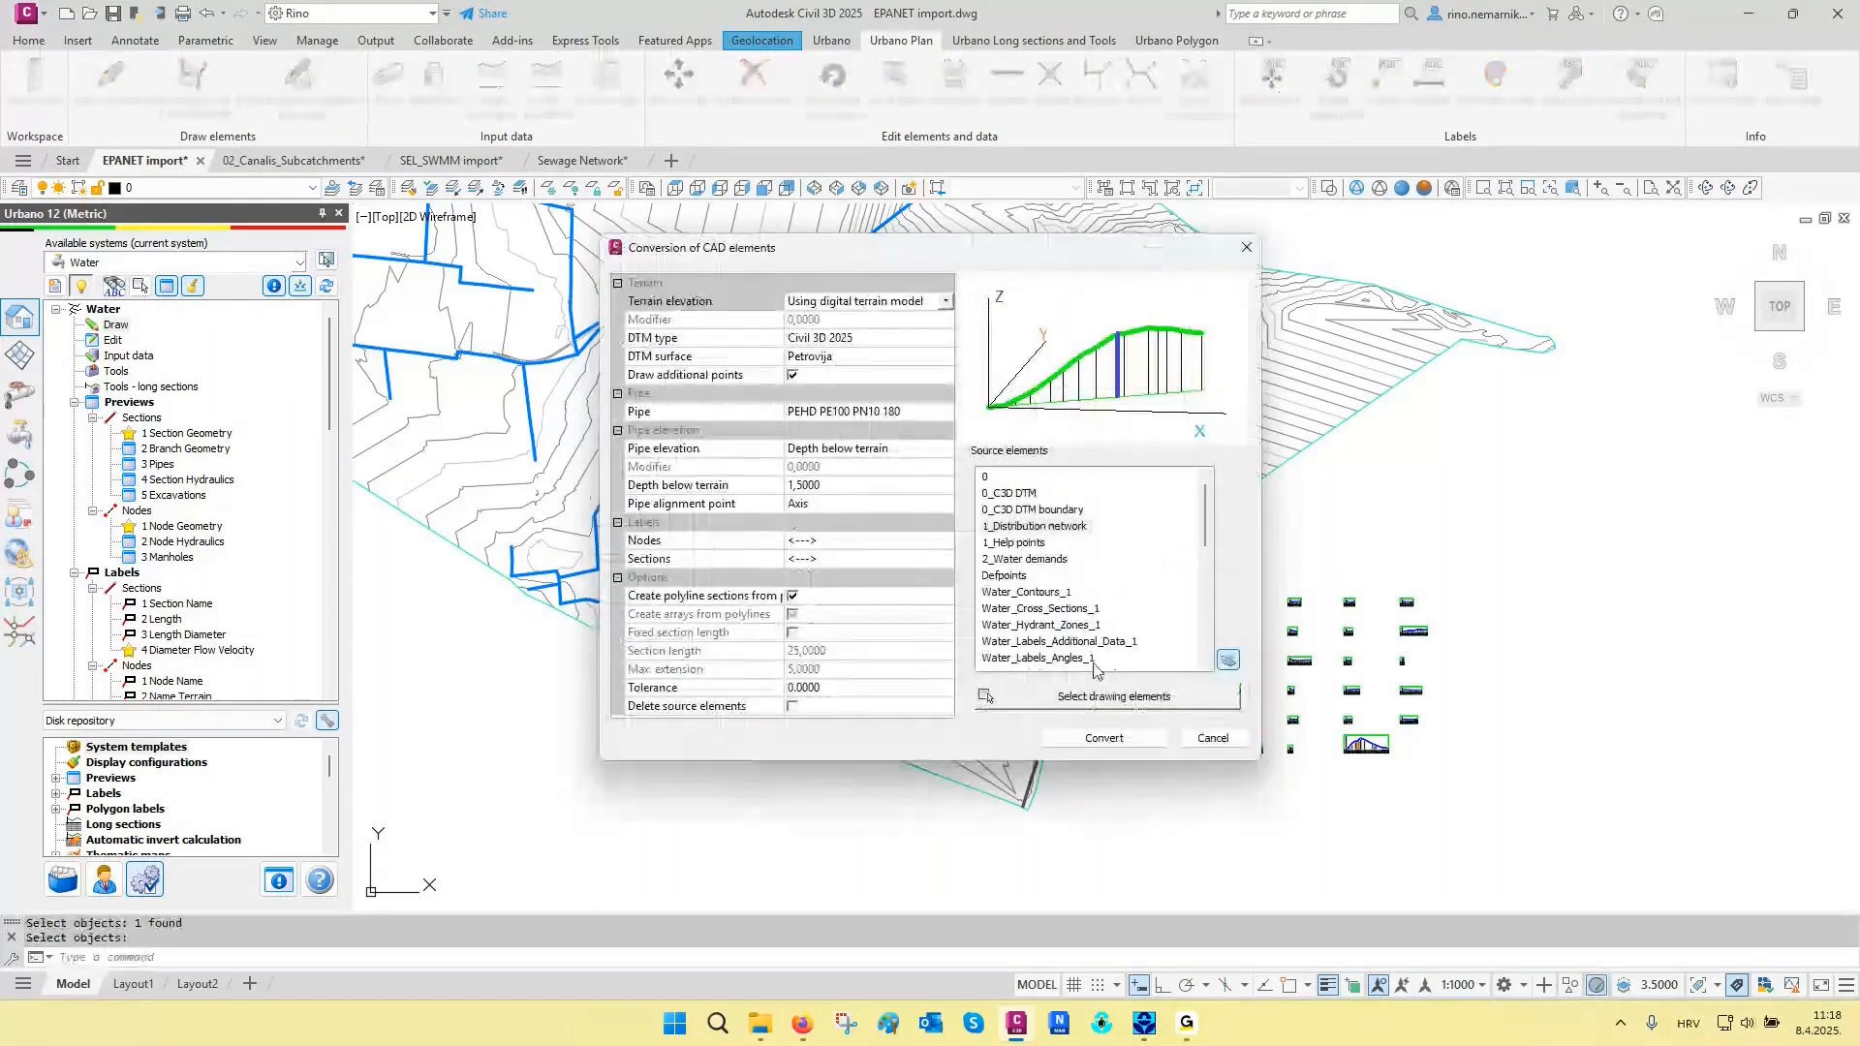
- Select all dark distribution network polylines in the southeast with a crossing window and convert them to water network elements
left_click(1092, 694)
left_click(1432, 233)
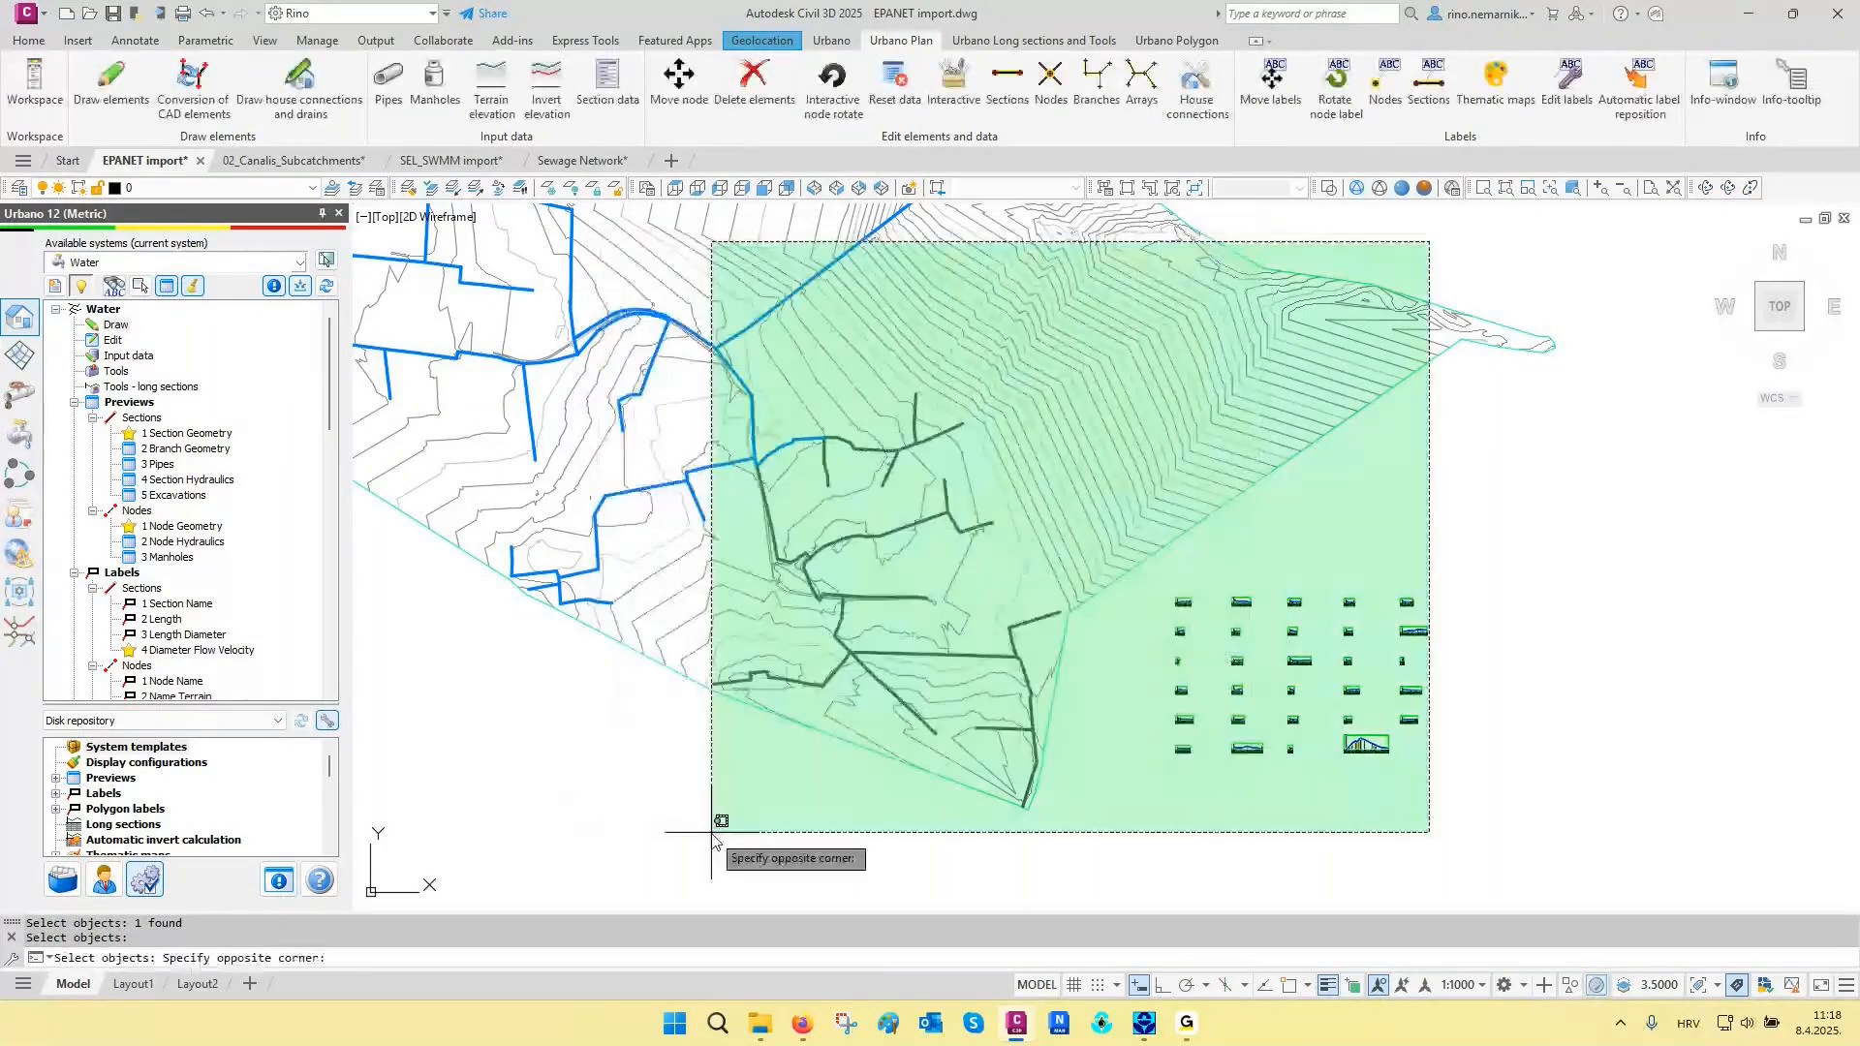
left_click(575, 881)
key("Return")
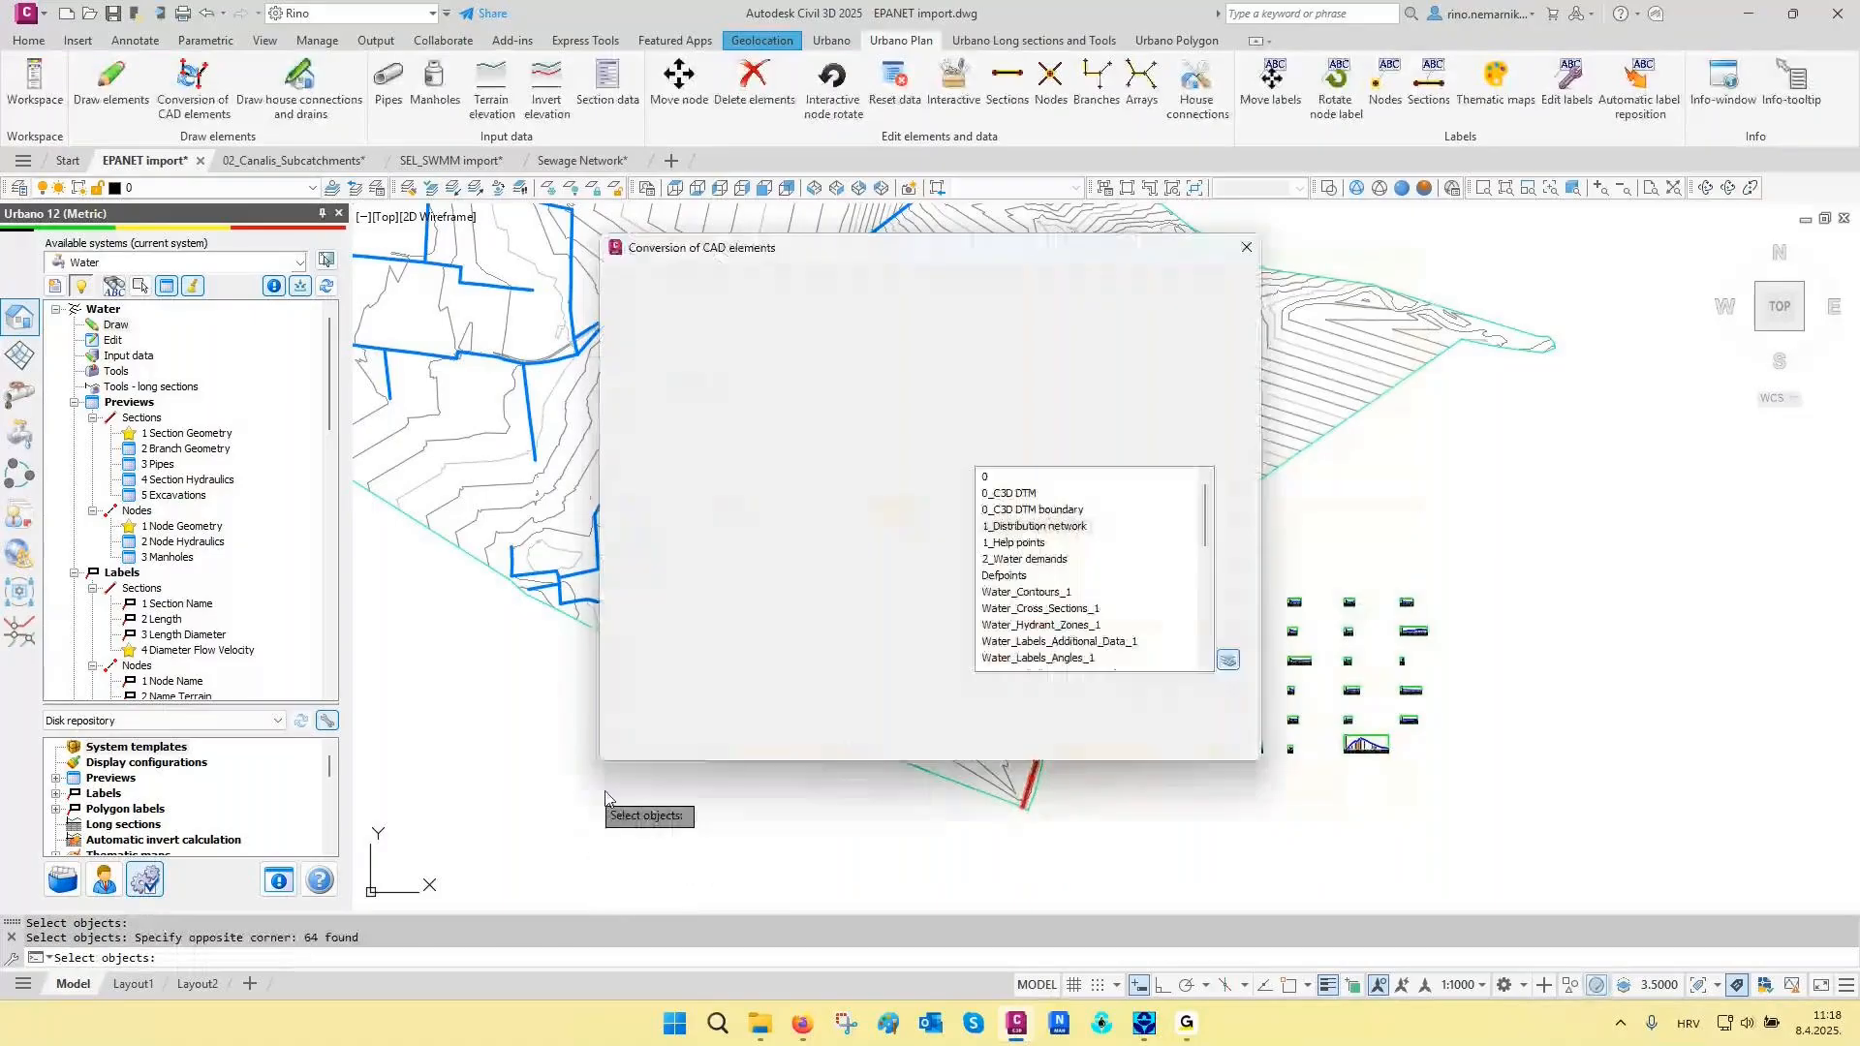
left_click(1054, 734)
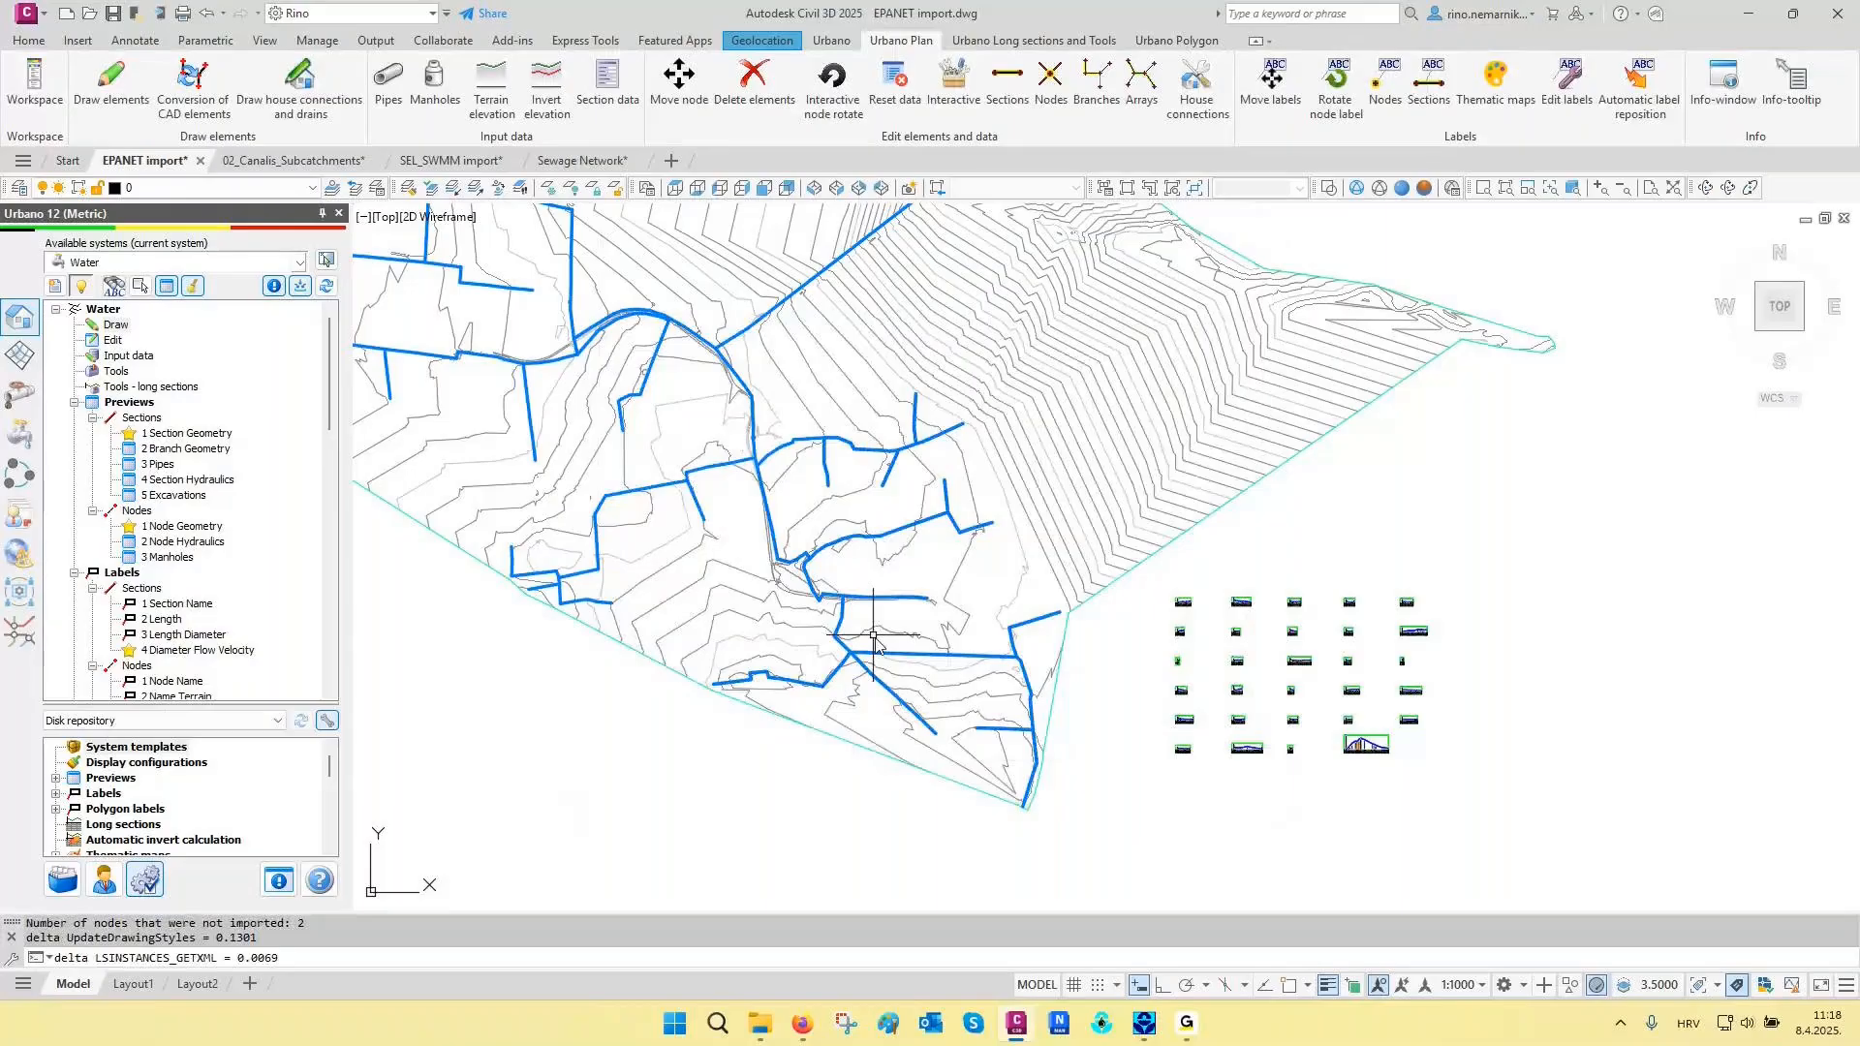
- Restore the layer state 03 Convert CAD elements again after the conversion
scroll(804, 524, "up", 5)
scroll(804, 524, "up", 2)
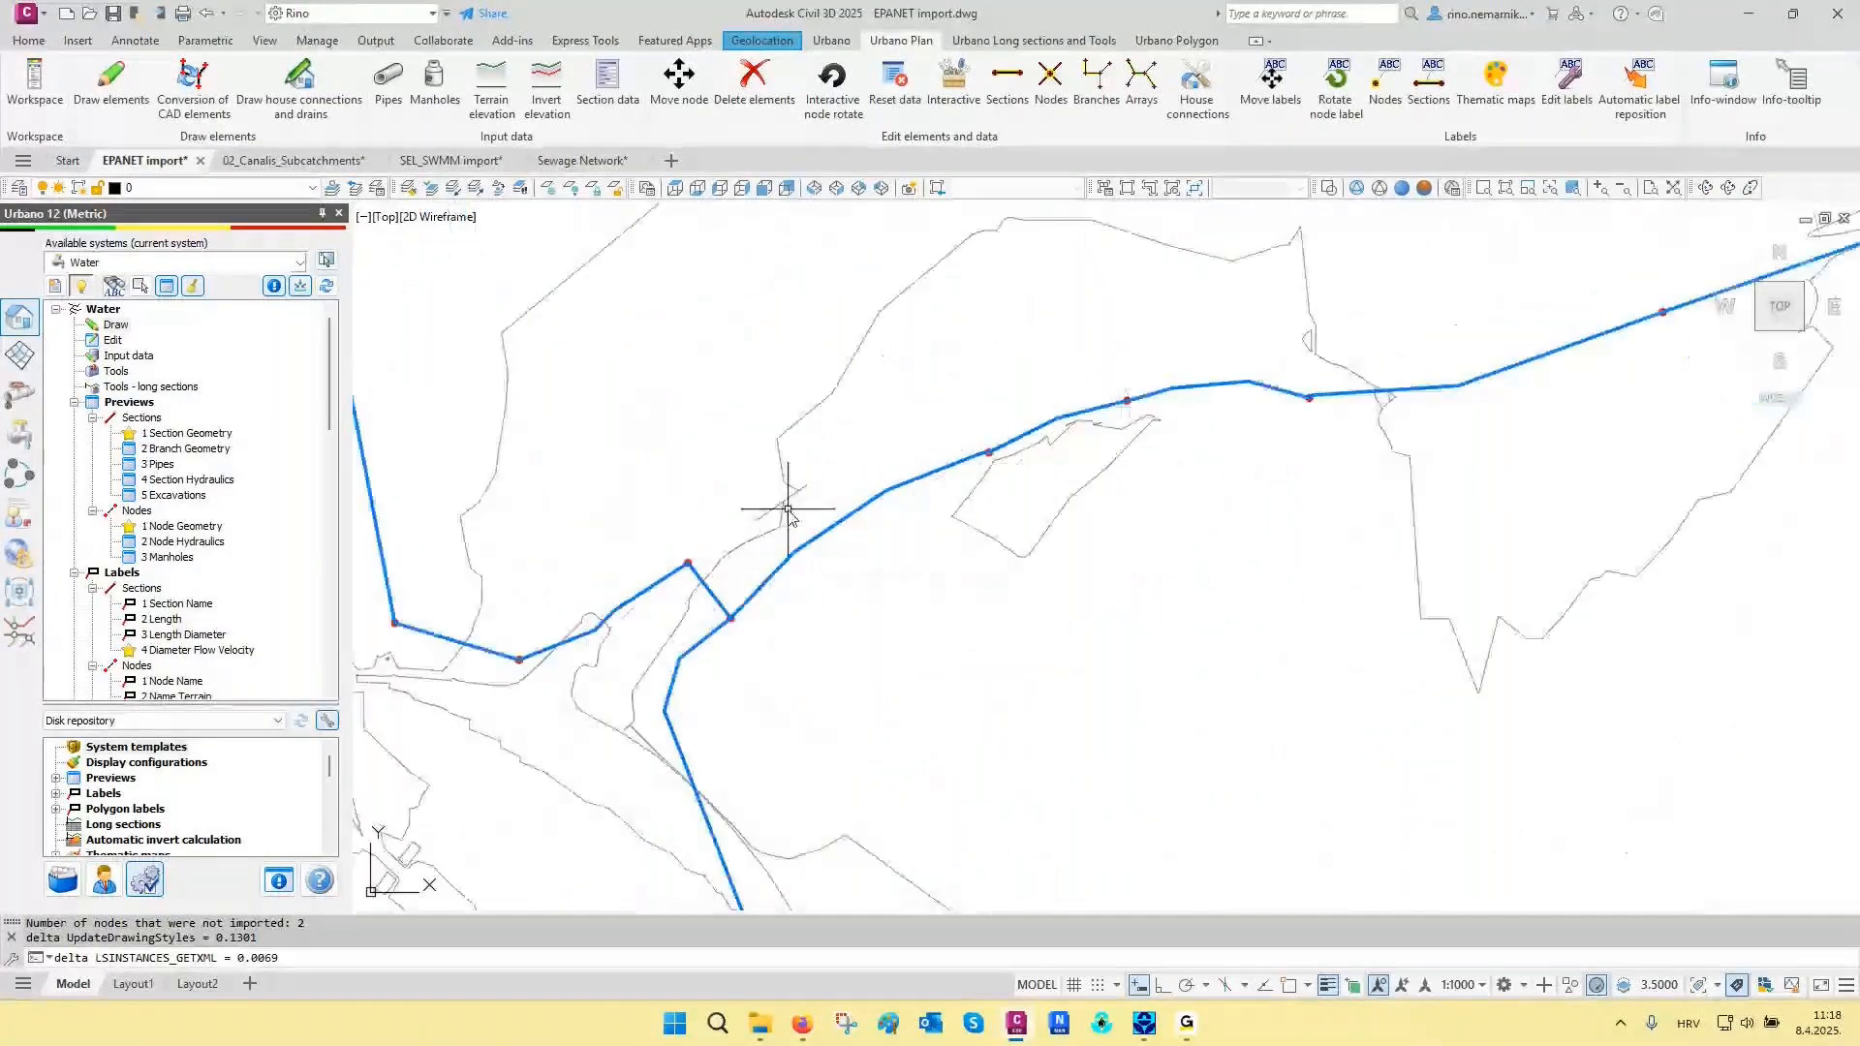
scroll(777, 541, "up", 3)
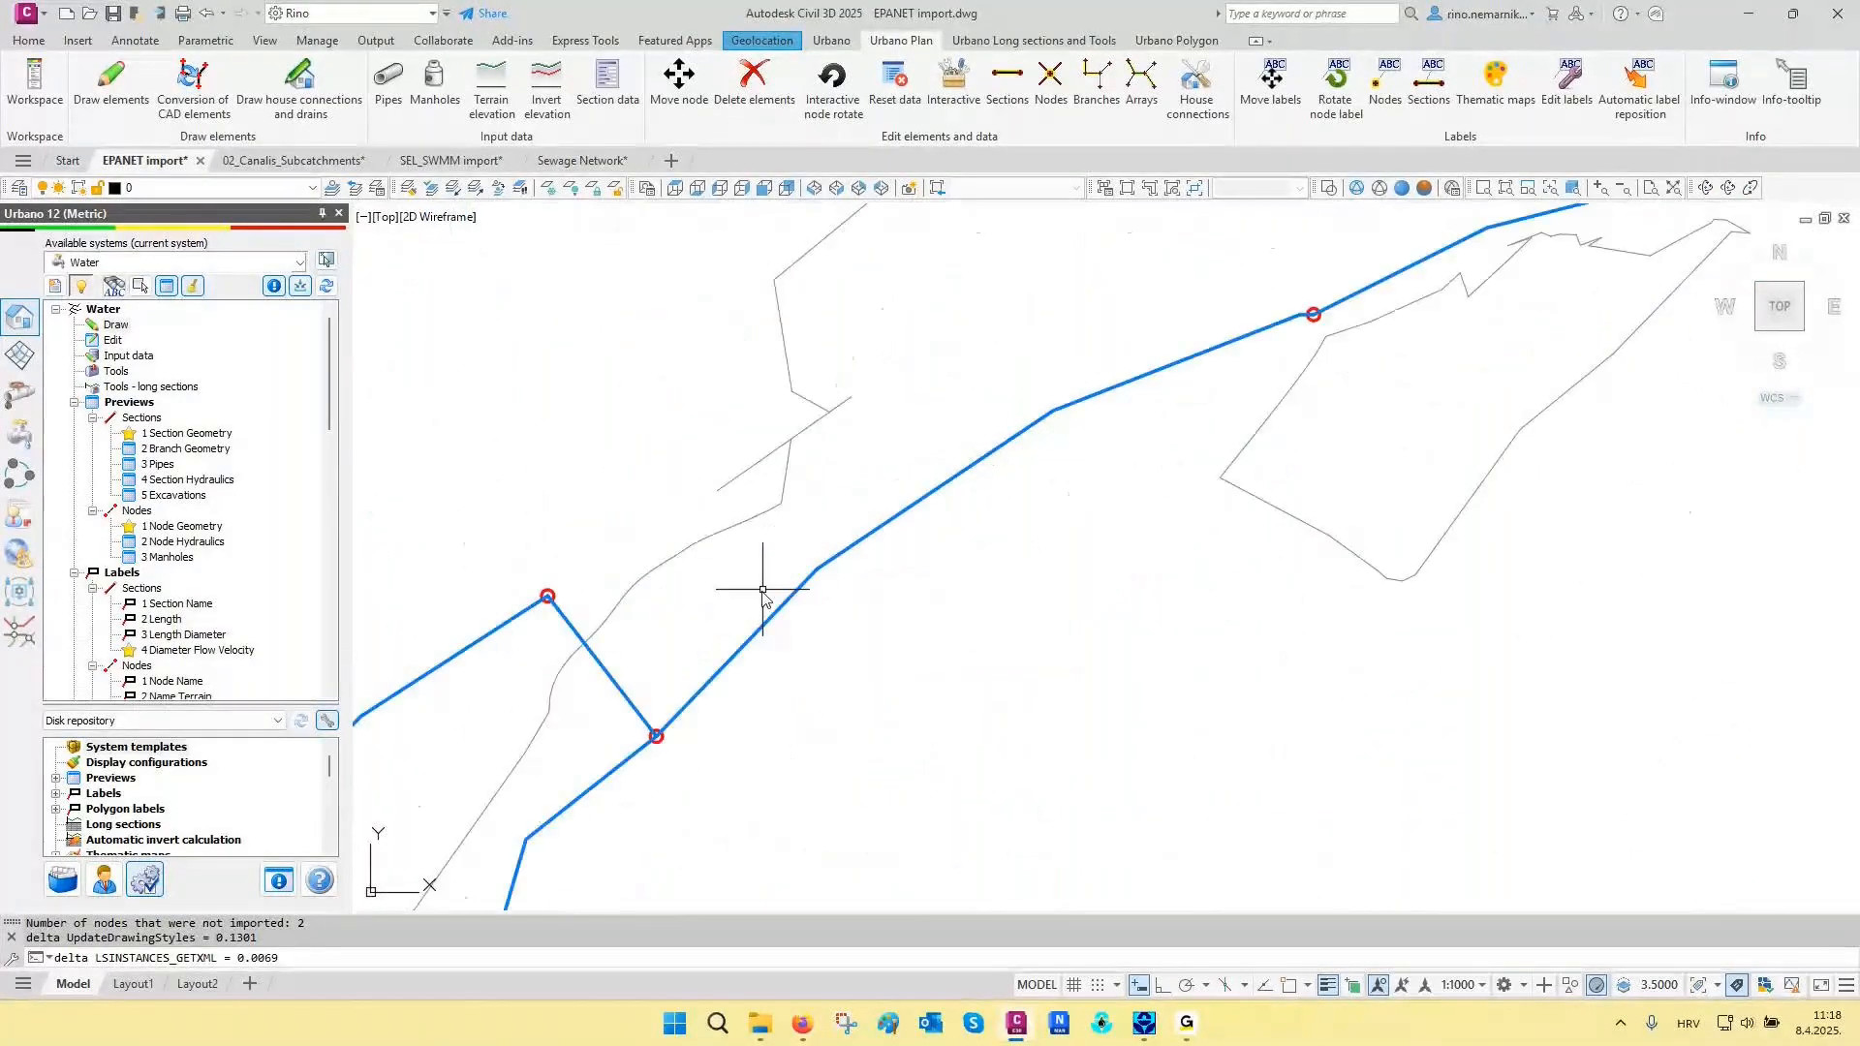
left_click(377, 190)
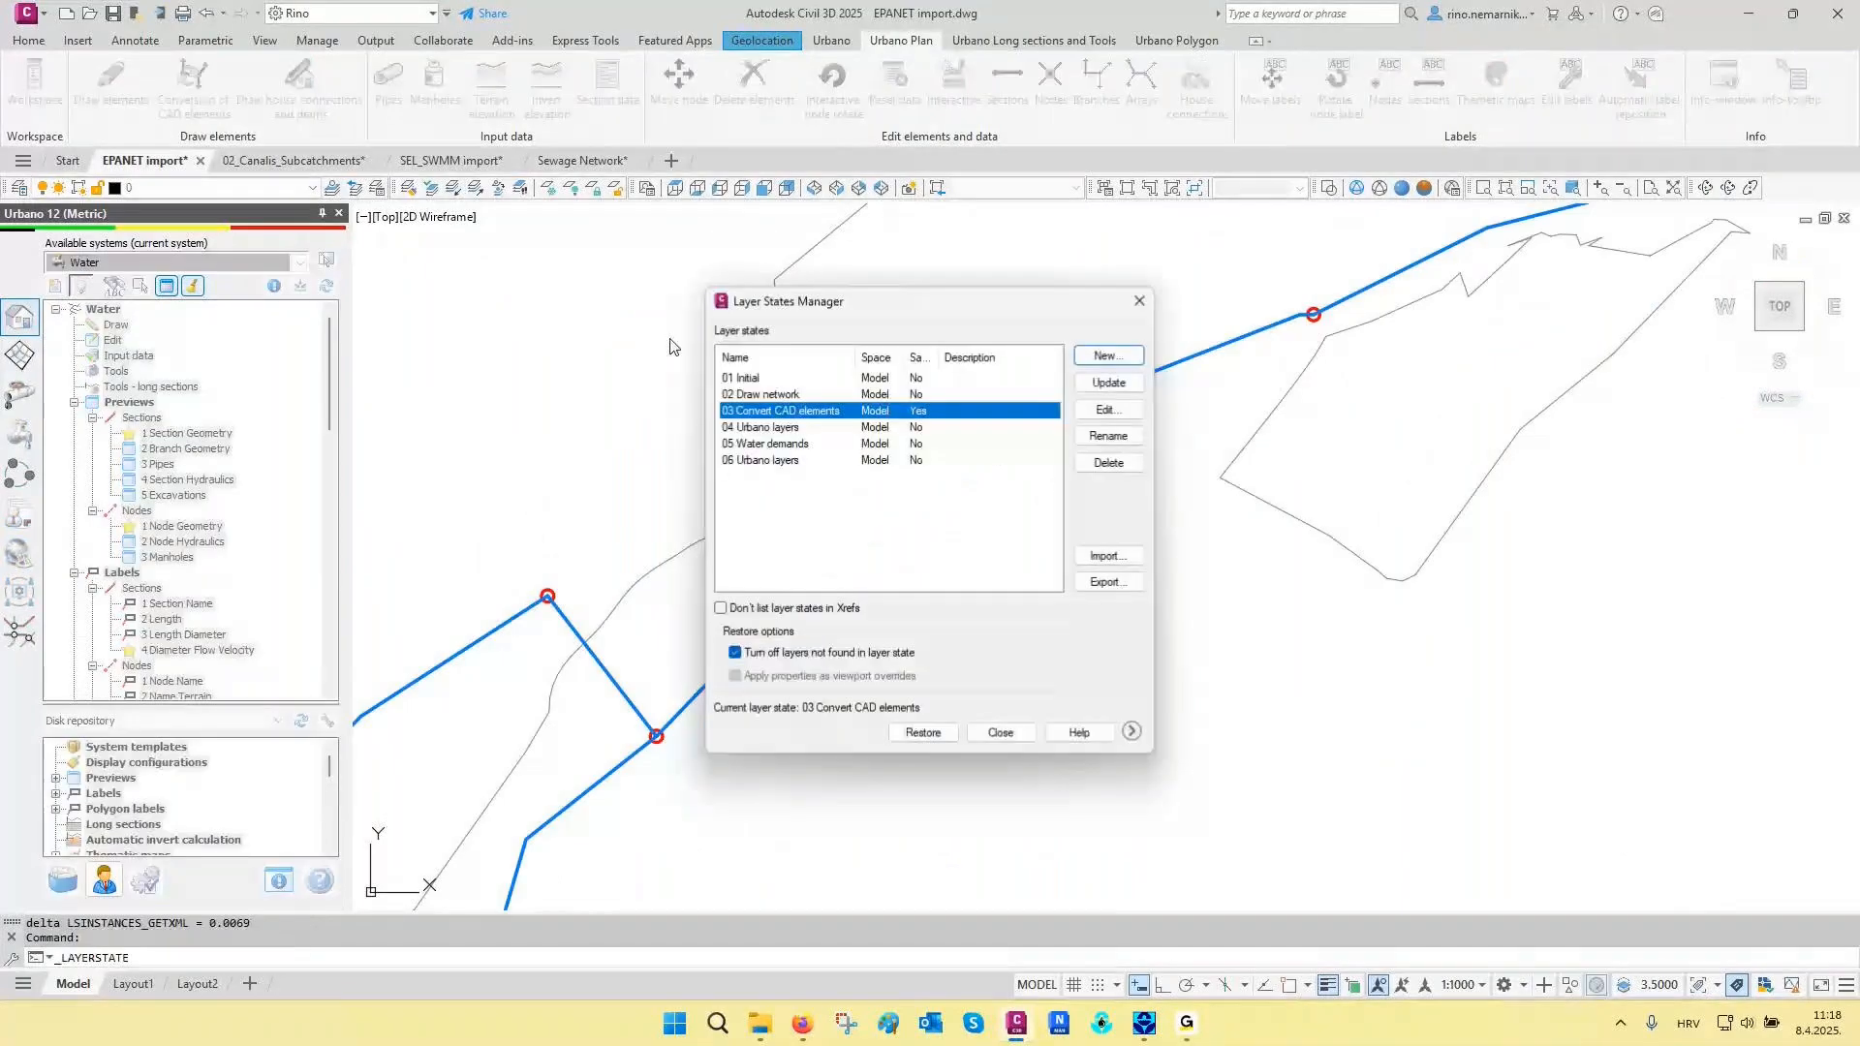
left_click(922, 732)
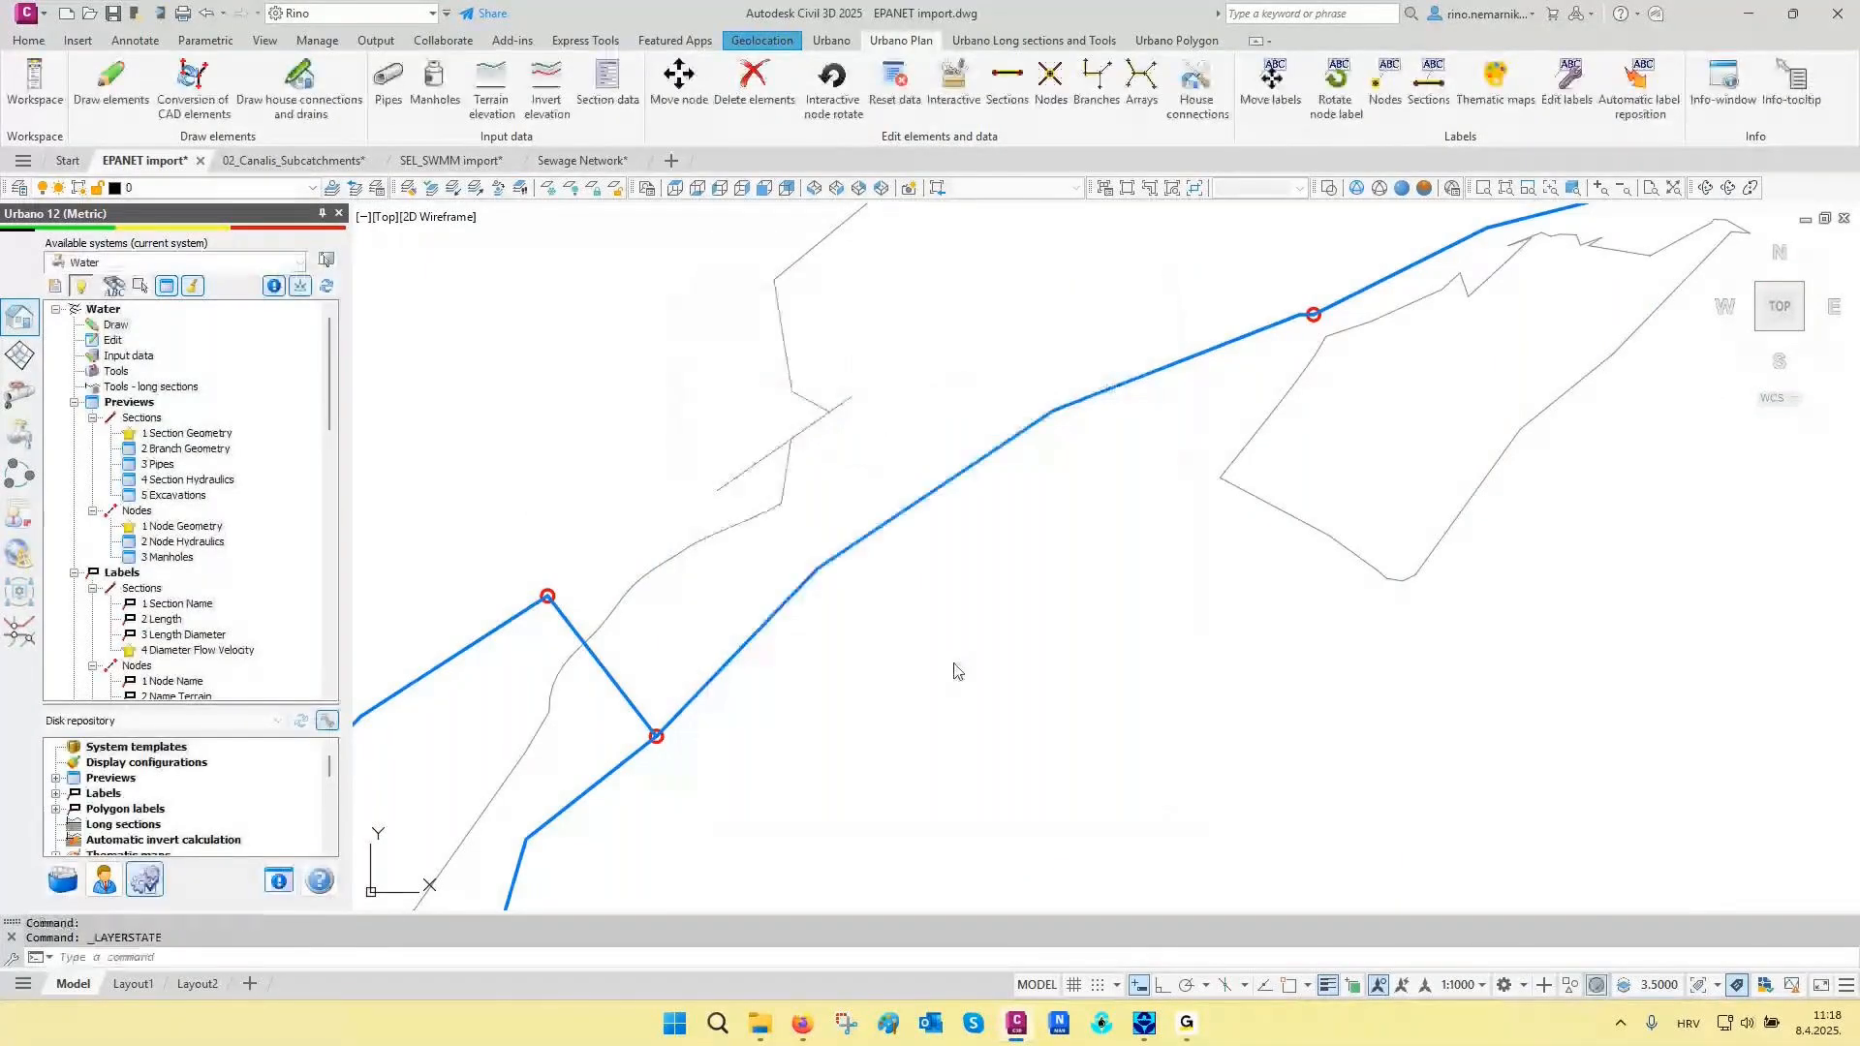
- Examine the nodes and polyline sections of the converted southeastern network, from single sections to the overall layout
middle_click_drag(1068, 488, 946, 568)
middle_click_drag(1204, 461, 984, 569)
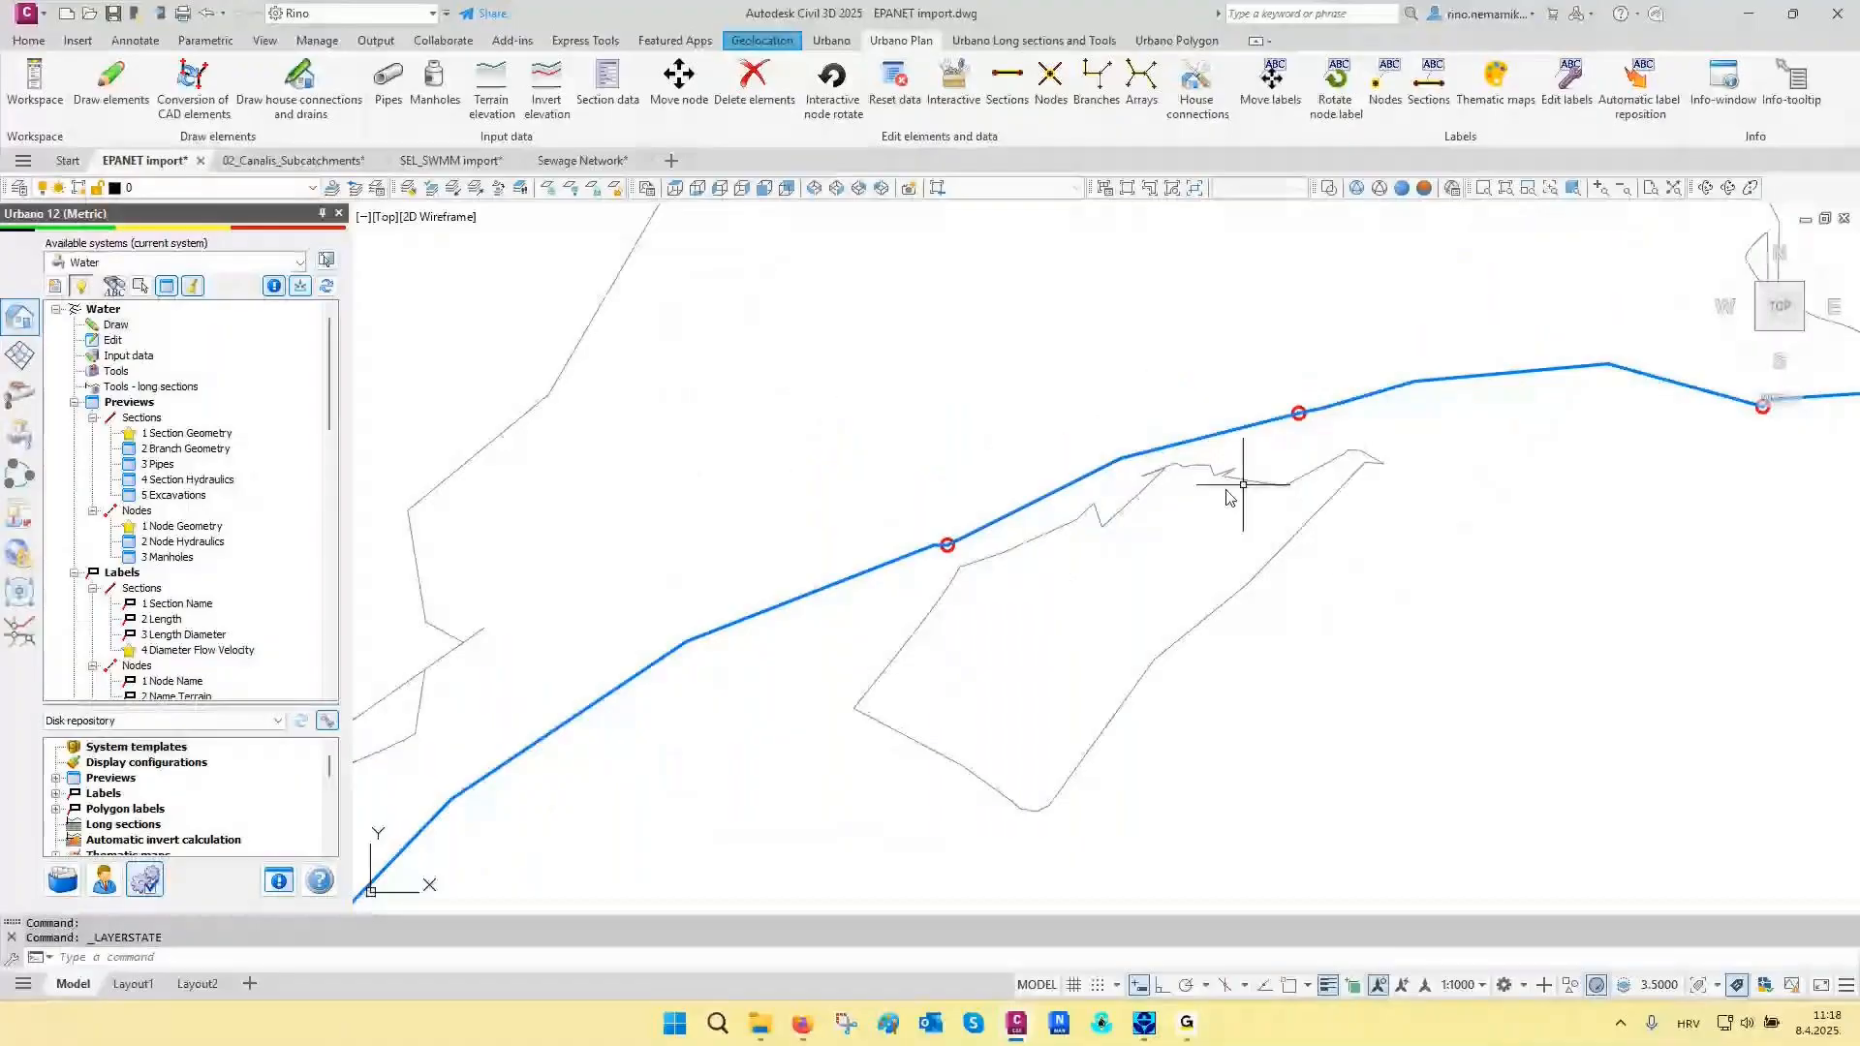
middle_click_drag(1792, 407, 1008, 567)
scroll(1154, 491, "down", 7)
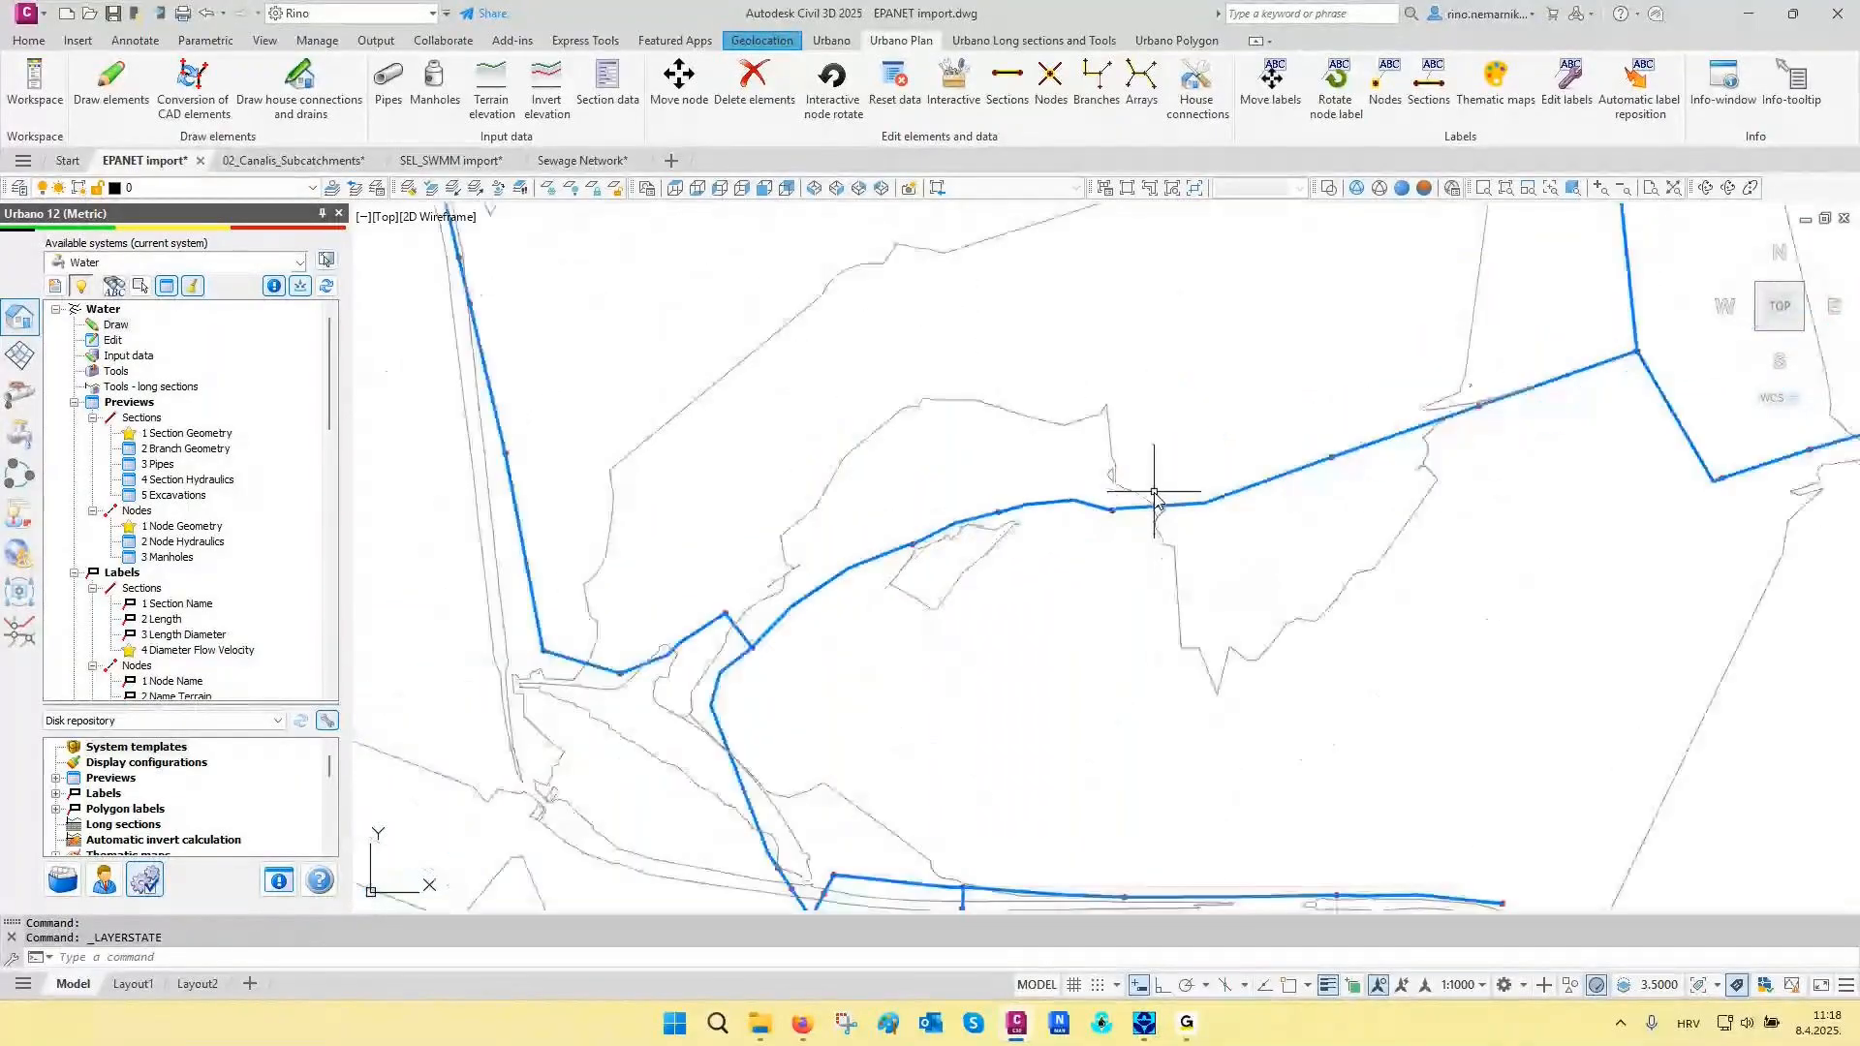
scroll(1066, 570, "down", 2)
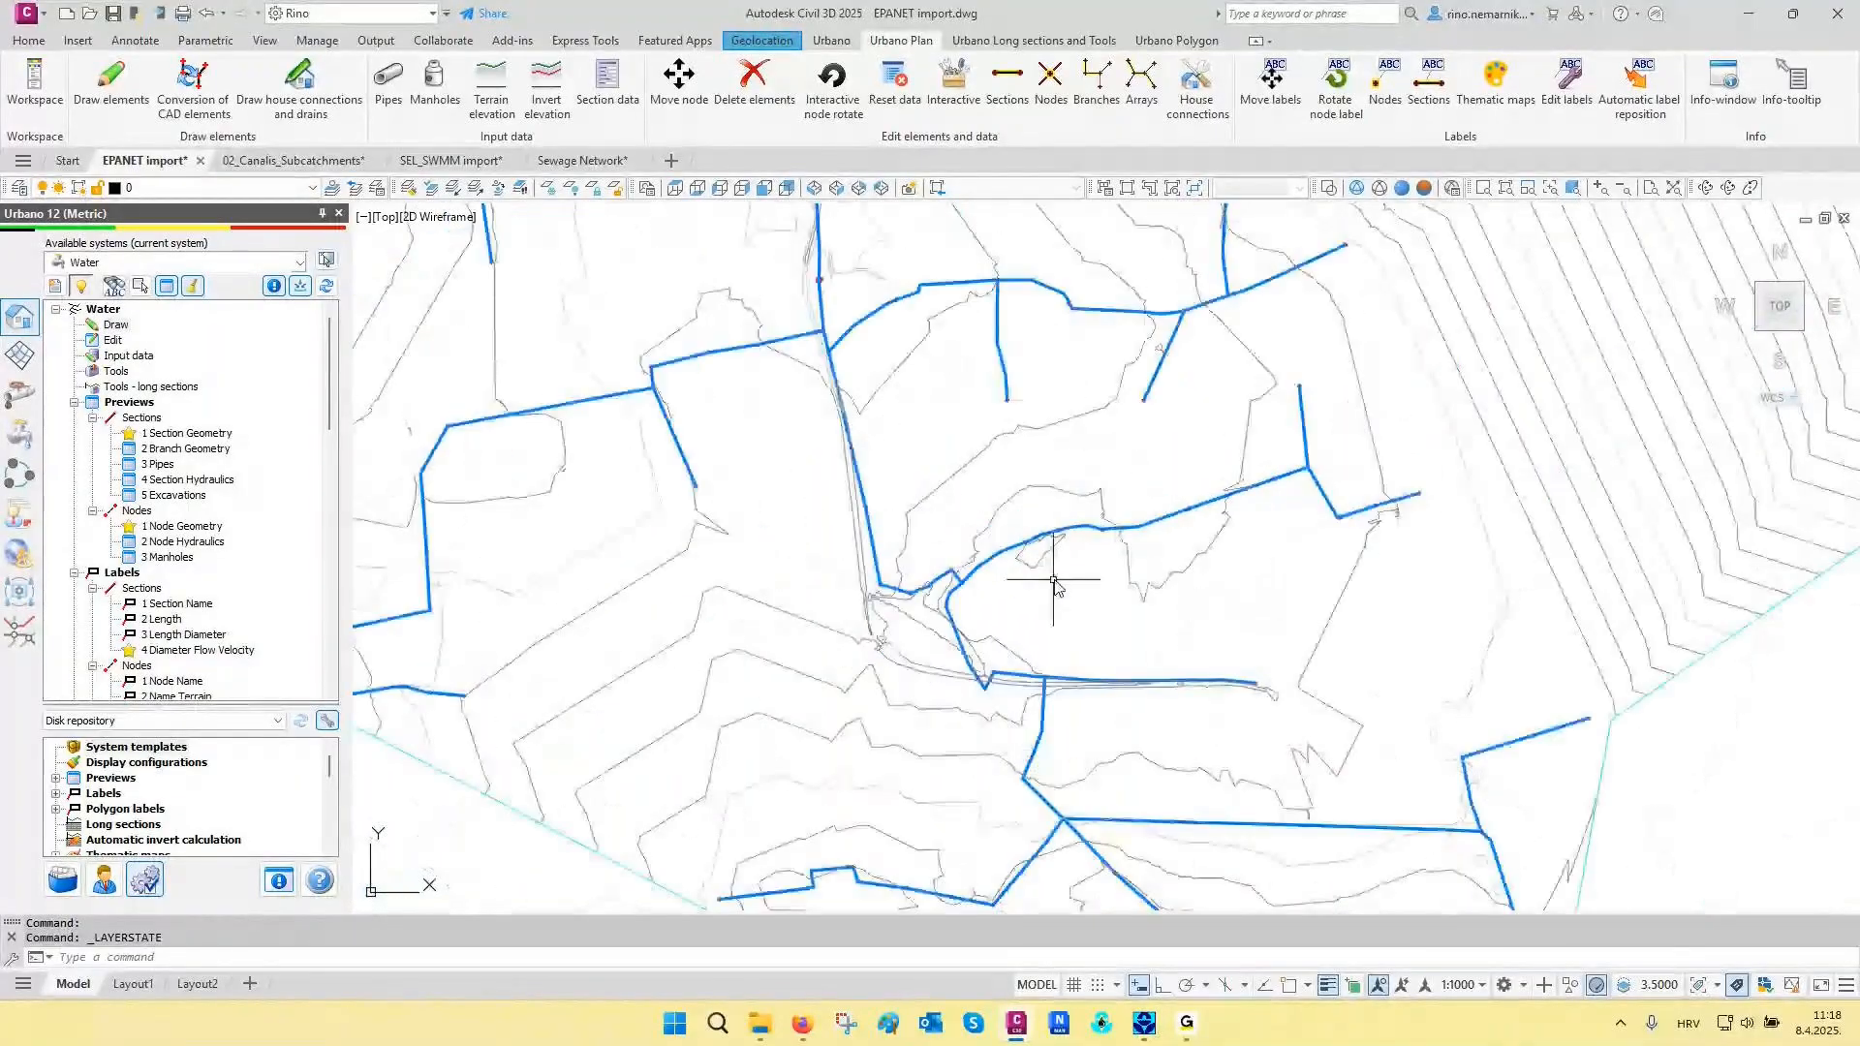
scroll(1054, 581, "down", 2)
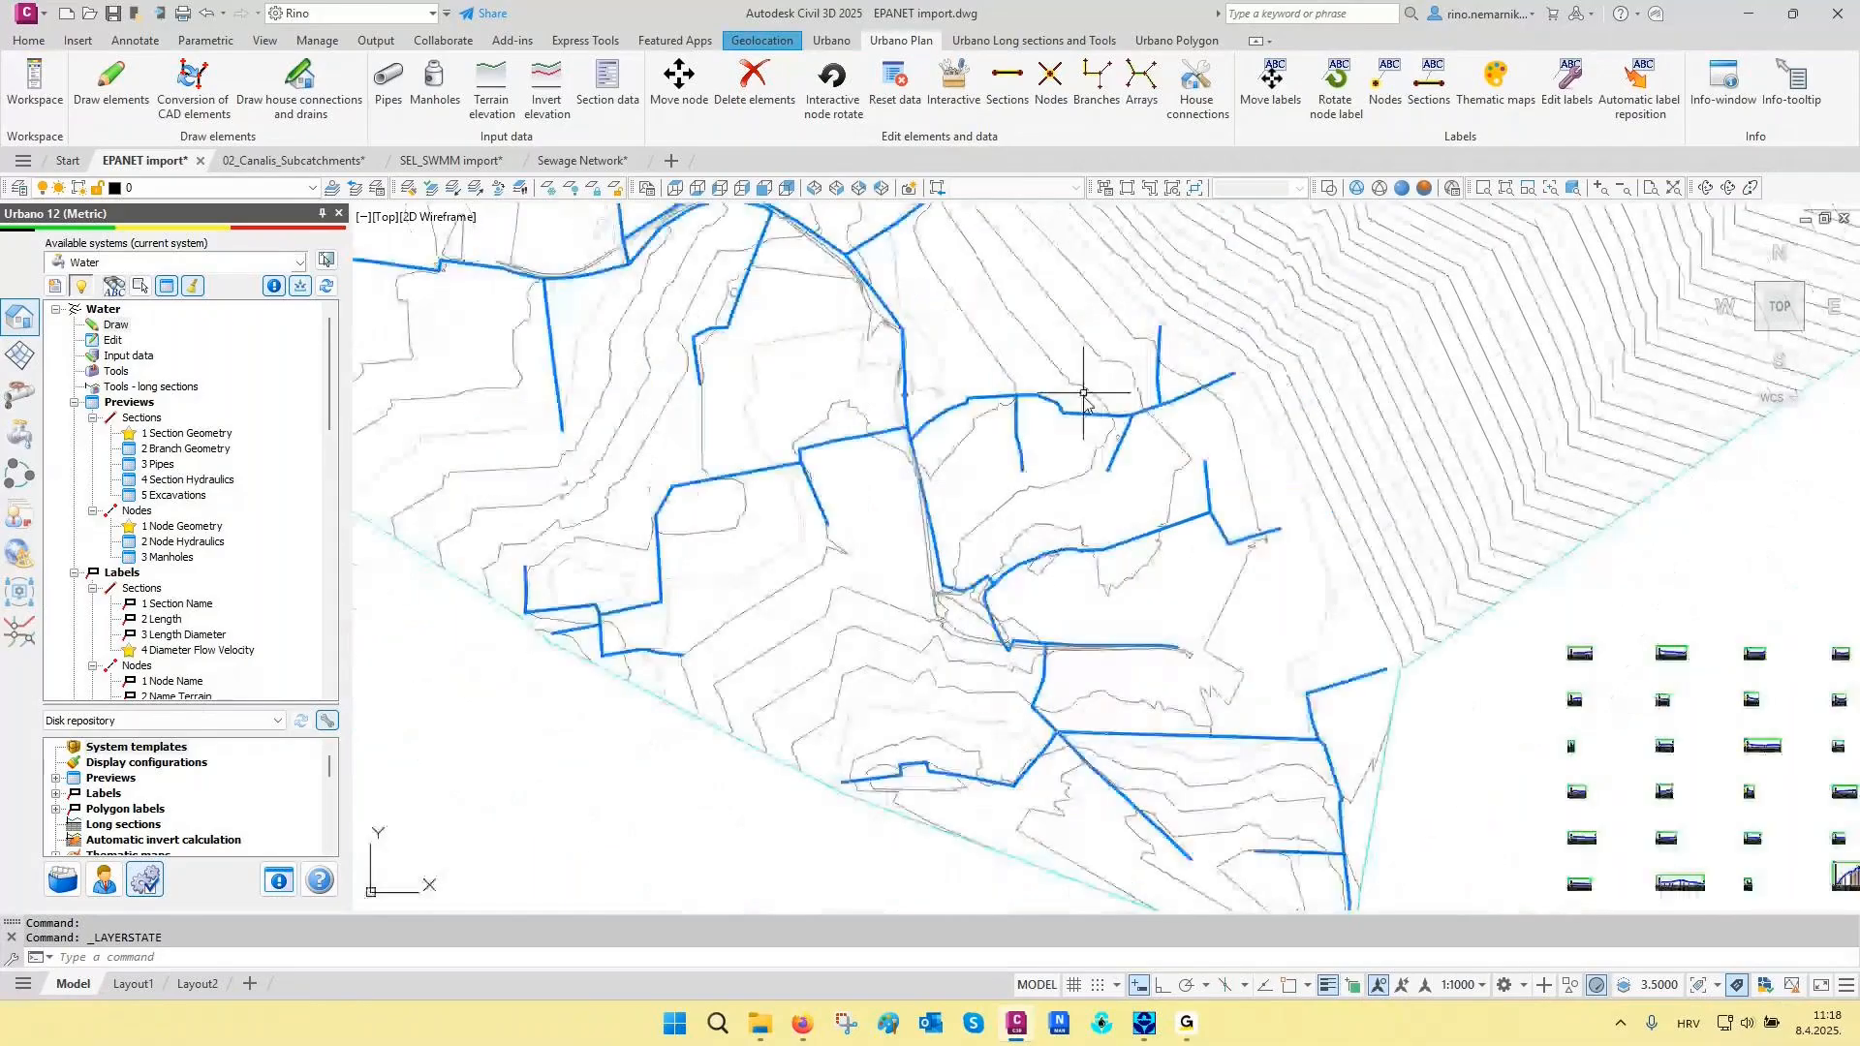
middle_click_drag(1083, 393, 1046, 492)
scroll(1041, 493, "up", 2)
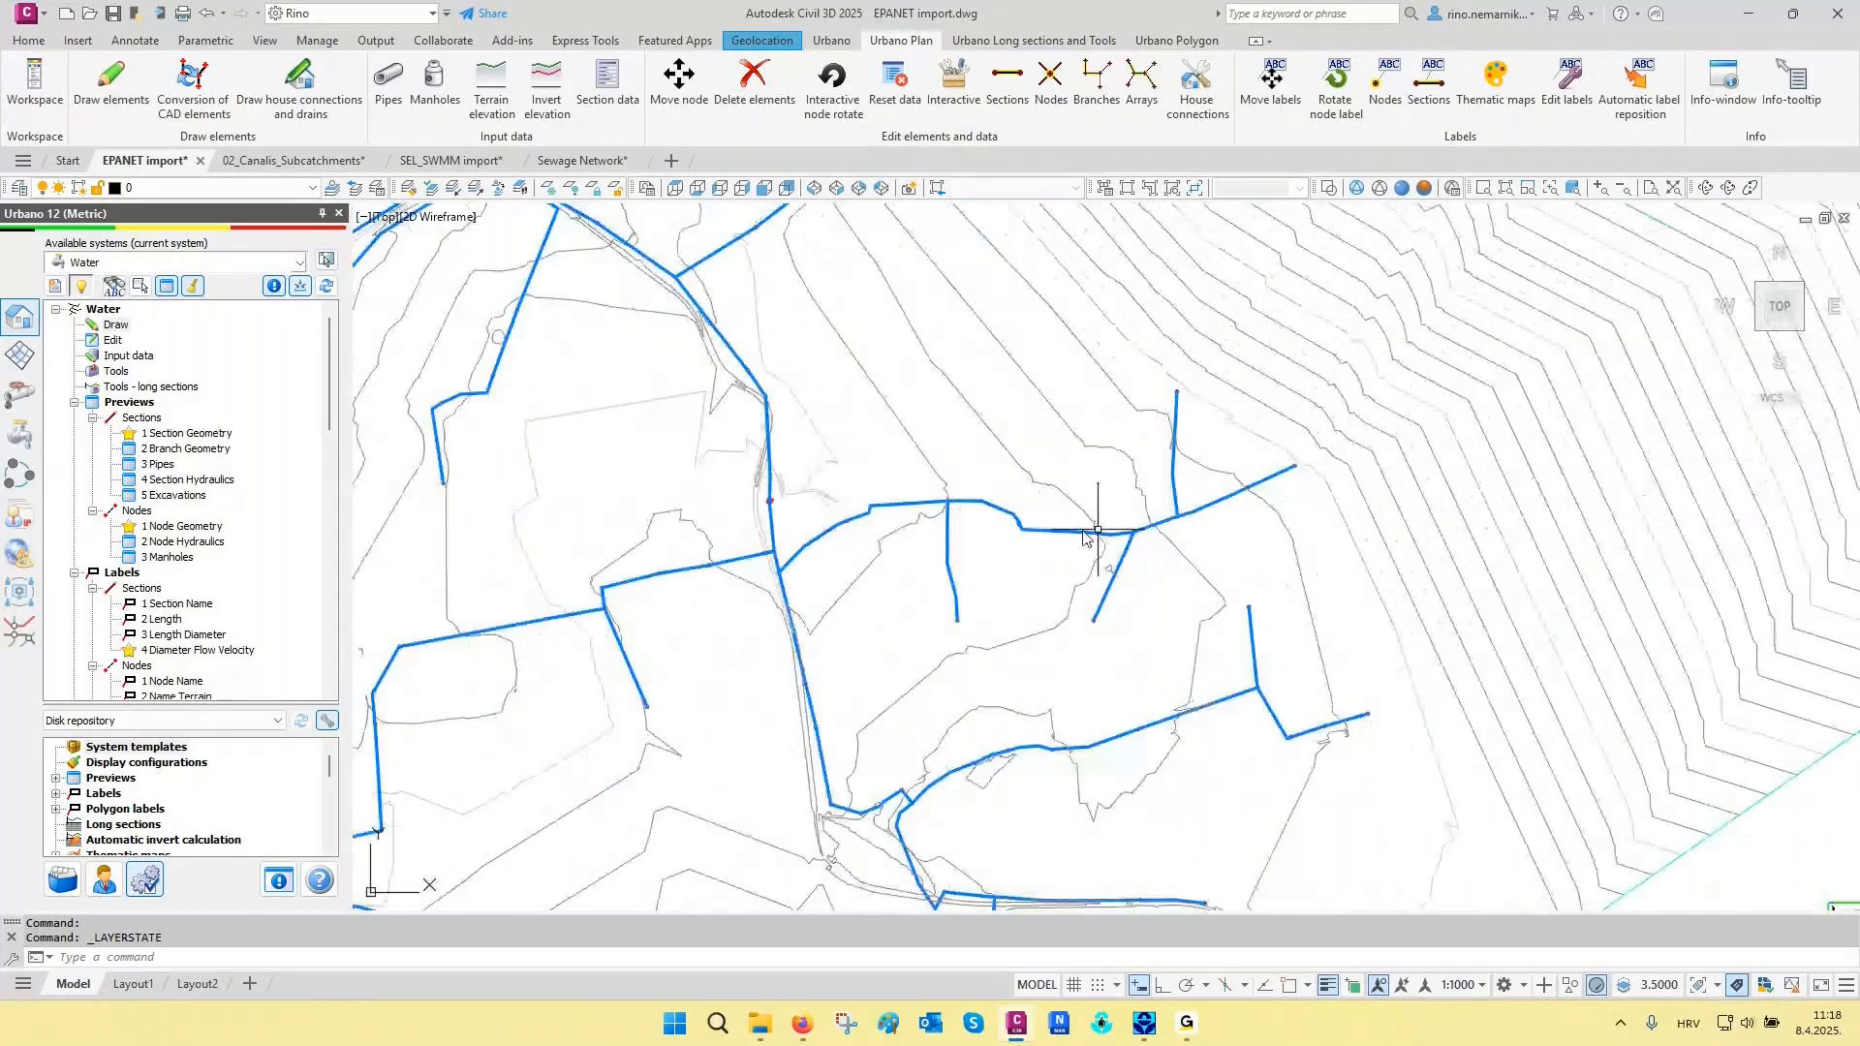
- Draw the 1 Water 1000/100 cm longitudinal section from node C8 to node N43, placed just south of the route's eastern part
scroll(184, 577, "down", 6)
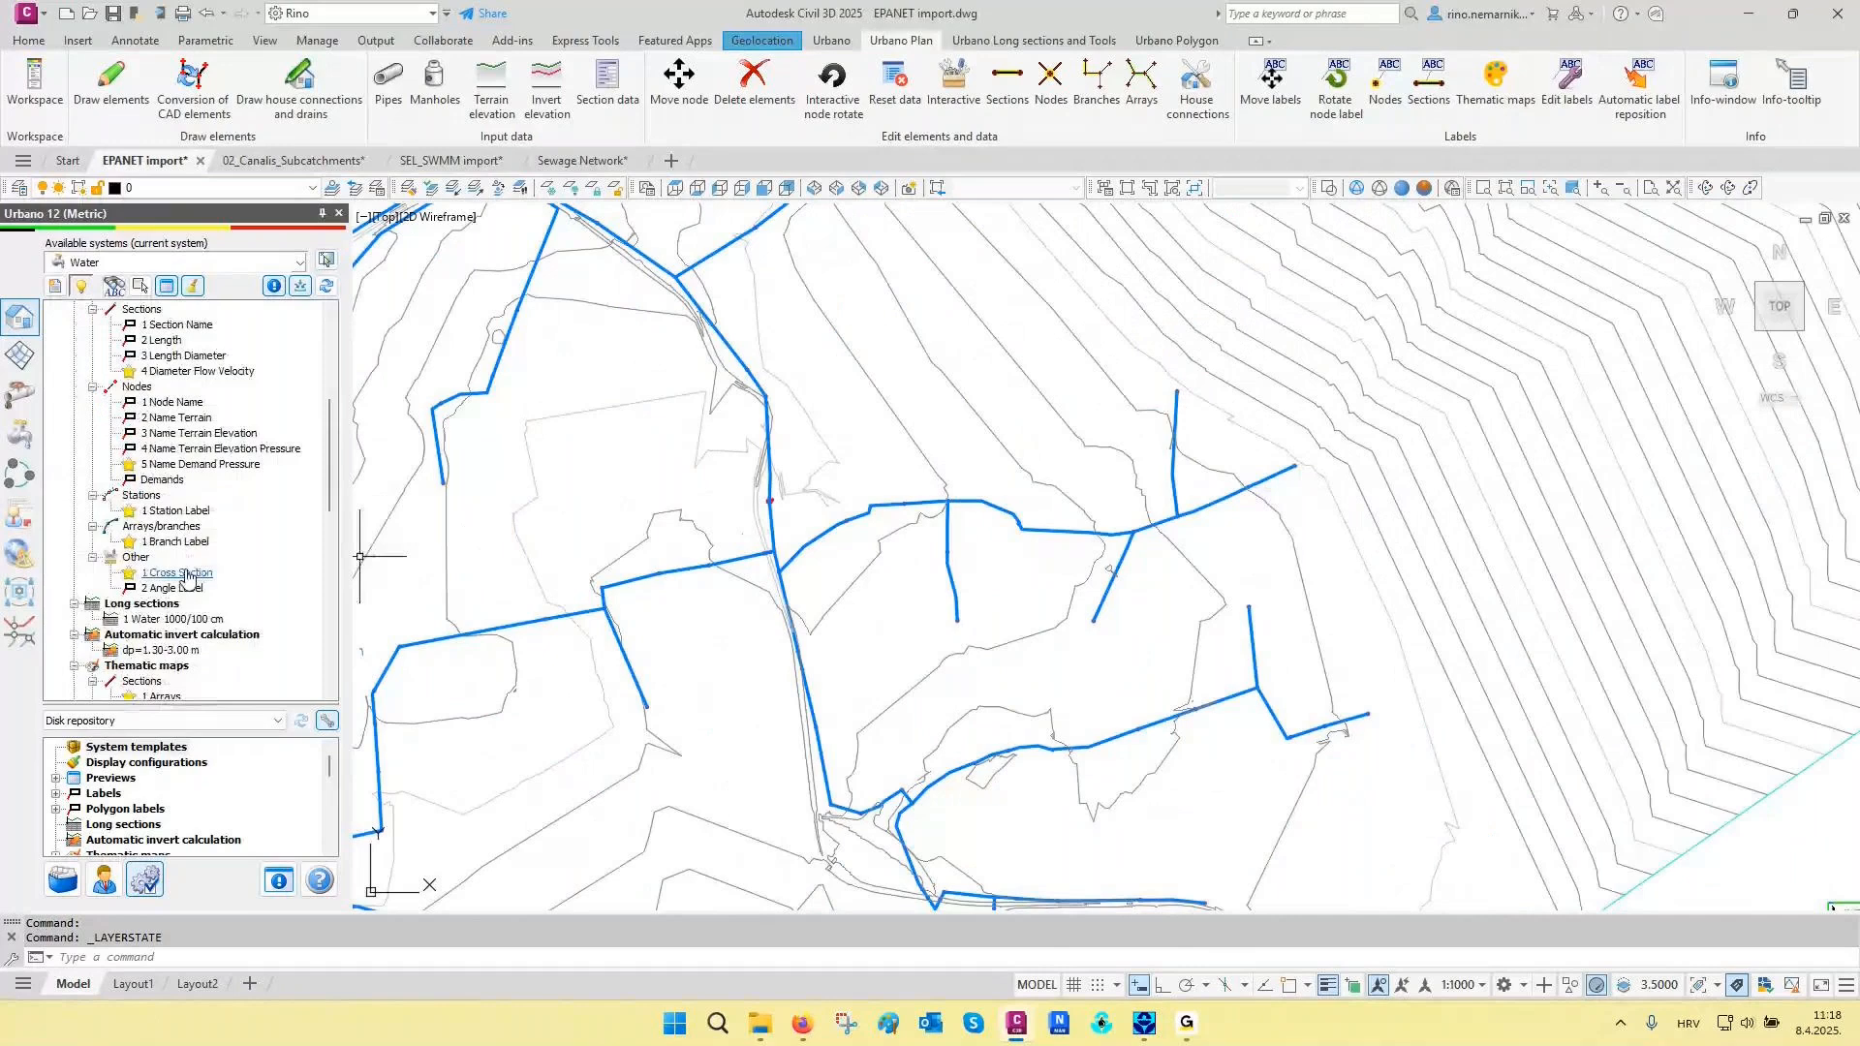
double_click(176, 619)
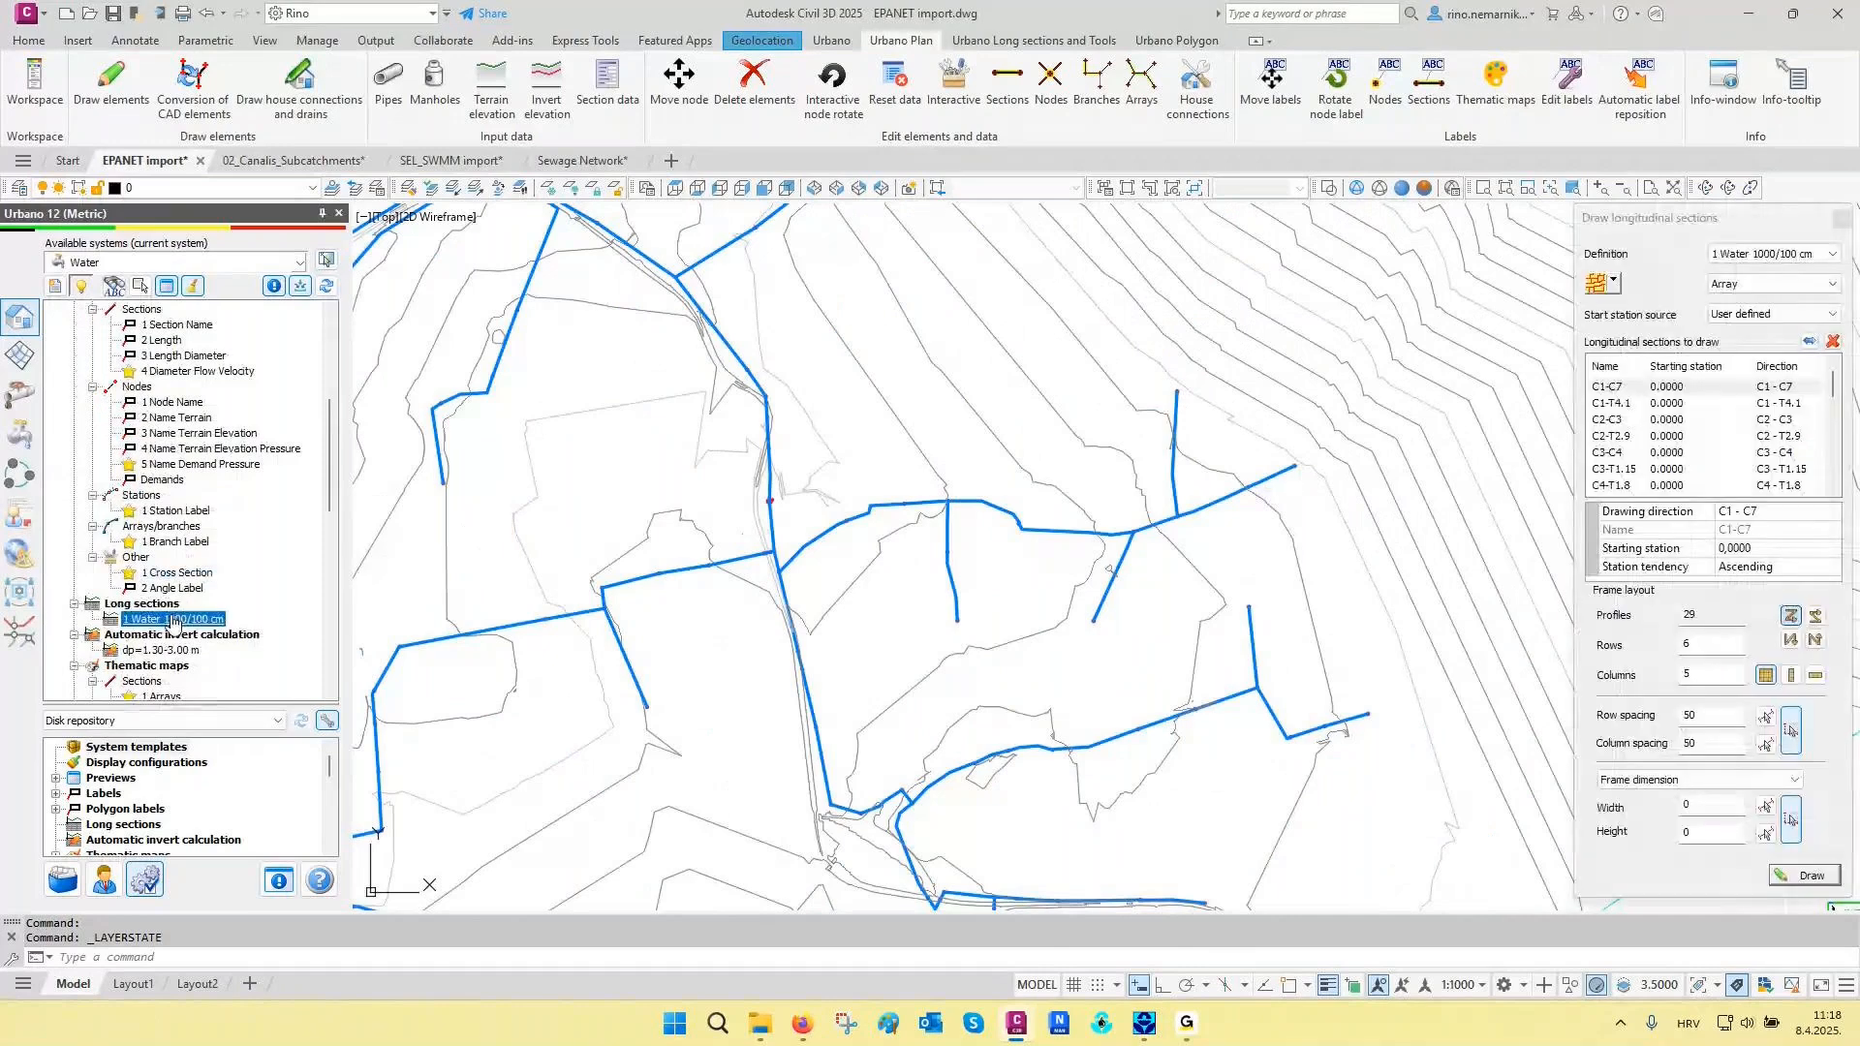
left_click(1615, 287)
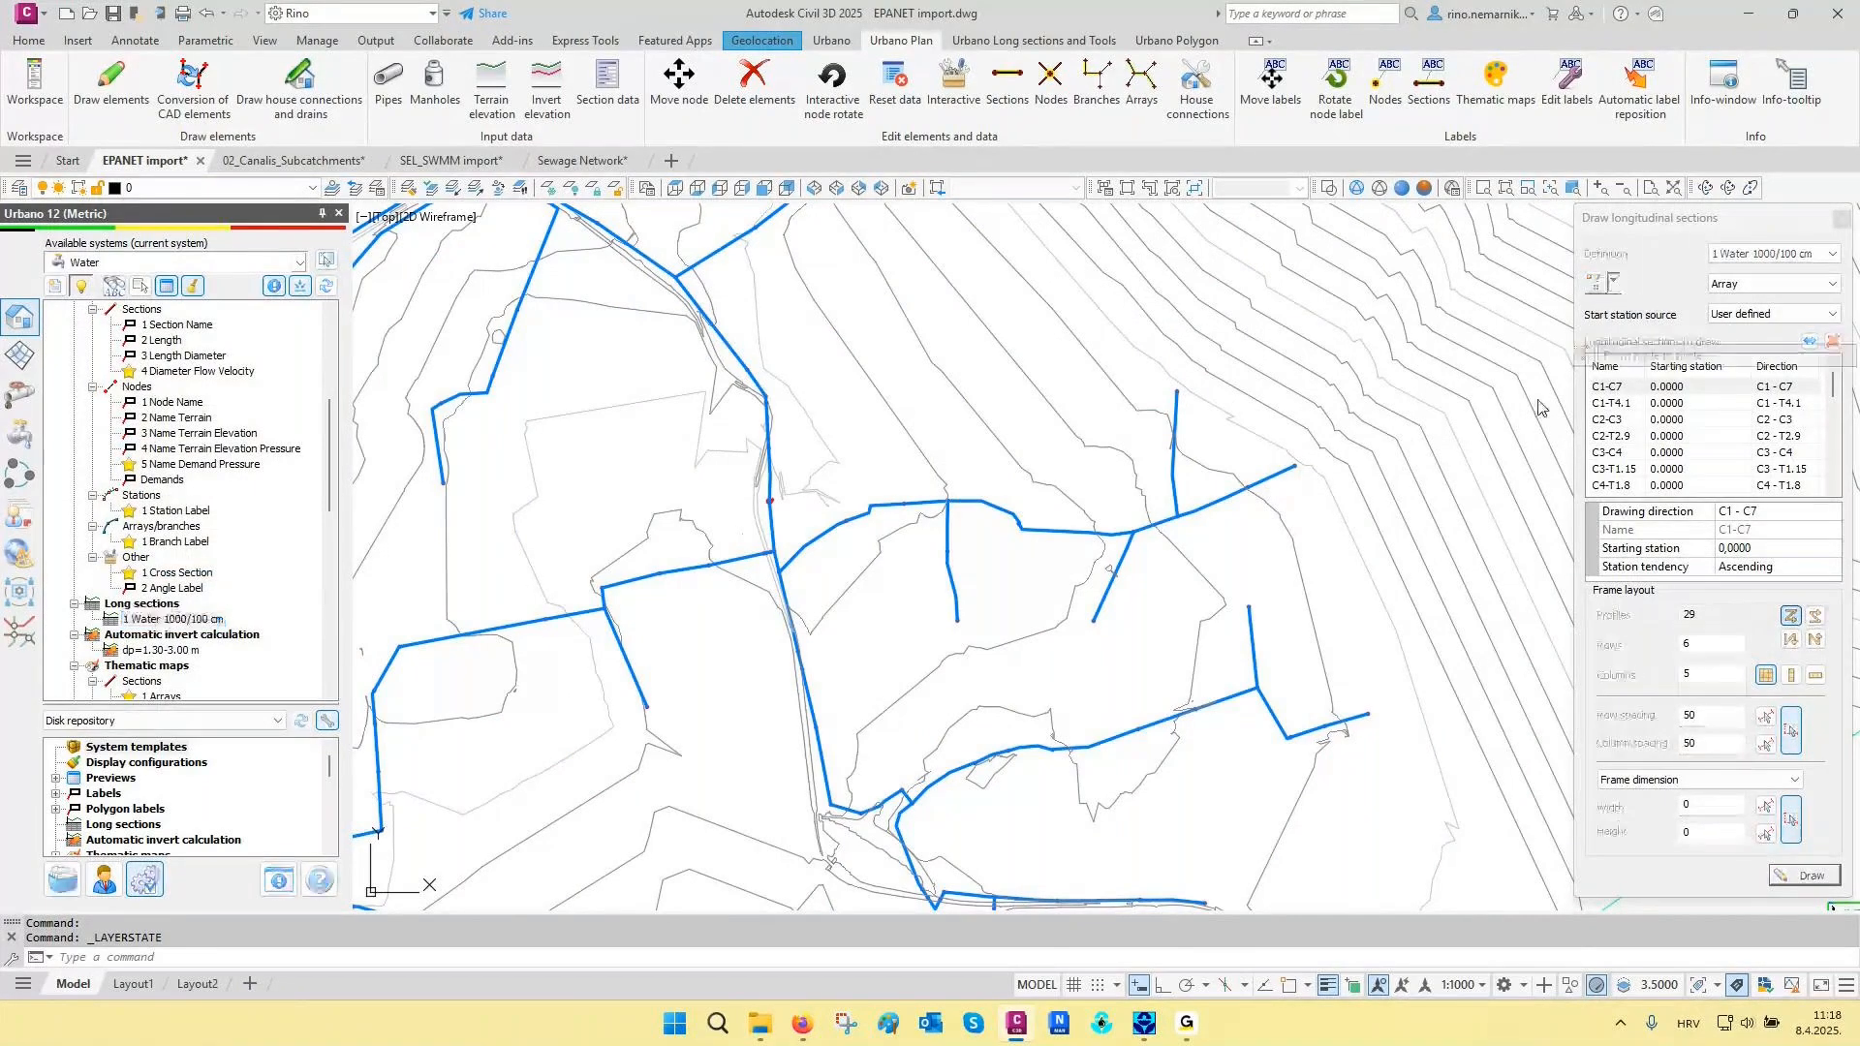
scroll(896, 505, "up", 2)
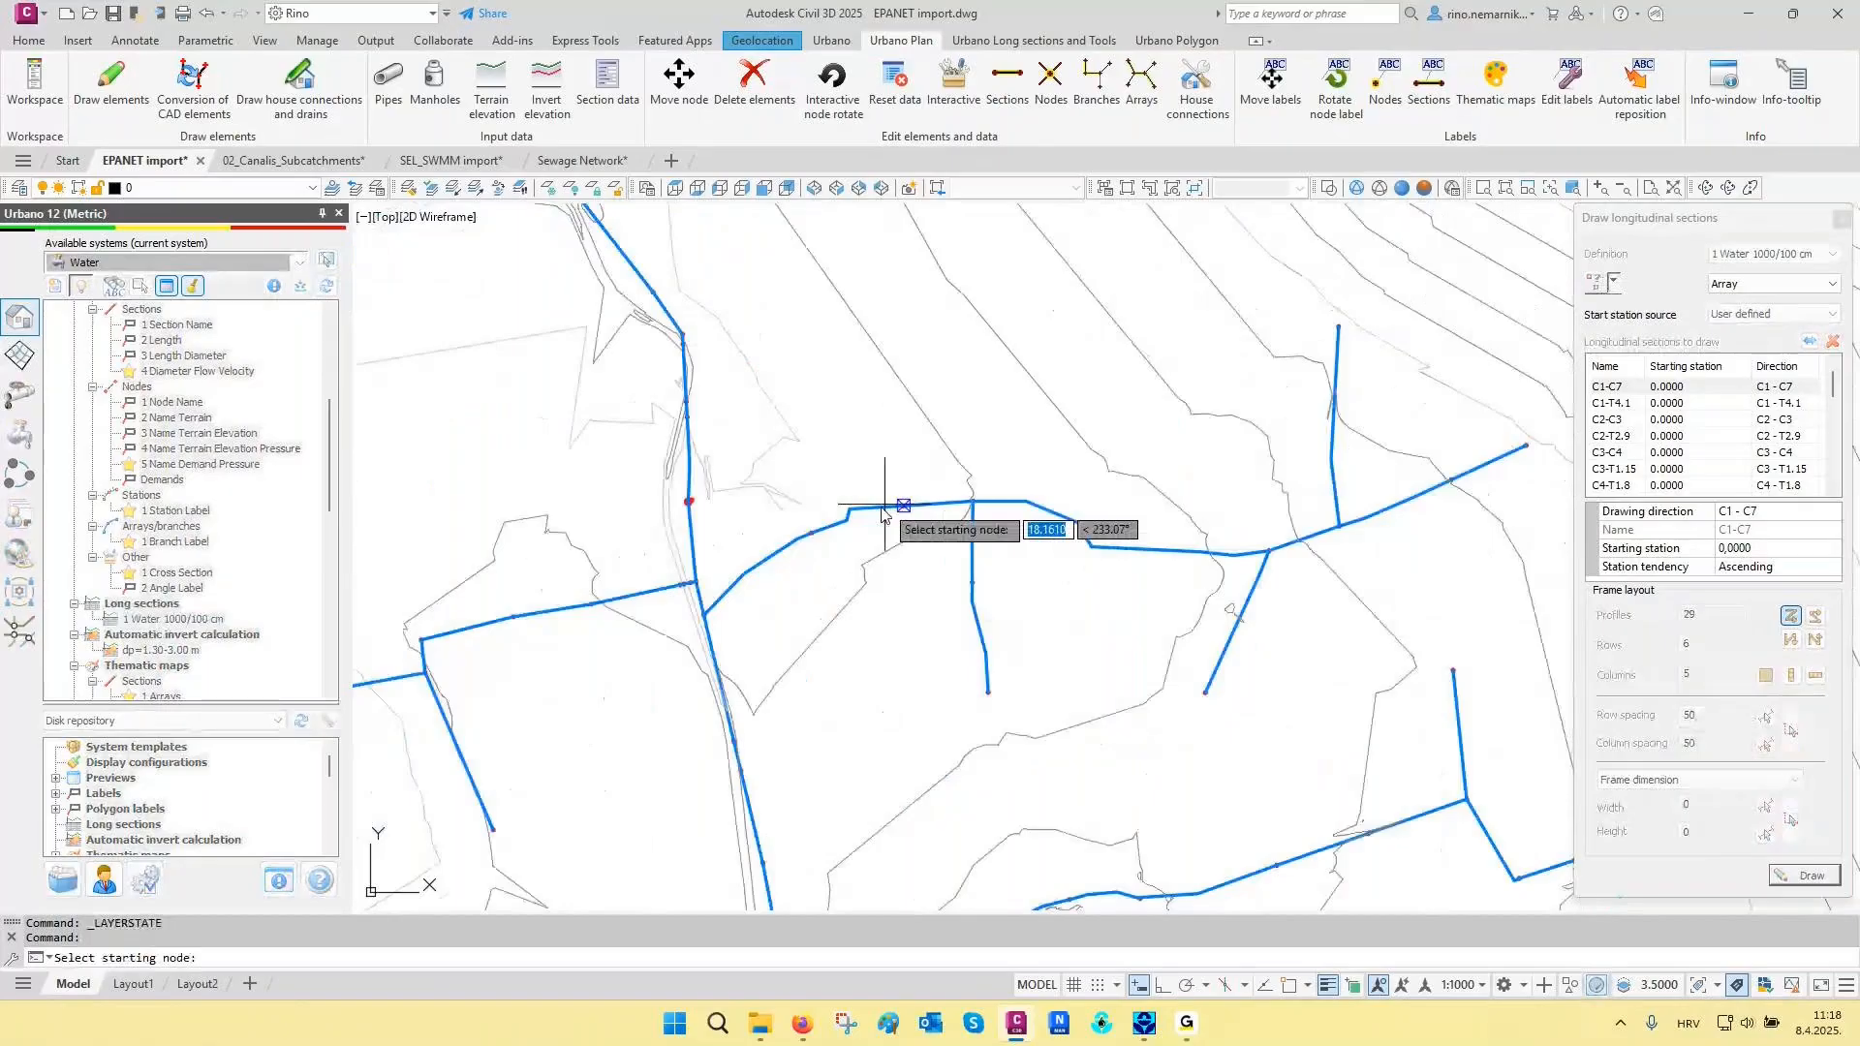
left_click(705, 615)
middle_click_drag(1527, 448, 1206, 512)
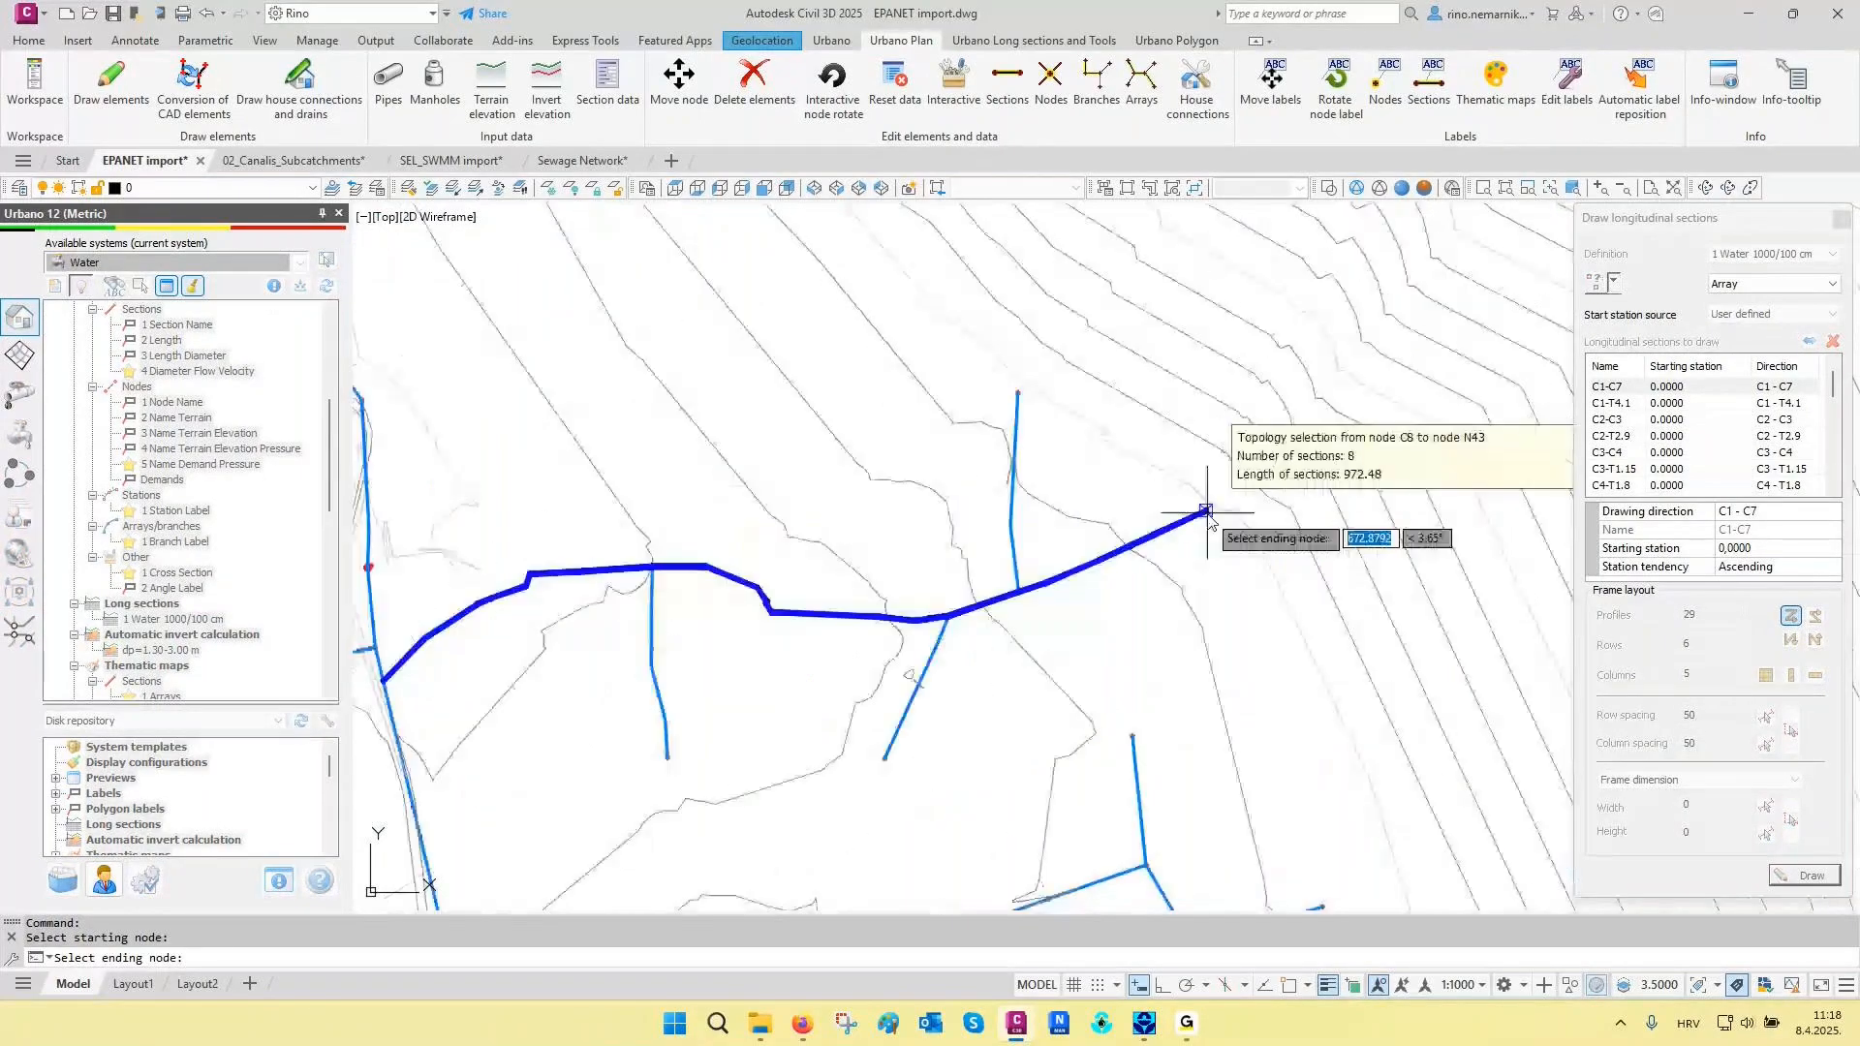
left_click(1206, 511)
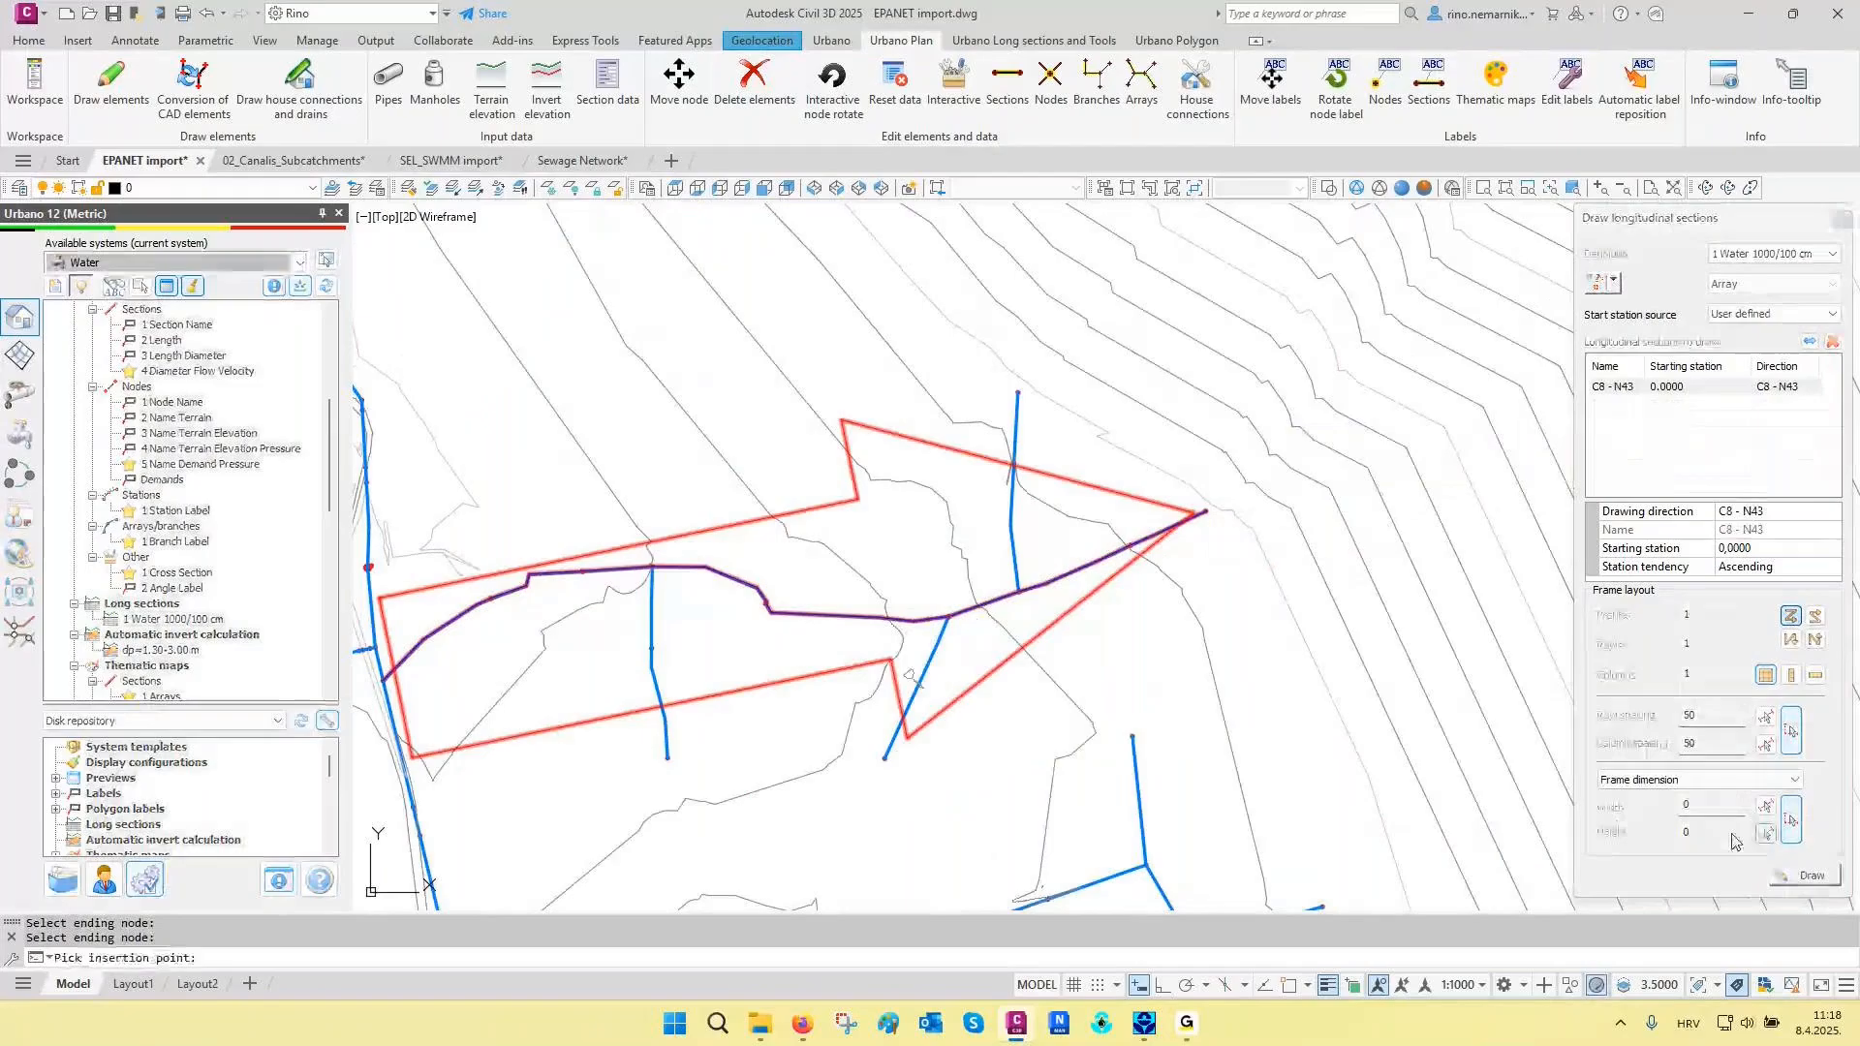
left_click(1071, 639)
scroll(1163, 653, "up", 5)
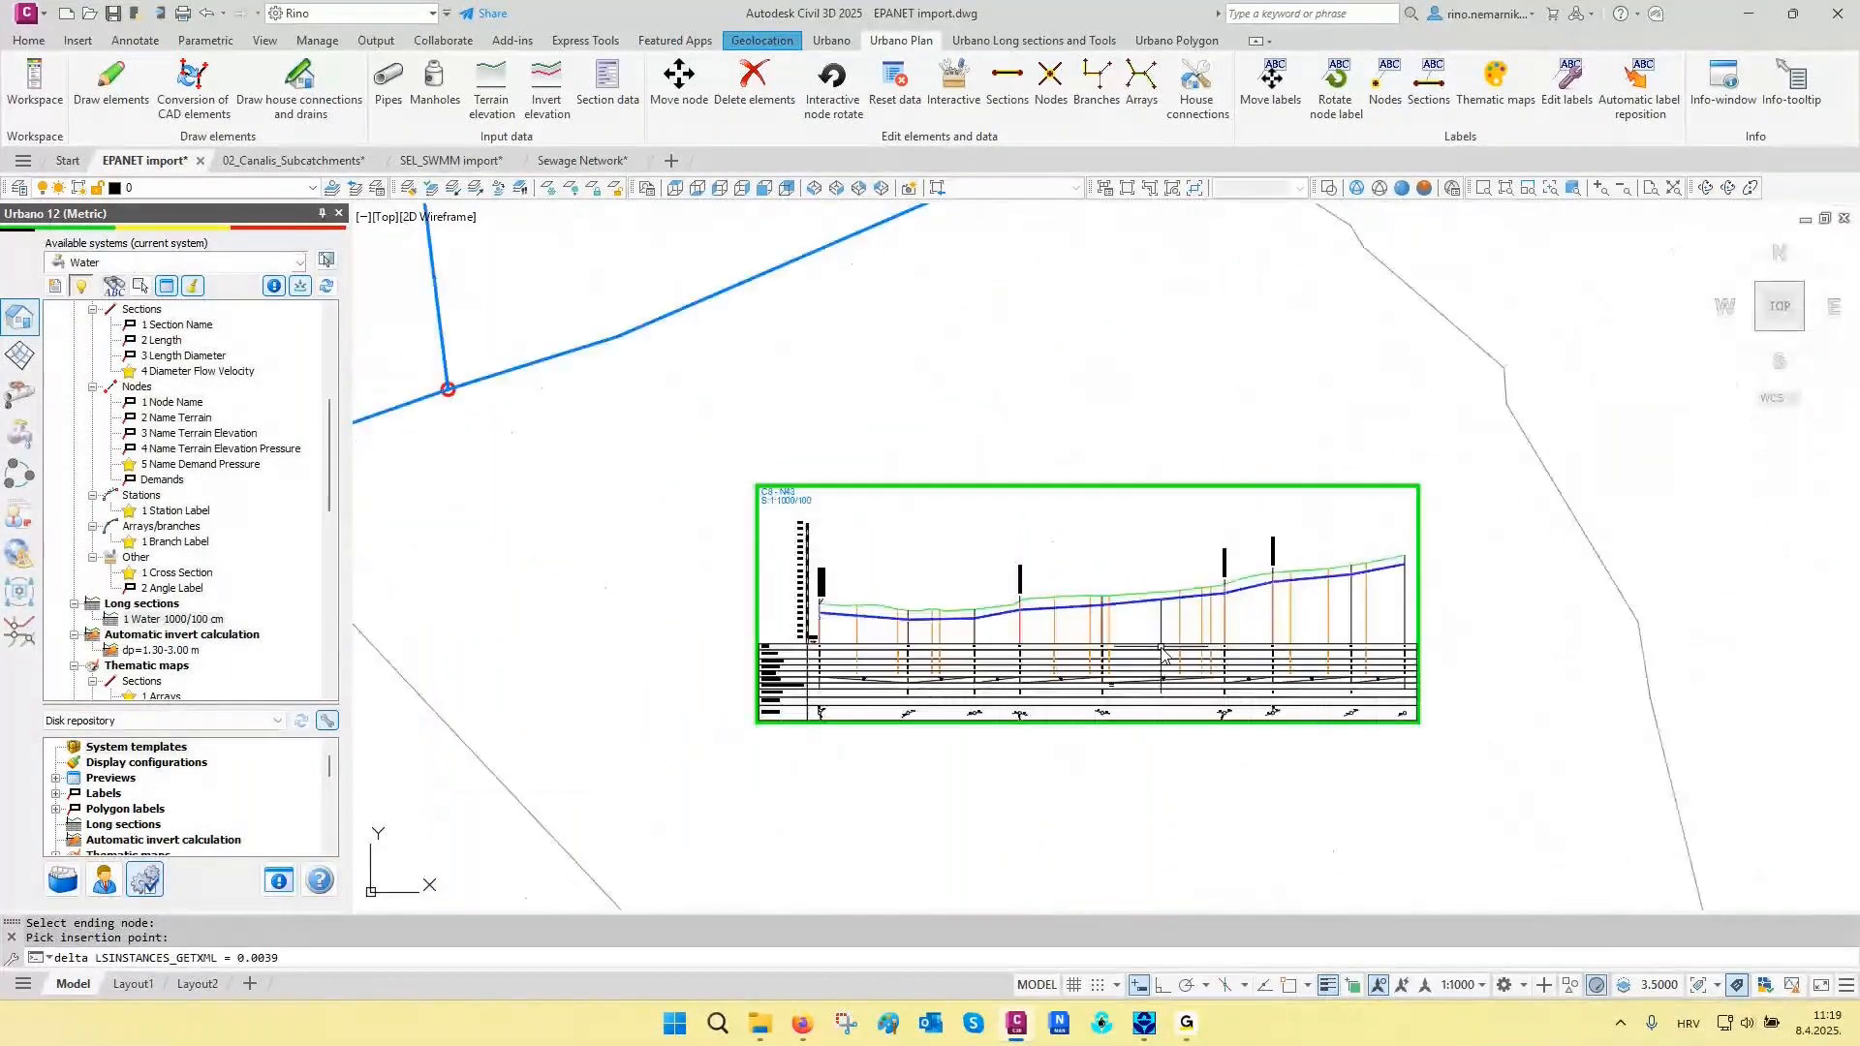
- Examine the C8 to N43 longitudinal section, covering its data table, the terrain and pipe profile, and the pipe section between N22 and N23
scroll(877, 668, "up", 6)
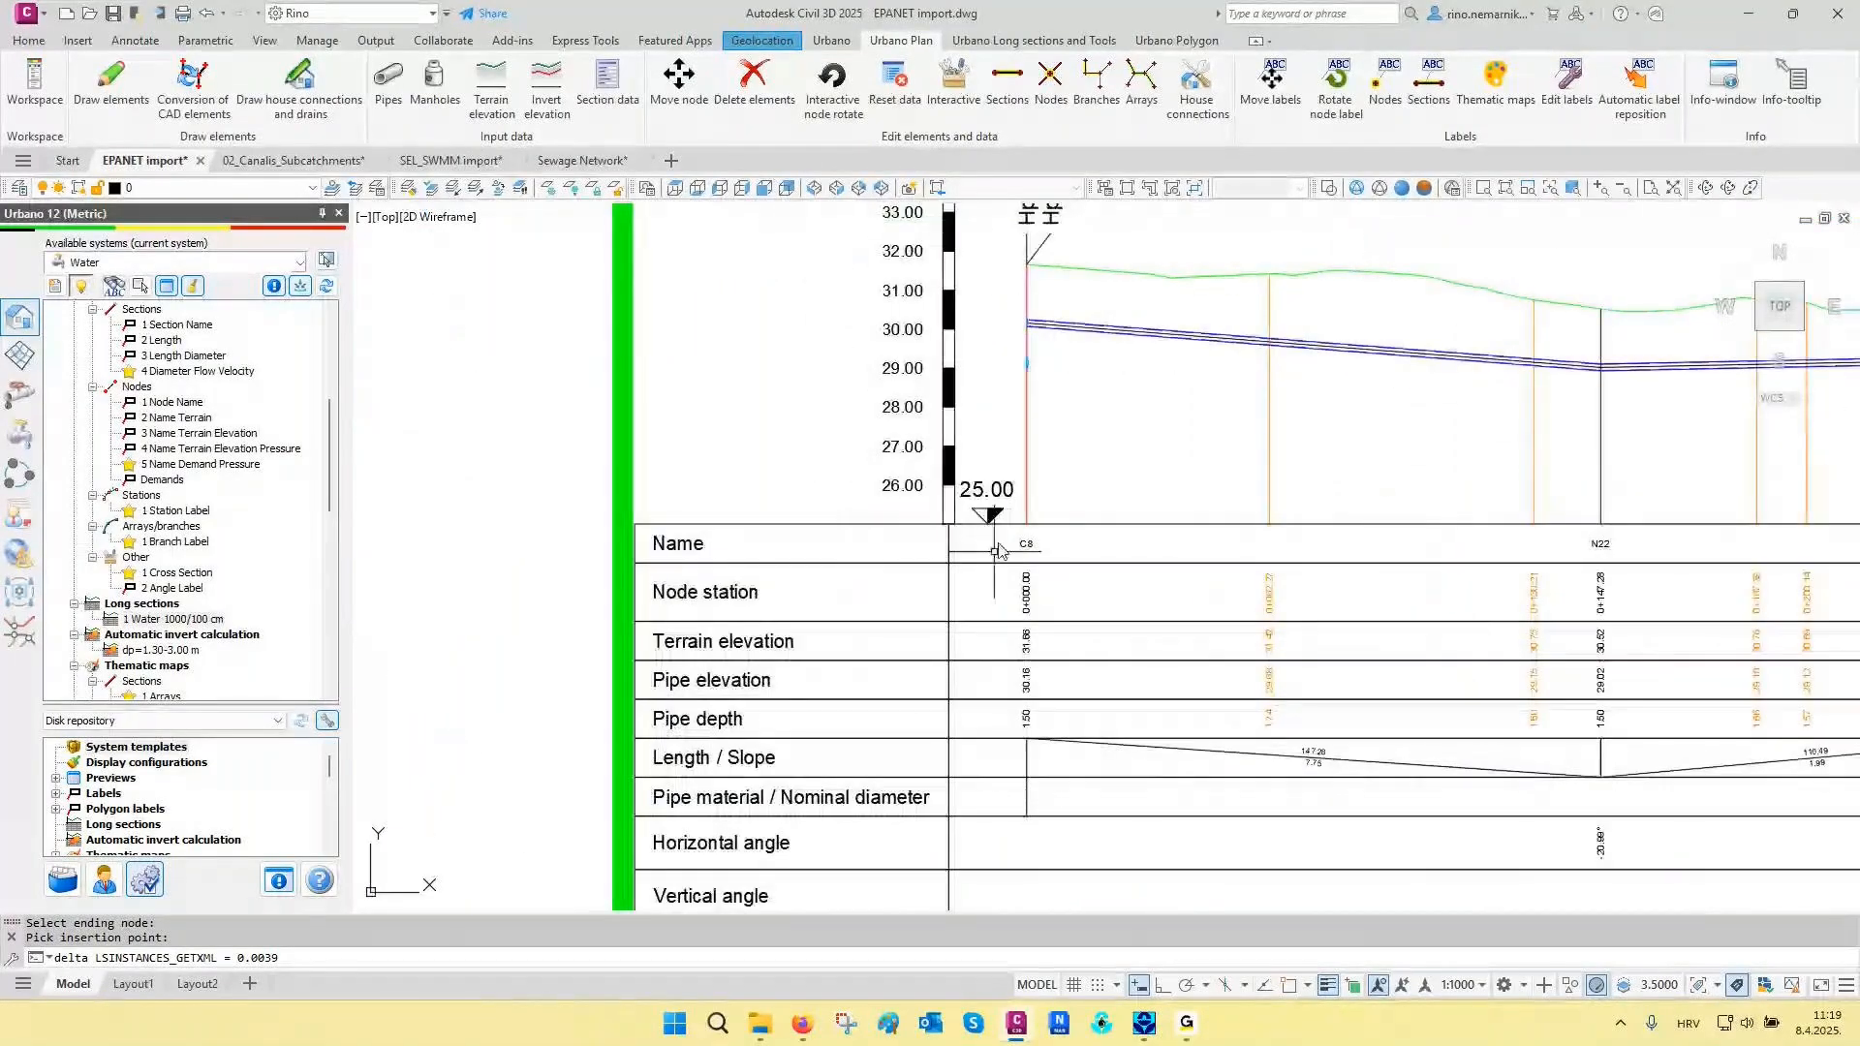
scroll(789, 737, "up", 2)
scroll(783, 734, "down", 2)
middle_click_drag(1285, 662, 1219, 581)
scroll(1264, 539, "up", 2)
middle_click_drag(1044, 667, 1522, 618)
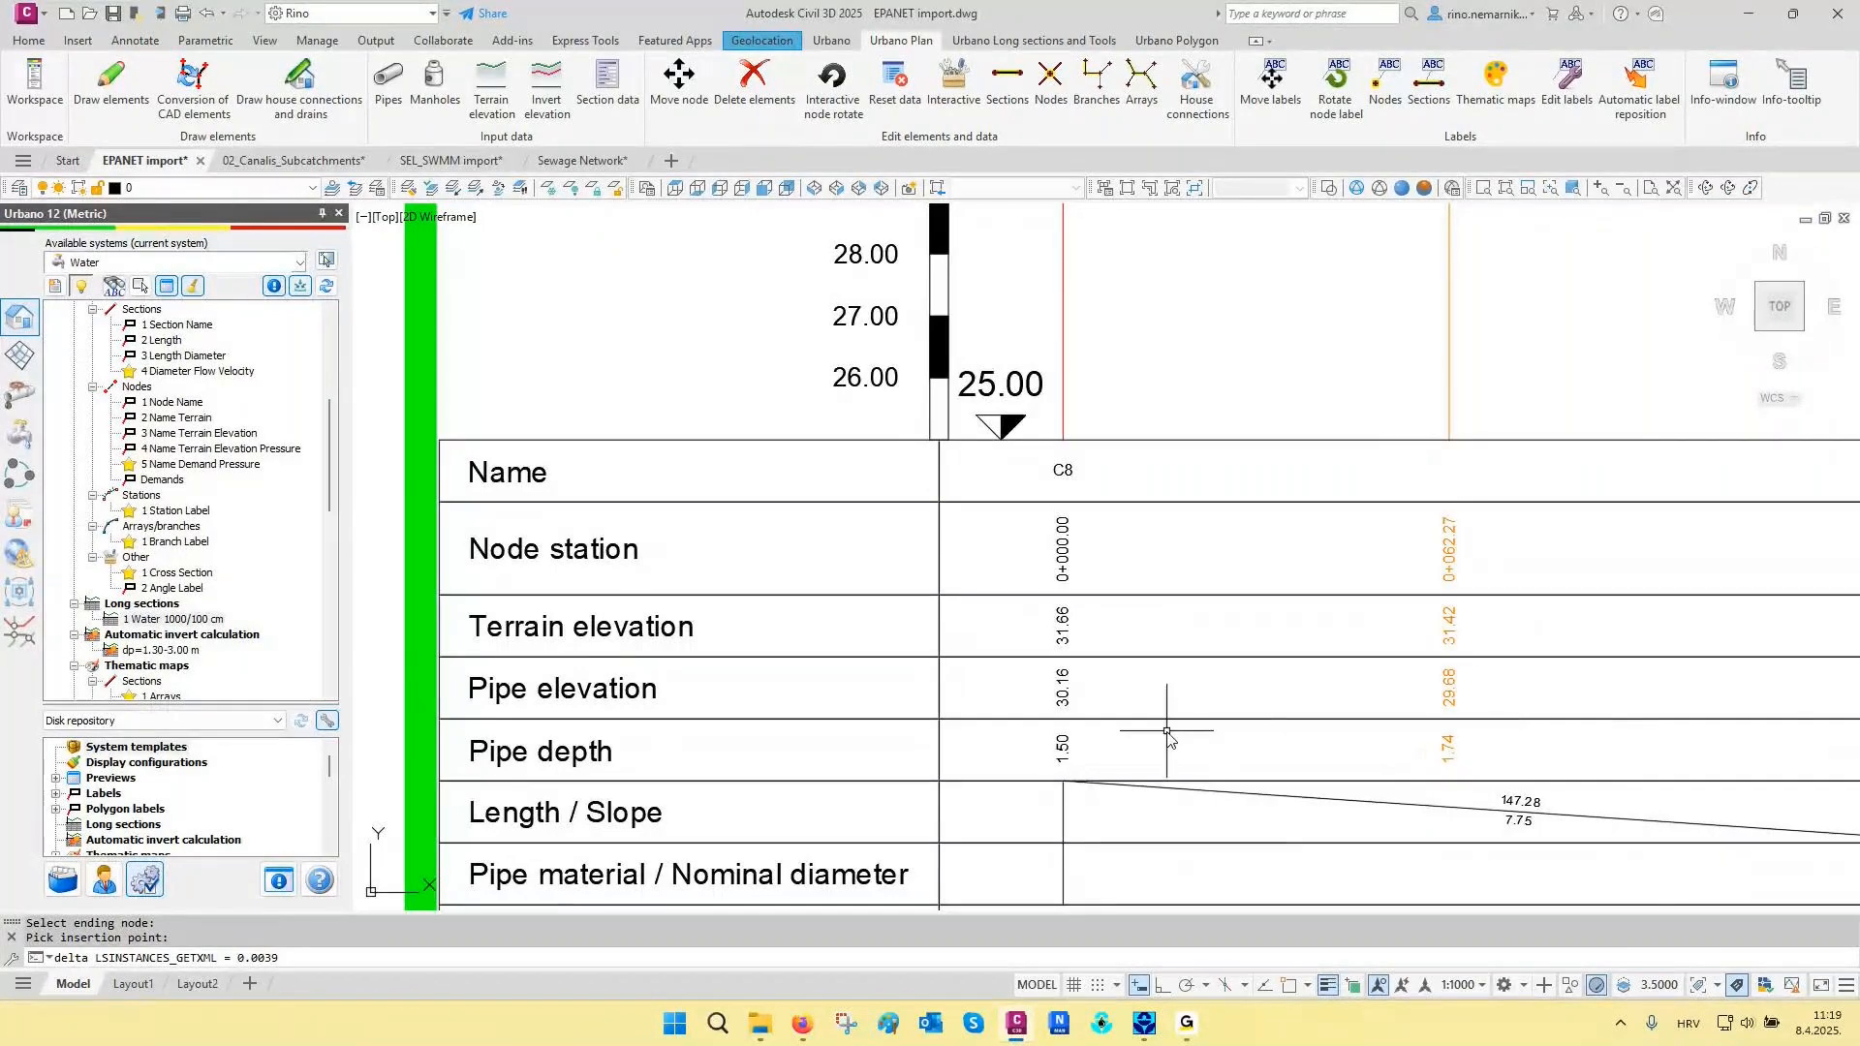
scroll(1169, 736, "down", 5)
scroll(1346, 398, "up", 2)
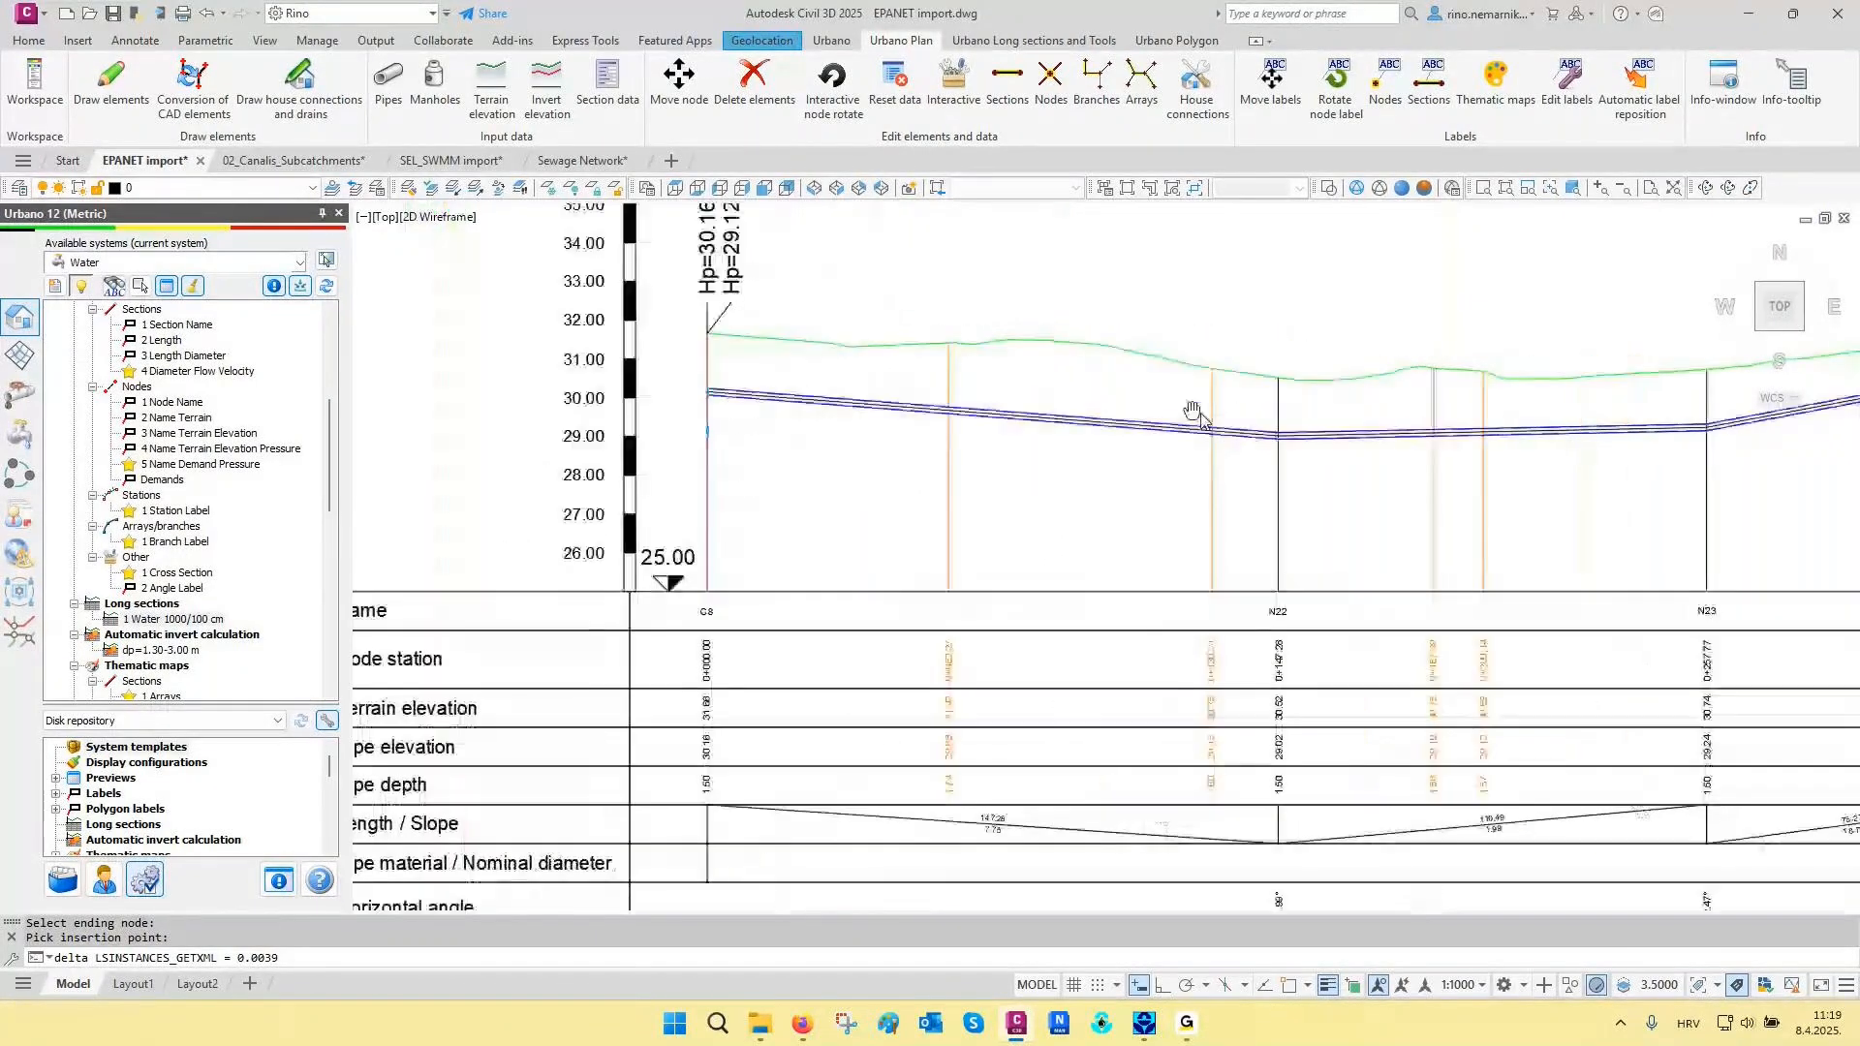
middle_click_drag(1413, 446, 1204, 448)
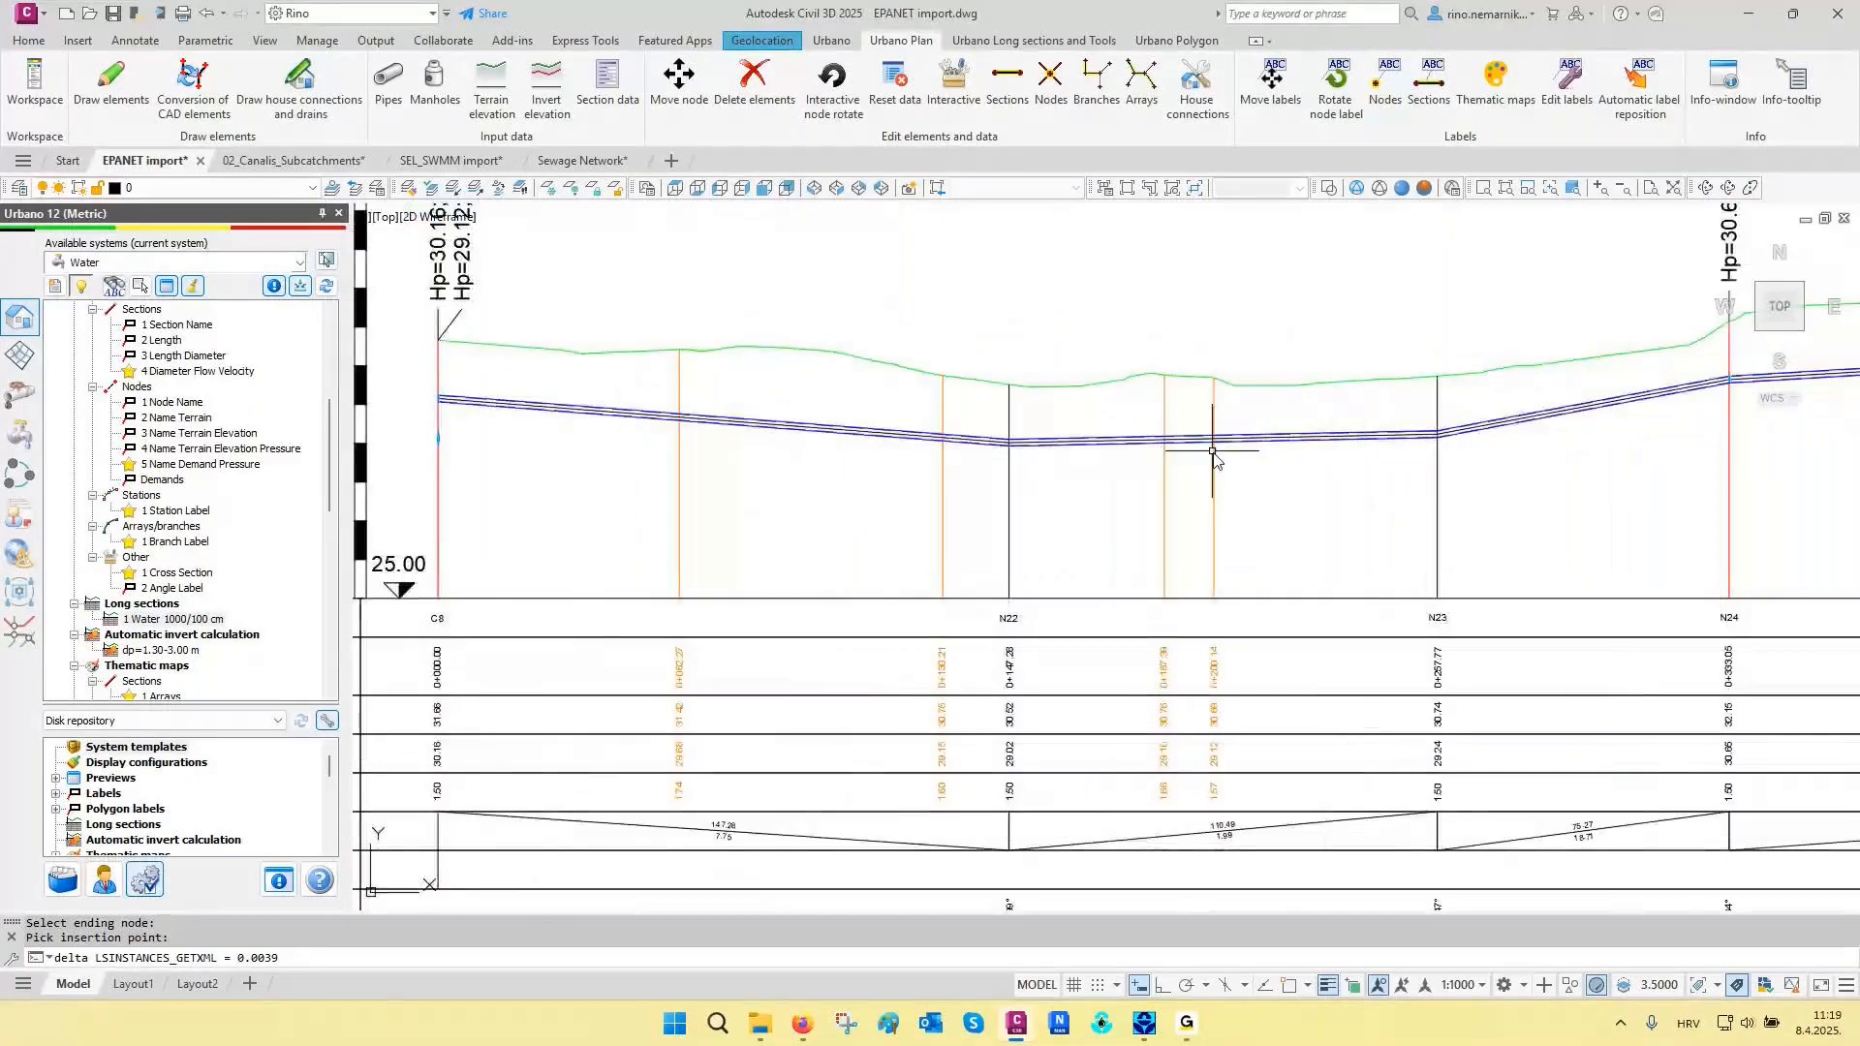
scroll(1292, 455, "up", 3)
left_click(1281, 399)
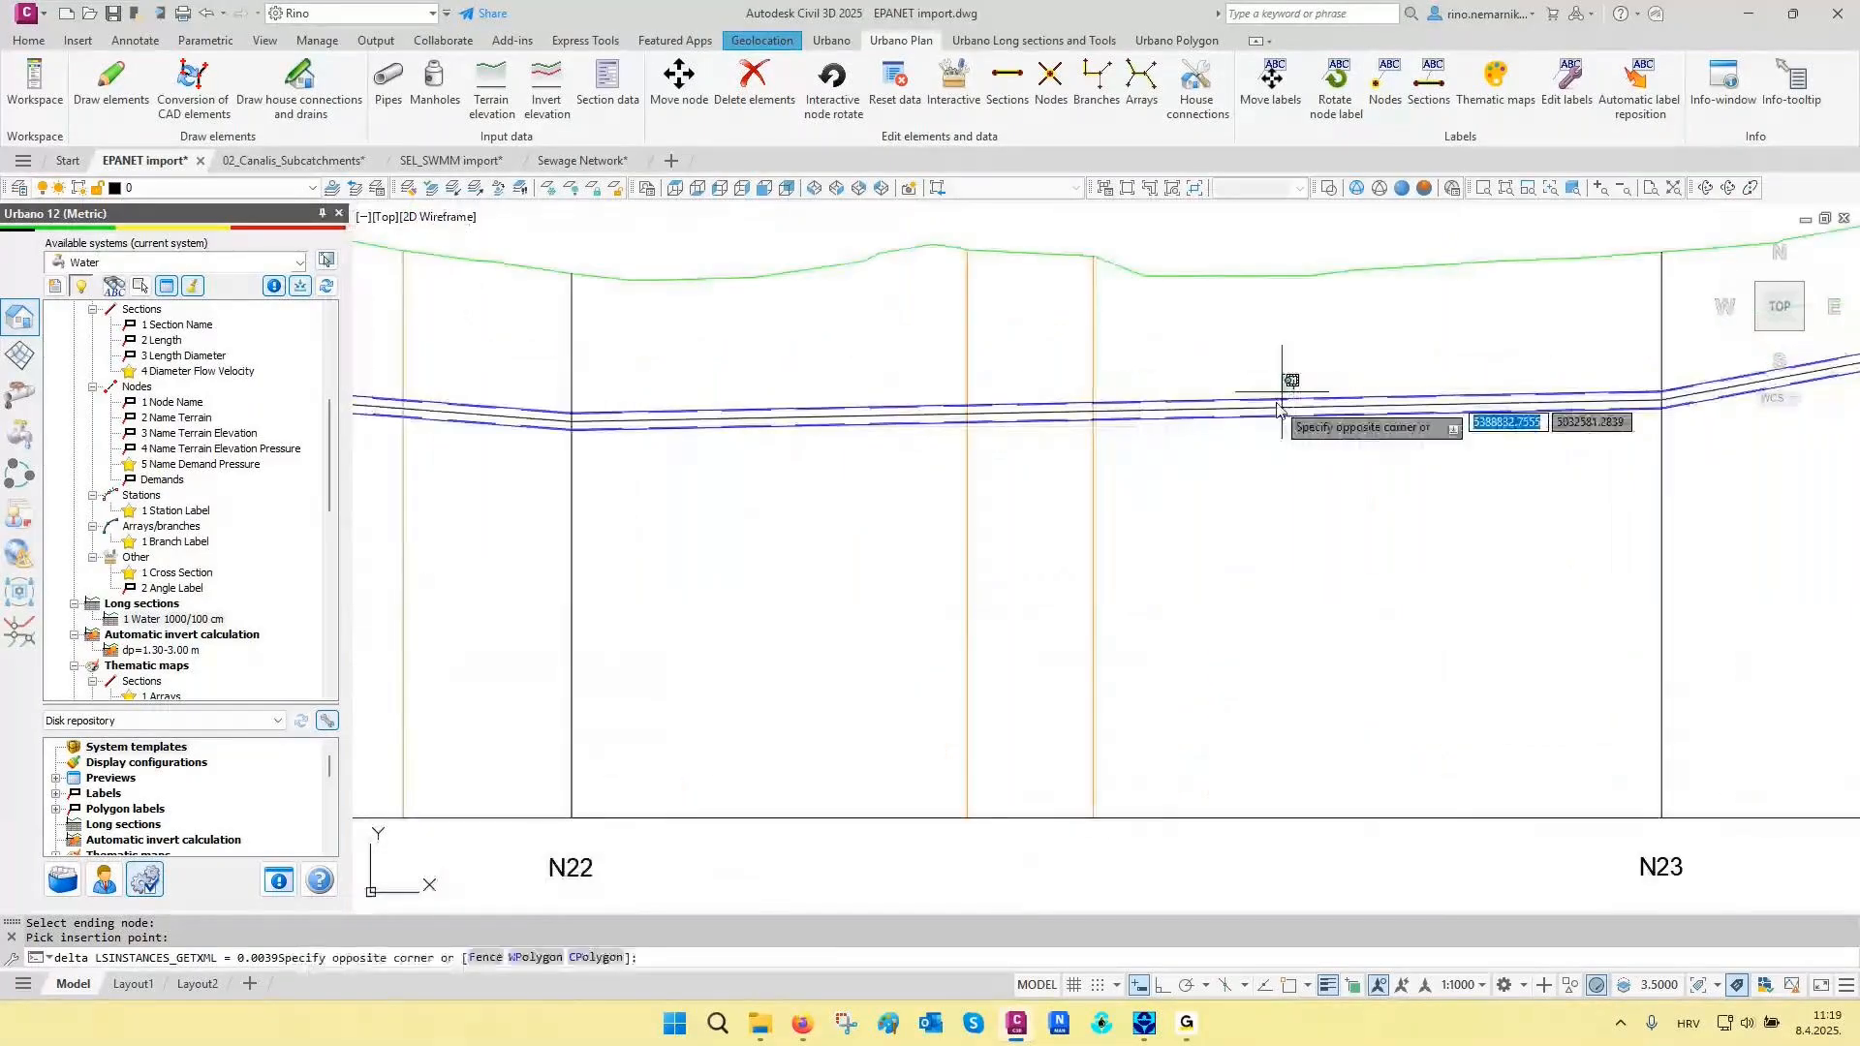
left_click(1238, 487)
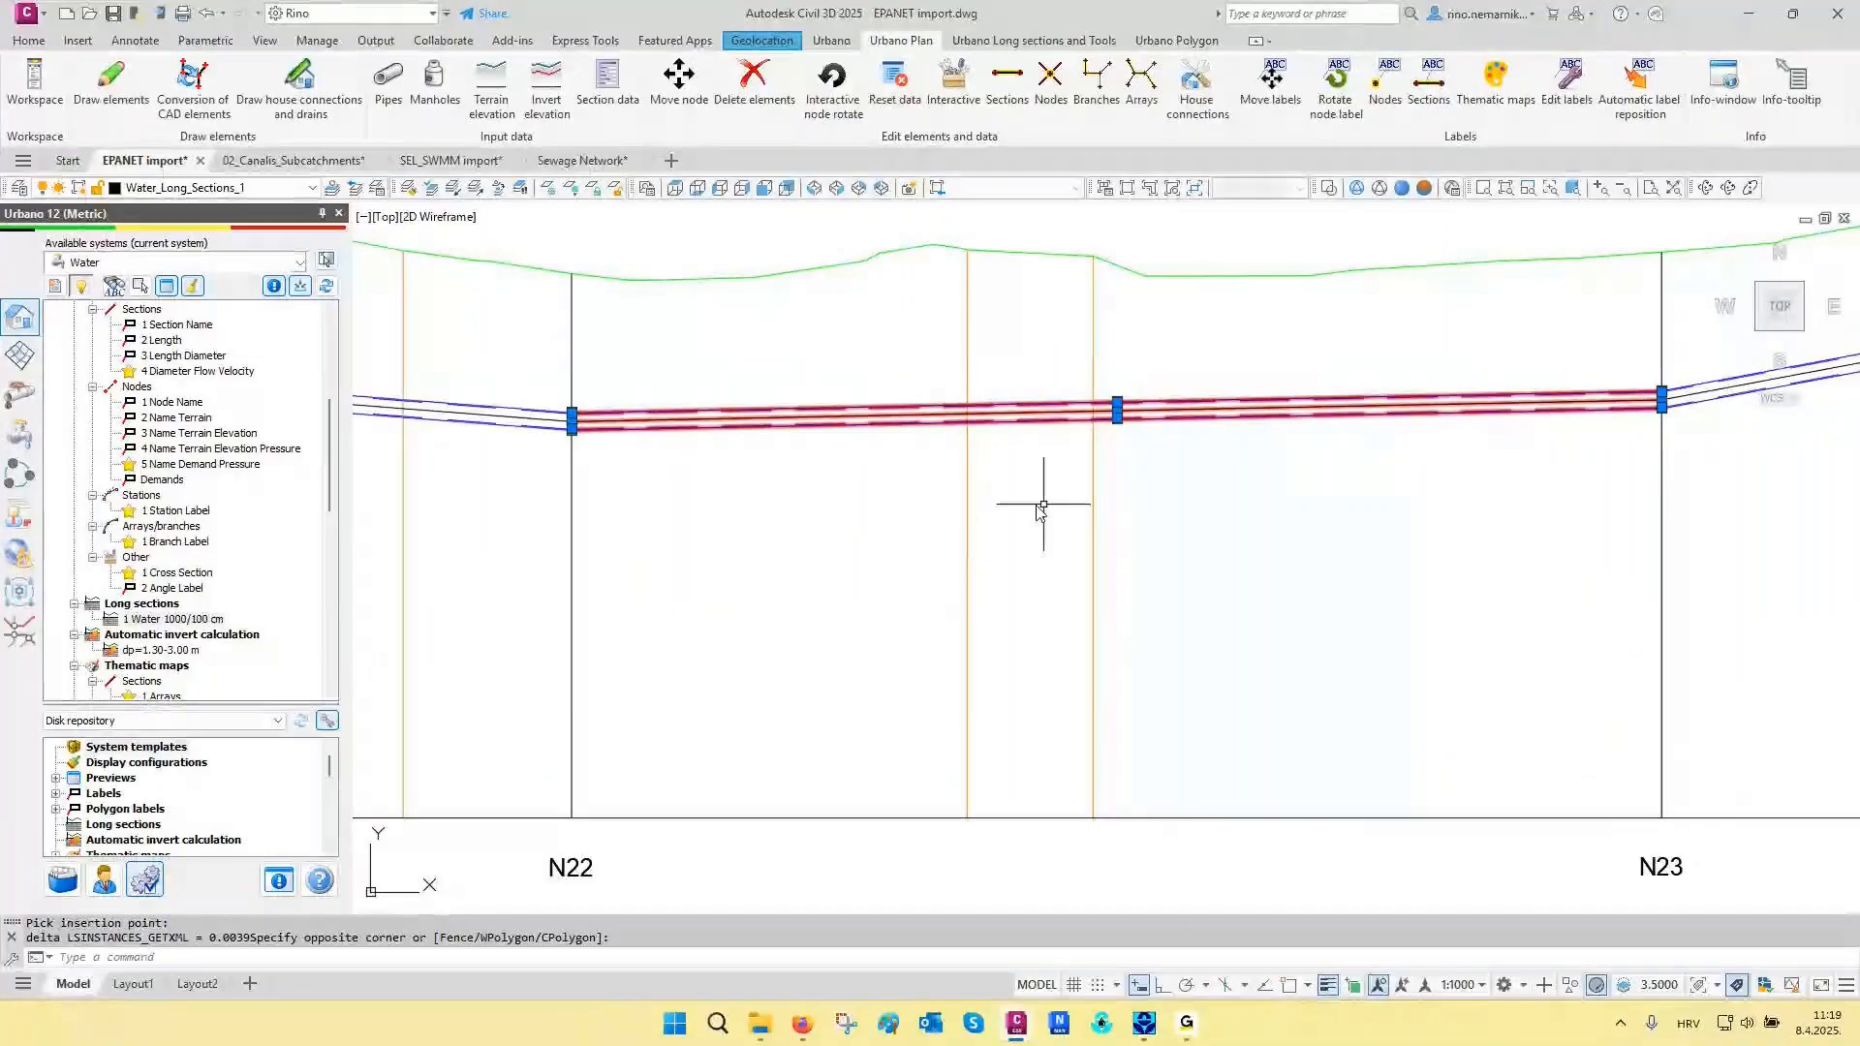
mouse_move(1019, 512)
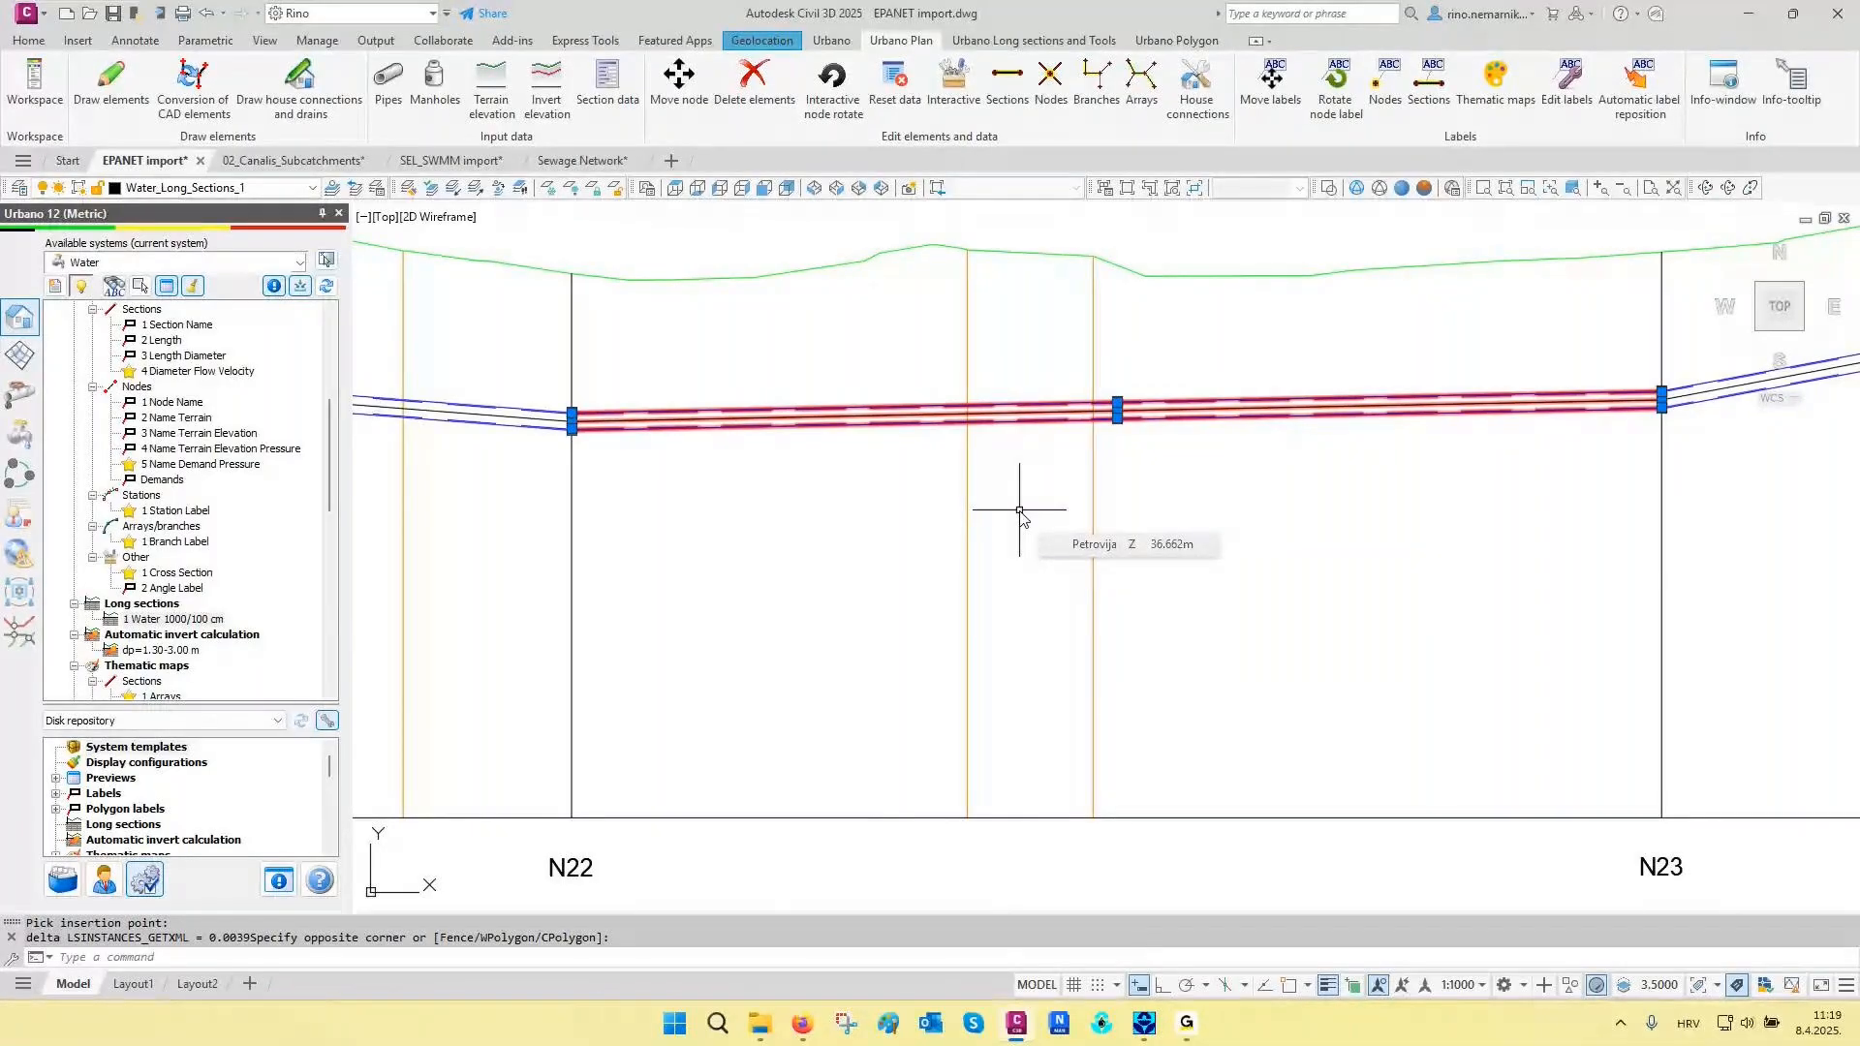
key("Escape")
- Restore the layer state 05 Water demands
scroll(1096, 523, "down", 3)
scroll(1101, 531, "down", 5)
scroll(1101, 533, "down", 2)
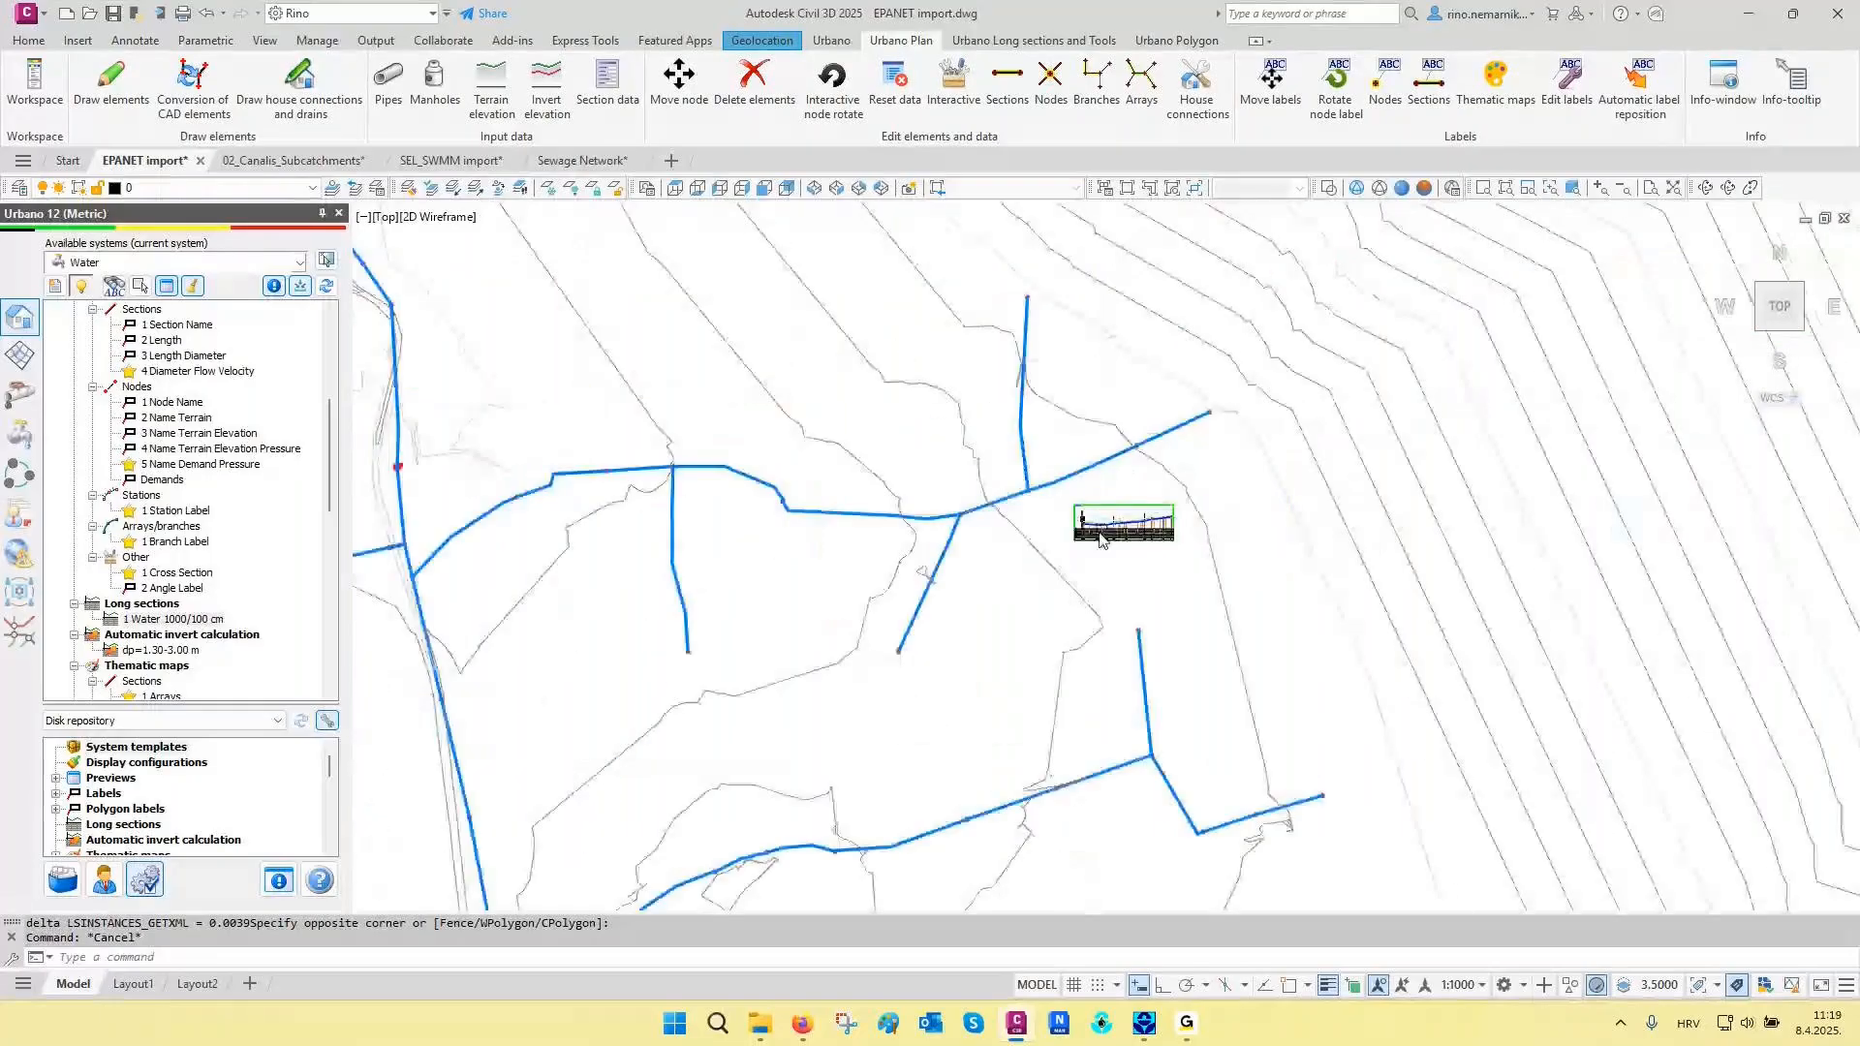
scroll(1100, 539, "down", 2)
scroll(1101, 539, "down", 2)
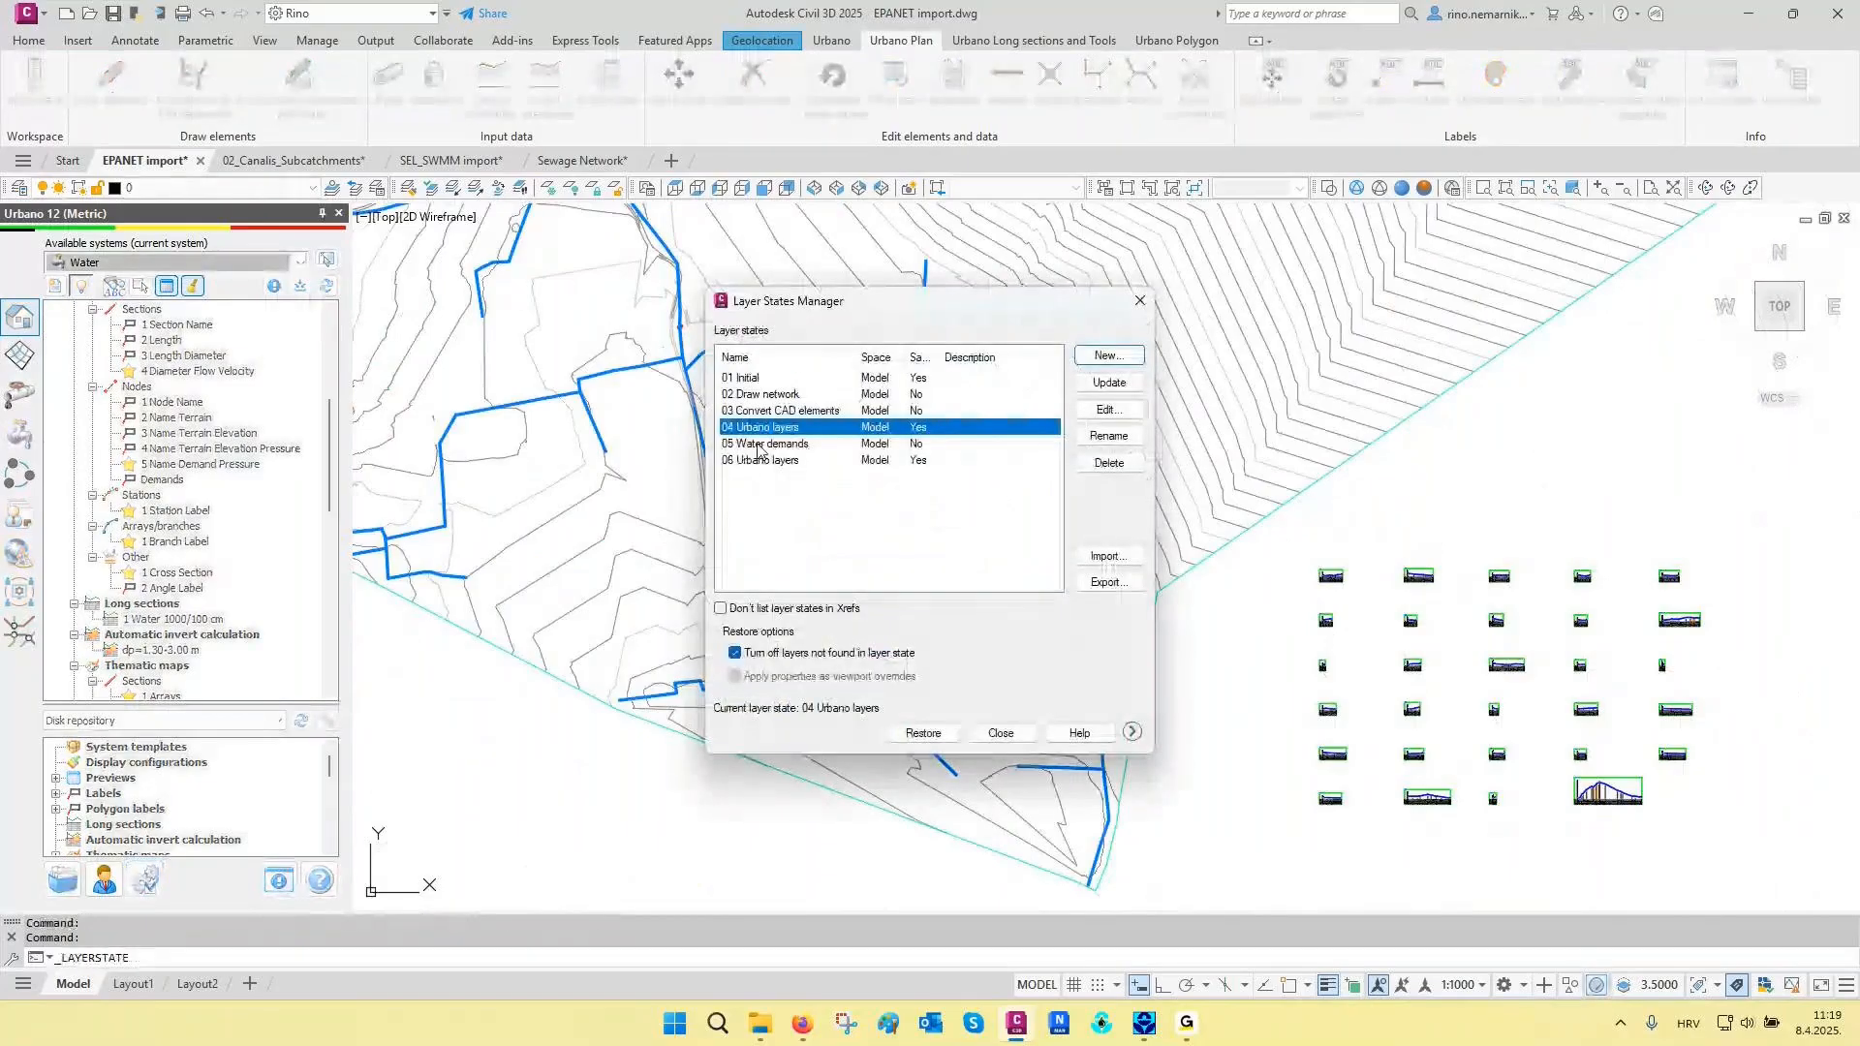
double_click(758, 447)
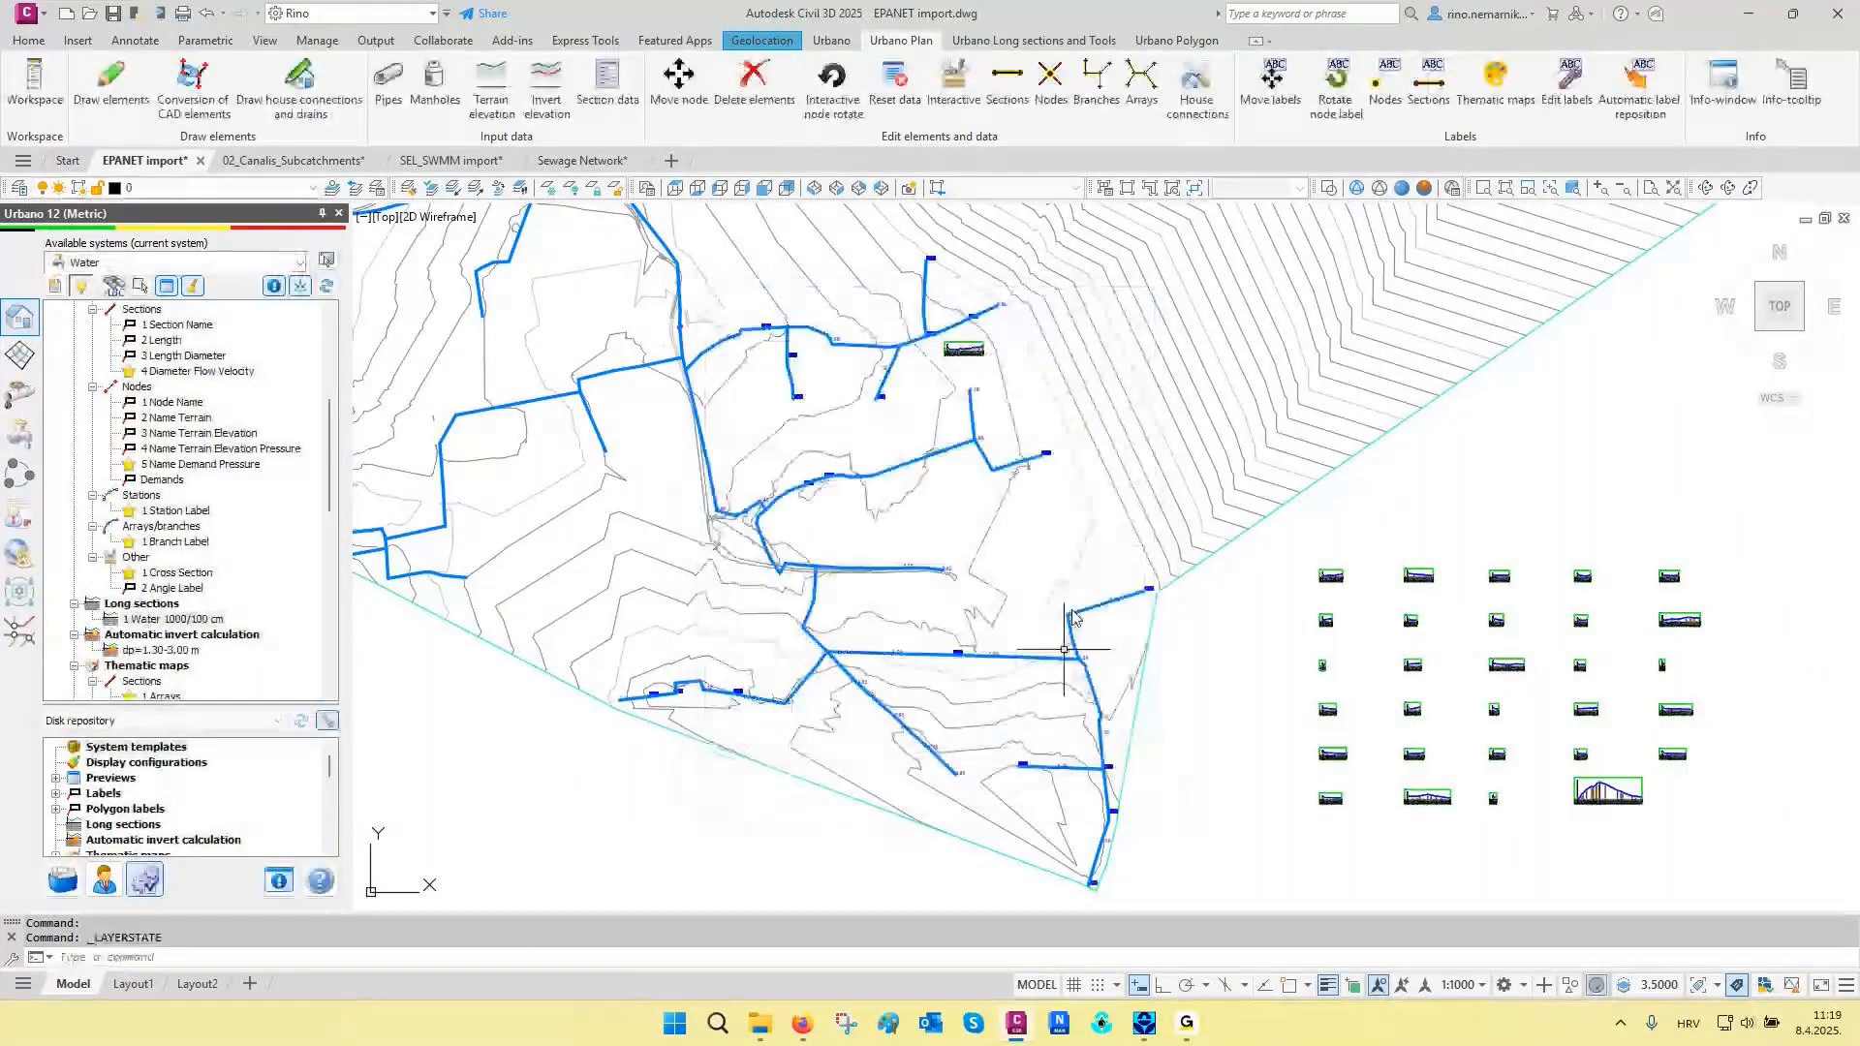
- Examine the water demand texts beside the nodes of the northern and middle branches, then the whole southeastern network
scroll(1005, 501, "up", 2)
mouse_move(941, 429)
middle_mouse_down()
mouse_move(981, 842)
mouse_move(1017, 684)
mouse_move(1134, 539)
middle_mouse_up()
scroll(947, 781, "up", 5)
middle_click_drag(739, 638, 1039, 516)
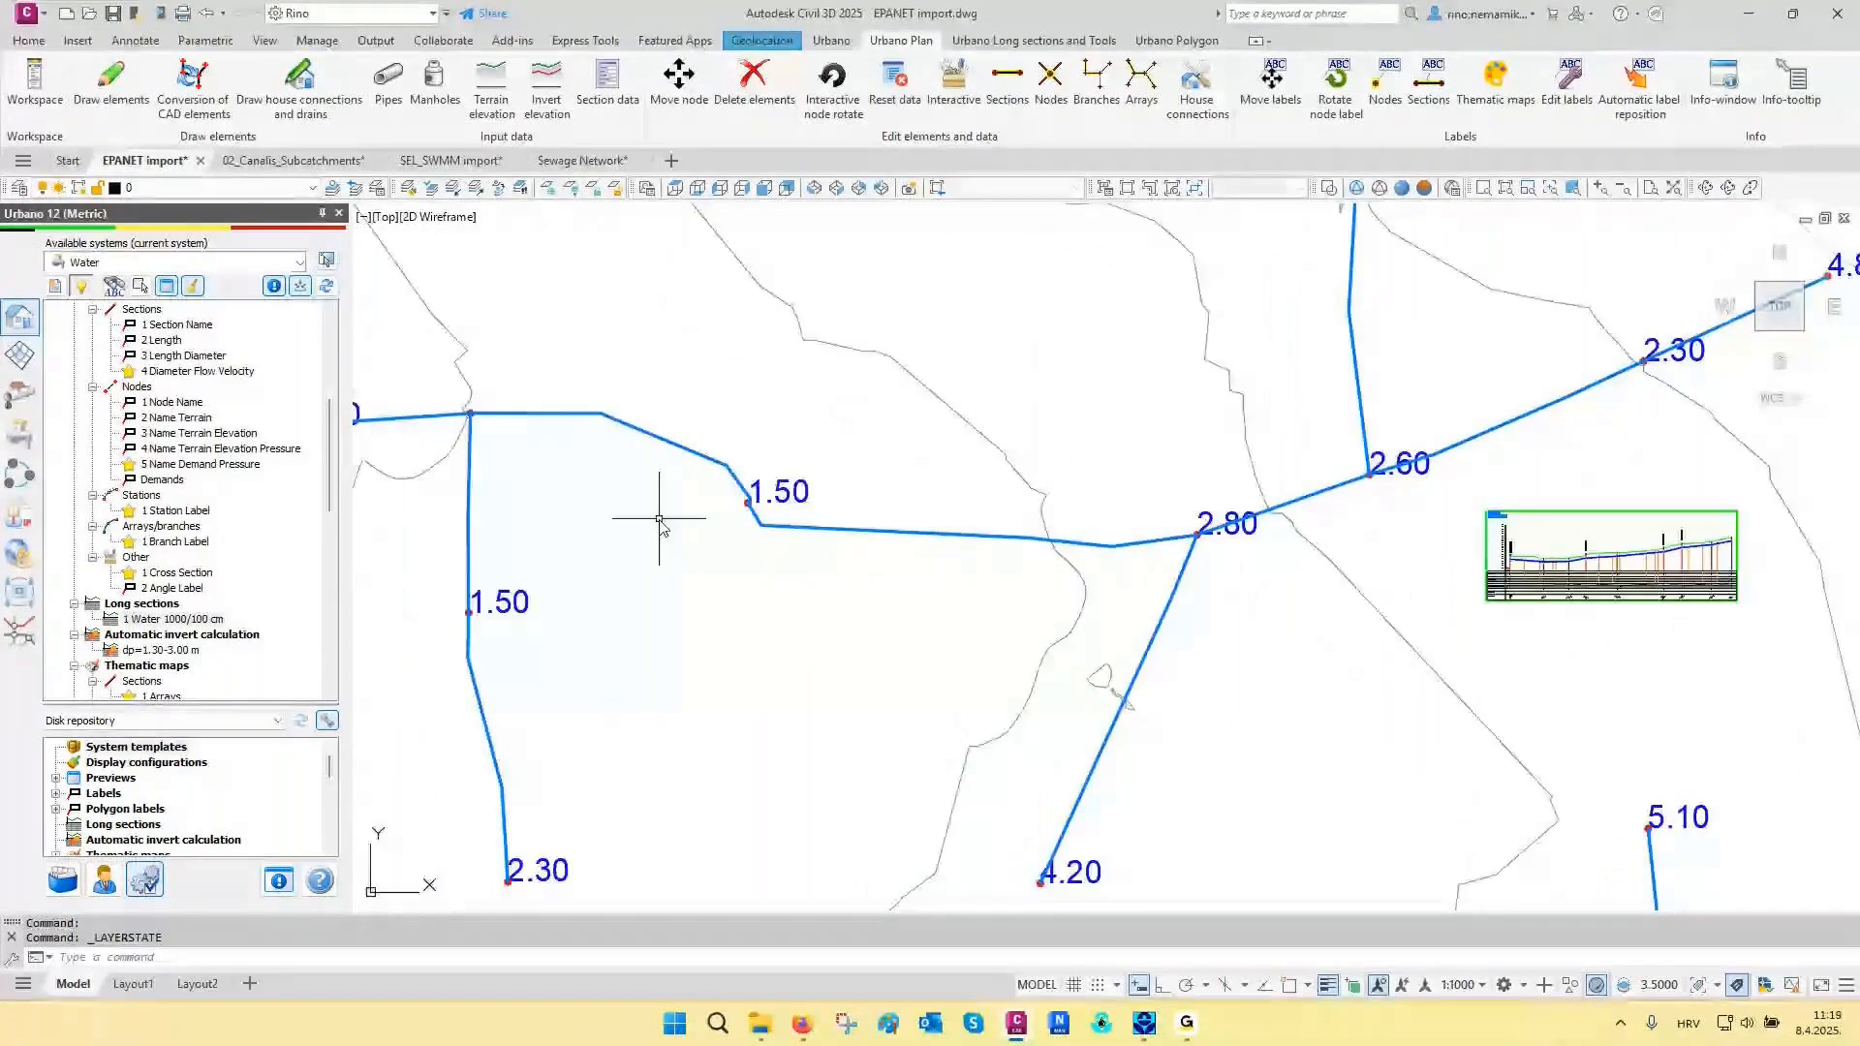
scroll(853, 538, "down", 5)
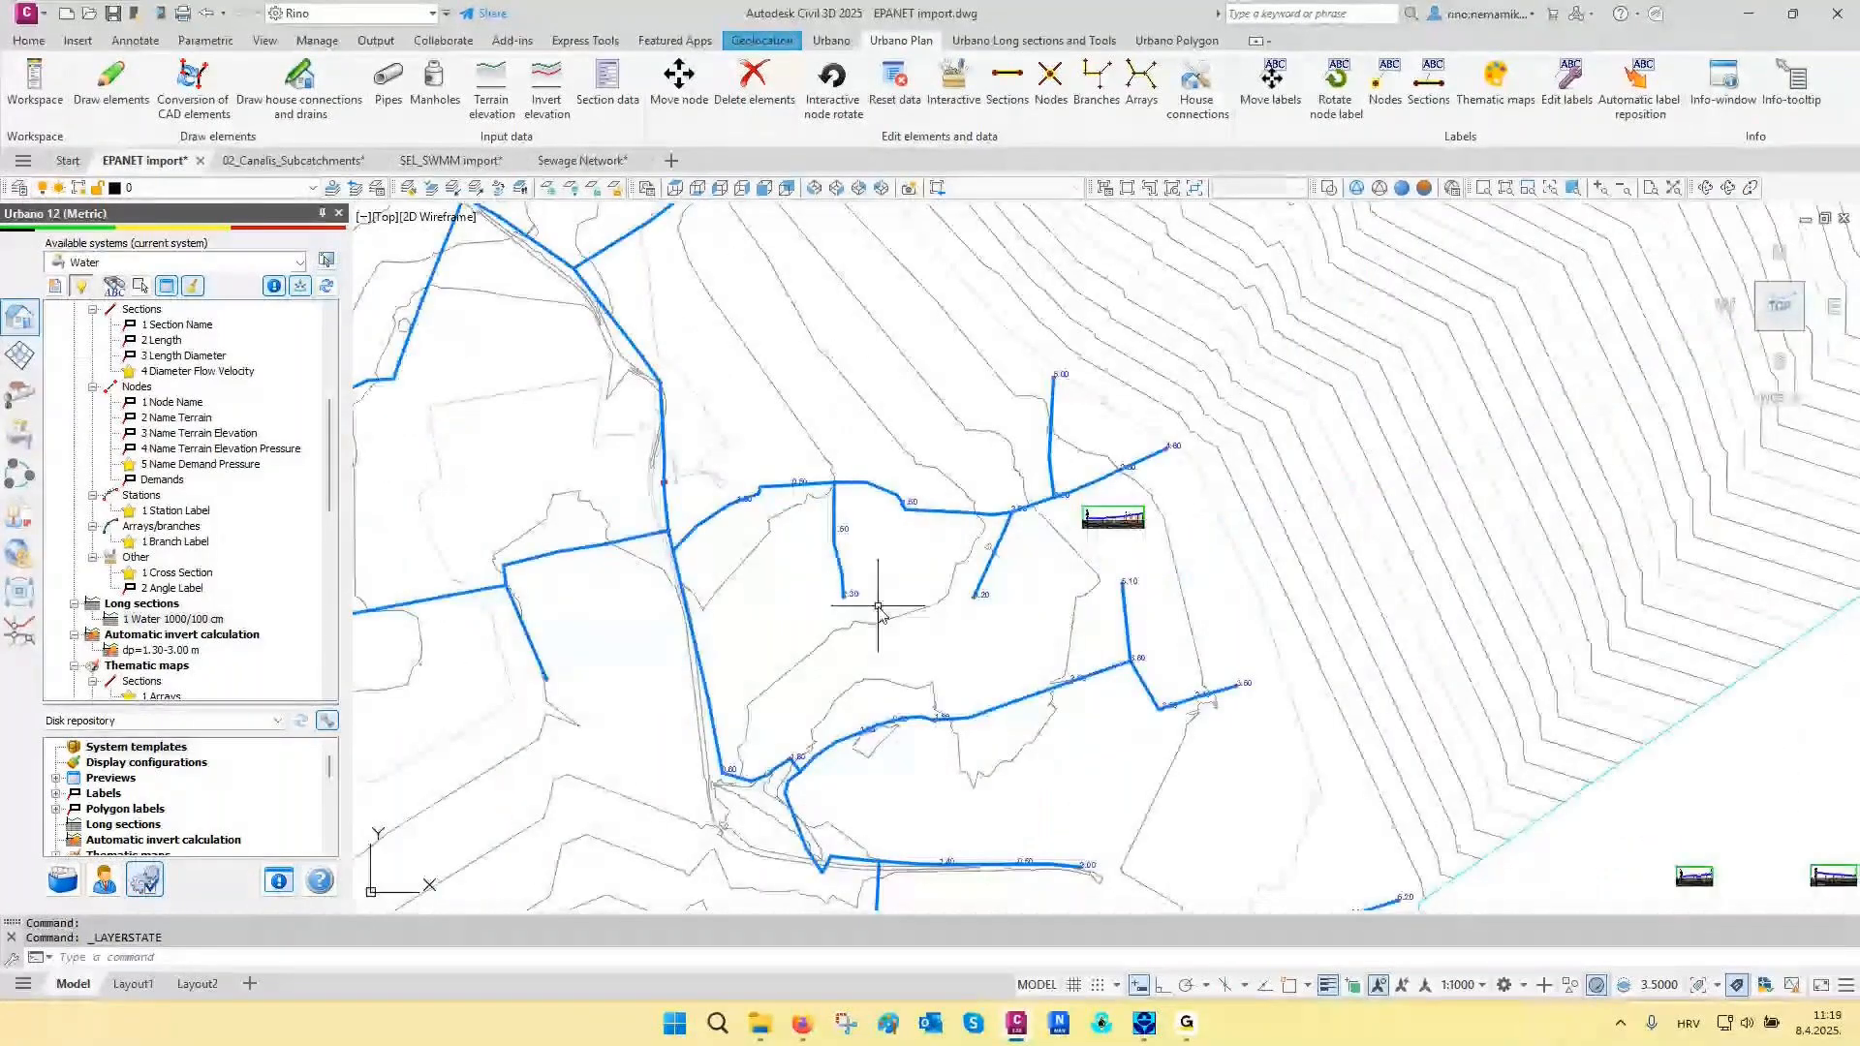
mouse_move(933, 678)
middle_mouse_down()
mouse_move(921, 594)
mouse_move(833, 458)
middle_mouse_up()
scroll(1079, 399, "up", 4)
middle_click_drag(1075, 397, 973, 494)
scroll(974, 494, "up", 2)
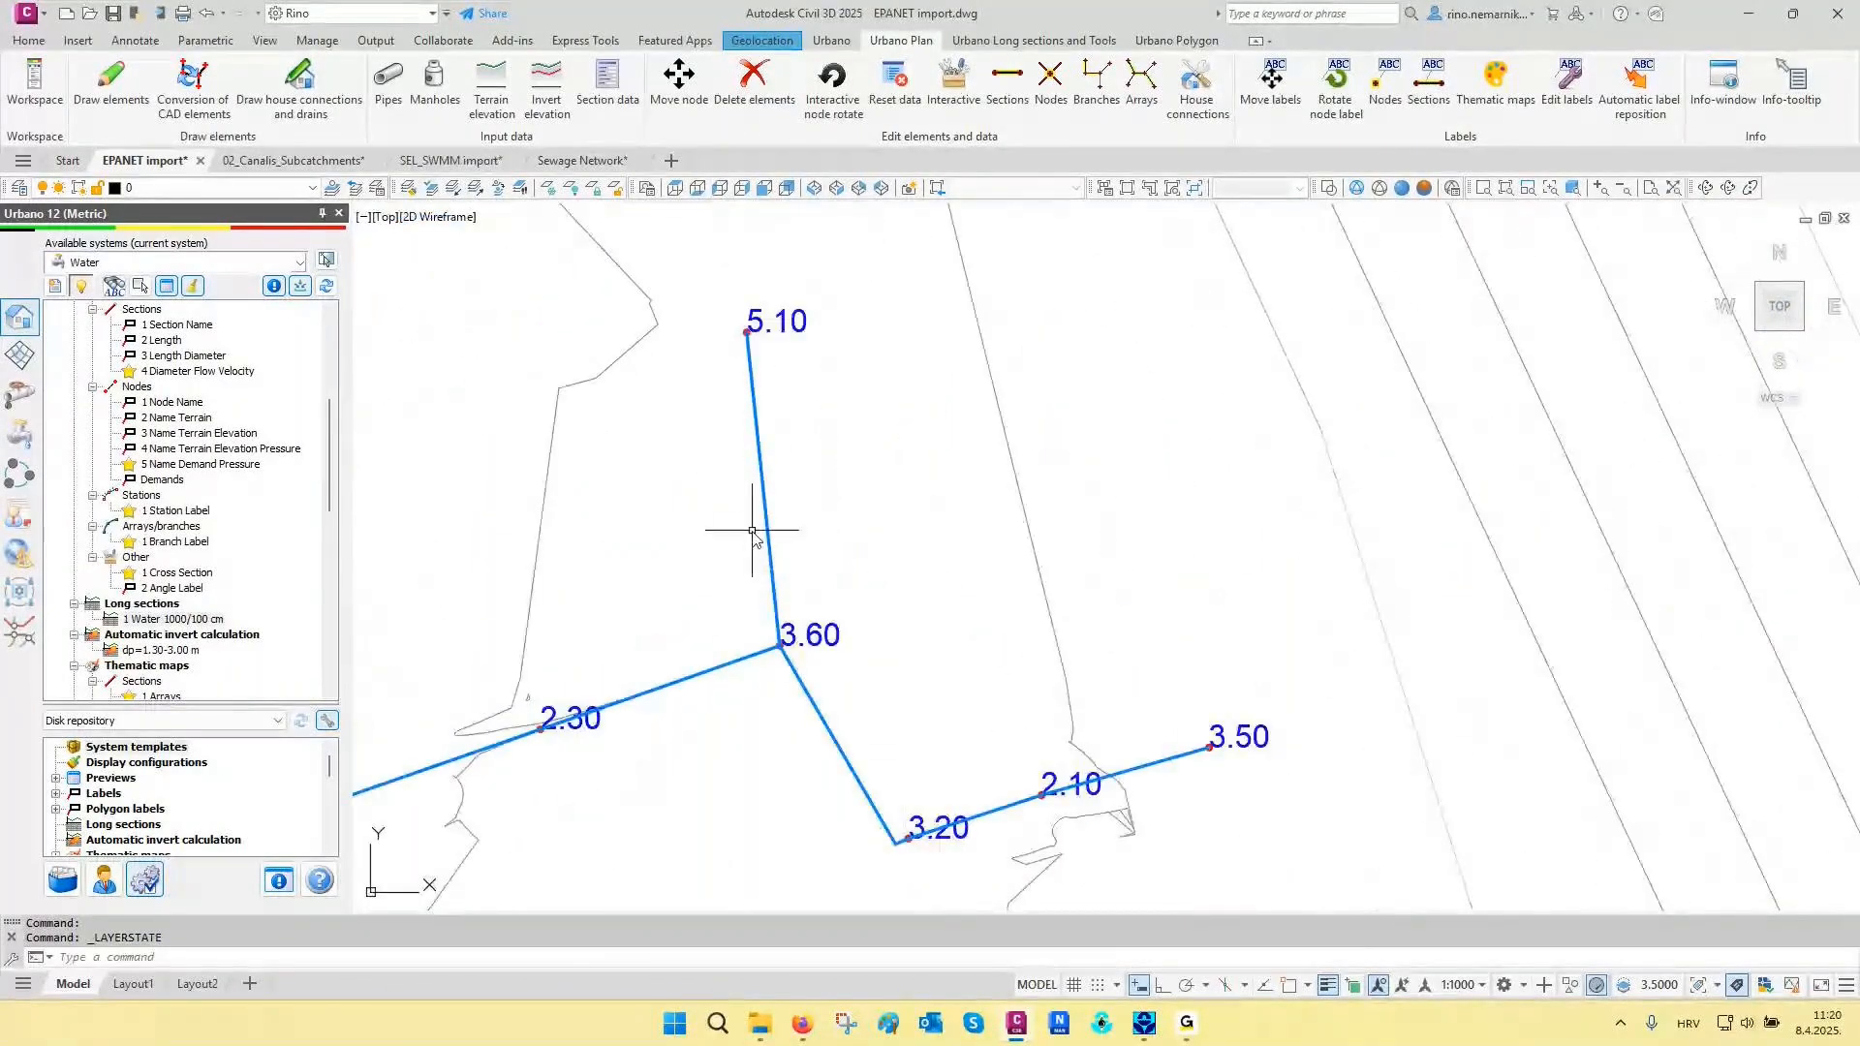
scroll(894, 562, "down", 5)
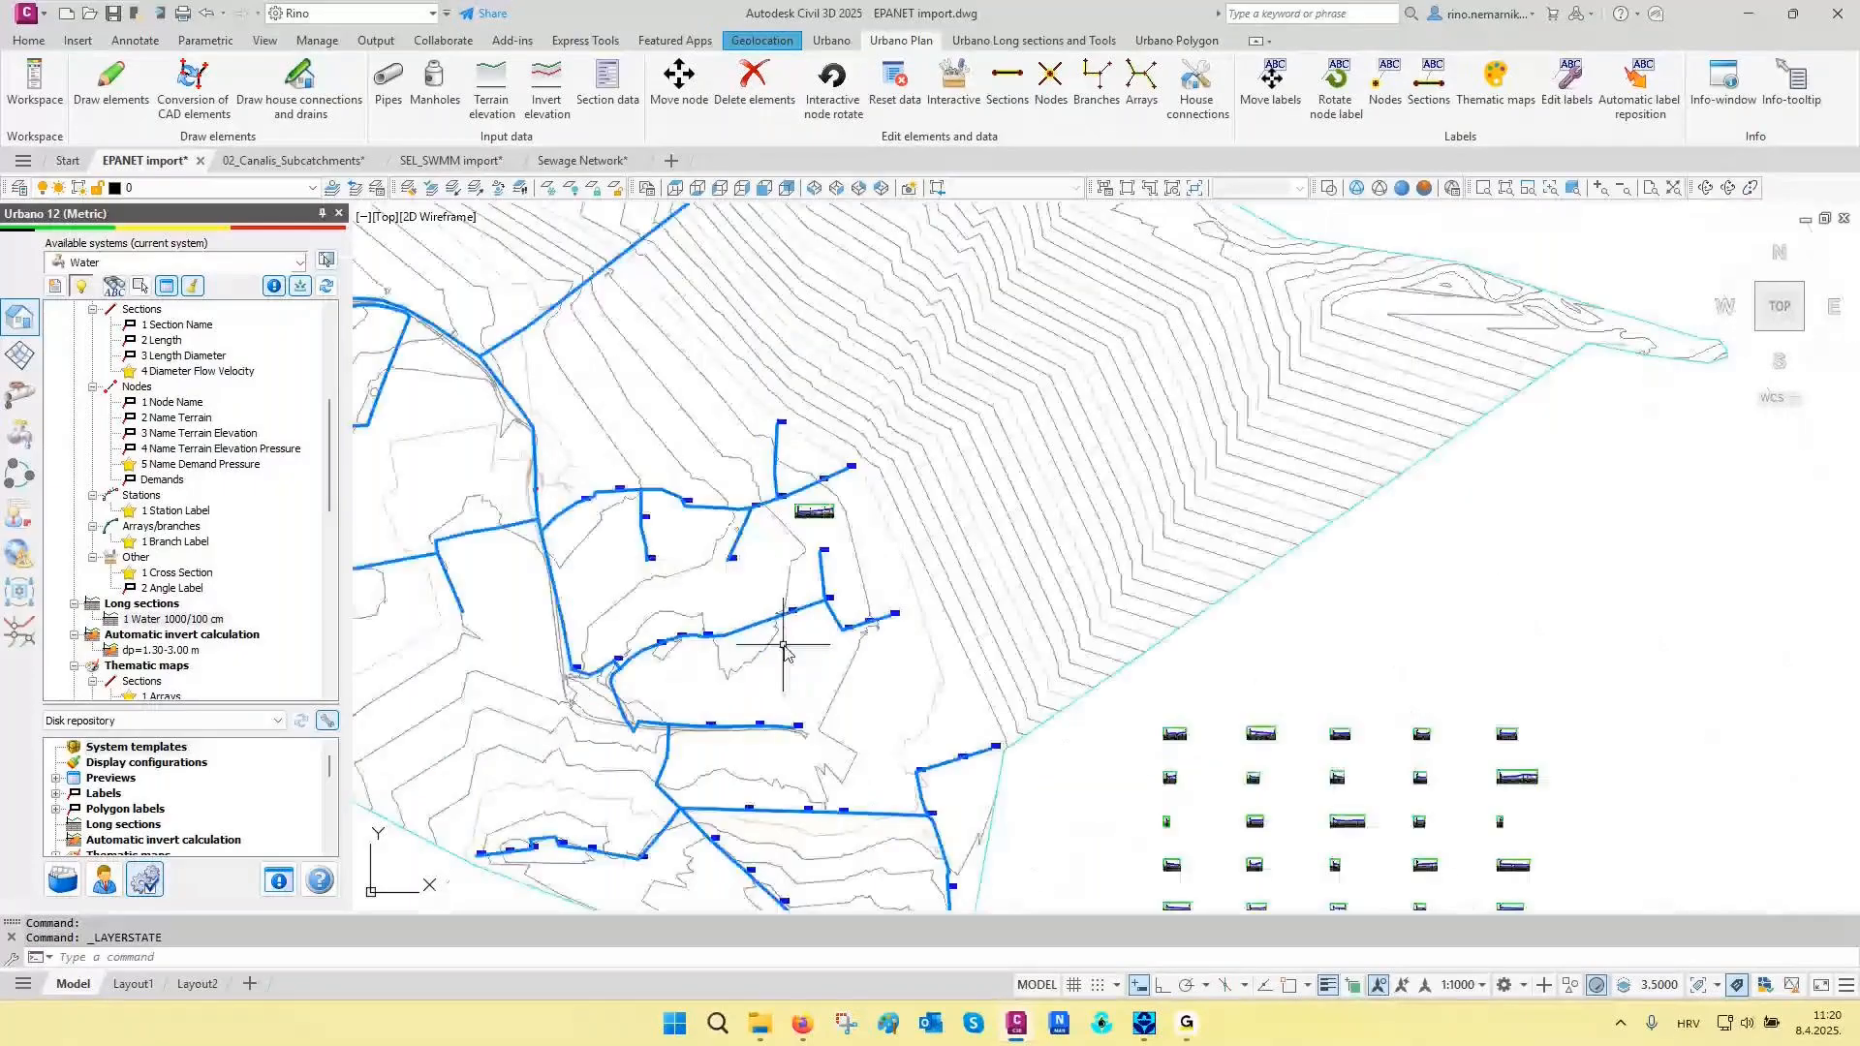
middle_click_drag(781, 652, 747, 514)
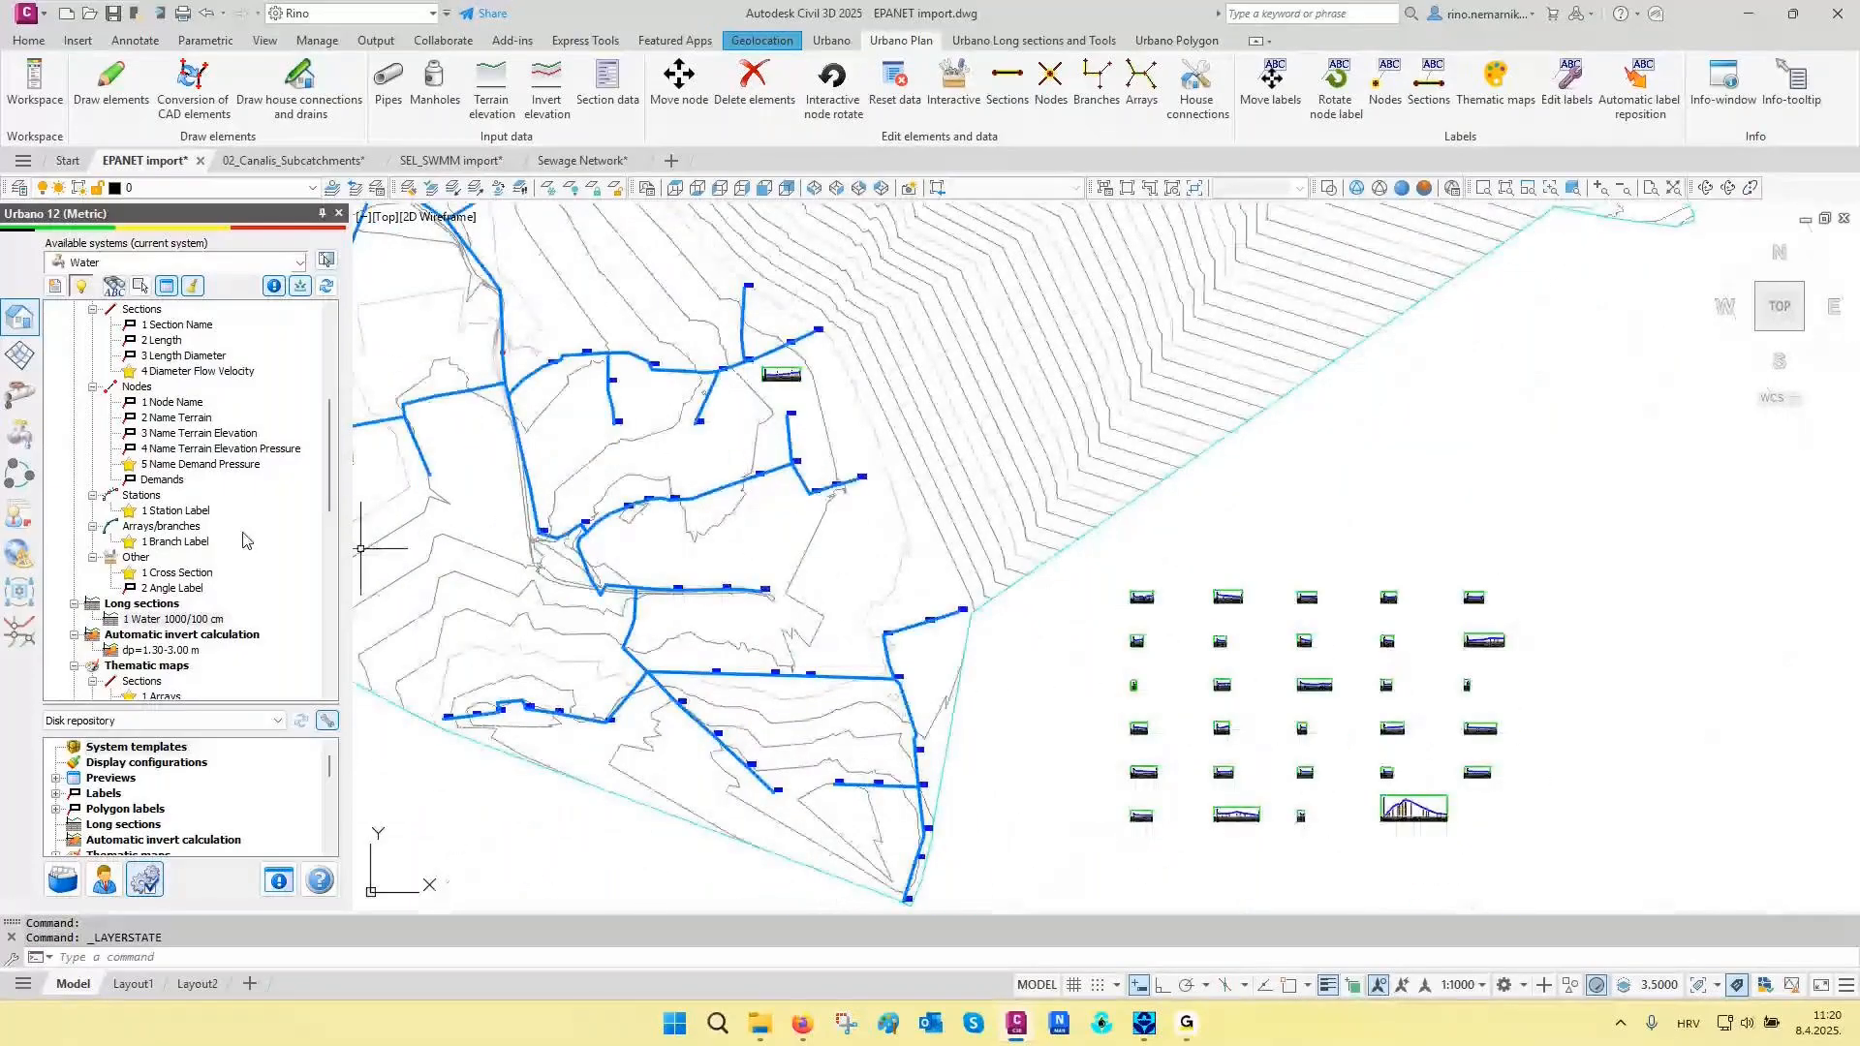
- Review the Water demands configuration for copying nearest data to nodes, and run its conversion on the whole drawing using the closest data
scroll(247, 541, "down", 10)
scroll(222, 551, "down", 2)
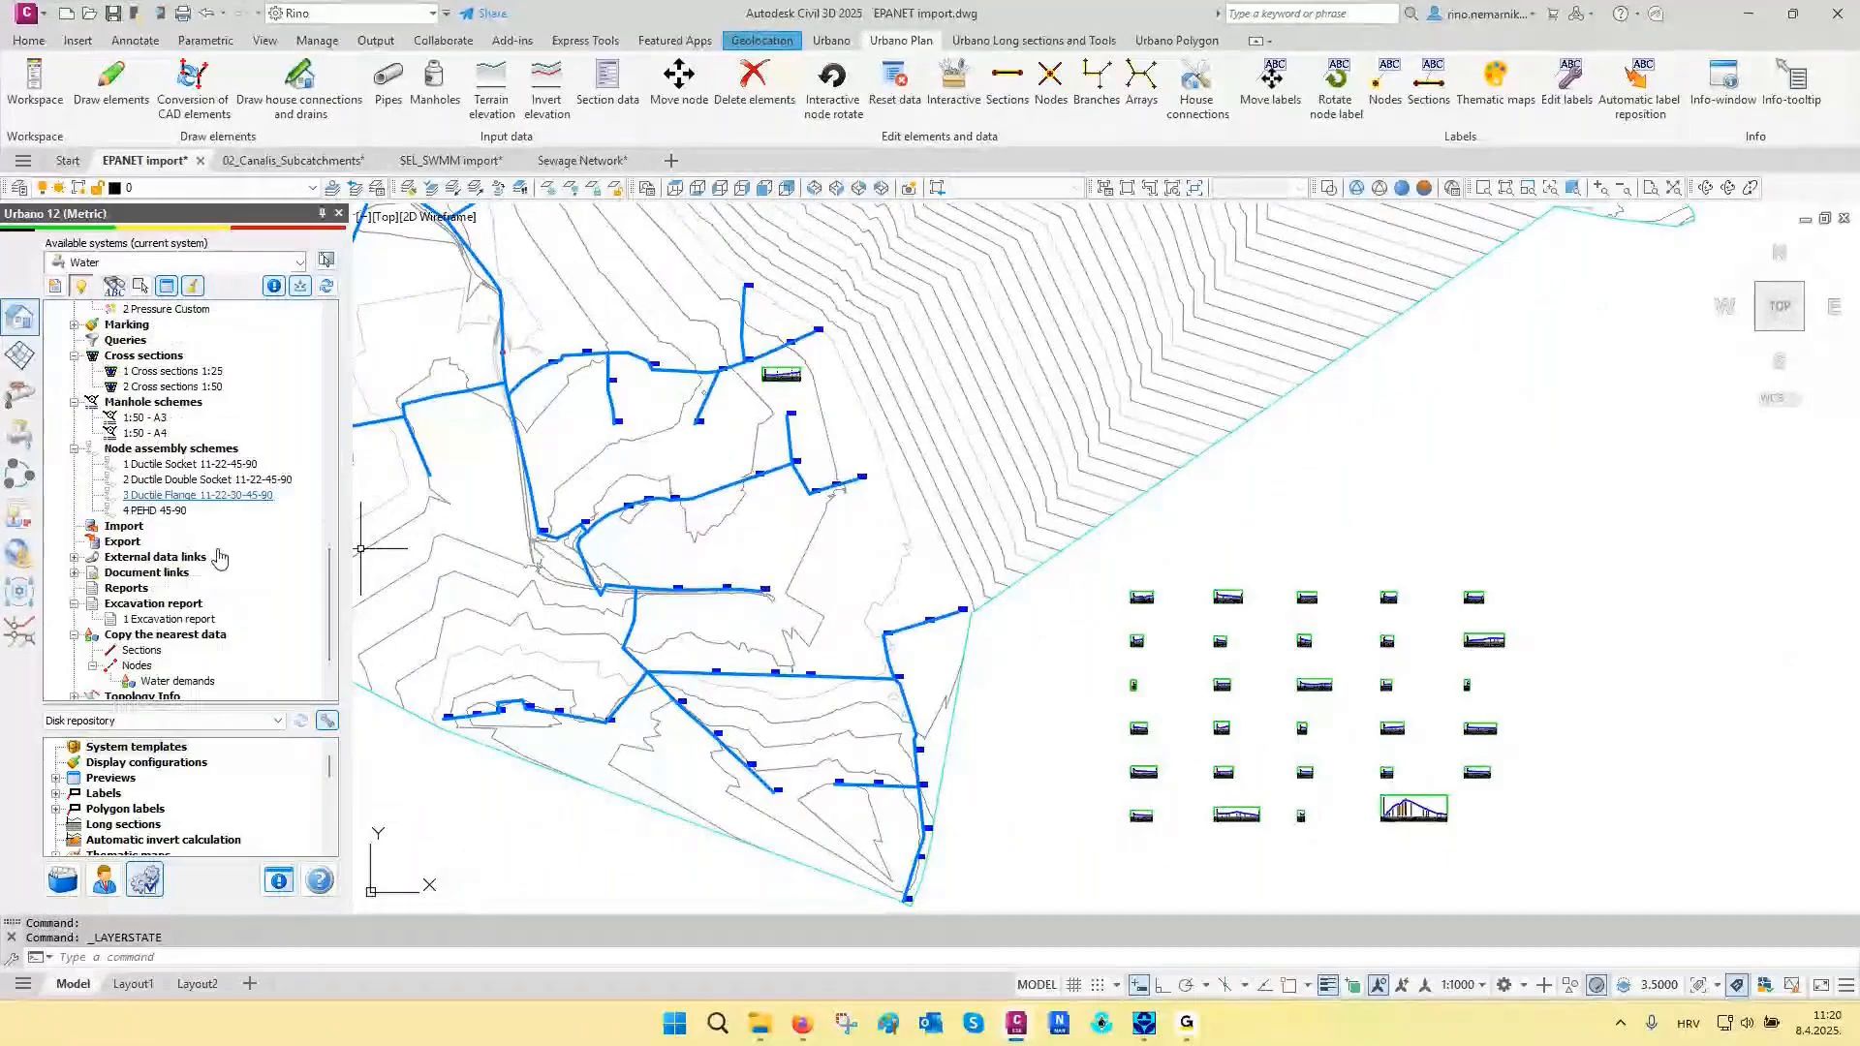
scroll(221, 558, "down", 1)
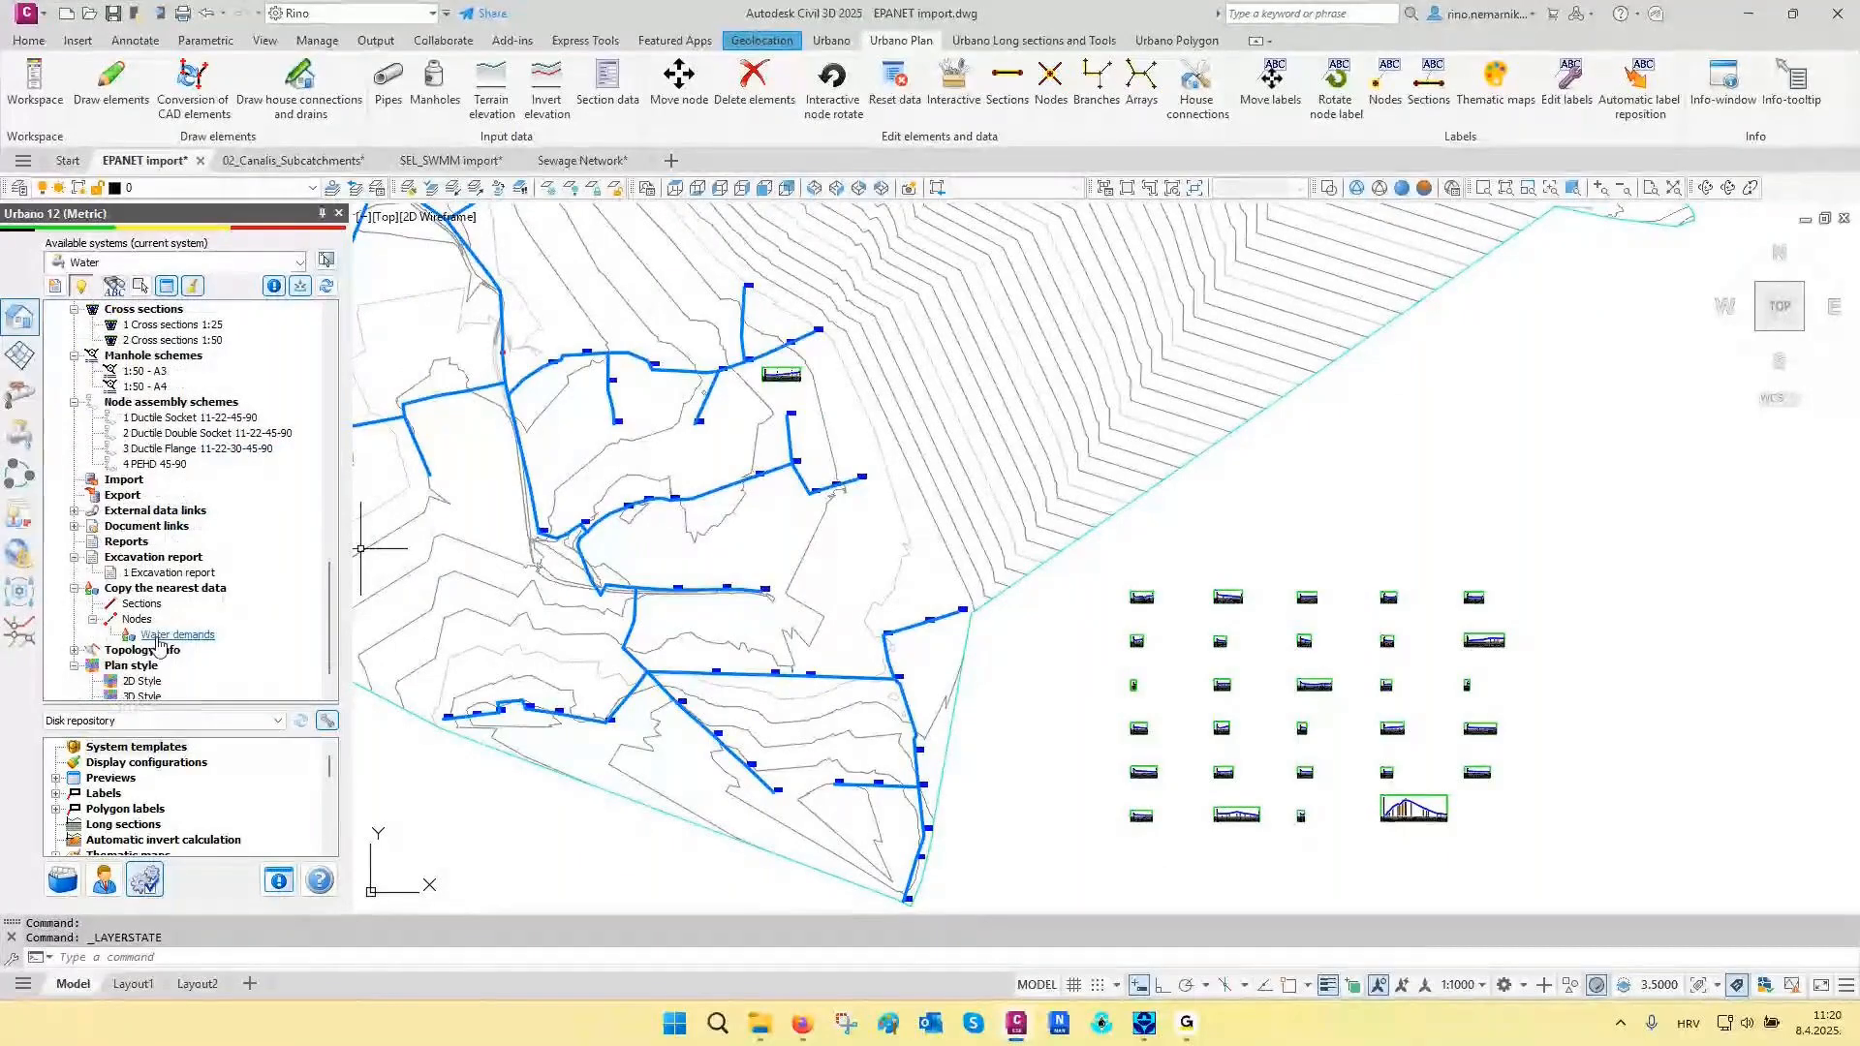
right_click(160, 636)
left_click(189, 649)
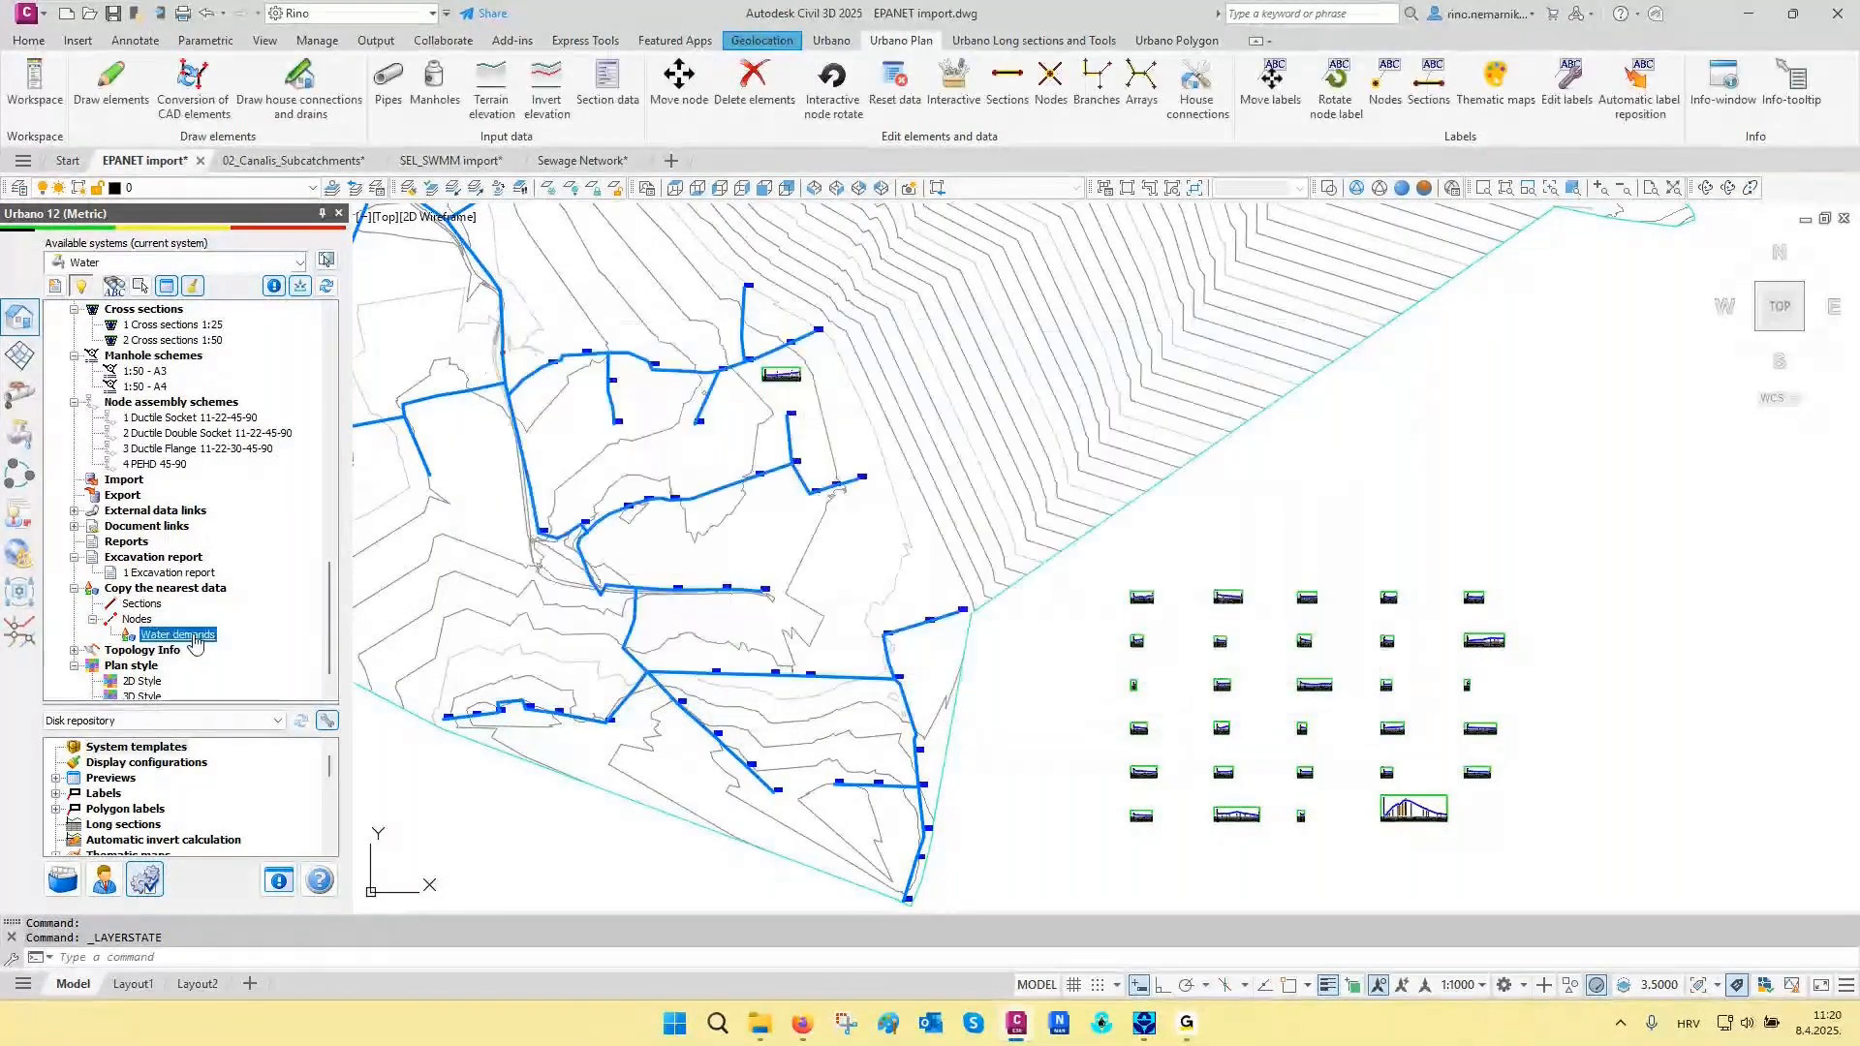
double_click(191, 637)
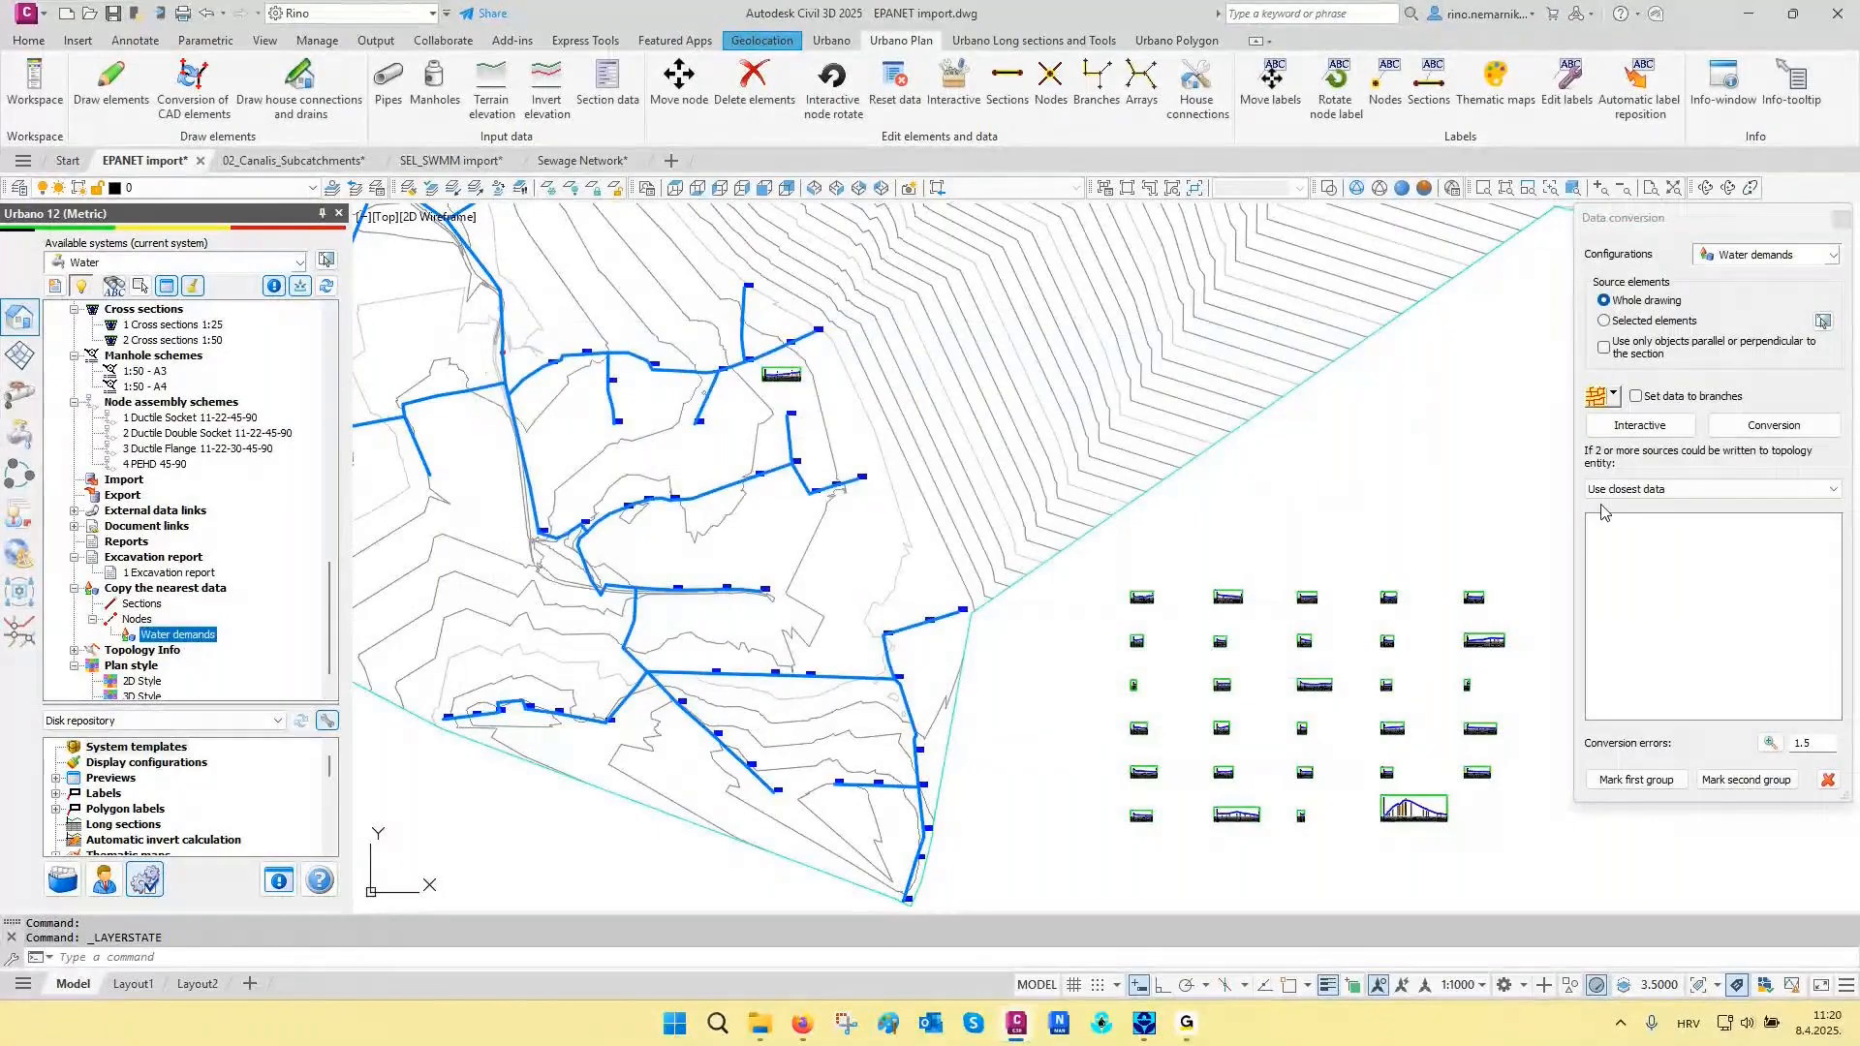
left_click(1758, 426)
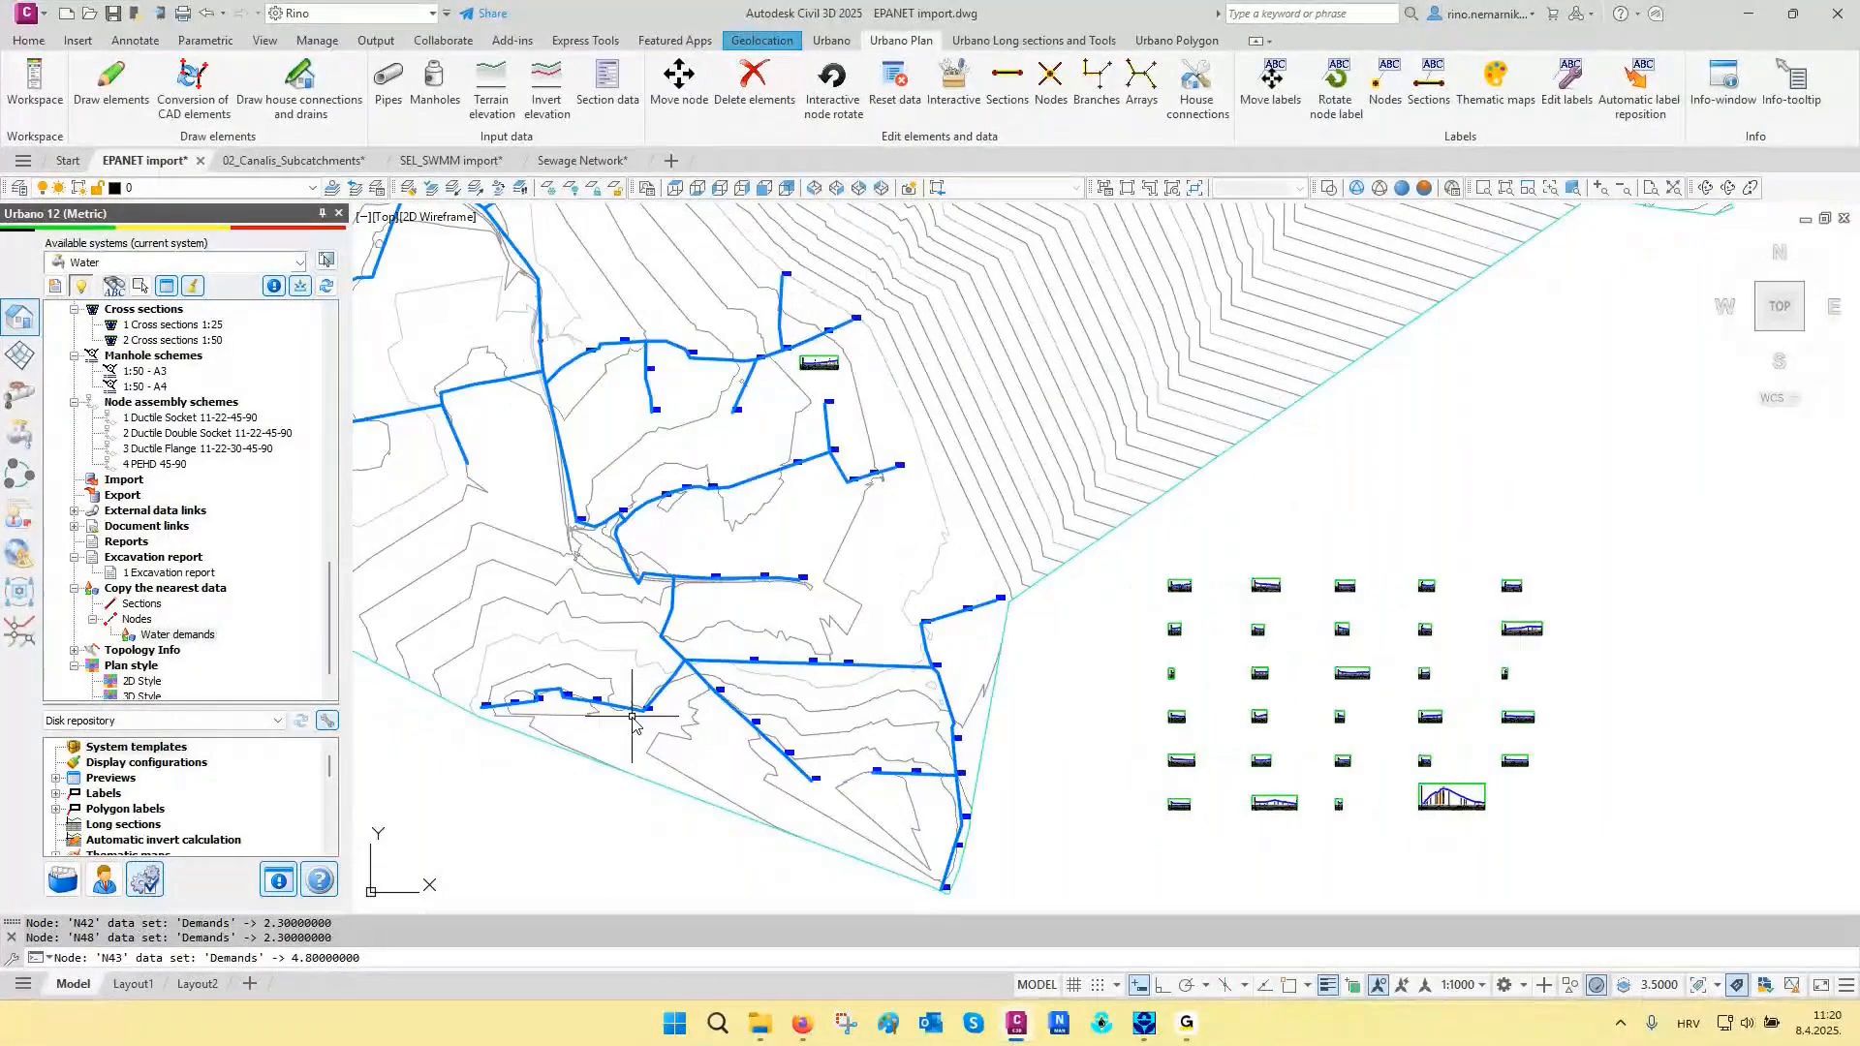
- Restore the layer state 06 Urbano layers
left_click(377, 188)
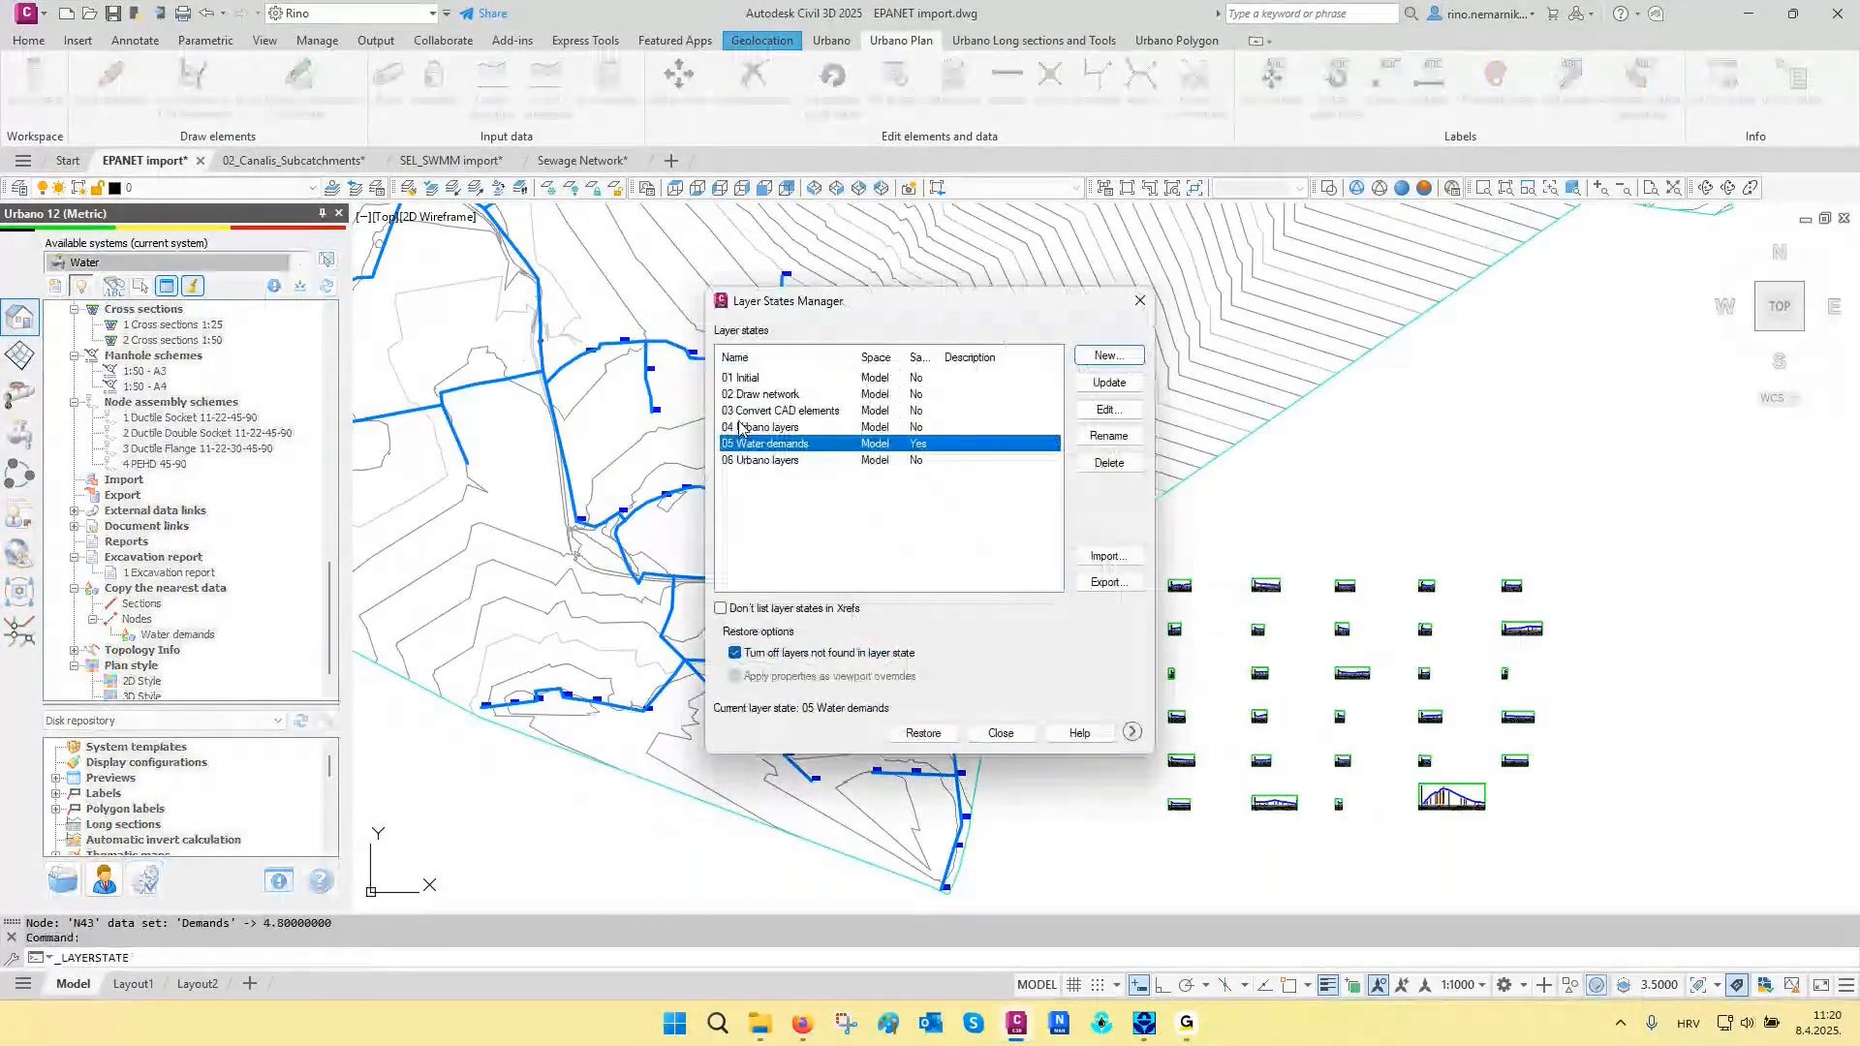
double_click(761, 461)
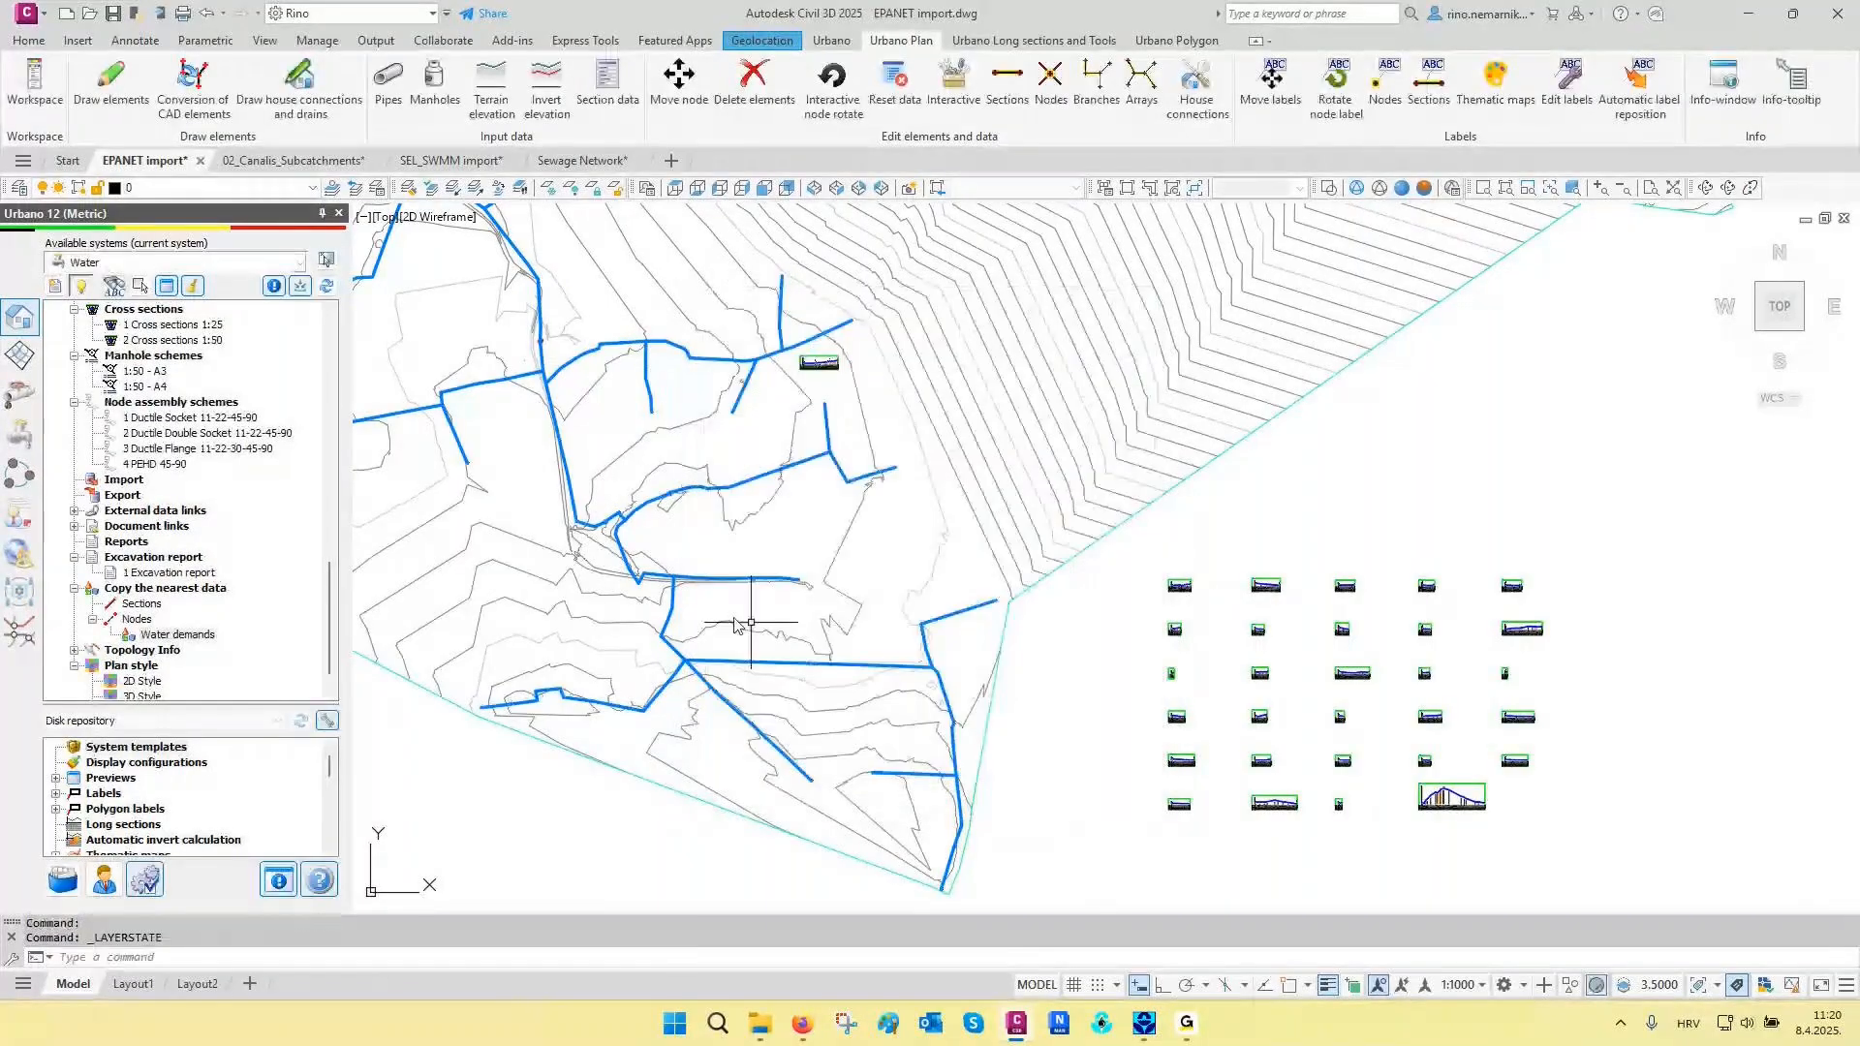
middle_click_drag(734, 625, 966, 630)
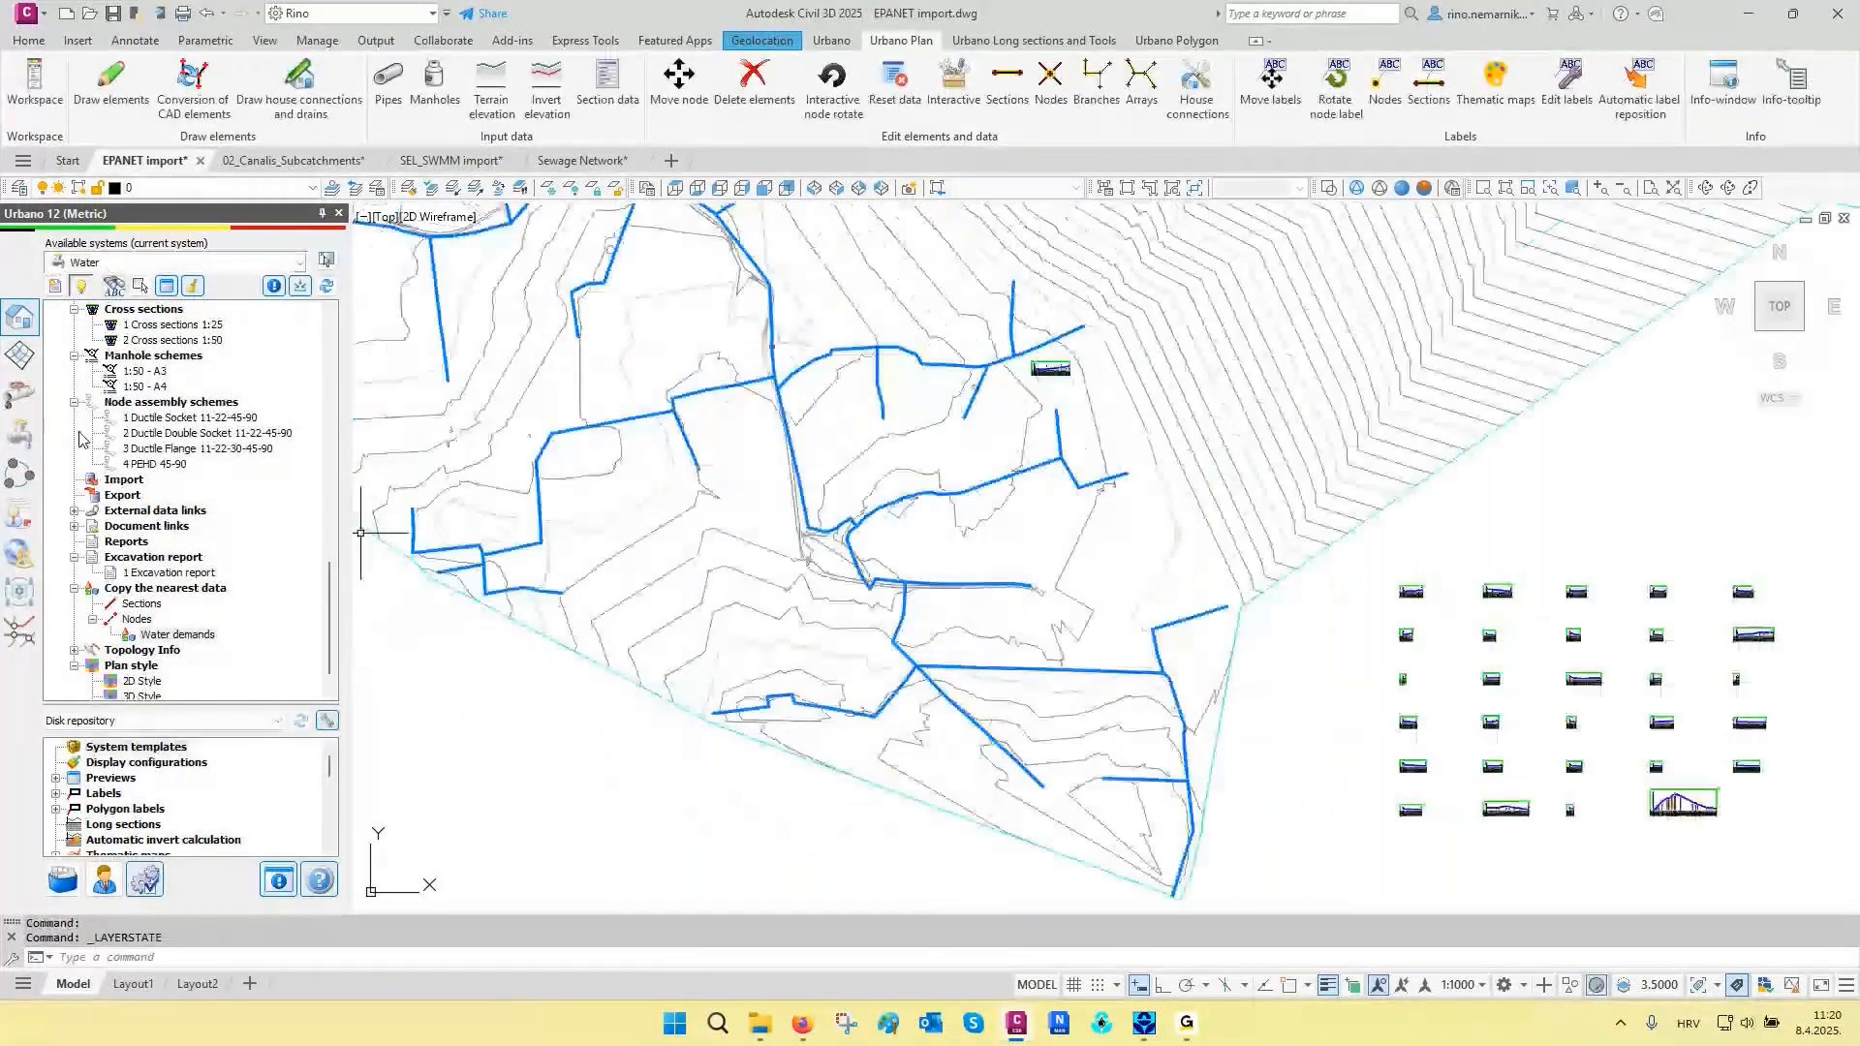
- Review the point demands in the water demands analysis, sorting the nodes by P_HydraulicPattern-1 and by Demands in descending order
left_click(20, 434)
left_click(116, 473)
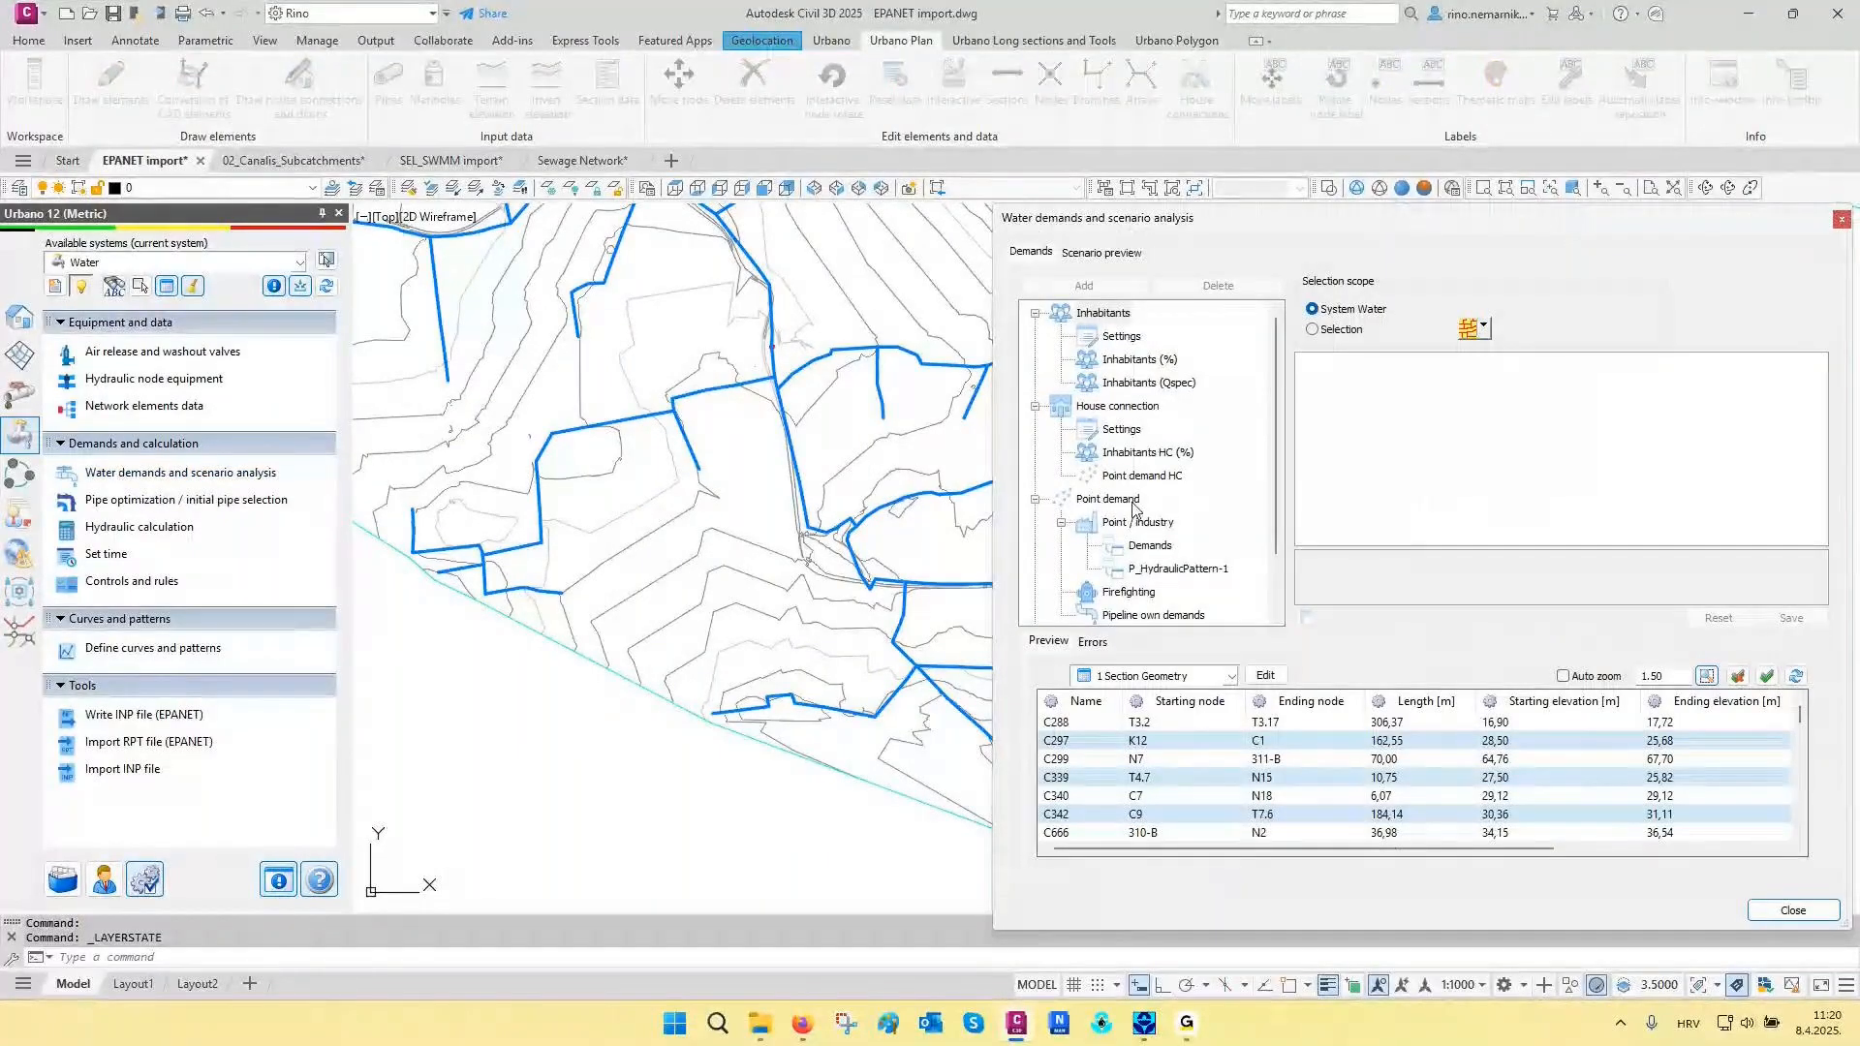
left_click(1169, 567)
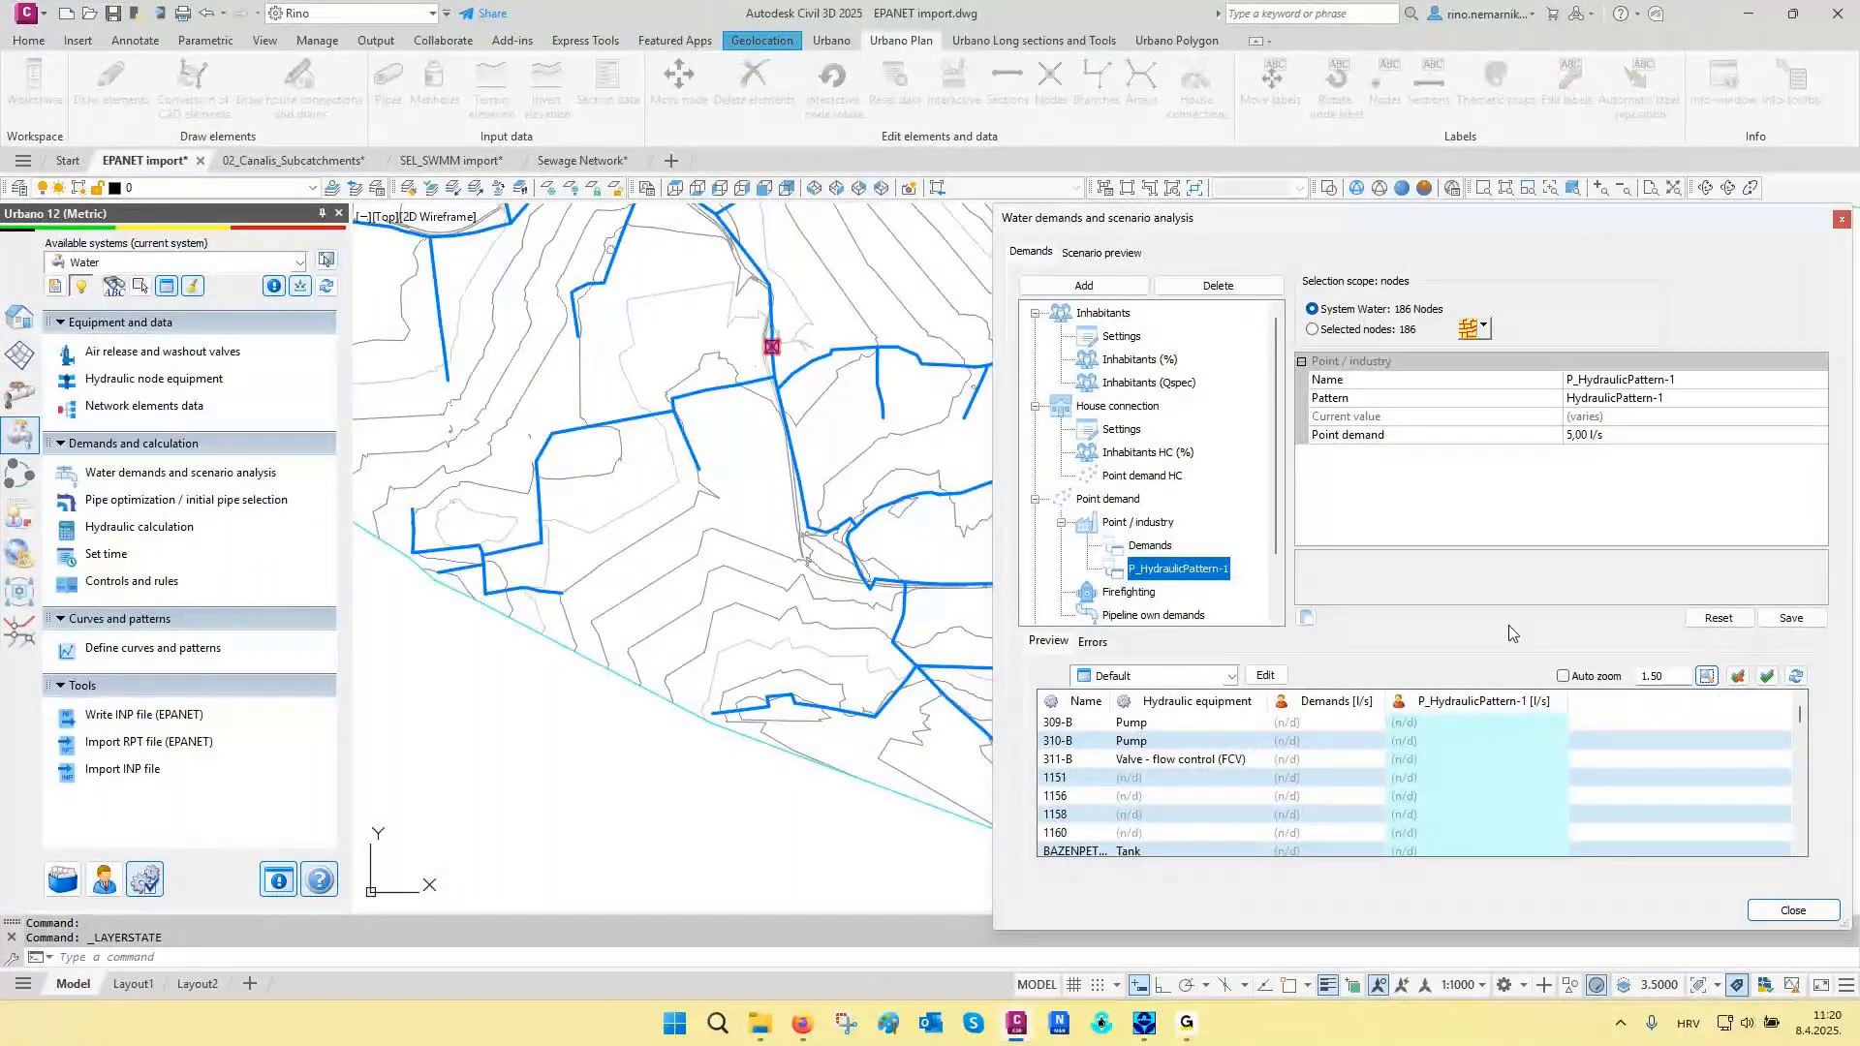
left_click(1489, 700)
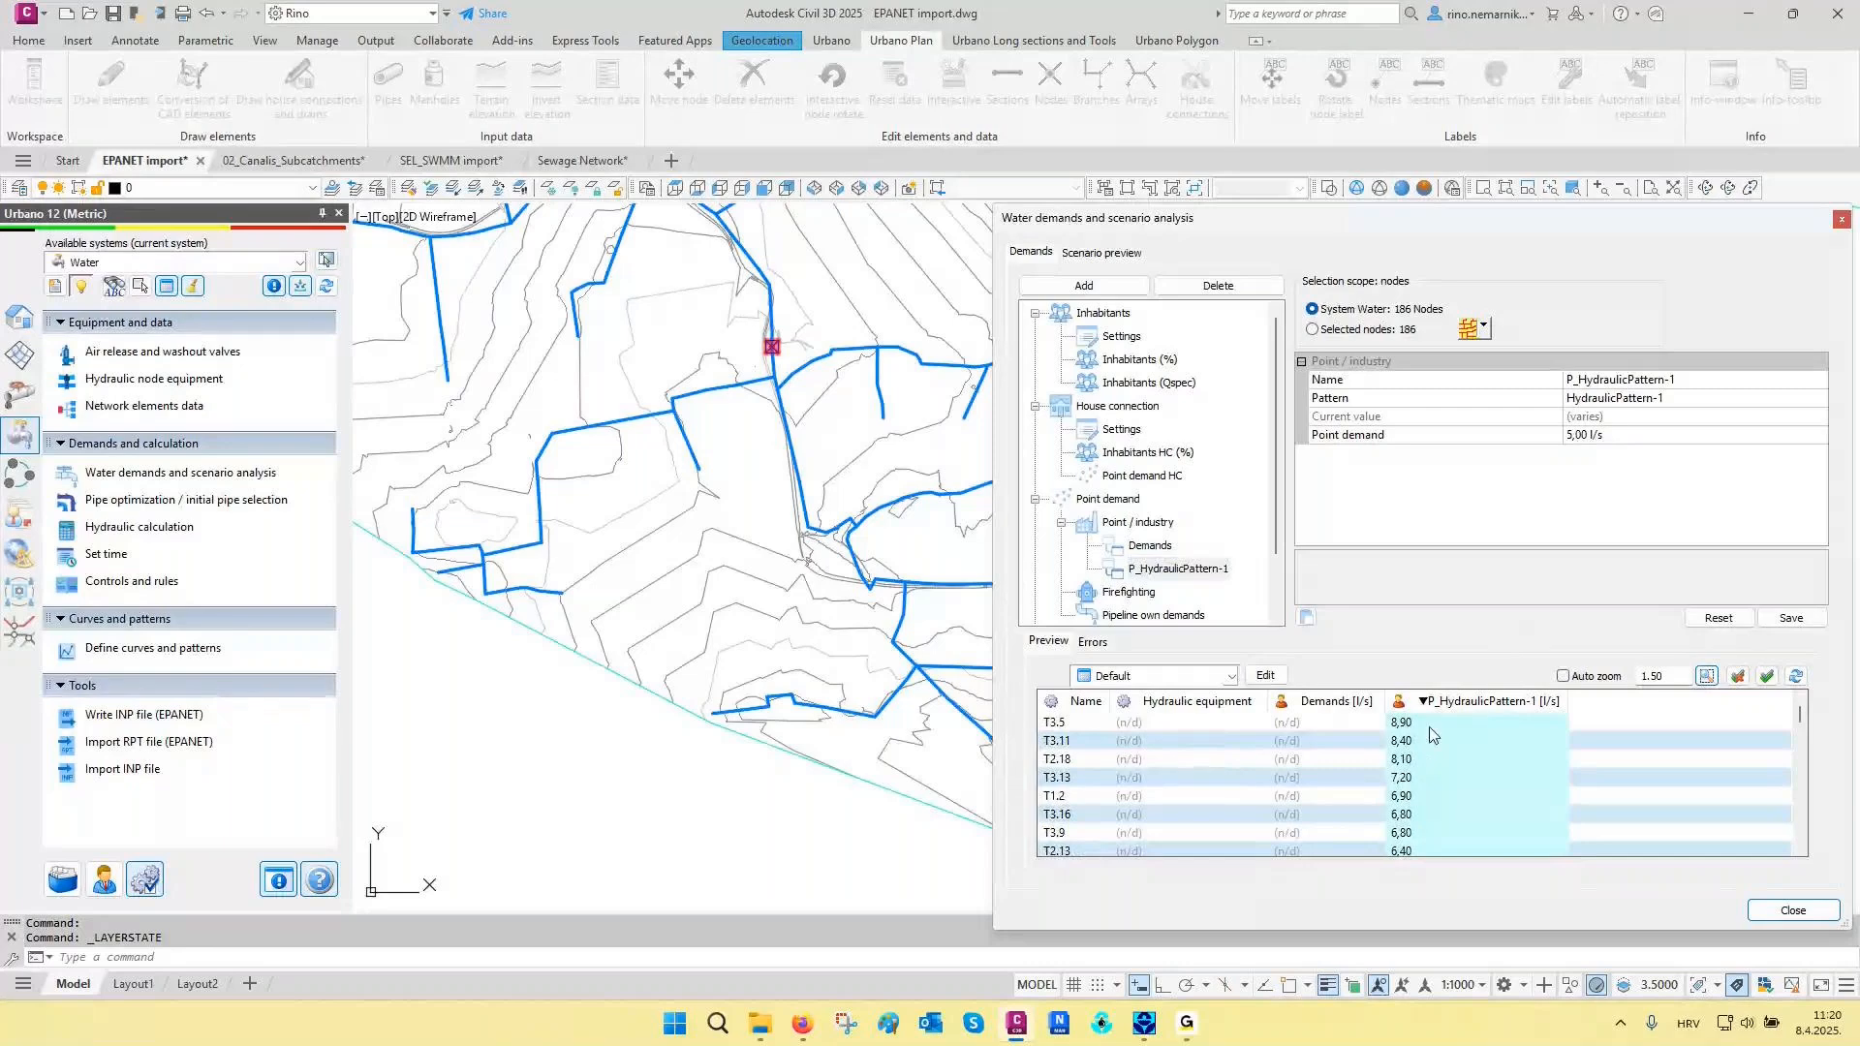
left_click(1147, 548)
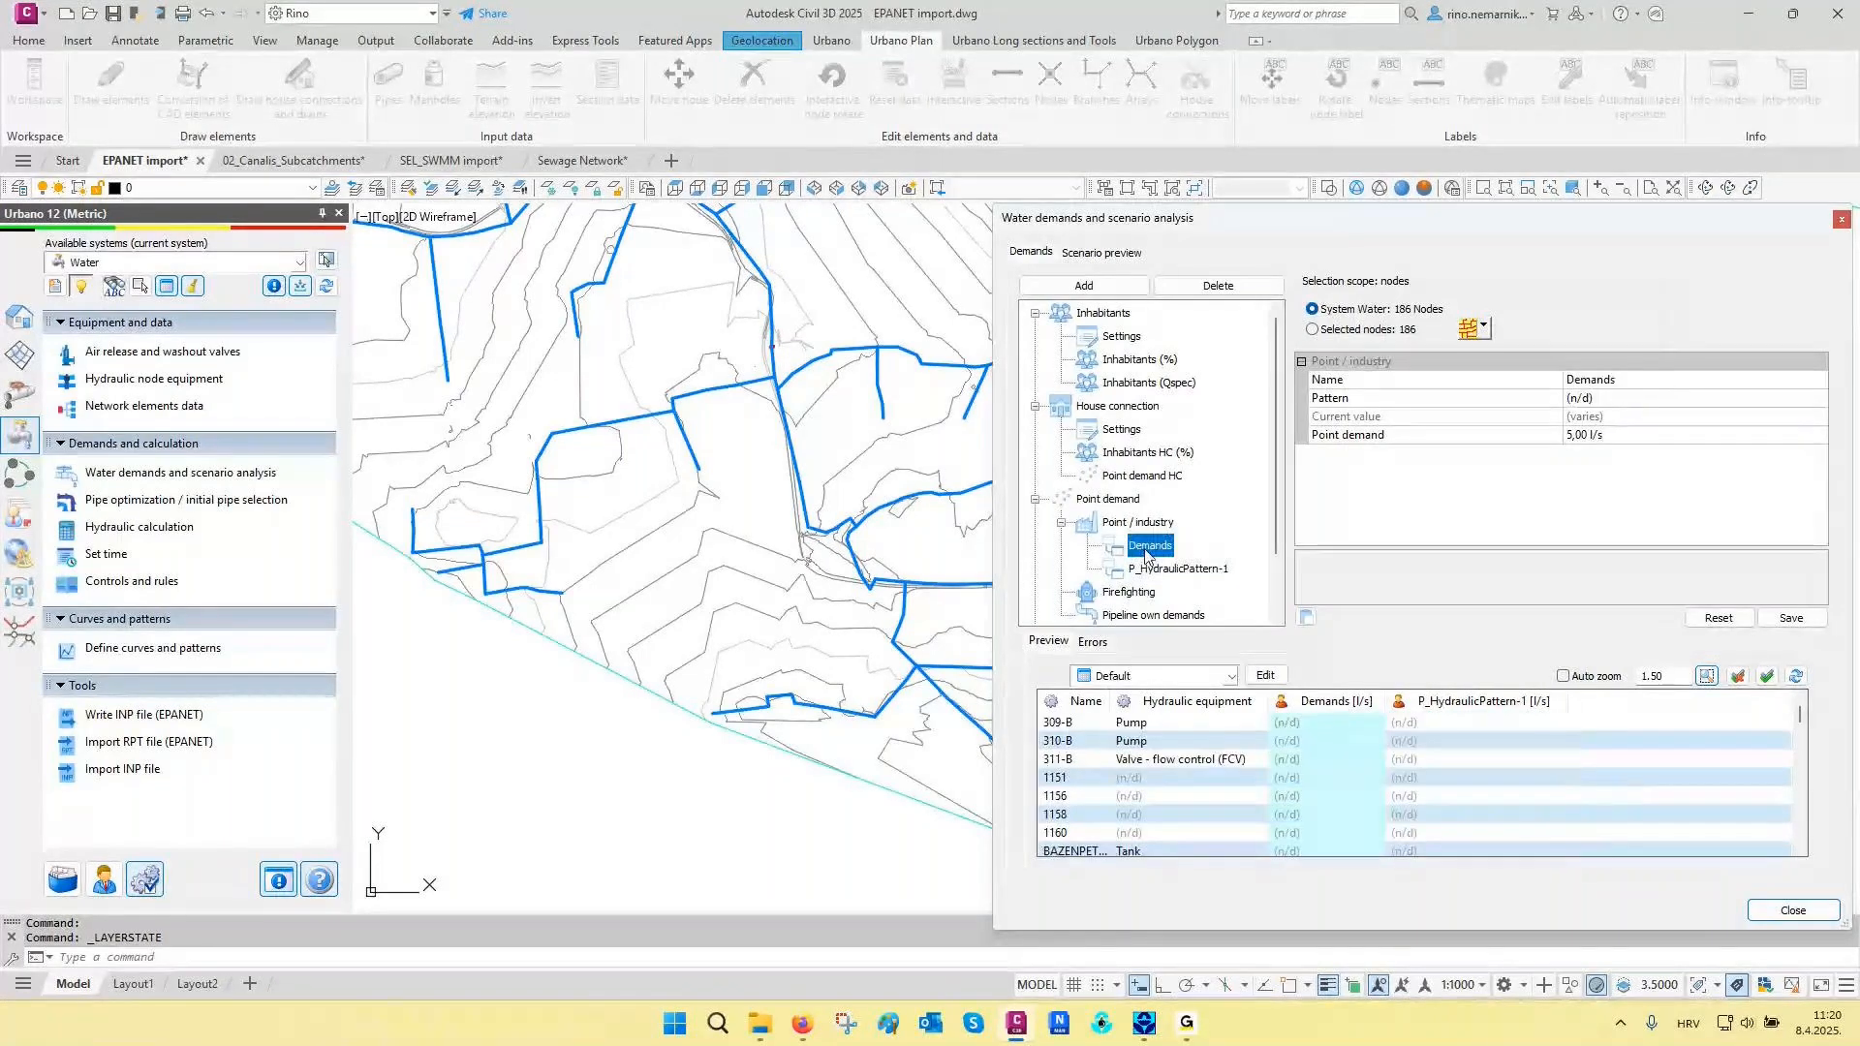
left_click(1351, 697)
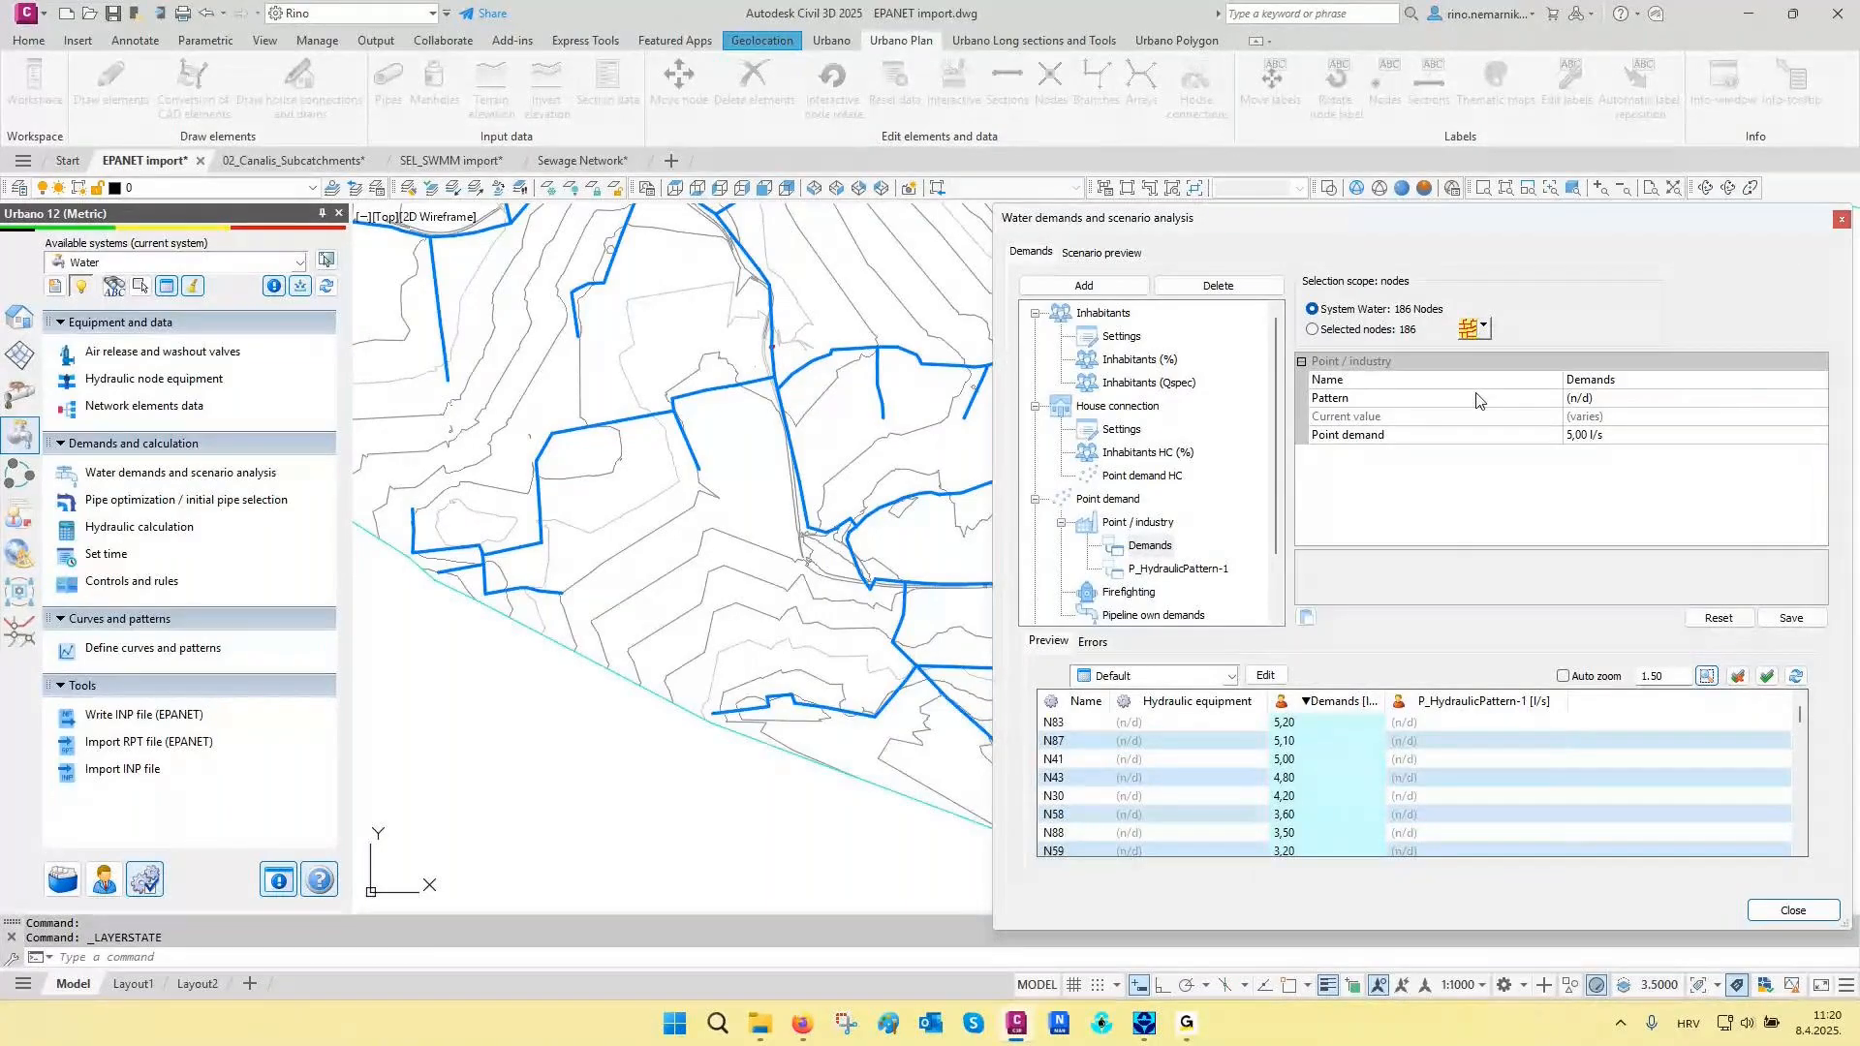
- Mark the seven nodes with the highest Demands values, N83 through N88 in the sorted list, and close the demands analysis
left_click(1484, 328)
left_click(1503, 448)
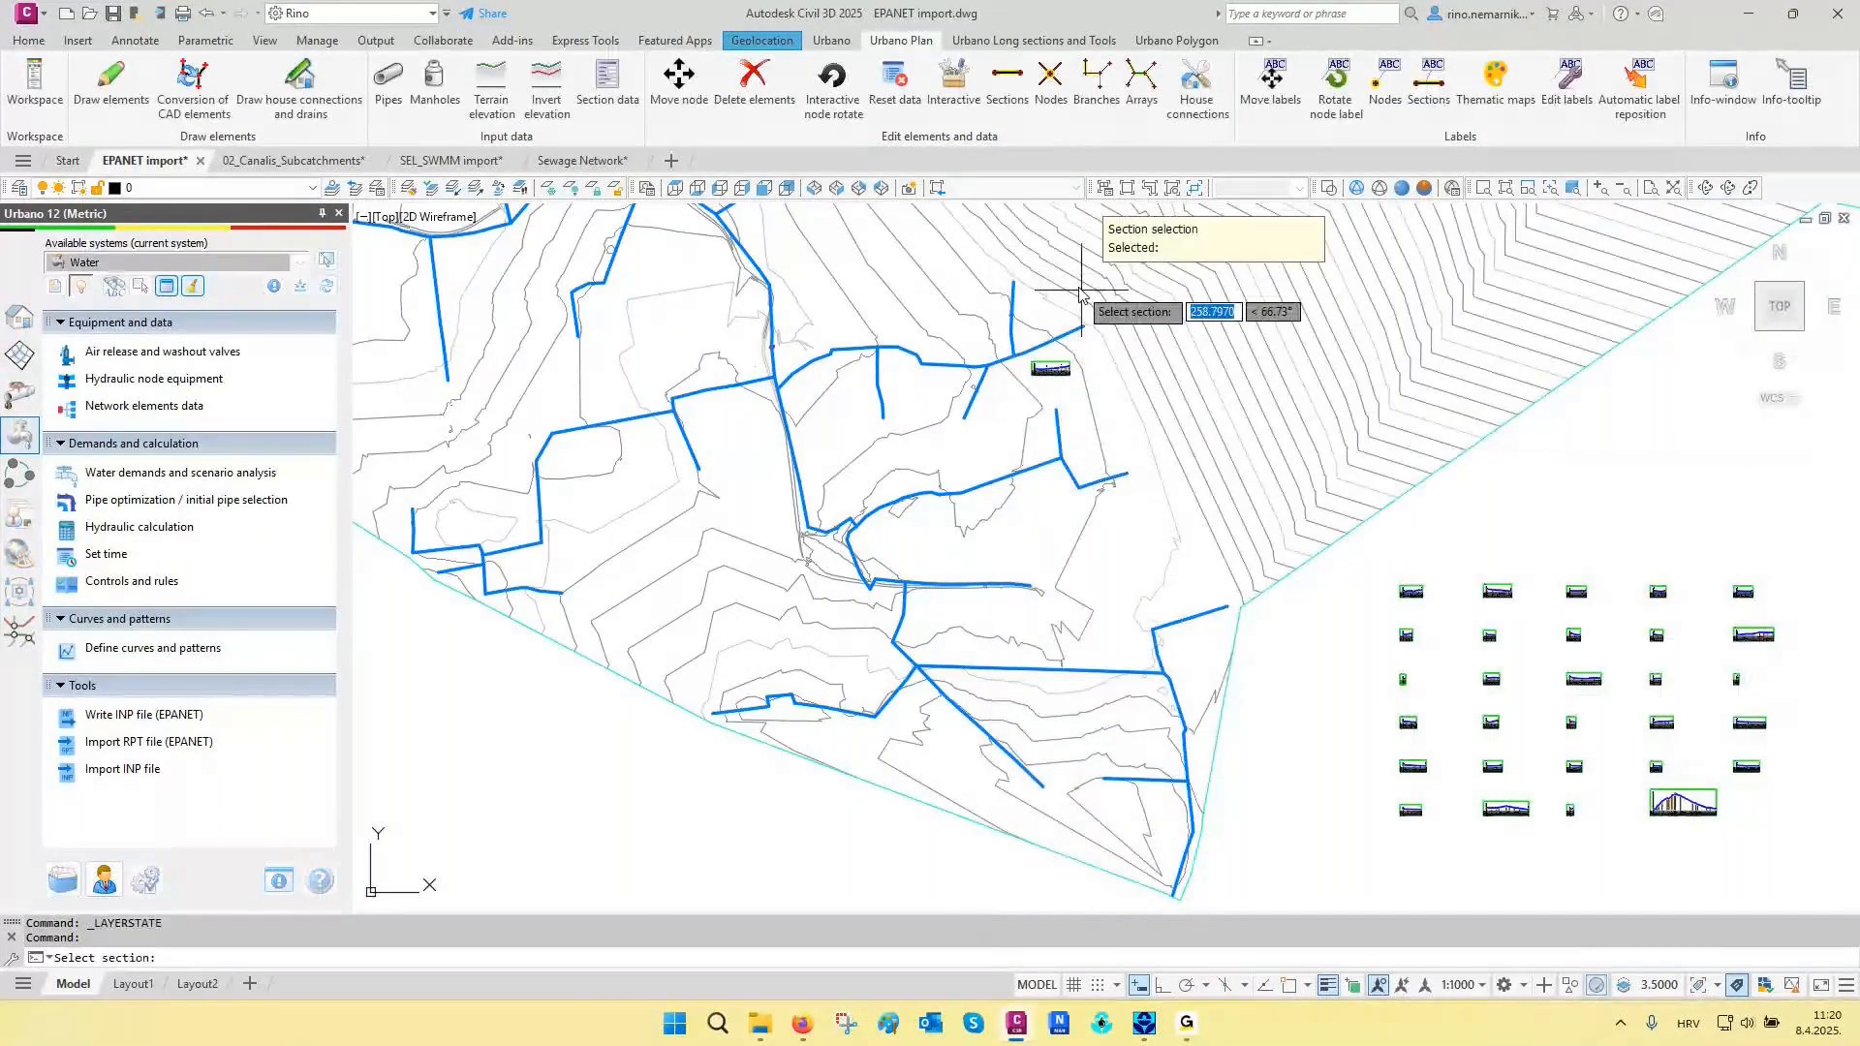
left_click(1051, 369)
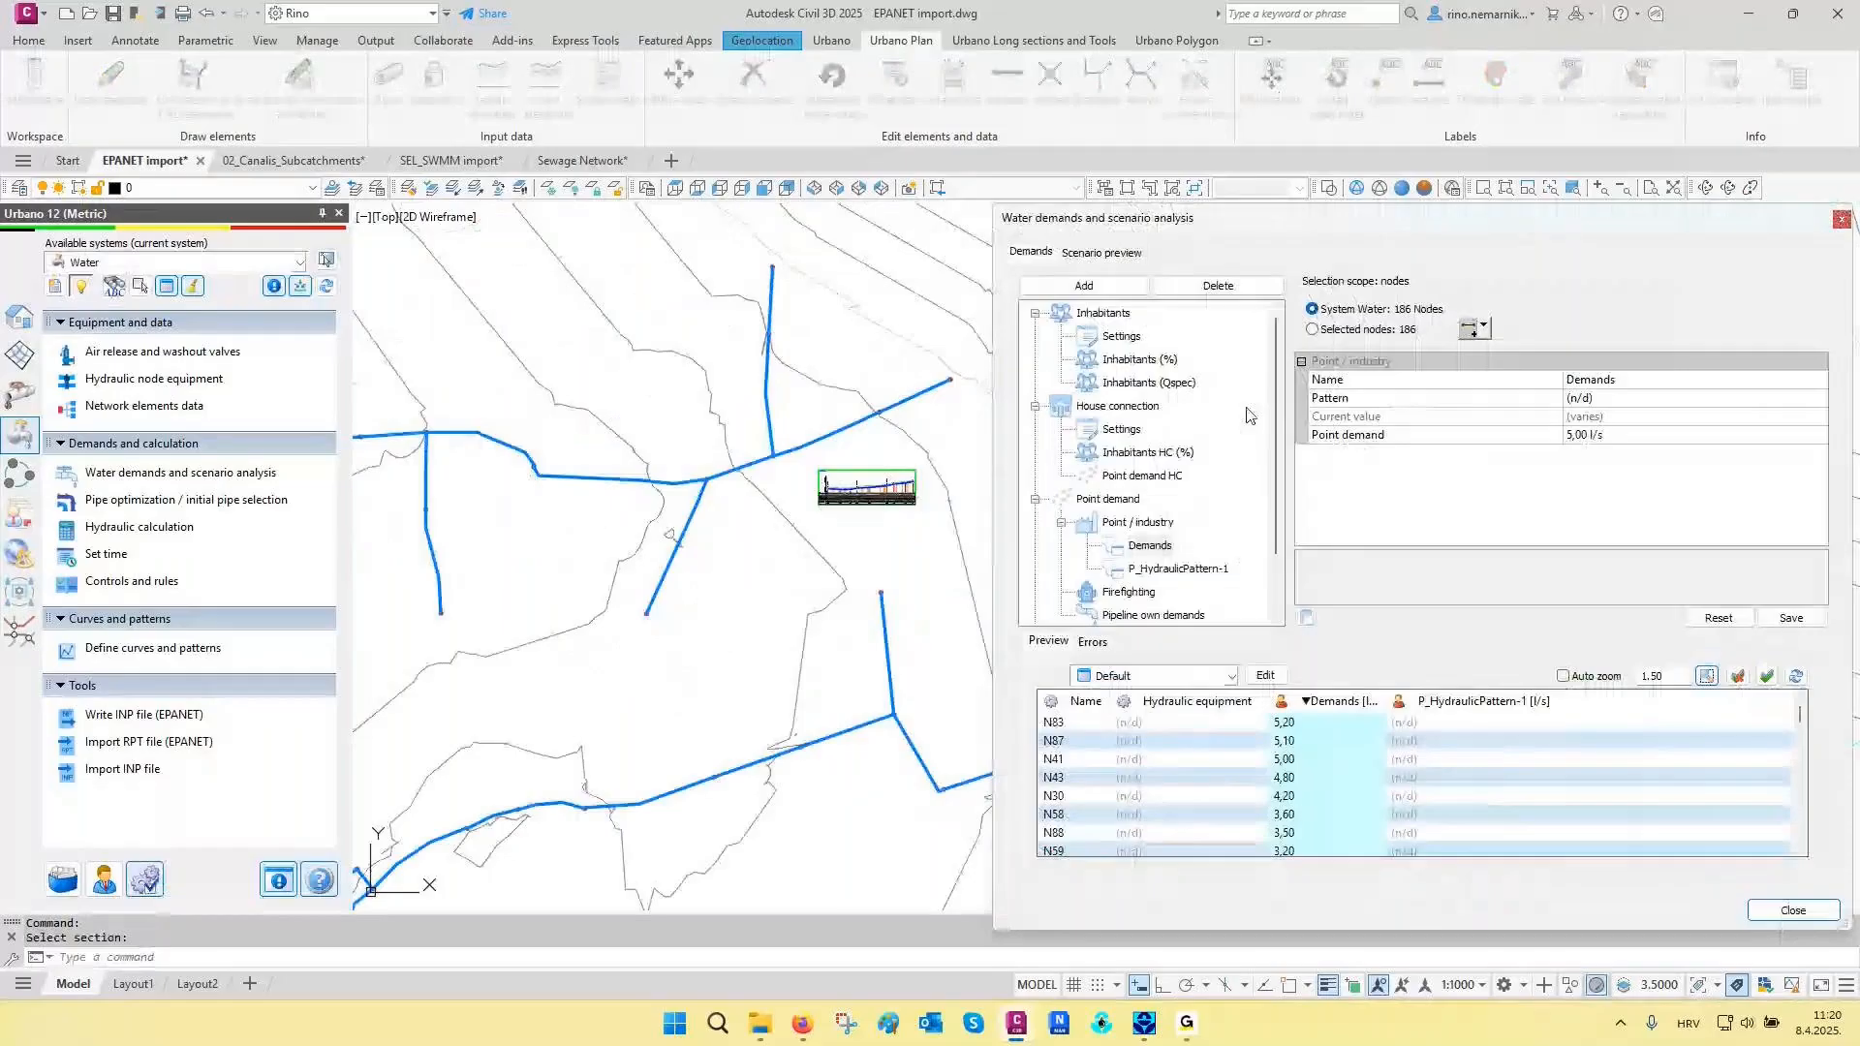
left_click_drag(1308, 723, 1316, 839)
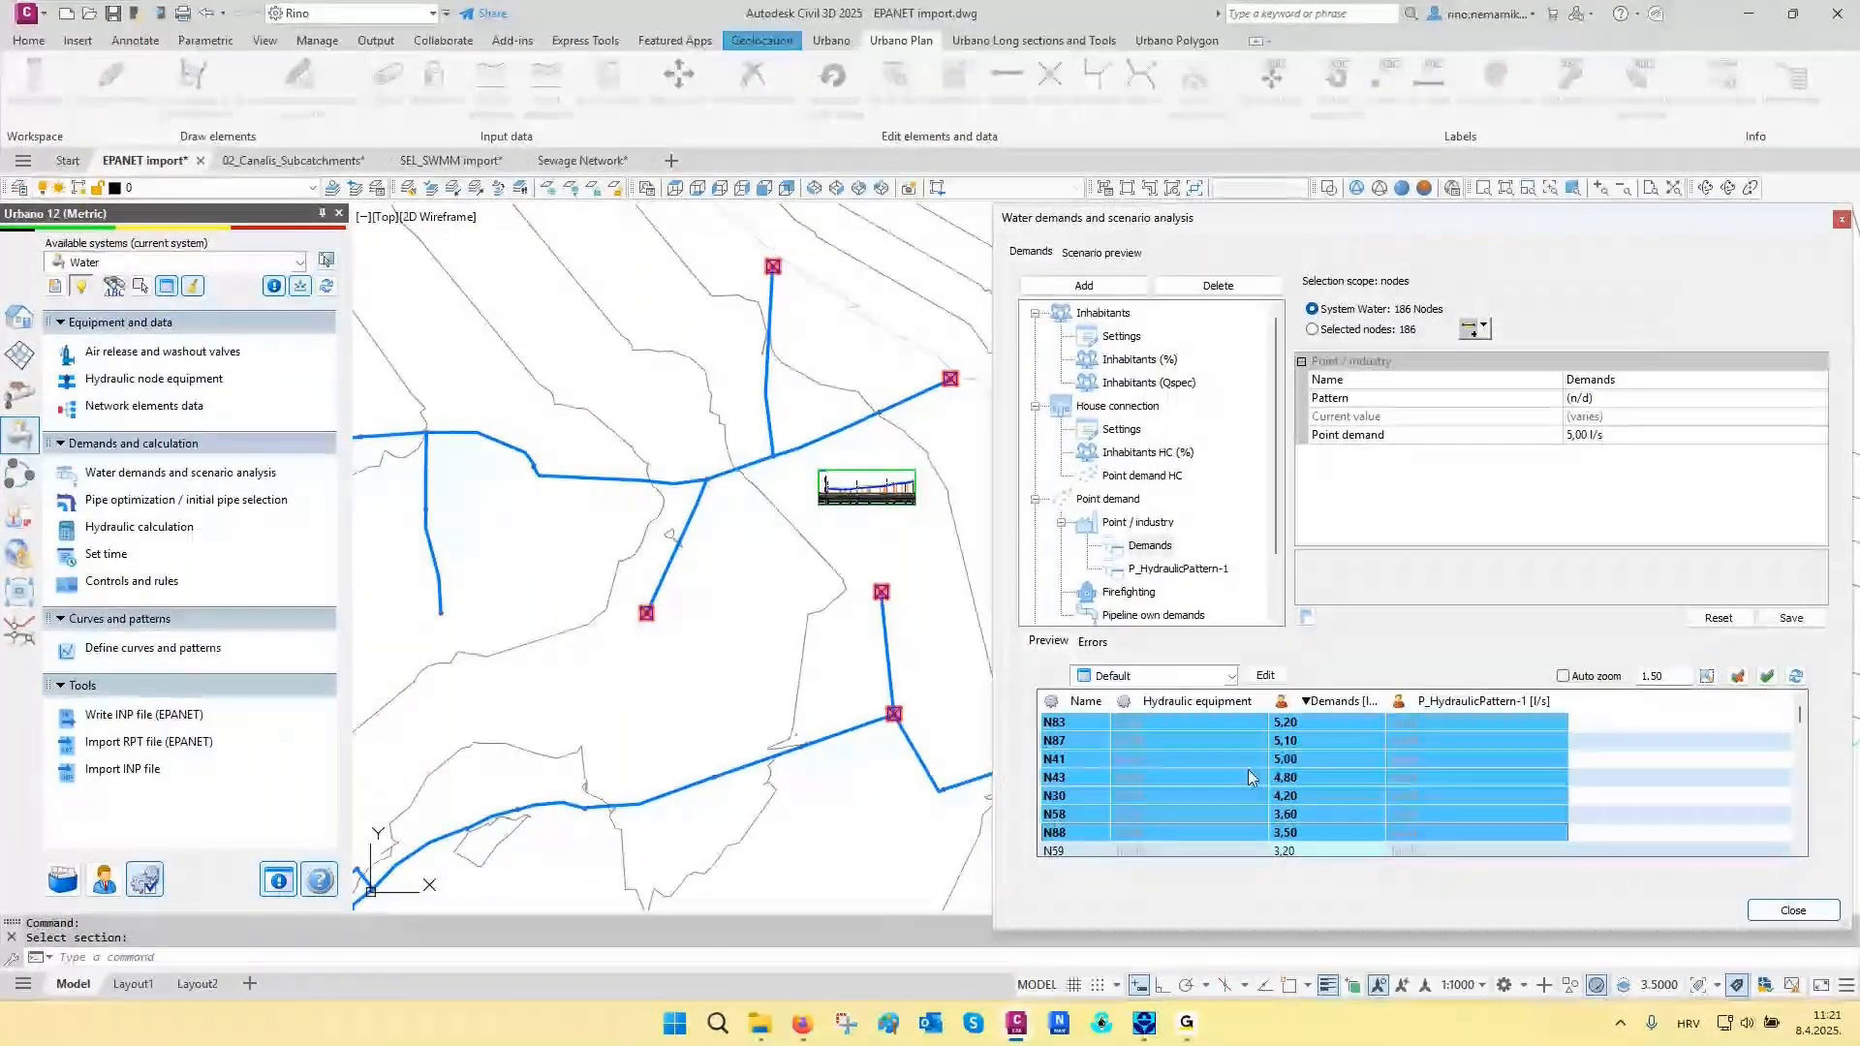
left_click(1842, 220)
- Run the hydraulic calculation for the water network using the sum of all defined demands
scroll(1192, 441, "down", 3)
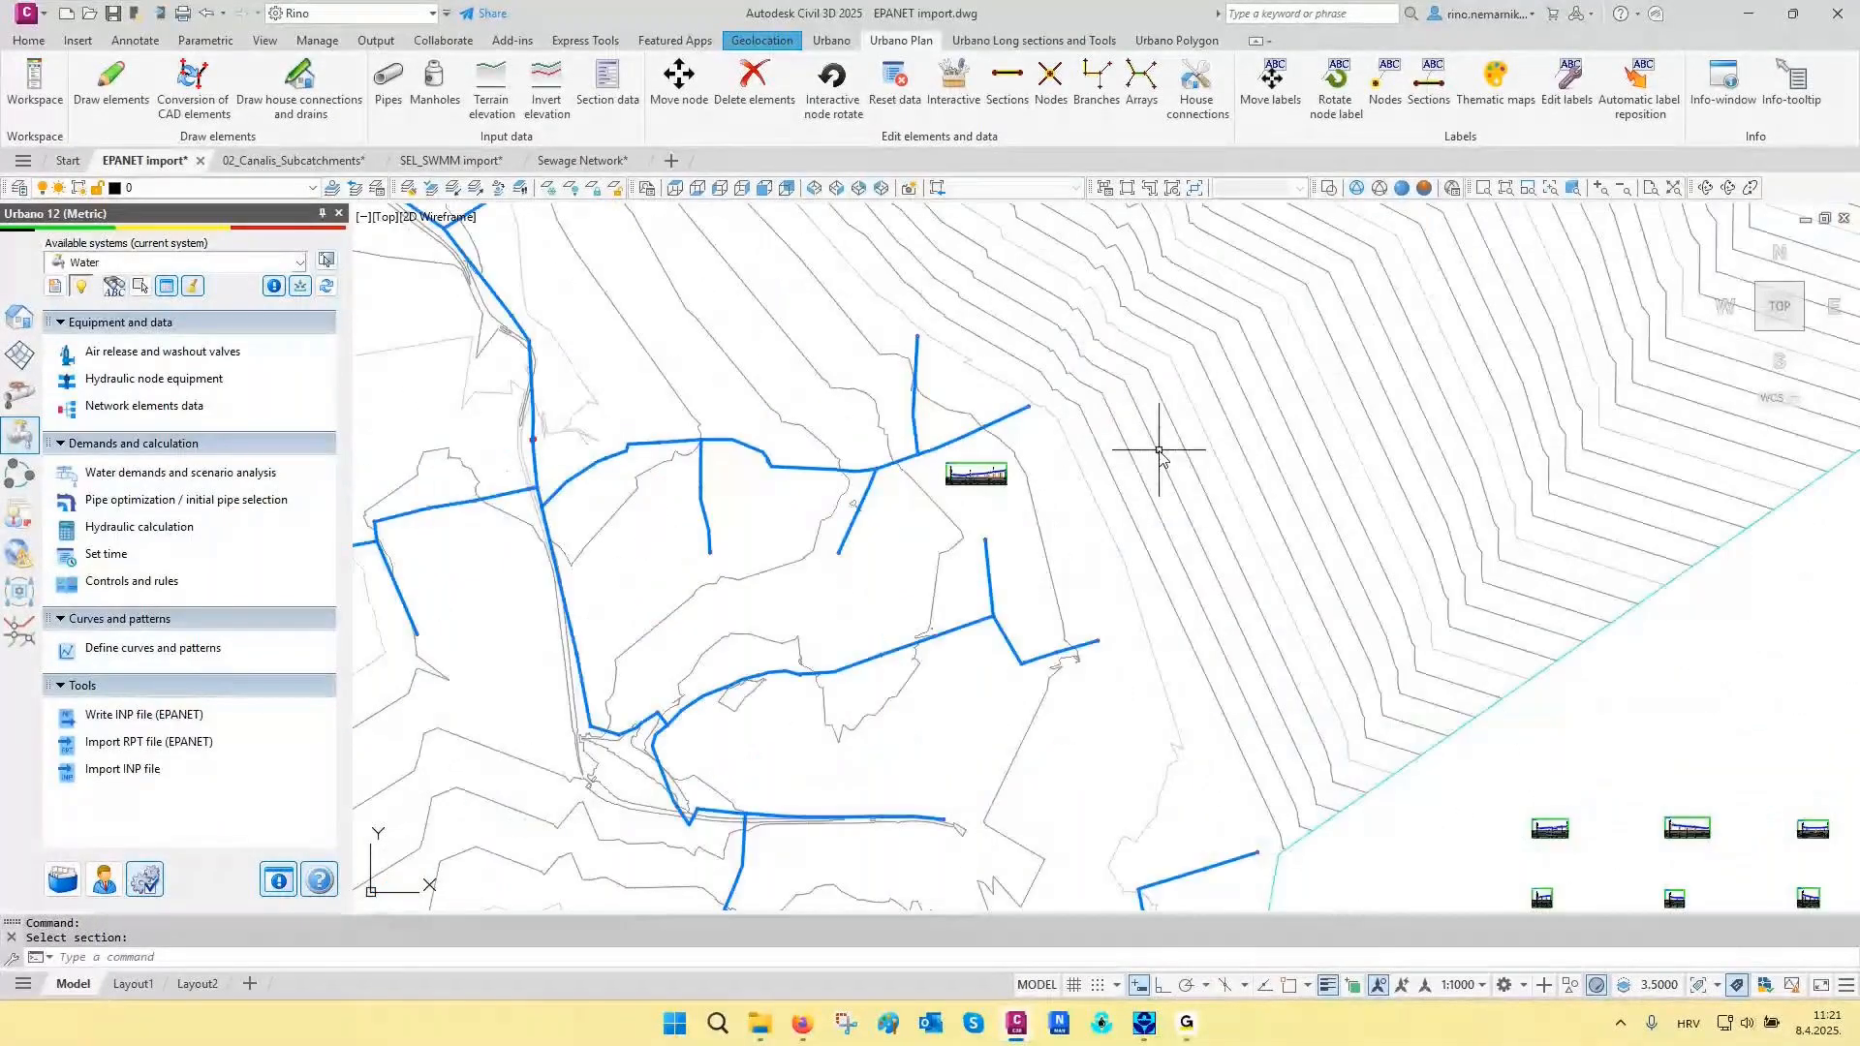
scroll(1160, 450, "down", 2)
scroll(1159, 450, "down", 2)
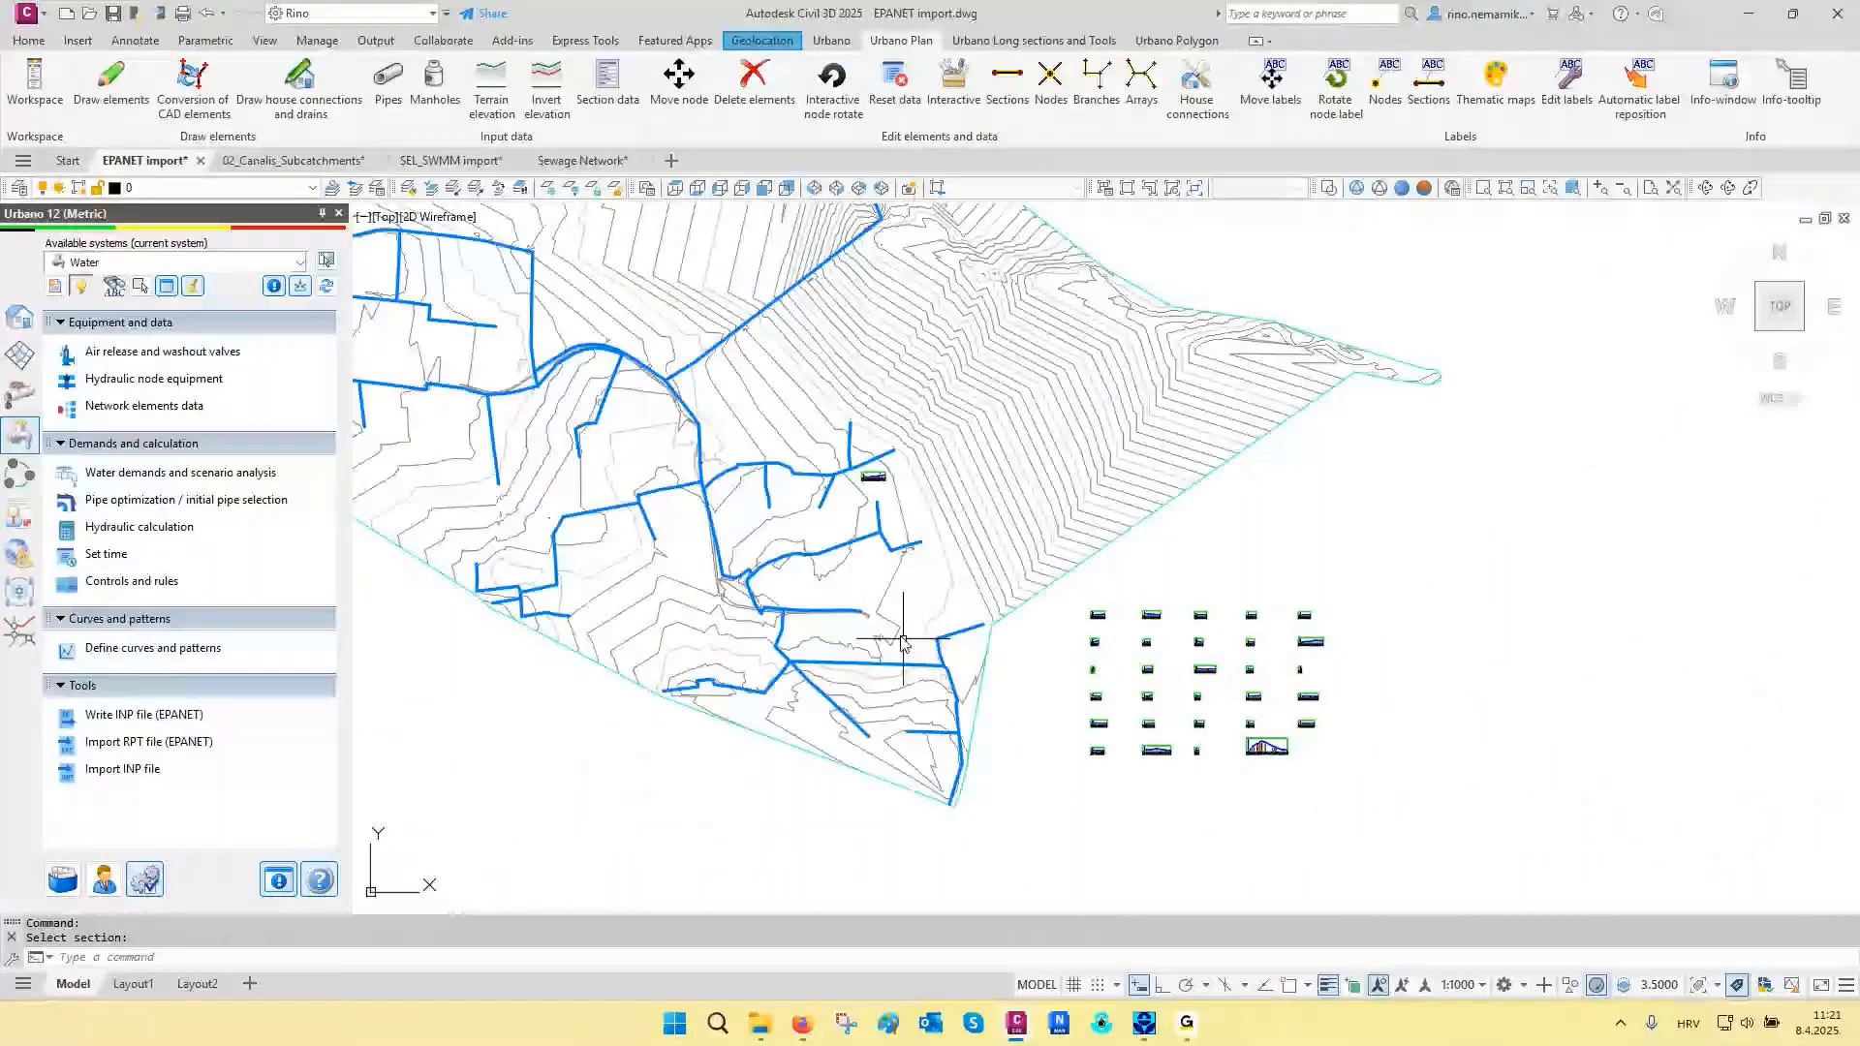
scroll(902, 642, "up", 2)
left_click(139, 526)
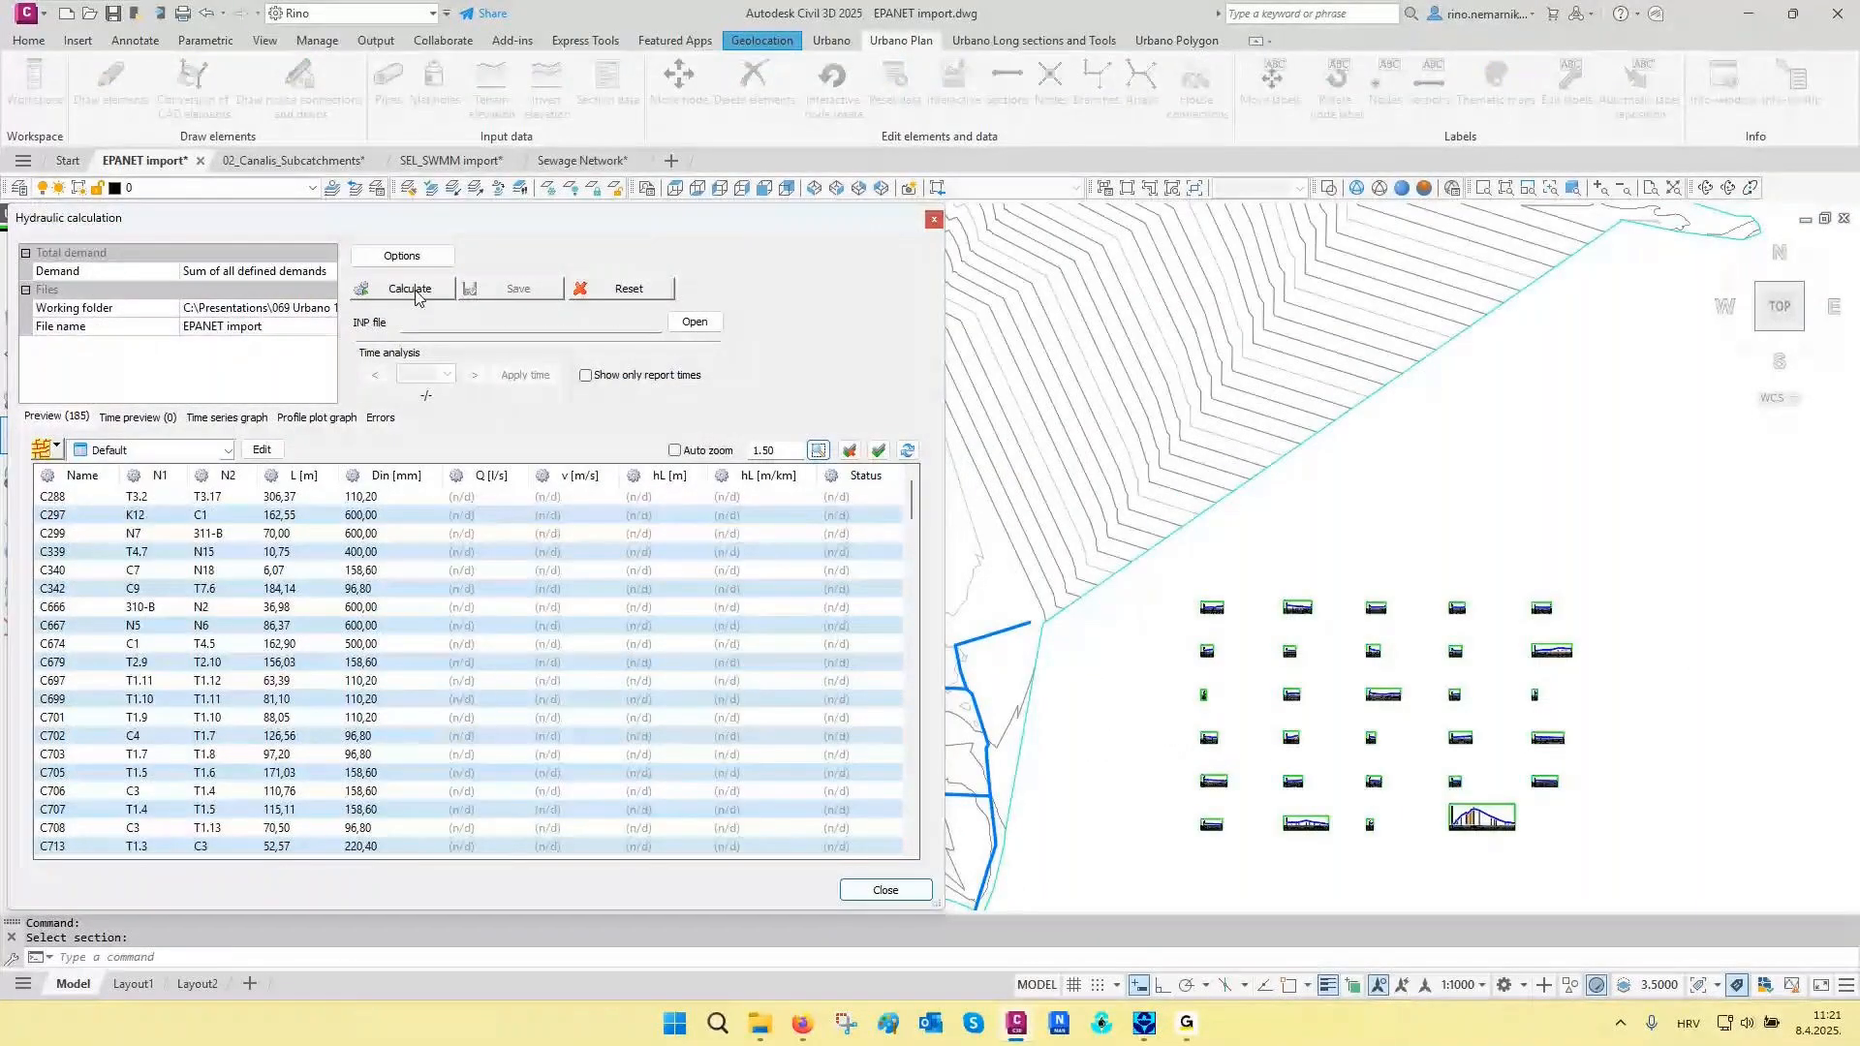
left_click(414, 293)
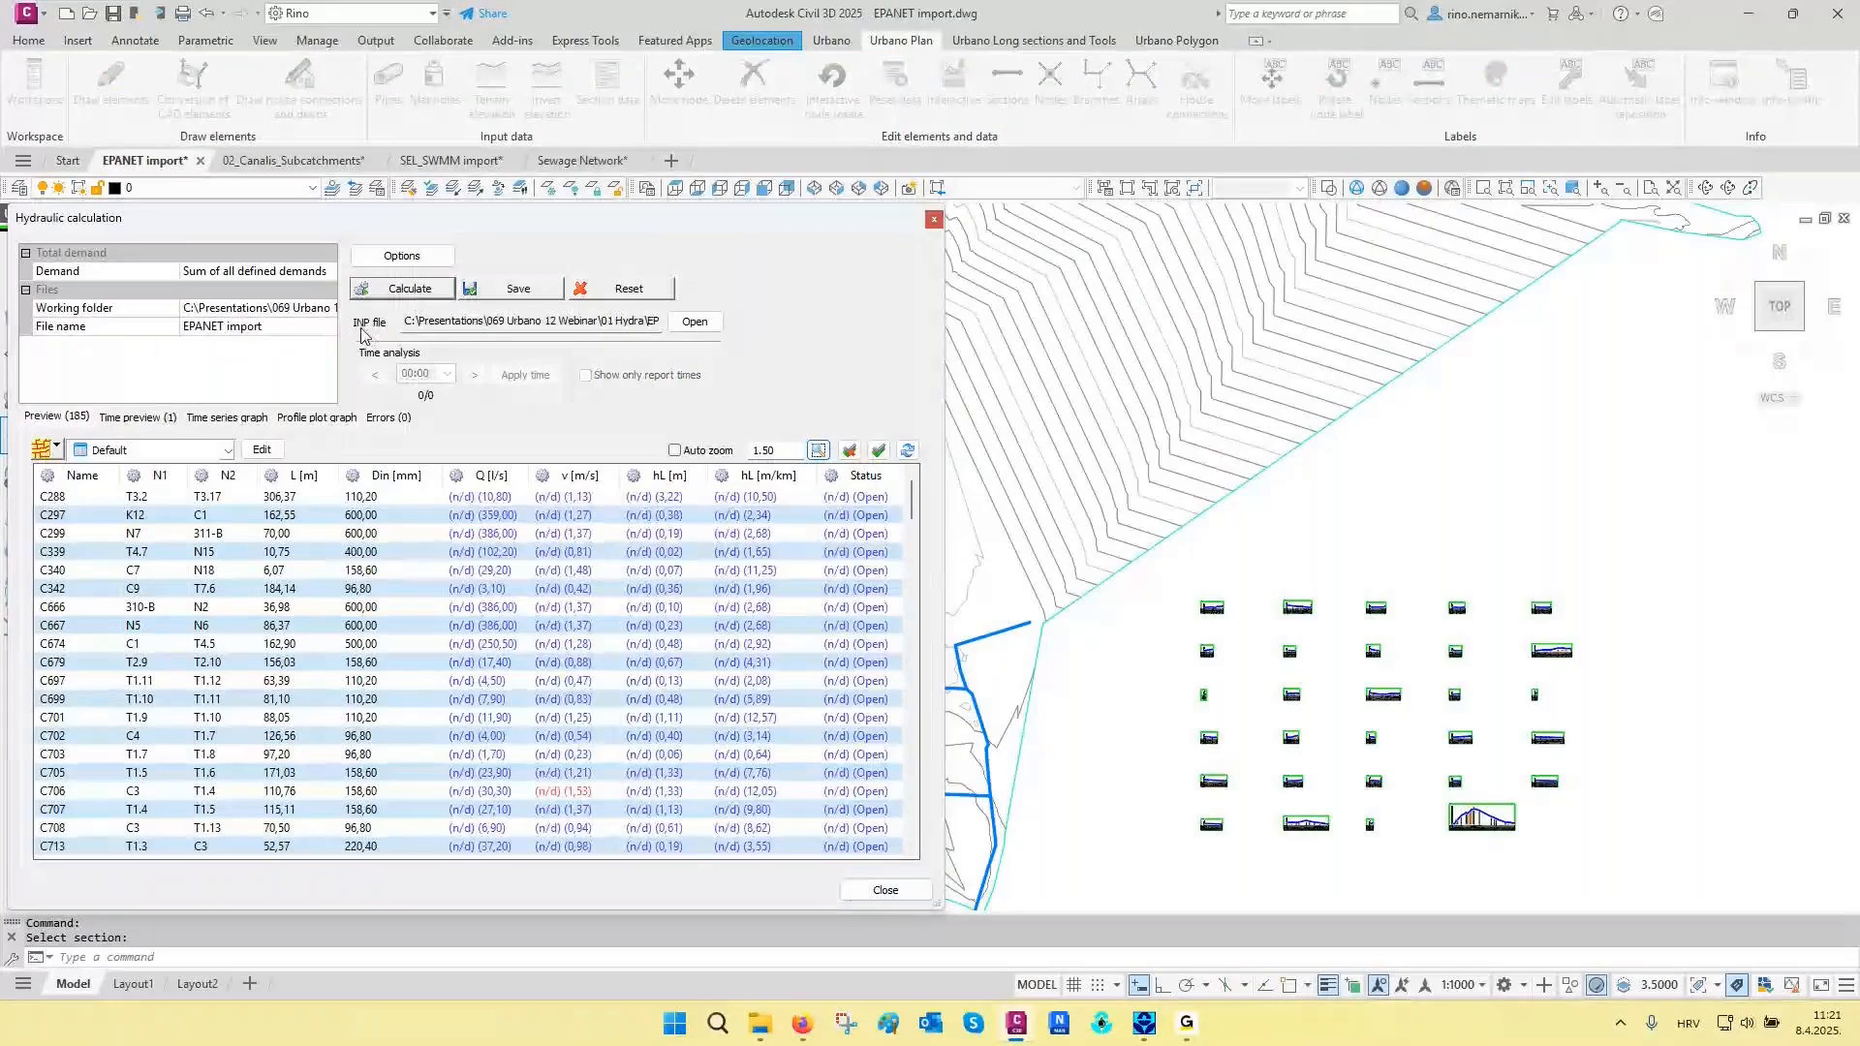
- Open the calculation's EPANET import.inp file in EPANET, inspect the pipe vertices along the eastern branch, and close EPANET
left_click_drag(407, 320, 718, 362)
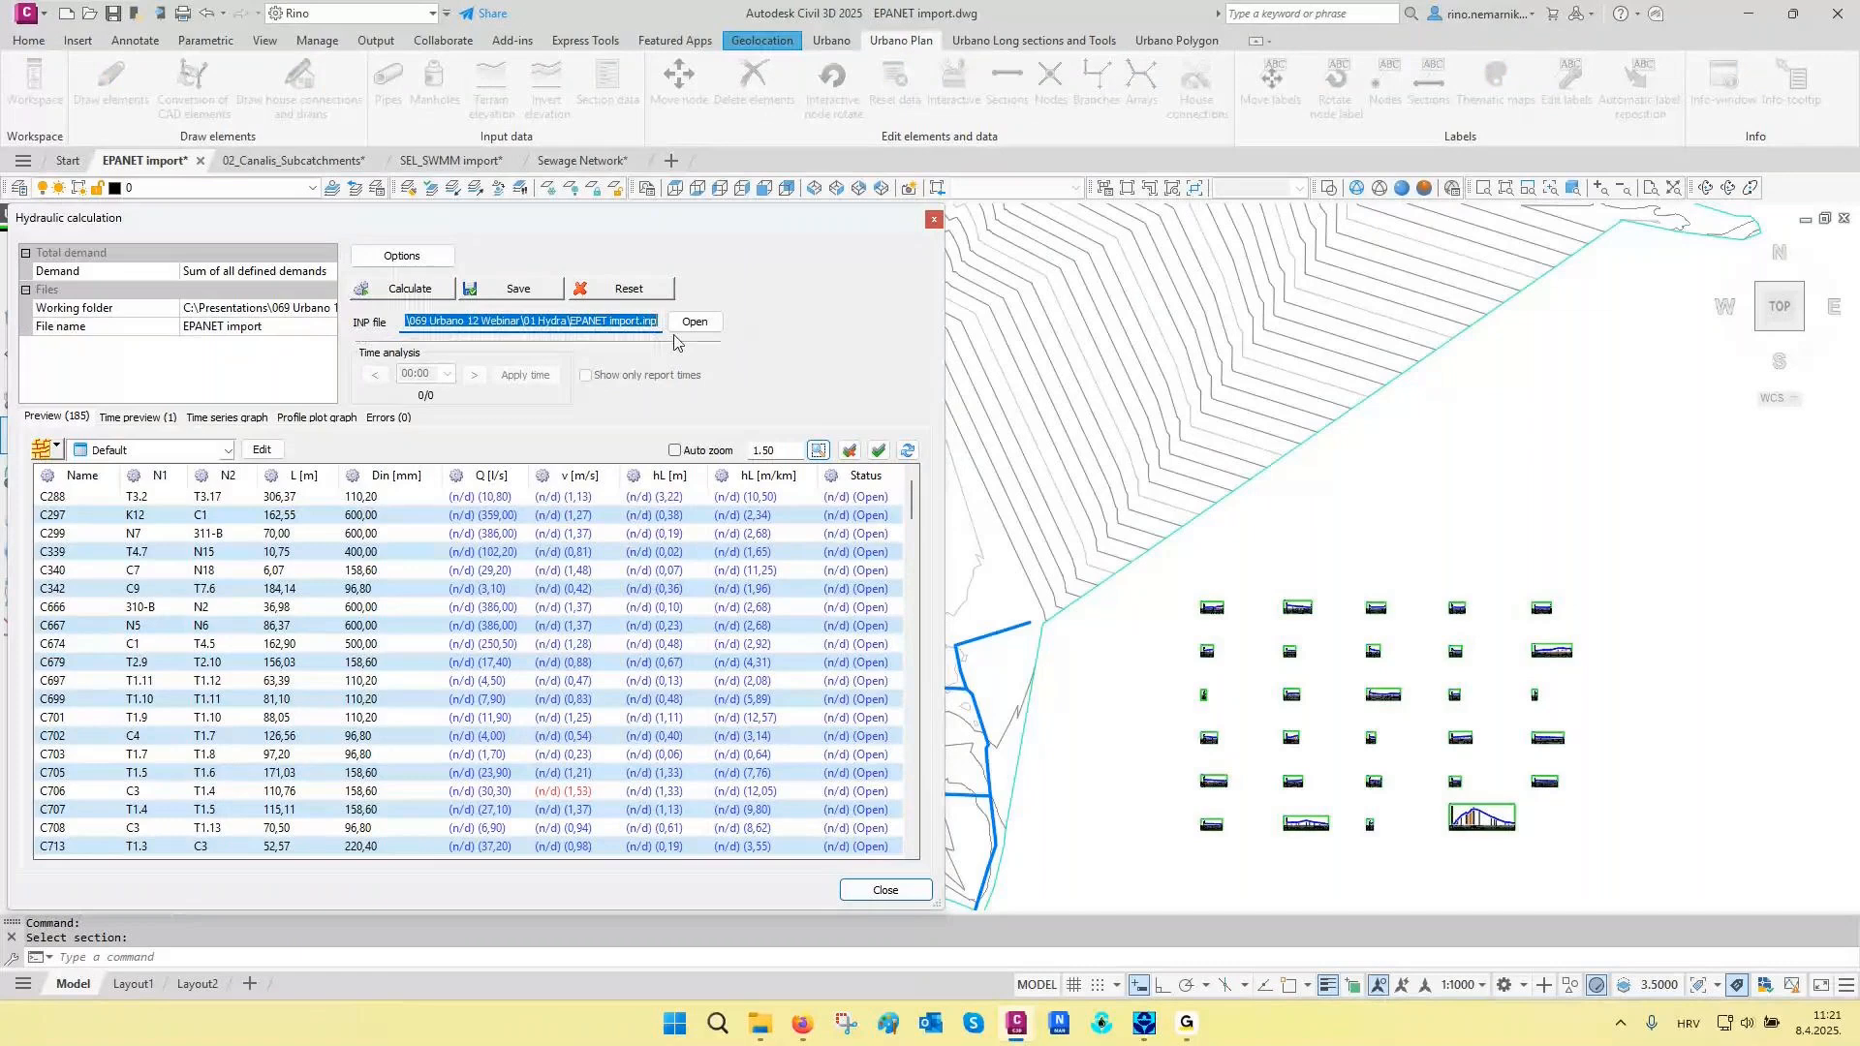
left_click(693, 323)
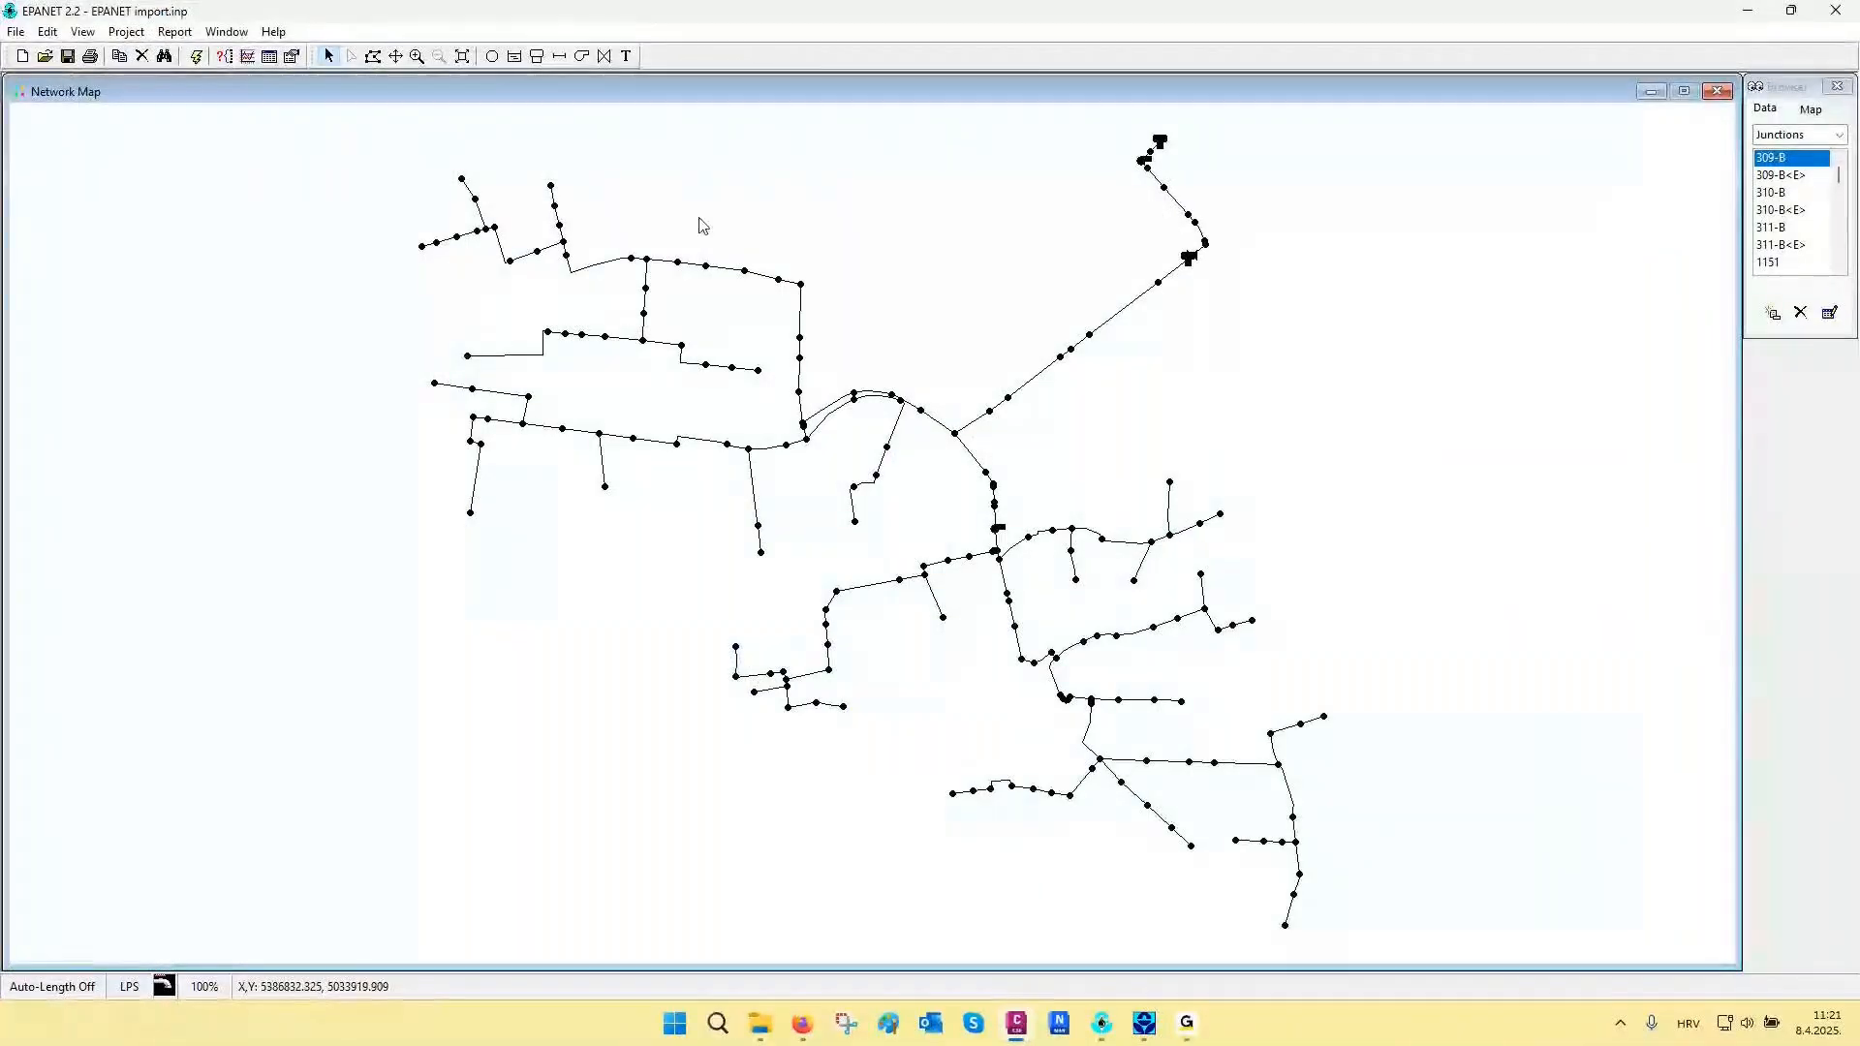
left_click(417, 55)
left_click_drag(937, 466, 1302, 609)
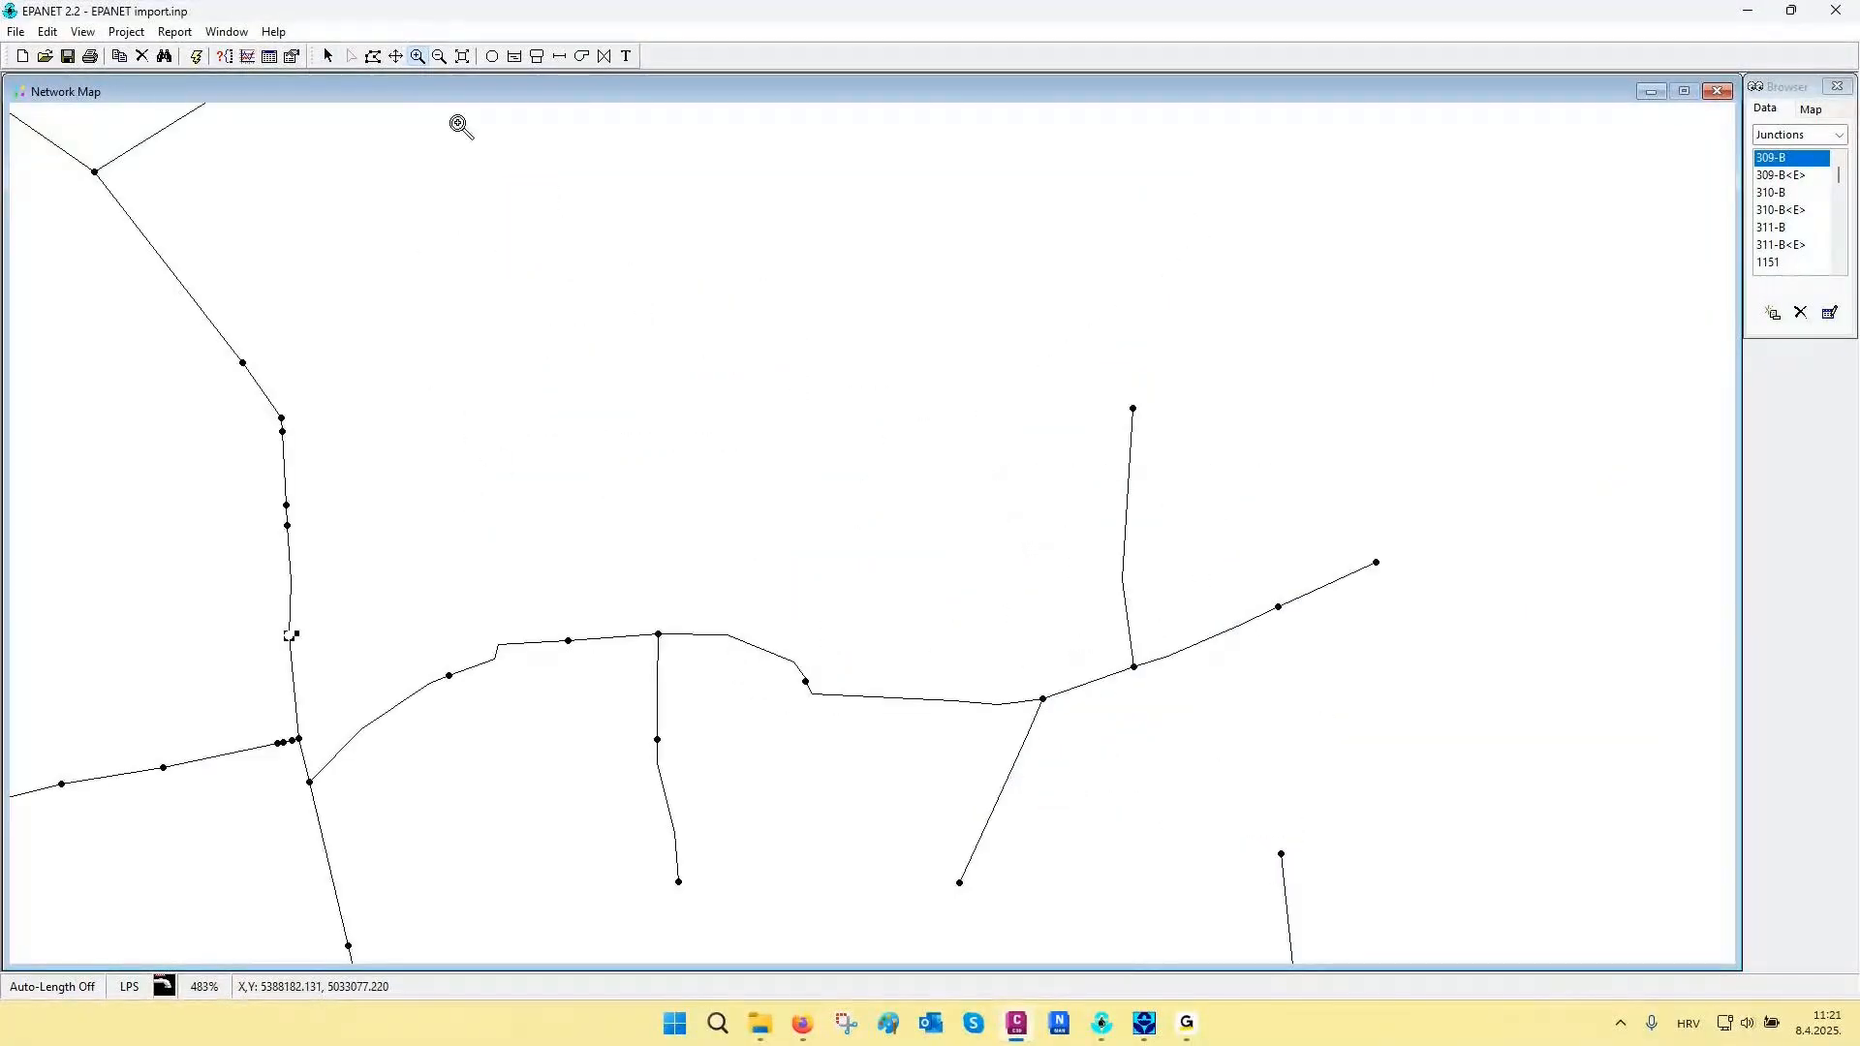
left_click(327, 55)
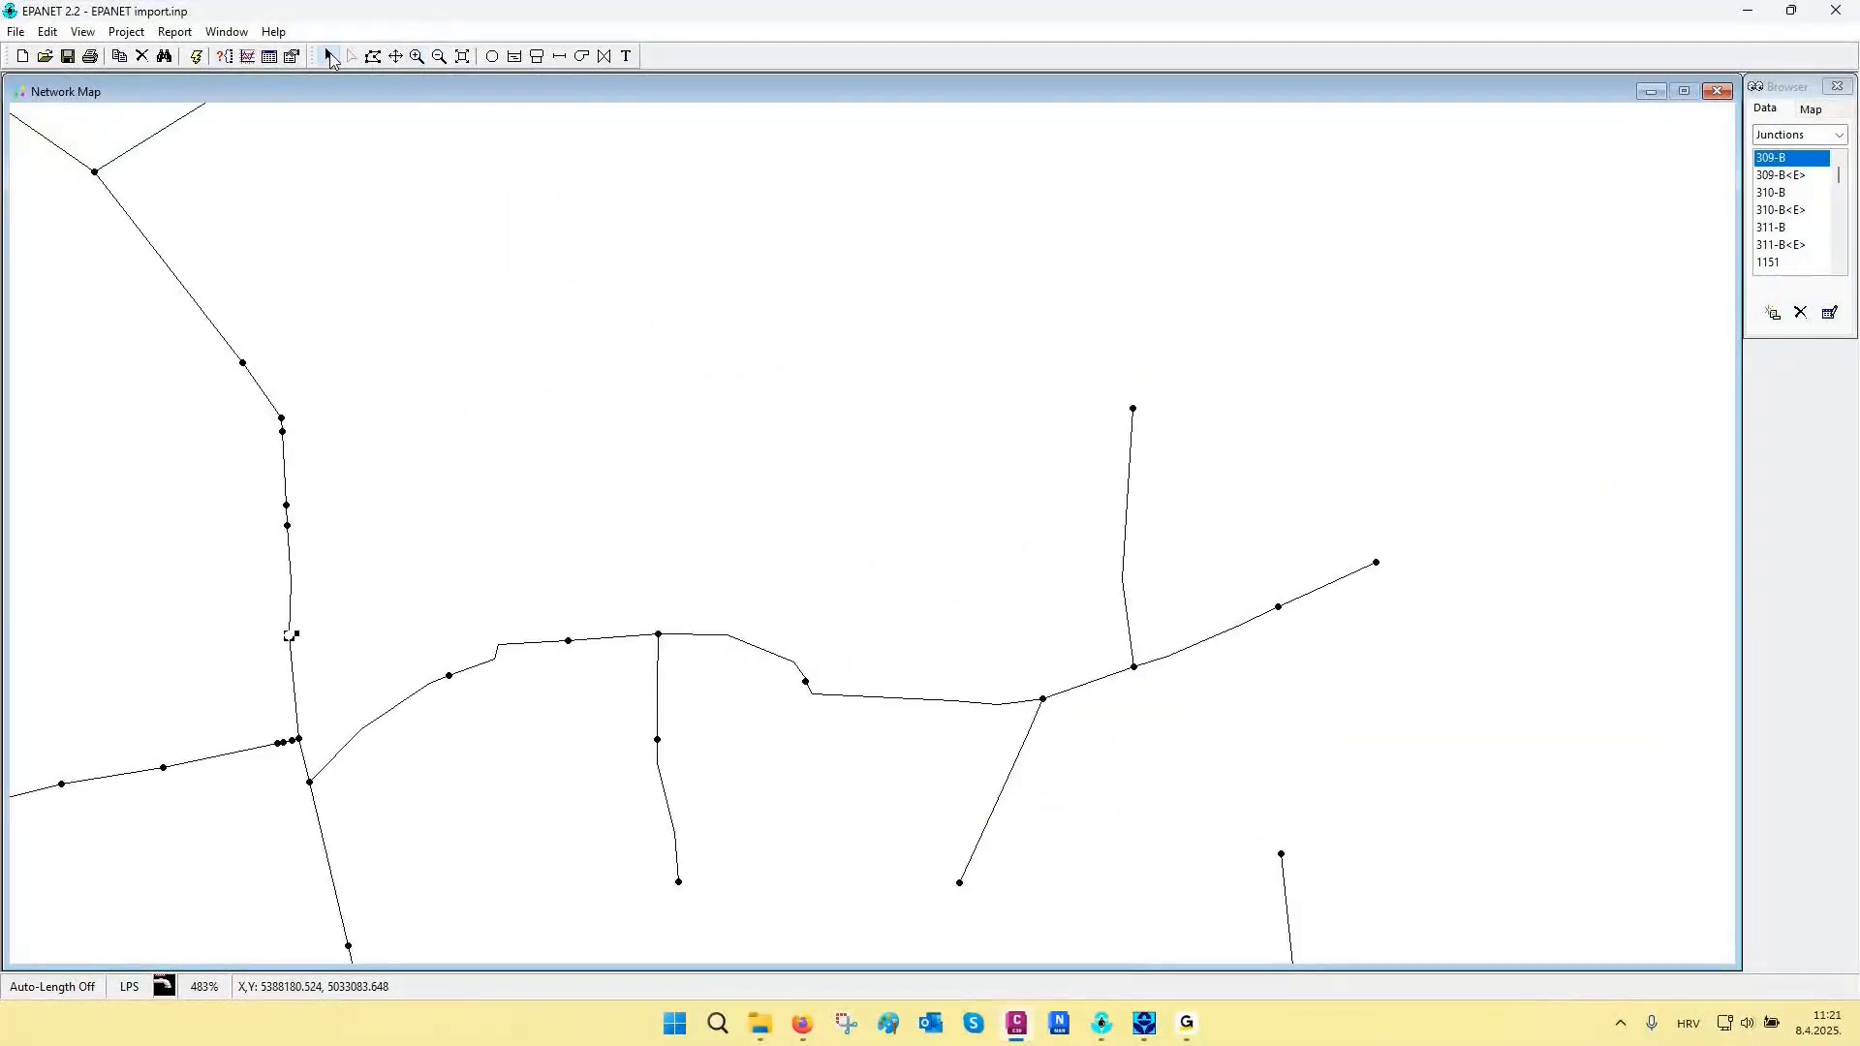
left_click(510, 645)
left_click(760, 648)
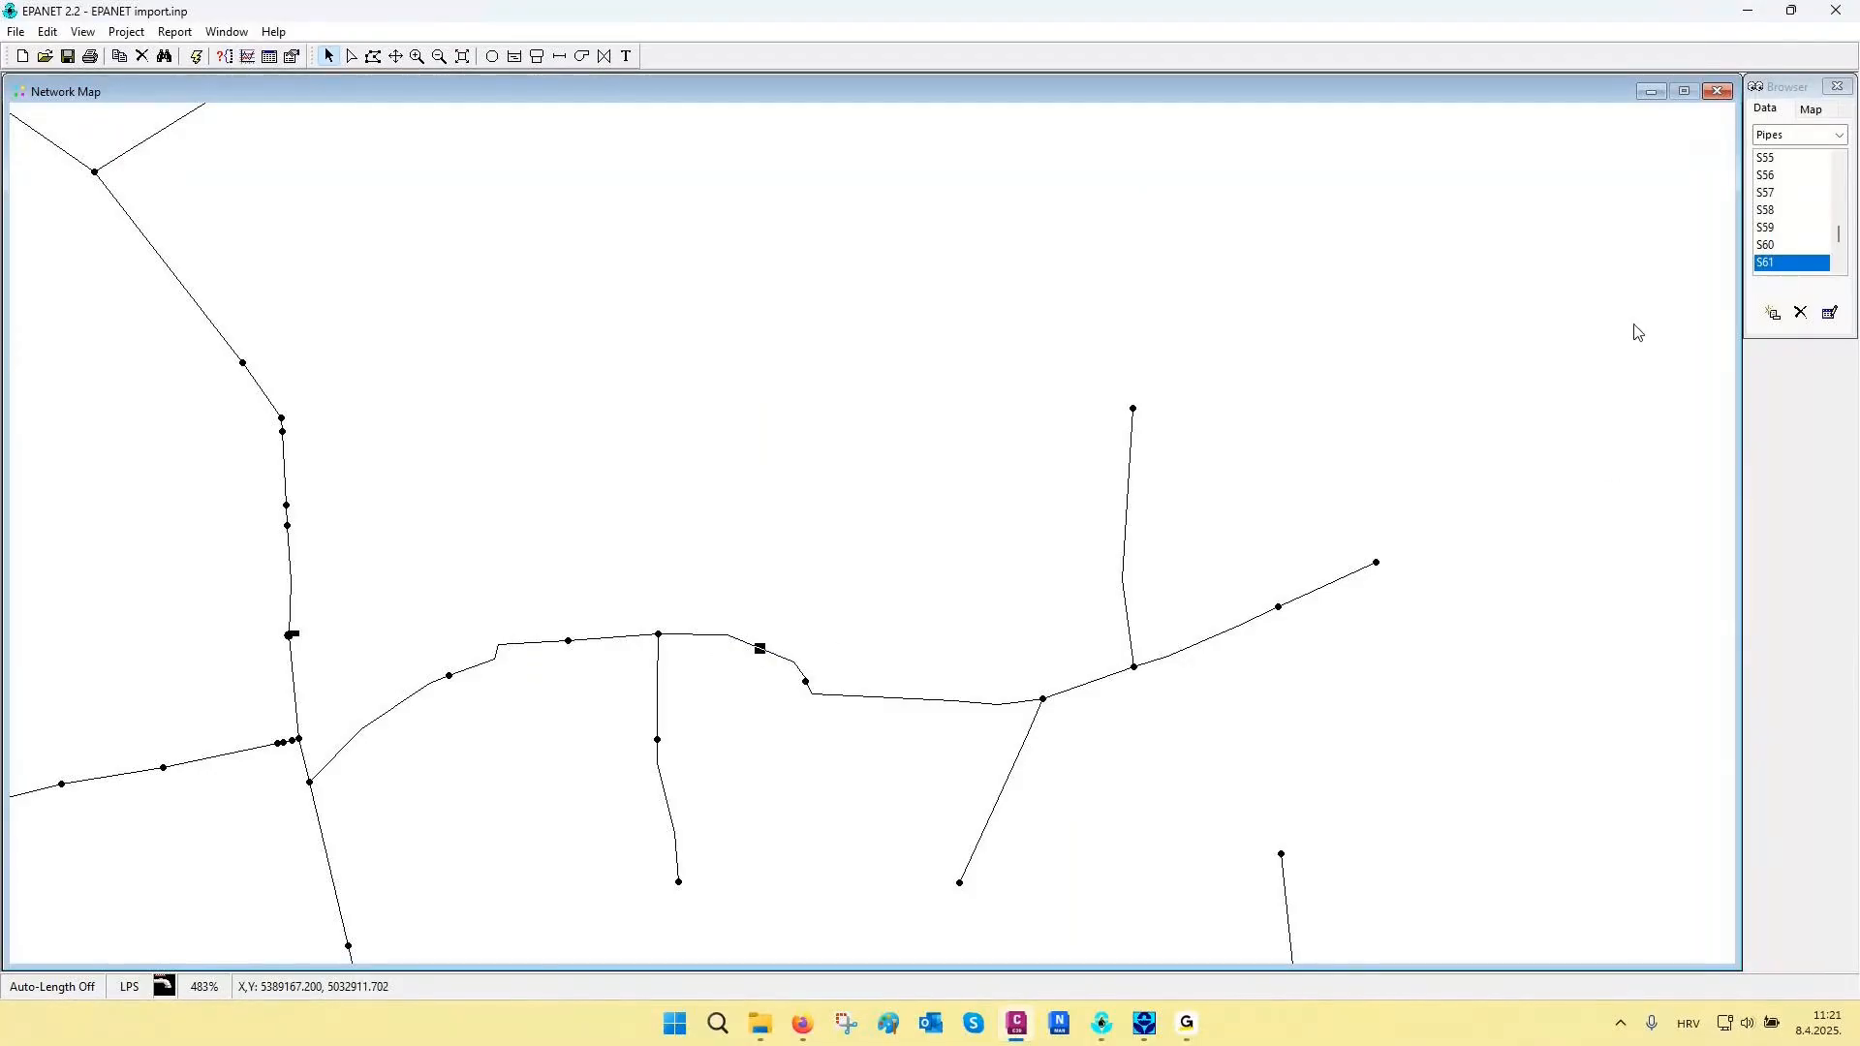
left_click(1838, 12)
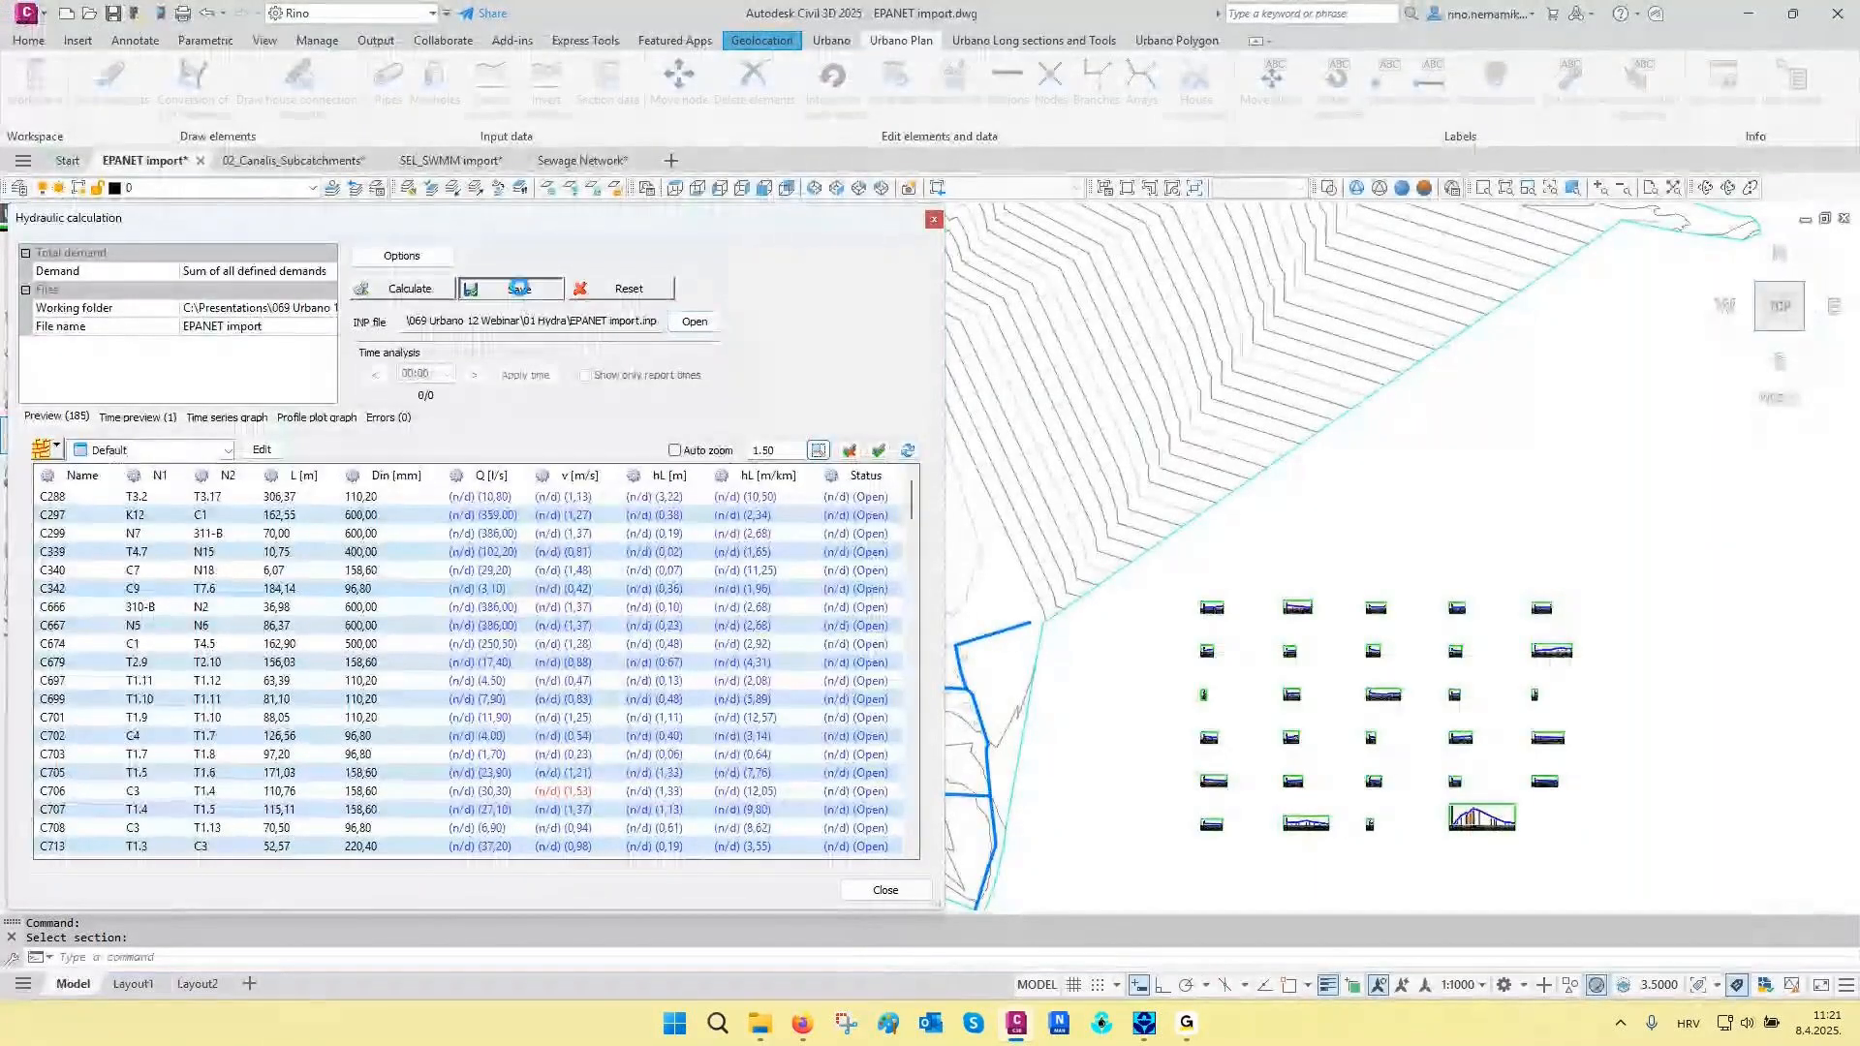
- Save the hydraulic calculation results to the network, close the calculation, and check the pressure line in the largest longitudinal section
left_click(519, 288)
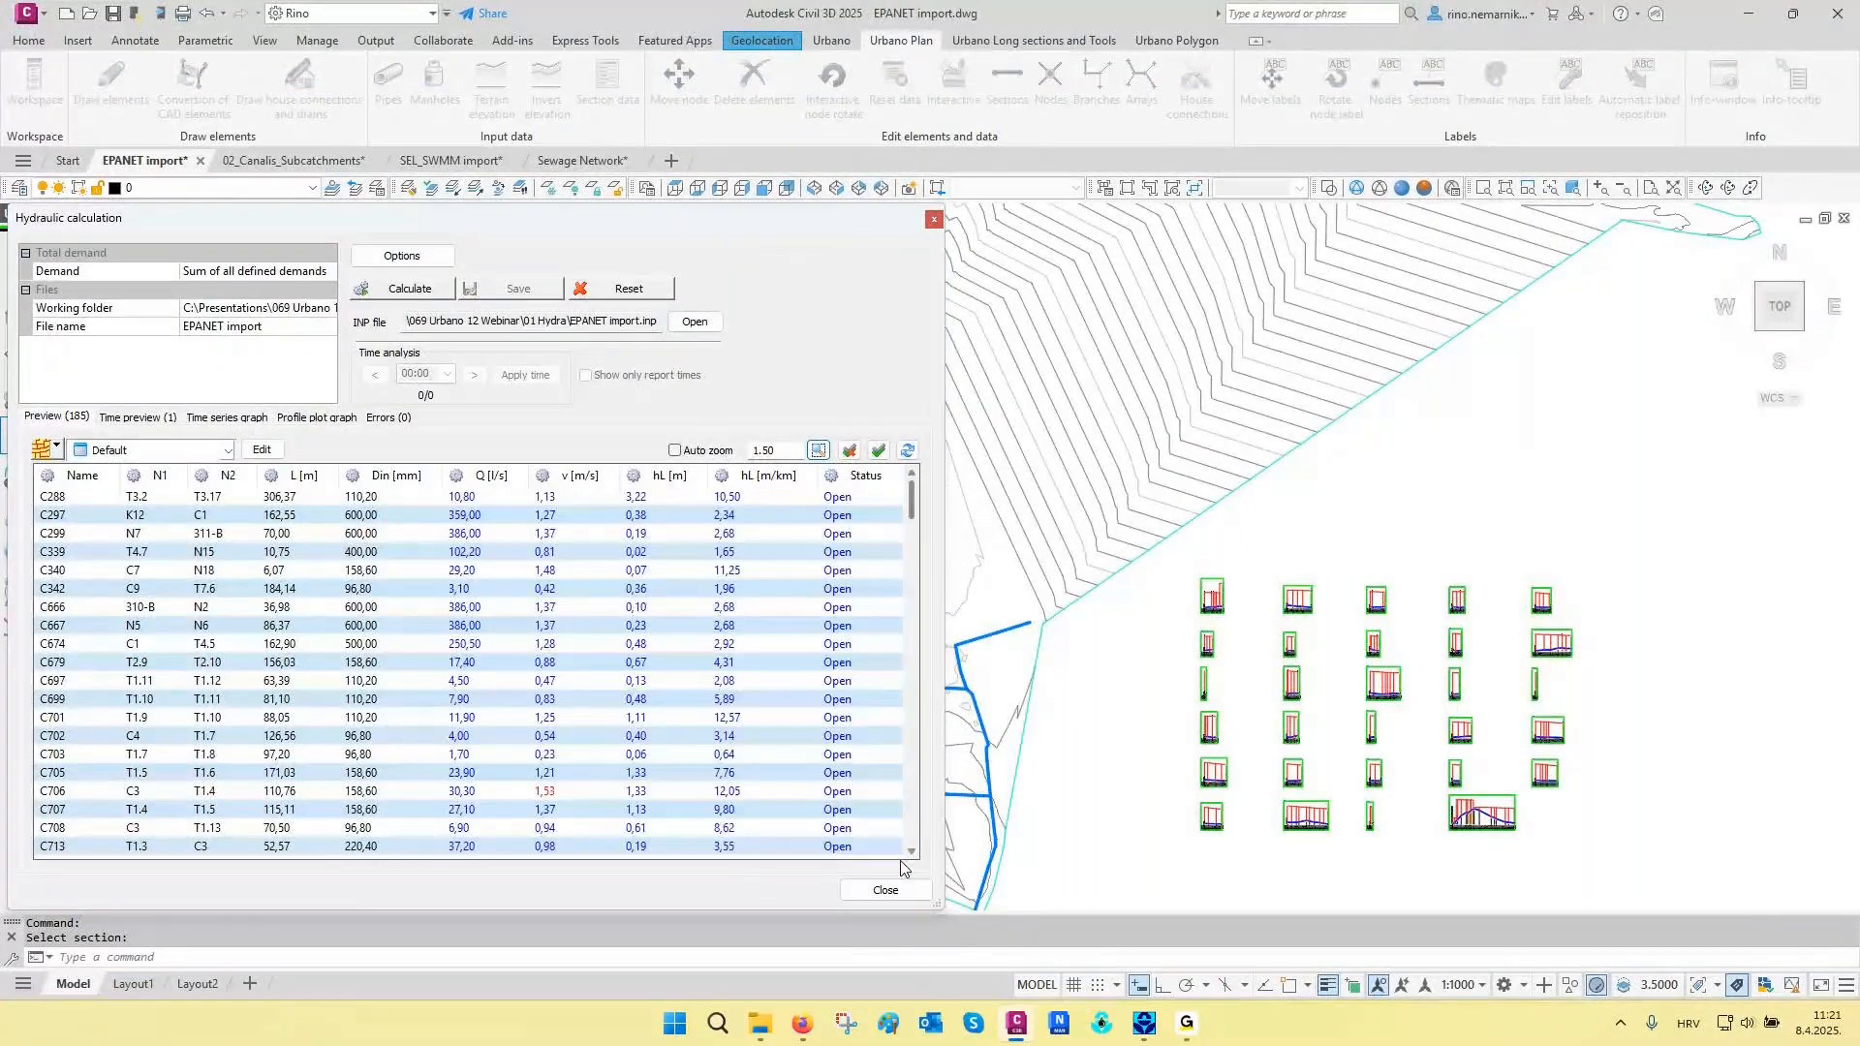
left_click(885, 890)
scroll(1502, 831, "up", 10)
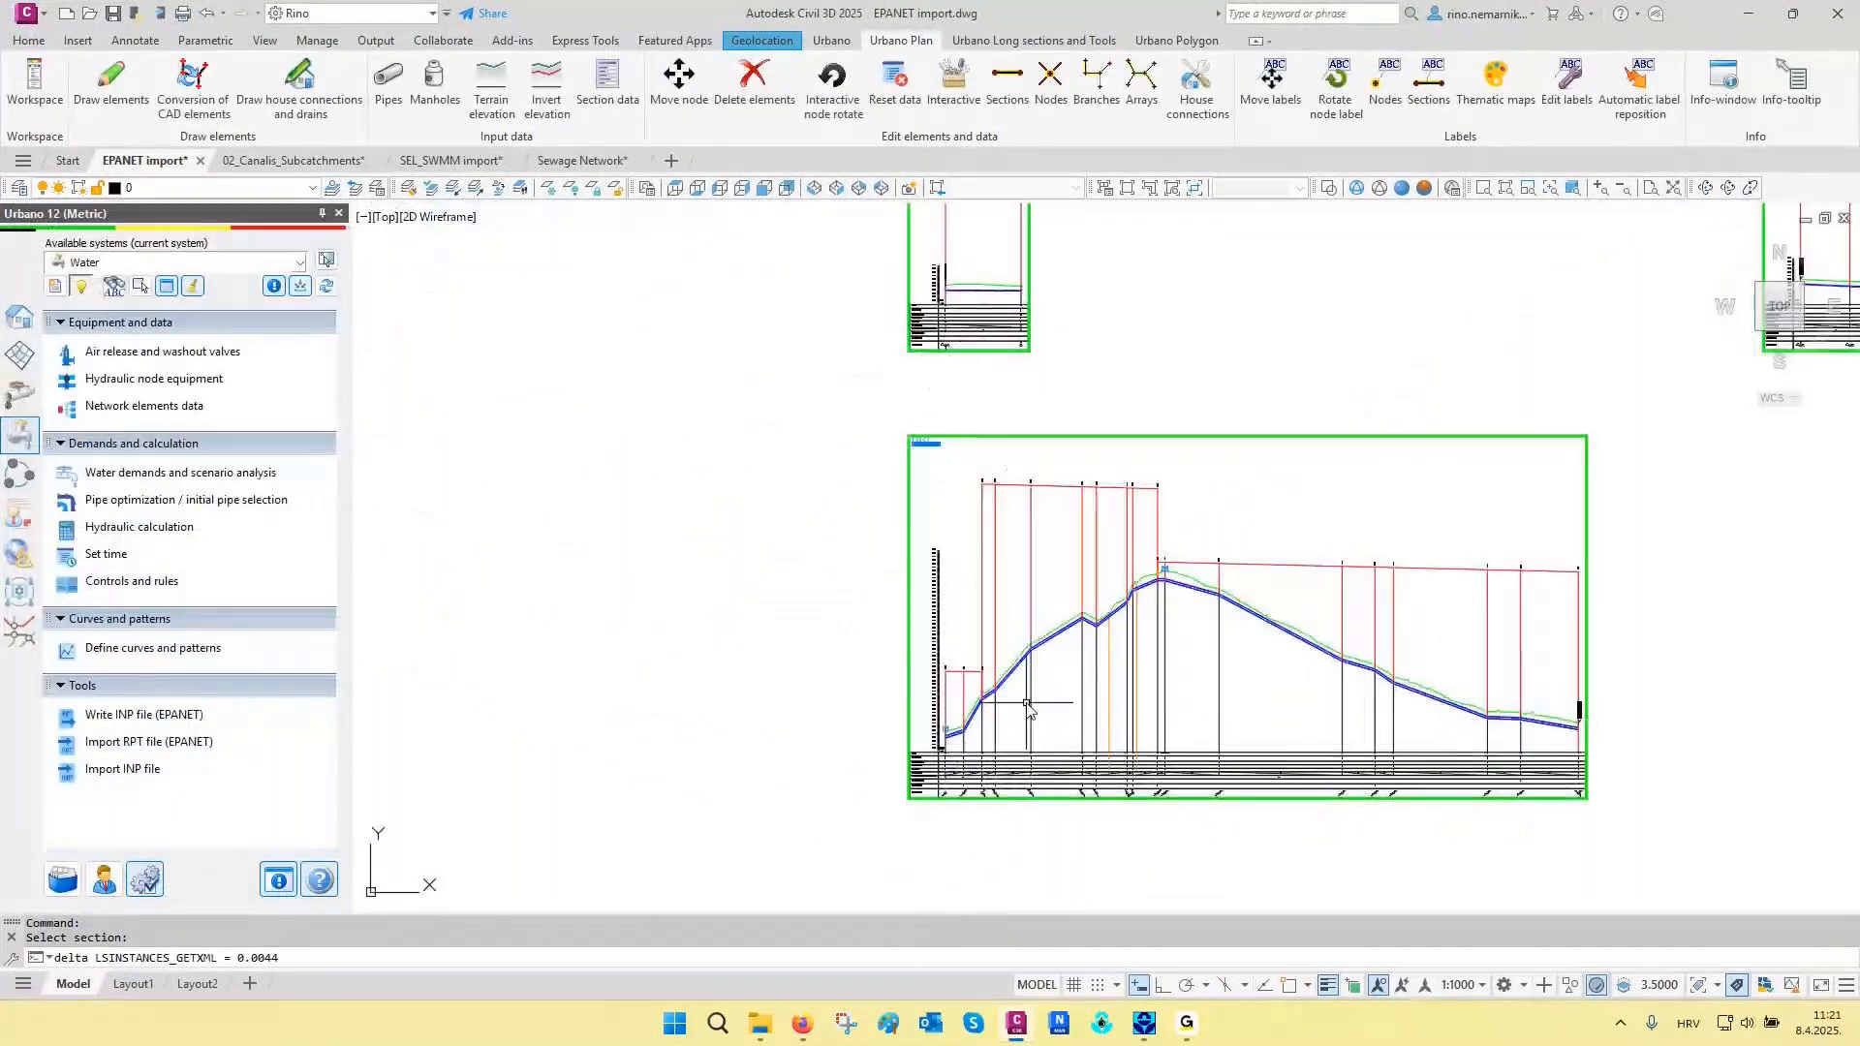
scroll(1175, 571, "up", 10)
middle_click_drag(1181, 504, 858, 528)
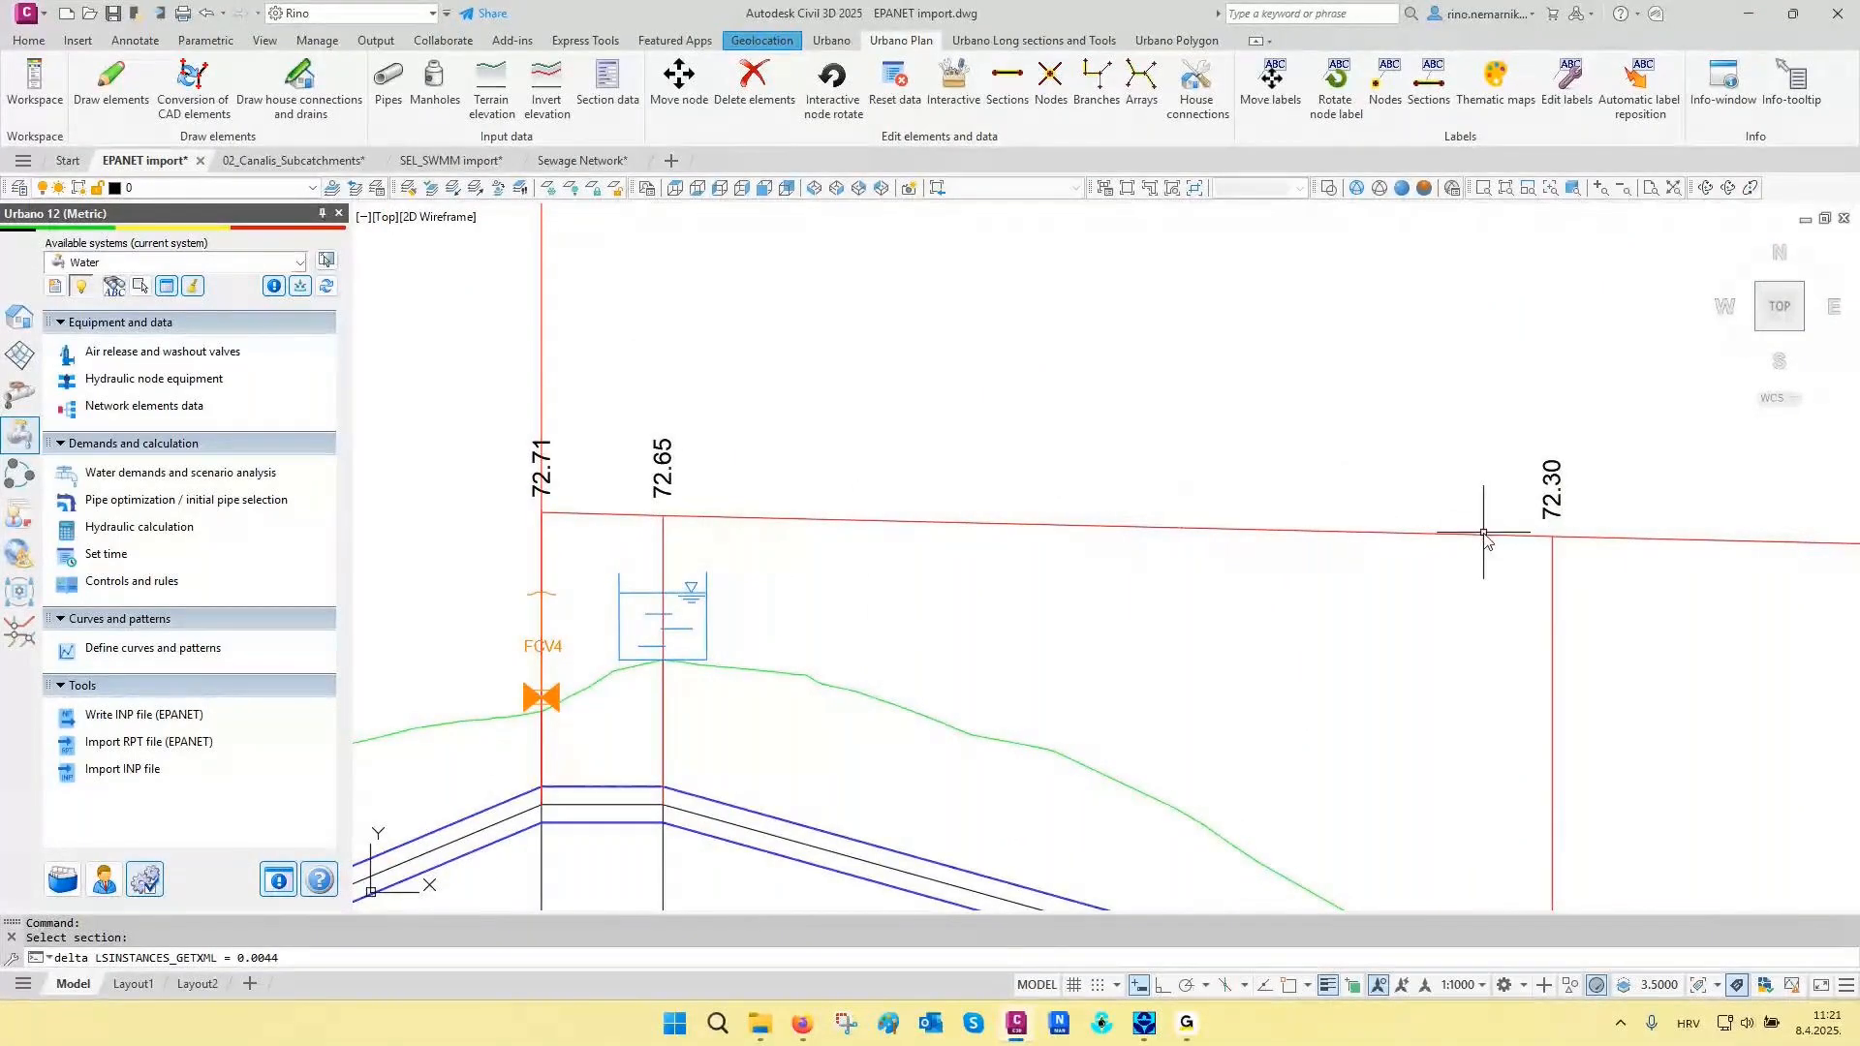
scroll(1472, 543, "down", 6)
scroll(1464, 539, "down", 10)
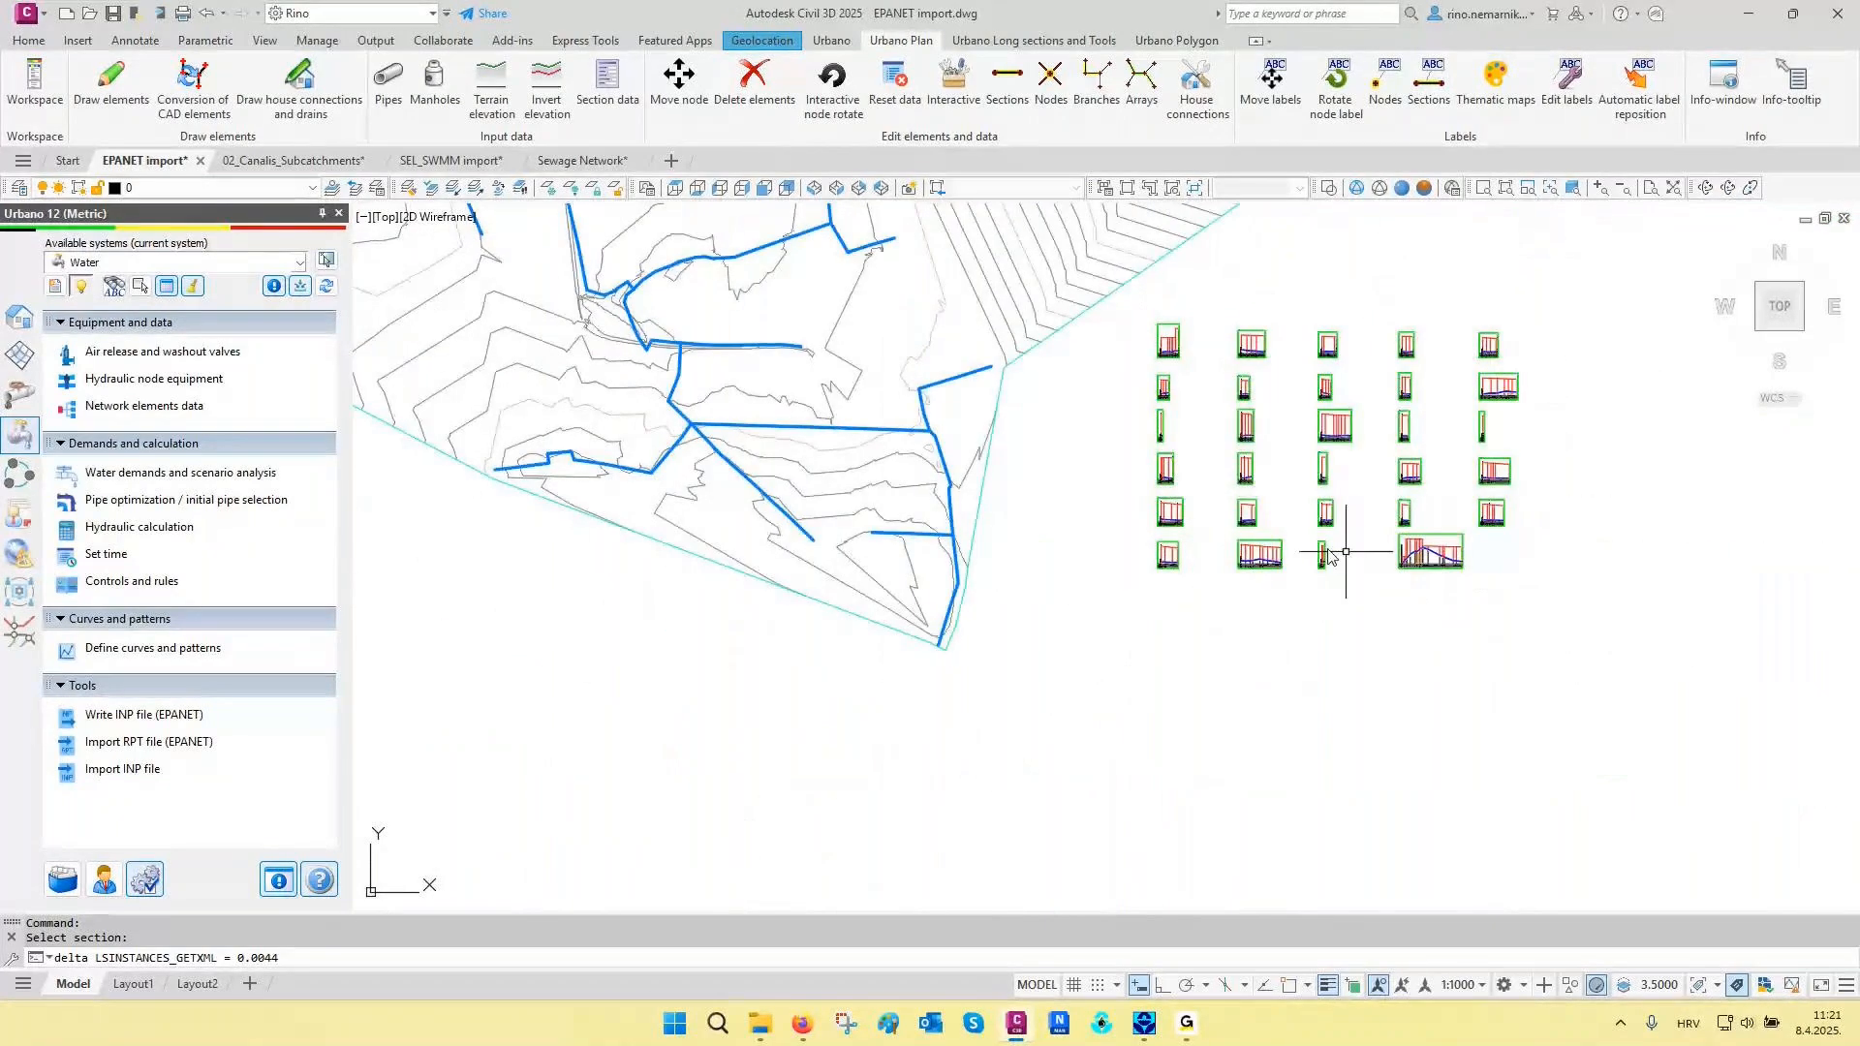
- Label the network in plan with node demands and pressures and with section diameters, flows and velocities
scroll(859, 374, "up", 10)
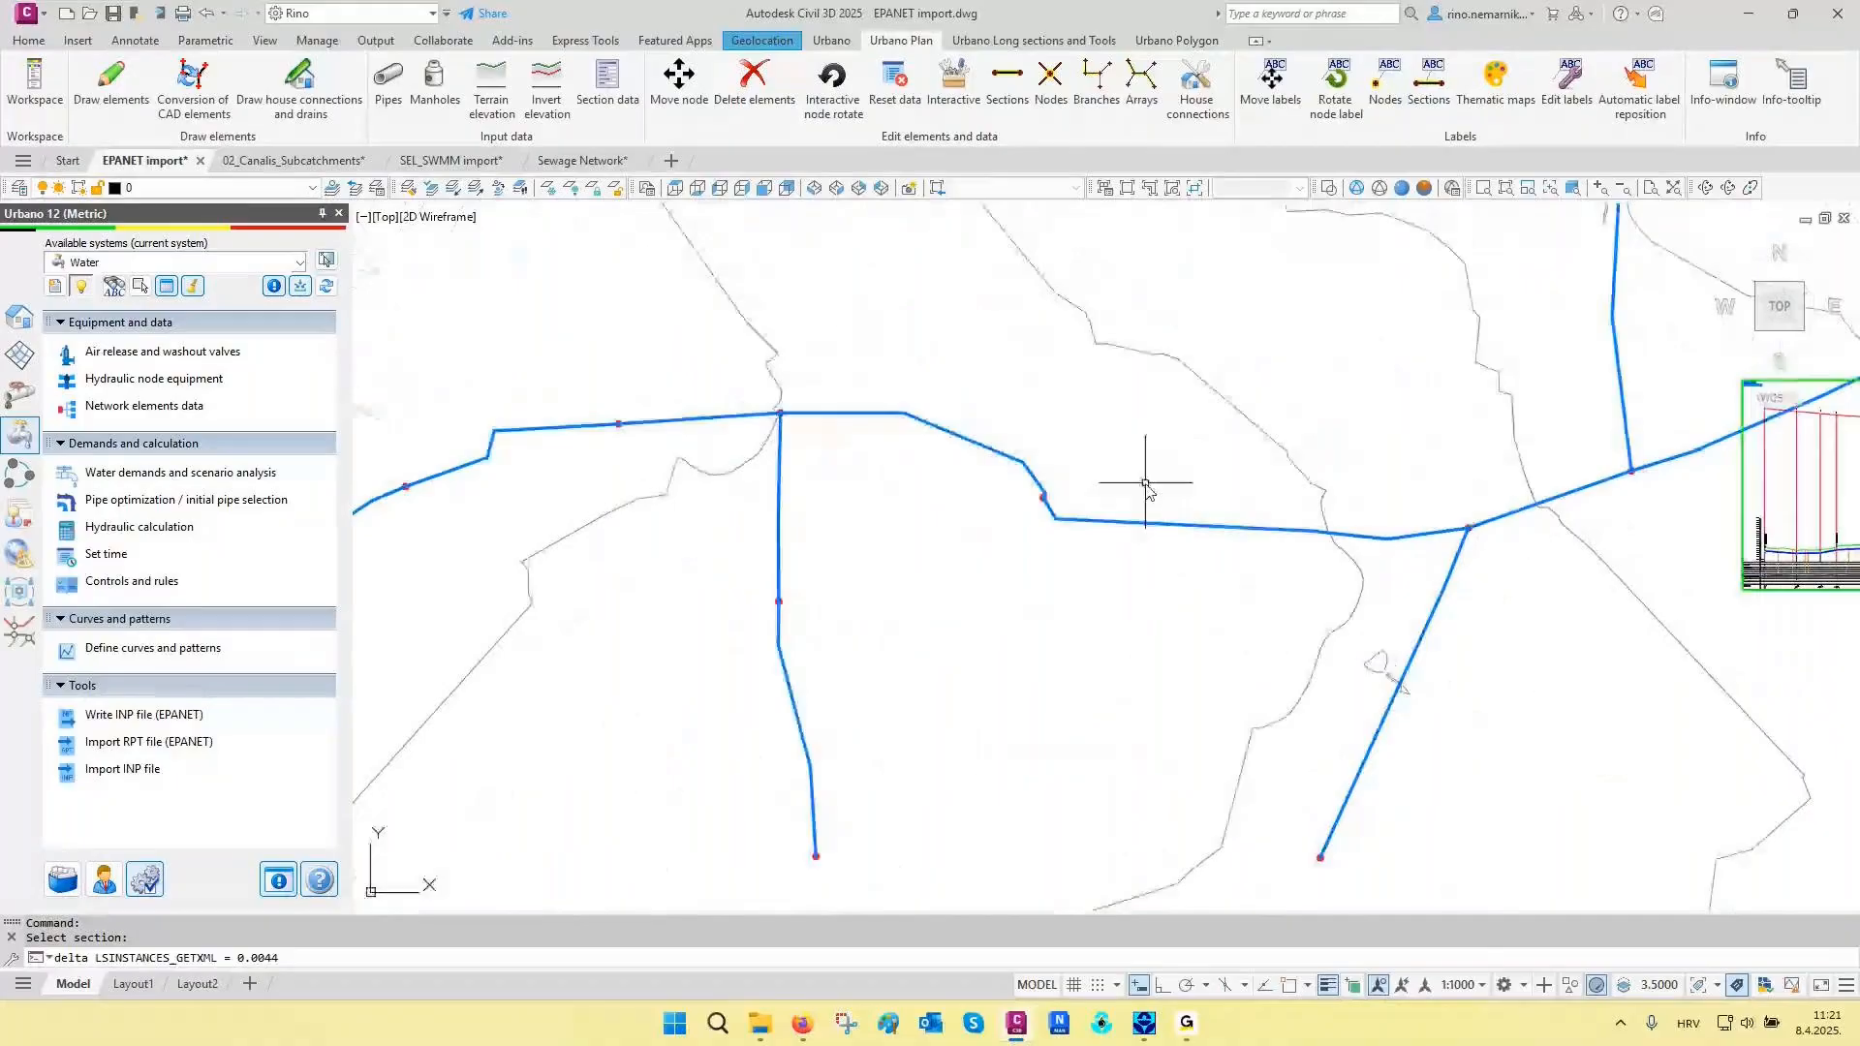
left_click(1386, 79)
left_click(1424, 92)
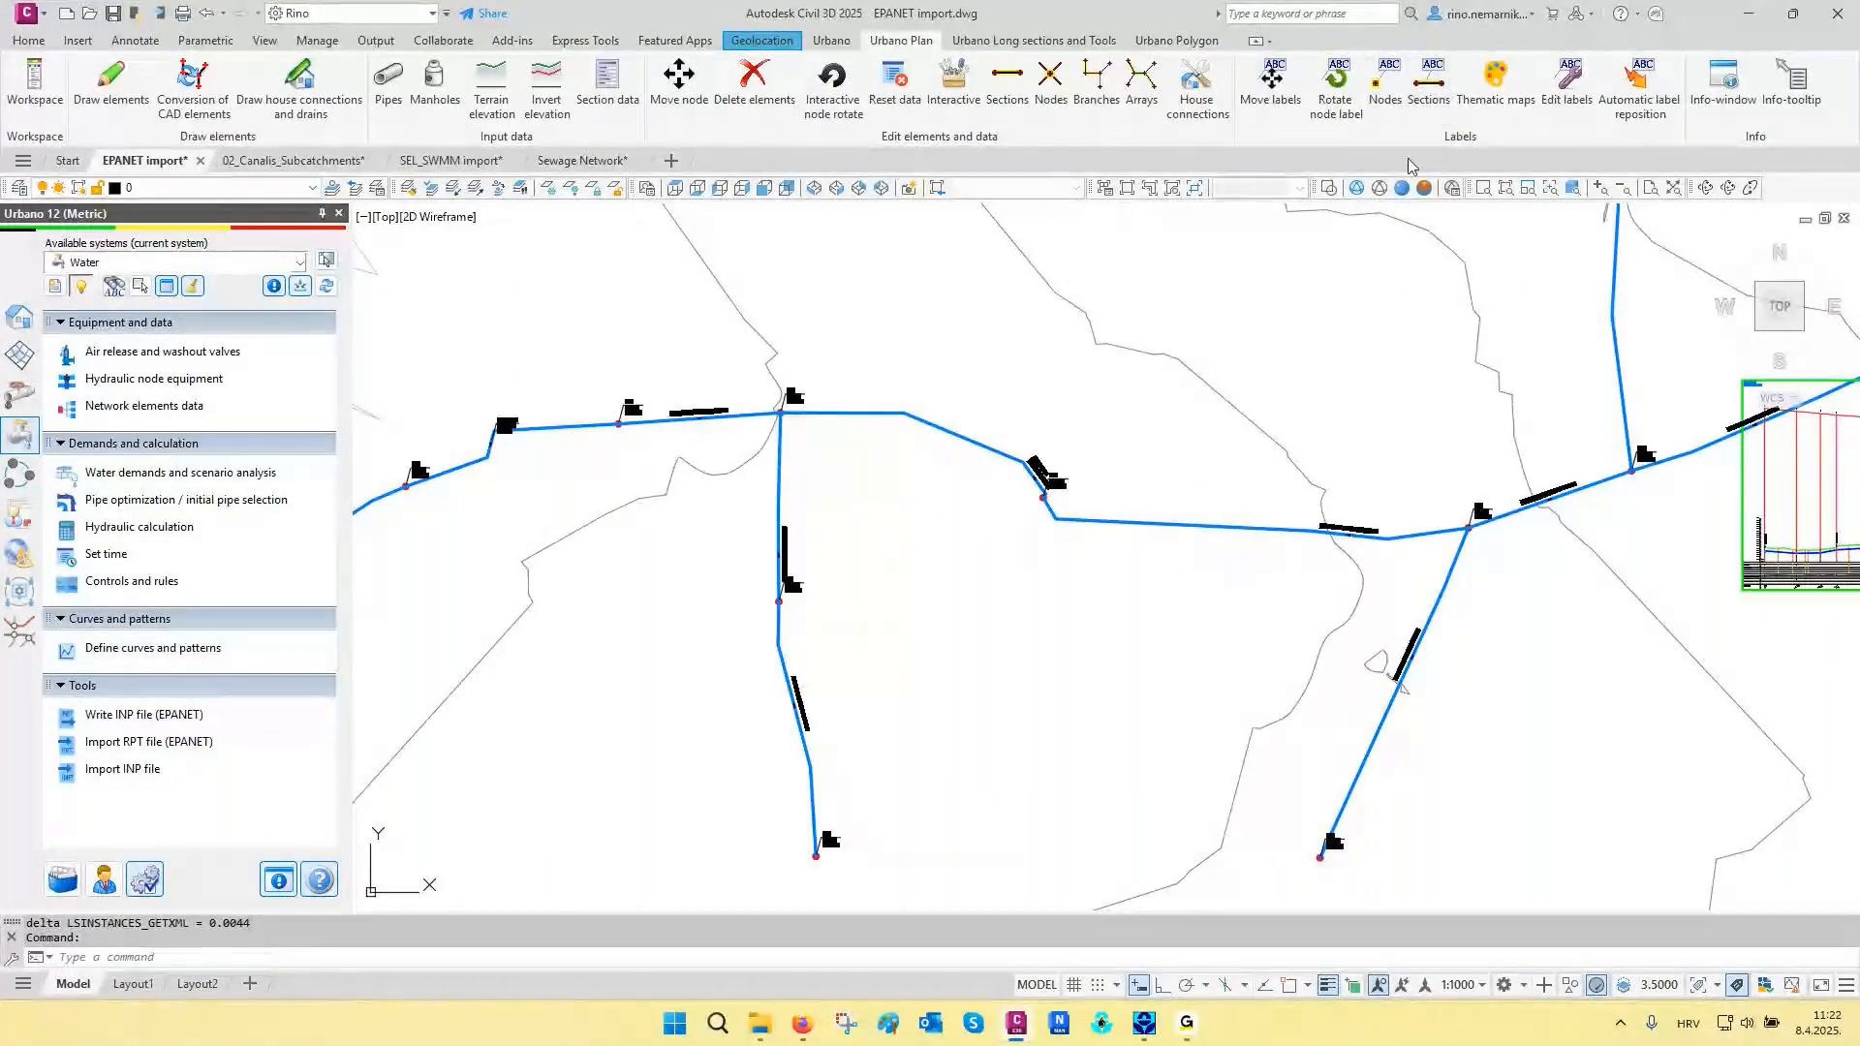
scroll(1453, 513, "up", 5)
middle_click_drag(1517, 432, 1288, 476)
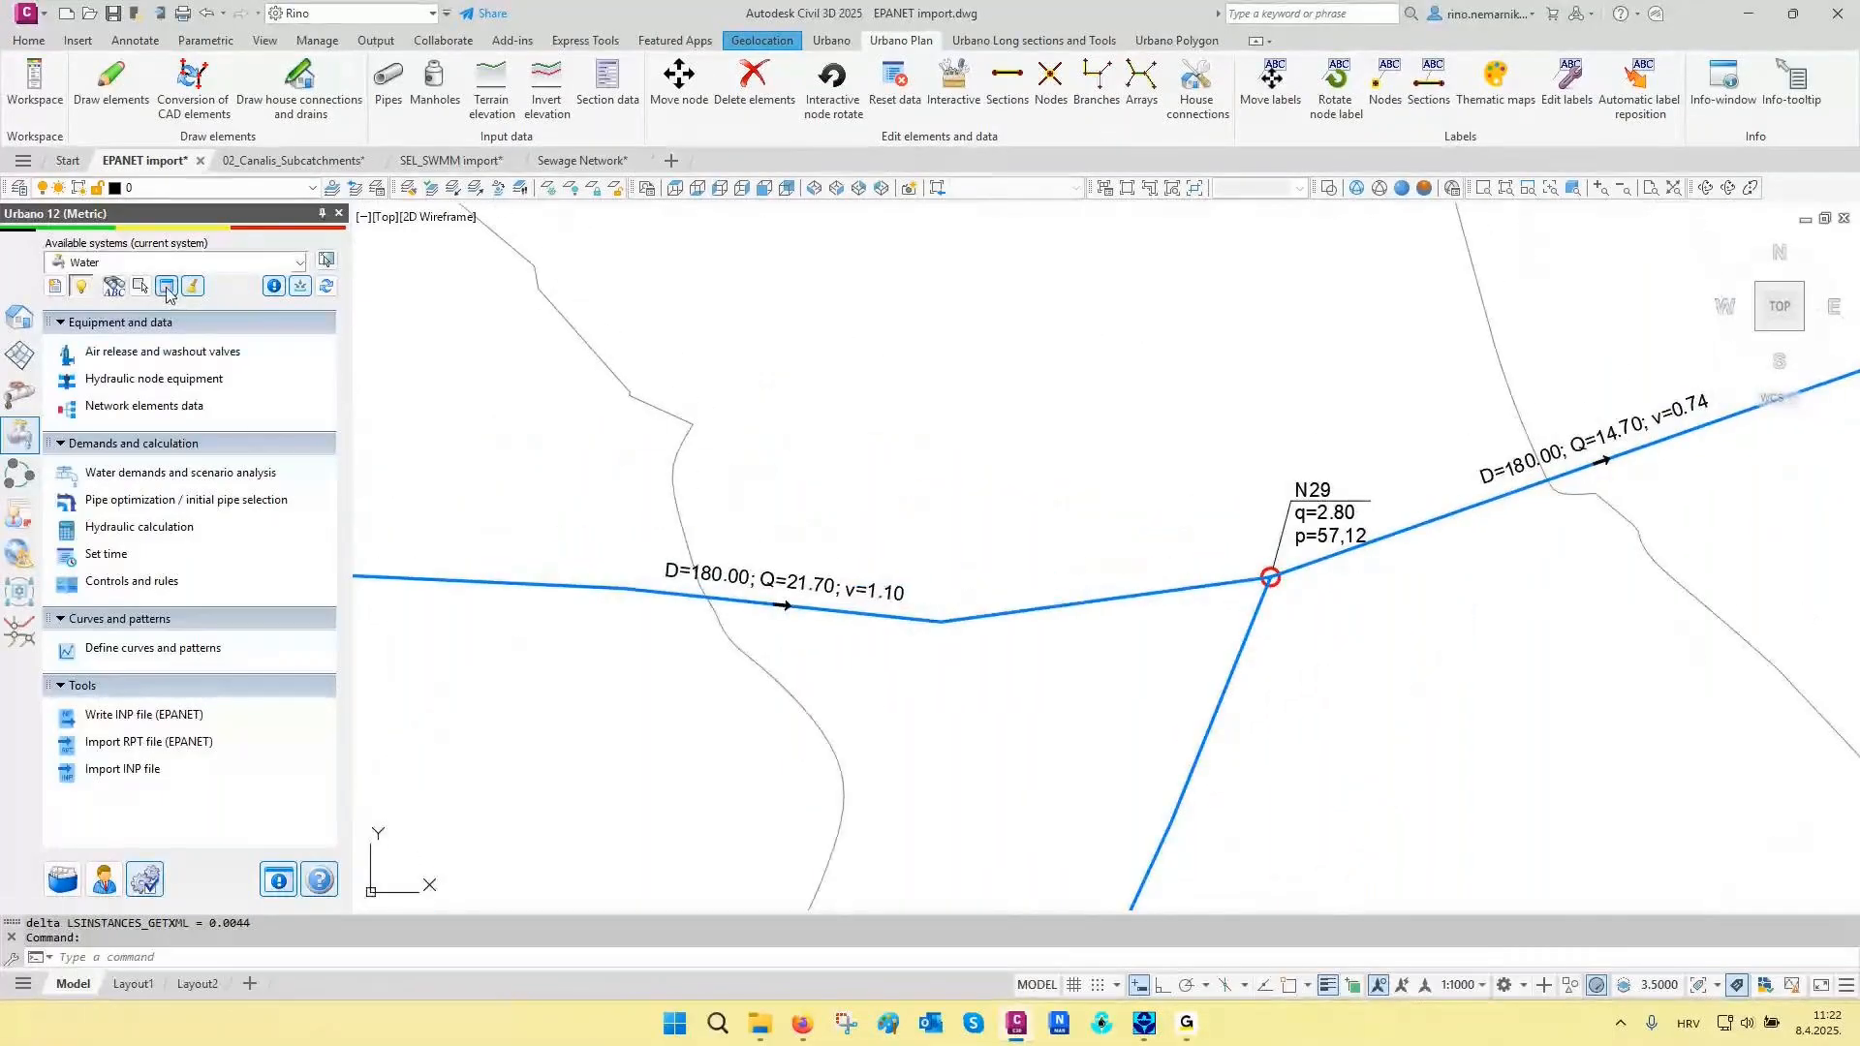
- Show the network data preview with the 4 Section Hydraulics configuration
left_click(167, 286)
left_click(562, 660)
left_click(494, 768)
middle_click_drag(933, 537, 778, 560)
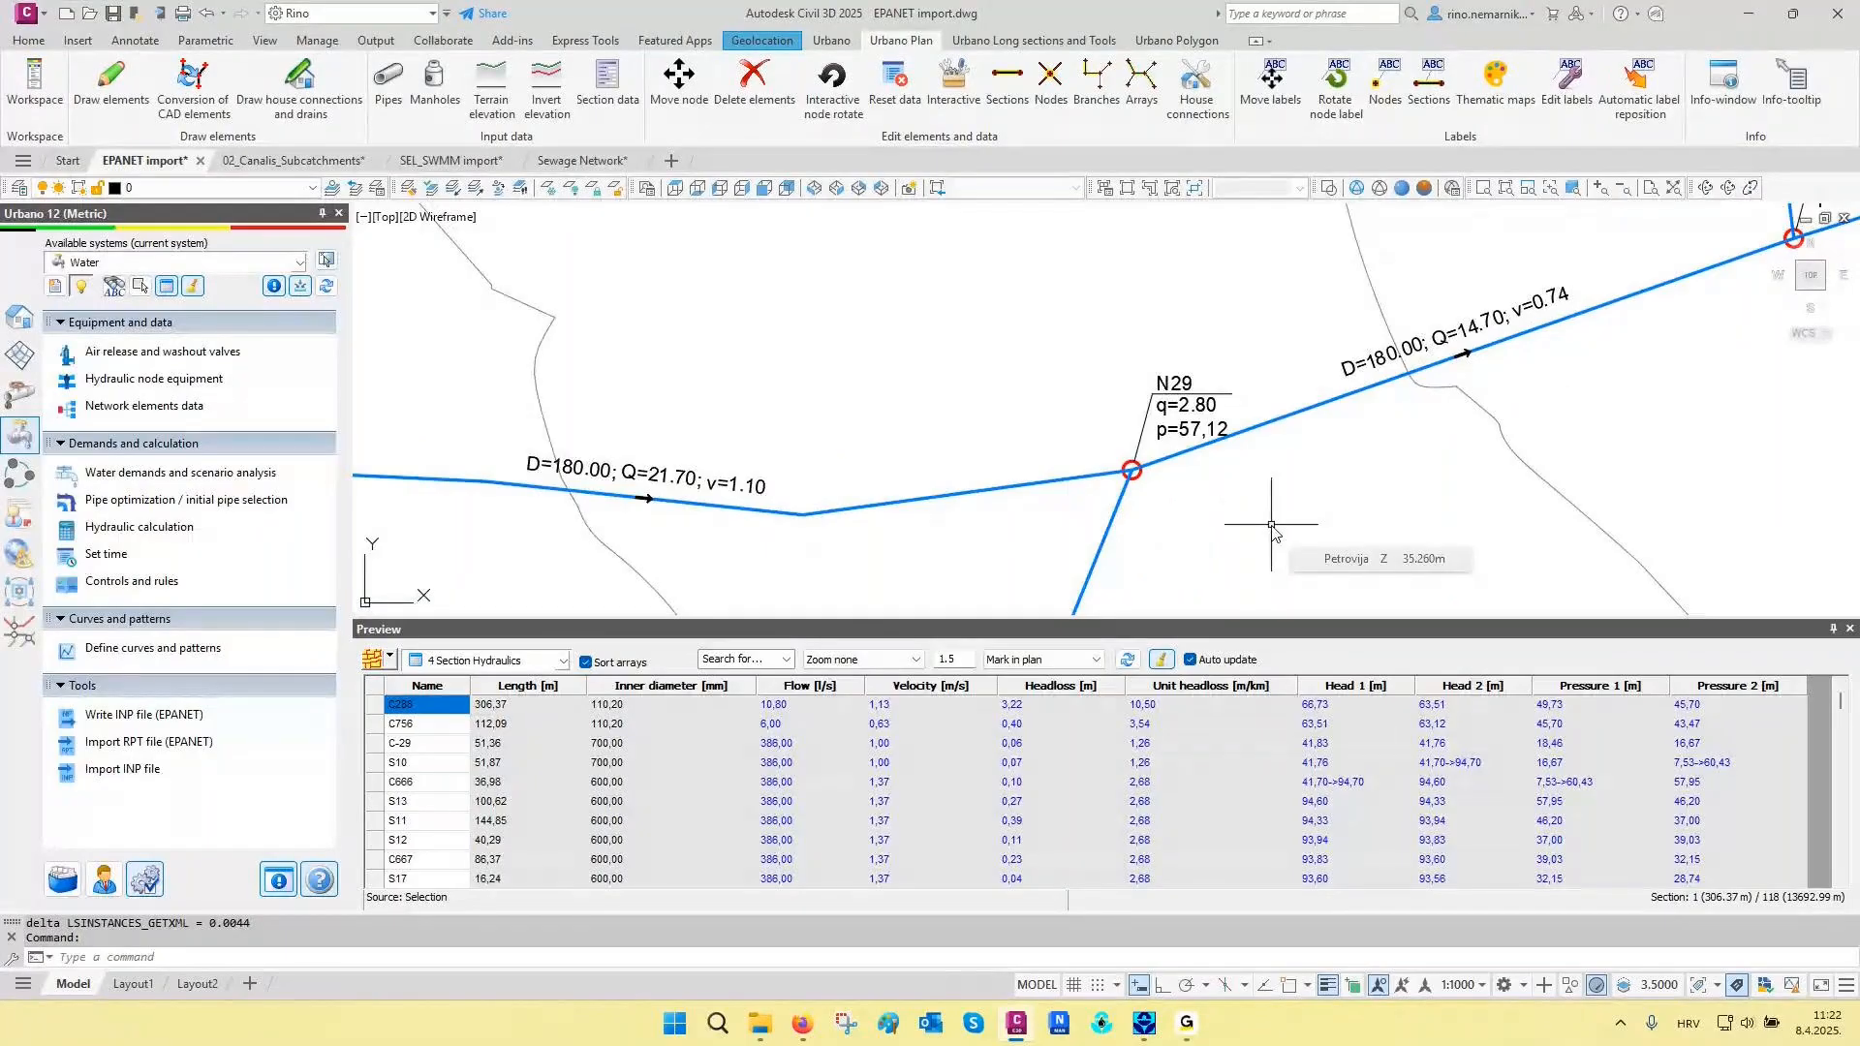
middle_click_drag(997, 550, 1133, 531)
- In the measurement units settings, enable showing units in data previews and in labels
left_click(157, 880)
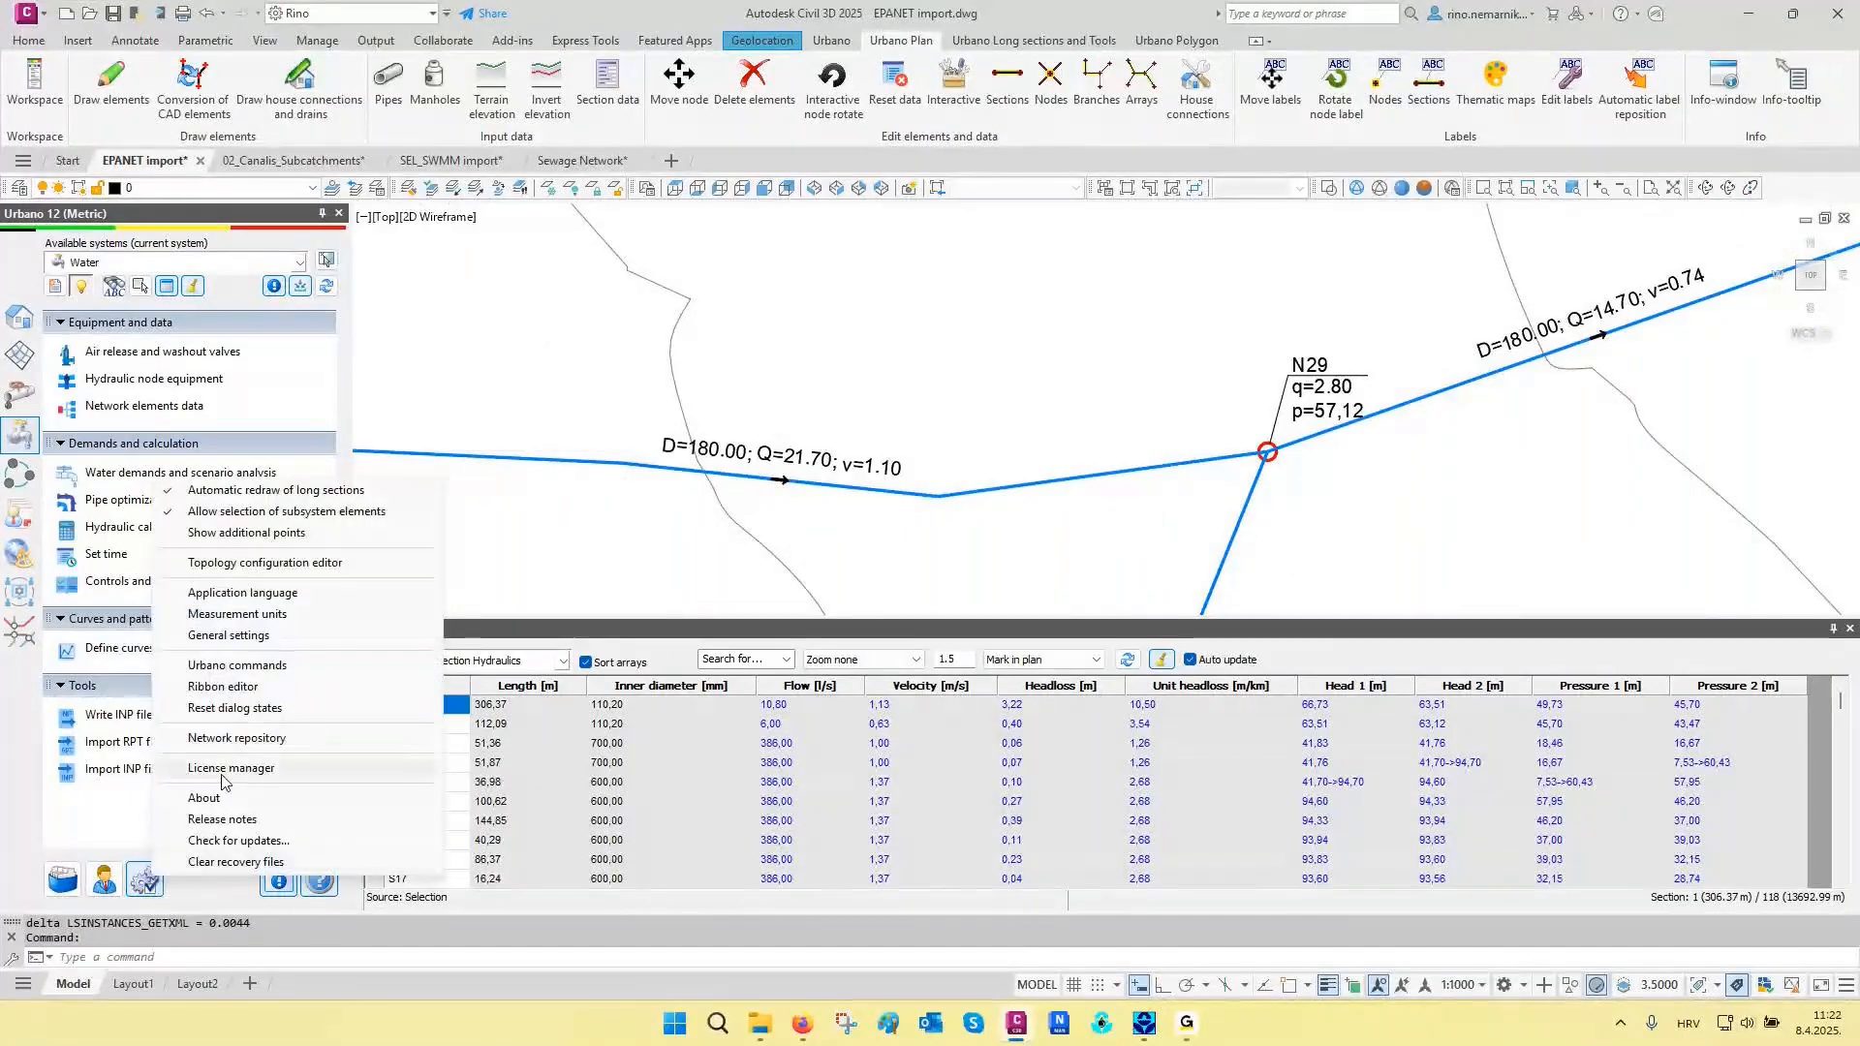
left_click(237, 614)
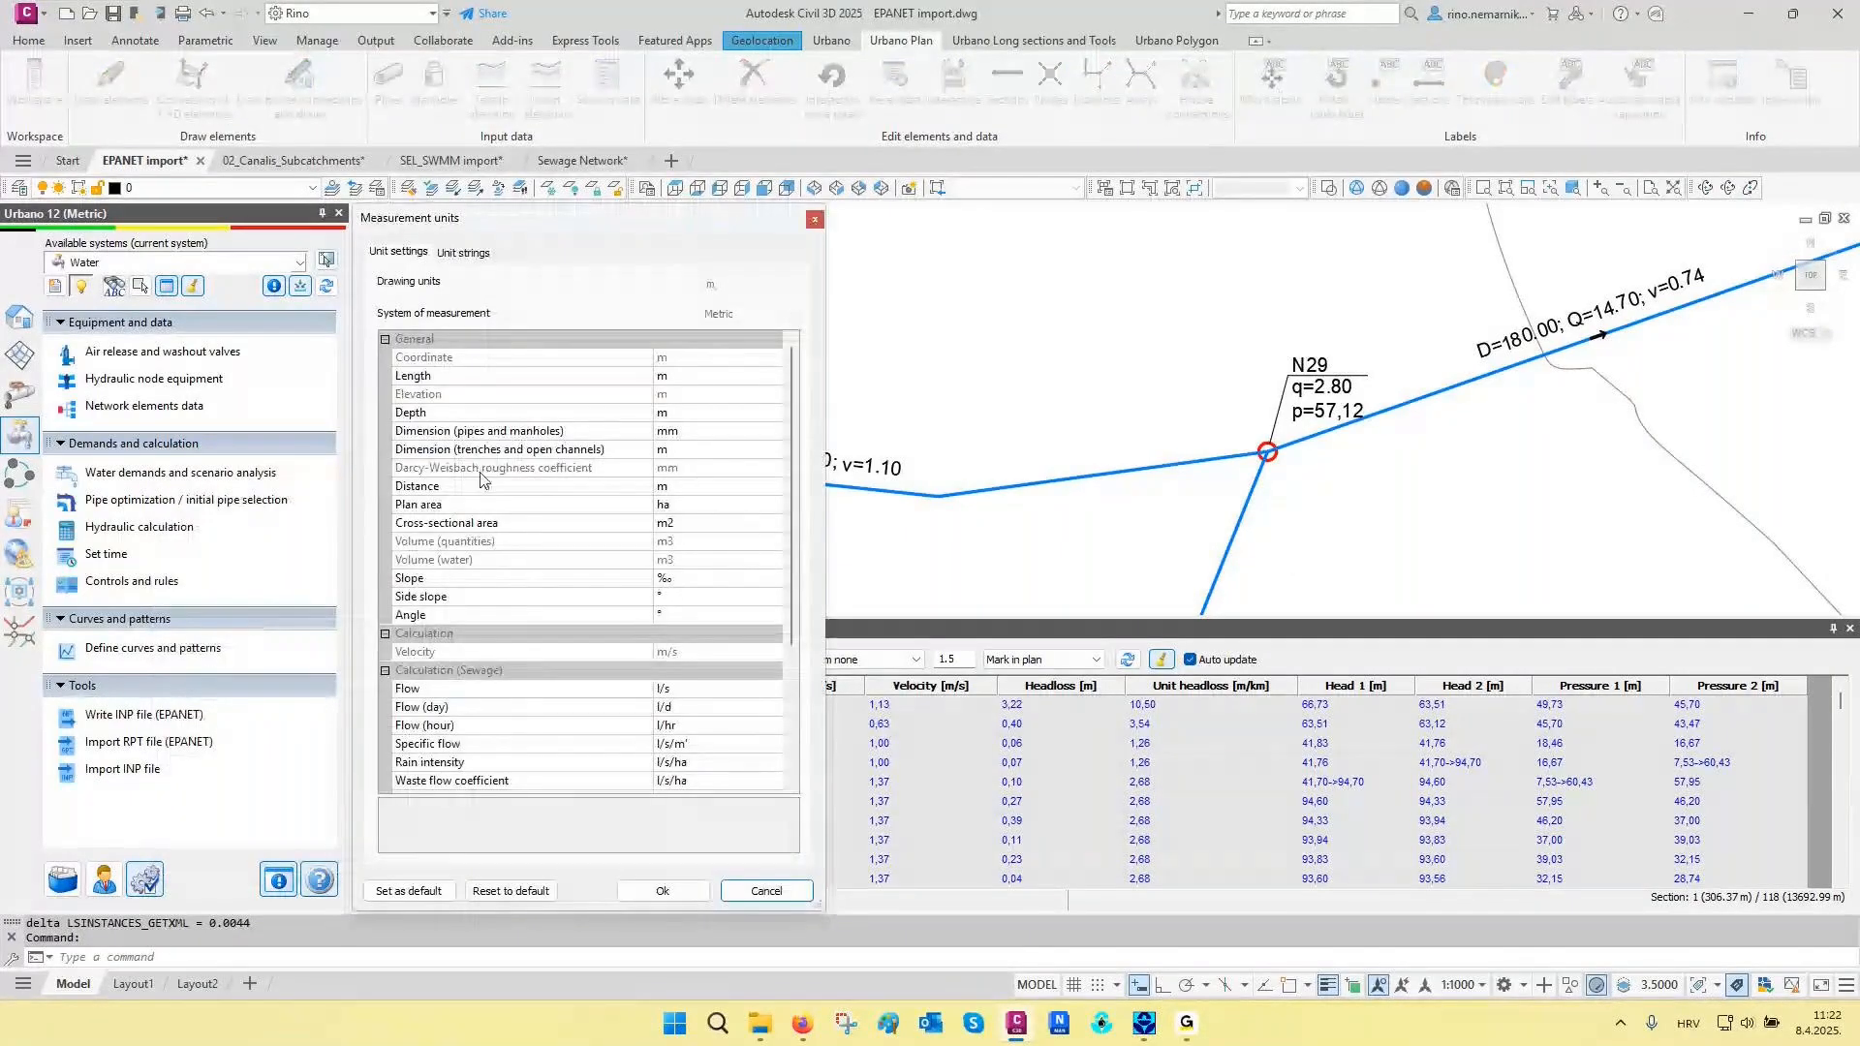
left_click(473, 254)
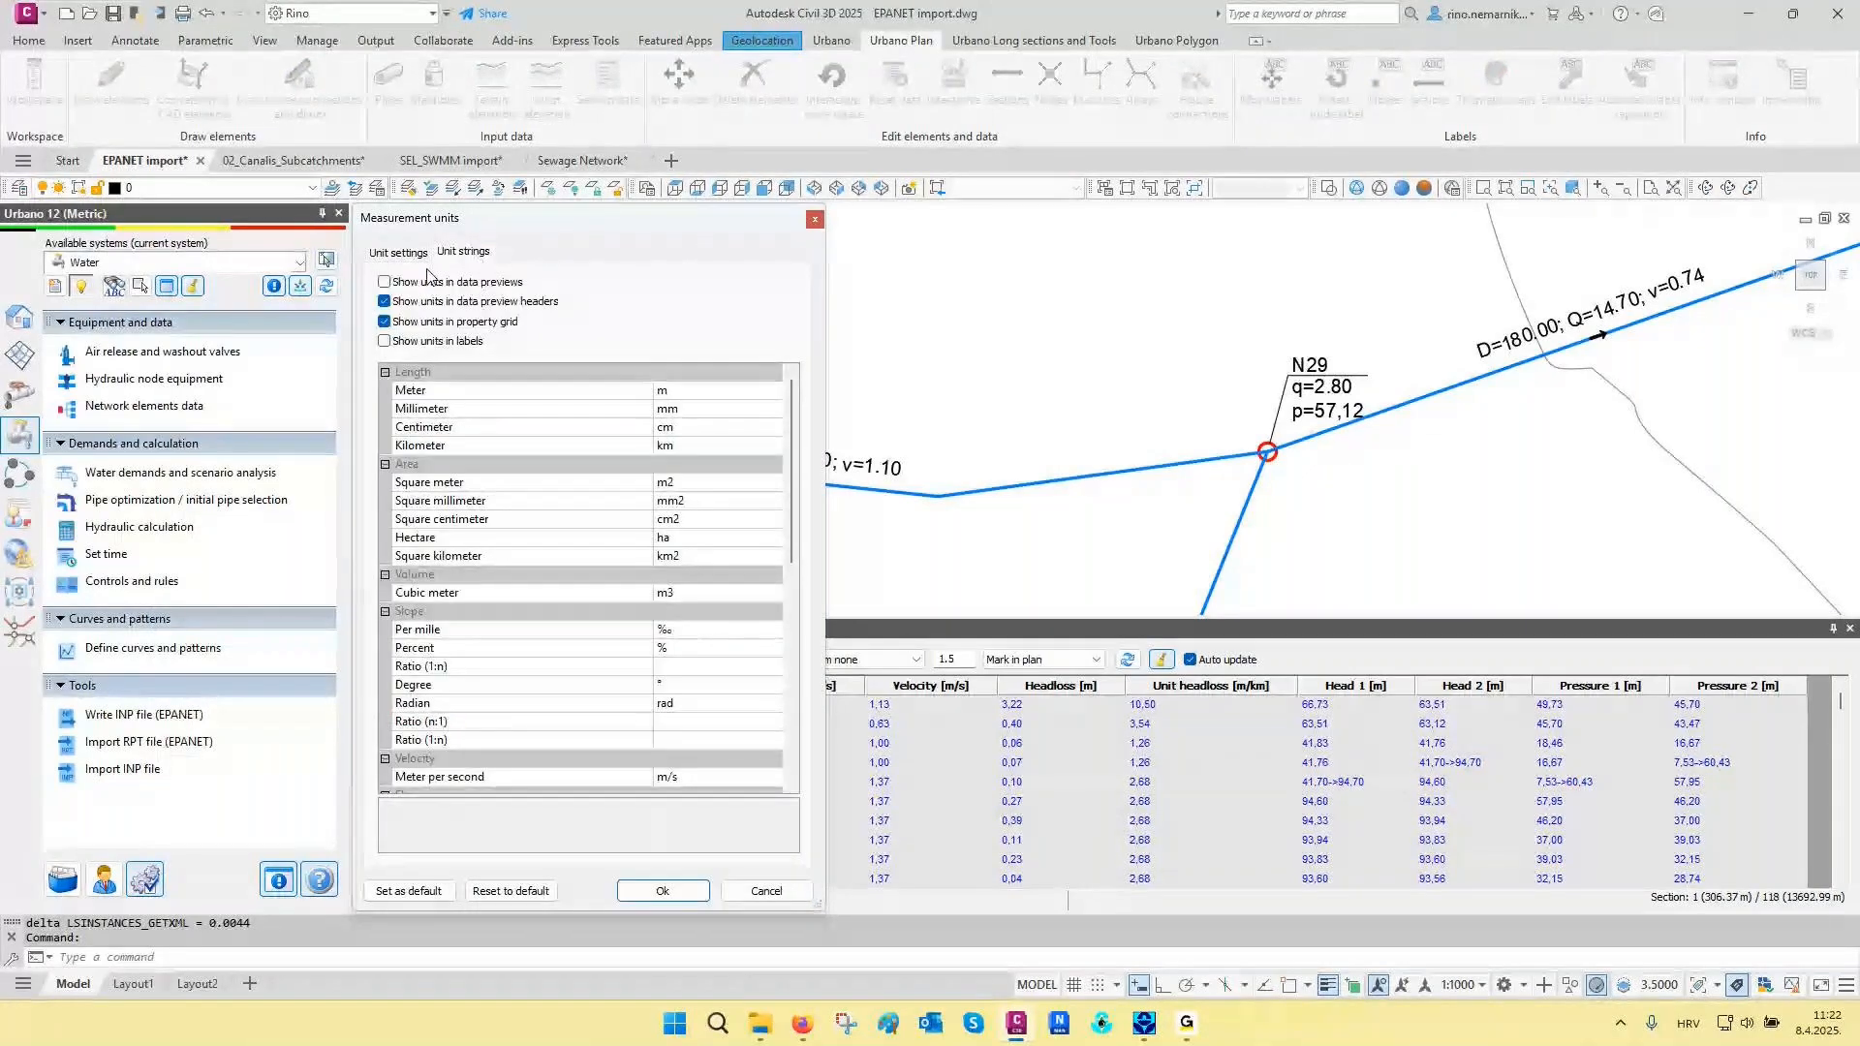
left_click(385, 282)
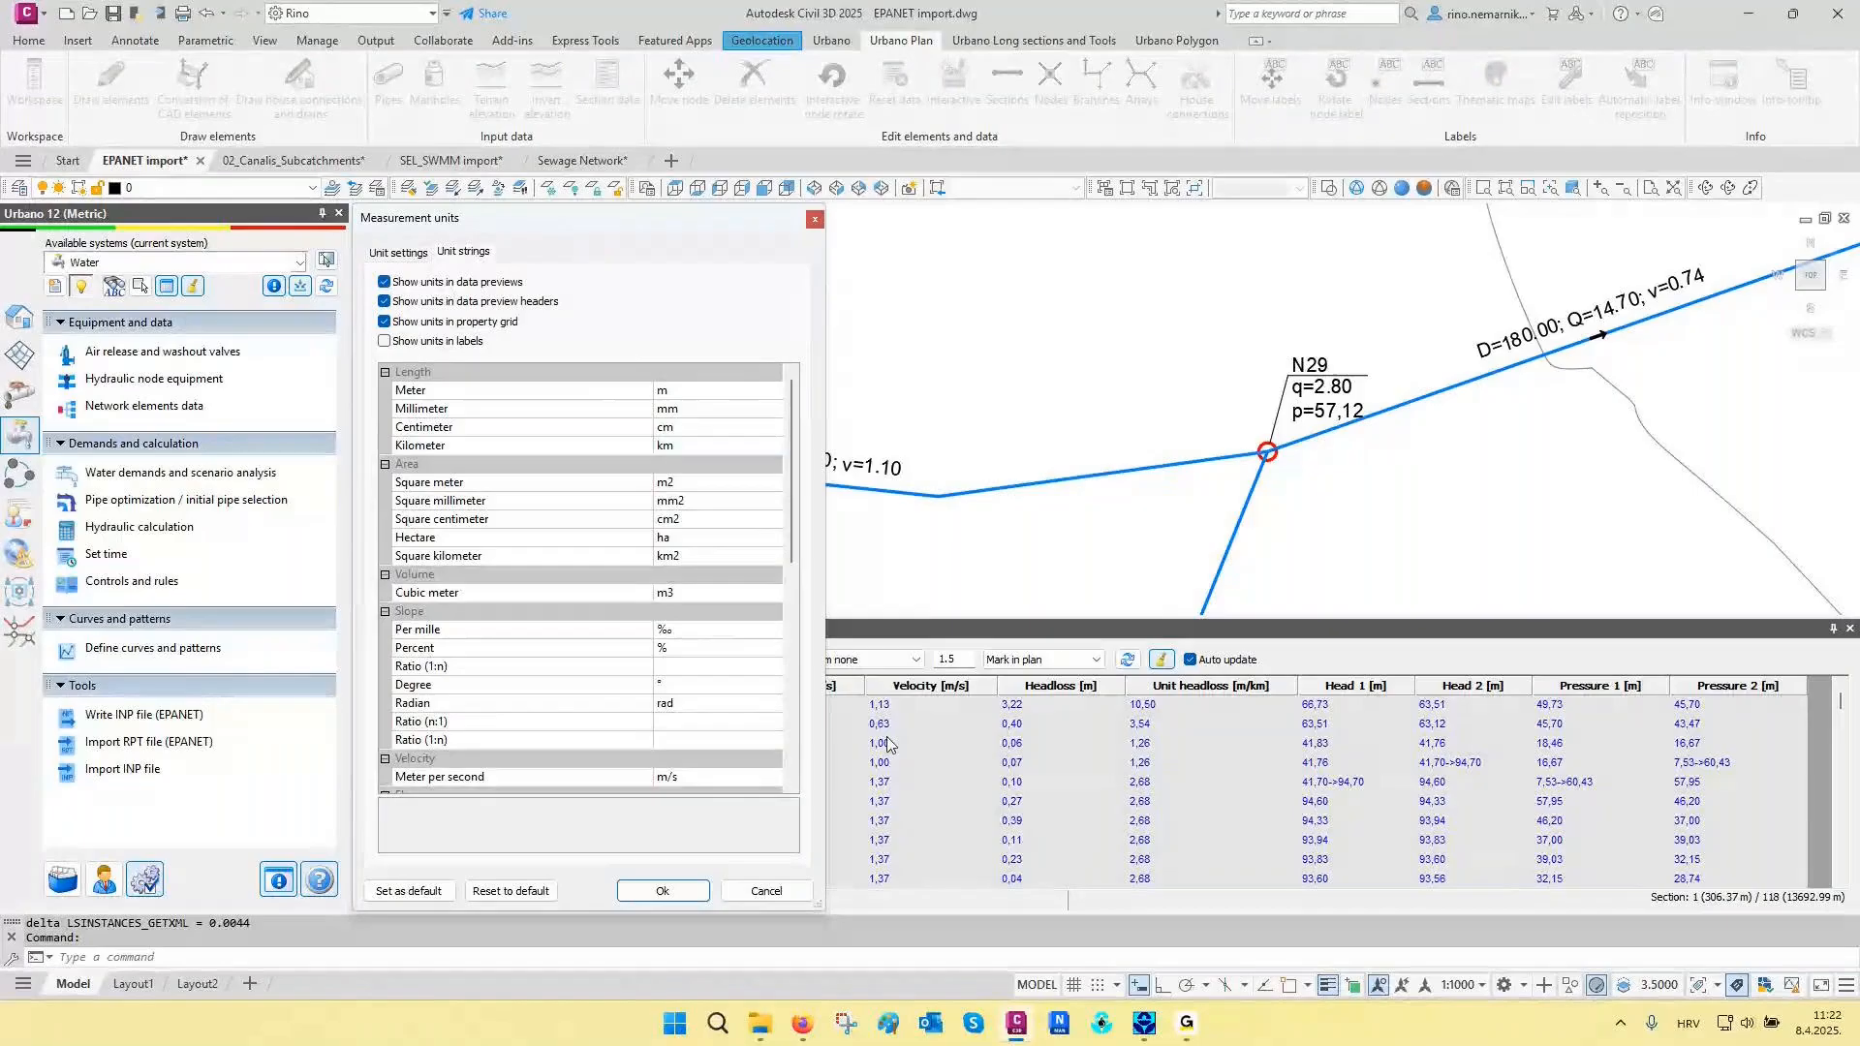
left_click(385, 341)
- Set the measurement unit for pipe and manhole dimensions to m
left_click(398, 253)
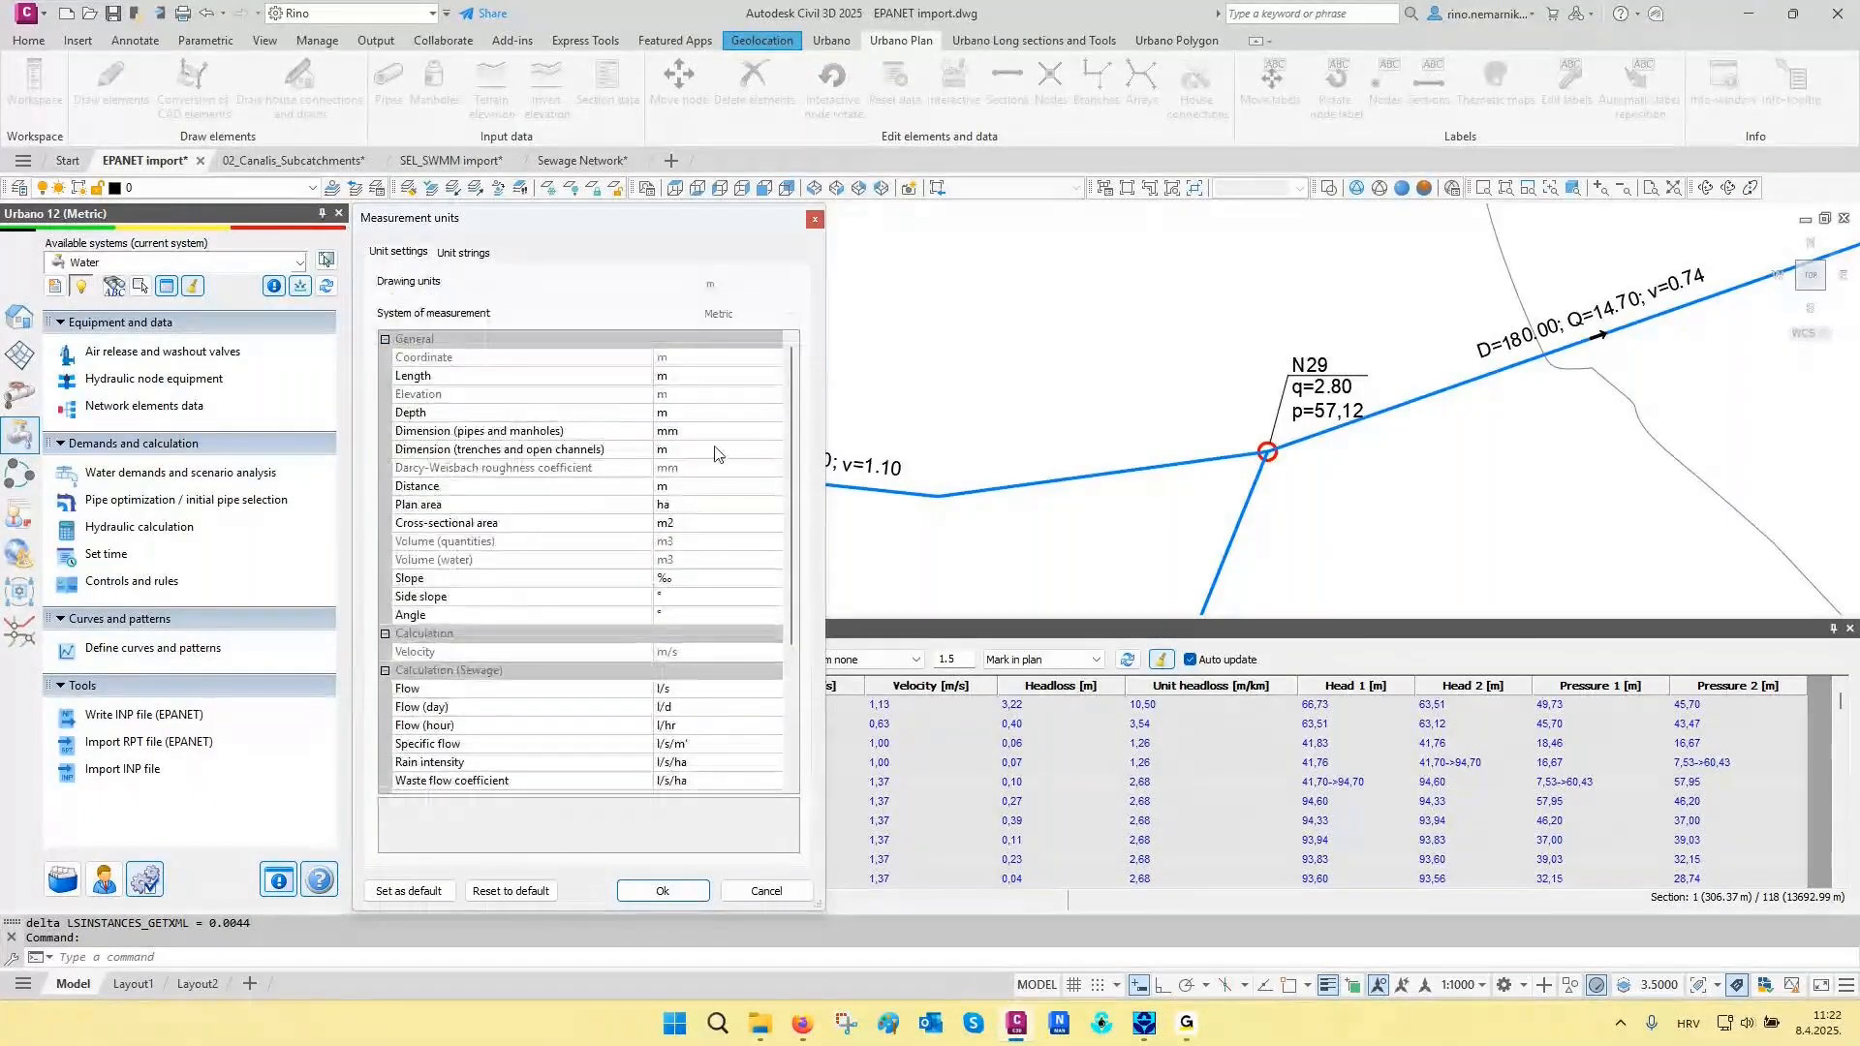
left_click(422, 433)
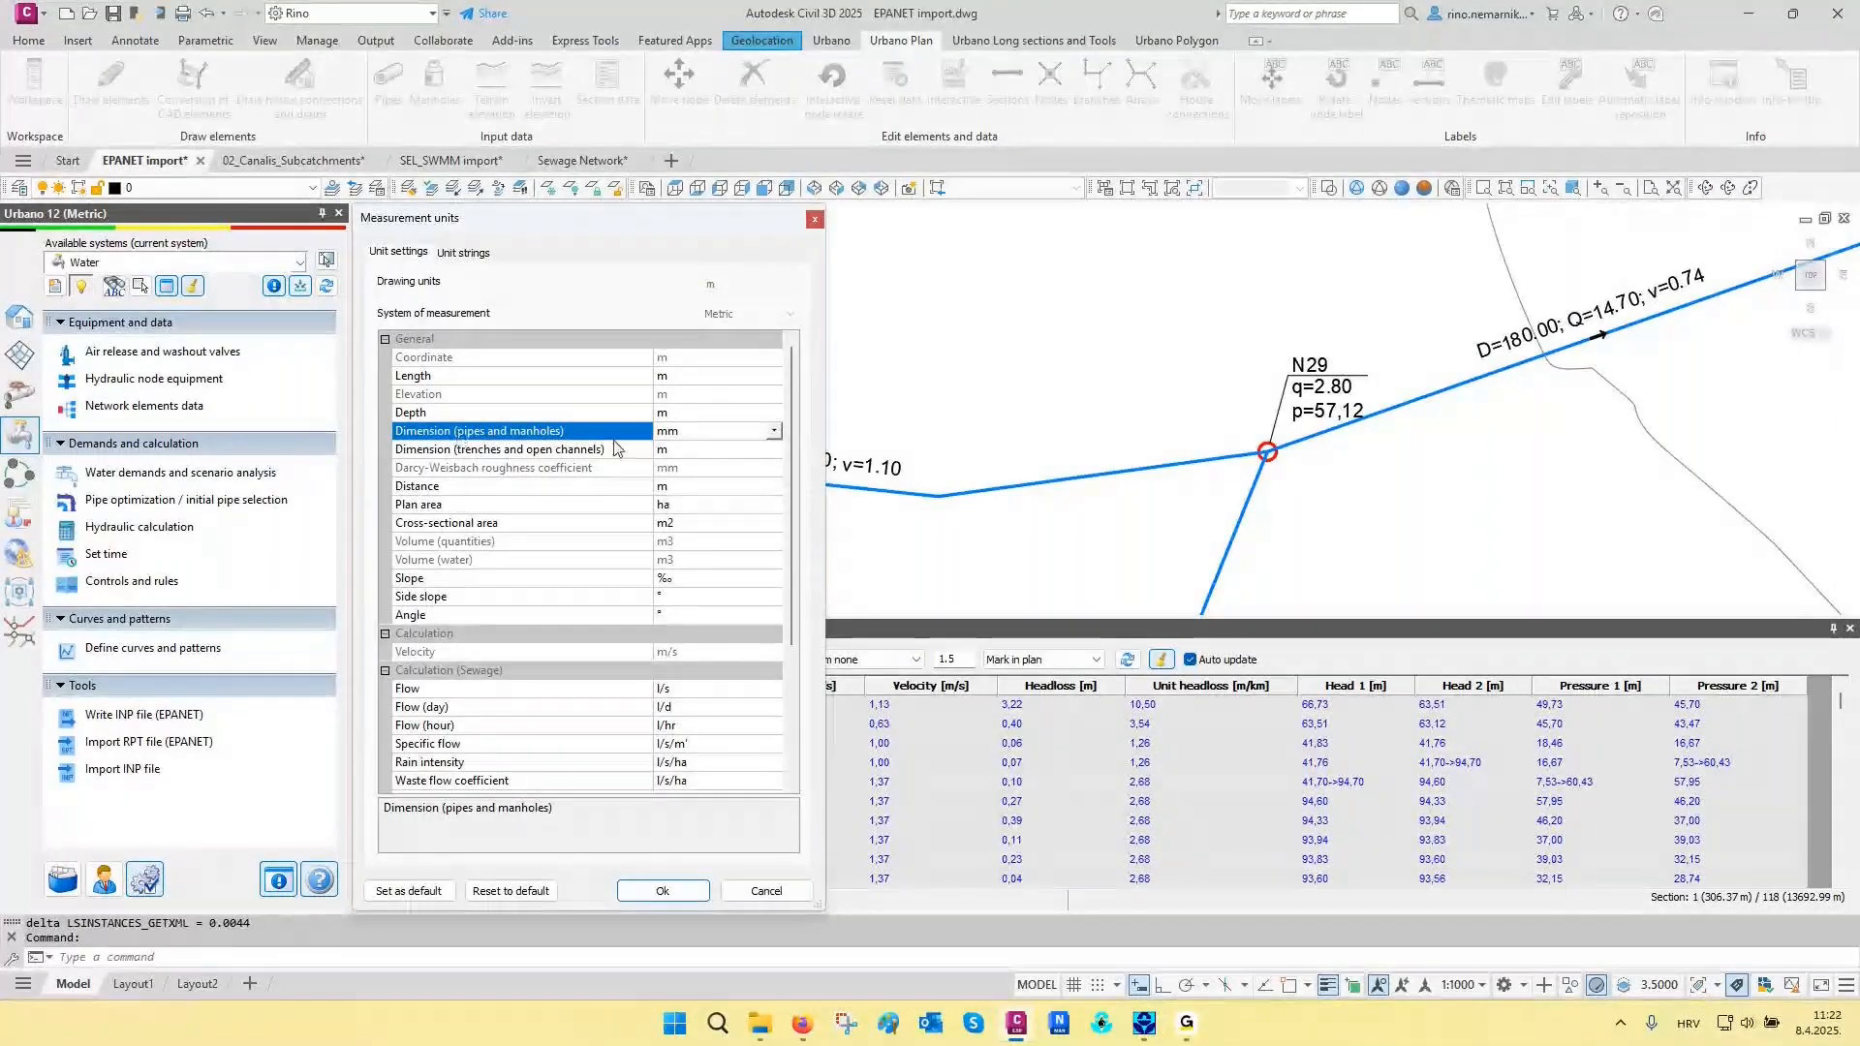
left_click(687, 434)
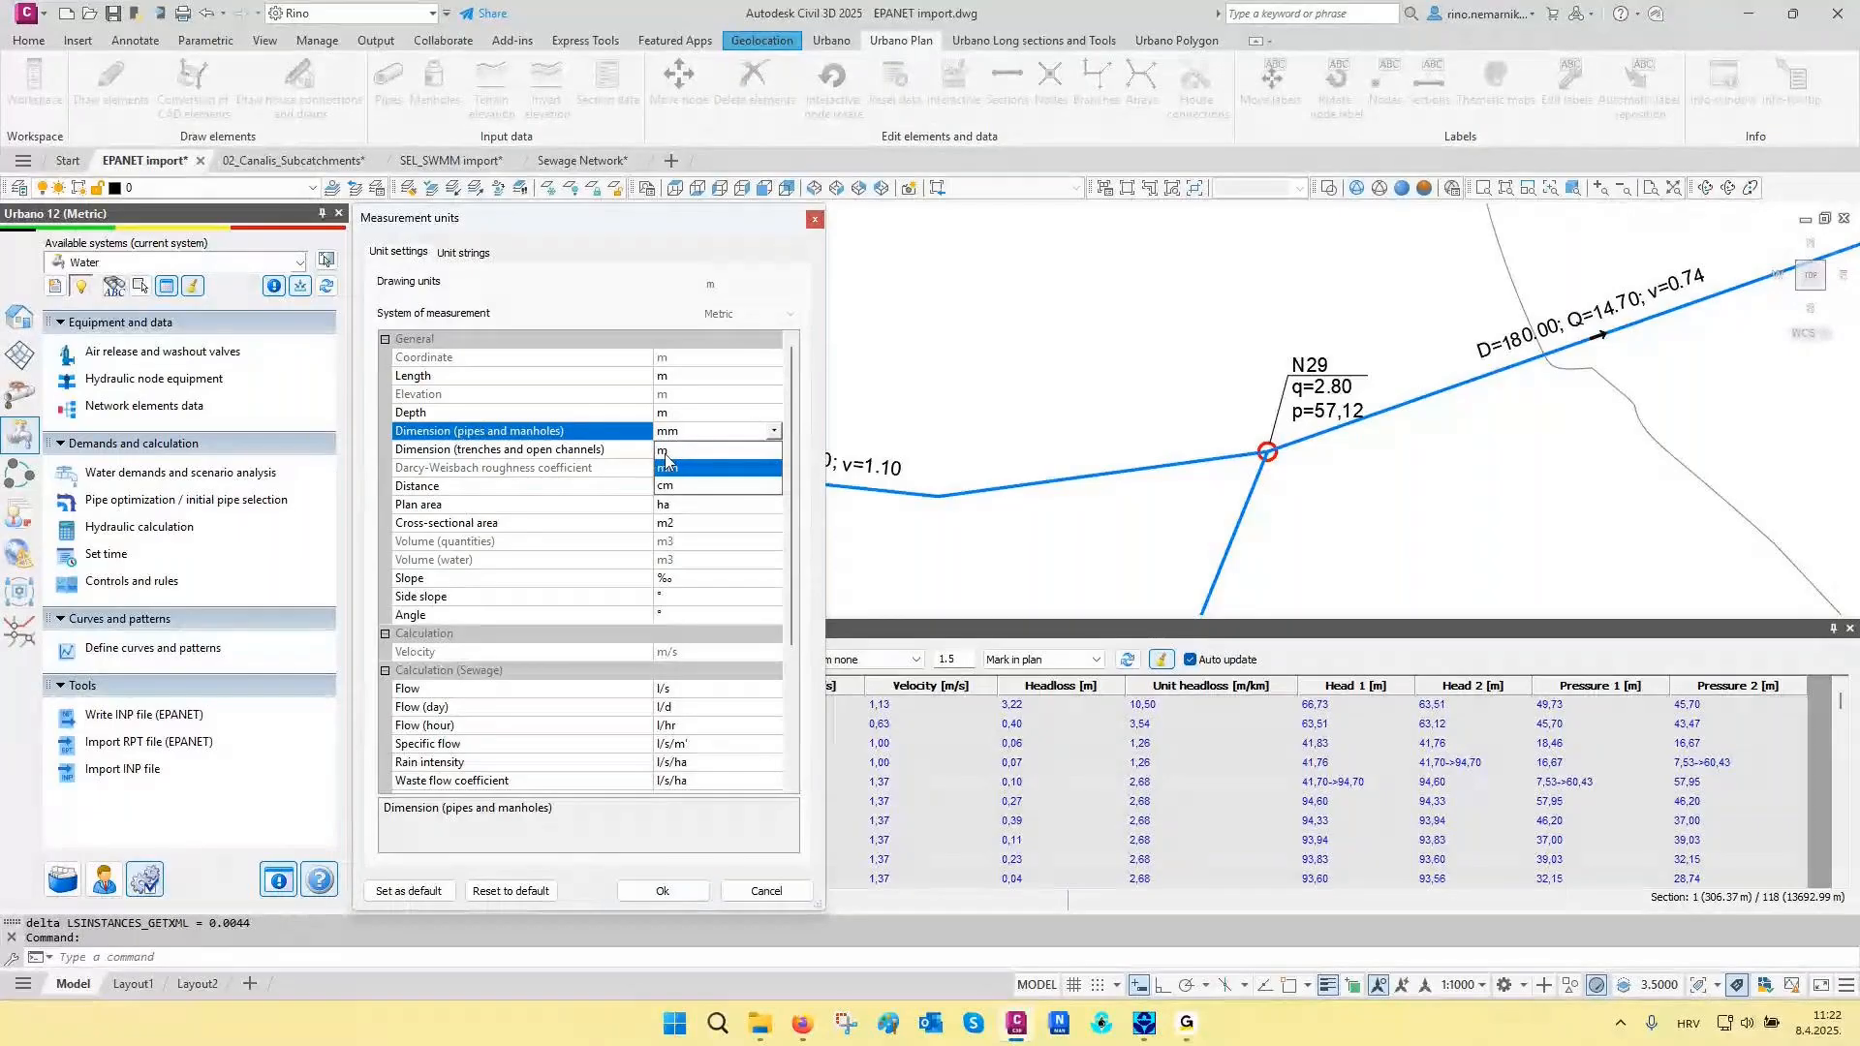
left_click(666, 465)
- Set the water calculation units to l/min for Flow and bar for Pressure, and apply the measurement units
scroll(565, 593, "down", 4)
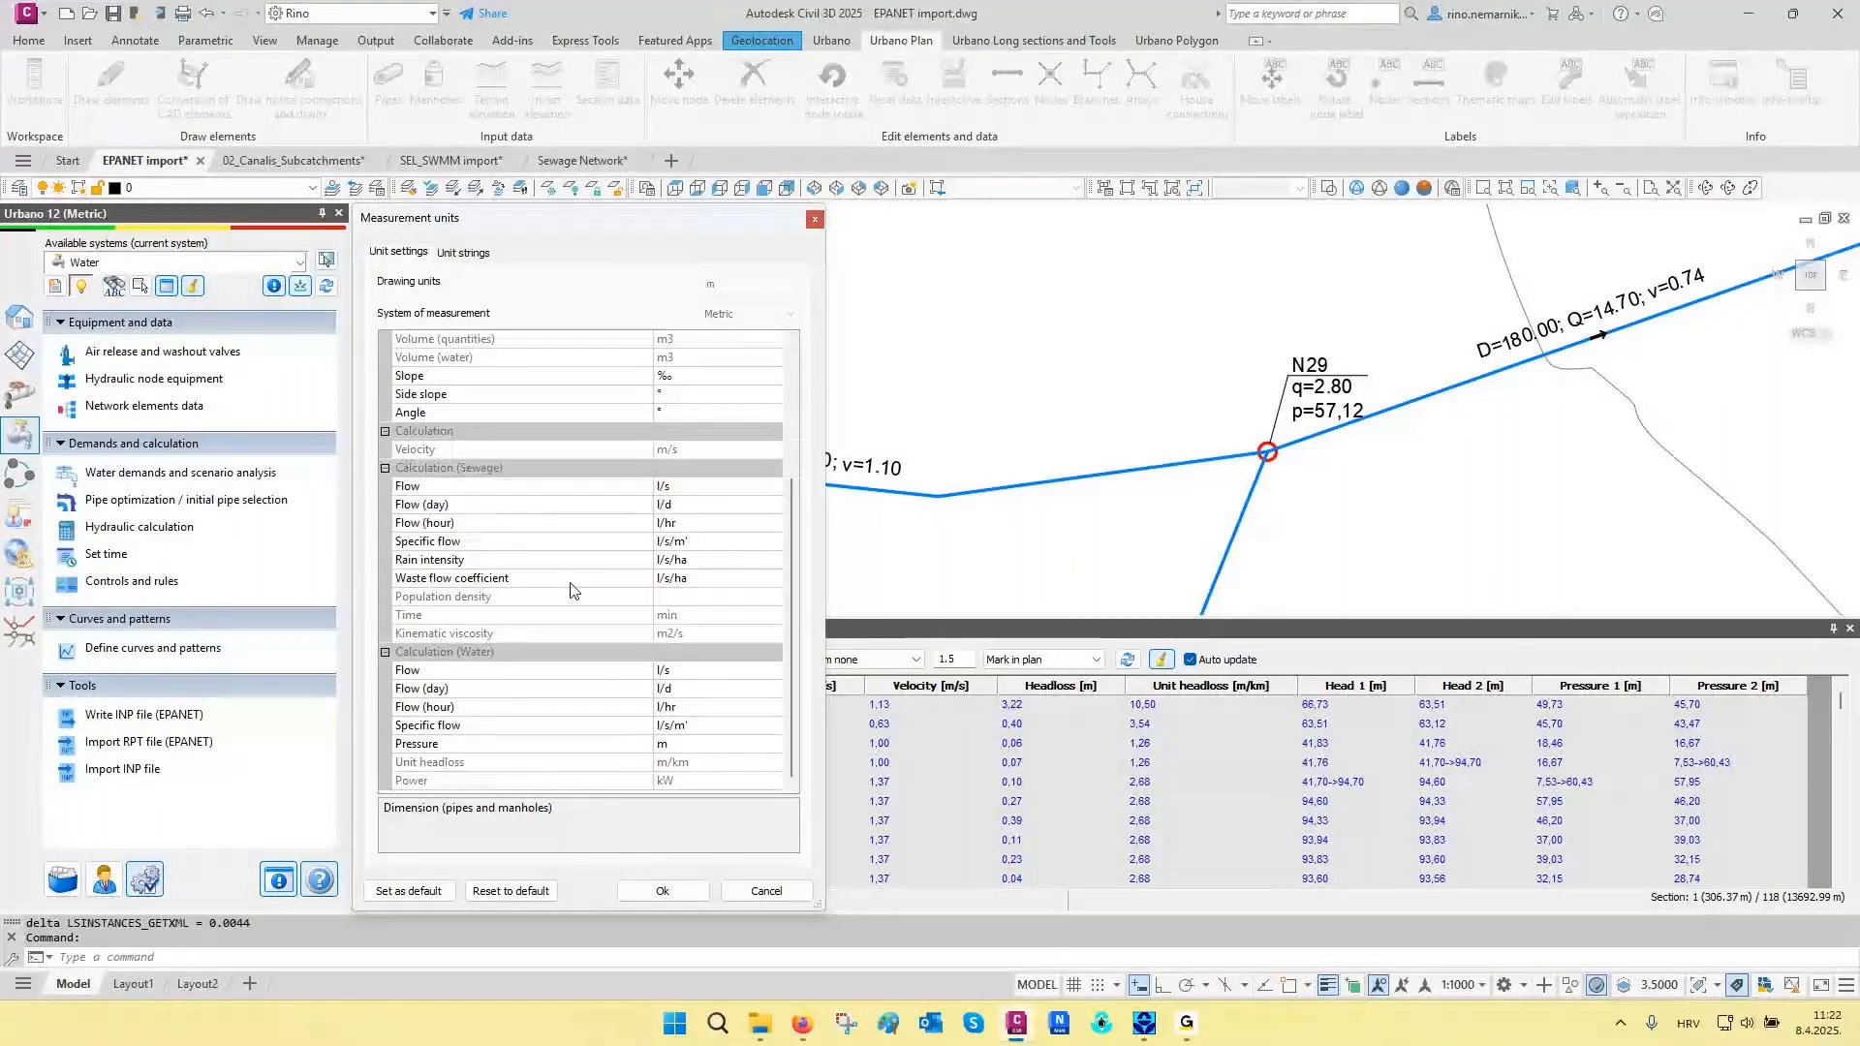
left_click(436, 670)
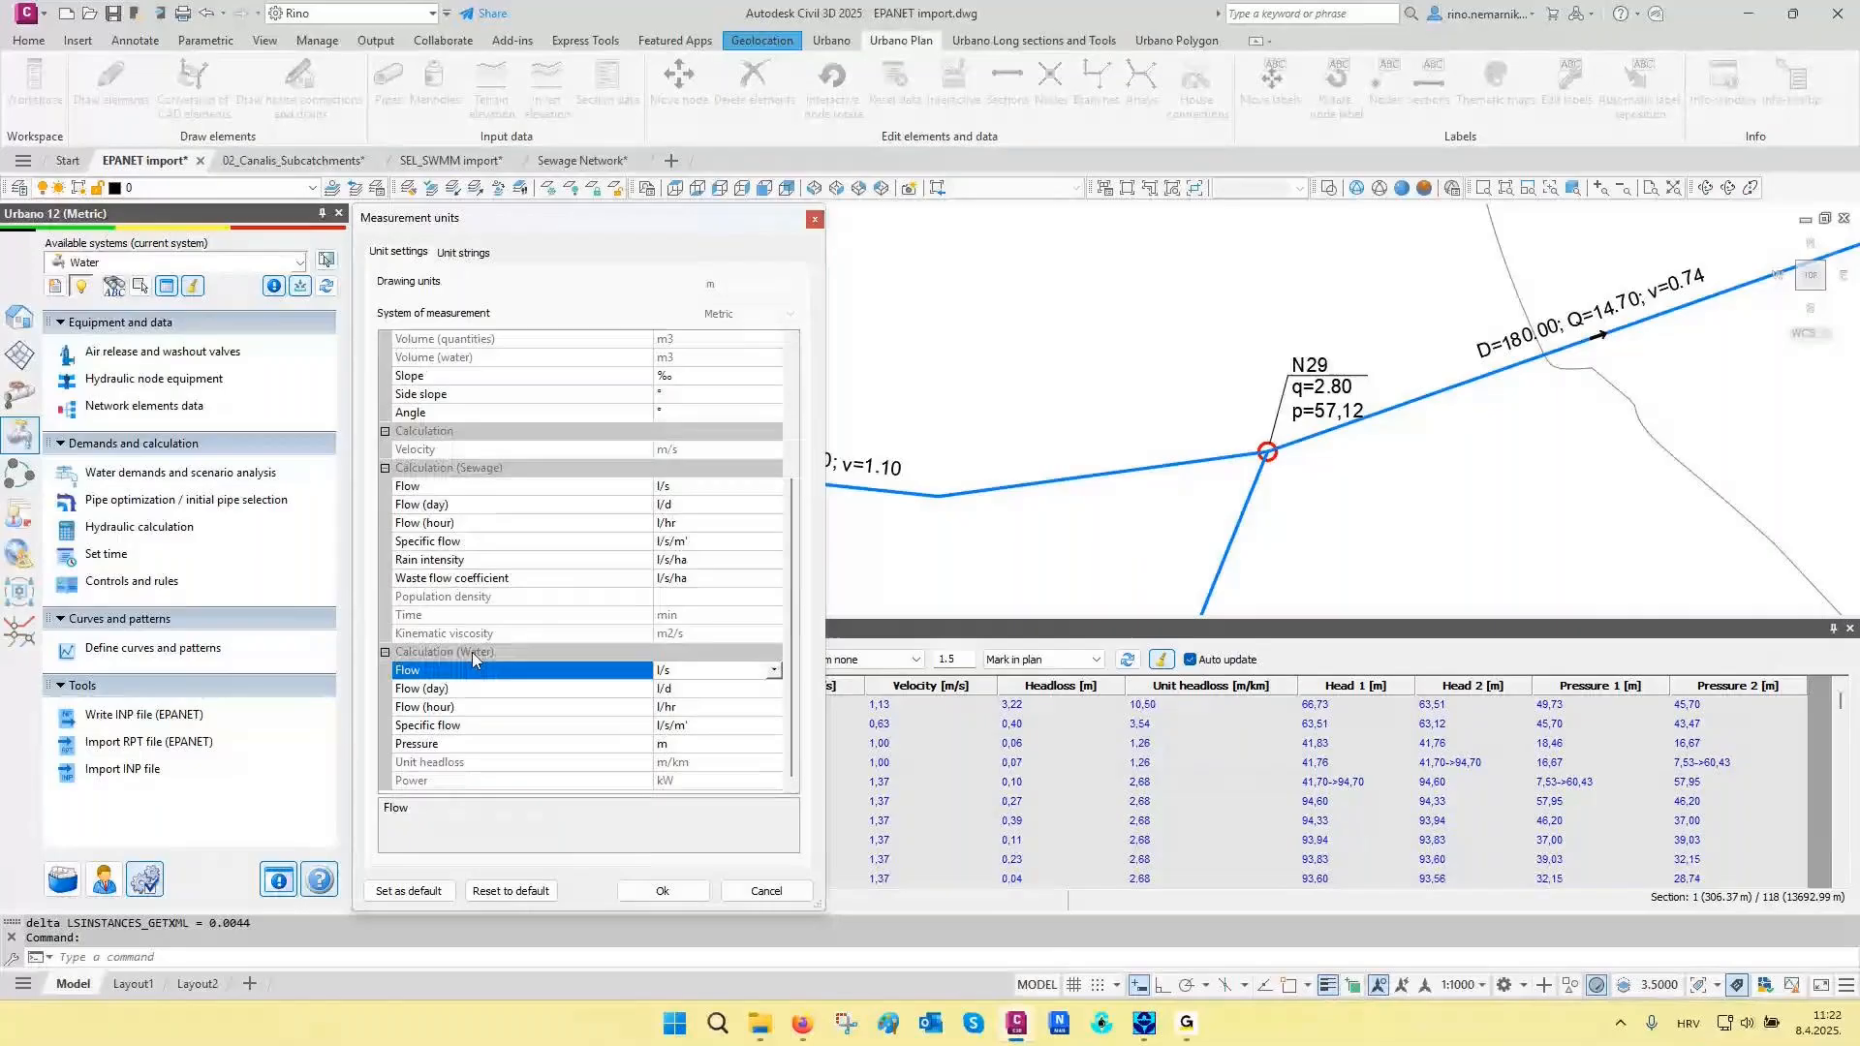
left_click(678, 670)
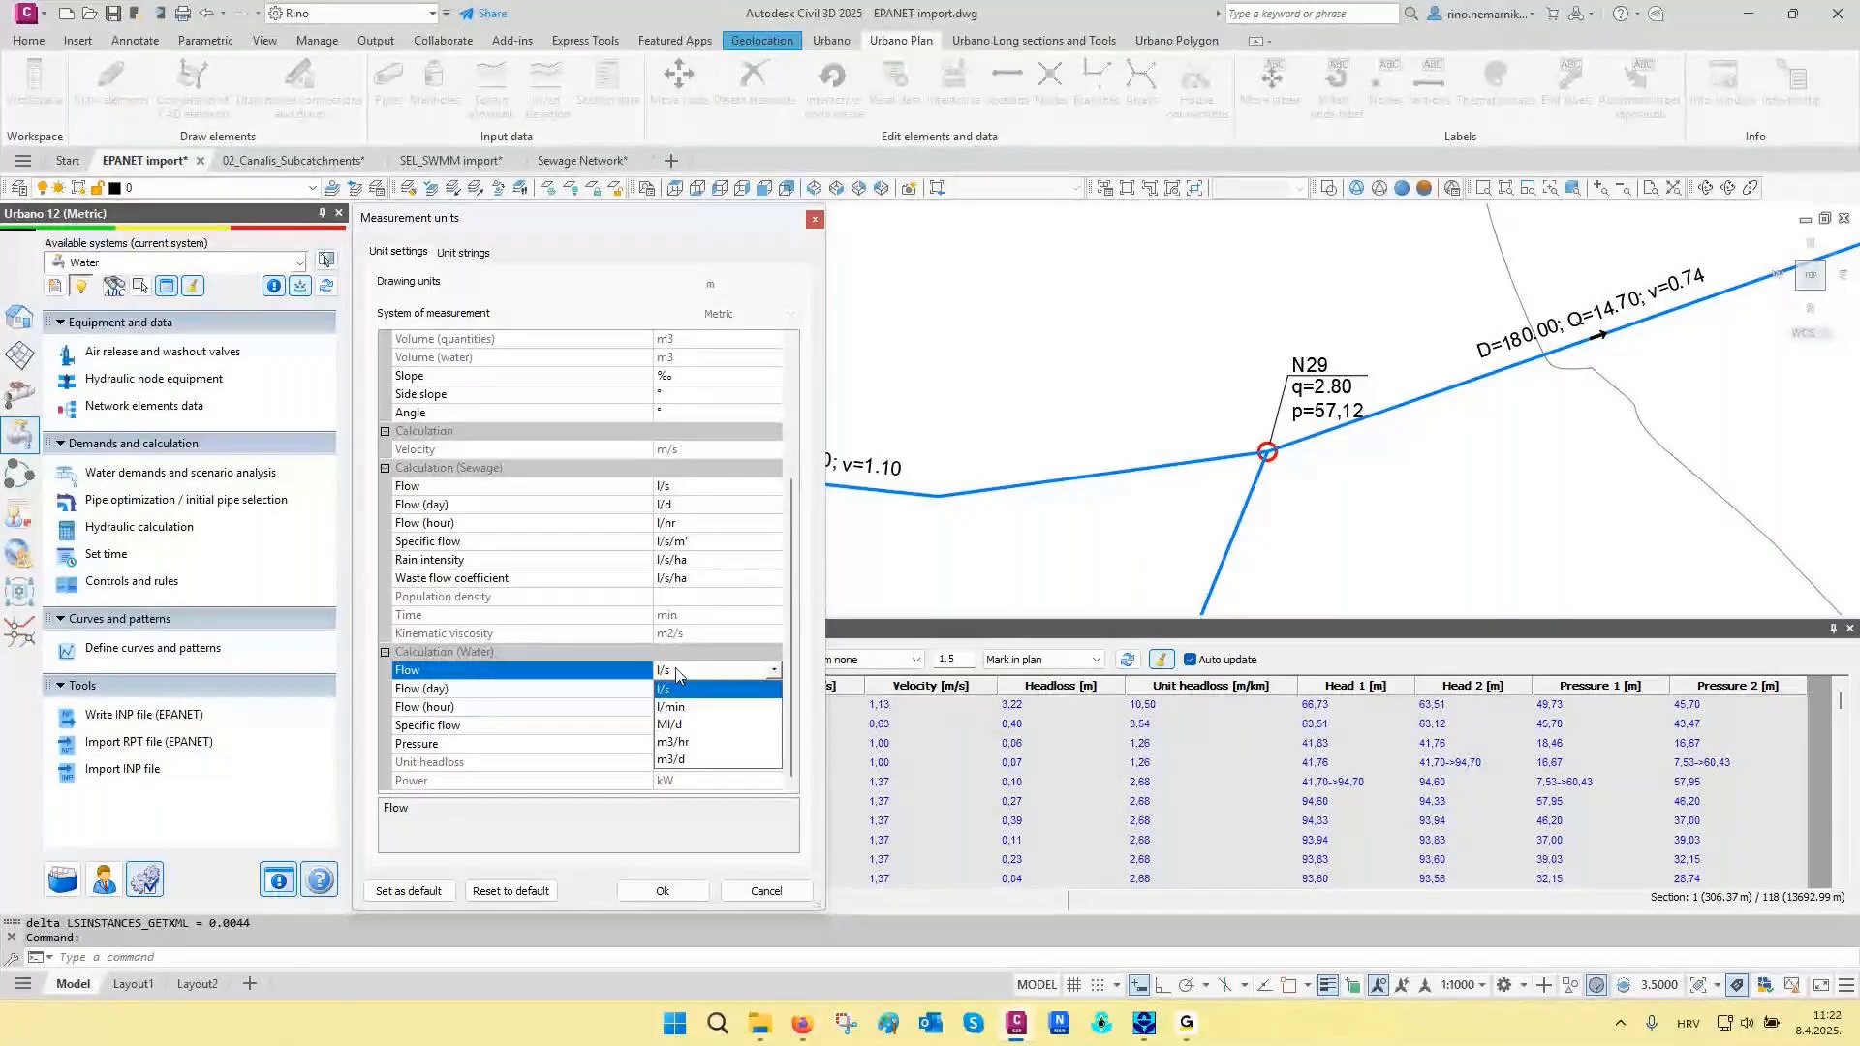
left_click(684, 708)
left_click(431, 744)
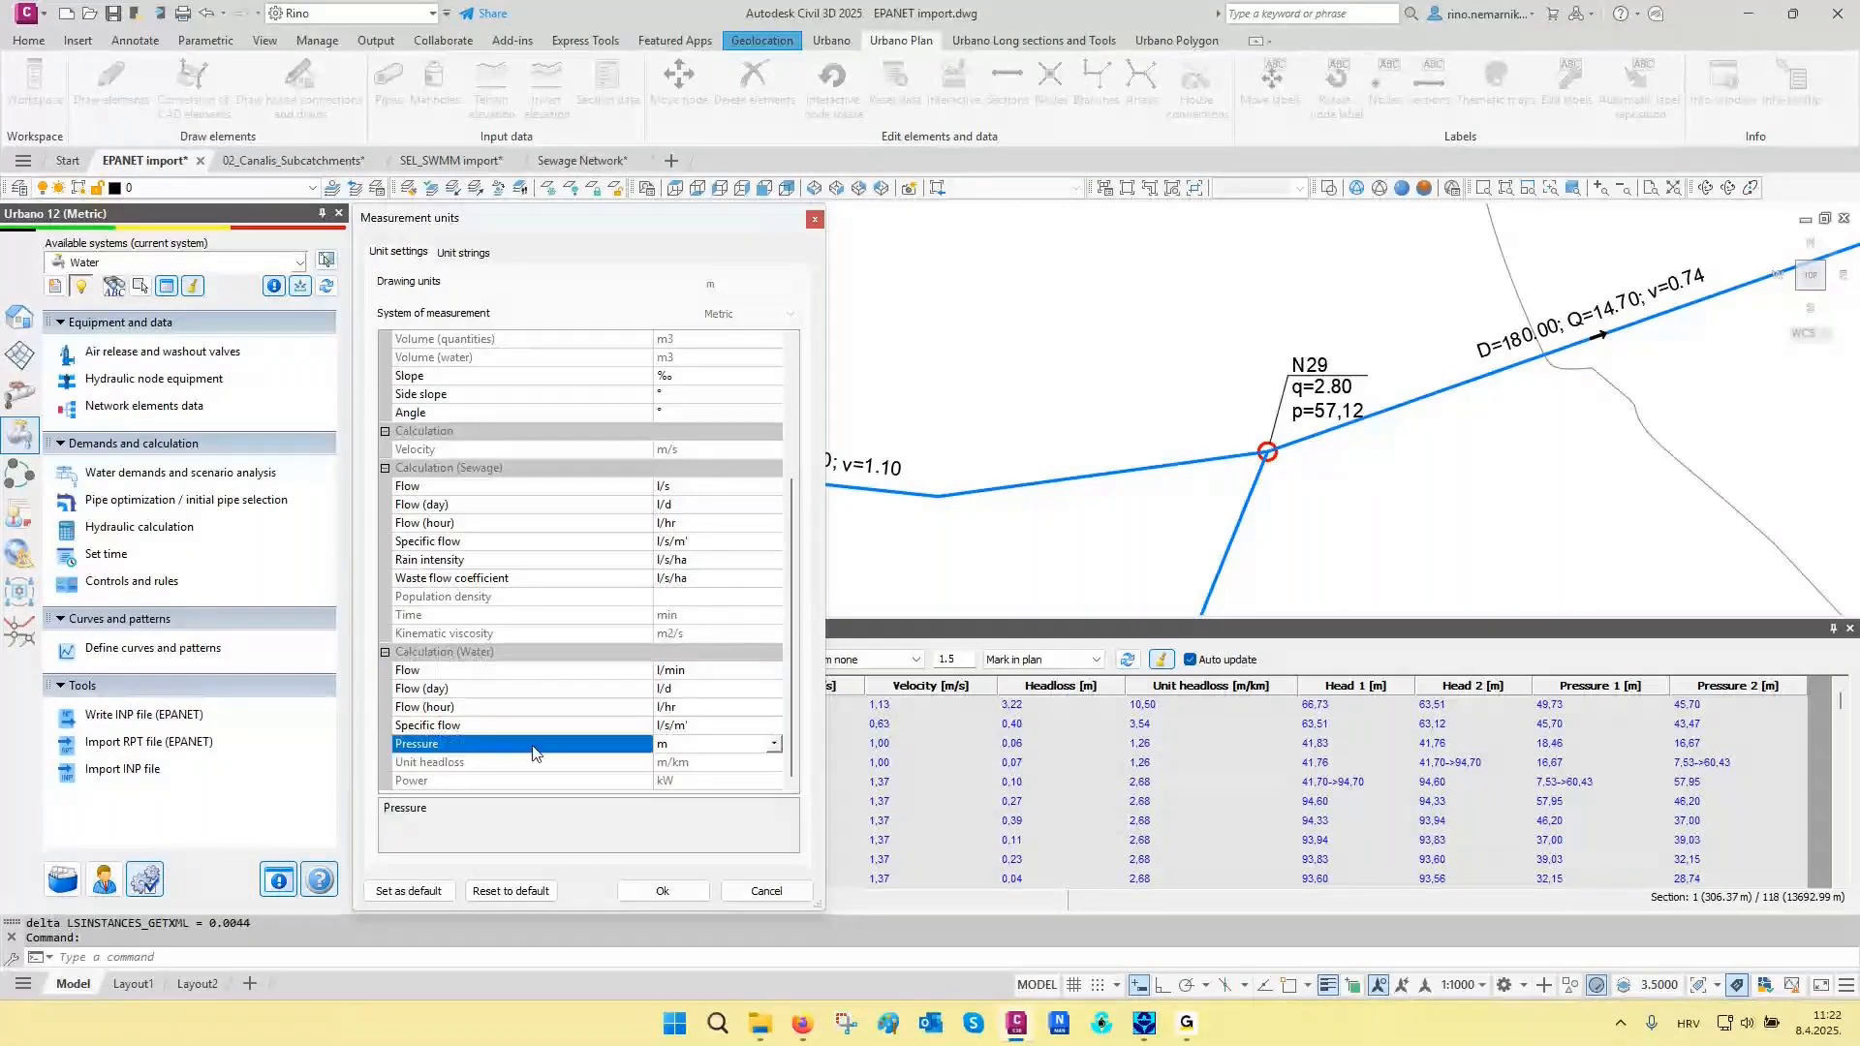
left_click(678, 744)
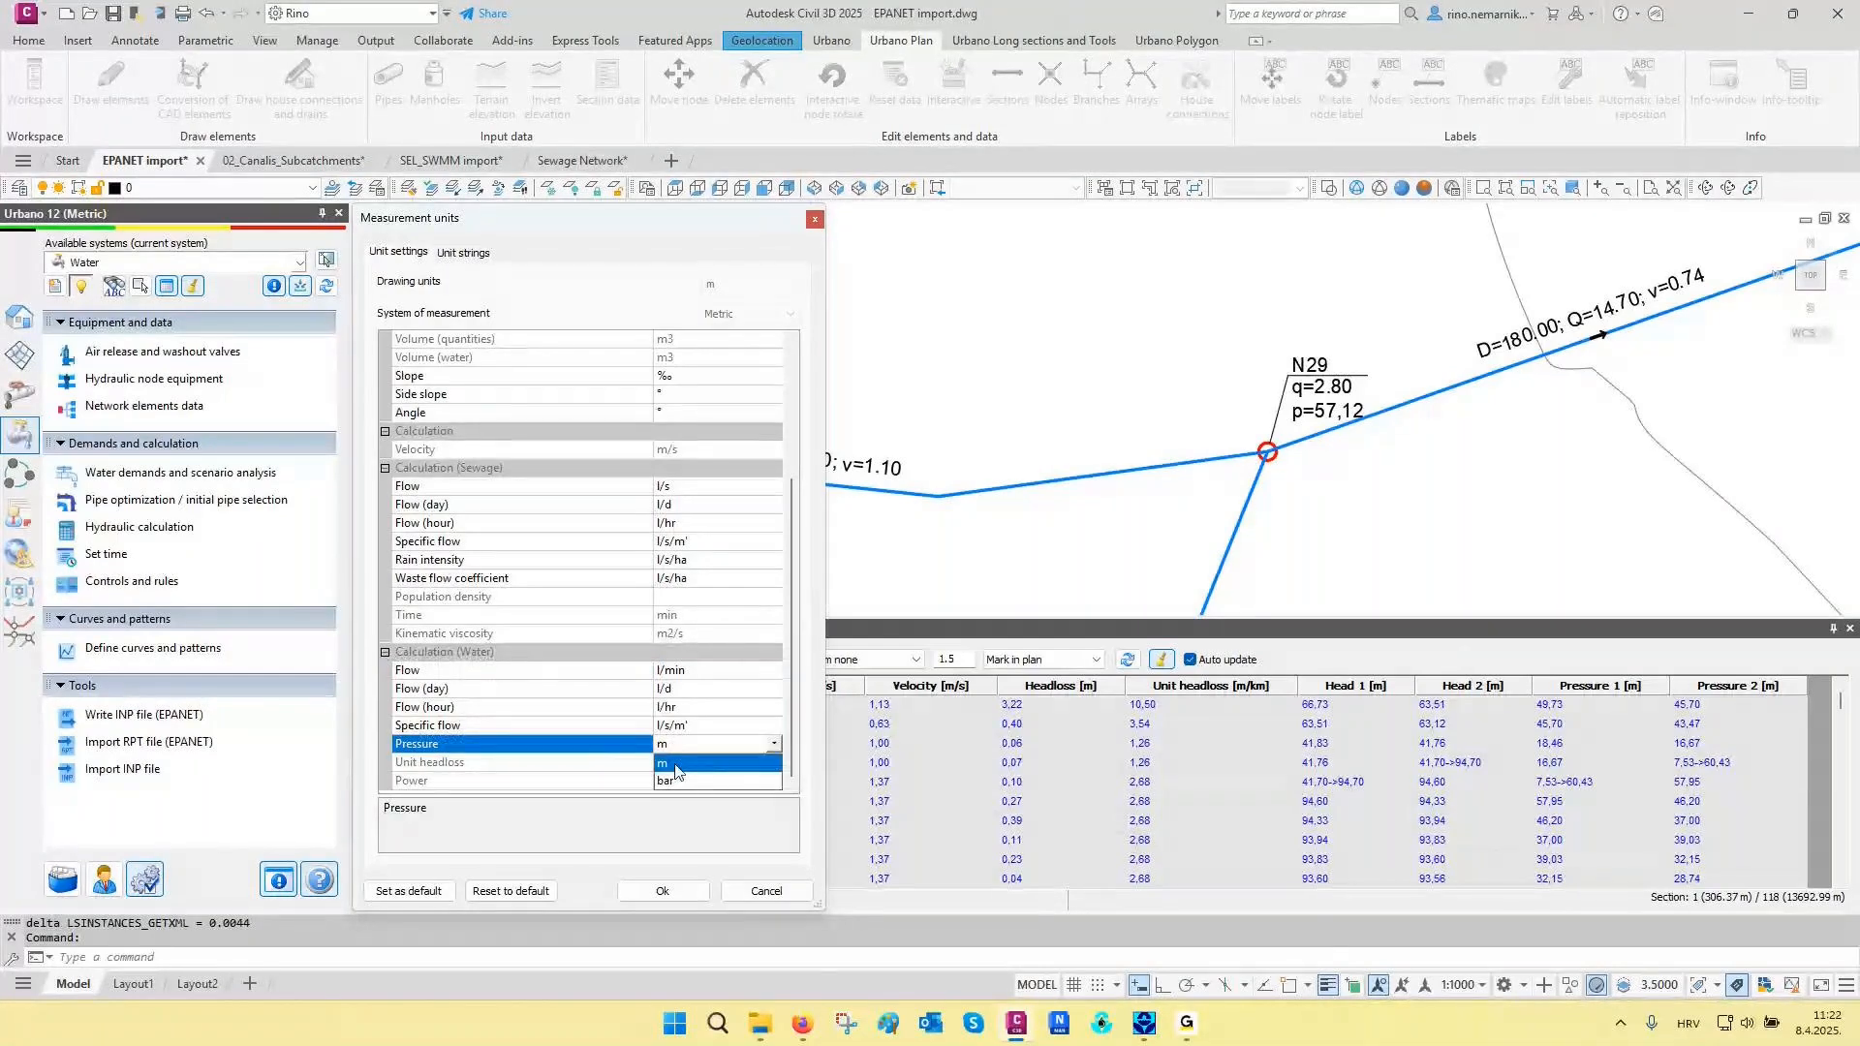
left_click(684, 781)
left_click(662, 892)
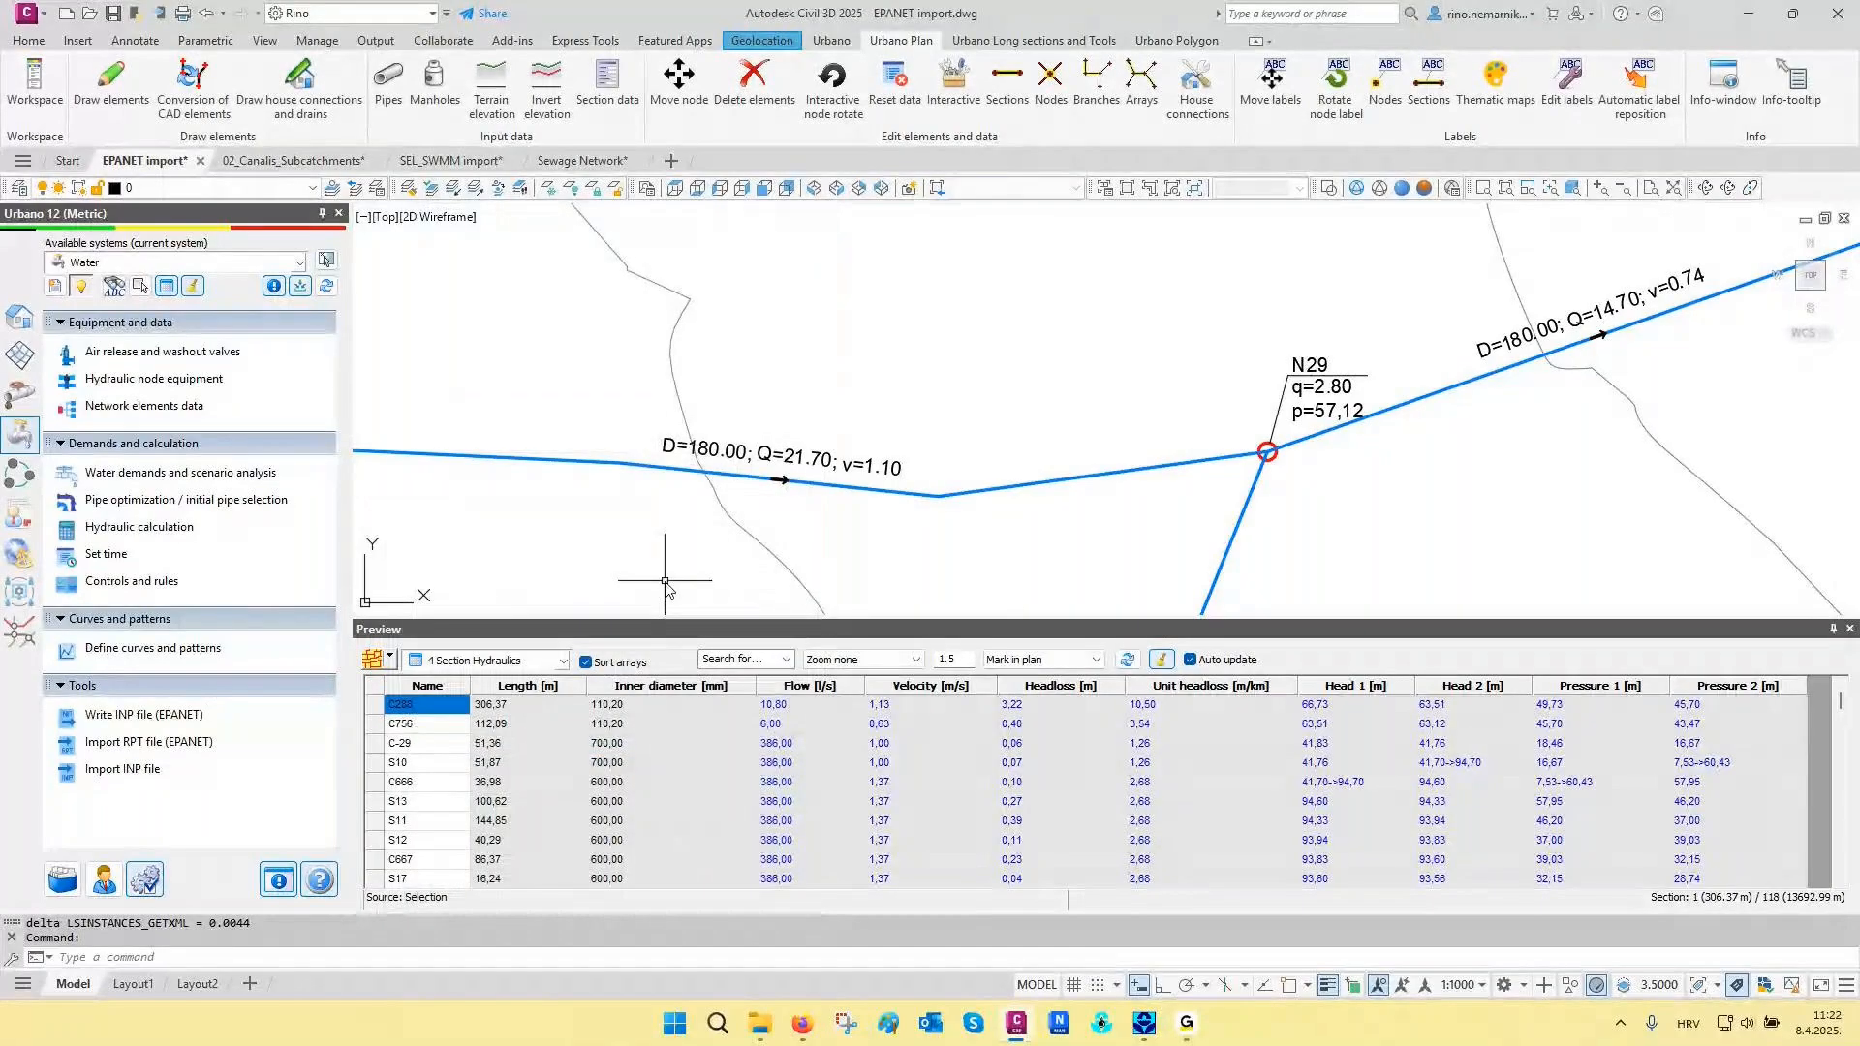
- Refresh all labels of the water system in the drawing
left_click(37, 322)
right_click(121, 340)
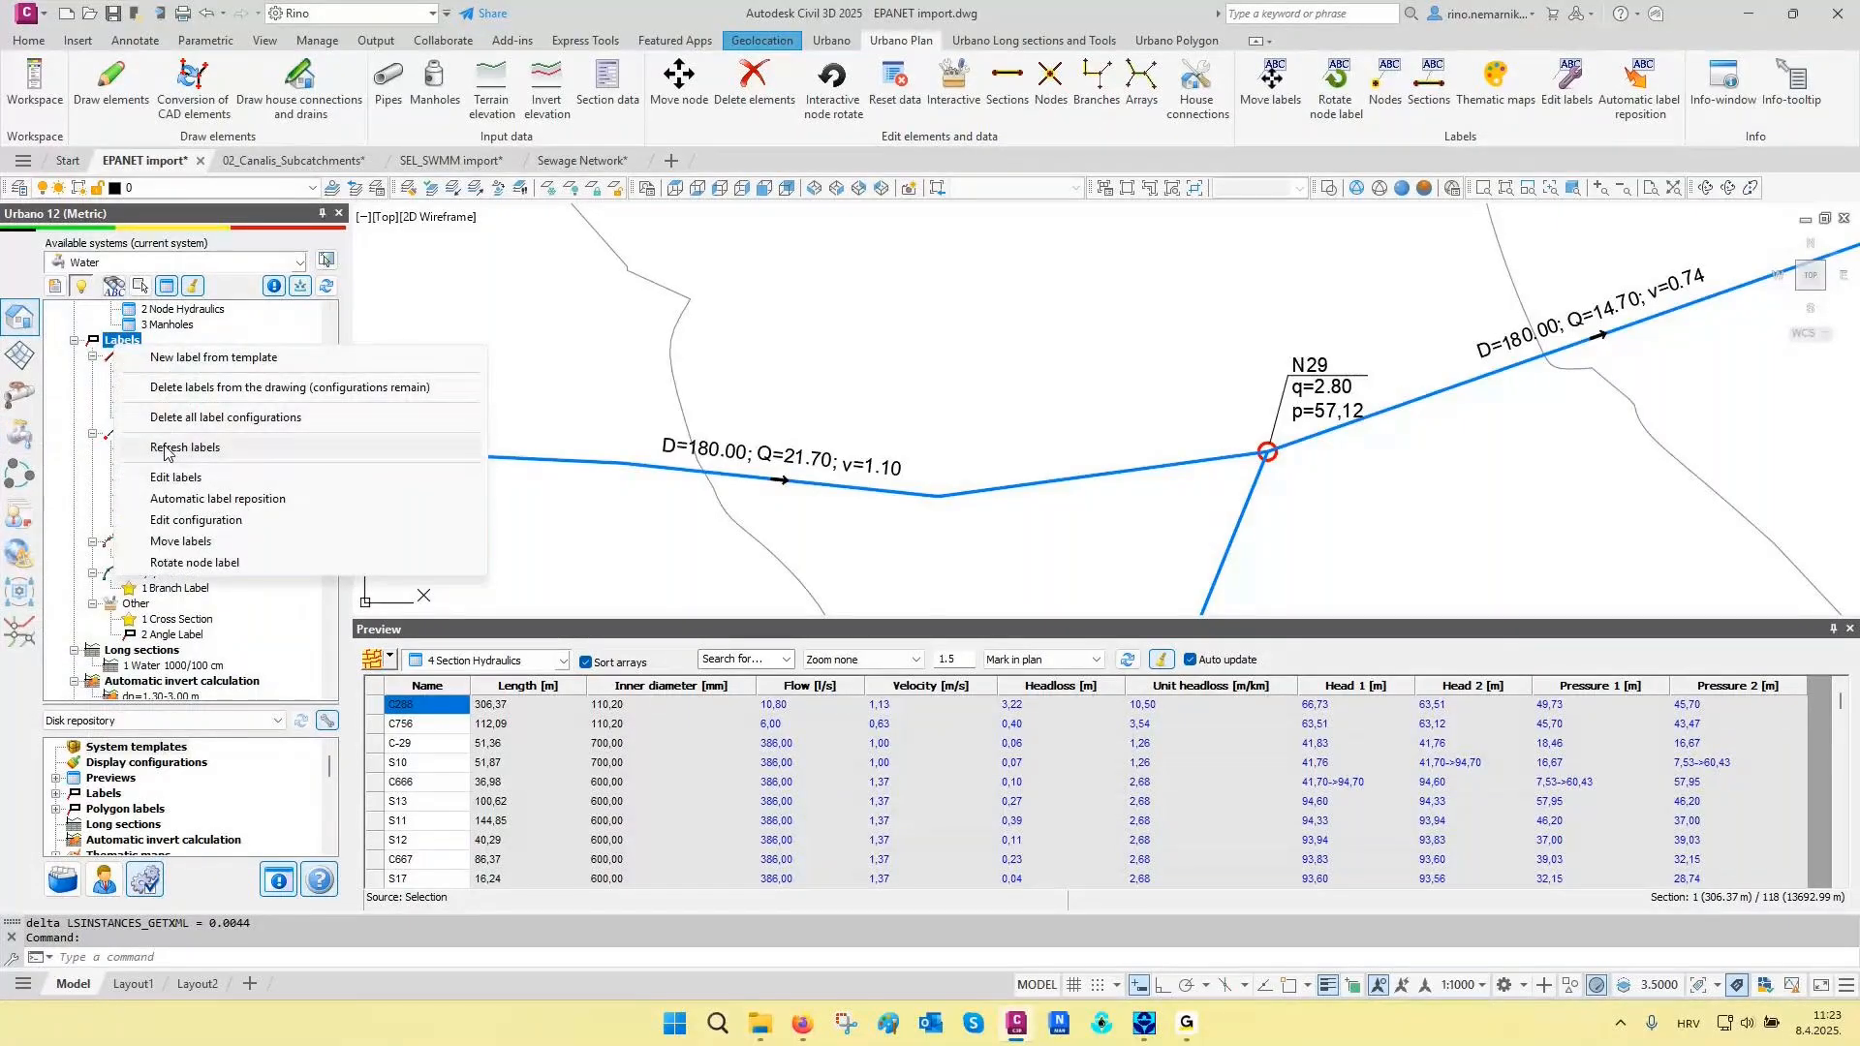
left_click(166, 450)
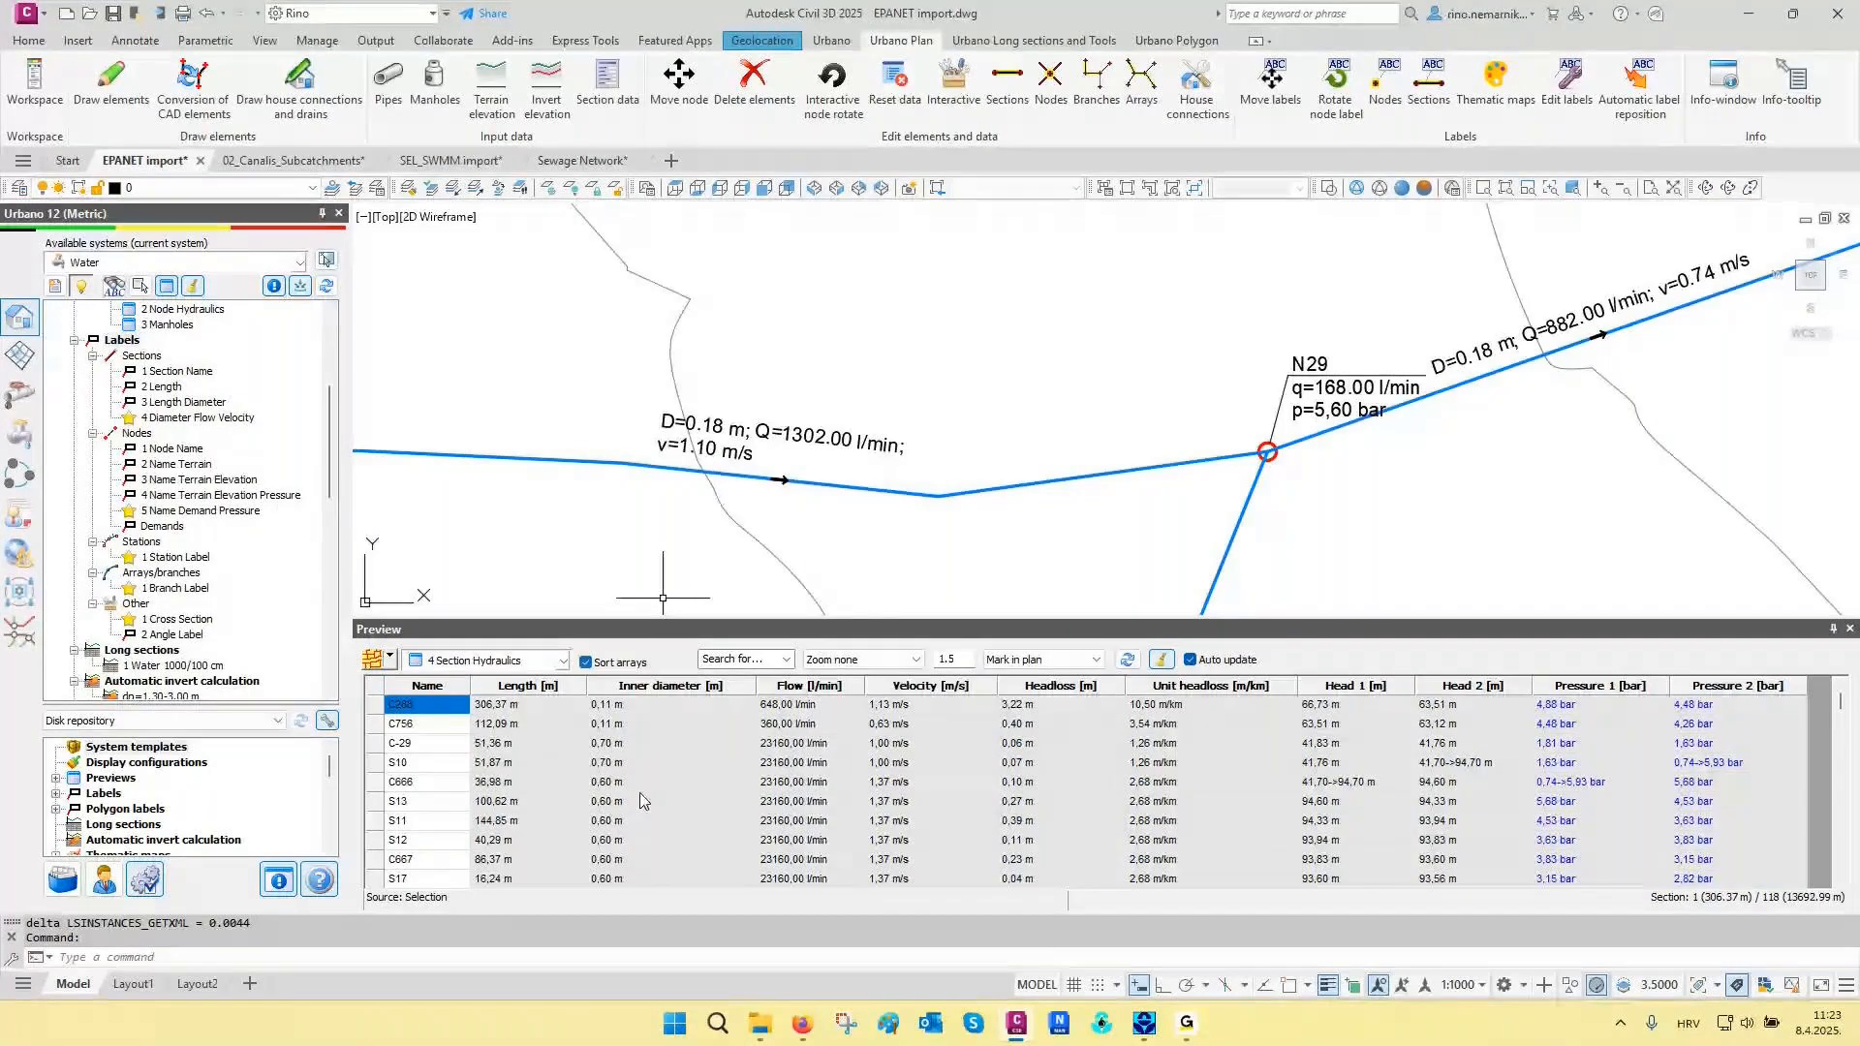
- Examine the refreshed section and node labels along the pipeline from node N29 through N40 to N43
scroll(729, 441, "up", 2)
middle_click_drag(729, 441, 616, 456)
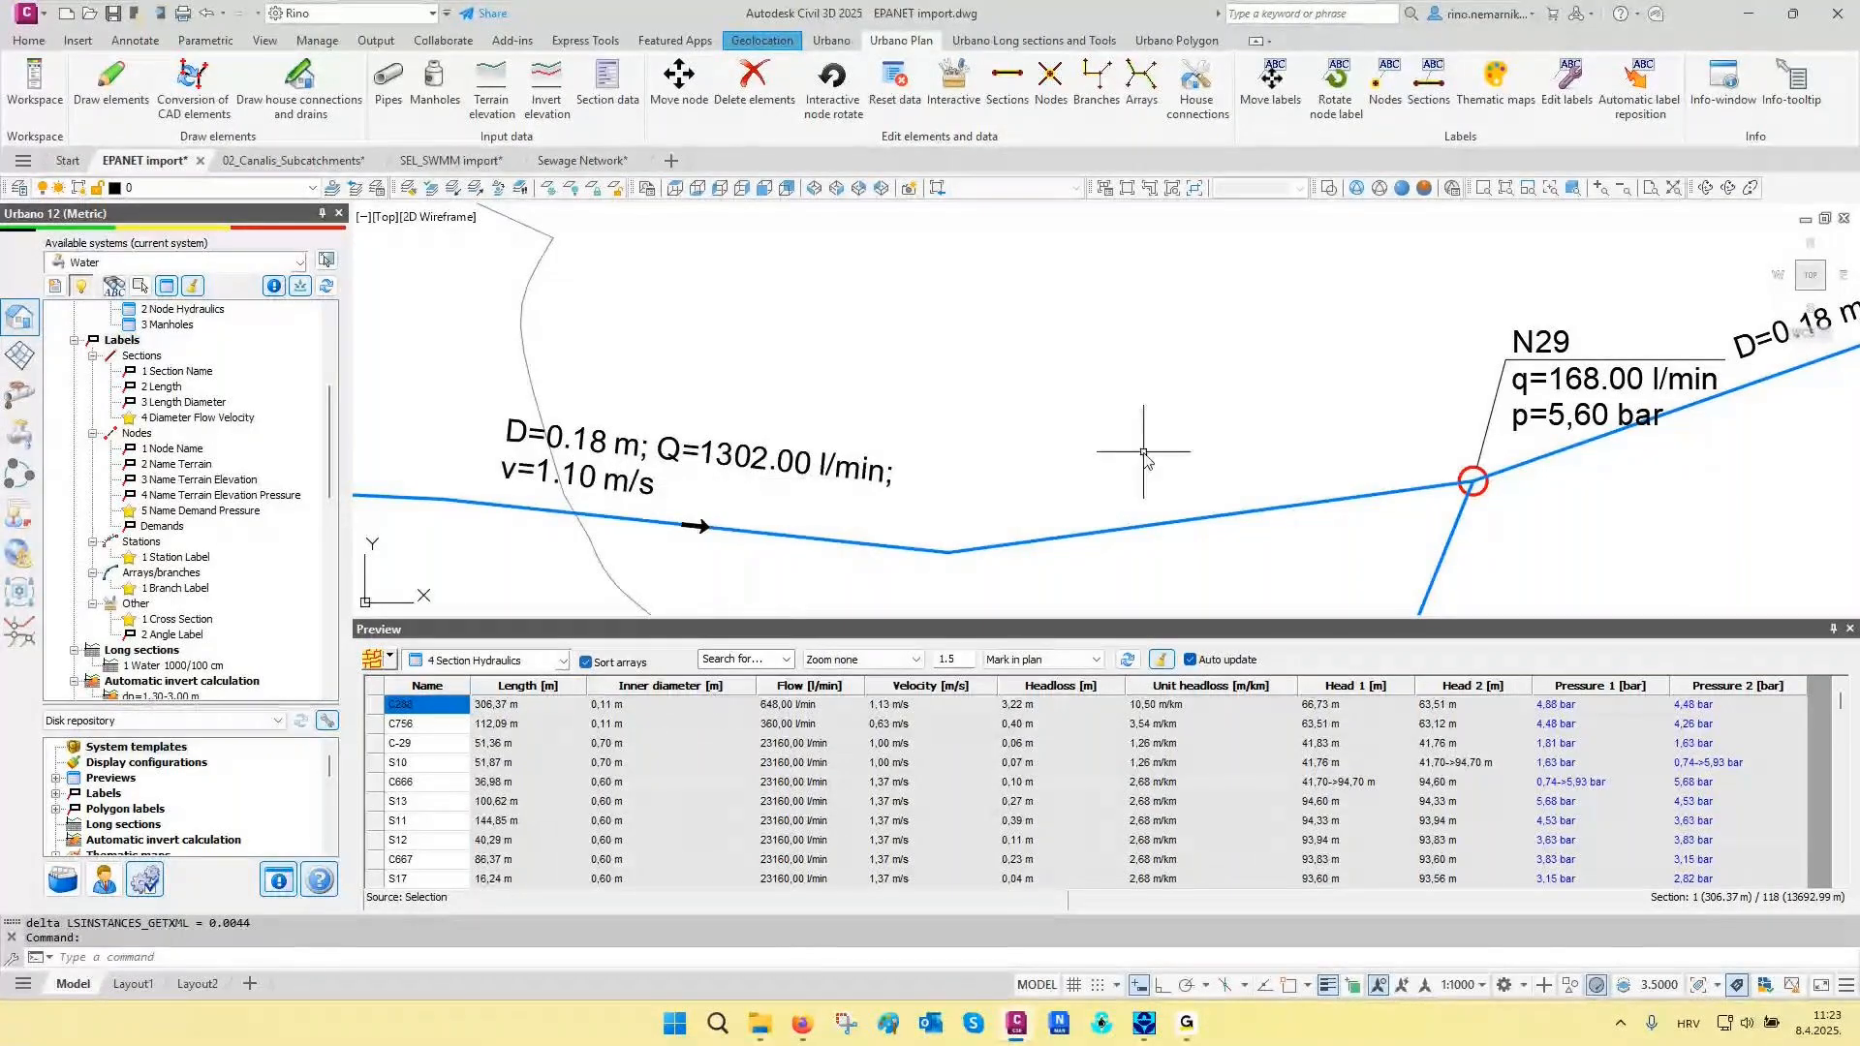
middle_click_drag(1144, 452, 597, 487)
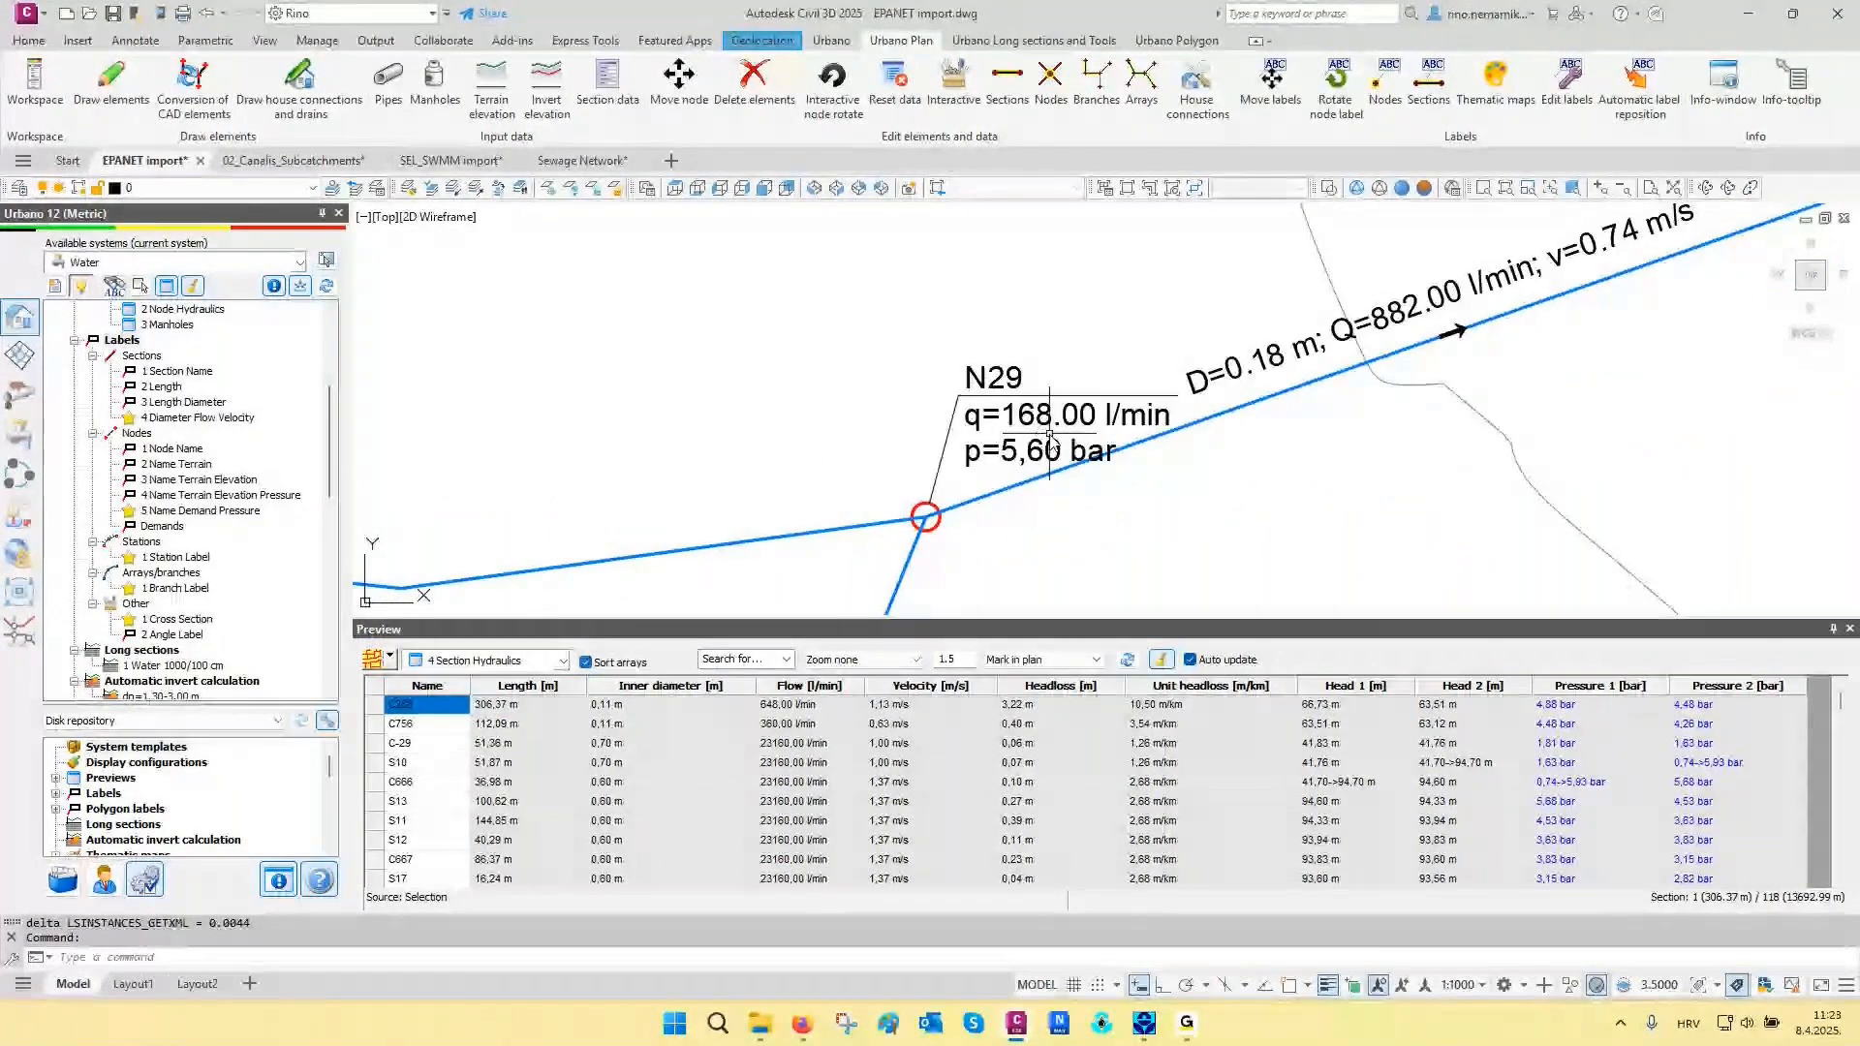
scroll(1211, 416, "down", 2)
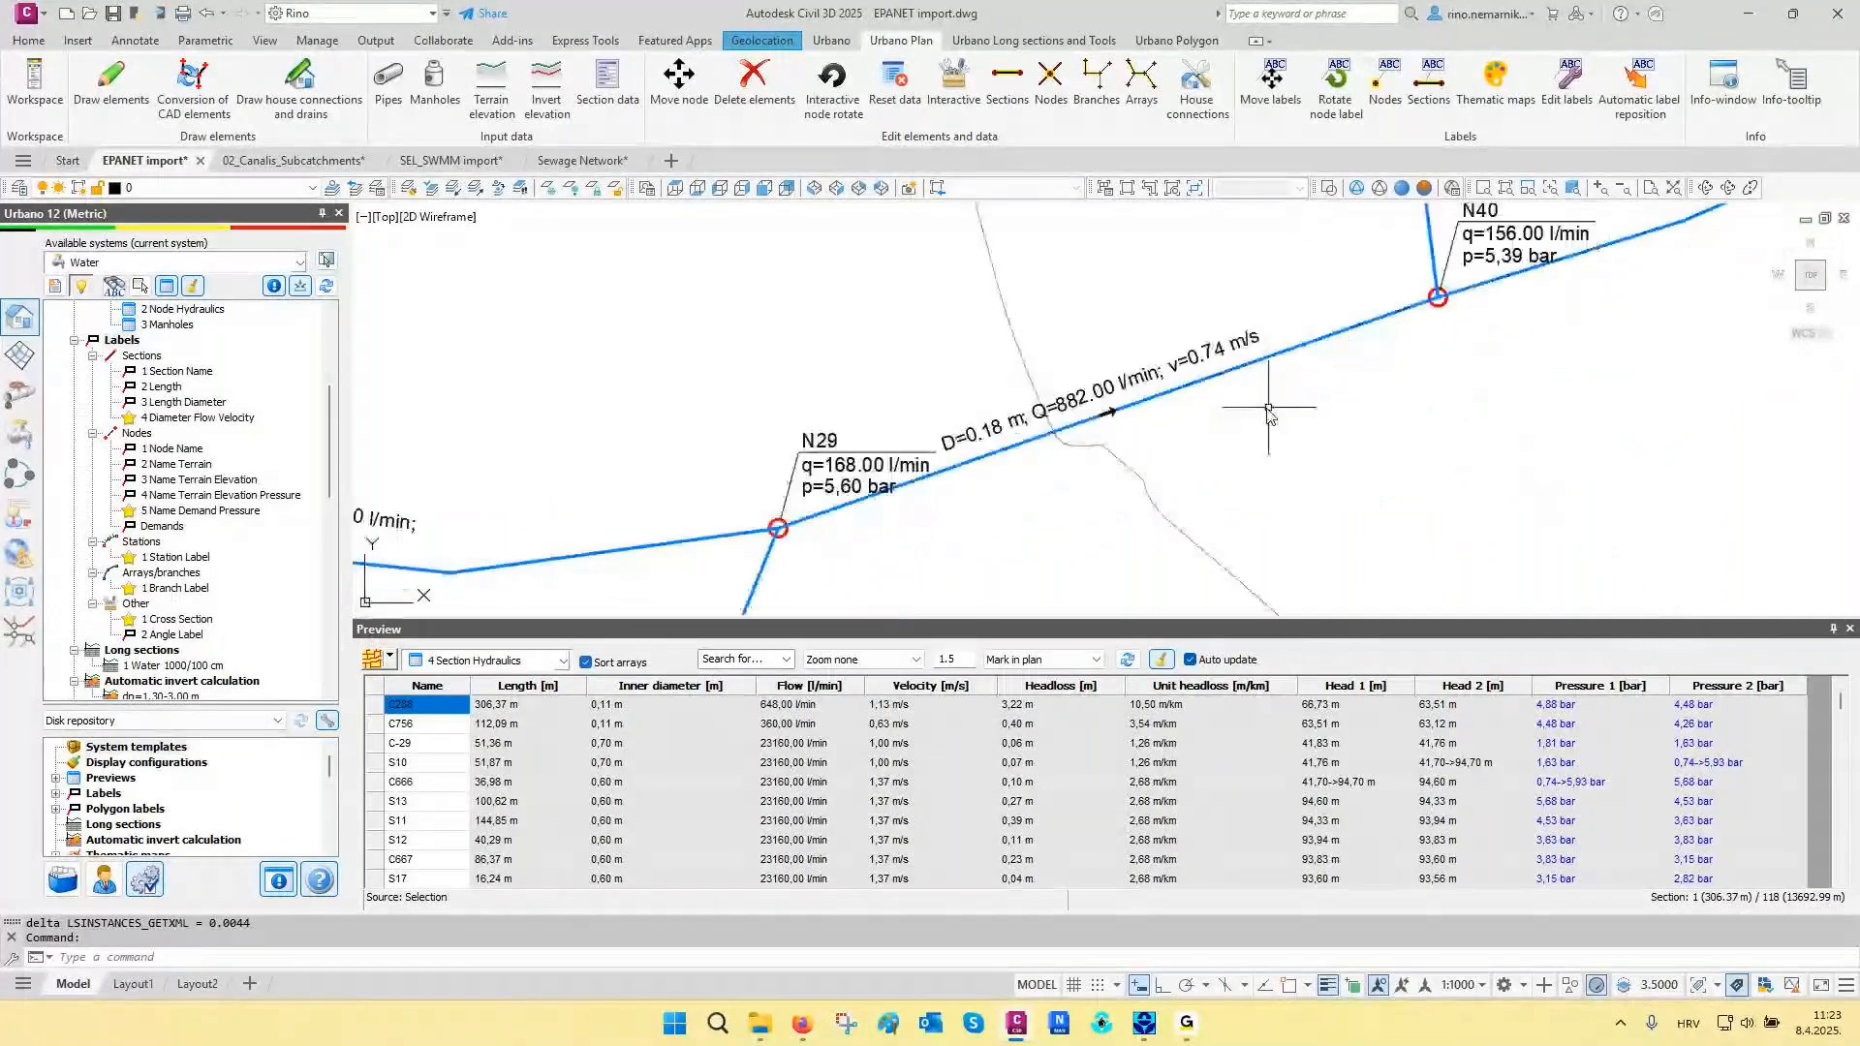
middle_click_drag(1269, 411, 745, 587)
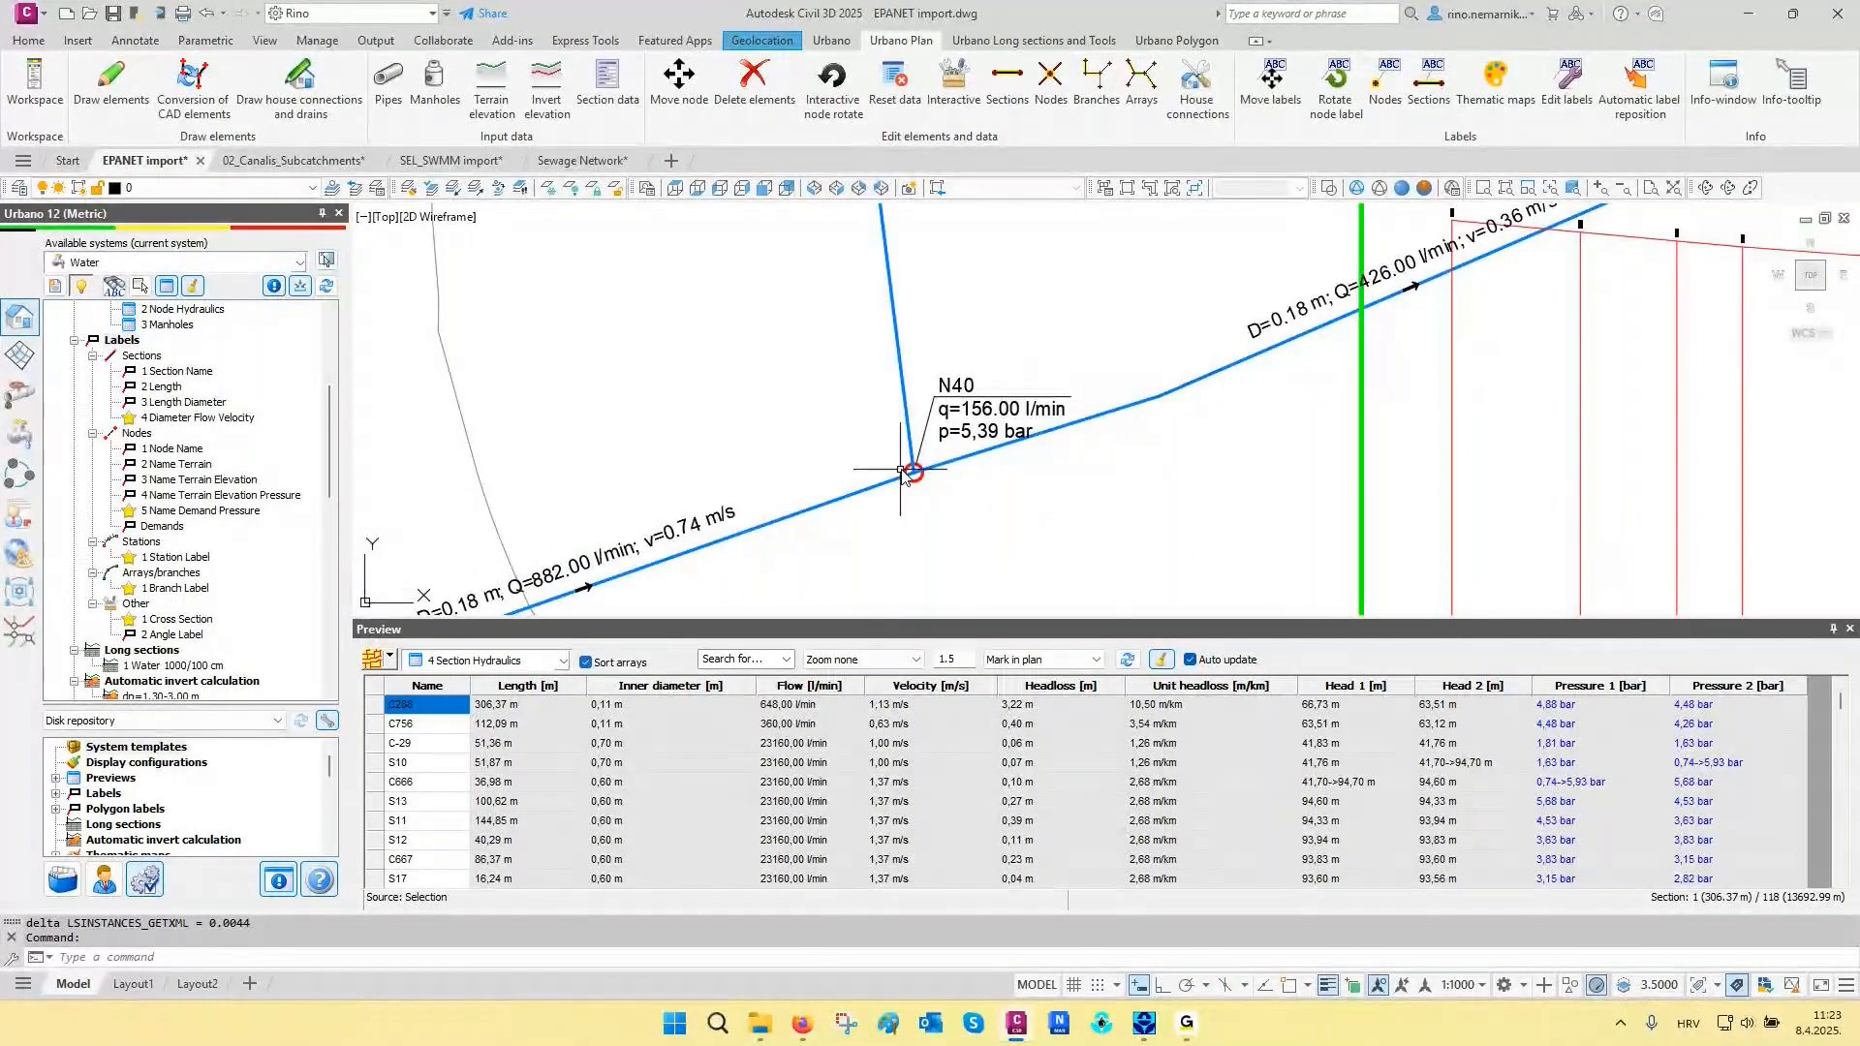
scroll(901, 474, "down", 5)
scroll(1091, 446, "up", 5)
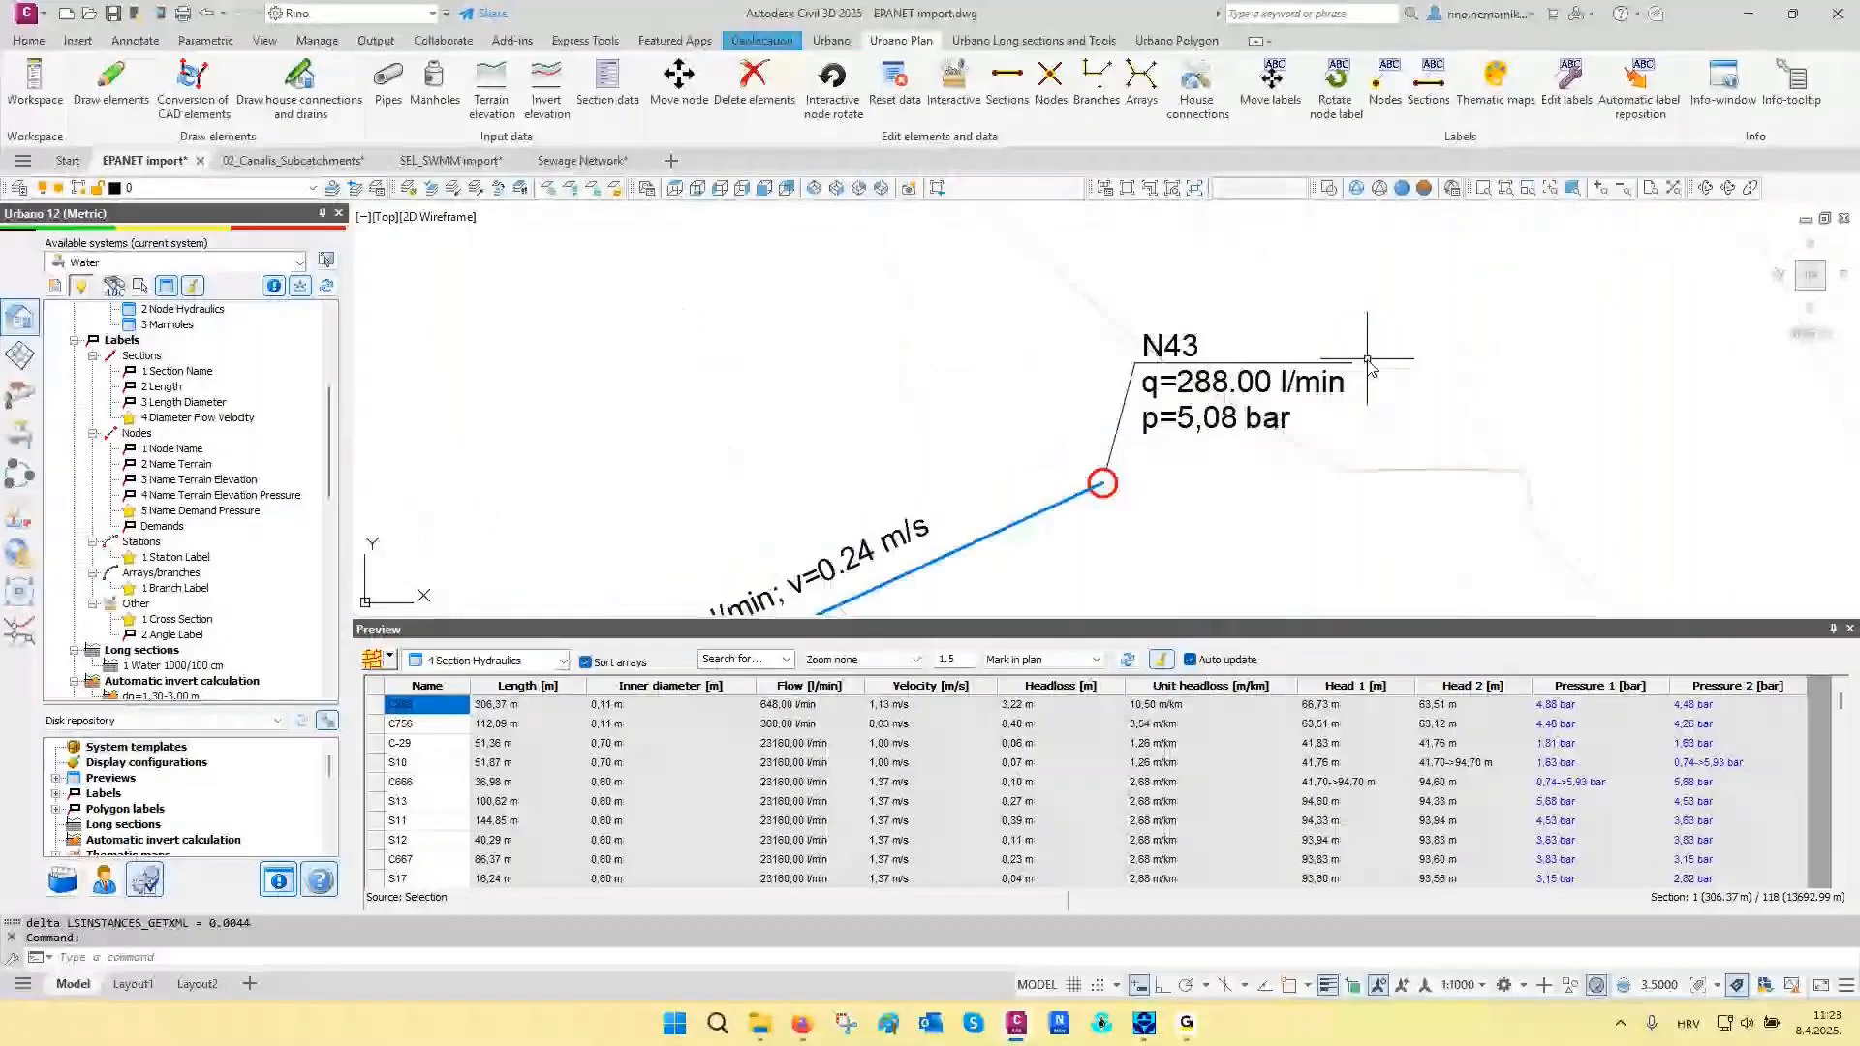
middle_click_drag(1368, 358, 1393, 356)
scroll(1381, 364, "down", 2)
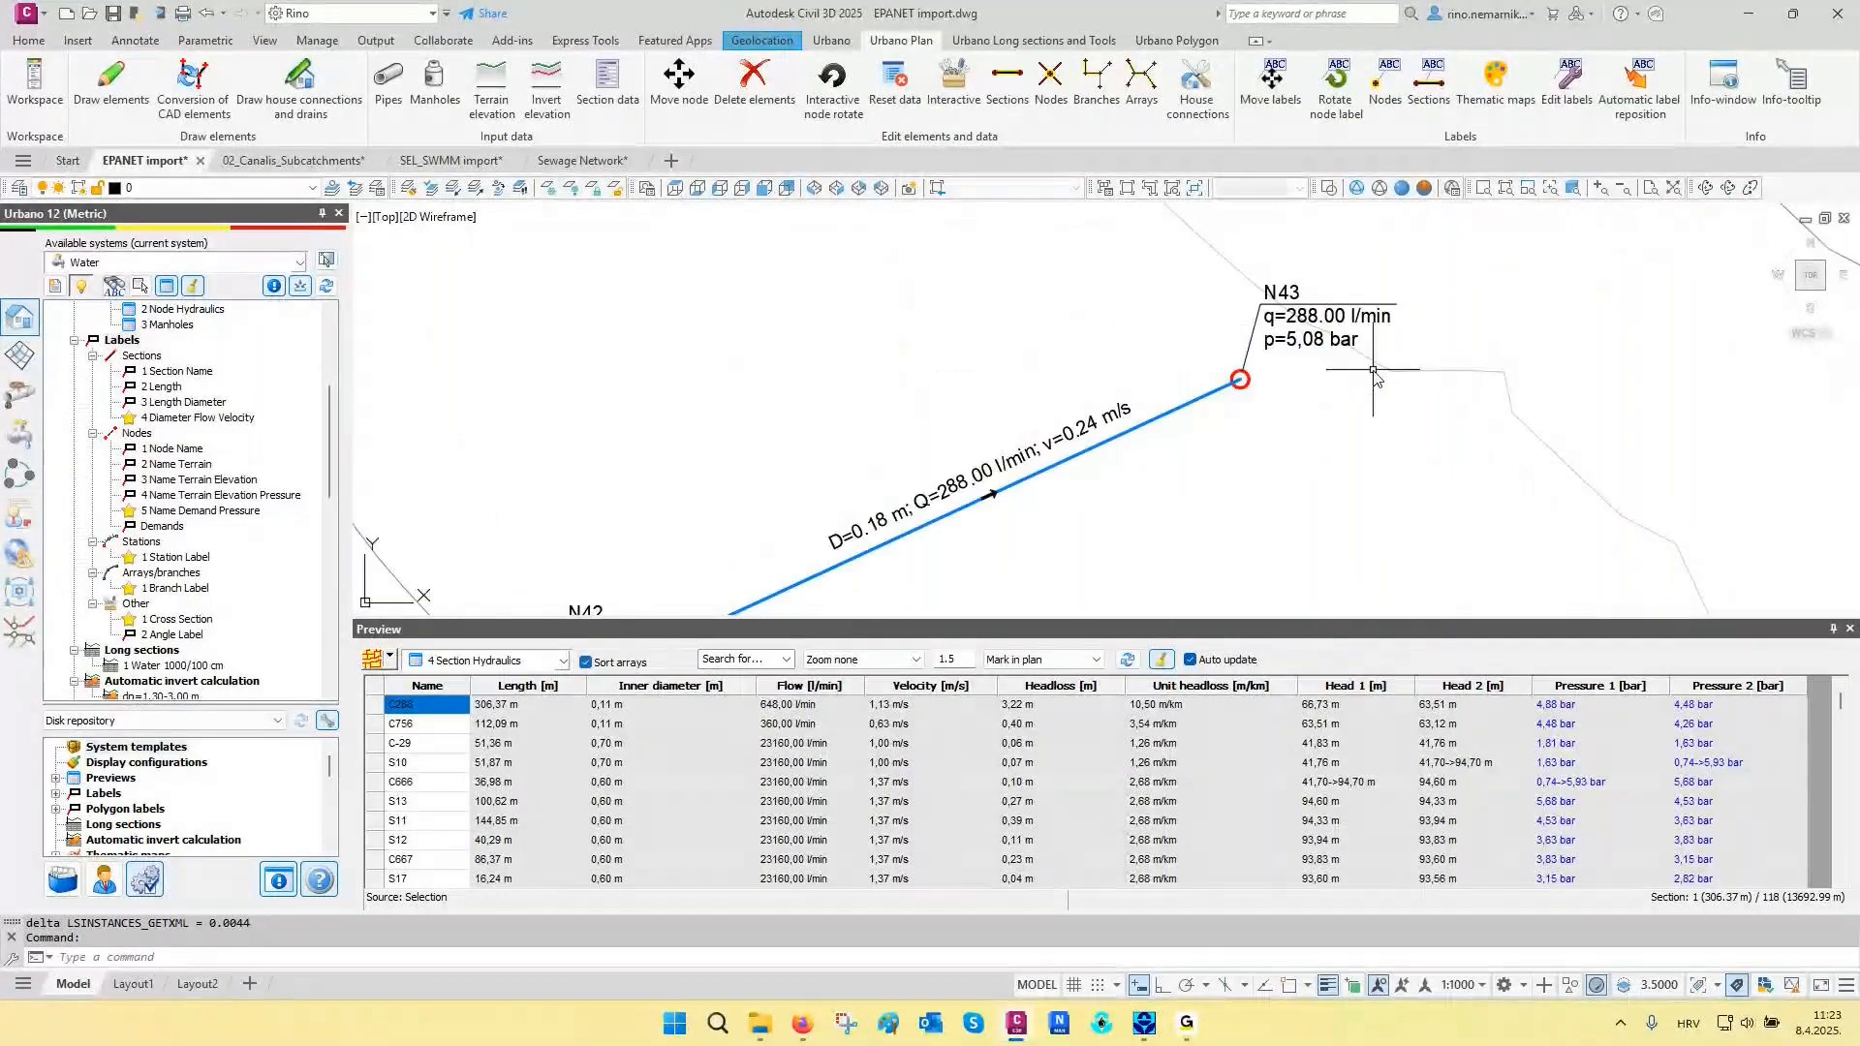
- Review the settings of the section label definition 4 Diameter Flow Velocity and close it without changes
middle_click_drag(1372, 370, 1373, 342)
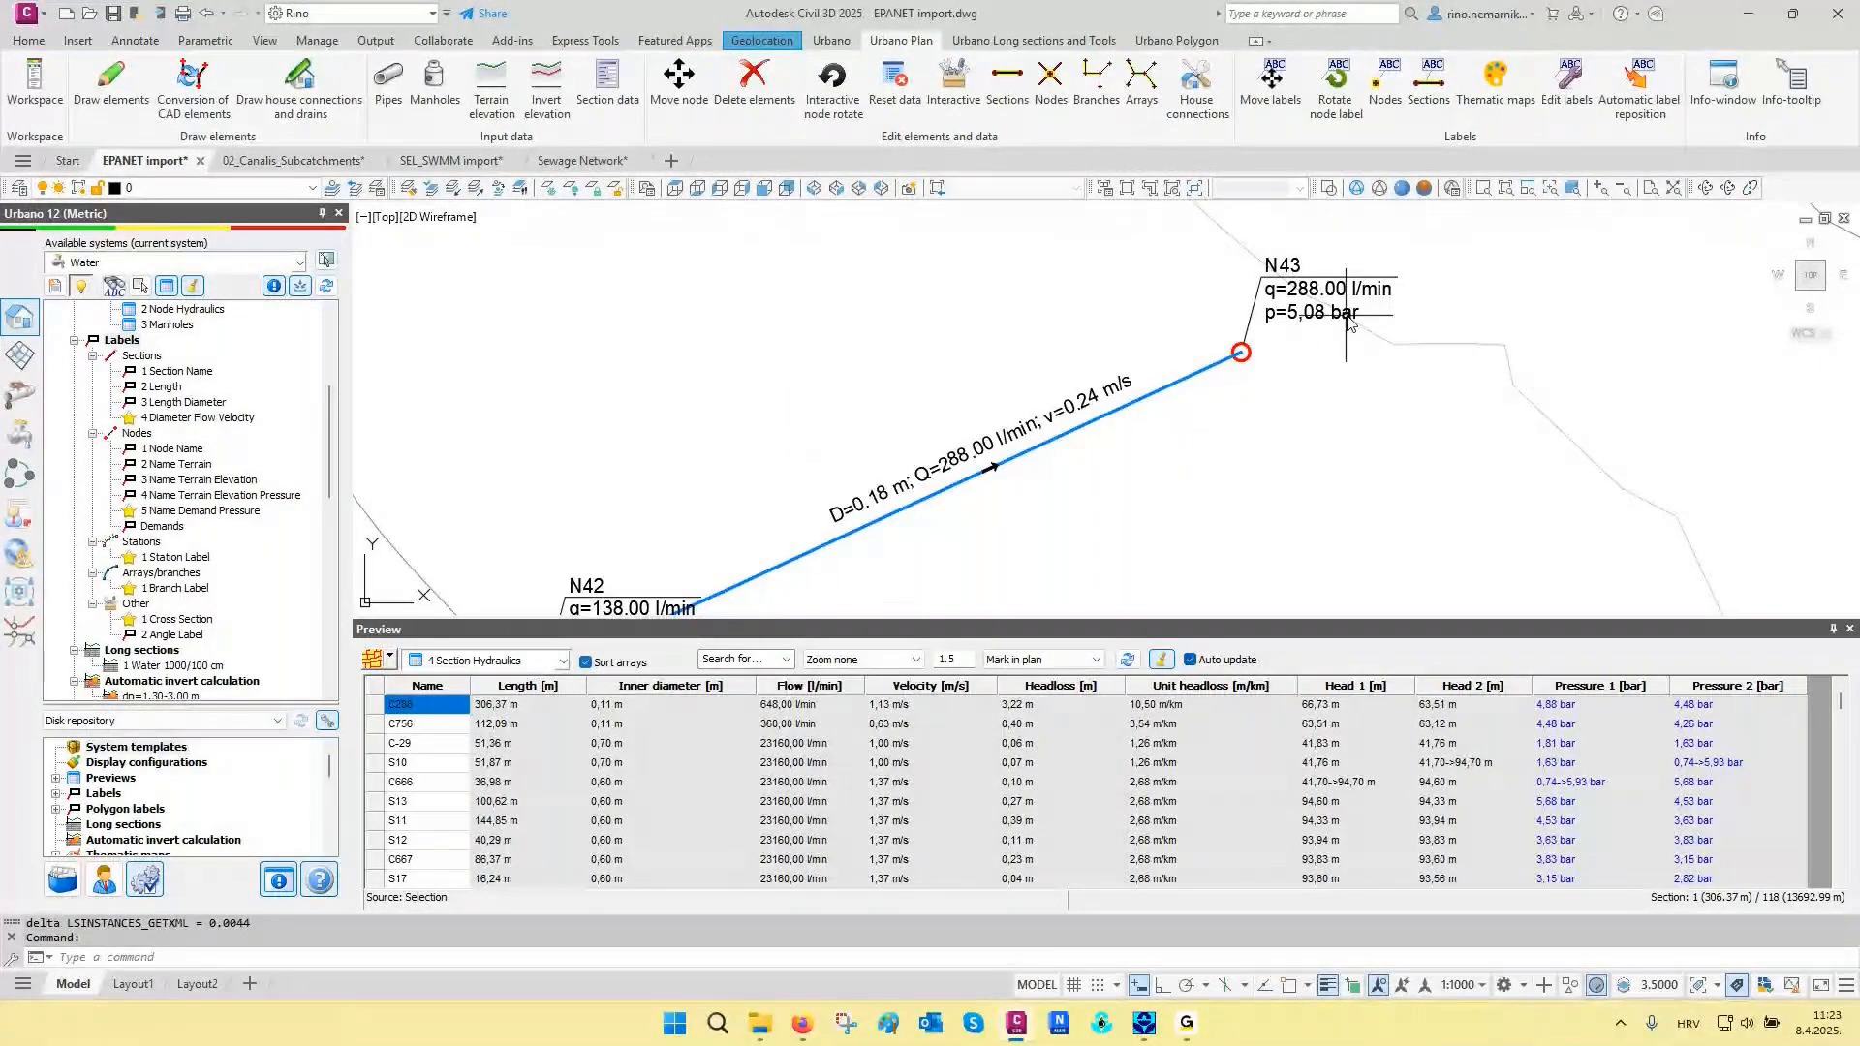
left_click(180, 422)
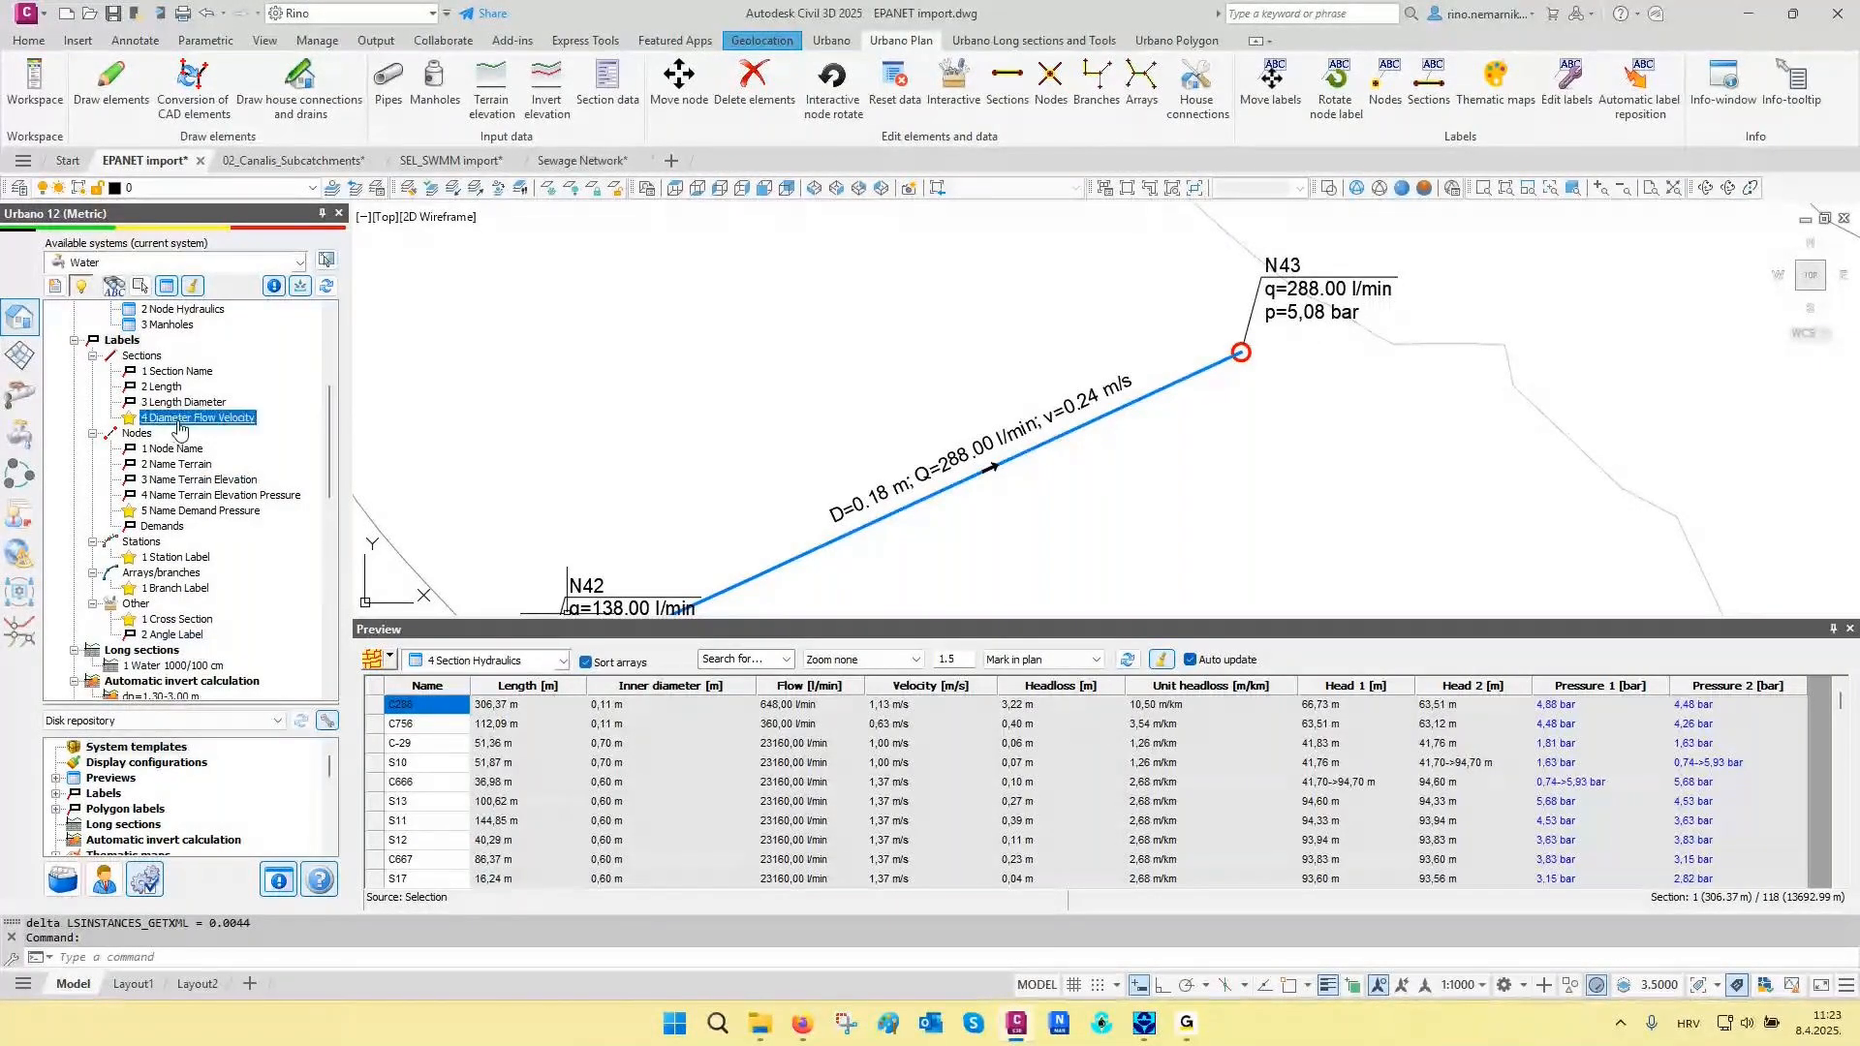
right_click(179, 427)
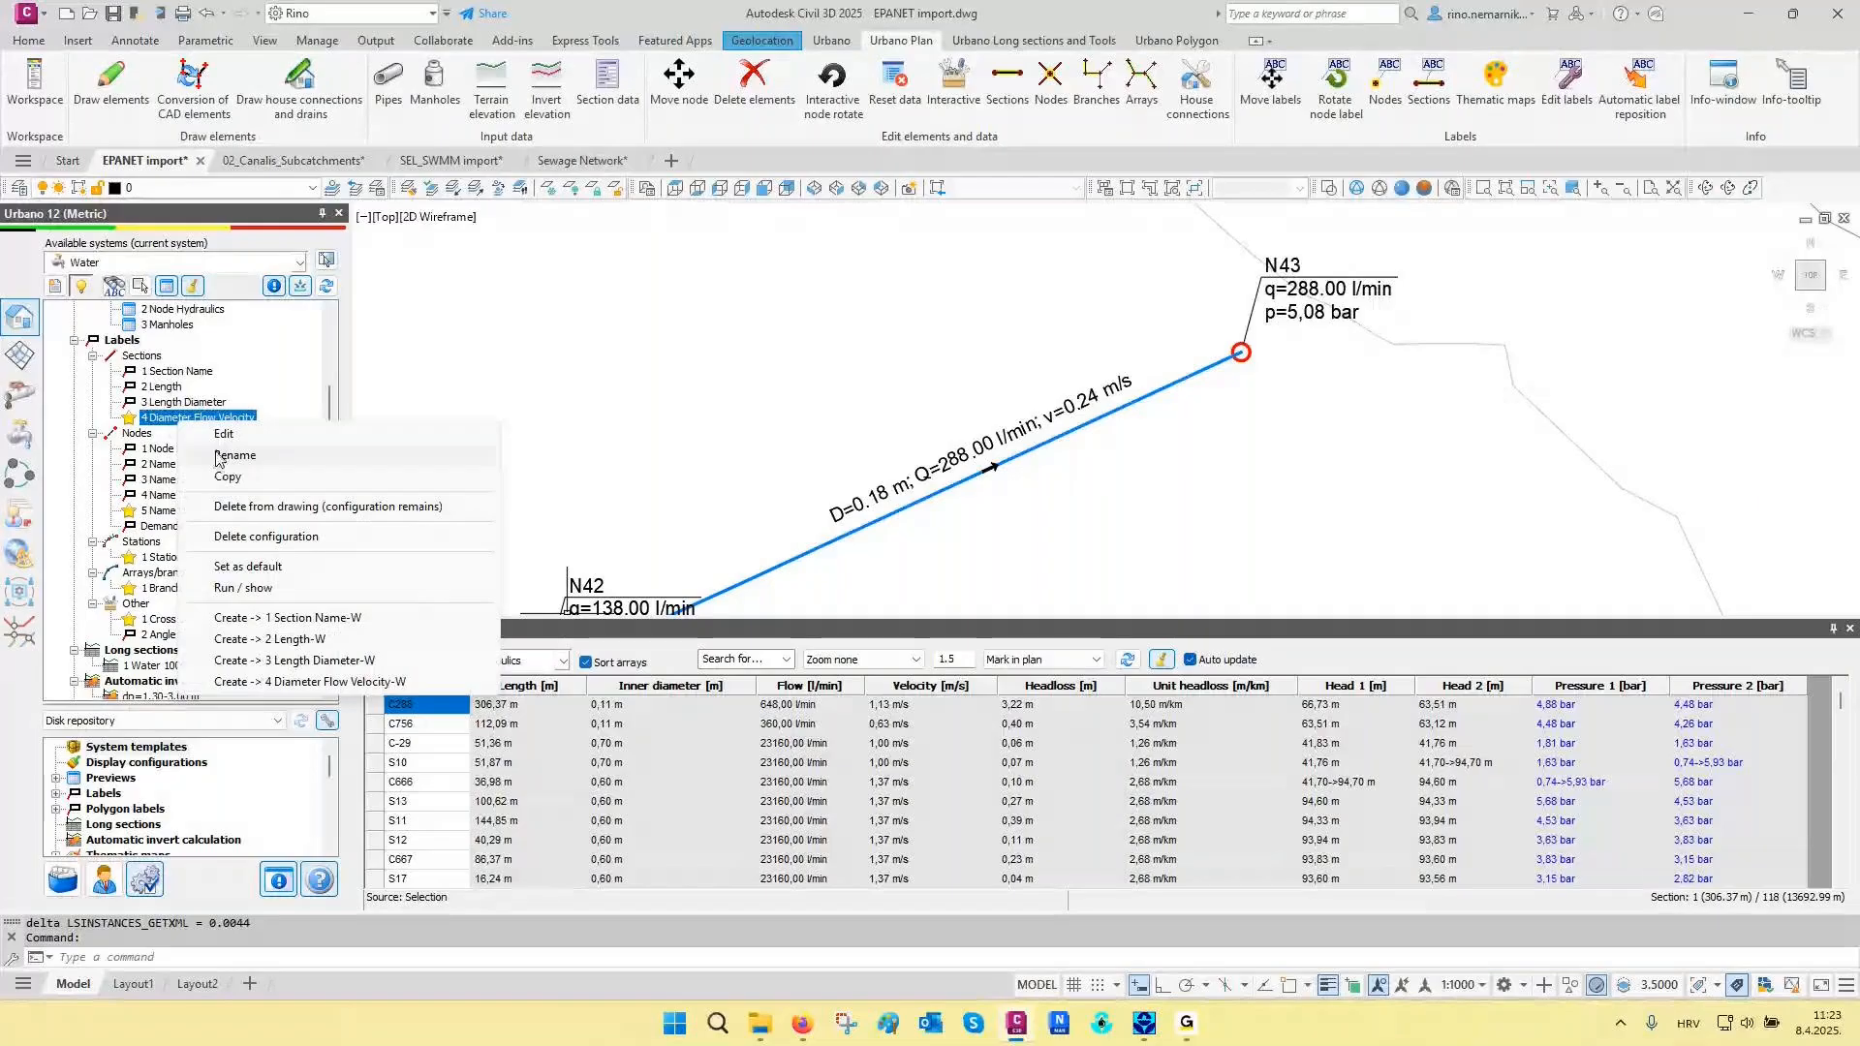
left_click(223, 434)
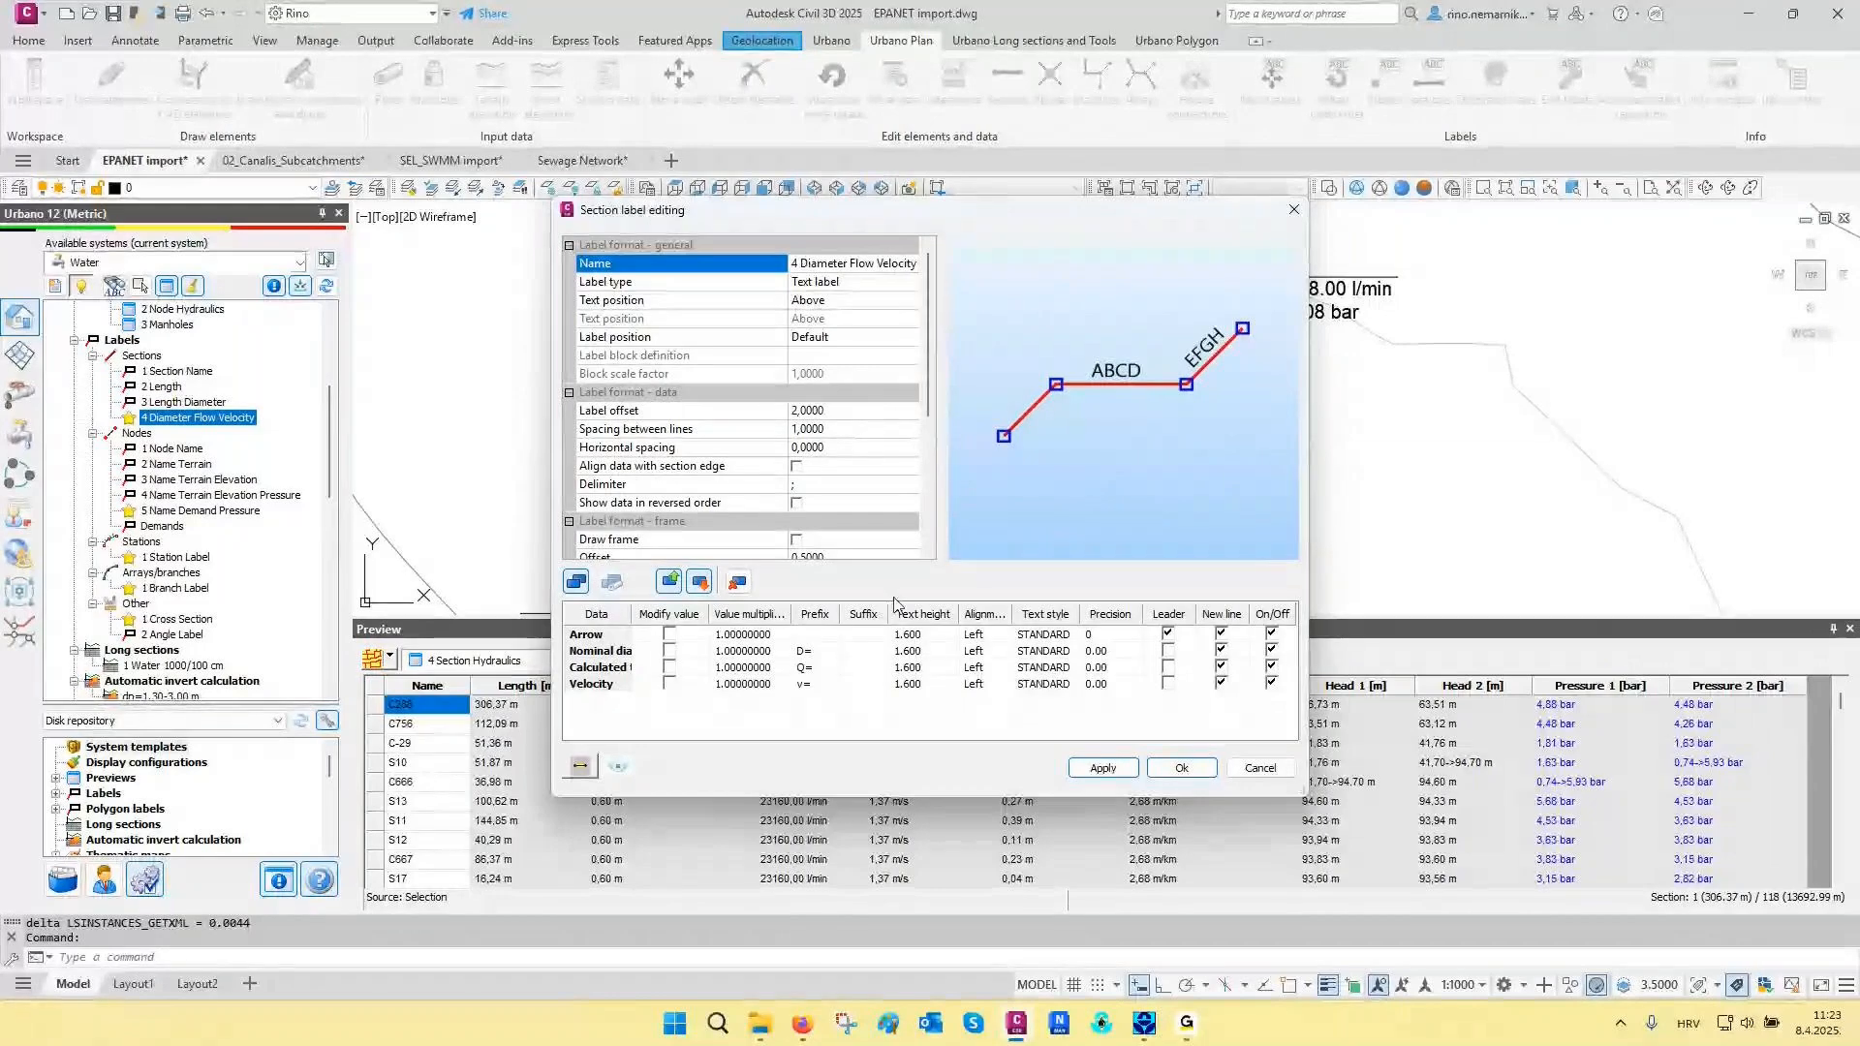
left_click(1293, 210)
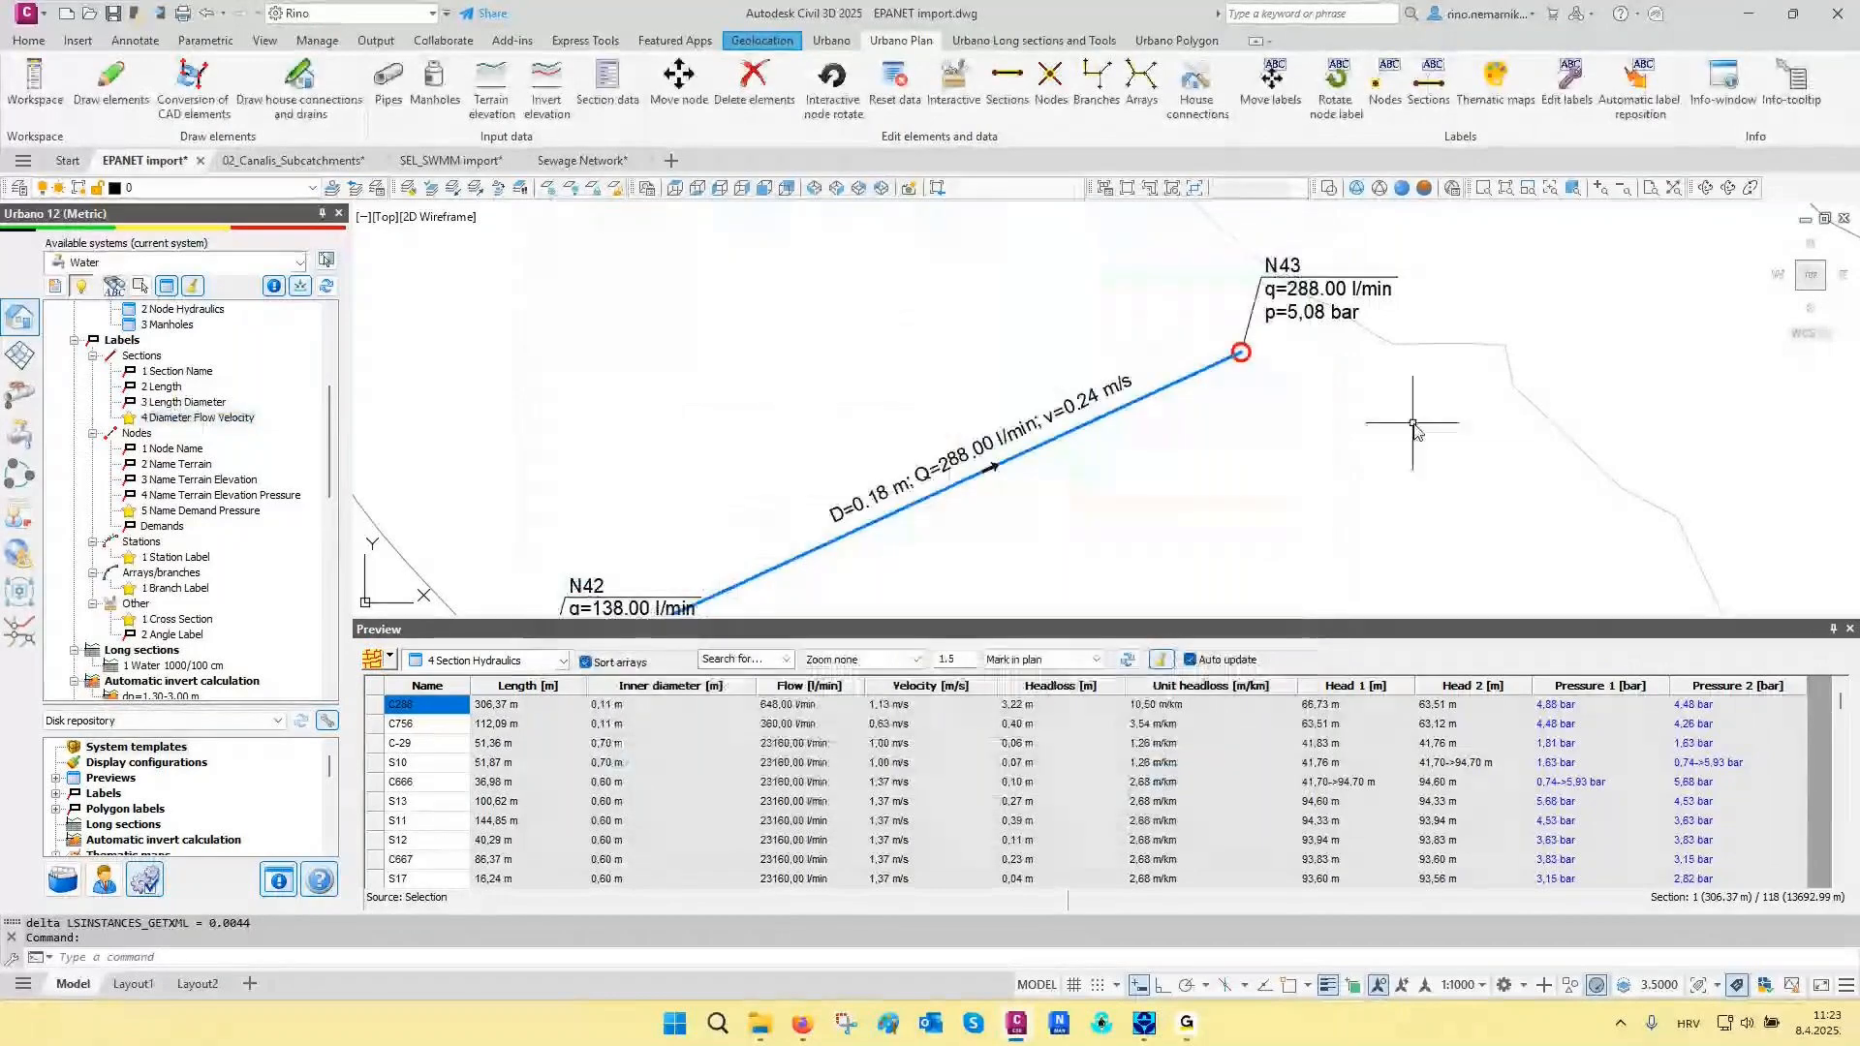
- Close the section hydraulics table preview and switch to the drawing 02_Canalis_Subcatchments
left_click(1849, 629)
scroll(1493, 600, "down", 2)
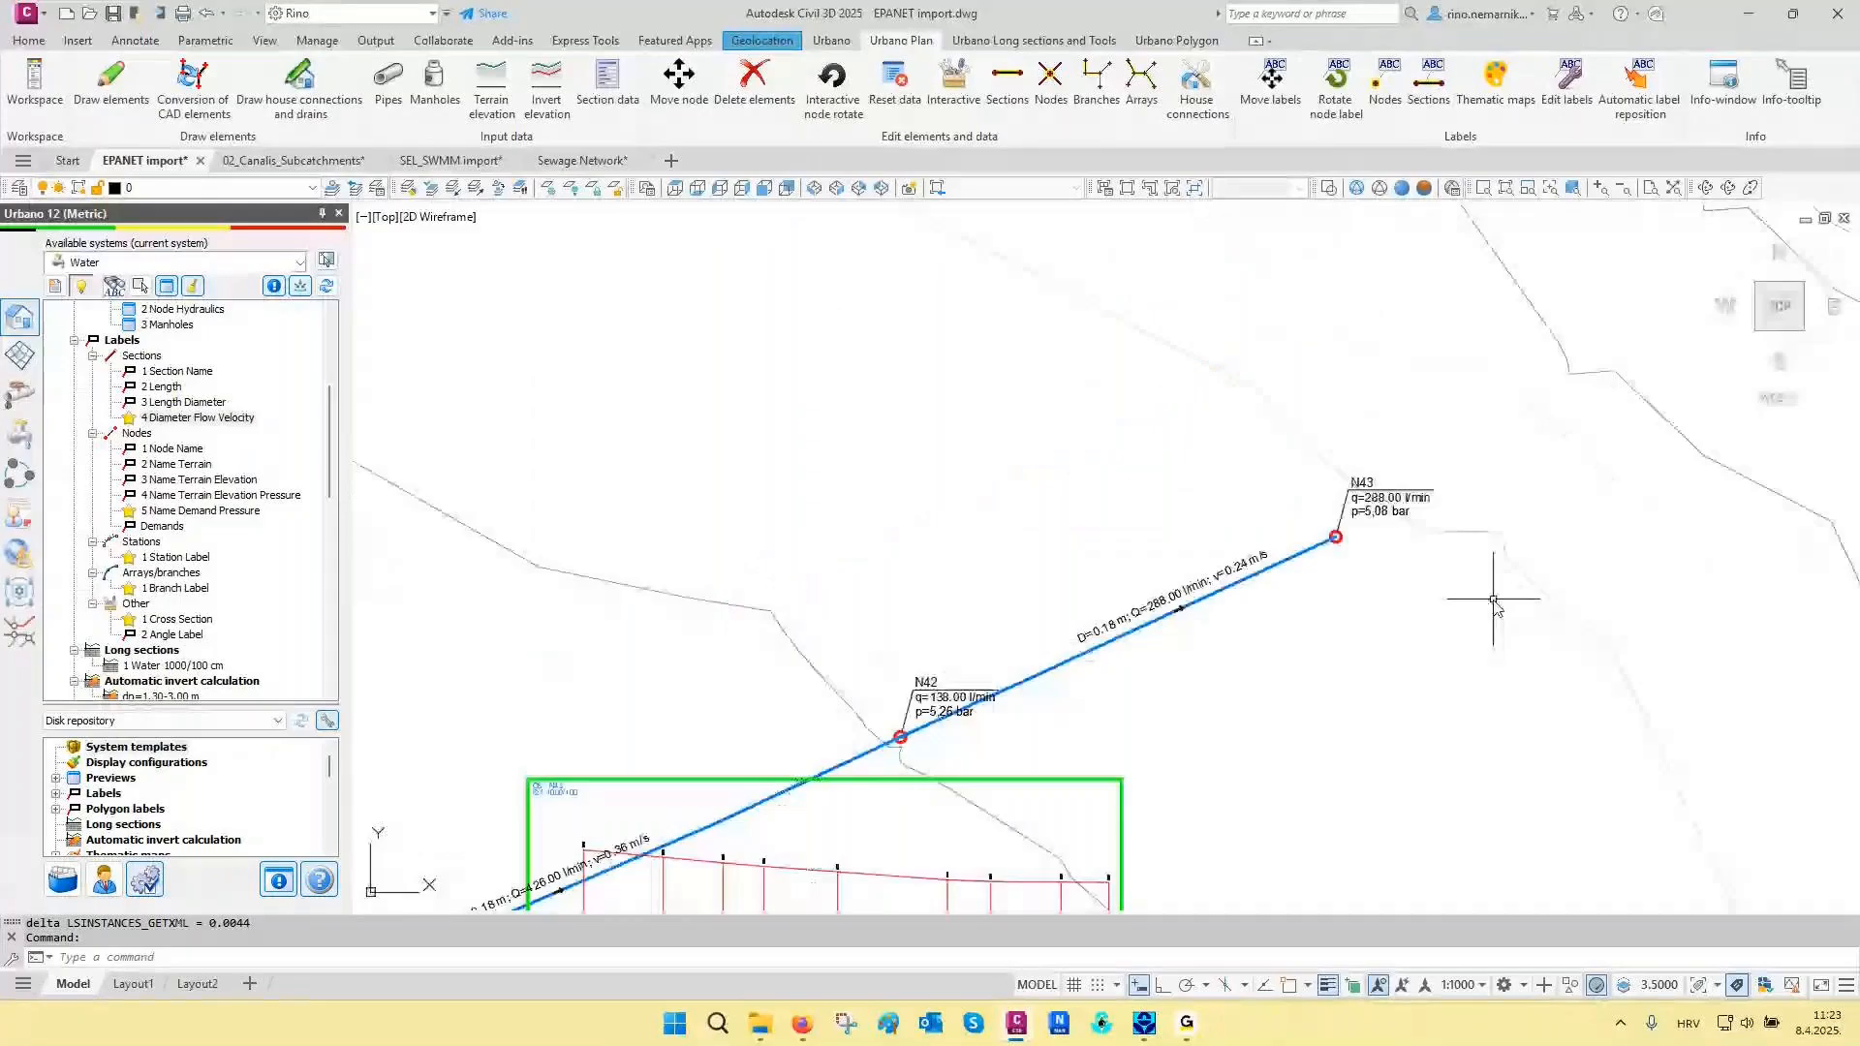
scroll(1494, 599, "down", 4)
middle_click_drag(1214, 639, 1370, 608)
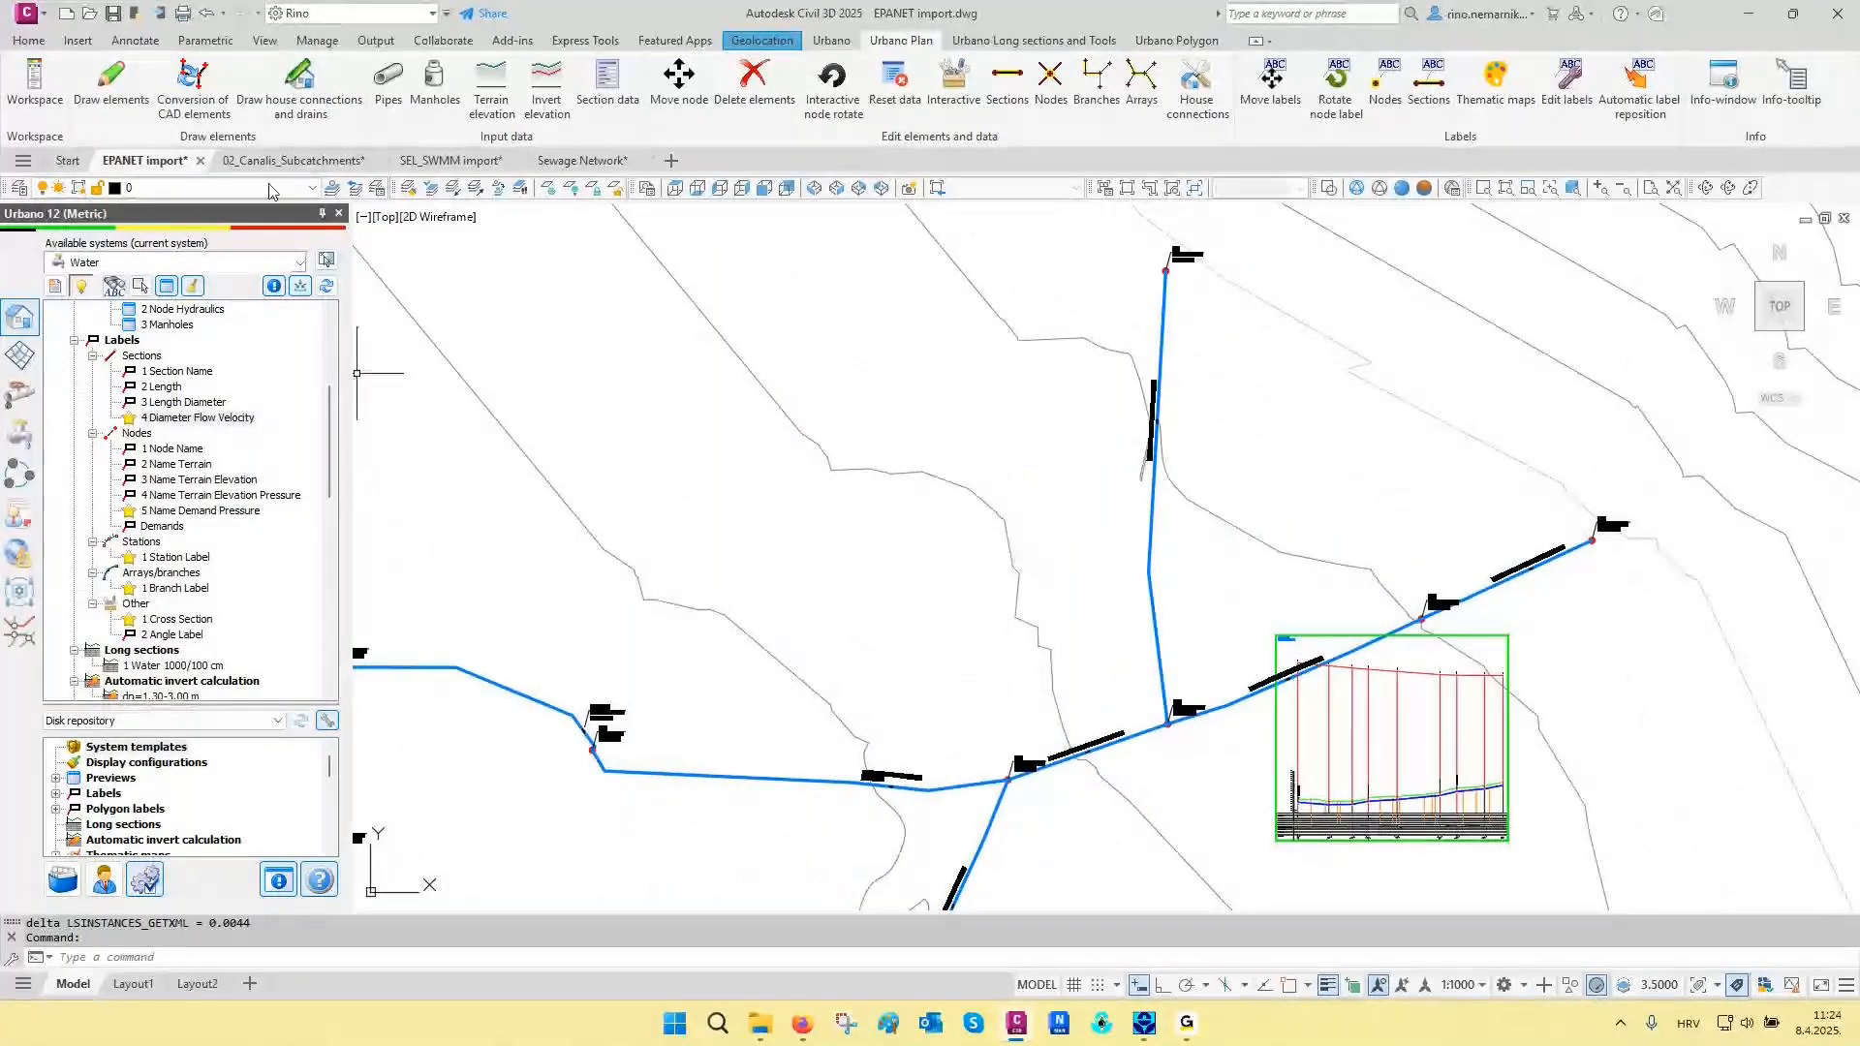
key("ctrl+Tab")
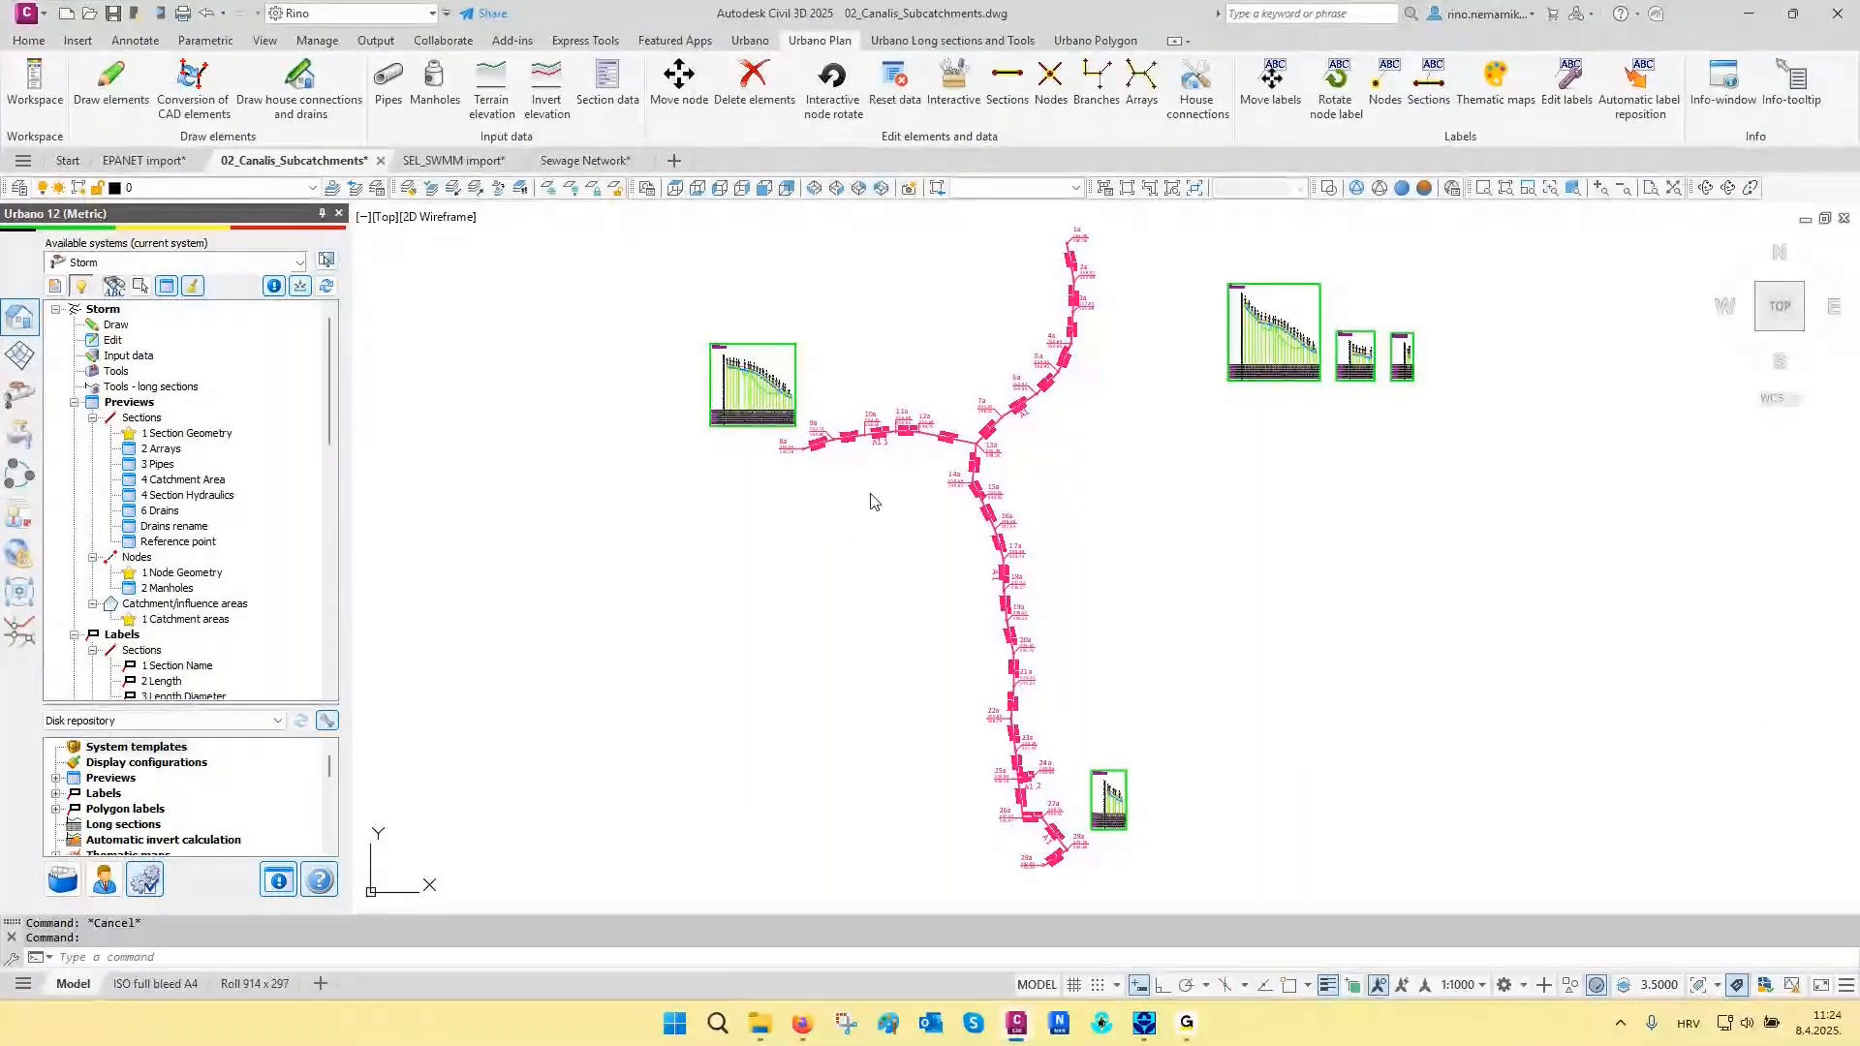
- Examine the storm network labels around manholes 1a to 3a and the long section of branch A1
scroll(868, 382, "up", 3)
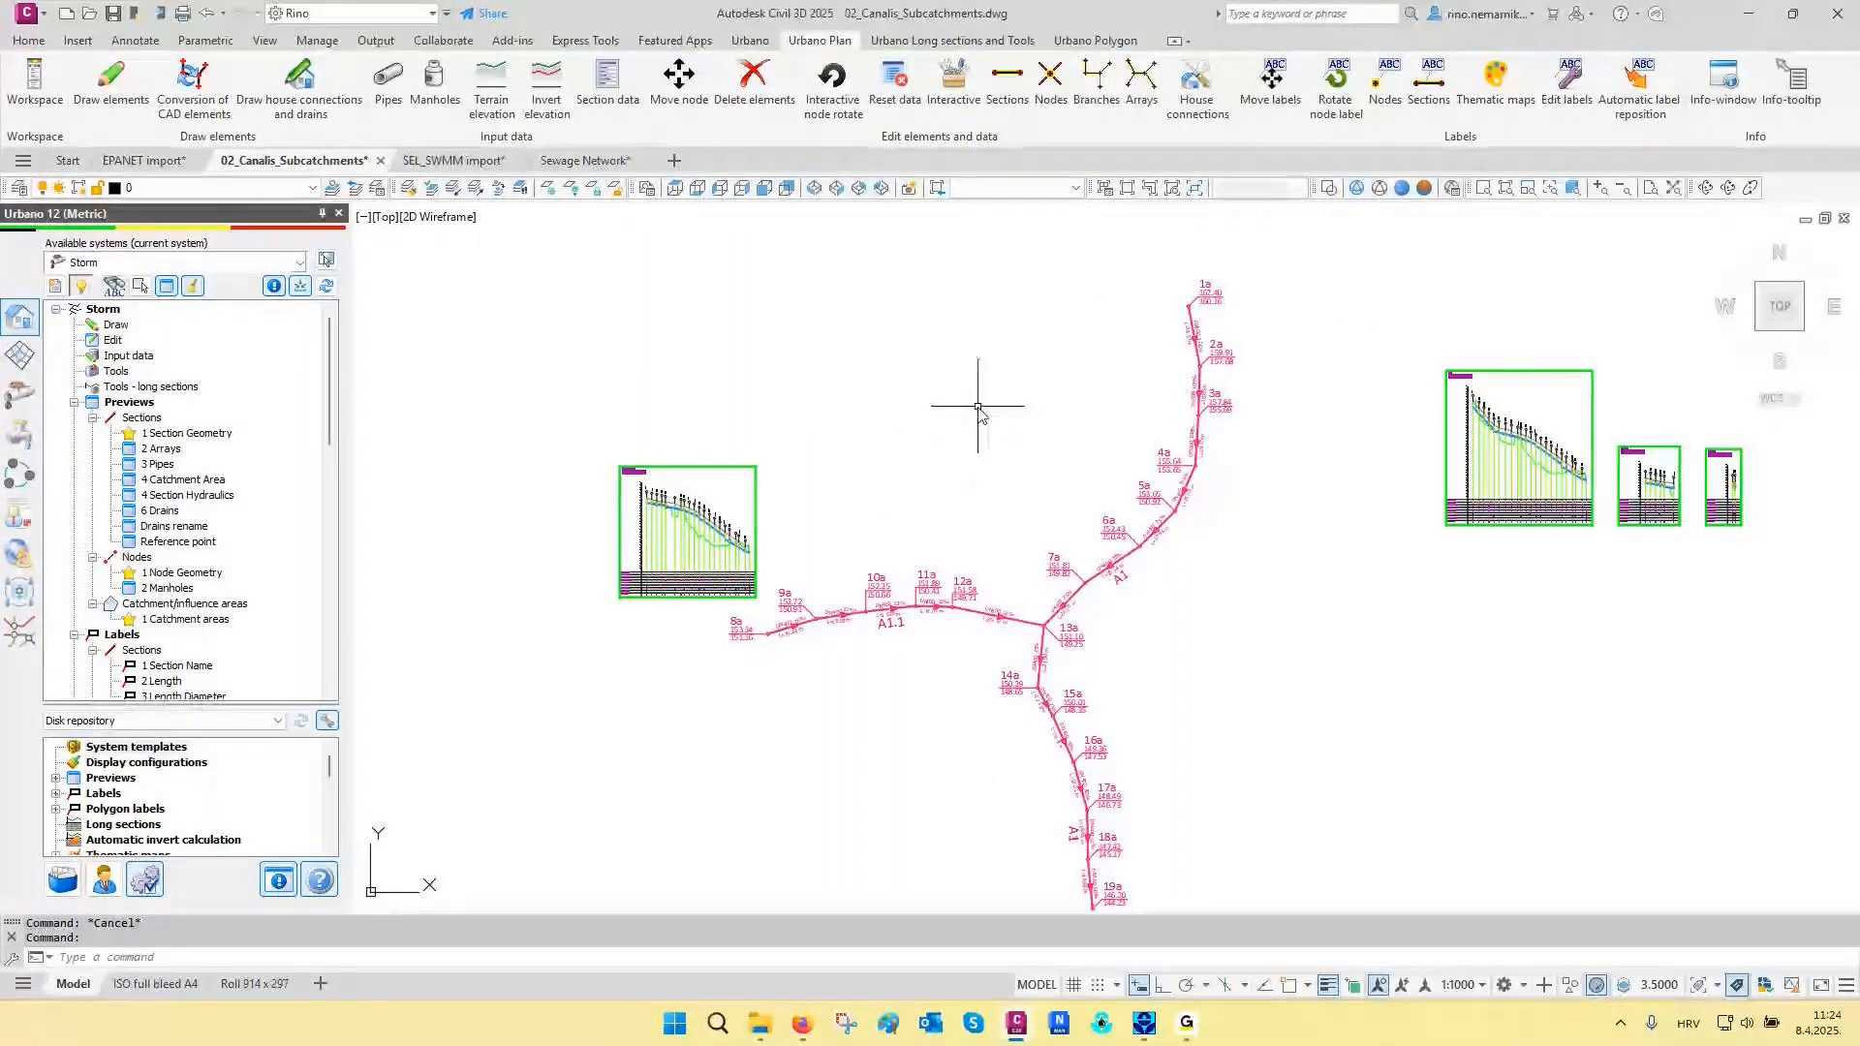
scroll(1214, 337, "up", 6)
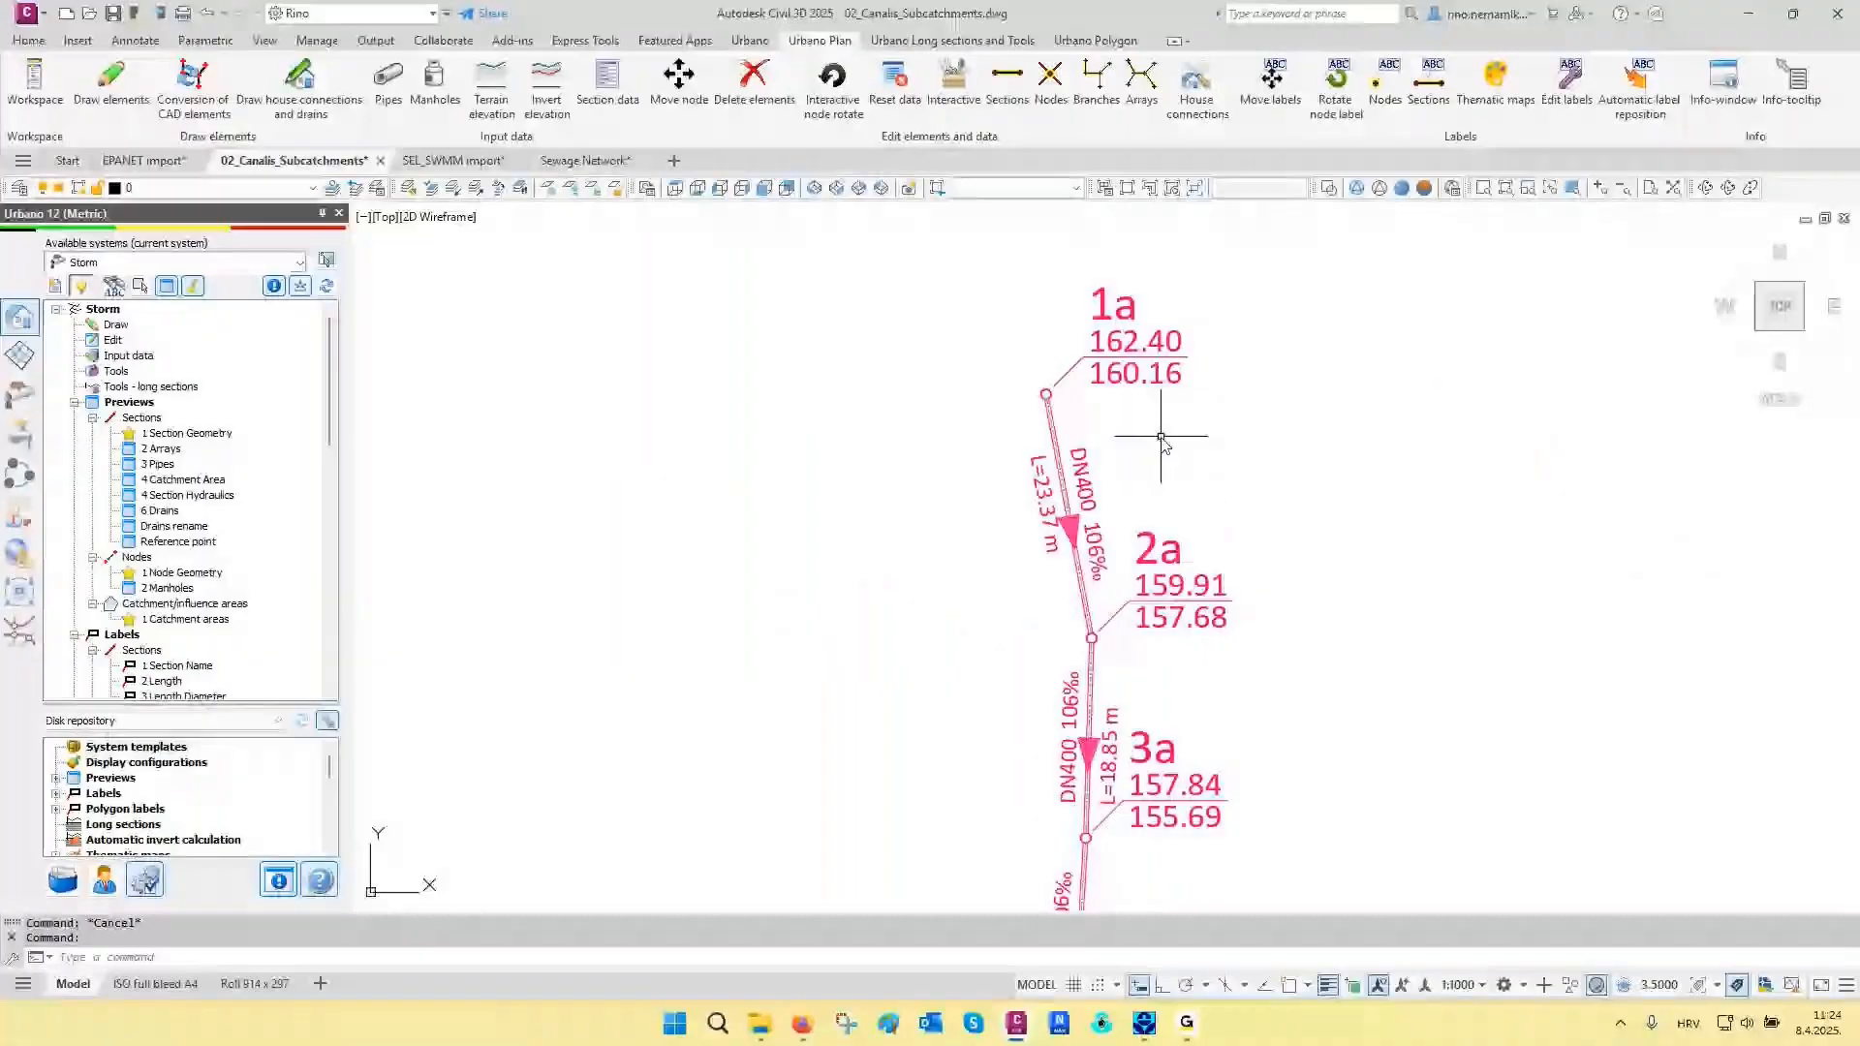
middle_click_drag(1161, 438, 1076, 441)
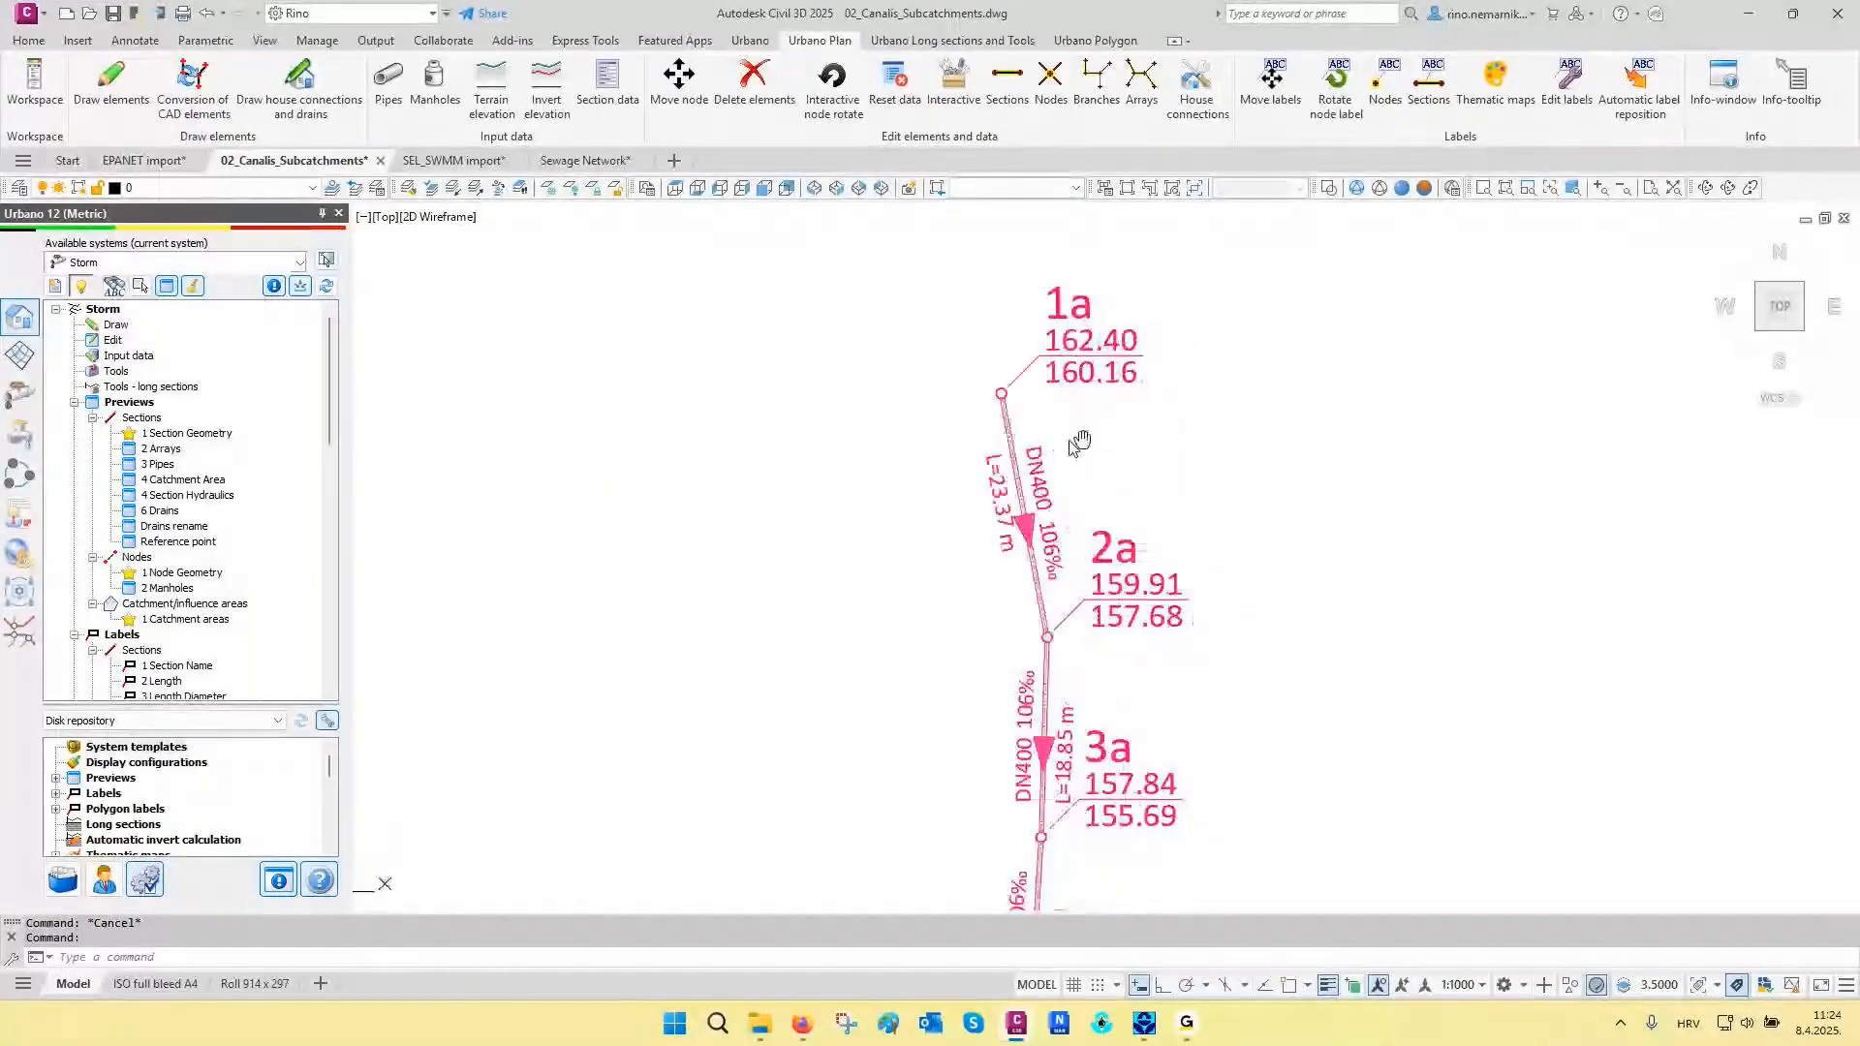
scroll(656, 485, "down", 6)
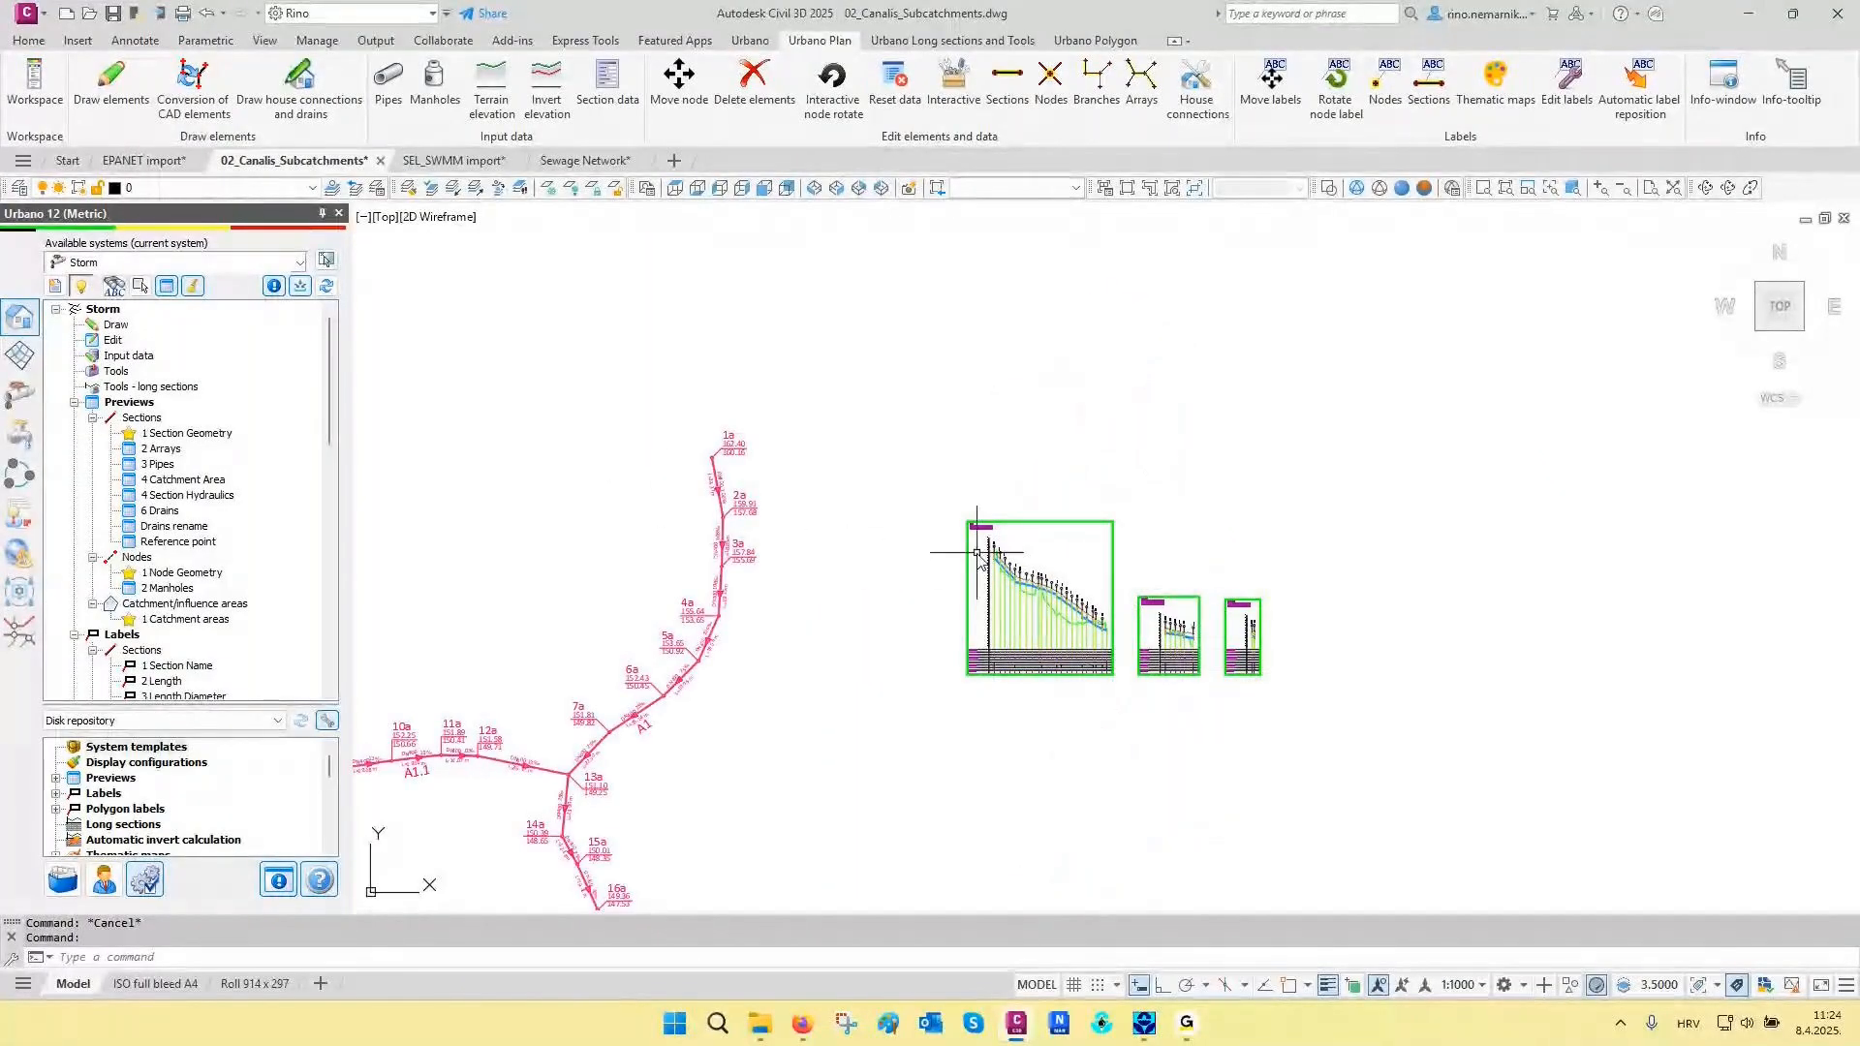
scroll(992, 566, "up", 3)
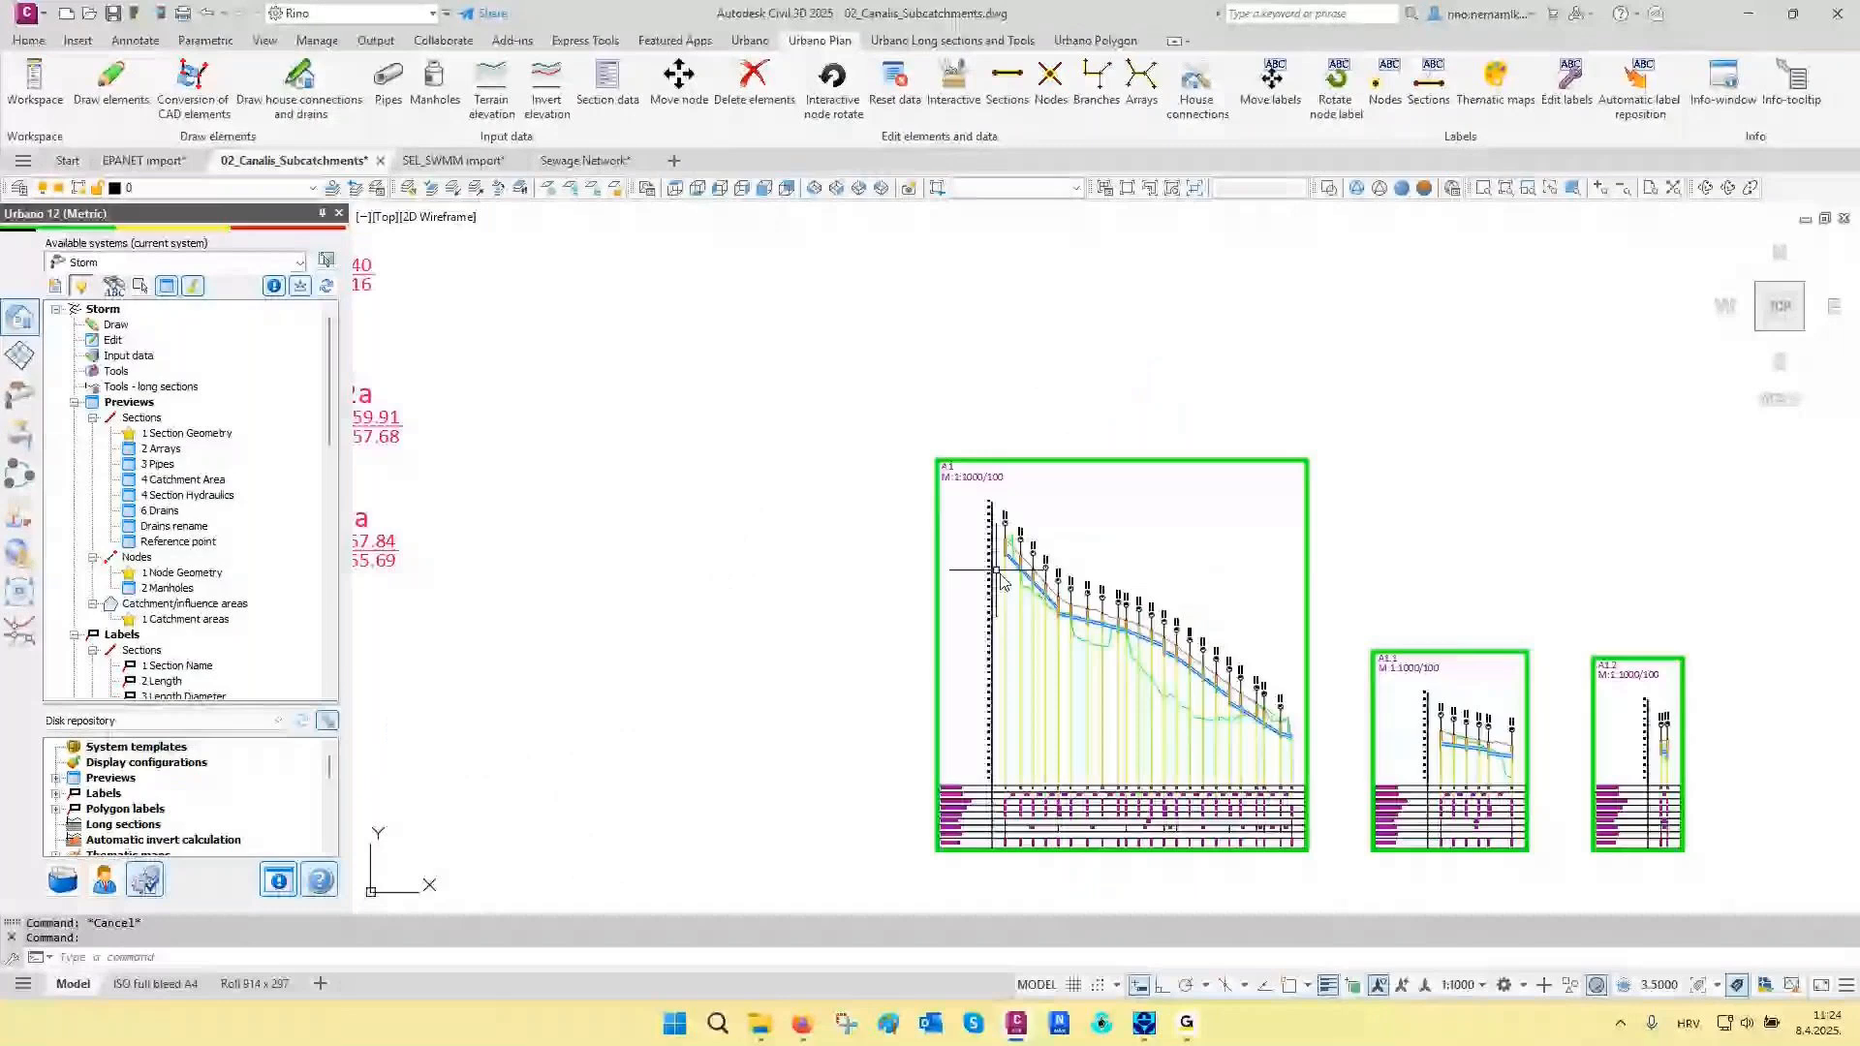
scroll(1001, 580, "up", 5)
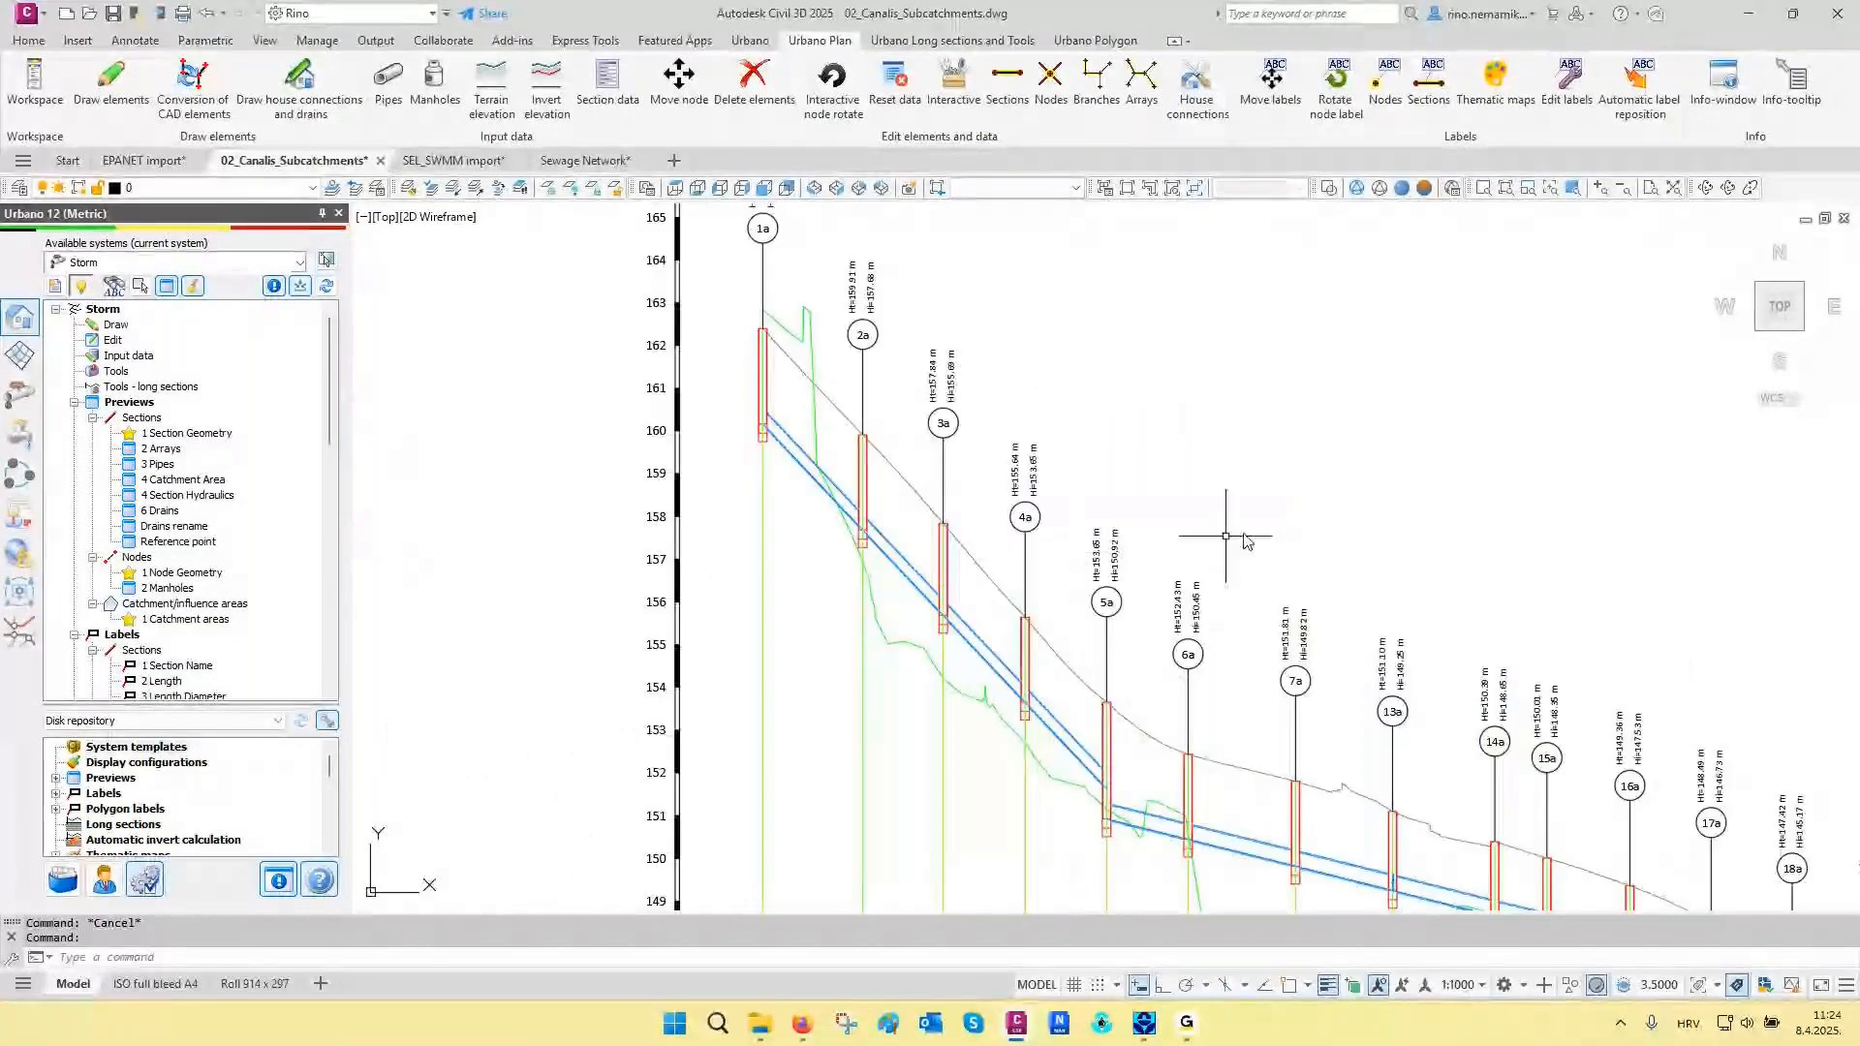
scroll(1270, 534, "down", 4)
scroll(1270, 534, "down", 6)
- Restore the saved layer state 01 Storm drains
mouse_move(861, 536)
middle_mouse_down()
mouse_move(1277, 536)
mouse_move(1327, 500)
middle_mouse_up()
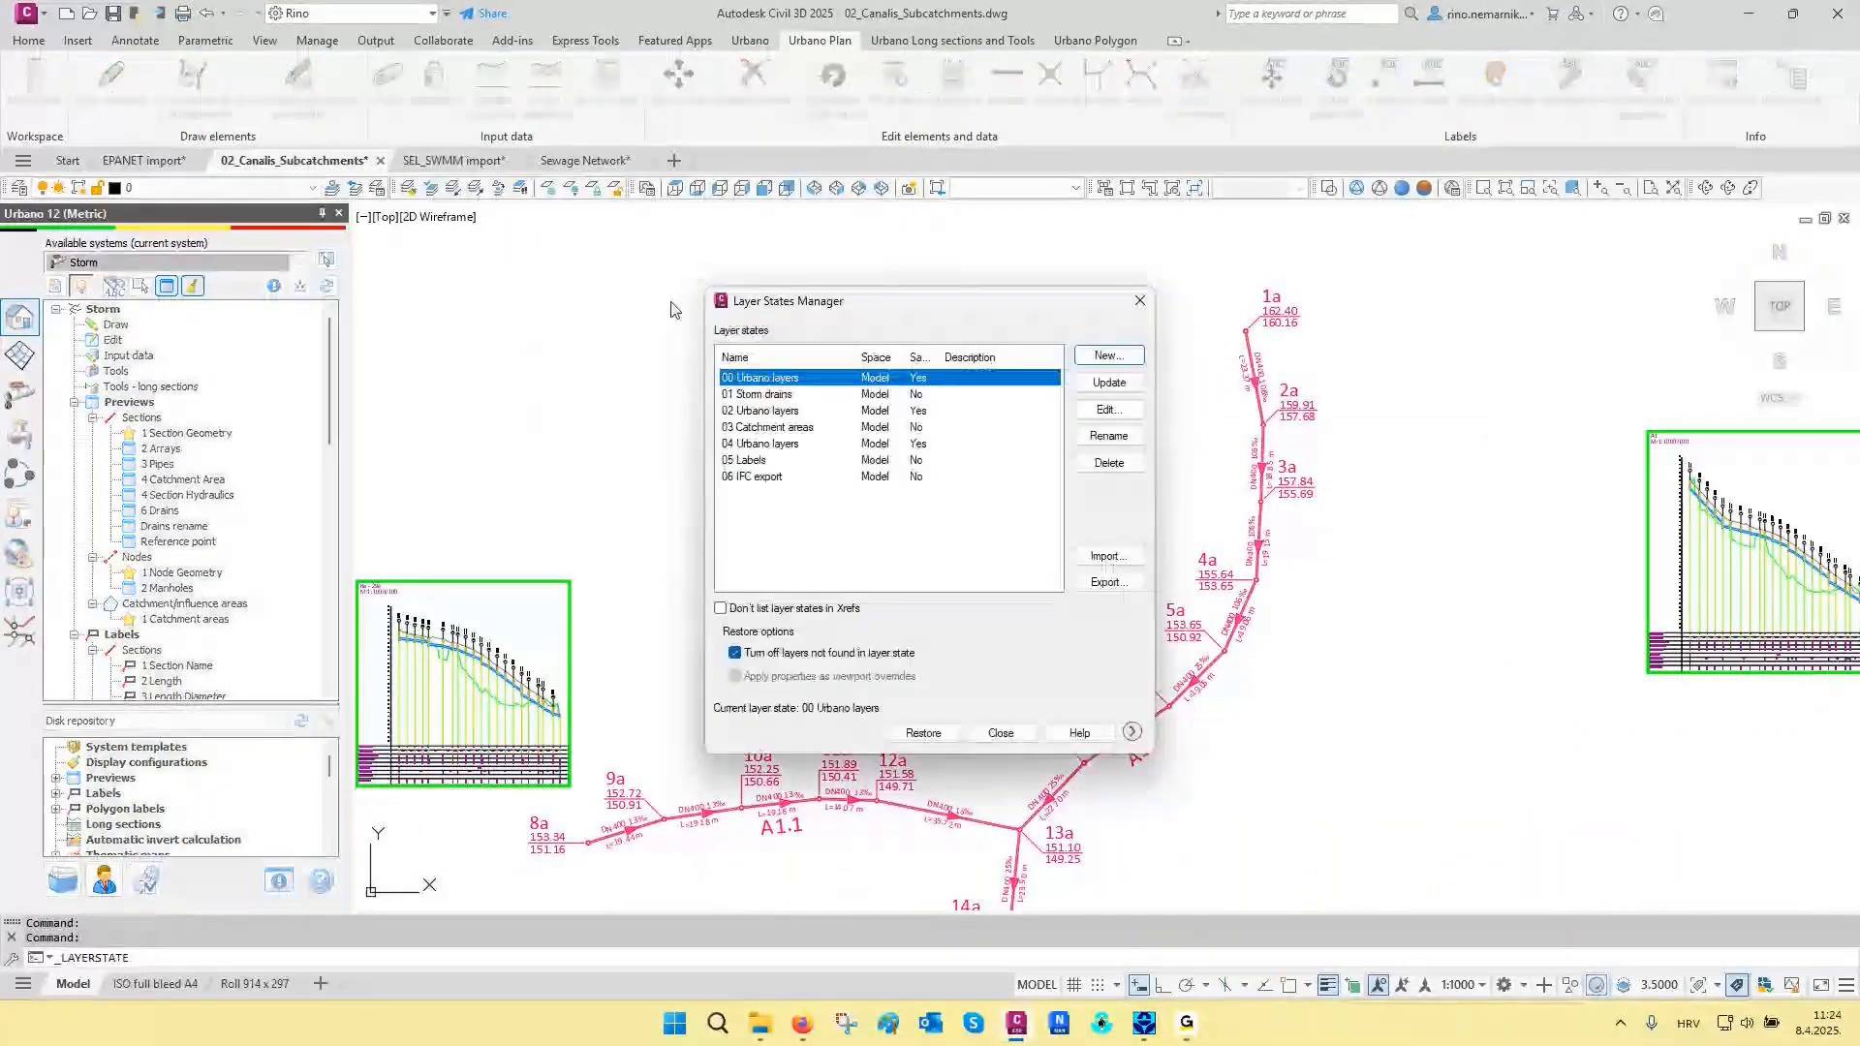
left_click(749, 392)
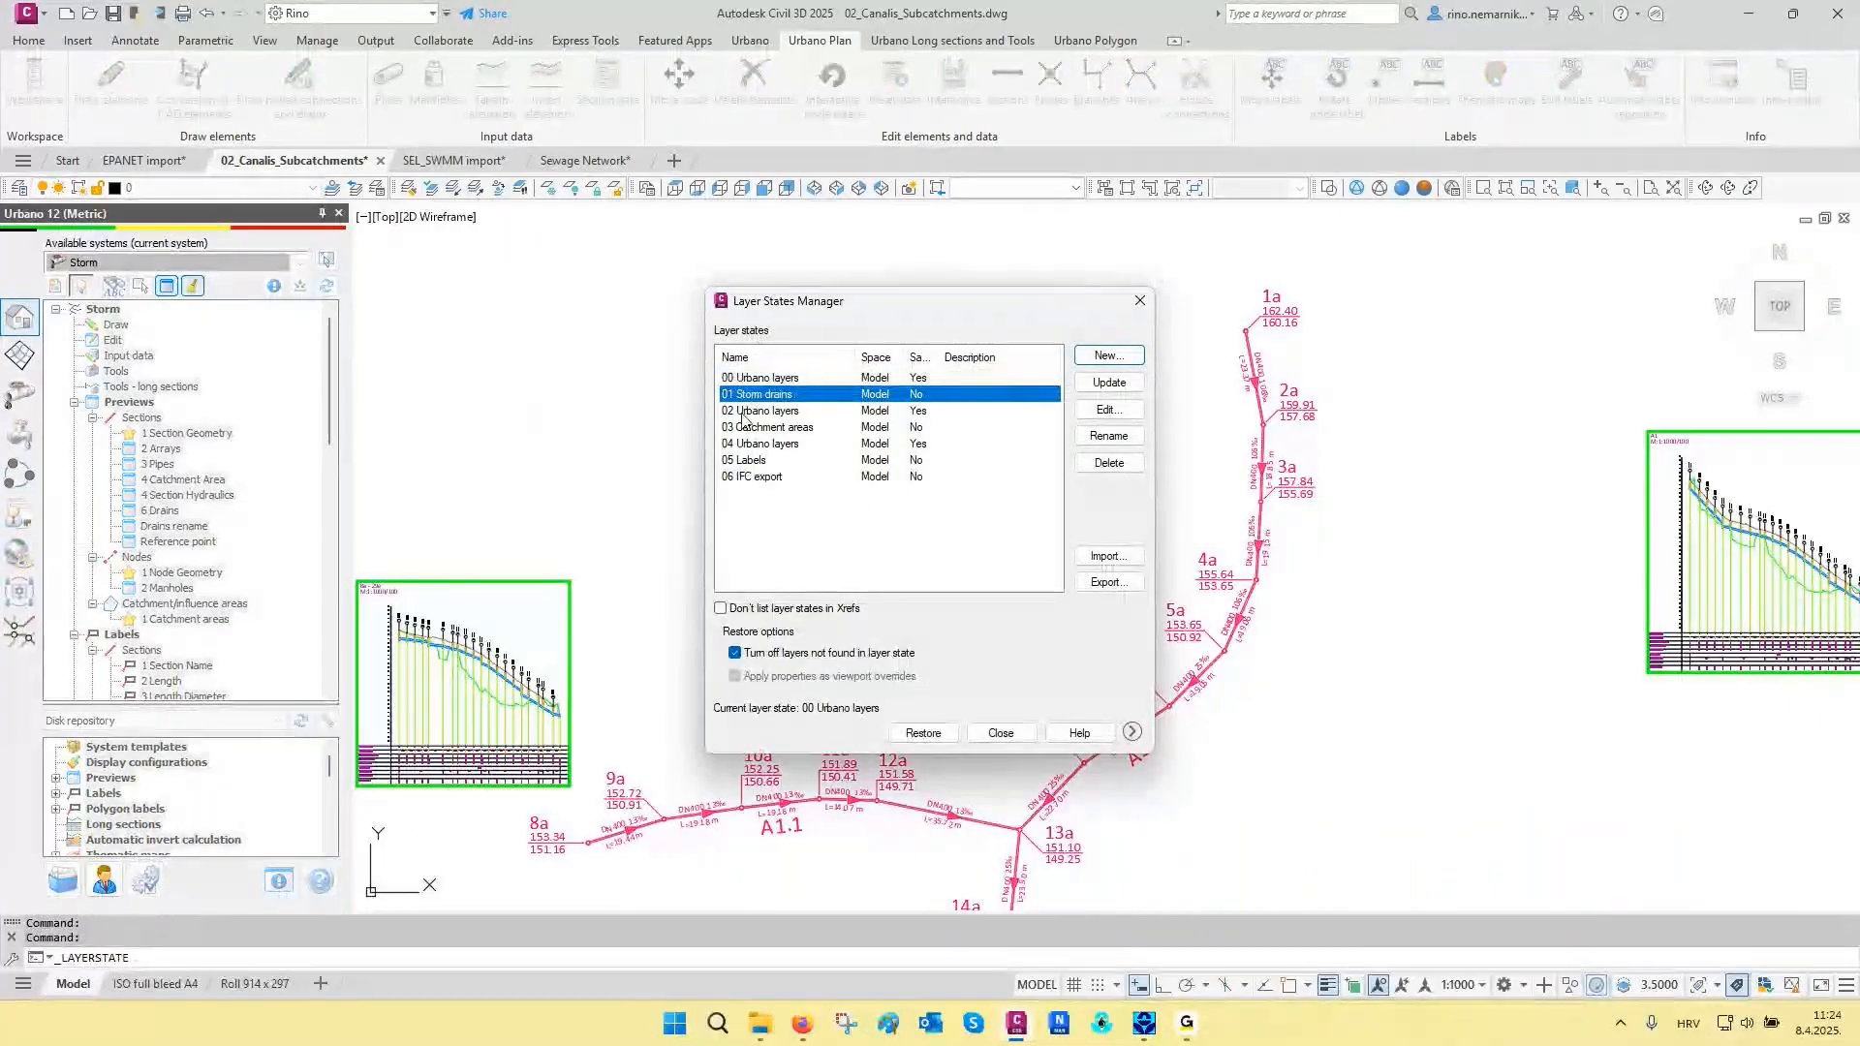
left_click(930, 734)
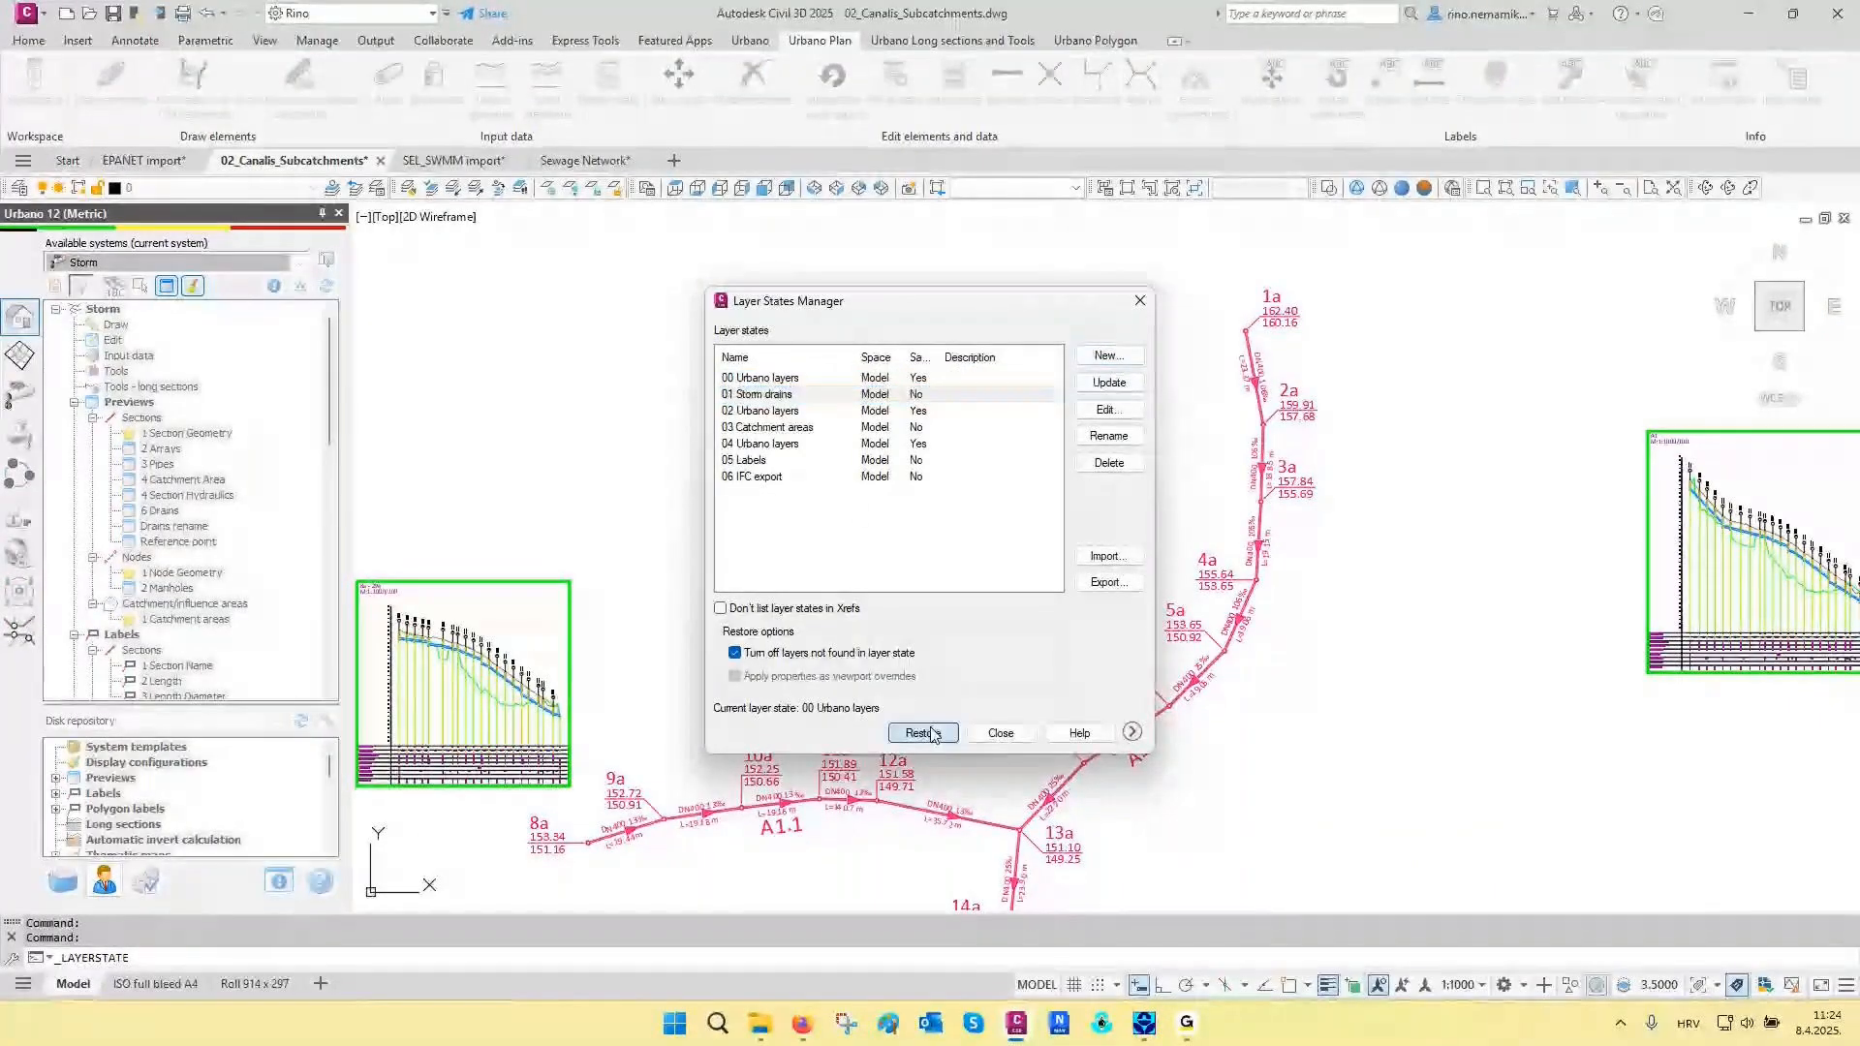
- Select the short drain line at manhole 1a together with all similar lines in the drawing
scroll(1250, 330, "up", 12)
left_click(1182, 437)
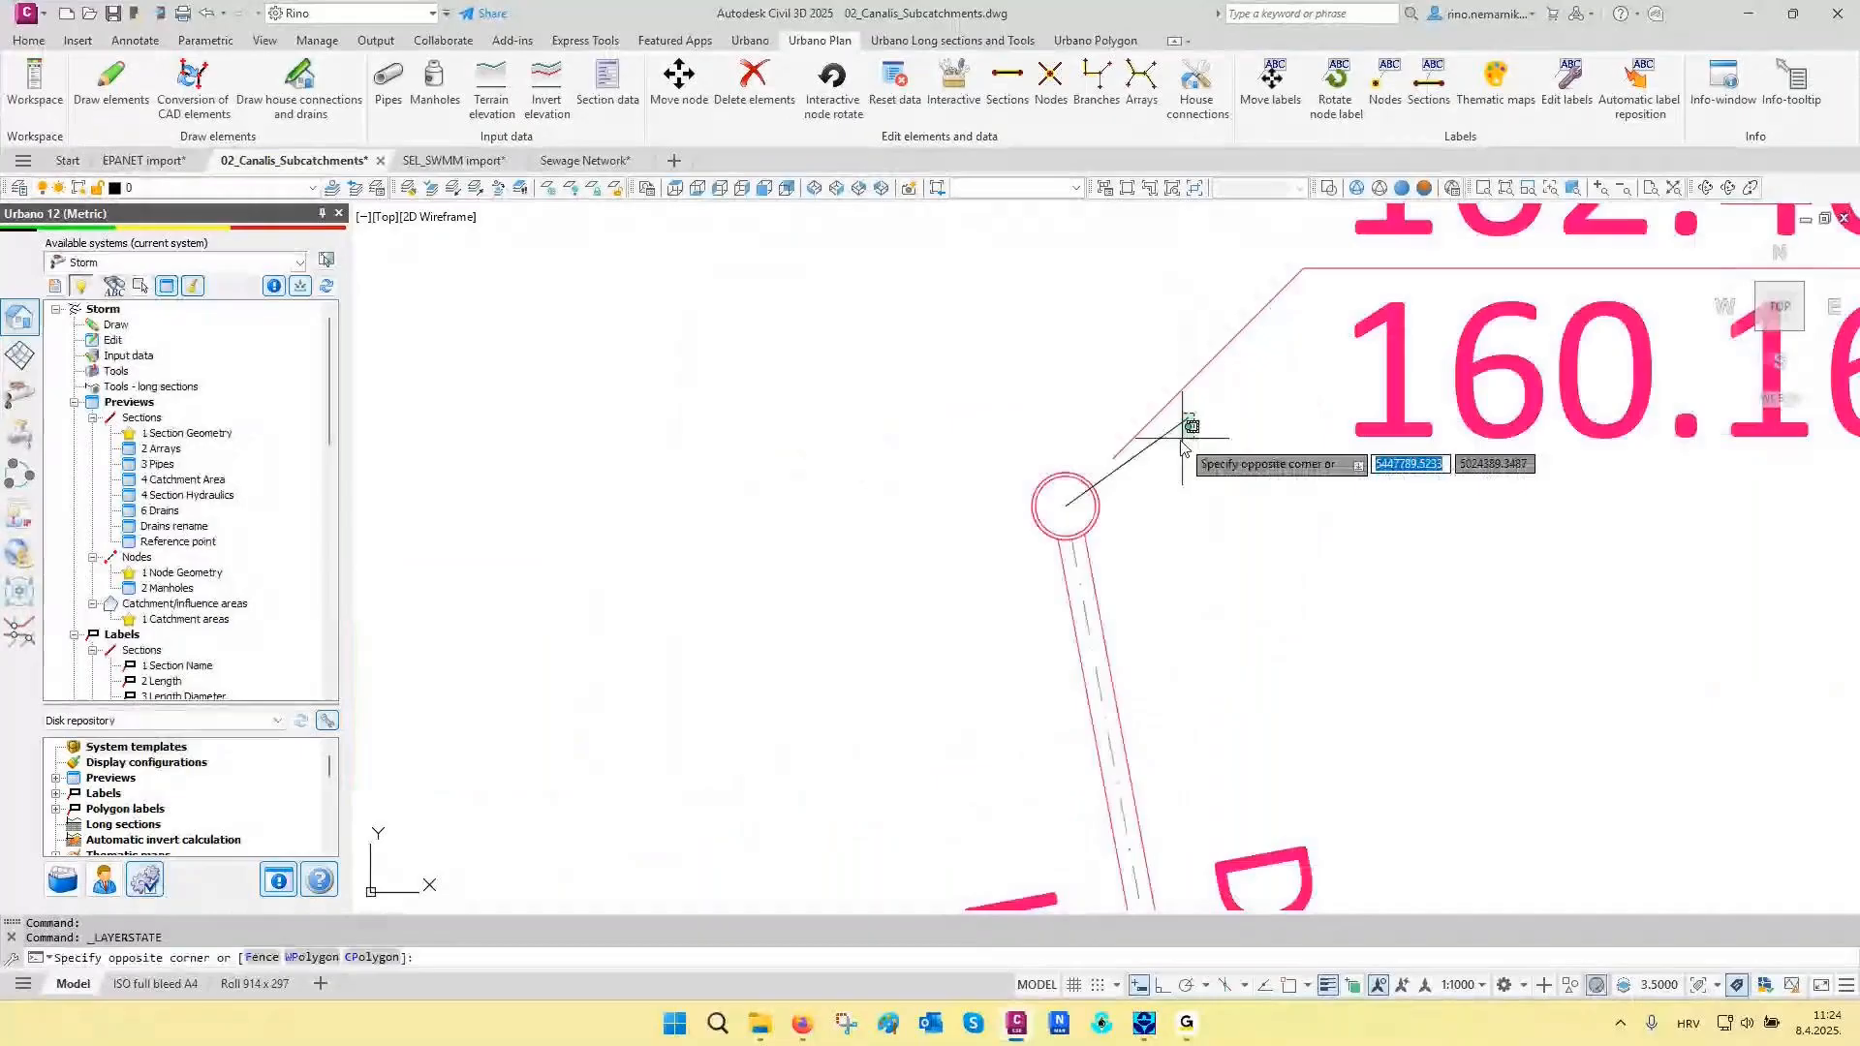
left_click(976, 363)
right_click(976, 363)
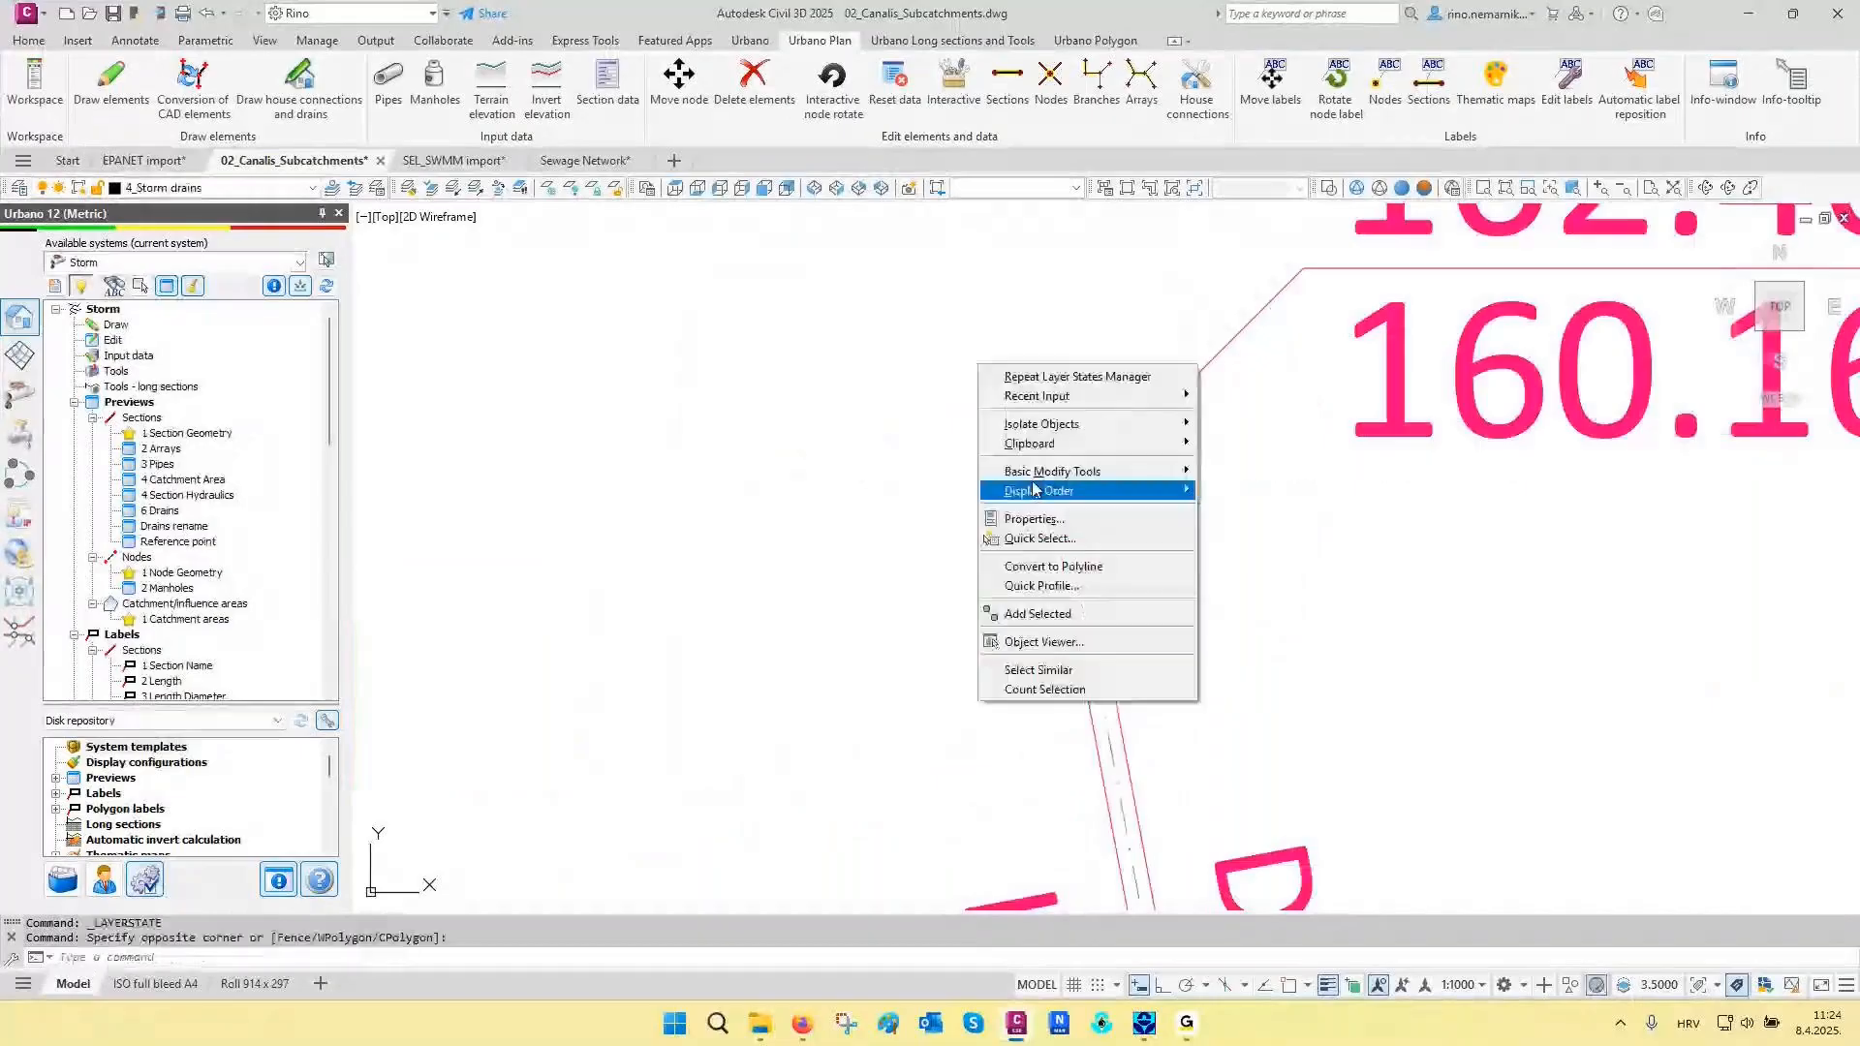
left_click(1051, 663)
scroll(976, 370, "down", 10)
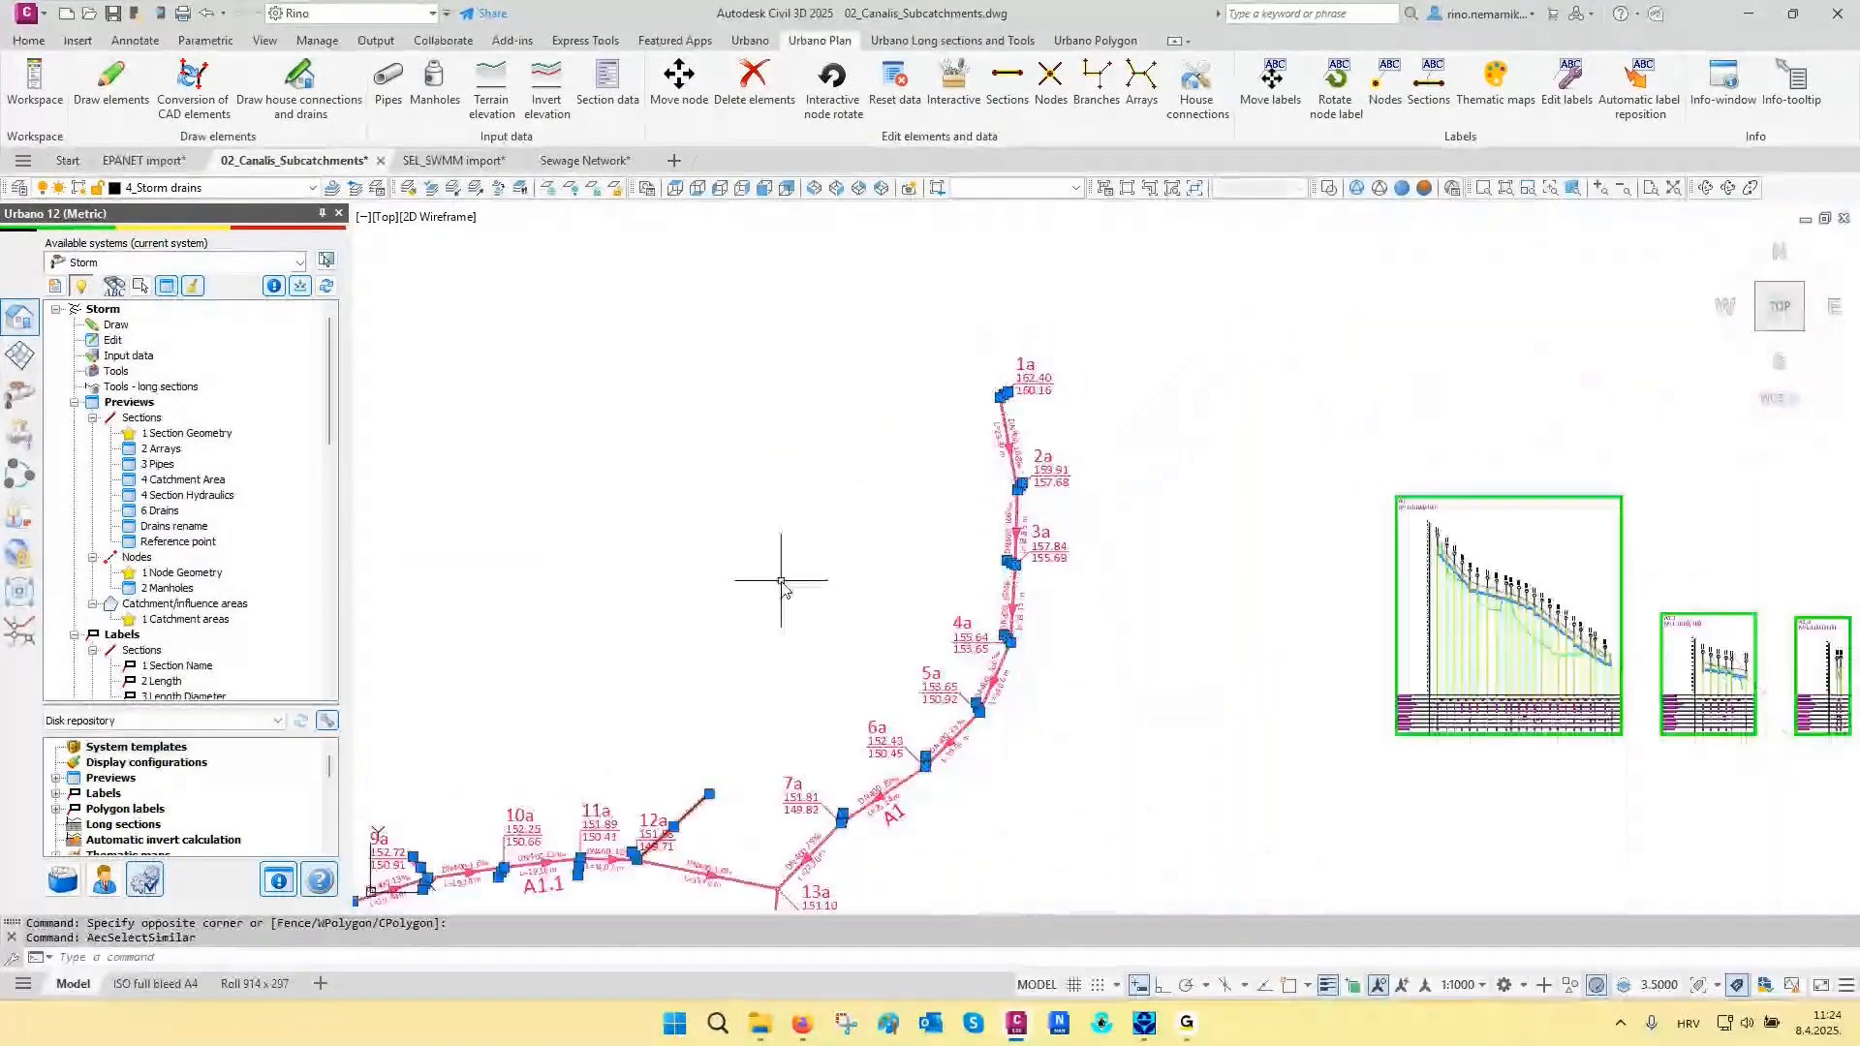
- Check the object type and layer in the properties of the selected drain lines, and clear the selection
middle_click_drag(785, 581, 1100, 436)
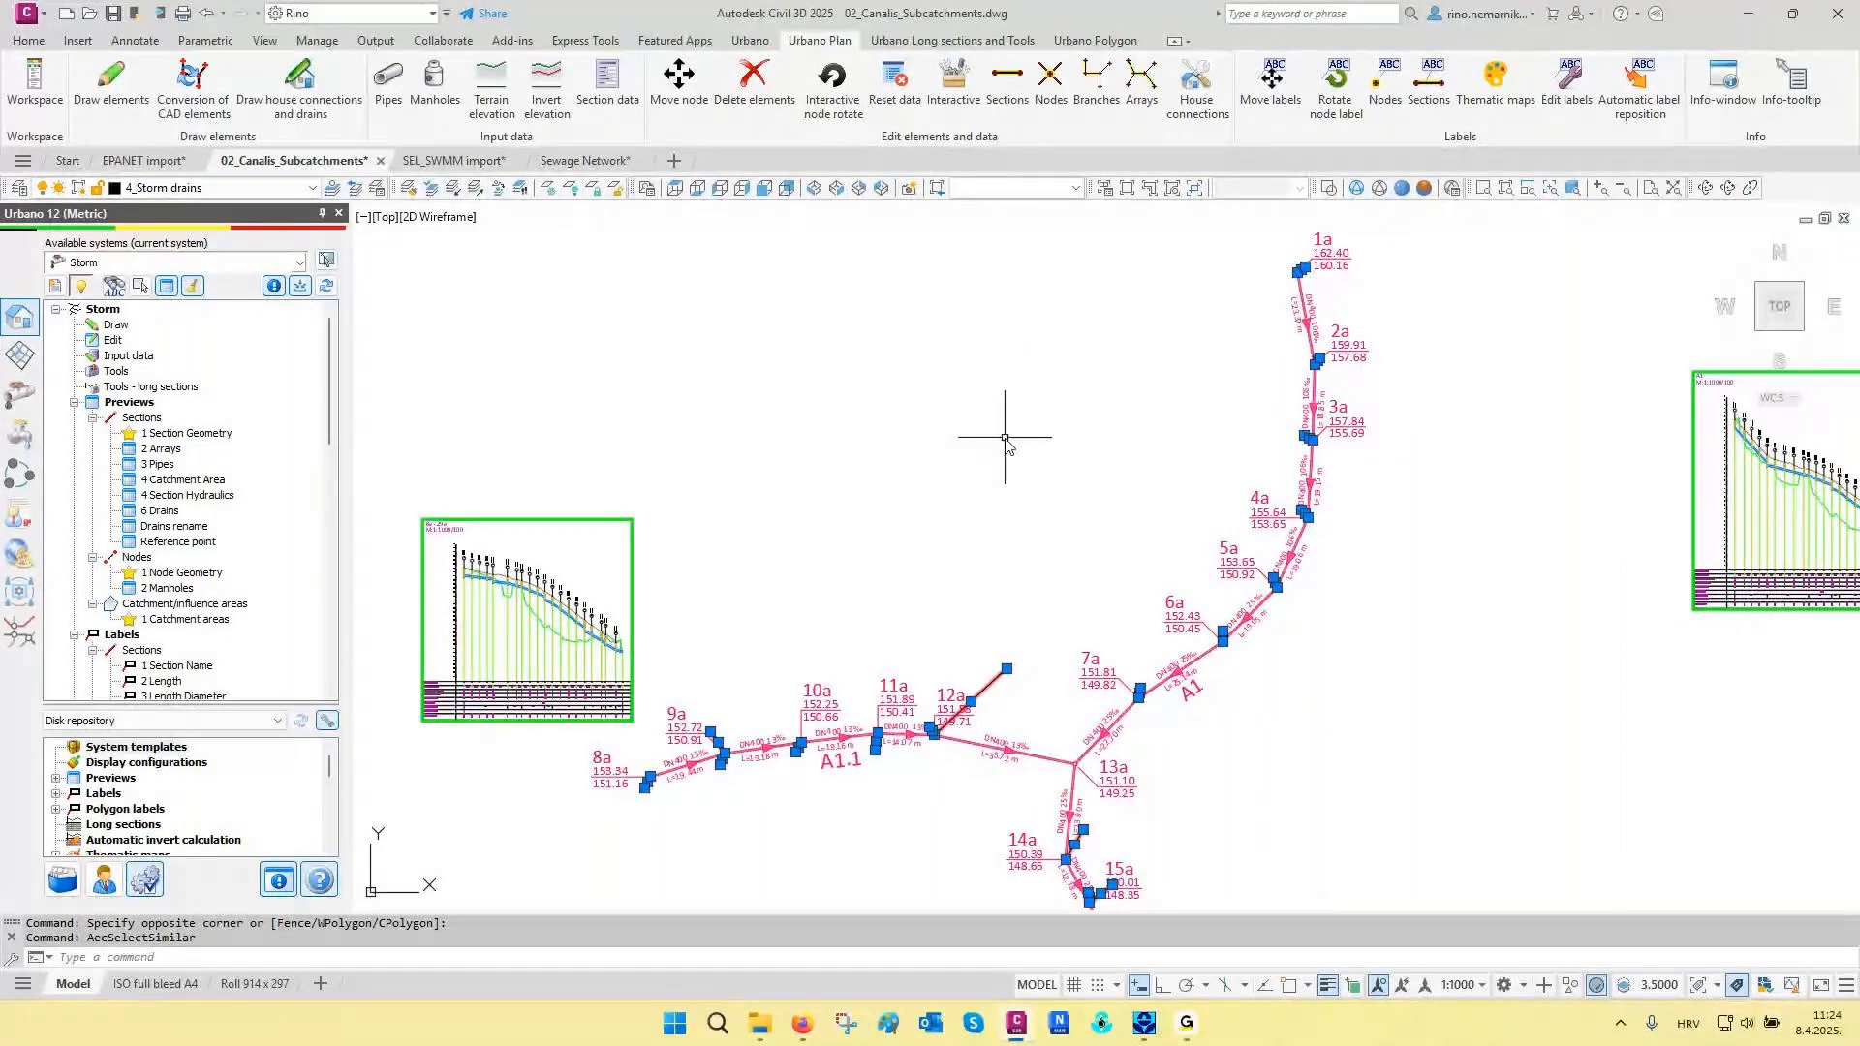
key("ctrl+1")
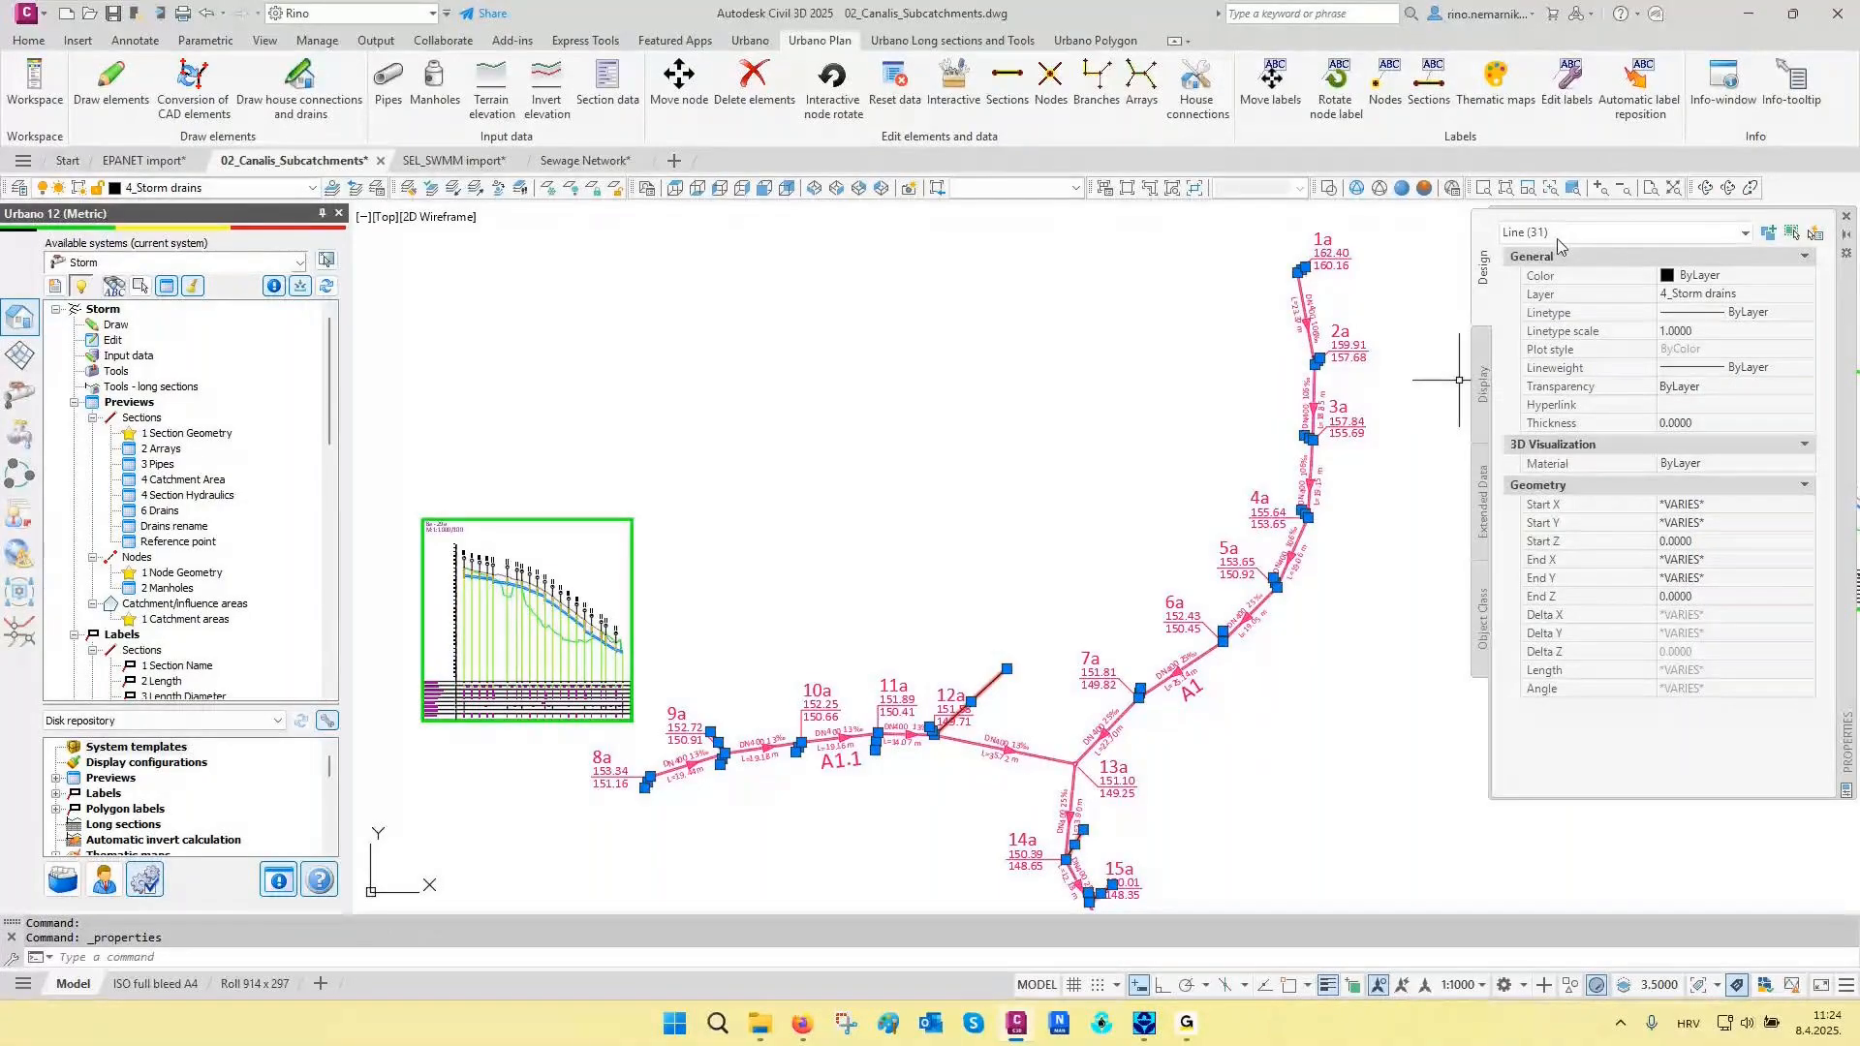
left_click(1846, 216)
middle_click_drag(1029, 521, 1190, 514)
key("Escape")
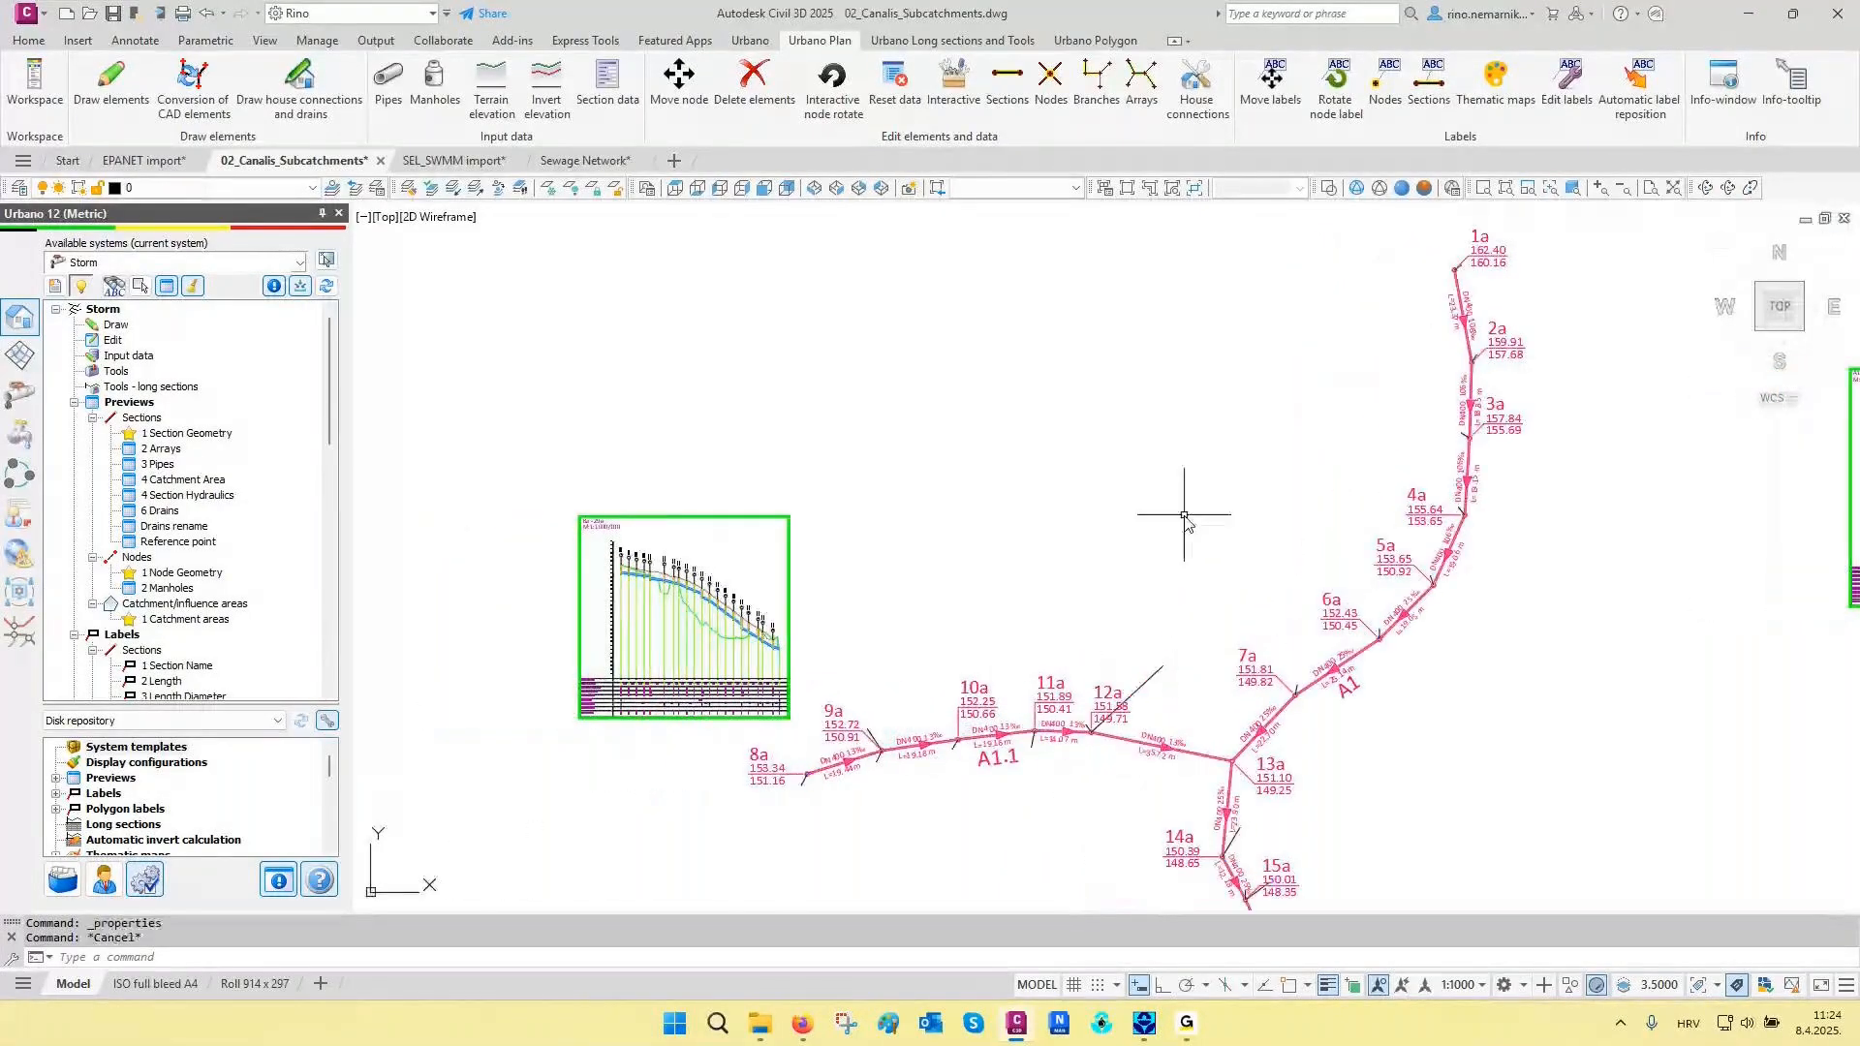
- Start drawing house connections and drains for the Storm system, keep the subsystem type Drain, and review the connection node slope setting
left_click(115, 324)
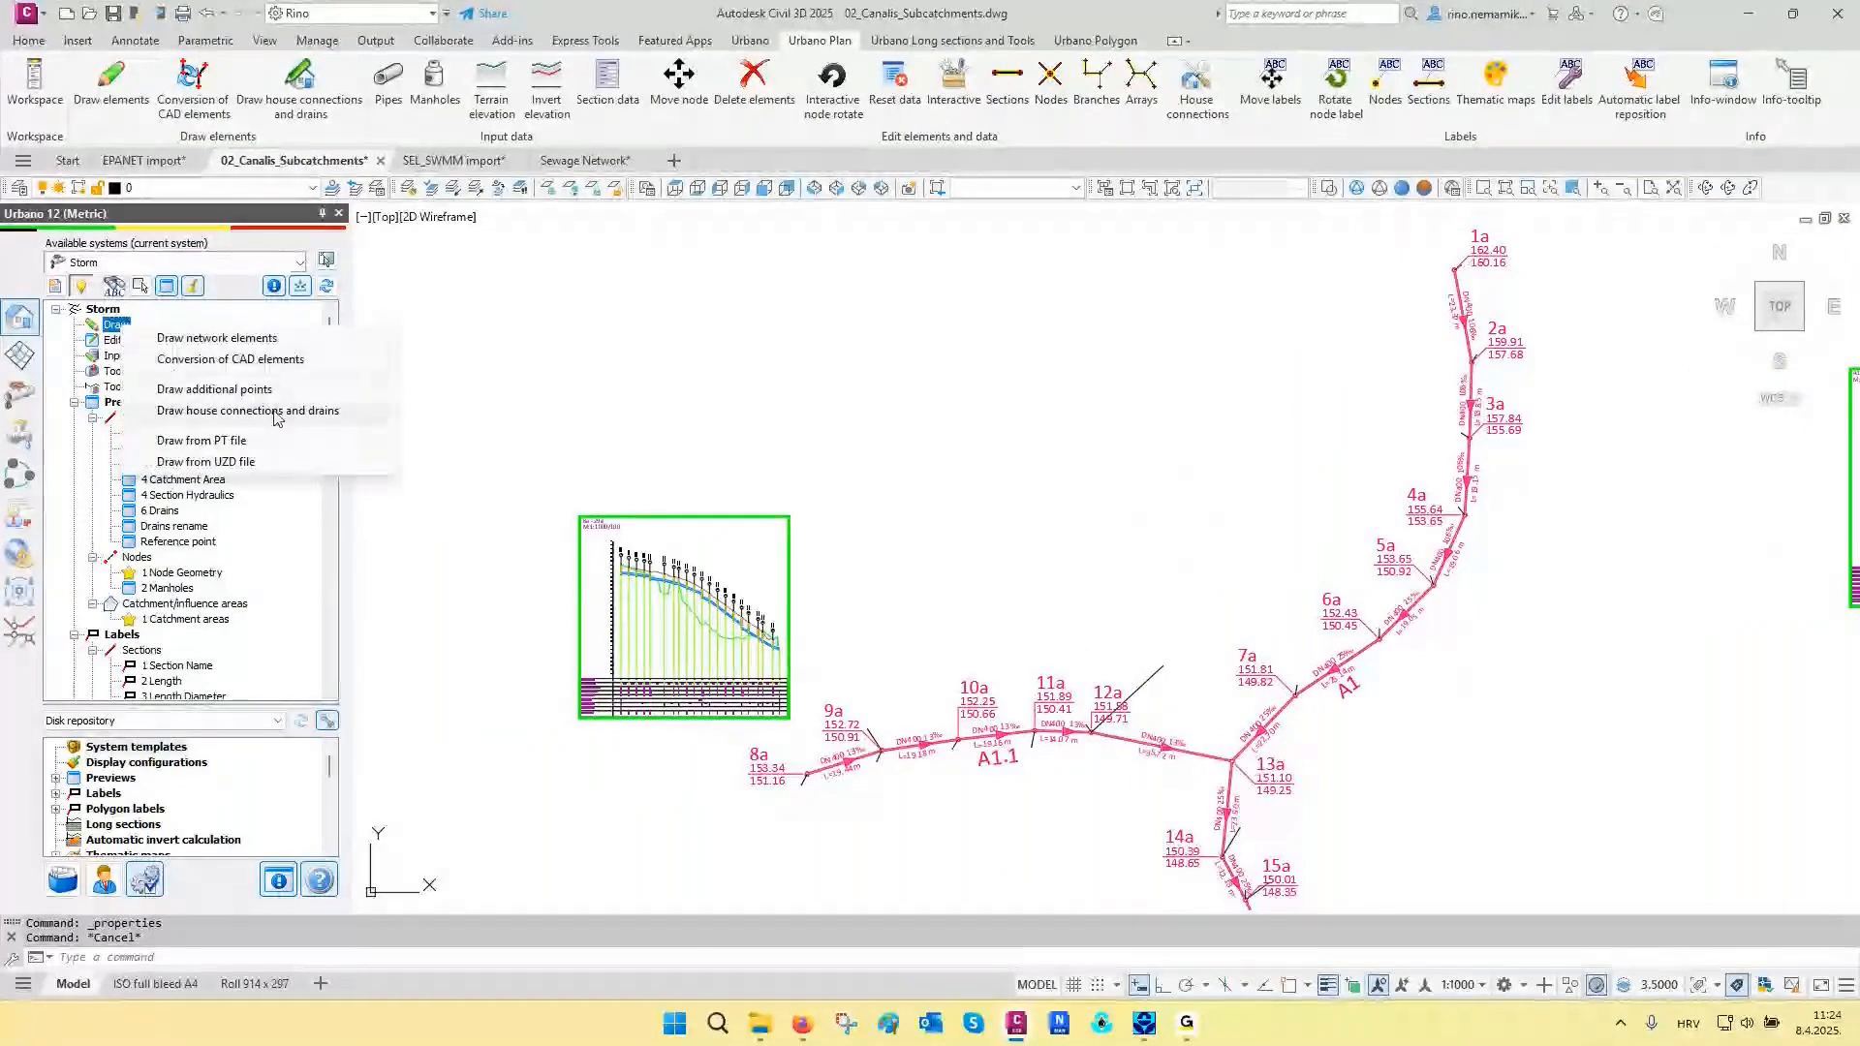
left_click(275, 413)
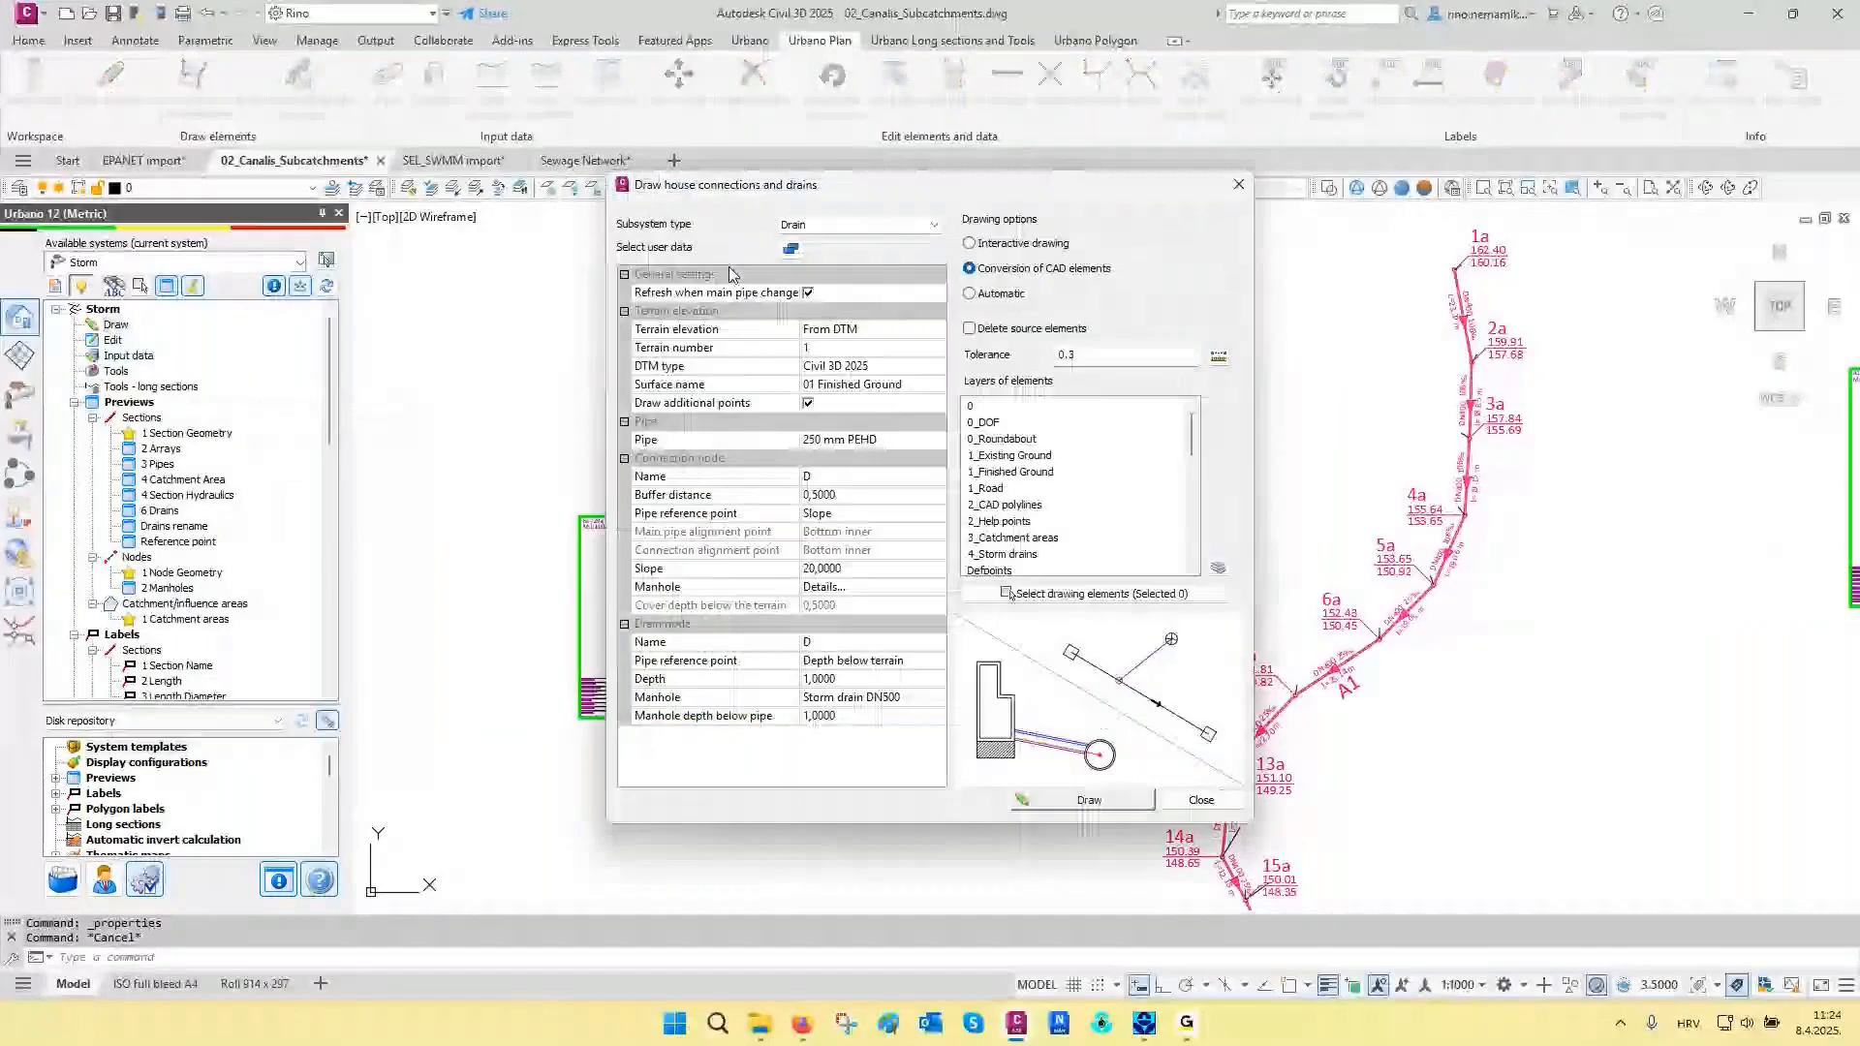
left_click_drag(729, 185, 369, 191)
left_click(492, 232)
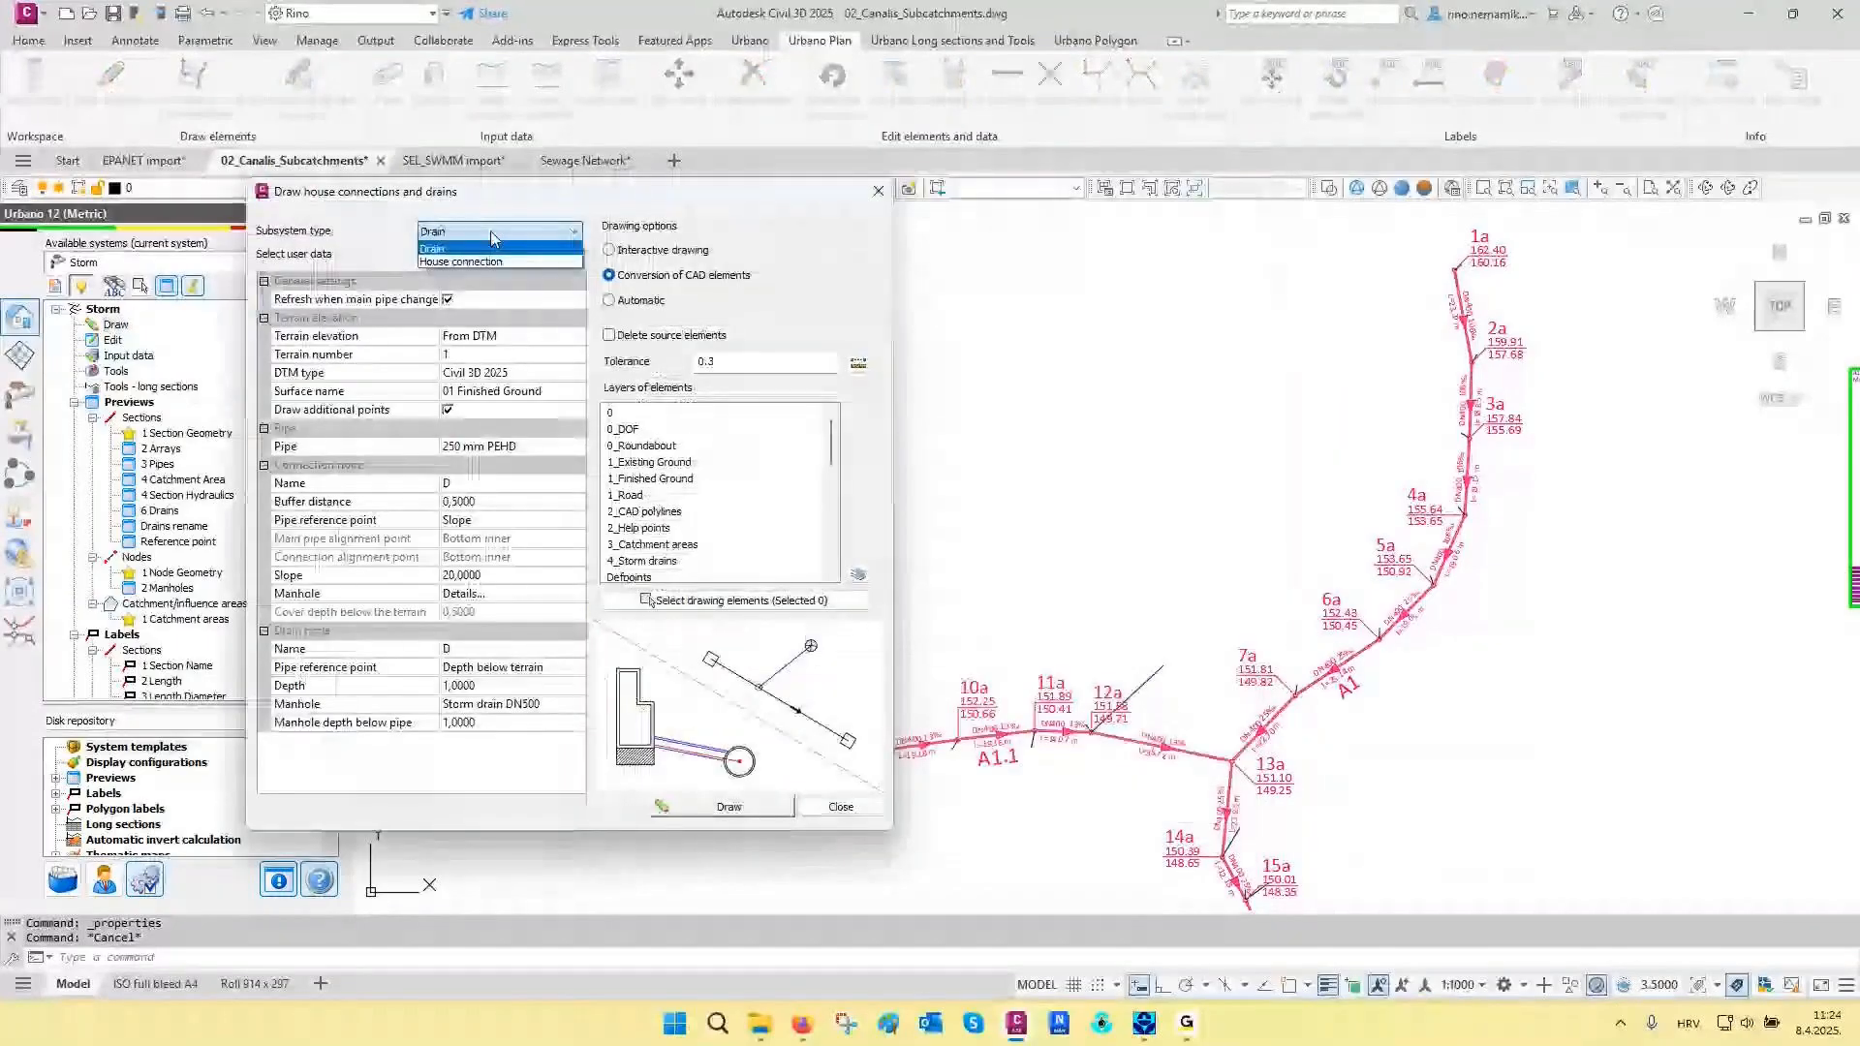
left_click(491, 234)
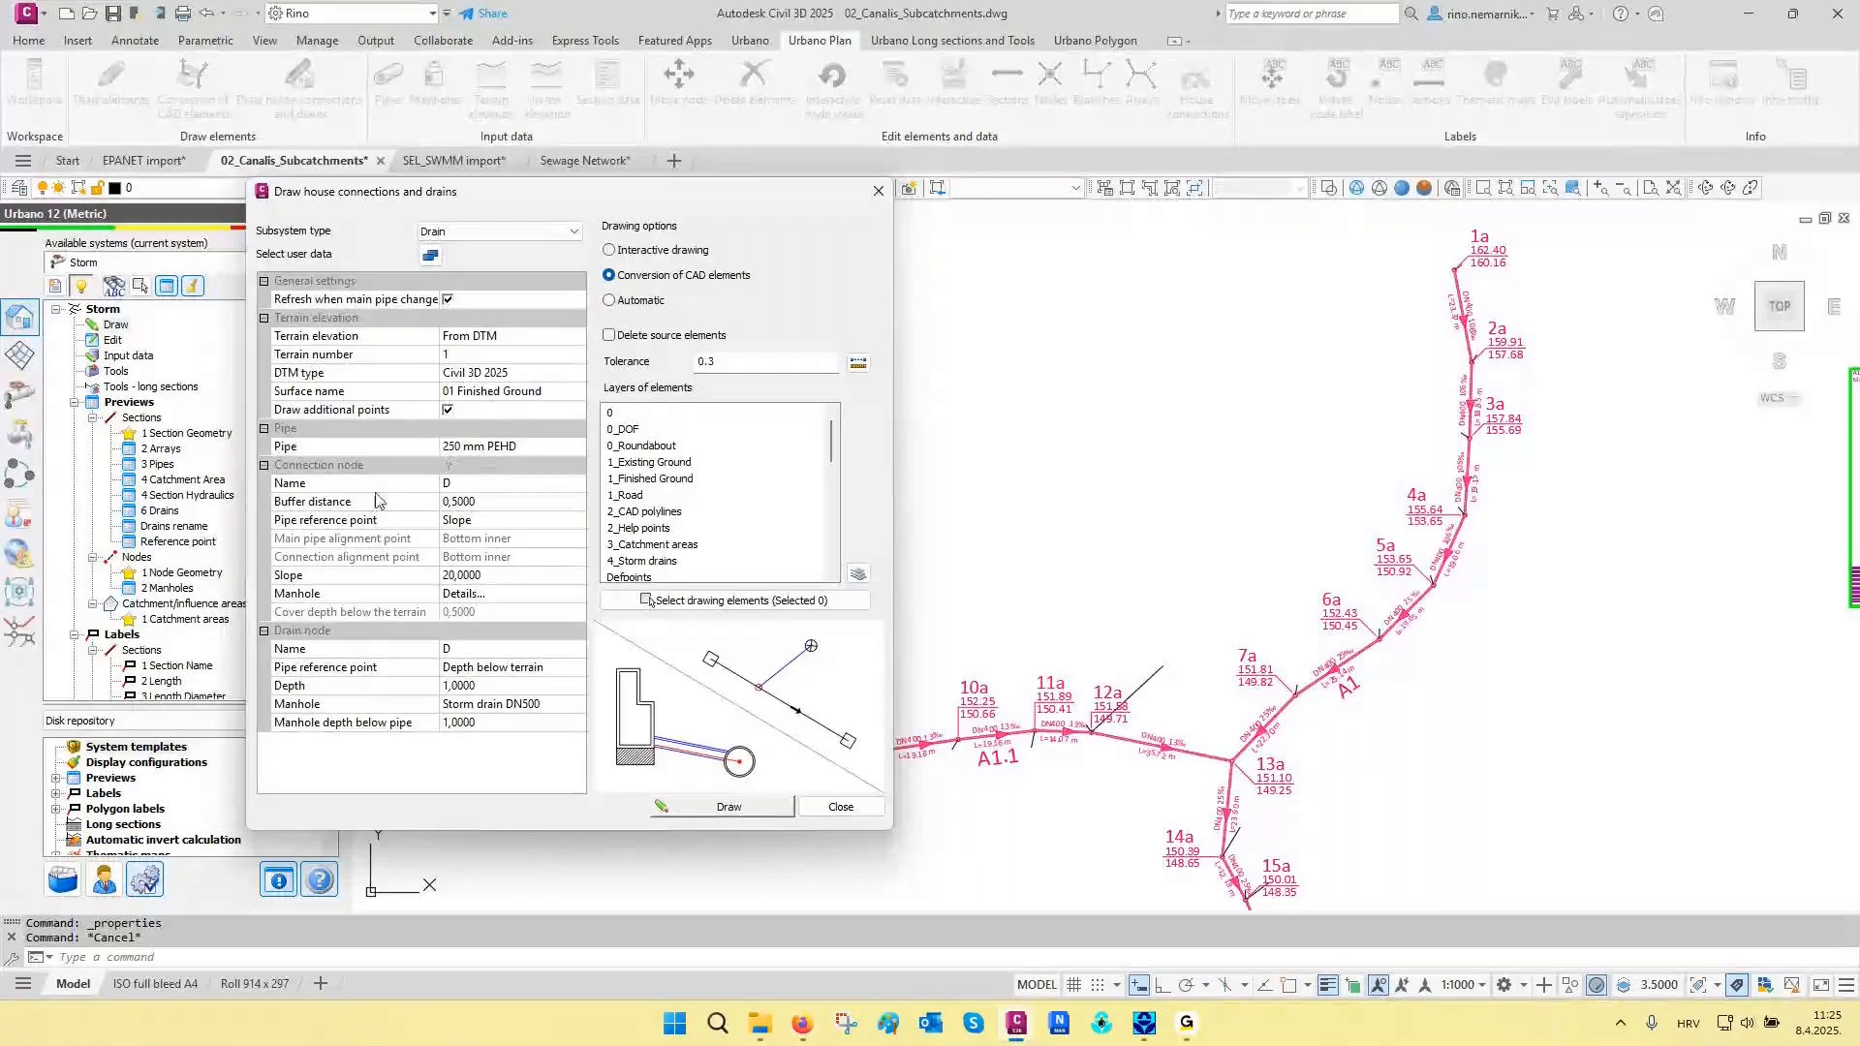
left_click(339, 578)
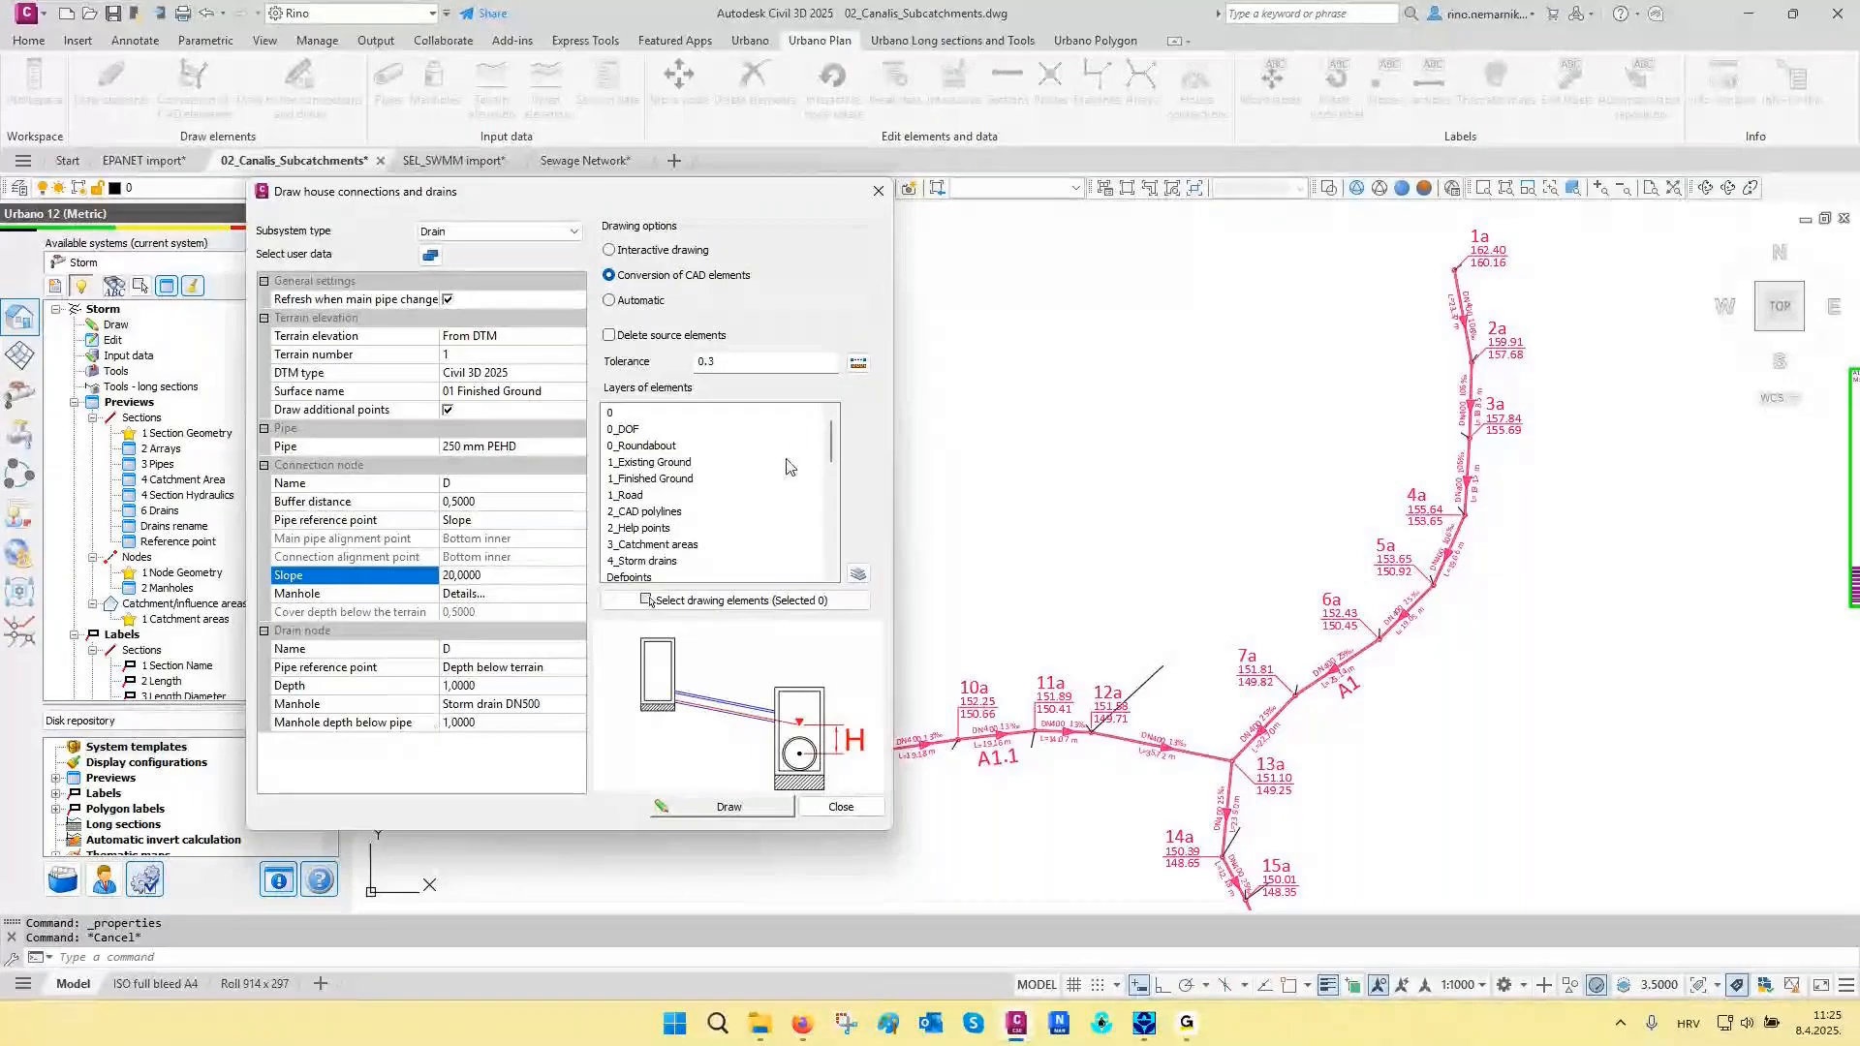
- Try to select only the long drain line near manhole 12a as the source element for conversion
left_click(736, 601)
left_click(1193, 618)
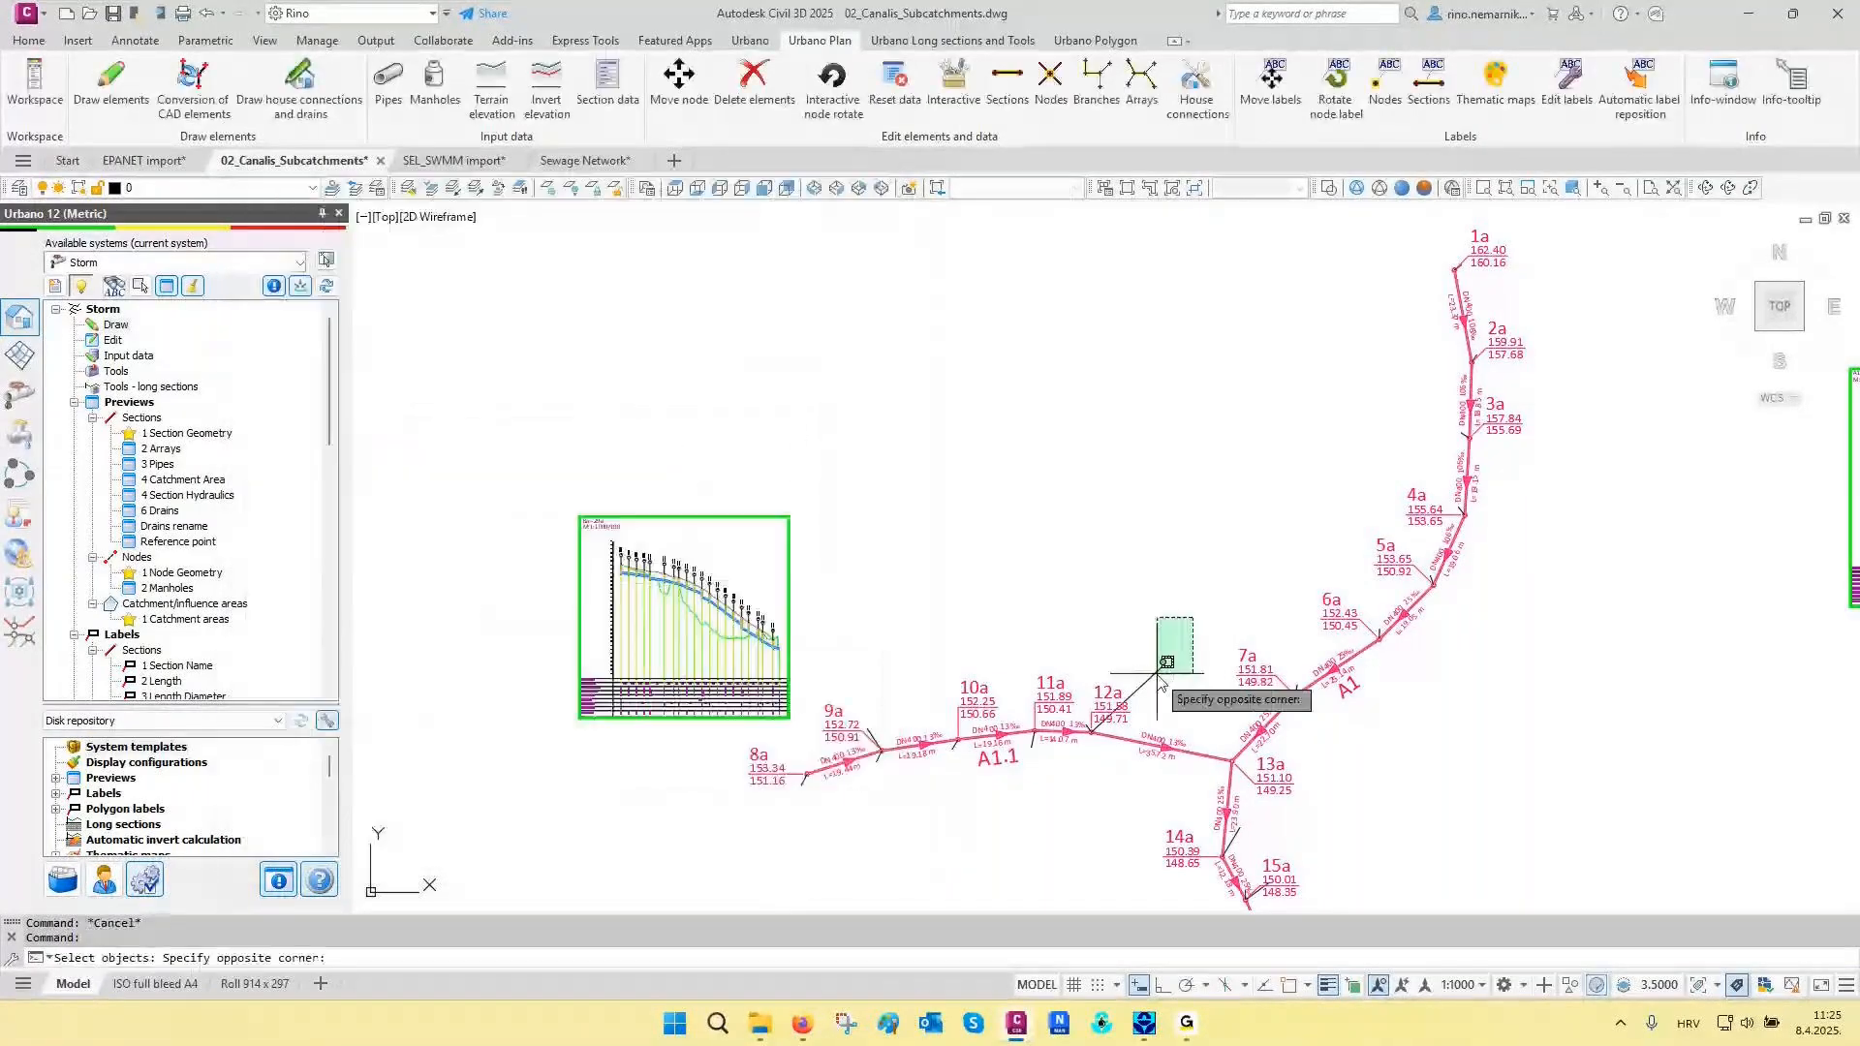
left_click(1158, 680)
key("Return")
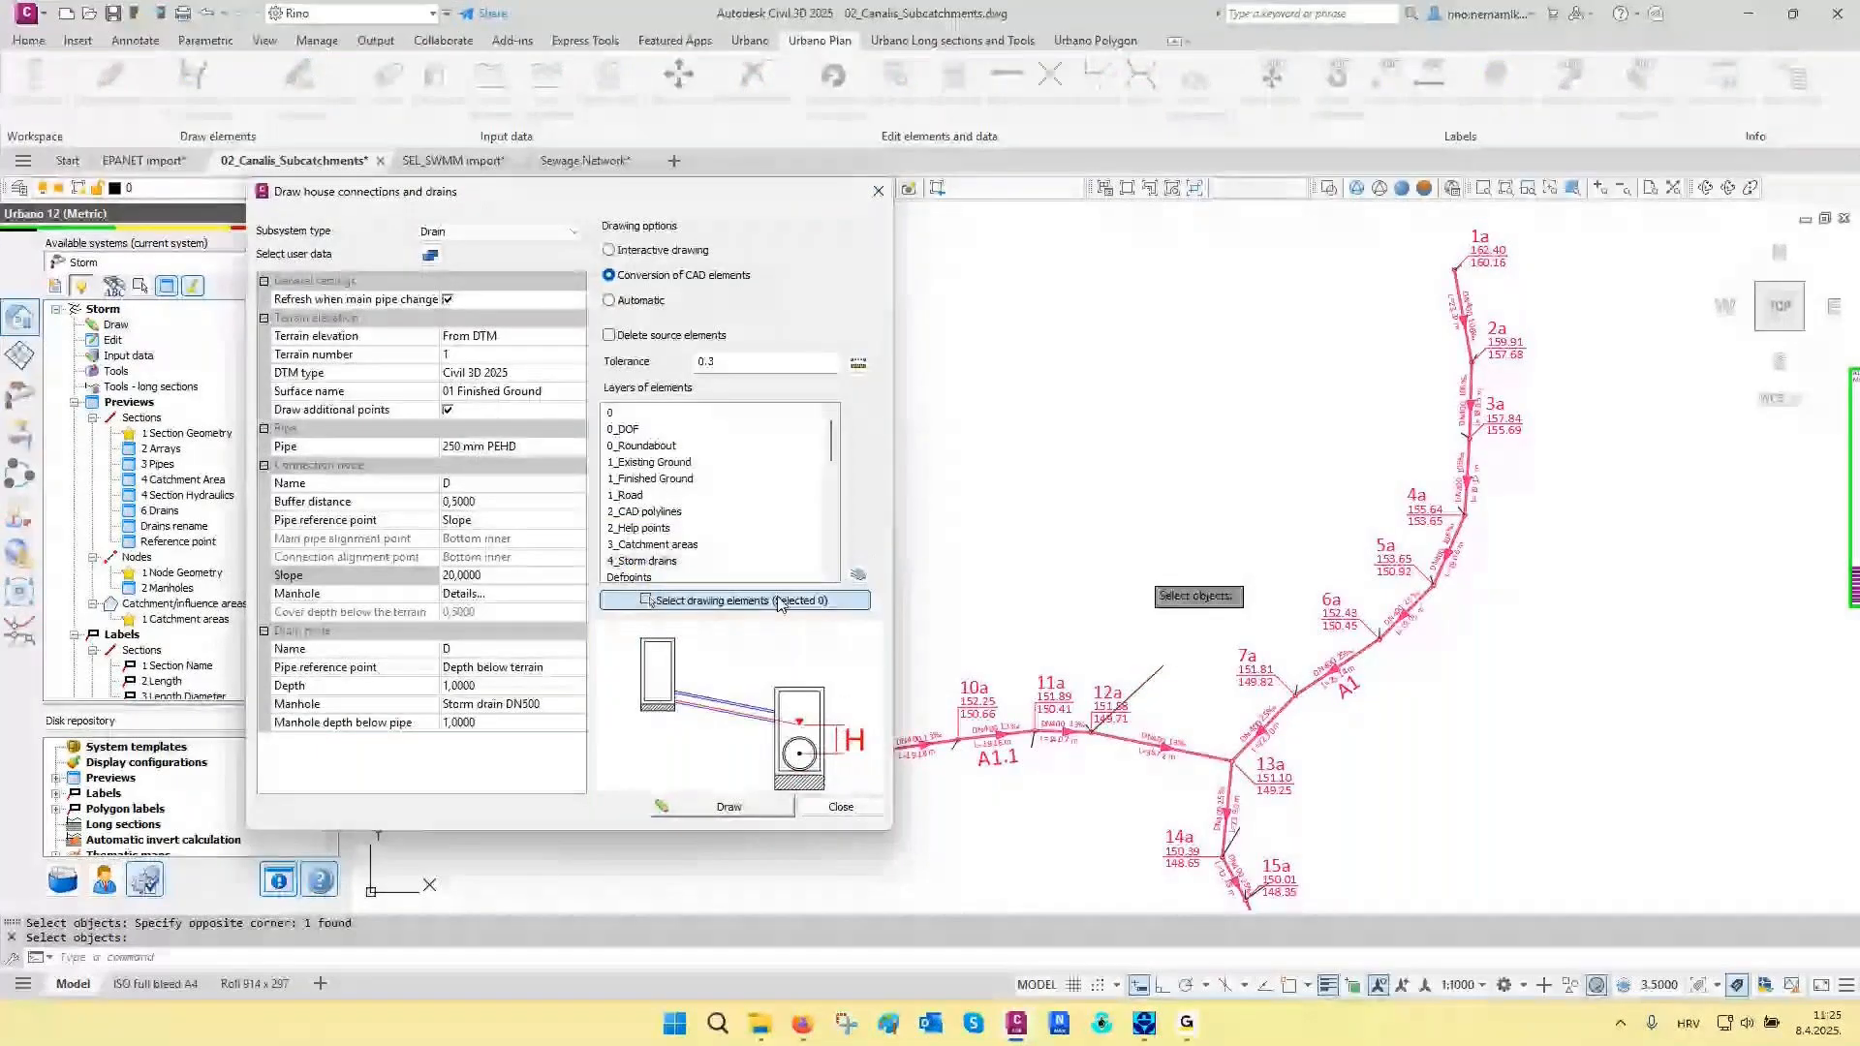
- Select the CAD drain lines across the whole storm network and convert them to drains with 250 mm PEHD pipes
left_click(737, 600)
left_click(1284, 341)
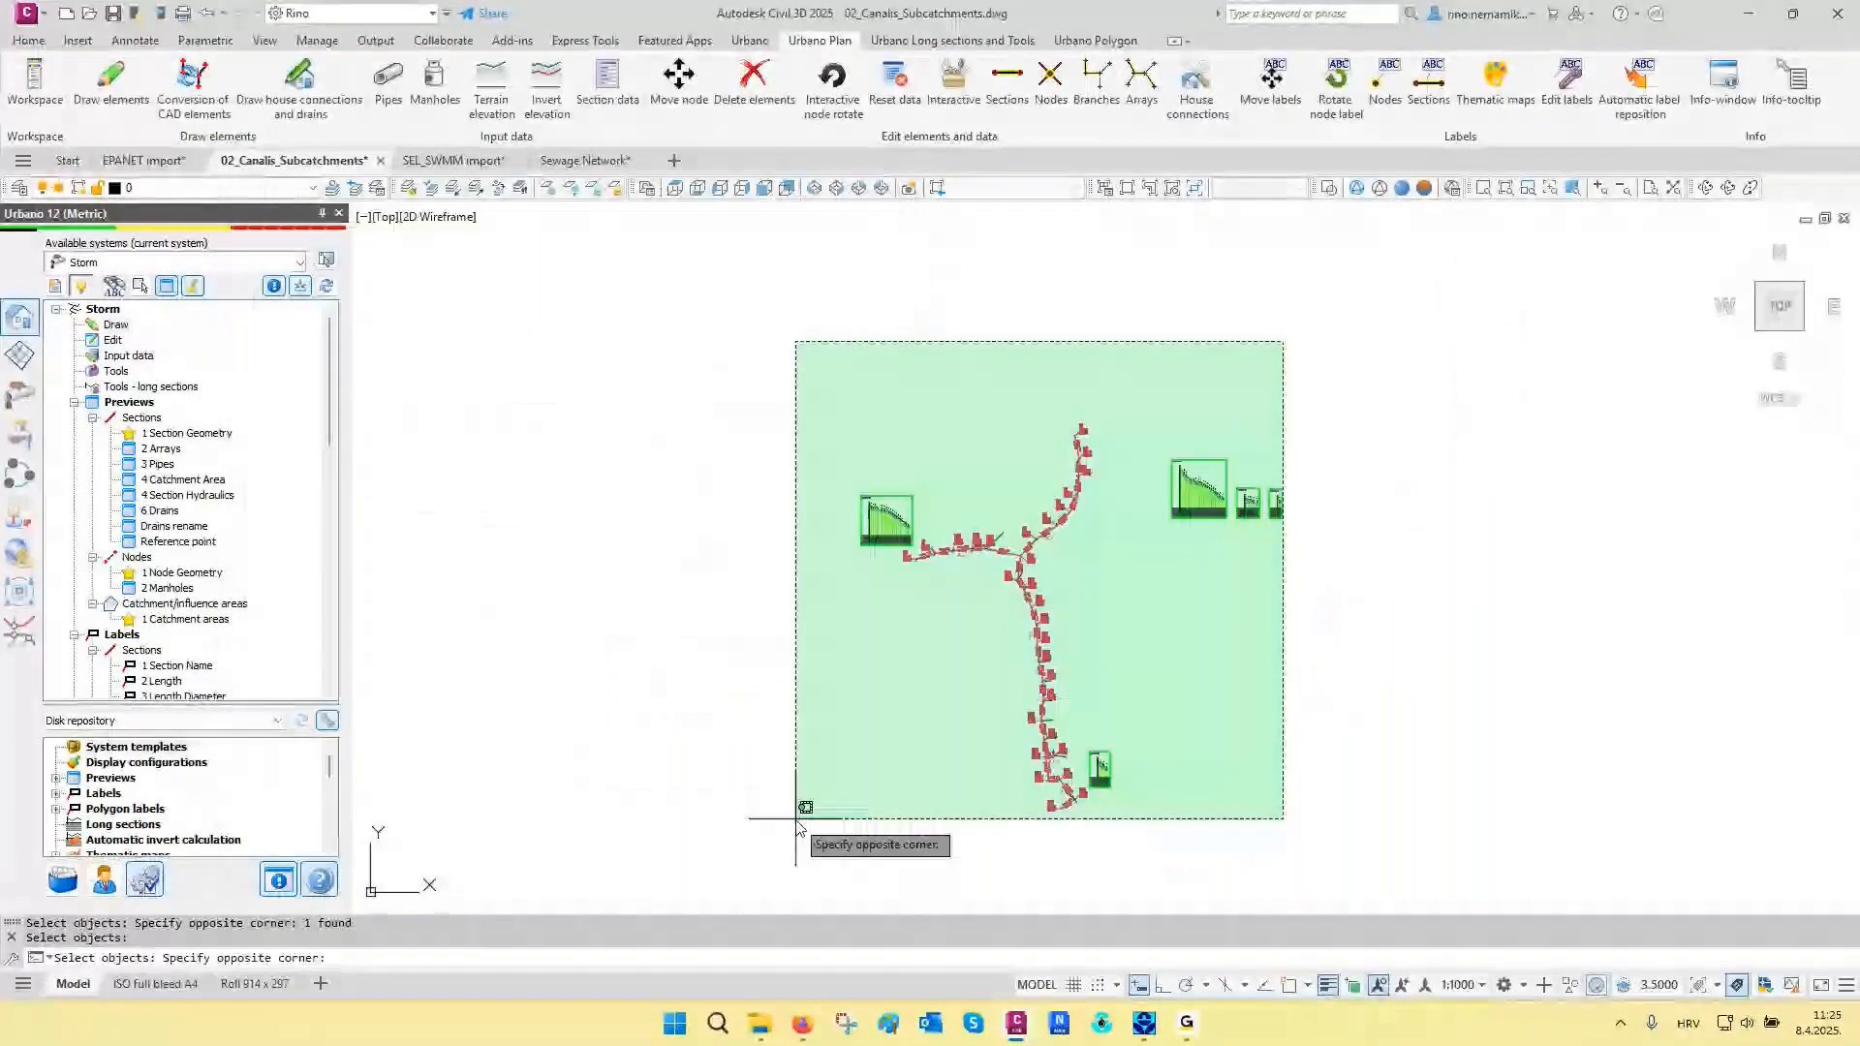
left_click(796, 819)
scroll(987, 513, "up", 2)
key("Return")
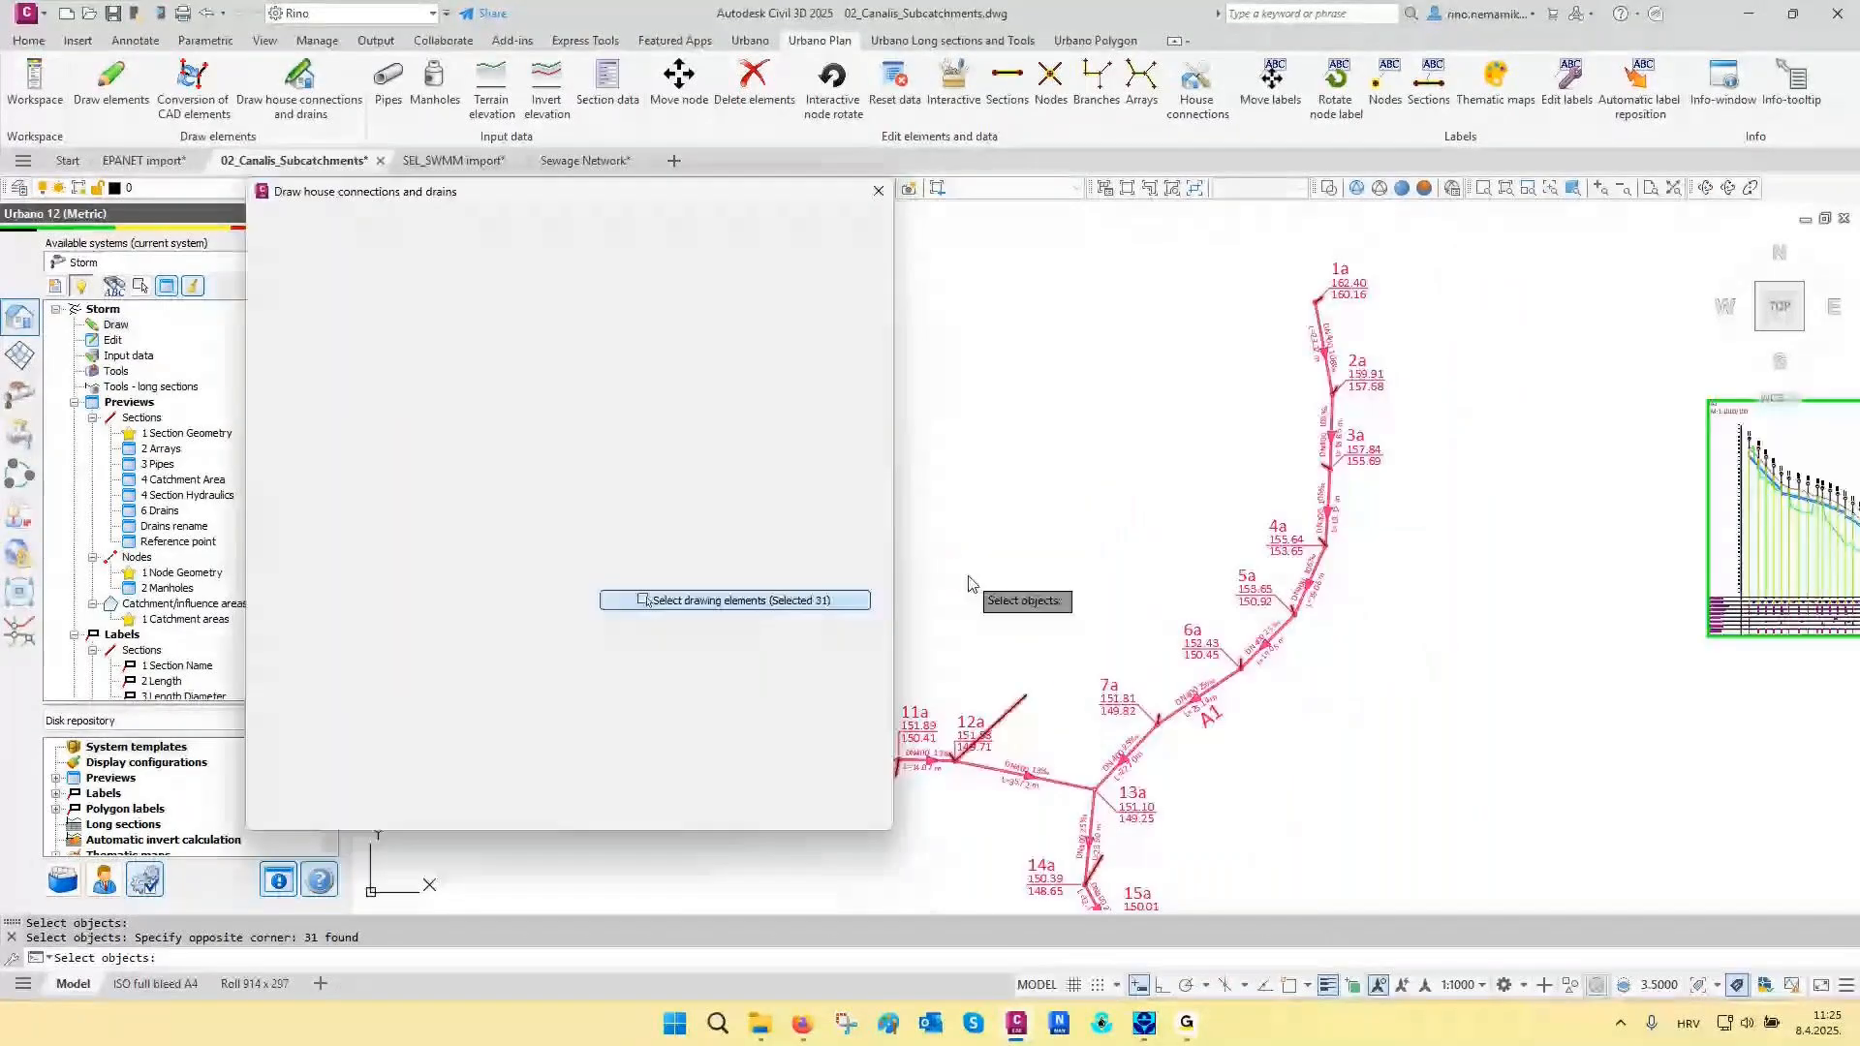
left_click(736, 799)
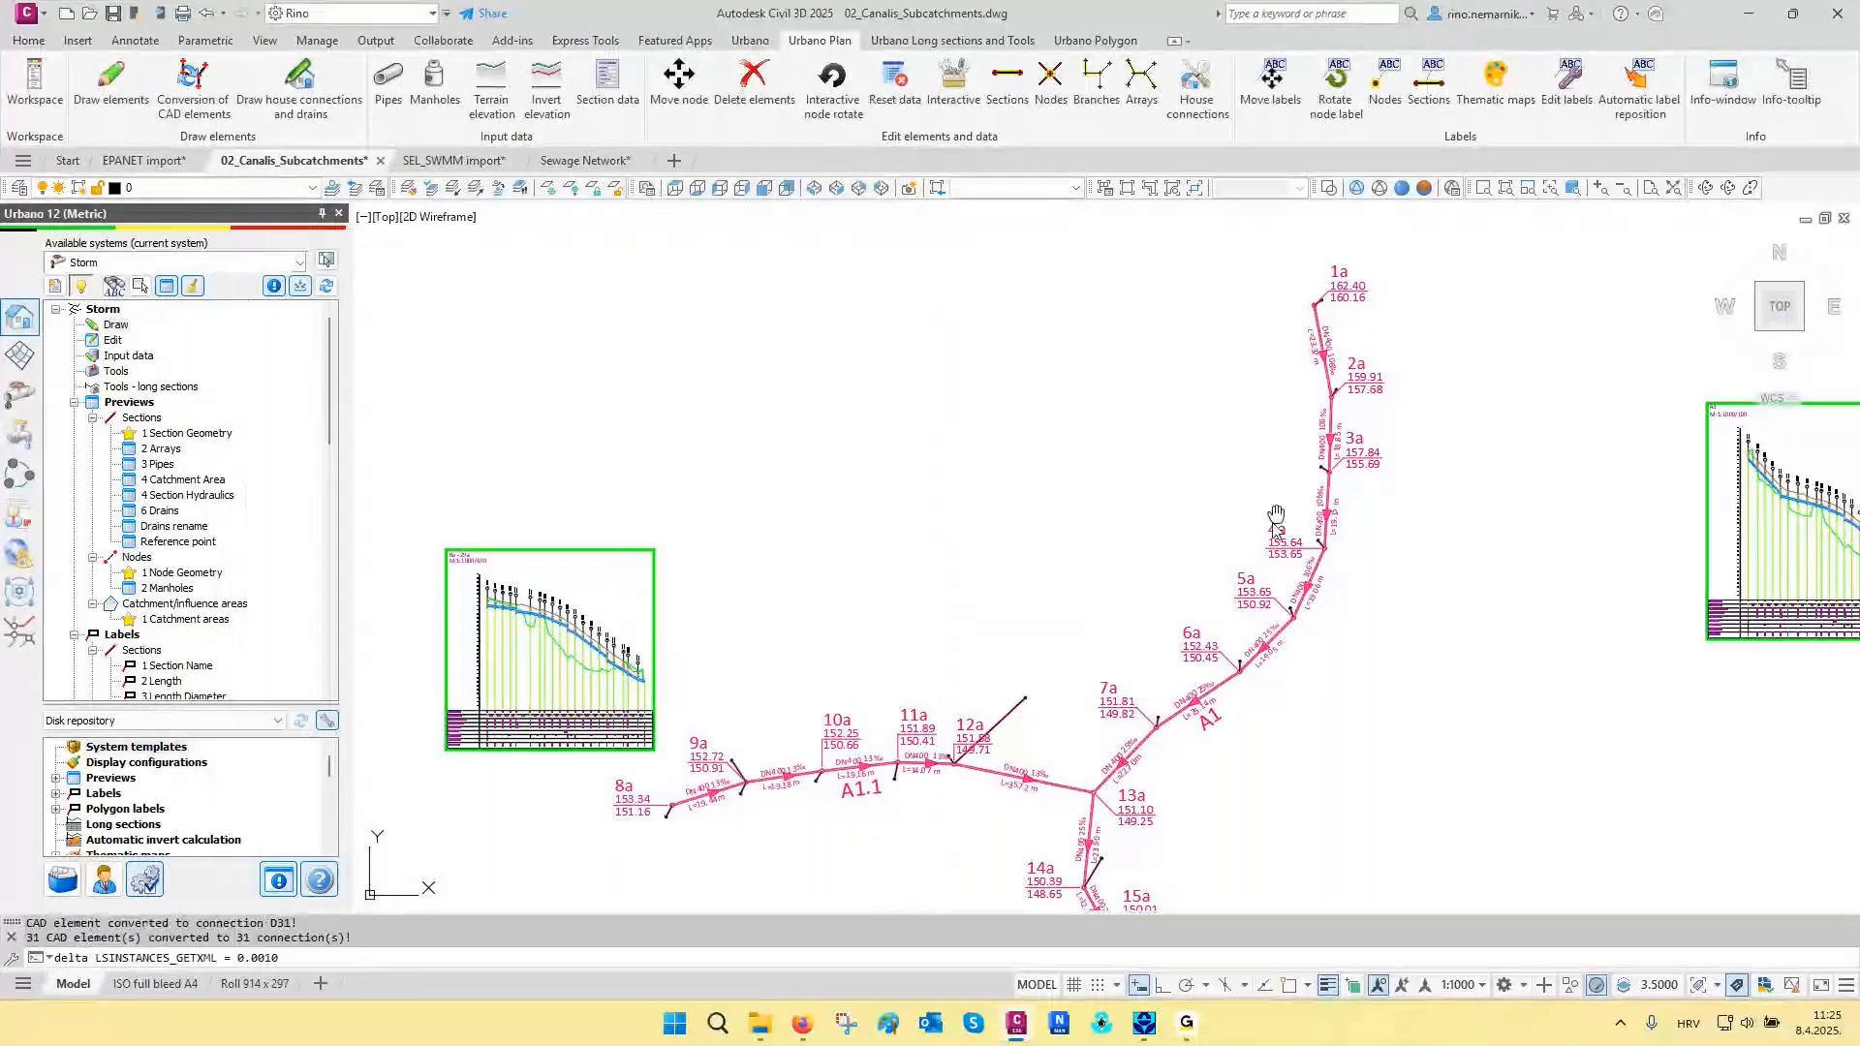
- Restore the layer state 02 Urbano layers with the converted drain at manhole 1a in view
middle_click_drag(1275, 515, 1250, 567)
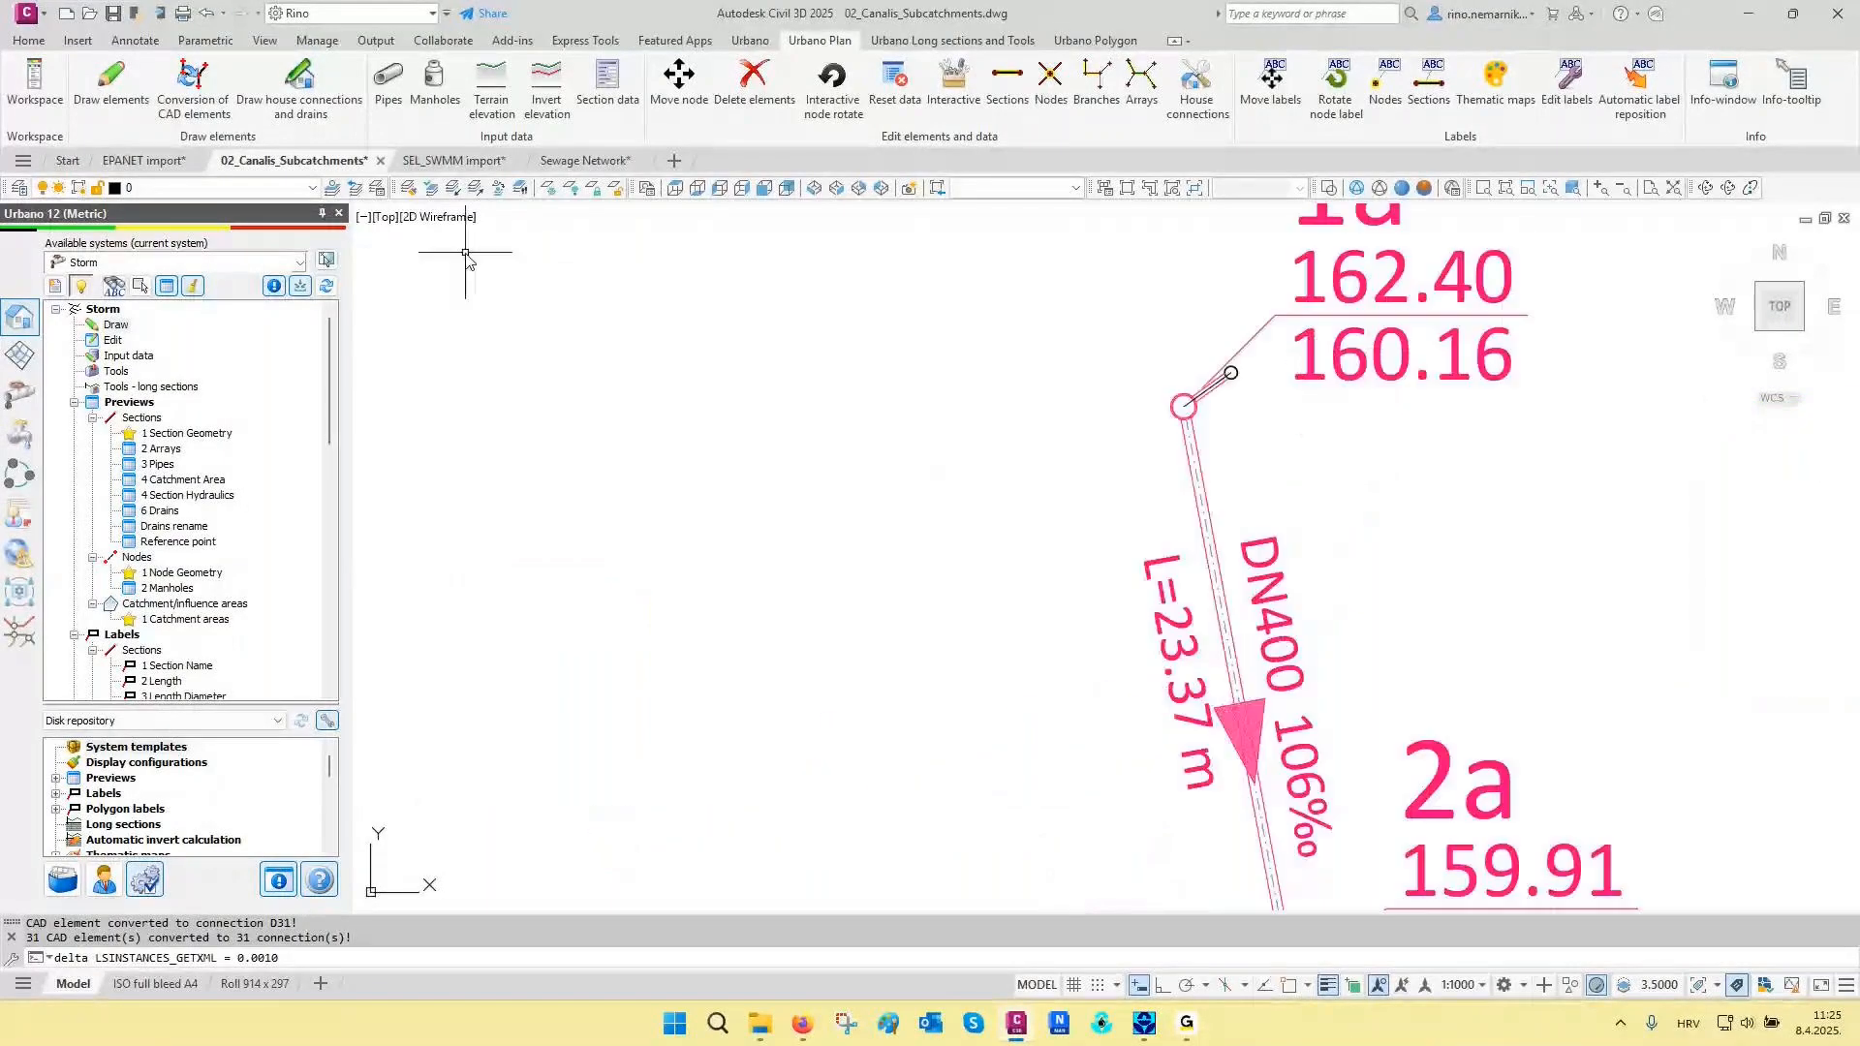
left_click(378, 188)
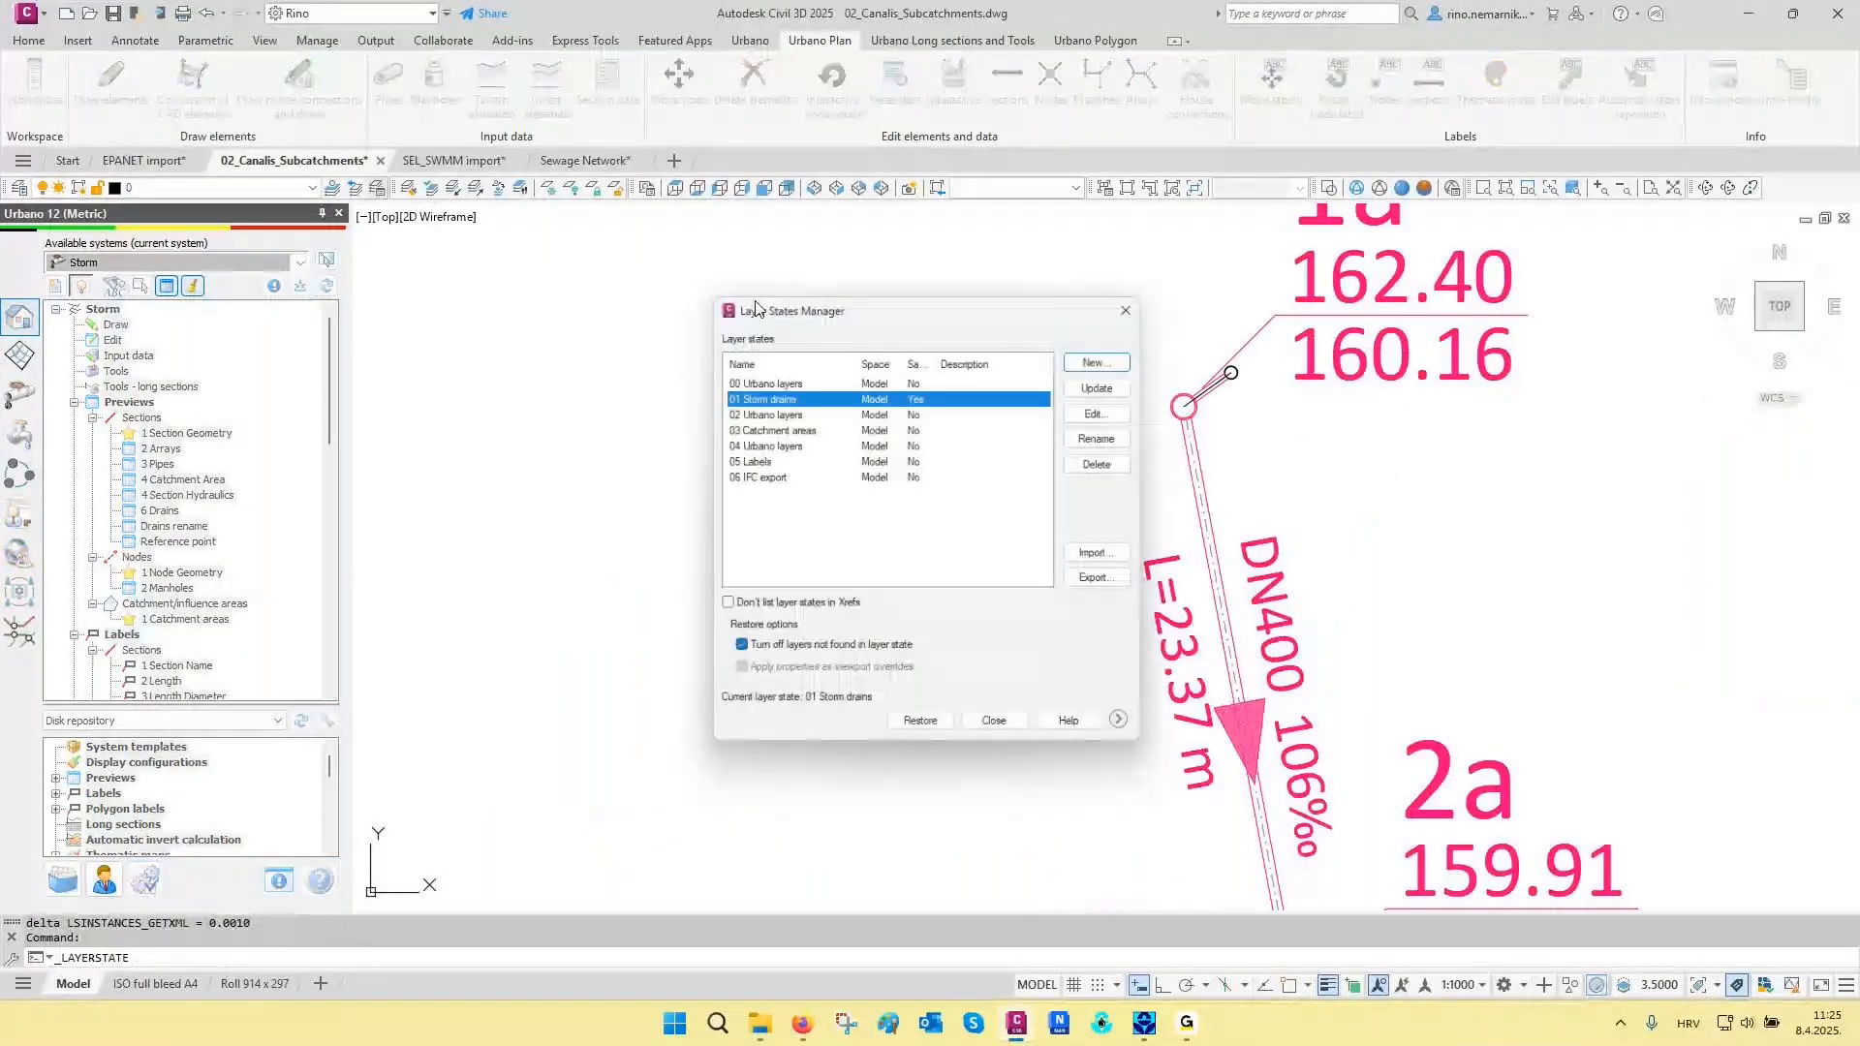
left_click(775, 414)
left_click(924, 733)
- Examine the converted drains and their connection nodes along the storm network from manhole 1a towards manhole 13a
middle_click_drag(1195, 488, 1184, 561)
scroll(1194, 451, "down", 4)
middle_click_drag(1251, 712, 1276, 549)
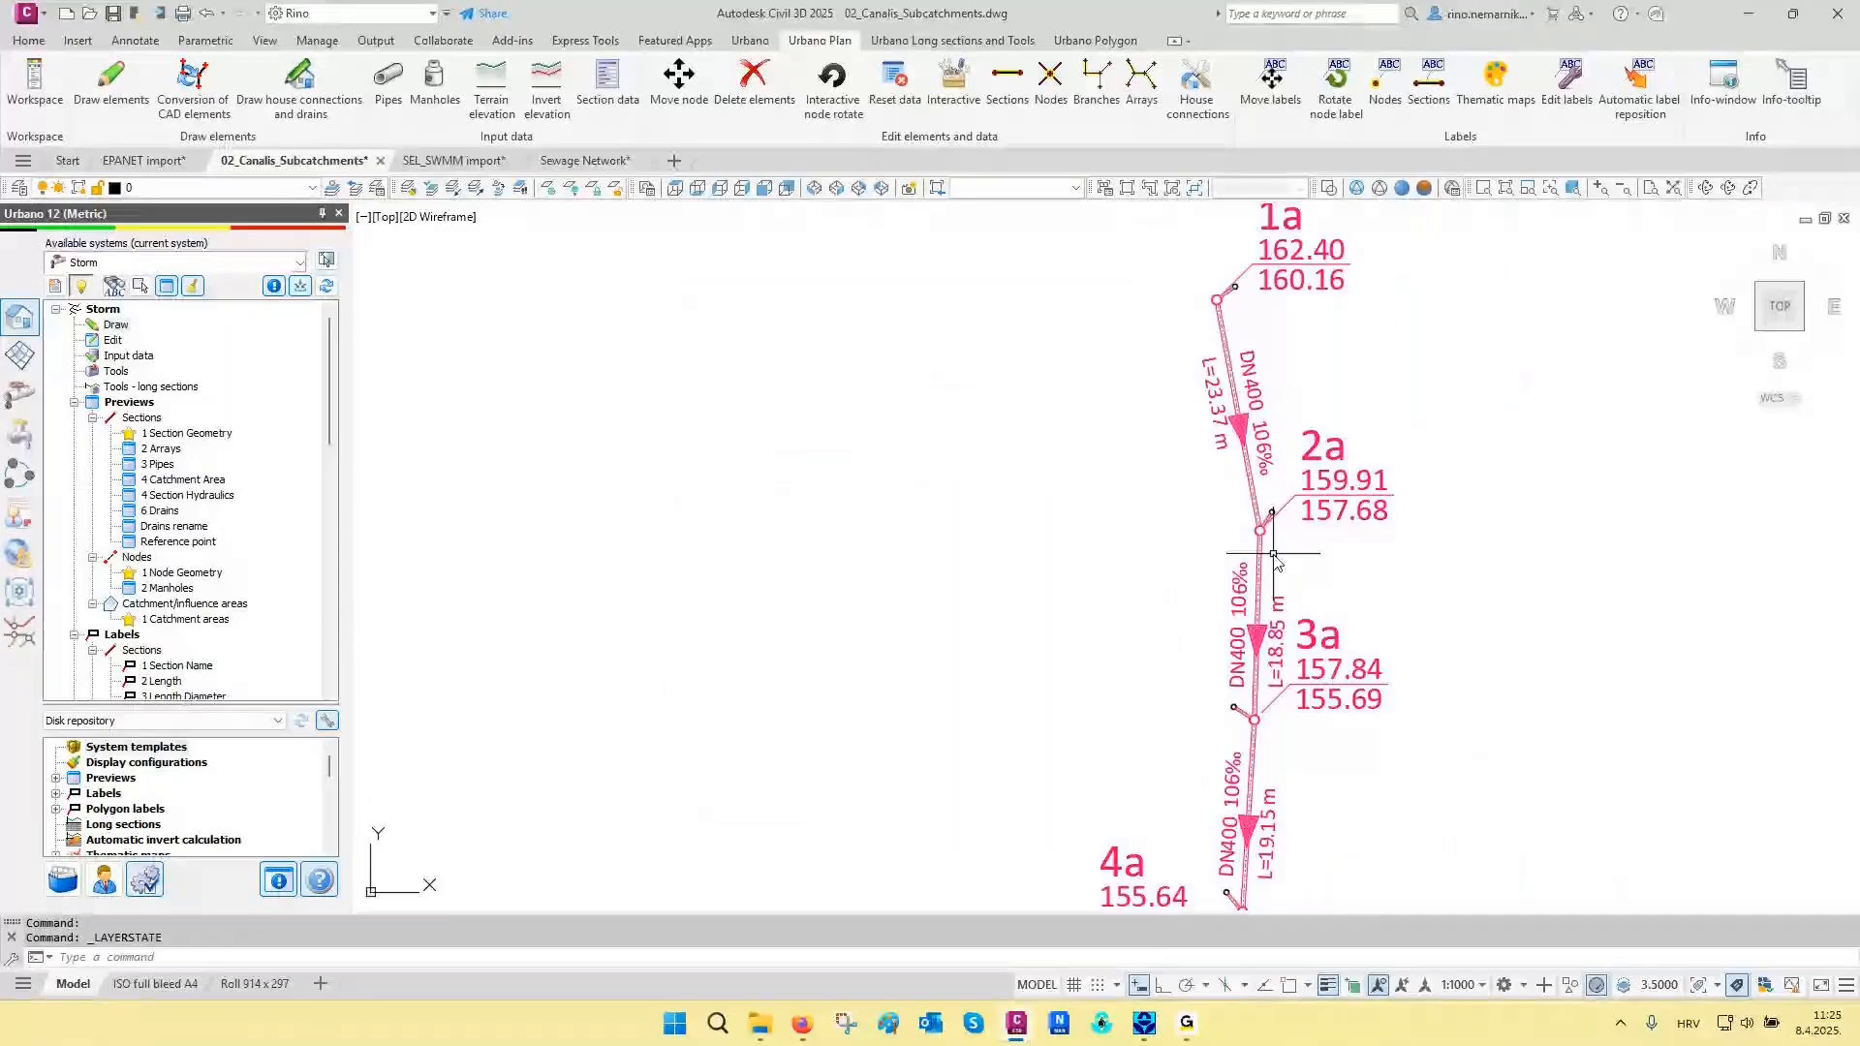
middle_click_drag(1237, 719, 1278, 544)
scroll(1279, 543, "up", 6)
scroll(1282, 559, "down", 4)
middle_click_drag(1281, 628, 1405, 255)
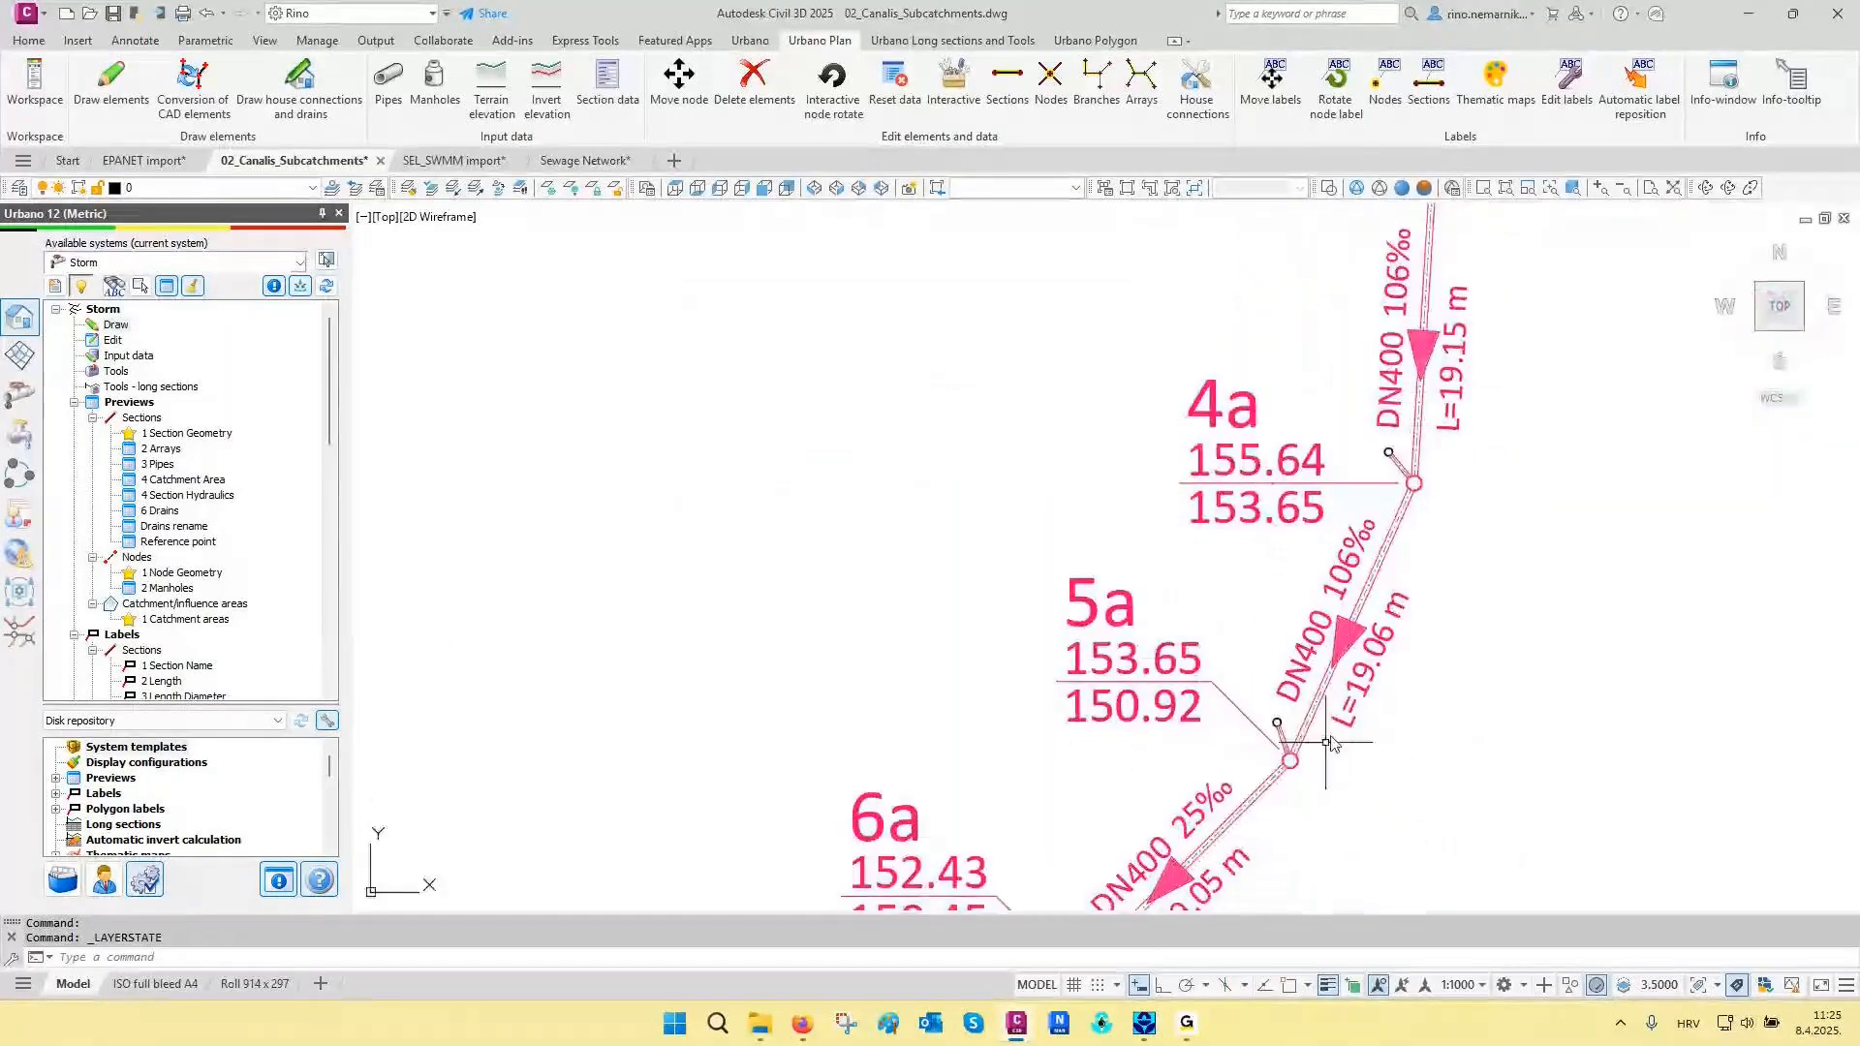
middle_click_drag(1320, 738, 1396, 577)
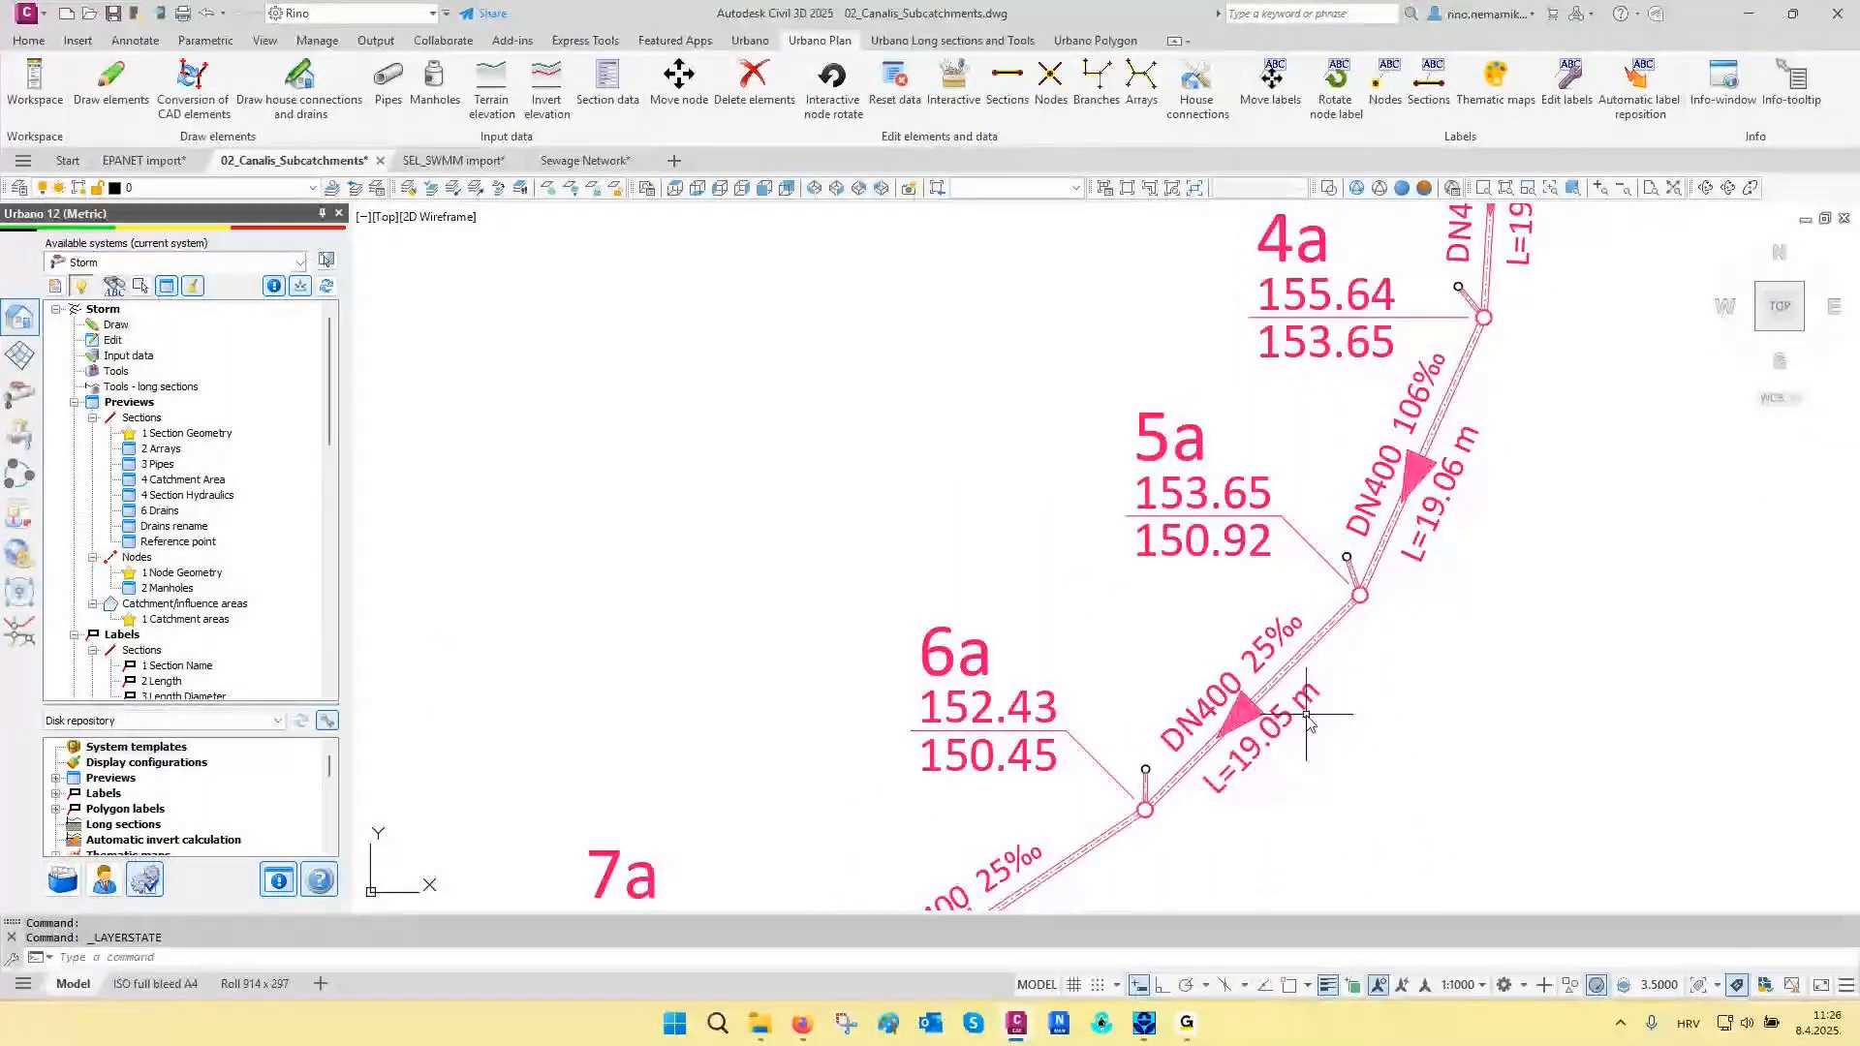
scroll(1237, 527, "up", 5)
scroll(1217, 578, "down", 7)
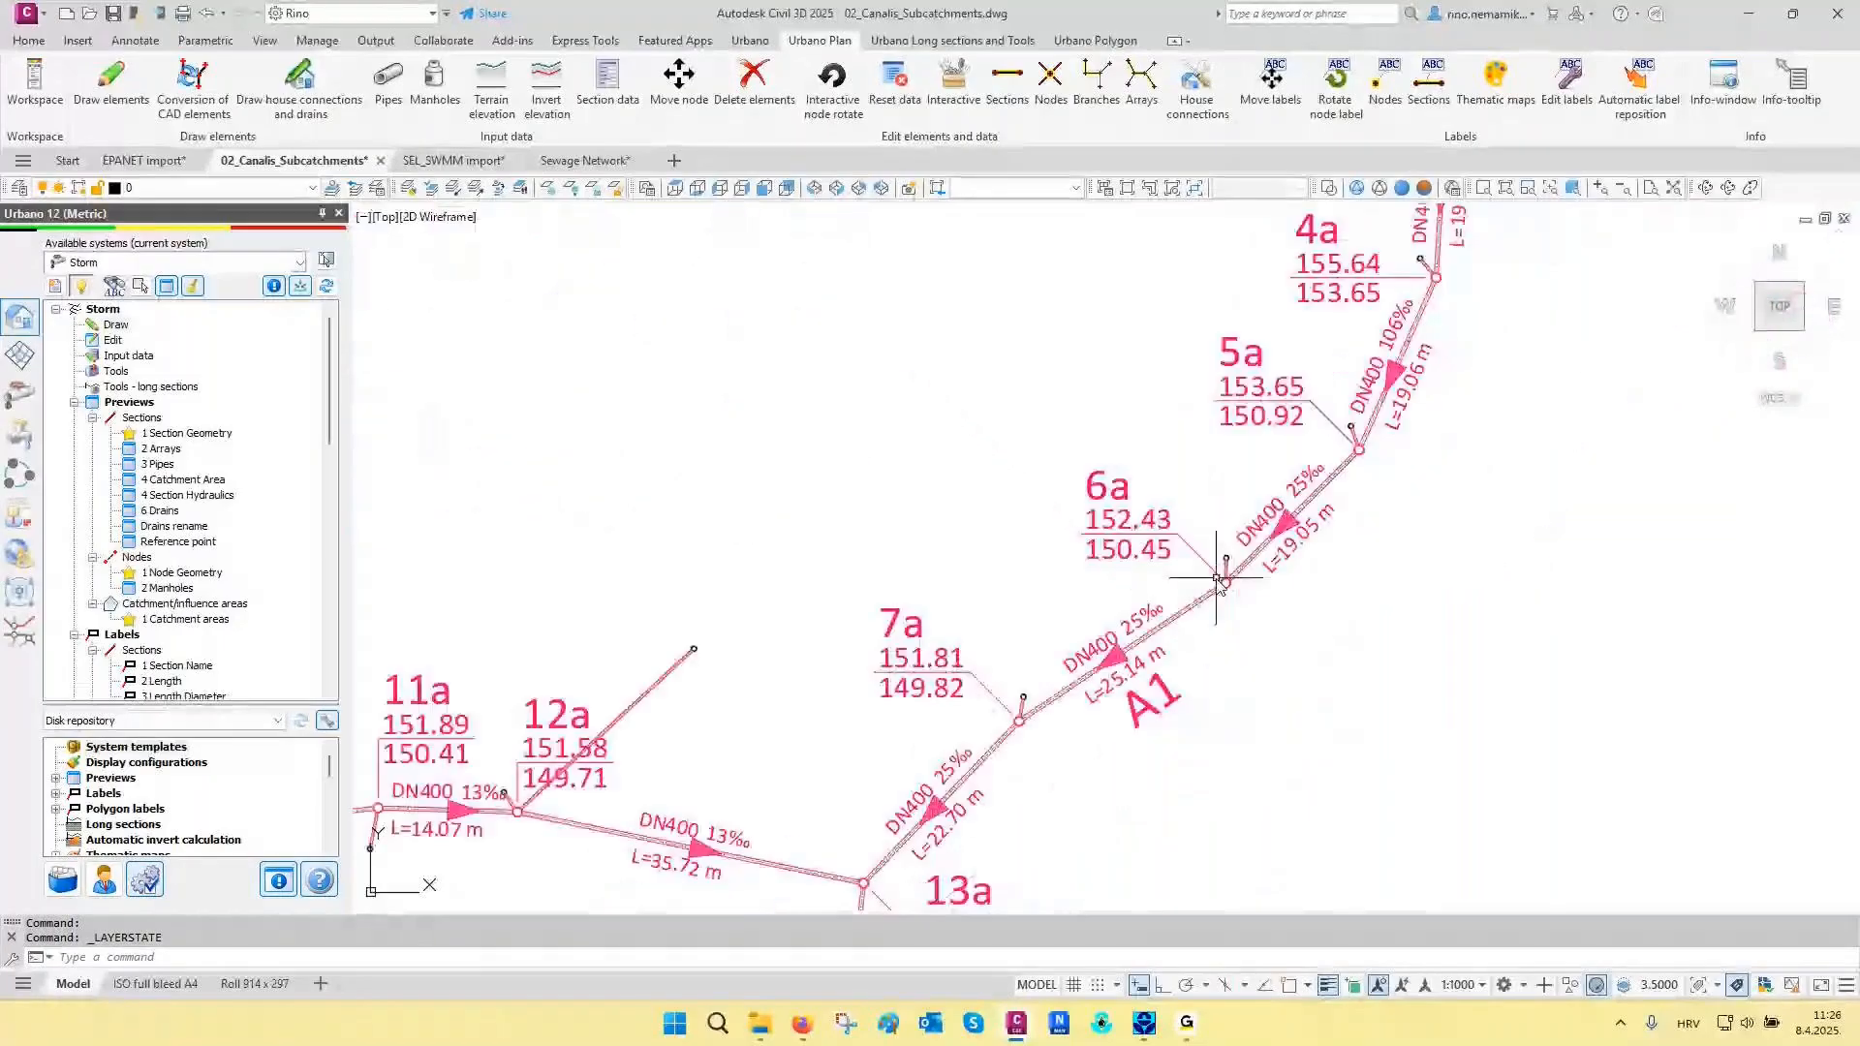
scroll(1218, 579, "down", 8)
middle_click_drag(1102, 611, 884, 482)
scroll(170, 508, "down", 9)
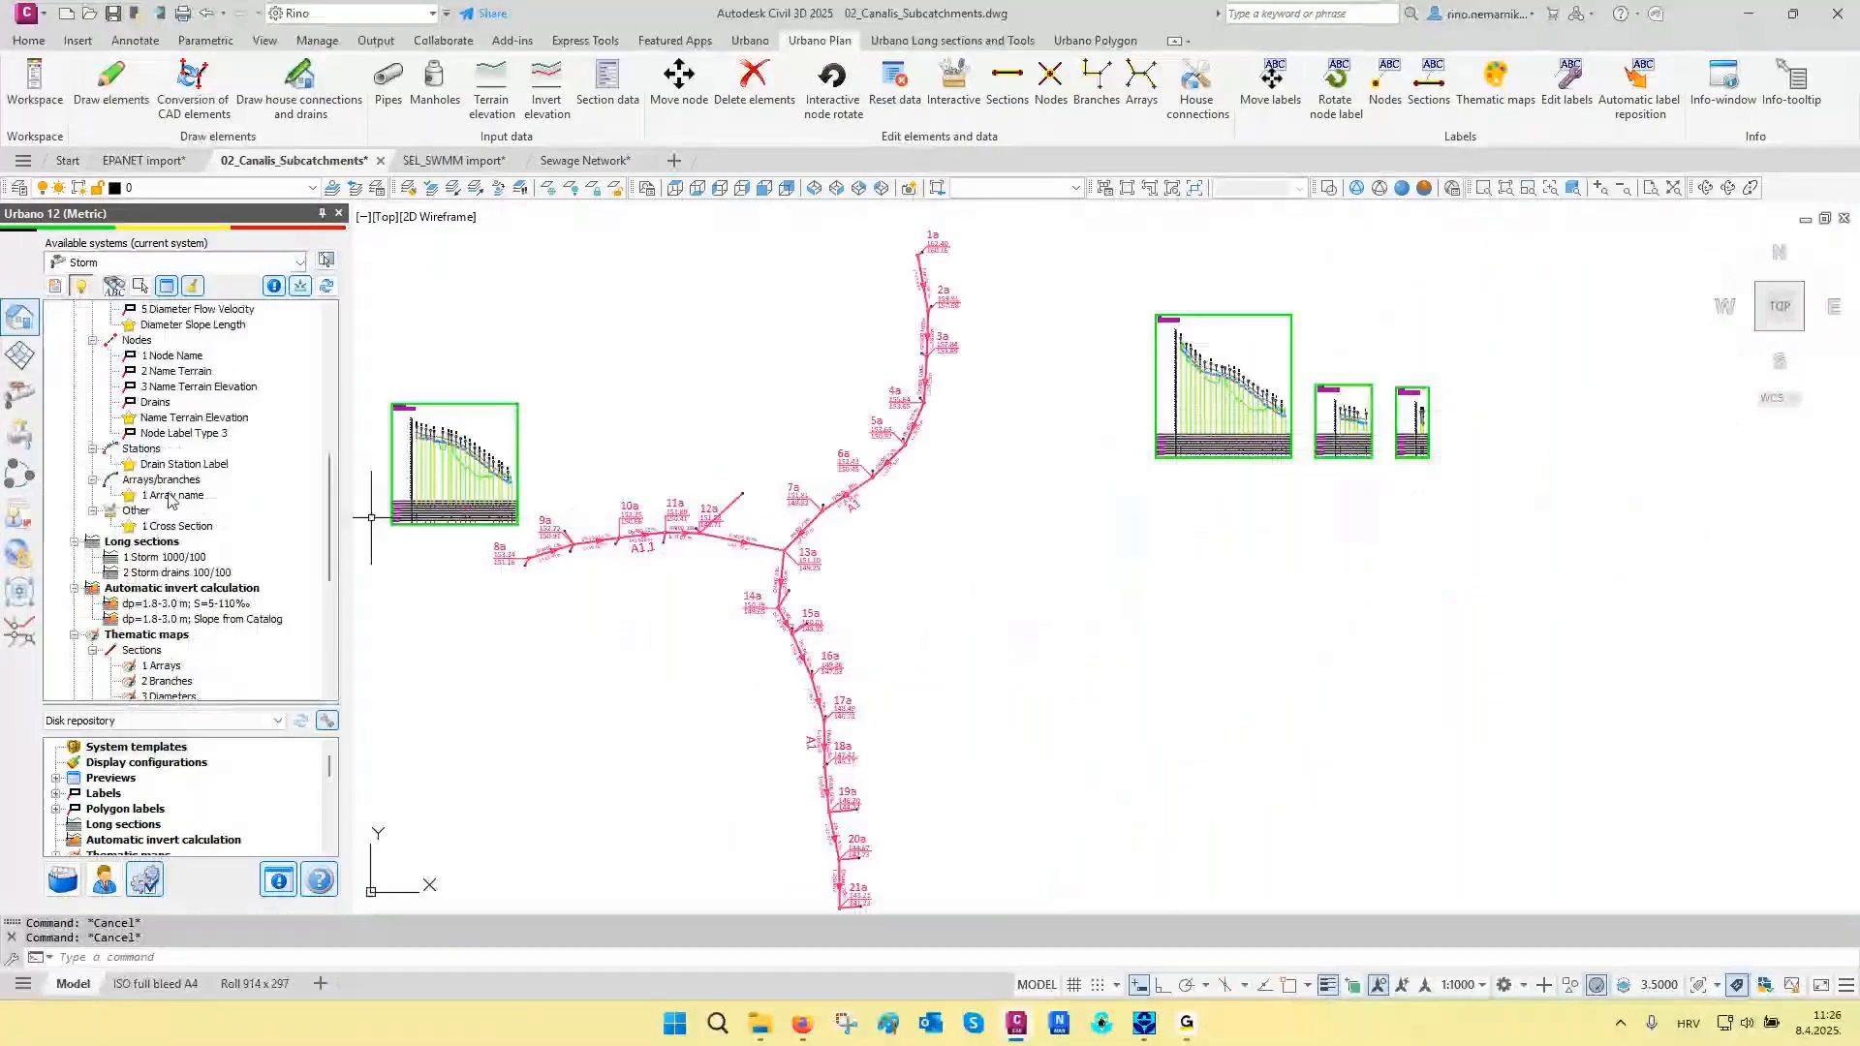
- Start drawing longitudinal sections with the 2 Storm drains 100/100 definition and list all subsystem elements as sections to draw
double_click(193, 578)
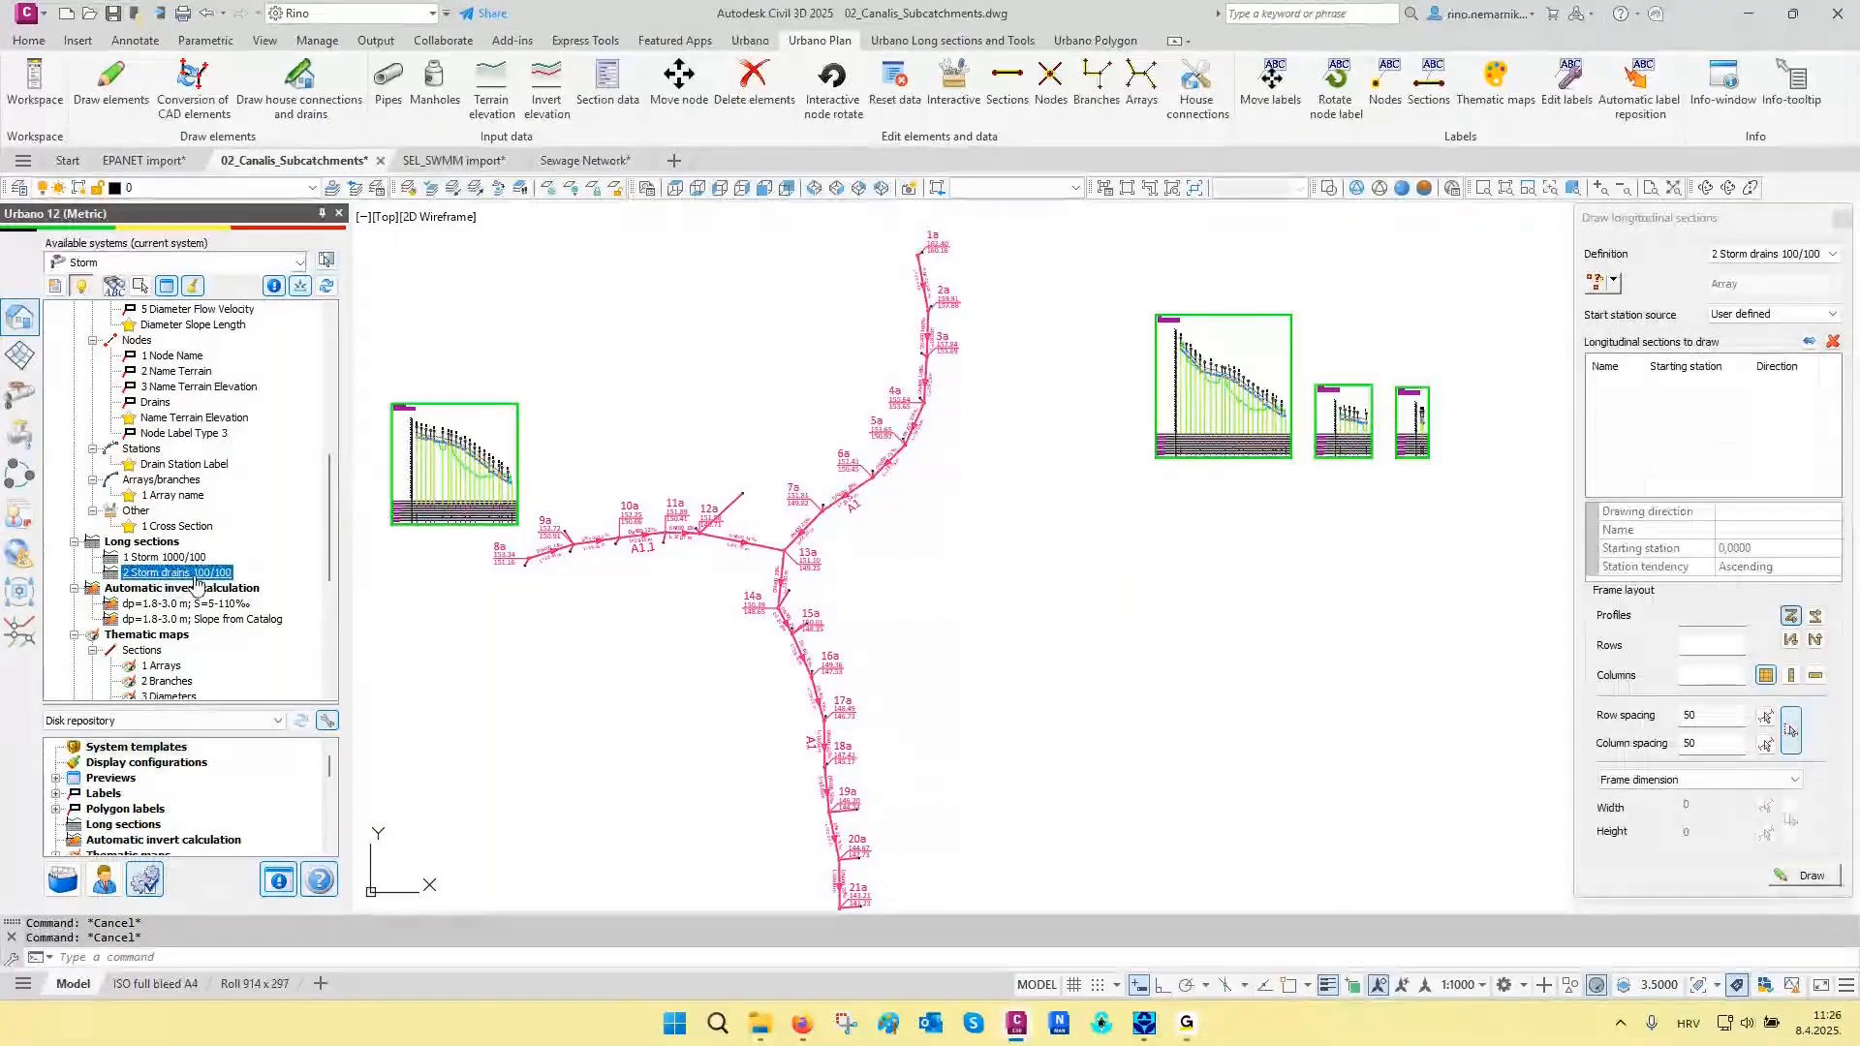
left_click(1613, 281)
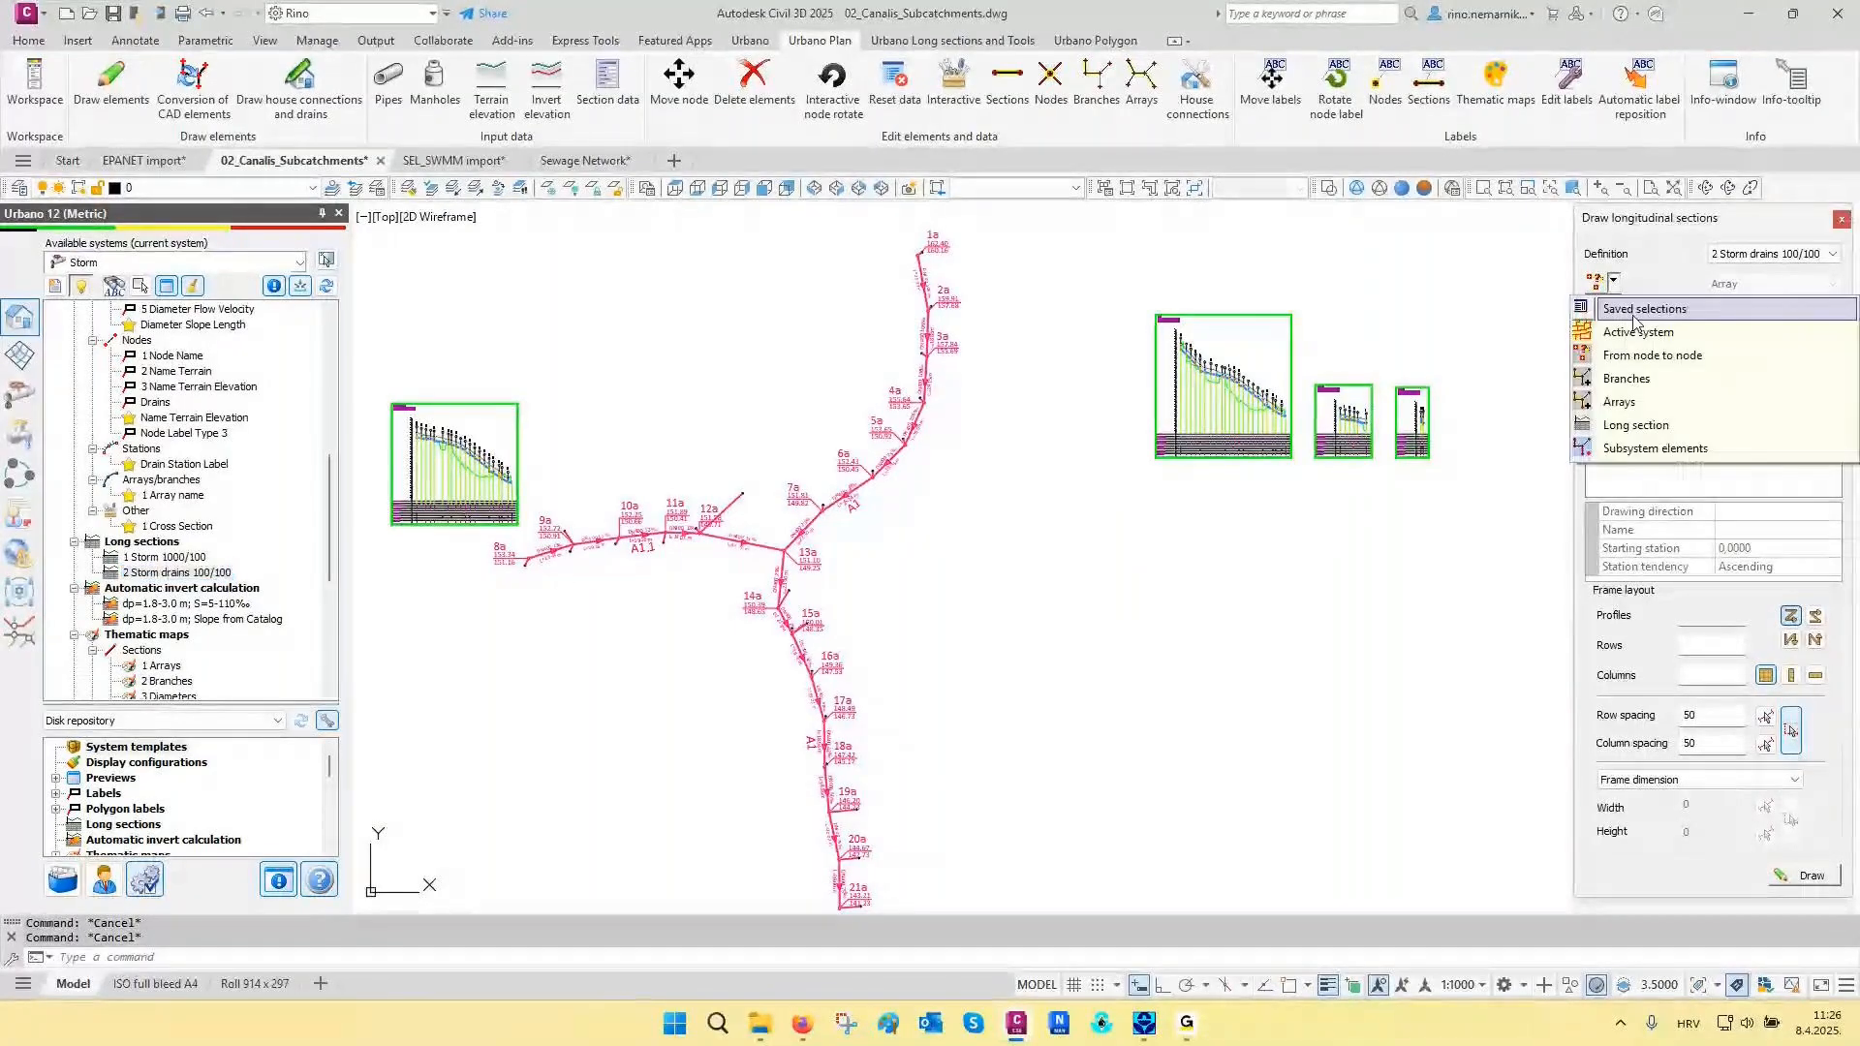
left_click(1655, 451)
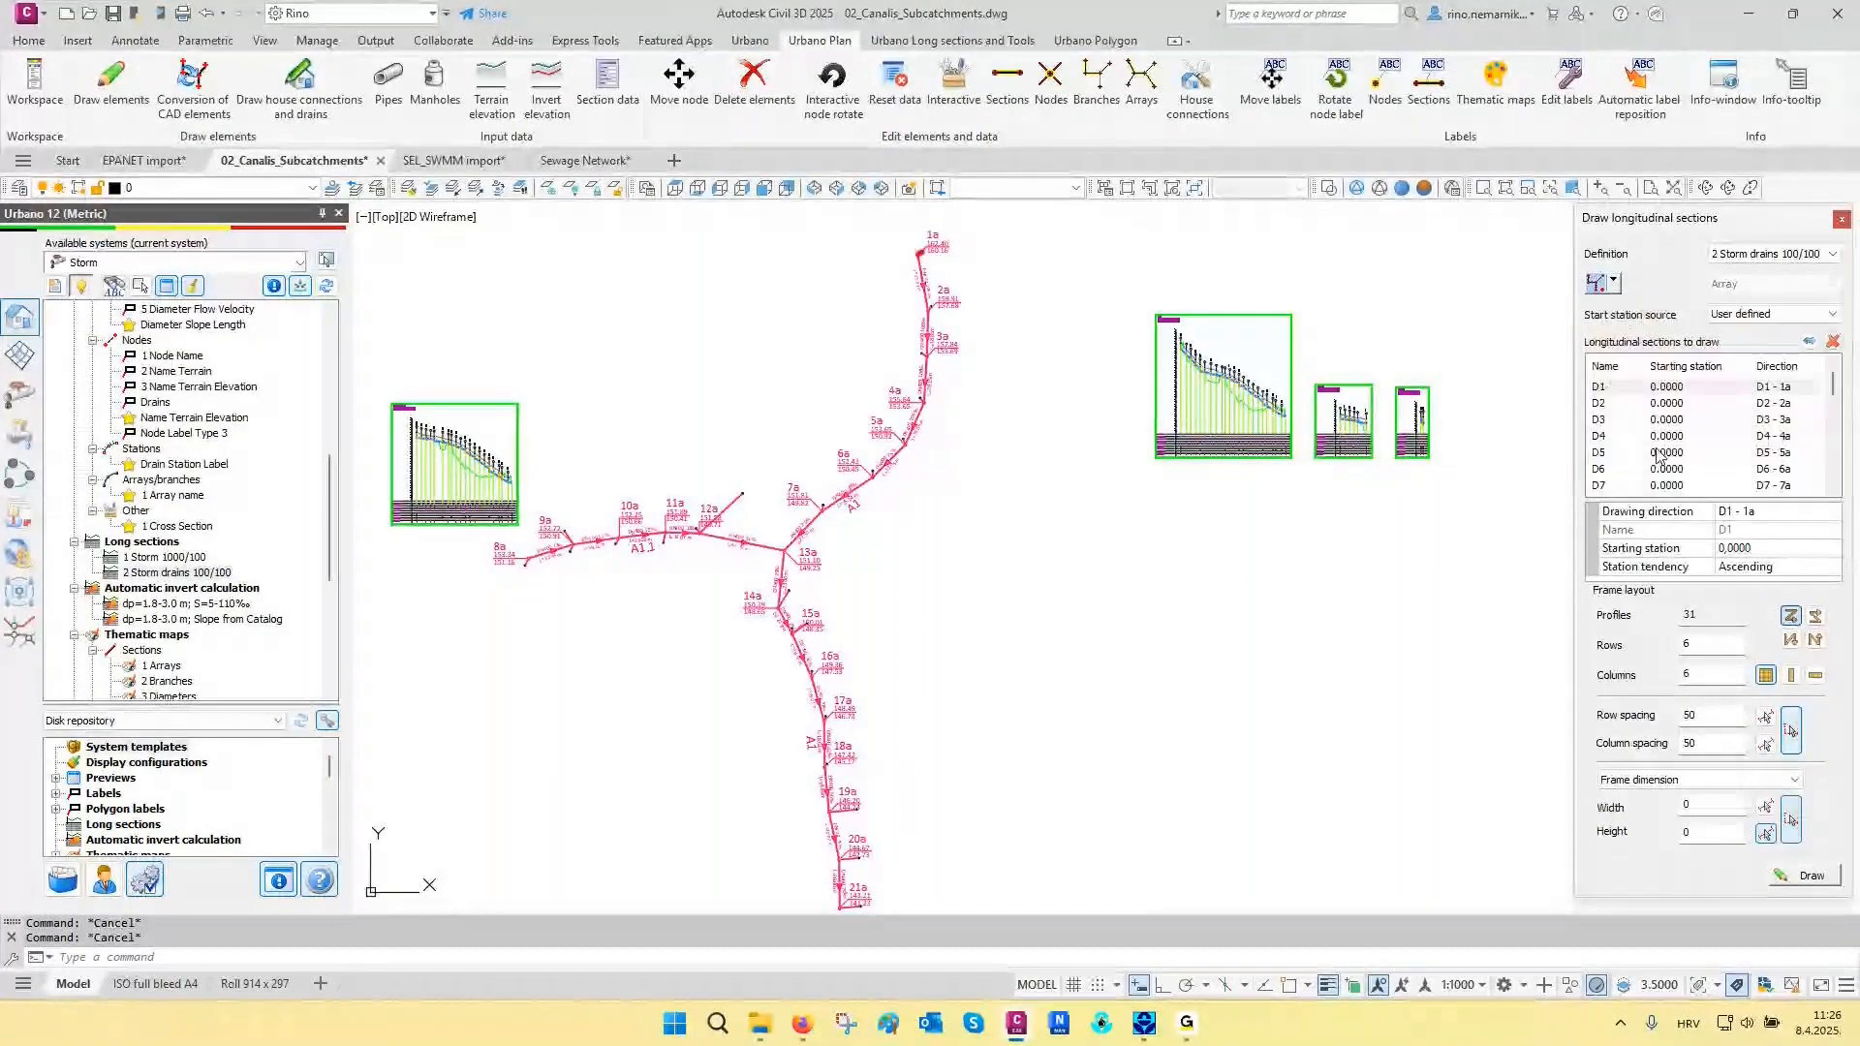
- Set row and column spacing to 20 and draw the drain longitudinal sections as a grid beneath the existing sections east of the network
double_click(1695, 716)
type("10")
left_click_drag(1696, 716, 1677, 716)
type("20")
left_click_drag(1712, 743, 1656, 743)
type("20")
left_click(1804, 875)
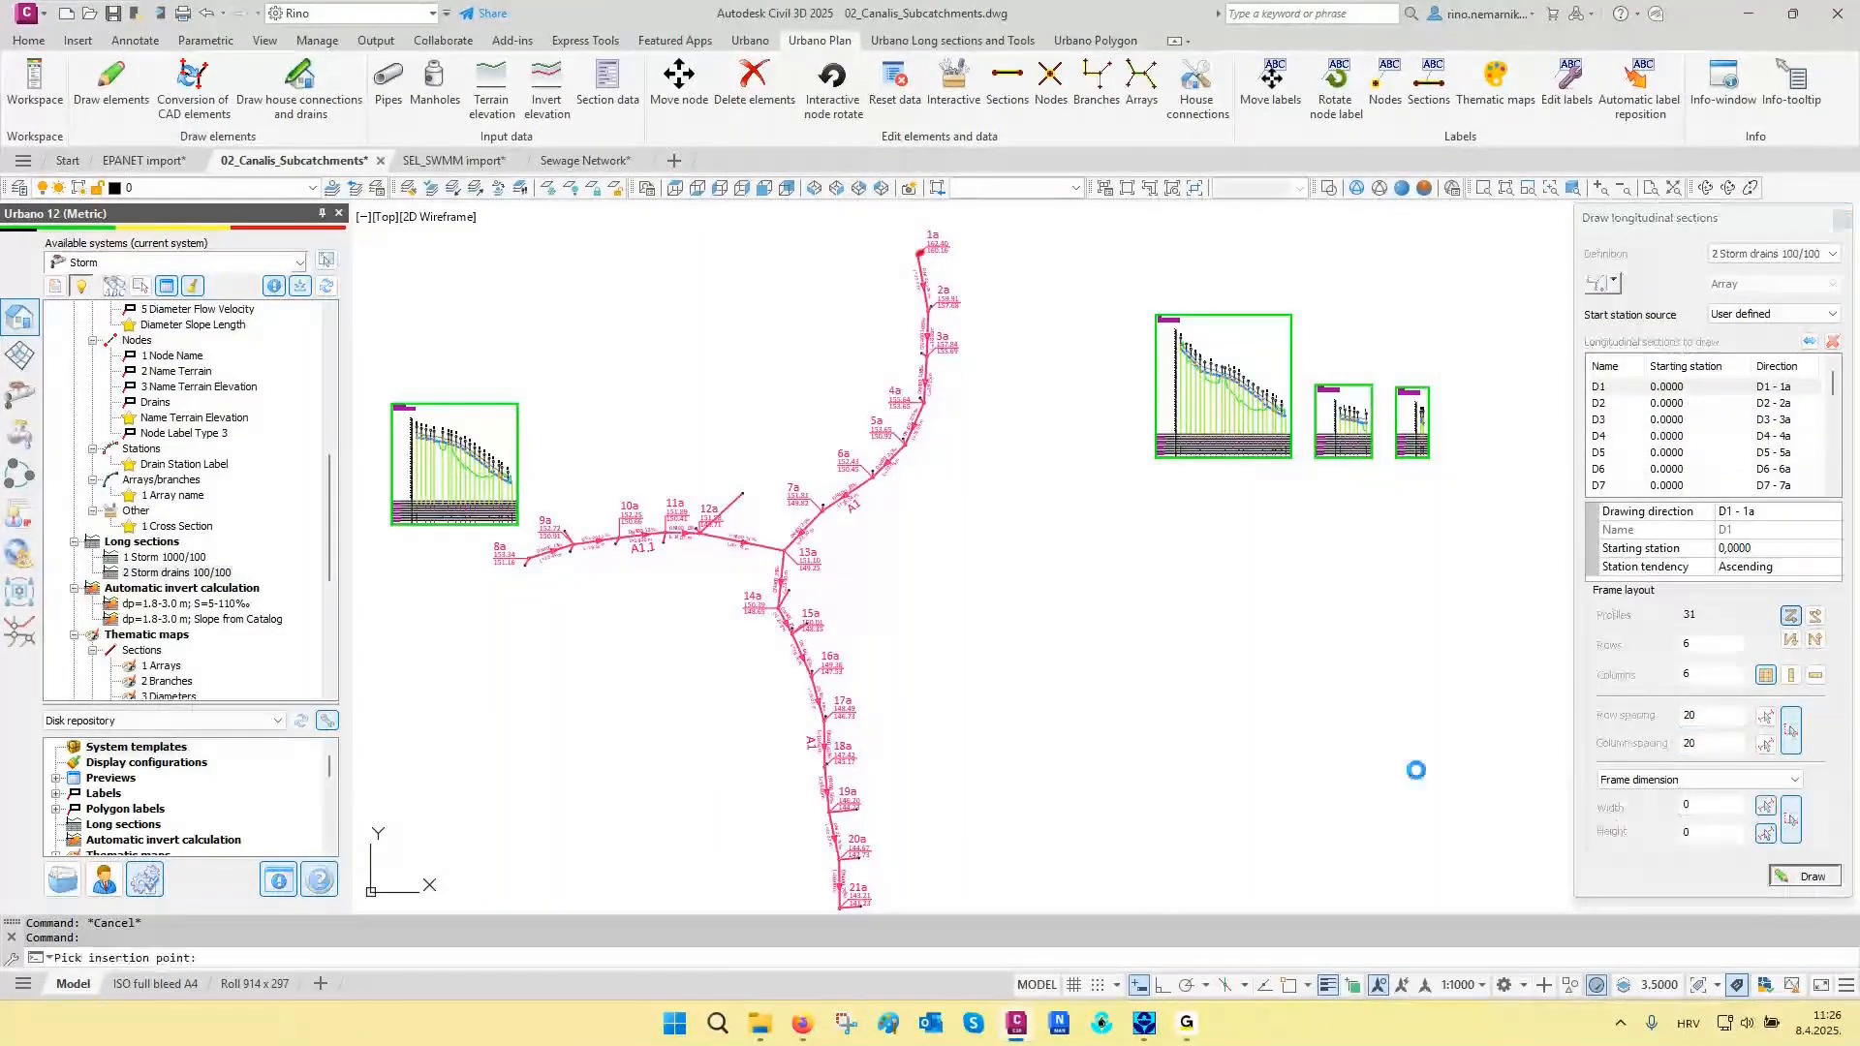
middle_click_drag(1135, 758, 1017, 581)
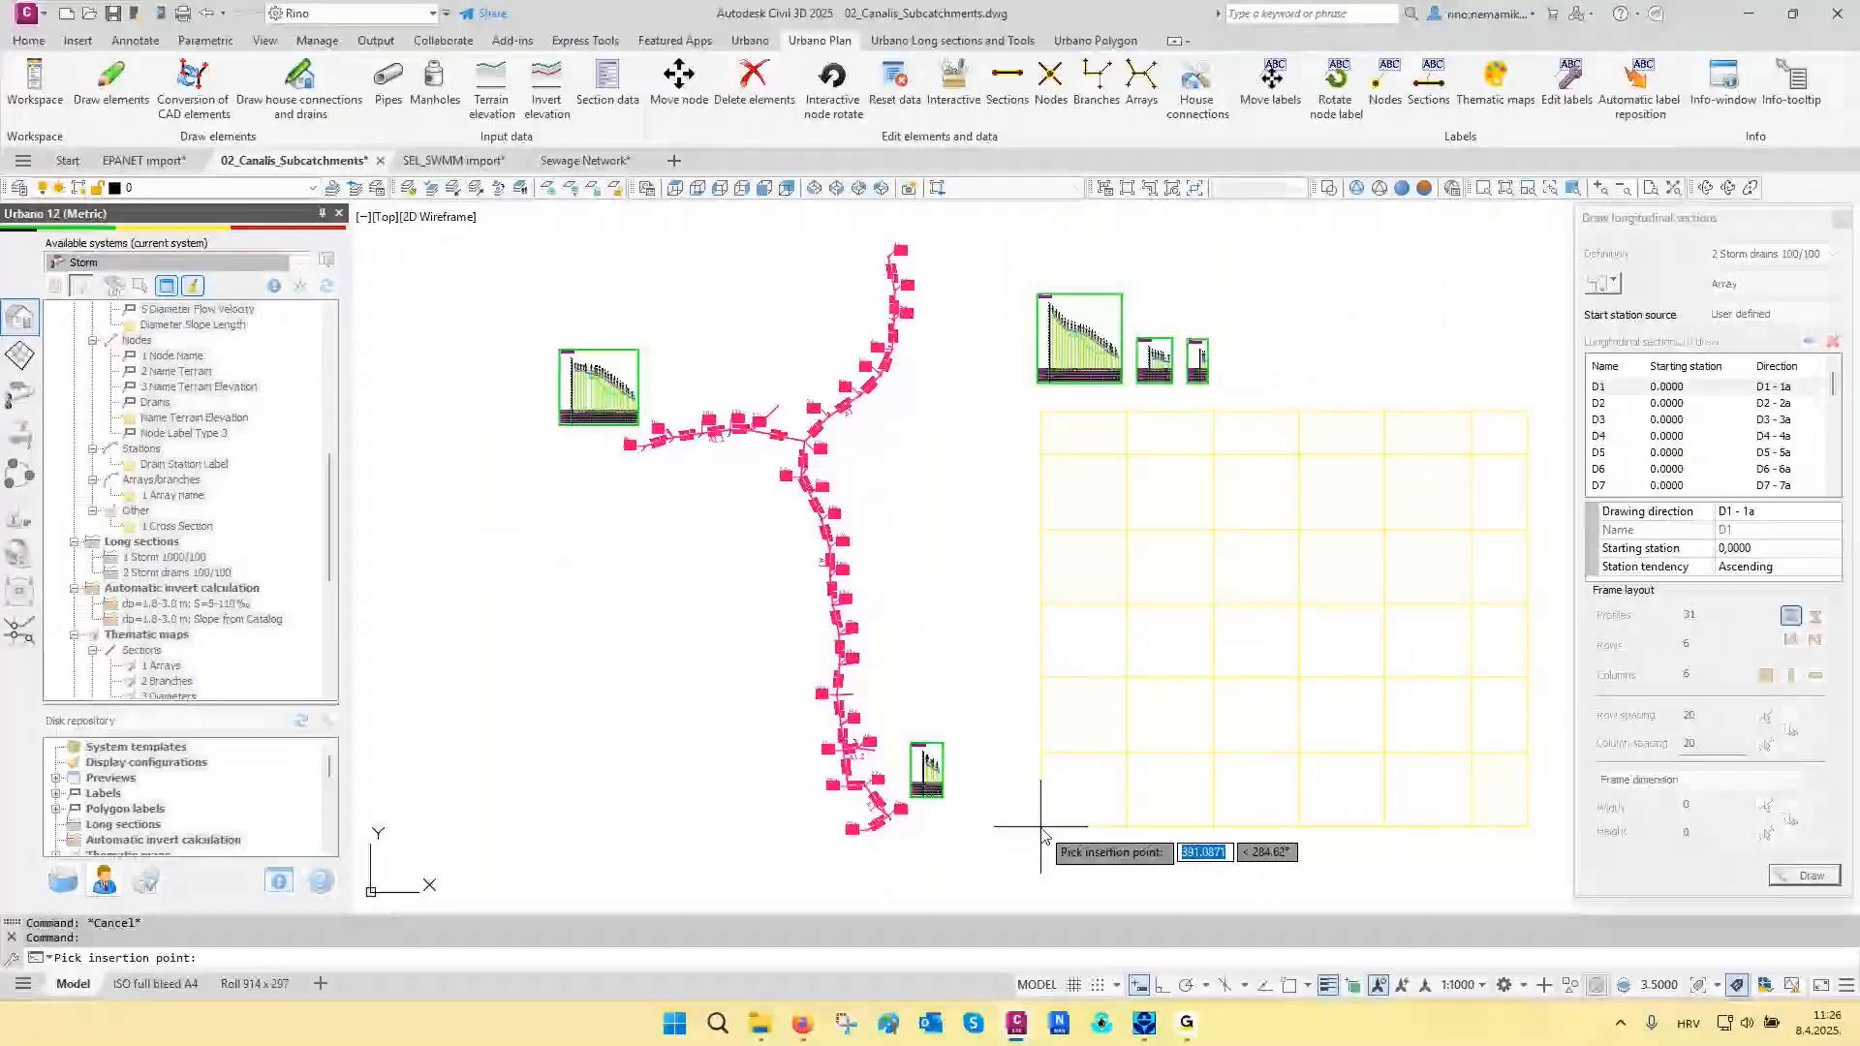
left_click(1042, 828)
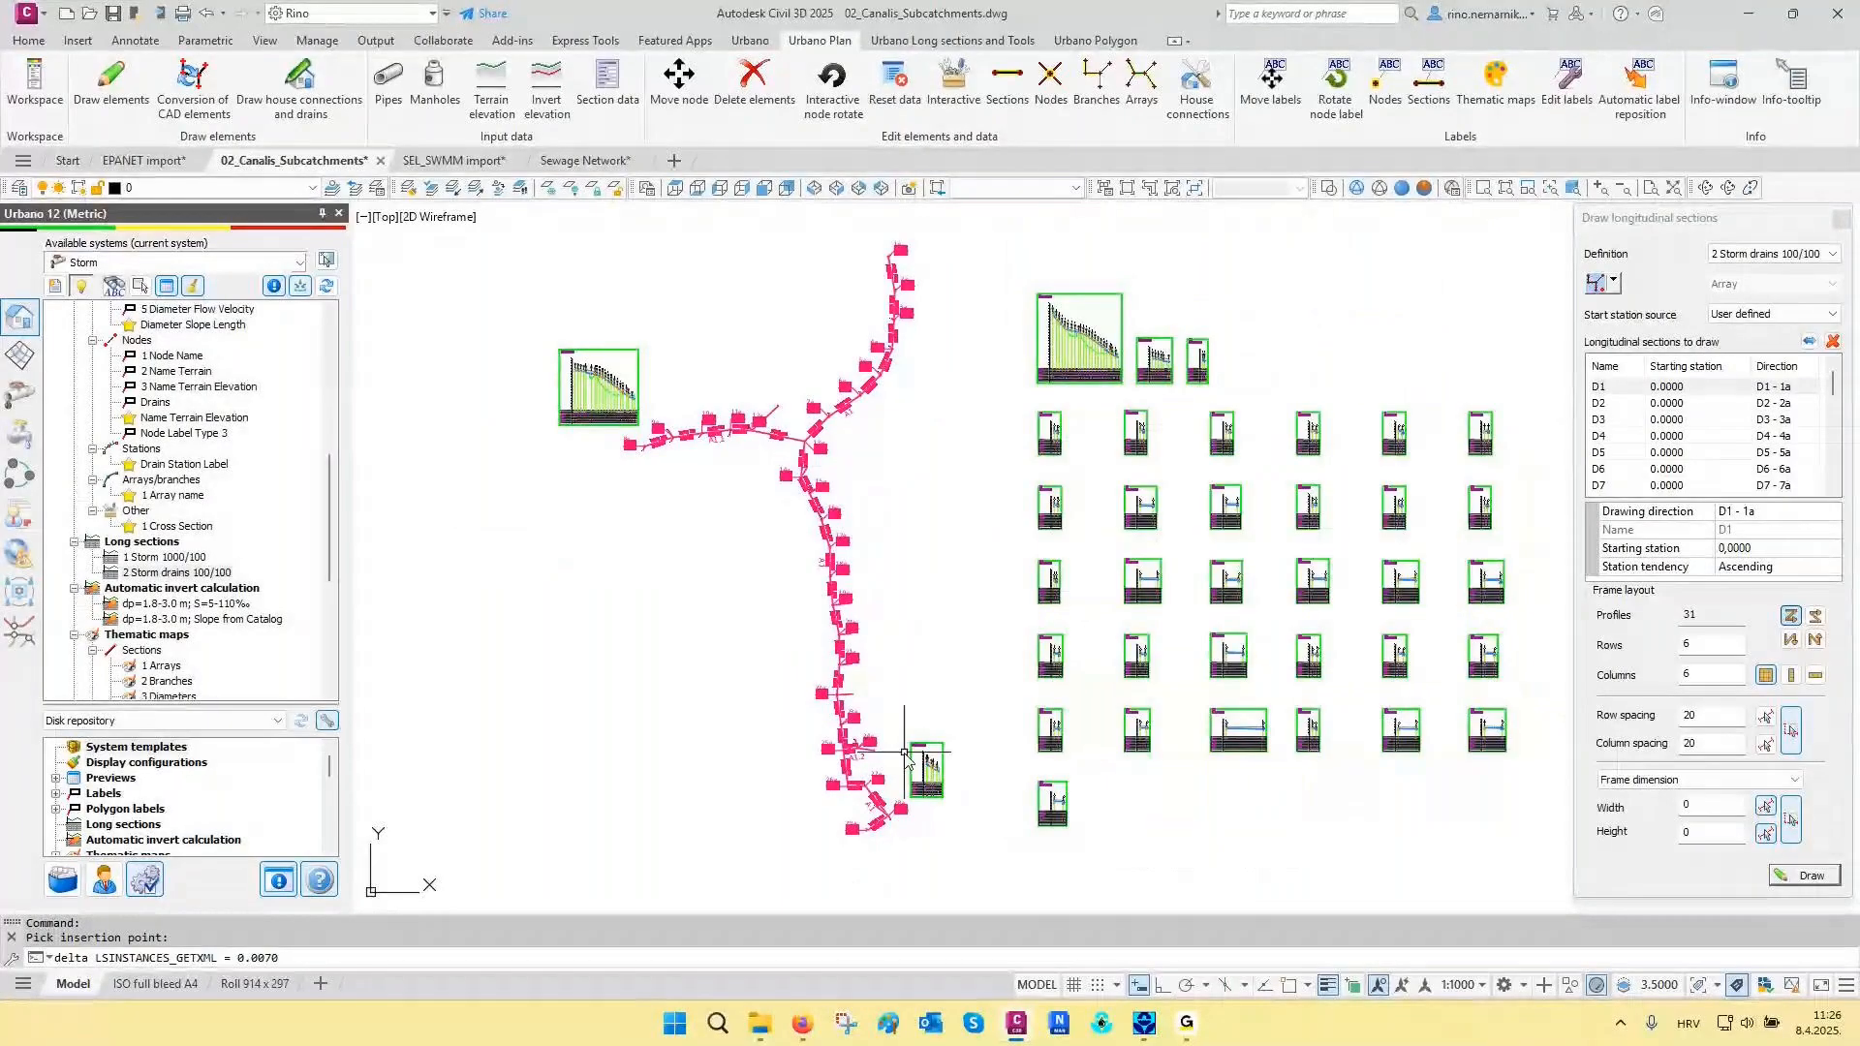
- Draw a longitudinal section from drain node D1 to node 29a with the 1 Storm 1000/100 definition, placed southwest of node 29a
left_click(1740, 255)
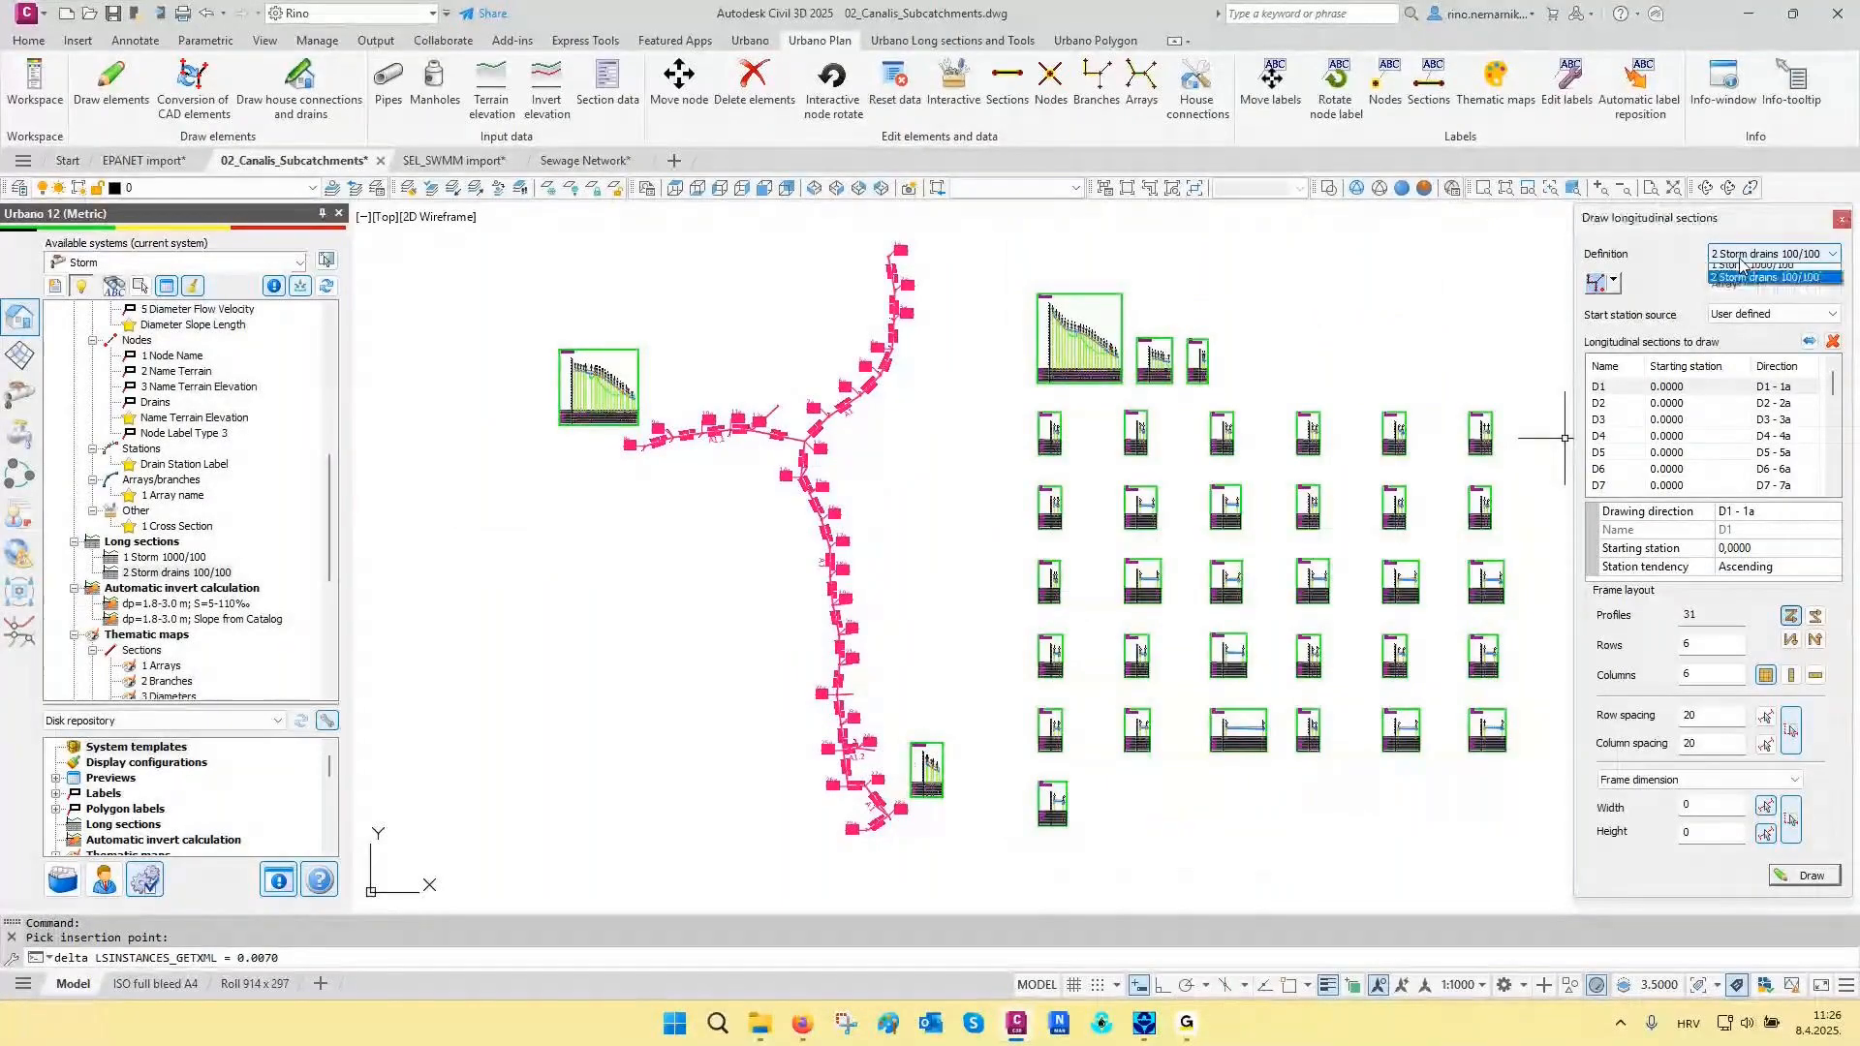
left_click(1740, 264)
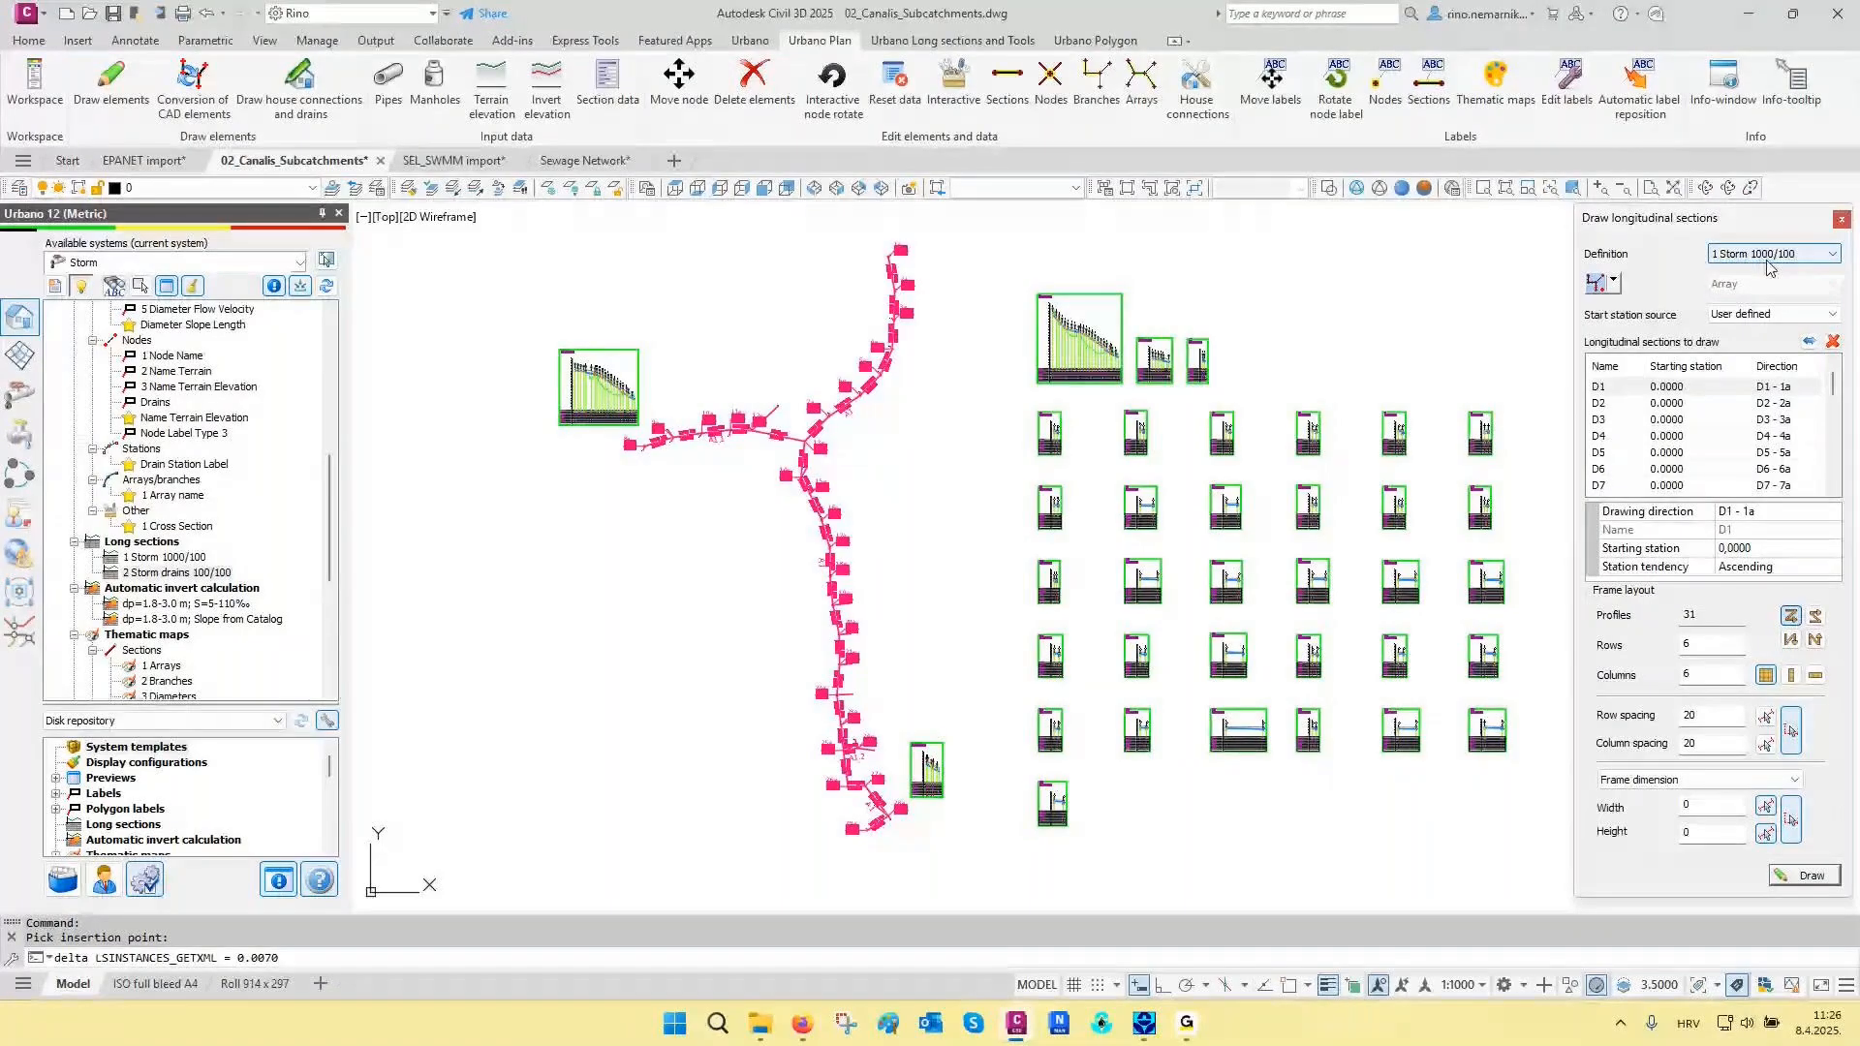
left_click(1612, 282)
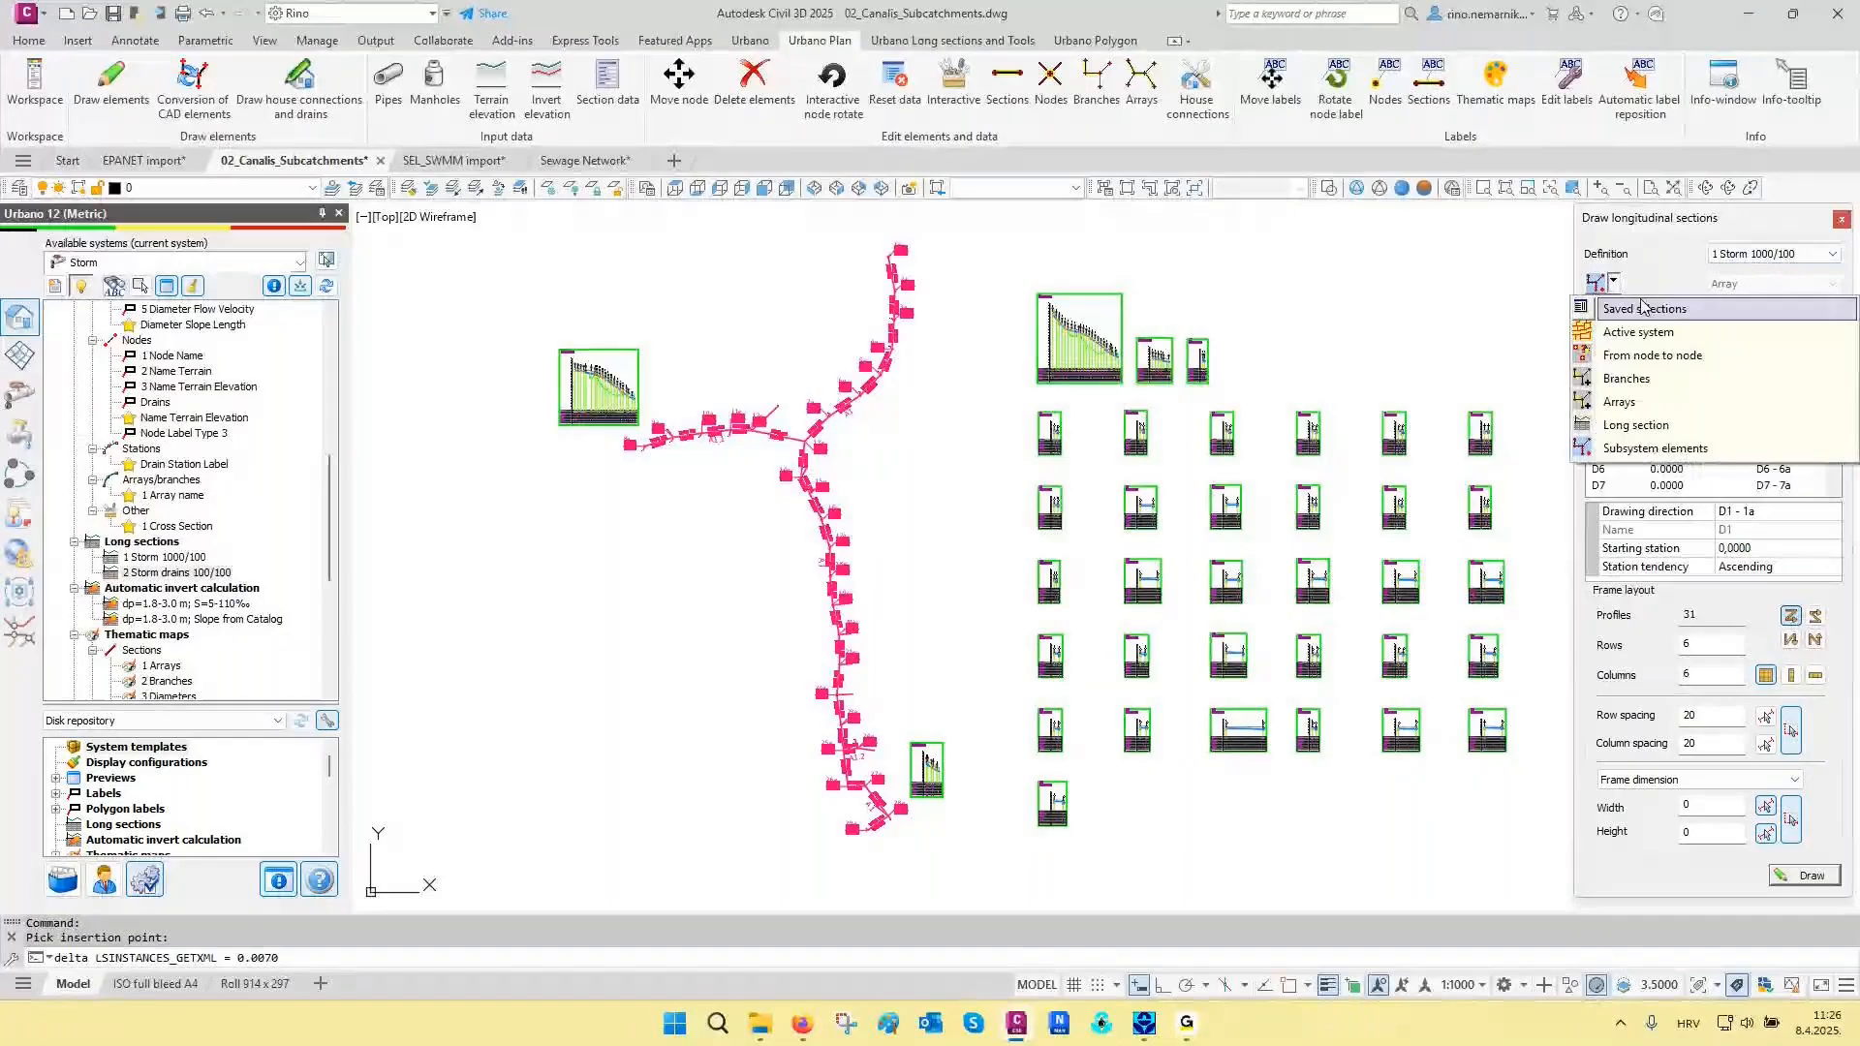
left_click(1640, 356)
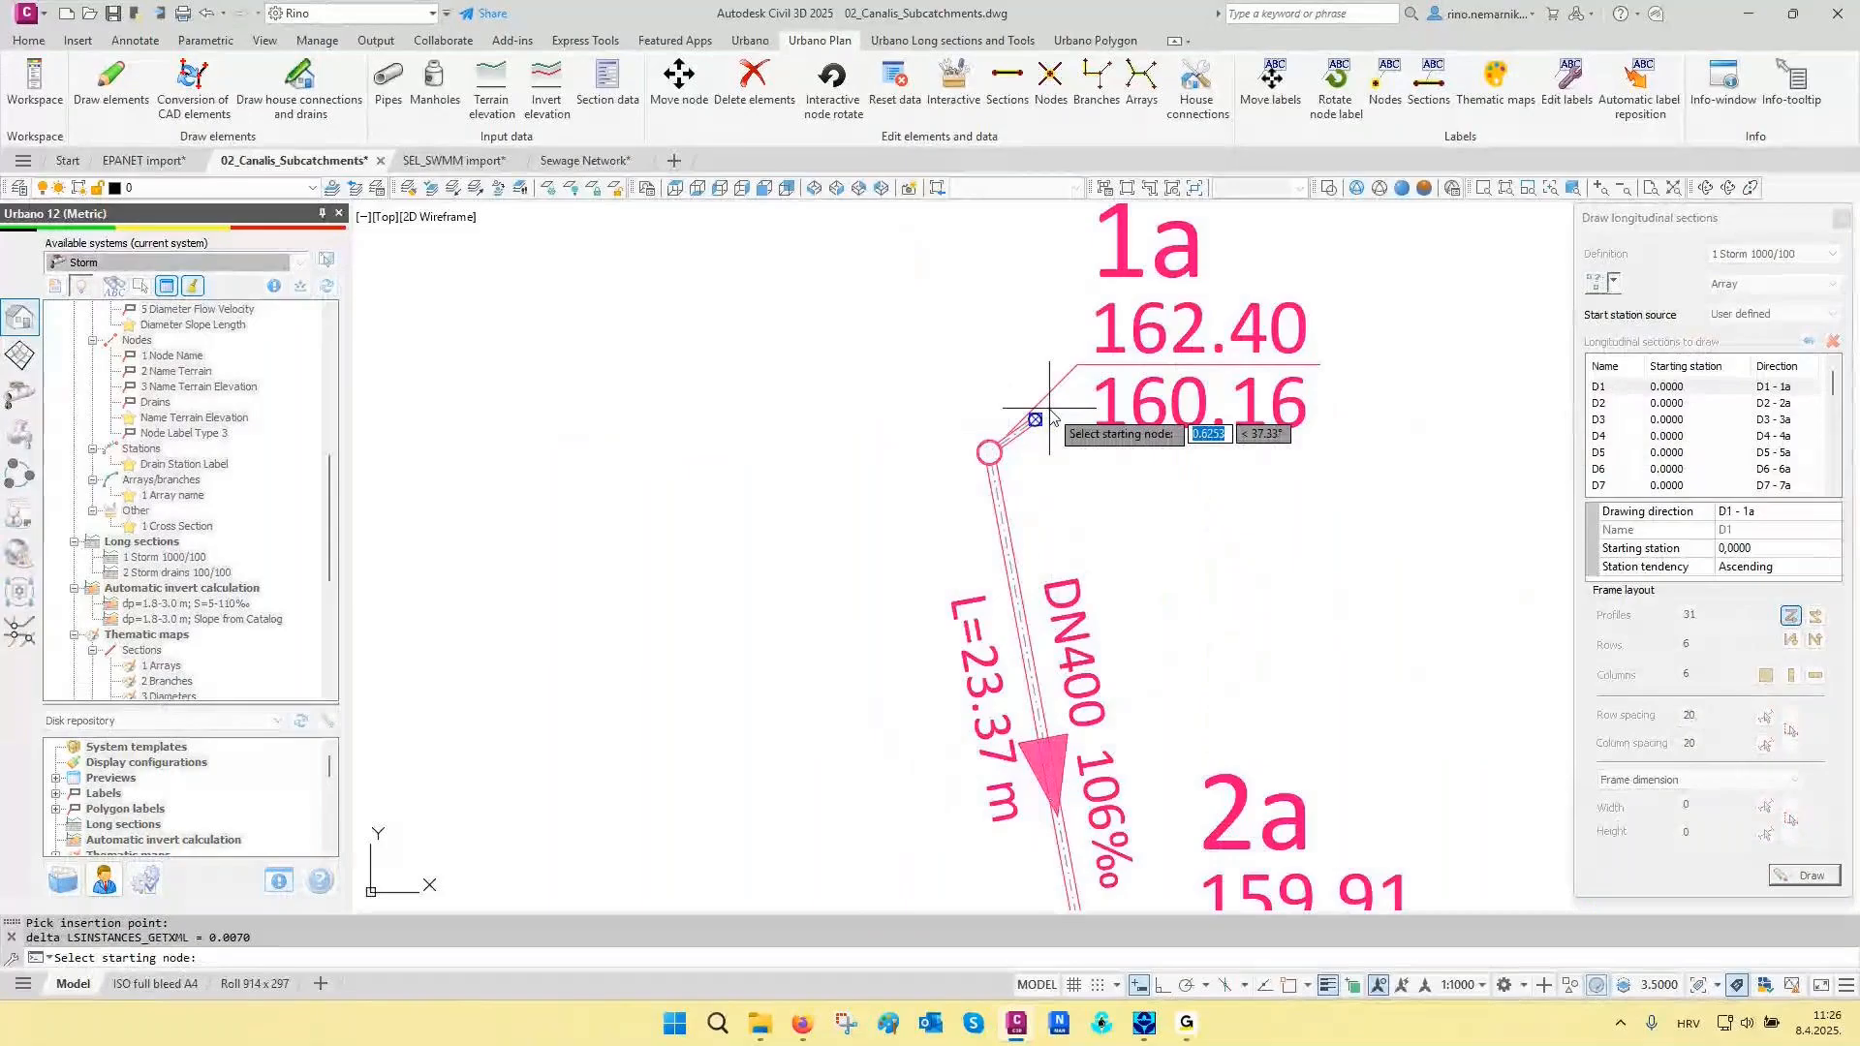
left_click(1053, 416)
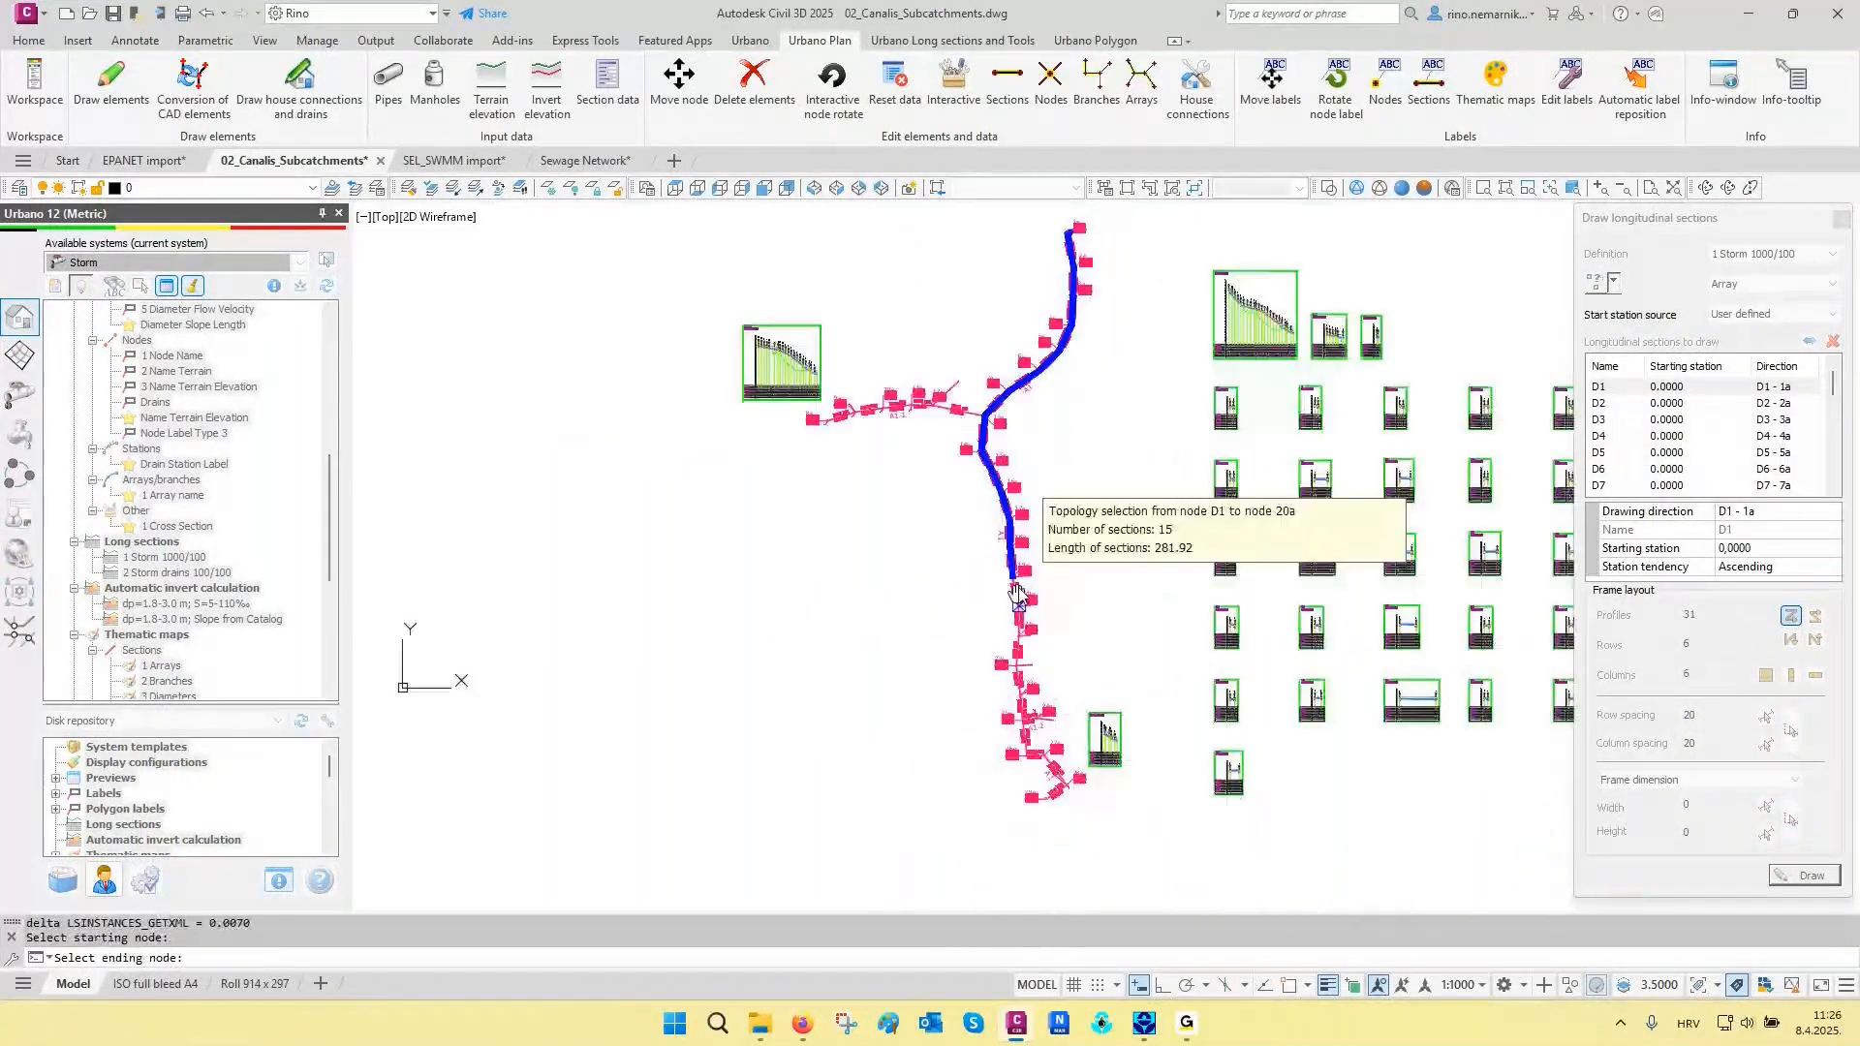
scroll(1017, 593, "up", 10)
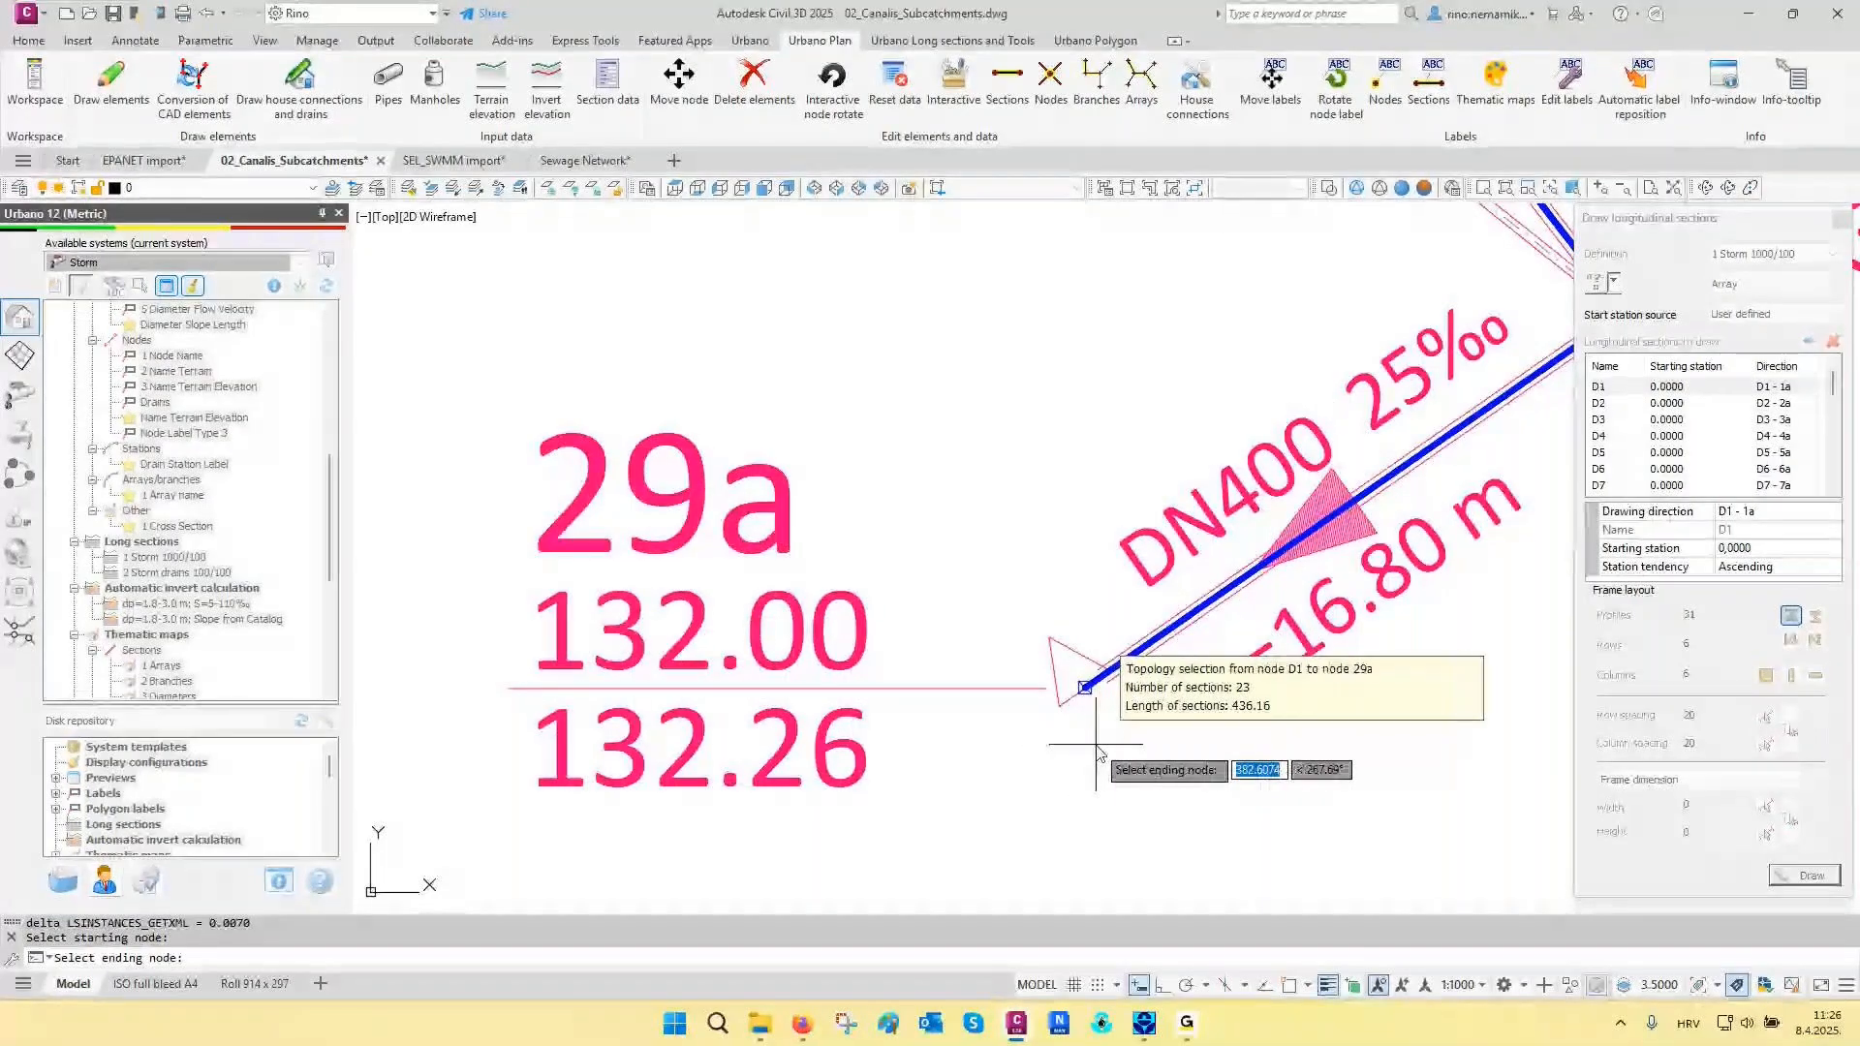
left_click(1096, 746)
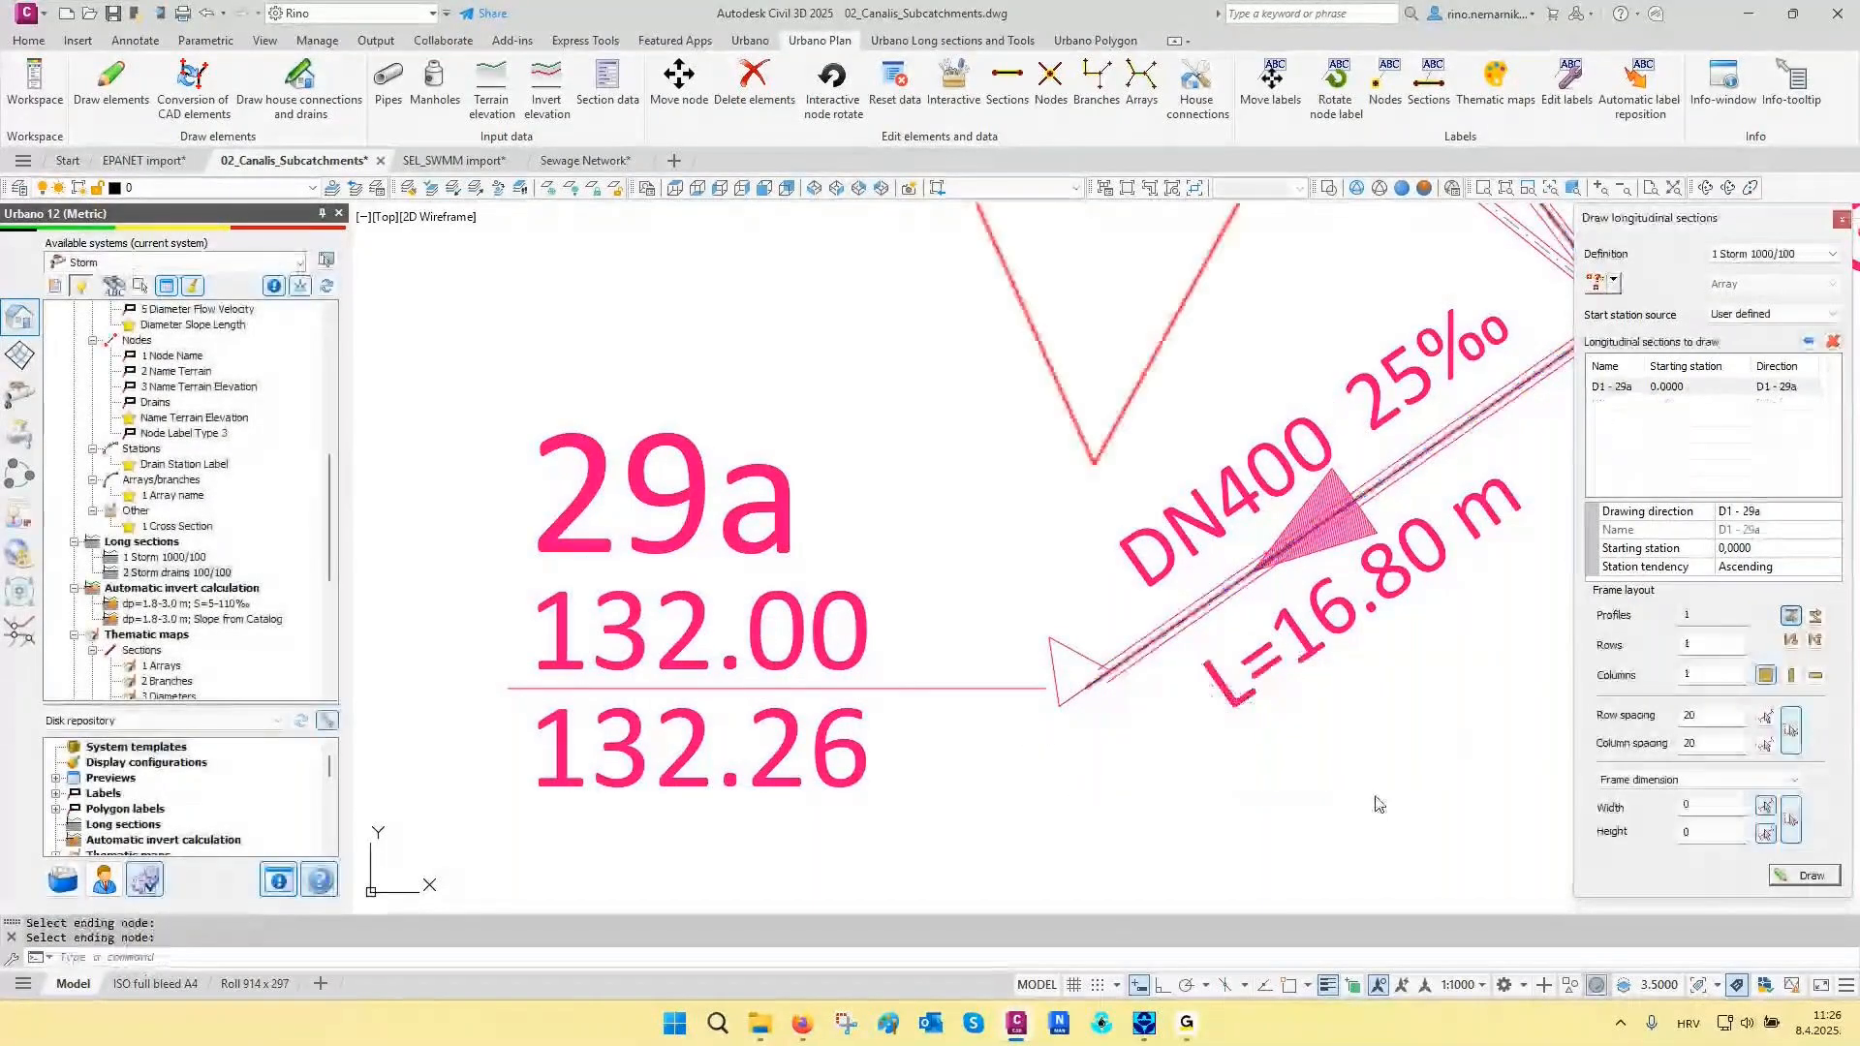
left_click(1802, 874)
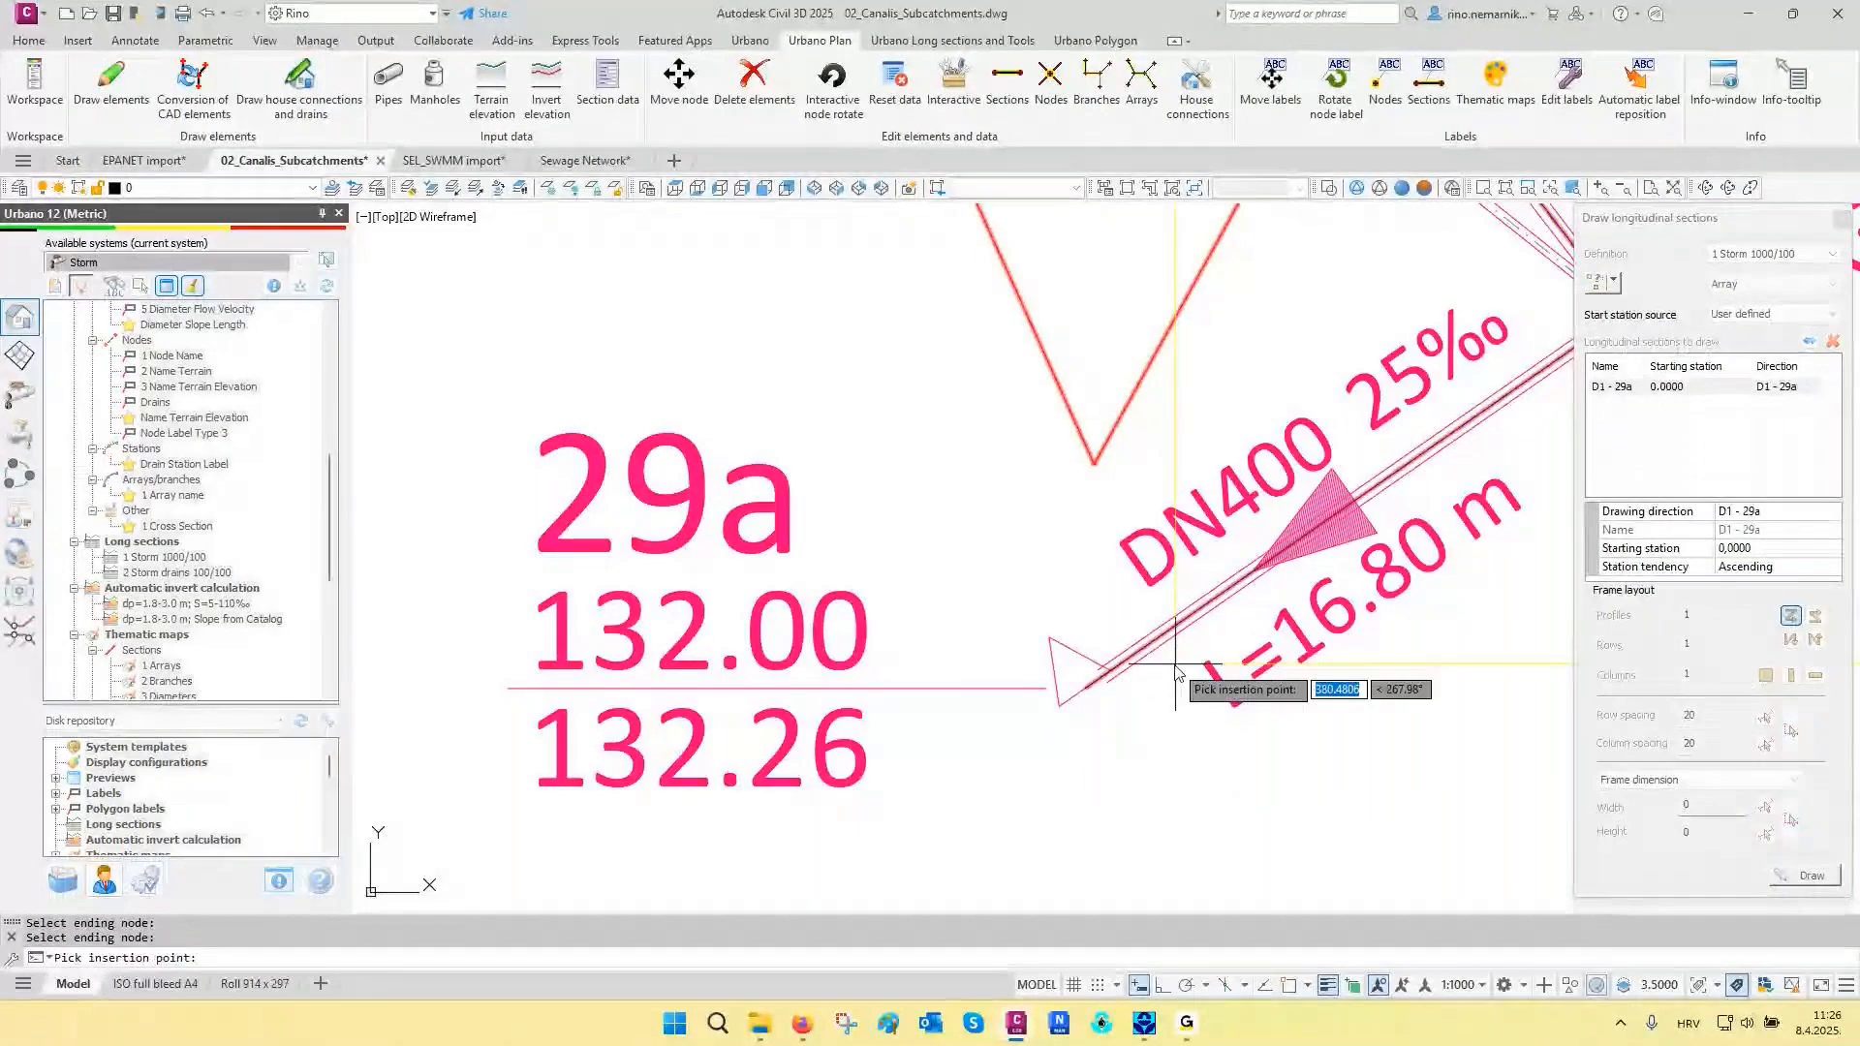
scroll(1177, 671, "down", 10)
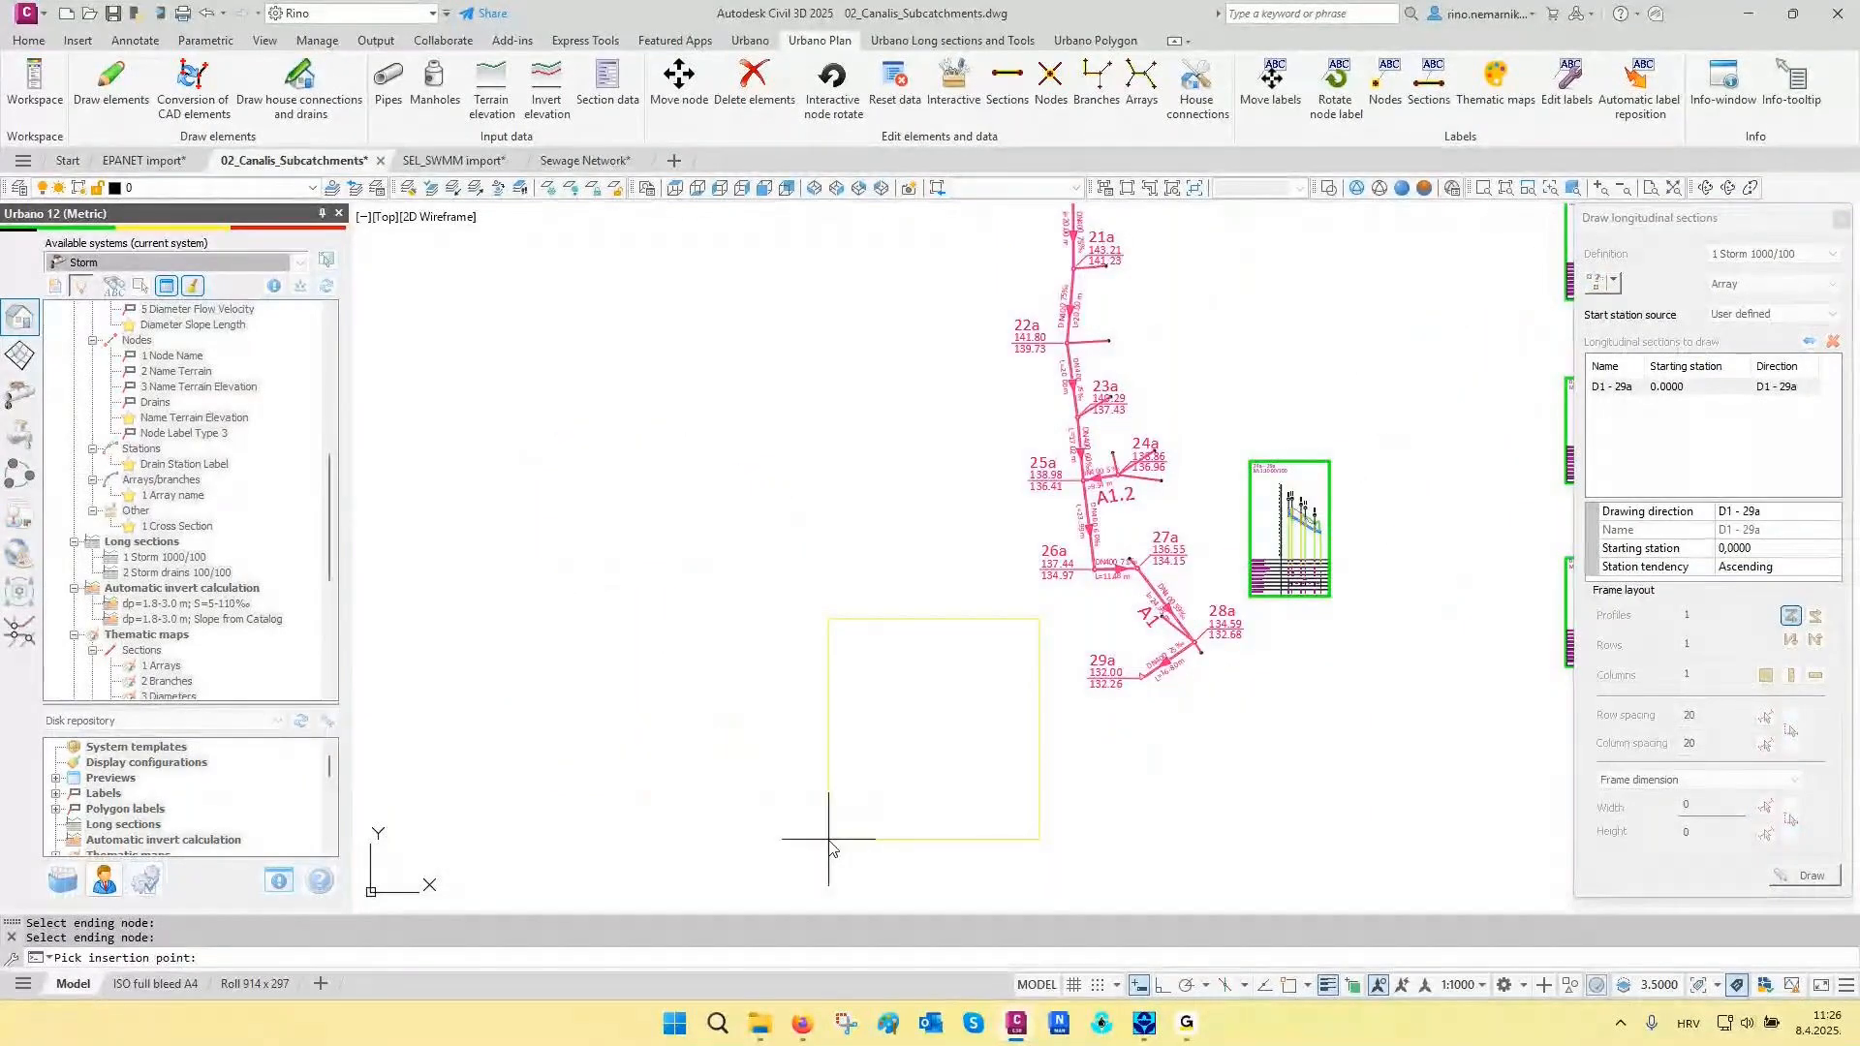
left_click(830, 849)
- Examine the longitudinal sections of drains D1 and D2, including the manhole connection and the pipe diameter and slope rows
scroll(1066, 504, "down", 3)
scroll(1001, 506, "up", 8)
scroll(1000, 504, "up", 8)
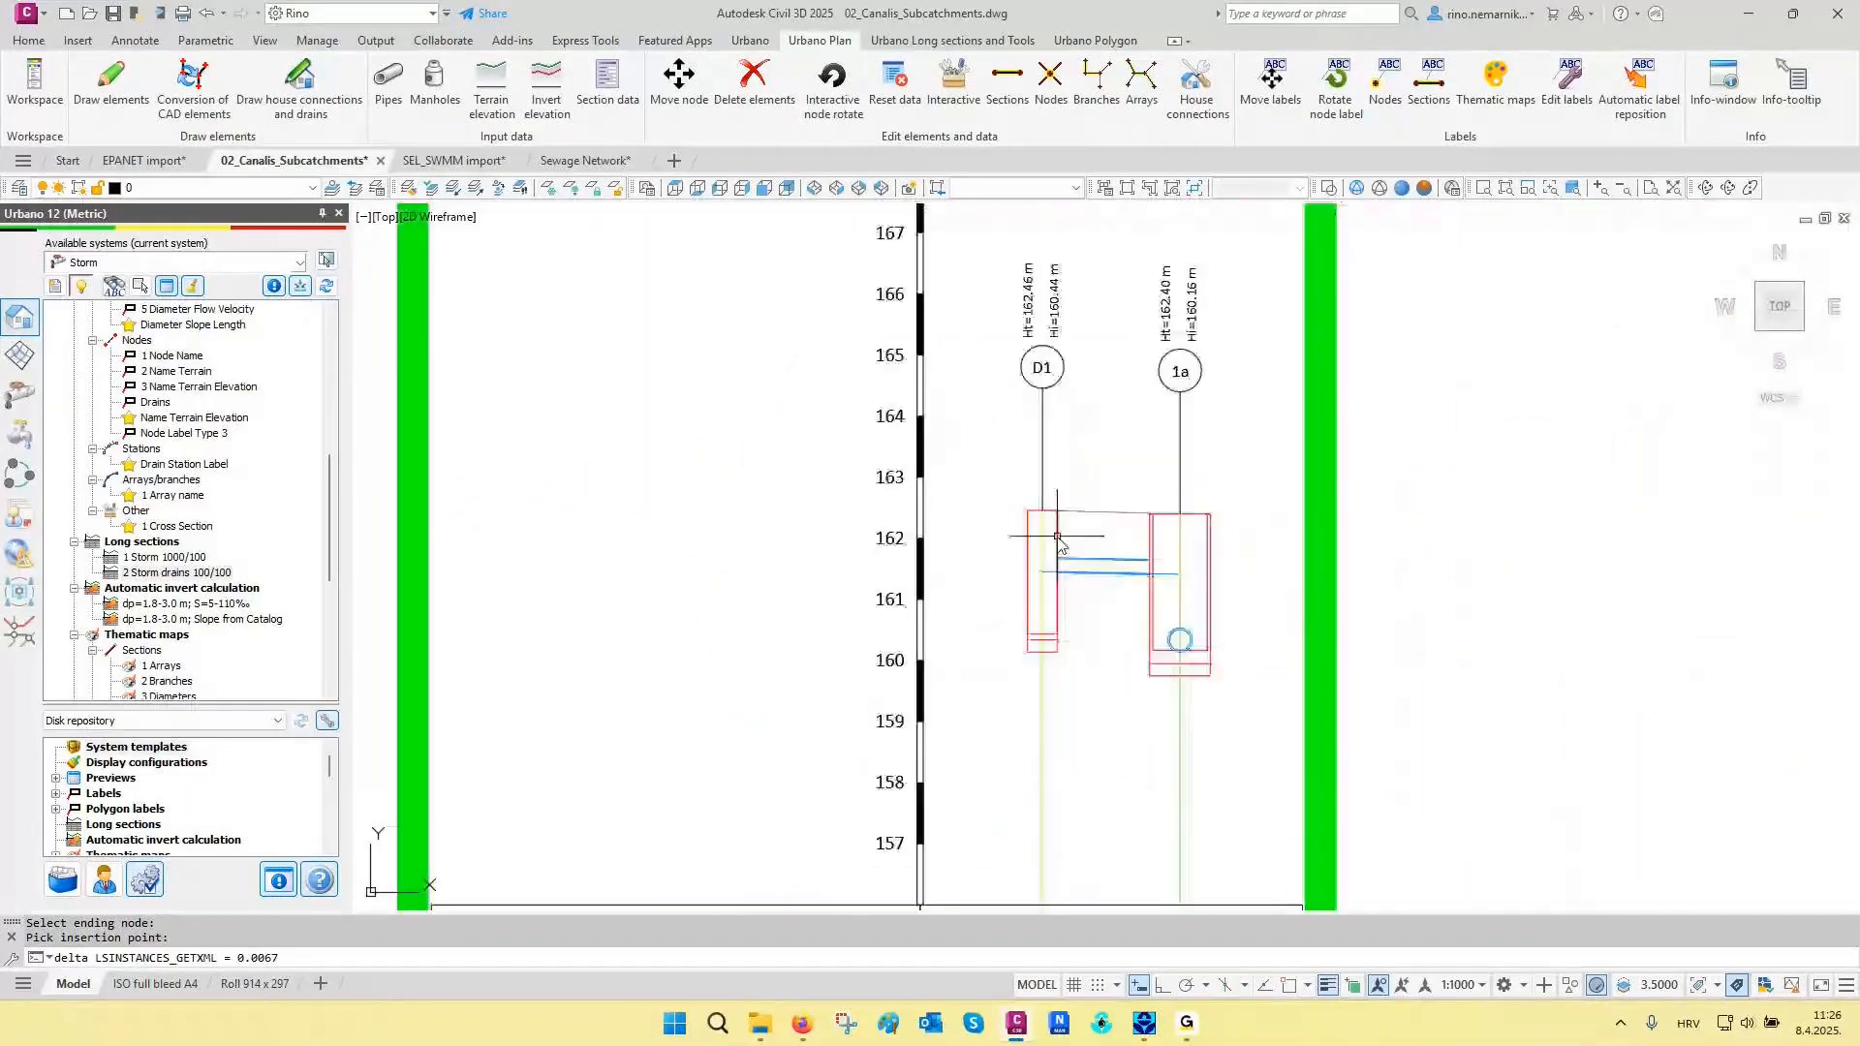
scroll(1070, 550, "up", 2)
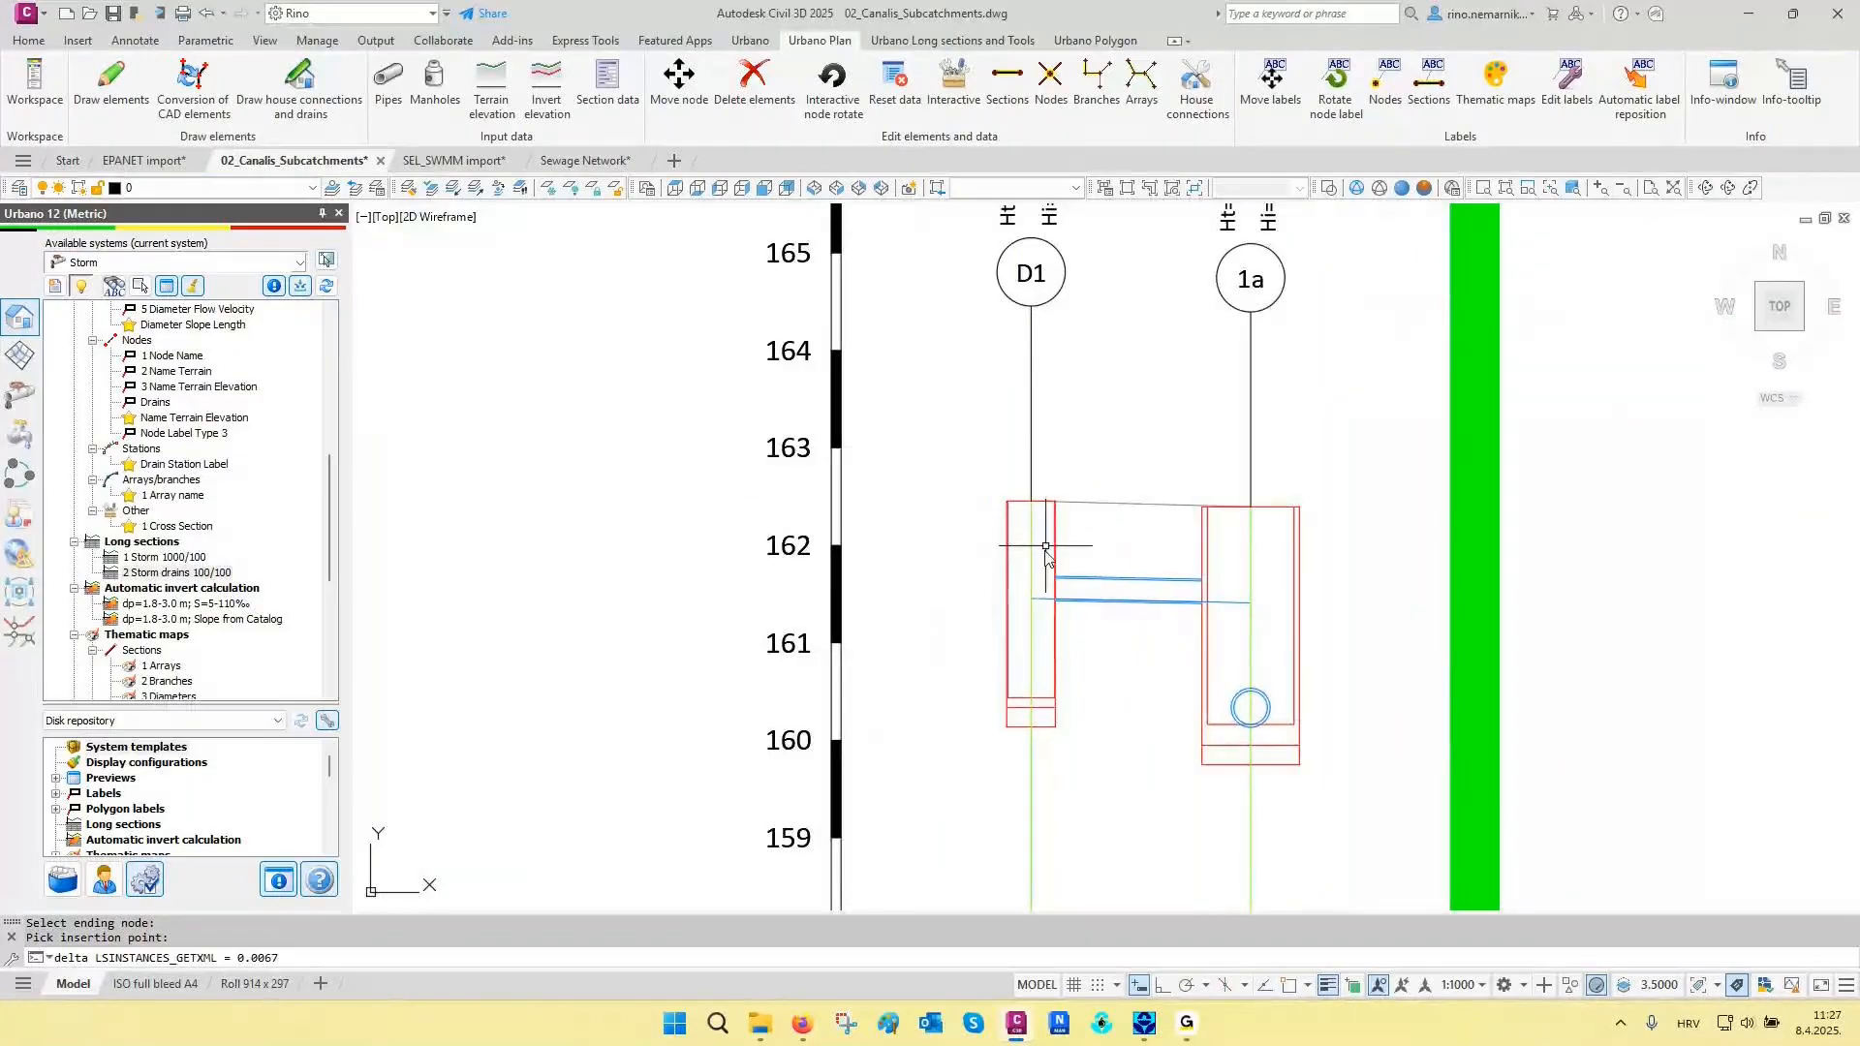
scroll(1066, 523, "down", 6)
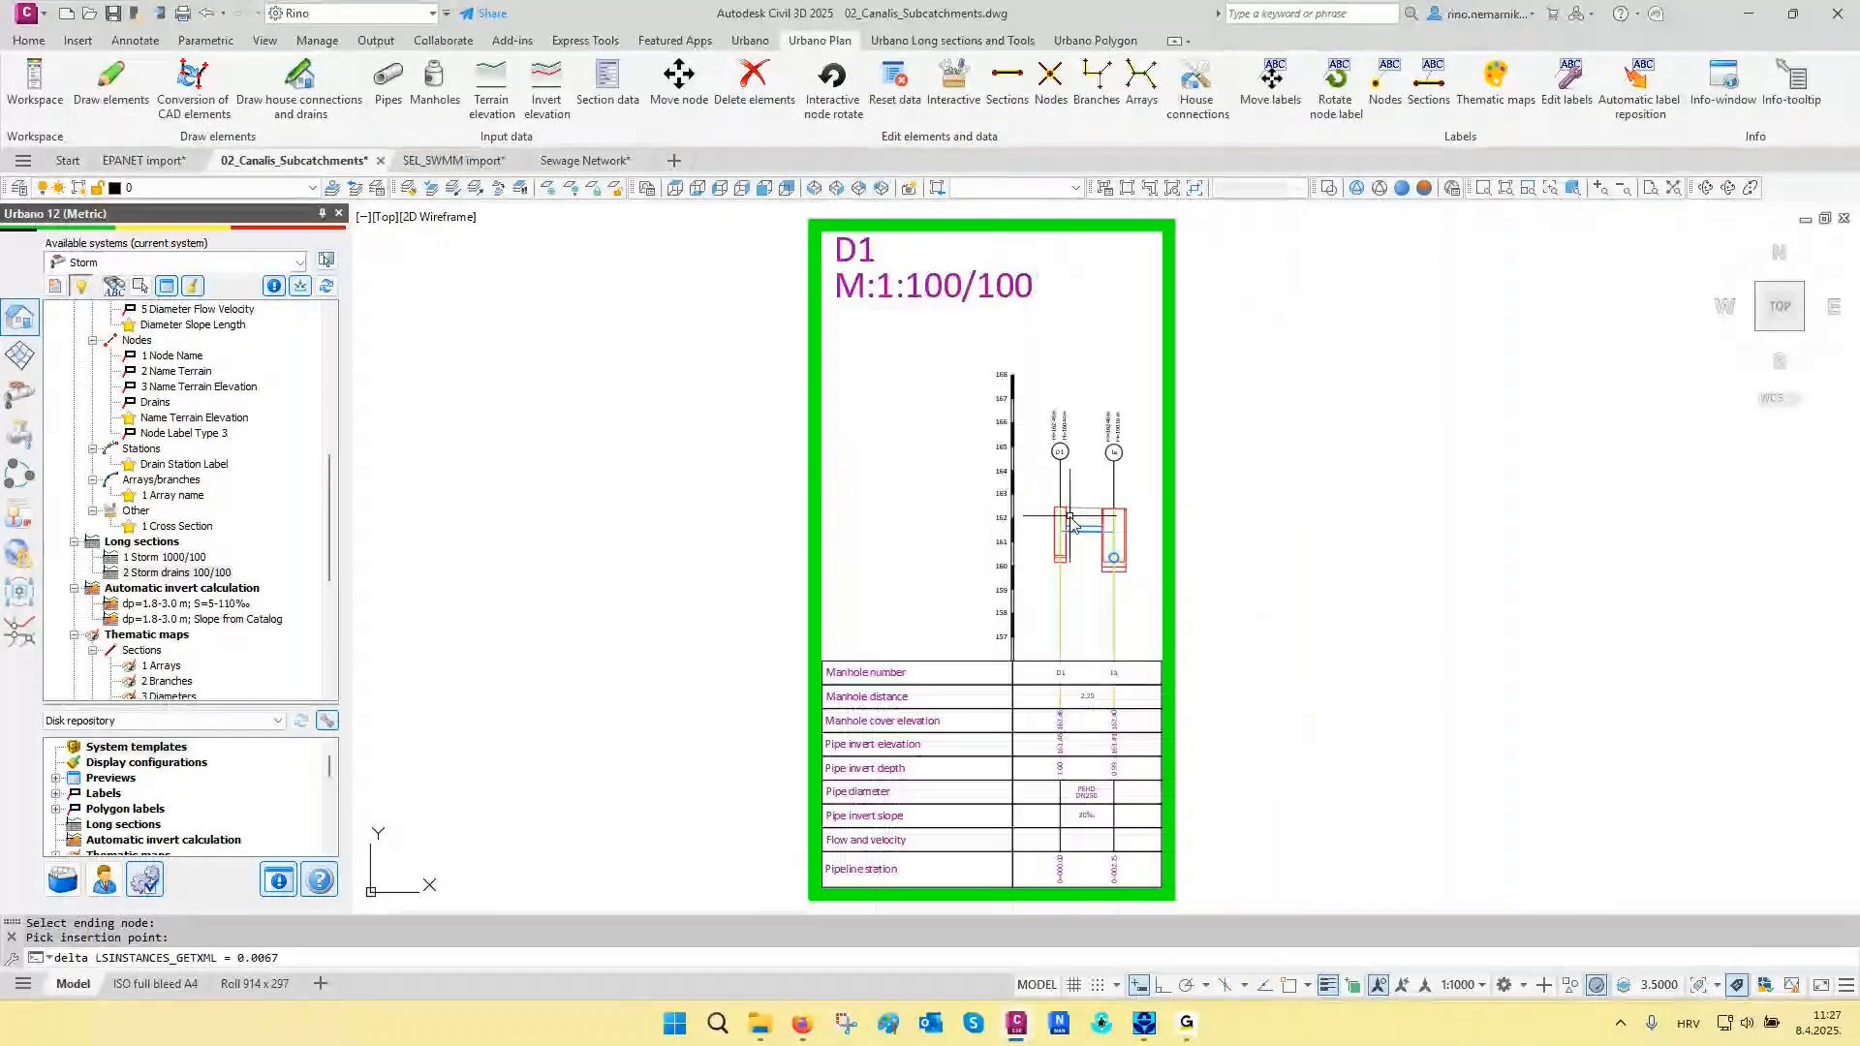
scroll(1069, 515, "down", 2)
scroll(1141, 678, "up", 4)
scroll(934, 747, "down", 6)
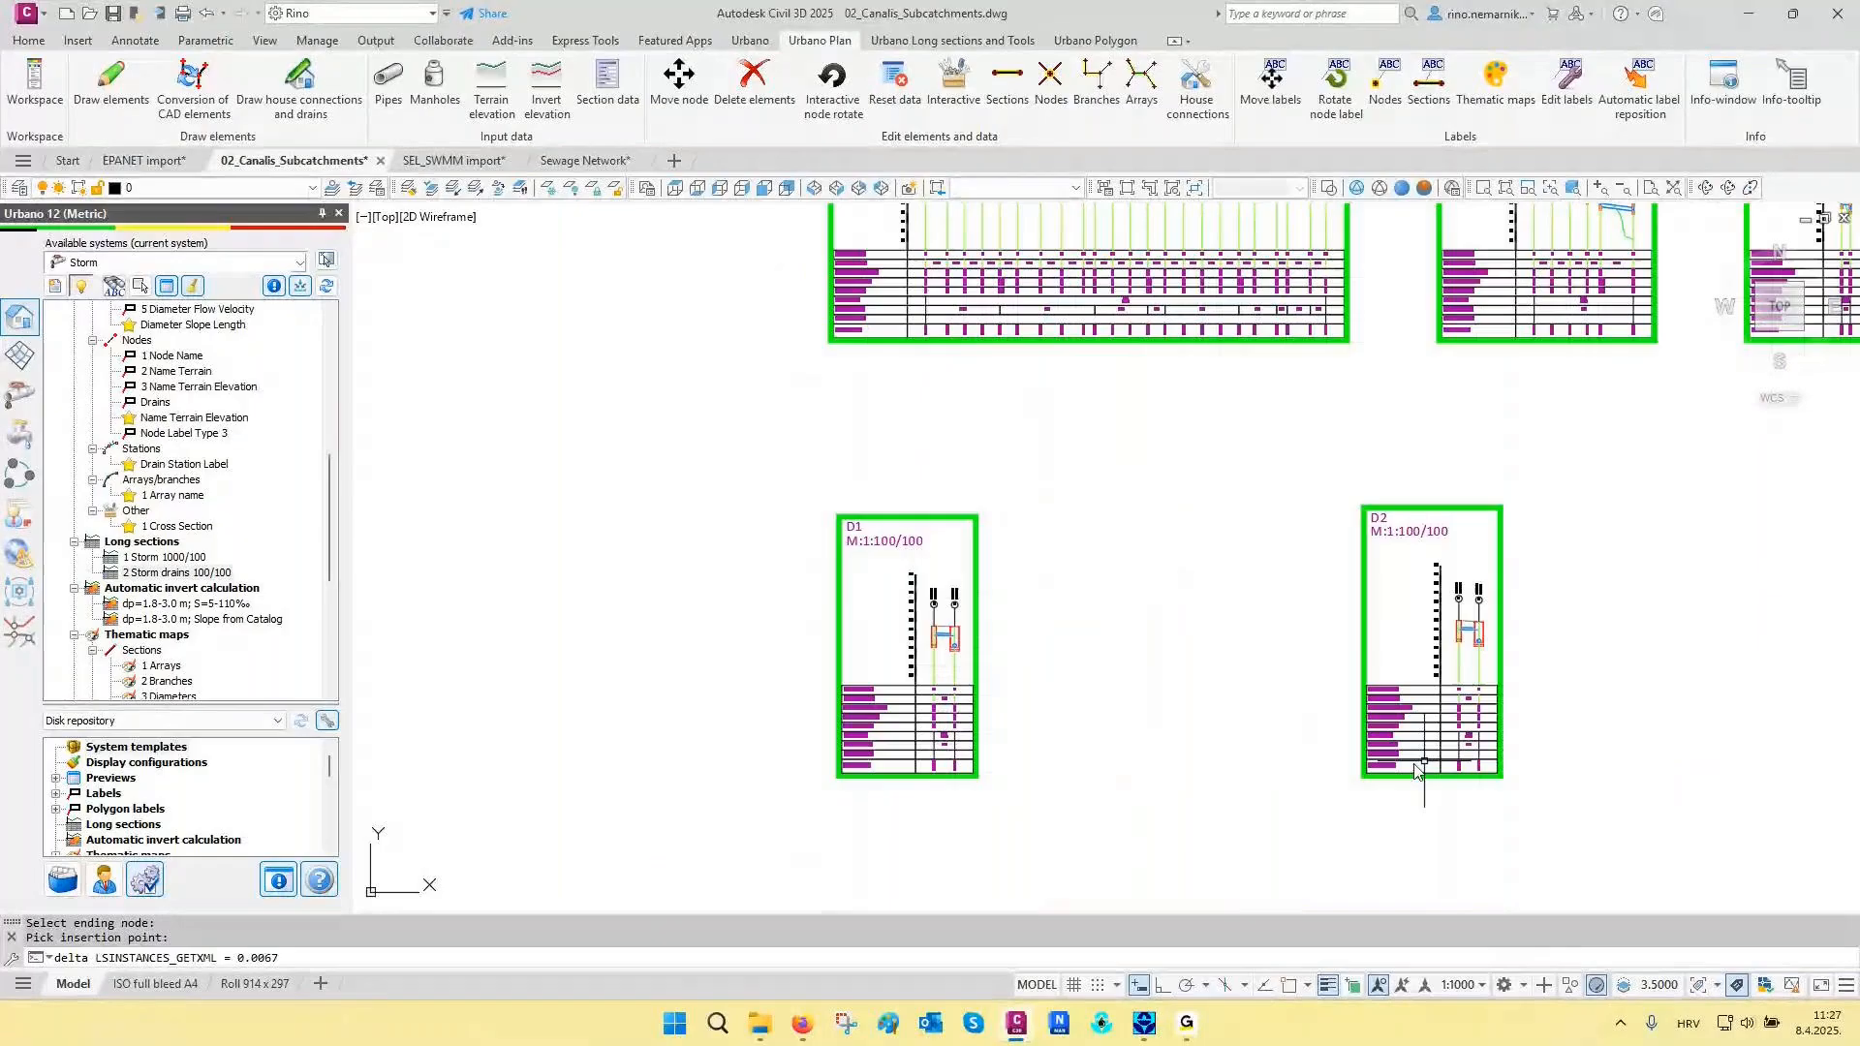
scroll(1417, 770, "up", 8)
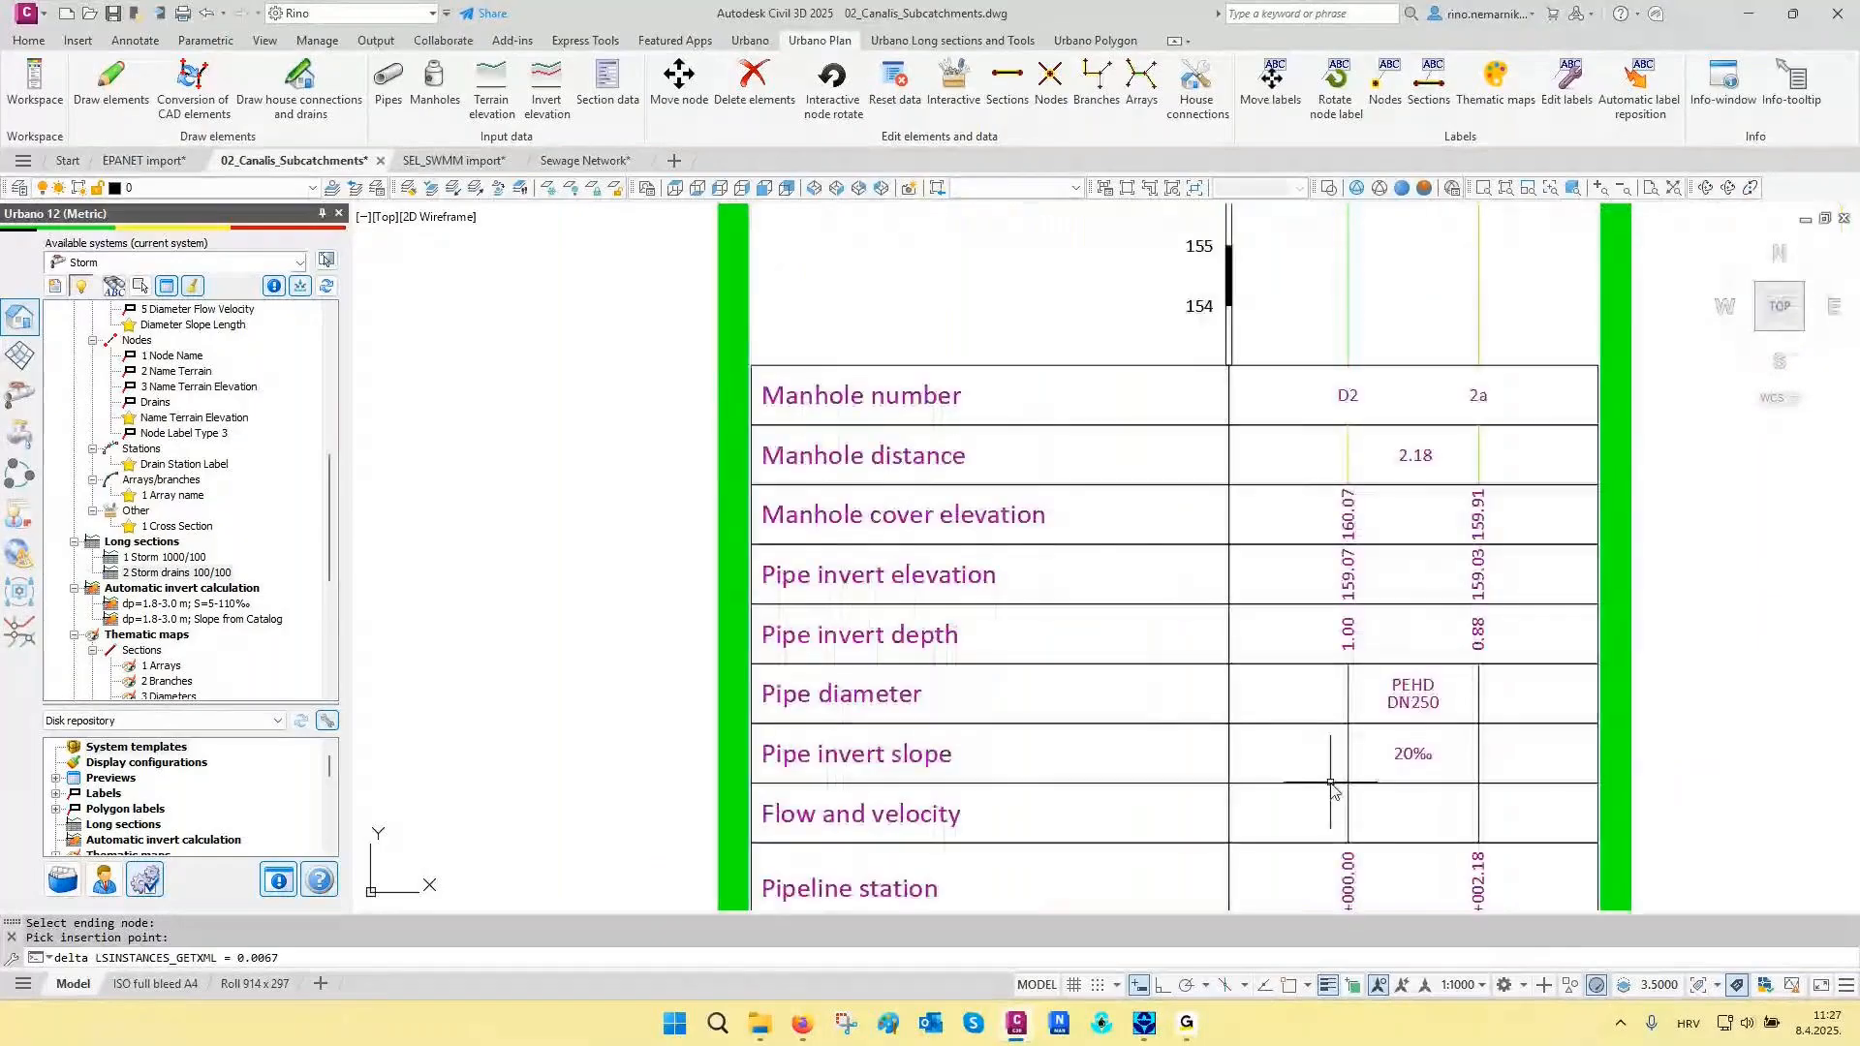
scroll(1406, 789, "up", 2)
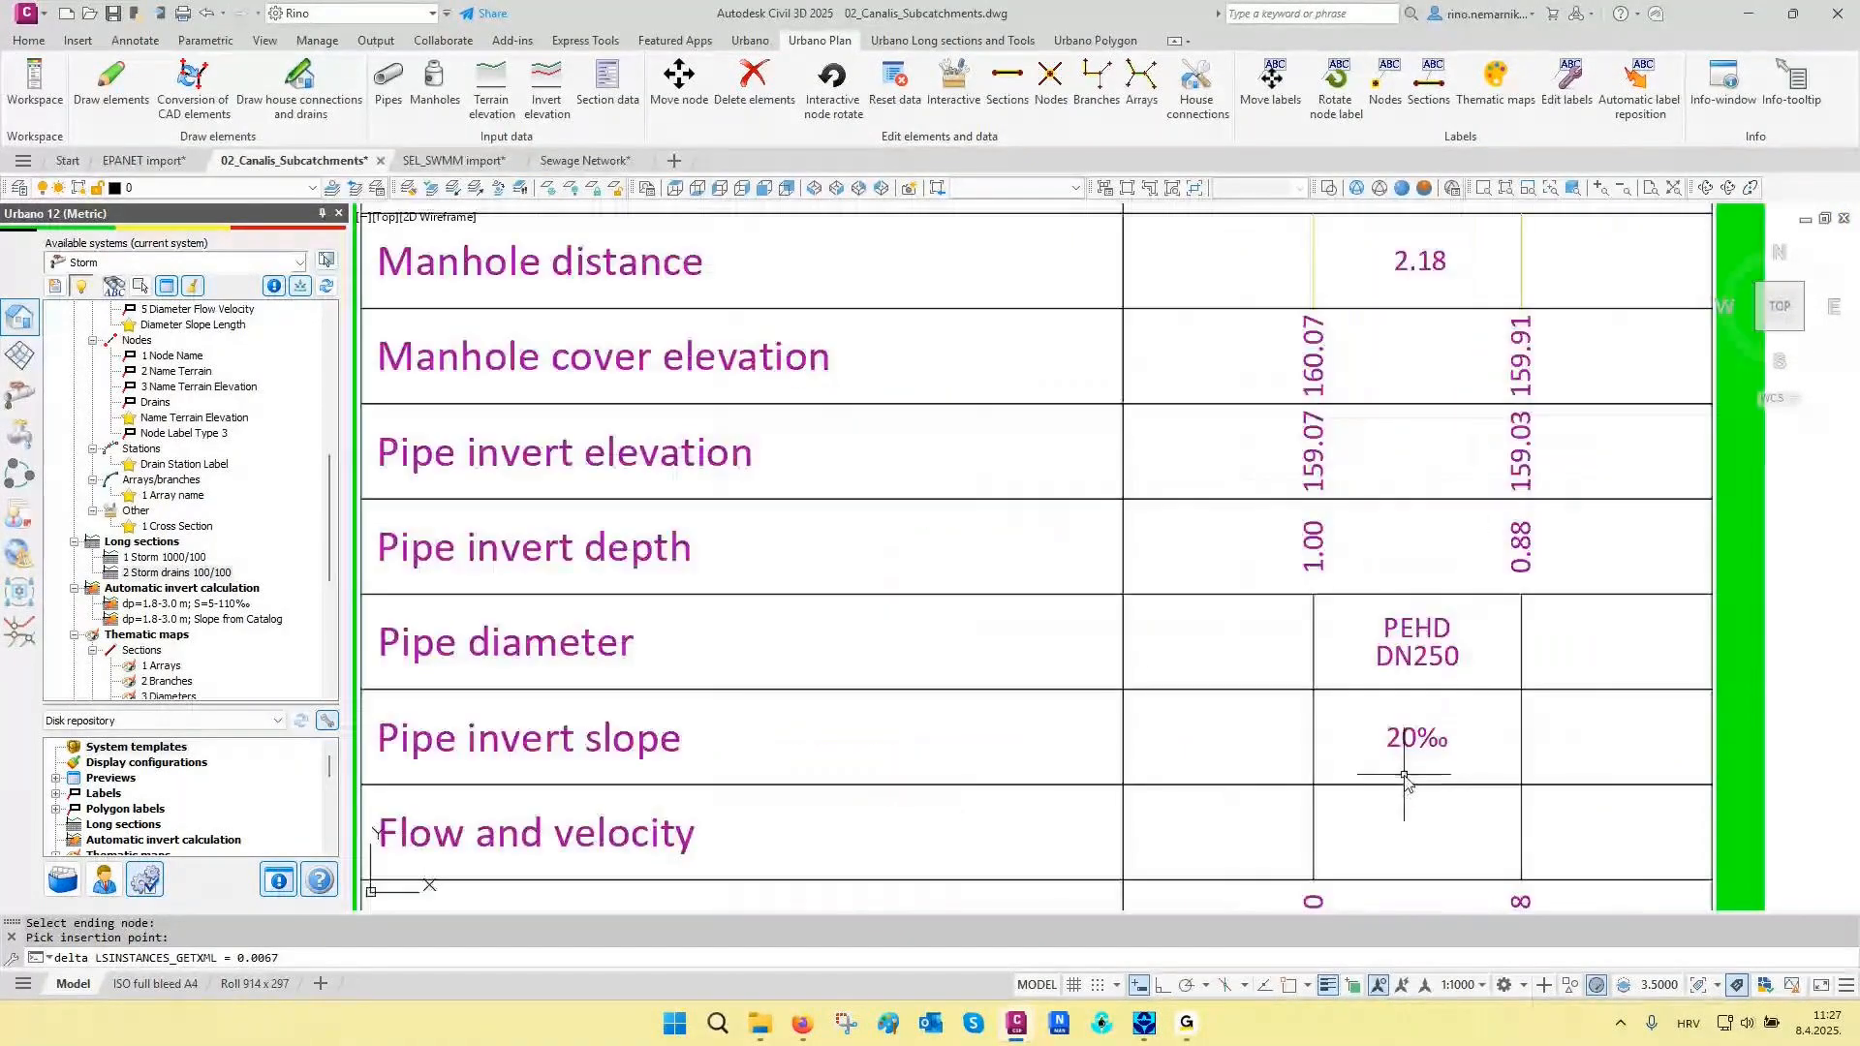
scroll(1310, 610, "down", 6)
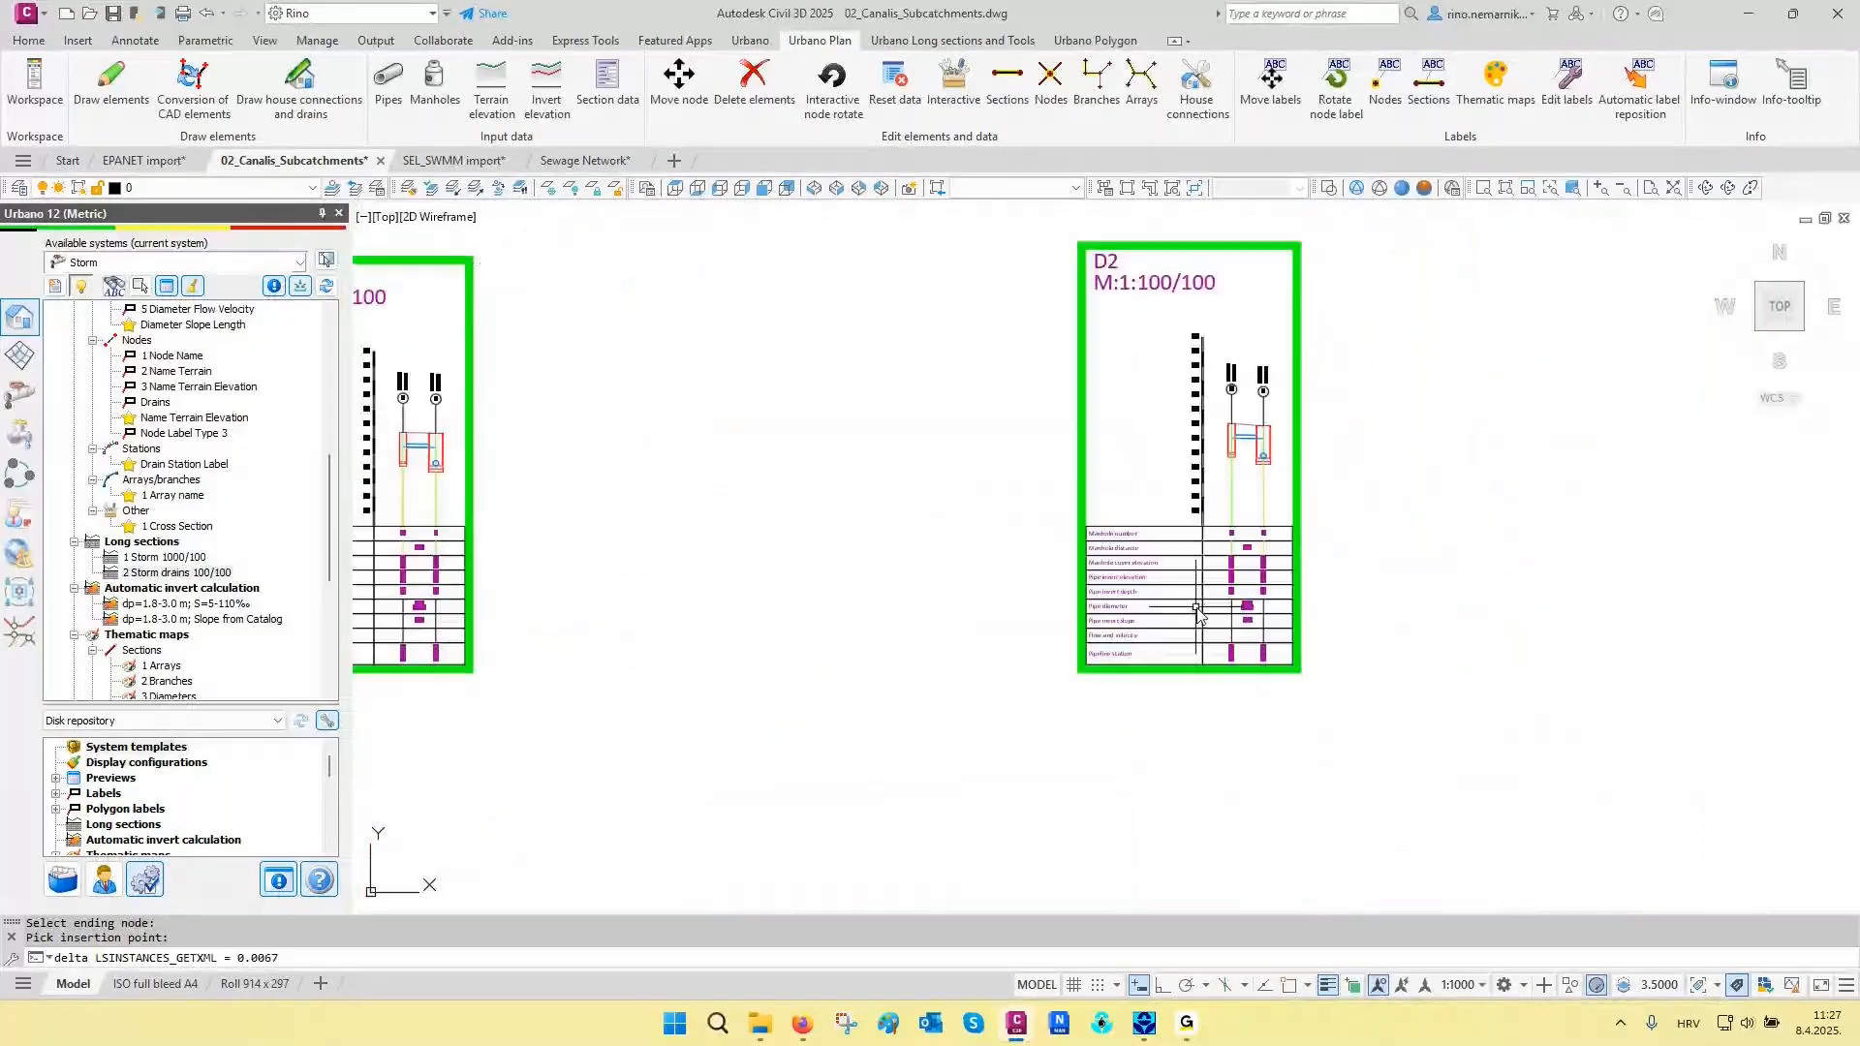
- Examine the longitudinal sections of the longer drains D29 and D27, focusing on where the drain meets the manhole
scroll(1177, 603, "down", 5)
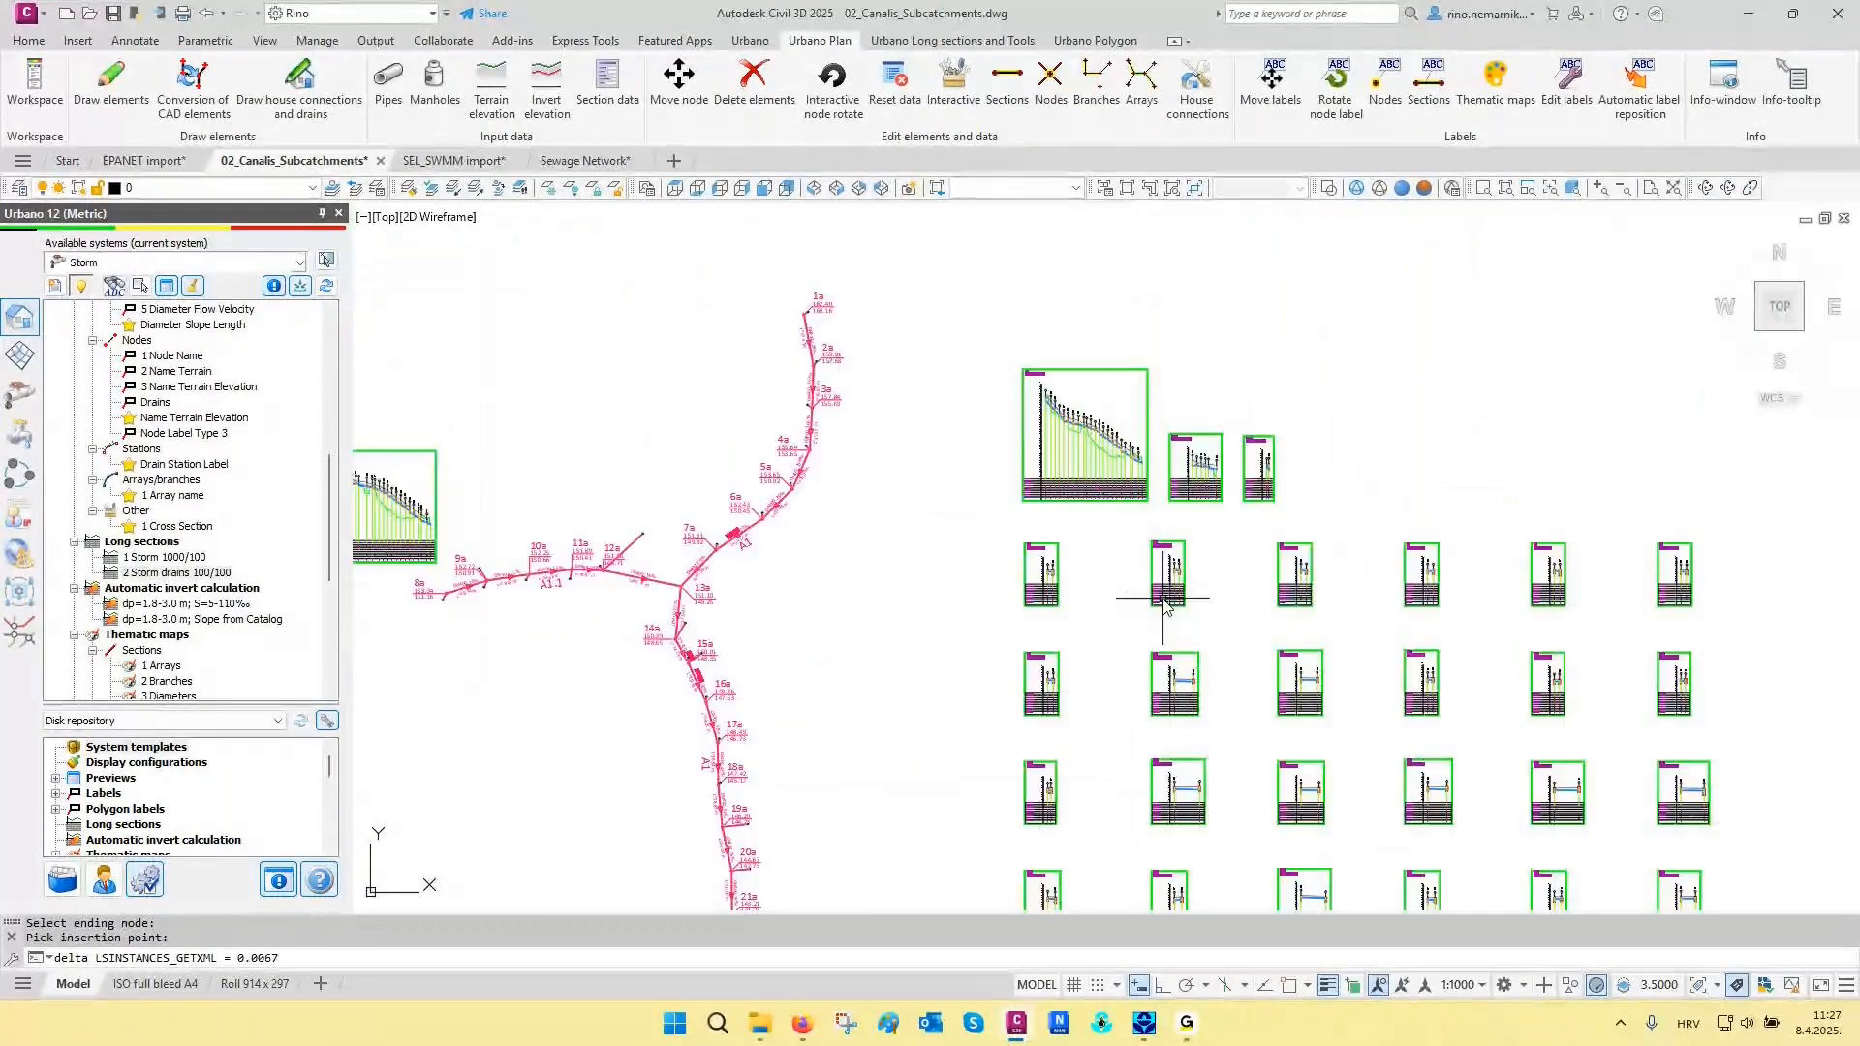
scroll(1410, 722, "up", 5)
scroll(1410, 717, "up", 2)
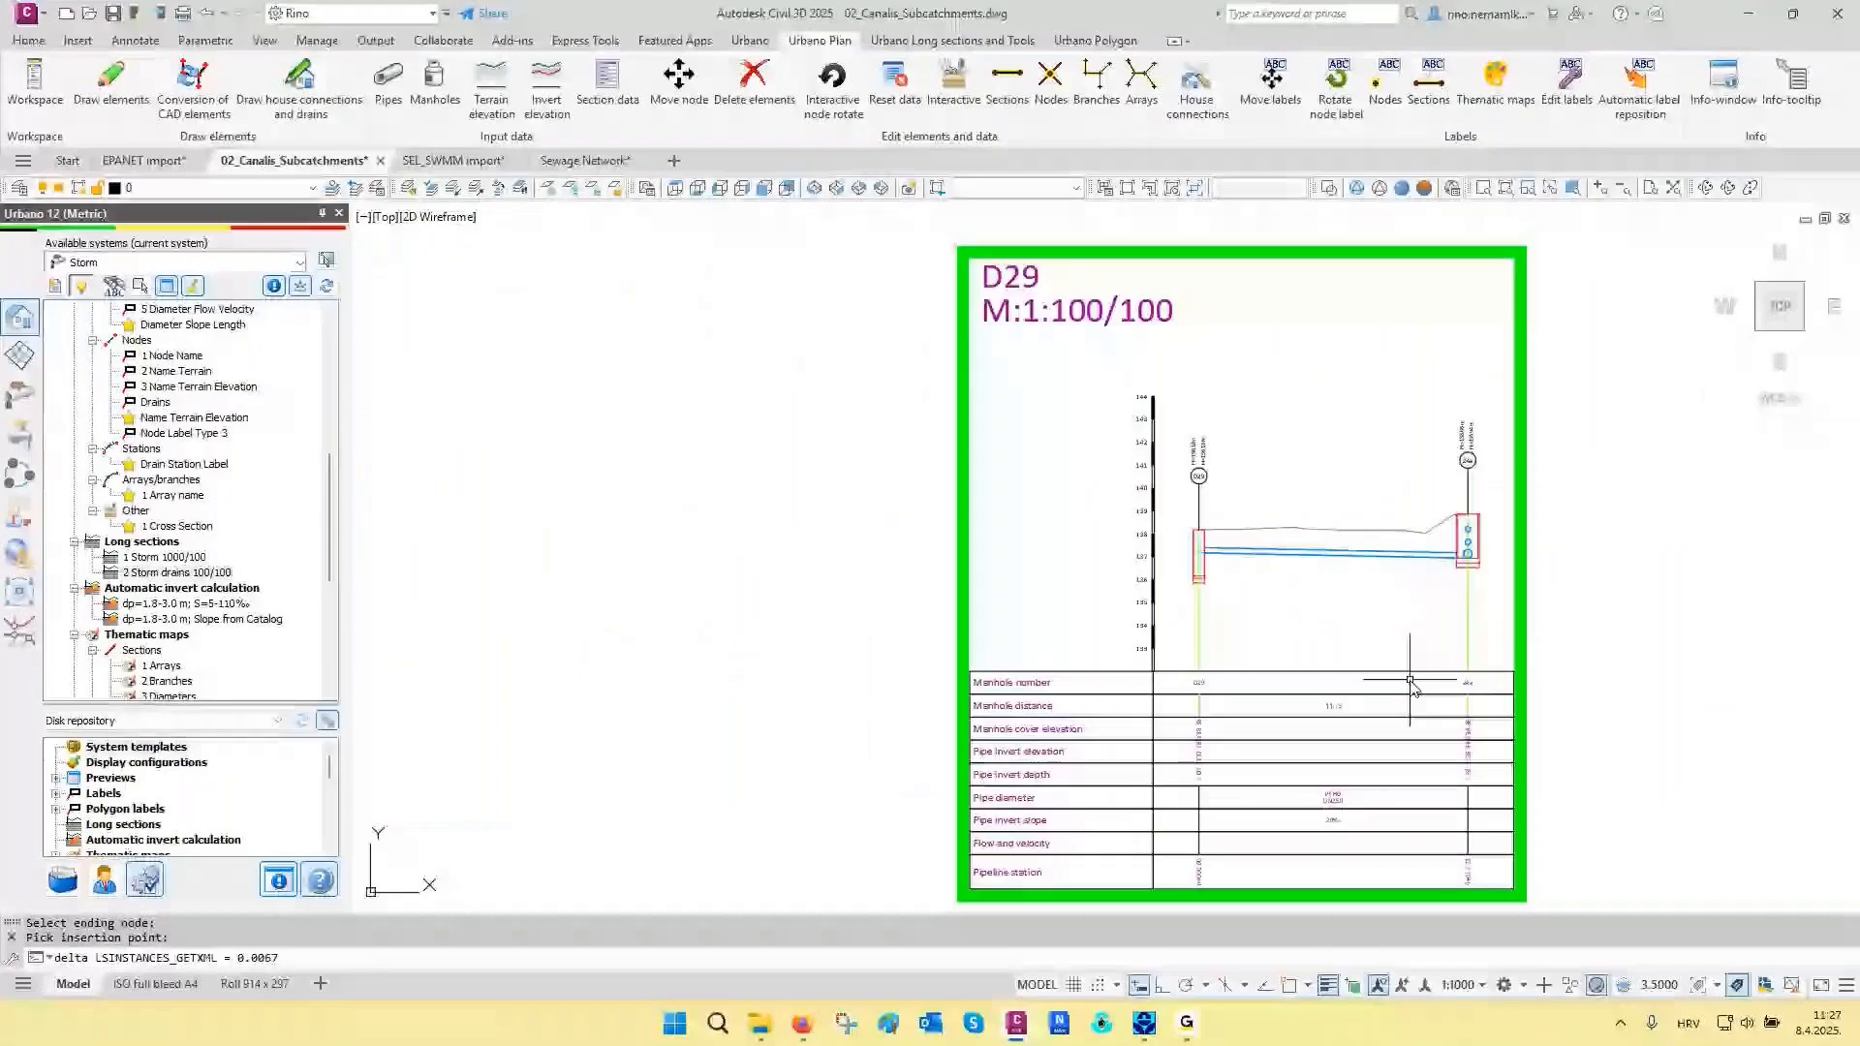
scroll(1411, 681, "down", 5)
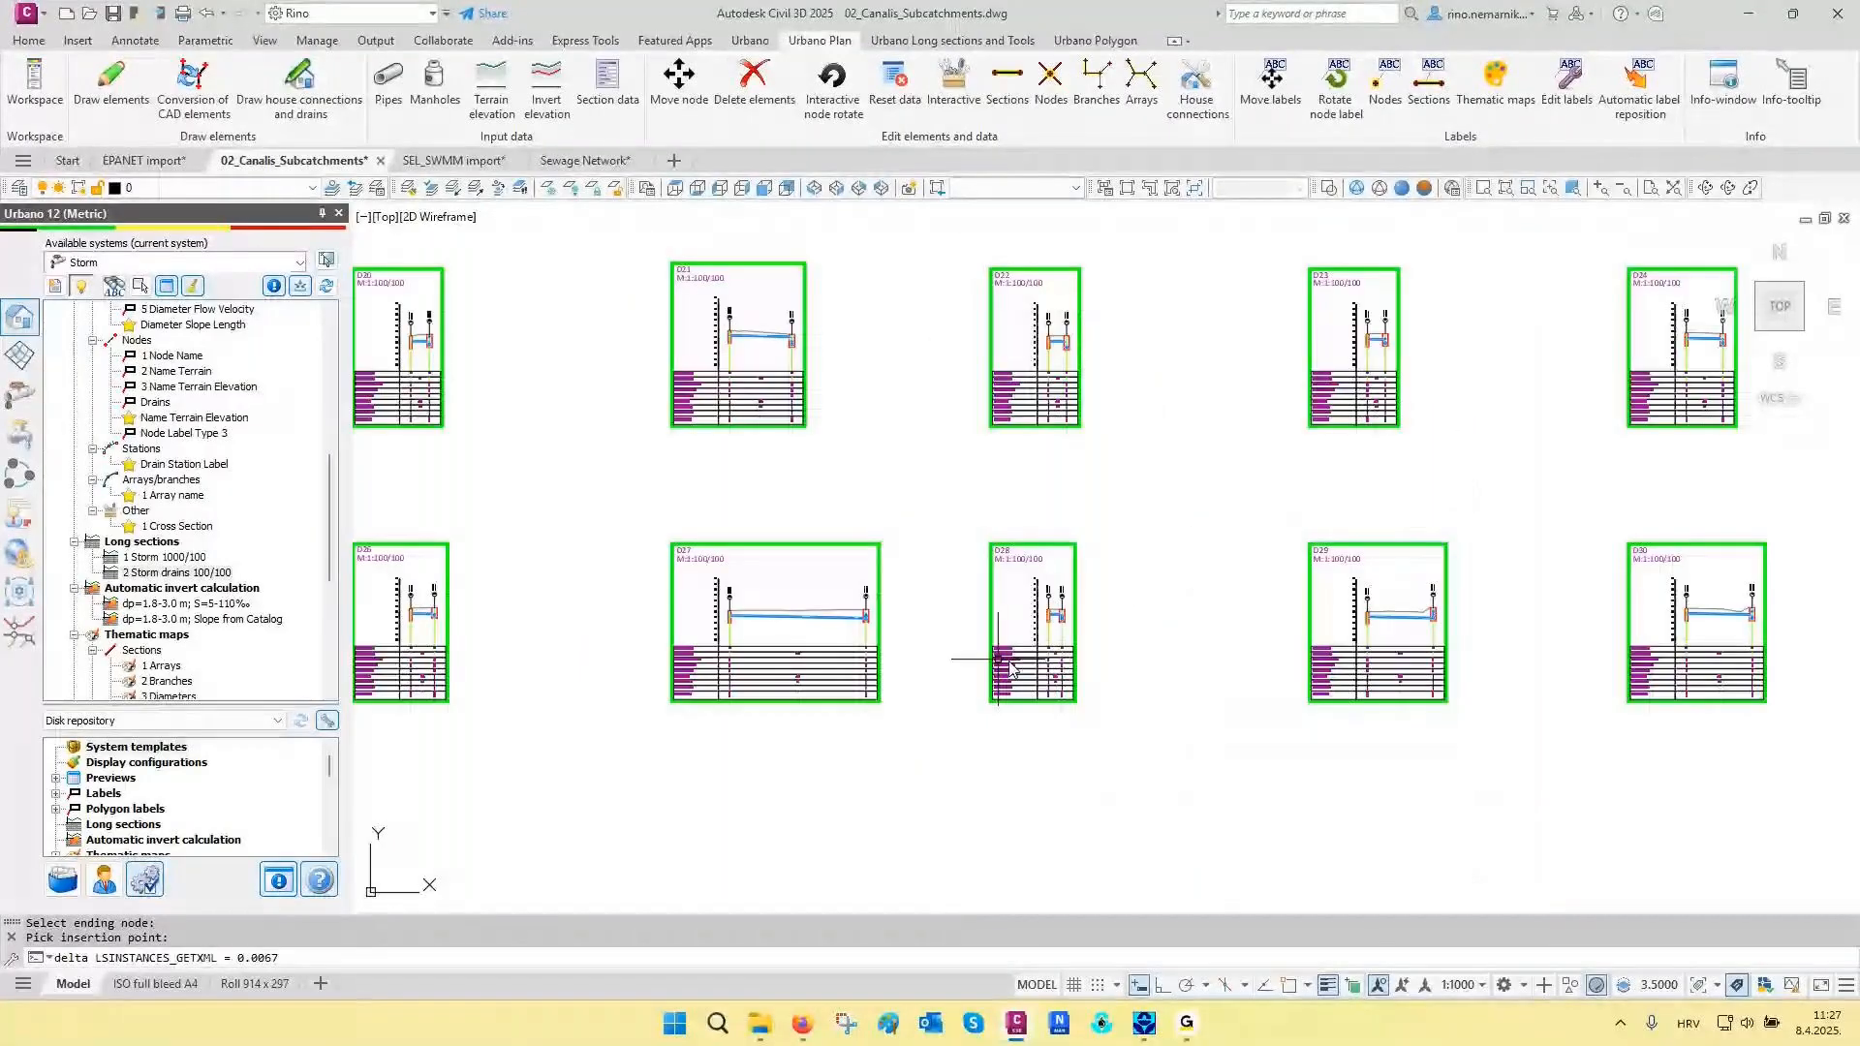
scroll(710, 657, "up", 5)
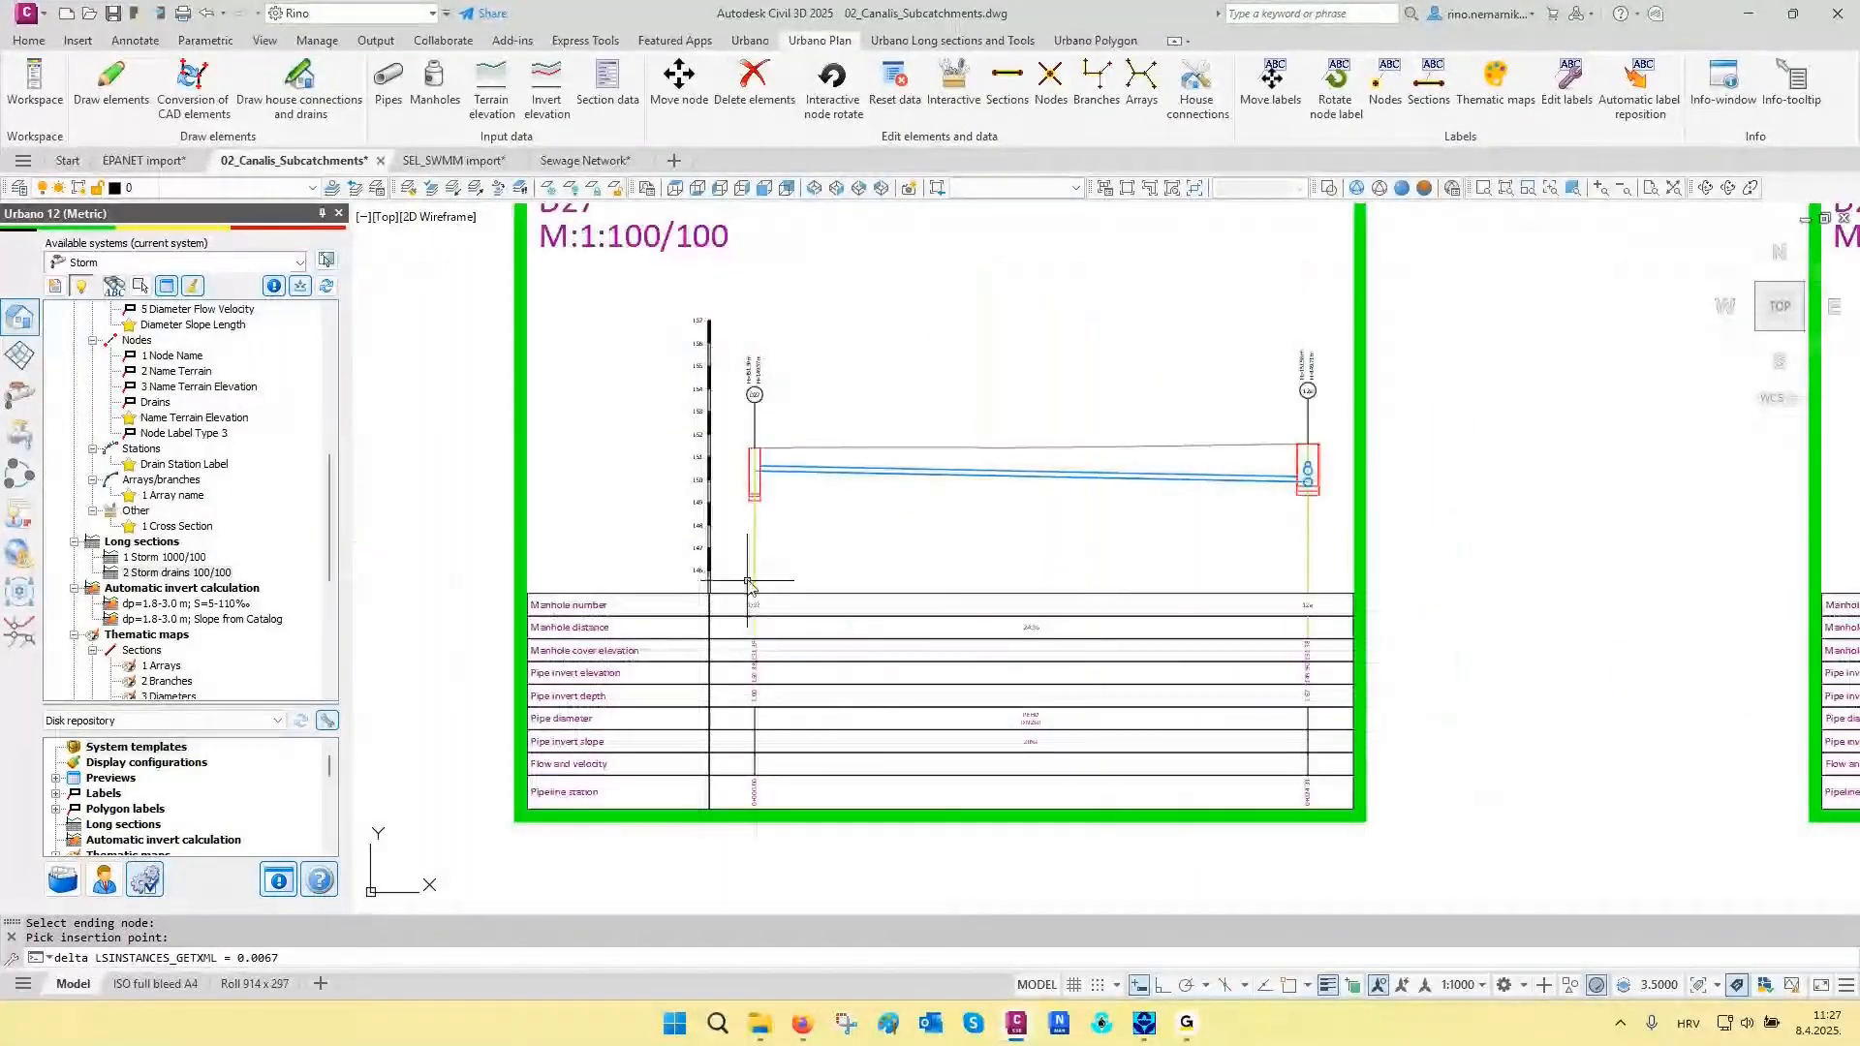
scroll(745, 596, "down", 1)
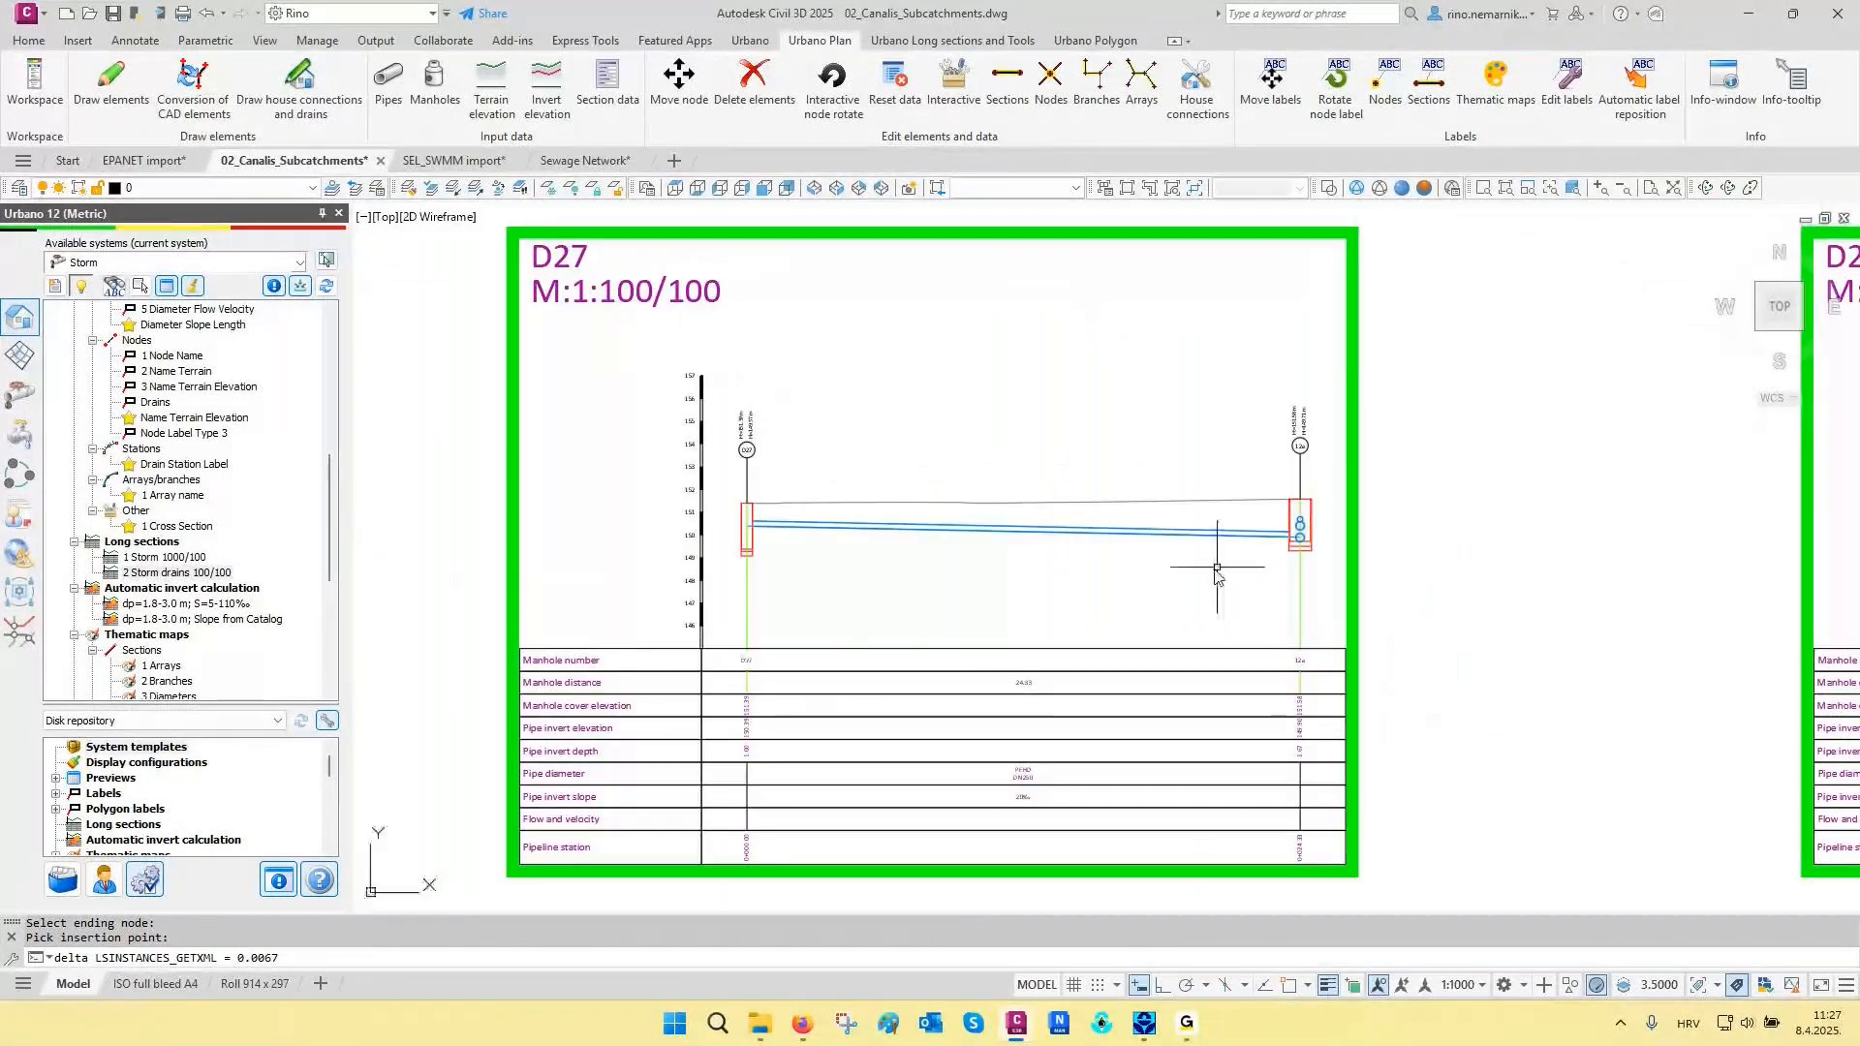
scroll(1300, 528, "up", 3)
scroll(1300, 528, "up", 2)
scroll(1026, 623, "down", 6)
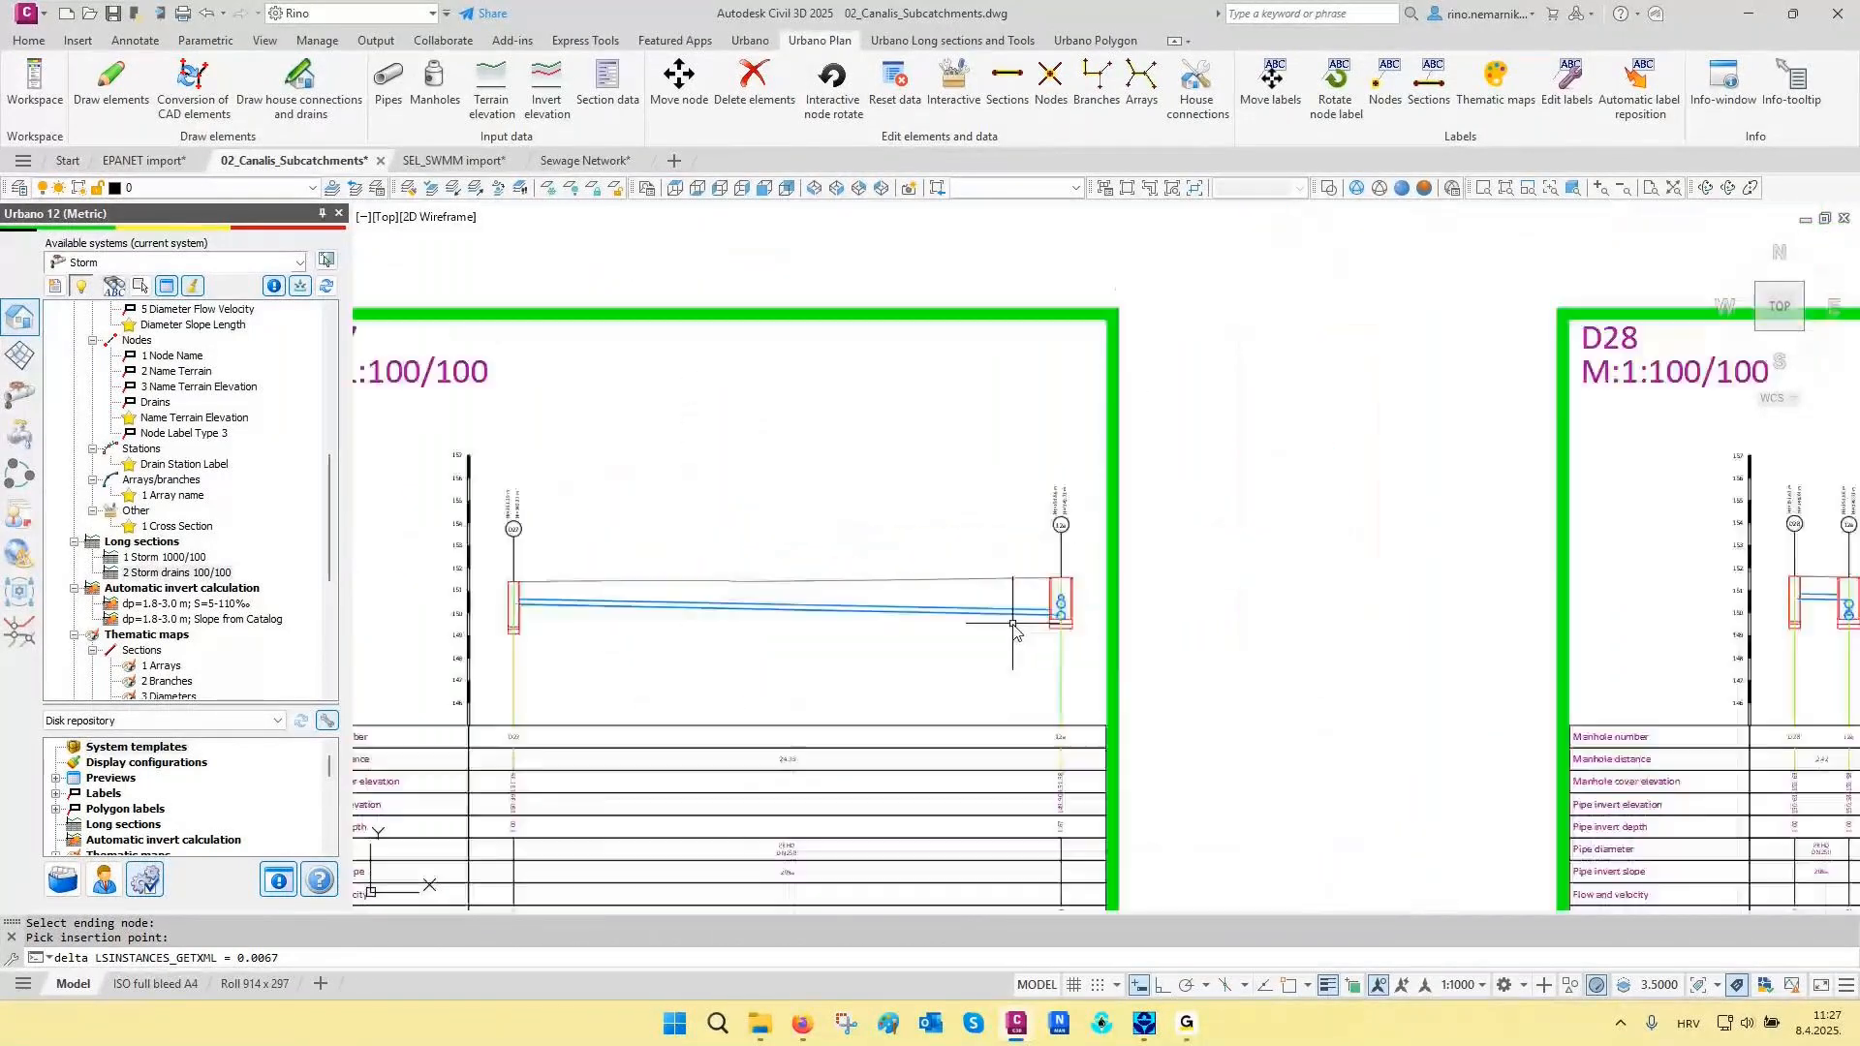
- Examine the longitudinal section of drain D29, focusing on where the pipe enters manhole 24a
scroll(1012, 629, "down", 2)
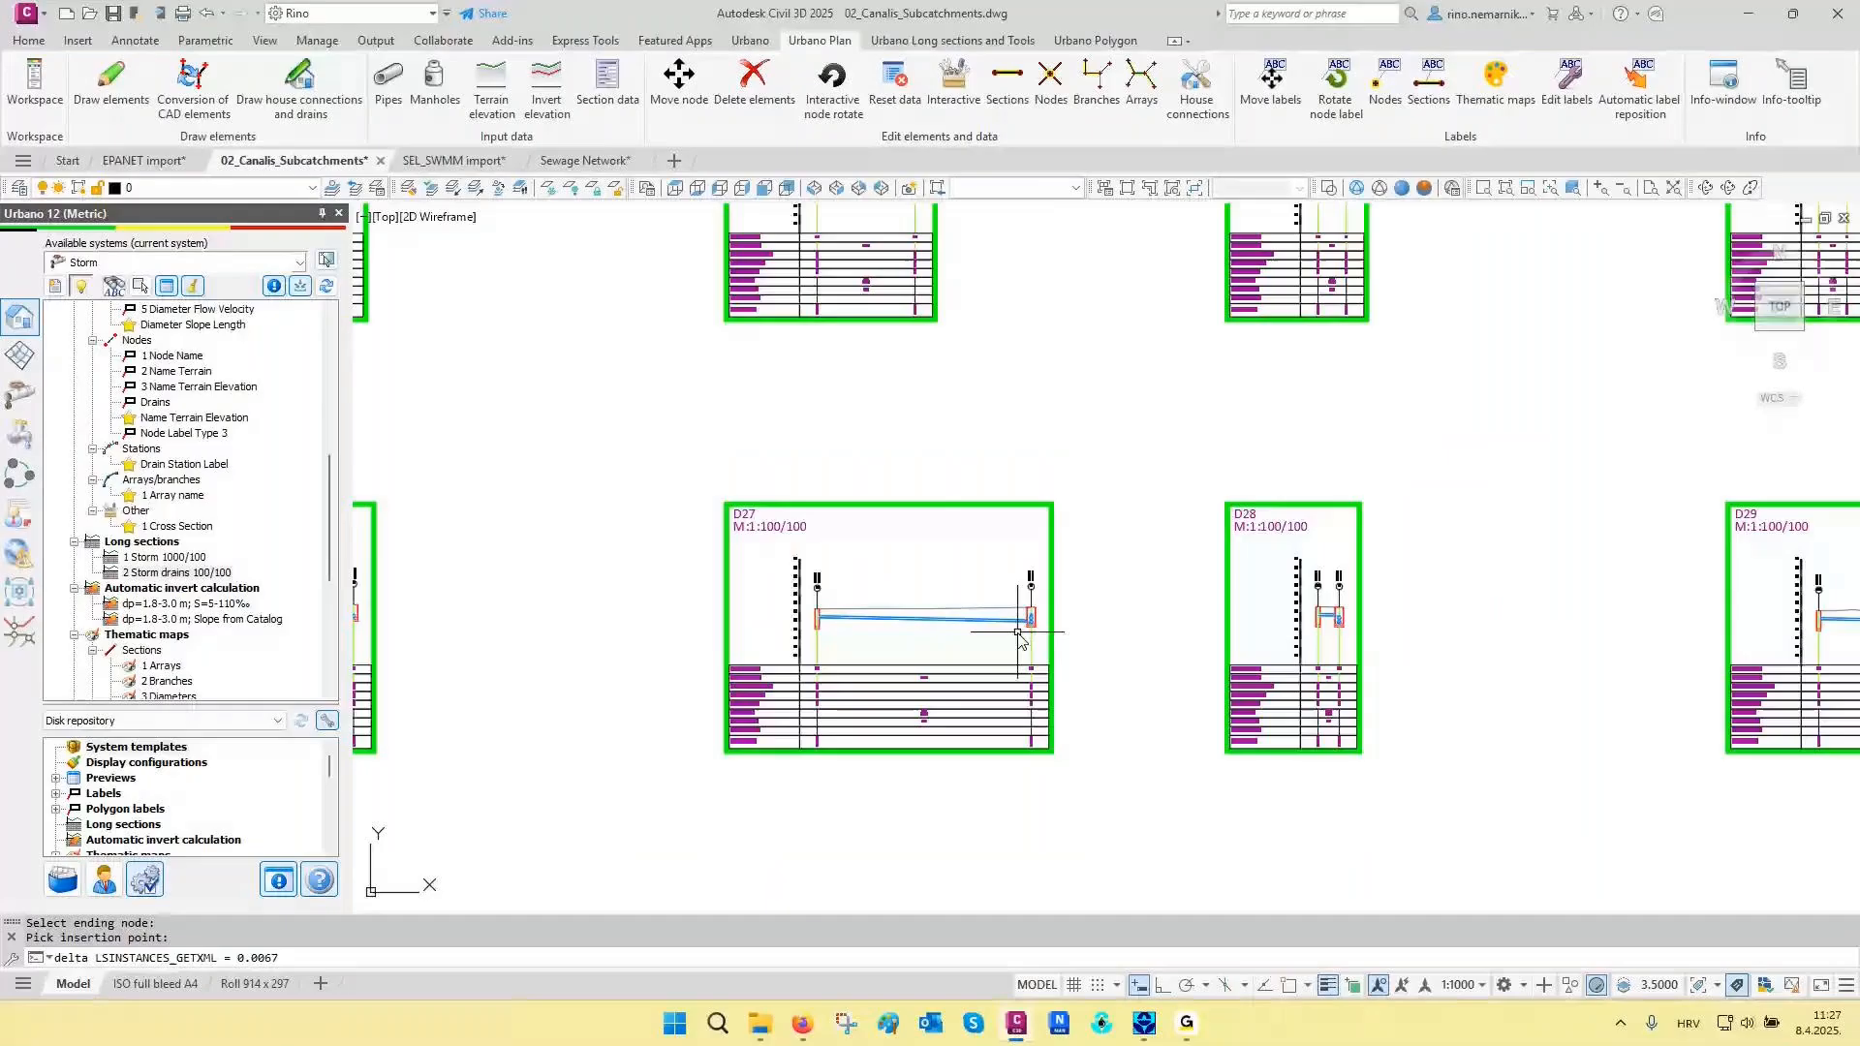
scroll(1257, 630, "up", 5)
scroll(1257, 630, "up", 2)
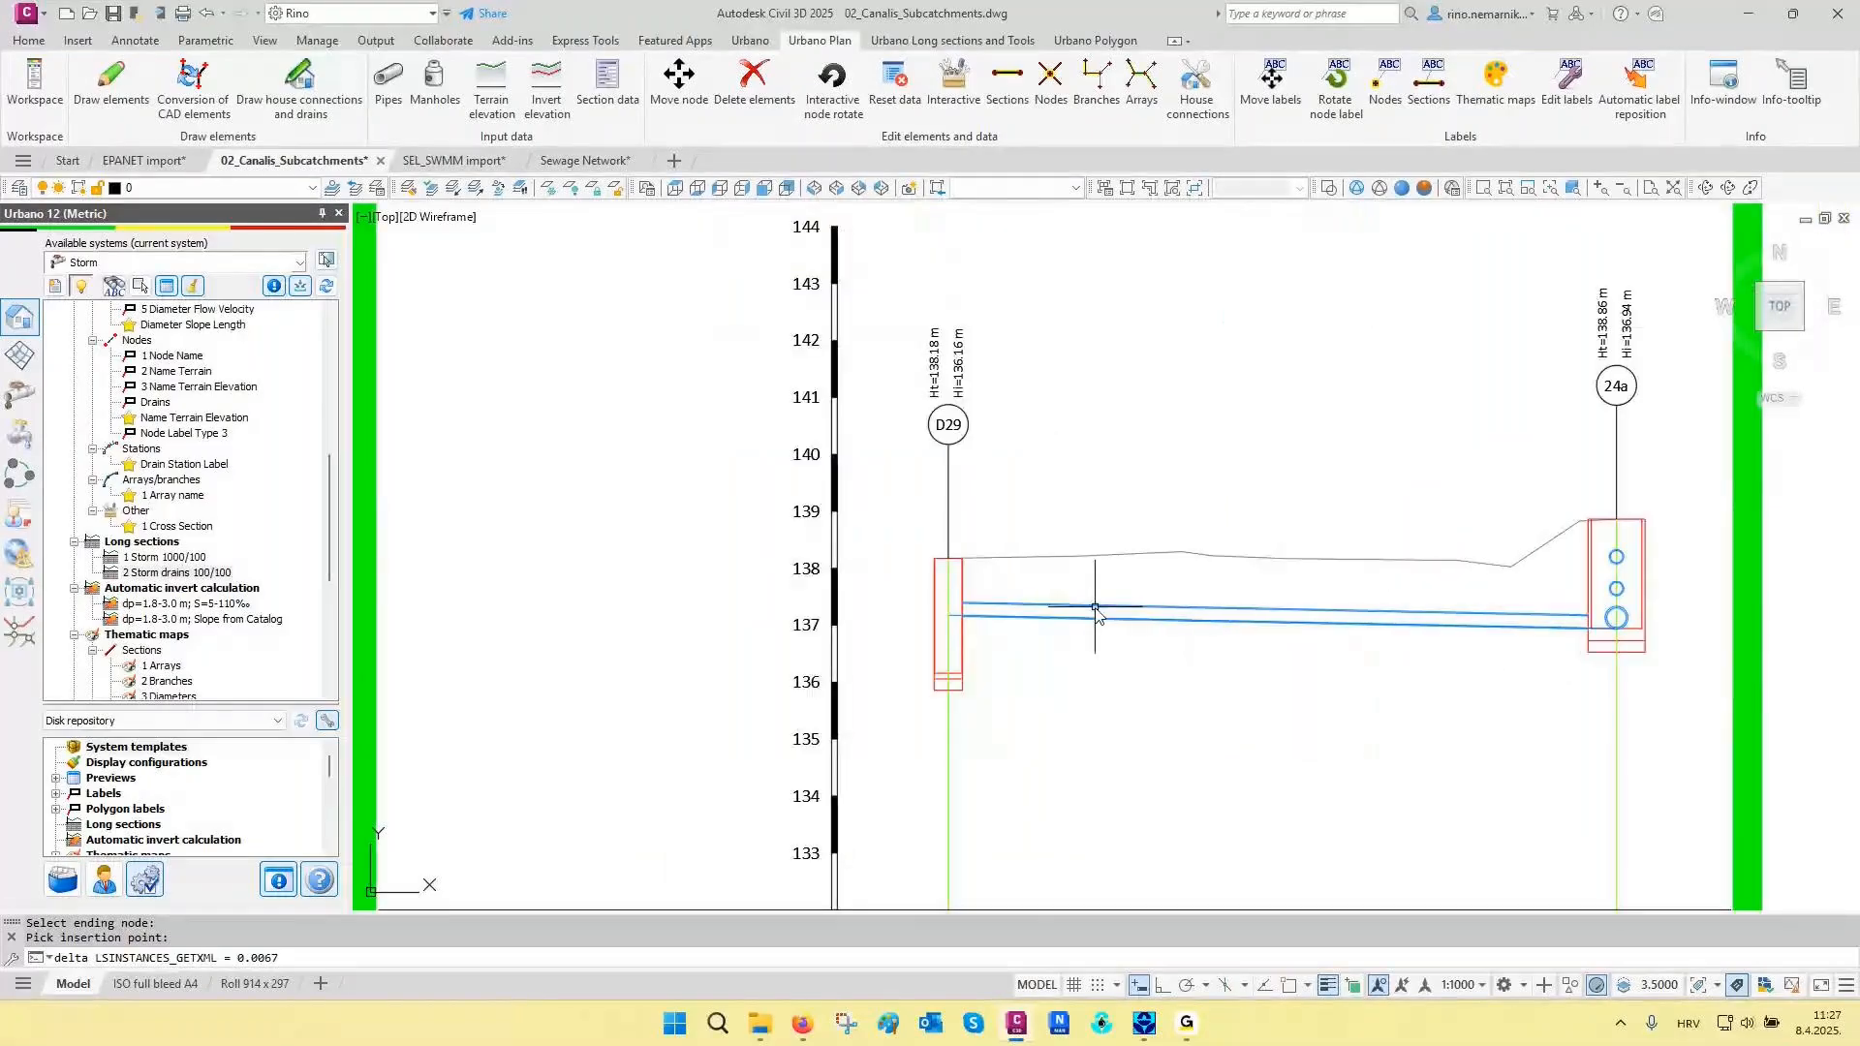
scroll(1637, 620, "up", 4)
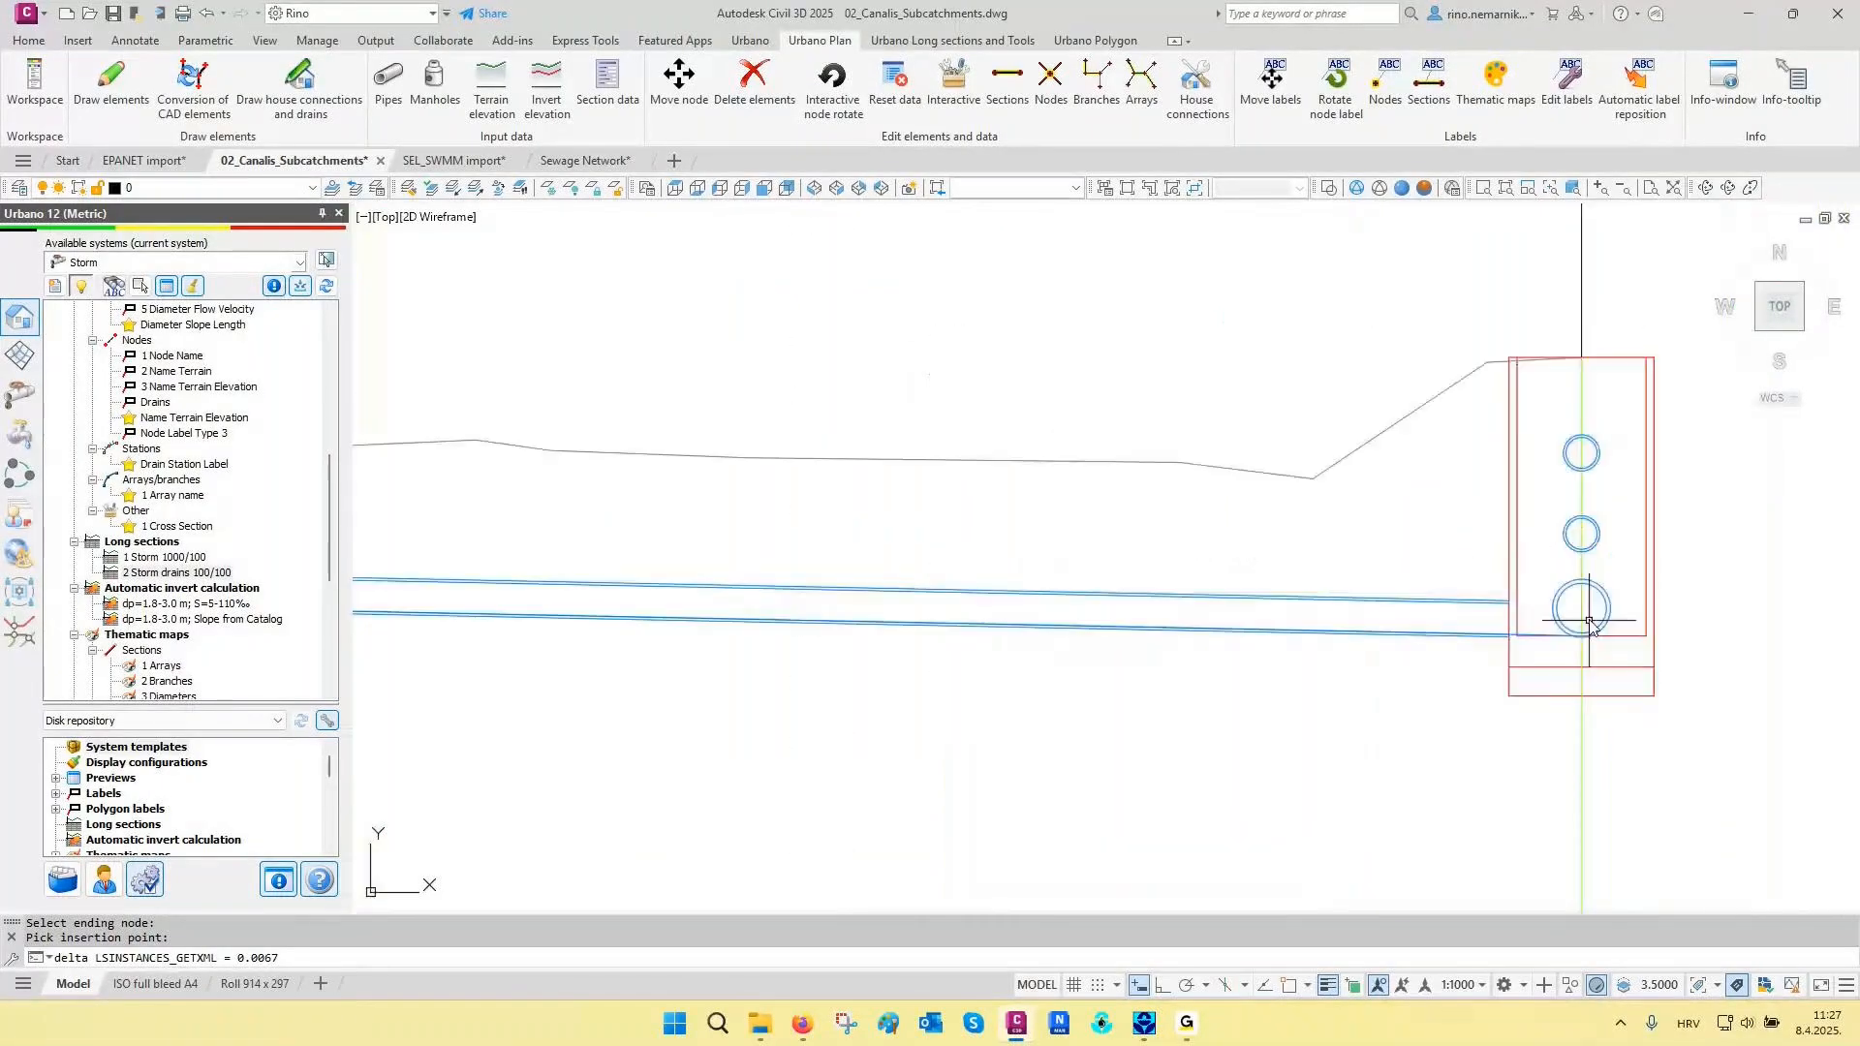
scroll(1637, 620, "down", 4)
scroll(1482, 669, "down", 2)
scroll(1494, 674, "down", 2)
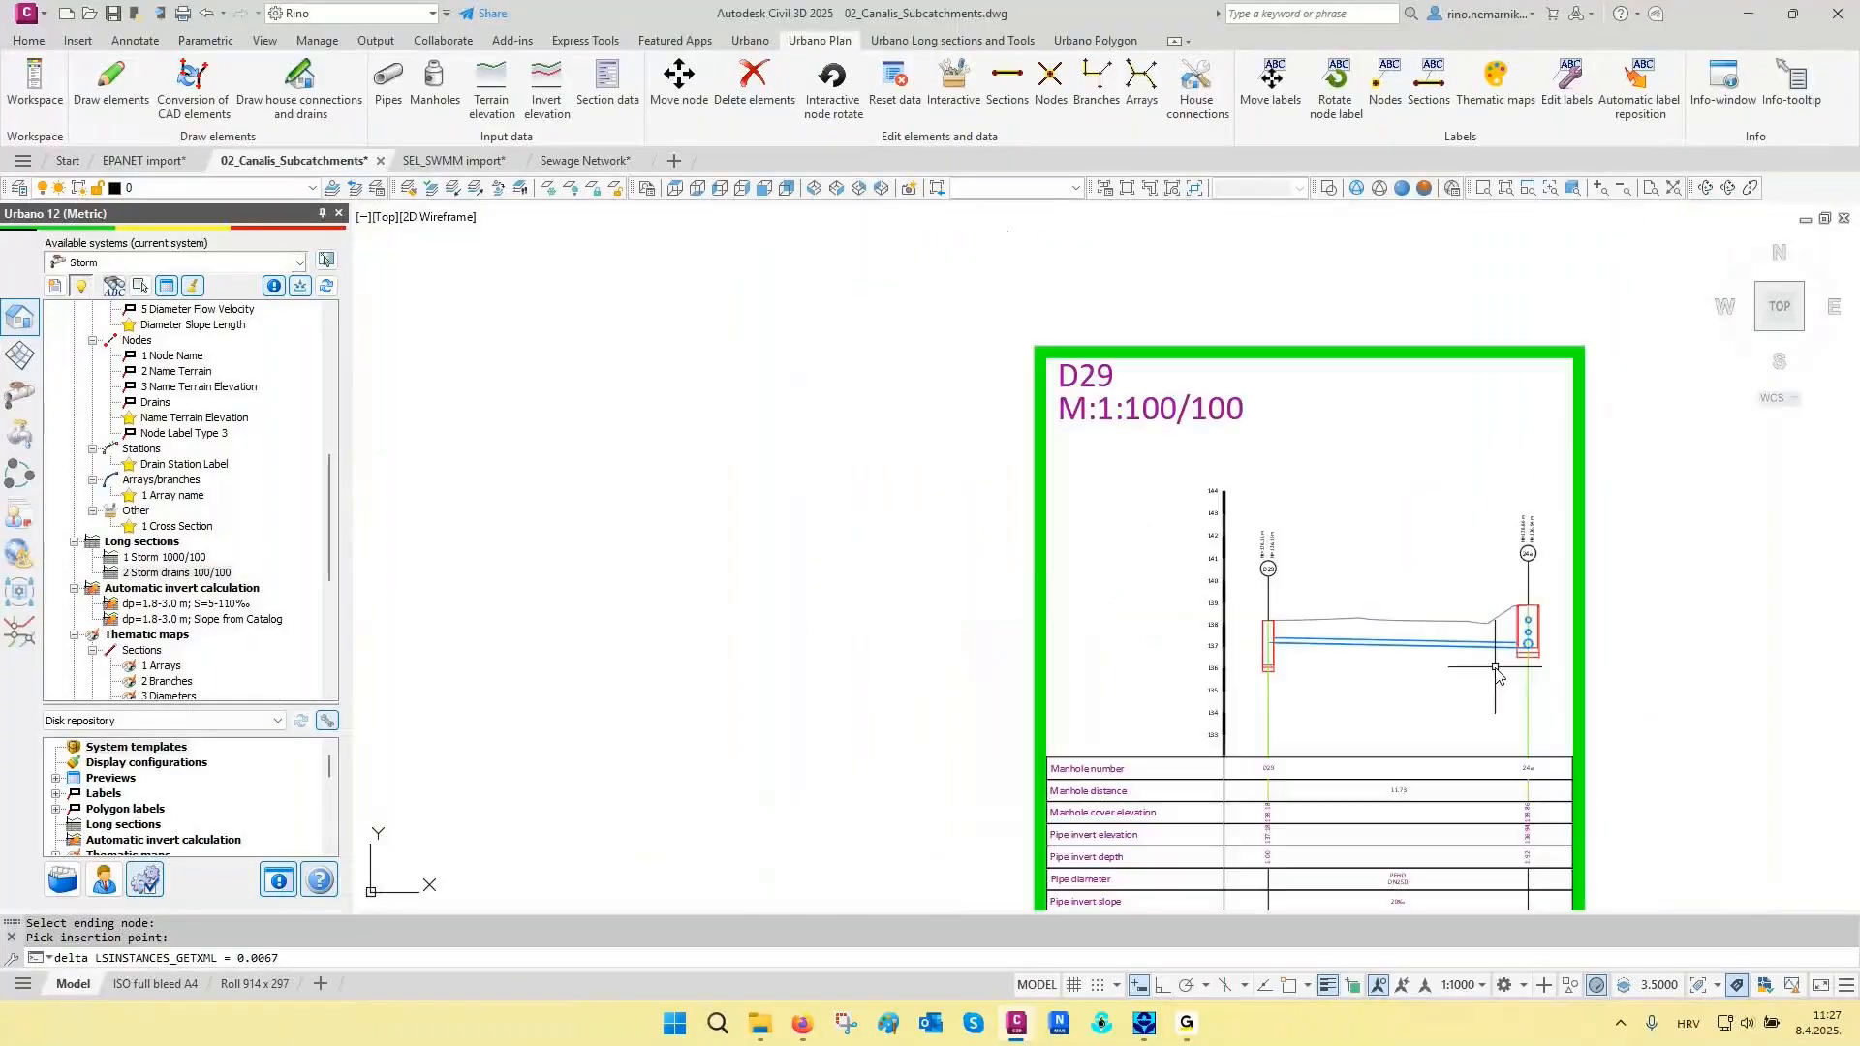
- Start editing house connections and drains, and restrict the selection to the D27 and D29 arrays picked from their longitudinal sections
scroll(194, 484, "up", 10)
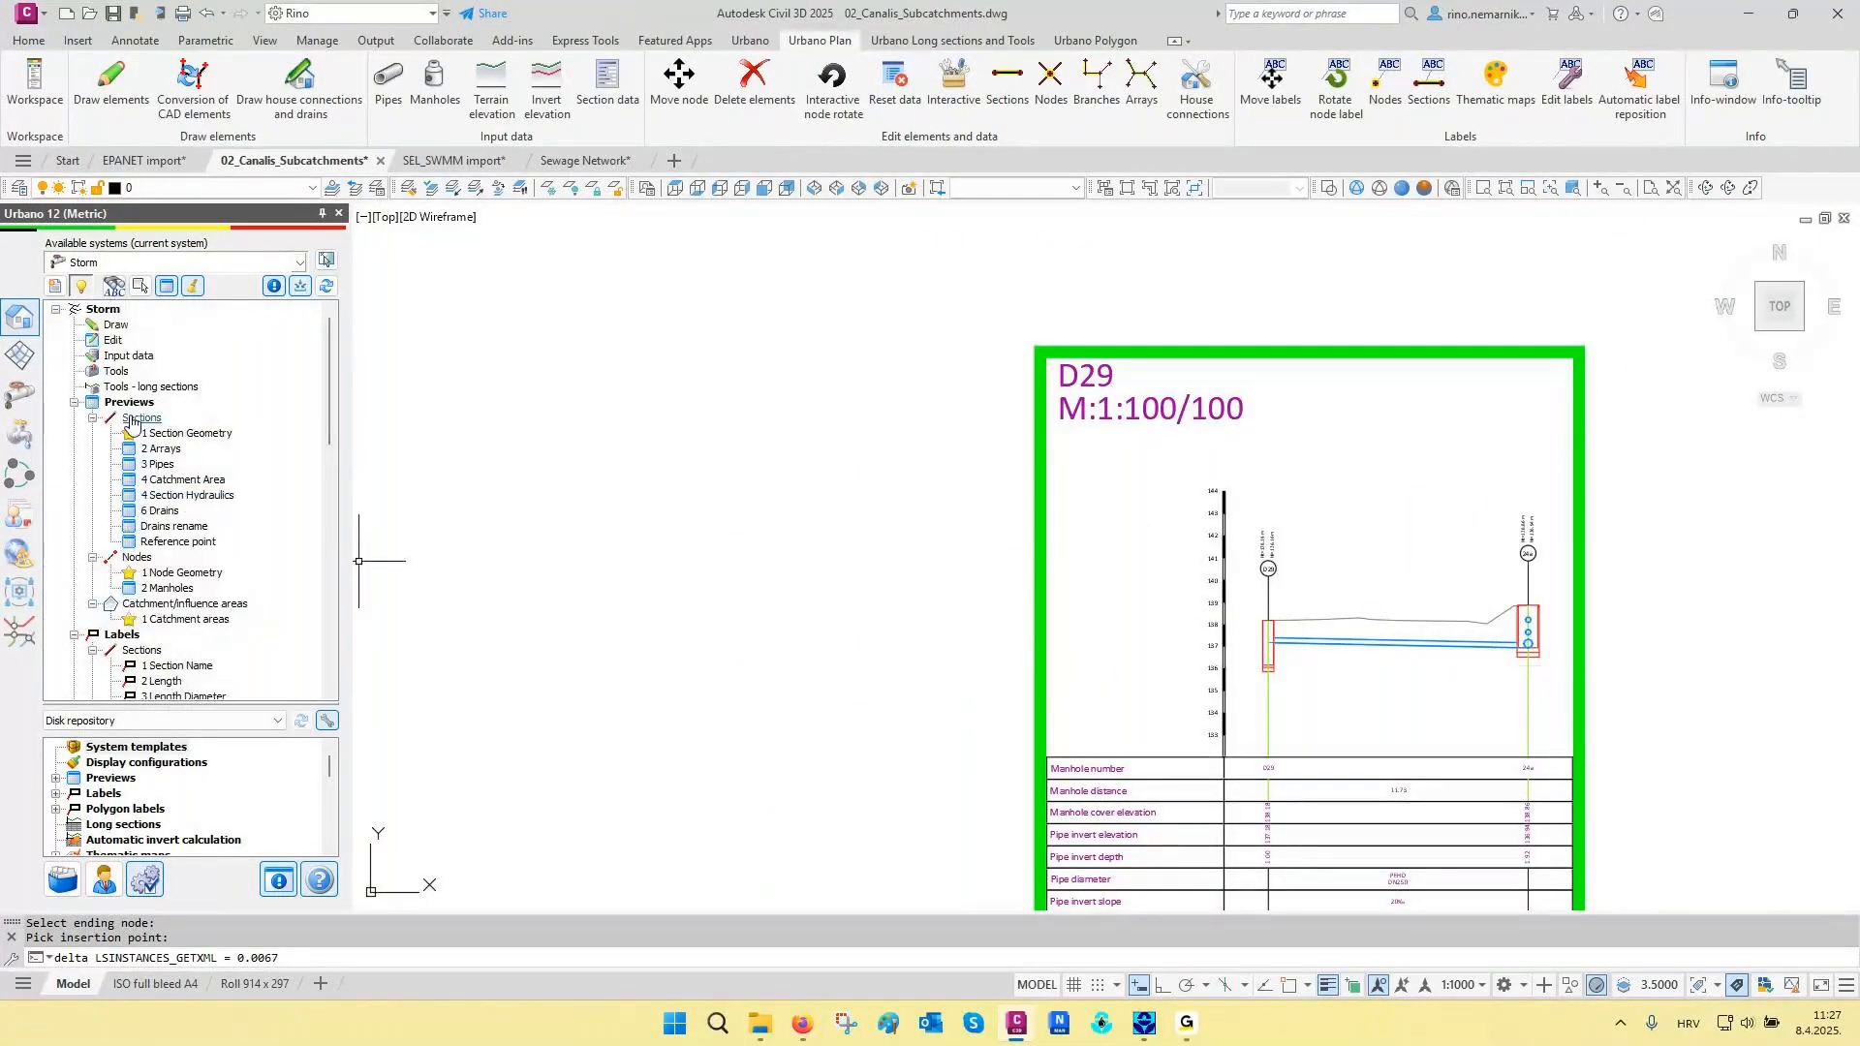
right_click(115, 340)
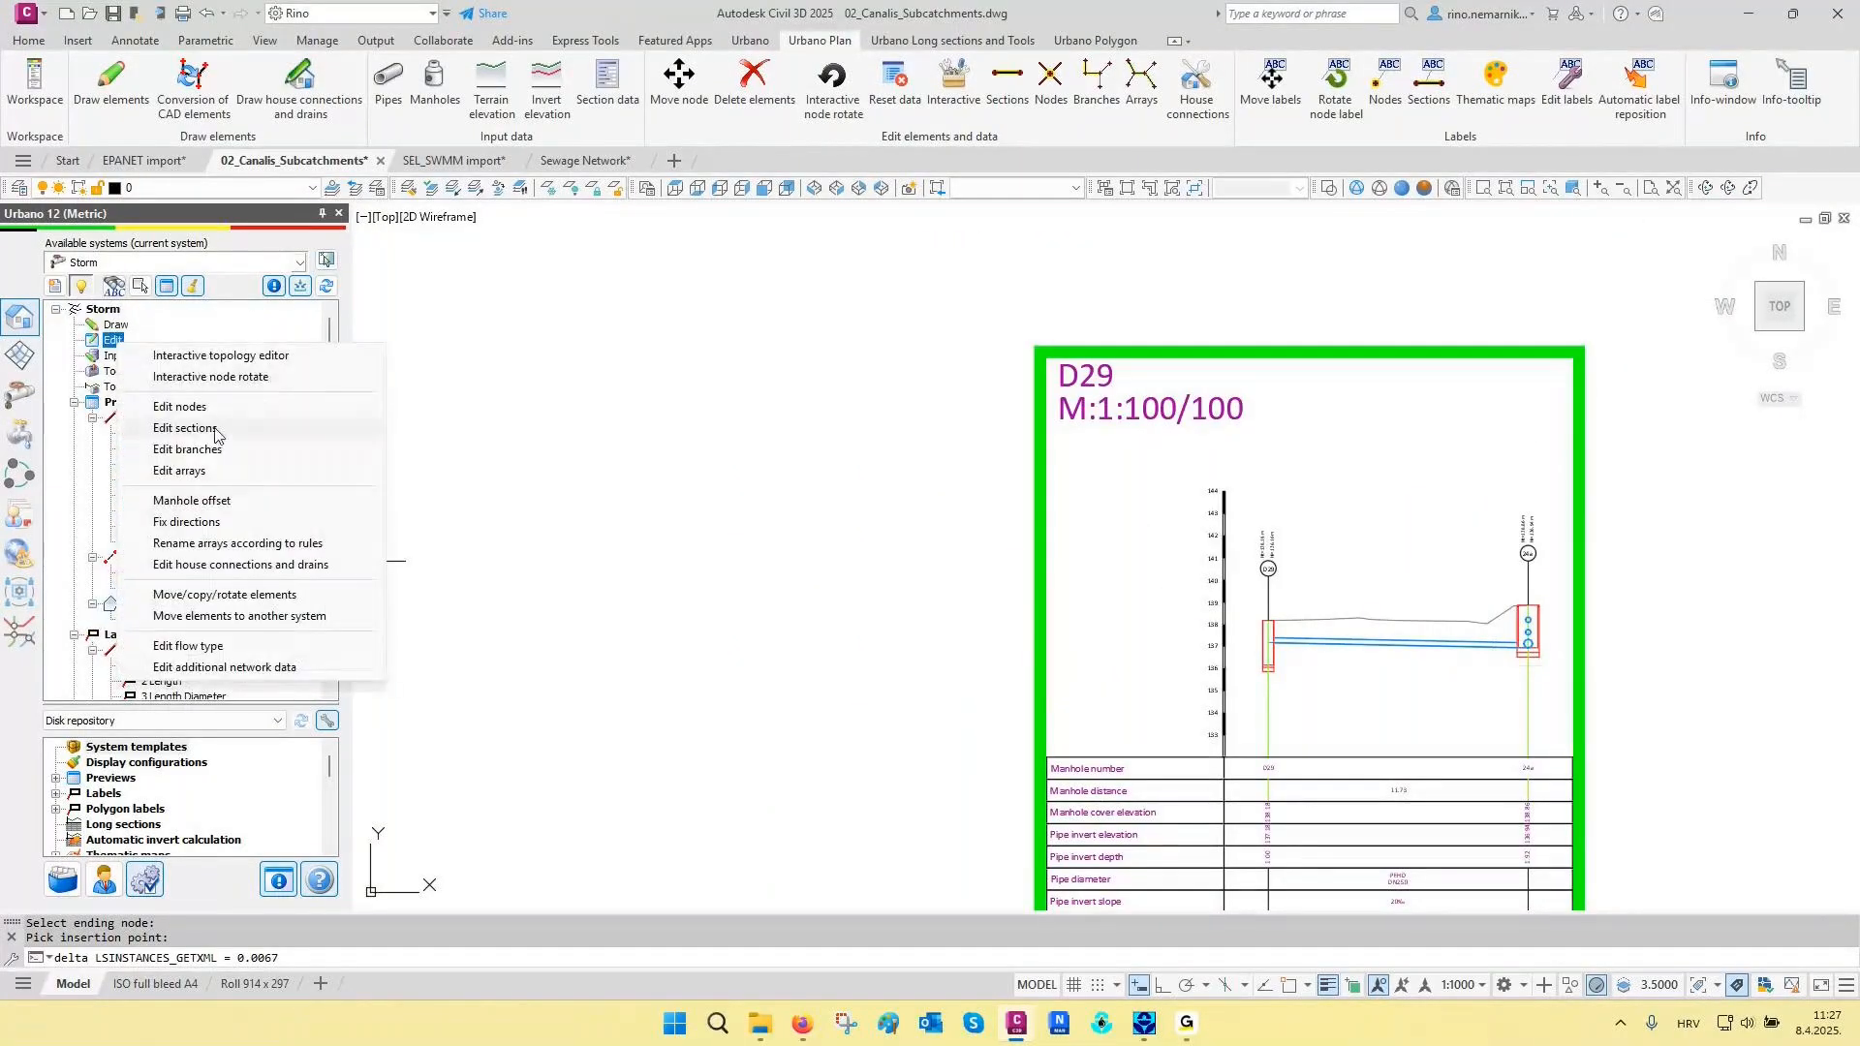
left_click(222, 569)
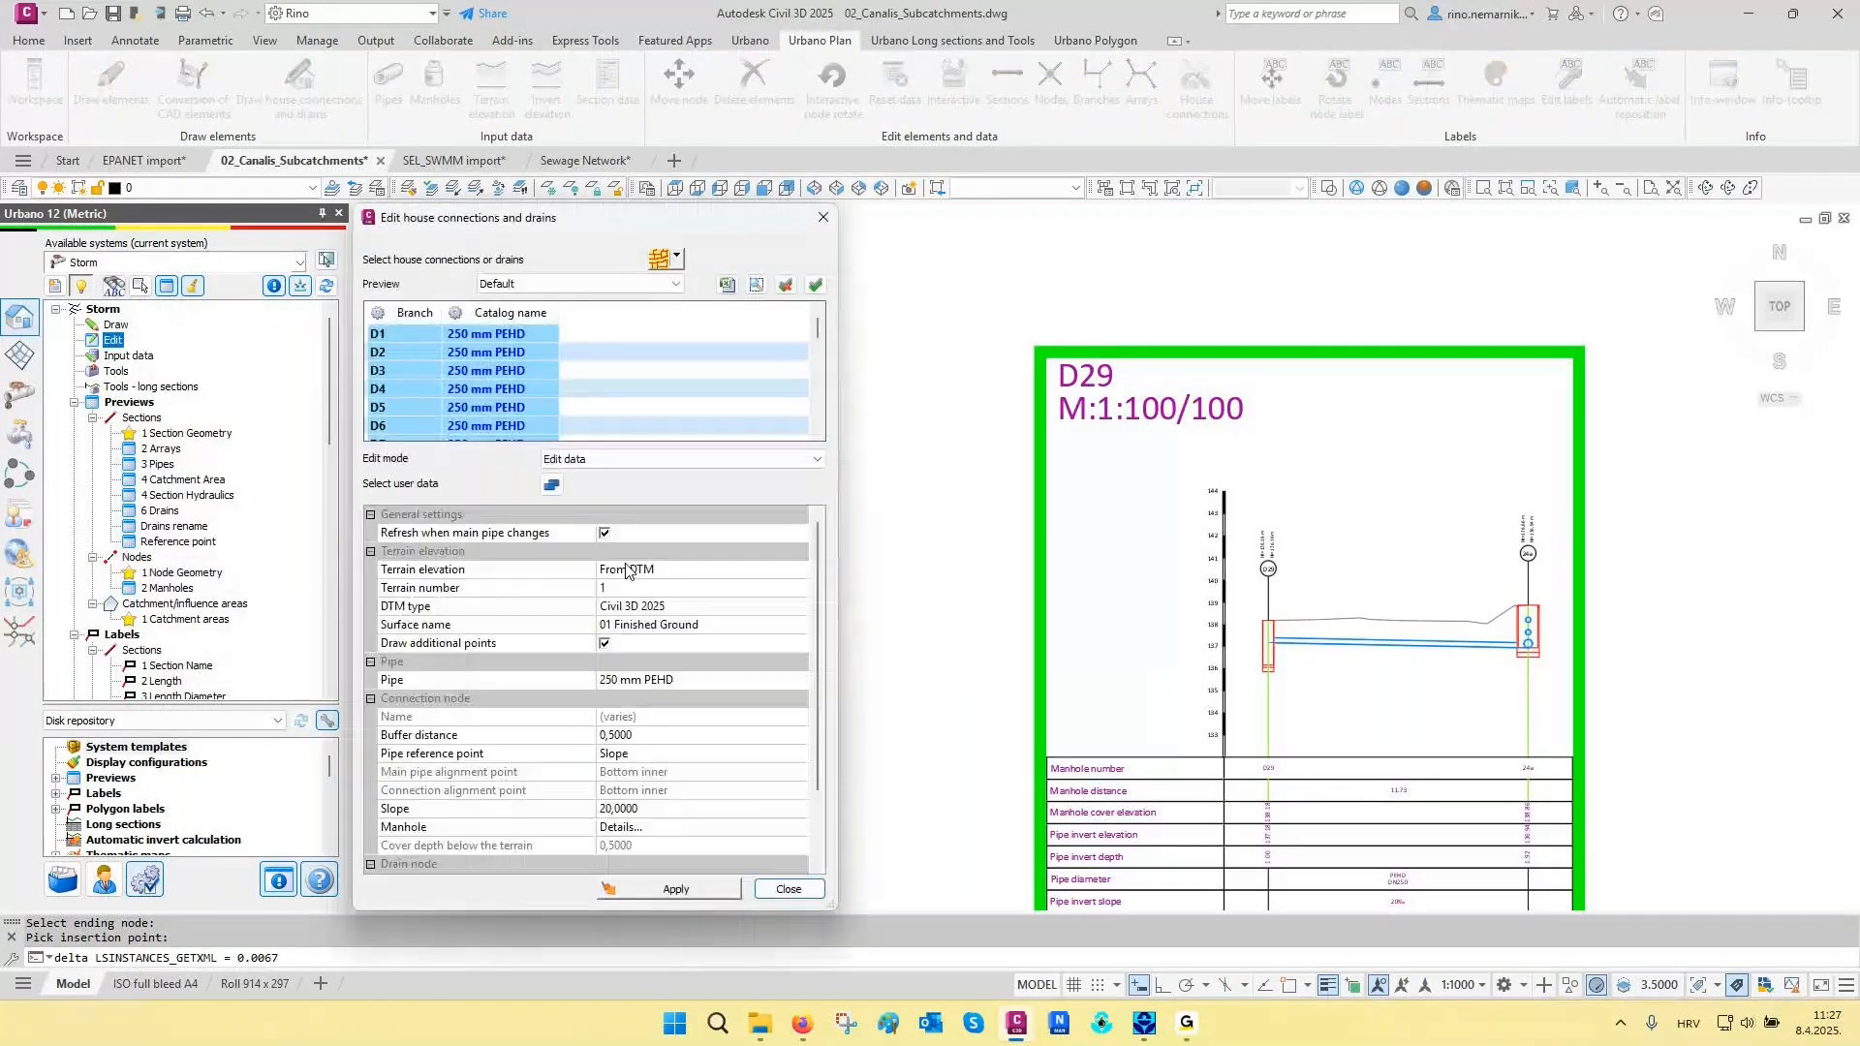
left_click(676, 257)
left_click(698, 423)
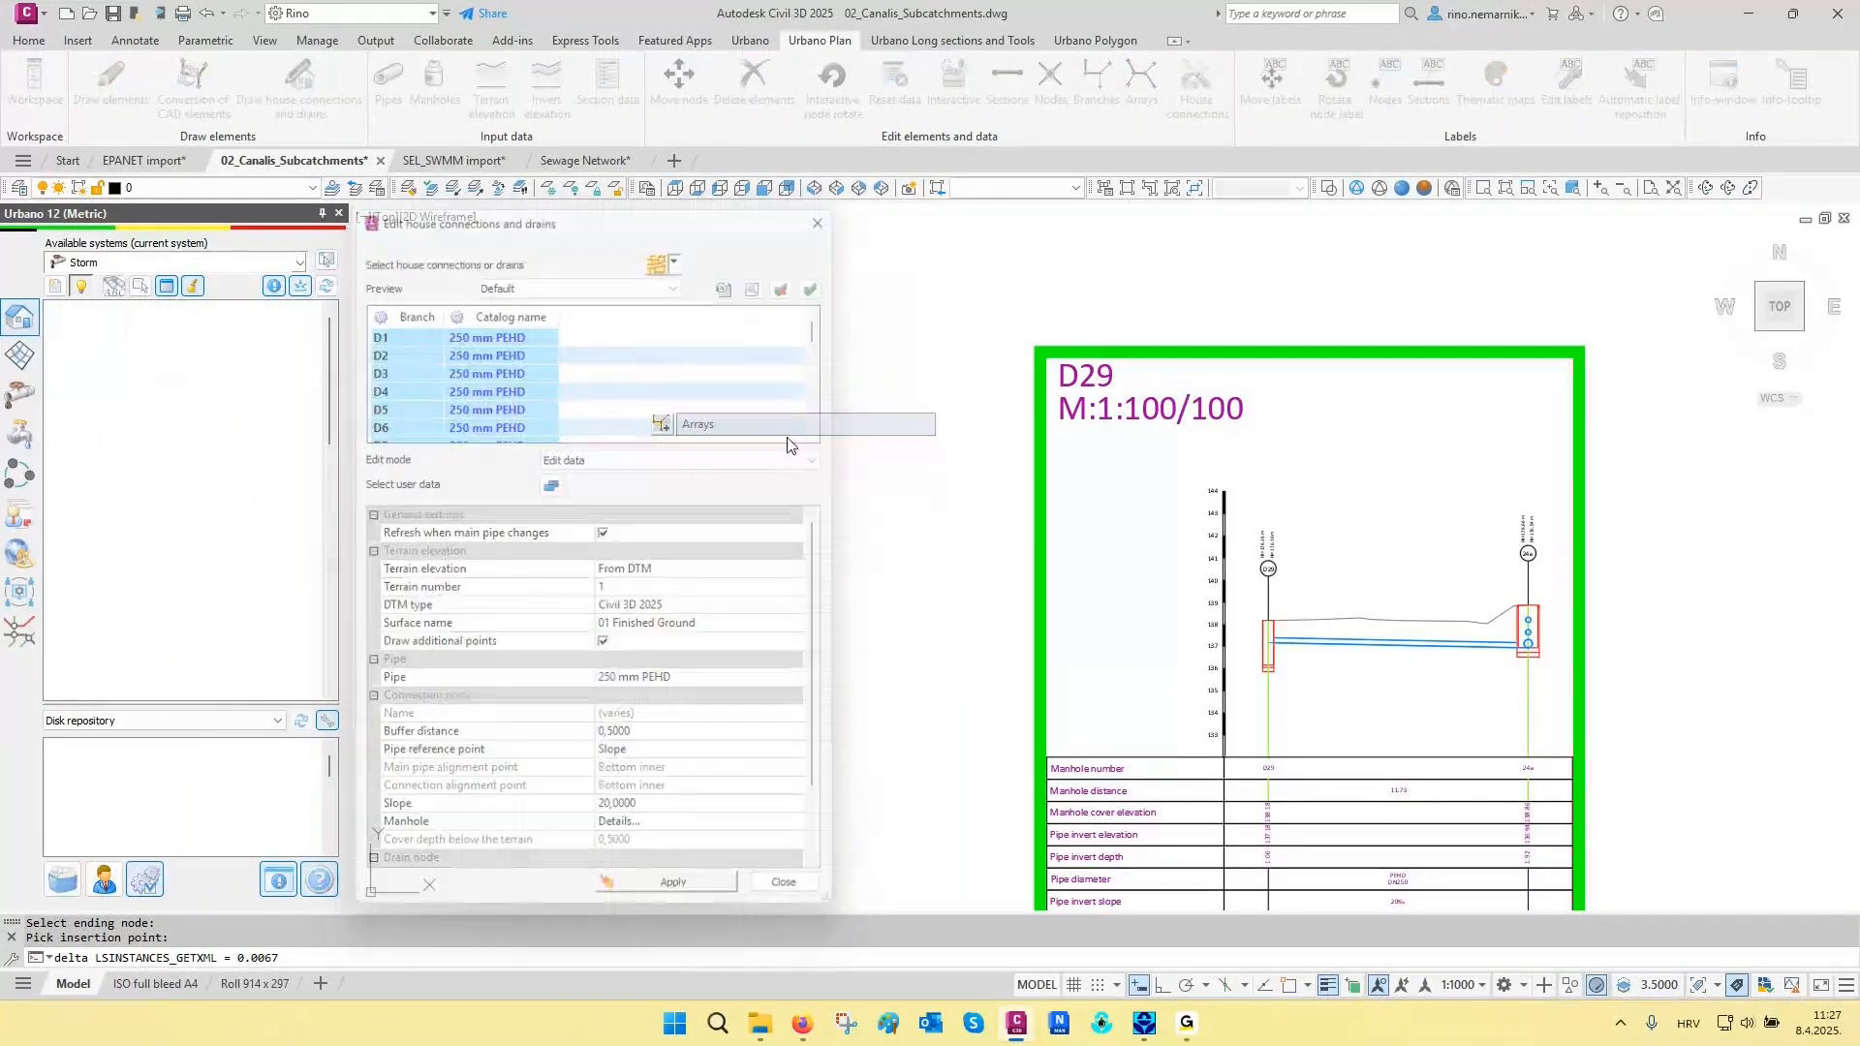
scroll(1034, 489, "down", 5)
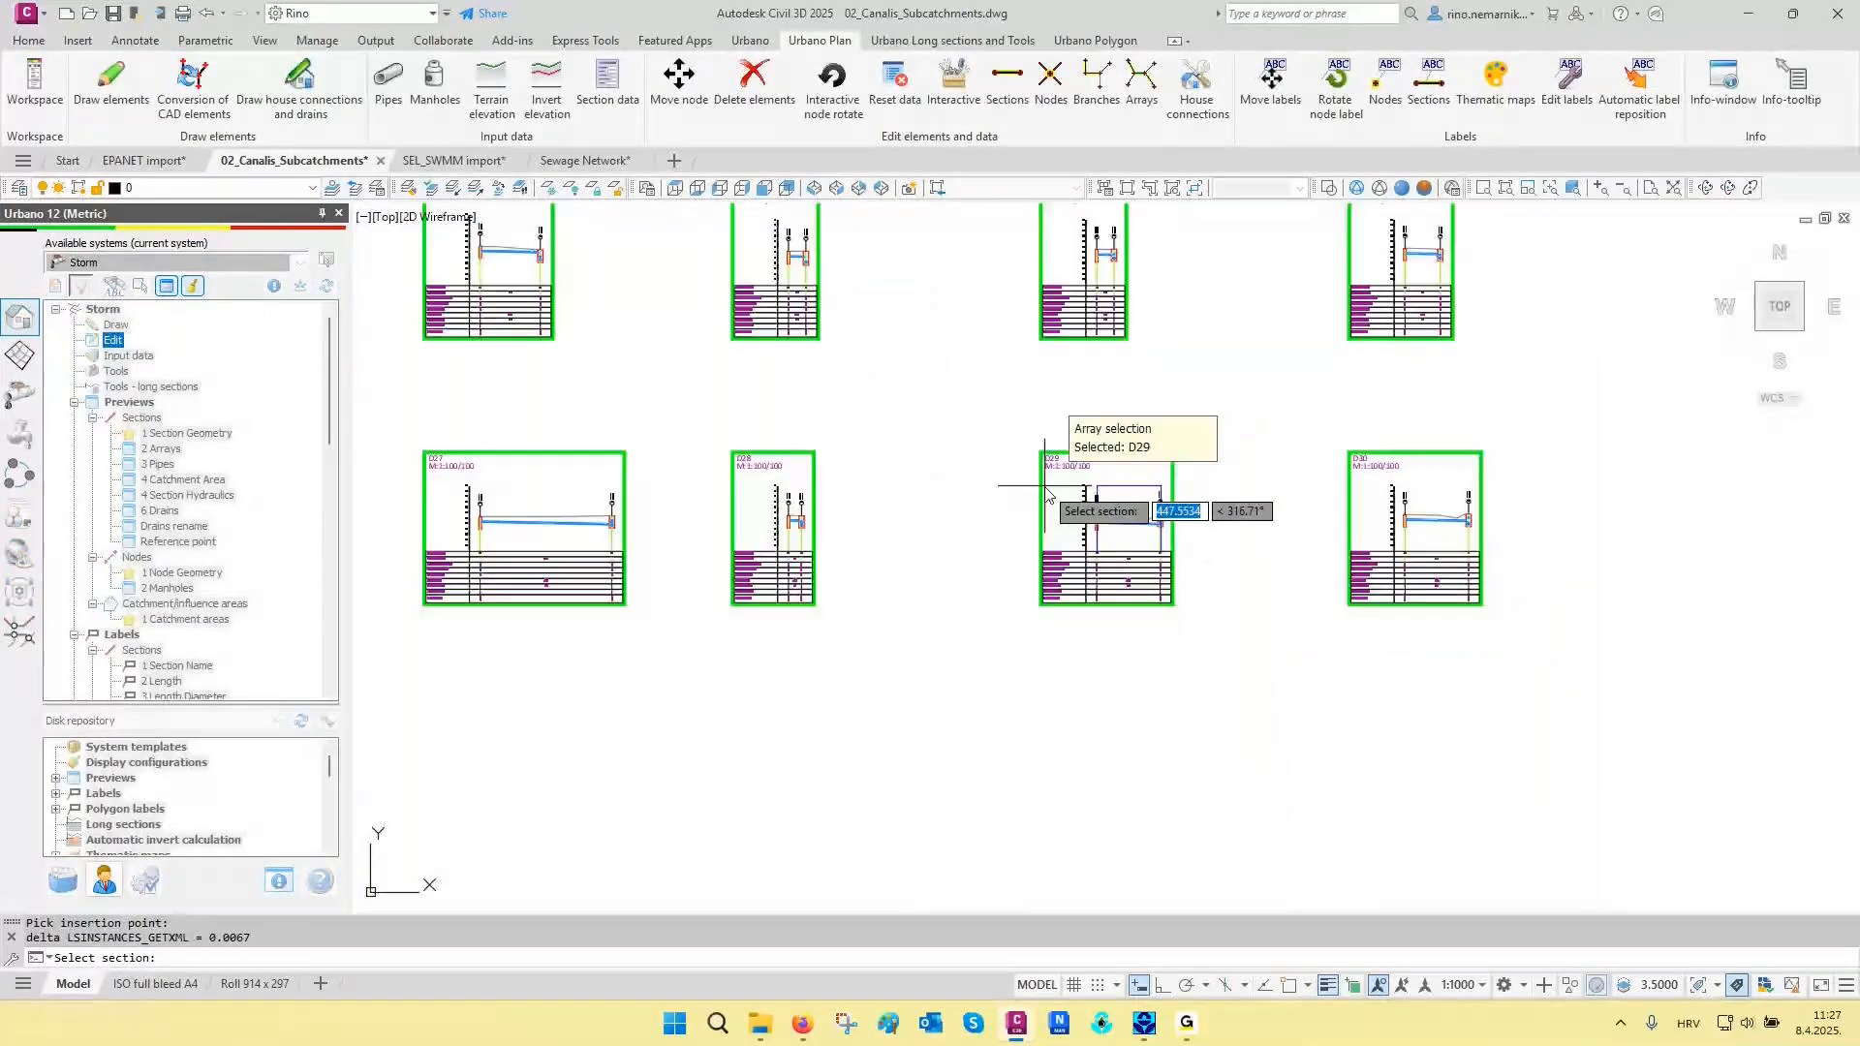
scroll(1046, 496, "down", 2)
scroll(1244, 523, "up", 7)
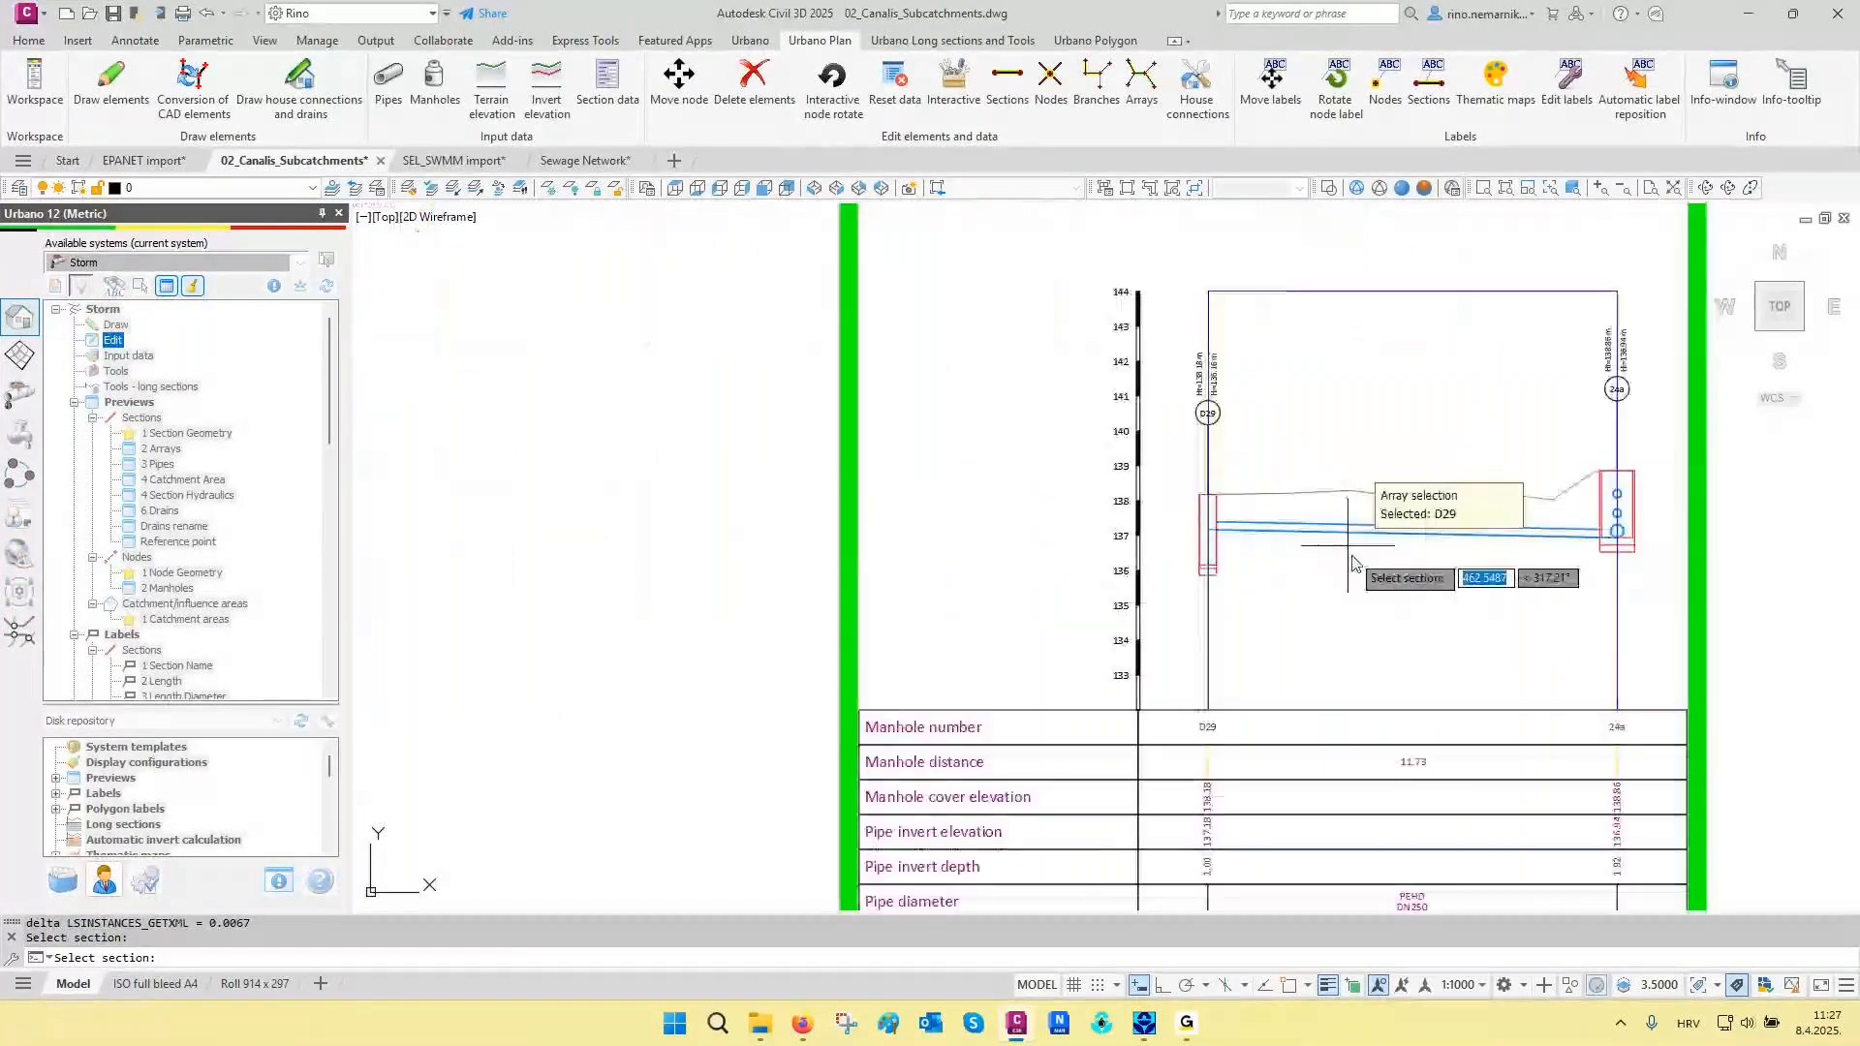
mouse_move(1353, 564)
middle_mouse_down()
mouse_move(1358, 535)
mouse_move(1467, 480)
middle_mouse_up()
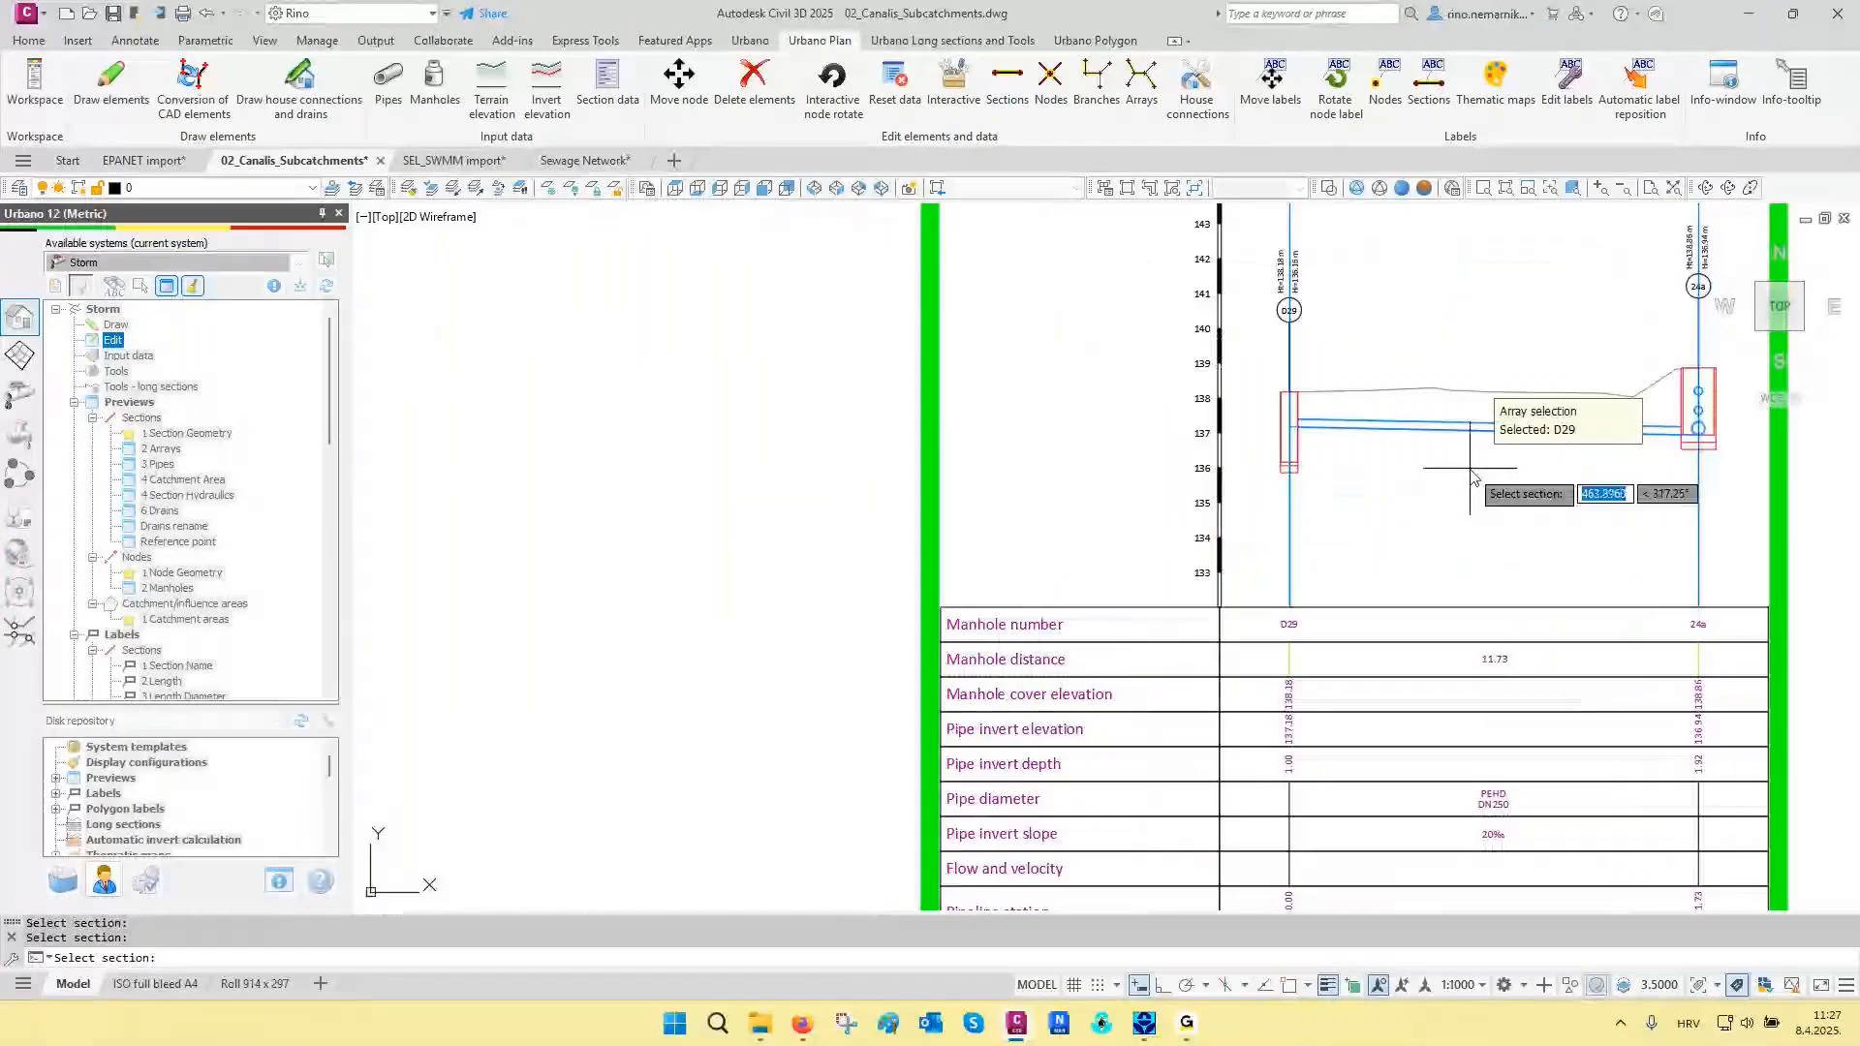
left_click(1472, 477)
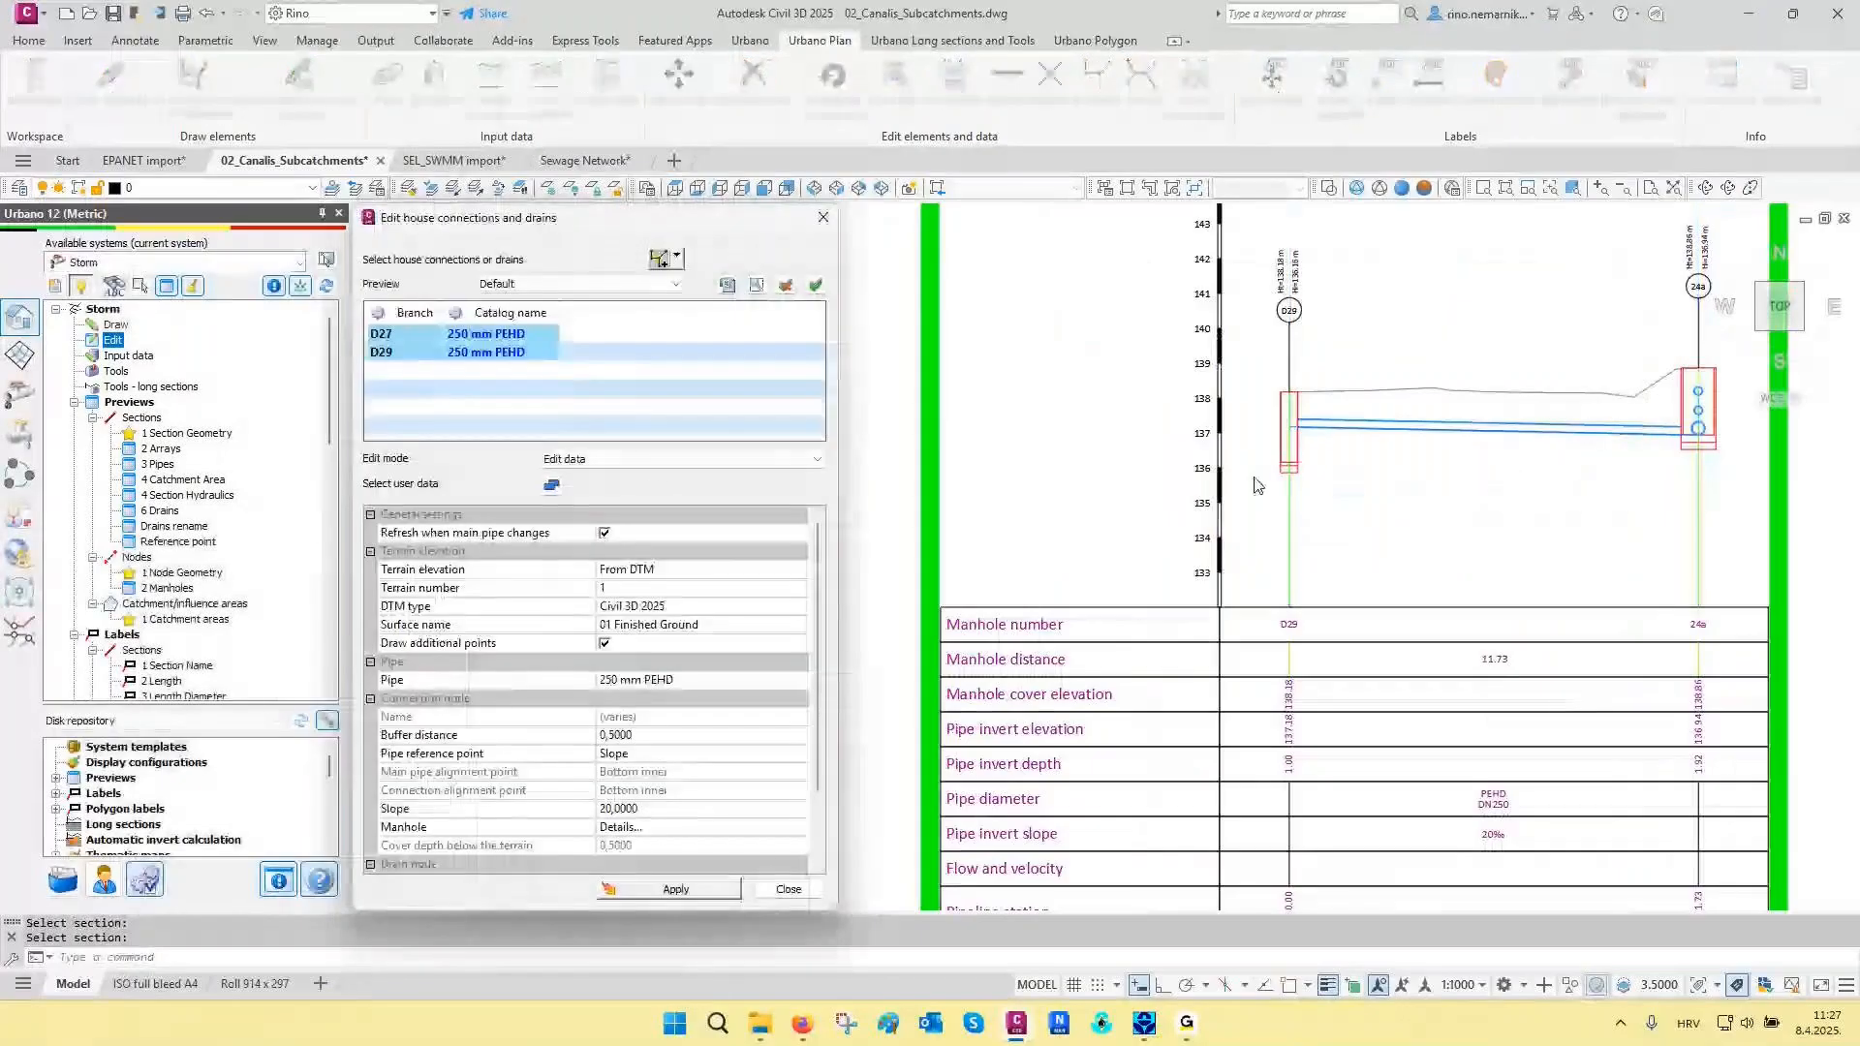
- Set the connection slope of drains D27 and D29 to 10‰ and apply the change
left_click(403, 812)
key("Tab")
type("10")
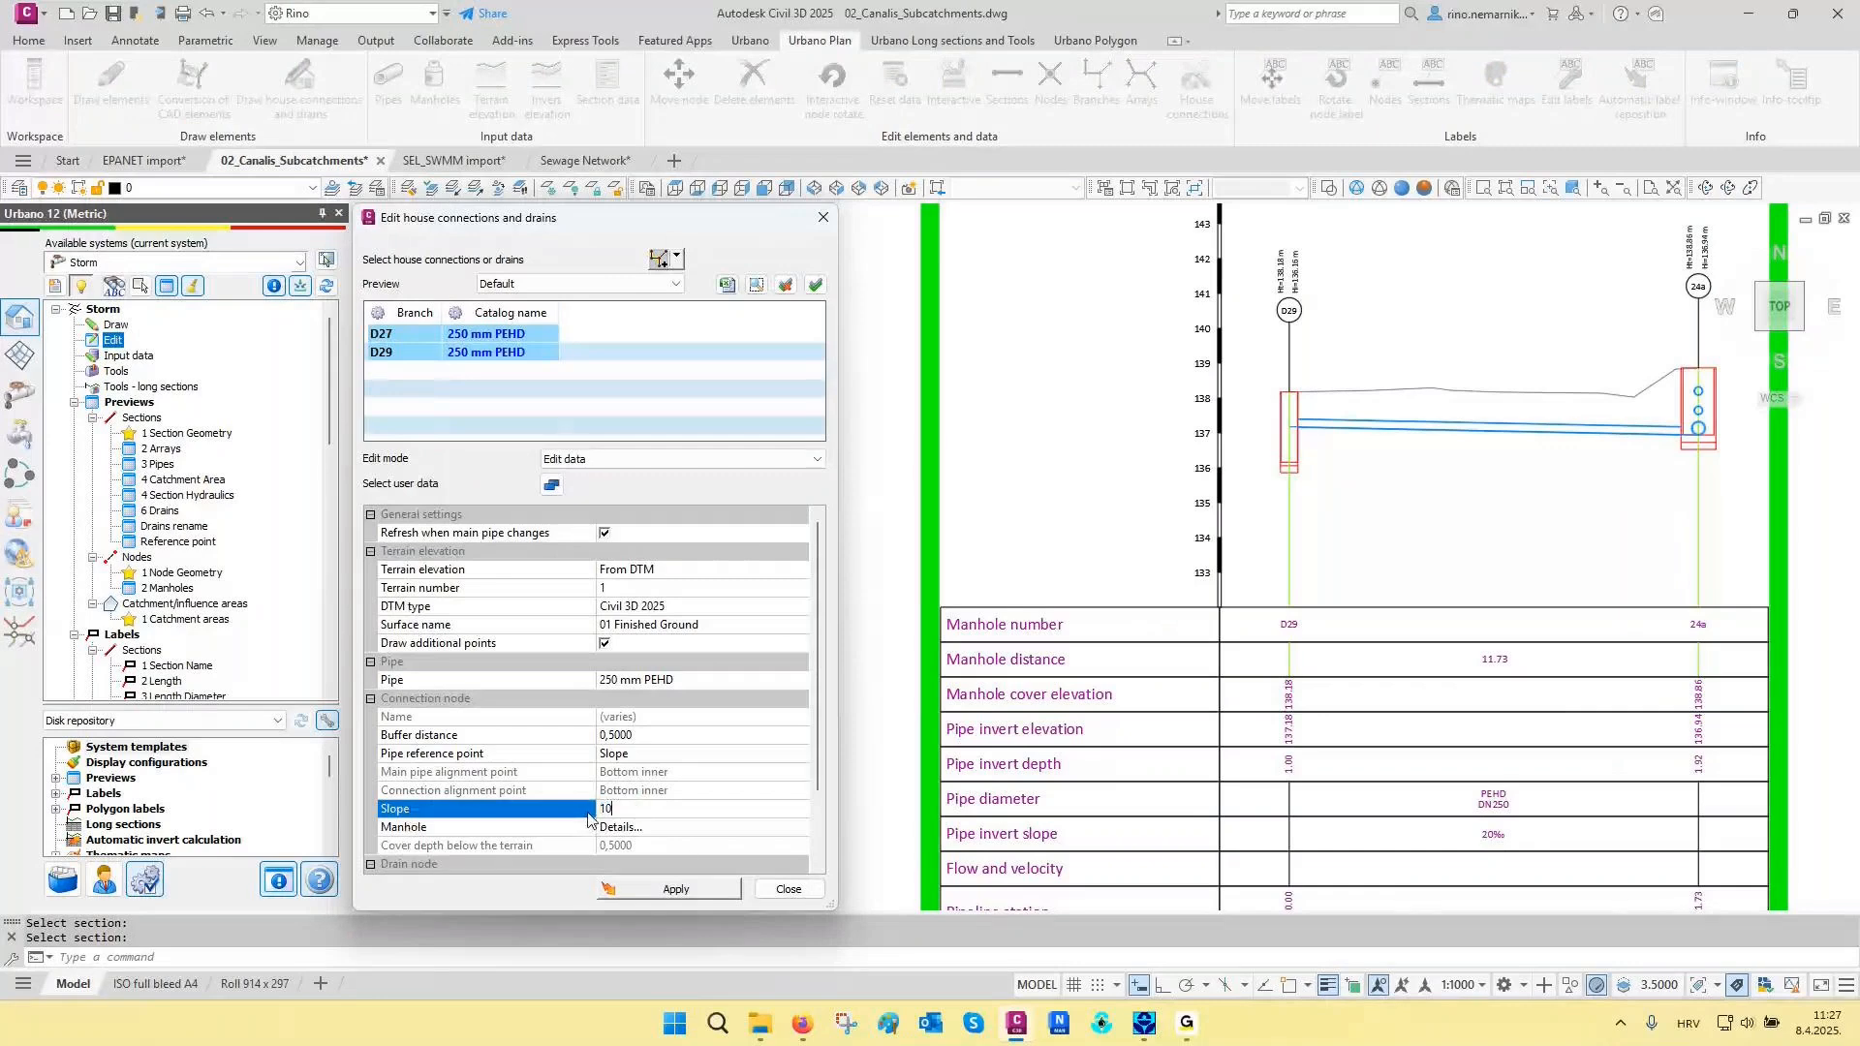
left_click(693, 891)
left_click(694, 892)
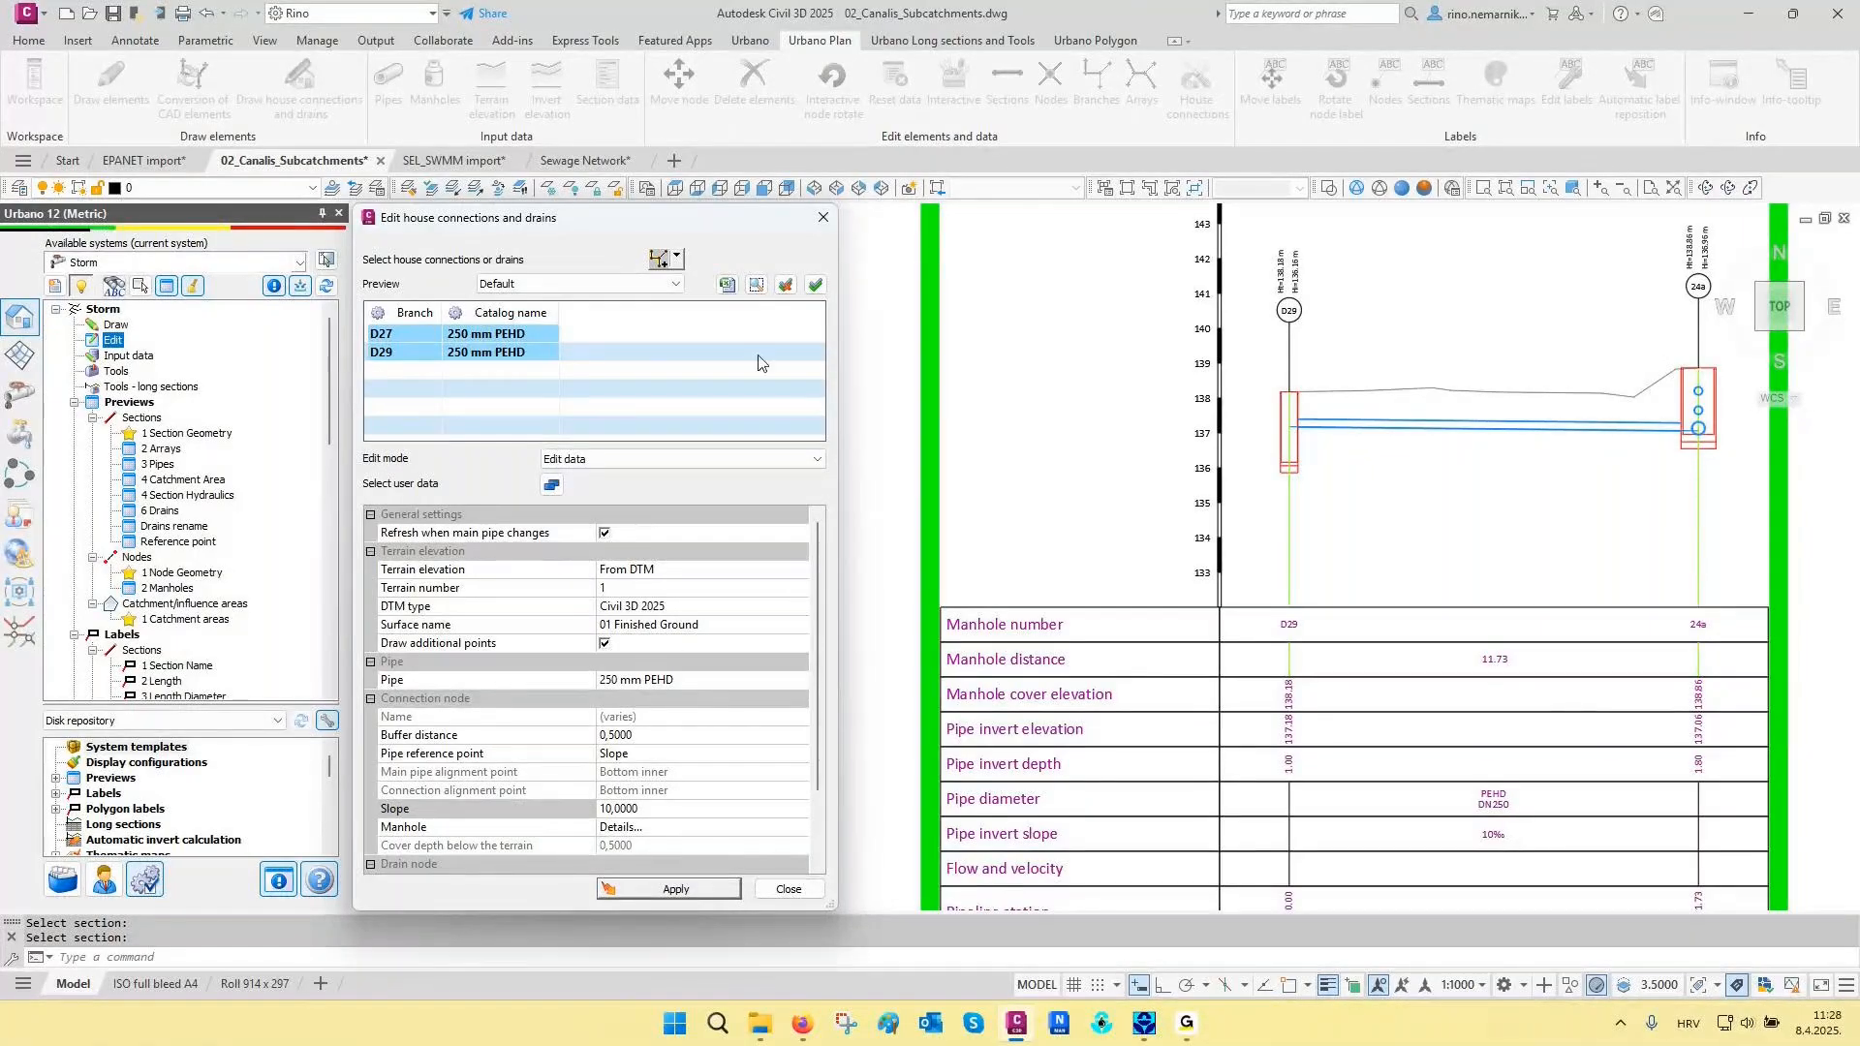
- Select all drains of the active Storm system for editing
left_click(677, 260)
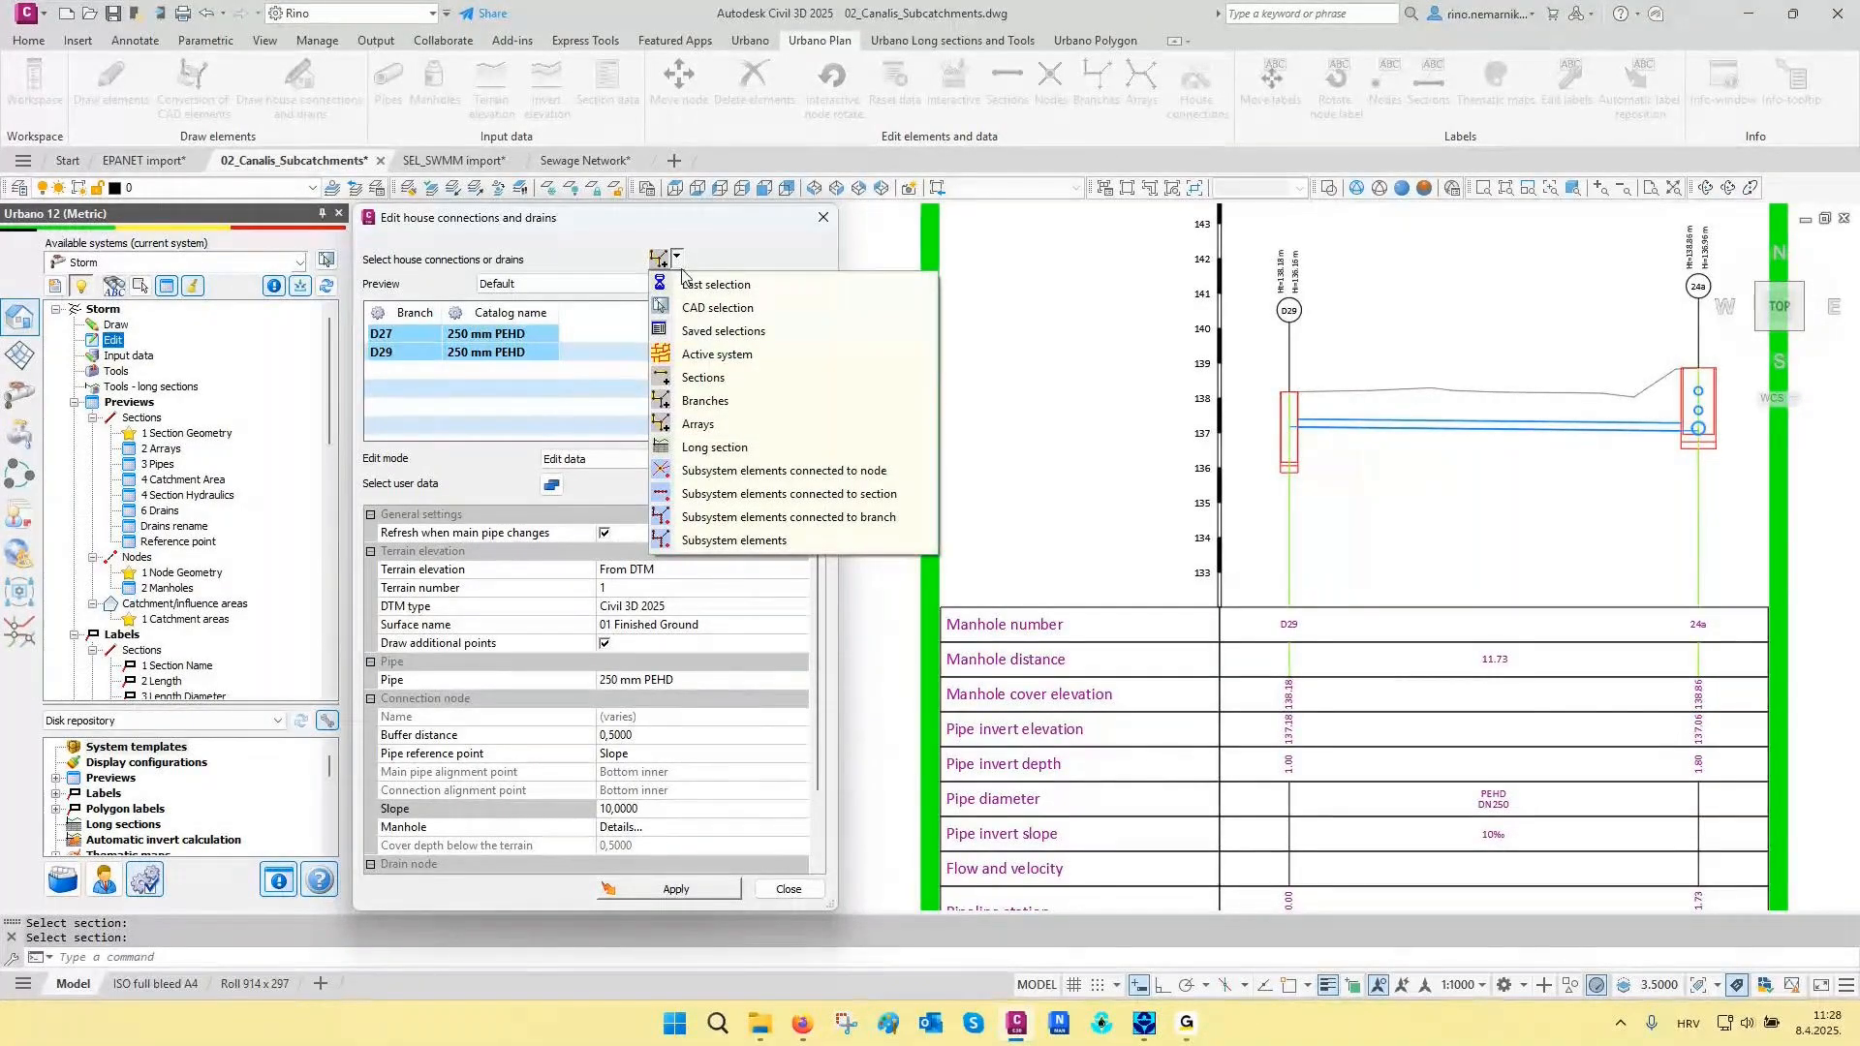
left_click(716, 354)
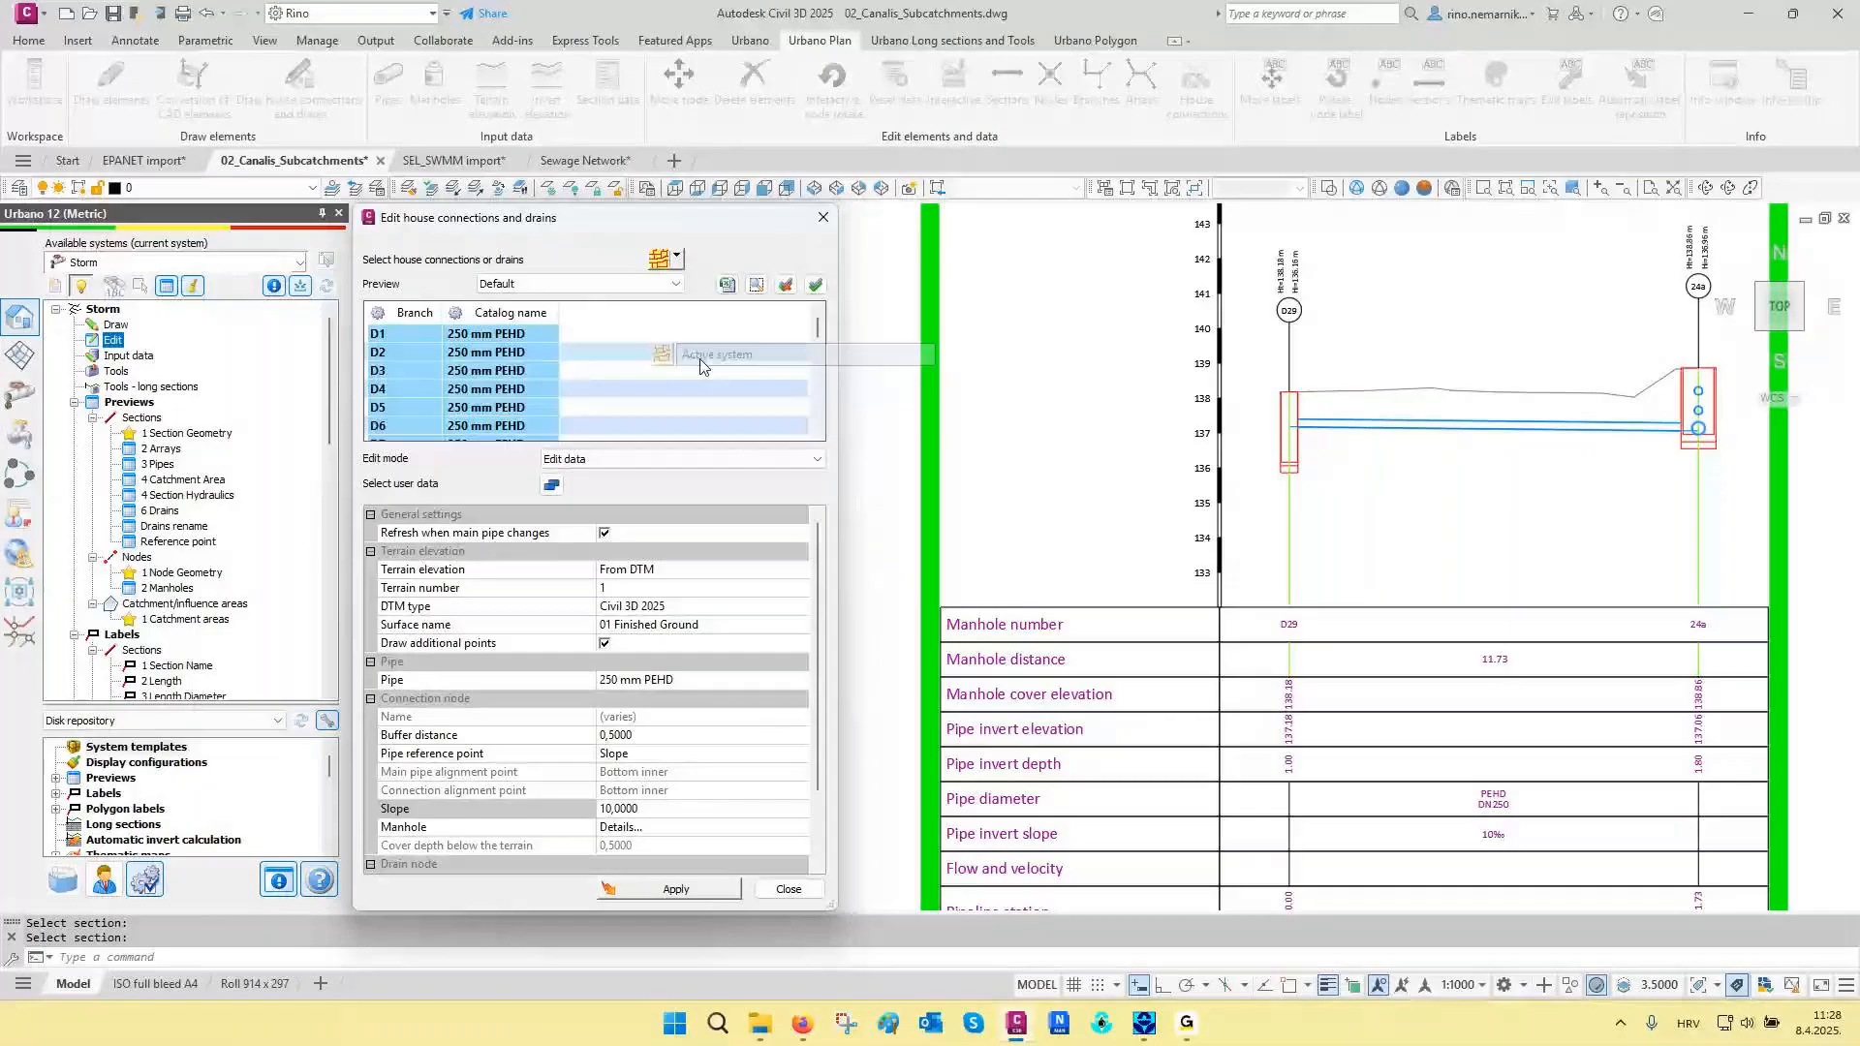
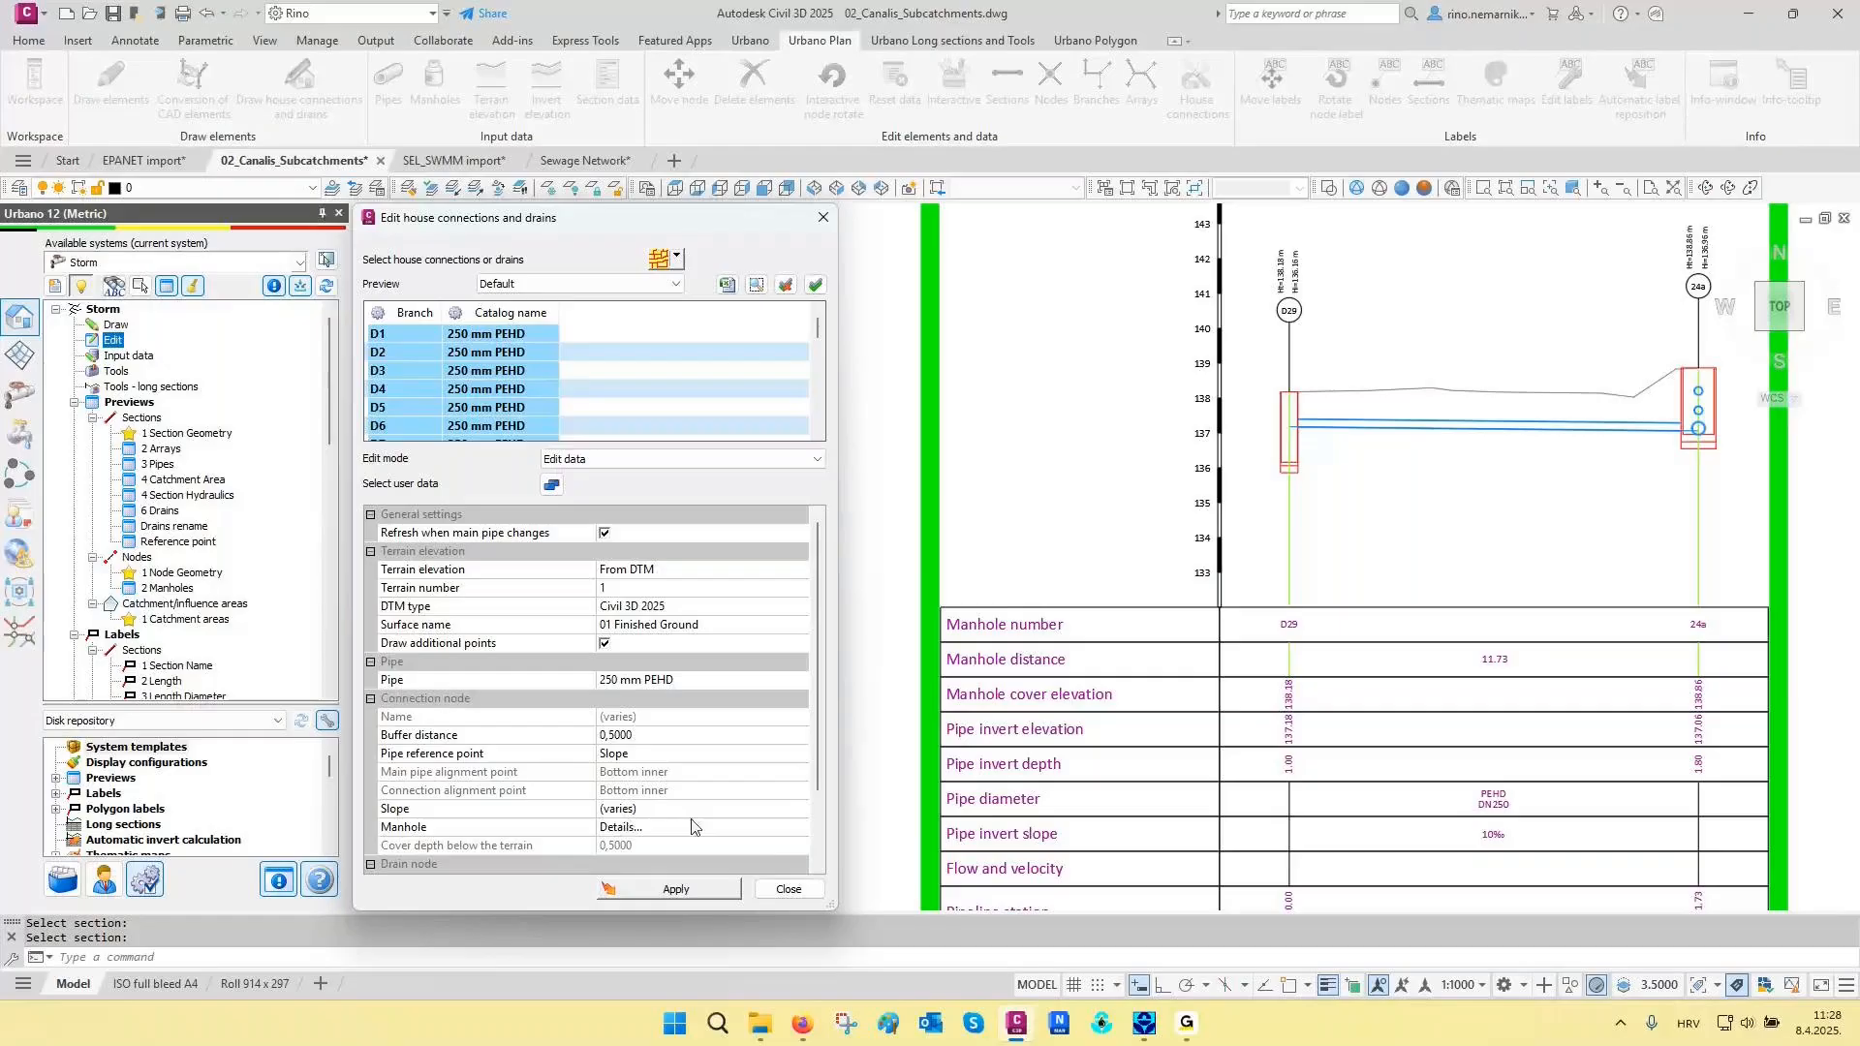
- Finish editing the drains and restore the saved layer state 03 Catchment areas in the network plan
left_click(788, 889)
scroll(1019, 665, "down", 6)
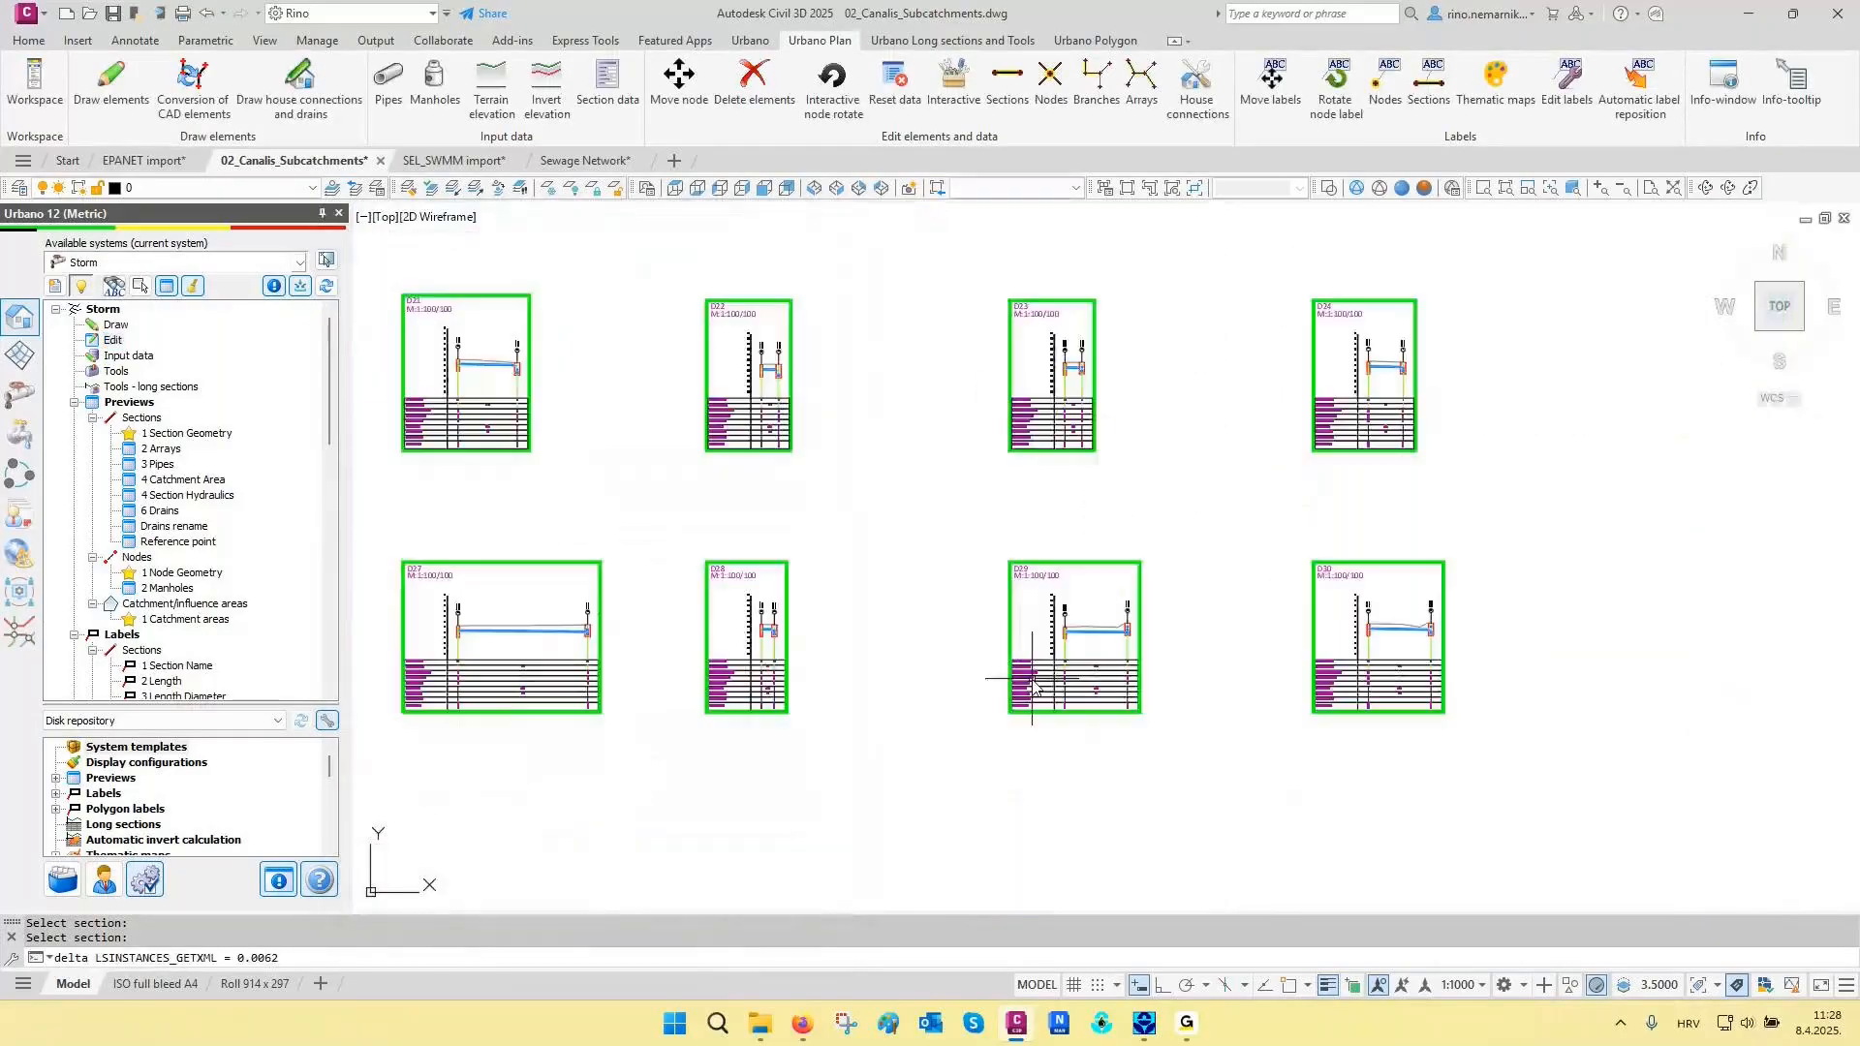
scroll(1046, 693, "down", 6)
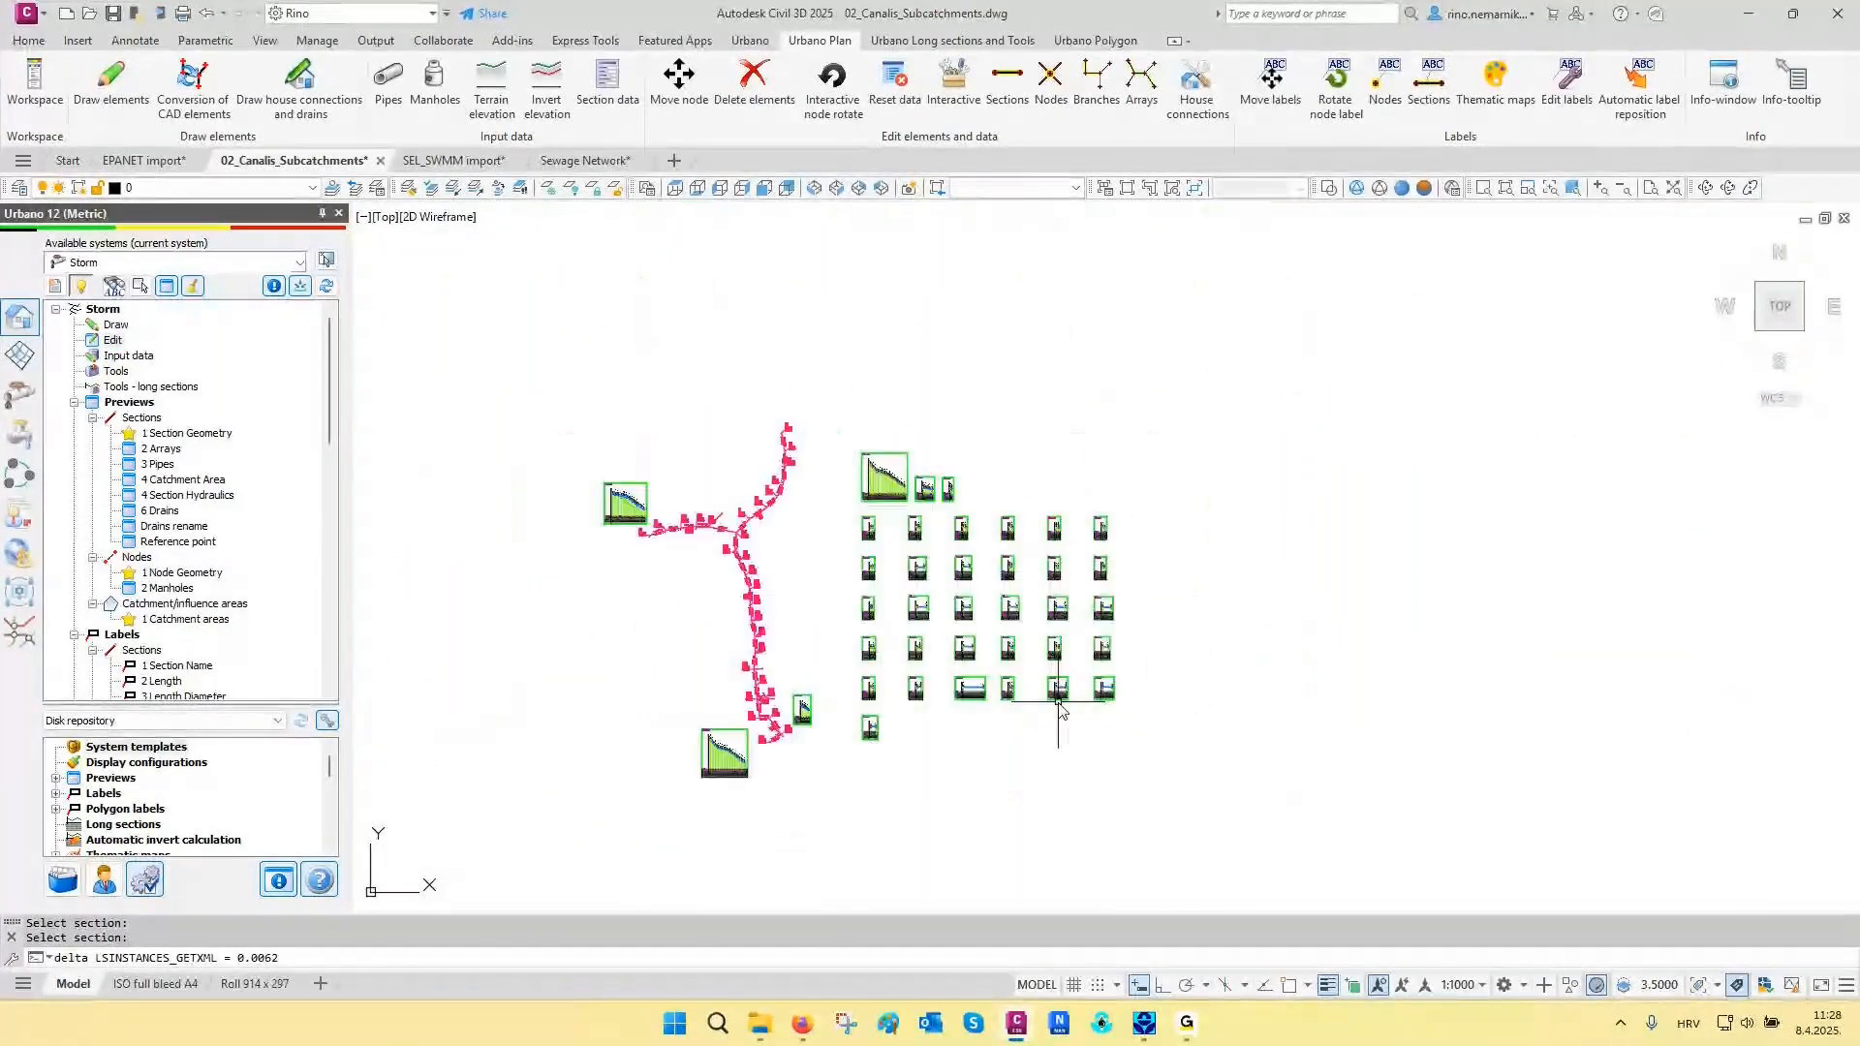
scroll(851, 630, "up", 6)
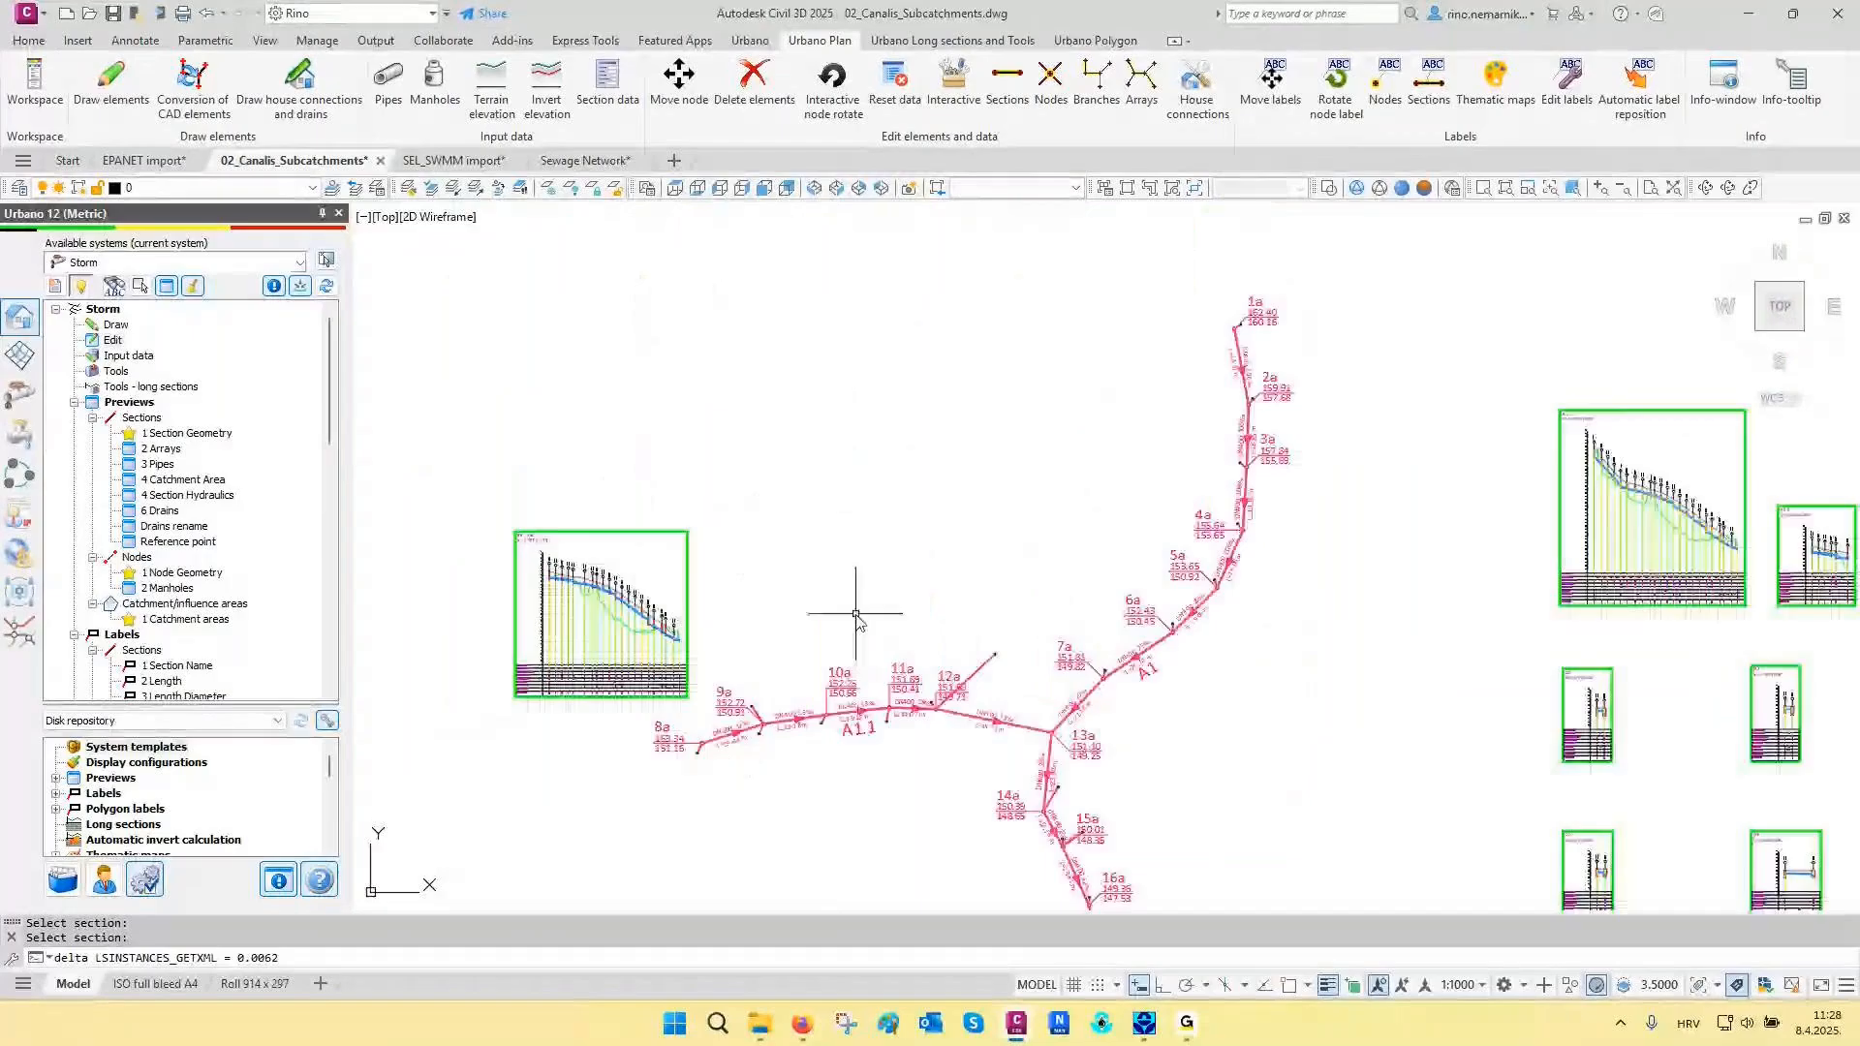
left_click(379, 189)
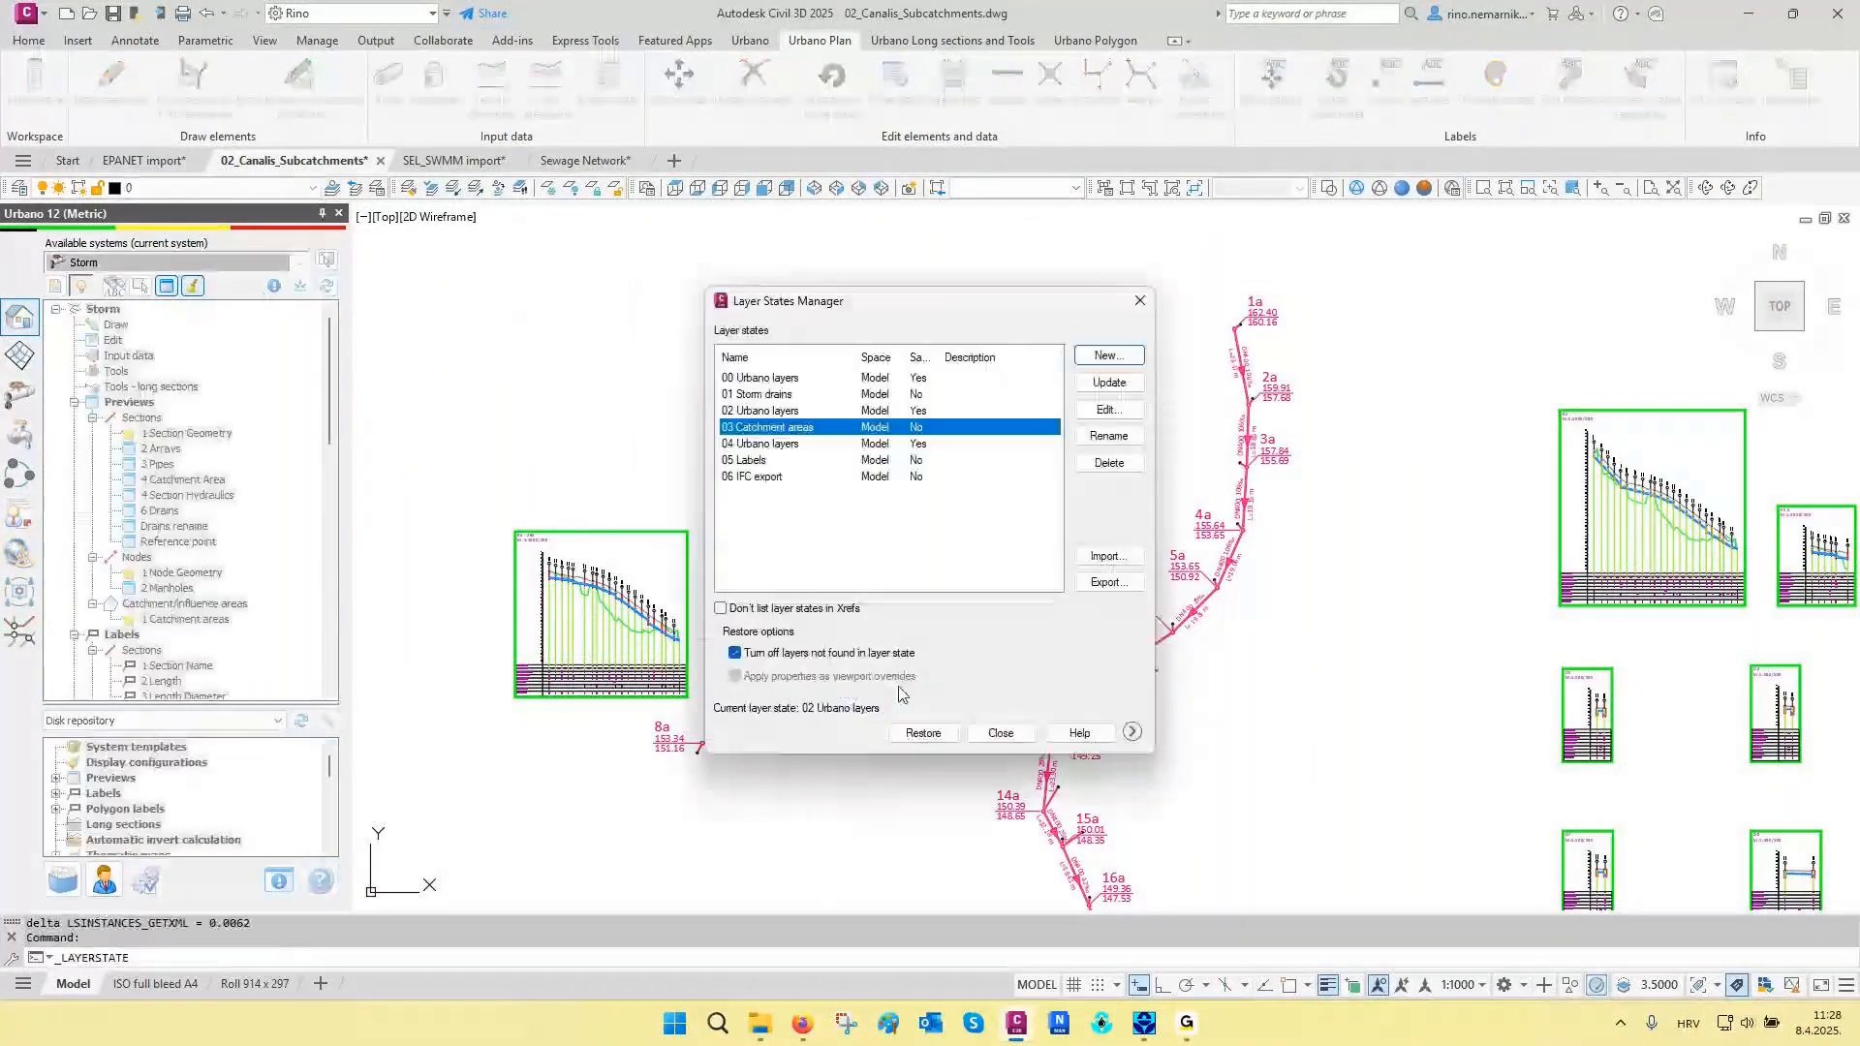
left_click(907, 735)
middle_click_drag(1232, 384, 1205, 506)
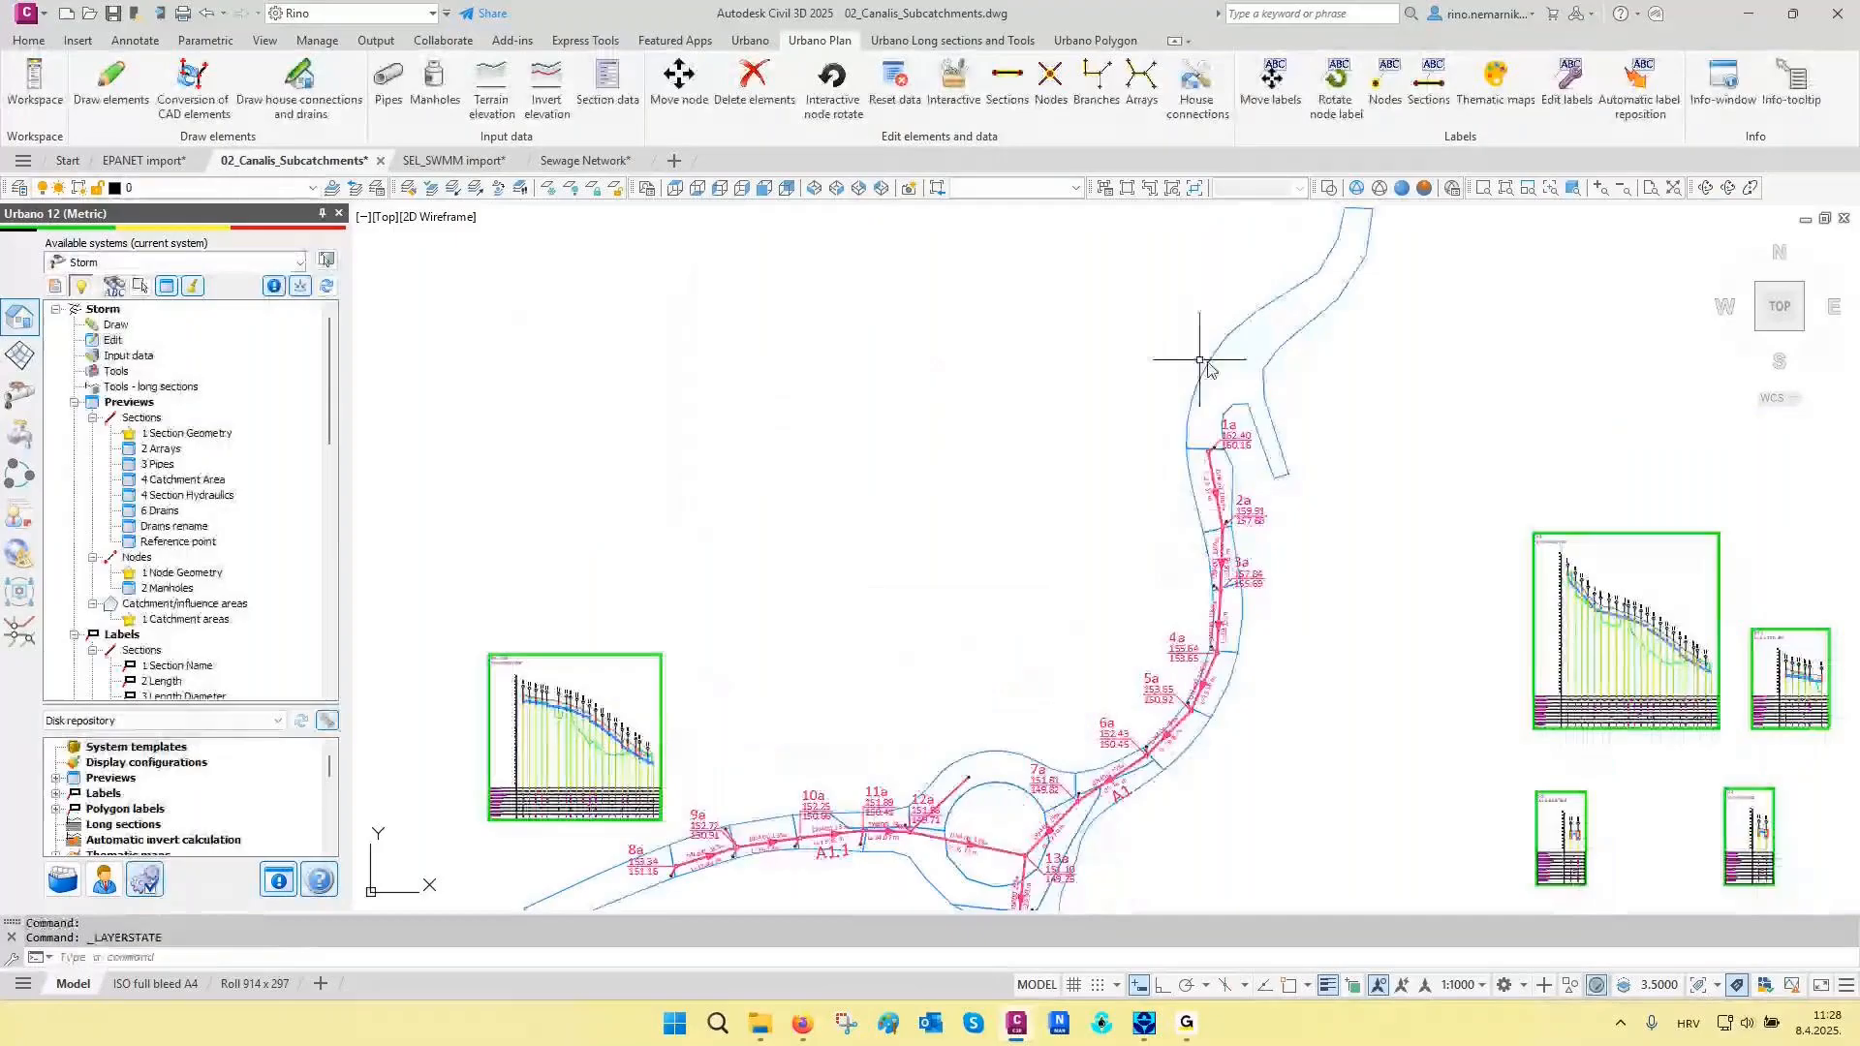
middle_click_drag(1033, 679, 1040, 639)
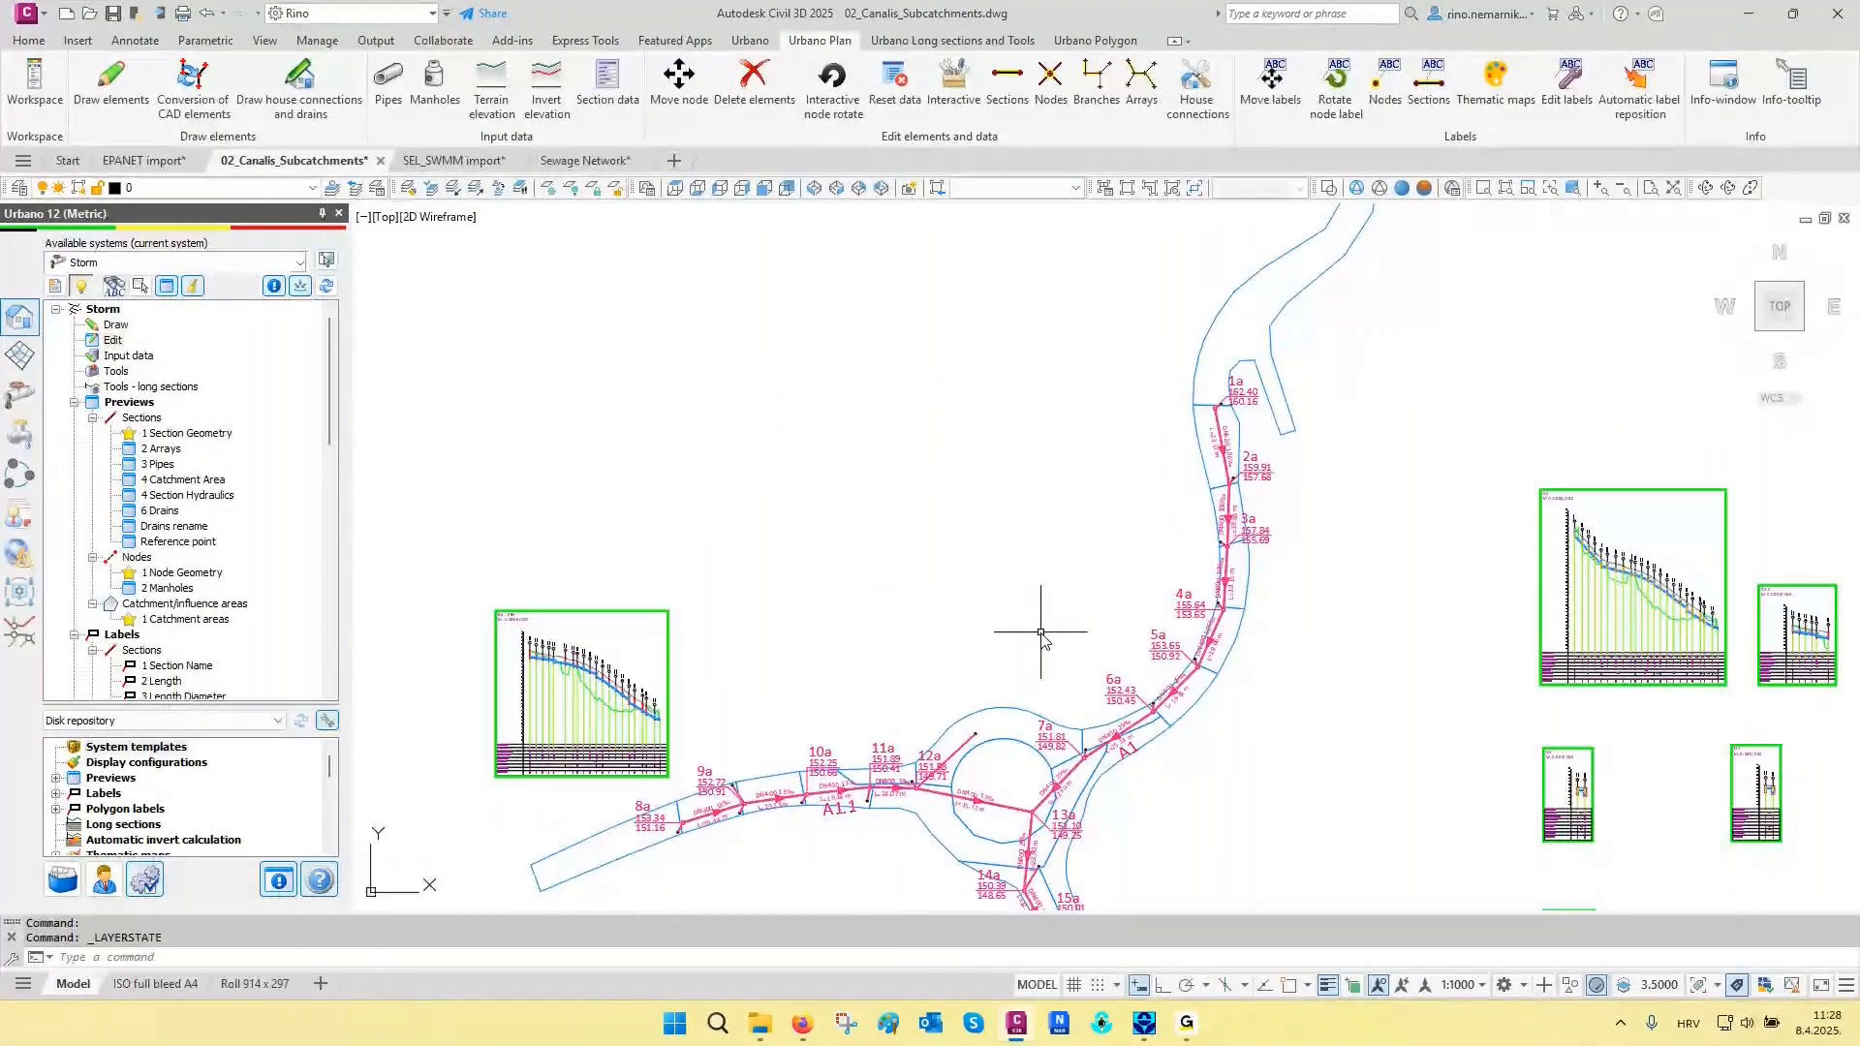
- Inspect the properties of the catchment polyline above manhole 1a, checking its layer and closed state
scroll(1241, 357, "up", 4)
mouse_move(1241, 357)
middle_mouse_down()
mouse_move(1169, 526)
mouse_move(1162, 615)
middle_mouse_up()
left_click(1138, 541)
left_click(1029, 490)
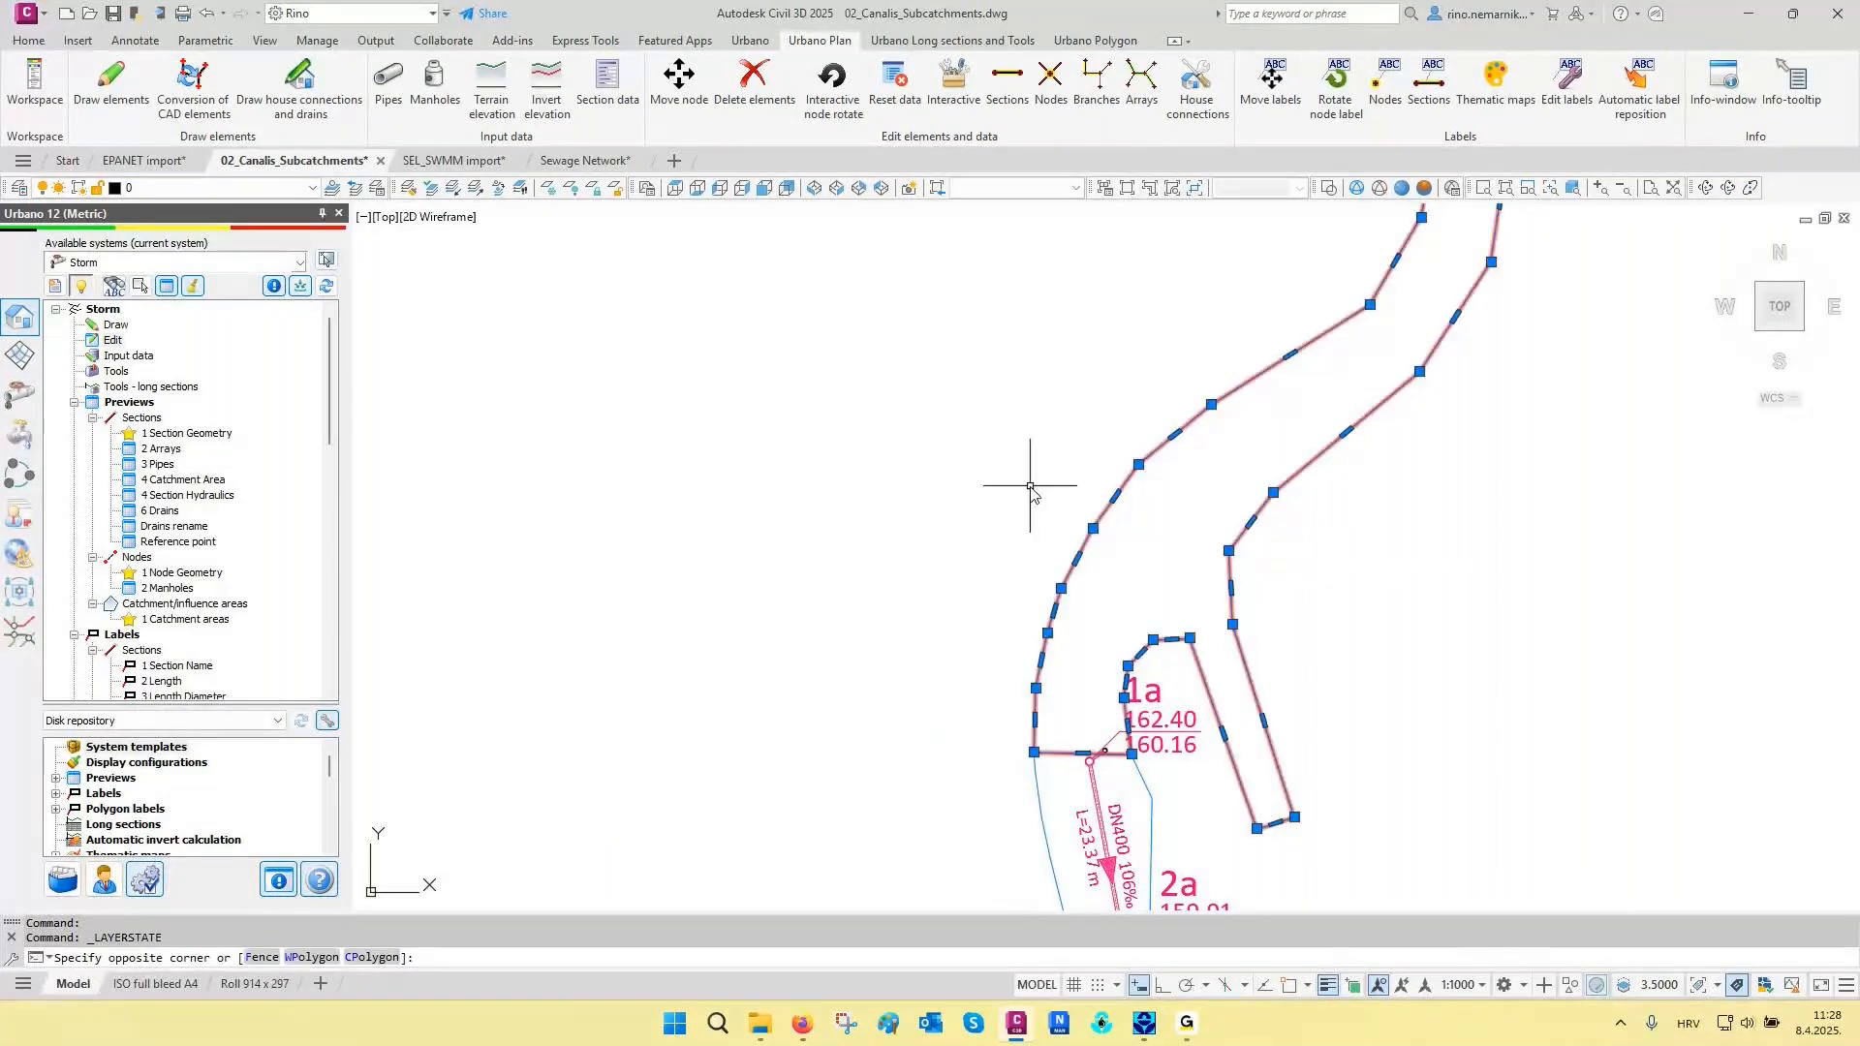
key("ctrl+1")
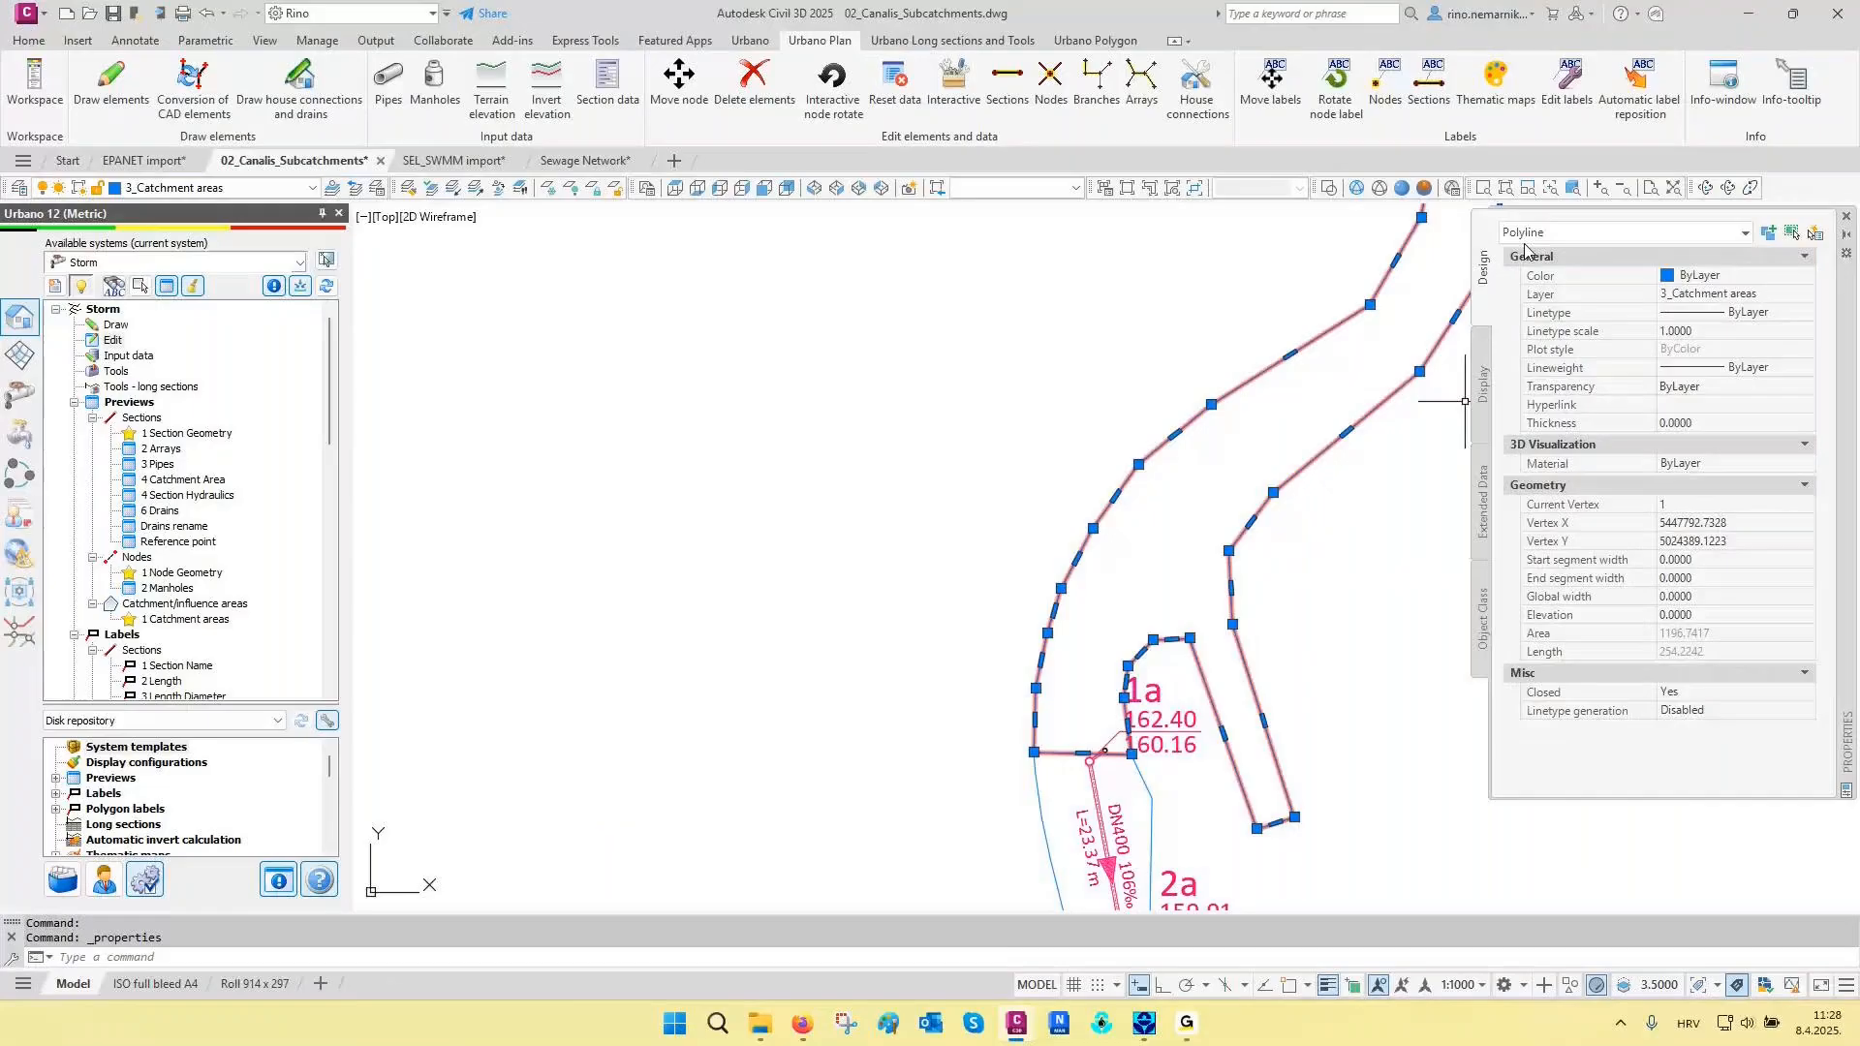
left_click(1846, 216)
middle_click_drag(1388, 658, 1458, 488)
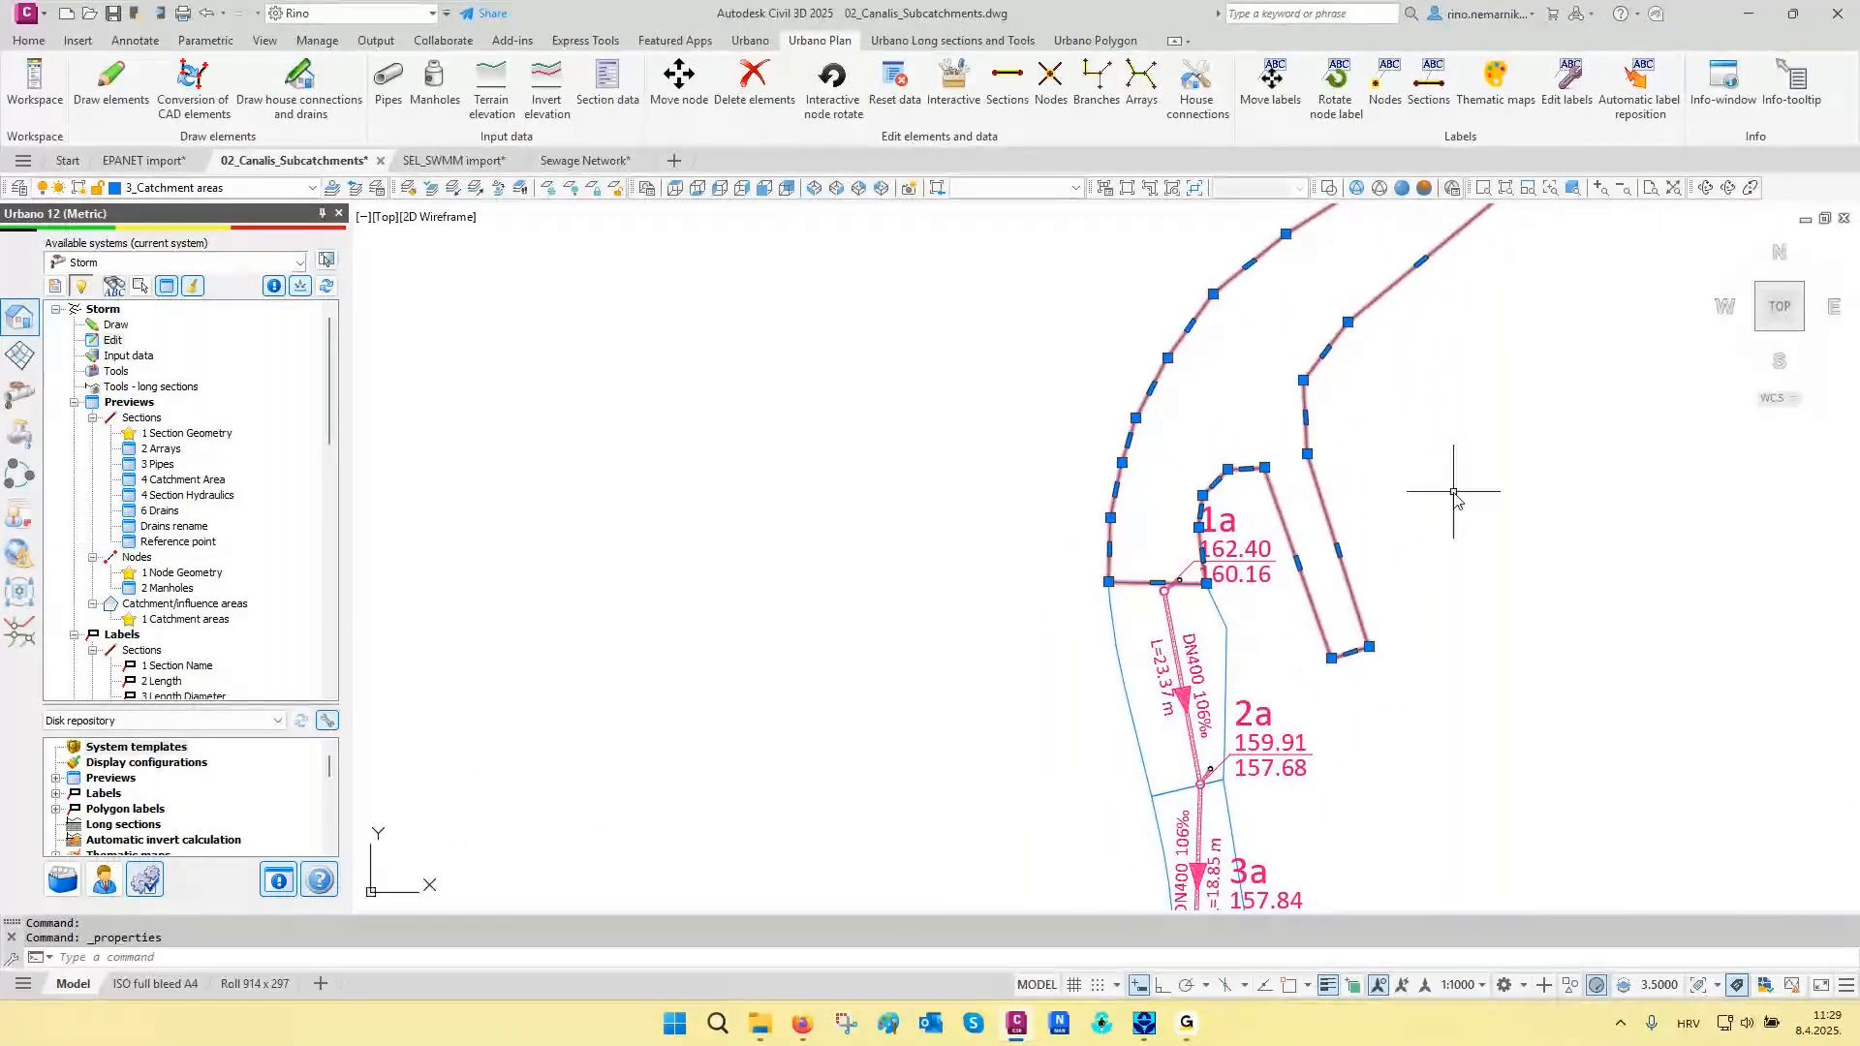
key("Escape")
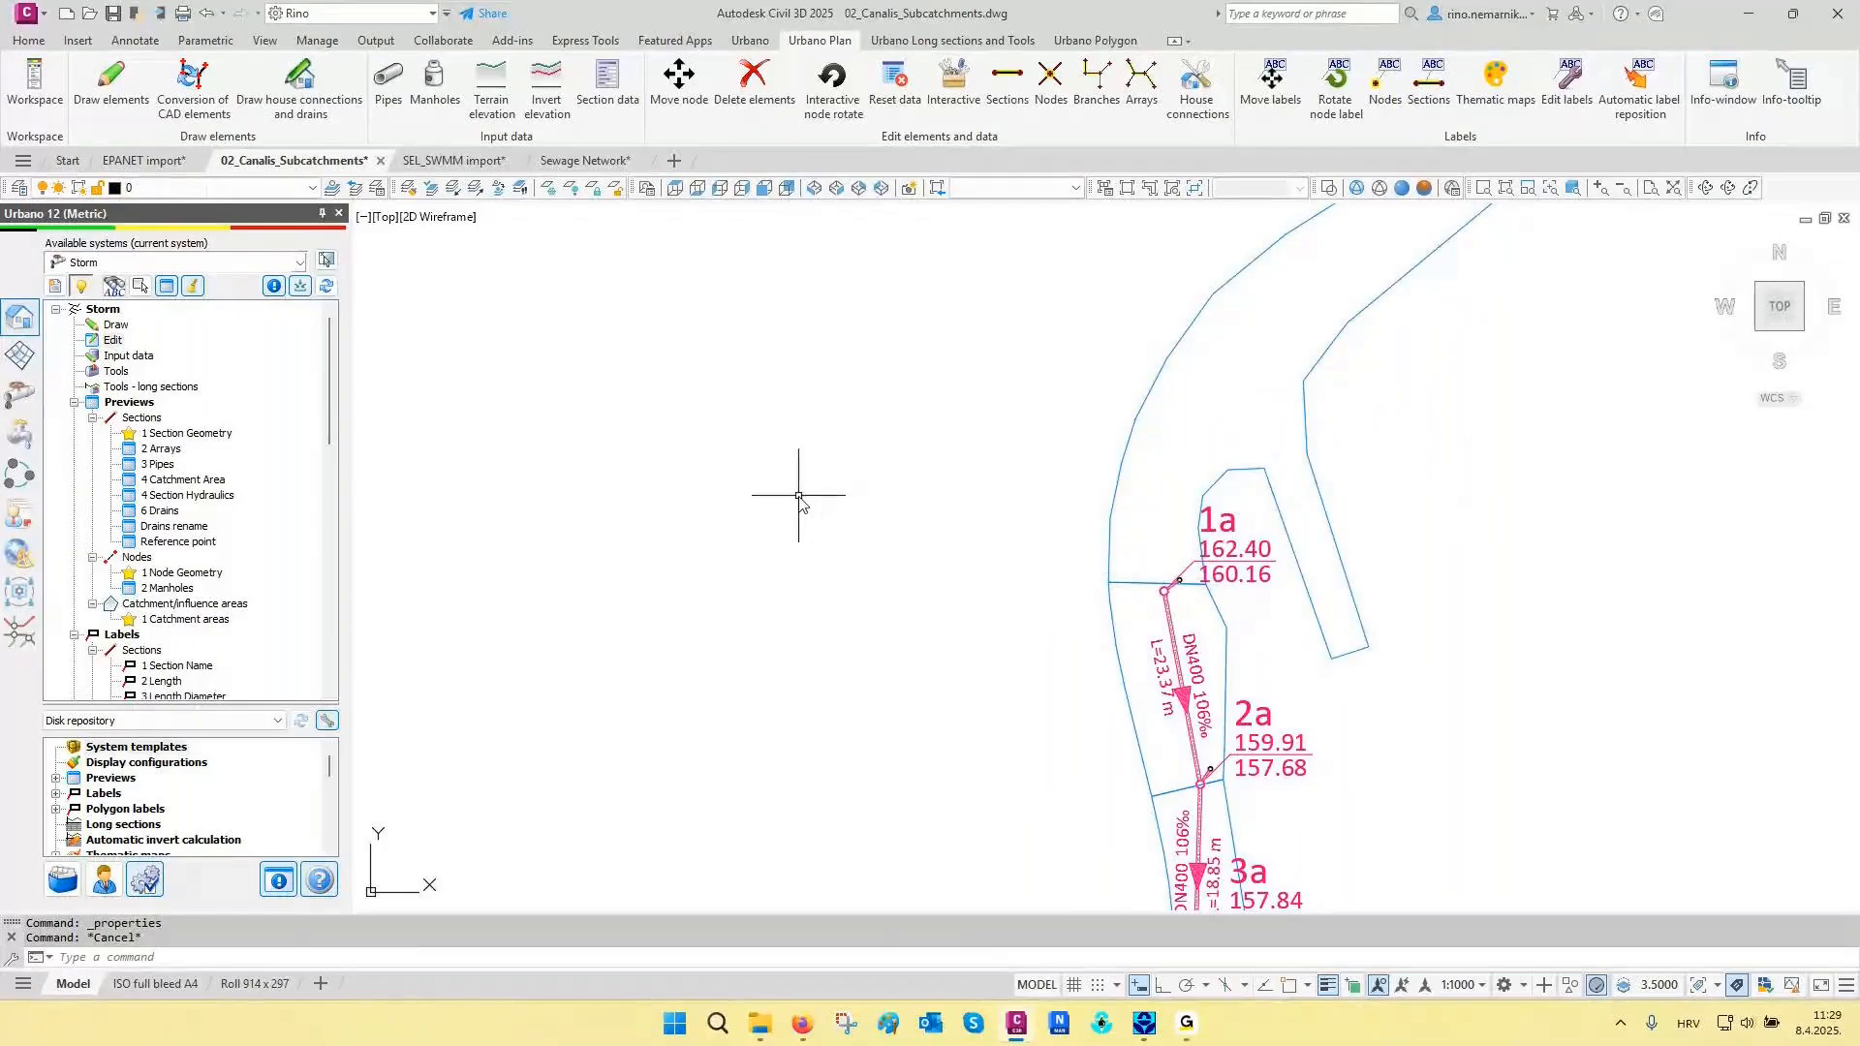
- Start defining areas and filter them to the 3_Catchment areas layer picked from a catchment polyline, listing only the selected layer
left_click(21, 398)
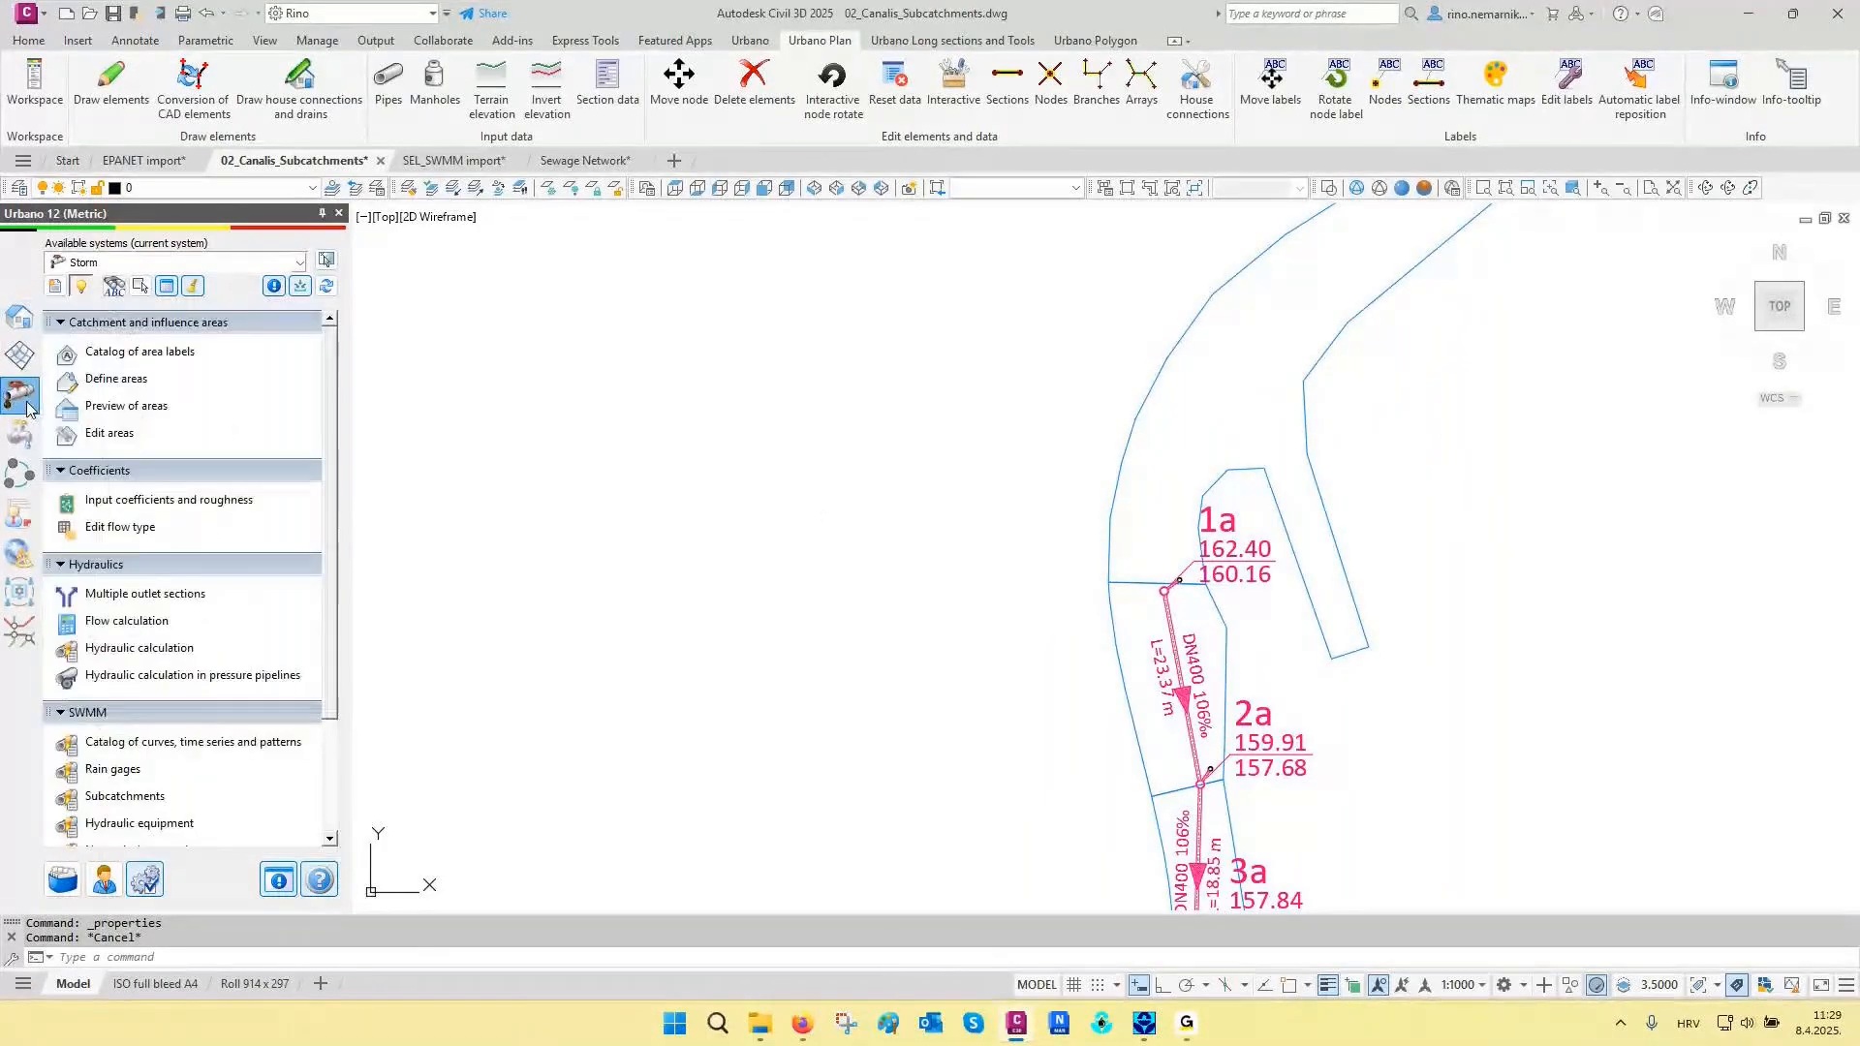
left_click(108, 383)
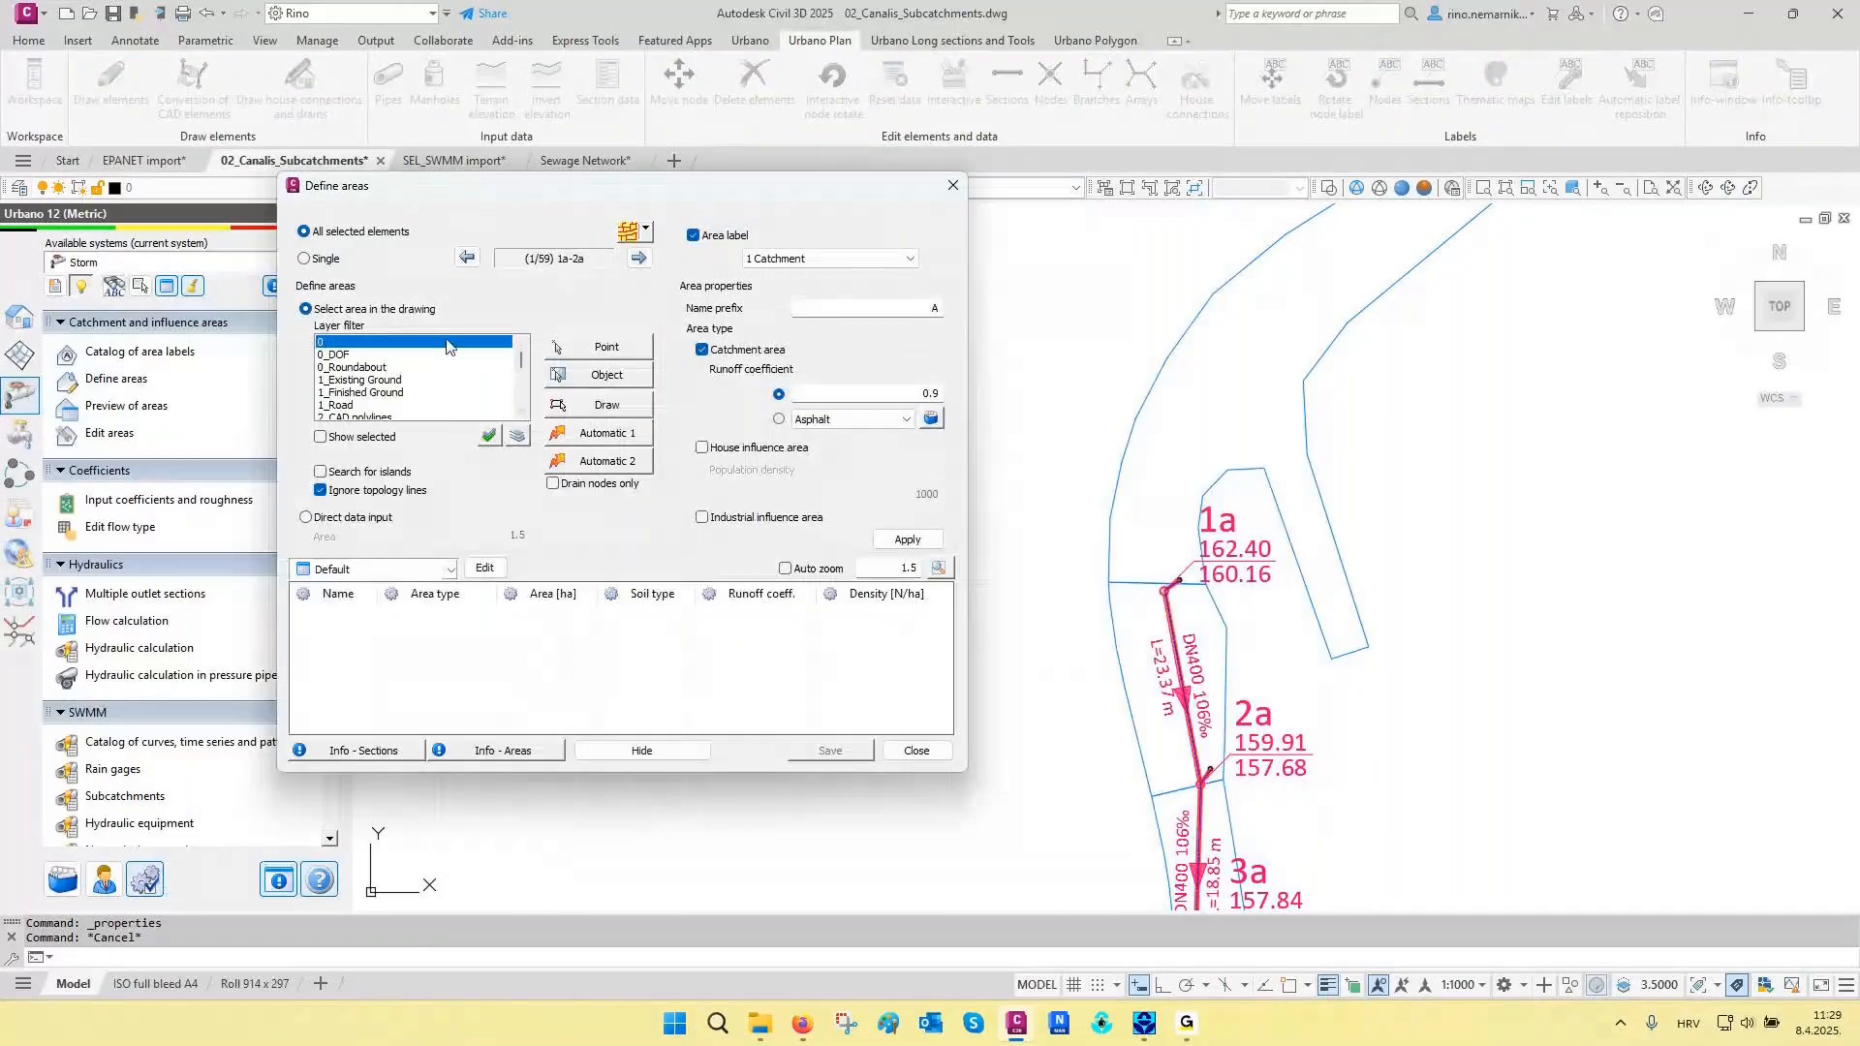
left_click(517, 436)
left_click(1204, 351)
left_click(1126, 313)
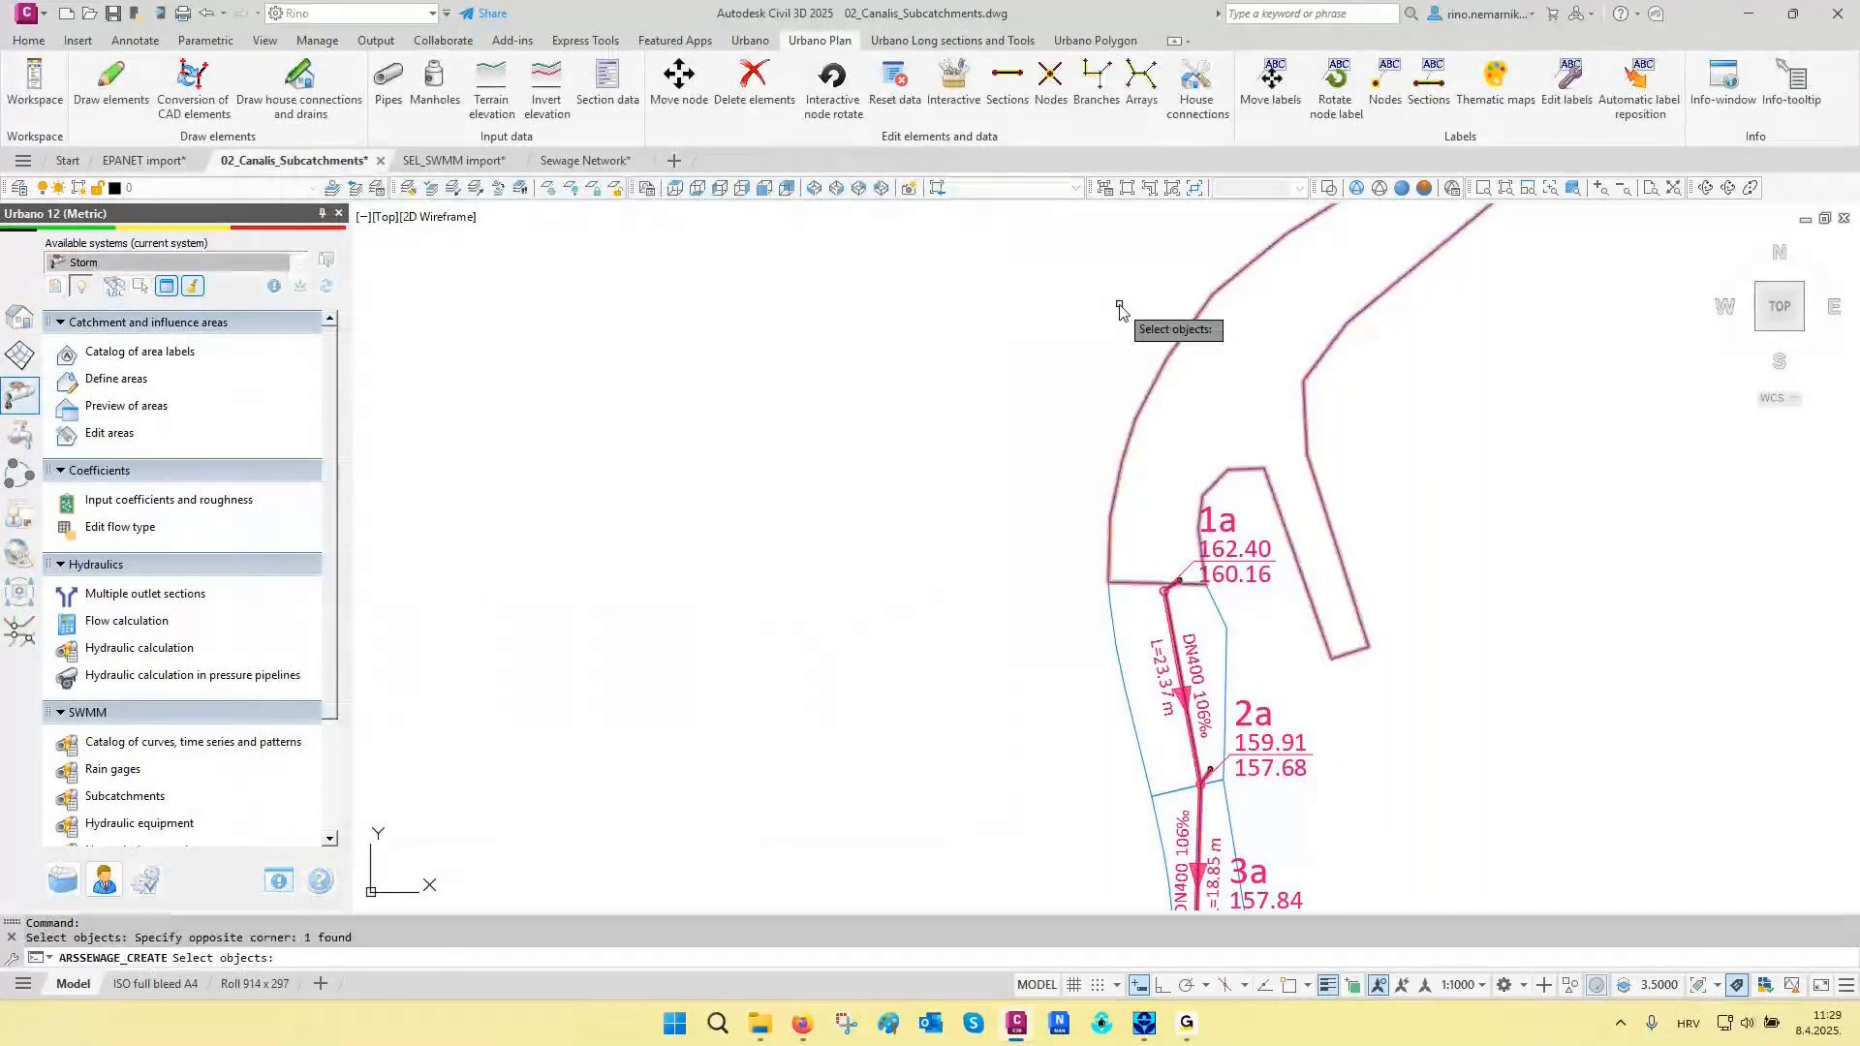
right_click(1094, 317)
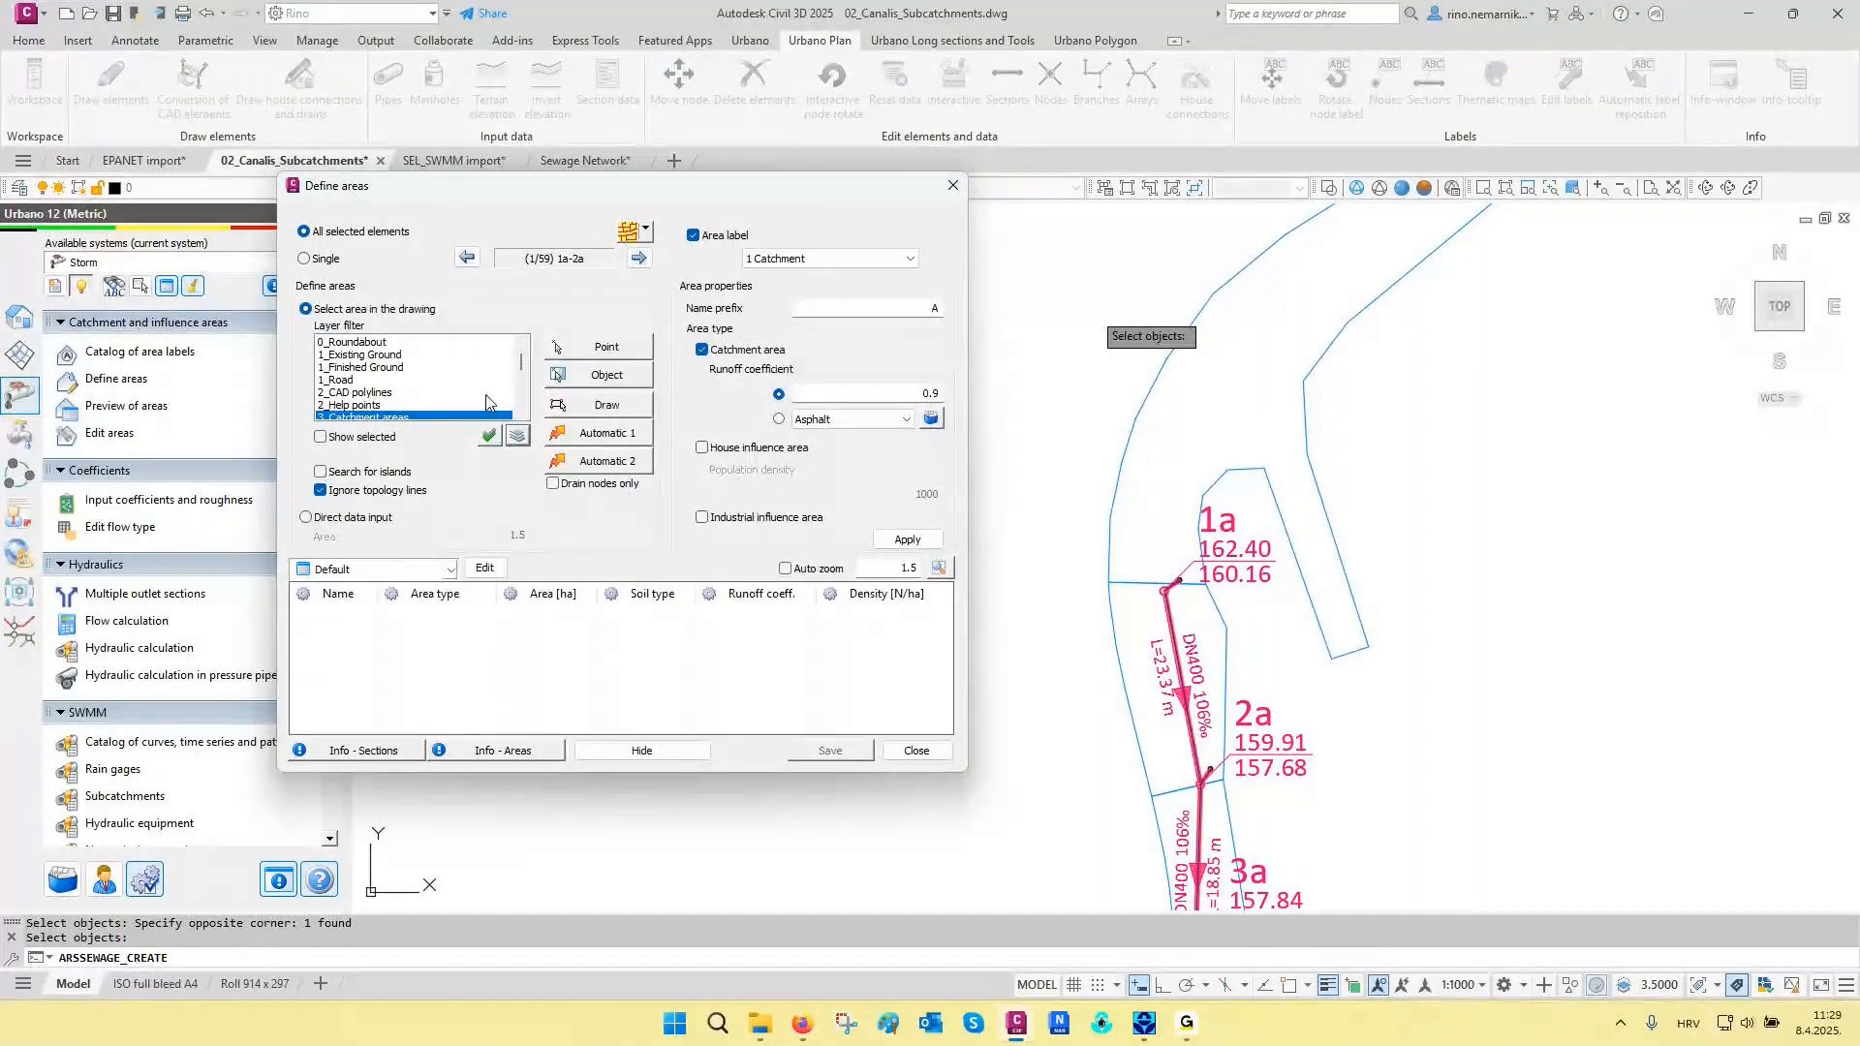
left_click(387, 438)
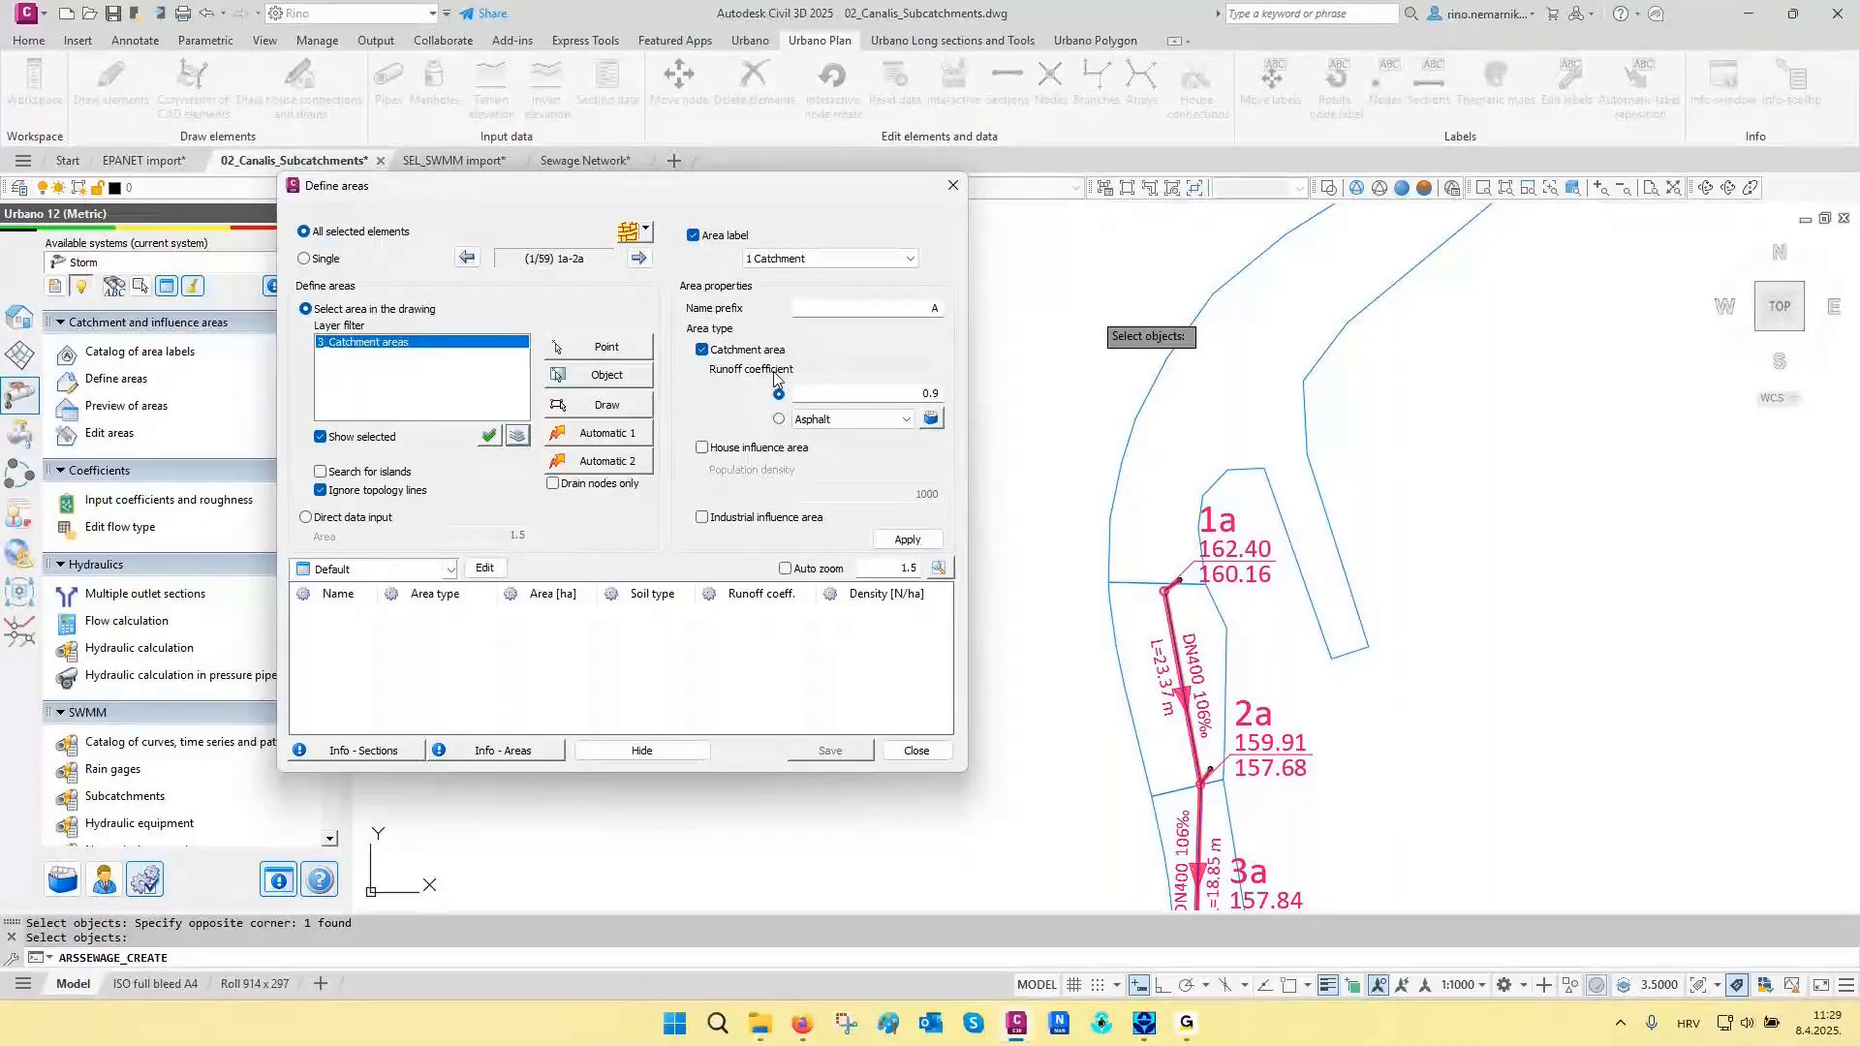
- Define the catchment areas with Automatic 2 for drain nodes only, using the Asphalt runoff coefficient, and save them
double_click(918, 397)
left_click(781, 420)
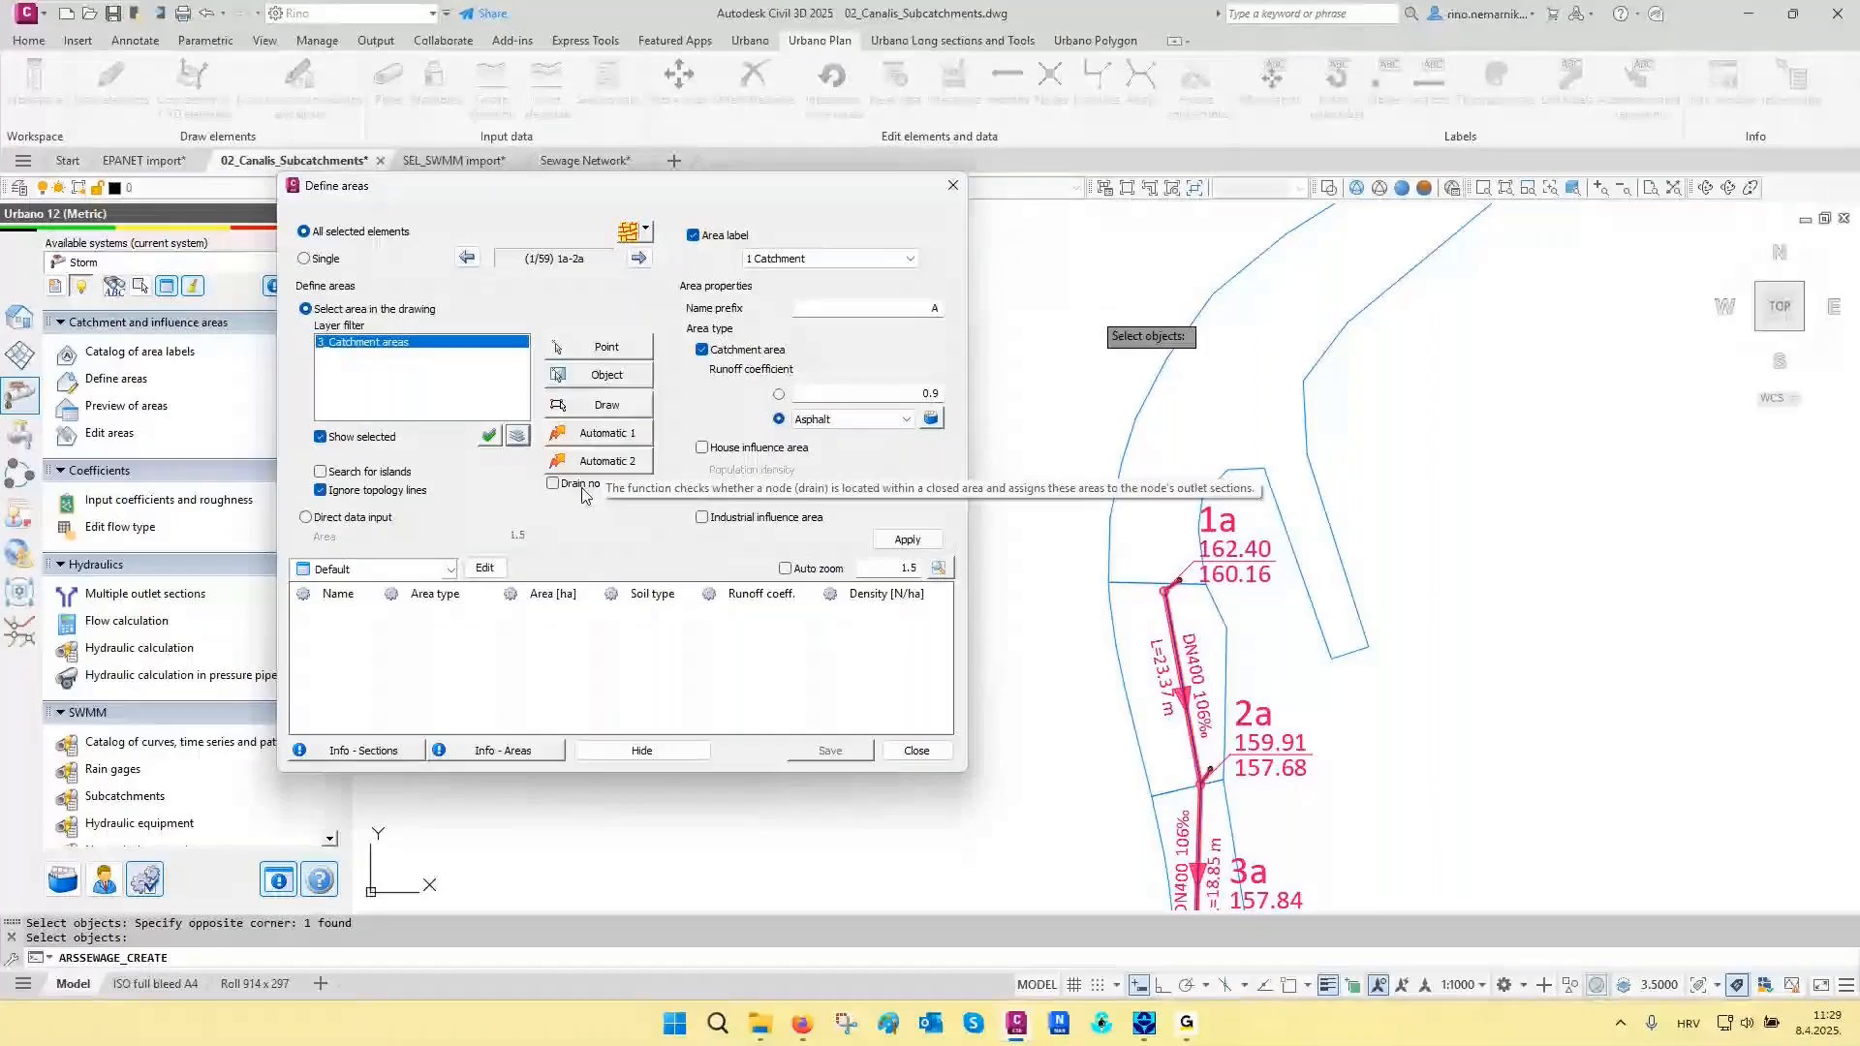
left_click(588, 490)
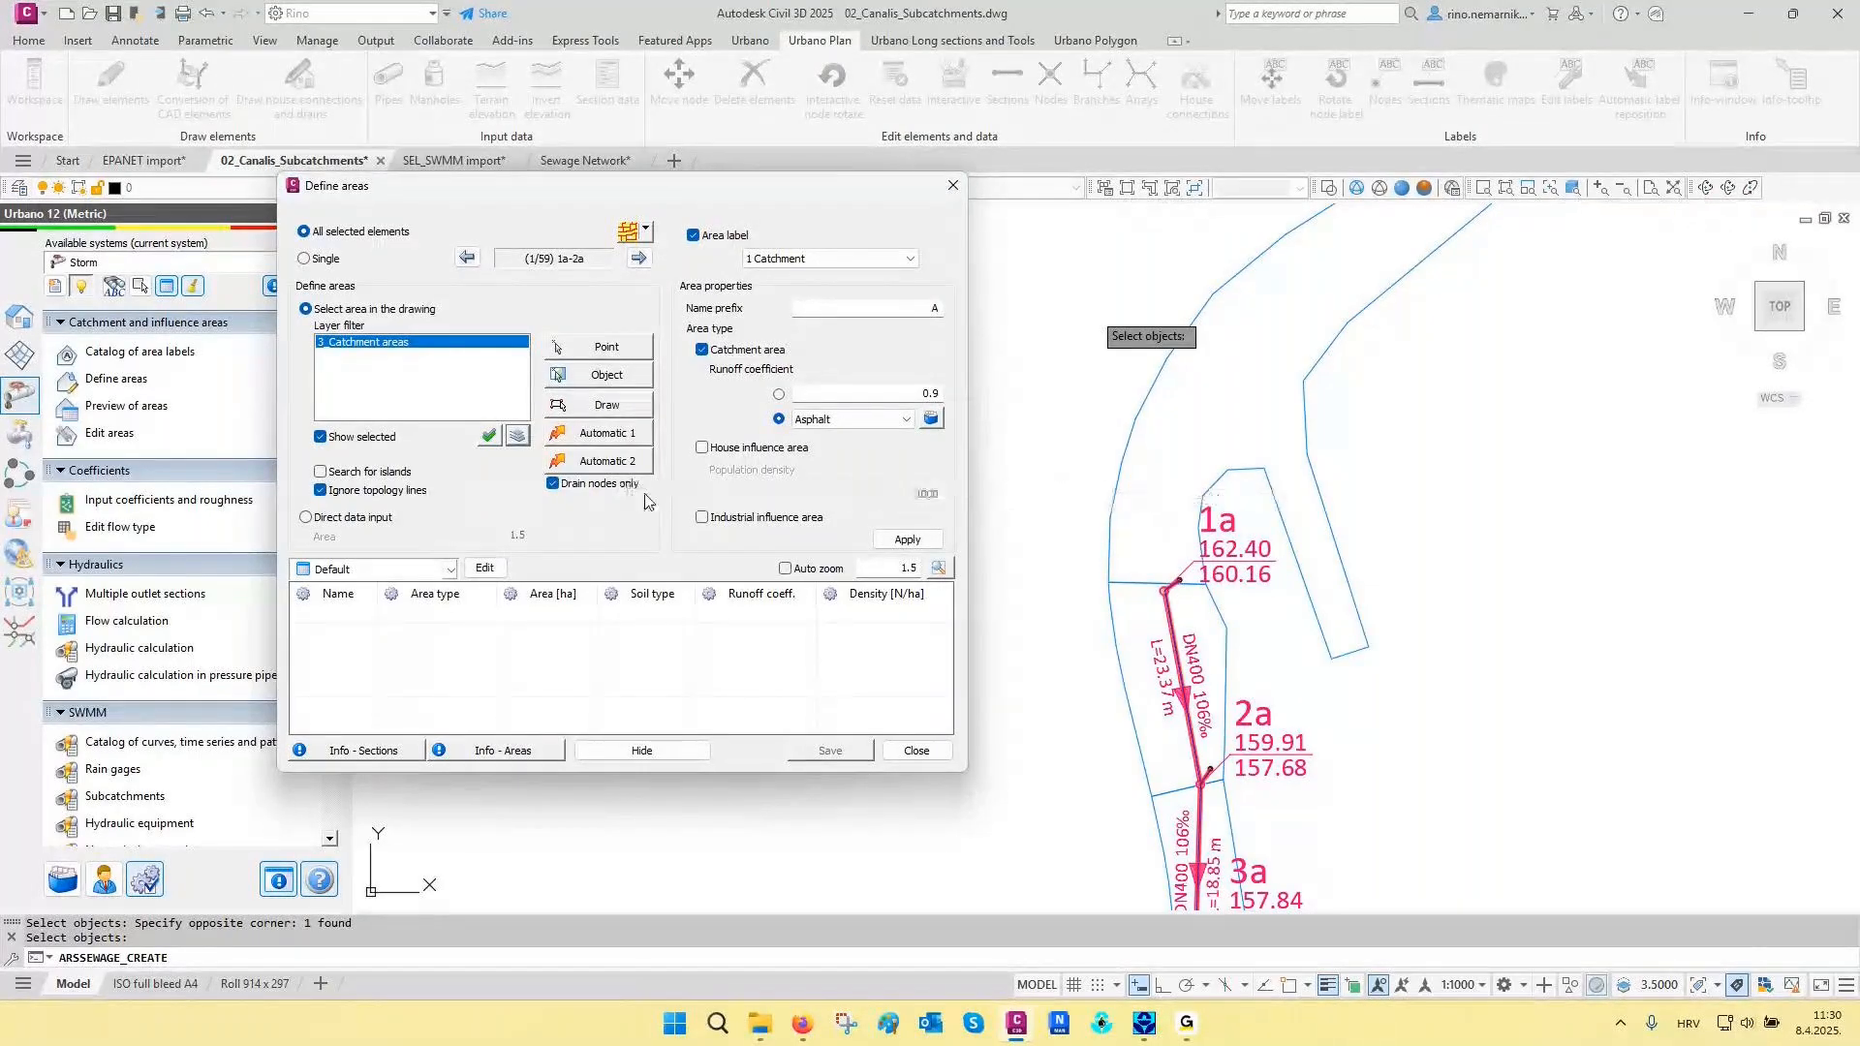
left_click(603, 463)
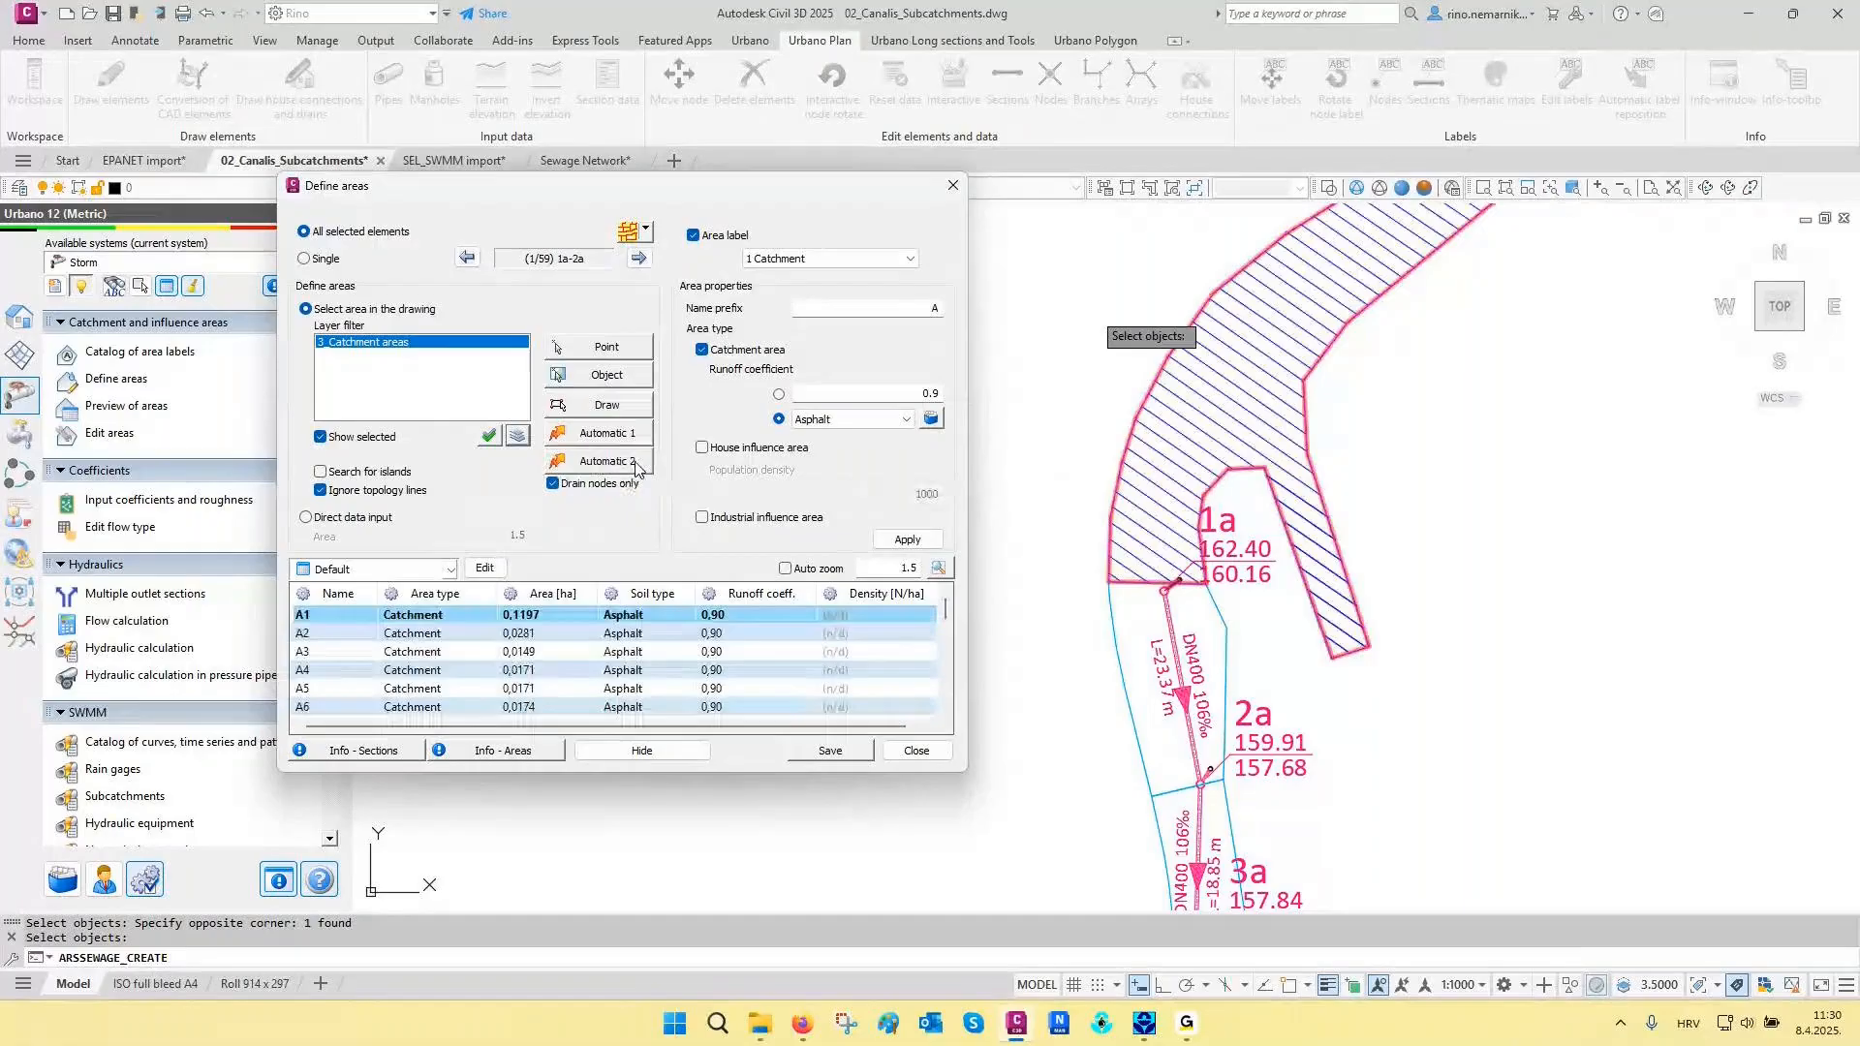
left_click(830, 751)
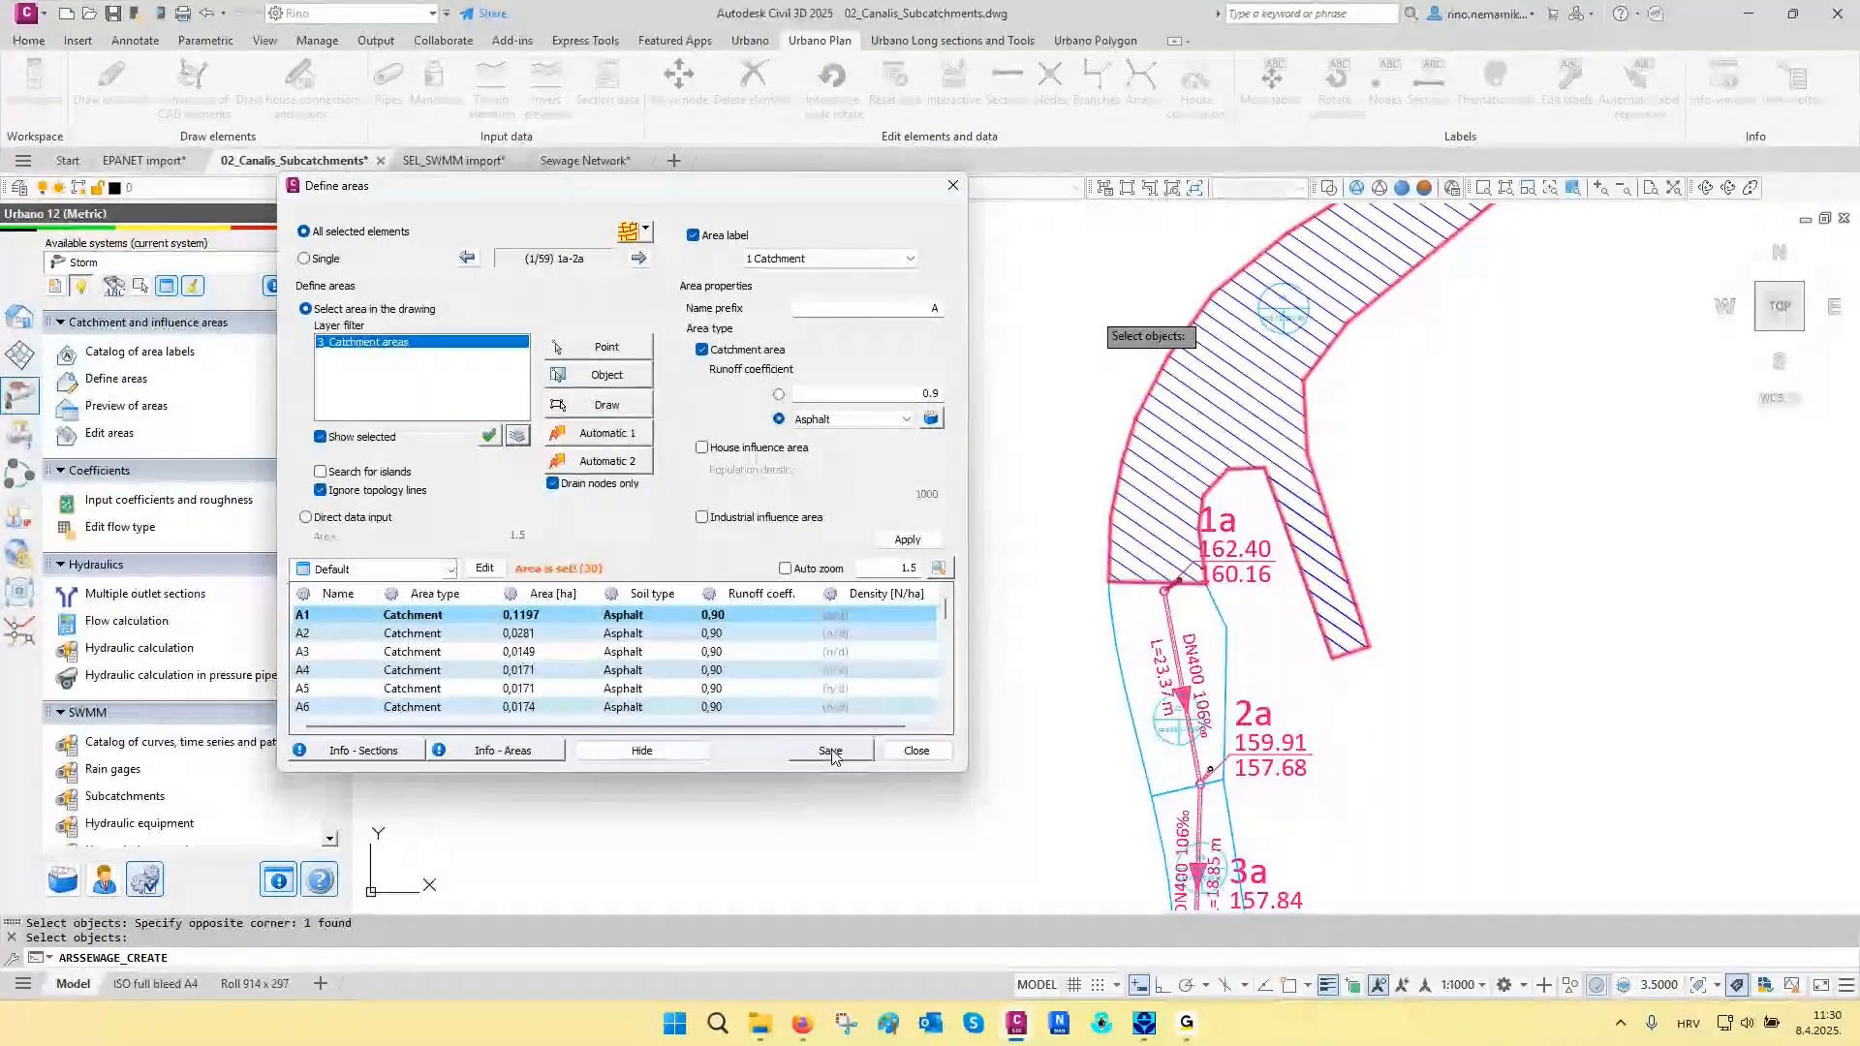
left_click(916, 751)
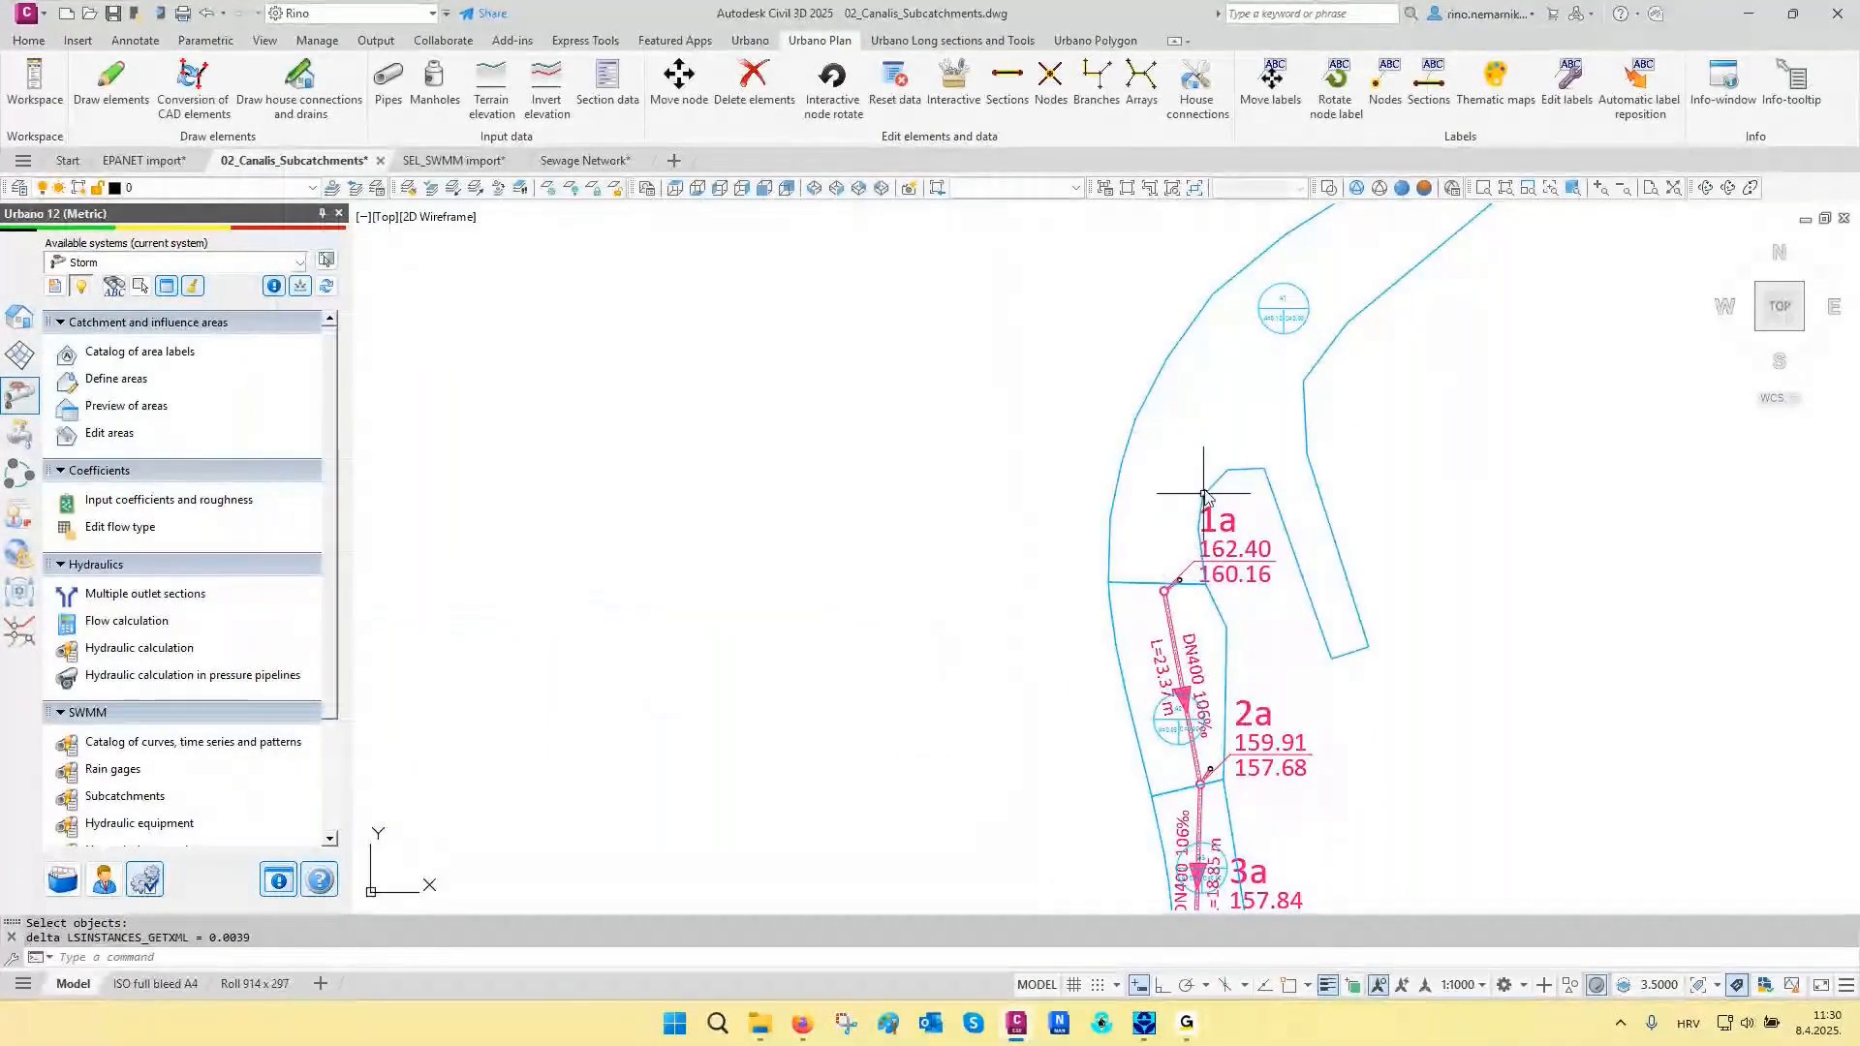
- Preview the 1 Catchment areas table and start the Catchment areas selection in the plan
middle_click_drag(1204, 495, 1178, 540)
scroll(1180, 538, "down", 2)
middle_click_drag(1212, 716, 1248, 515)
scroll(1249, 518, "down", 2)
middle_click_drag(1102, 644, 1149, 539)
left_click(180, 403)
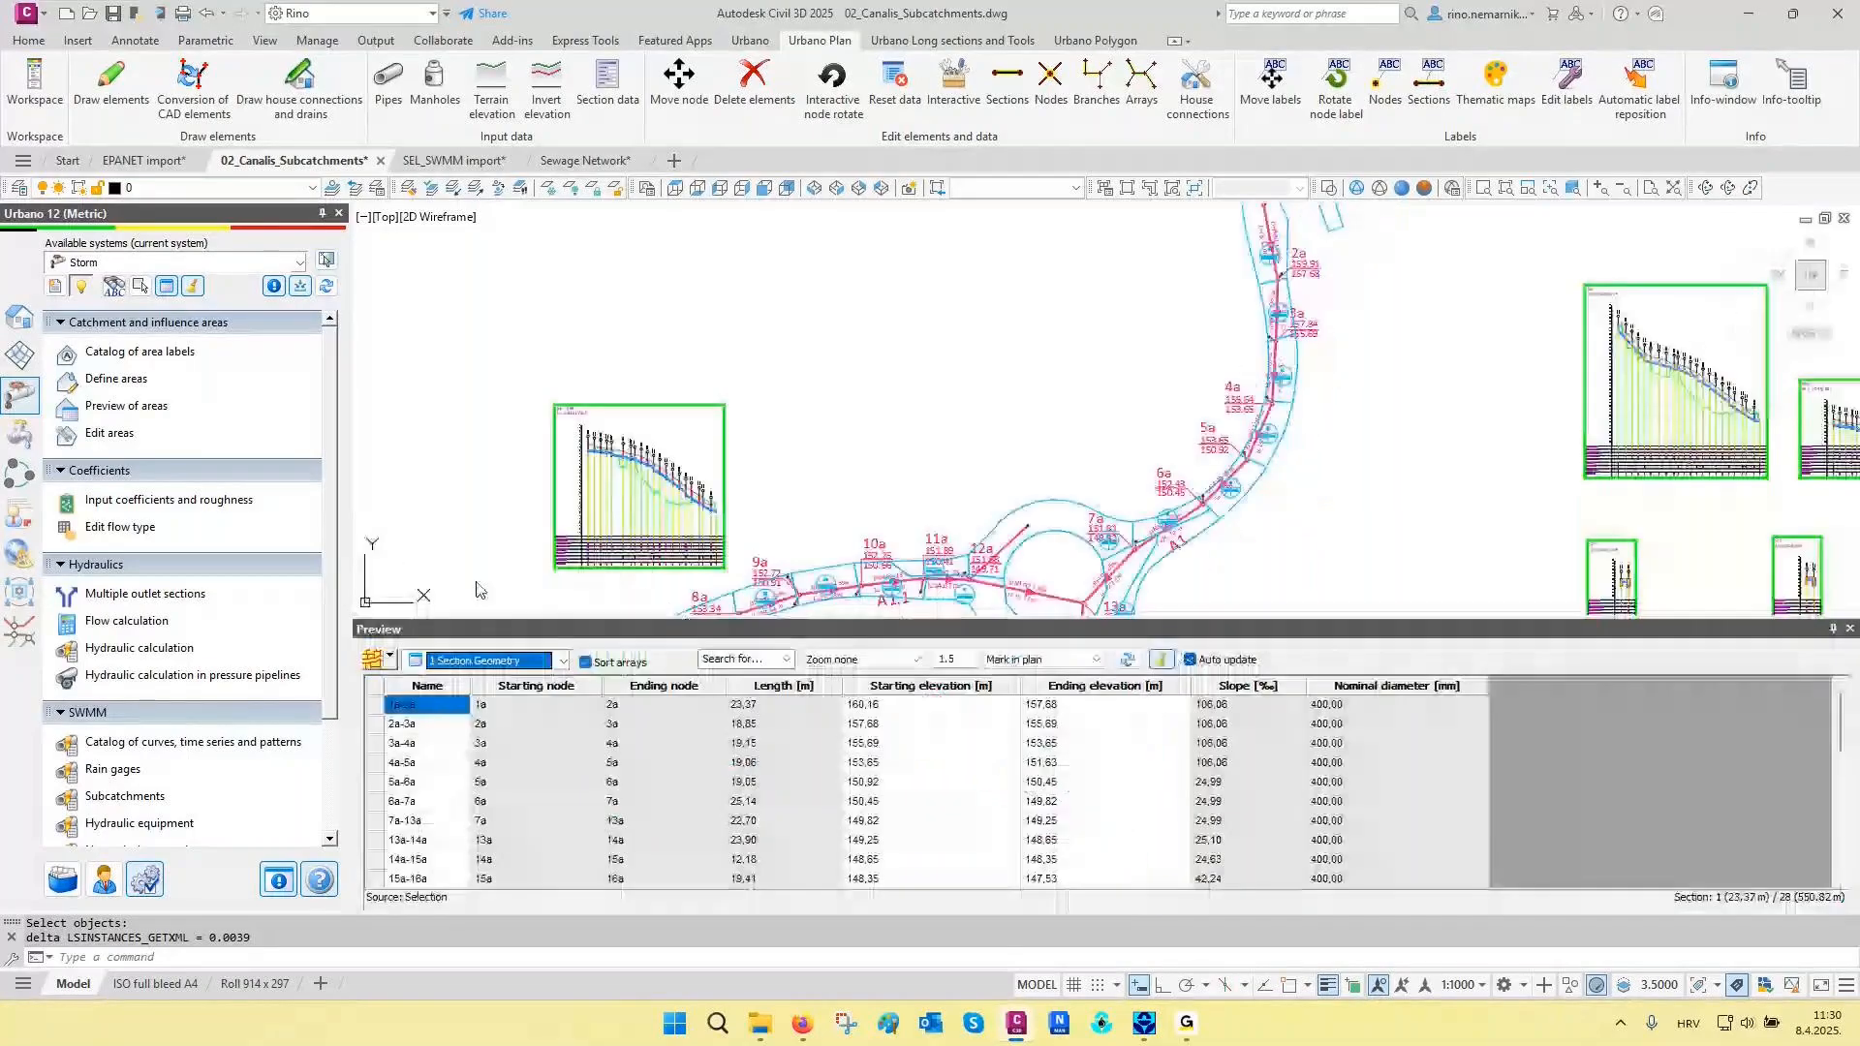
left_click(503, 662)
left_click(465, 932)
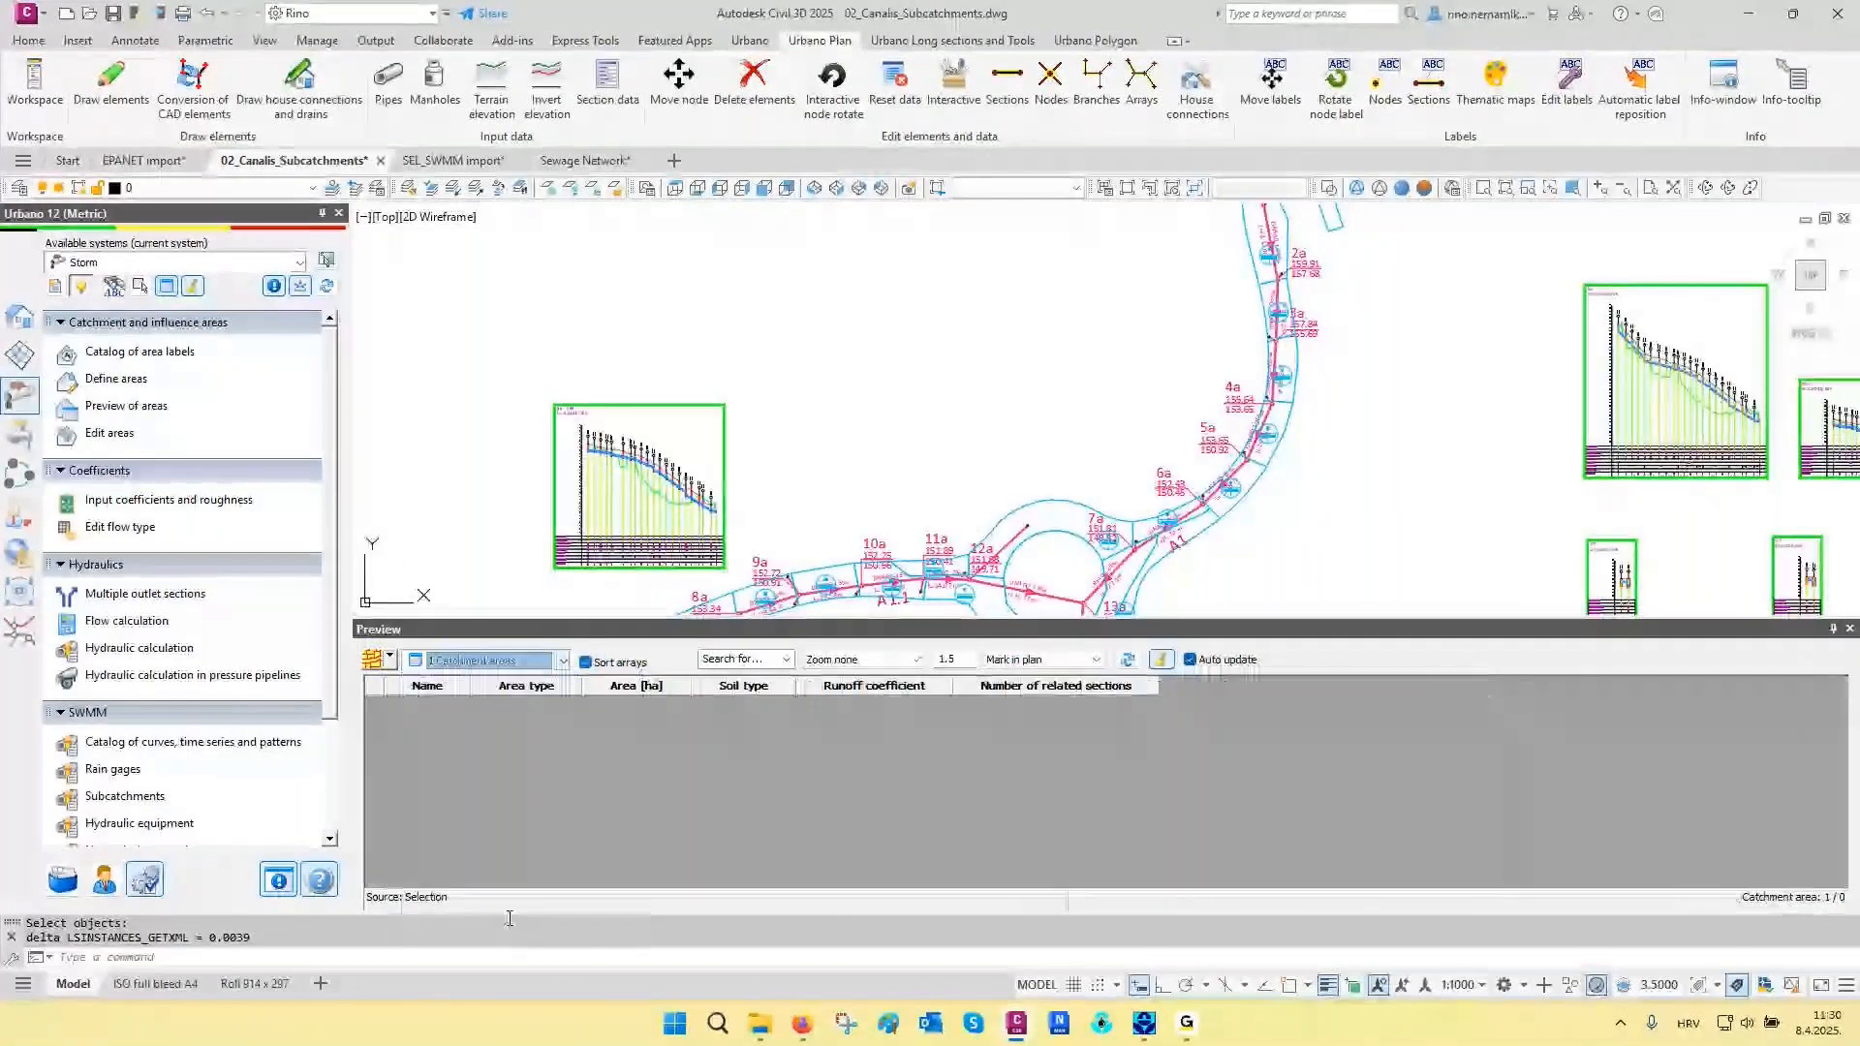
left_click(387, 659)
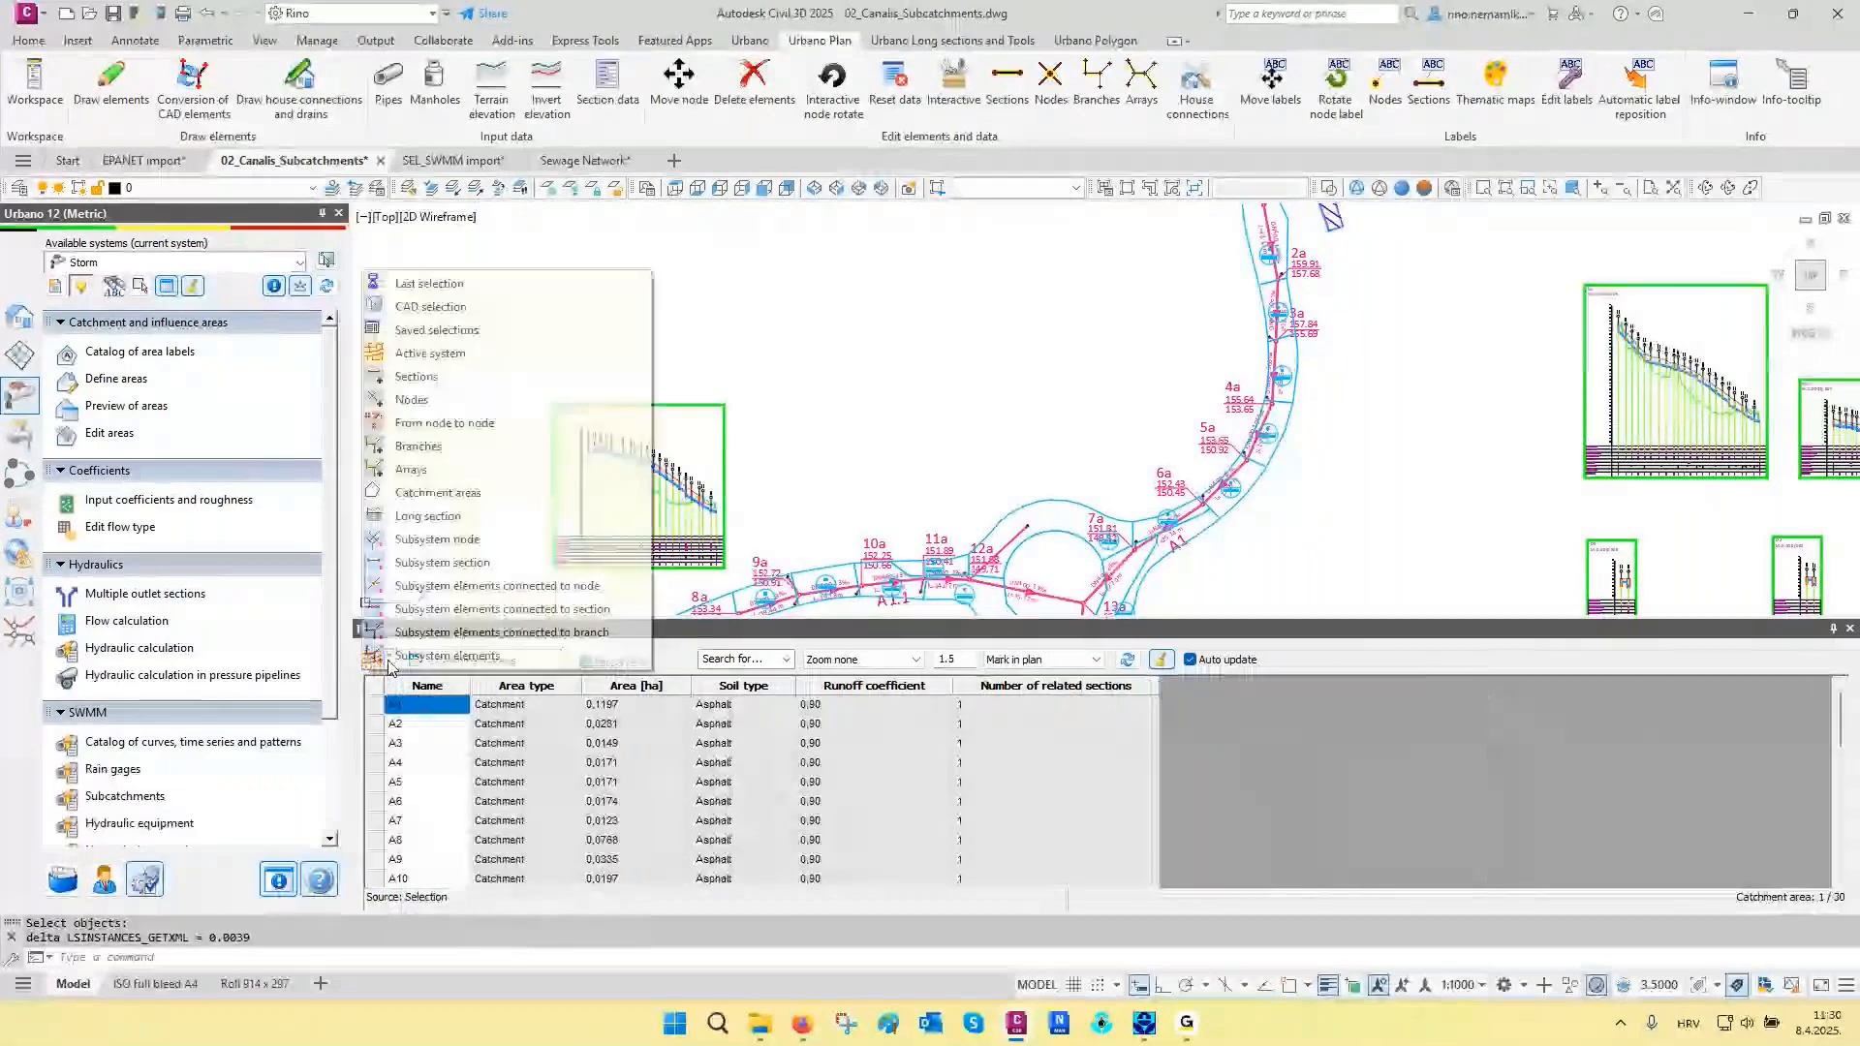
left_click(438, 493)
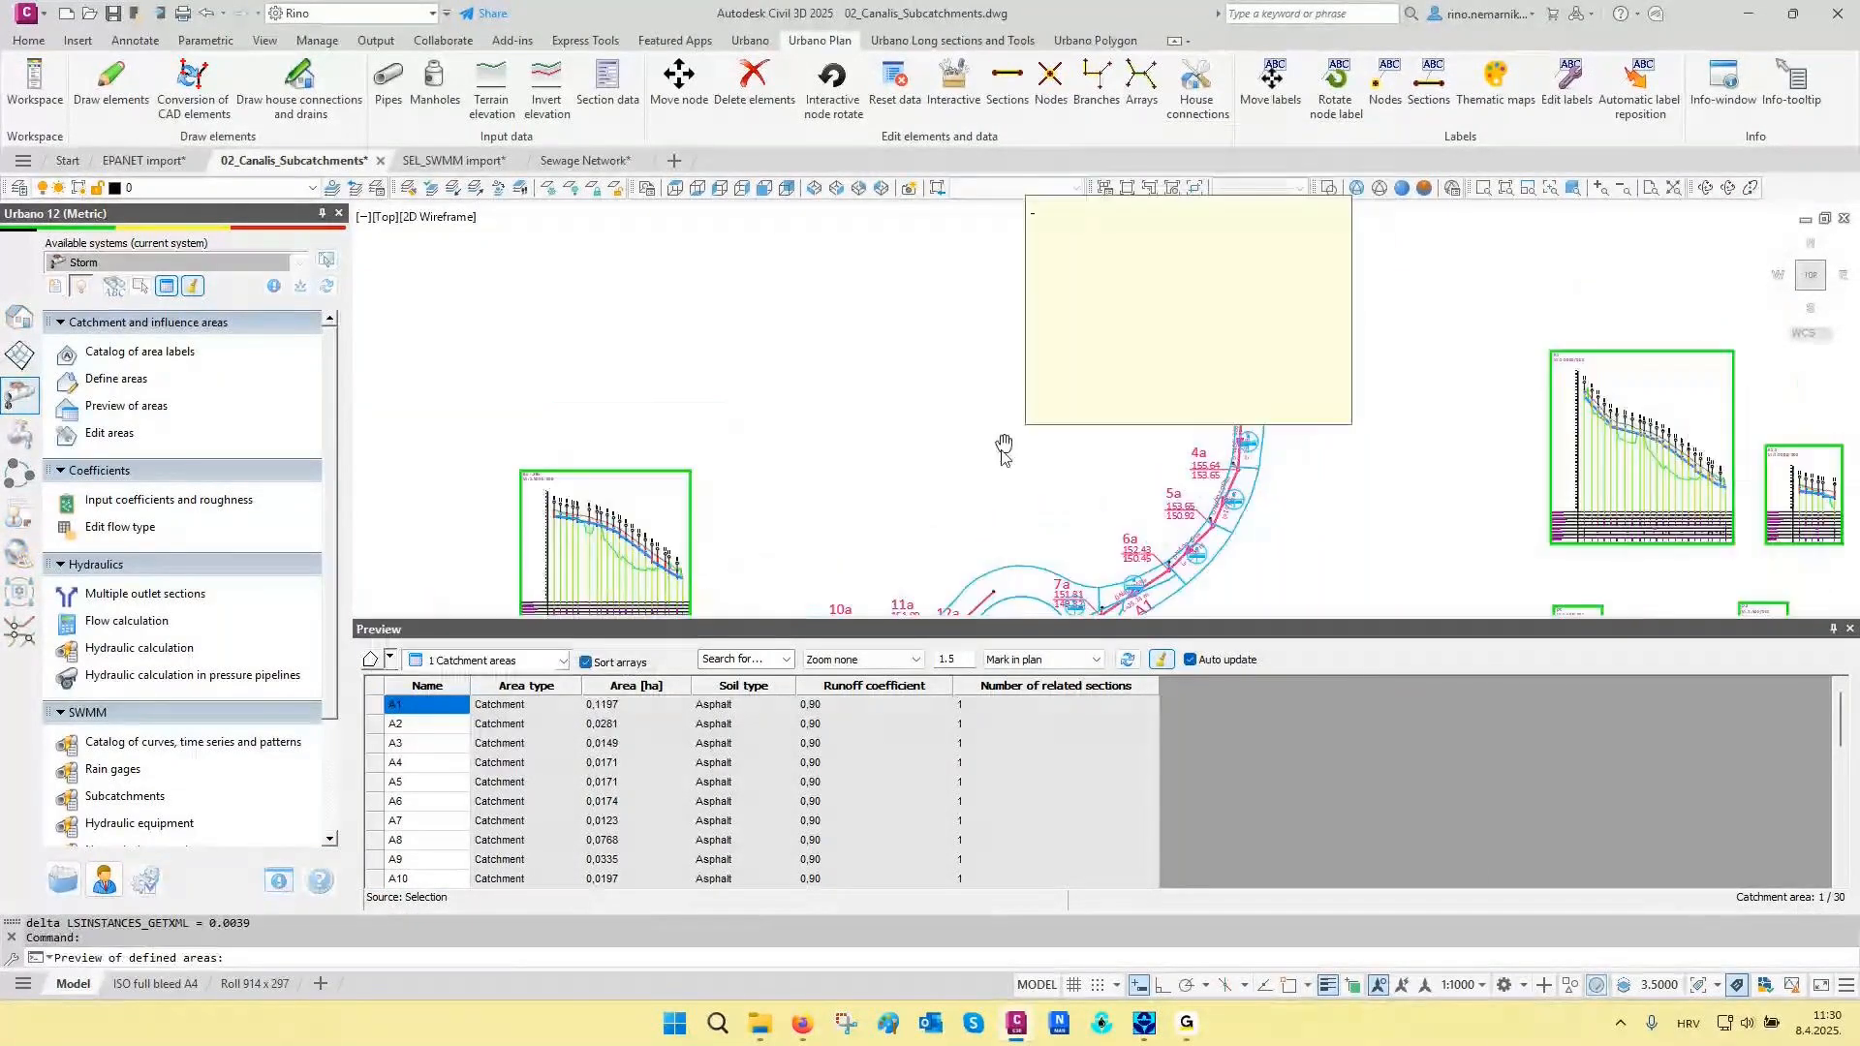
- Examine the catchment areas along the main branch from manhole 1a to 17a, checking which drain each is assigned to
scroll(1227, 306, "up", 6)
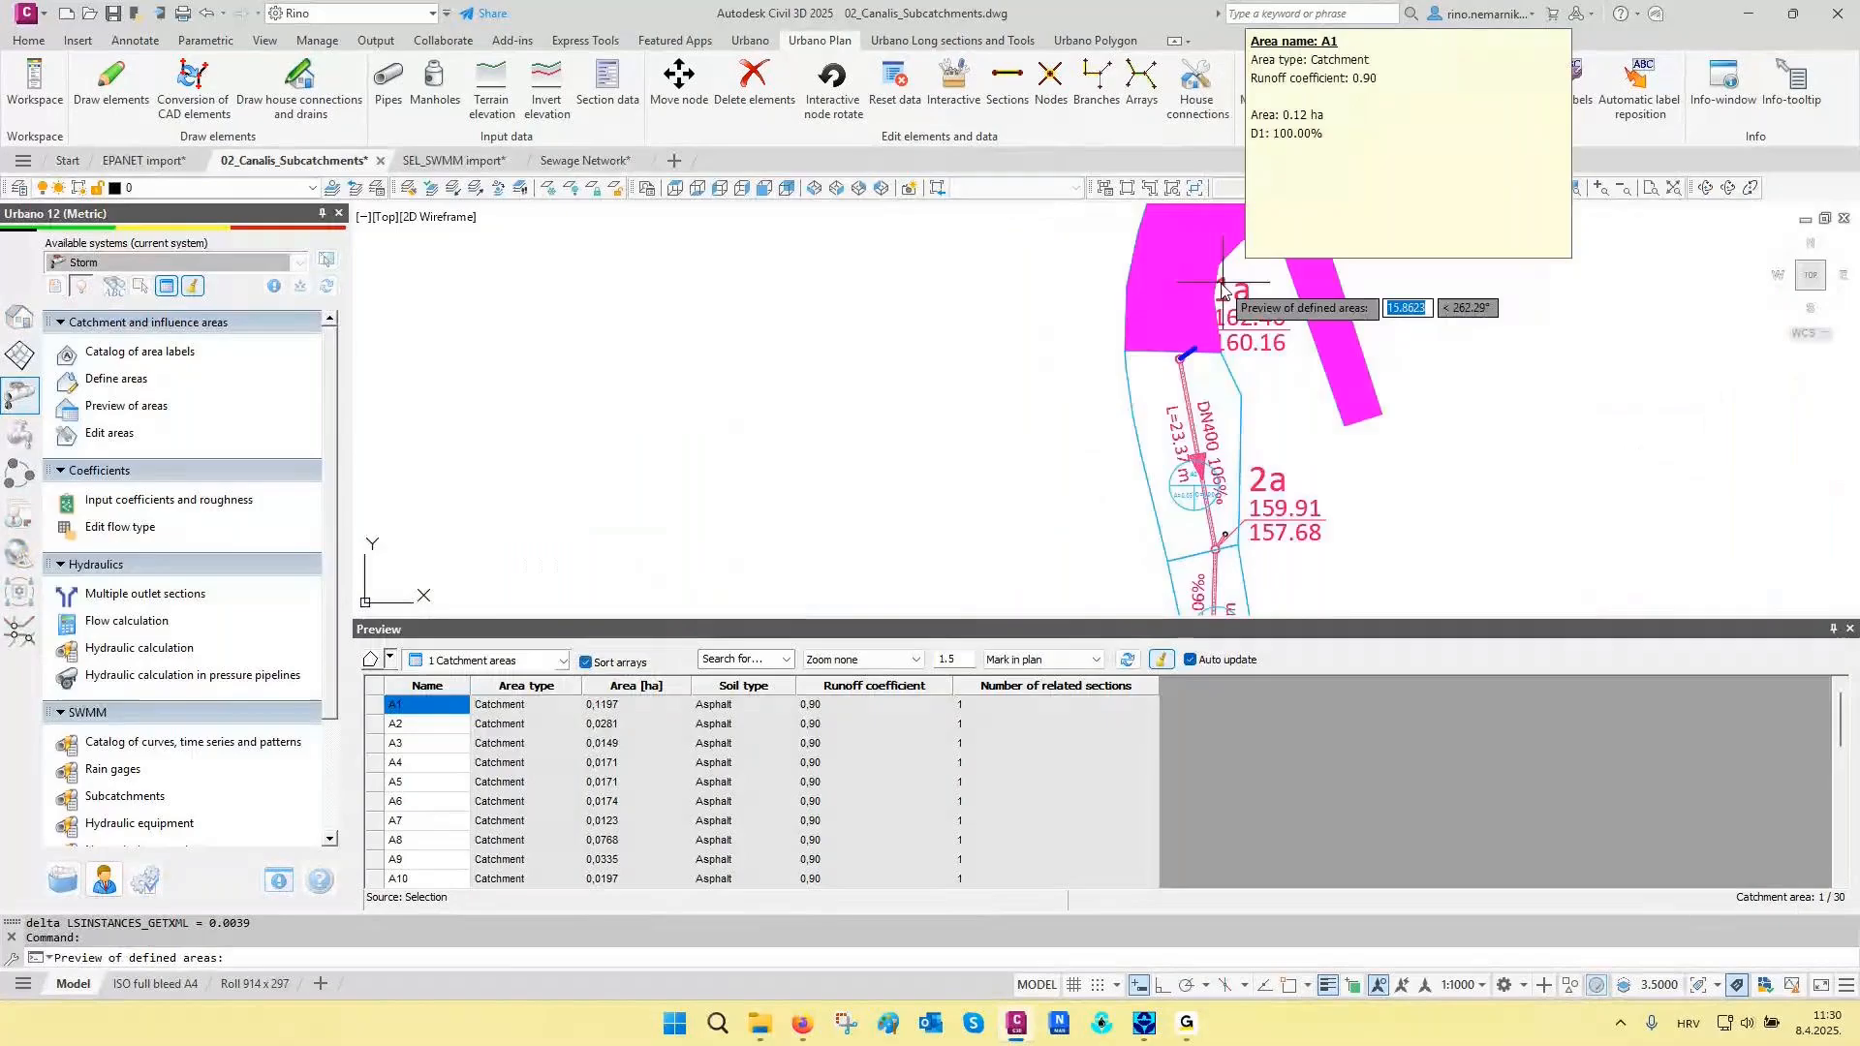
scroll(1182, 457, "down", 2)
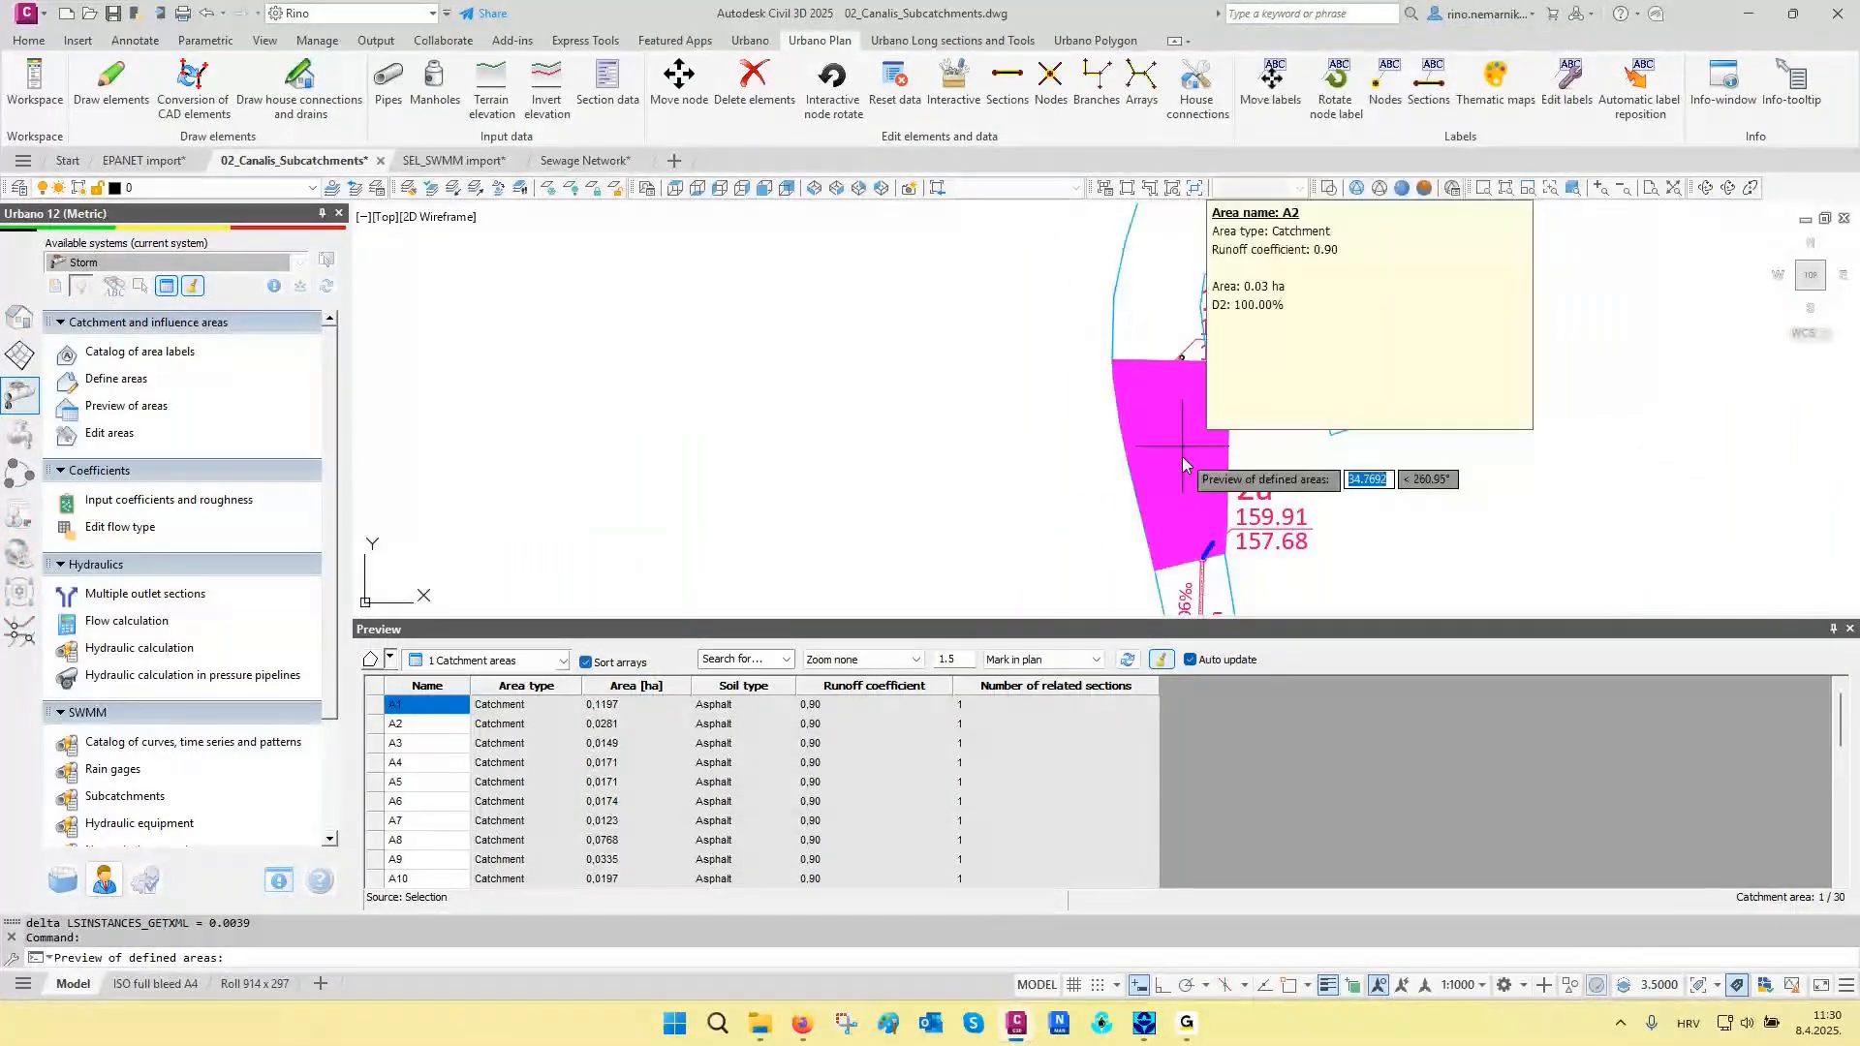
middle_click_drag(1181, 456, 1193, 208)
middle_click_drag(1208, 496, 1246, 300)
scroll(1213, 465, "up", 2)
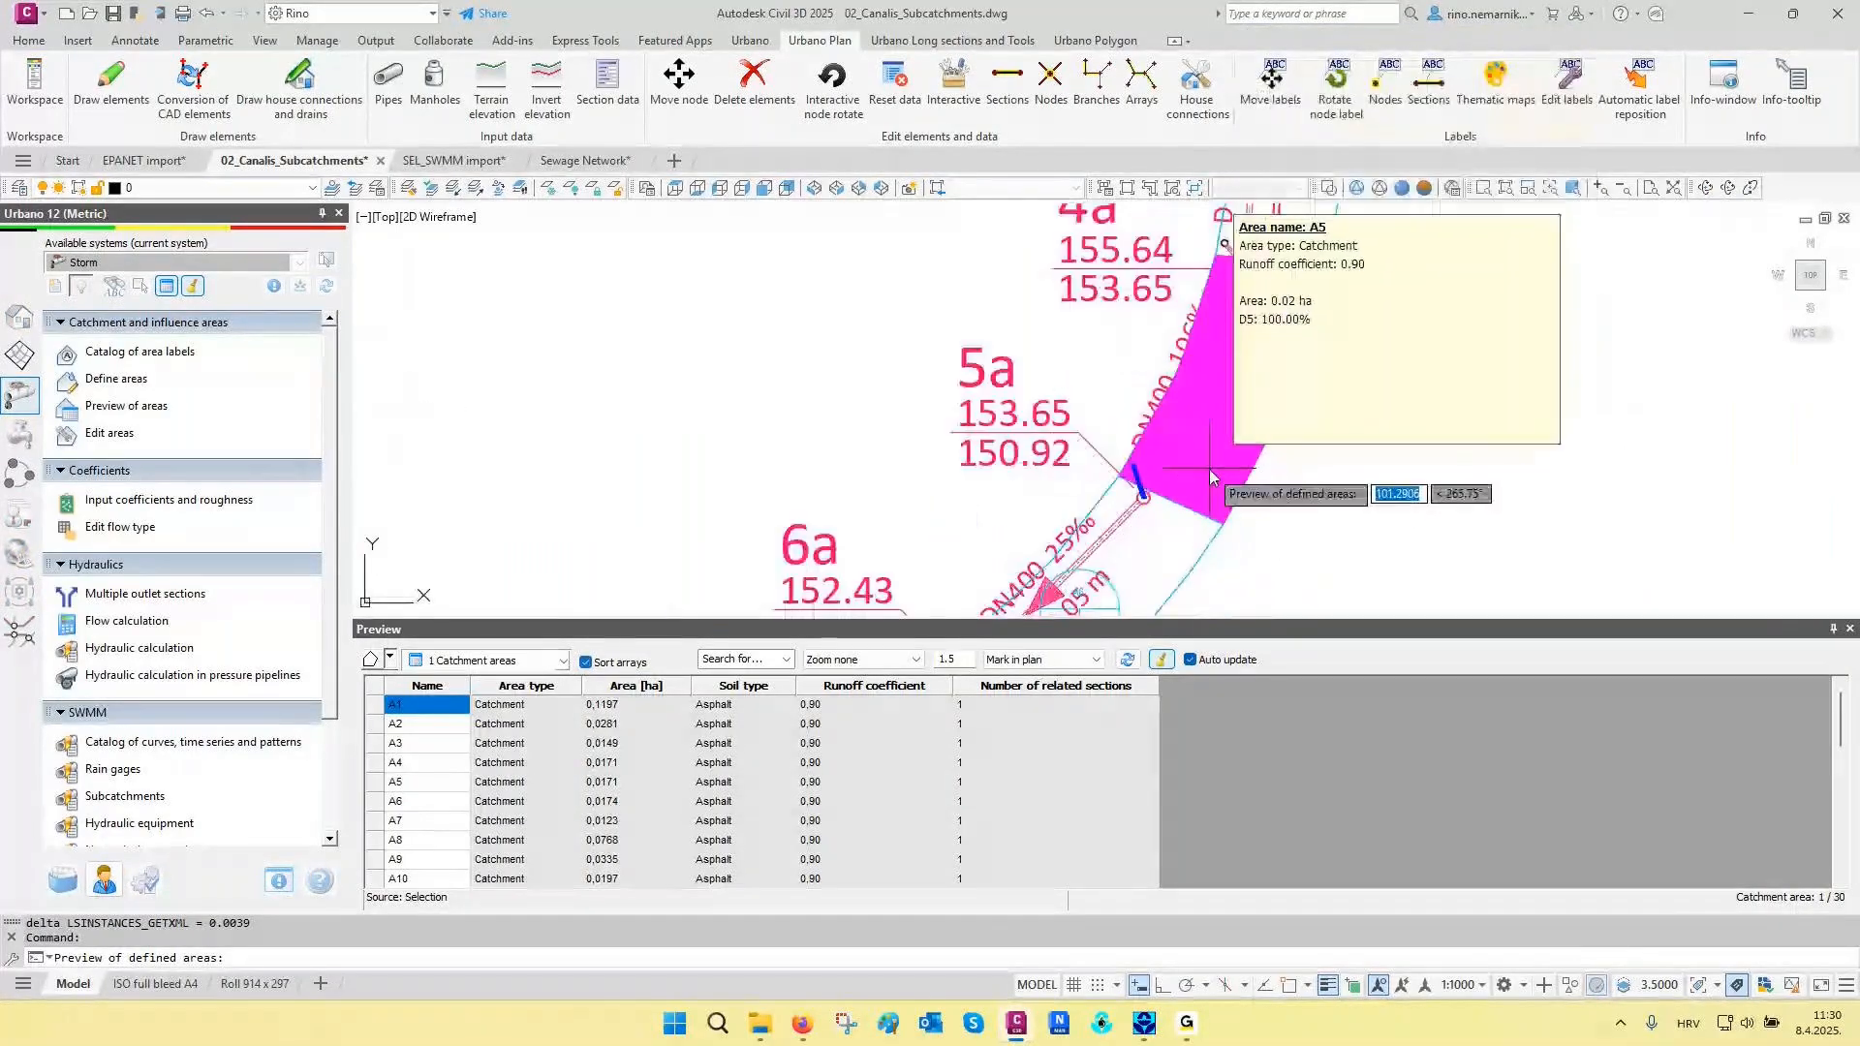
middle_click_drag(1213, 461, 1279, 327)
middle_click_drag(1153, 478, 1268, 334)
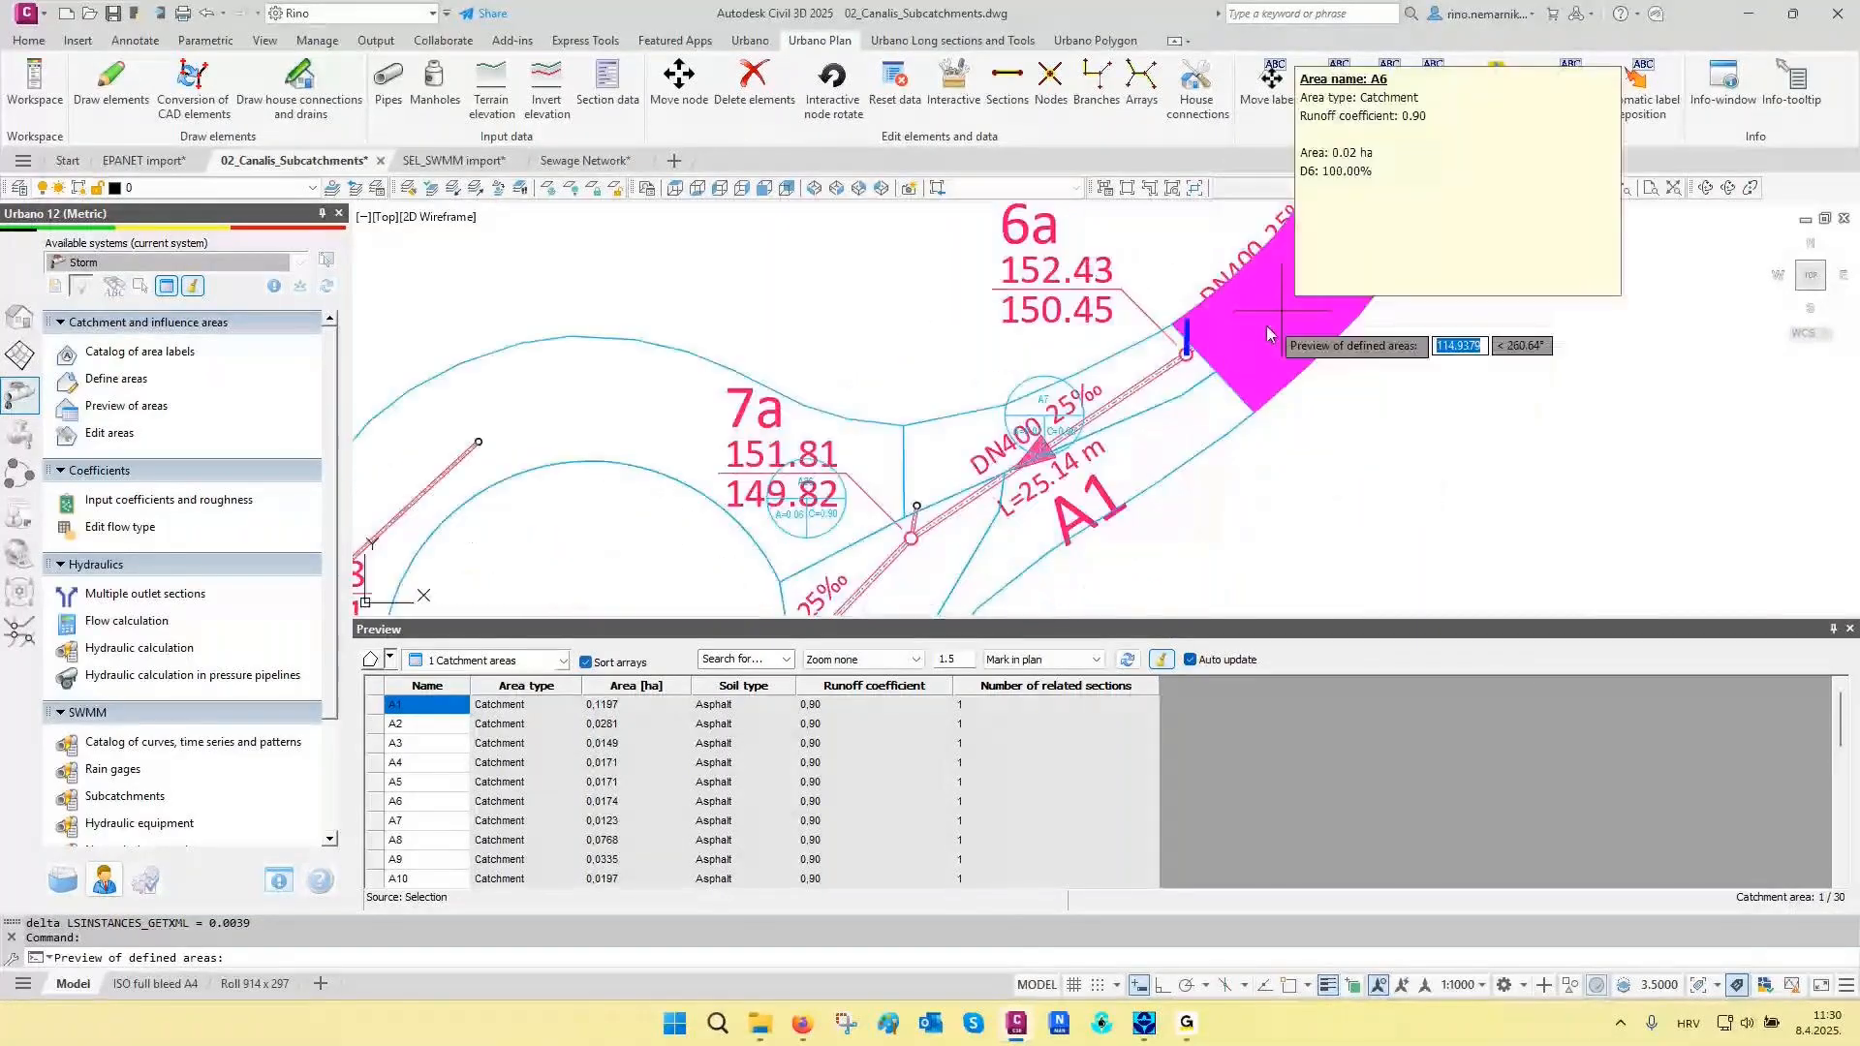
scroll(1034, 508, "down", 2)
mouse_move(1034, 509)
middle_mouse_down()
mouse_move(1137, 358)
mouse_move(1155, 284)
middle_mouse_up()
middle_click_drag(1001, 478, 982, 249)
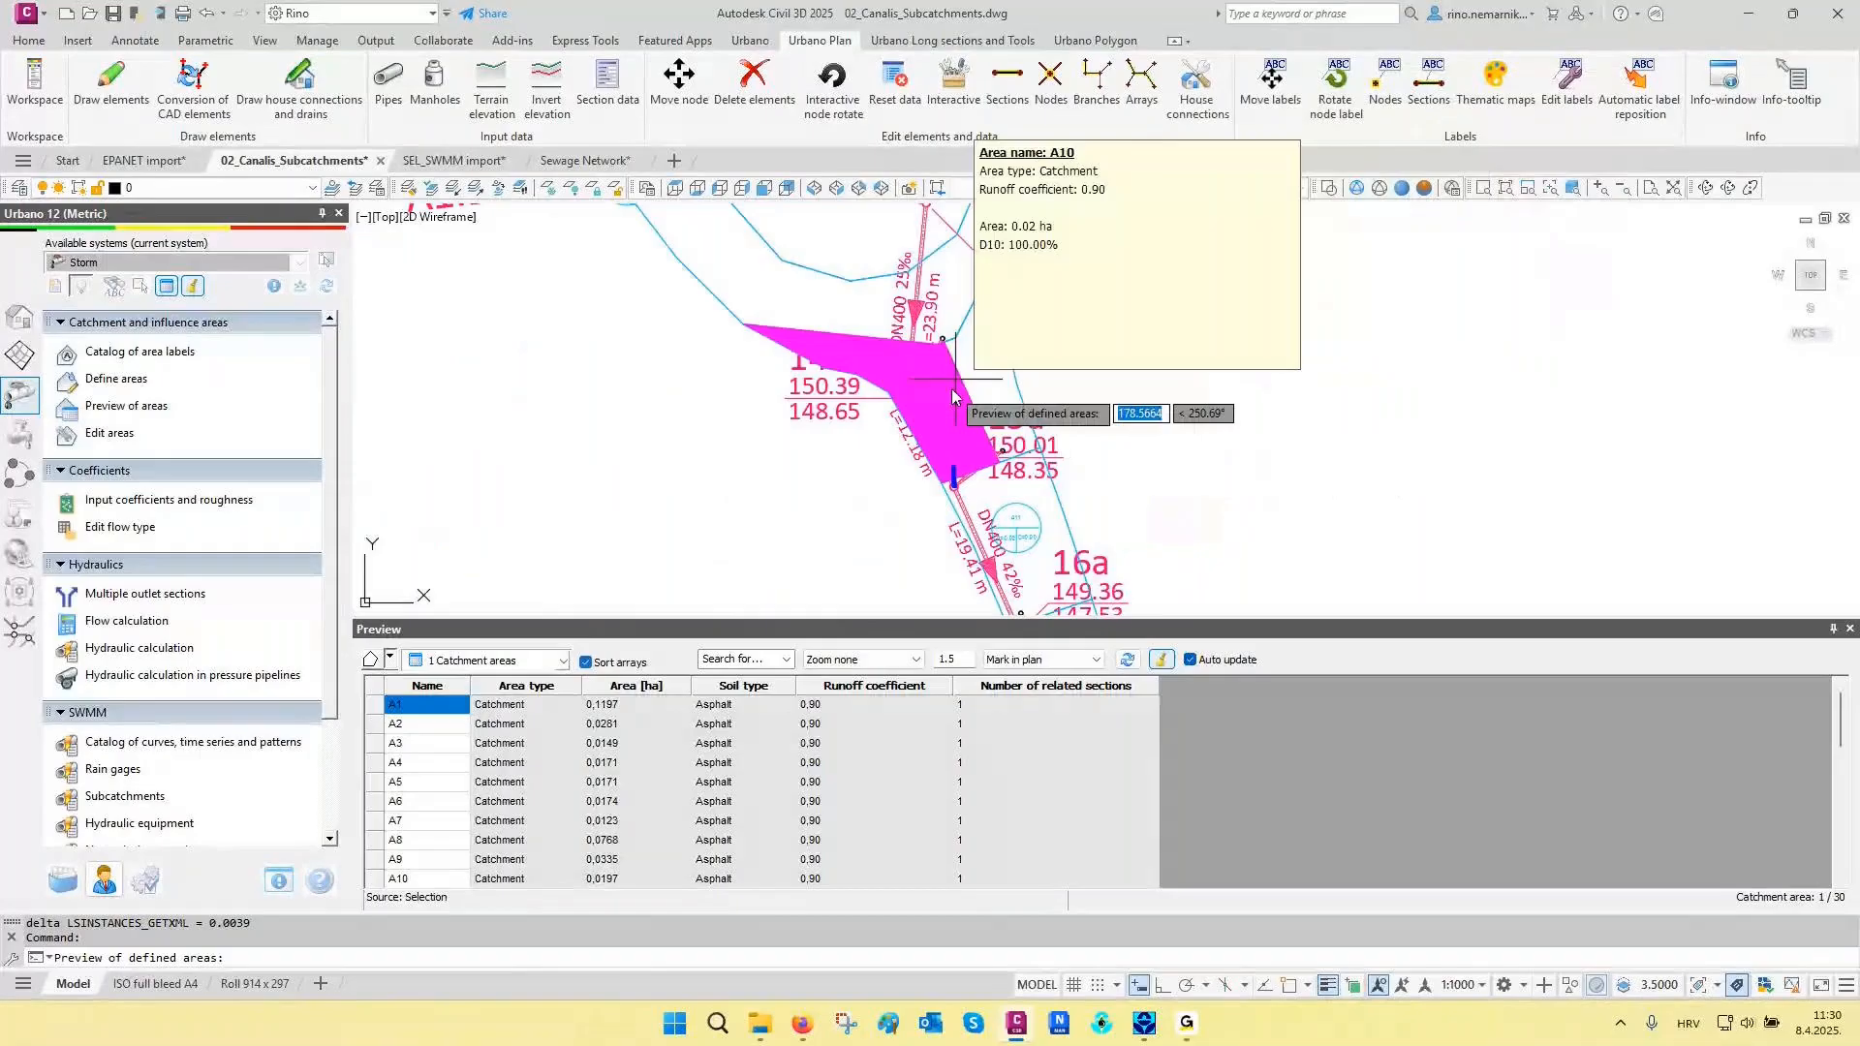
scroll(1032, 562, "up", 2)
middle_click_drag(1033, 562, 1031, 422)
middle_click_drag(1104, 573, 1092, 432)
key("Escape")
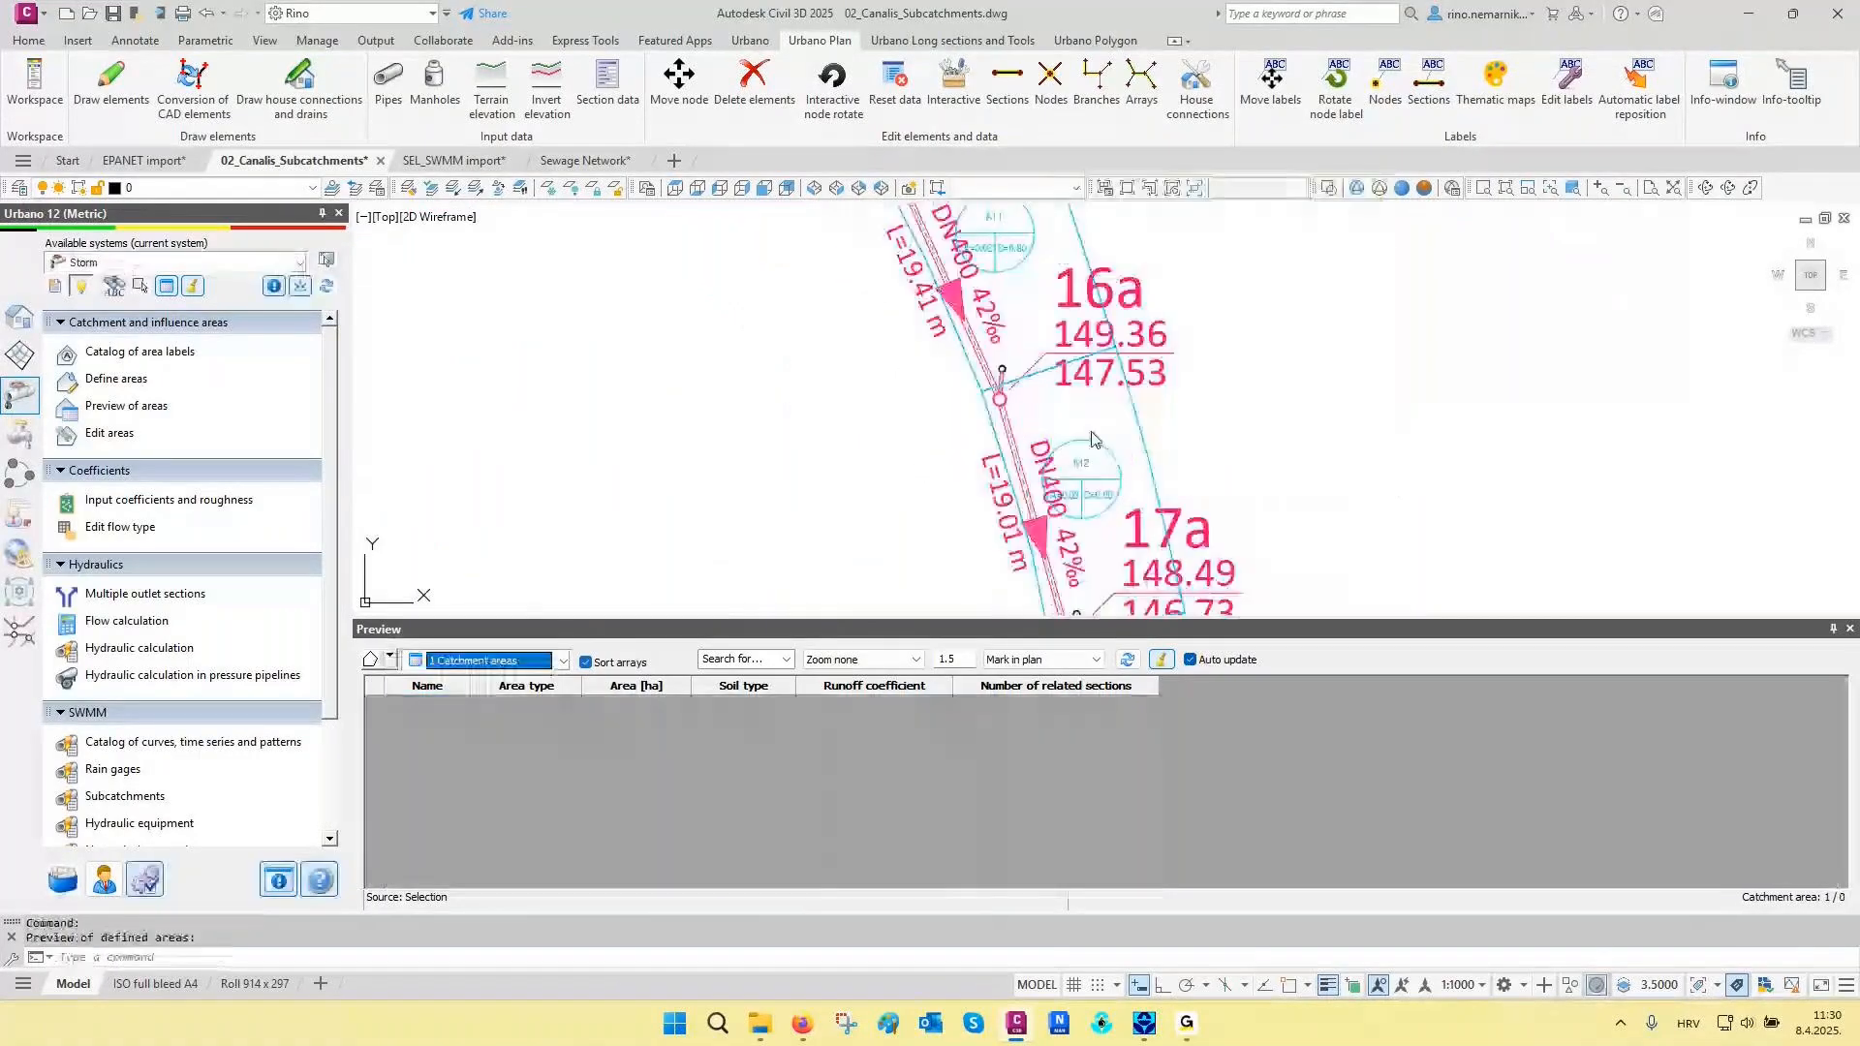
- Calculate and save the RP=5 years rain flow by the simple method for the whole Storm system
scroll(1225, 602, "down", 2)
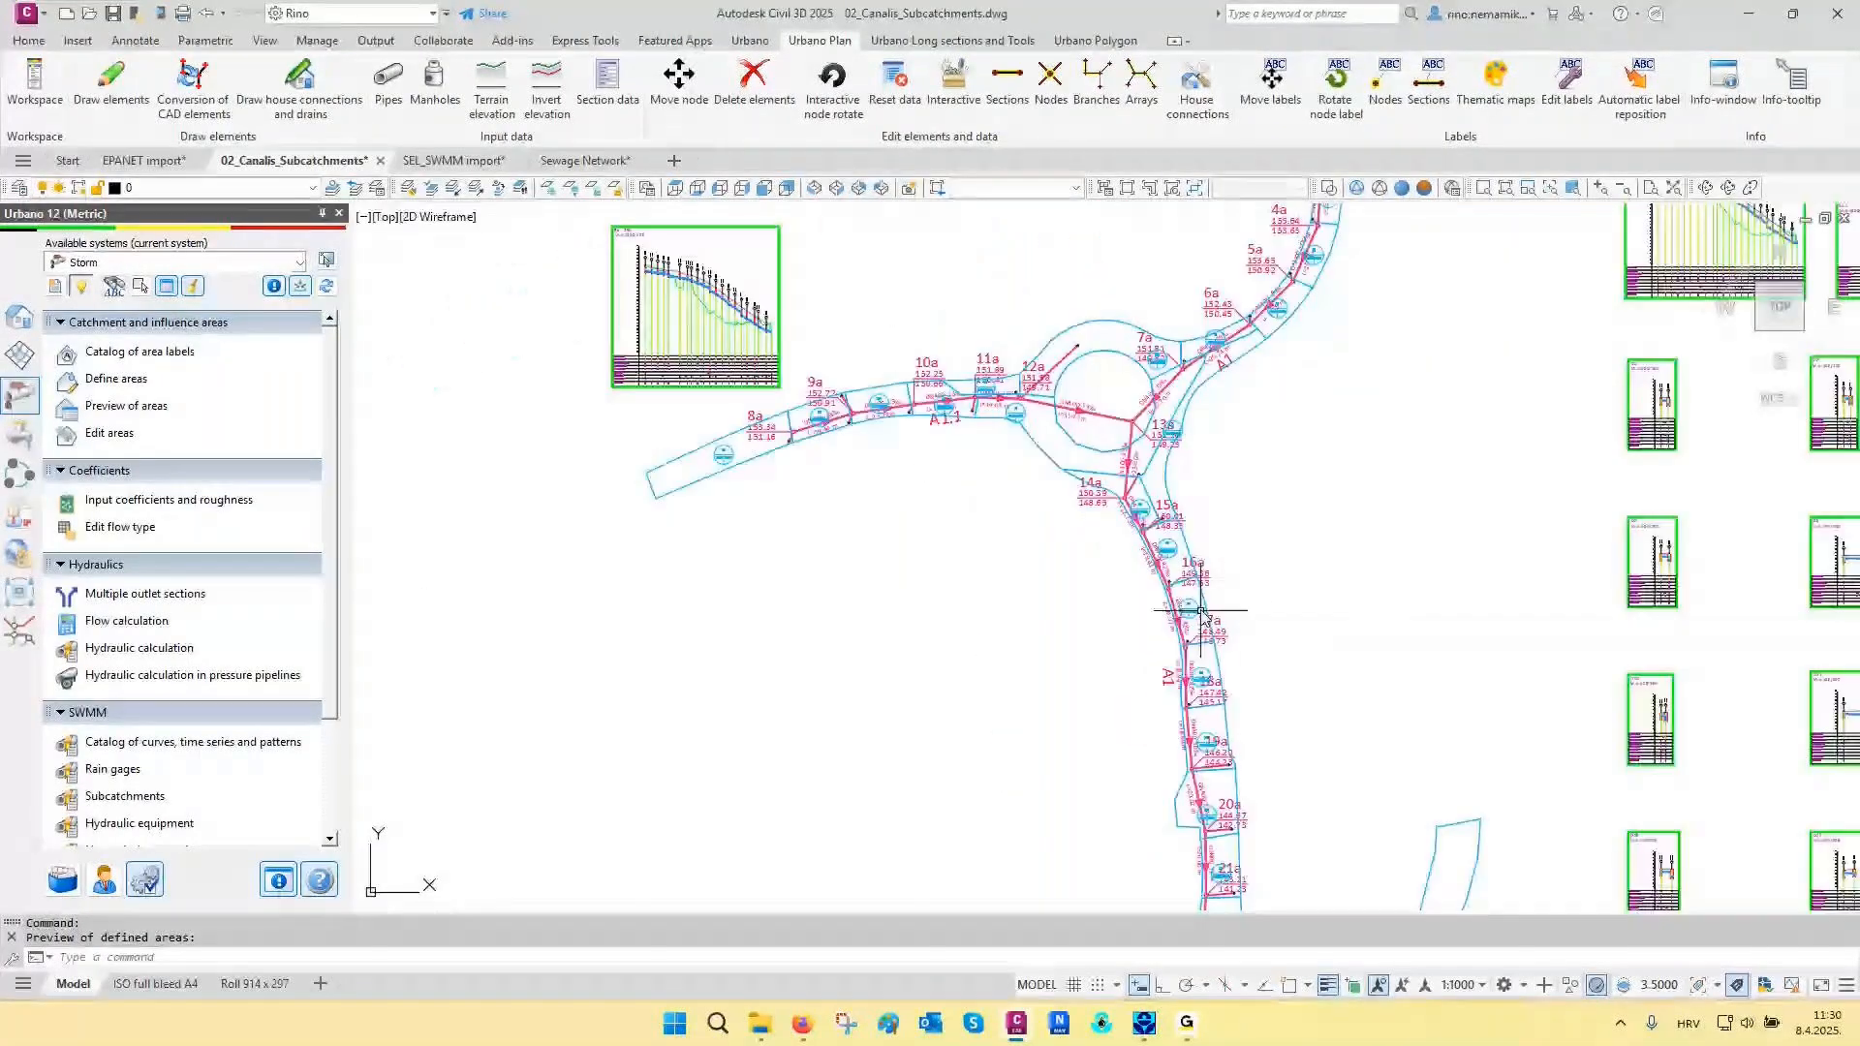
middle_click_drag(1167, 227, 1092, 577)
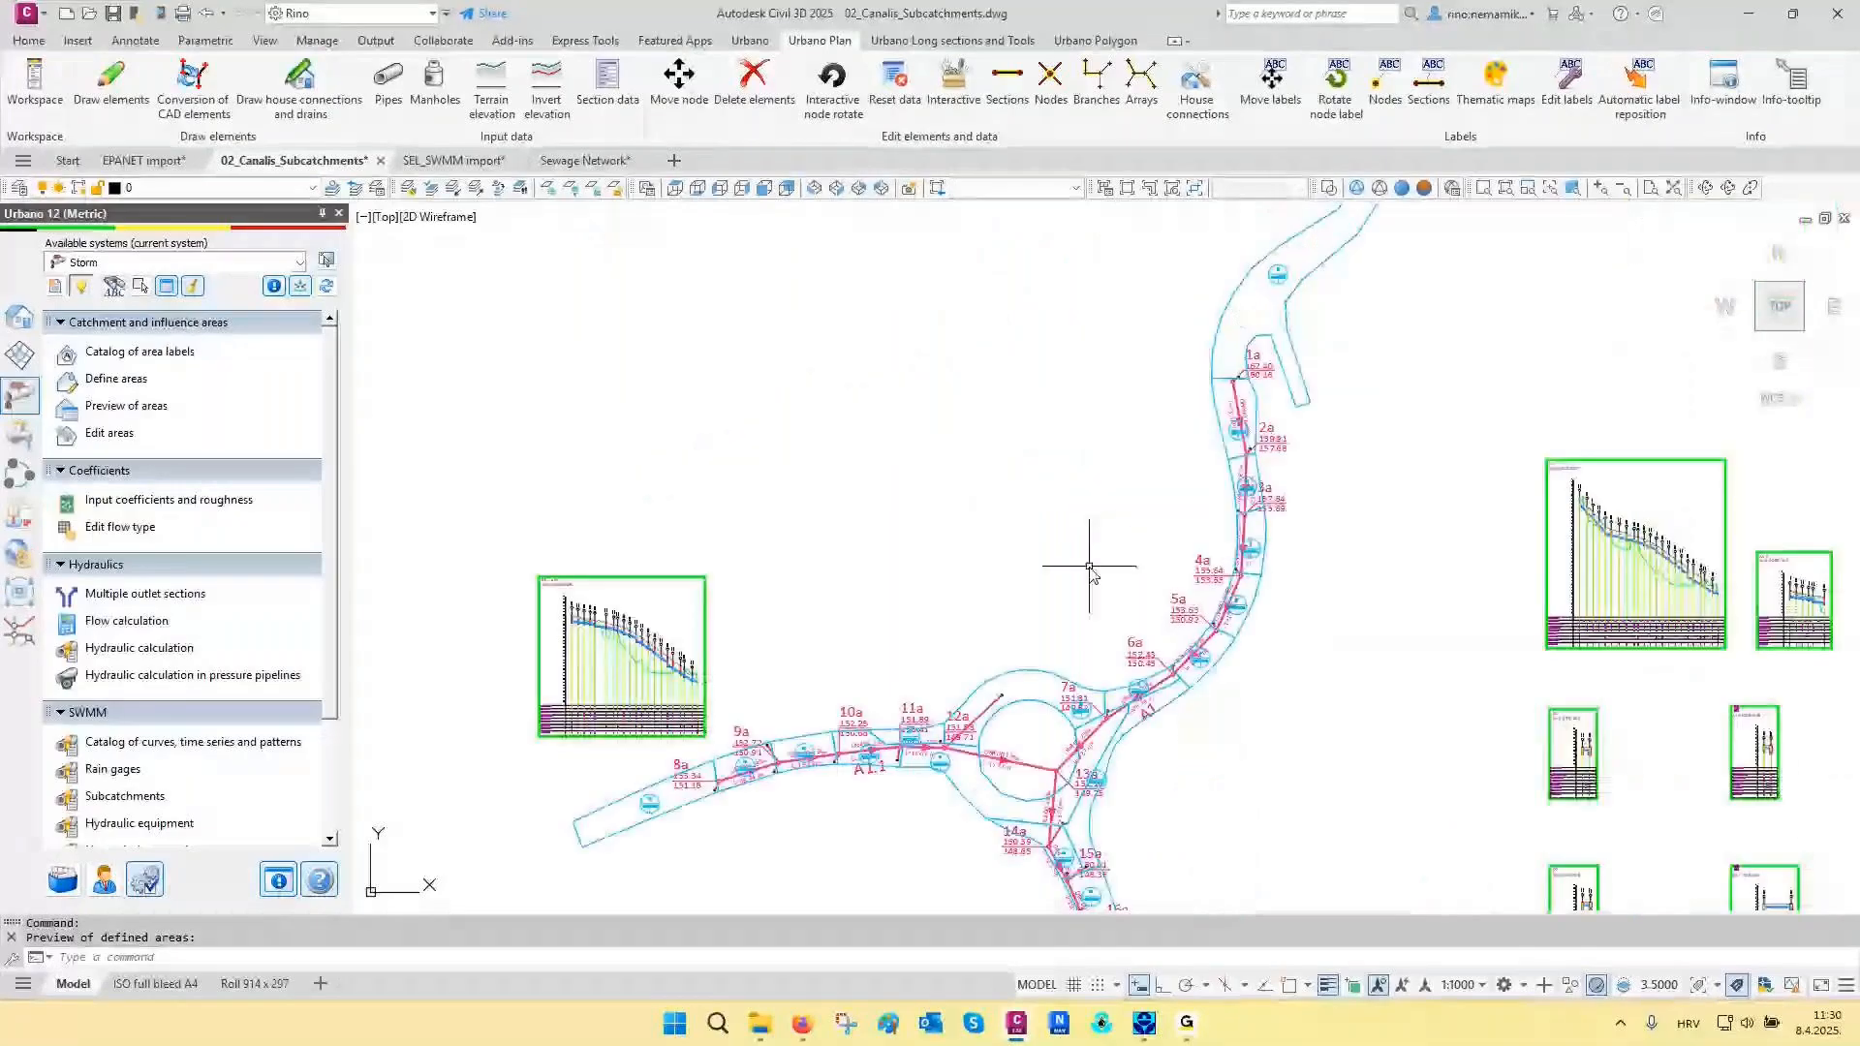
left_click(126, 620)
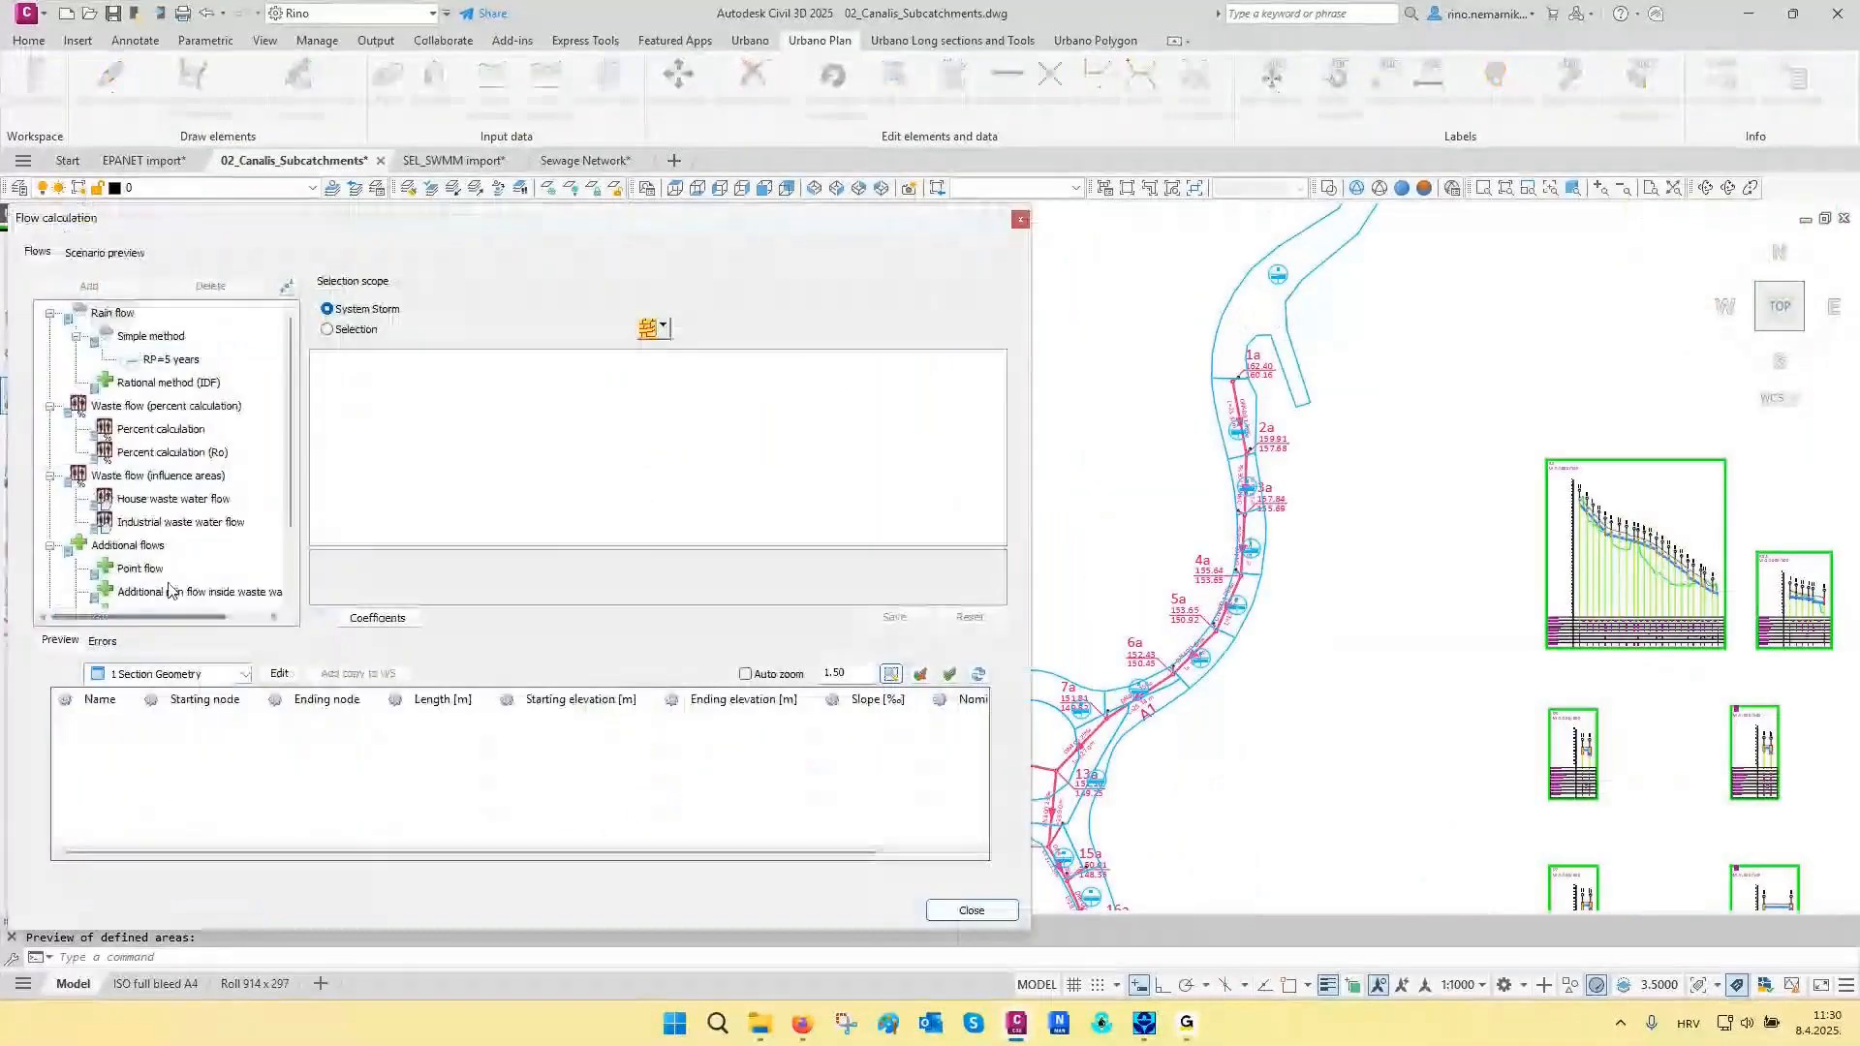
left_click(166, 361)
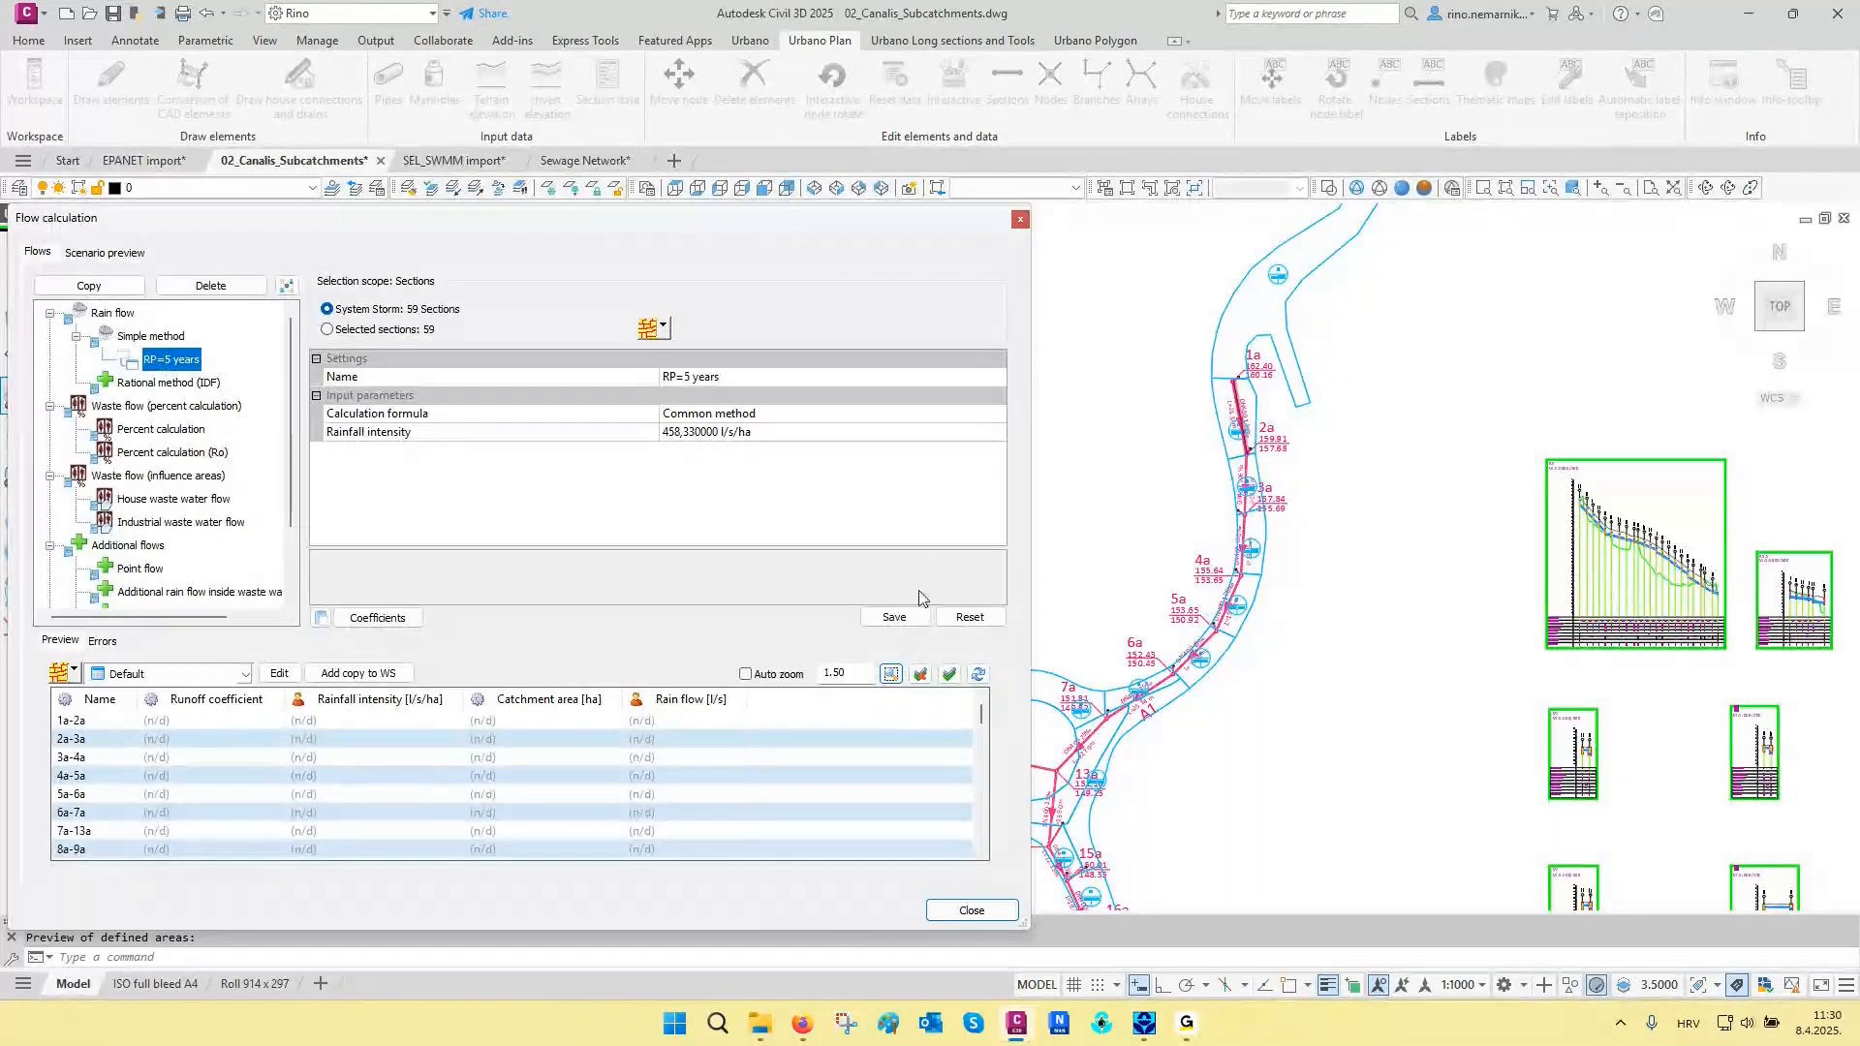
left_click(901, 618)
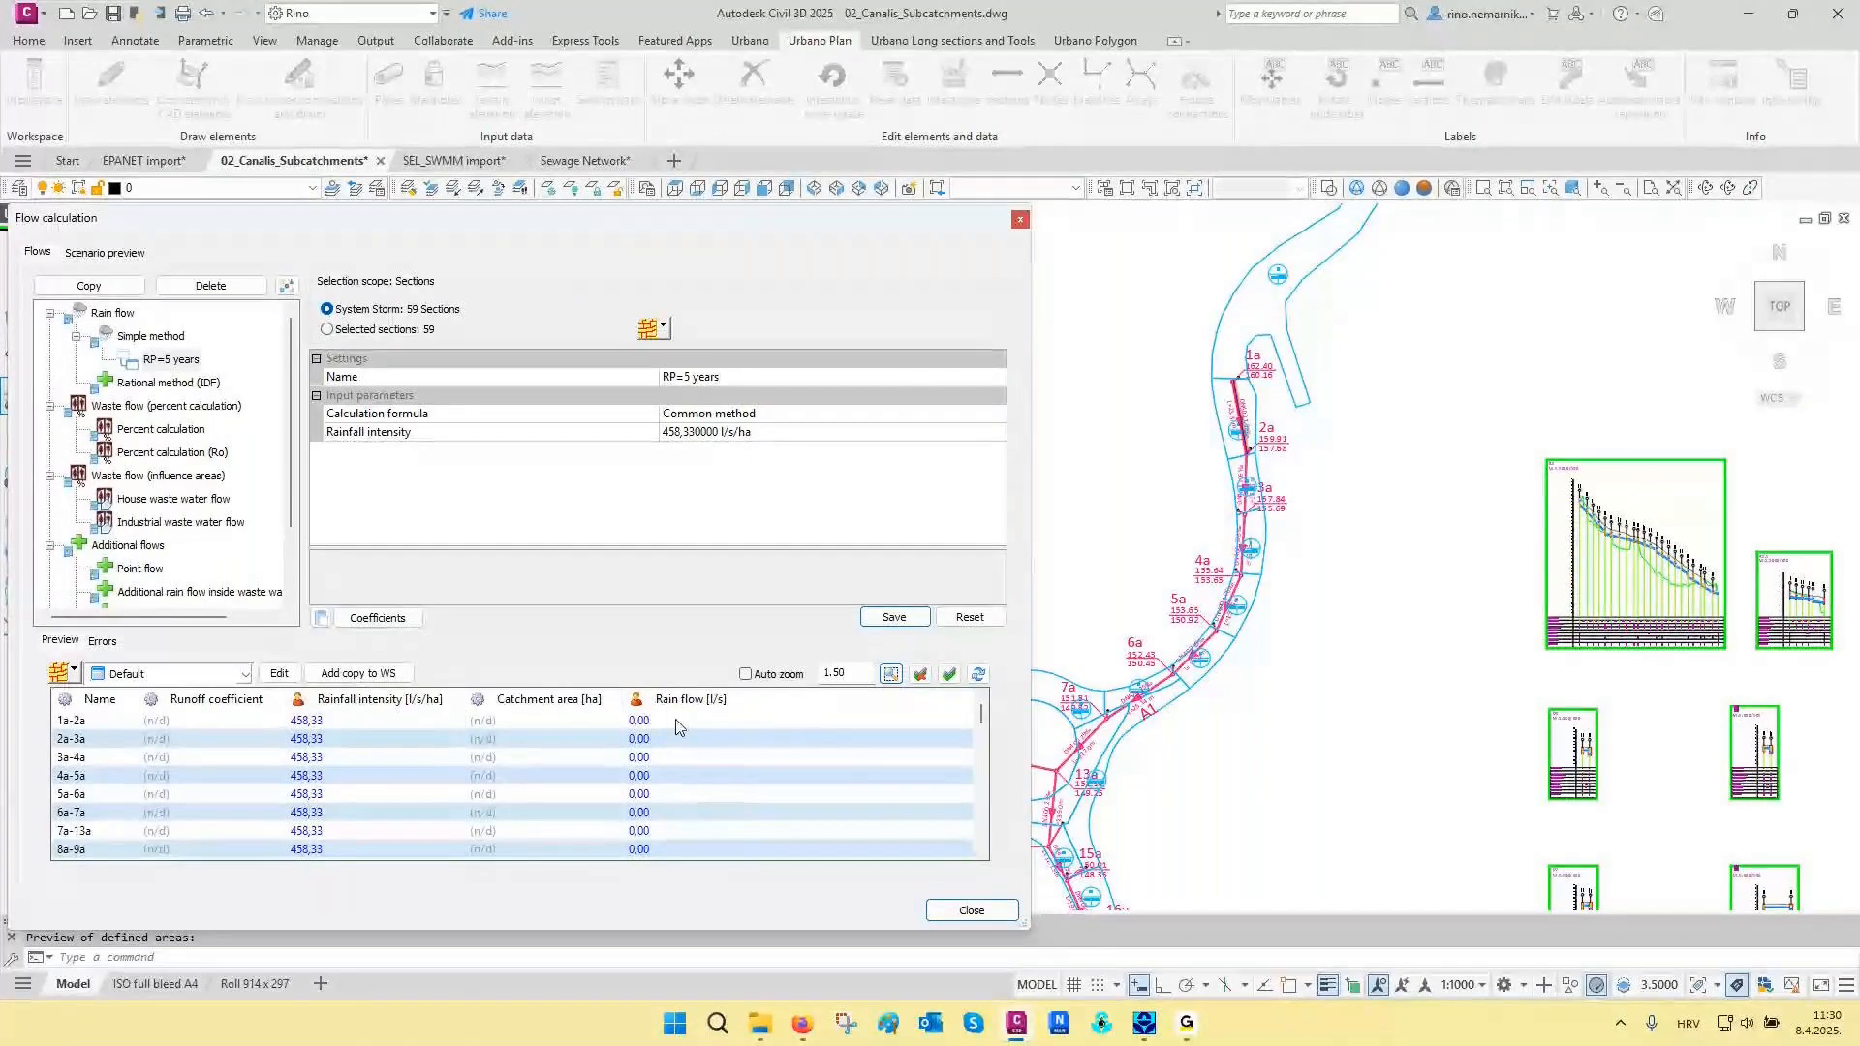
- Review the rain flow preview for the sections, switch it to subsystem elements, and check the flows of the drains
scroll(675, 746, "down", 4)
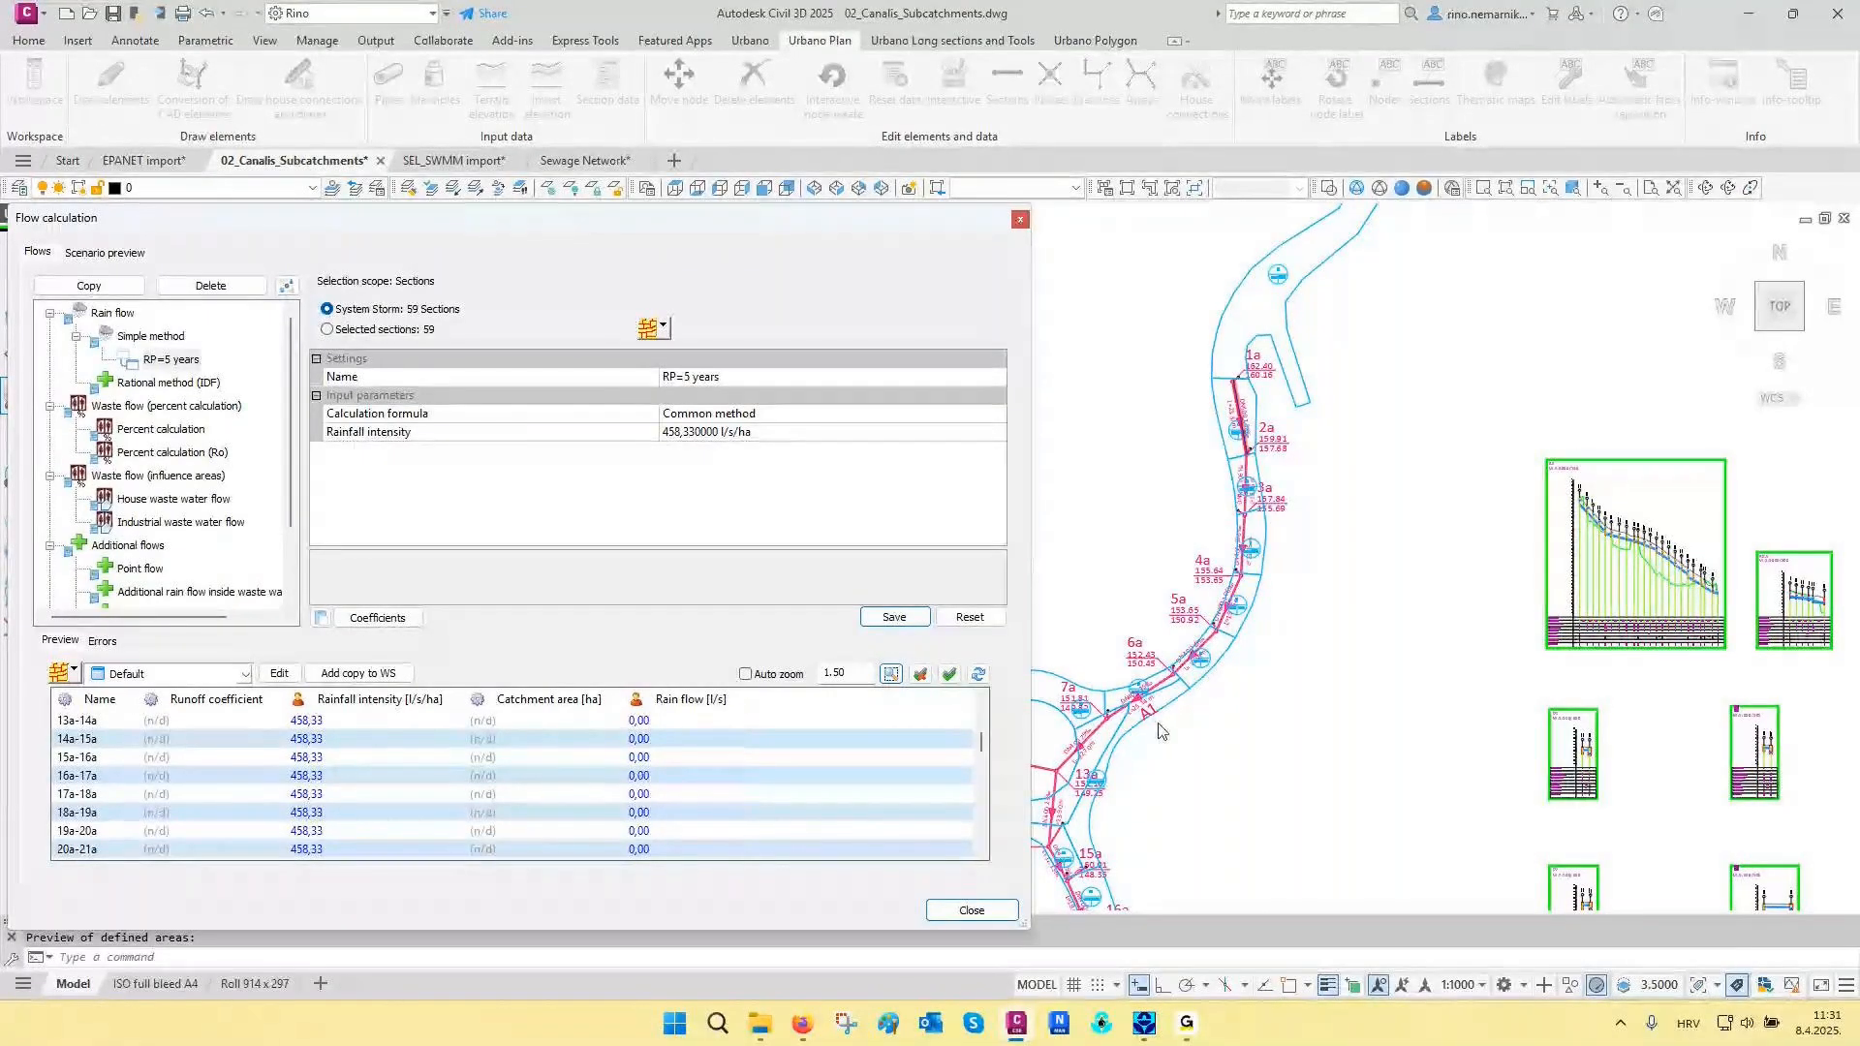
left_click(68, 672)
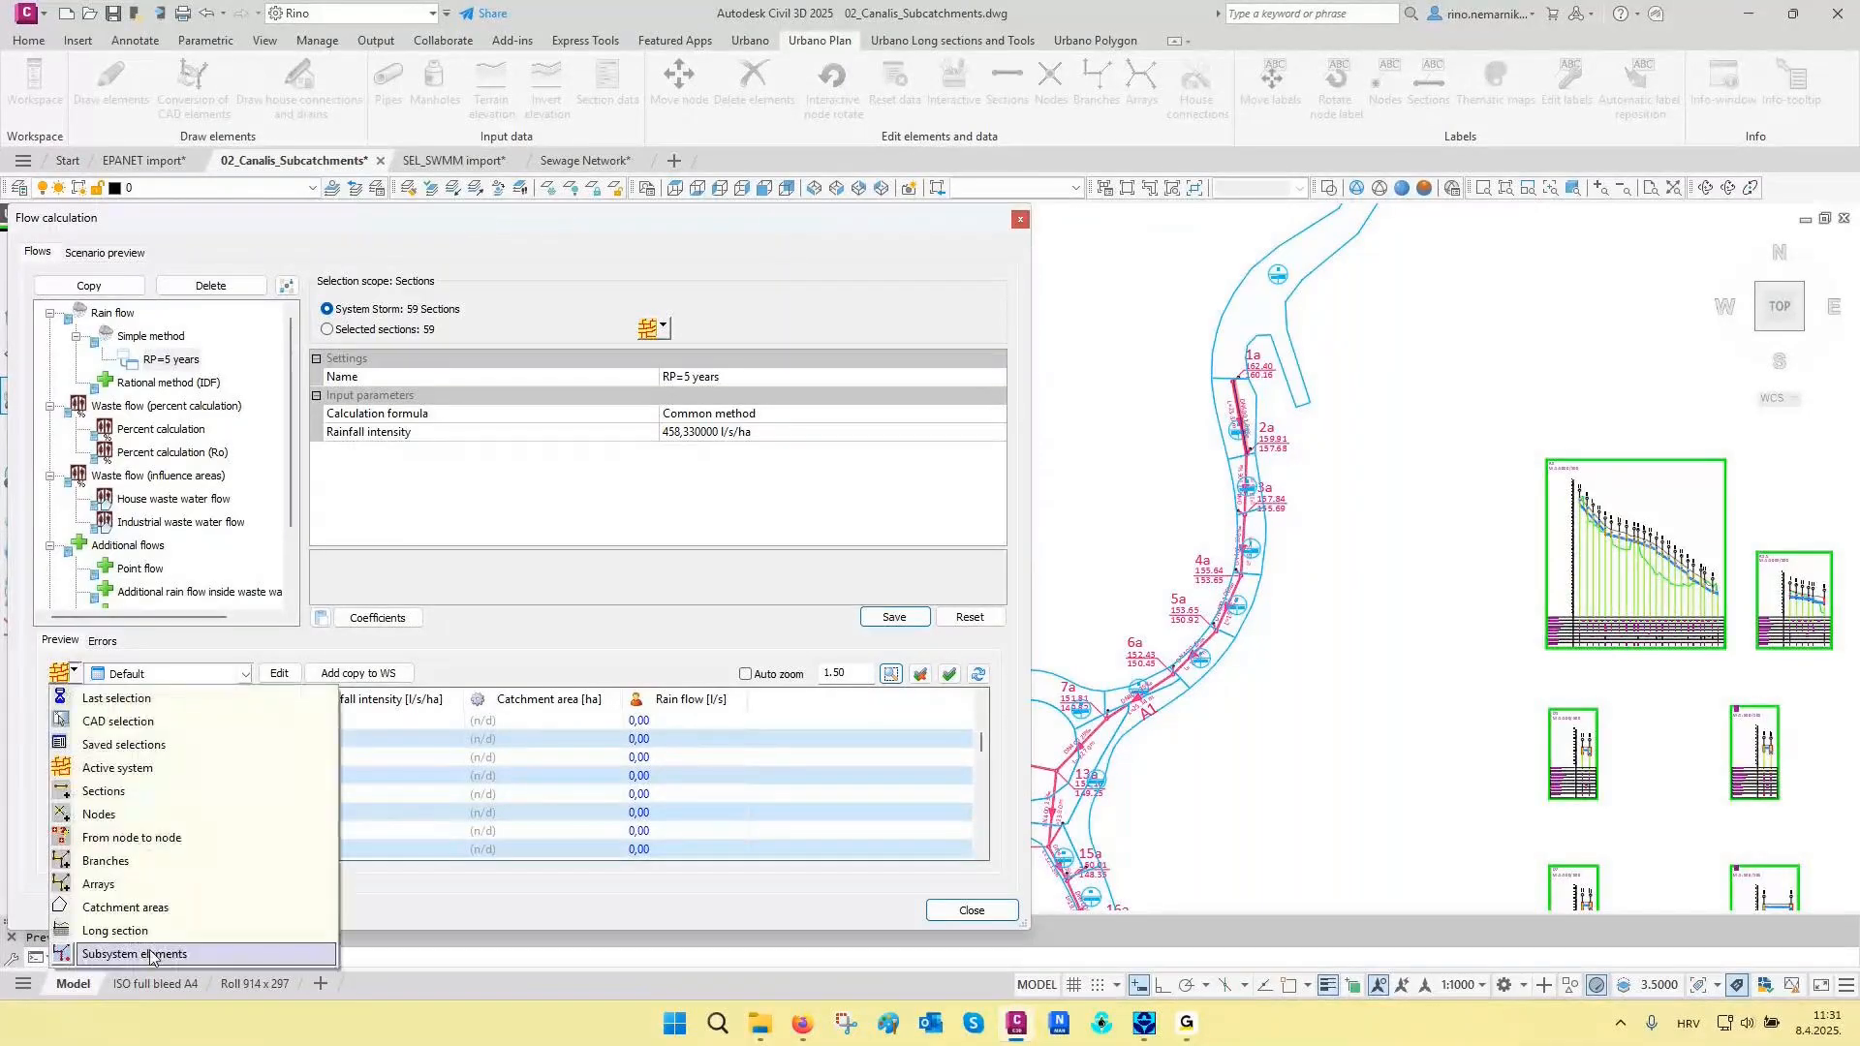
left_click(151, 955)
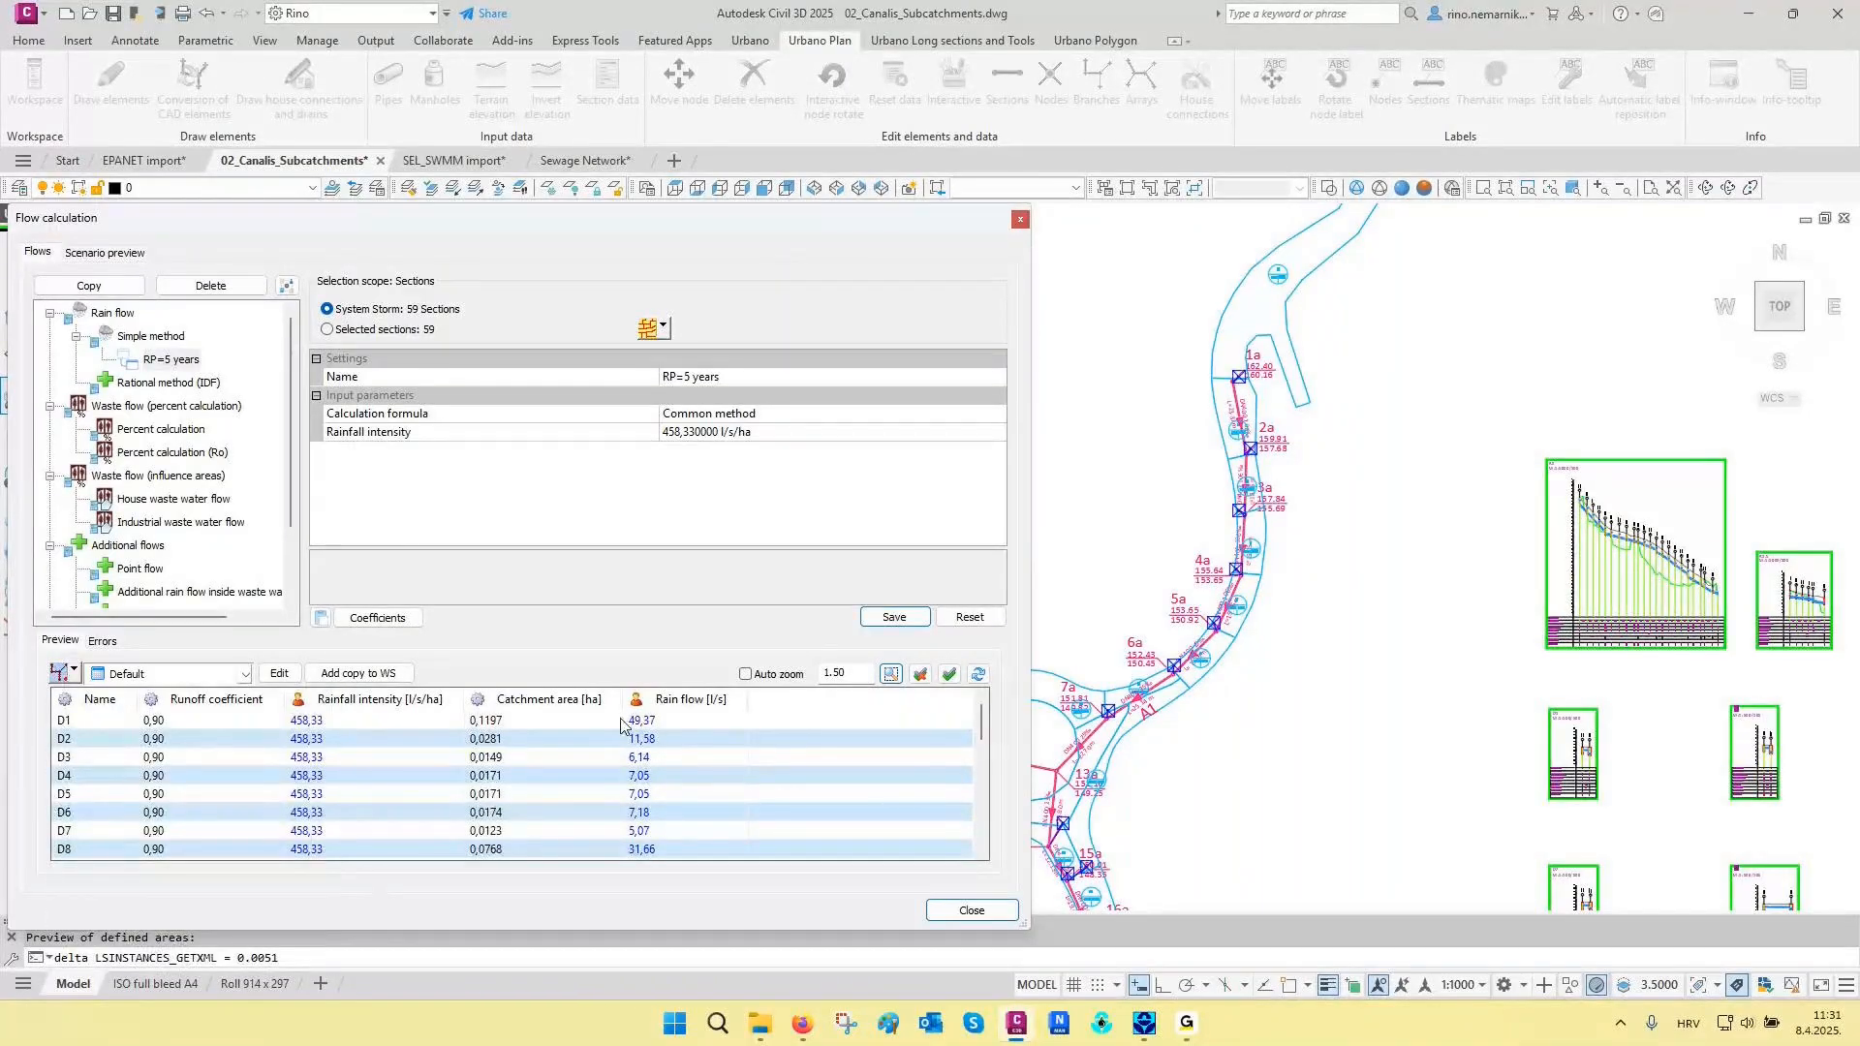
scroll(621, 725, "down", 2)
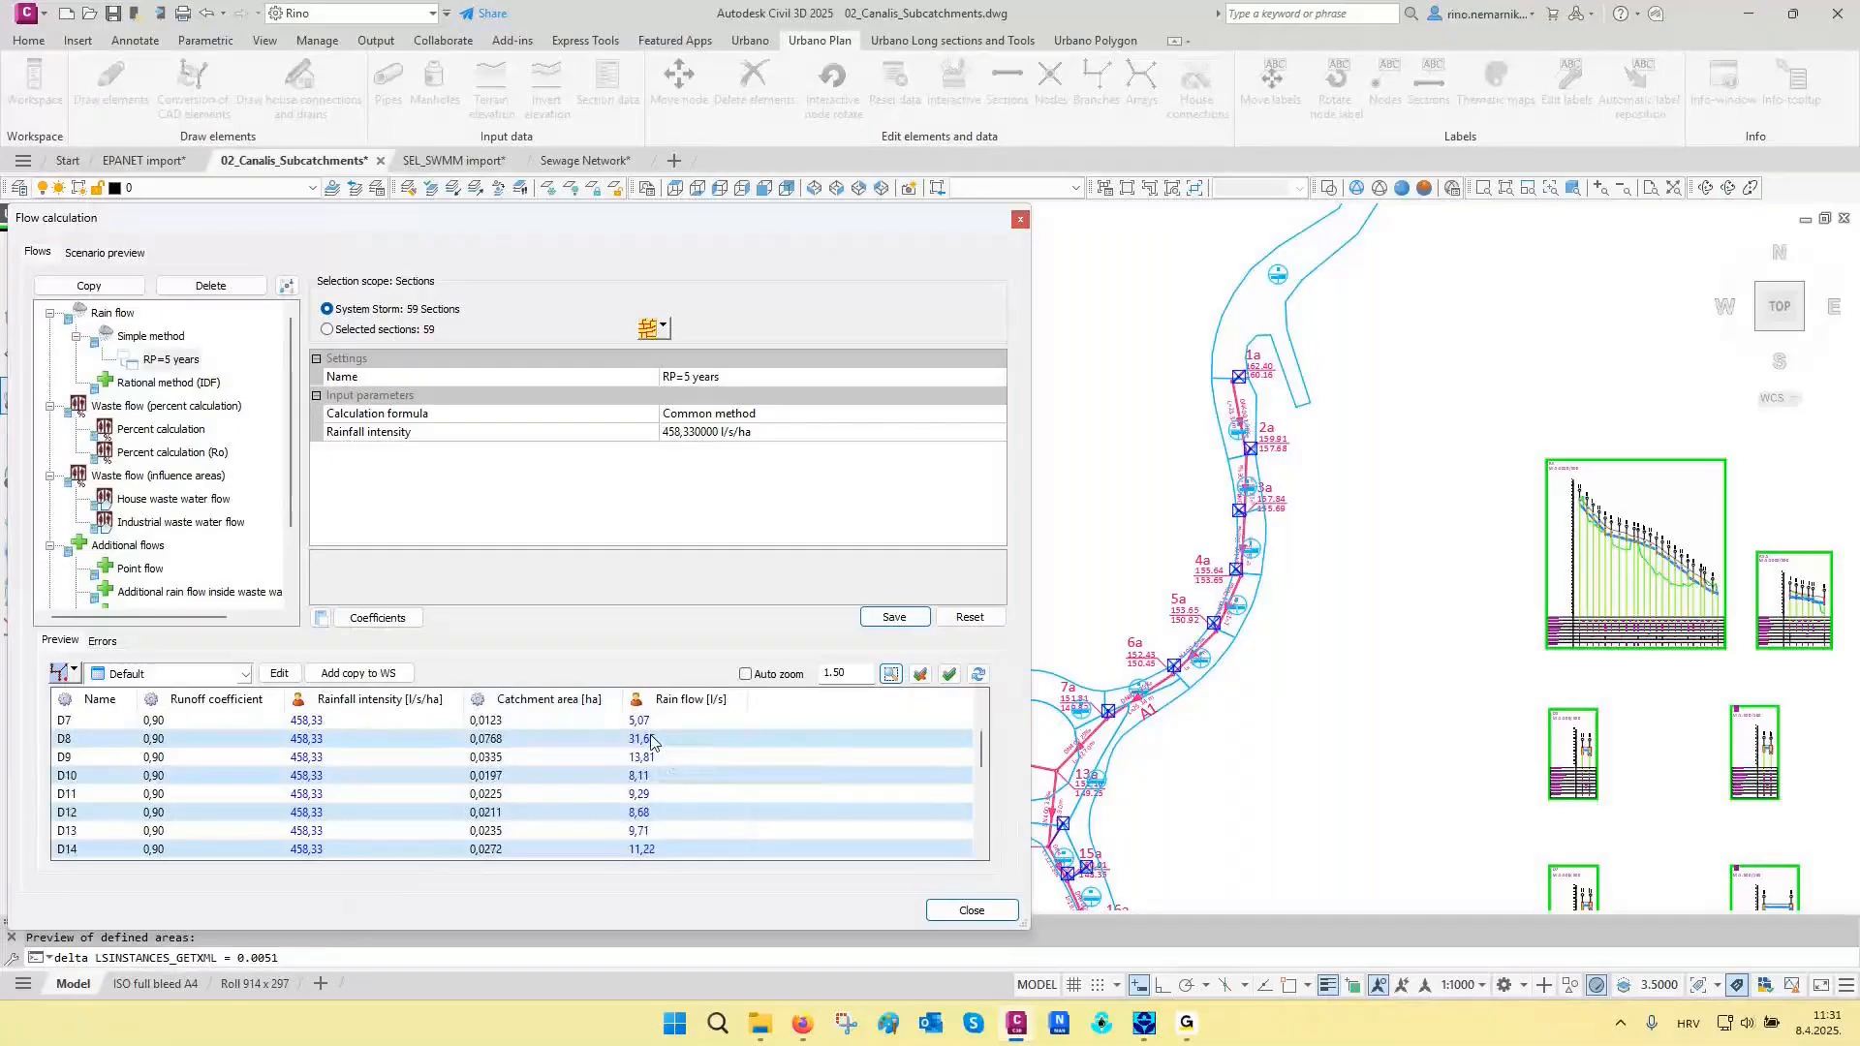
scroll(651, 745, "down", 3)
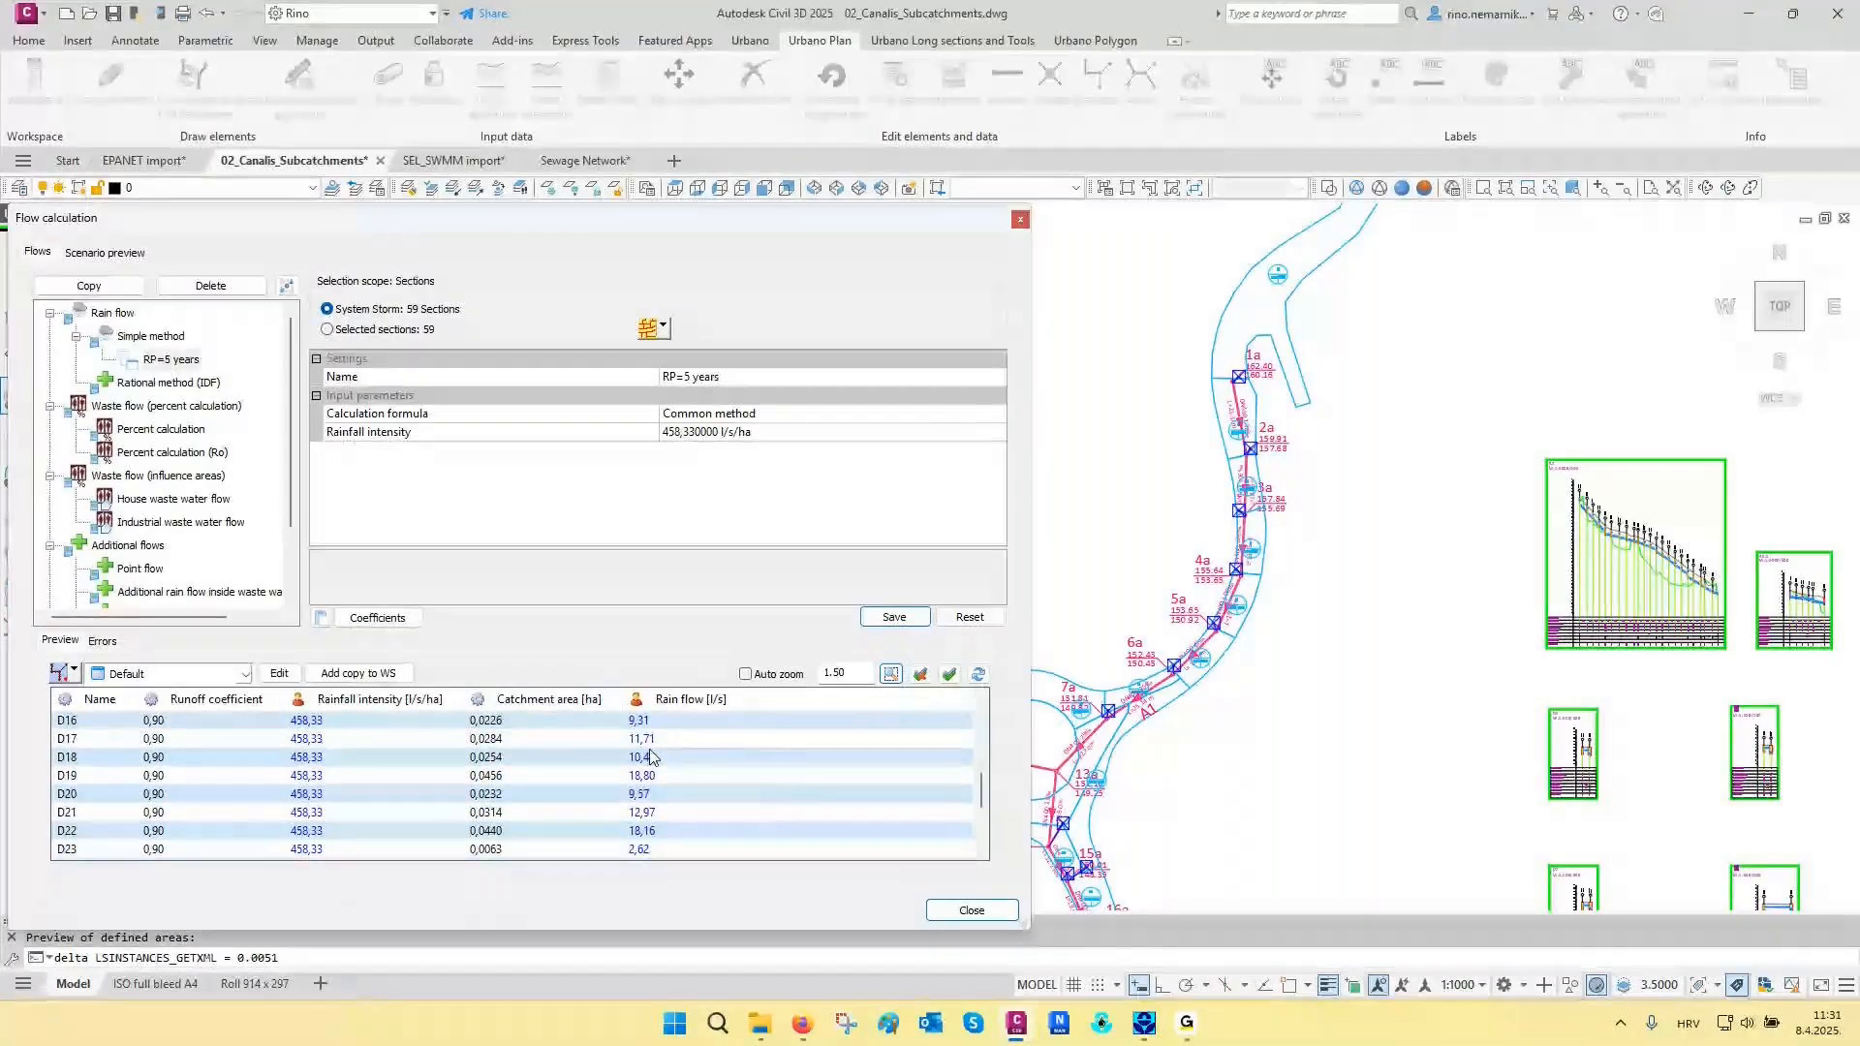
scroll(146, 577, "down", 2)
- Calculate and save the RP=5 years flow scenario for the Storm system and sort its results by total flow, highest first
left_click(143, 592)
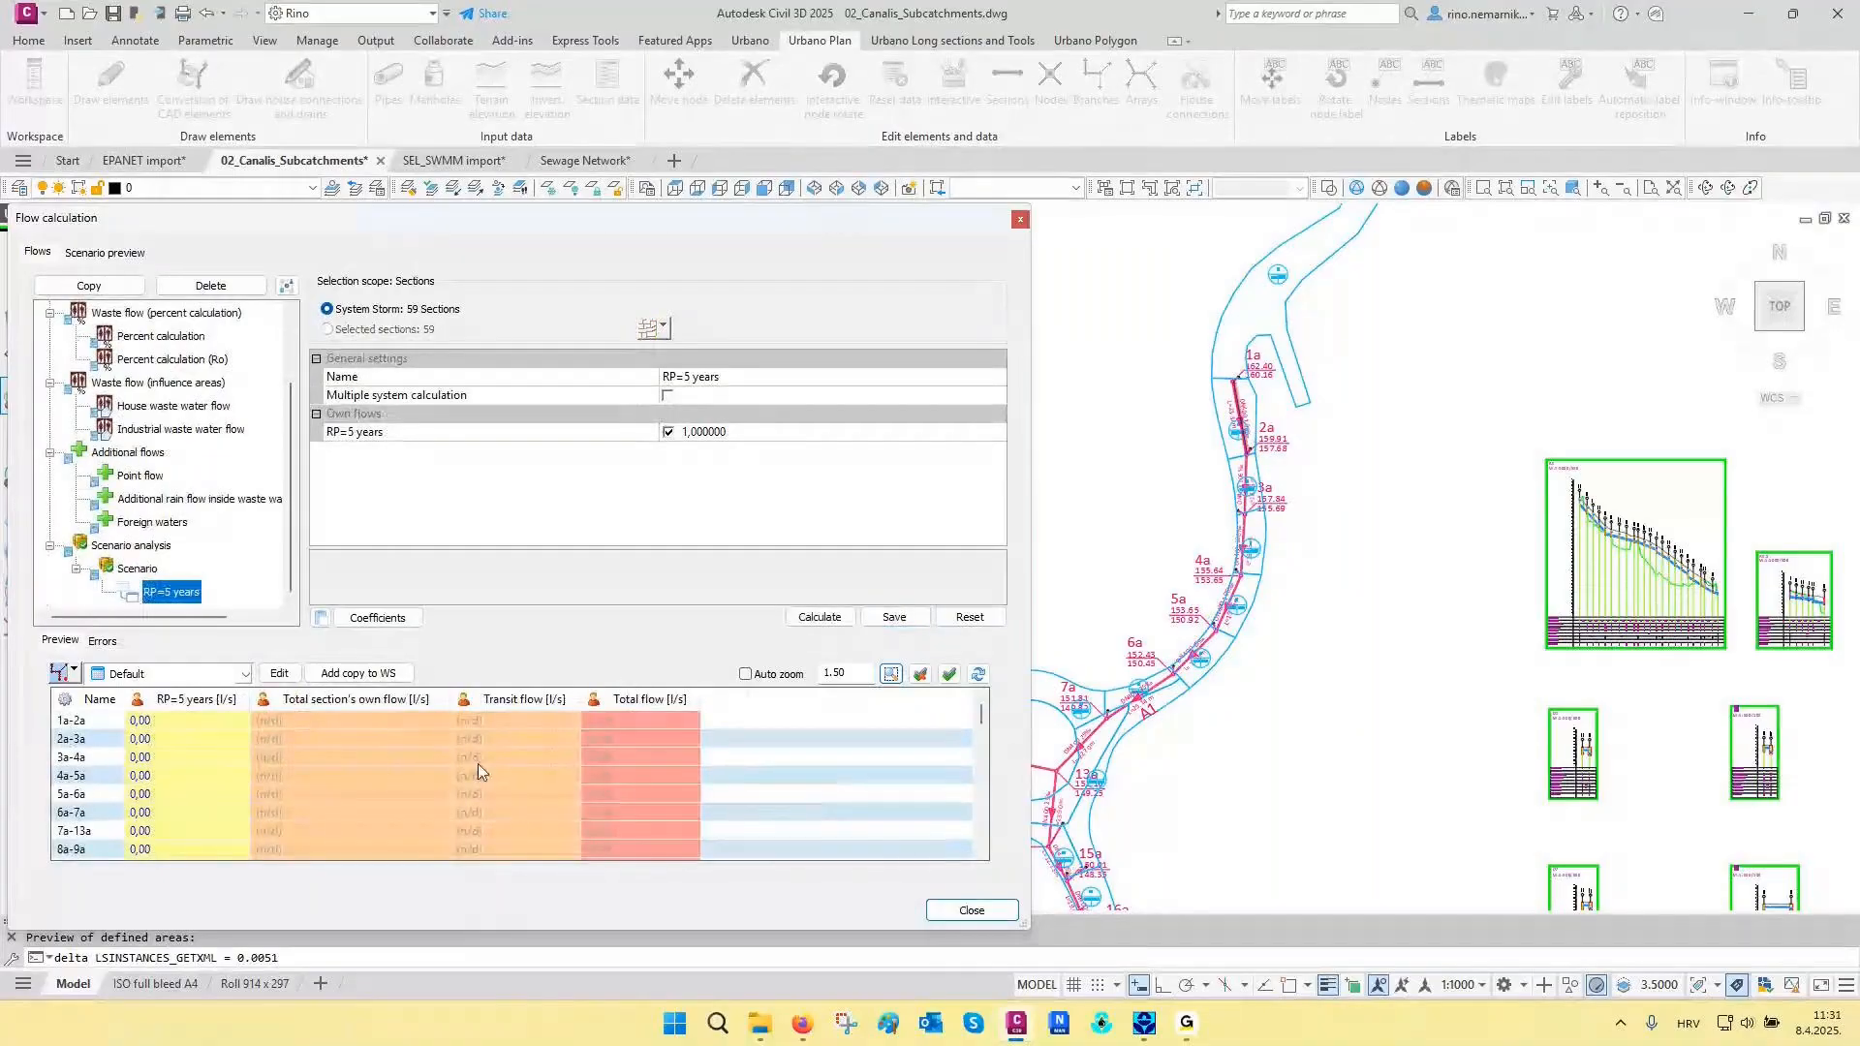
left_click(886, 619)
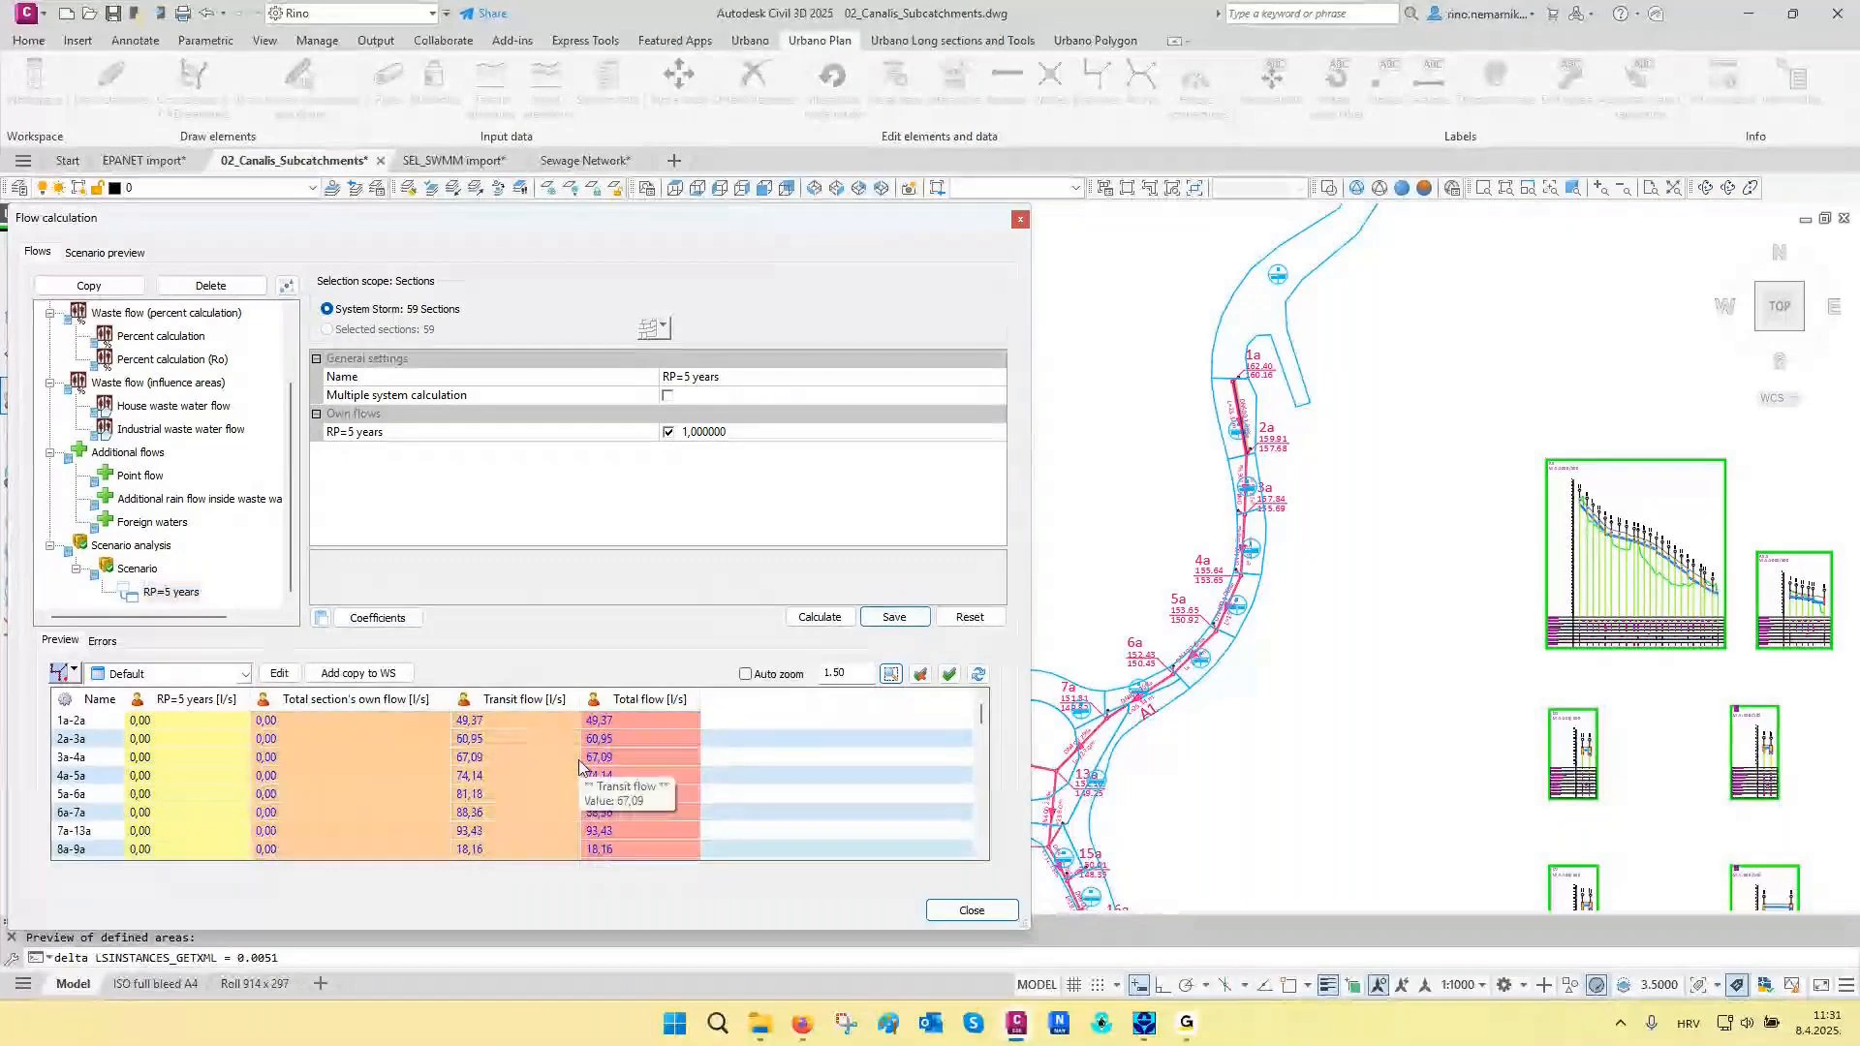
left_click(651, 698)
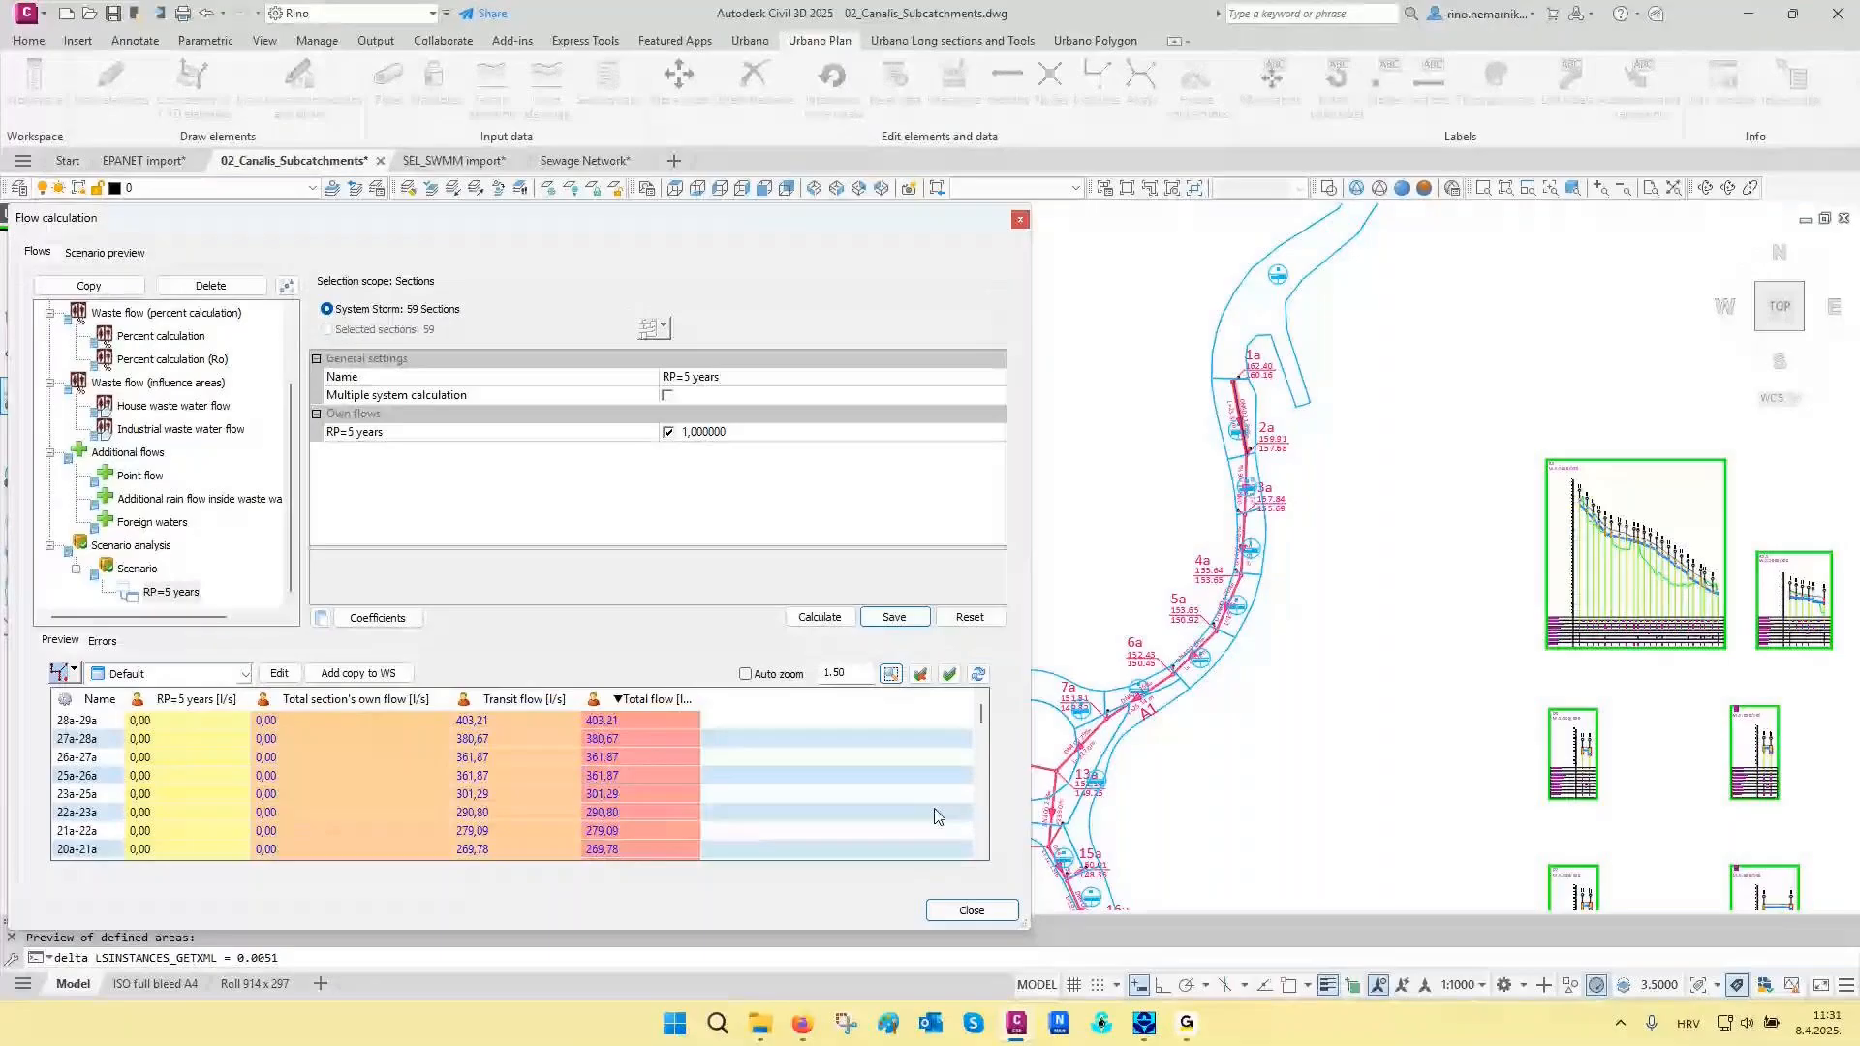
left_click(972, 910)
- Run and save the pipe sizing hydraulic calculation with PEHD Pipes and a 300 mm minimum diameter
left_click(165, 653)
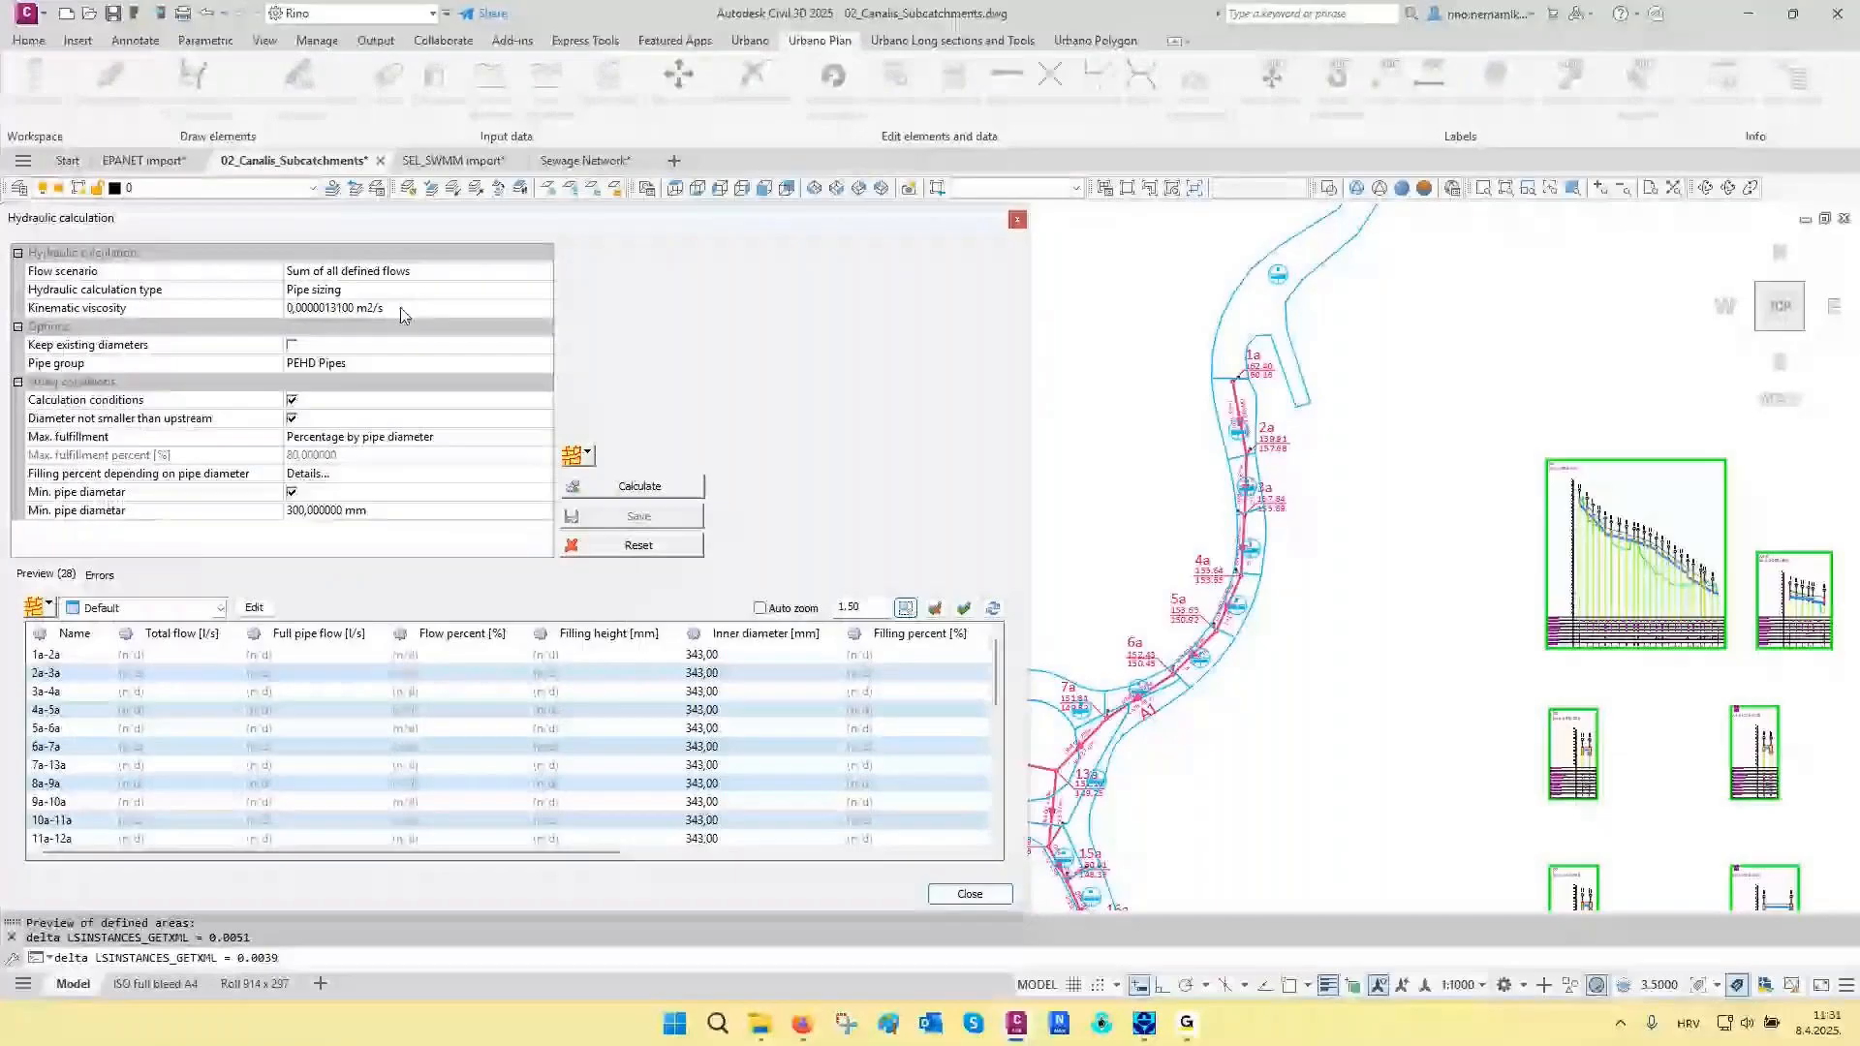
left_click(621, 488)
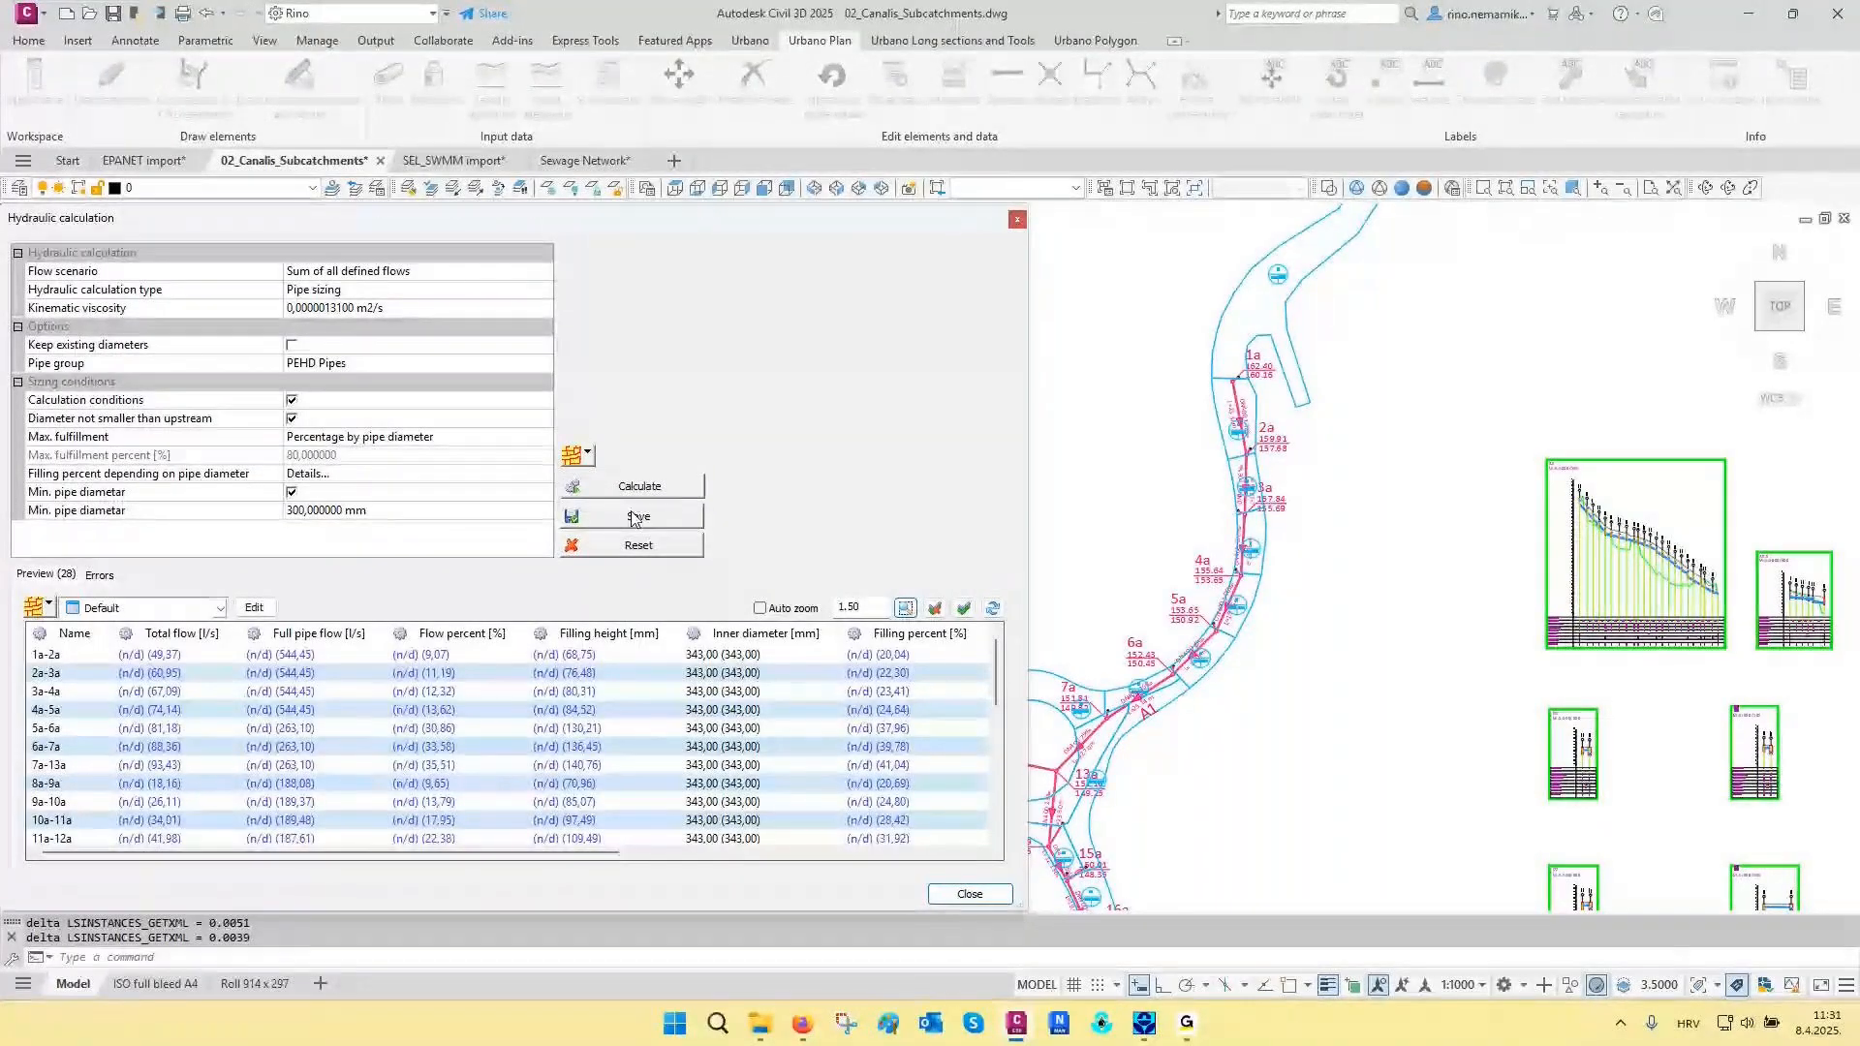
left_click(635, 518)
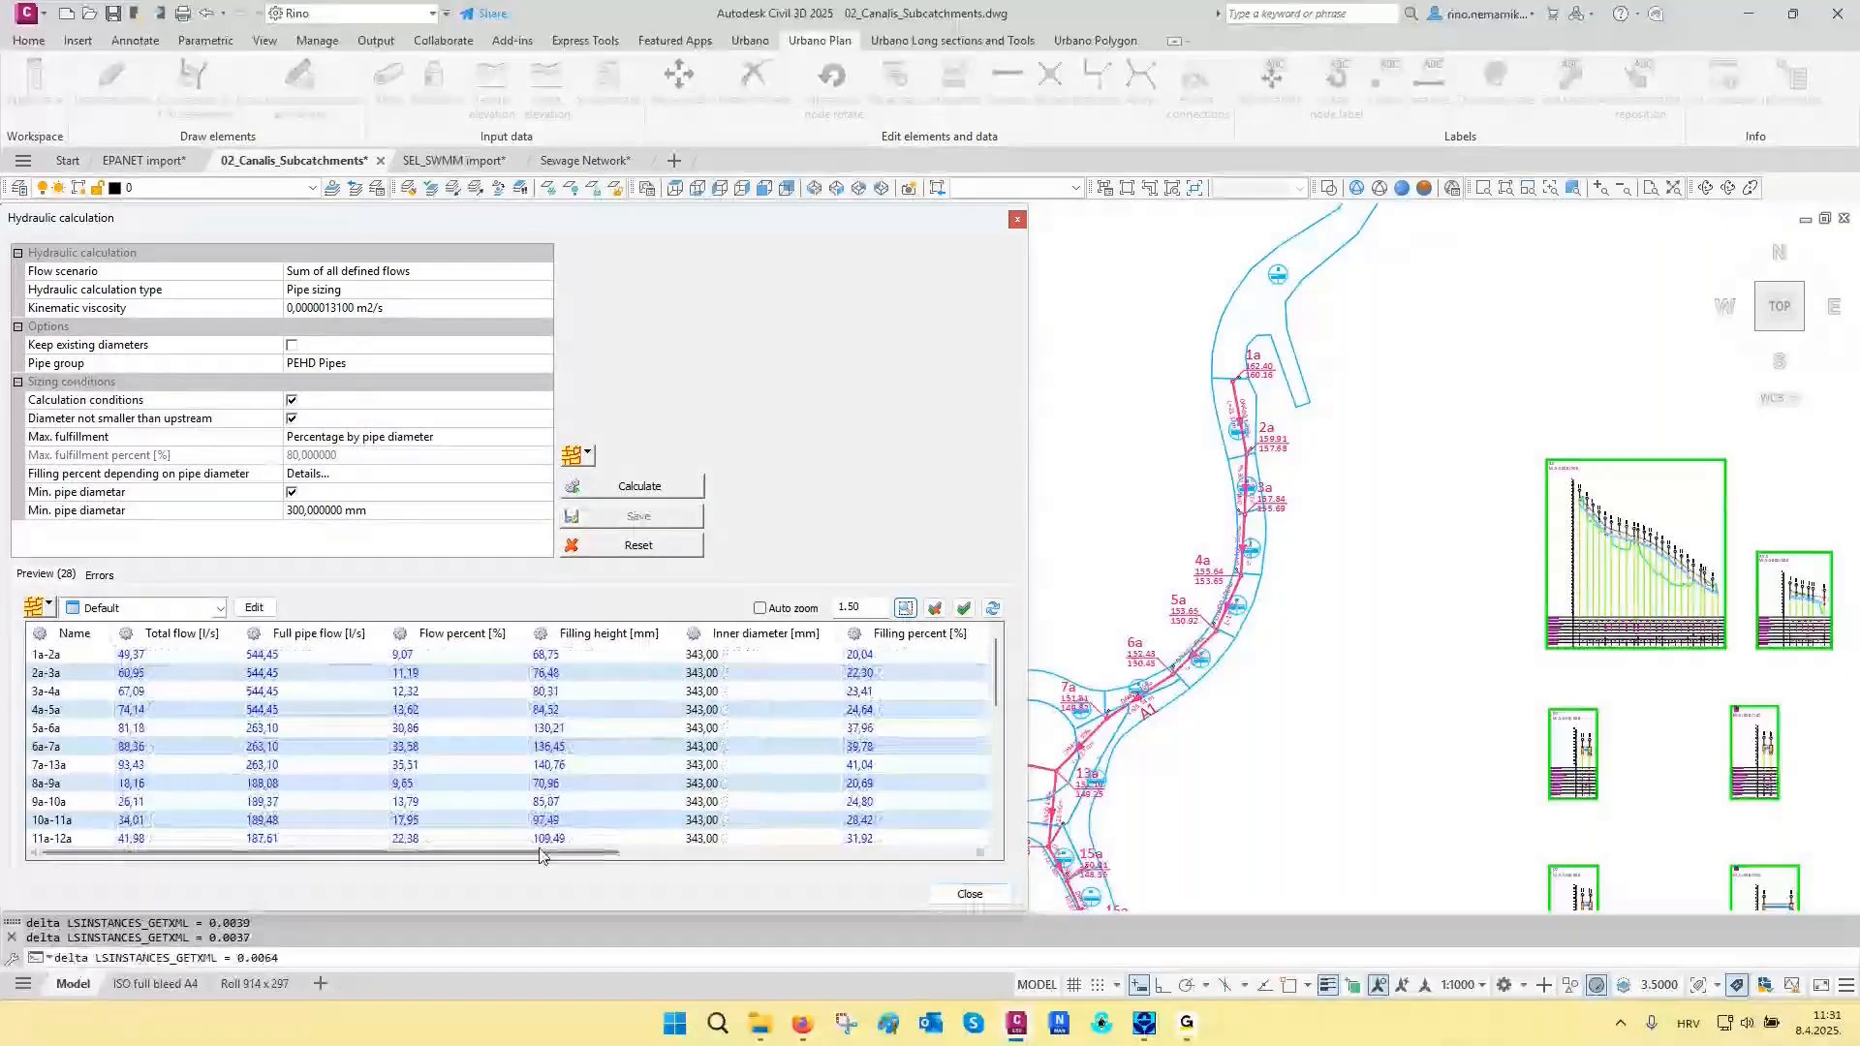
- Sort the hydraulic results by inner diameter, largest first, and review the sections from 25a to 29a
mouse_move(540, 855)
left_mouse_down()
mouse_move(746, 857)
mouse_move(539, 857)
left_mouse_up()
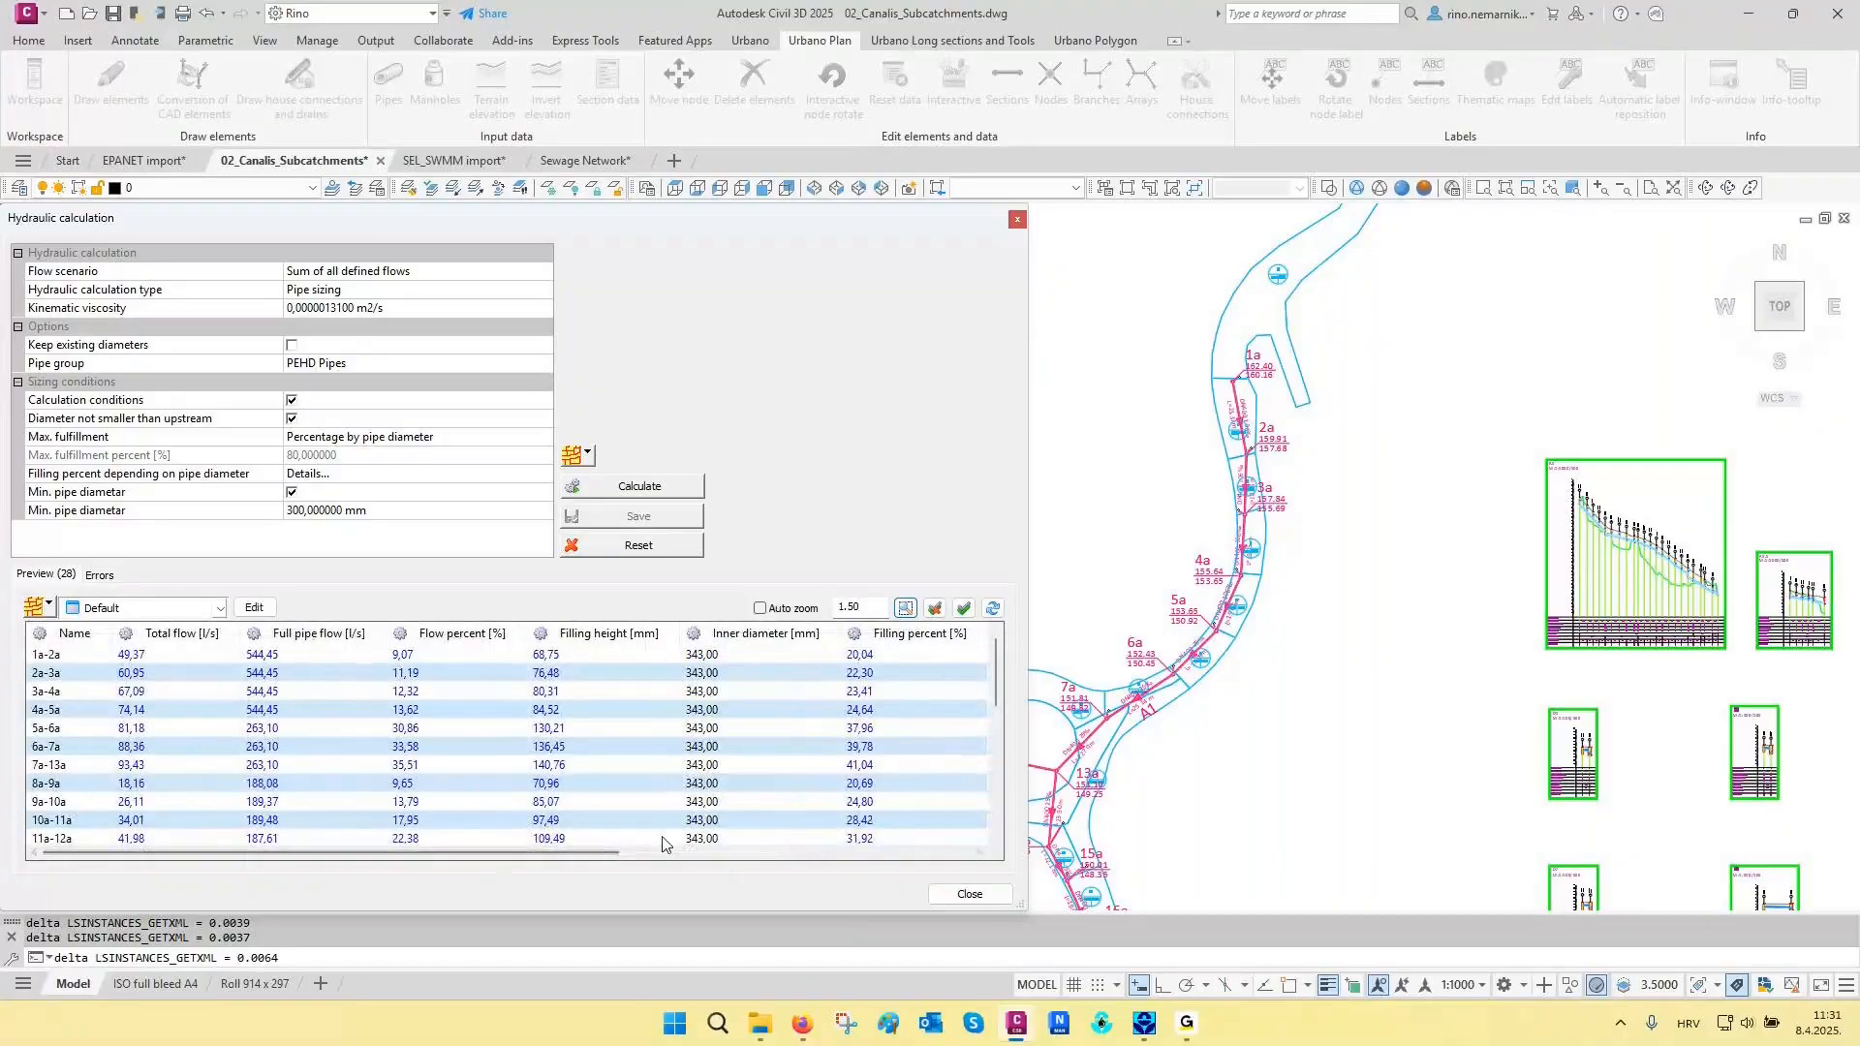
left_click(774, 641)
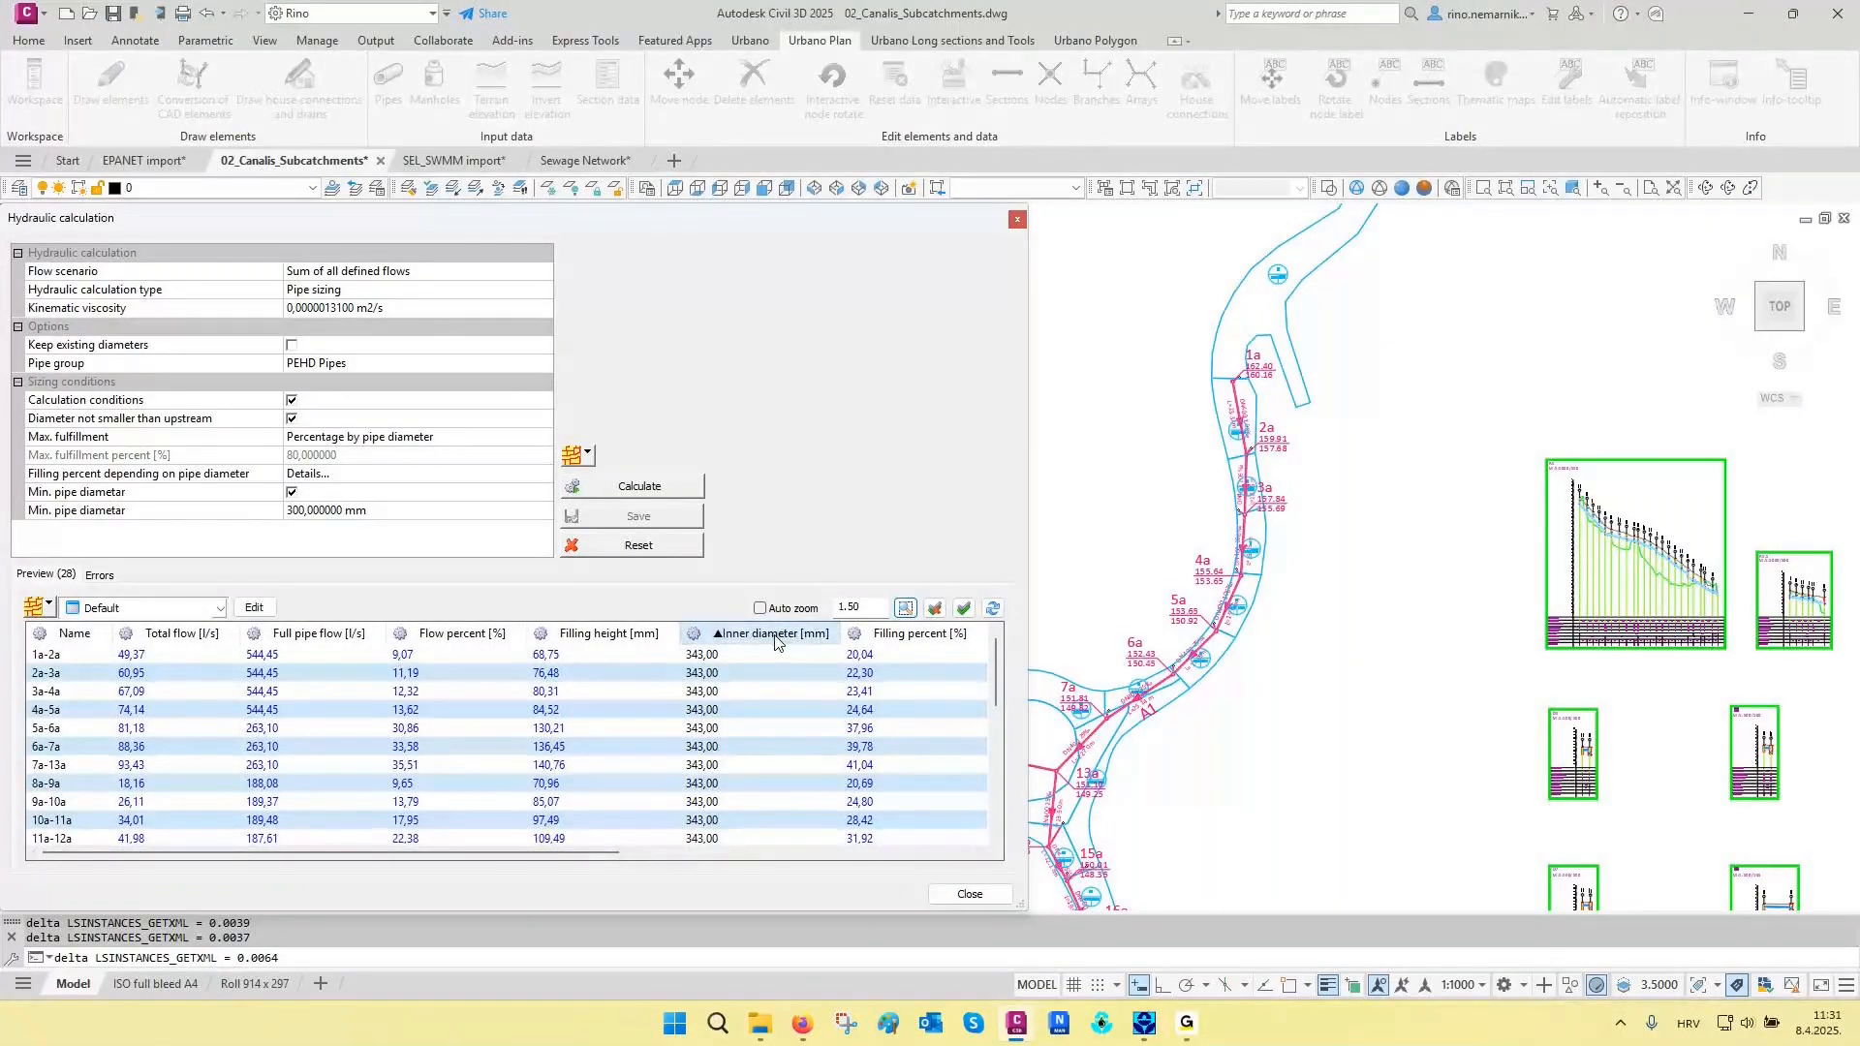
left_click(776, 642)
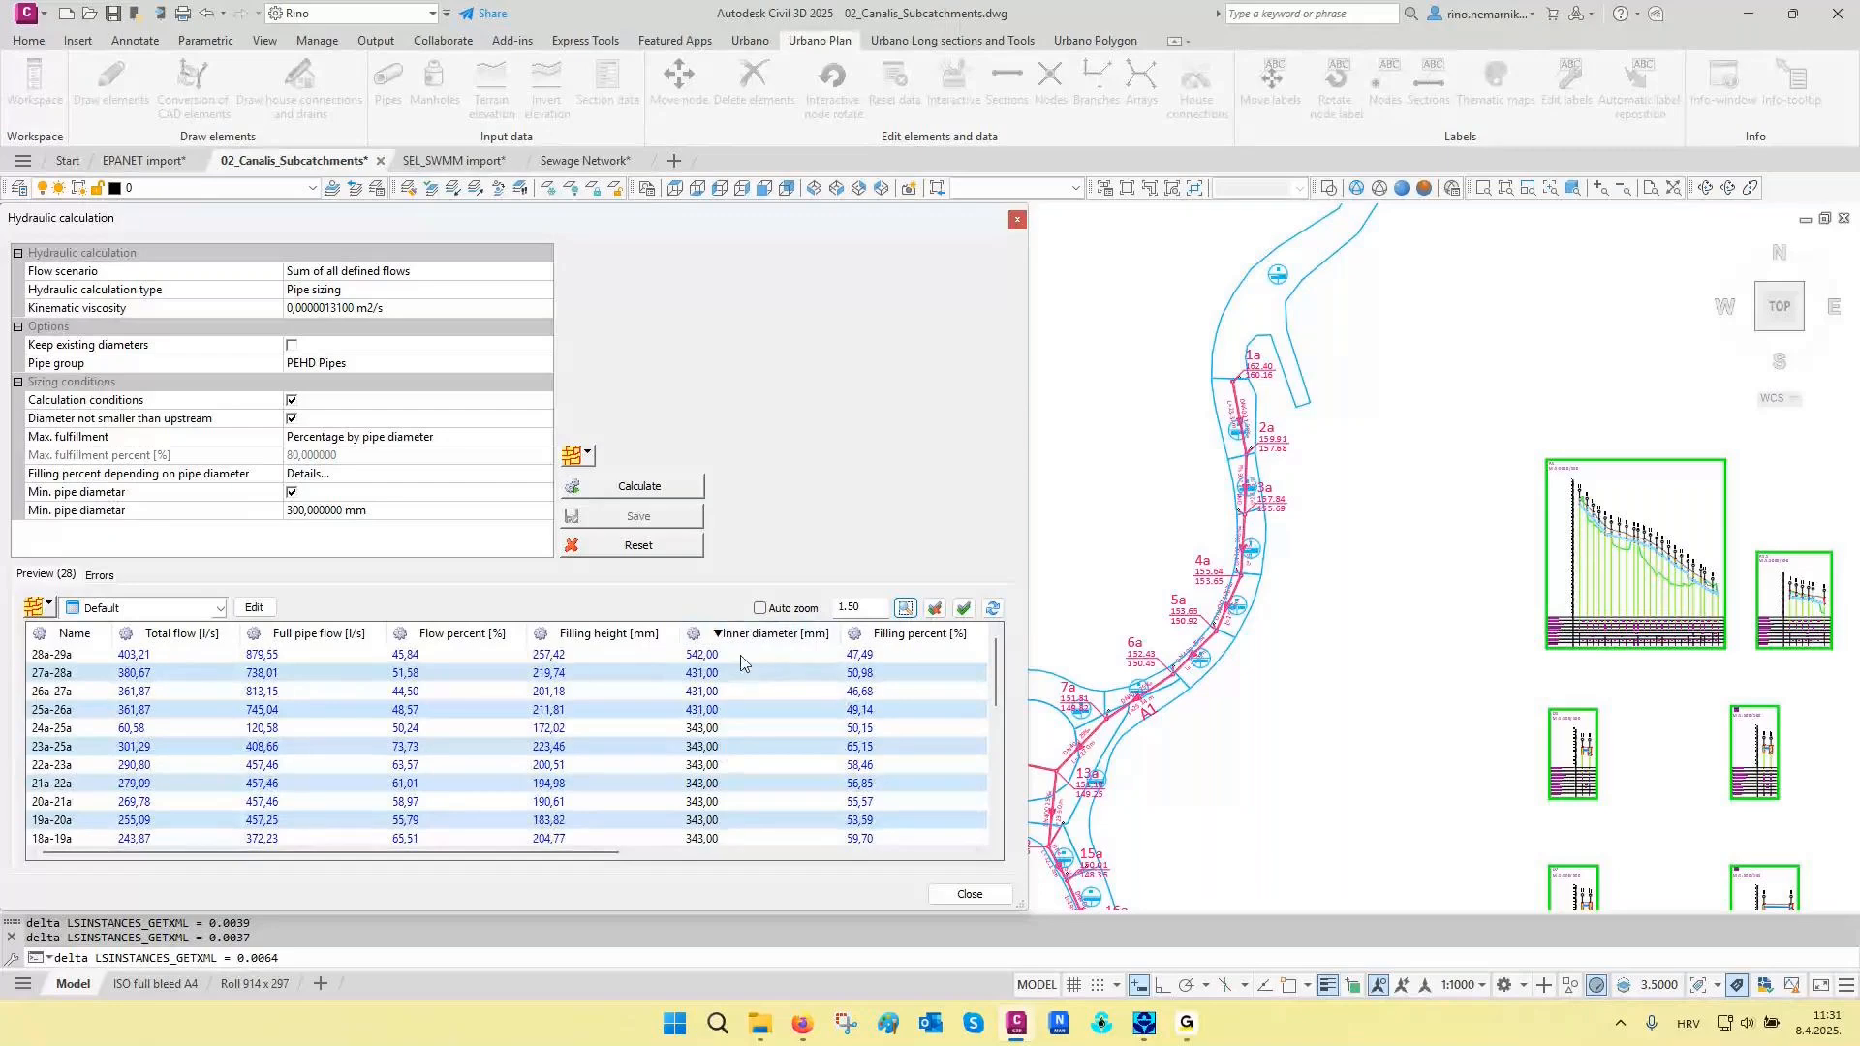
left_click(742, 657)
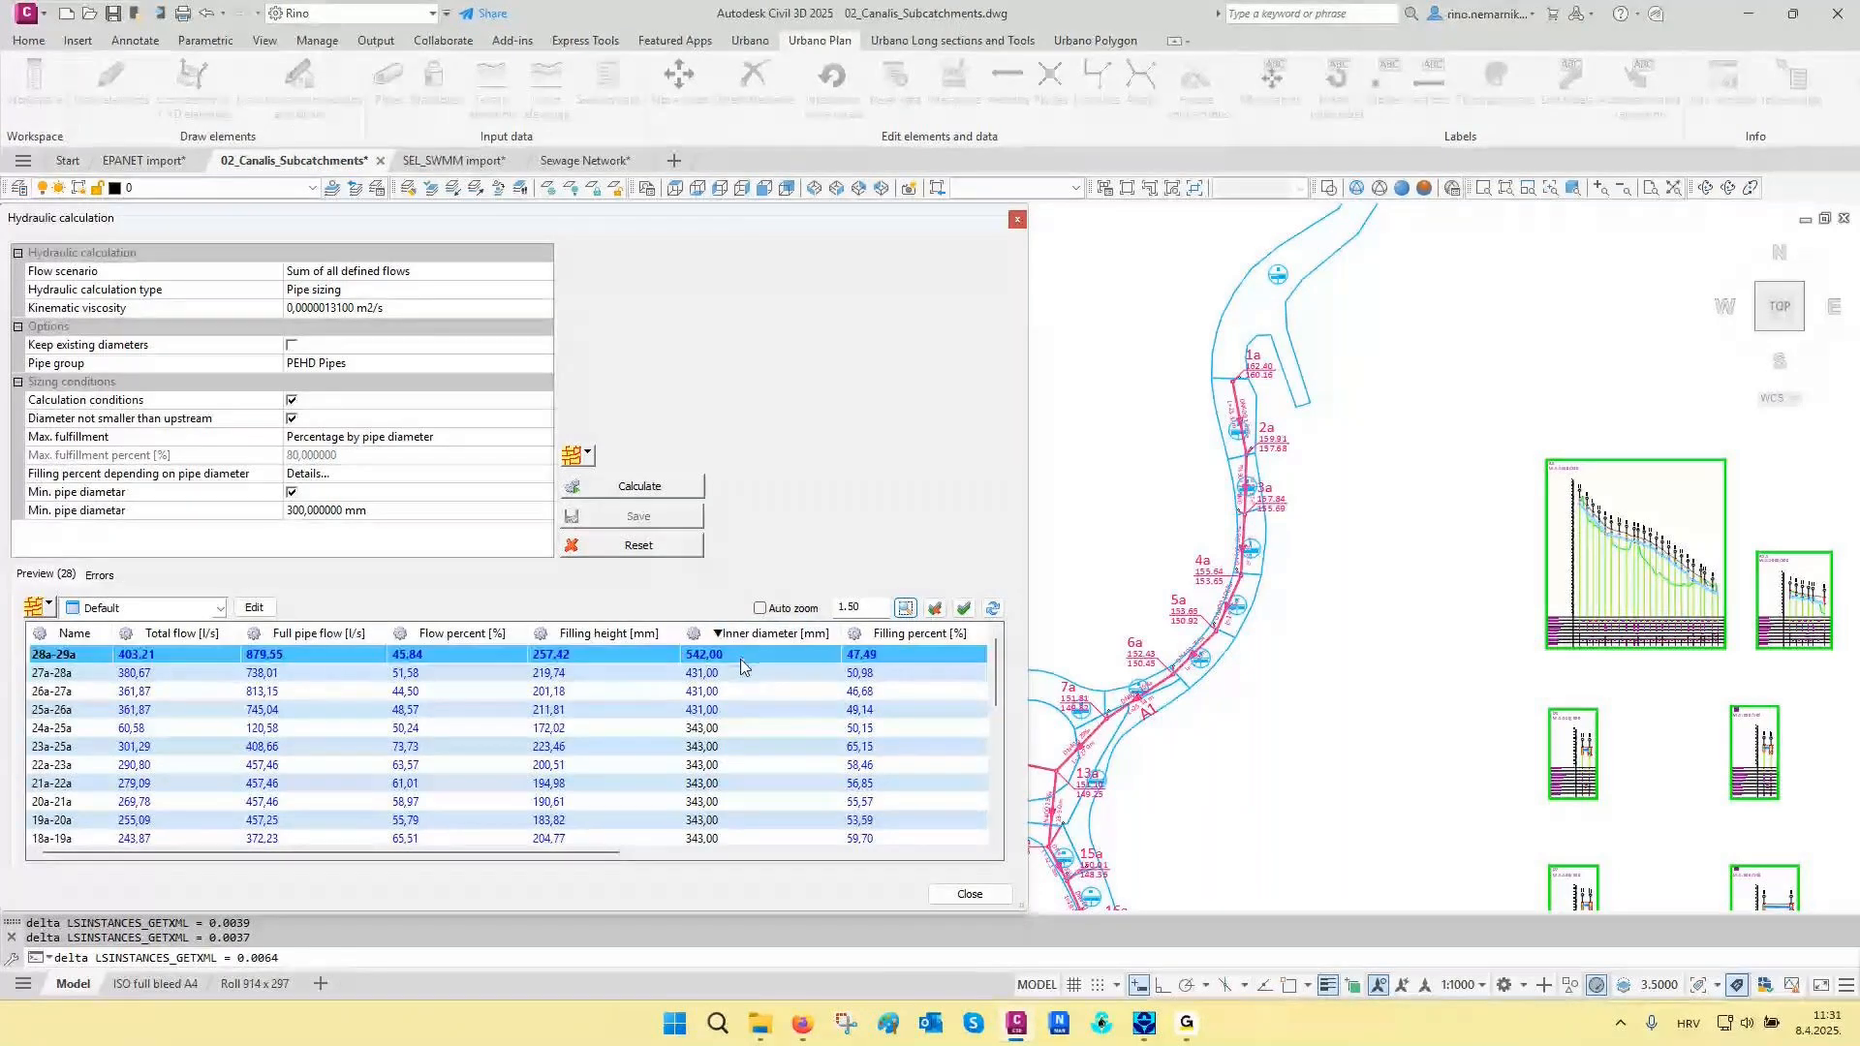
left_click(729, 709, "shift")
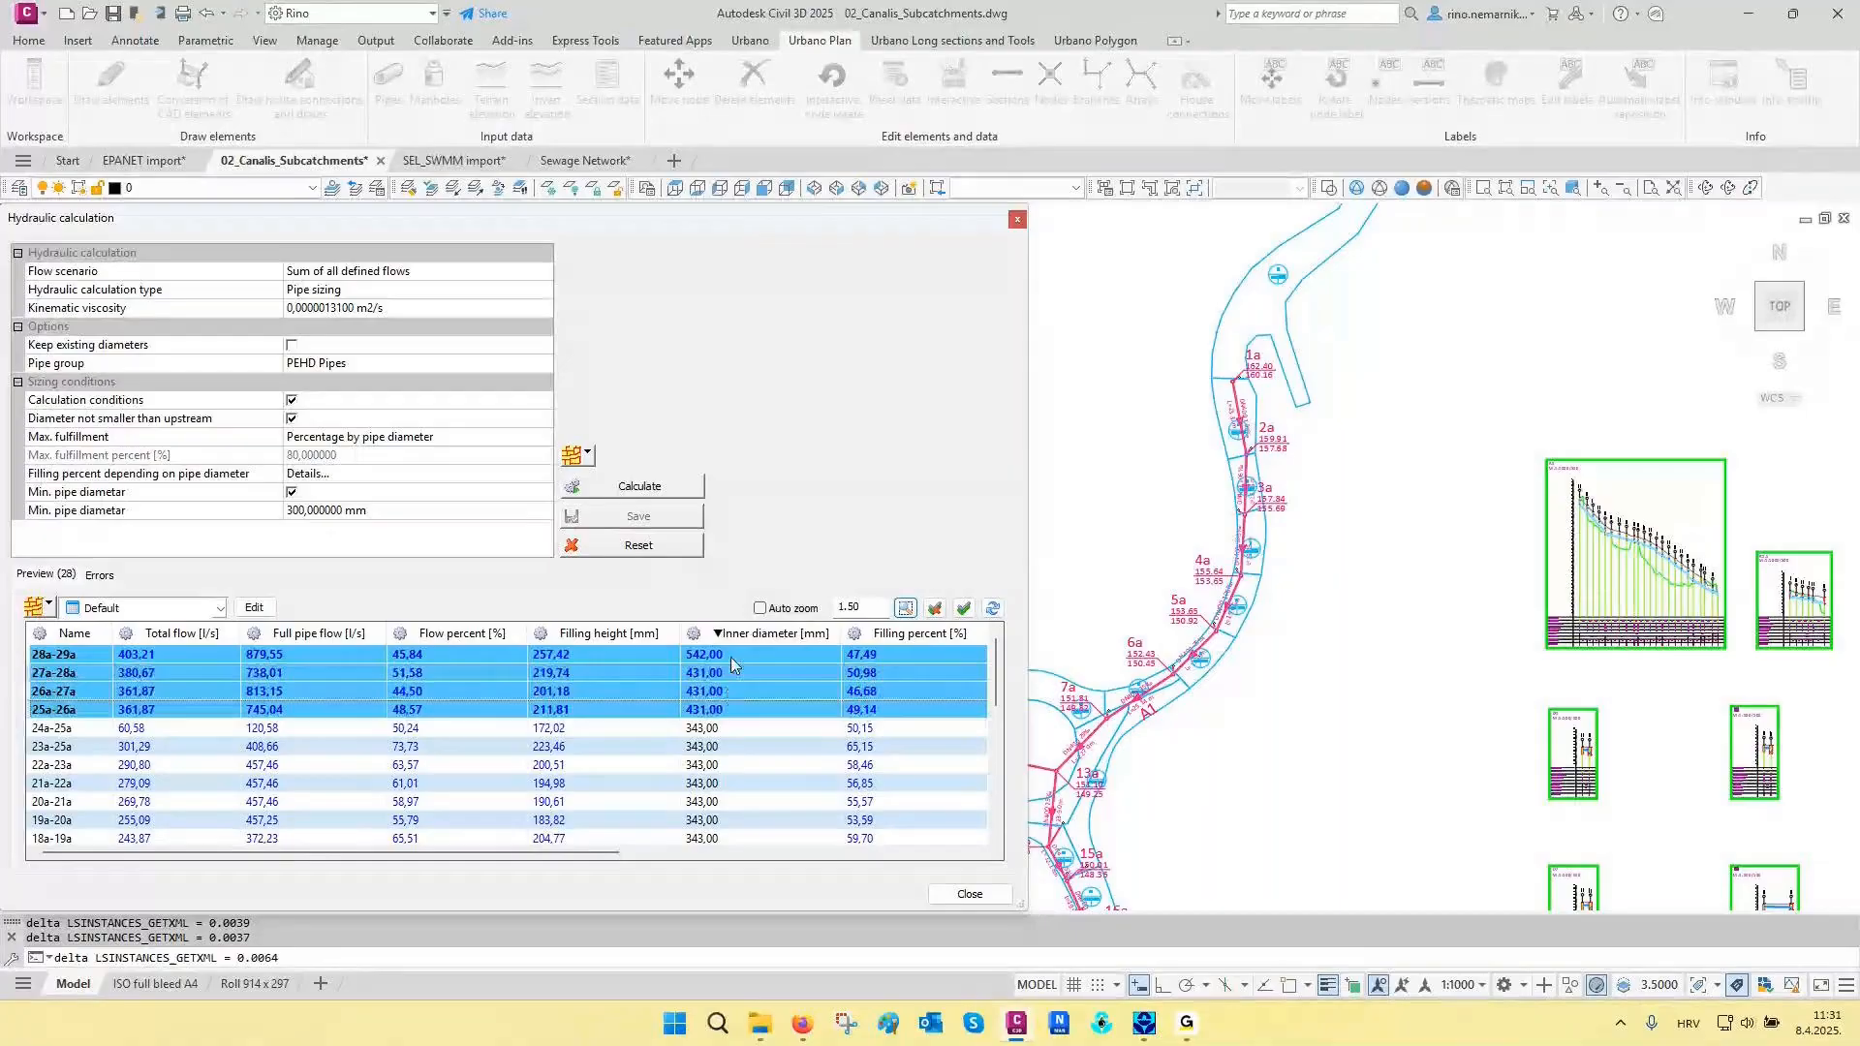
left_click(966, 893)
- Examine the resized pipe between 28a and 29a in the plan and the pipe filling in the main longitudinal section
scroll(993, 572, "down", 2)
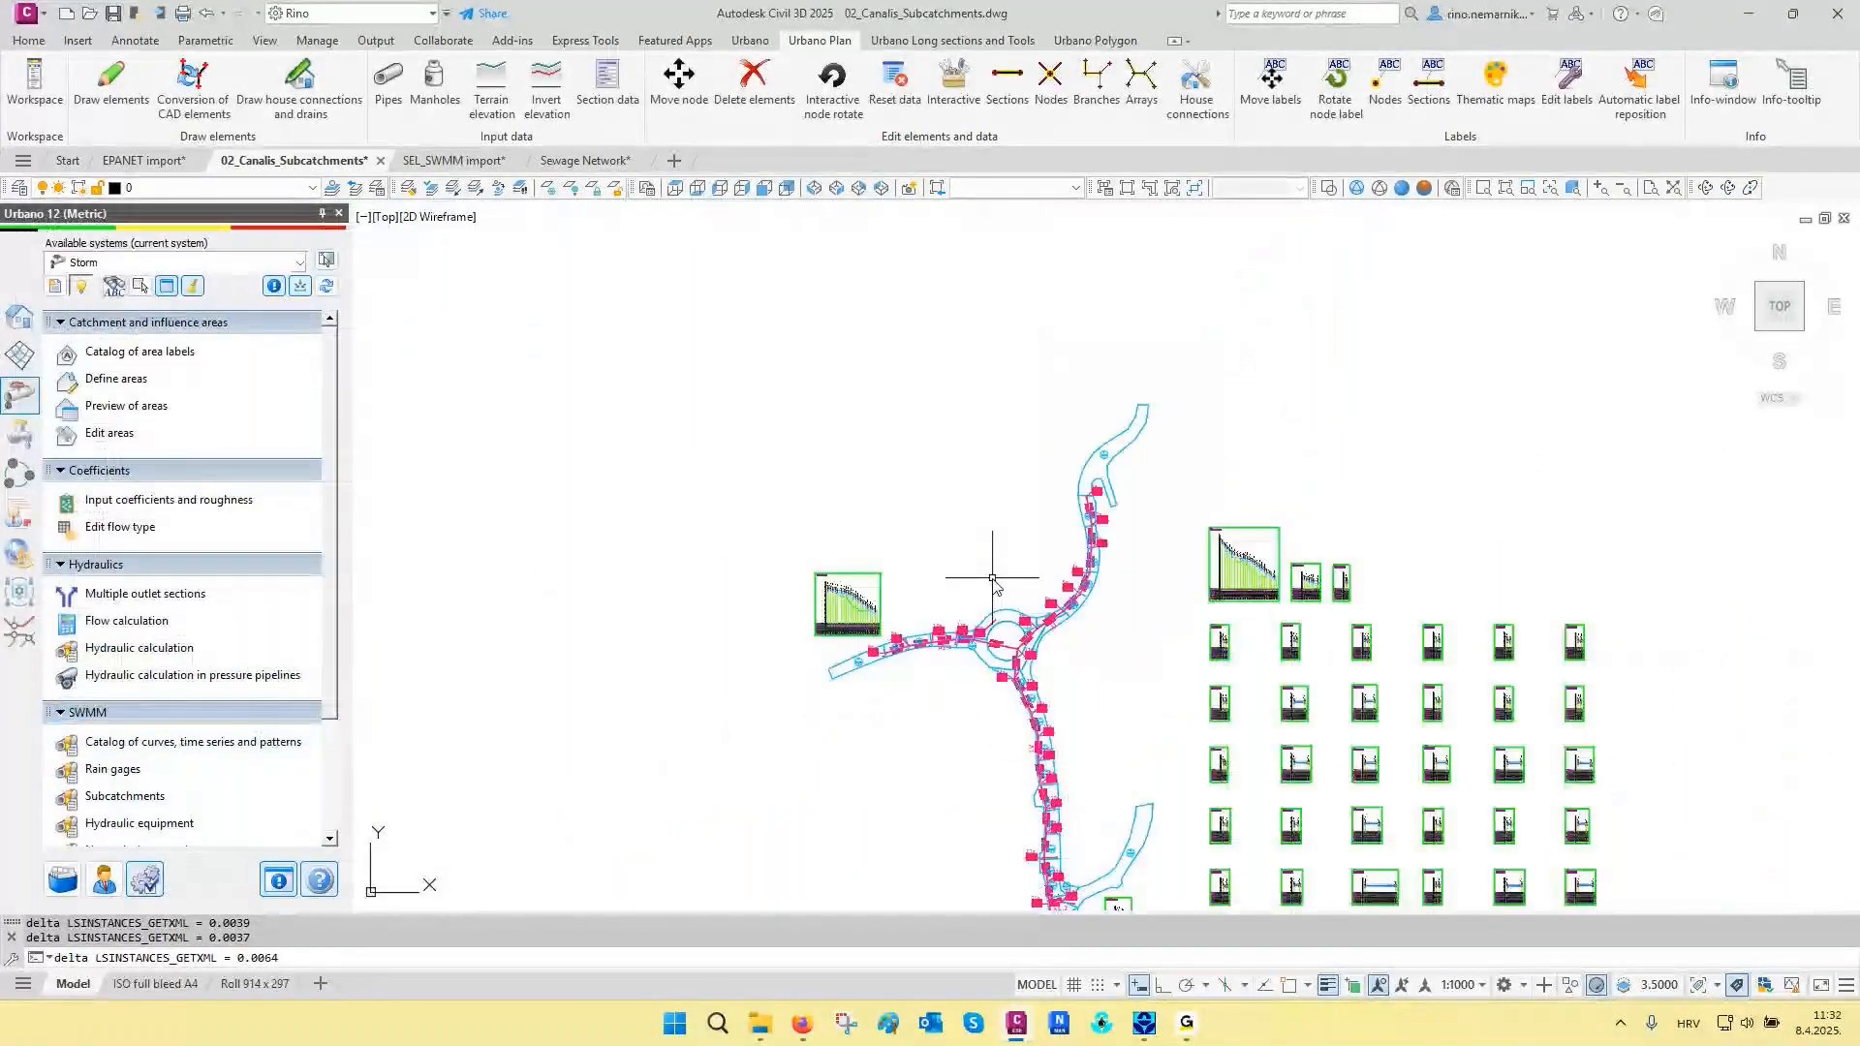
scroll(993, 578, "down", 2)
scroll(1007, 712, "up", 10)
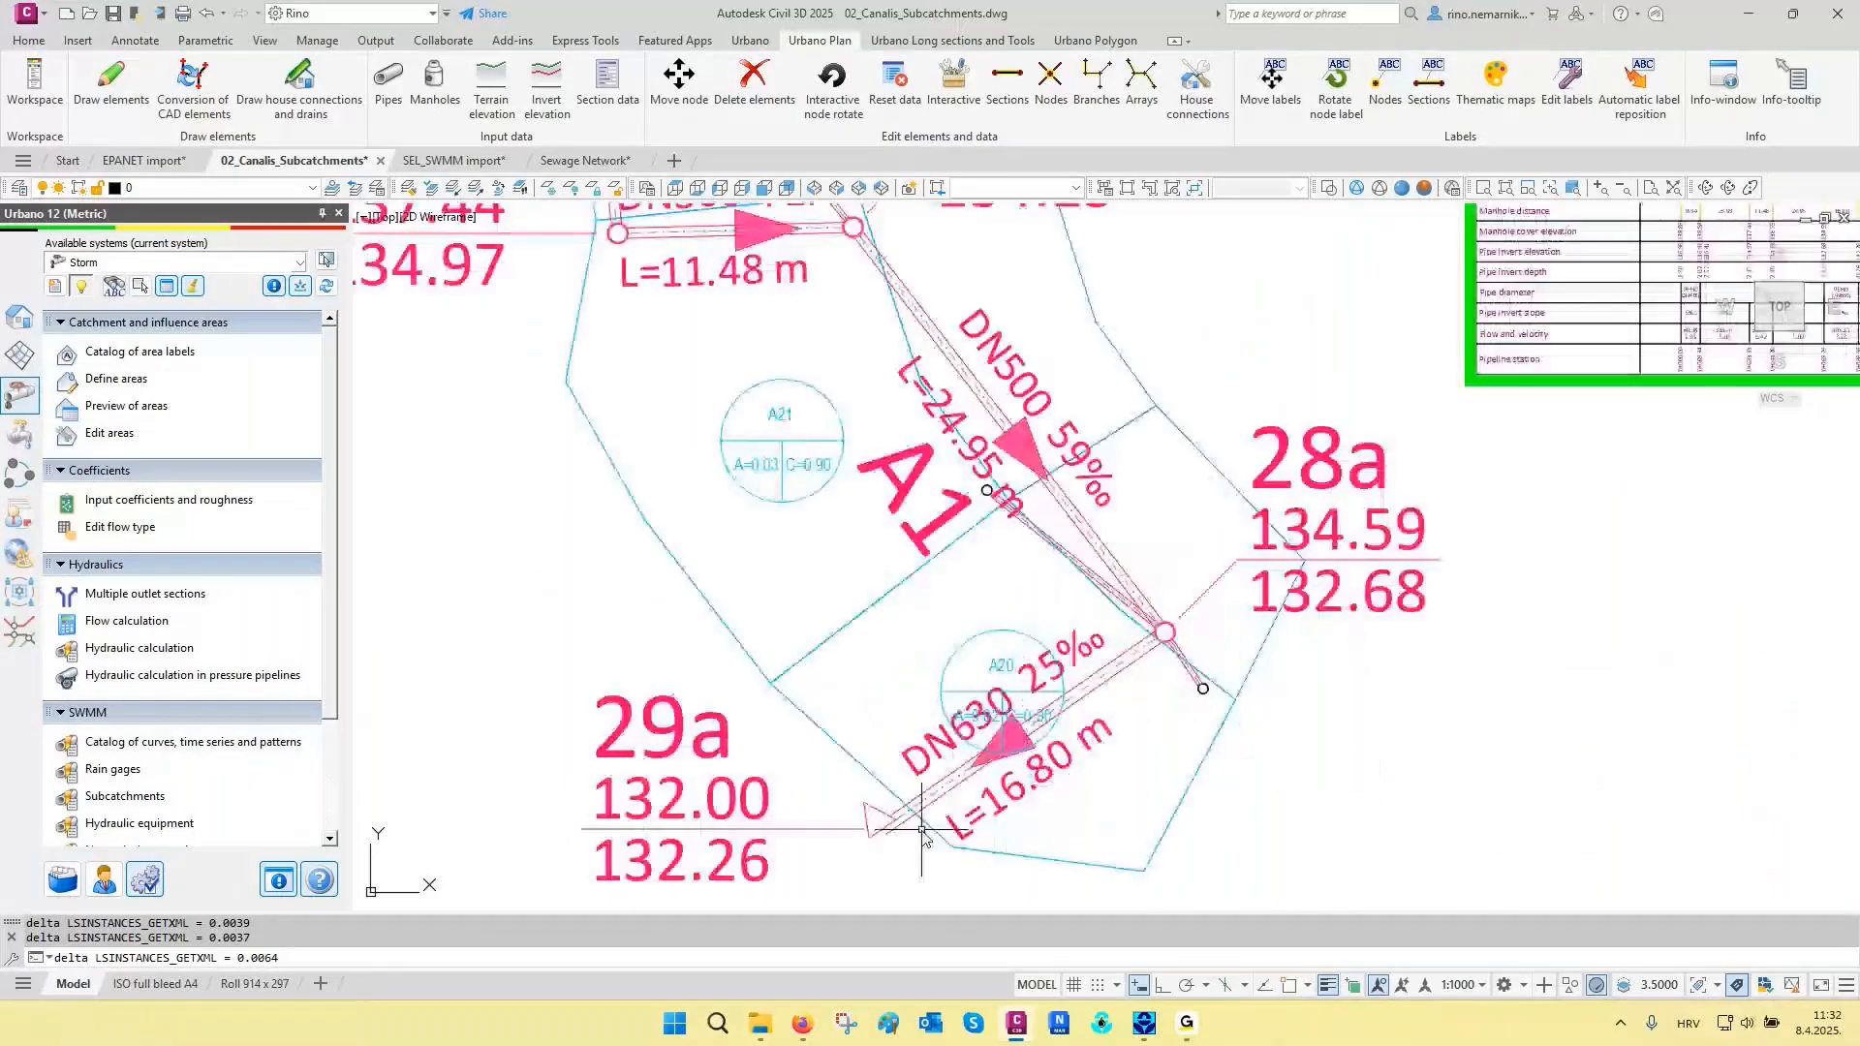
scroll(919, 833, "up", 2)
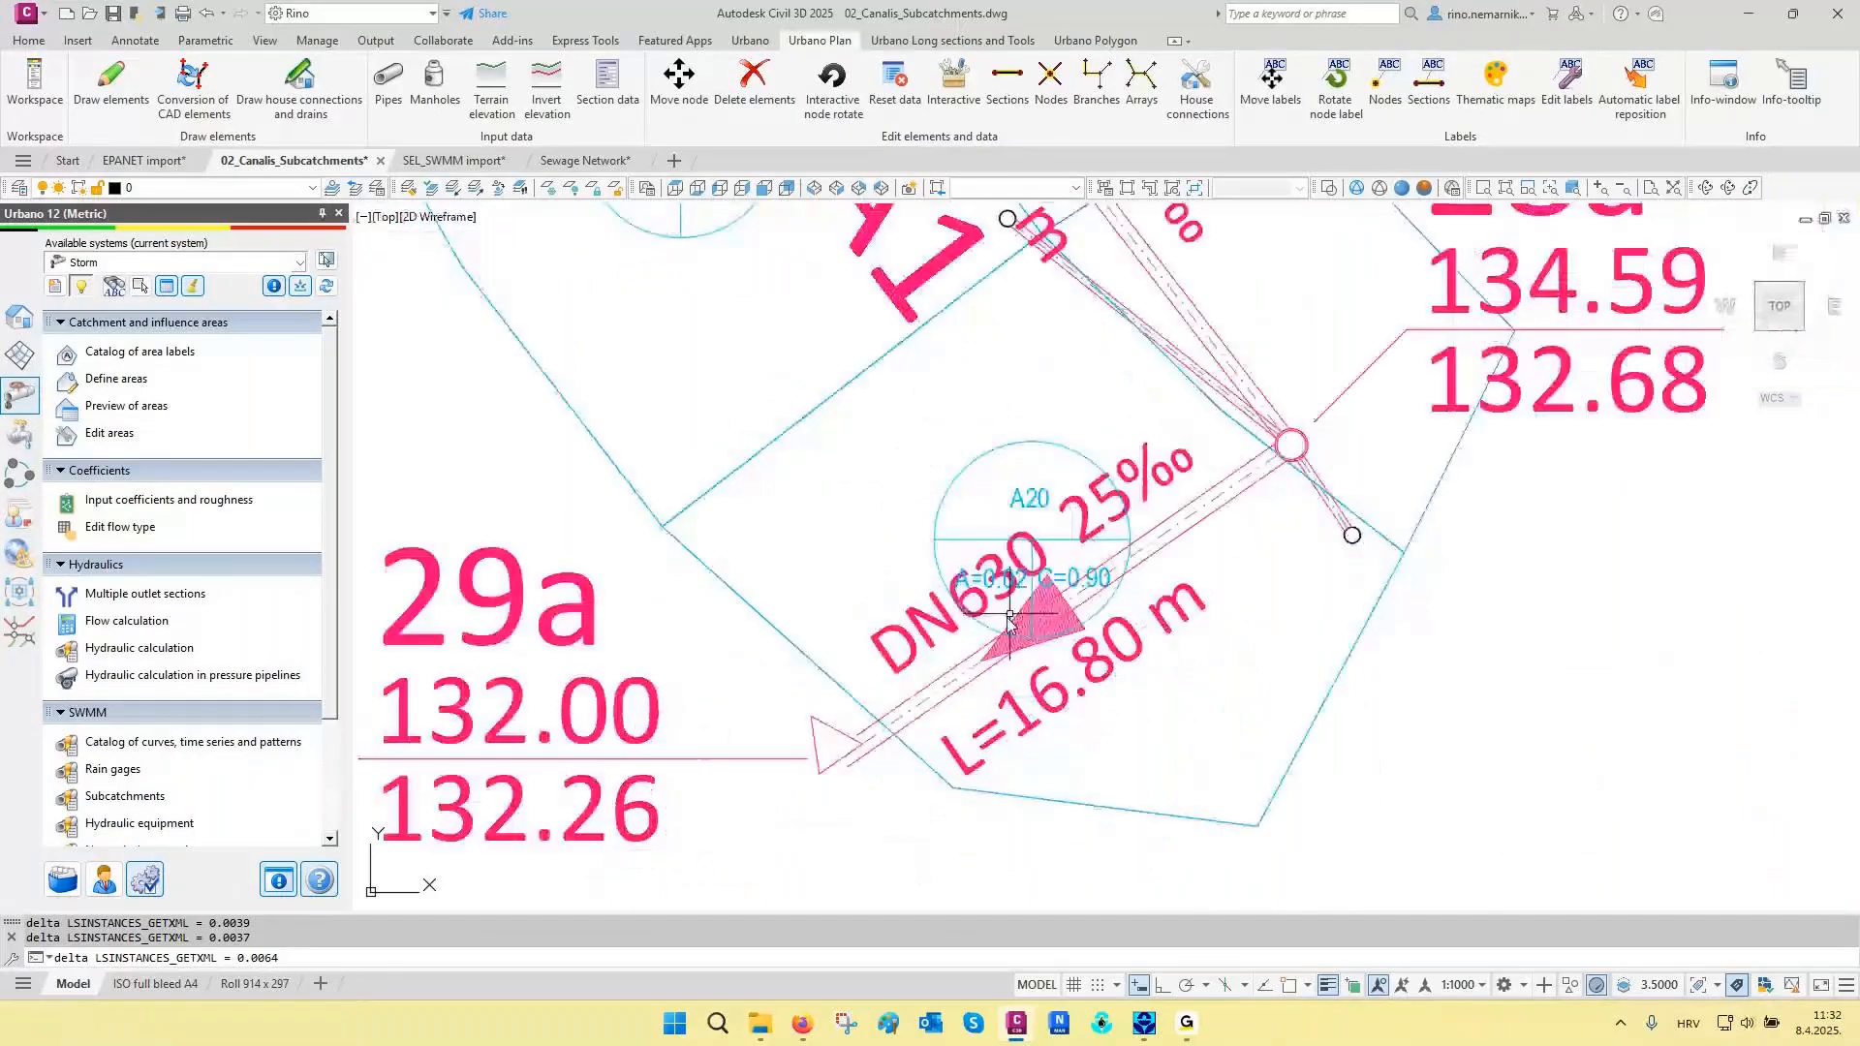
scroll(1143, 641, "down", 8)
scroll(967, 707, "up", 10)
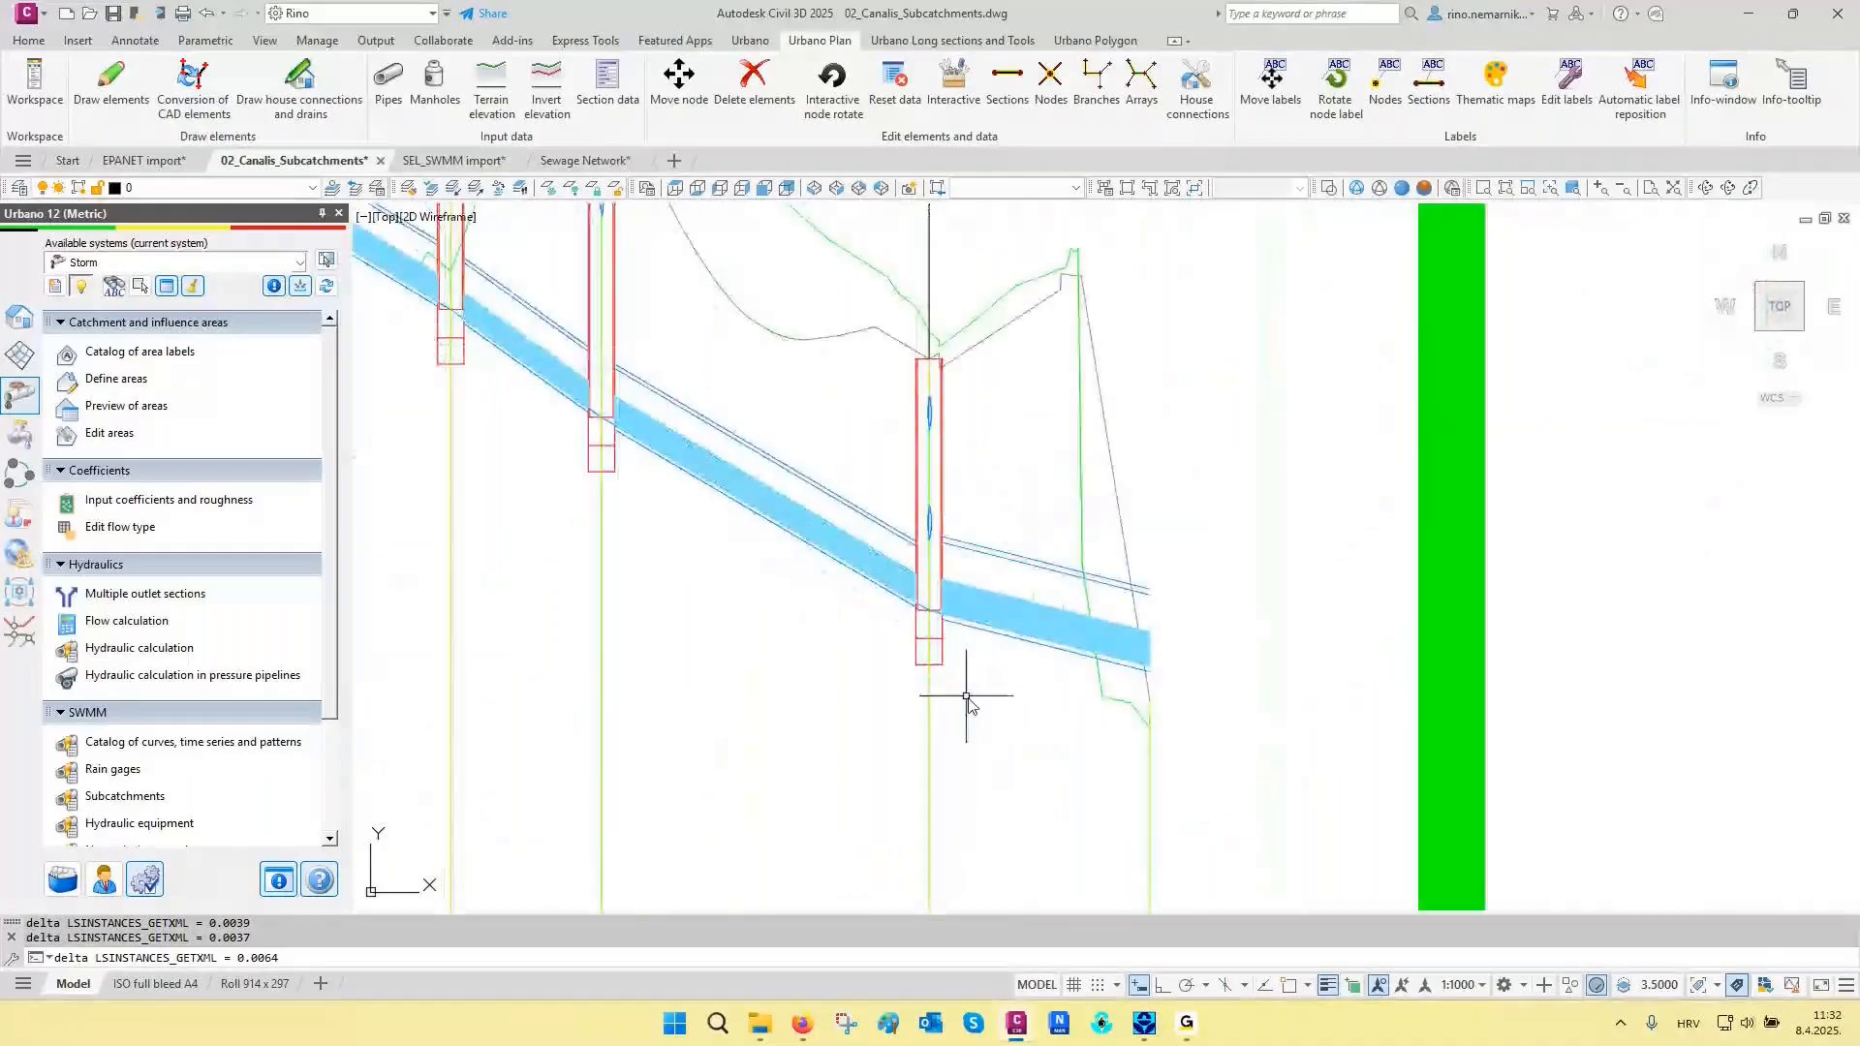
key("Escape")
scroll(982, 704, "down", 10)
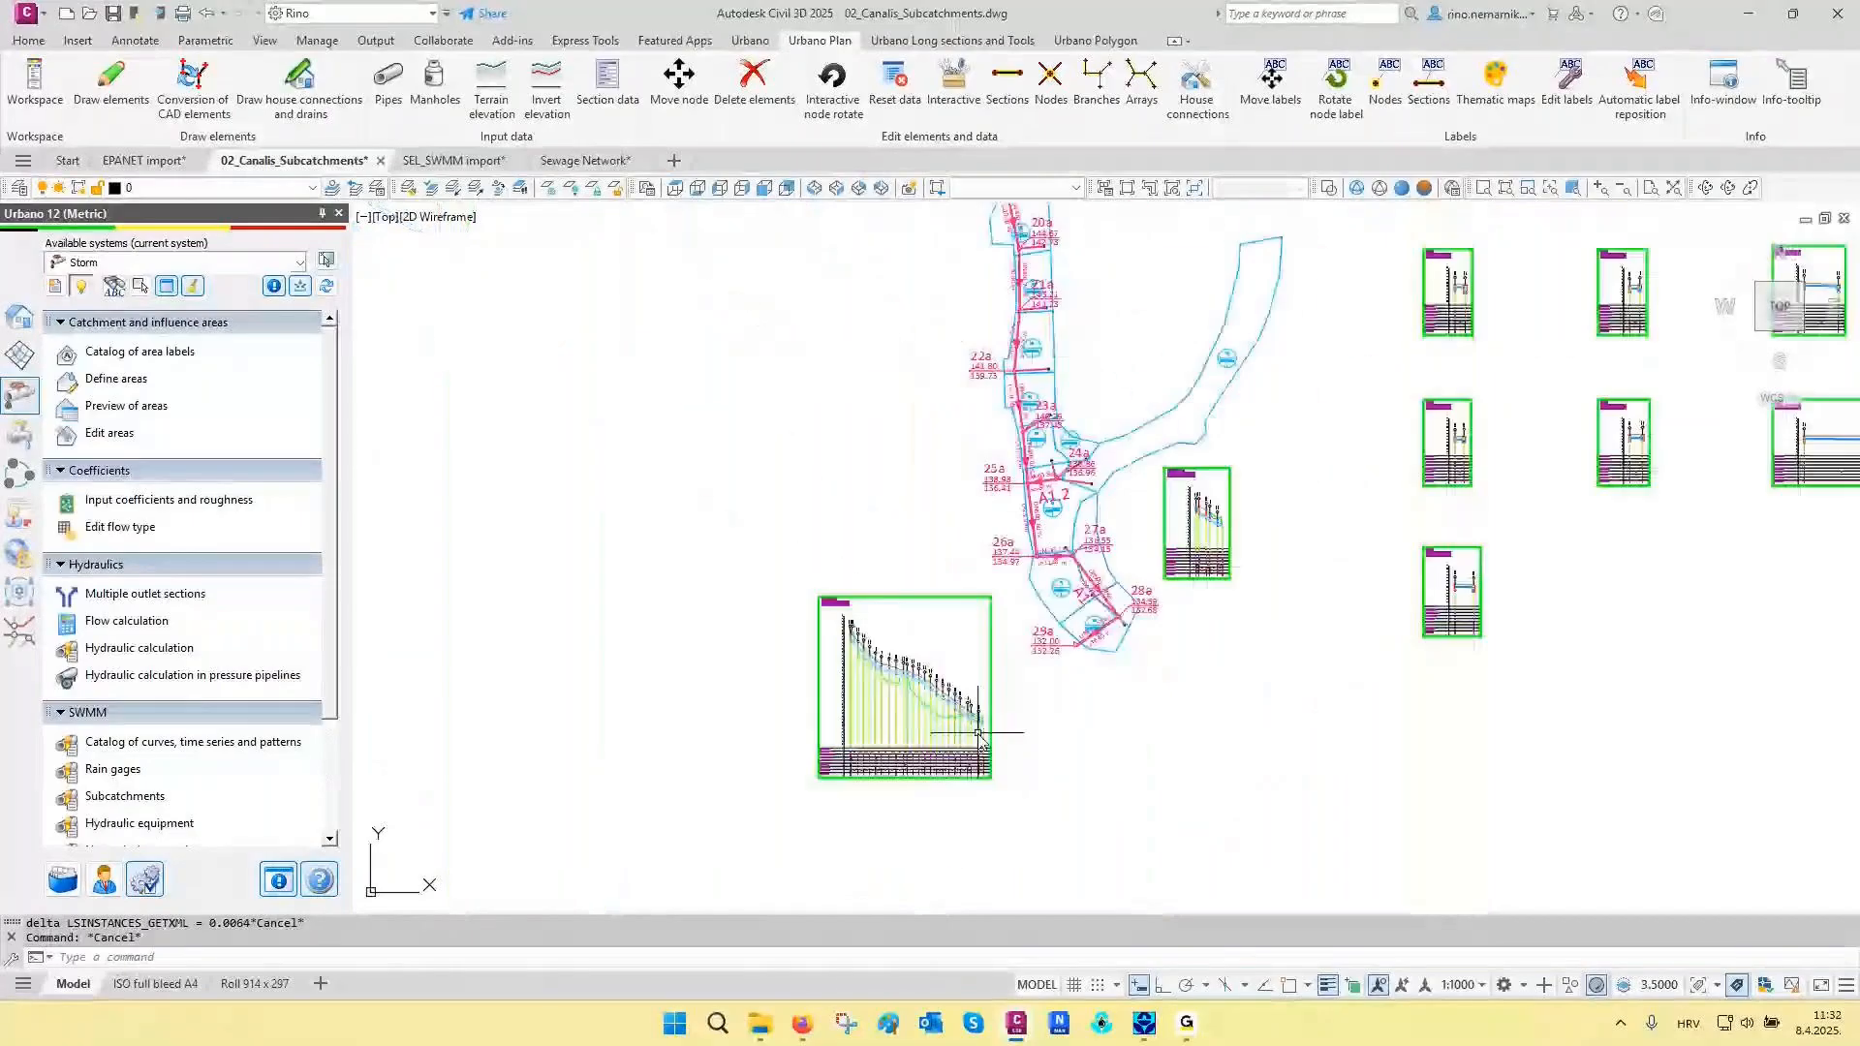
scroll(978, 734, "down", 2)
middle_click_drag(947, 575, 1034, 733)
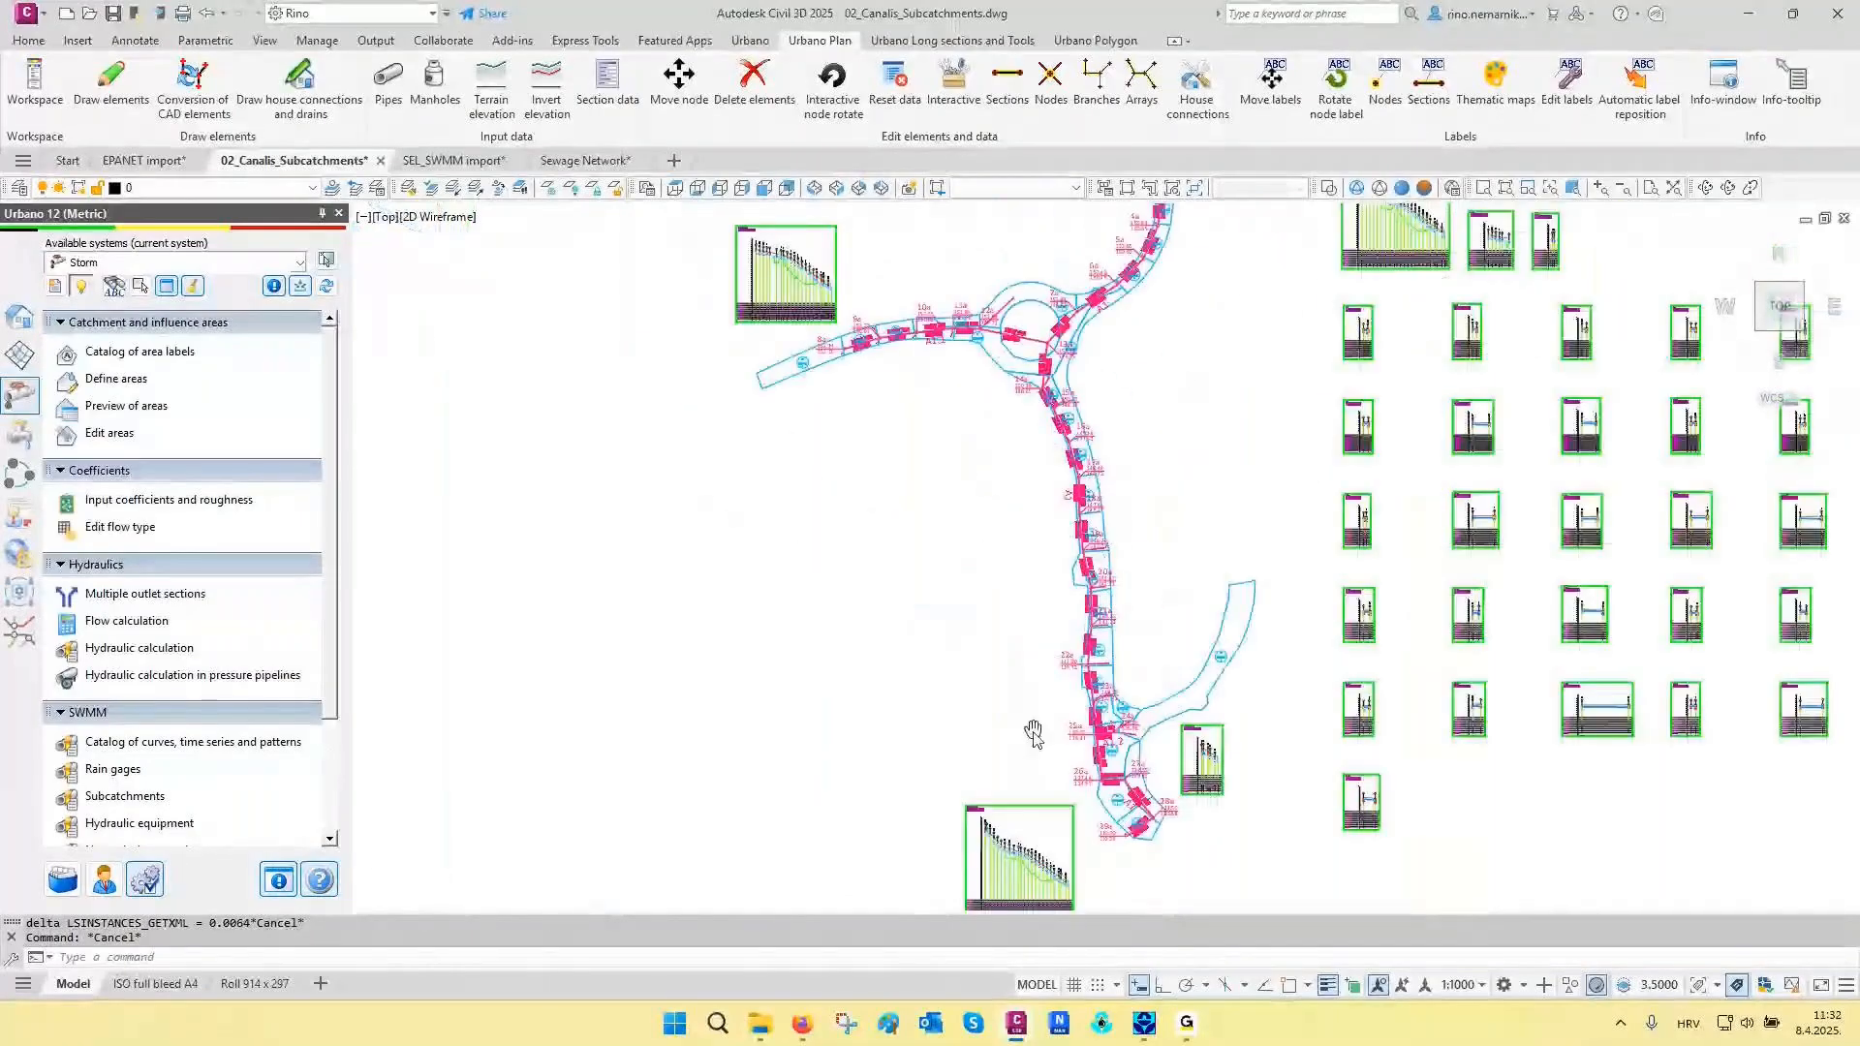
mouse_move(936, 242)
middle_mouse_down()
mouse_move(976, 378)
mouse_move(1196, 600)
middle_mouse_up()
scroll(977, 384, "up", 2)
key("Escape")
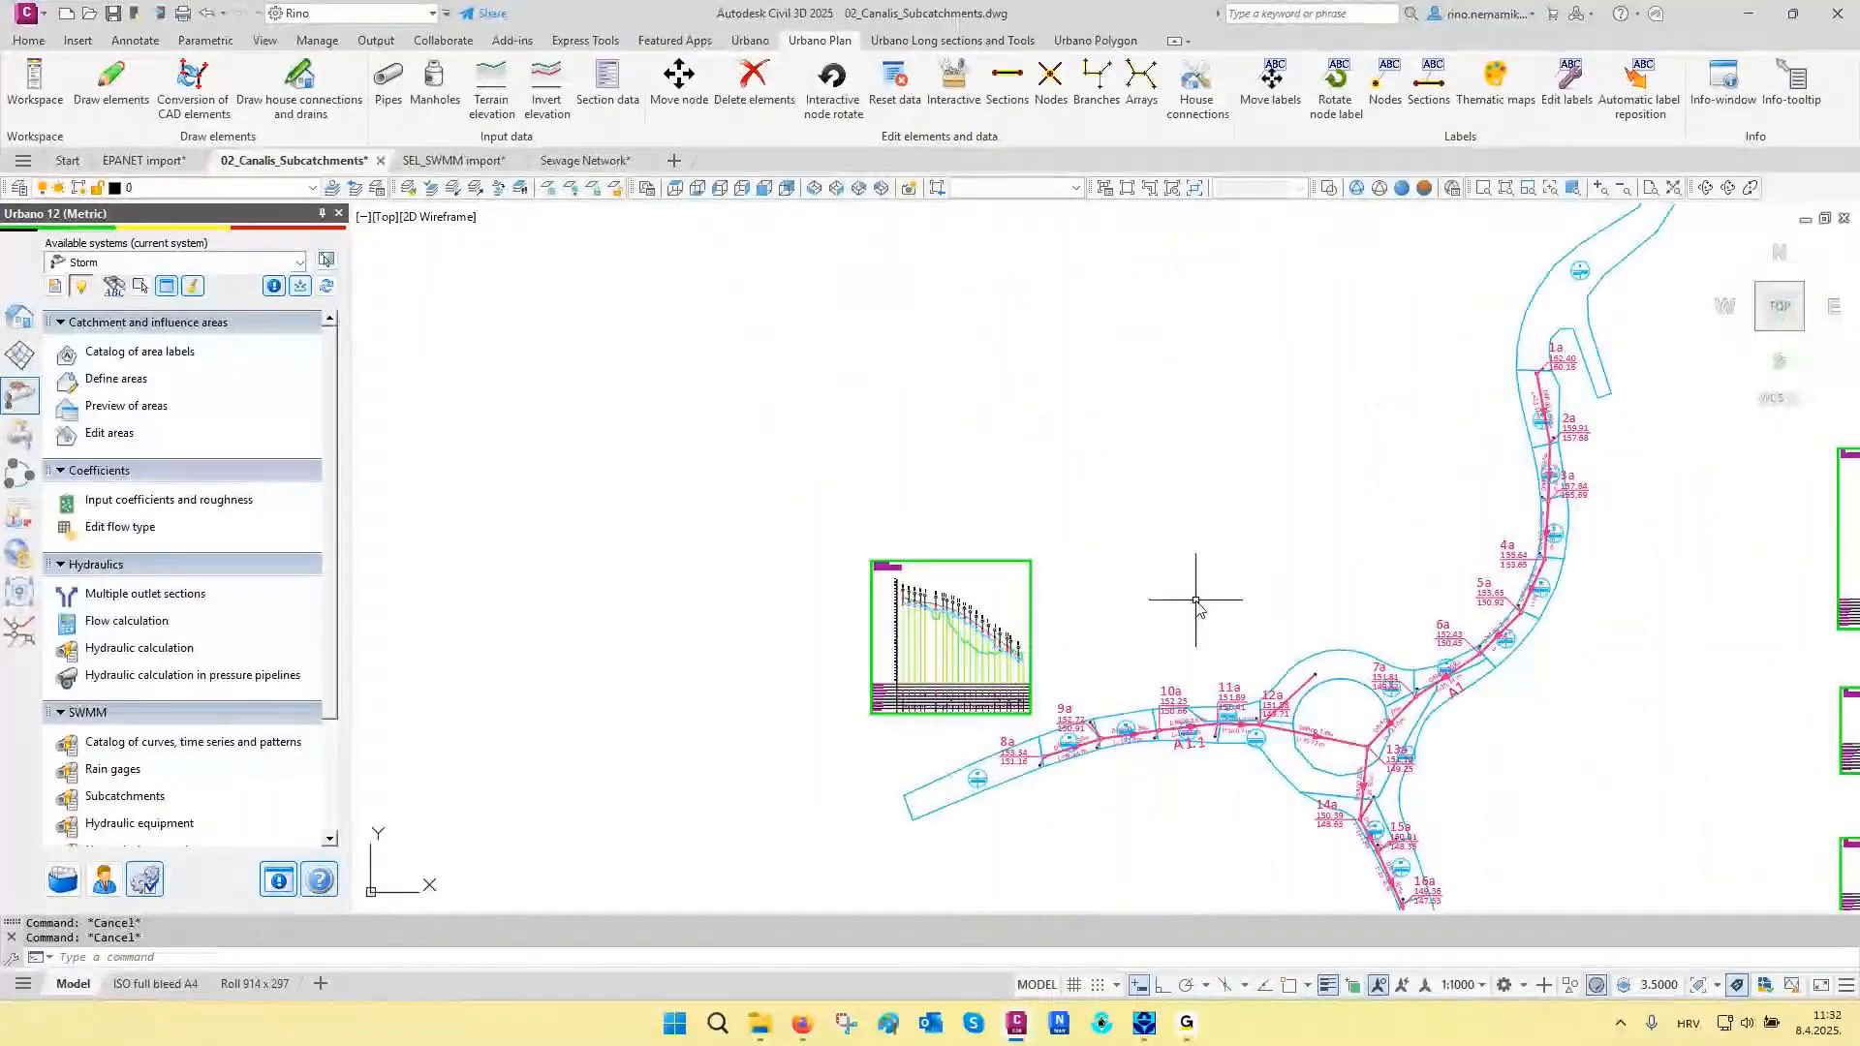
- Open the SWMM subcatchments and go through A1 to A6, checking their plan areas and parameters
scroll(194, 678, "down", 2)
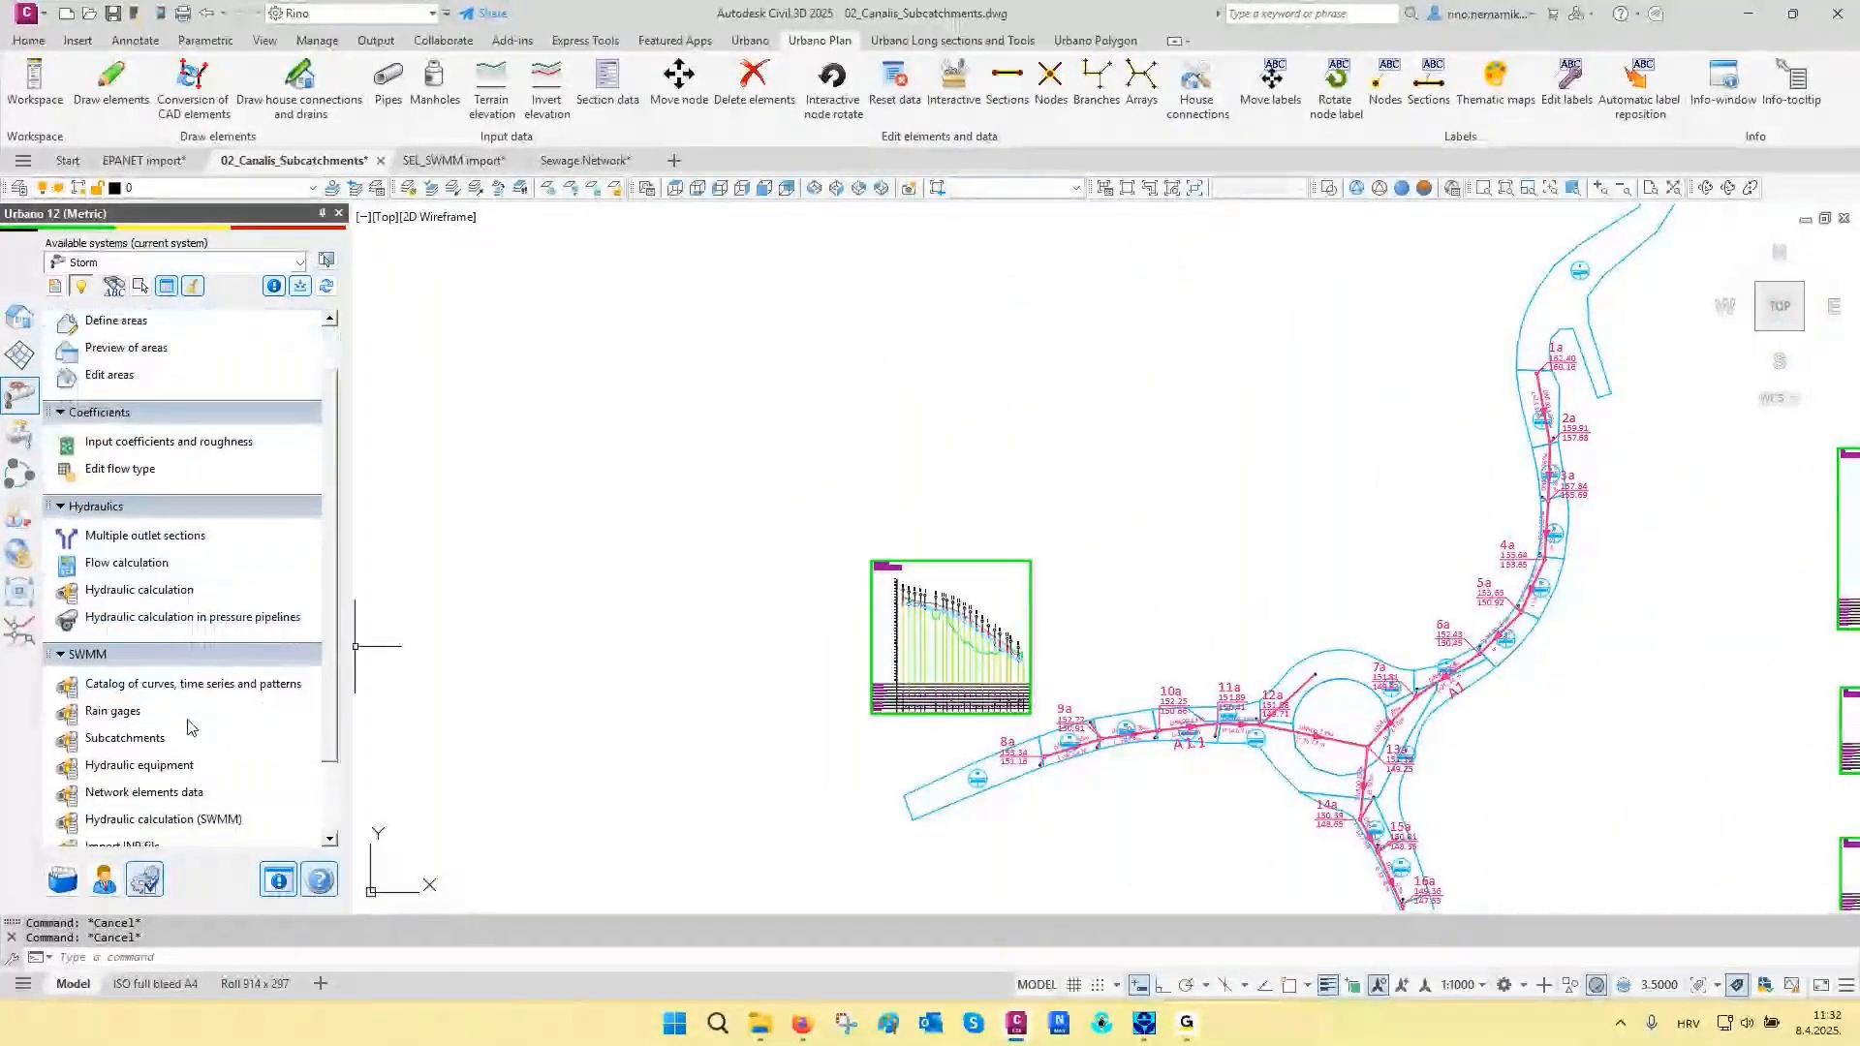
left_click(126, 738)
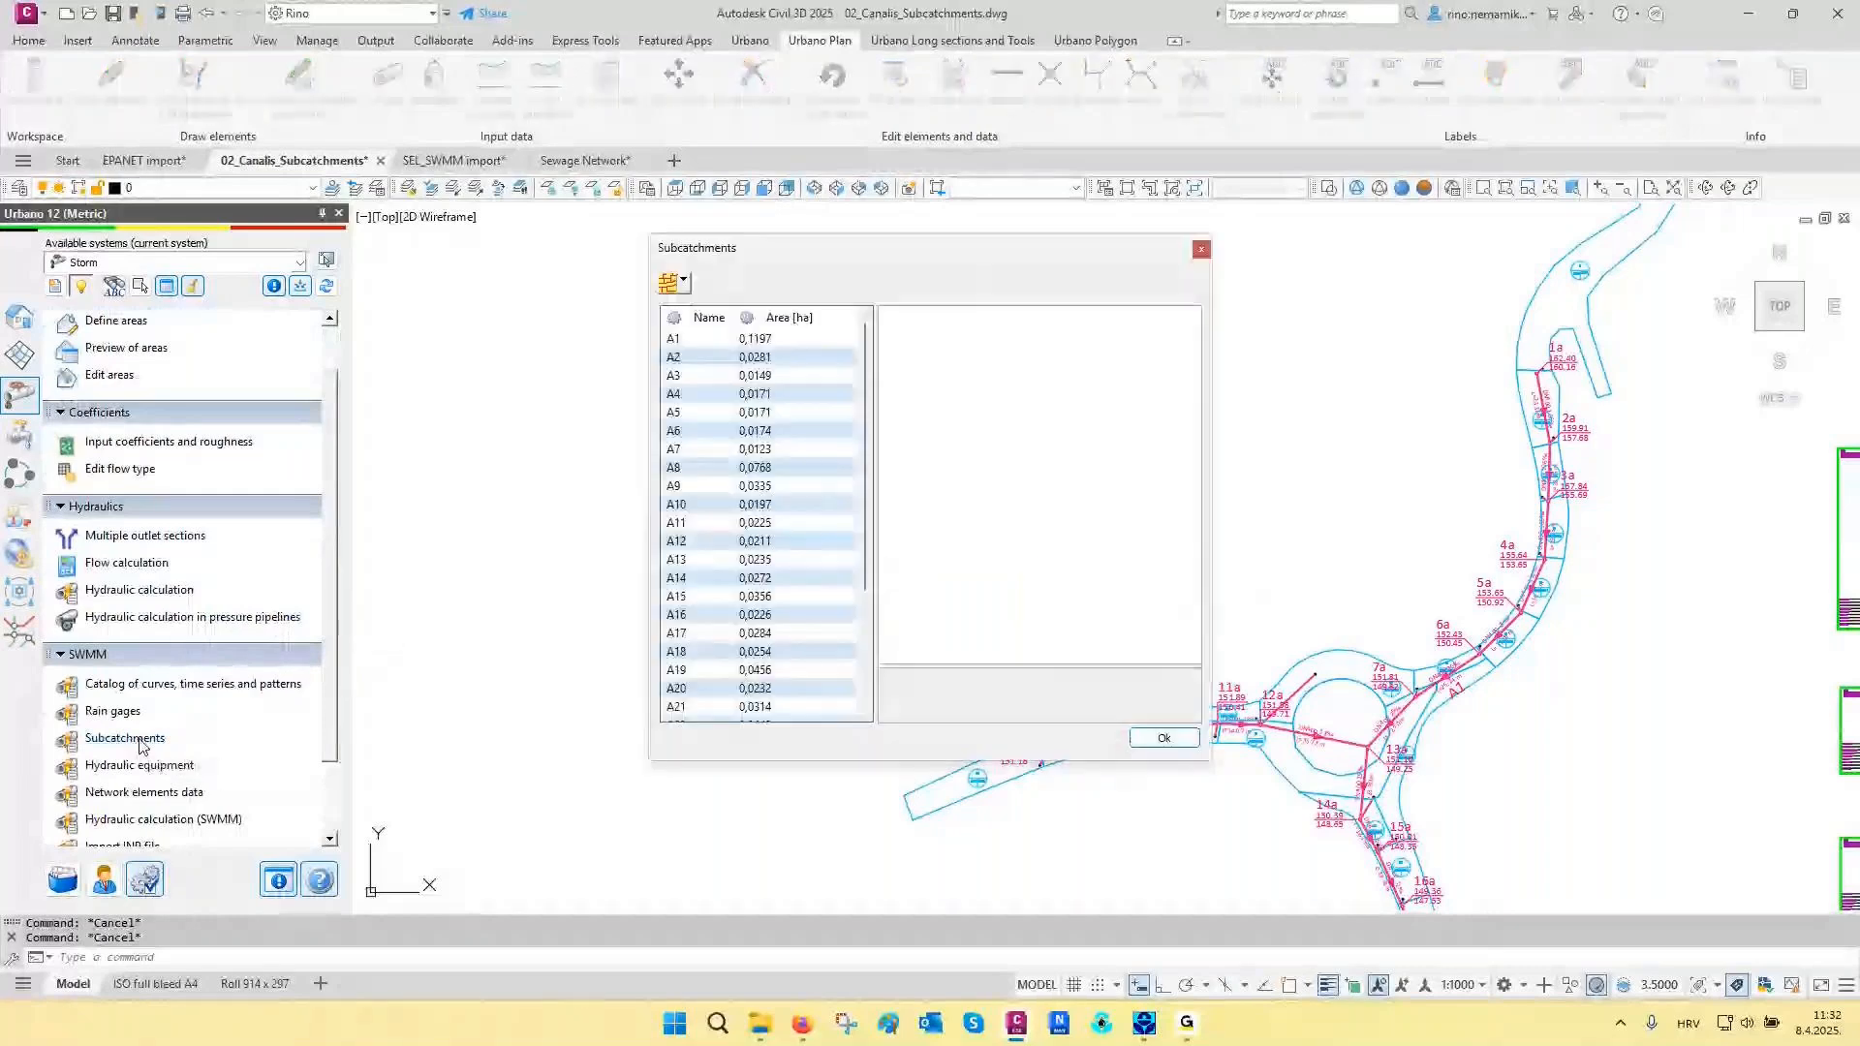
left_click_drag(782, 252, 482, 256)
left_click(390, 347)
key("Down")
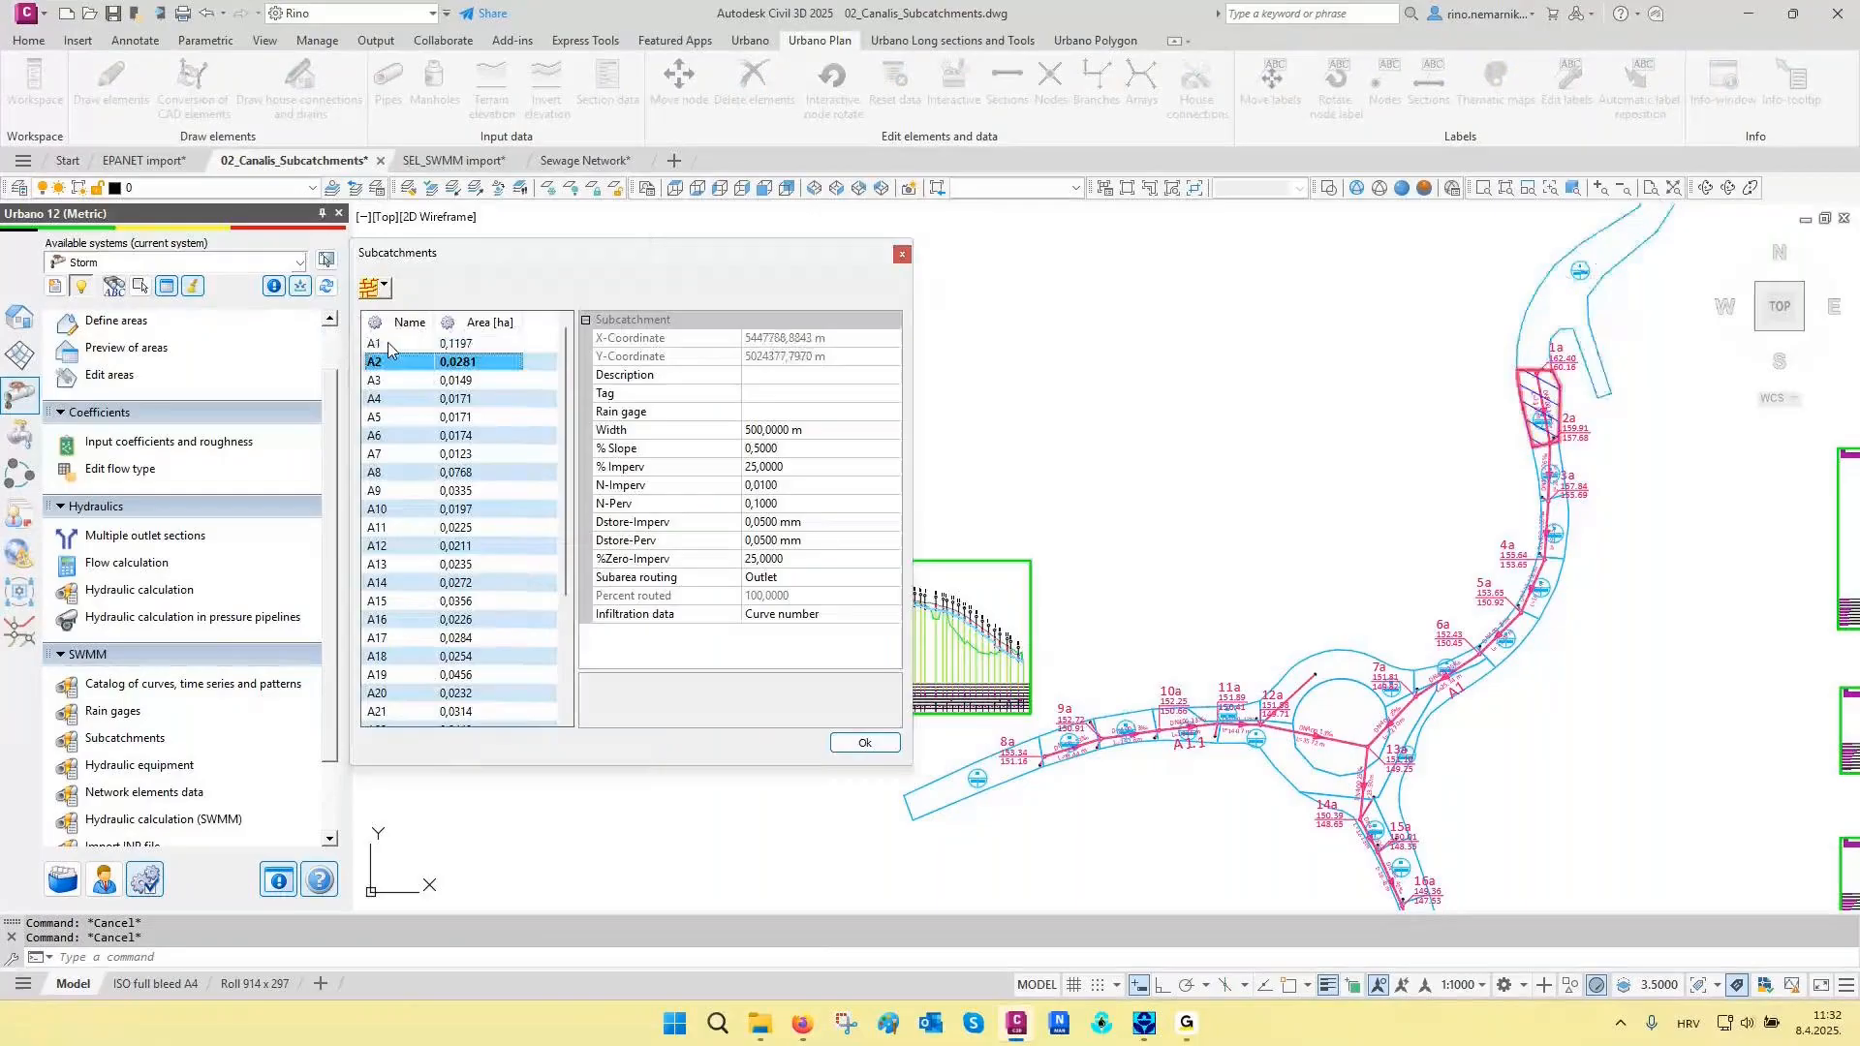
key("Down")
key("Down")
key("Down")
key("Down")
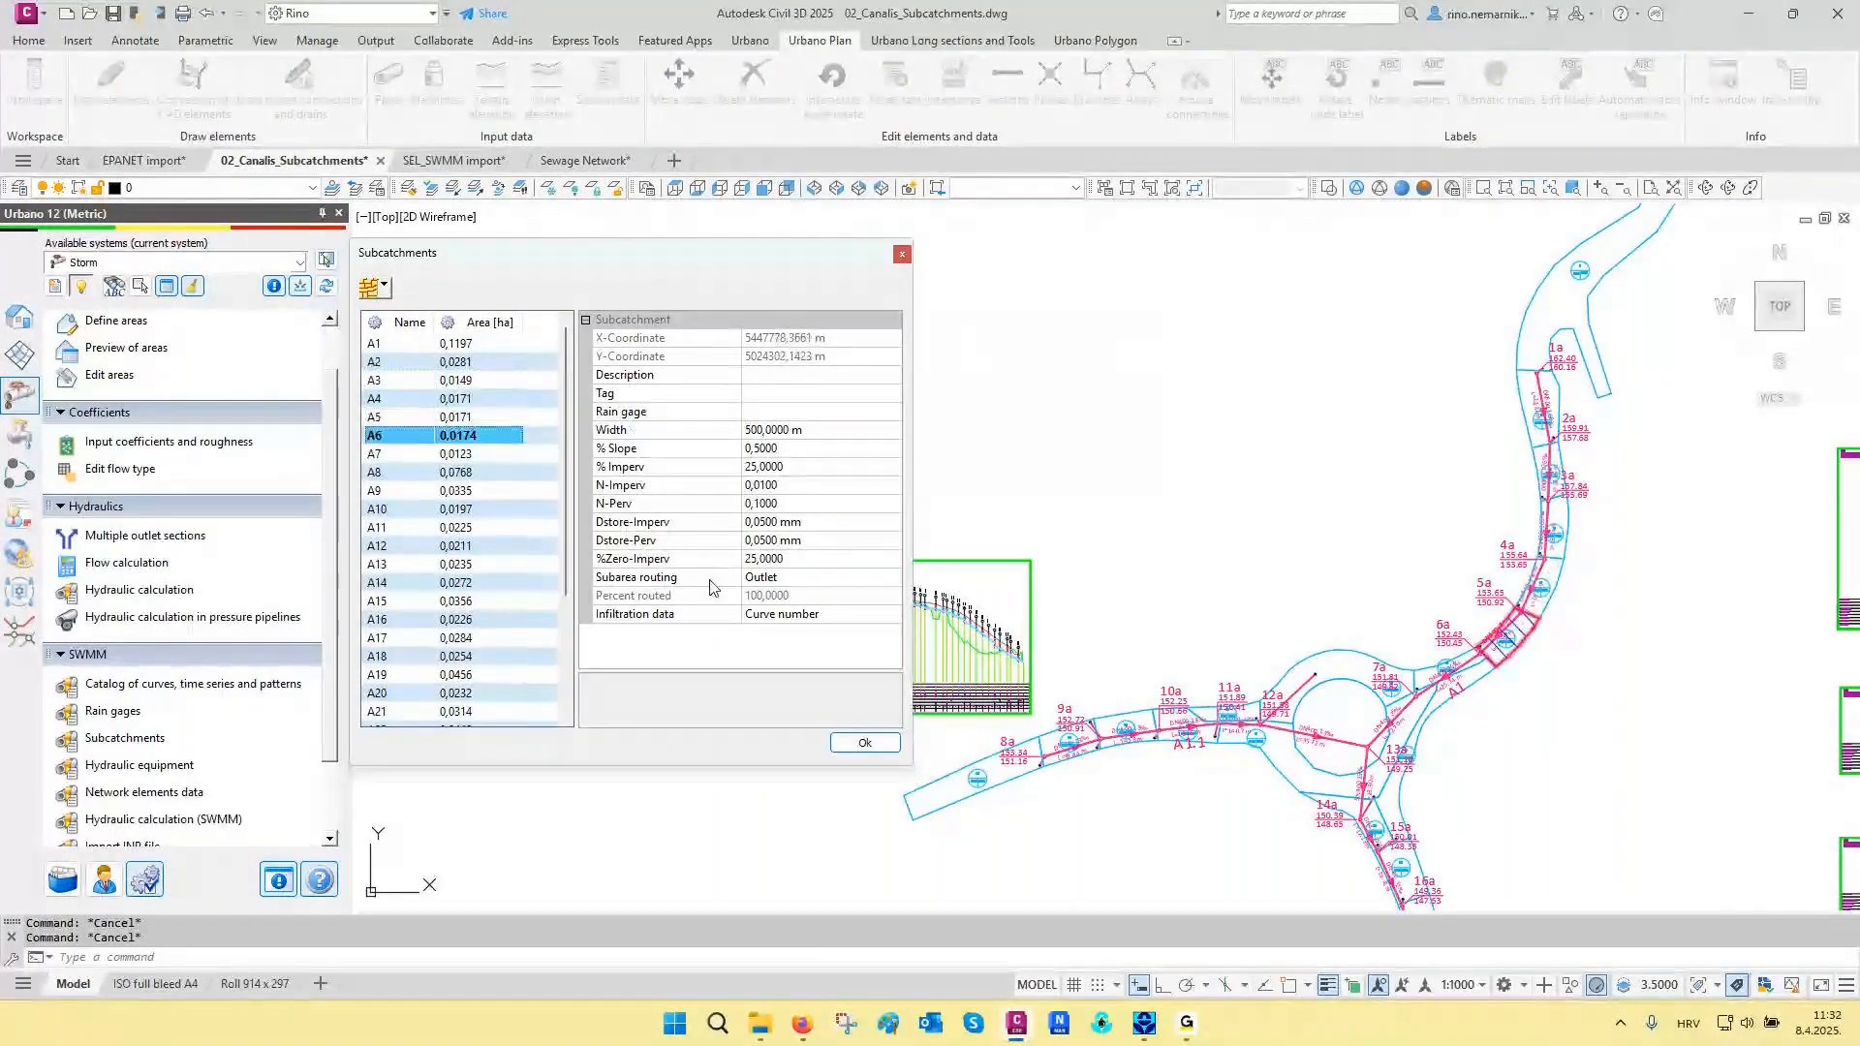
- Assign the rain gage Gage1 to all subcatchments at once
left_click(388, 348)
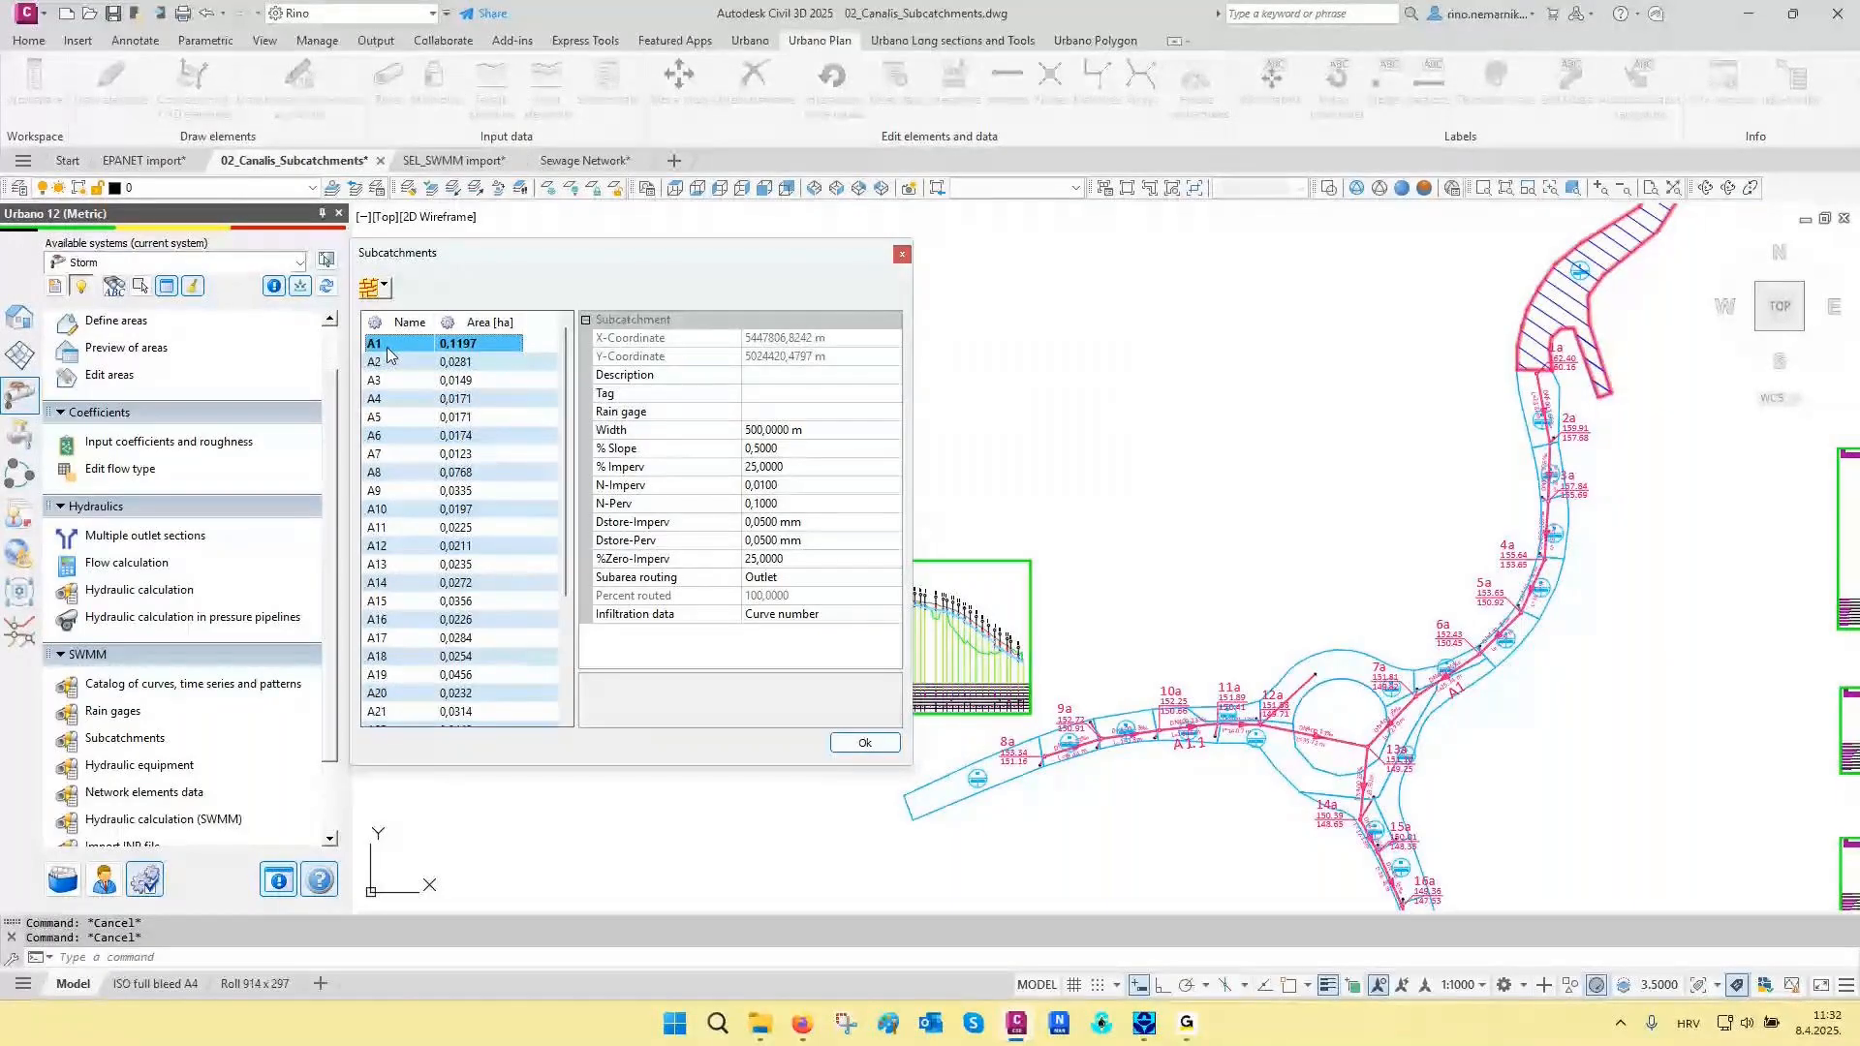
key("ctrl+a")
left_click(813, 411)
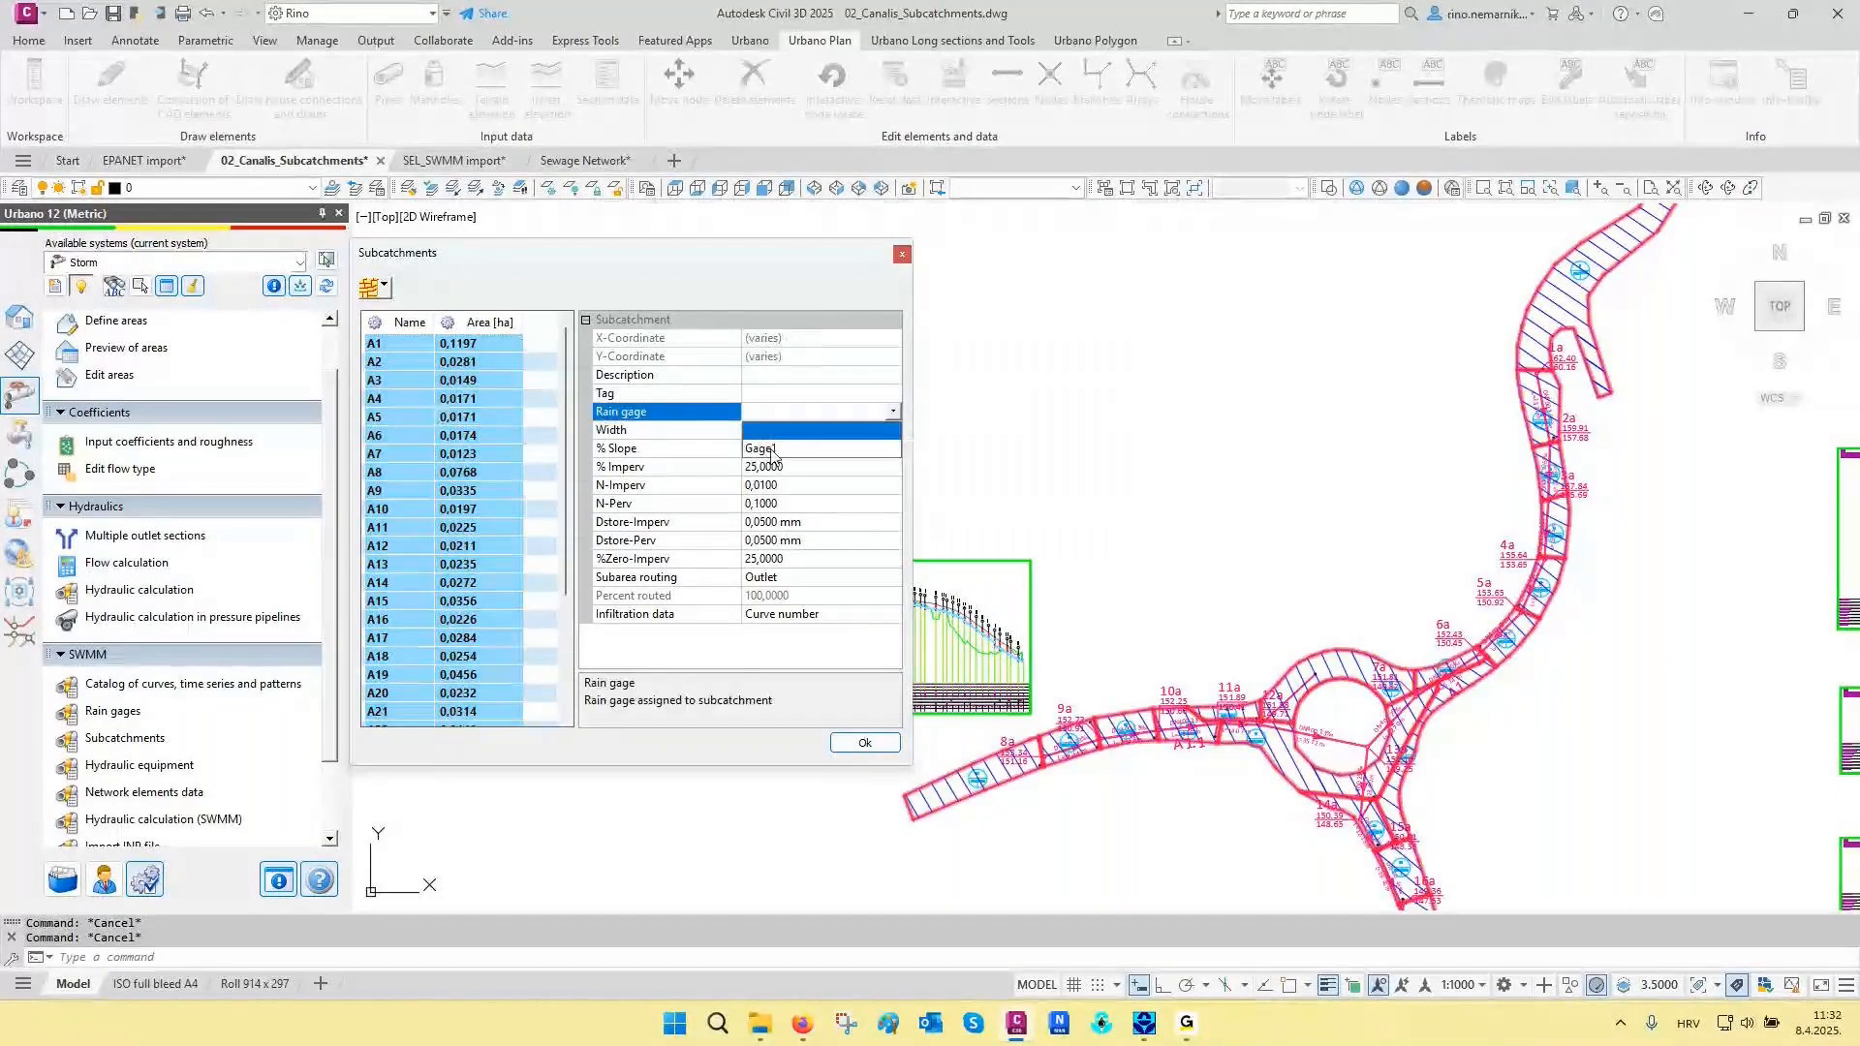
left_click(772, 449)
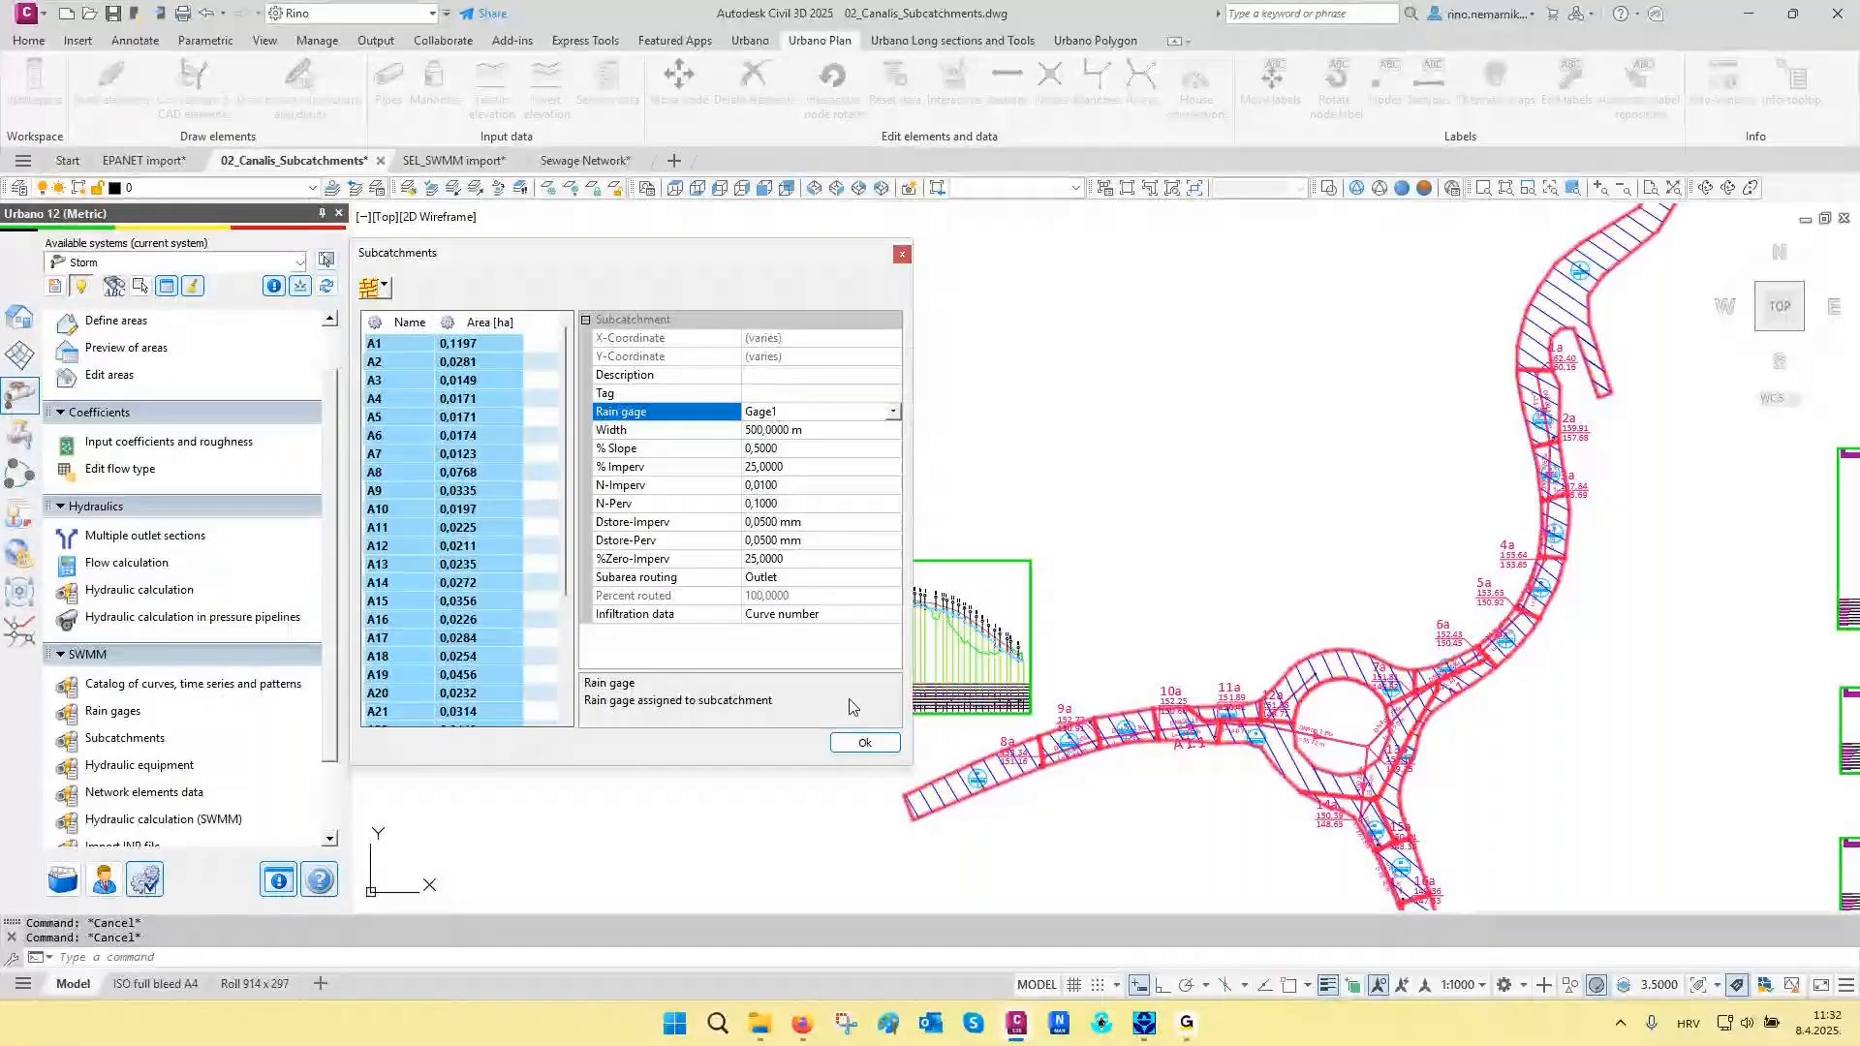
left_click(862, 742)
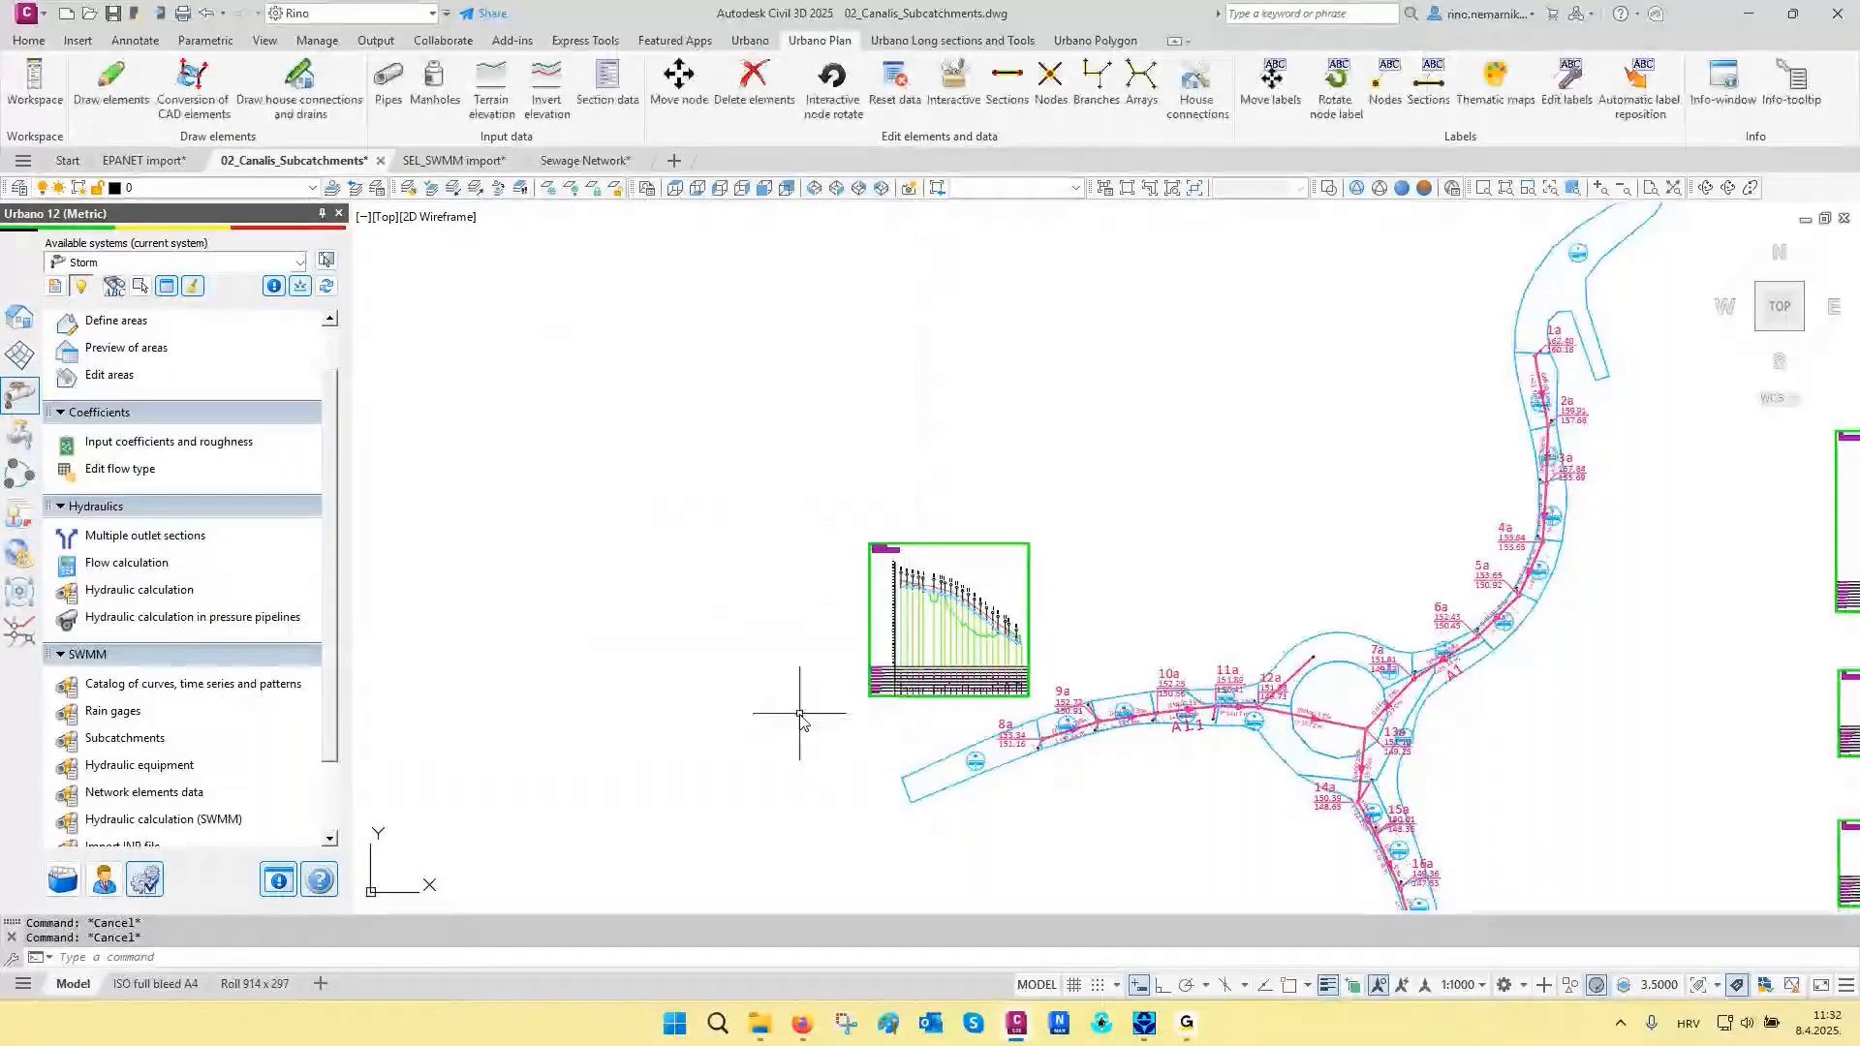
- Check the rain format, time interval and time series of Gage1 in the SWMM rain gages
left_click(117, 712)
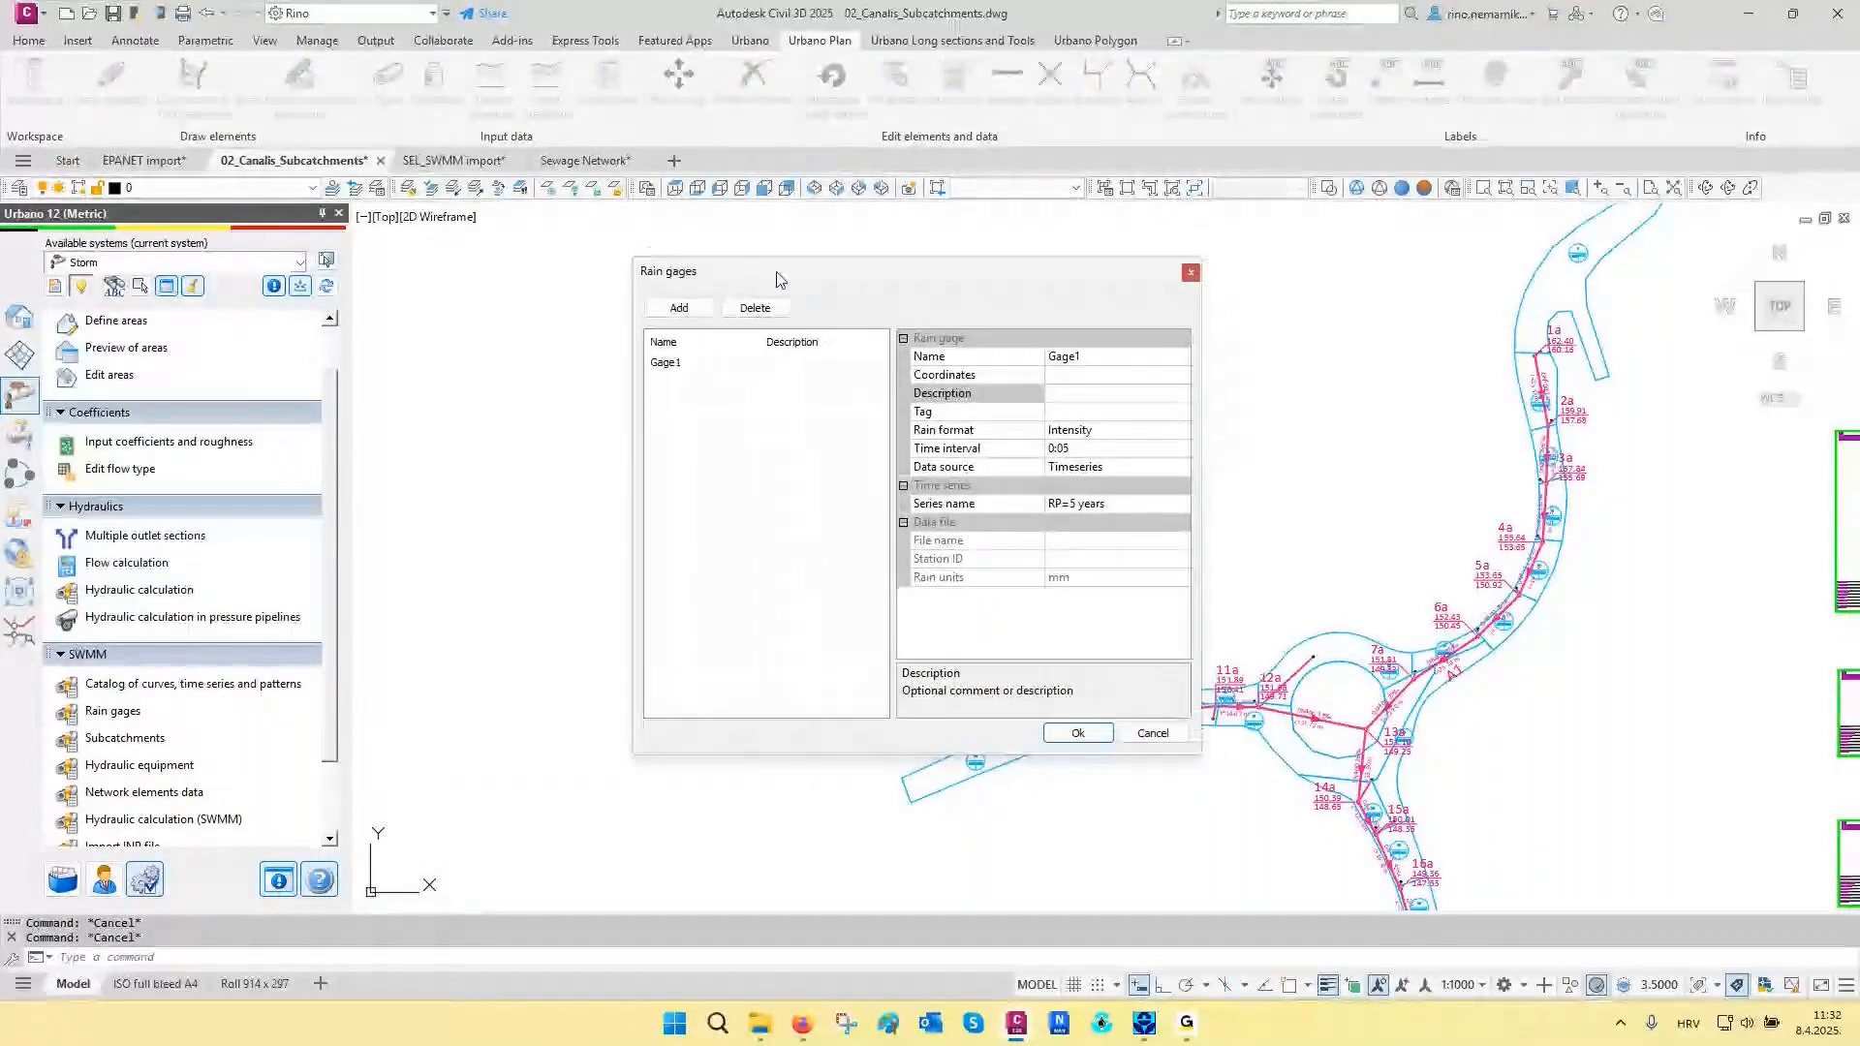
left_click_drag(736, 261, 537, 241)
left_click(475, 333)
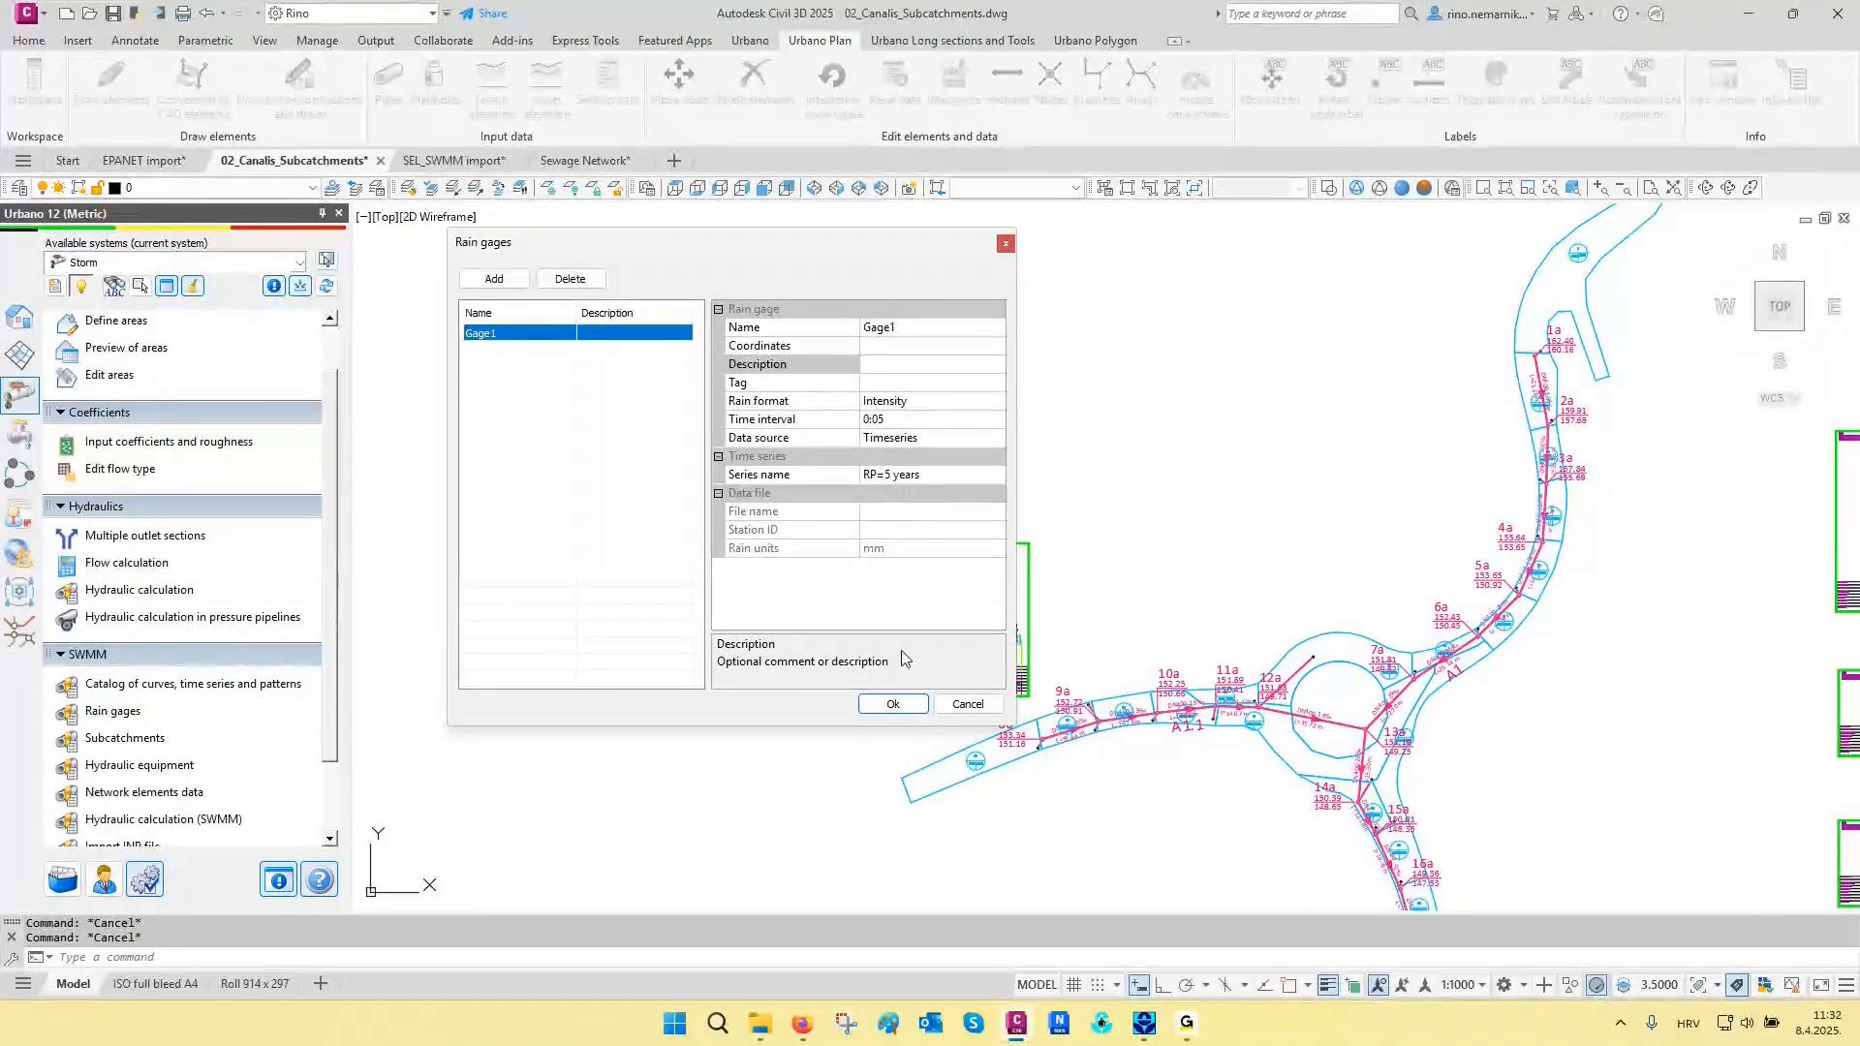
left_click(893, 705)
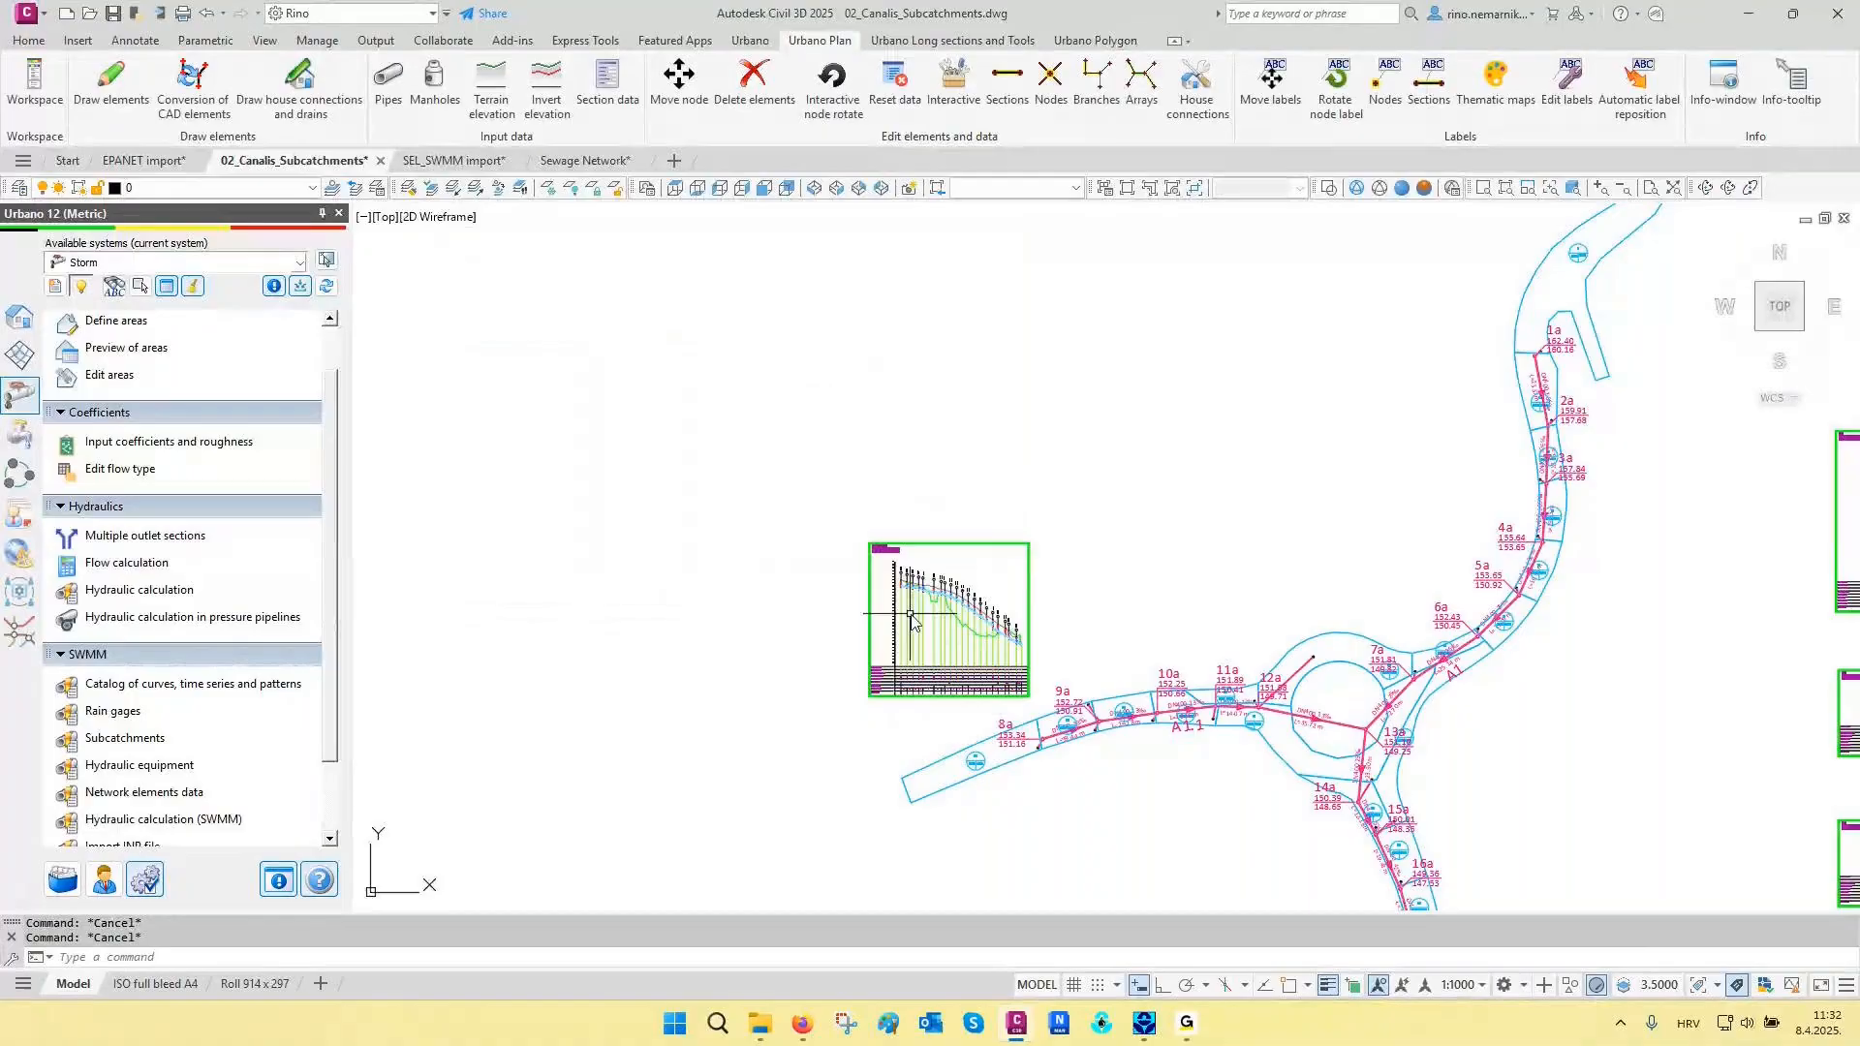
scroll(1110, 751, "down", 4)
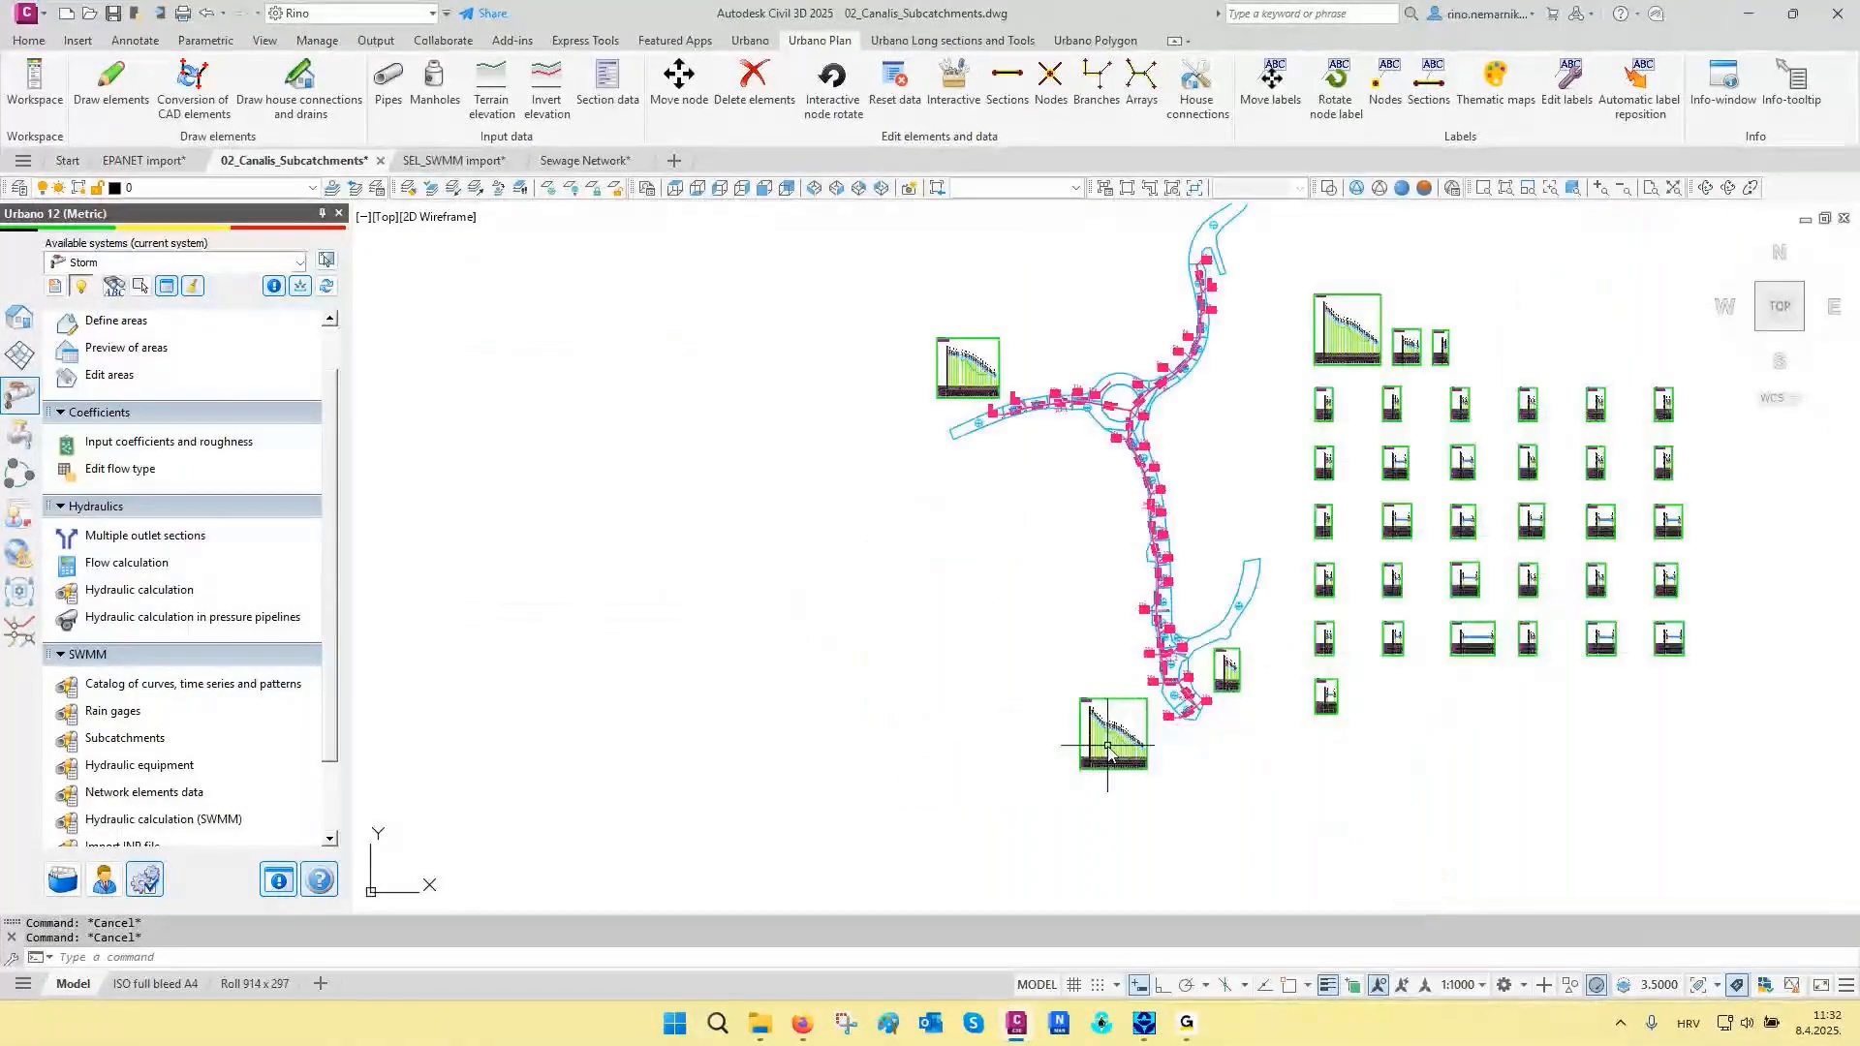
- Open the SWMM hydraulic calculation and check the routing model, analysis end time and reporting step in its options
scroll(1109, 750, "up", 8)
middle_click_drag(1154, 552, 1188, 456)
scroll(140, 773, "down", 1)
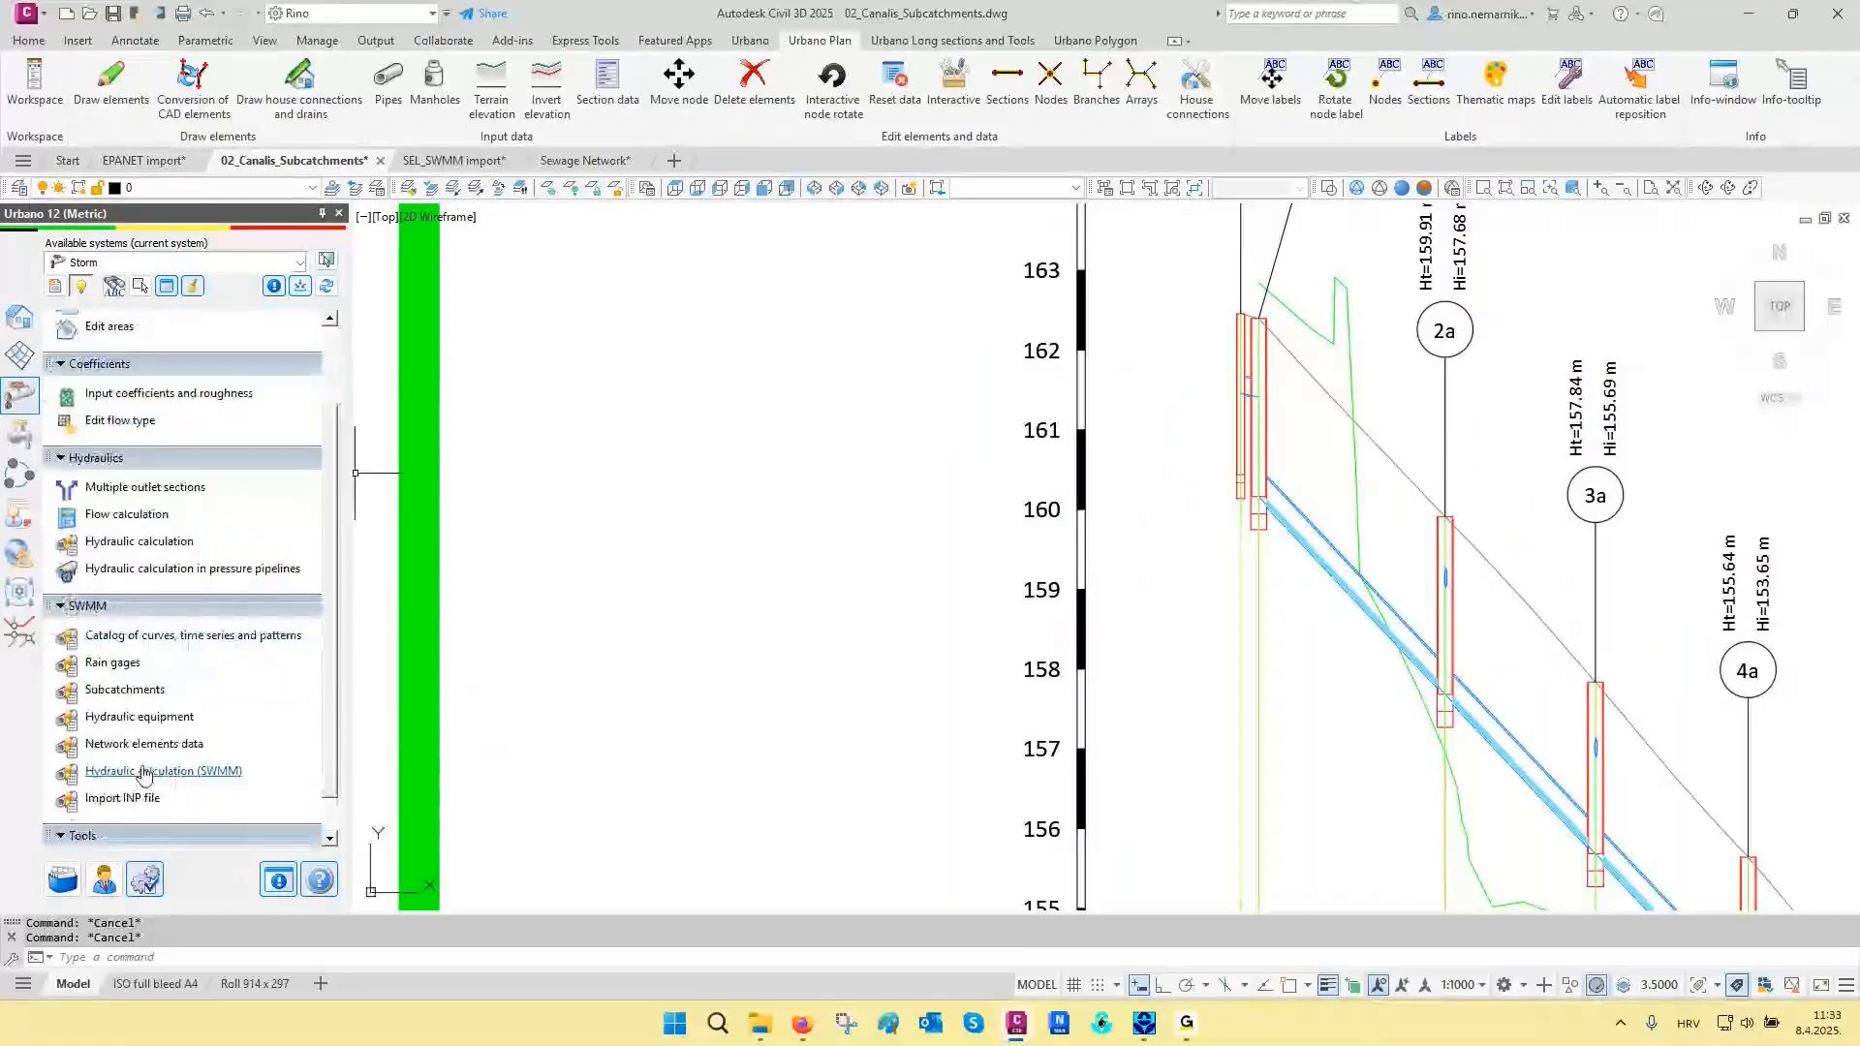
left_click(140, 773)
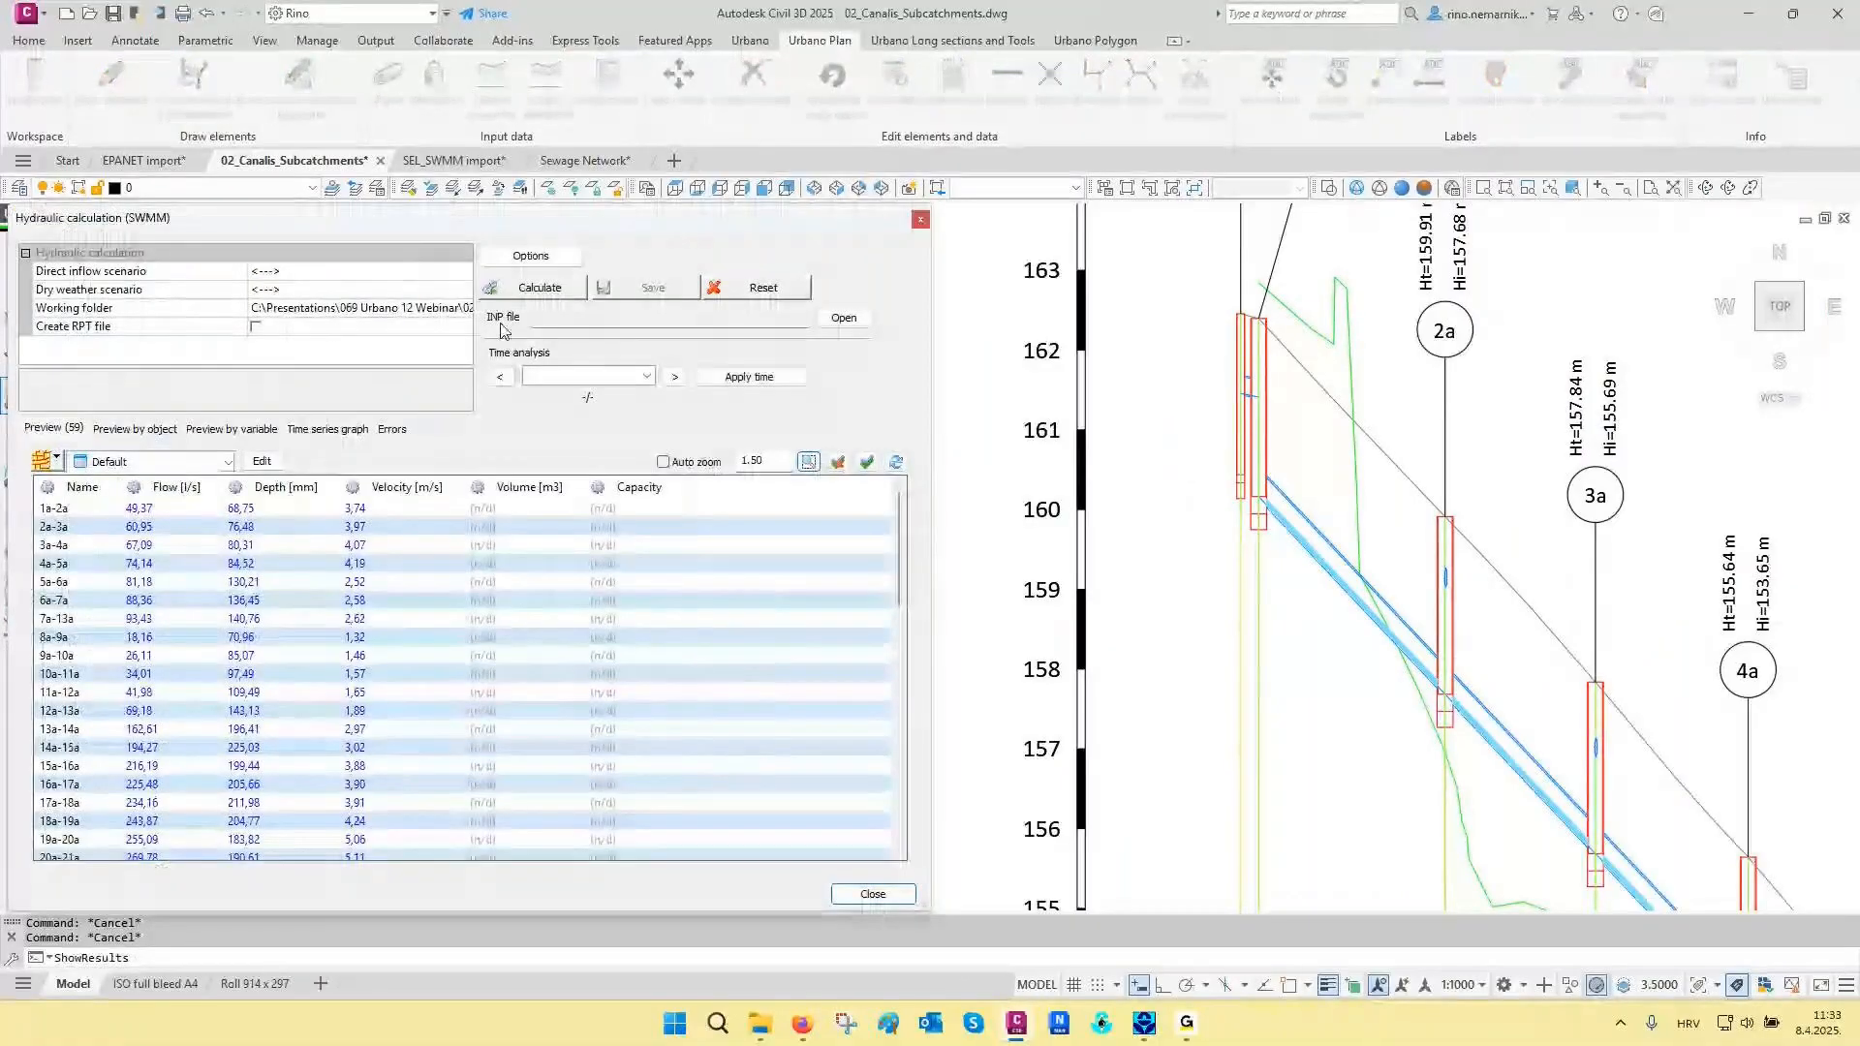
left_click(531, 255)
left_click(437, 408)
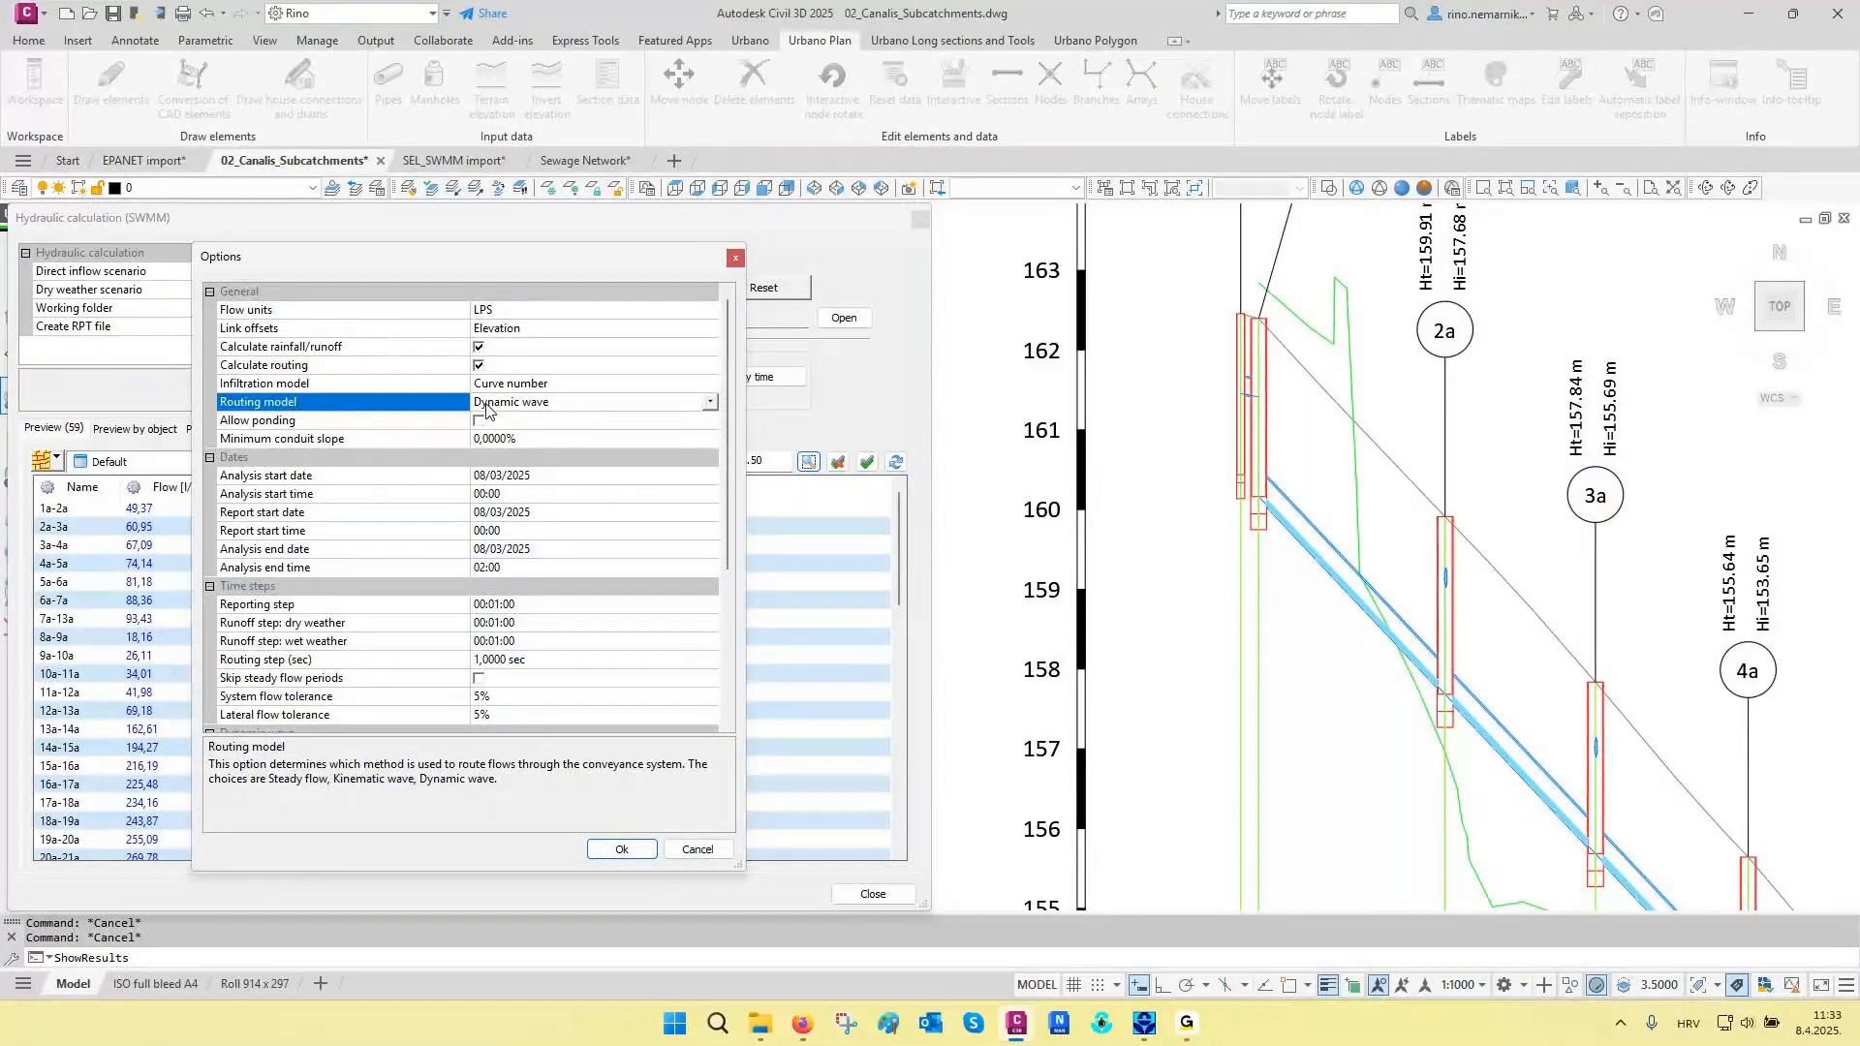
left_click(290, 573)
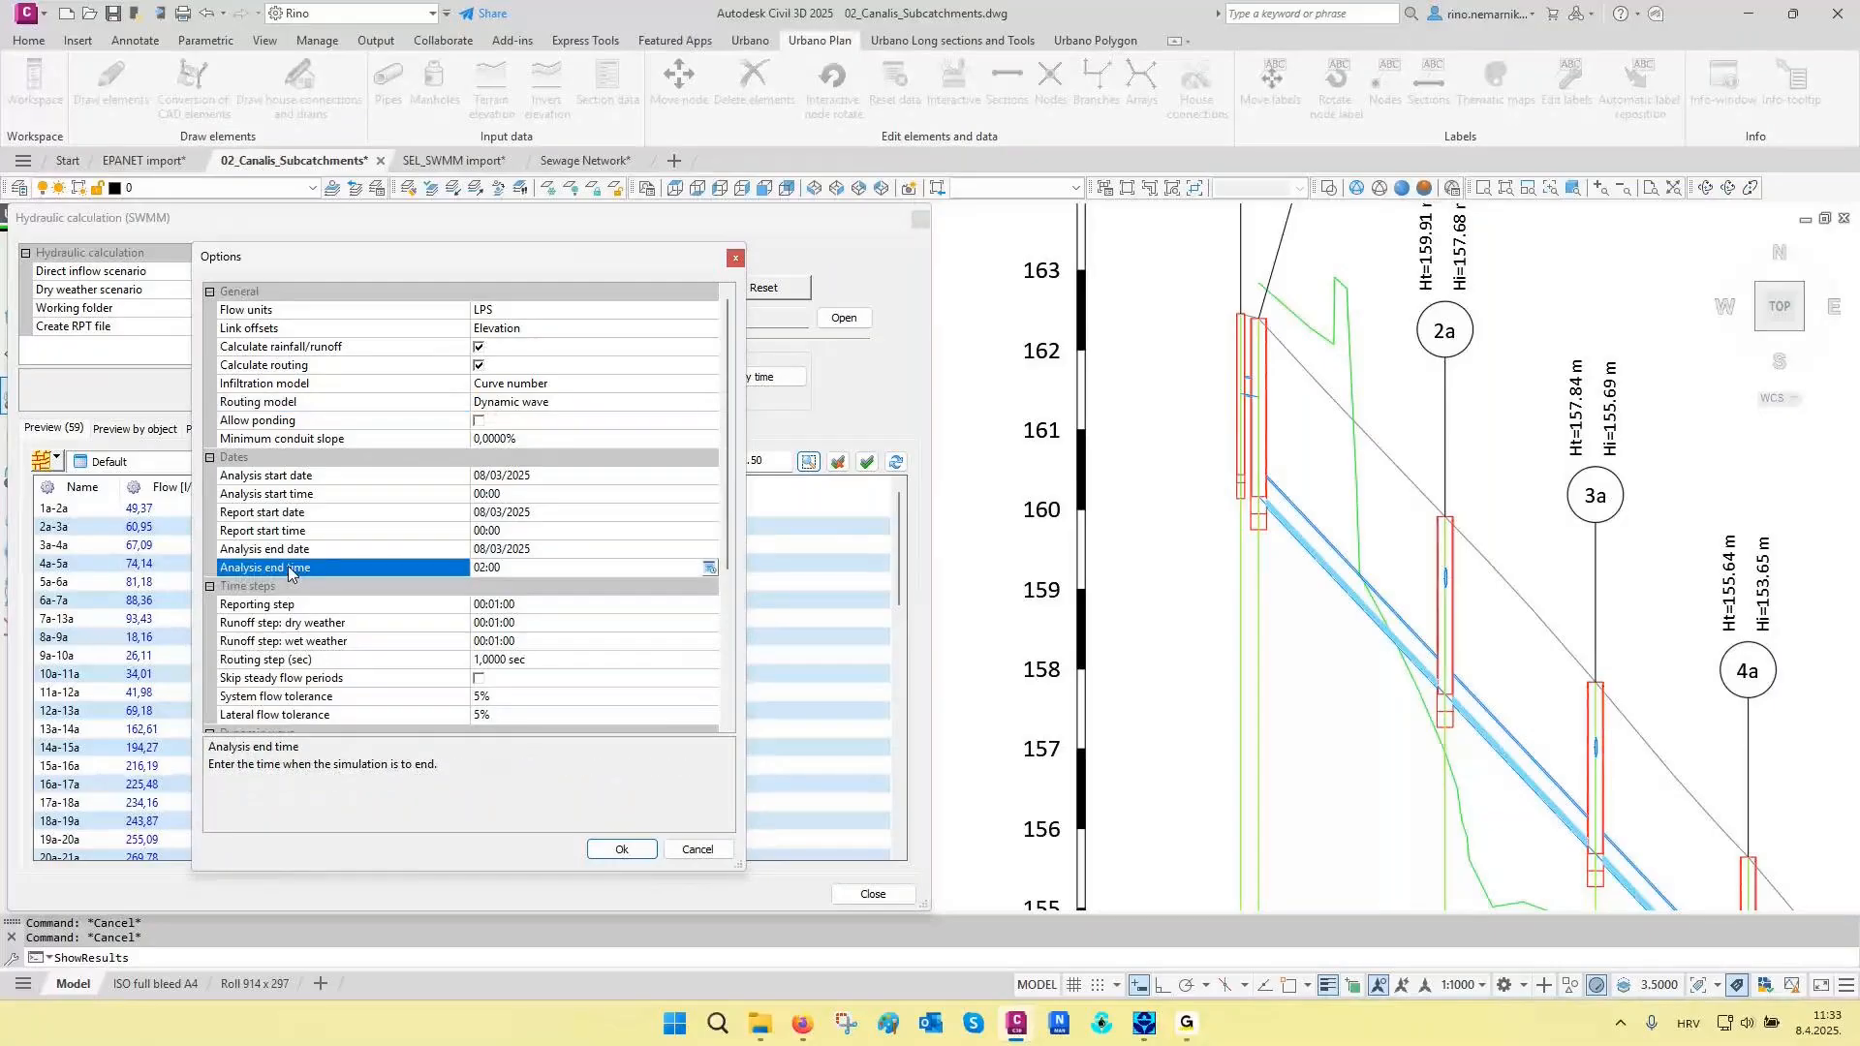
left_click(265, 606)
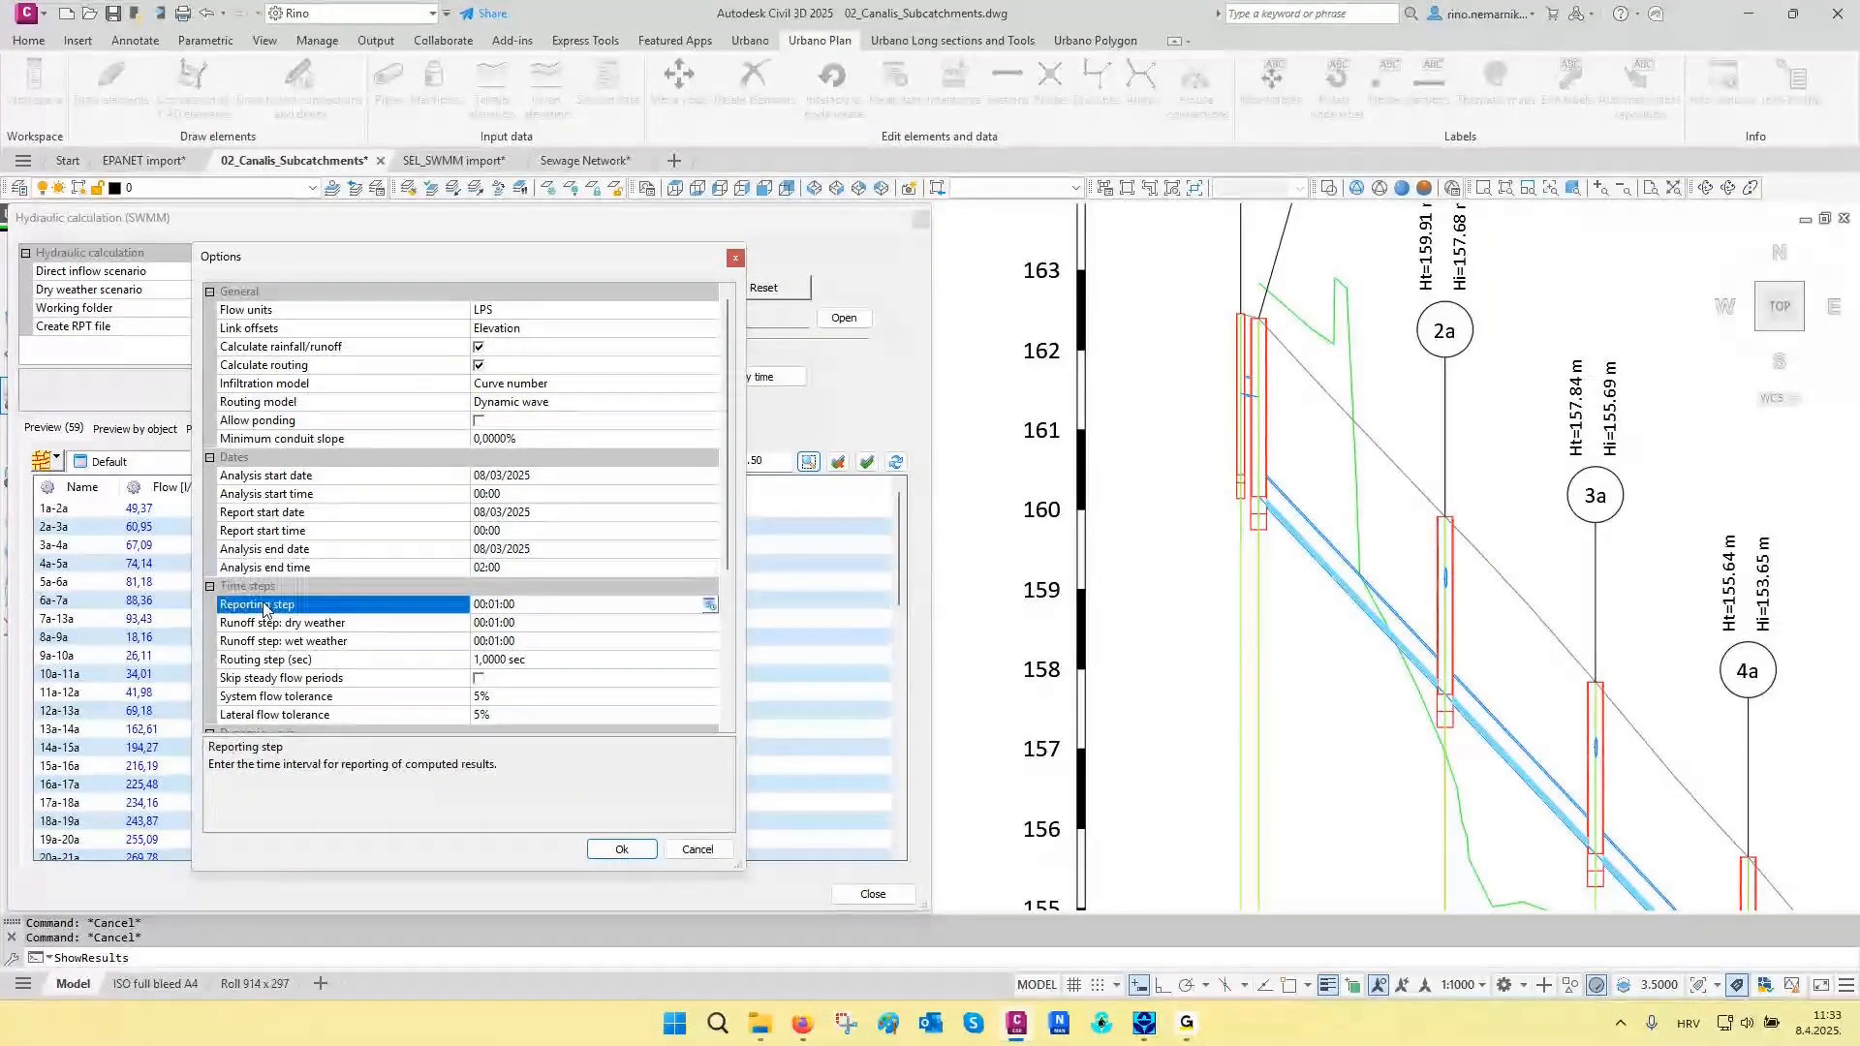
left_click(618, 850)
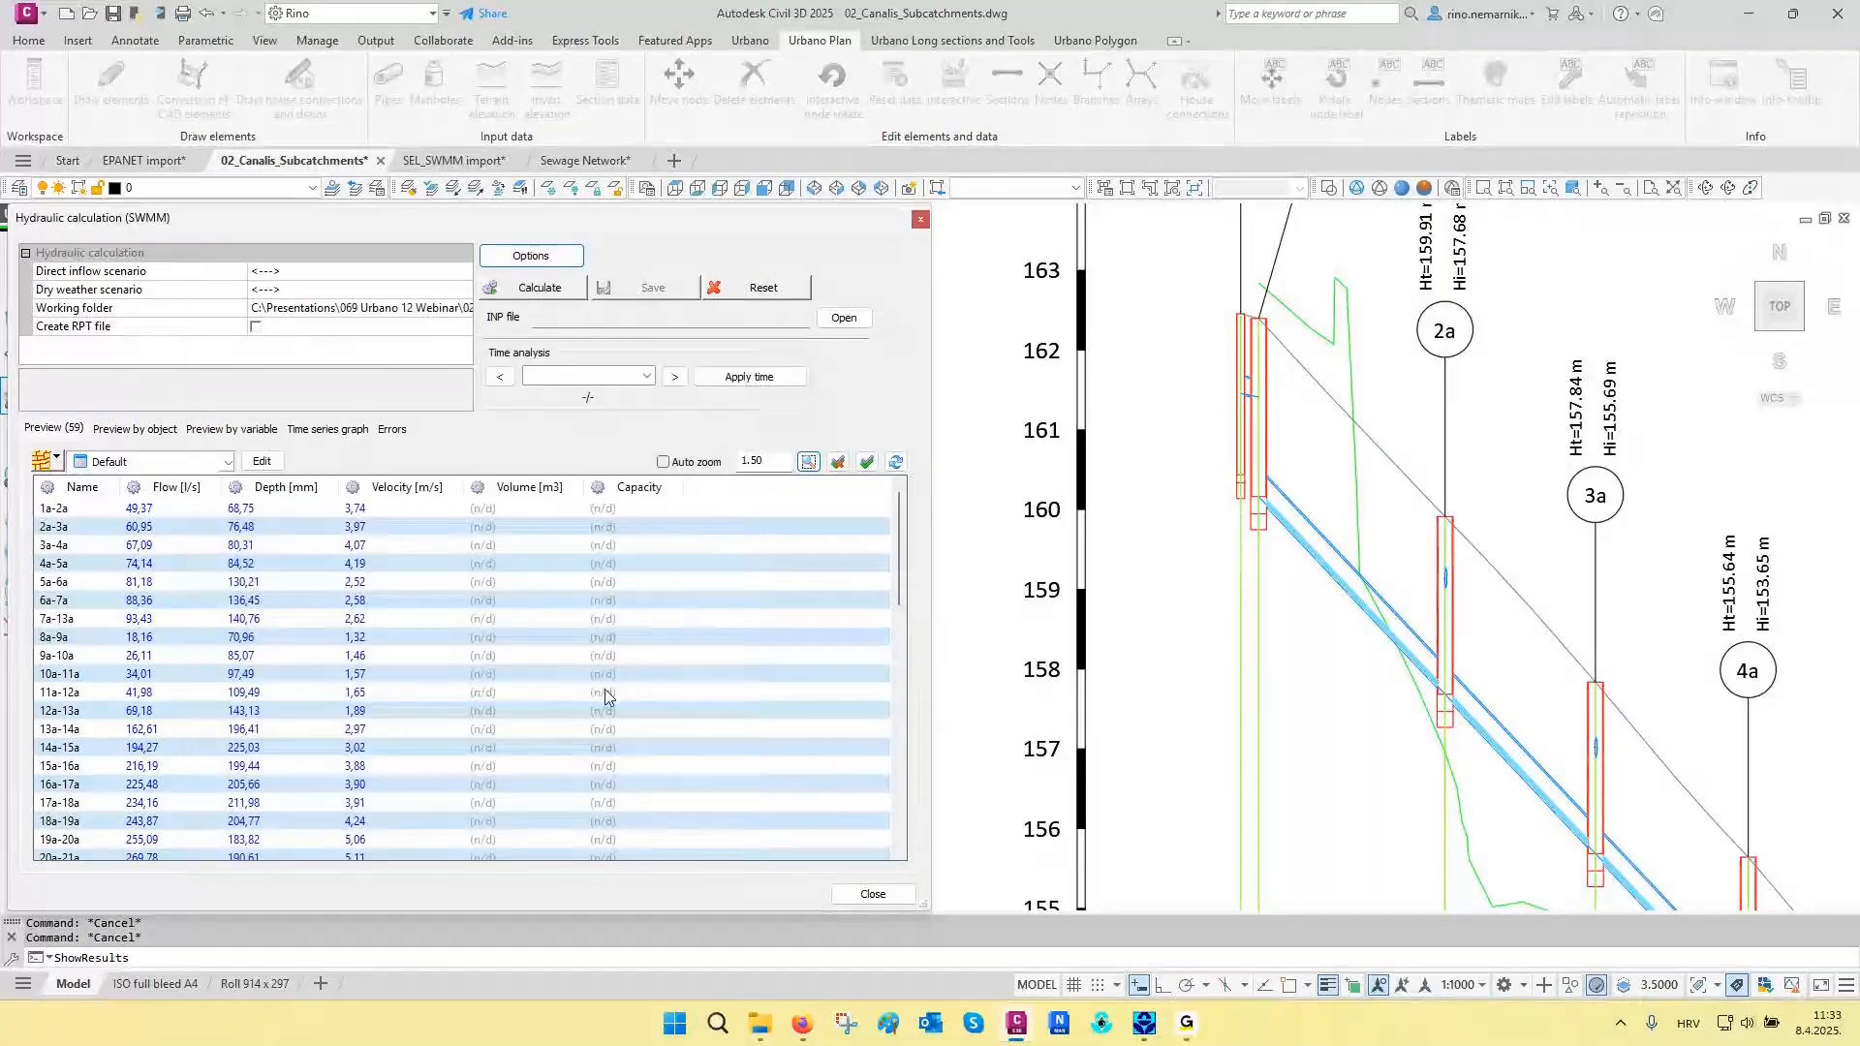
- Run the SWMM hydraulic calculation and save its results
left_click(560, 295)
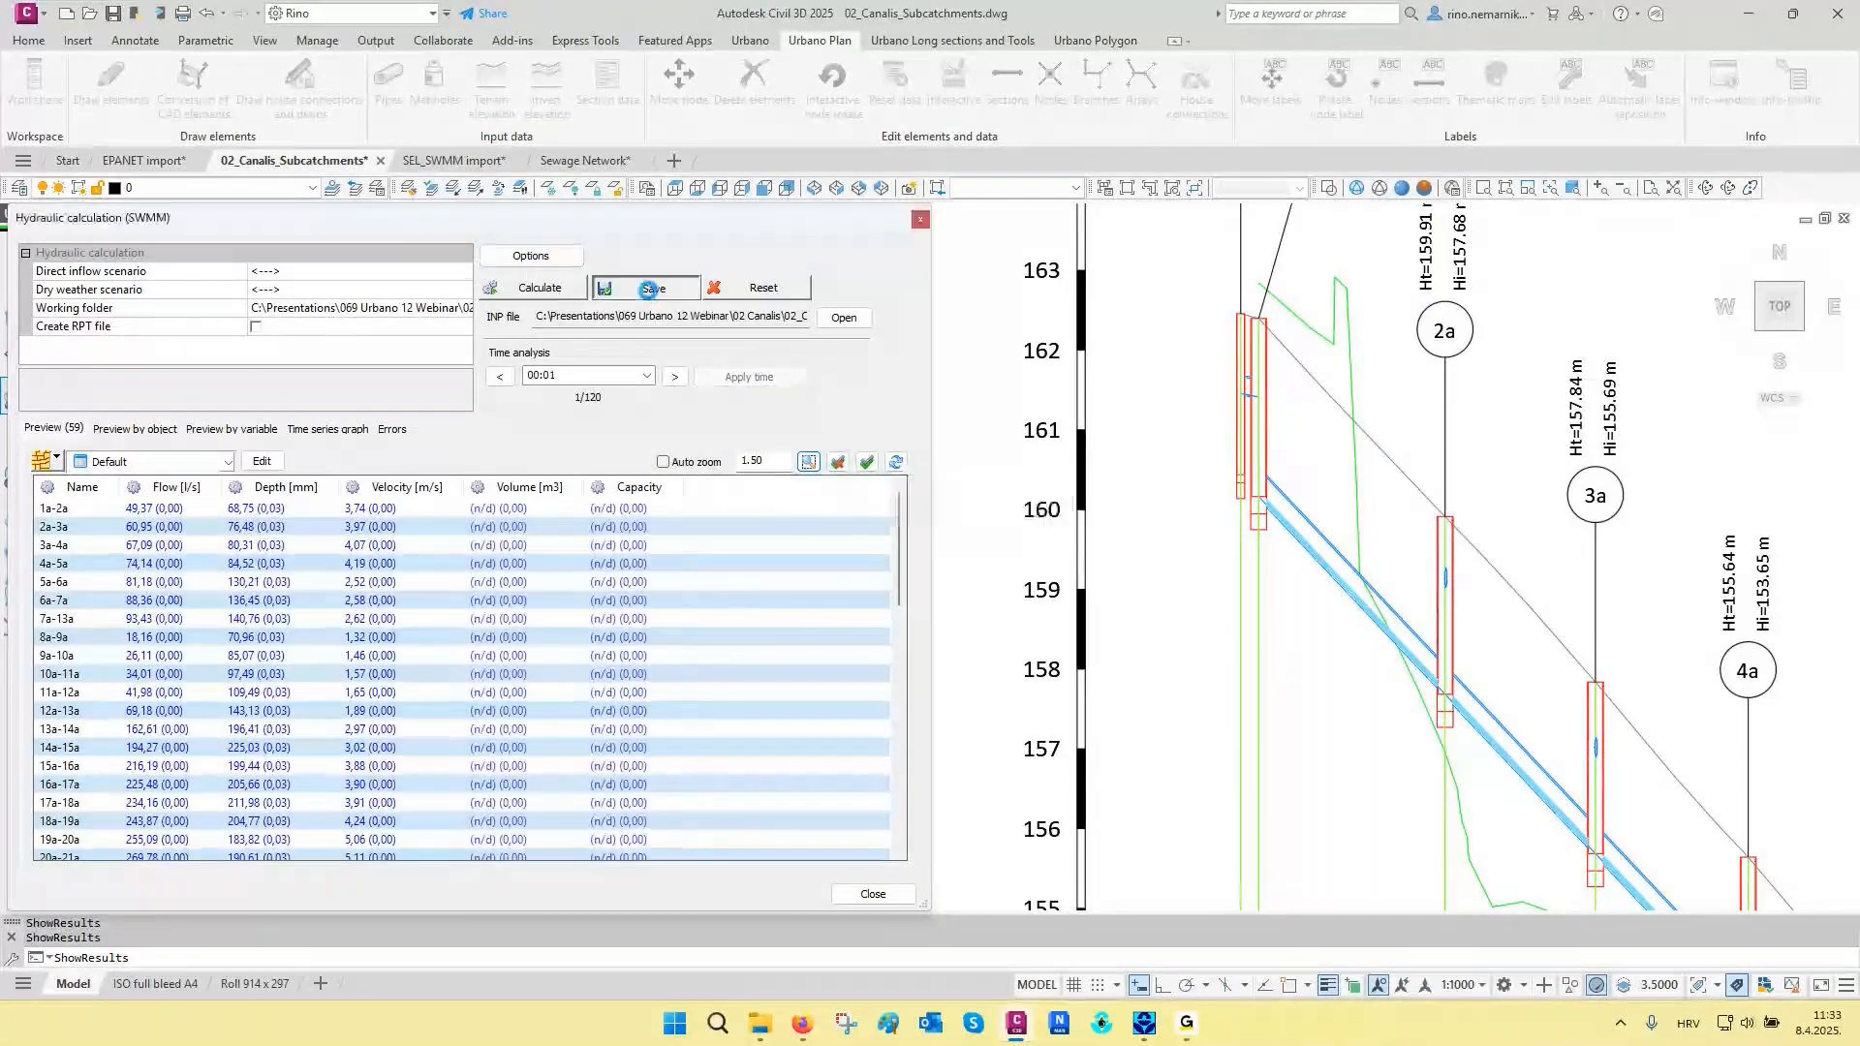
left_click(649, 288)
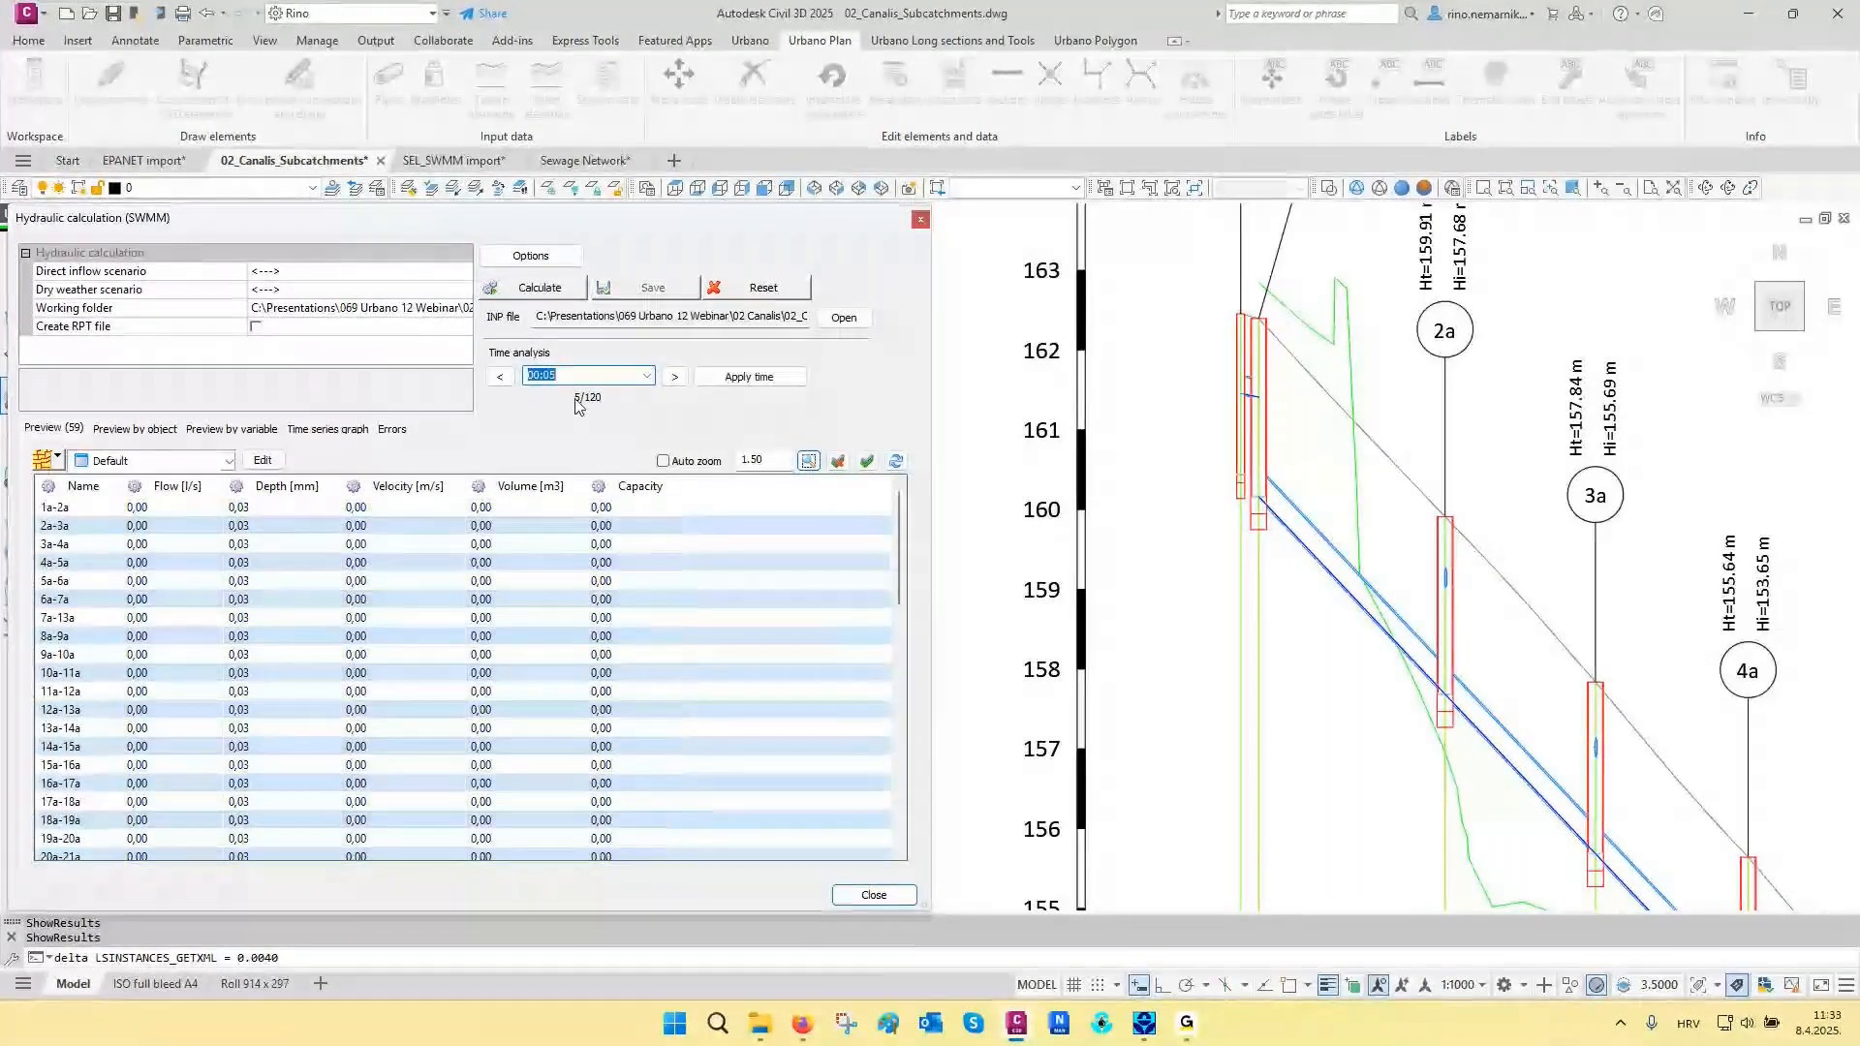
- Apply successive analysis times from 00:05 to 00:10, comparing the water level at the upstream end of the longitudinal section
left_click(747, 378)
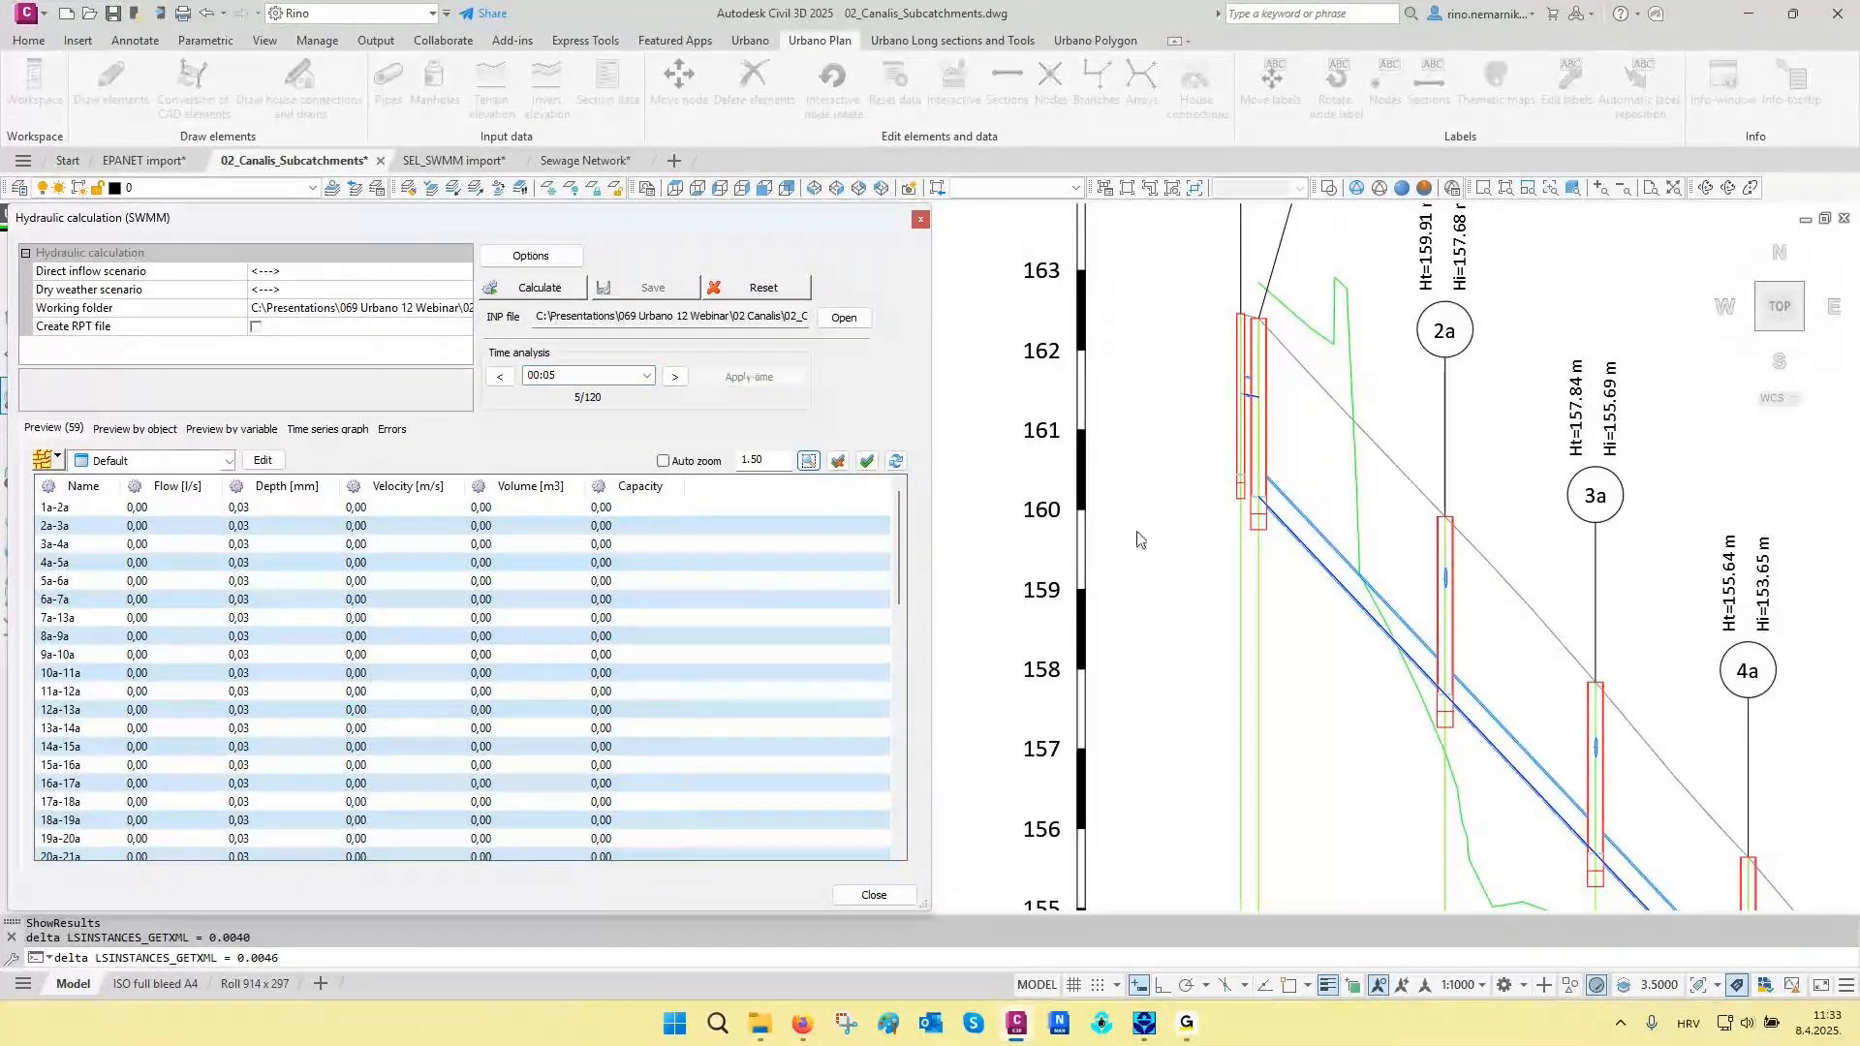
left_click(675, 376)
left_click(747, 377)
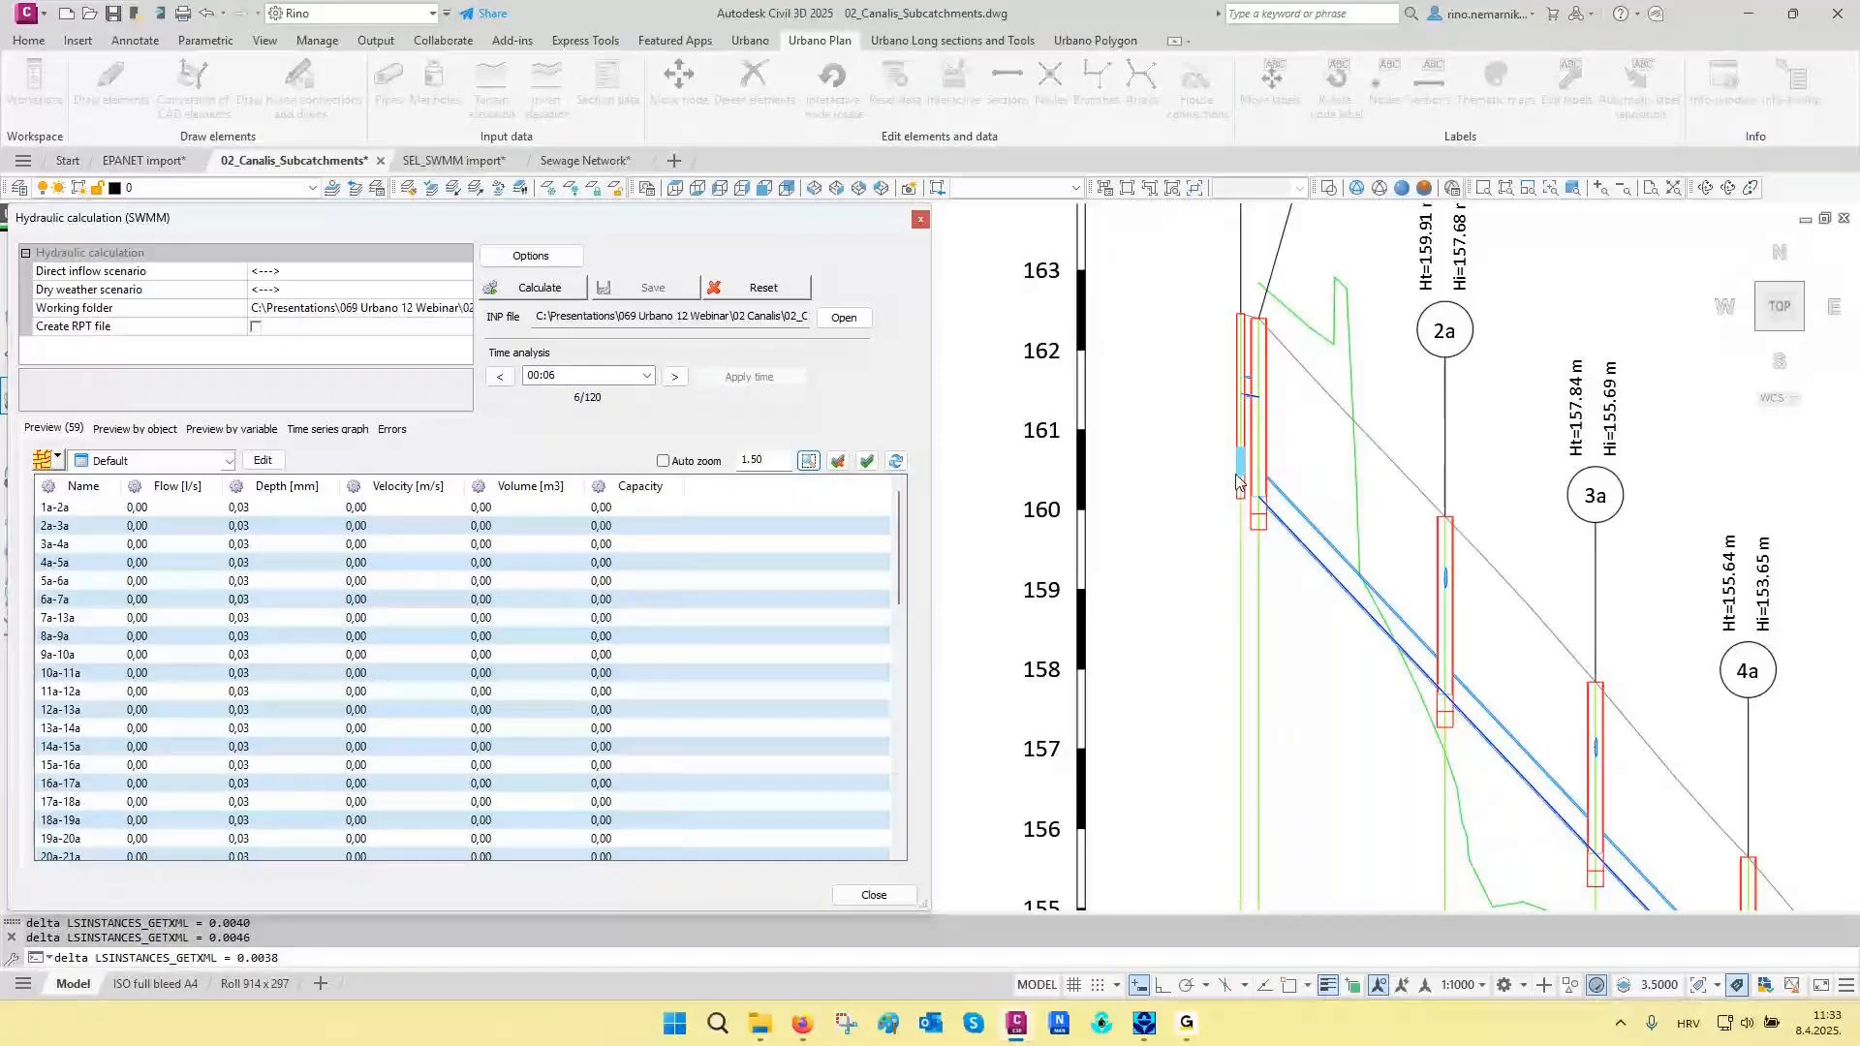
left_click(675, 376)
left_click(755, 379)
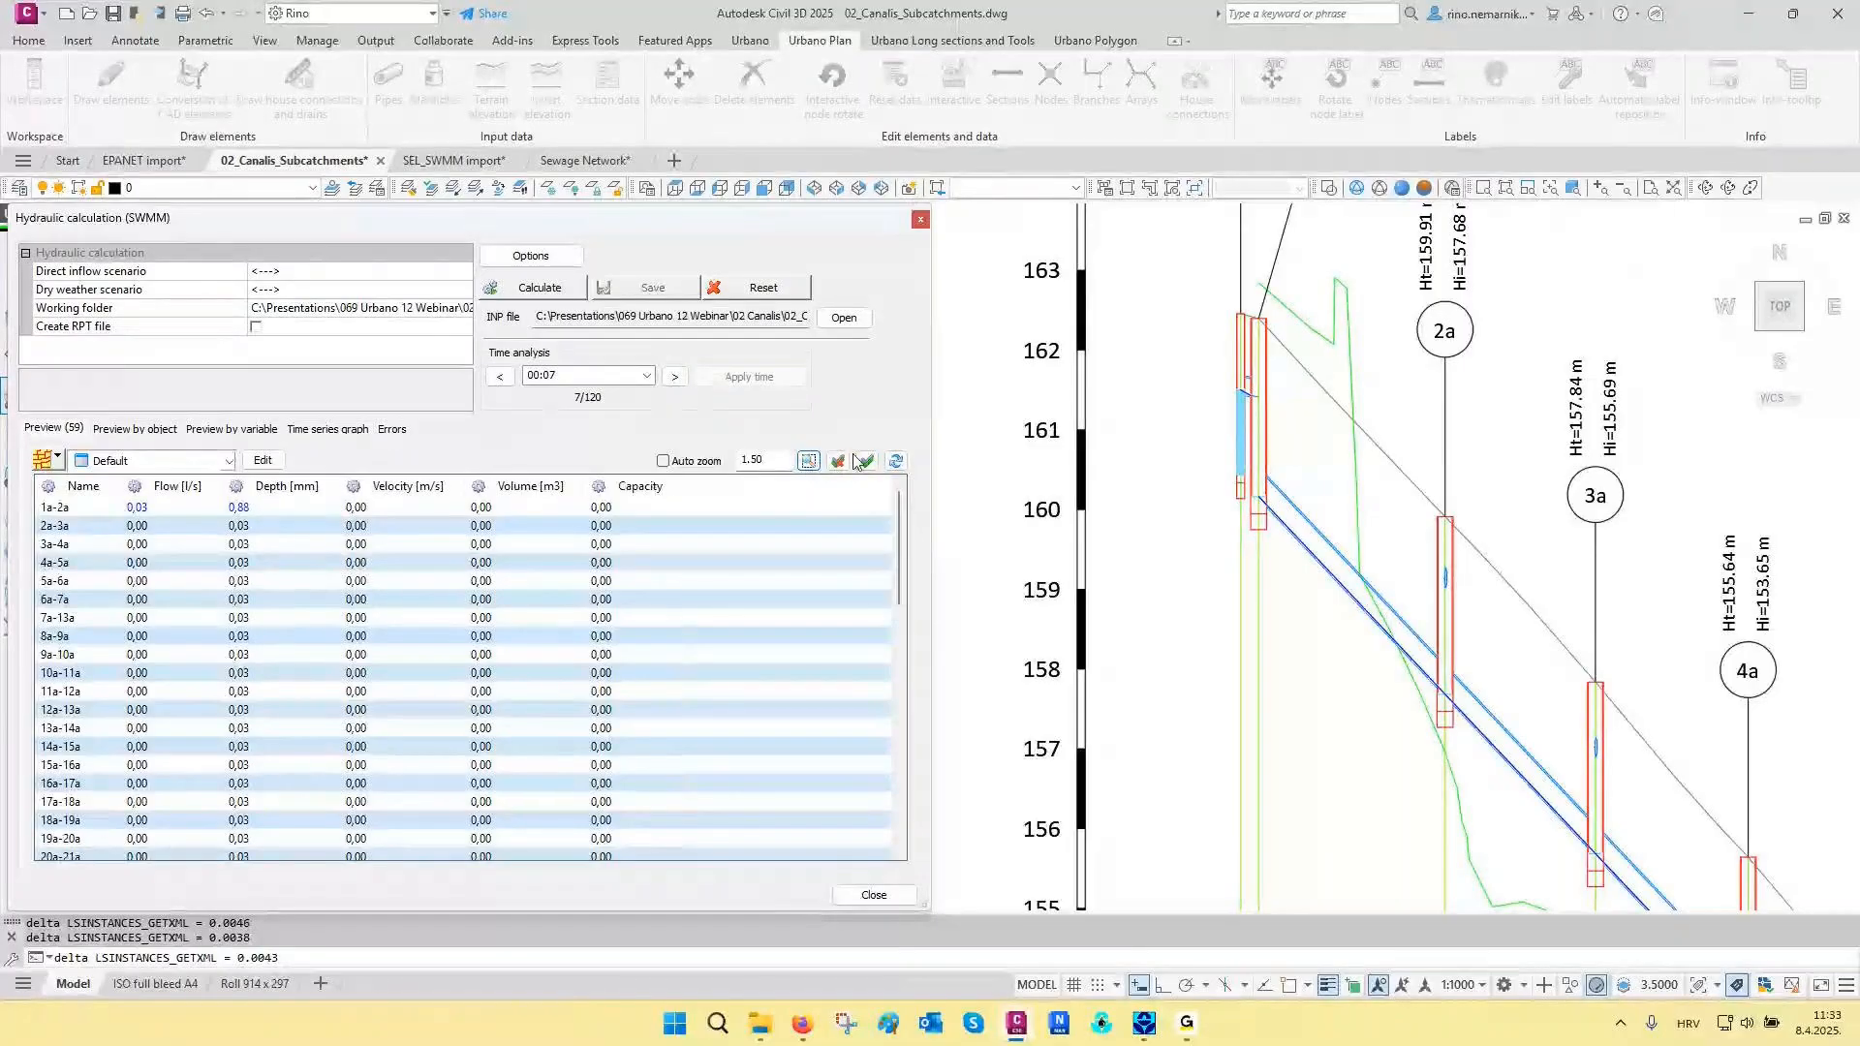
left_click(675, 376)
left_click(676, 376)
left_click(676, 376)
left_click(748, 377)
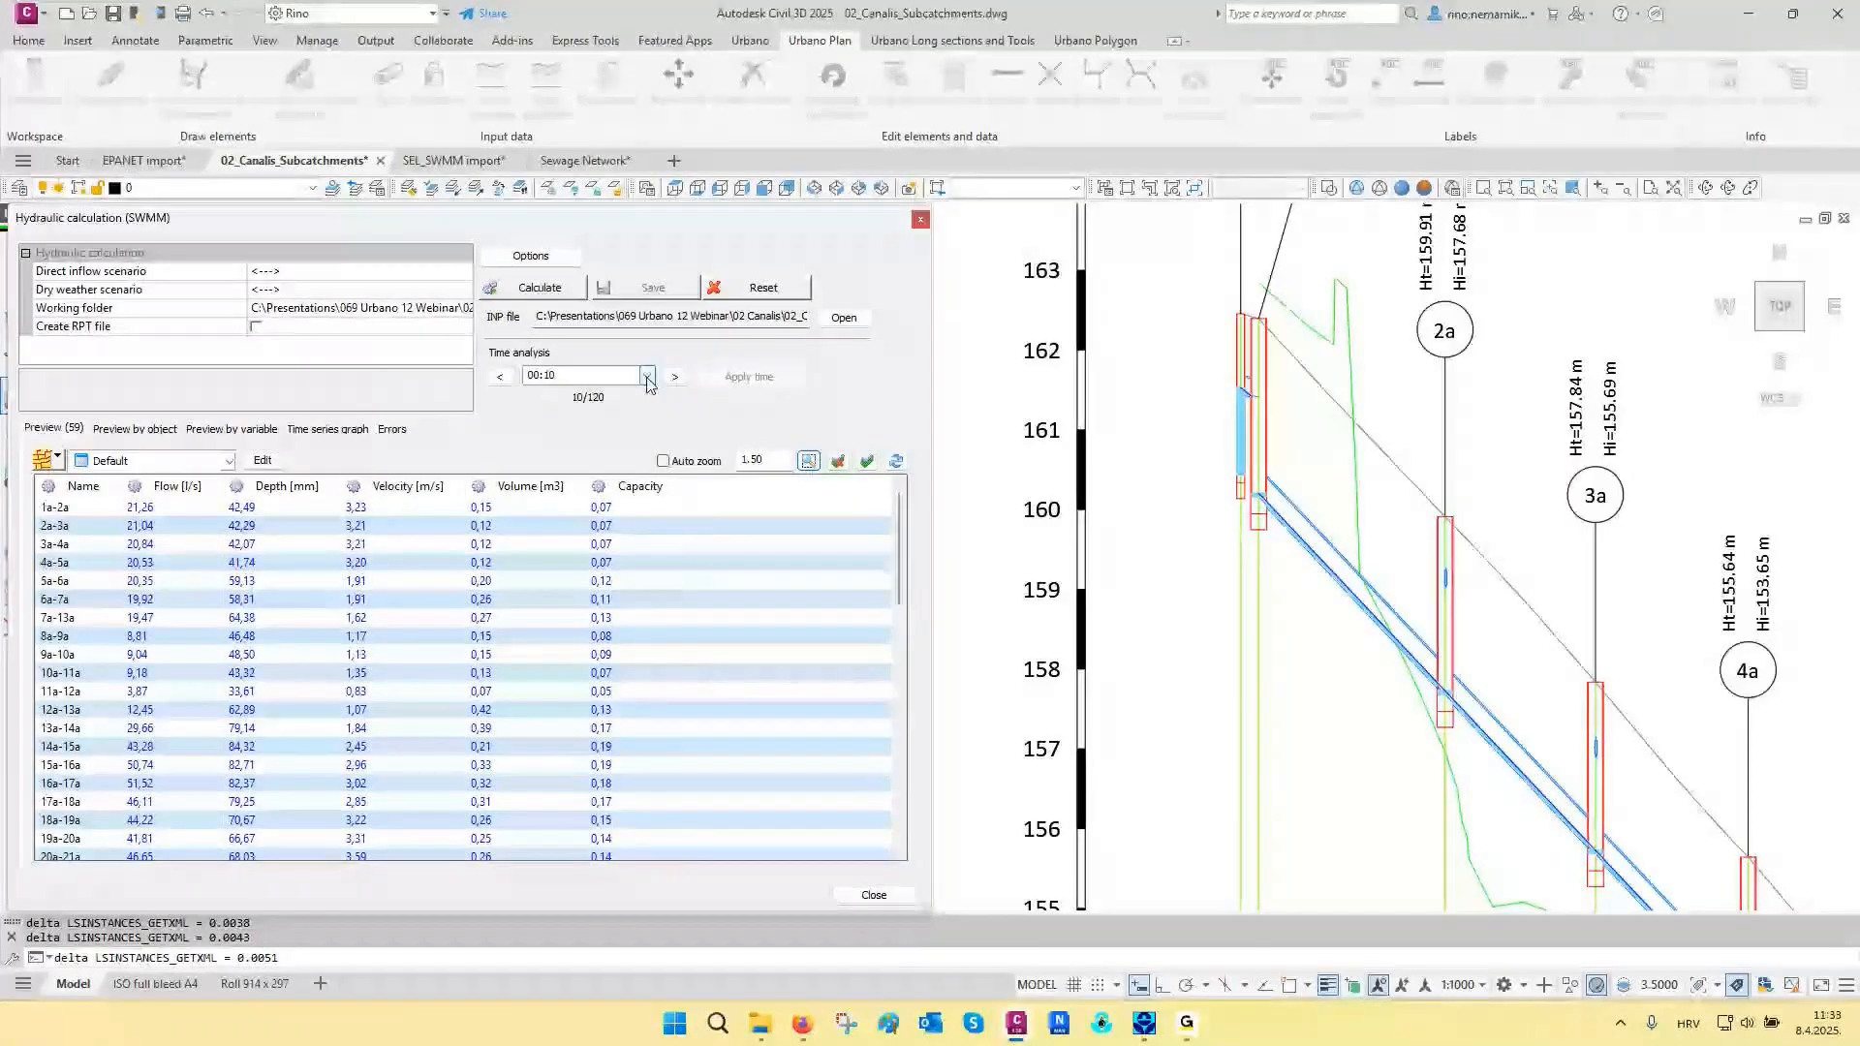
- Apply the 00:20 analysis time to the network and close the SWMM hydraulic calculation
left_click(646, 376)
left_click(539, 519)
left_click(755, 377)
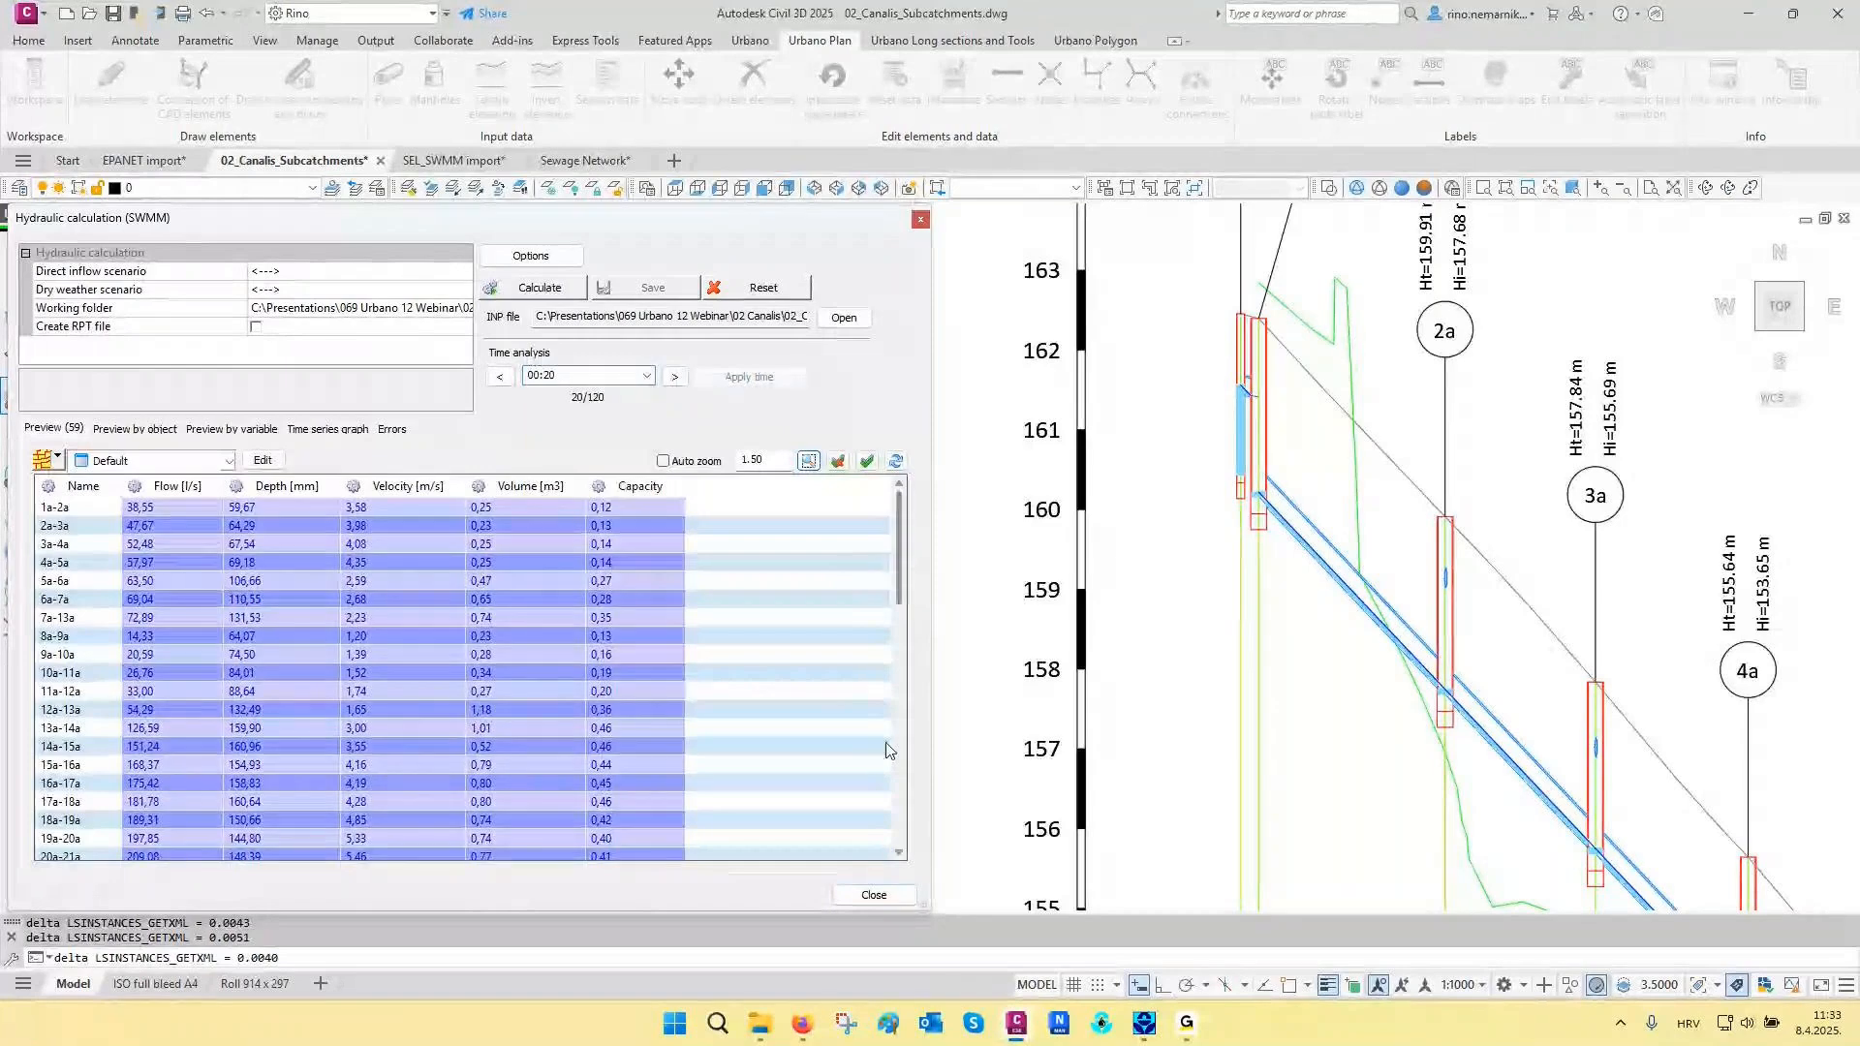
left_click(874, 894)
- Examine the water level in the manholes and pipes along the D1 - 29a longitudinal section down to its outlet
scroll(1269, 392, "up", 4)
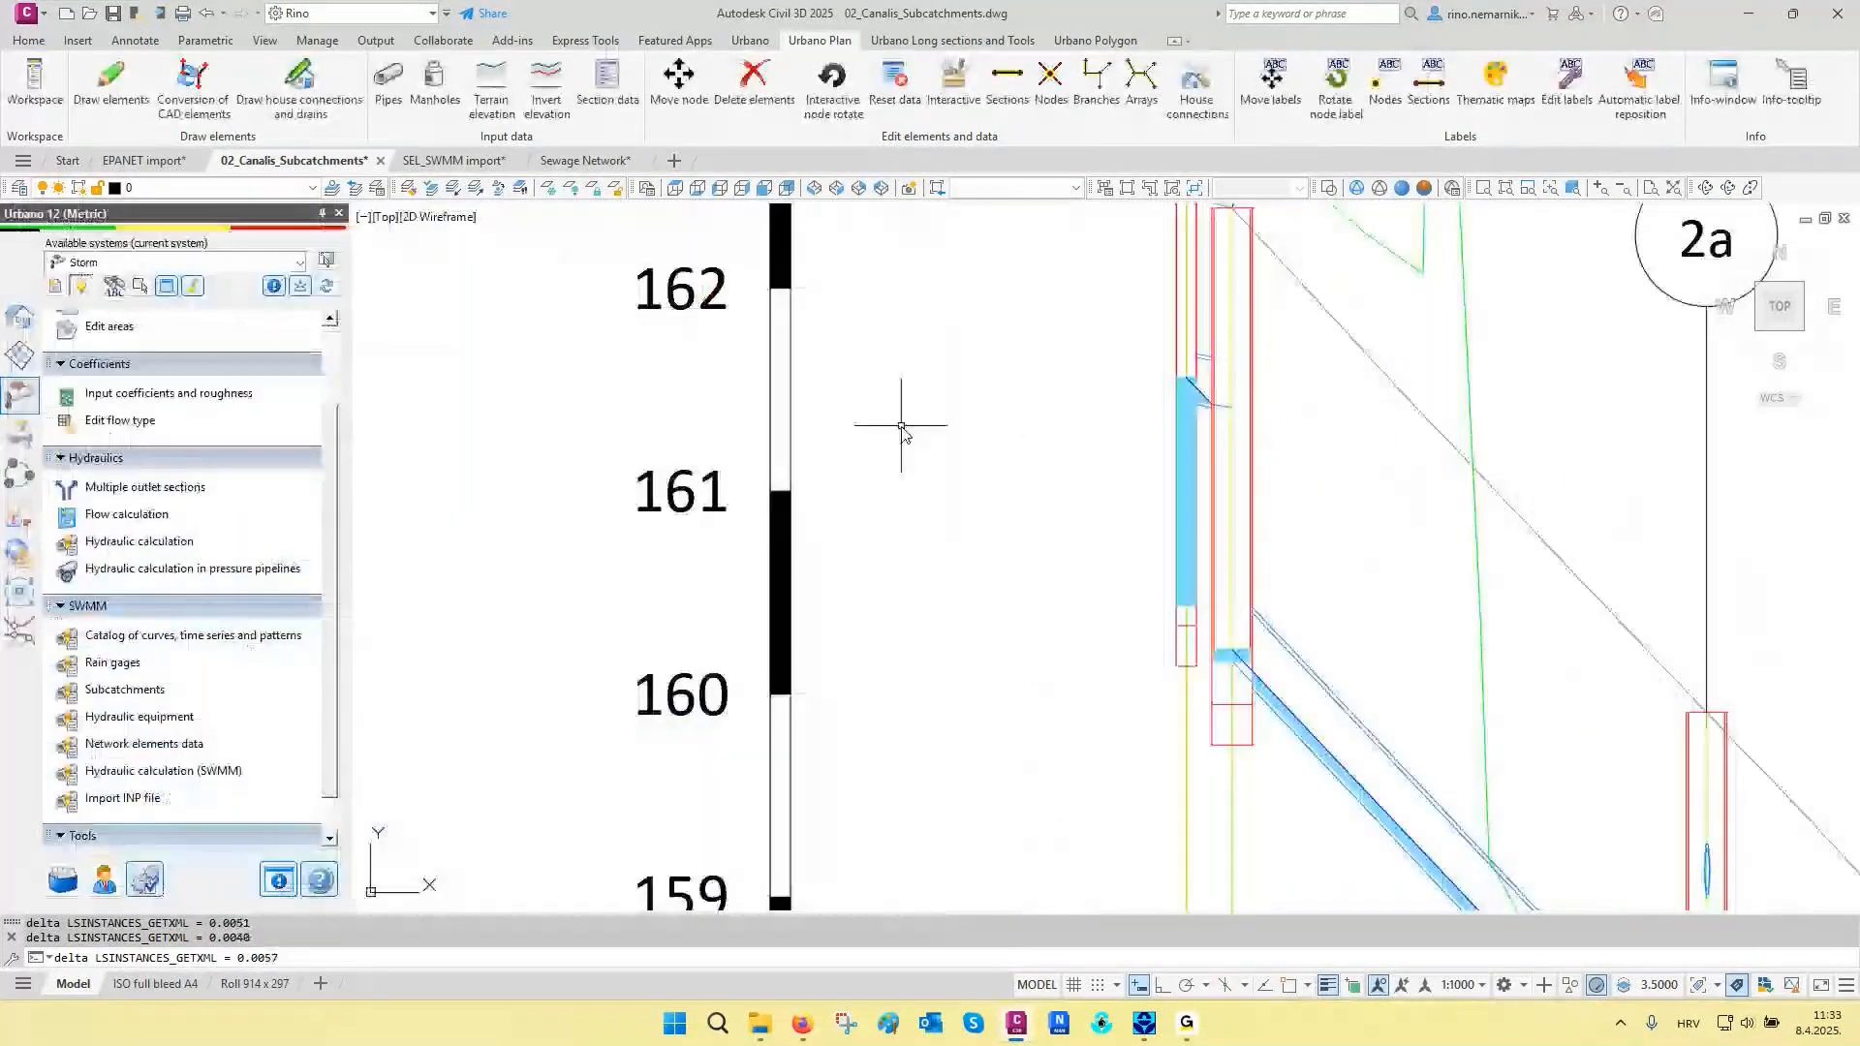
scroll(901, 426, "down", 5)
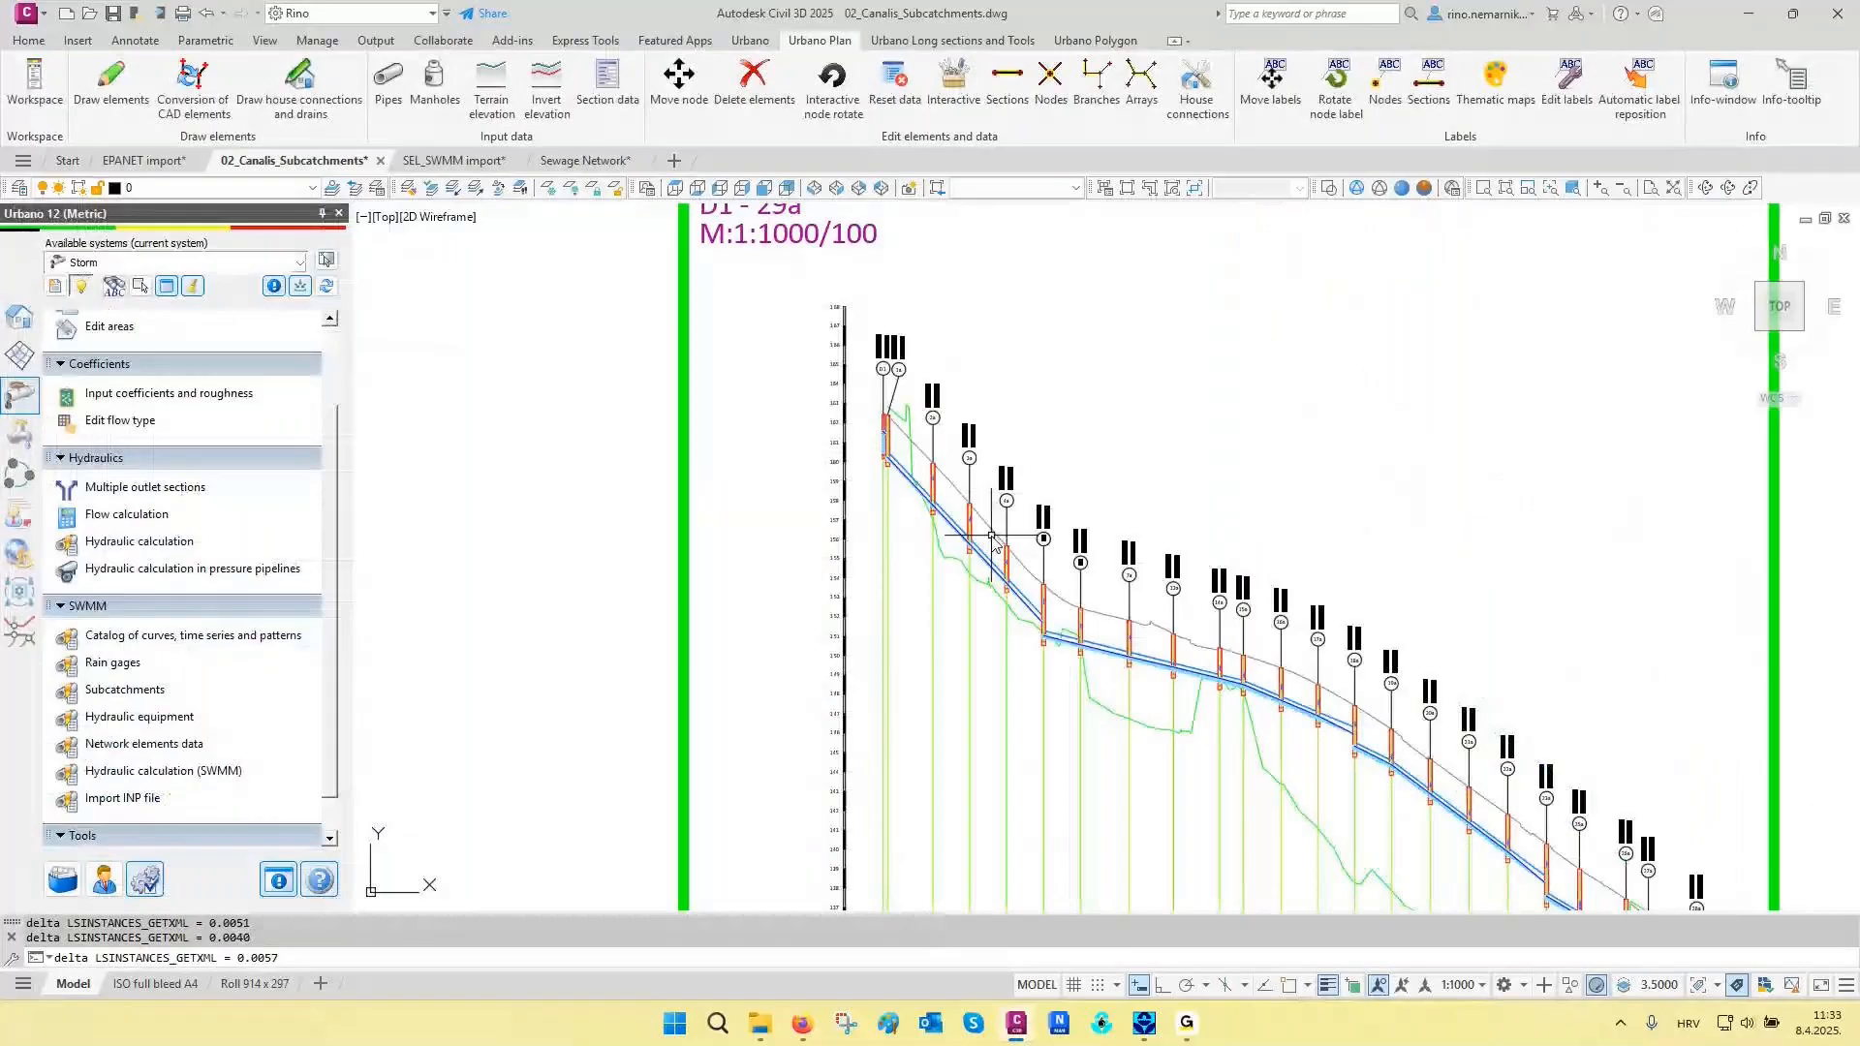
scroll(1321, 677, "up", 5)
scroll(1415, 781, "down", 5)
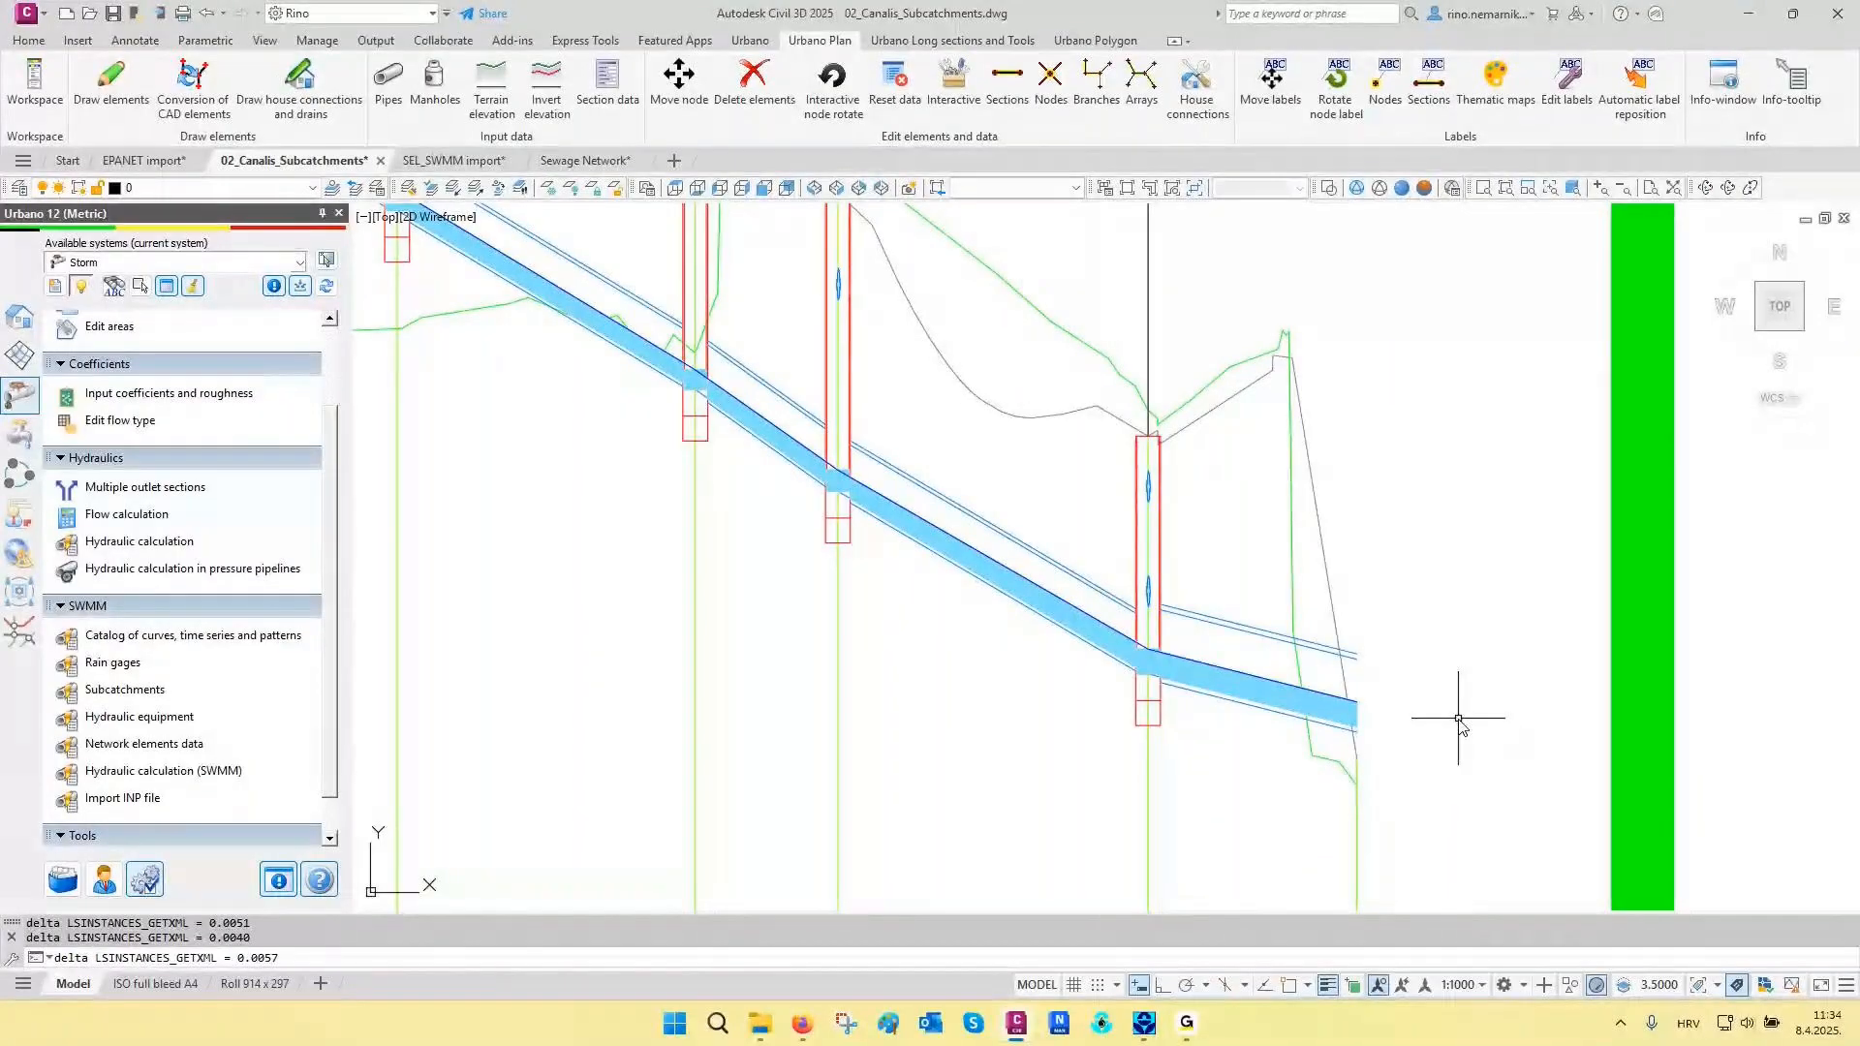
key("Escape")
key("Escape")
scroll(1458, 717, "down", 8)
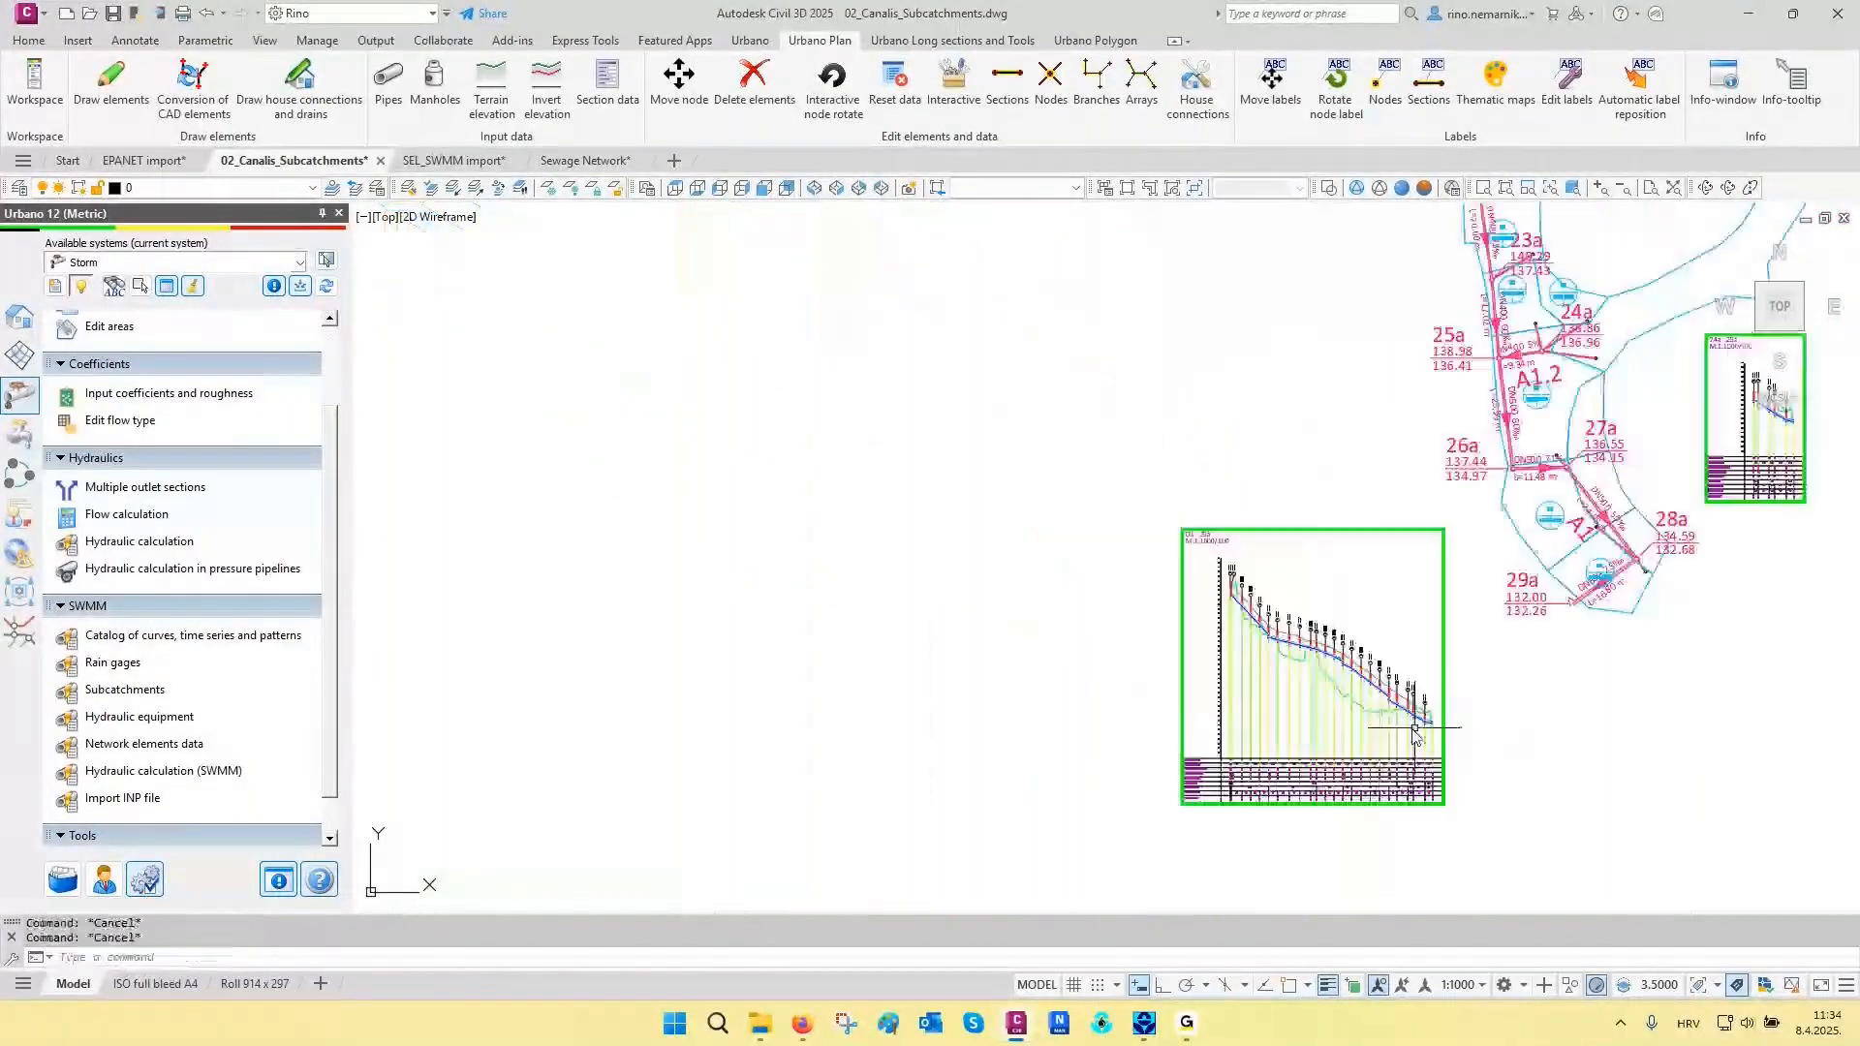
scroll(1149, 737, "down", 4)
mouse_move(1149, 736)
middle_mouse_down()
mouse_move(823, 697)
mouse_move(699, 774)
middle_mouse_up()
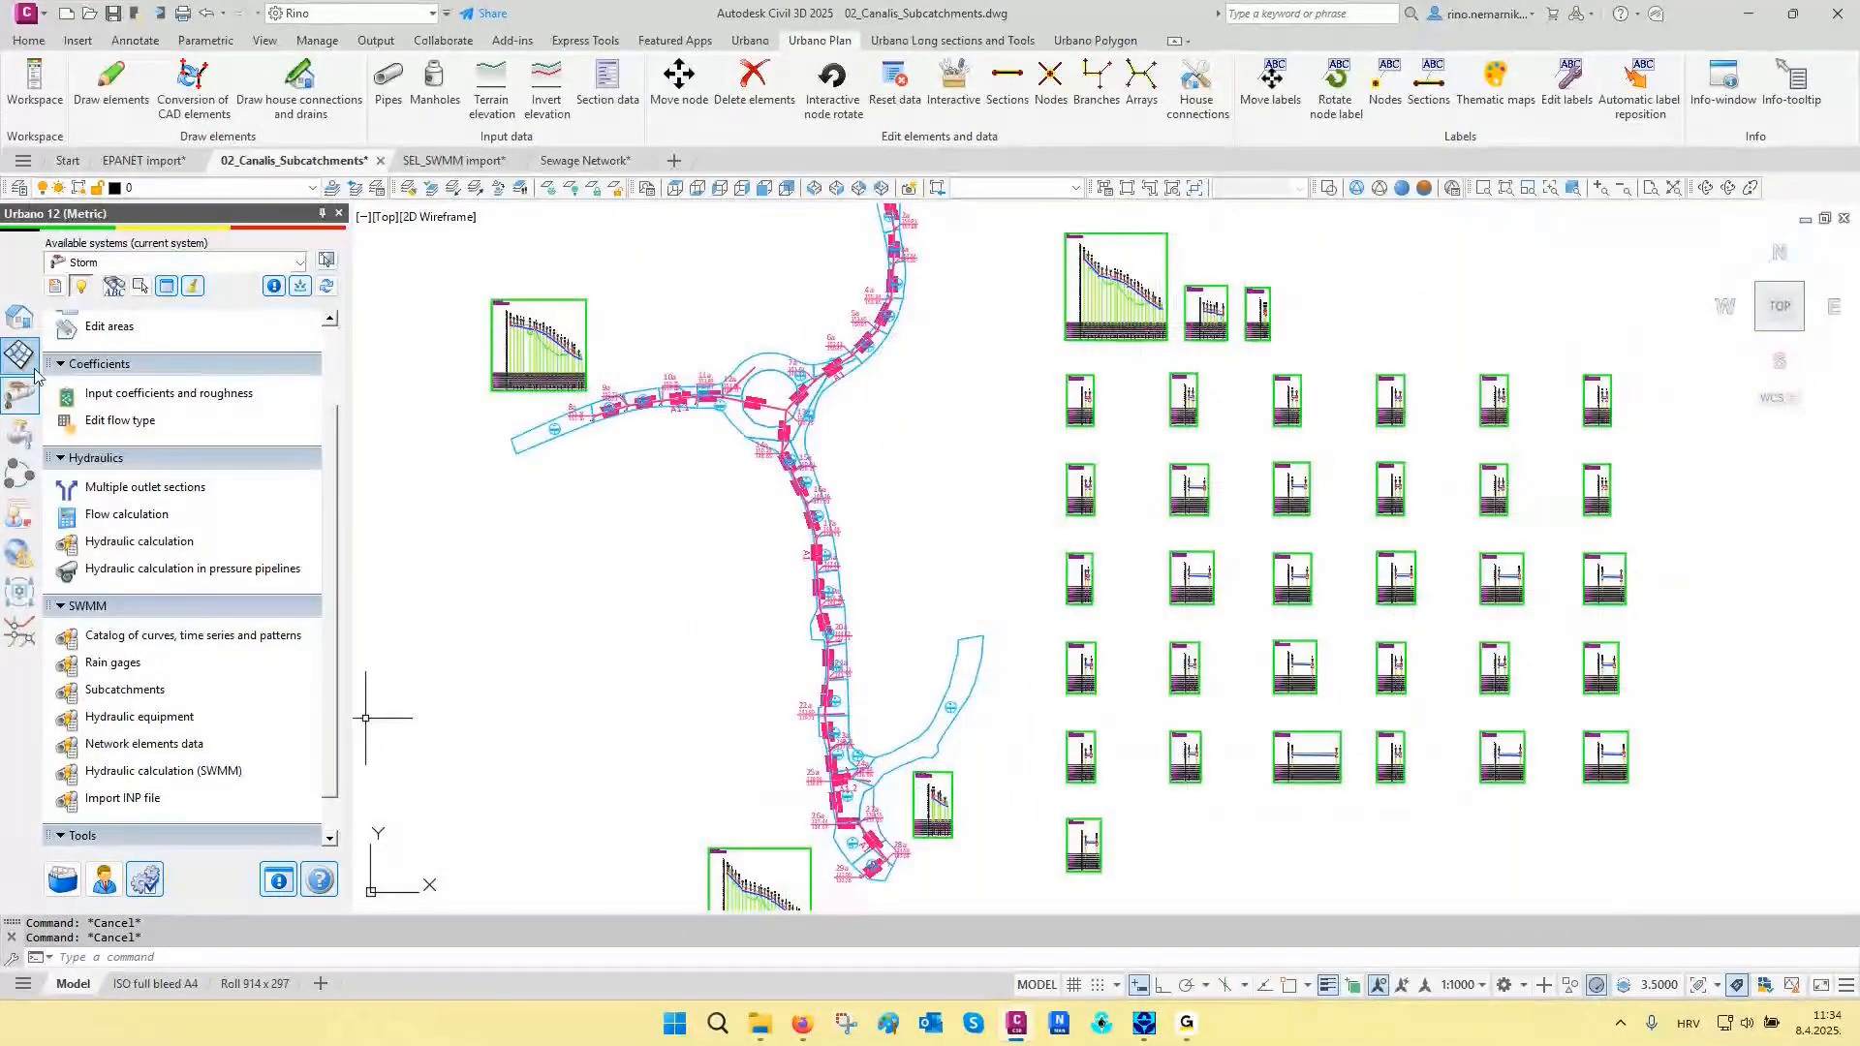
- Open a new manhole scheme configuration for the Storm system
left_click(20, 317)
scroll(129, 448, "down", 6)
scroll(129, 447, "down", 4)
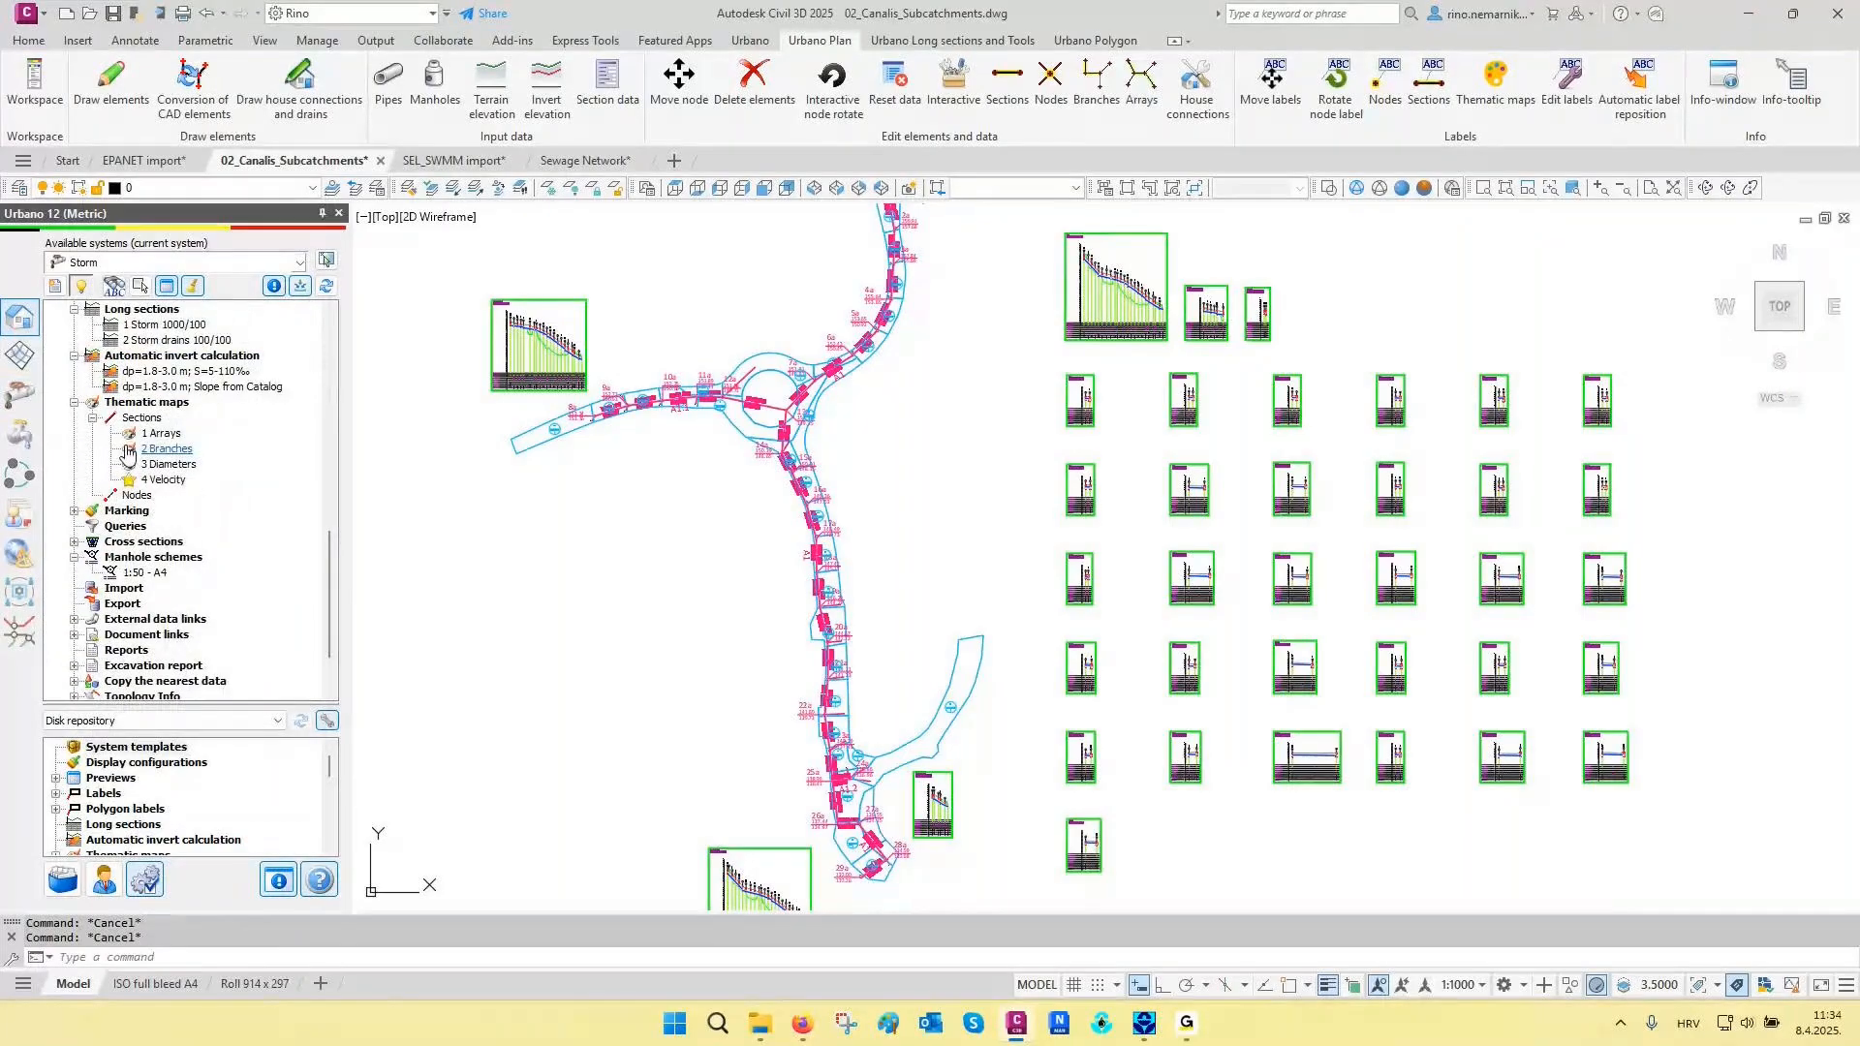
scroll(128, 449, "down", 1)
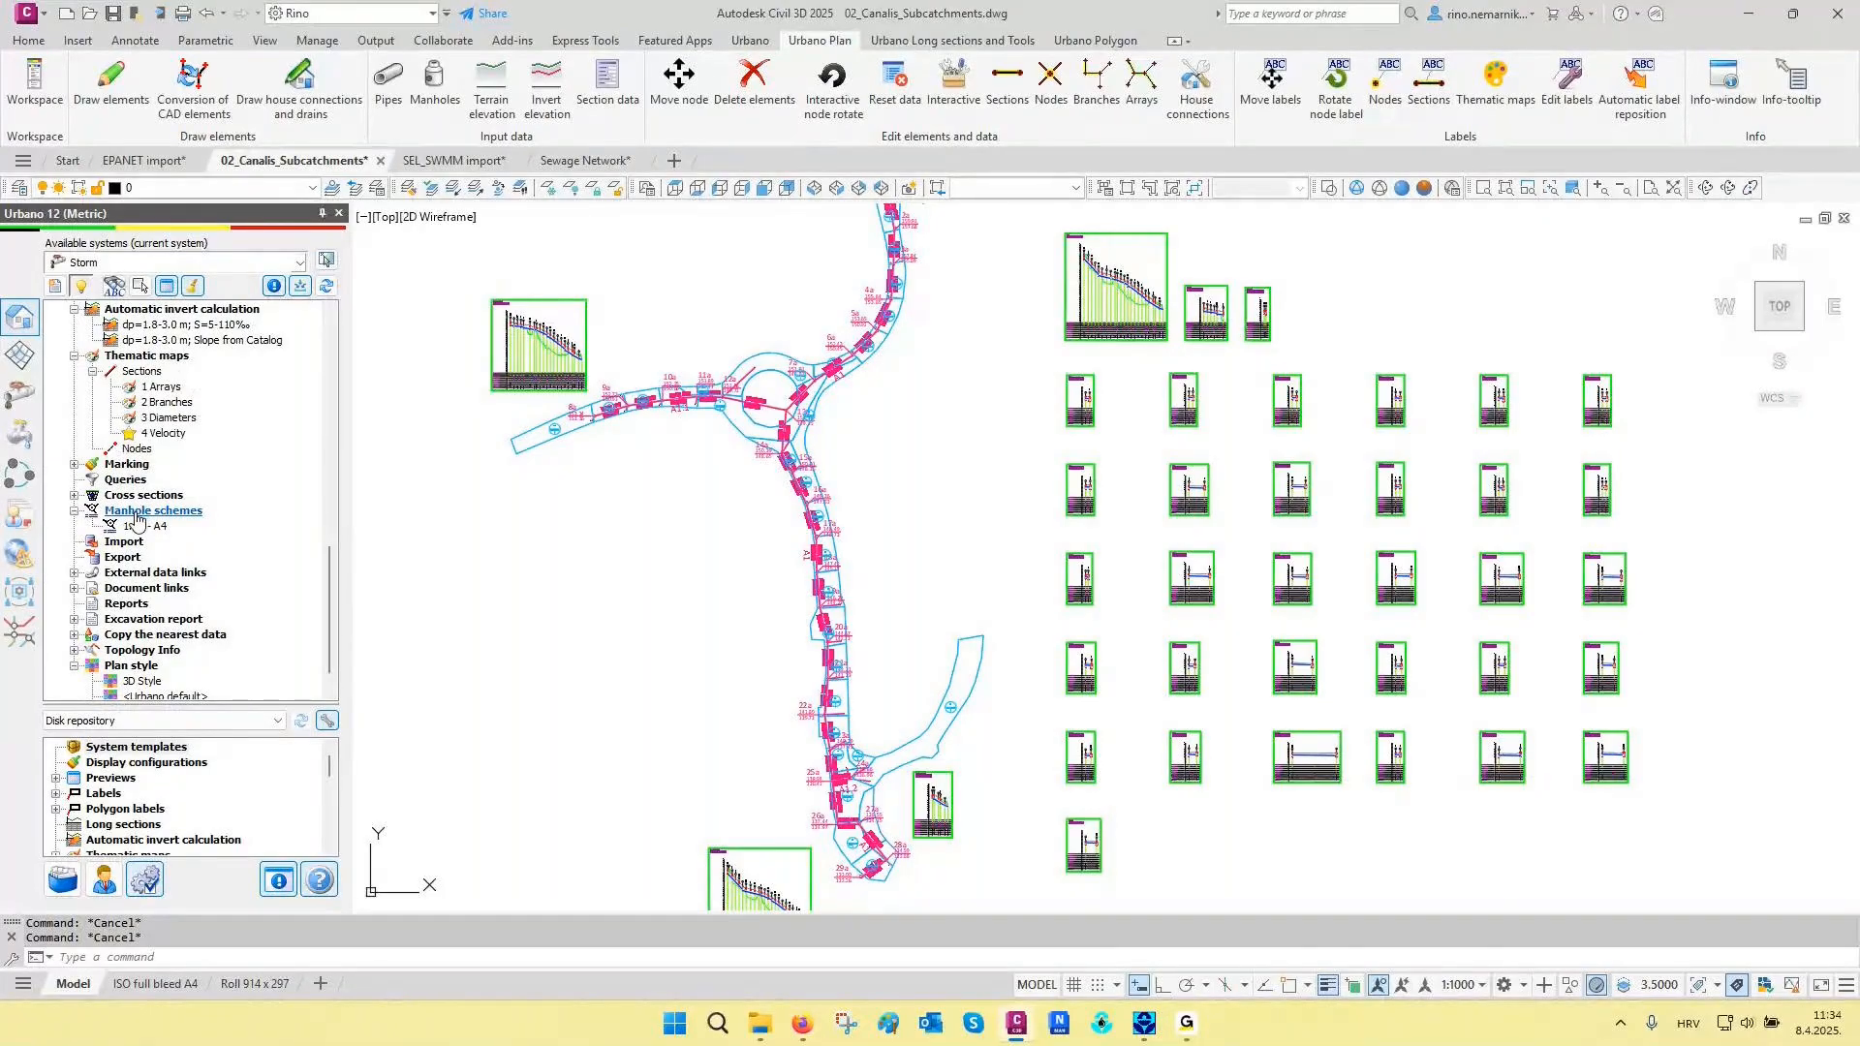
left_click(137, 514)
right_click(137, 524)
left_click(183, 528)
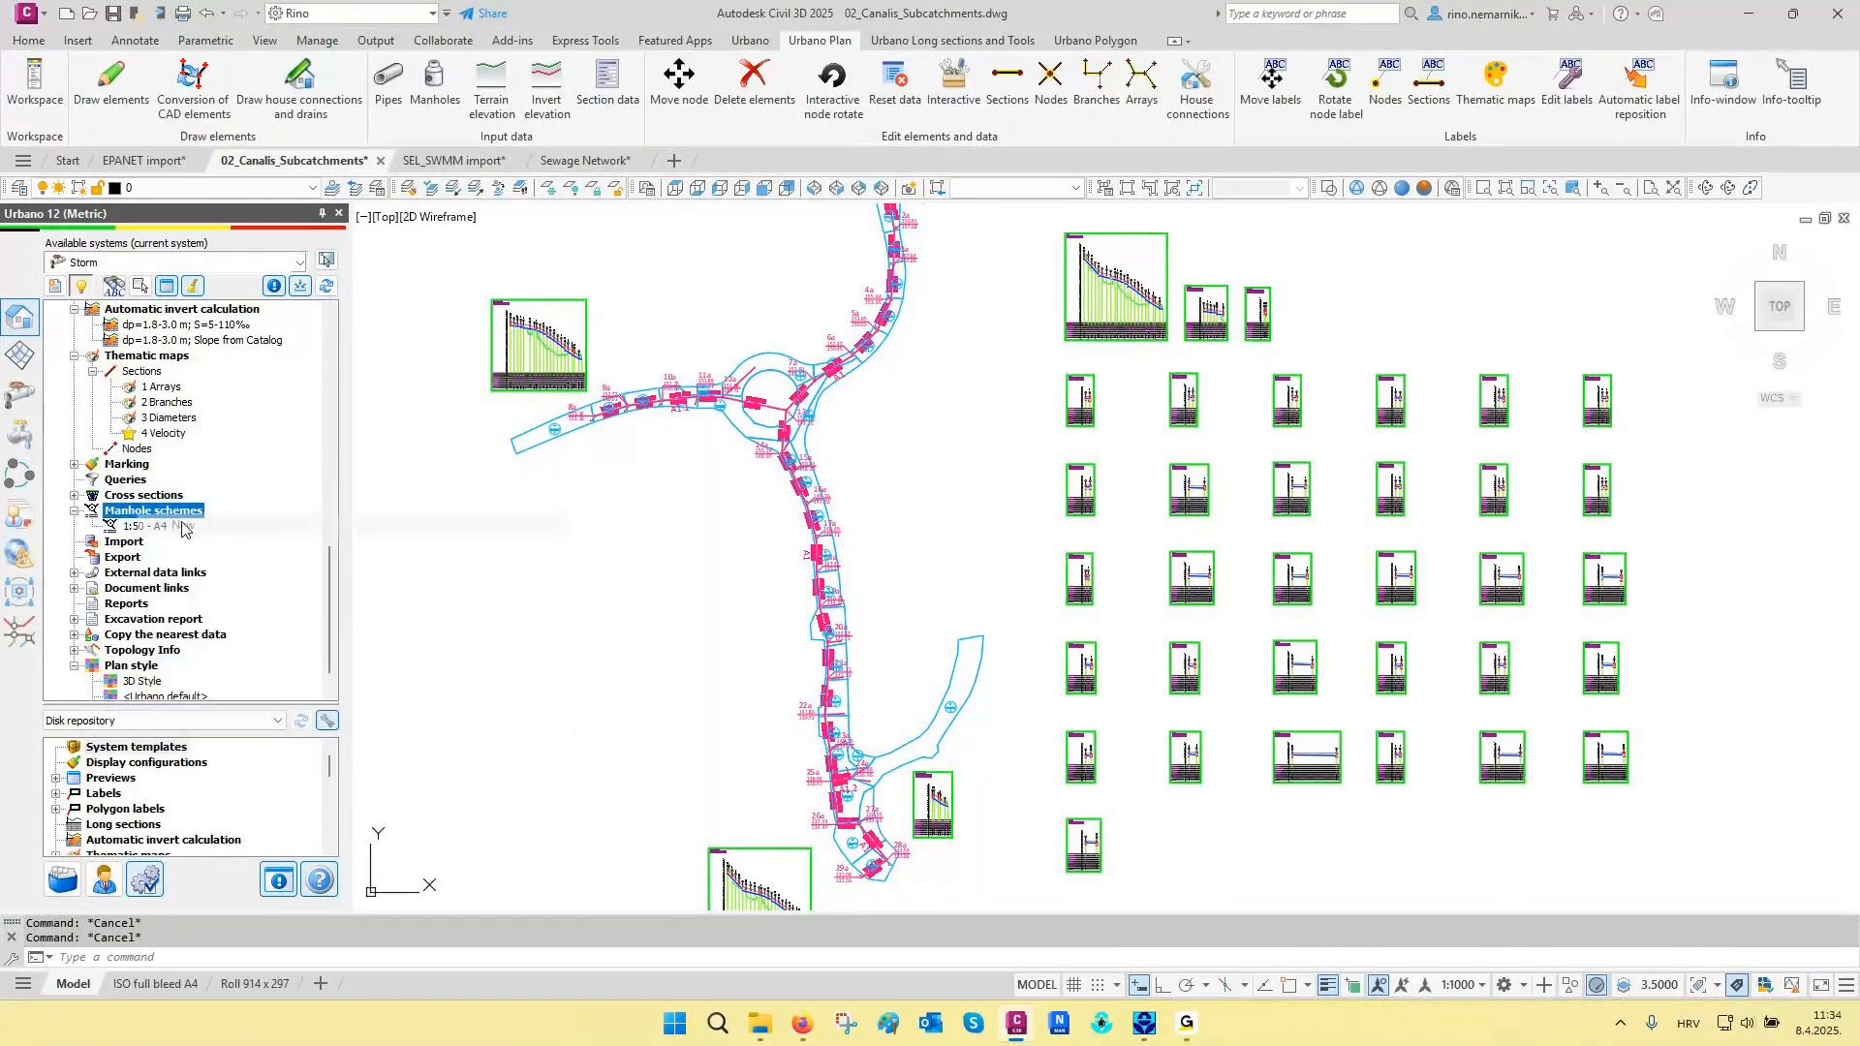
- Review the manhole scheme's node data, vertical and horizontal layouts, component views and tables, and close the configuration without saving
left_click(548, 294)
left_click(566, 362)
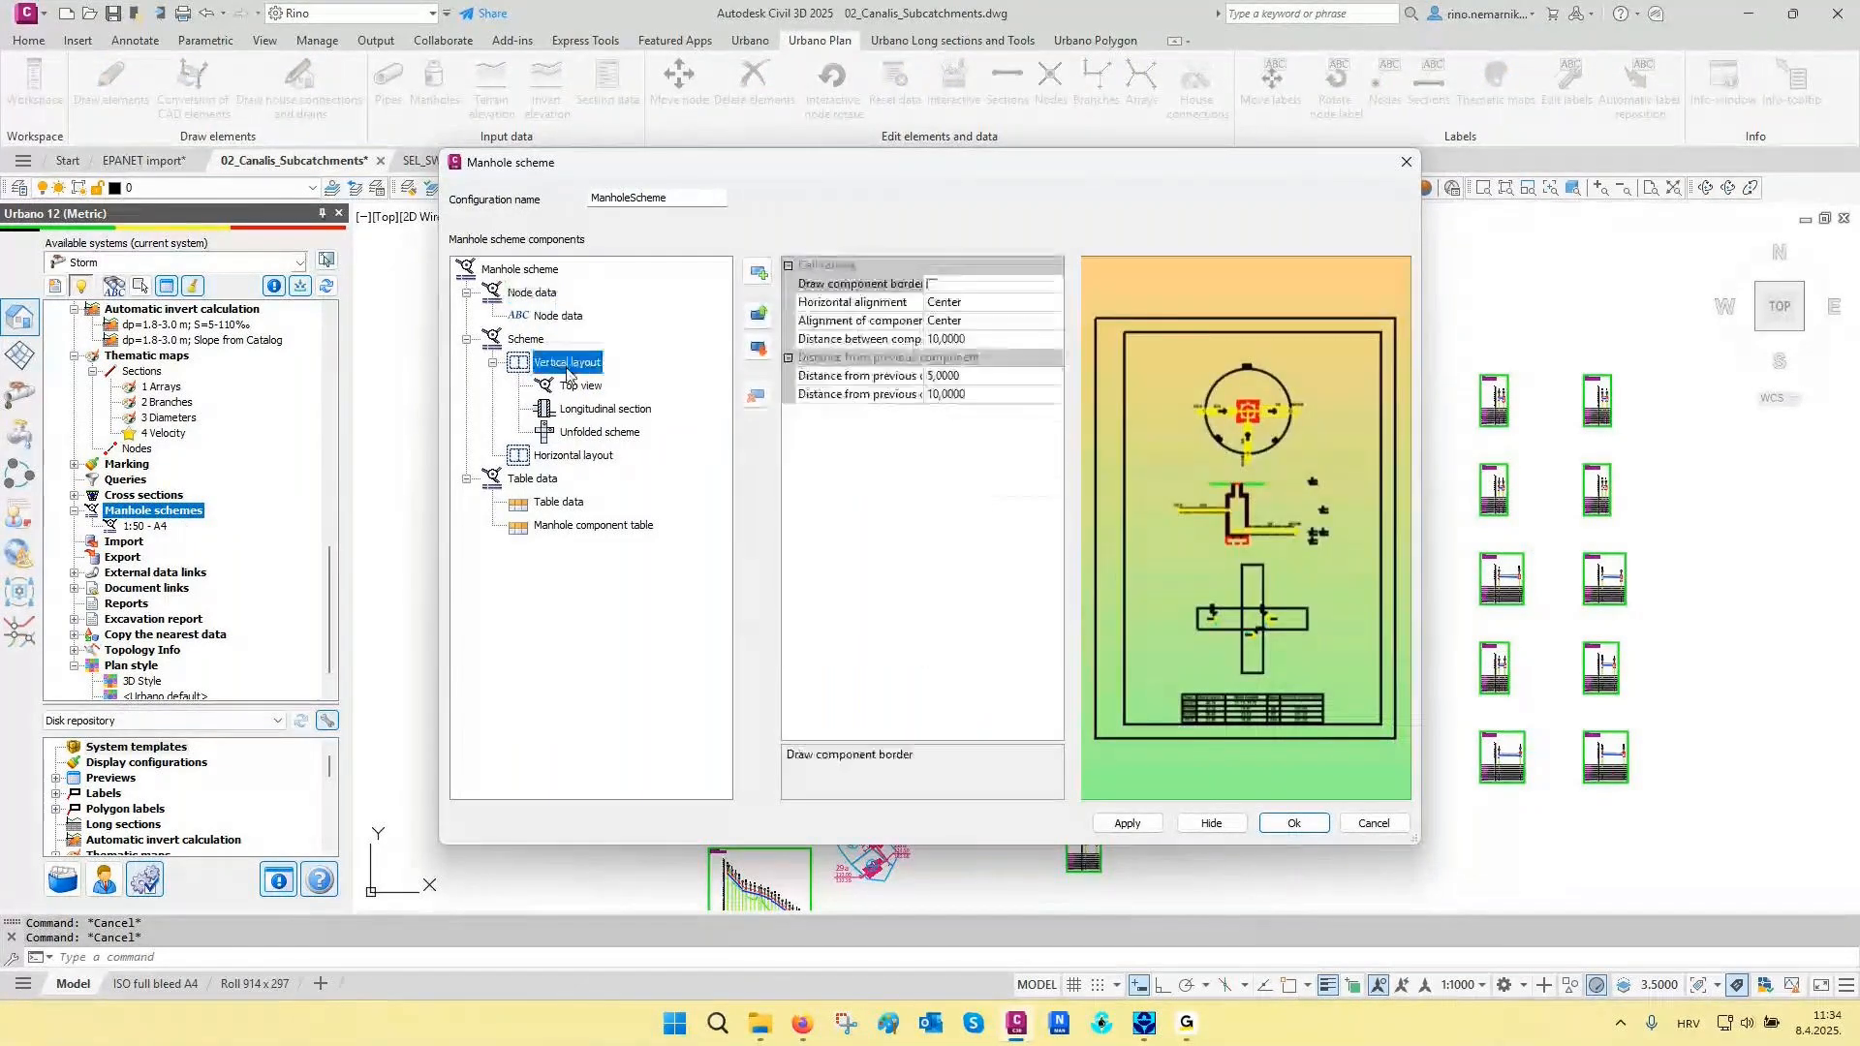
left_click(582, 385)
left_click(594, 412)
left_click(599, 434)
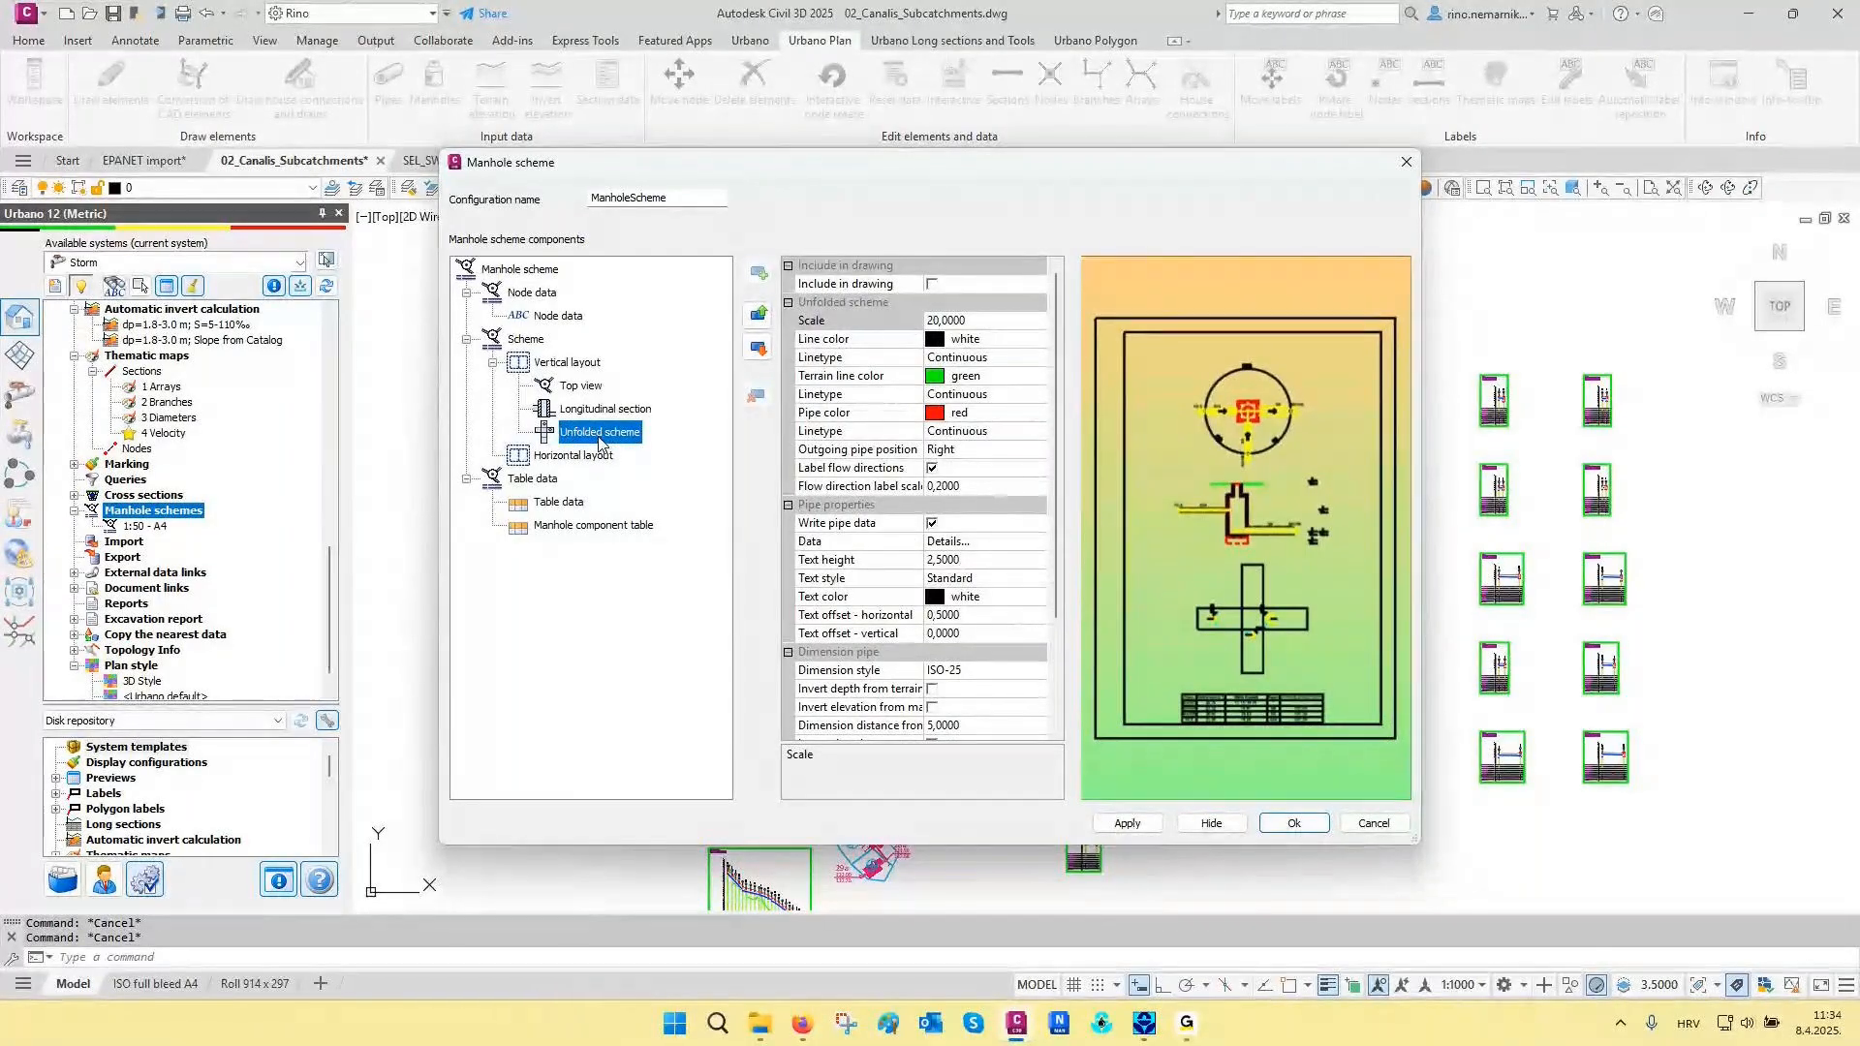
left_click(584, 457)
left_click(558, 505)
left_click(555, 525)
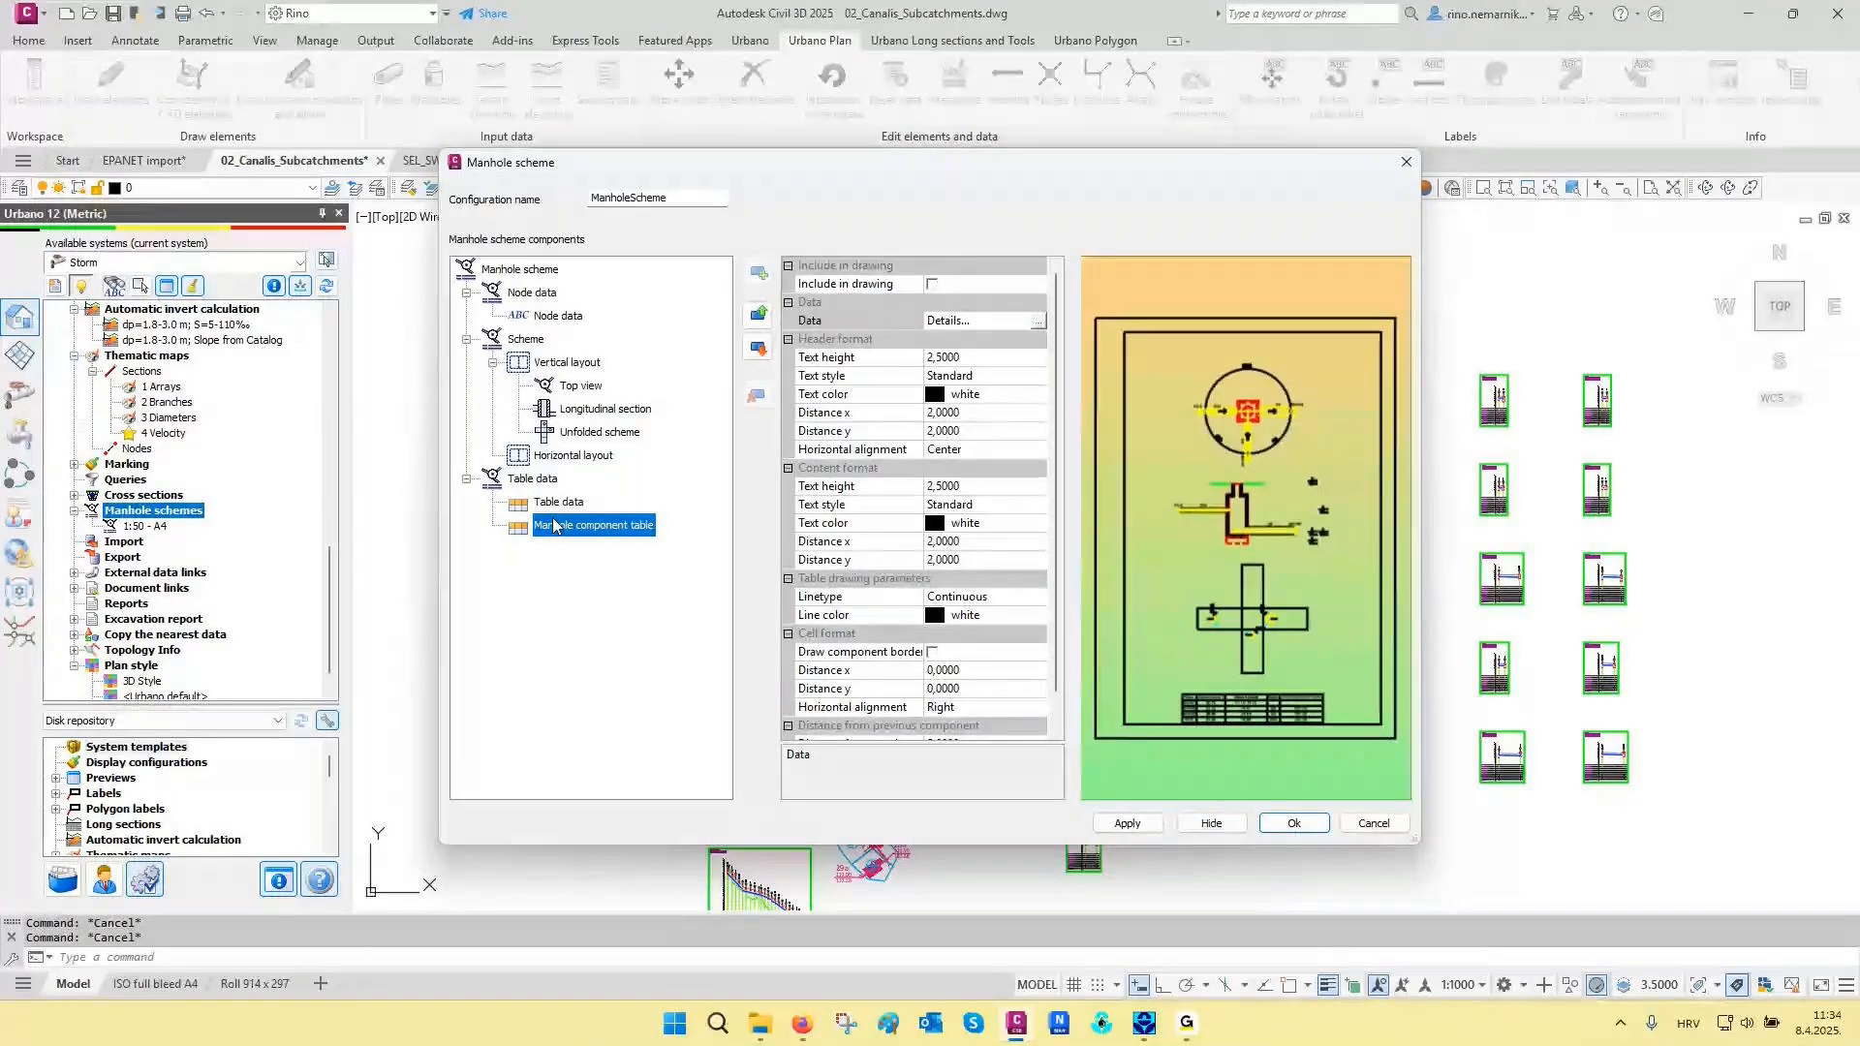
key("Escape")
- Draw manhole schemes for all nodes using the 1:50 - A4 definition, placing the grid beside the longitudinal sections
double_click(155, 528)
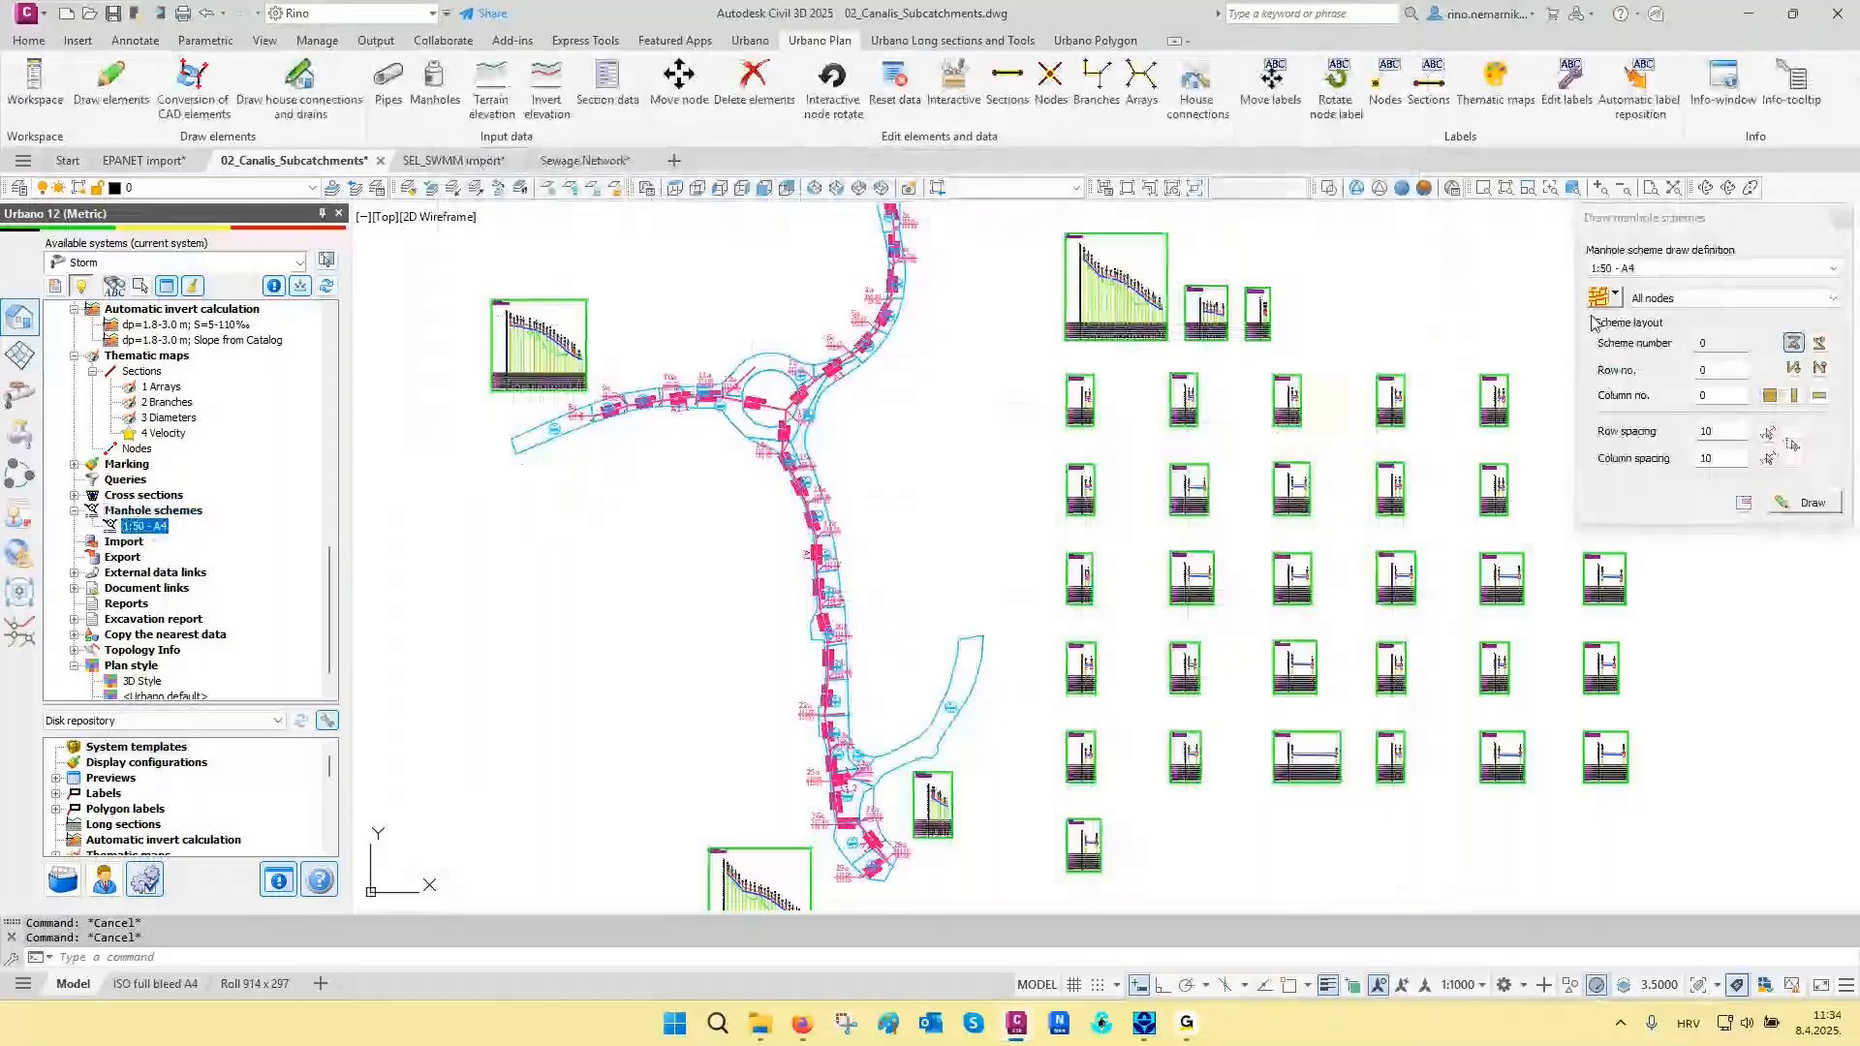
left_click(1599, 299)
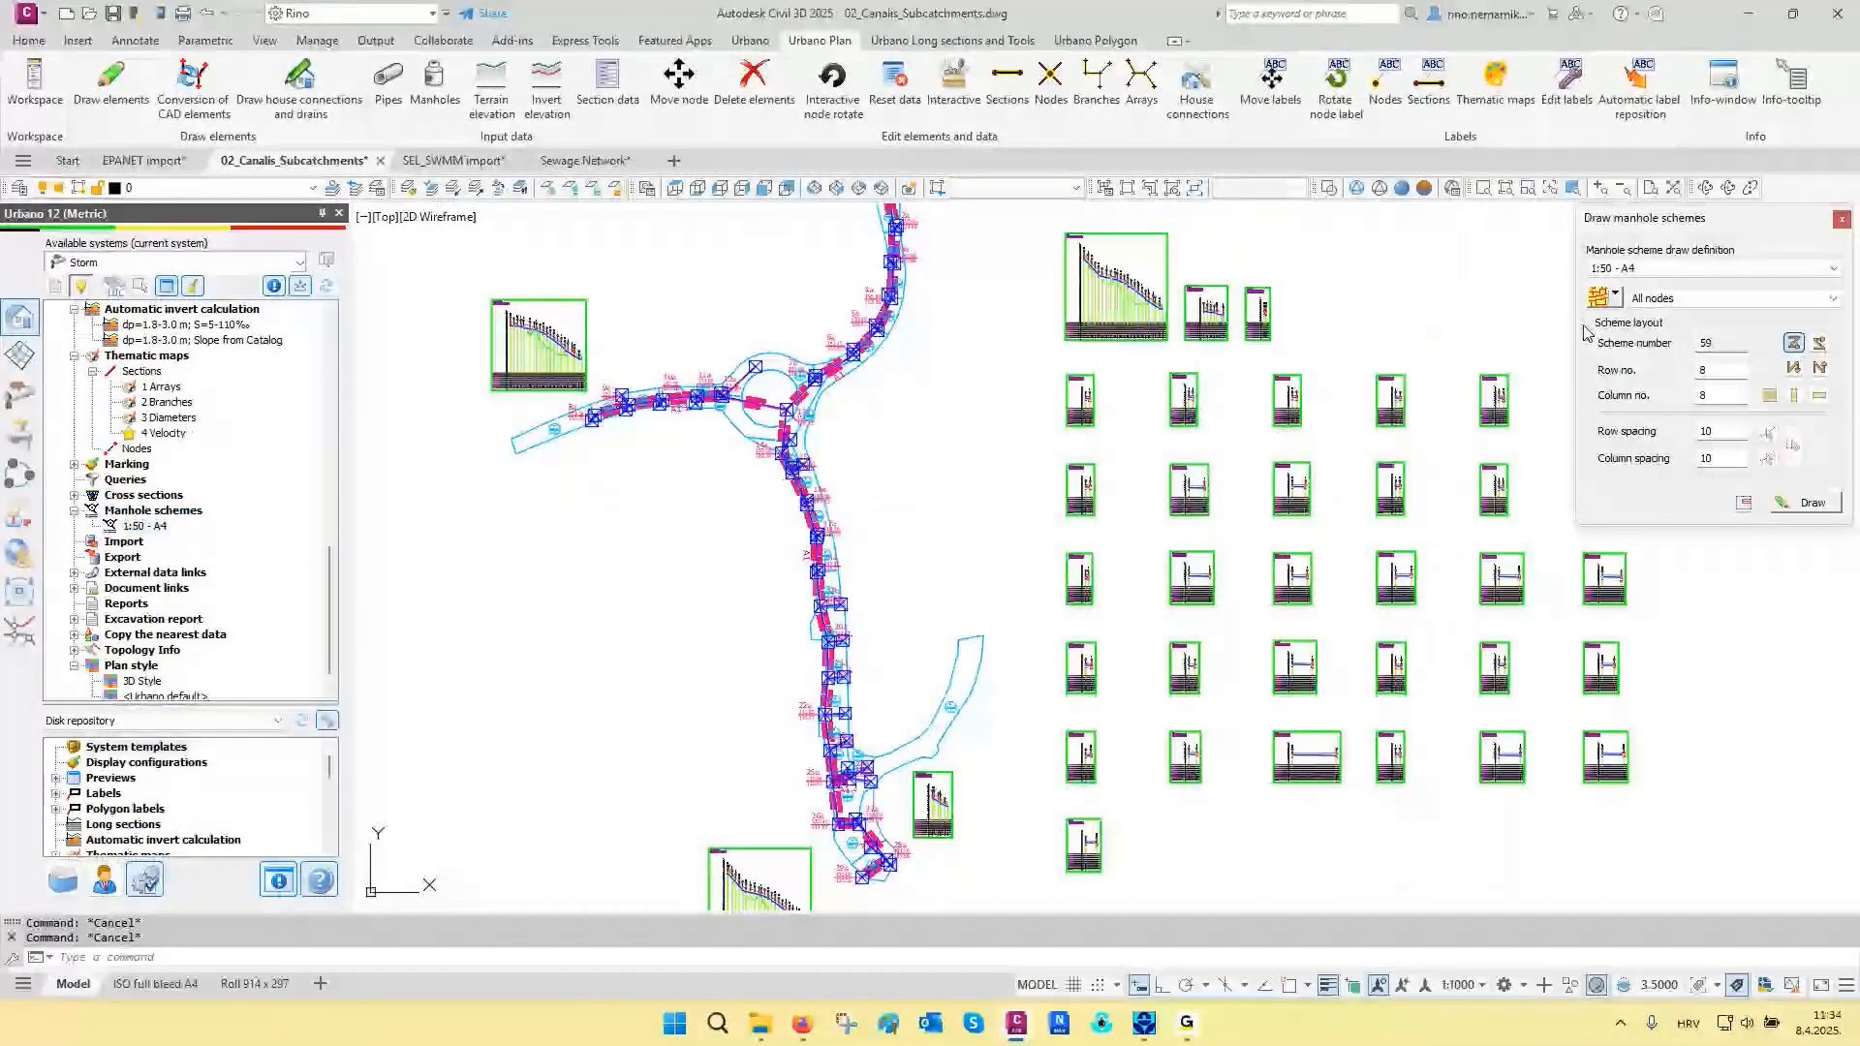
left_click(1806, 503)
scroll(769, 739, "down", 4)
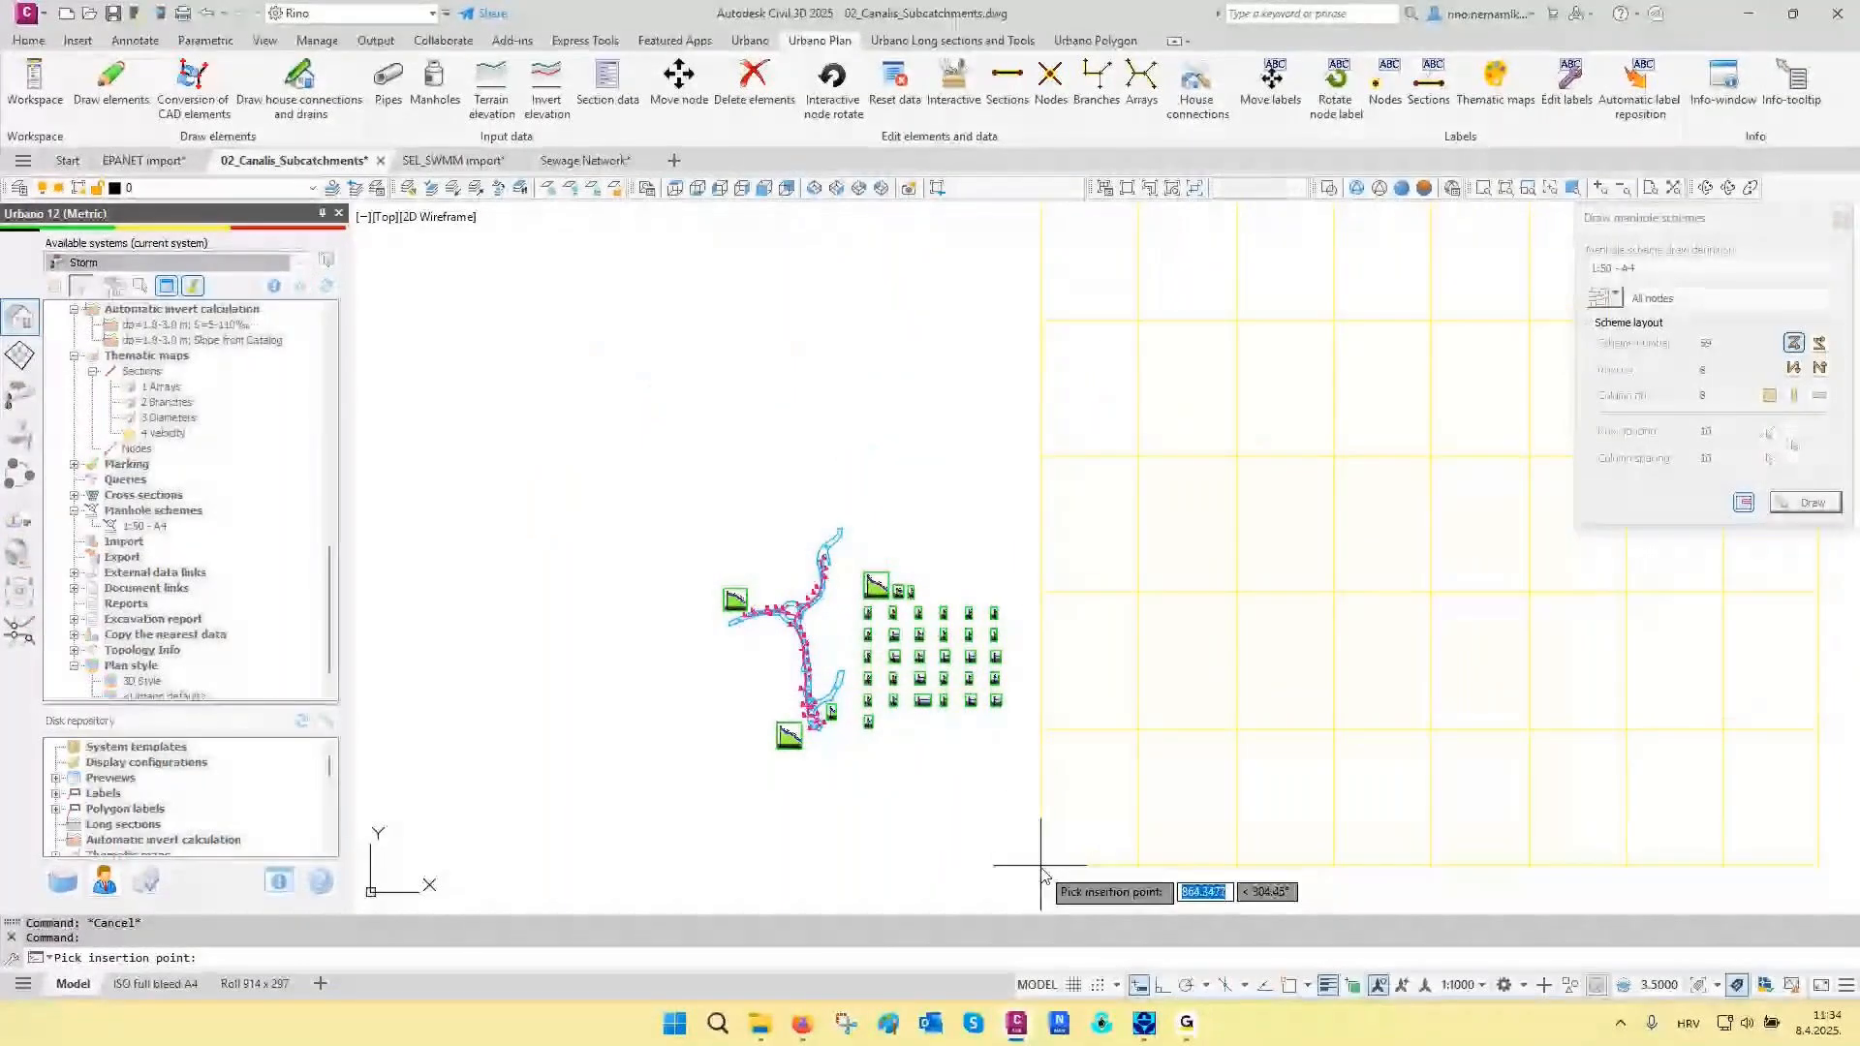
left_click(1041, 865)
scroll(1050, 849, "down", 2)
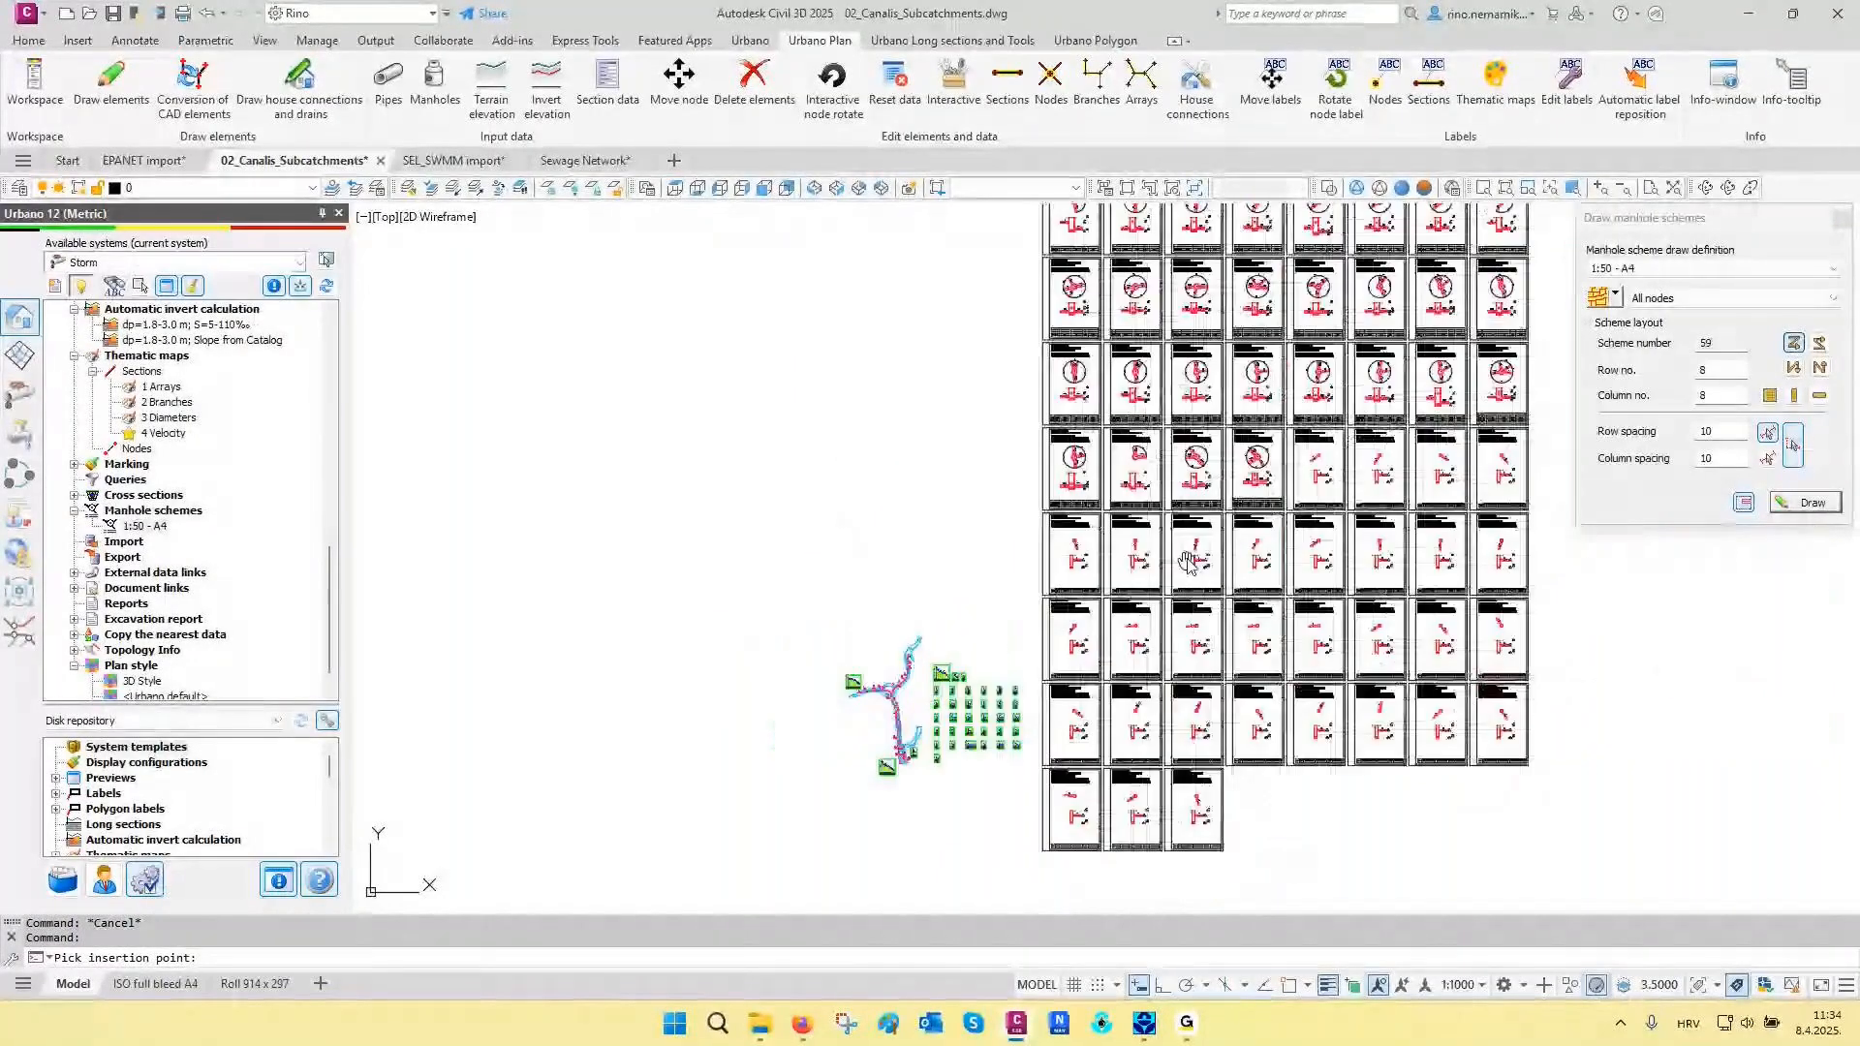
middle_click_drag(1191, 561, 1162, 667)
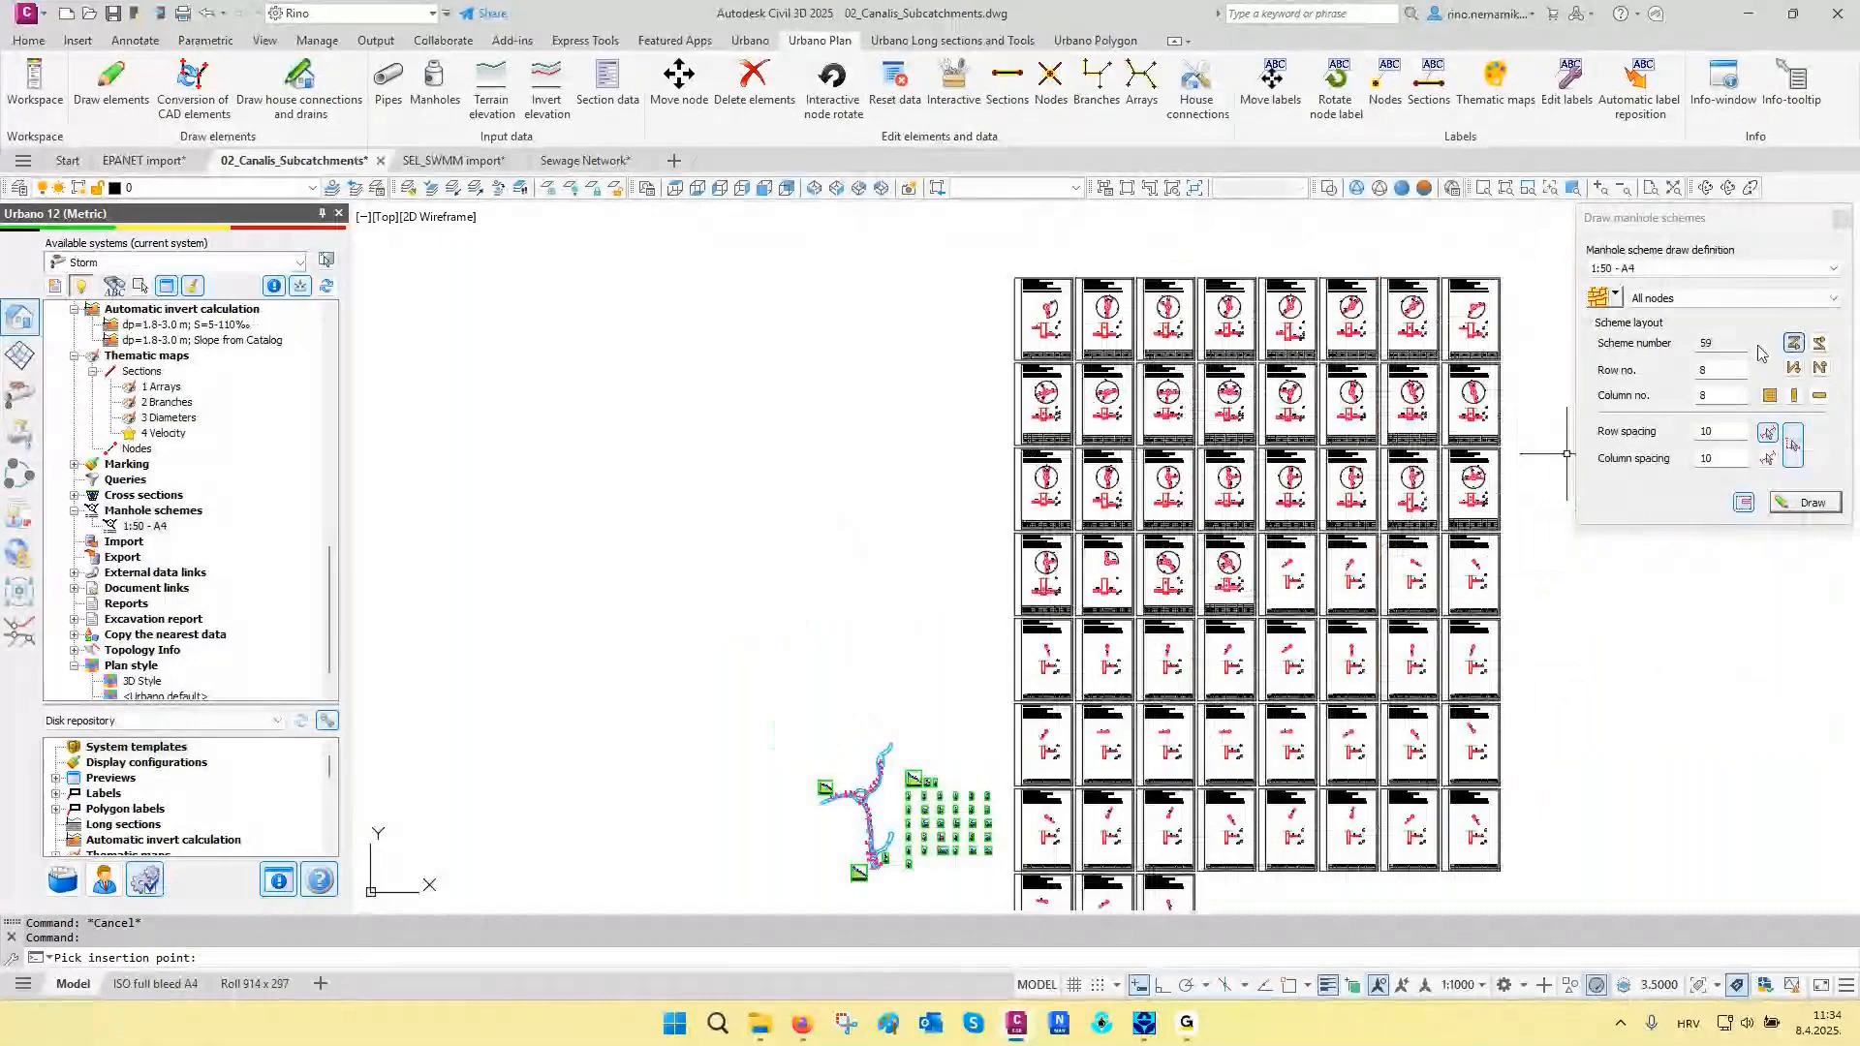
left_click(1841, 223)
- Examine the drawn scheme of manhole 13a, including its node data, top view, section and pipe table
scroll(1210, 426, "up", 6)
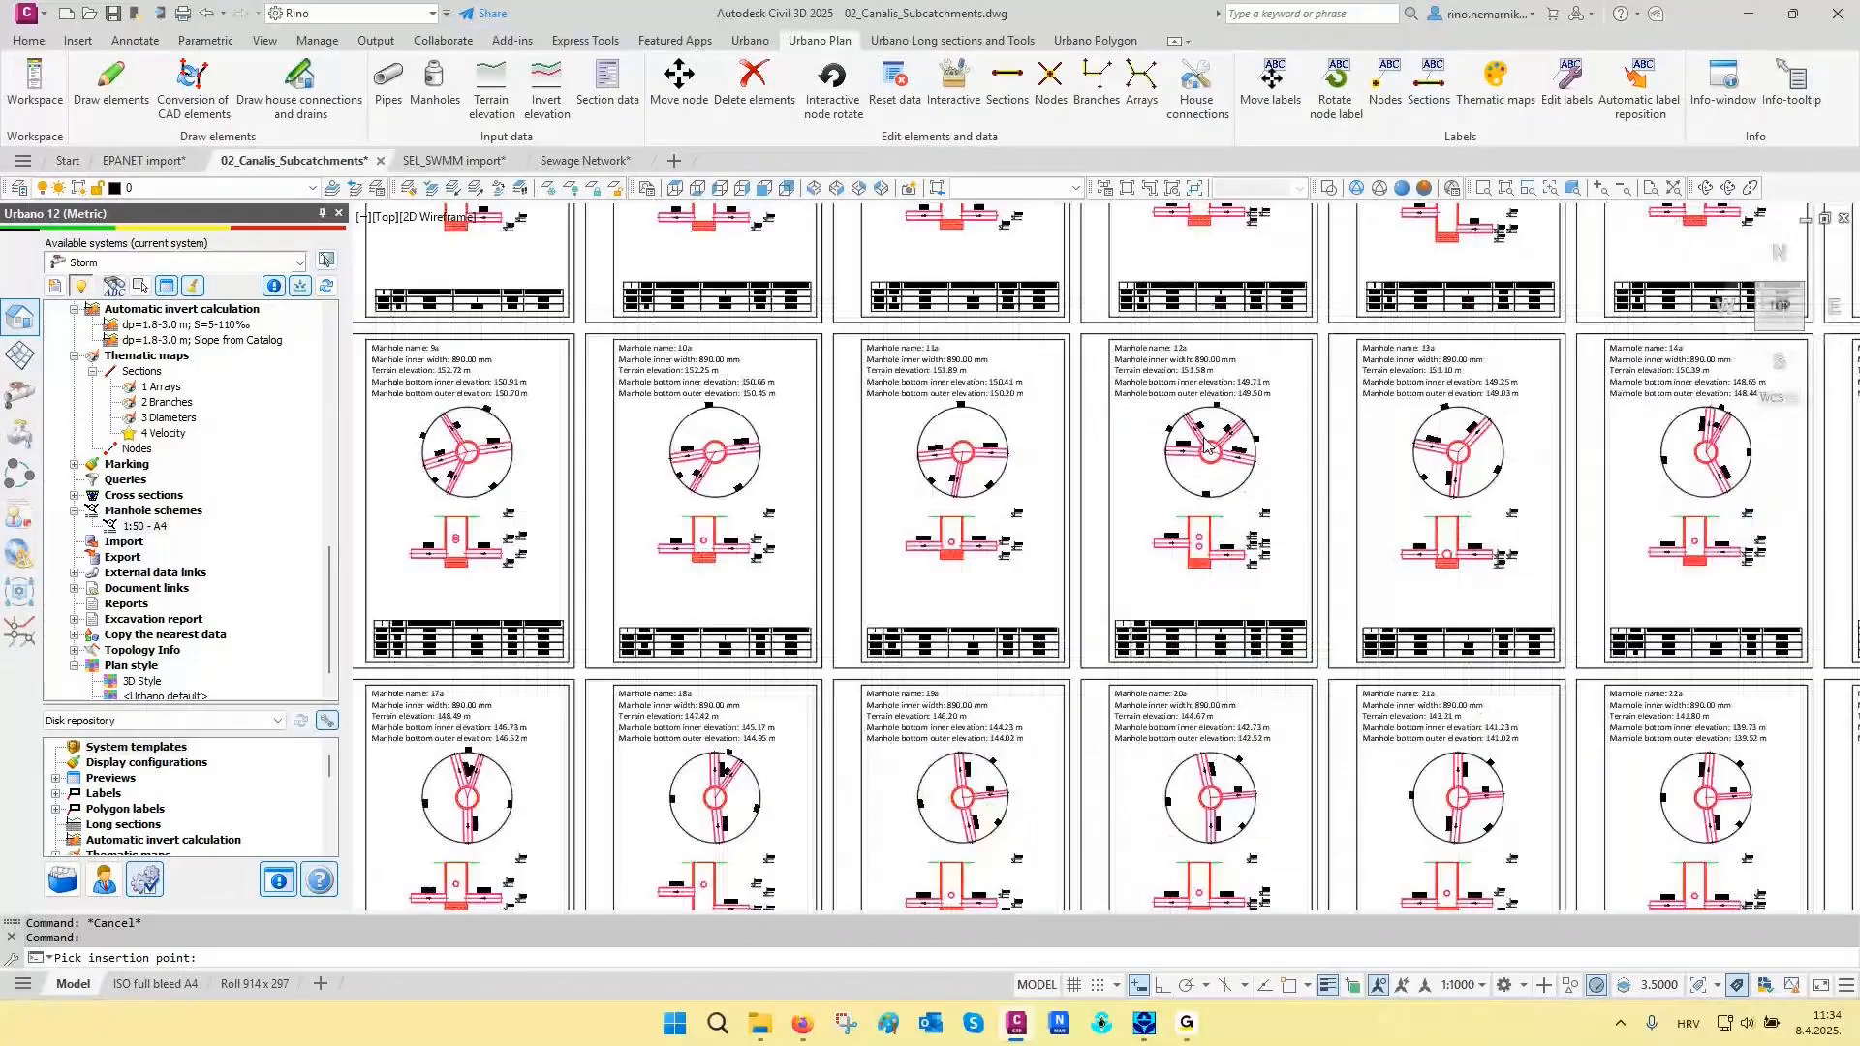
scroll(1570, 329, "up", 6)
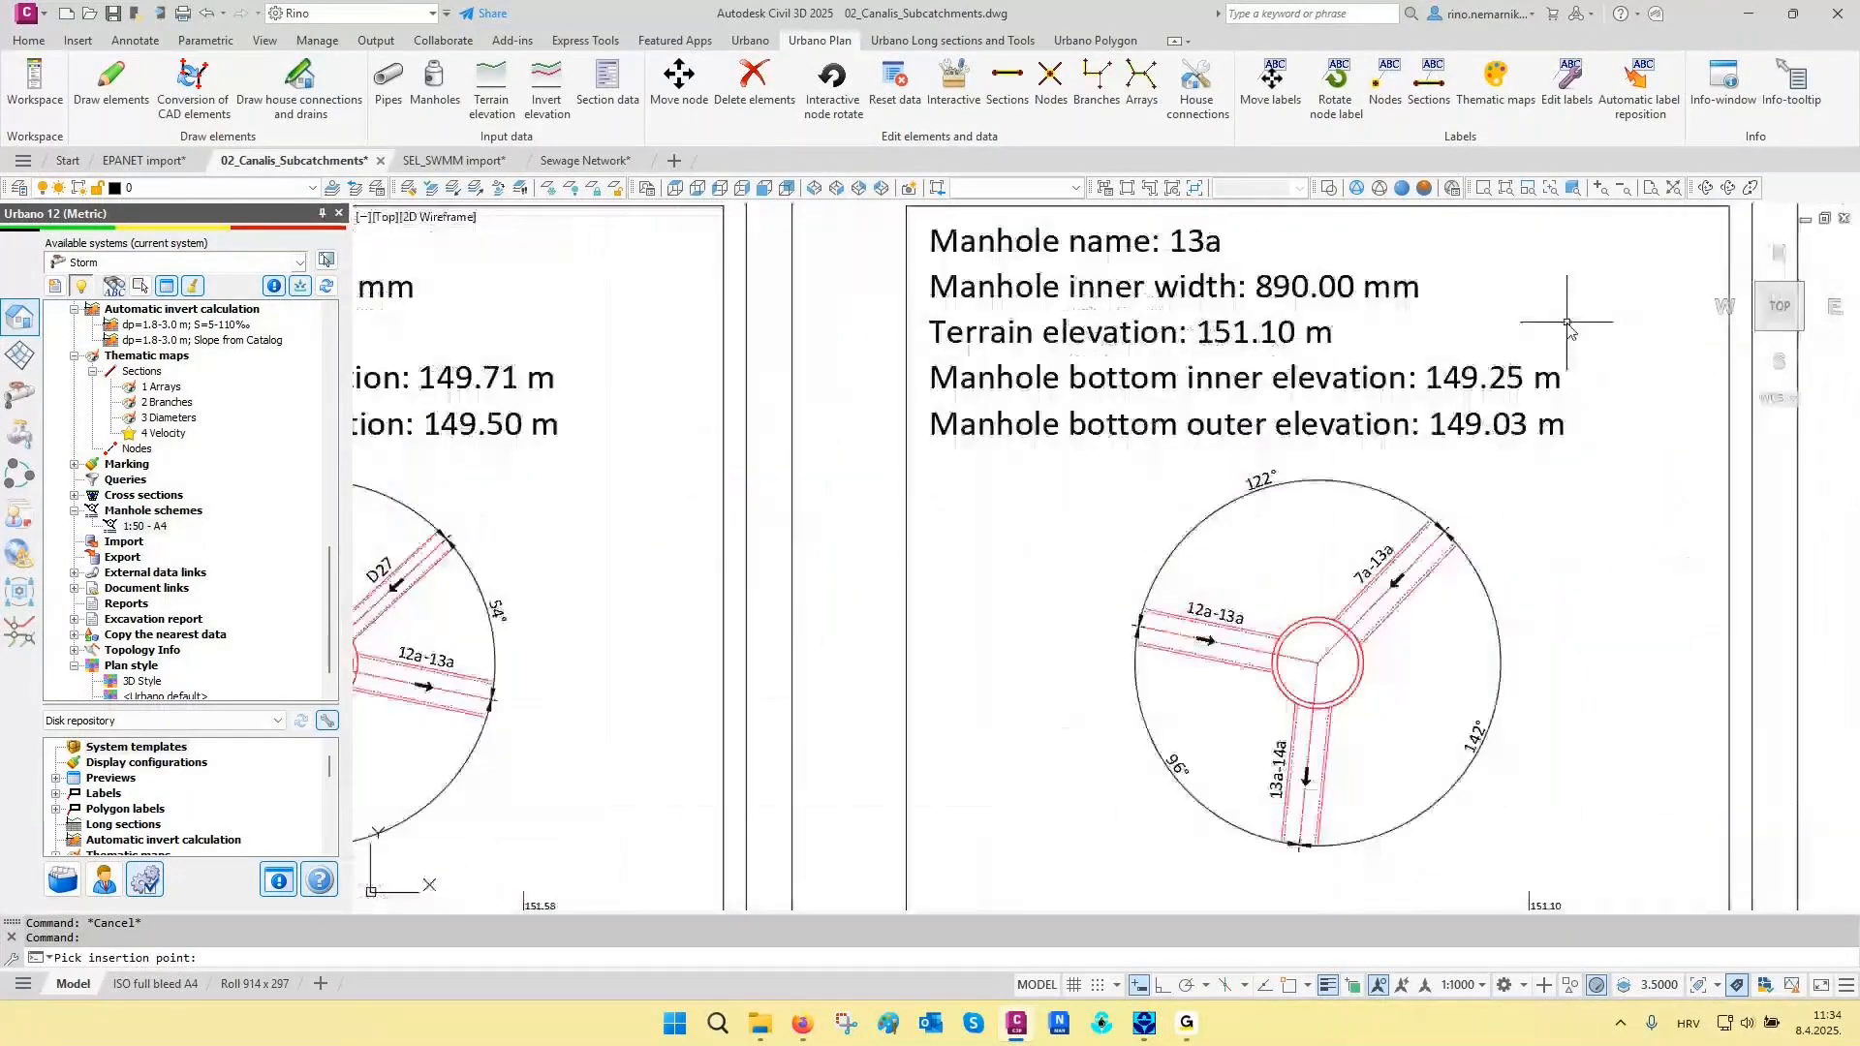
scroll(1273, 405, "down", 3)
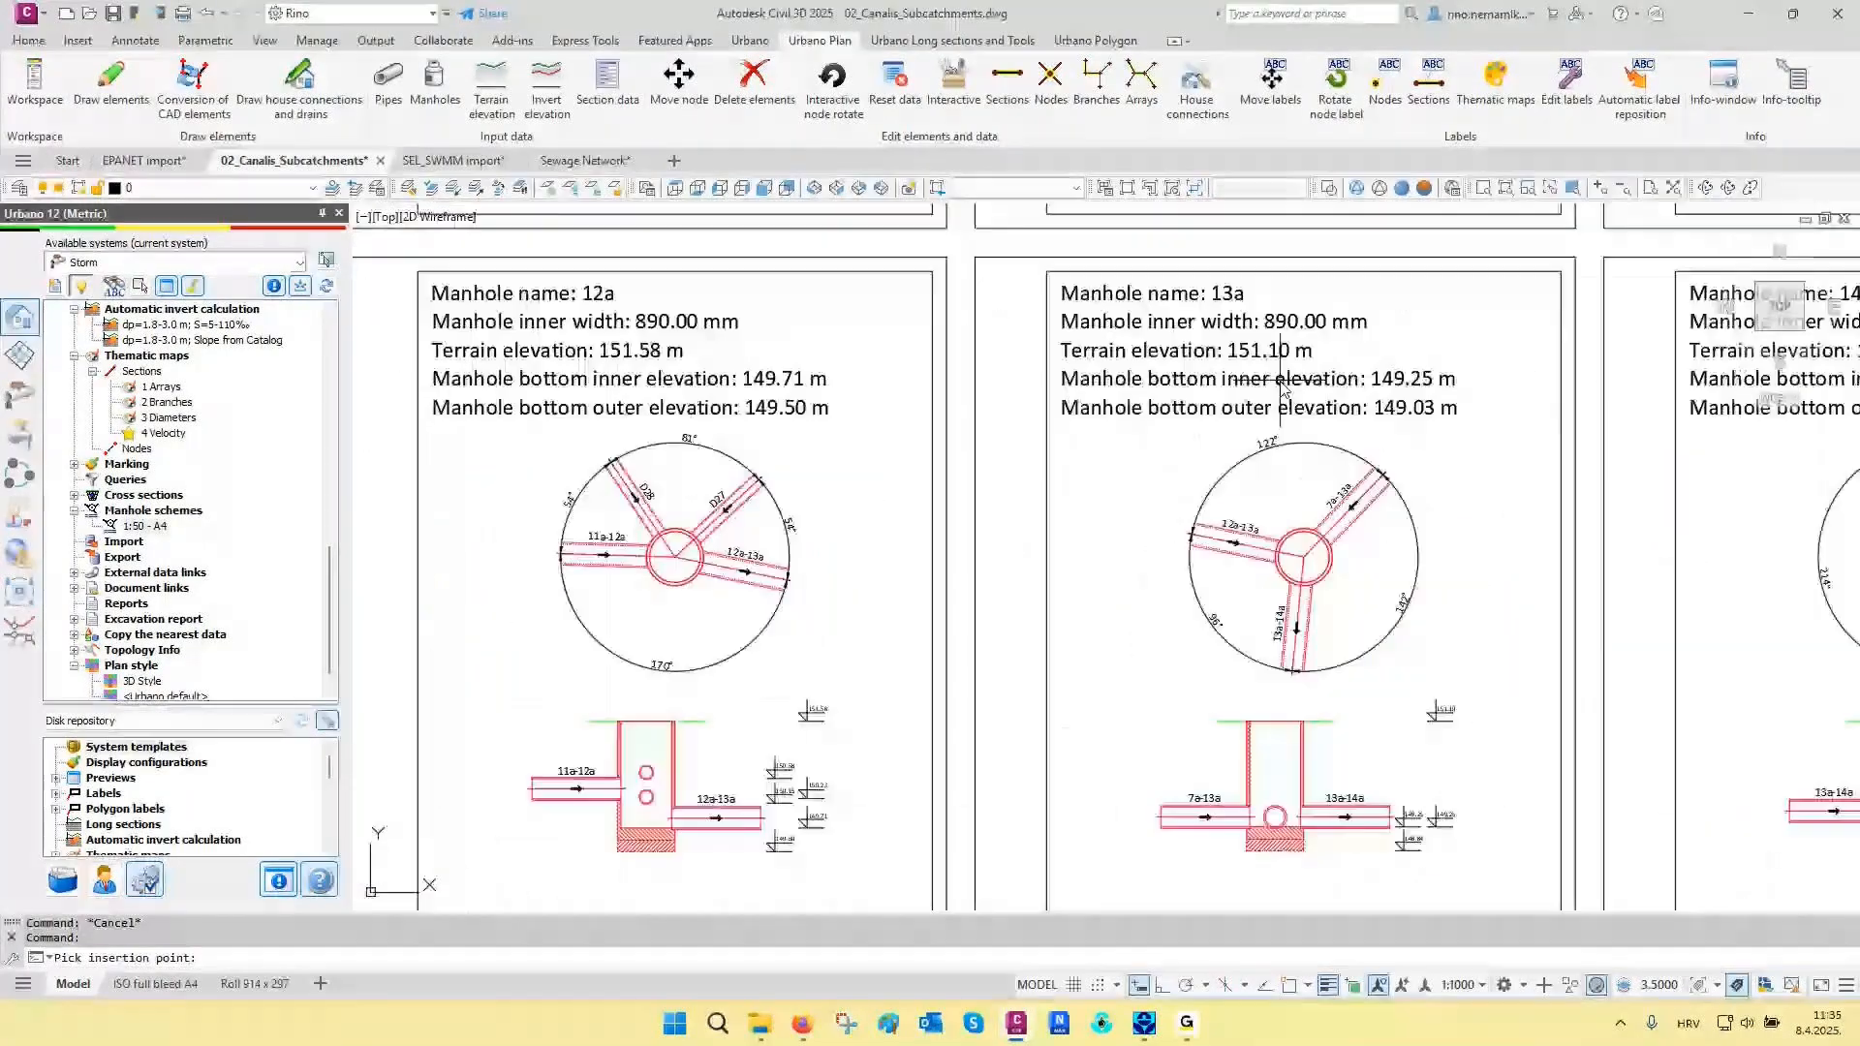
scroll(1390, 833, "up", 2)
scroll(1390, 833, "up", 4)
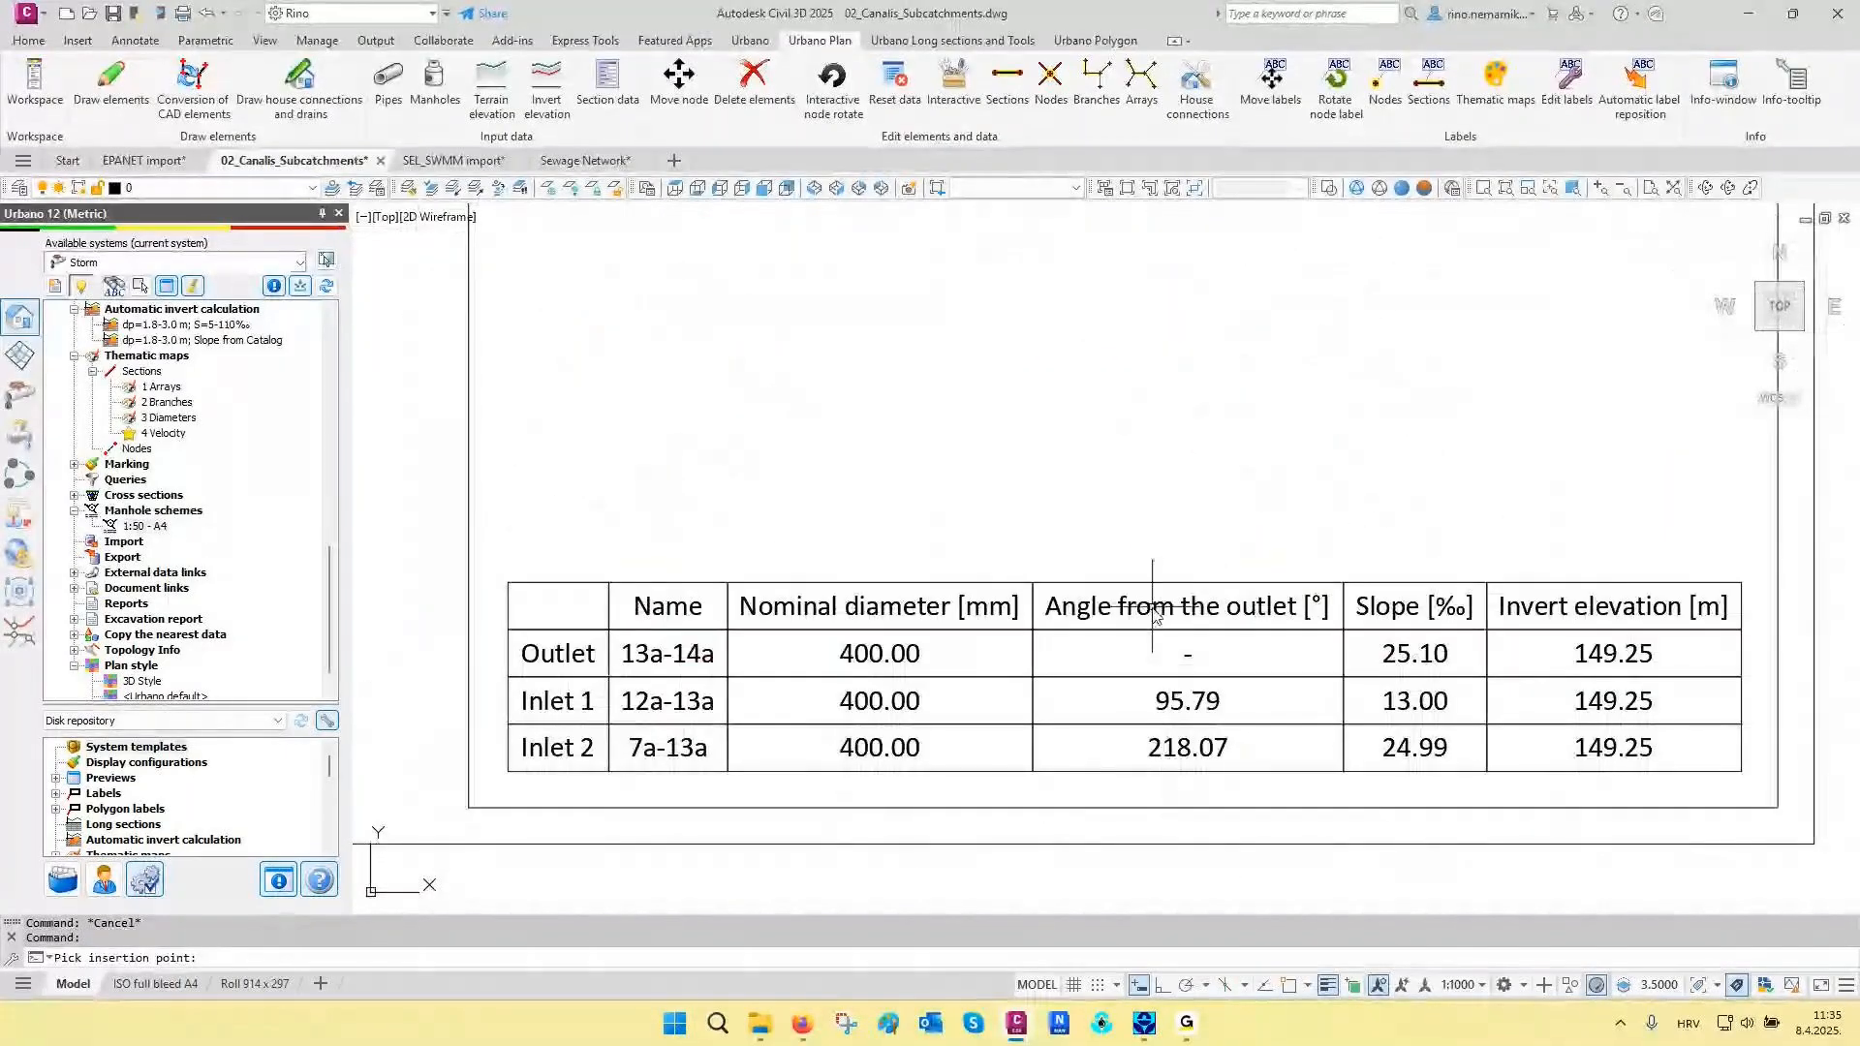
- Look through the available report, manhole data export and cost estimate options without starting any of them
right_click(114, 606)
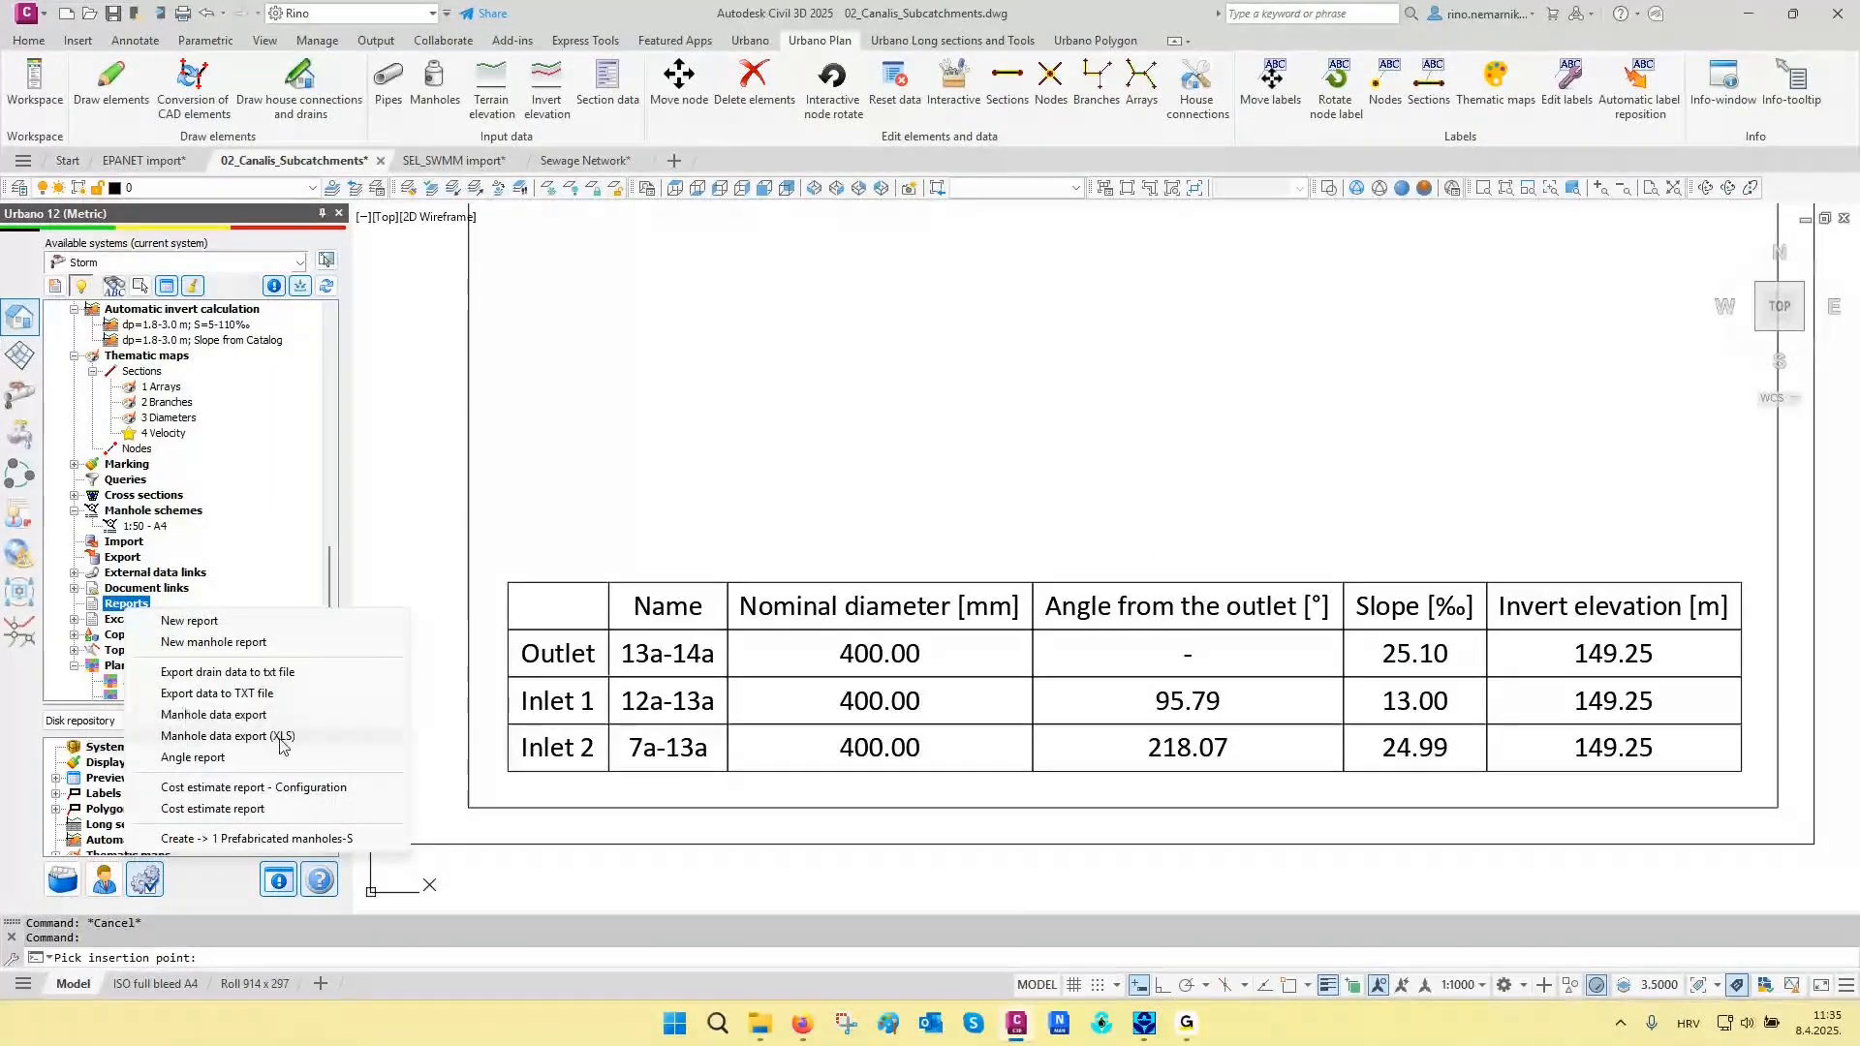
left_click(664, 462)
left_click(623, 507)
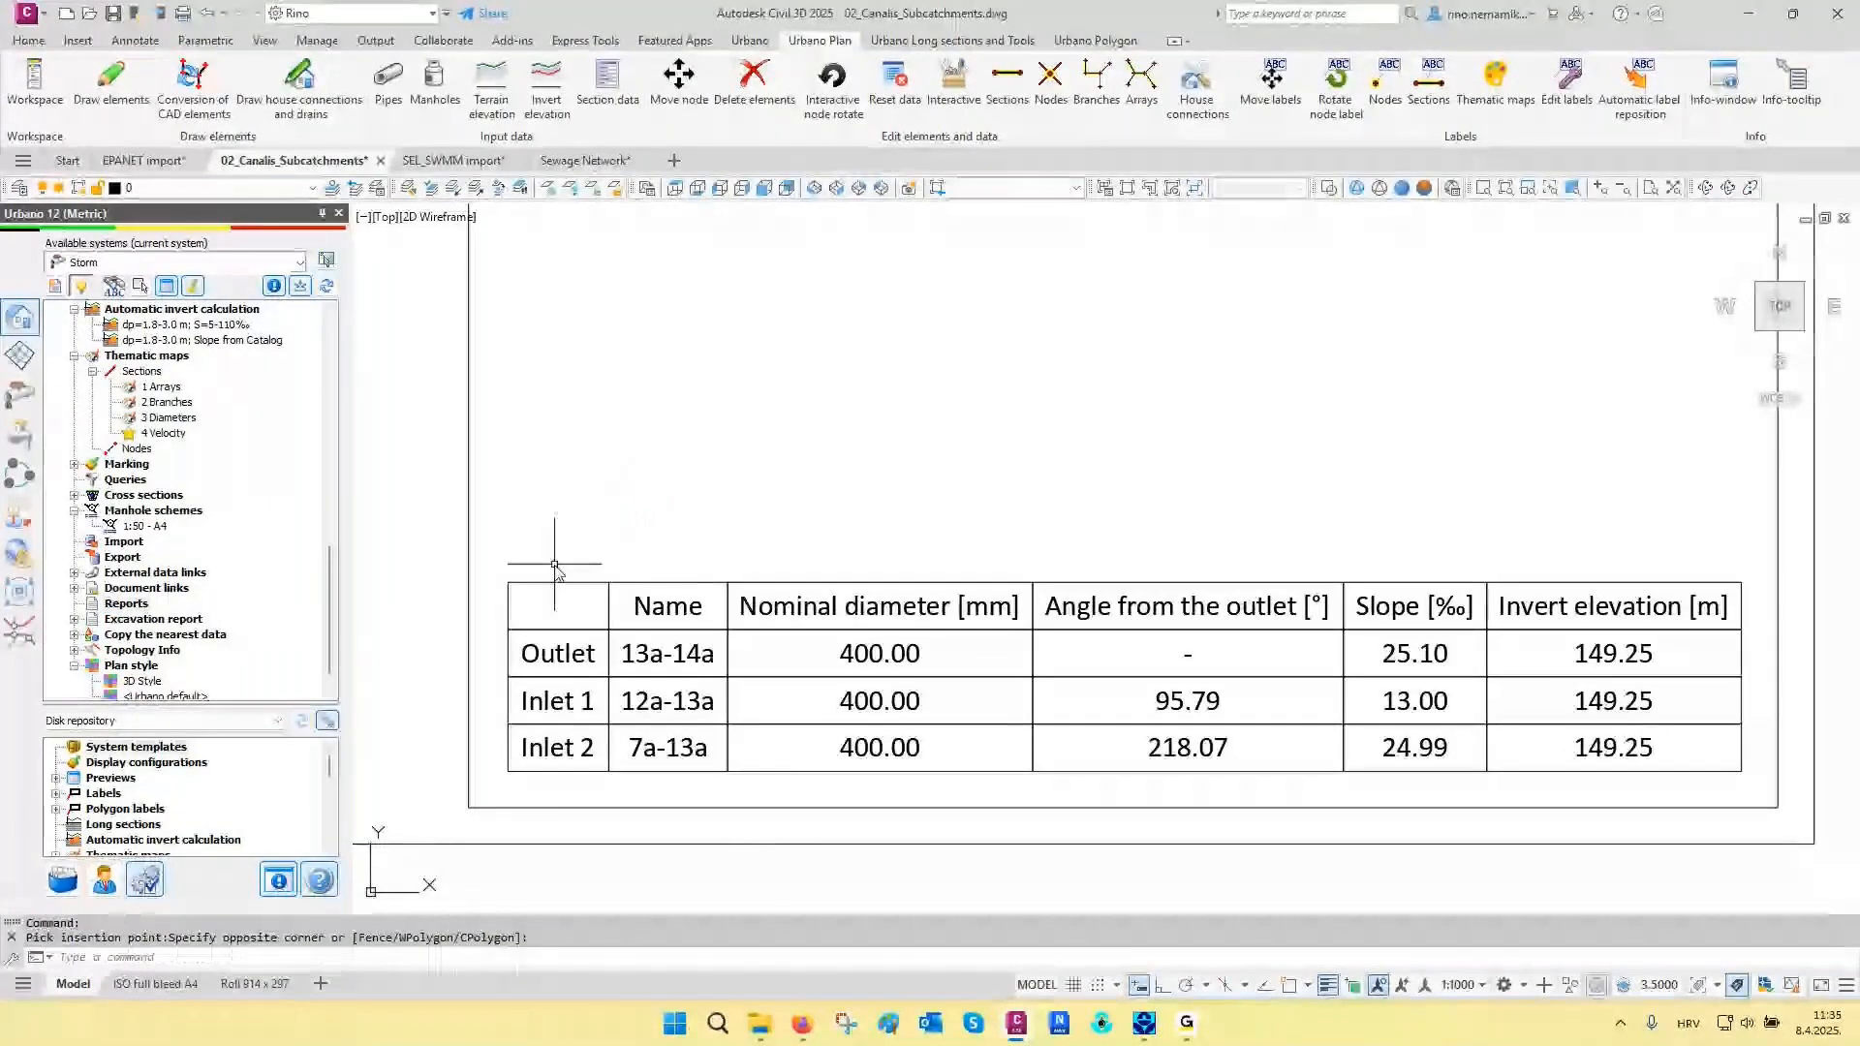
- Draw a manhole scheme for node 13a only with the 1:50 - A4 definition, placing it near the network plan, clear of the existing scheme grid
key("Escape")
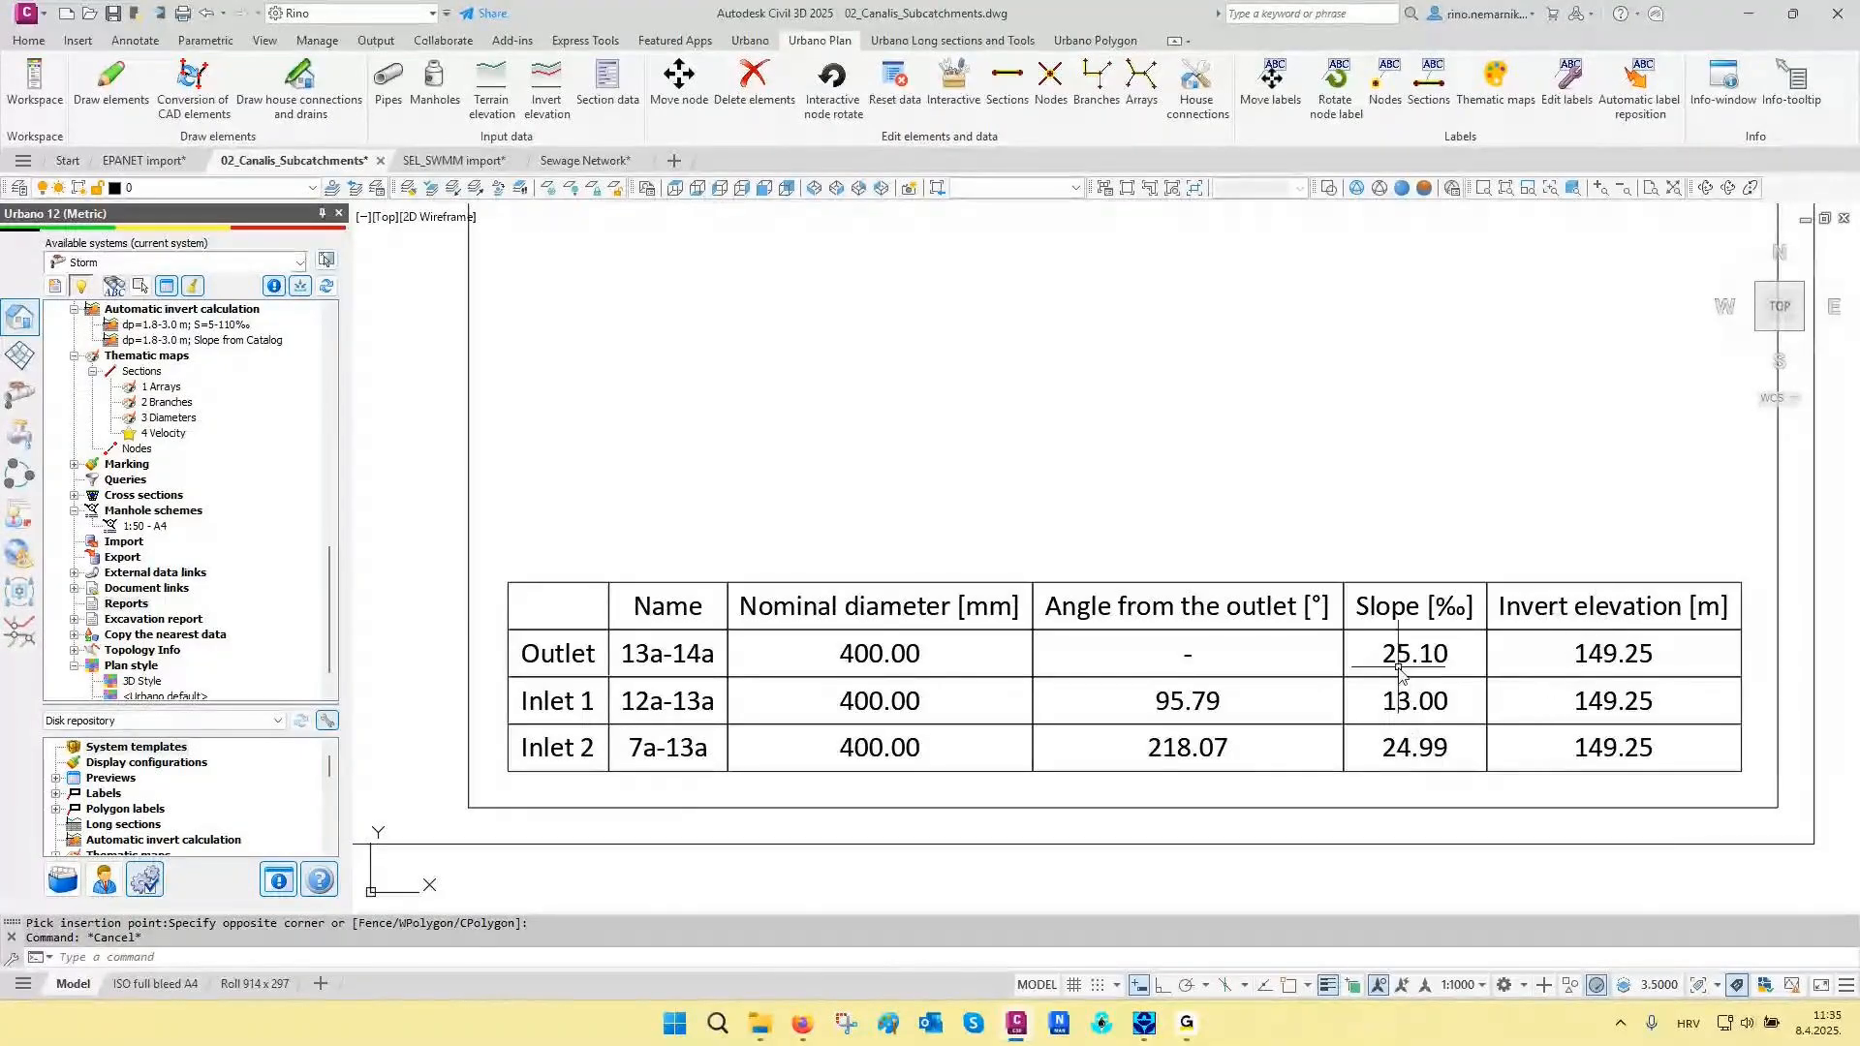
scroll(1336, 678, "down", 2)
scroll(1281, 692, "down", 2)
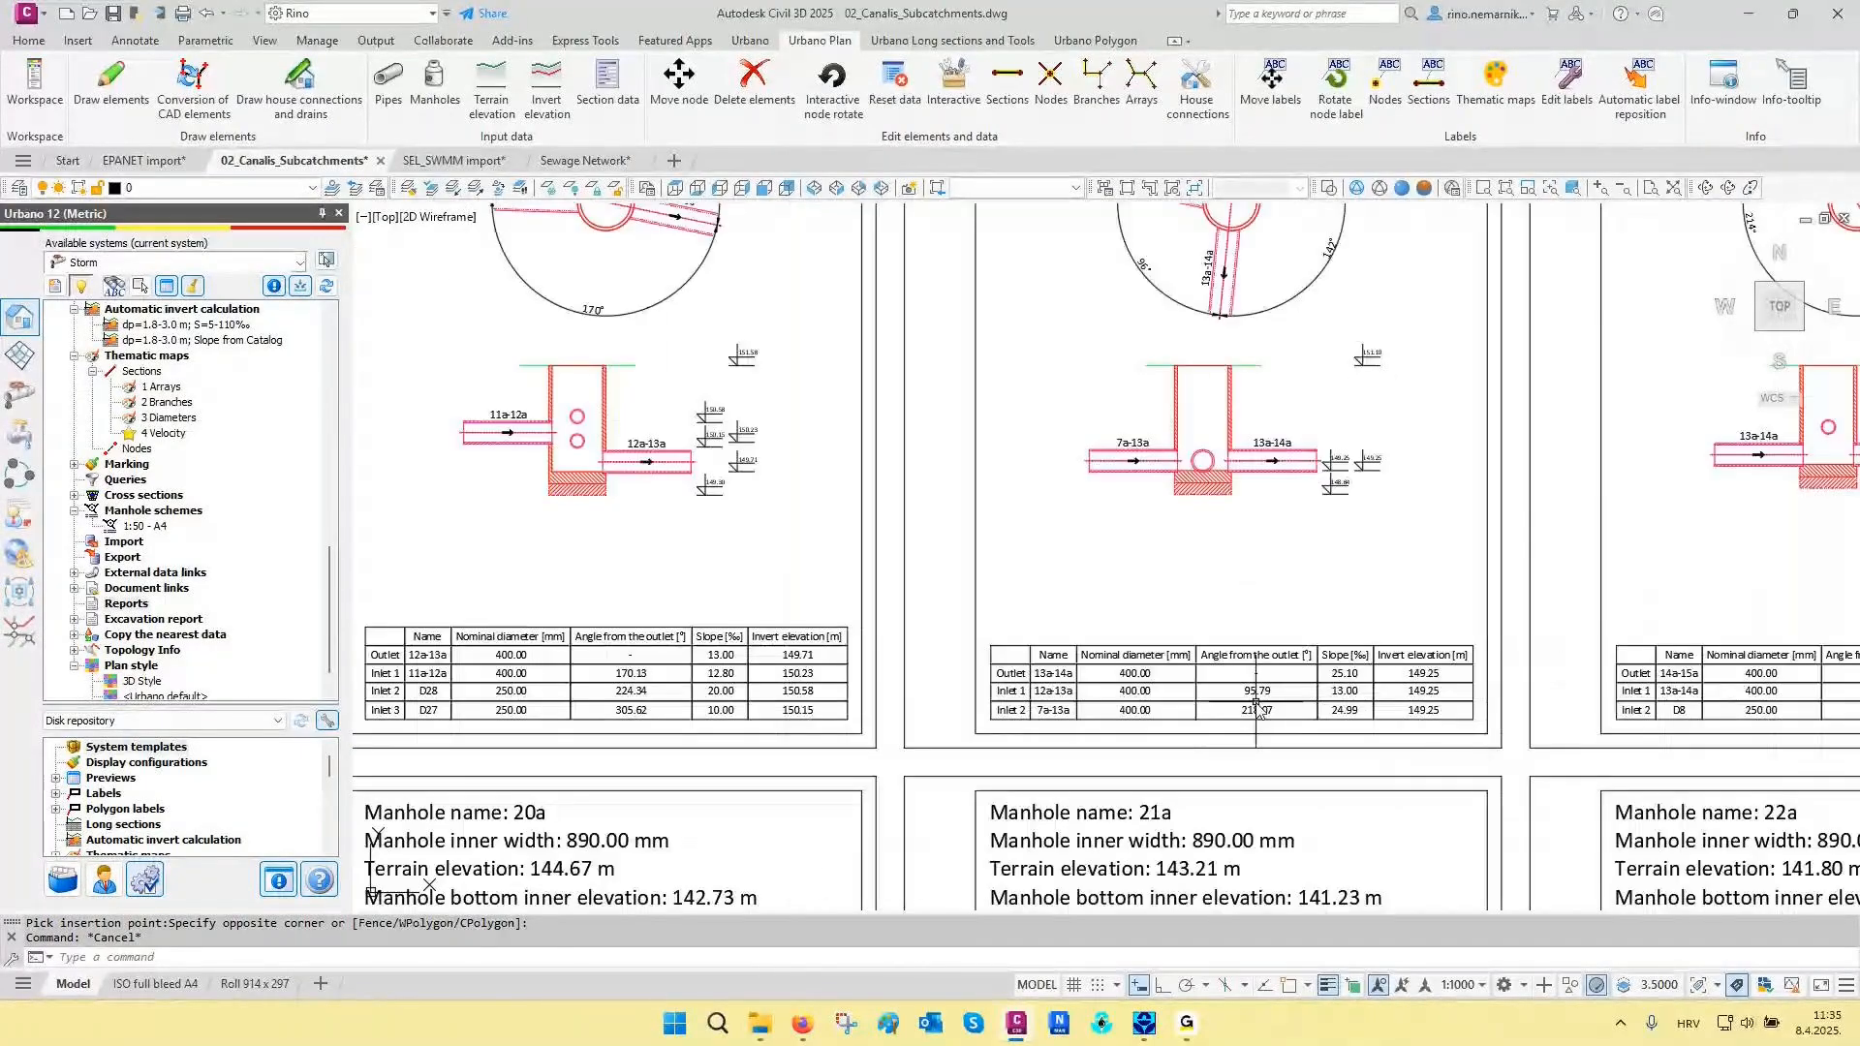
scroll(1256, 704, "down", 3)
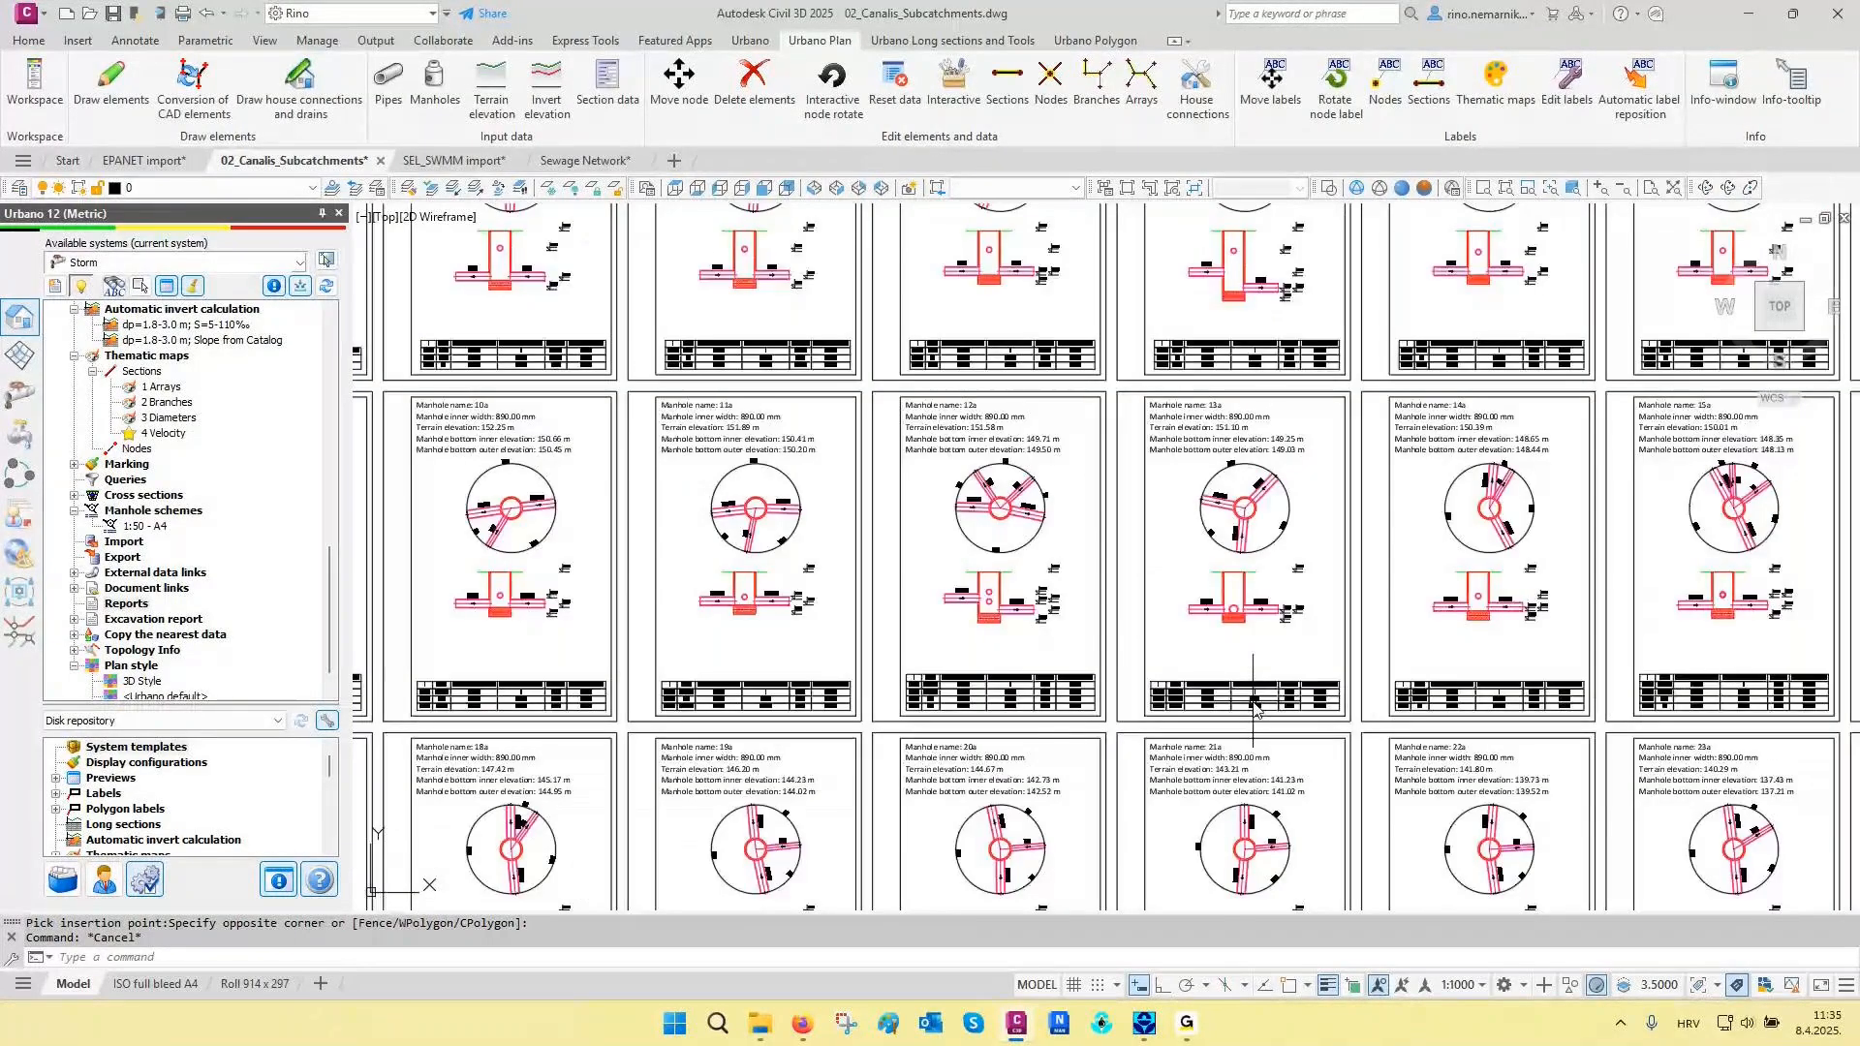
scroll(1255, 704, "down", 5)
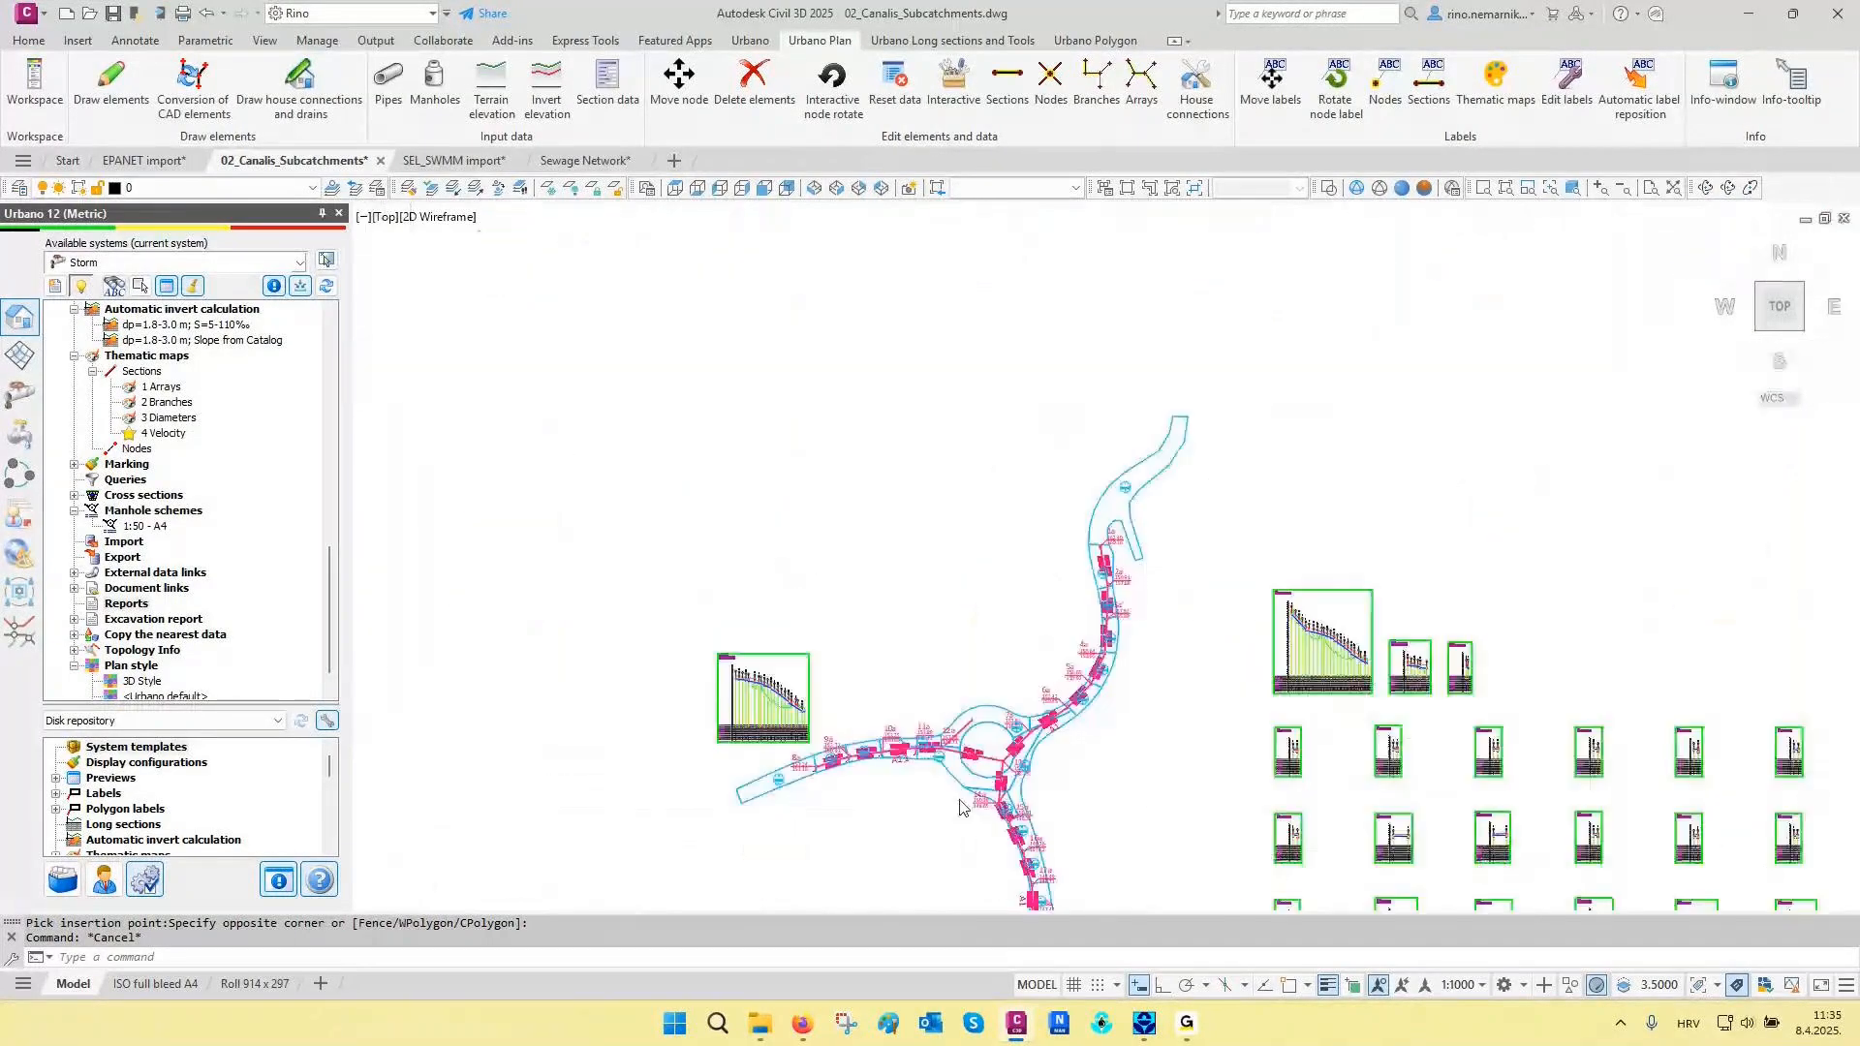
scroll(961, 807, "up", 6)
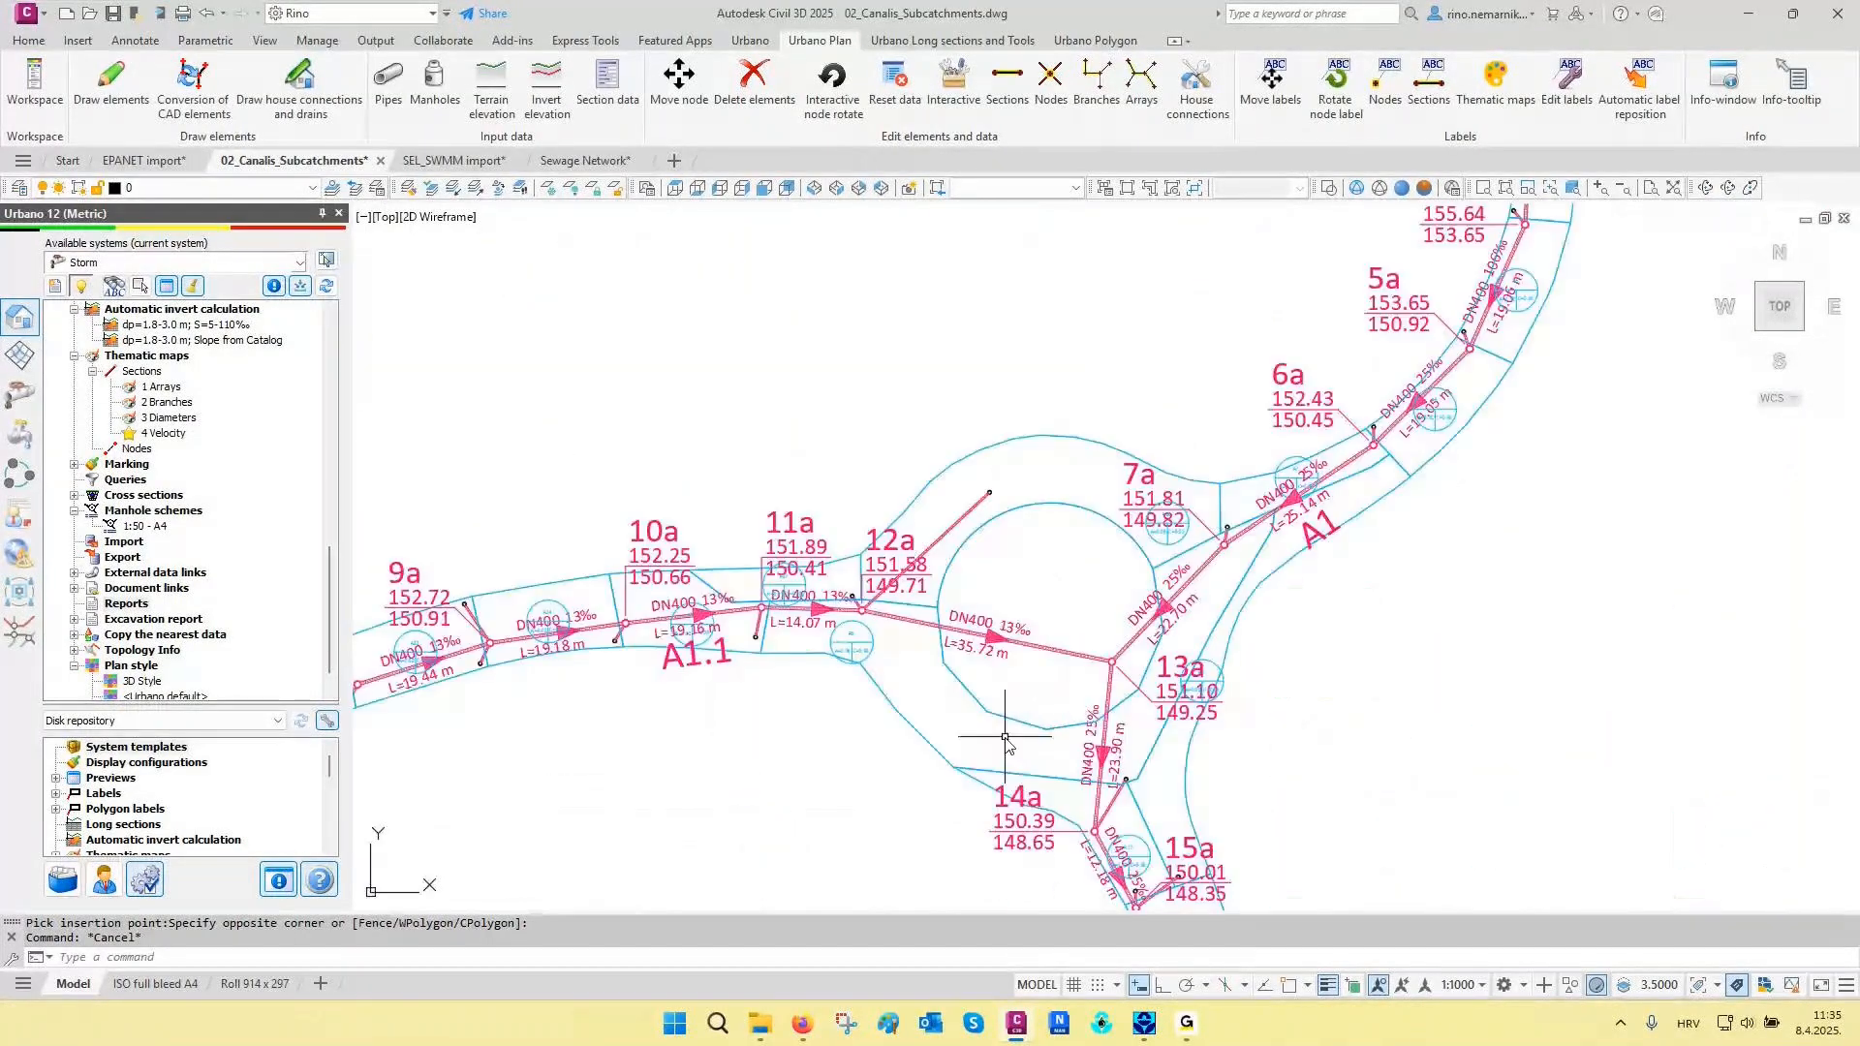
double_click(146, 526)
left_click(1615, 297)
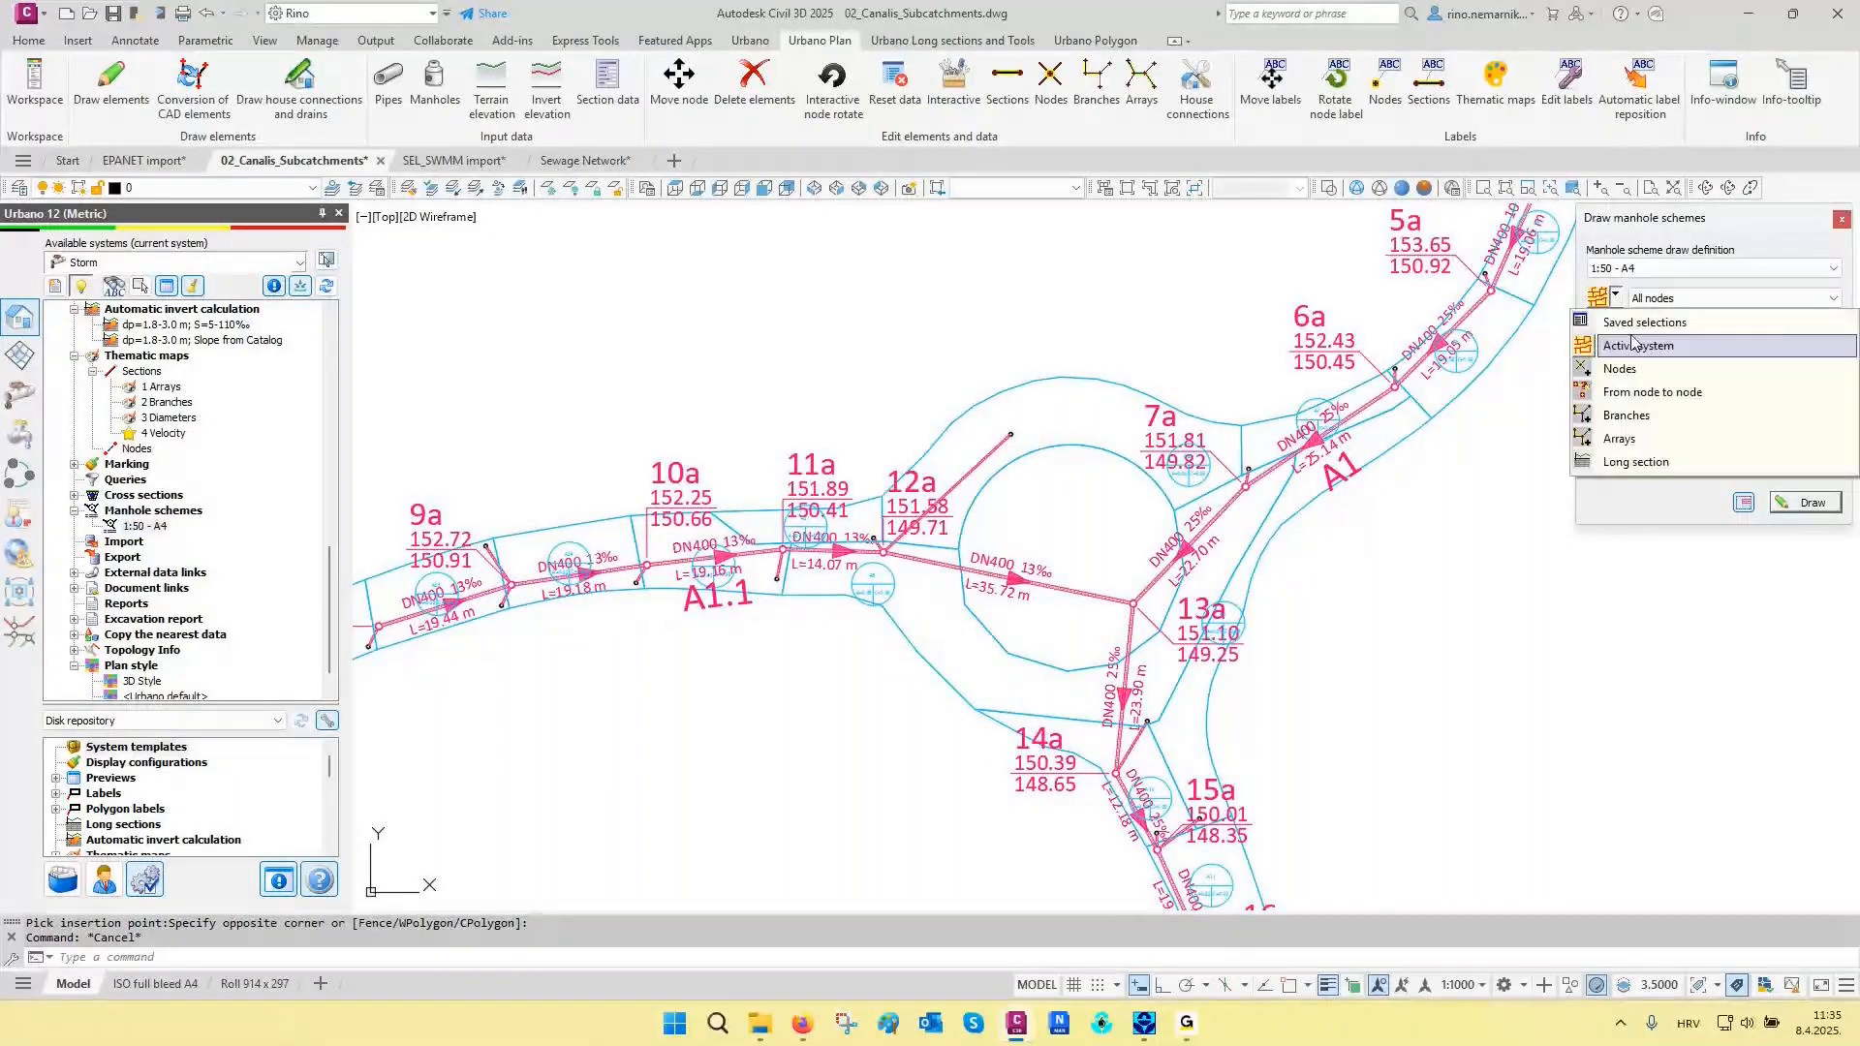
left_click(1620, 368)
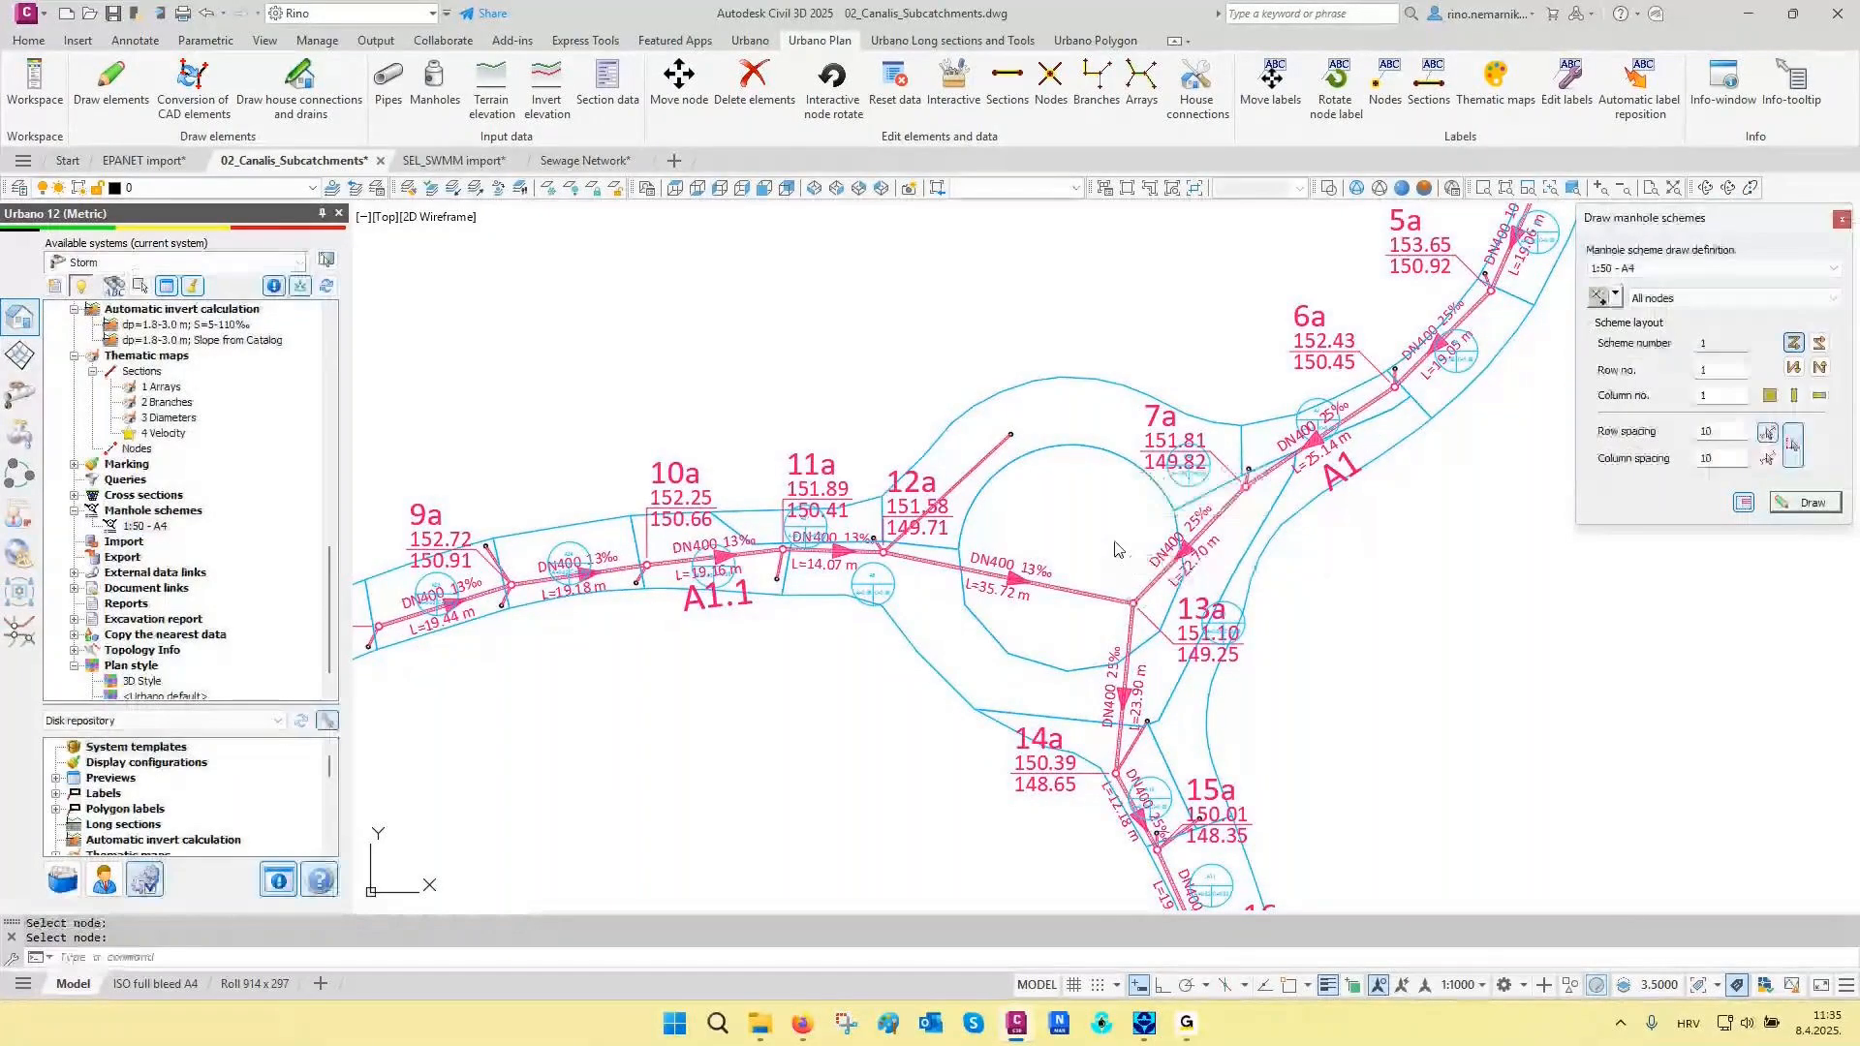
left_click(1805, 503)
scroll(1079, 763, "down", 6)
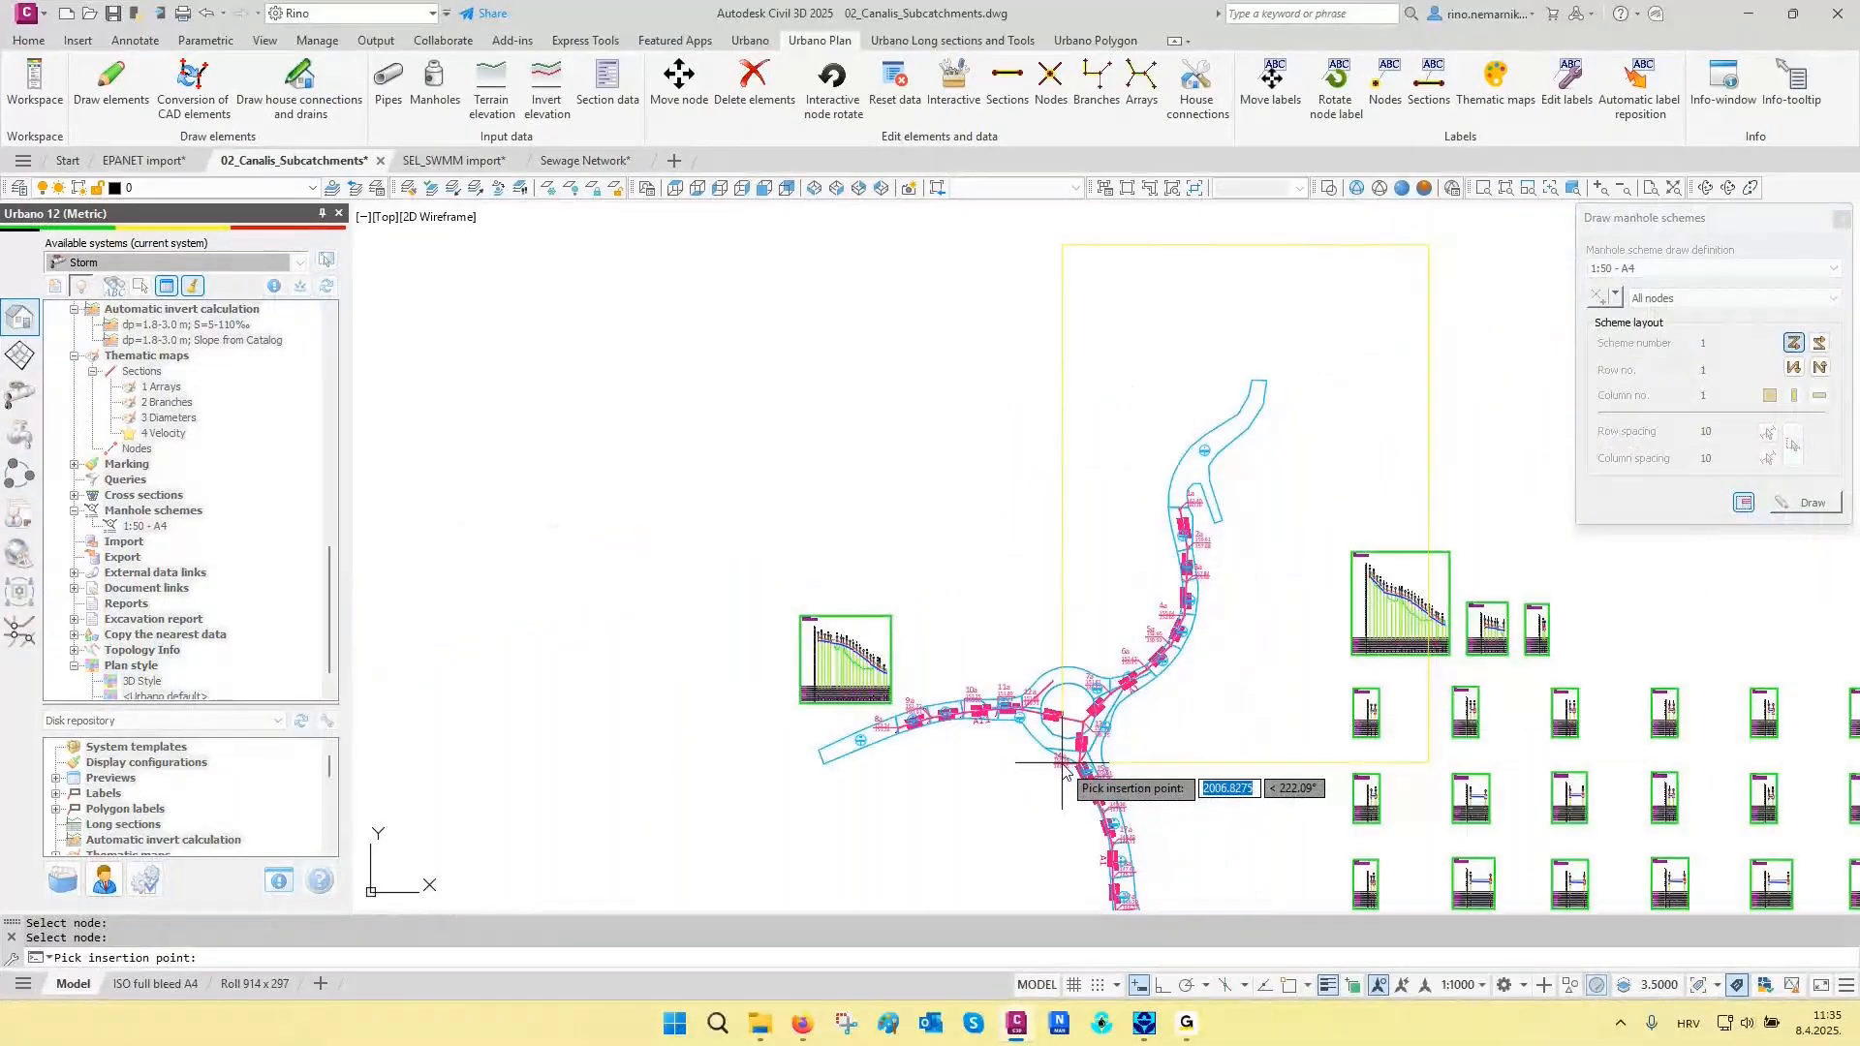
scroll(1066, 770, "down", 2)
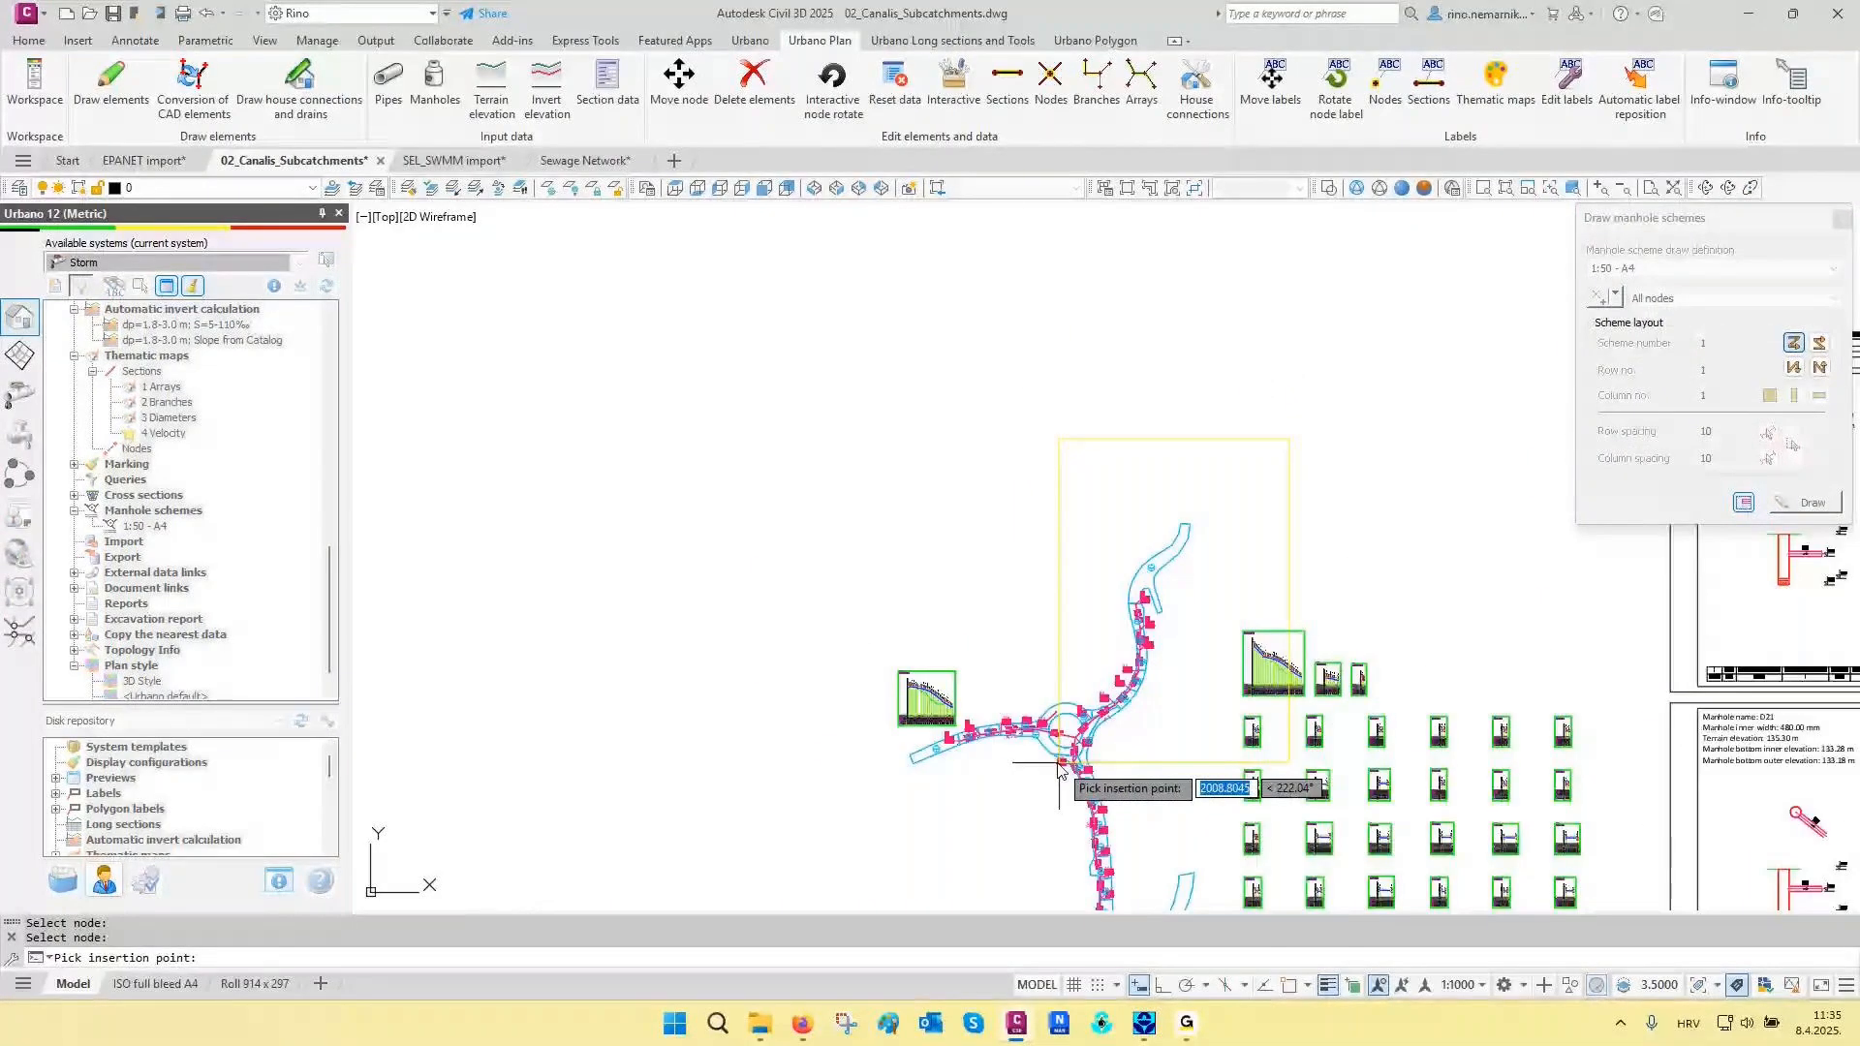
left_click(1059, 768)
- Assign 12a-13a as the inlet section and 13a-14a as the outlet section for the manhole scheme of node 13a
scroll(944, 541, "up", 5)
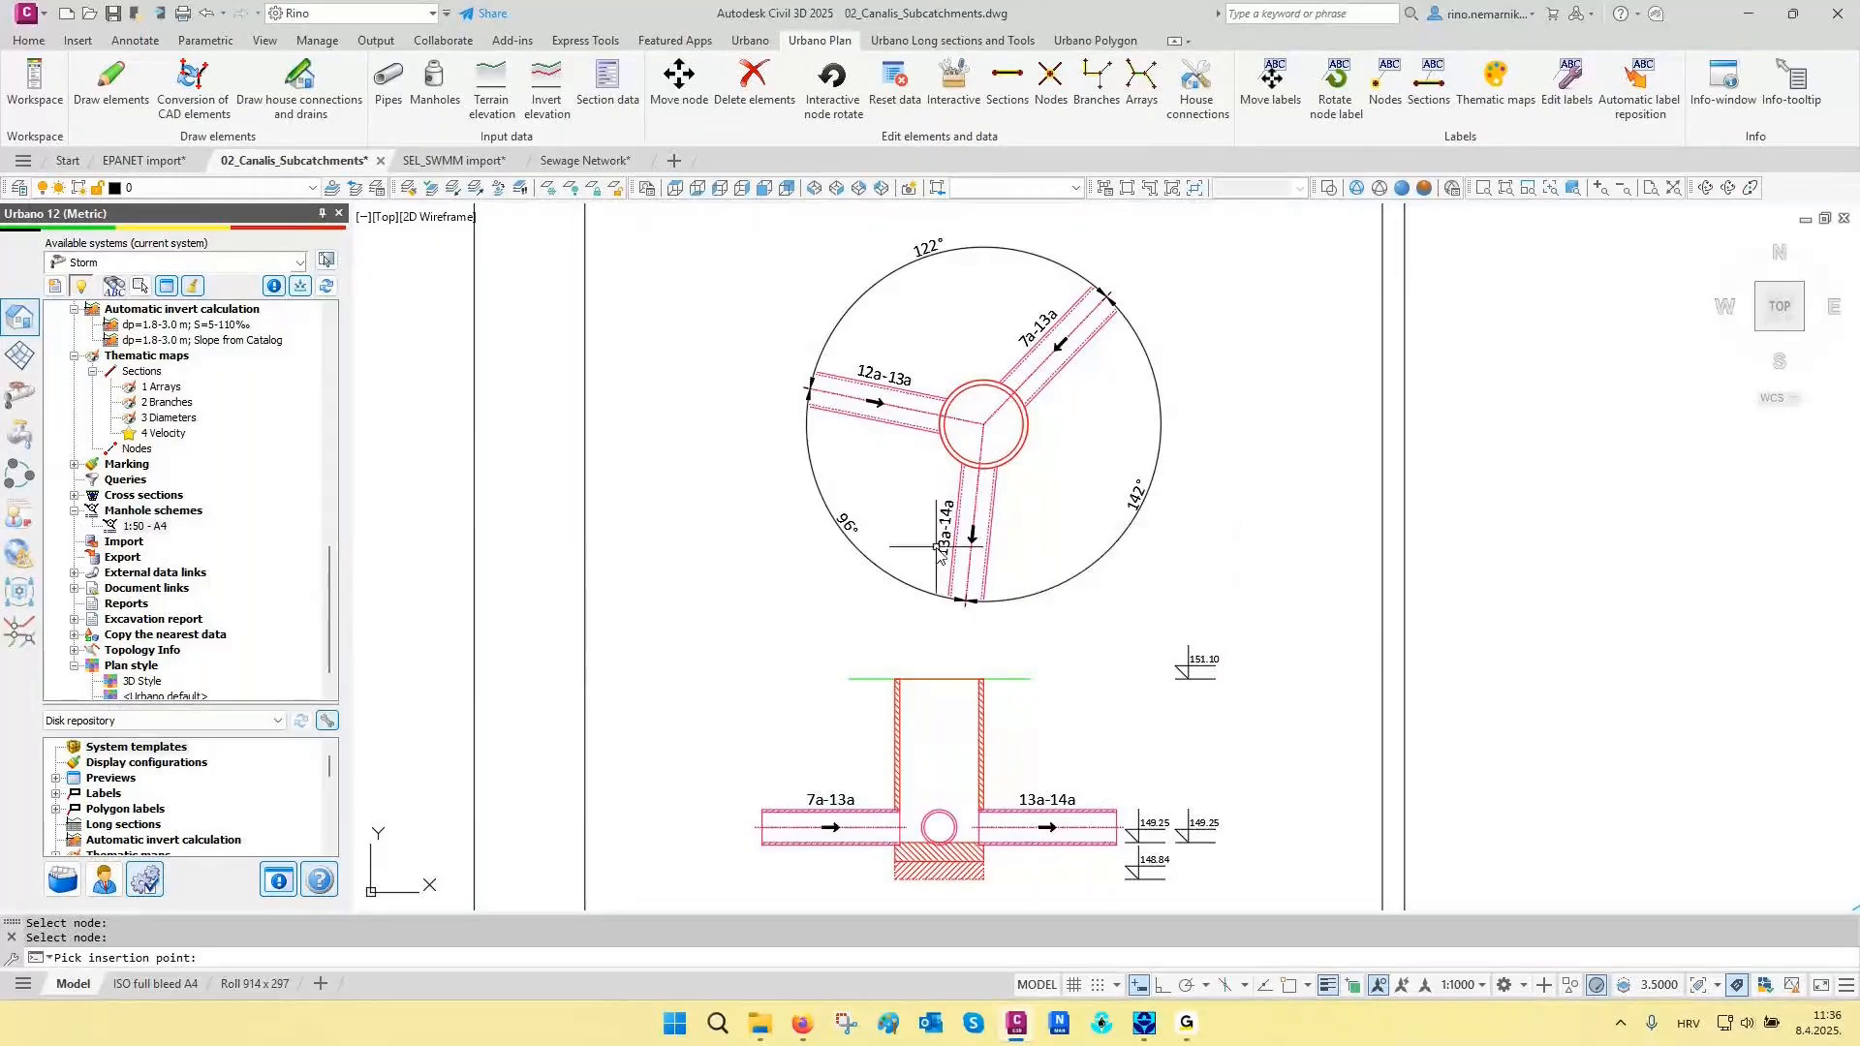
middle_click_drag(856, 660, 1015, 649)
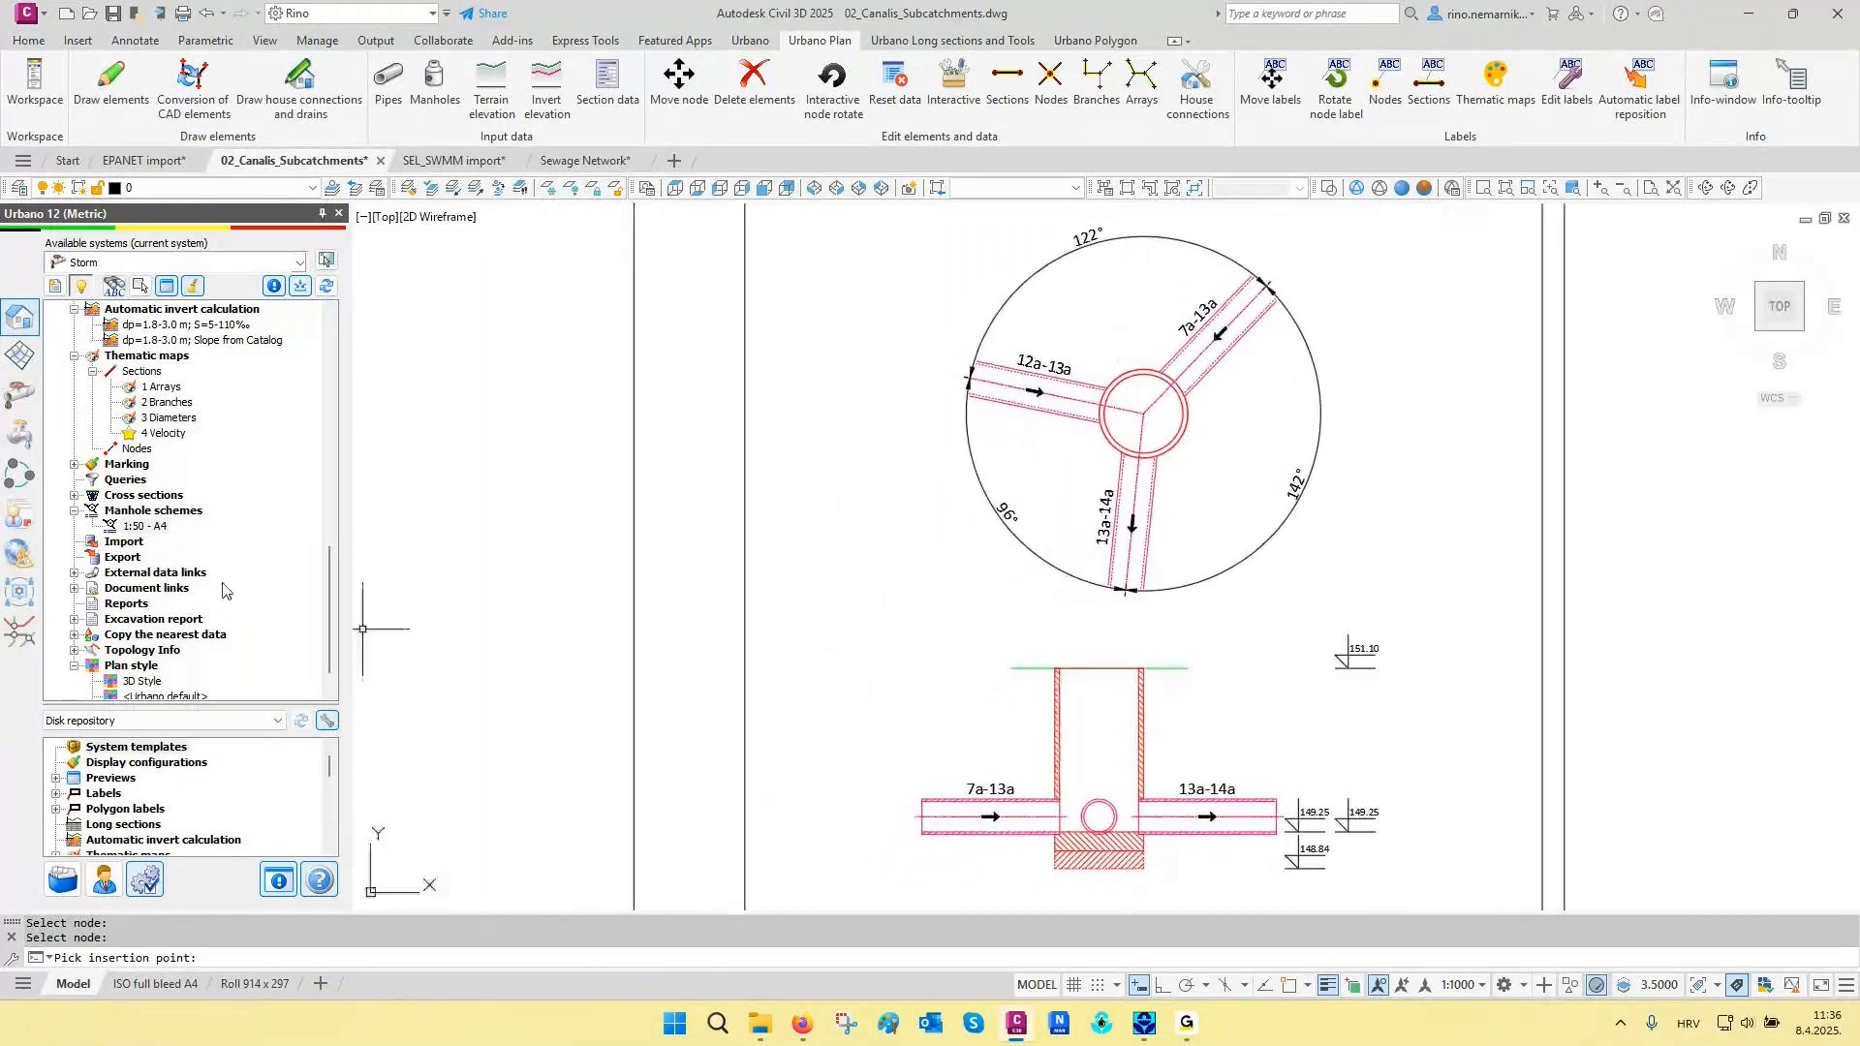
right_click(143, 526)
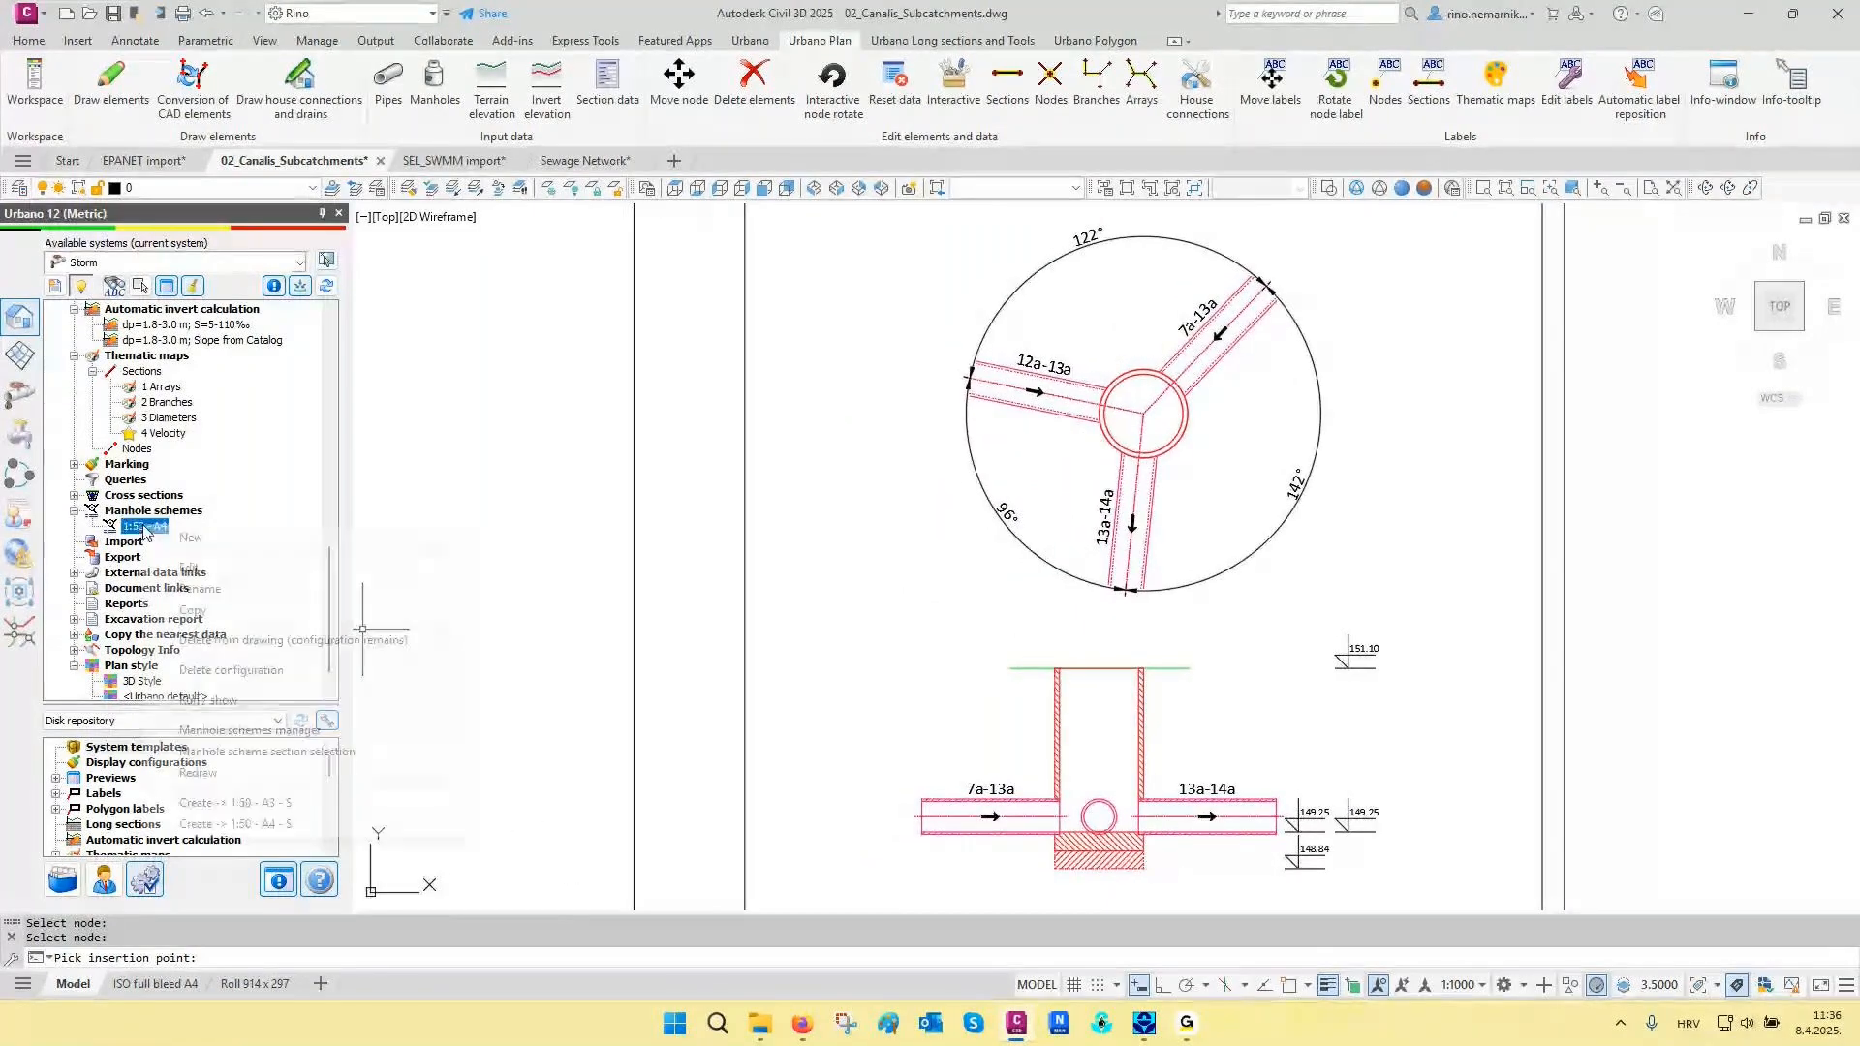
left_click(238, 752)
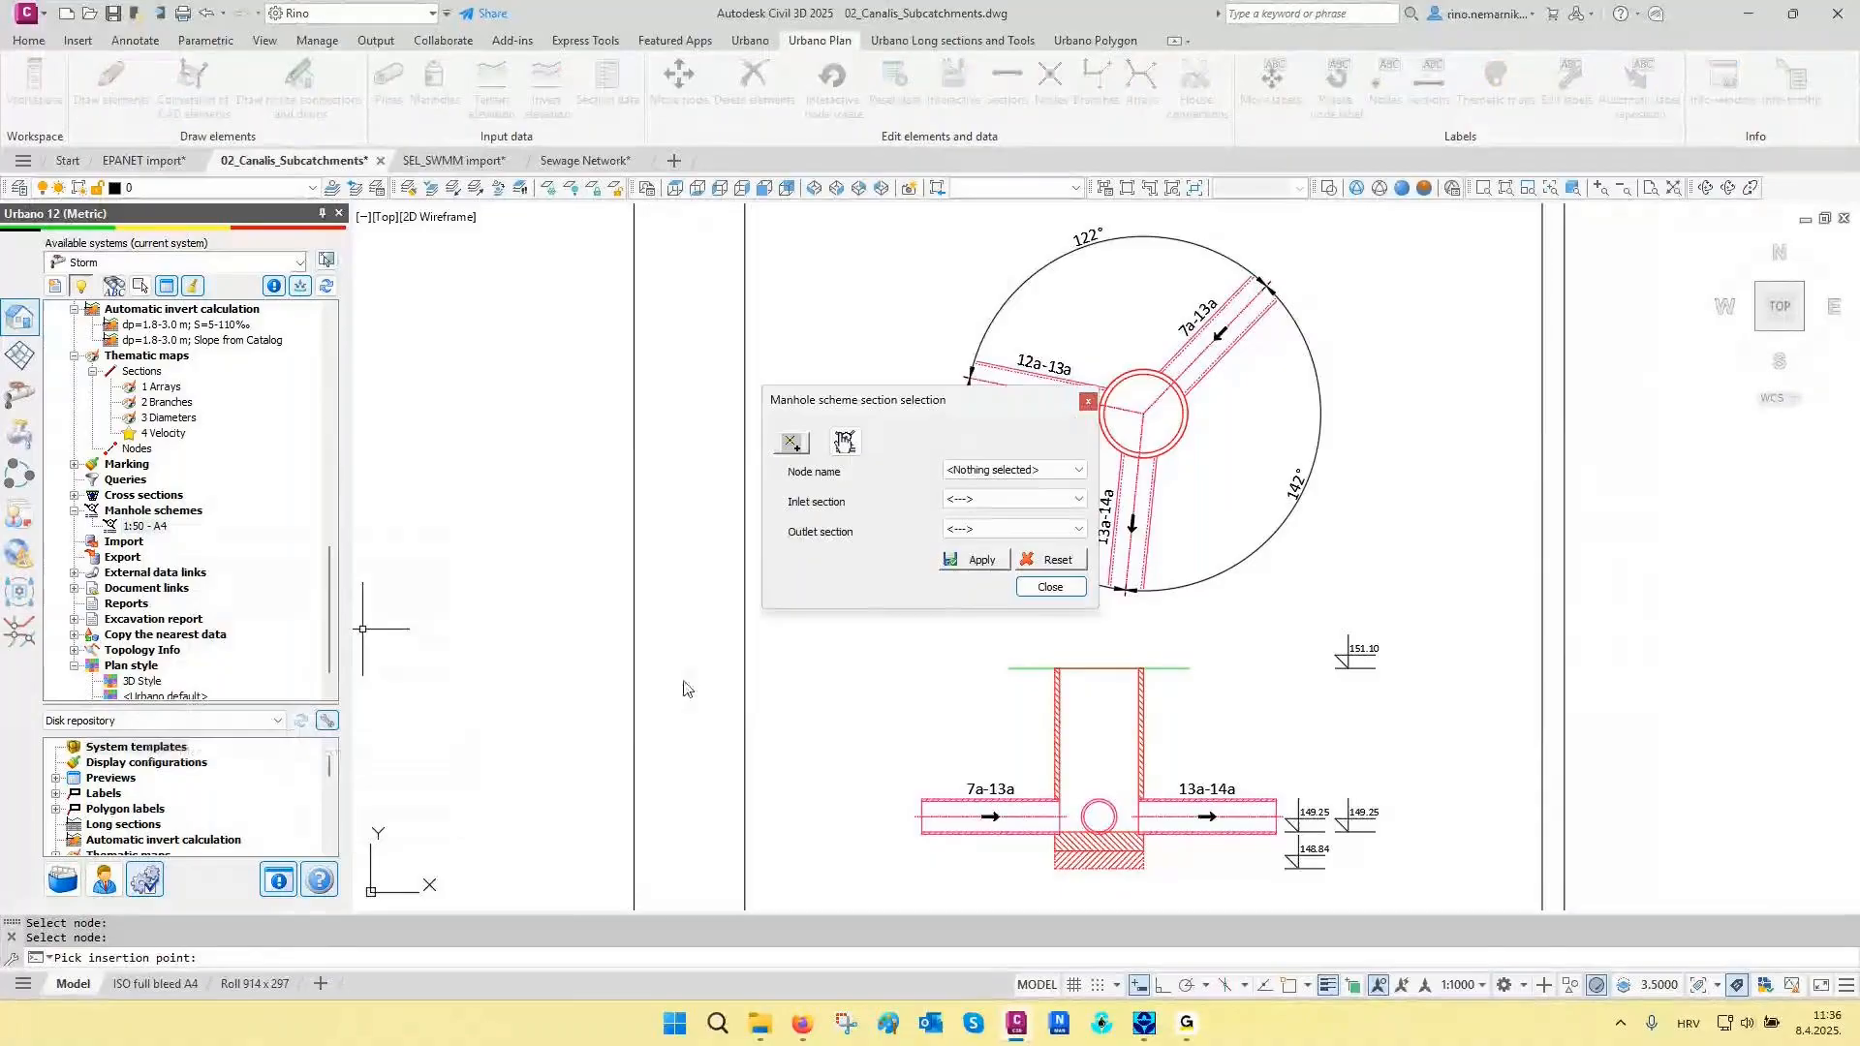
left_click(844, 442)
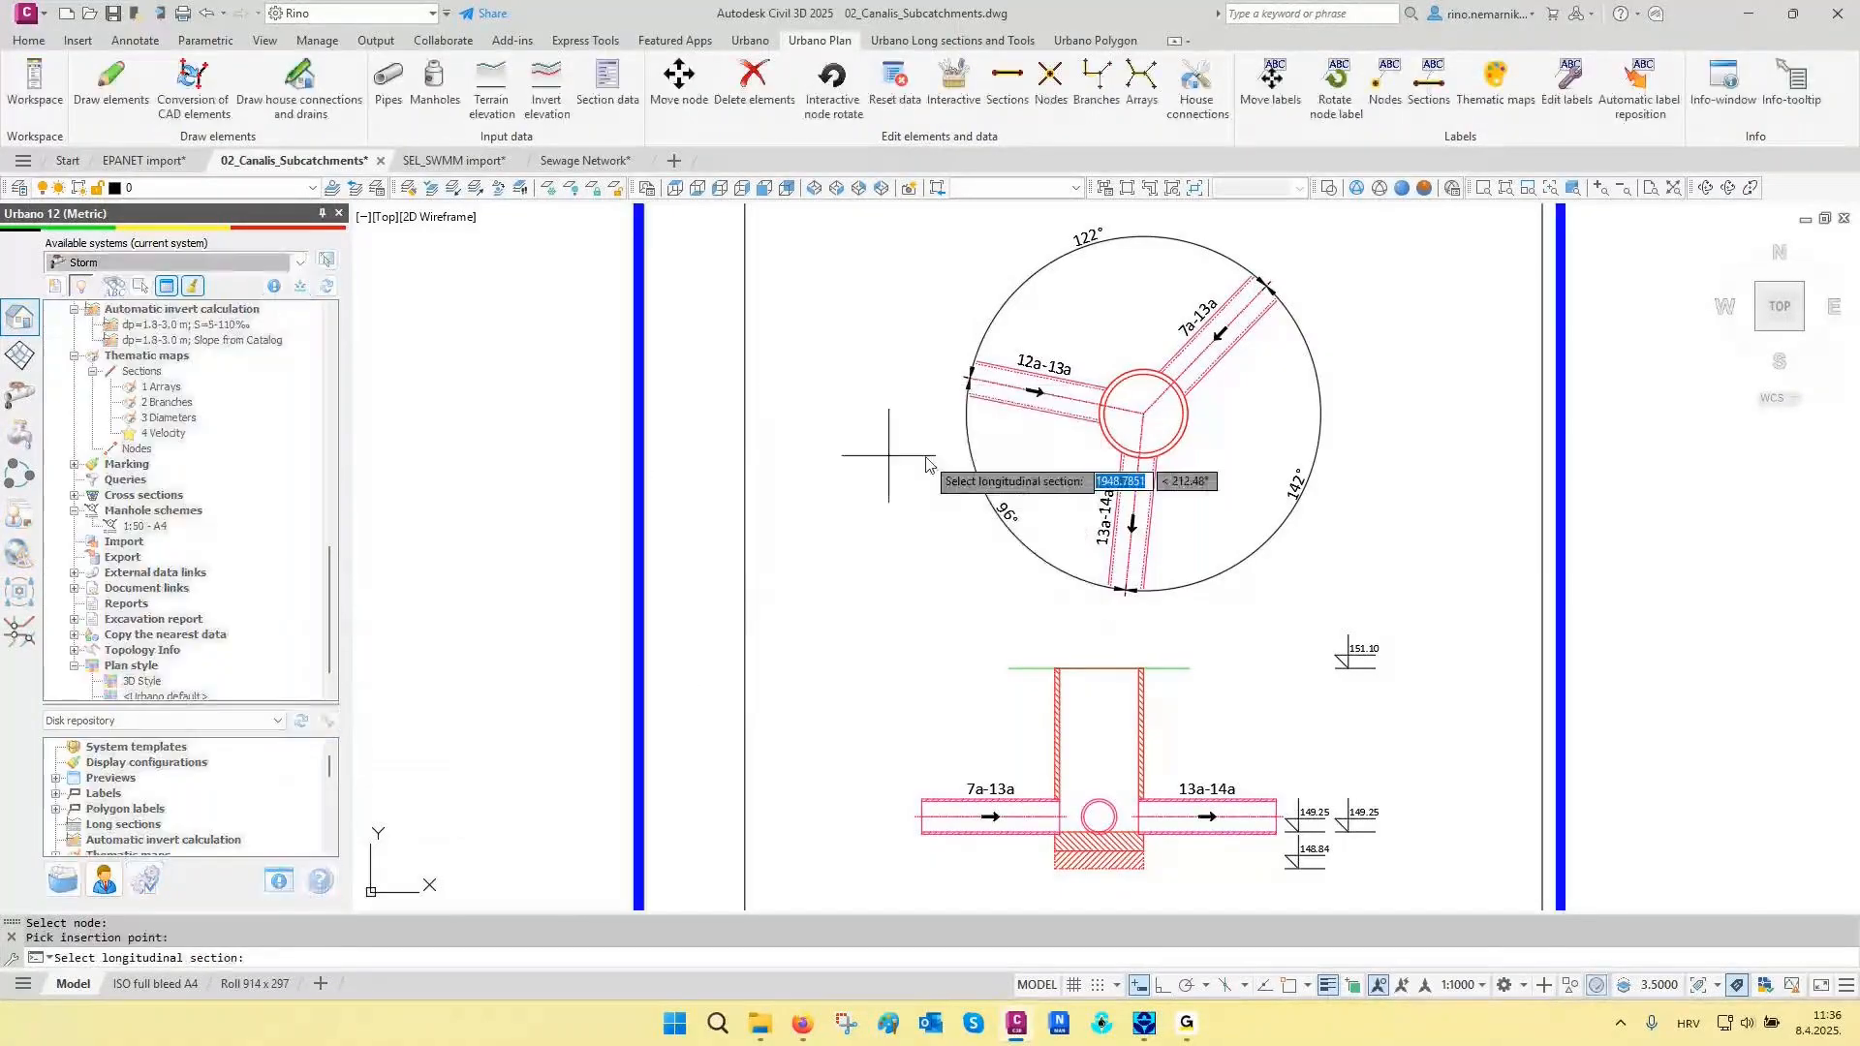
left_click(958, 456)
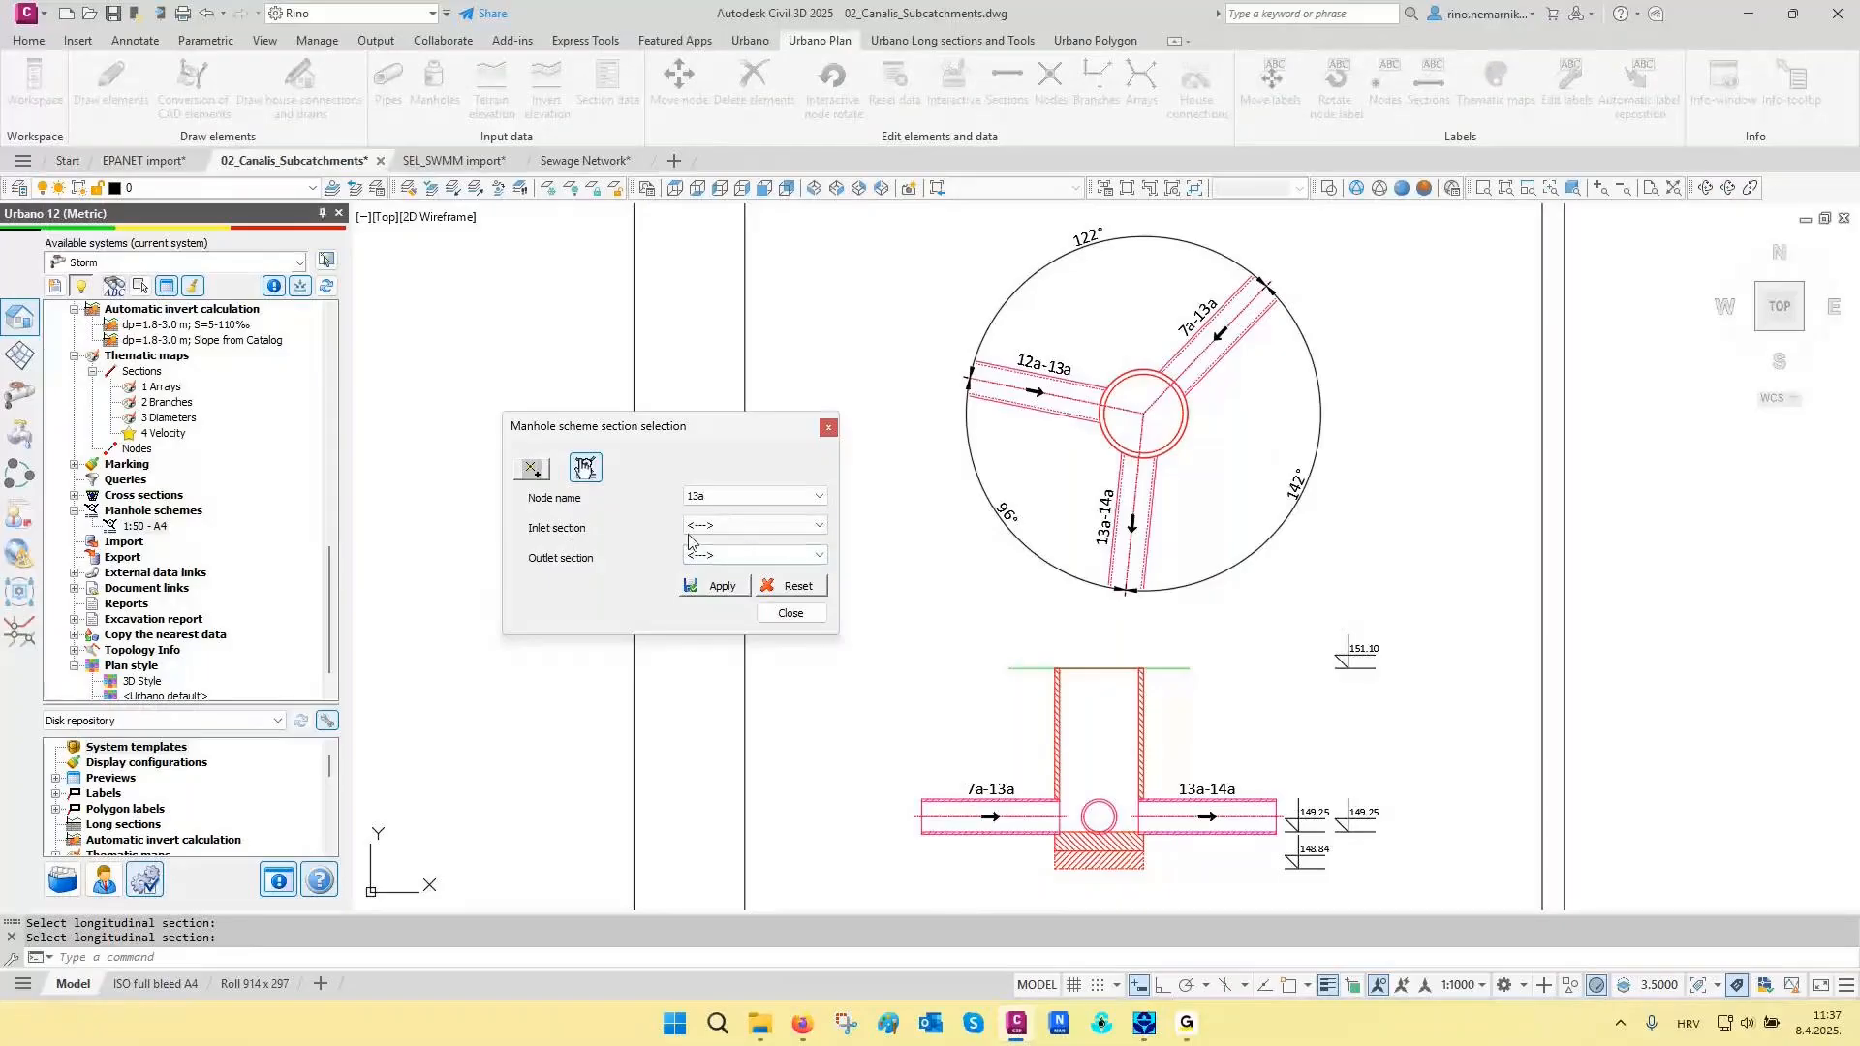
left_click(736, 531)
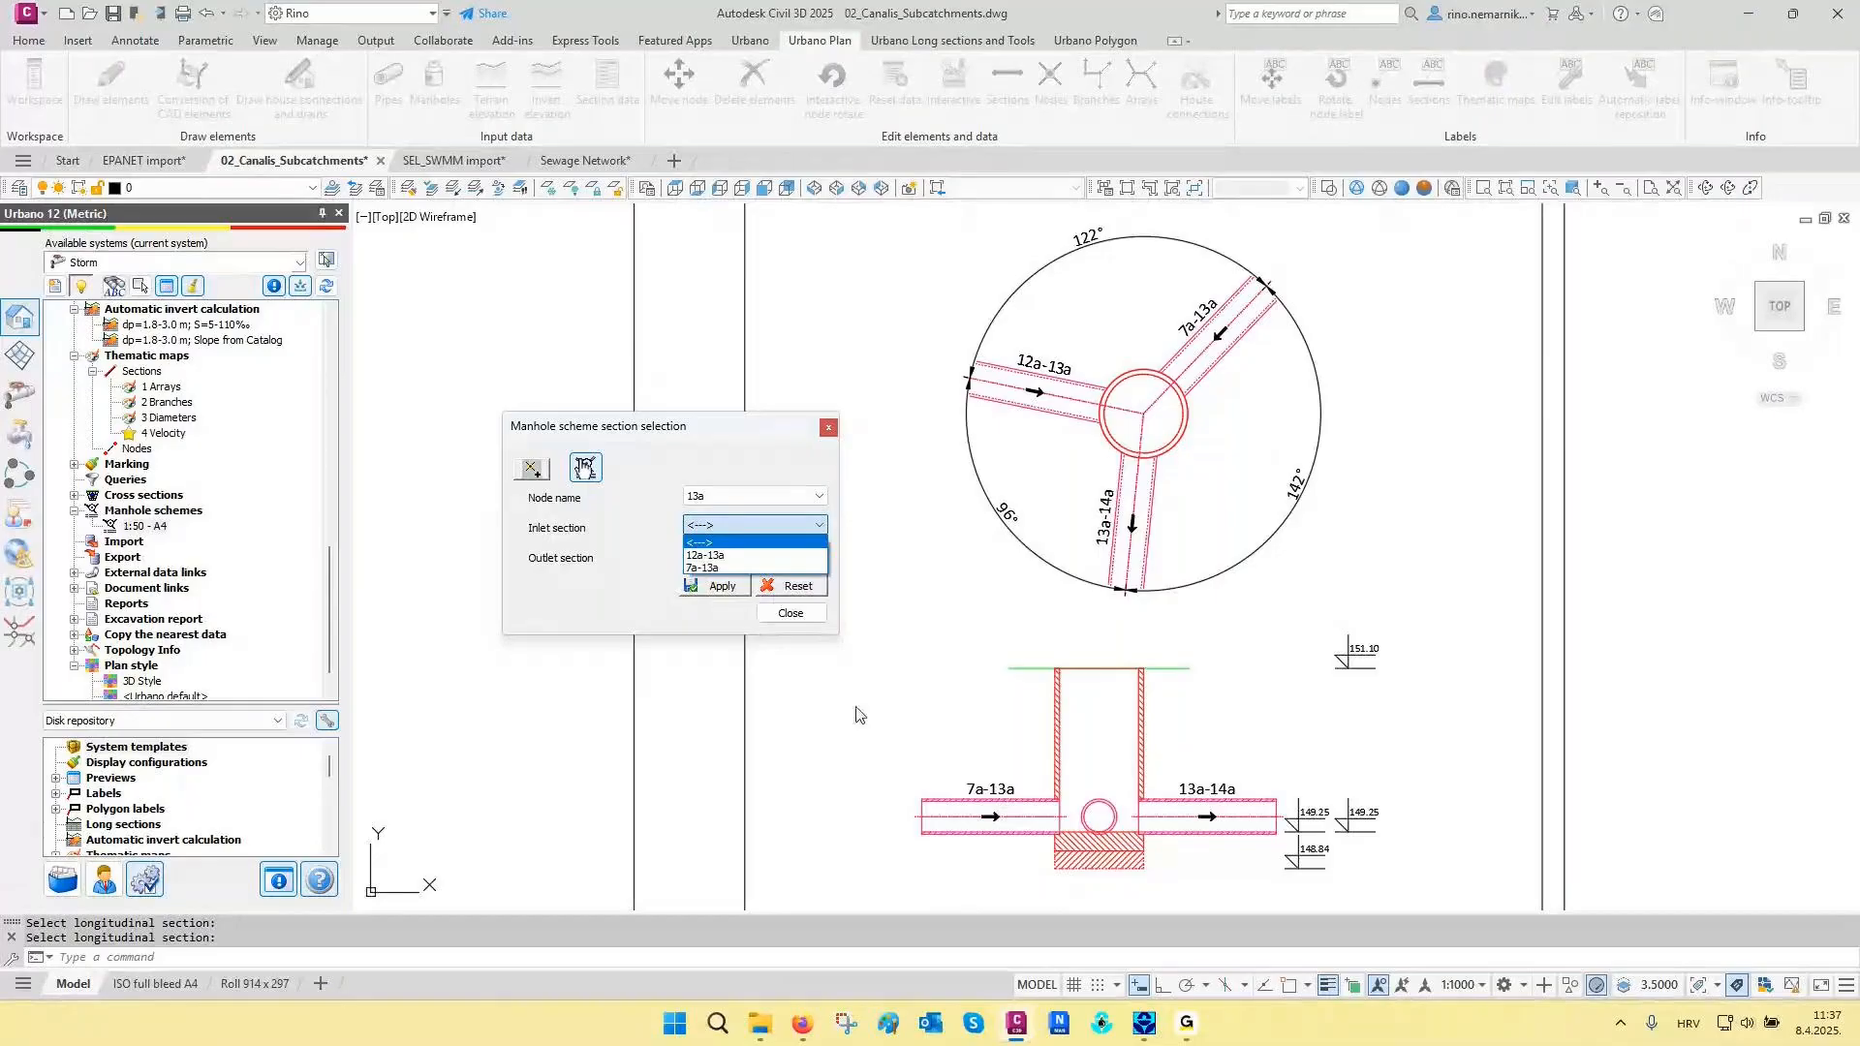
left_click(718, 556)
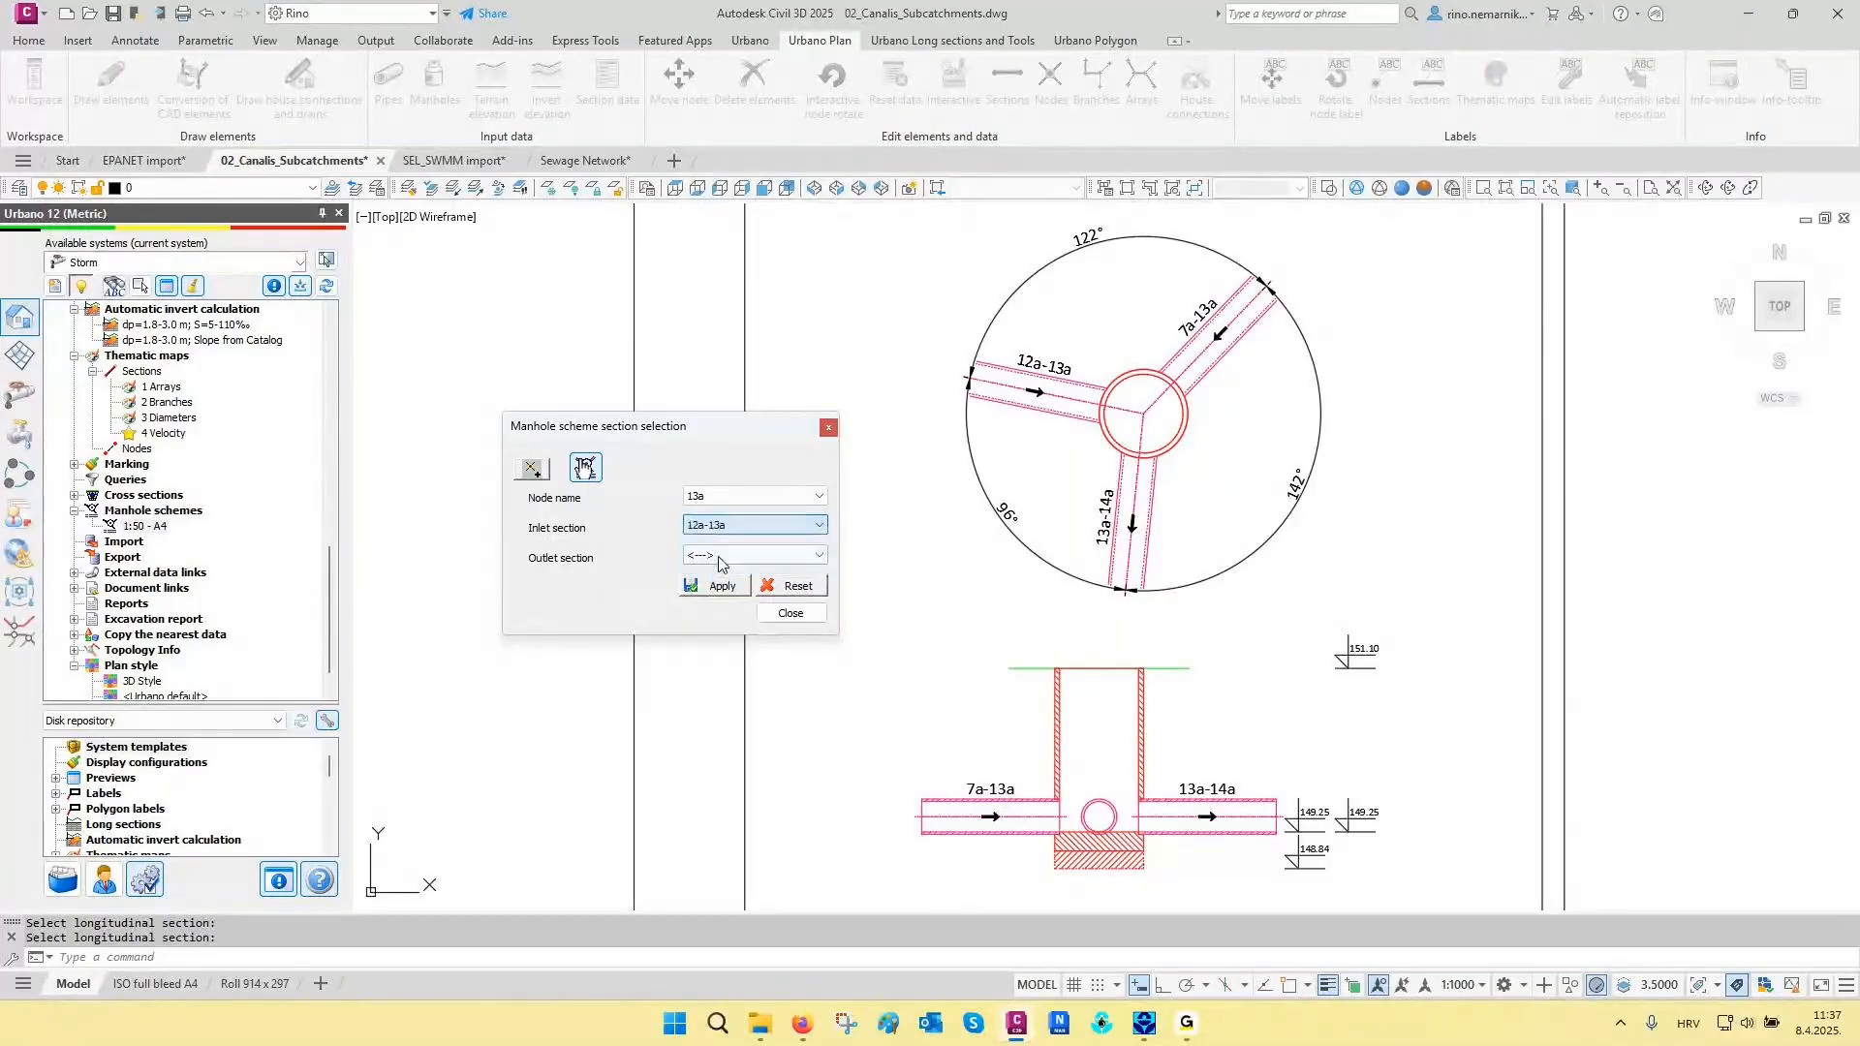
left_click(699, 563)
left_click(710, 581)
left_click(727, 584)
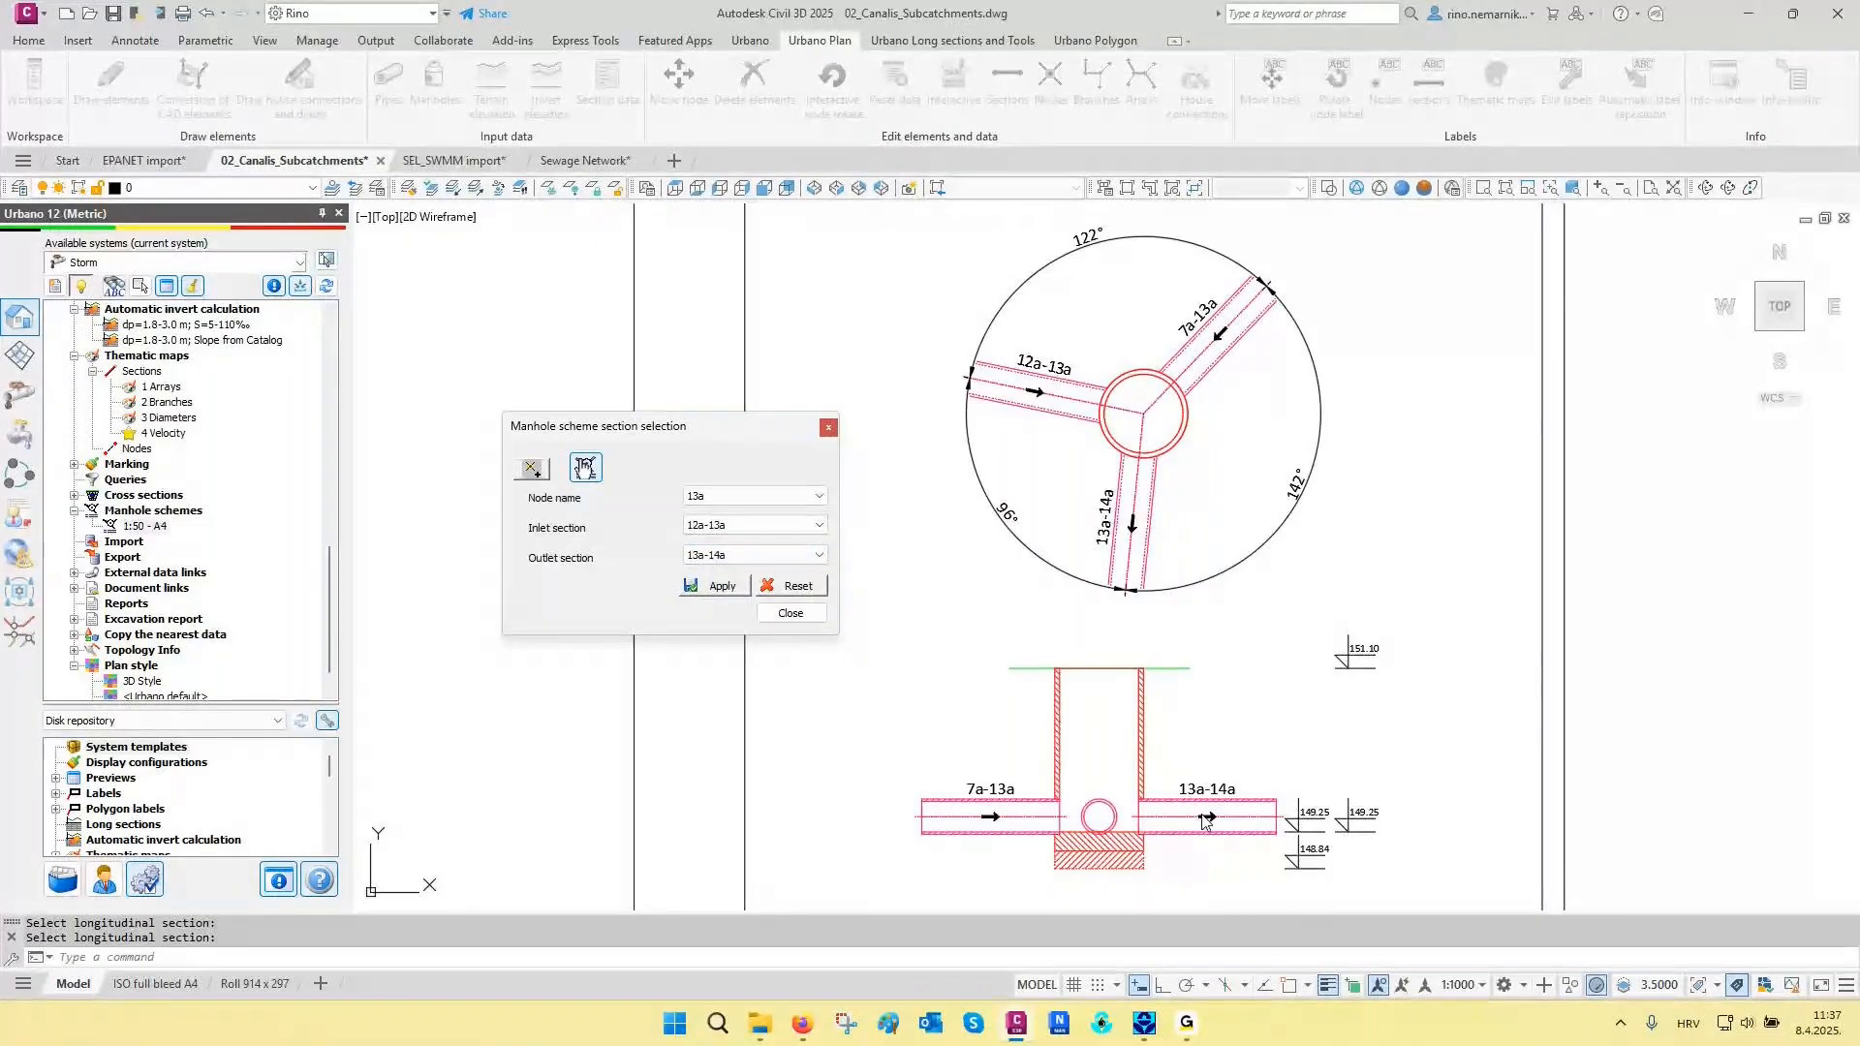
left_click(788, 613)
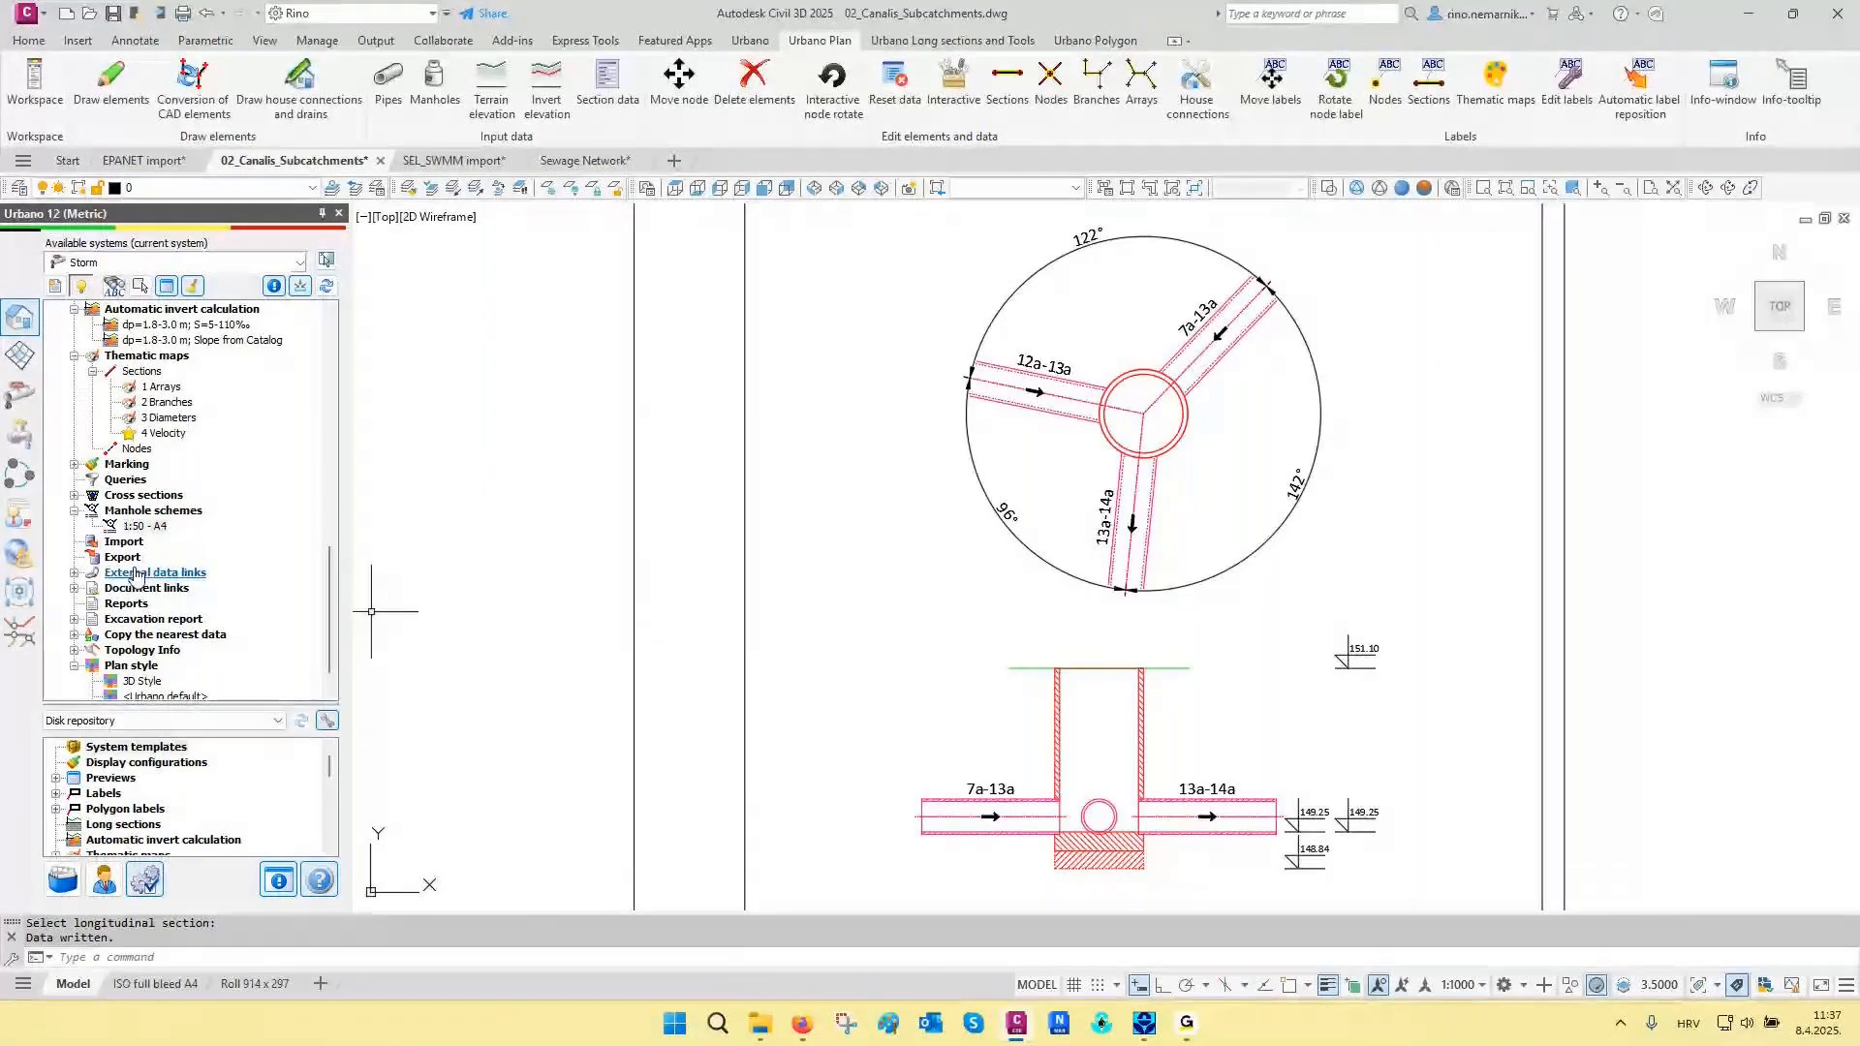
- Redraw the manhole schemes so that the section view of manhole 13a uses the assigned inlet and outlet
right_click(132, 511)
left_click(249, 652)
scroll(1031, 849, "up", 4)
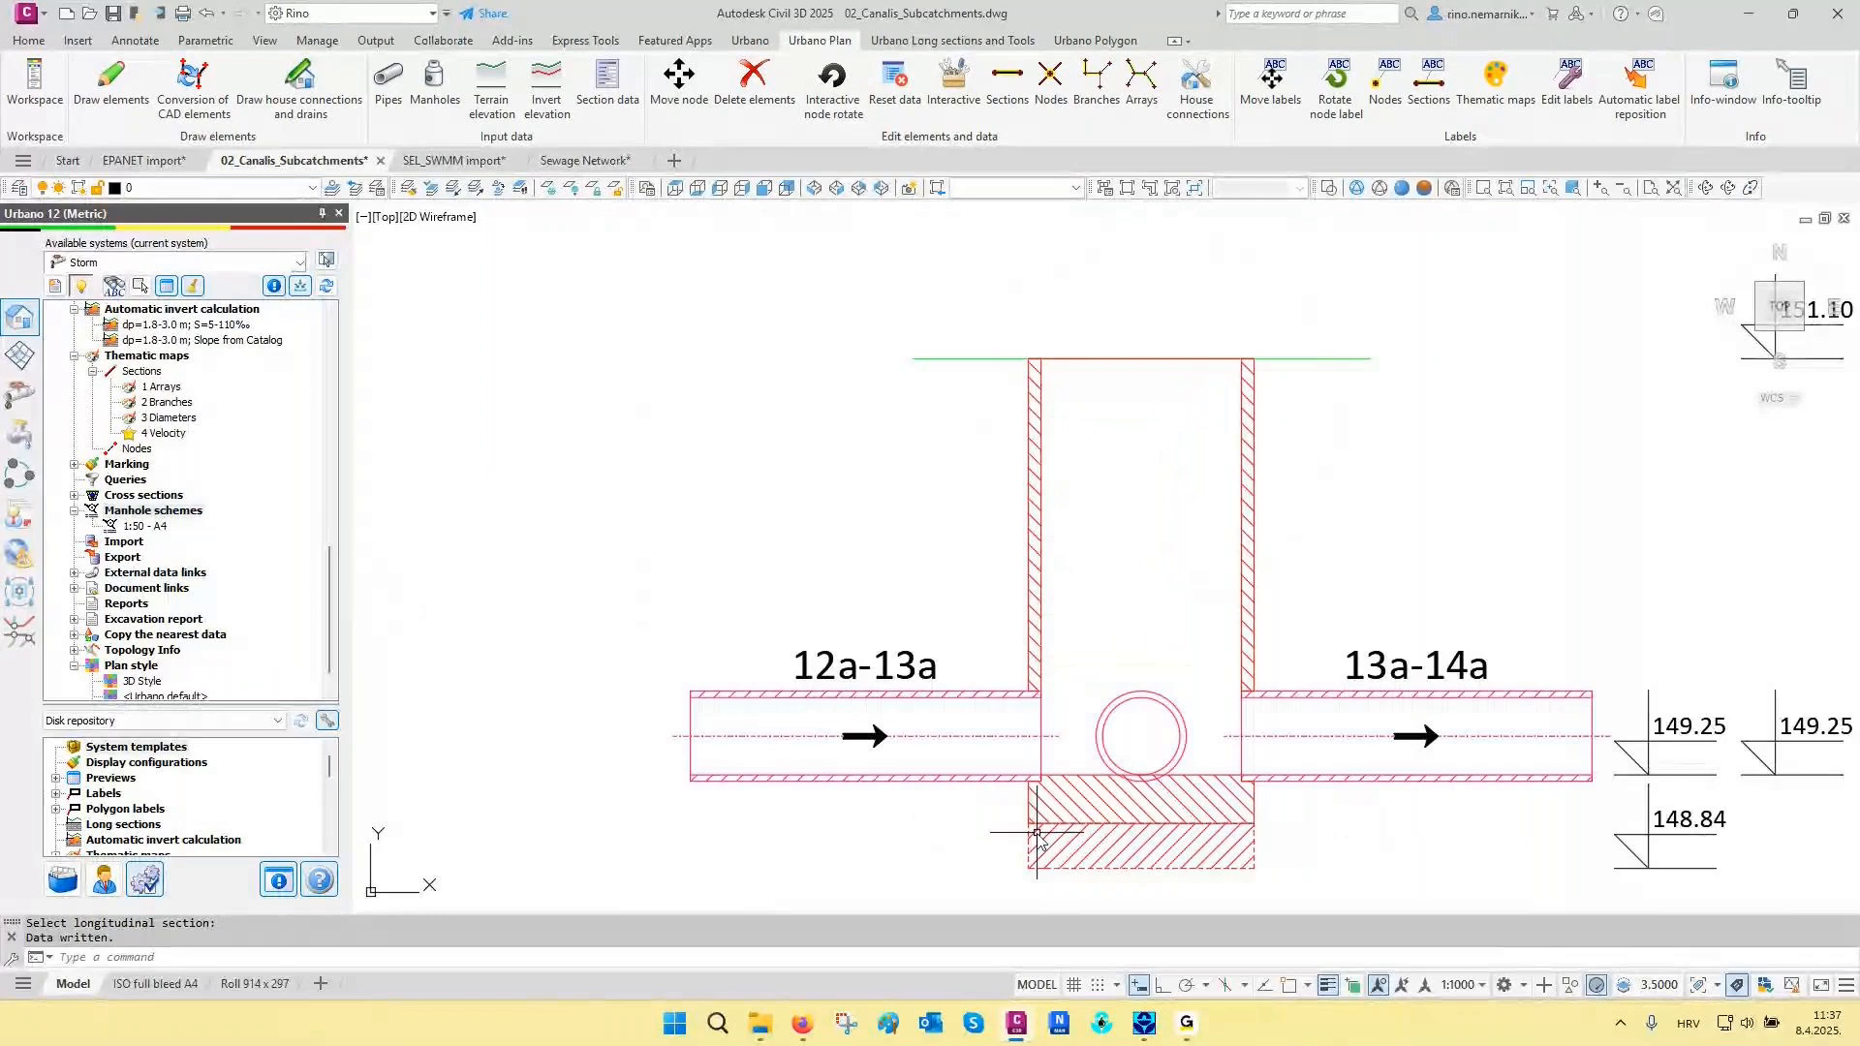
key("Escape")
key("Escape")
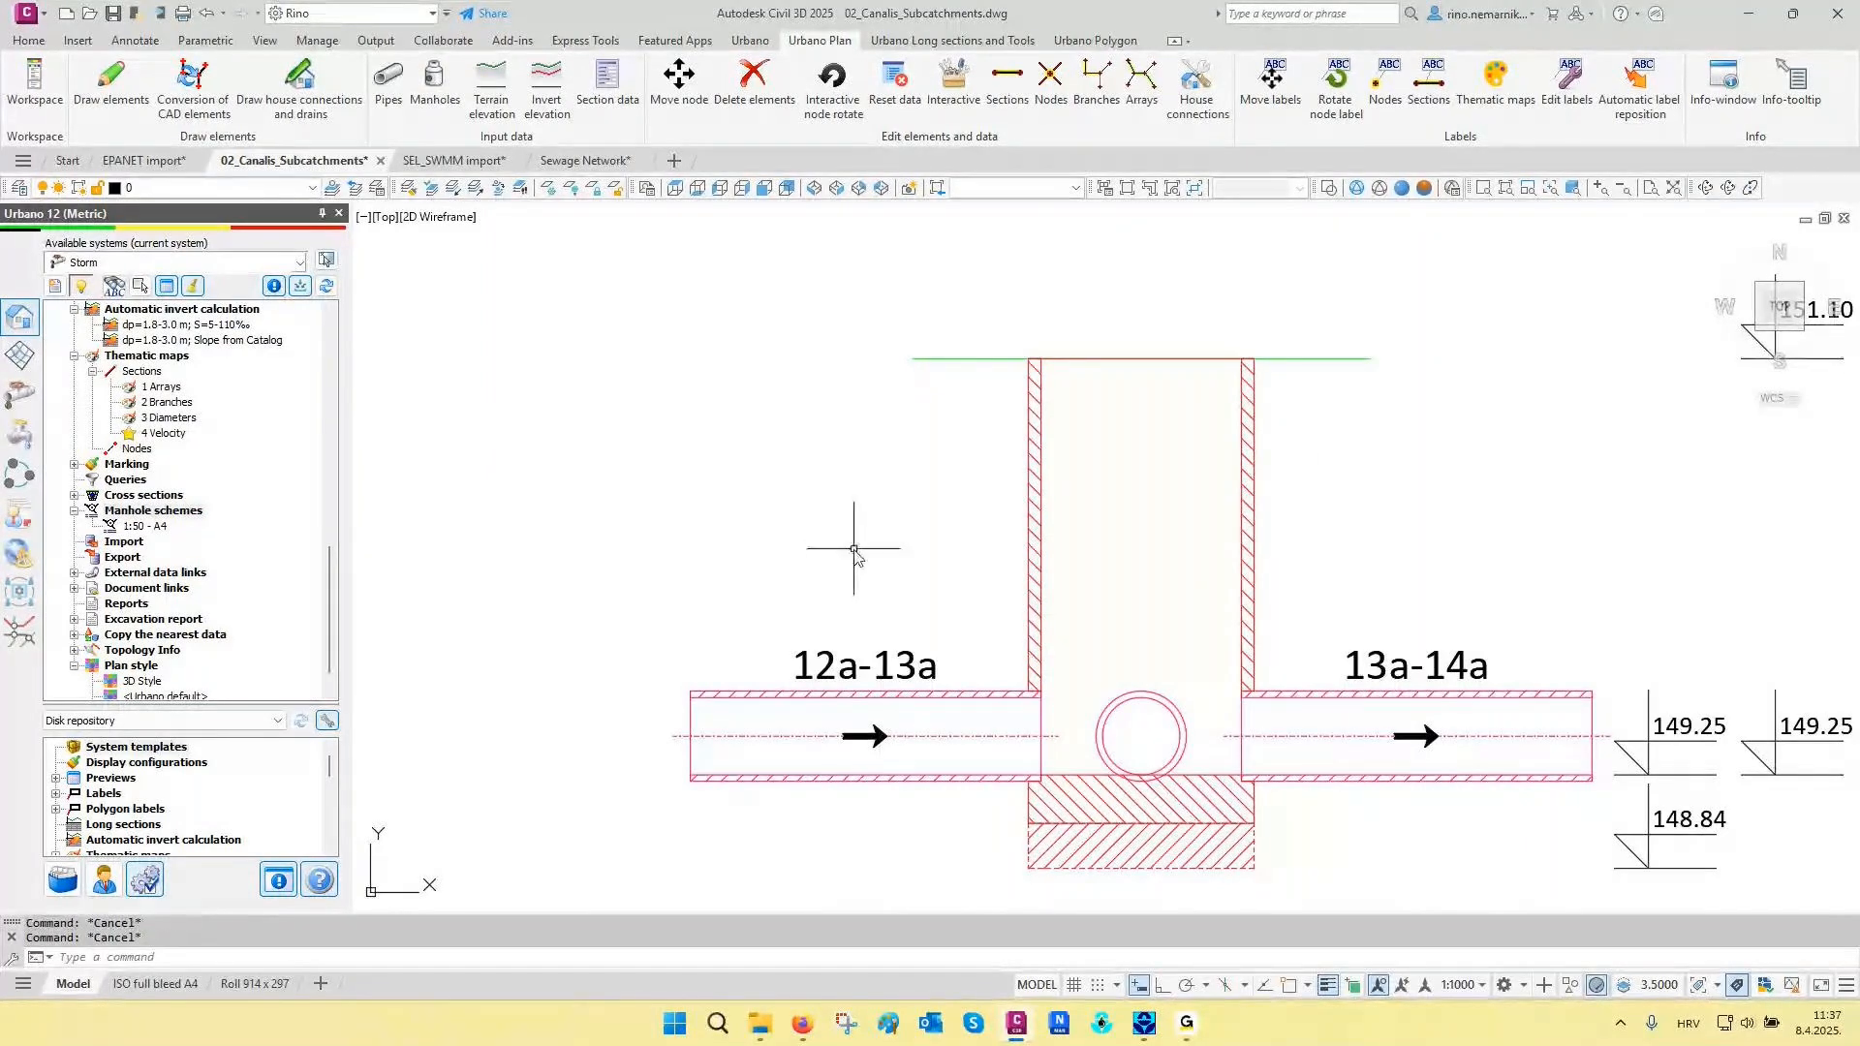
- Review the IFC export settings for the Storm system's pipes, manholes and terrain surfaces, and close them without exporting
scroll(855, 534, "down", 6)
scroll(791, 637, "down", 5)
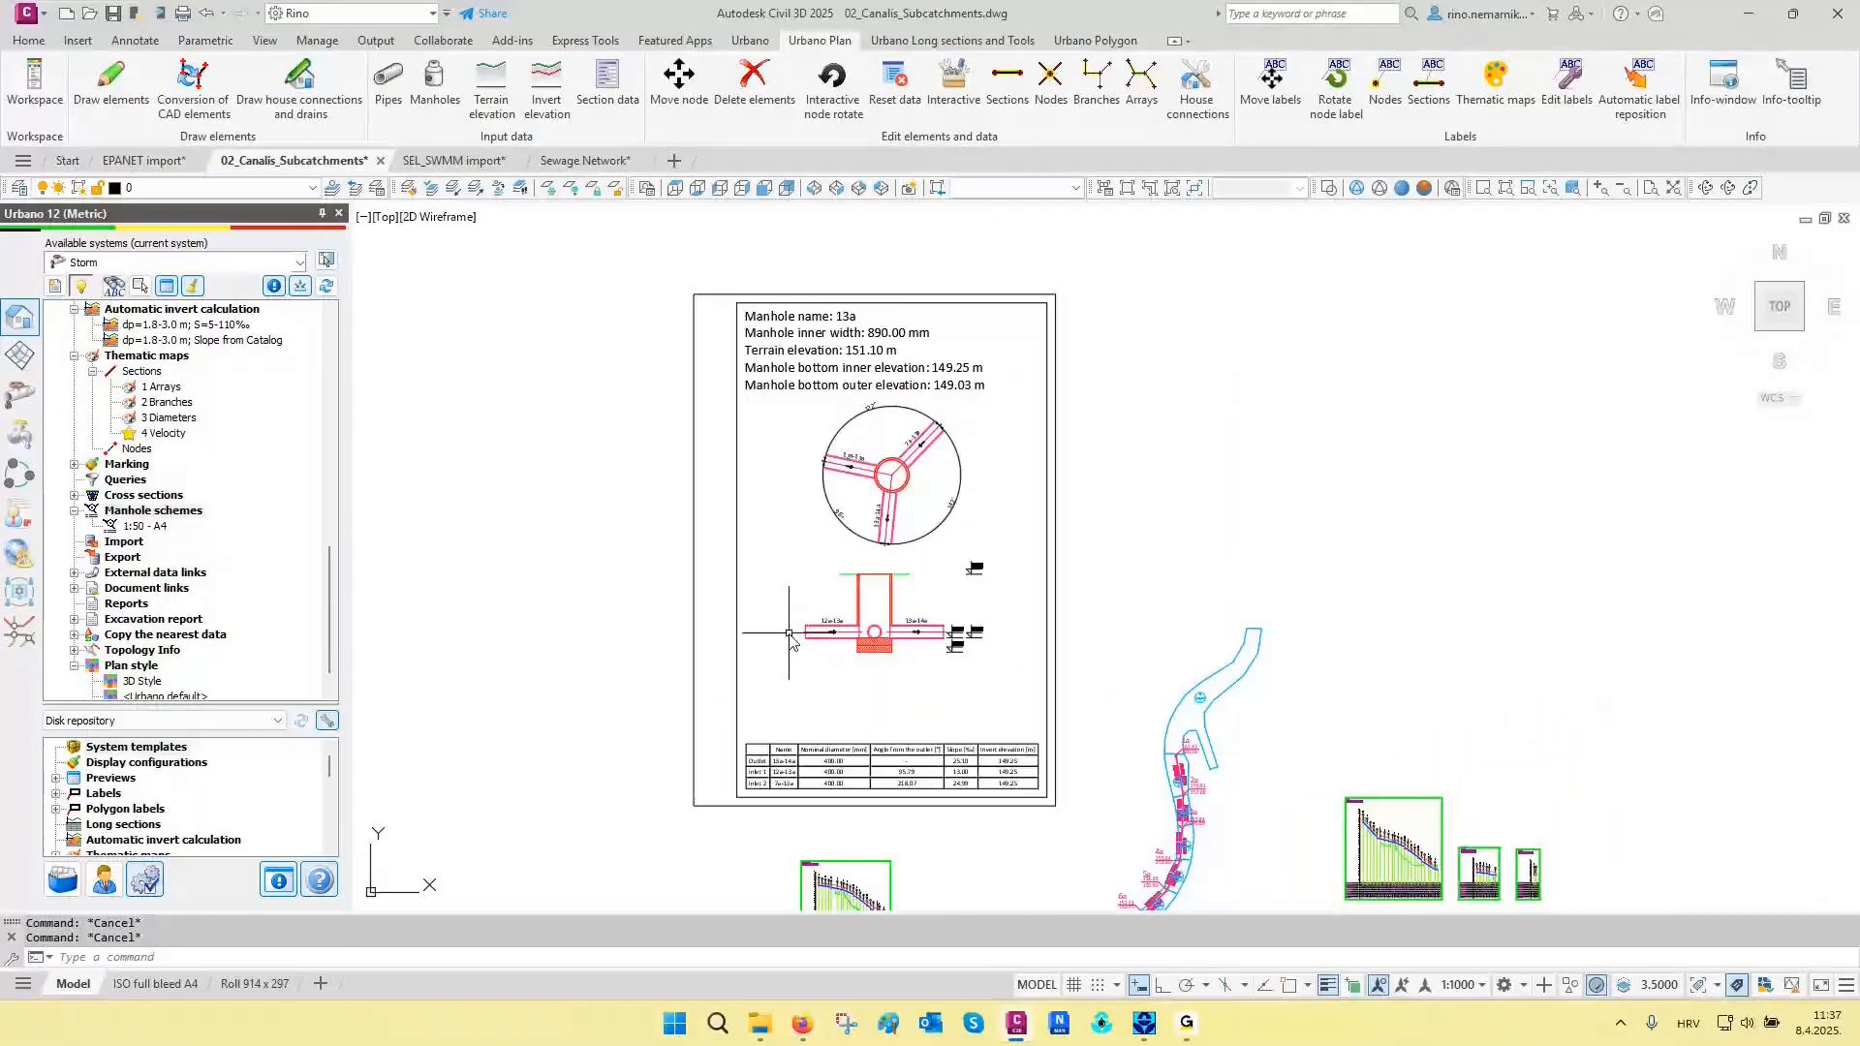
scroll(936, 640, "up", 3)
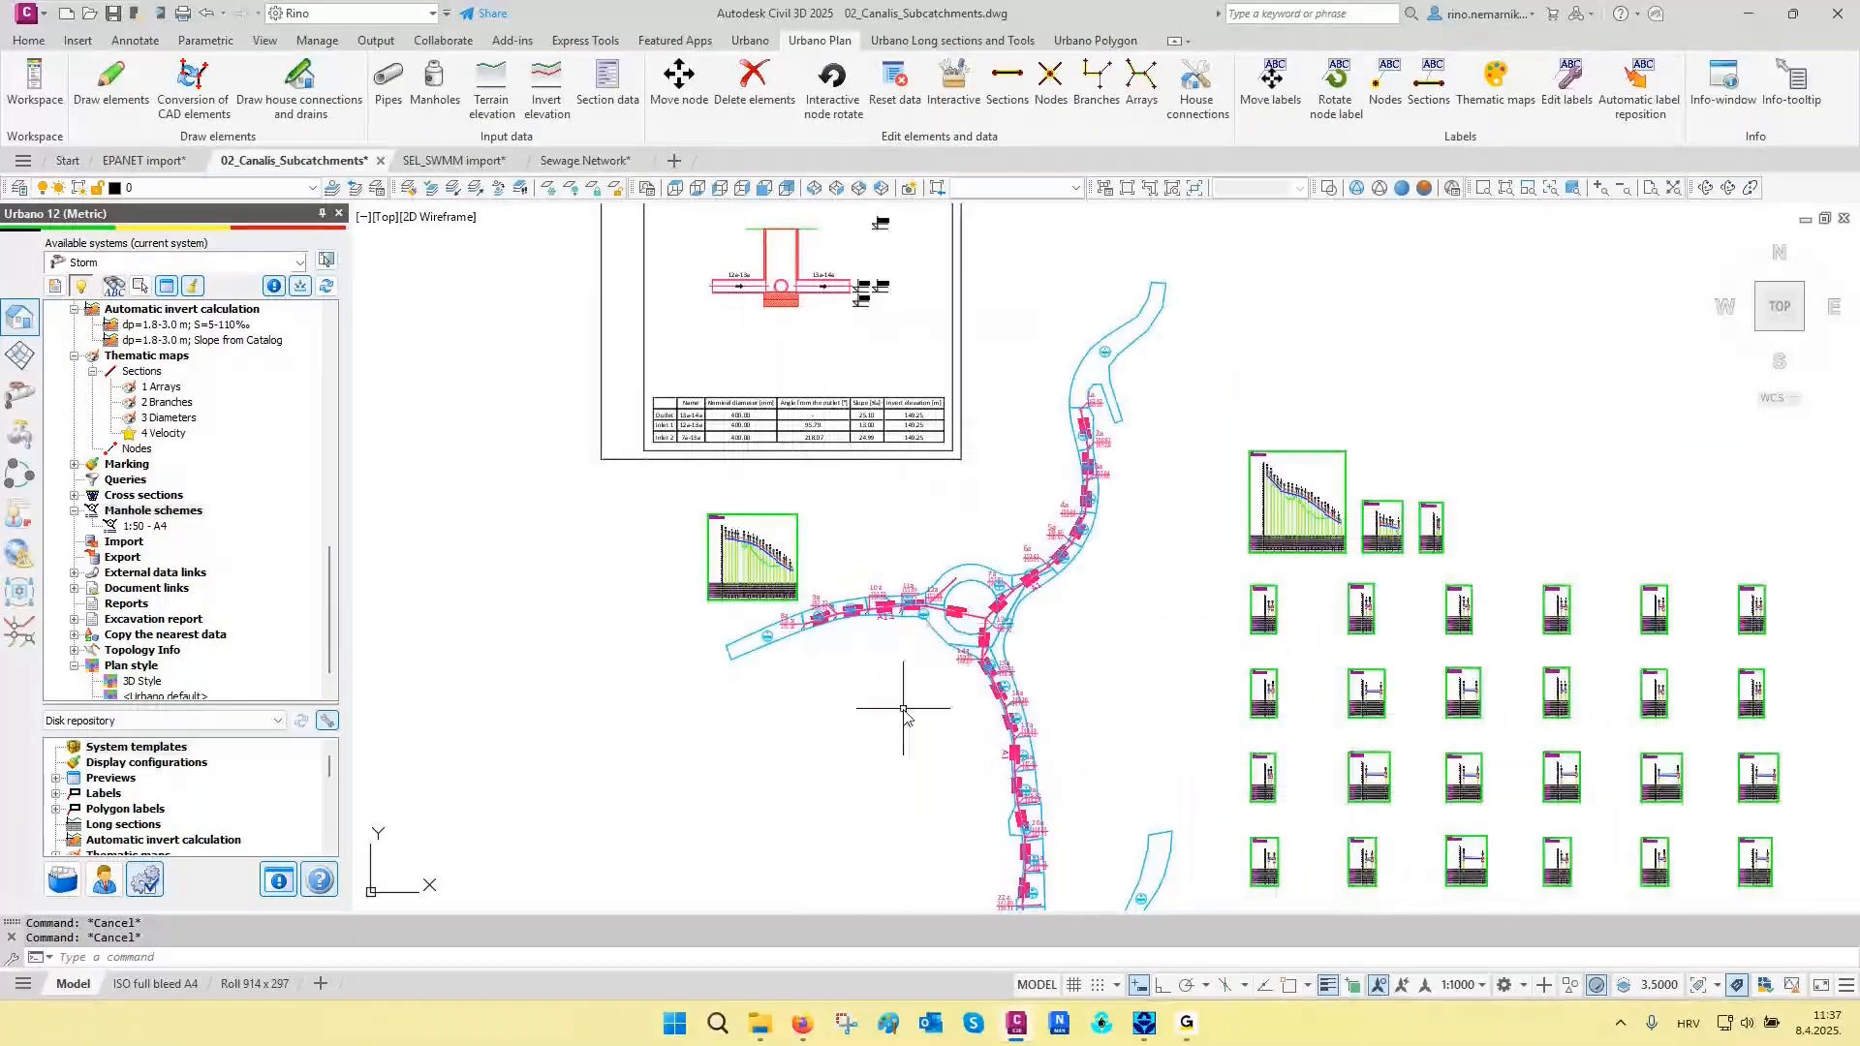
scroll(894, 707, "down", 2)
mouse_move(894, 707)
middle_mouse_down()
mouse_move(775, 629)
mouse_move(629, 600)
middle_mouse_up()
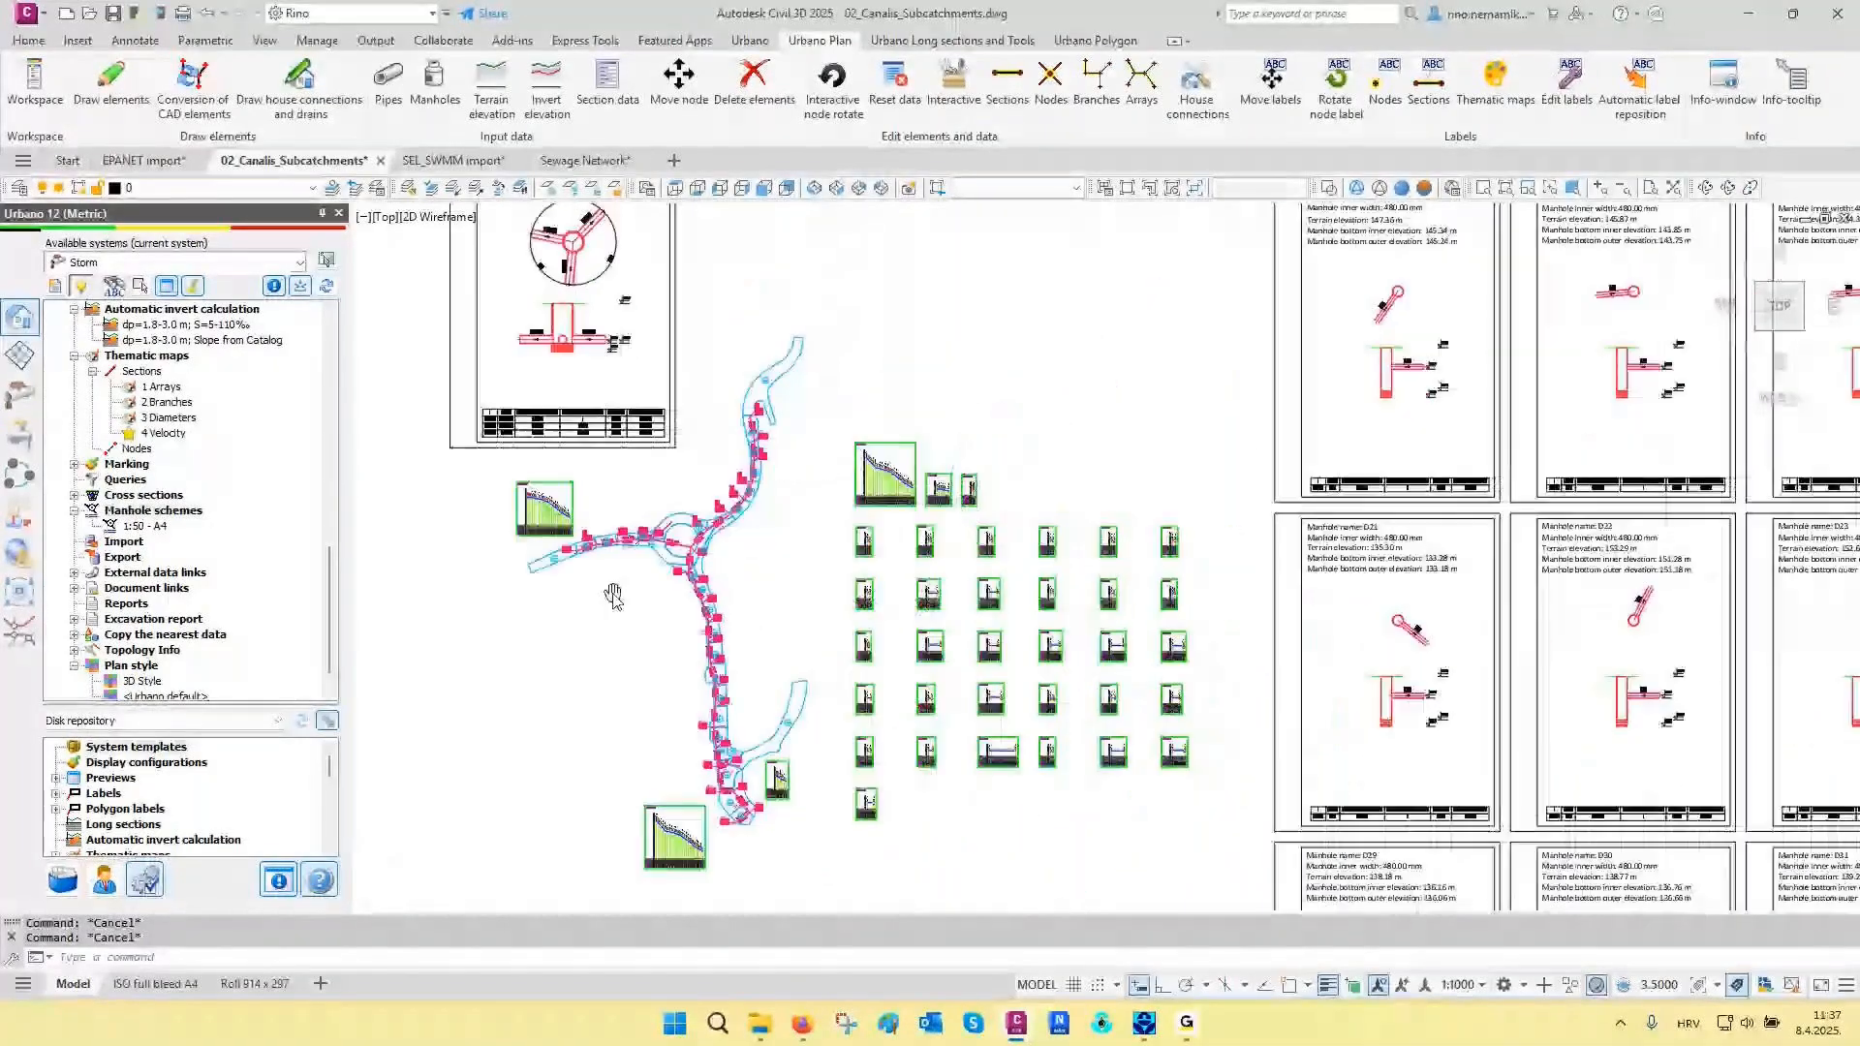
left_click(23, 481)
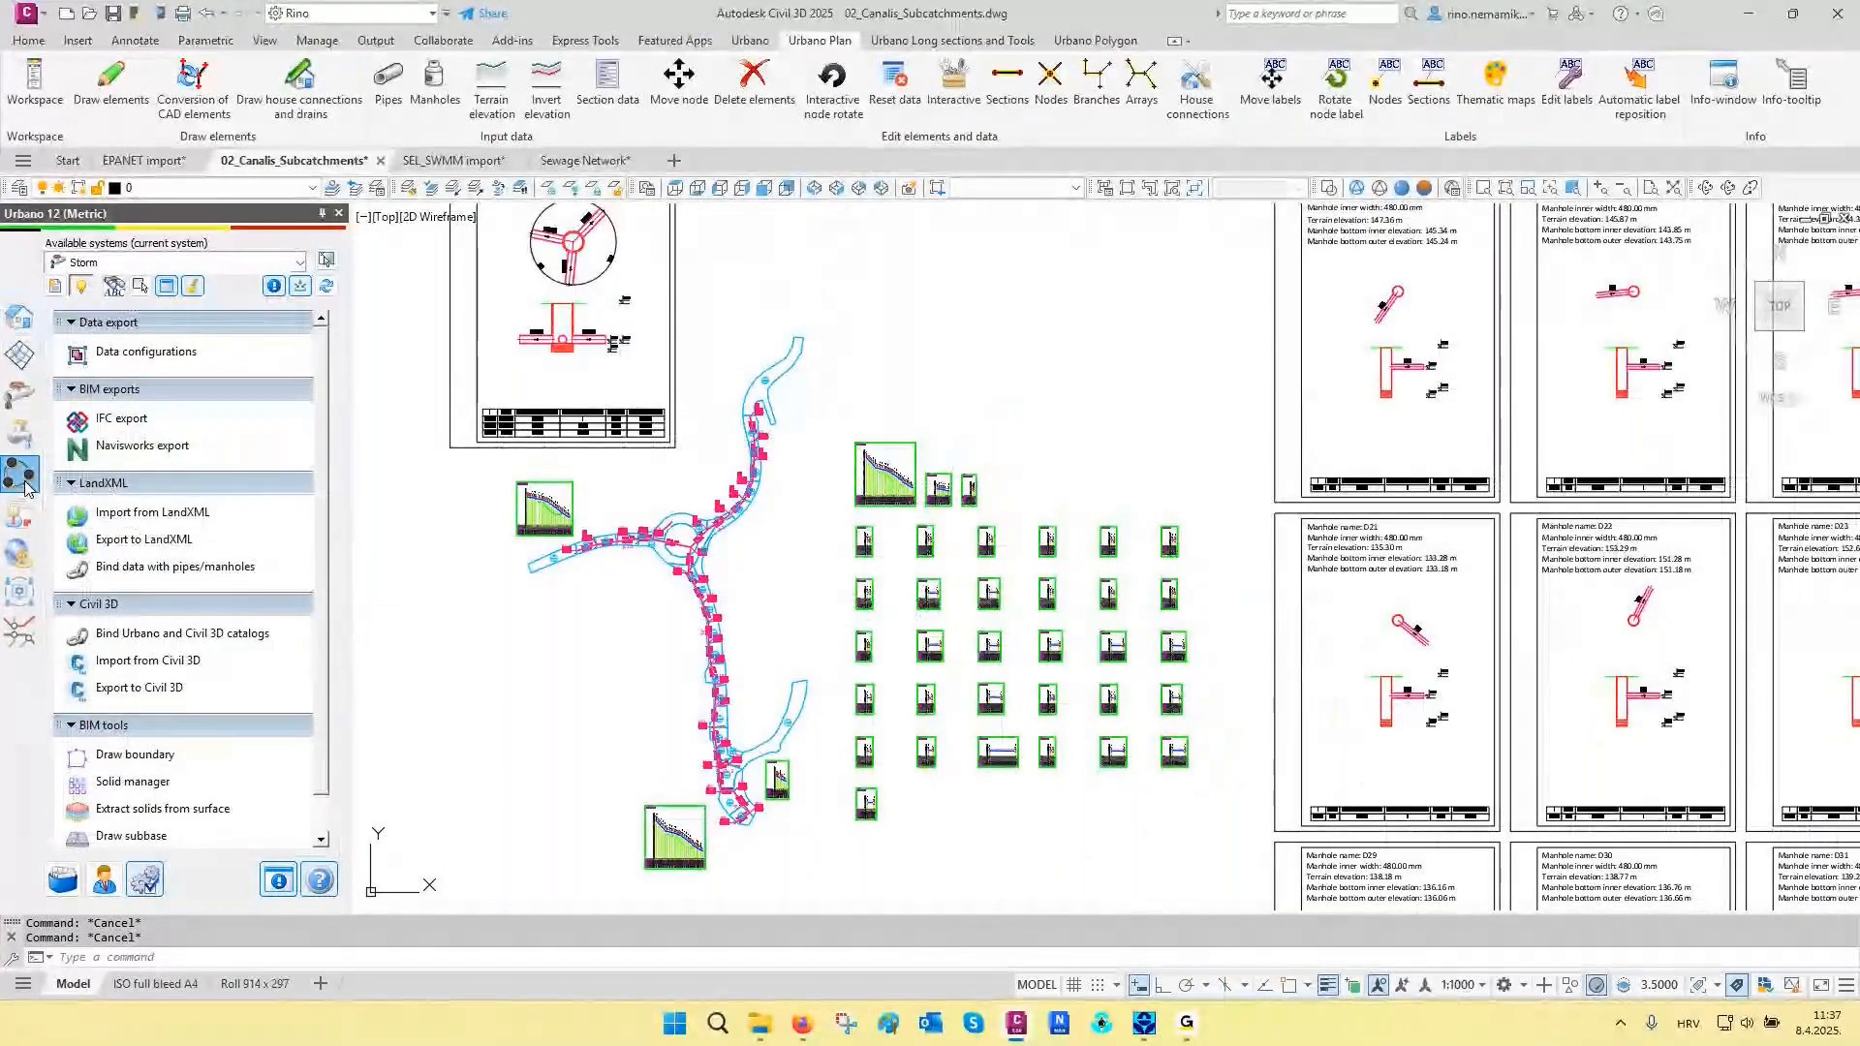
left_click(121, 419)
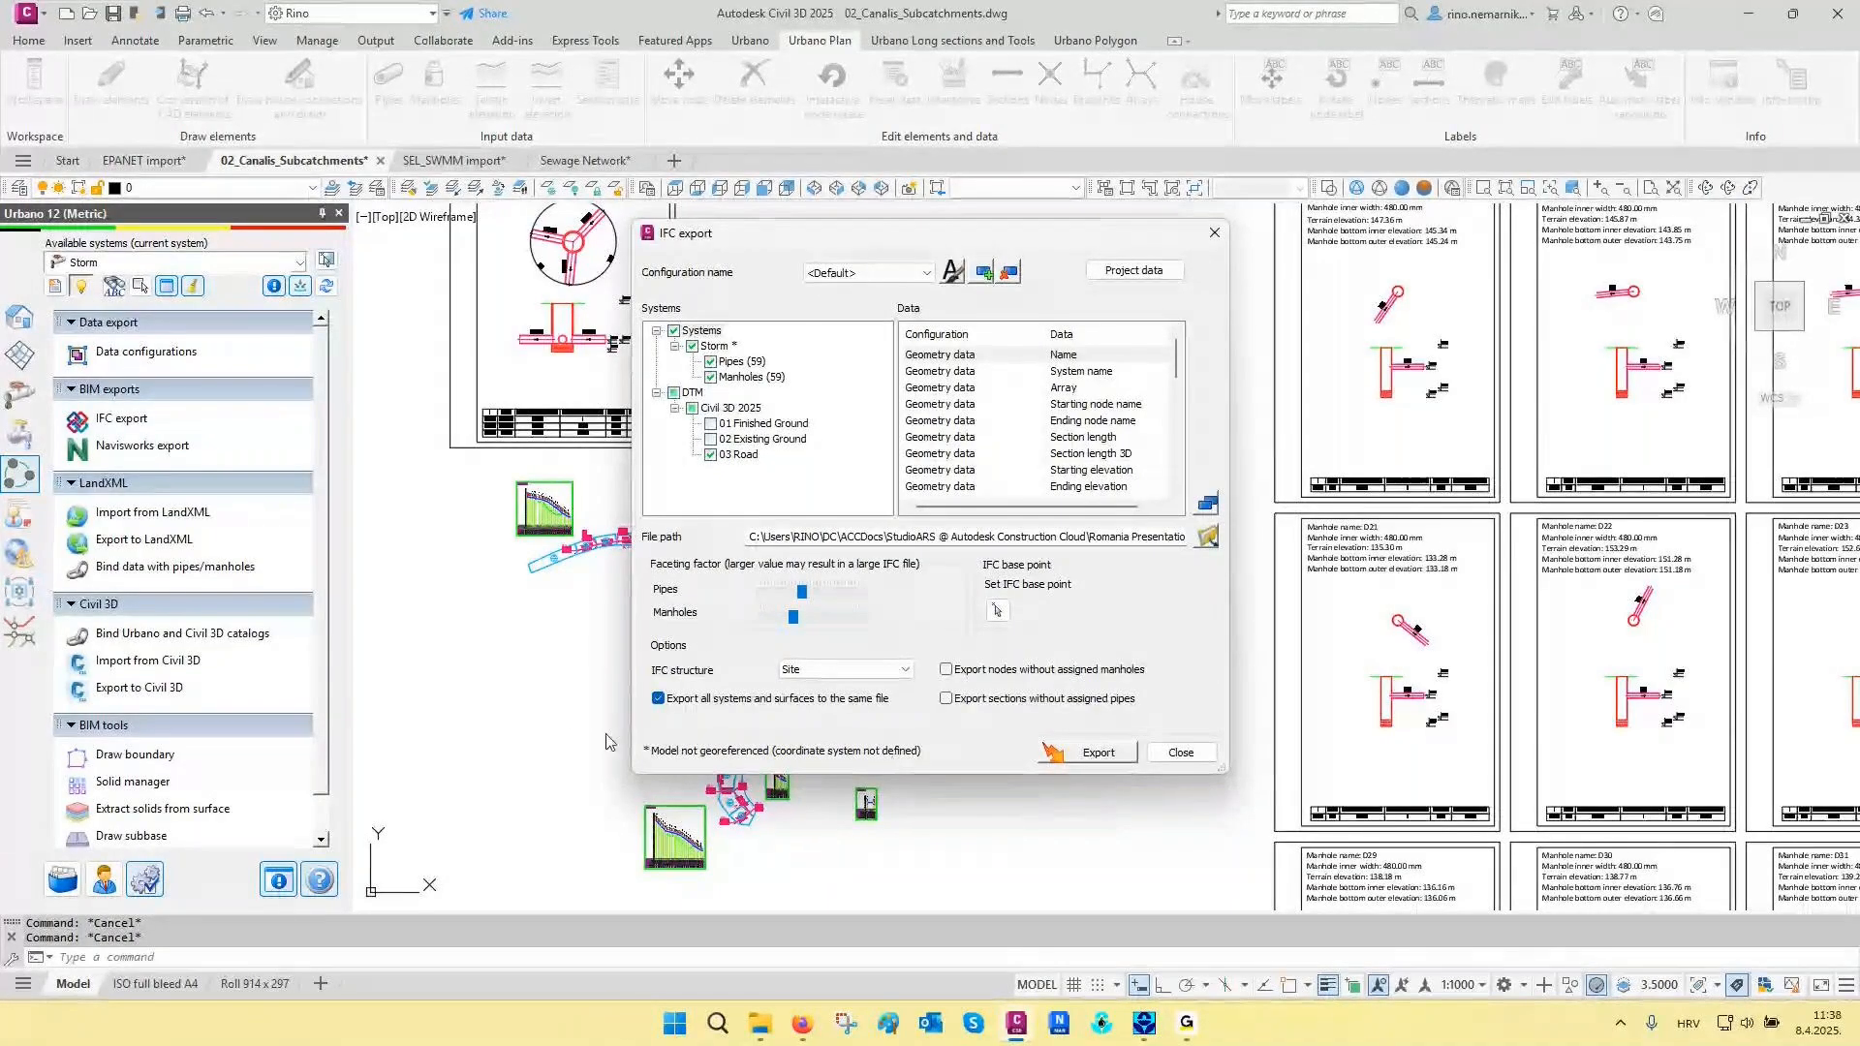
key("Escape")
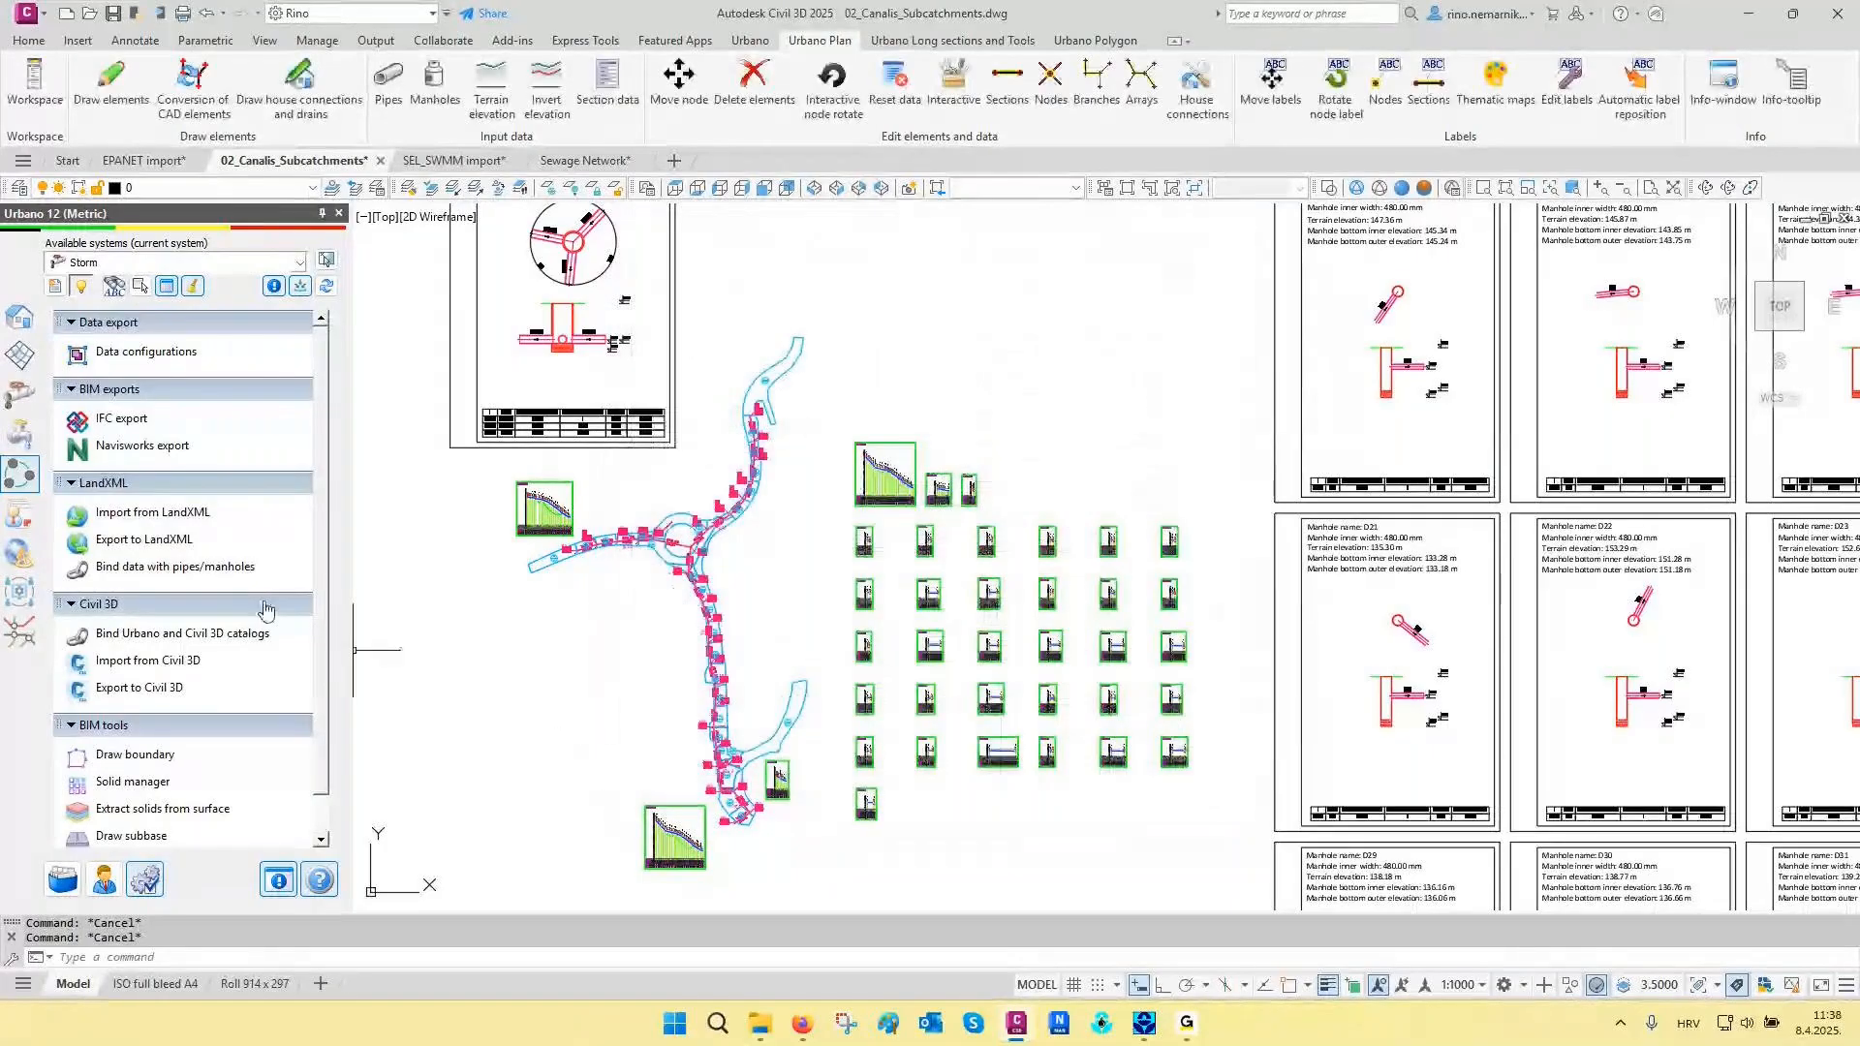
- Set the Storm system's coordinate system to MGI 1901 / Balkans zone 5 (EPSG 3907) in its system settings
left_click(19, 316)
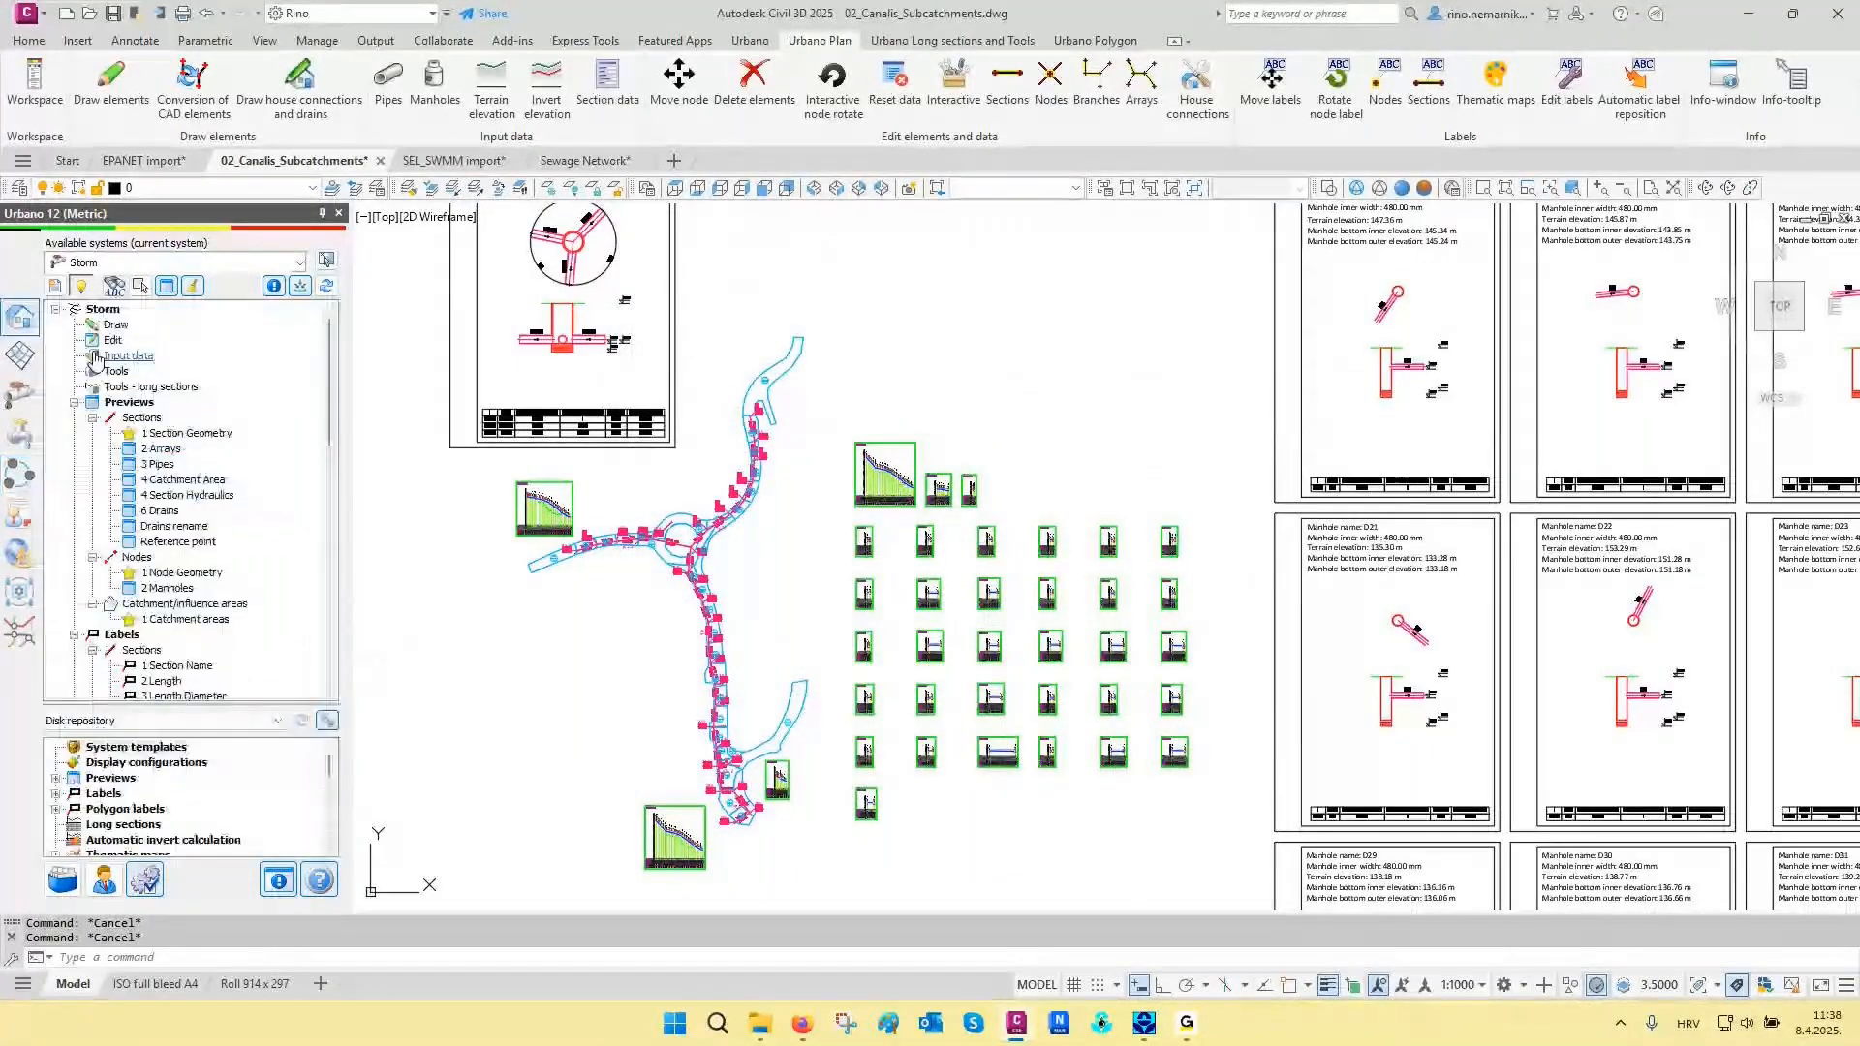
right_click(100, 309)
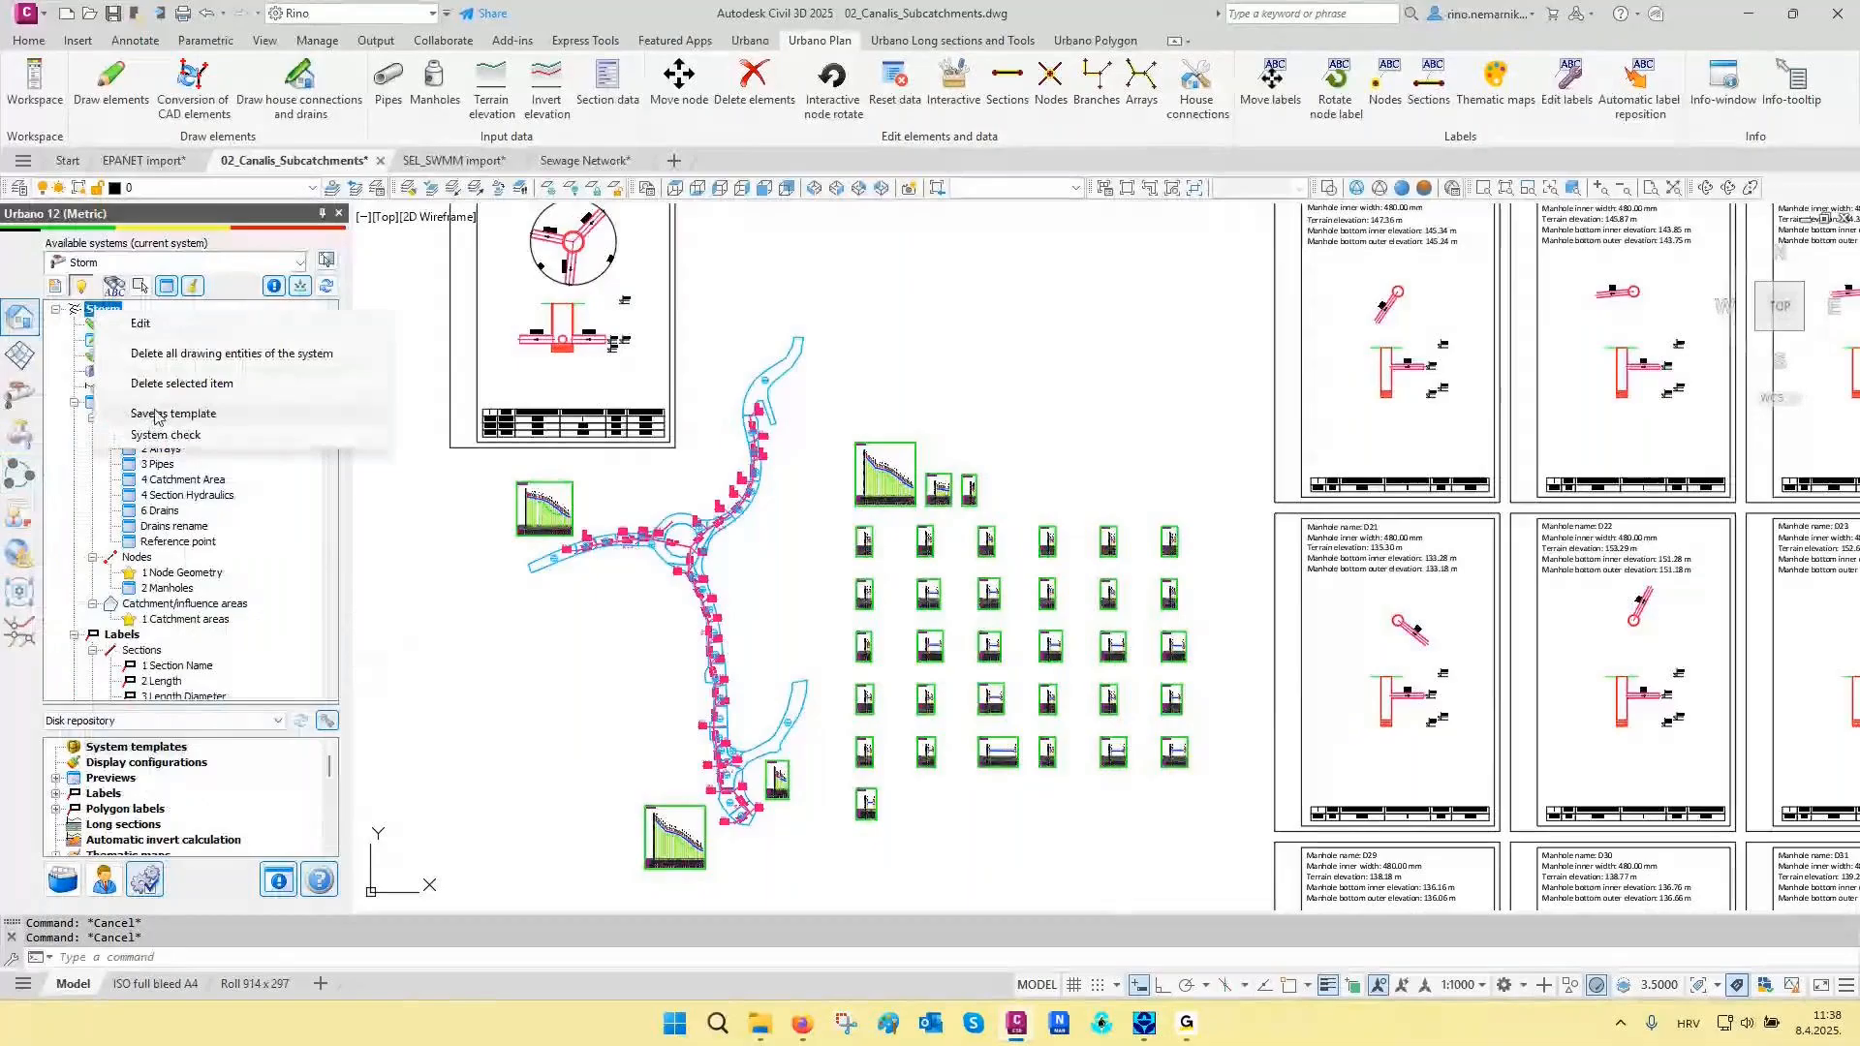
left_click(113, 322)
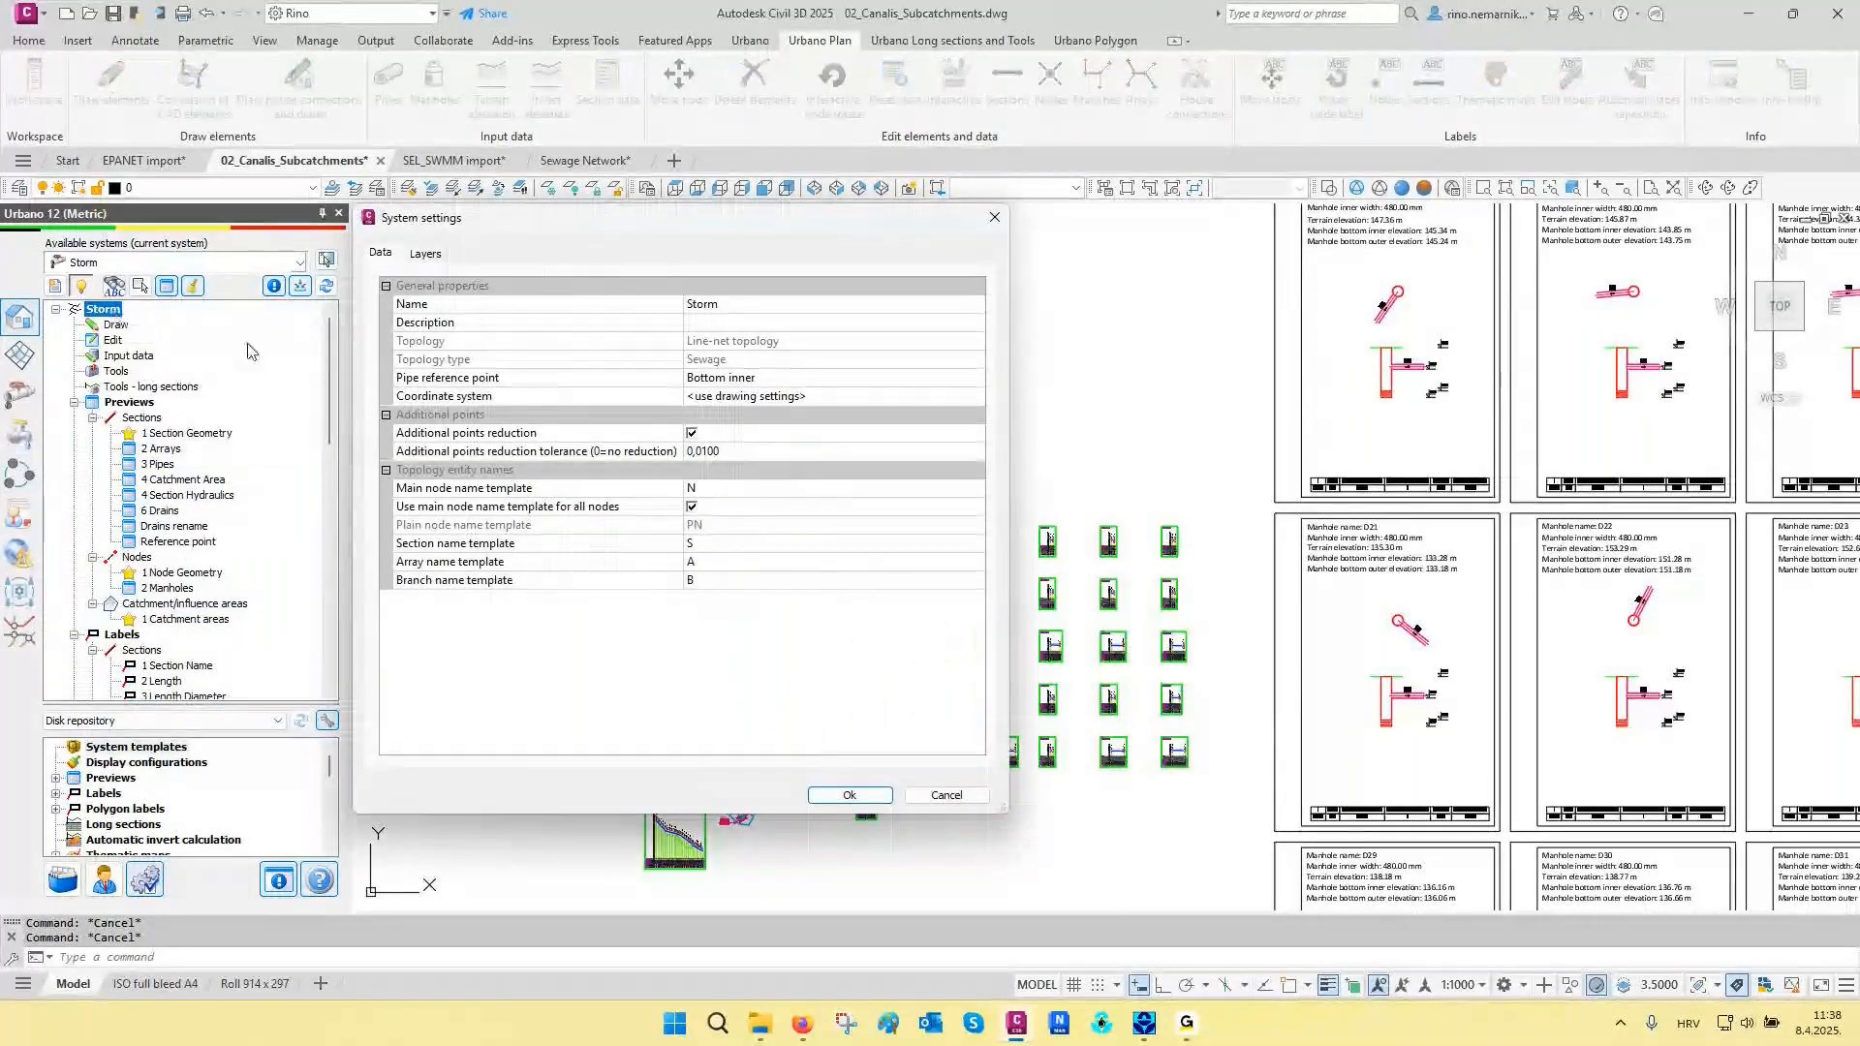
left_click(618, 399)
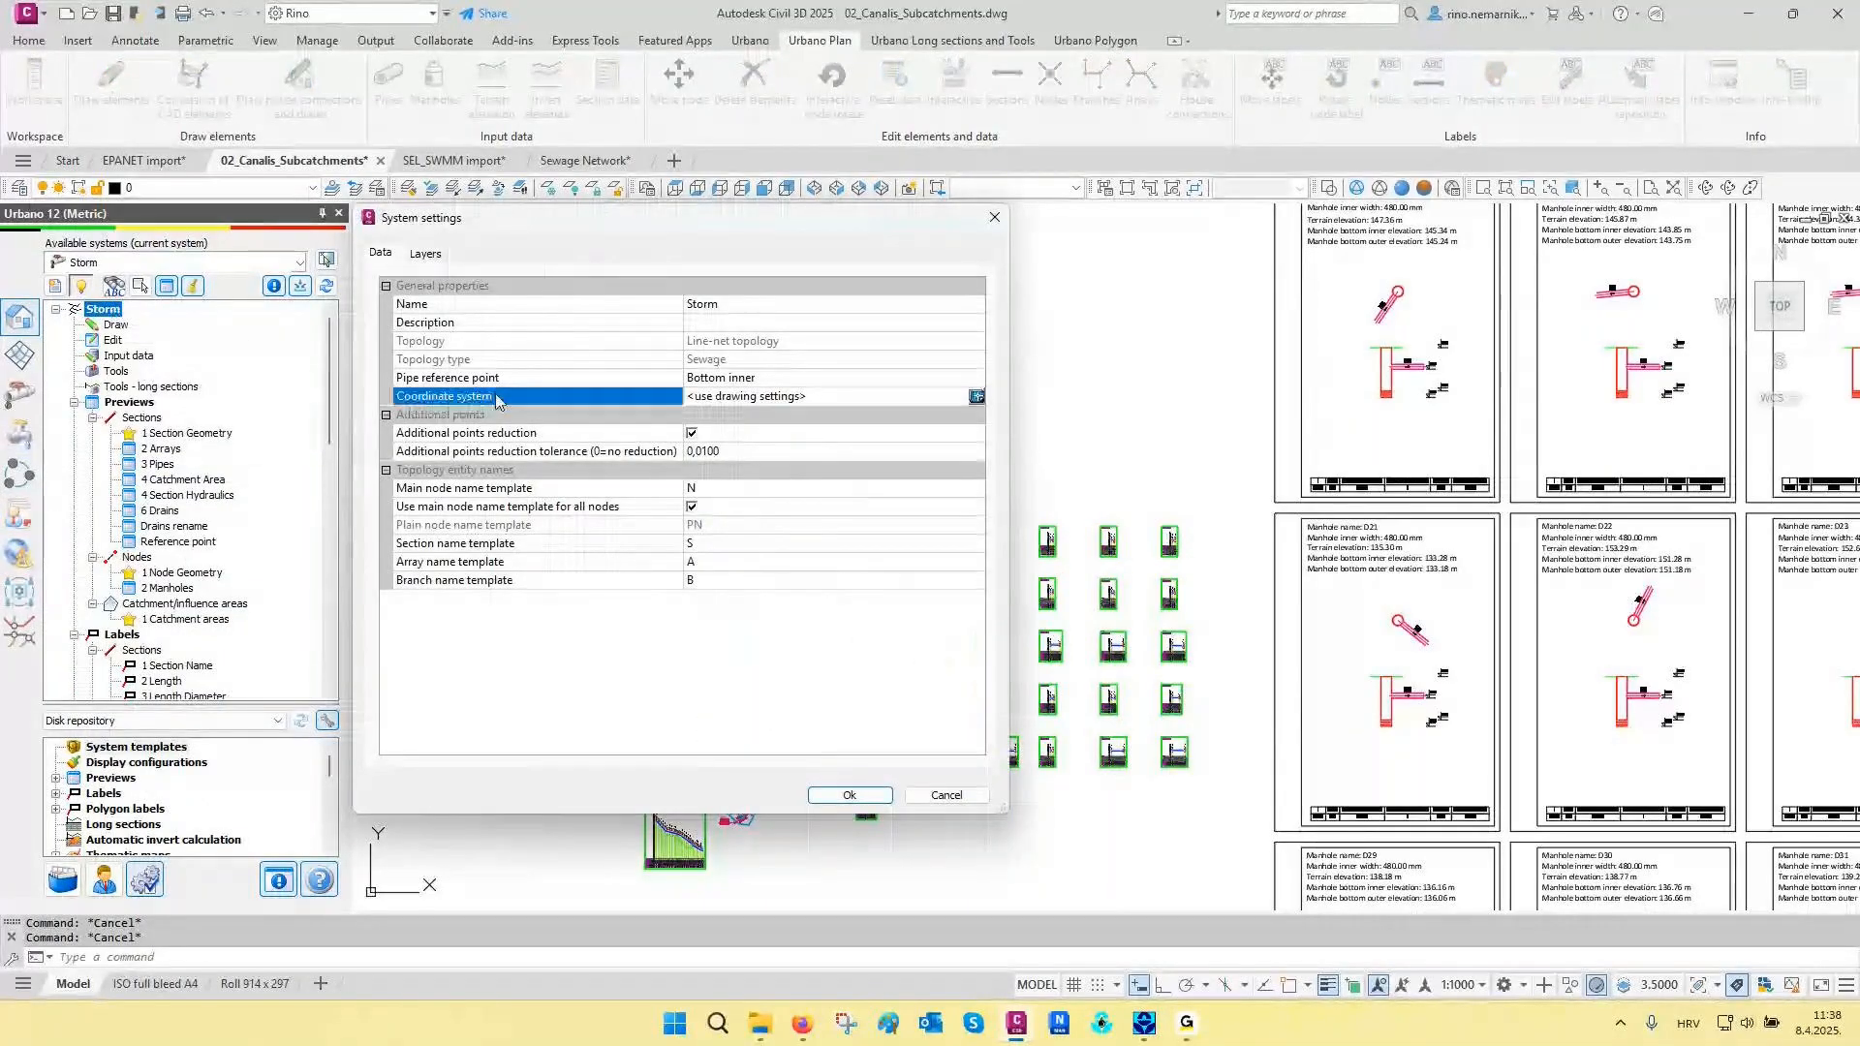
double_click(618, 399)
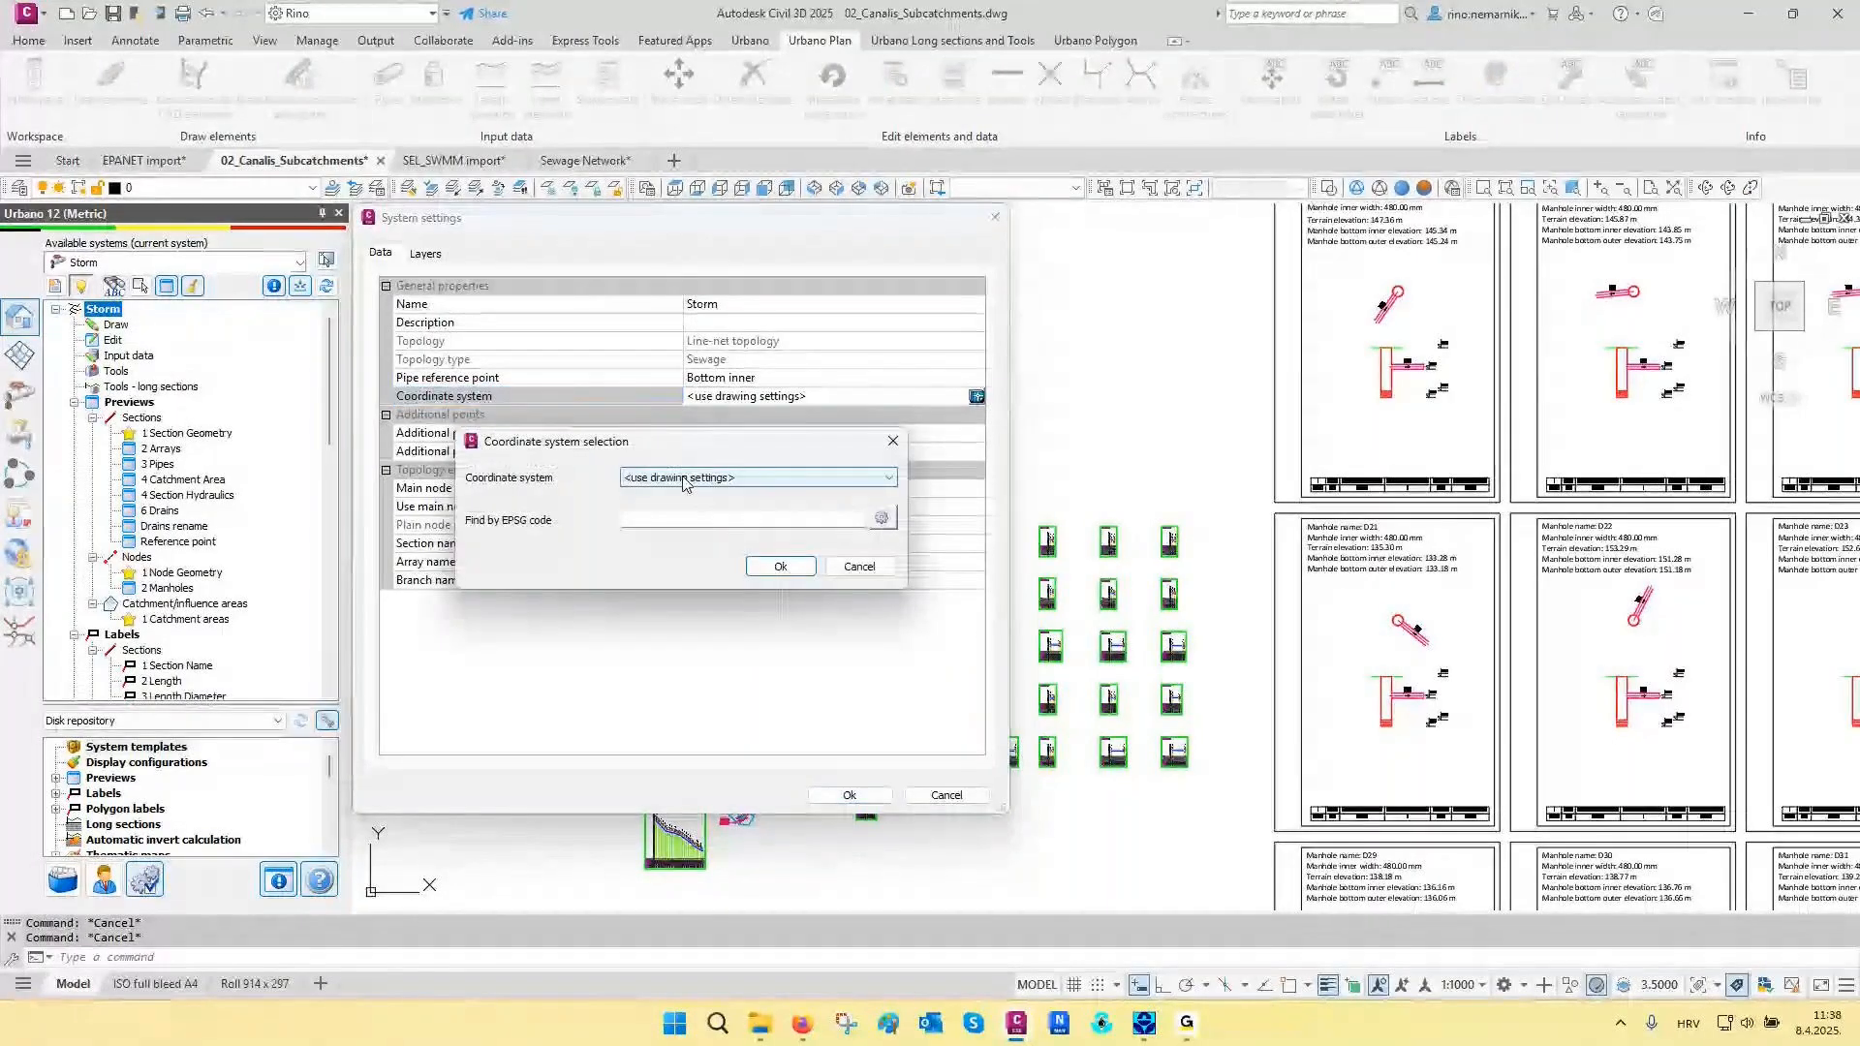
left_click(683, 478)
left_click(755, 496)
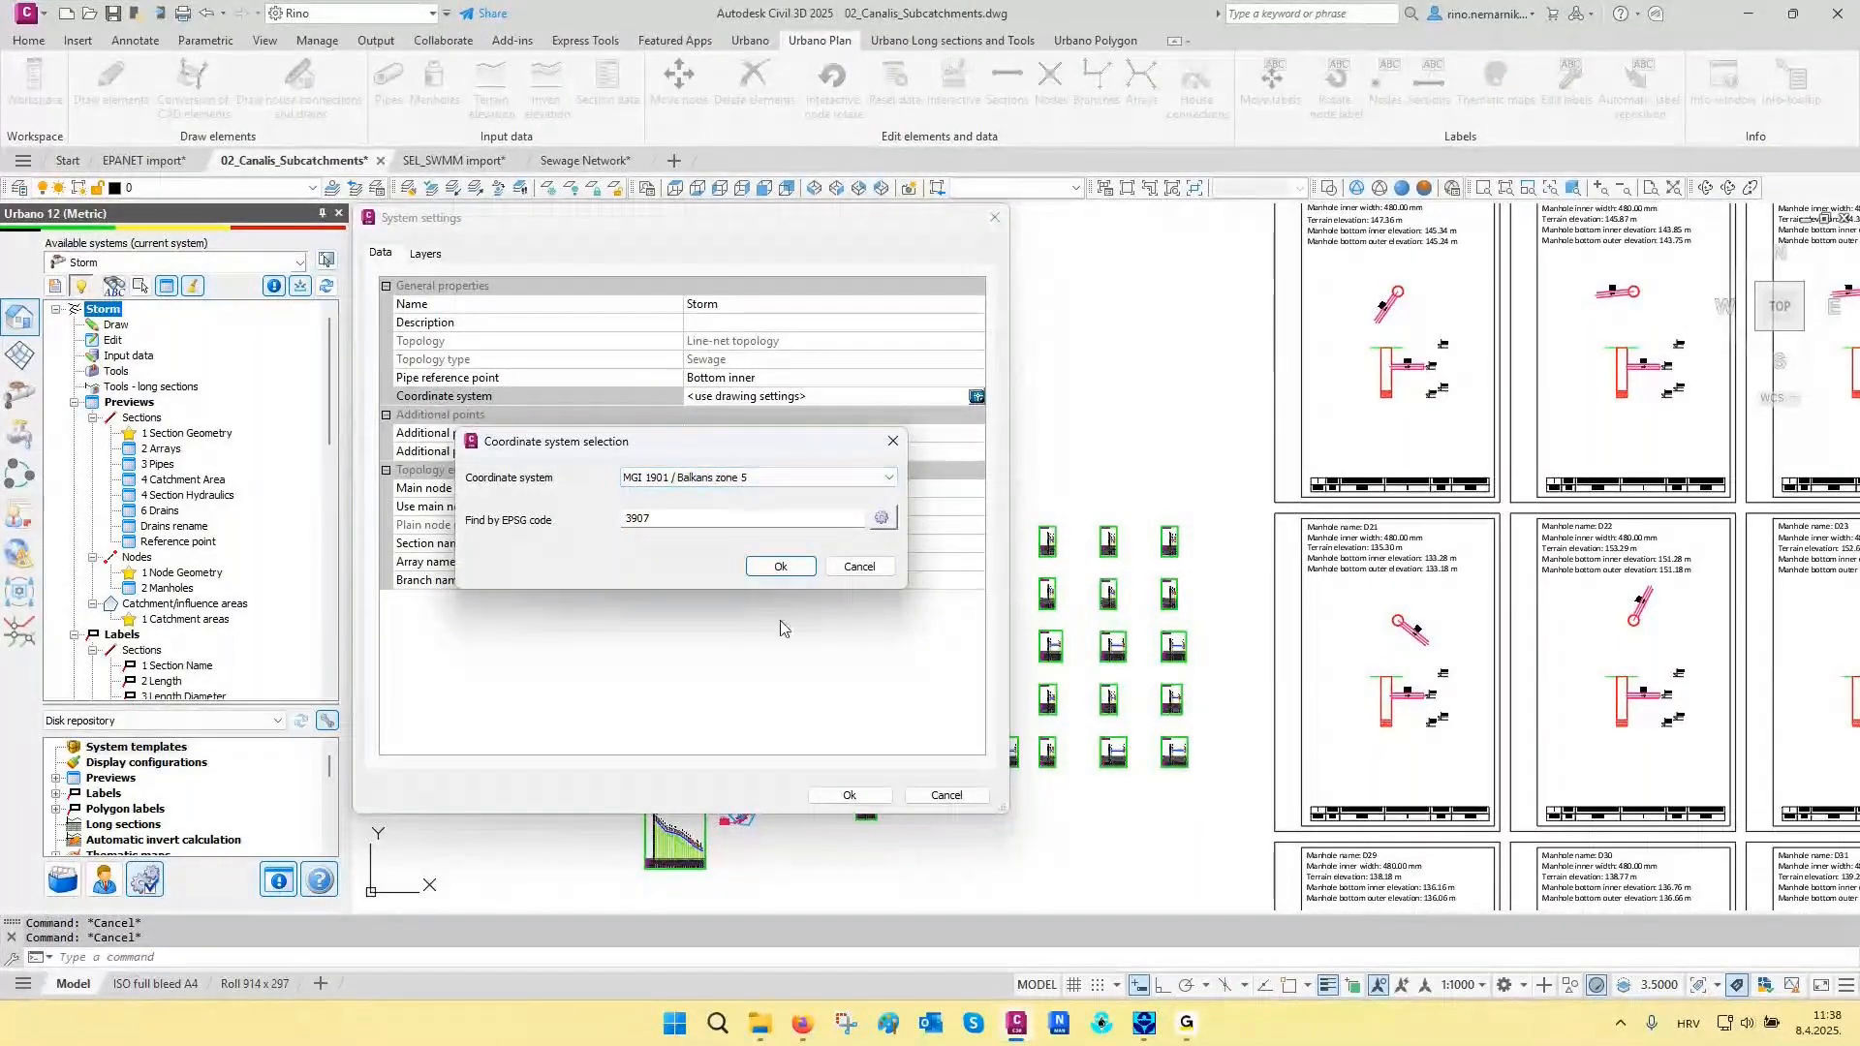
left_click(780, 566)
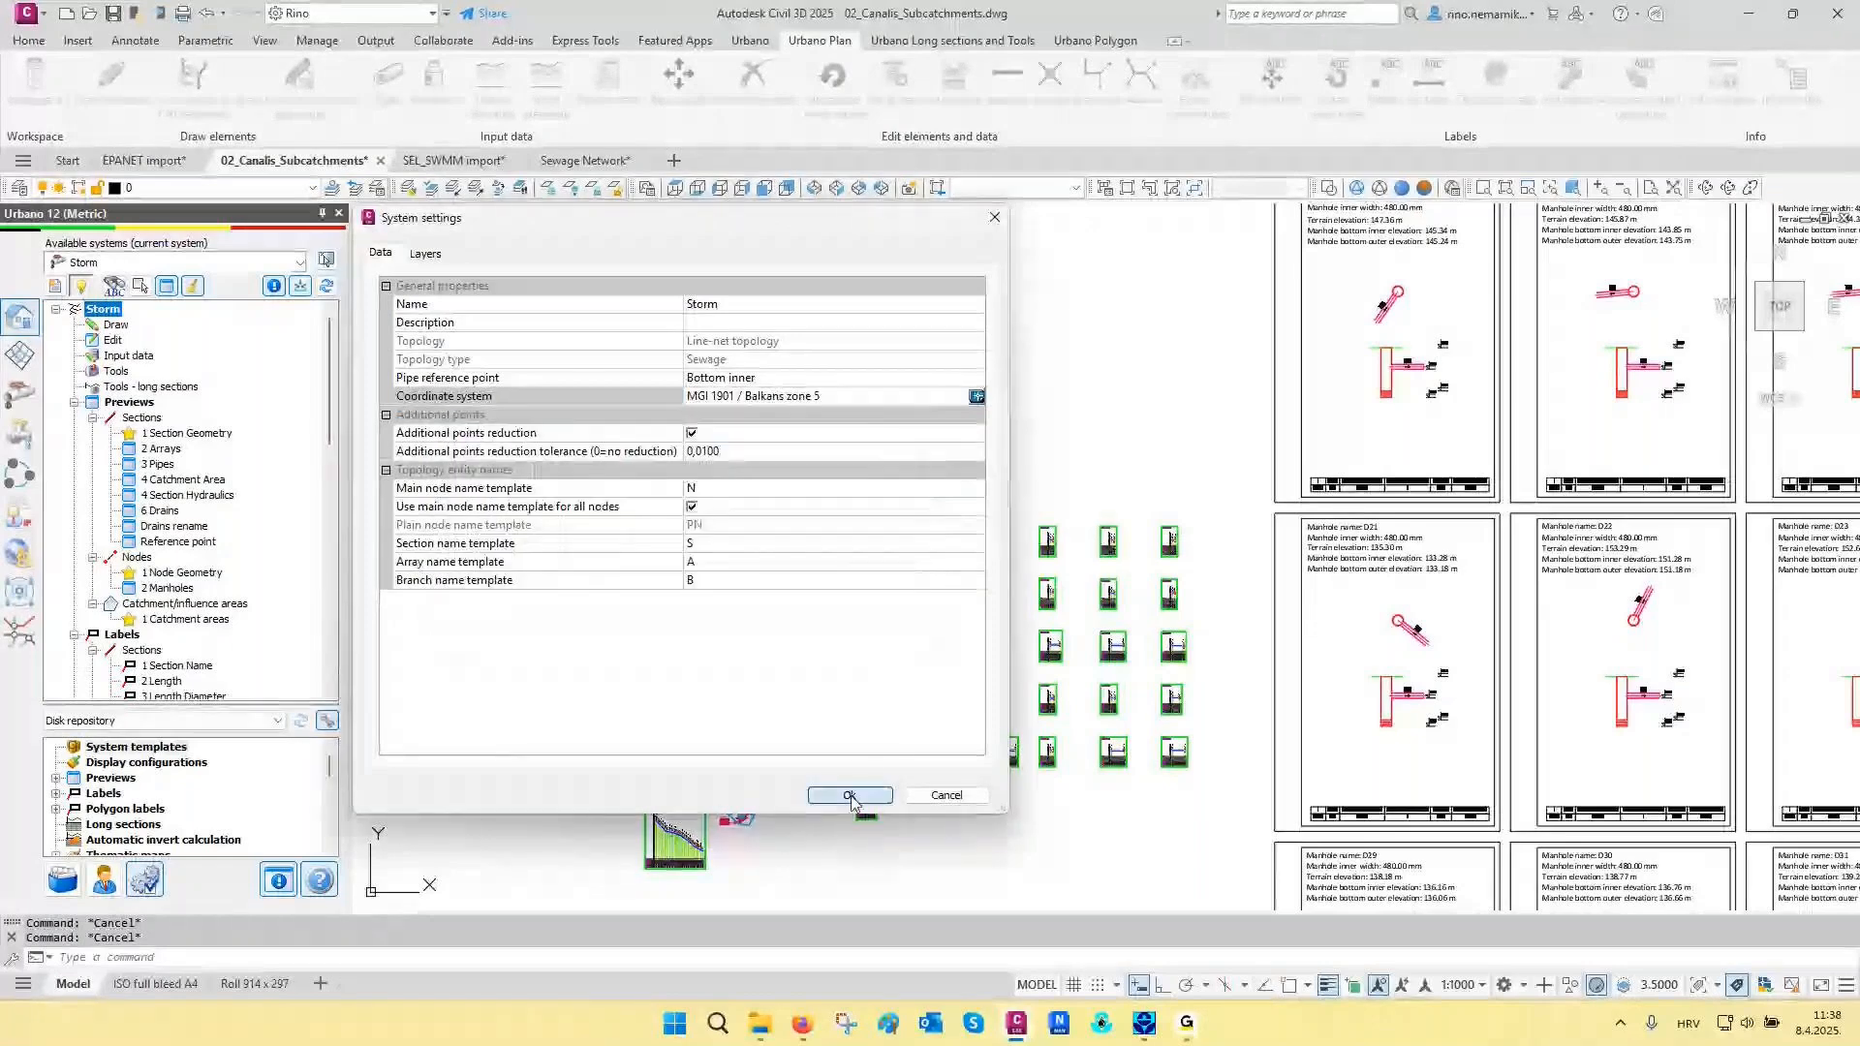
left_click(816, 794)
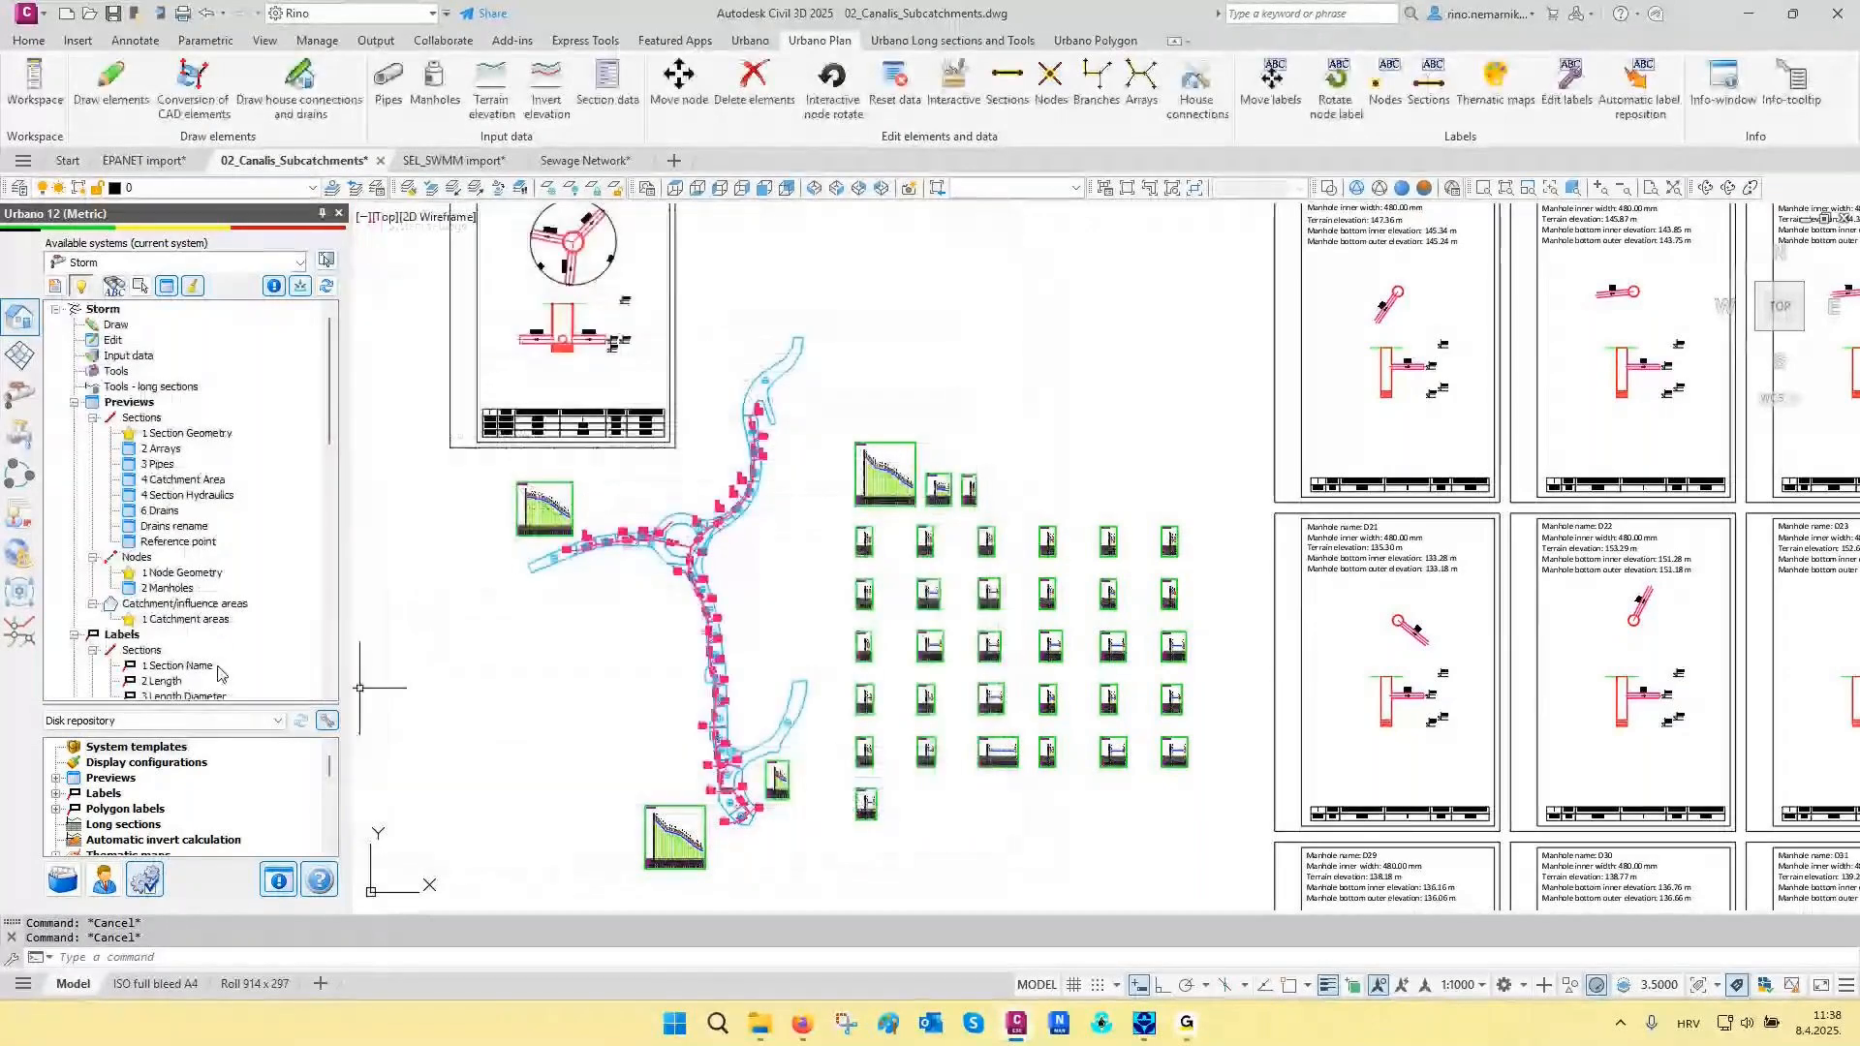
- Open the IFC export for the Storm system and set its base point at the centre of the network's northernmost manhole
left_click(20, 474)
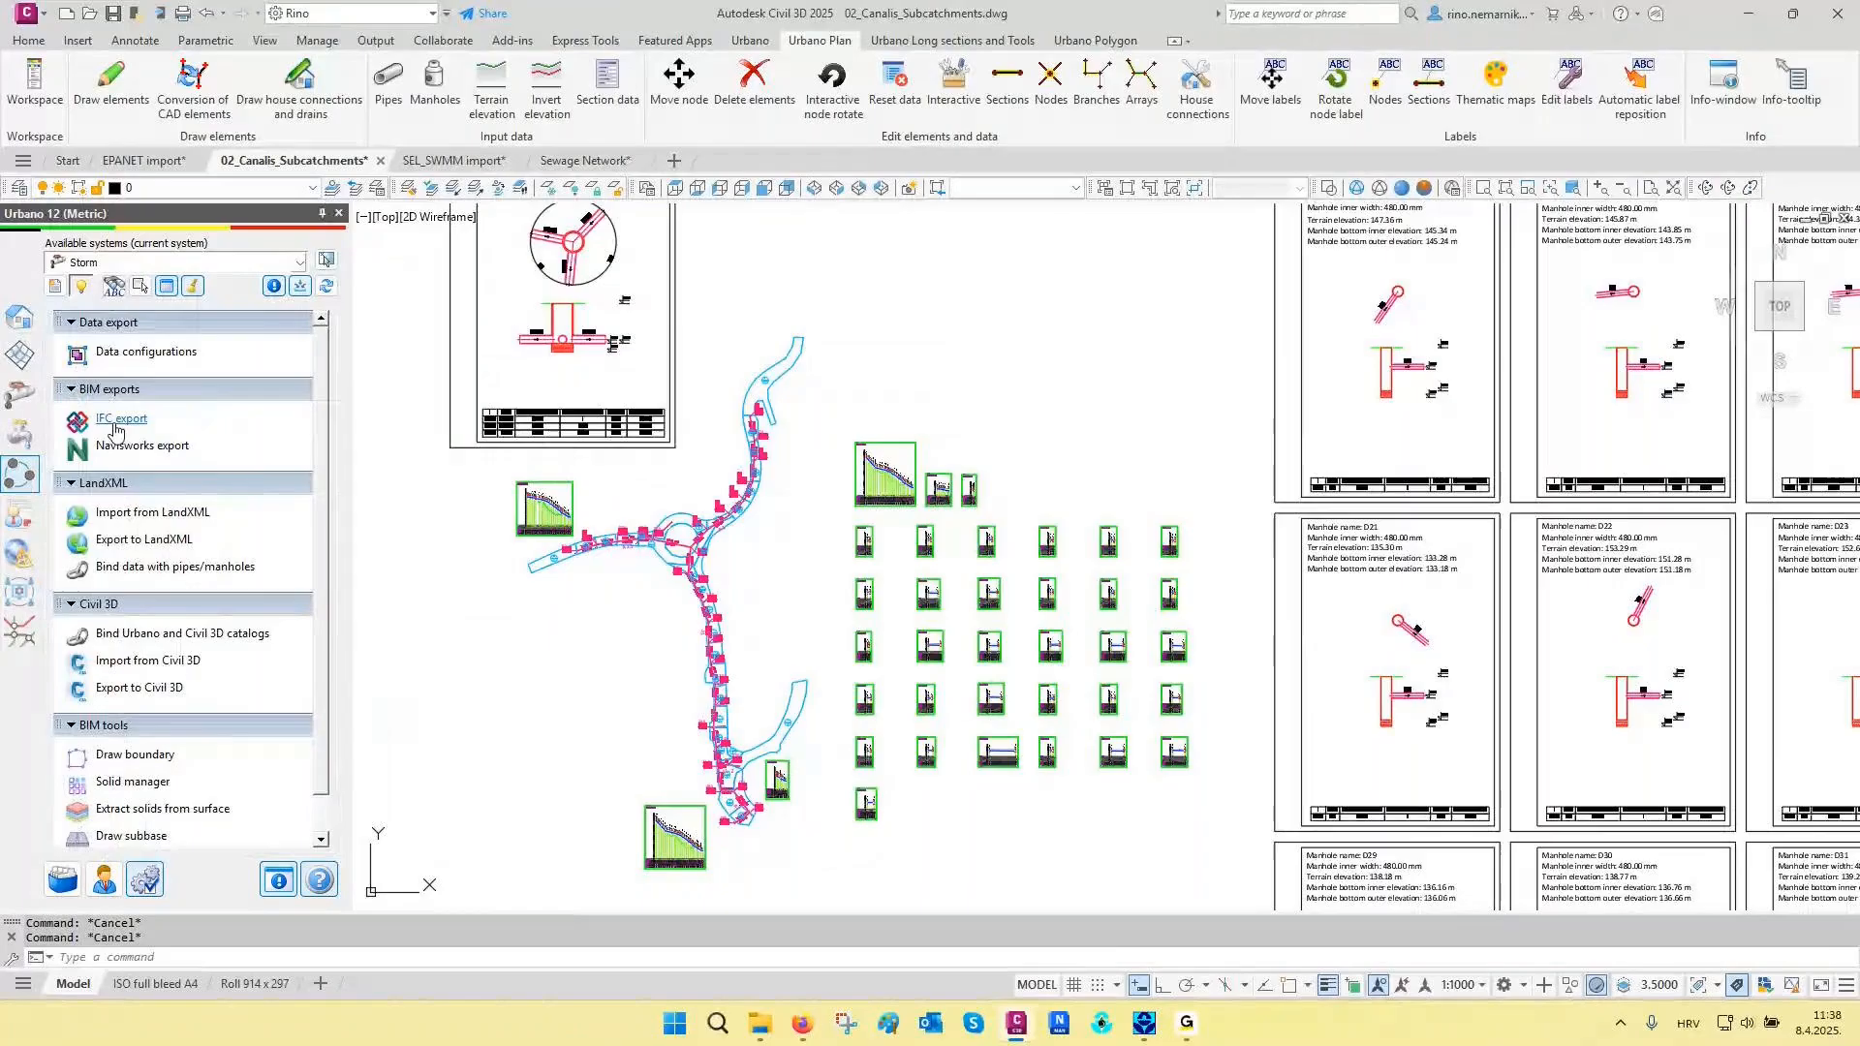
left_click(116, 427)
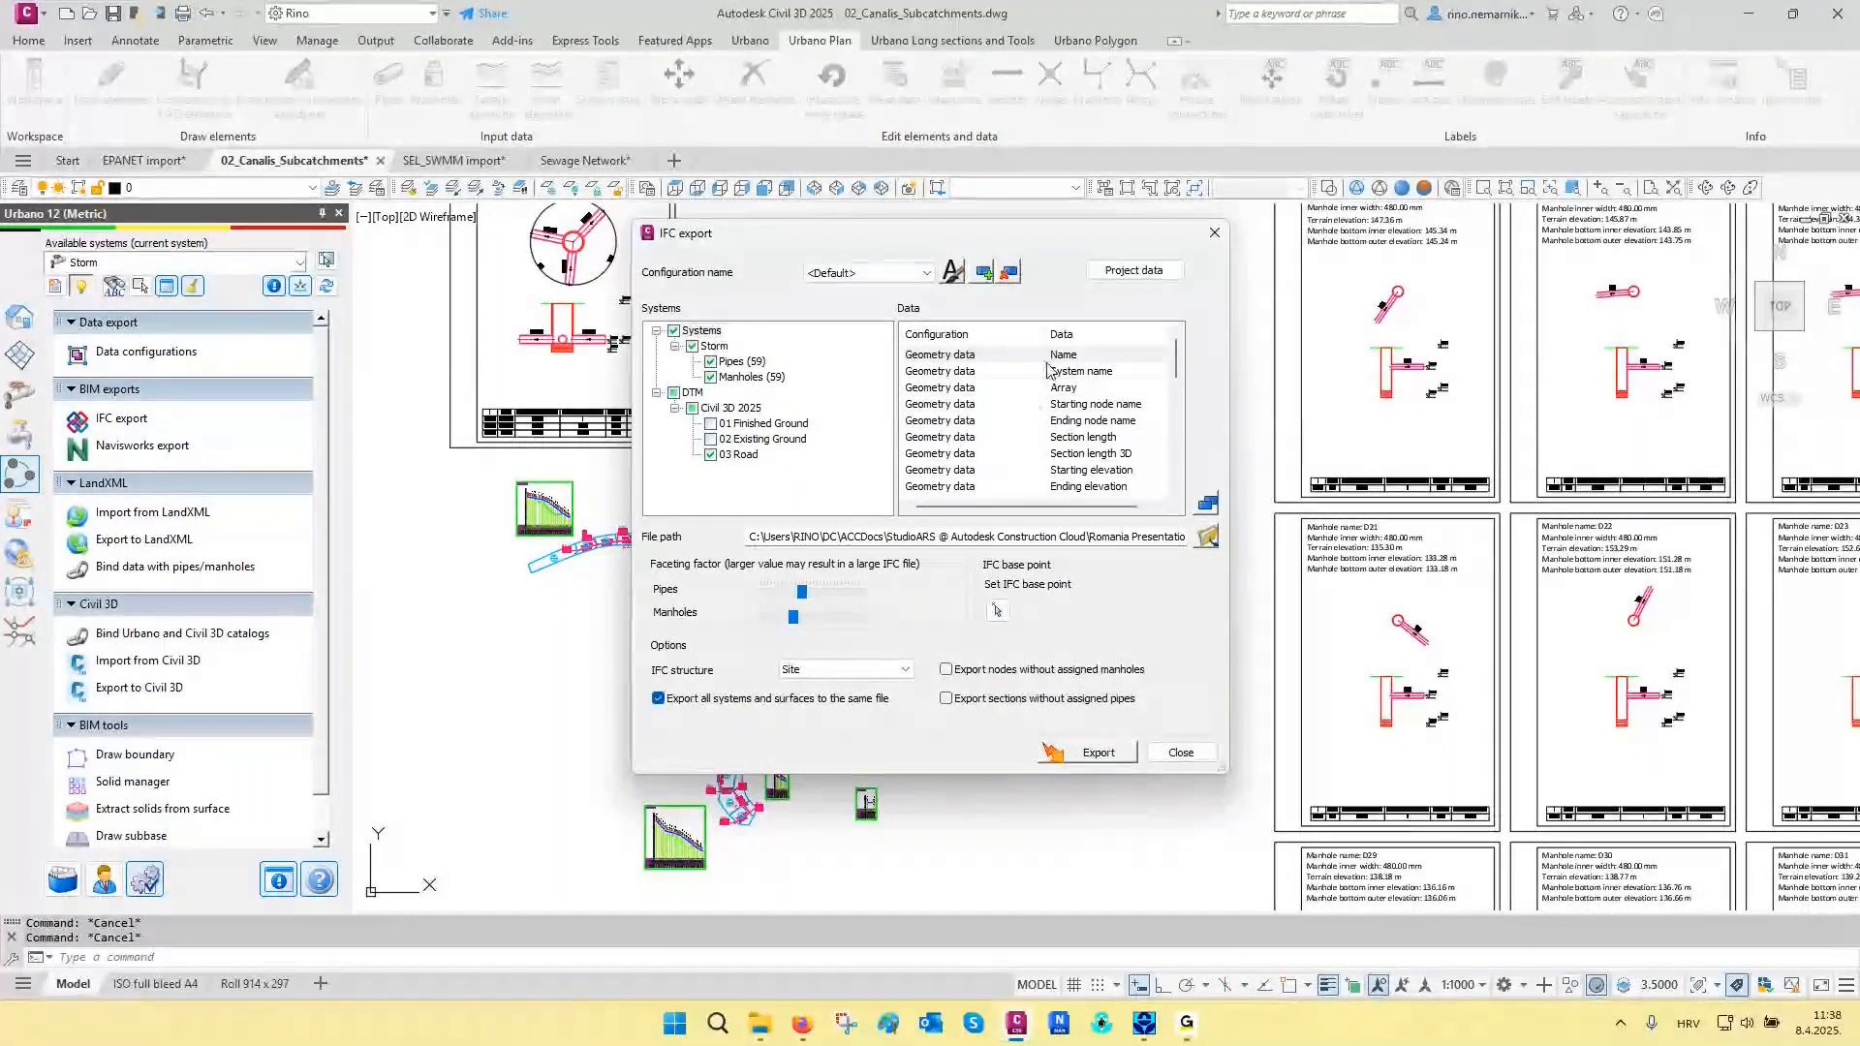
scroll(1046, 376, "down", 5)
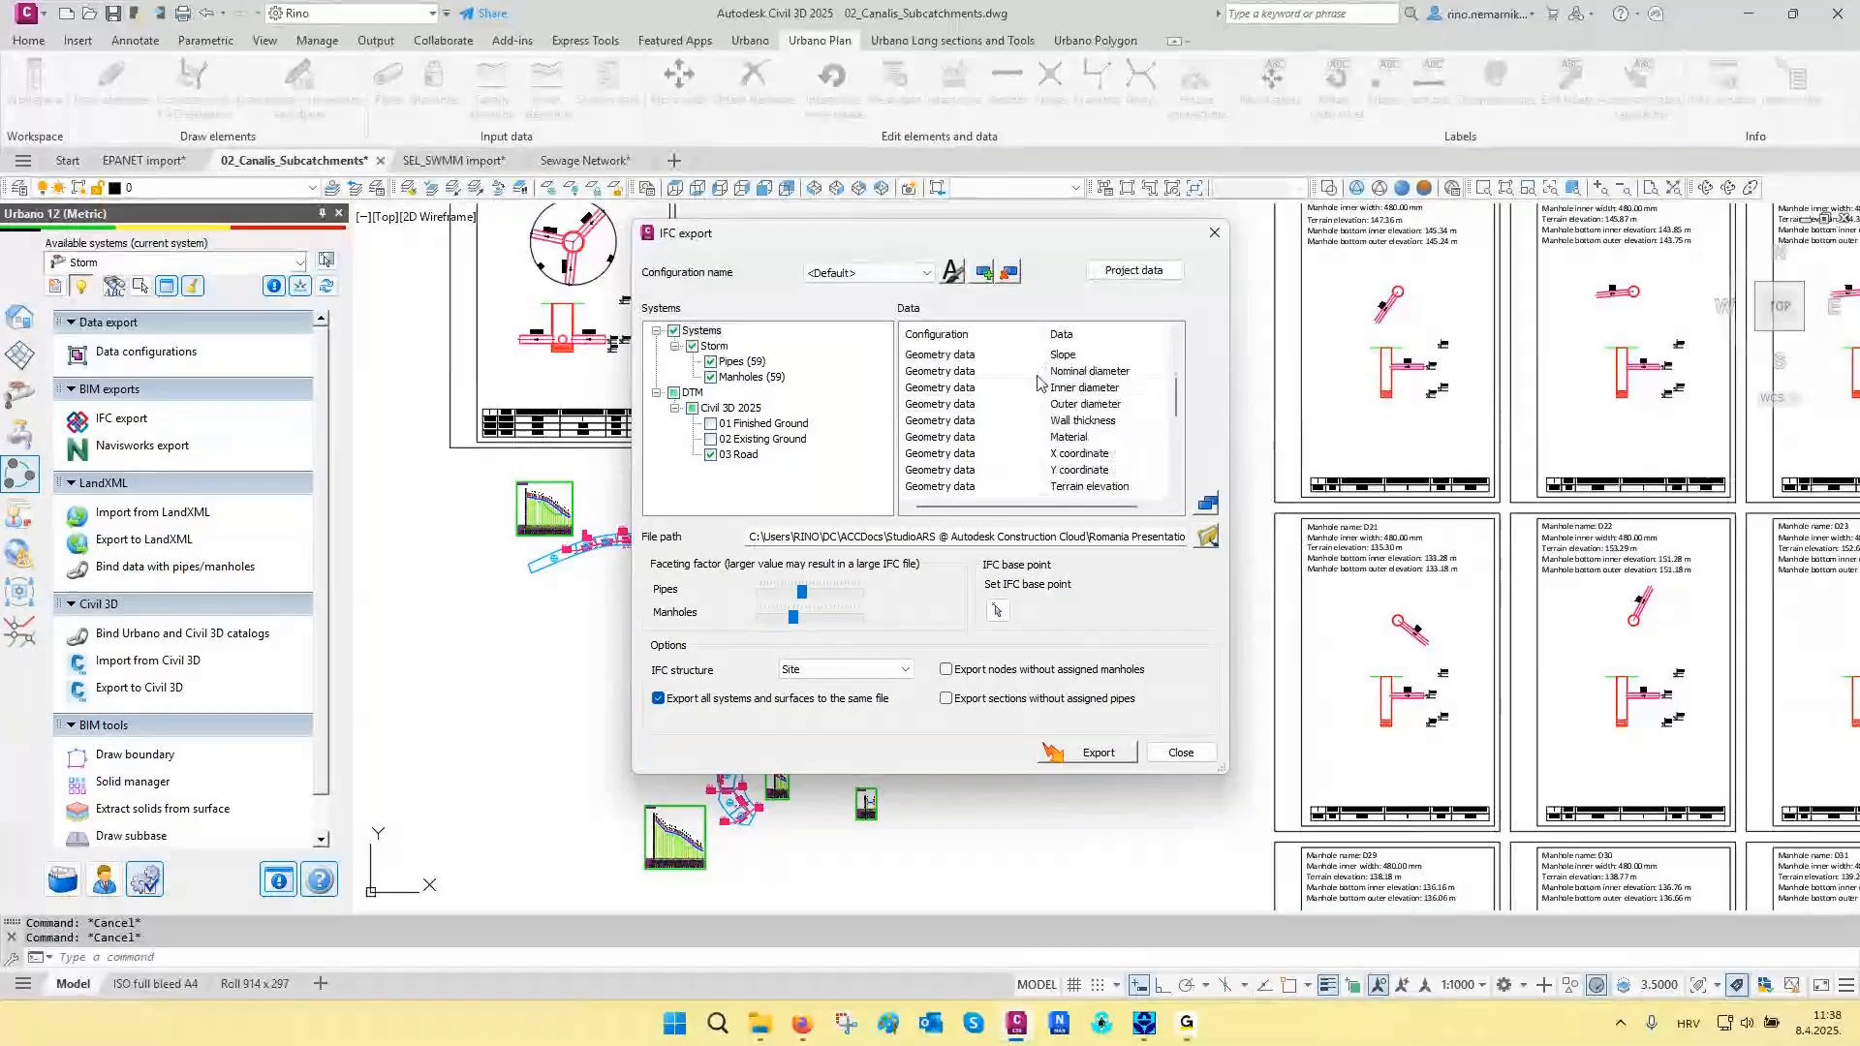
scroll(1022, 465, "down", 2)
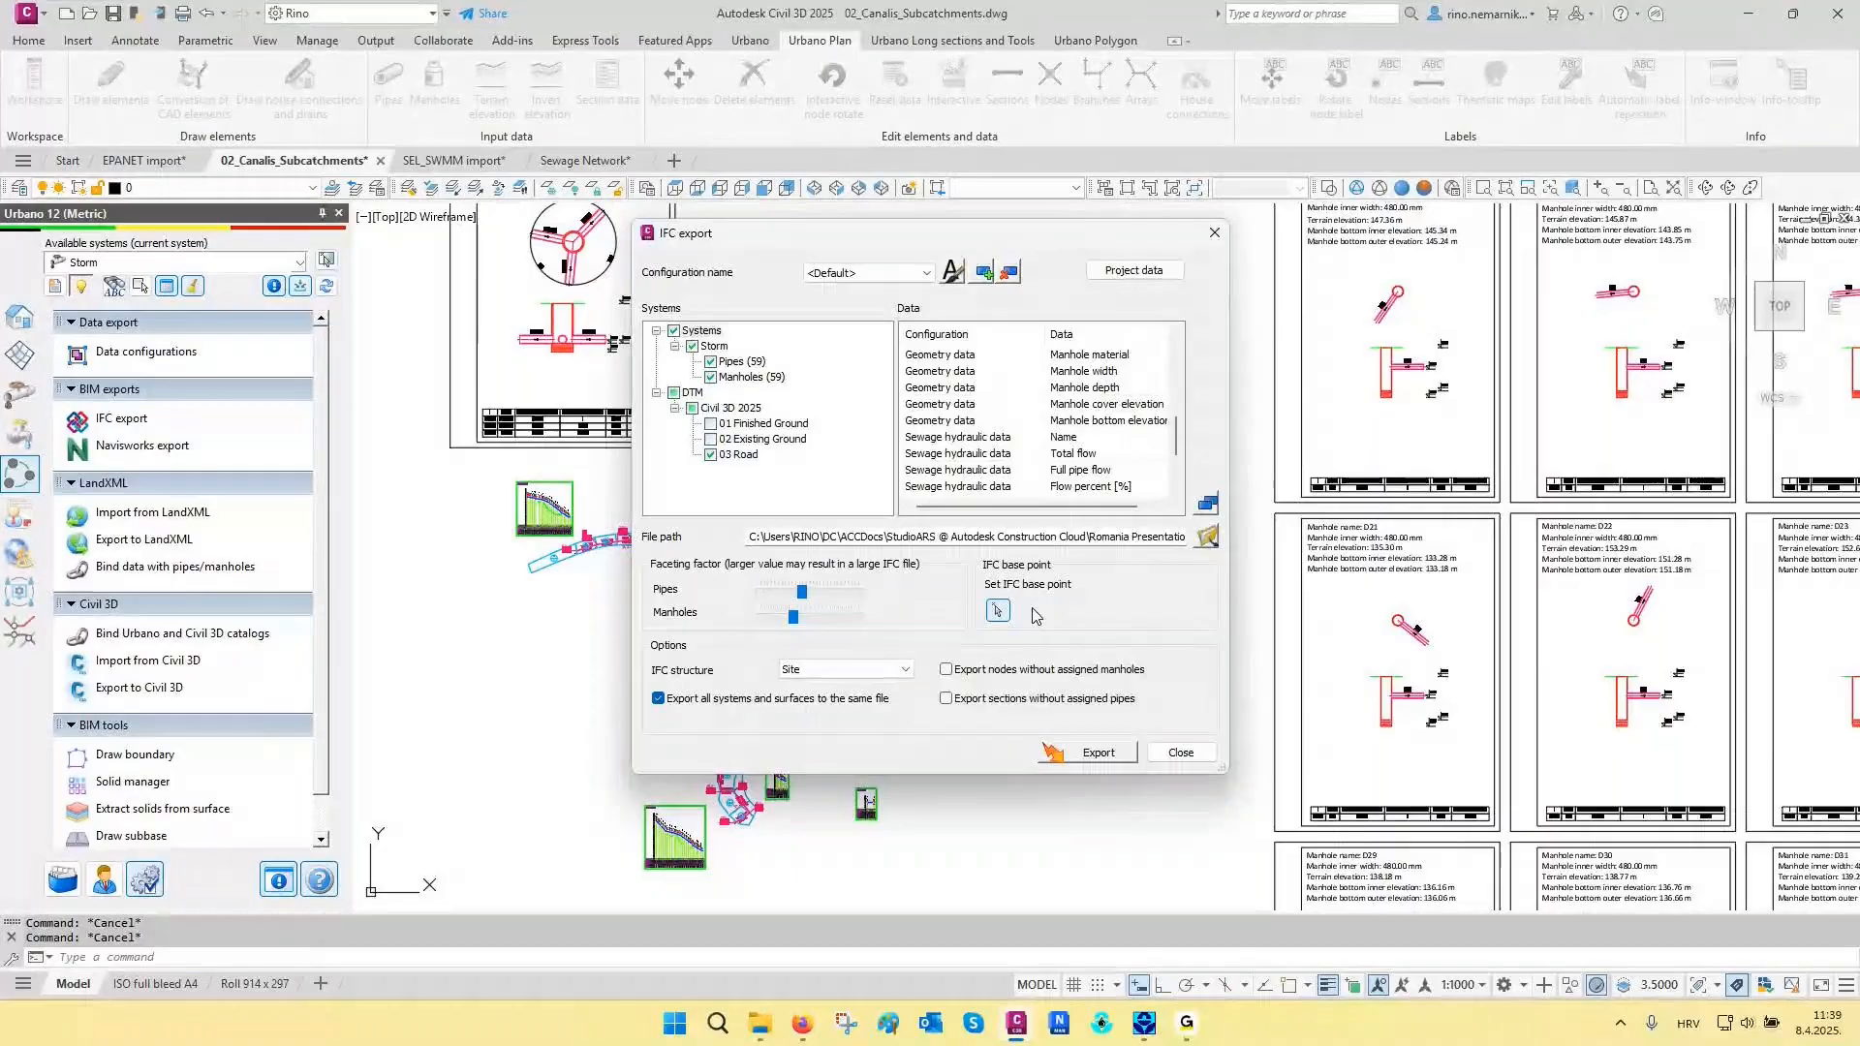
left_click_drag(930, 232, 1293, 282)
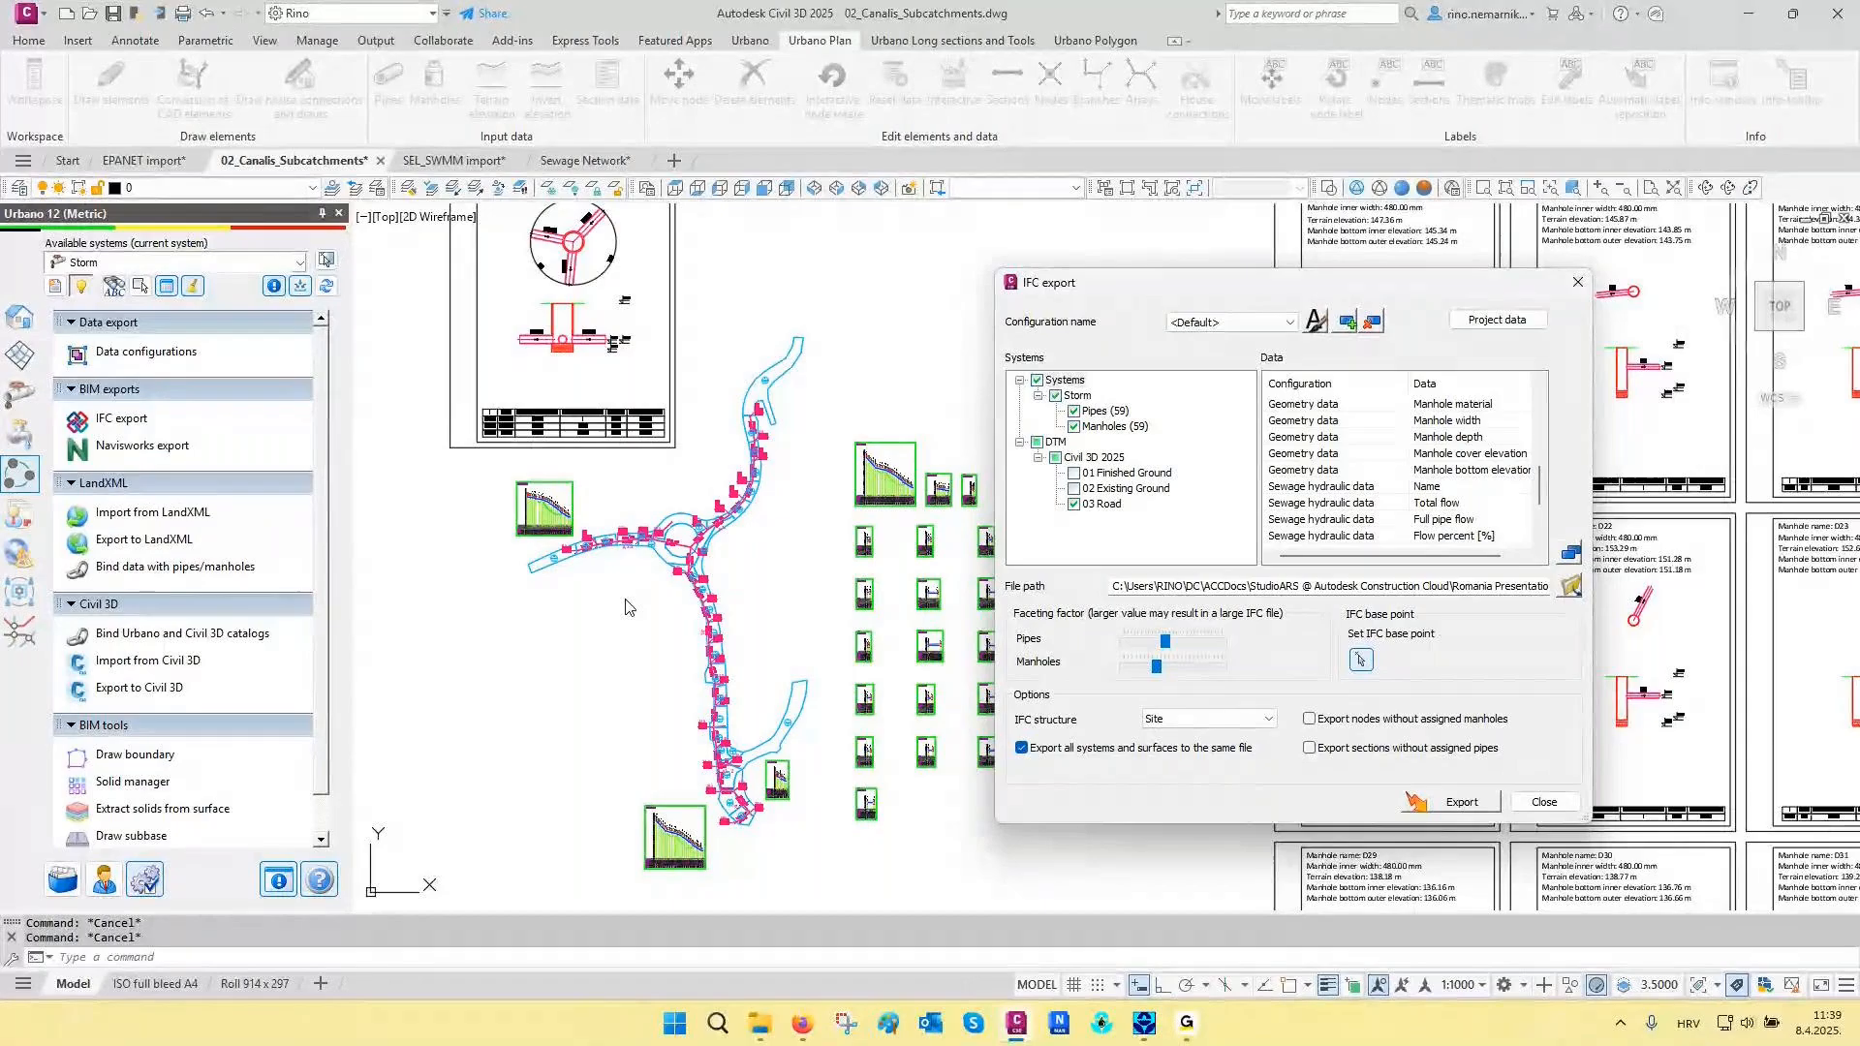
left_click(1361, 661)
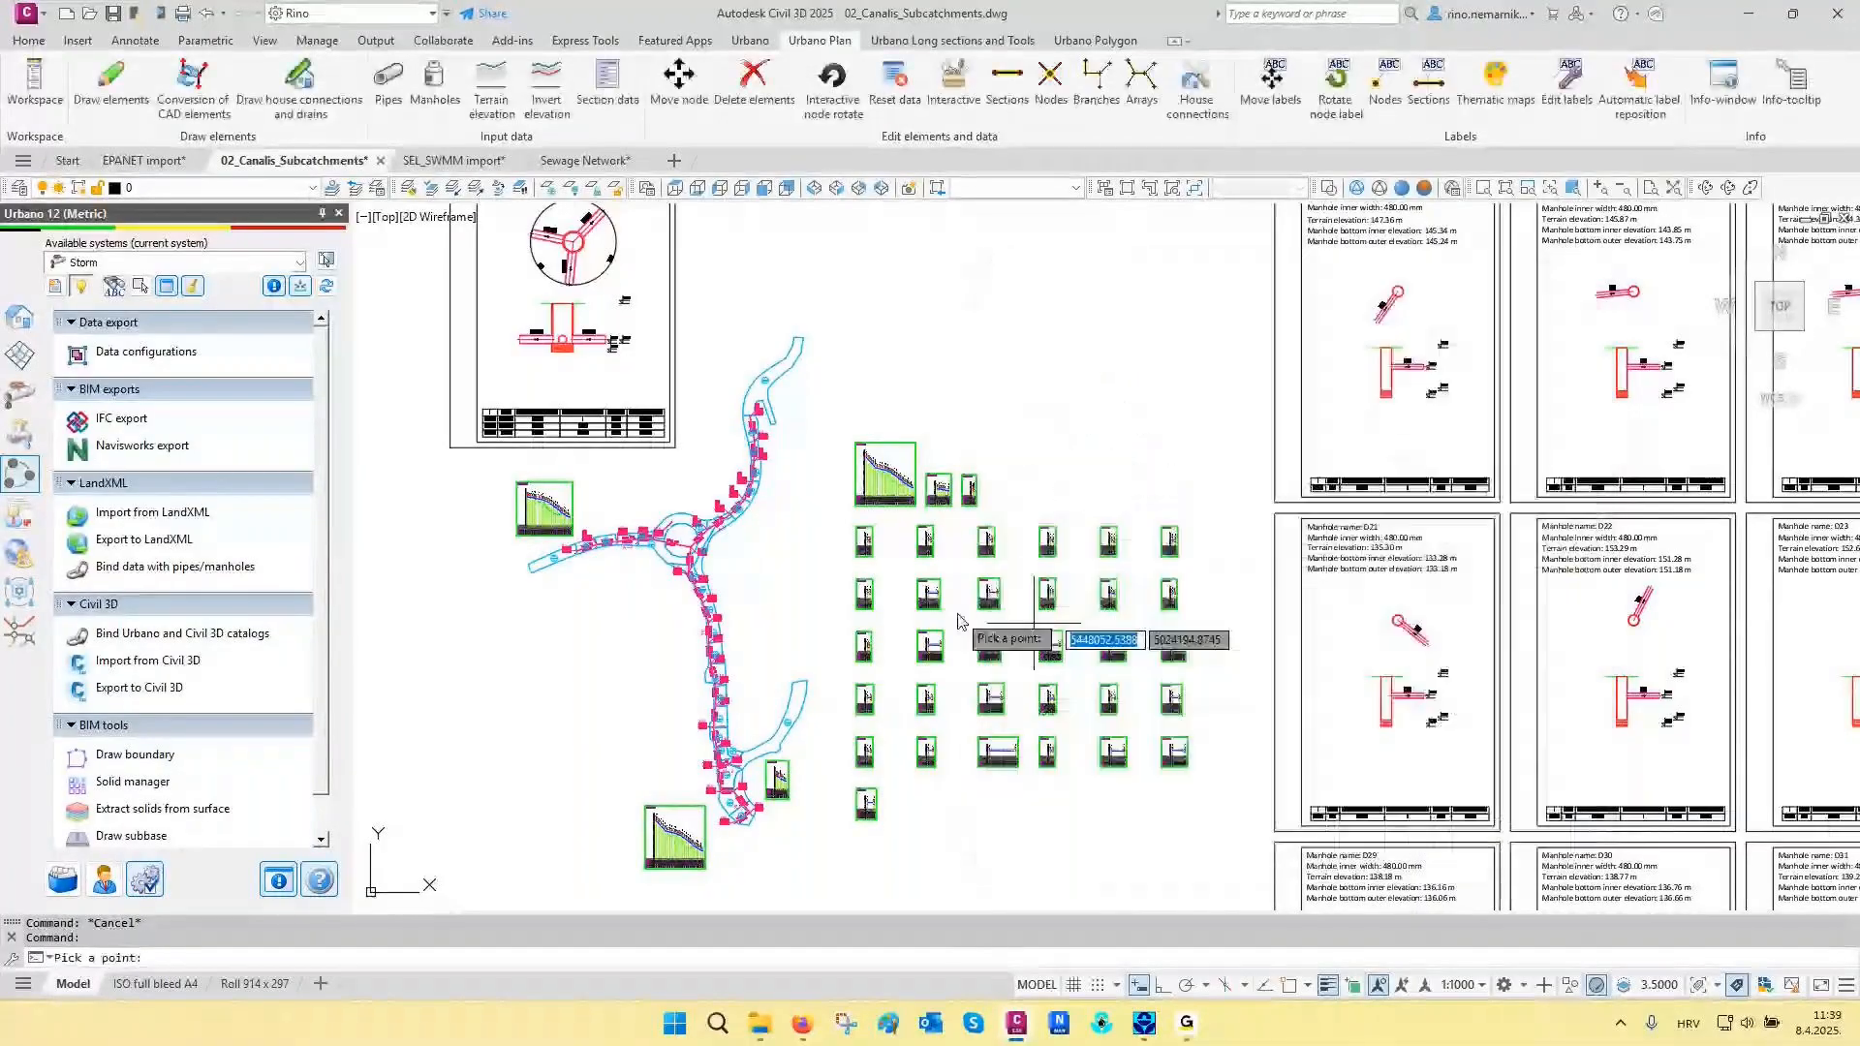
middle_click_drag(788, 528, 909, 606)
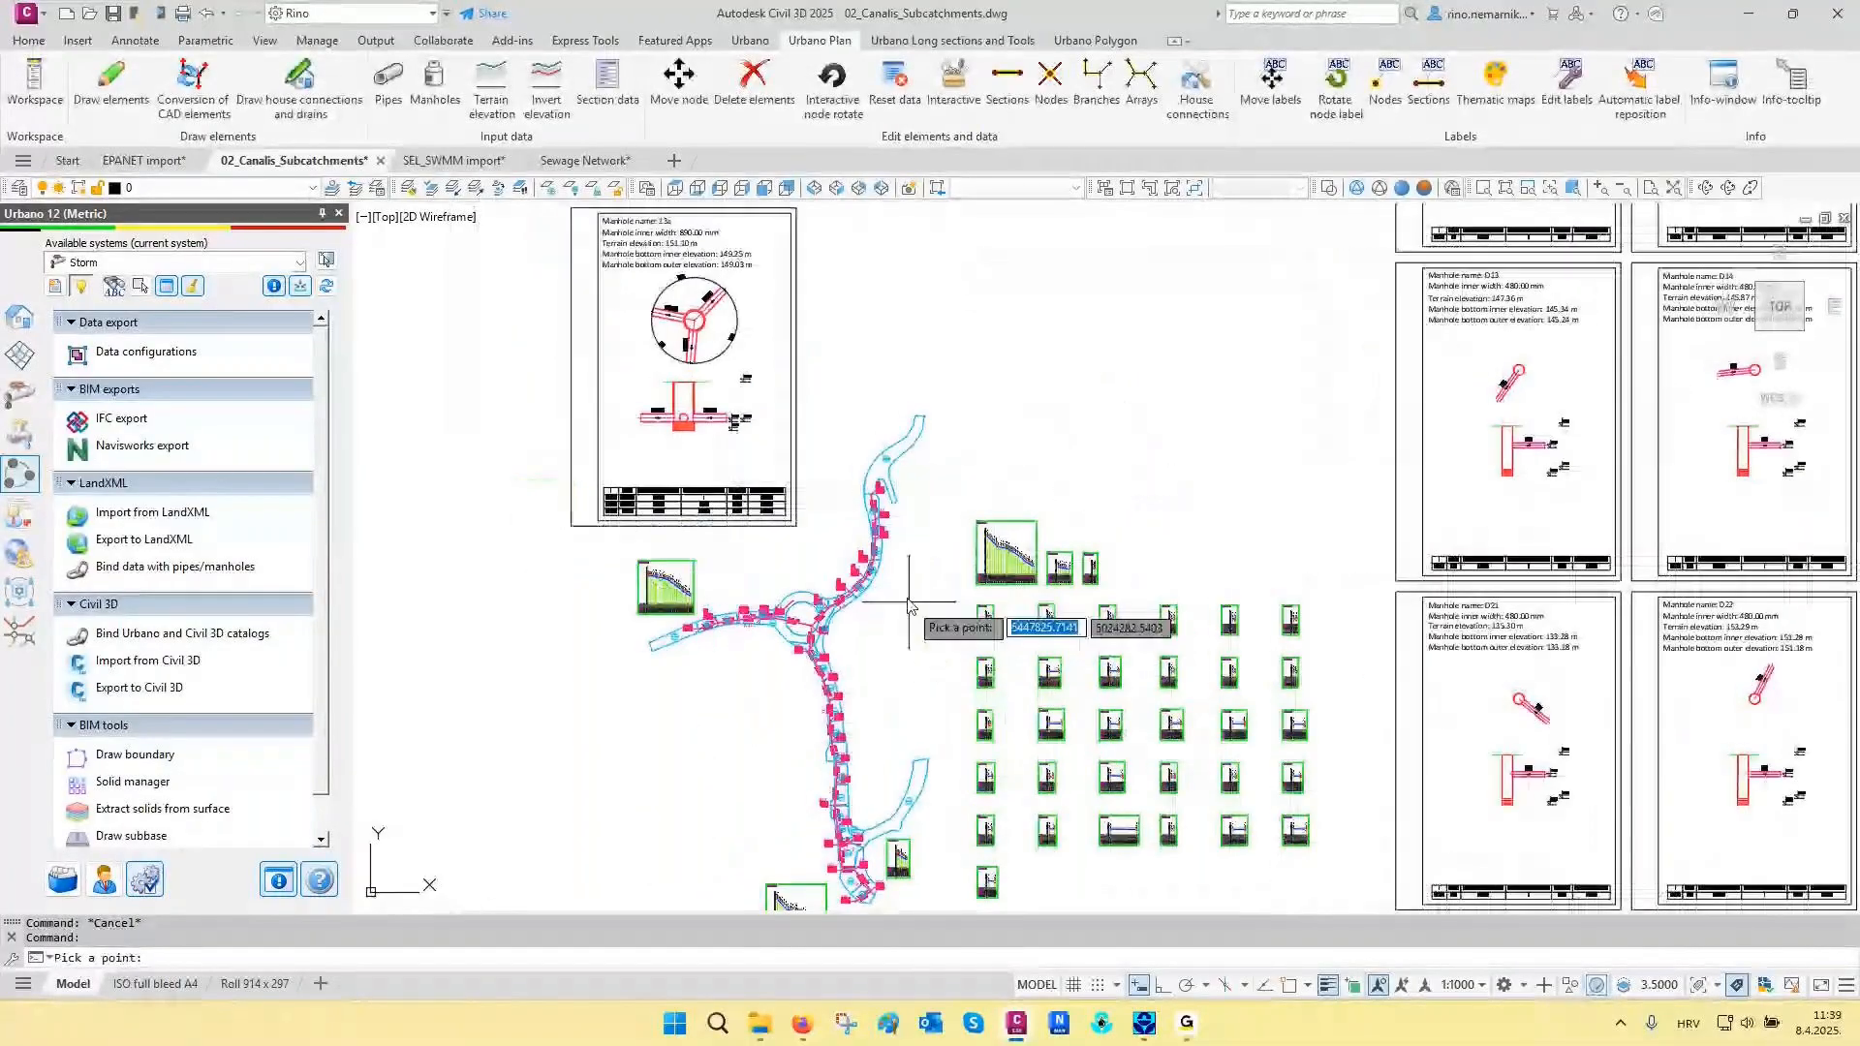
scroll(858, 505, "up", 8)
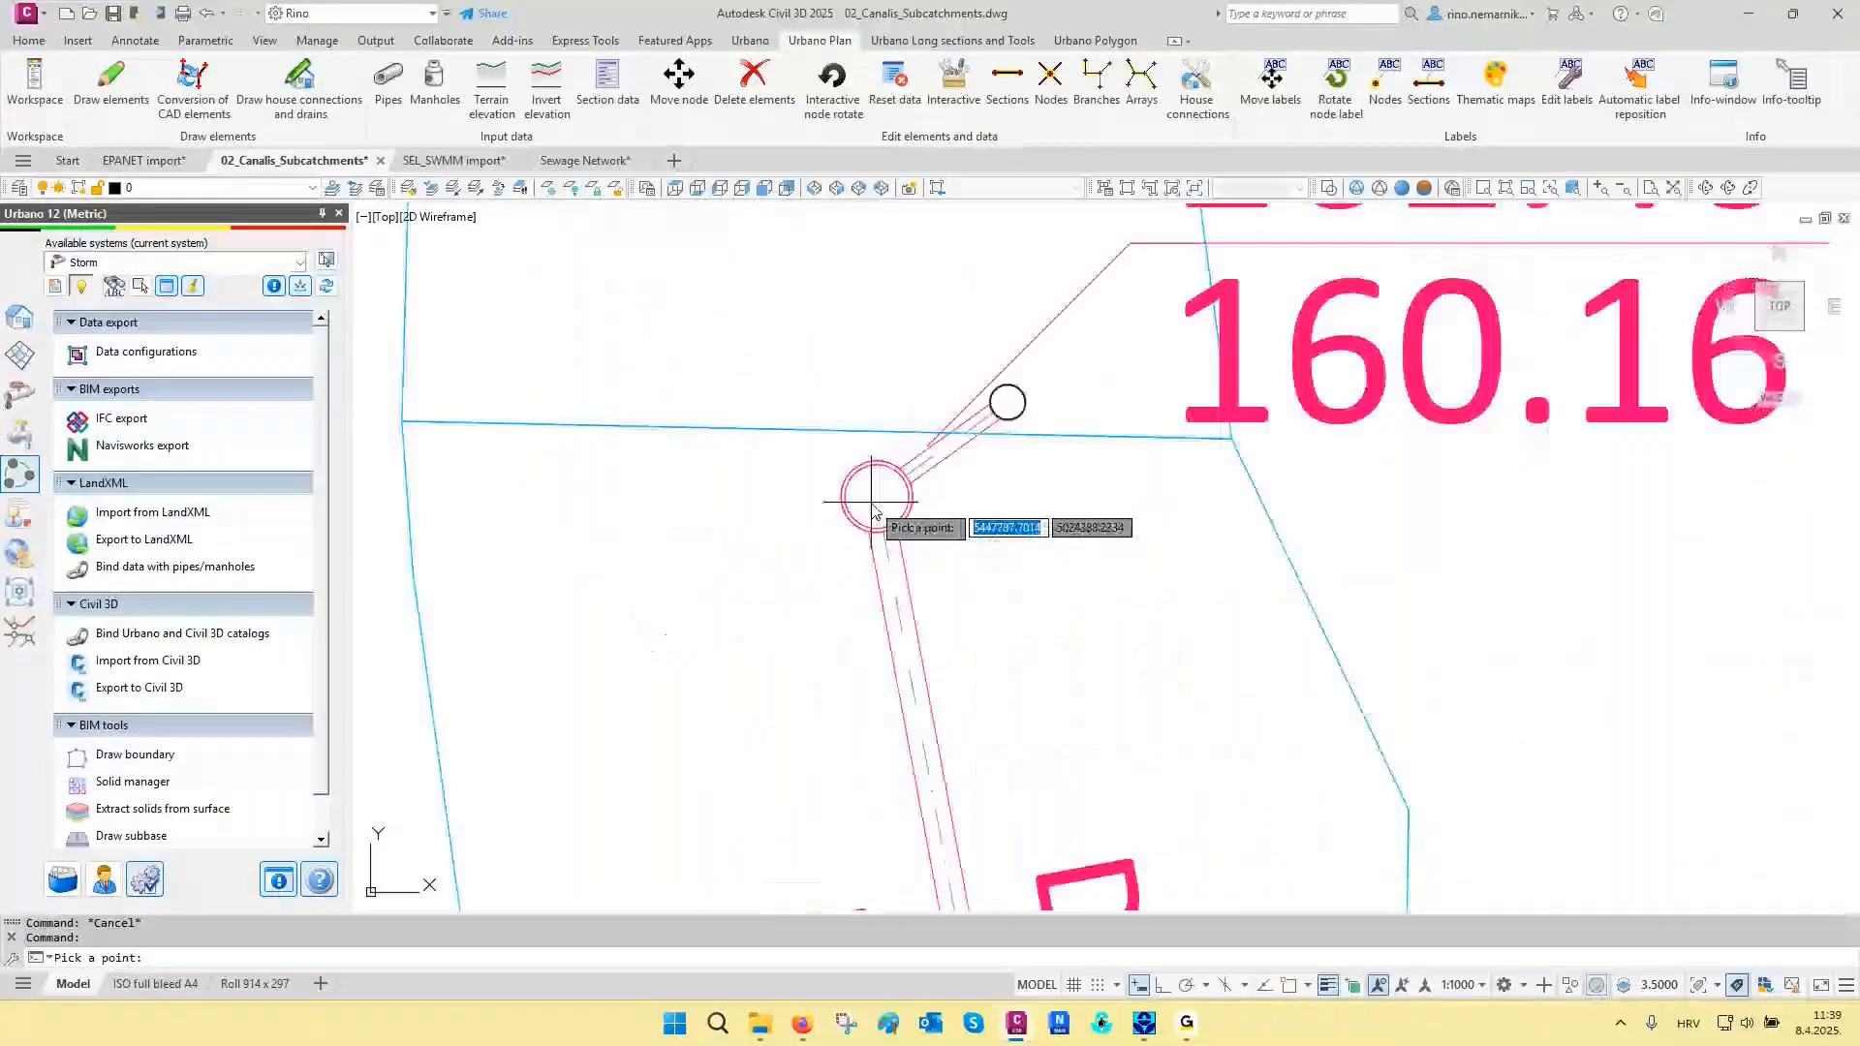
key("F3")
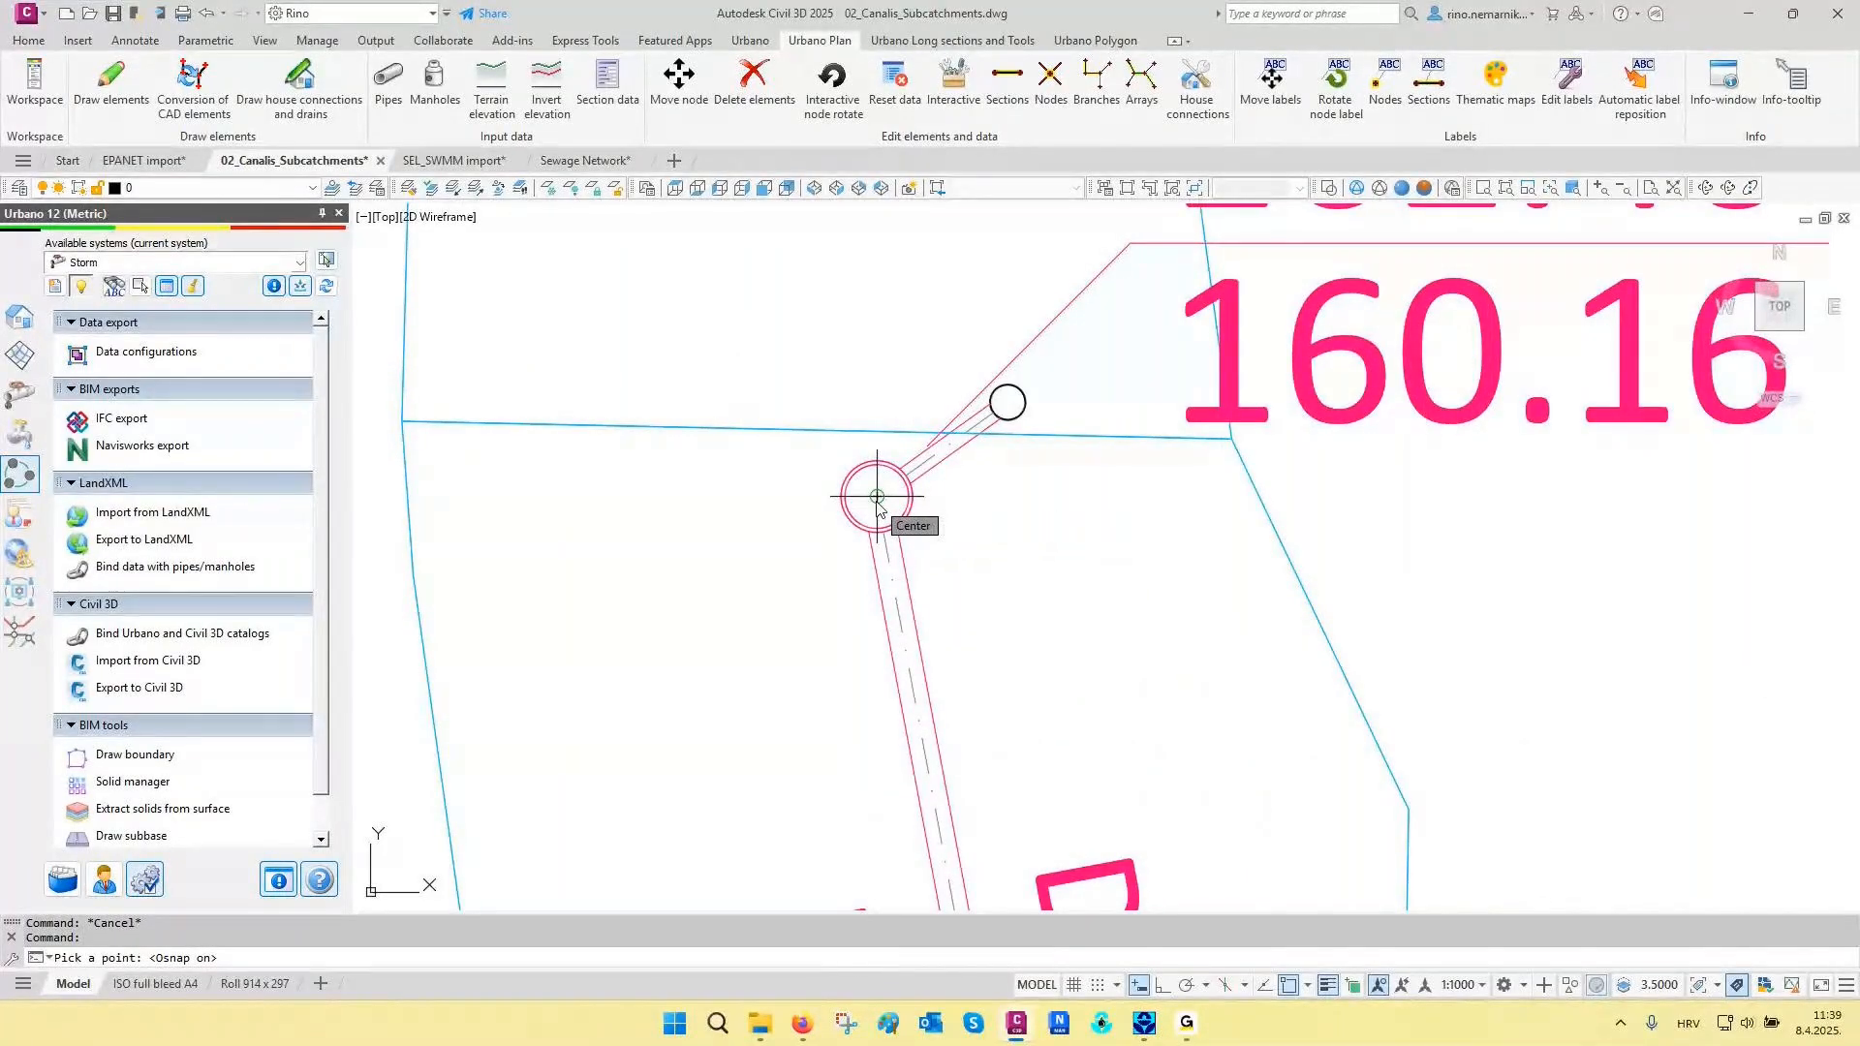
left_click(877, 498)
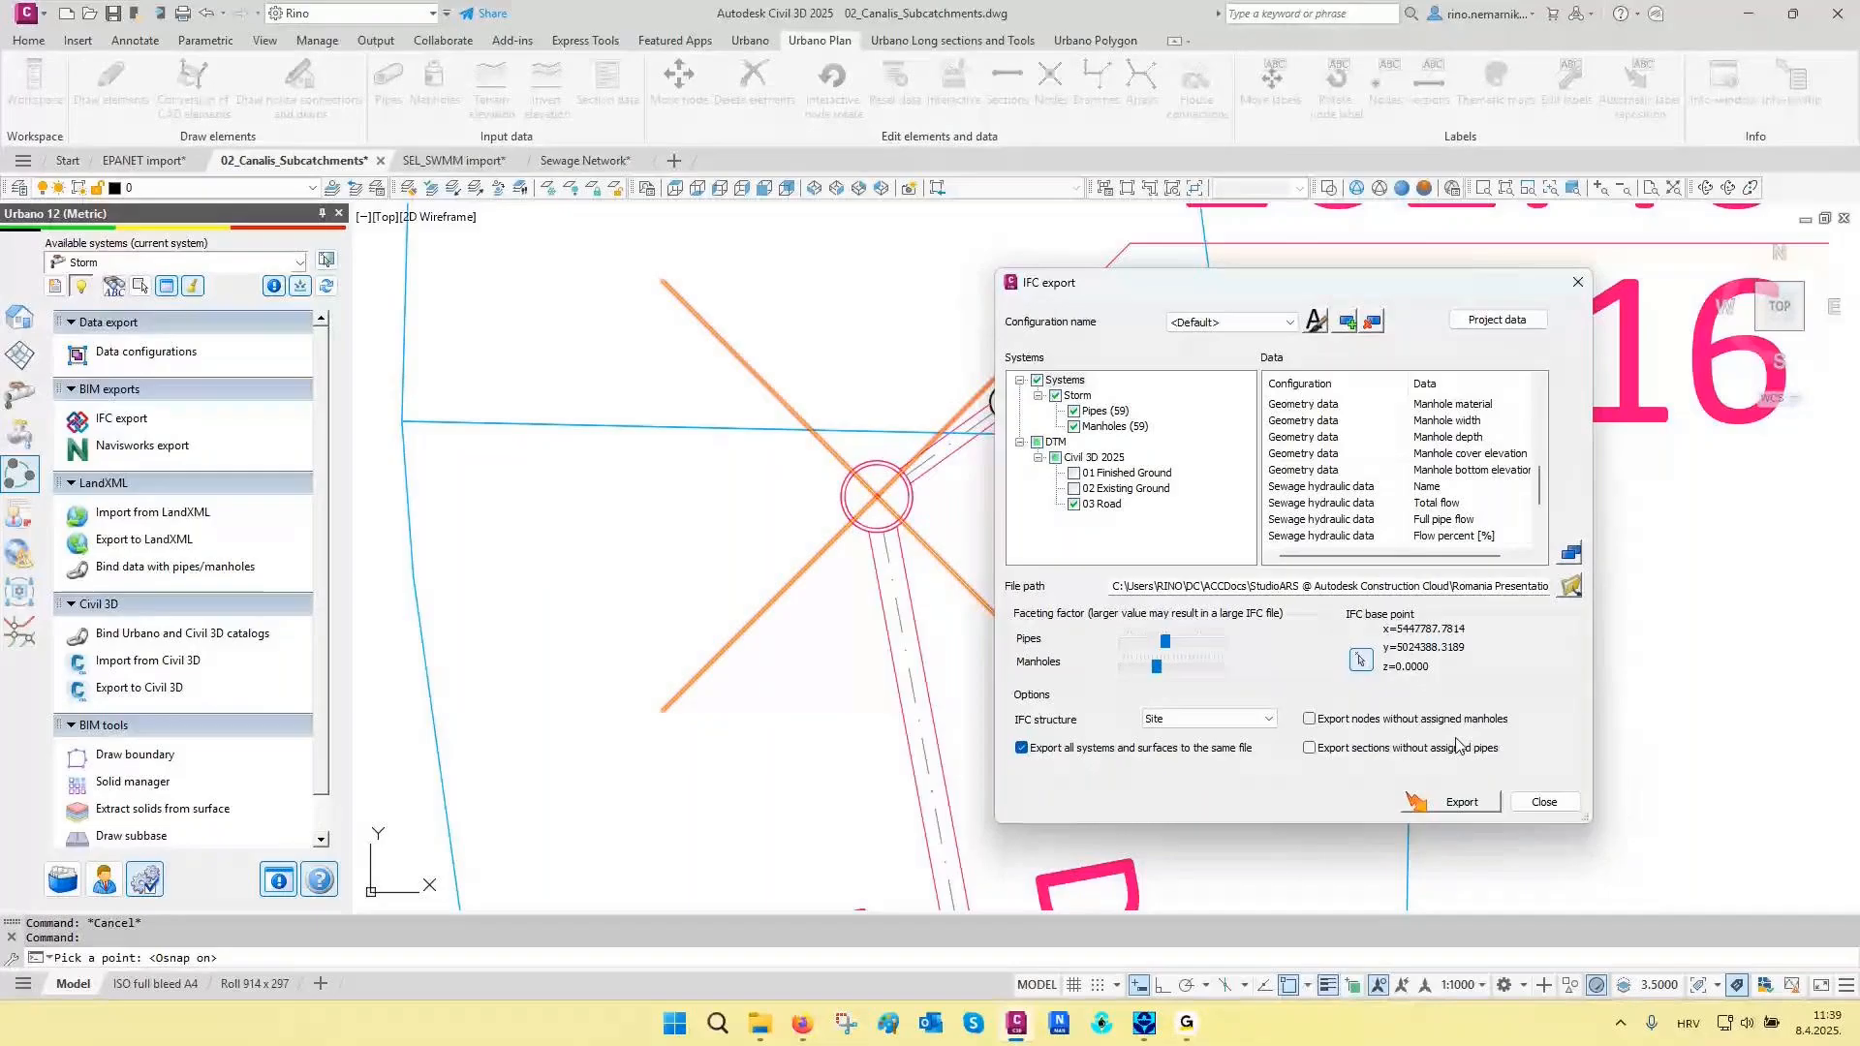
- Export the Storm system's pipes and manholes together with the 03 Road surface to one IFC file, and close the export settings
left_click(1457, 801)
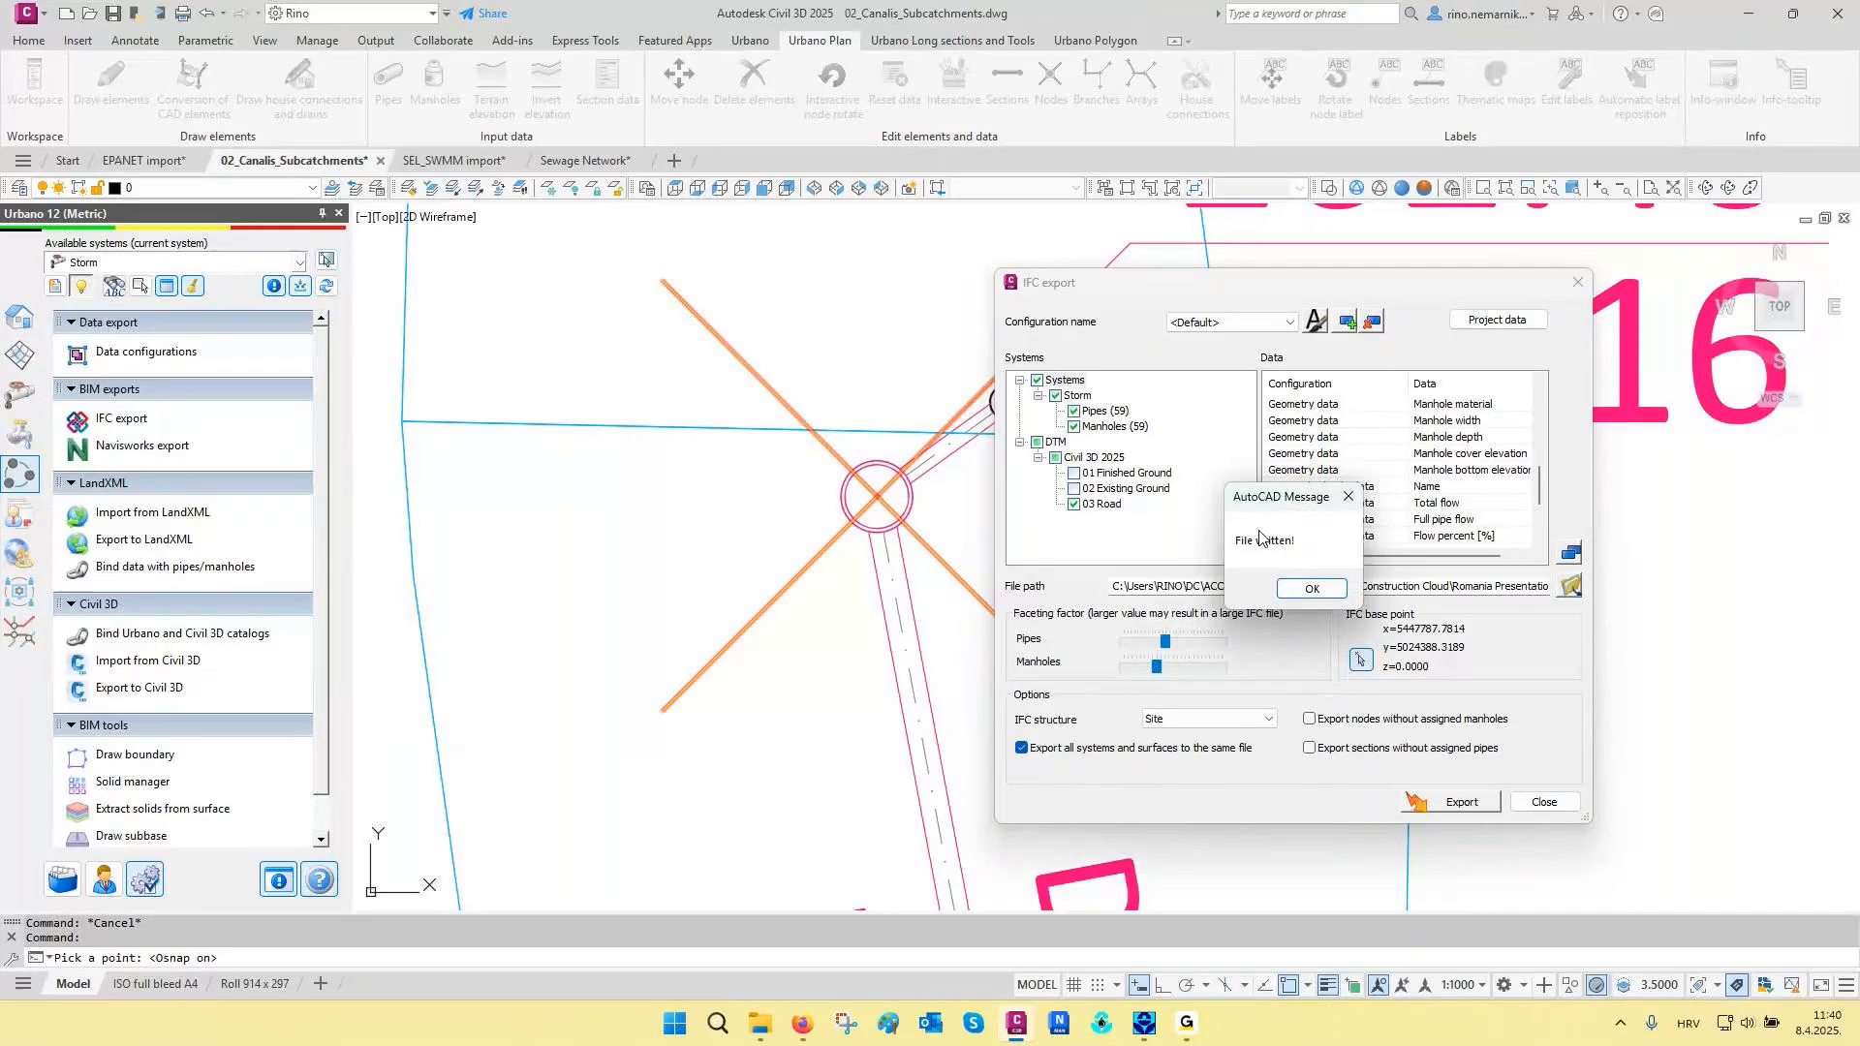
left_click(1311, 589)
left_click(1544, 803)
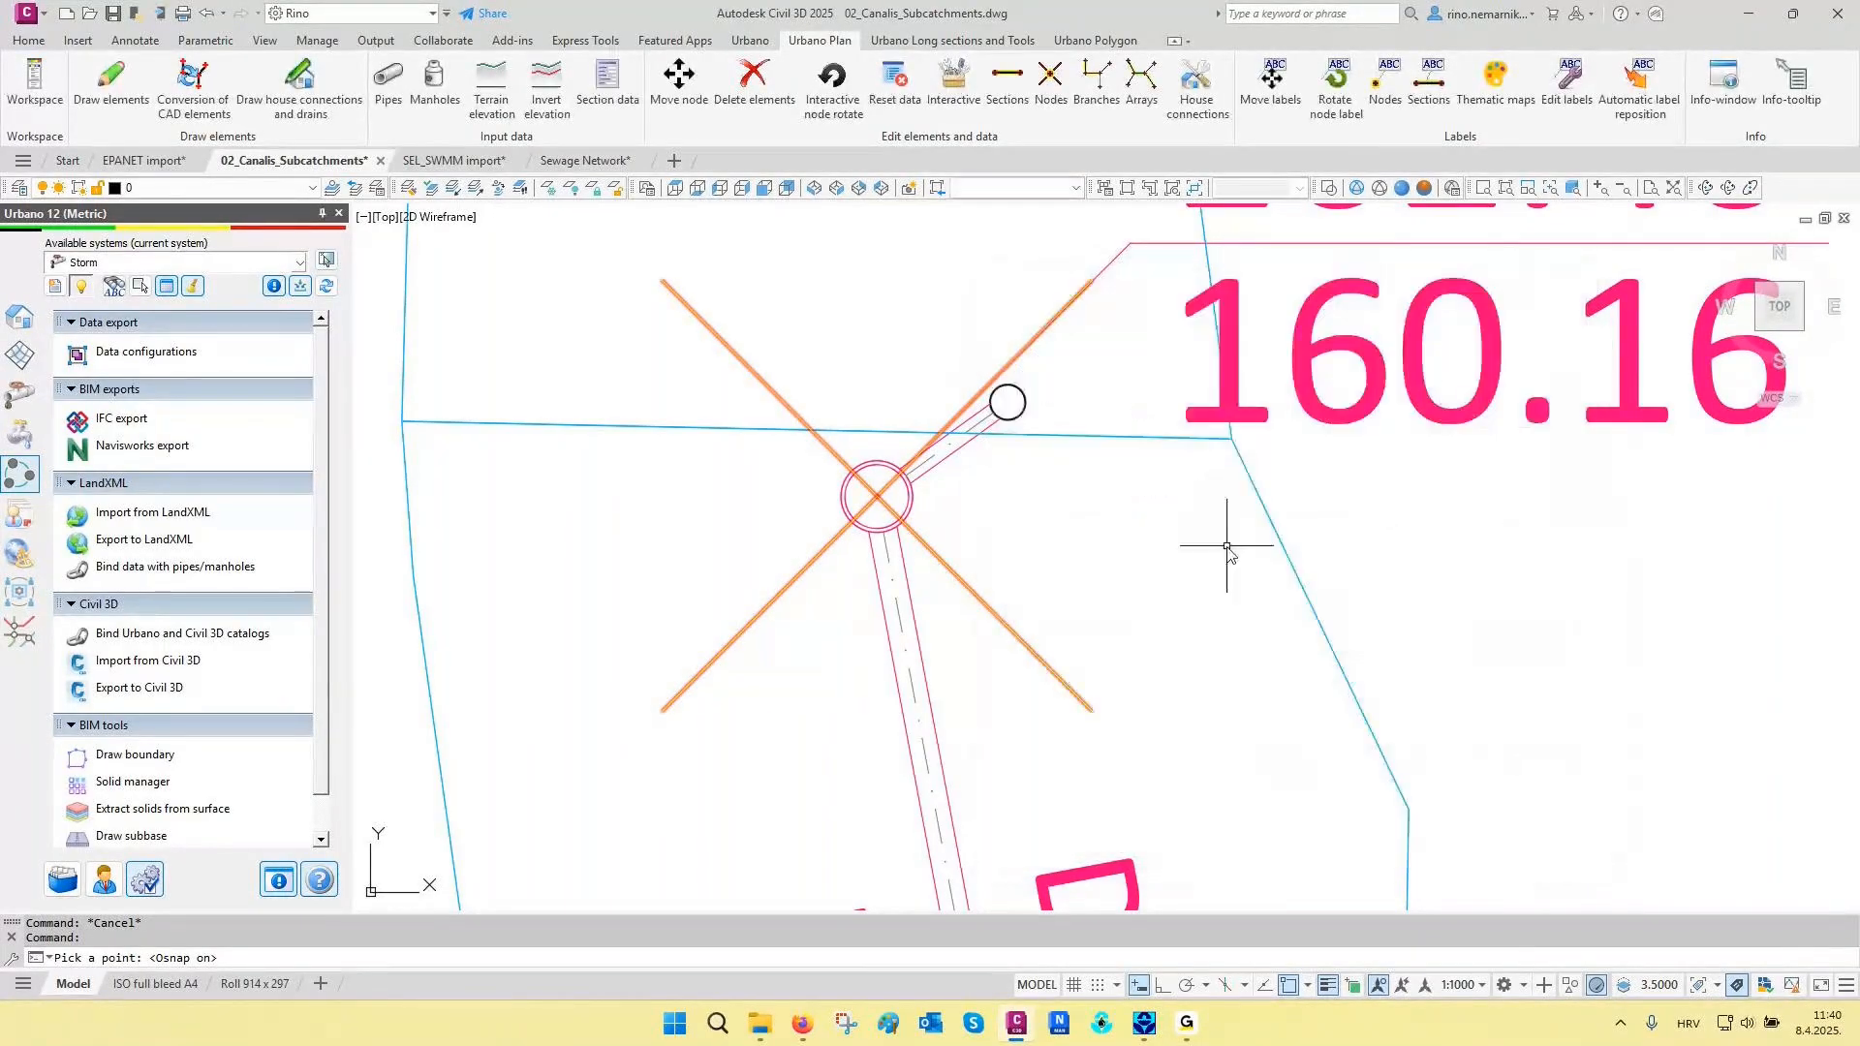
- Check the exported Storm Network.ifc in the IFC 4x3 project folder, and close the folder window
scroll(1207, 538, "down", 3)
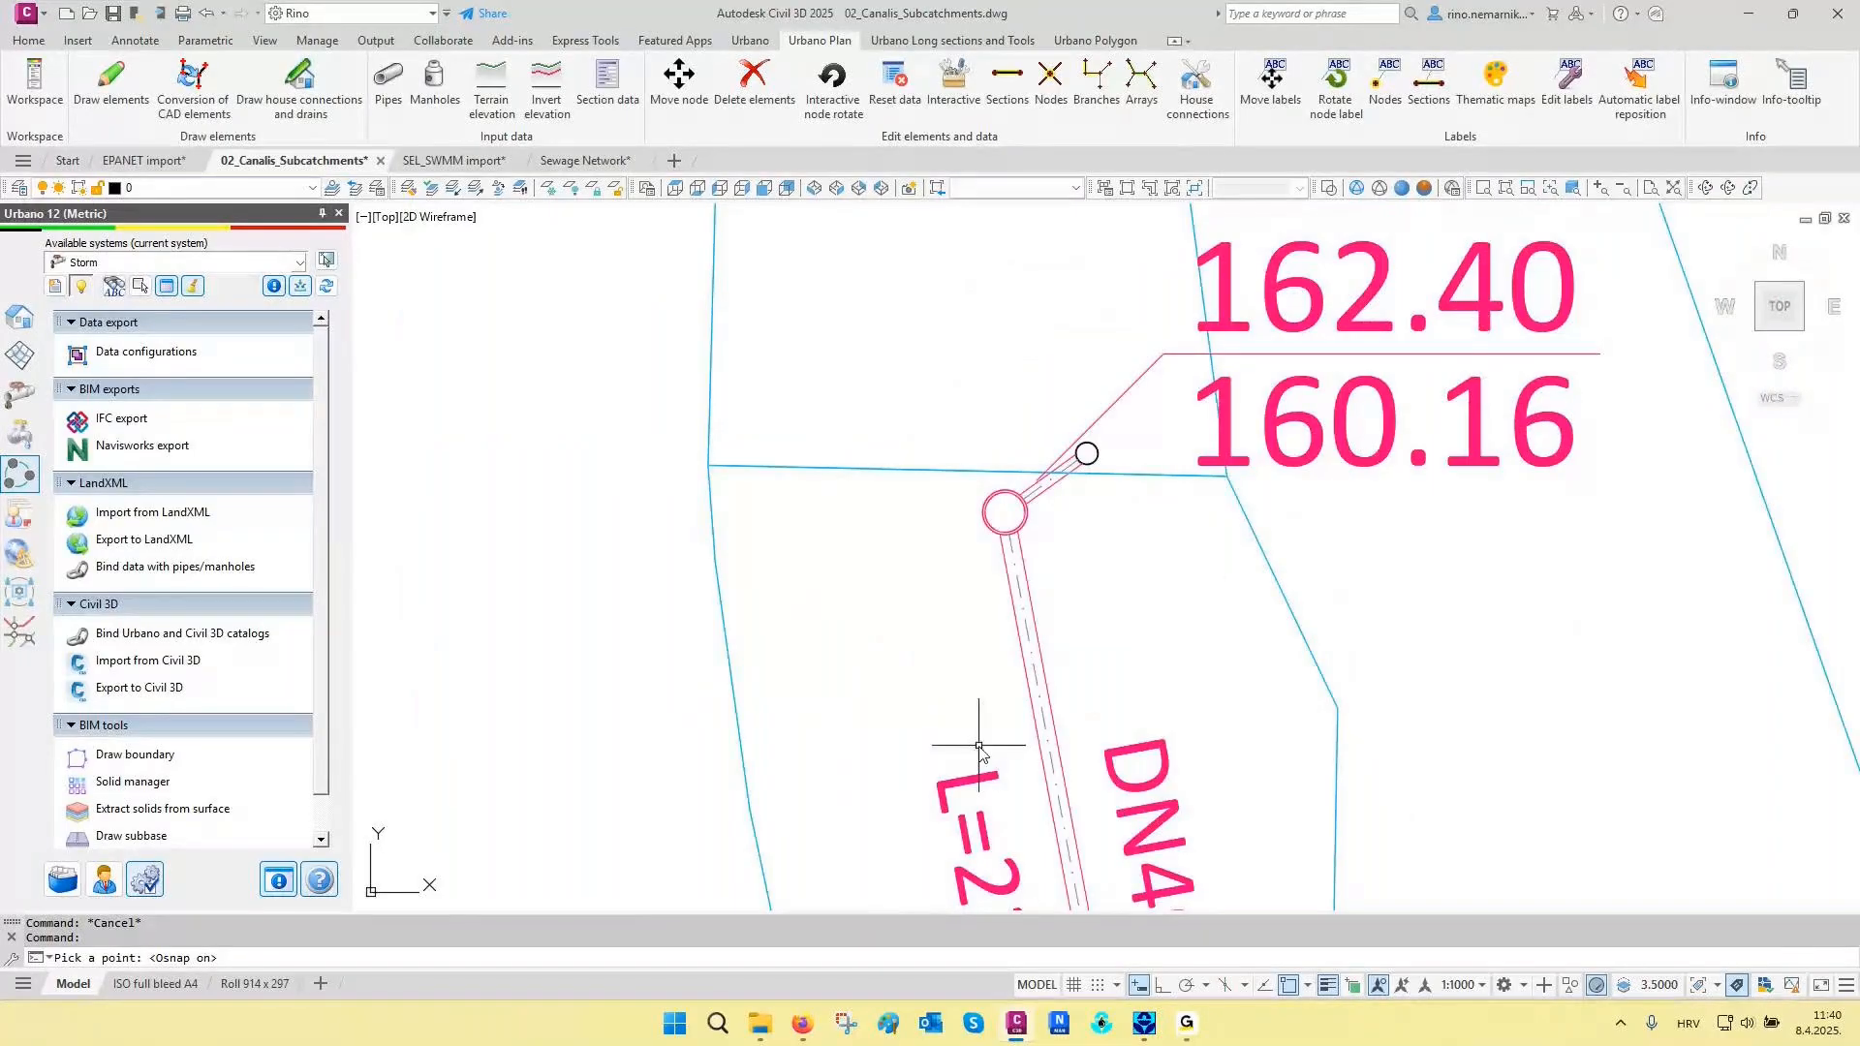
mouse_move(759, 1022)
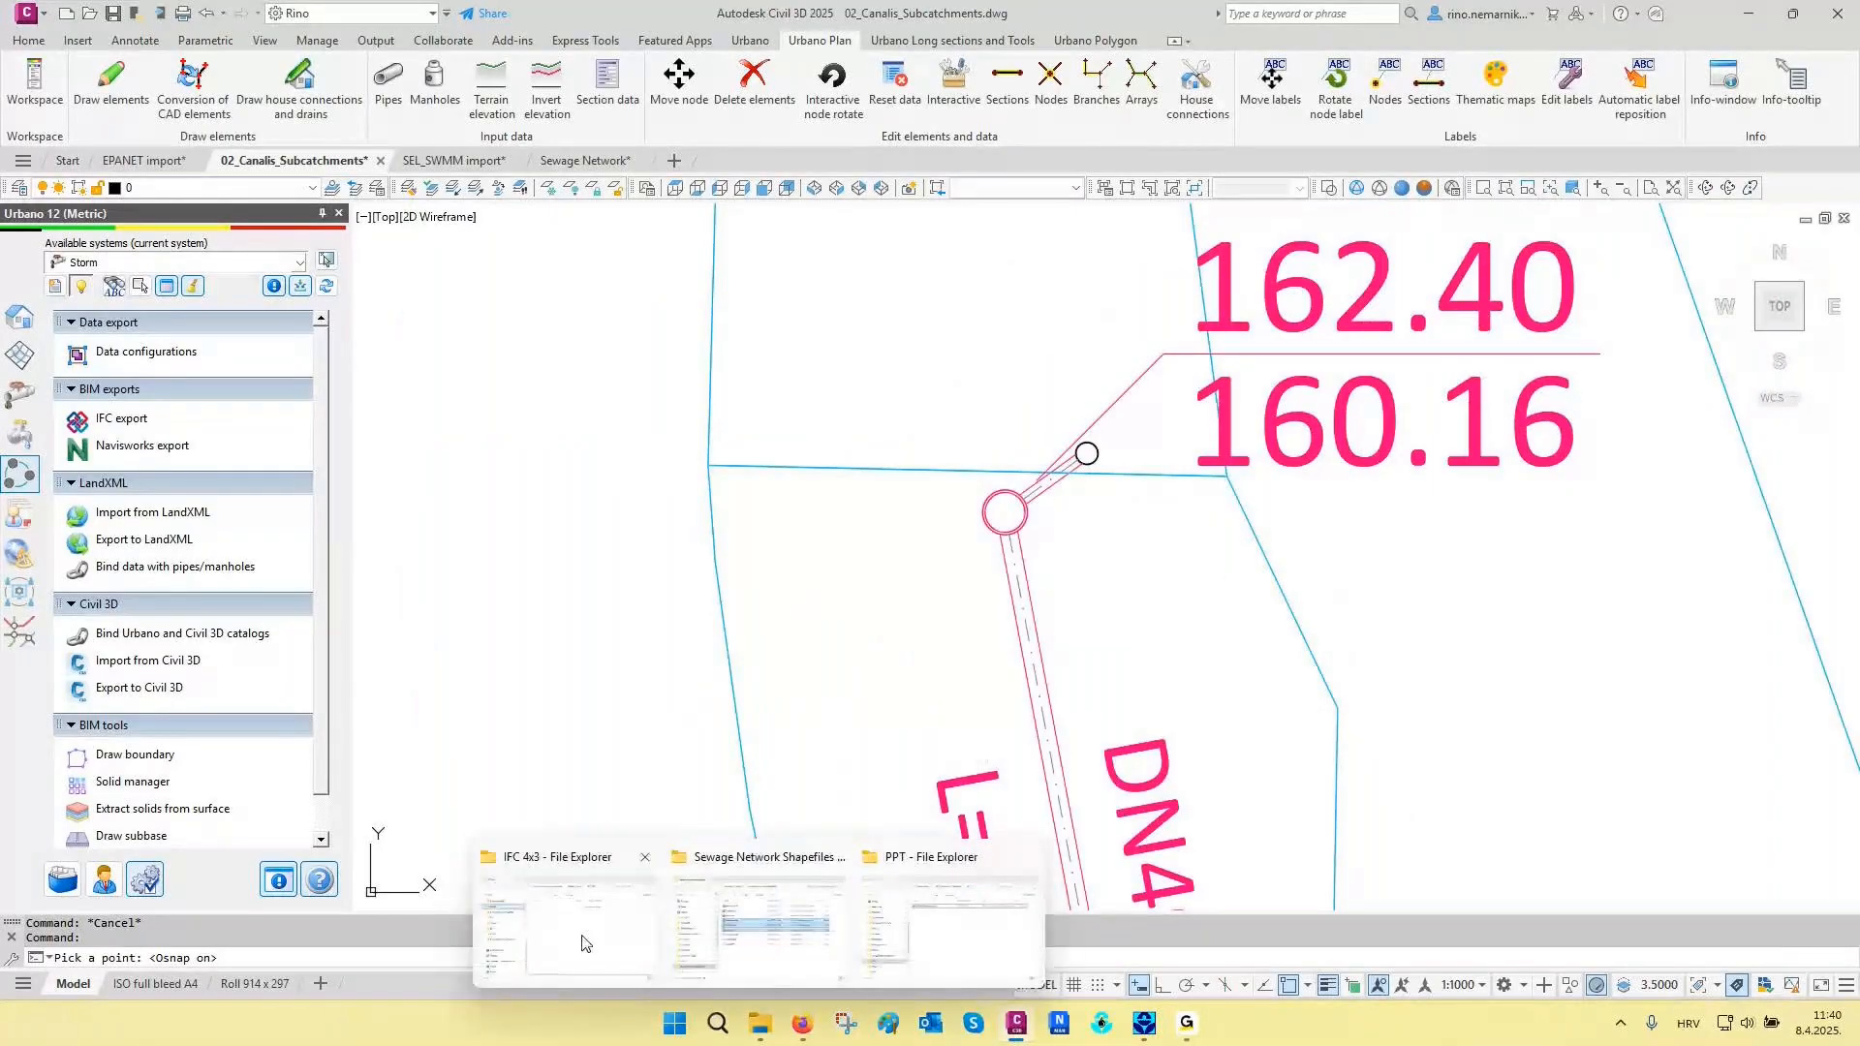
left_click(584, 943)
left_click(1345, 261)
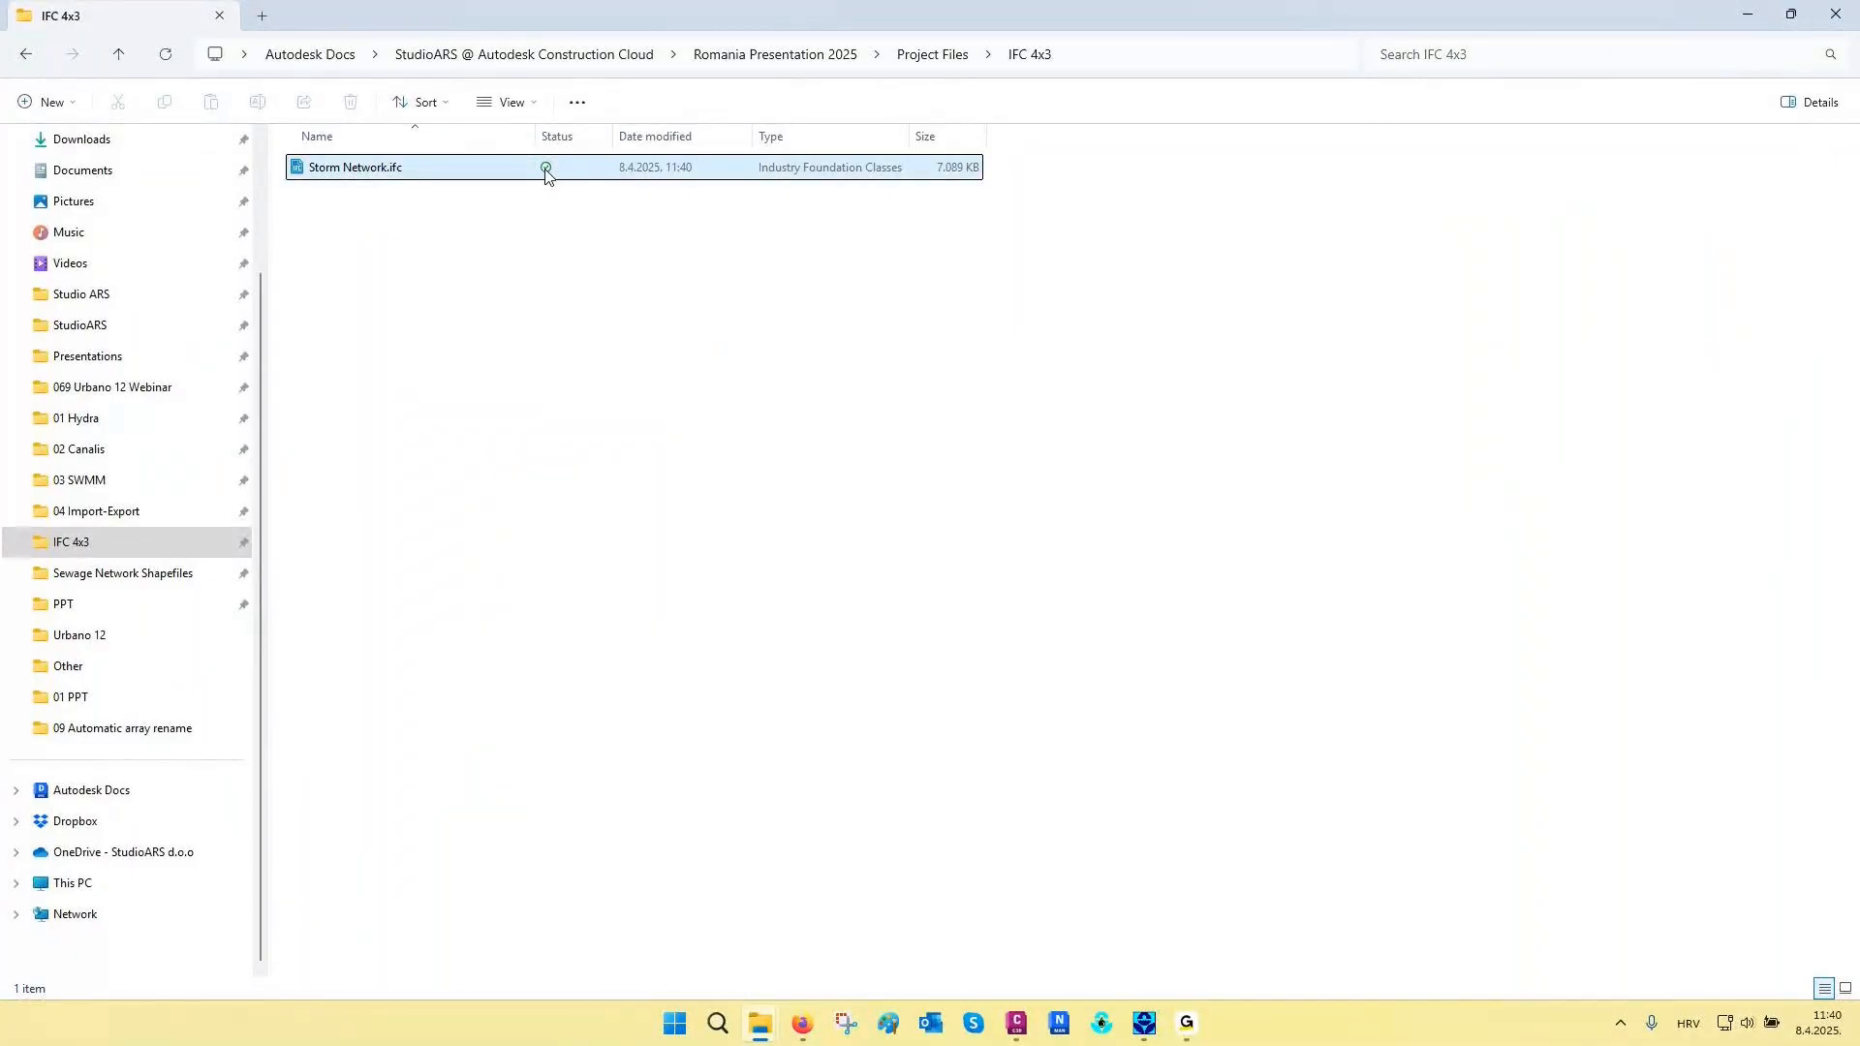
left_click(1835, 15)
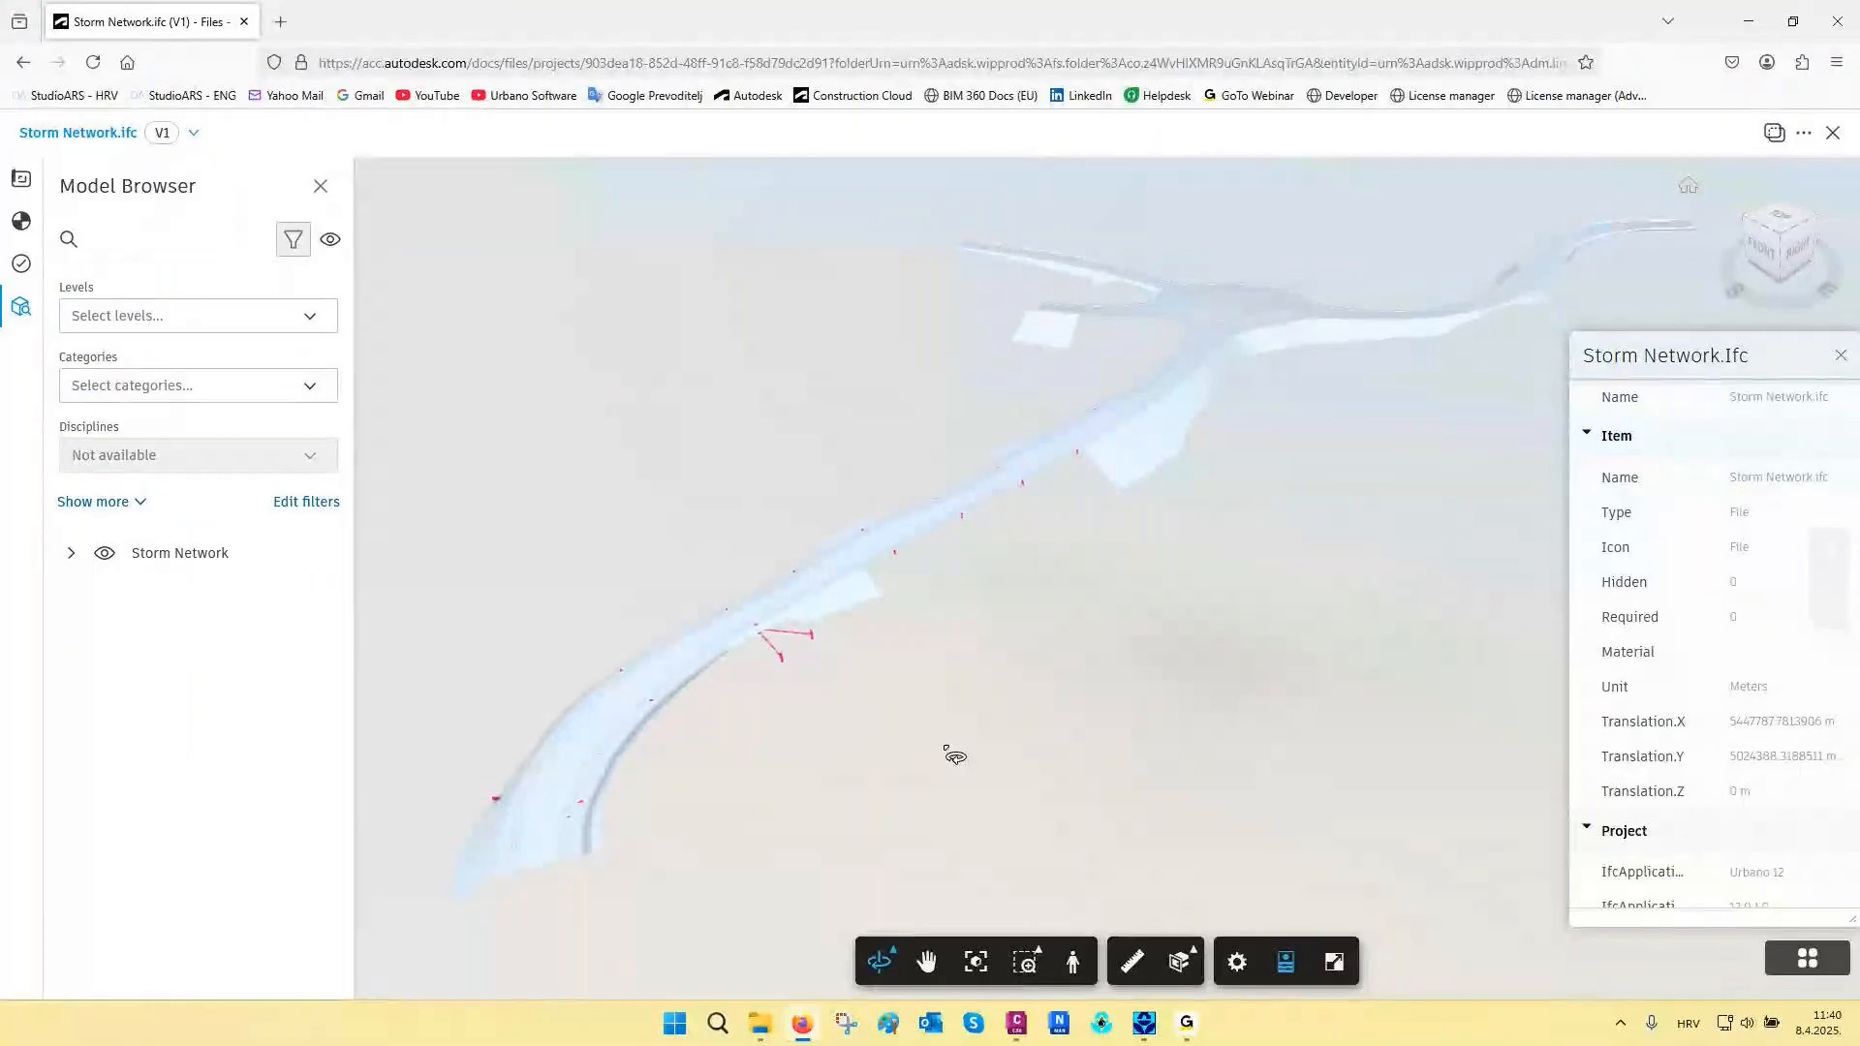
- Hide the 03 Road surface of Storm Network.ifc in the Autodesk Construction Cloud web viewer
scroll(1299, 318, "up", 5)
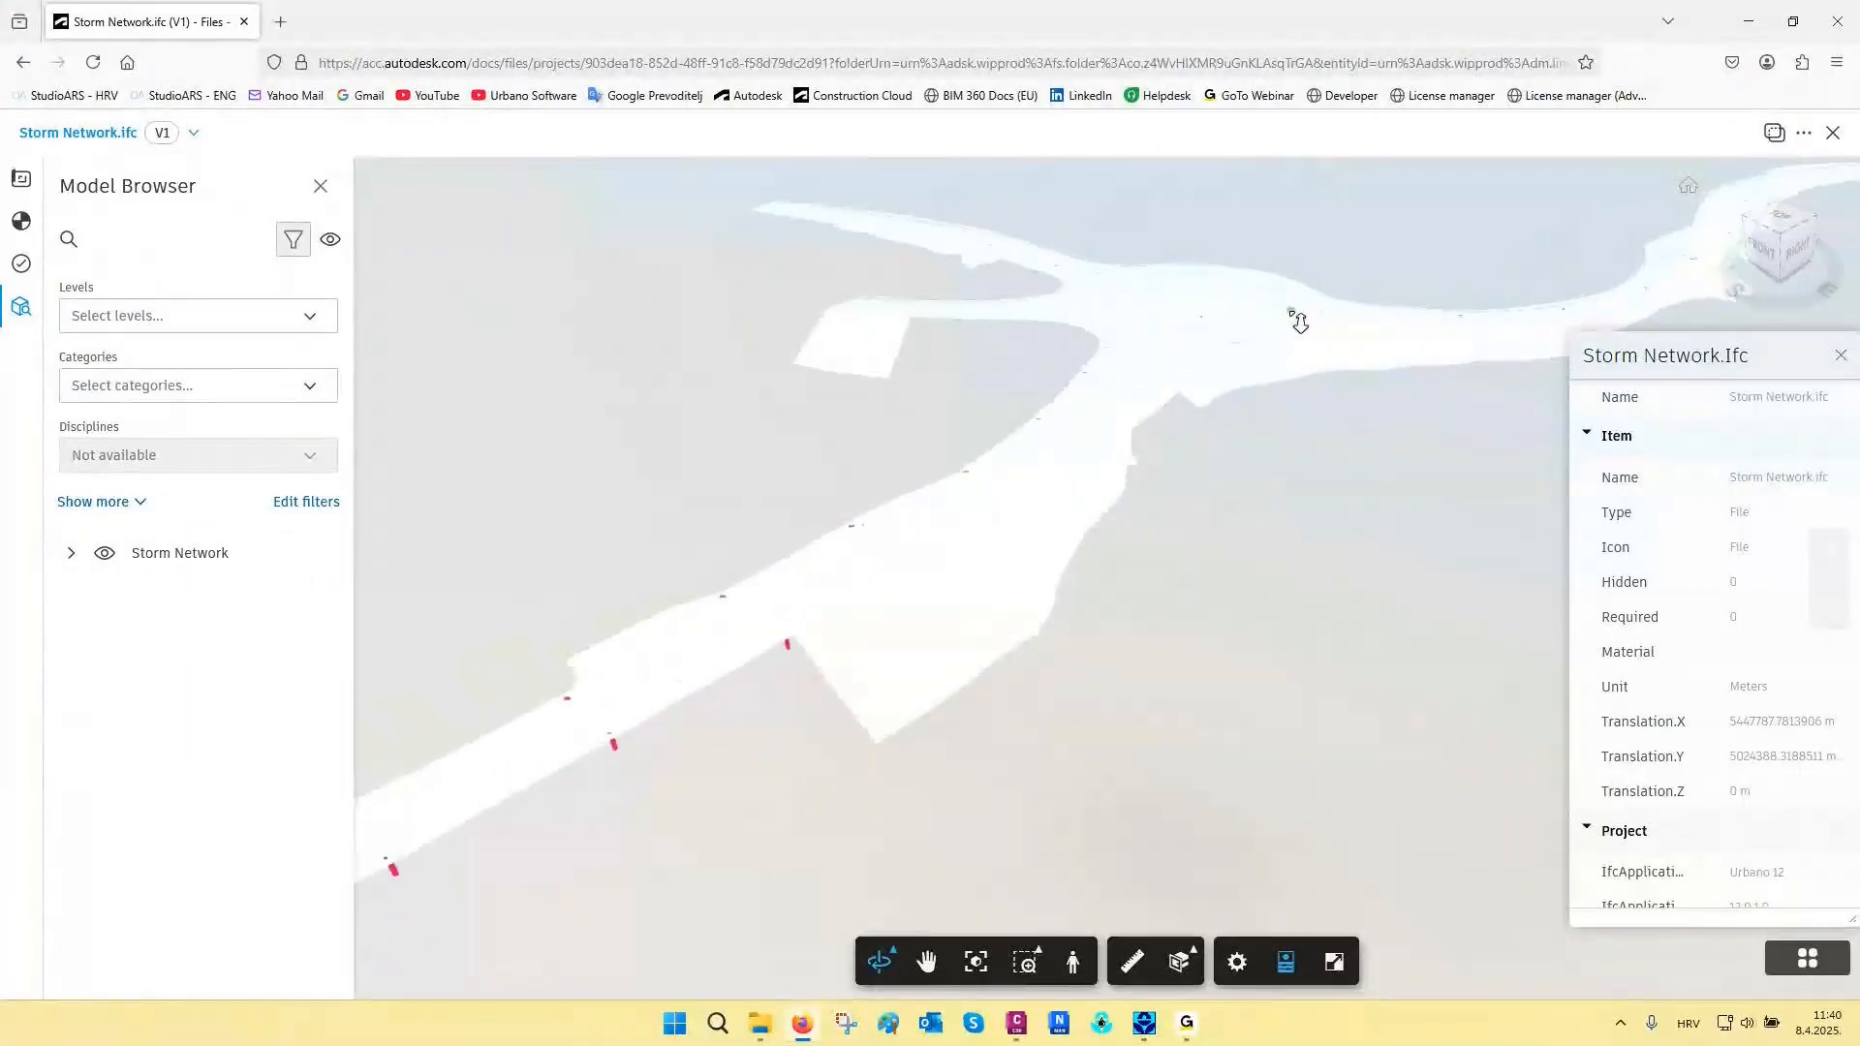
scroll(1299, 322, "up", 5)
scroll(1131, 523, "up", 3)
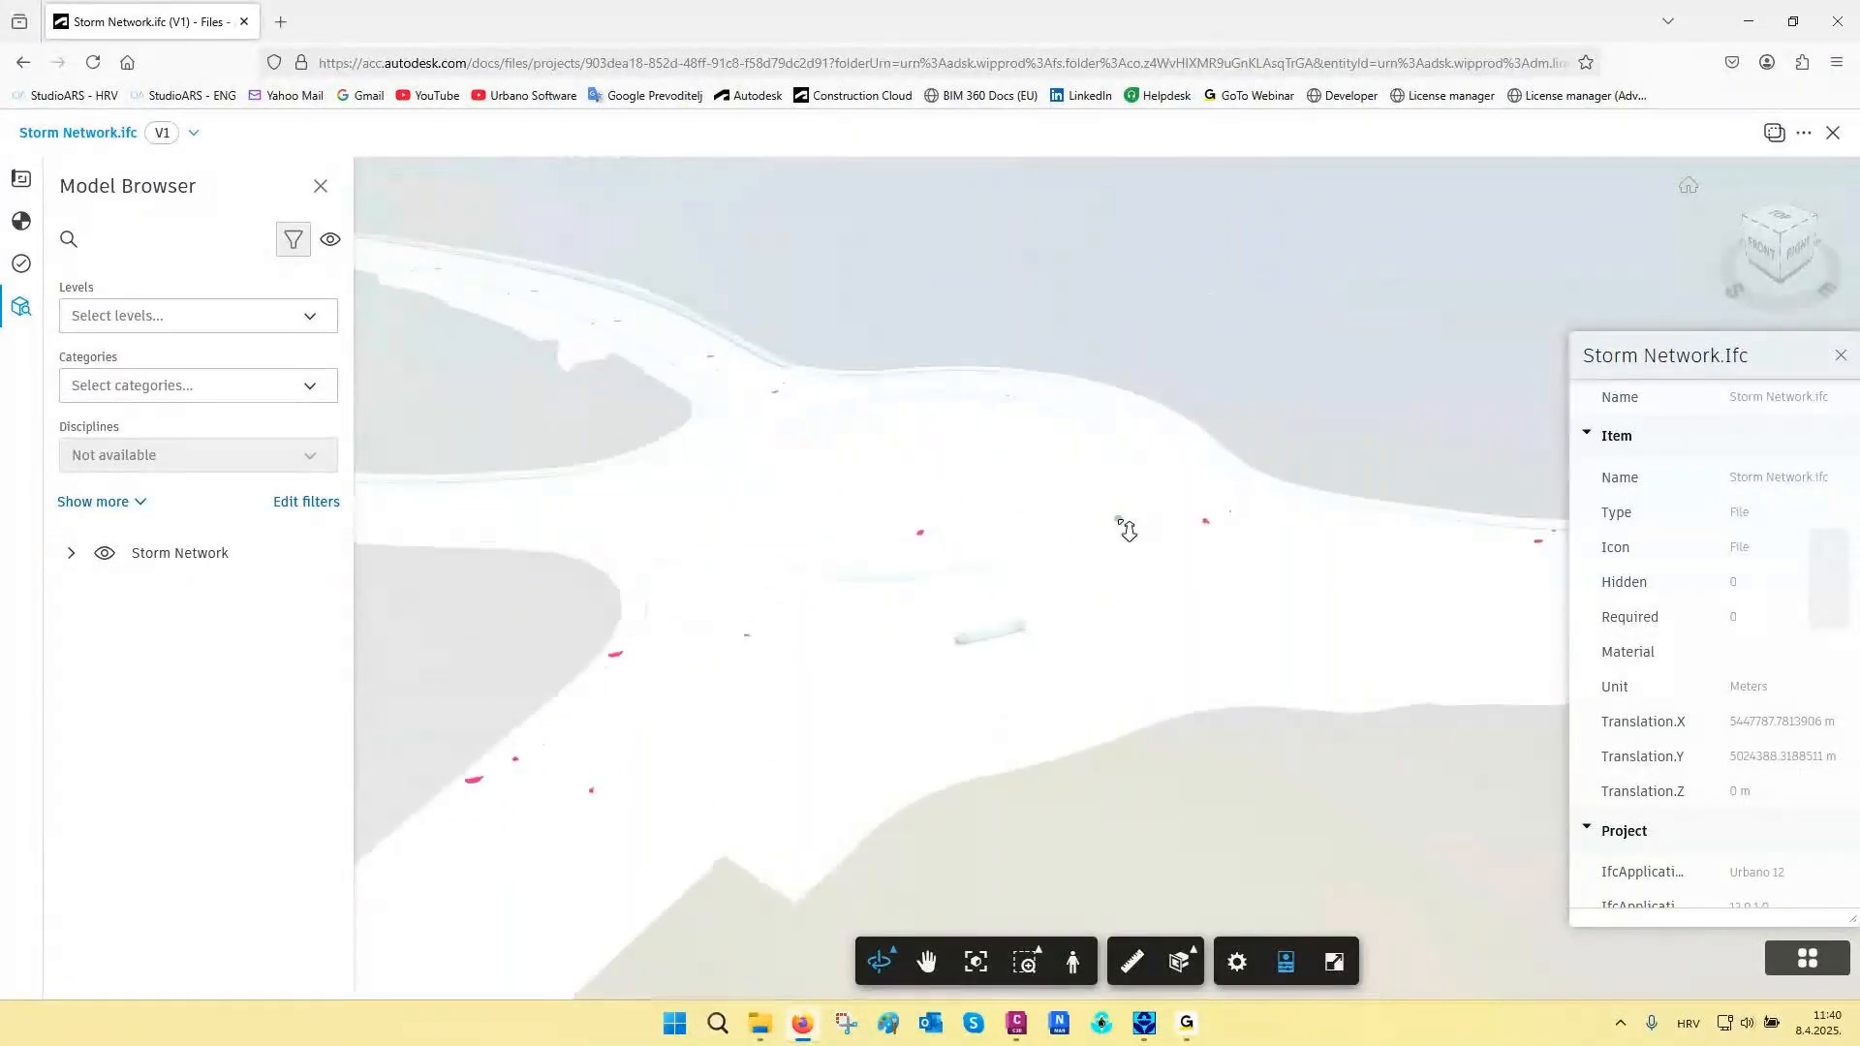
left_click_drag(1121, 520, 924, 586)
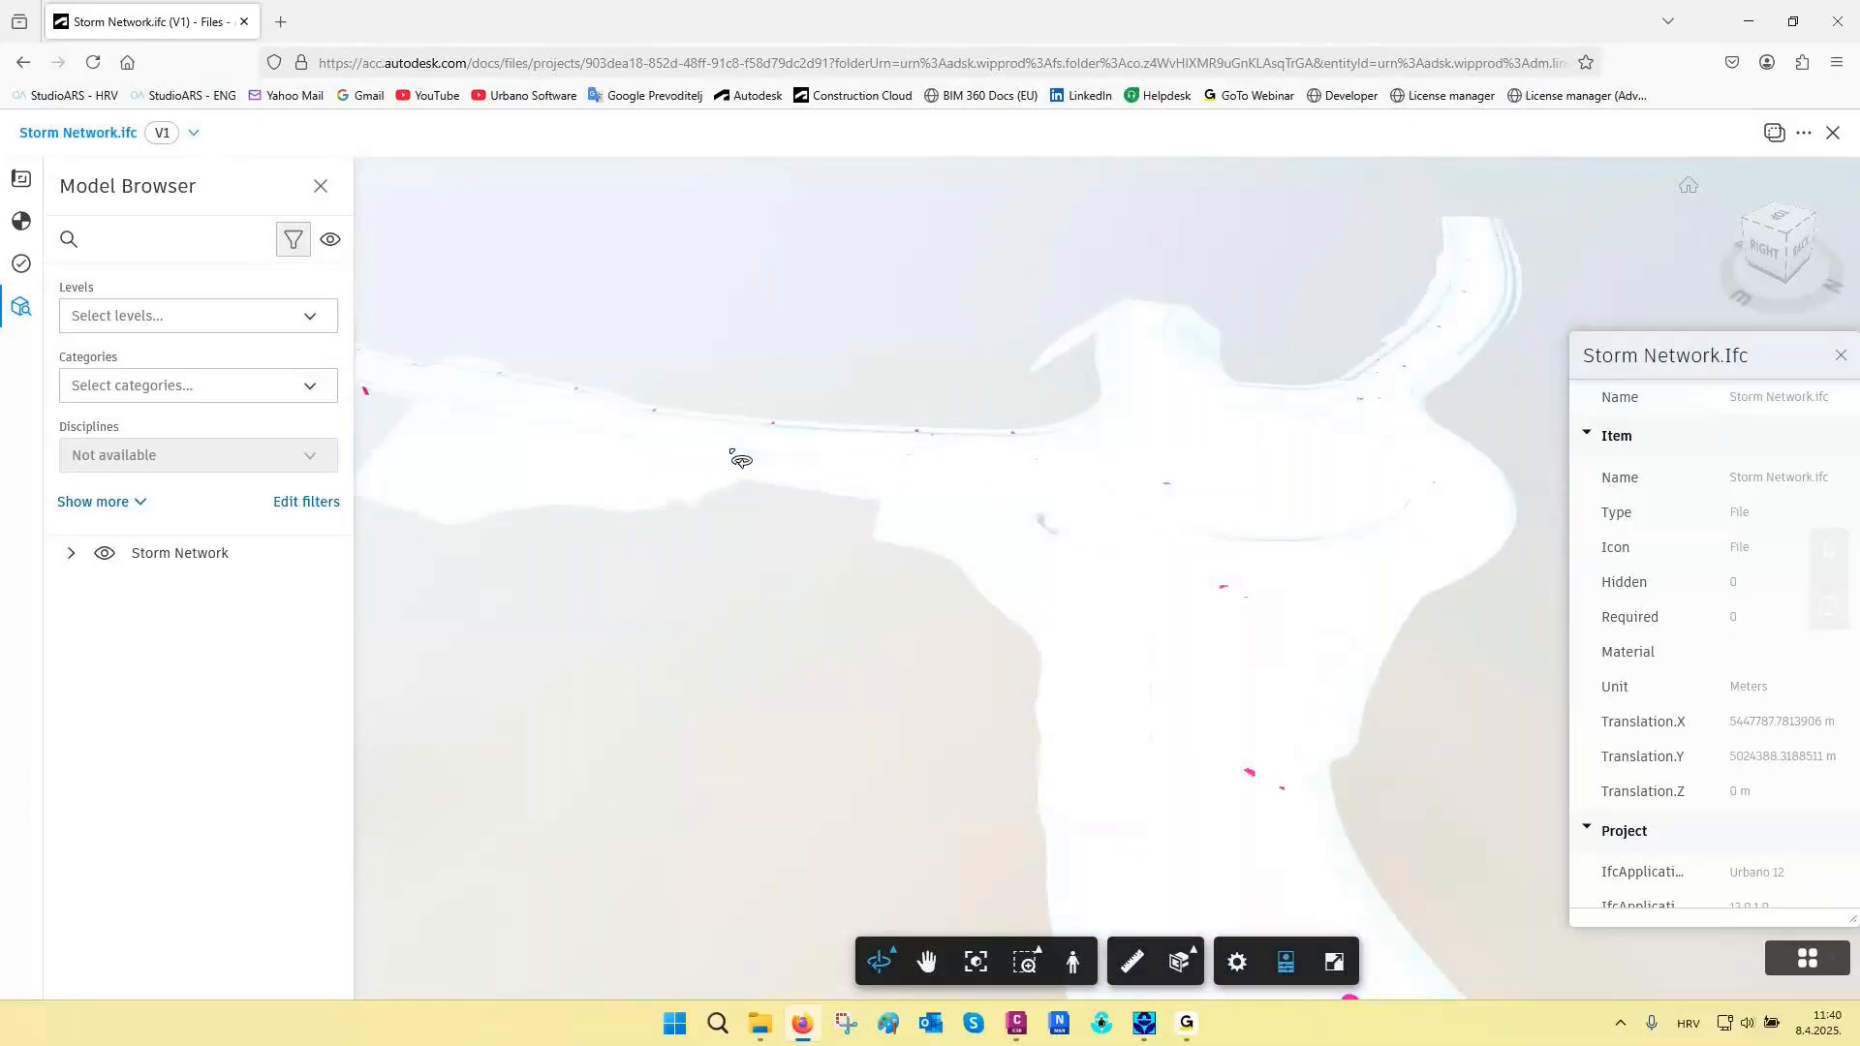
left_click(741, 460)
right_click(738, 459)
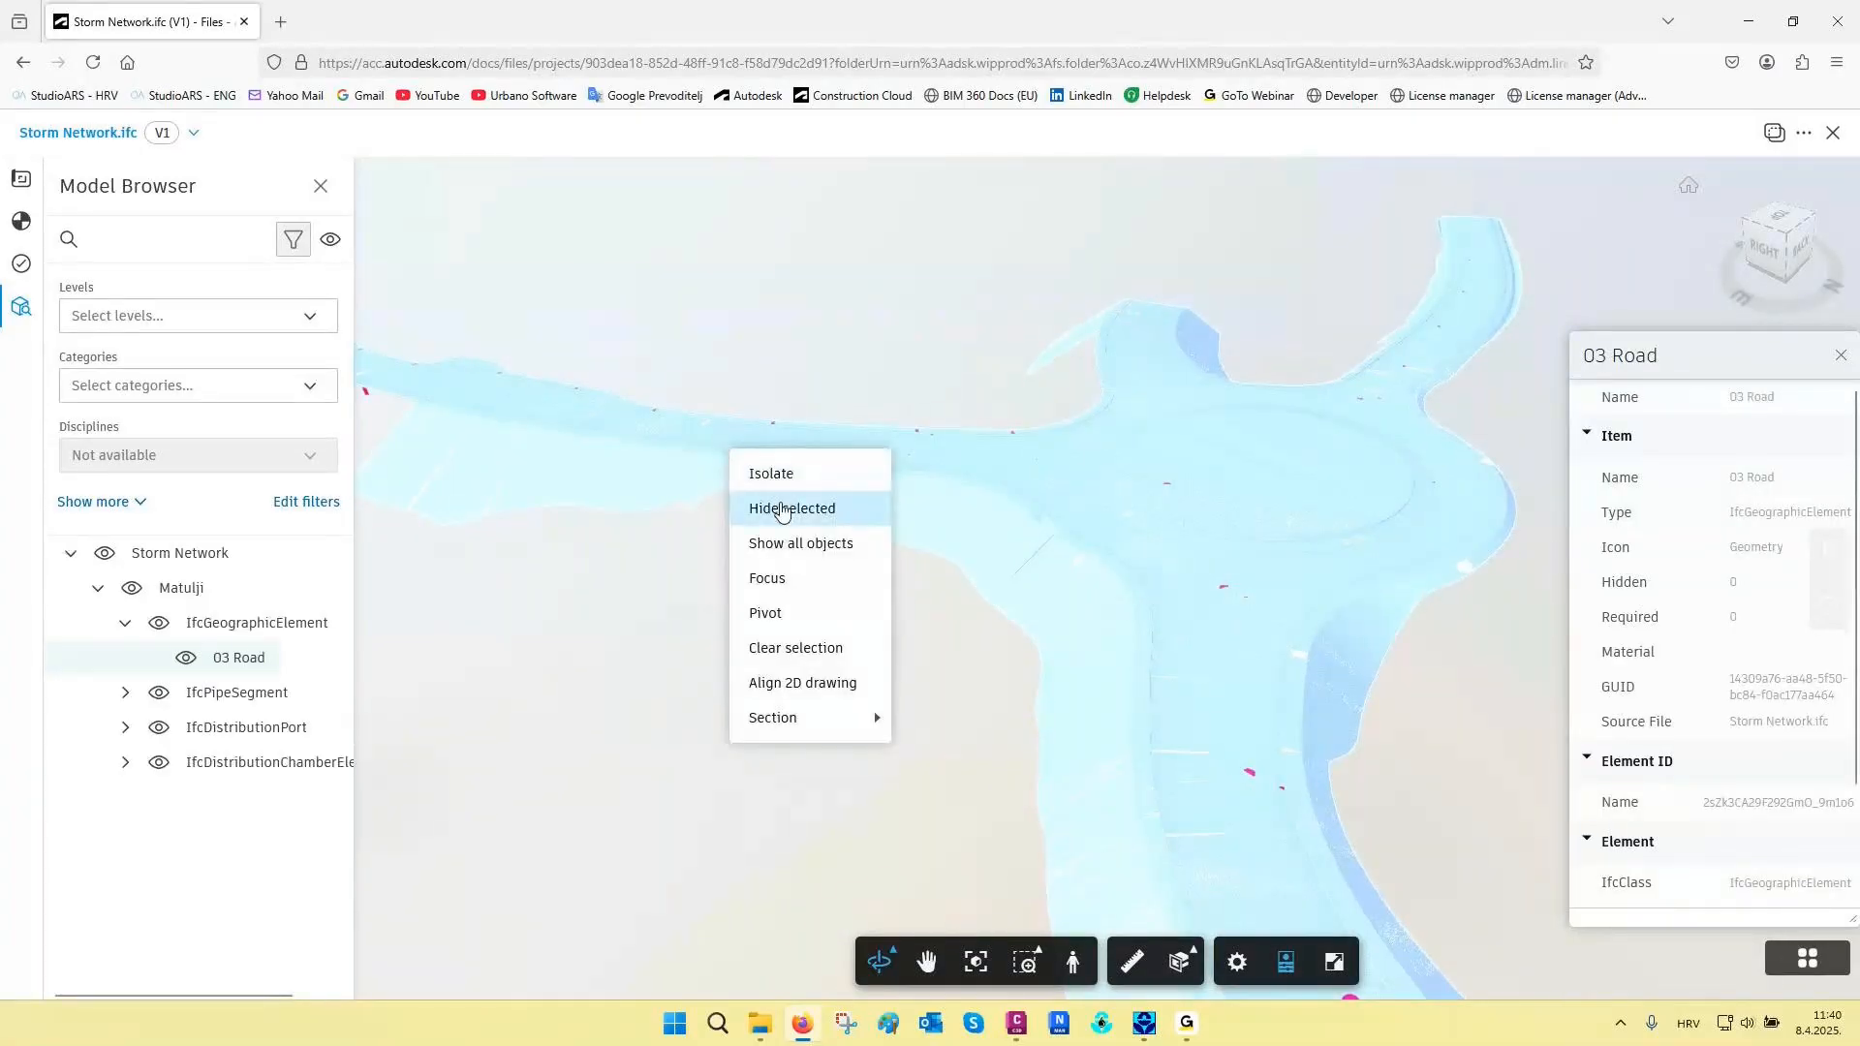
left_click(781, 502)
- Examine the geometry and sewage hydraulic data of pipe 16a-17a in the IFC model, and close the viewer
scroll(784, 448, "up", 10)
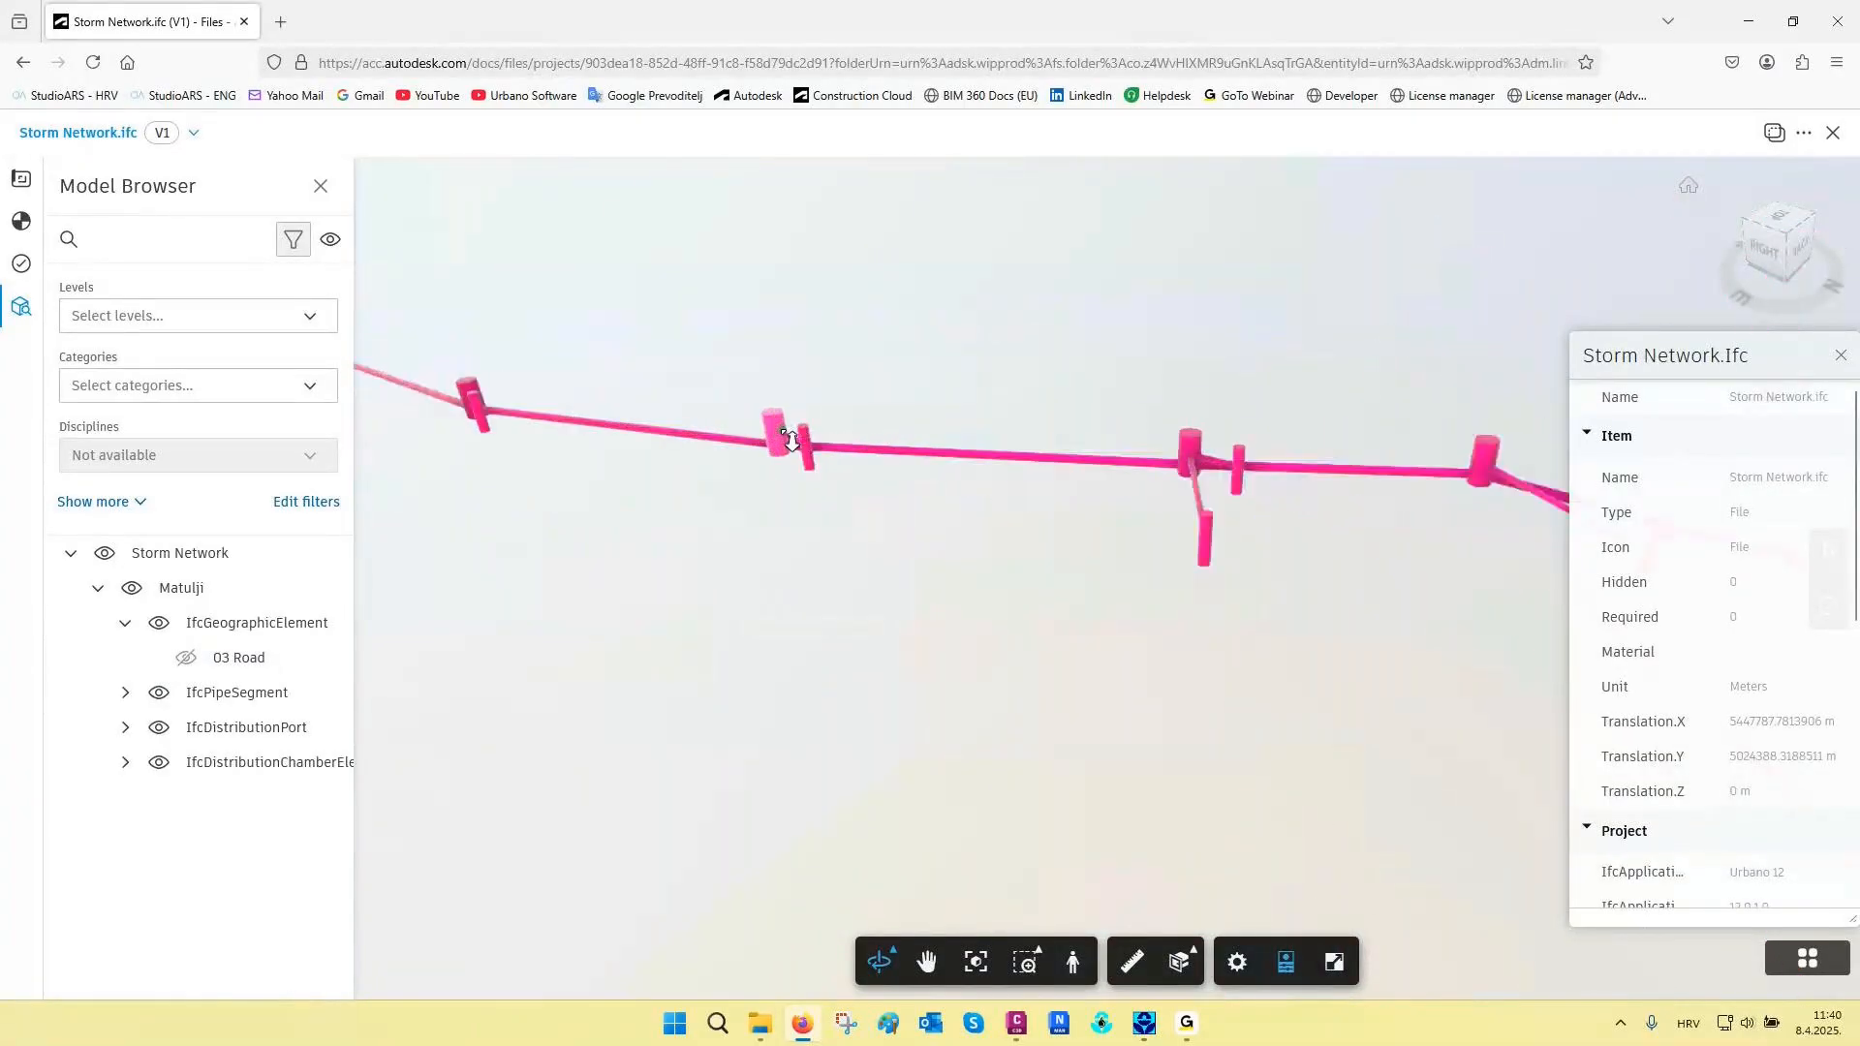
left_click_drag(788, 443, 1581, 459)
left_click_drag(791, 469, 843, 502)
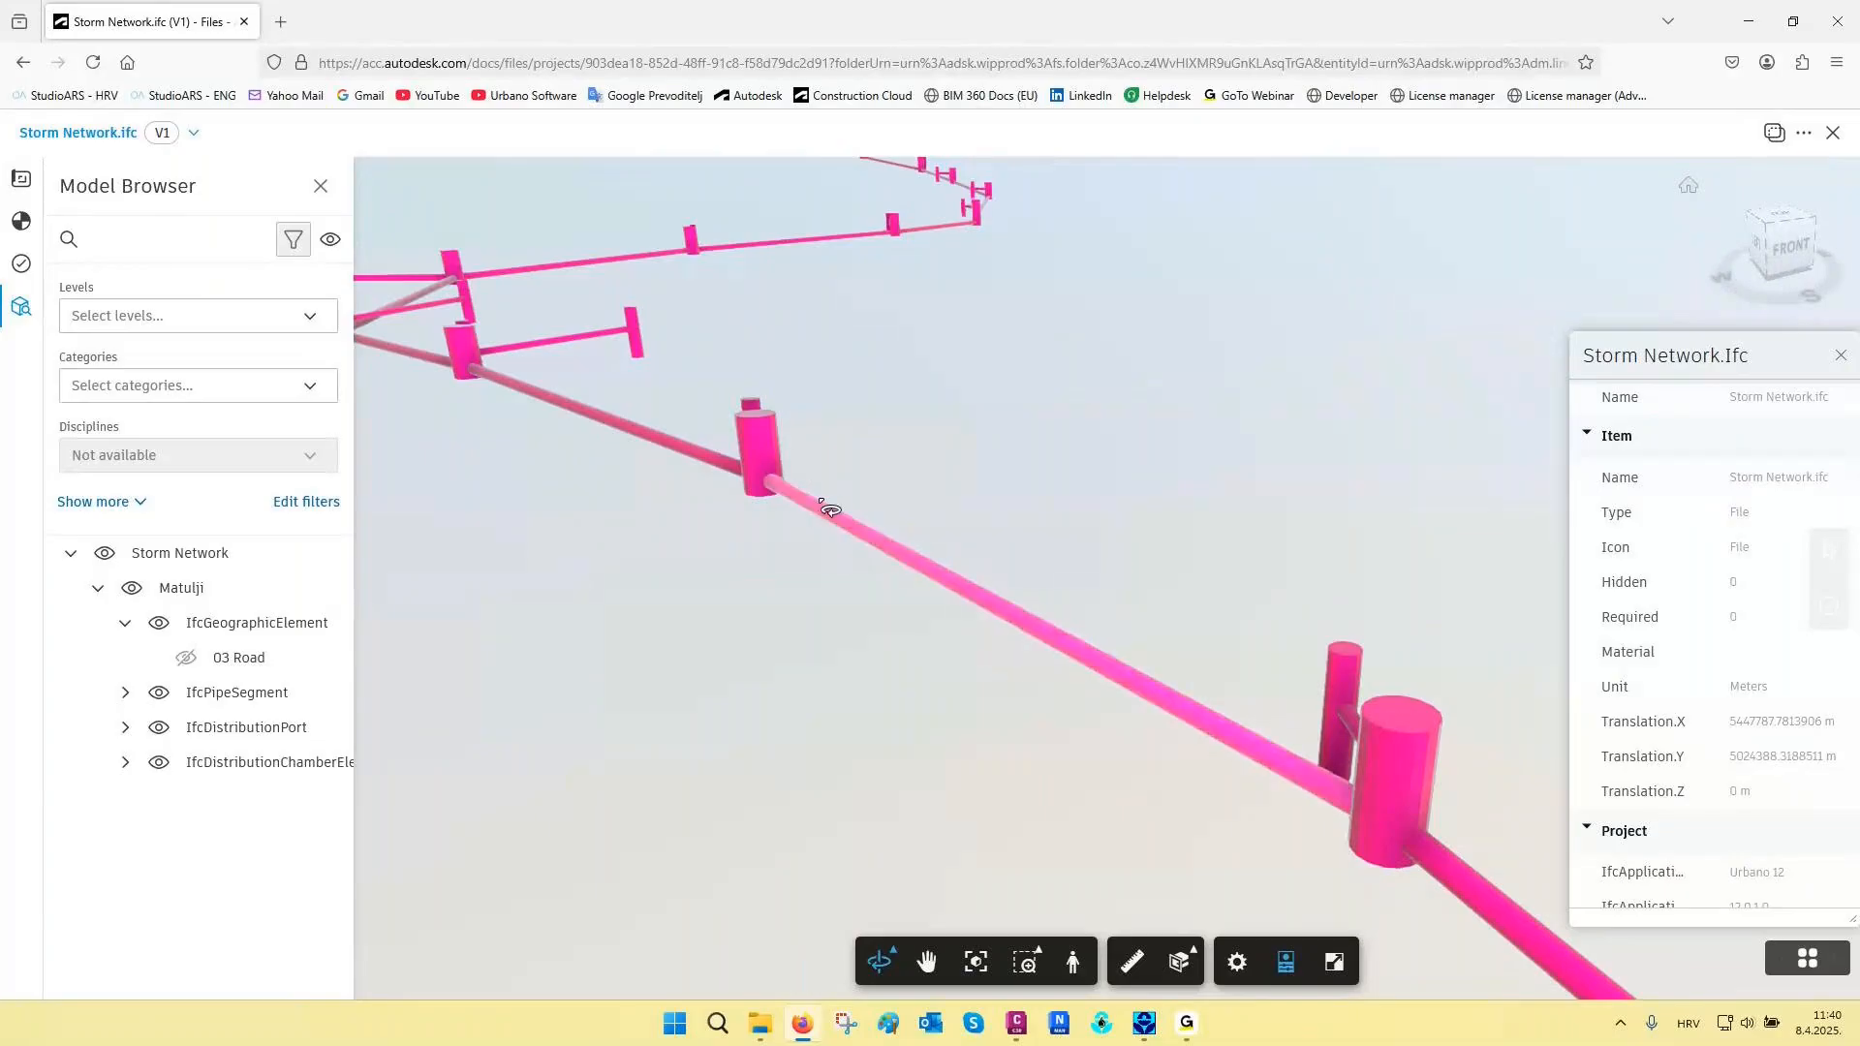
left_click(829, 508)
scroll(1623, 630, "down", 5)
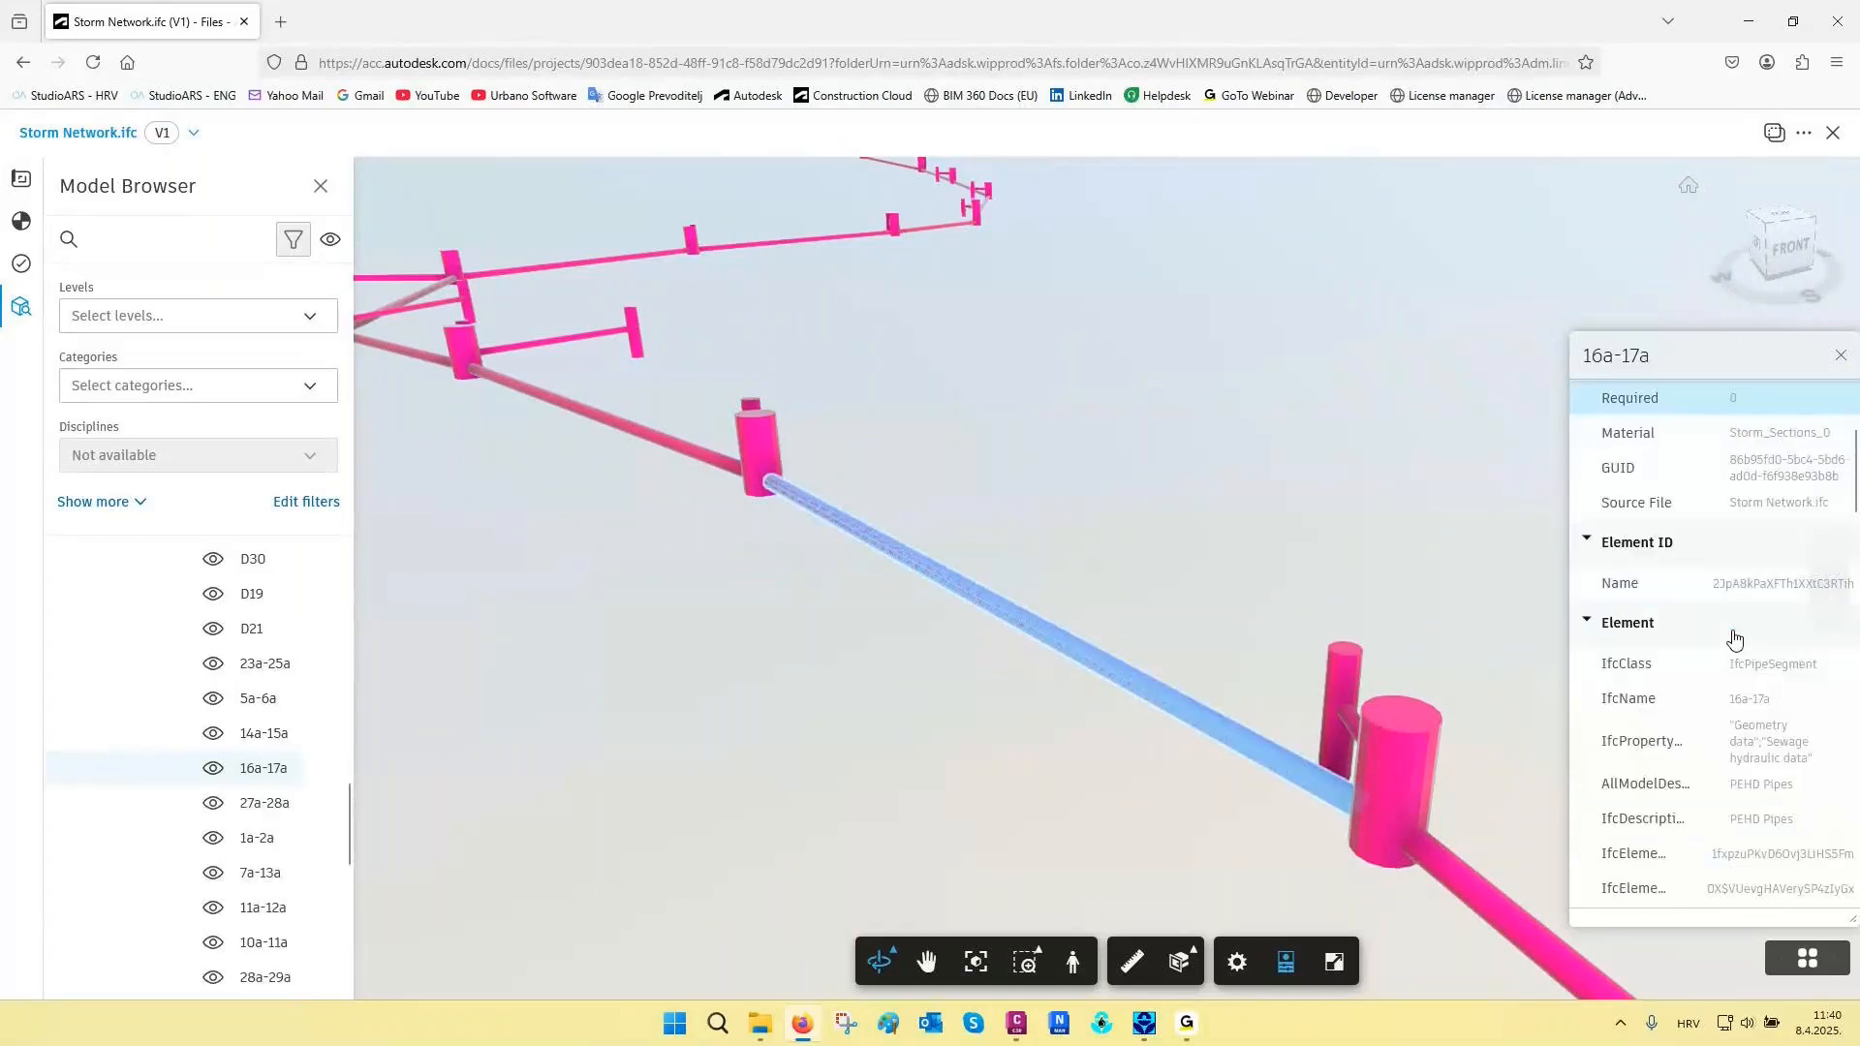
scroll(1733, 636, "down", 3)
scroll(1730, 631, "down", 4)
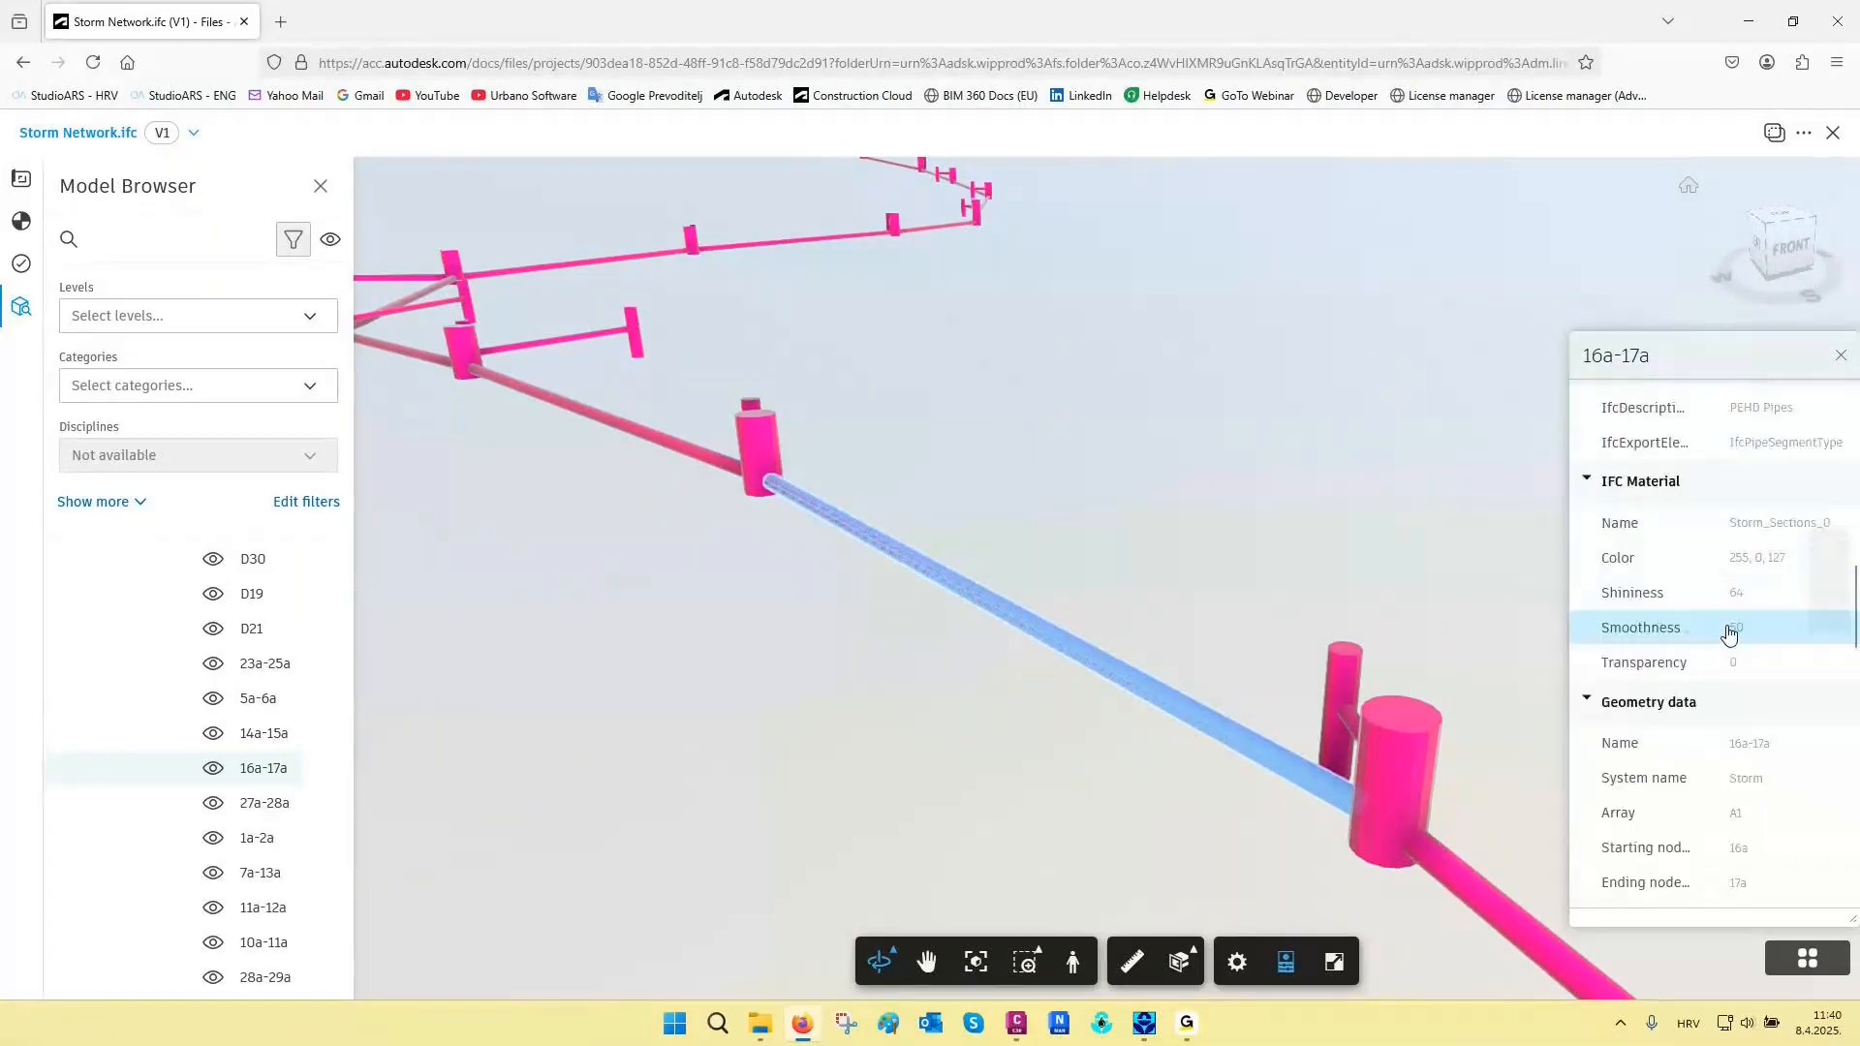
scroll(1730, 632, "down", 8)
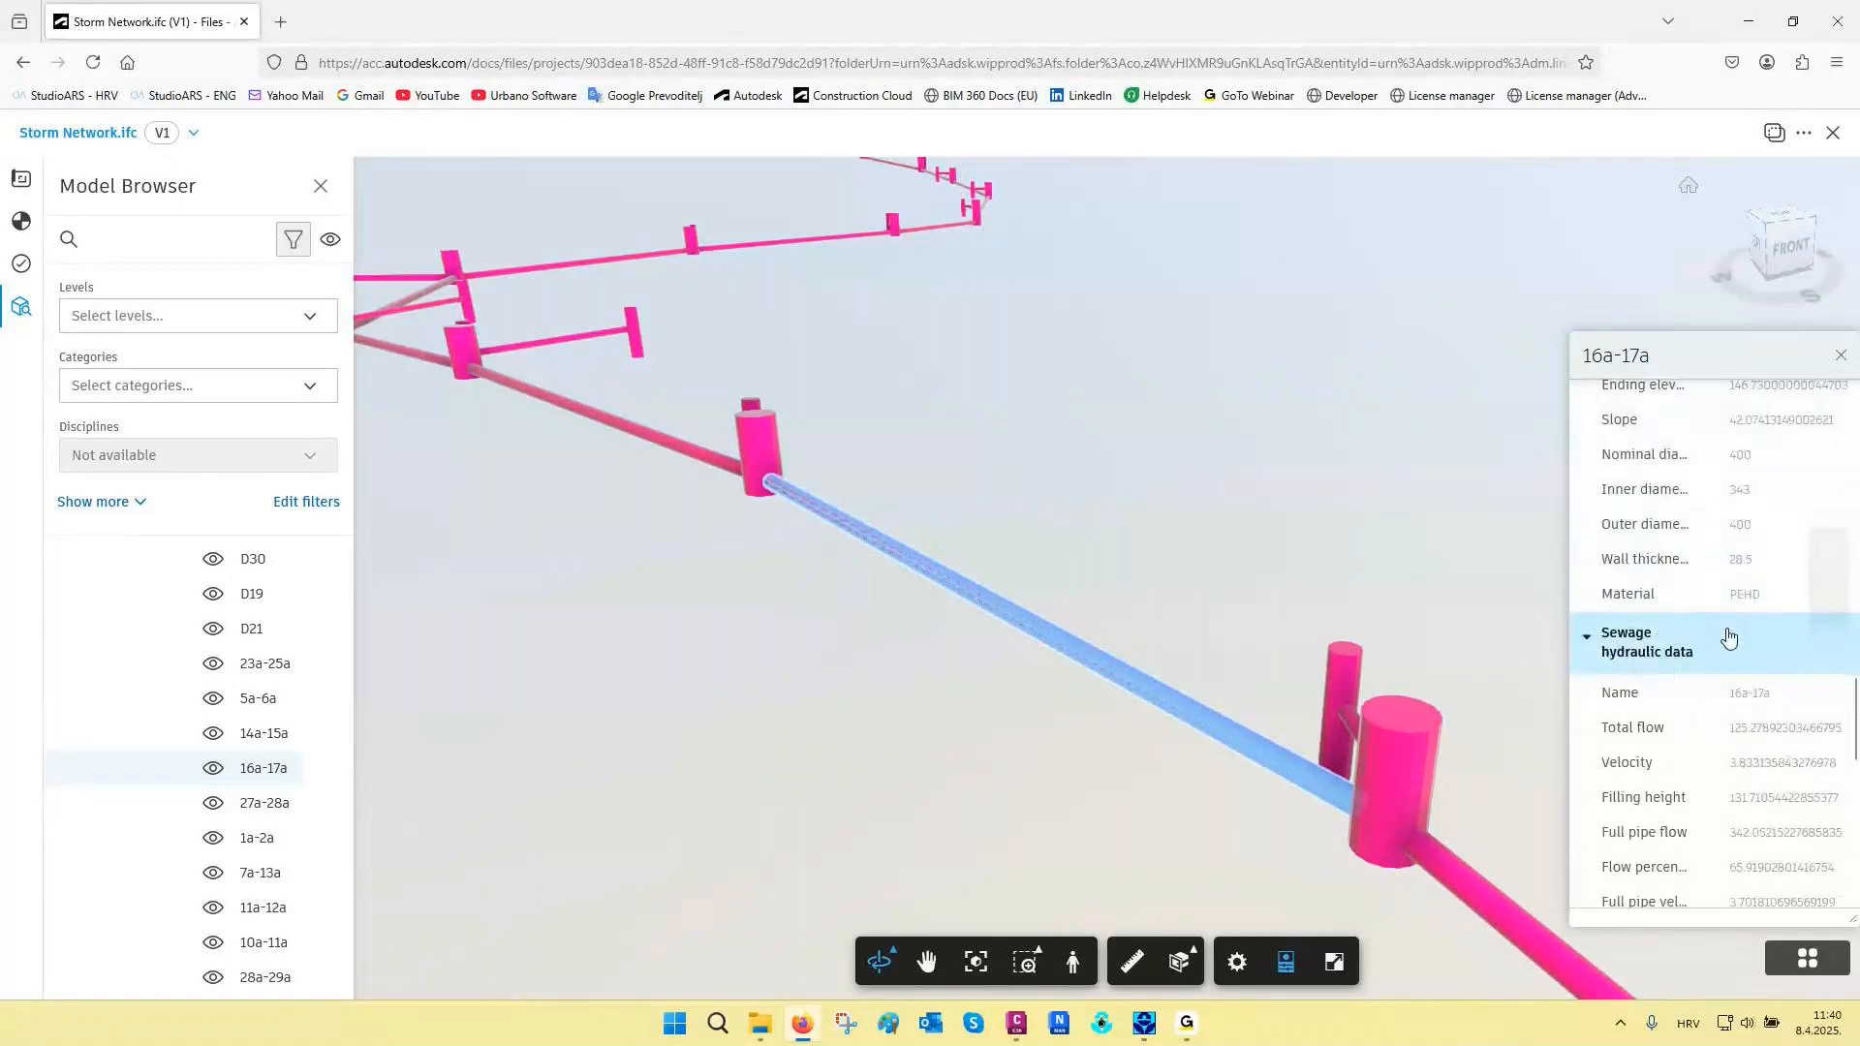
scroll(1730, 635, "up", 2)
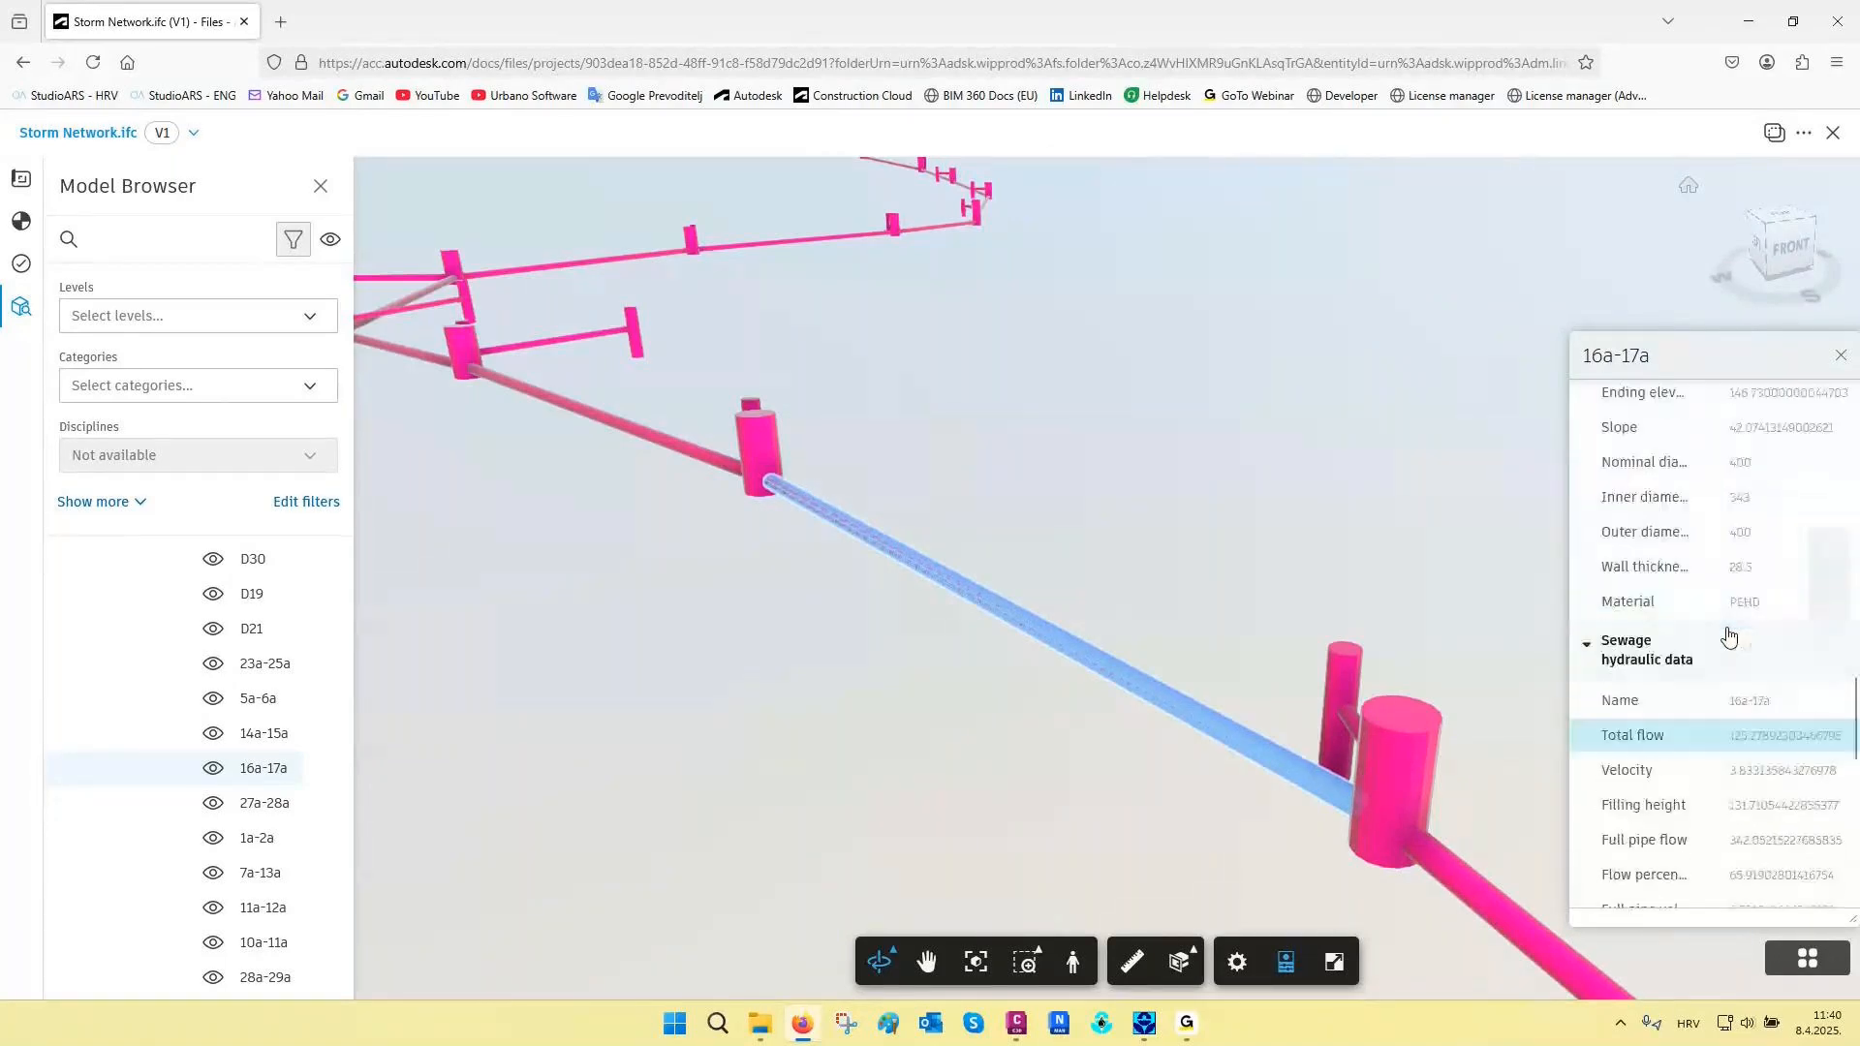
scroll(1730, 635, "up", 5)
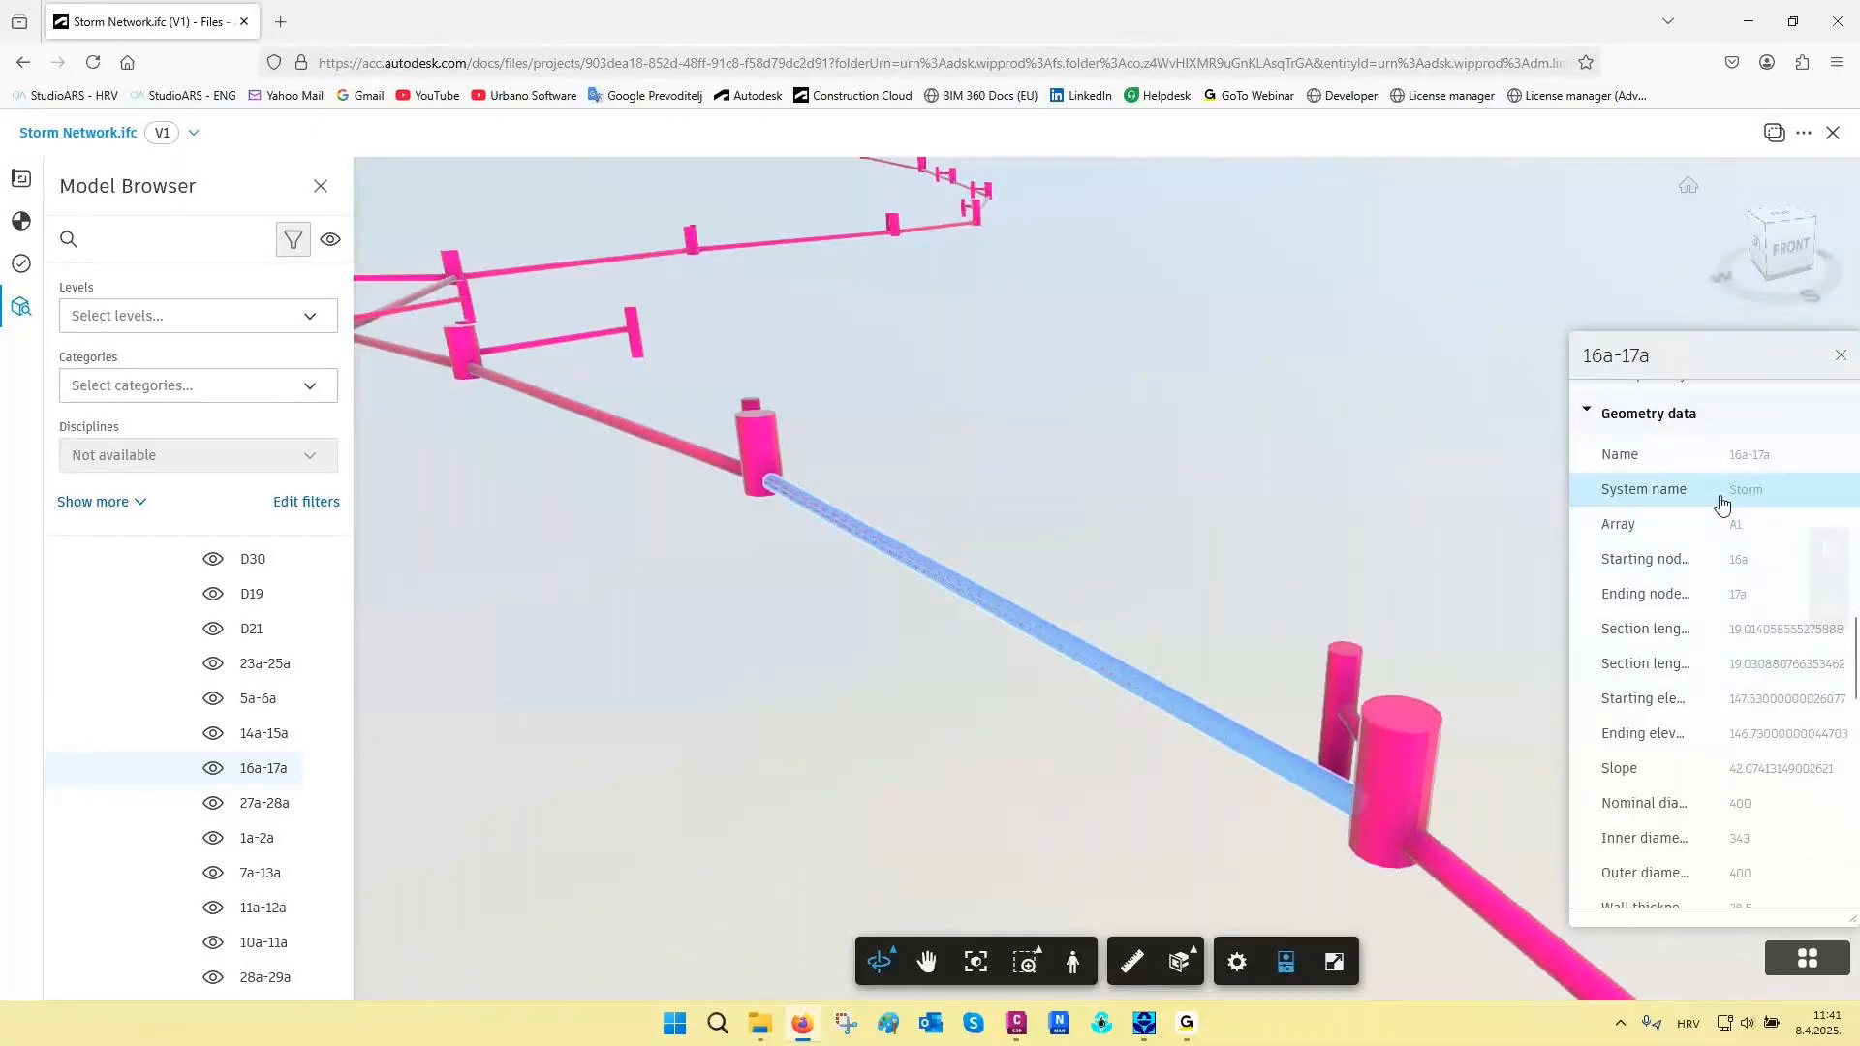
scroll(1719, 511, "down", 7)
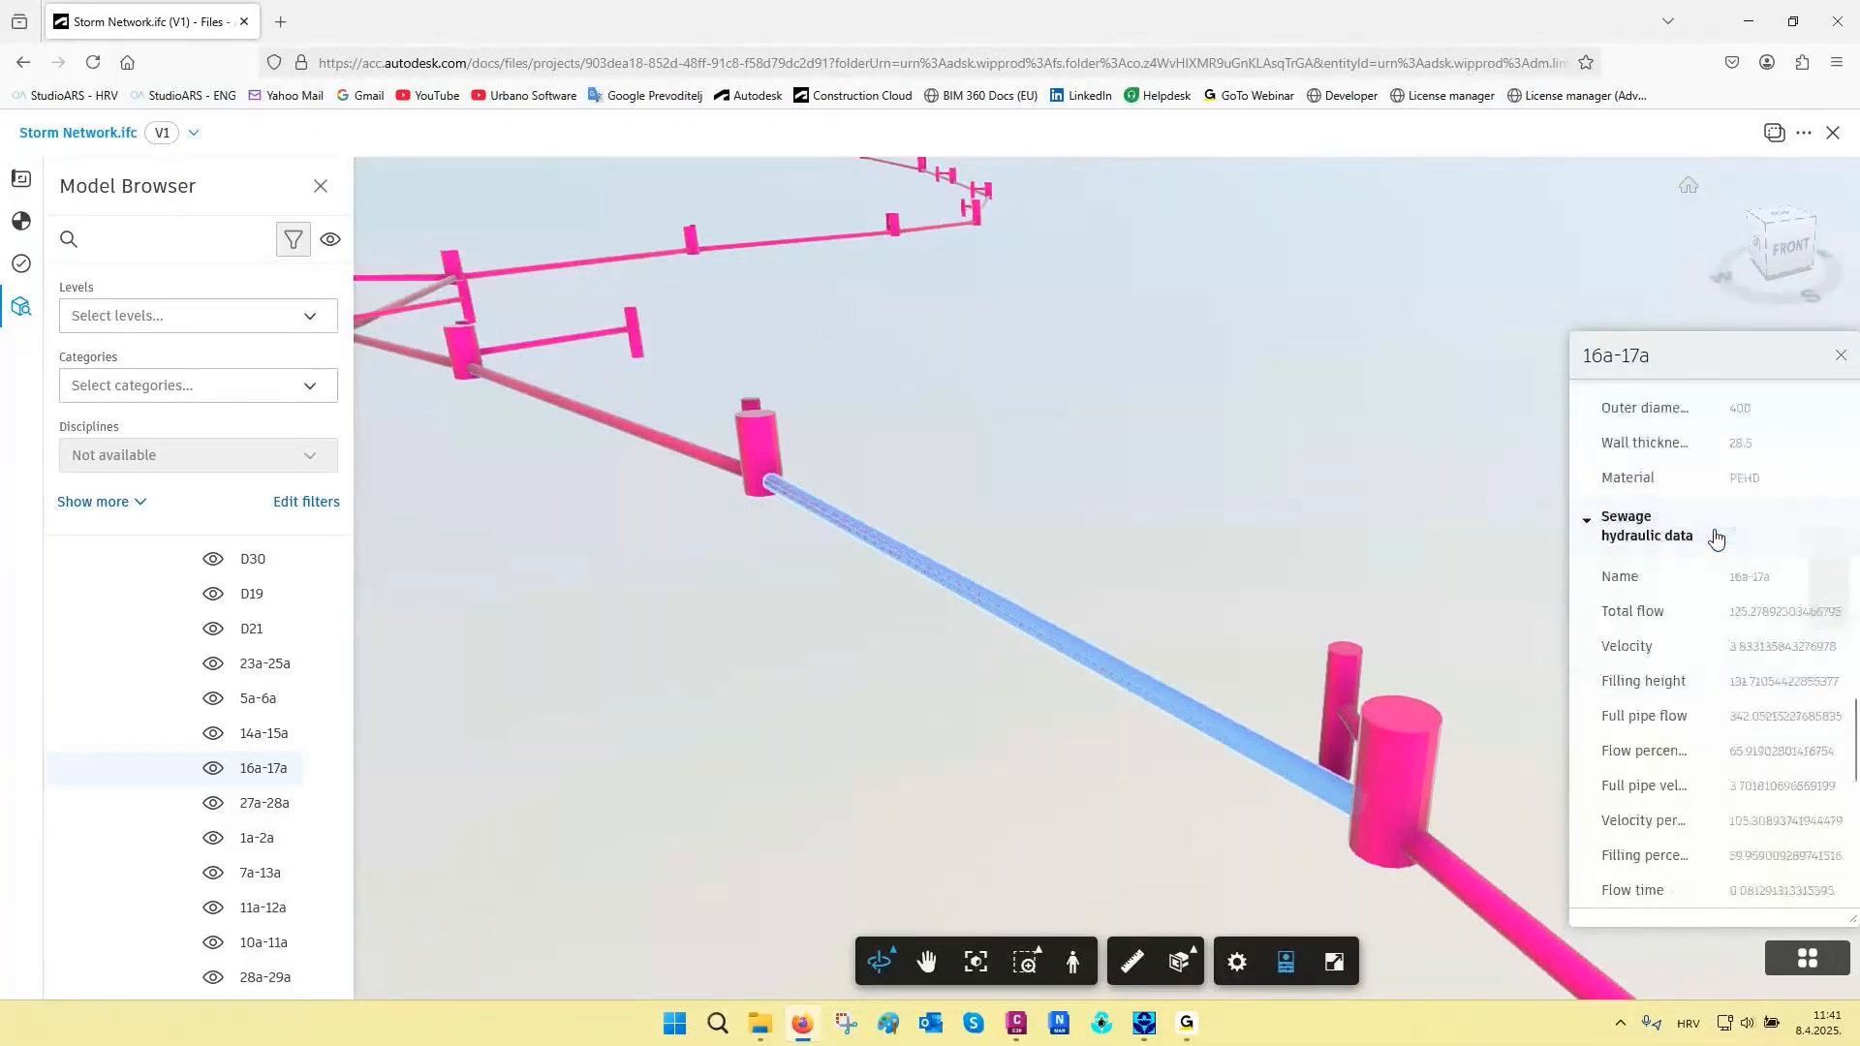
scroll(1716, 538, "down", 2)
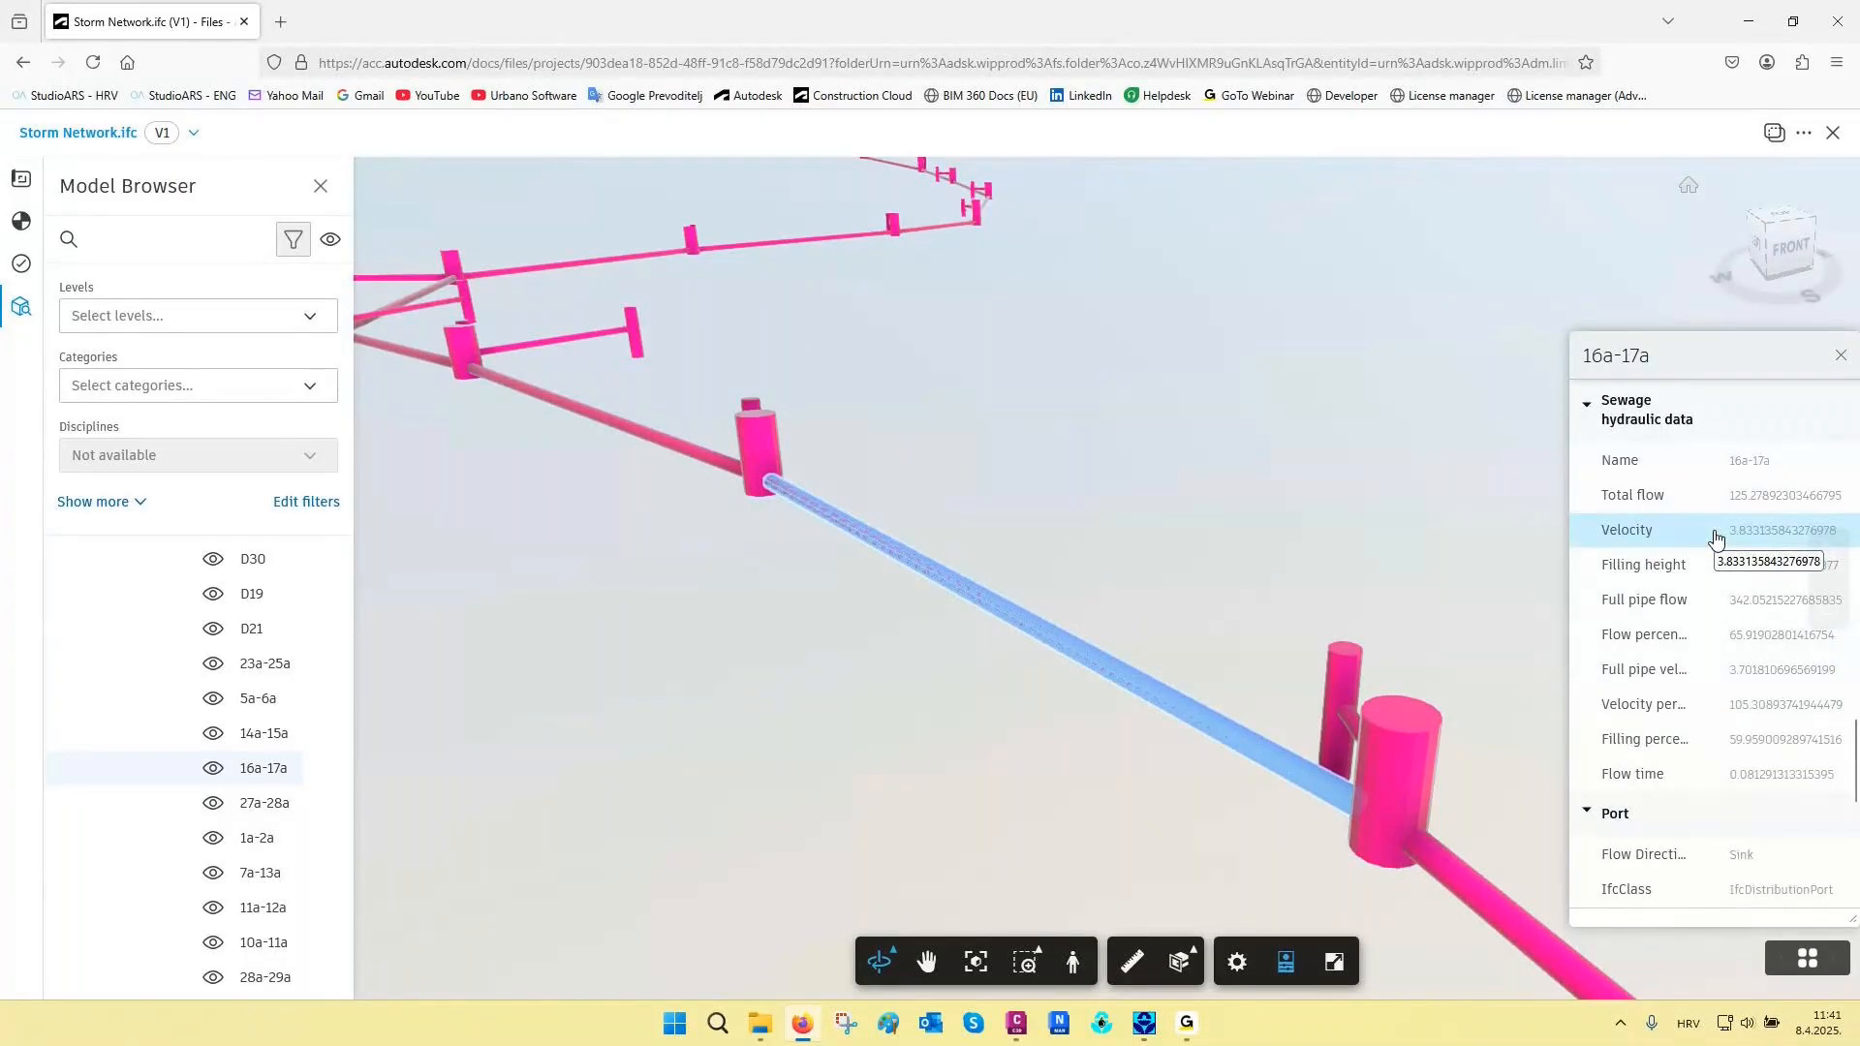
left_click(1840, 356)
left_click(1835, 21)
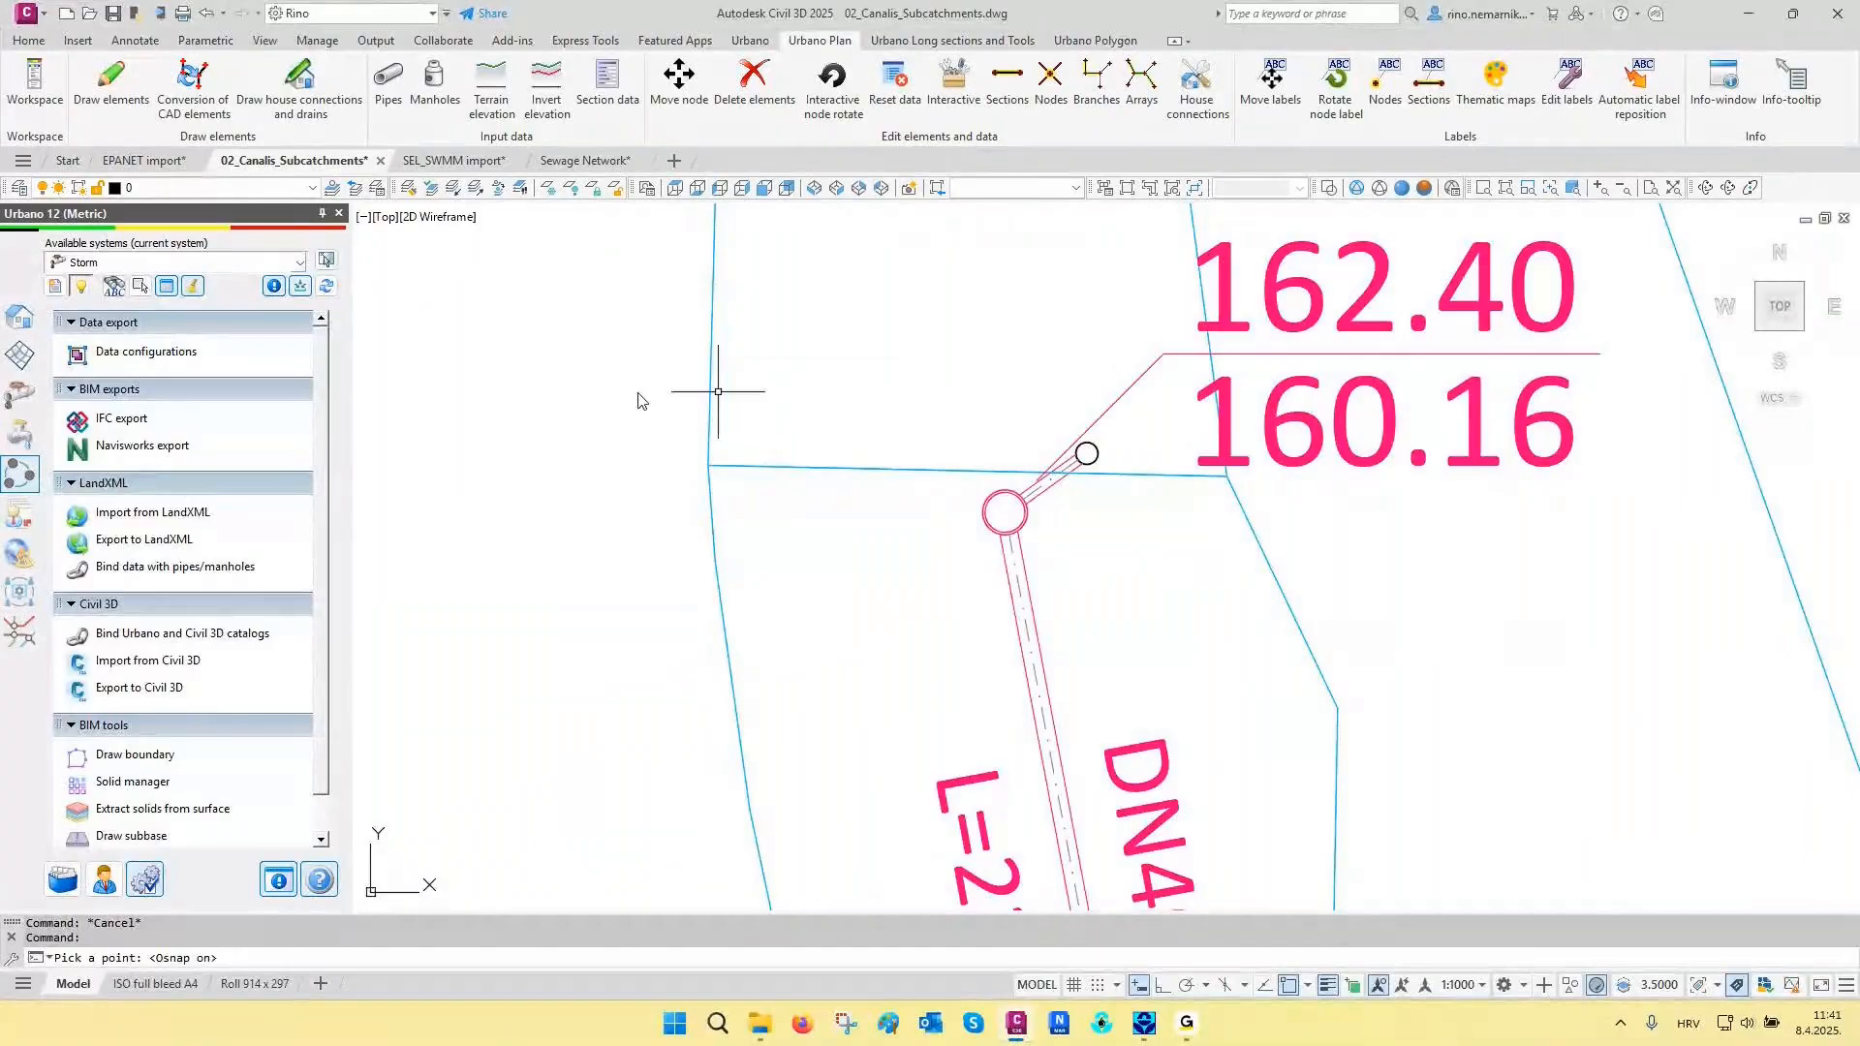
- Switch to the SEL_SWMM import drawing in Civil 3D and clear any active selection
left_click(440, 162)
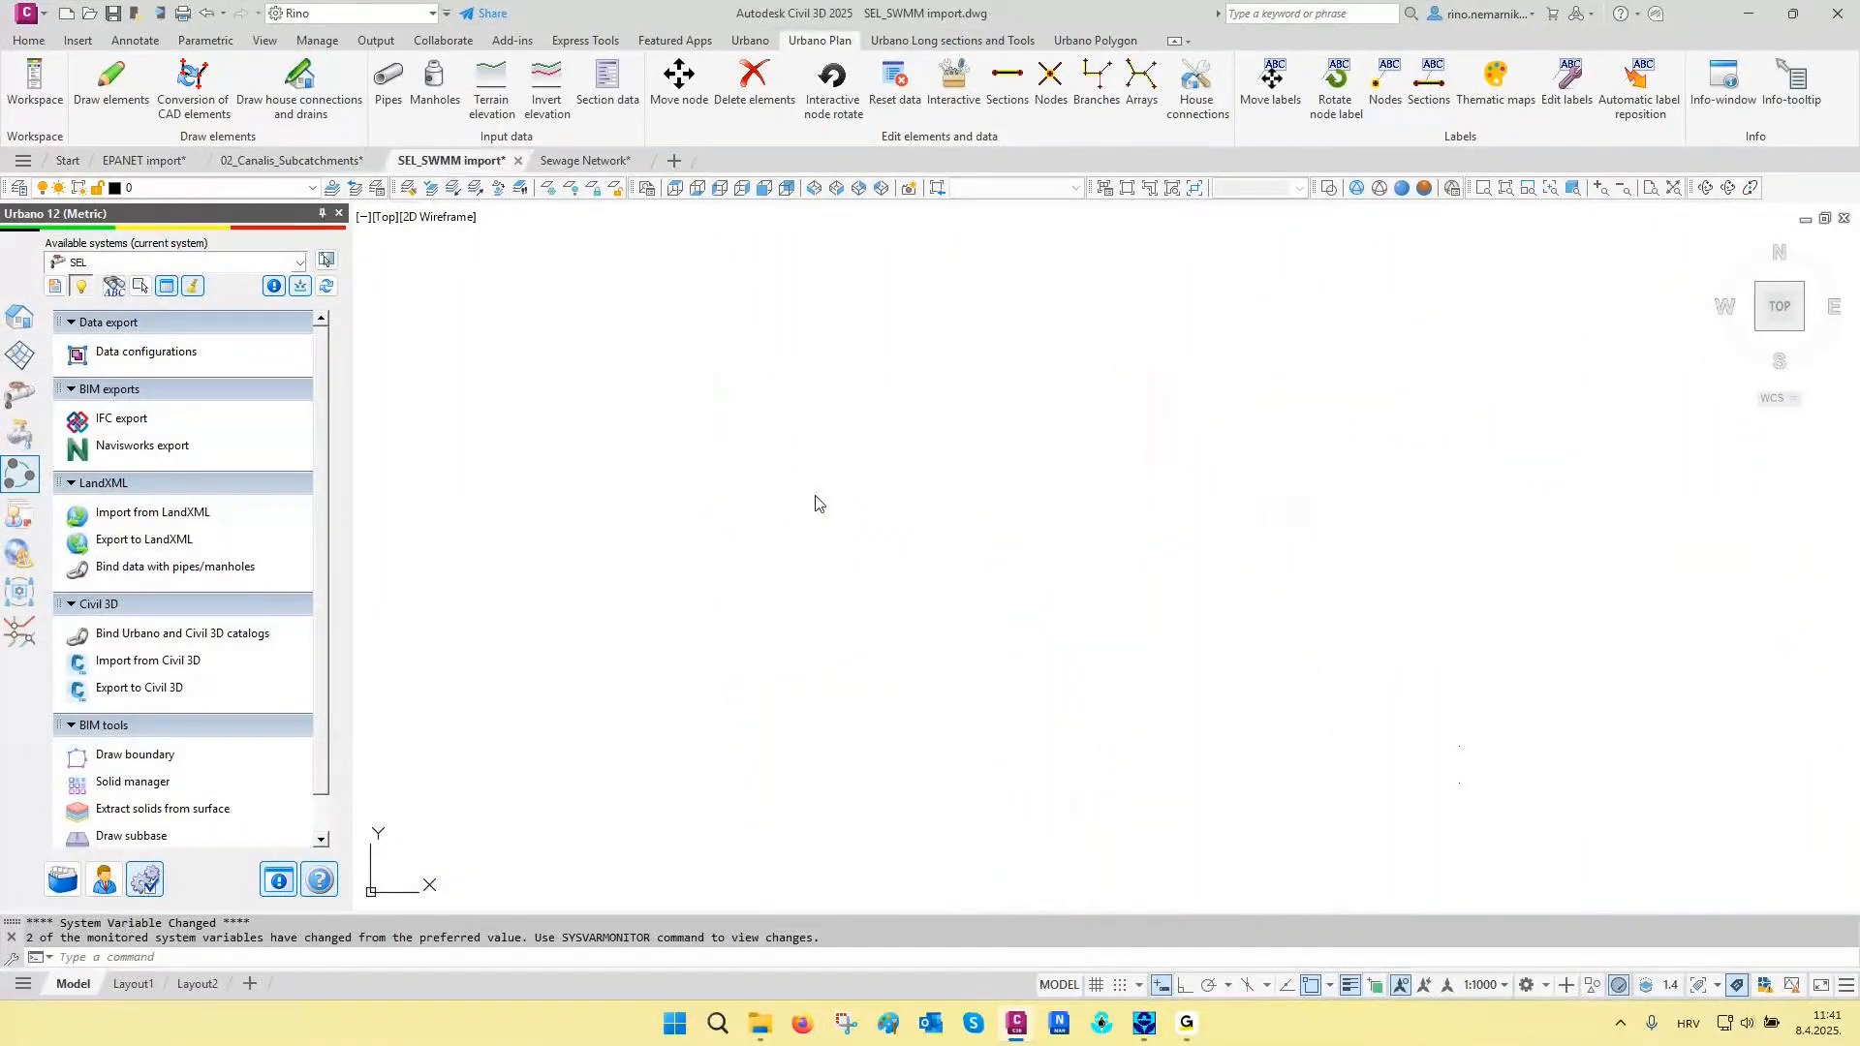
left_click(815, 502)
left_click(718, 583)
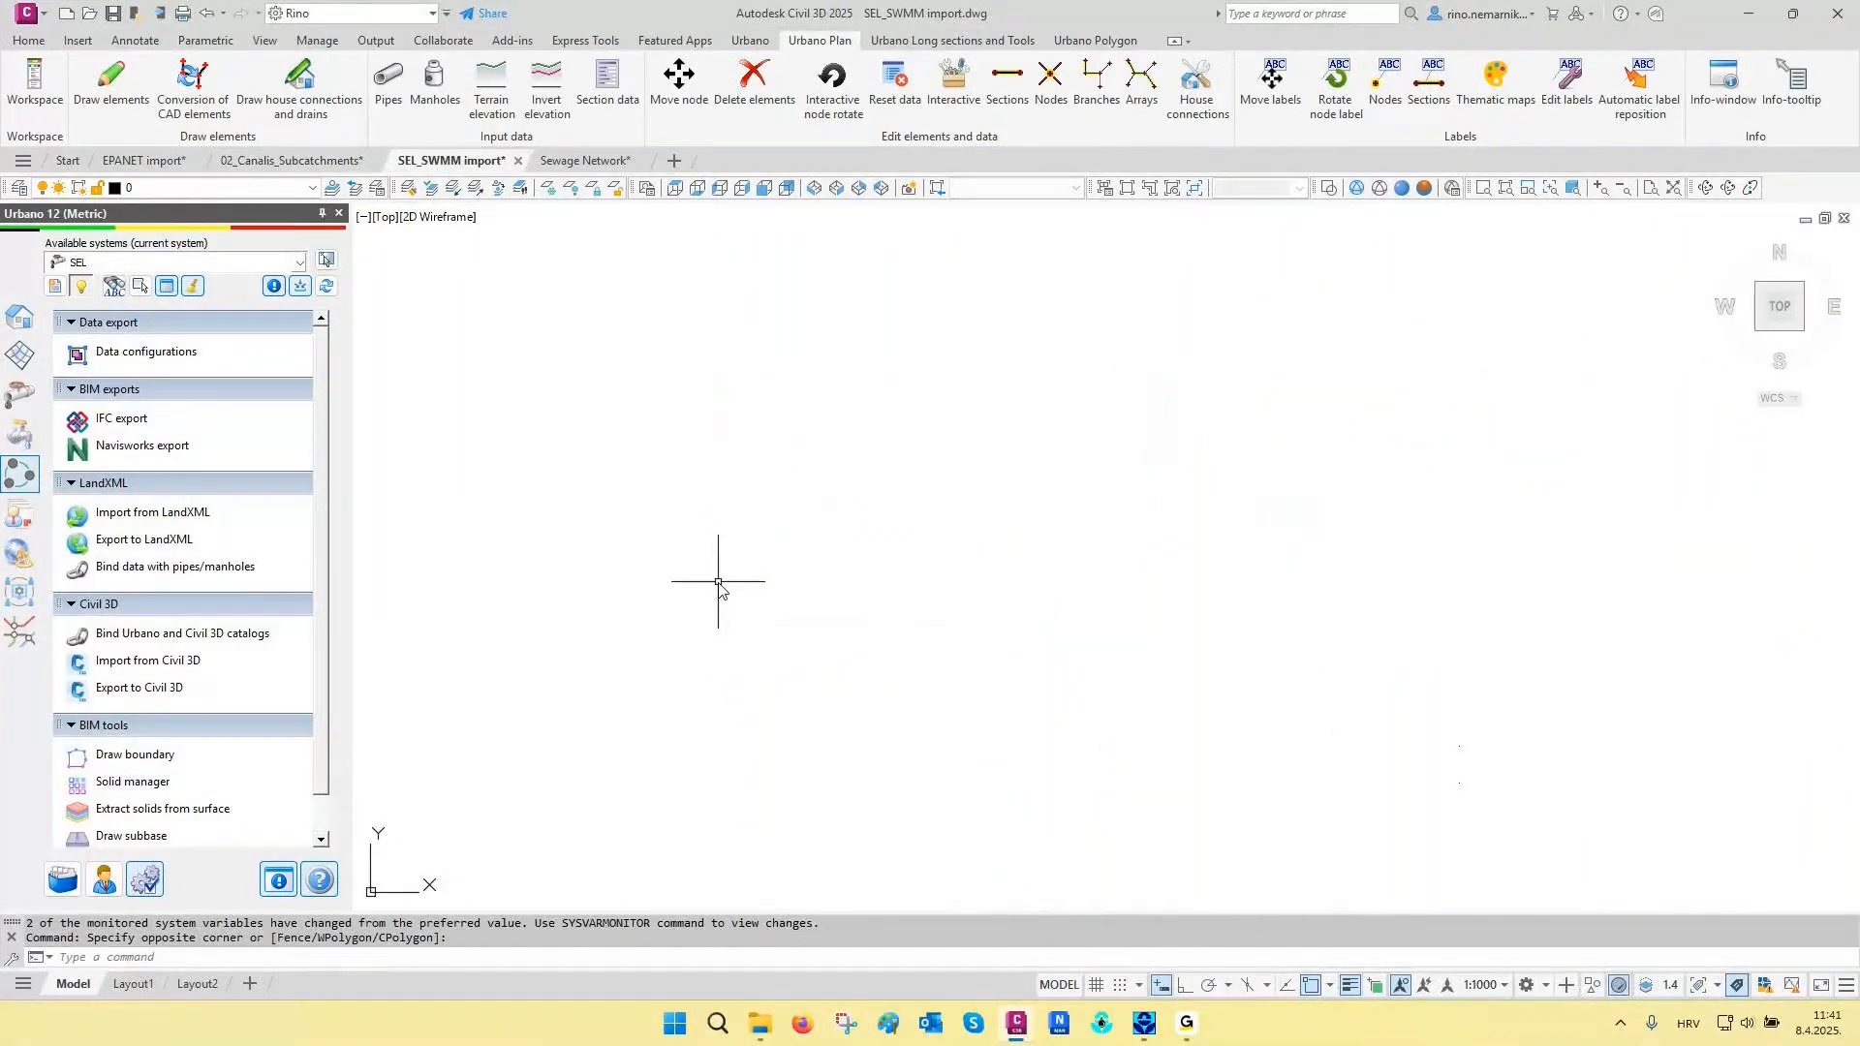
key("Escape")
key("Escape")
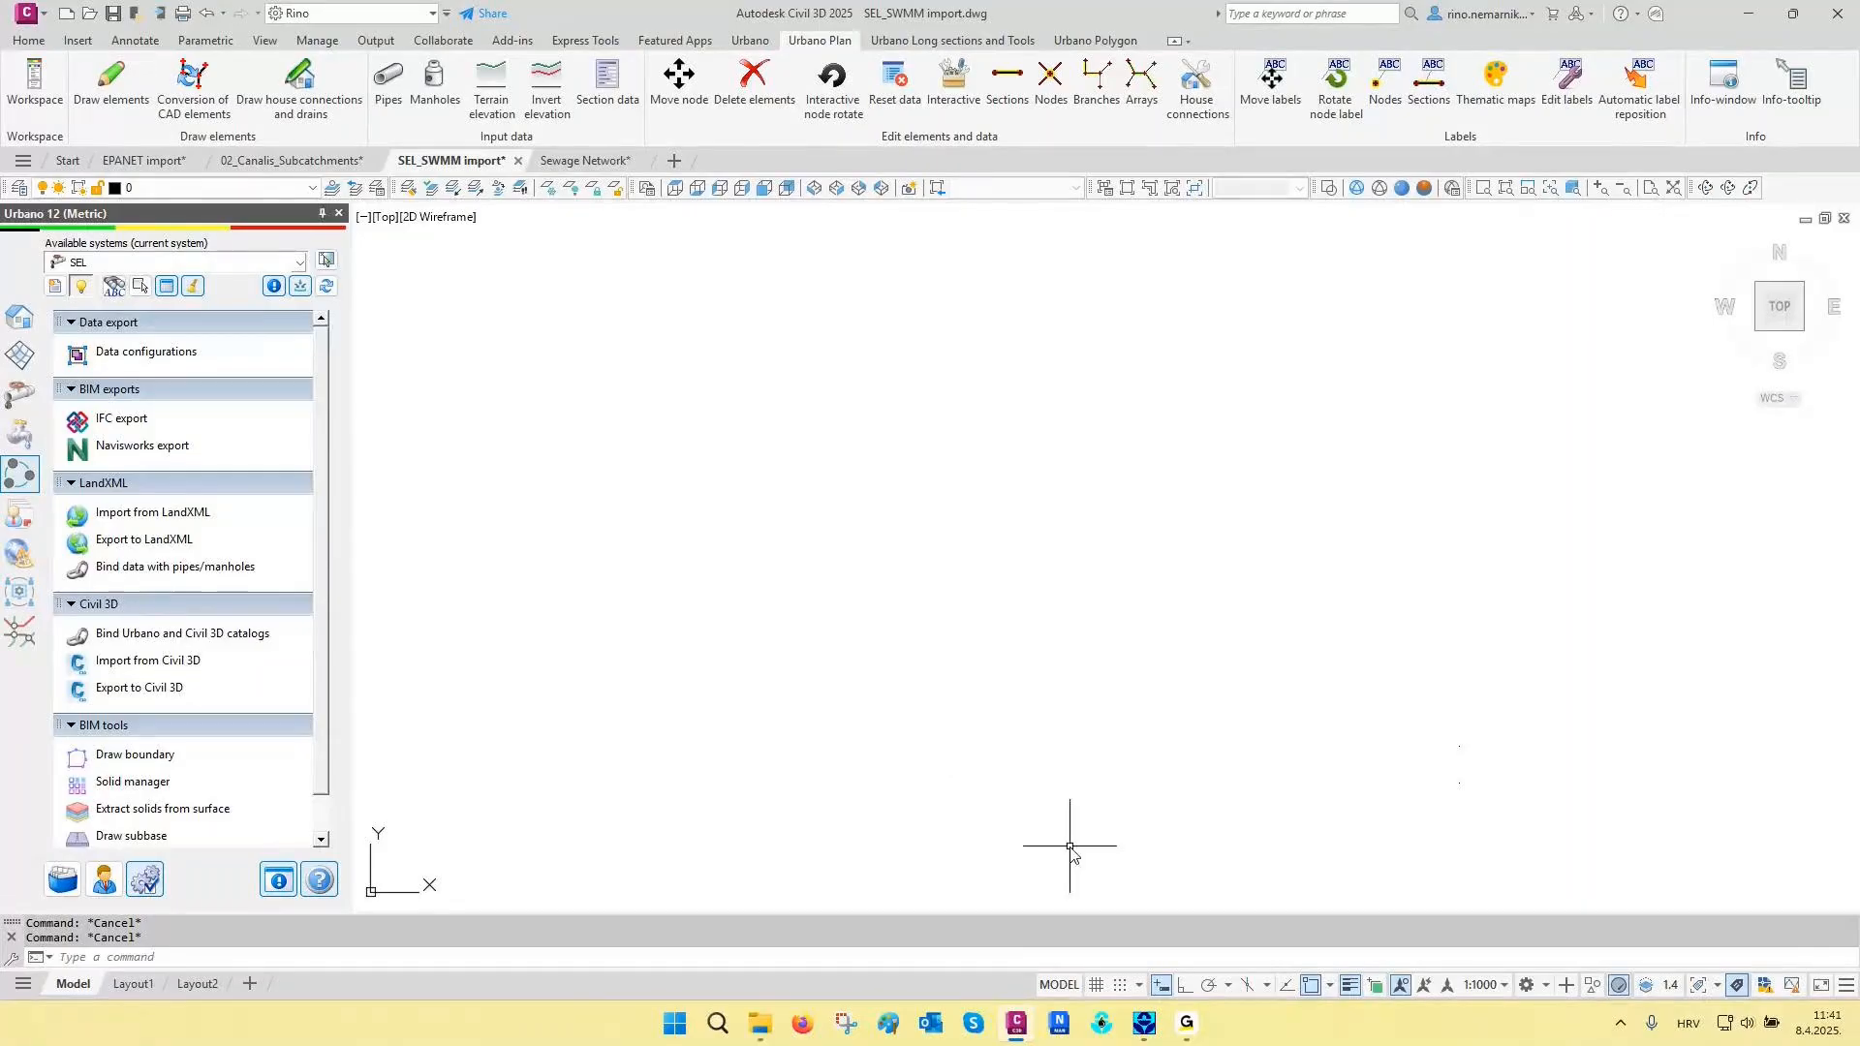
- View the study area map of Selnica.inp in SWMM 5.1, and close the program
left_click(1143, 1024)
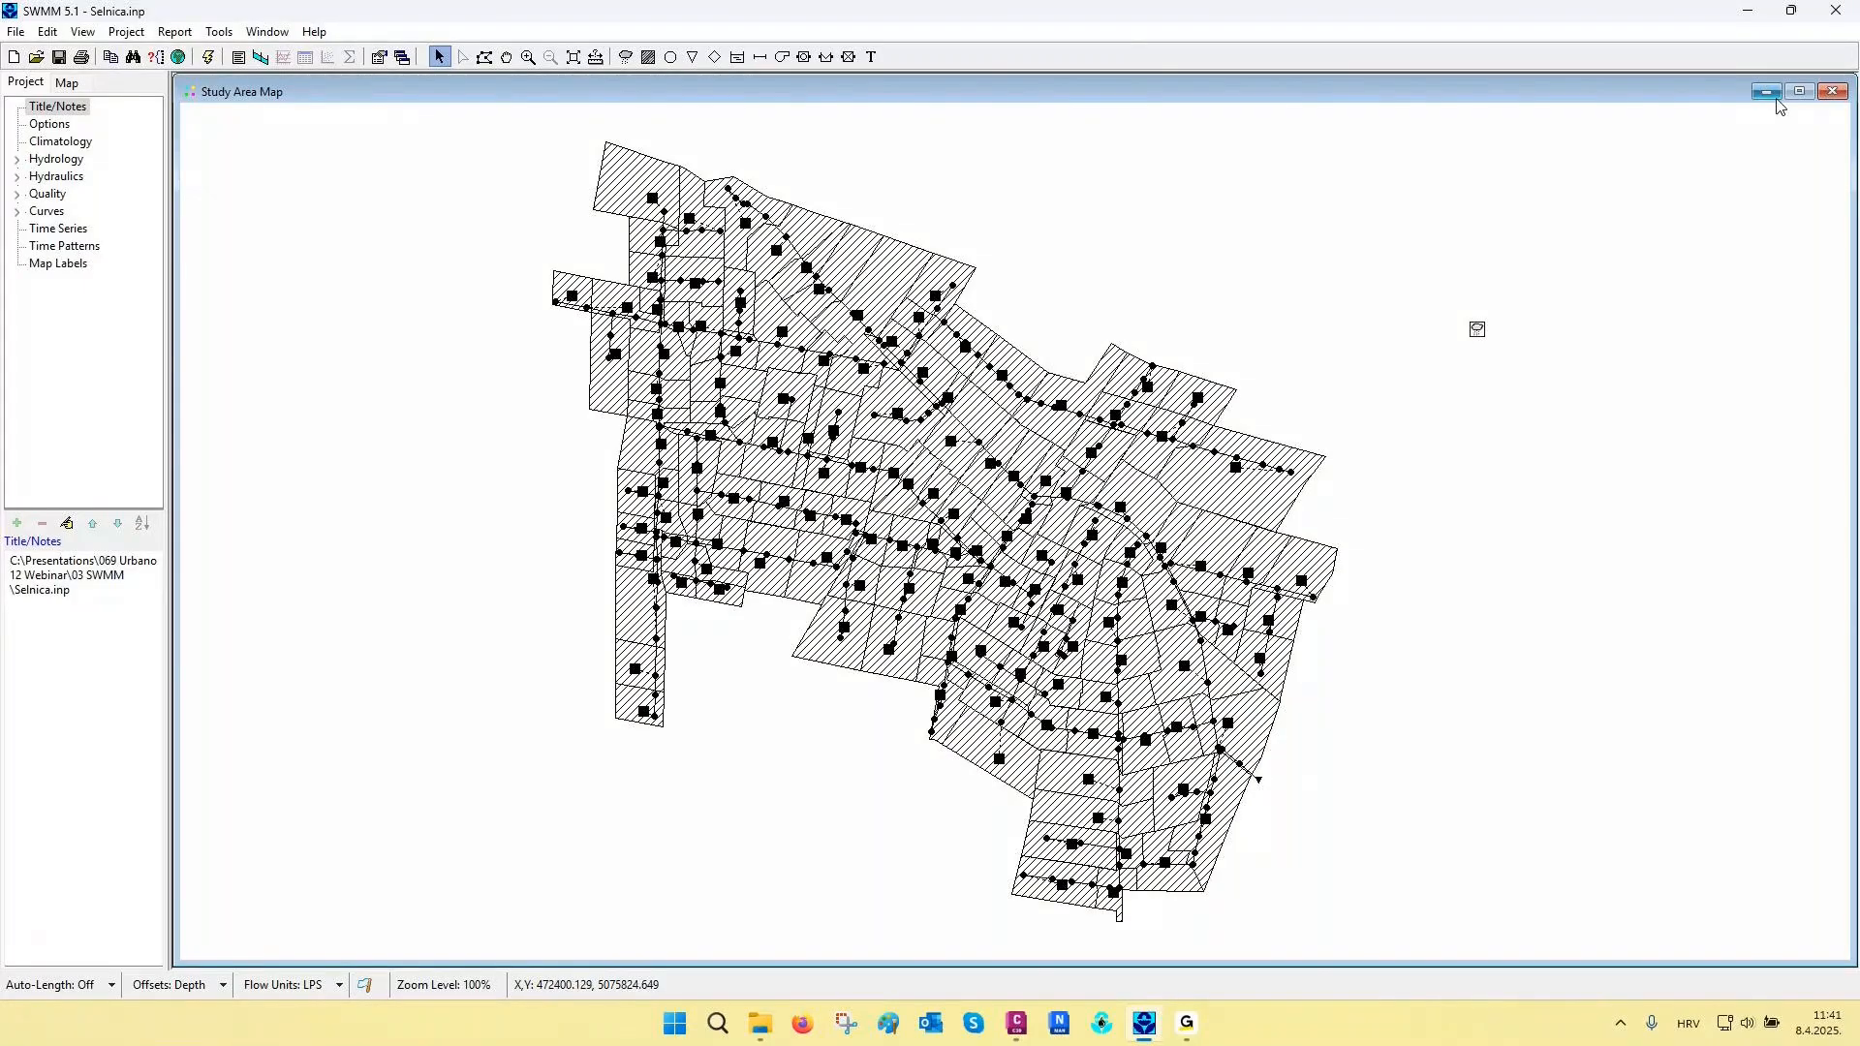
left_click(1835, 10)
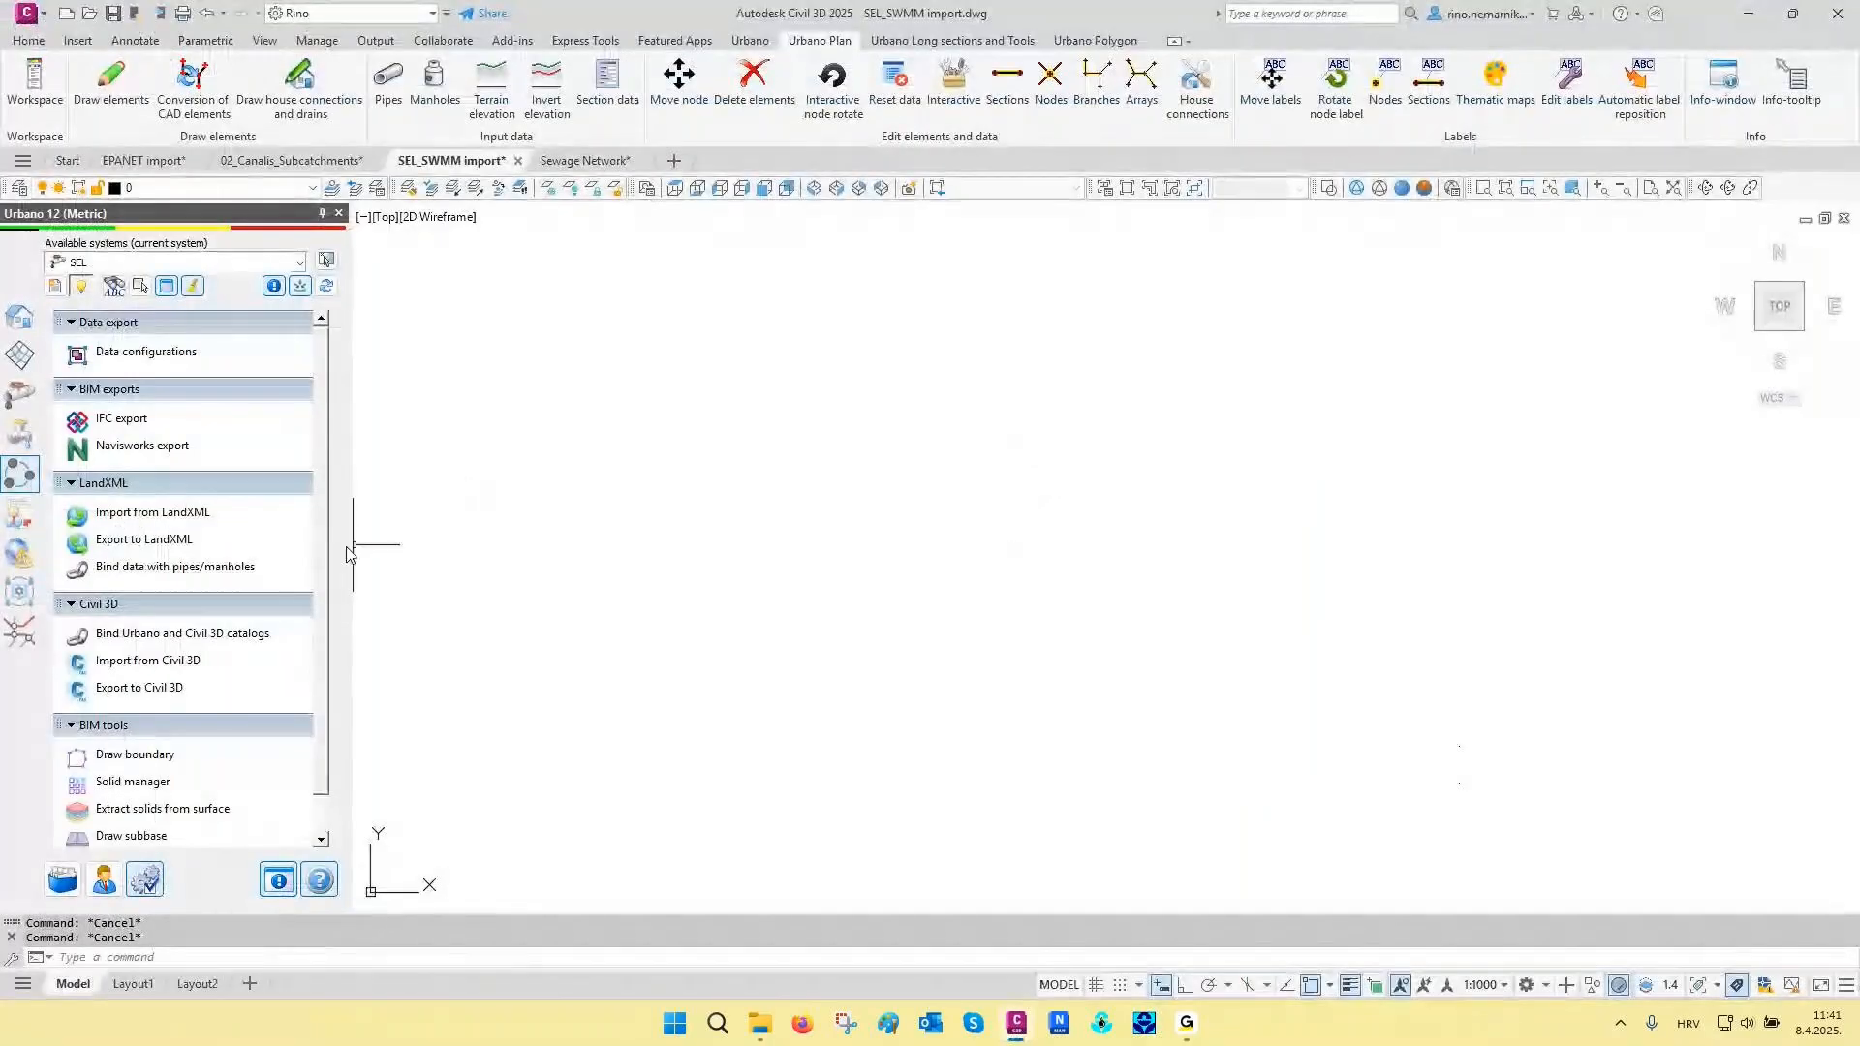
- Import the SWMM INP file into the SEL system, keeping pipe import to catalog enabled and terrain 1 taken from SWMM
left_click(17, 399)
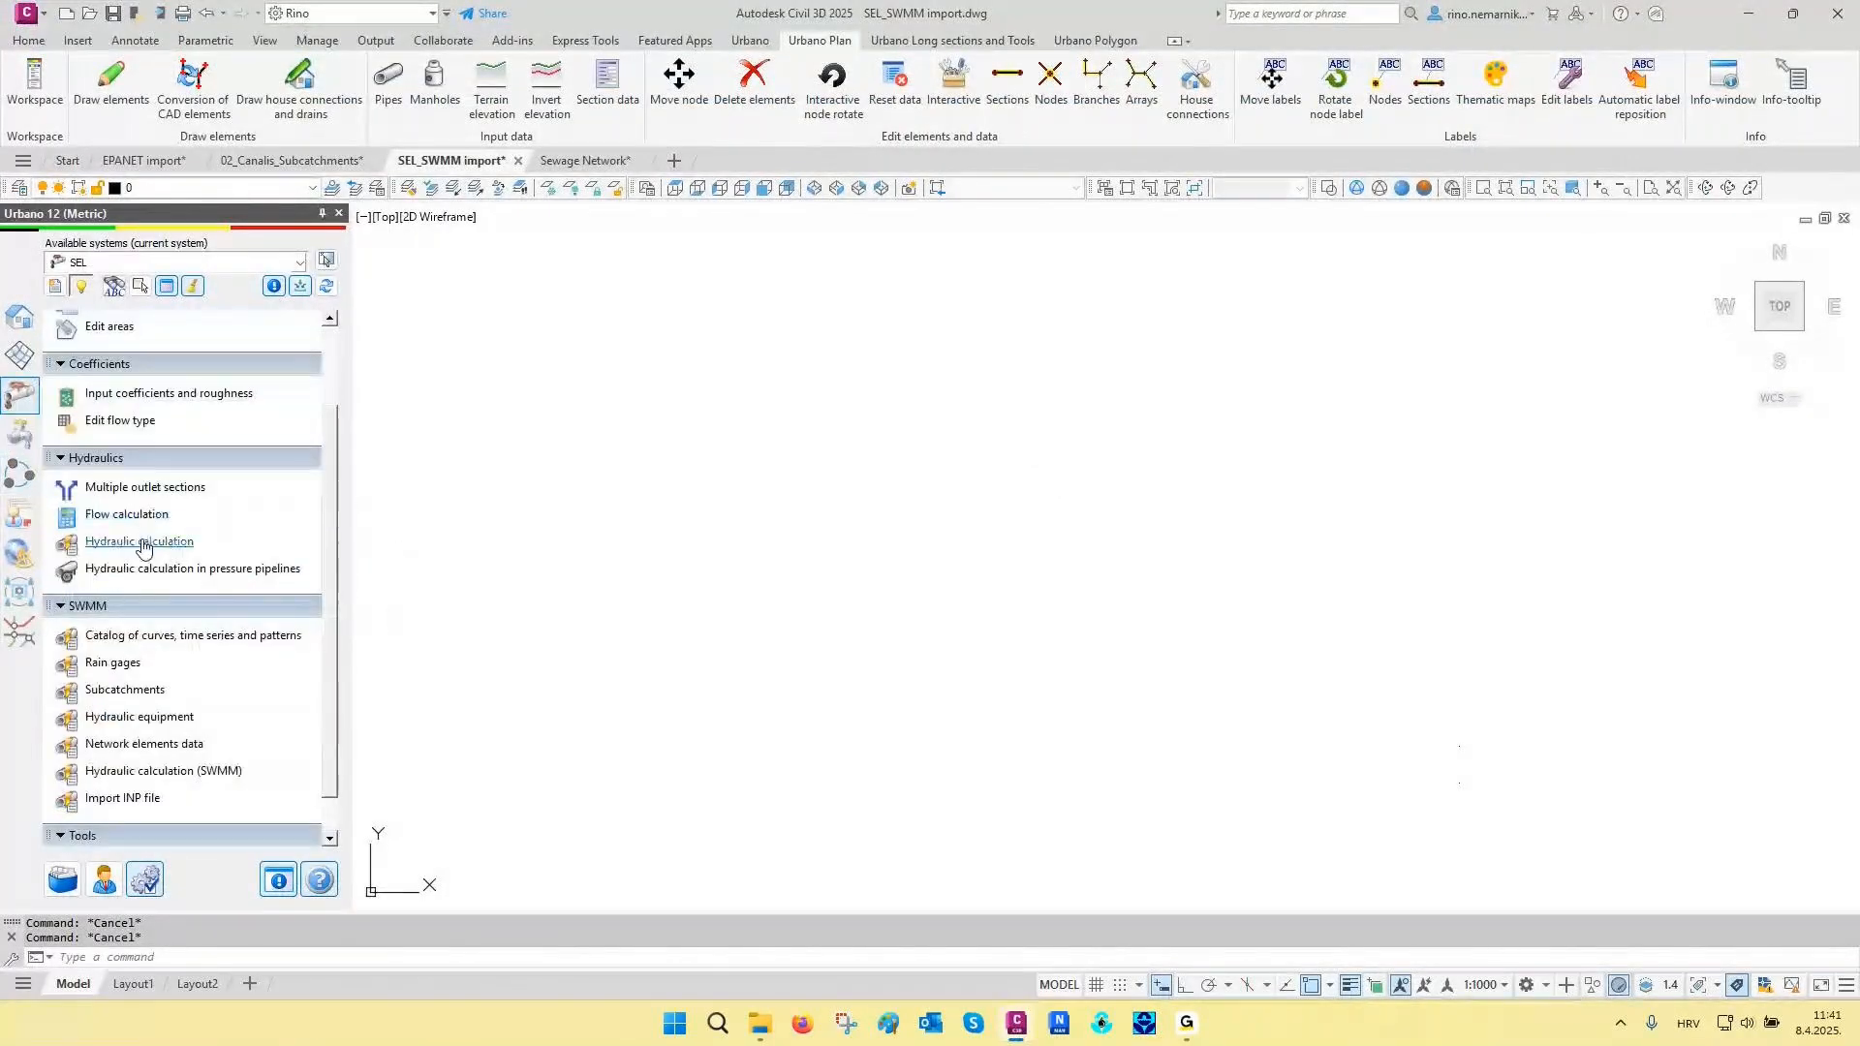
left_click(130, 804)
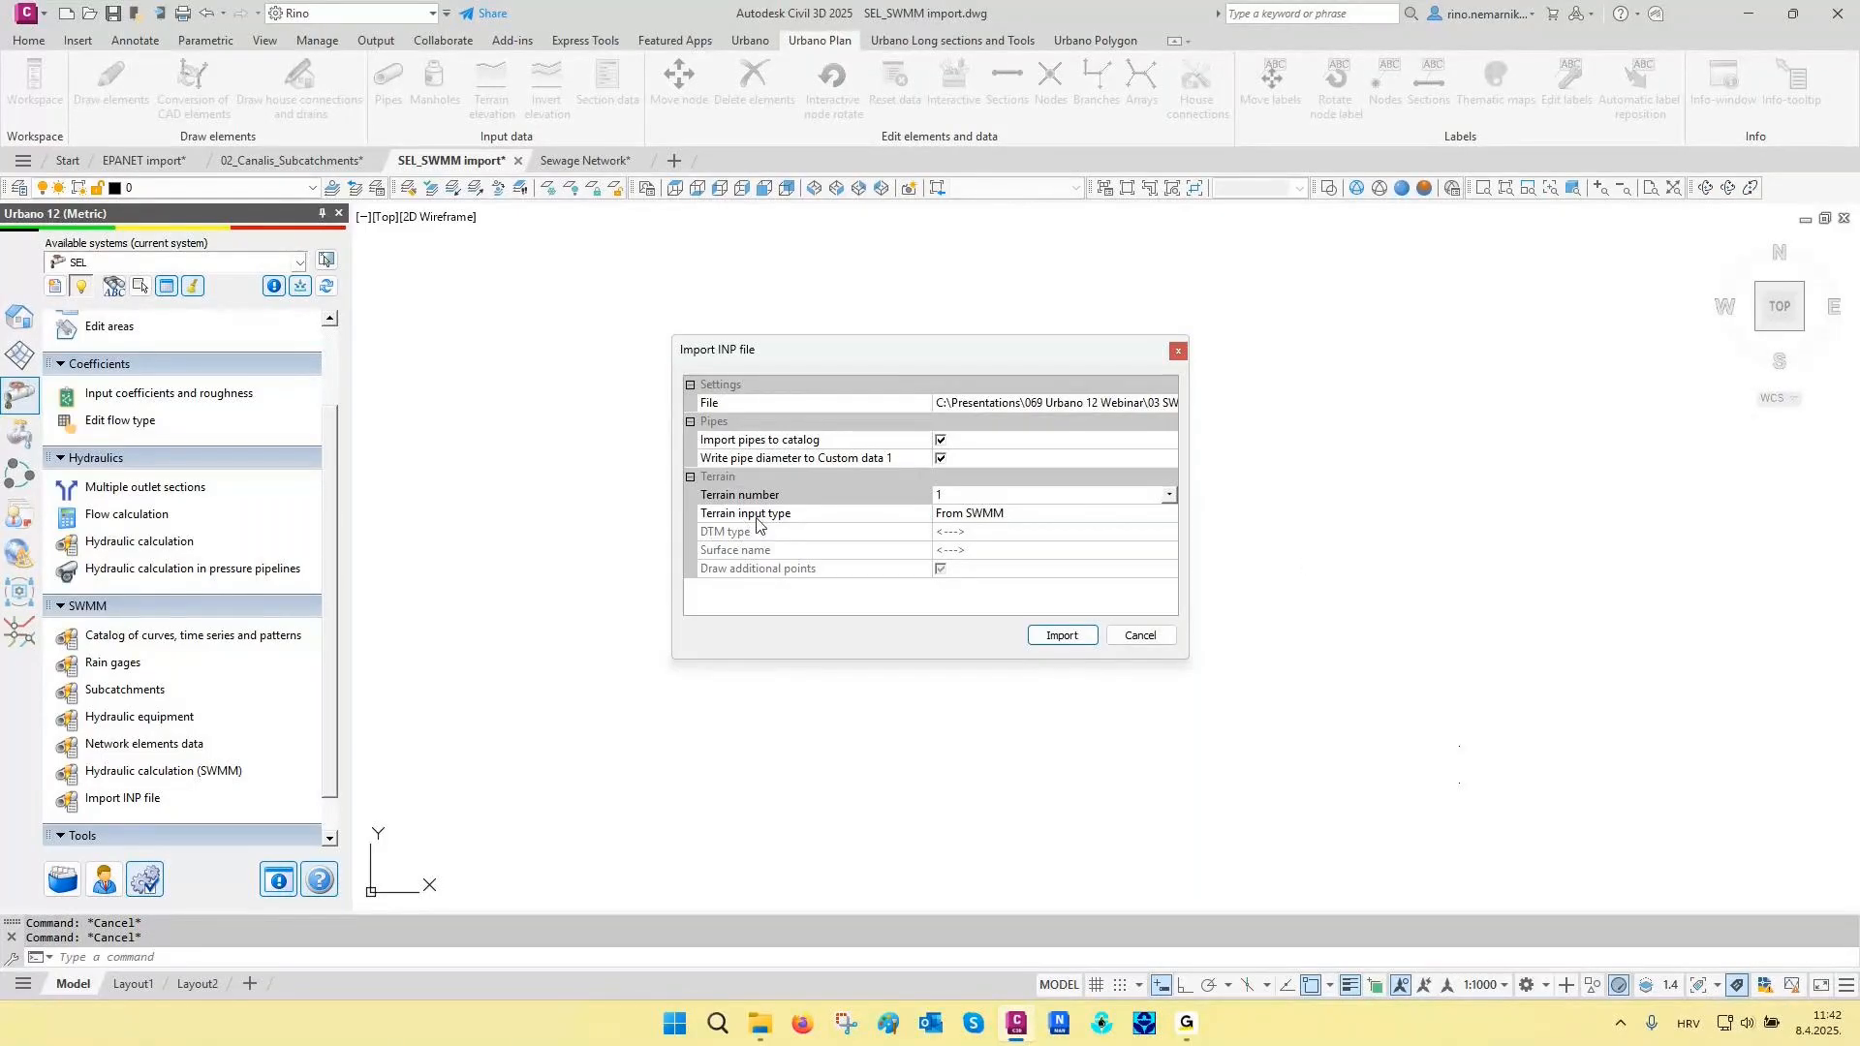
left_click(1017, 515)
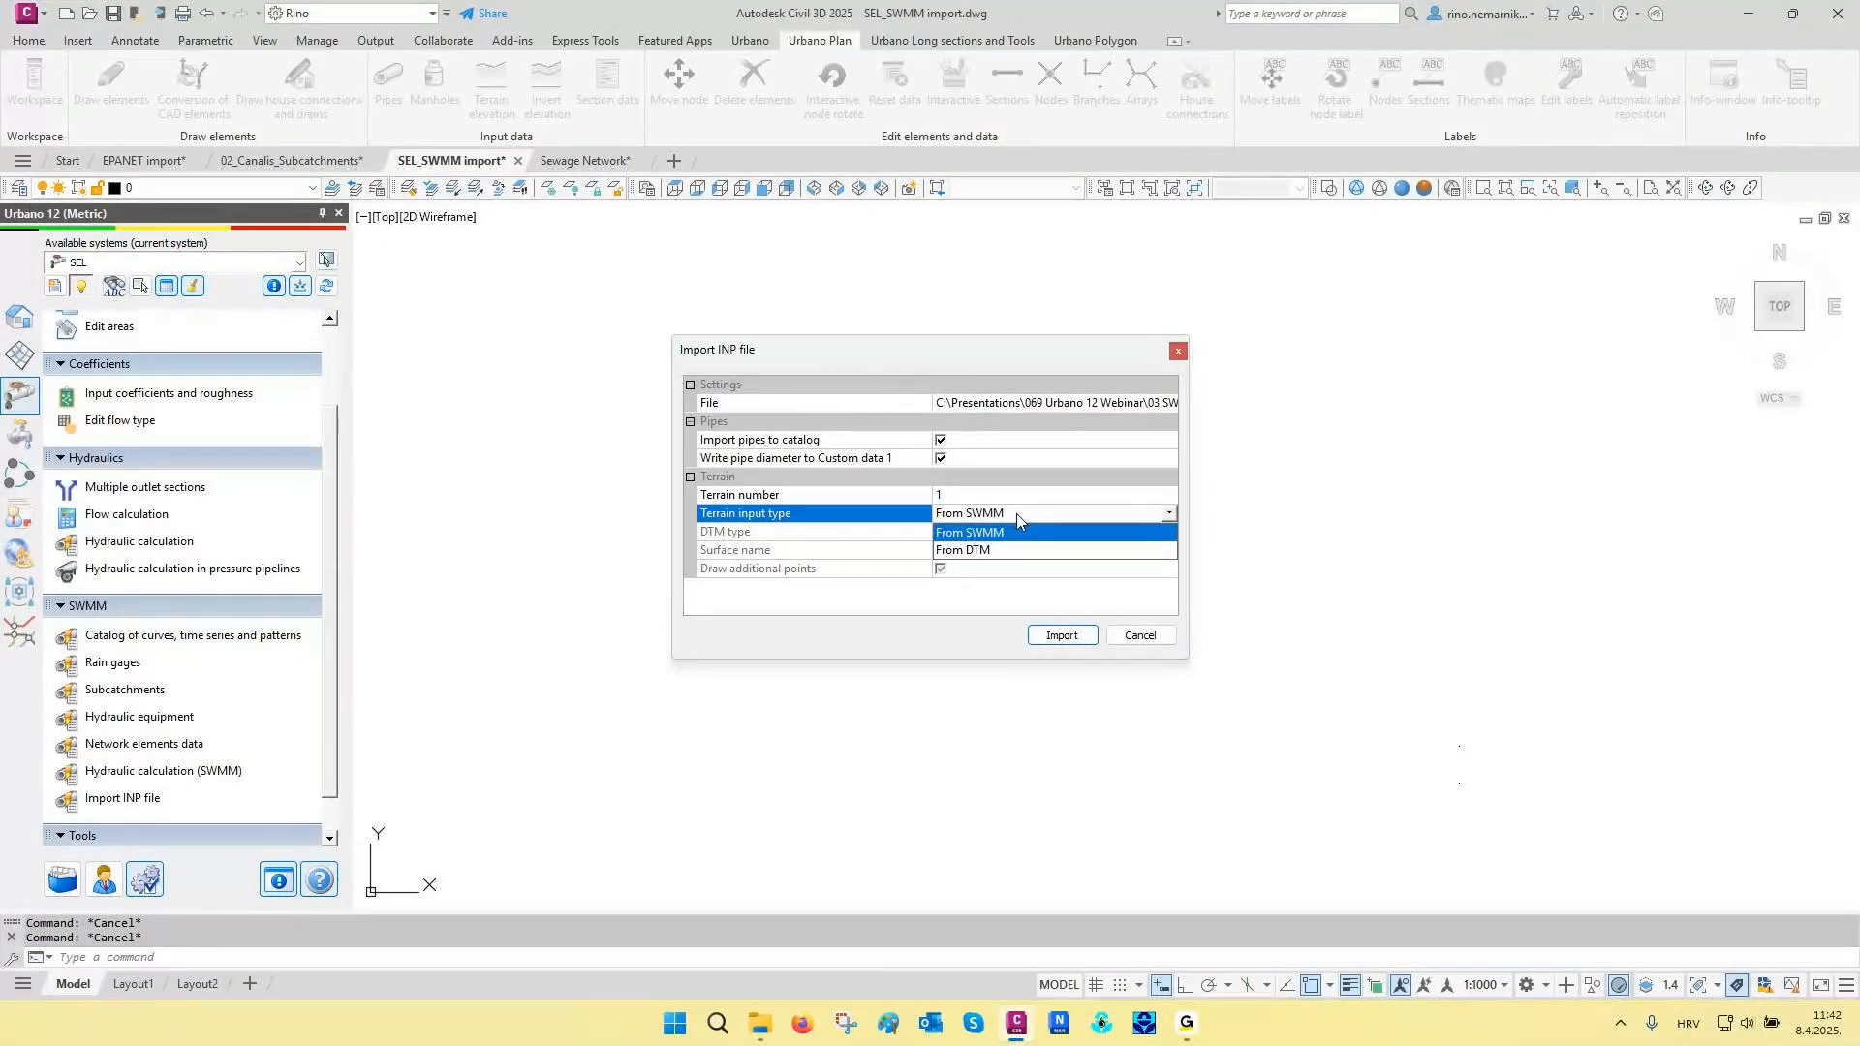
left_click(1015, 513)
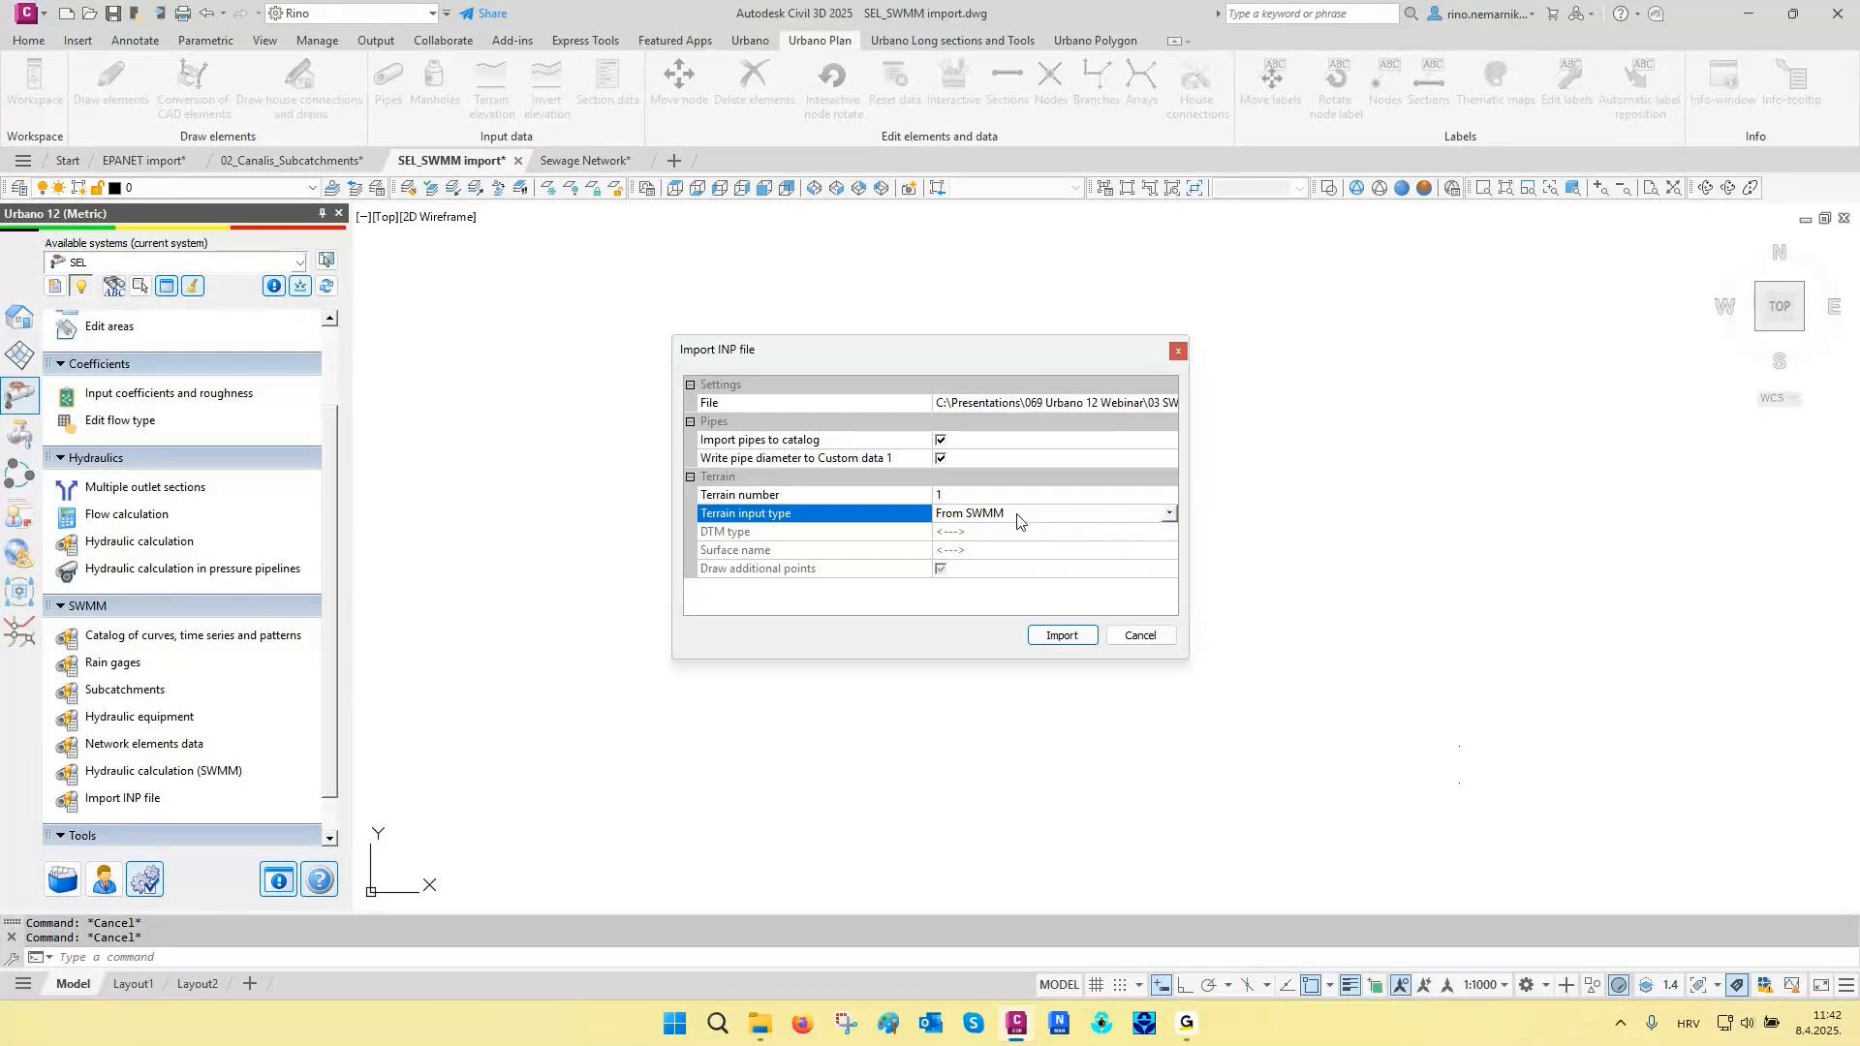
left_click(1060, 636)
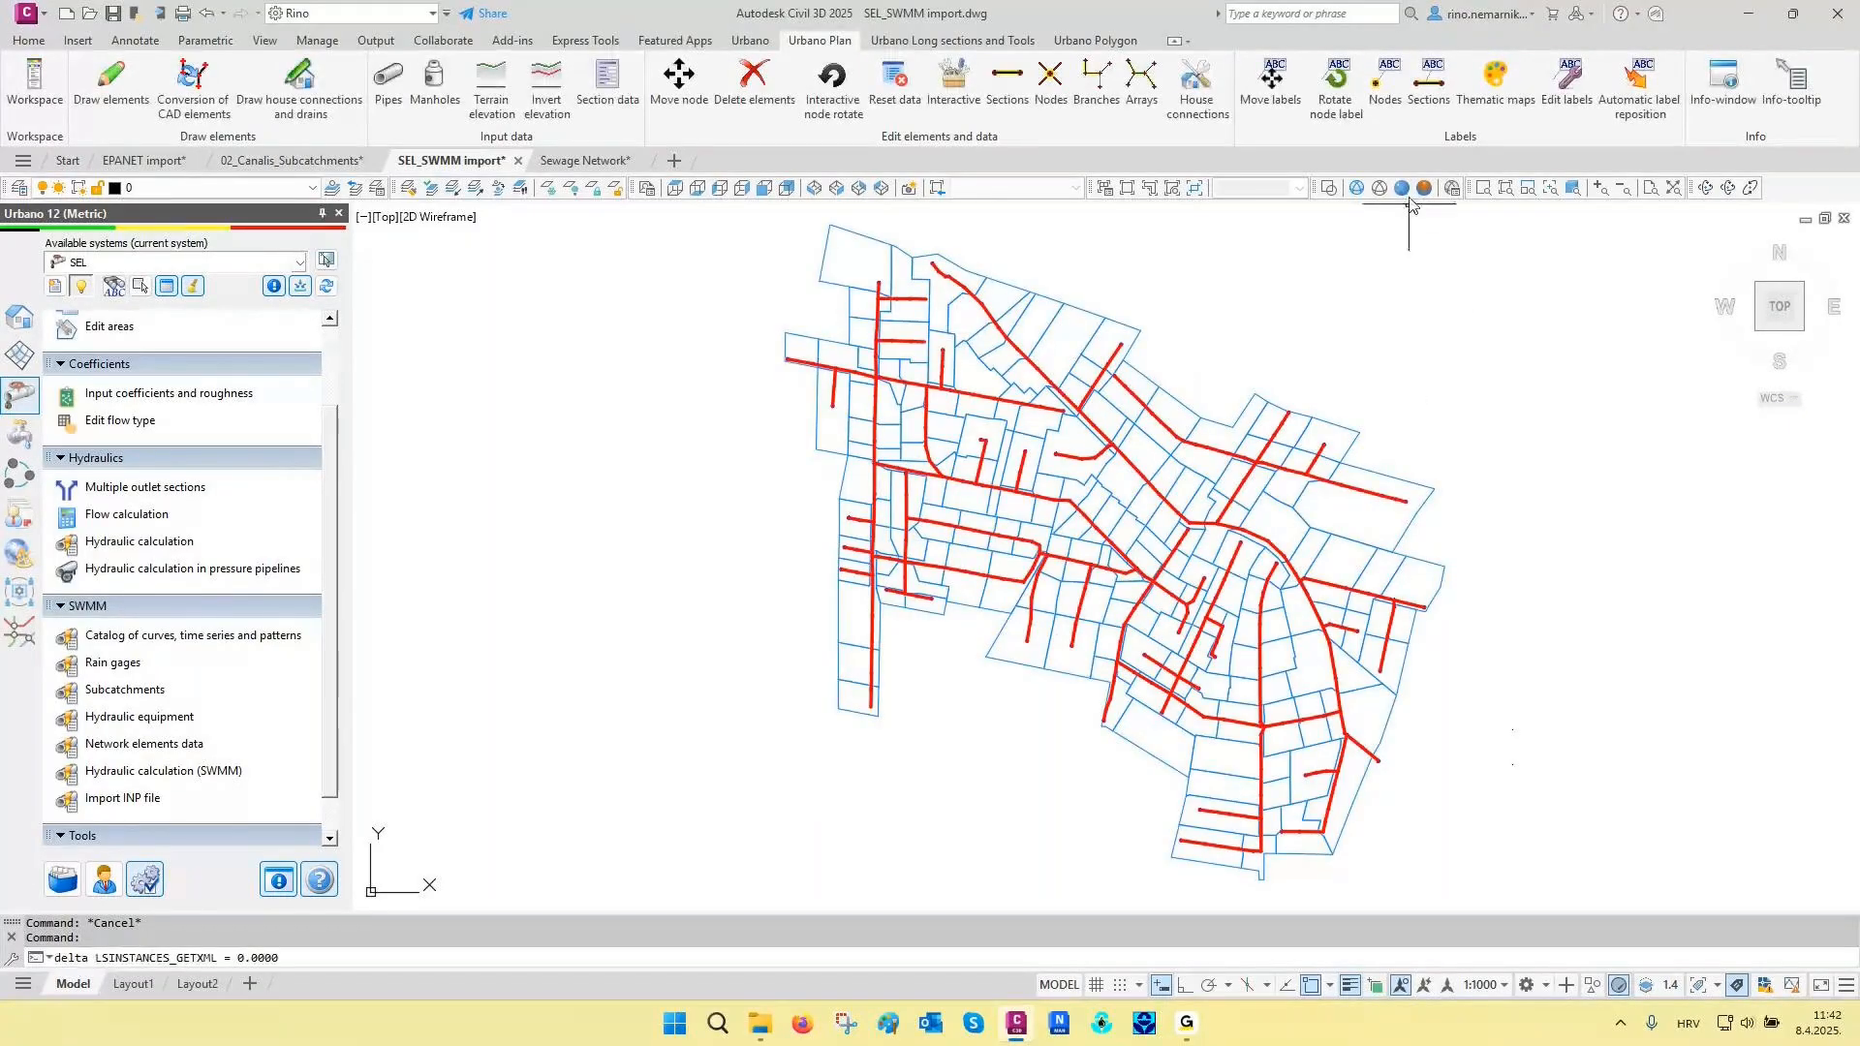
- Label the network's sections and nodes, and apply the 1 Catchment area label to all catchments in the active system
left_click(1424, 97)
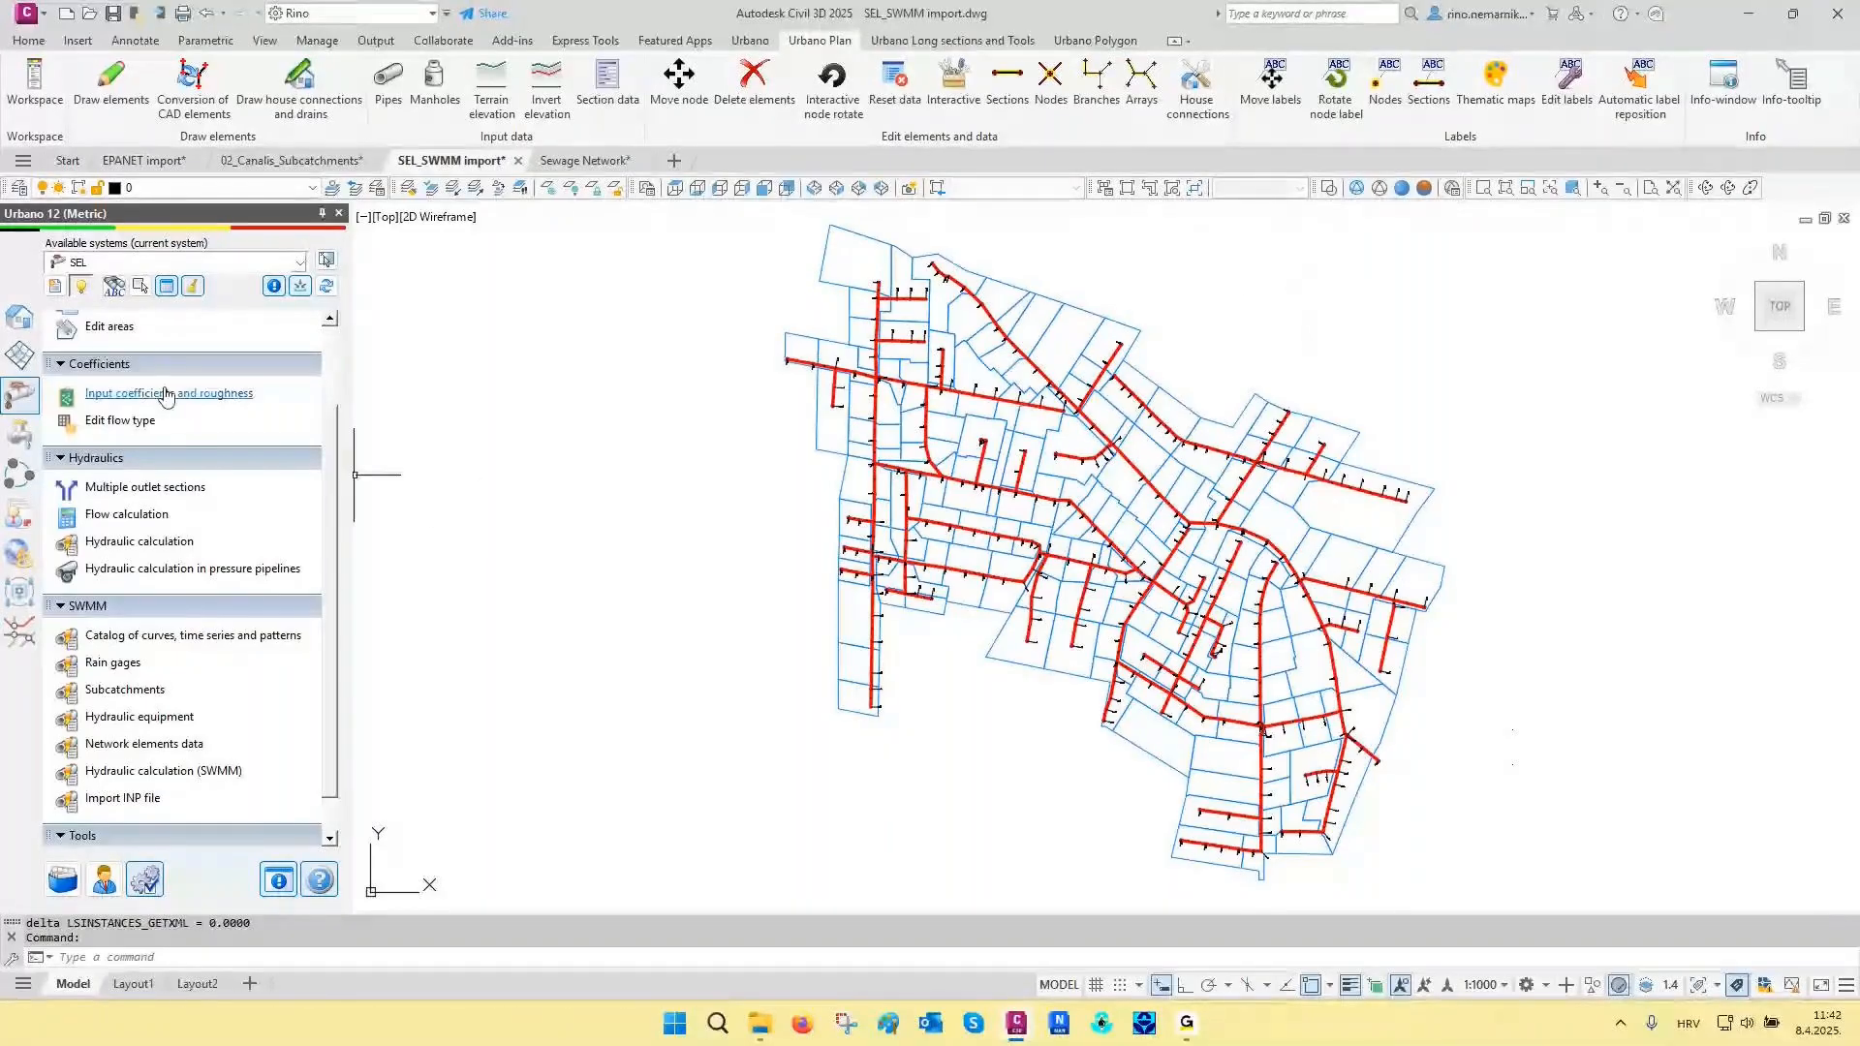
left_click(110, 327)
left_click(1814, 305)
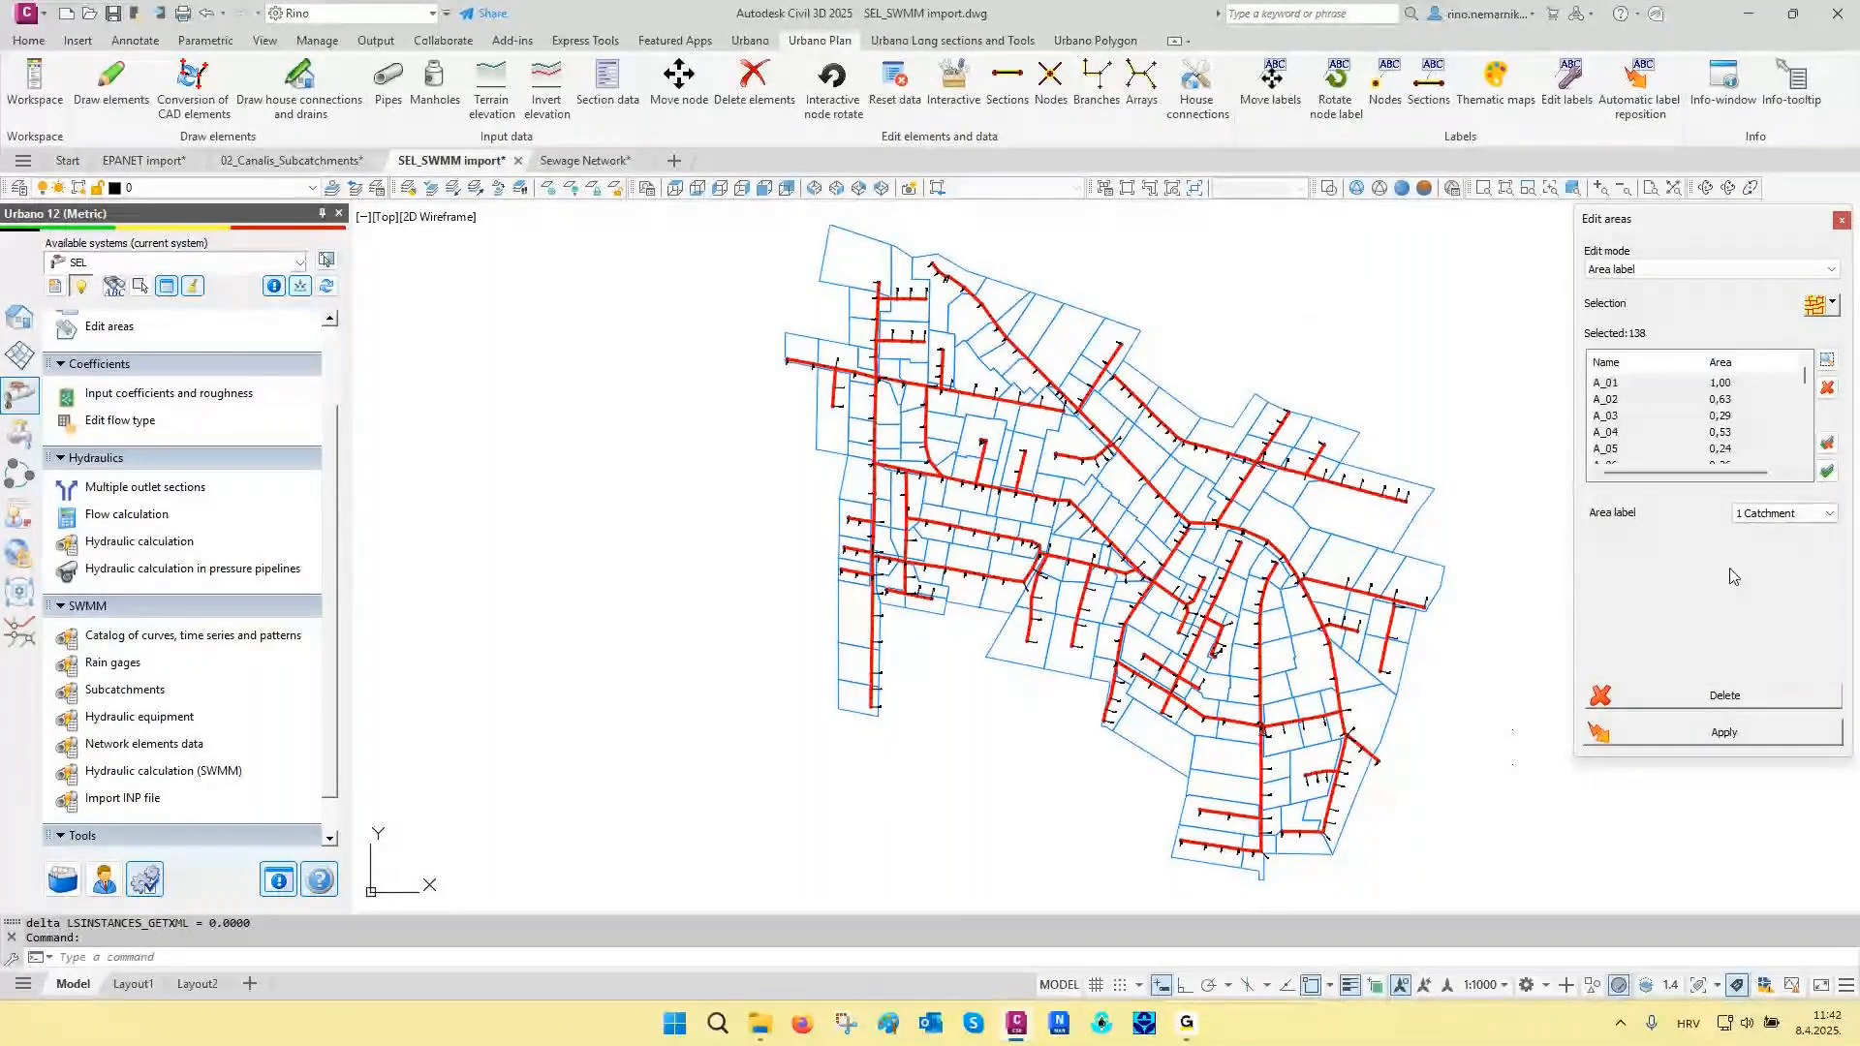
left_click(1723, 734)
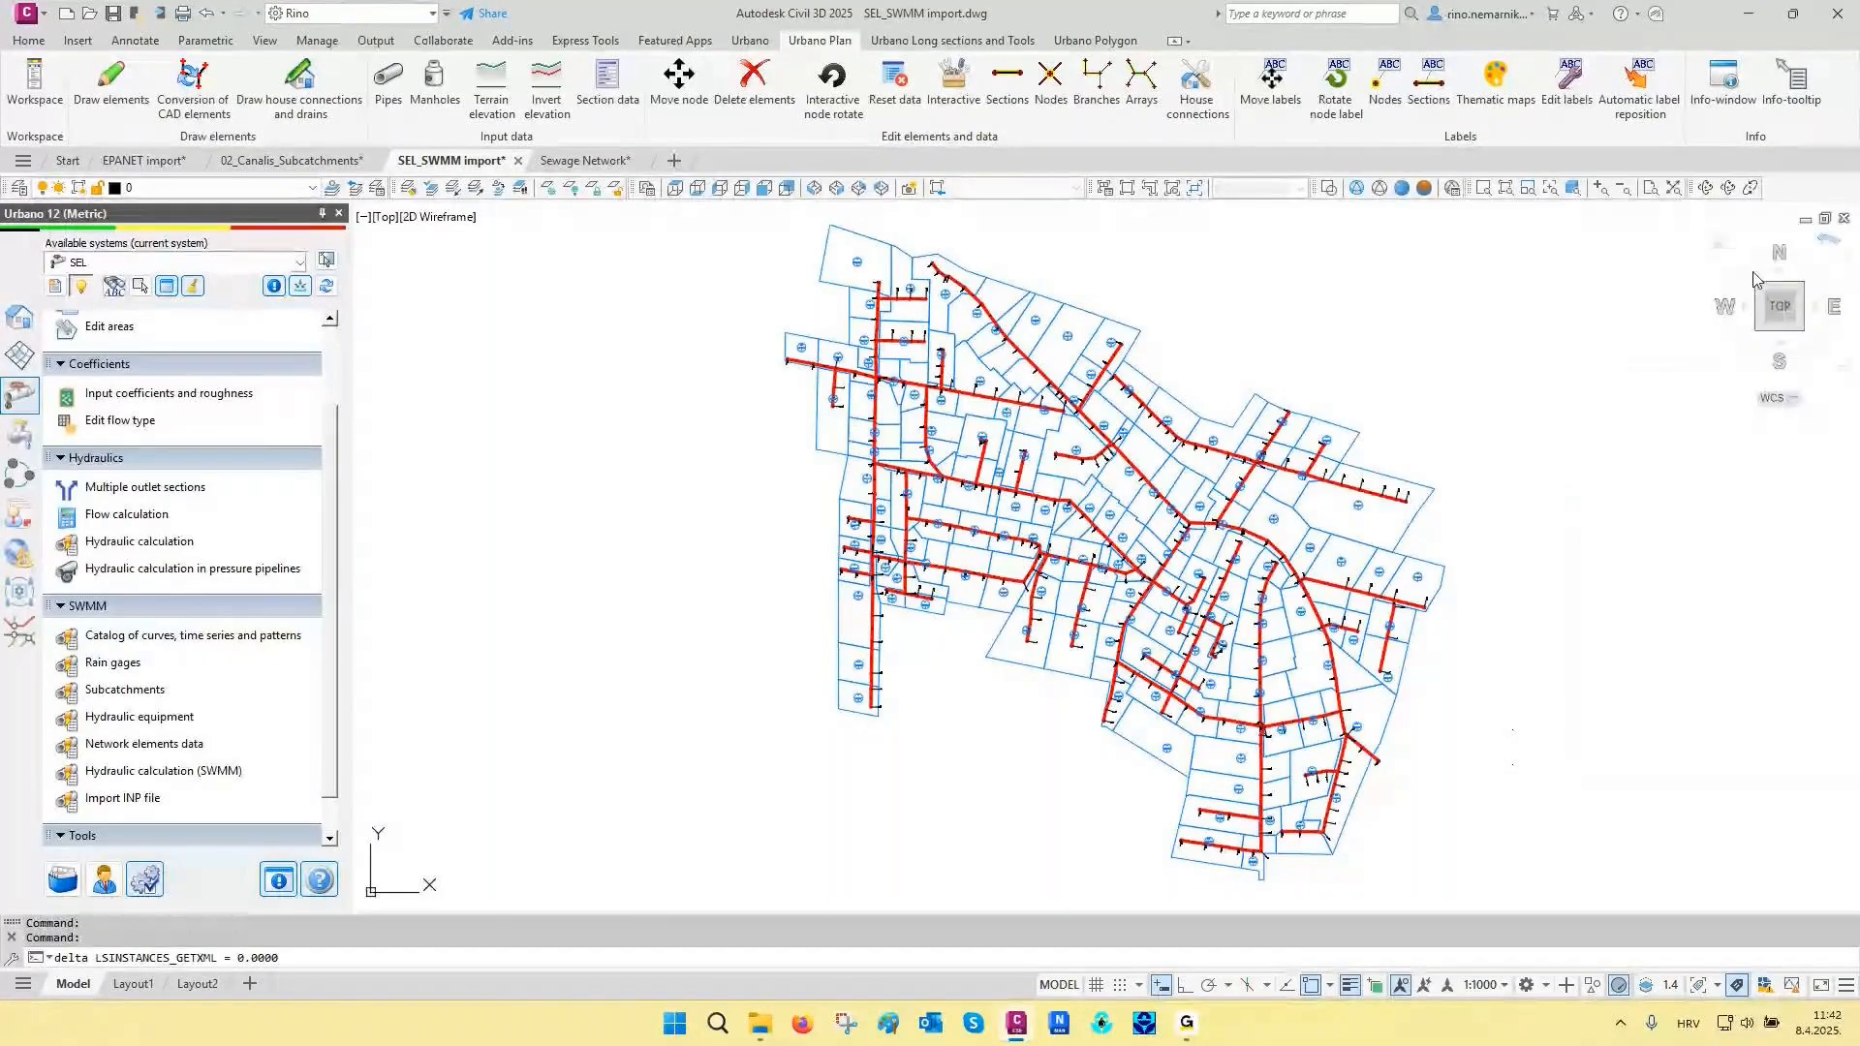
- Examine the catchment labels around A_81 and A_82 and the elevations at nodes RO22, RO20 and outfall RO1
scroll(1175, 368, "up", 5)
scroll(1175, 368, "up", 6)
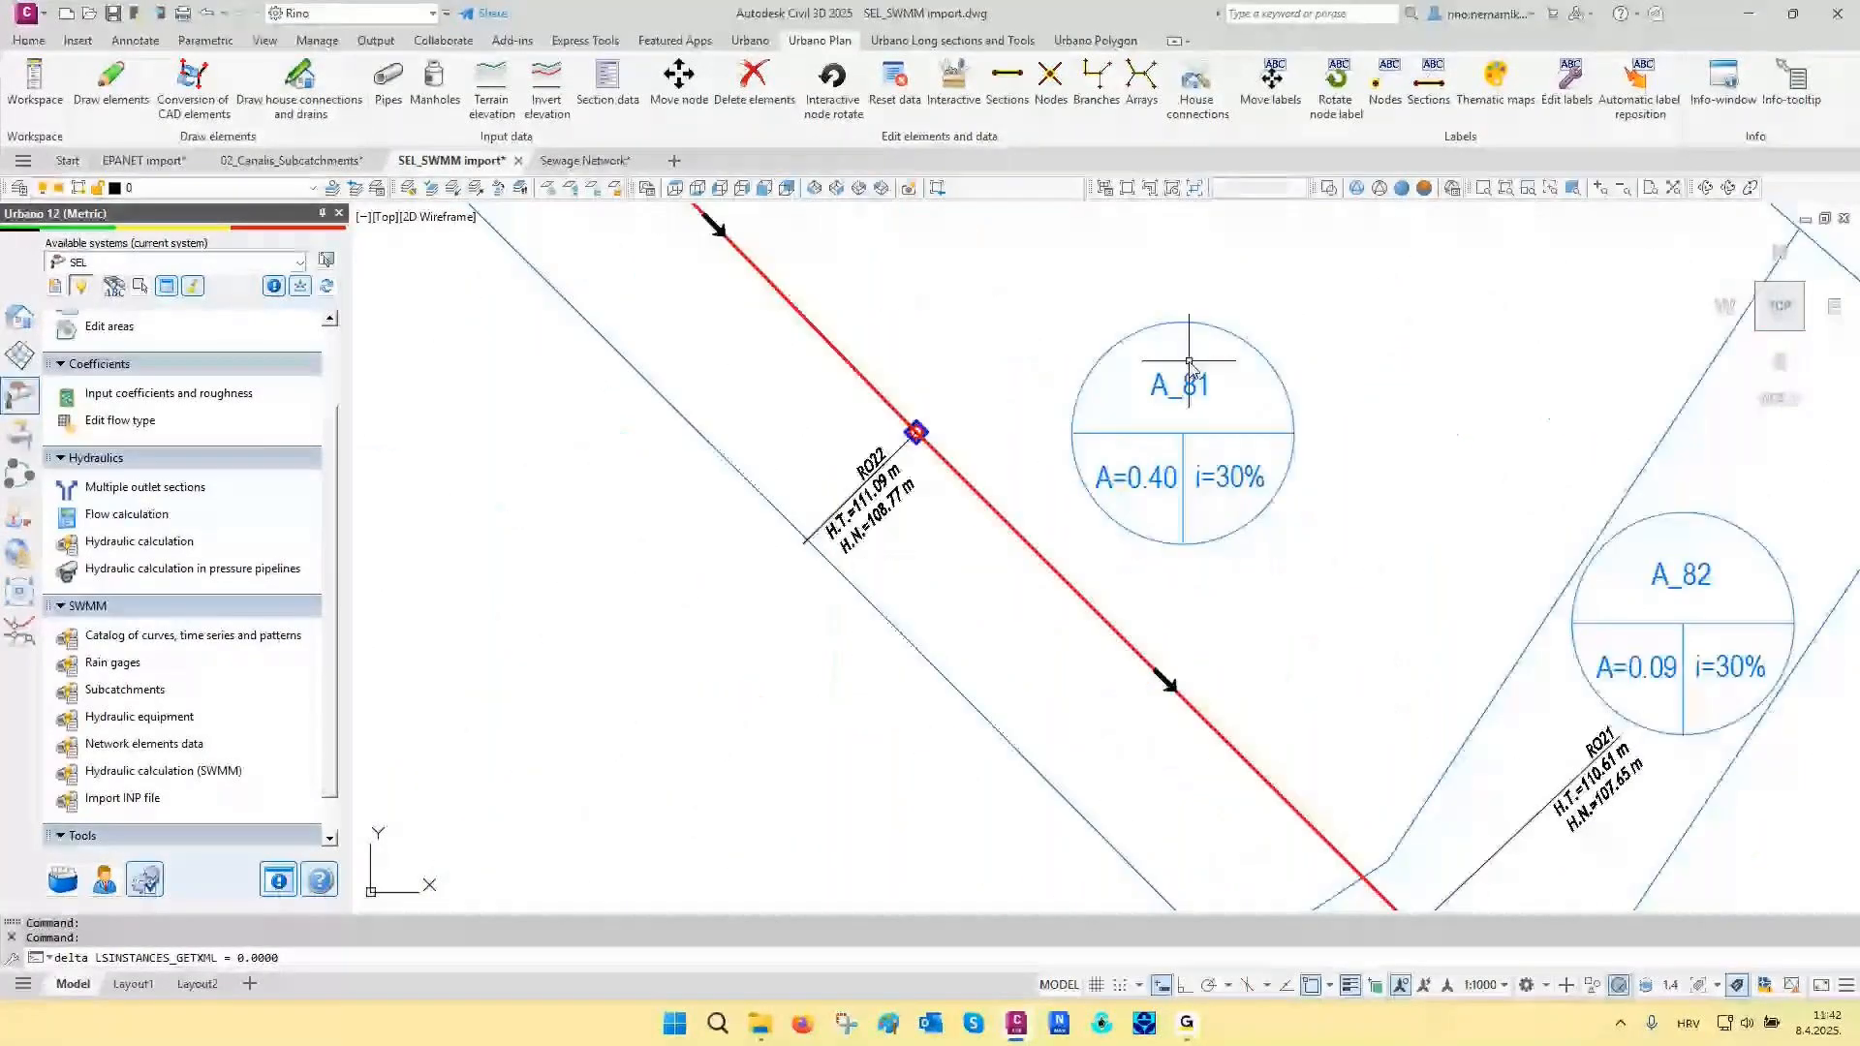
scroll(860, 413, "down", 8)
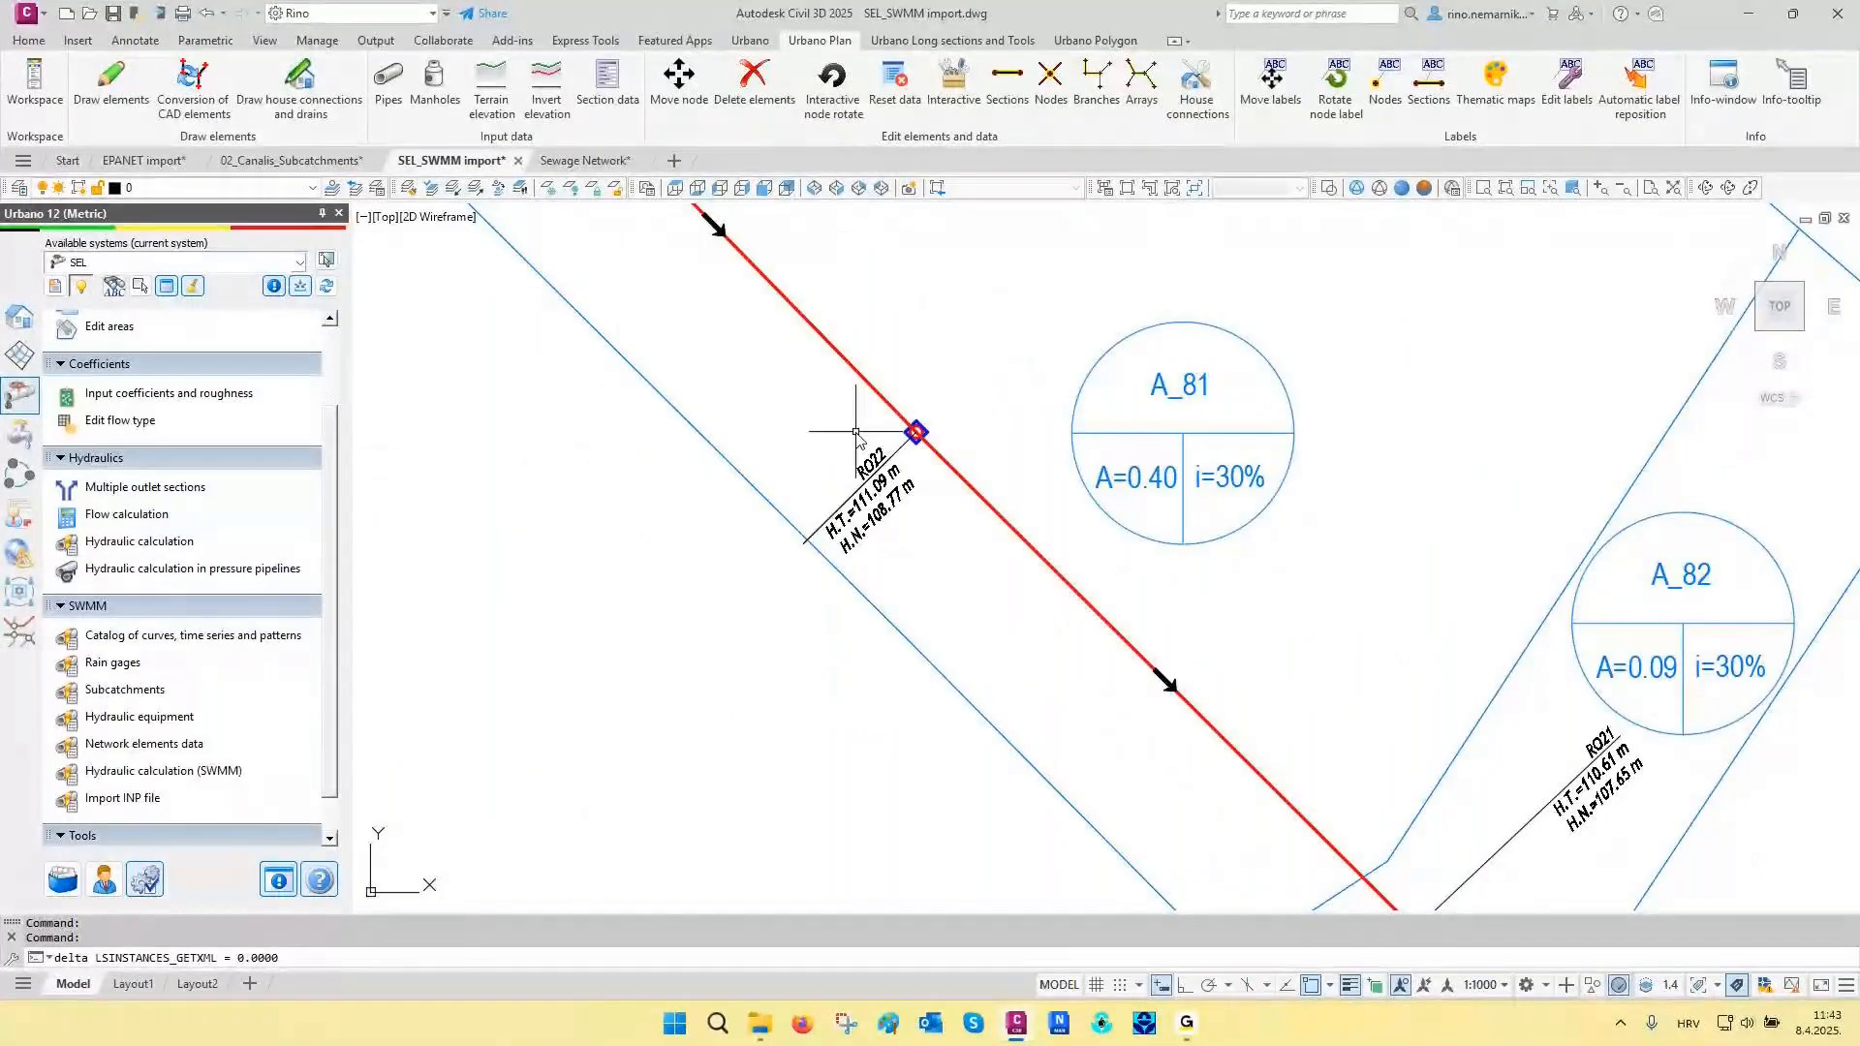
scroll(1079, 644, "up", 2)
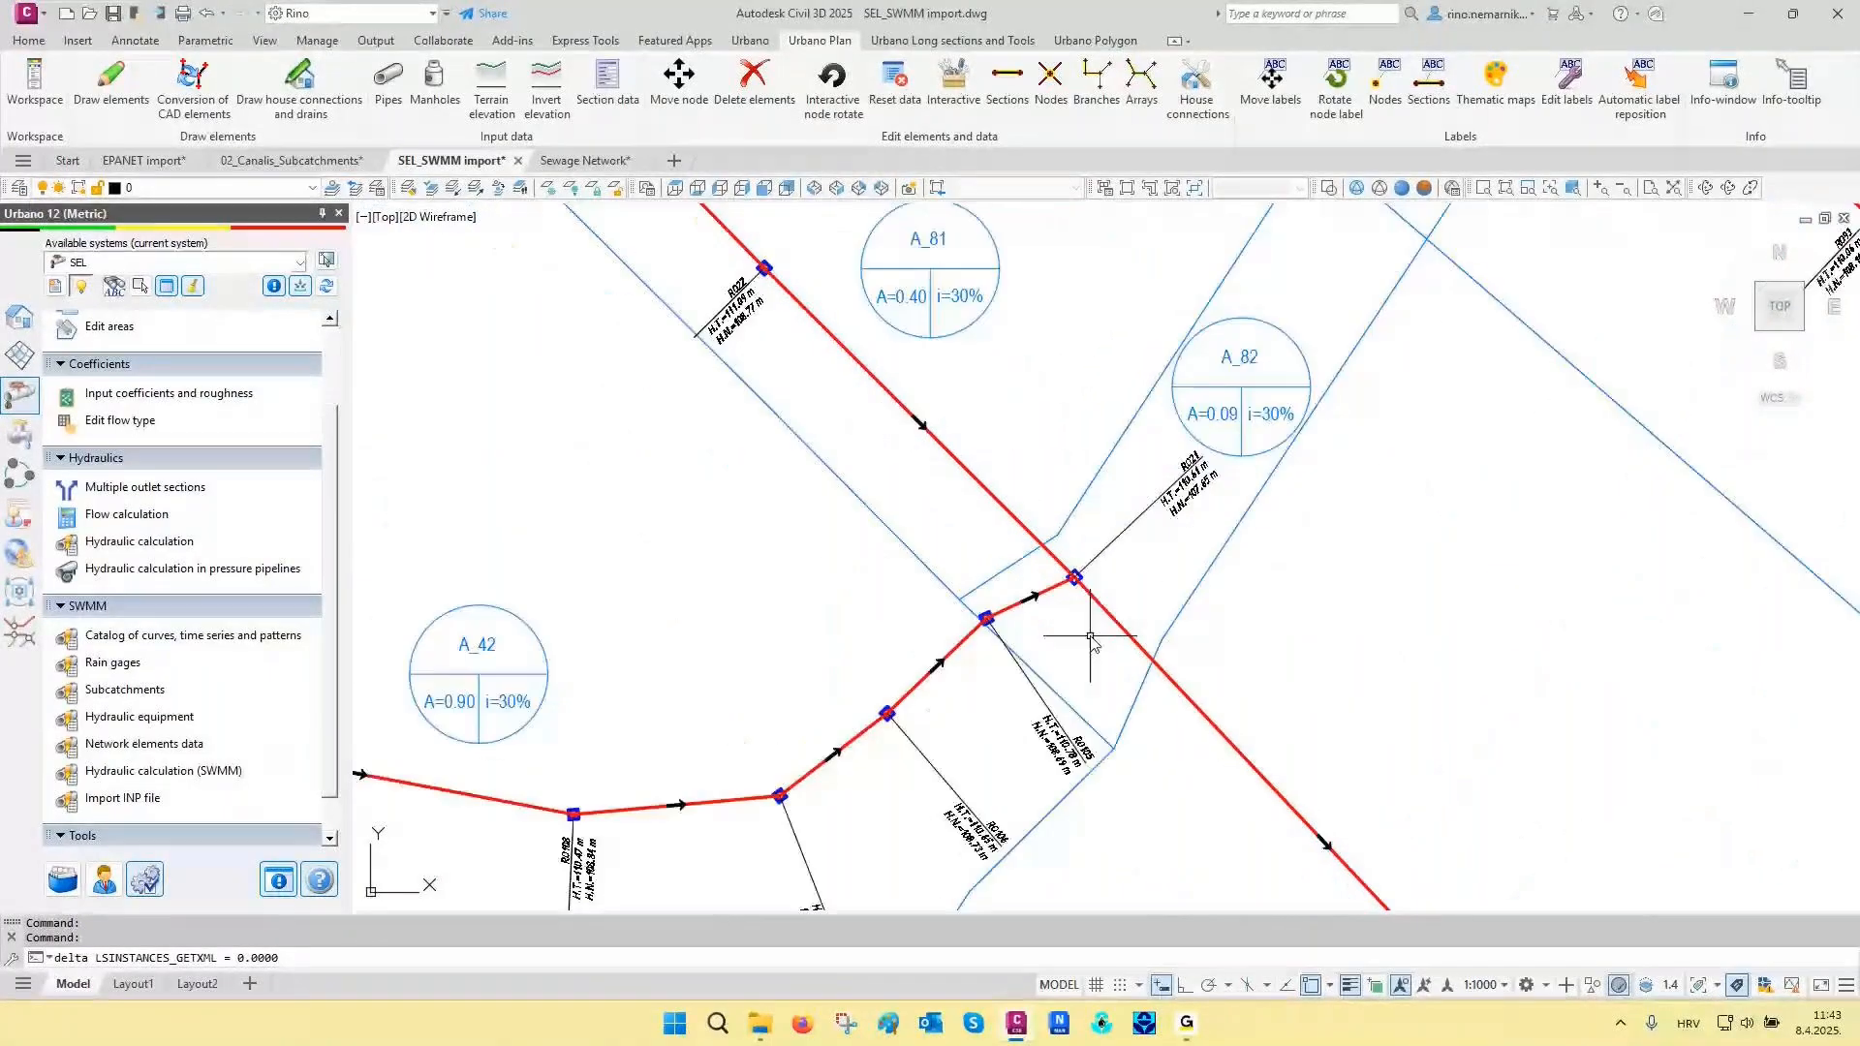
scroll(1090, 636, "up", 5)
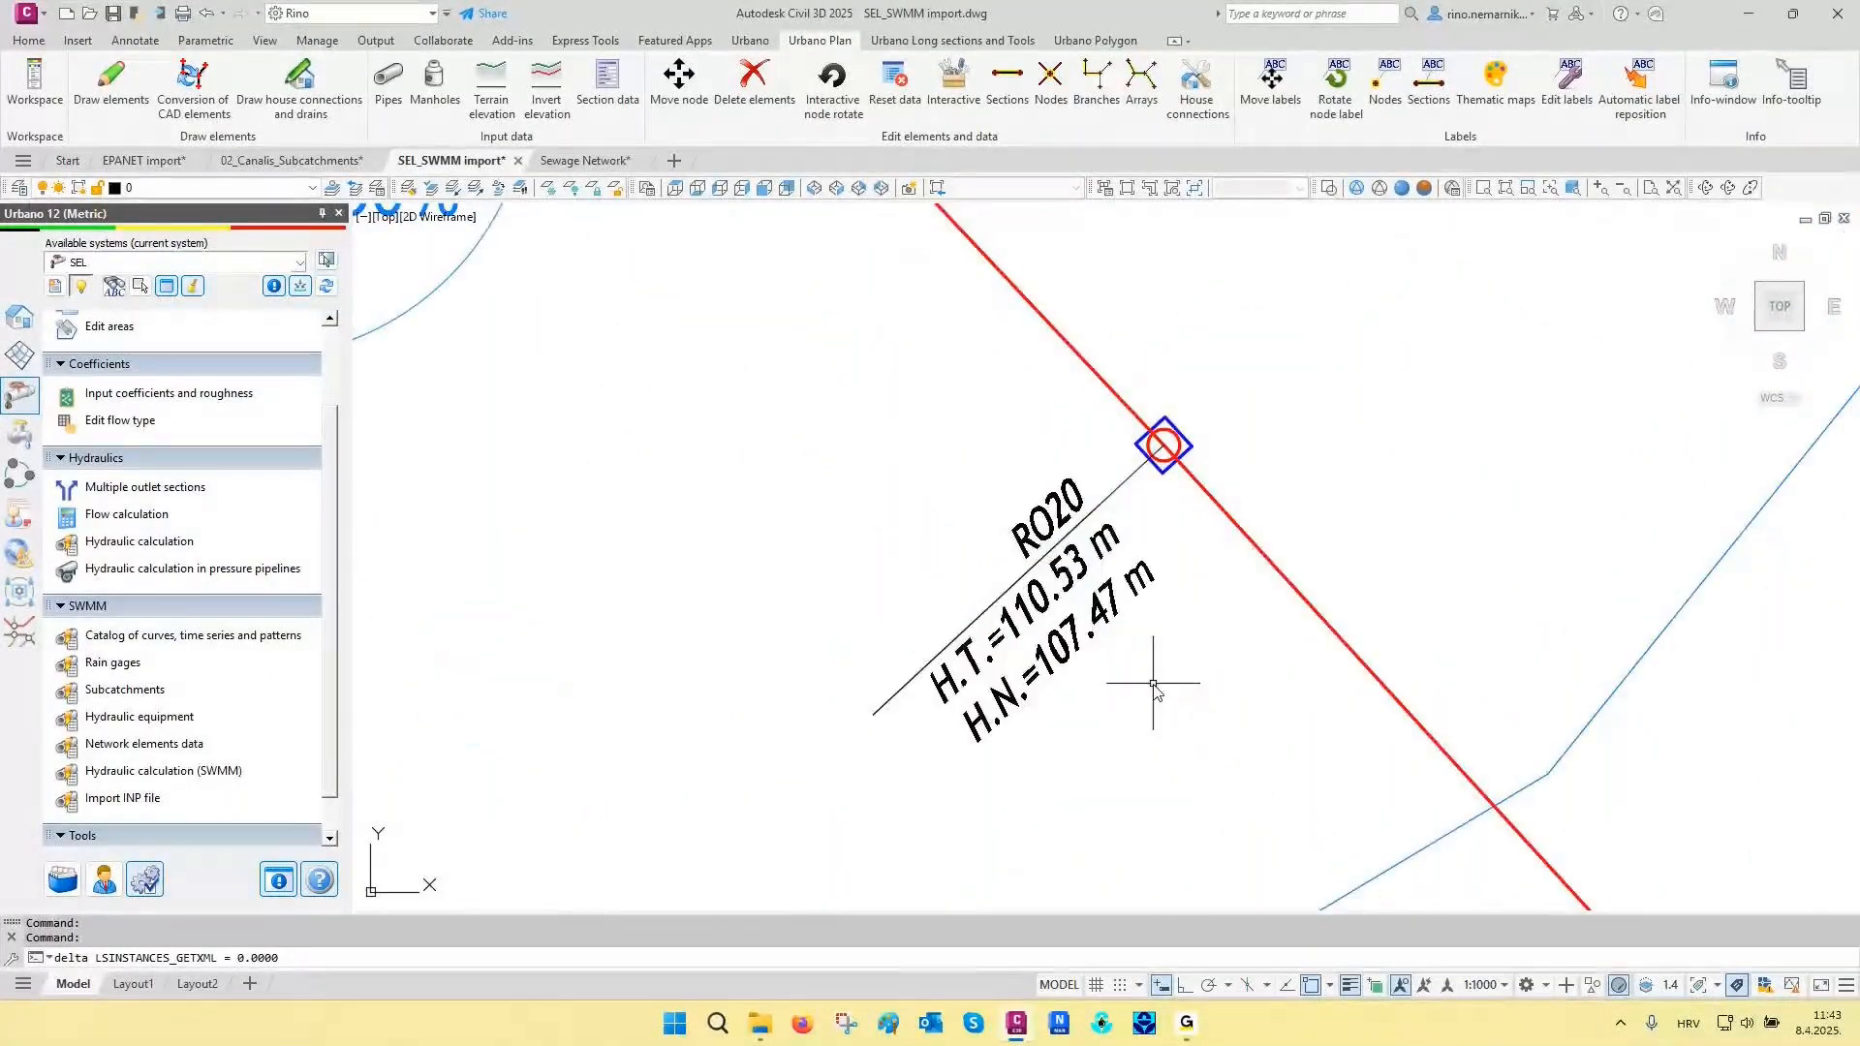
scroll(1046, 502, "down", 6)
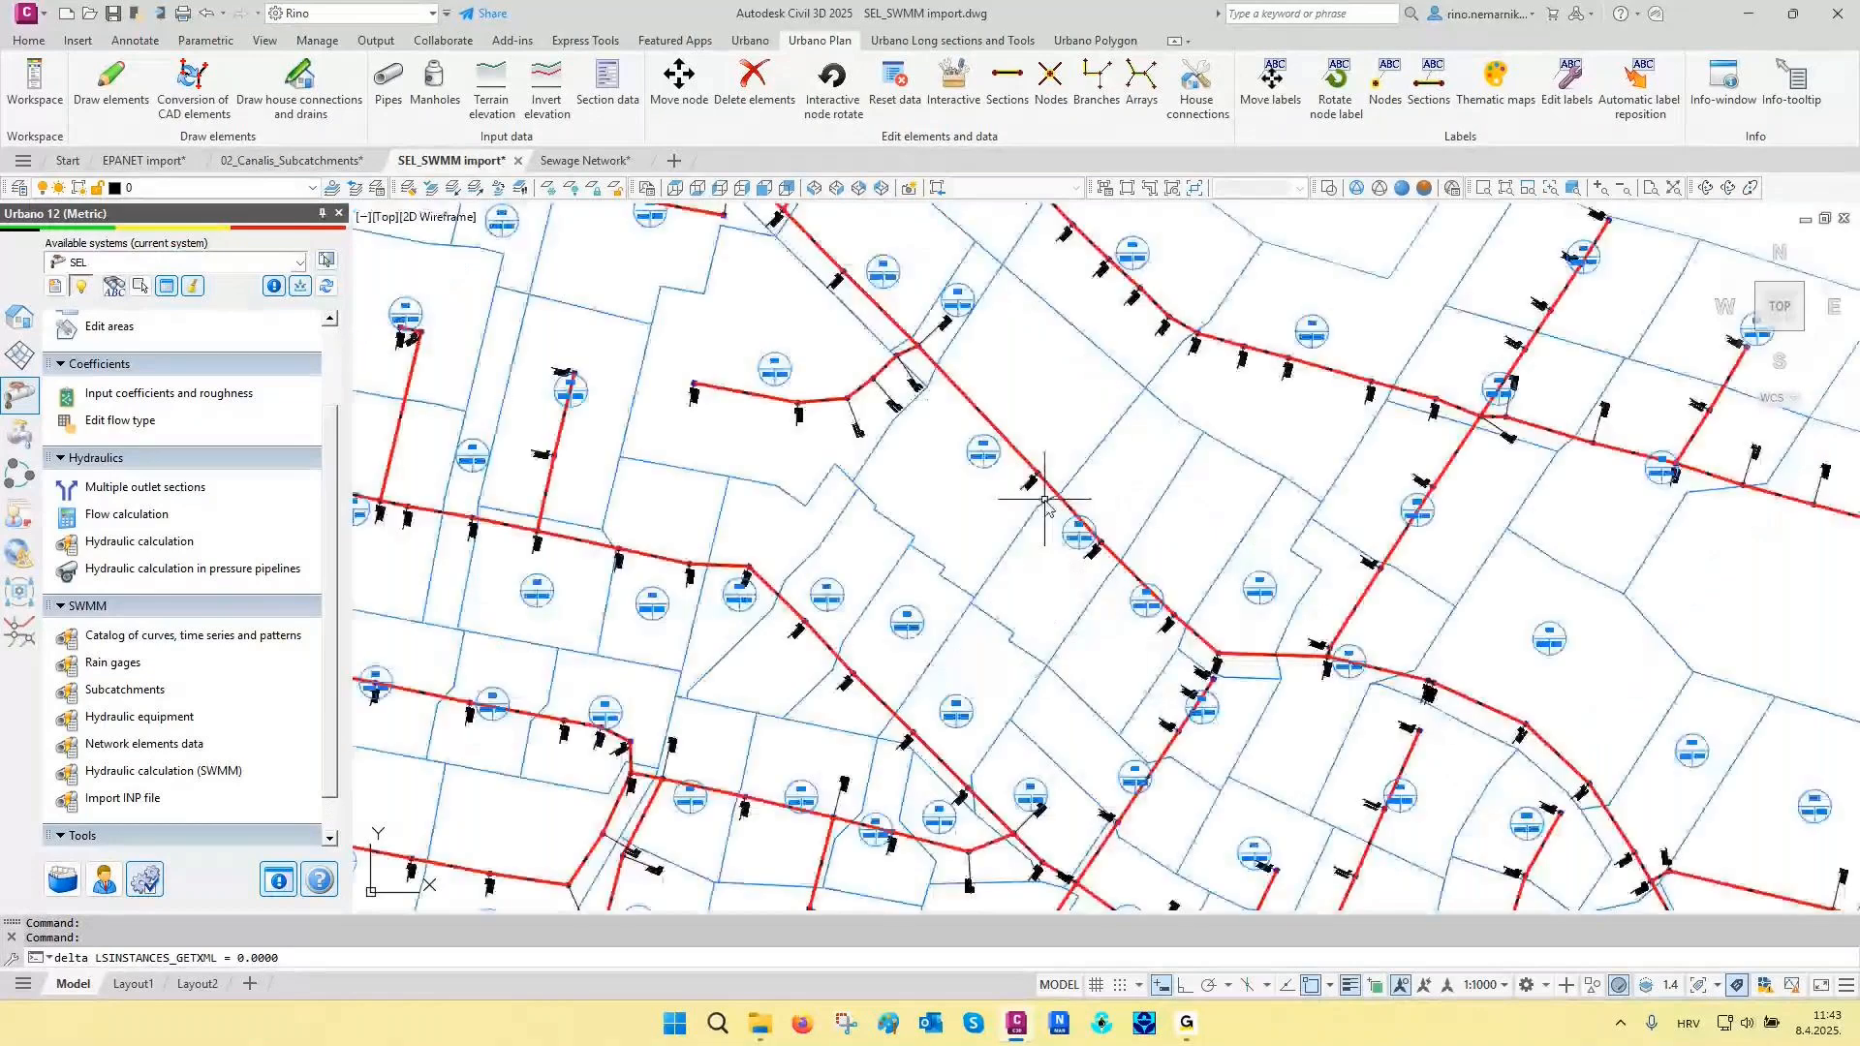
scroll(1046, 502, "down", 3)
scroll(1049, 520, "down", 2)
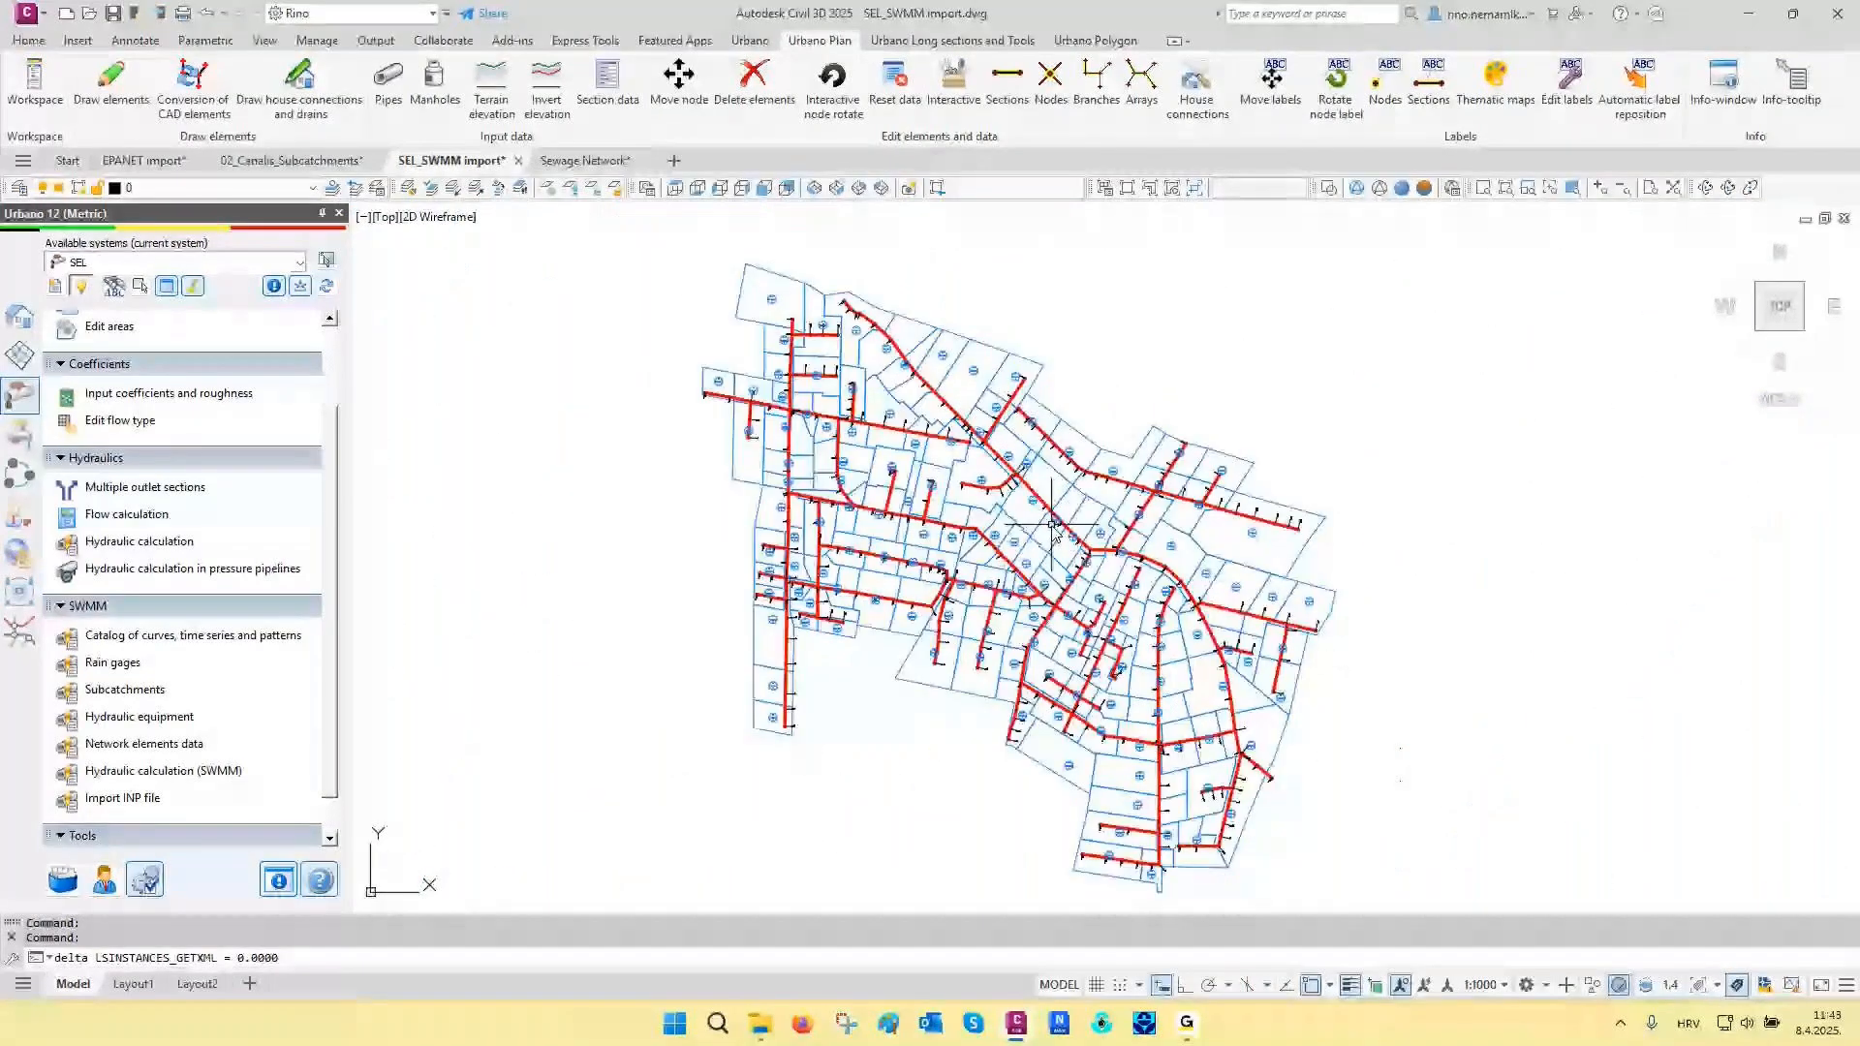
scroll(1053, 525, "up", 10)
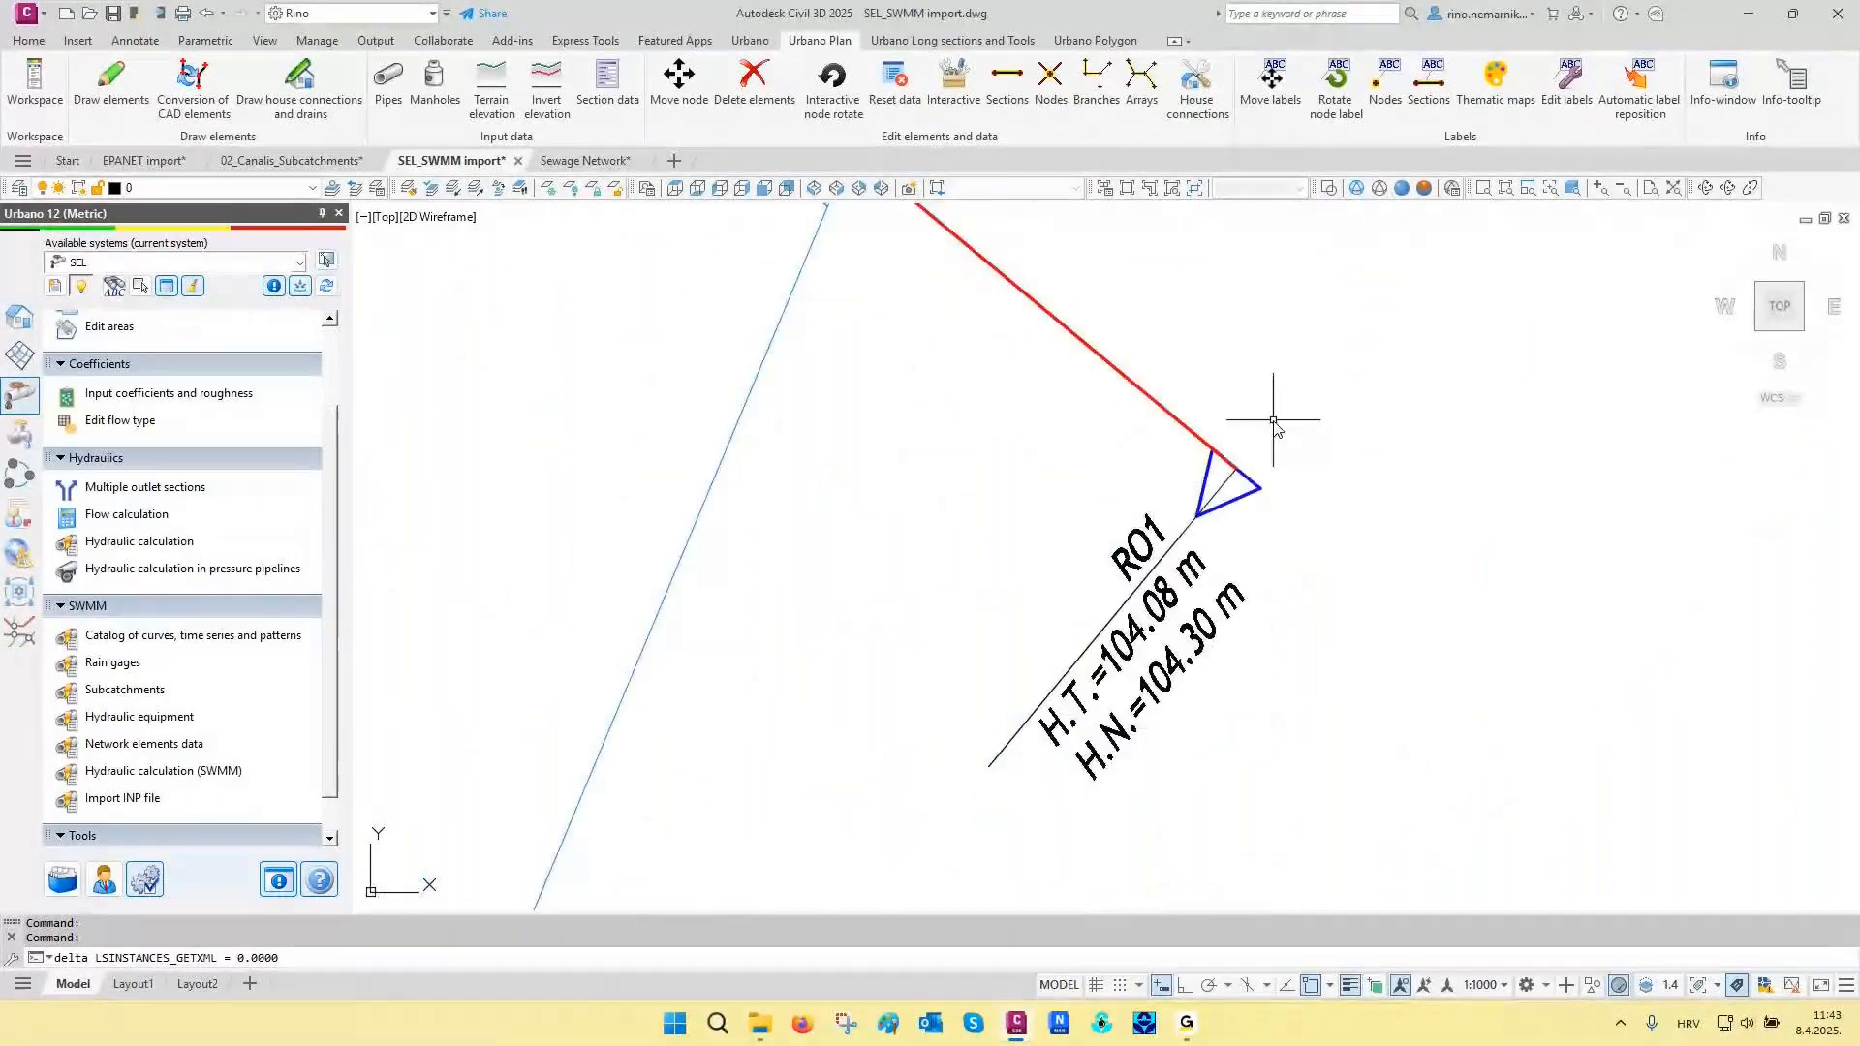
middle_click(989, 545)
middle_click(989, 544)
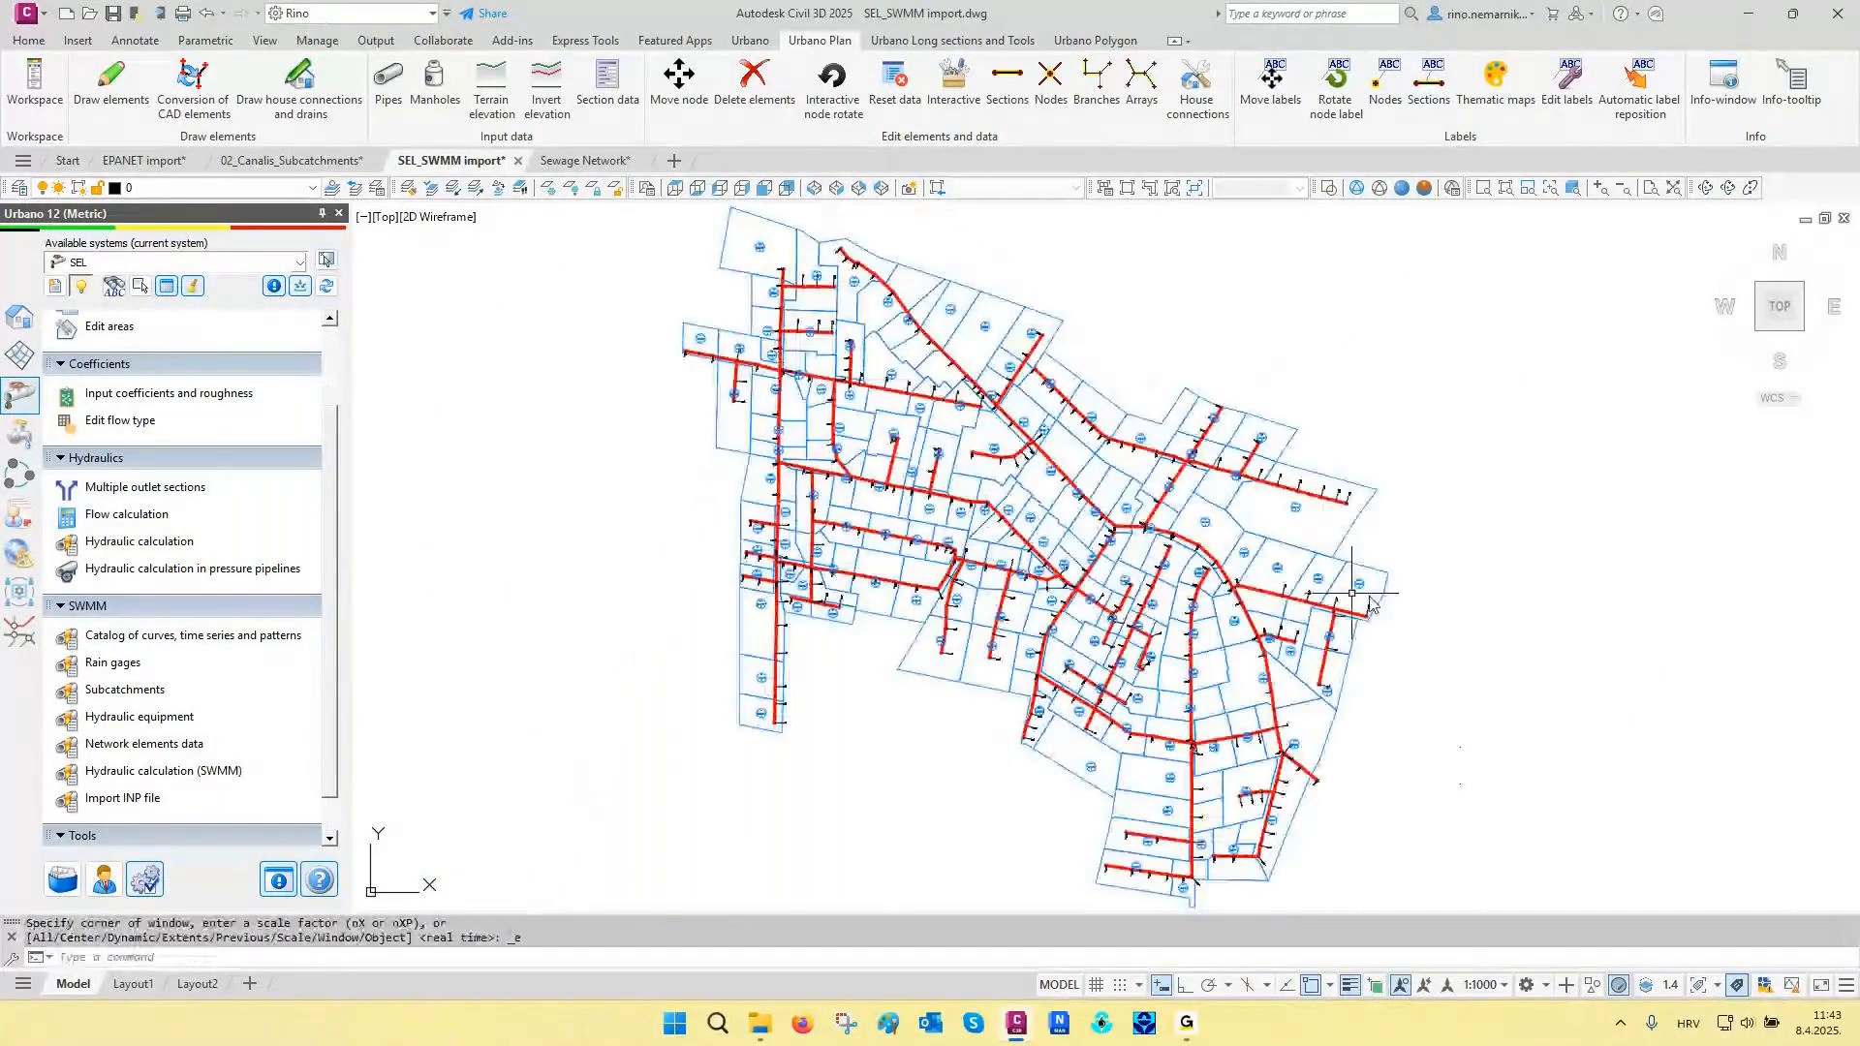
- Draw the Sewage_Main_1000/100 longitudinal sections of all arrays in a grid of 10 rows and 9 columns beside the network
middle_click_drag(1473, 602, 1239, 603)
scroll(168, 485, "down", 4)
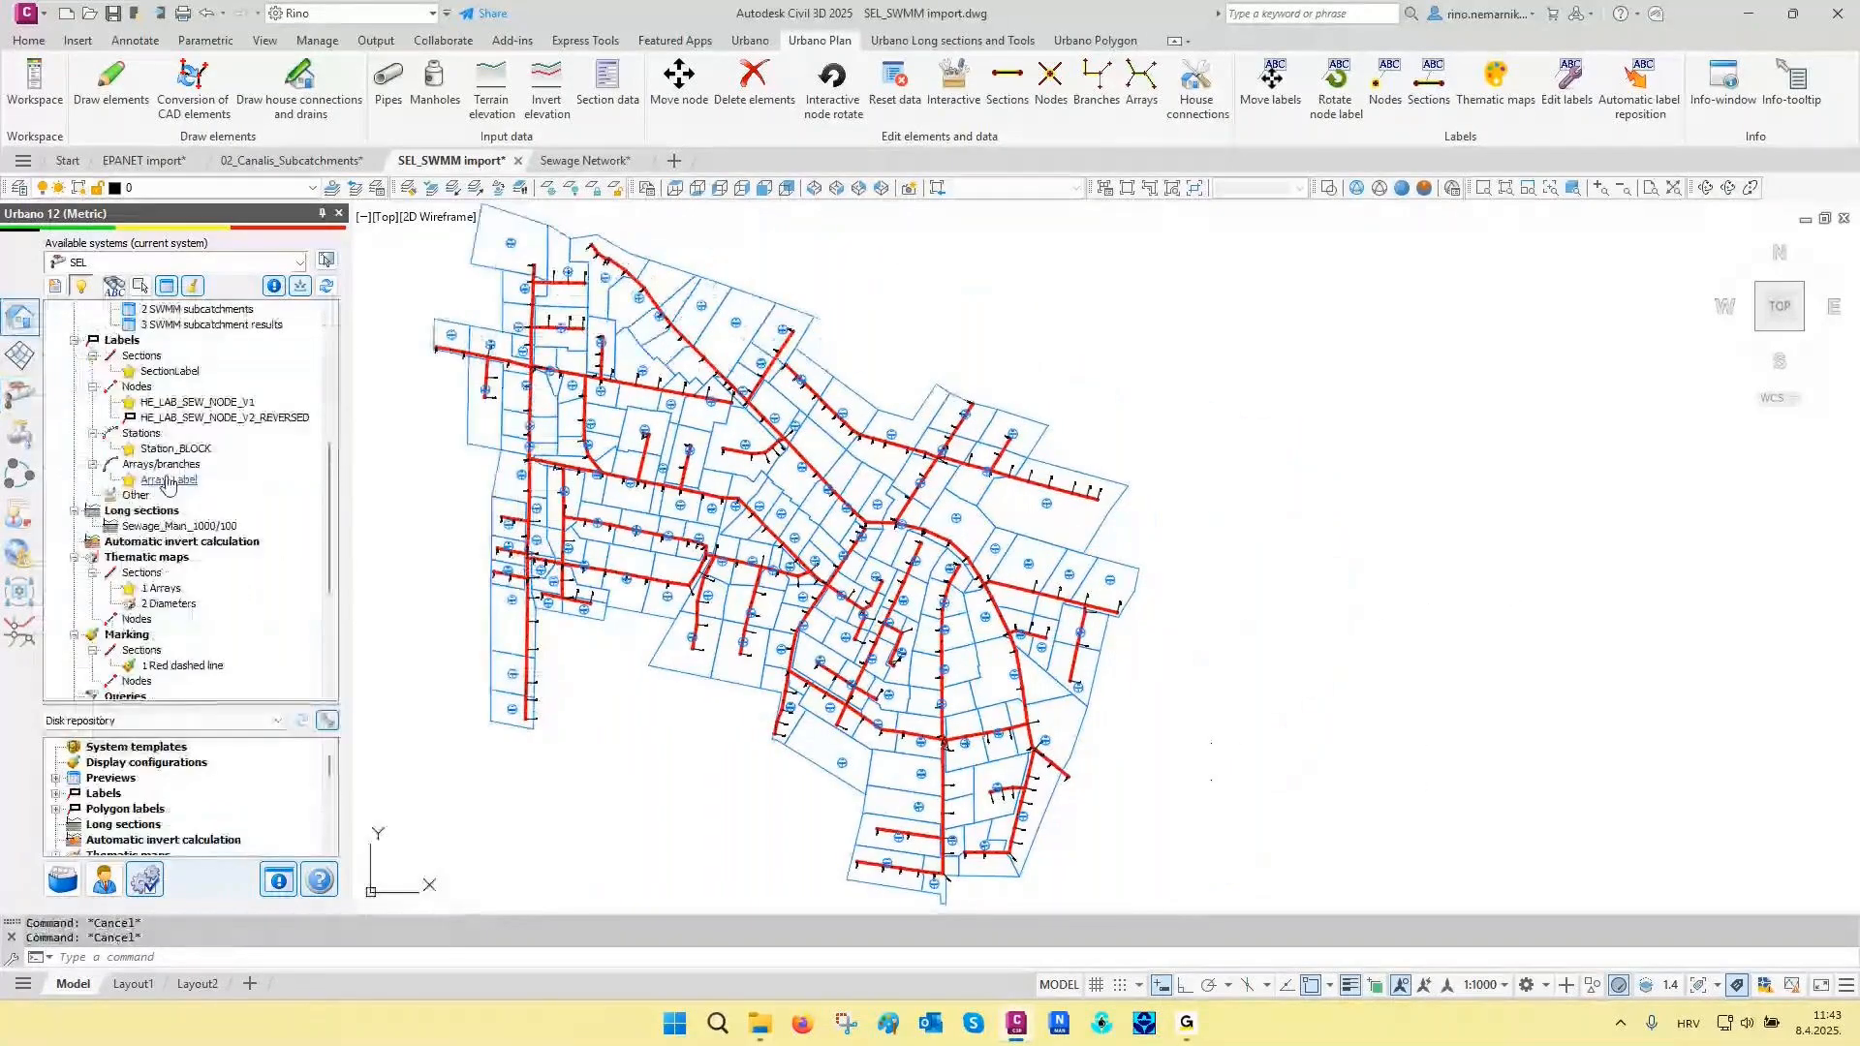
double_click(170, 528)
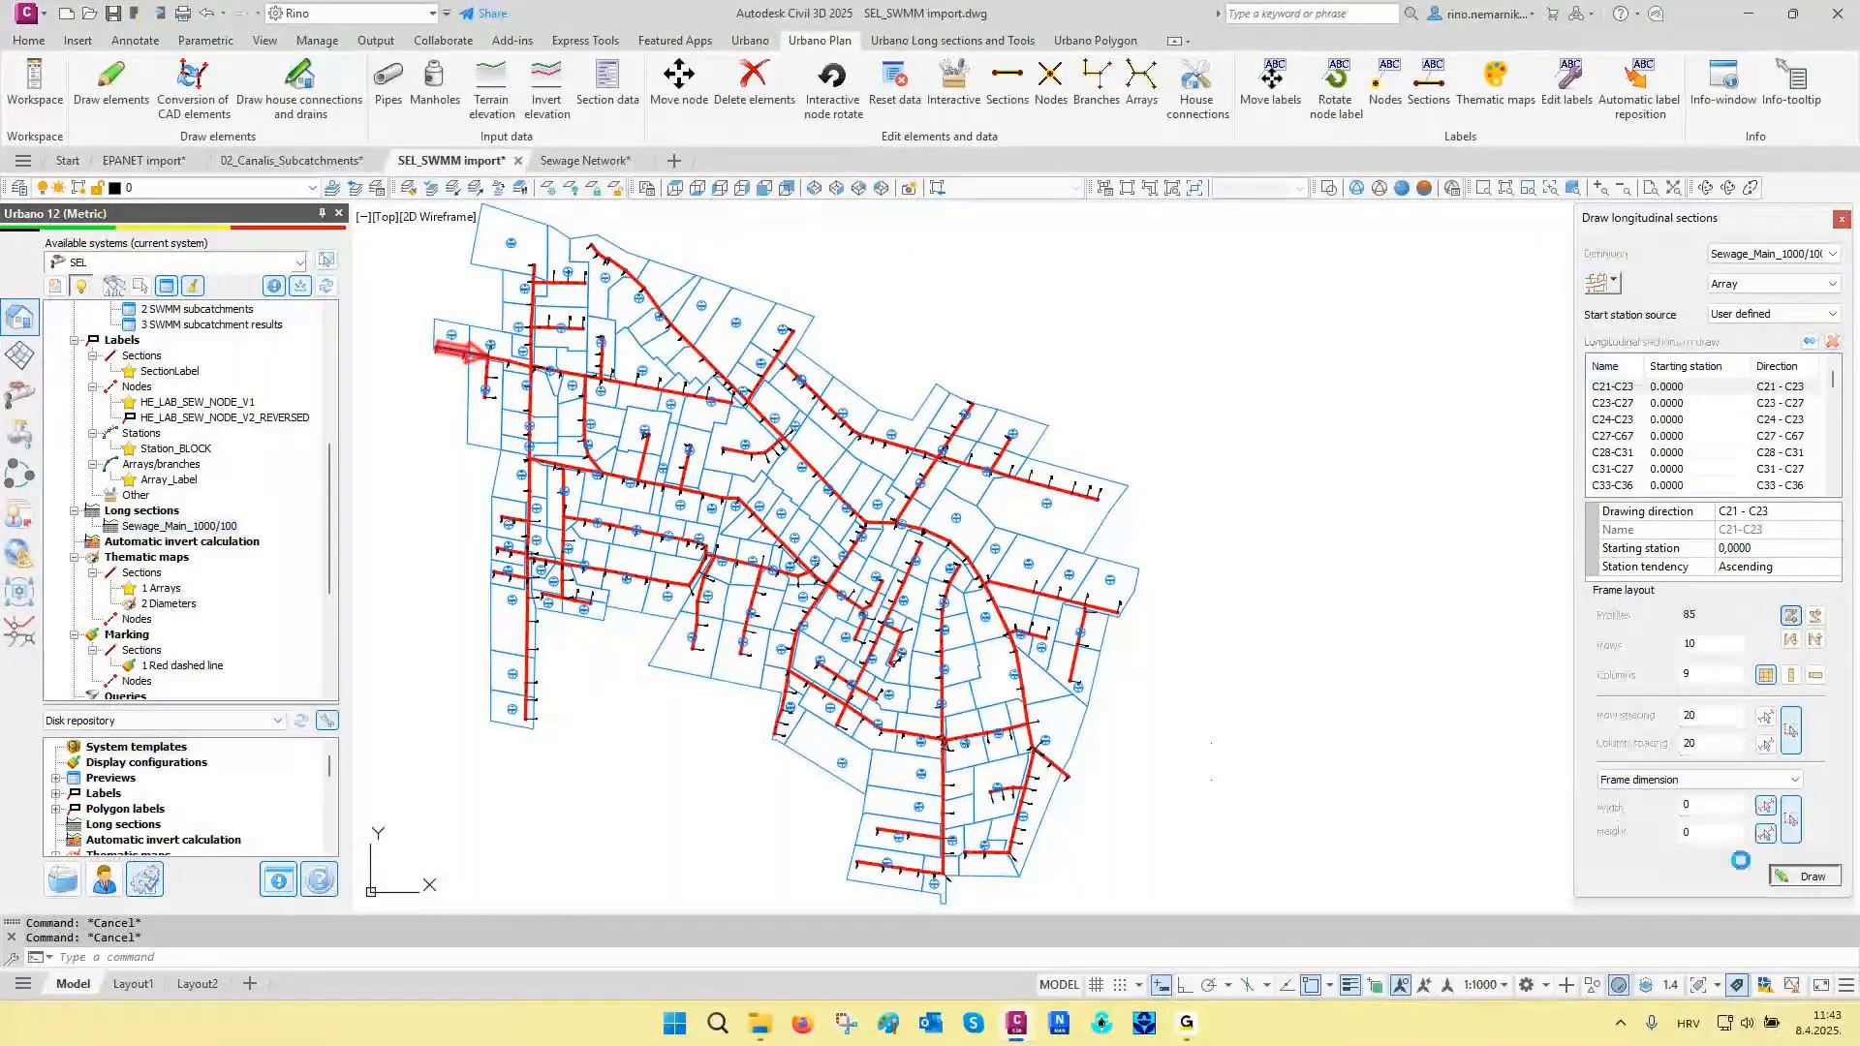
left_click(1803, 874)
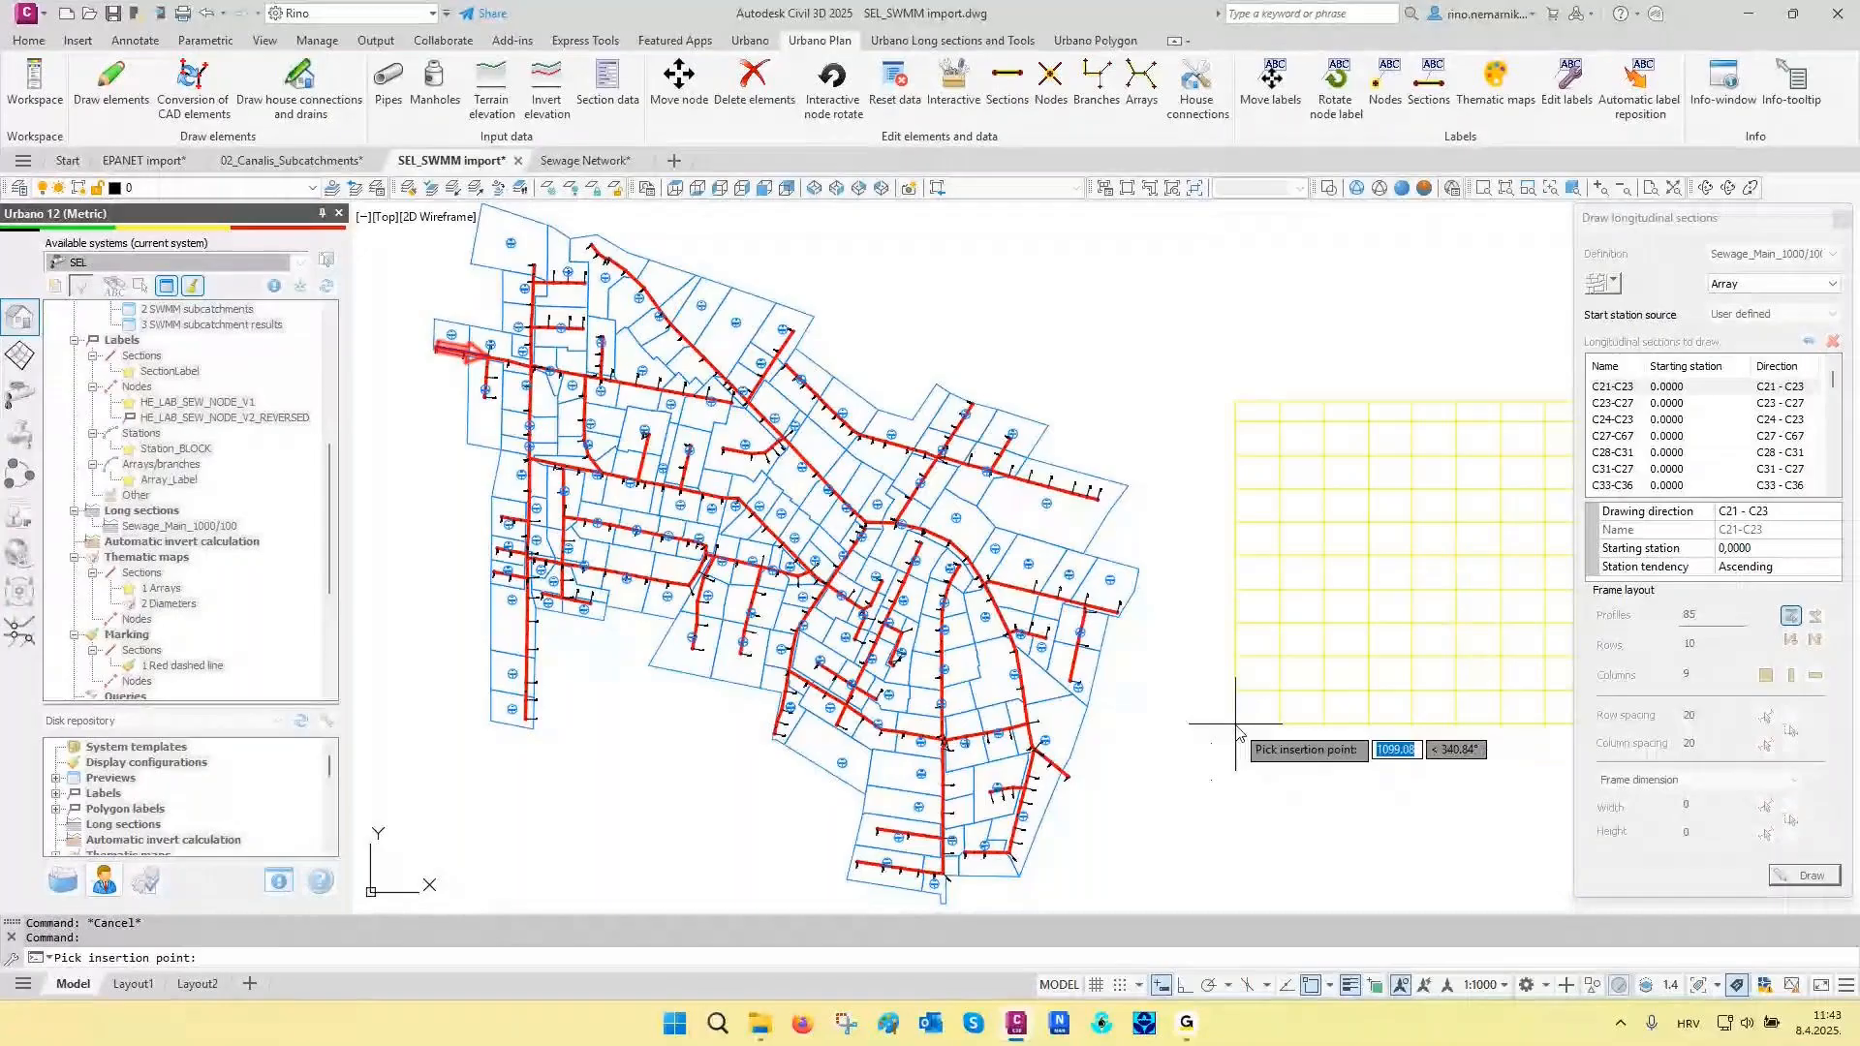
key("F3")
key("F3")
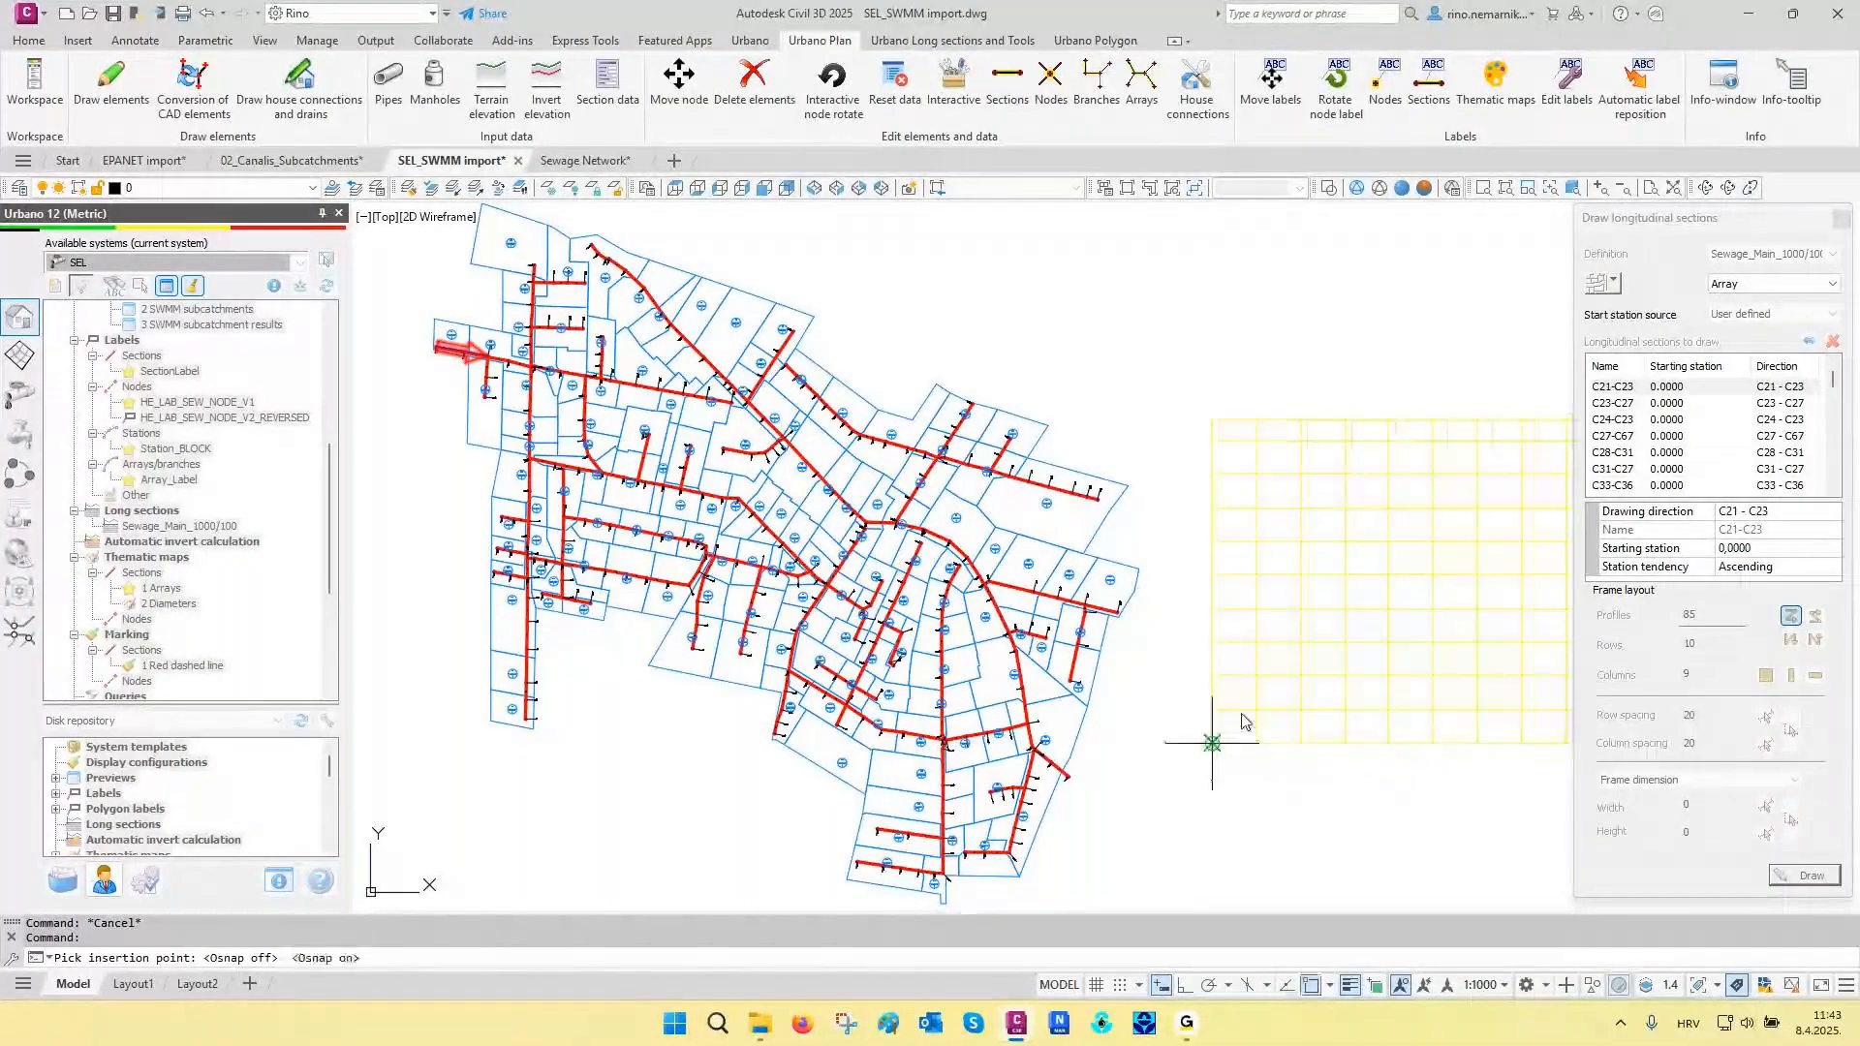
left_click(1242, 718)
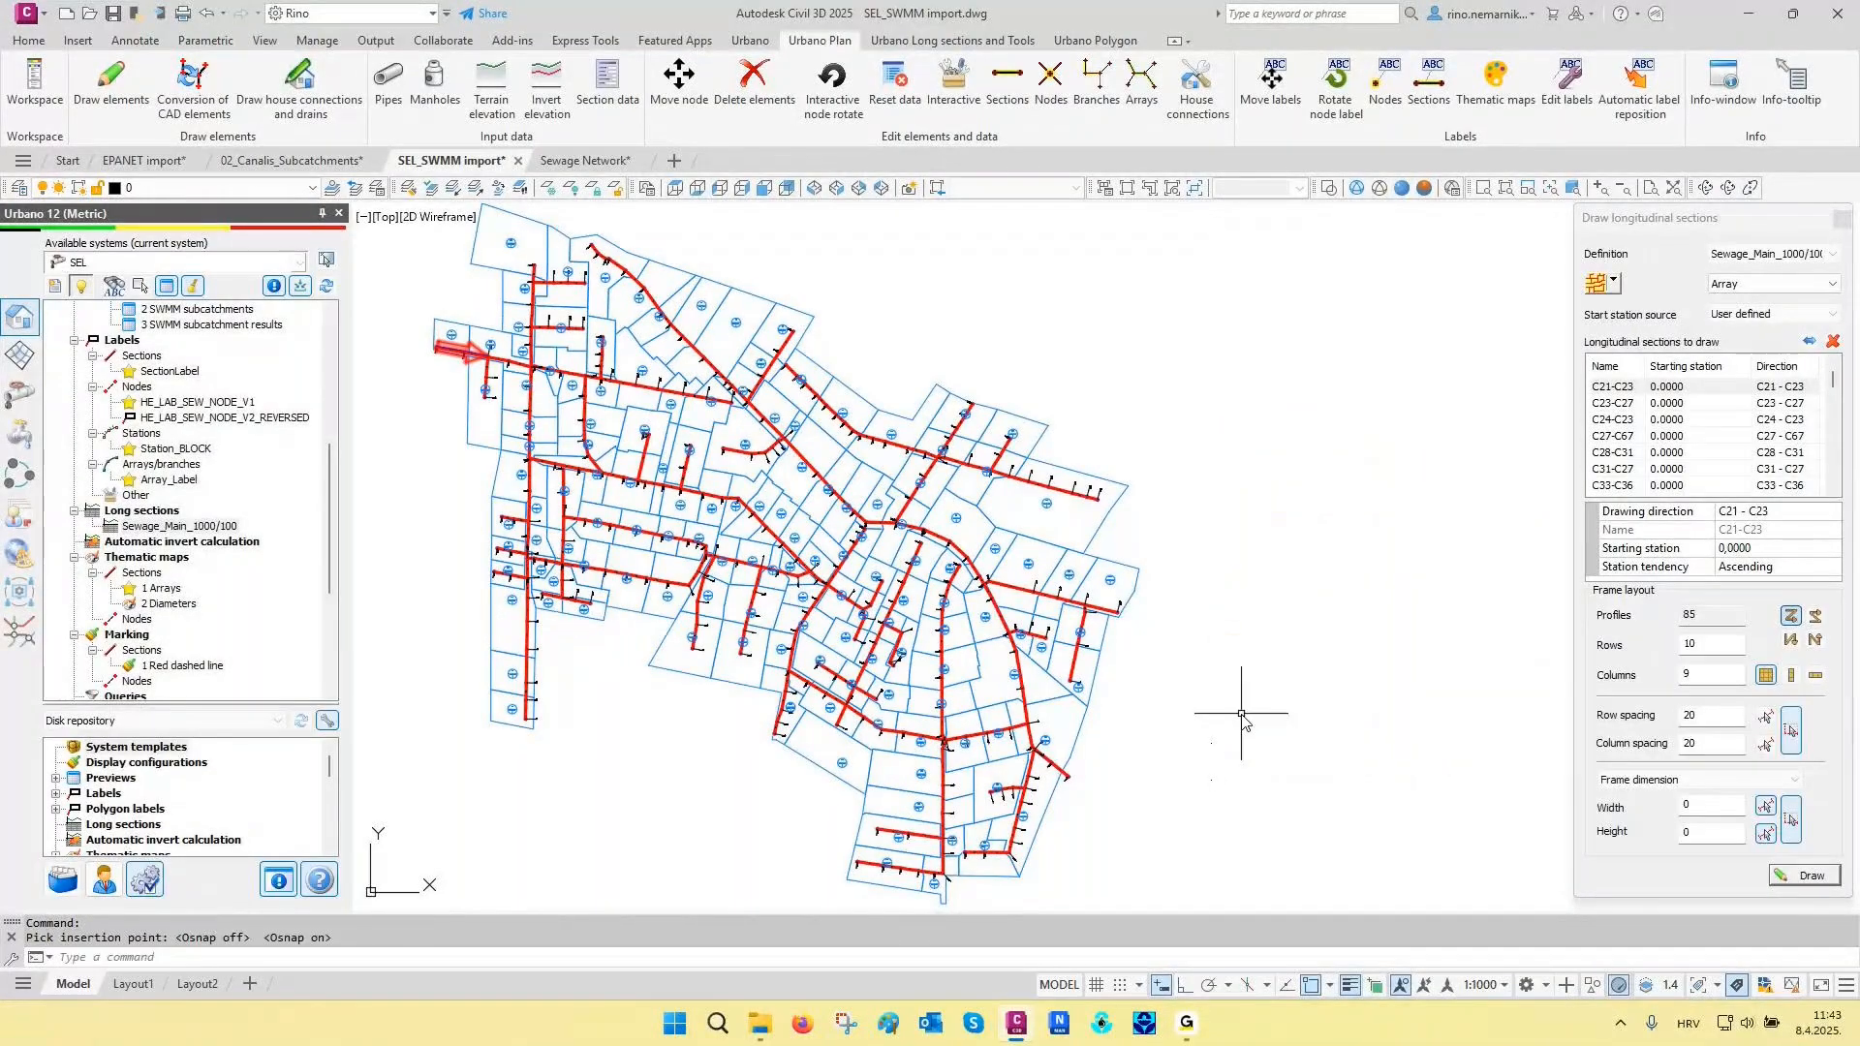
- Draw one longitudinal section along the main sewer from node RO36 to RO1, placed below the existing profile grid
left_click(1615, 283)
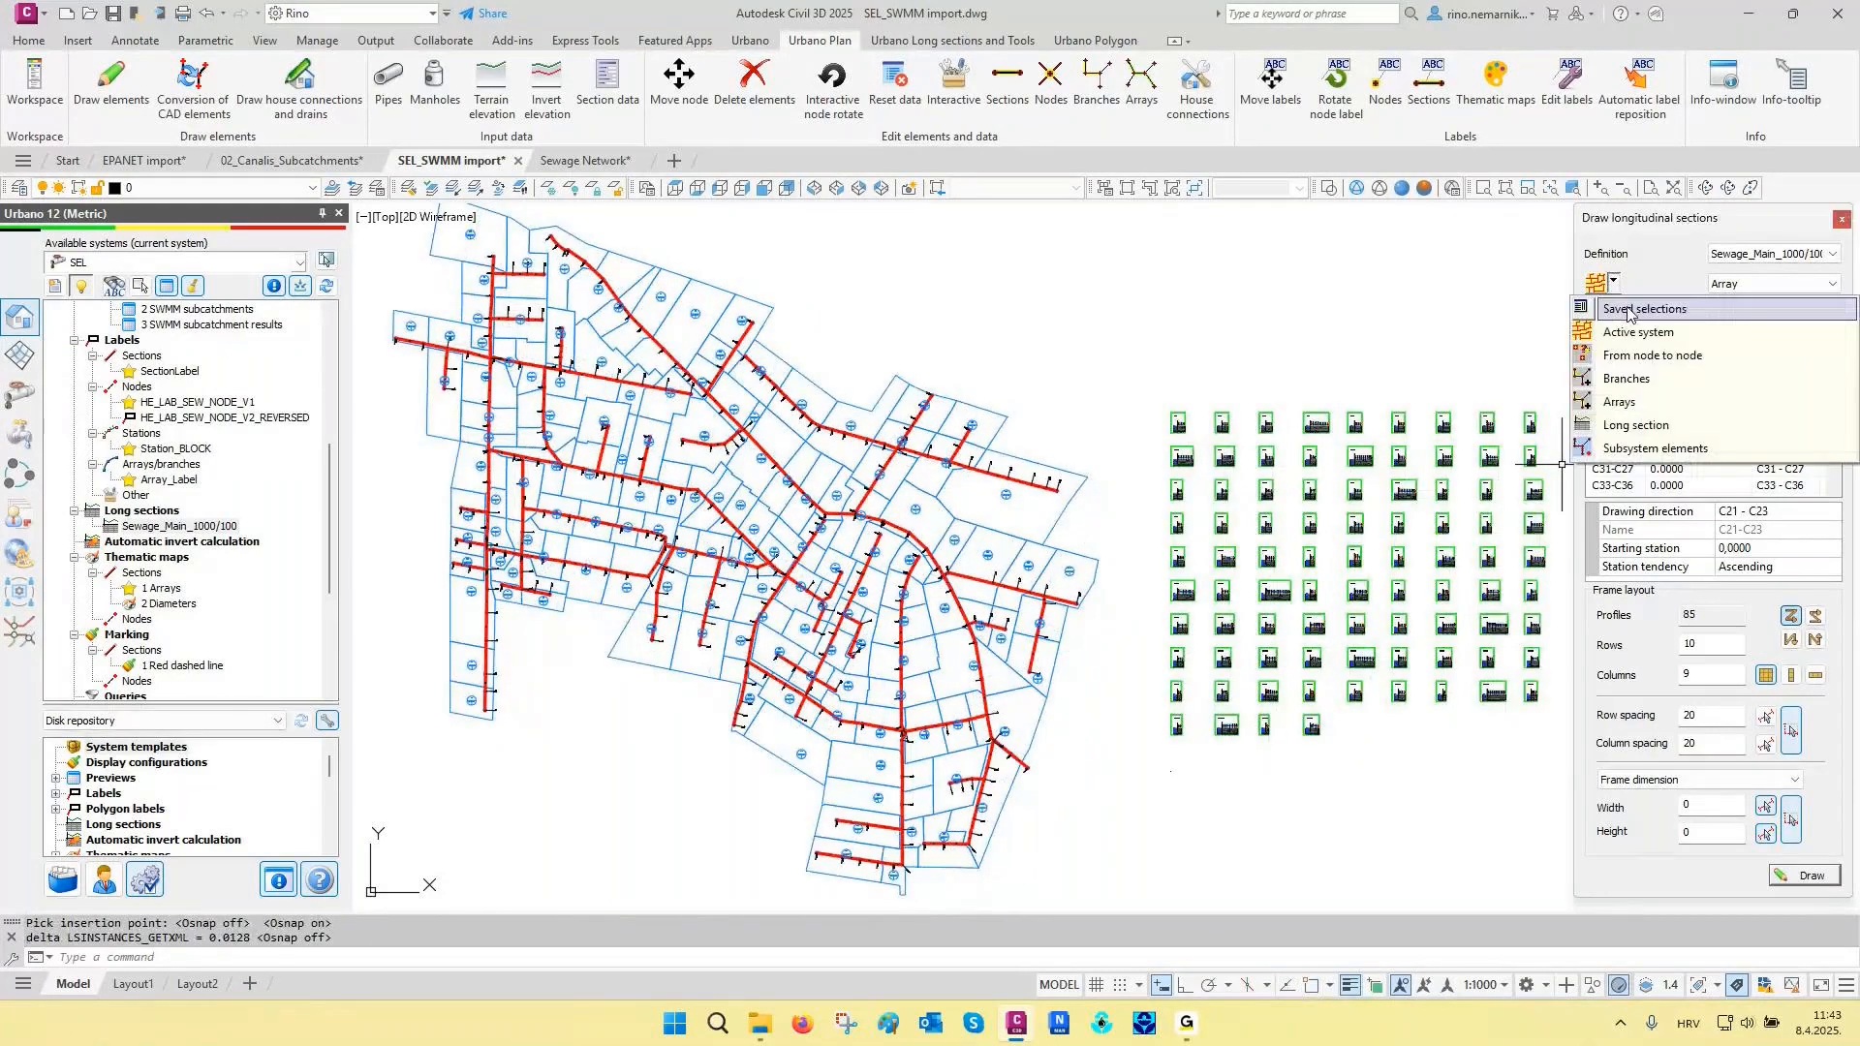
left_click(1651, 355)
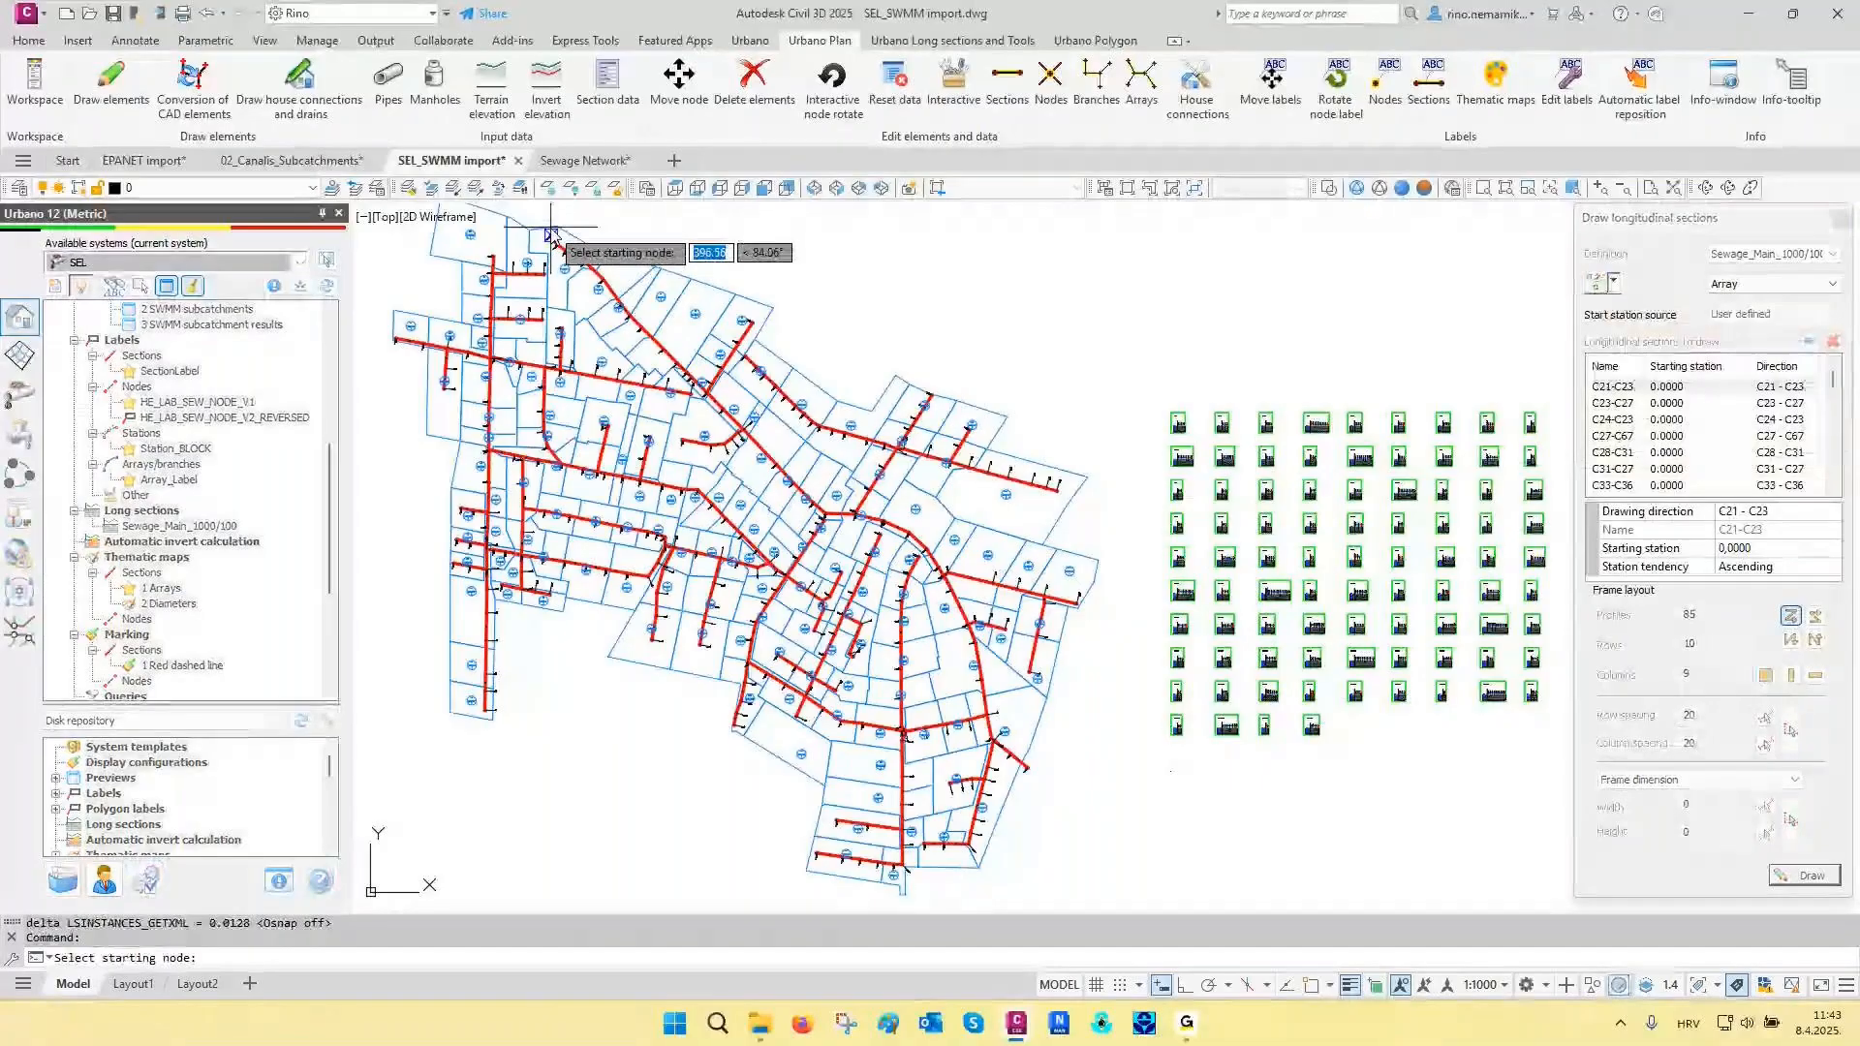
left_click(553, 236)
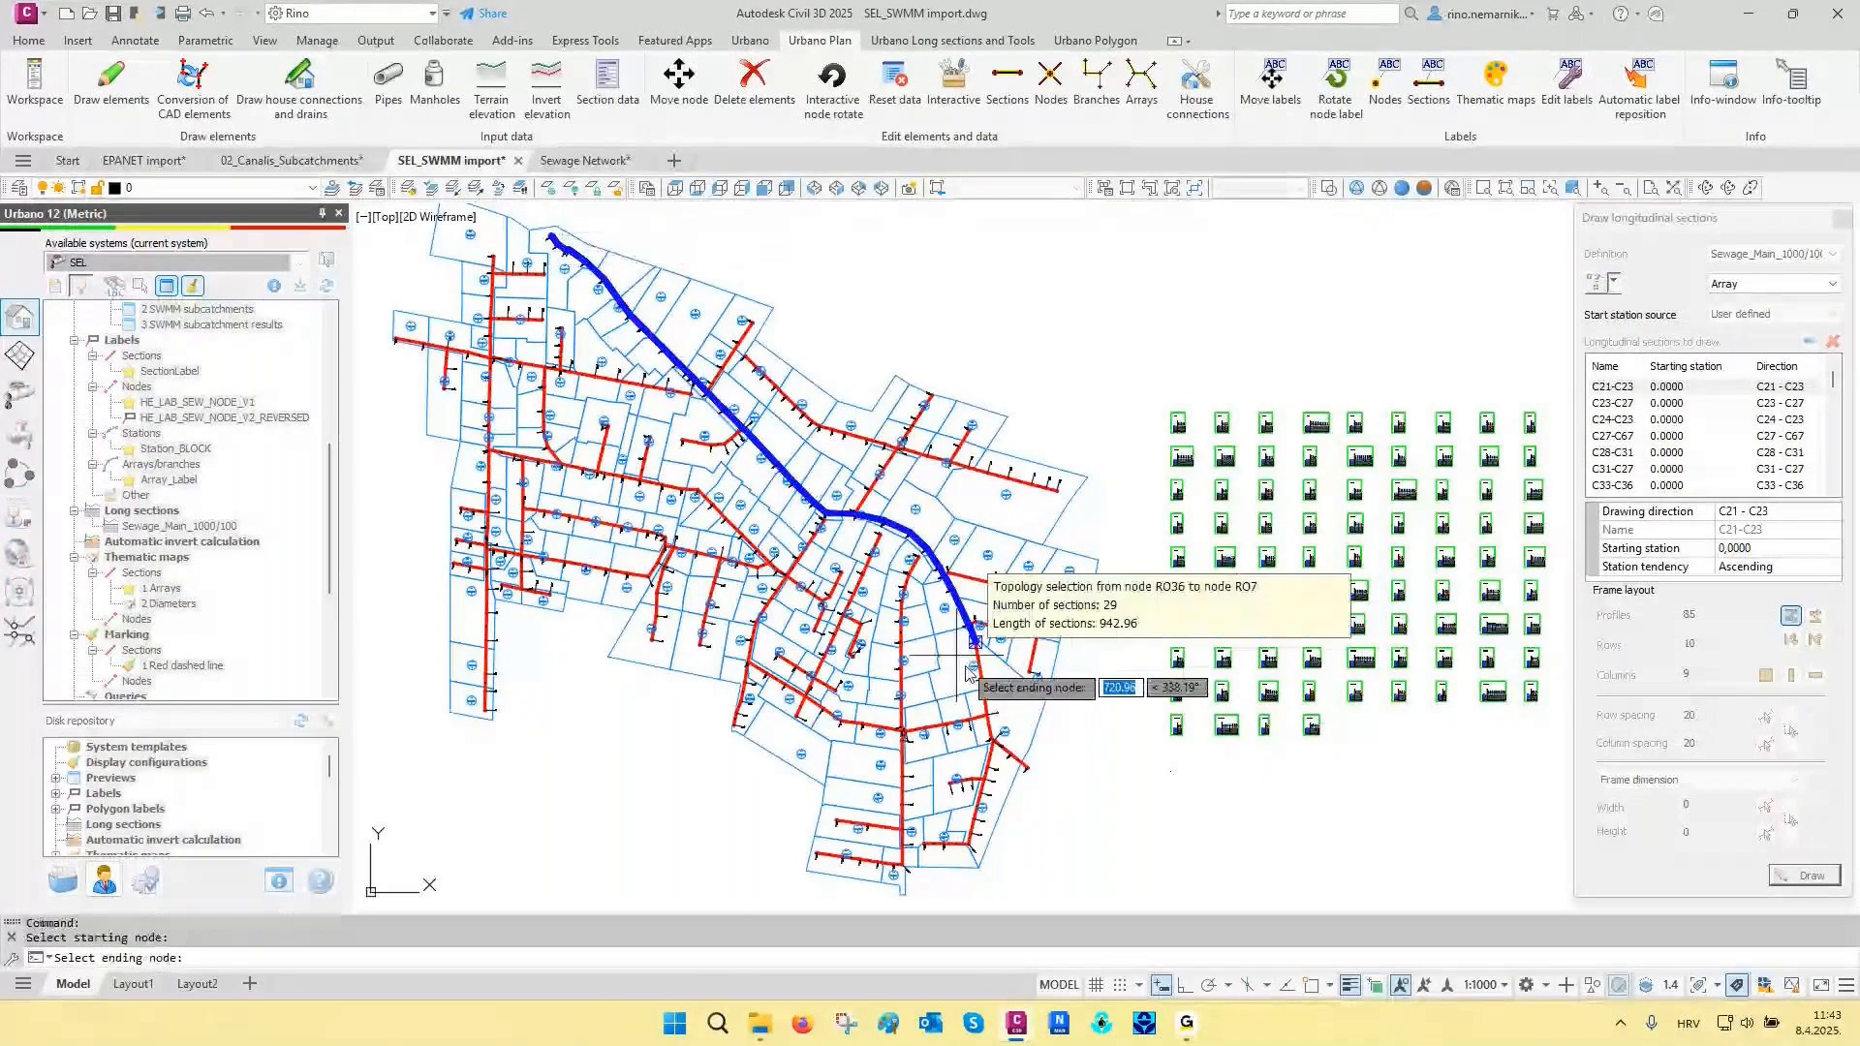
left_click(1047, 783)
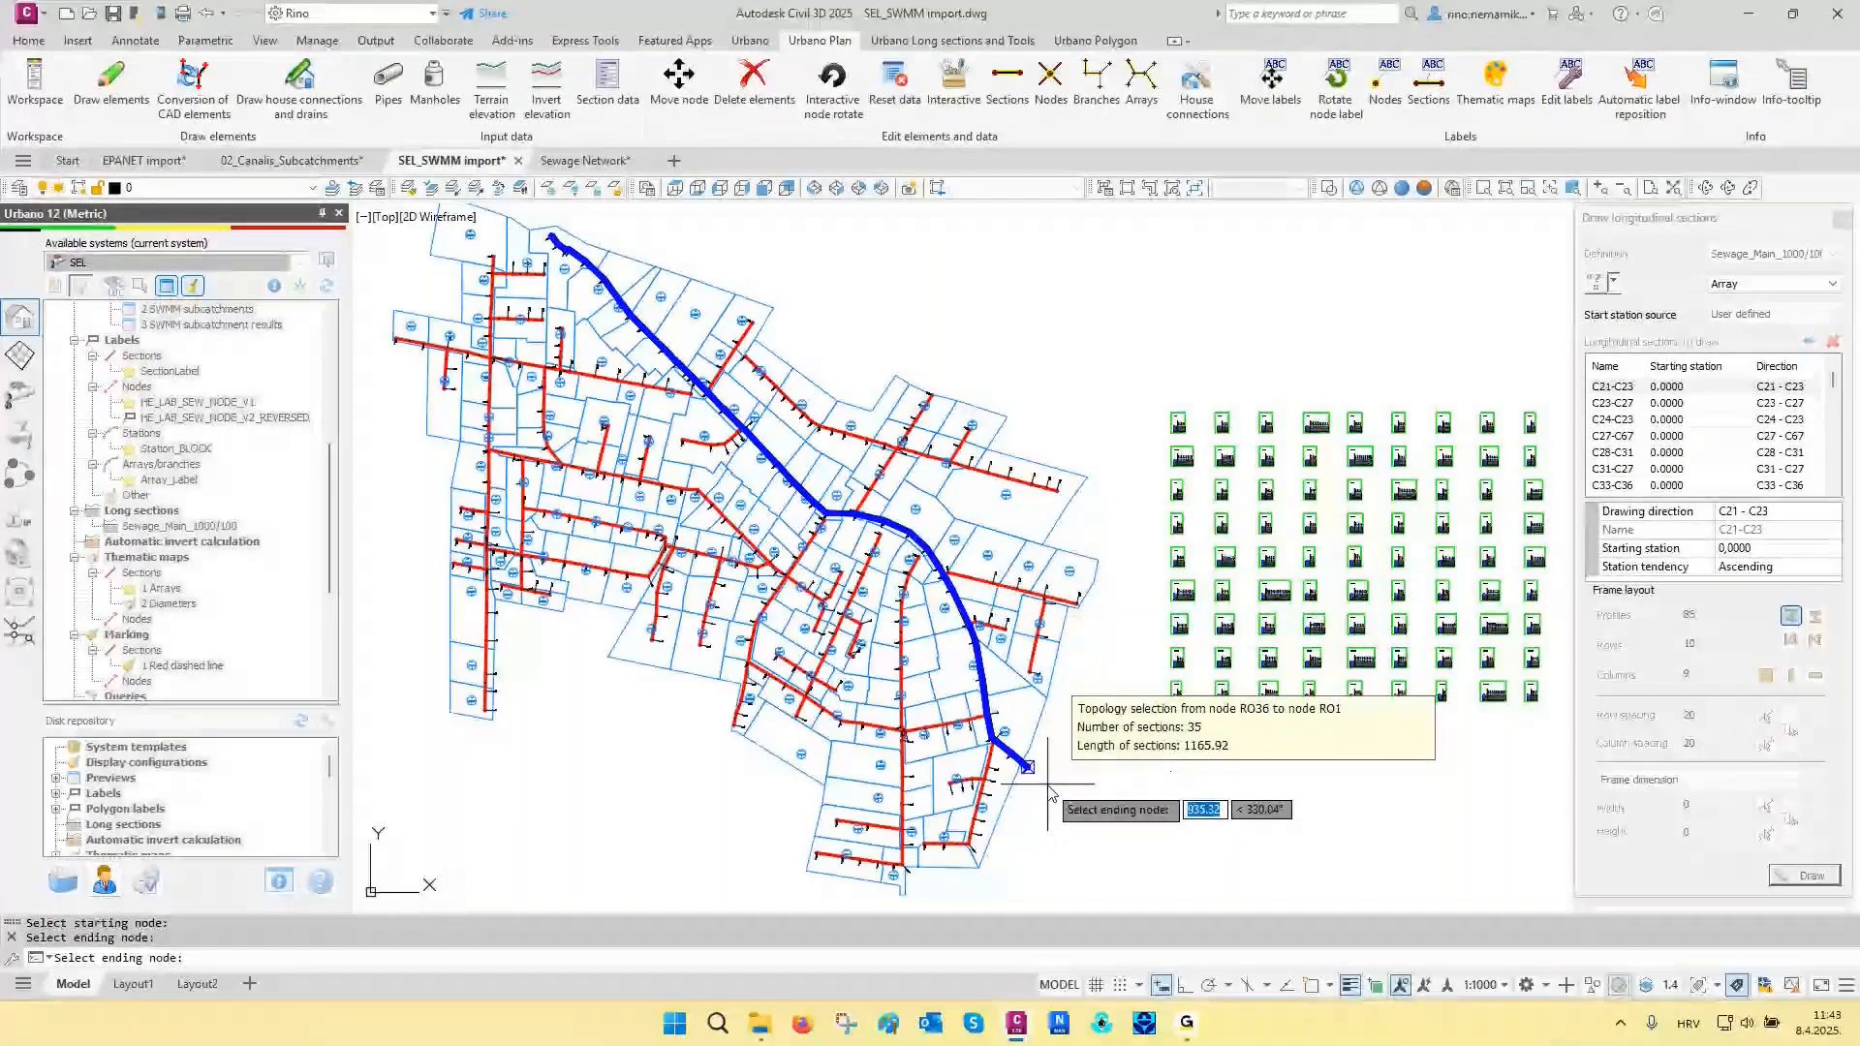
left_click(1048, 785)
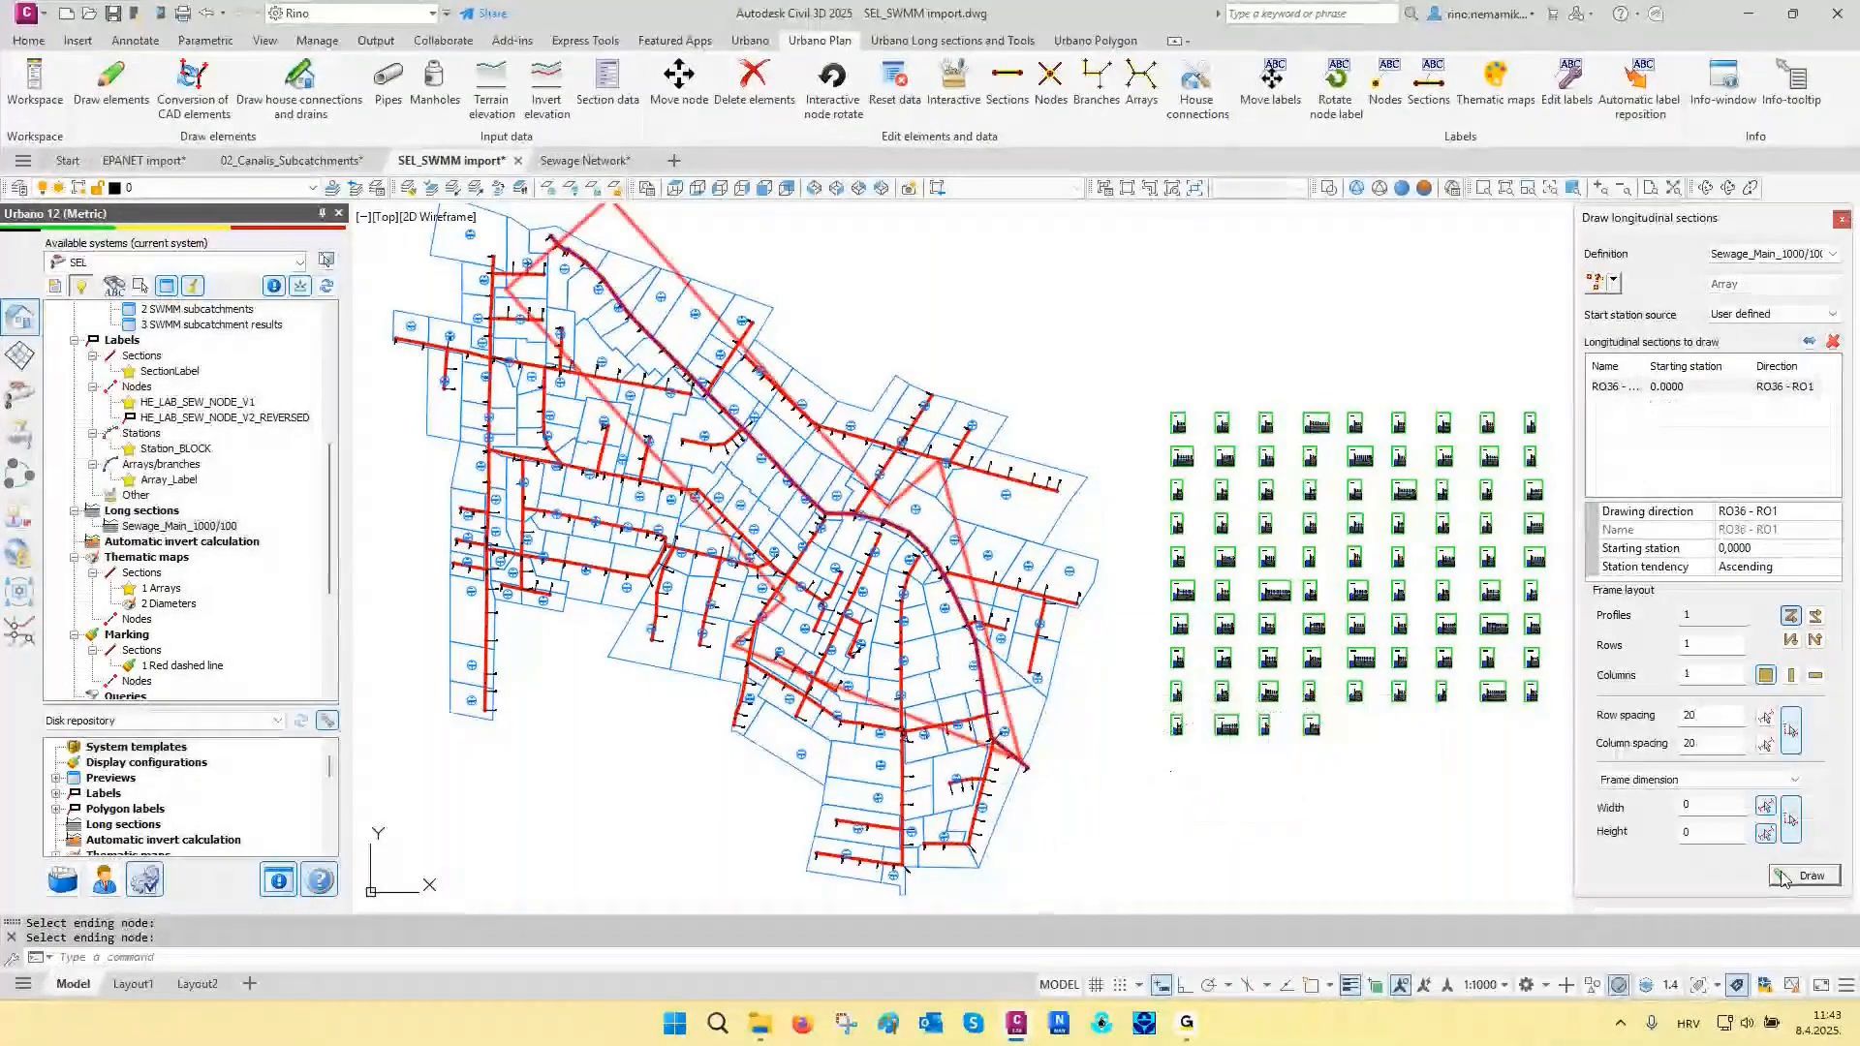
left_click(1172, 772)
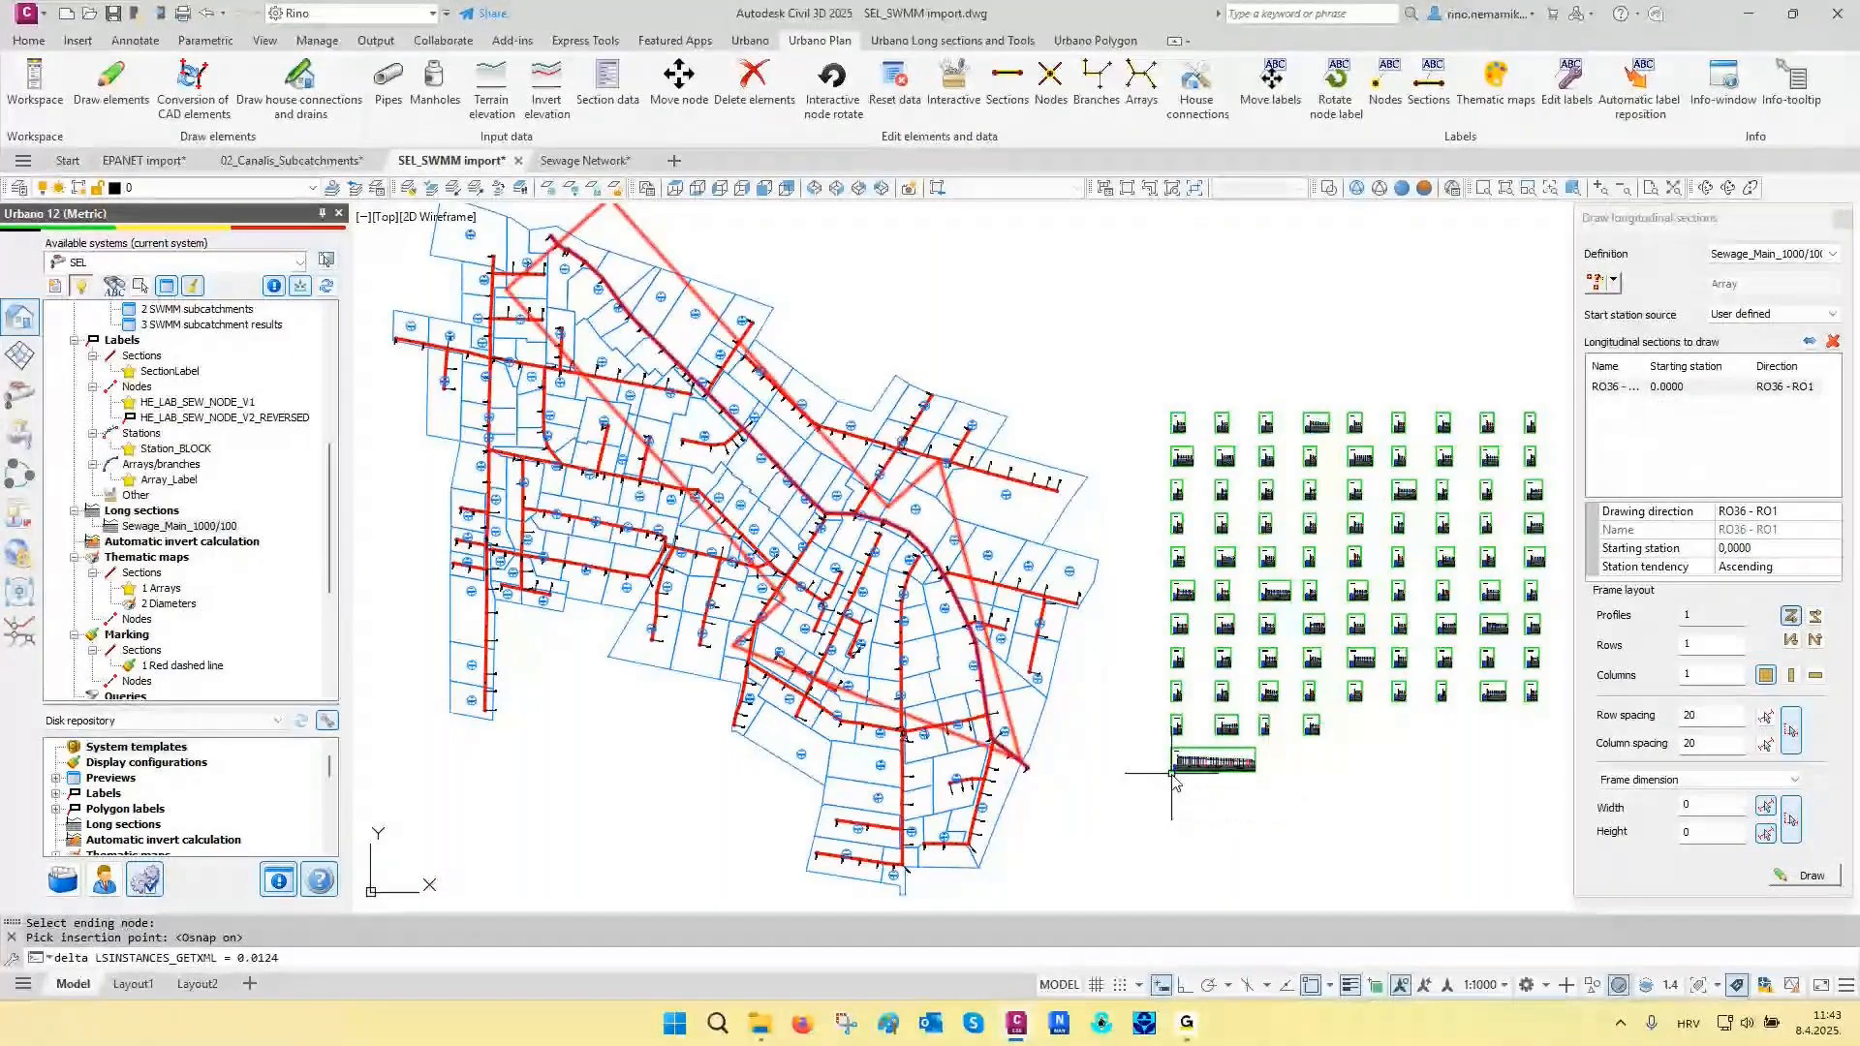
- Examine the RO36-RO1 longitudinal section's data table, pipe inverts, side connections and outfall end, and return to the full drawing view
scroll(1172, 780, "up", 10)
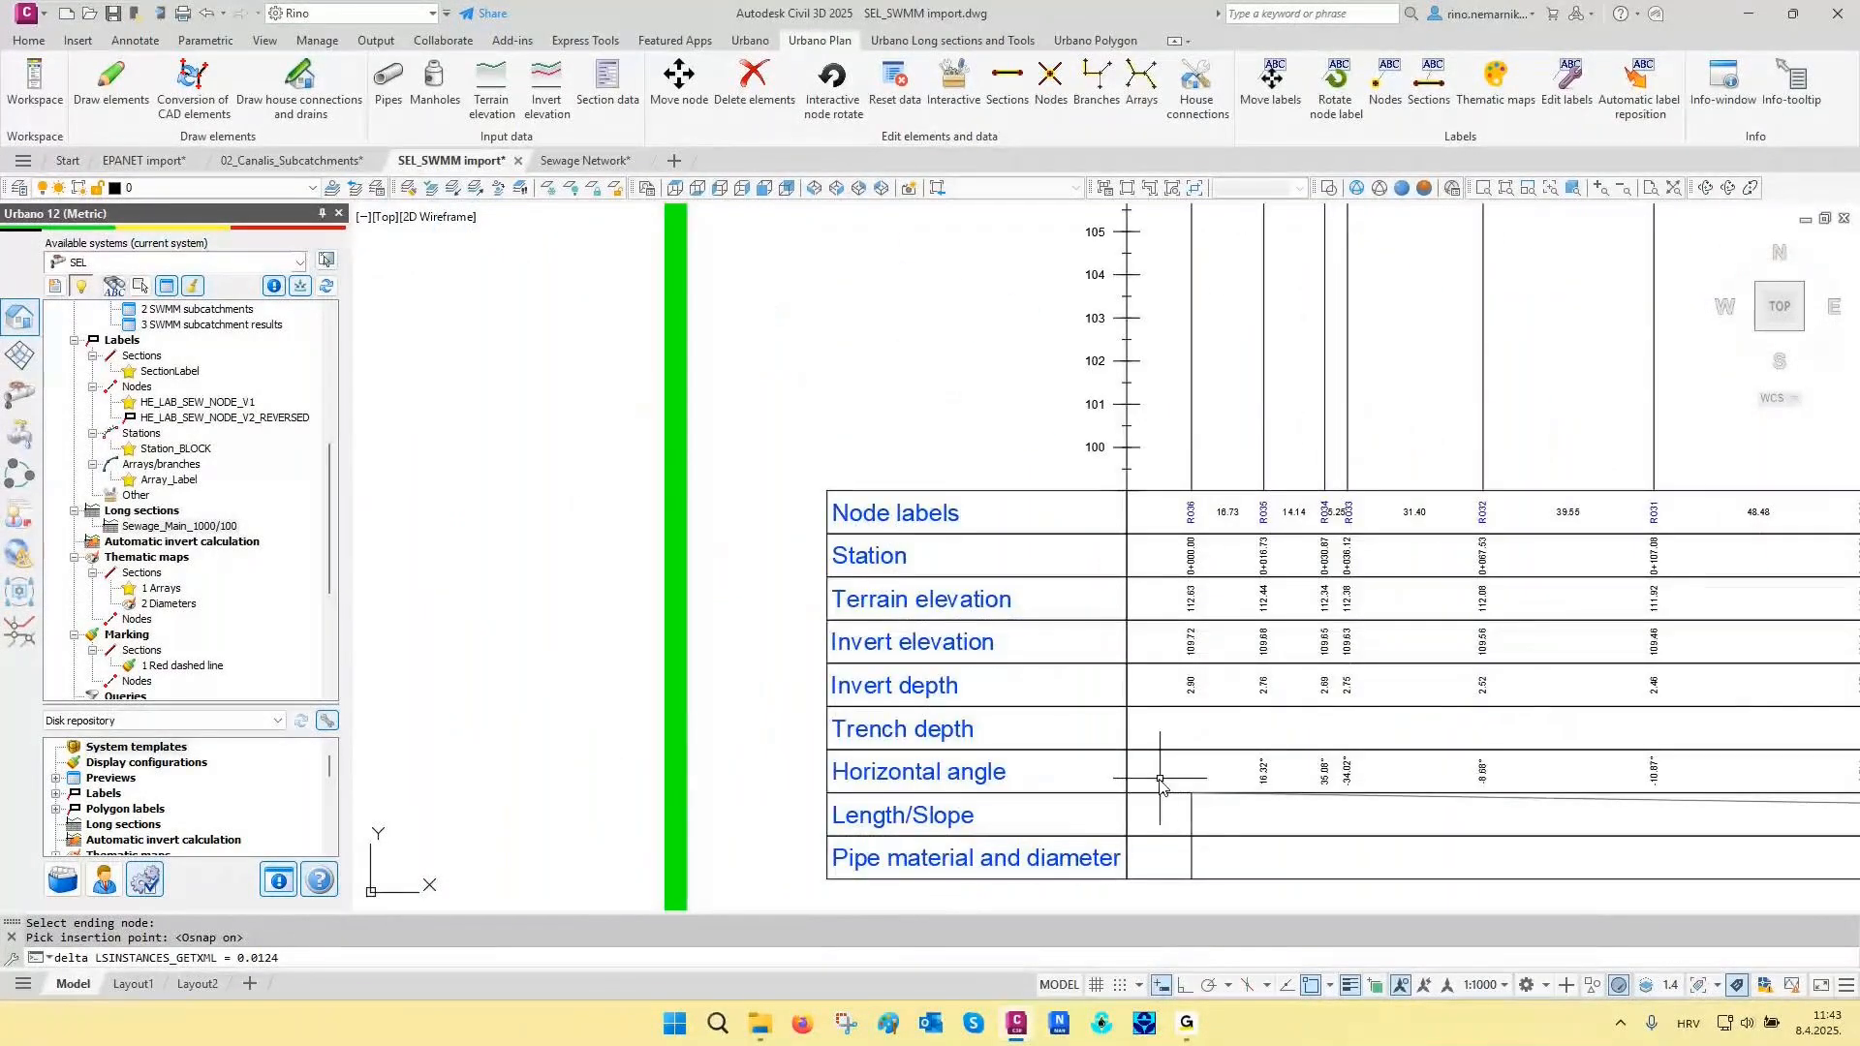
scroll(997, 787, "down", 2)
scroll(1000, 789, "down", 2)
scroll(1076, 426, "up", 7)
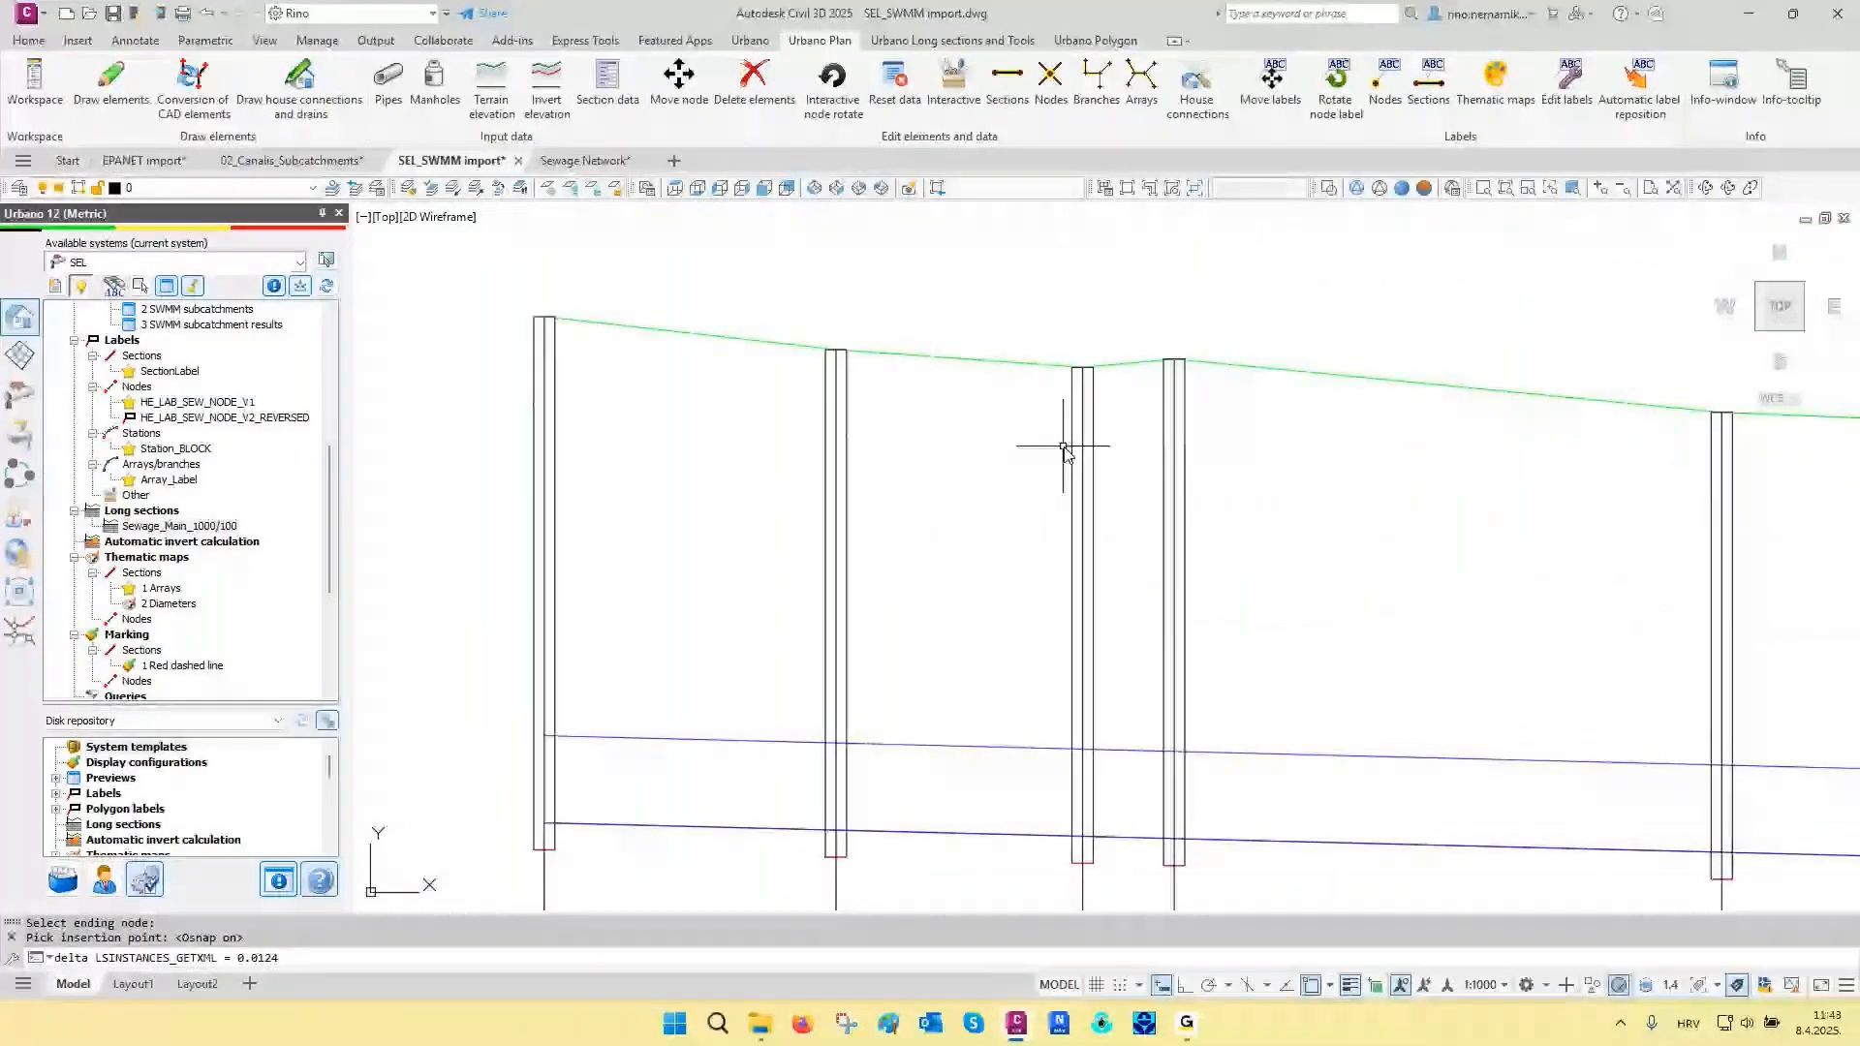
scroll(1065, 448, "down", 8)
scroll(1435, 655, "up", 6)
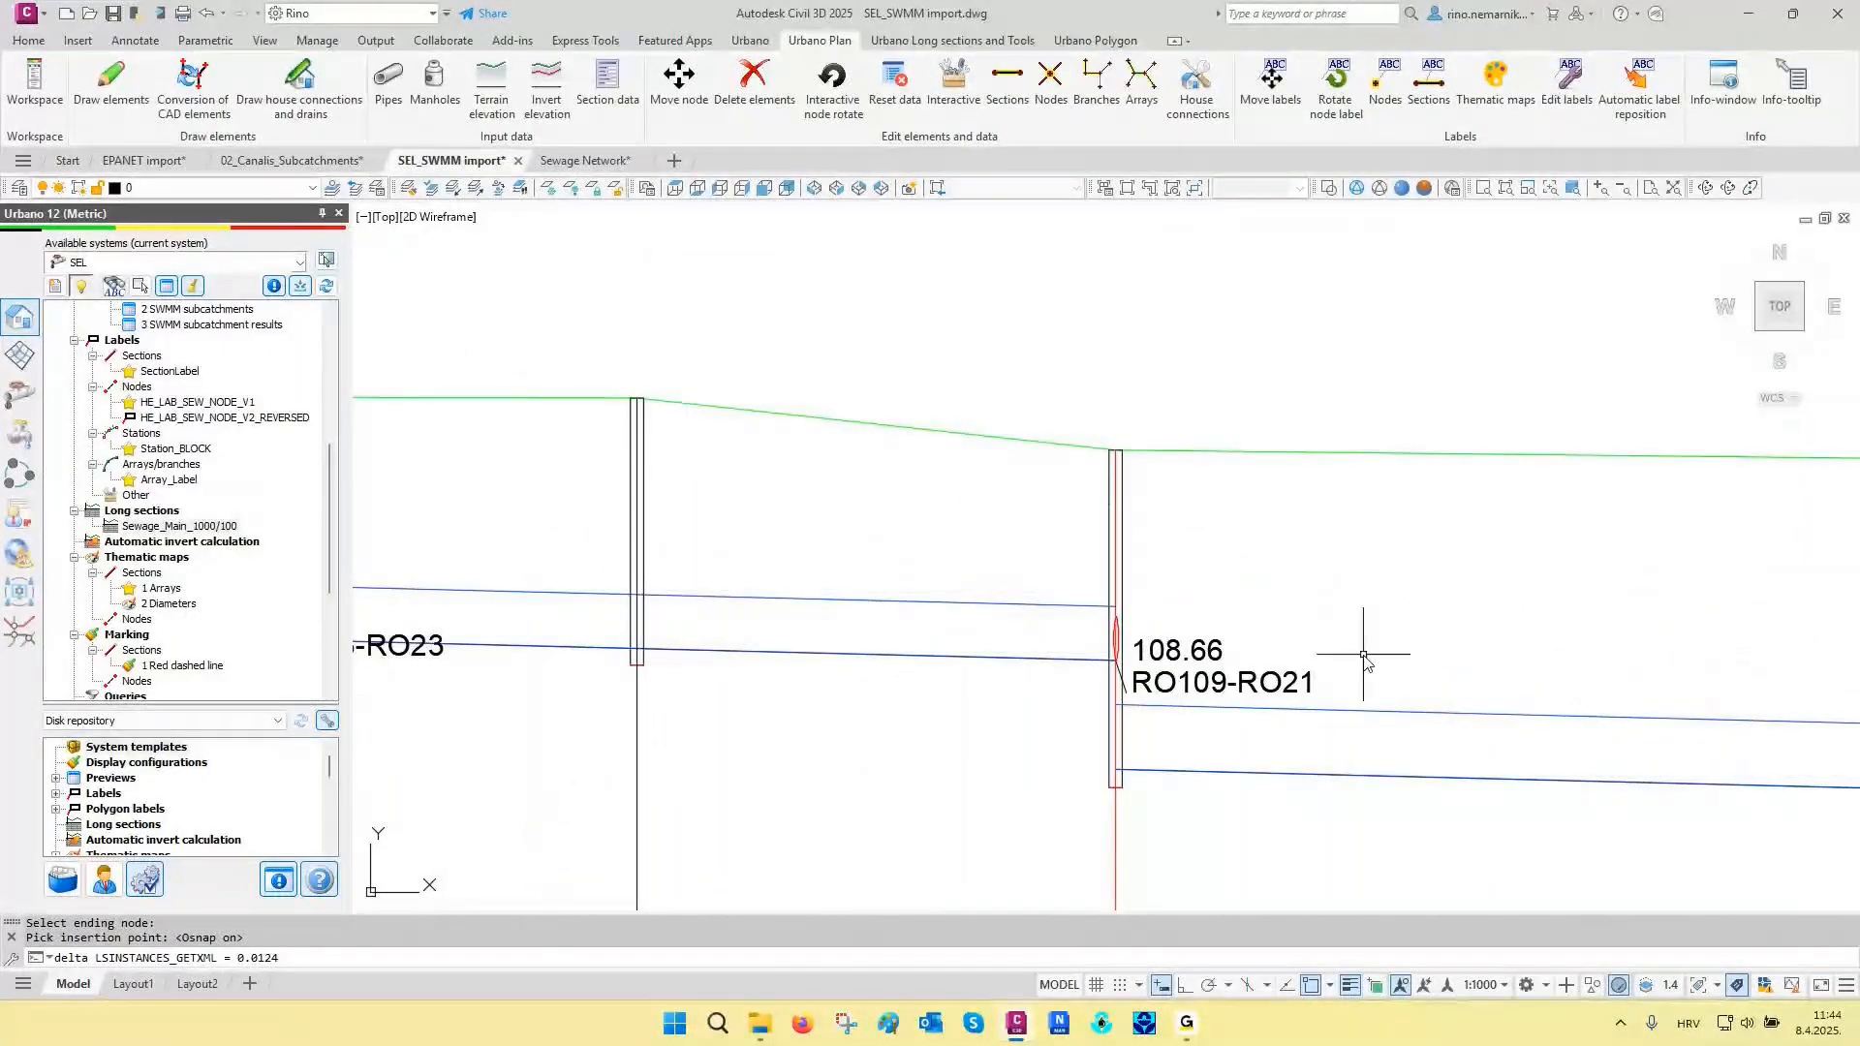
scroll(1364, 655, "down", 6)
scroll(1562, 724, "up", 3)
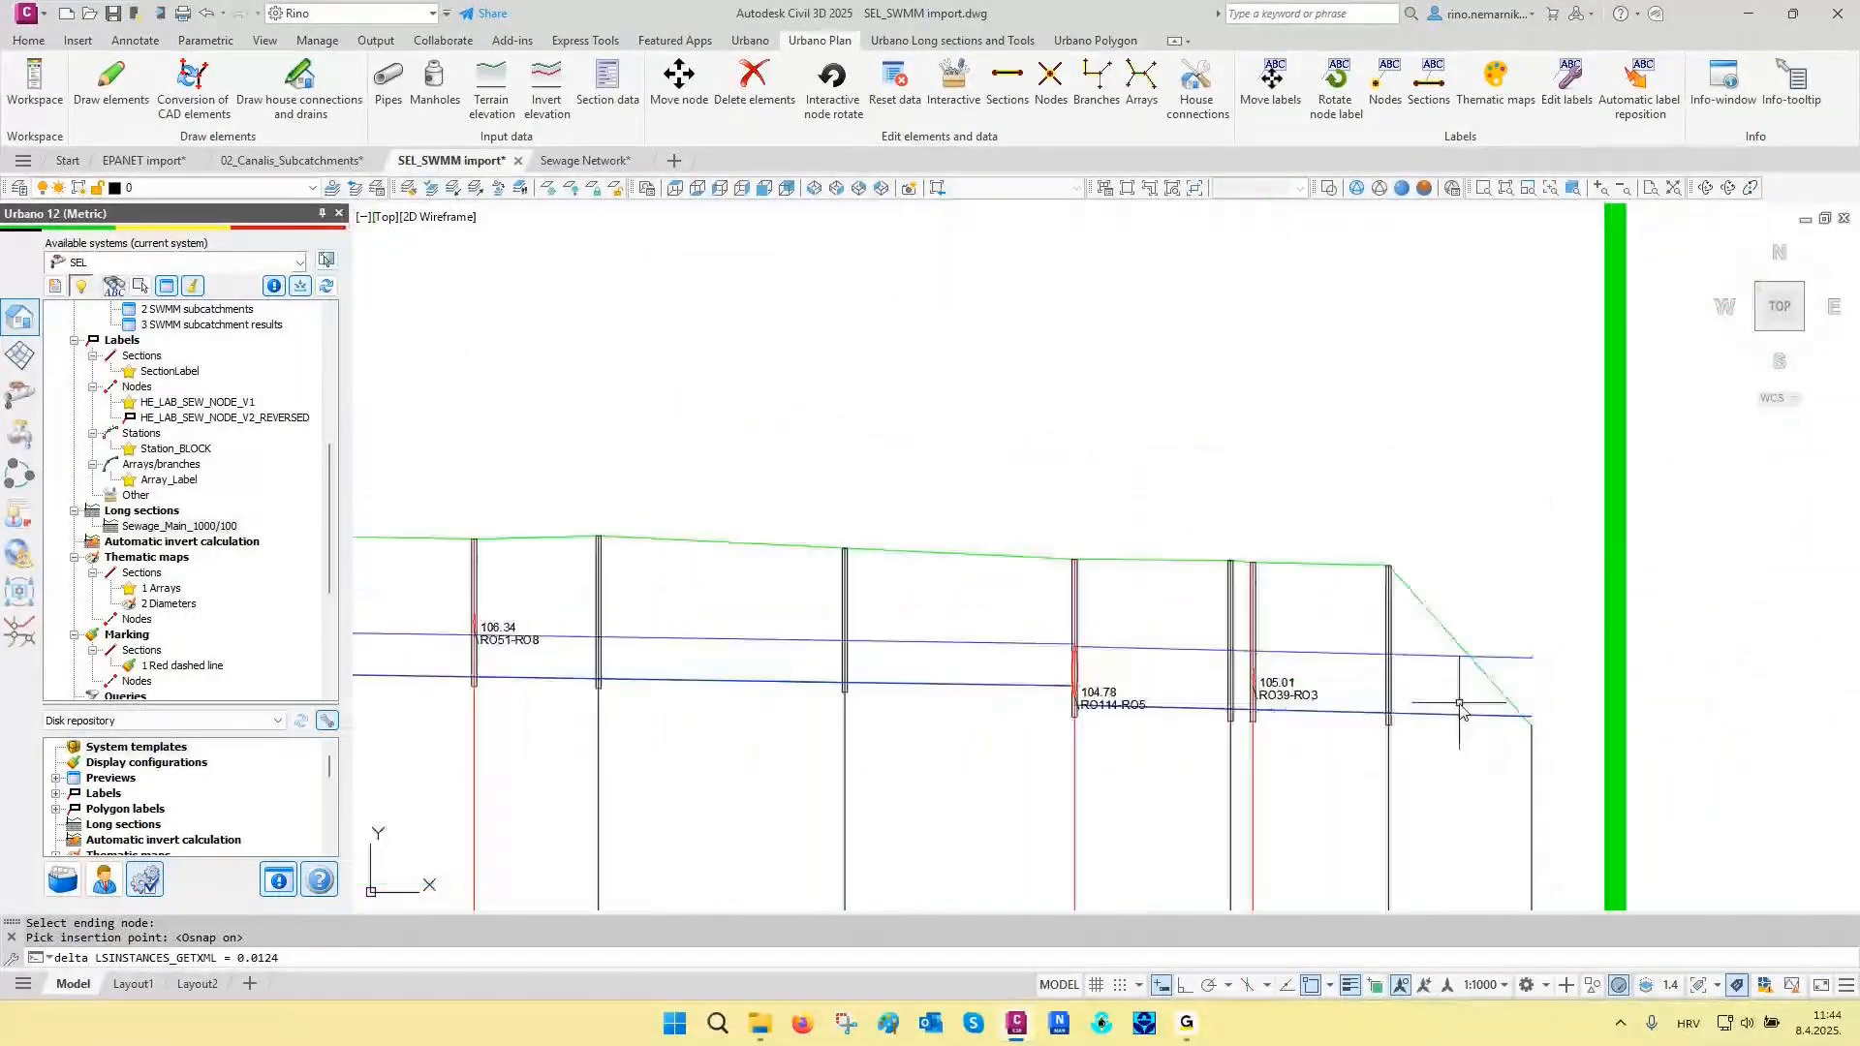
scroll(1461, 710, "up", 2)
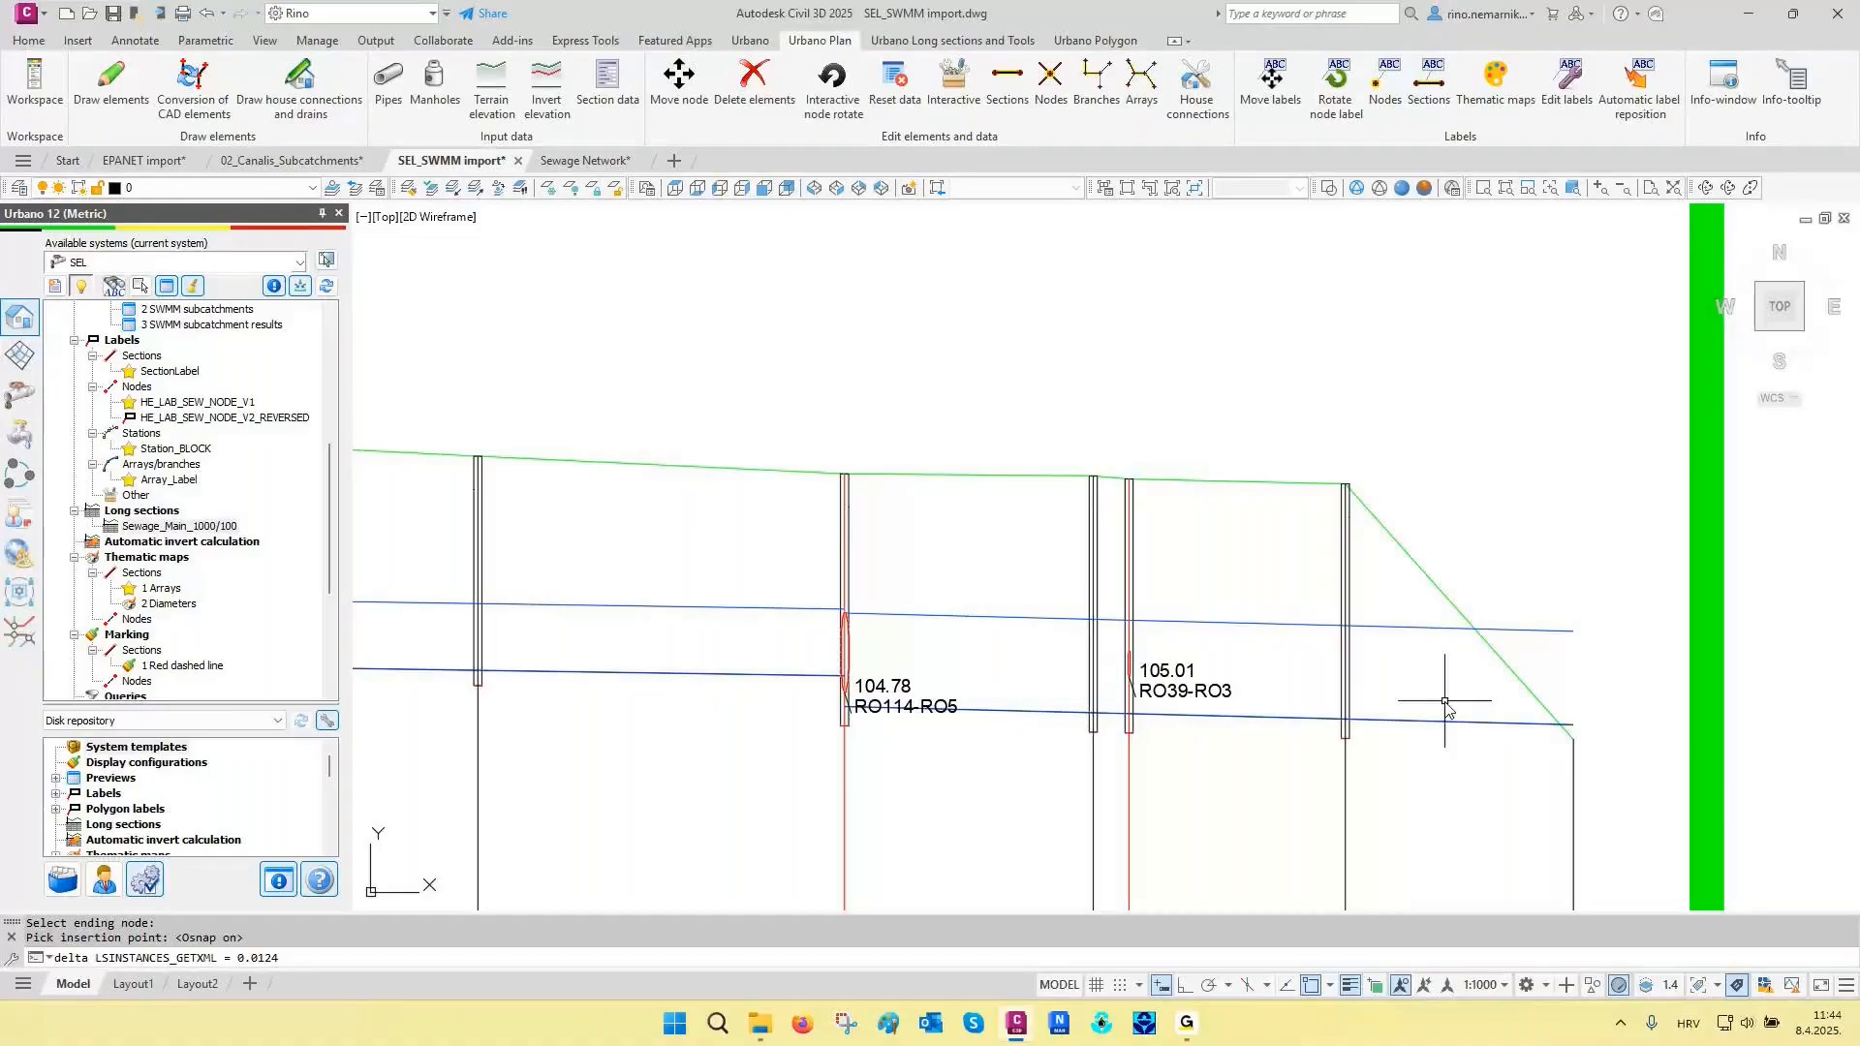
key("Escape")
key("Escape")
key("Escape")
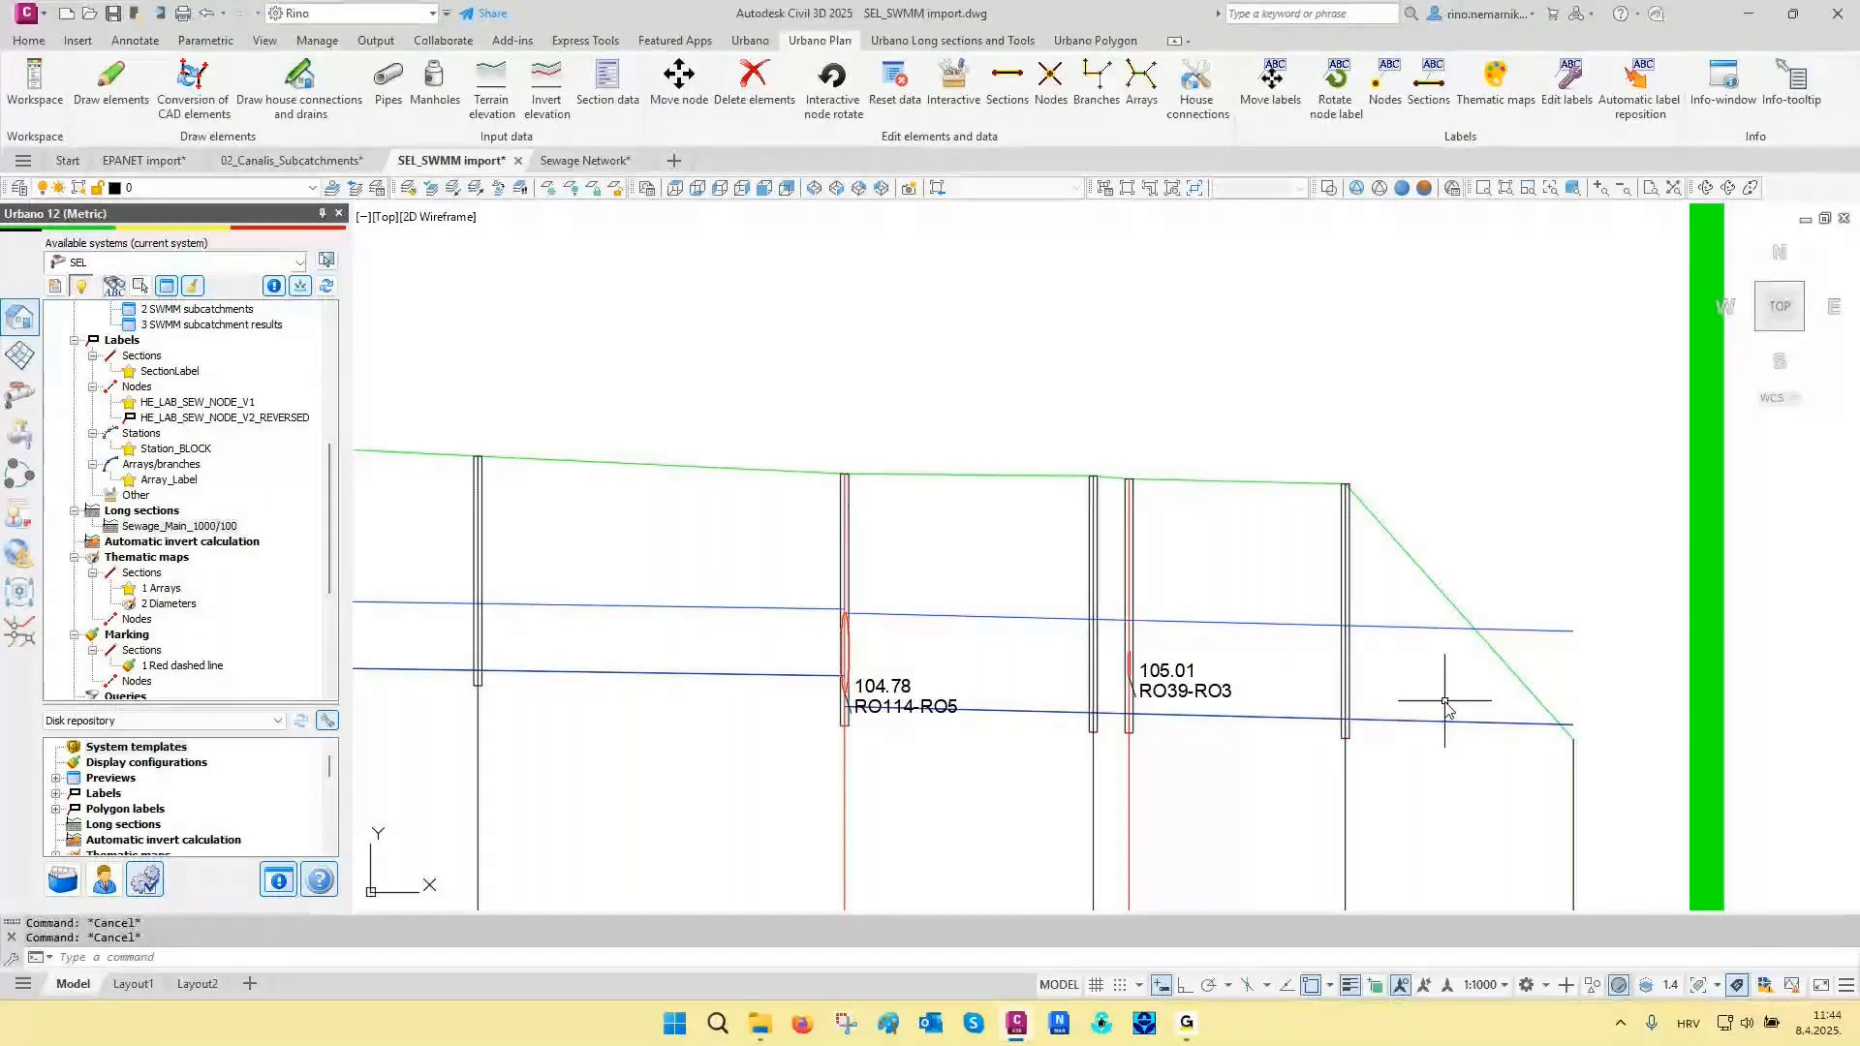
middle_click_drag(1445, 702, 1446, 702)
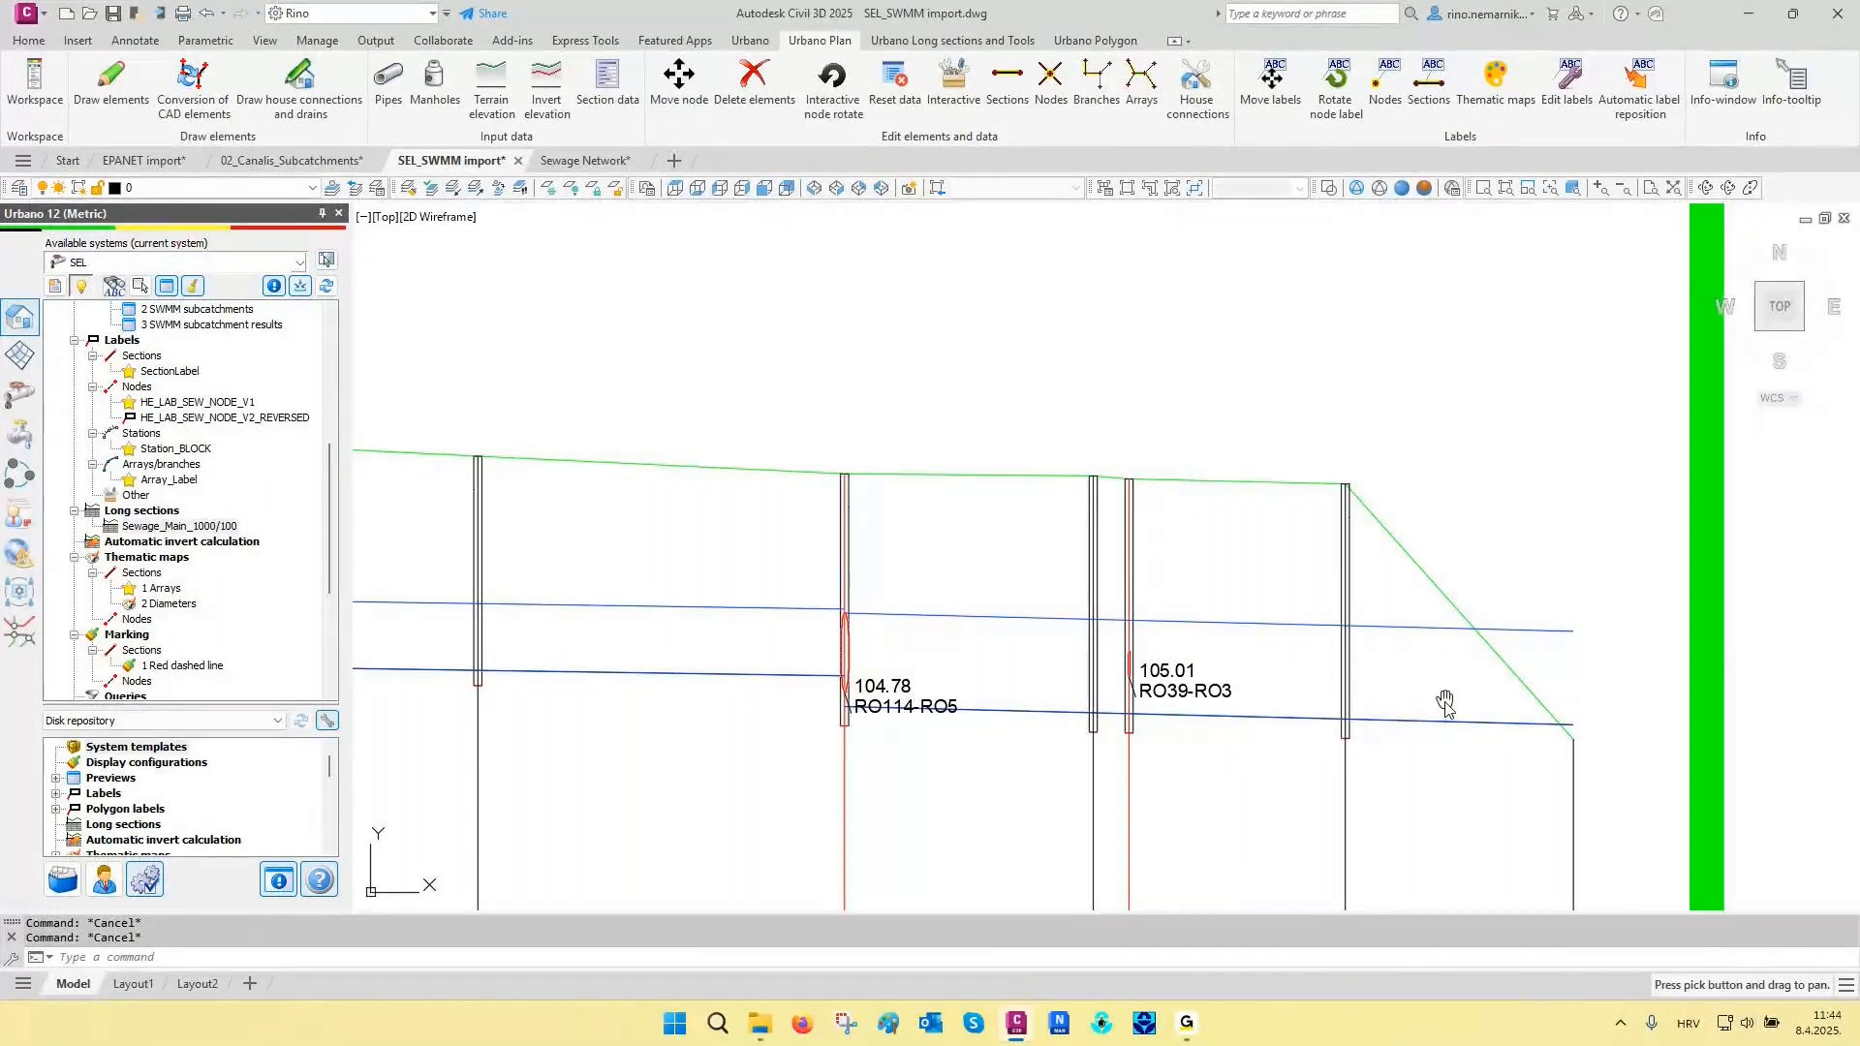
middle_click(1445, 702)
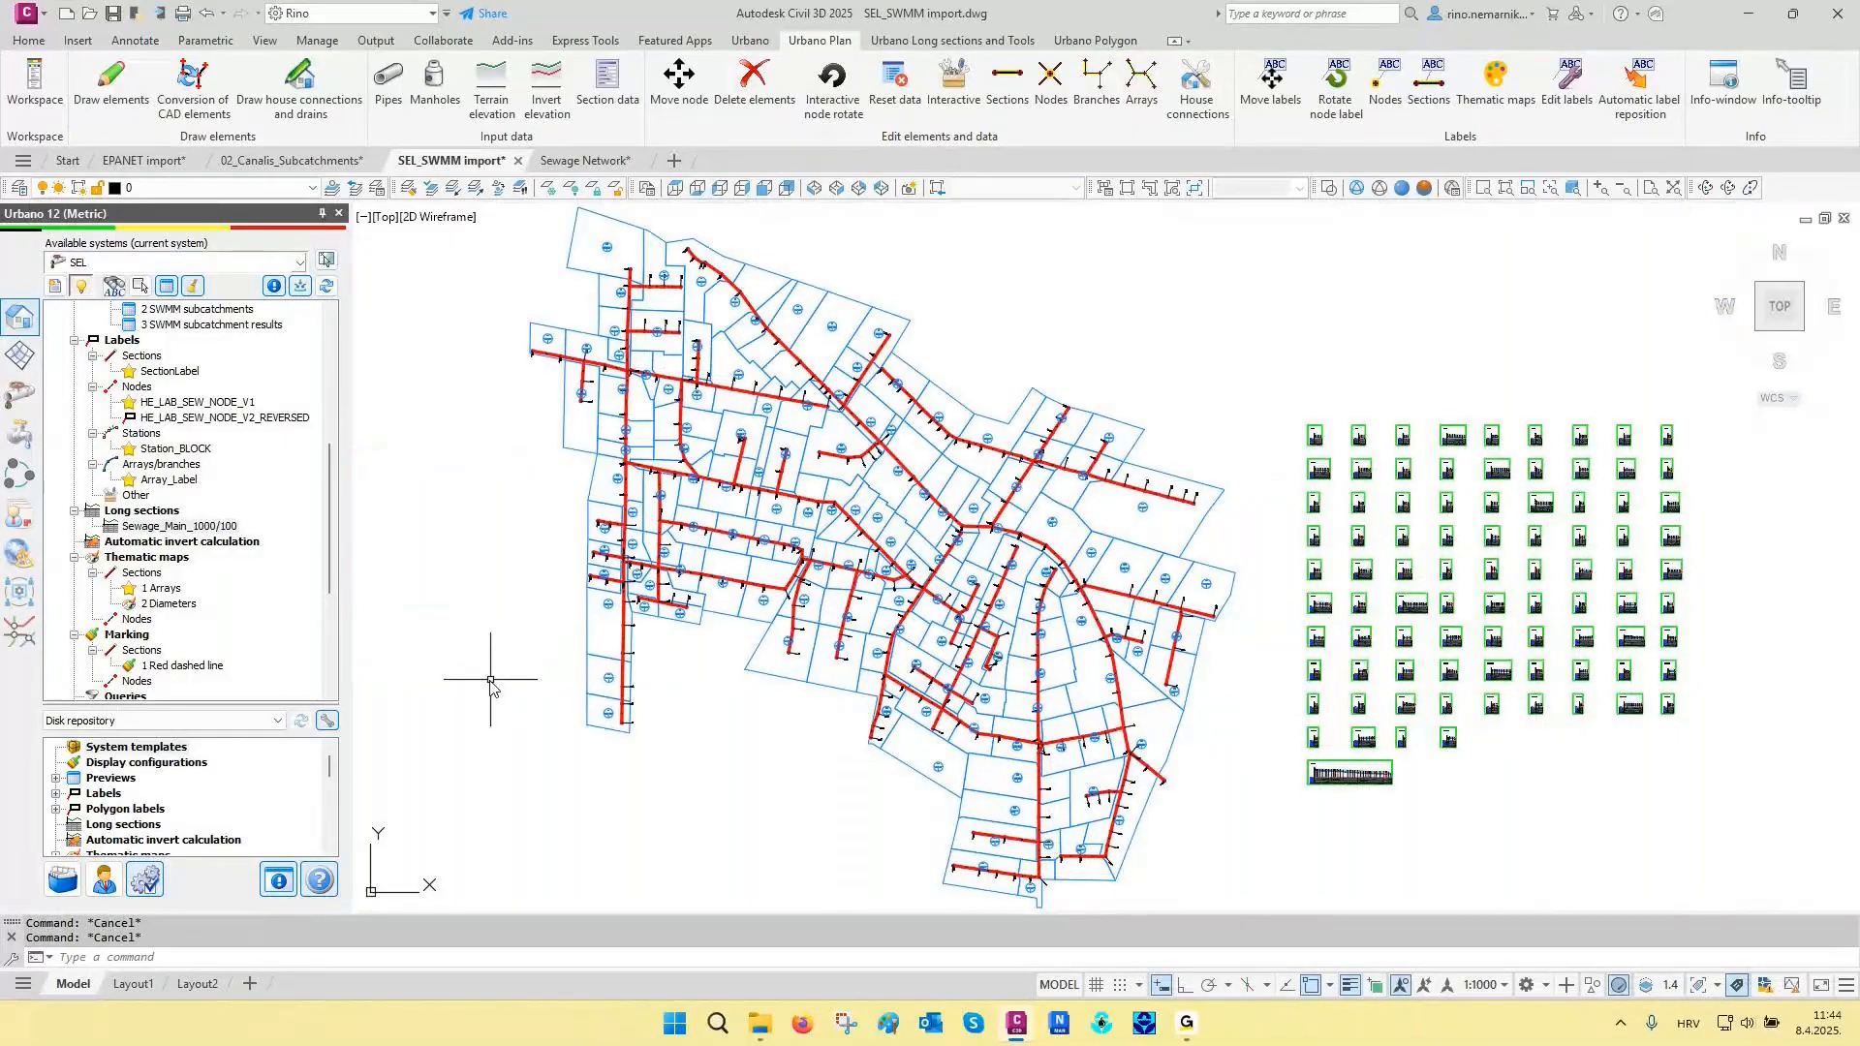
- Review the rain format, time interval and data source of rain gage Gage1 in the SWMM rain gages
left_click(20, 393)
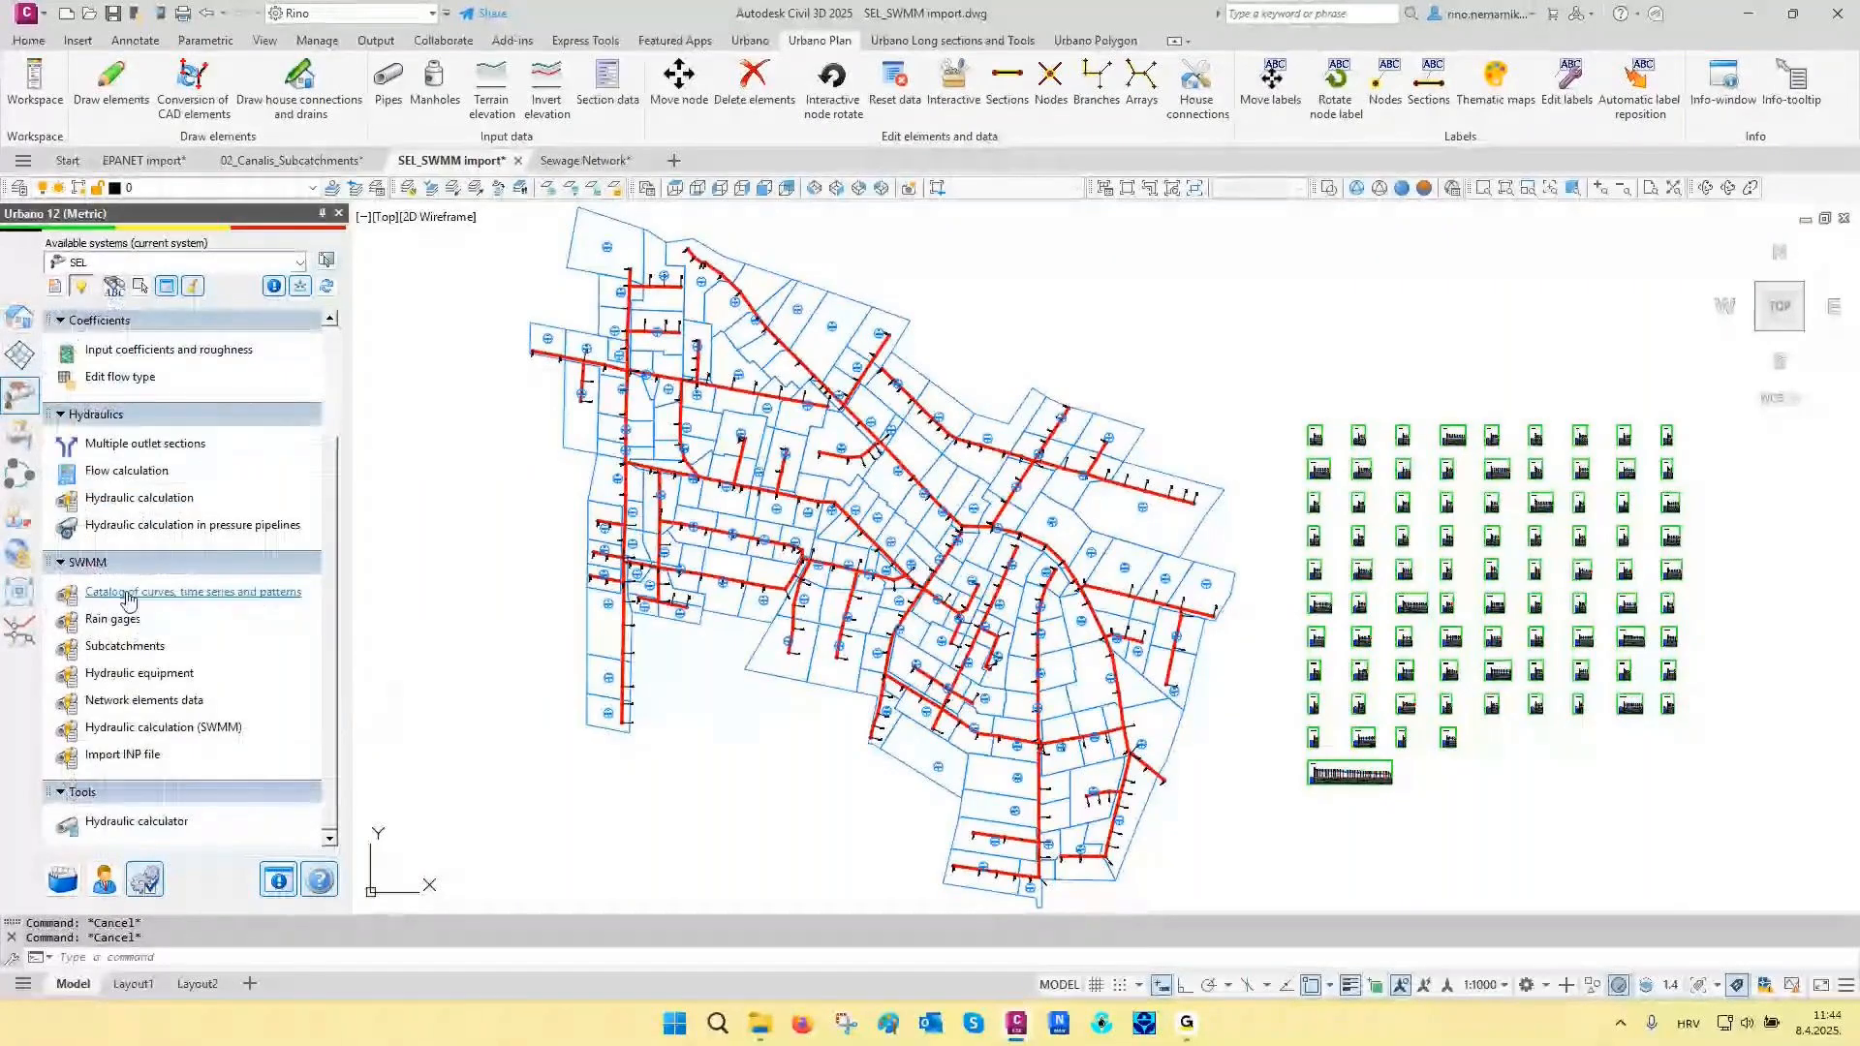
left_click(113, 619)
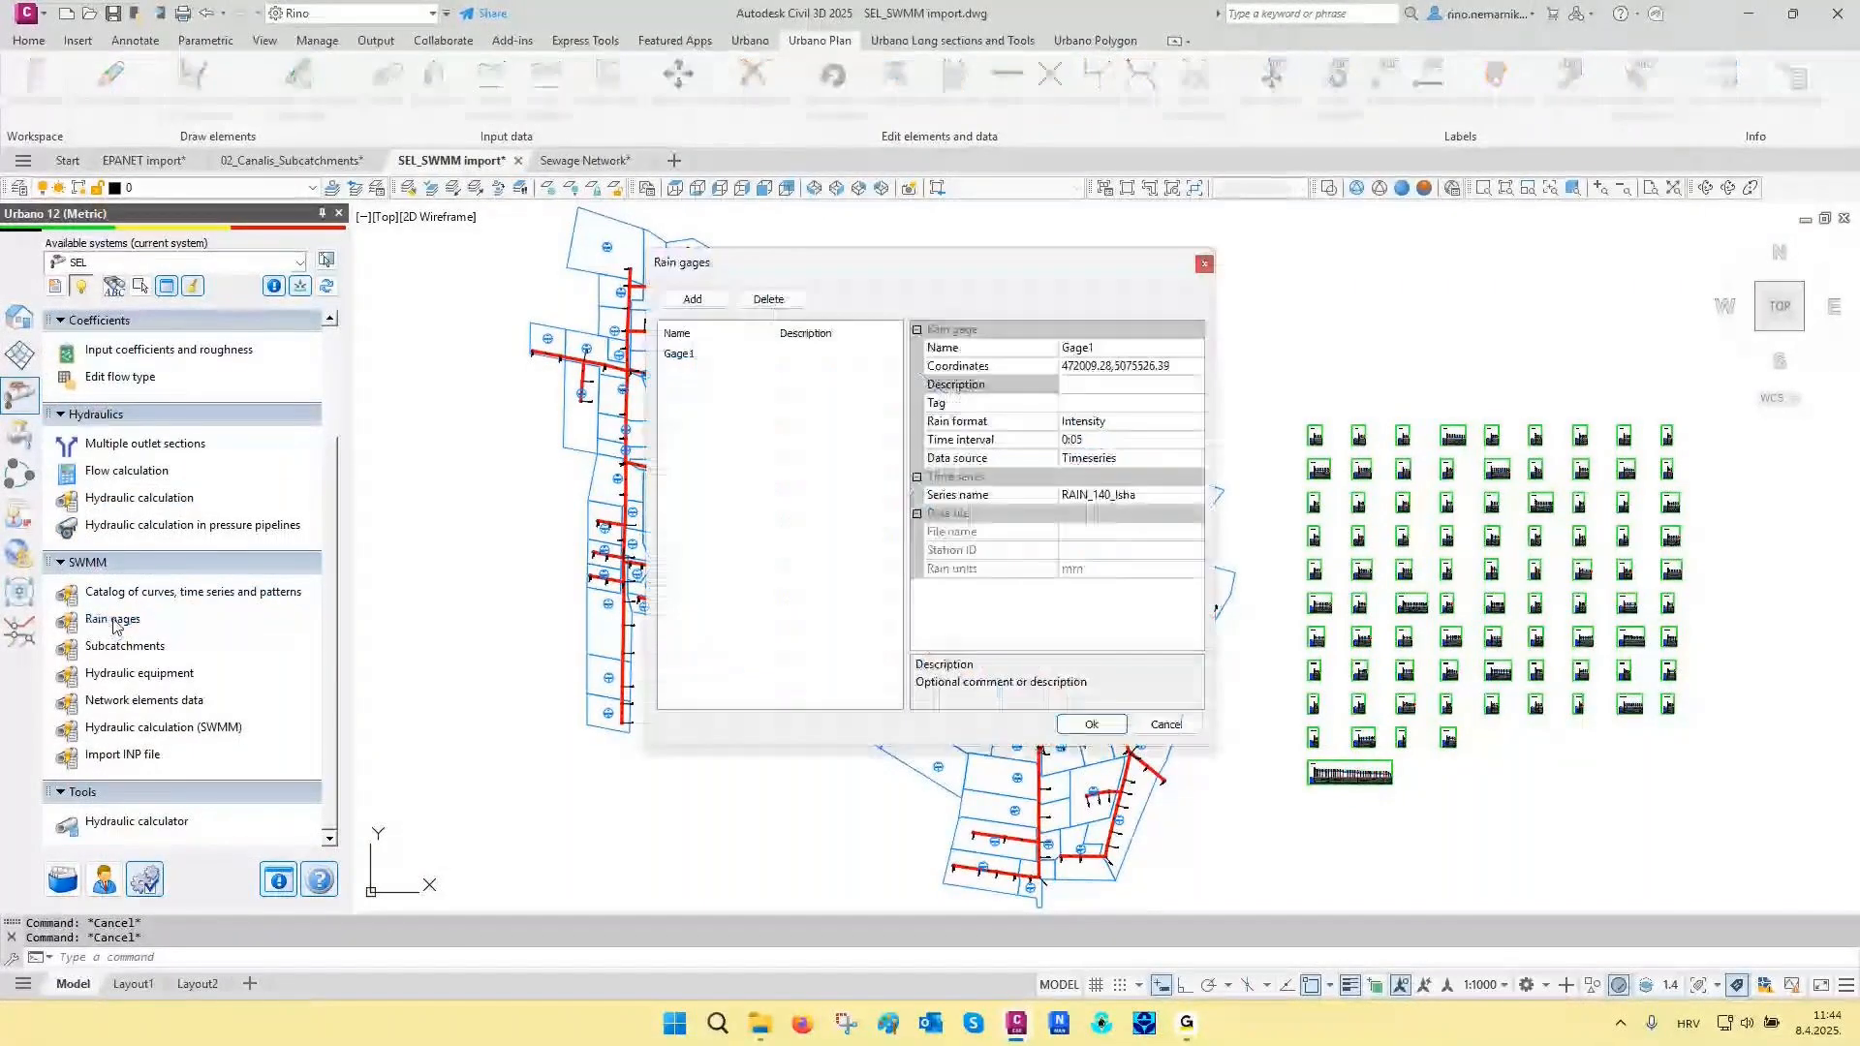
left_click(688, 356)
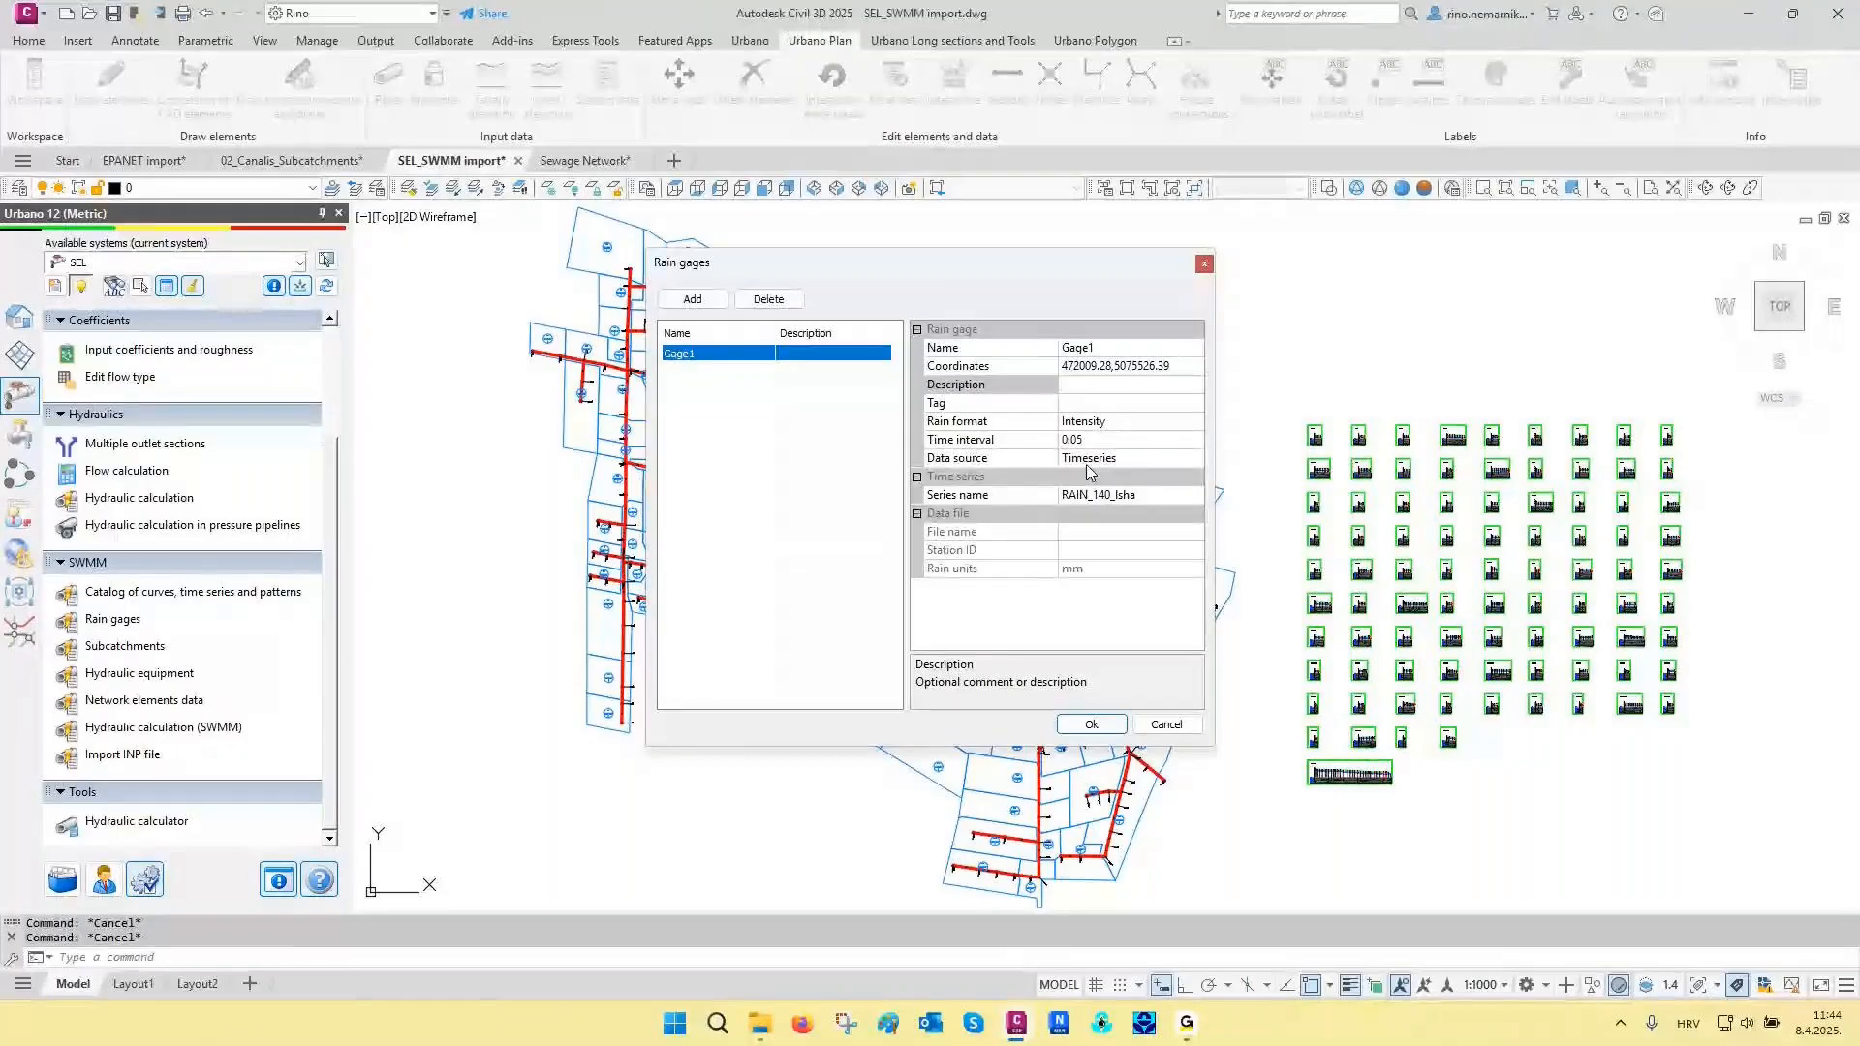
key("Escape")
- Review the rain intensity values and graph of the RAIN_140_lsha time series in the SWMM catalog
left_click(163, 593)
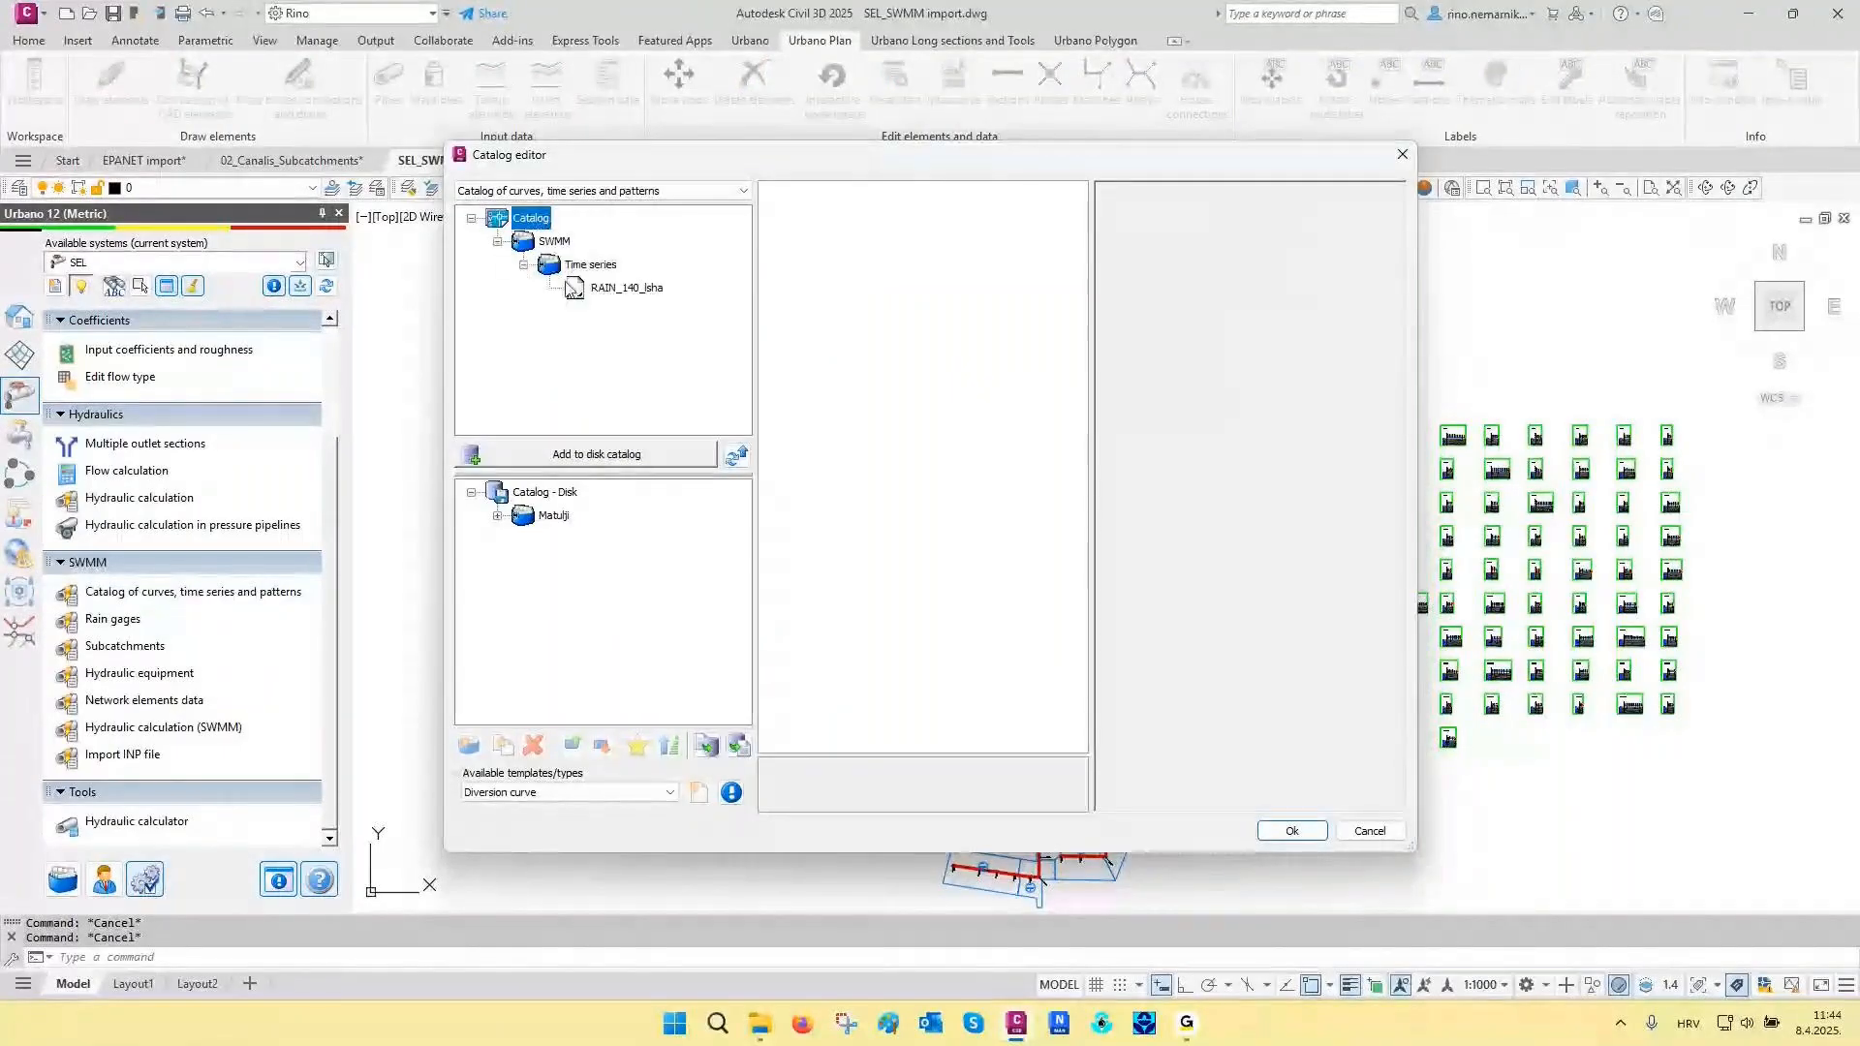
left_click(573, 289)
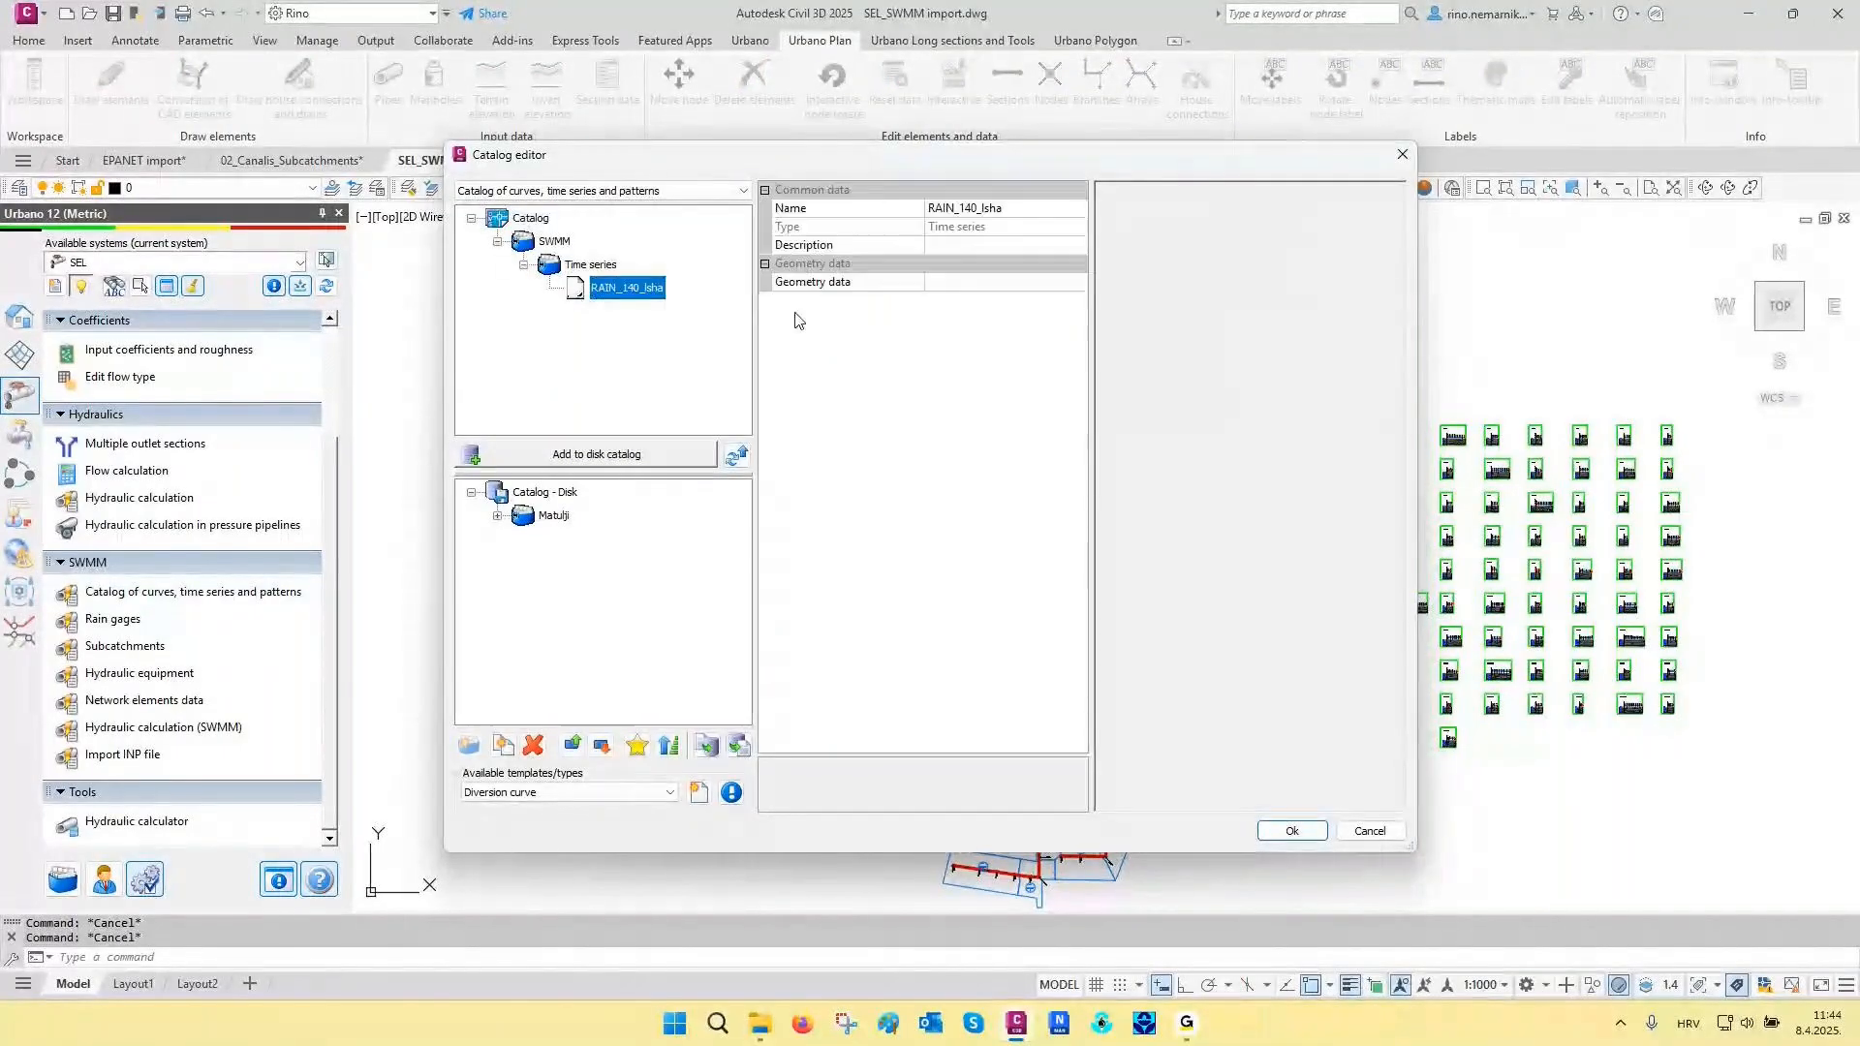
double_click(1073, 294)
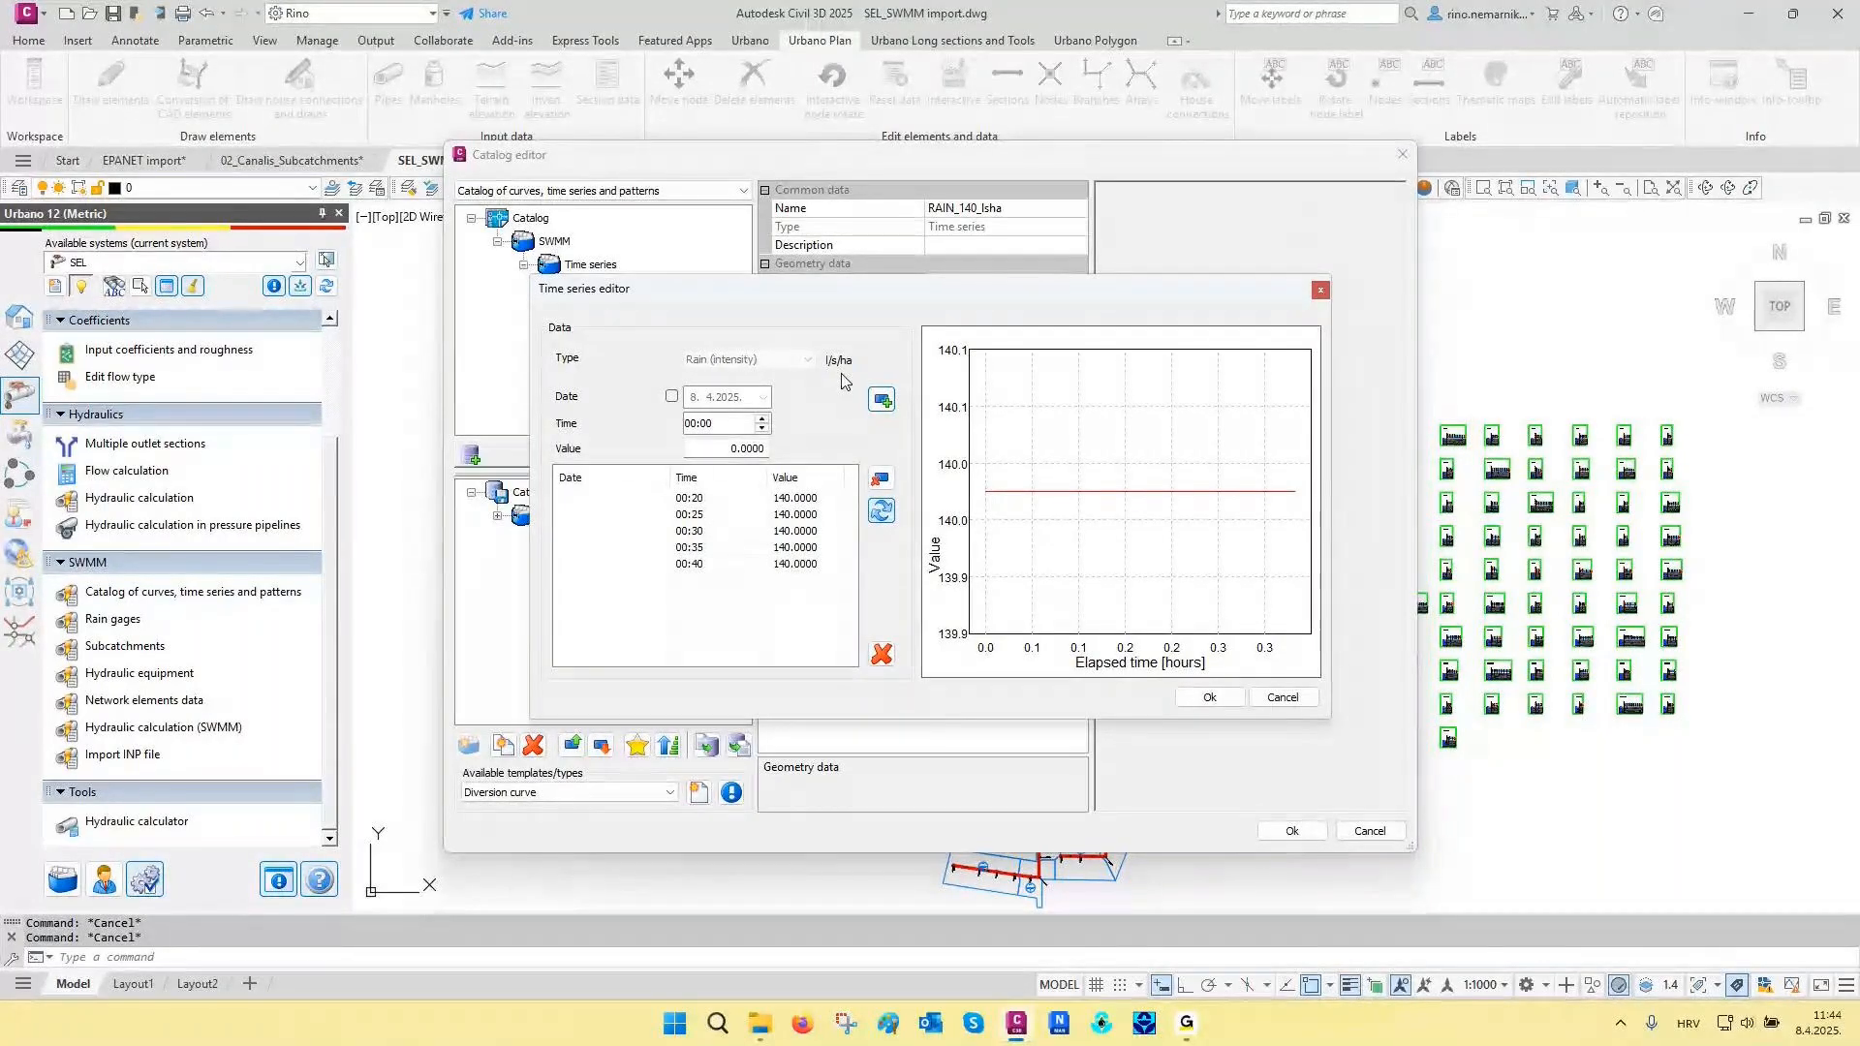
key("Escape")
key("Escape")
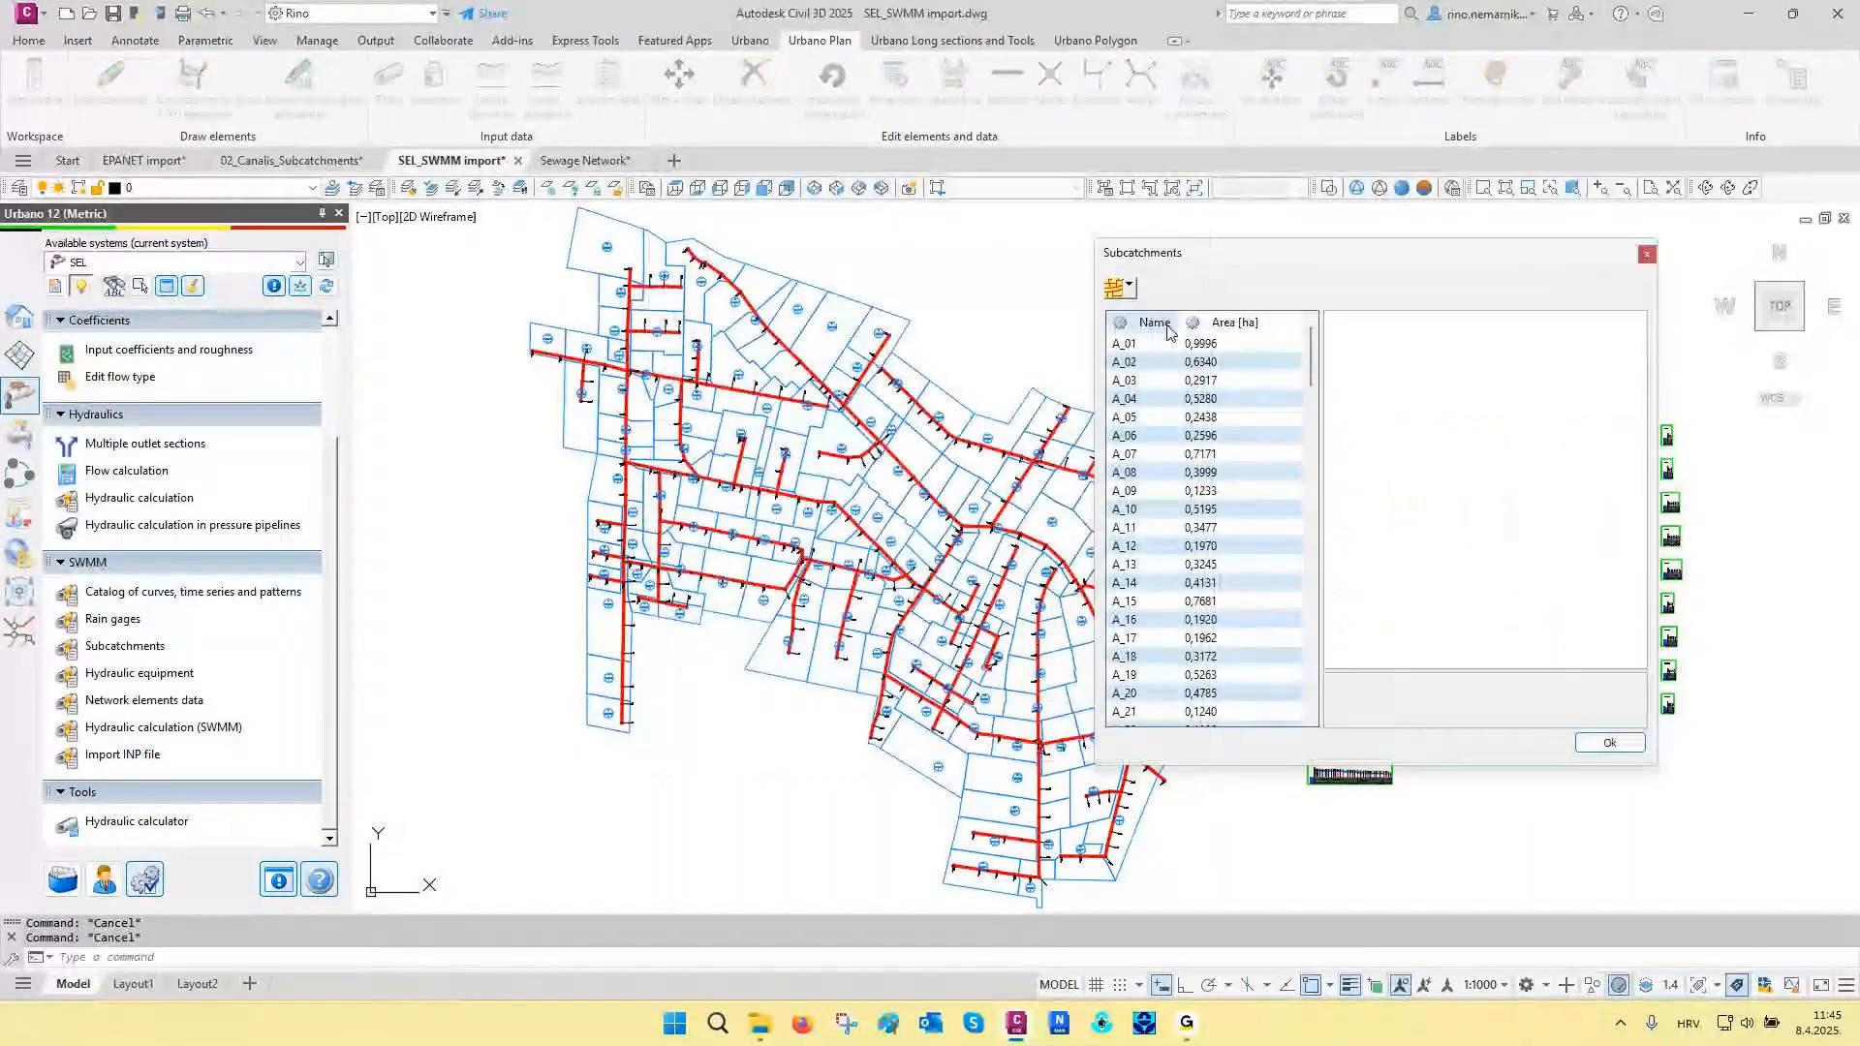
- Review the shared SWMM properties of all subcatchments together, and regenerate the drawing to clear their highlighting
key("ctrl+a")
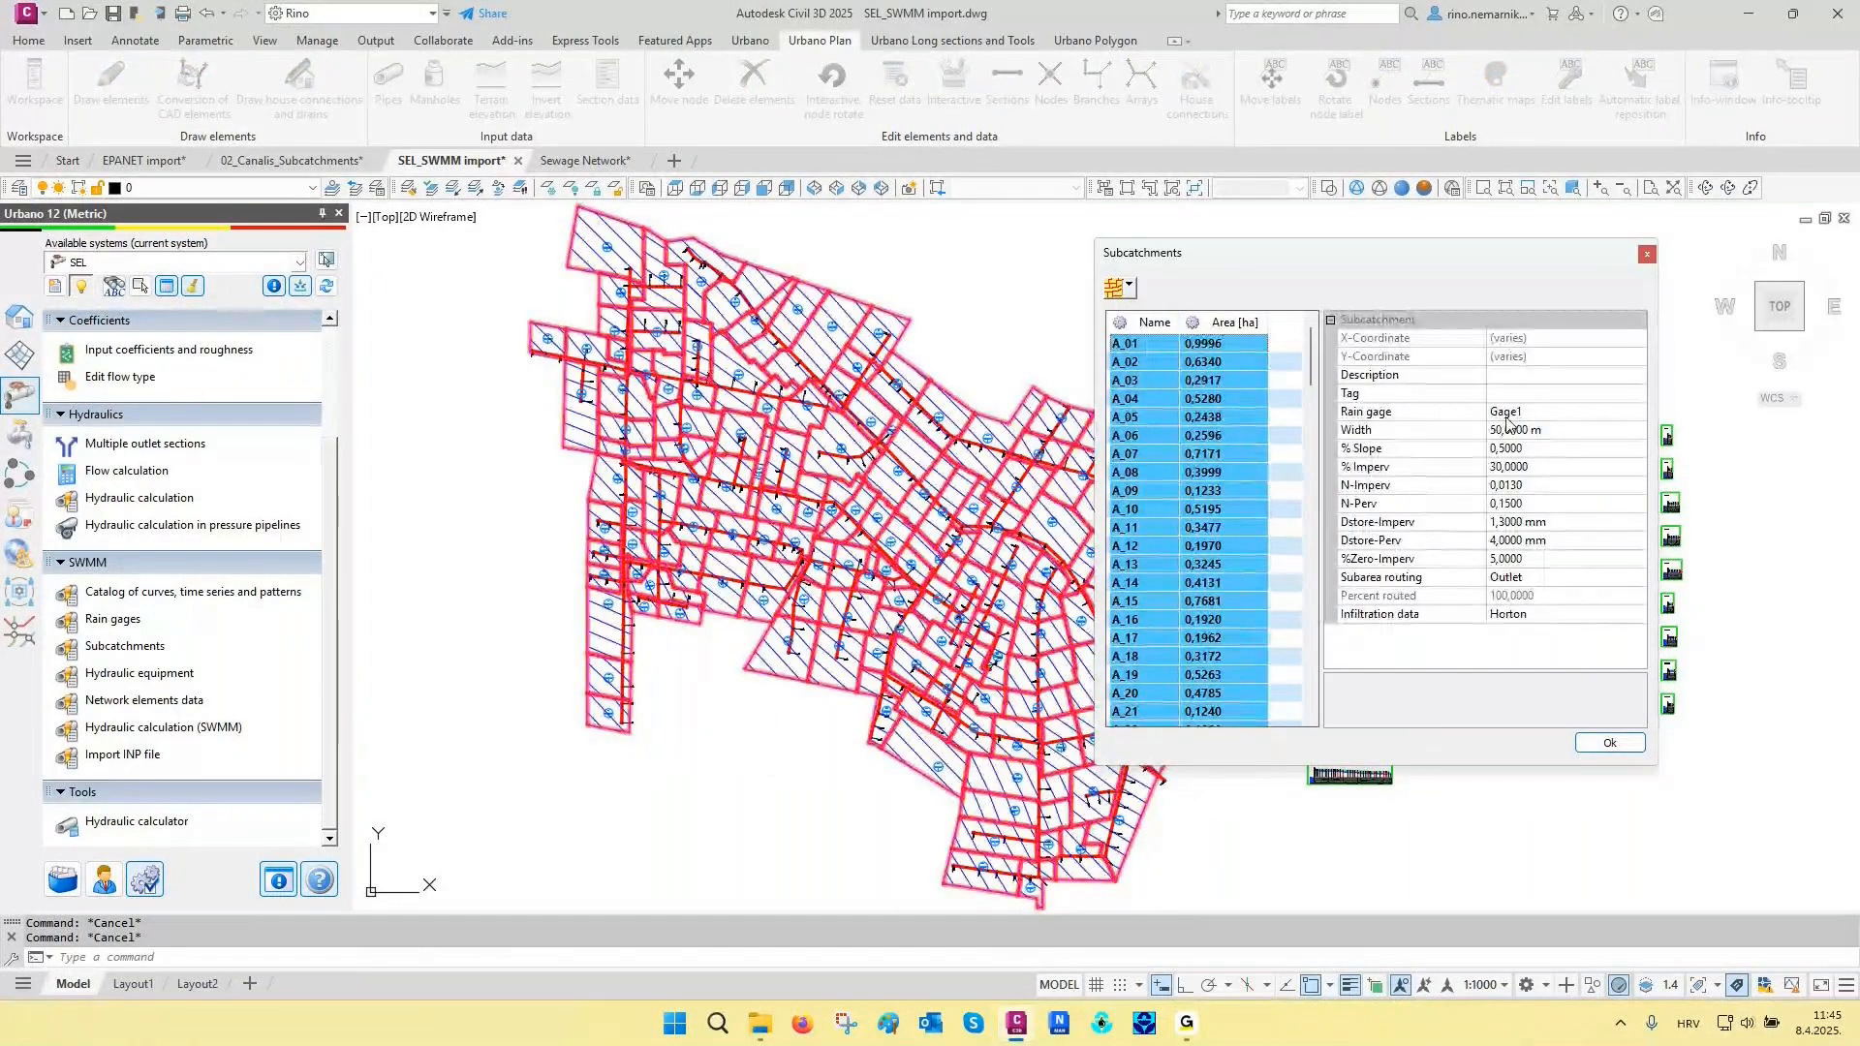
left_click(1646, 254)
left_click(1217, 345)
type("re")
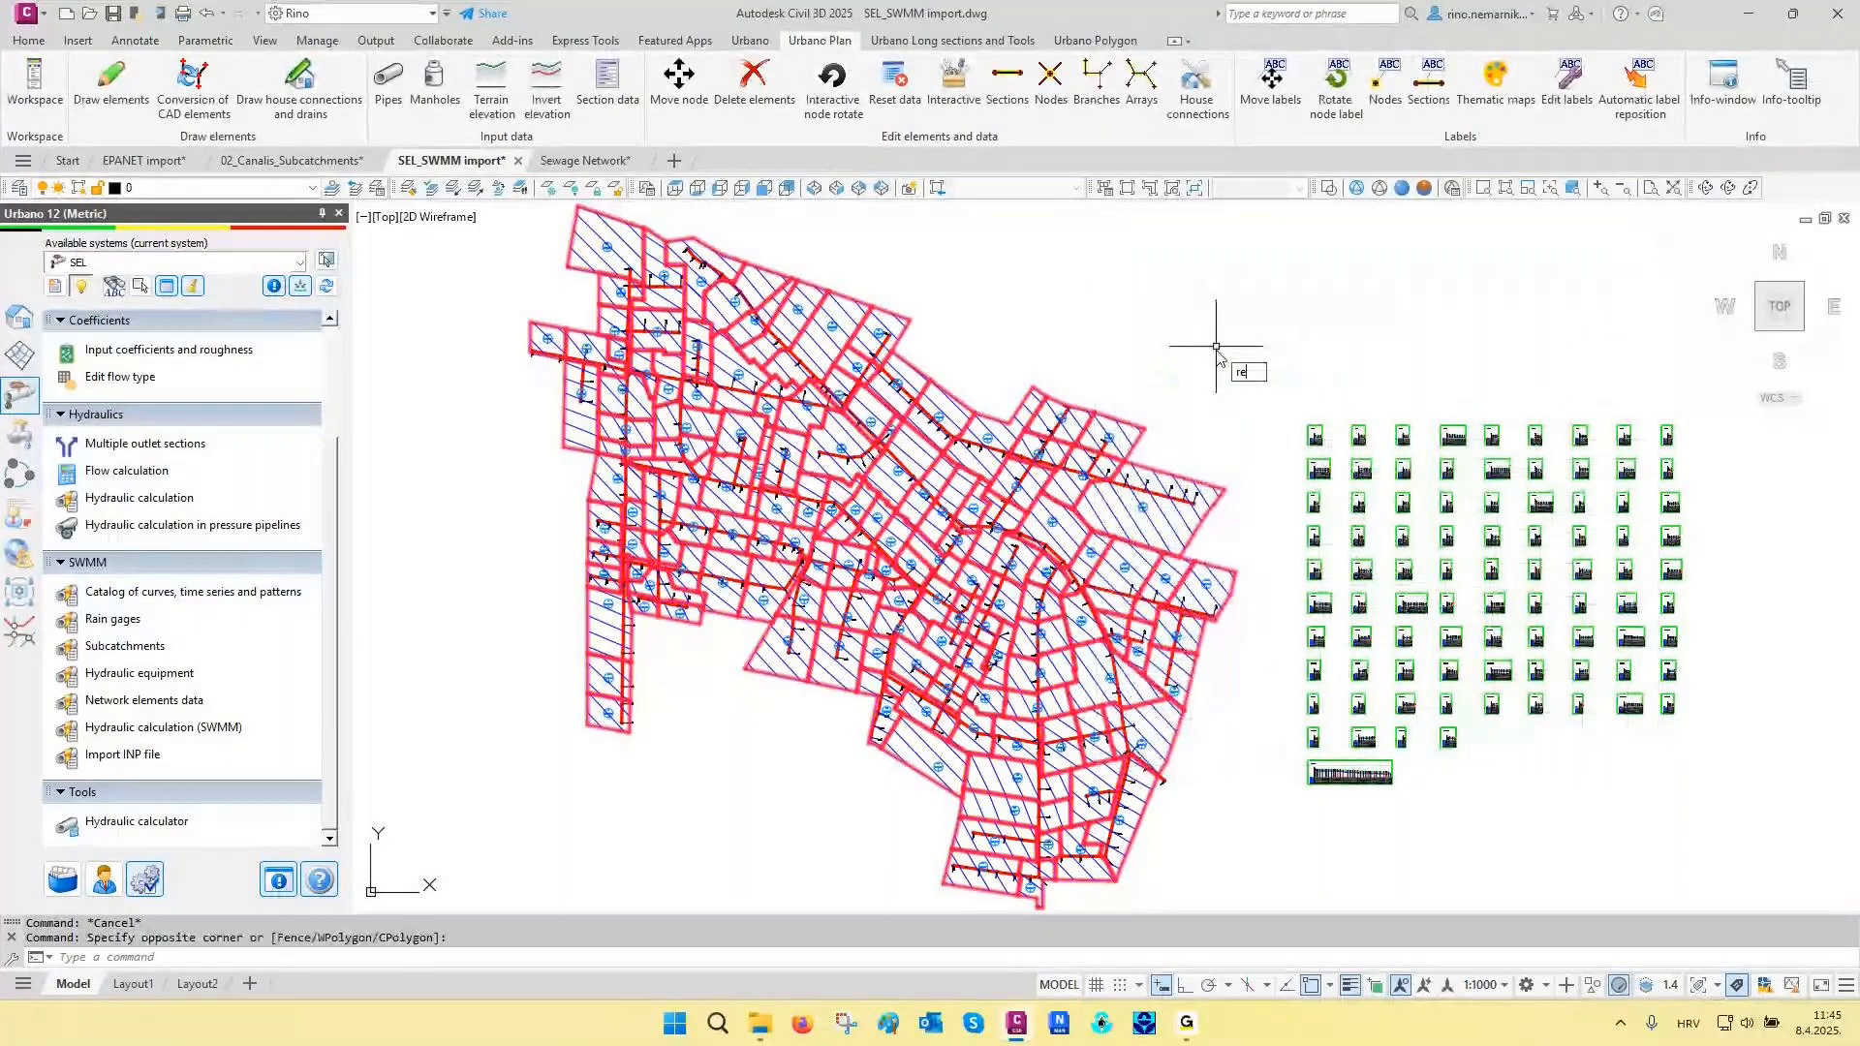
key("Return")
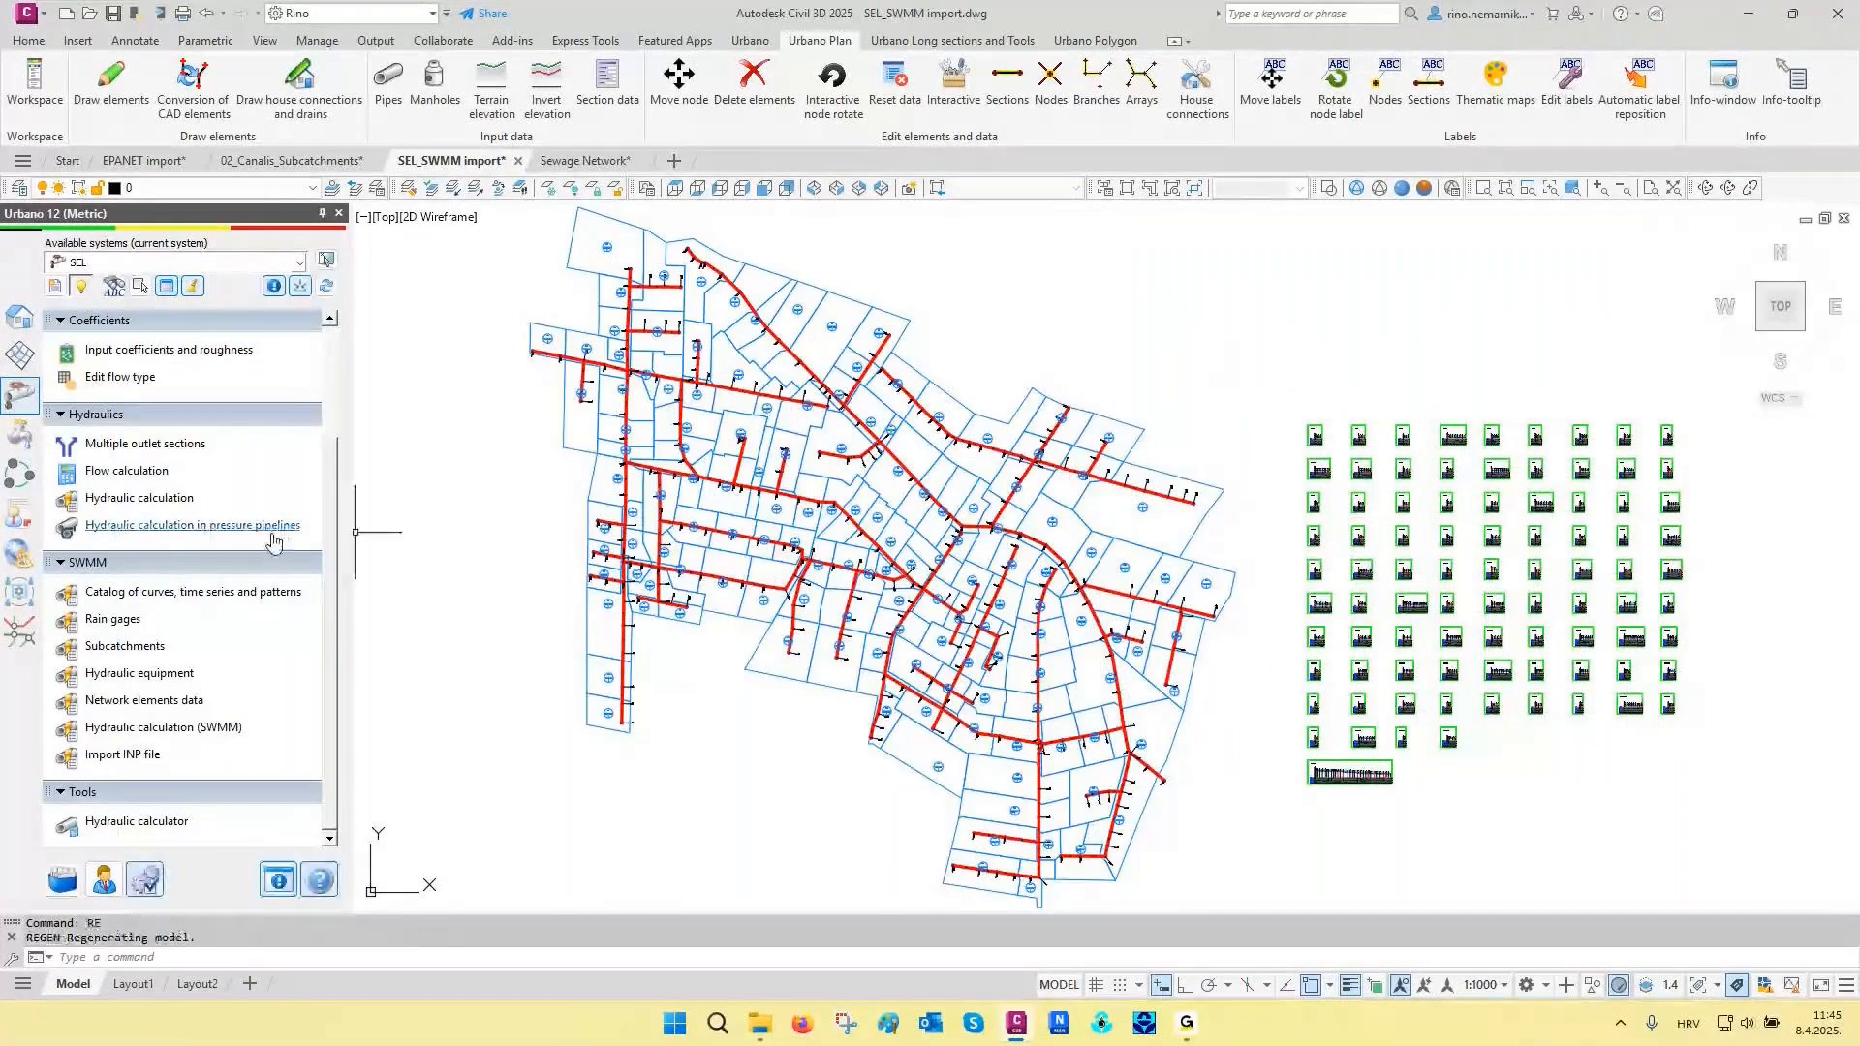
- Check the SWMM routing model, analysis end time and reporting step, run the hydraulic calculation and save its results
left_click(165, 734)
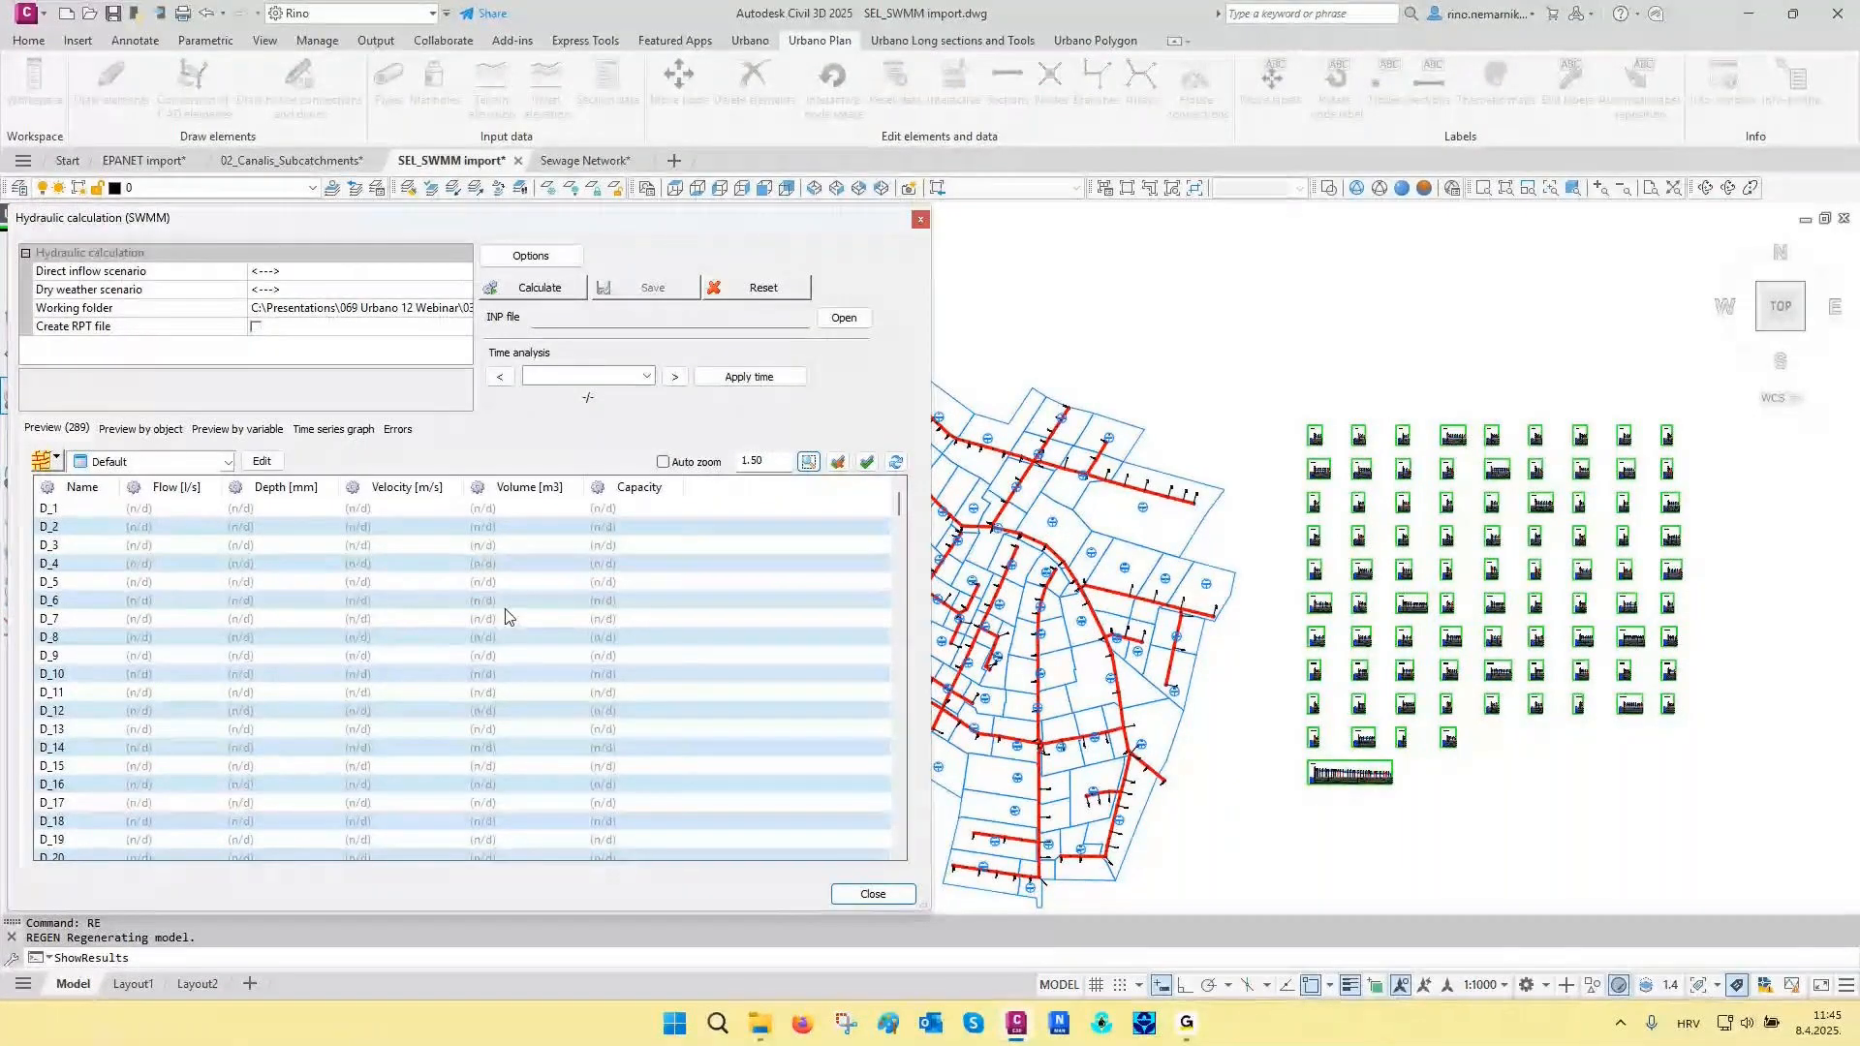
left_click(531, 255)
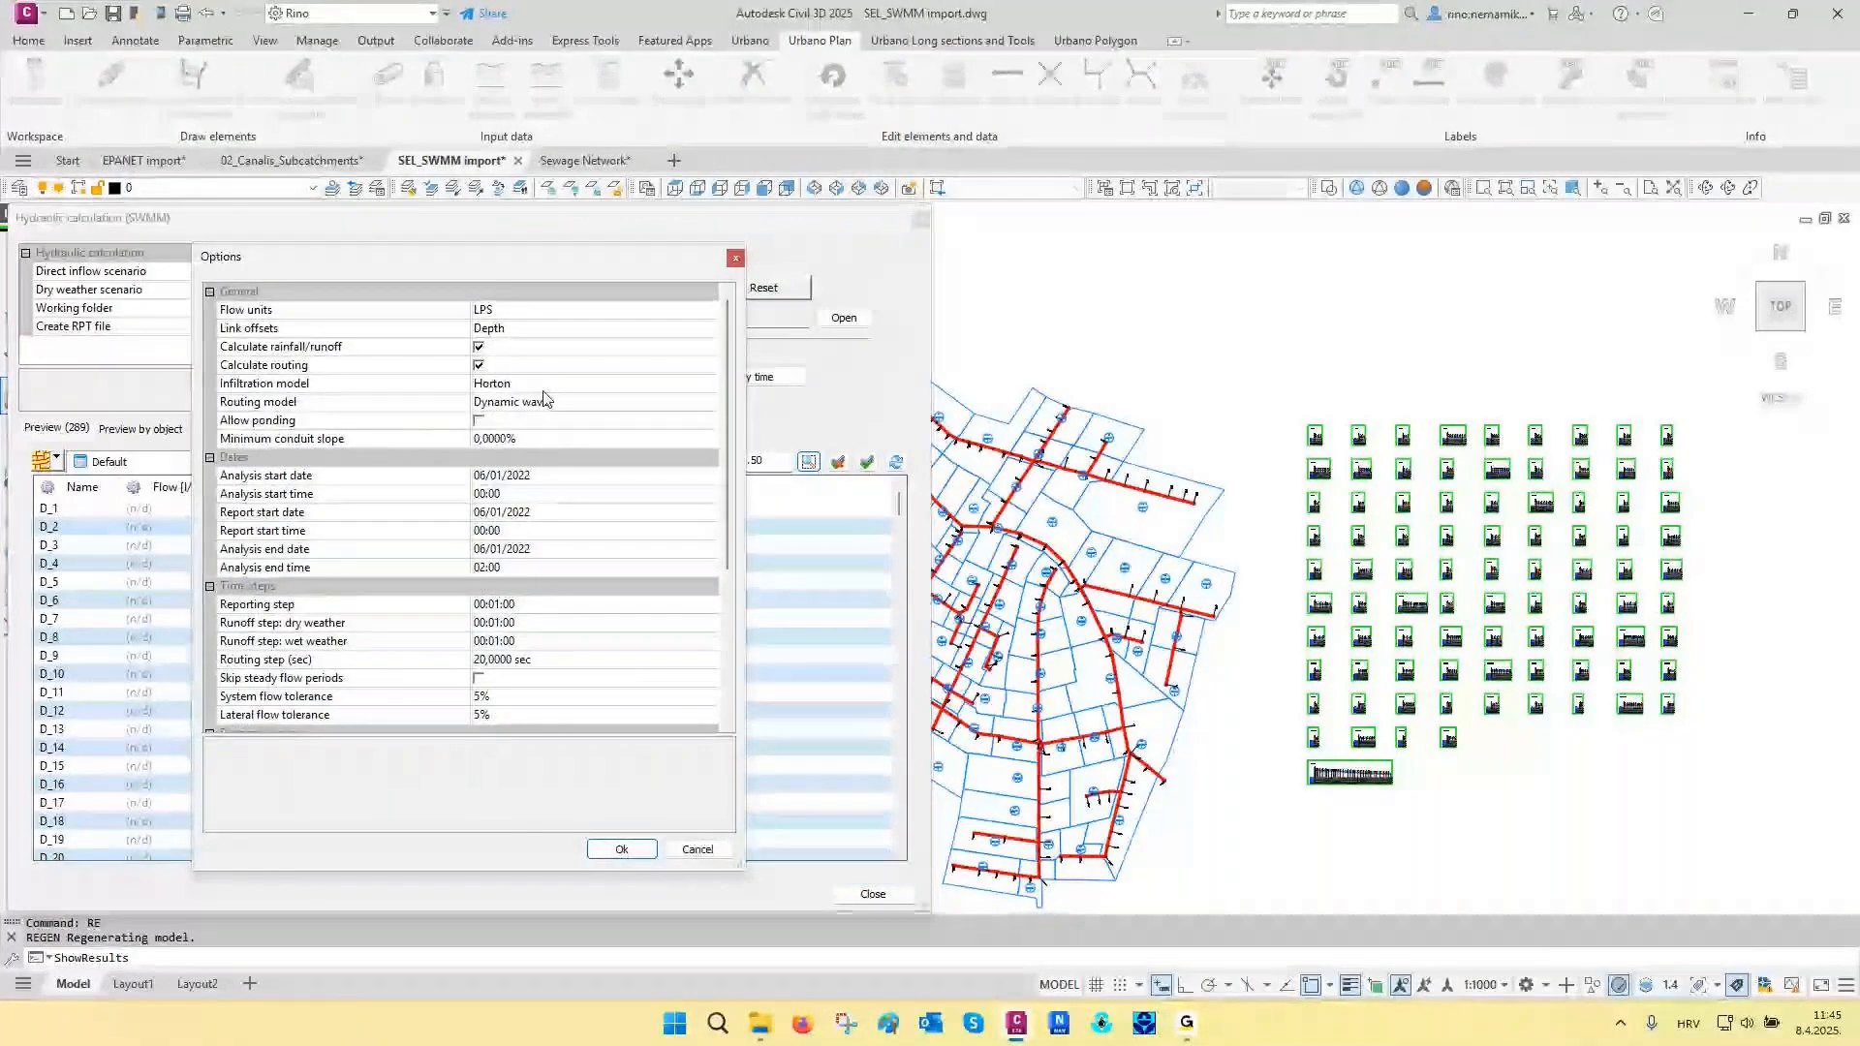
left_click(323, 405)
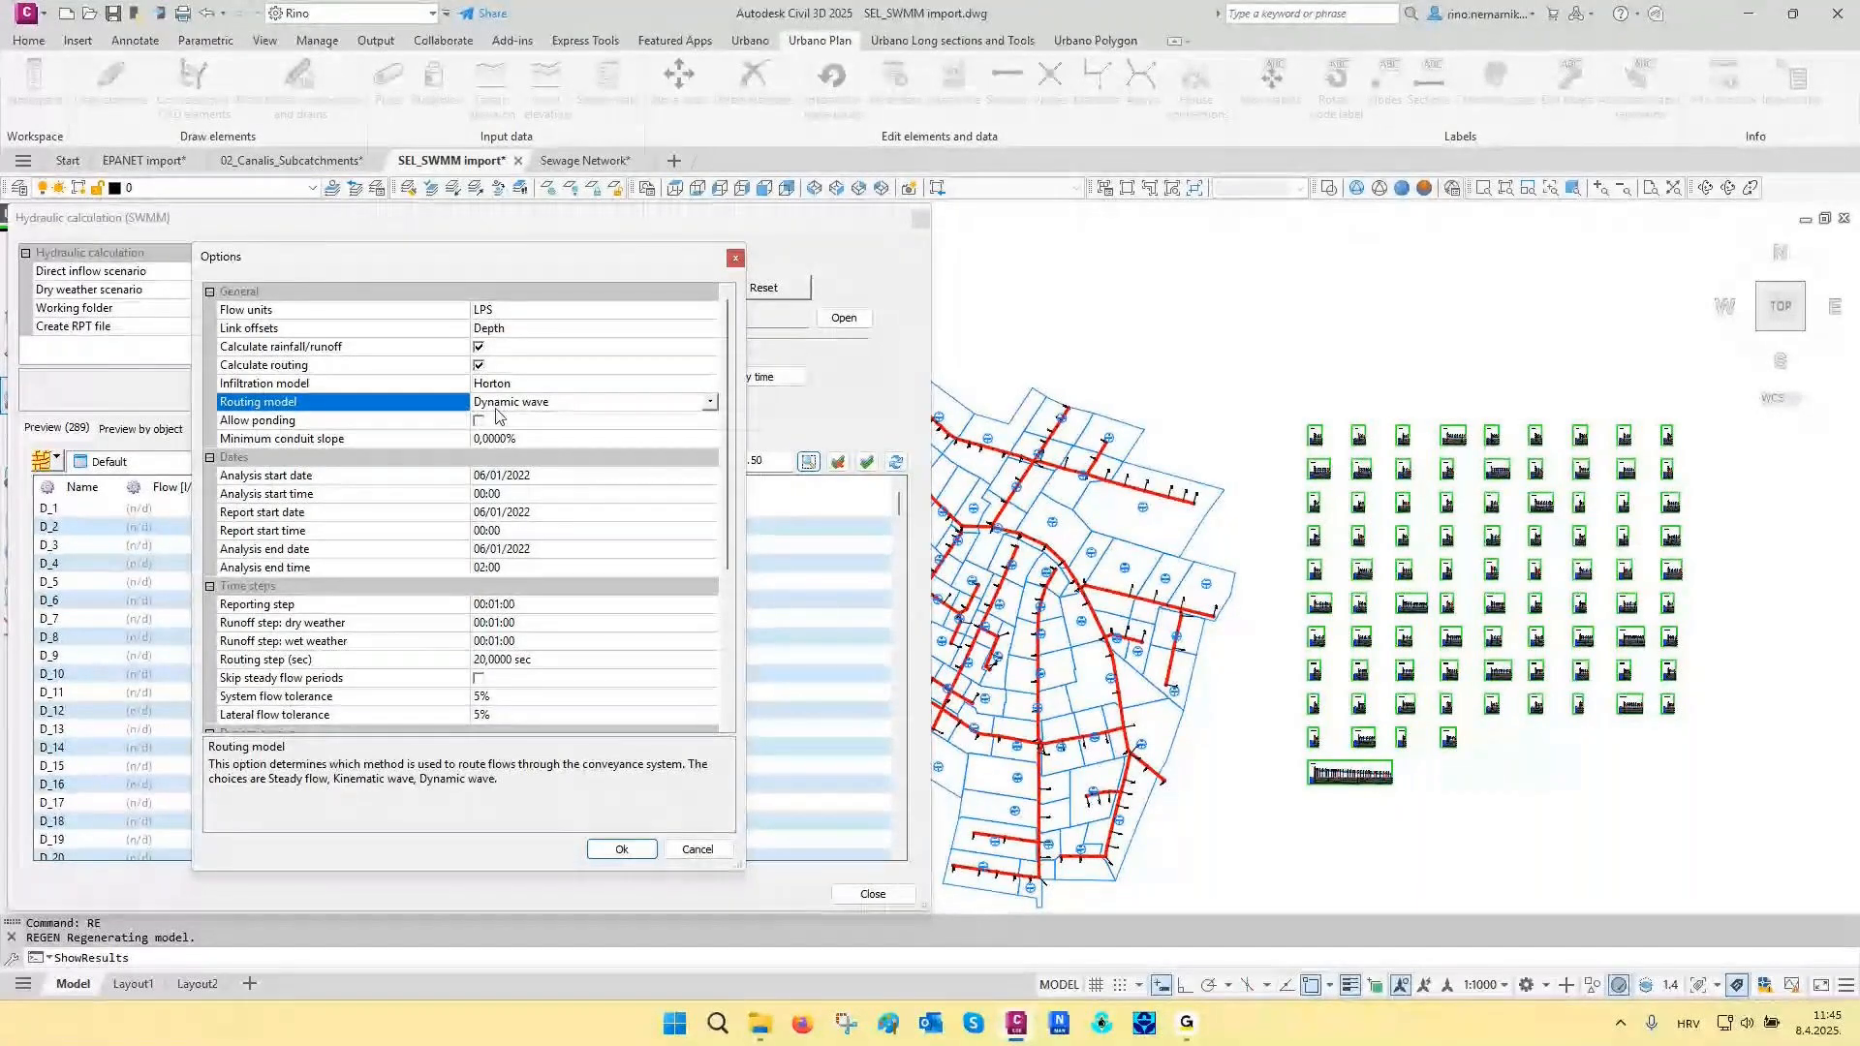
left_click(333, 568)
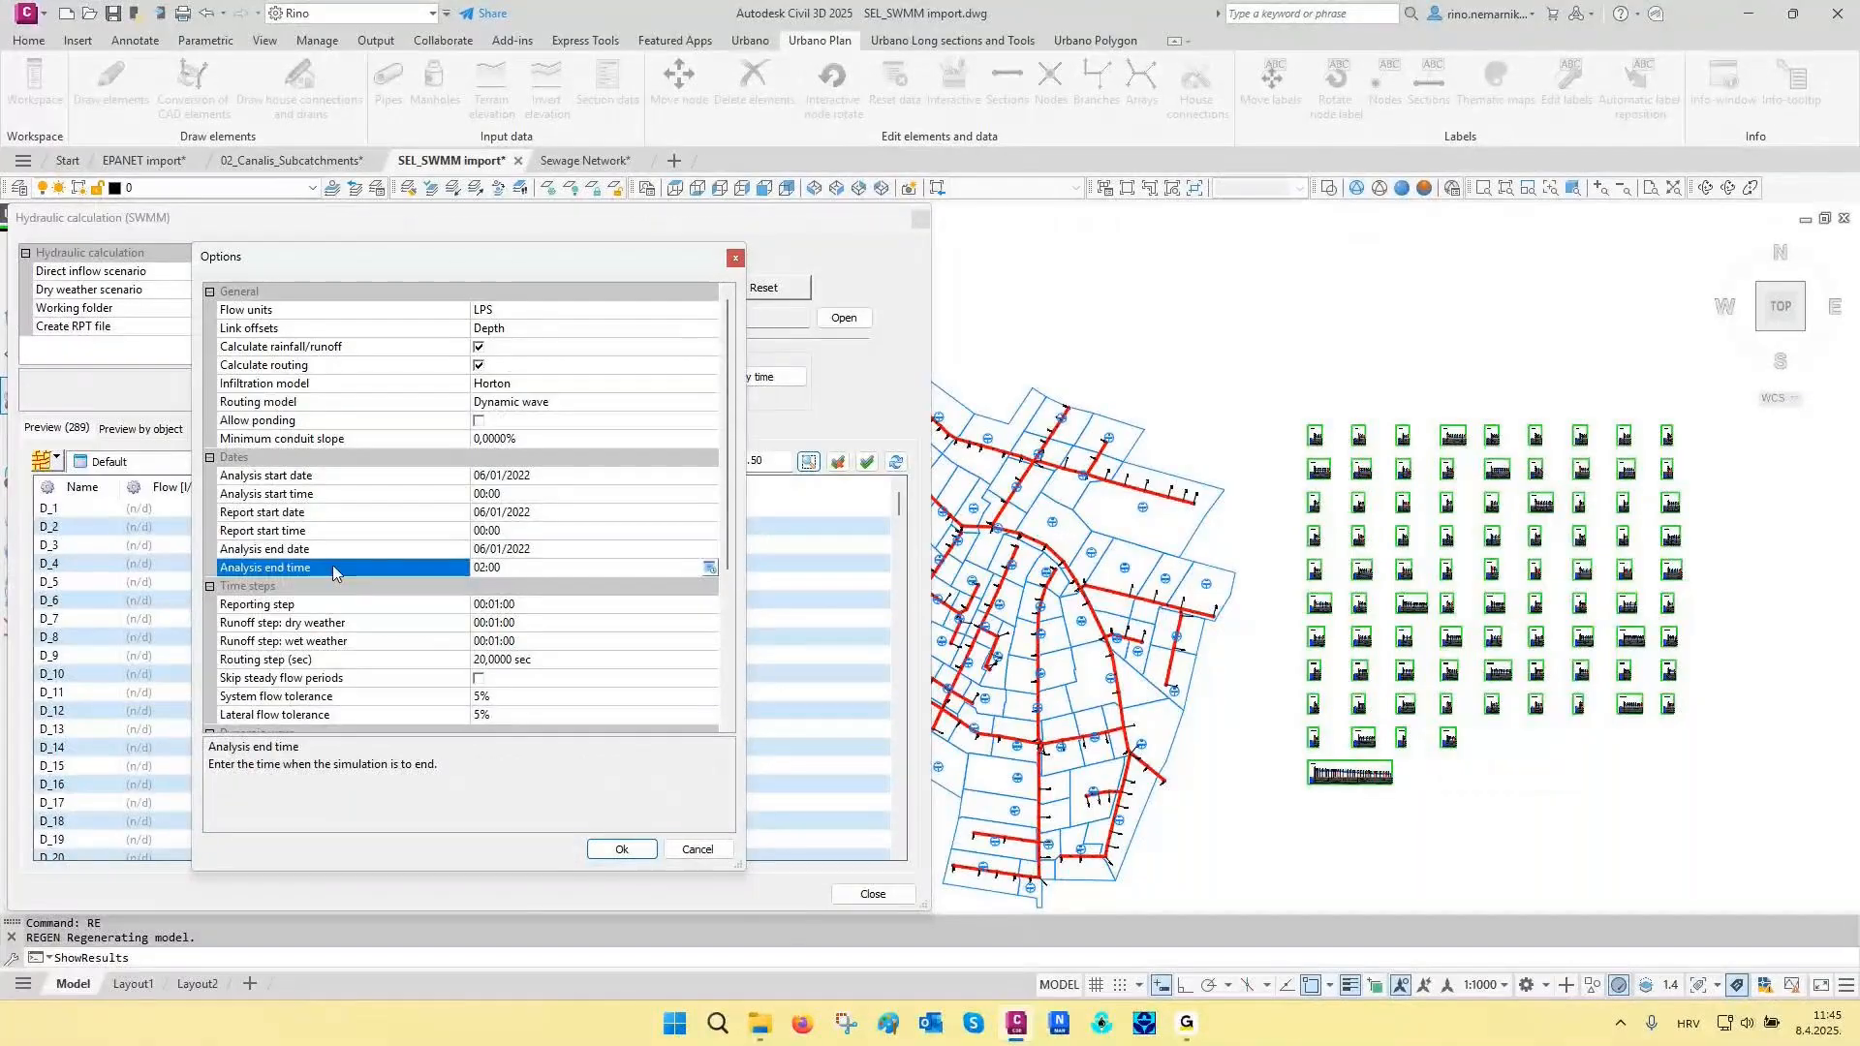
left_click(329, 607)
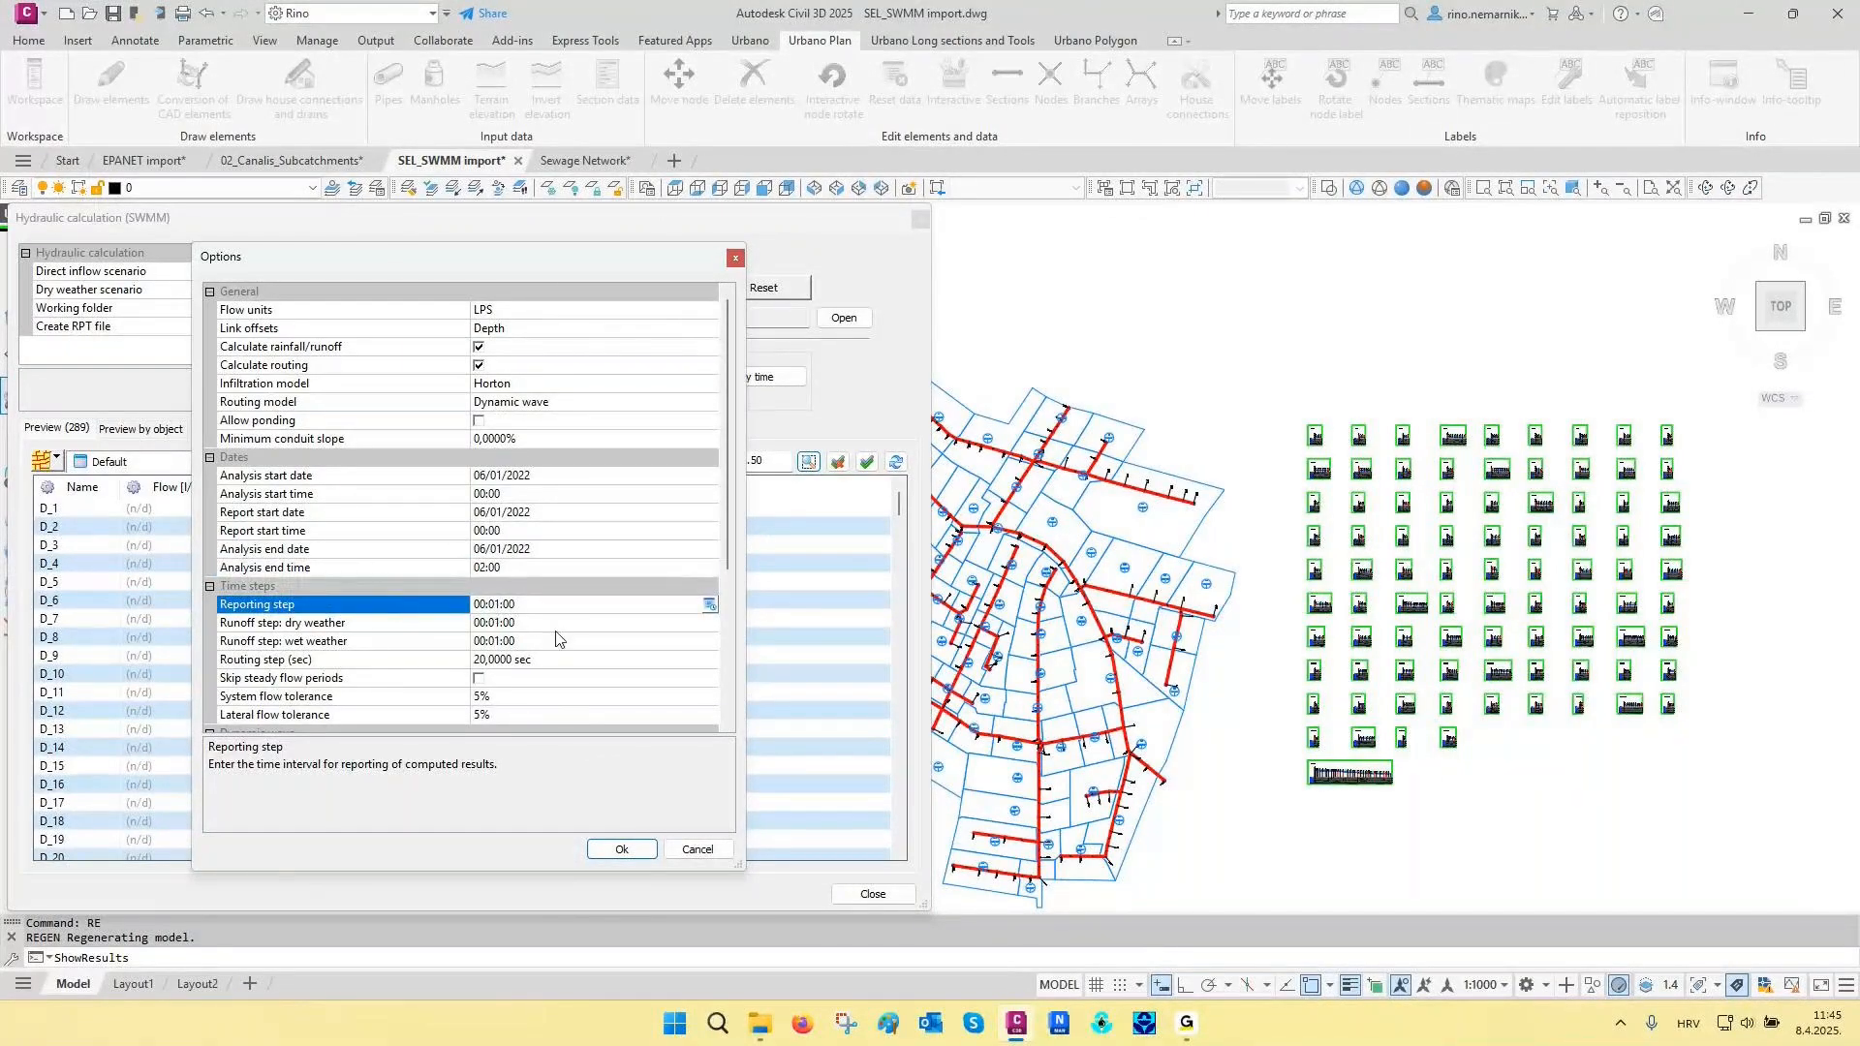
left_click(621, 849)
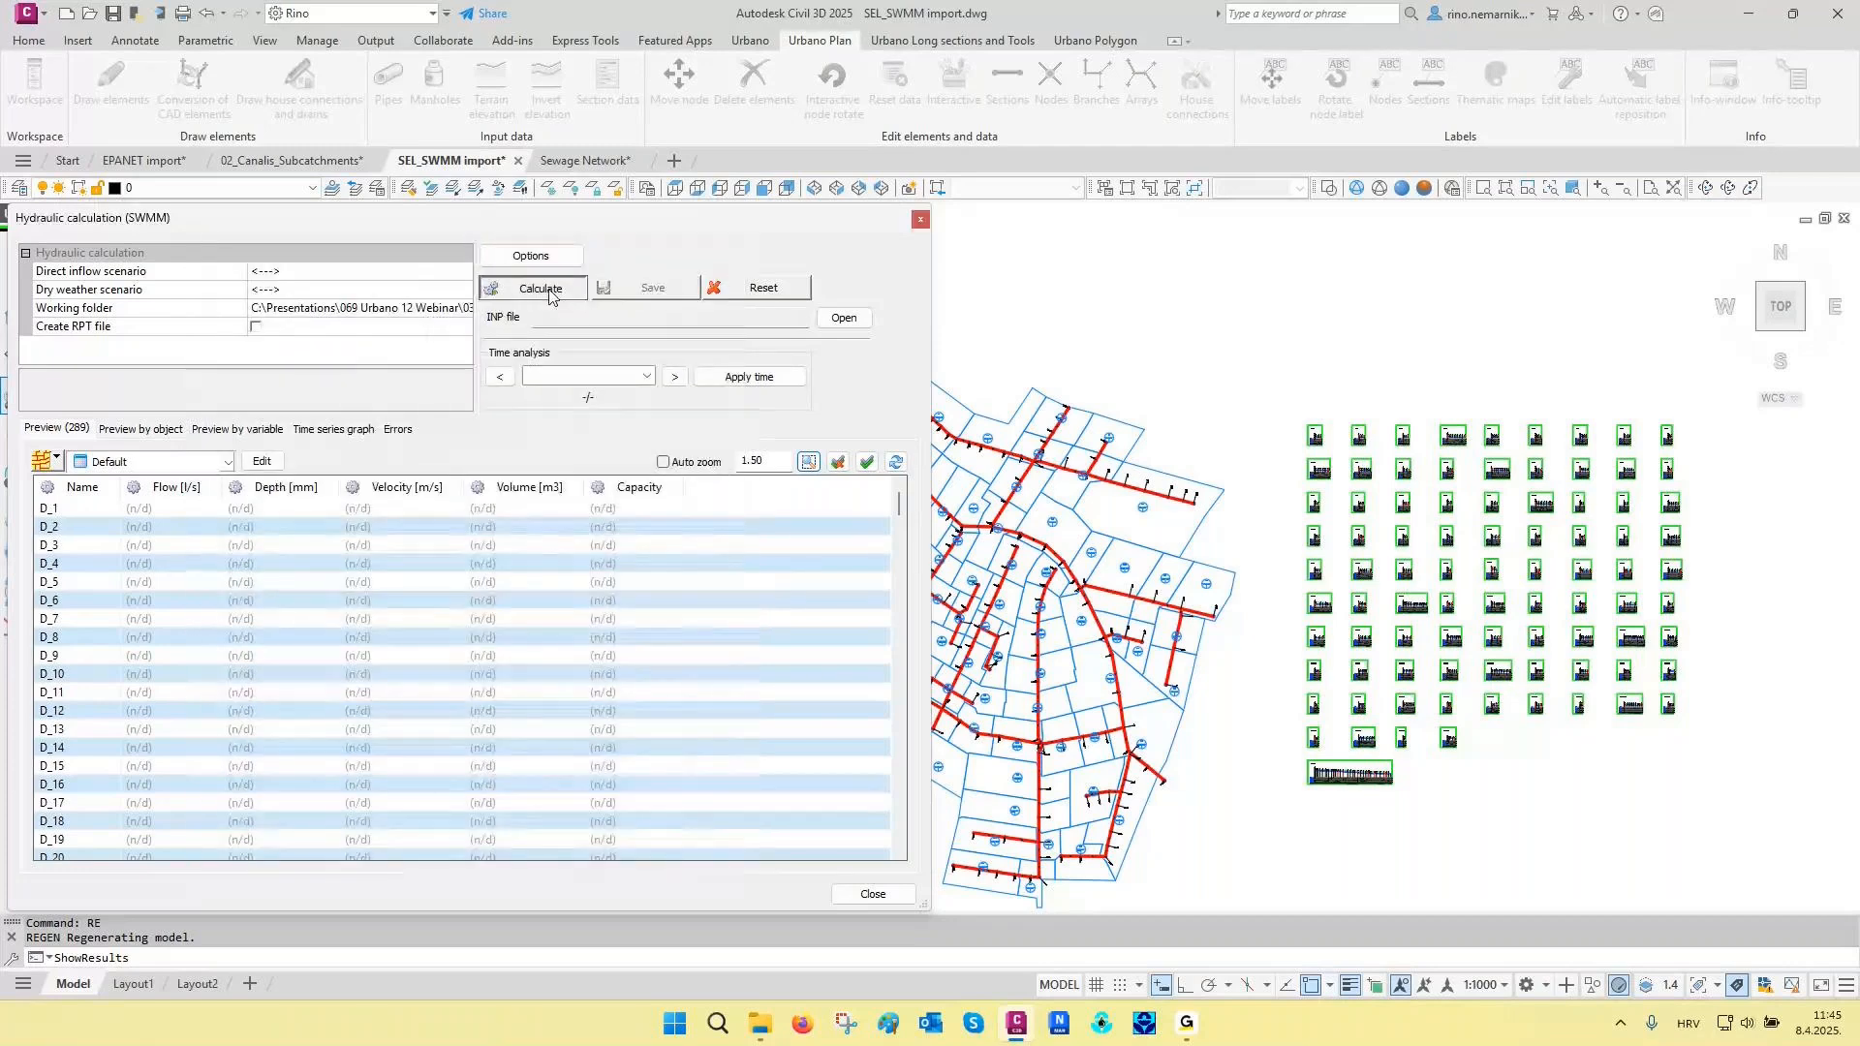
left_click(550, 291)
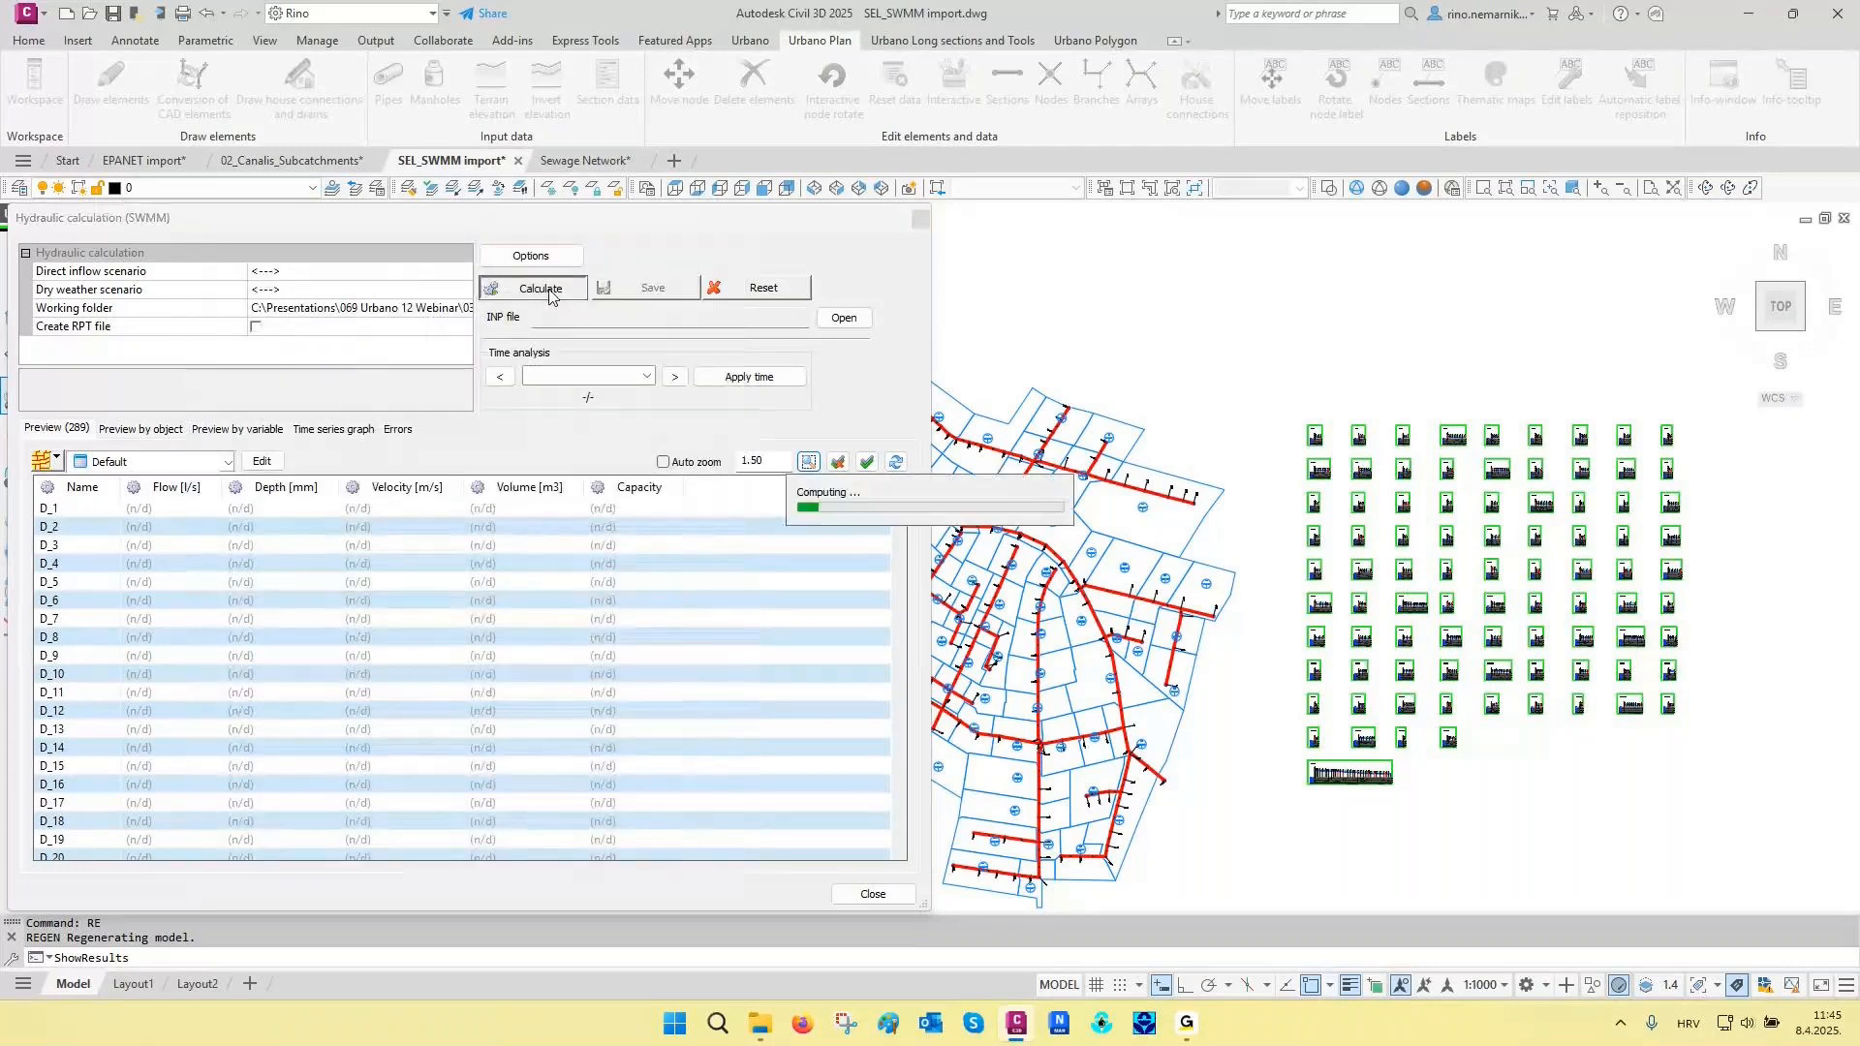
left_click(642, 290)
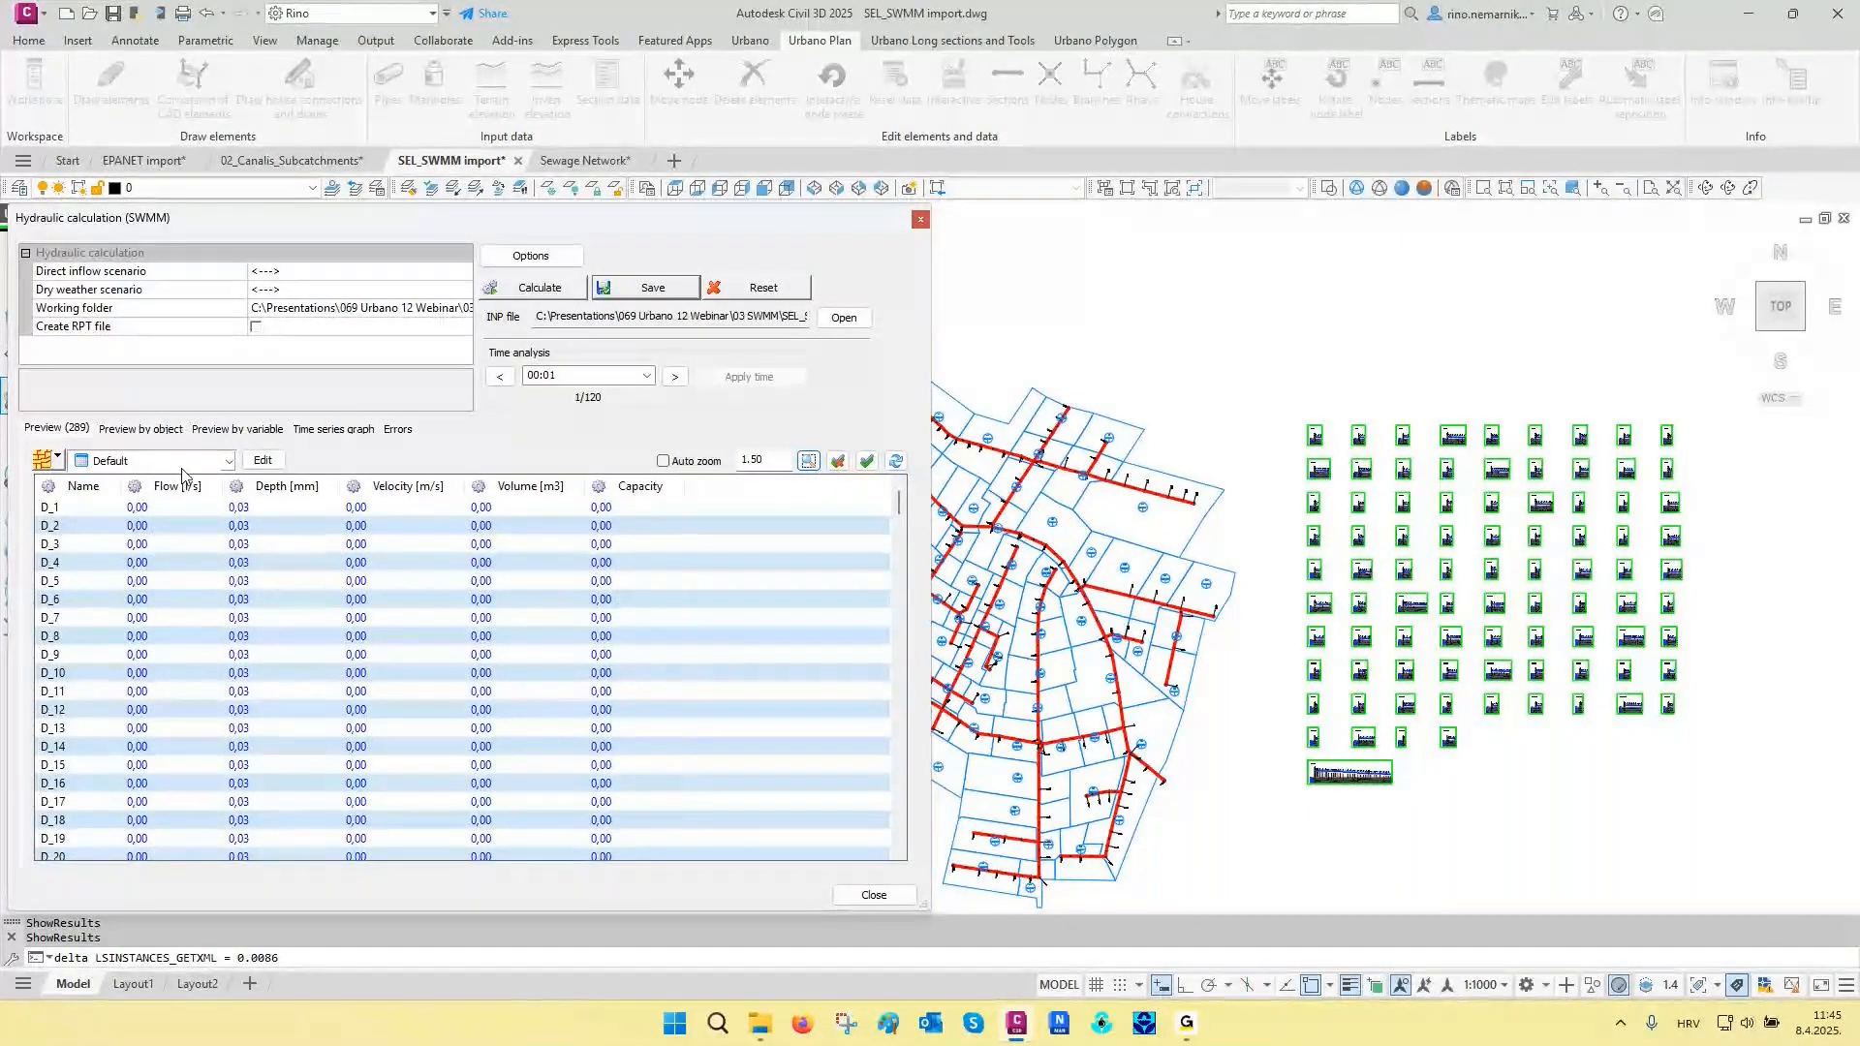
- Preview the time results of outlet section D_79, picked in the drawing, and sort them by descending flow to find the peak
left_click(150, 431)
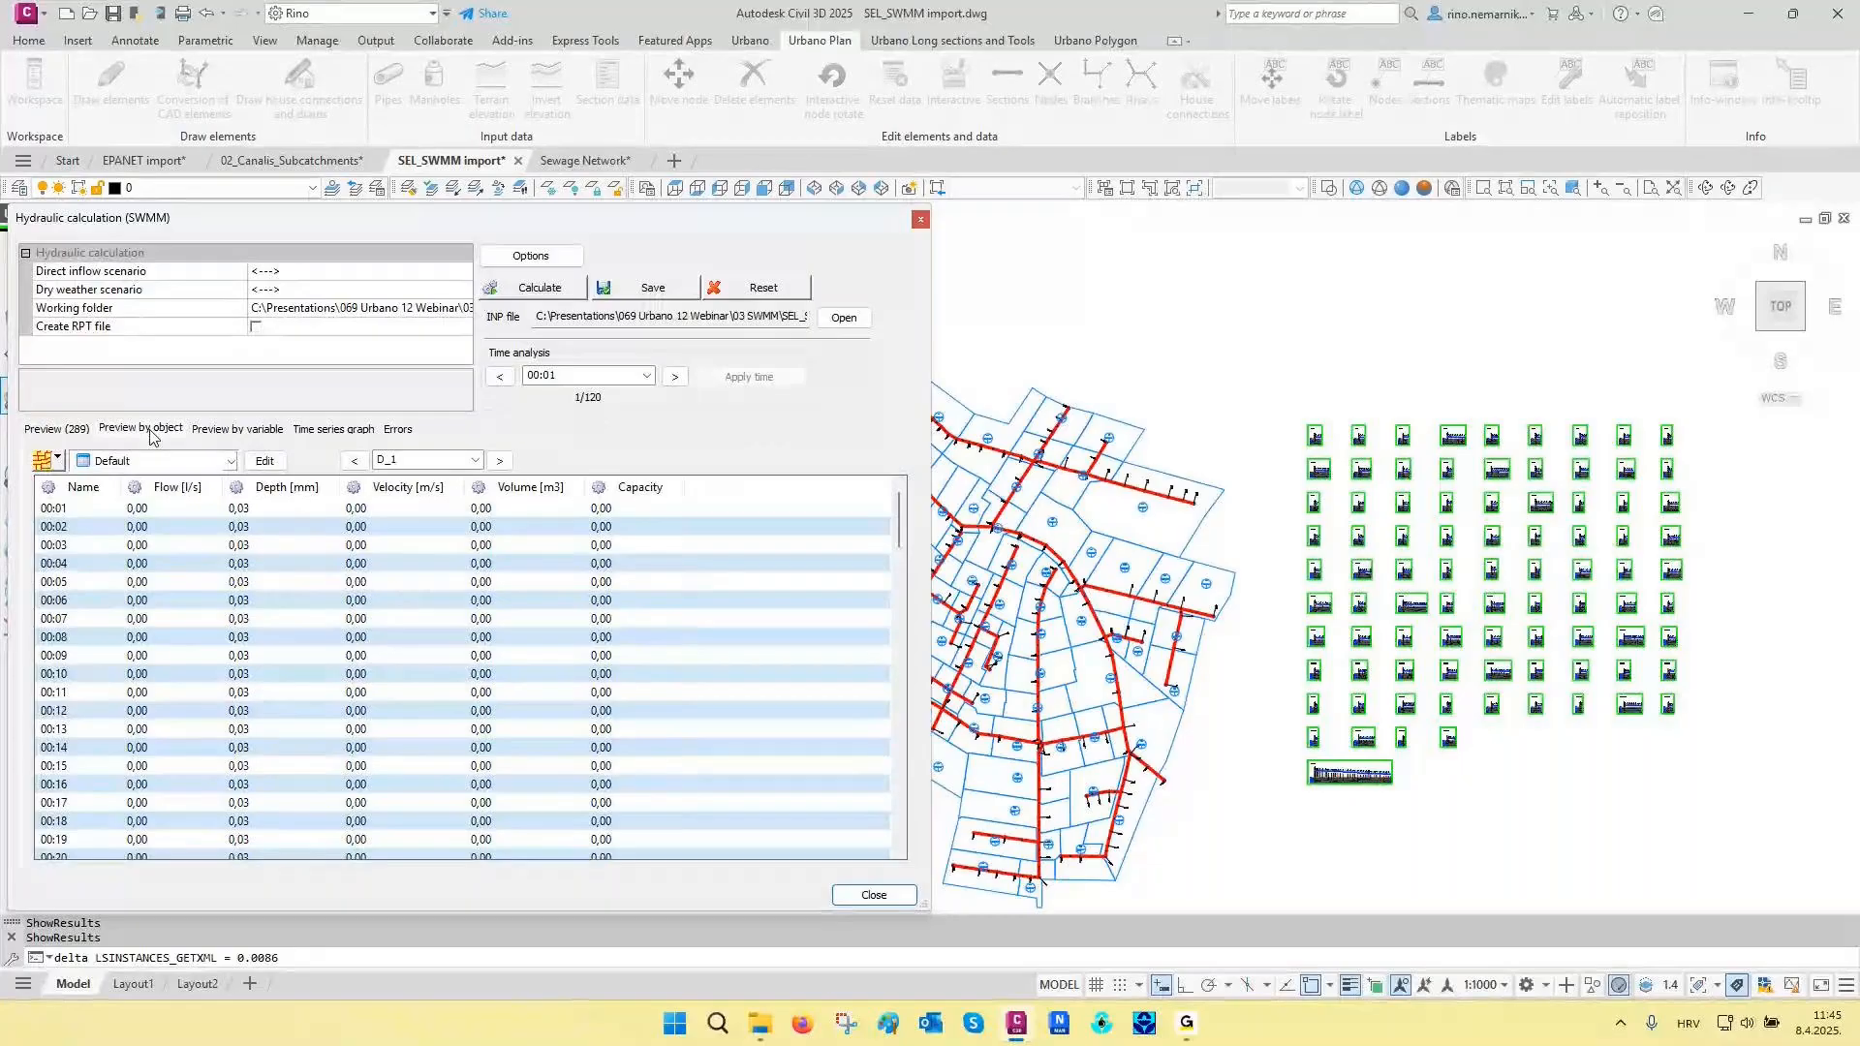
left_click(58, 459)
left_click(110, 579)
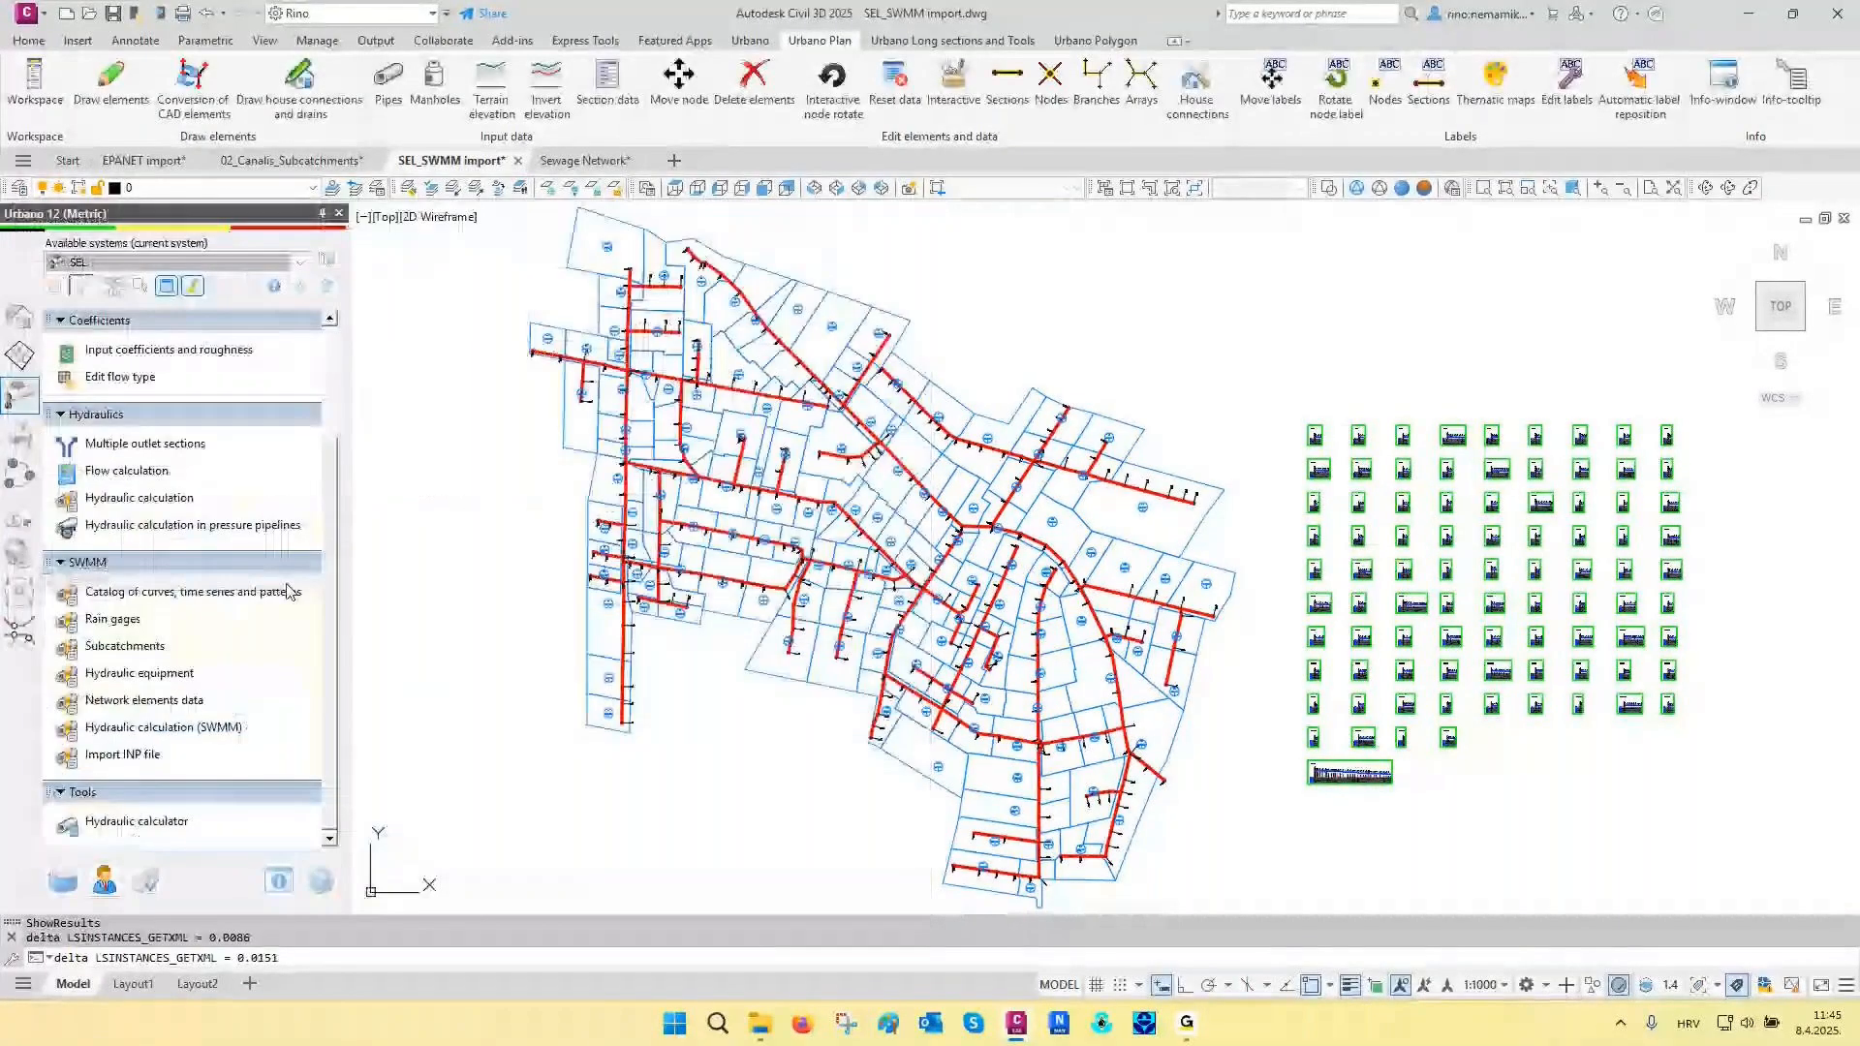
left_click(1170, 774)
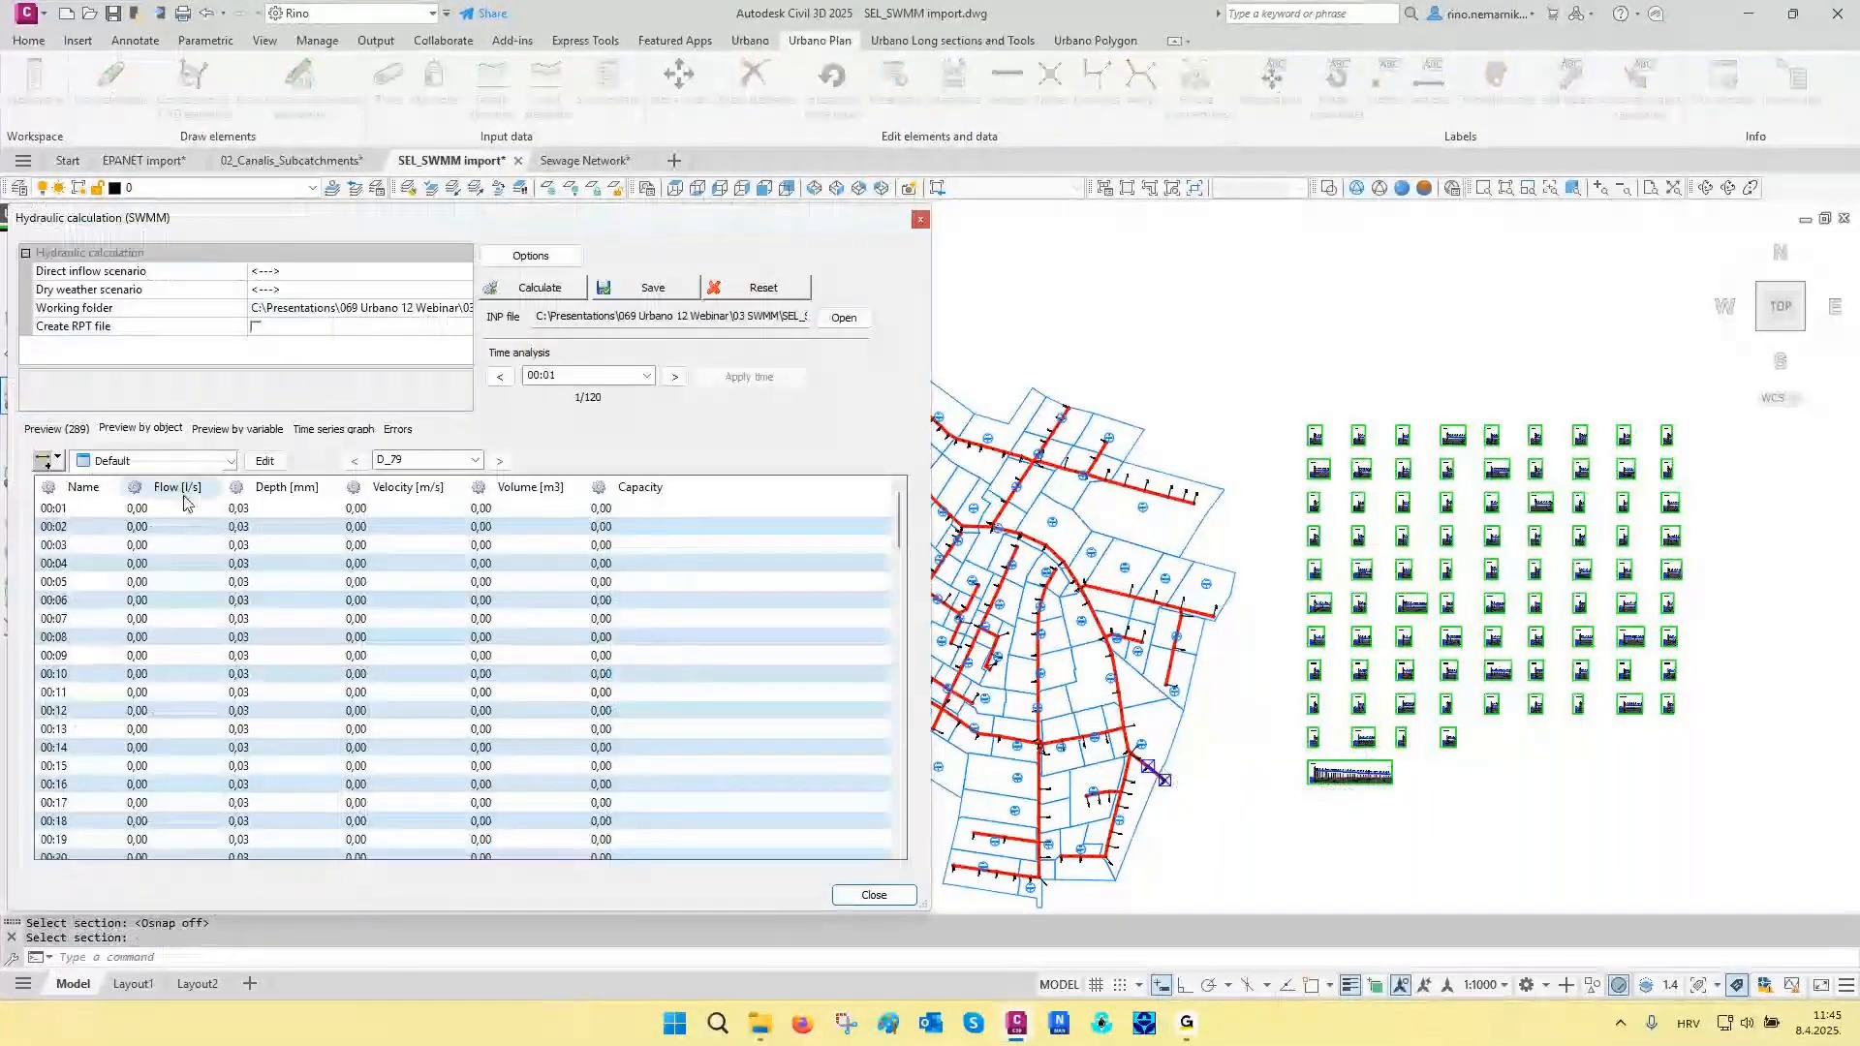
left_click(164, 488)
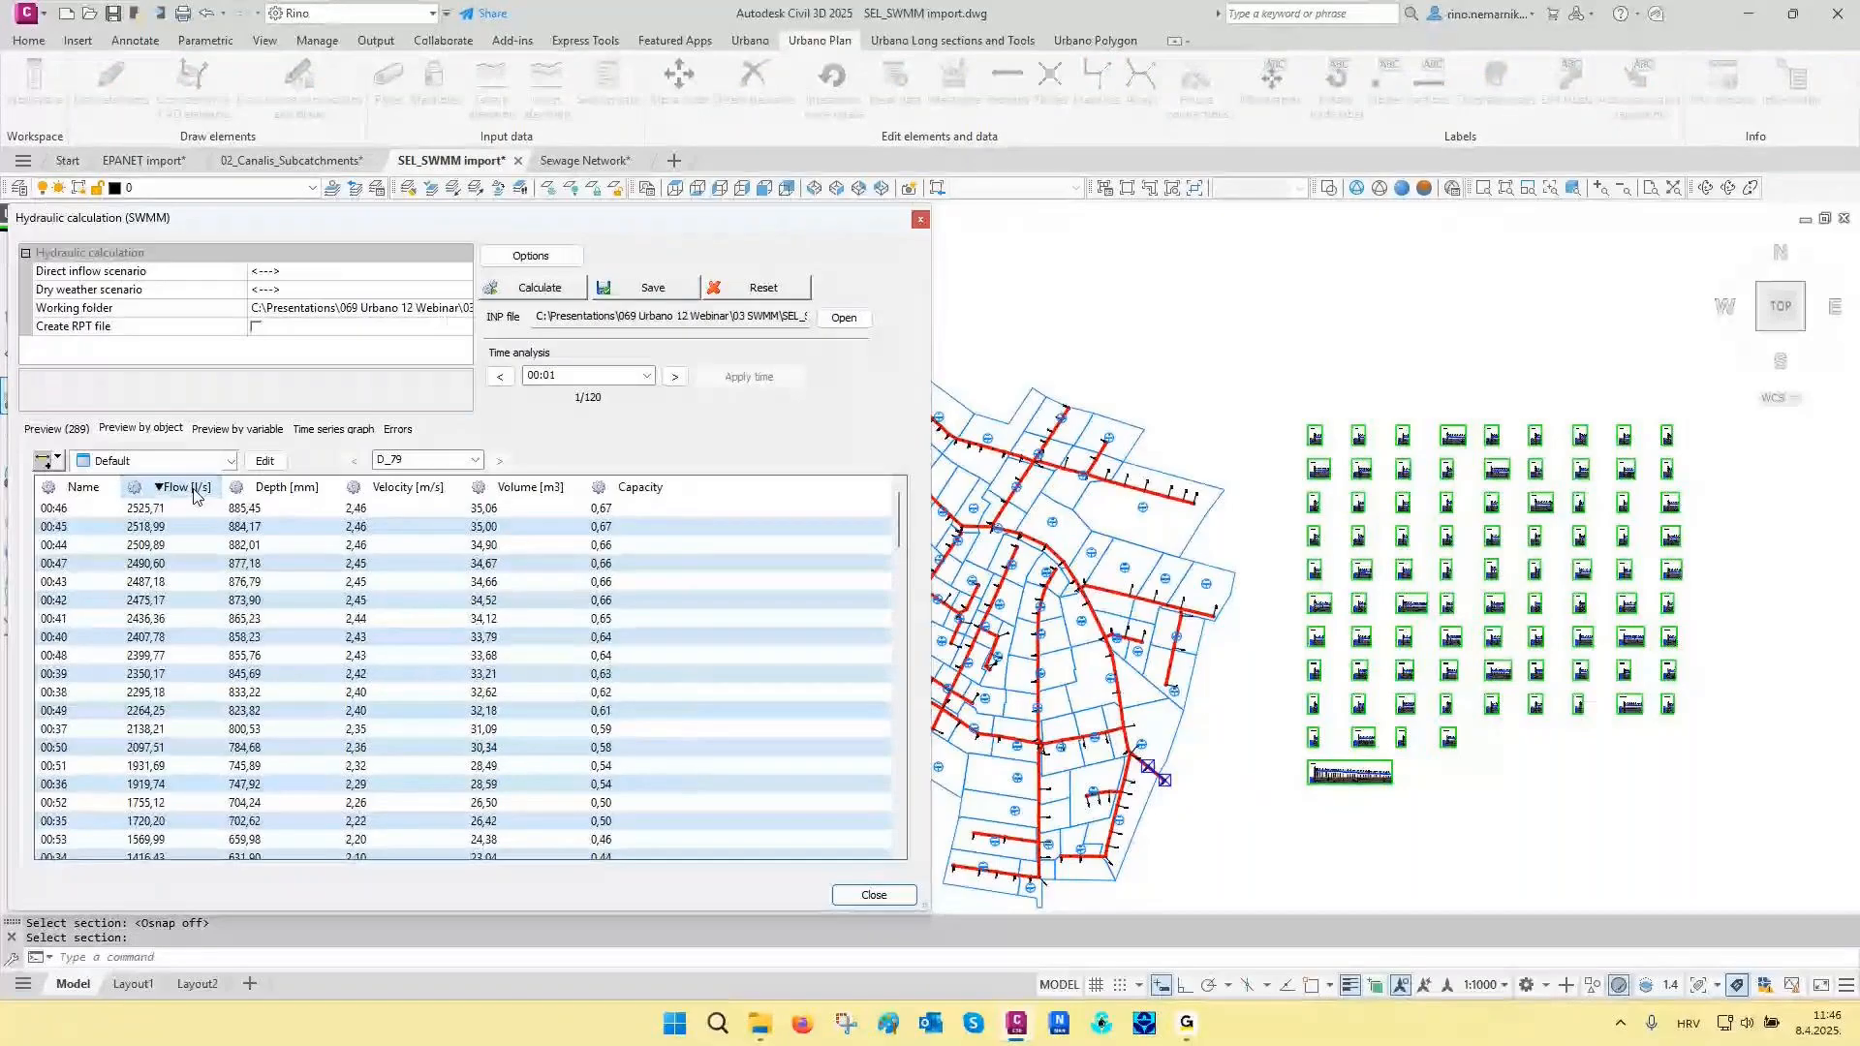
left_click(144, 508)
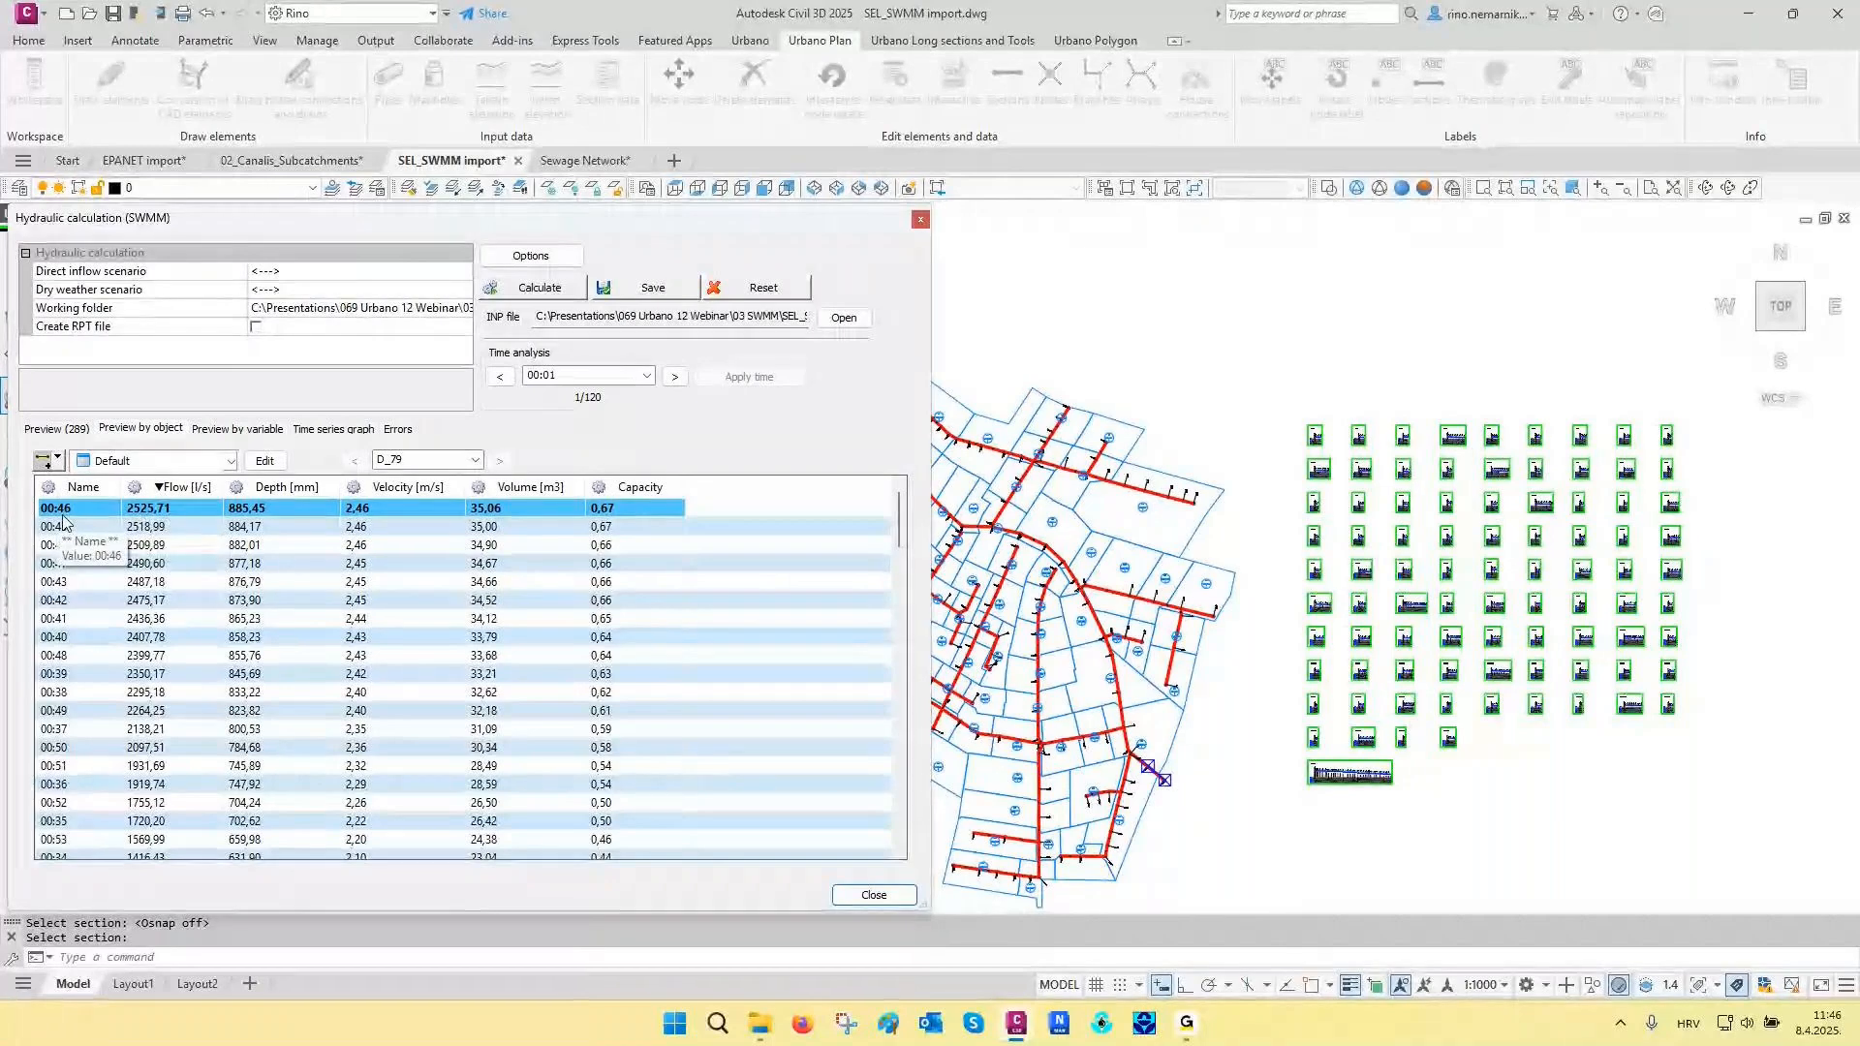
- Set the SWMM time analysis to 00:46, apply it to the network and close the hydraulic calculation
left_click(647, 375)
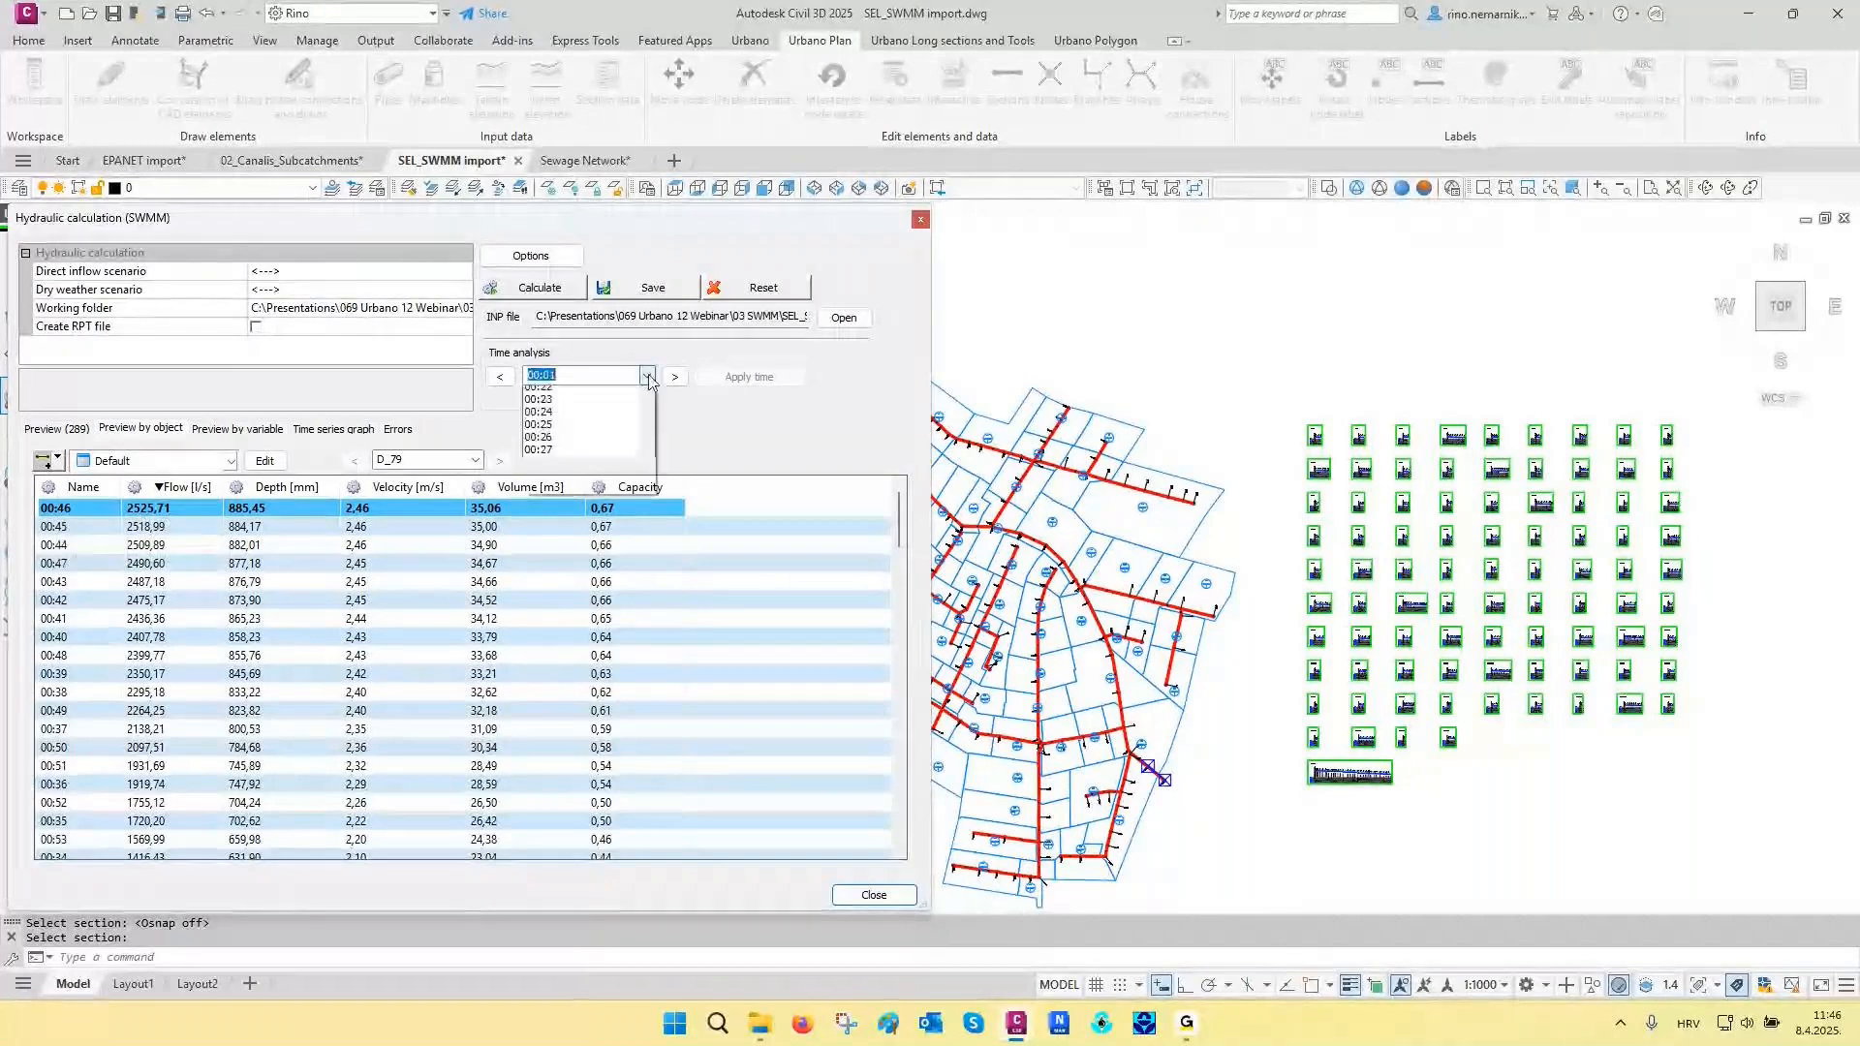
left_click_drag(648, 424, 648, 522)
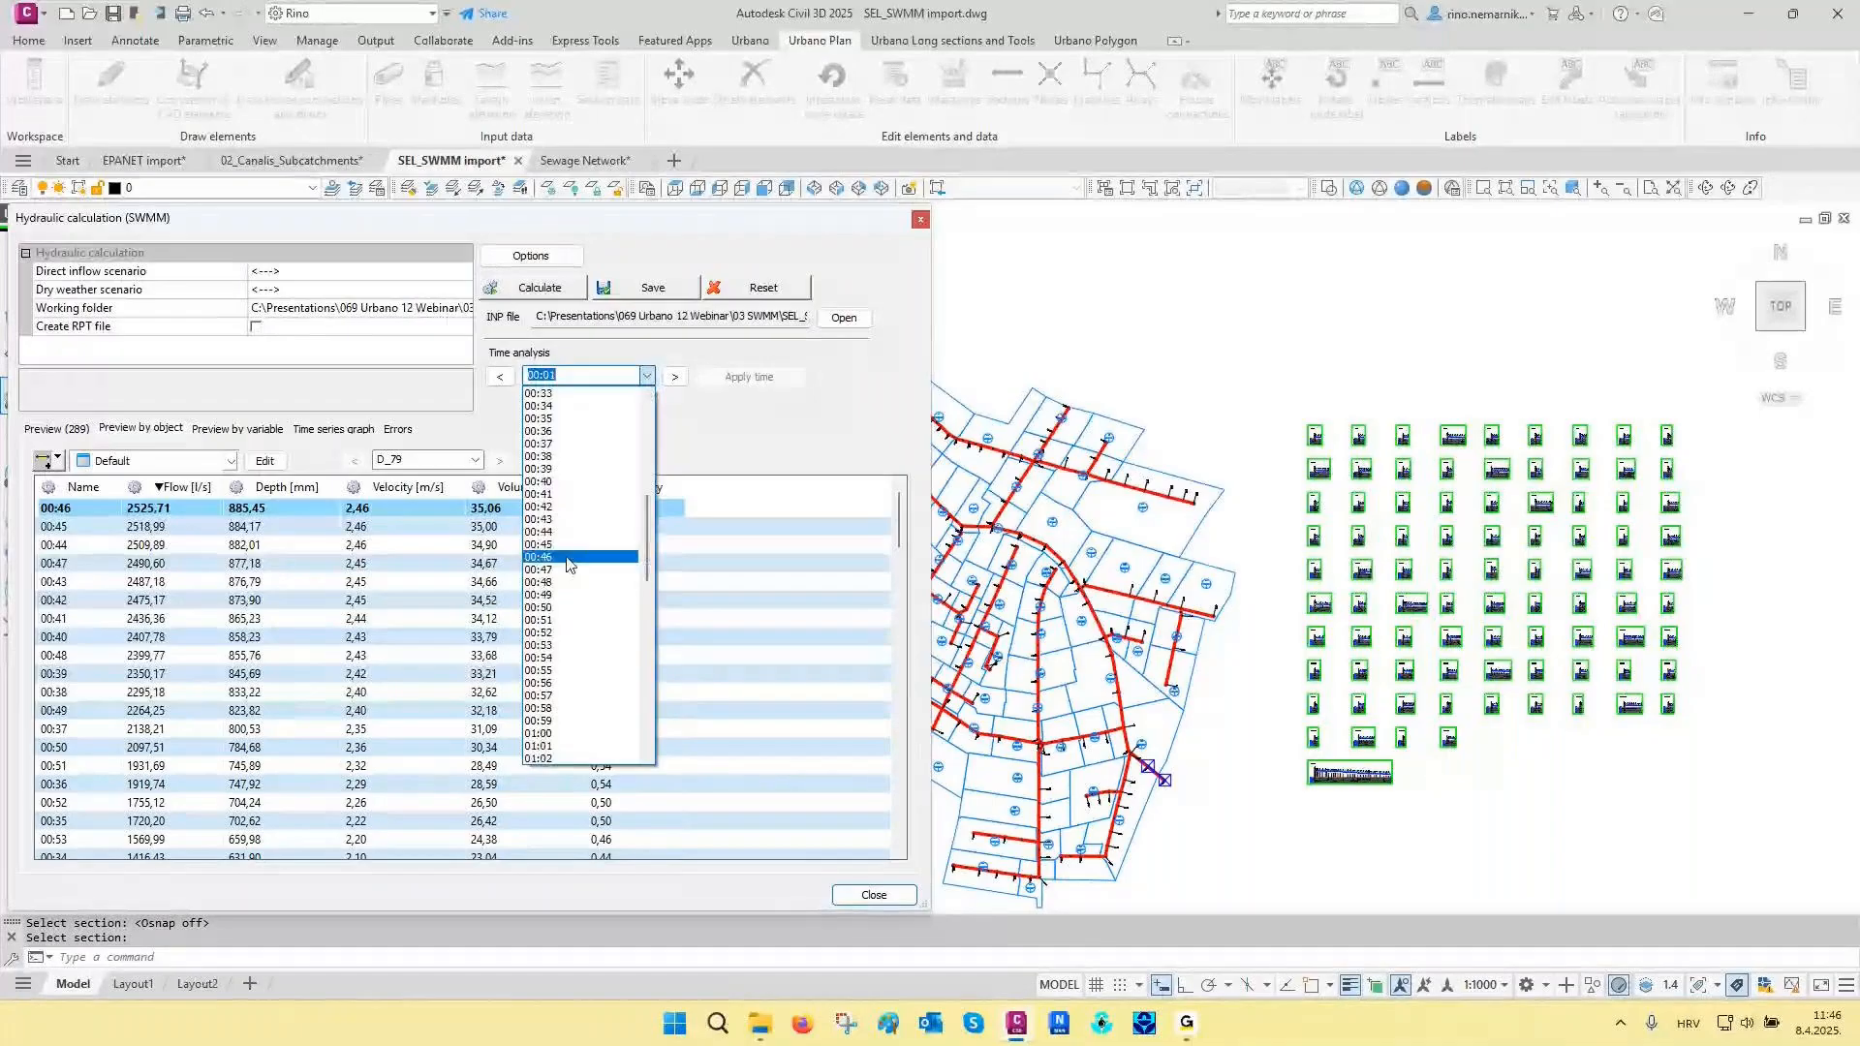
left_click(567, 558)
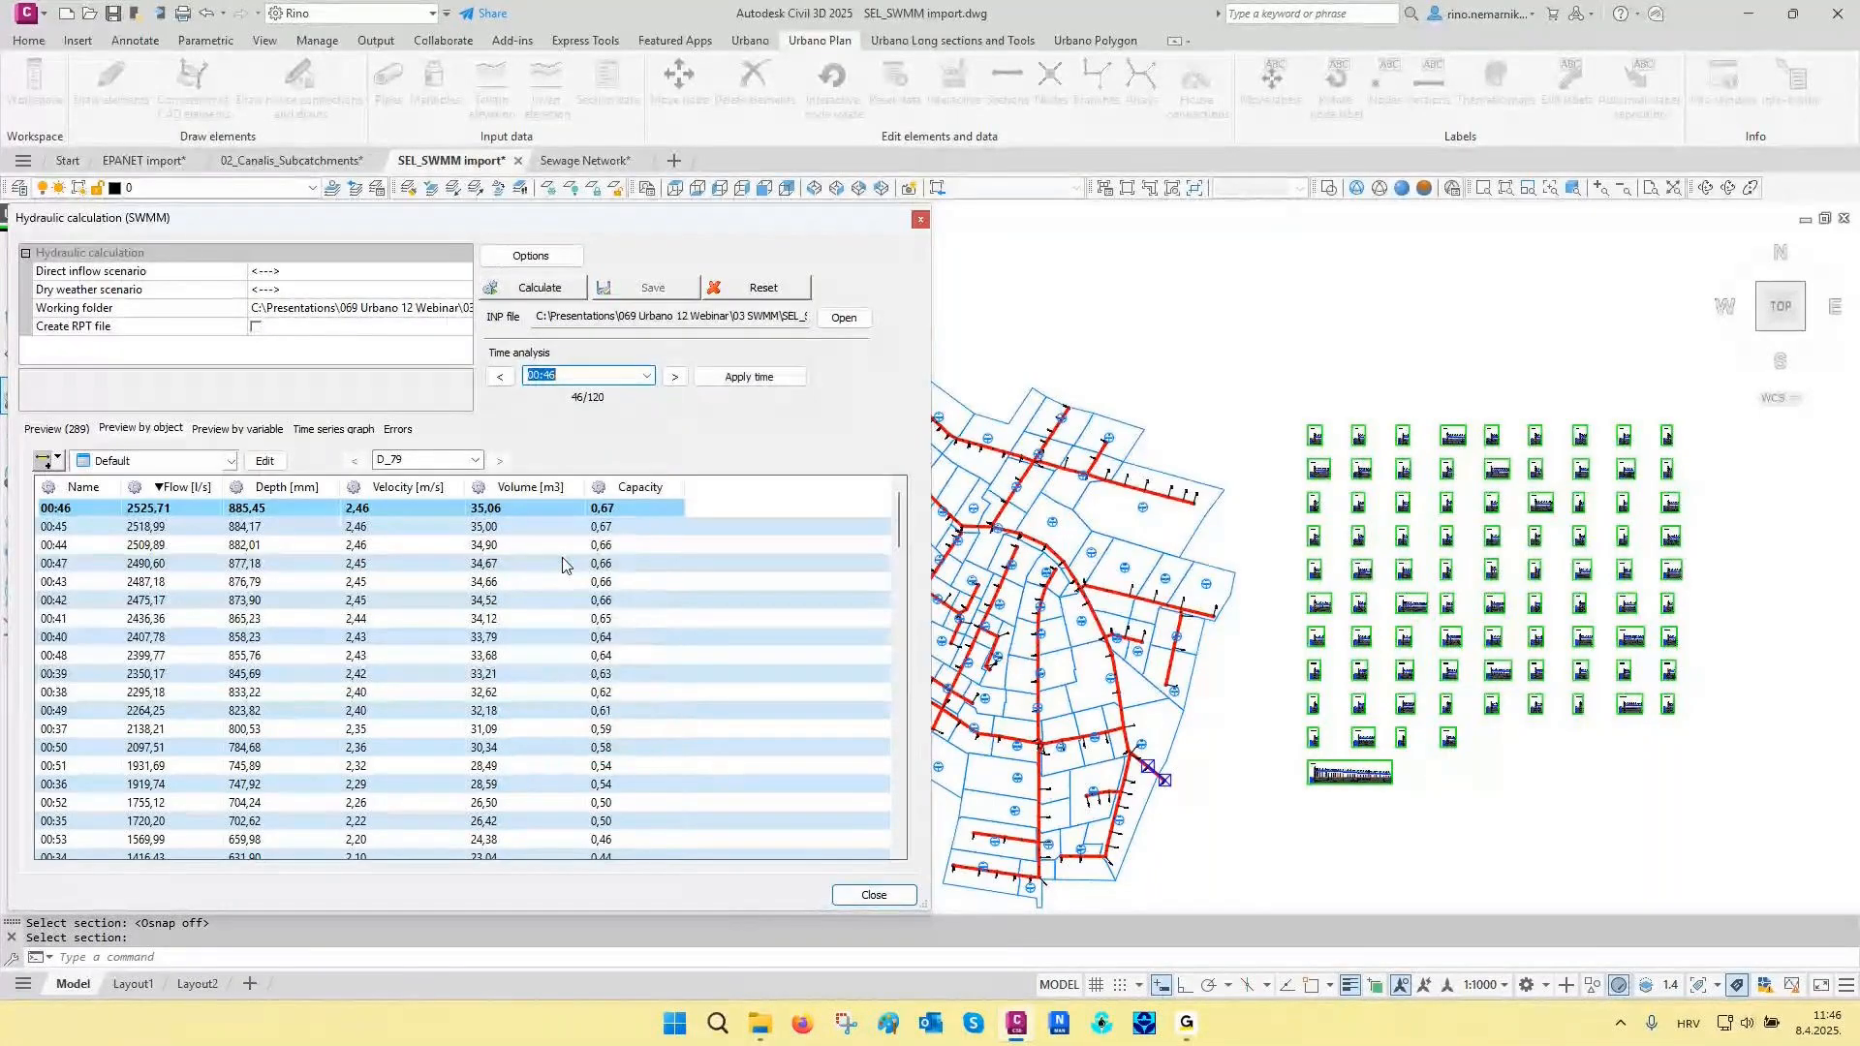
key("Return")
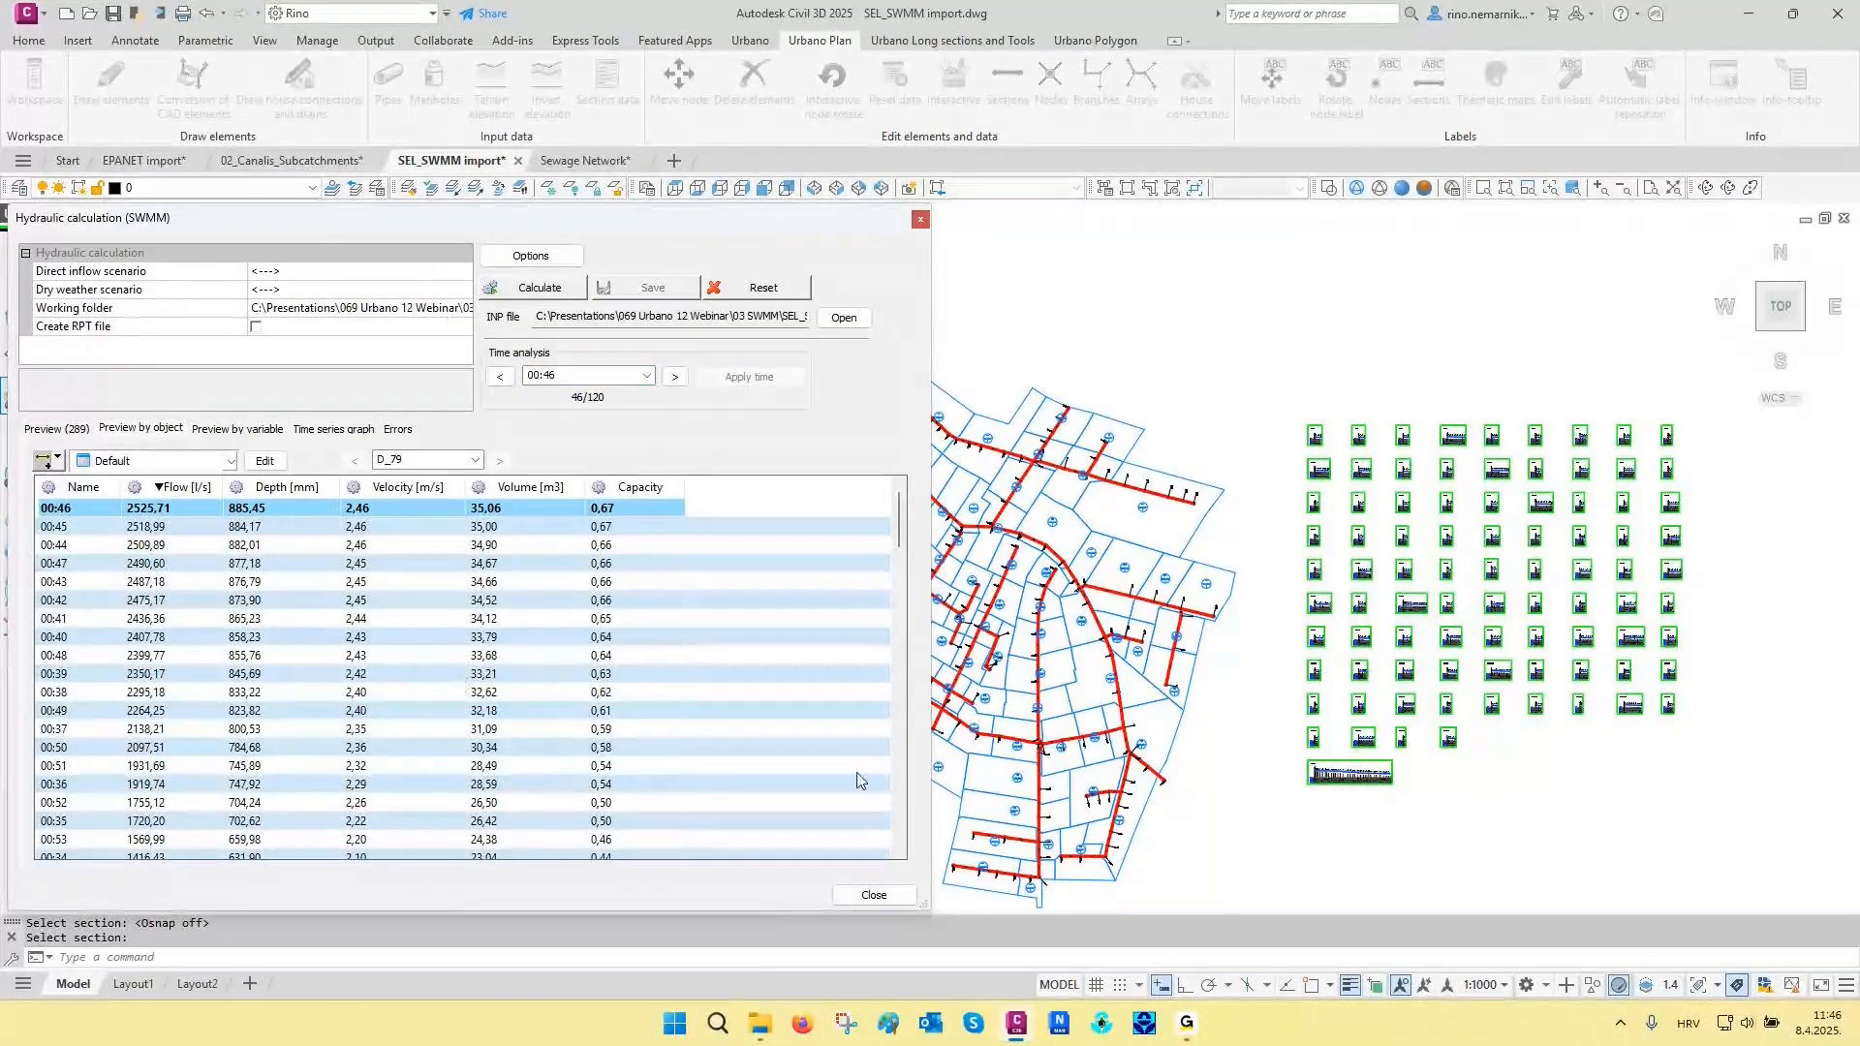
left_click(875, 896)
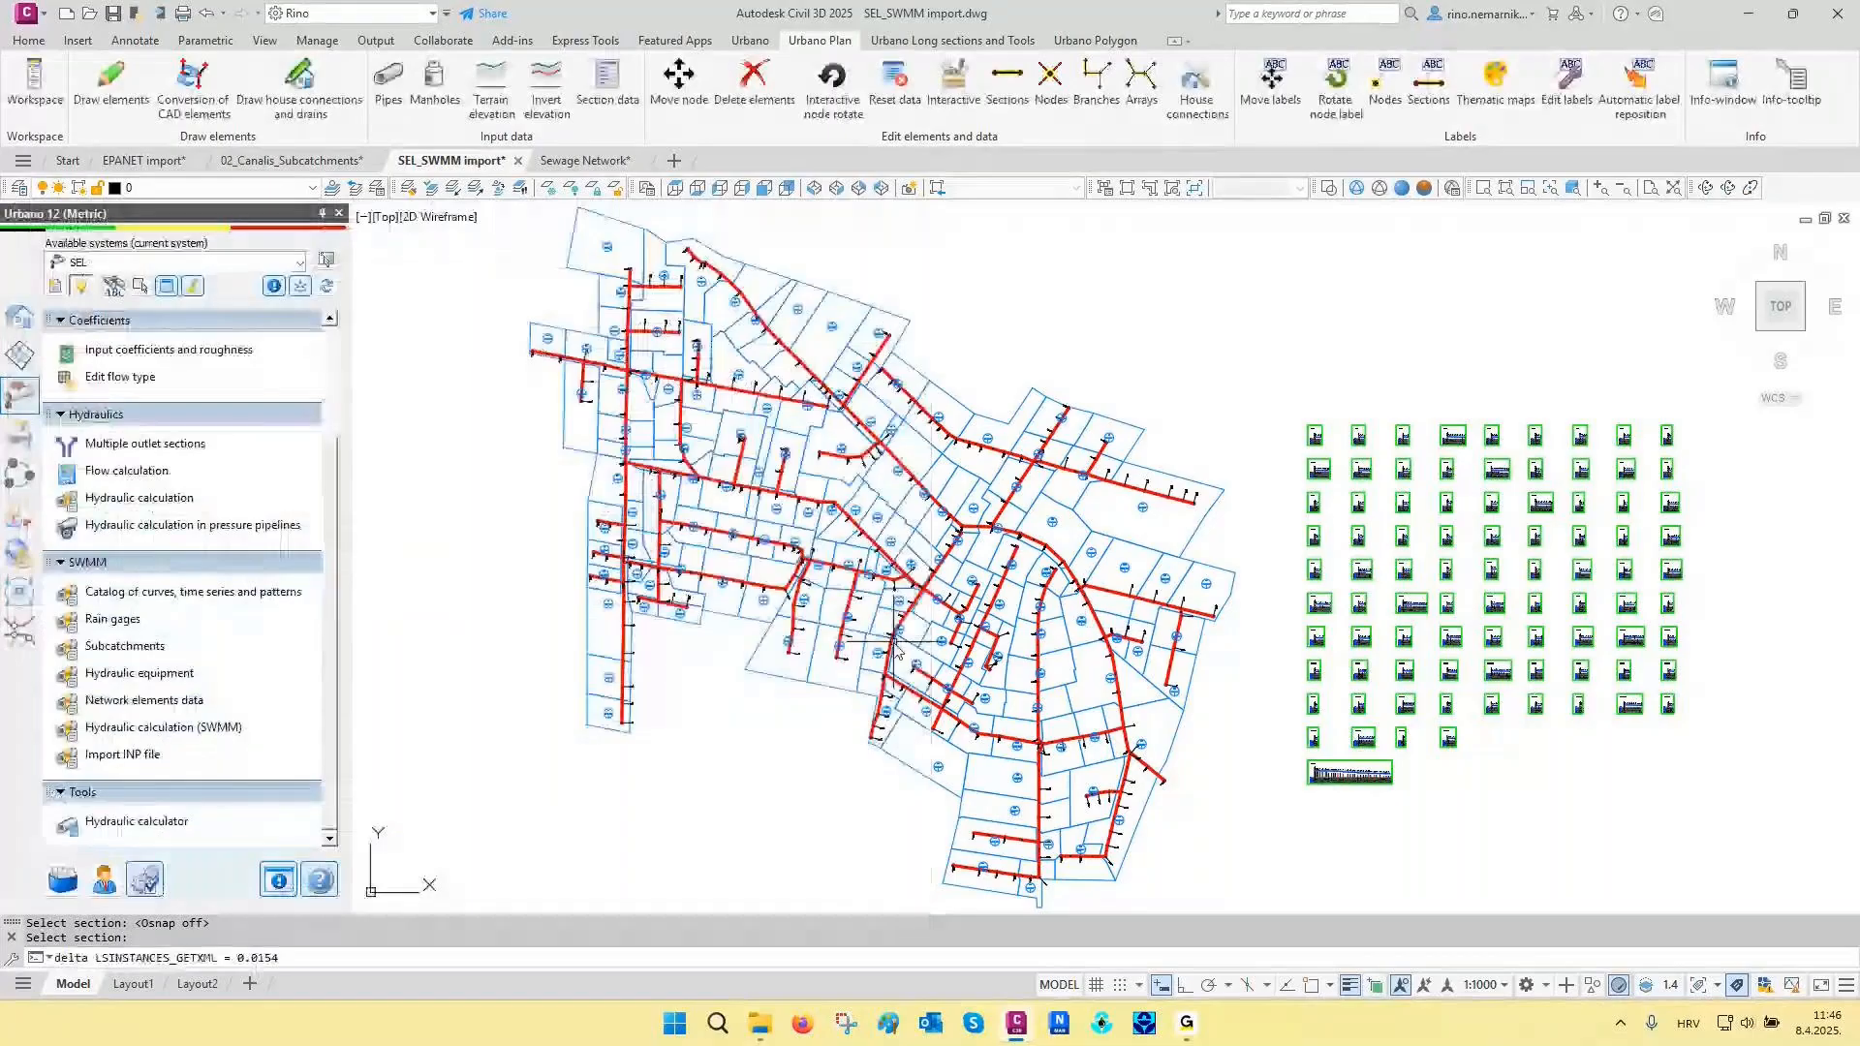
- Examine the water level along the RO36-RO1 longitudinal section, from its upstream manholes through the drop at RO21 to the outfall
scroll(1064, 766, "up", 8)
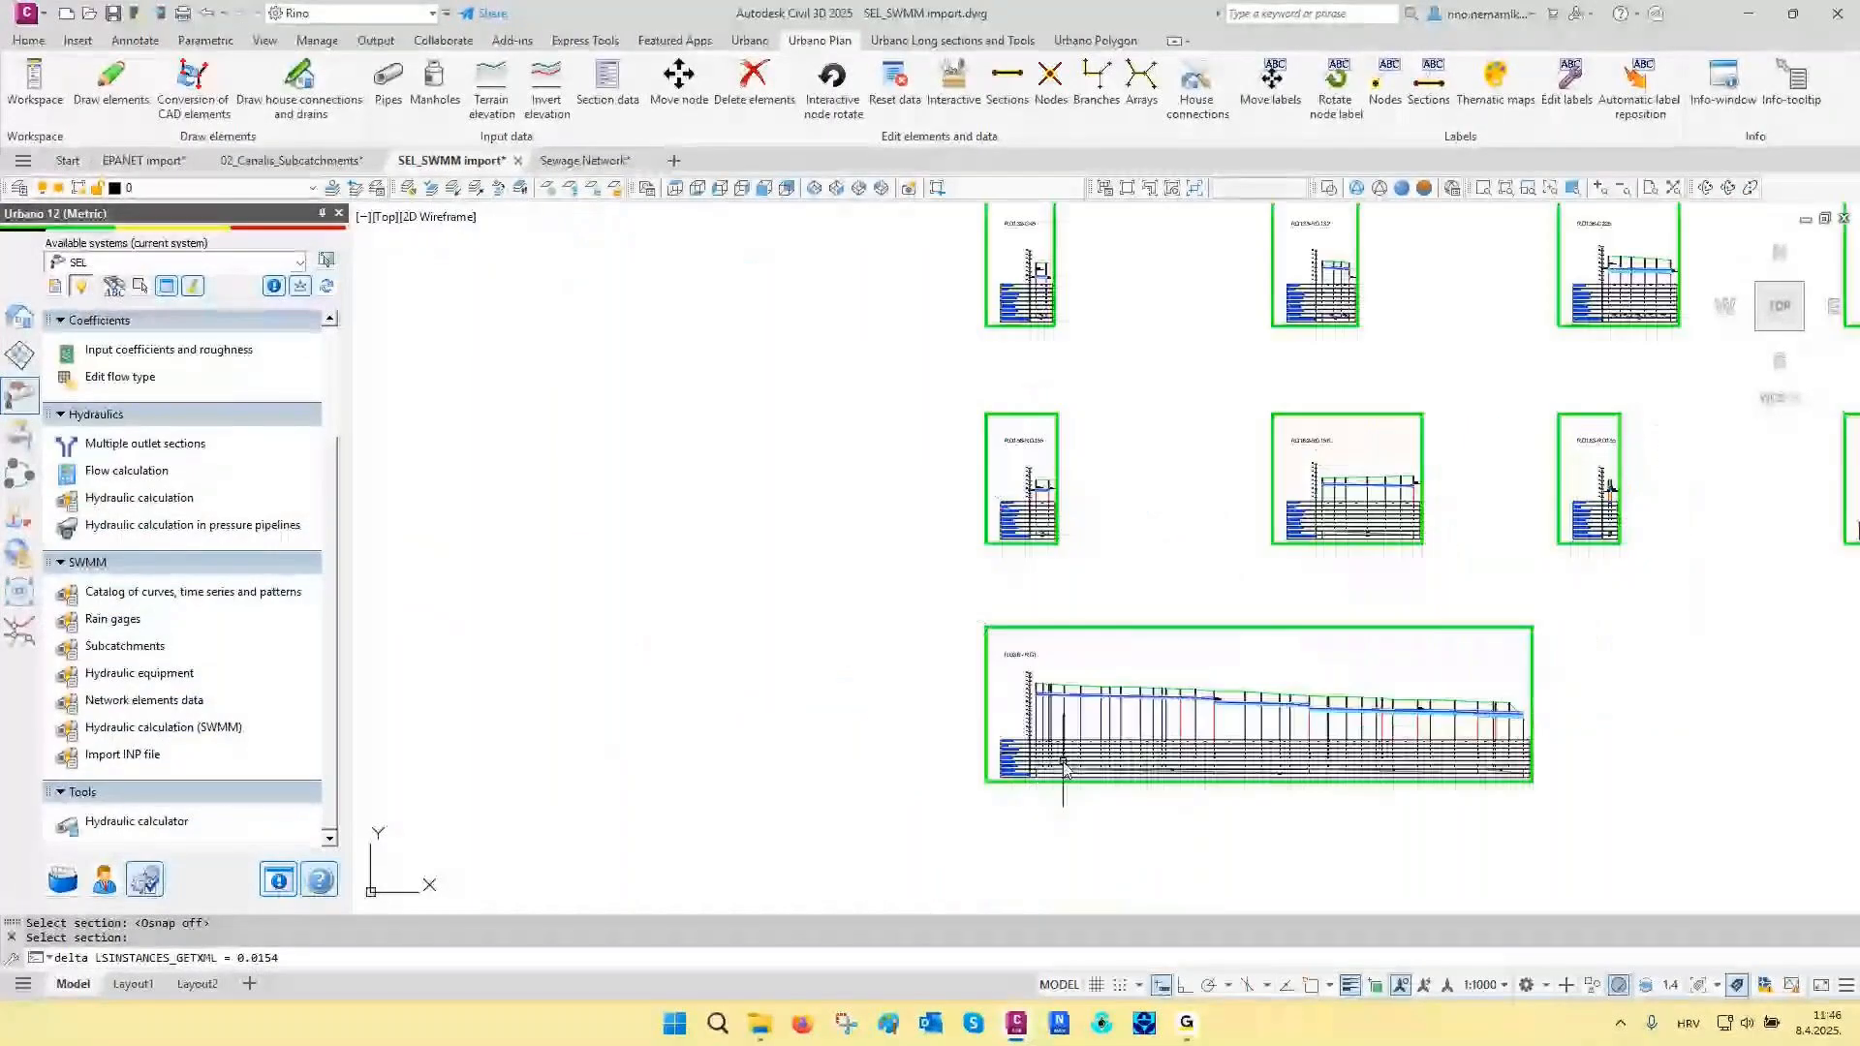
scroll(1064, 766, "up", 6)
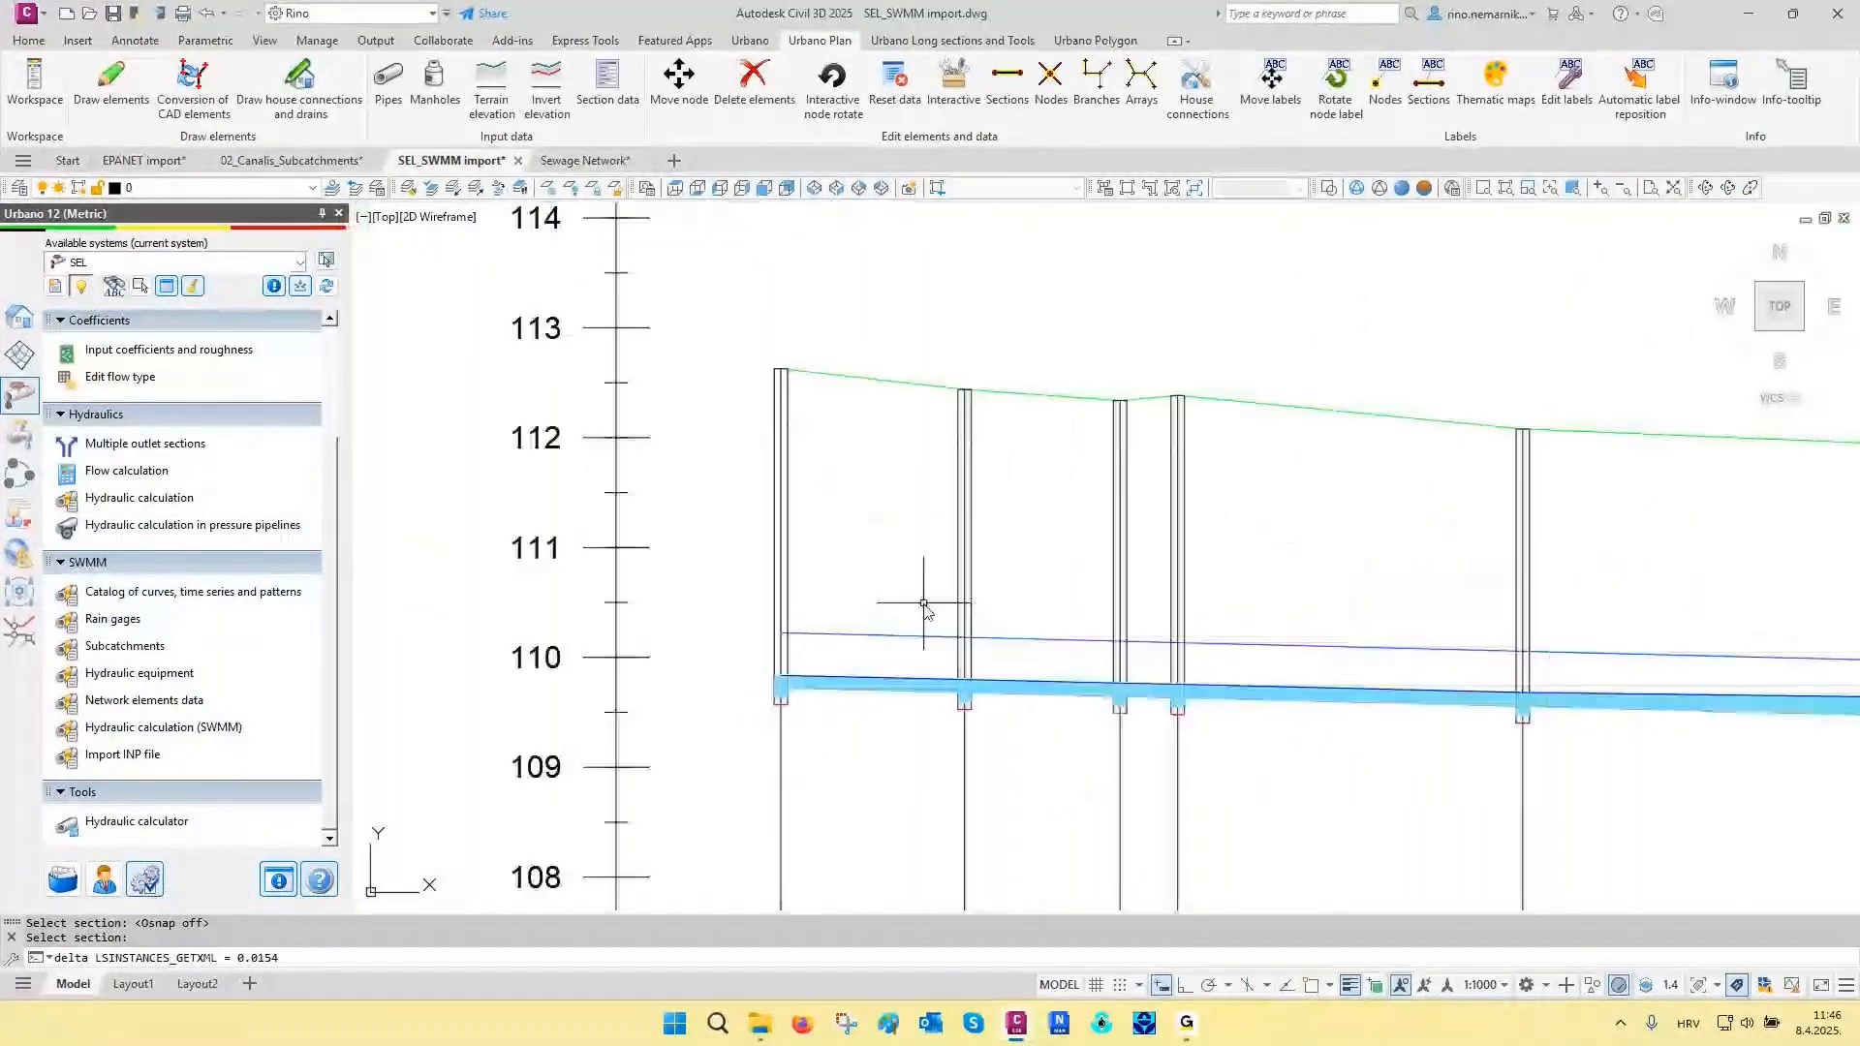
scroll(843, 620, "up", 2)
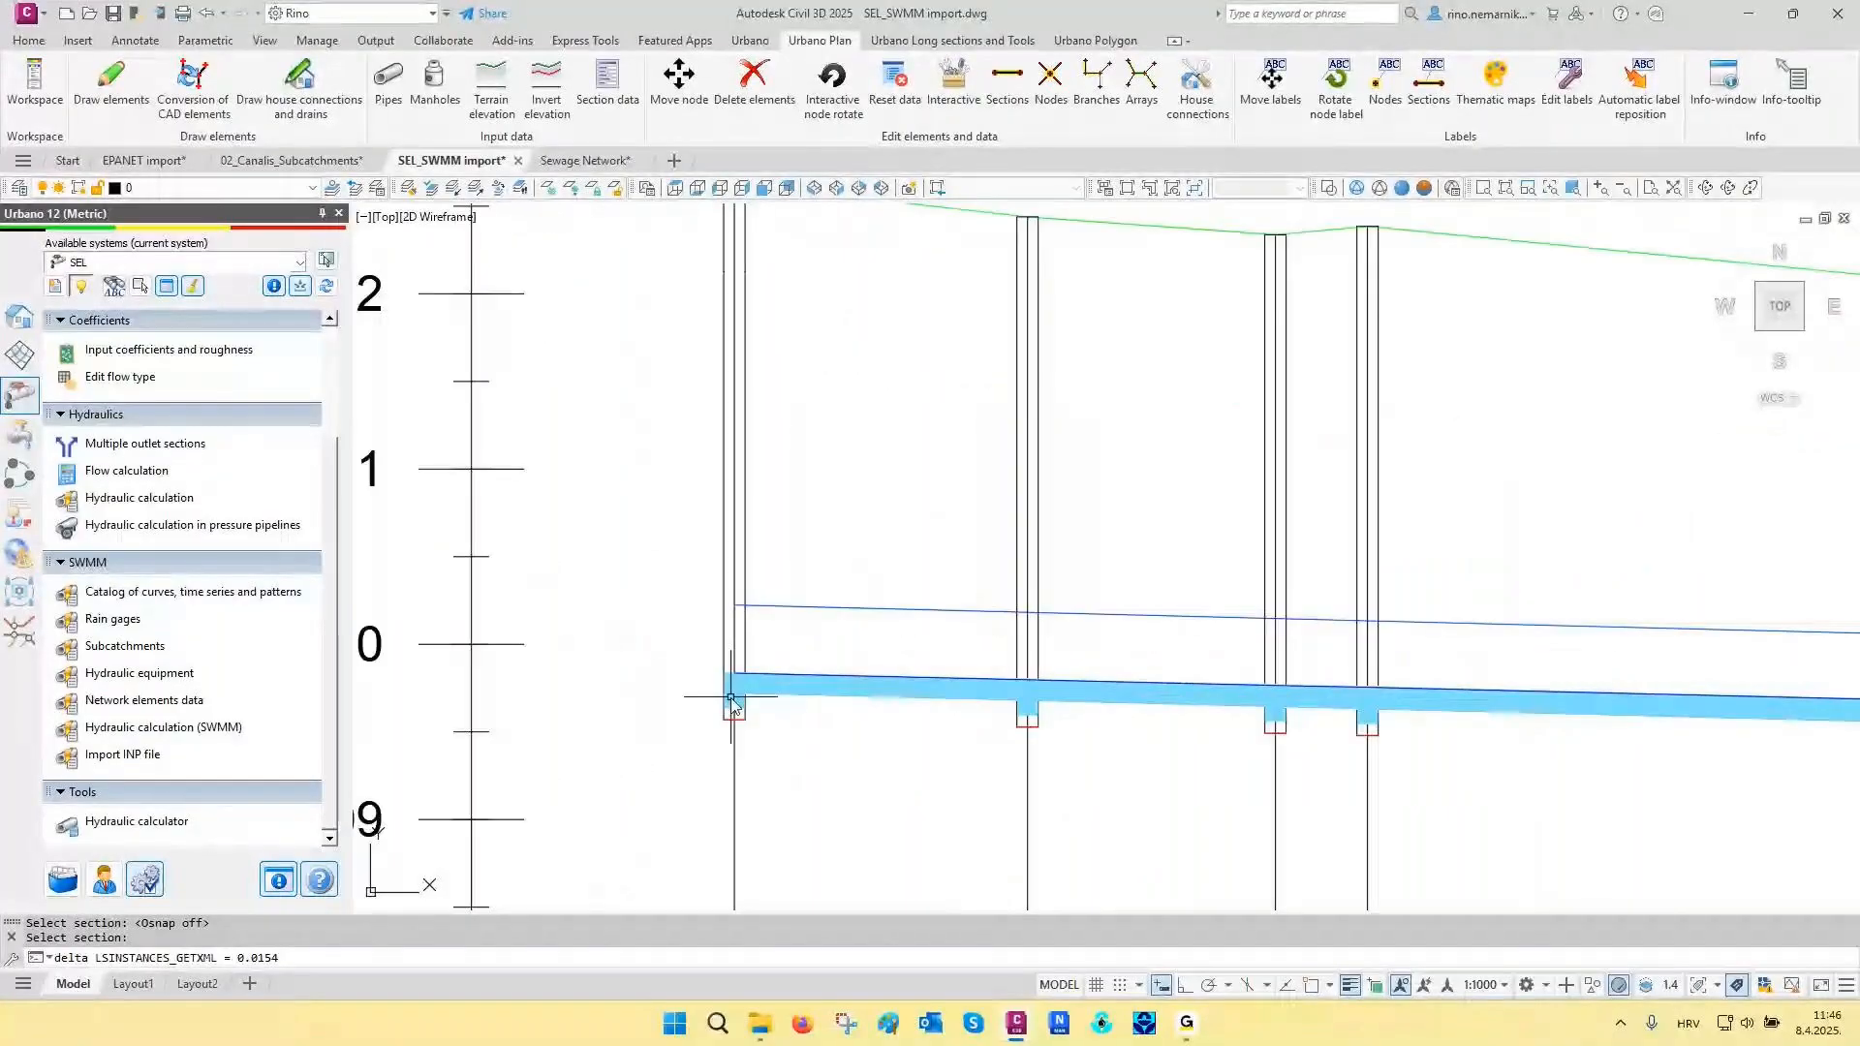
scroll(732, 705, "down", 5)
scroll(1211, 736, "up", 2)
scroll(1395, 770, "up", 2)
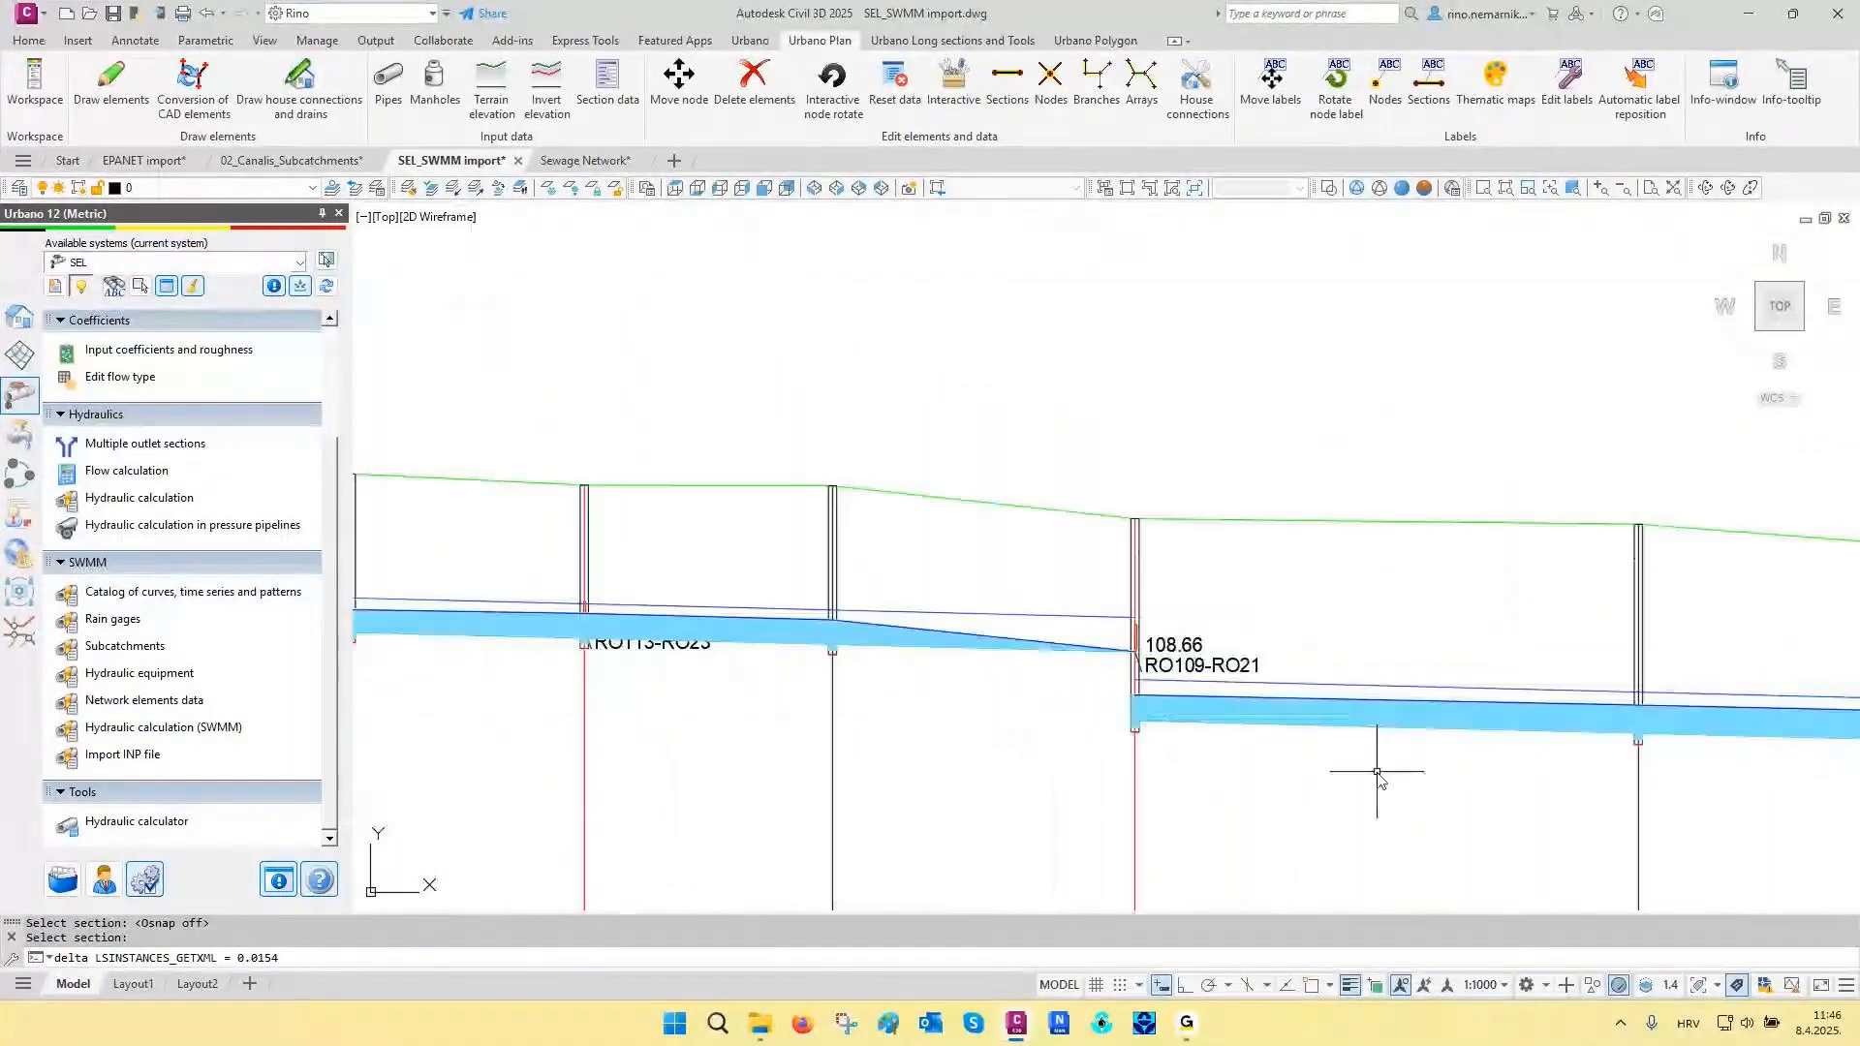
scroll(1486, 726, "down", 4)
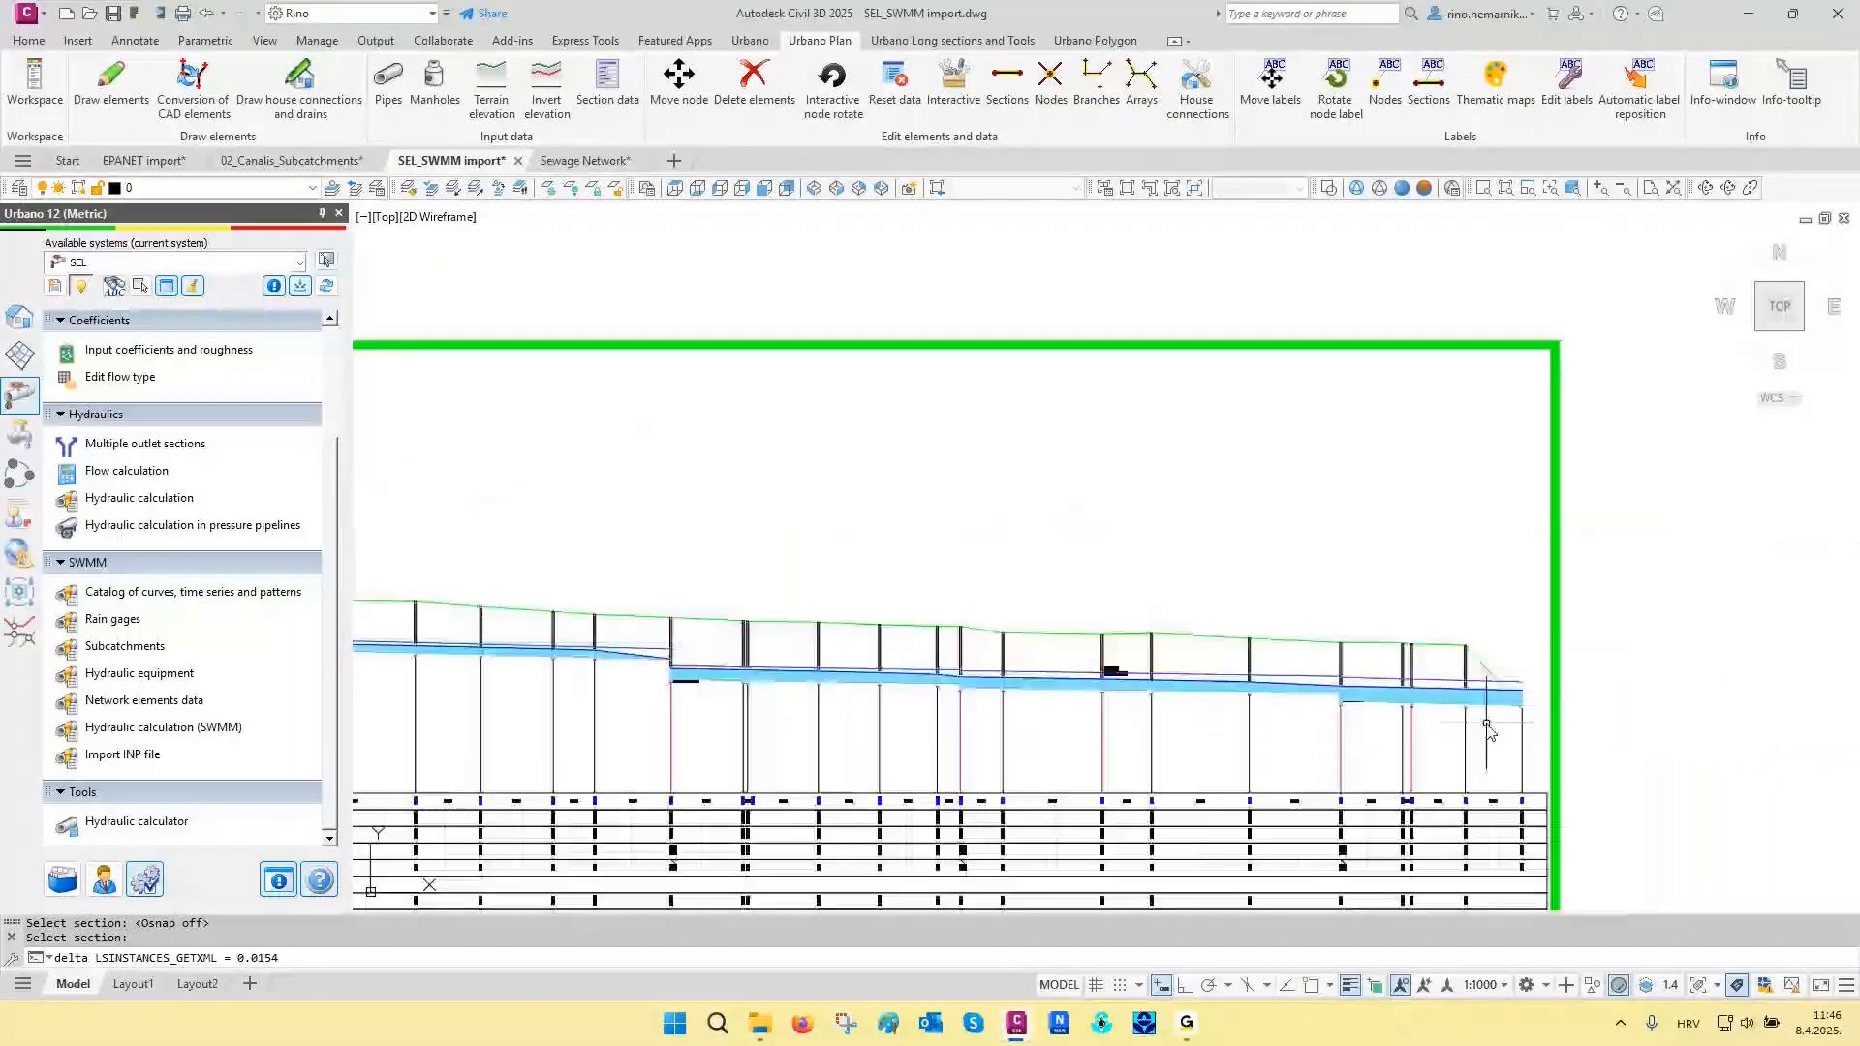
scroll(1506, 733, "up", 3)
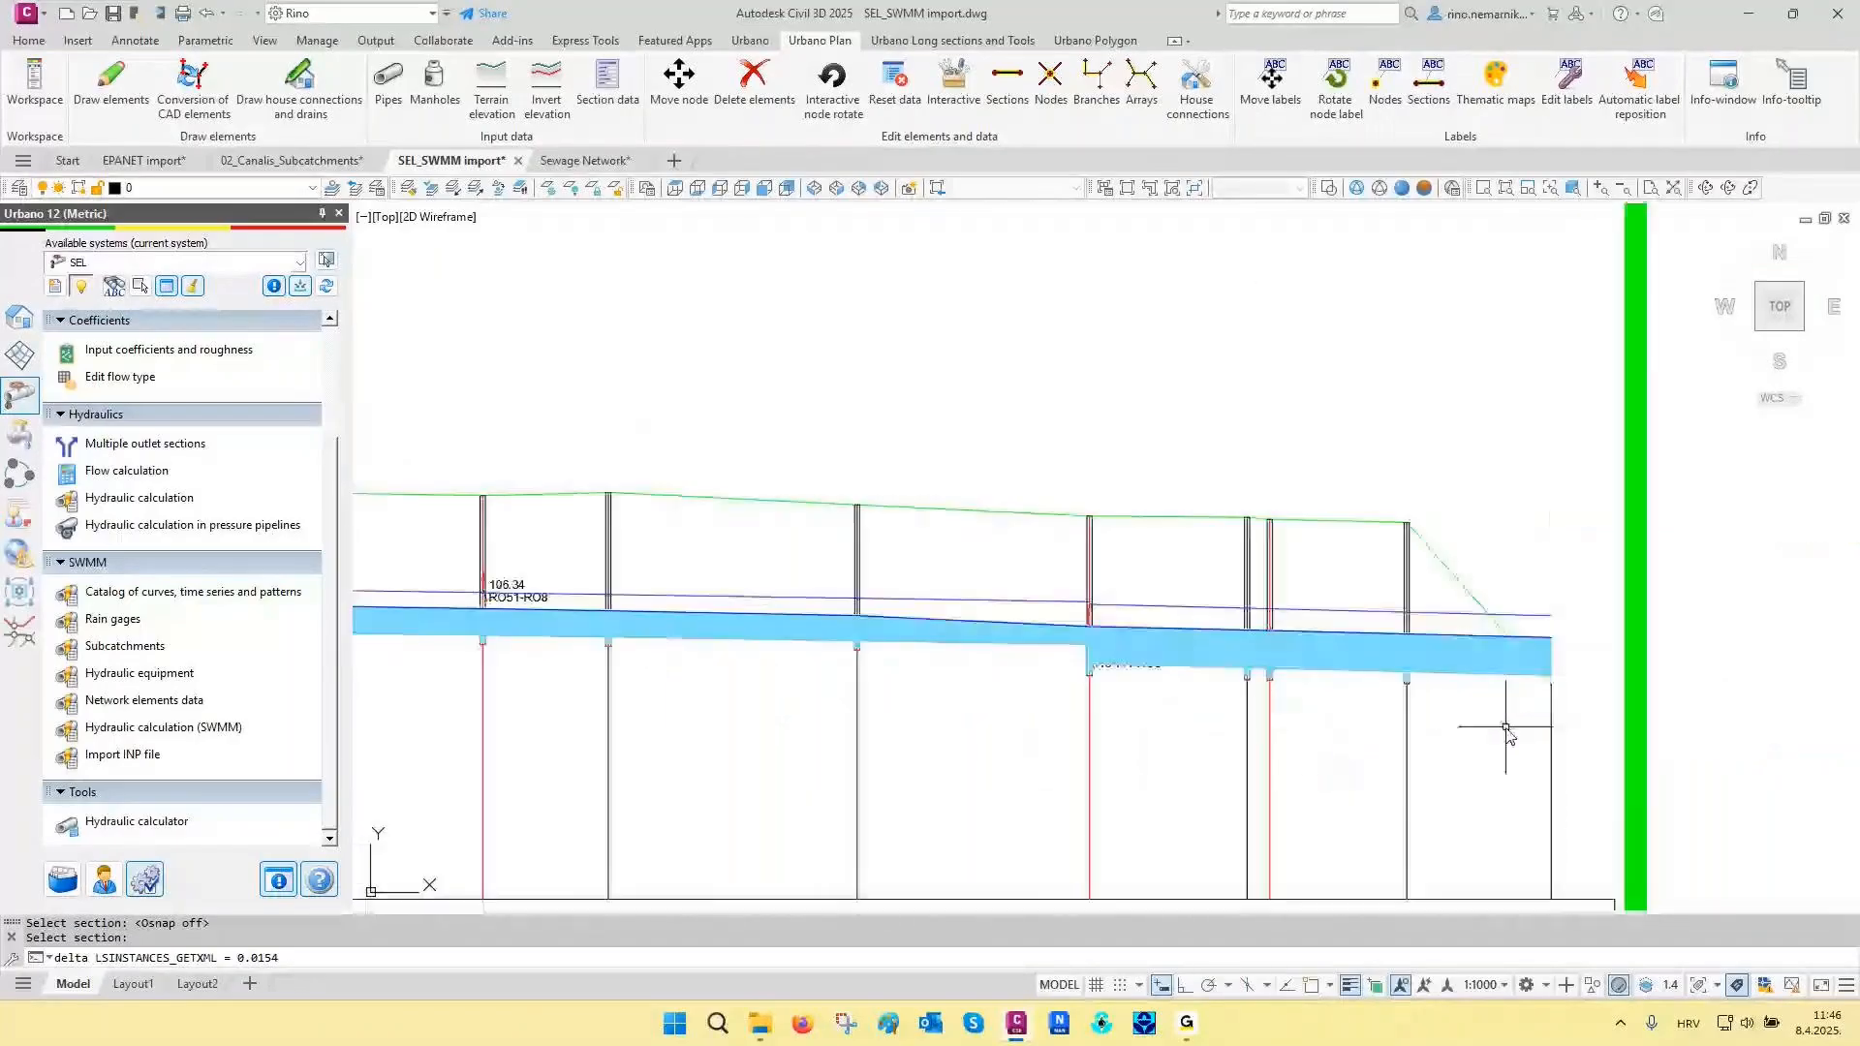
- Redraw the longitudinal sections with the current results and switch to the Sewage Network drawing
left_click(996, 41)
left_click(887, 82)
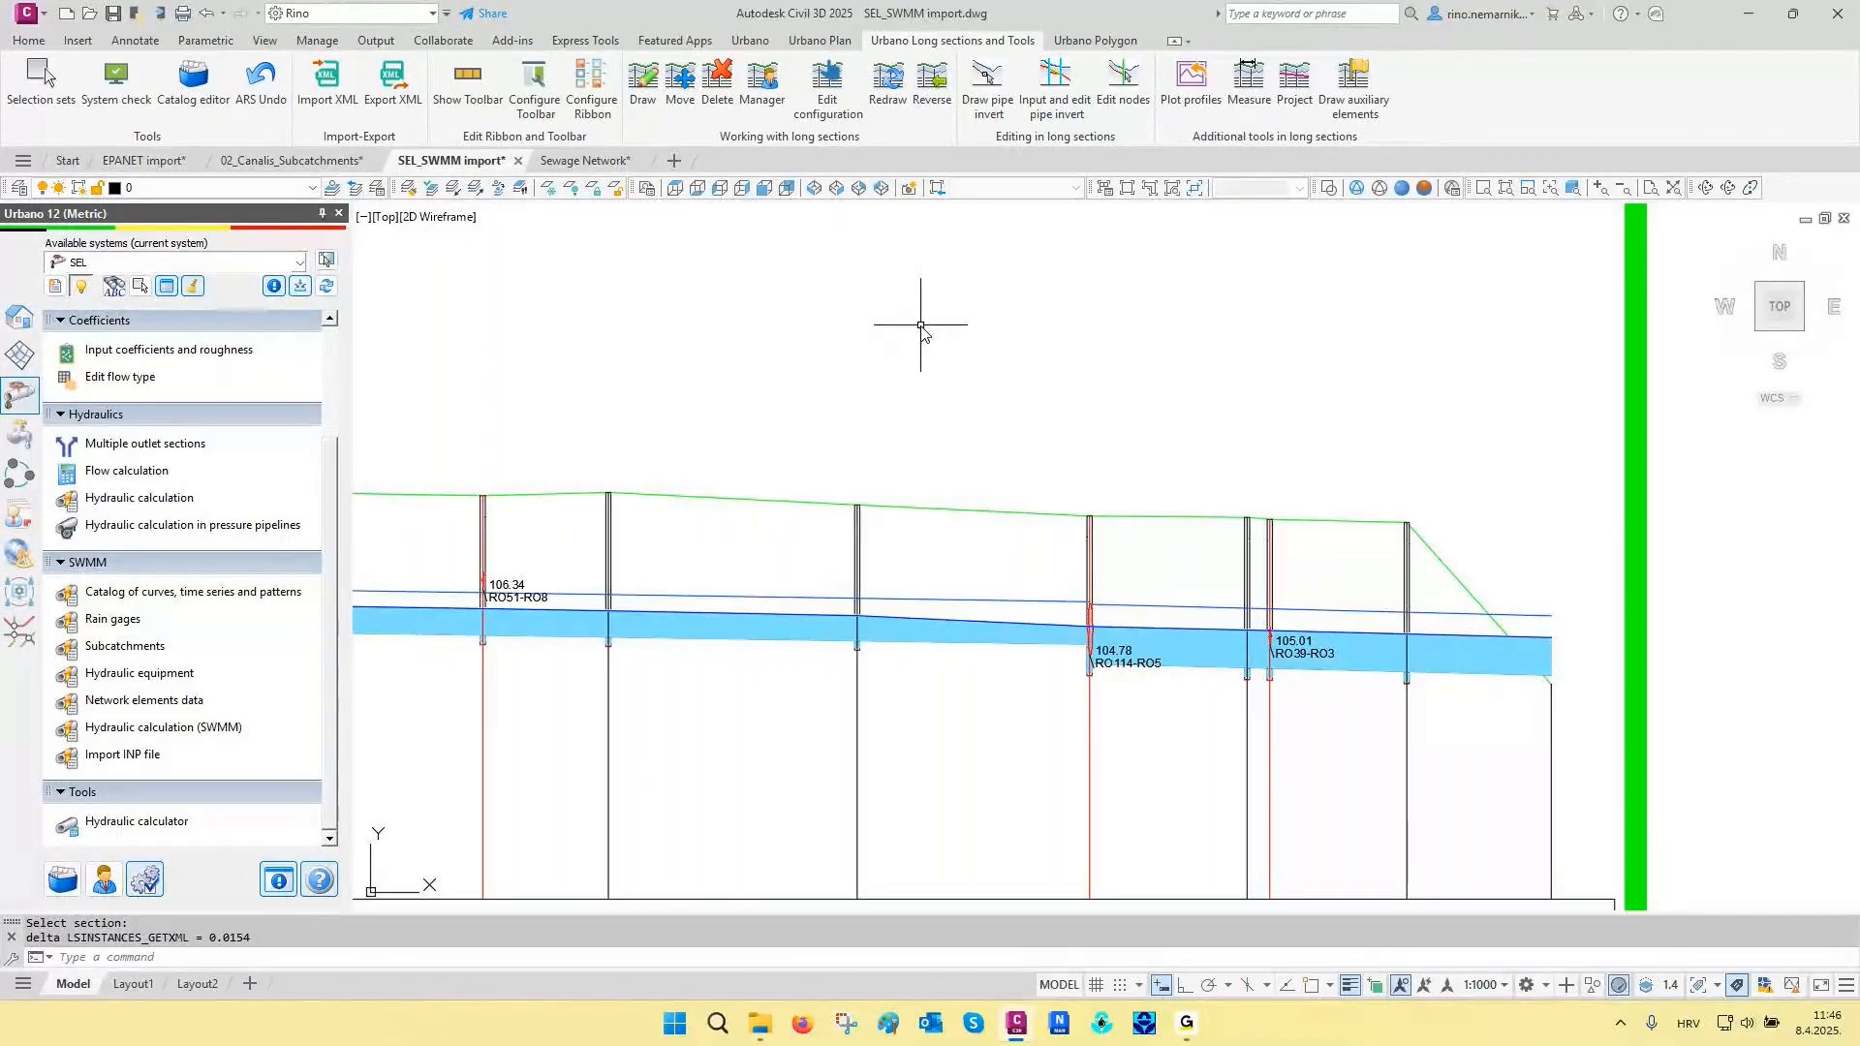
key("ctrl+Tab")
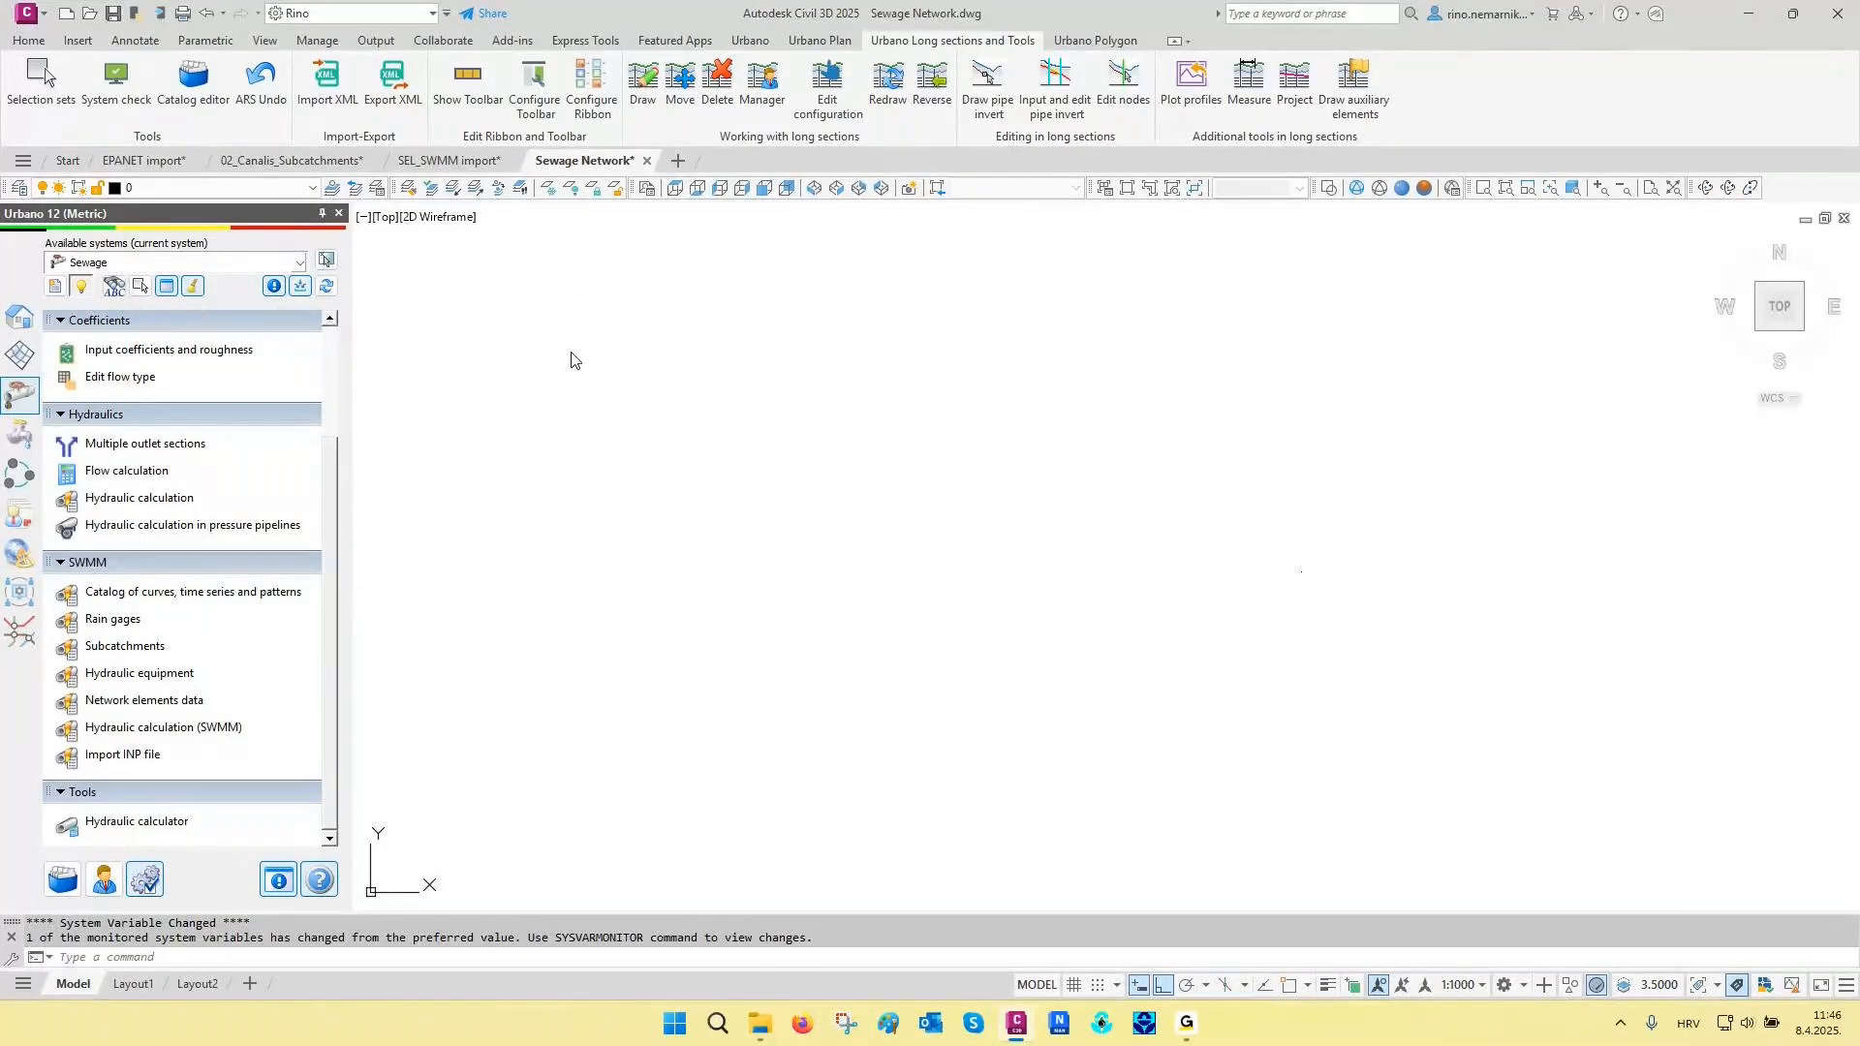
- Start a new SHP import configuration for the Sewage system
left_click(21, 317)
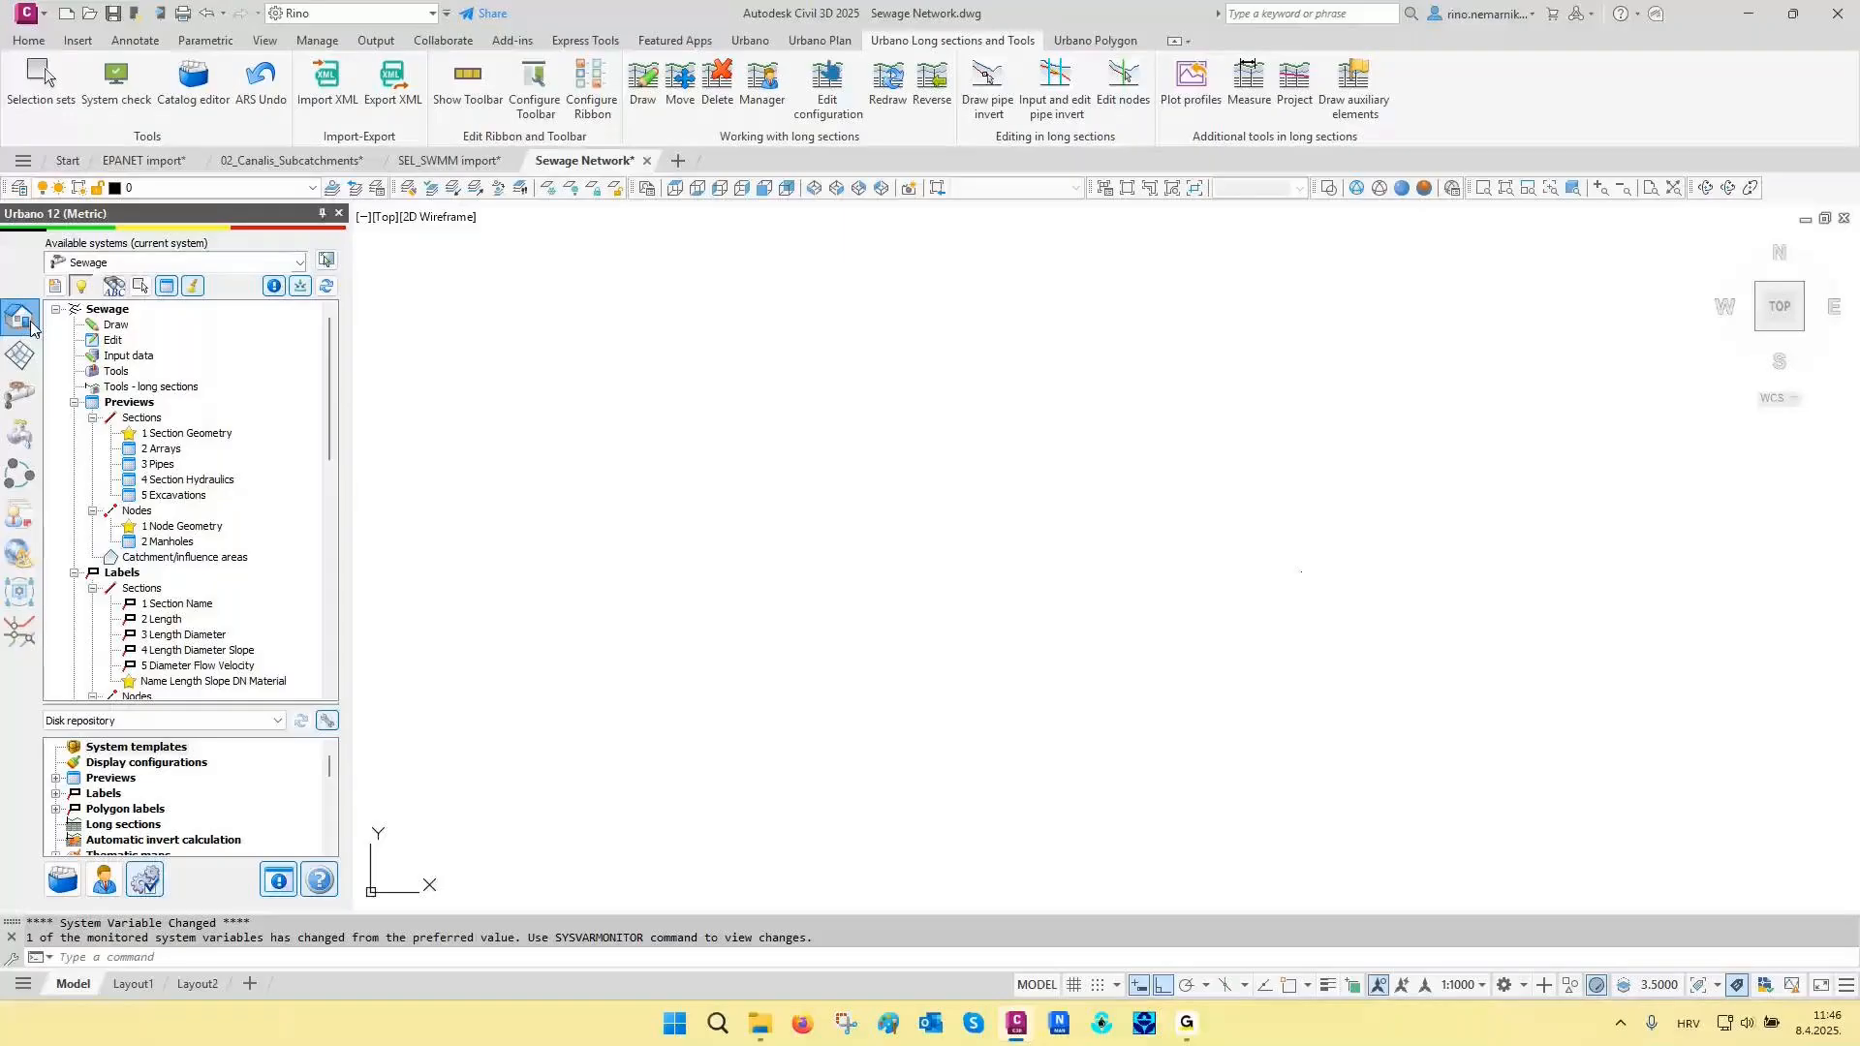
scroll(242, 441, "down", 7)
scroll(242, 441, "down", 6)
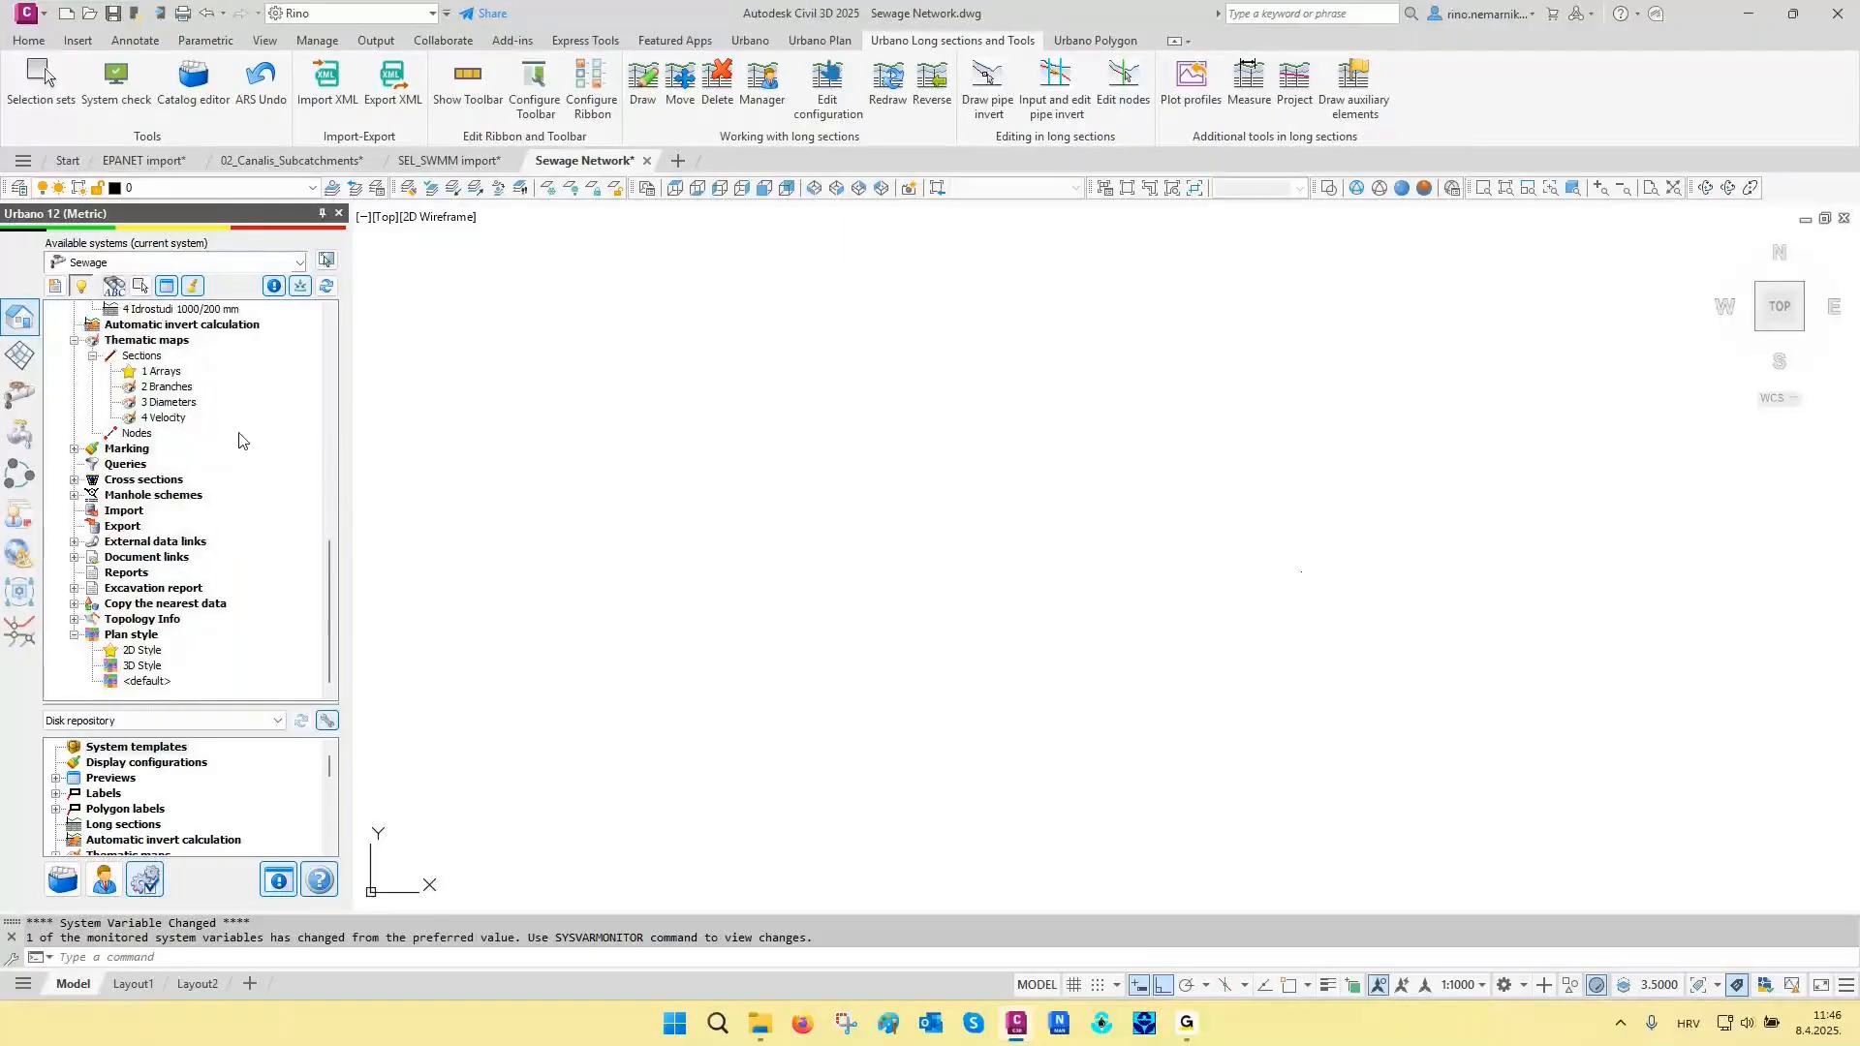
left_click(129, 511)
right_click(133, 516)
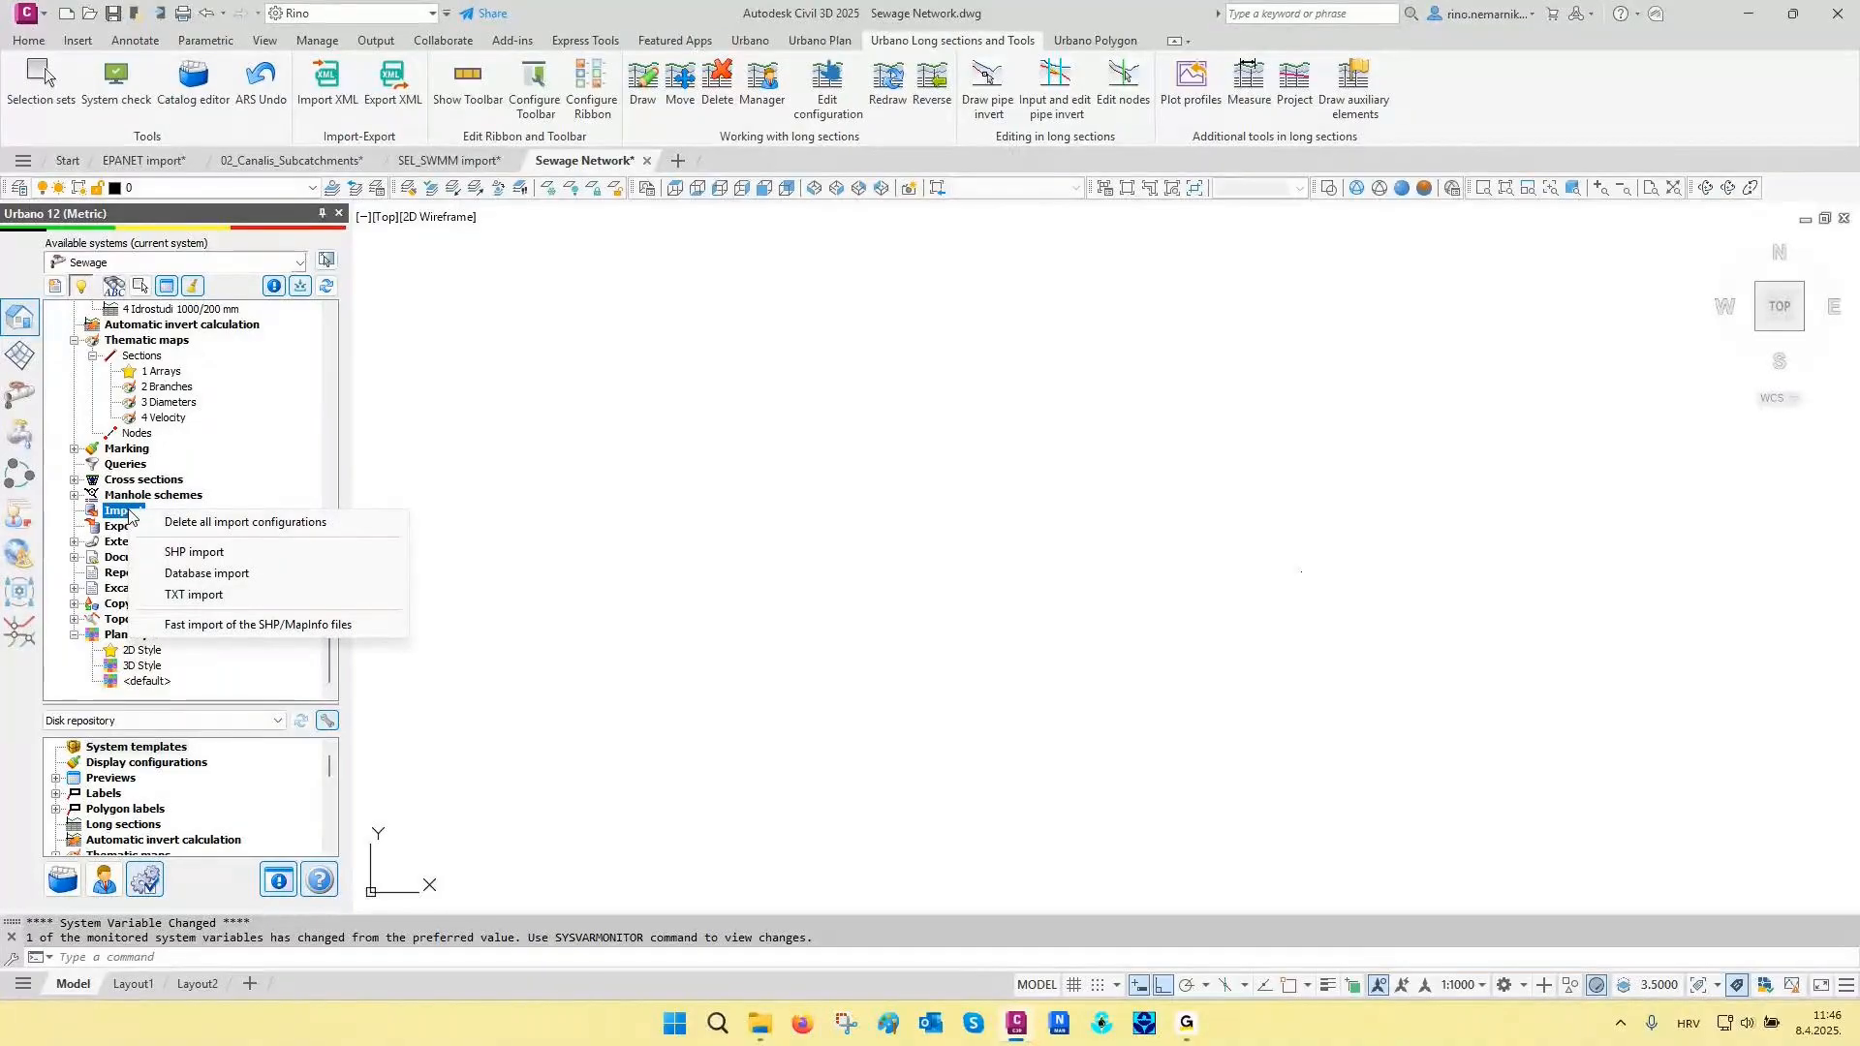
left_click(199, 552)
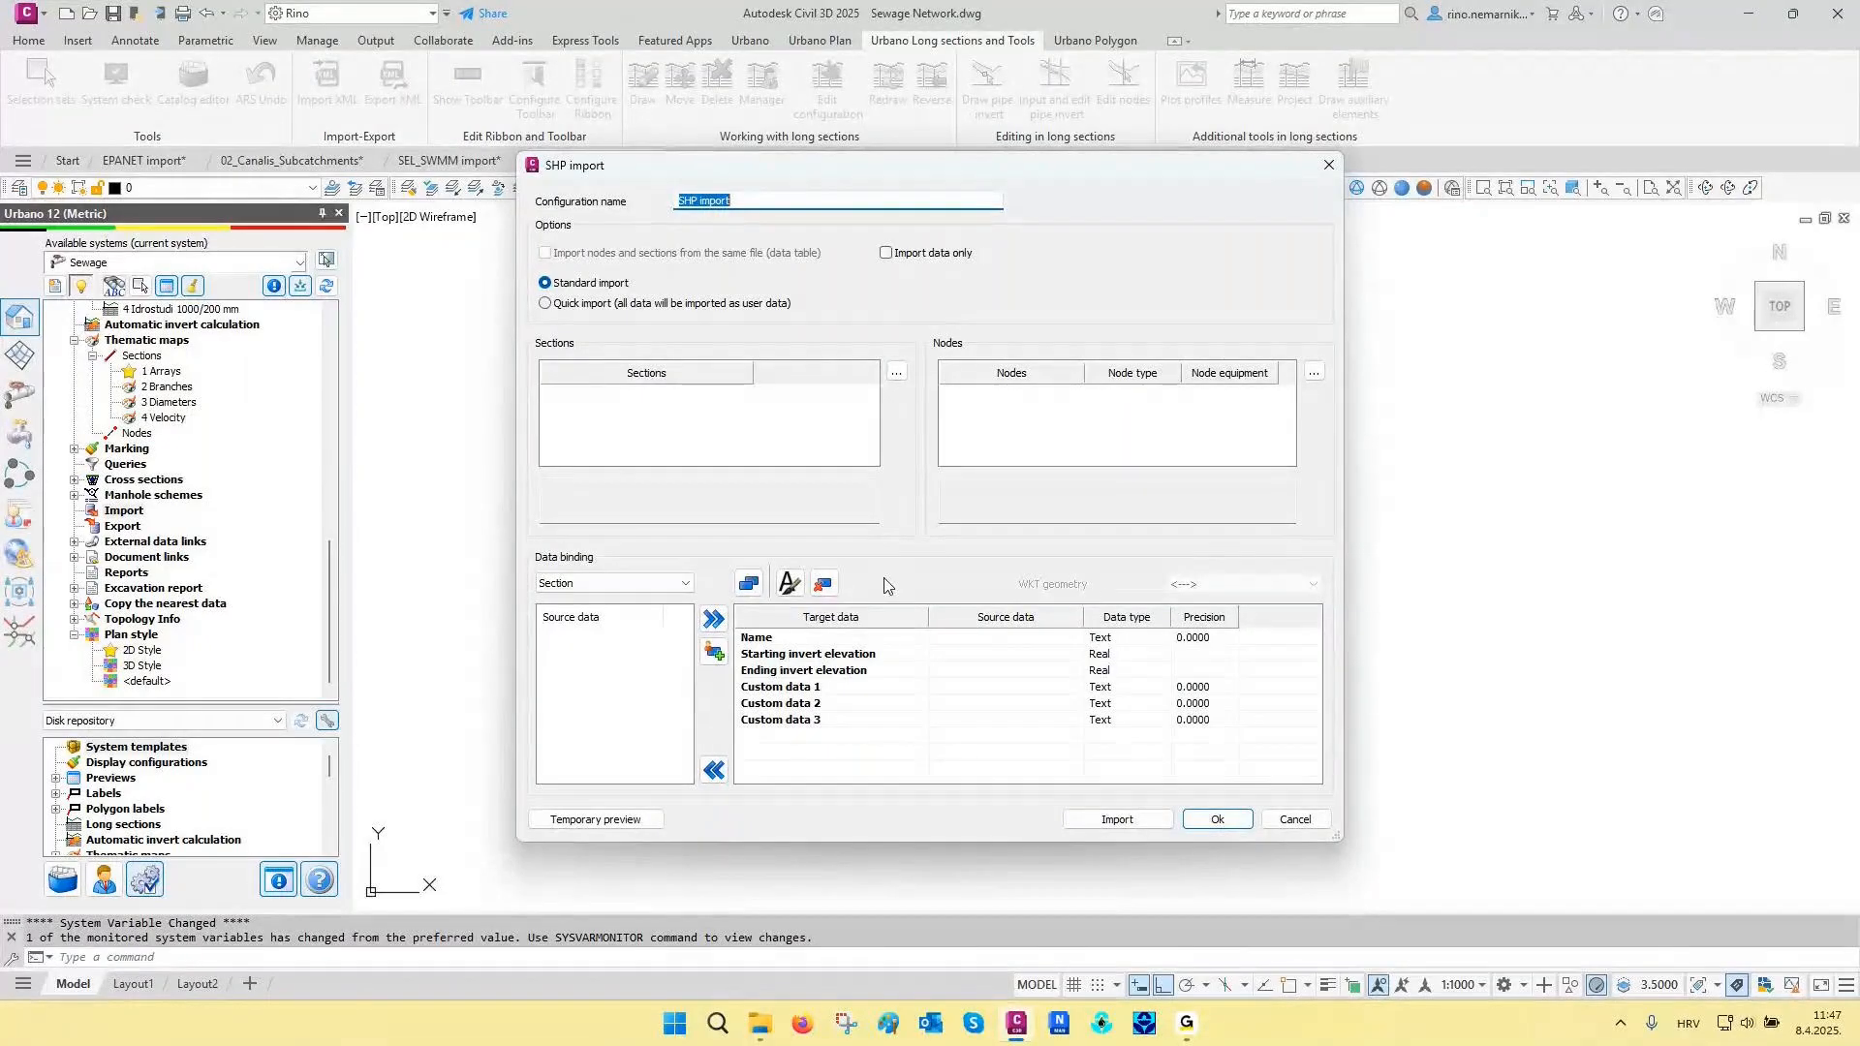
- Add manholes.shp, outfalls.shp and pipes.shp from the Sewage Network Shapefiles folder in File Explorer to the SHP import configuration
mouse_move(760, 1022)
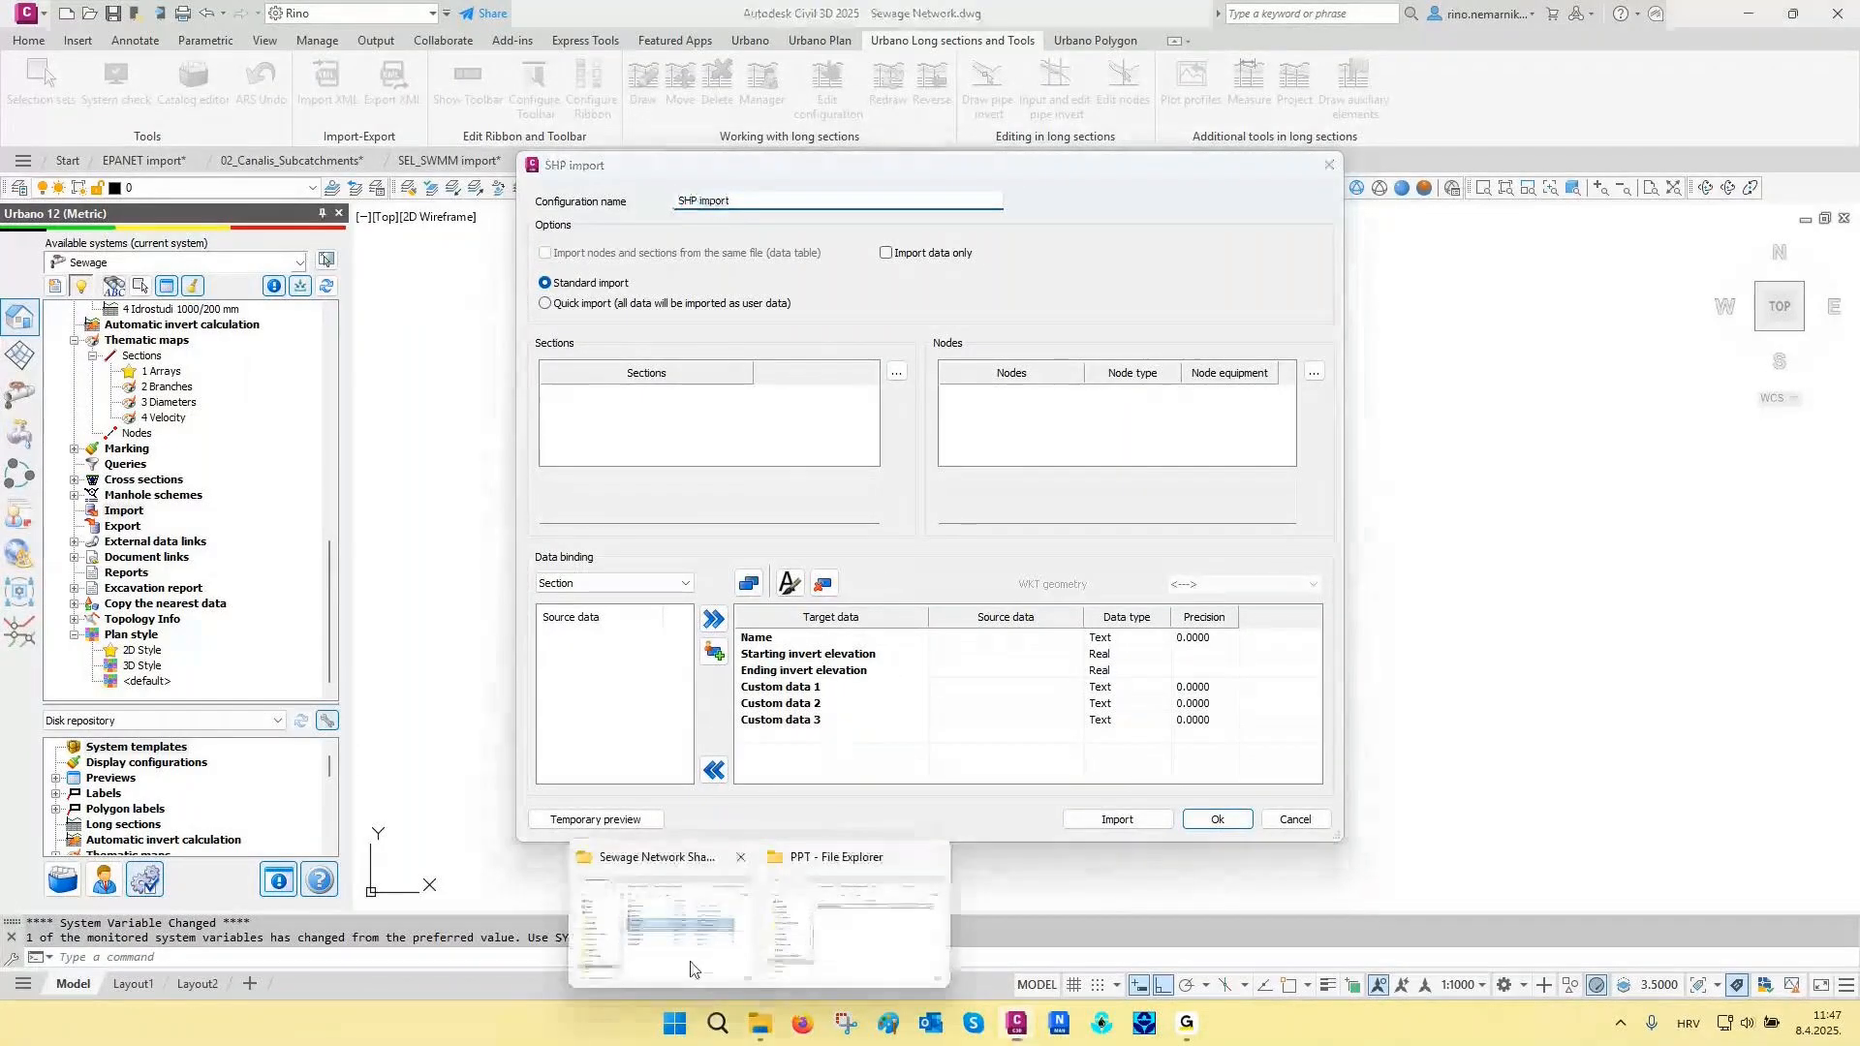
left_click(658, 955)
left_click_drag(1016, 302, 1011, 408)
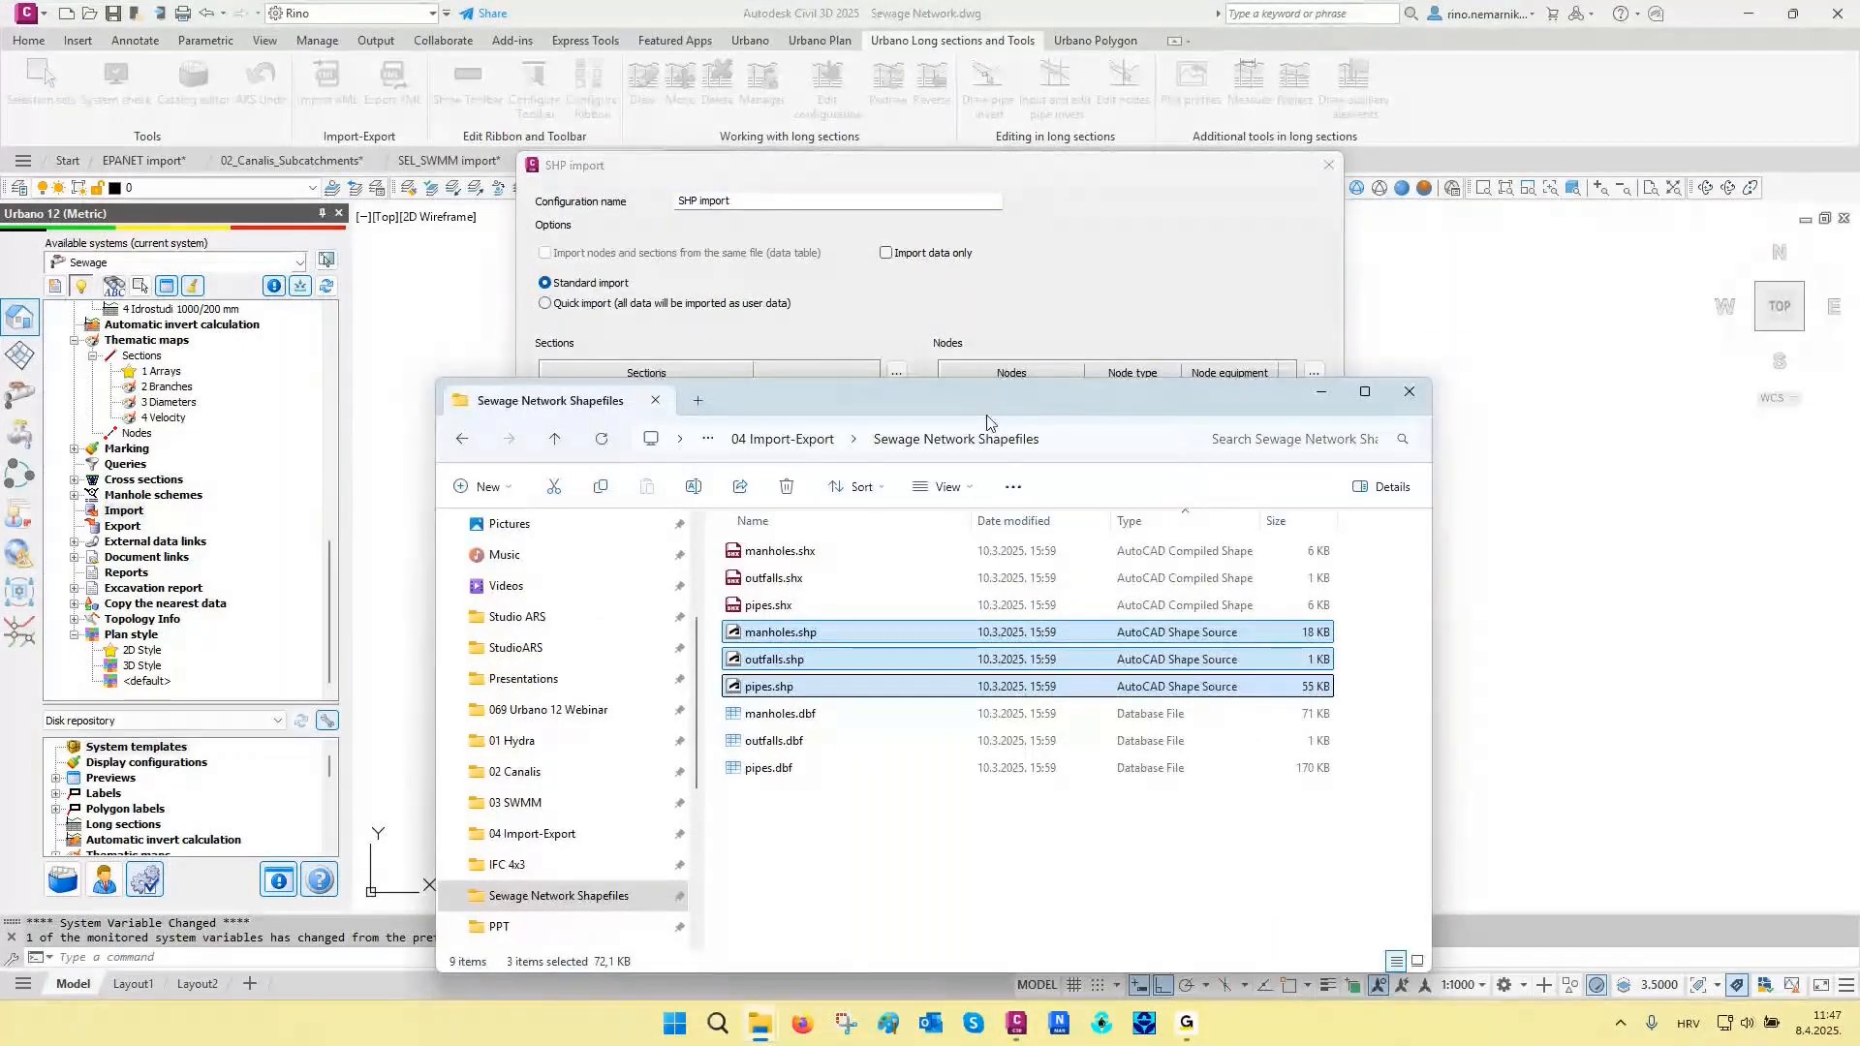
left_click_drag(830, 627, 1034, 286)
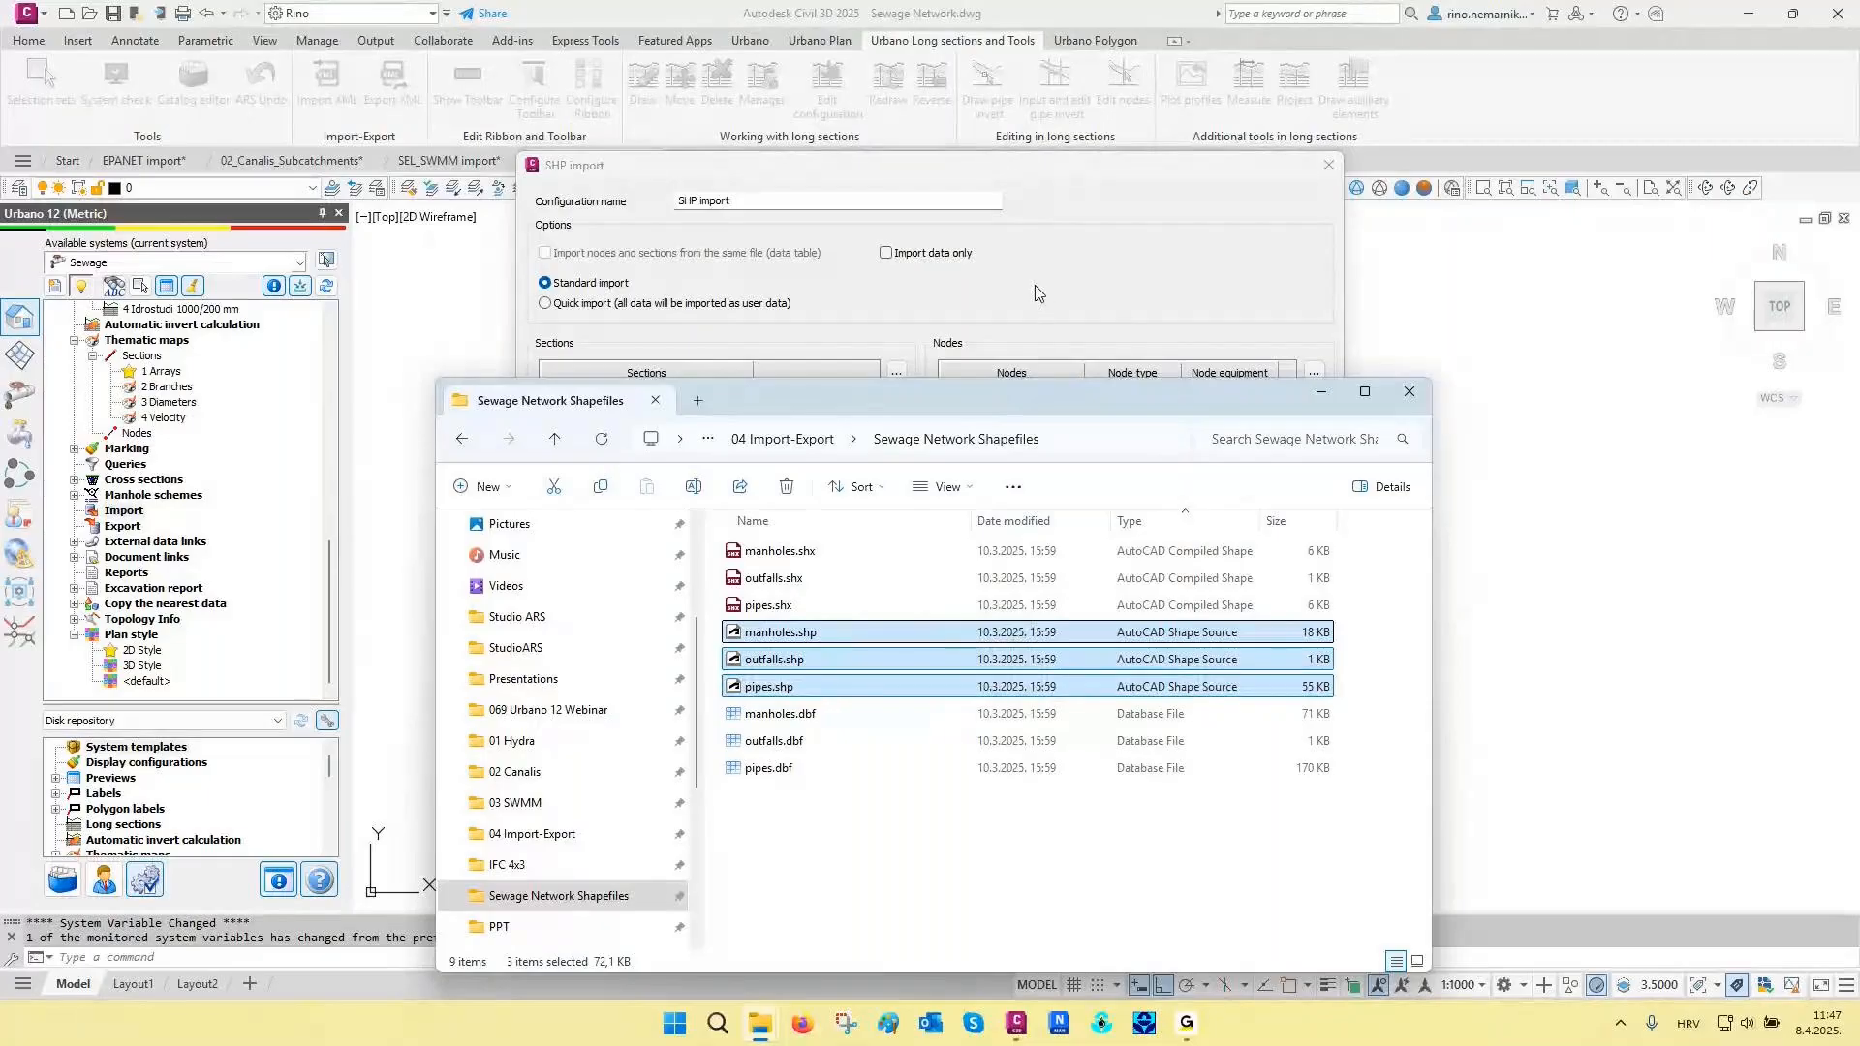
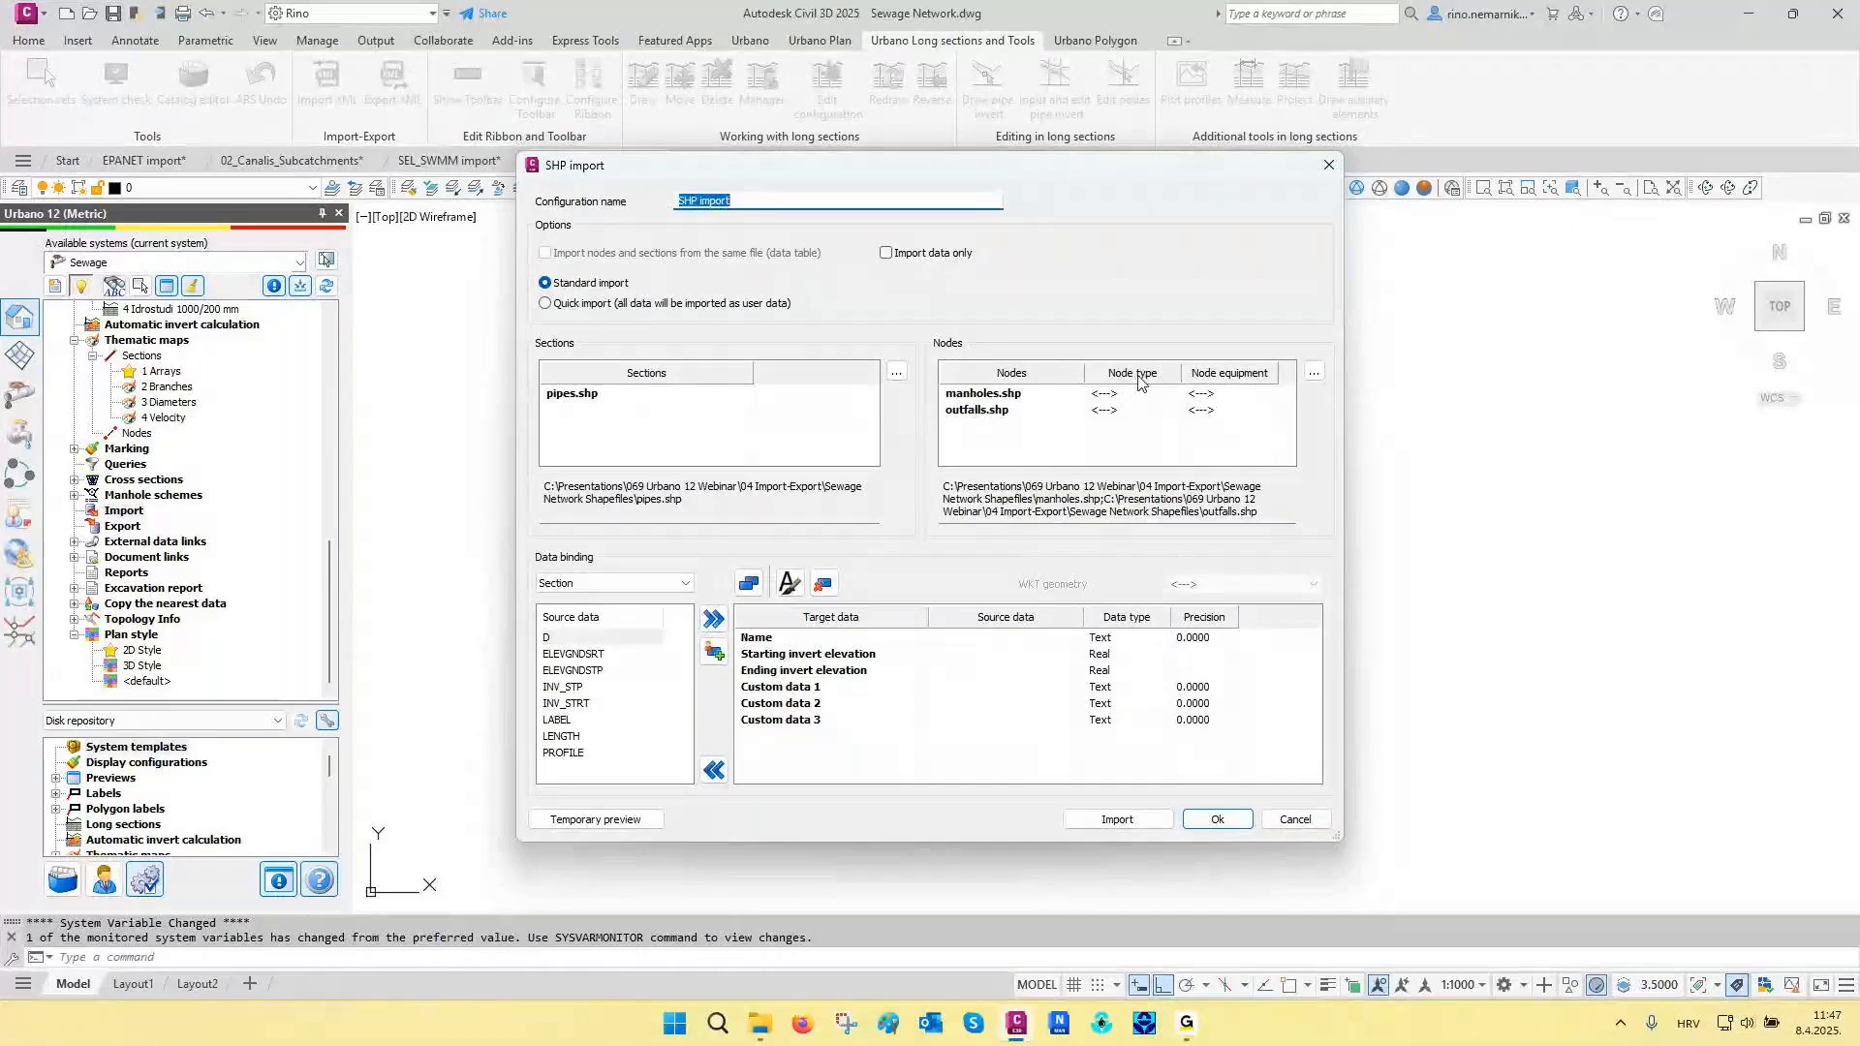
- Set the node equipment of outfalls.shp to Outfall
left_click(1130, 410)
left_click(1172, 411)
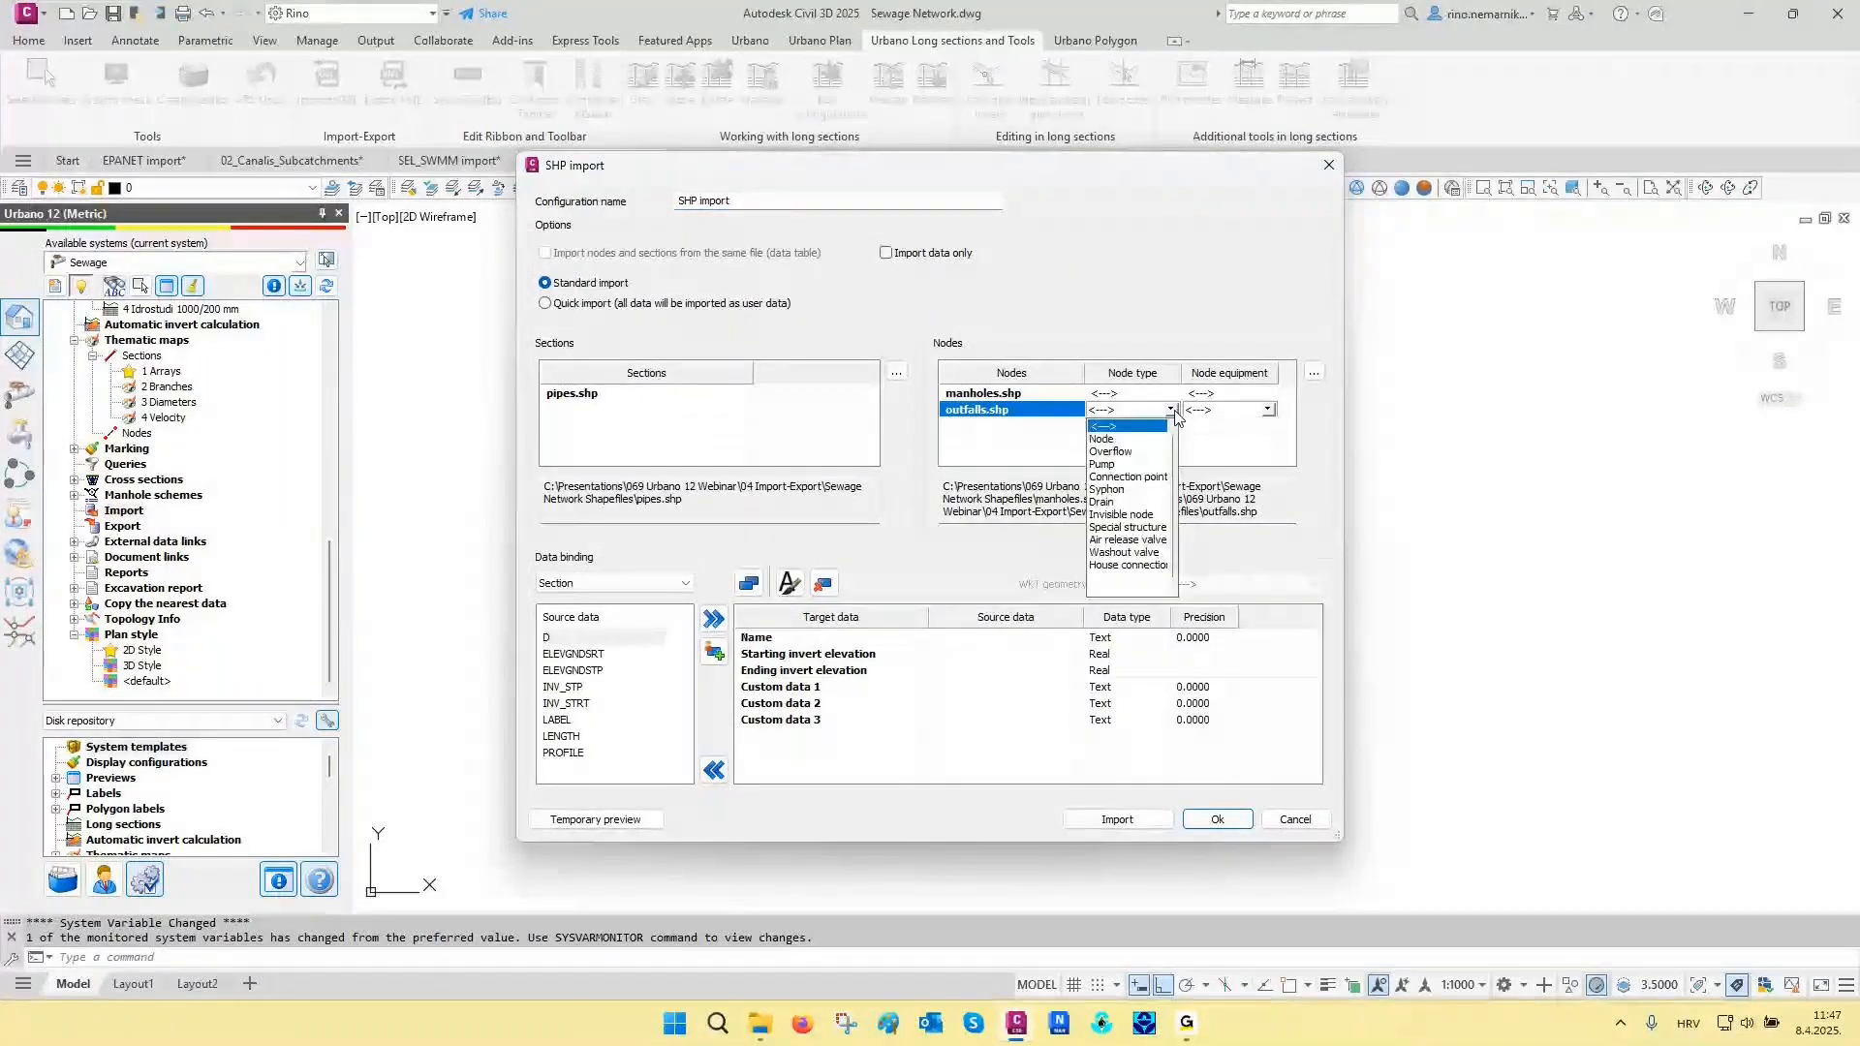
left_click(1237, 414)
left_click(1268, 411)
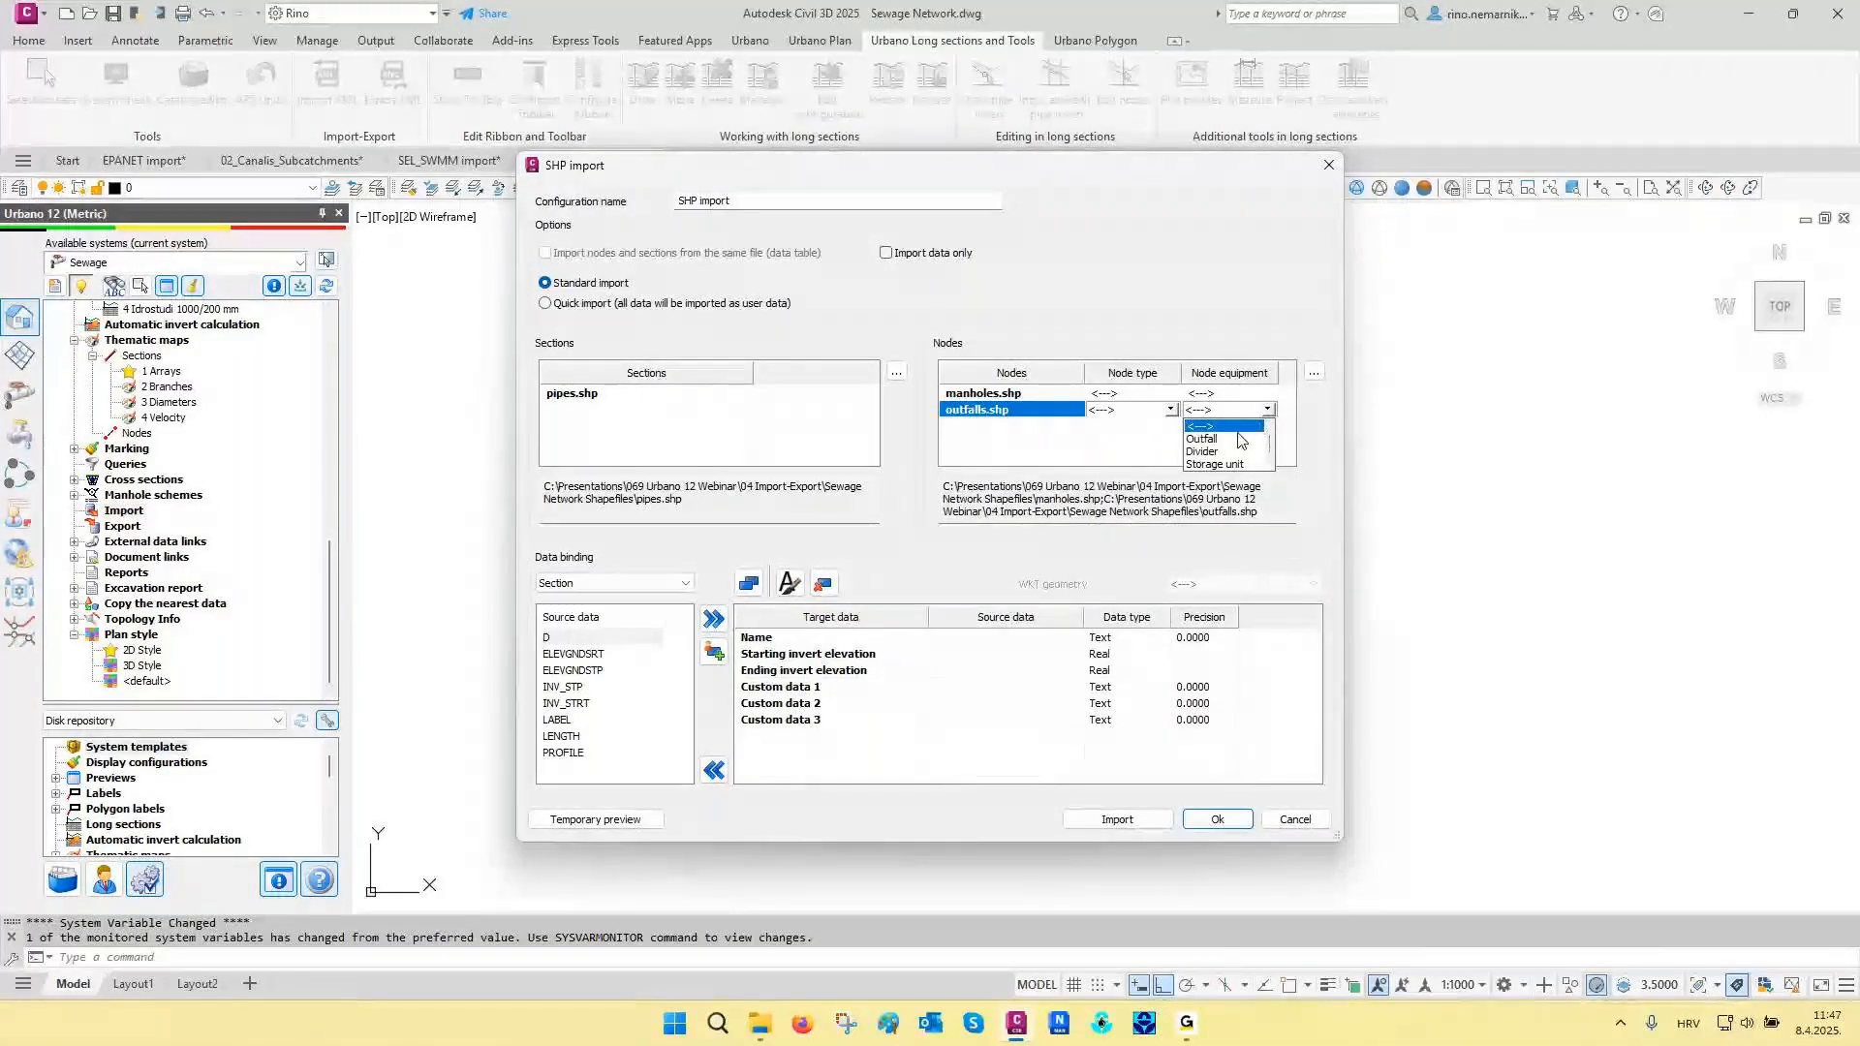
left_click(1238, 439)
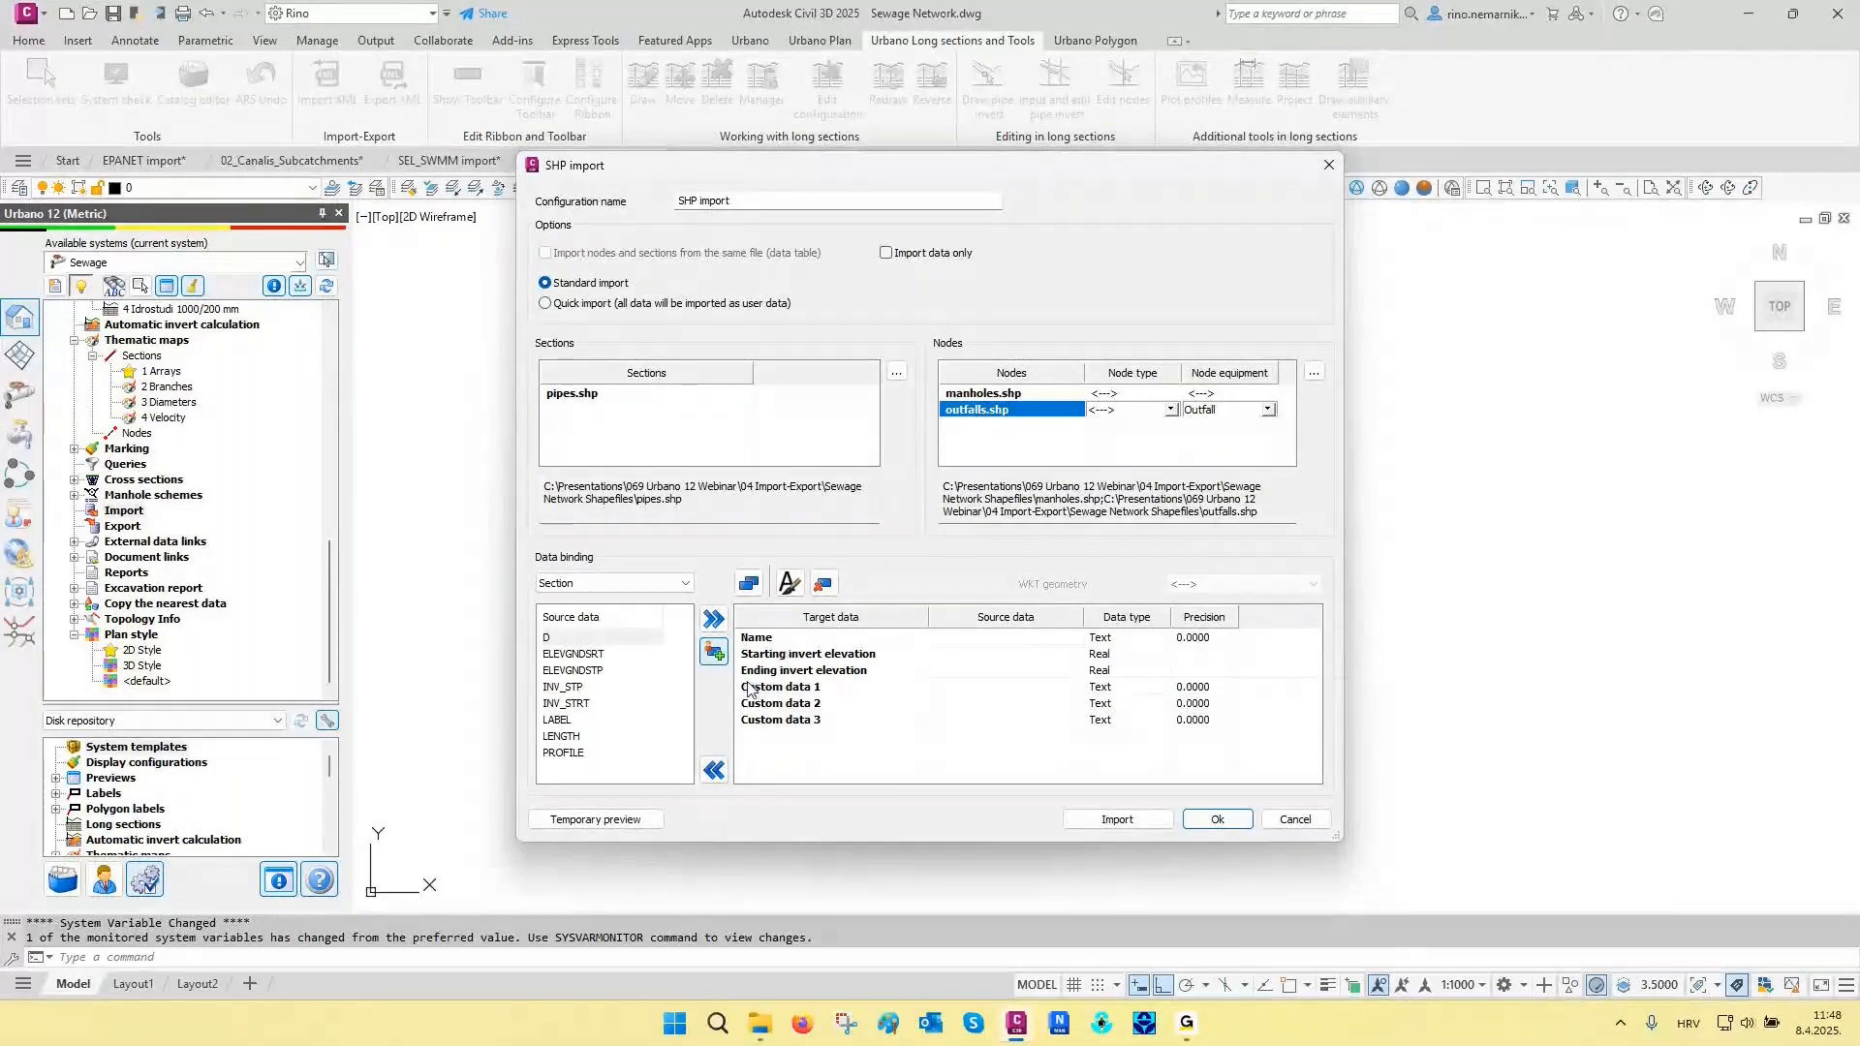
- Bind the section fields LABEL, INV_STRT, INV_STP and D to Name, Starting invert elevation, Ending invert elevation and Custom data 1
left_click(558, 721)
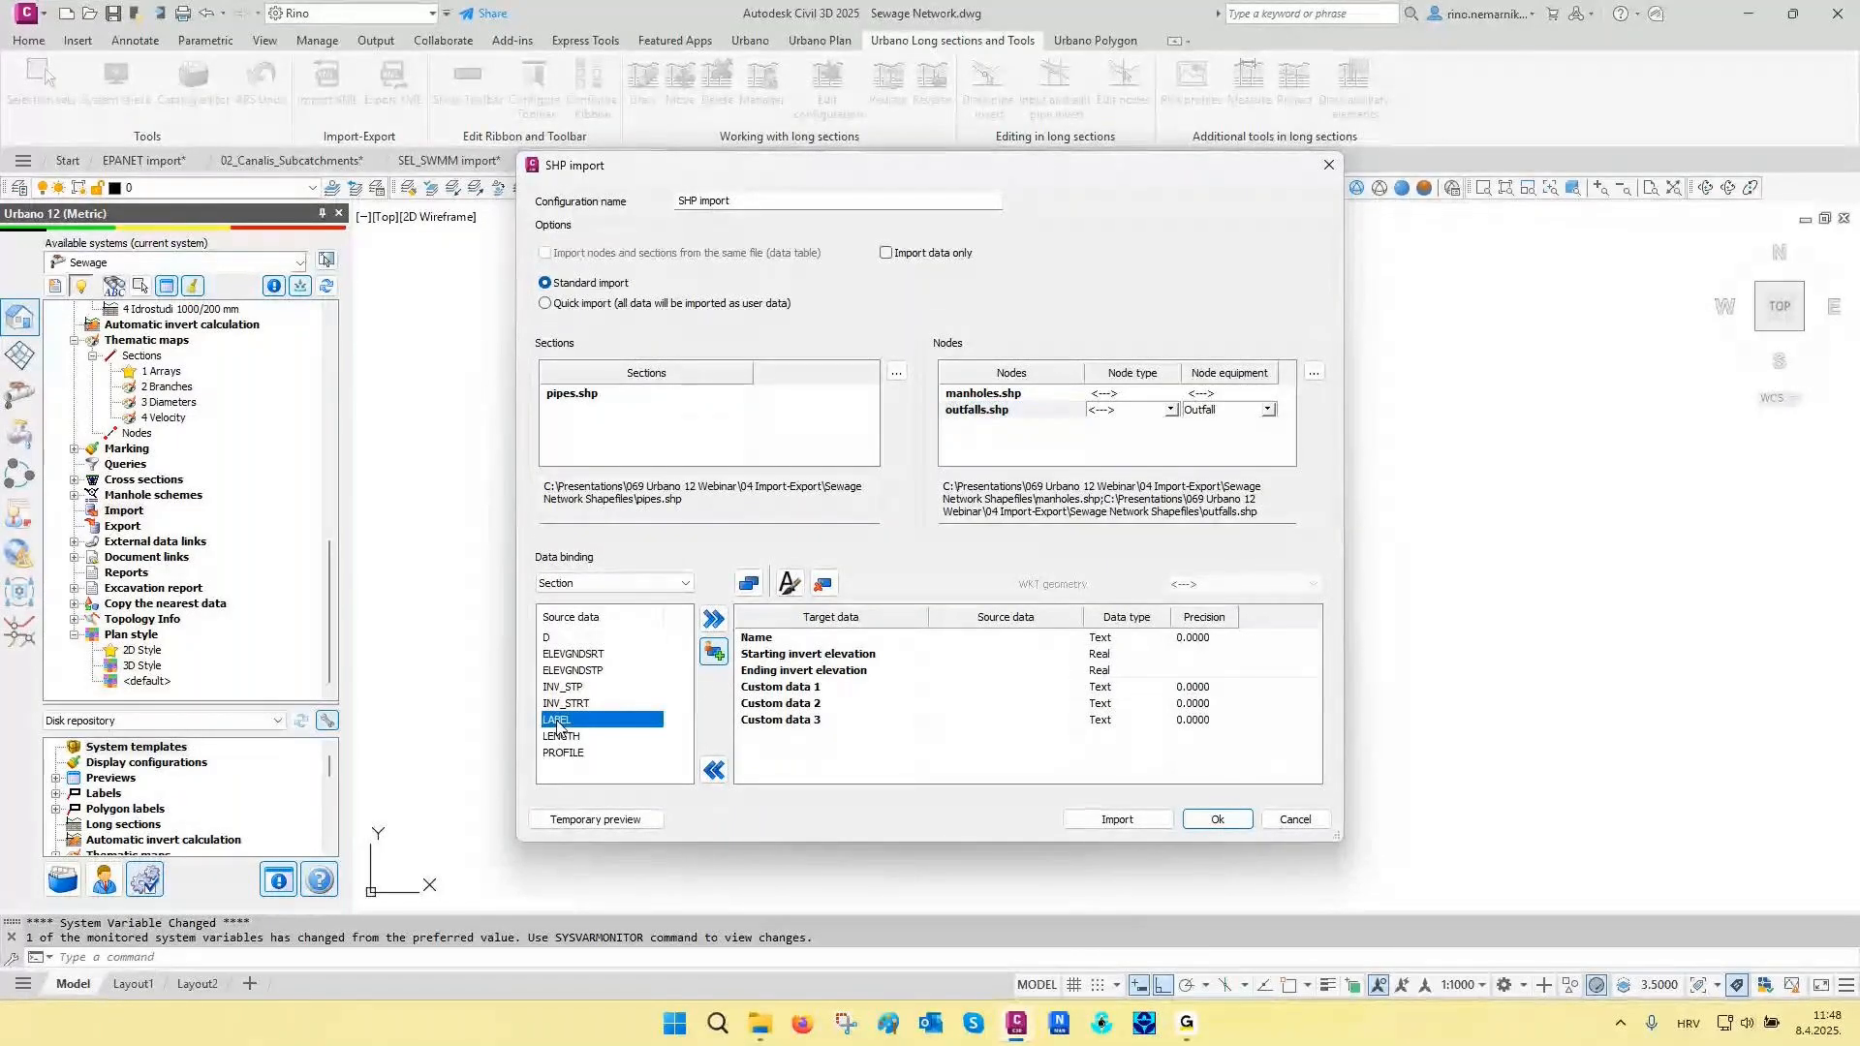
left_click(756, 637)
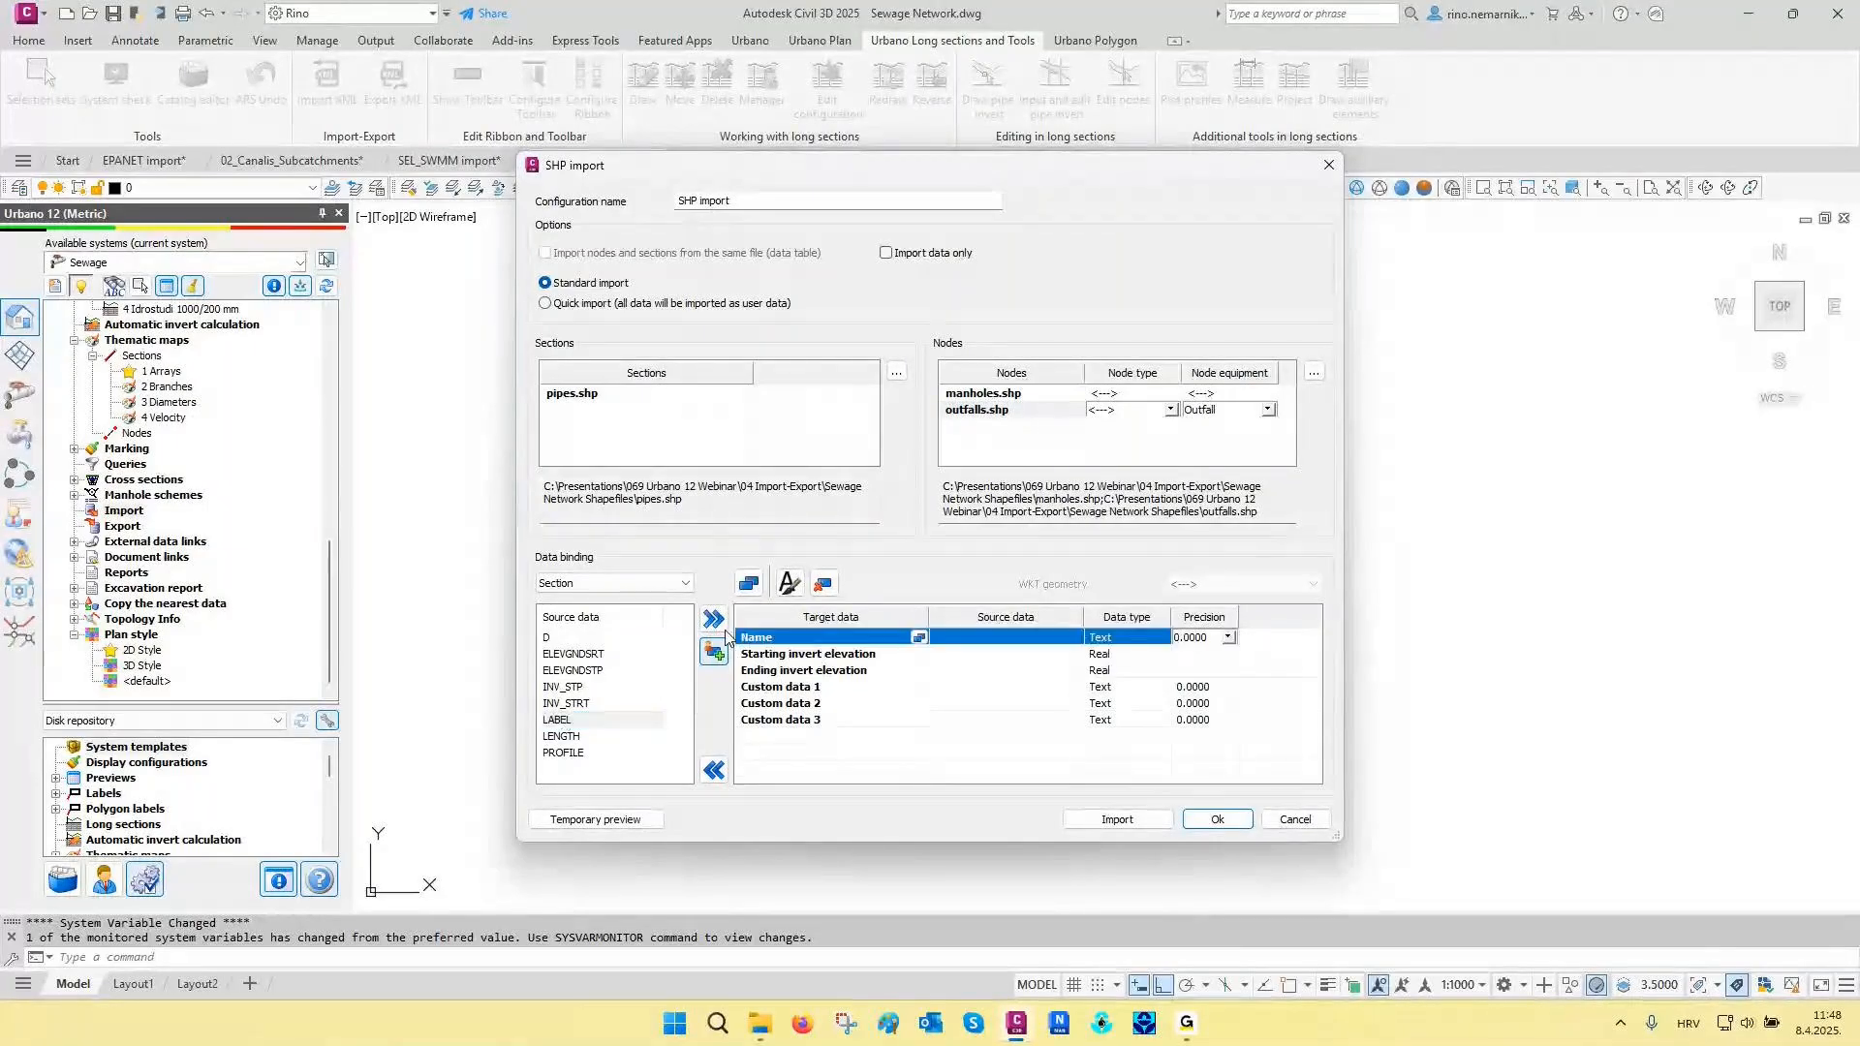
left_click(714, 620)
left_click(571, 704)
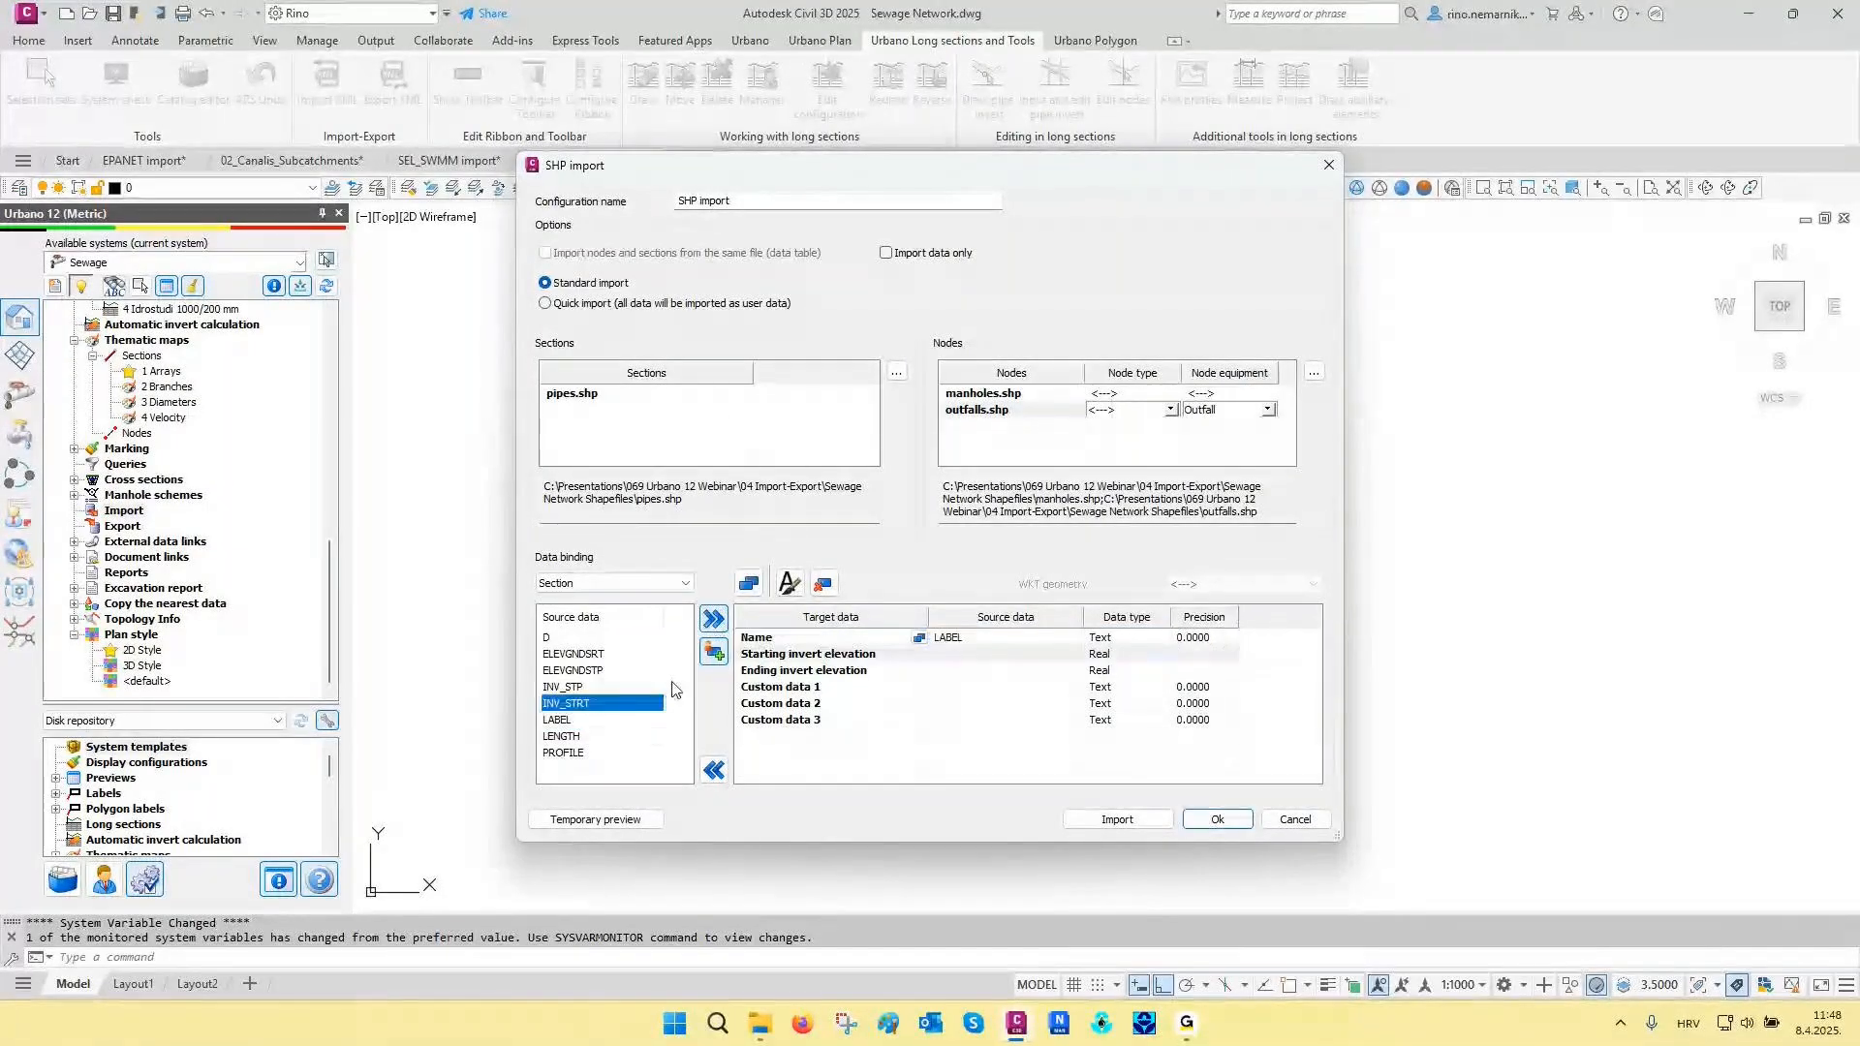
left_click(714, 620)
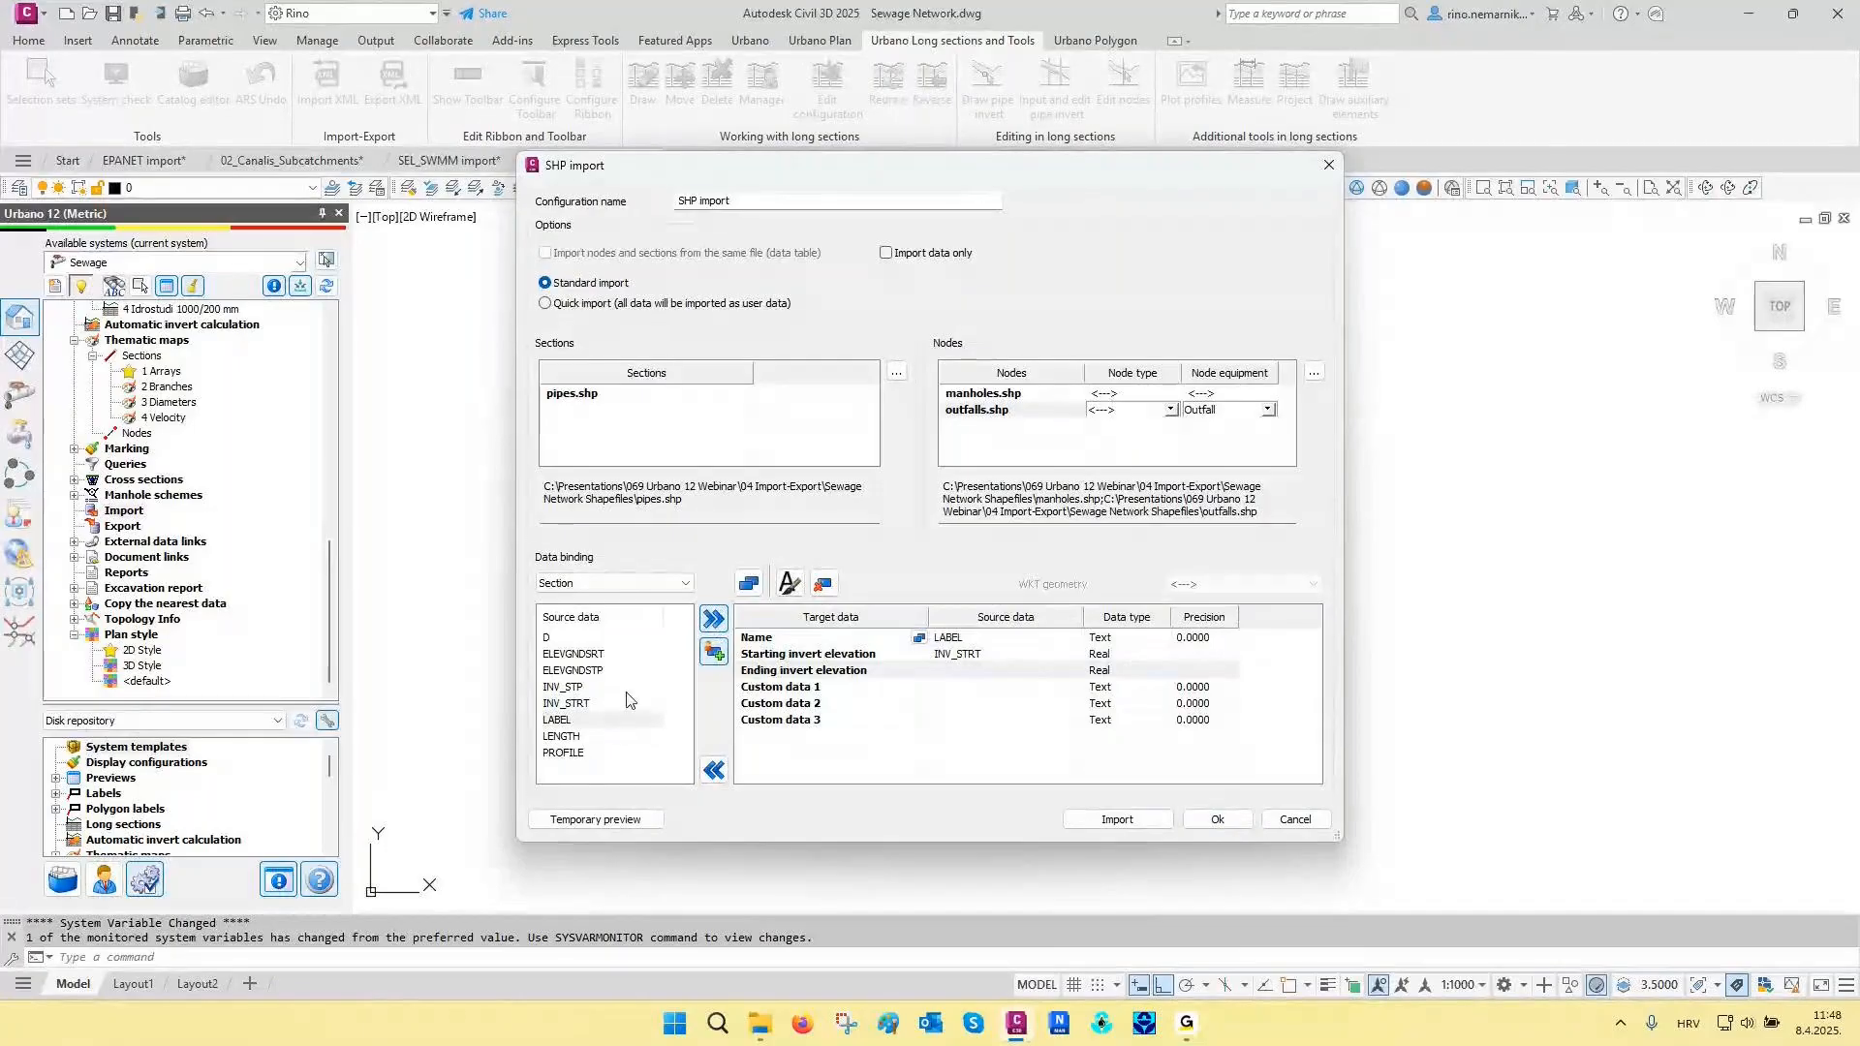
left_click(564, 687)
left_click(714, 620)
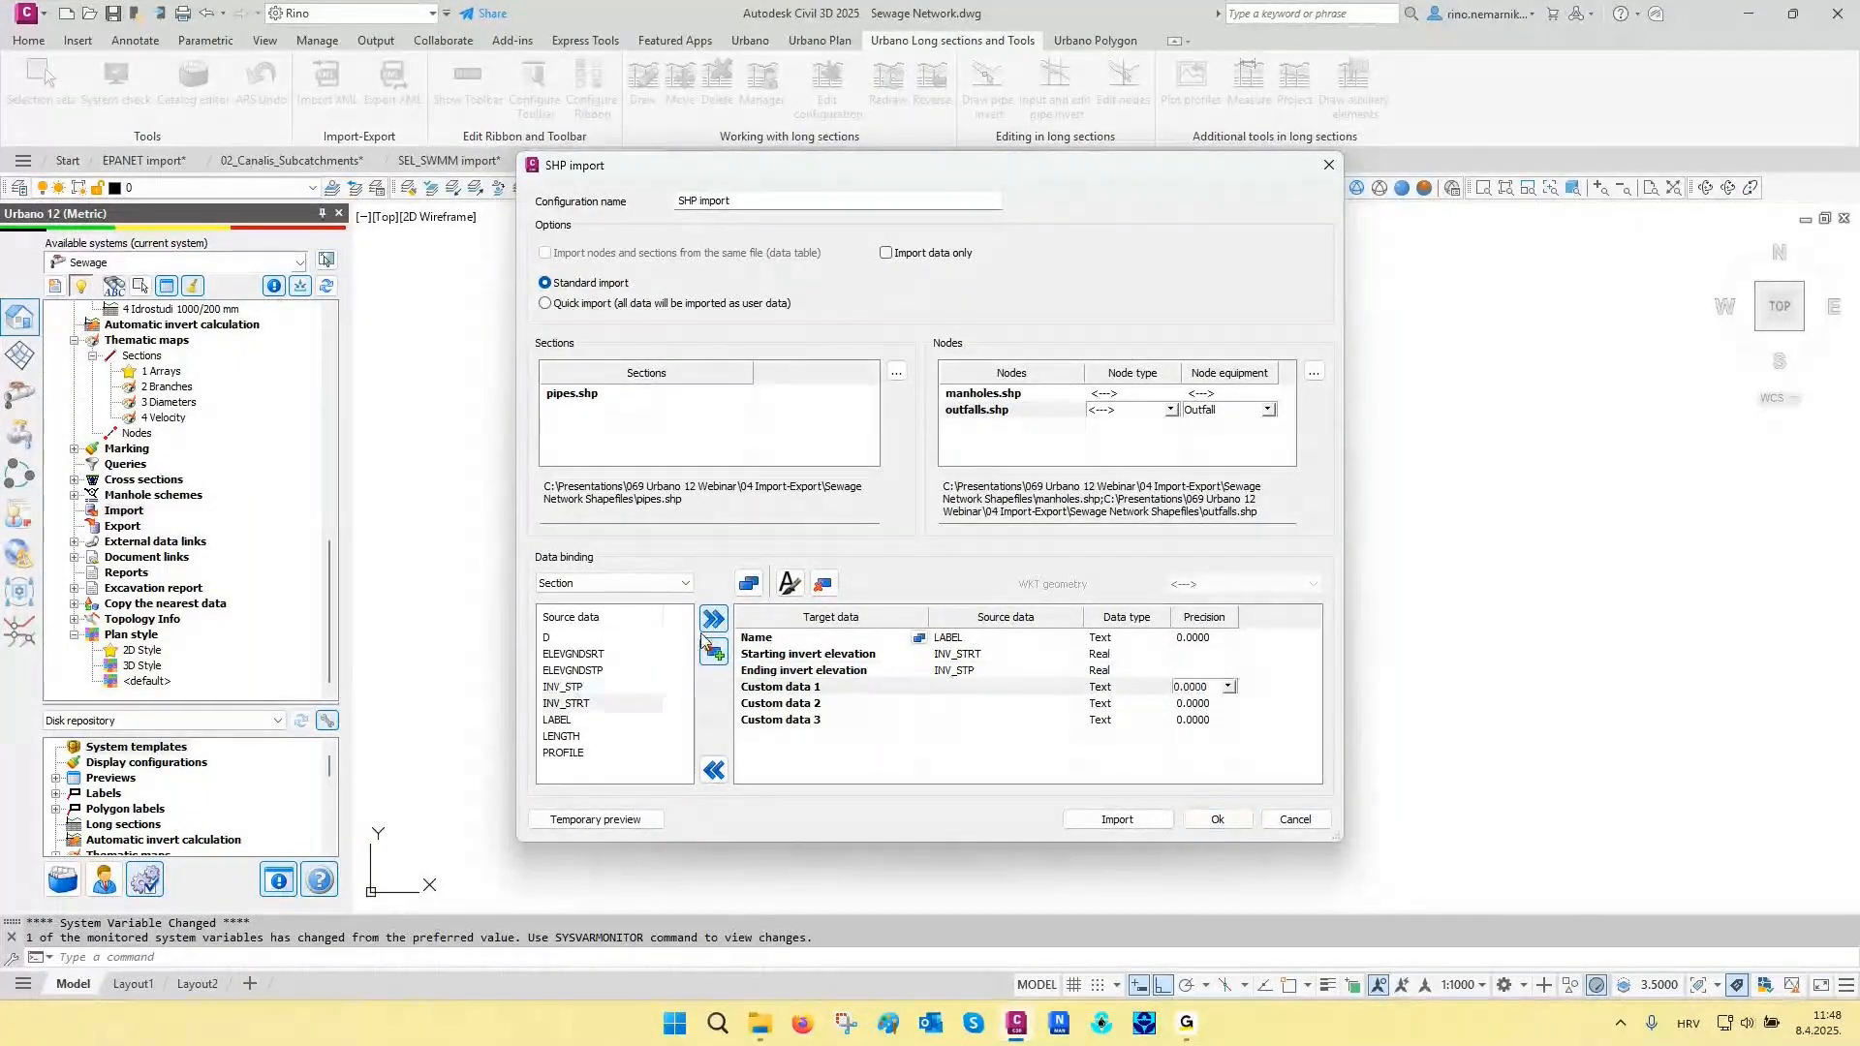
left_click(620, 637)
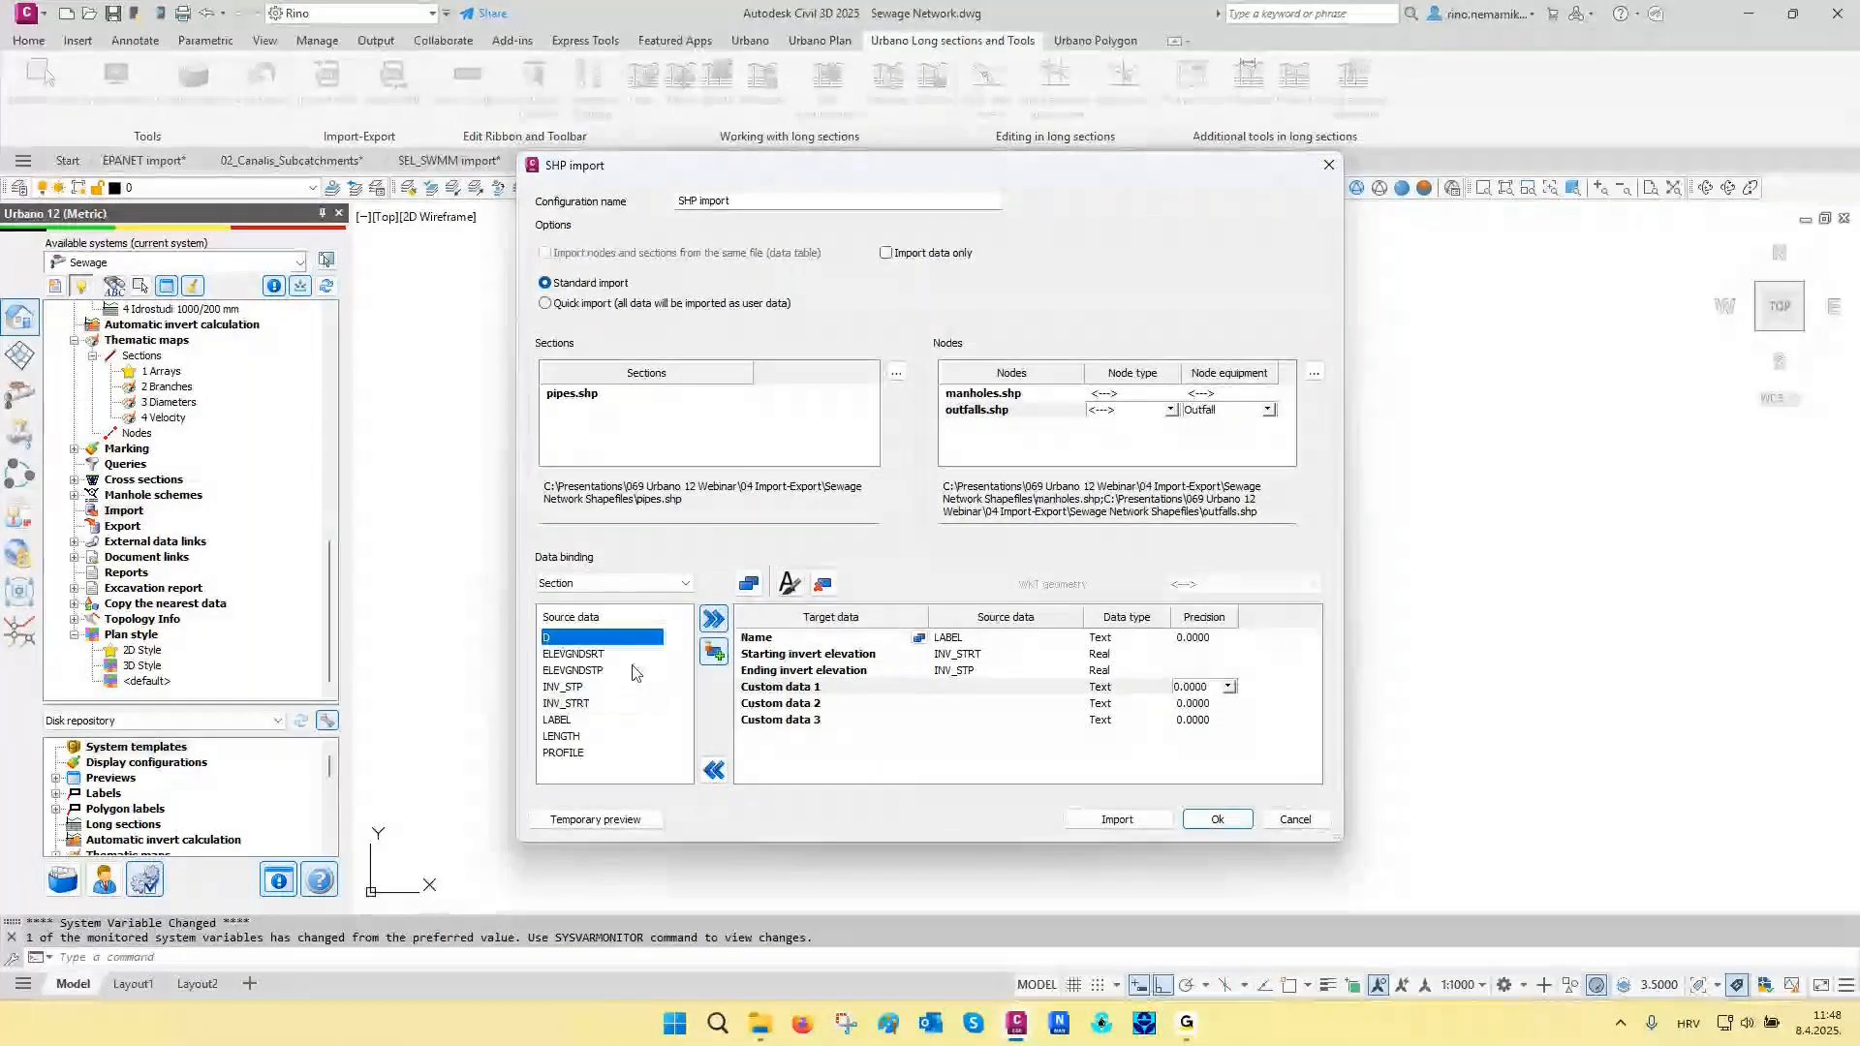
left_click(715, 620)
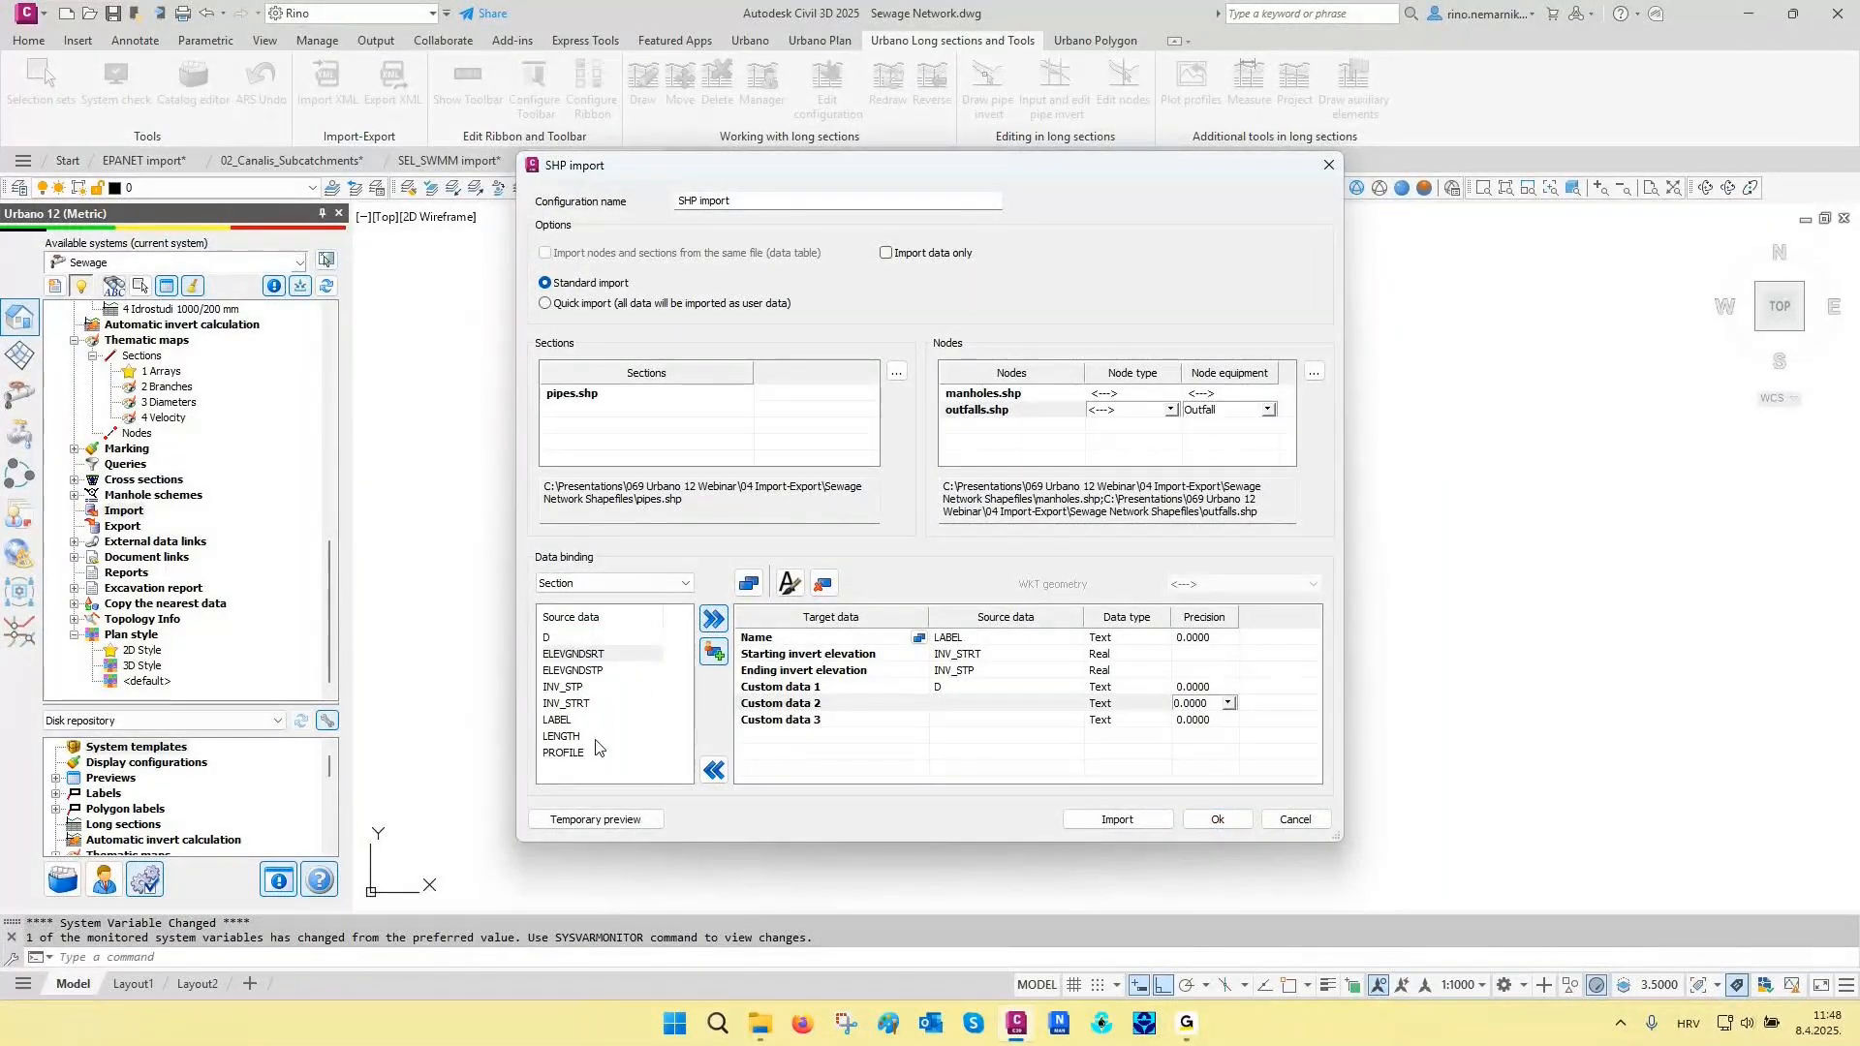
- Add Array to the section target data and bind the PROFILE field to it
left_click(562, 754)
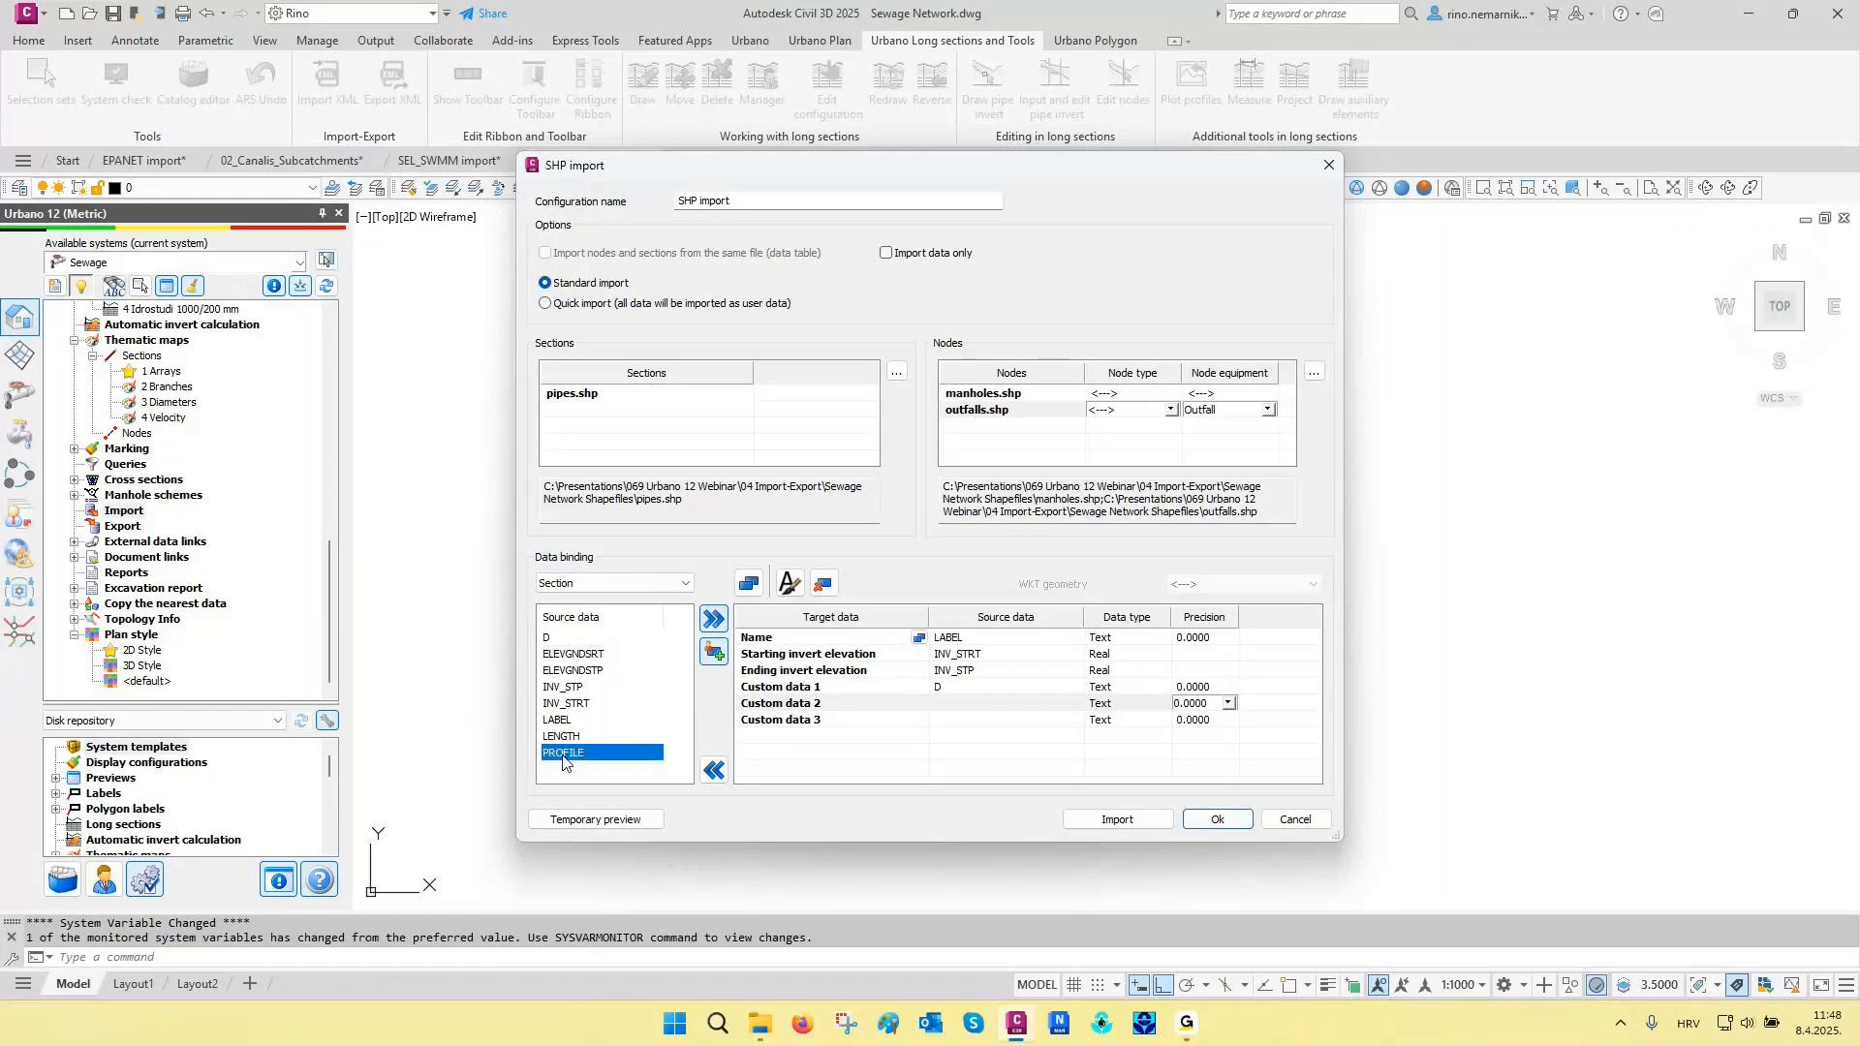
left_click(748, 584)
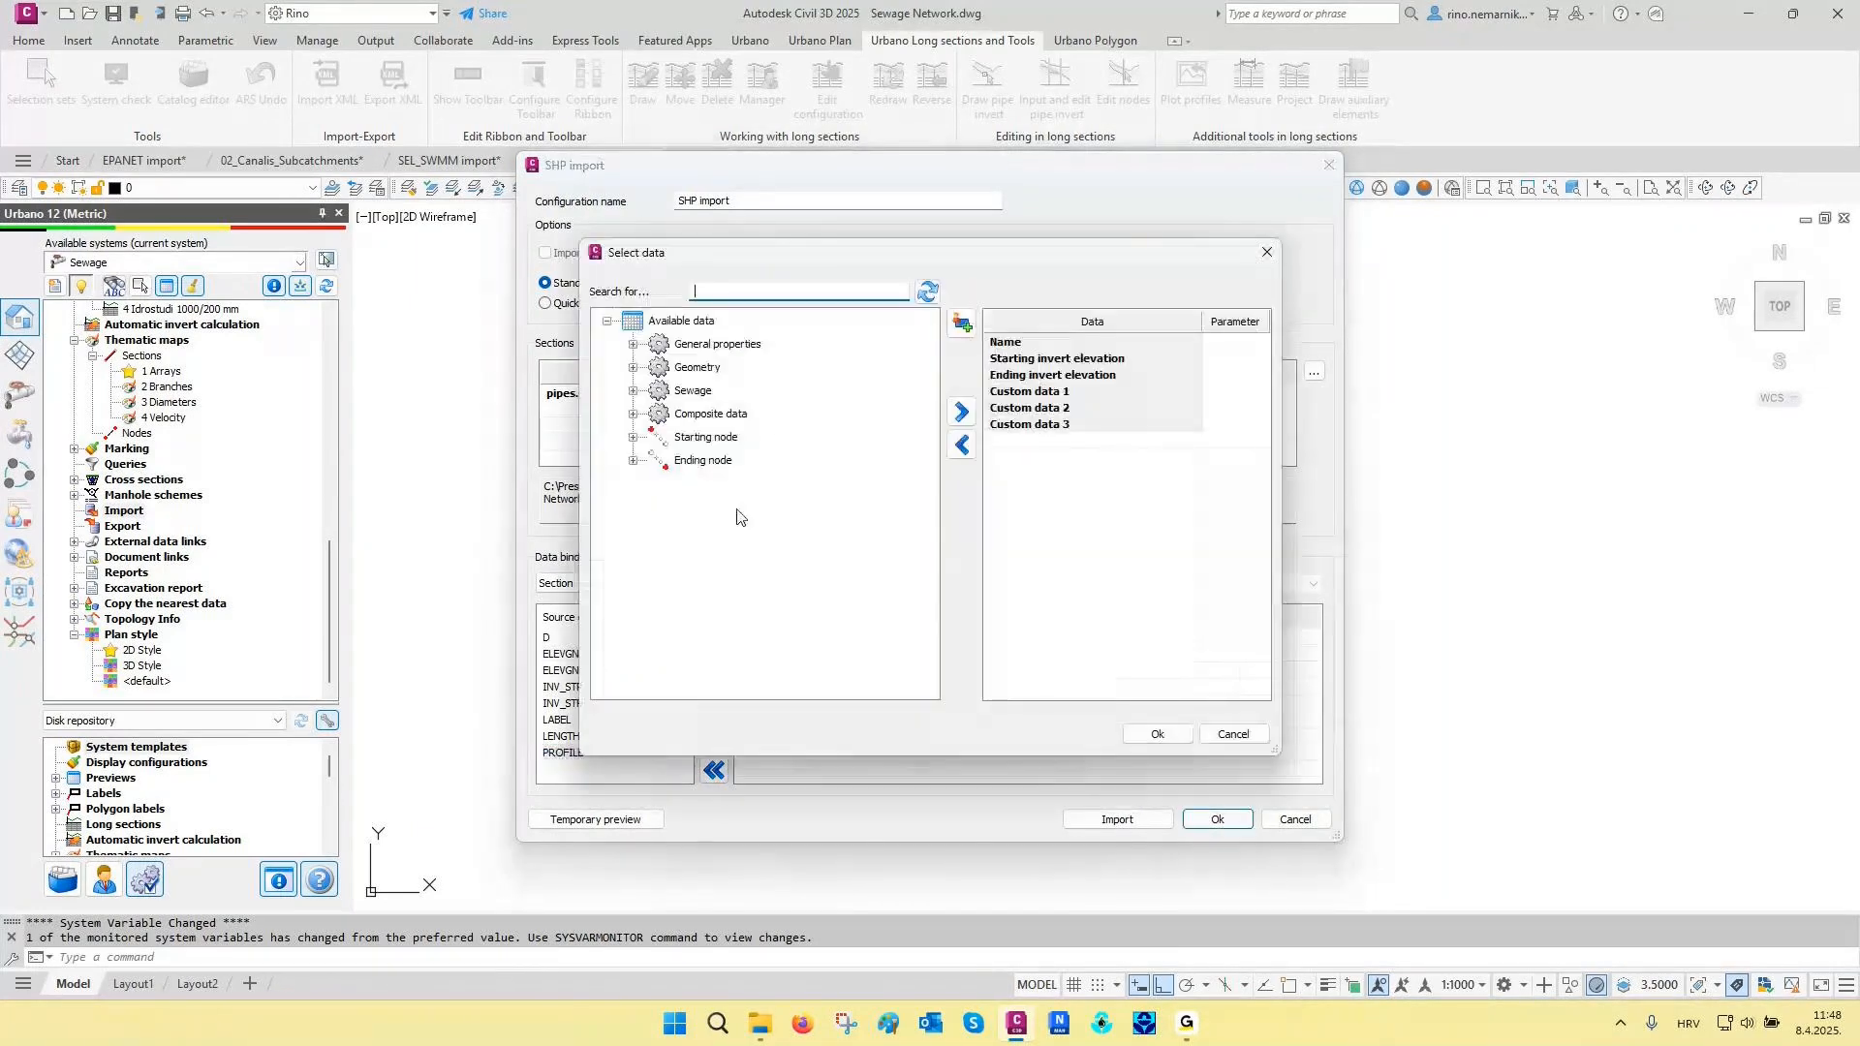
type("array")
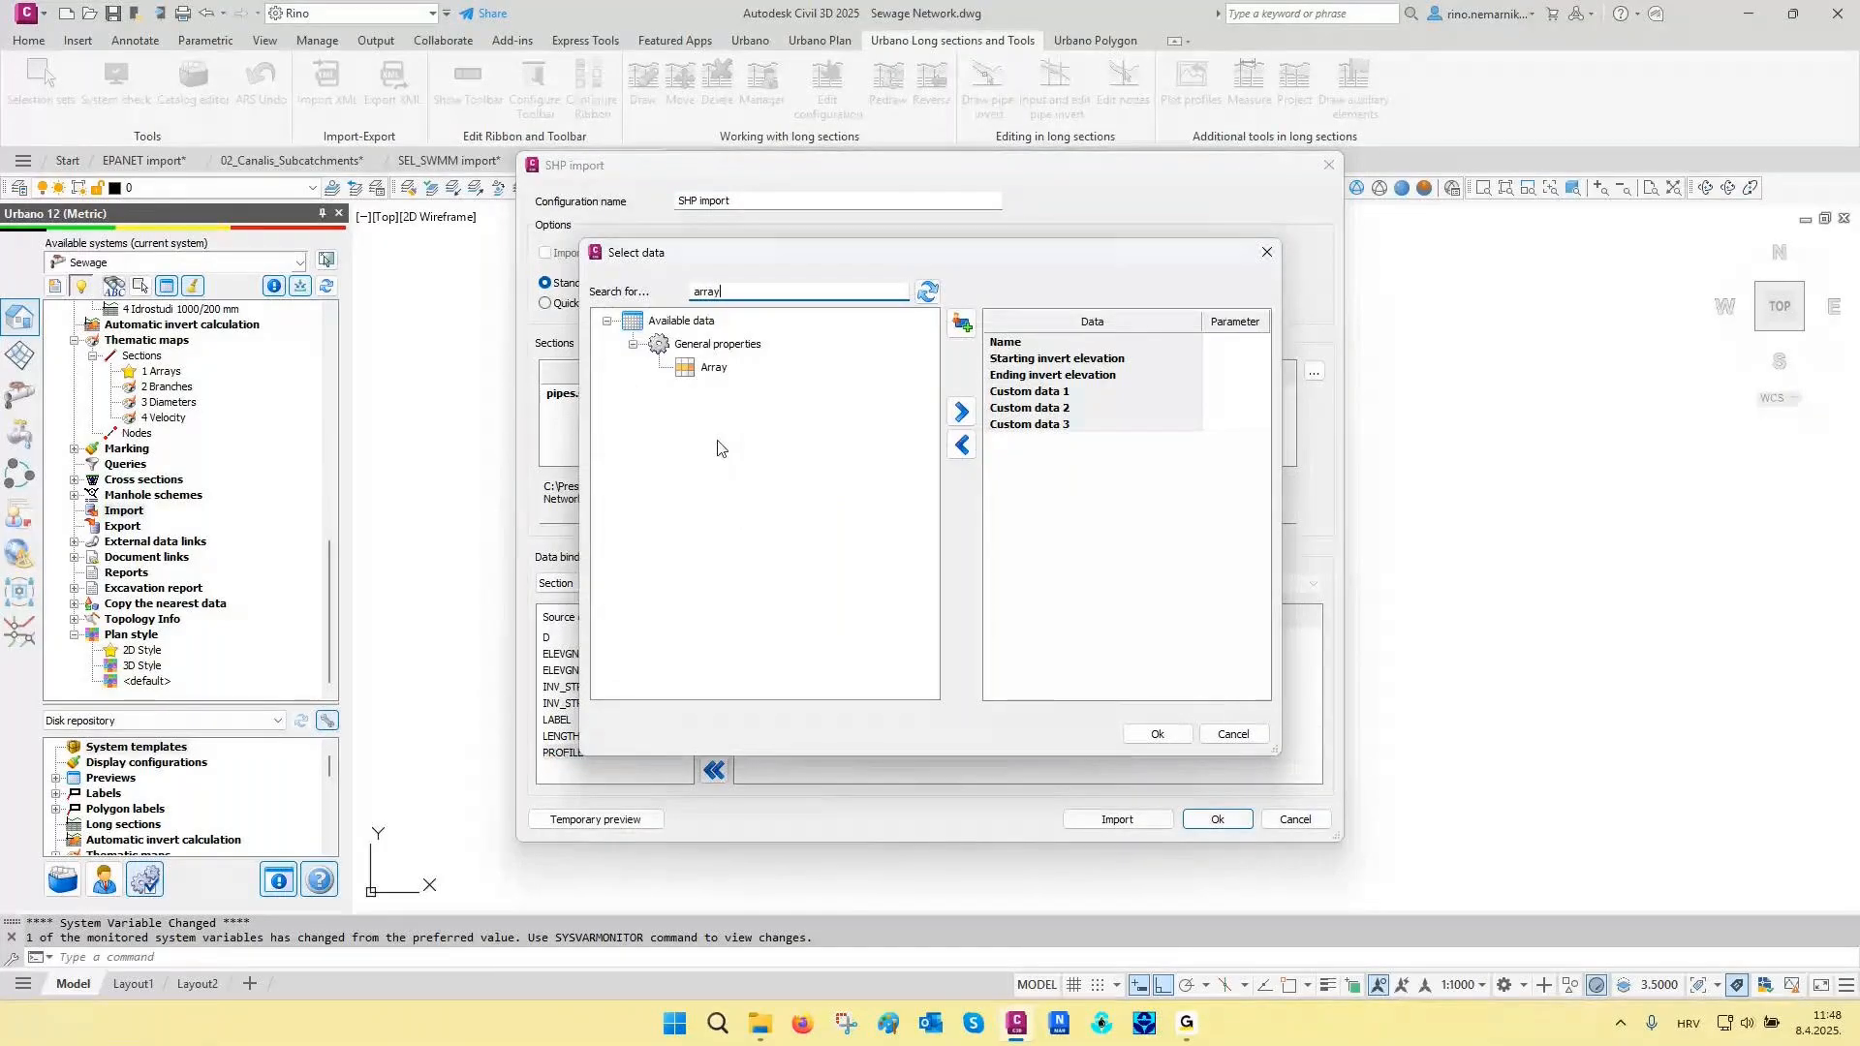
double_click(714, 368)
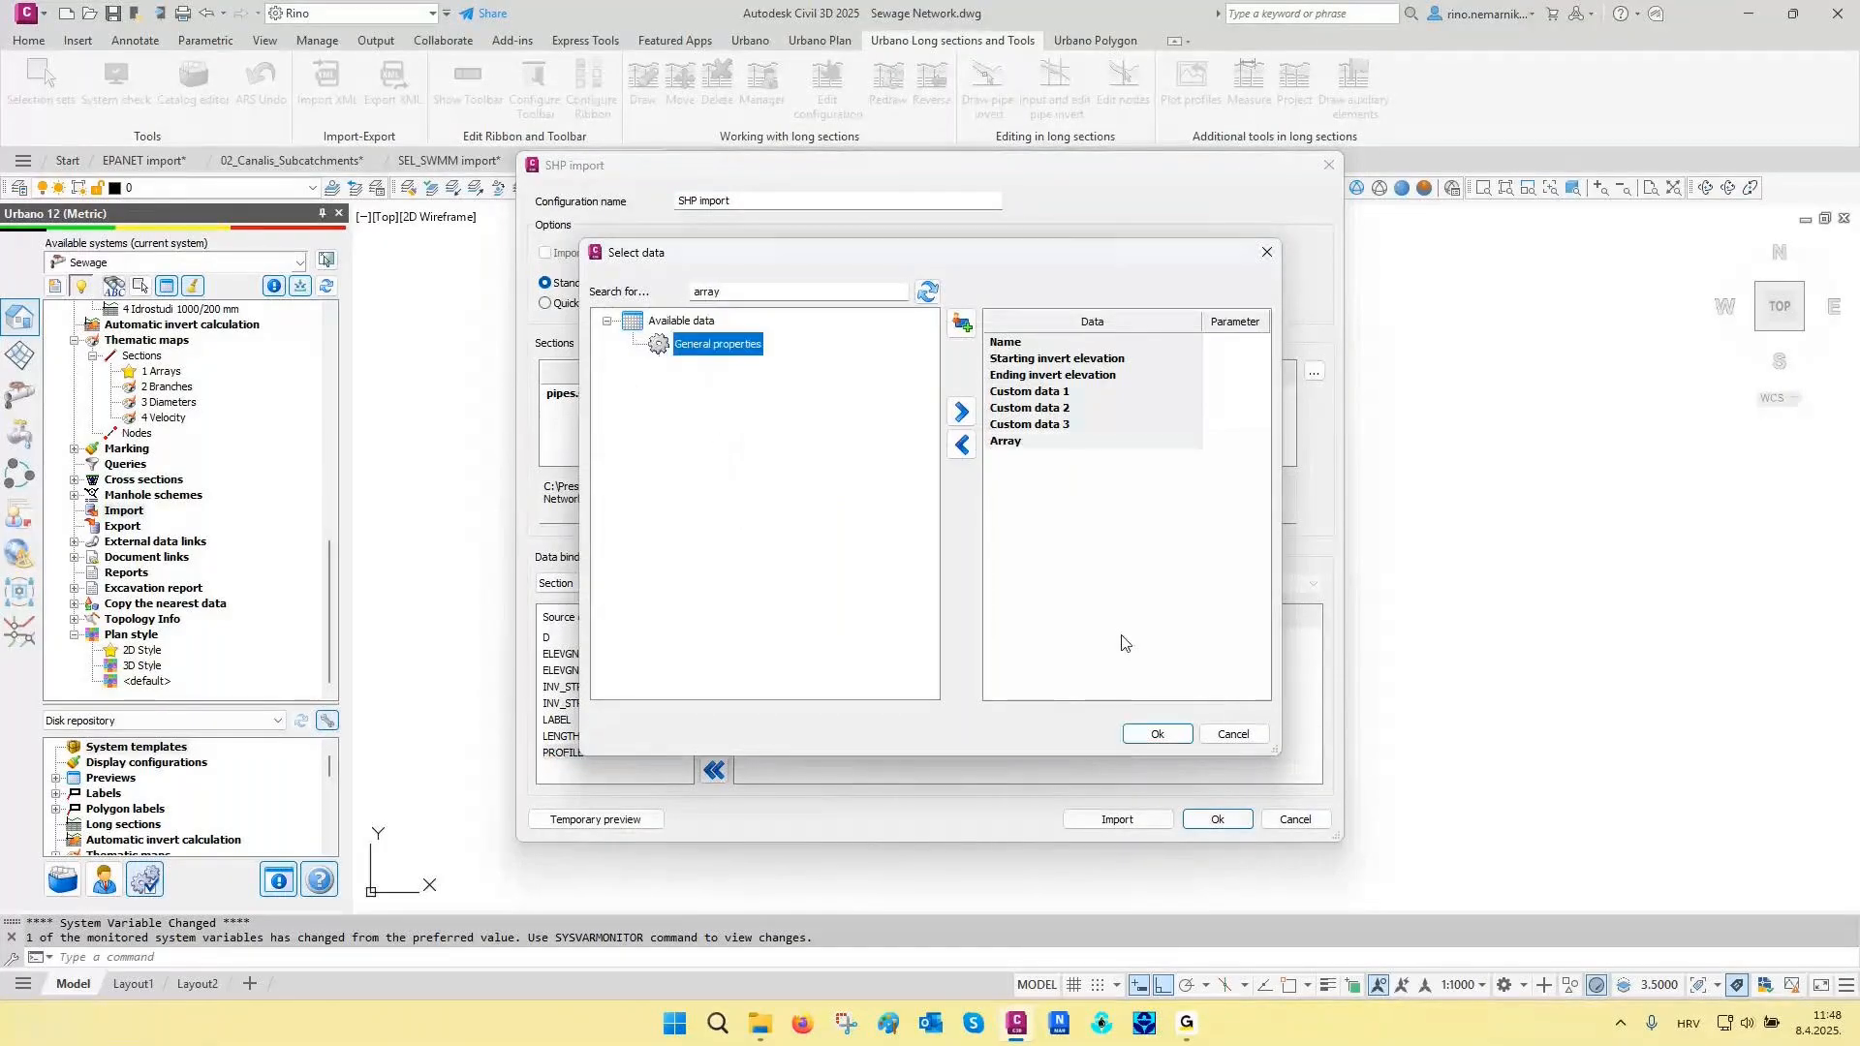
left_click(1157, 733)
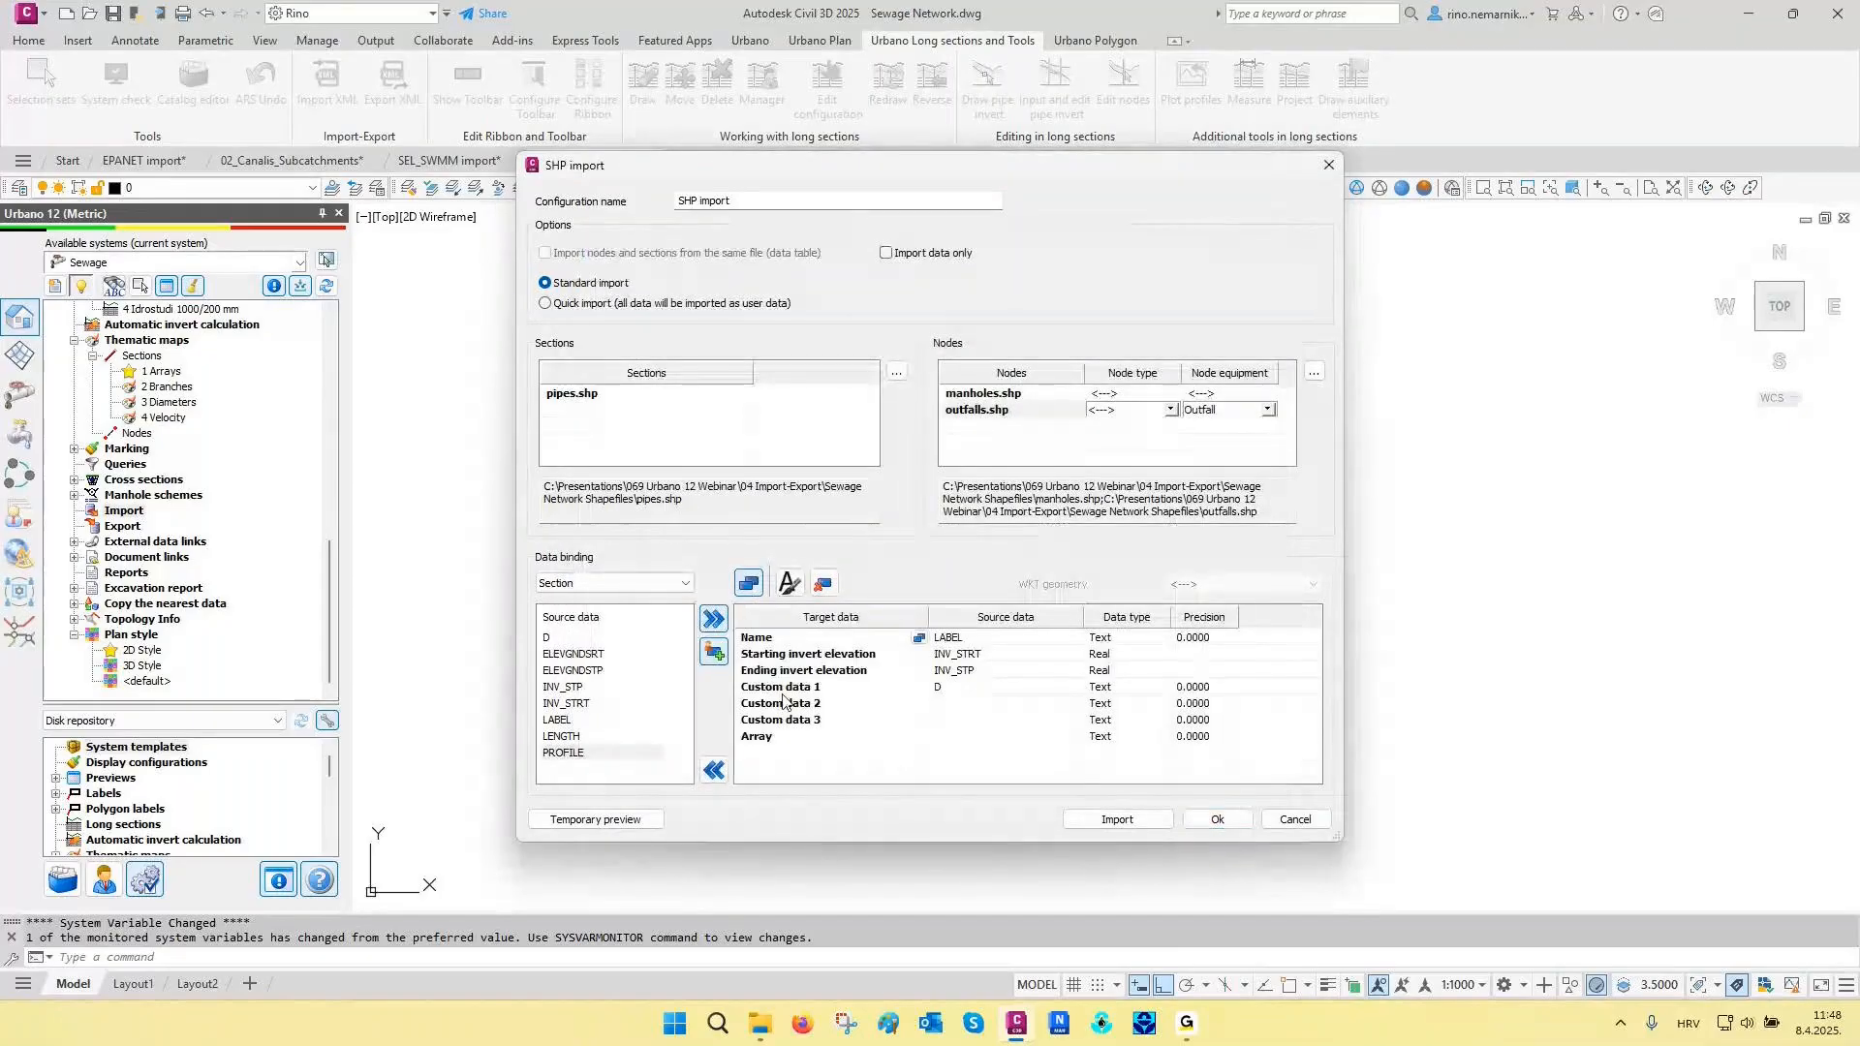
left_click(959, 736)
left_click(714, 620)
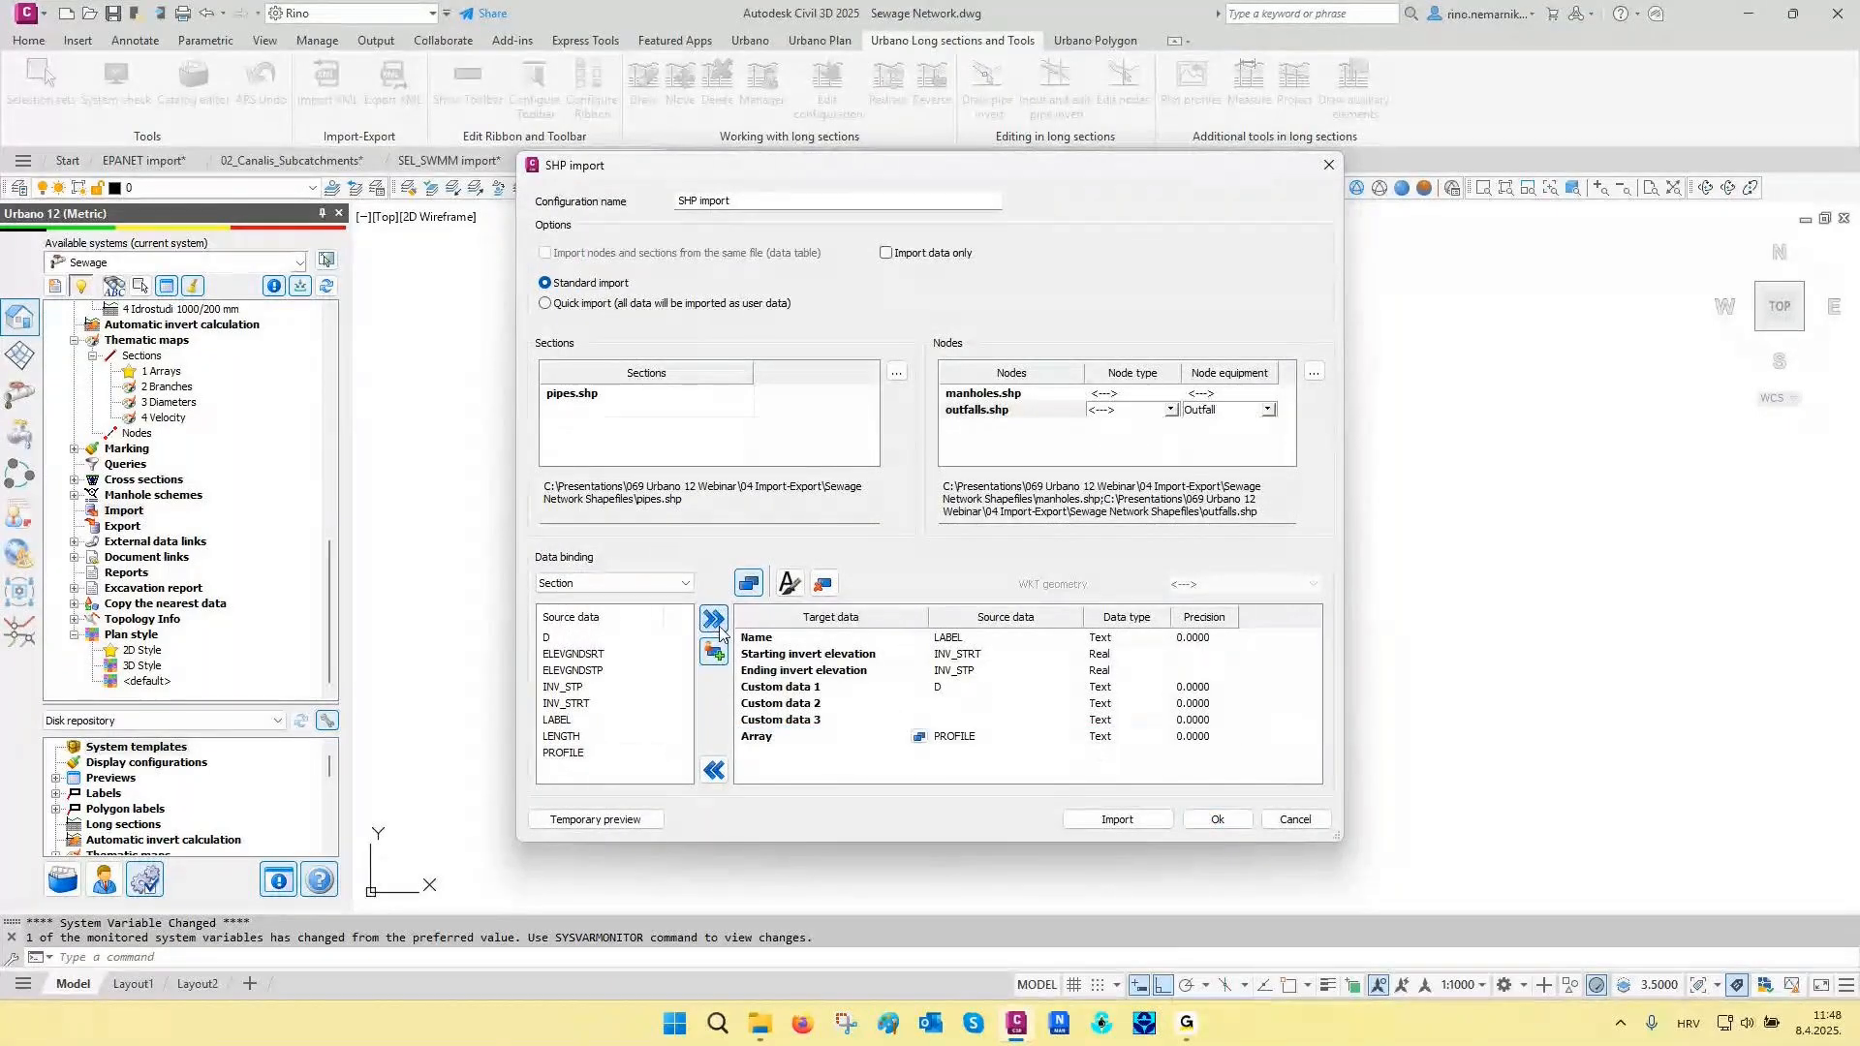
- For the node data, bind LABEL to Name and ELEV_GND to Terrain elevation 1
left_click(621, 584)
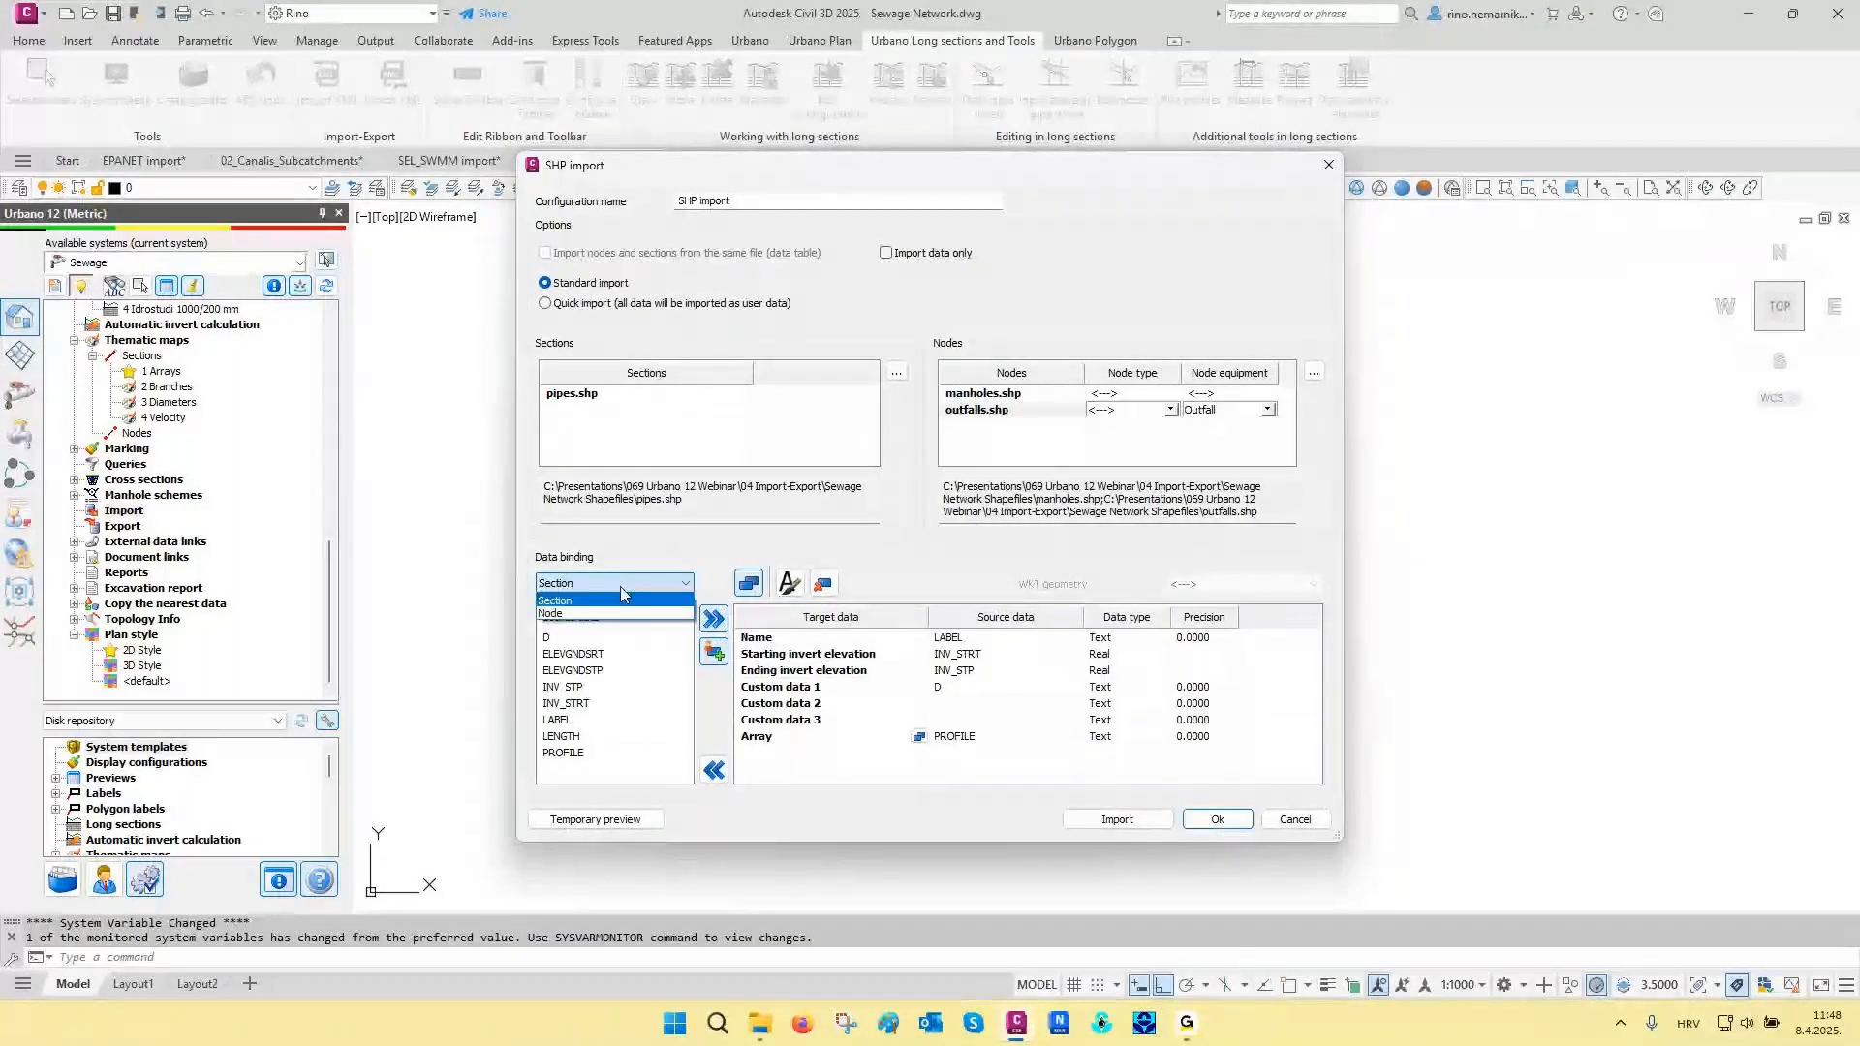
left_click(577, 613)
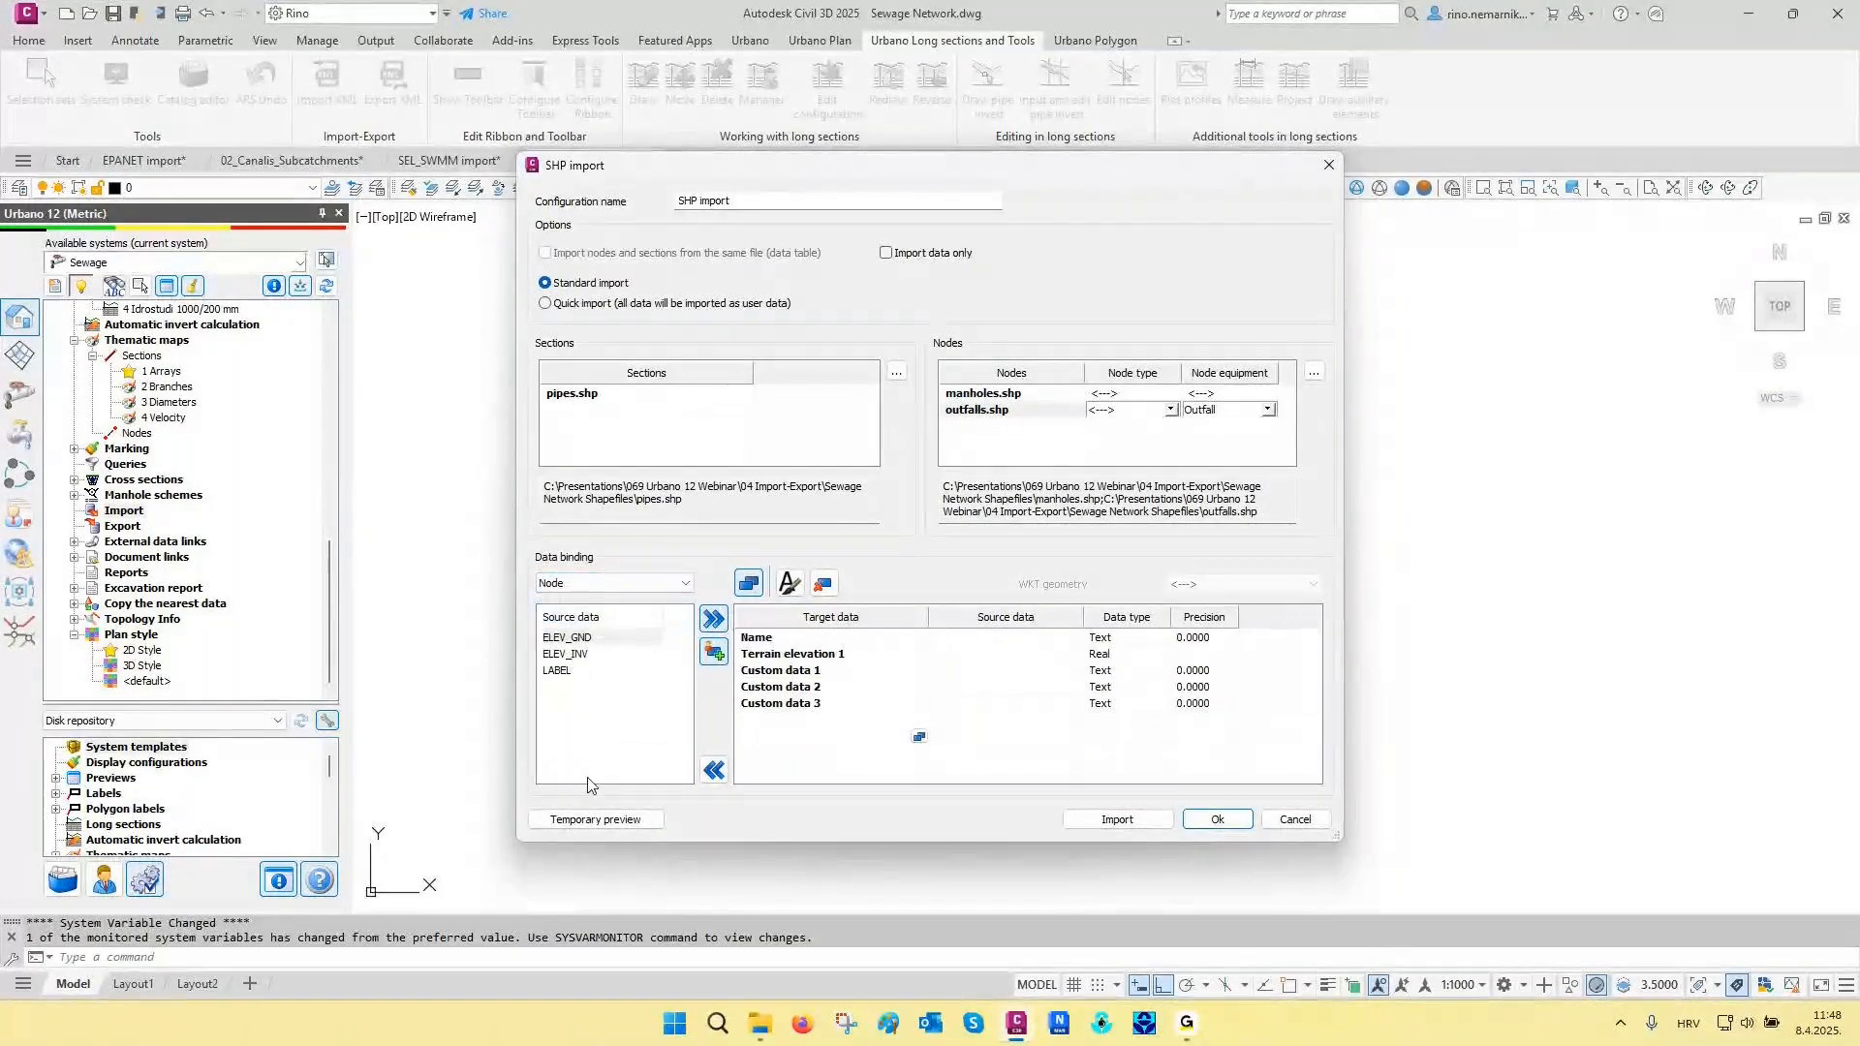
left_click(557, 671)
left_click(766, 640)
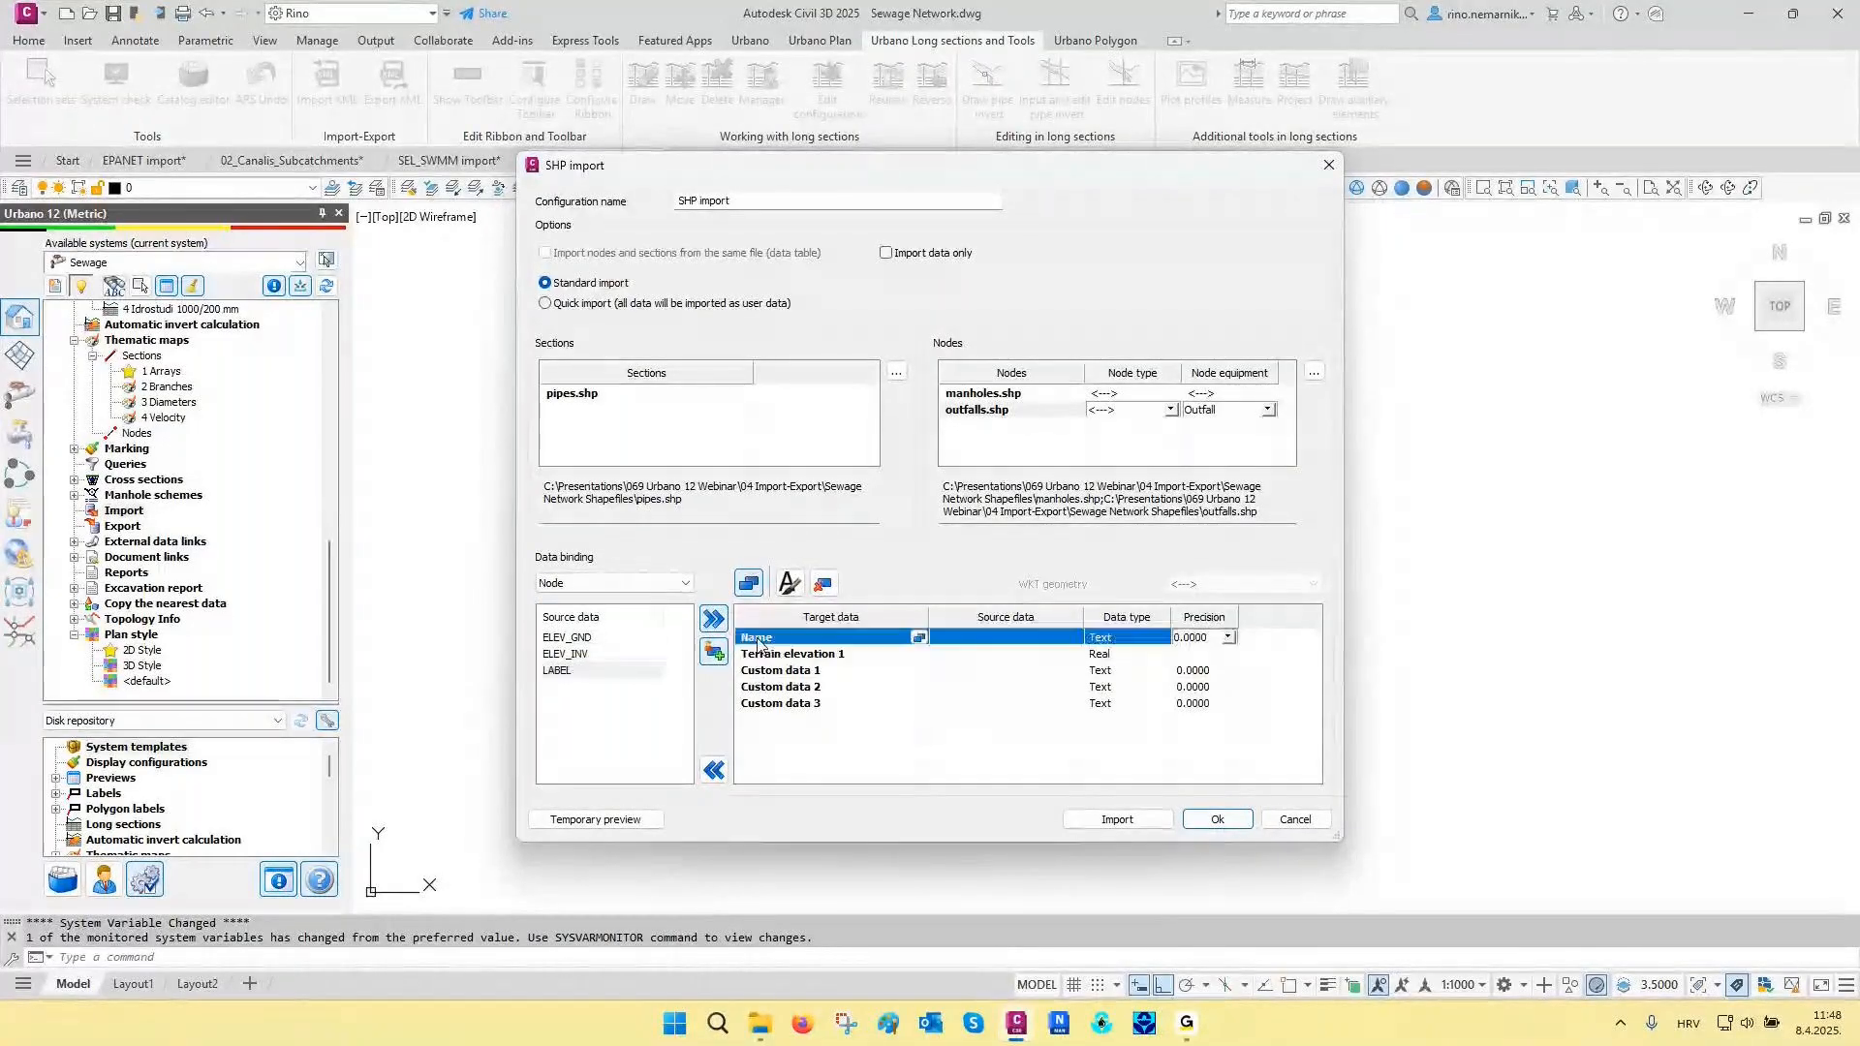
left_click(714, 621)
left_click(581, 638)
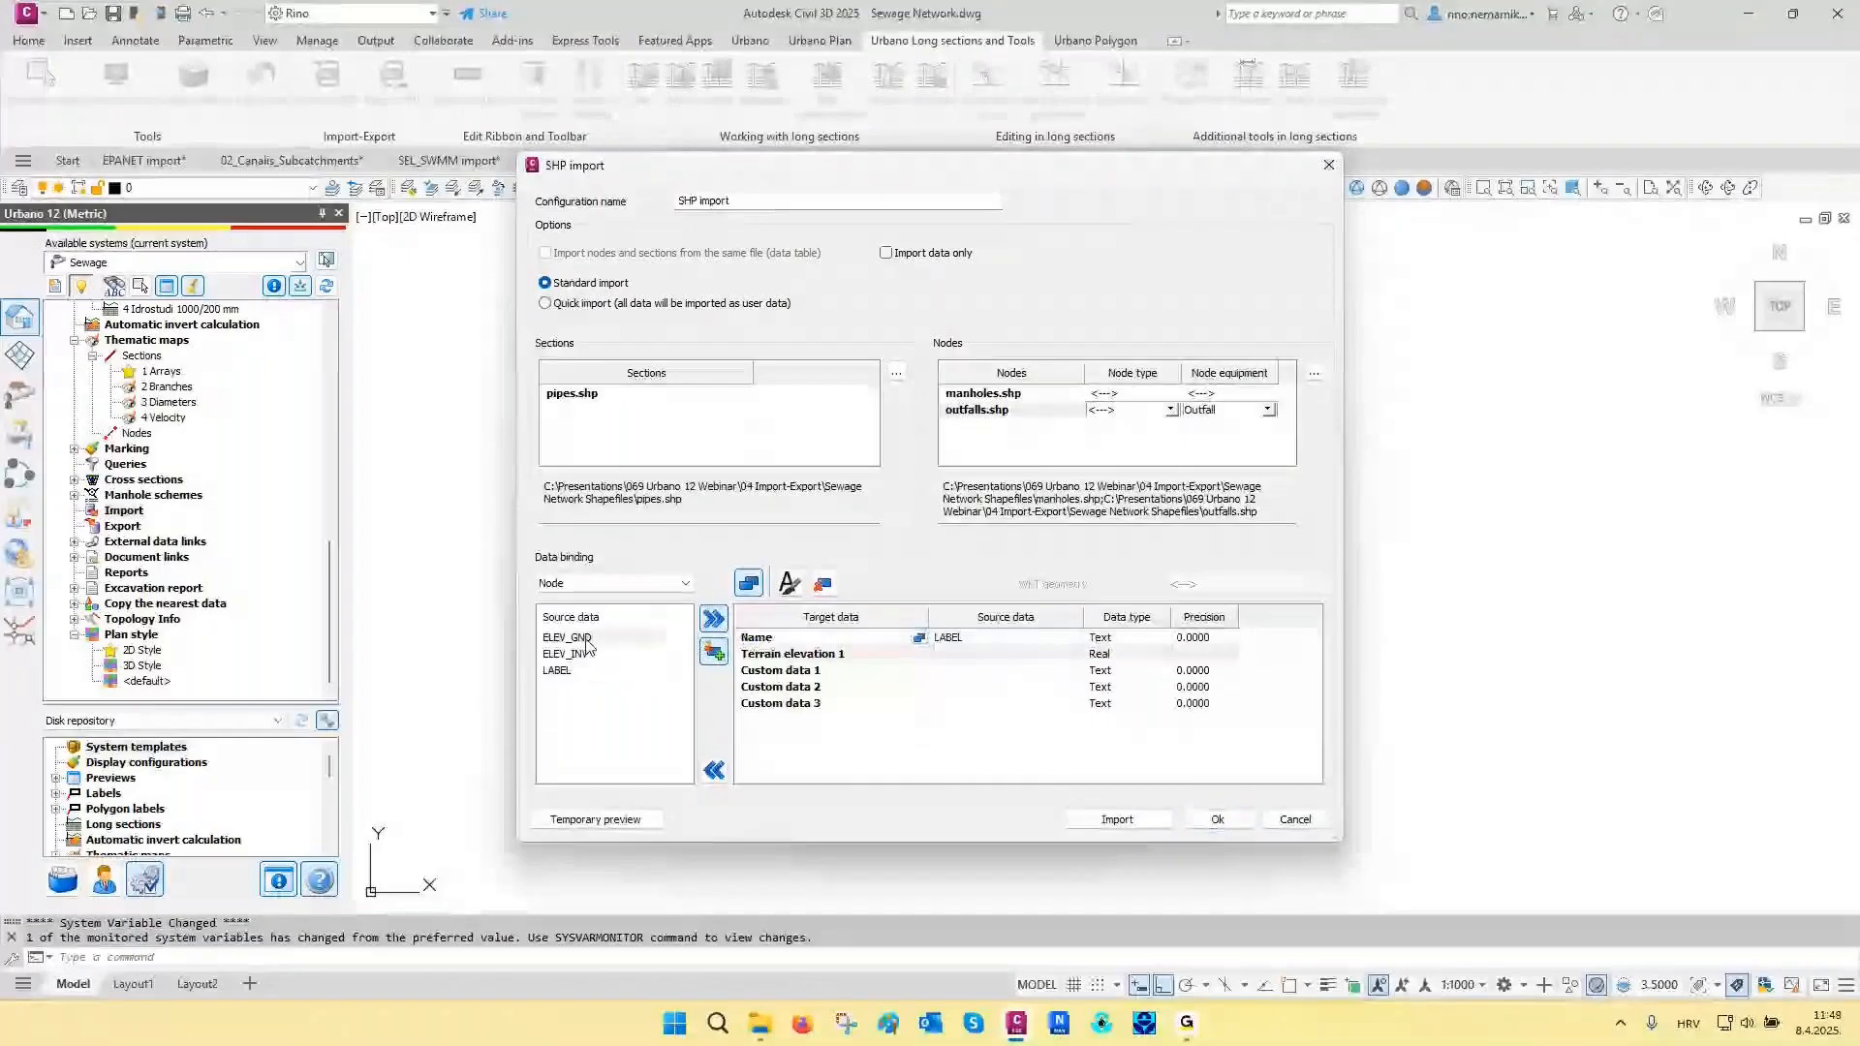
left_click(719, 625)
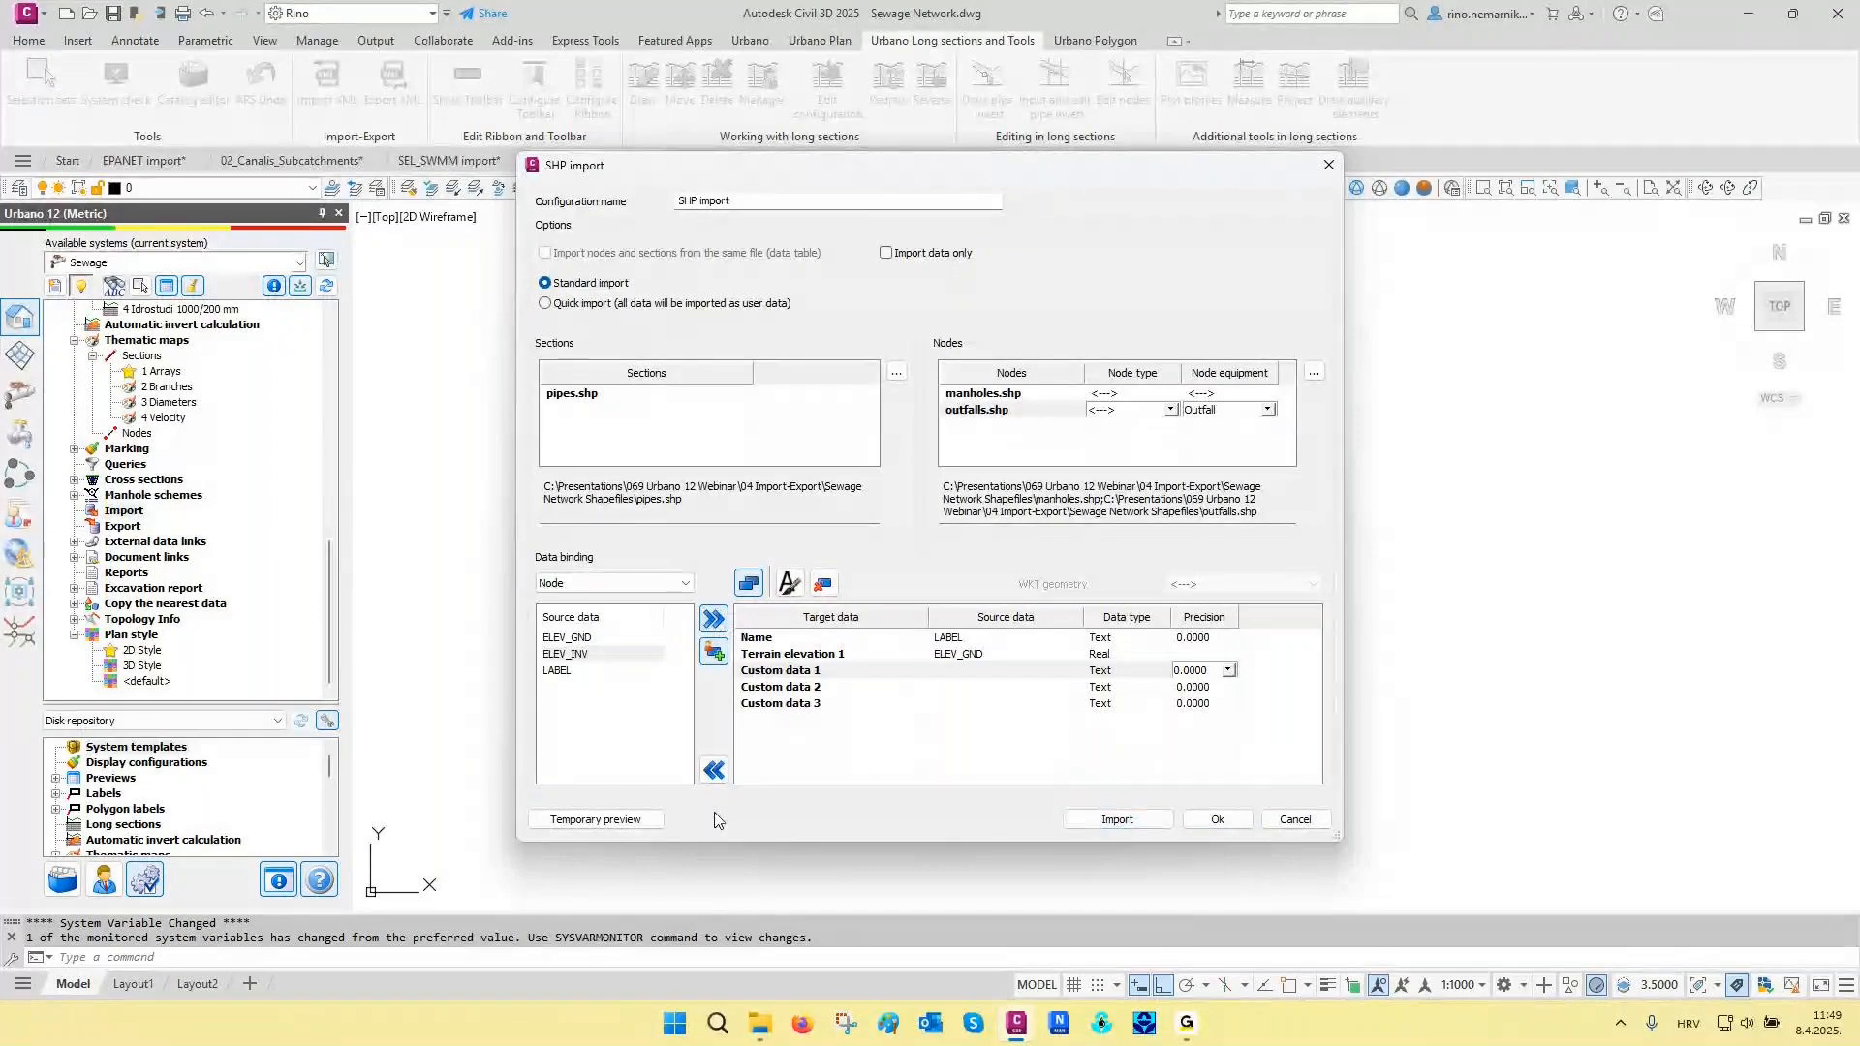
- Preview the shapefile network temporarily in the drawing, and import it with the SHP import configuration
left_click(595, 820)
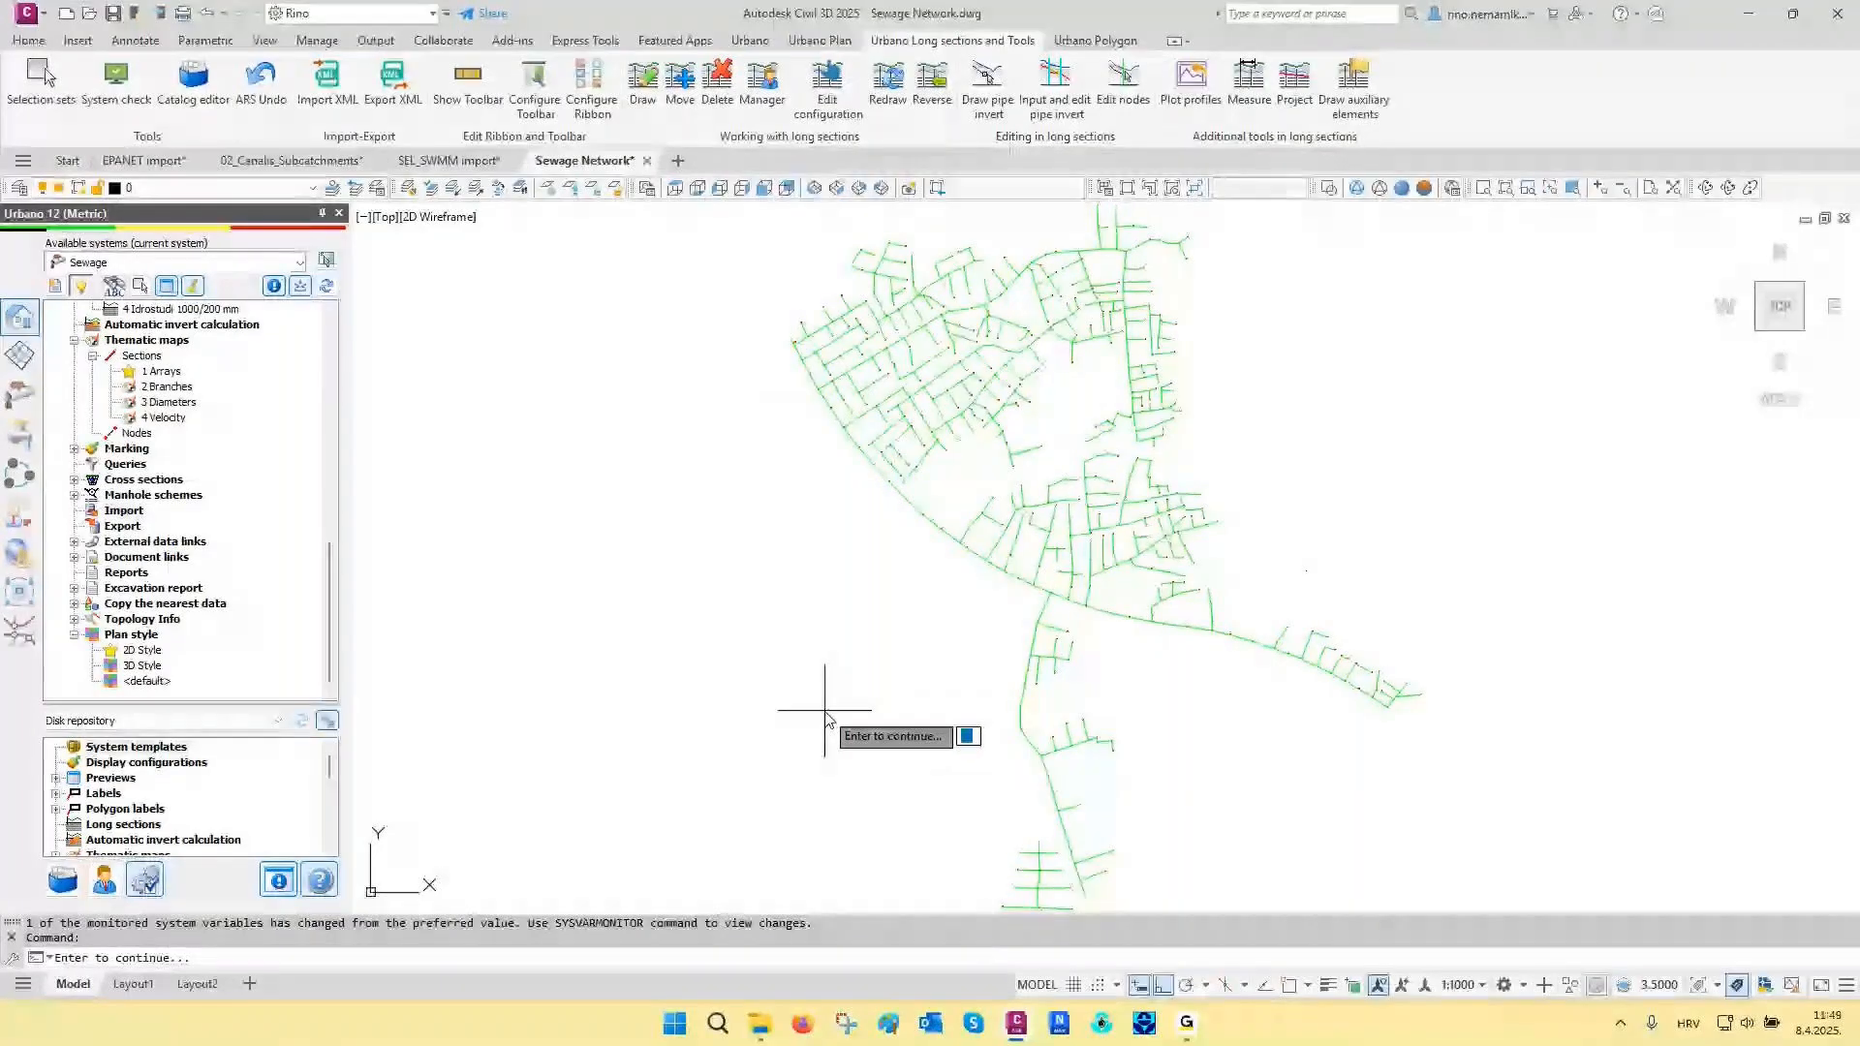
key("Return")
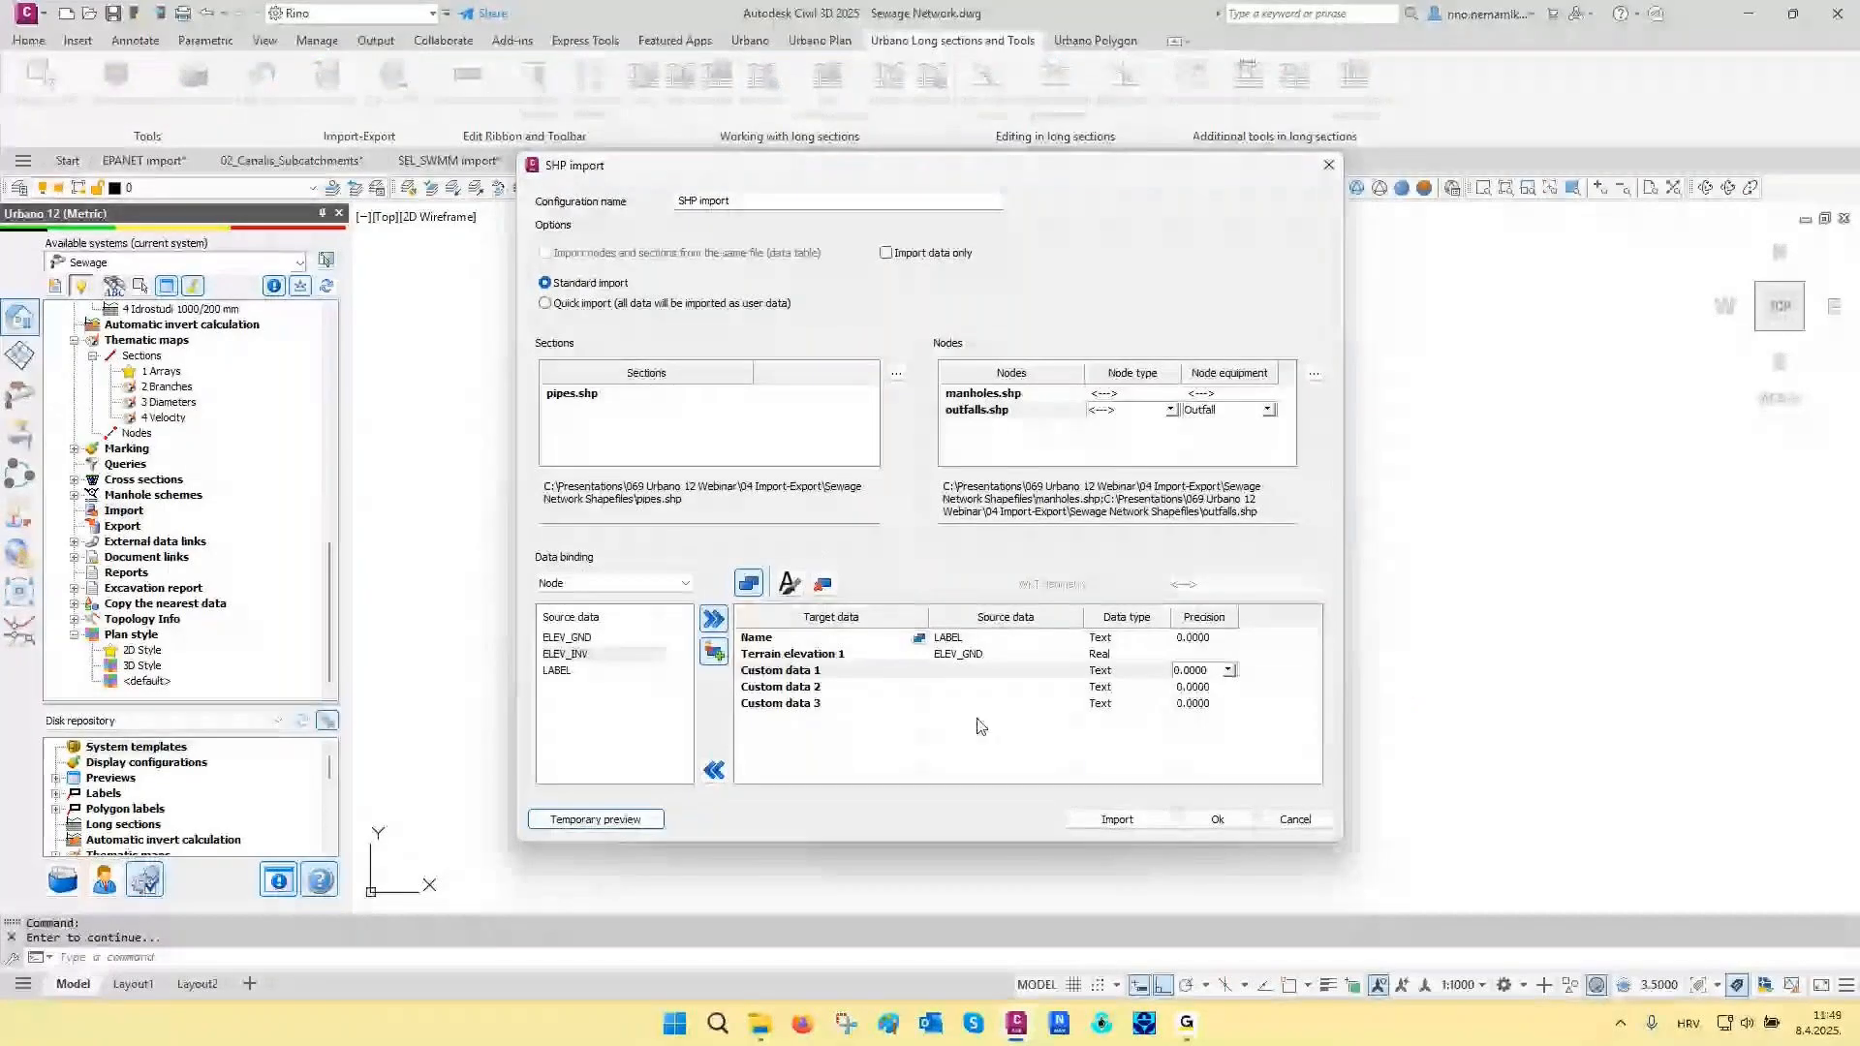
left_click(1116, 821)
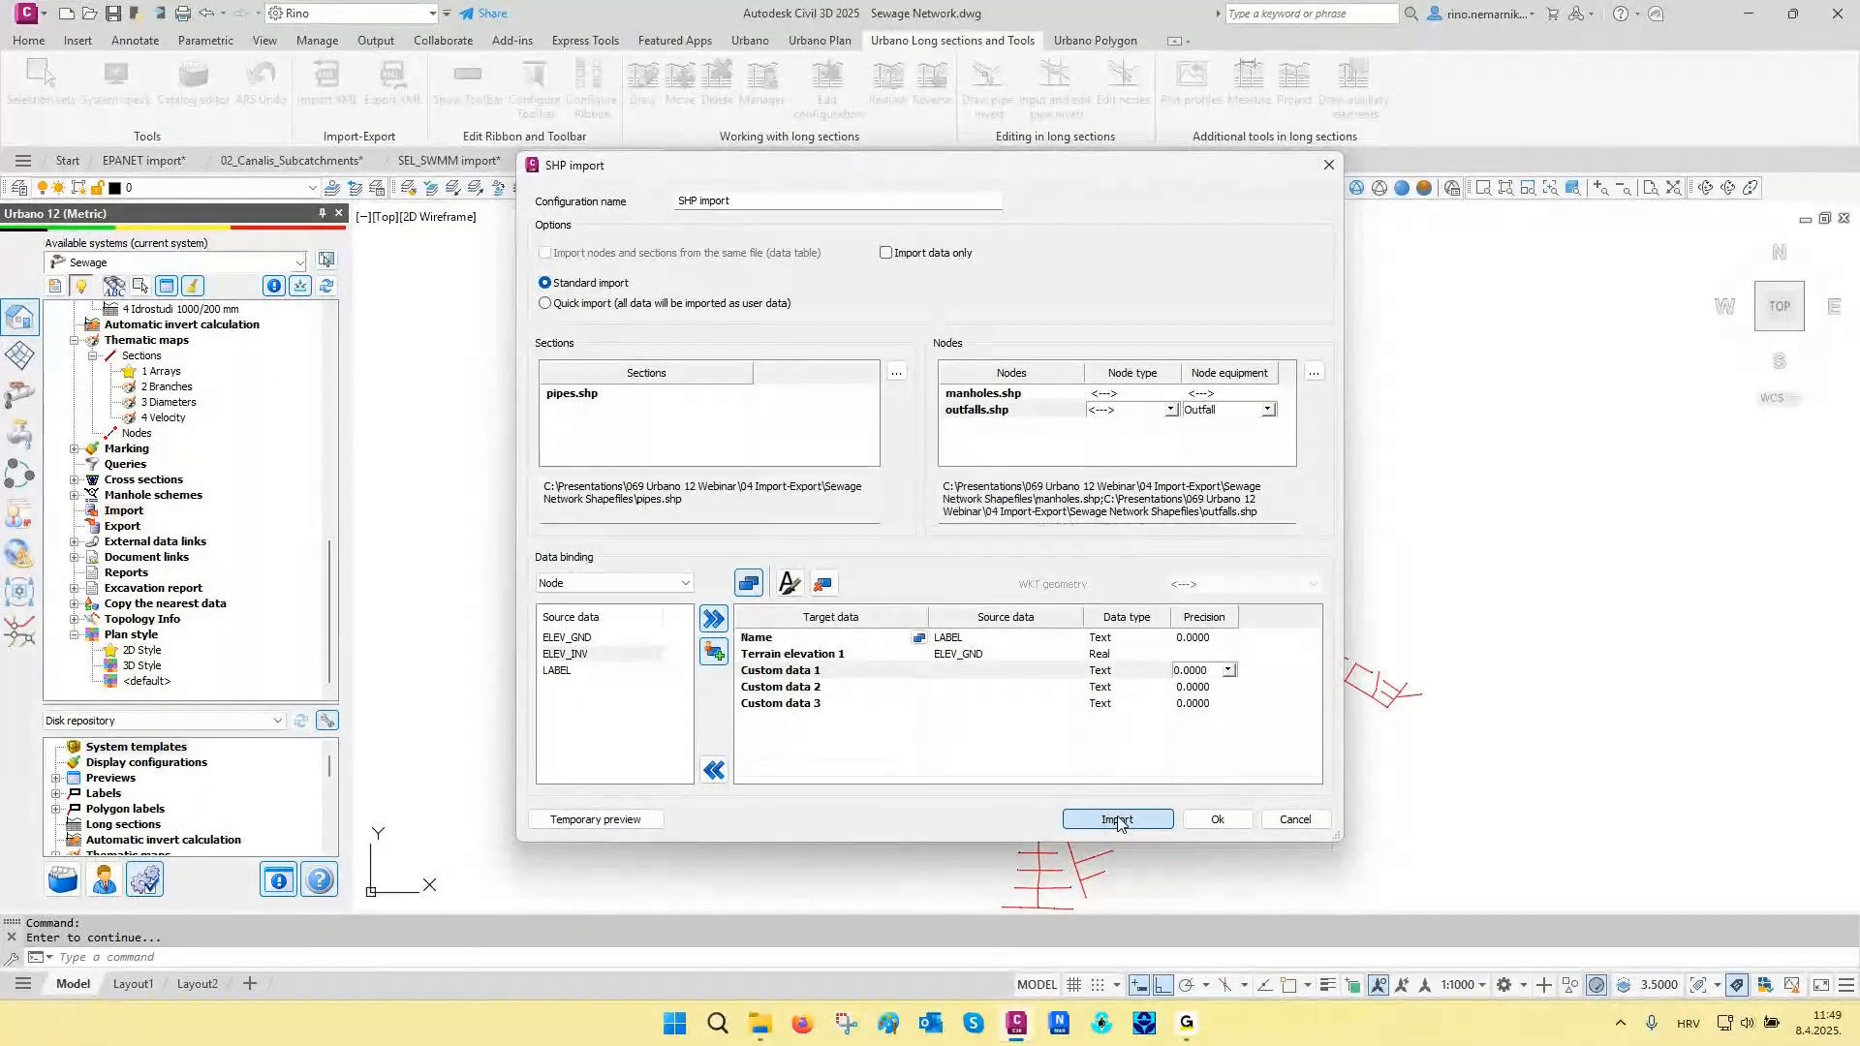
left_click(1217, 819)
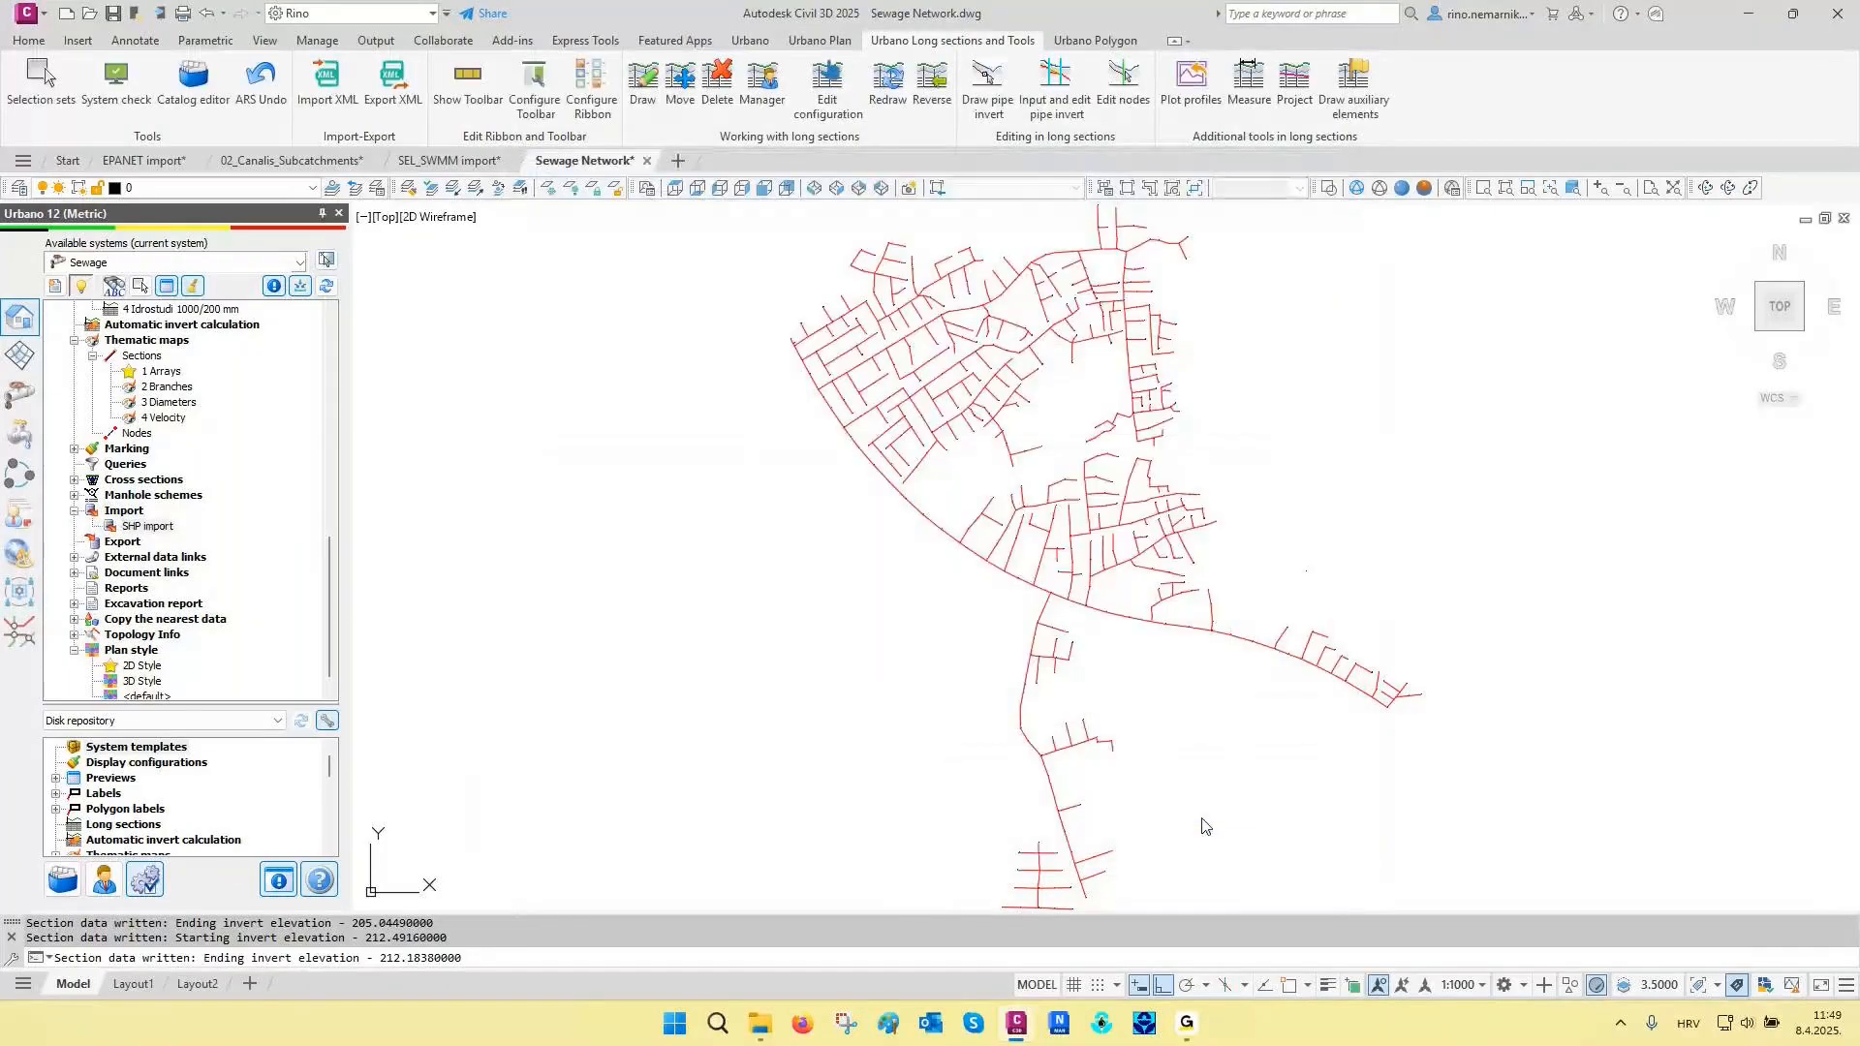
- Examine the imported sewage network in plan, from individual manholes and pipes along the main collector to the full layout
scroll(1051, 616, "up", 5)
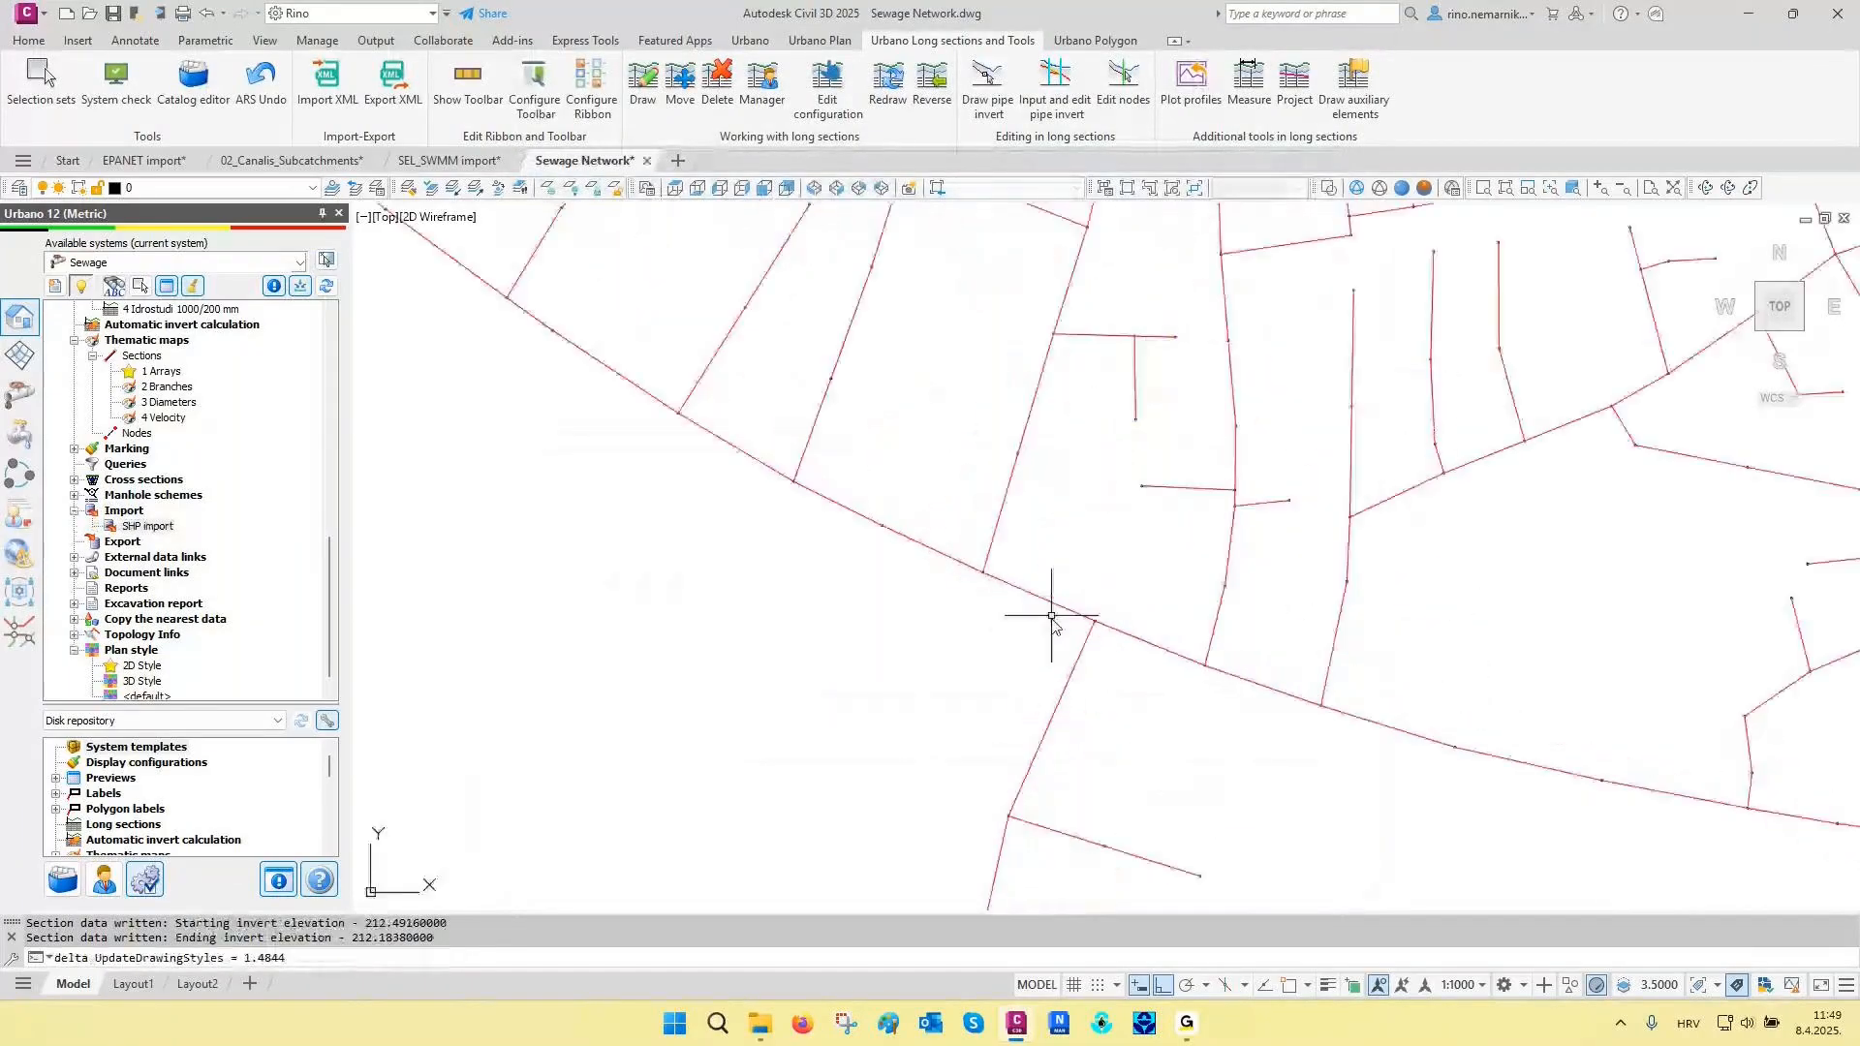
scroll(1017, 587, "up", 5)
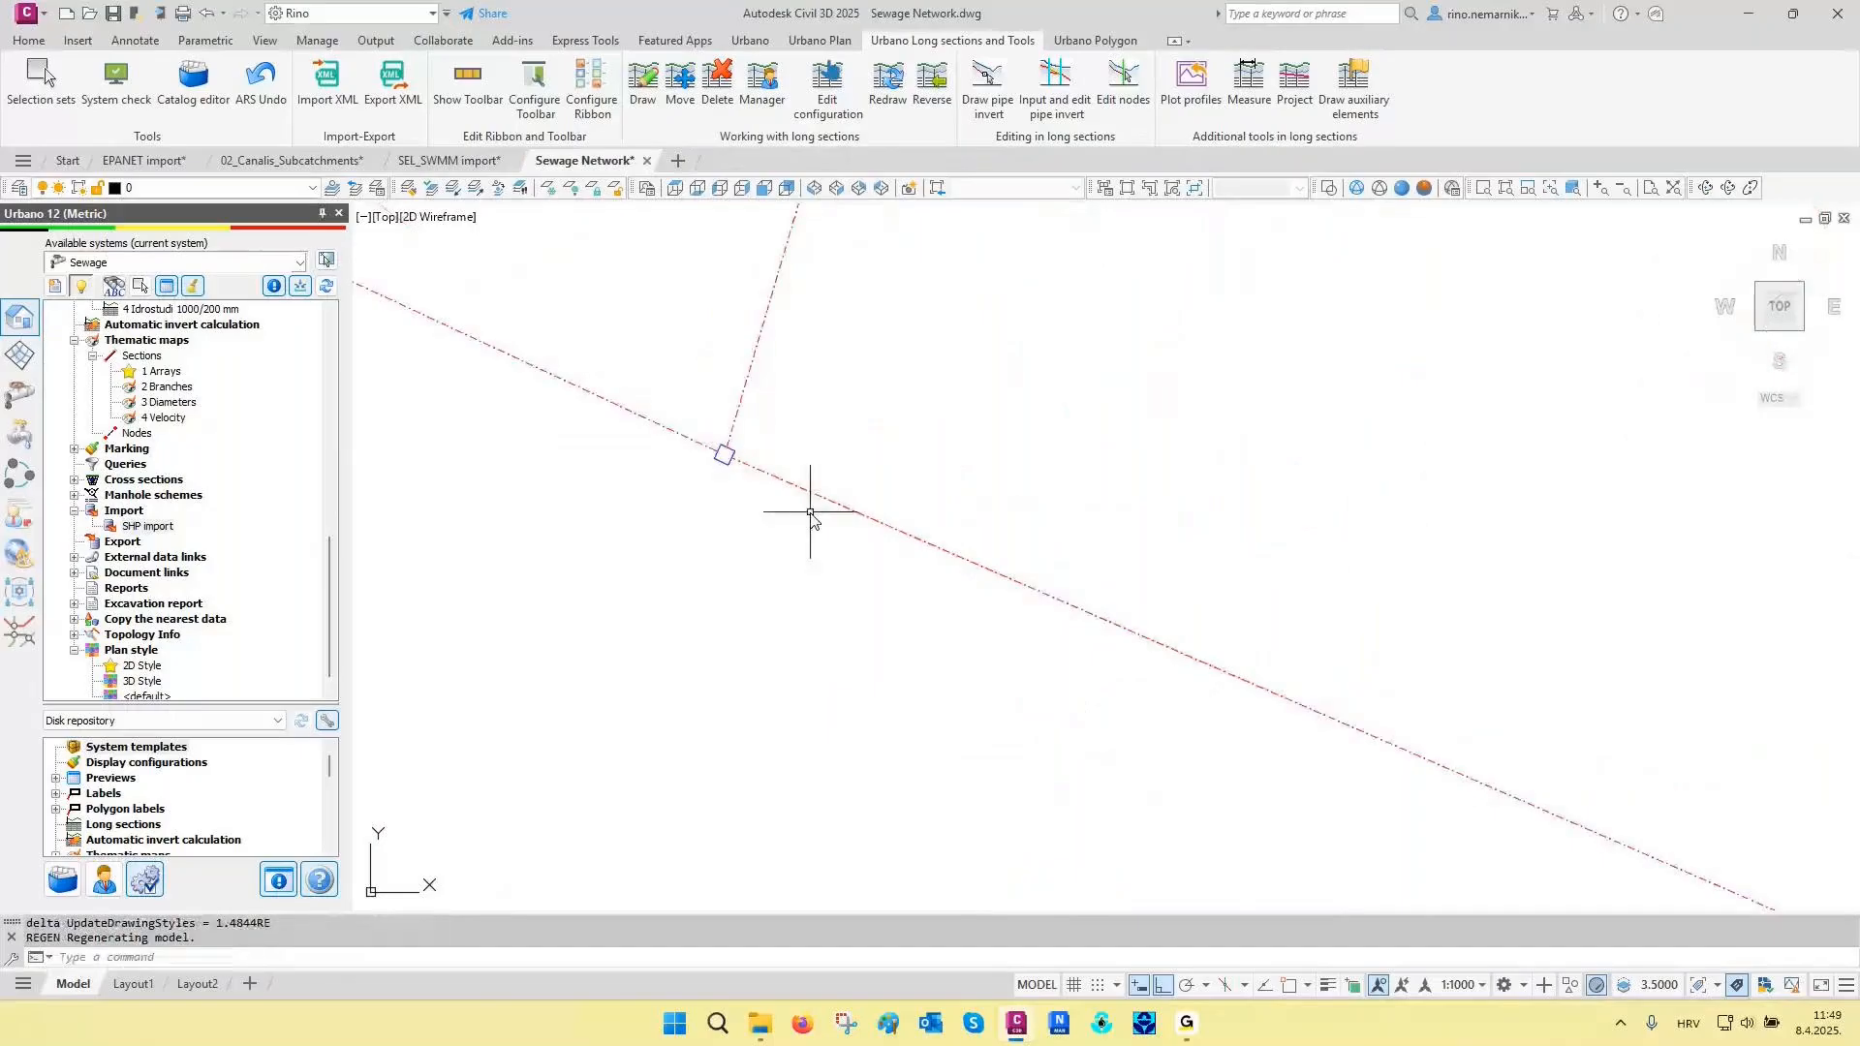
middle_click_drag(1138, 706, 993, 579)
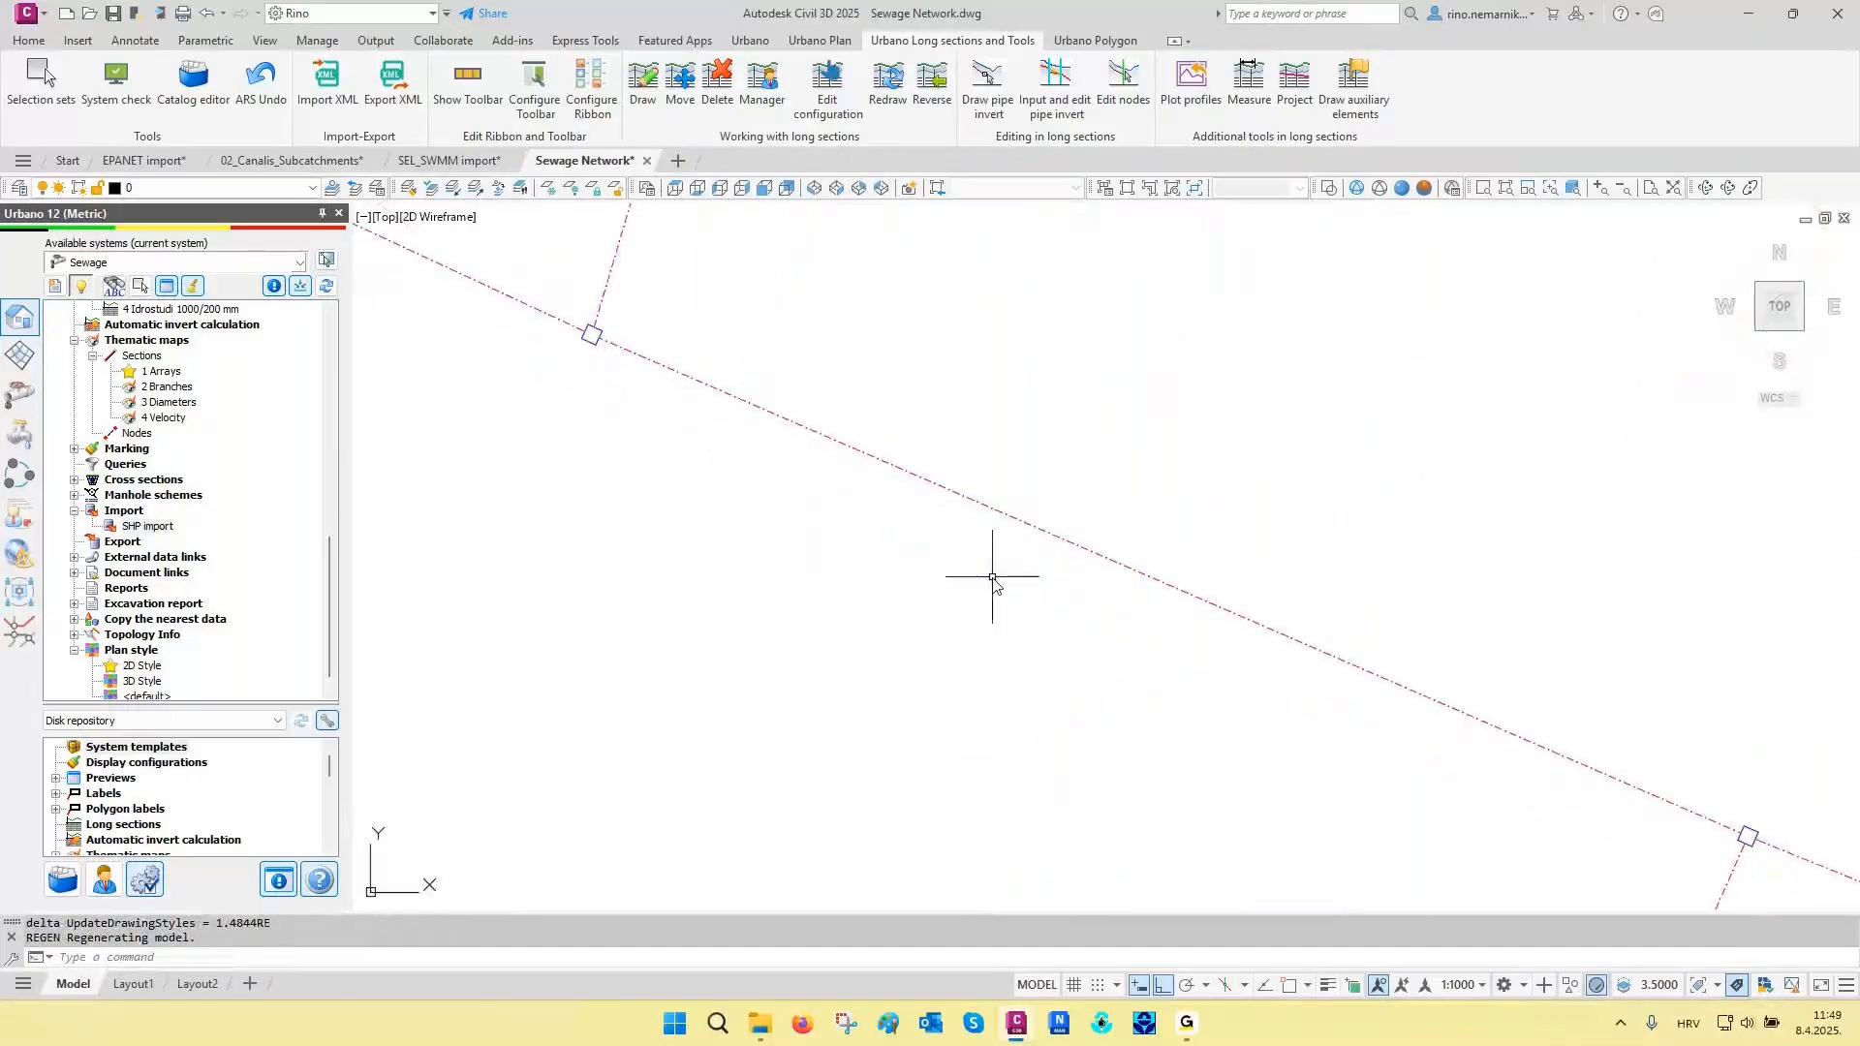
key("Escape")
key("Escape")
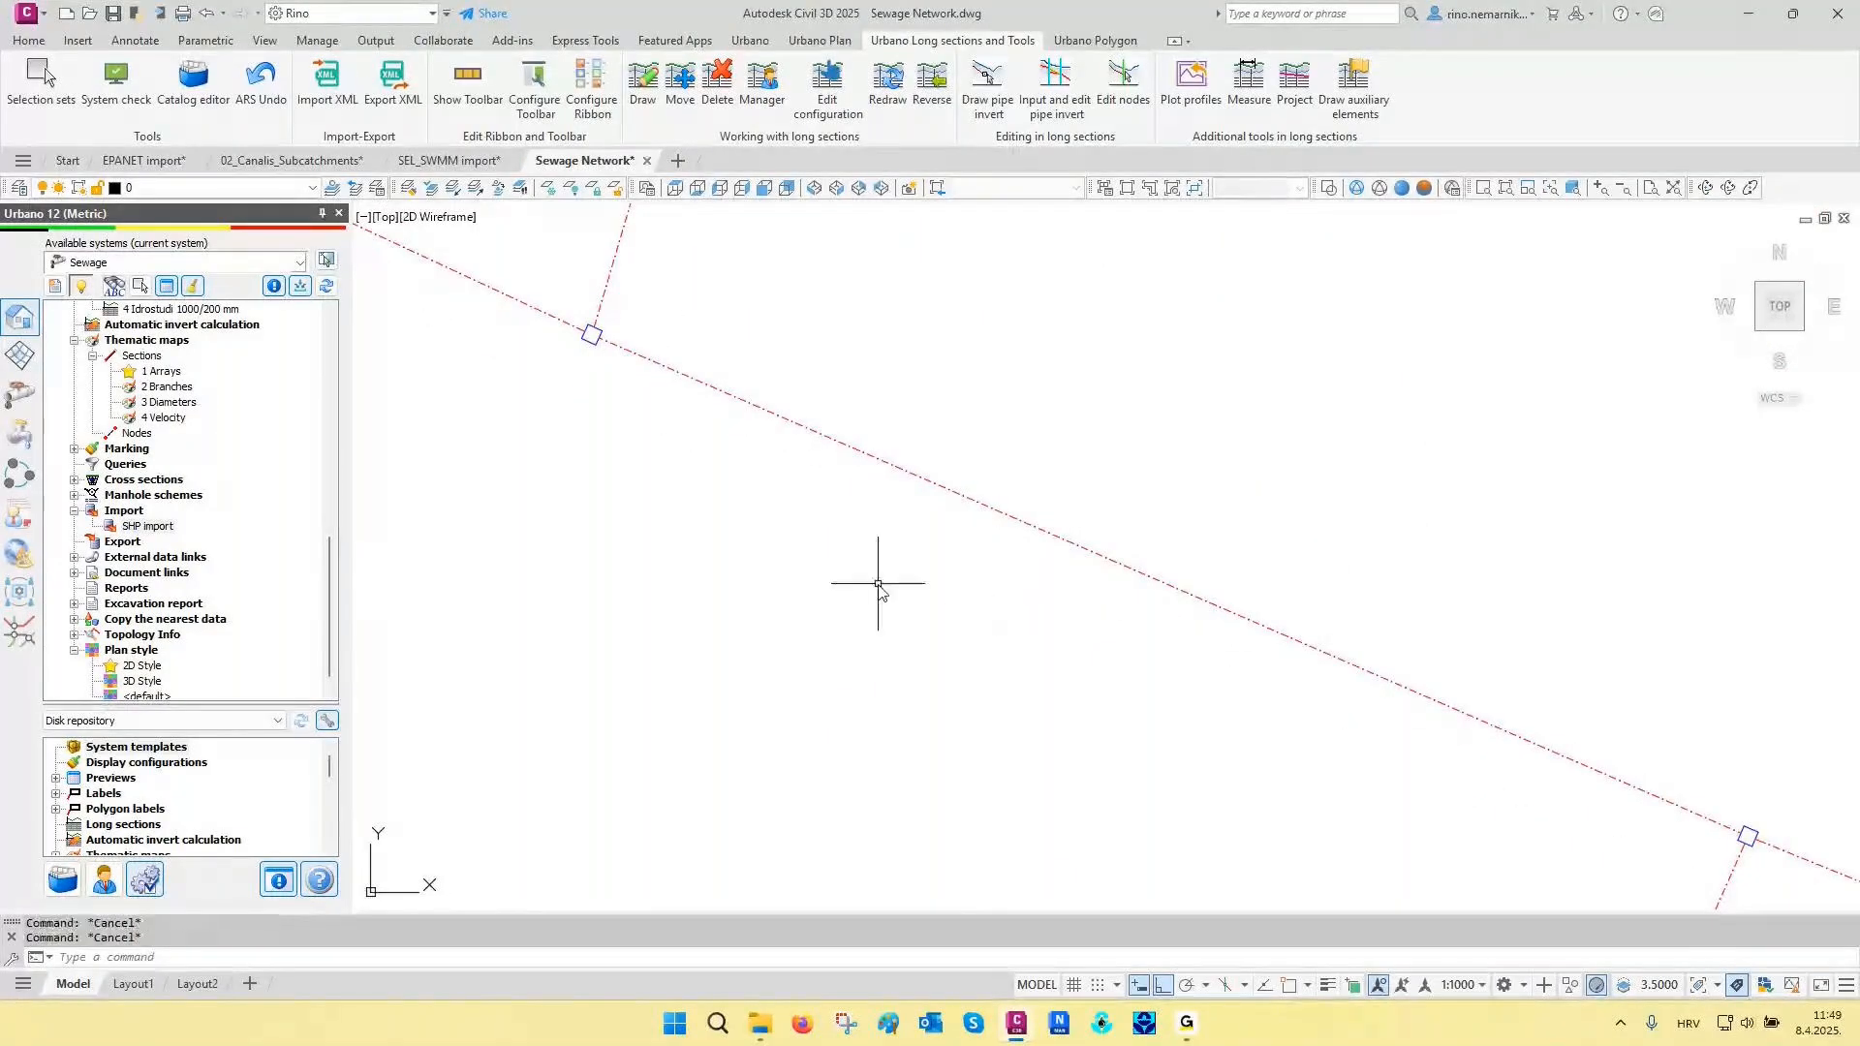
scroll(849, 591, "down", 5)
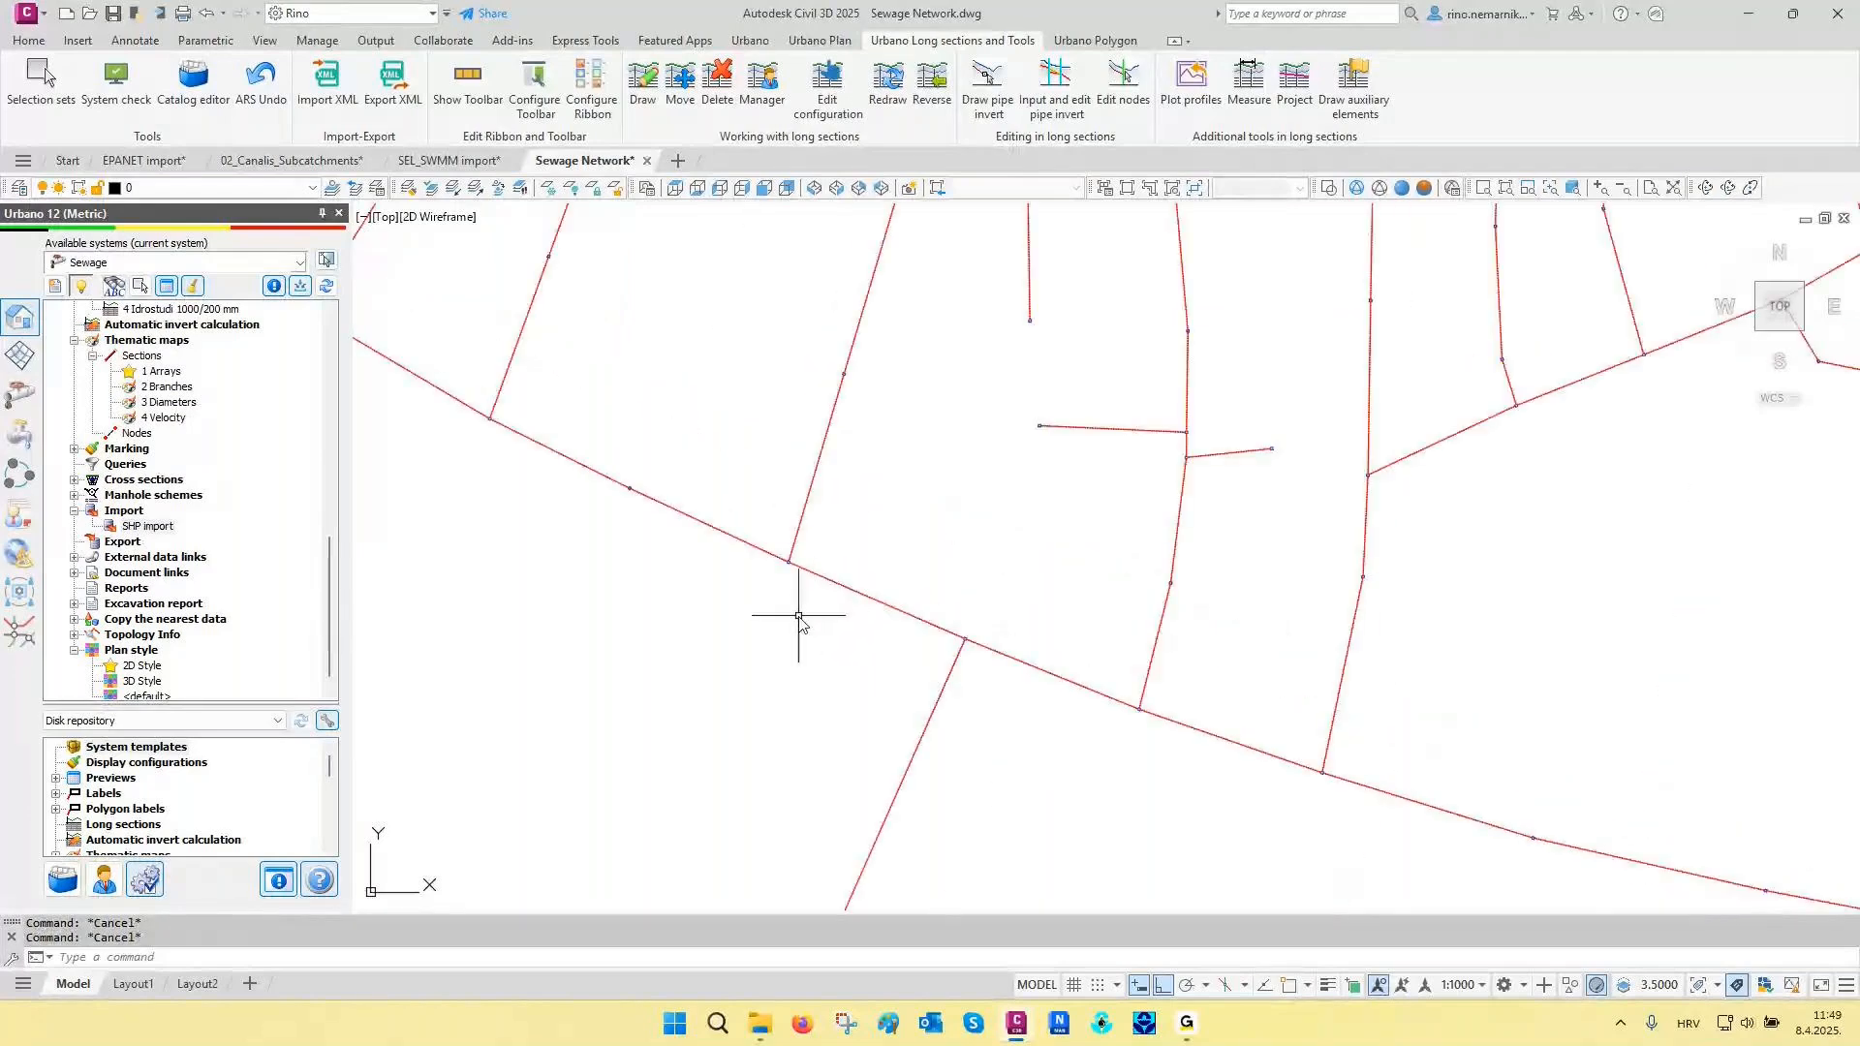
scroll(790, 625, "down", 5)
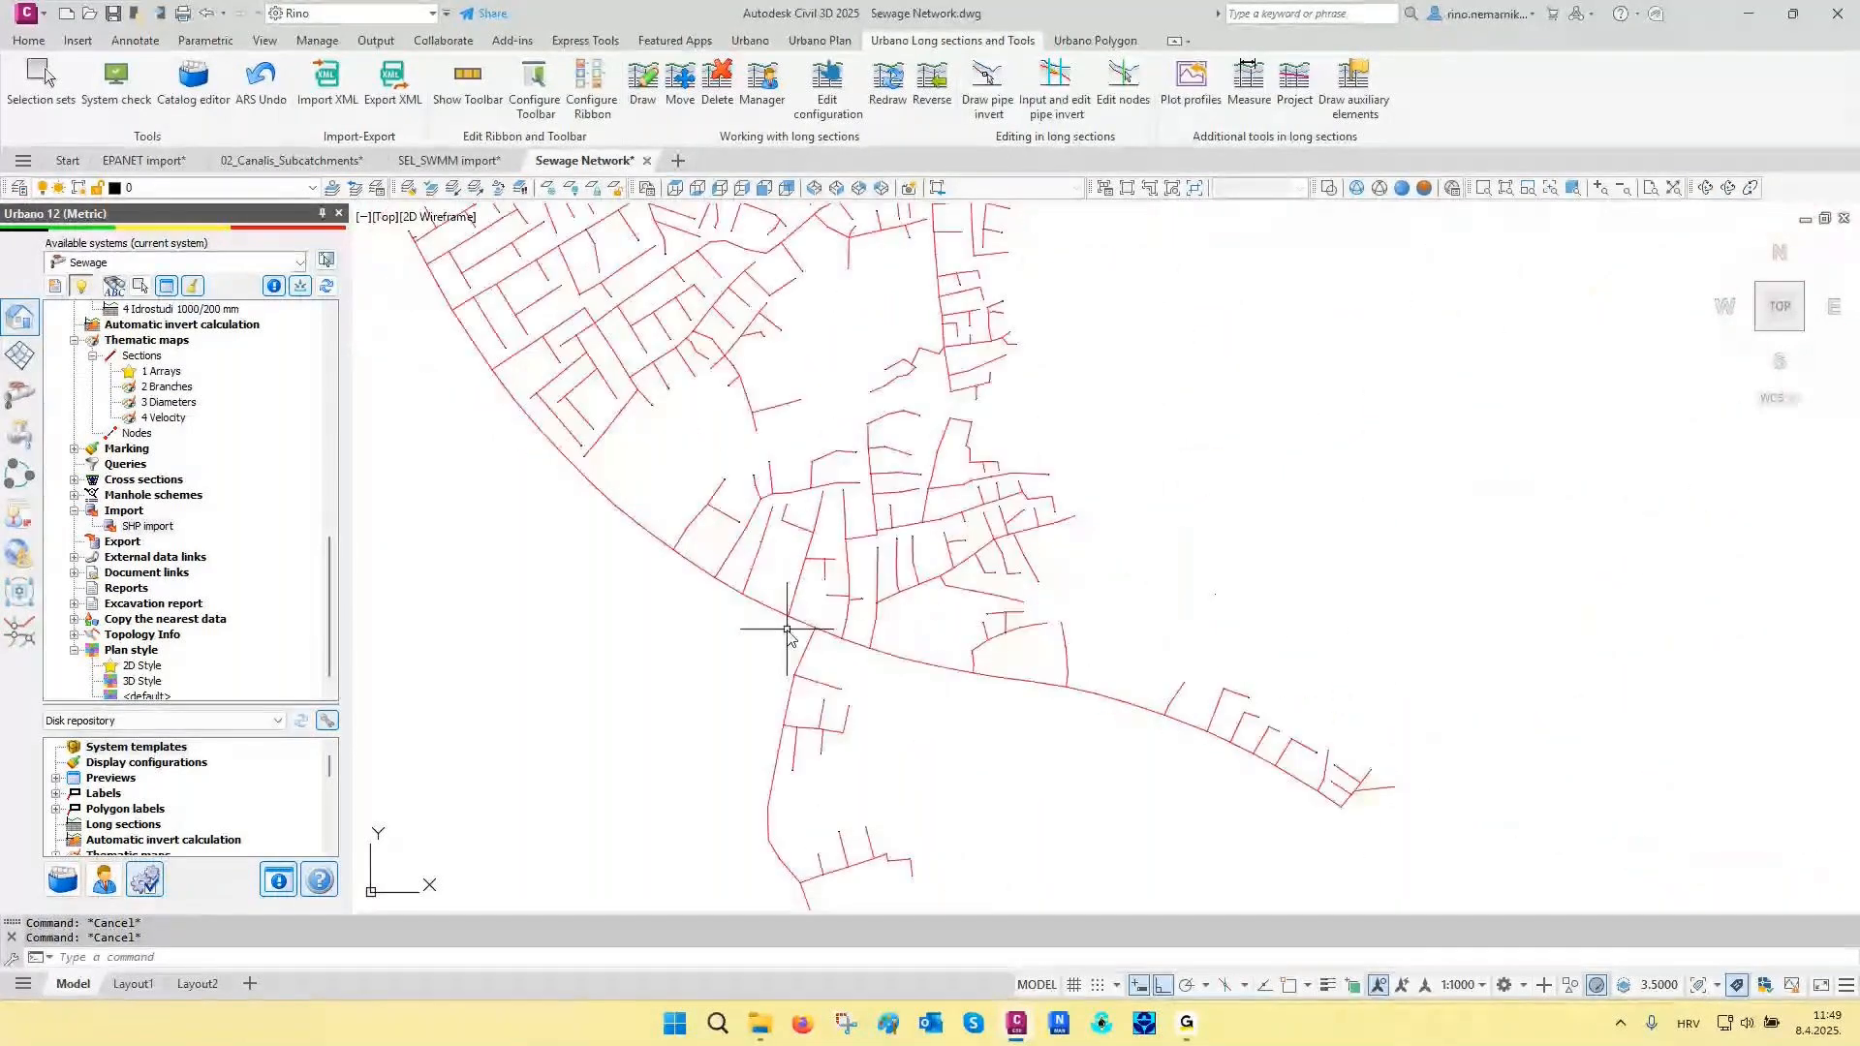
scroll(787, 630, "down", 3)
scroll(218, 571, "up", 3)
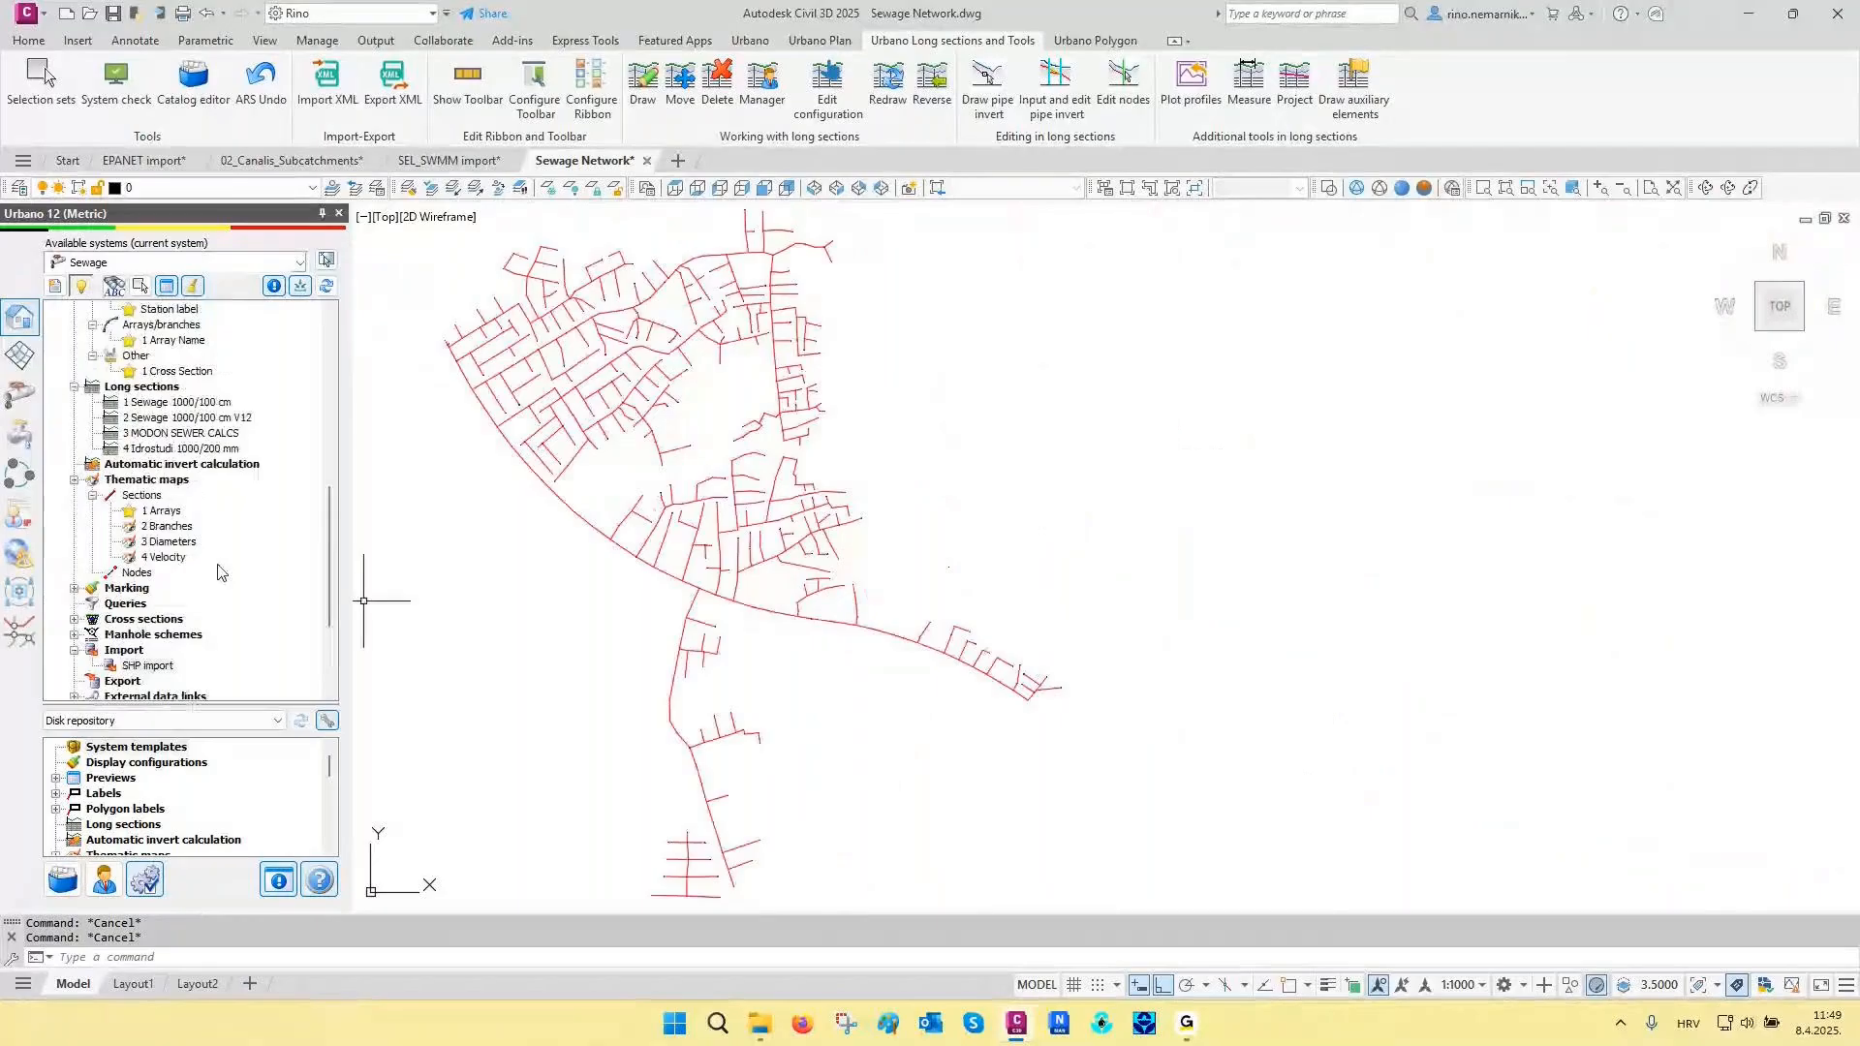
- Choose arrays MH-GH, MH-GH/5 and MH-GH/22 for long sections using the 1 Sewage 1000/100 cm definition
double_click(176, 402)
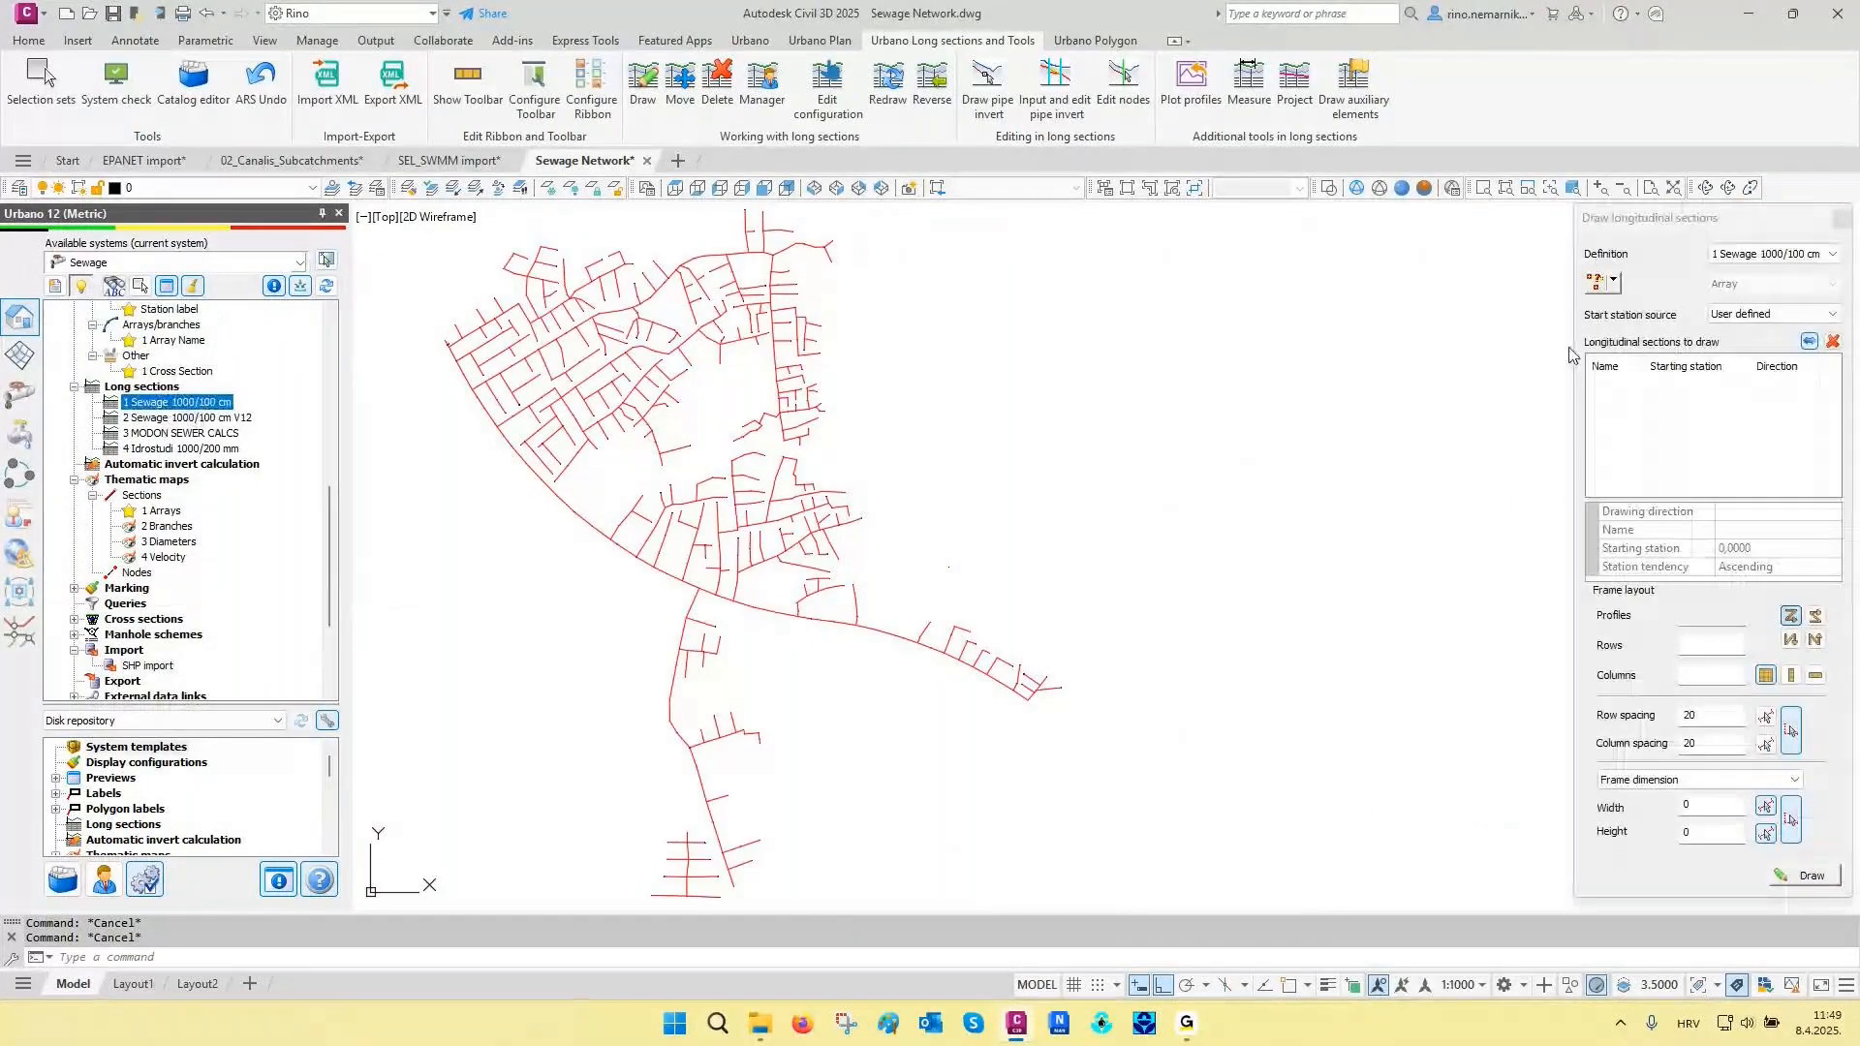
left_click(1613, 281)
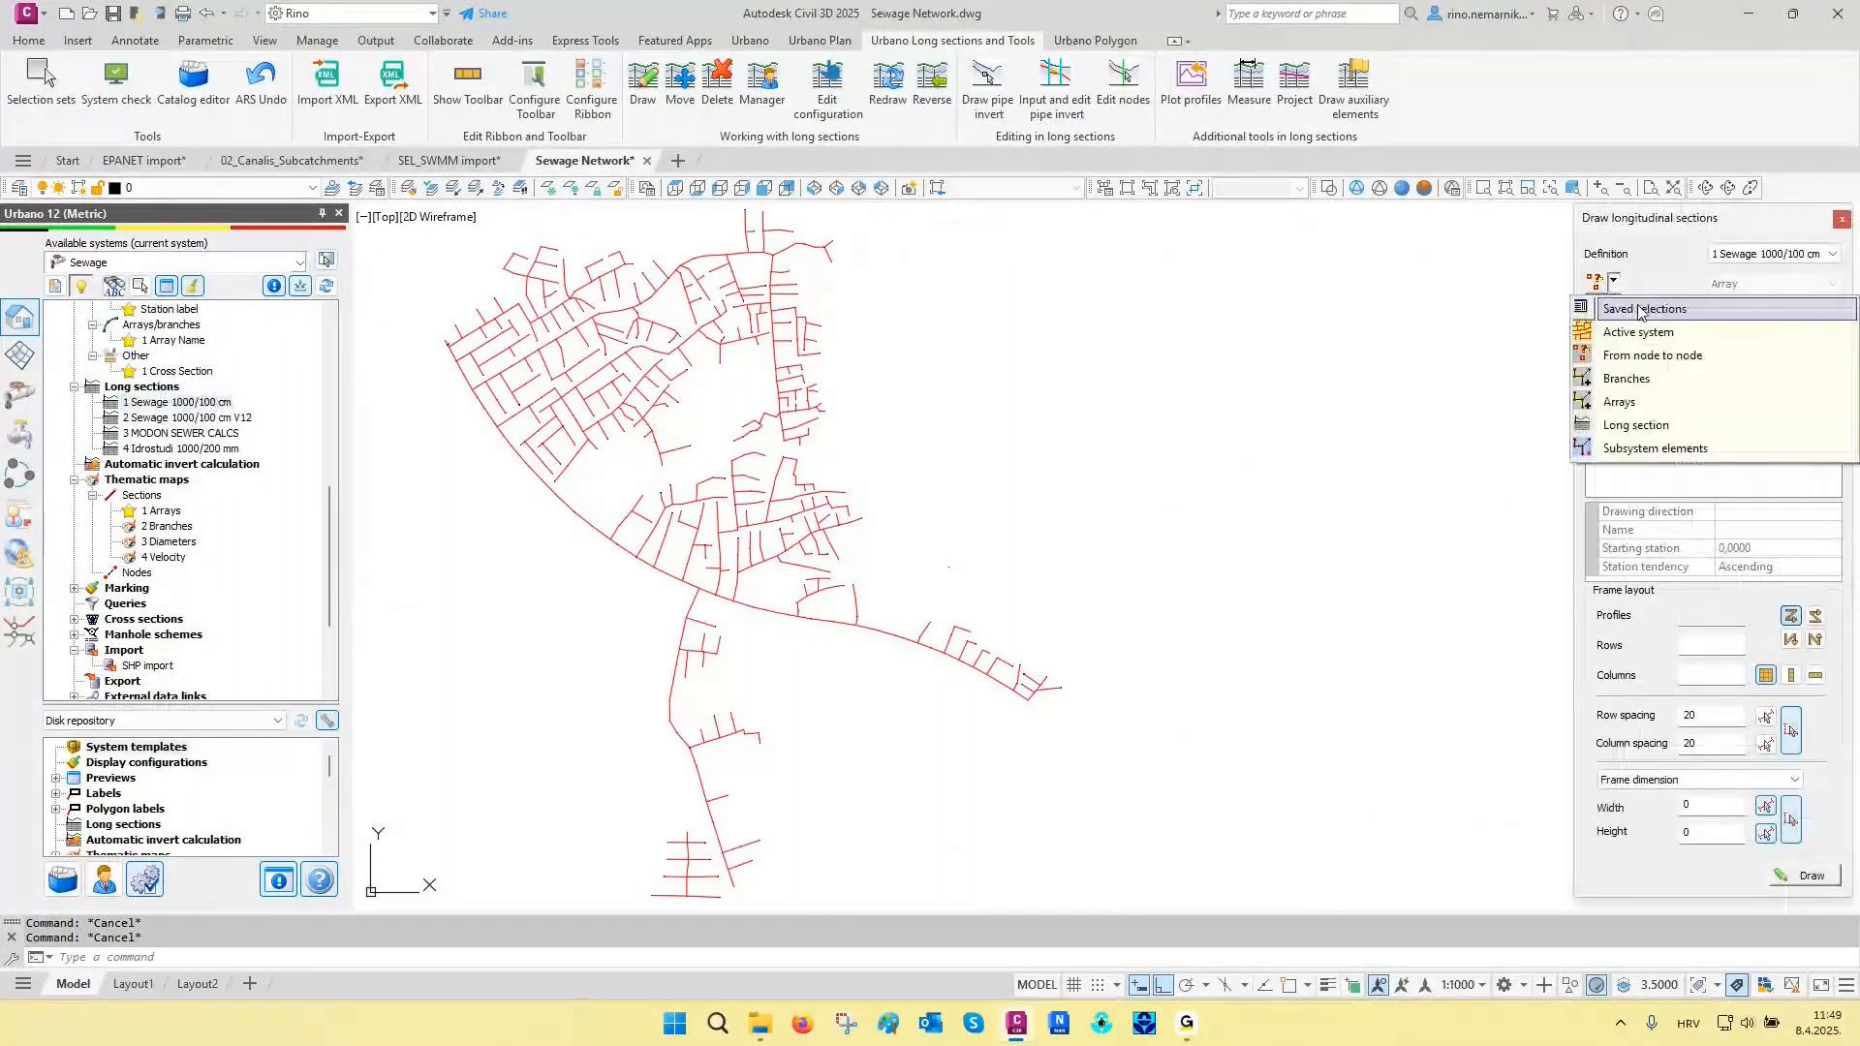
left_click(1652, 404)
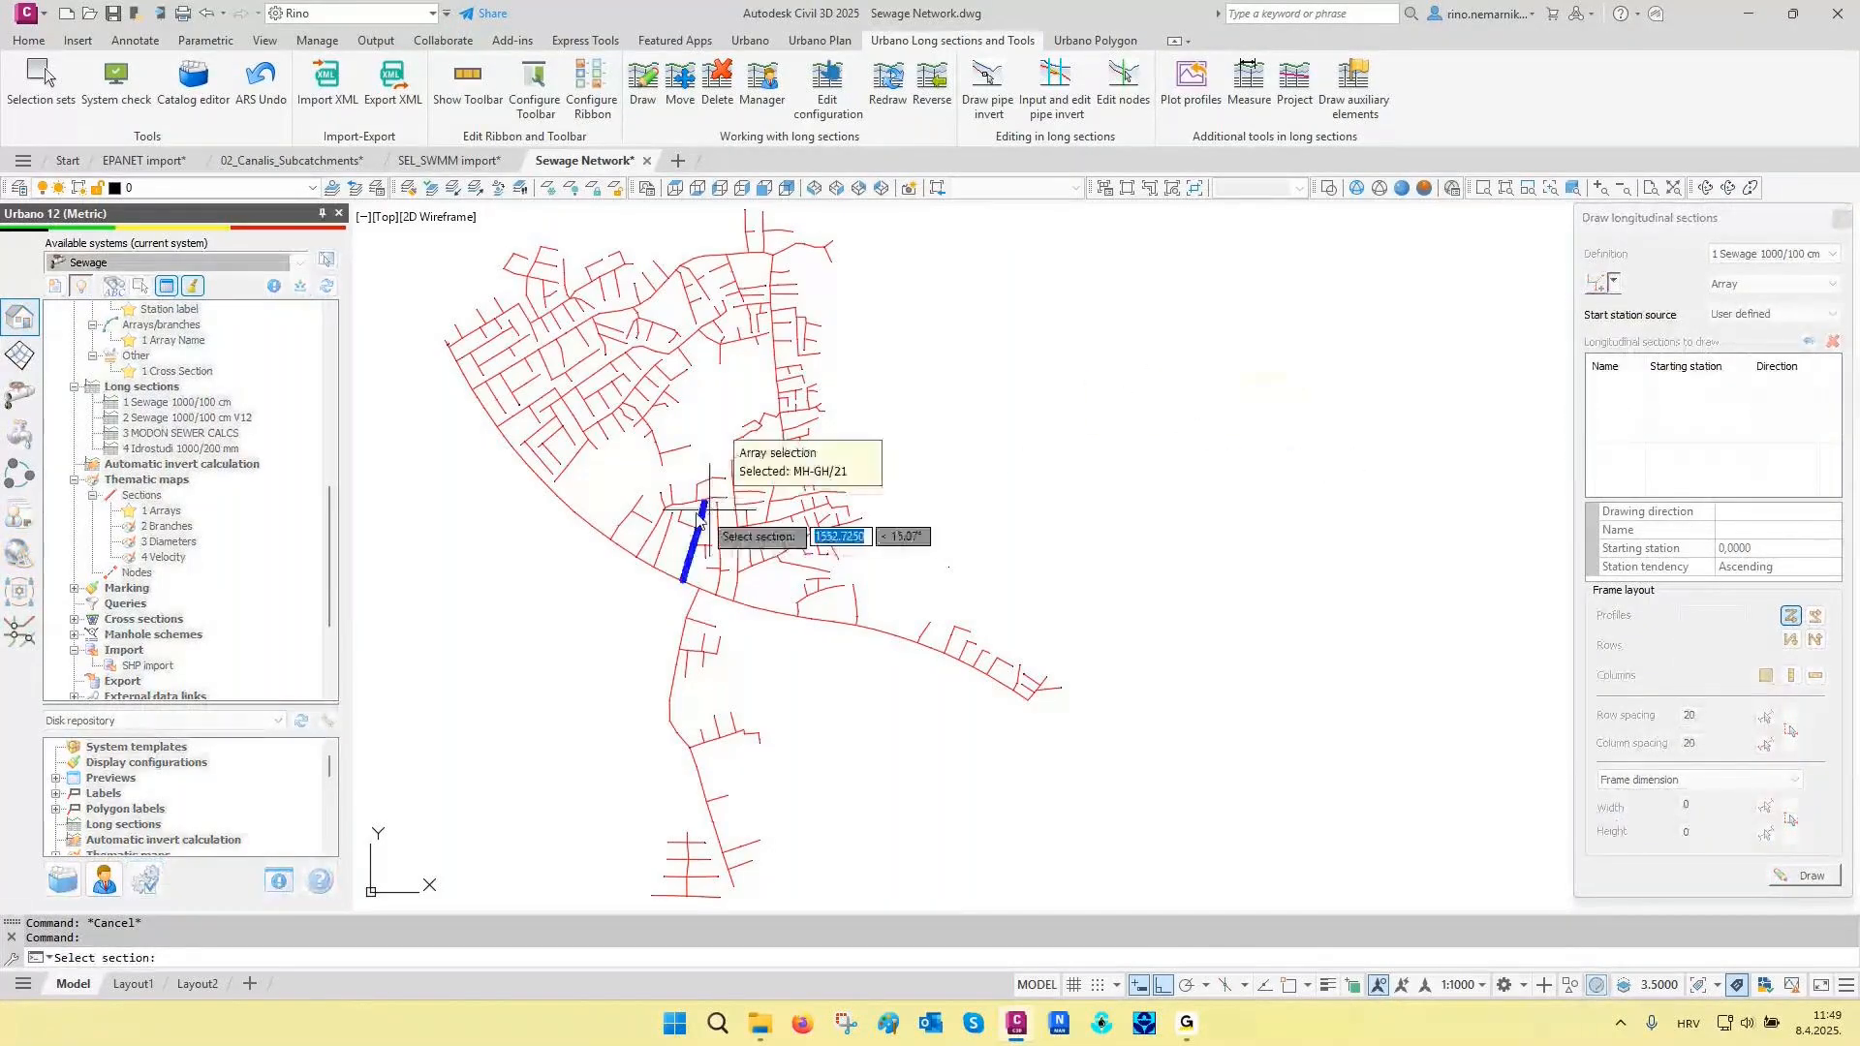
left_click(580, 523)
left_click(699, 261)
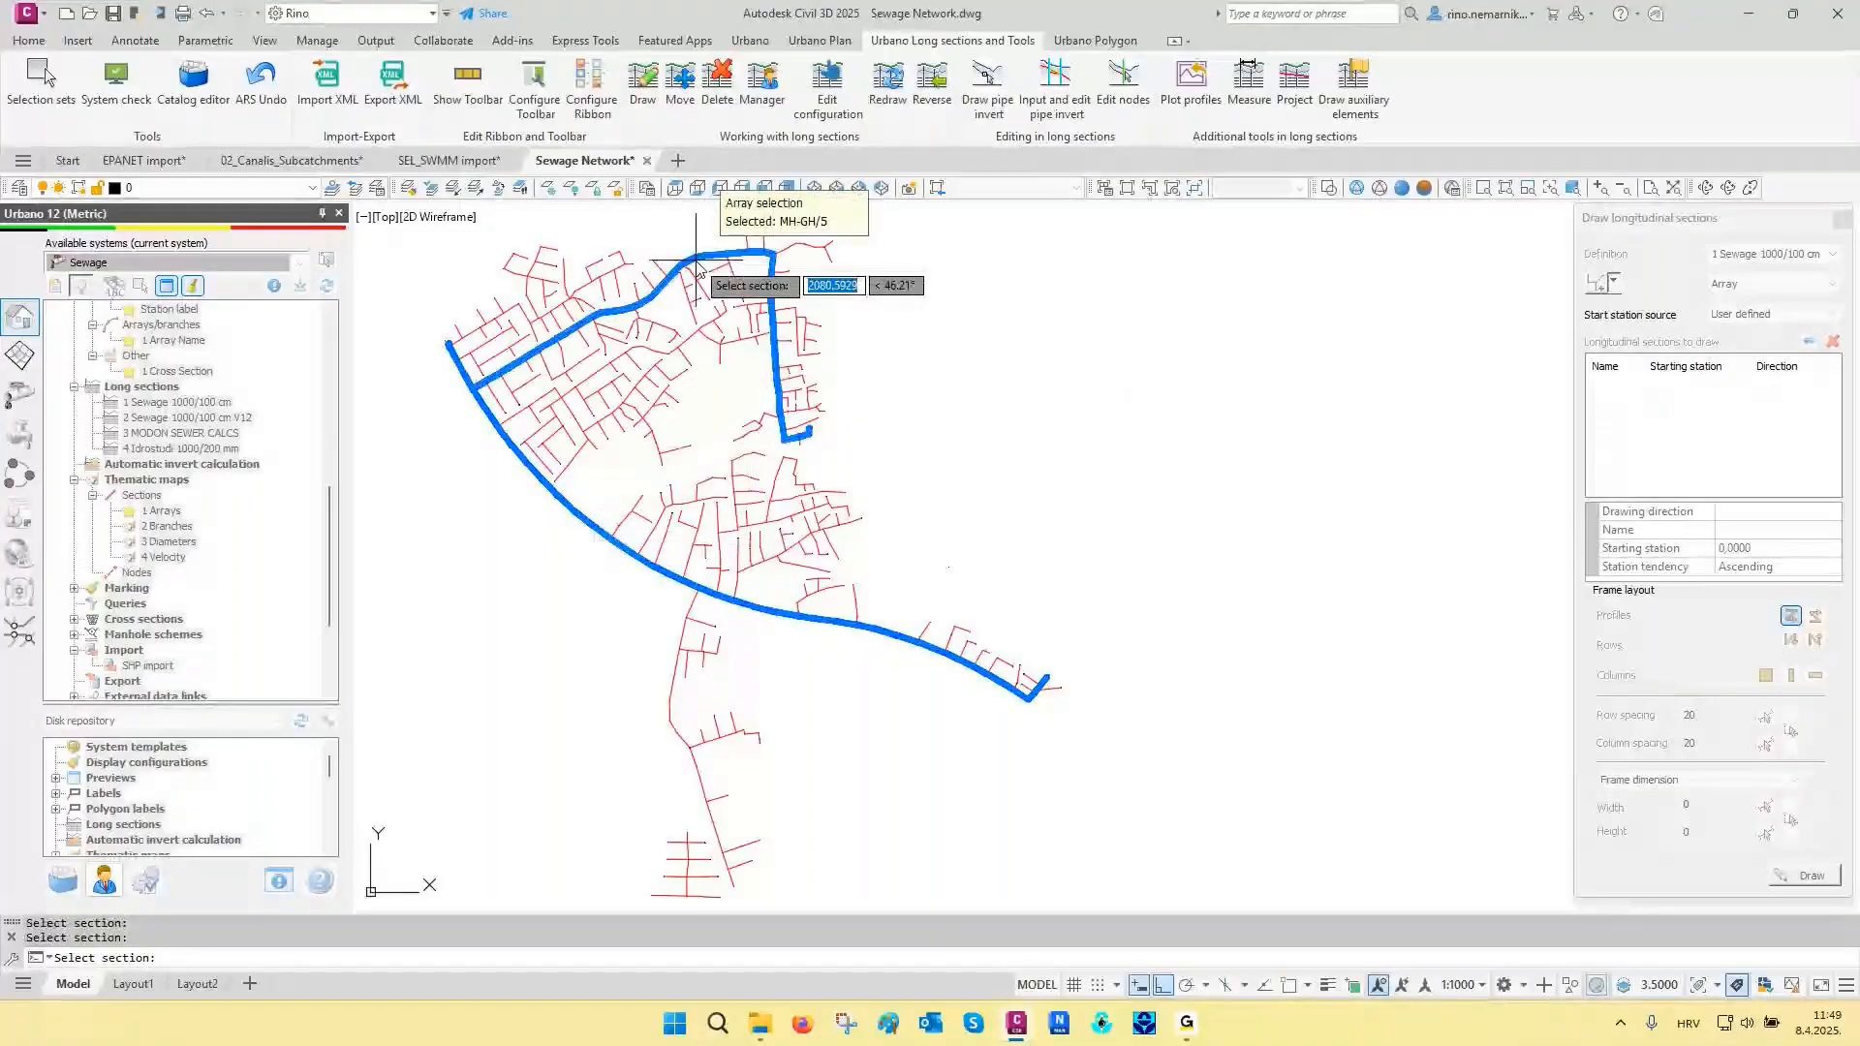
left_click(665, 722)
key("Return")
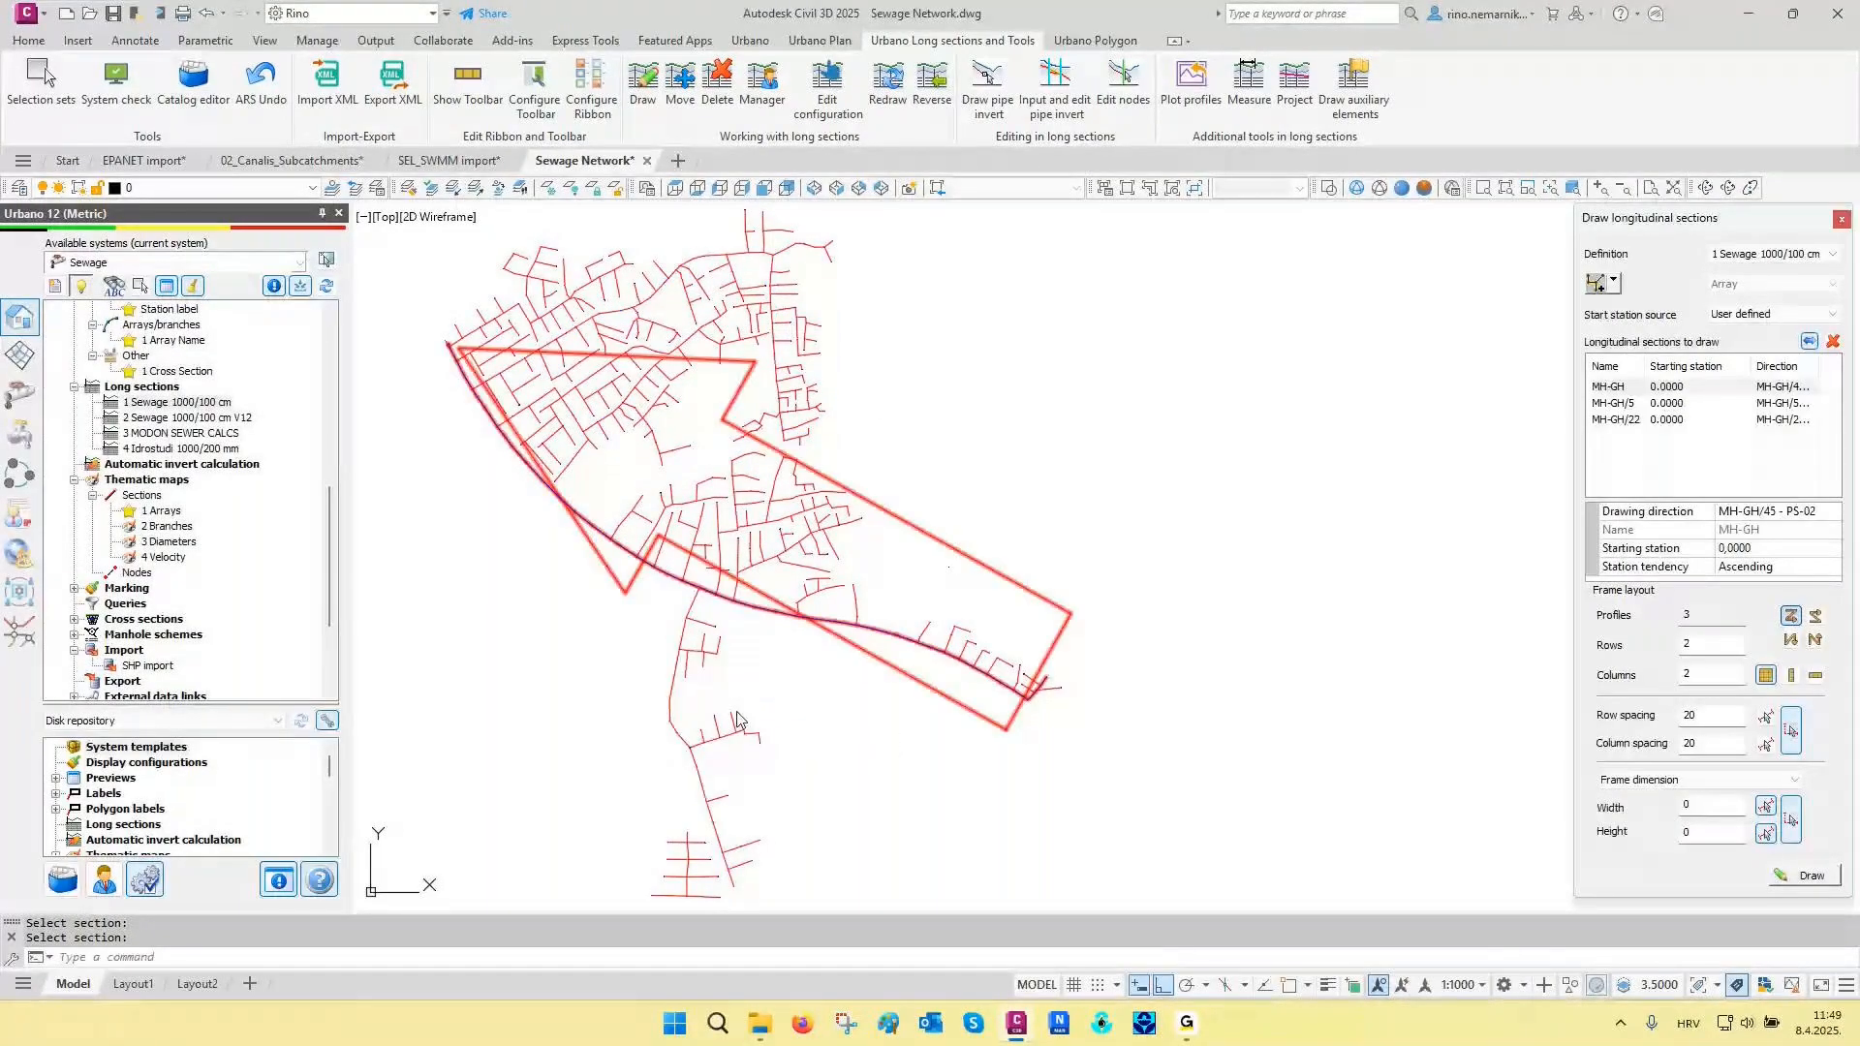
- Draw the three chosen long sections stacked in one column in the empty area east of the network
left_click(1804, 875)
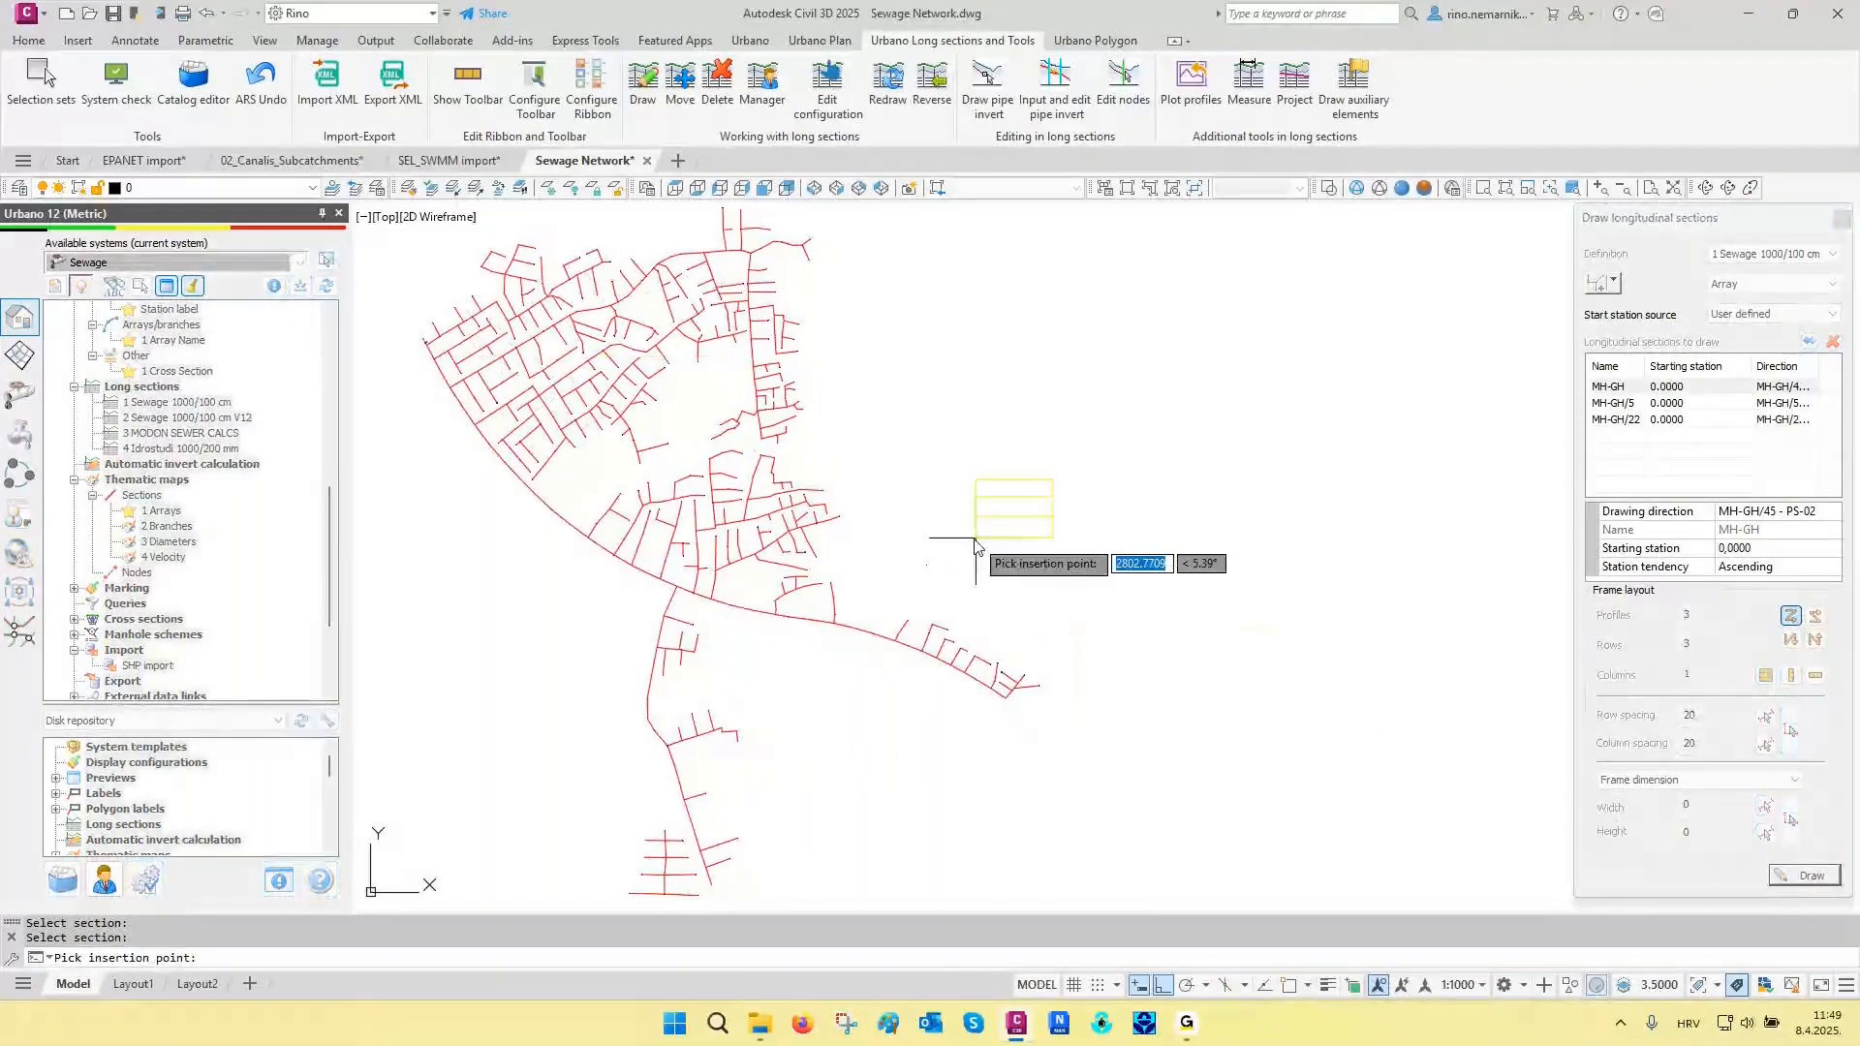
key("F3")
left_click(945, 549)
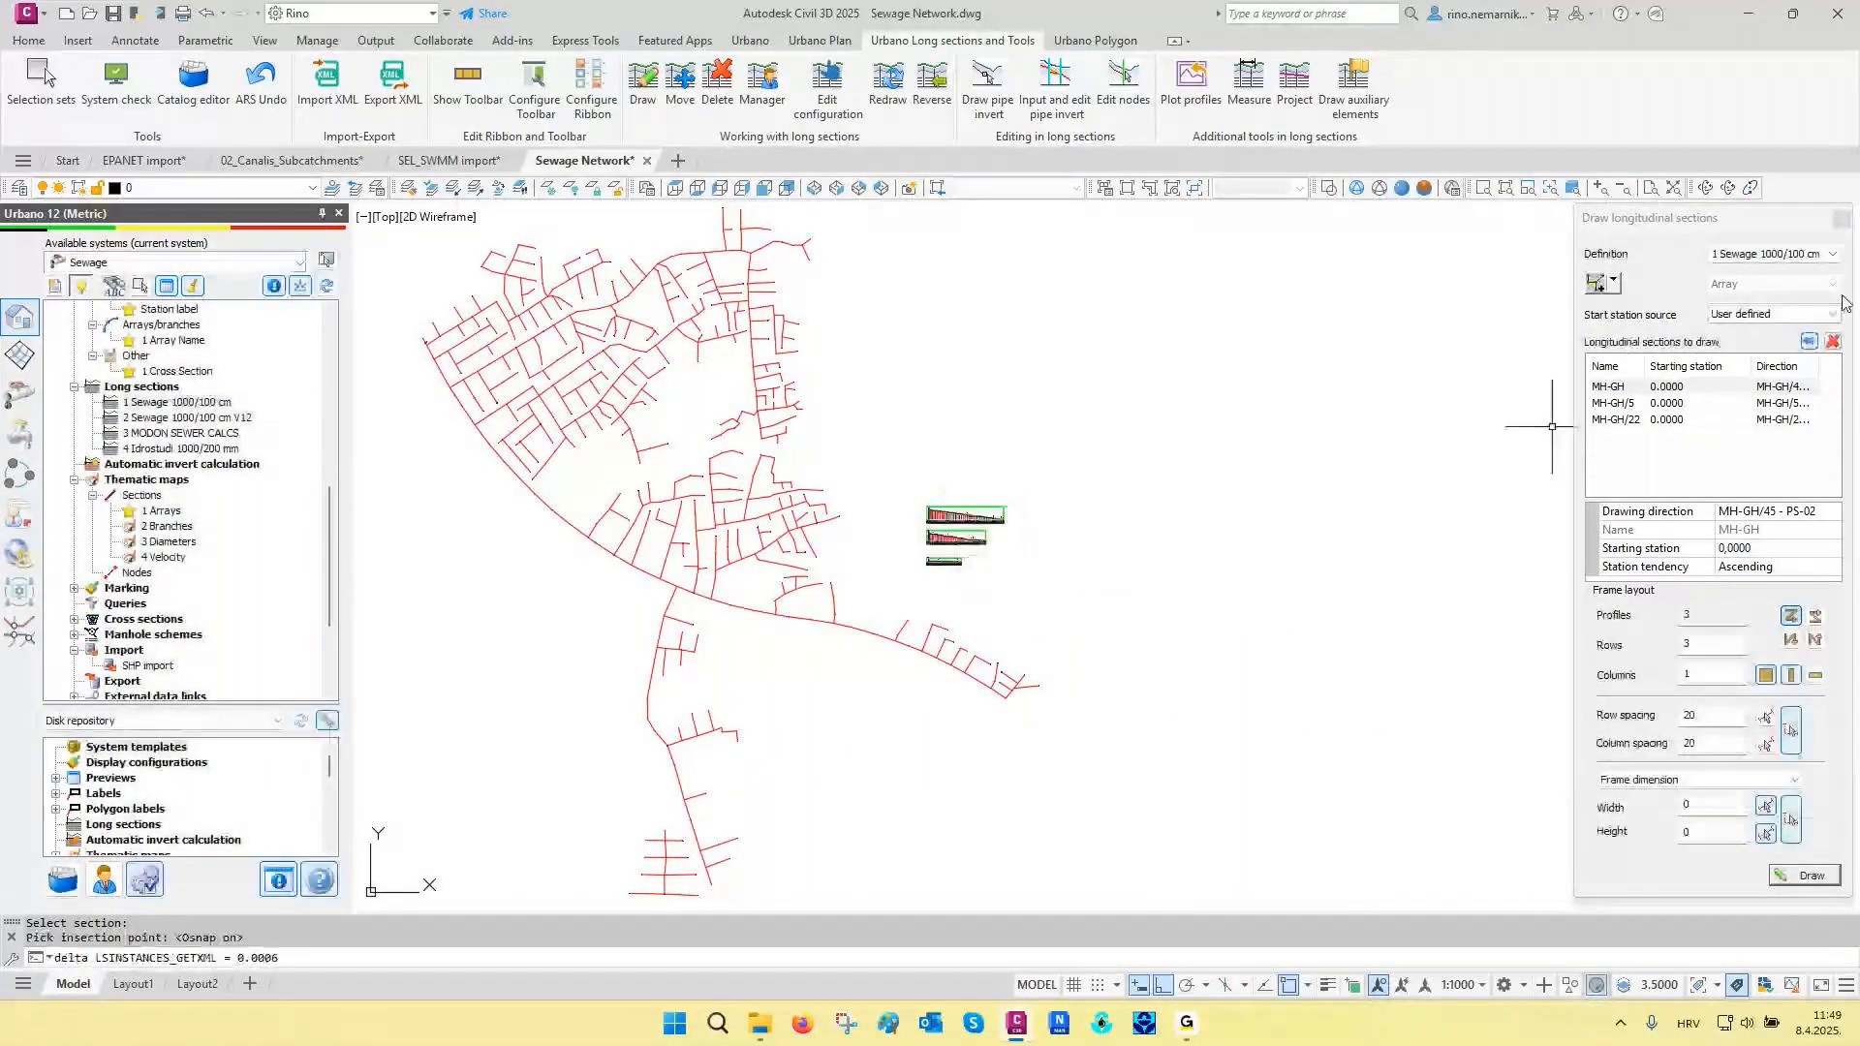
left_click(1842, 221)
key("F3")
scroll(949, 523, "up", 8)
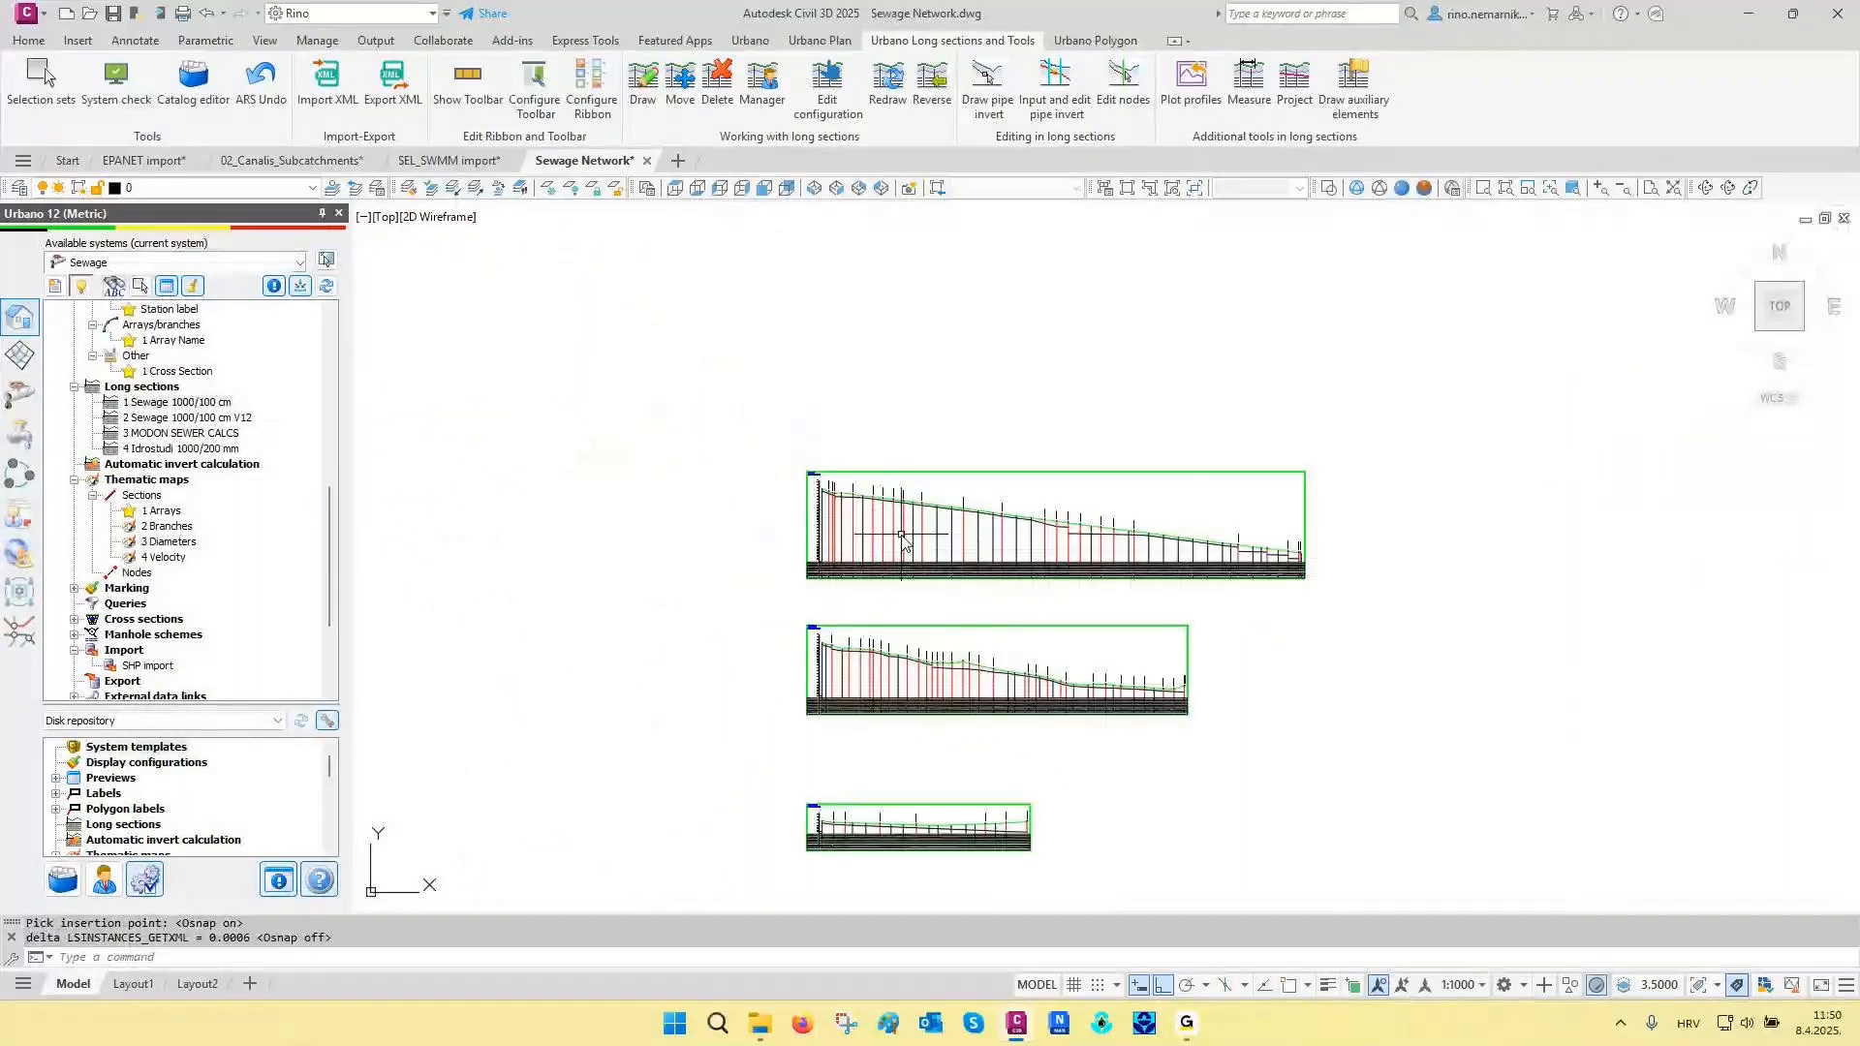
scroll(859, 536, "up", 6)
middle_click_drag(818, 403, 1190, 458)
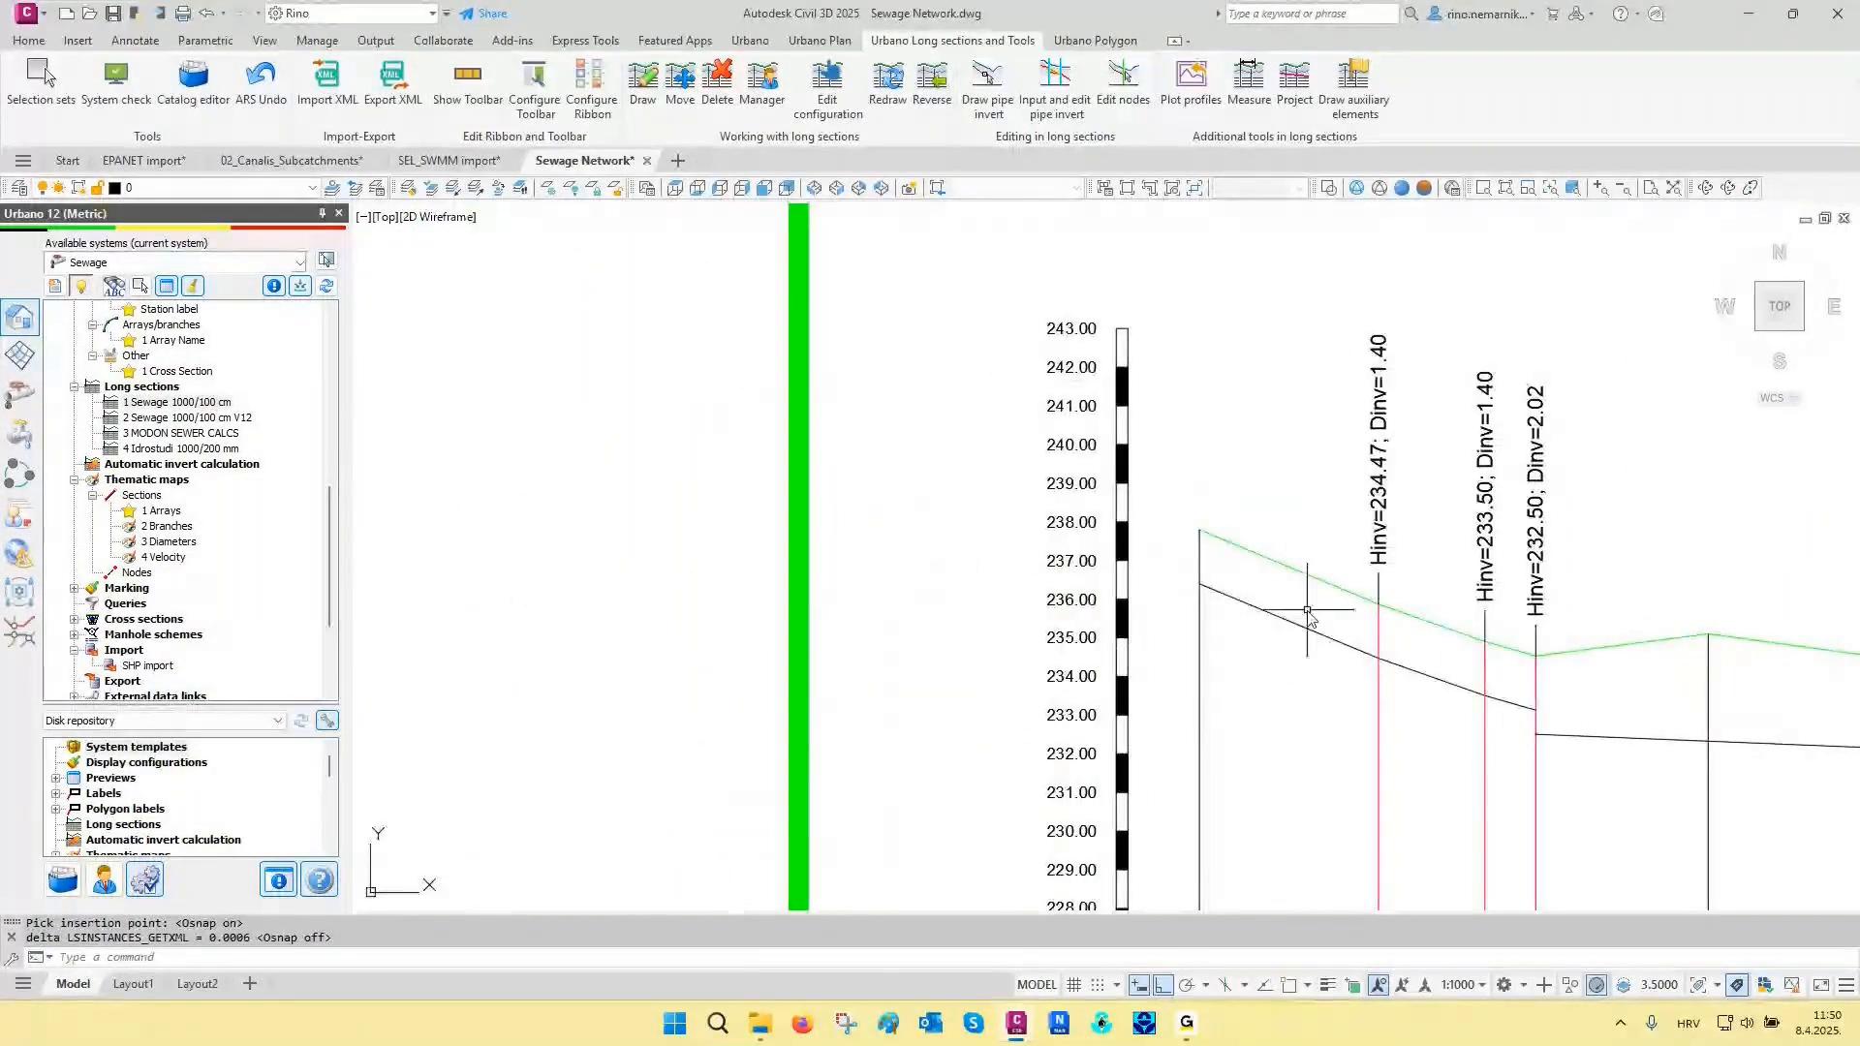
middle_click_drag(1308, 618, 1320, 569)
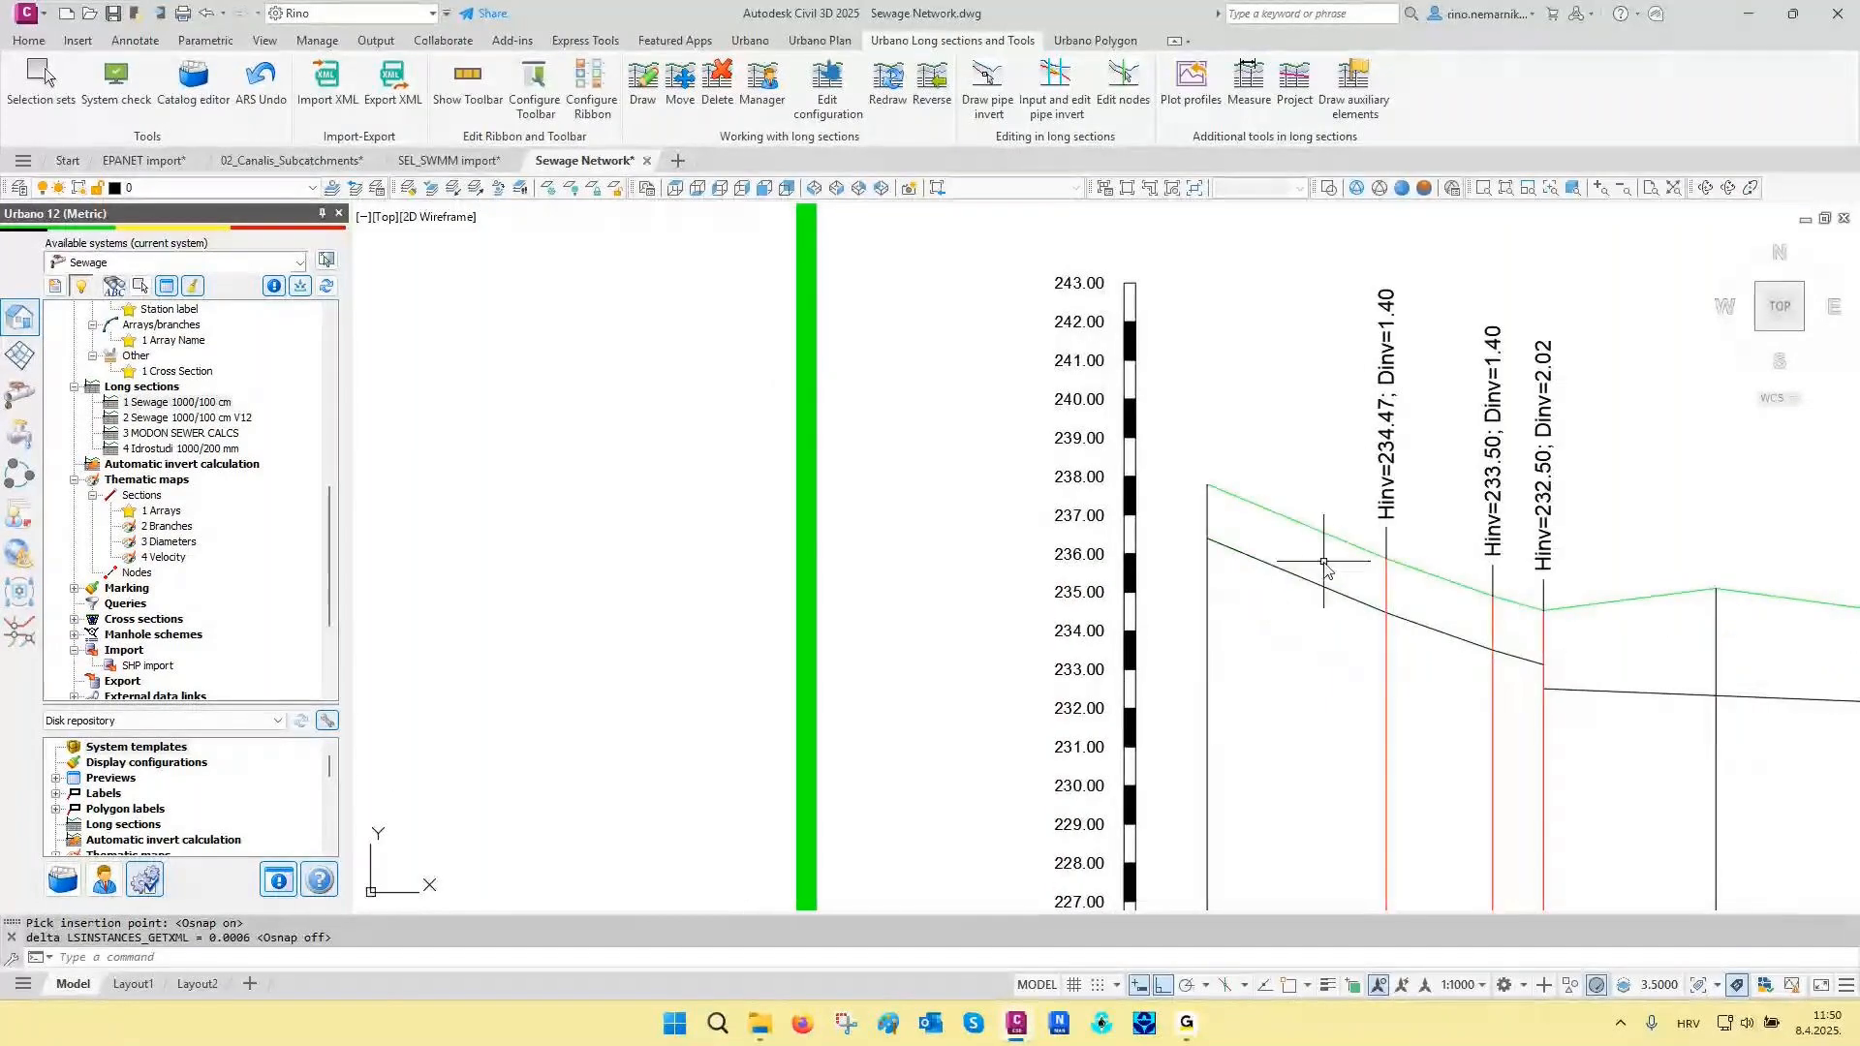
key("Escape")
key("Escape")
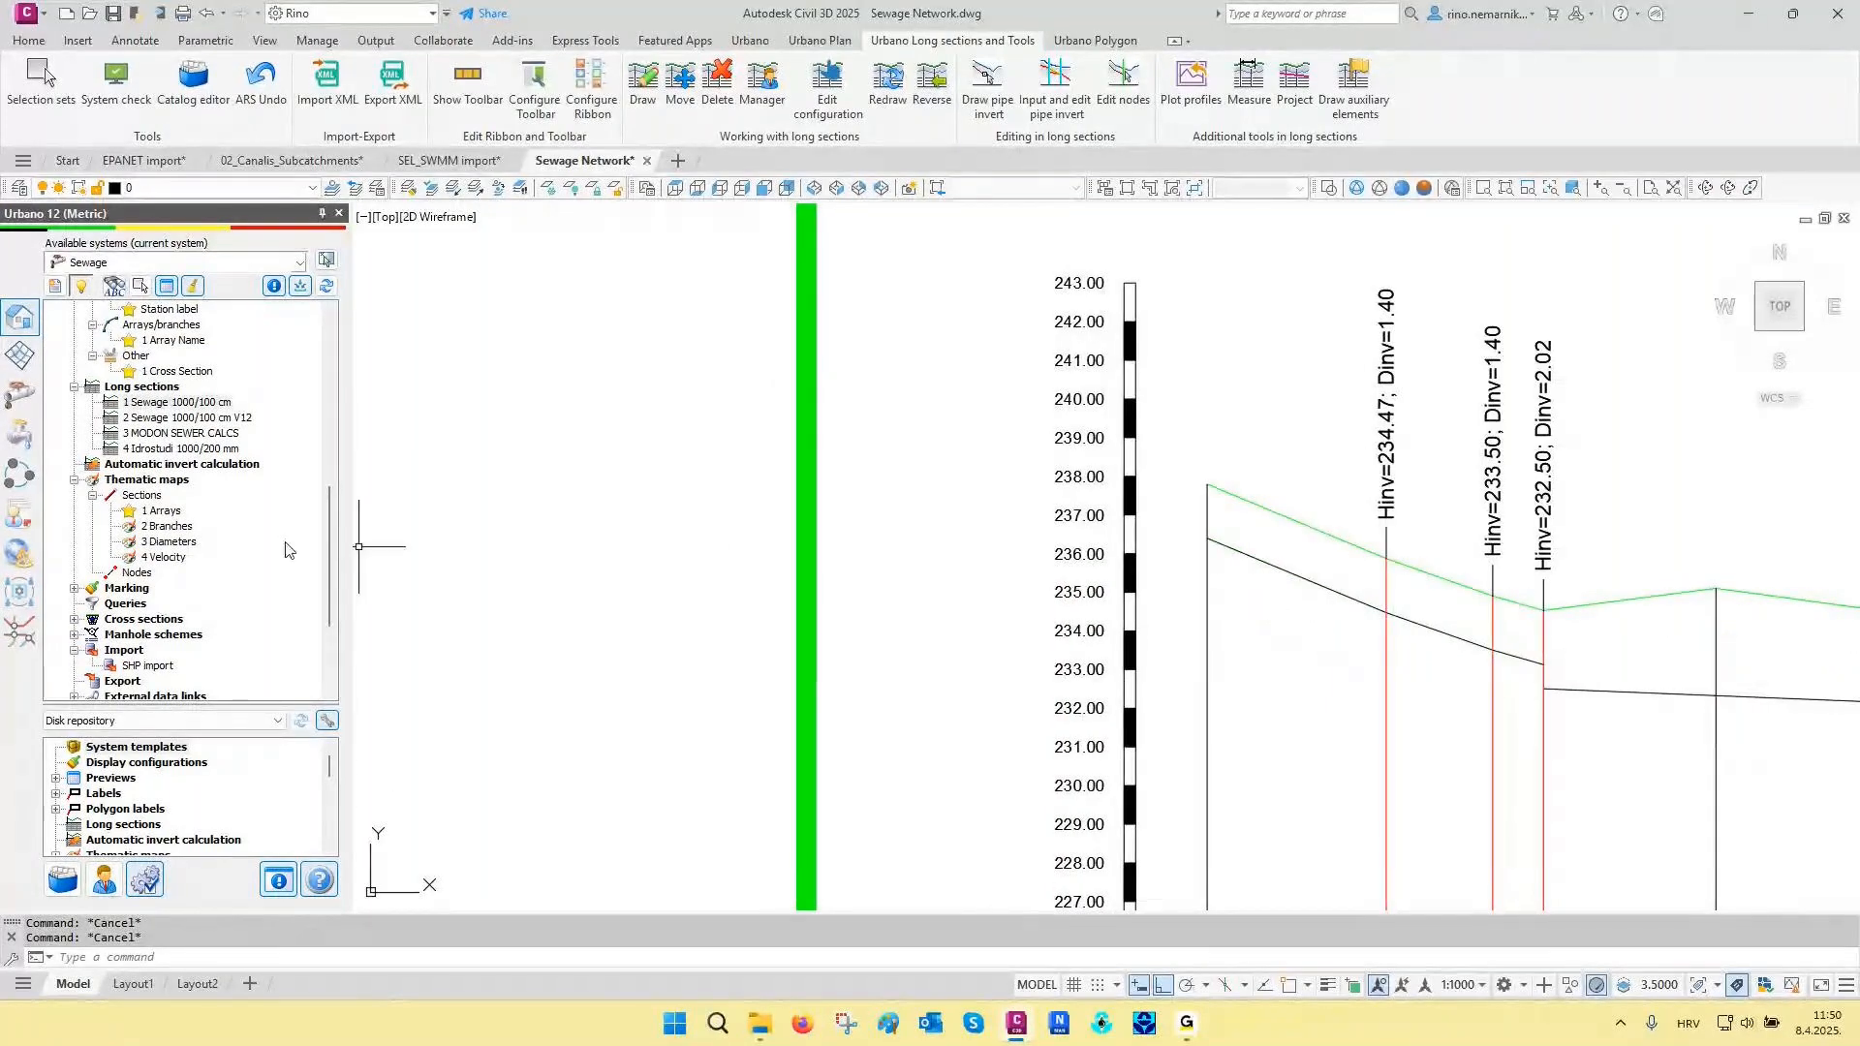
- Bind the imported section data to catalog pipes using the existing linking rules, with Concrete Pipes SN 10 as the catalog group
scroll(287, 549, "up", 3)
scroll(288, 549, "up", 2)
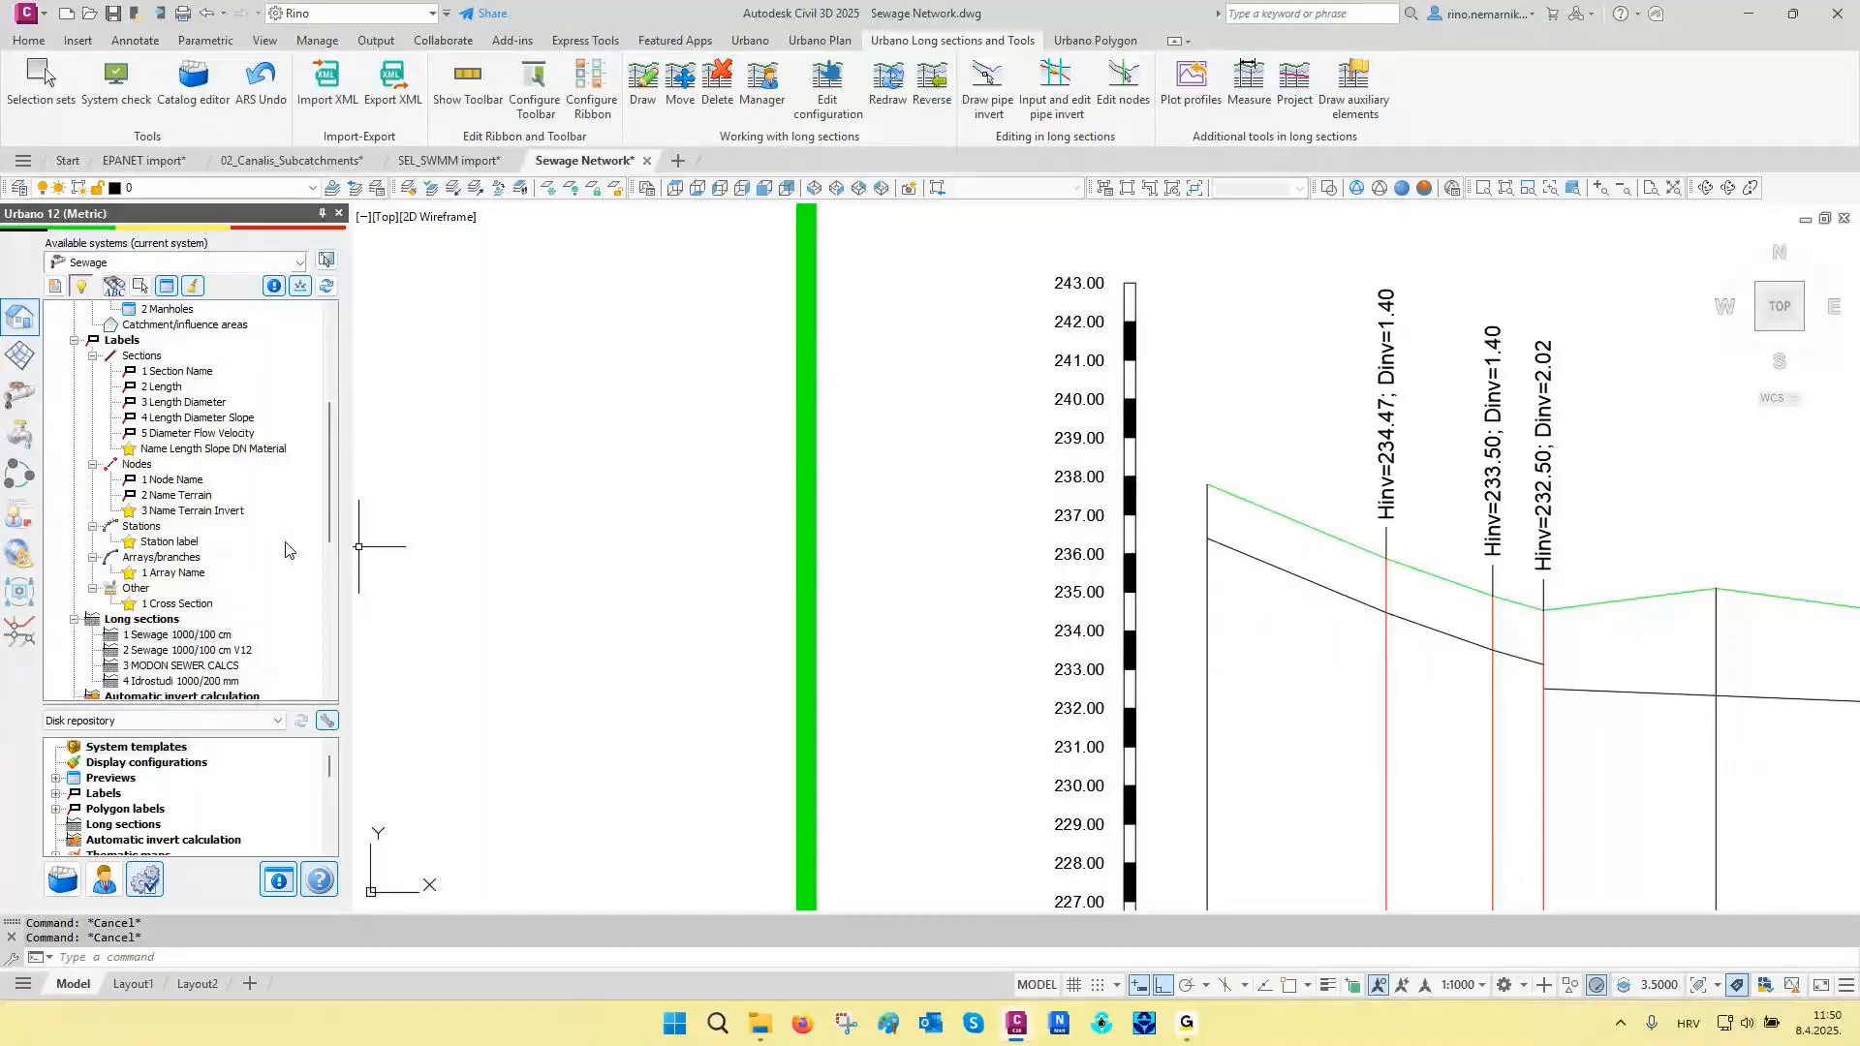
scroll(288, 550, "up", 5)
right_click(124, 374)
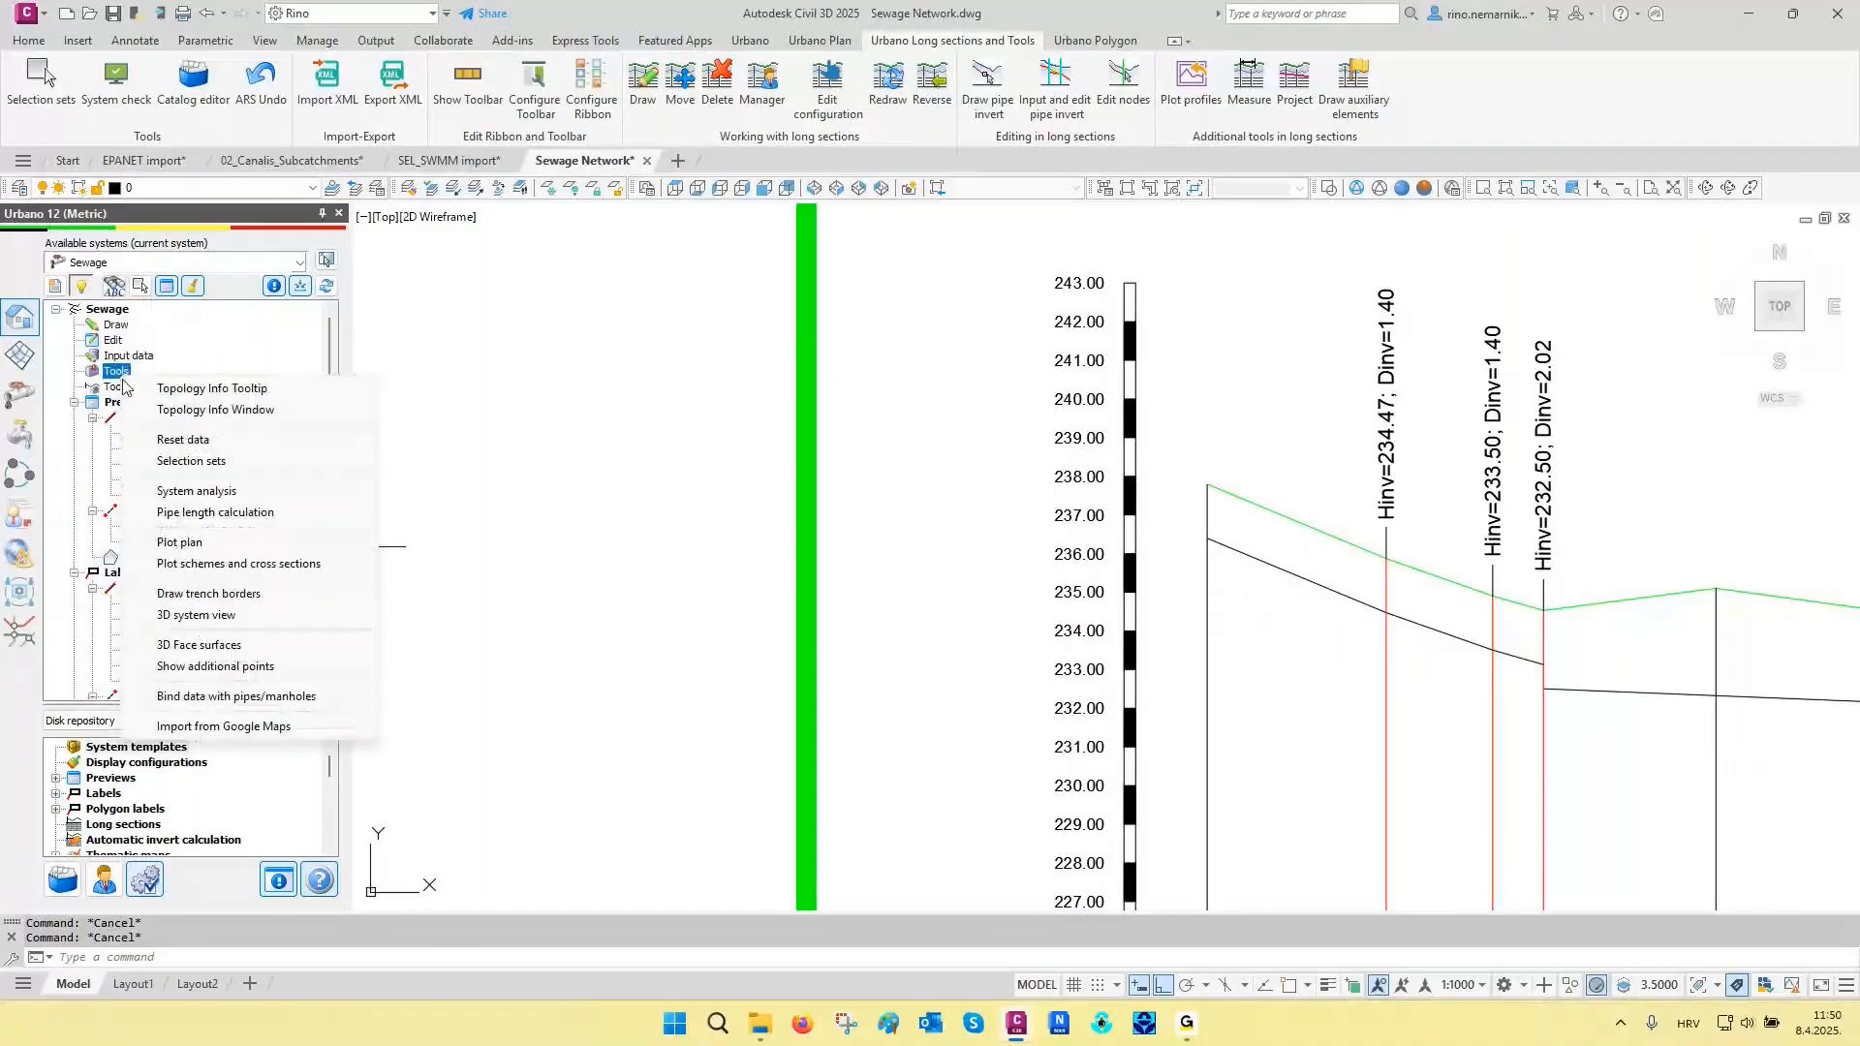
left_click(205, 702)
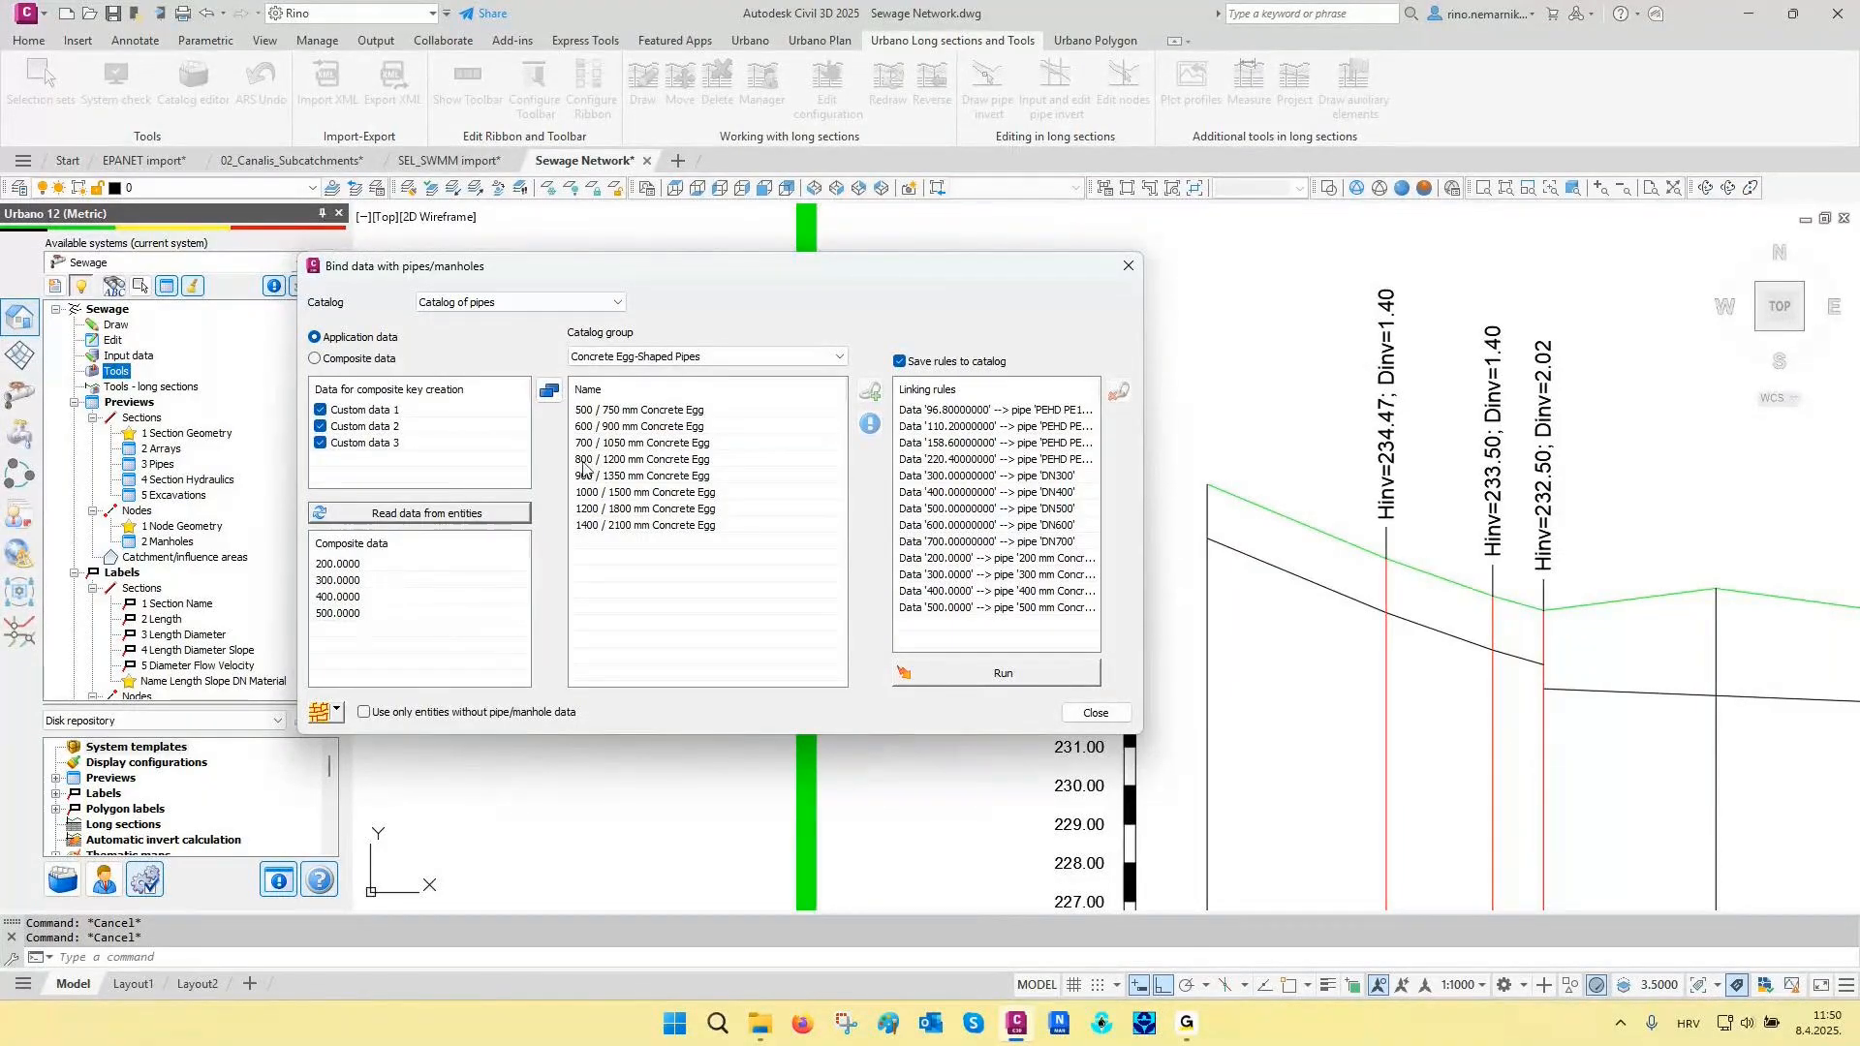
left_click(707, 360)
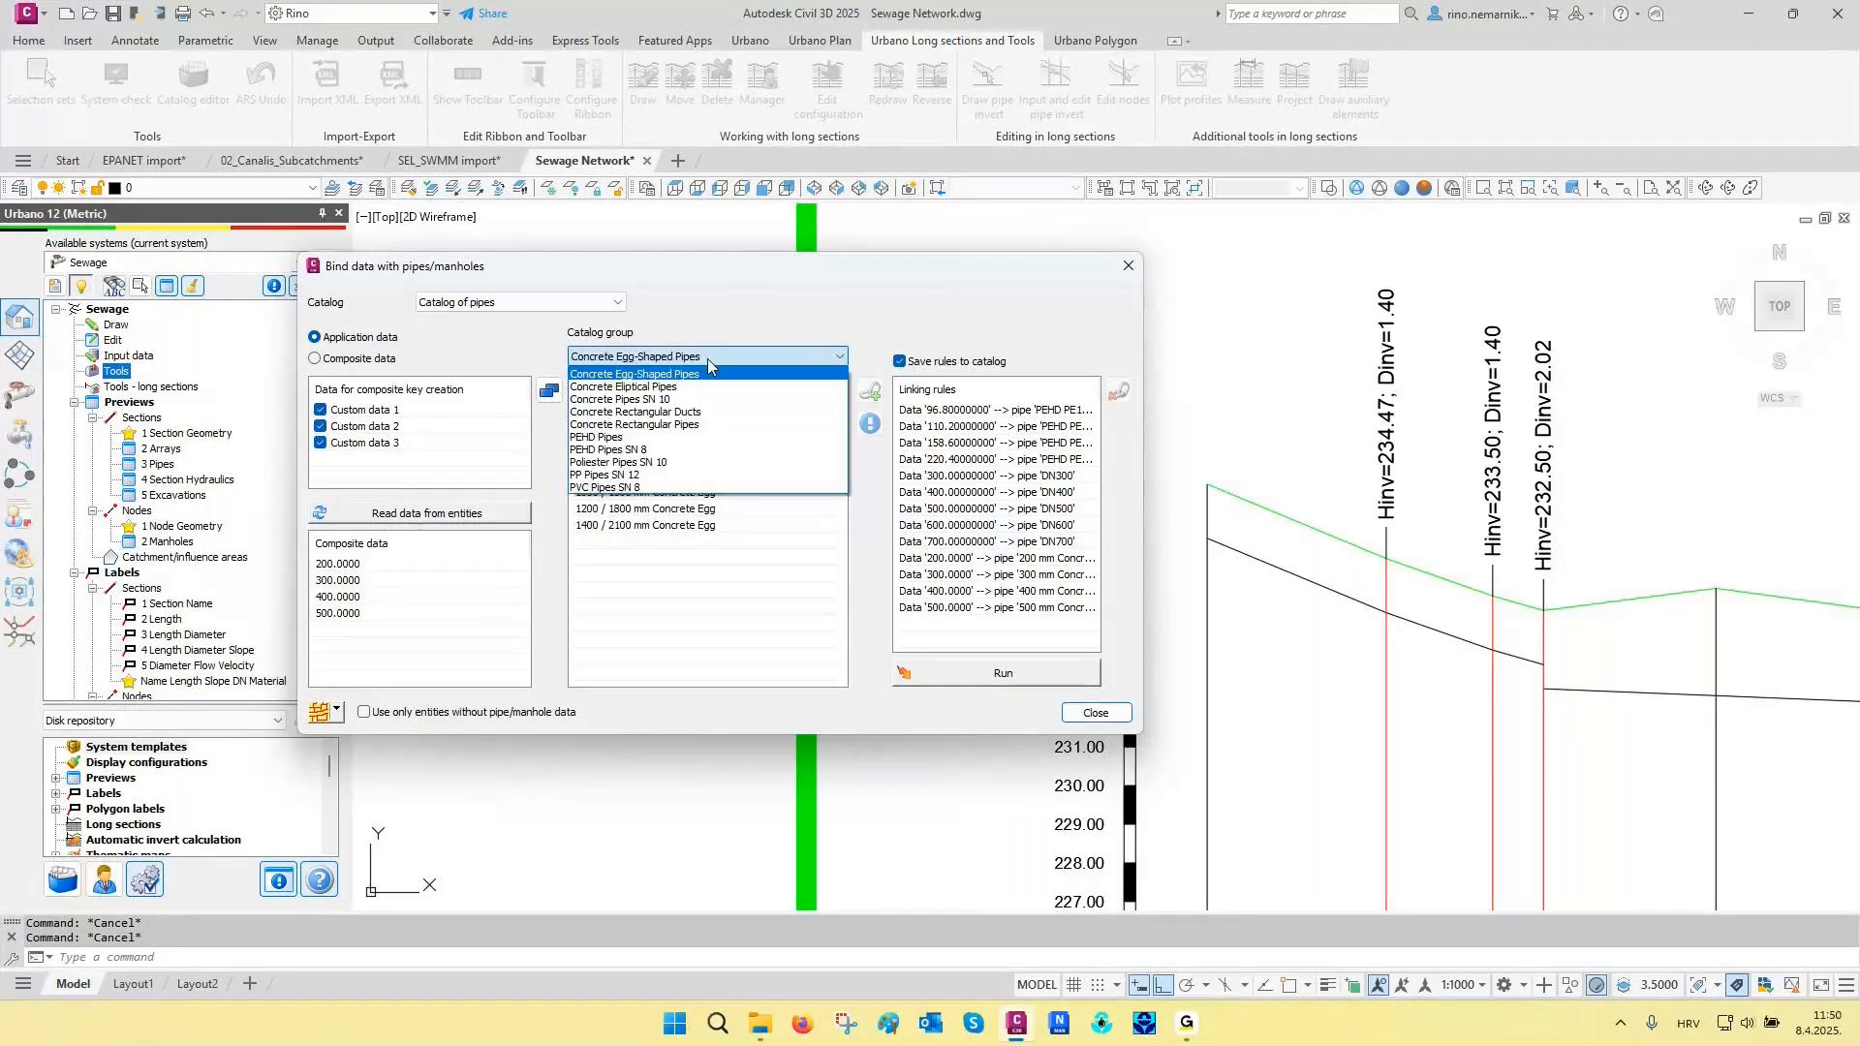
left_click(665, 401)
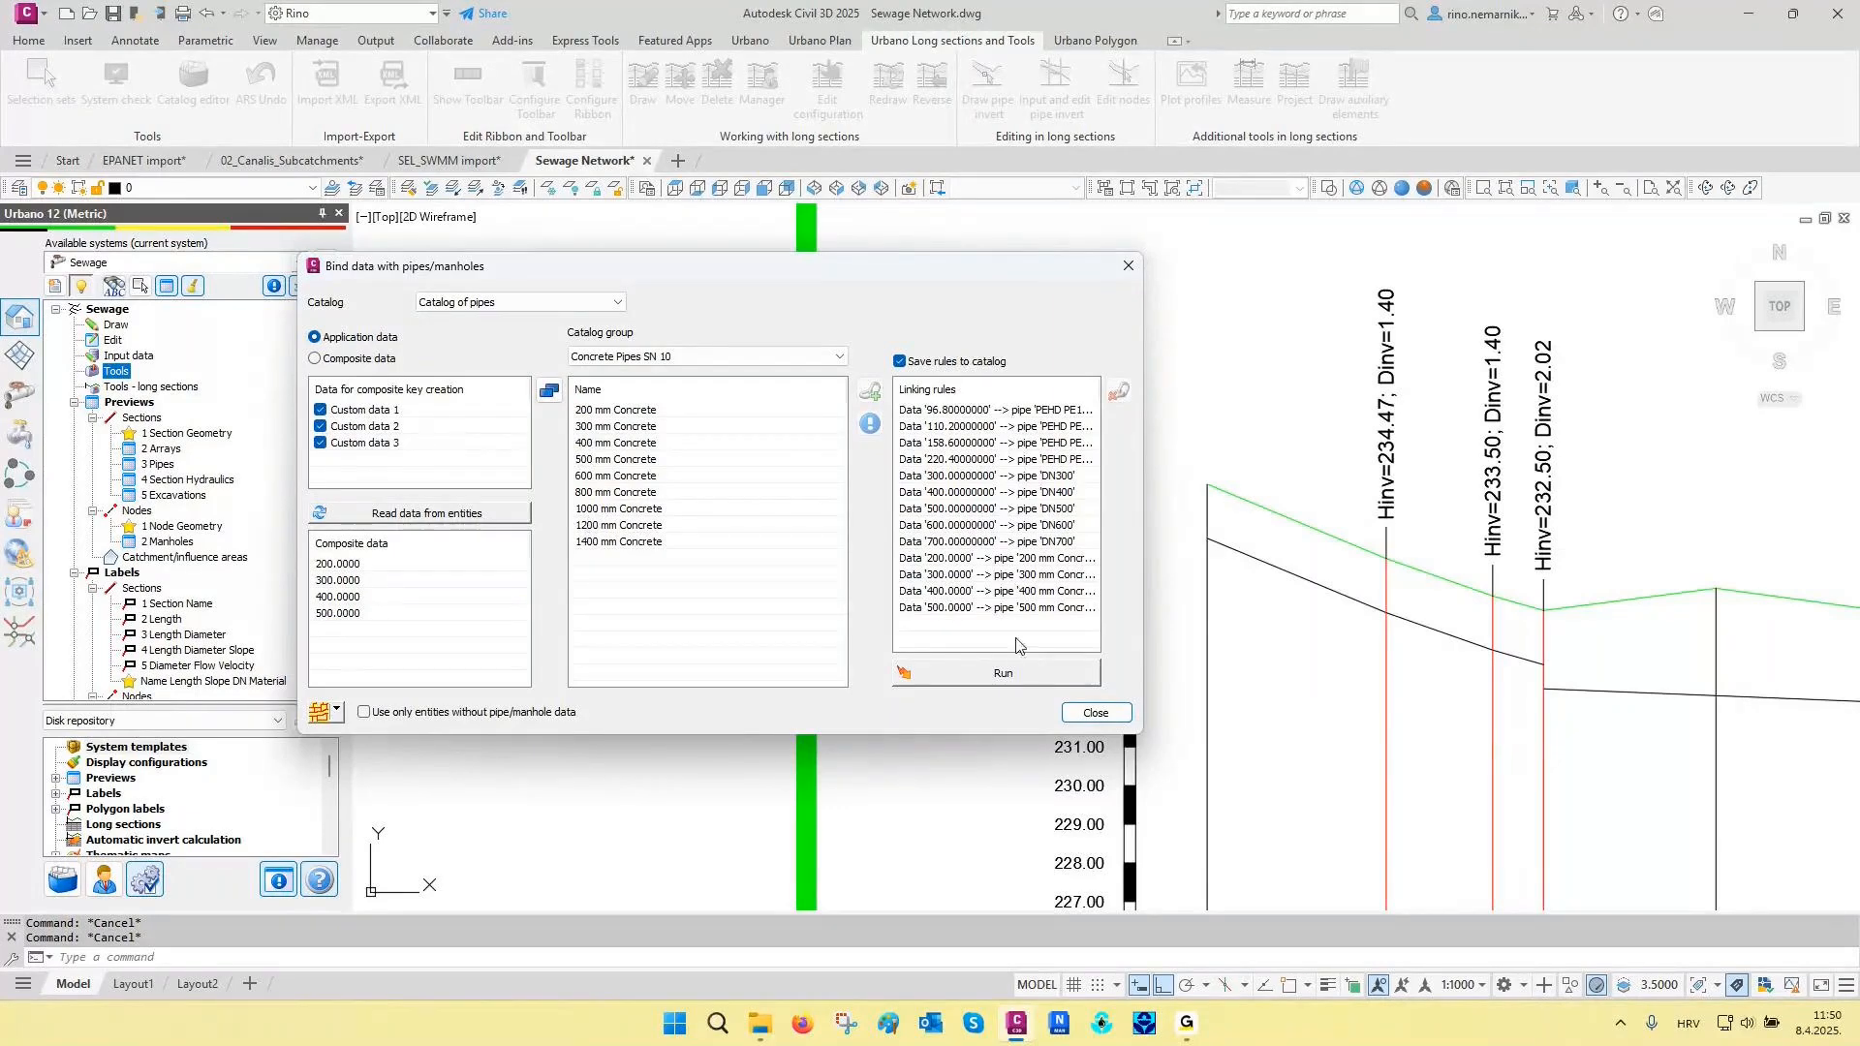
left_click(1015, 674)
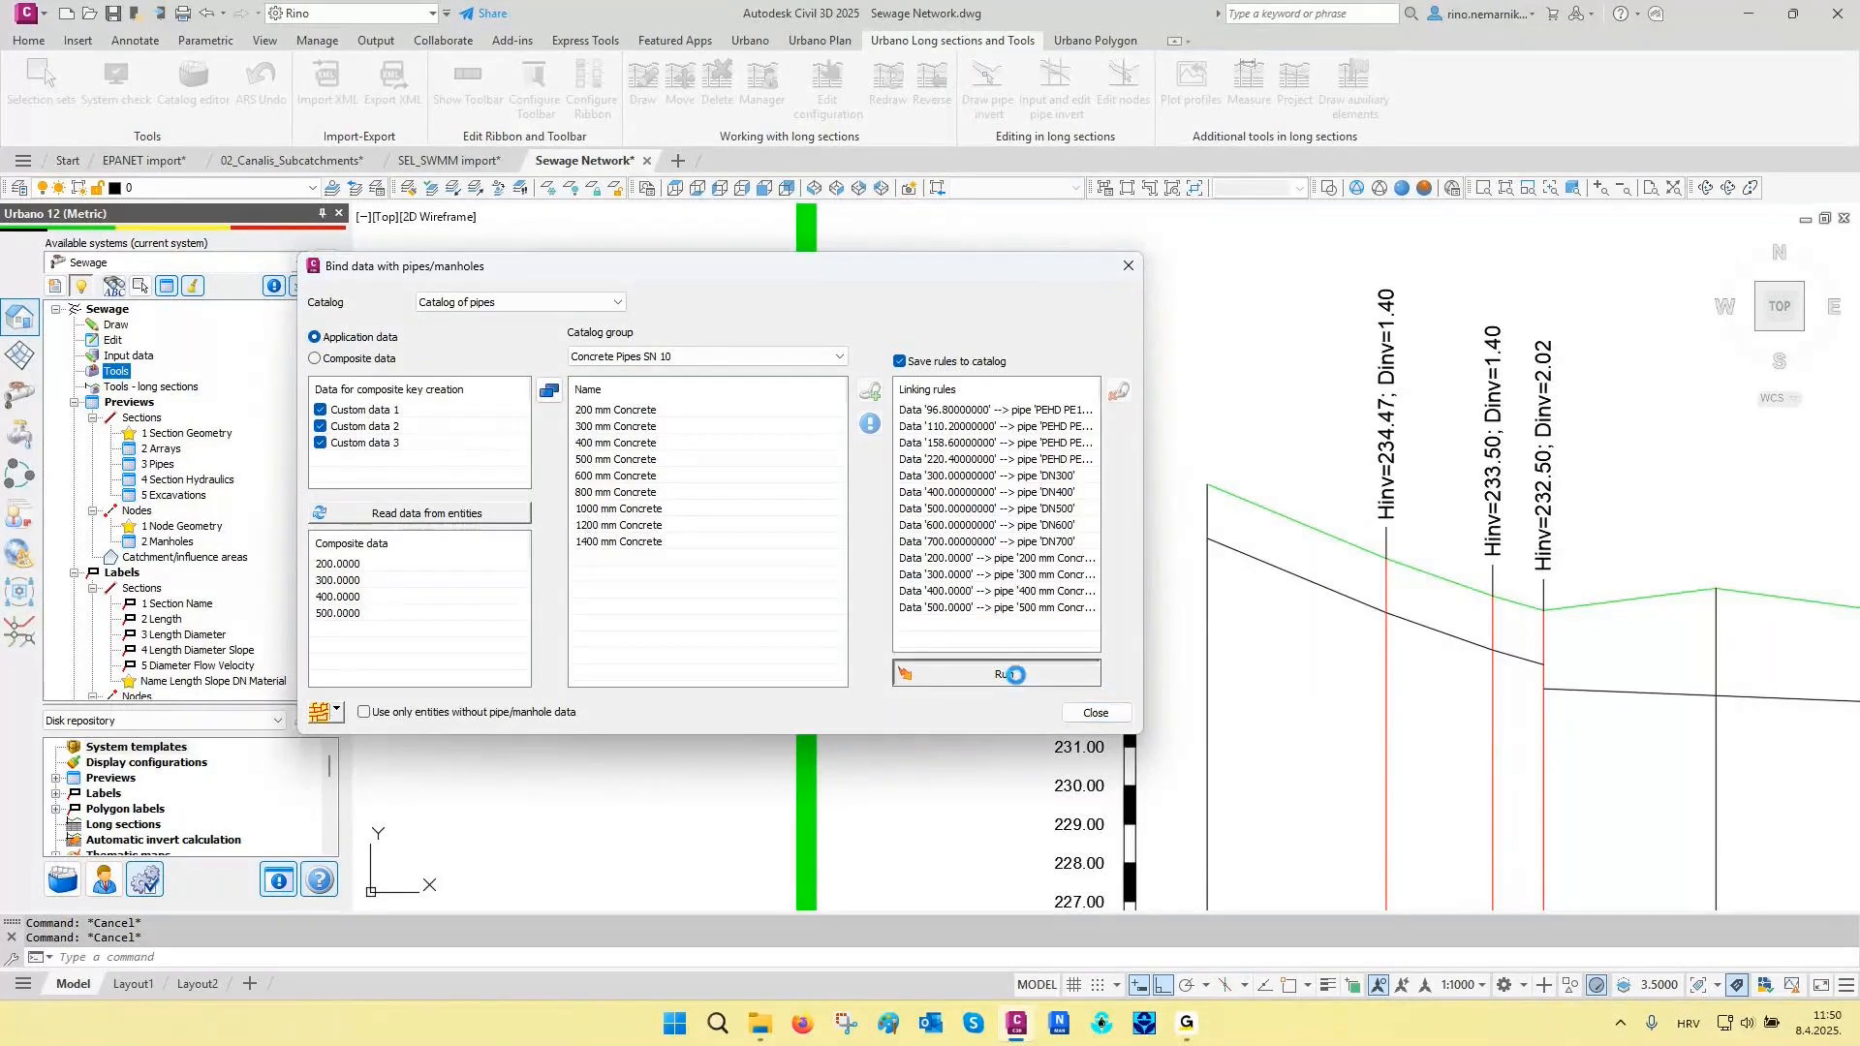
left_click(1095, 713)
middle_click_drag(1295, 631, 841, 576)
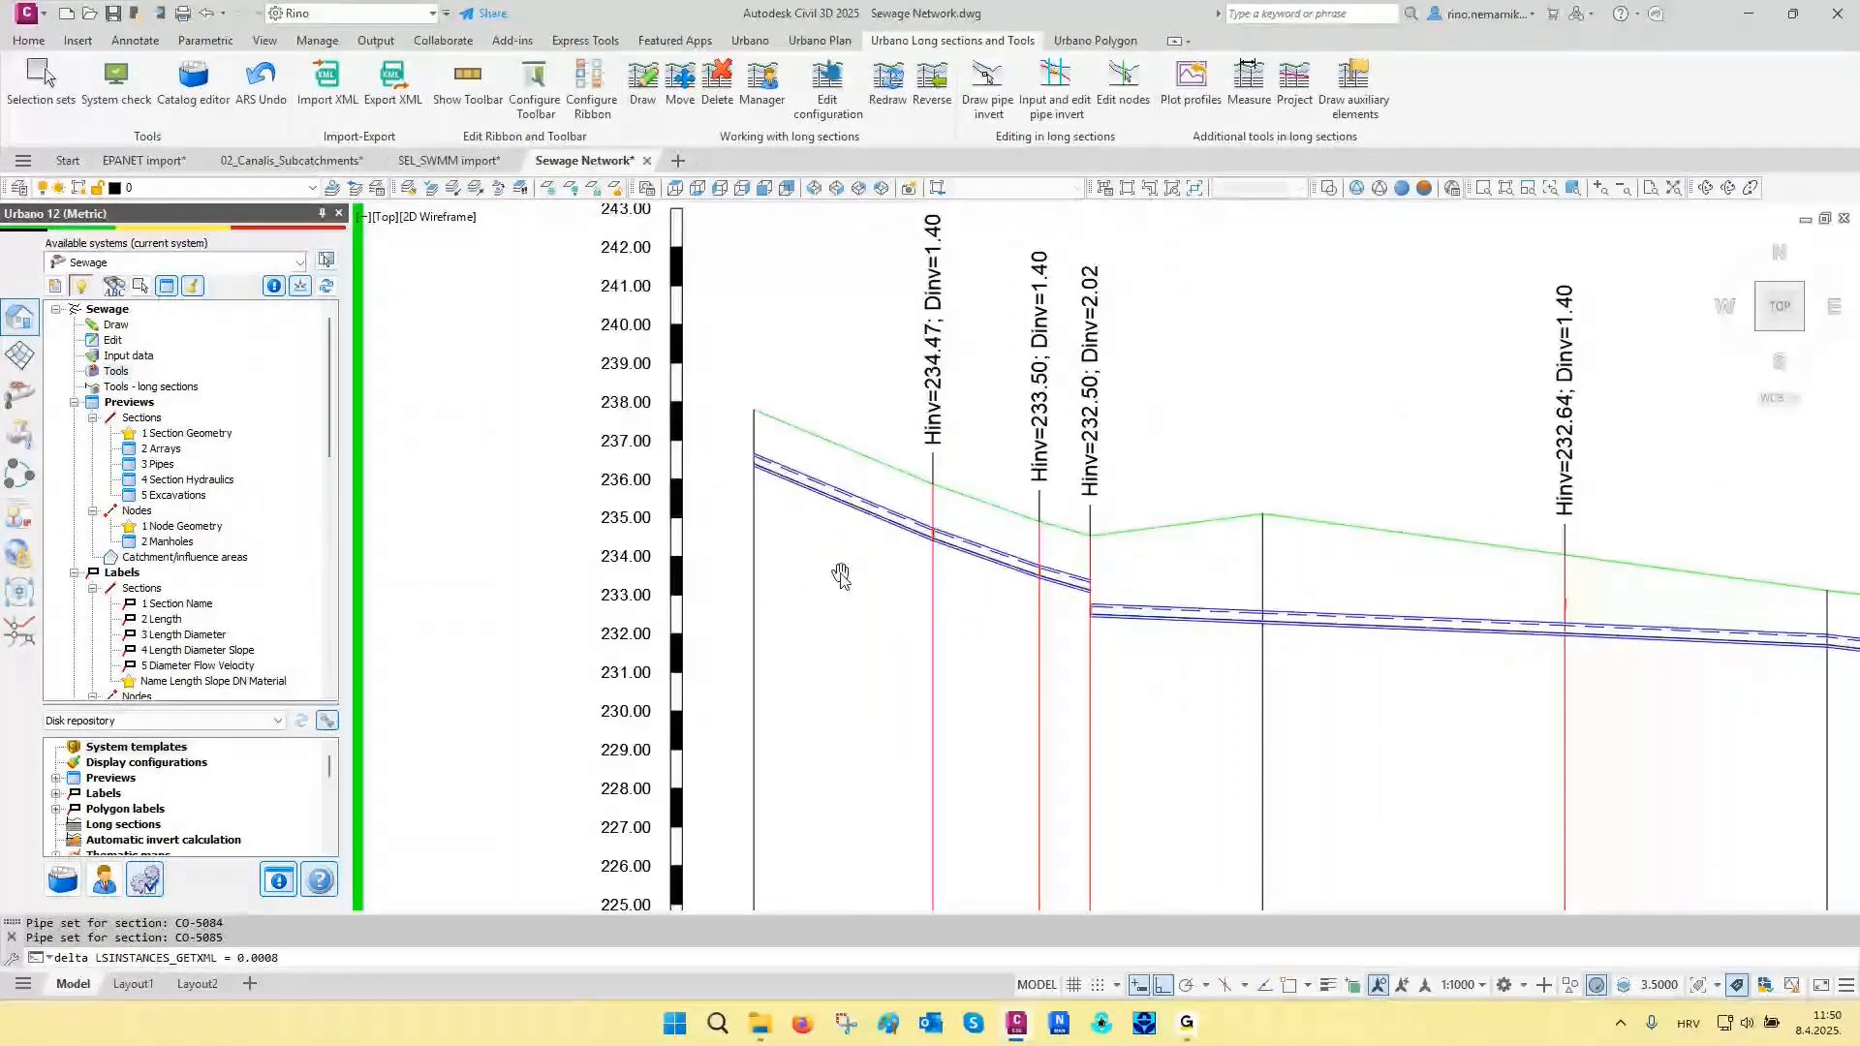
key("Escape")
key("Escape")
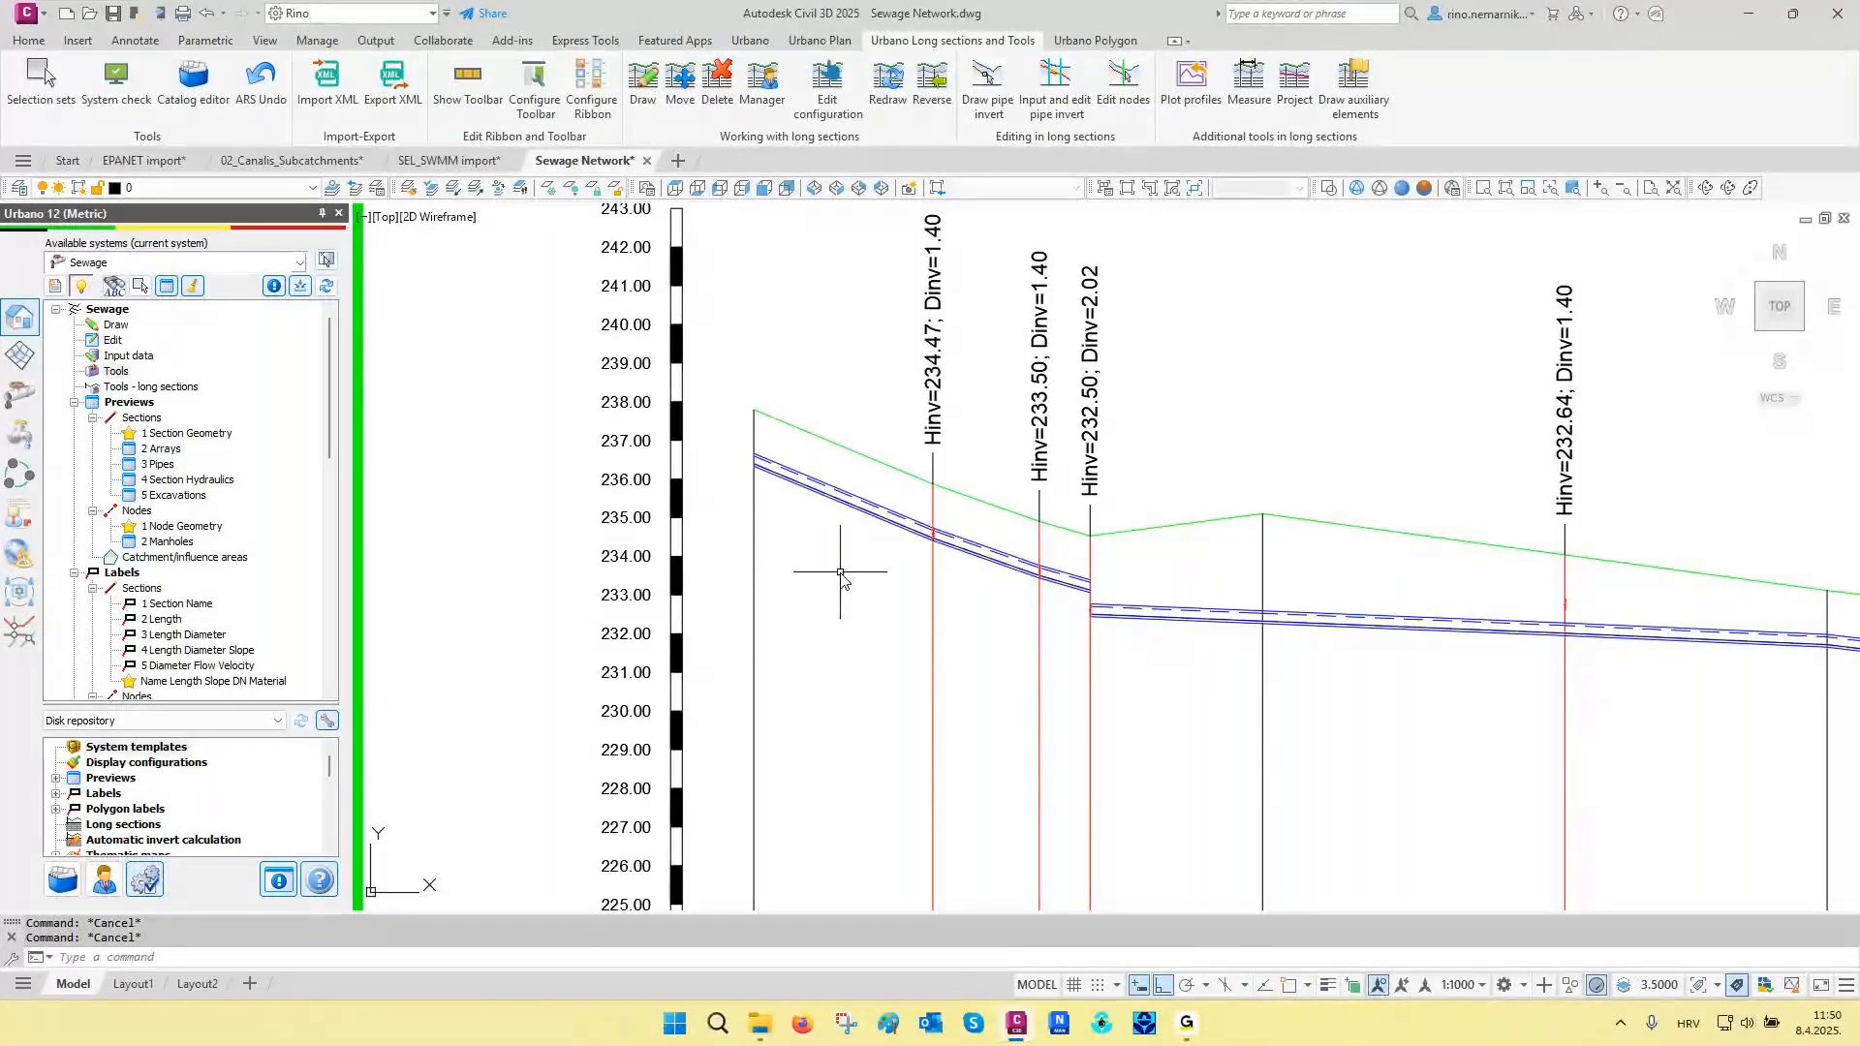
- Assign D=1200 manholes with geometry and a bedding thickness of 0.2 to the network nodes
left_click(831, 75)
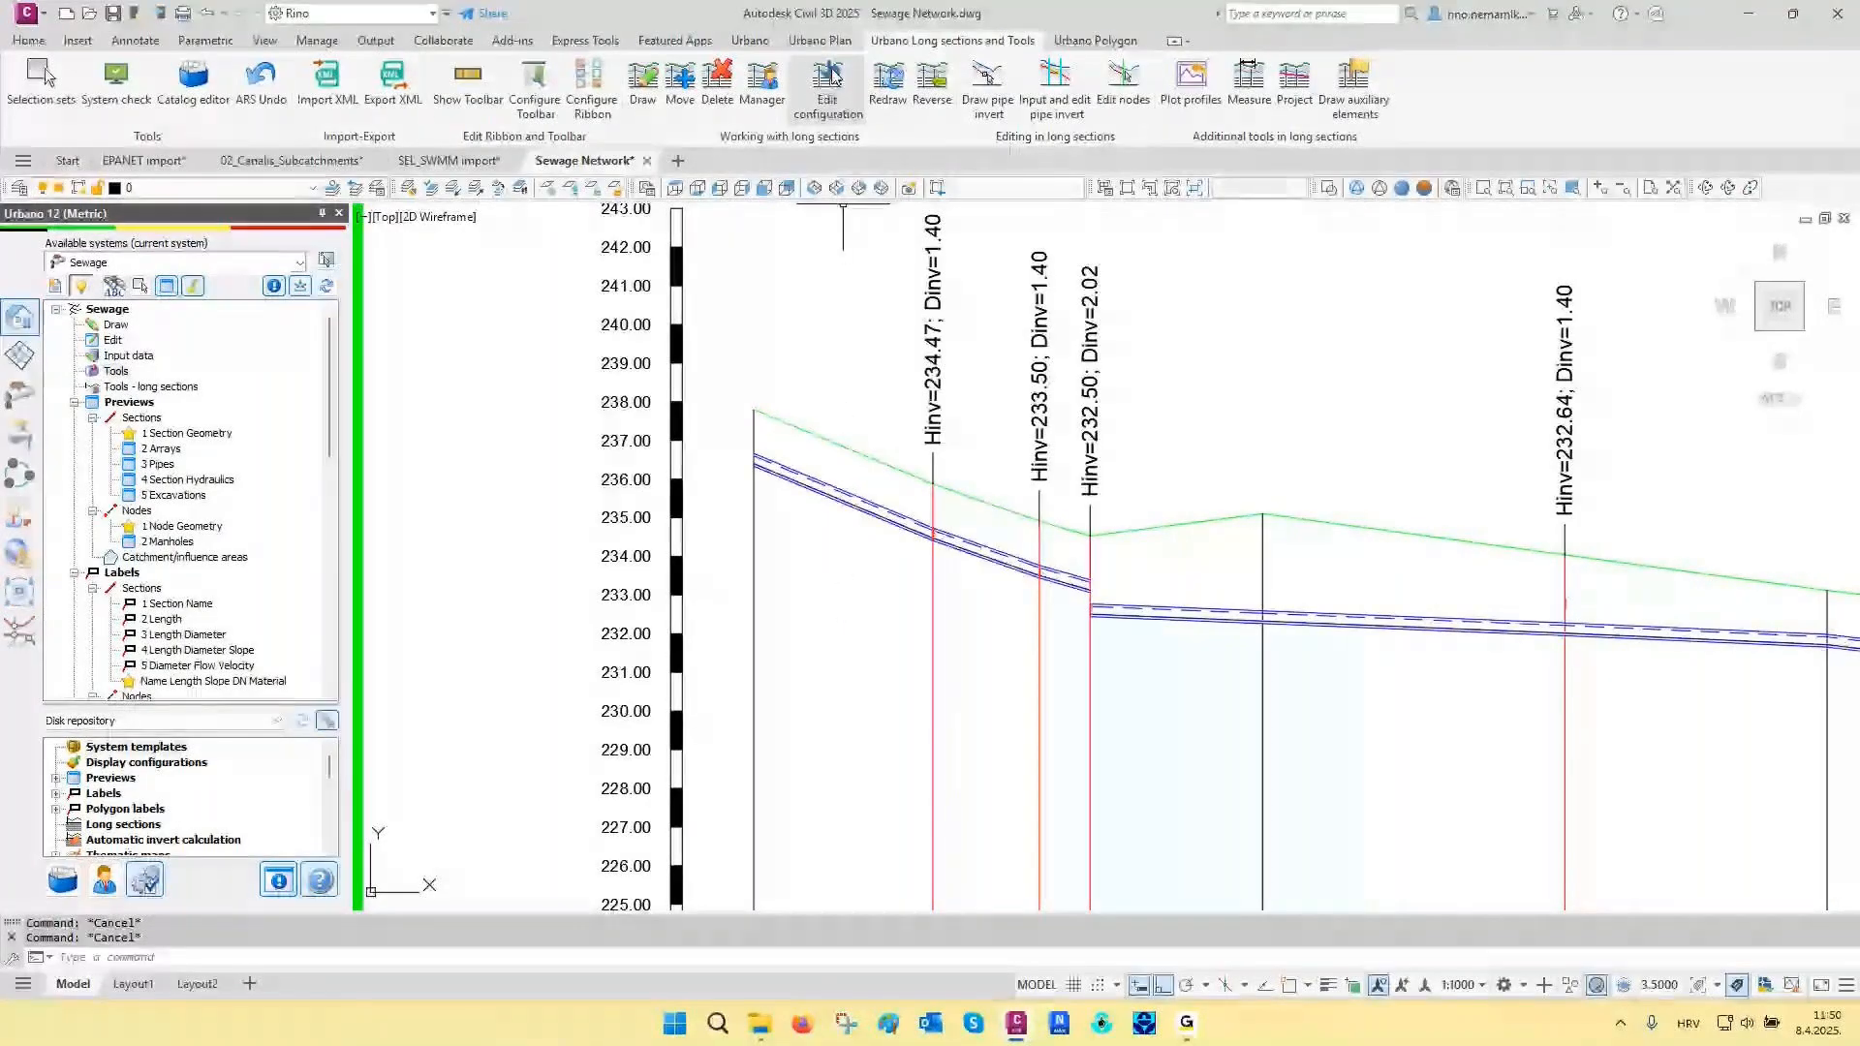
left_click(831, 45)
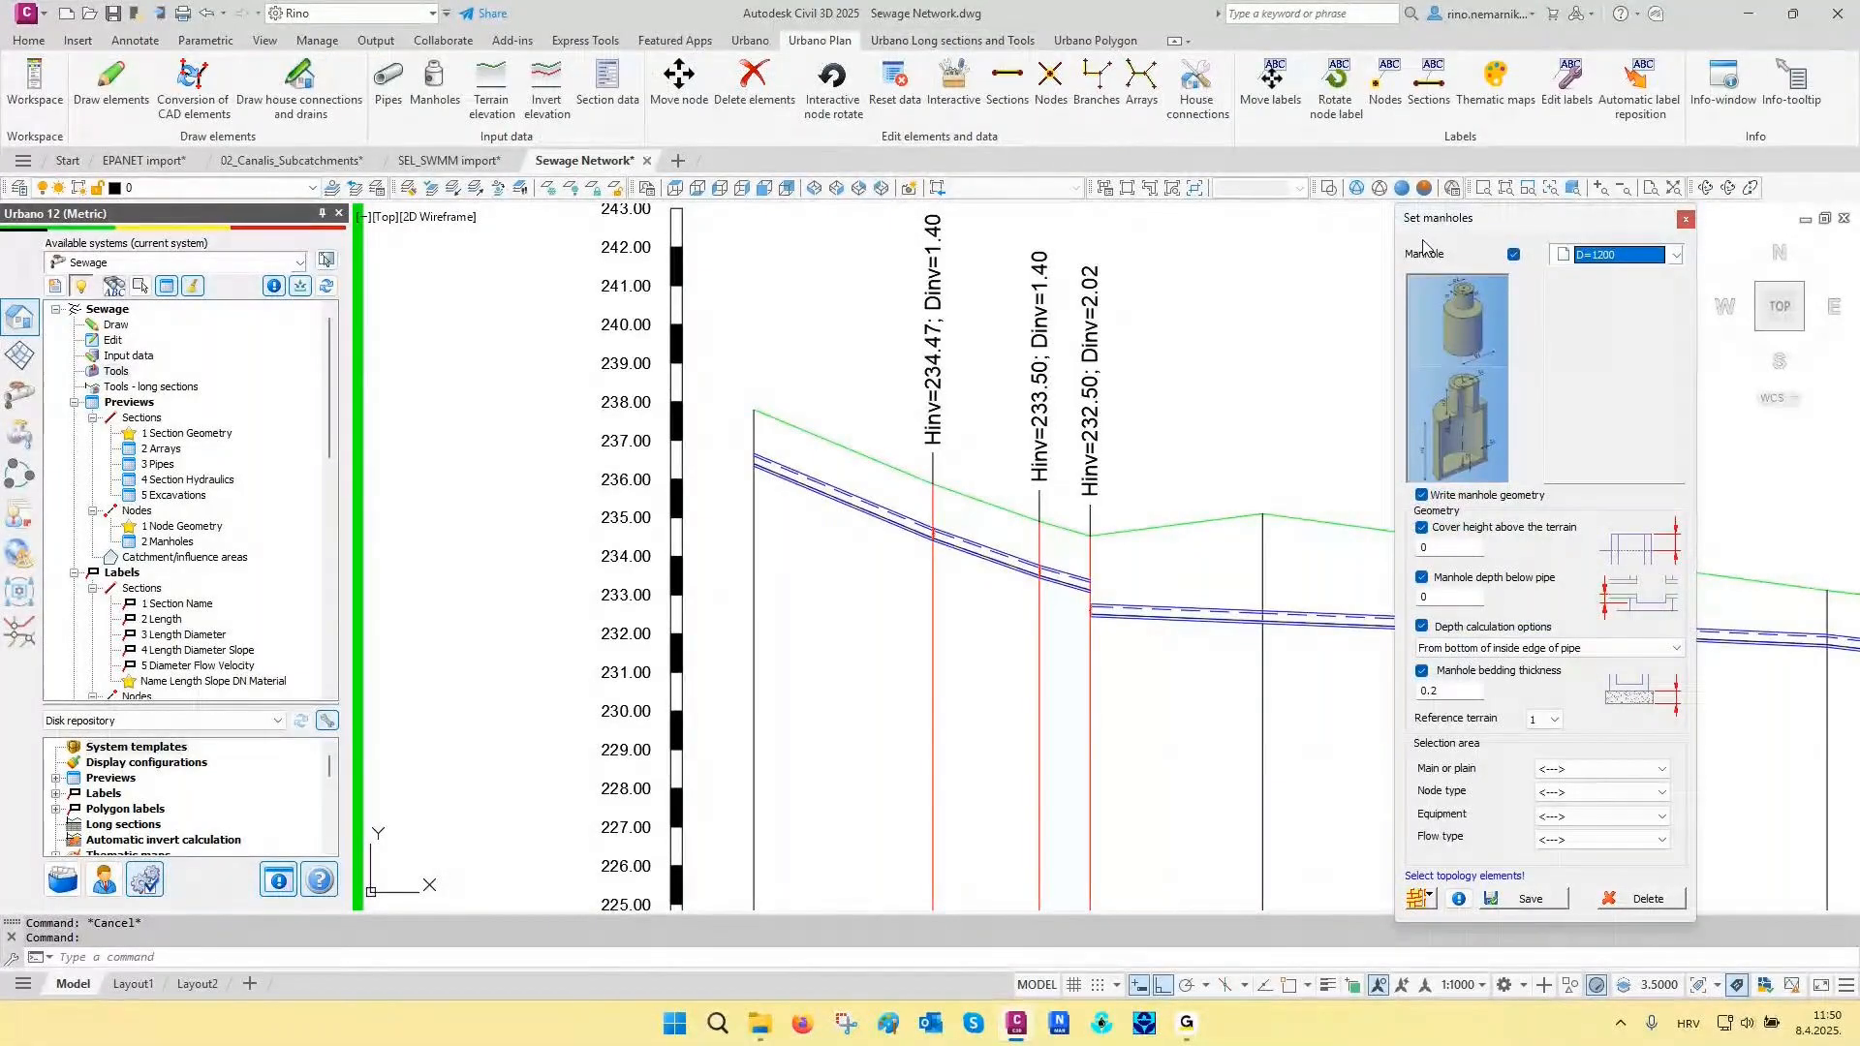
left_click(1417, 901)
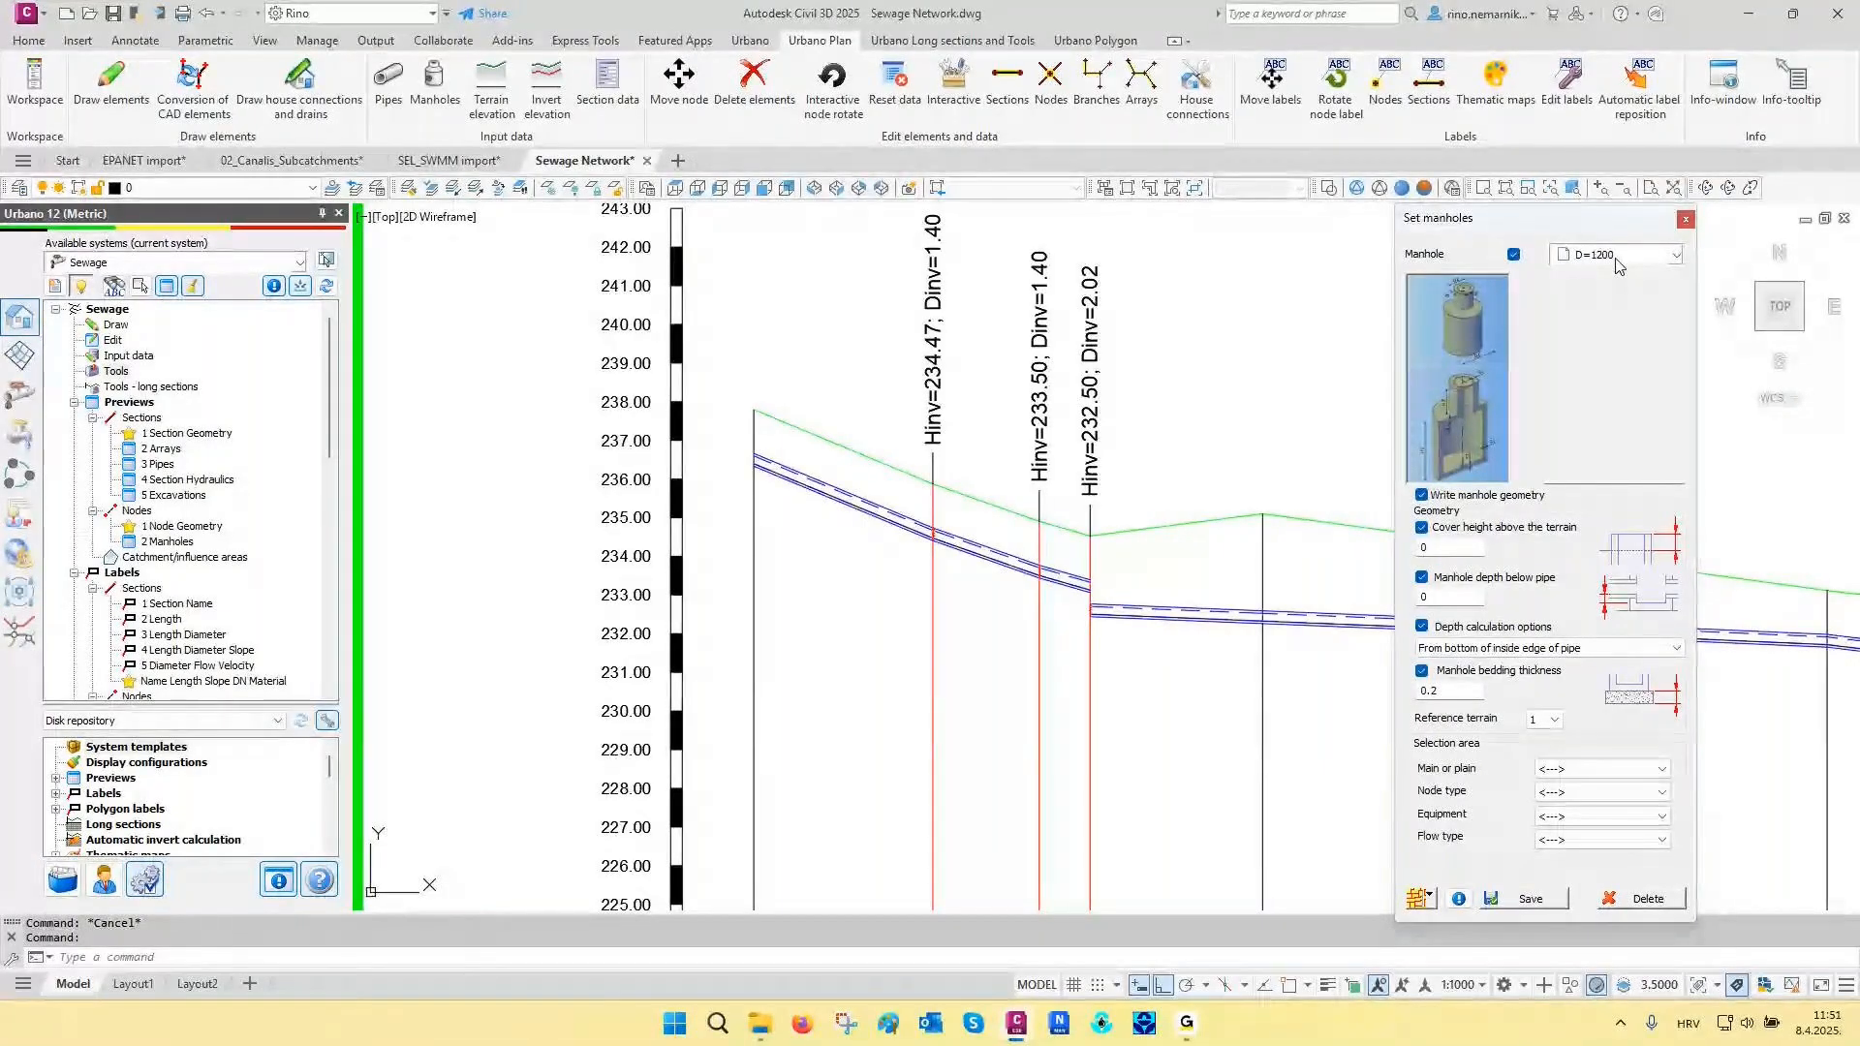
left_click(1526, 901)
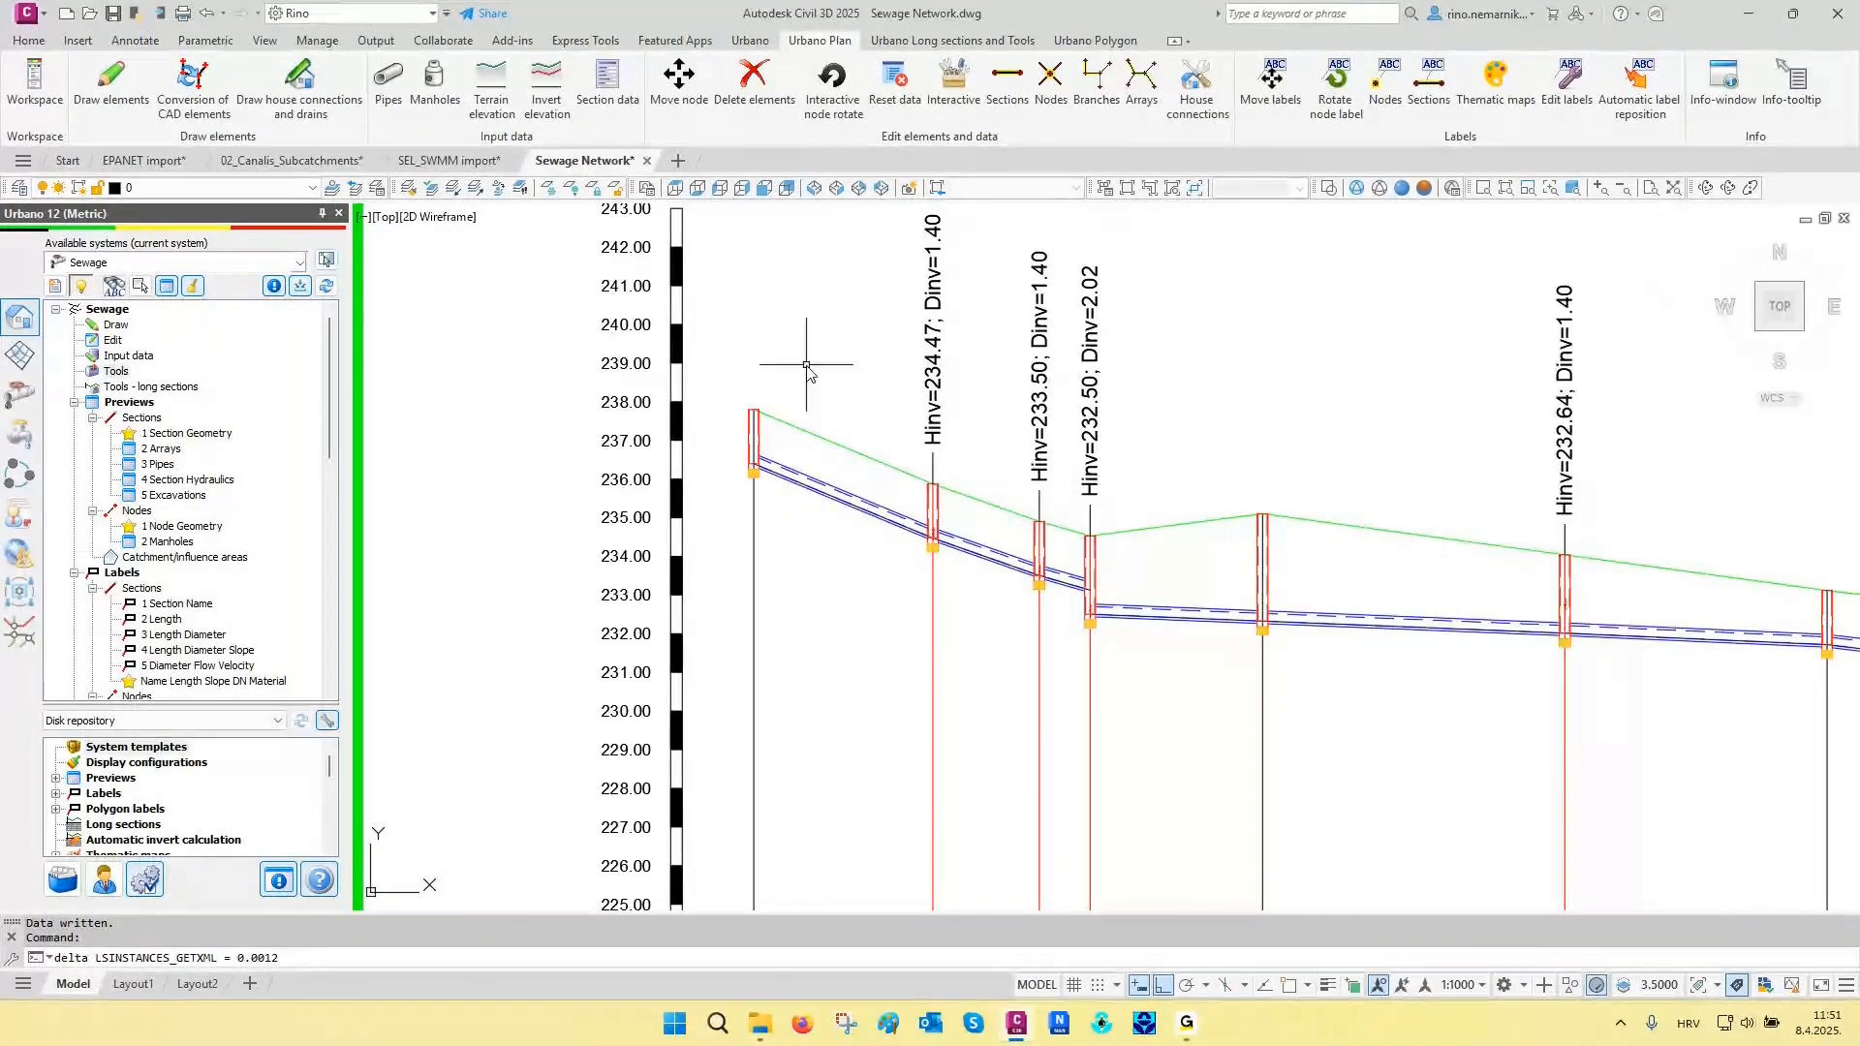
- Label the nodes with name, terrain and invert elevations, and the sections with name, length, slope, DN and material
scroll(1356, 572, "down", 4)
scroll(1312, 550, "down", 6)
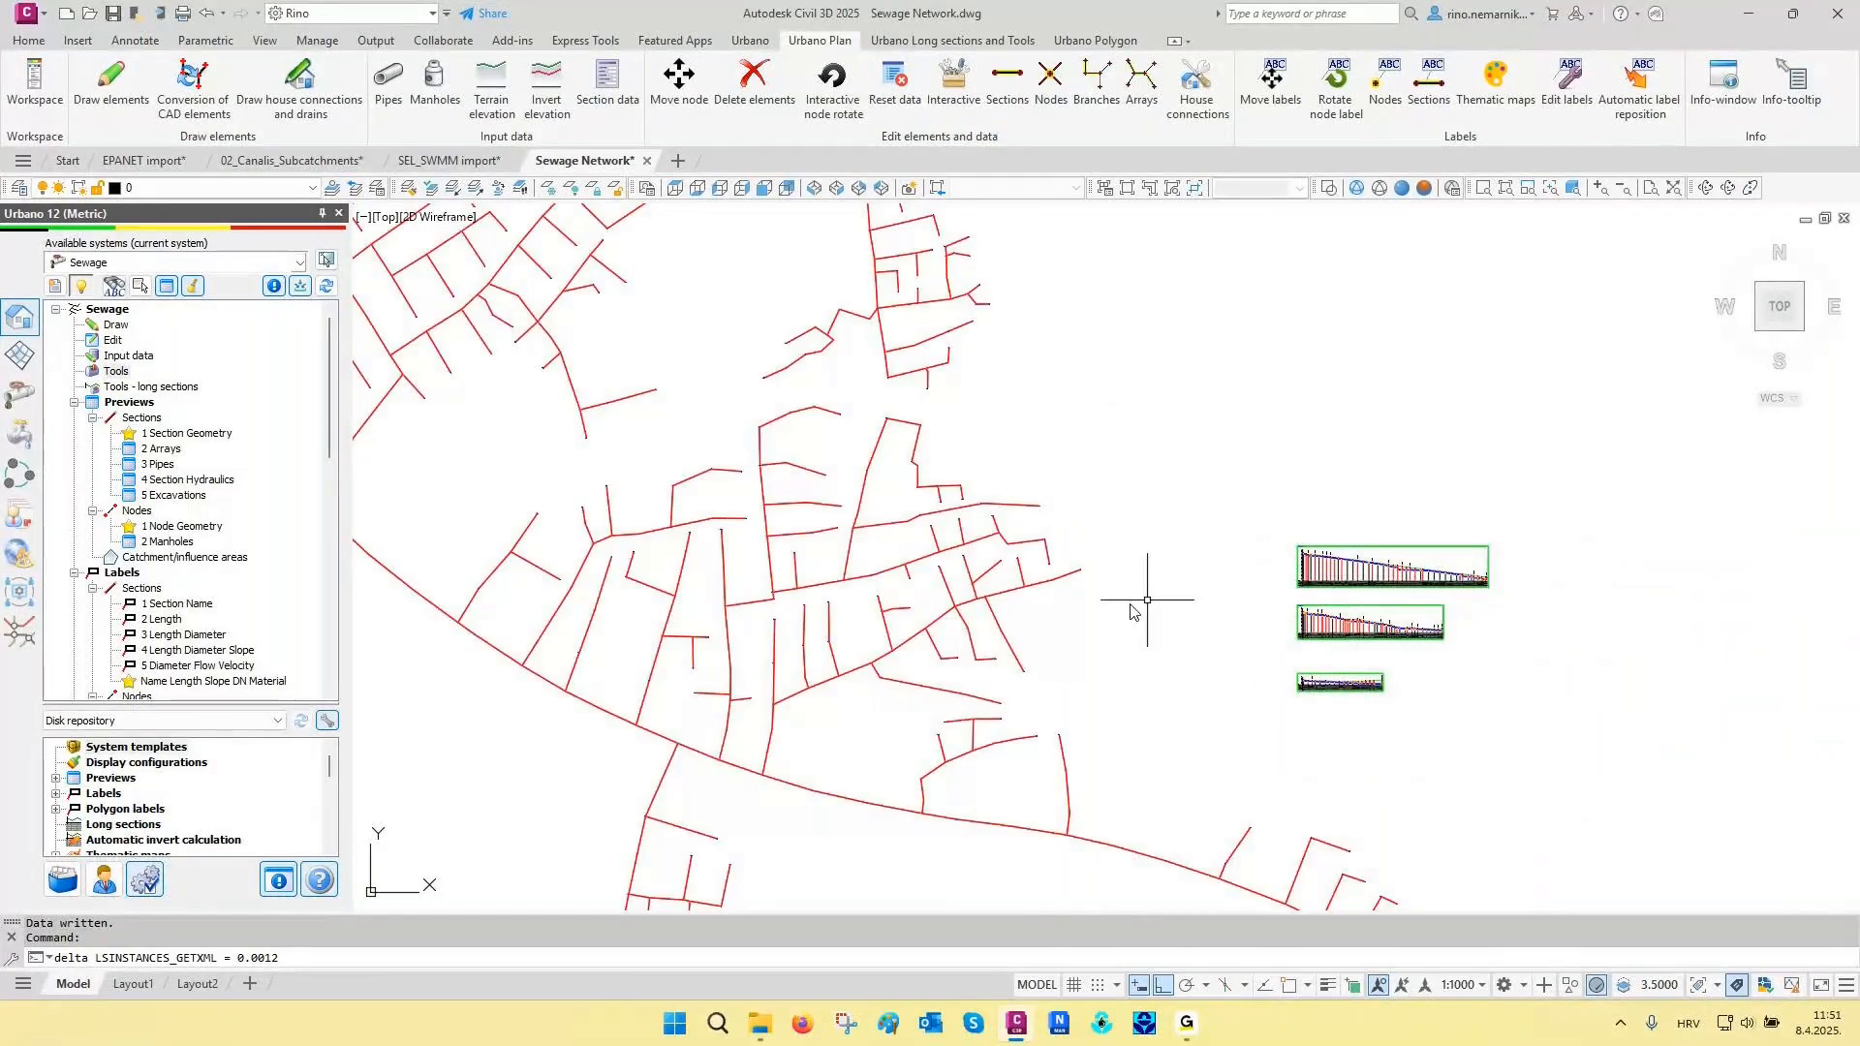
scroll(852, 643, "up", 8)
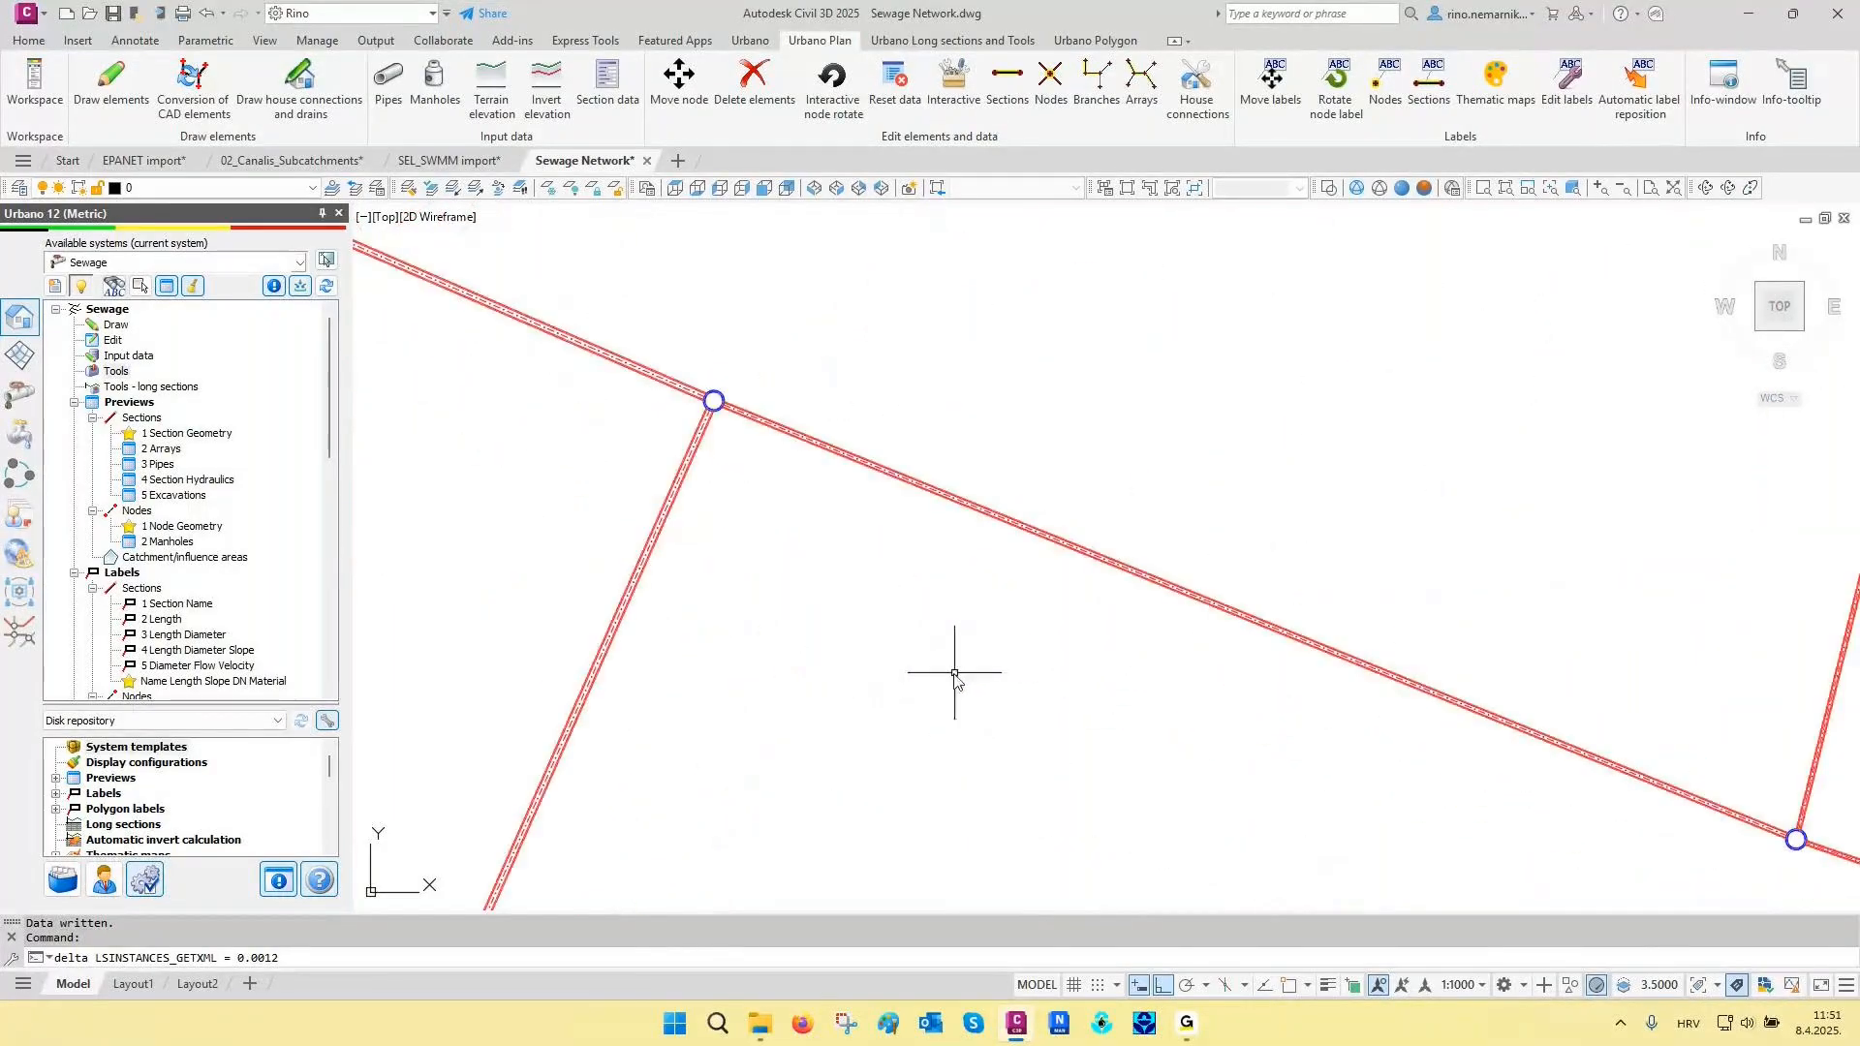
middle_click_drag(955, 674, 839, 650)
key("Escape")
key("Escape")
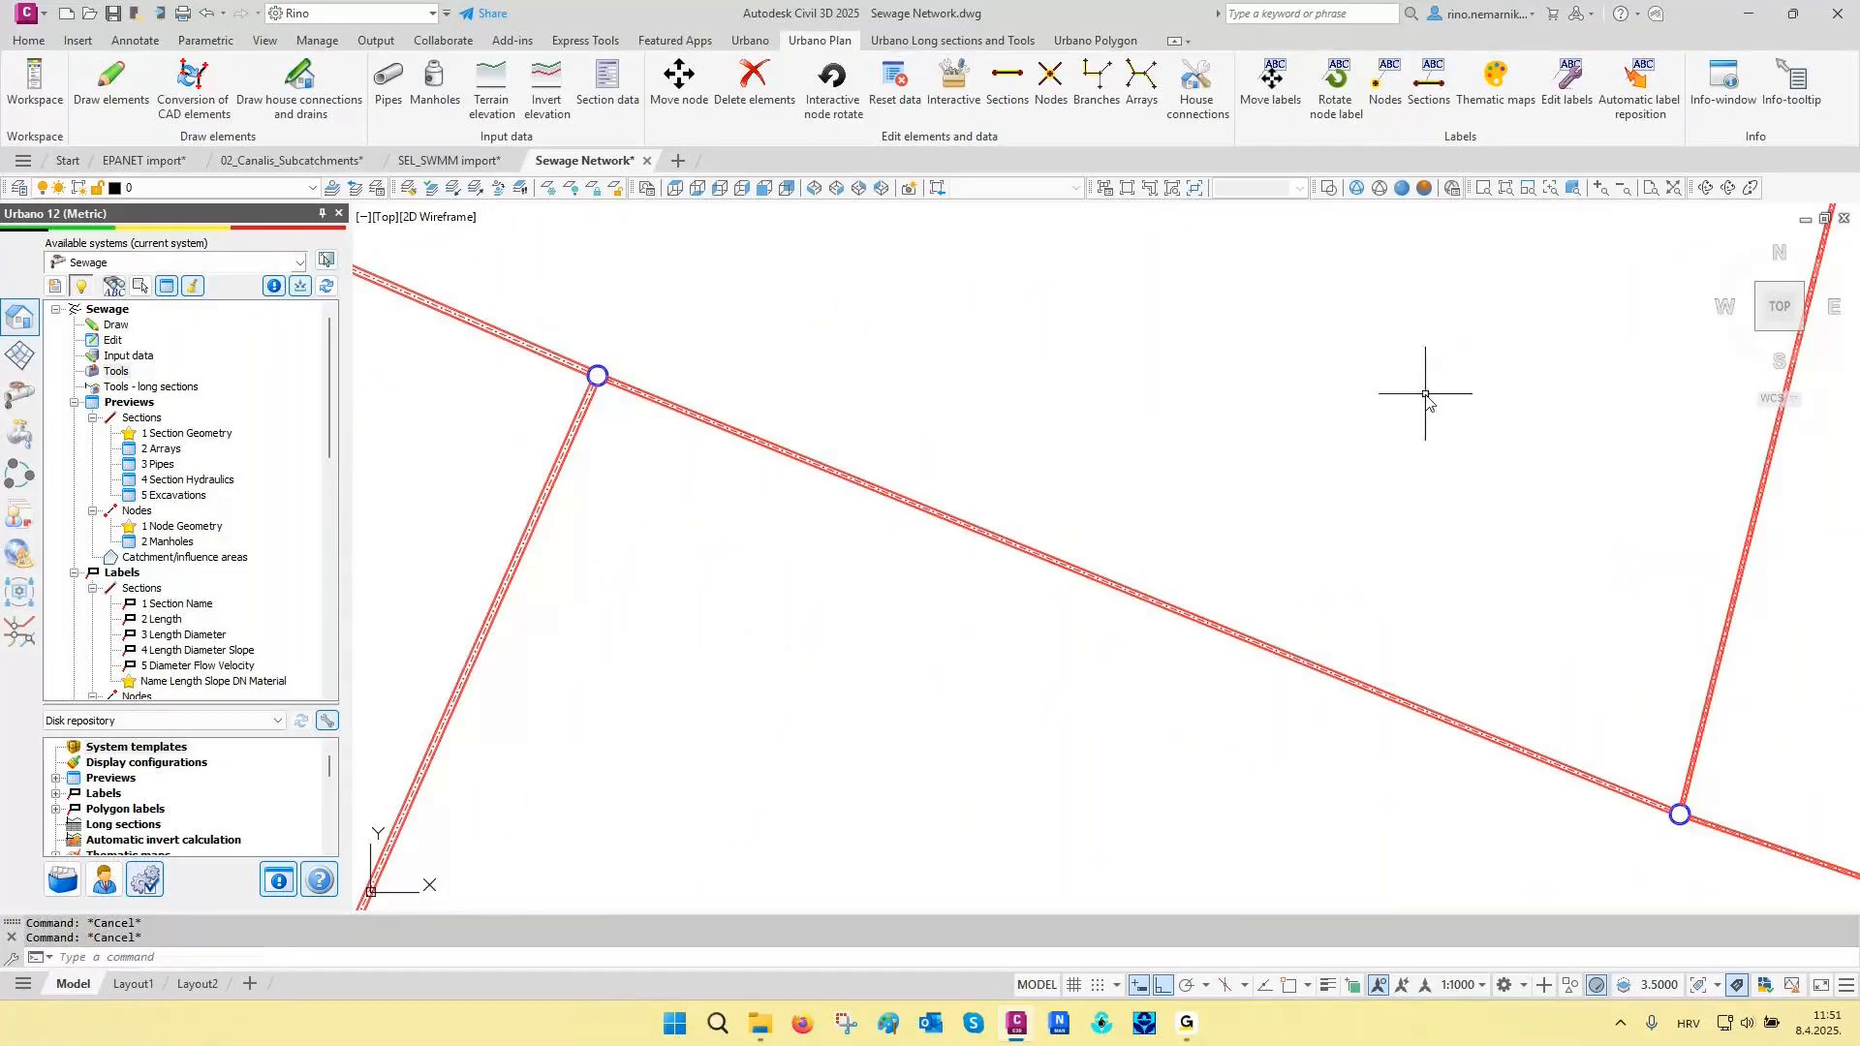
left_click(1387, 90)
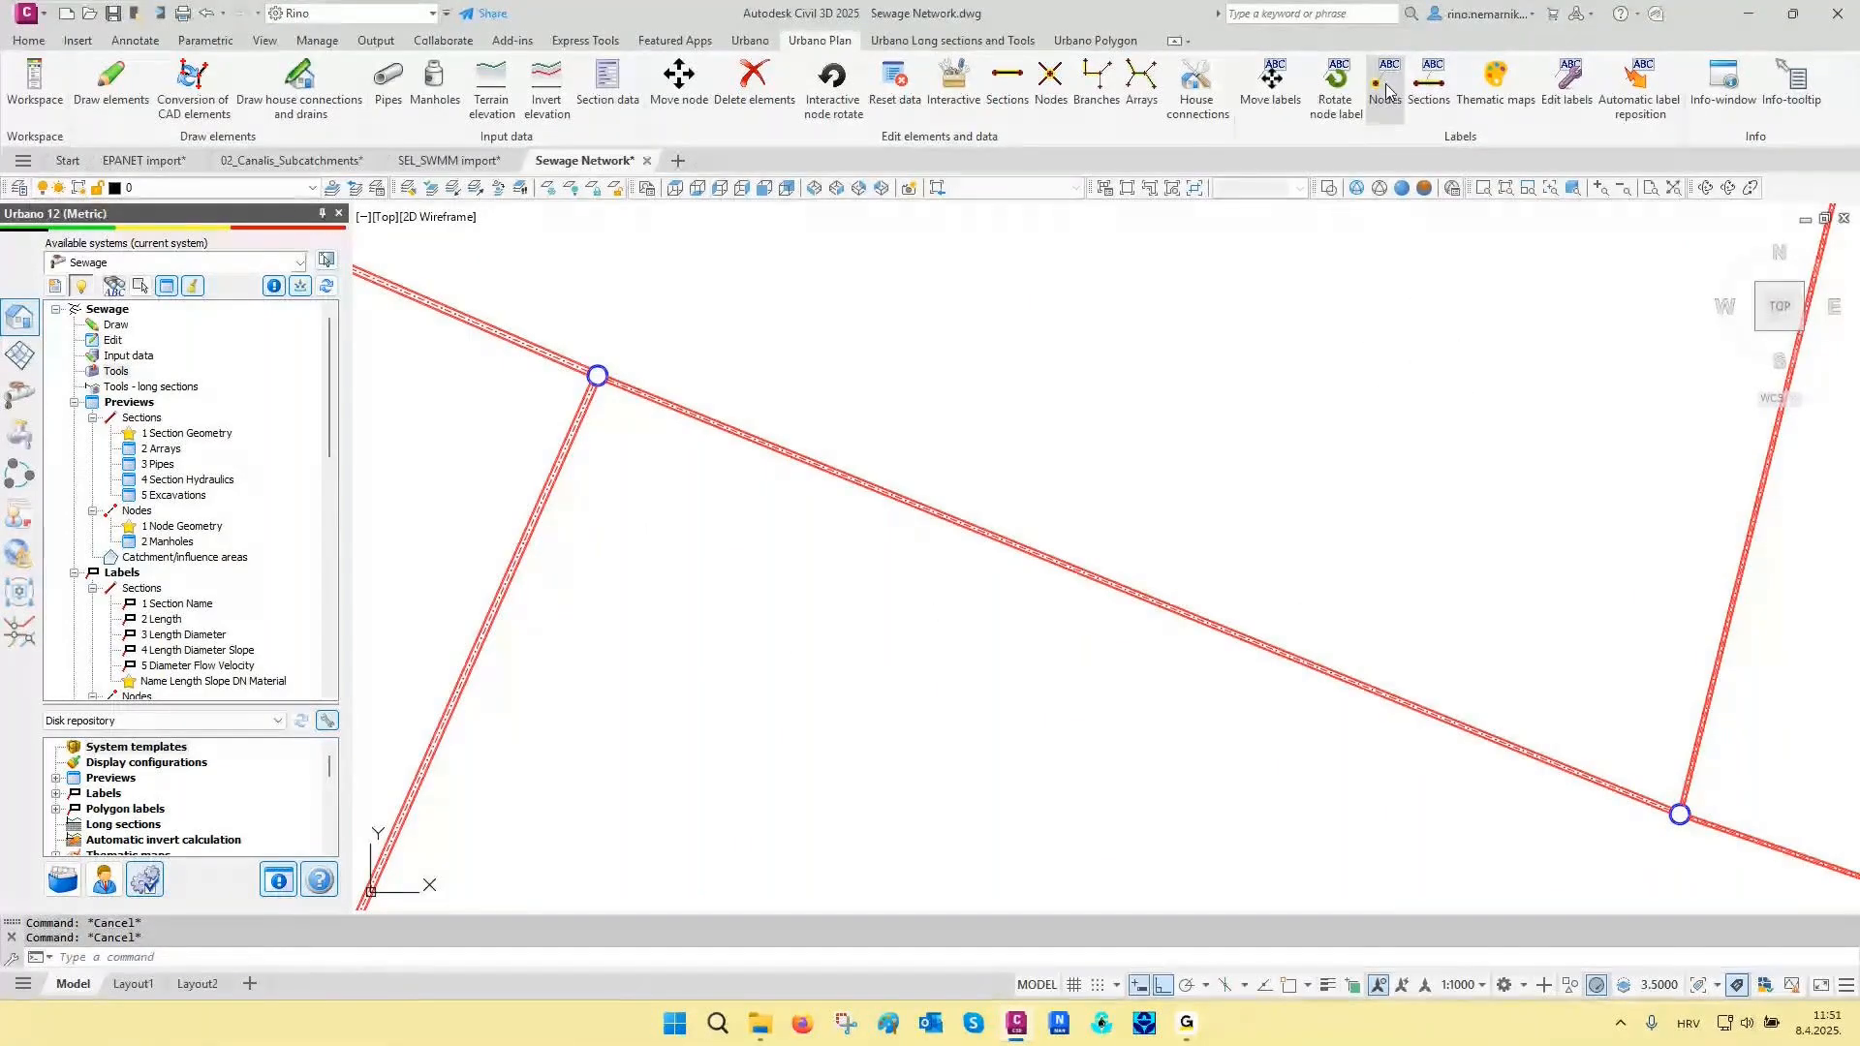
left_click(1438, 97)
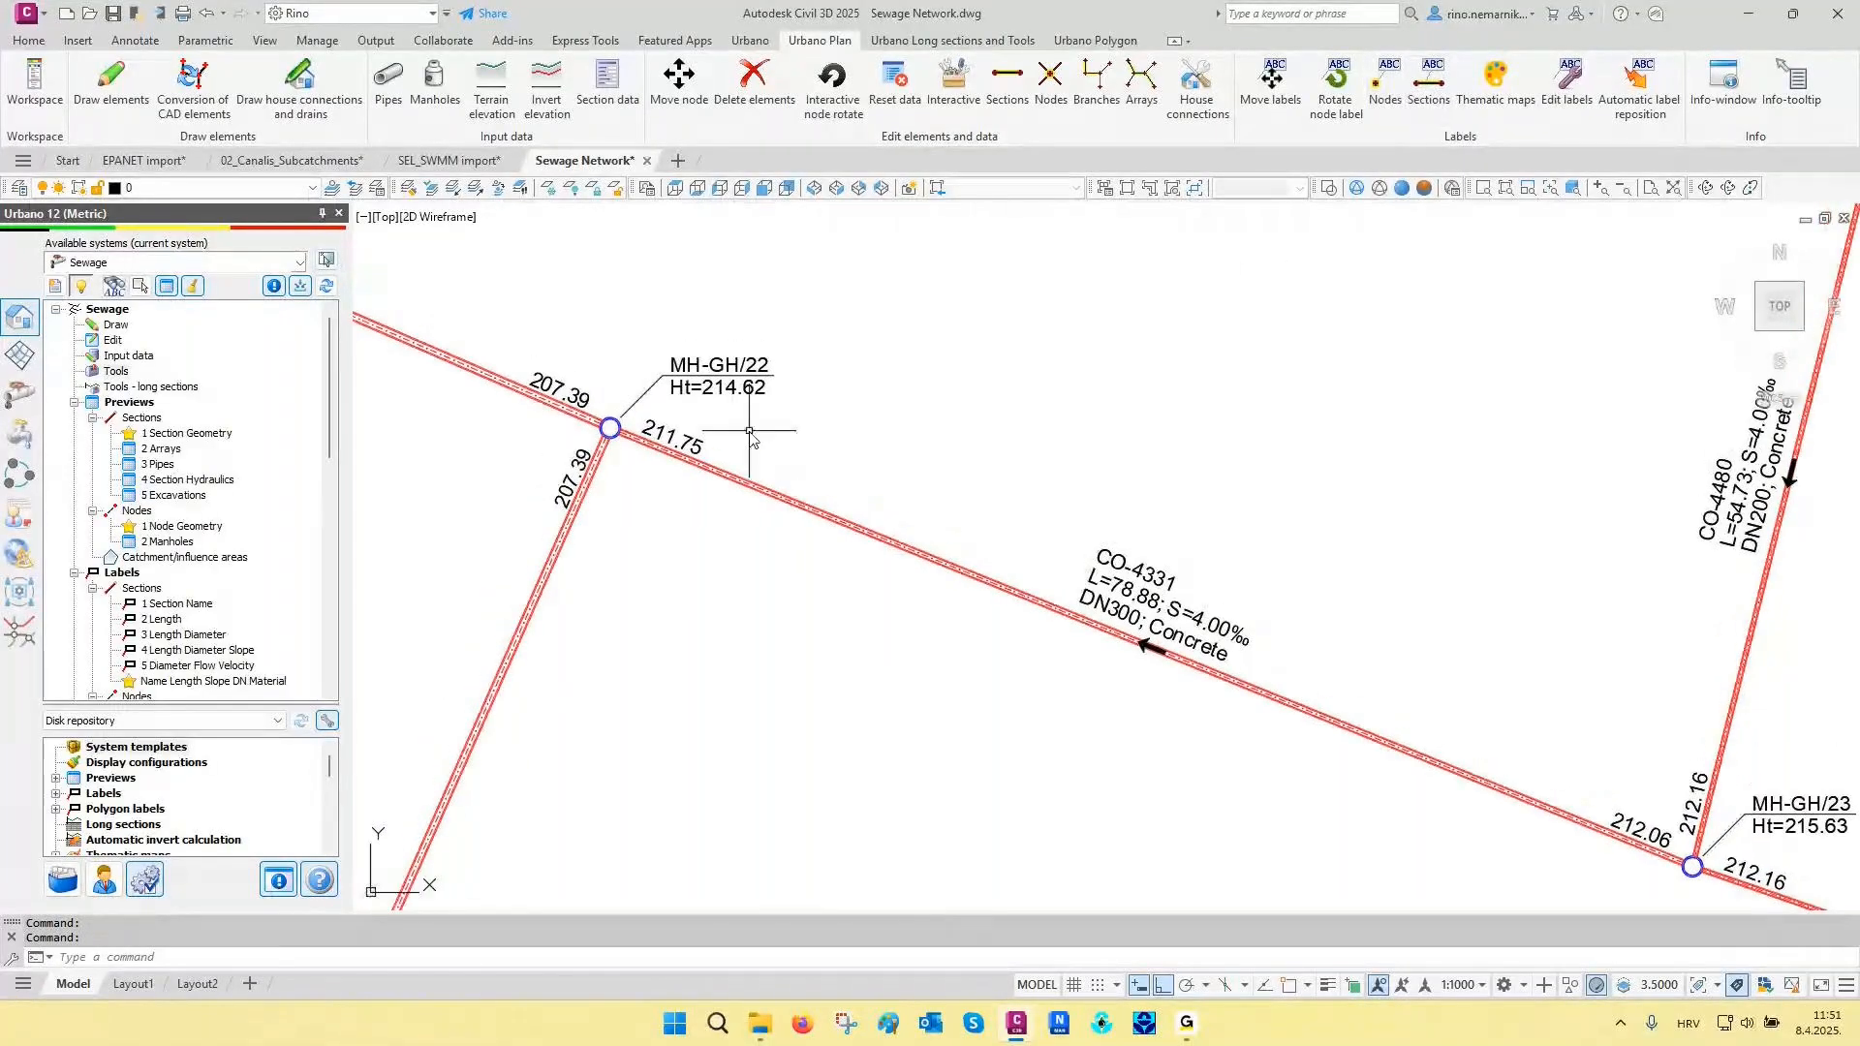
- Examine the node and section labels around manholes MH-GH/22 and MH-GH/23 and across the whole network
scroll(862, 671, "up", 2)
scroll(649, 513, "down", 1)
scroll(649, 510, "down", 2)
mouse_move(1408, 788)
middle_mouse_down()
mouse_move(1154, 675)
mouse_move(1168, 598)
middle_mouse_up()
key("Escape")
key("Escape")
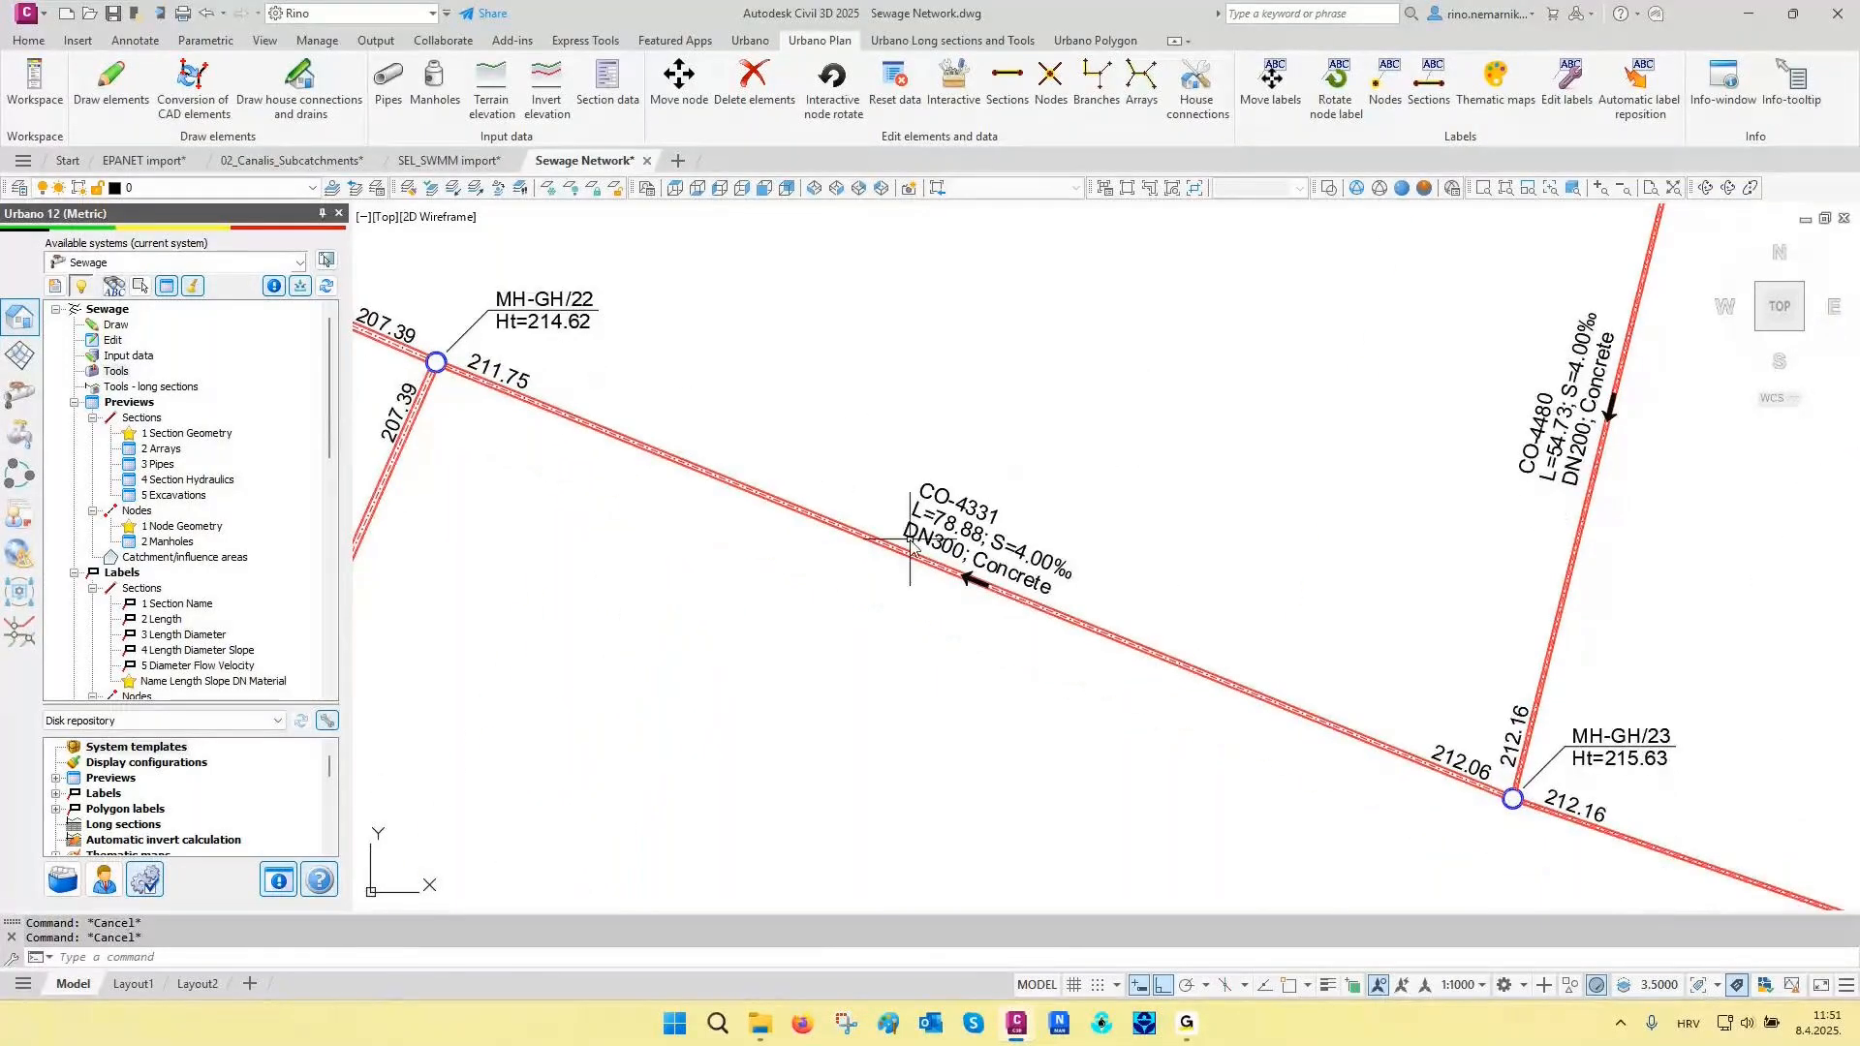
scroll(832, 582, "down", 7)
scroll(832, 581, "down", 5)
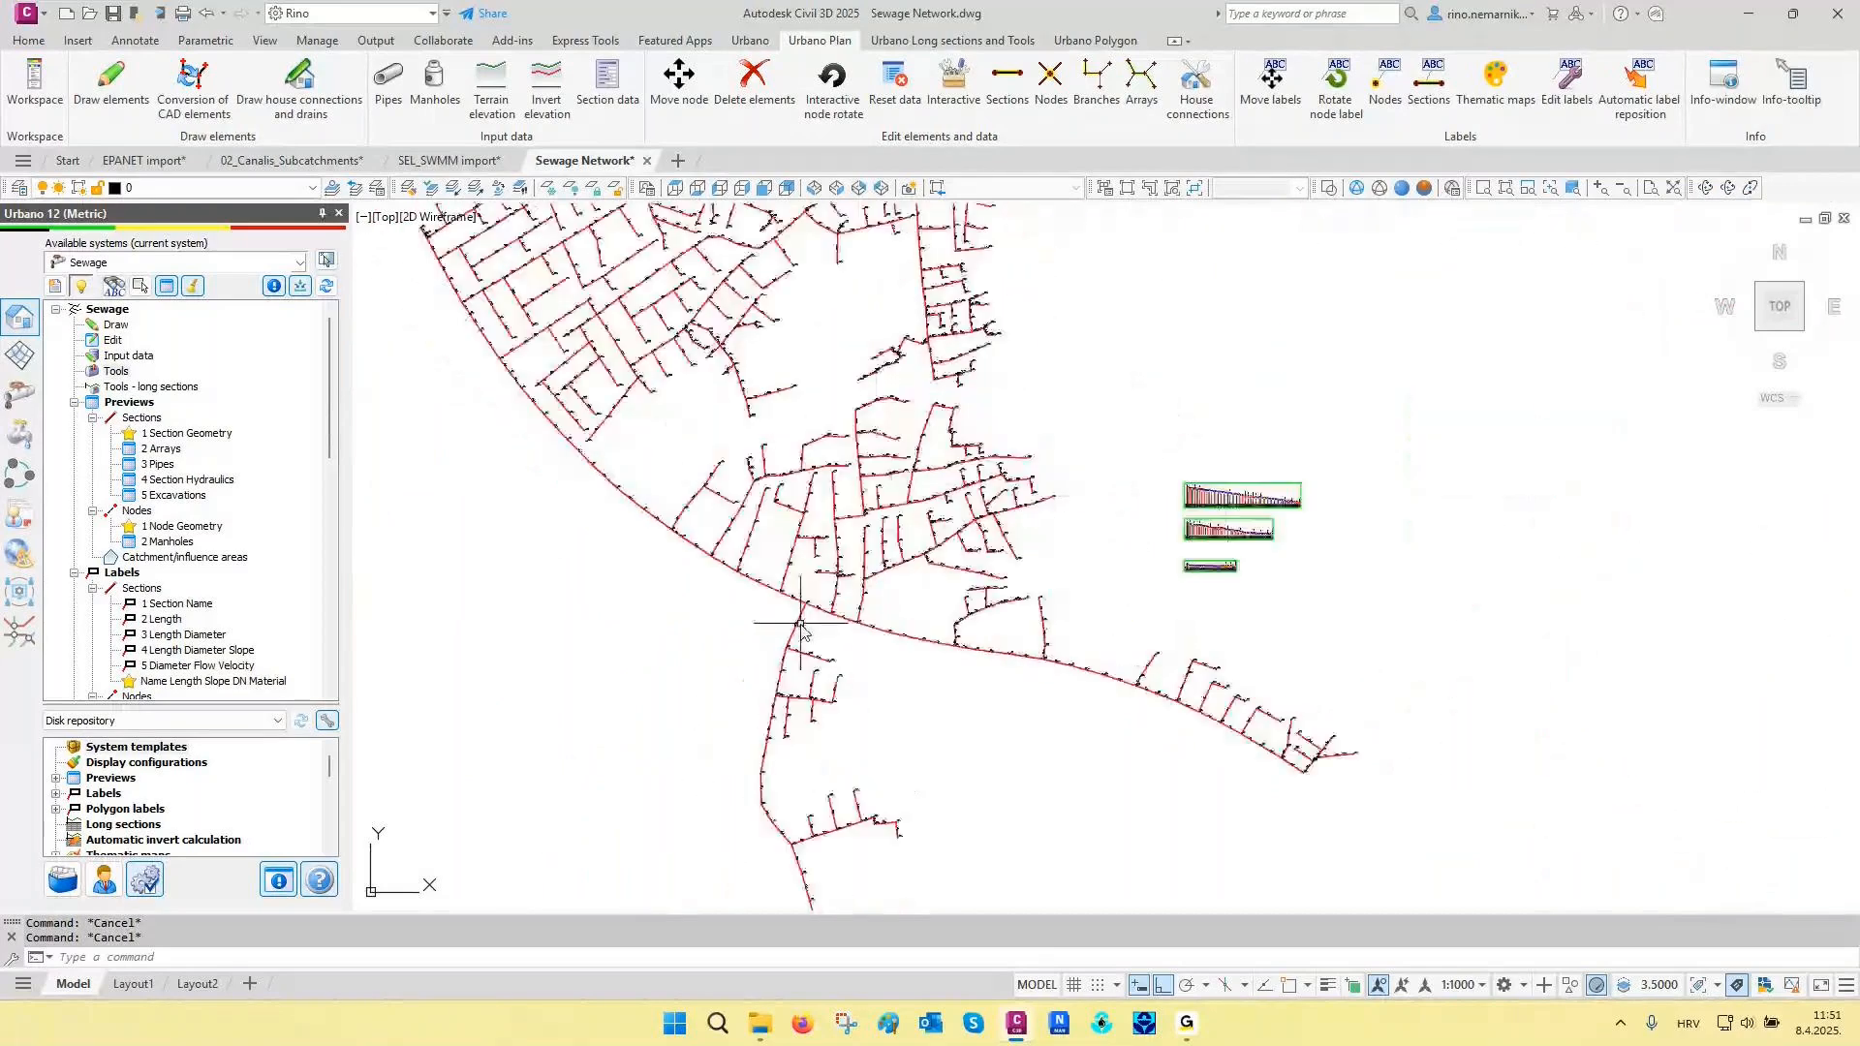
scroll(949, 591, "down", 3)
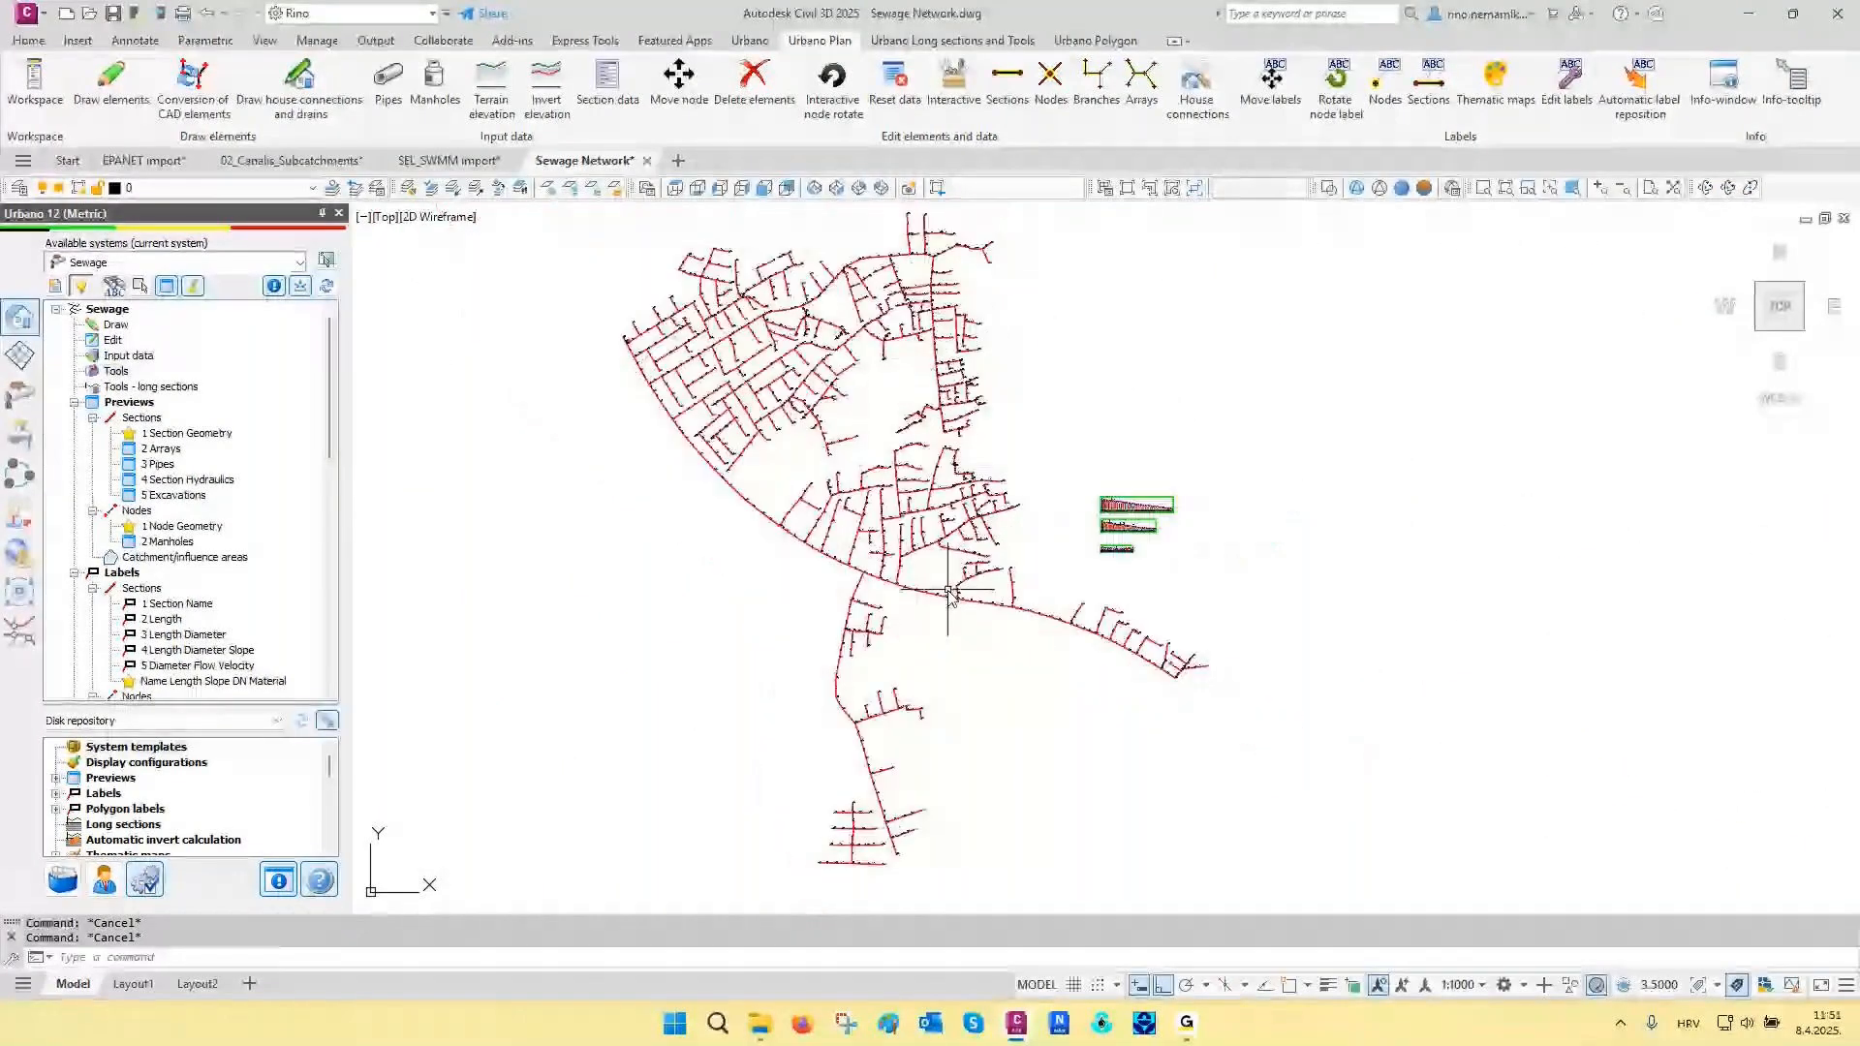
- Inspect the pipes and manholes at the downstream end of the MH-GH long section, from MH-GH/3 to PS-02
scroll(1119, 504, "up", 8)
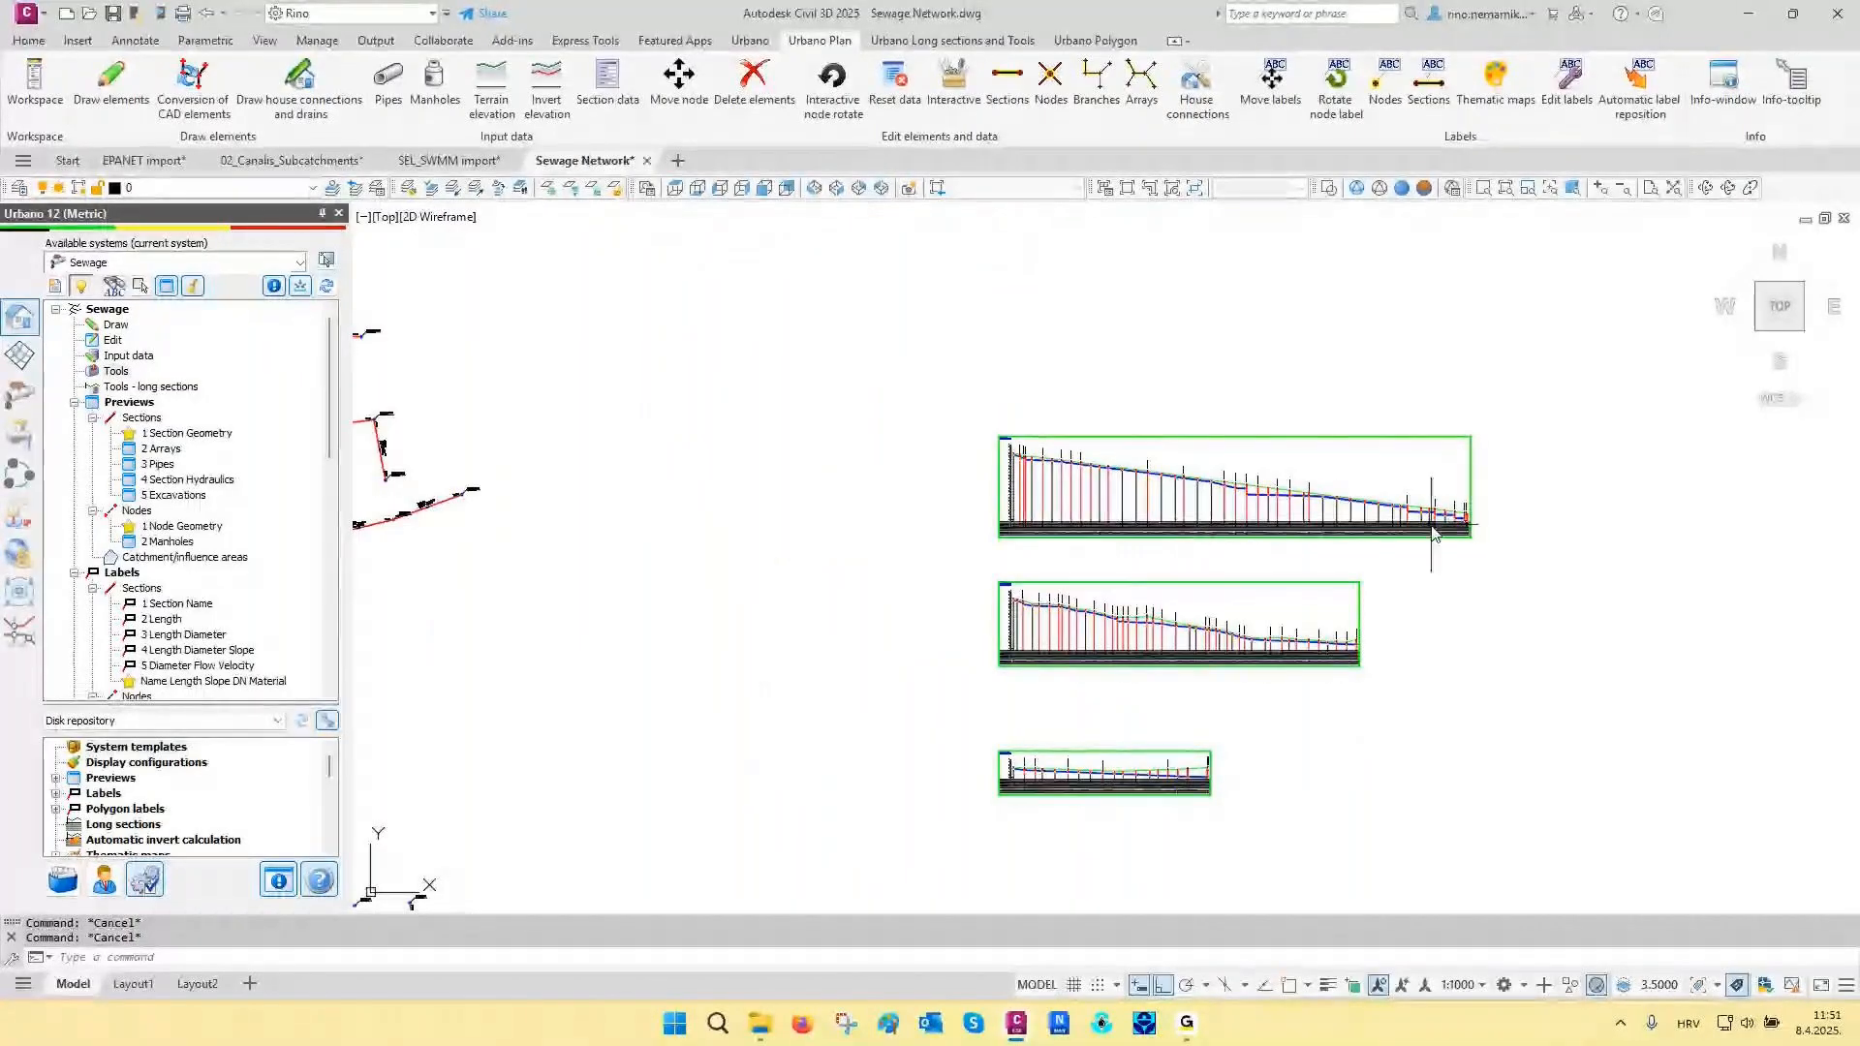
scroll(1432, 530, "up", 8)
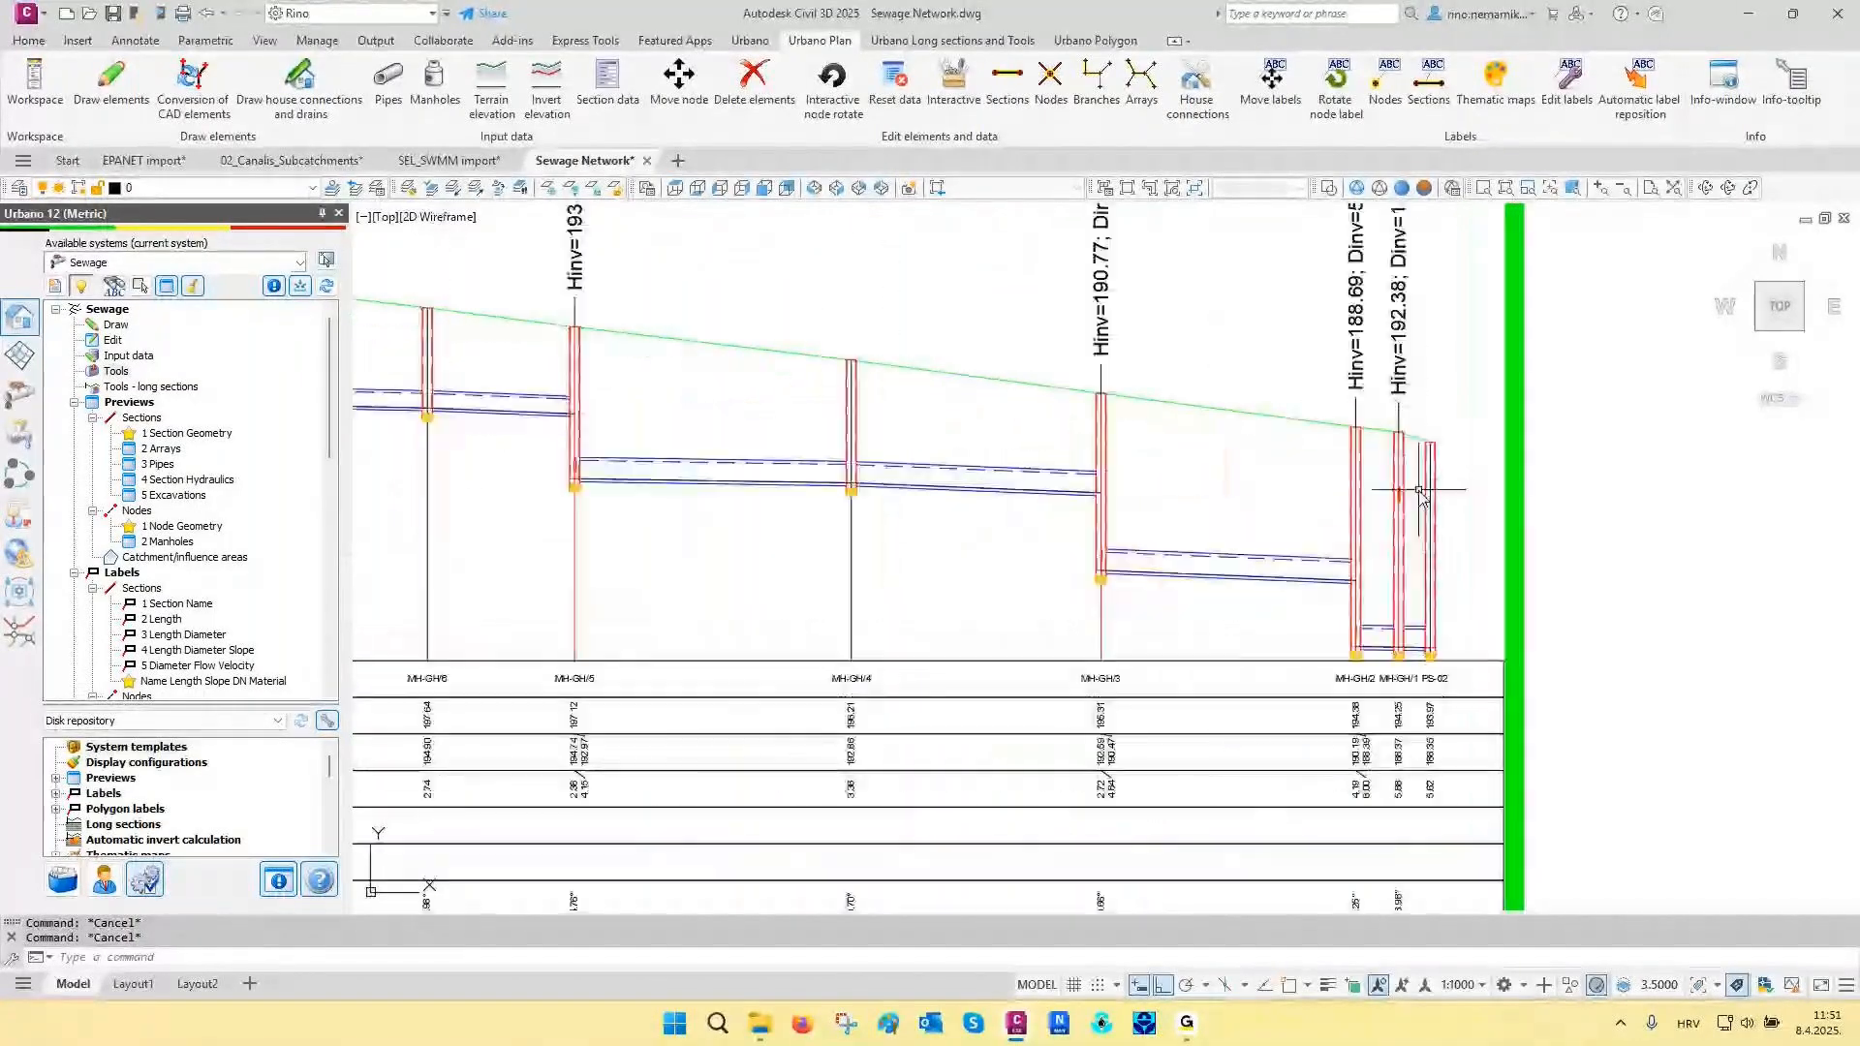
scroll(1413, 562, "up", 2)
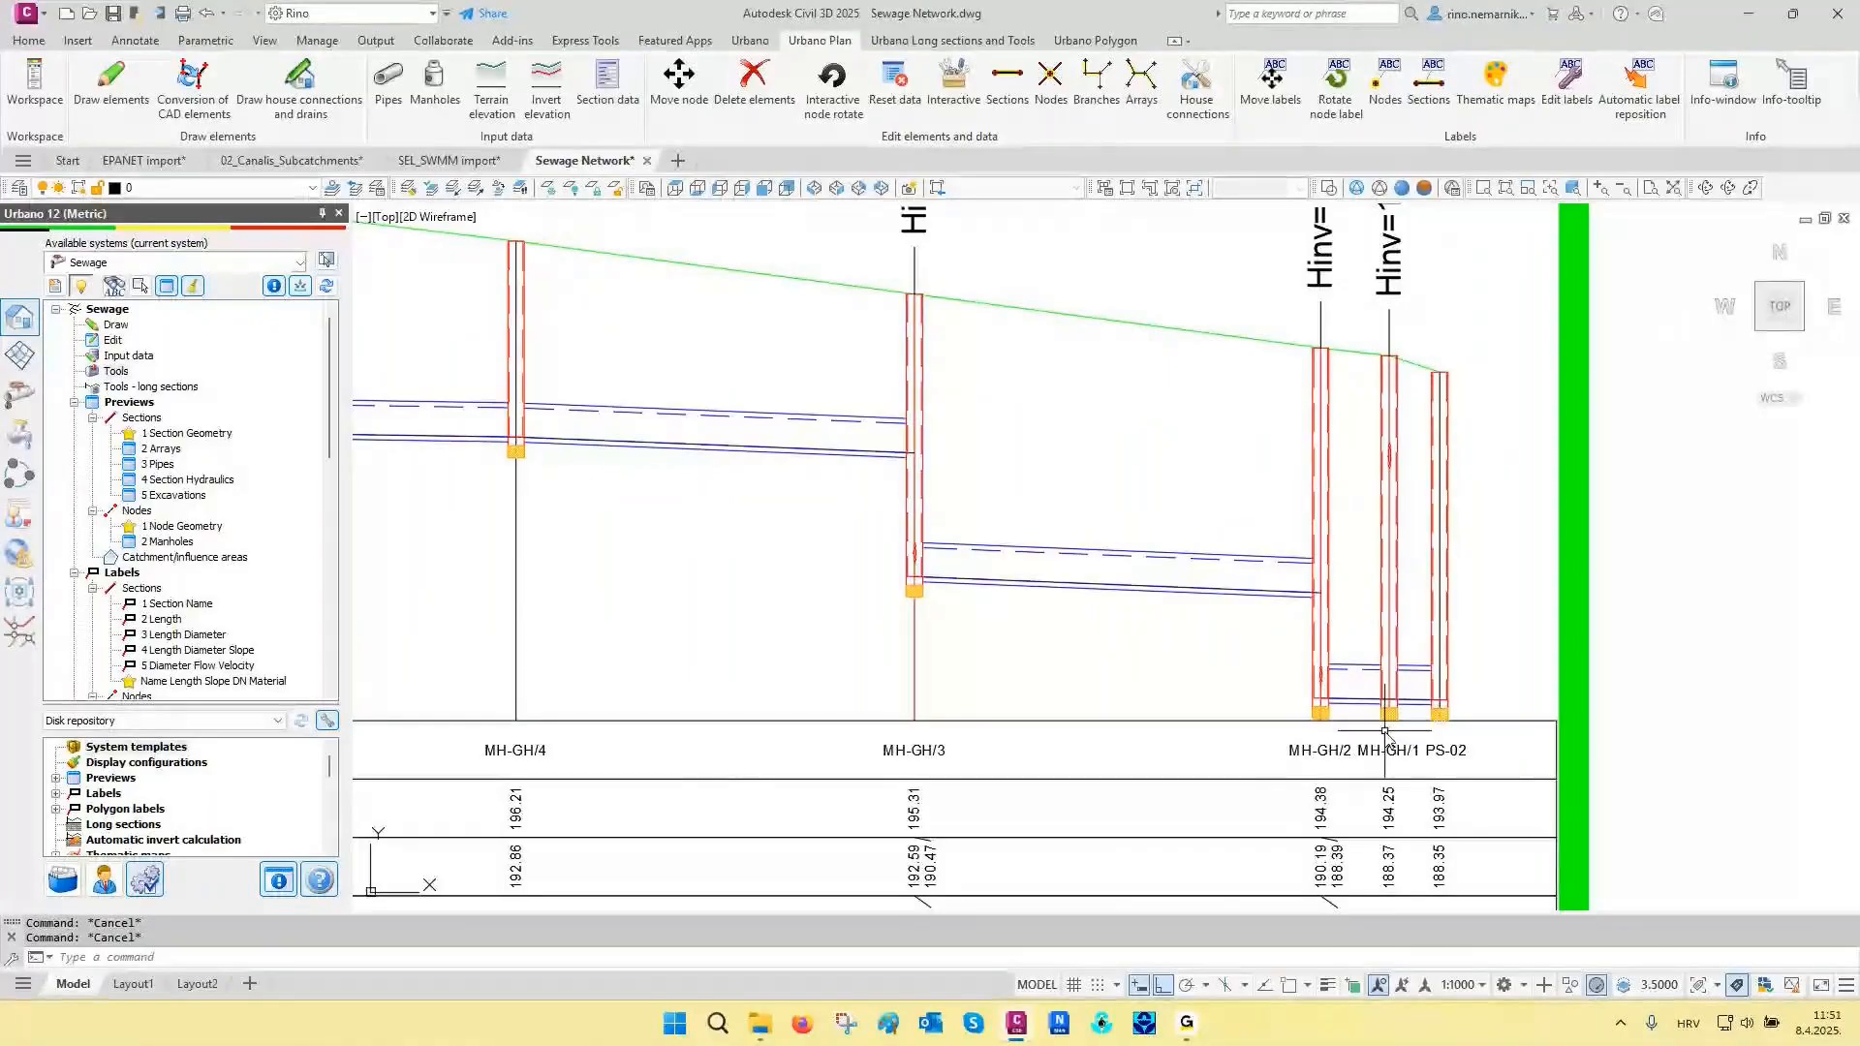
scroll(1409, 736, "up", 2)
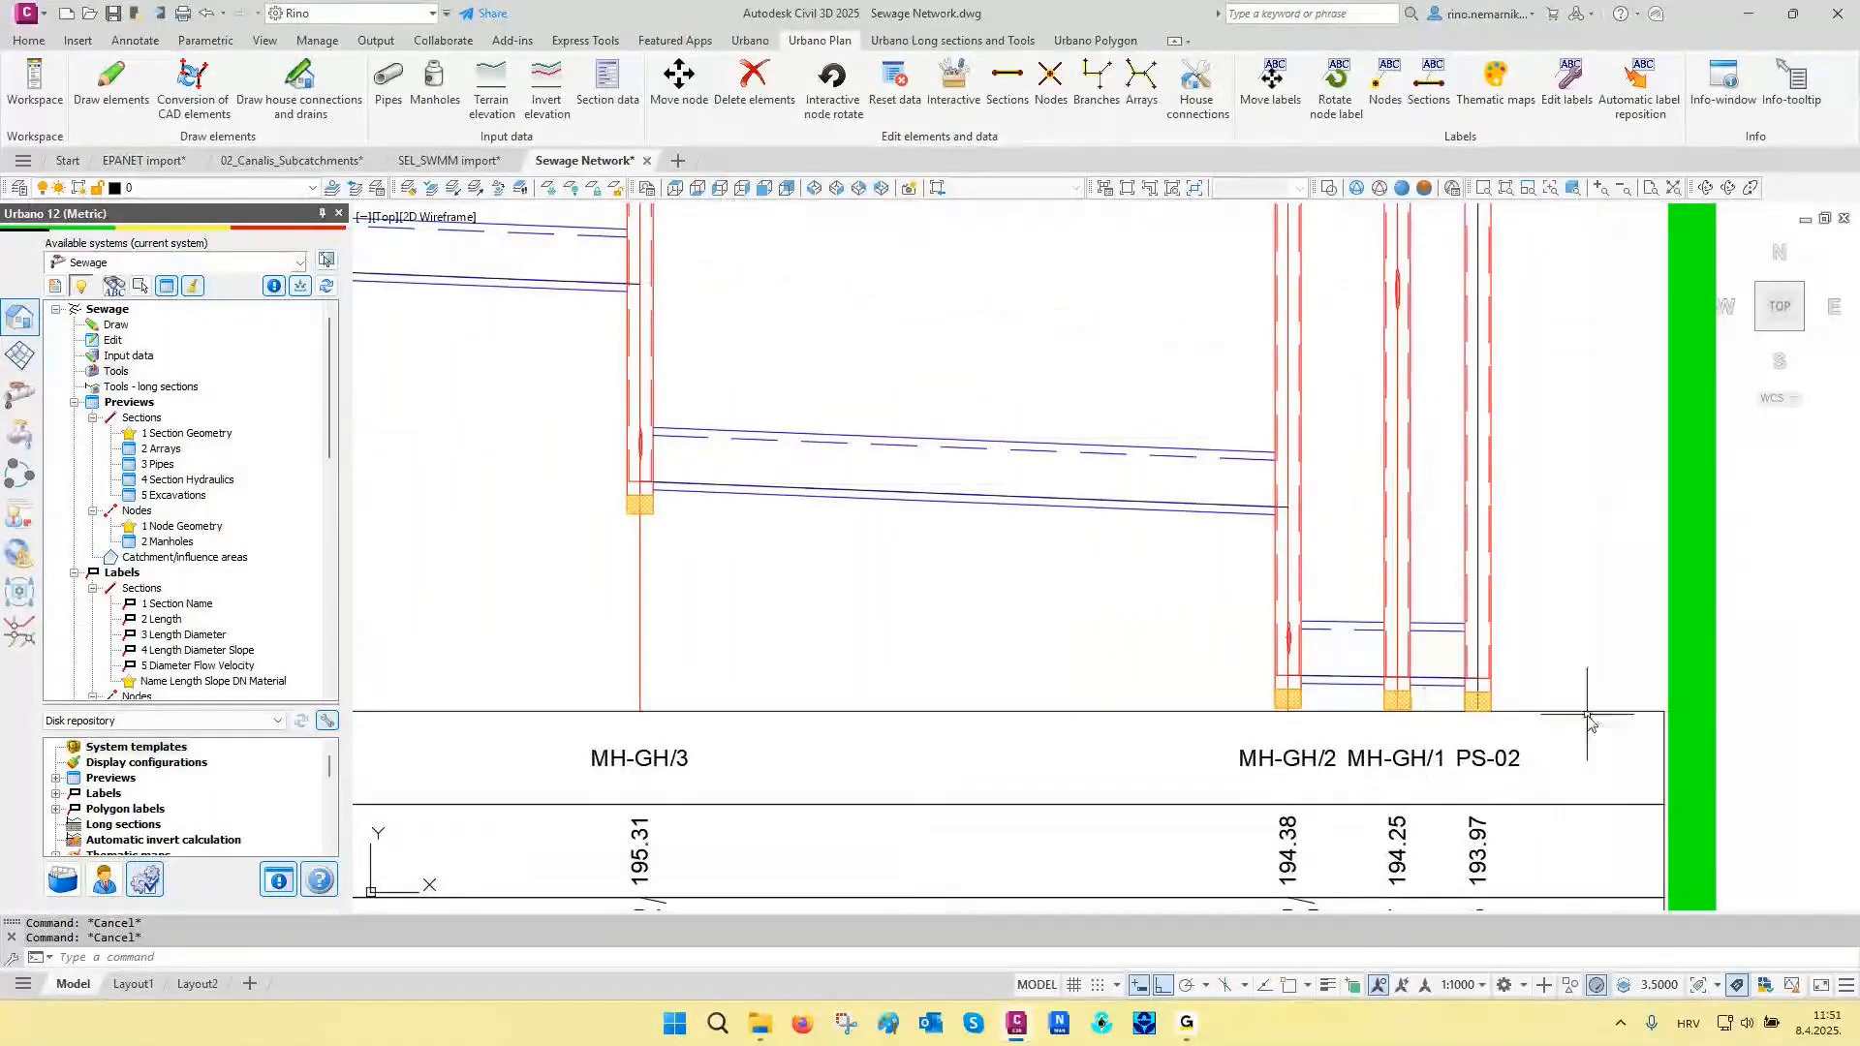
- Review the drawn long sections, including the lower end of MH-GH and its reference elevation mark at the start
scroll(1616, 686, "down", 3)
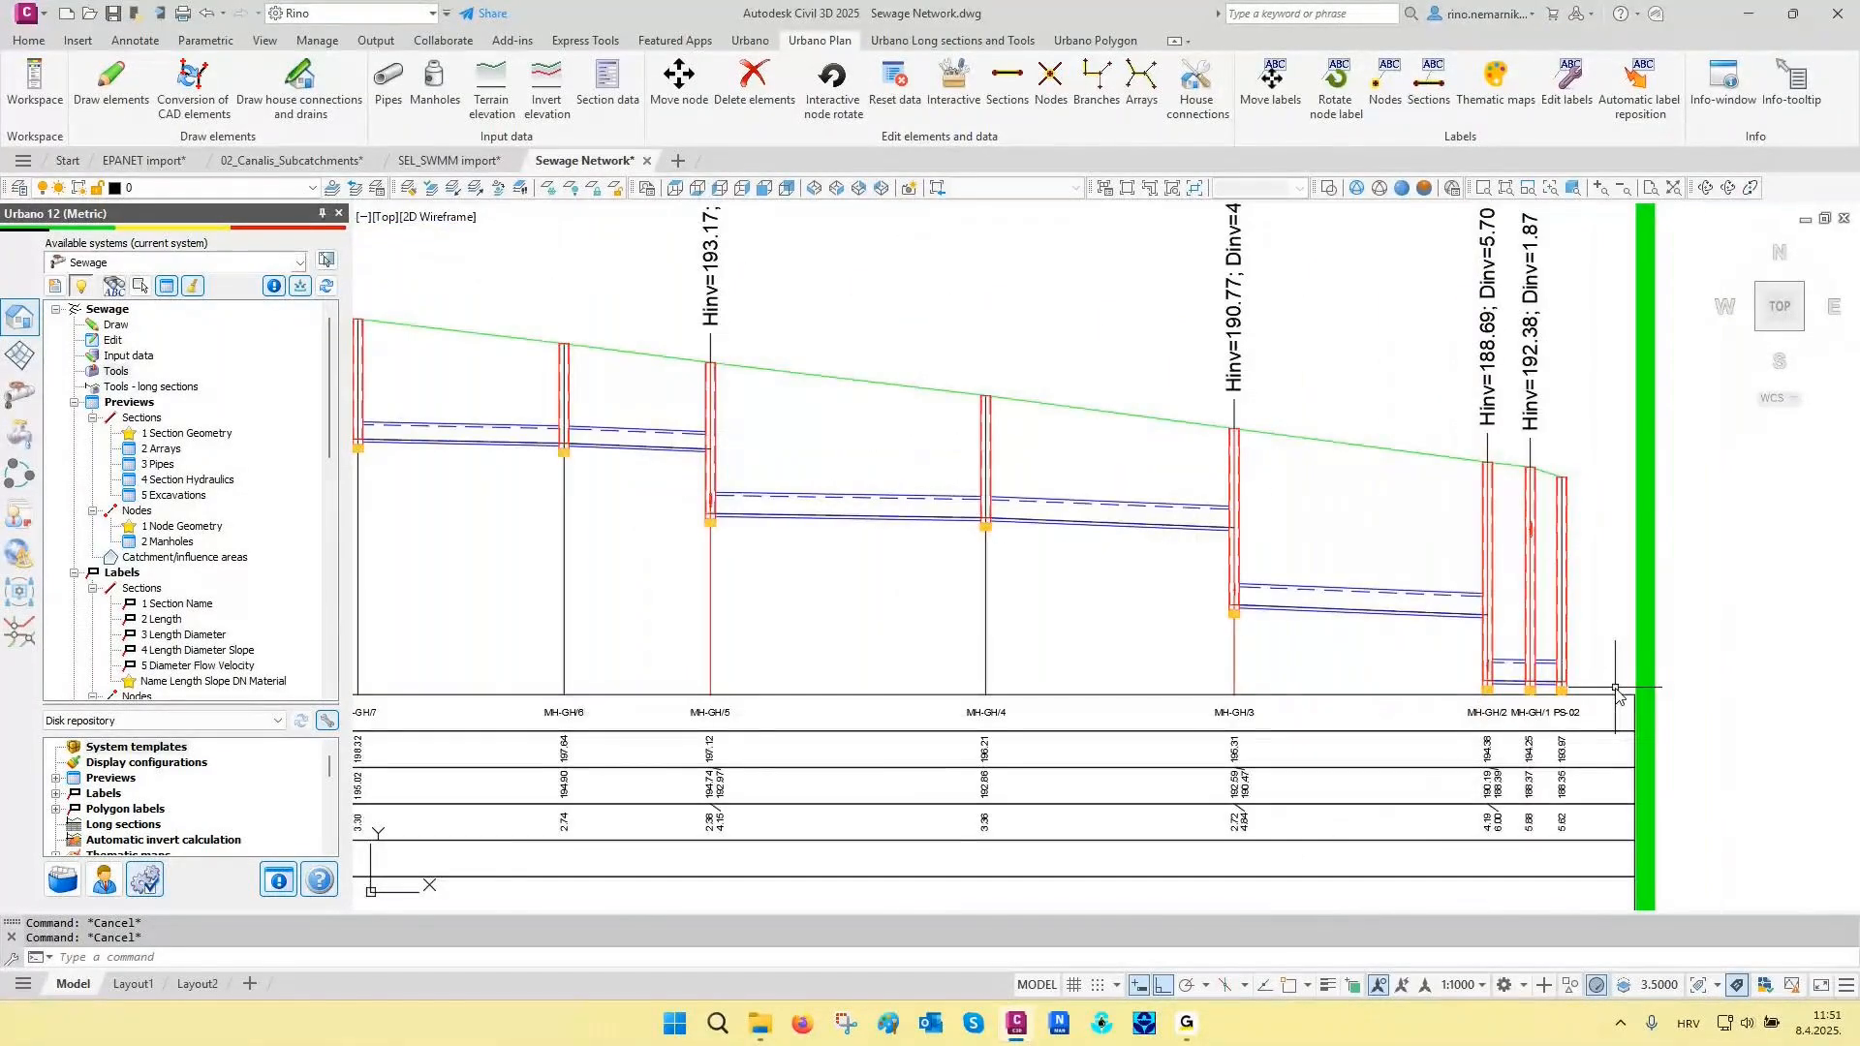
scroll(1616, 688, "down", 3)
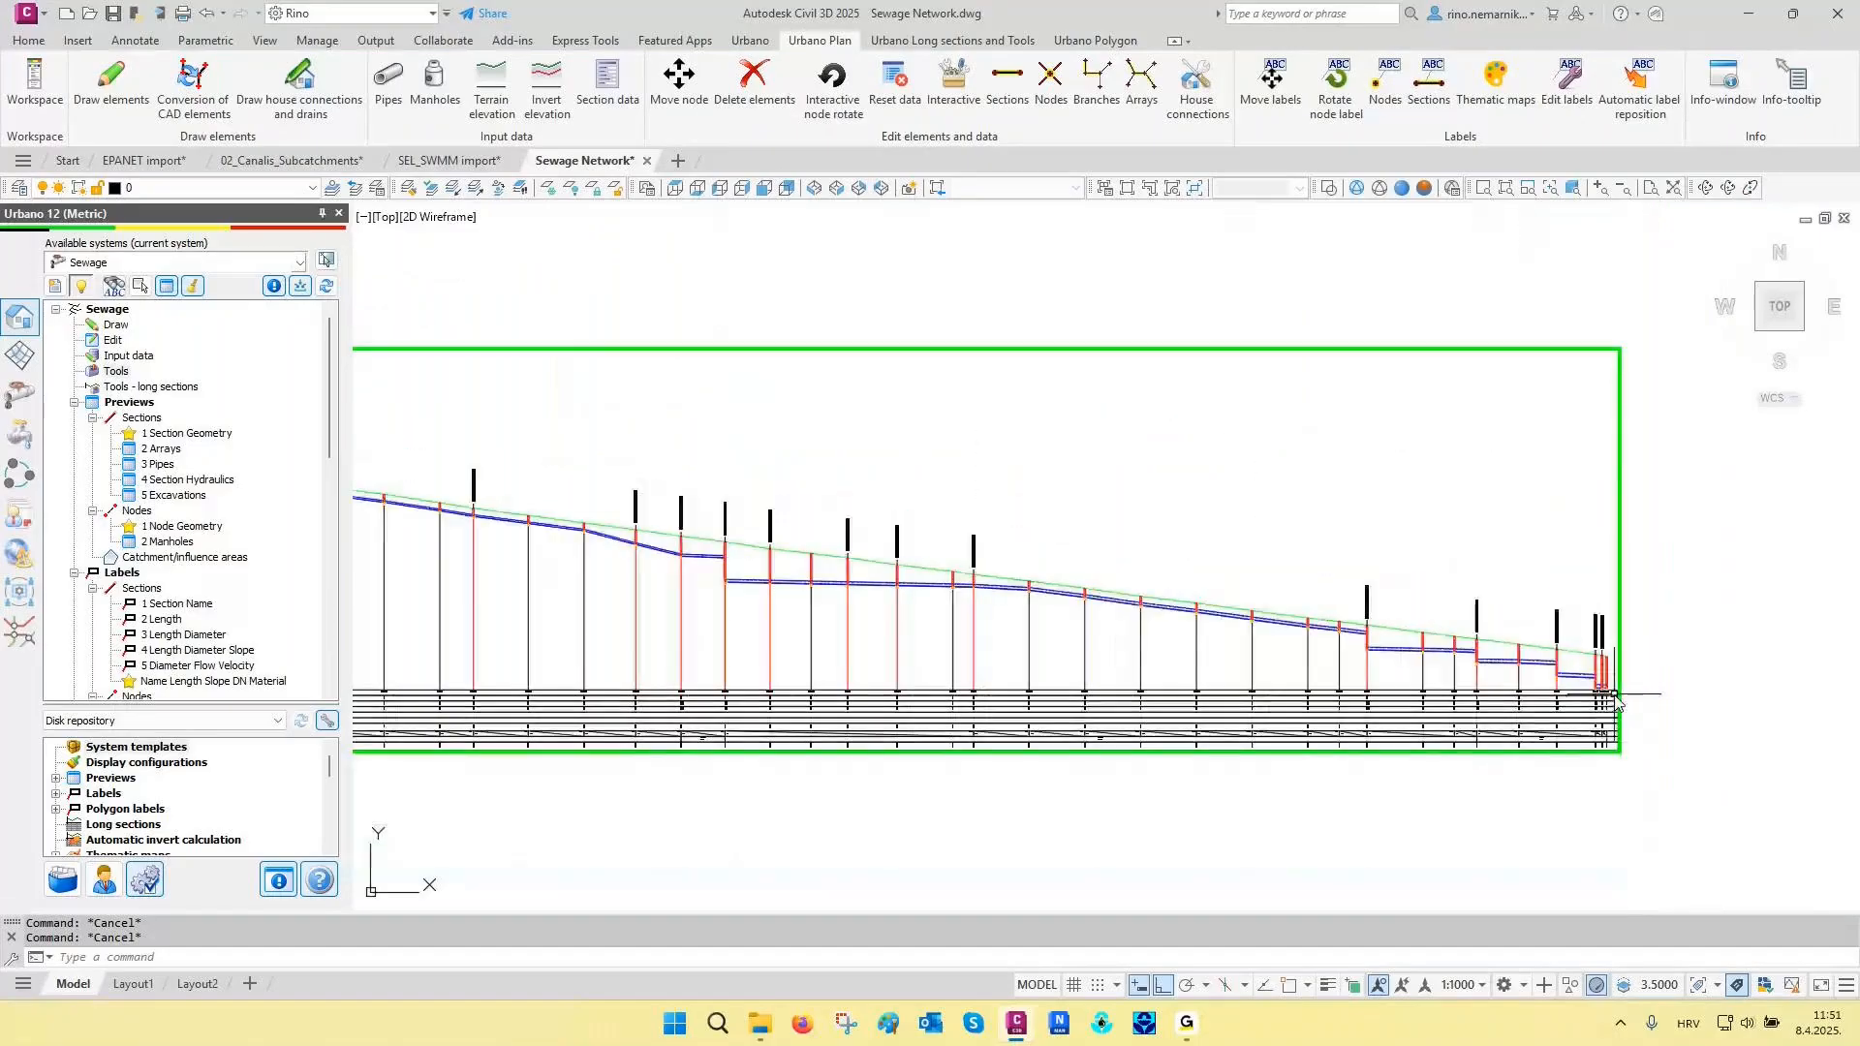
mouse_move(1081, 715)
middle_mouse_down()
mouse_move(1021, 631)
mouse_move(1022, 515)
middle_mouse_up()
scroll(306, 609, "down", 5)
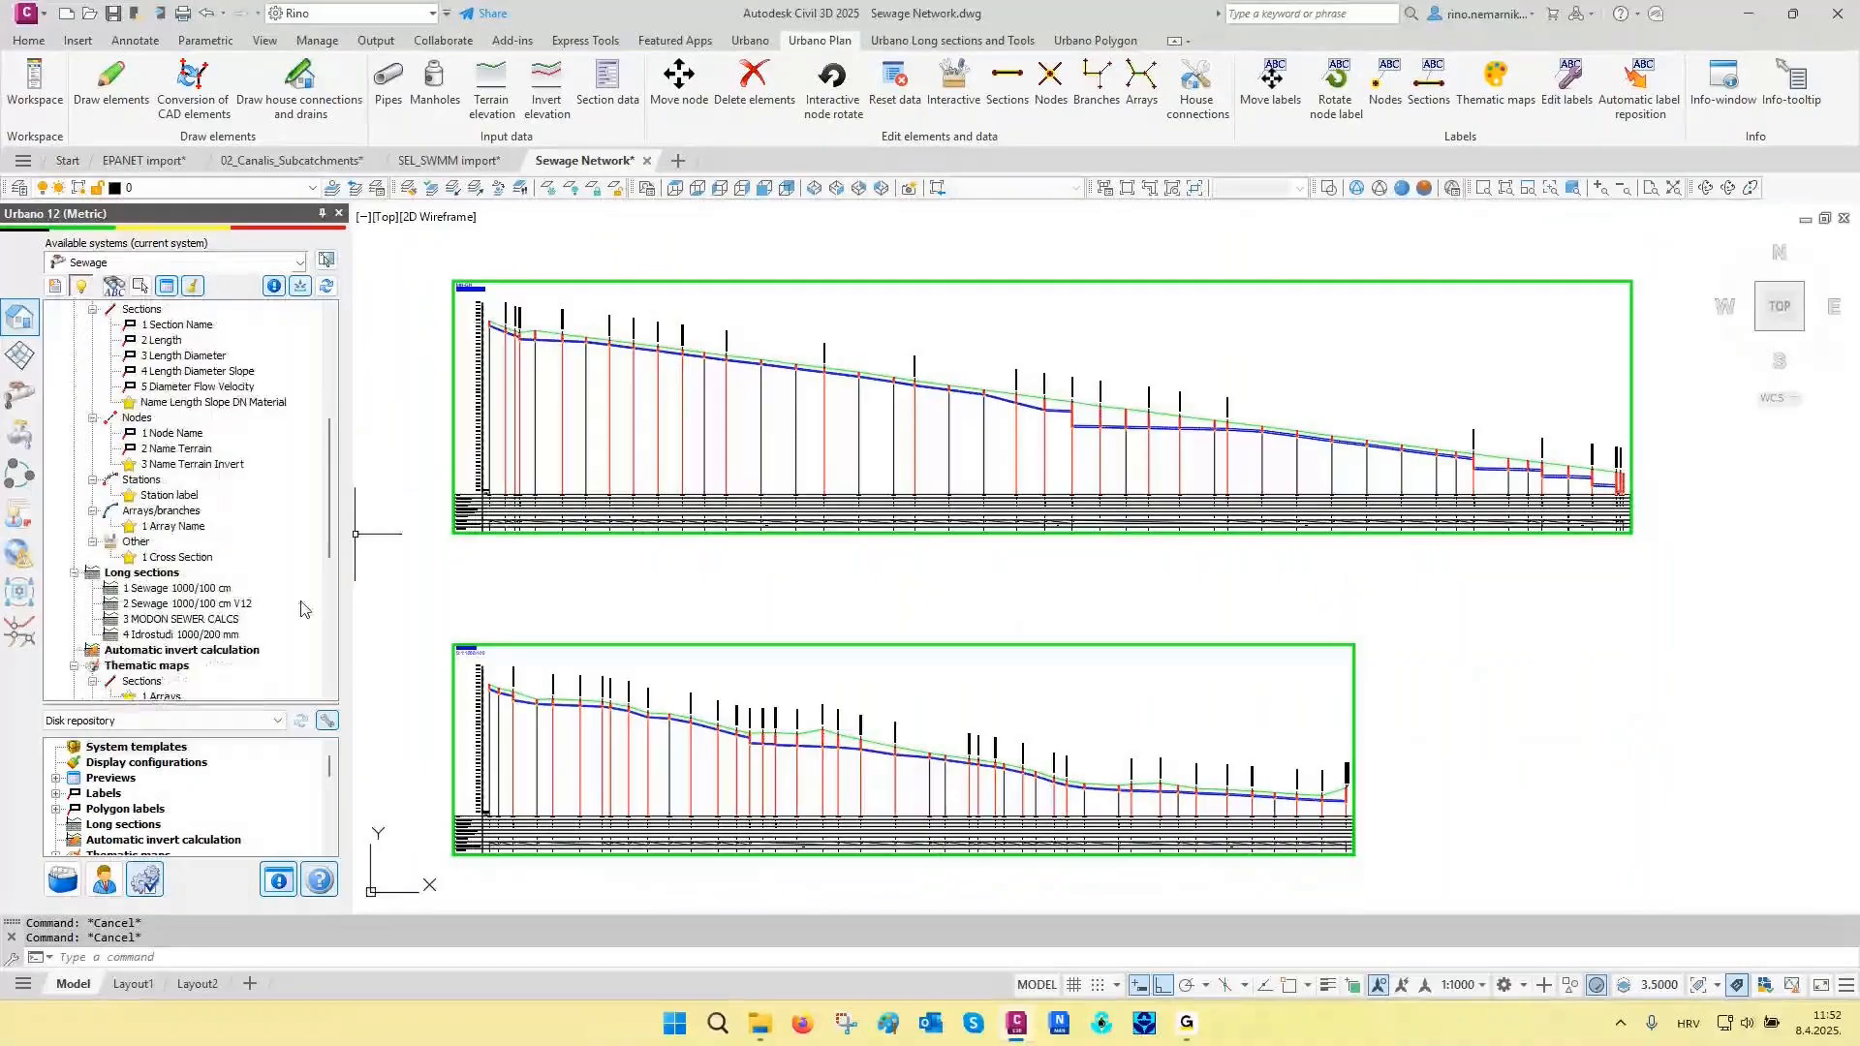
scroll(630, 542, "up", 5)
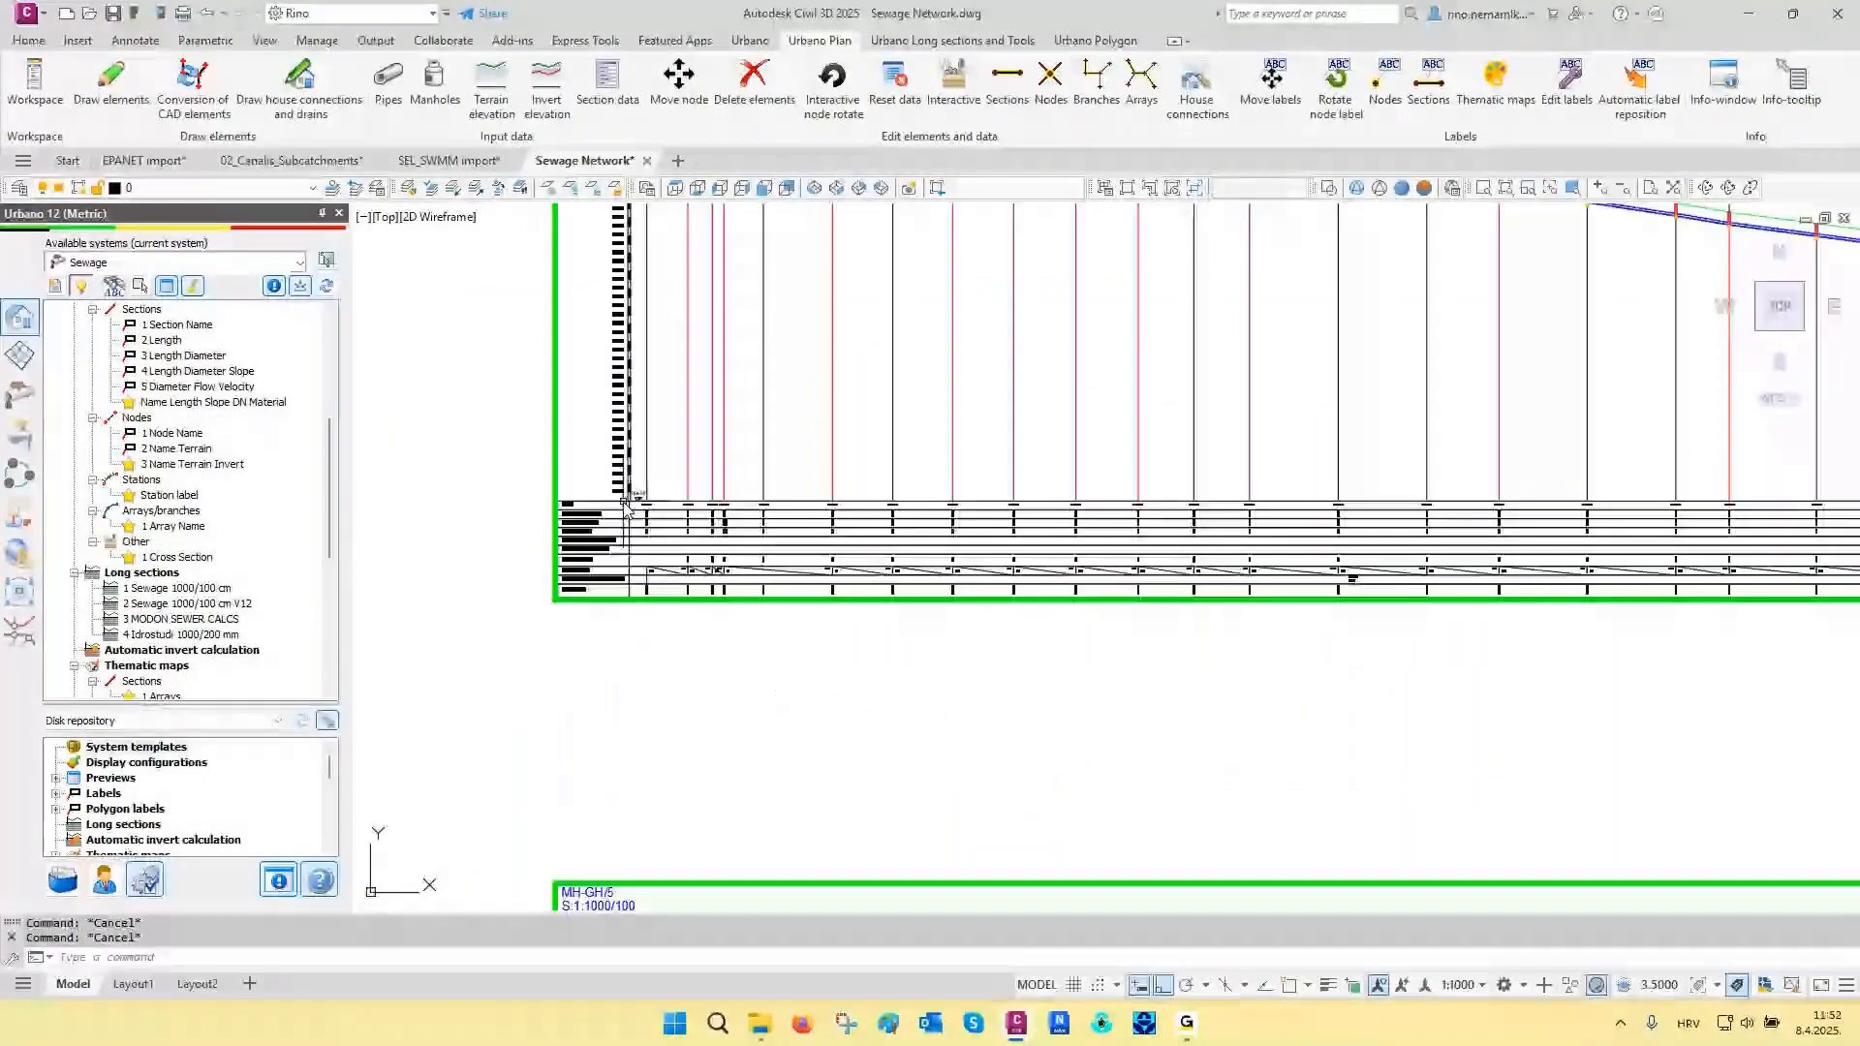
scroll(625, 503, "up", 7)
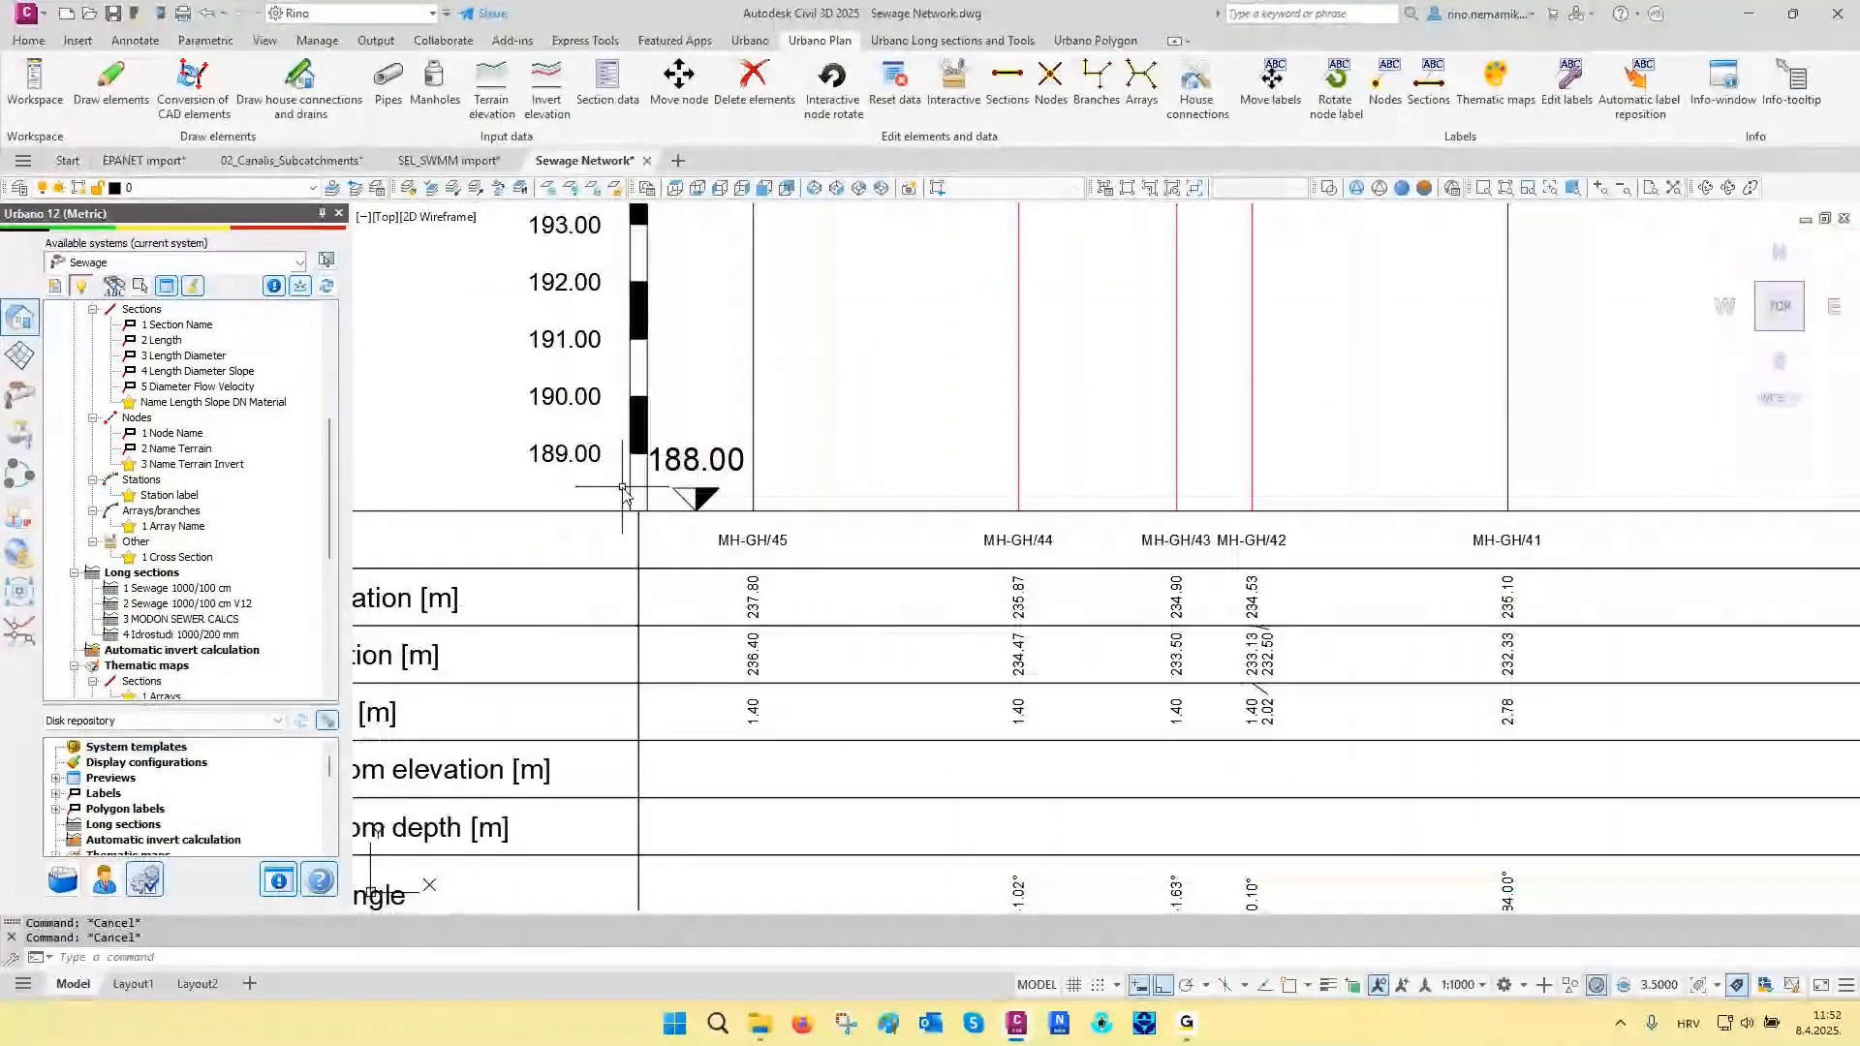
scroll(639, 490, "down", 6)
scroll(694, 481, "down", 6)
middle_click_drag(738, 496, 723, 423)
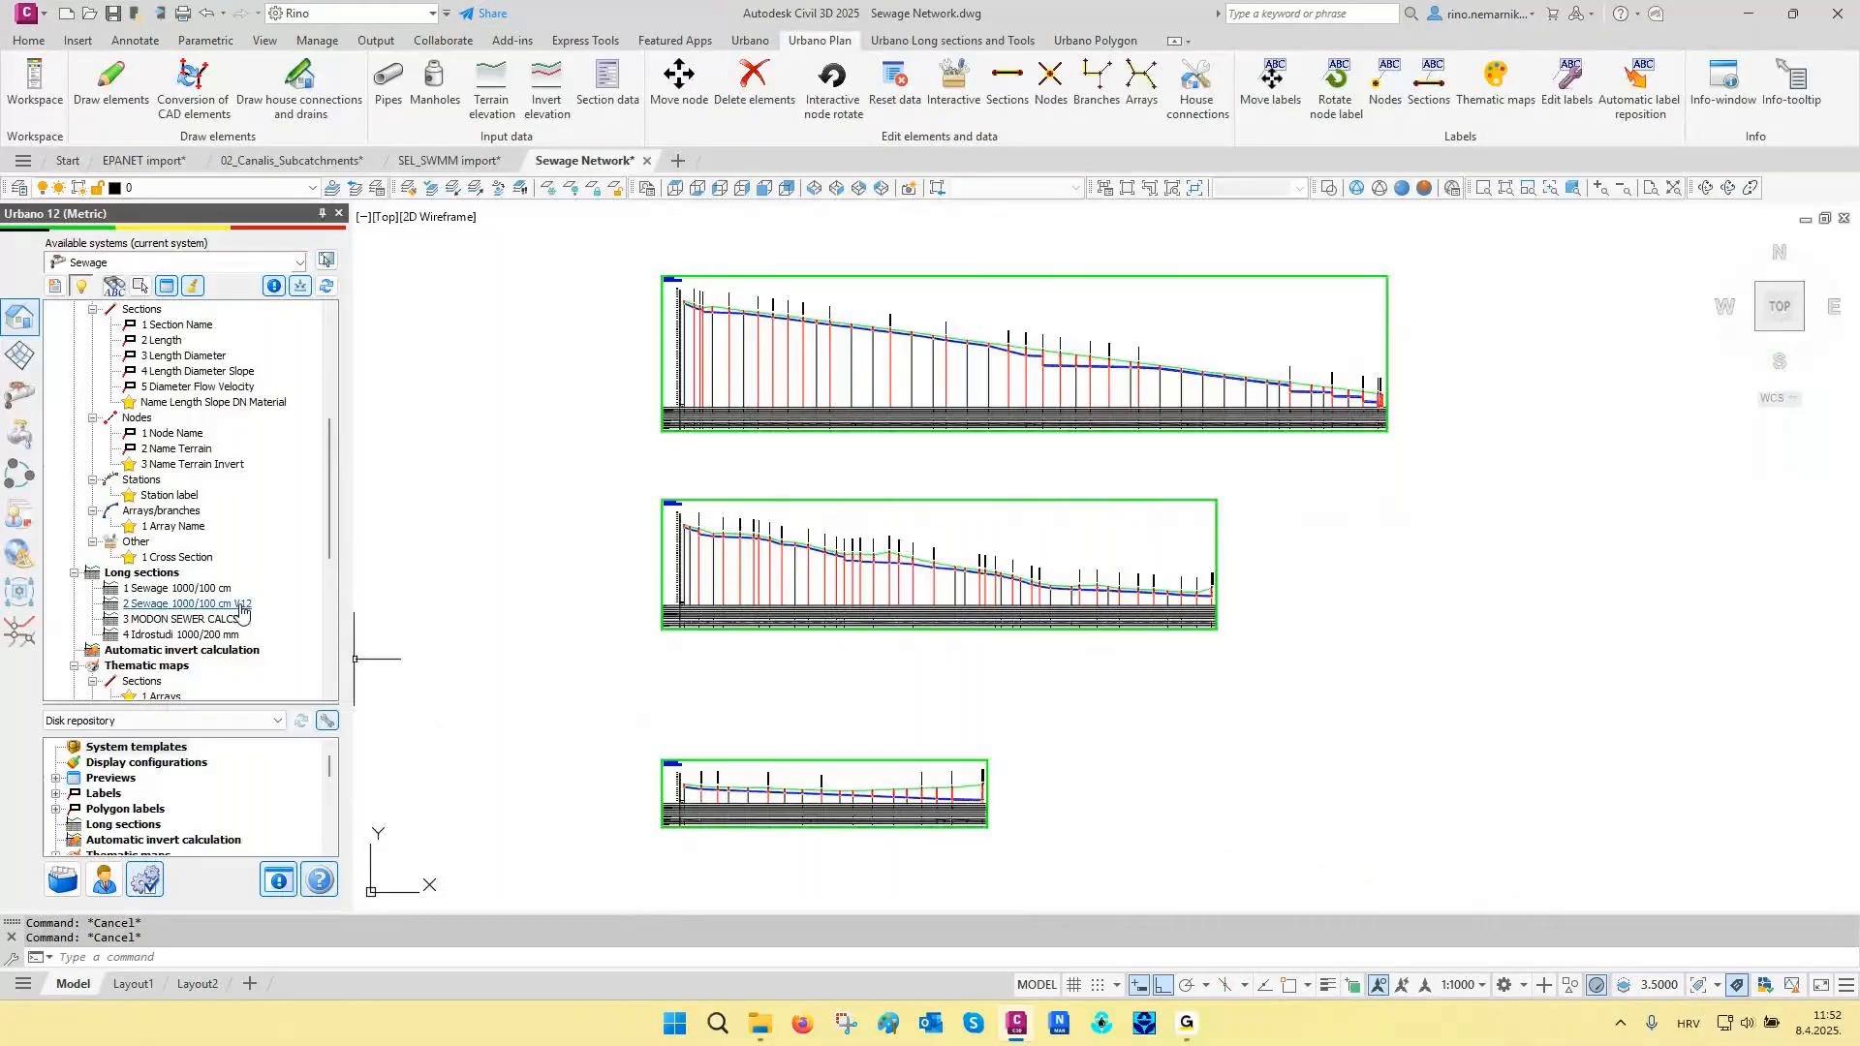
middle_click_drag(608, 566, 601, 630)
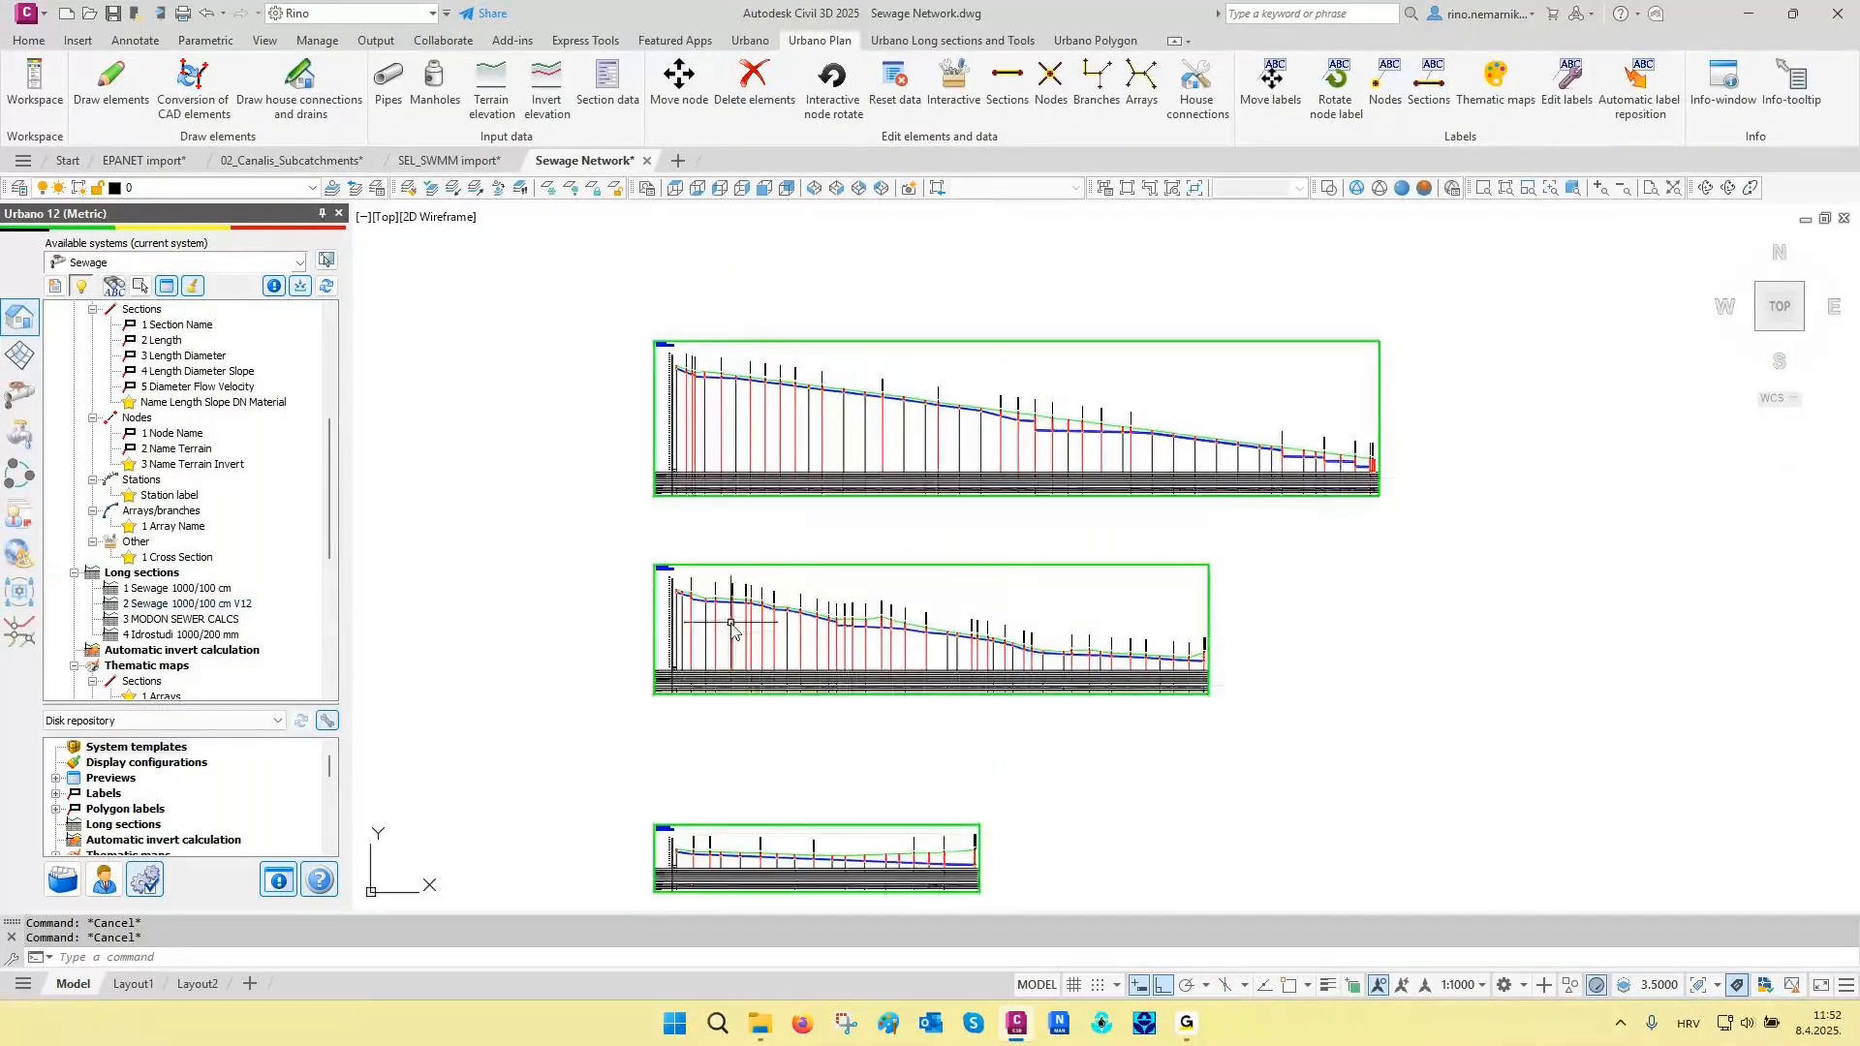
- Set the reference terrain elevation of the MH-GH long section to 186
scroll(1232, 520, "up", 10)
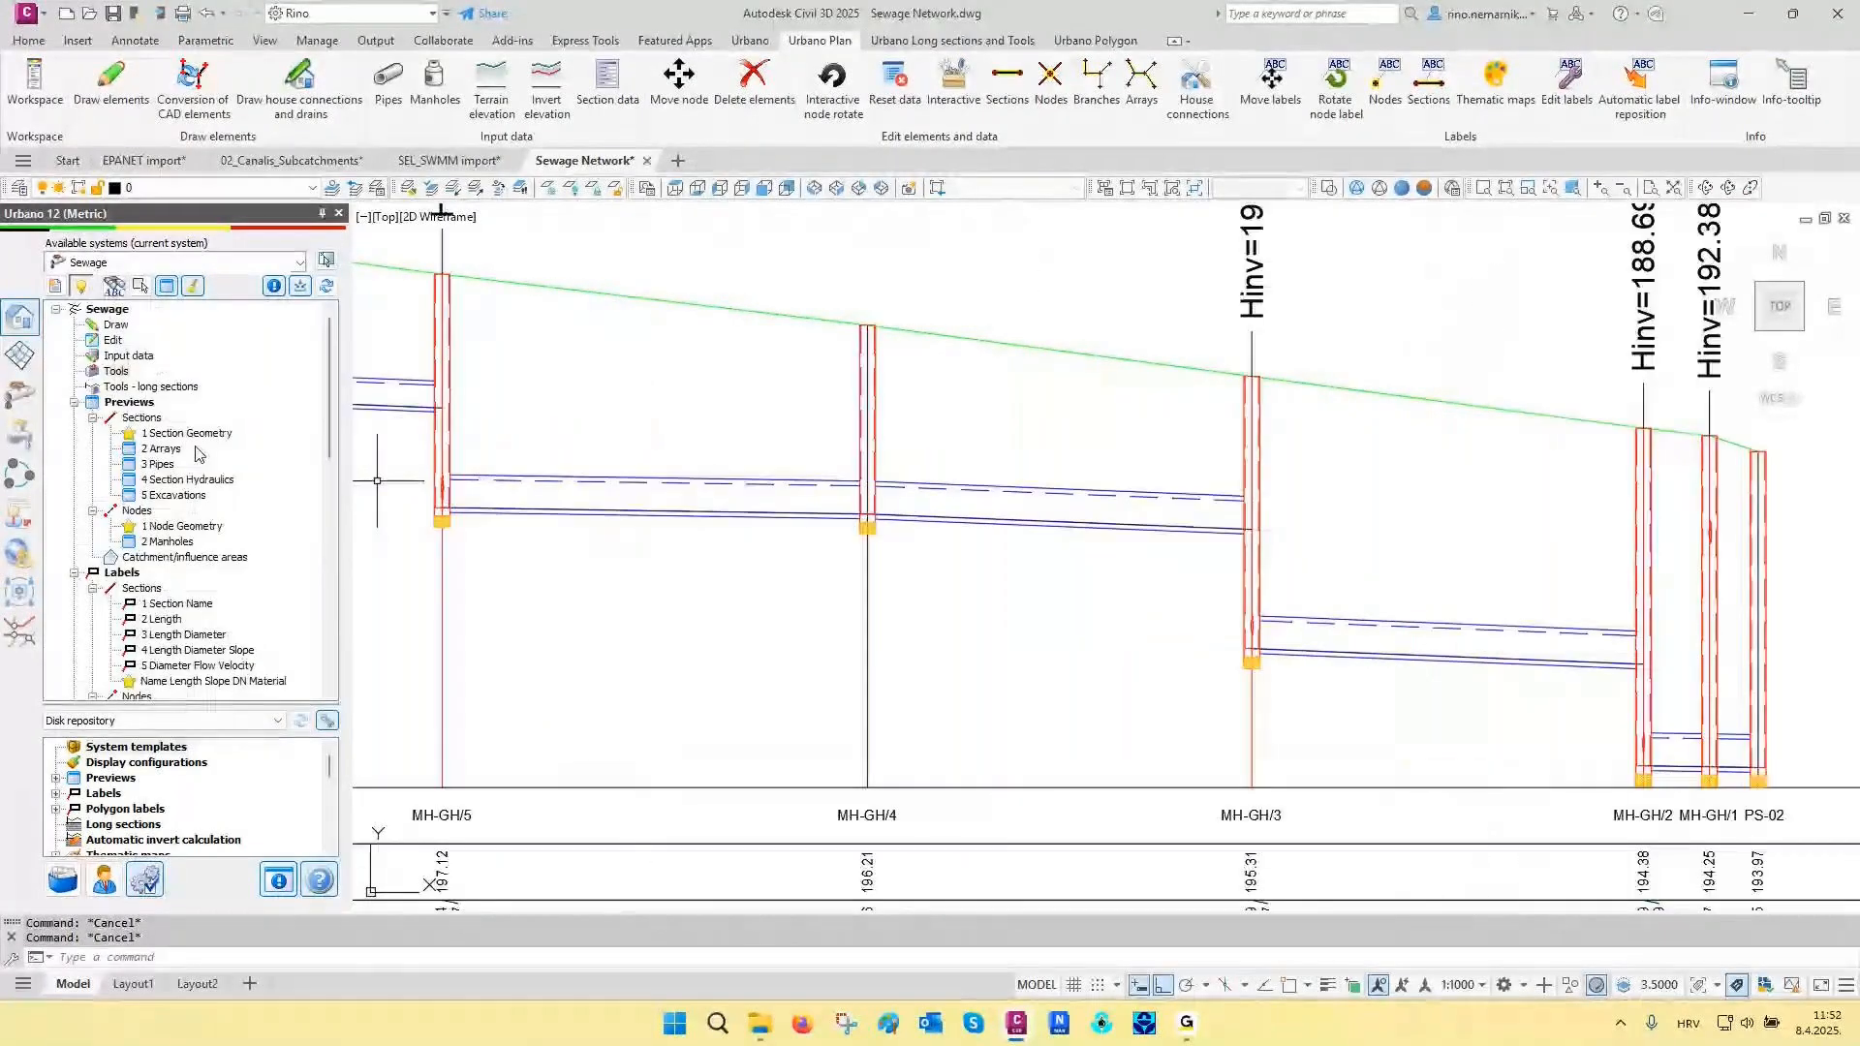
right_click(136, 387)
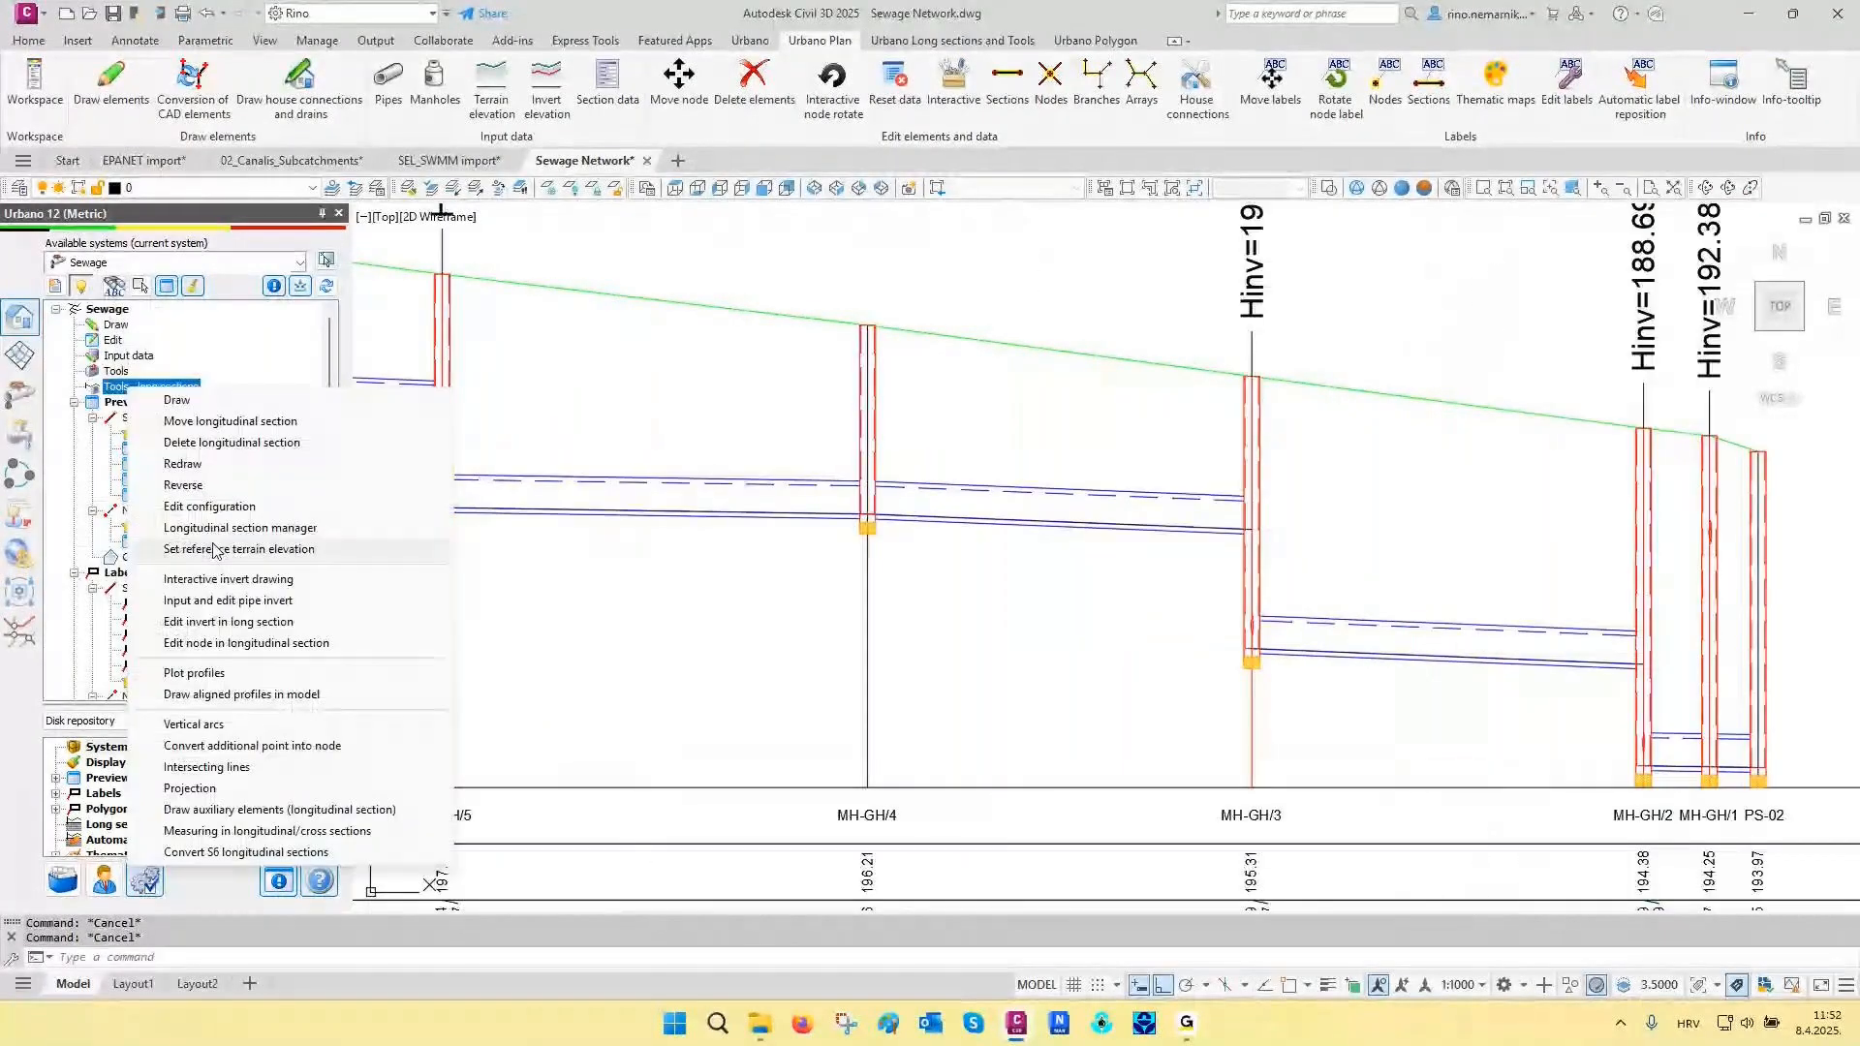
left_click(215, 550)
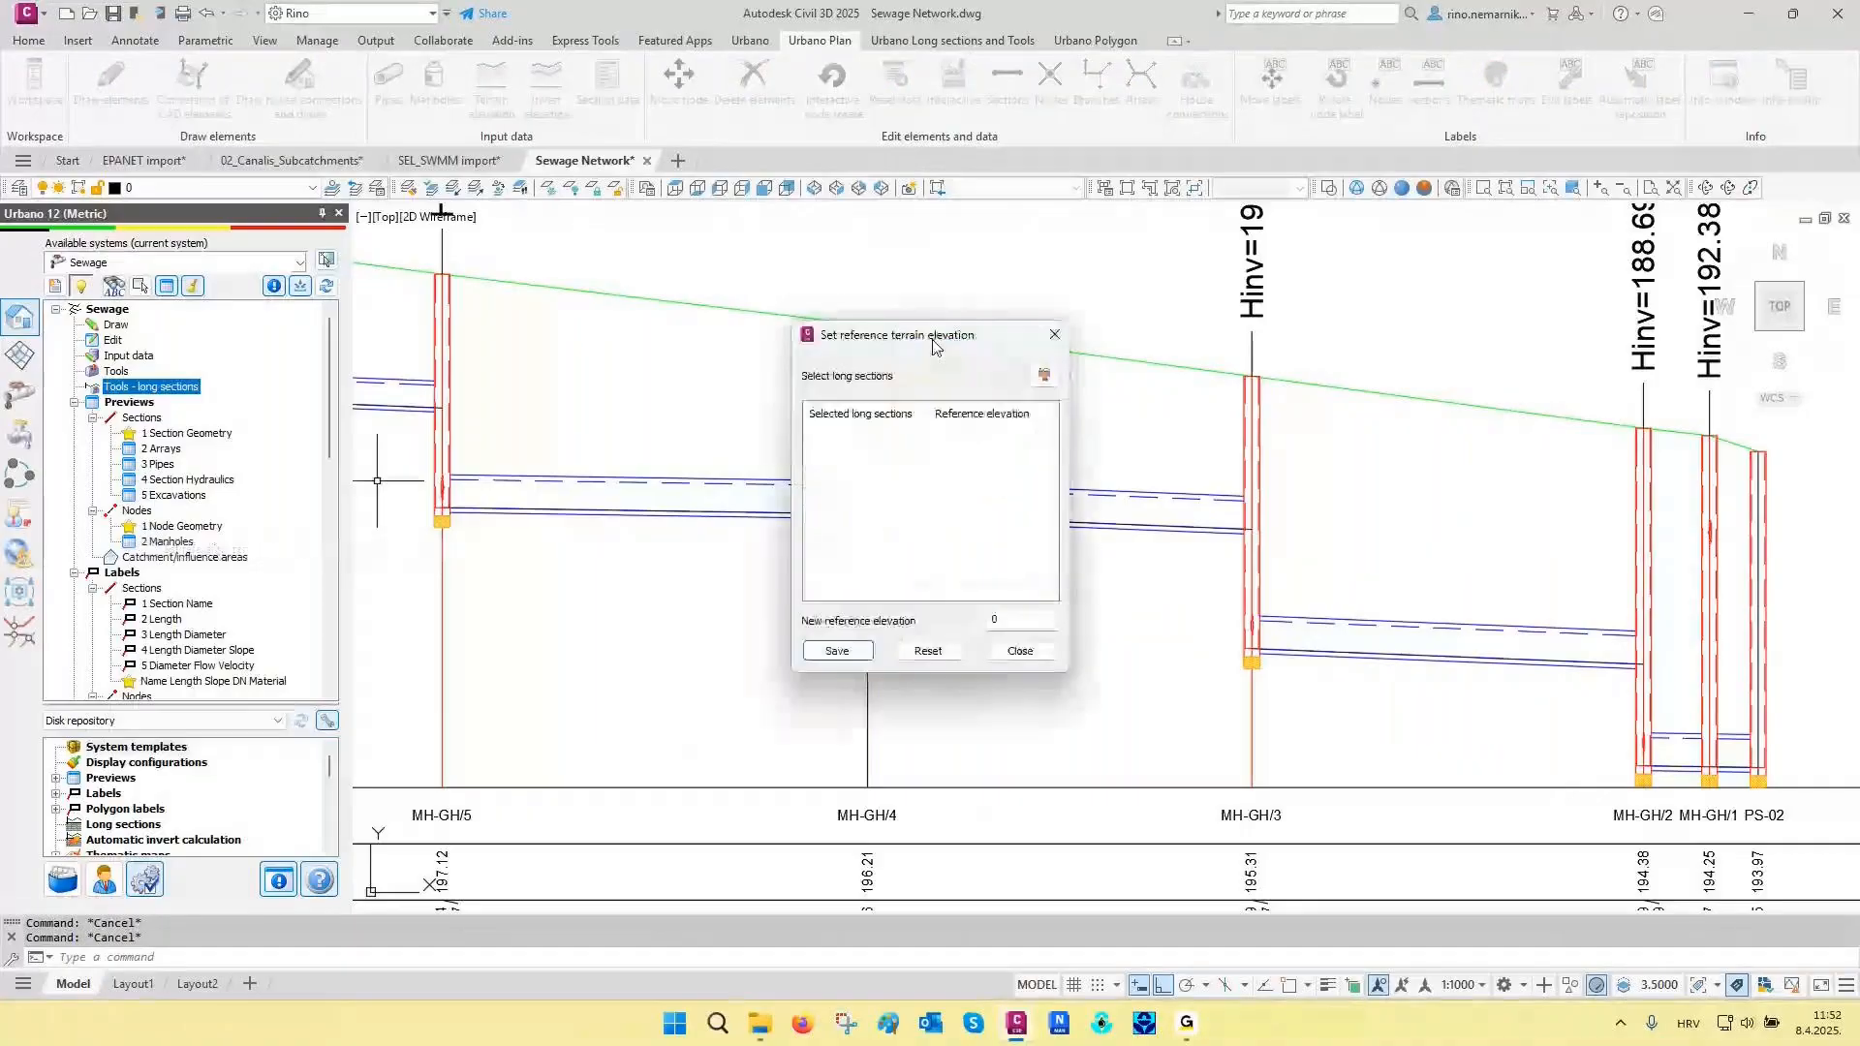
left_click(1044, 374)
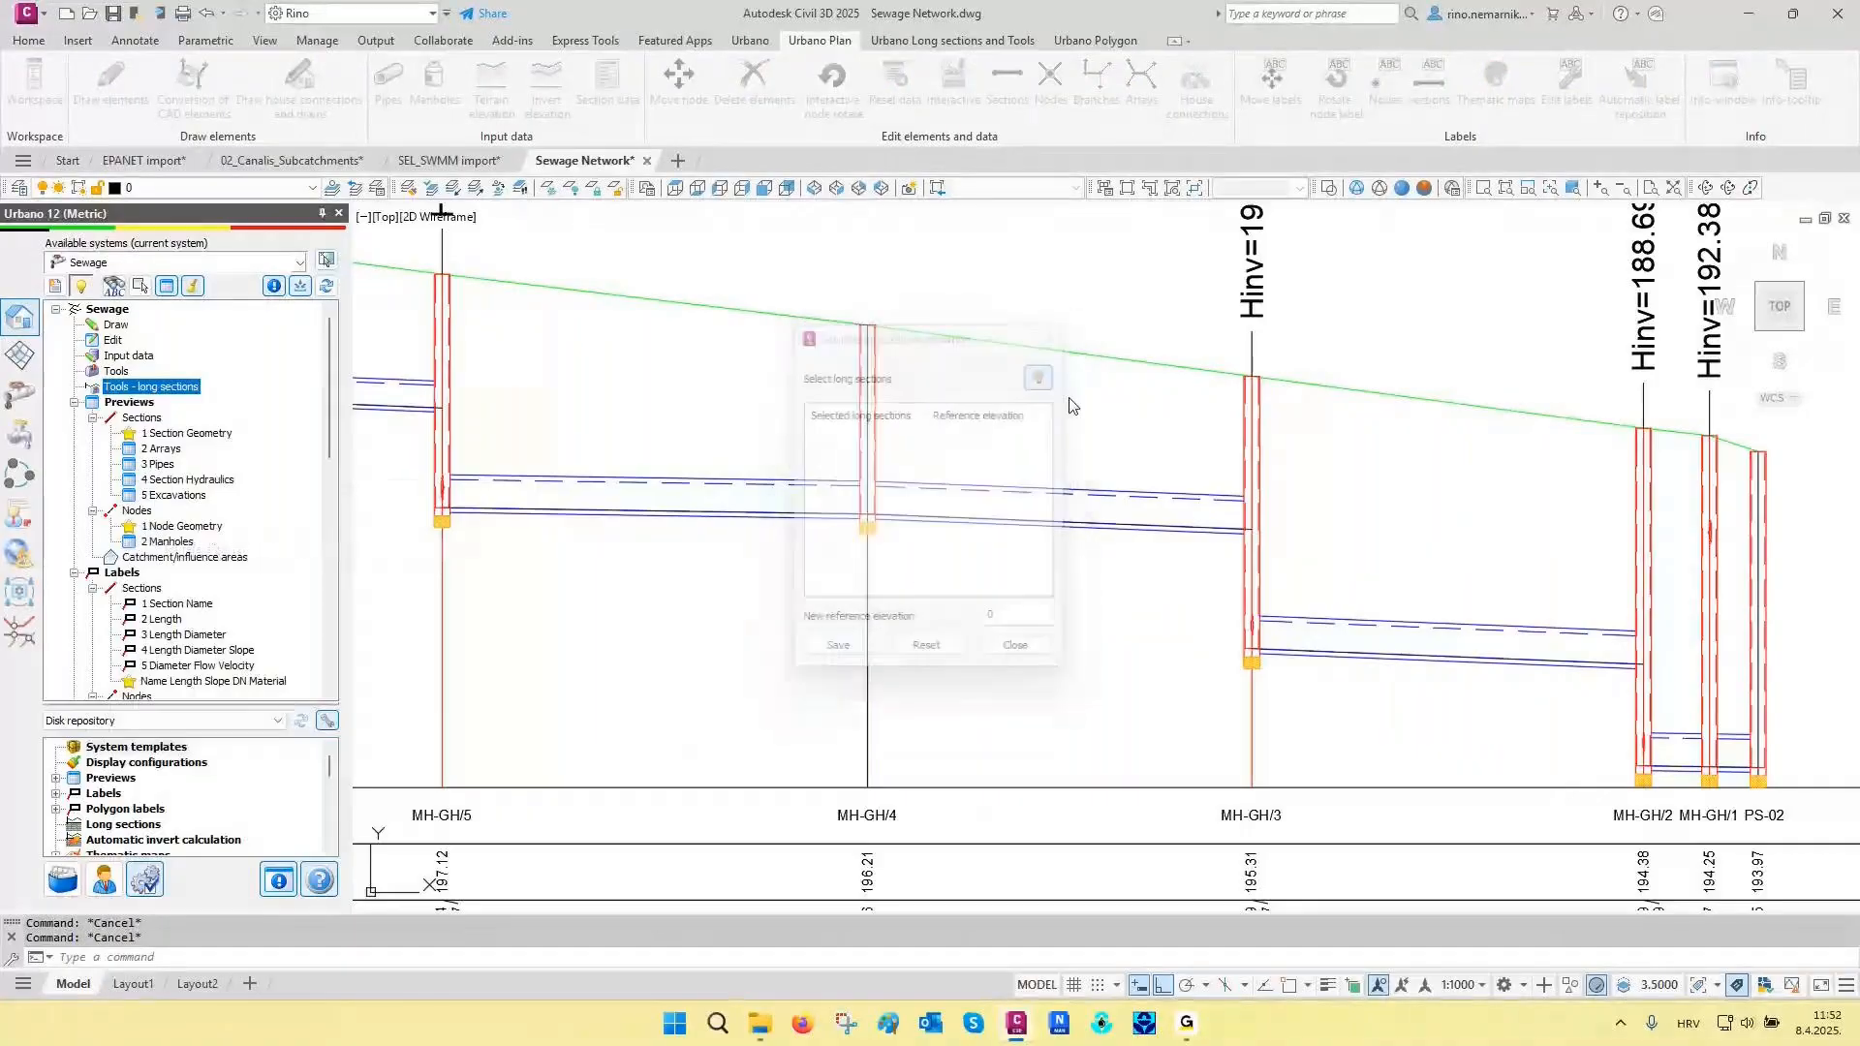
left_click(1338, 474)
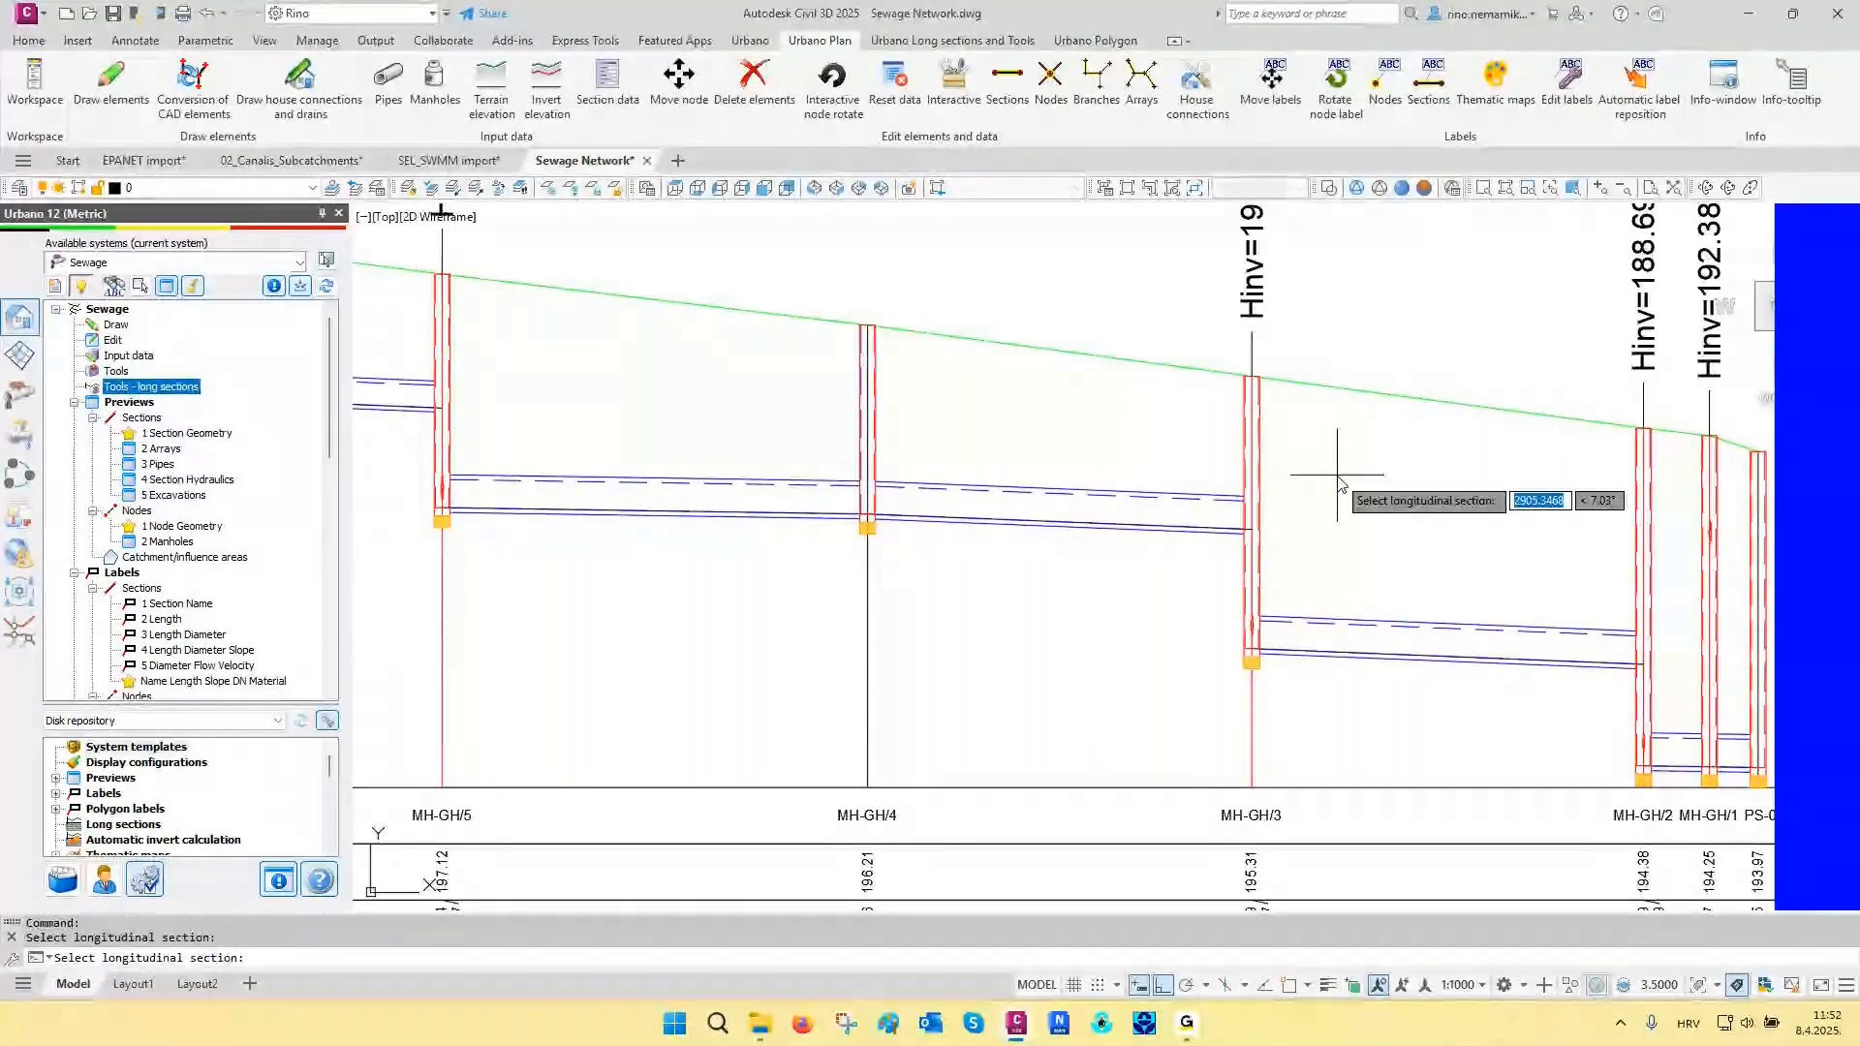
key("Return")
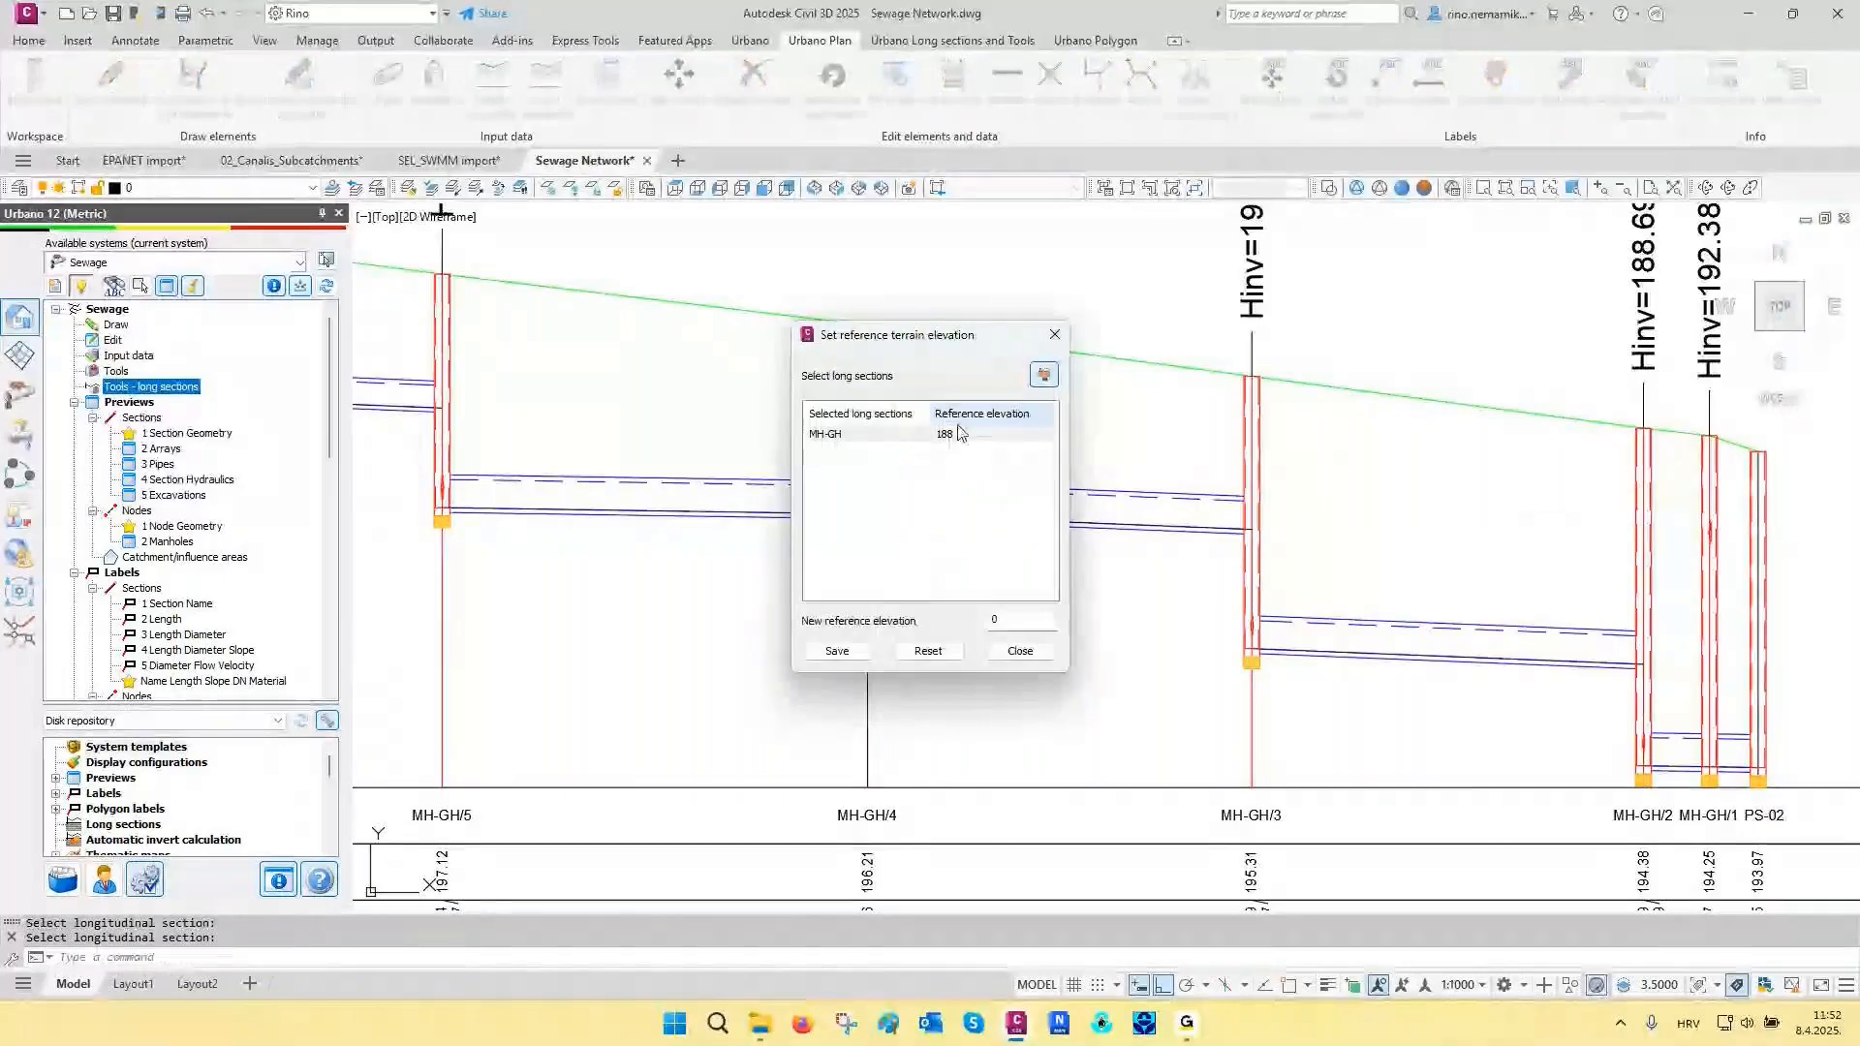
left_click_drag(1018, 619, 947, 632)
type("186")
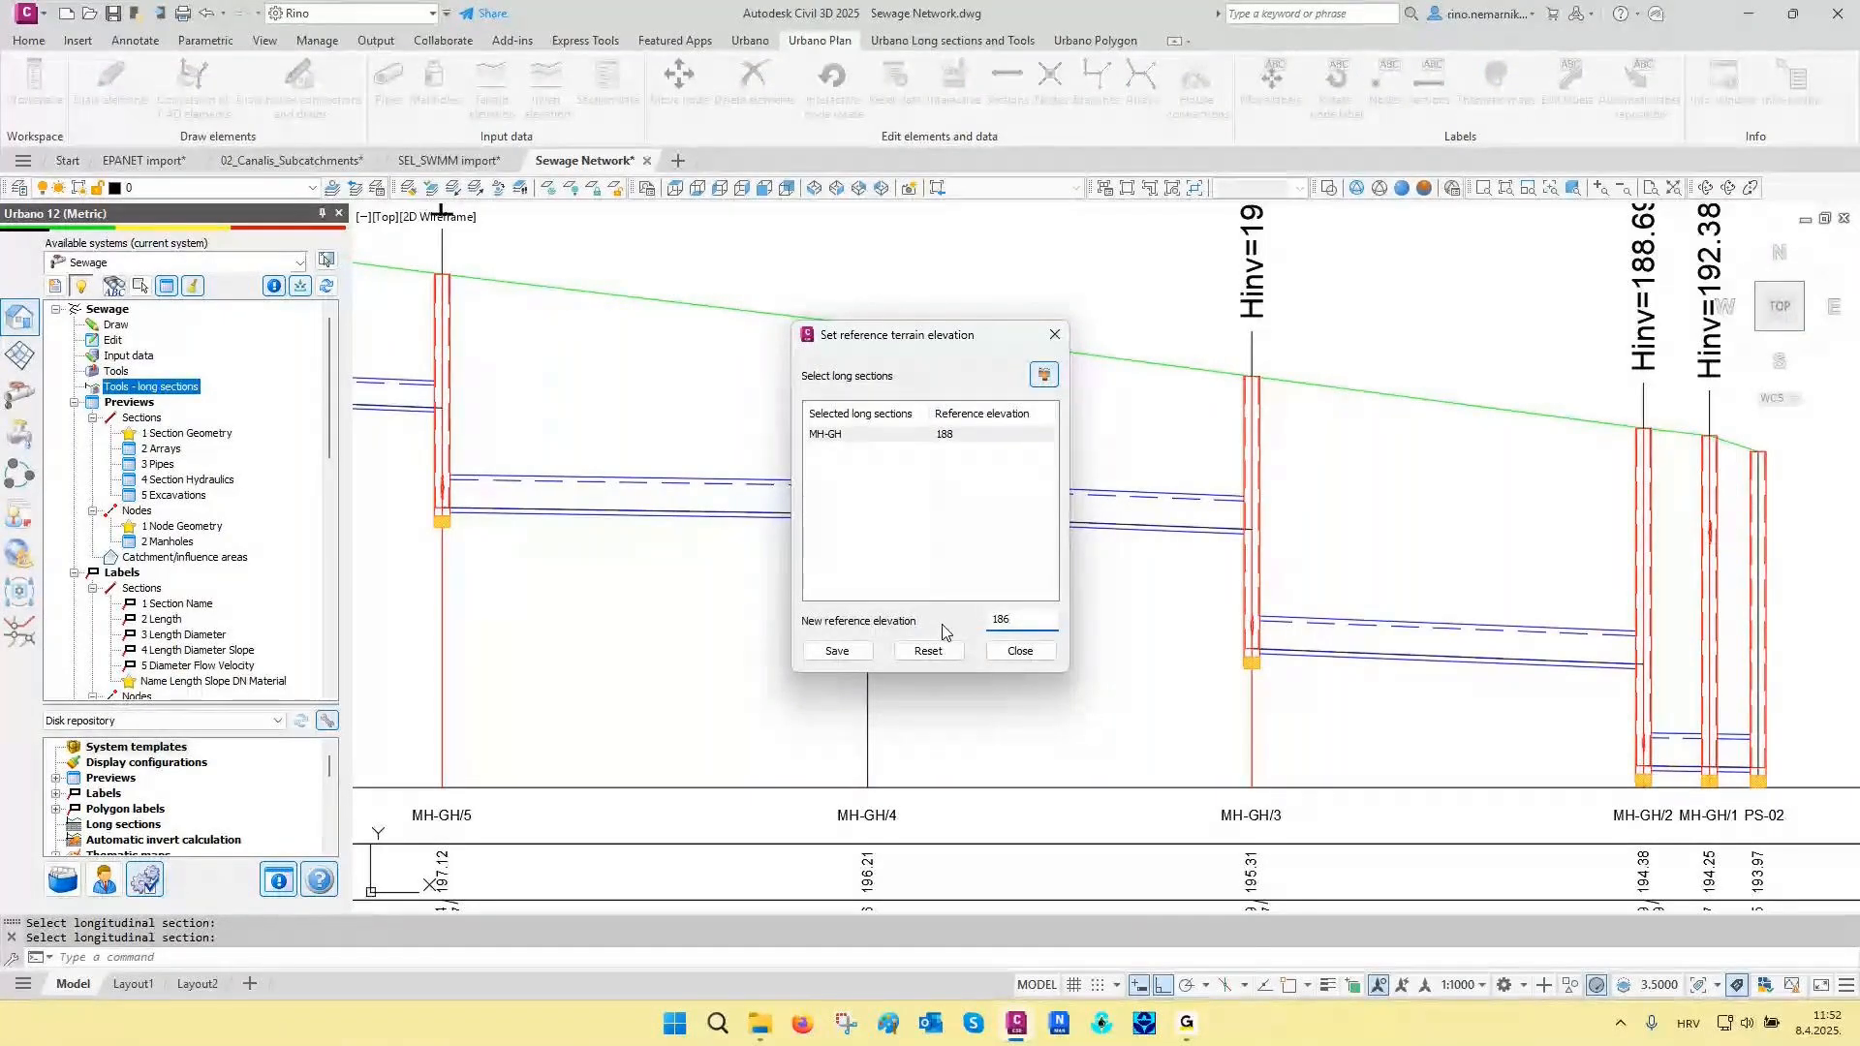
left_click(845, 651)
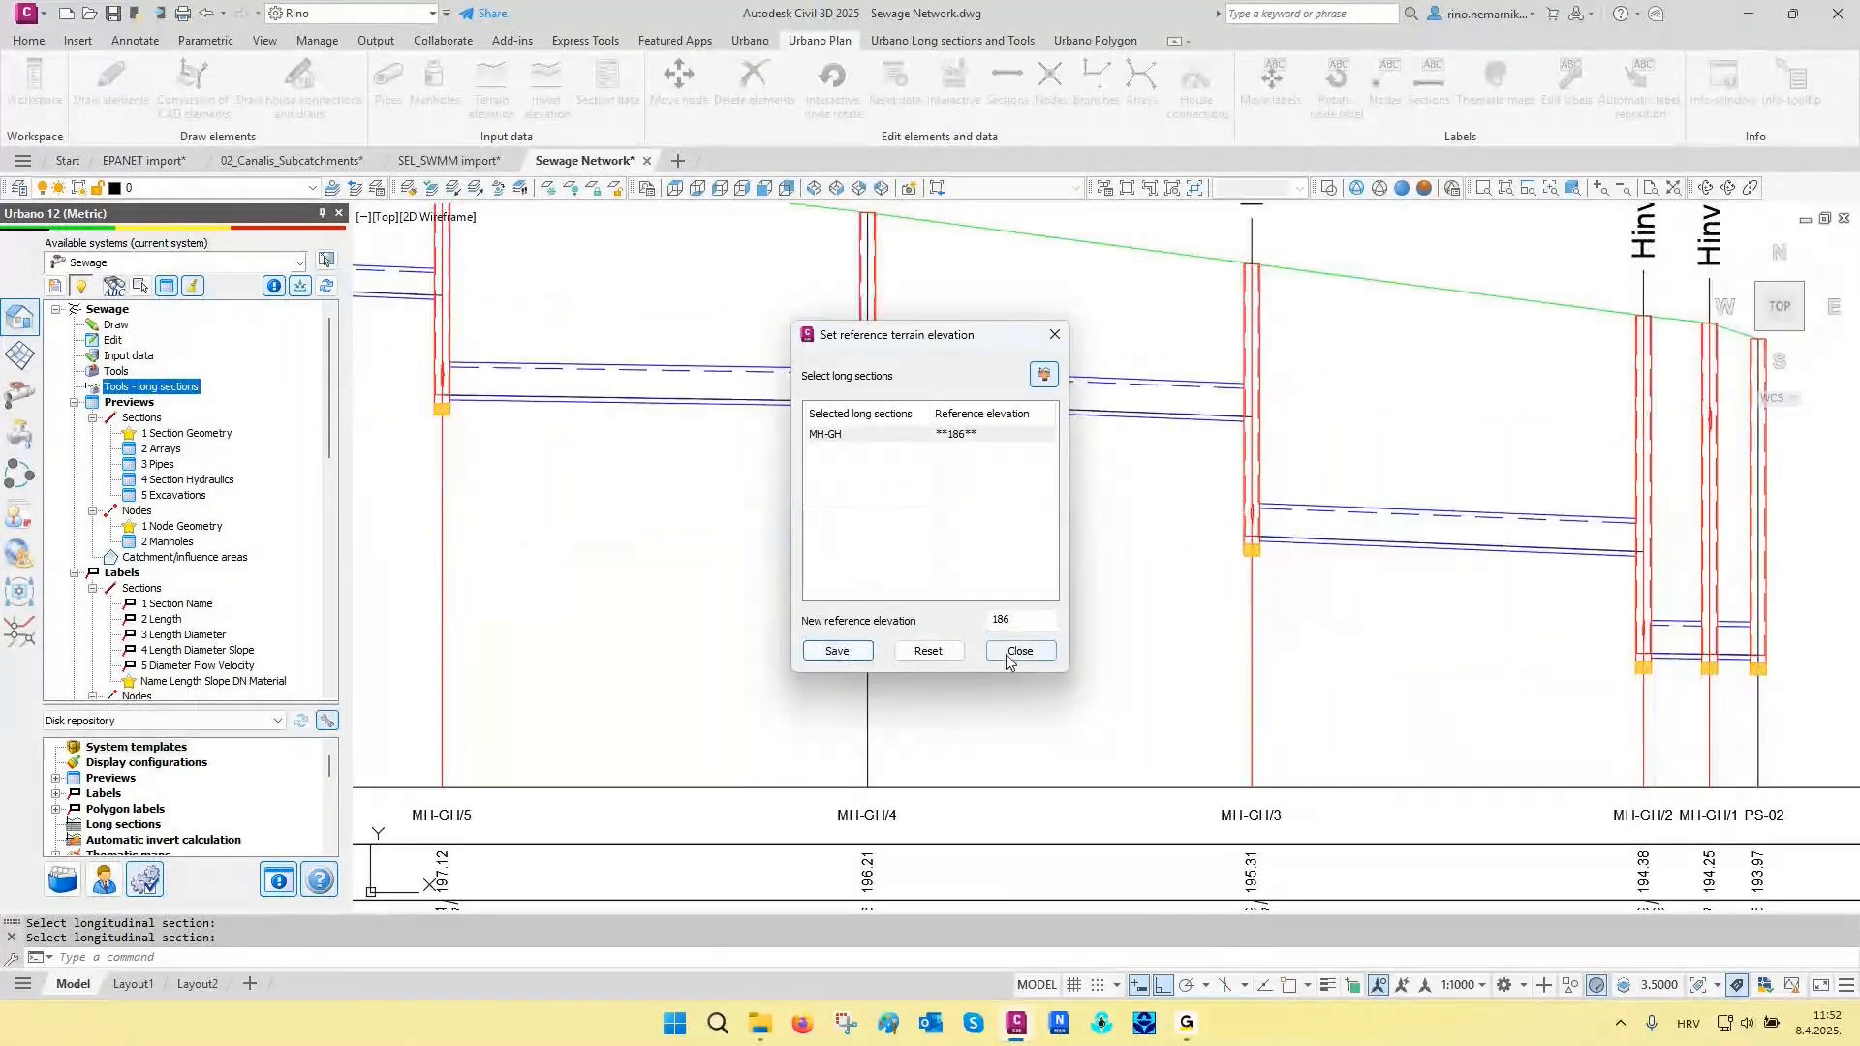
left_click(1039, 656)
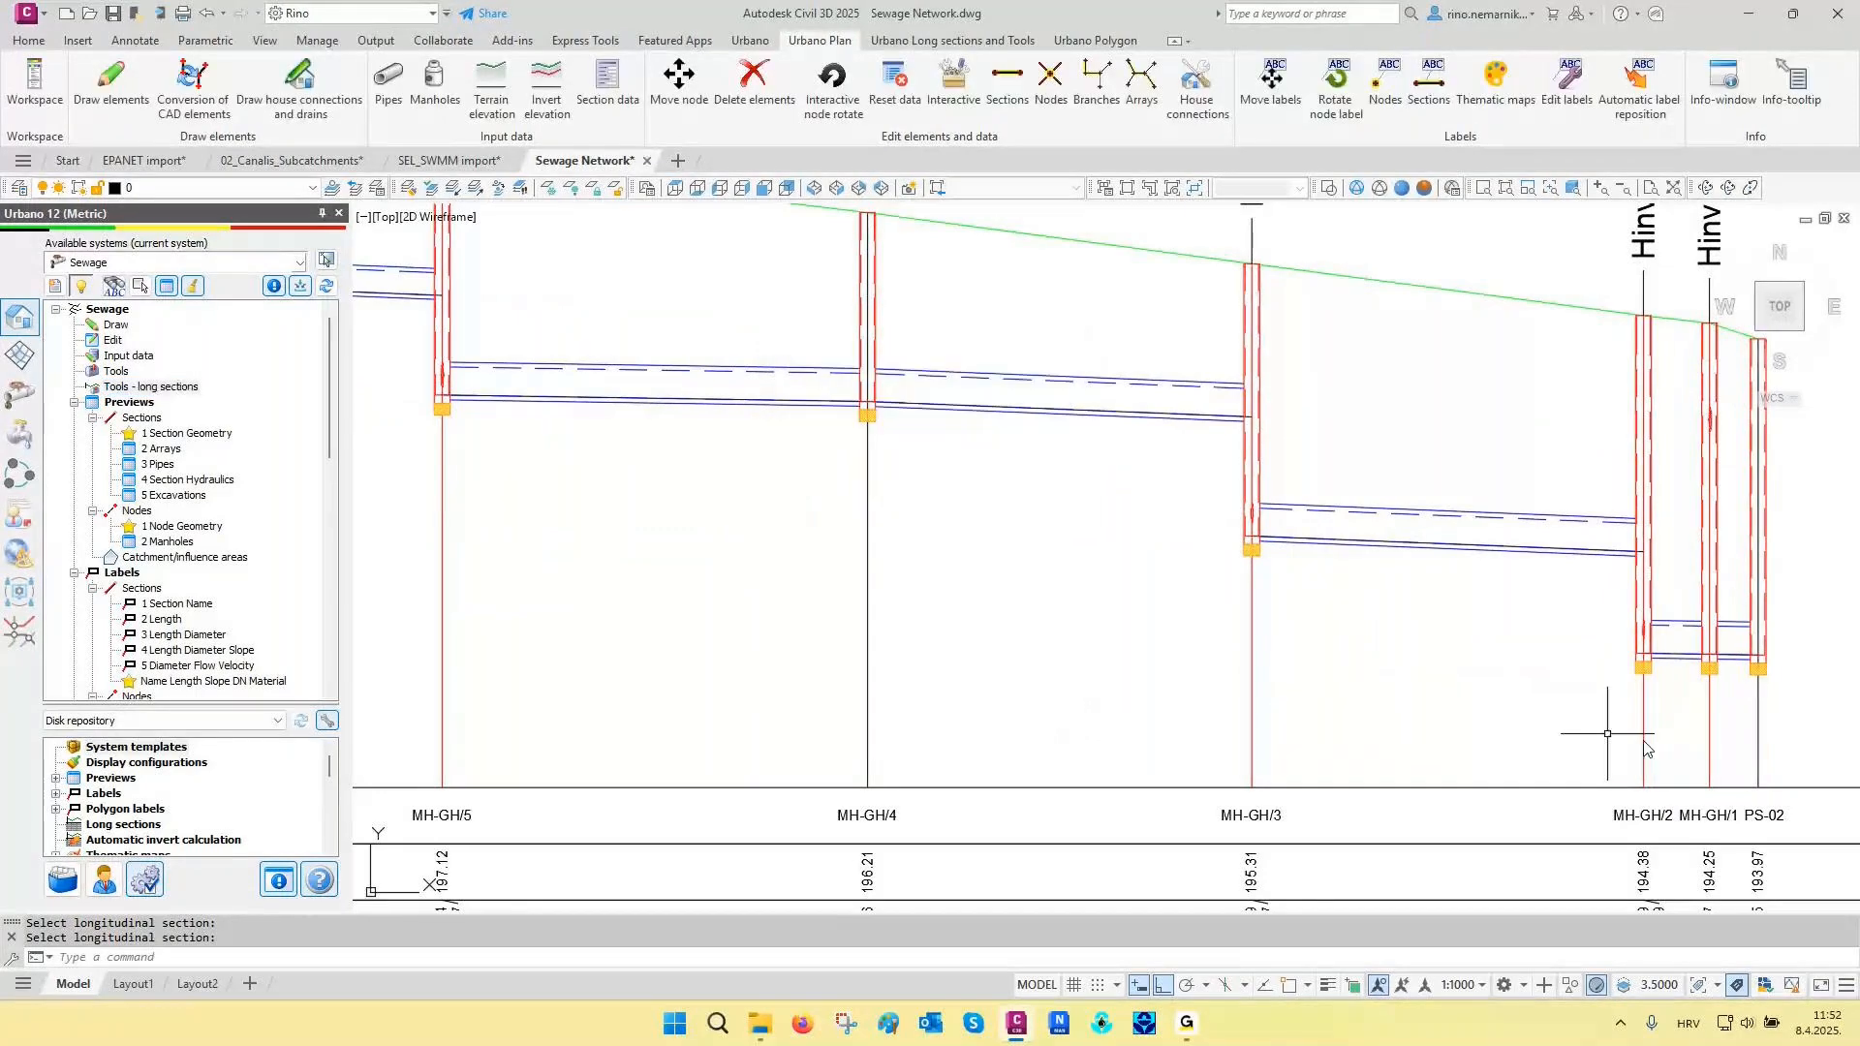
- Inspect the redrawn MH-GH long section as a whole and its first manholes beside the vertical ruler
scroll(1645, 749, "down", 6)
scroll(1175, 770, "down", 1)
middle_click_drag(1175, 770, 1180, 563)
scroll(729, 339, "up", 2)
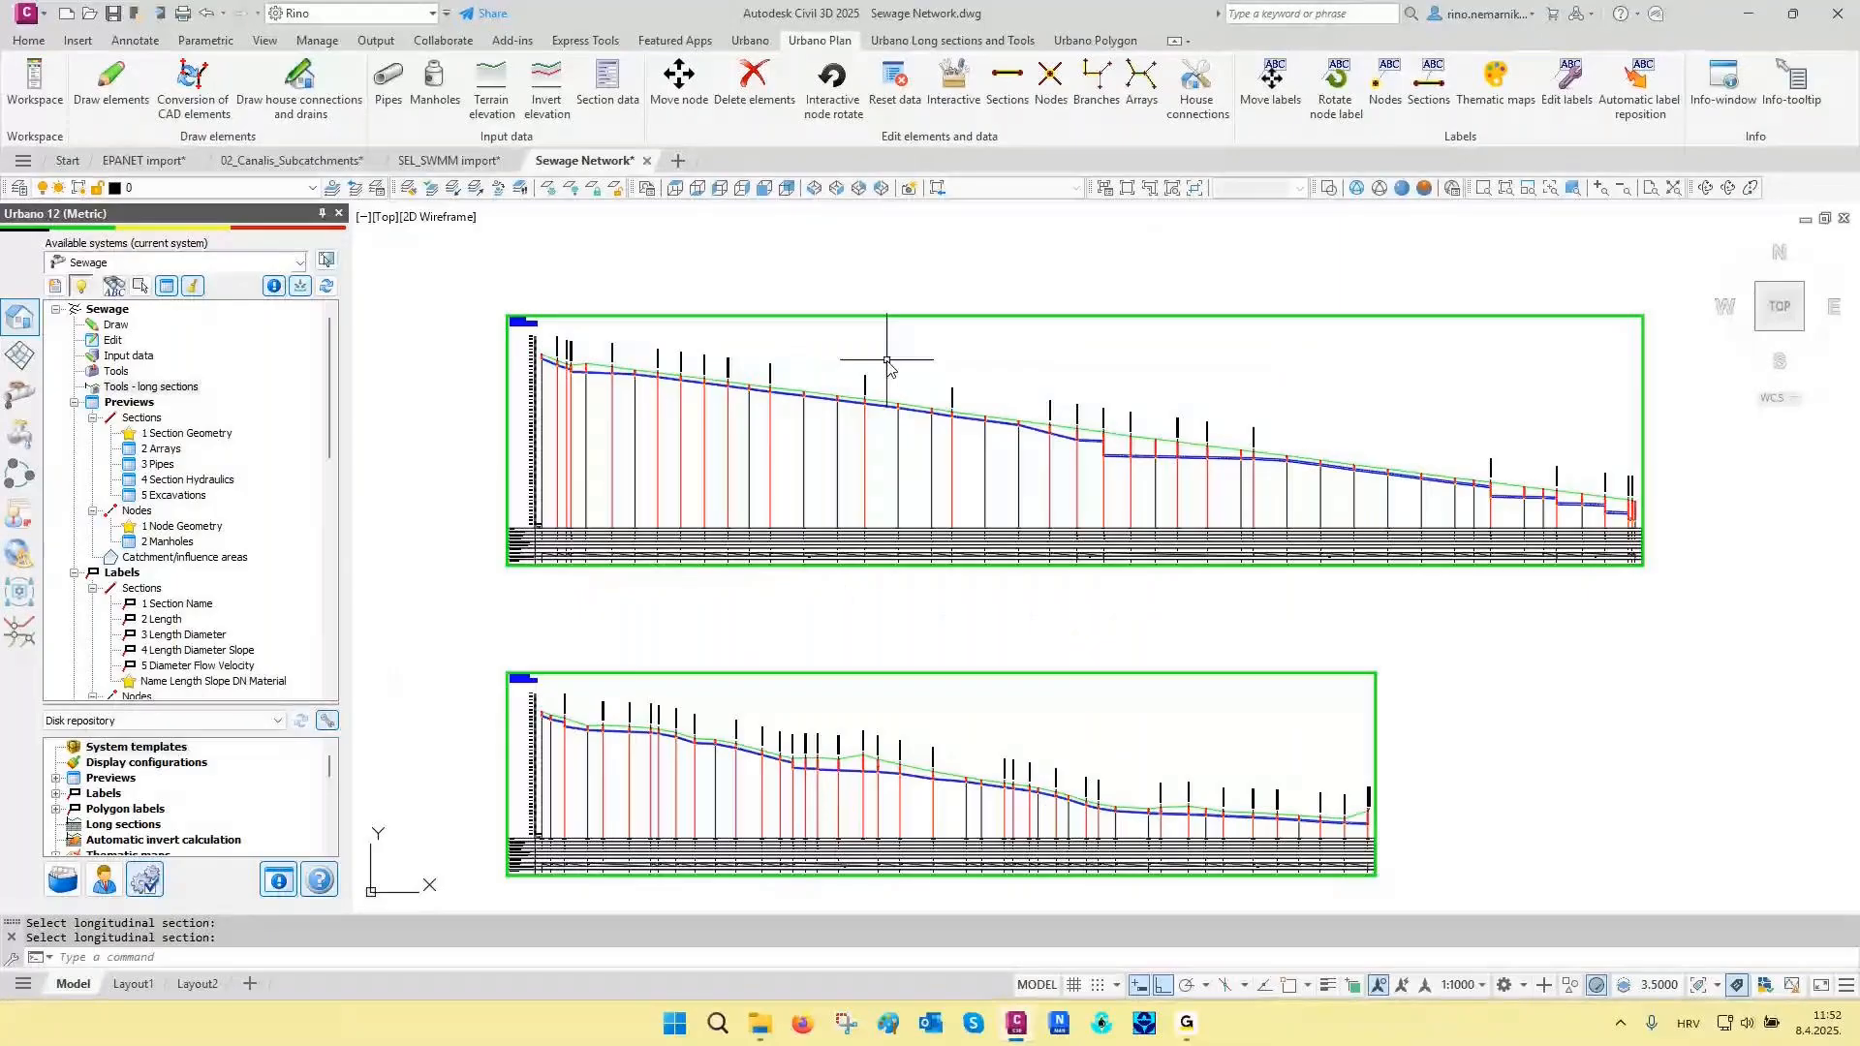
mouse_move(790, 365)
middle_mouse_down()
mouse_move(1094, 432)
mouse_move(1424, 457)
middle_mouse_up()
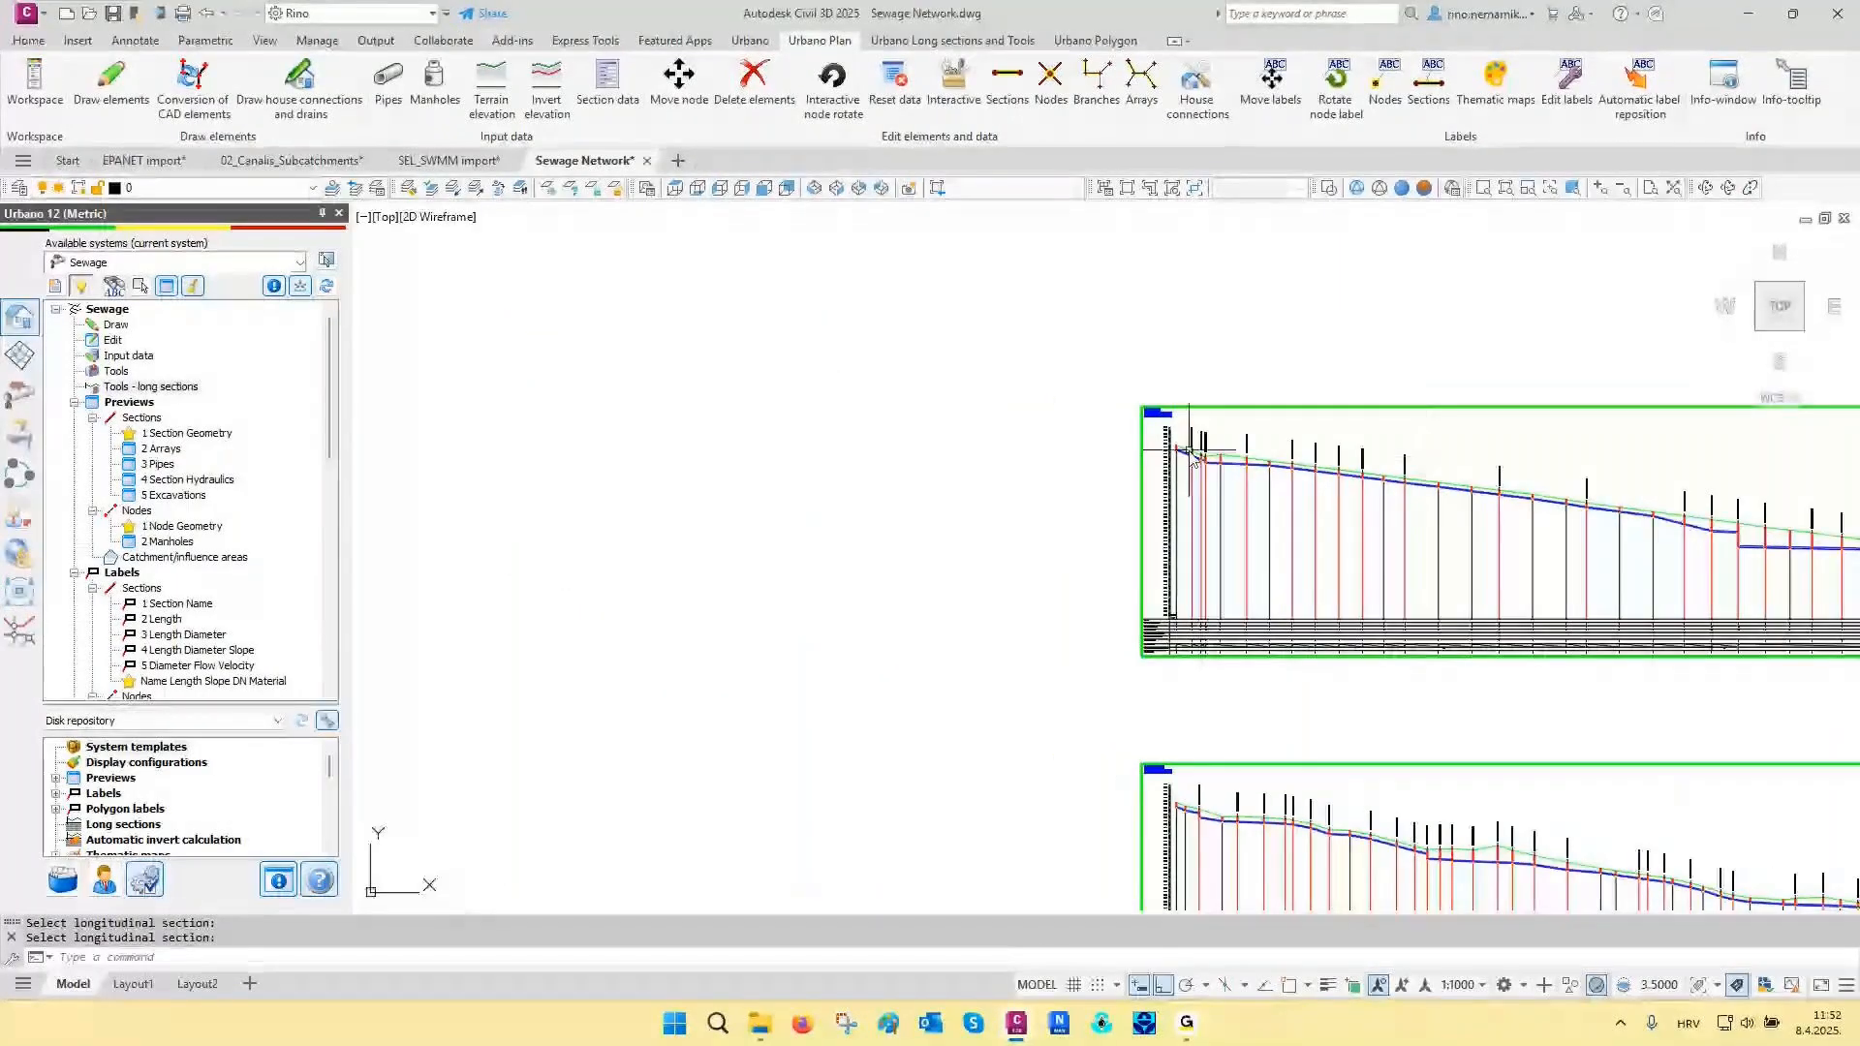
scroll(1190, 452, "up", 4)
scroll(1211, 465, "up", 4)
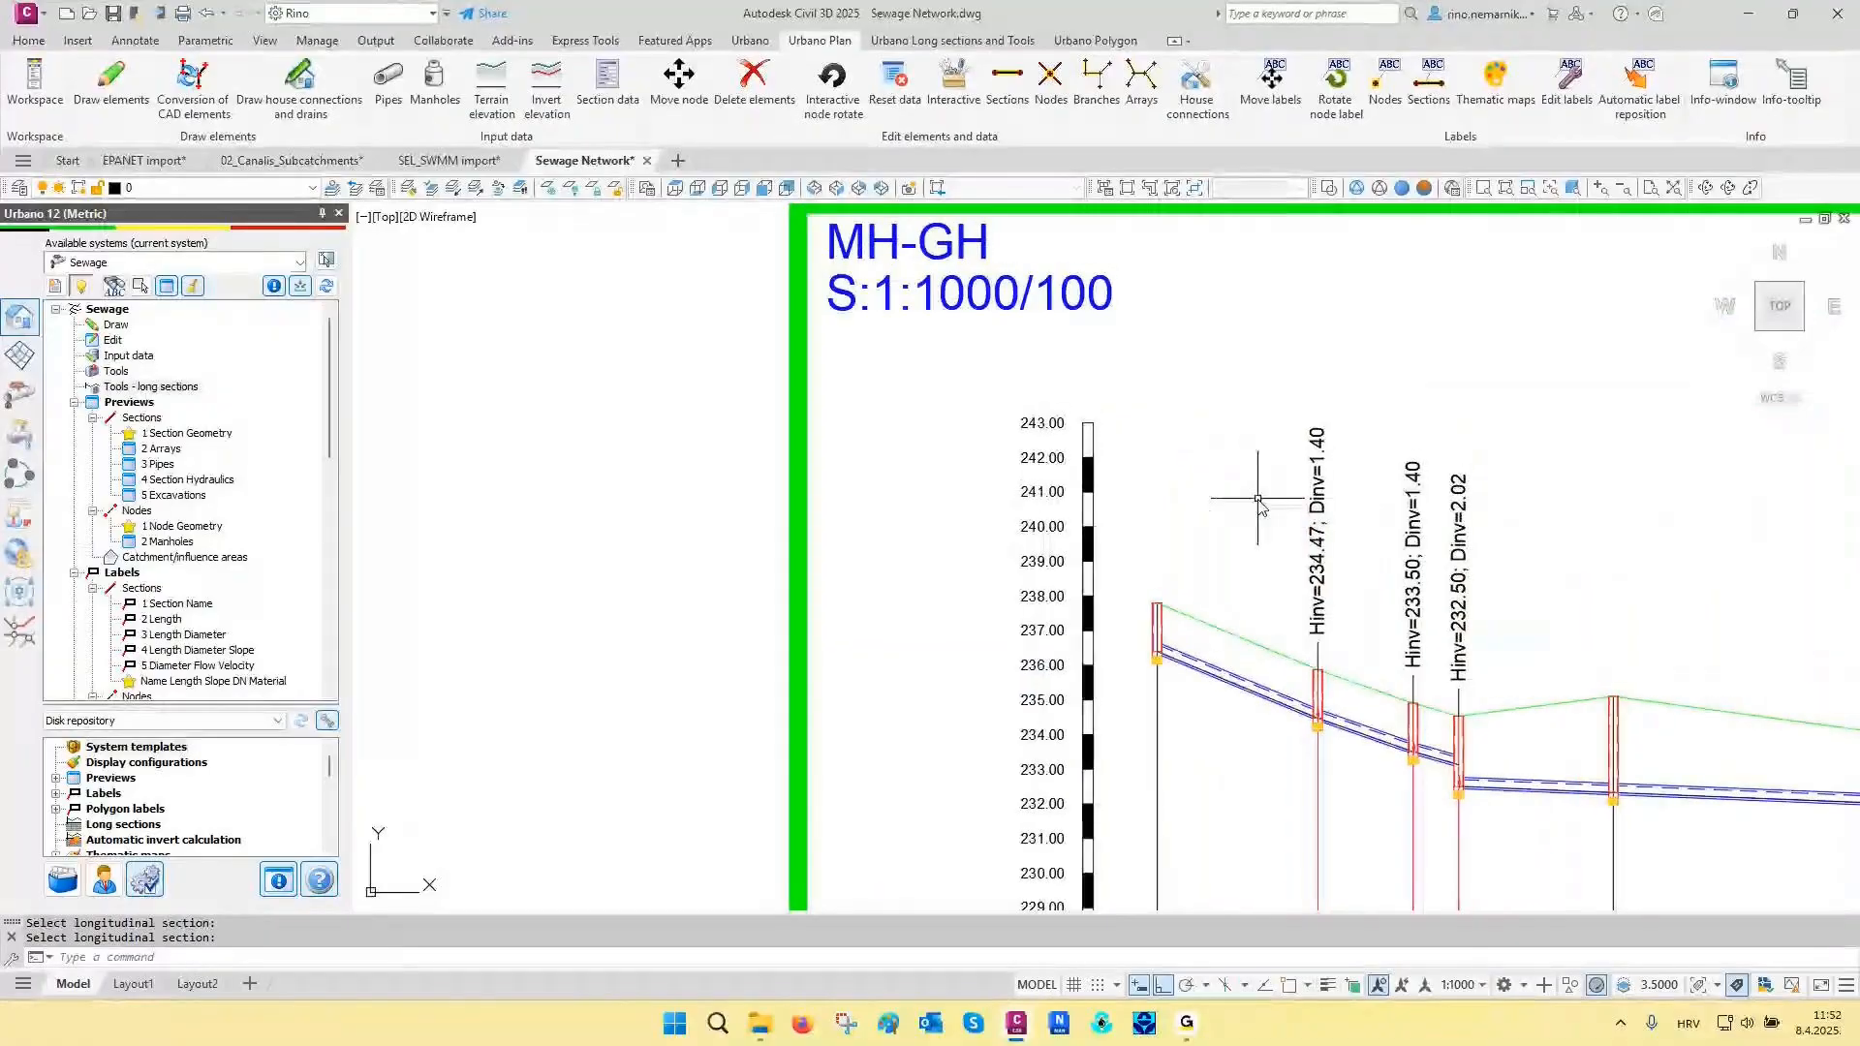
mouse_move(1258, 500)
middle_mouse_down()
mouse_move(1328, 499)
mouse_move(1394, 448)
middle_mouse_up()
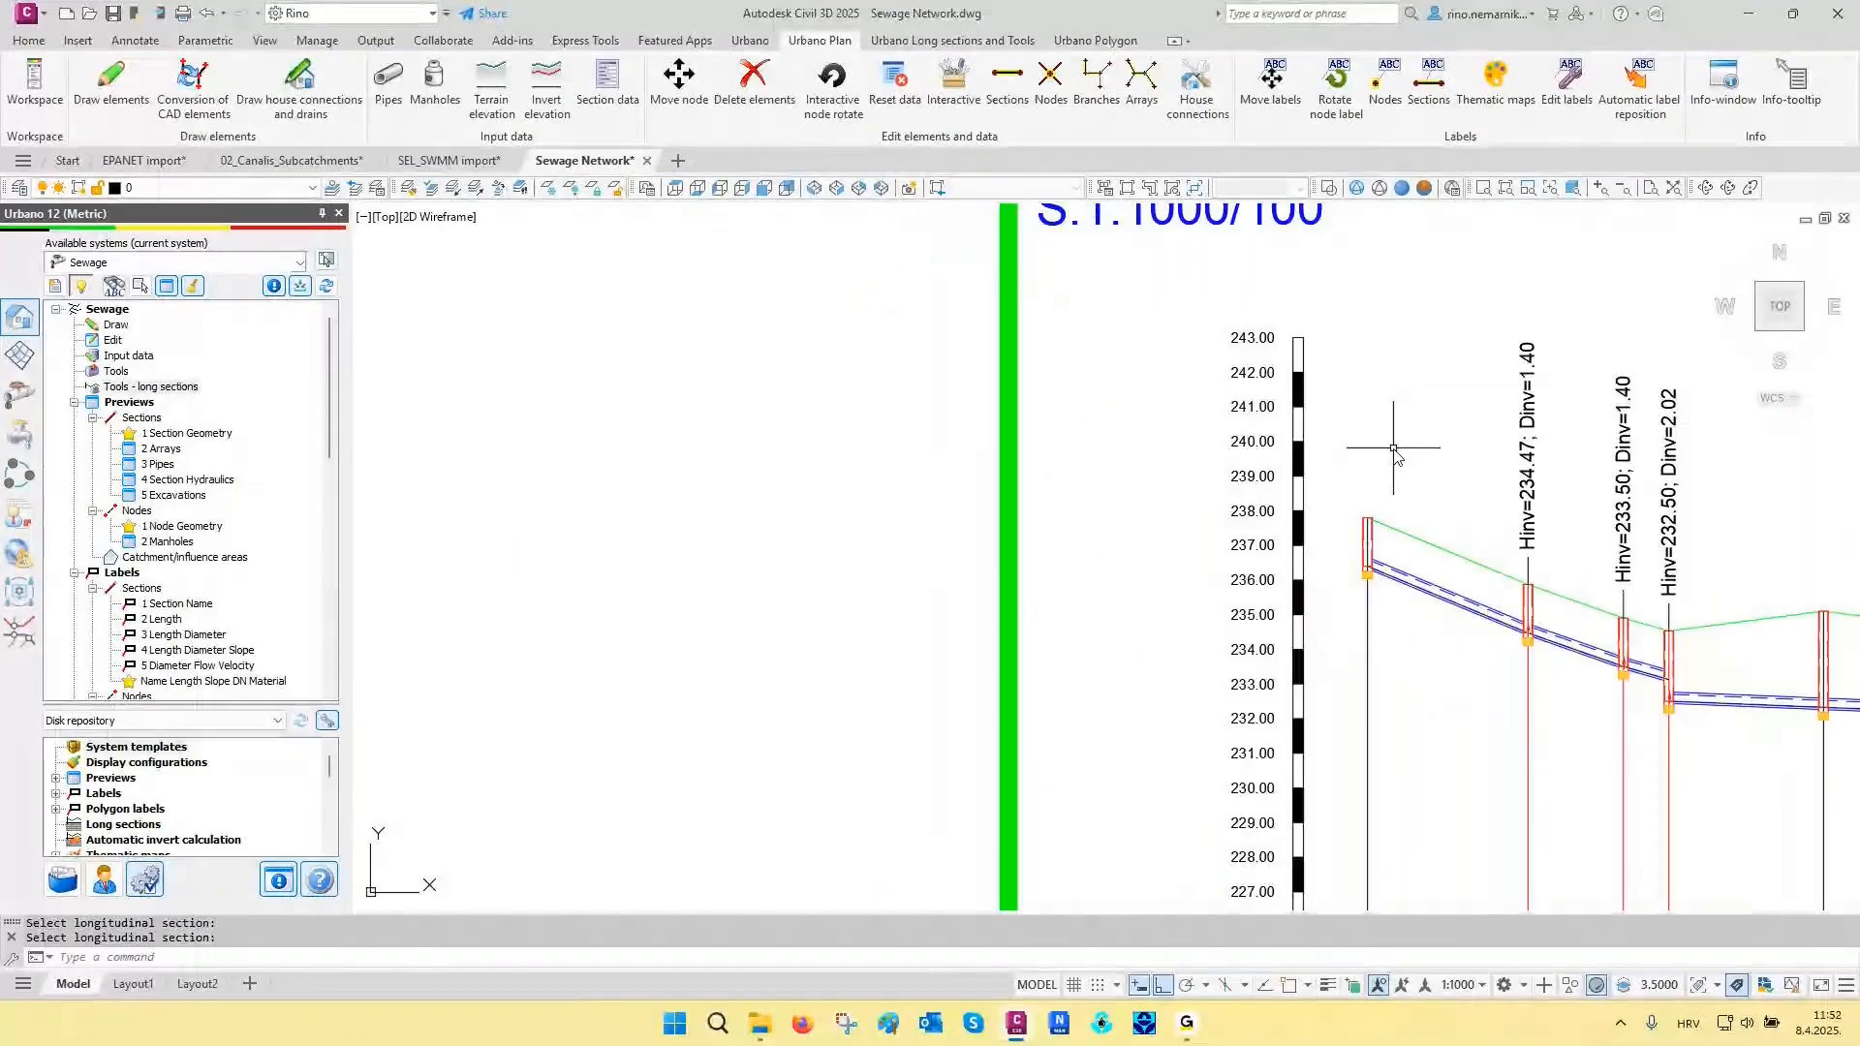
- Open the profile configuration of the MH-GH long section and interactively pick its terrain line to show the Terrains settings
left_click(947, 41)
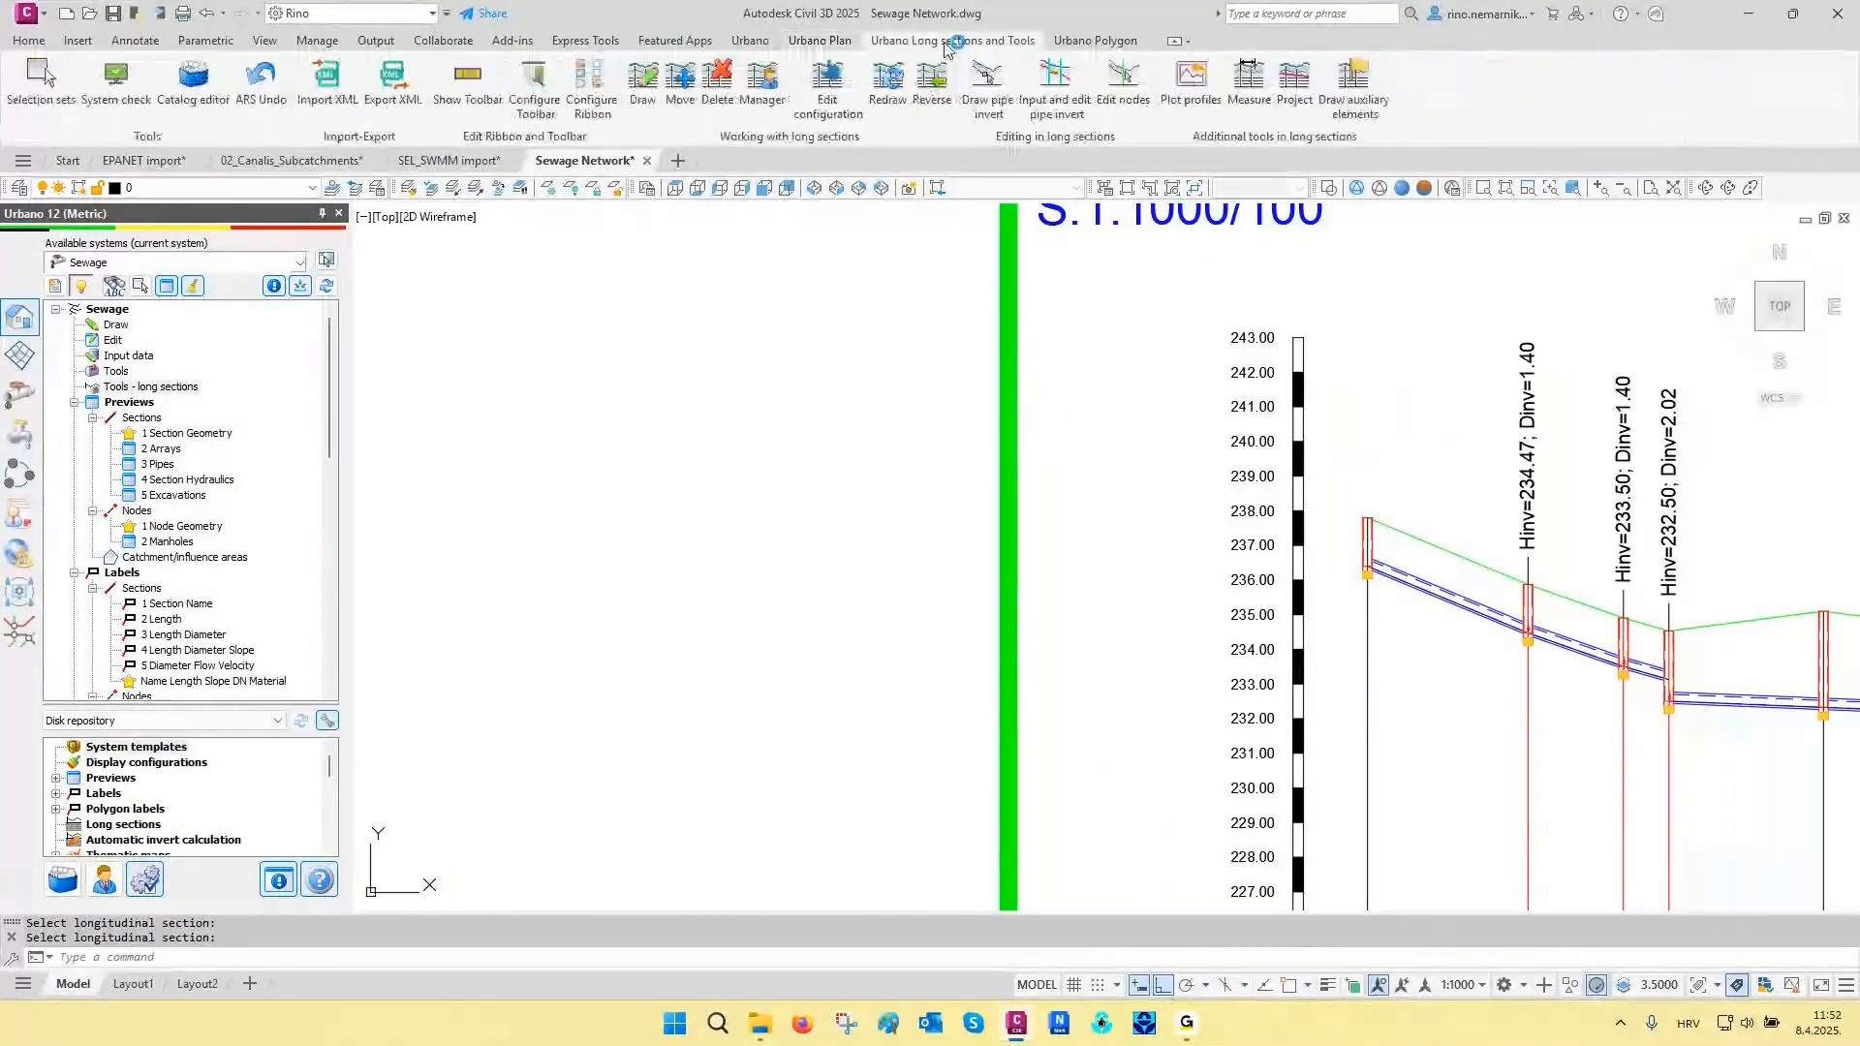
left_click(826, 92)
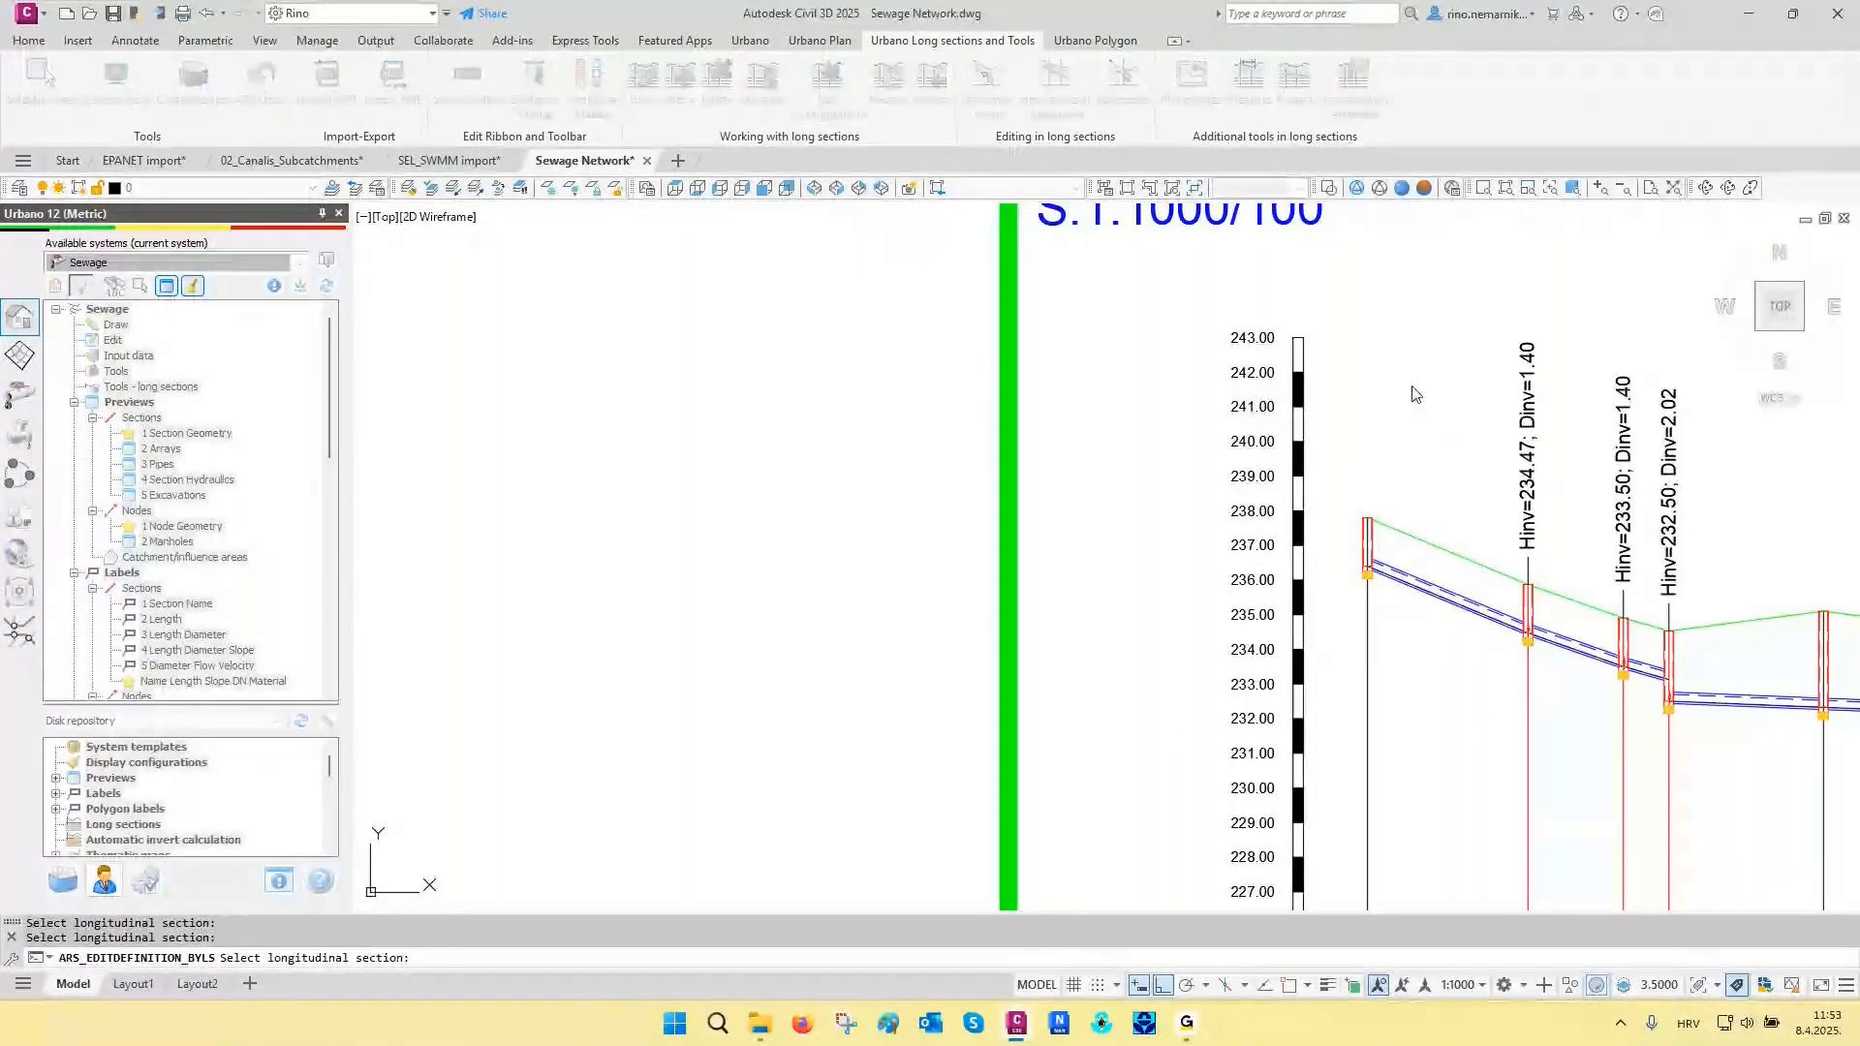
left_click(1238, 419)
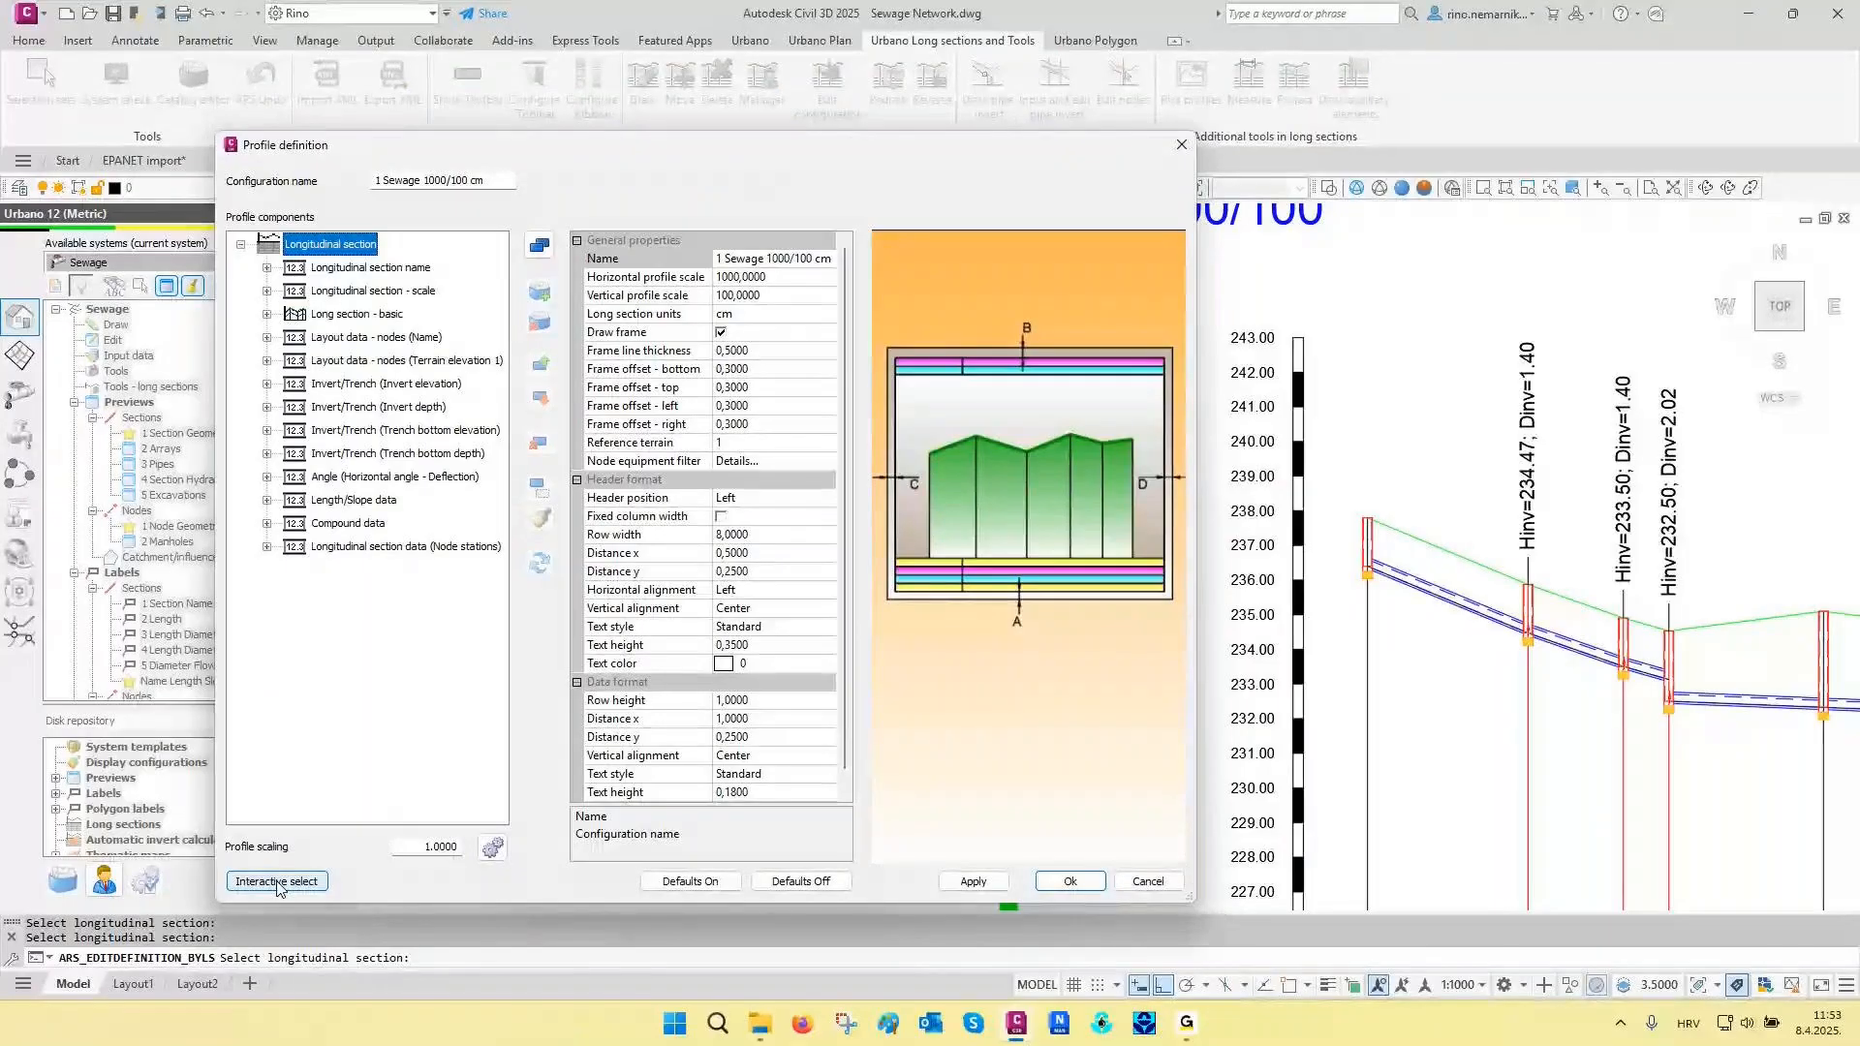
left_click(277, 883)
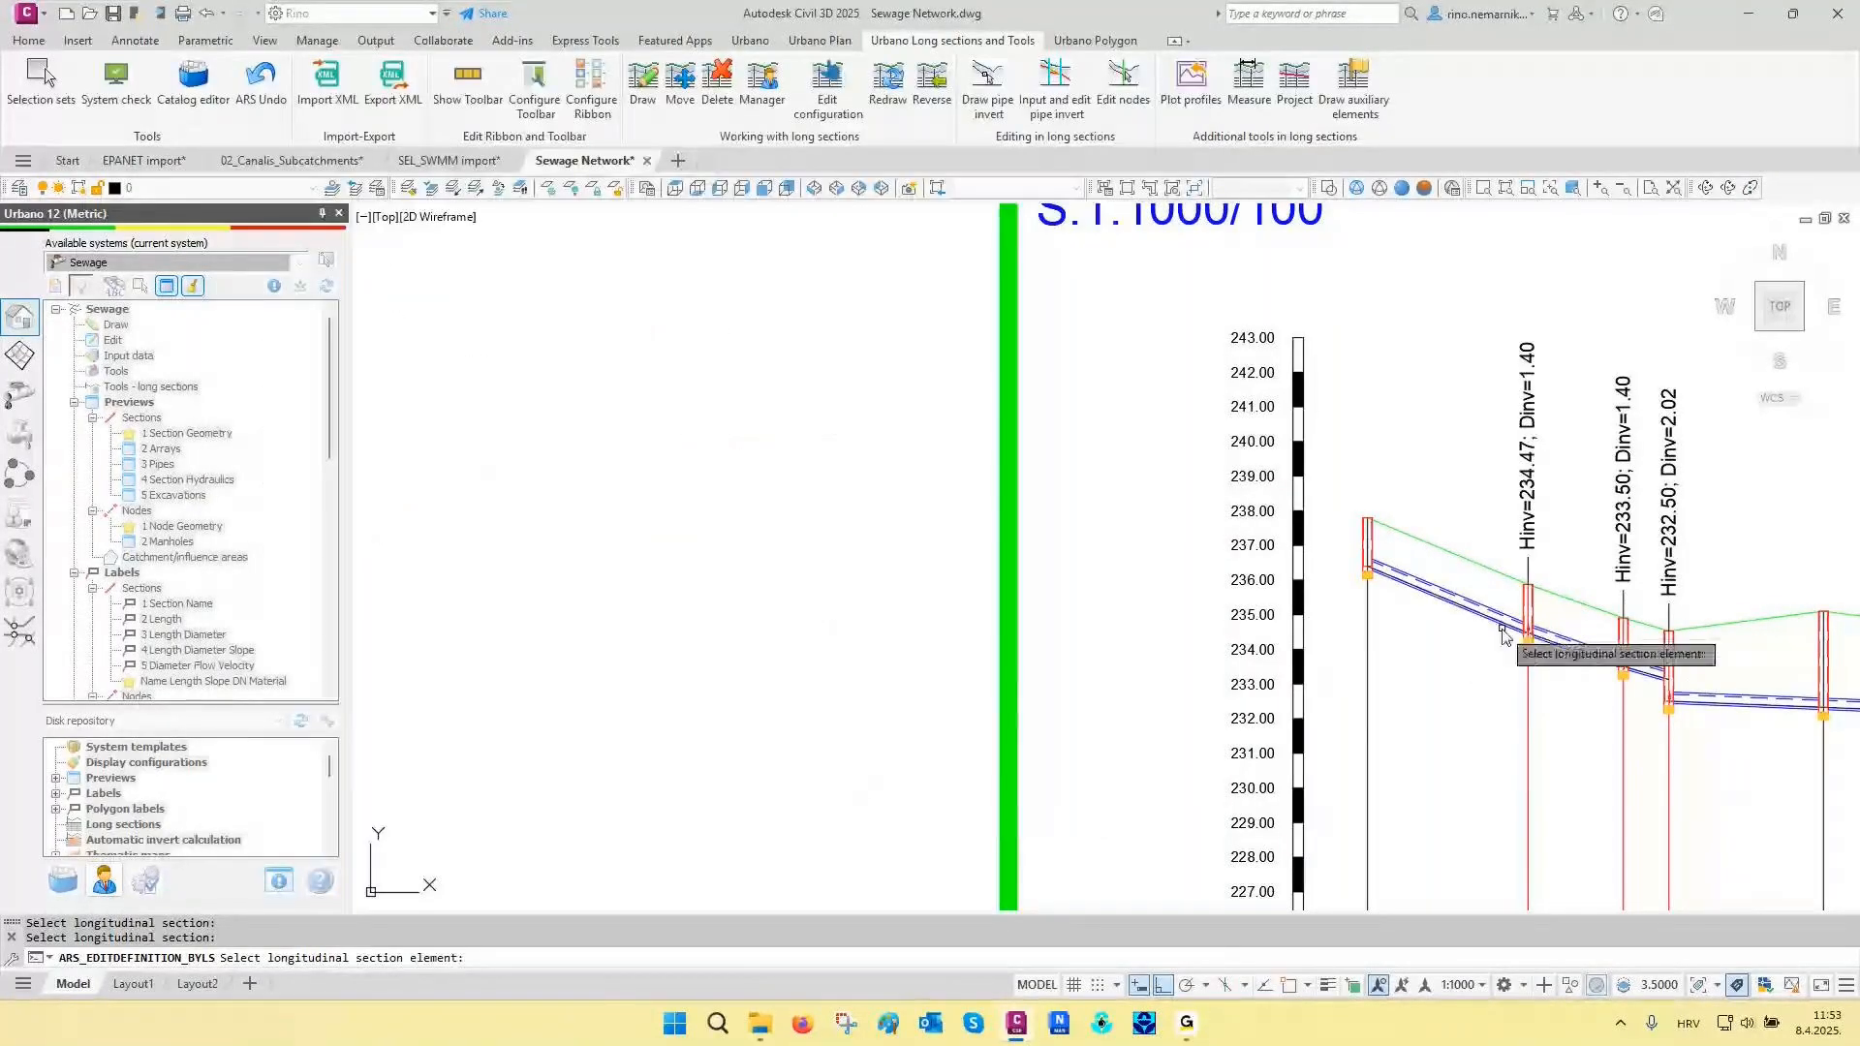
left_click(1496, 581)
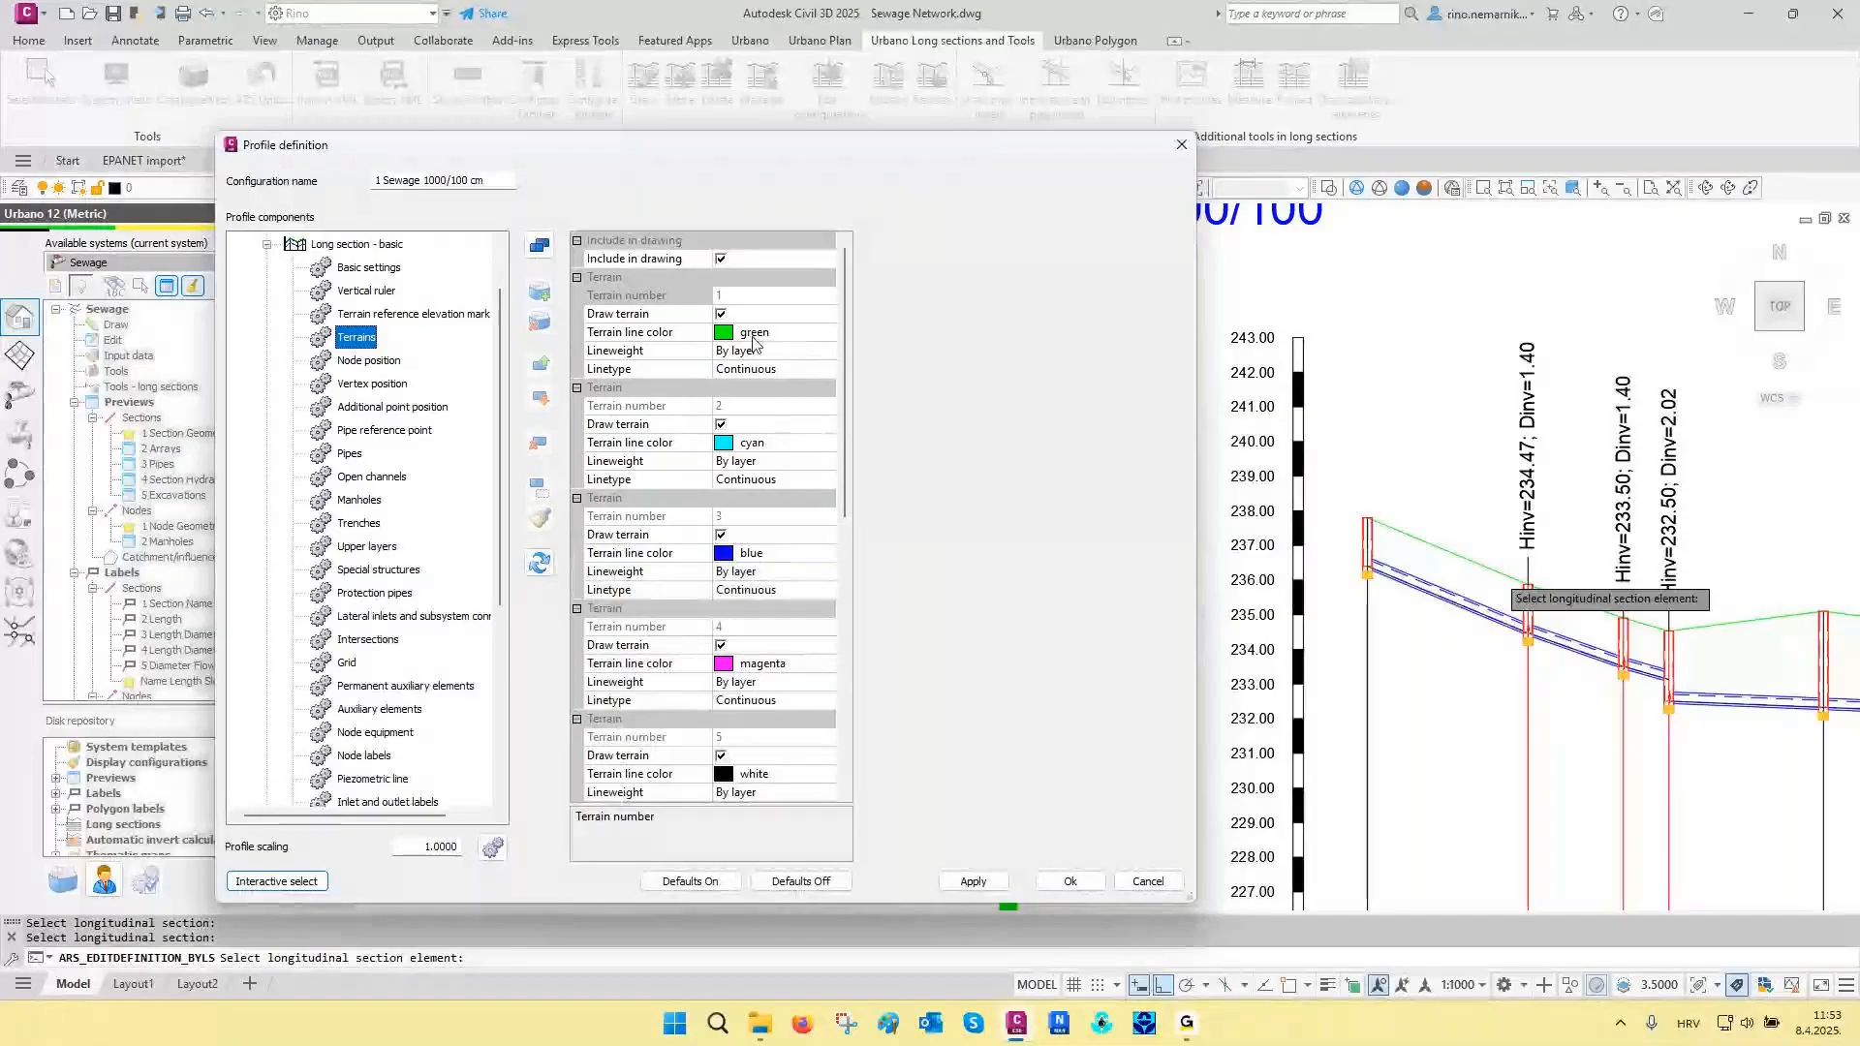
- Change the line color of terrain 1 to the true color brown 138,69,0 and apply it to the long section
double_click(750, 338)
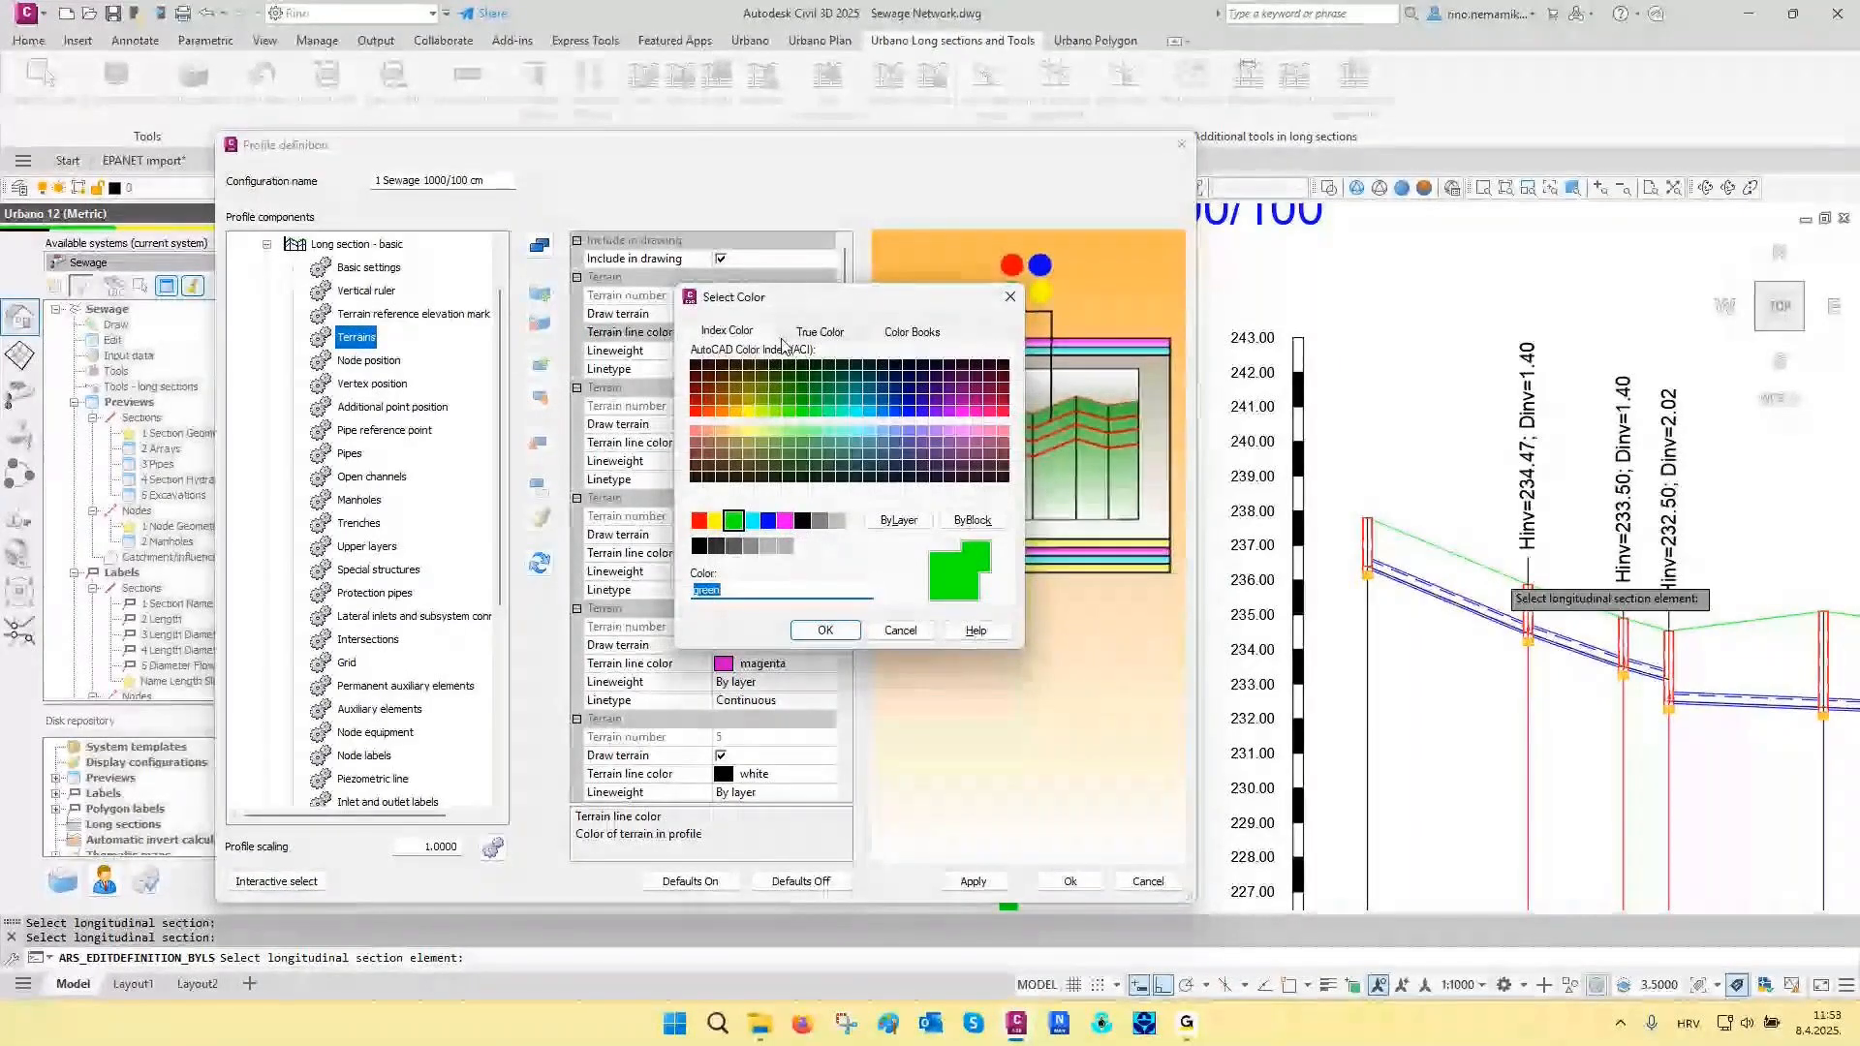
left_click_drag(754, 304, 782, 366)
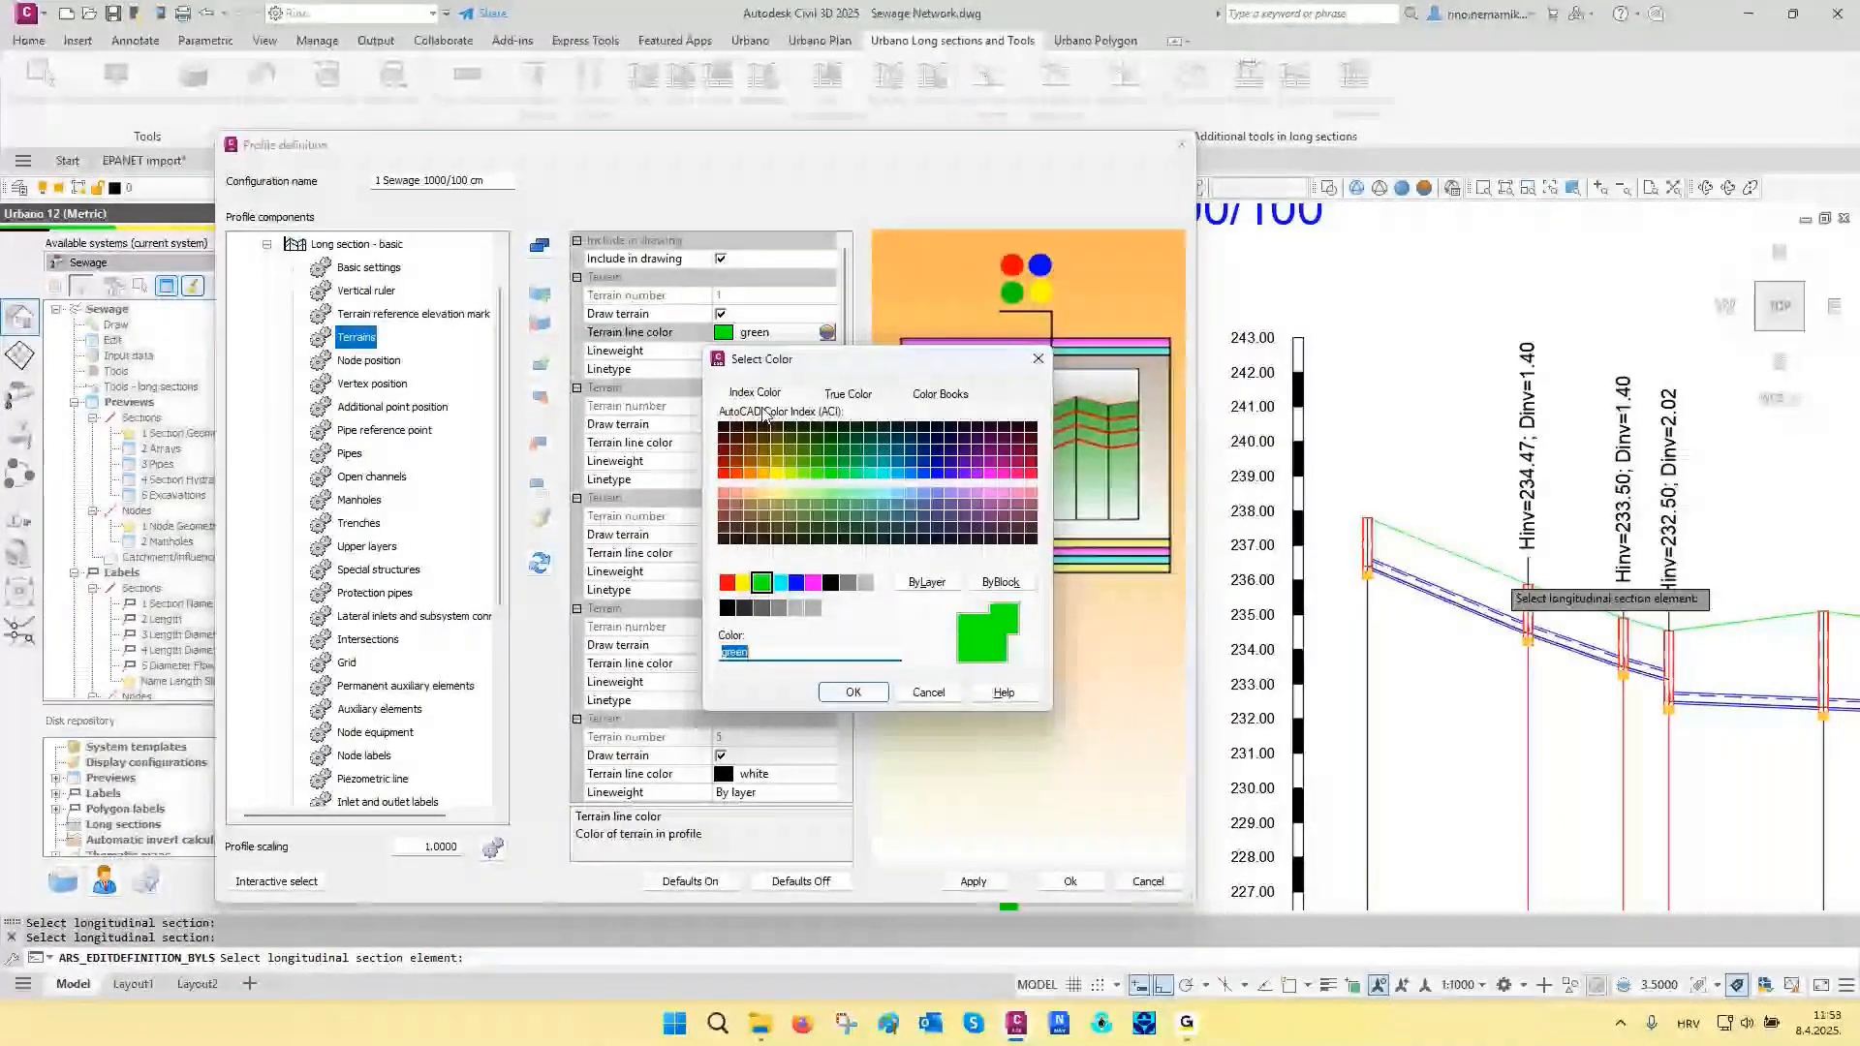
left_click(846, 394)
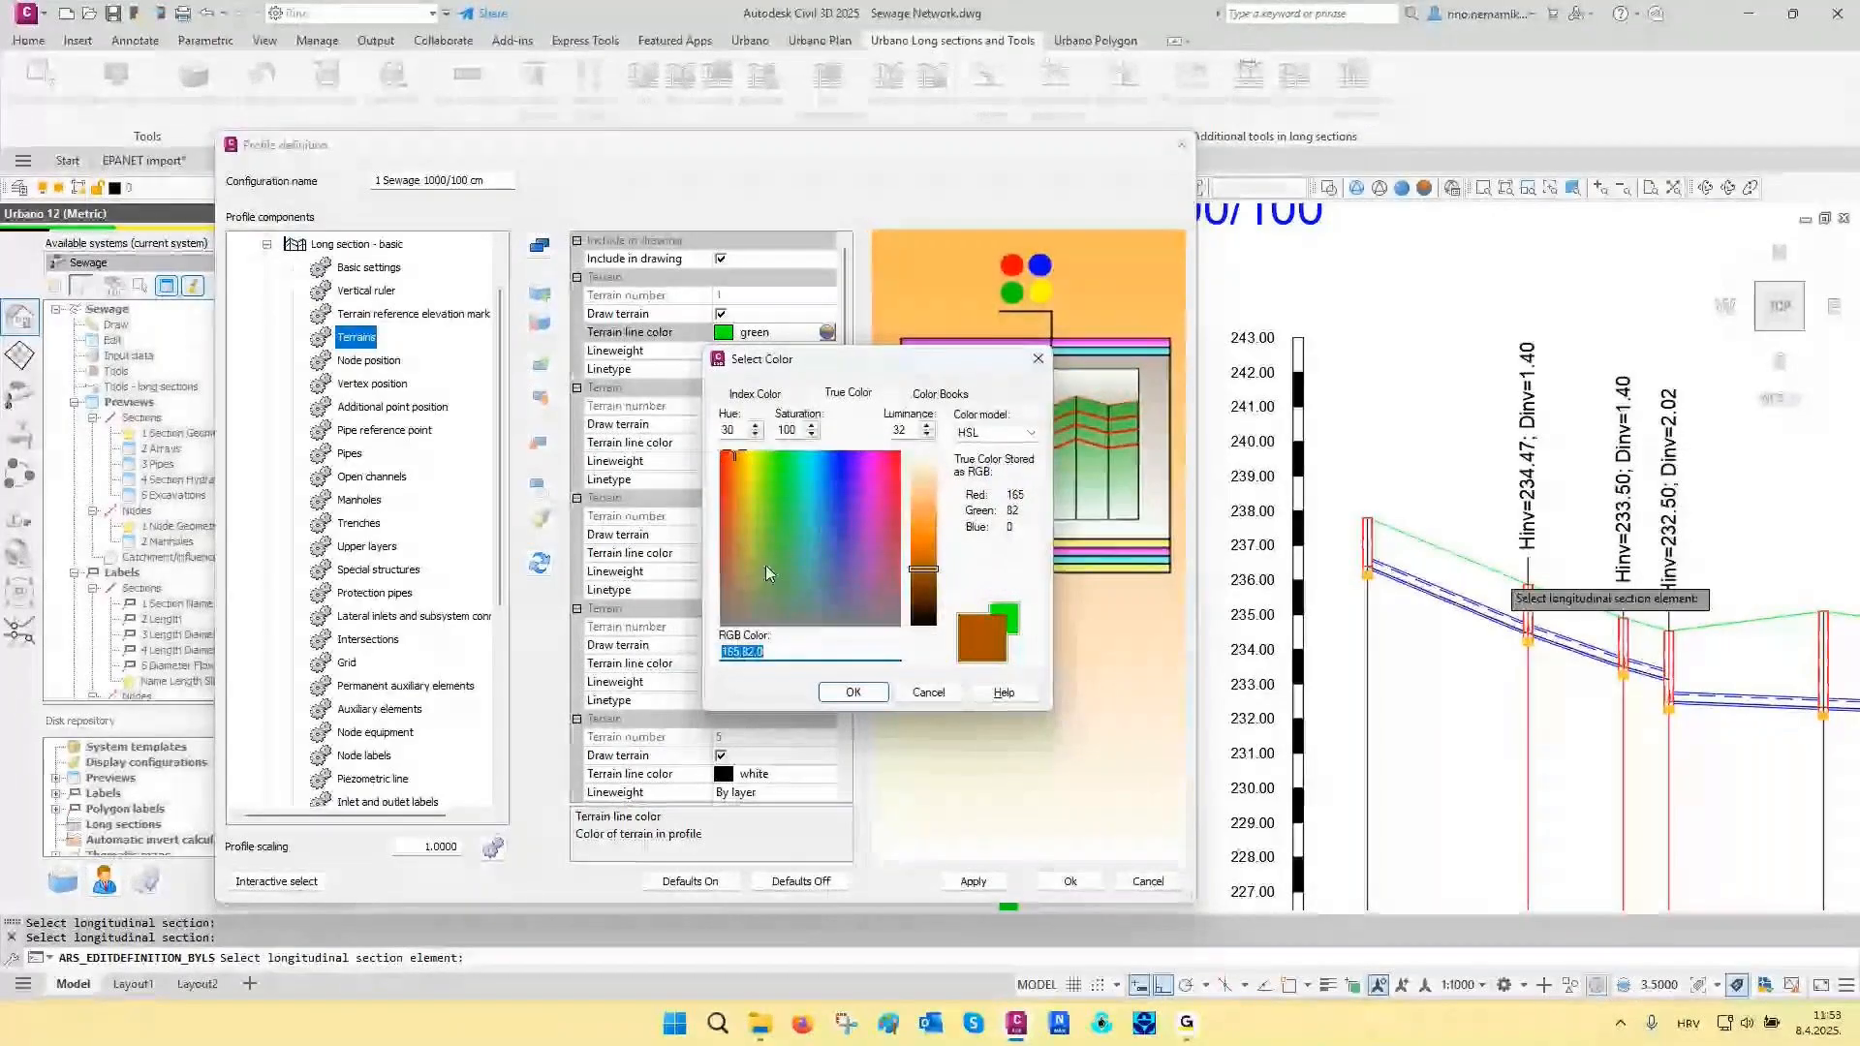
left_click(928, 586)
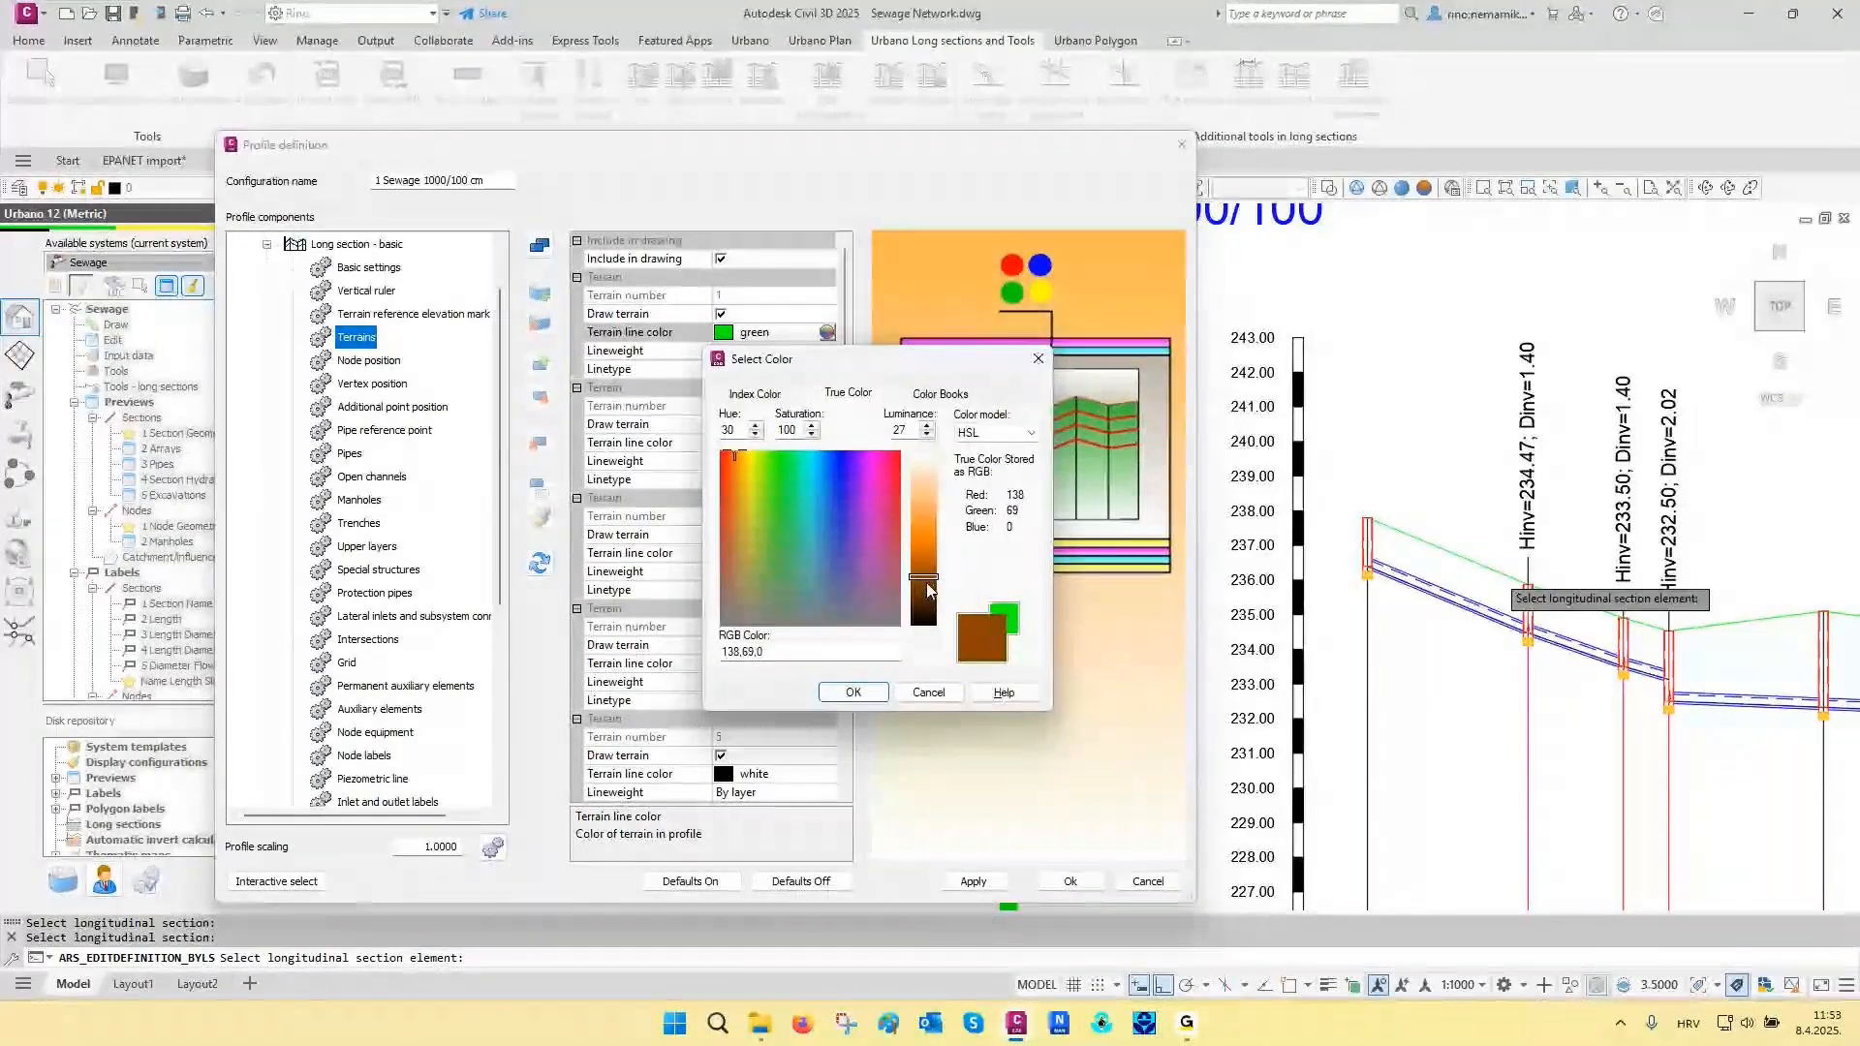
left_click(865, 693)
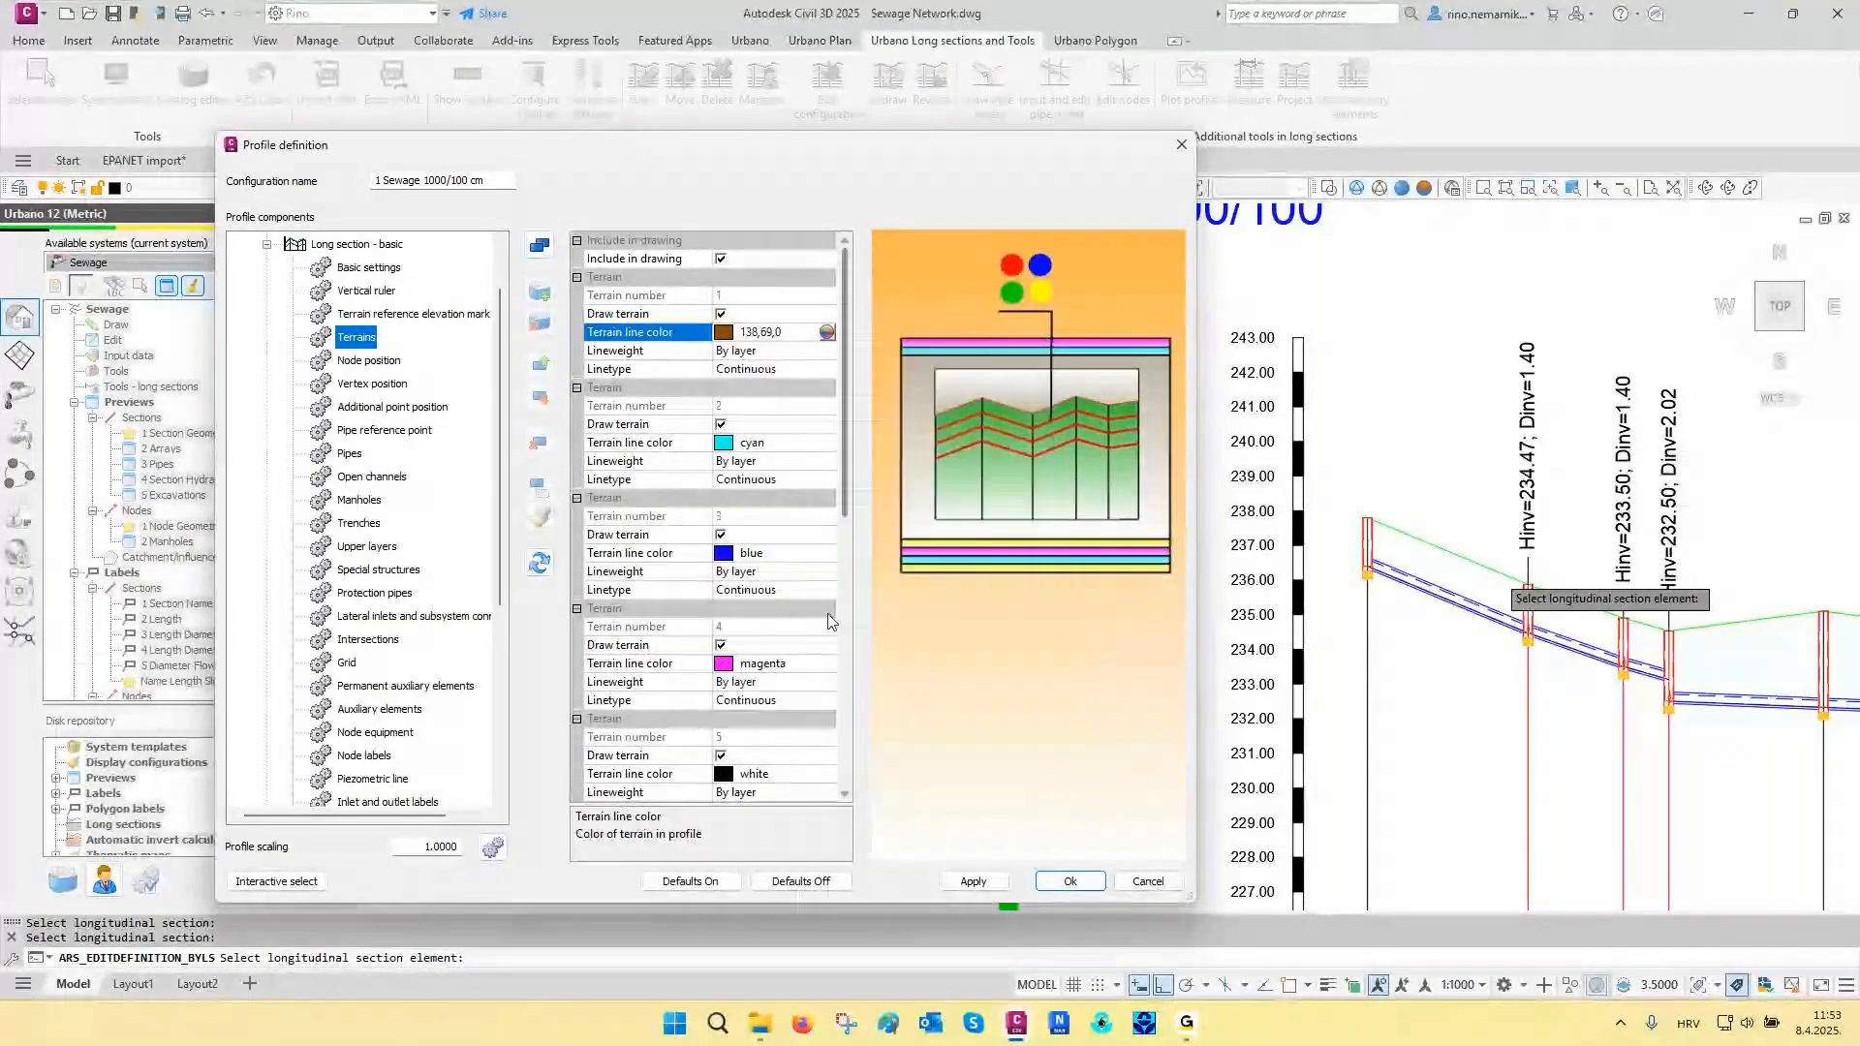
left_click(975, 879)
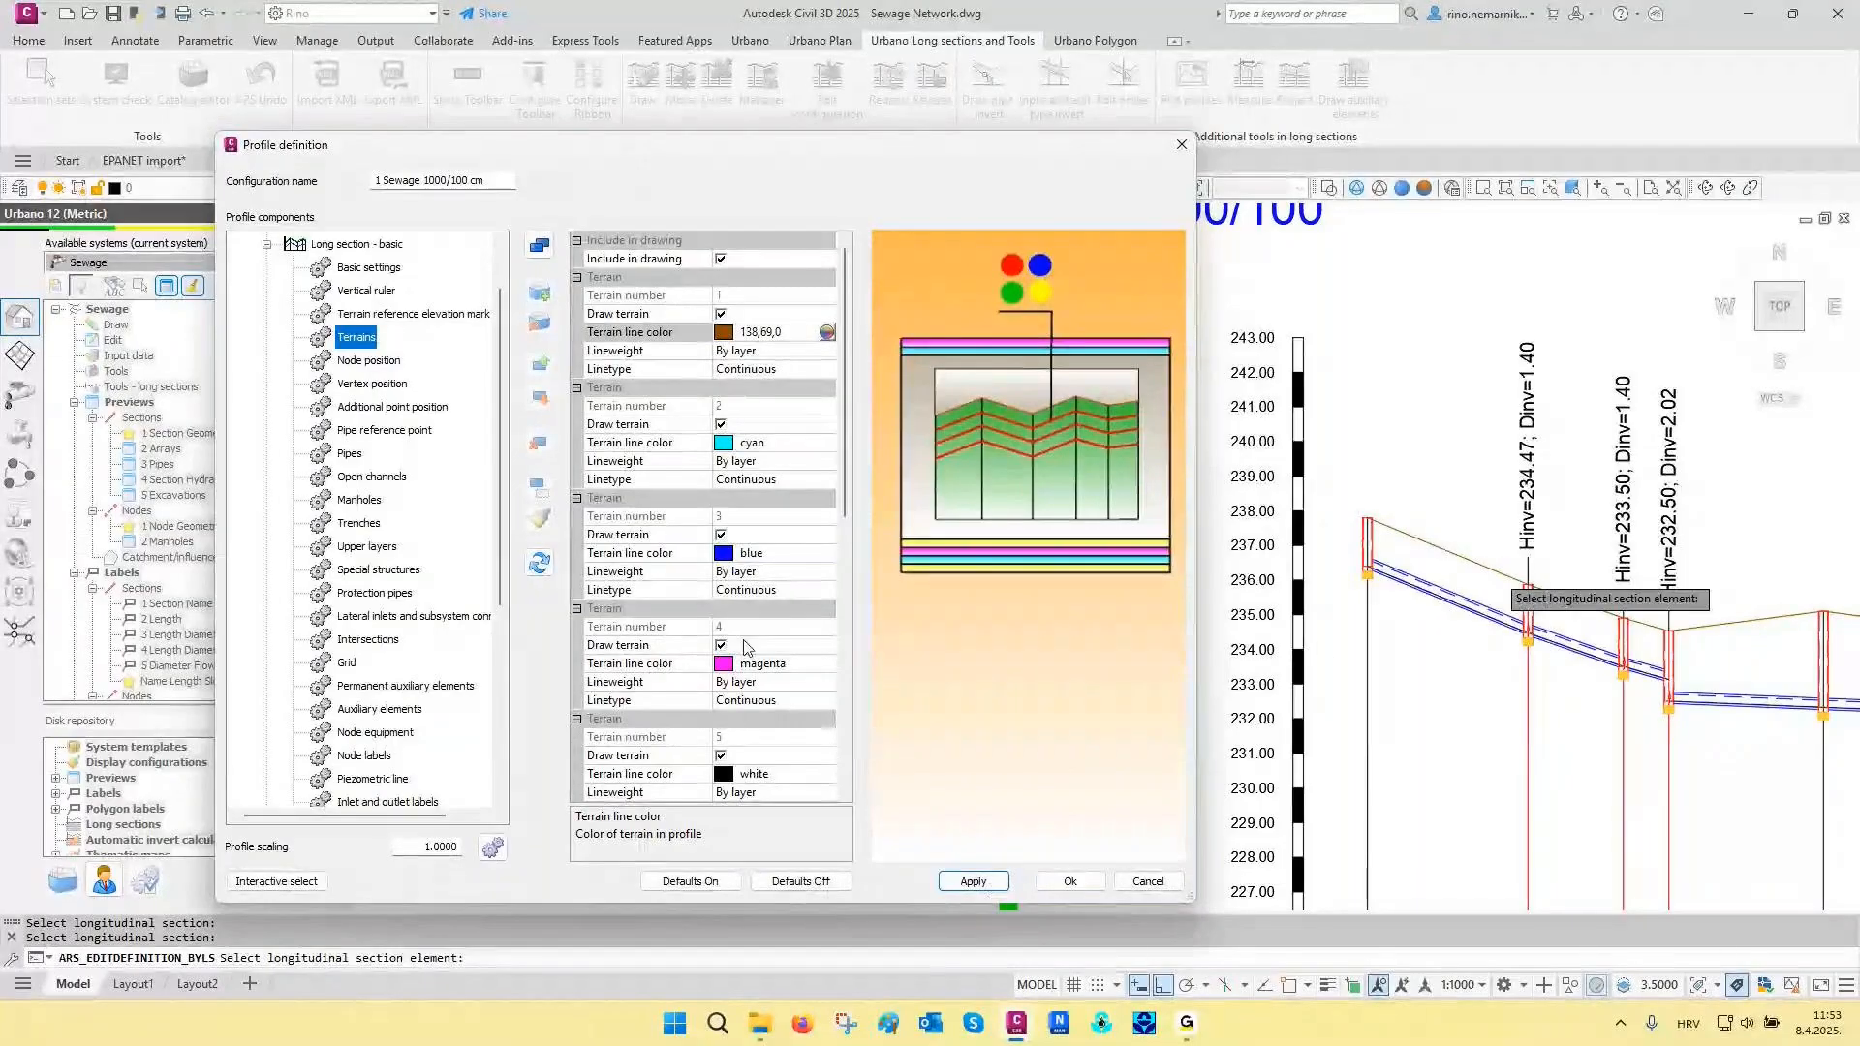
- Interactively pick a pipe of the MH-GH long section and set its pipe color mode to Automatic
left_click(267, 883)
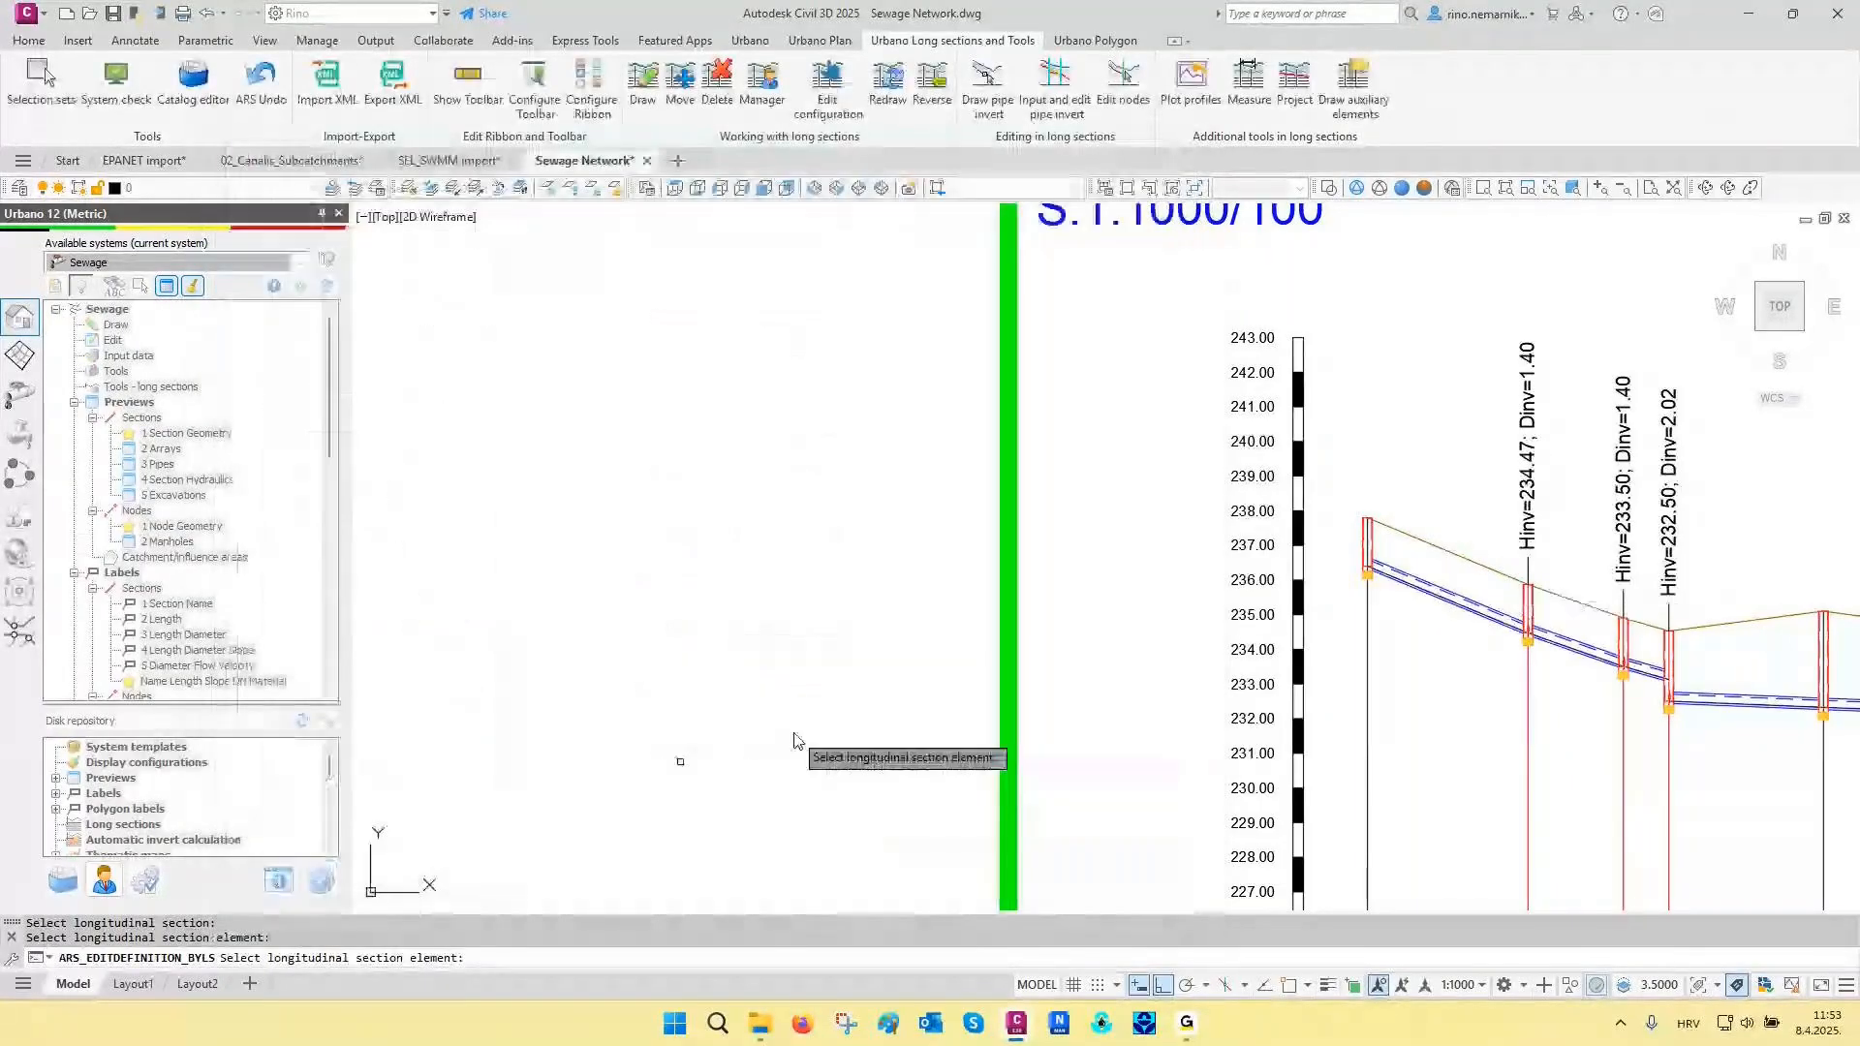
scroll(1453, 596, "up", 5)
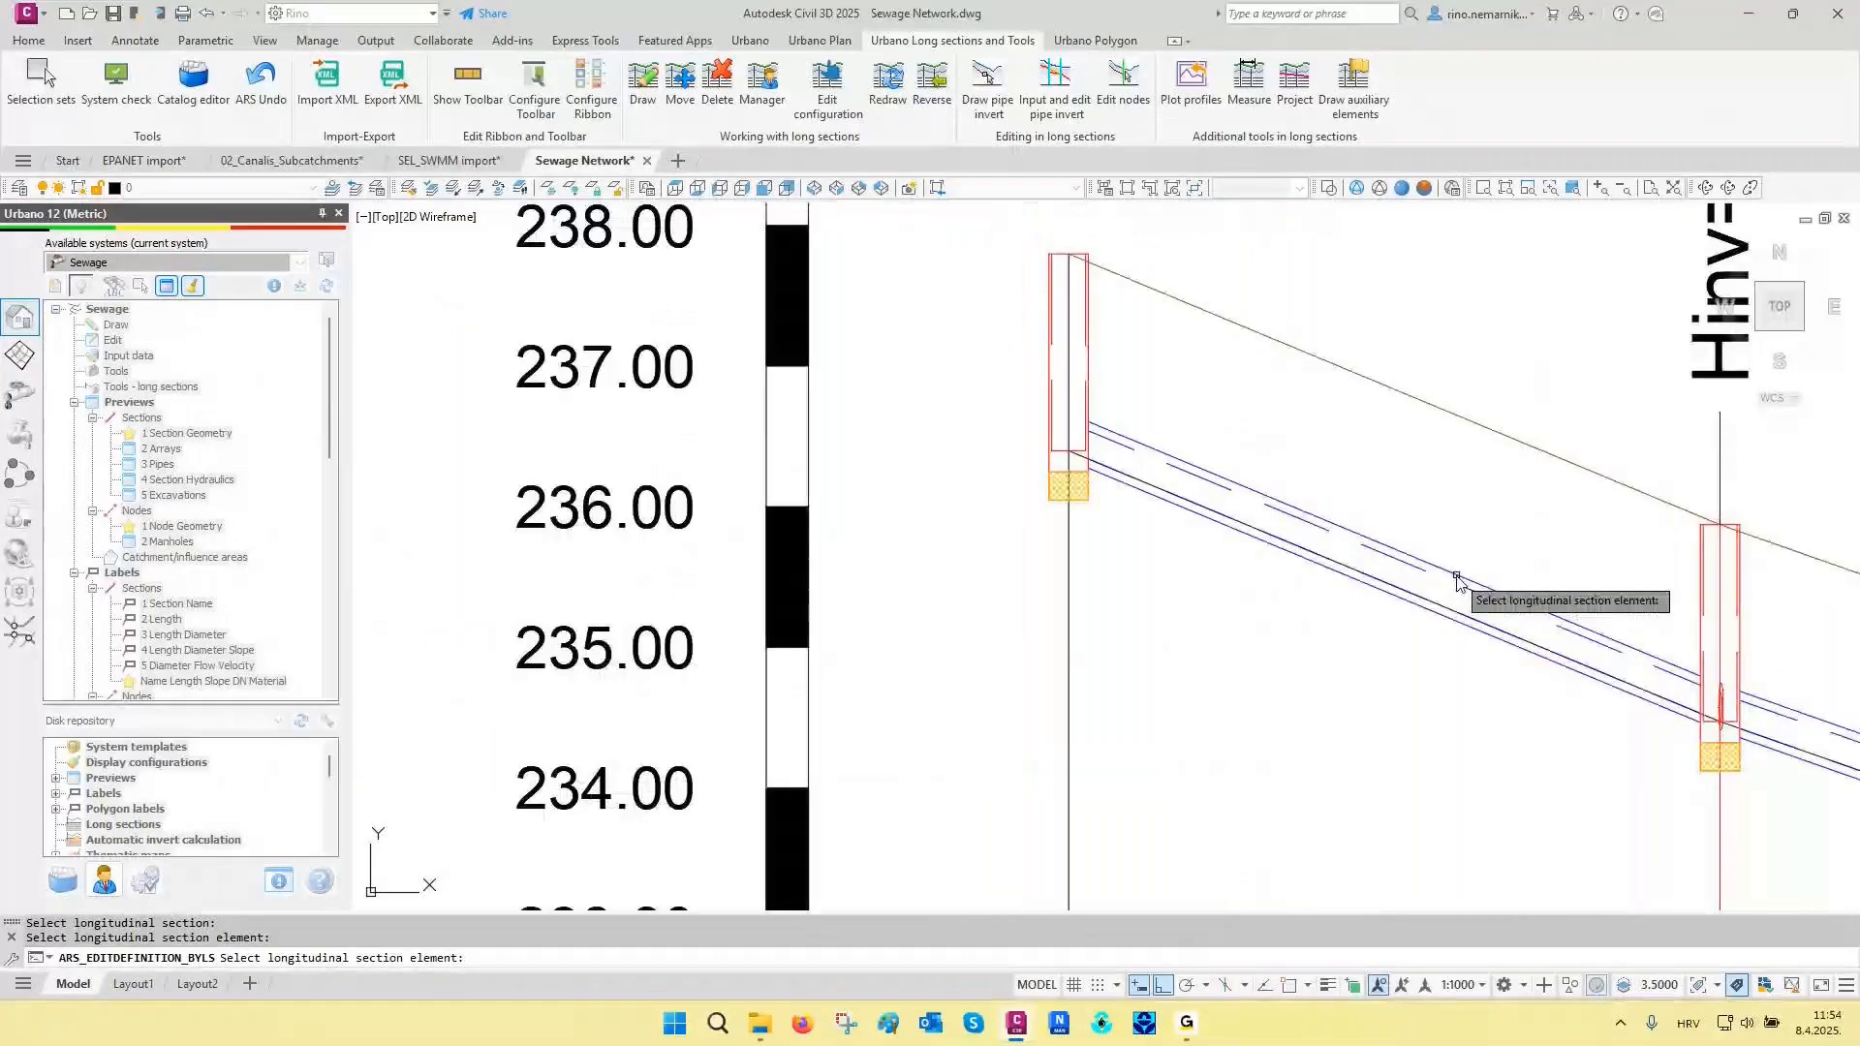
left_click(1458, 586)
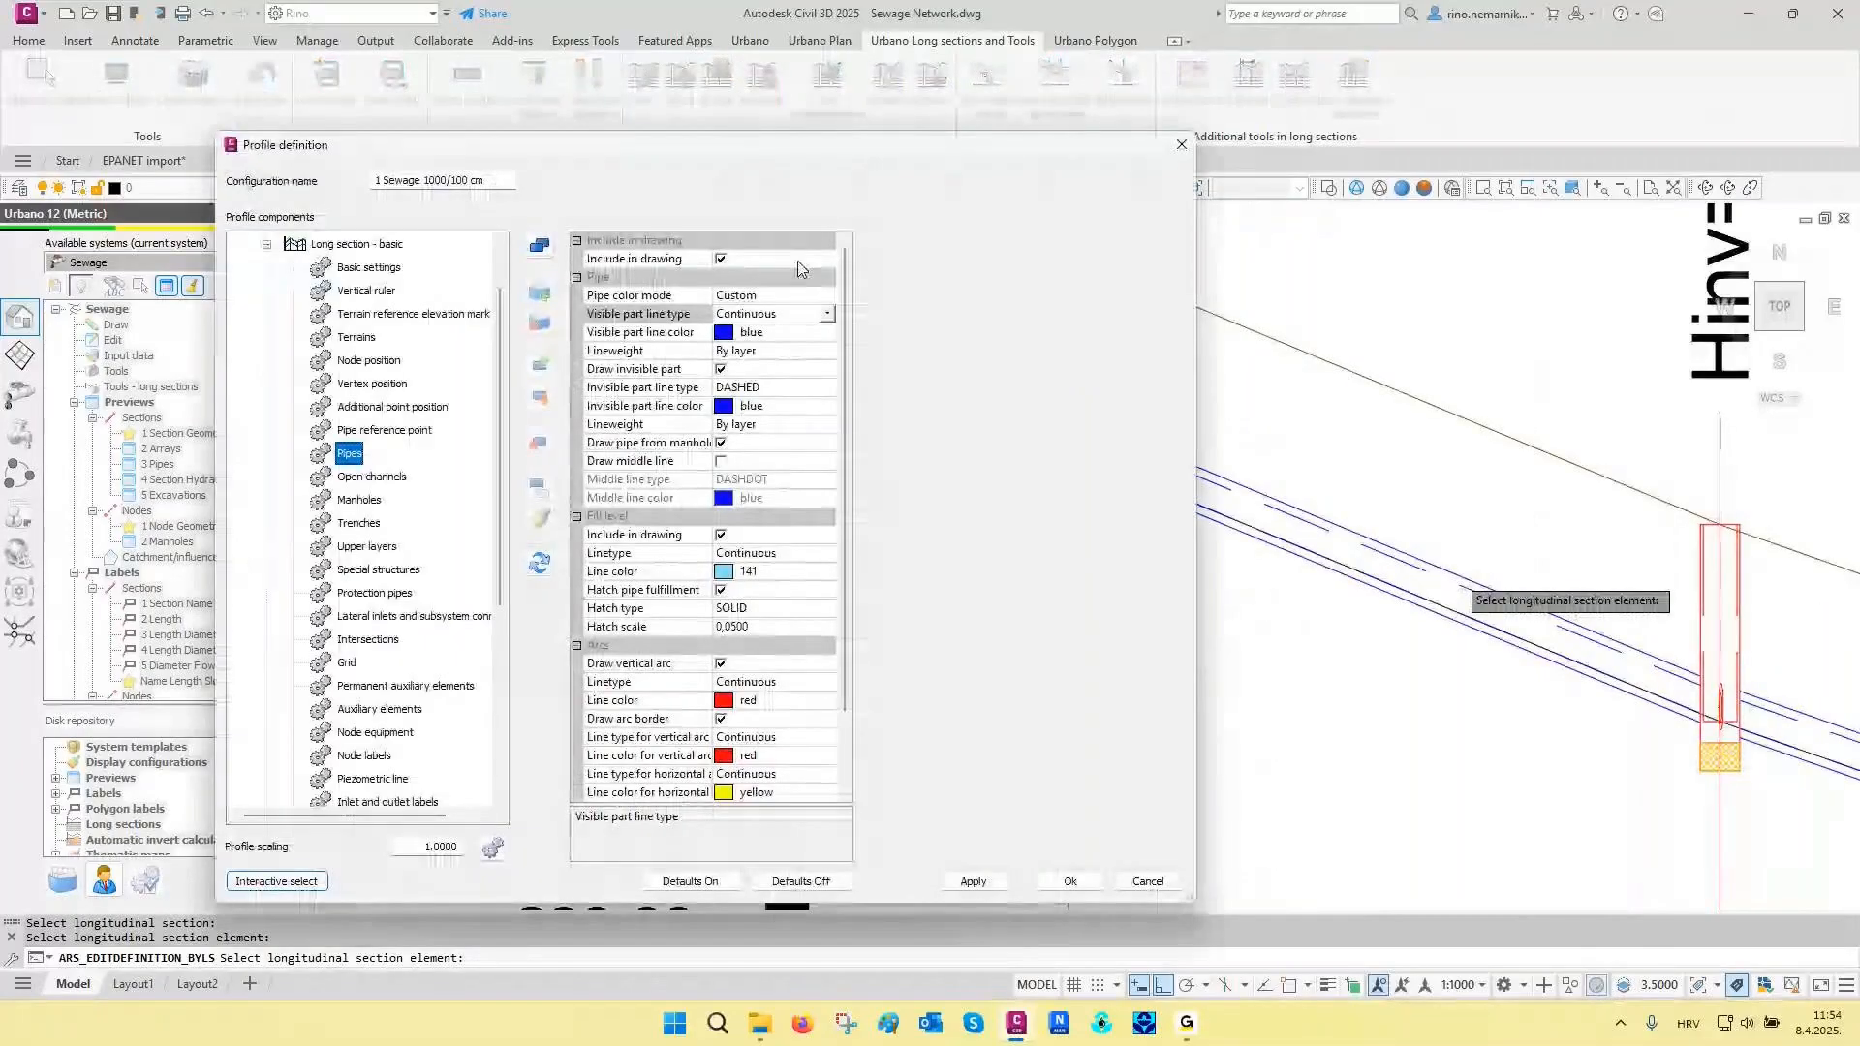
left_click_drag(809, 162, 637, 125)
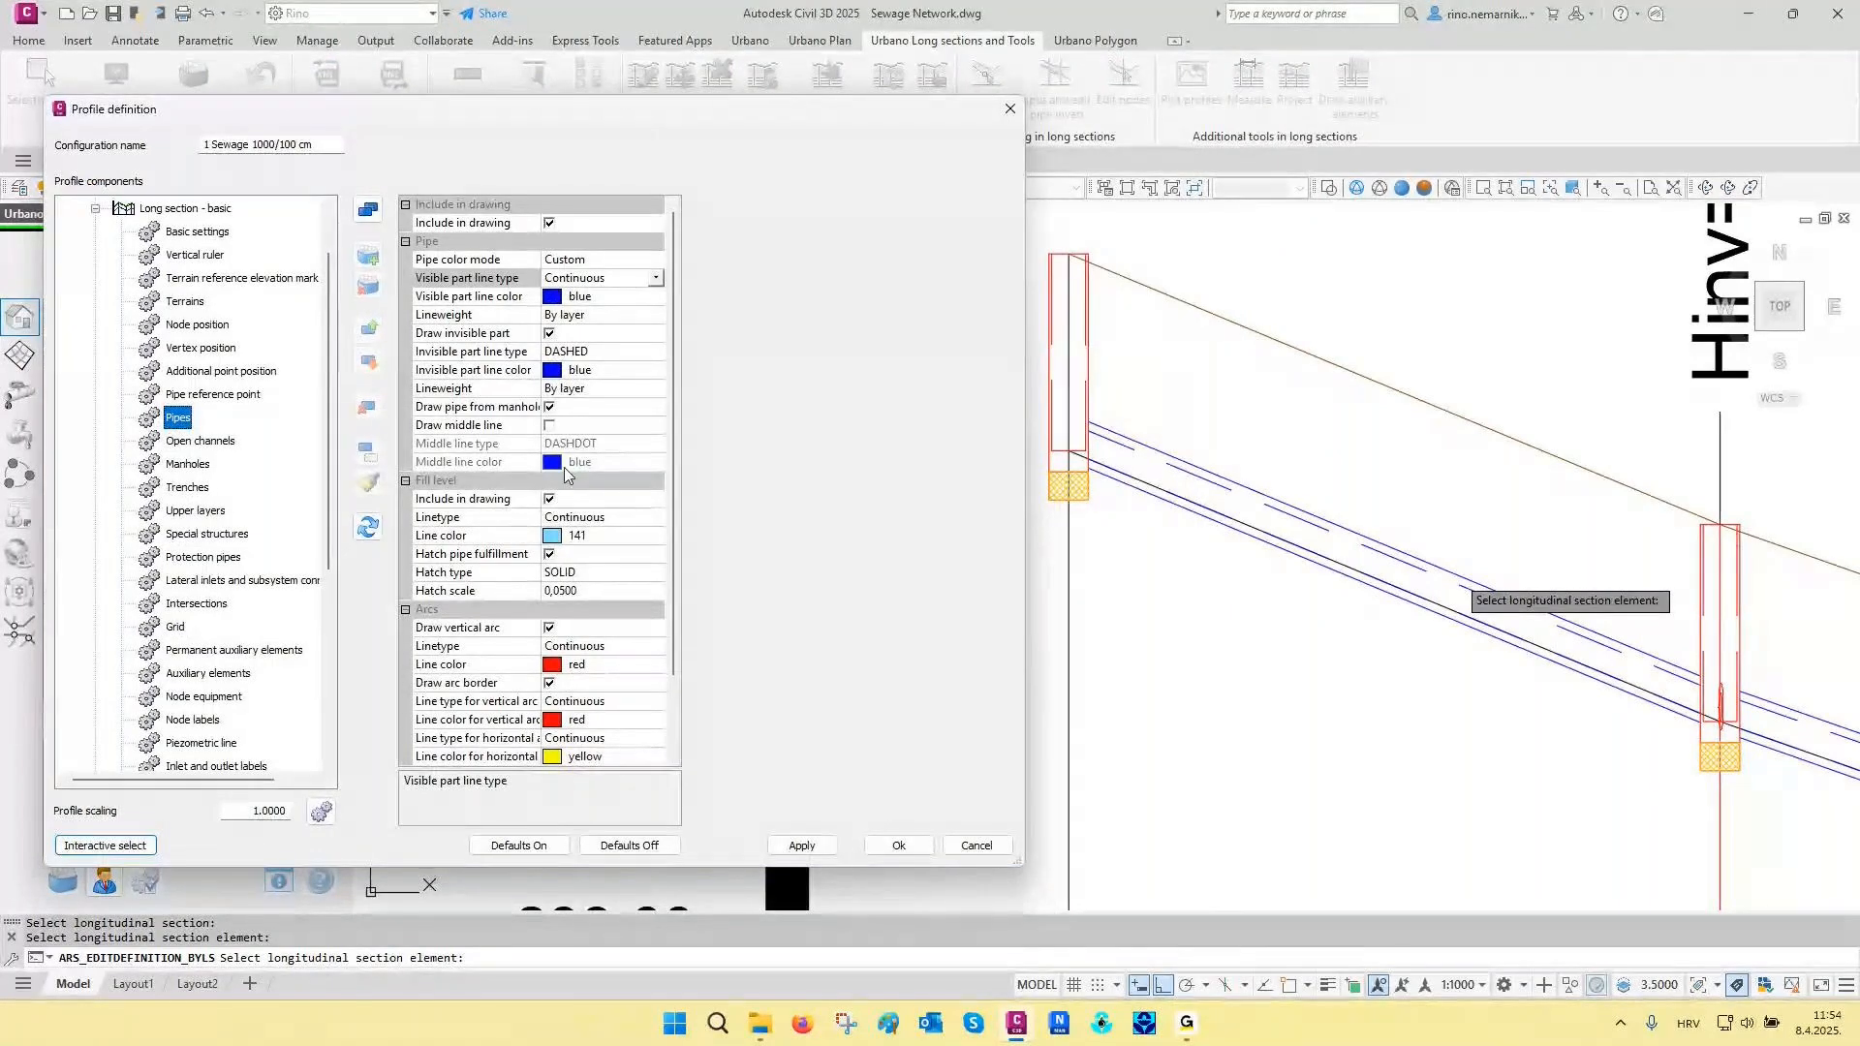
left_click(483, 259)
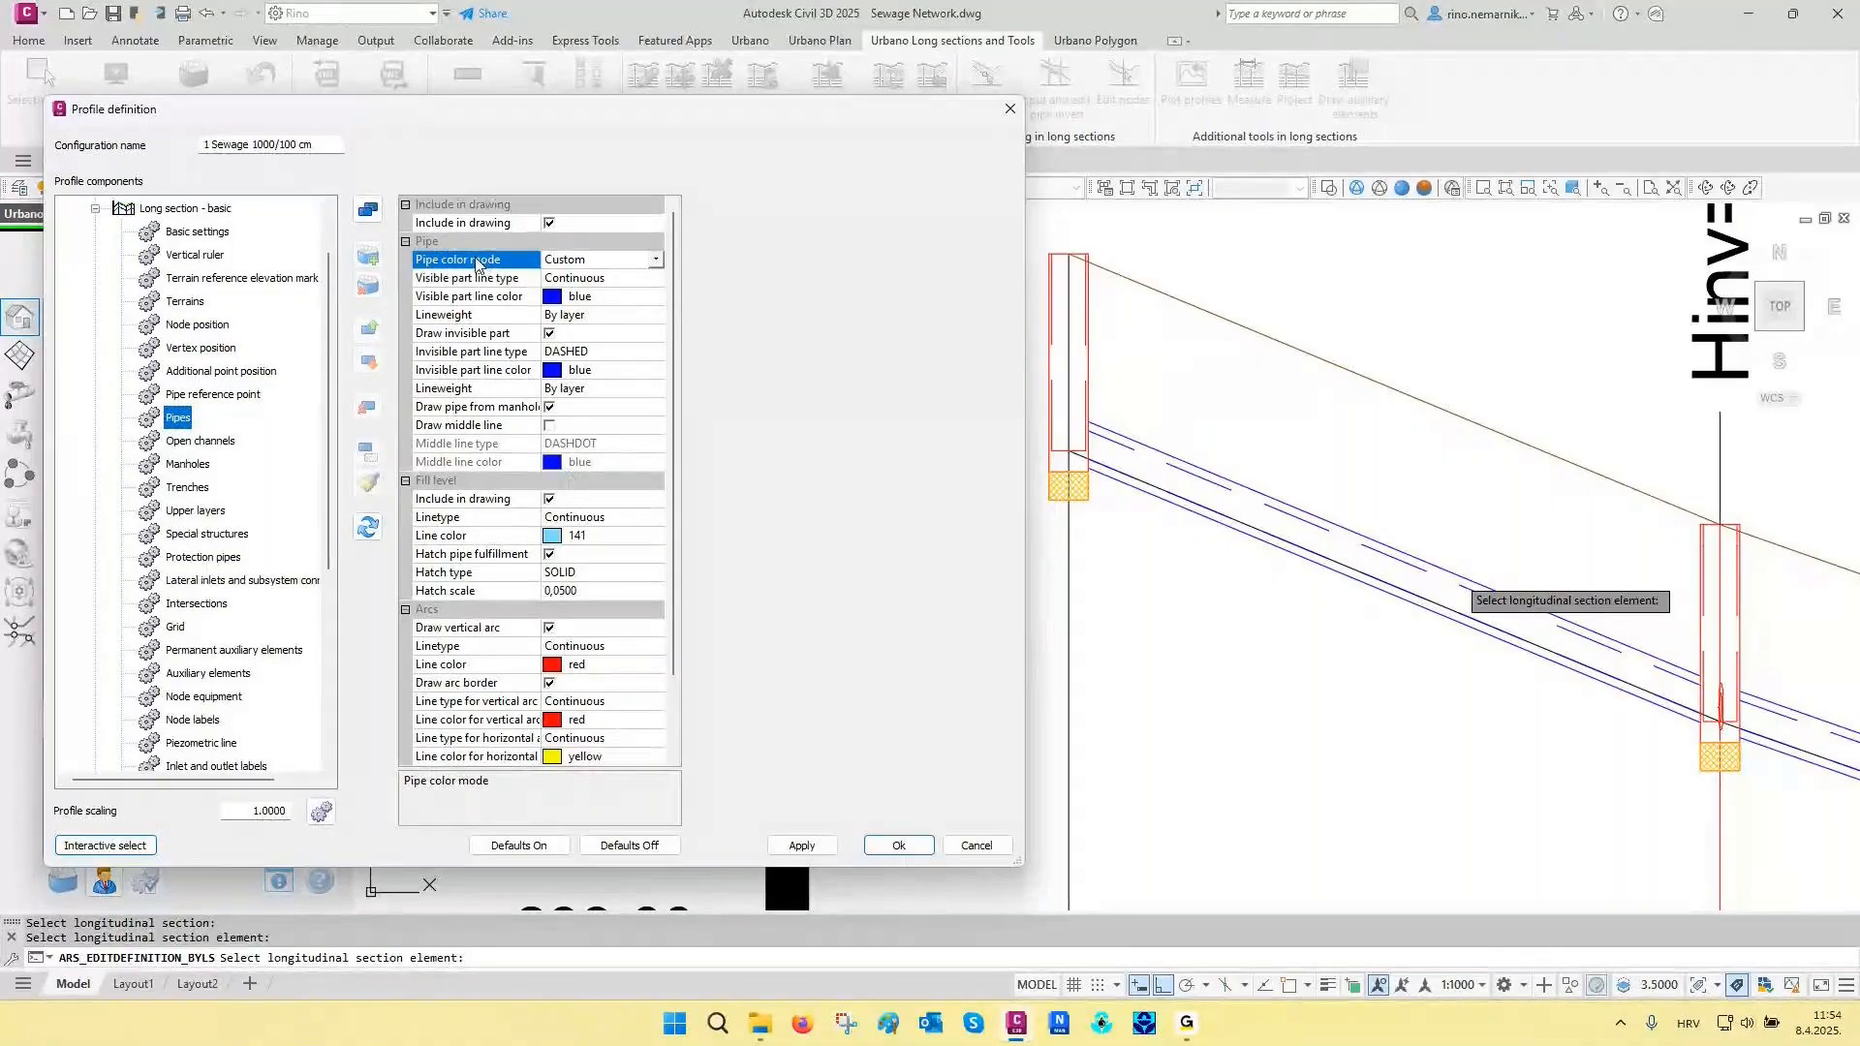
left_click(572, 261)
left_click(586, 275)
- Set the manhole color mode to Automatic and apply the pipe and manhole color settings to the long section
left_click(194, 466)
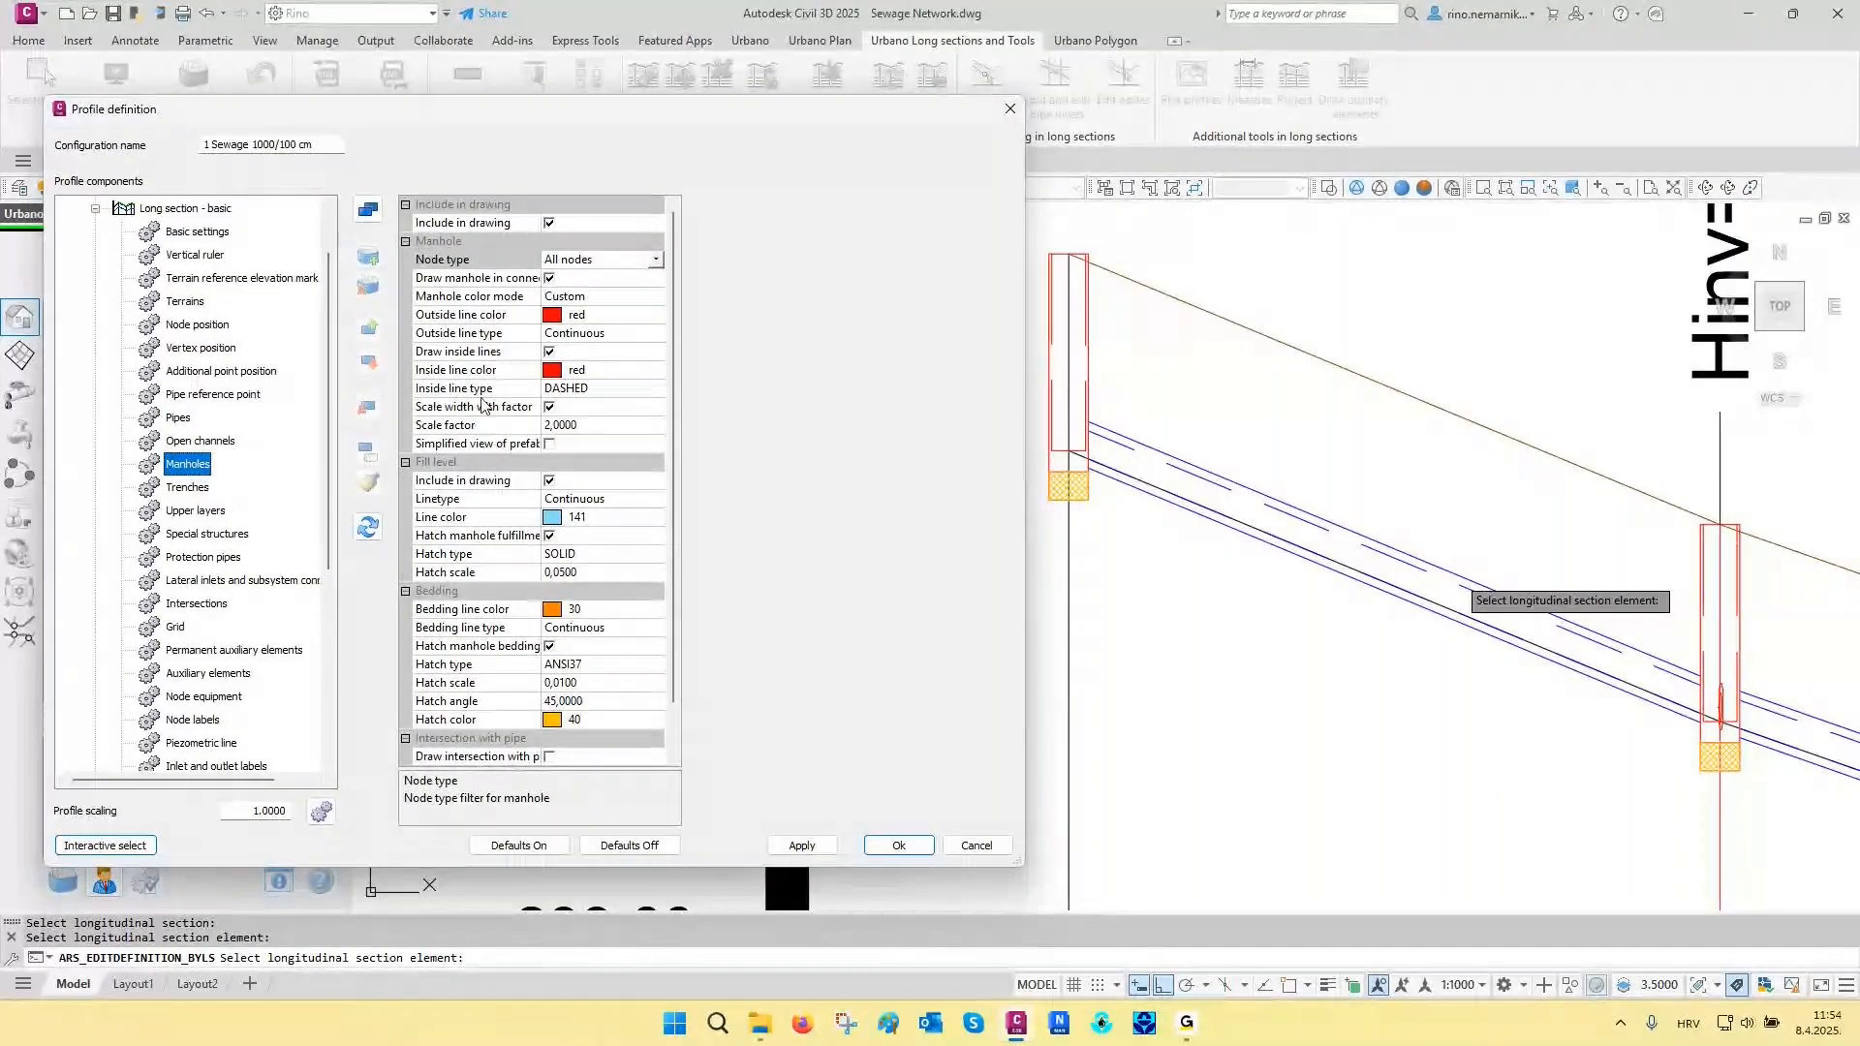
left_click(611, 301)
left_click(595, 314)
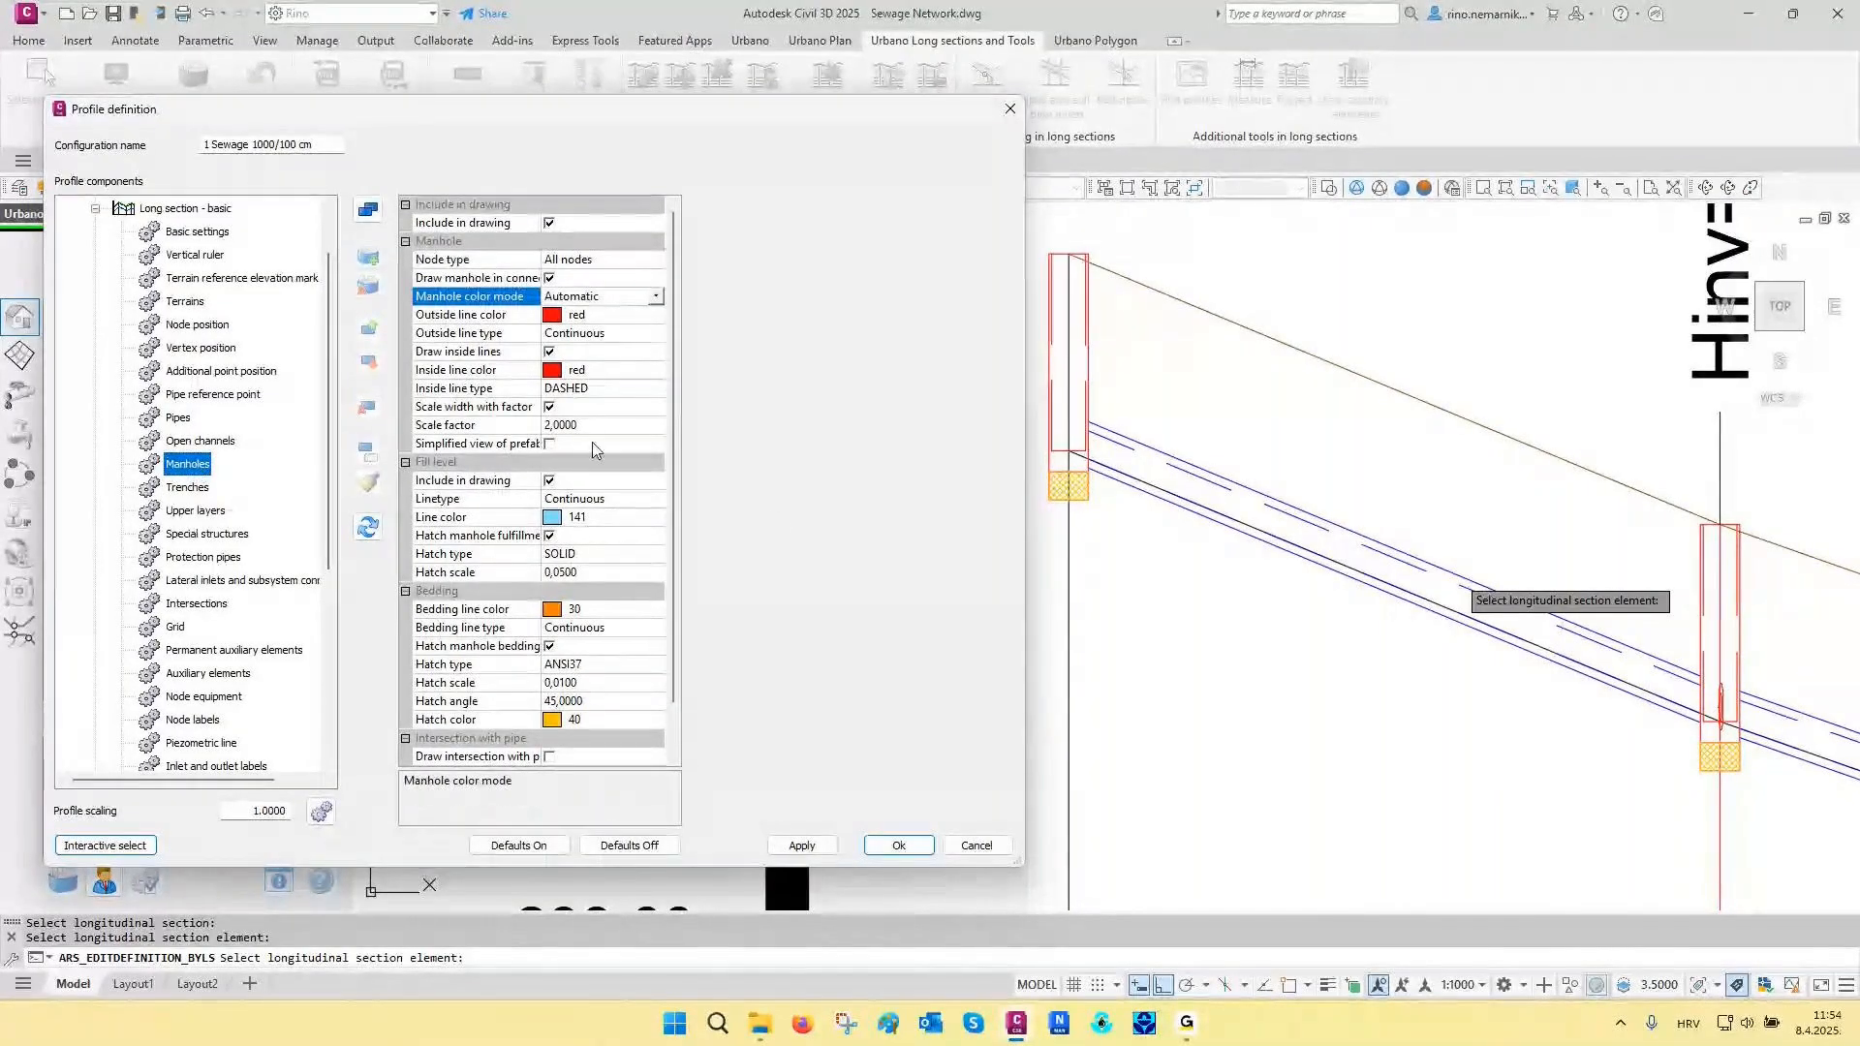
left_click(803, 845)
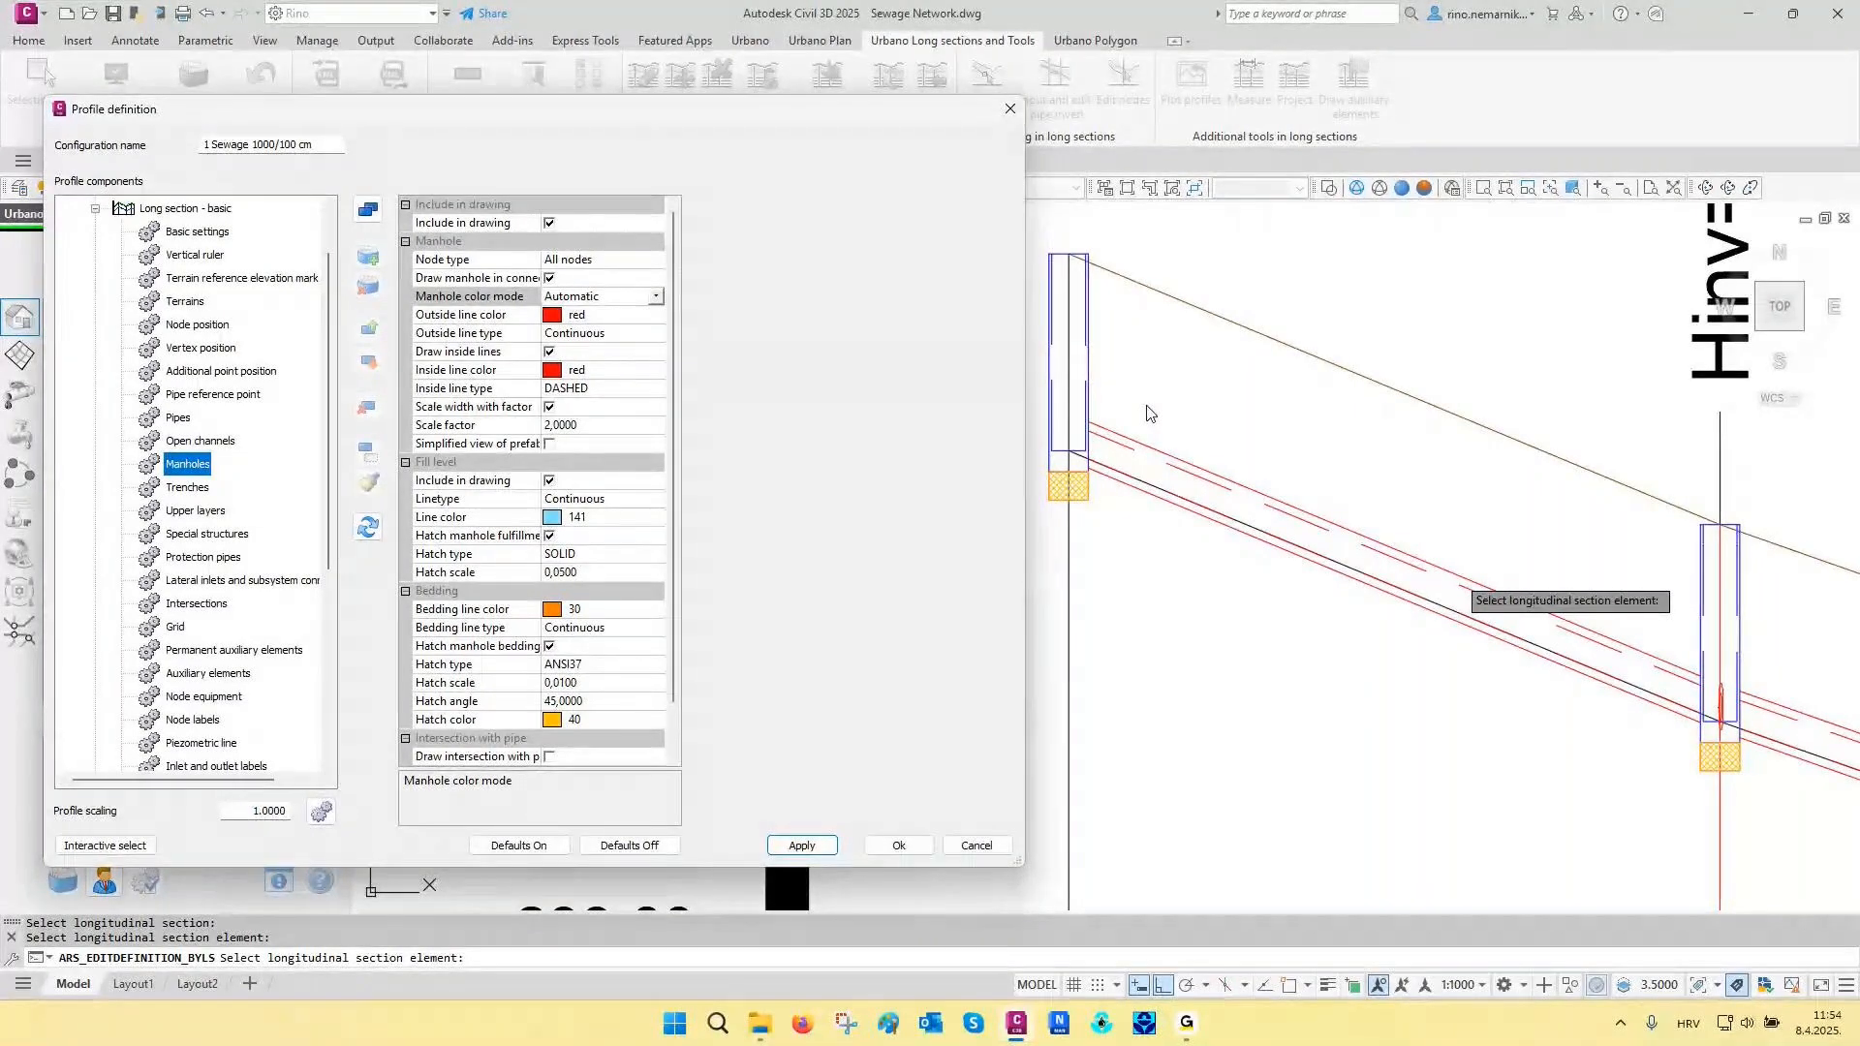
- Examine the redrawn pipes and manholes, along with the Node equipment and Intersections settings of the profile configuration
left_click(105, 846)
scroll(1179, 734, "down", 1)
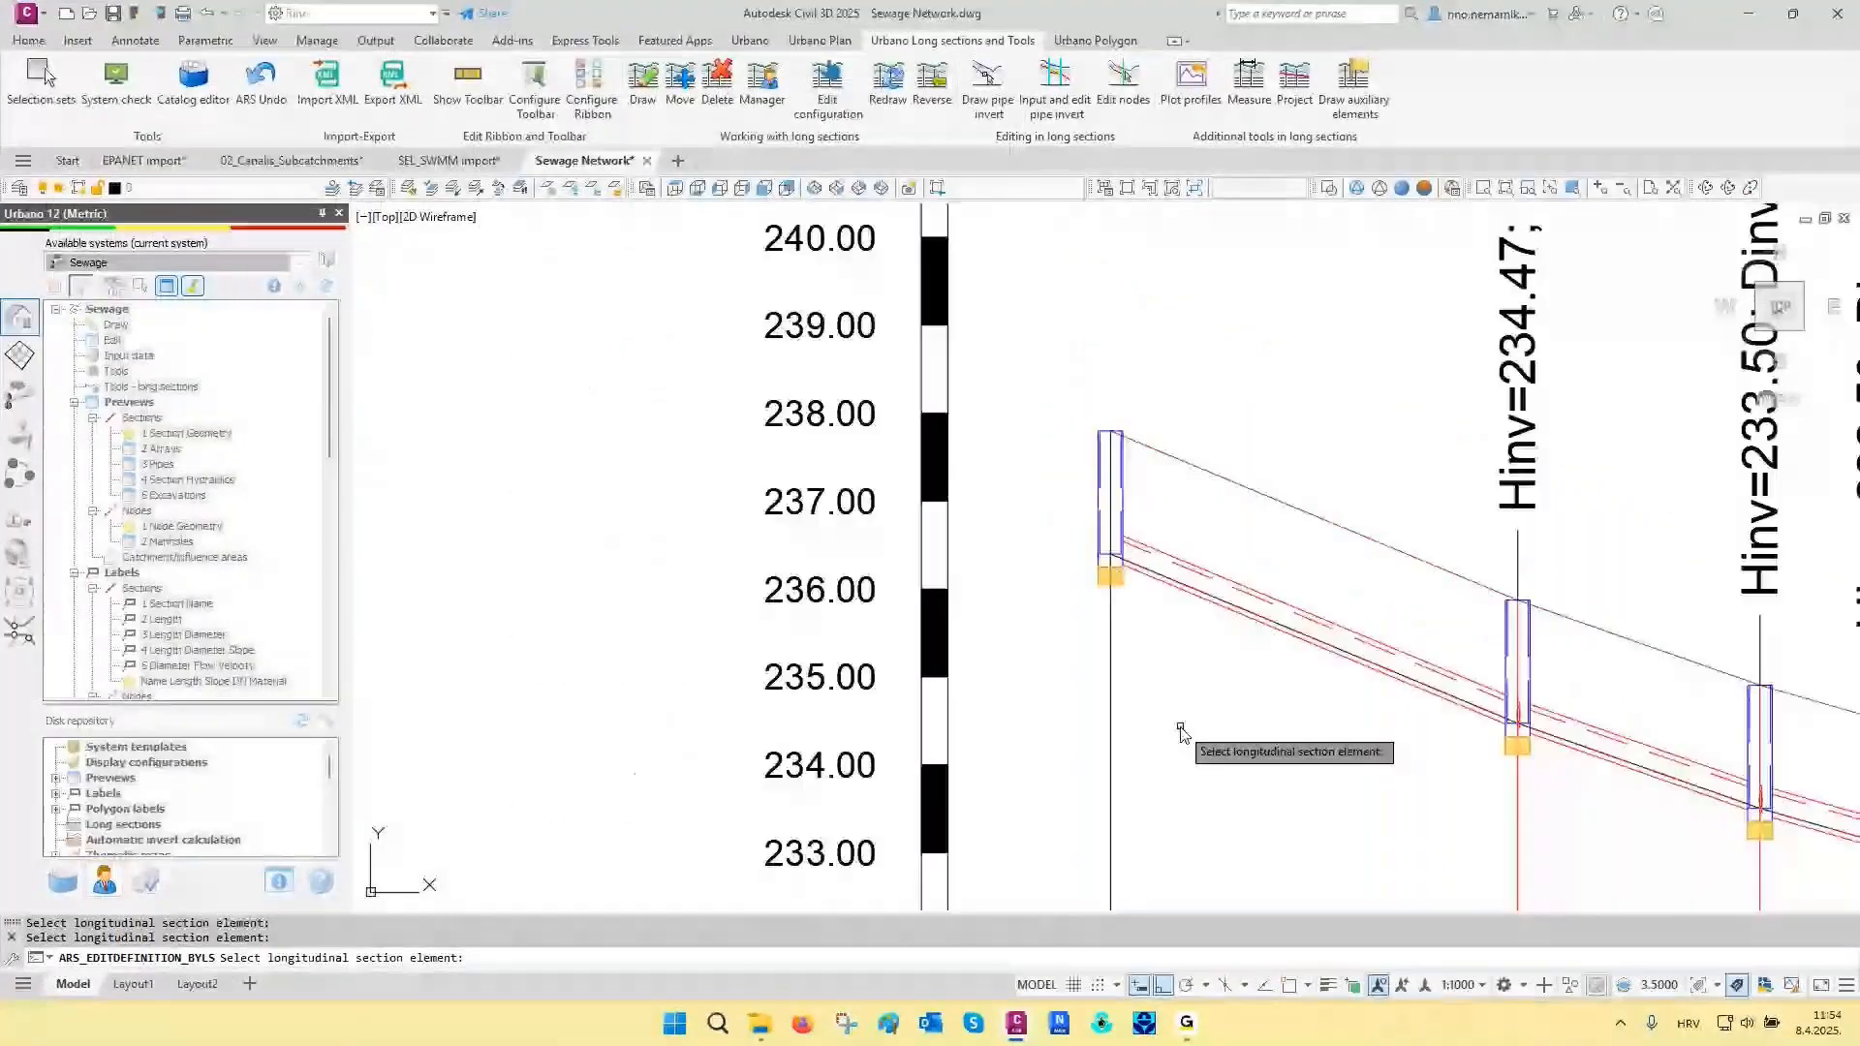
scroll(1182, 733, "down", 3)
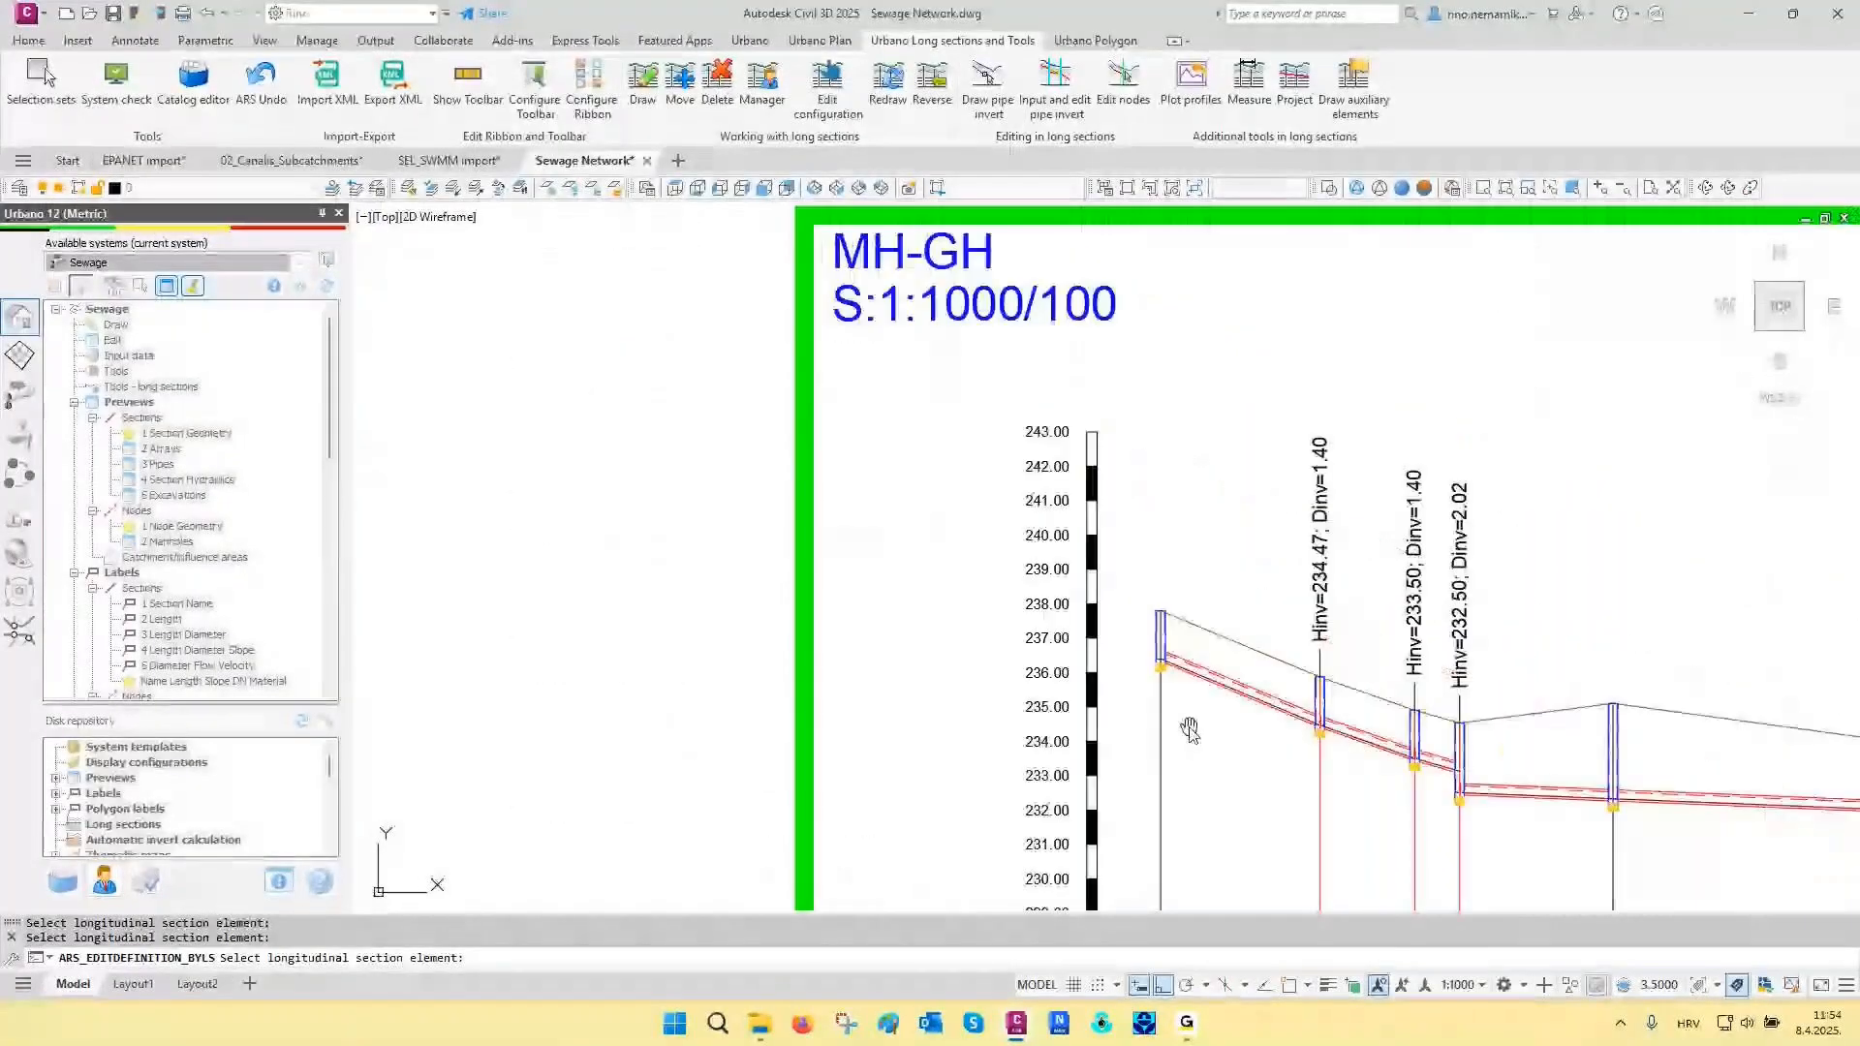
left_click(1255, 579)
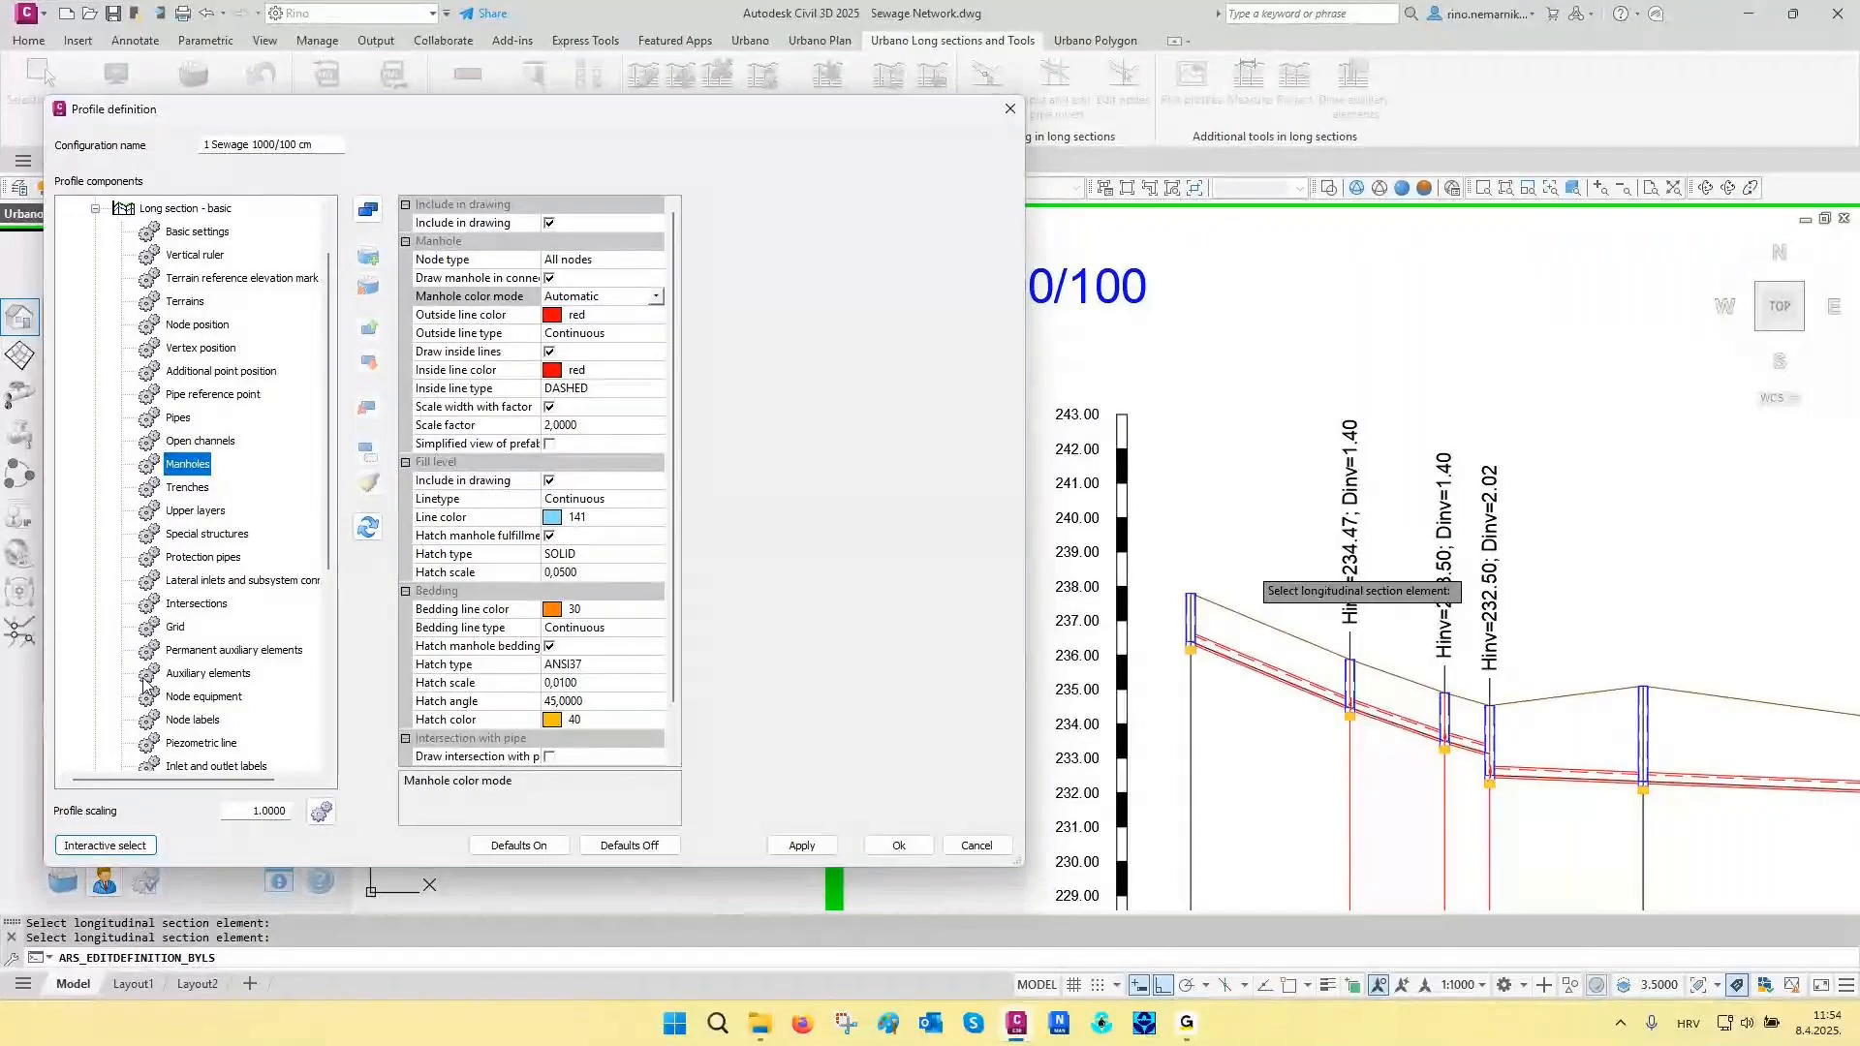
scroll(123, 654, "down", 1)
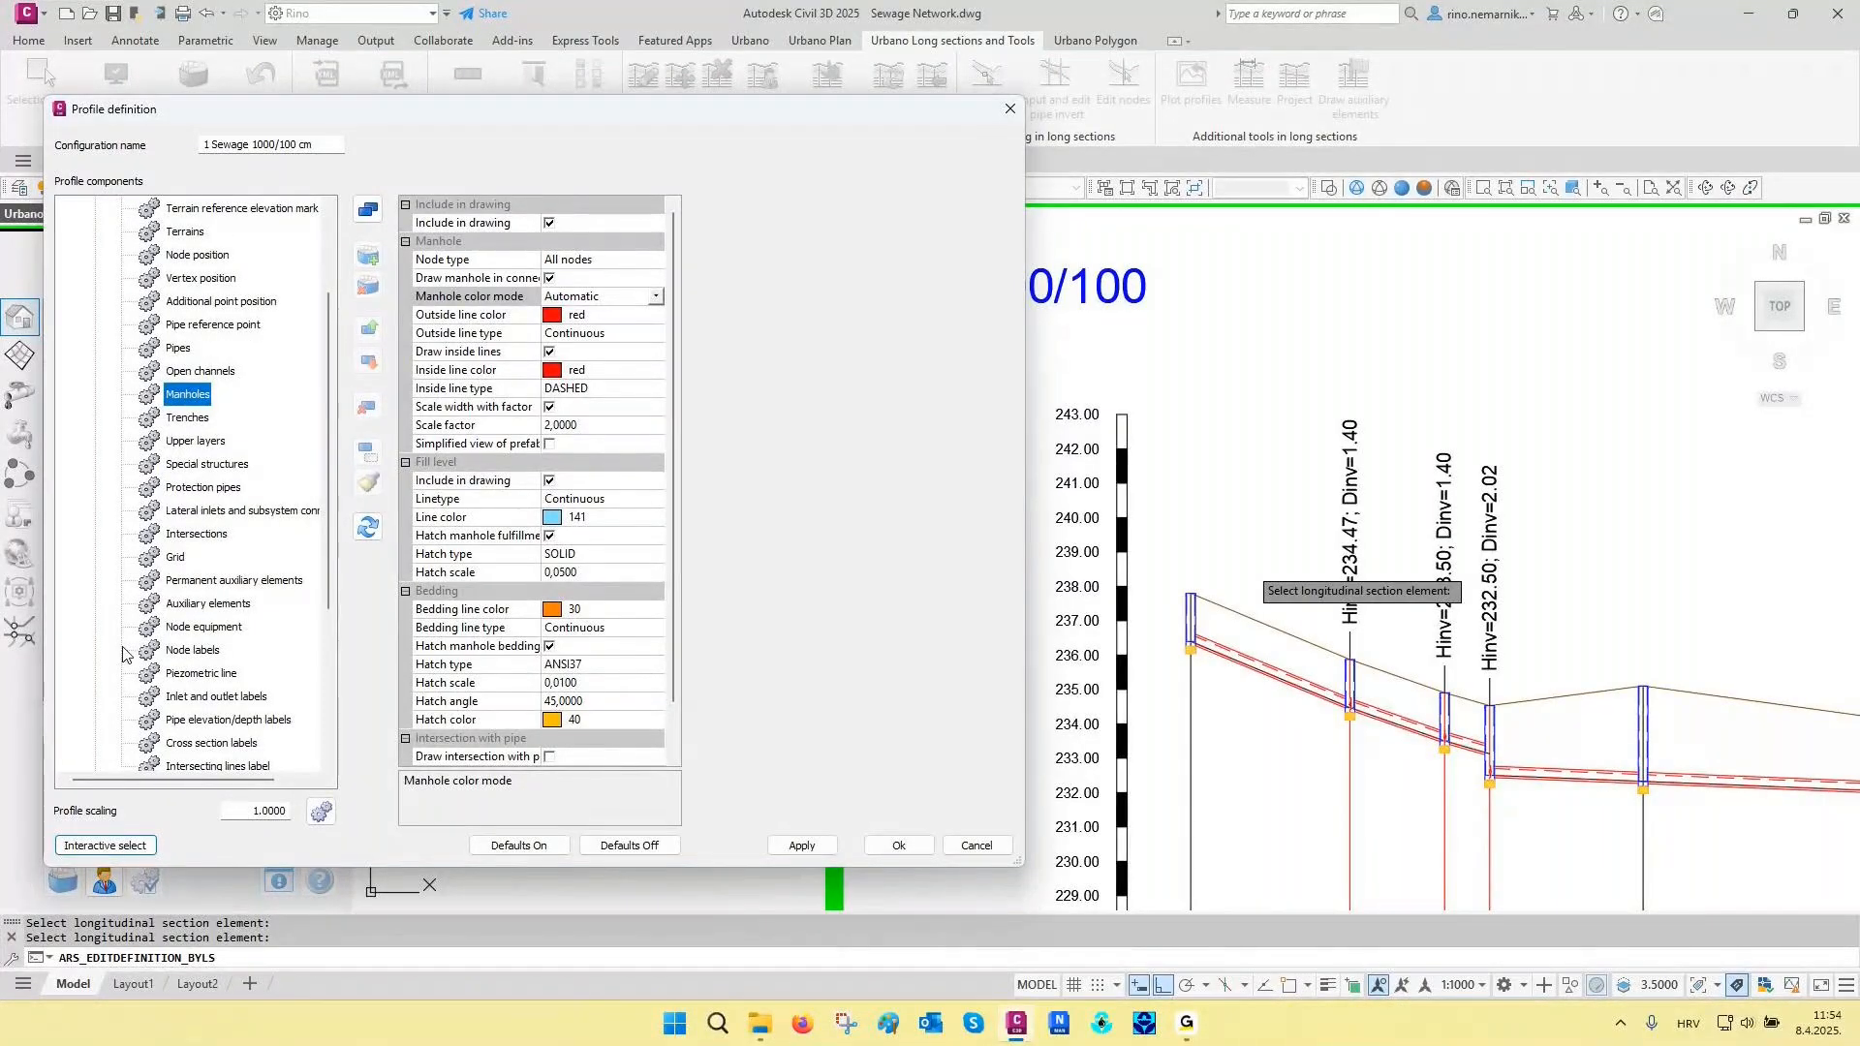
scroll(123, 654, "down", 1)
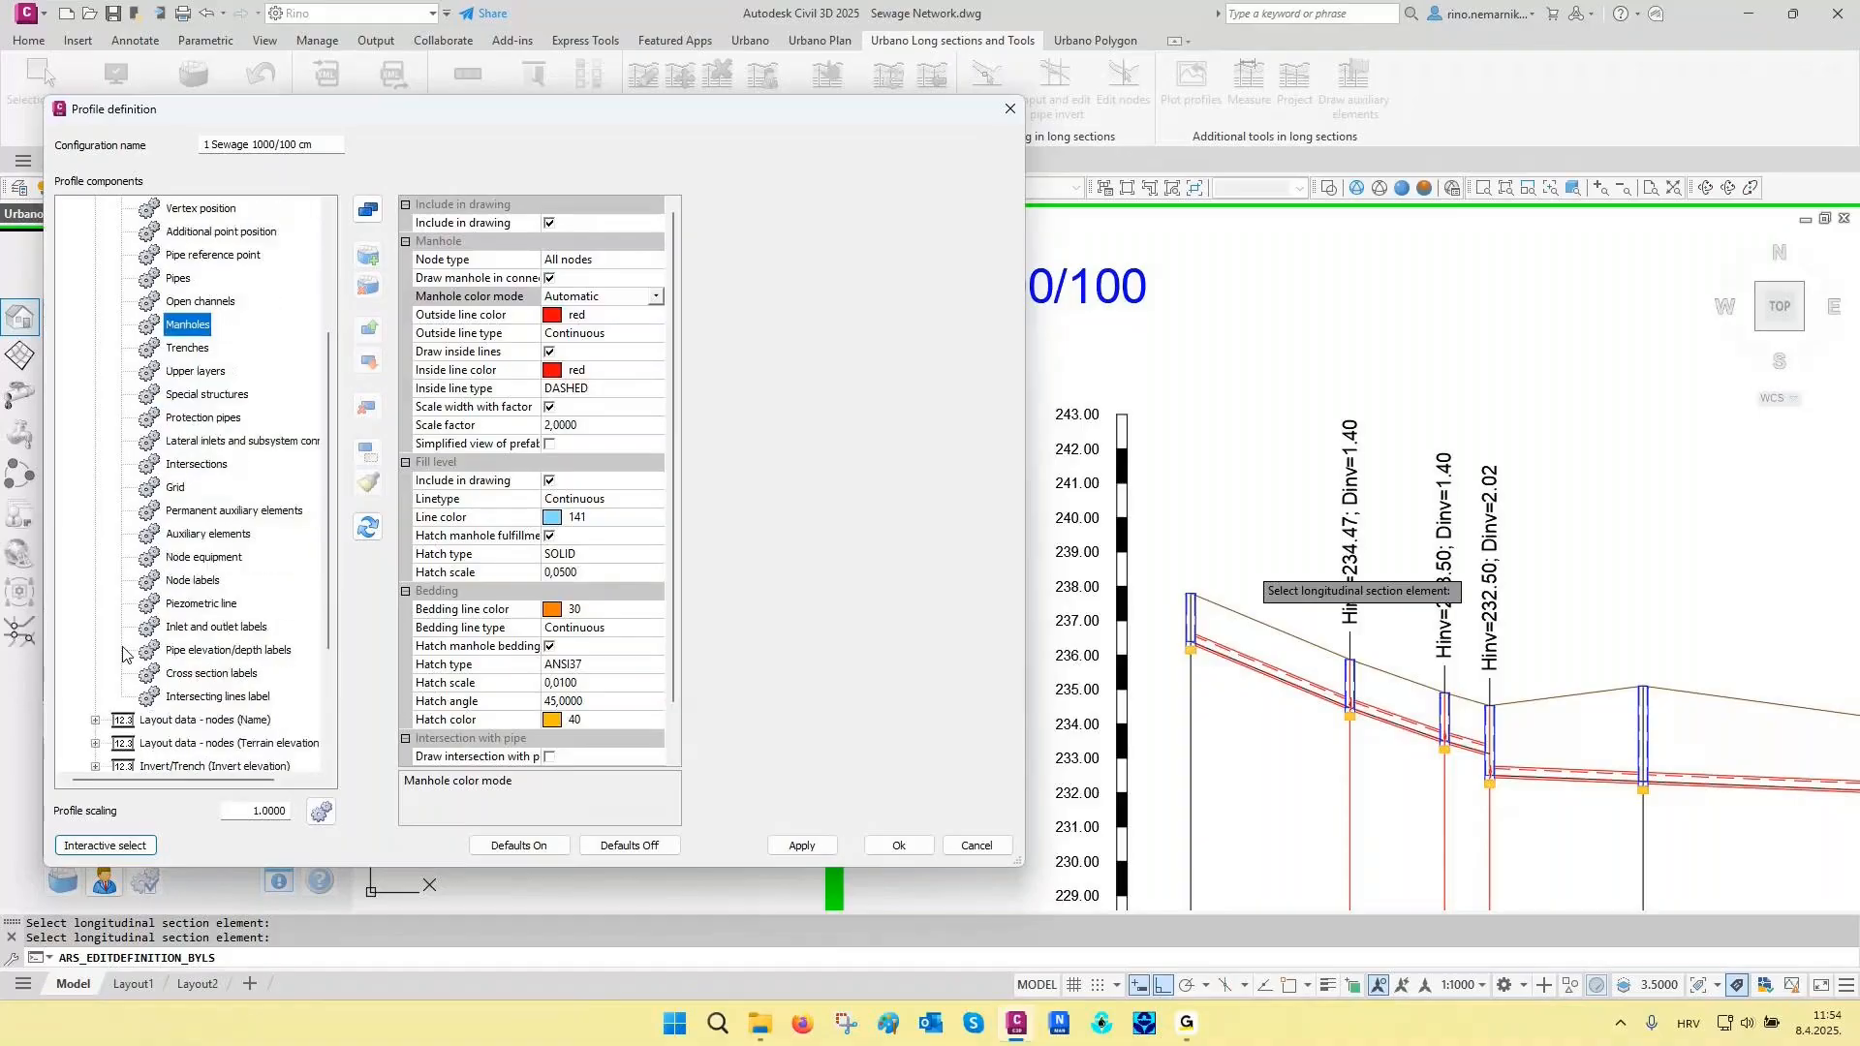
left_click(204, 560)
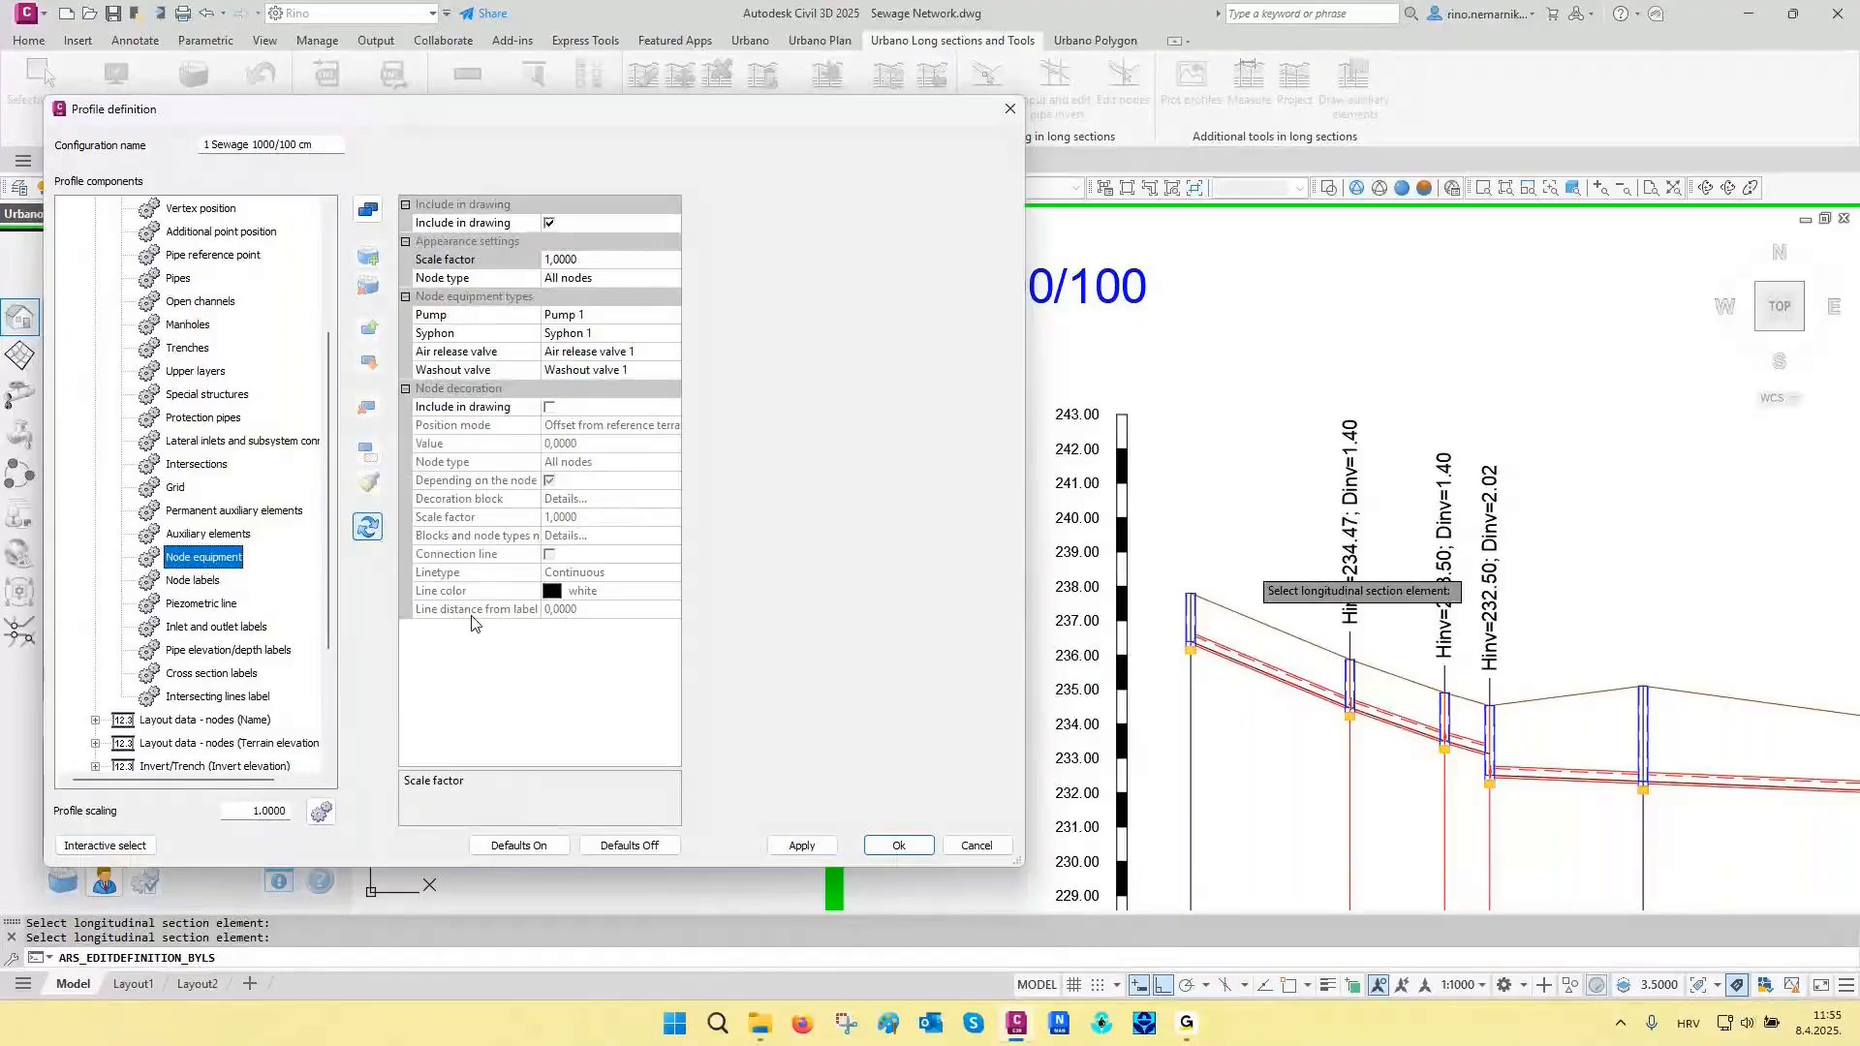
left_click(201, 464)
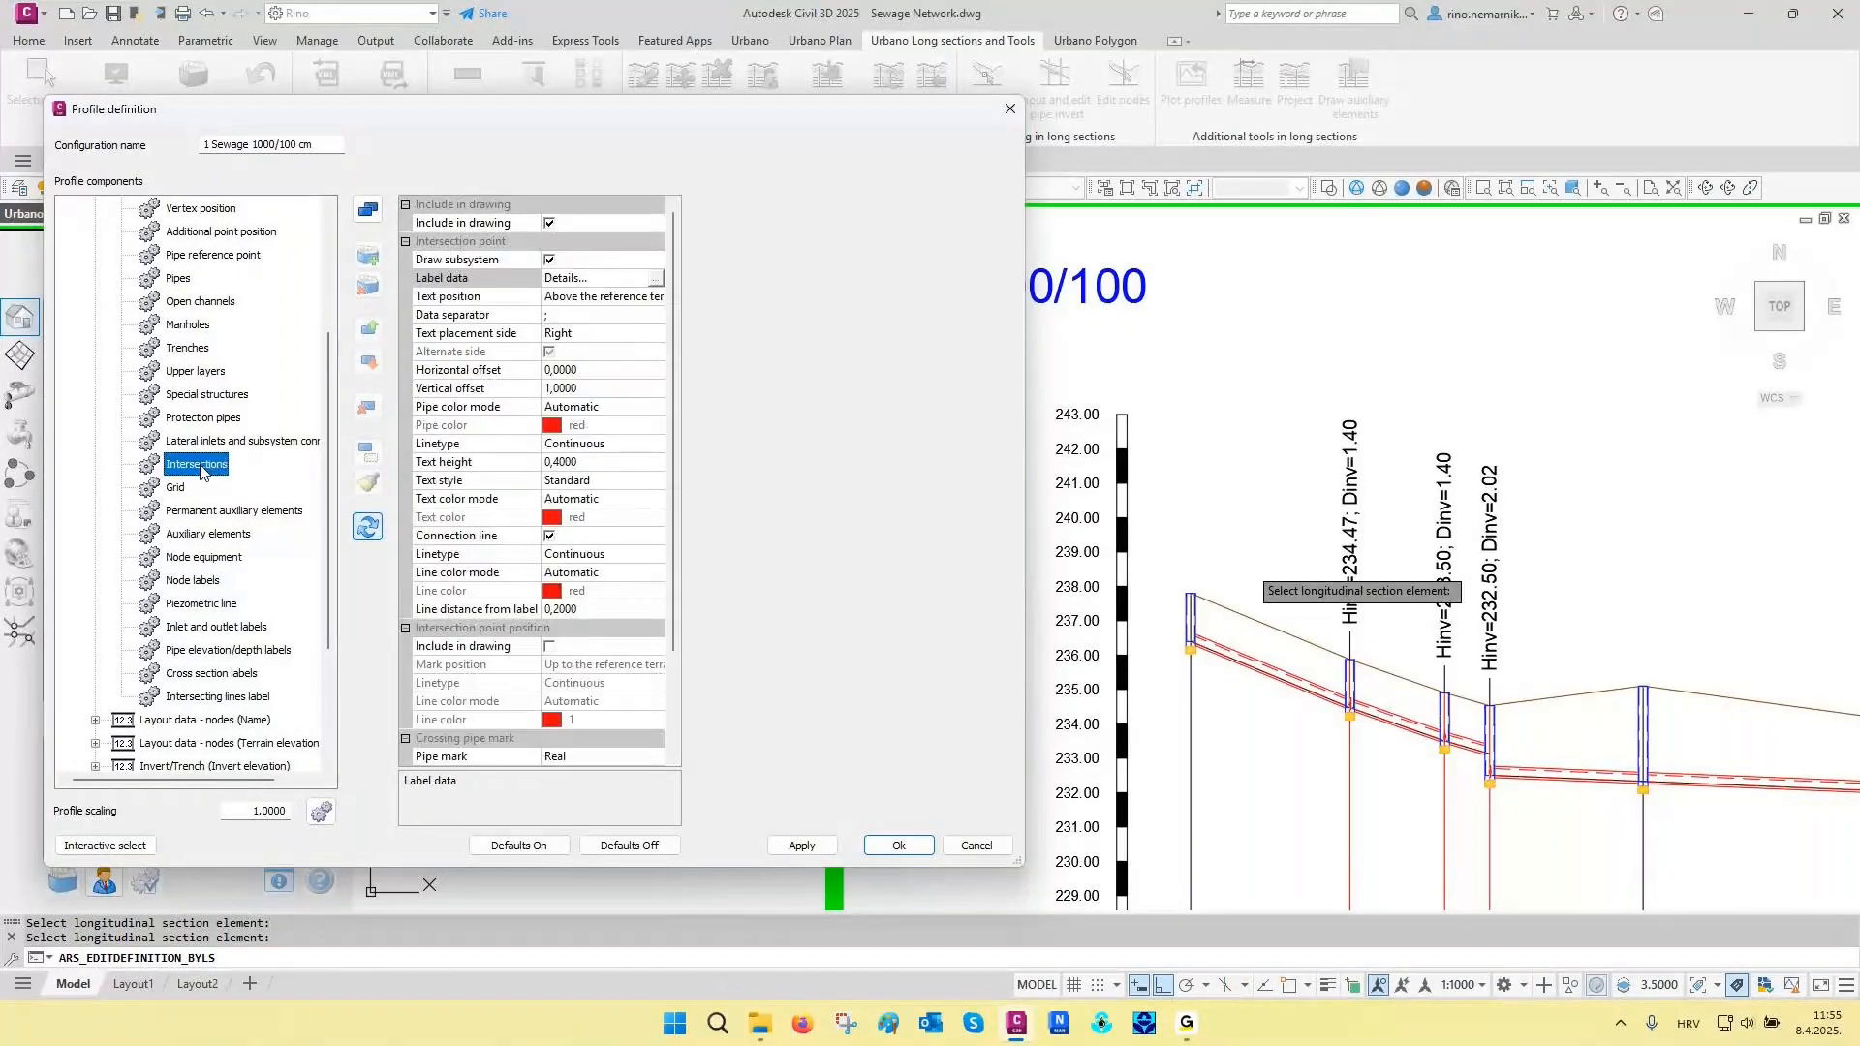
scroll(521, 528, "down", 3)
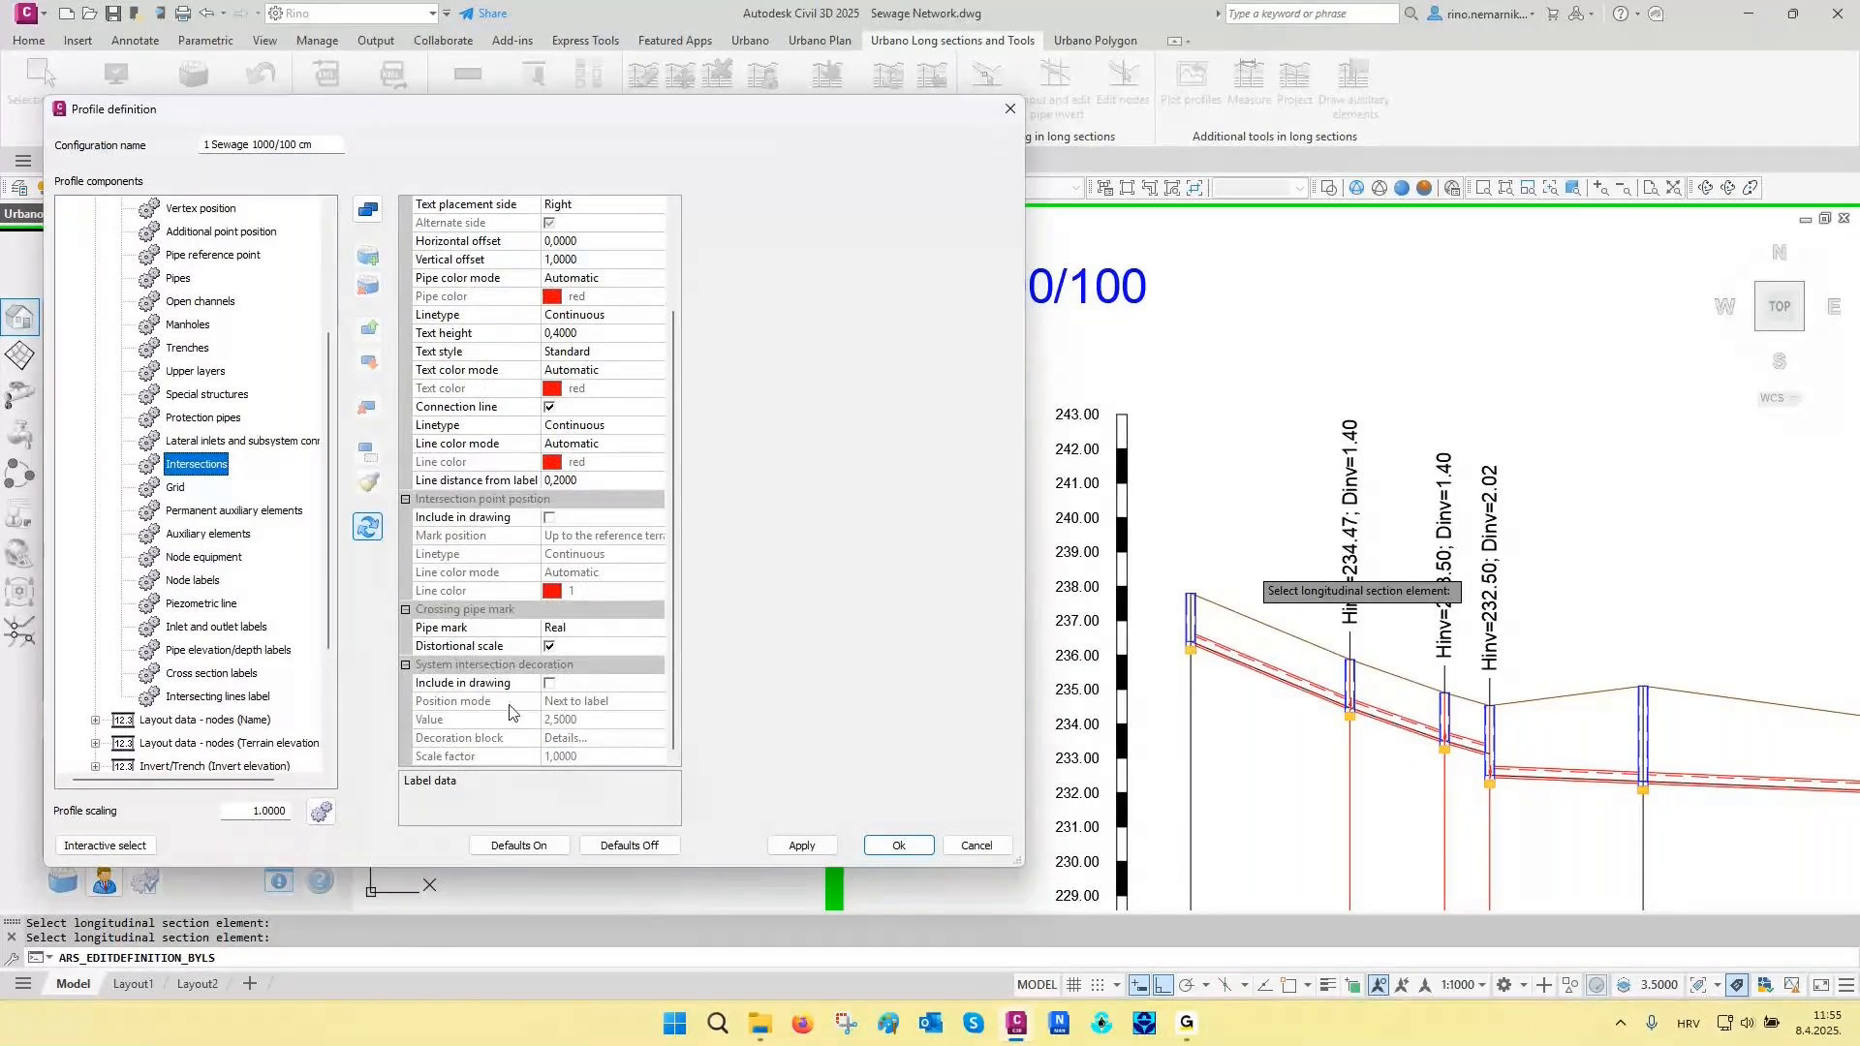
- Set the connection line's distance from the label to 0 for lateral inlets and subsystem connections
left_click(263, 447)
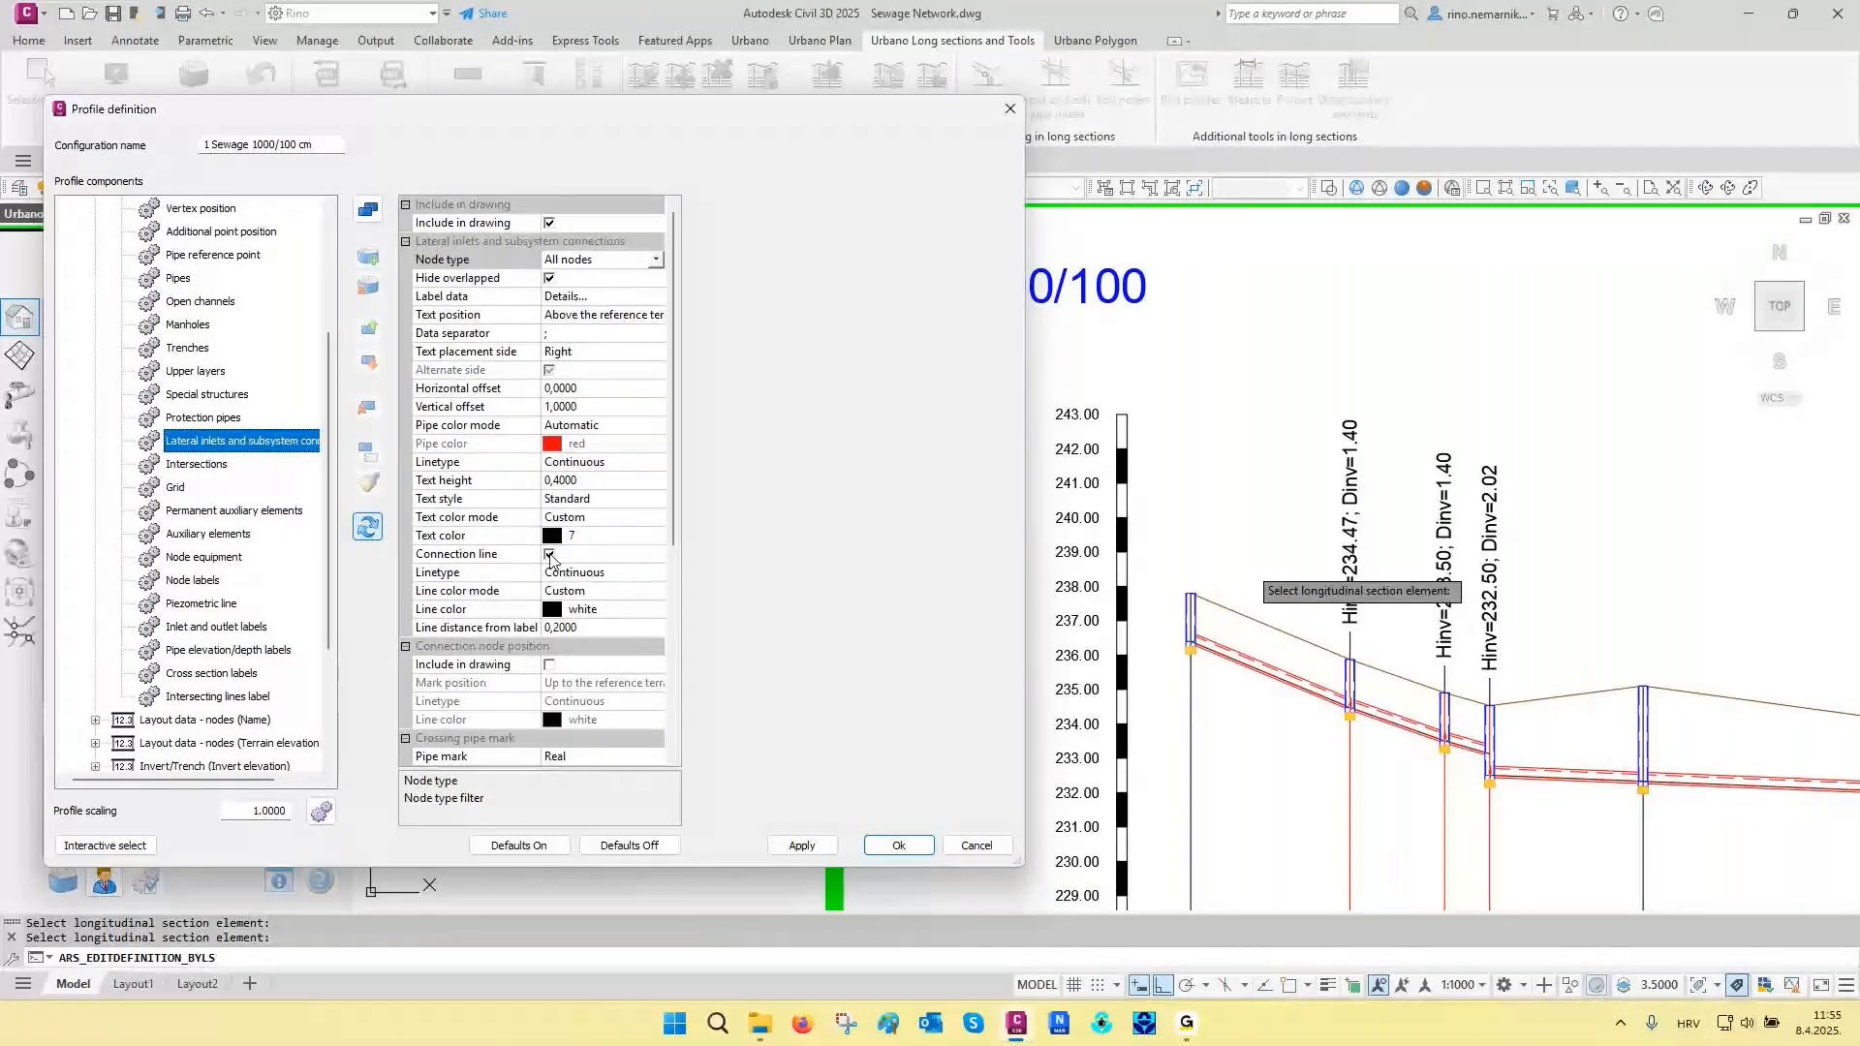
scroll(550, 557, "down", 6)
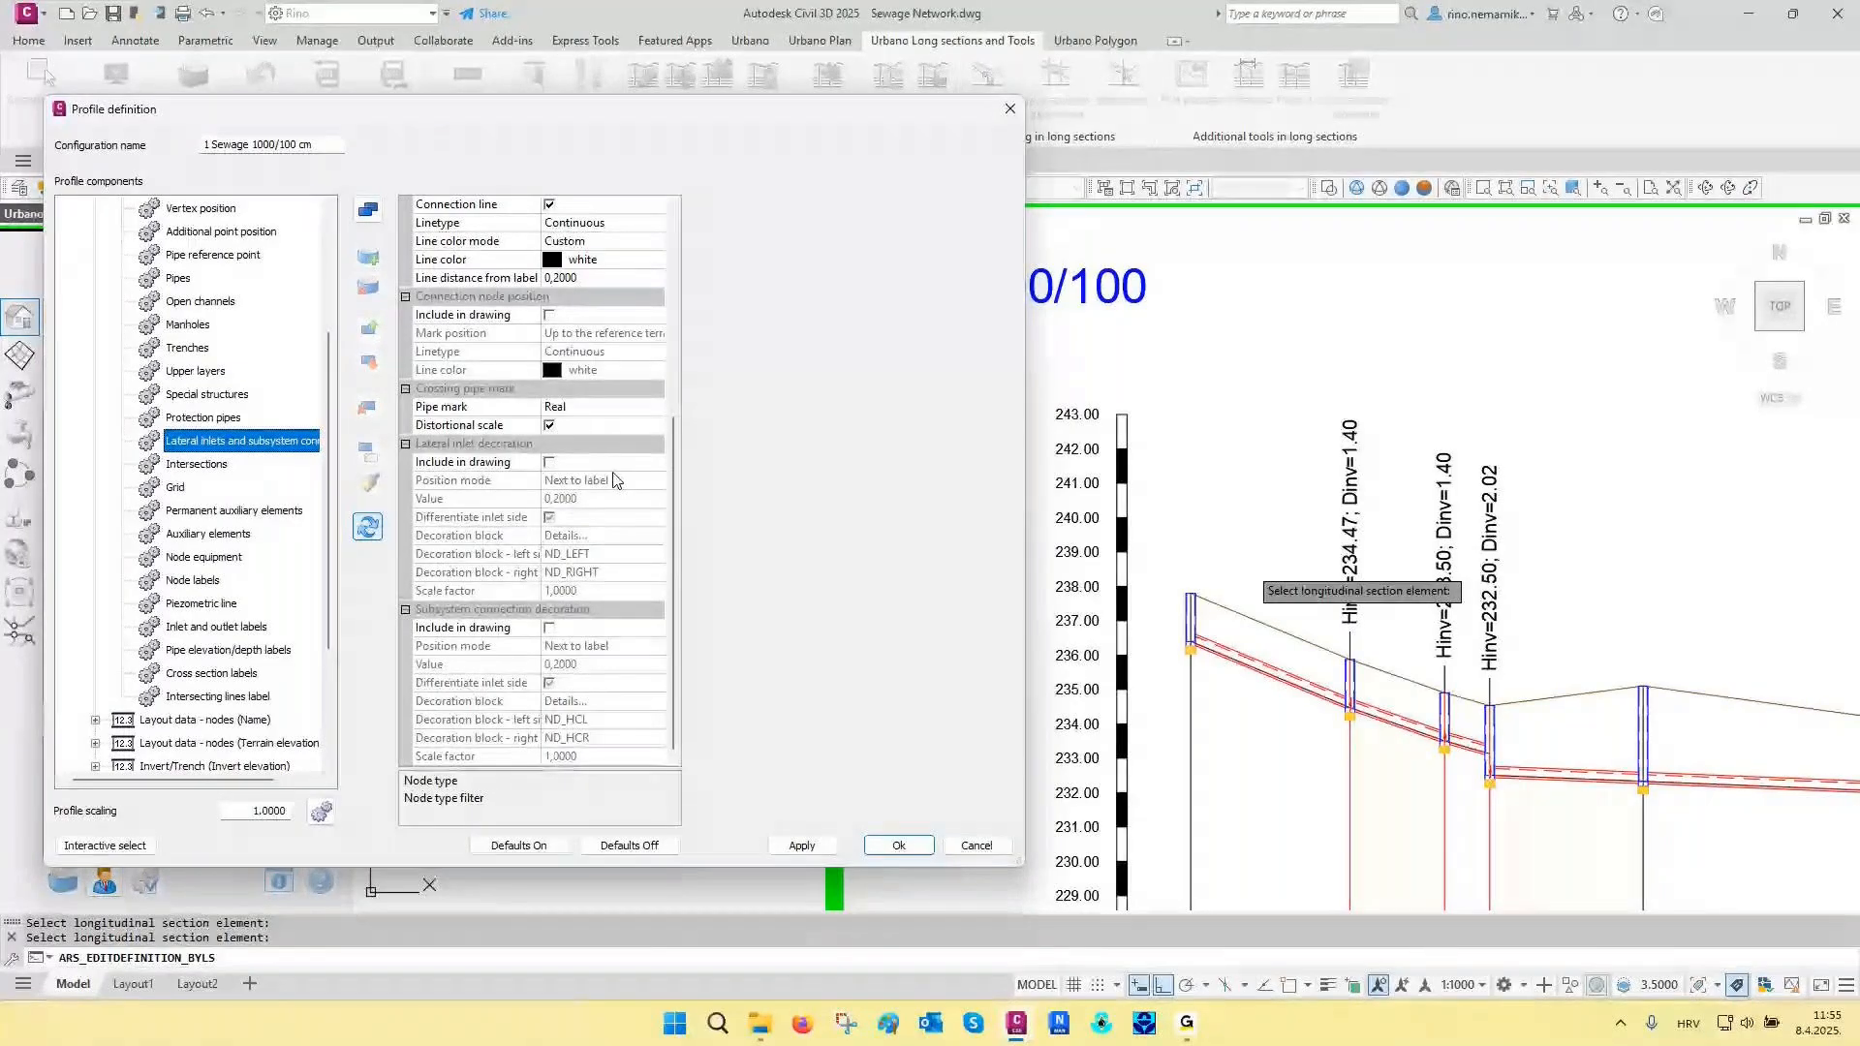
left_click_drag(580, 279, 521, 281)
type("0")
- Include the lateral inlet decoration in the drawing with position mode Next to label, and apply it to the long section
left_click(507, 464)
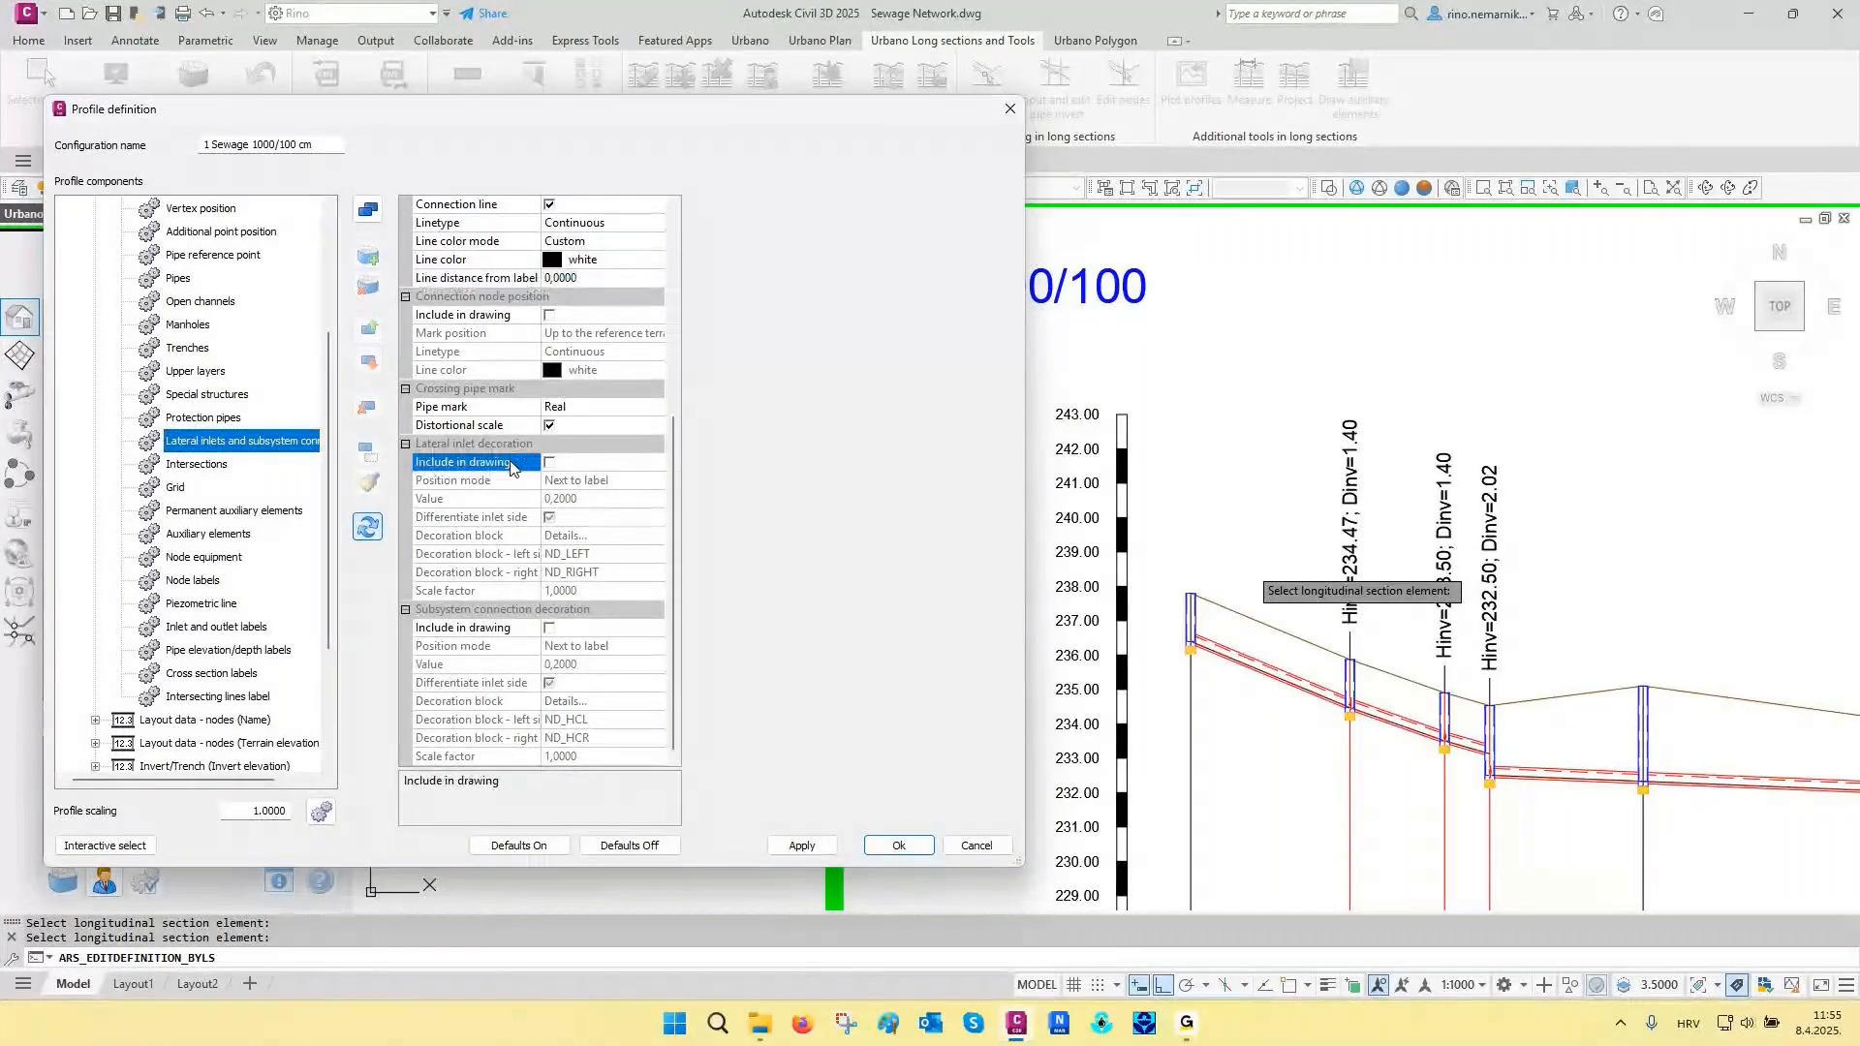
left_click(547, 463)
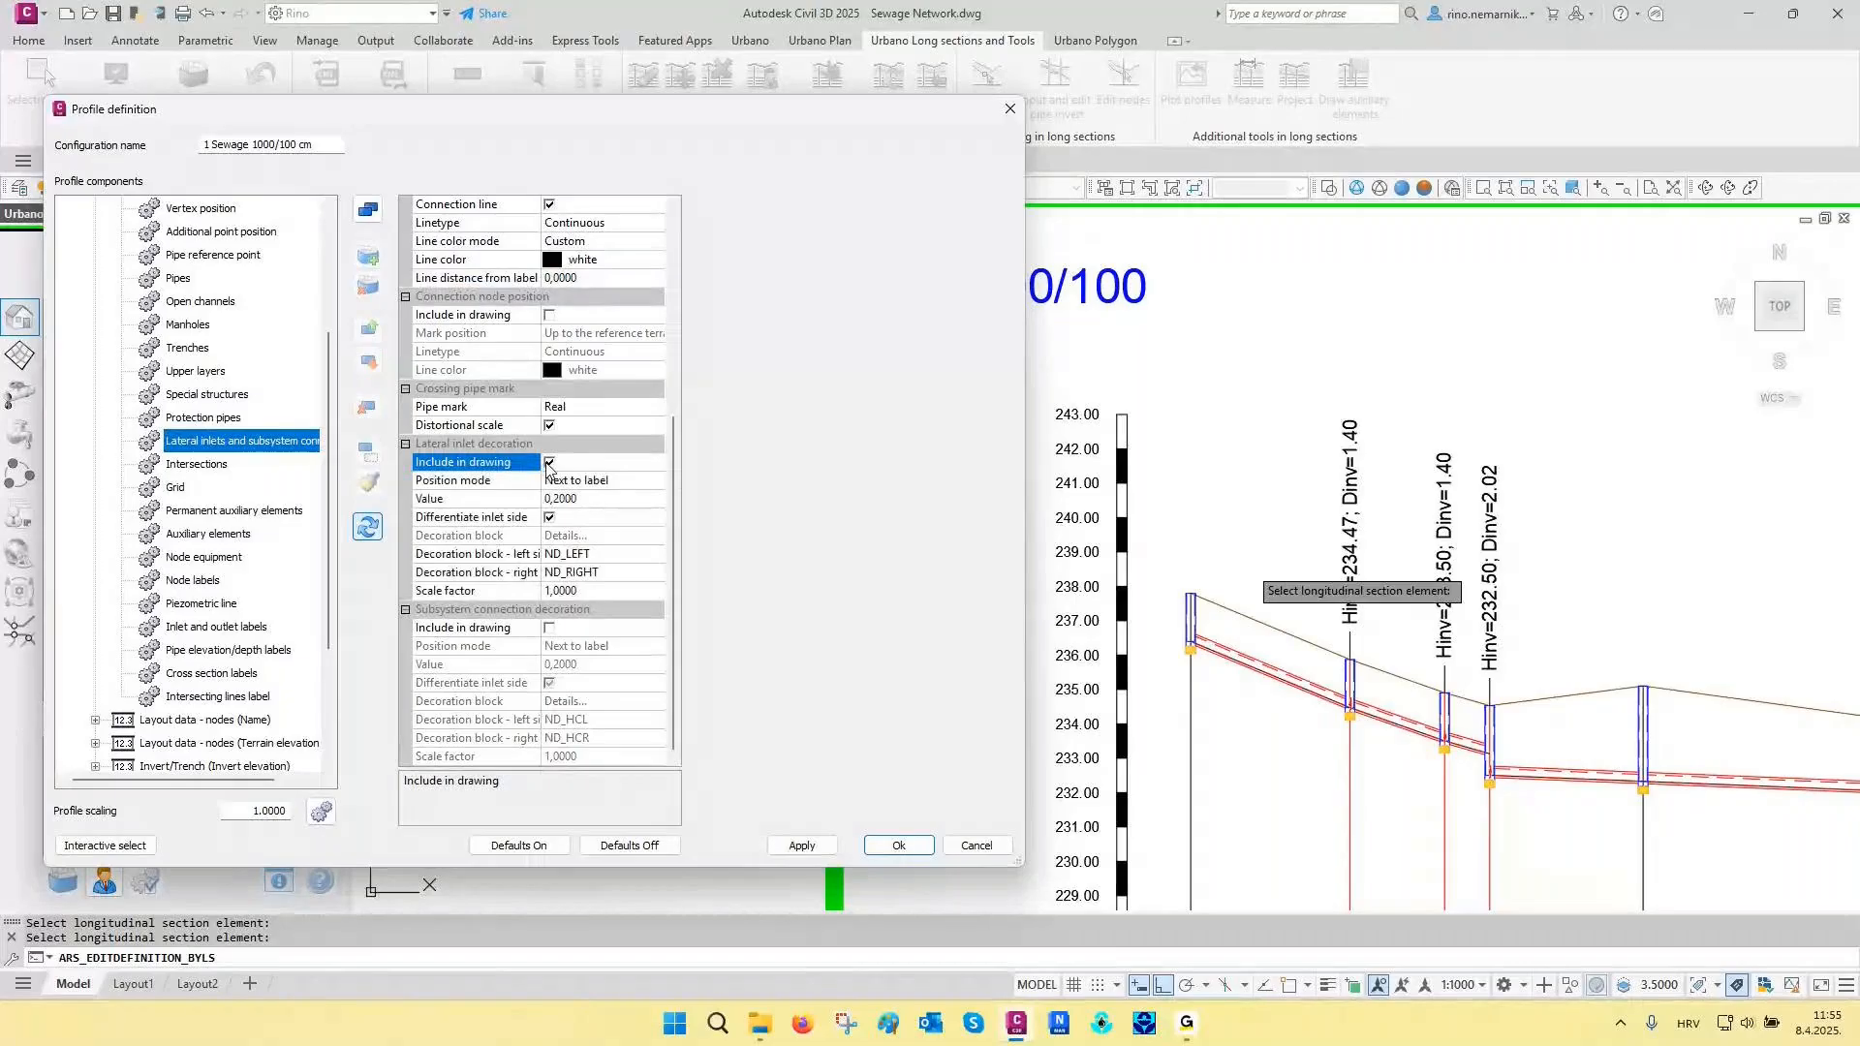
left_click(492, 482)
left_click(572, 484)
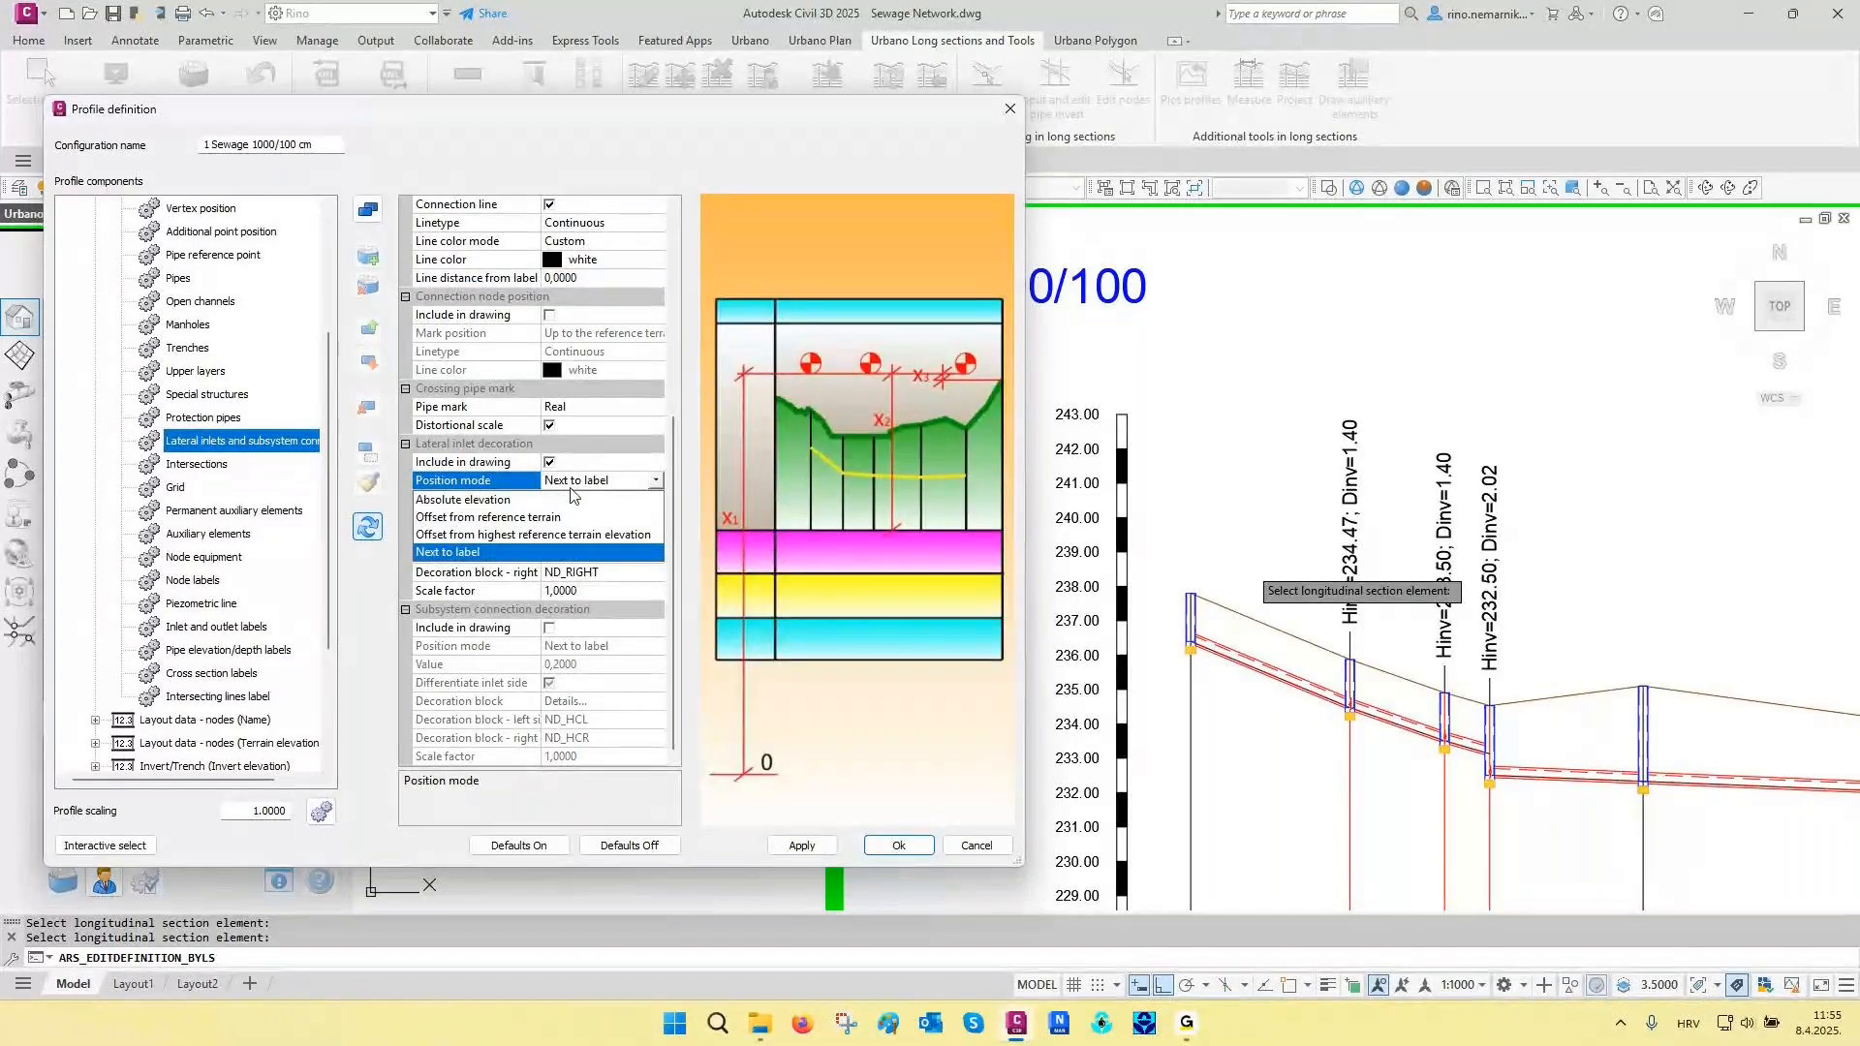
left_click(455, 557)
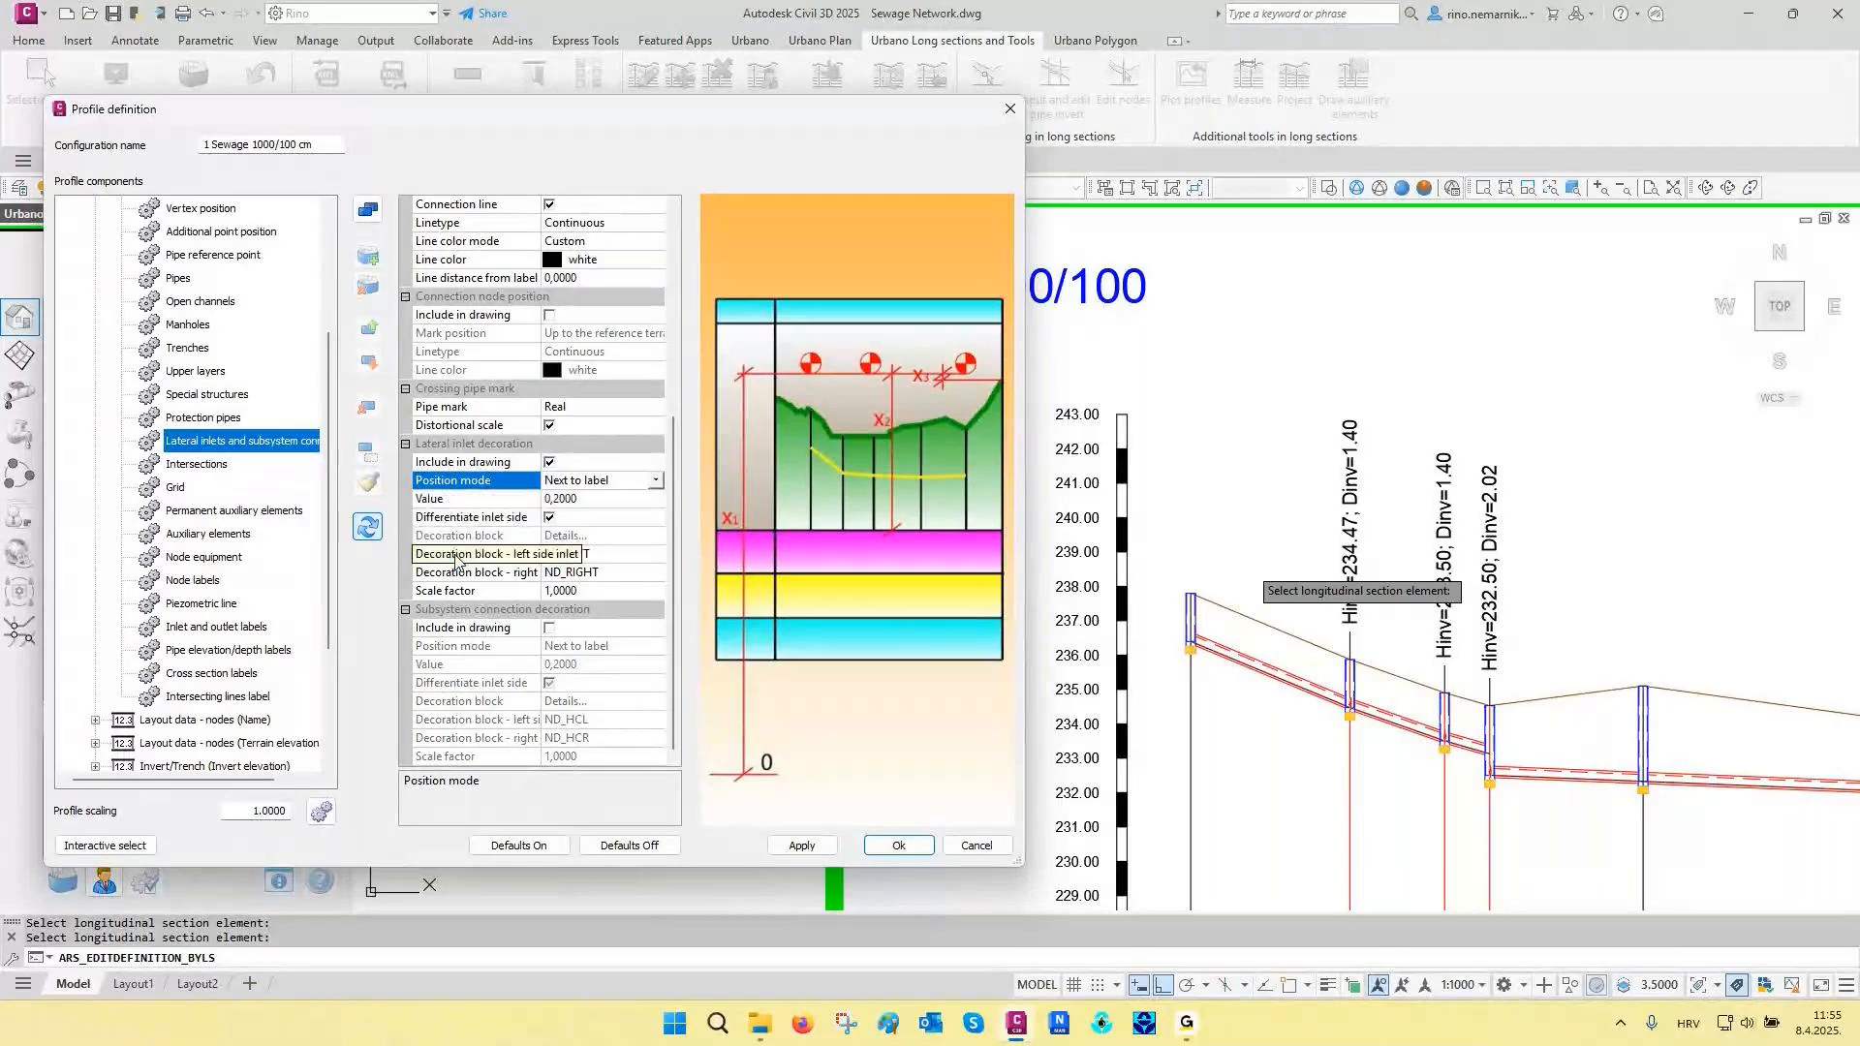
left_click(814, 841)
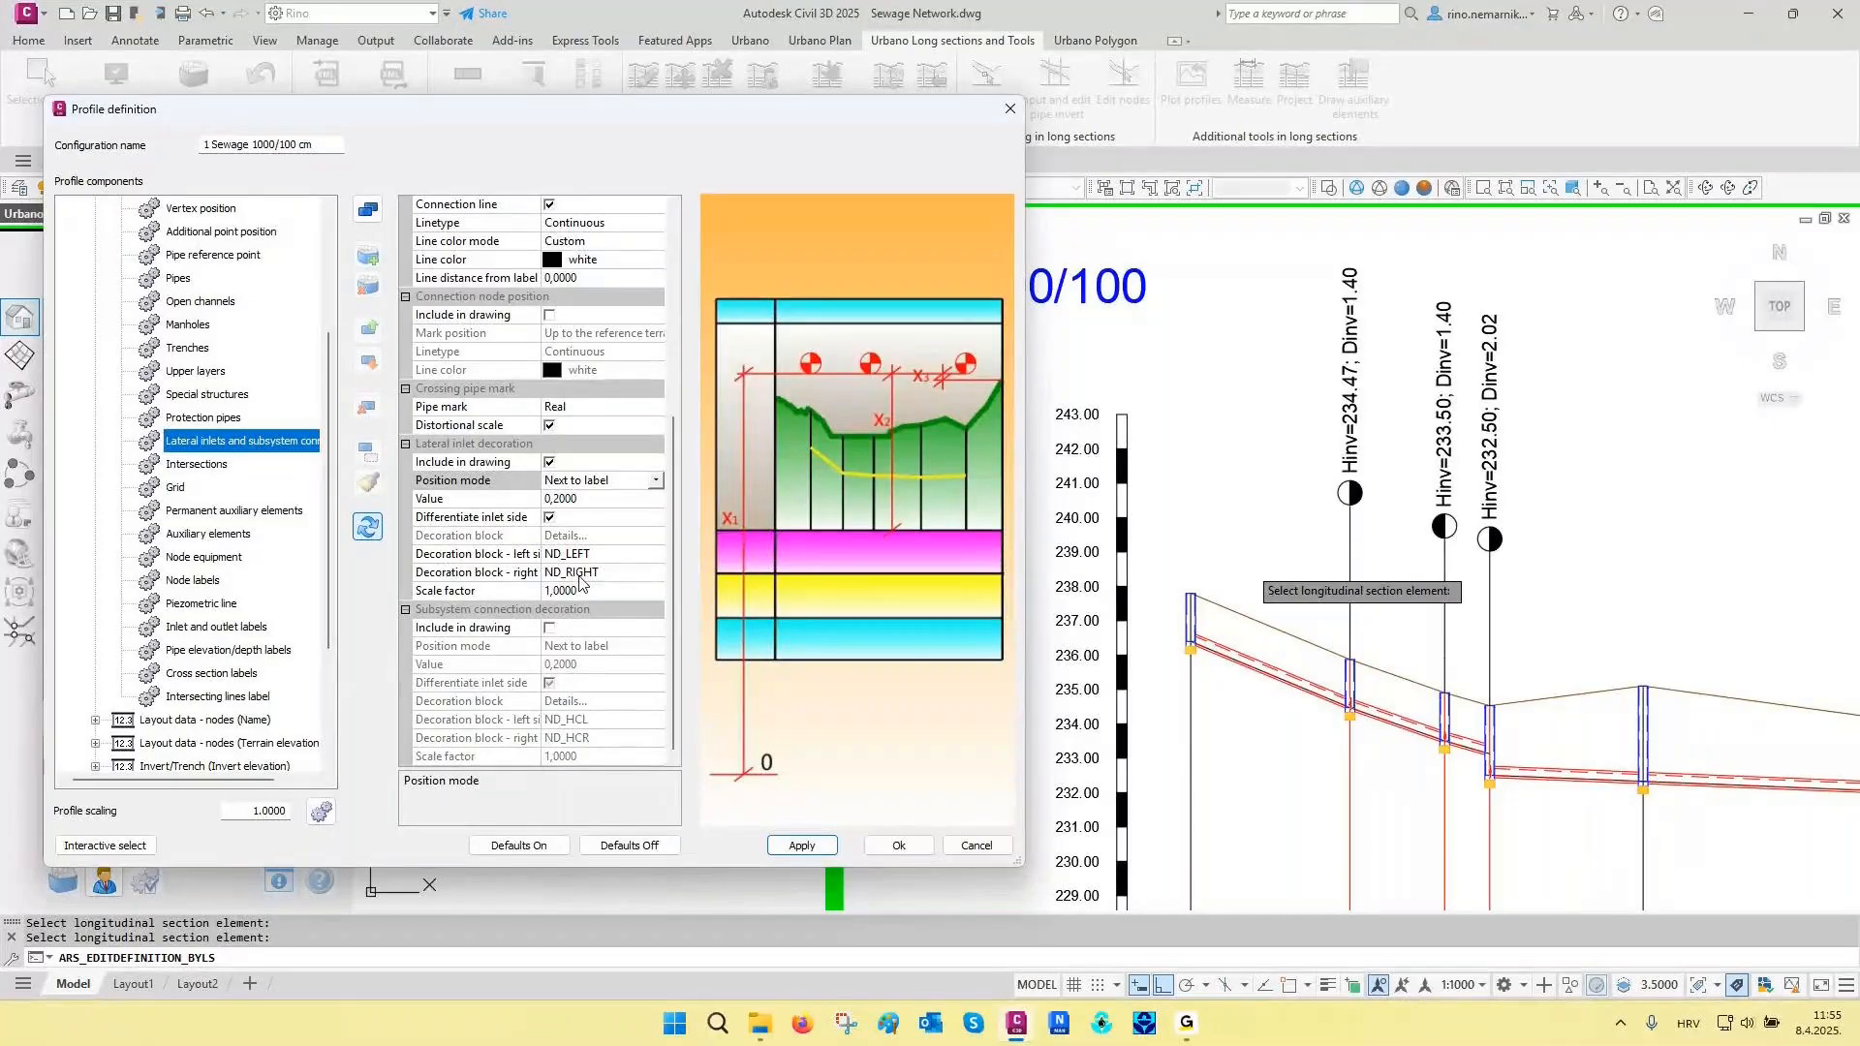
- Include node labels in the long section drawing and restrict them to nodes with manhole
left_click(107, 846)
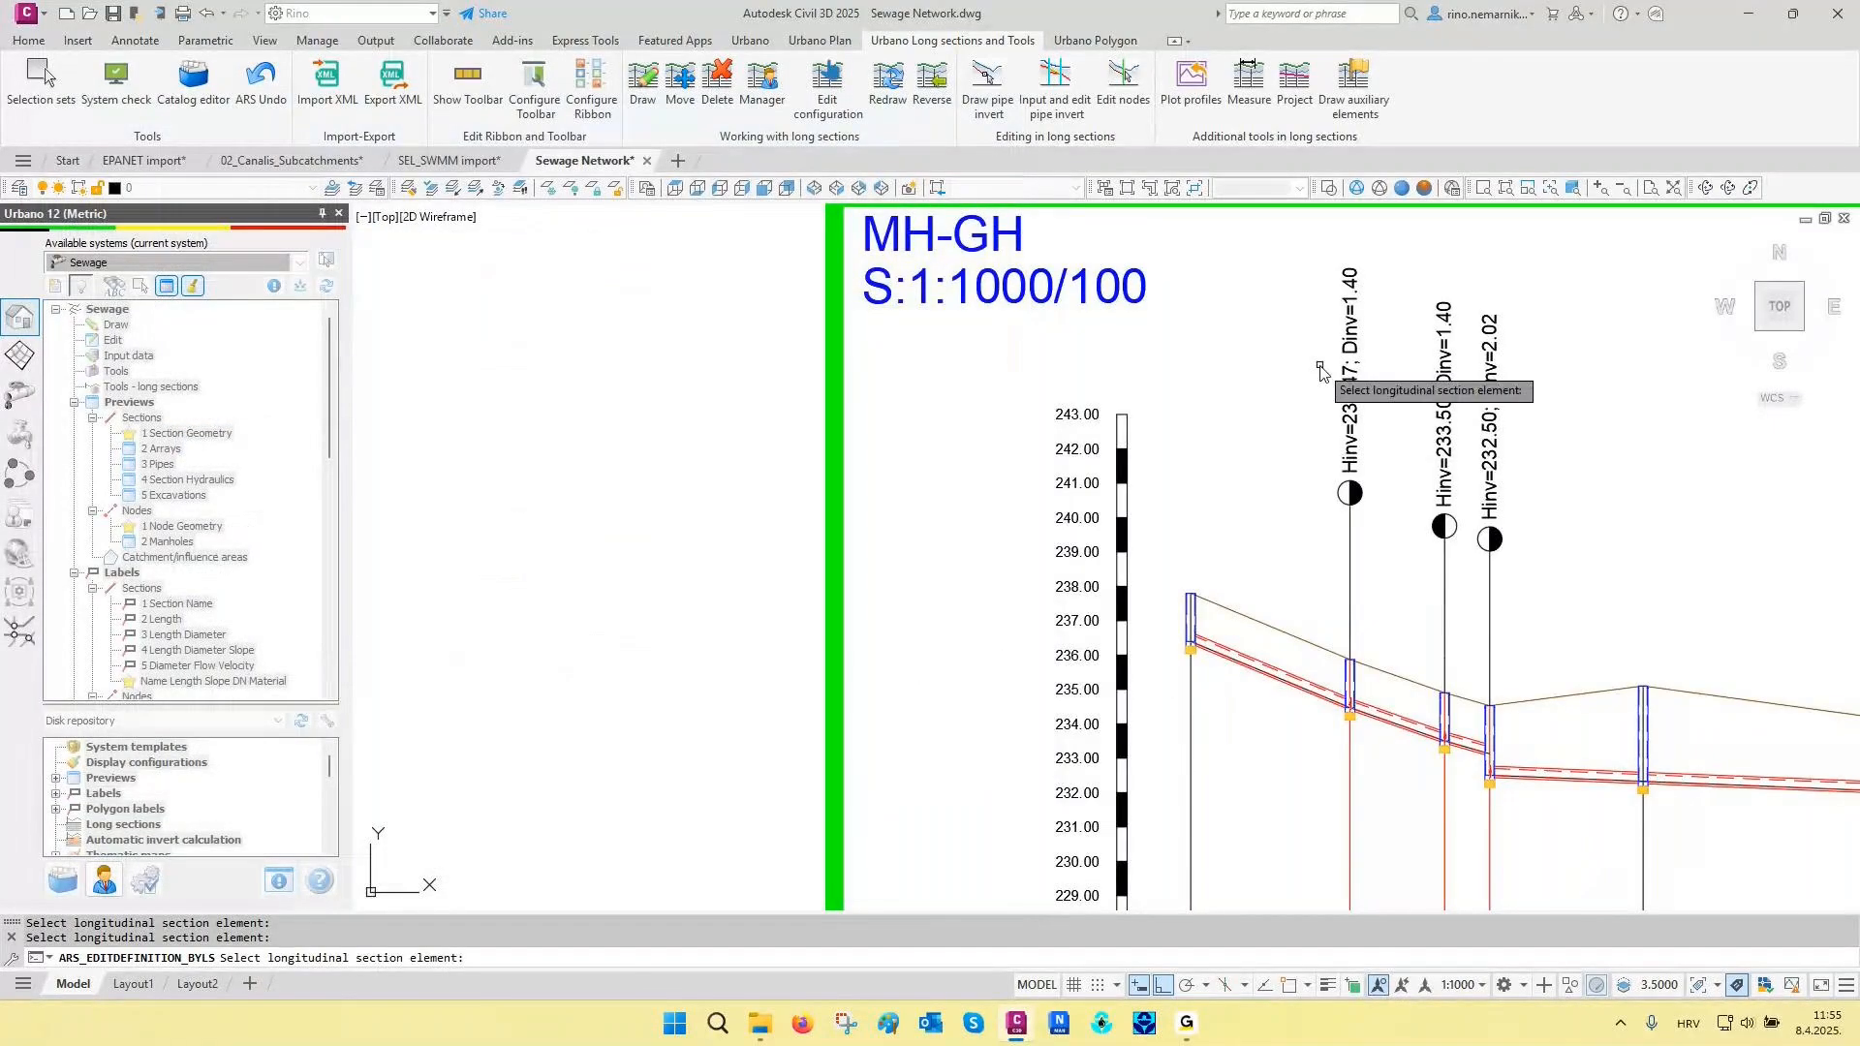
scroll(1320, 371, "up", 2)
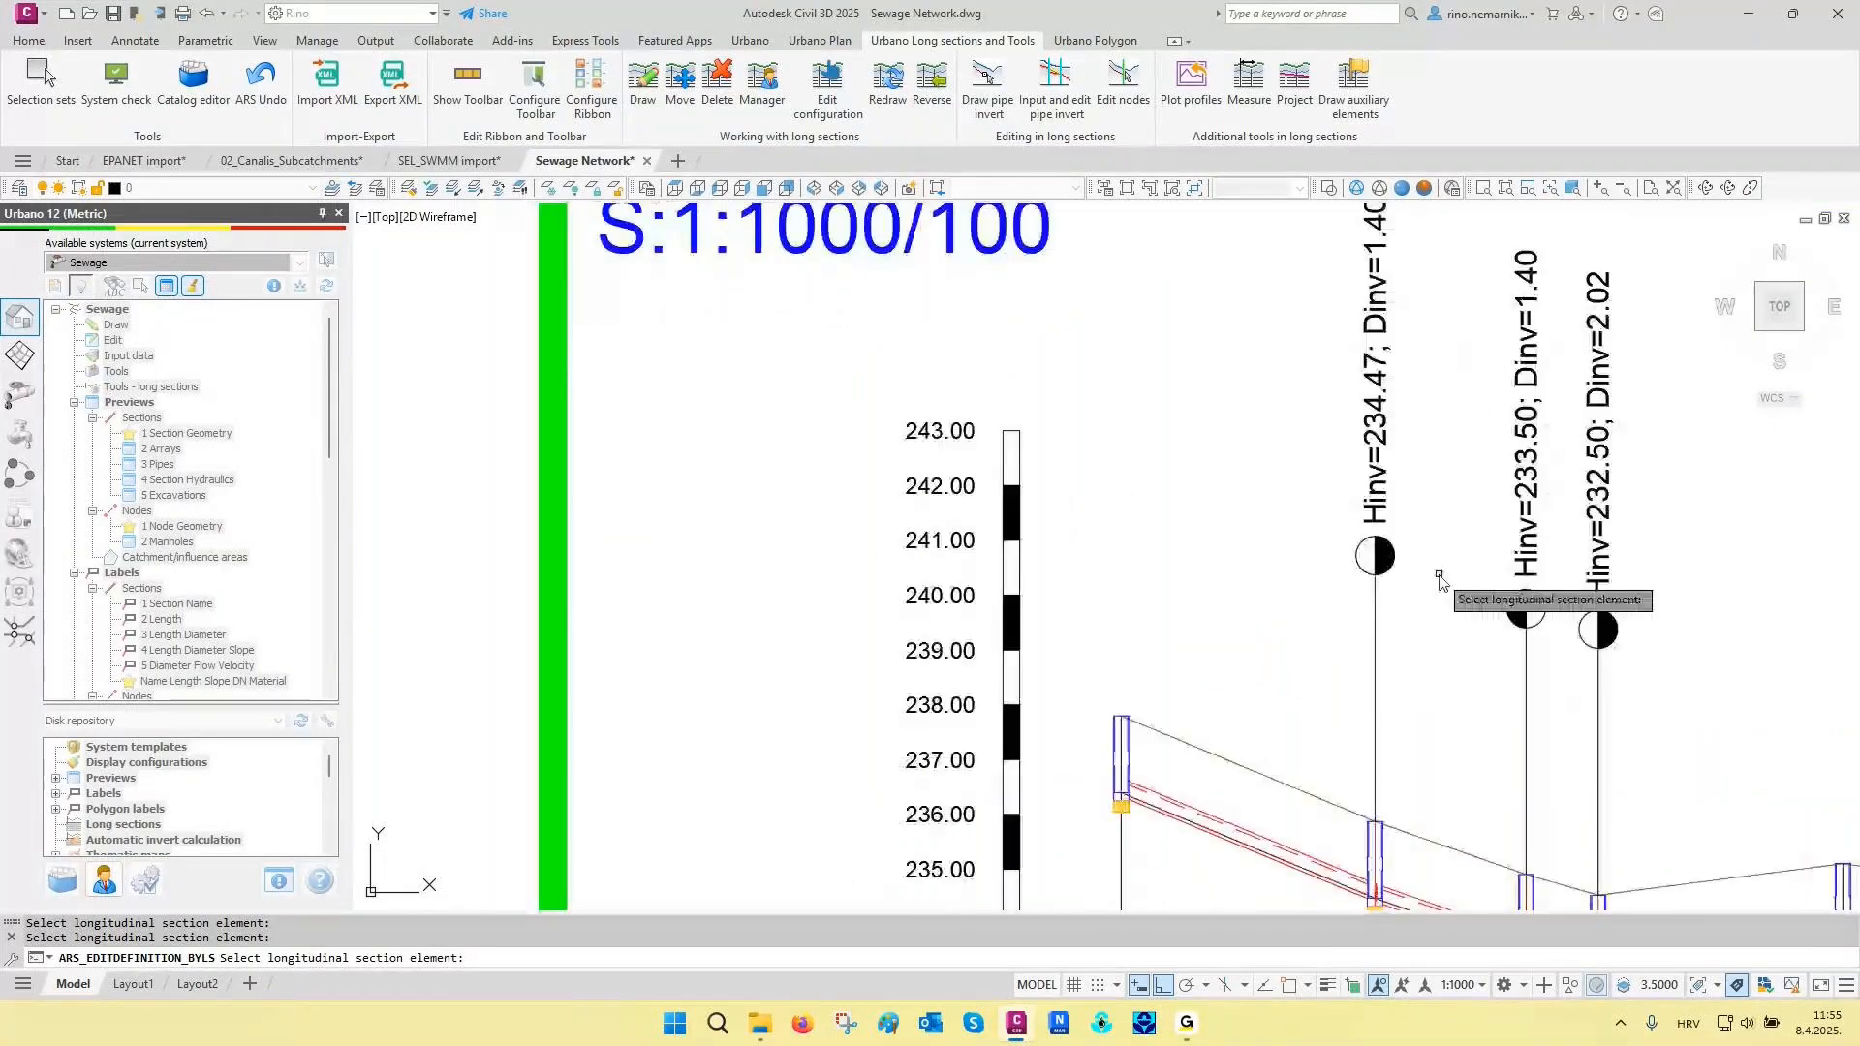
middle_click_drag(1439, 574, 1438, 603)
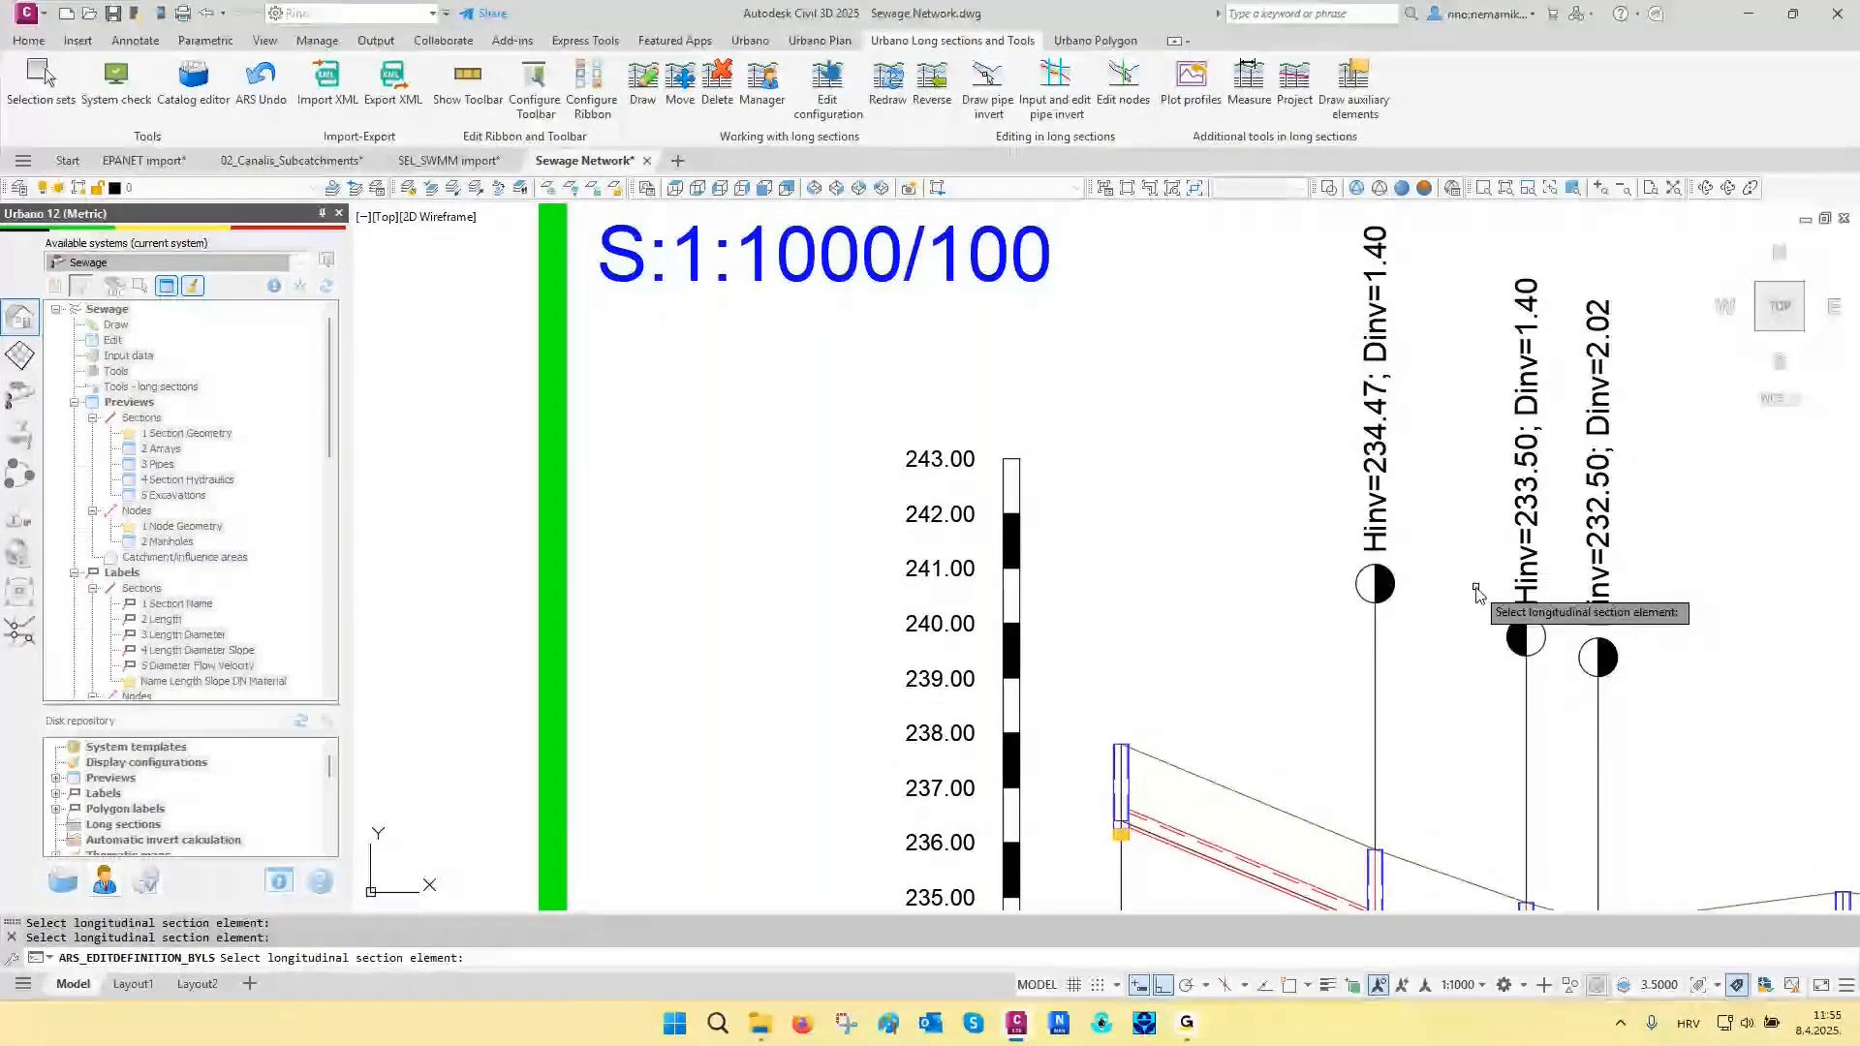
left_click(1463, 639)
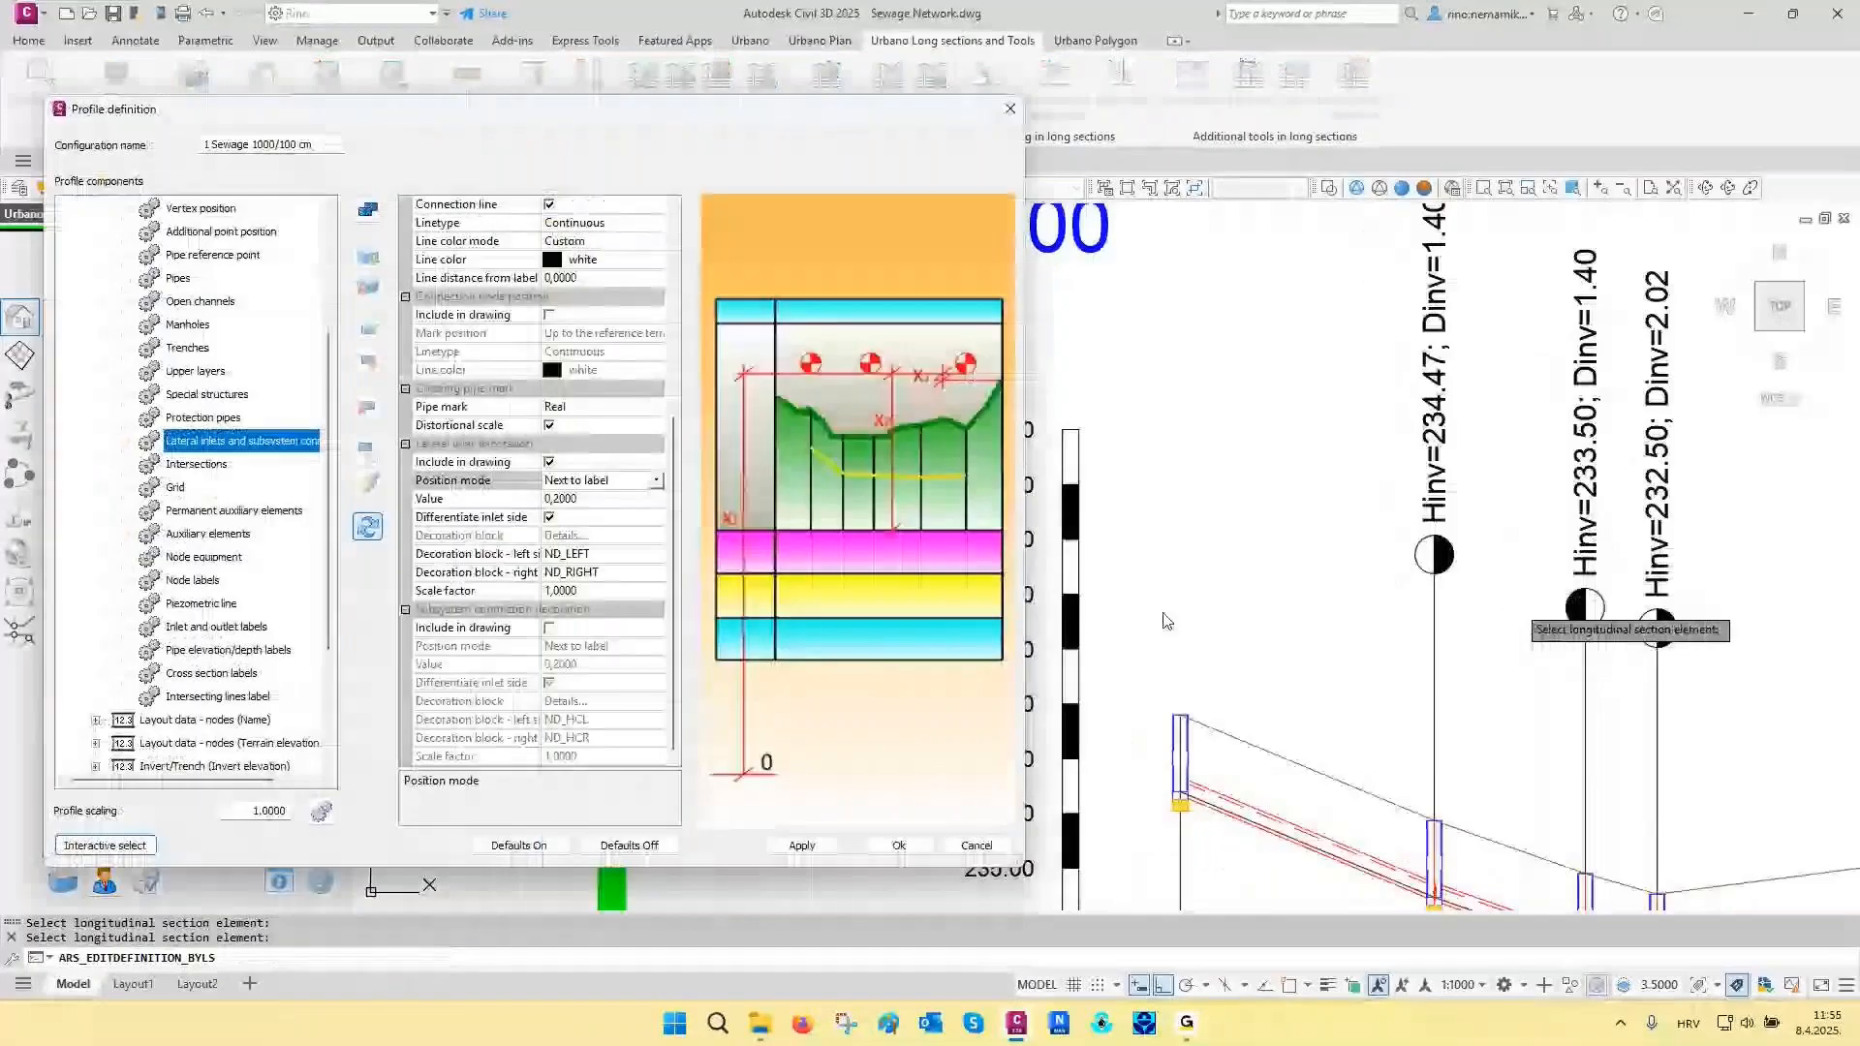
left_click(184, 582)
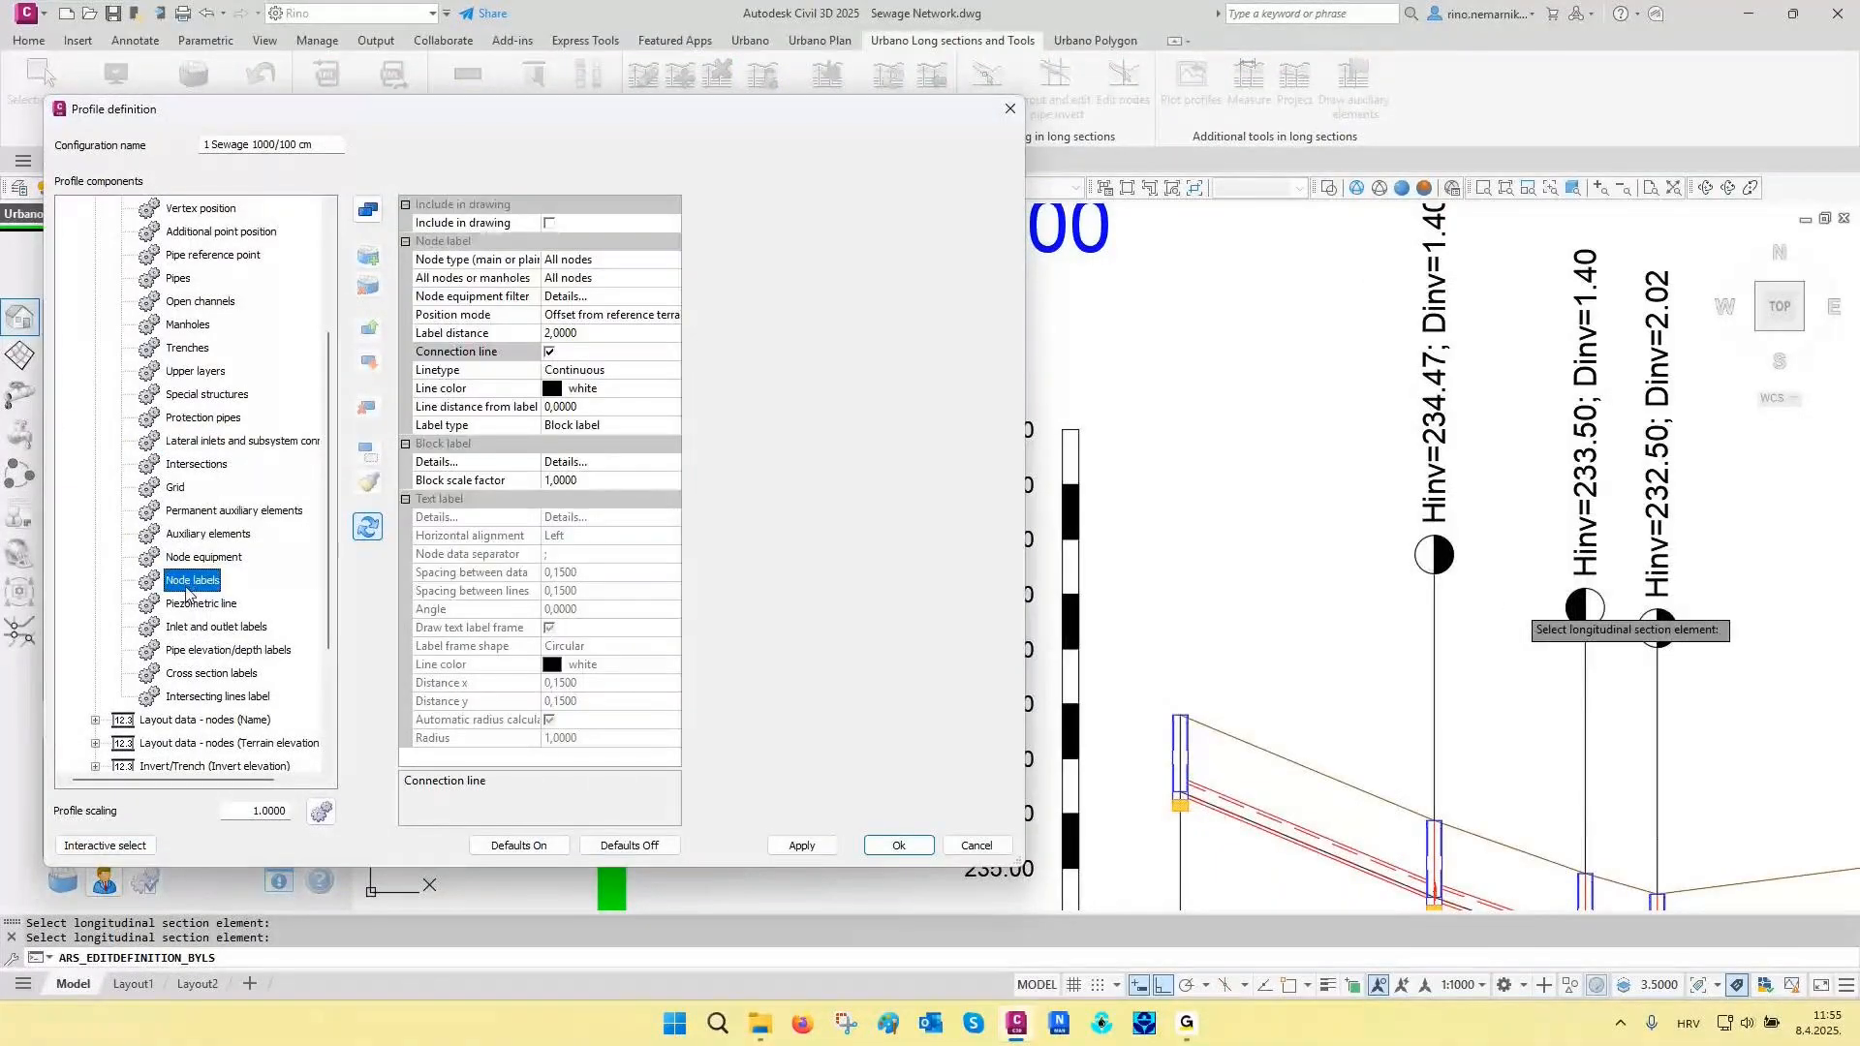
left_click_drag(283, 122, 382, 88)
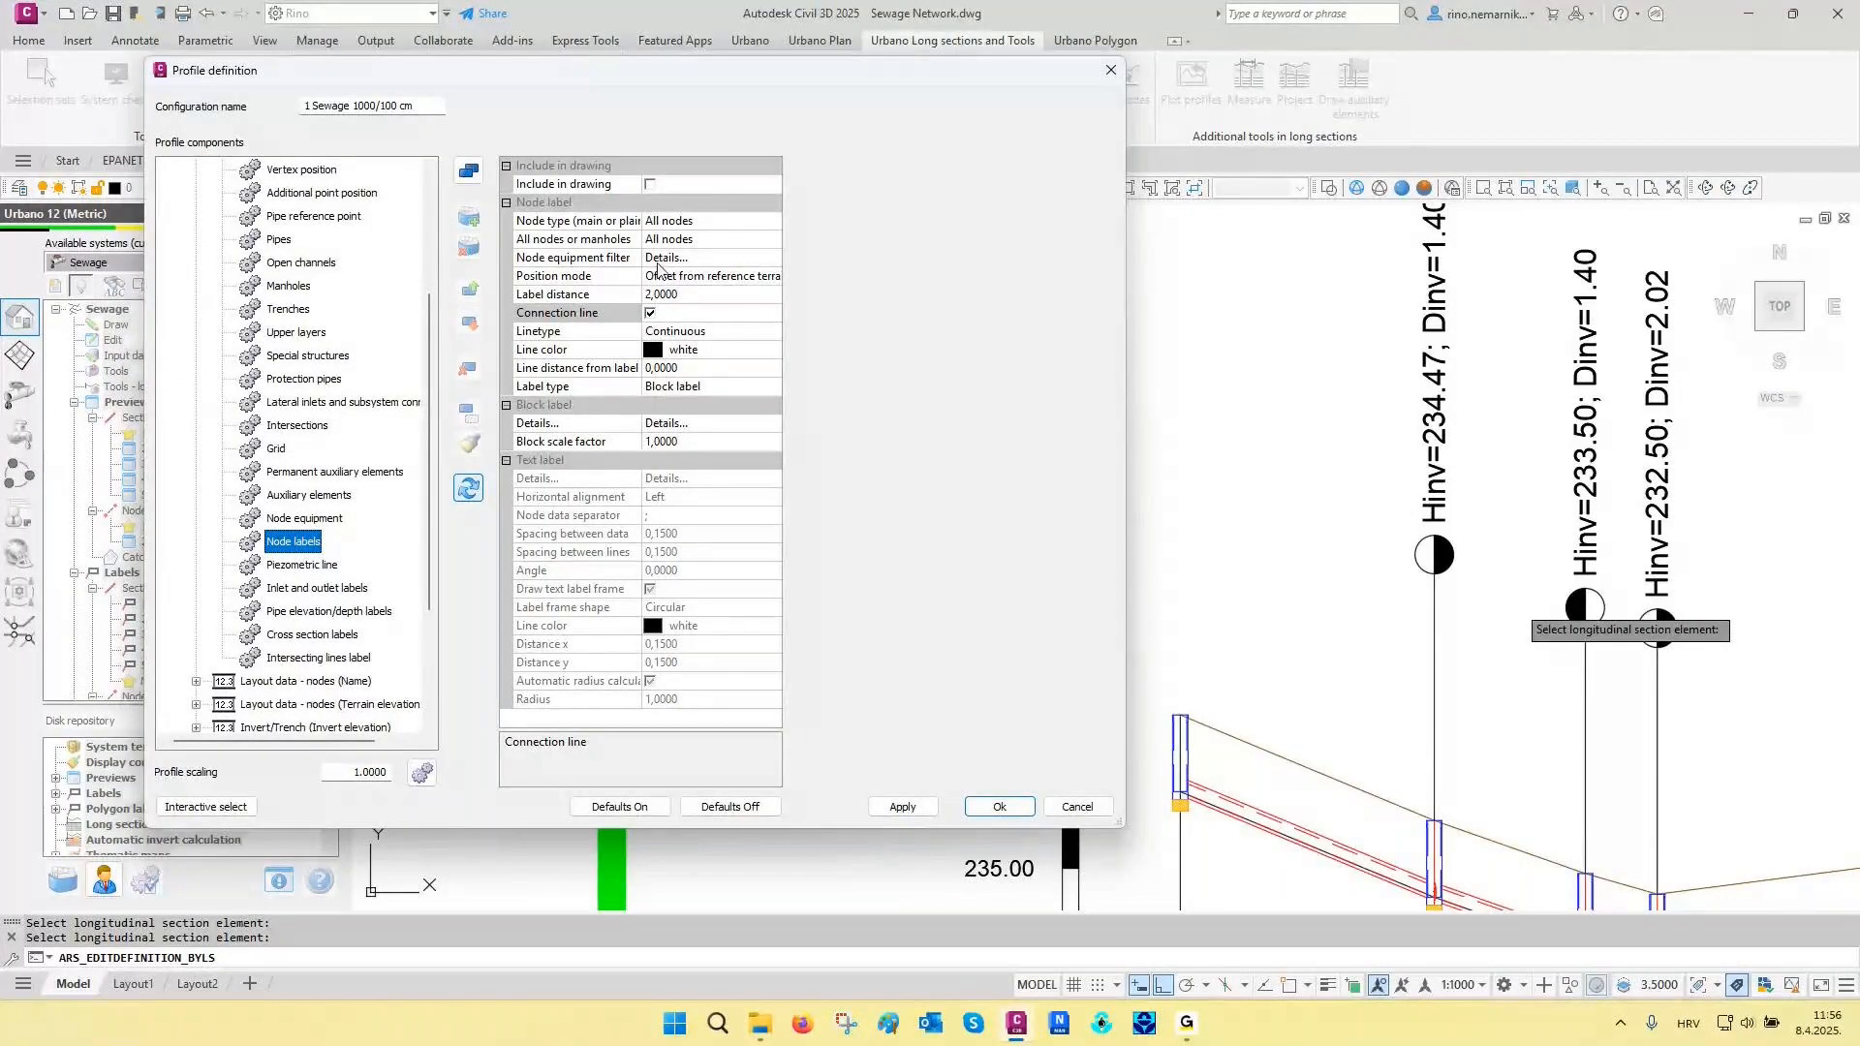
left_click(650, 184)
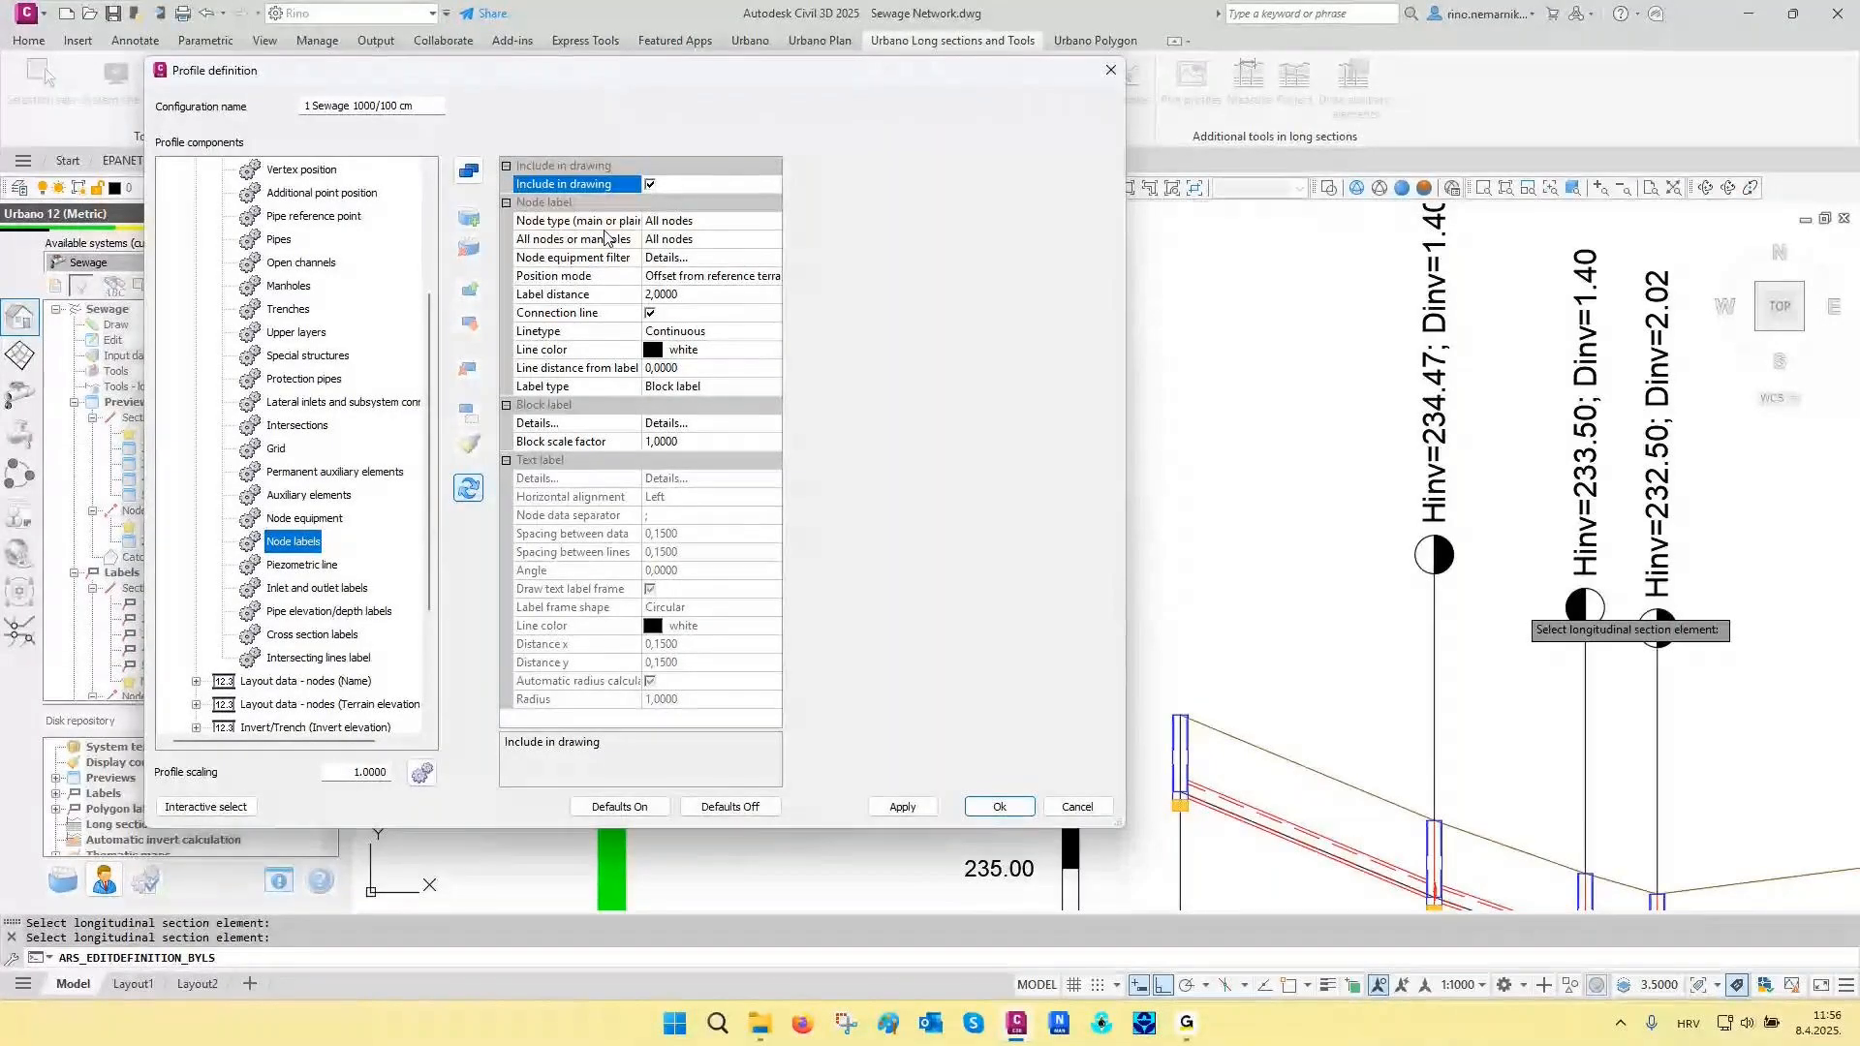
left_click(673, 239)
left_click(700, 276)
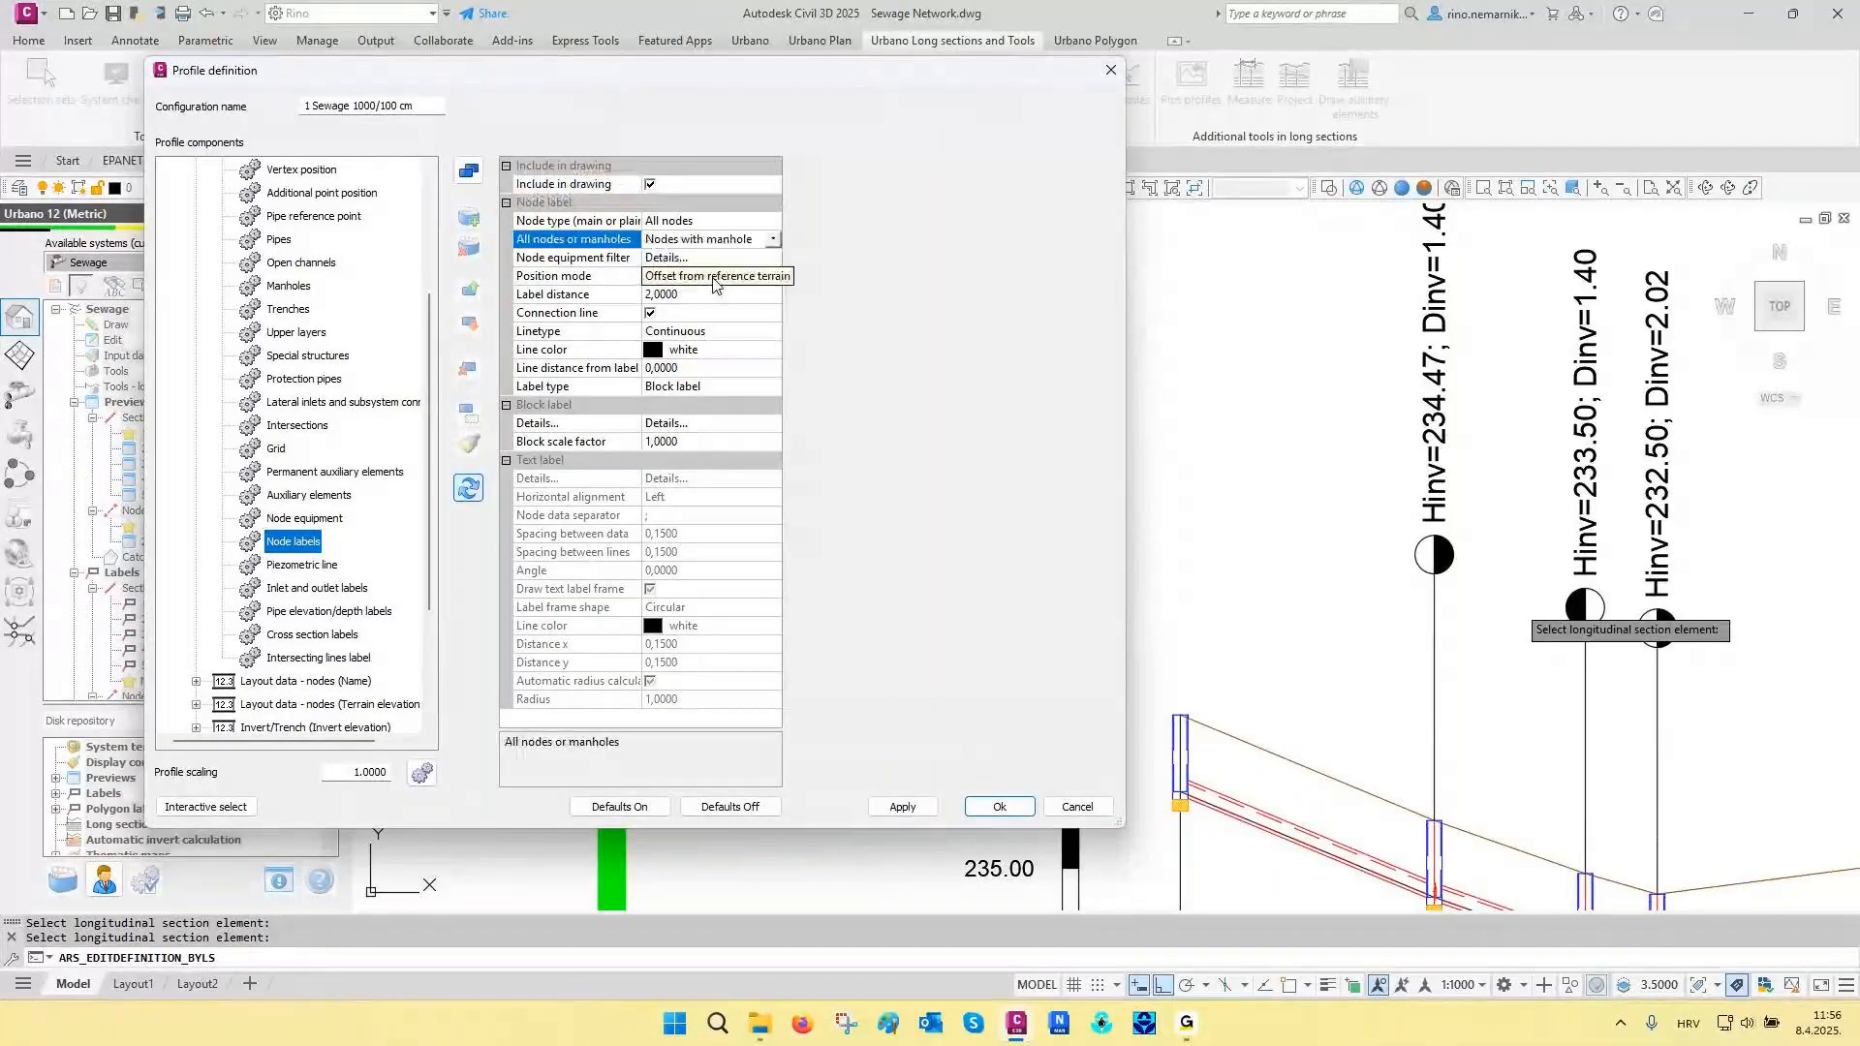
- Examine the attributes and data of the manhole block label used for the node labels
left_click(717, 387)
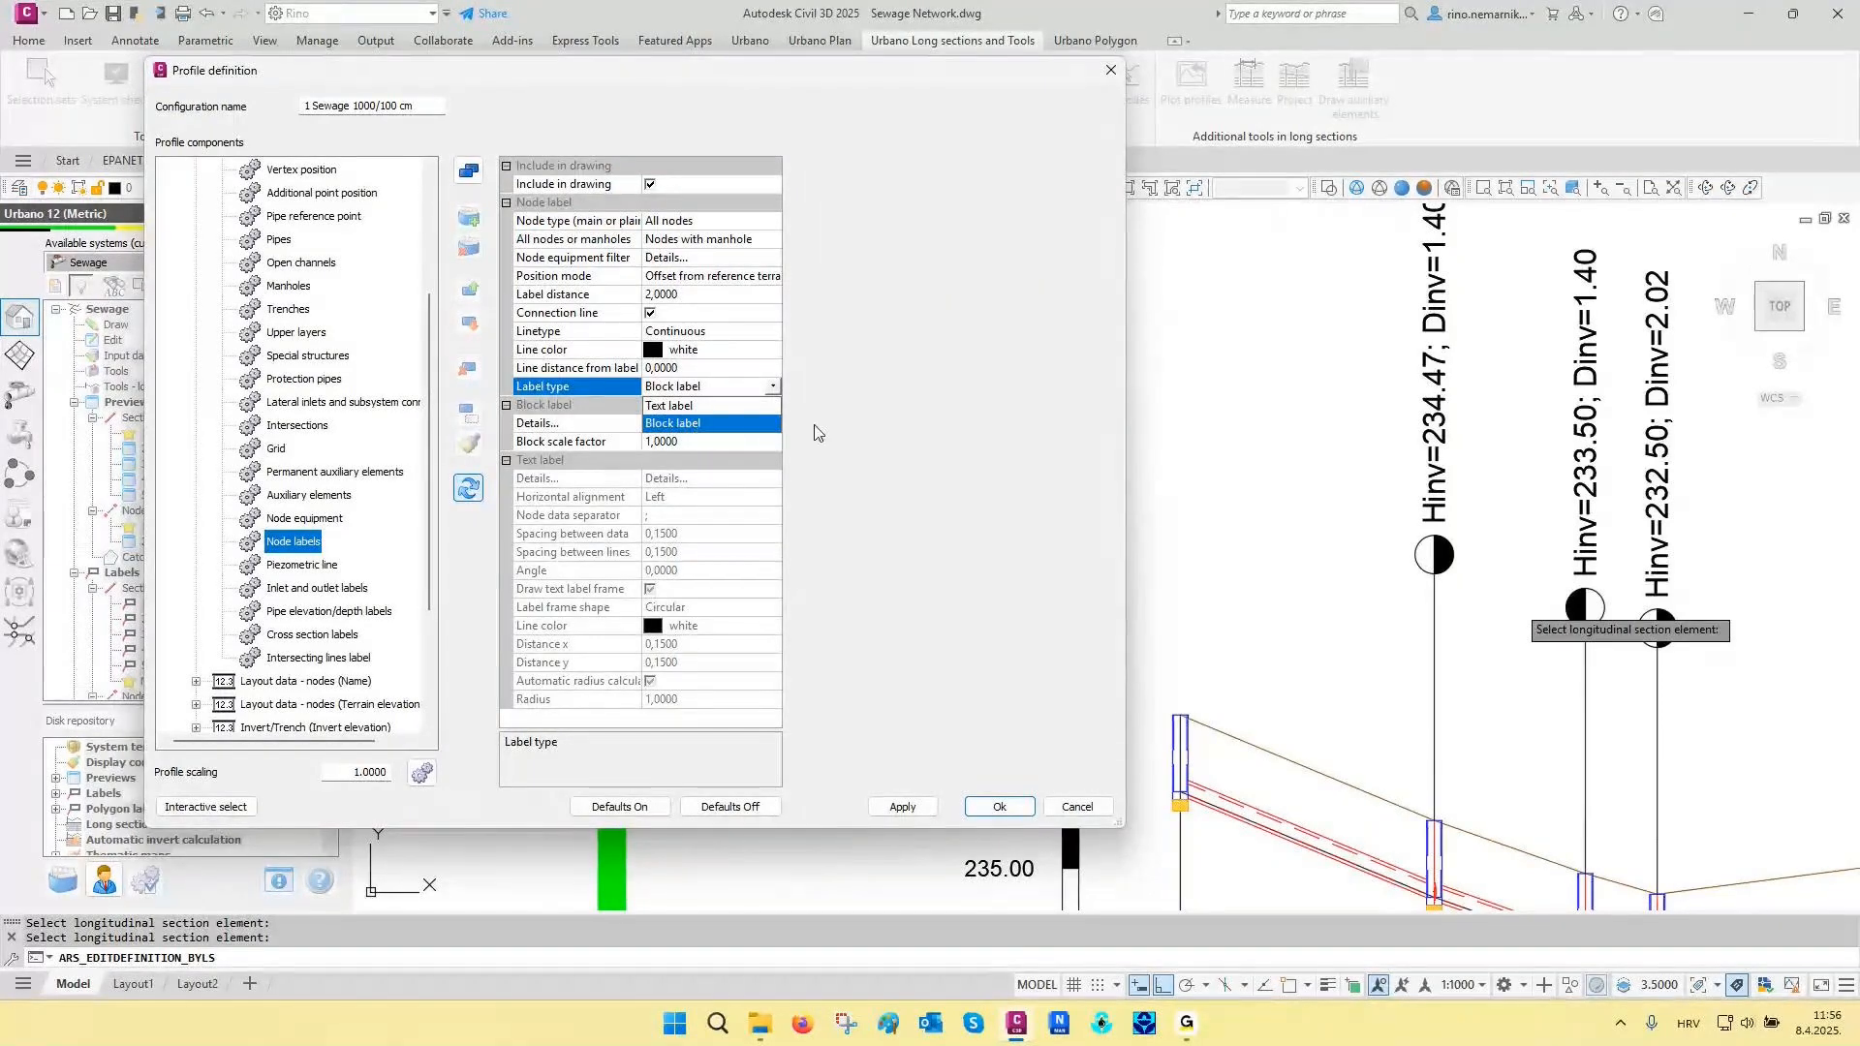
left_click(778, 427)
left_click(773, 424)
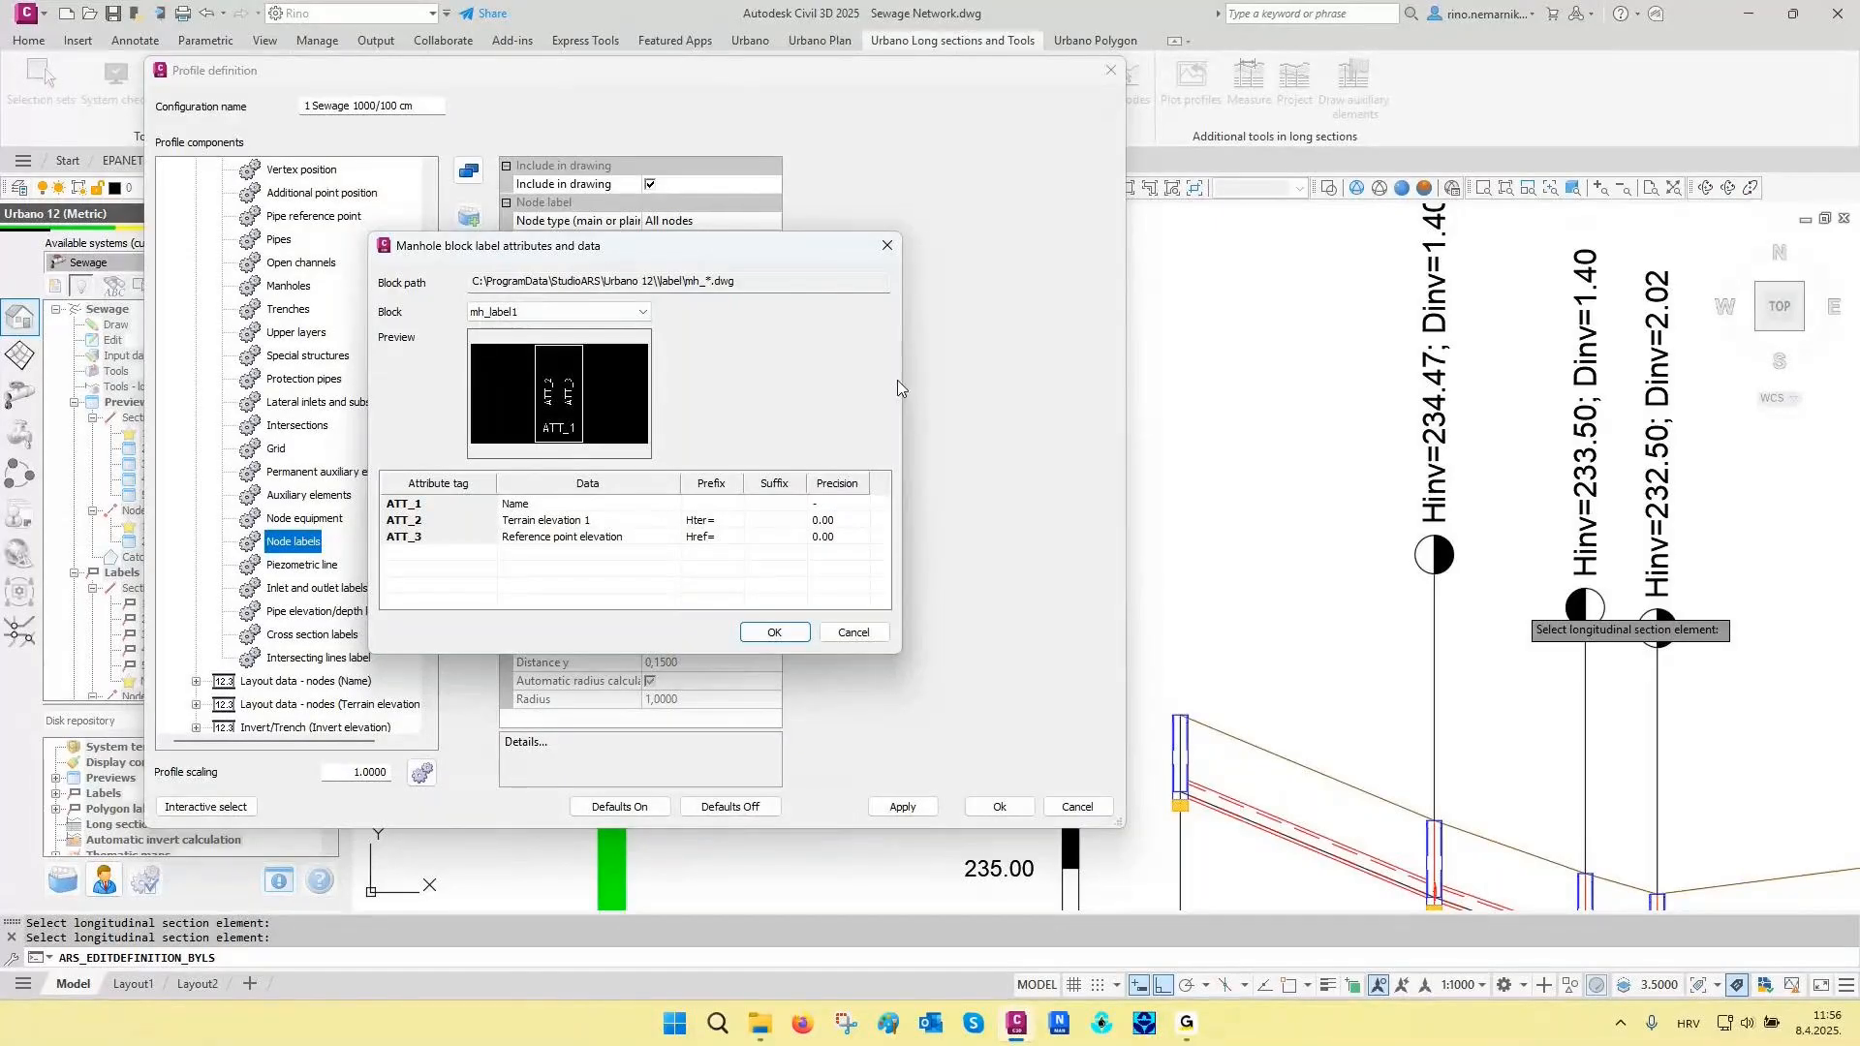
key("Escape")
- Set the node label type to Text label, check its node data details, and apply the labels to the long section
left_click(757, 383)
left_click(688, 405)
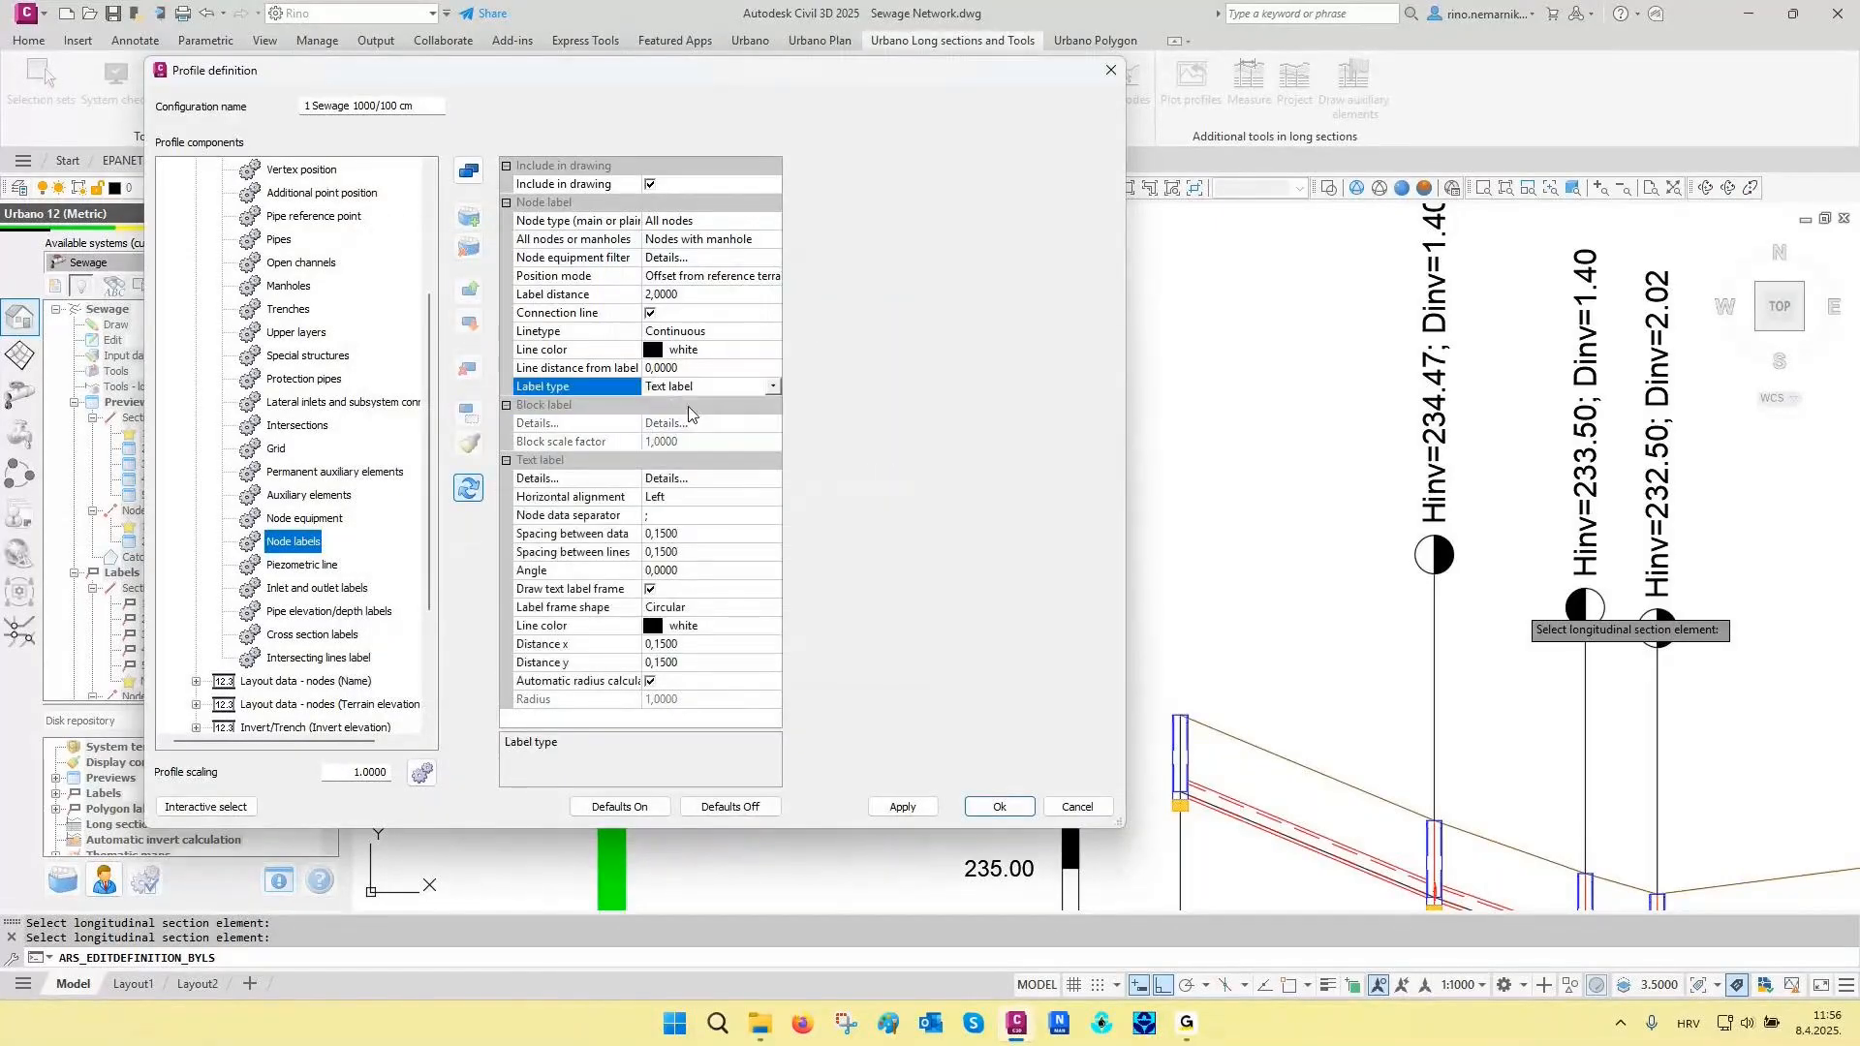
left_click(768, 479)
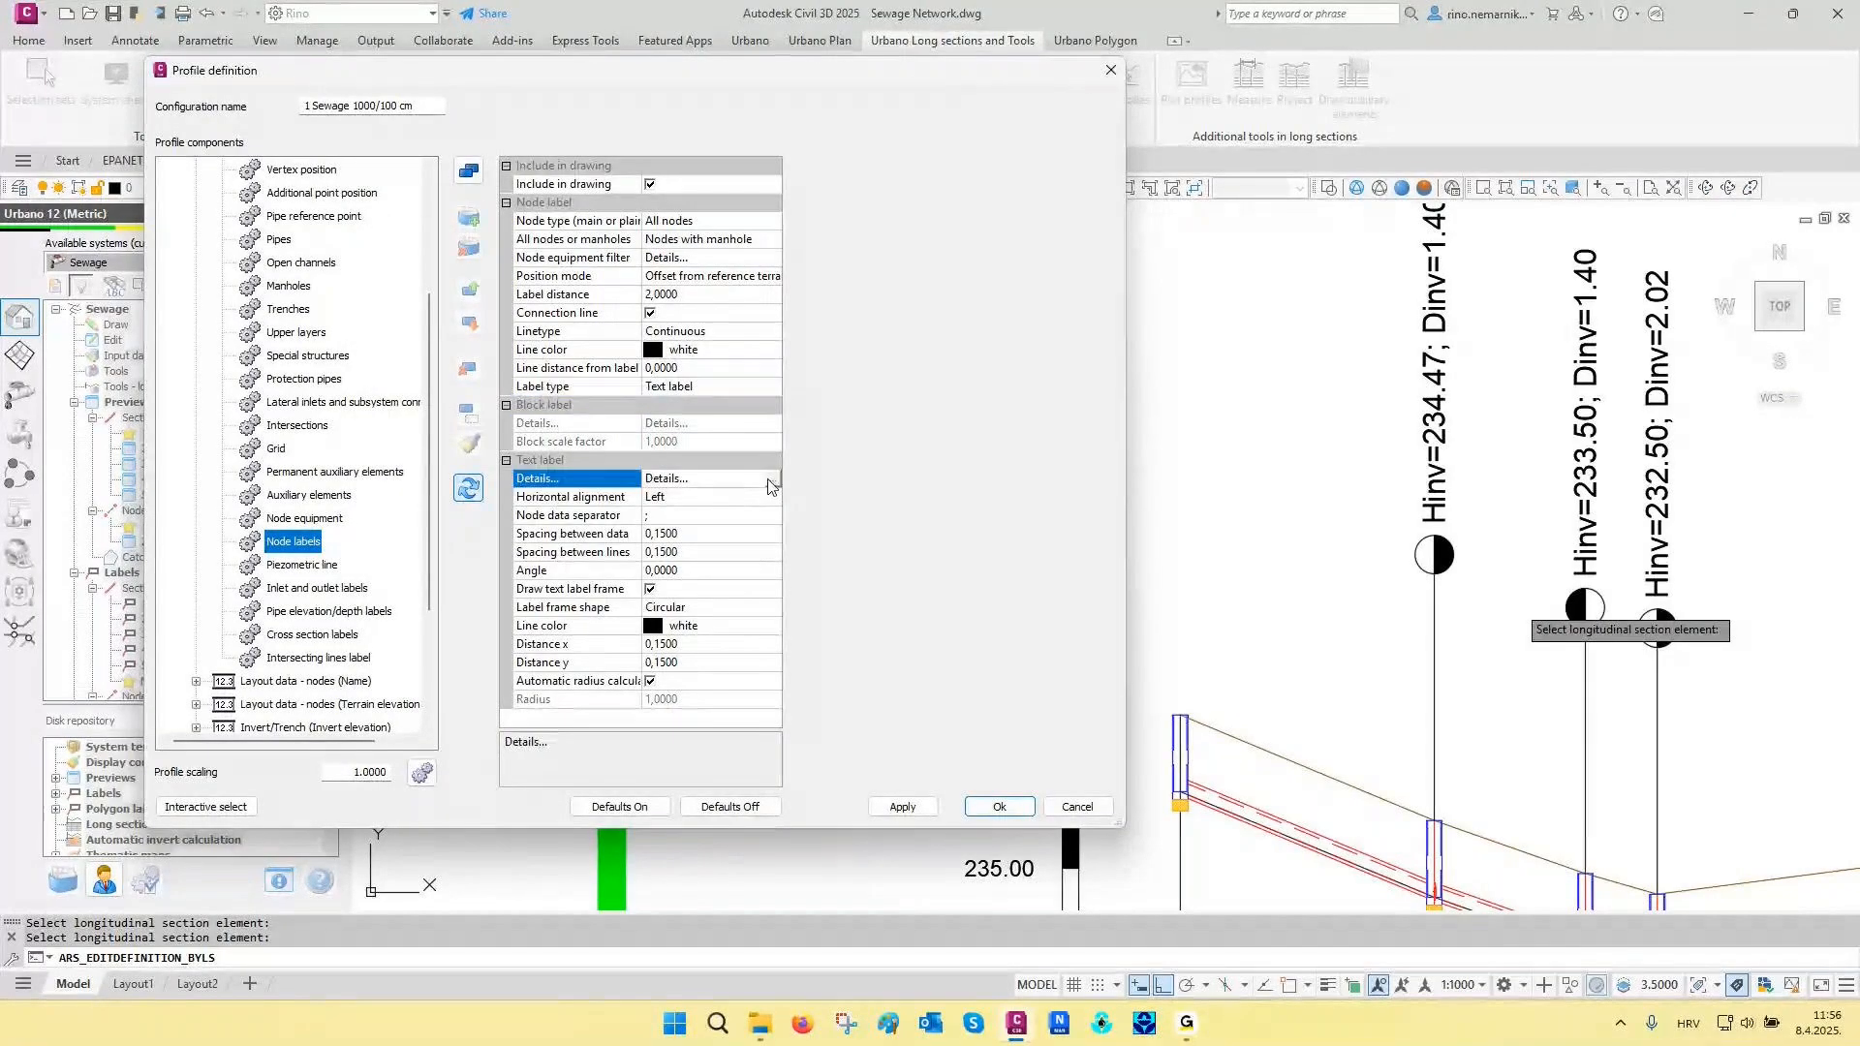
left_click(771, 478)
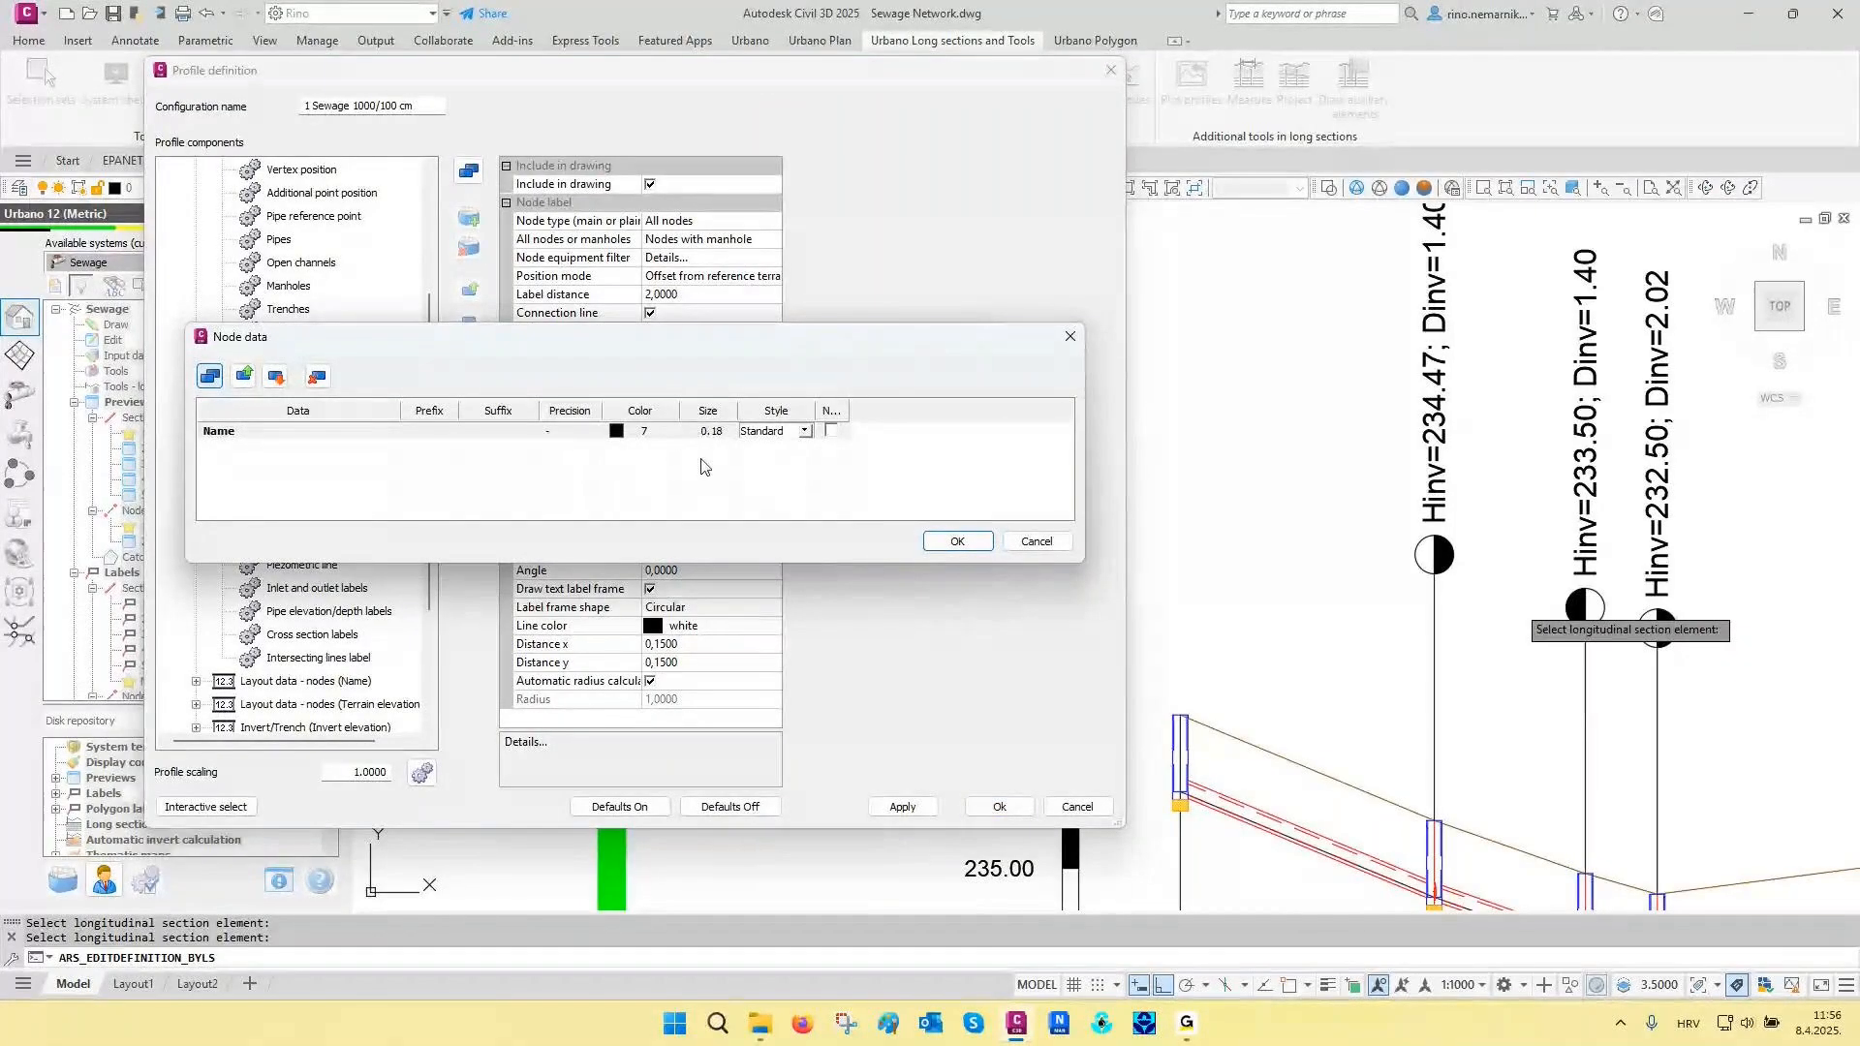
key("Escape")
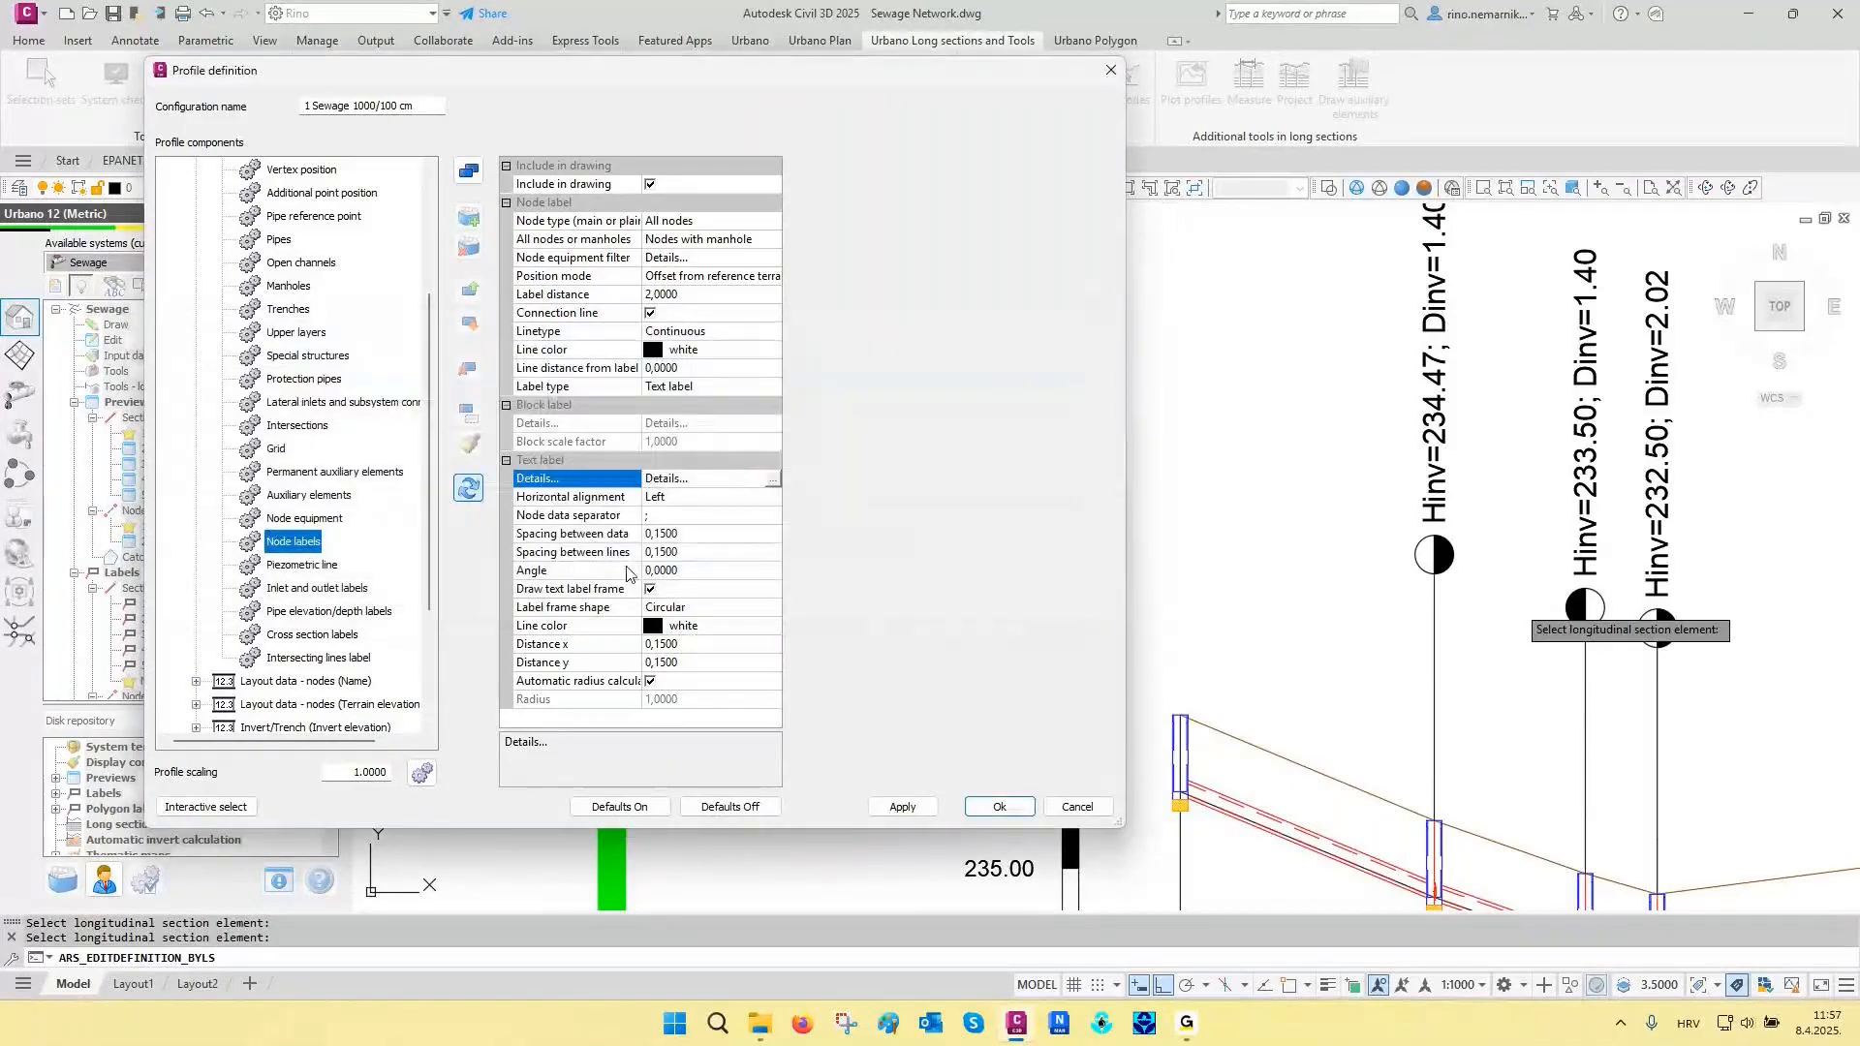
left_click(565, 609)
left_click(903, 807)
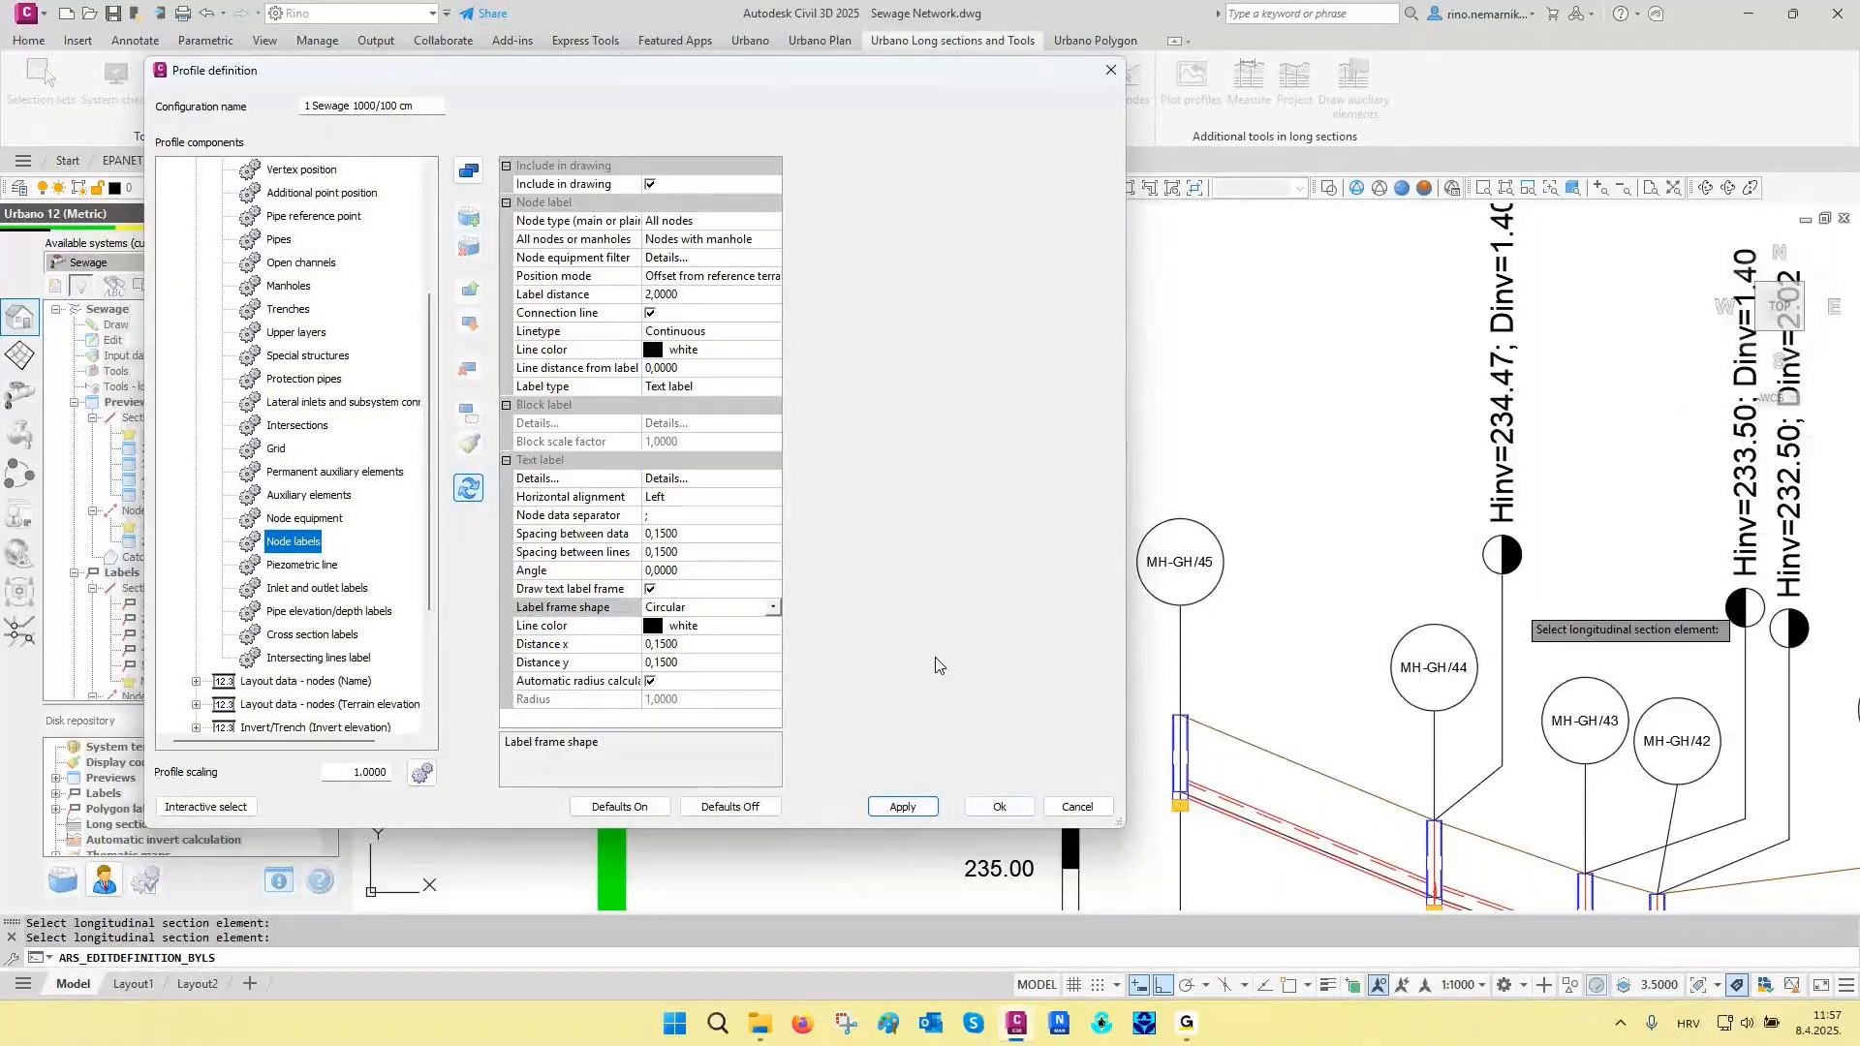
- Inspect the circular manhole labels in the long section, and interactively select the Invert elevation row header in the data table
left_click(205, 806)
middle_click_drag(1283, 686, 1054, 577)
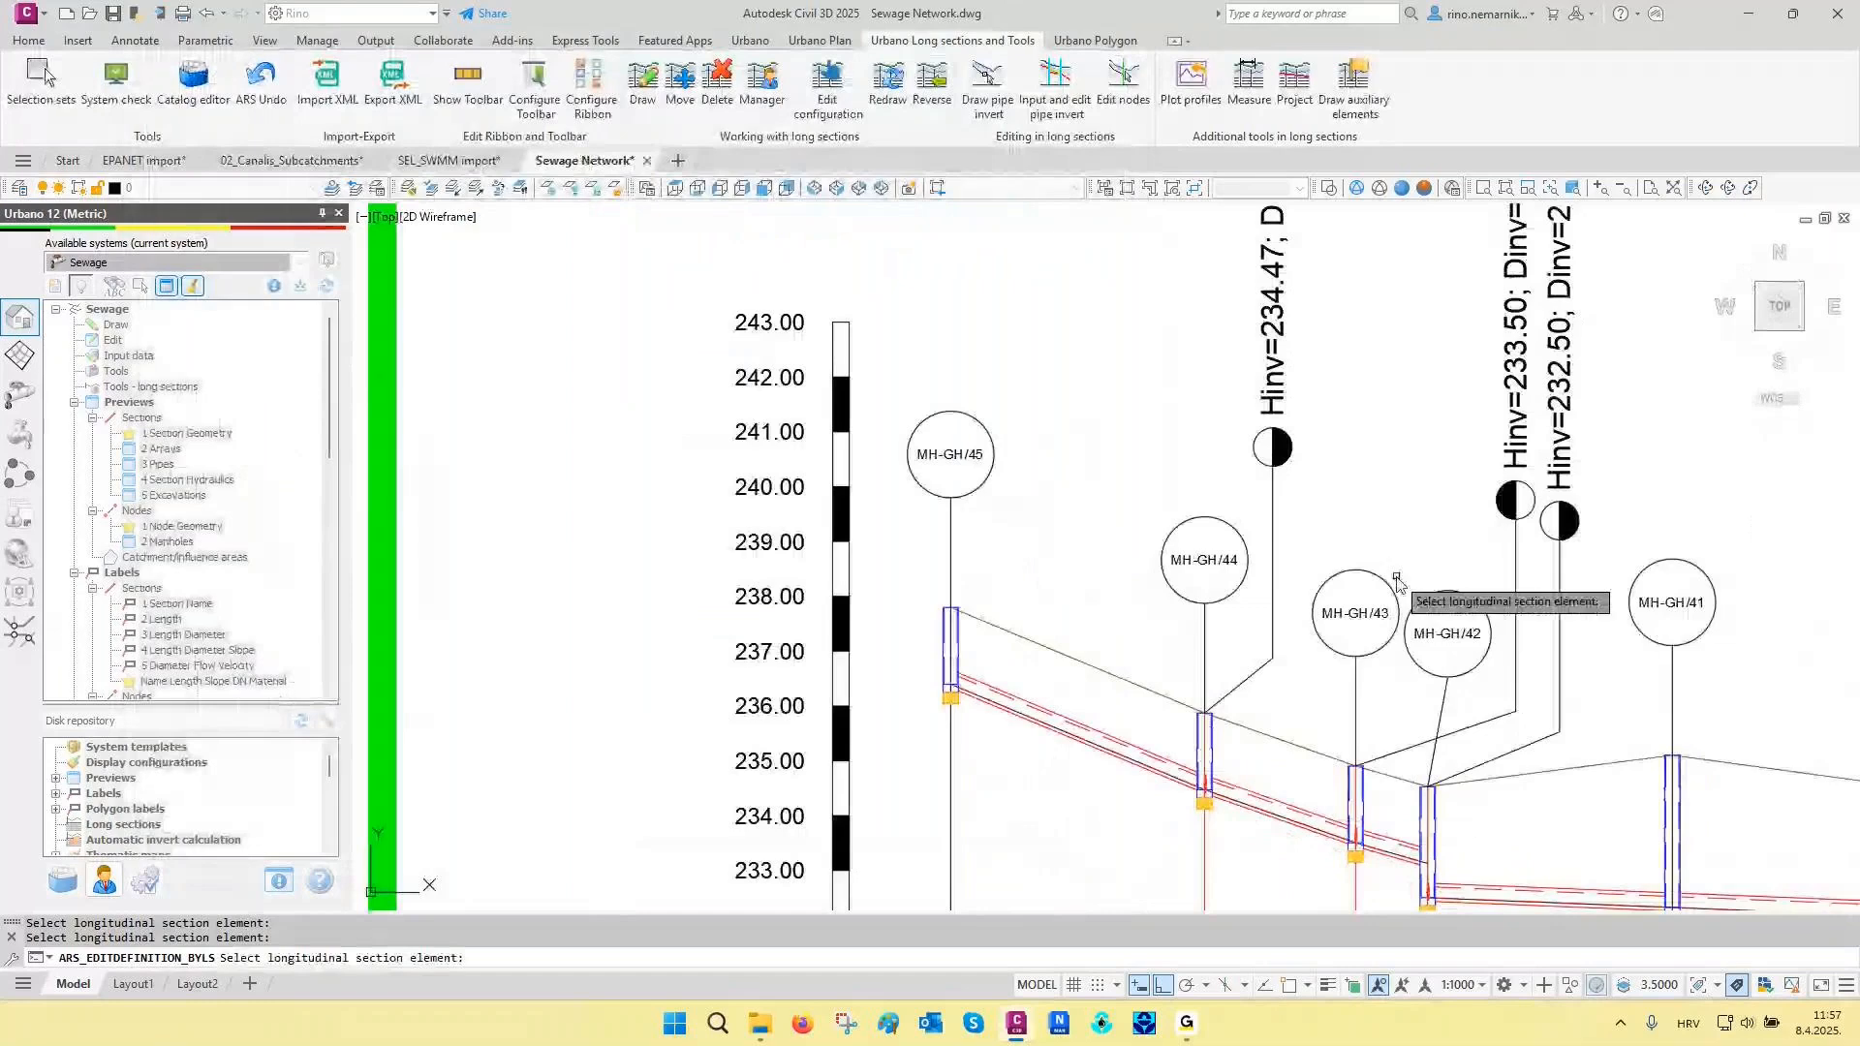
scroll(1589, 688, "up", 2)
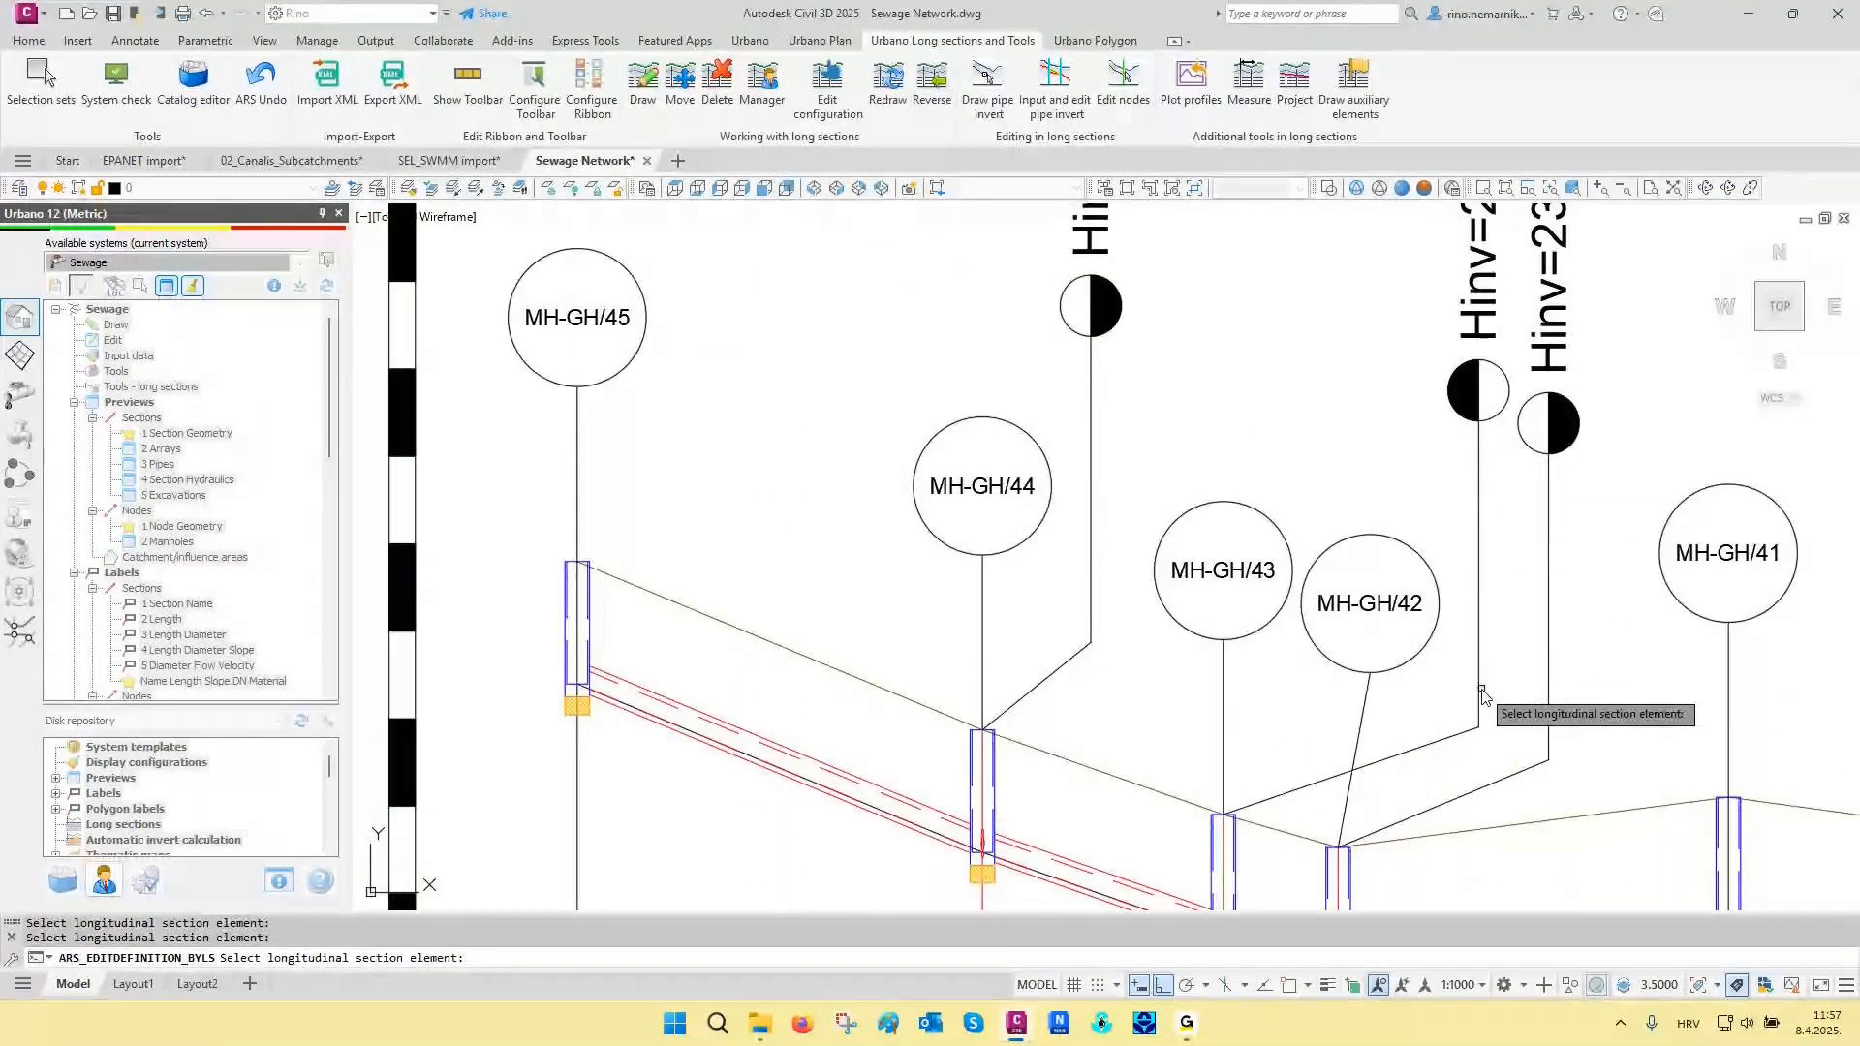
scroll(1478, 523, "down", 2)
middle_click_drag(1478, 523, 1221, 604)
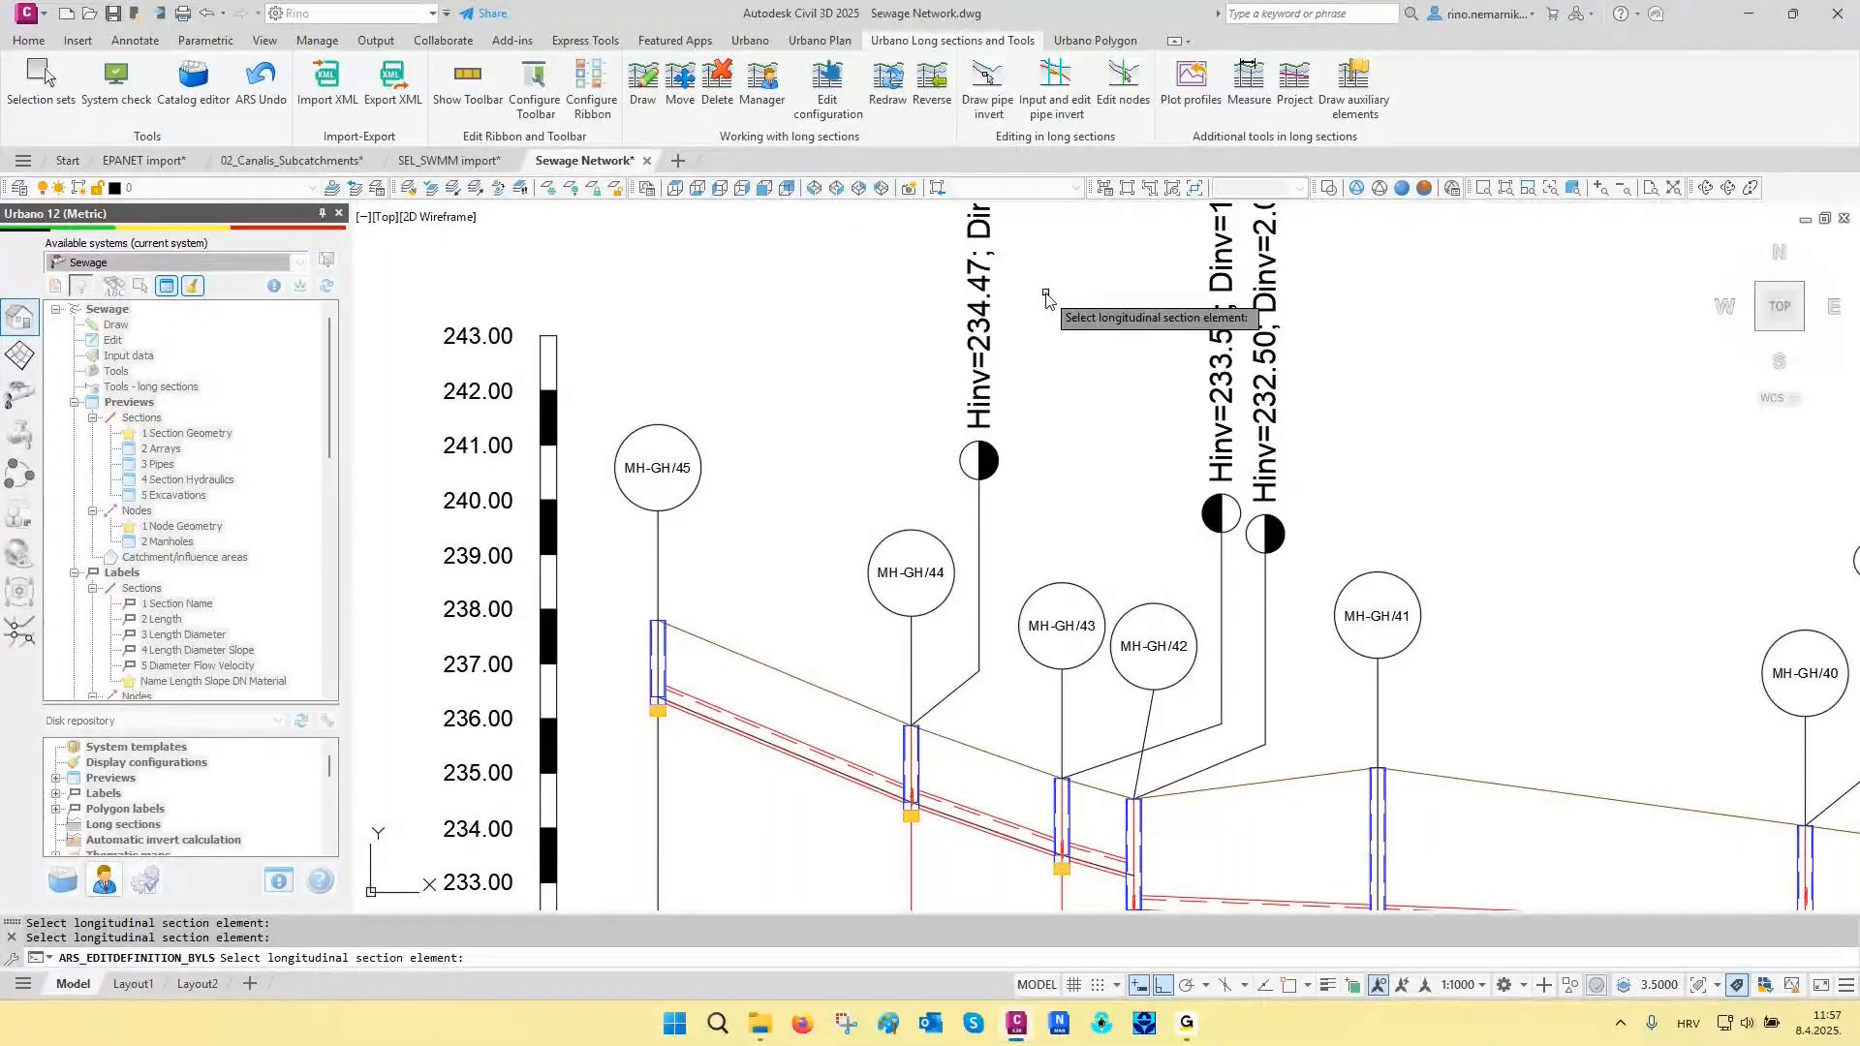
scroll(1126, 516, "down", 10)
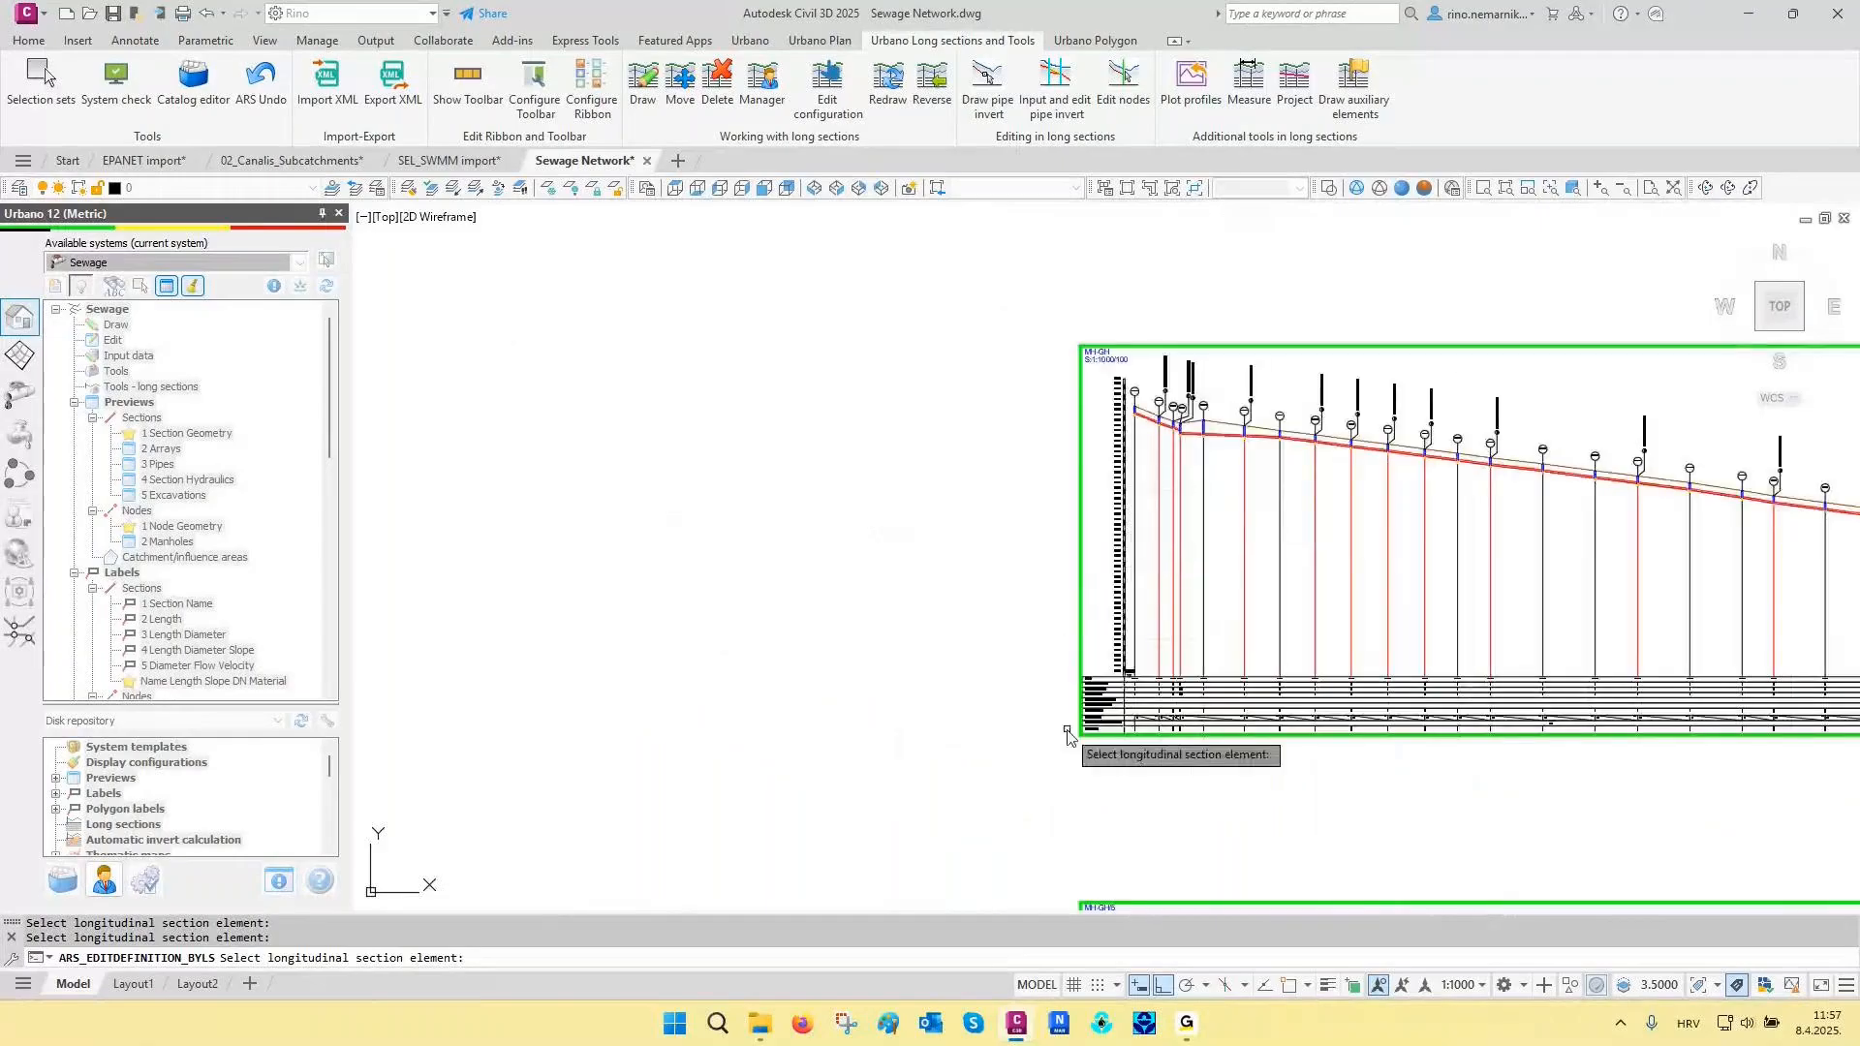
scroll(1068, 736, "up", 2)
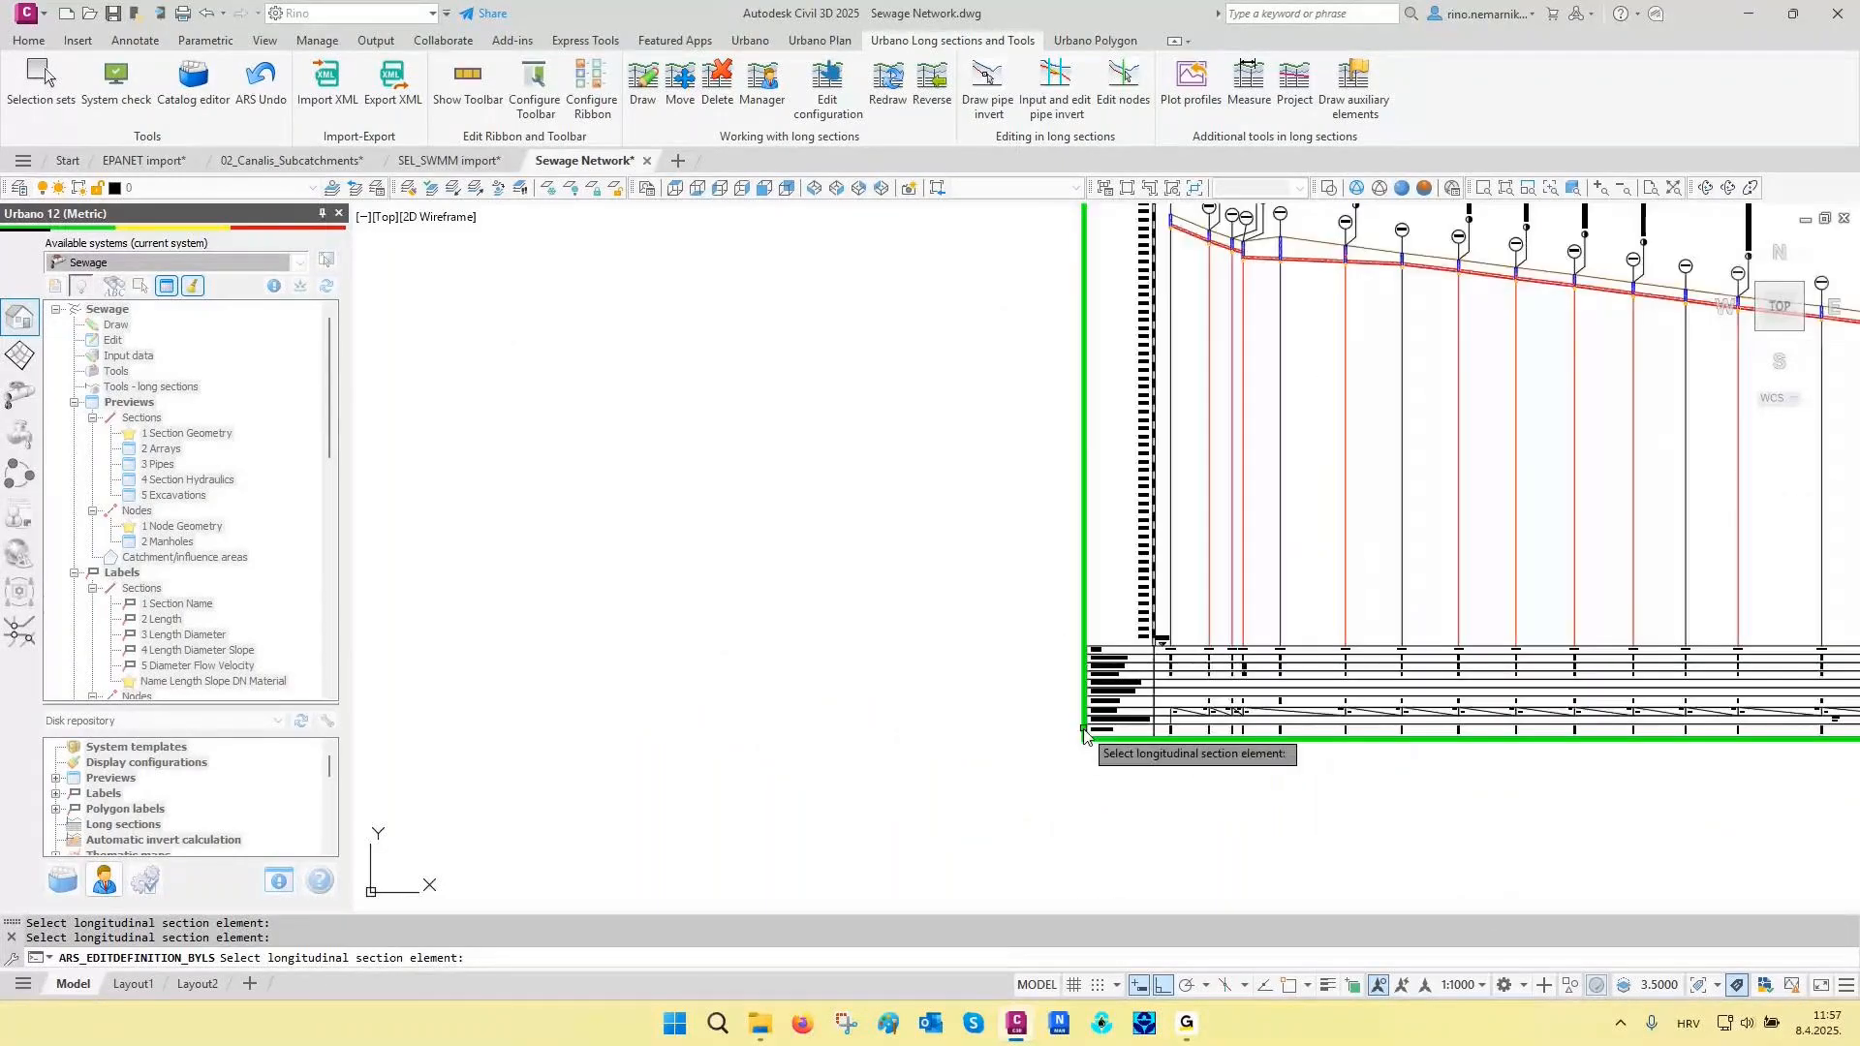
scroll(1090, 725, "up", 8)
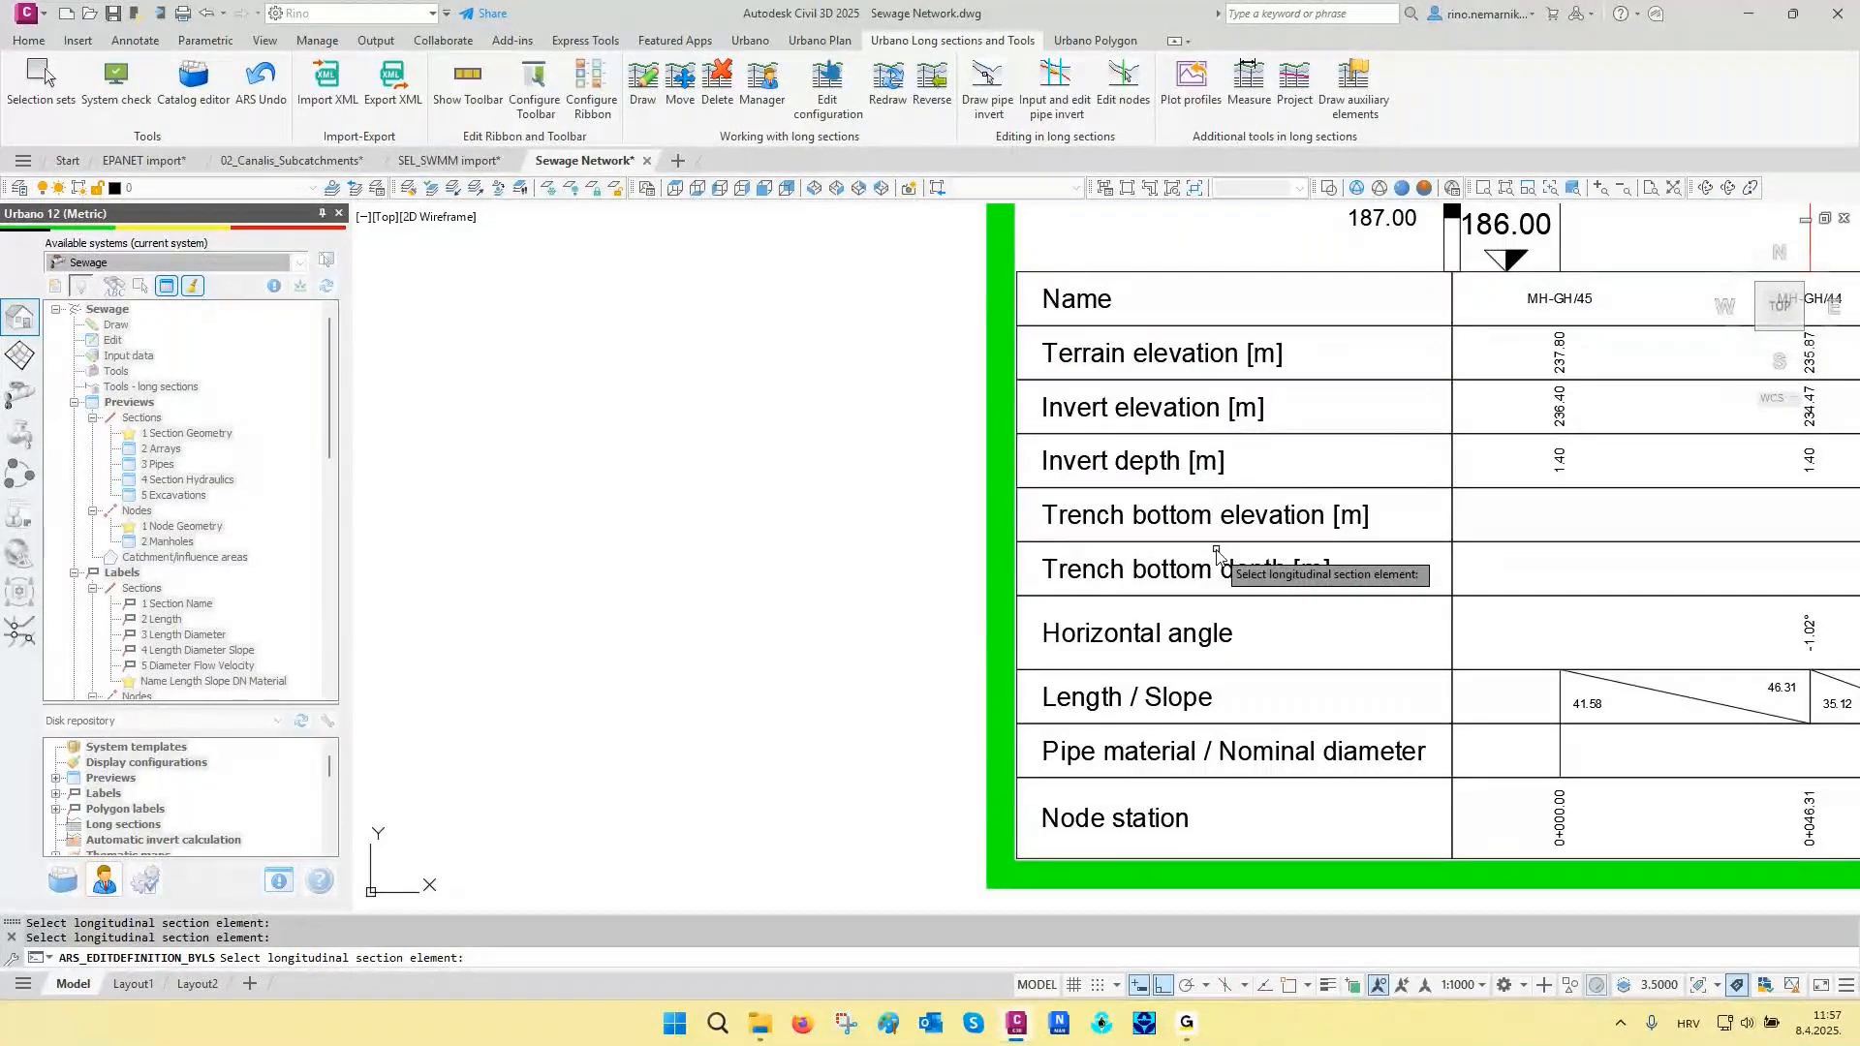
left_click(1172, 413)
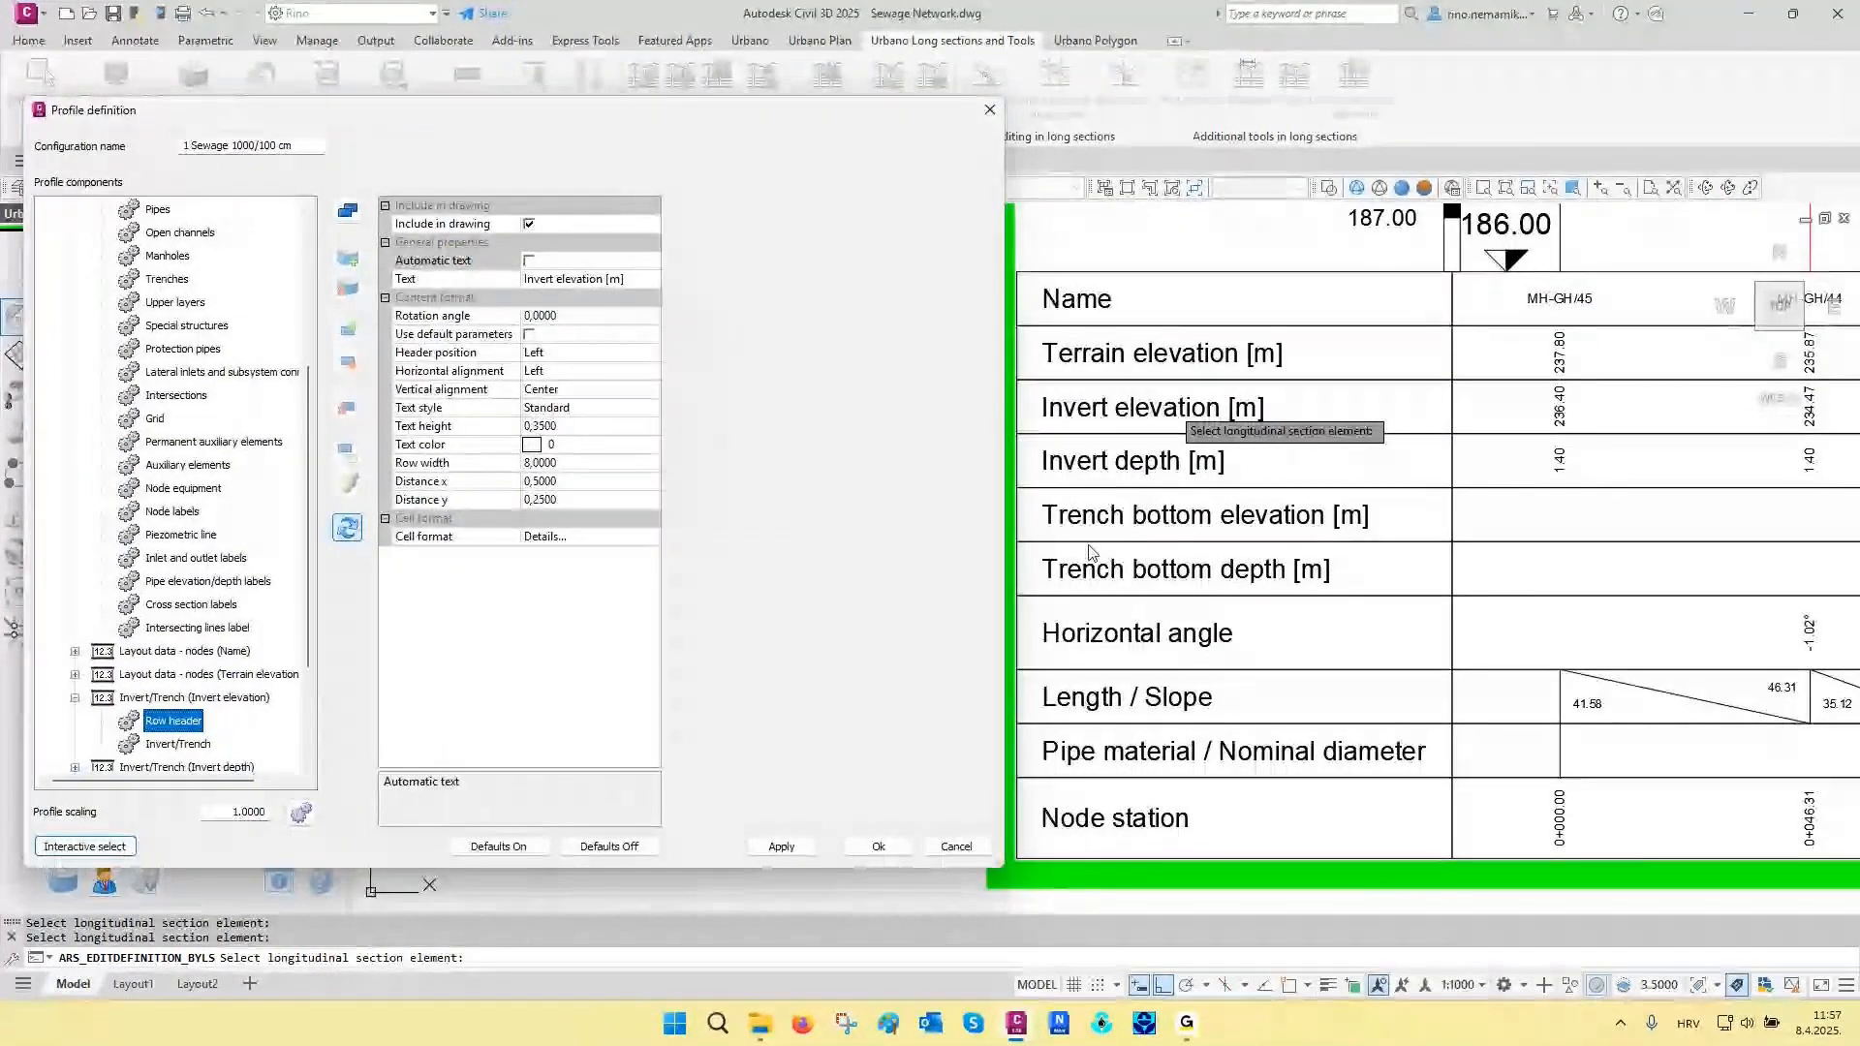
- Combine the Invert elevation, Invert depth, Trench bottom elevation and Trench bottom depth rows into a header group
left_click(74, 698)
scroll(206, 612, "down", 1)
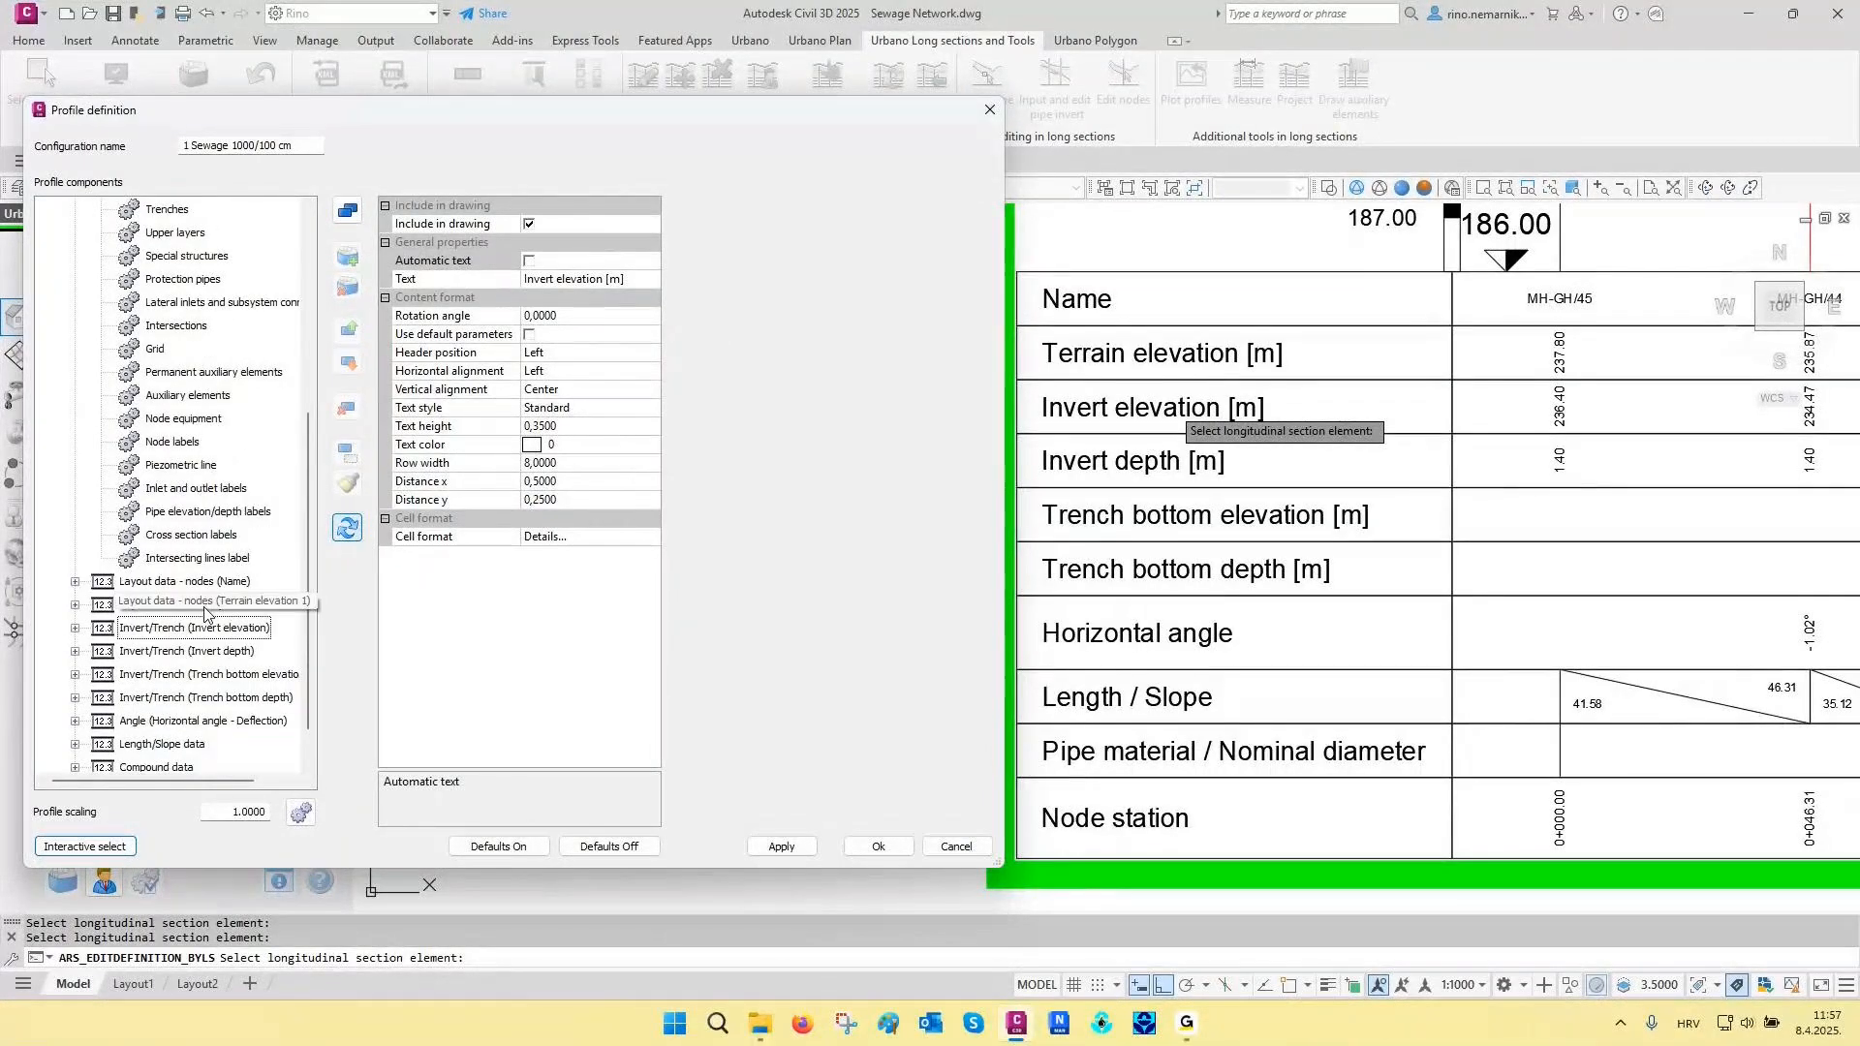
scroll(184, 606, "down", 1)
left_click(157, 605, "shift")
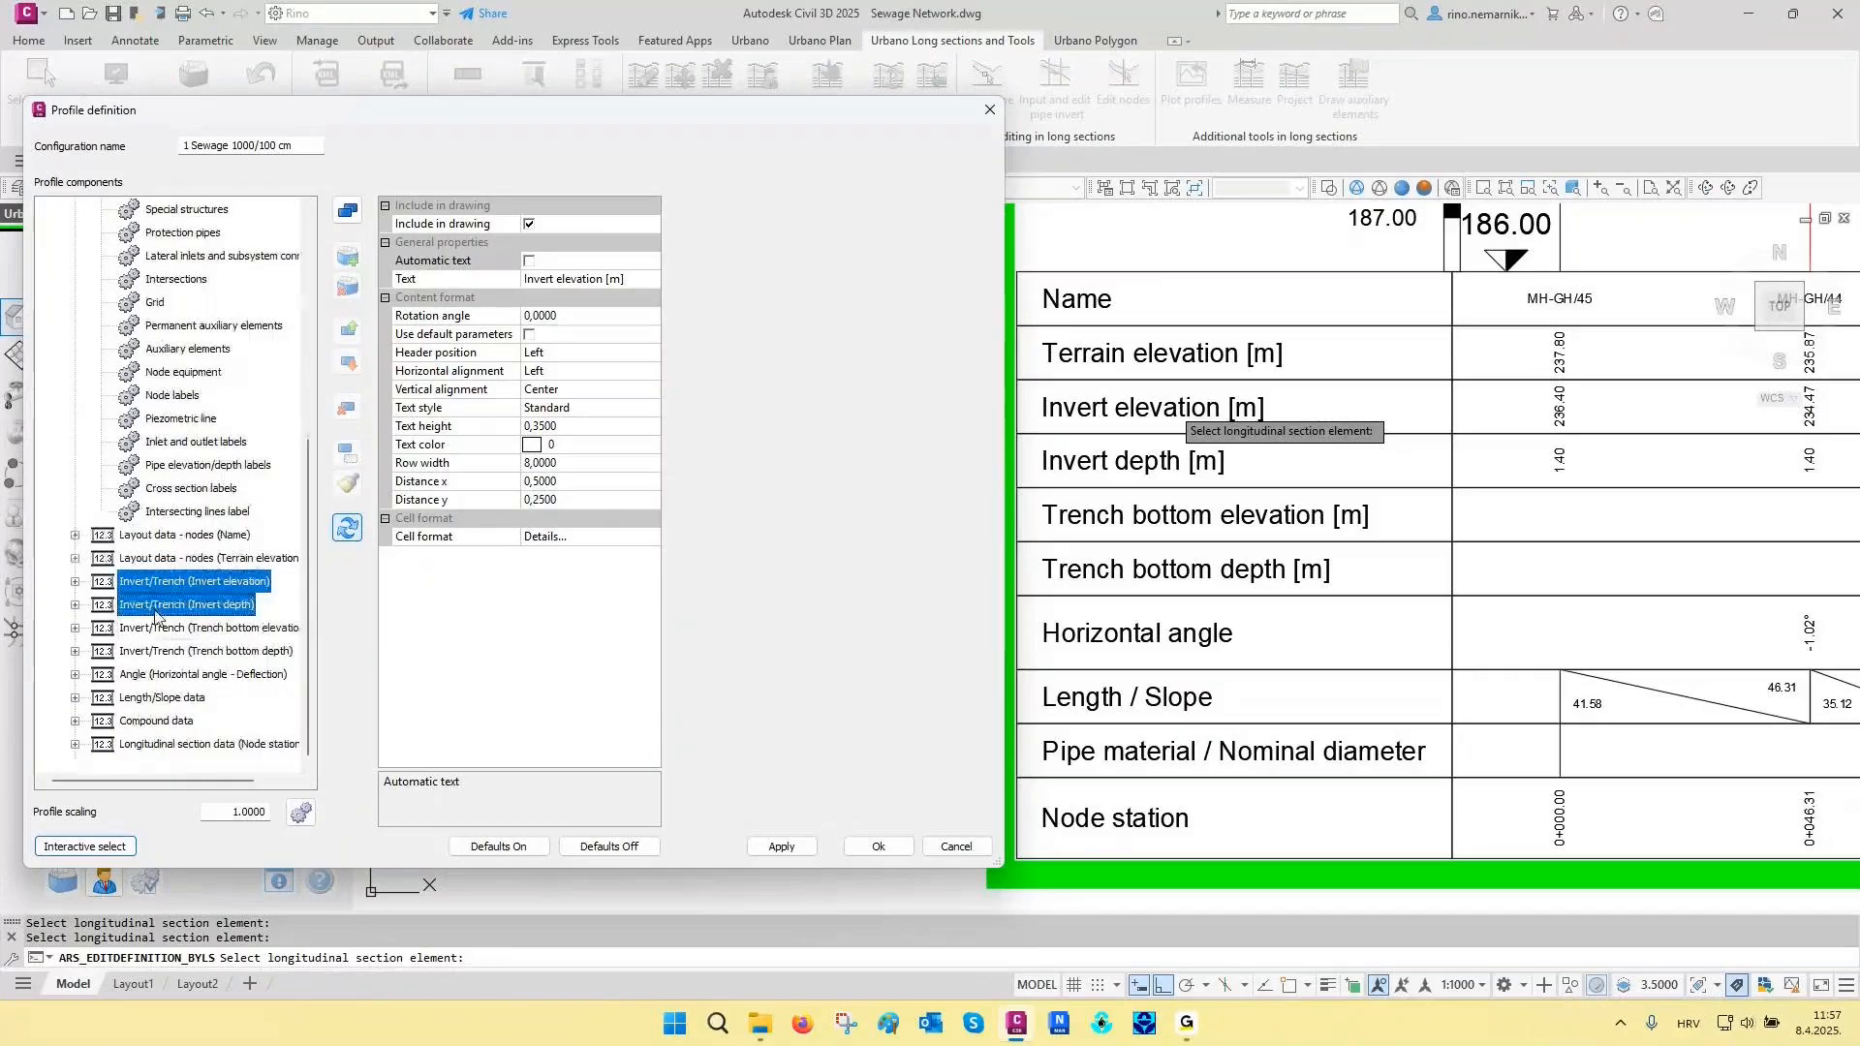
left_click(155, 628, "shift")
left_click(155, 651, "shift")
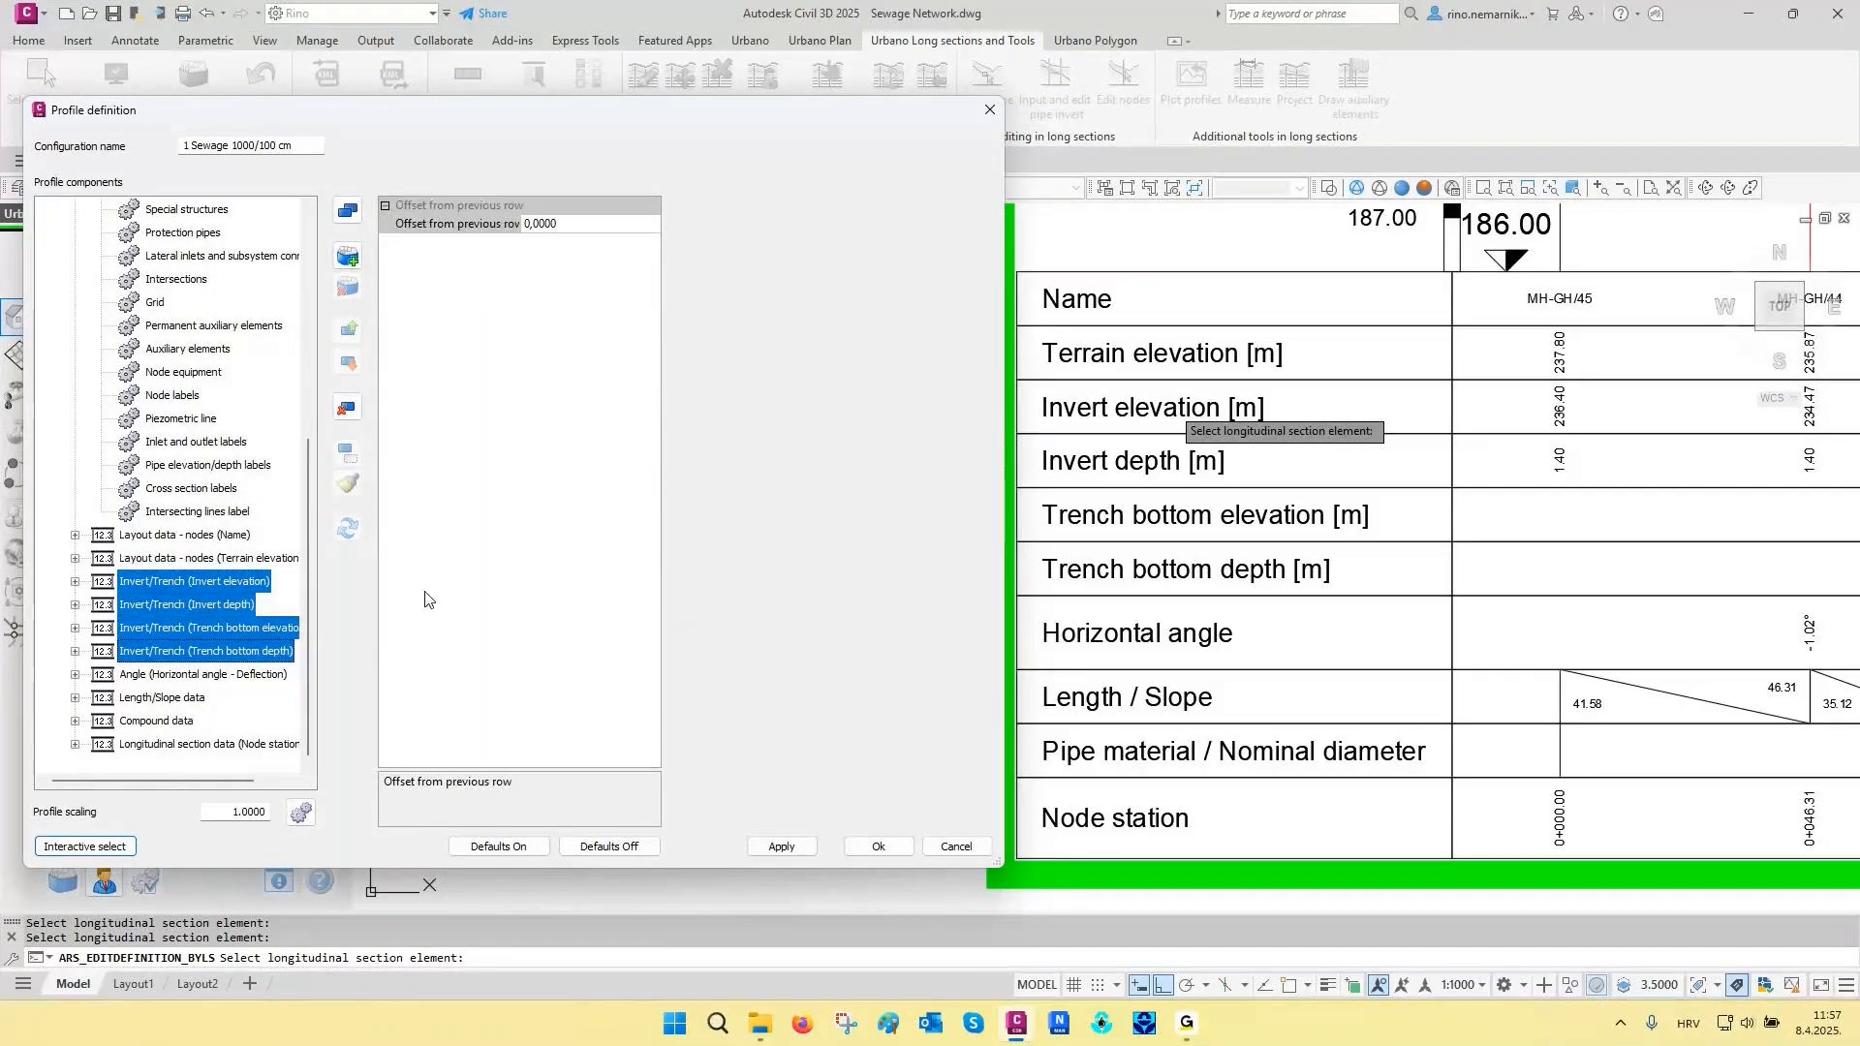
left_click(348, 257)
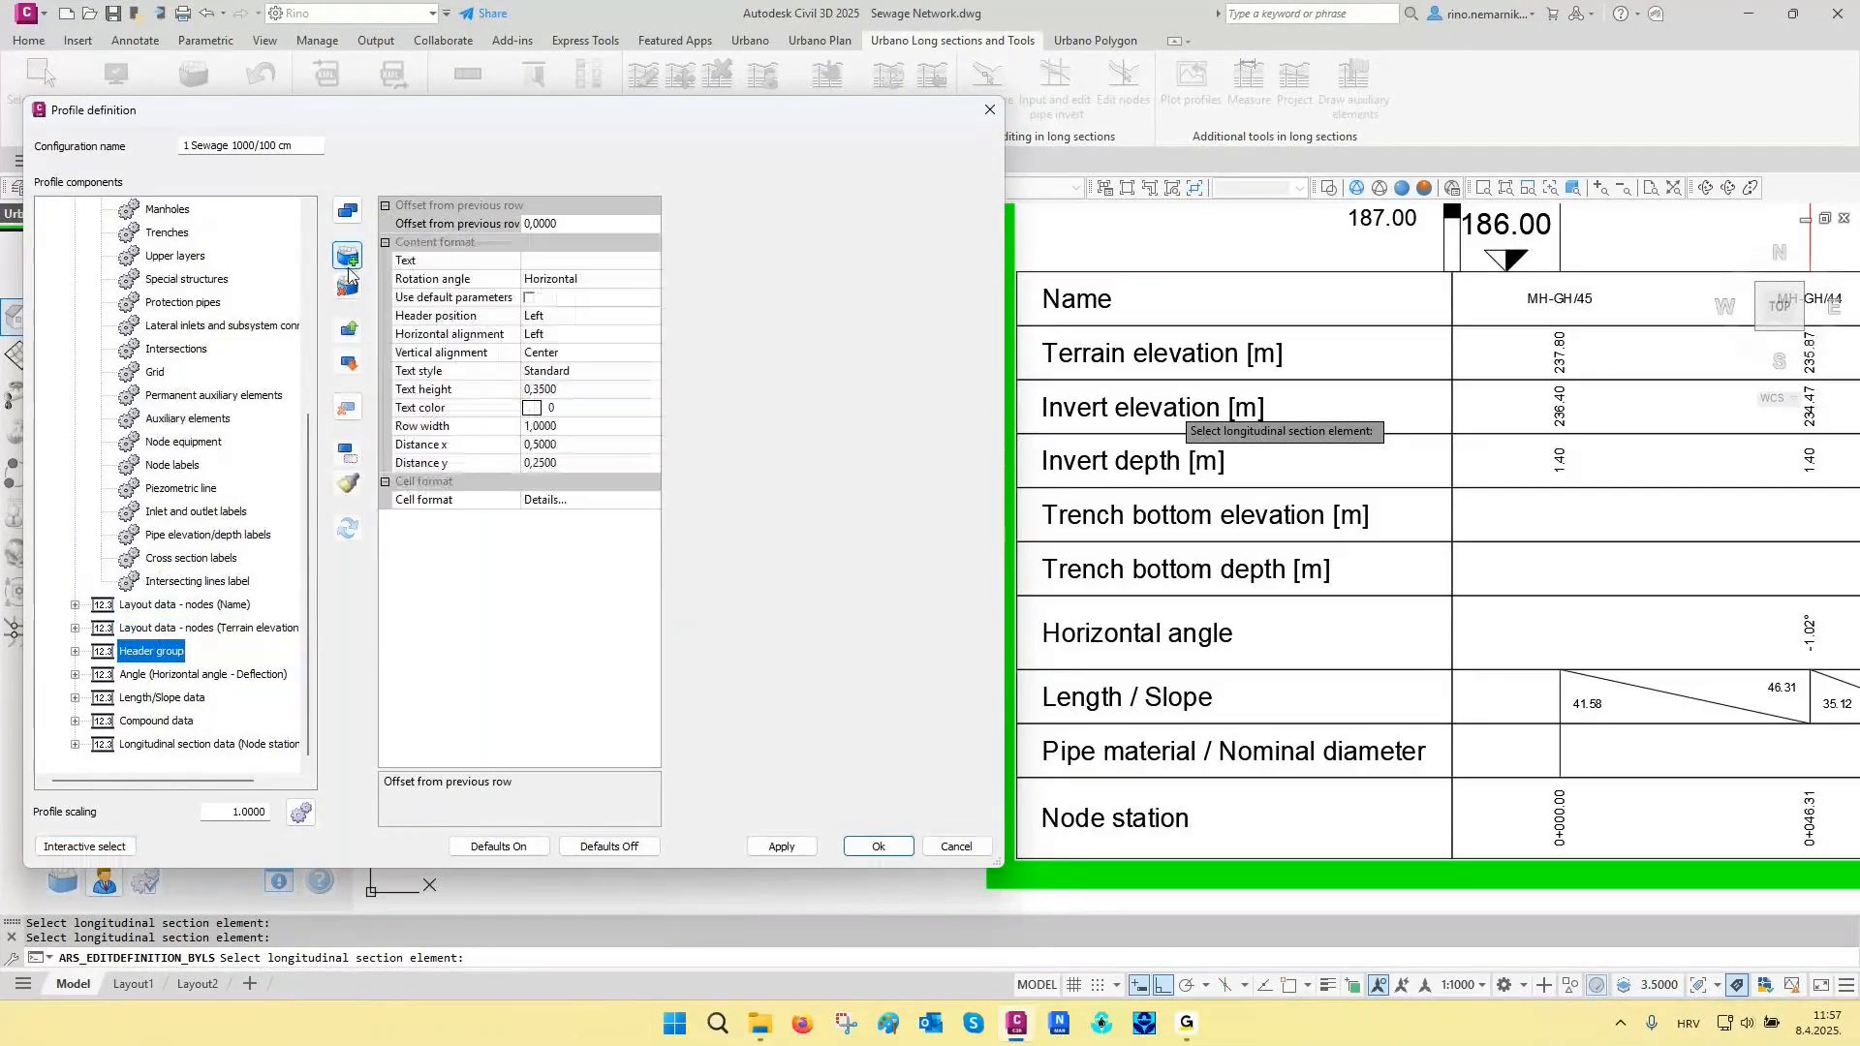
- Set the header group's text to Invert/Trench Data with a vertical rotation angle, and apply it to the long section
left_click(557, 262)
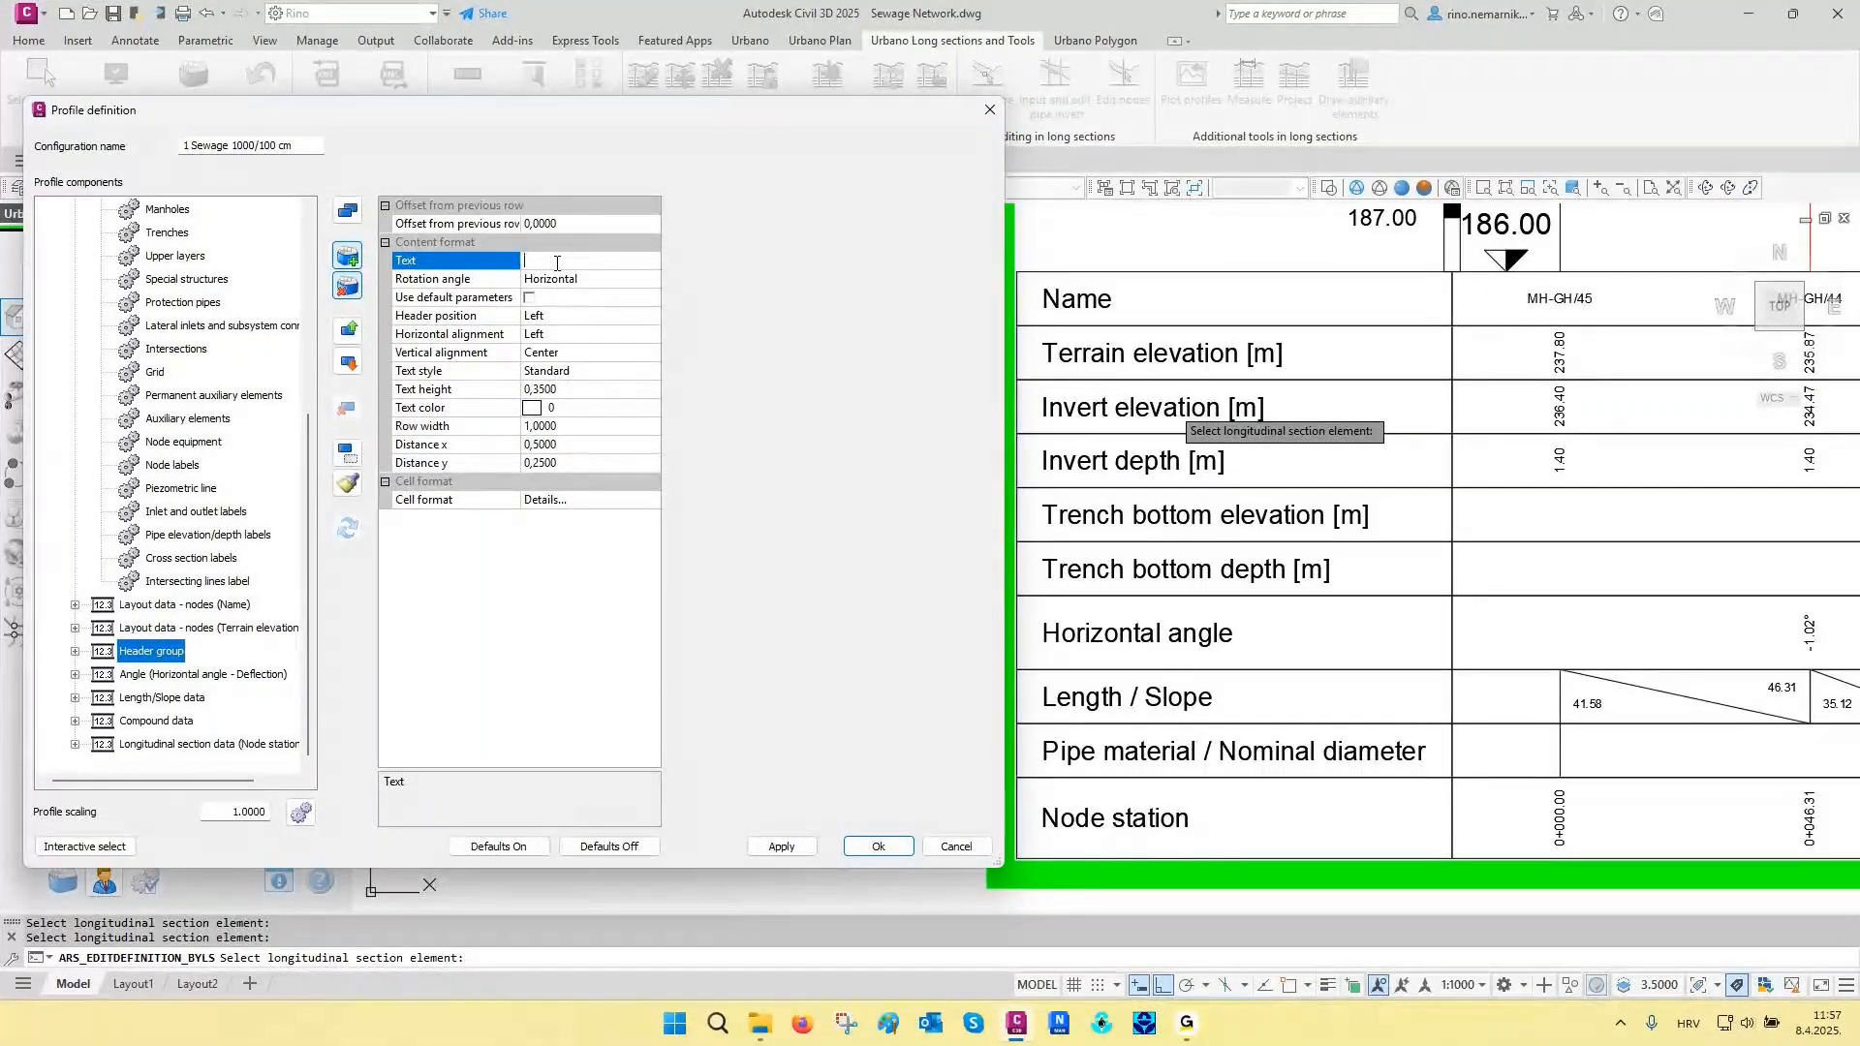
type("Inv")
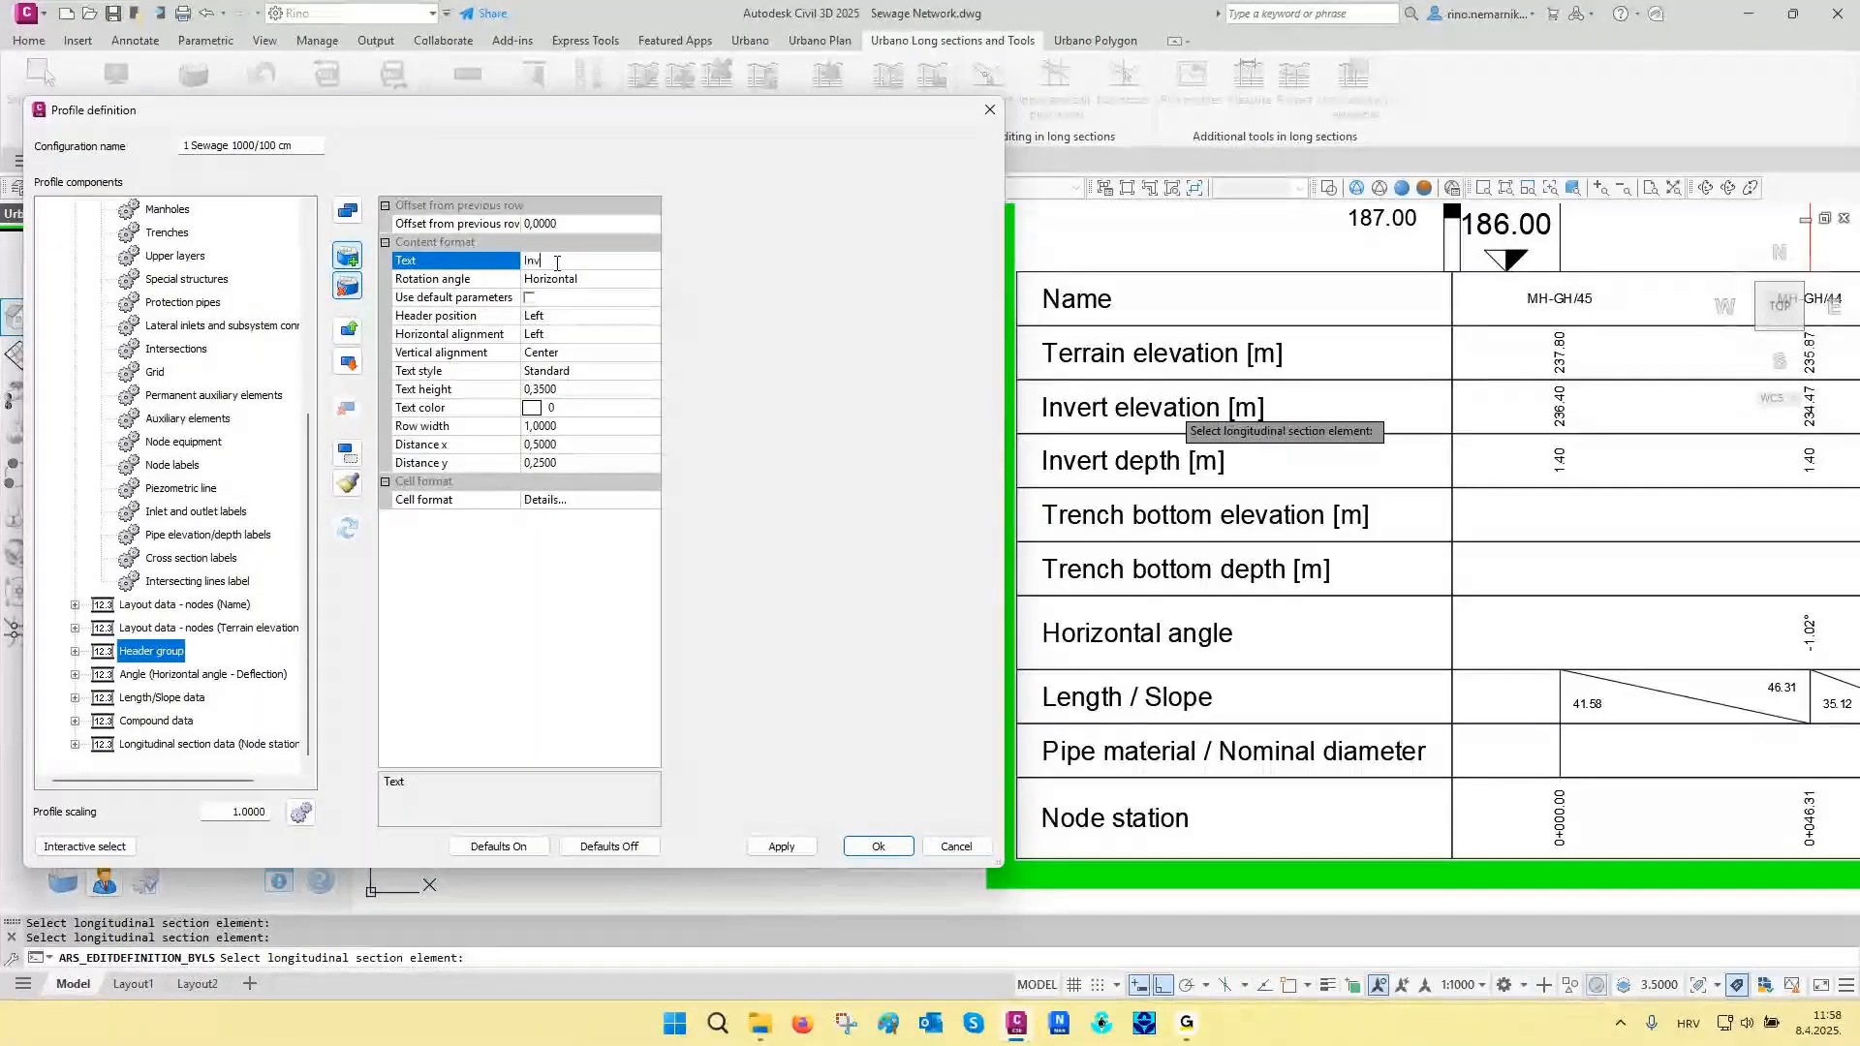
type("ert Trench Data")
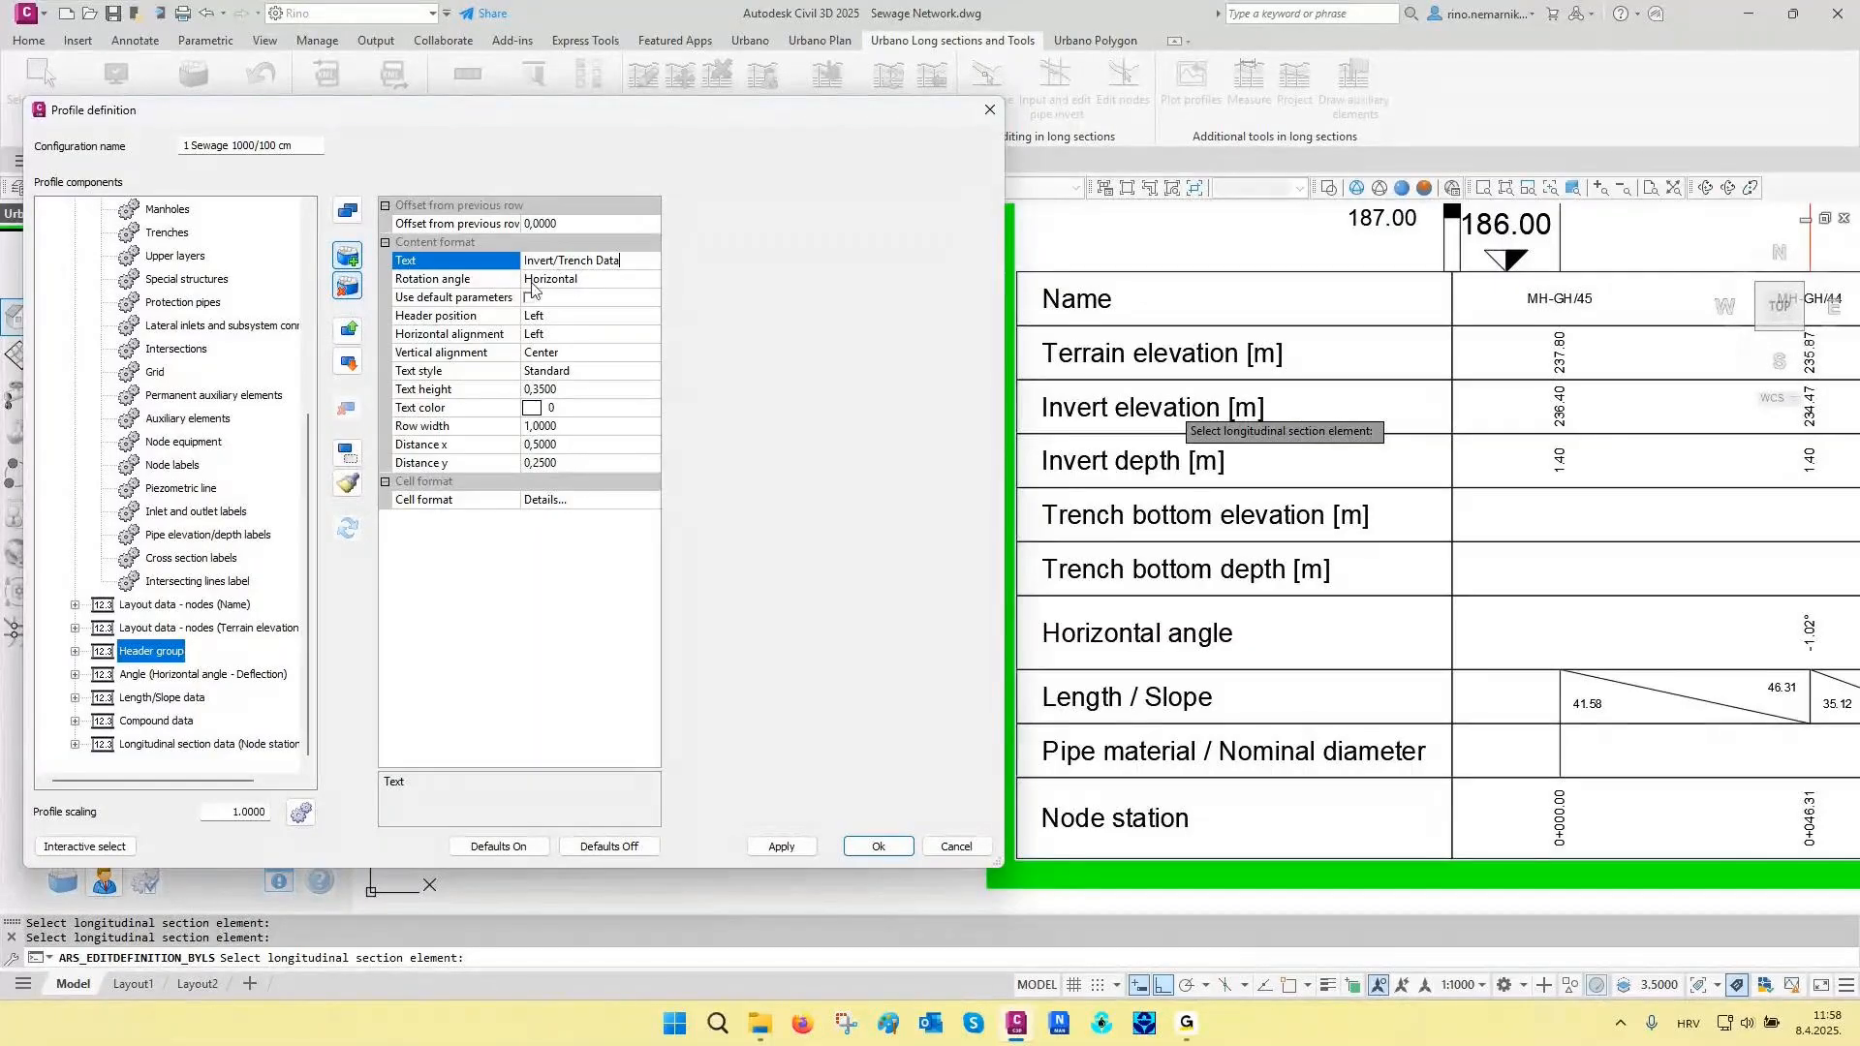
left_click(548, 281)
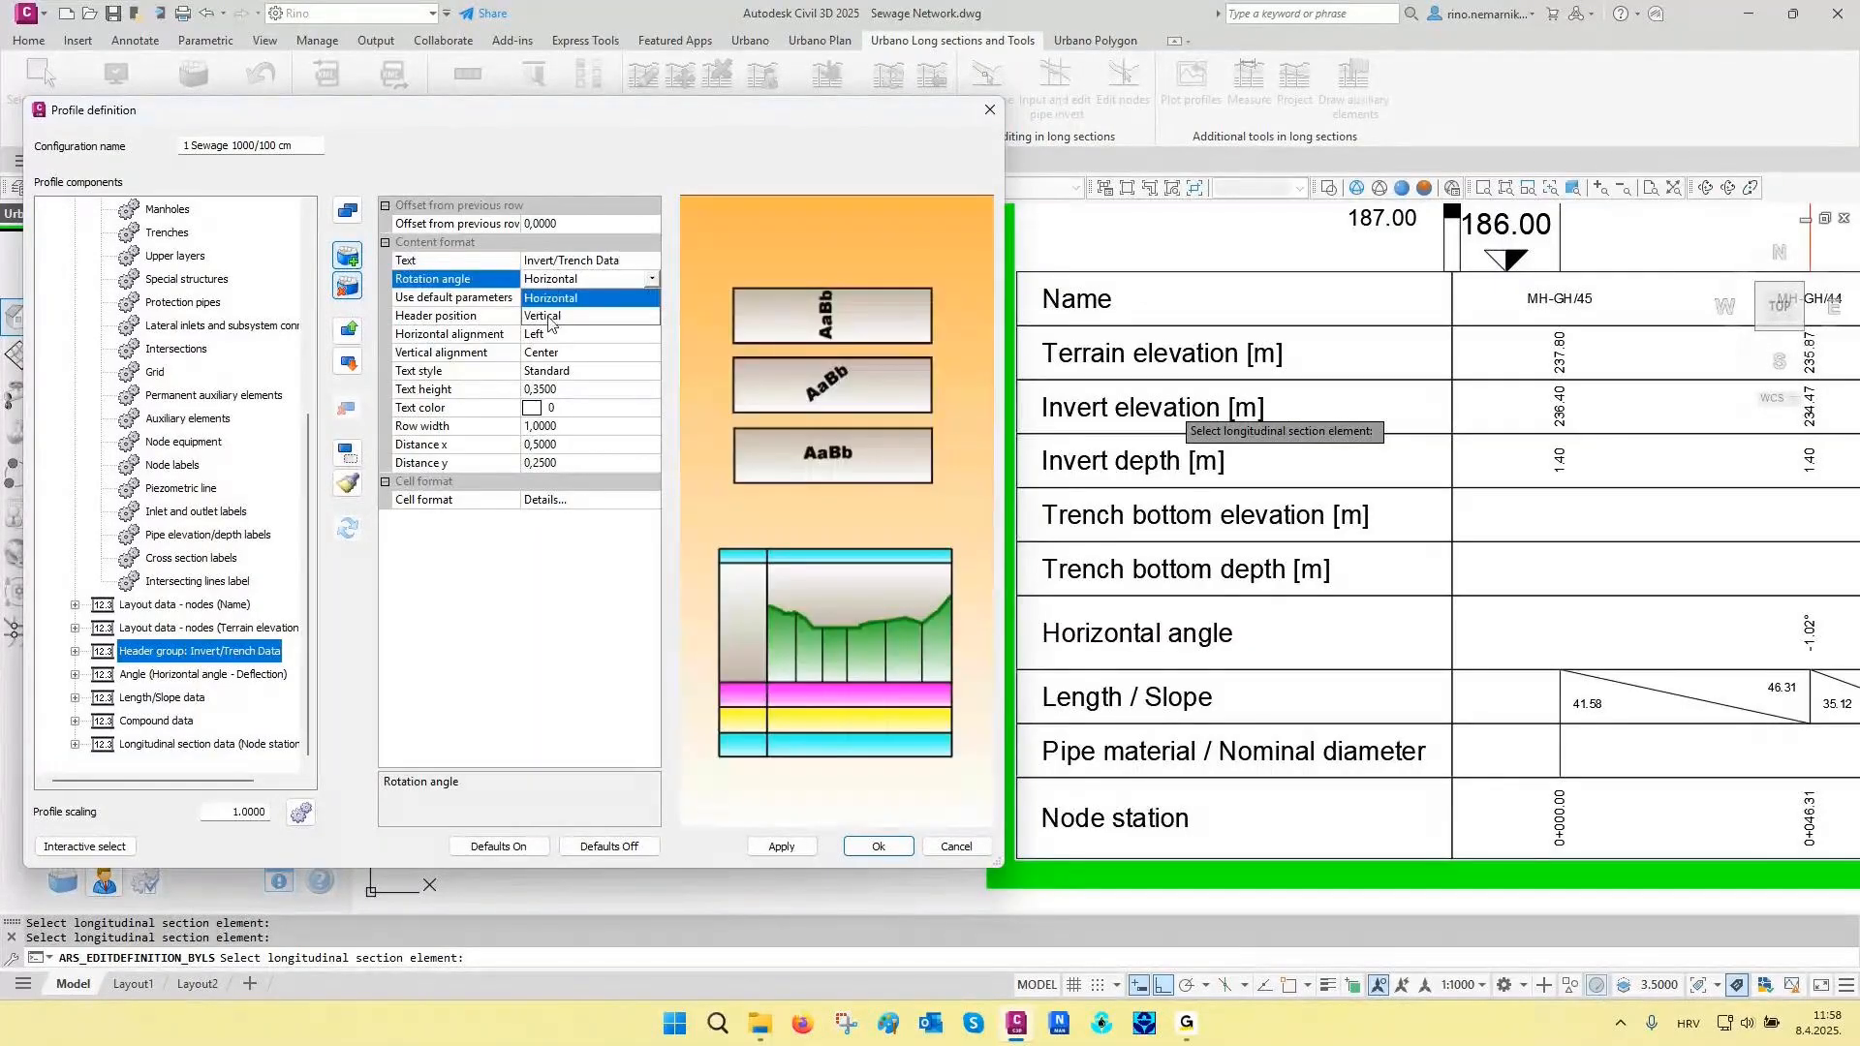
left_click(544, 315)
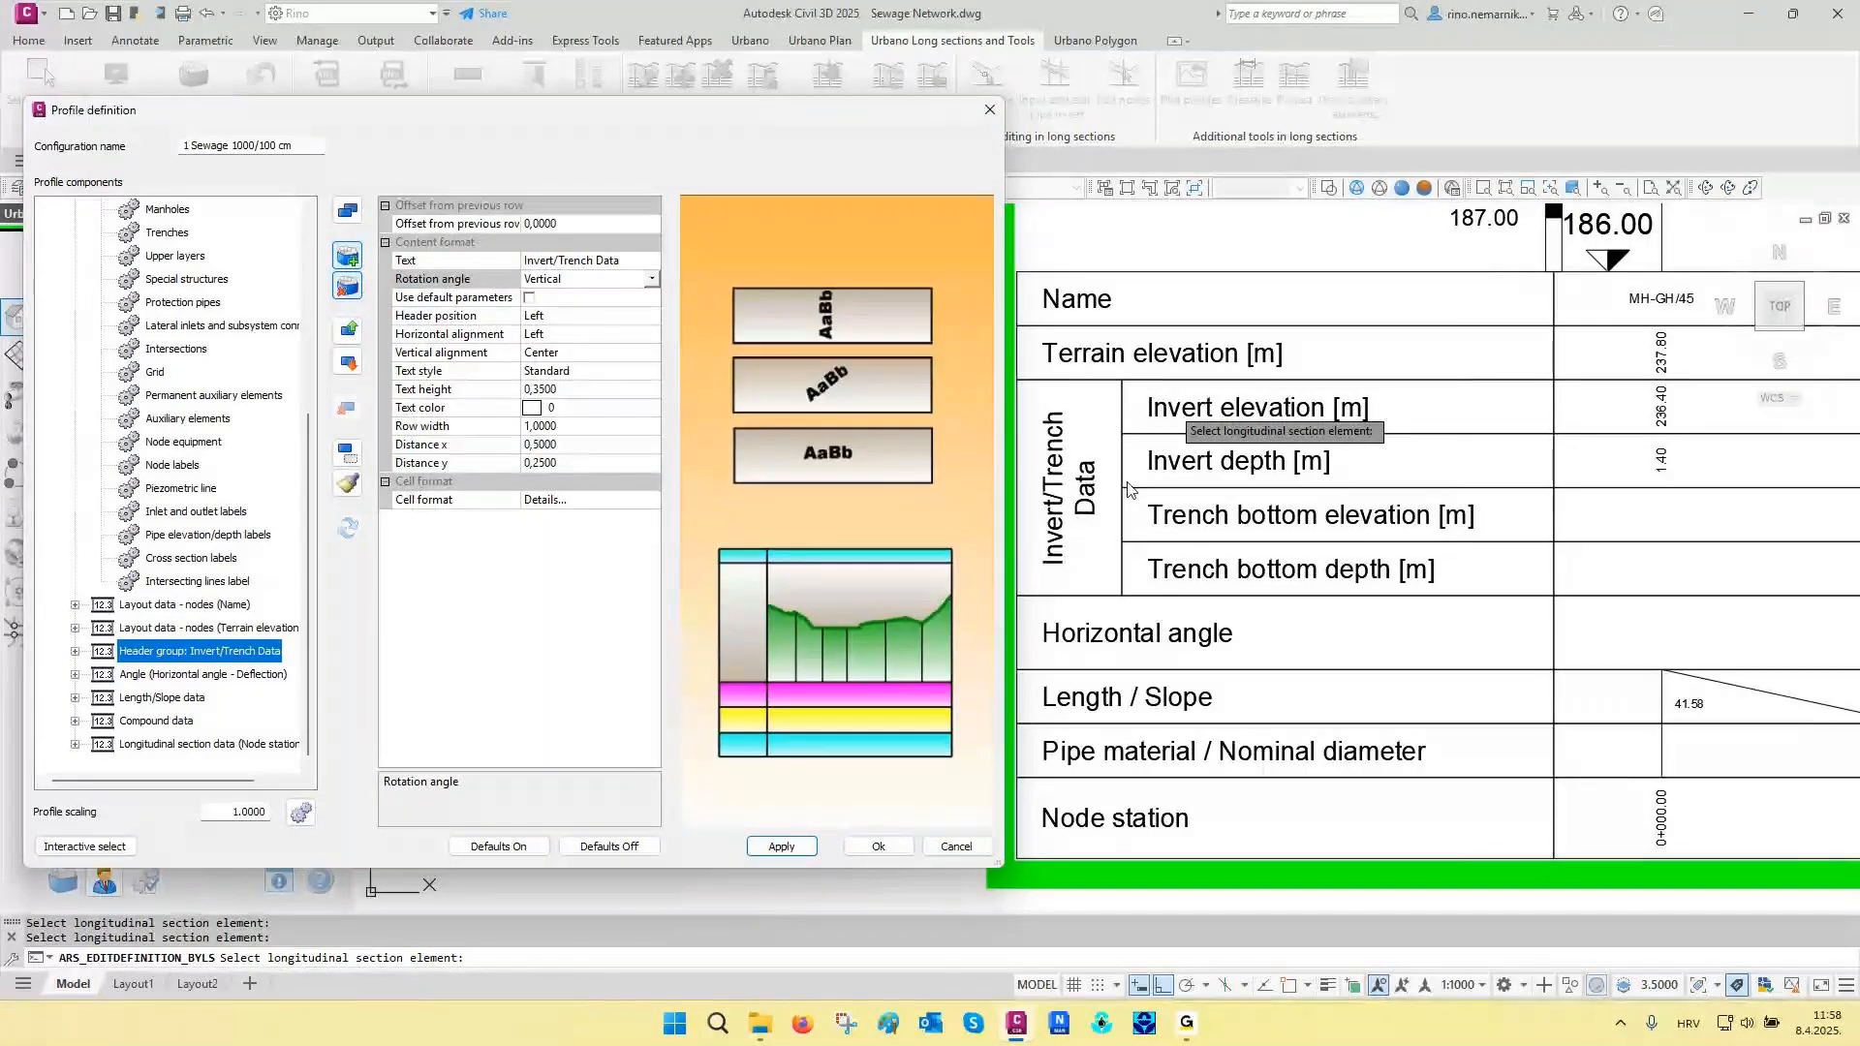
- Create a nested header group for the Invert elevation and Invert depth rows inside the Invert/Trench Data group
left_click(75, 651)
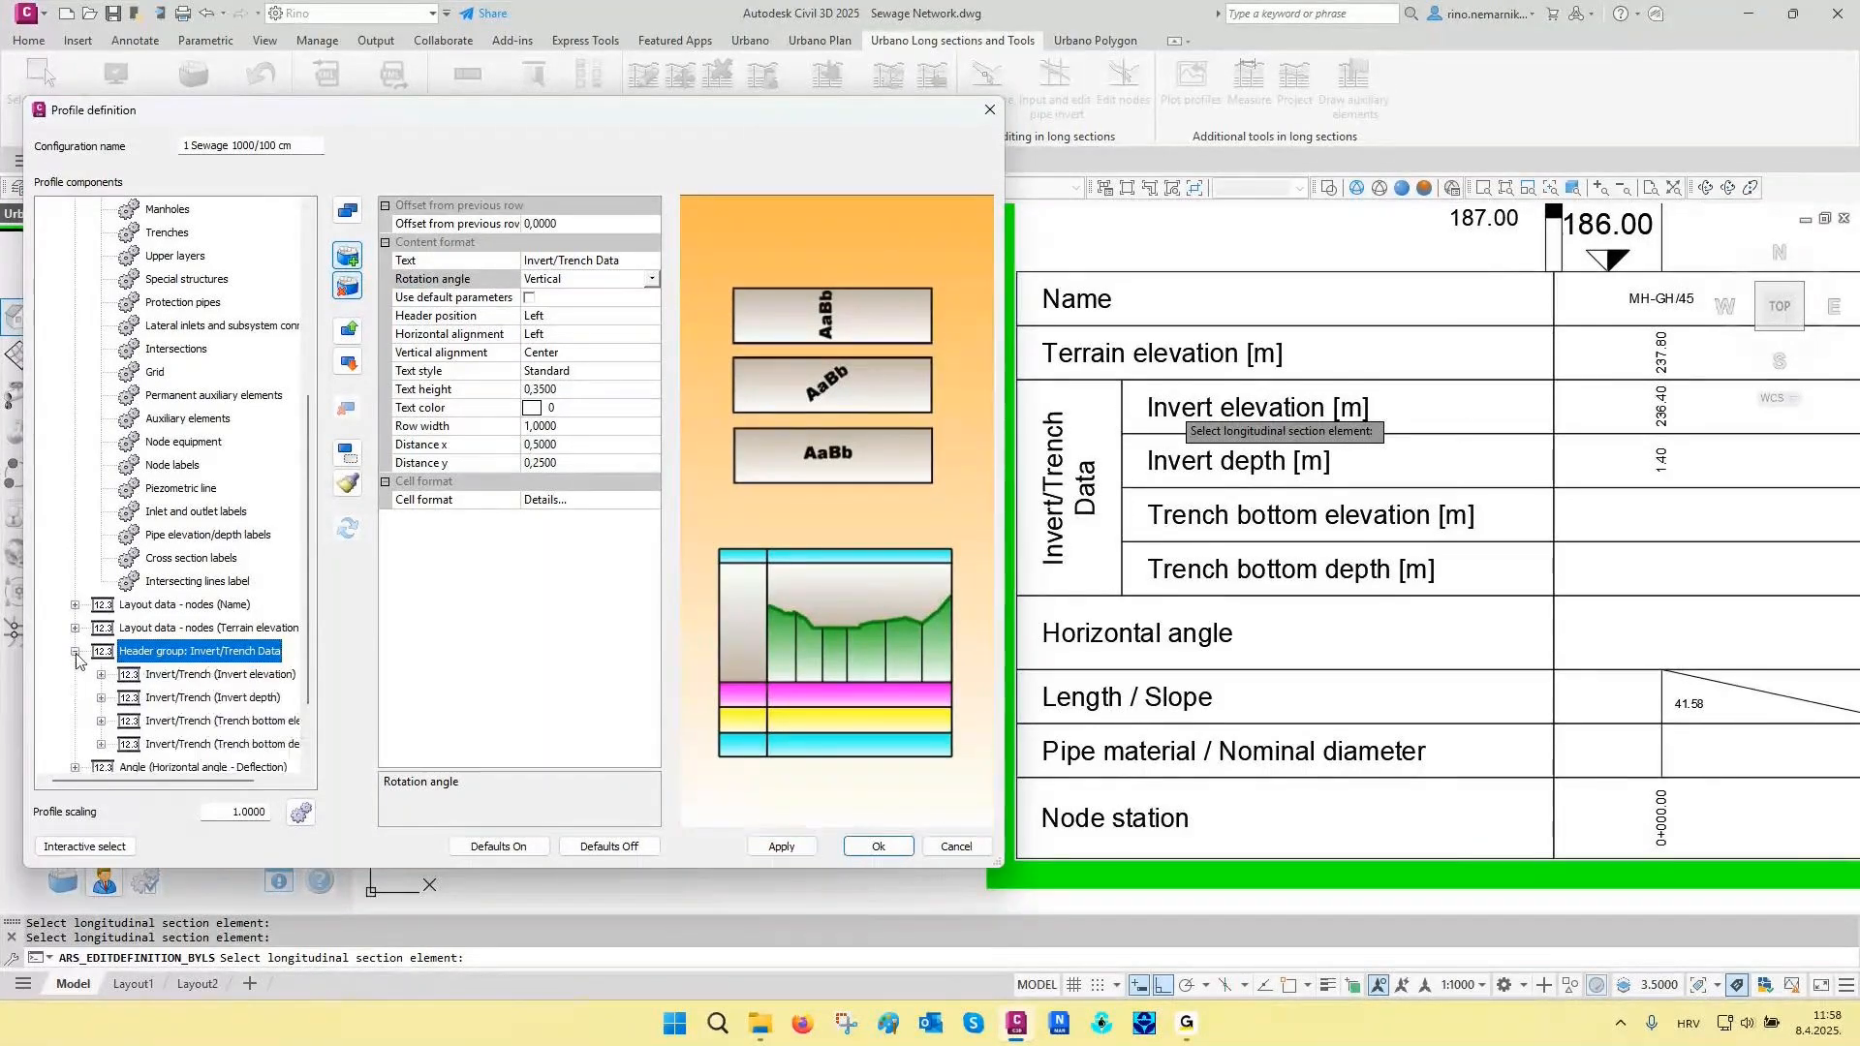
left_click(161, 676)
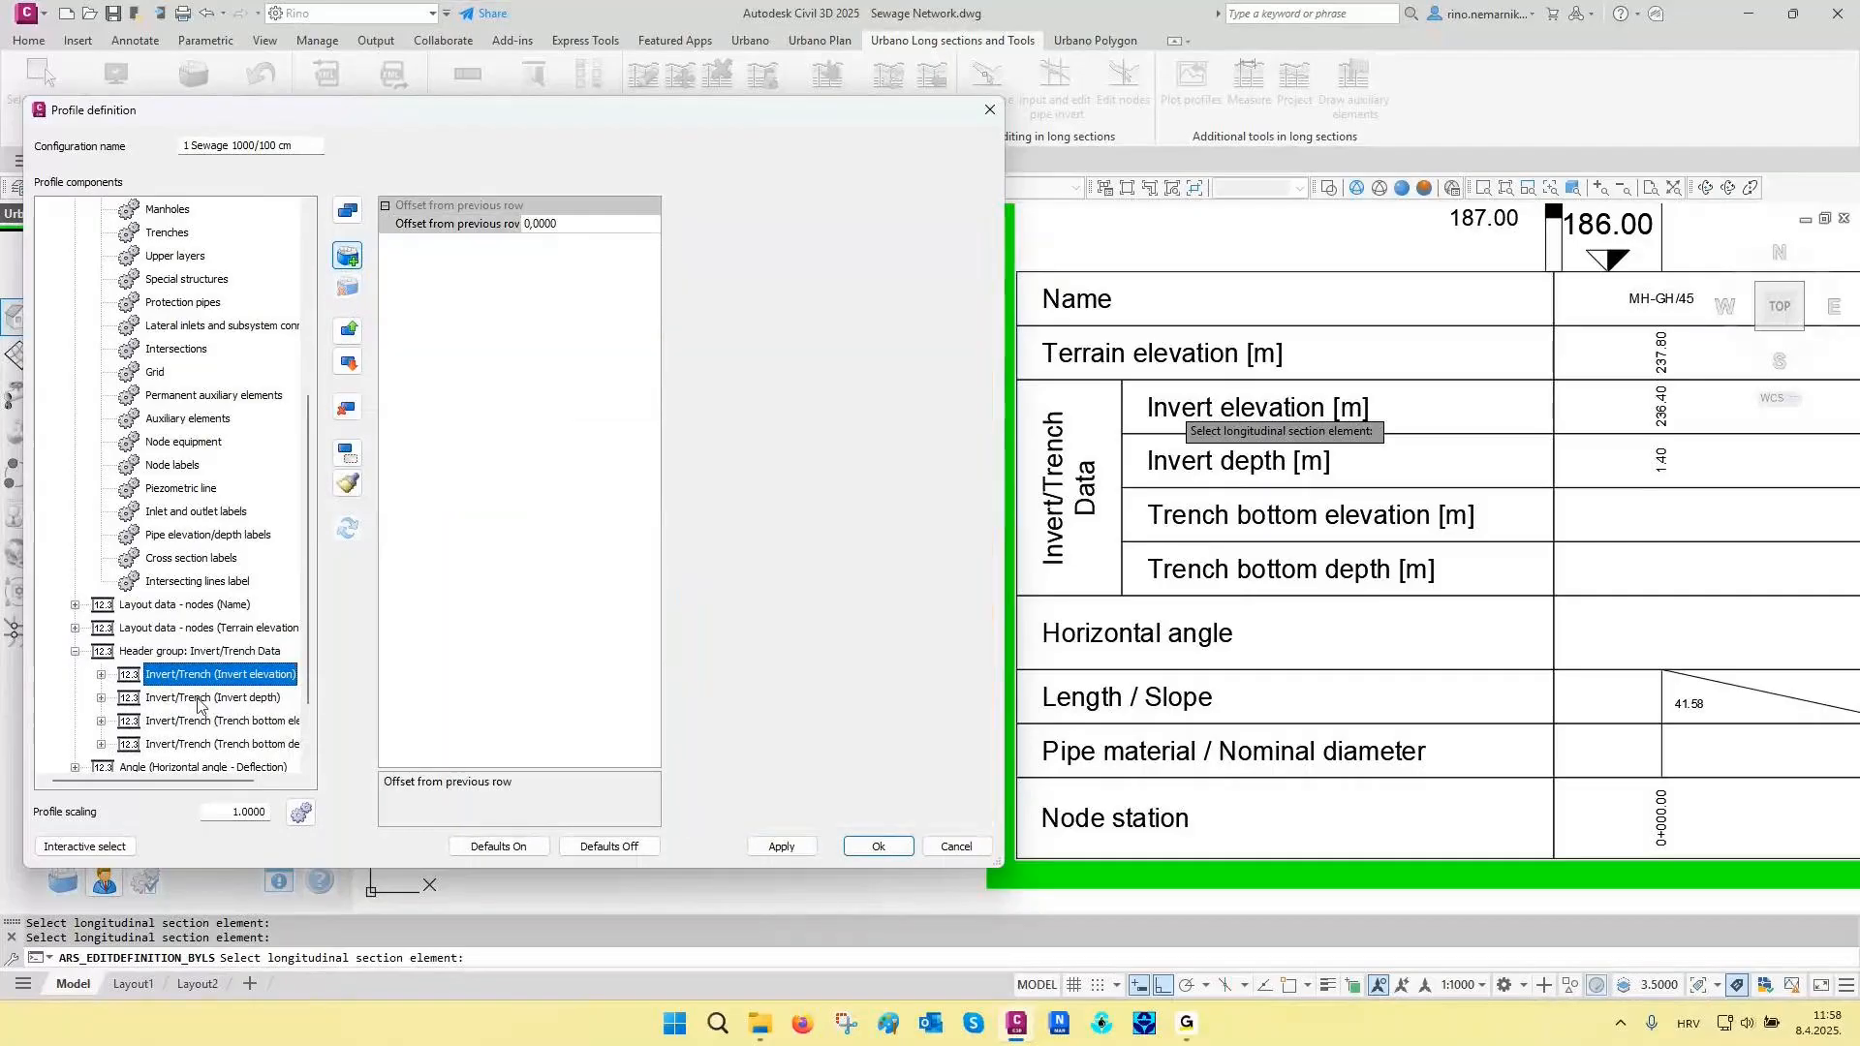
left_click(346, 256)
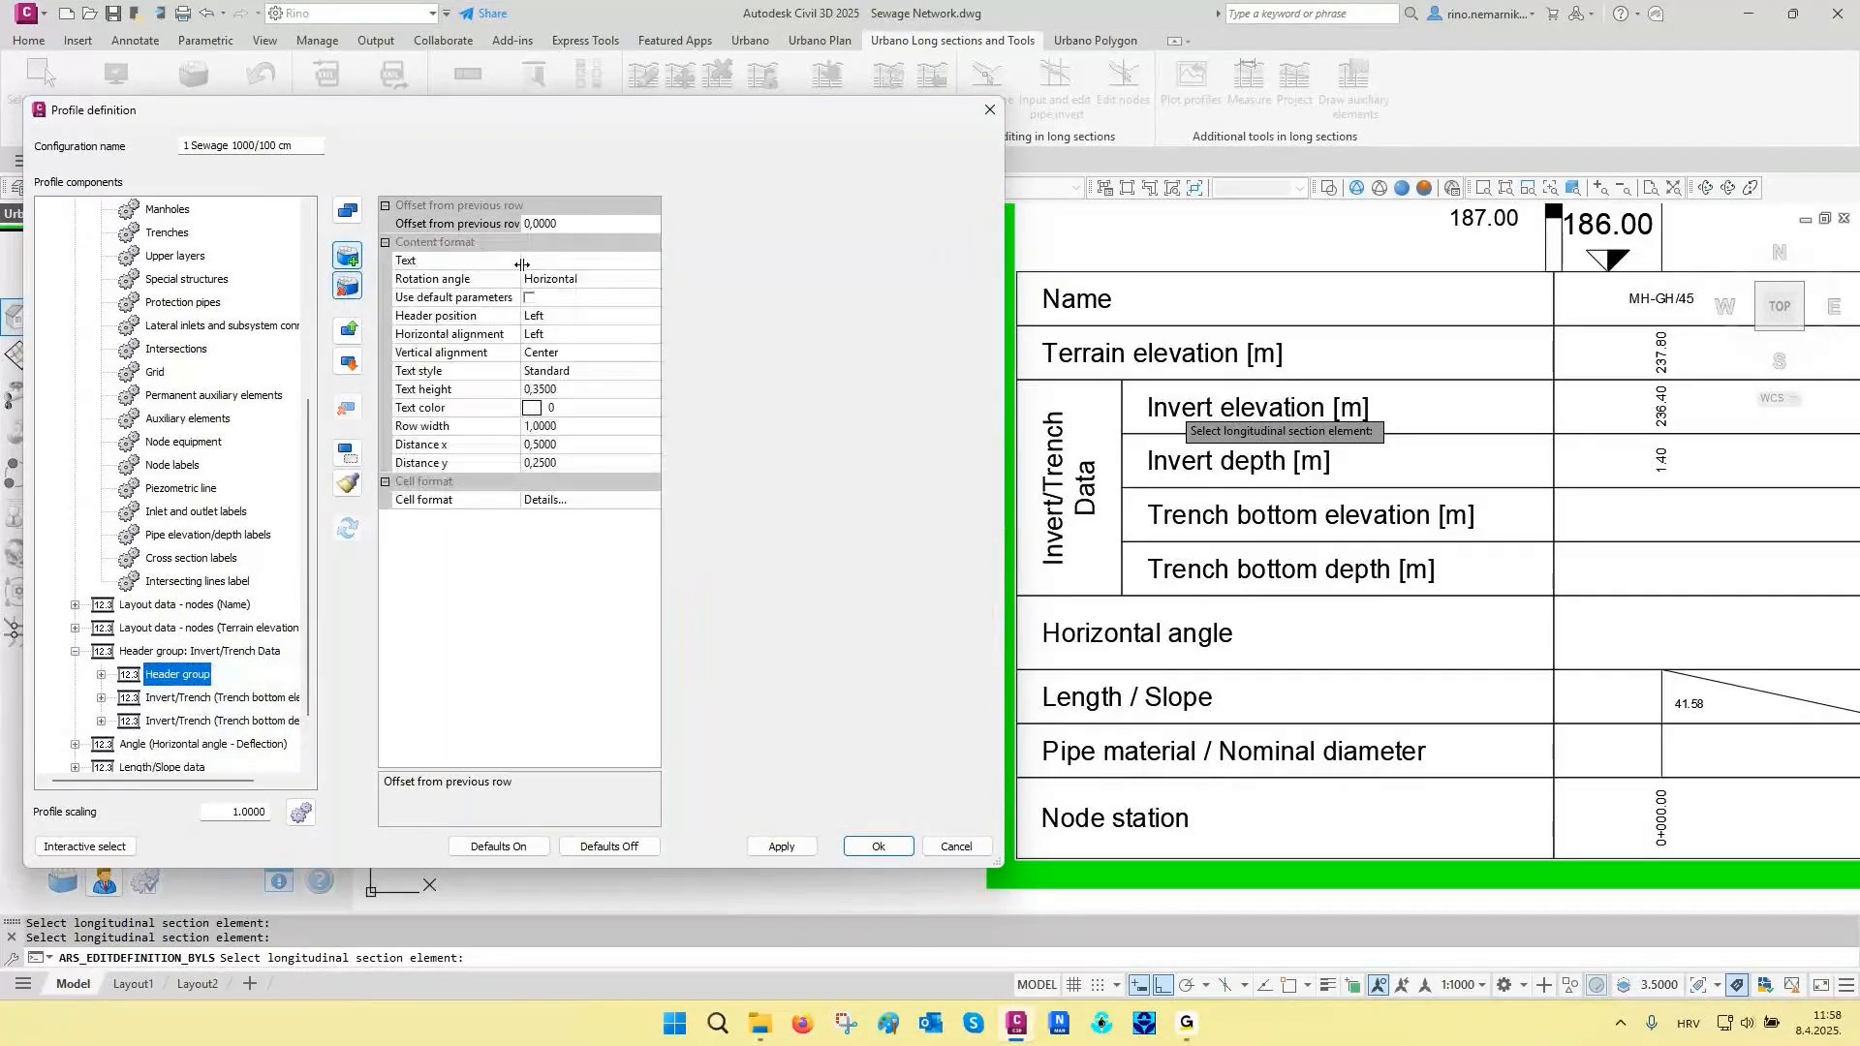
- Set the nested header group's text to Invert Data with a vertical rotation angle, and apply it
left_click(547, 259)
type("Invert Data")
left_click(562, 280)
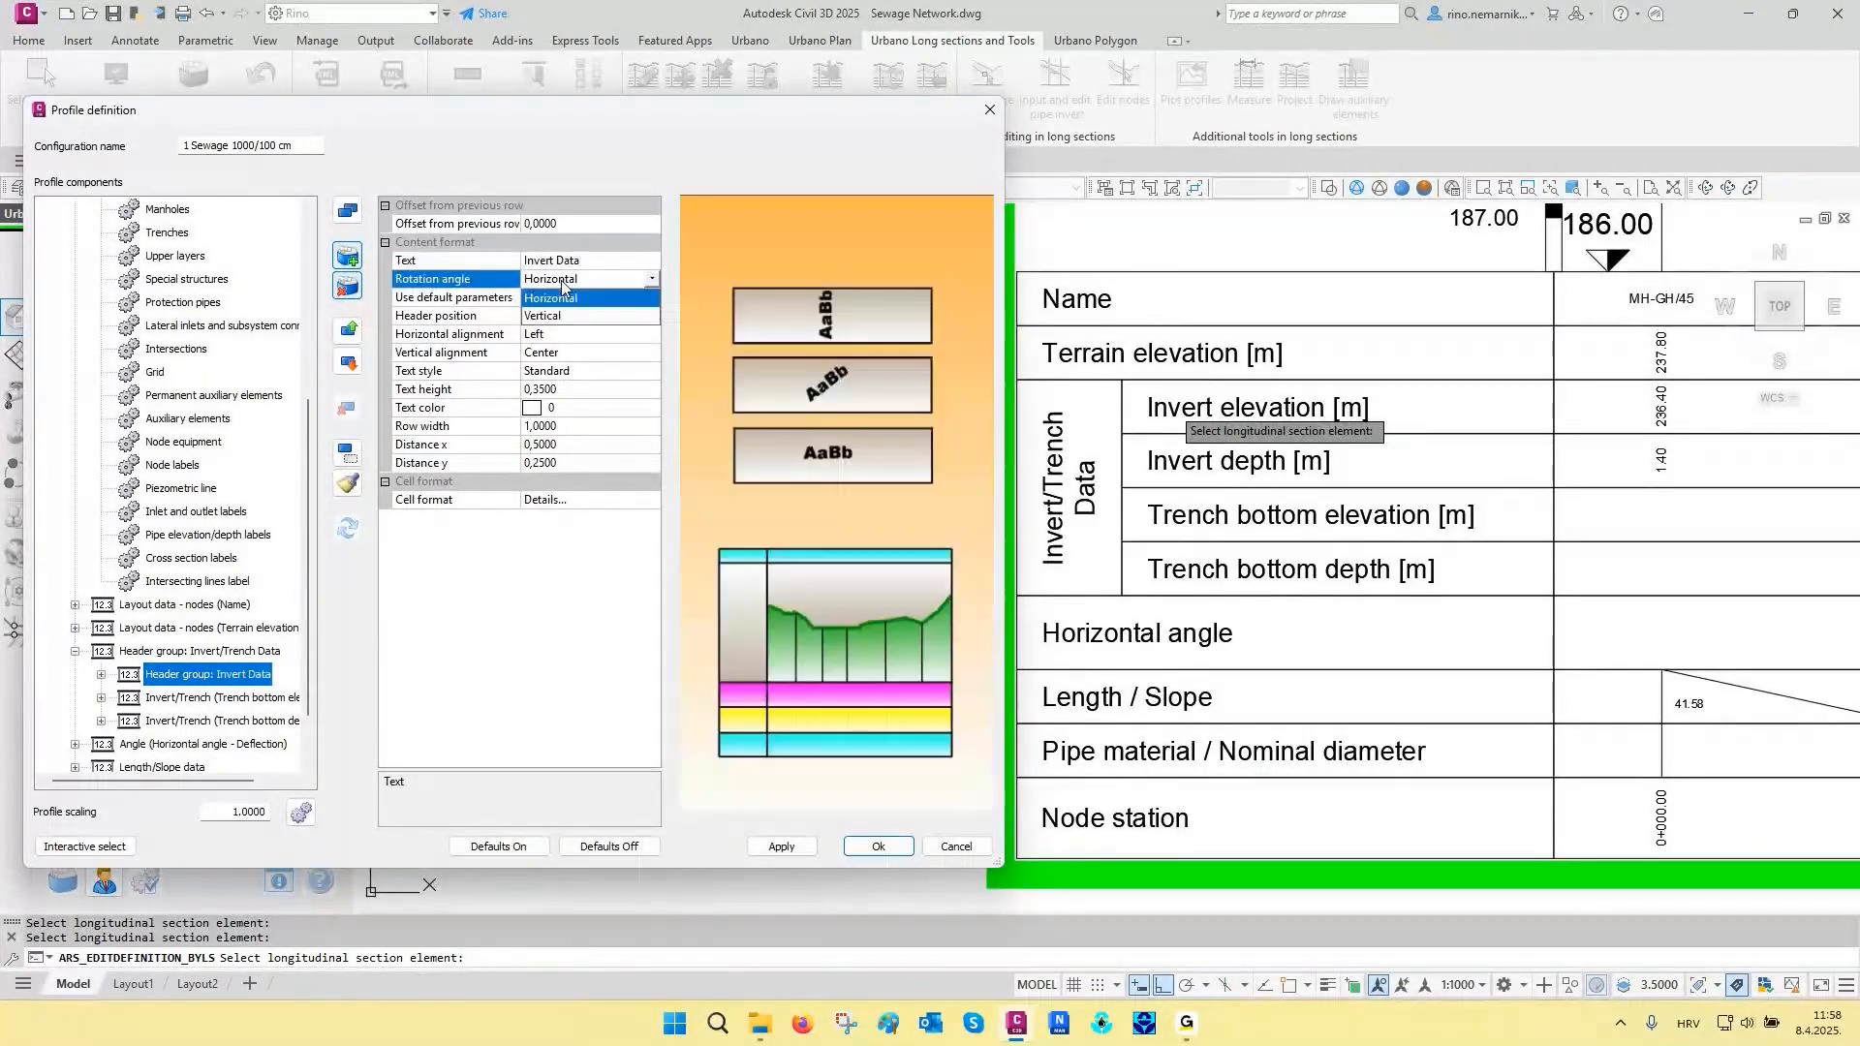
left_click(557, 316)
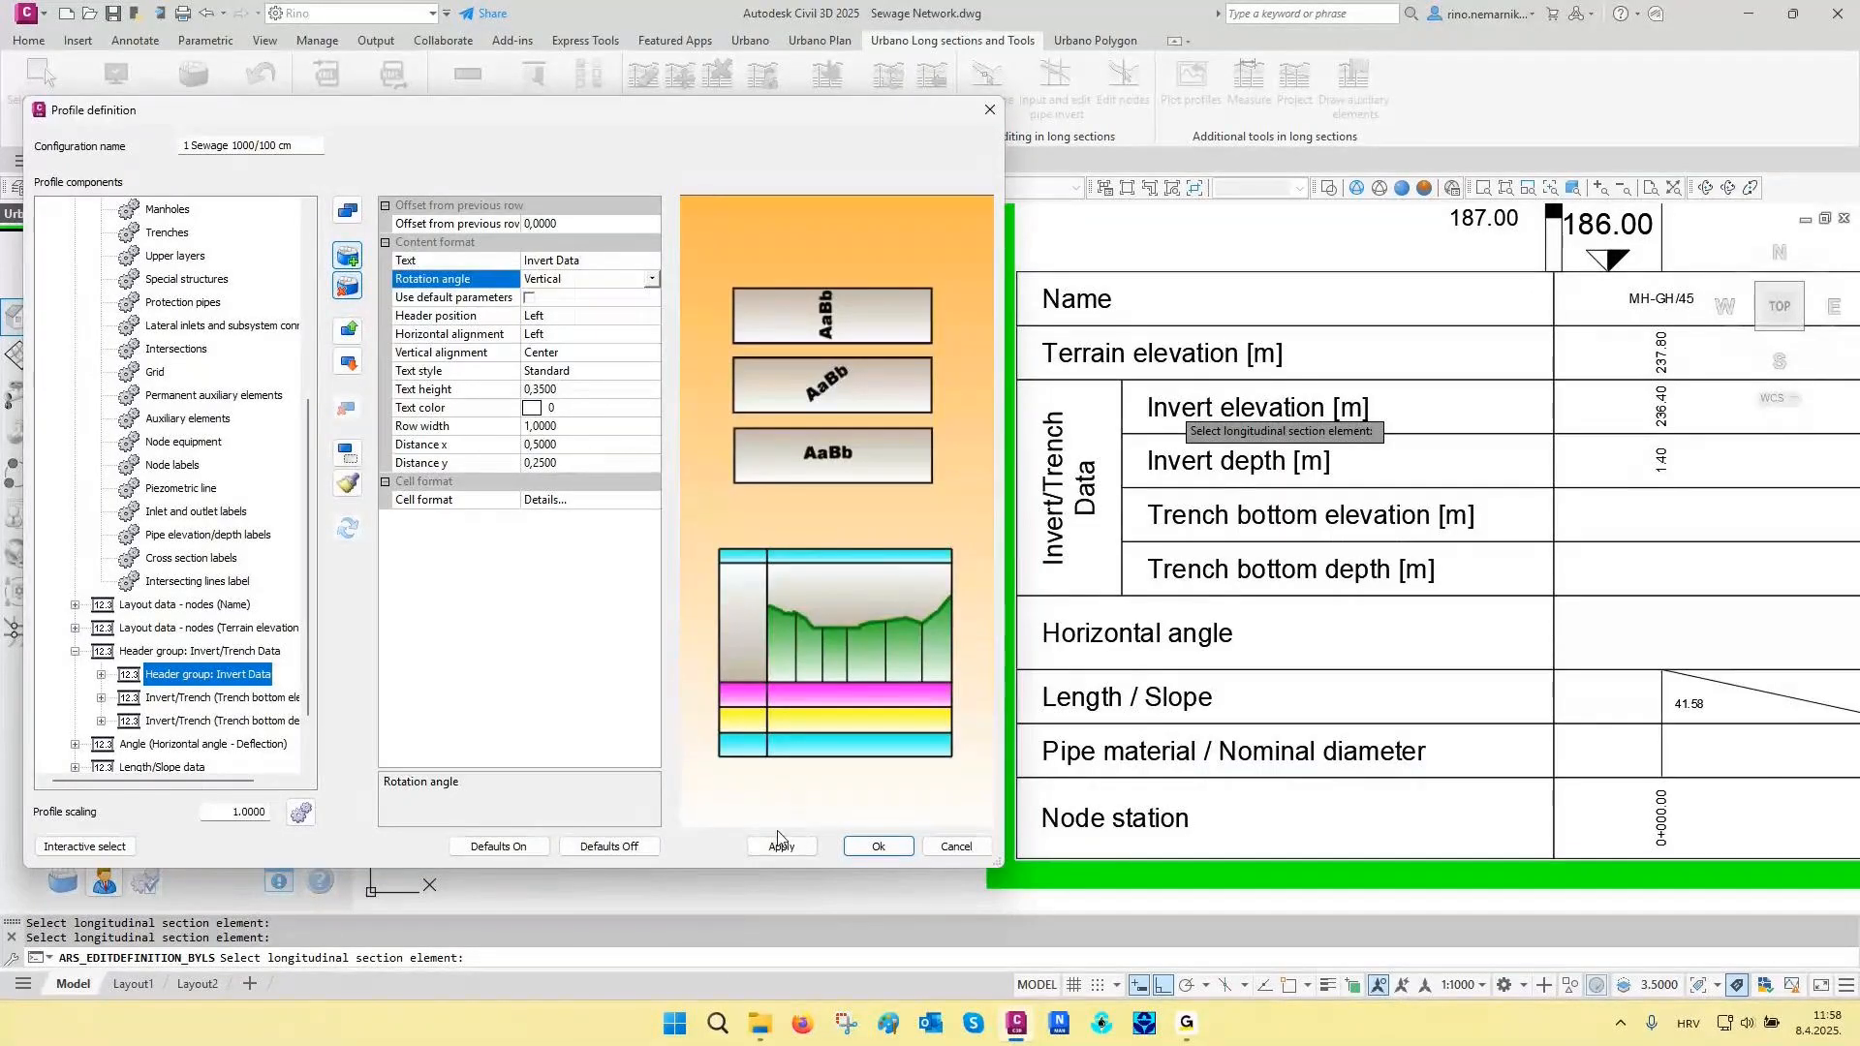
left_click(782, 846)
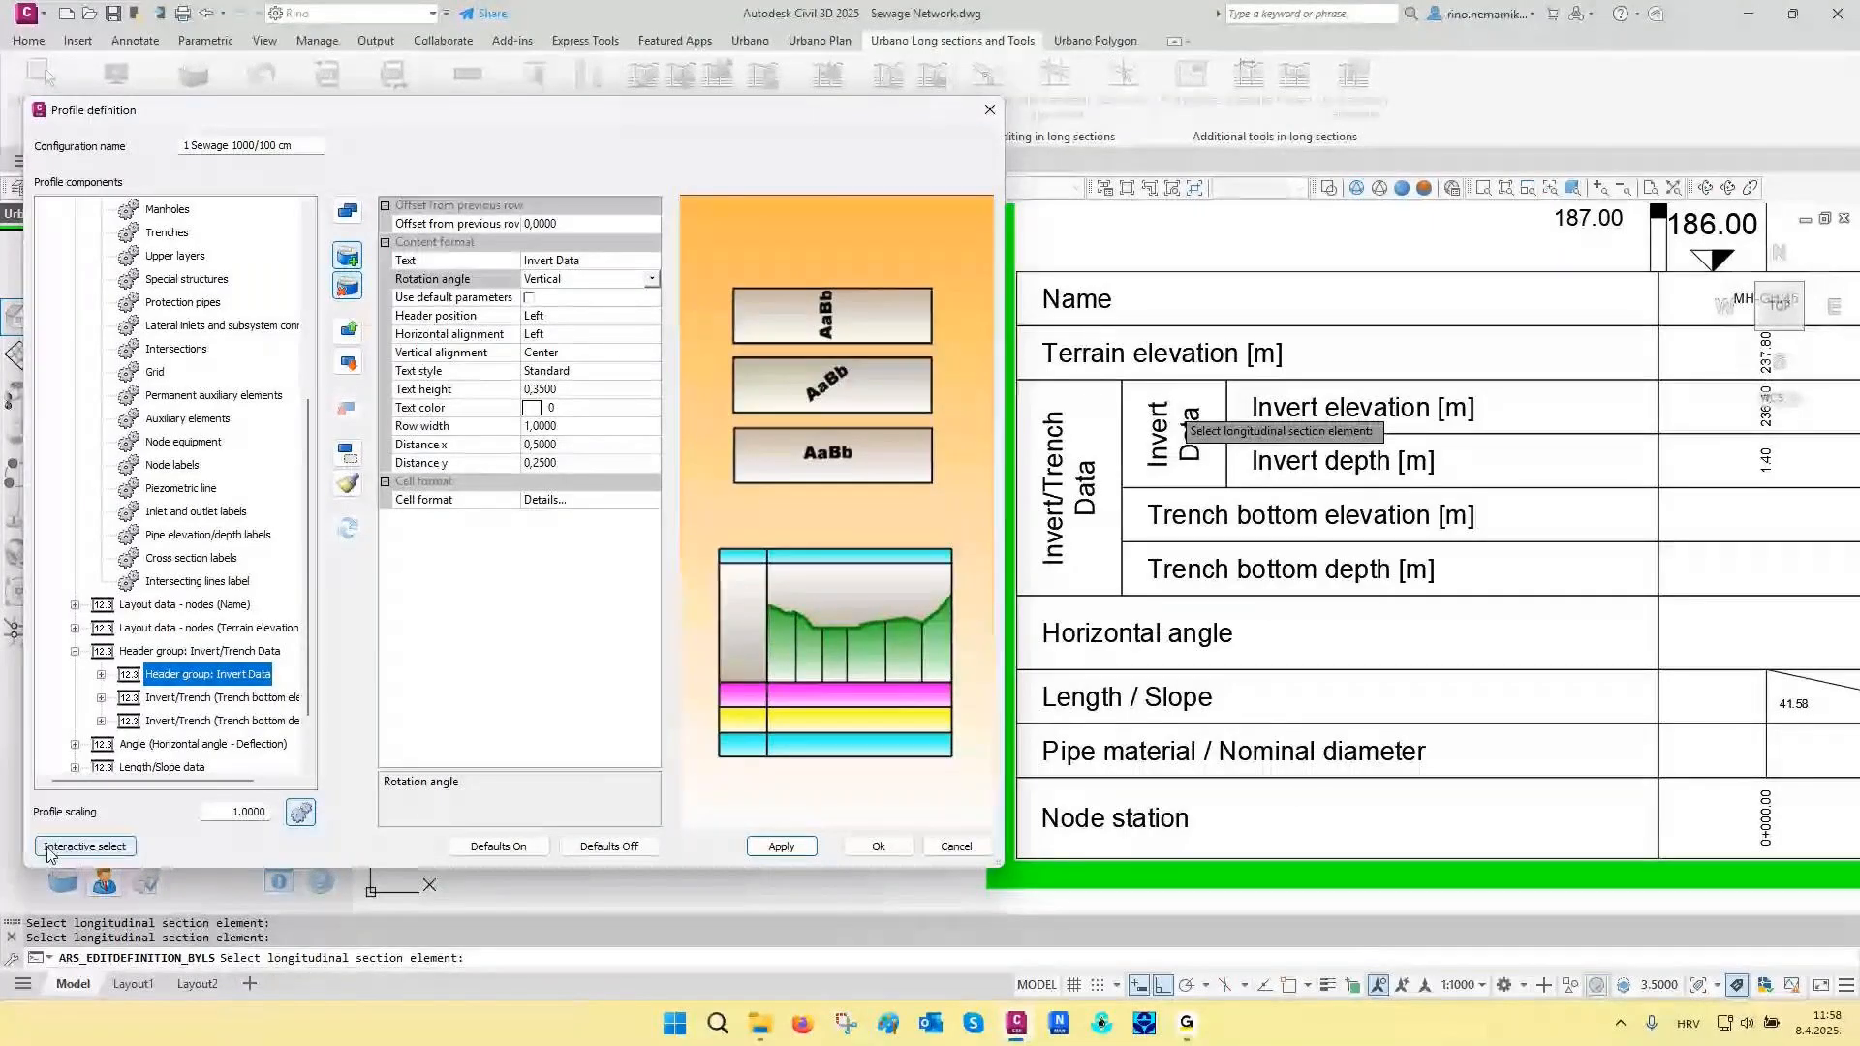
- Interactively select the horizontal angle data, set it not to show angles smaller than 2, and apply the change
left_click(84, 846)
scroll(1502, 576, "up", 5)
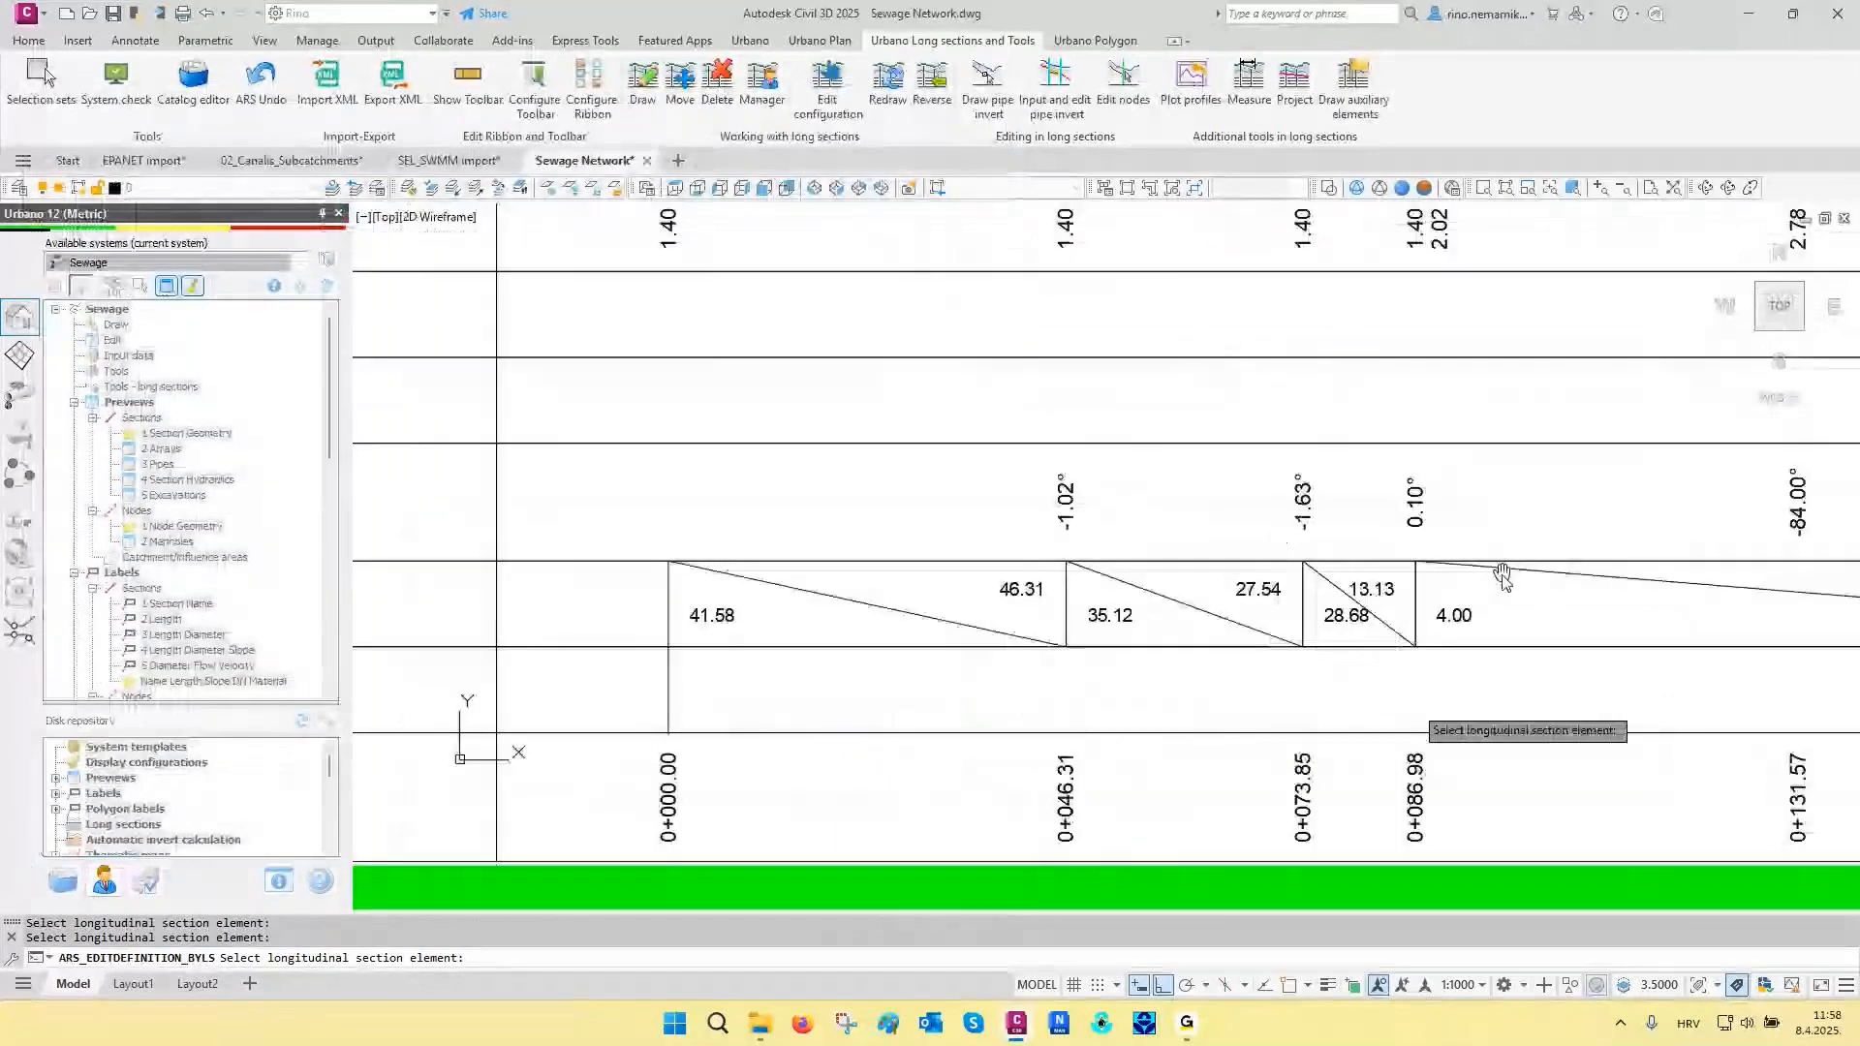
mouse_move(1176, 540)
middle_mouse_down()
mouse_move(1297, 534)
mouse_move(1160, 538)
middle_mouse_up()
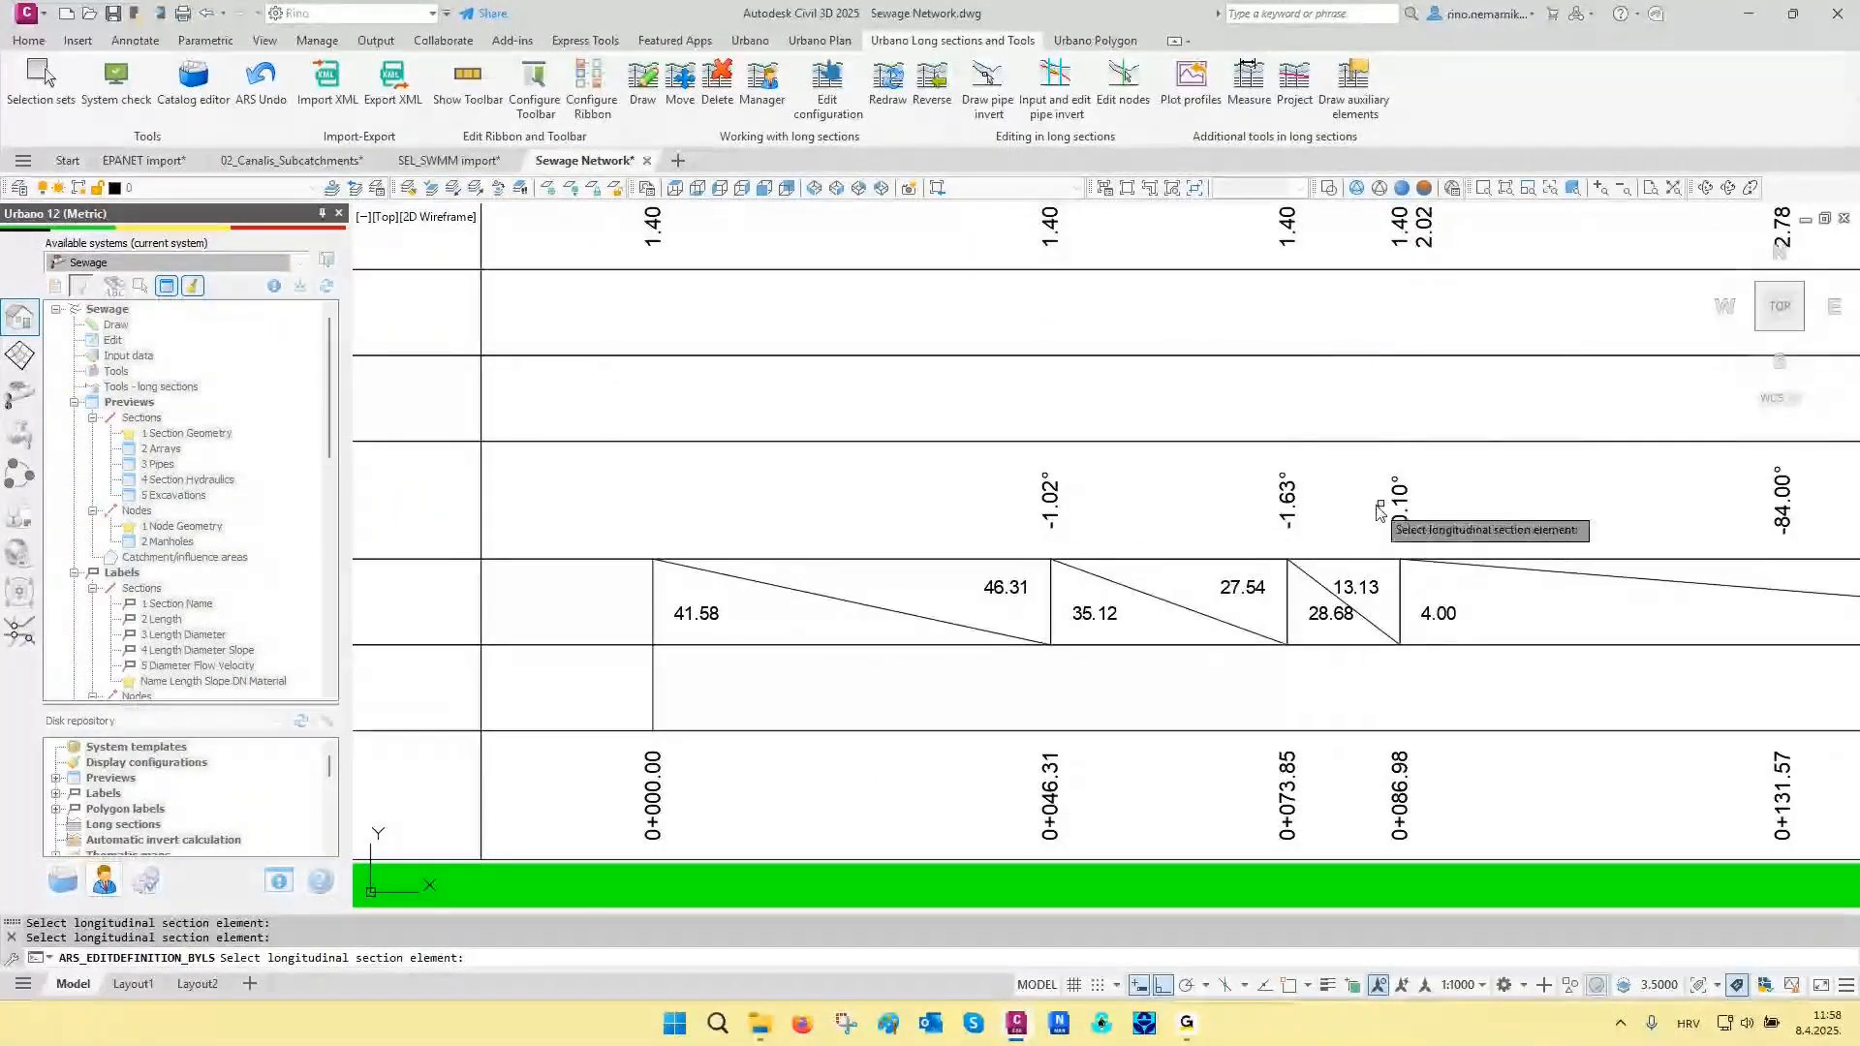
left_click(1158, 514)
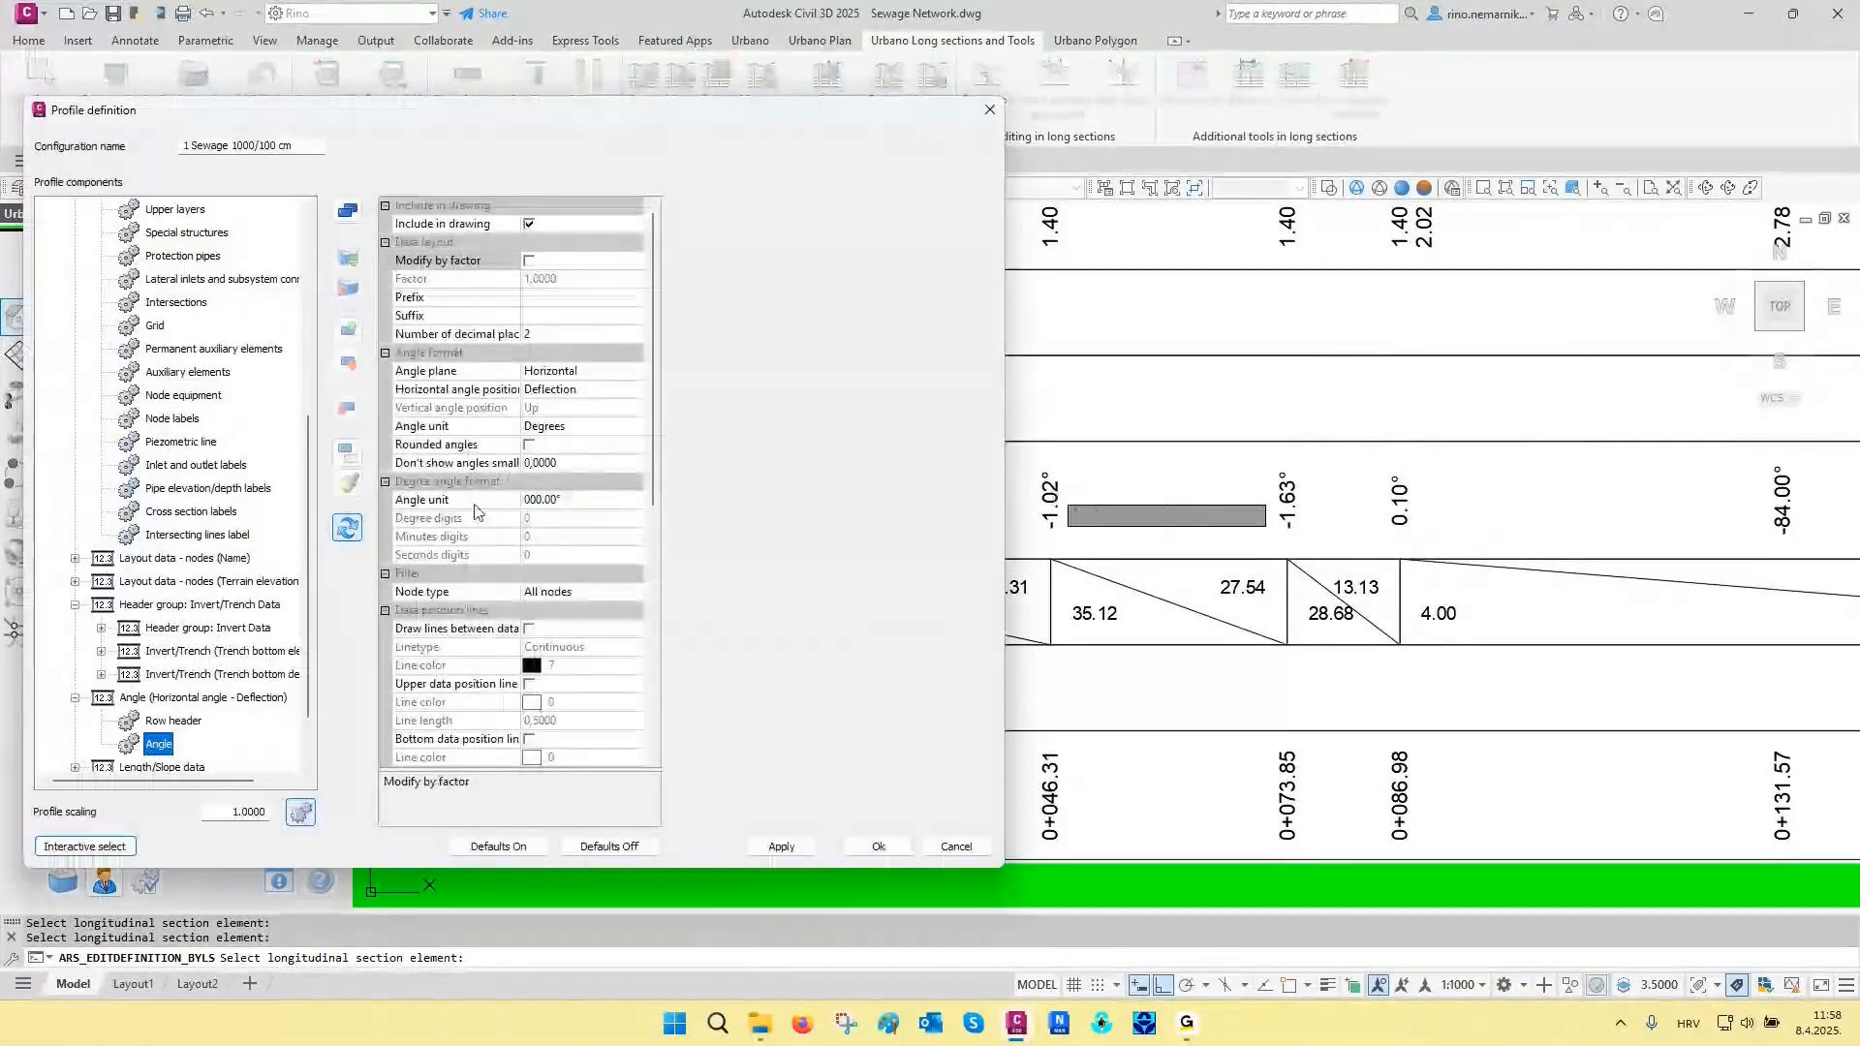
left_click(405, 465)
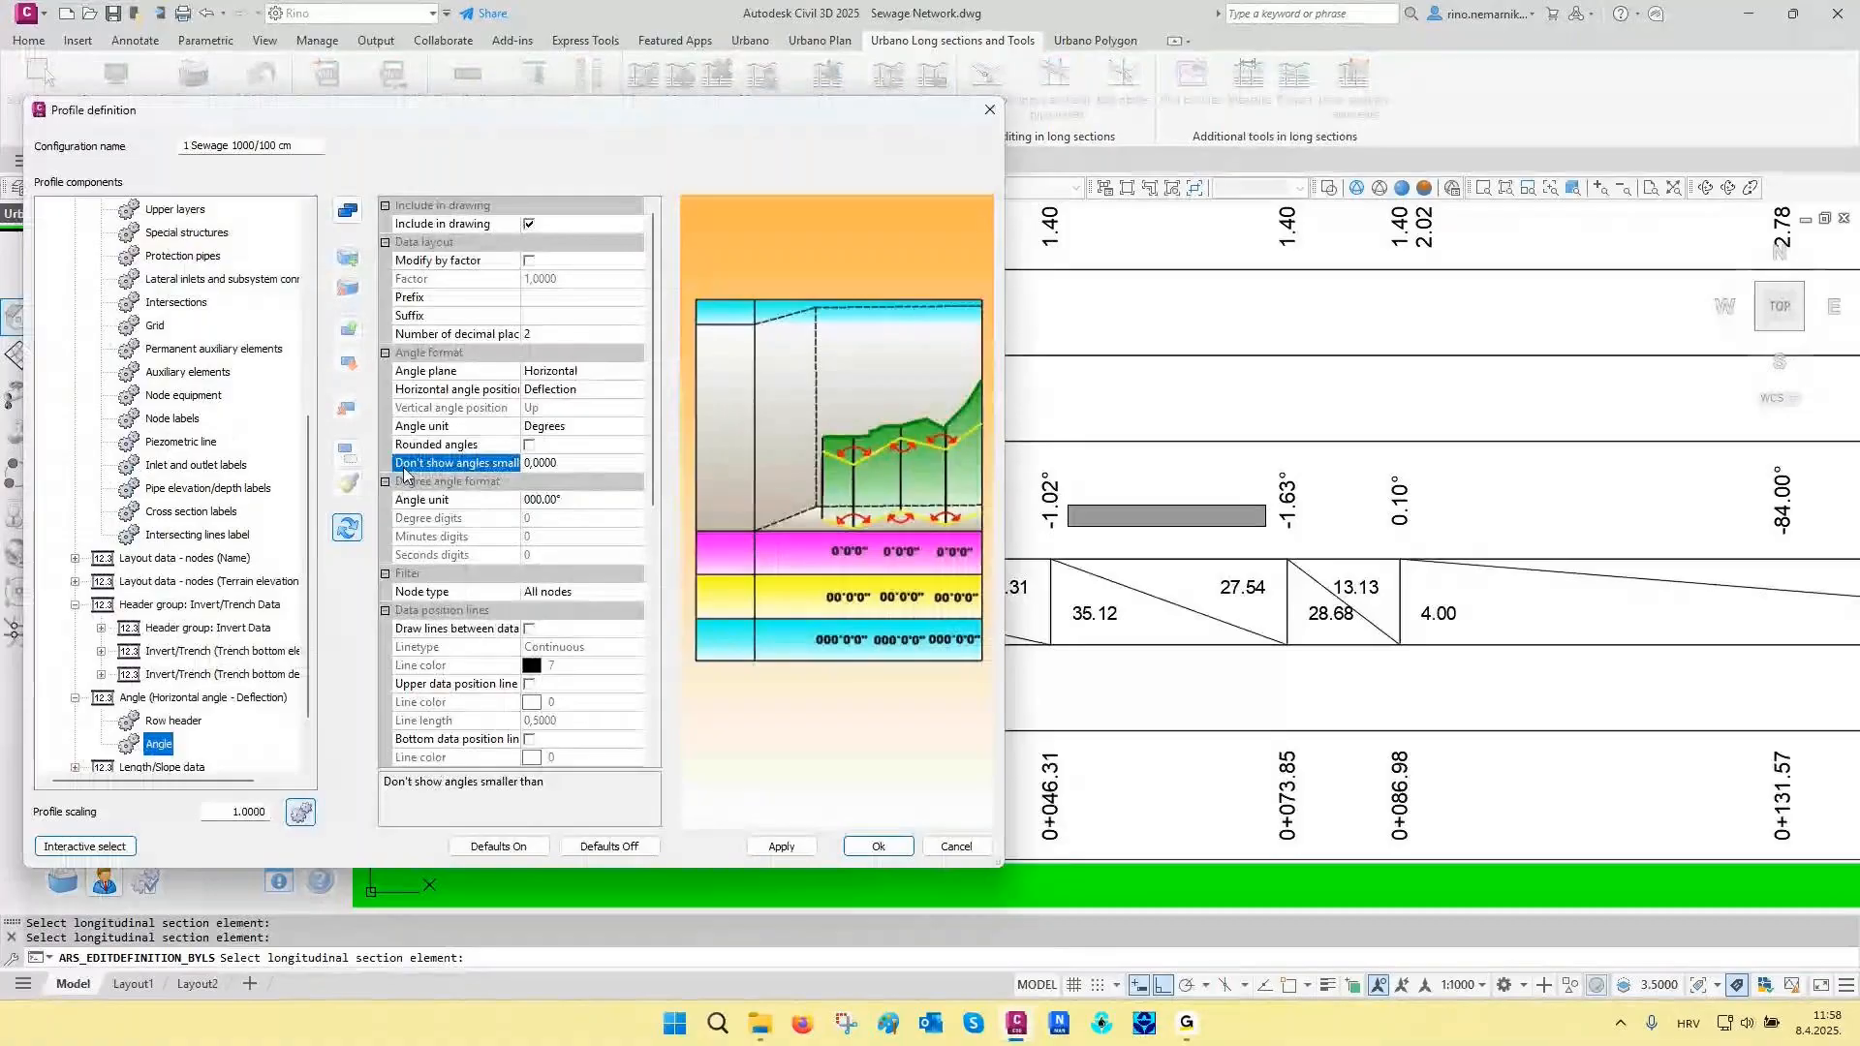
double_click(404, 468)
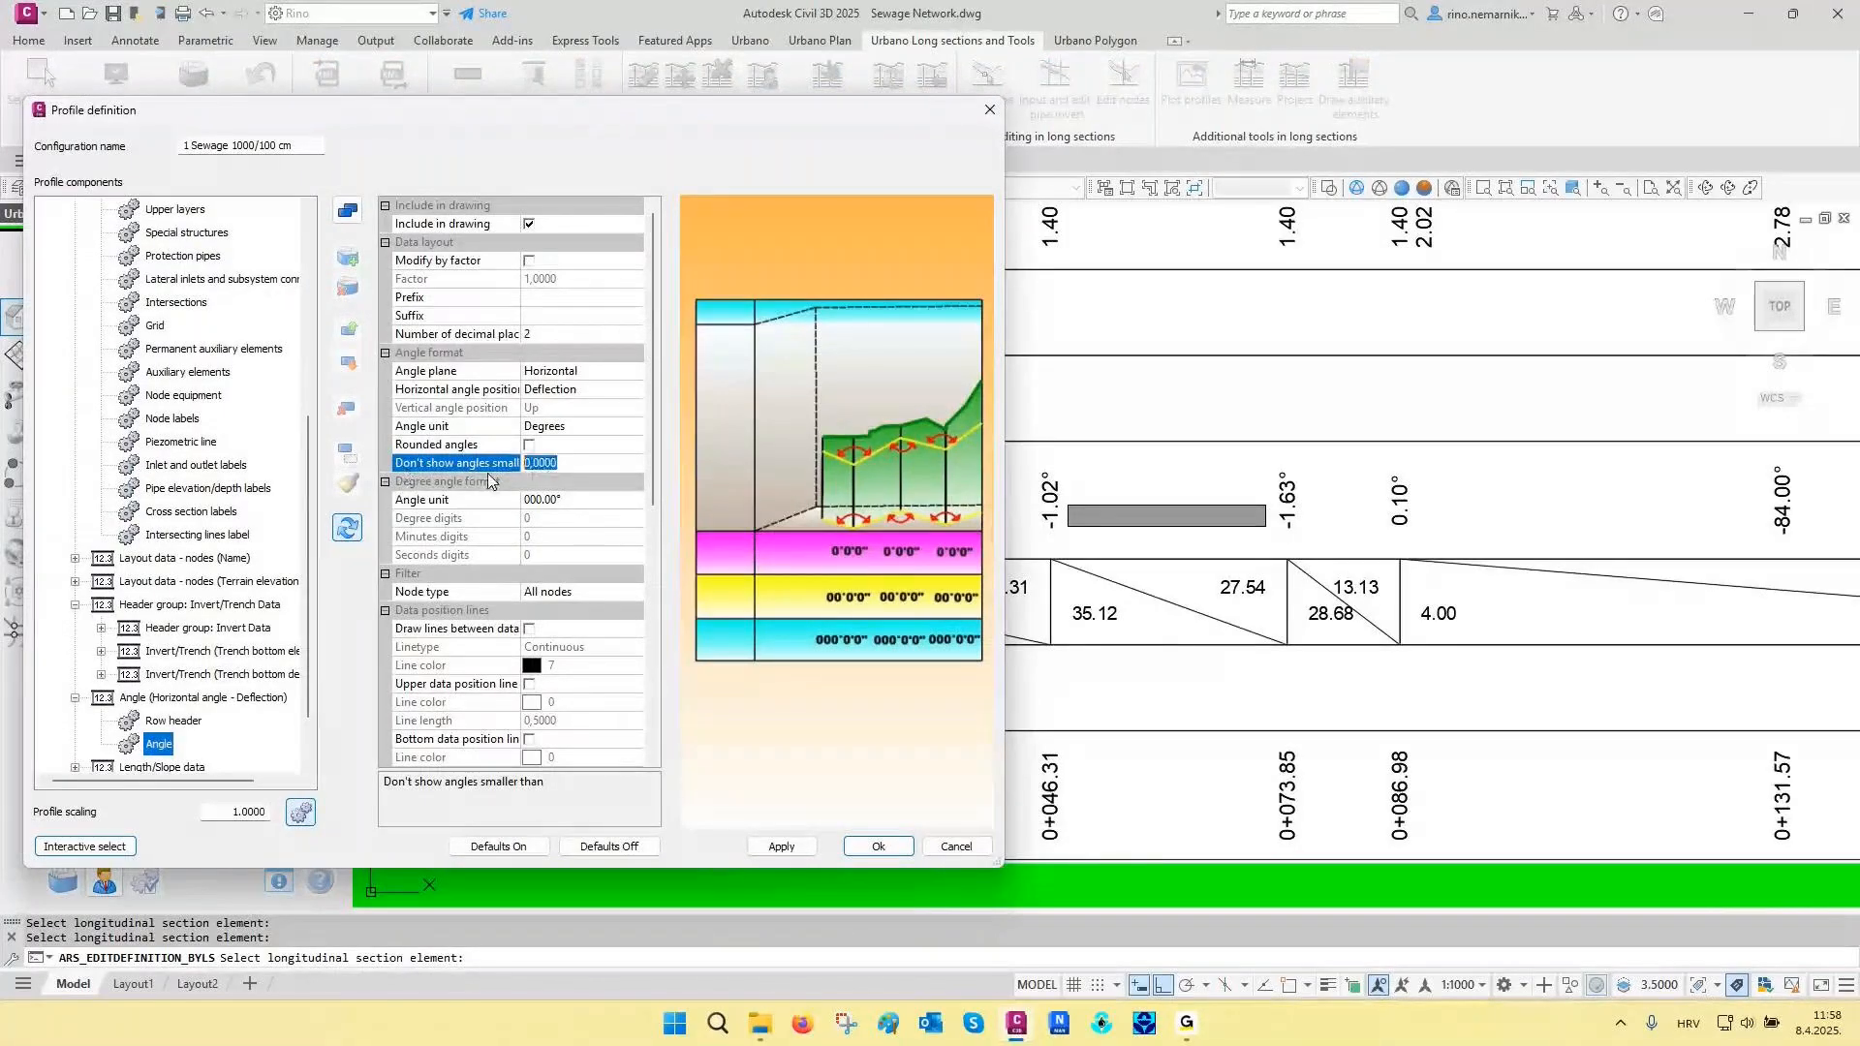
type("2")
left_click(782, 846)
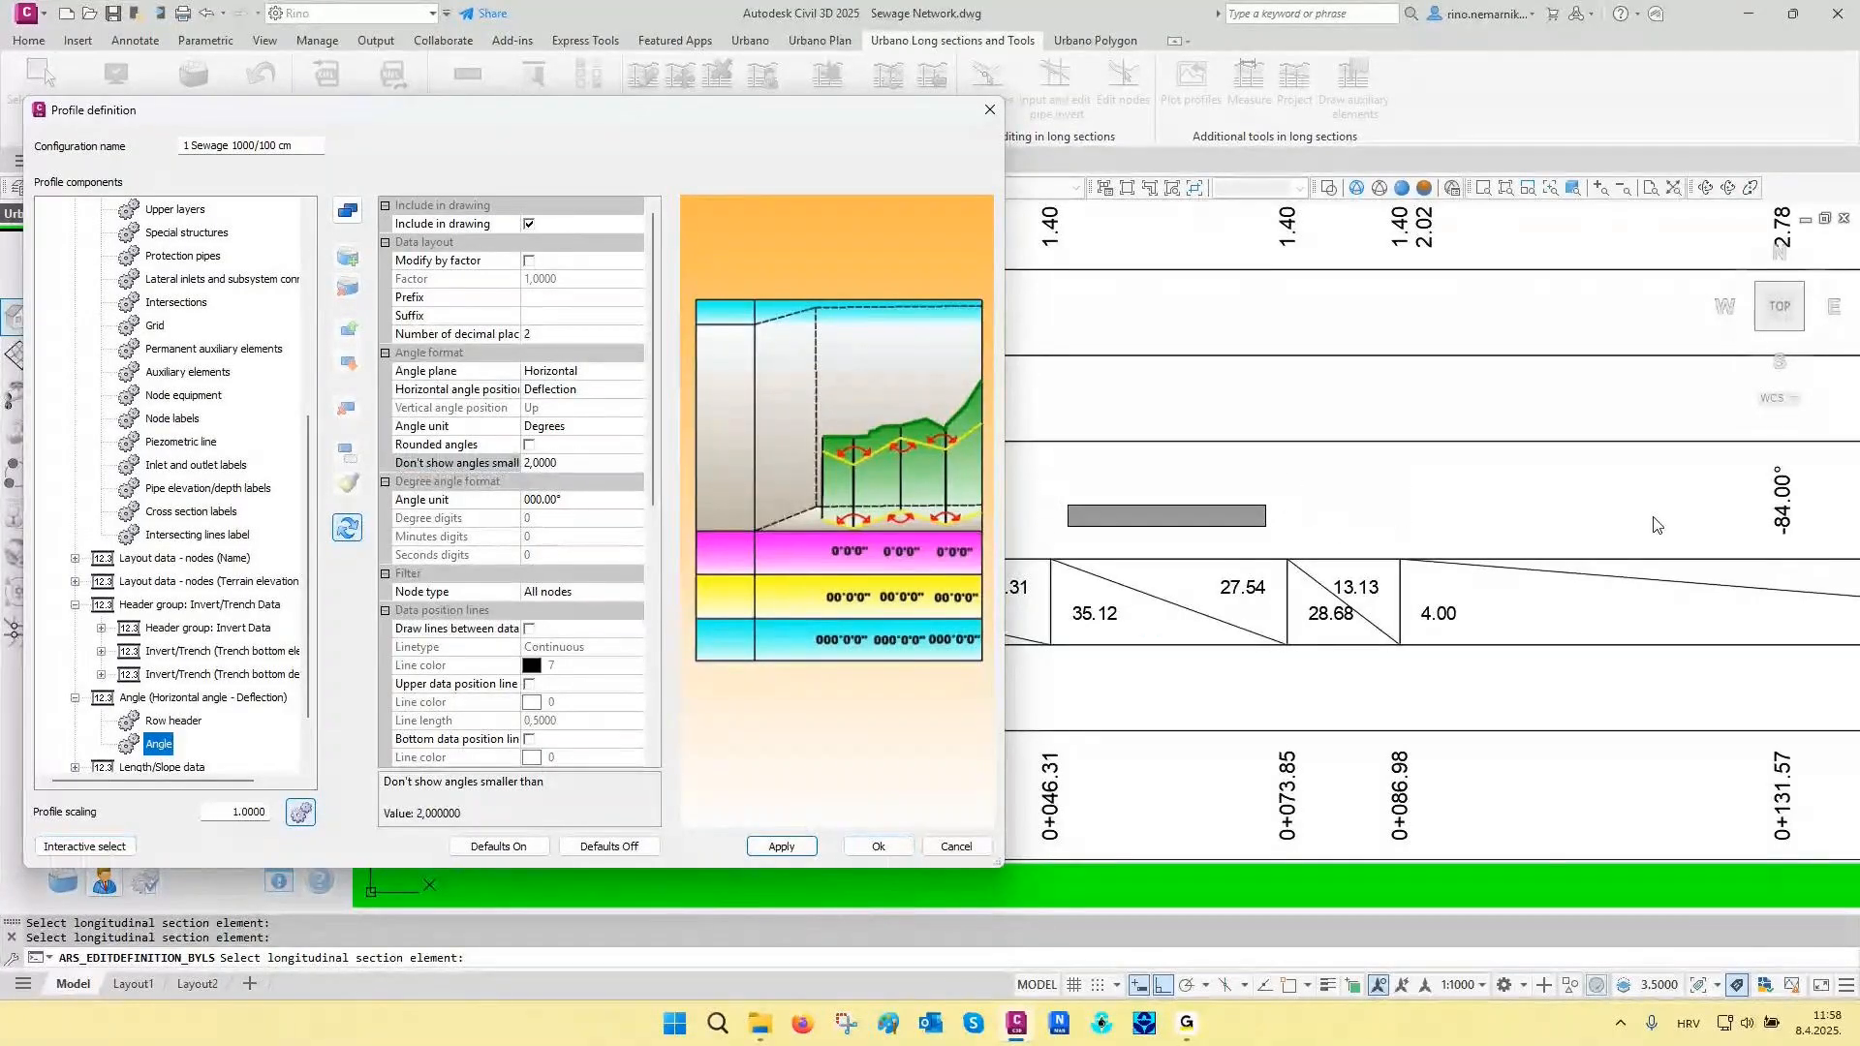
- Interactively select the length/slope data, align its text with the slope line, adjust the vertical offset, and confirm the profile definition
left_click(120, 846)
middle_click_drag(693, 623, 935, 620)
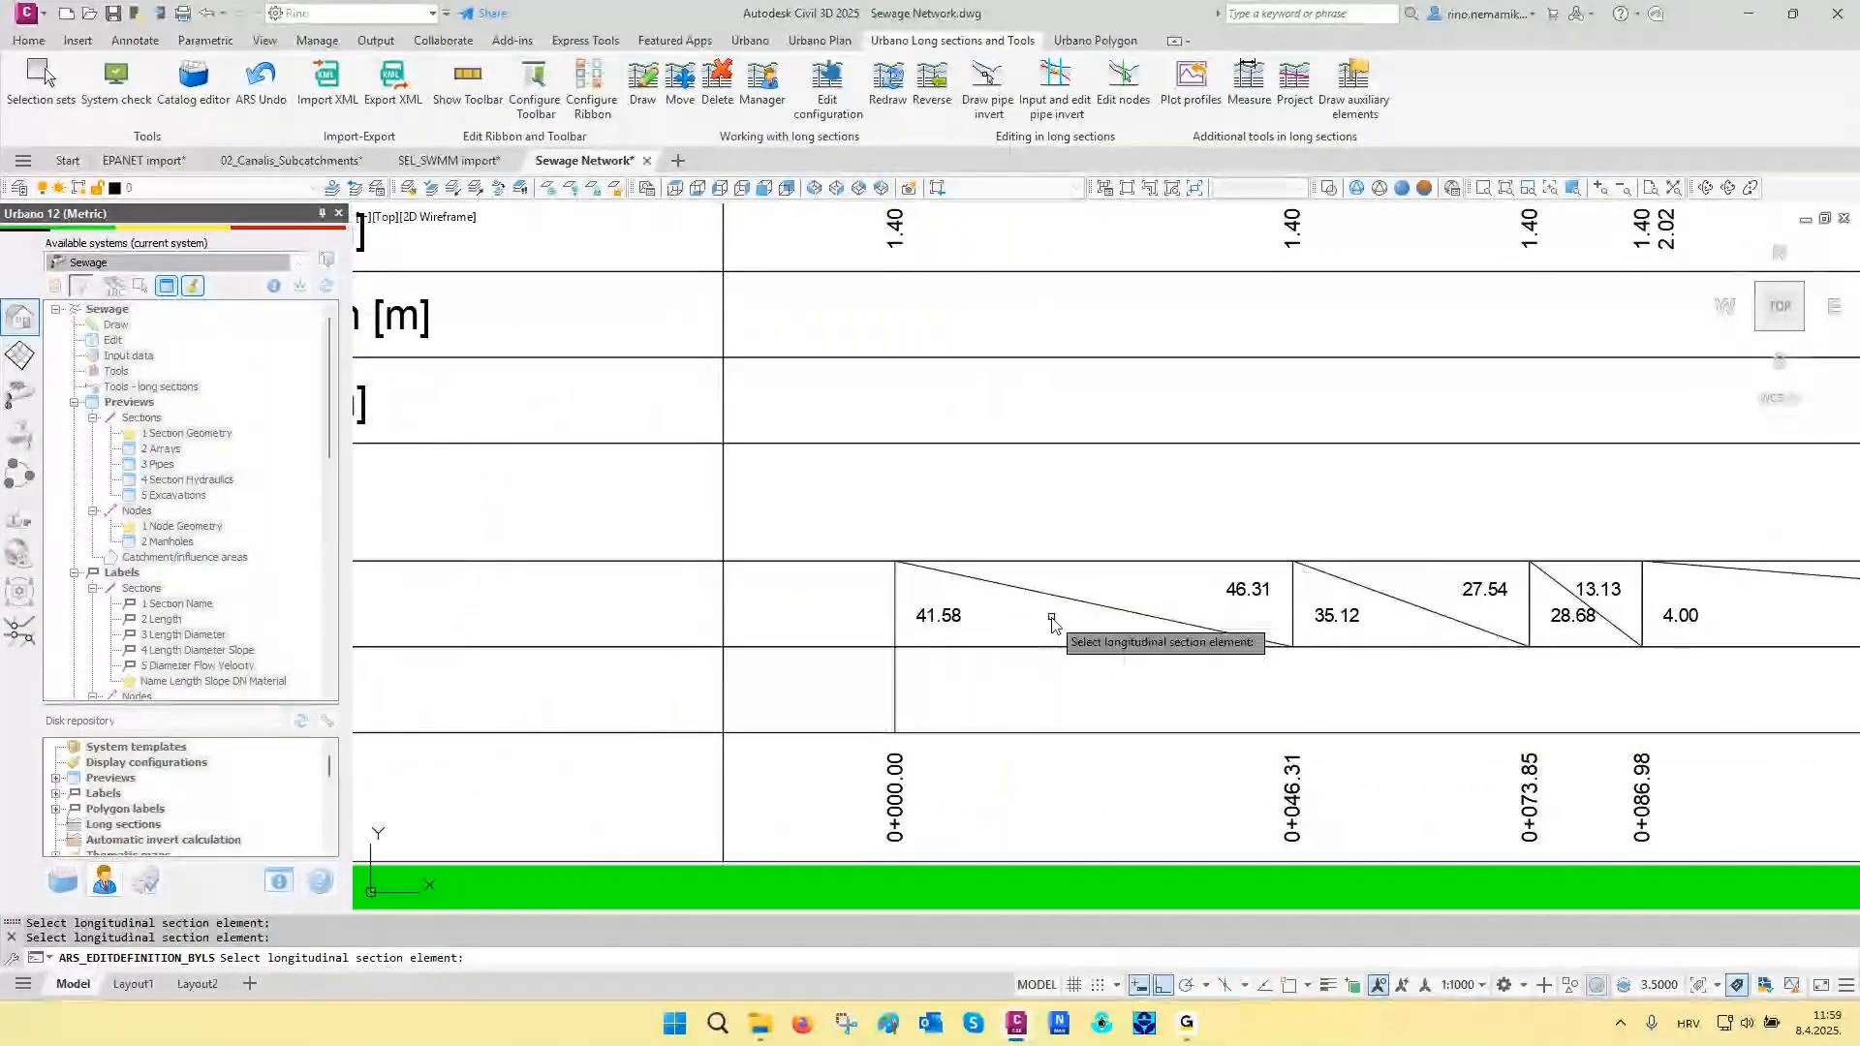
scroll(1603, 571, "up", 2)
left_click(1603, 572)
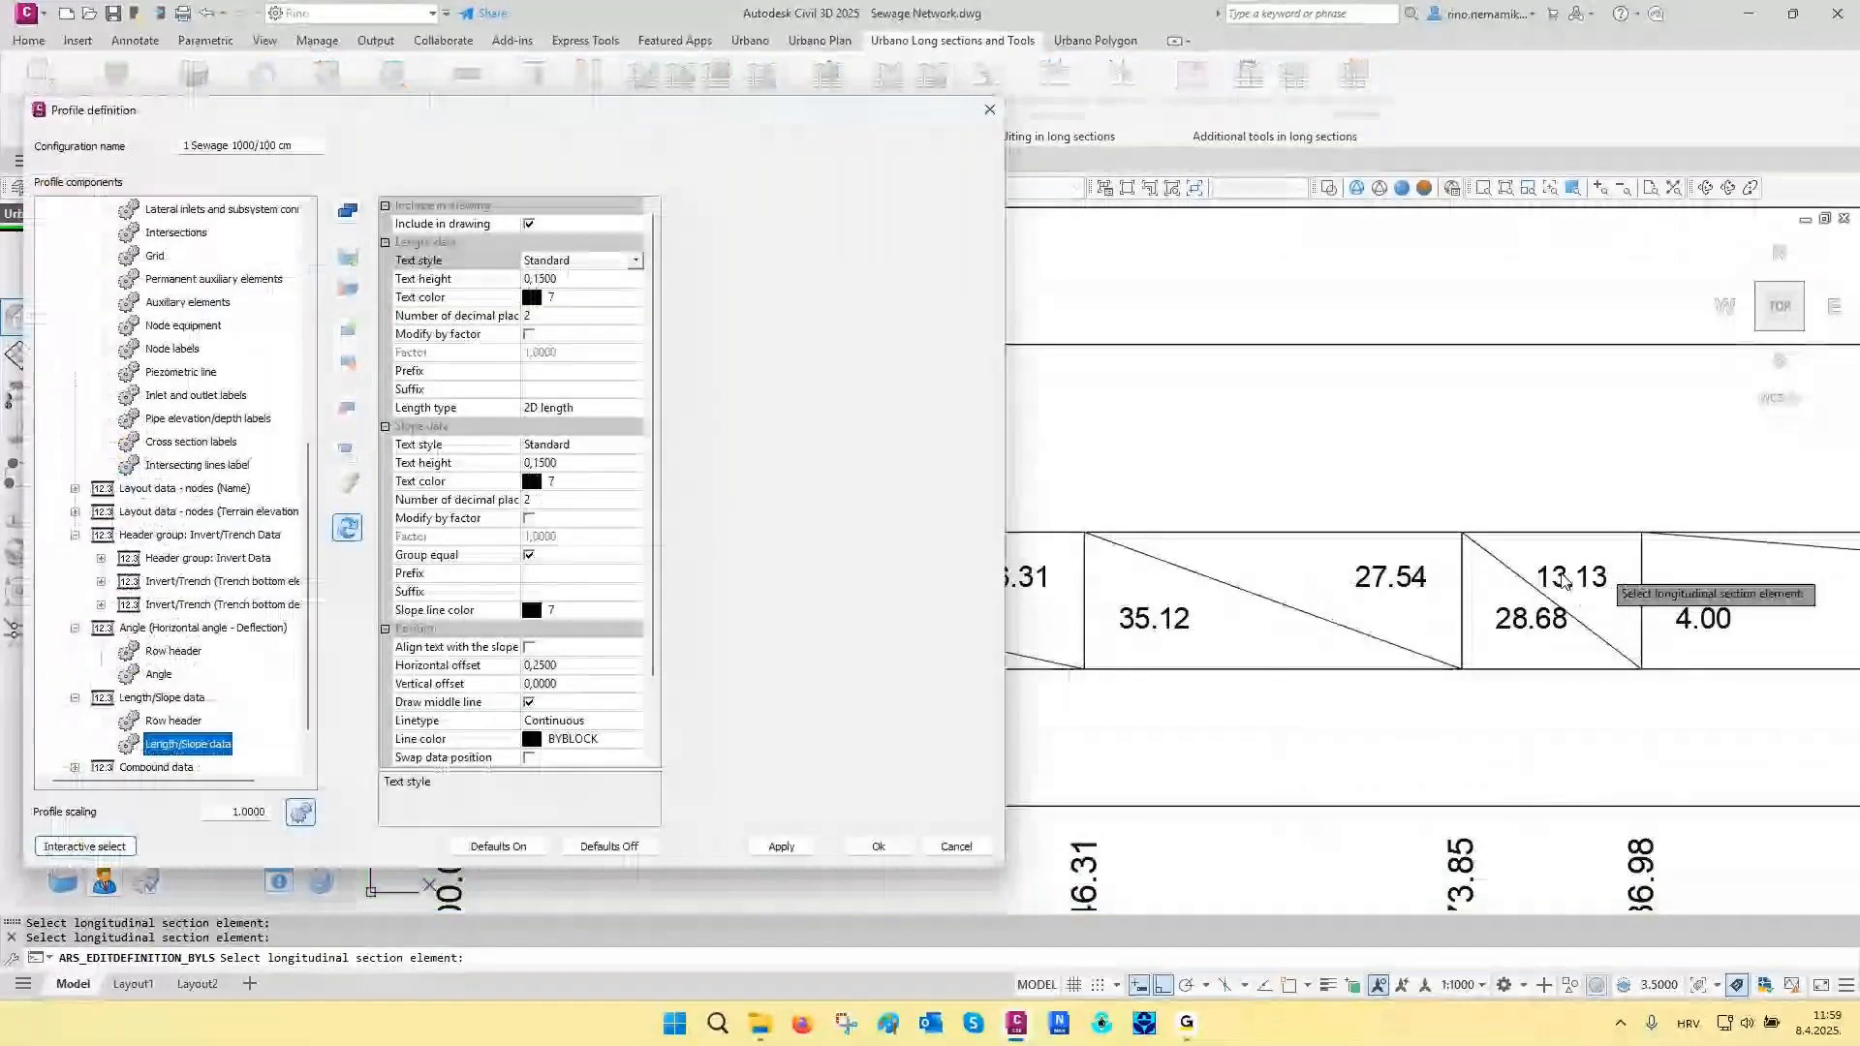
left_click(520, 647)
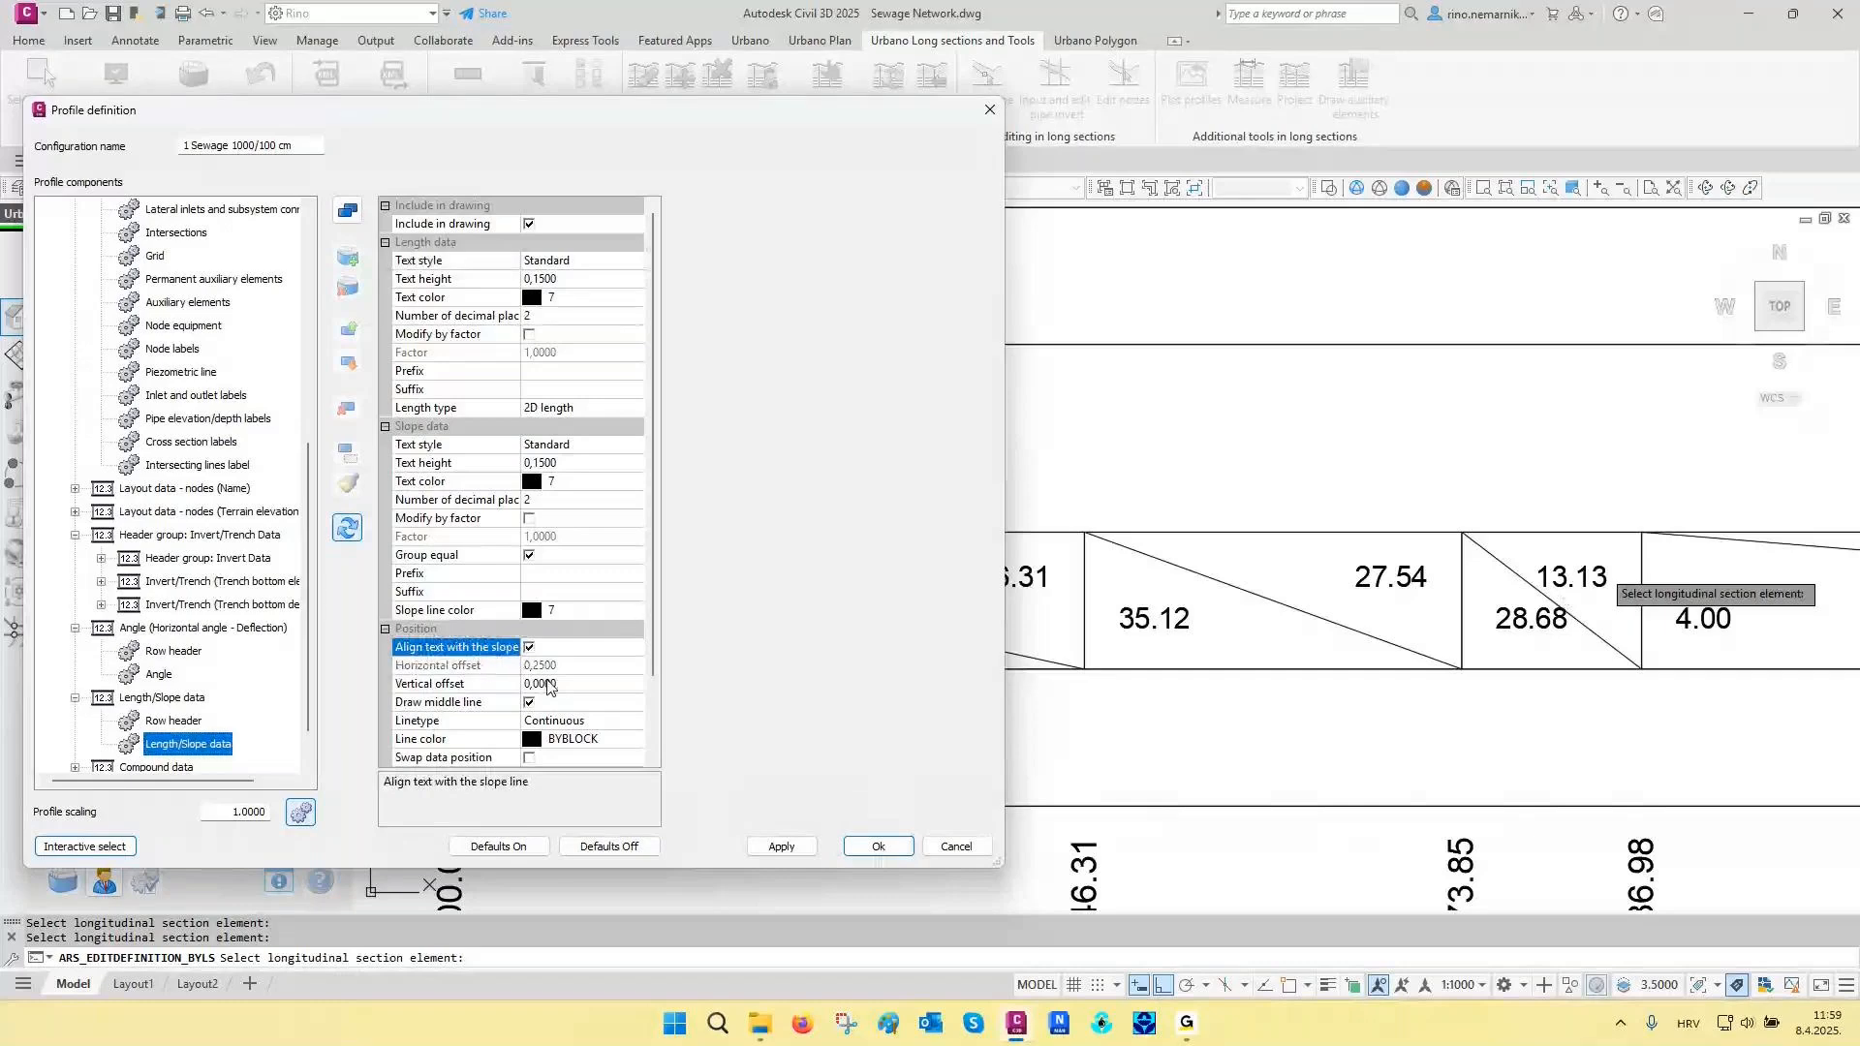
left_click(546, 683)
left_click_drag(538, 684, 587, 679)
type("5")
left_click(875, 843)
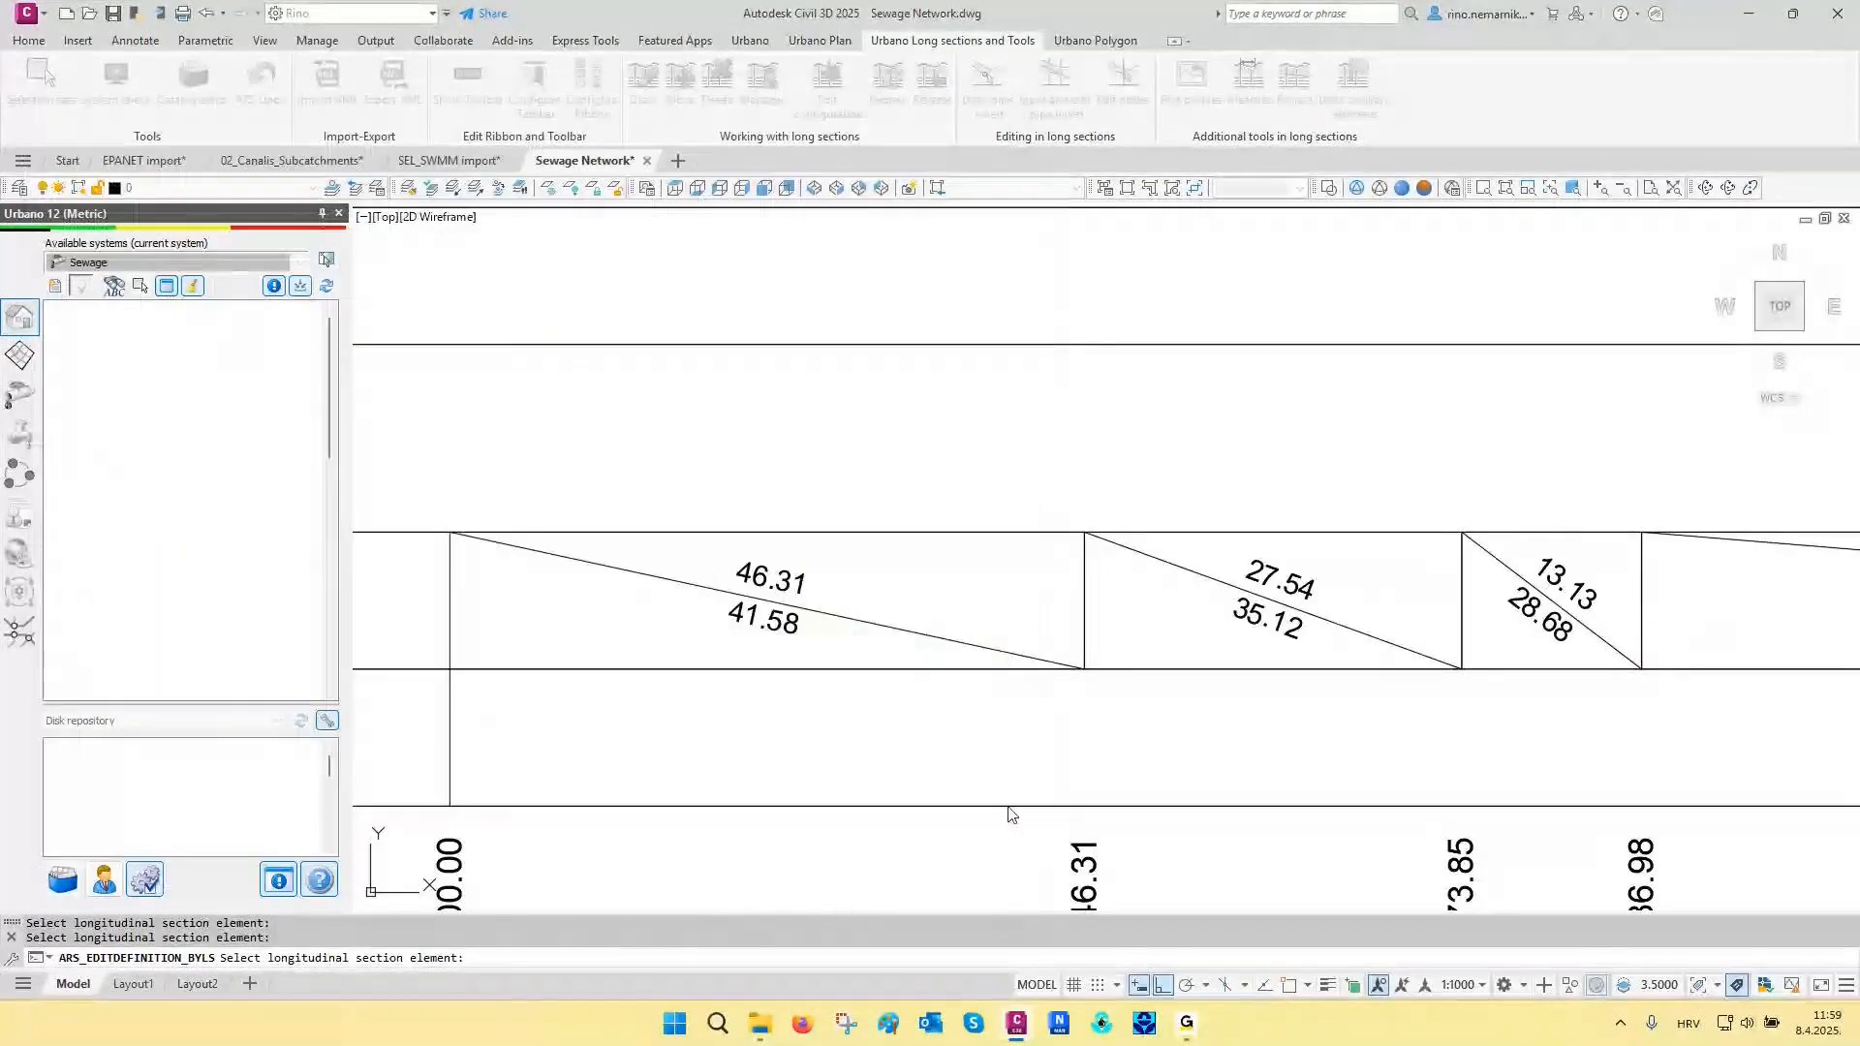
middle_click_drag(1582, 623, 1217, 665)
scroll(1216, 664, "up", 2)
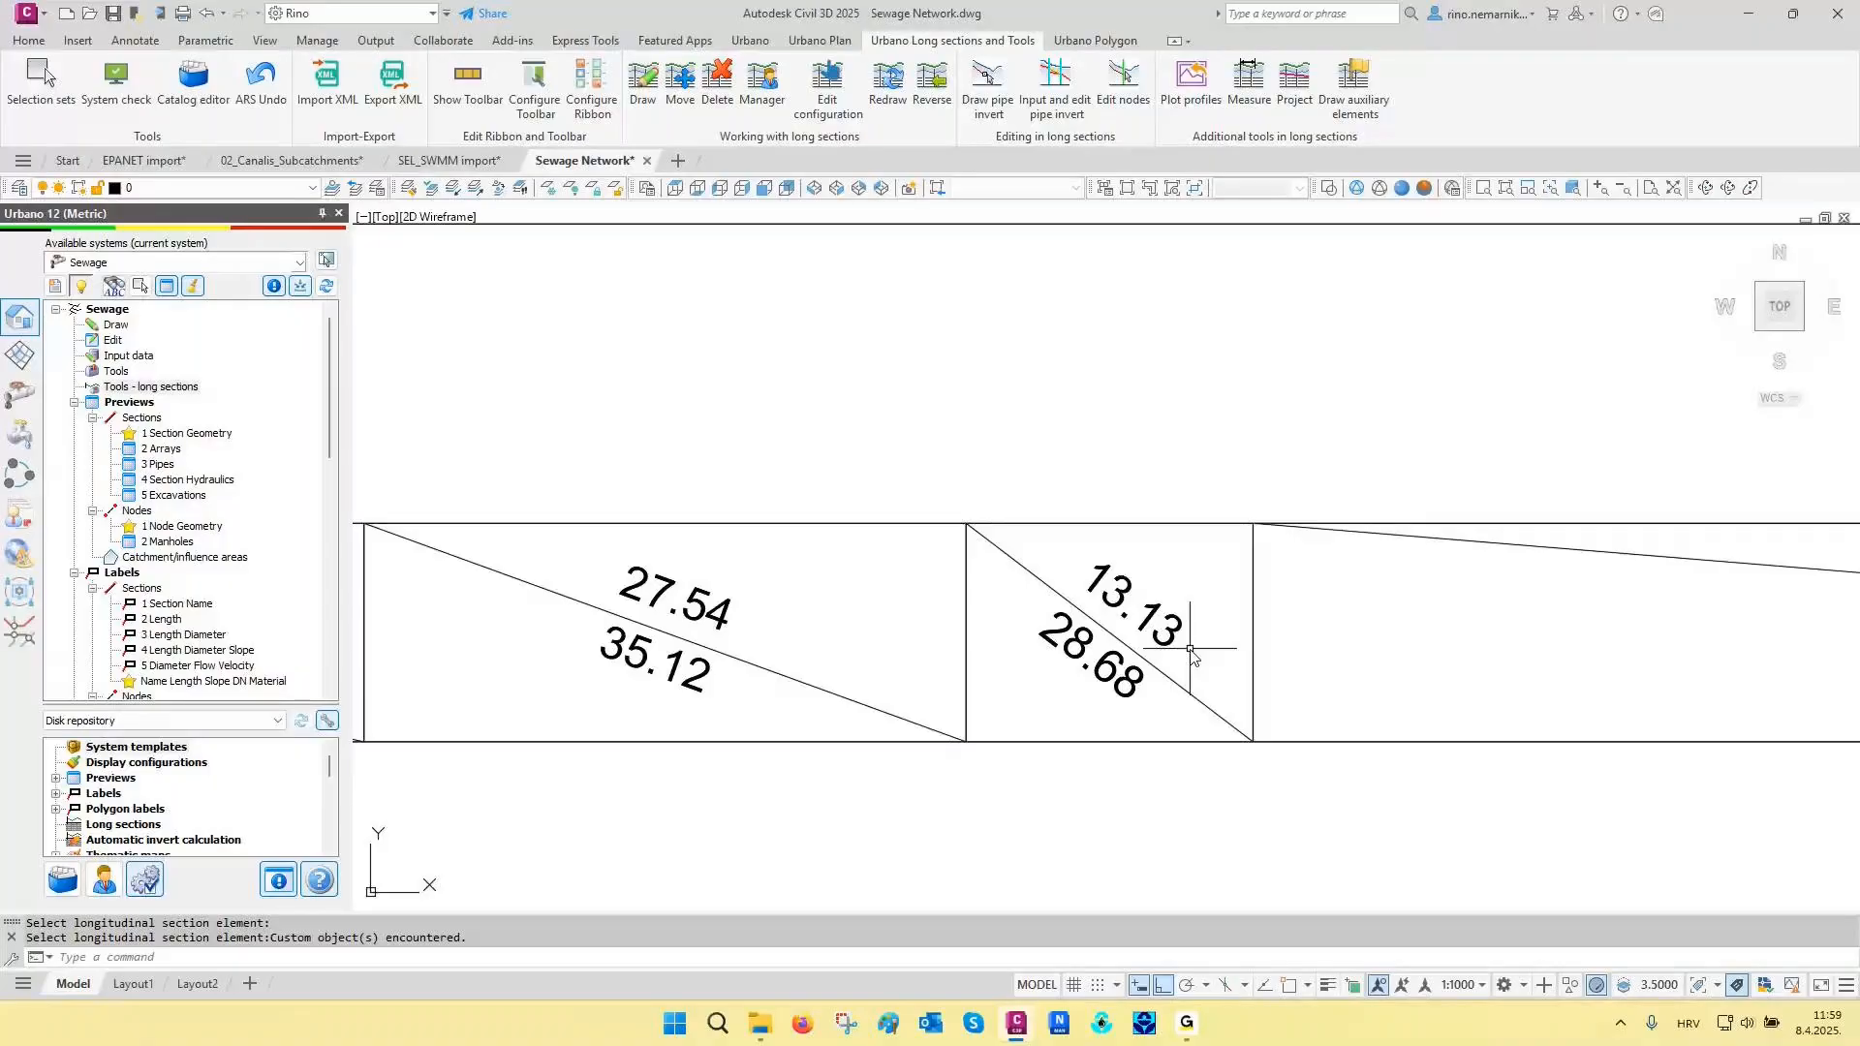
- Select the MH-GH long section in the longitudinal section manager and switch its profile definition to 2 Sewage 1000/100 cm V12
scroll(1190, 650, "down", 4)
scroll(1191, 663, "down", 3)
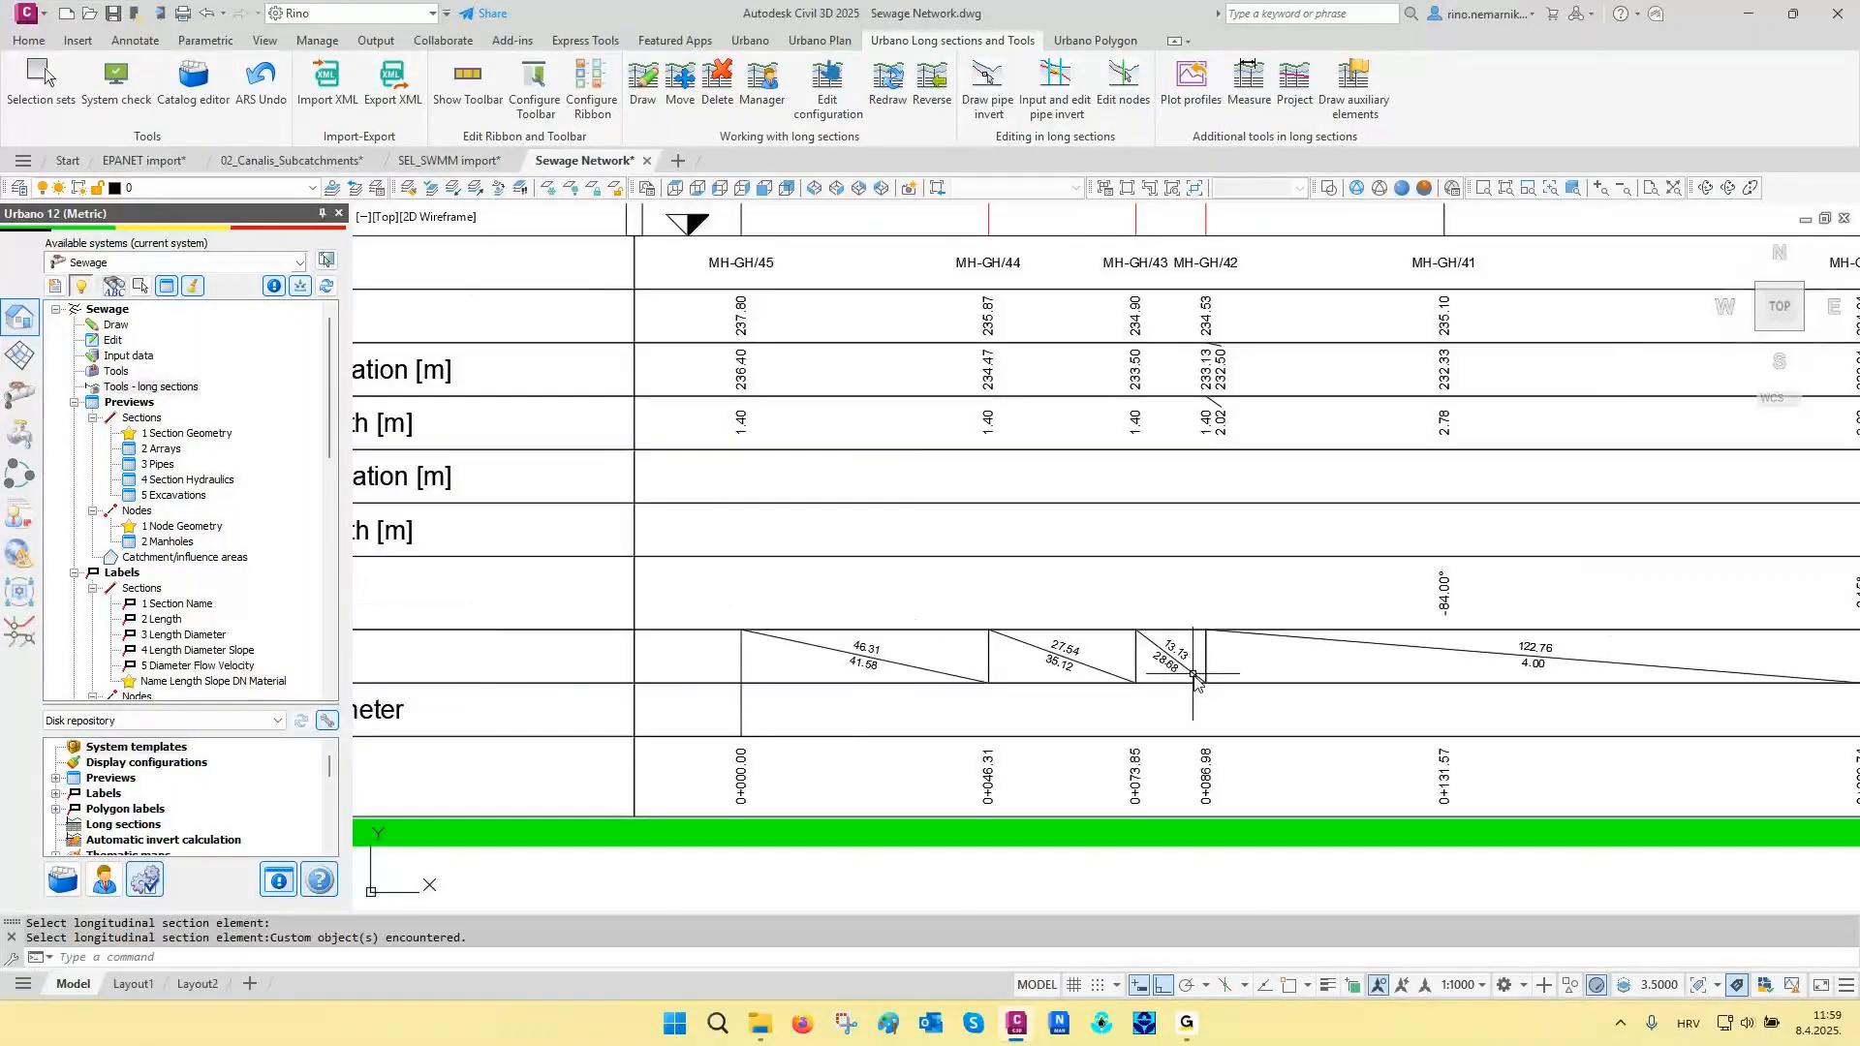
scroll(980, 770, "down", 5)
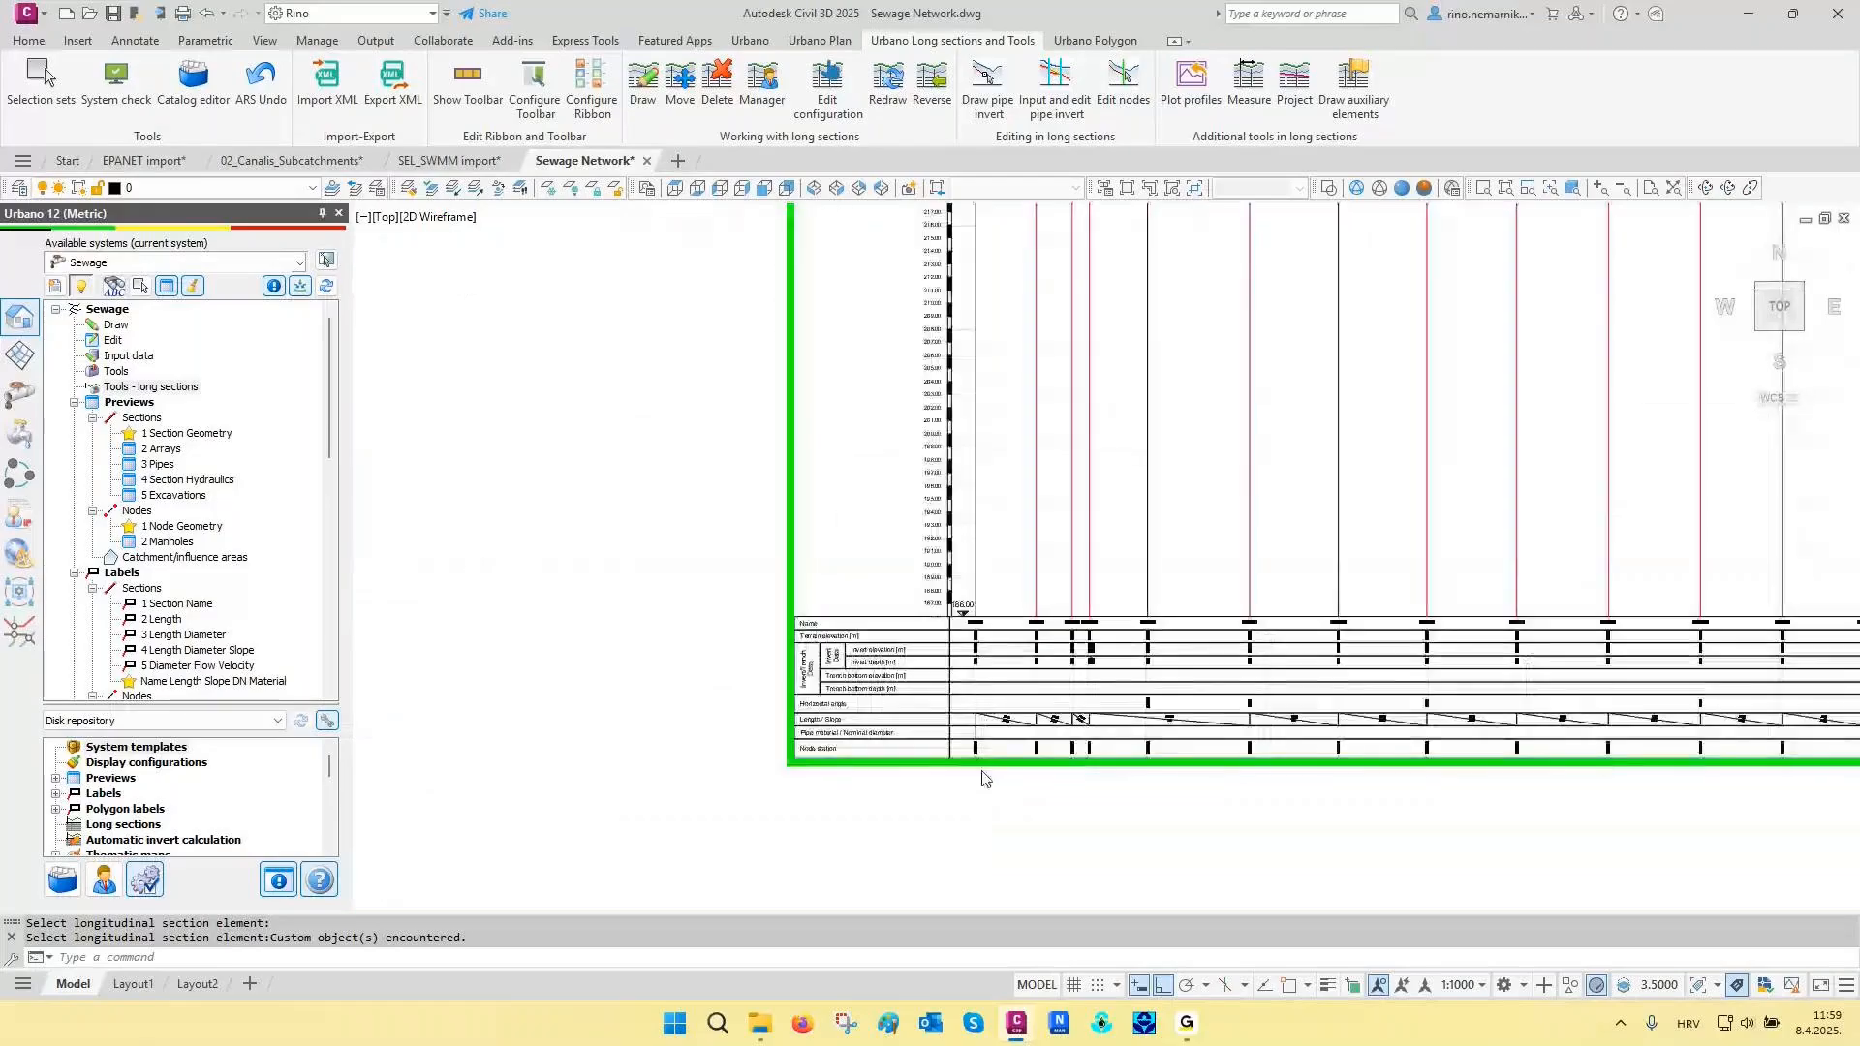
scroll(981, 771, "down", 2)
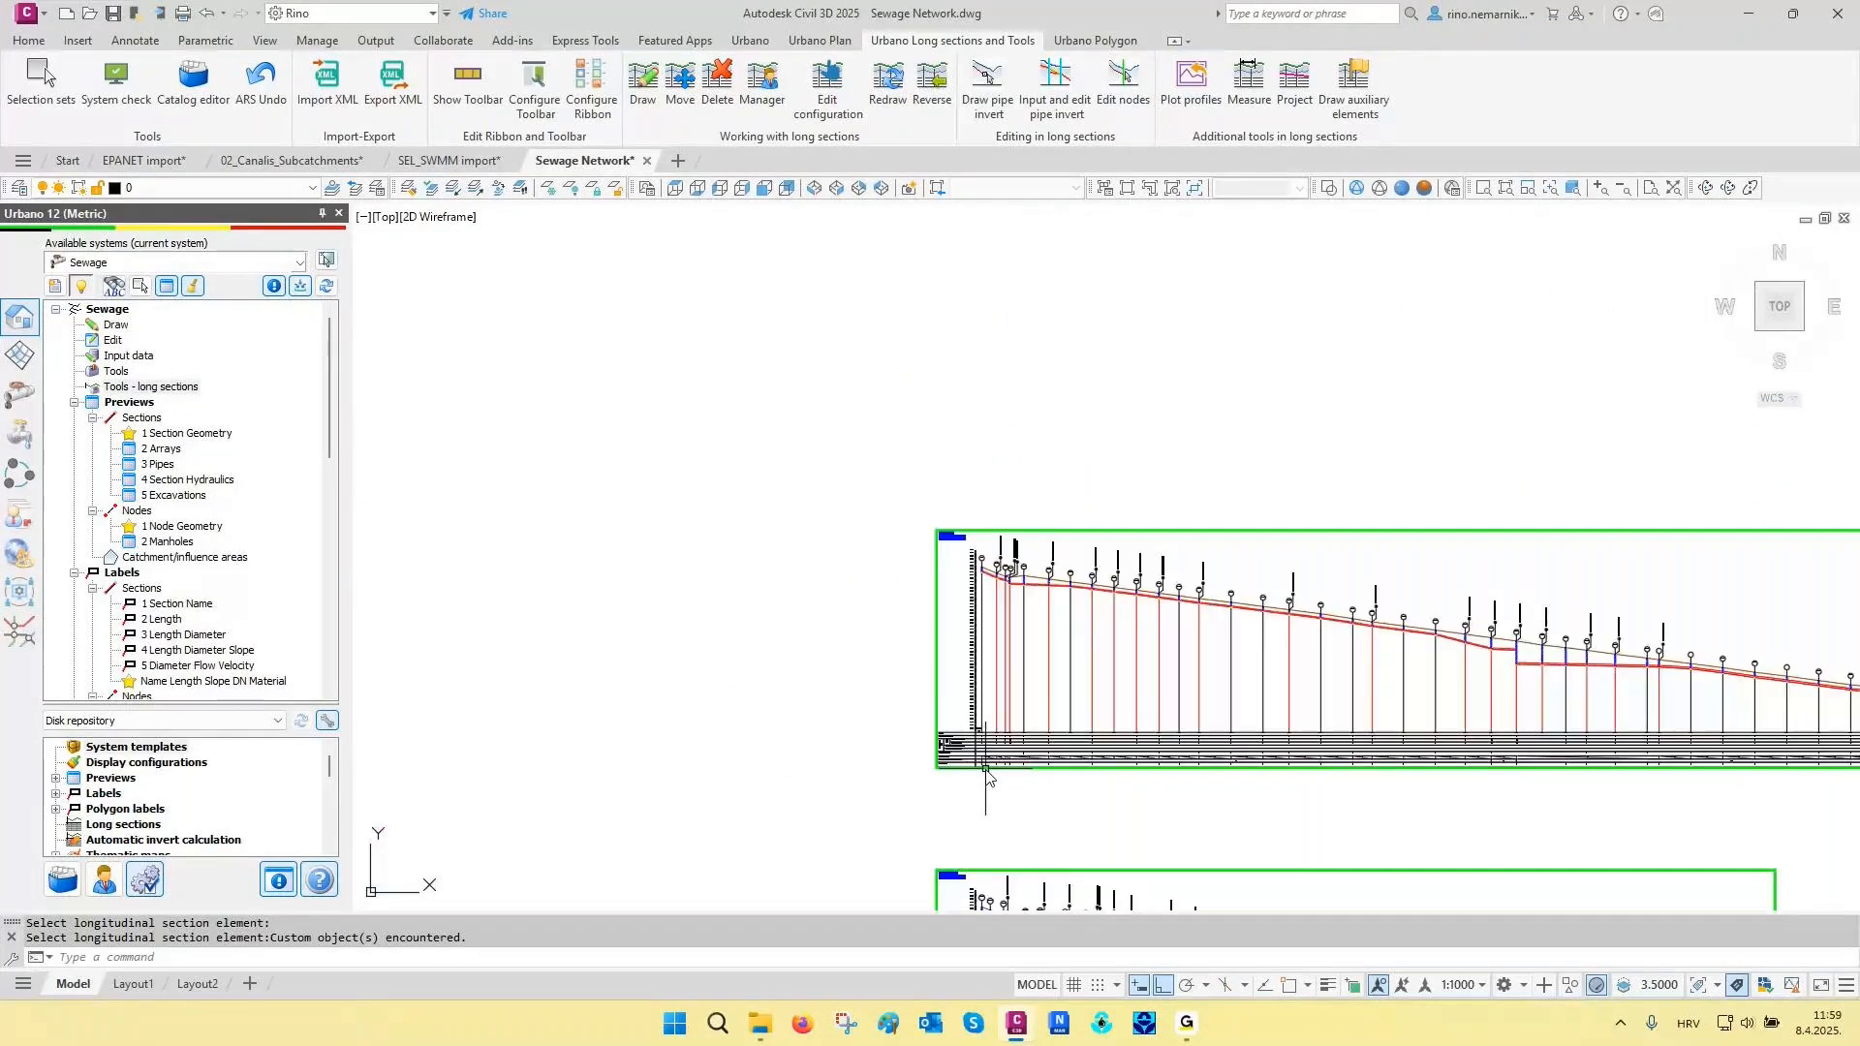
middle_click_drag(1190, 712, 743, 507)
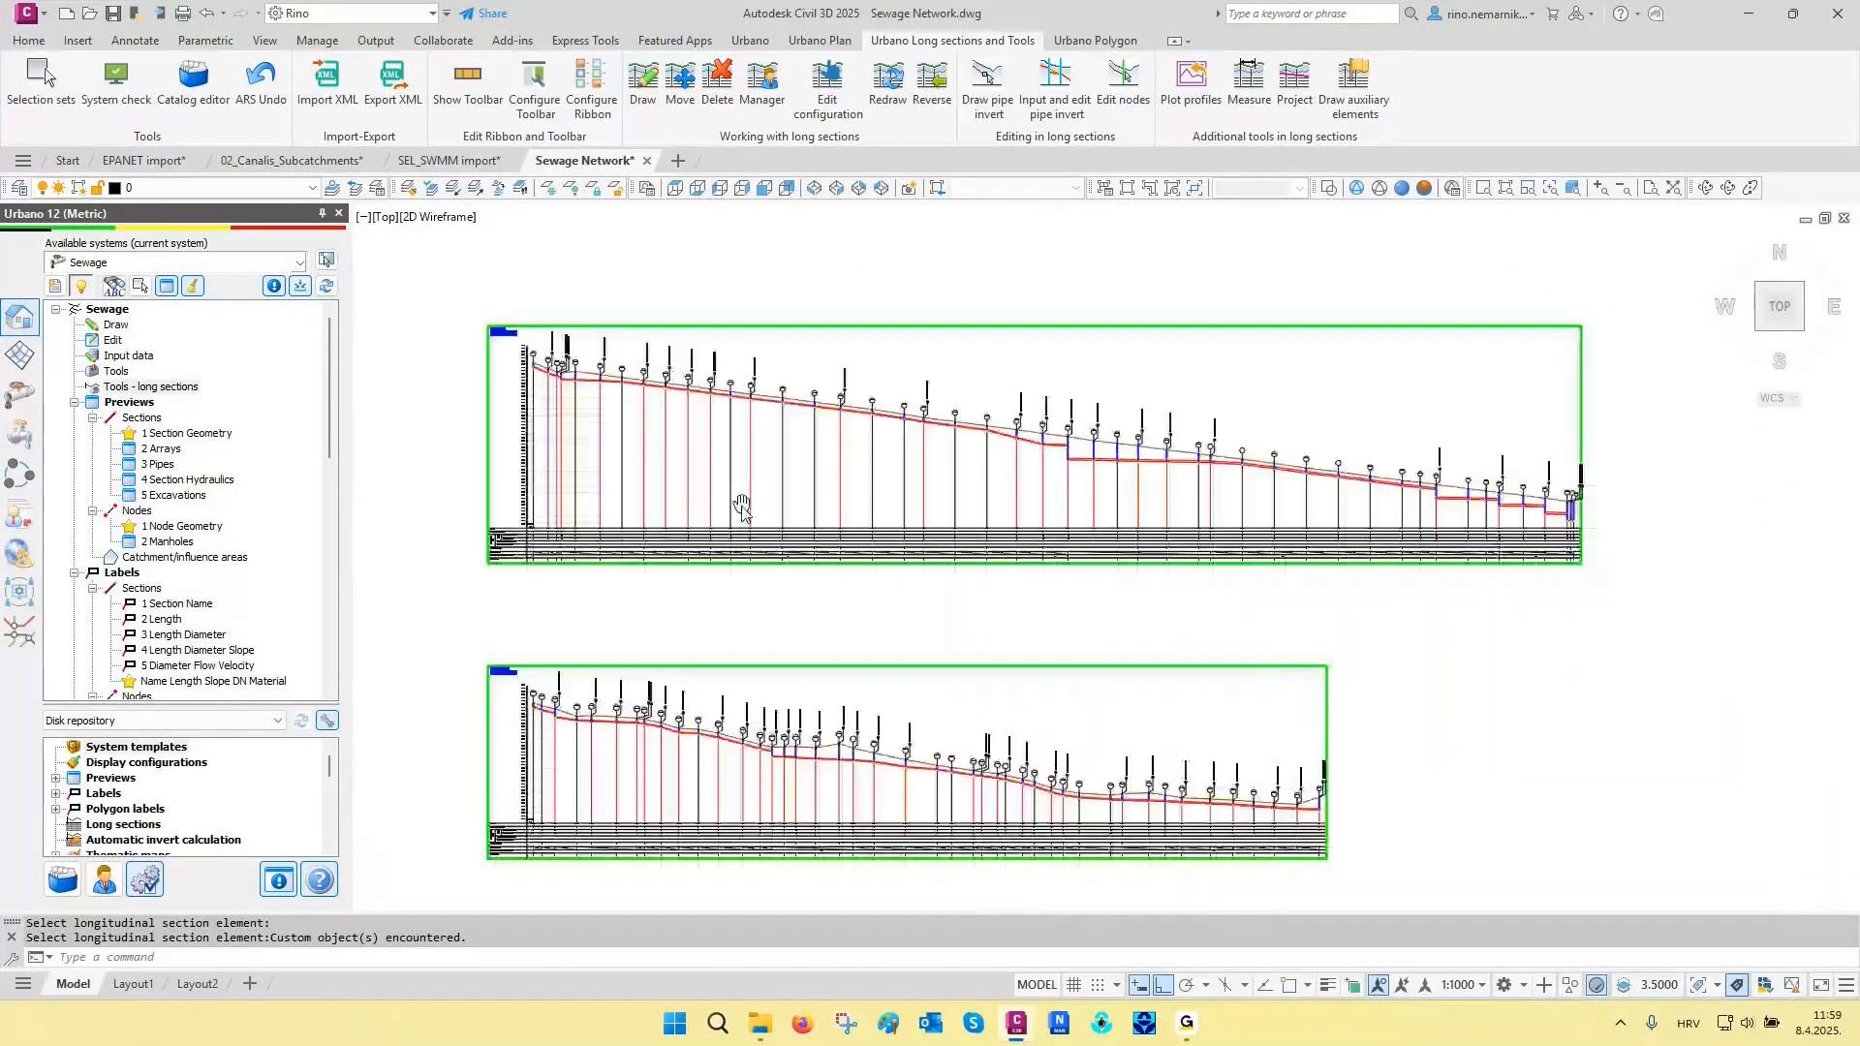
left_click(760, 95)
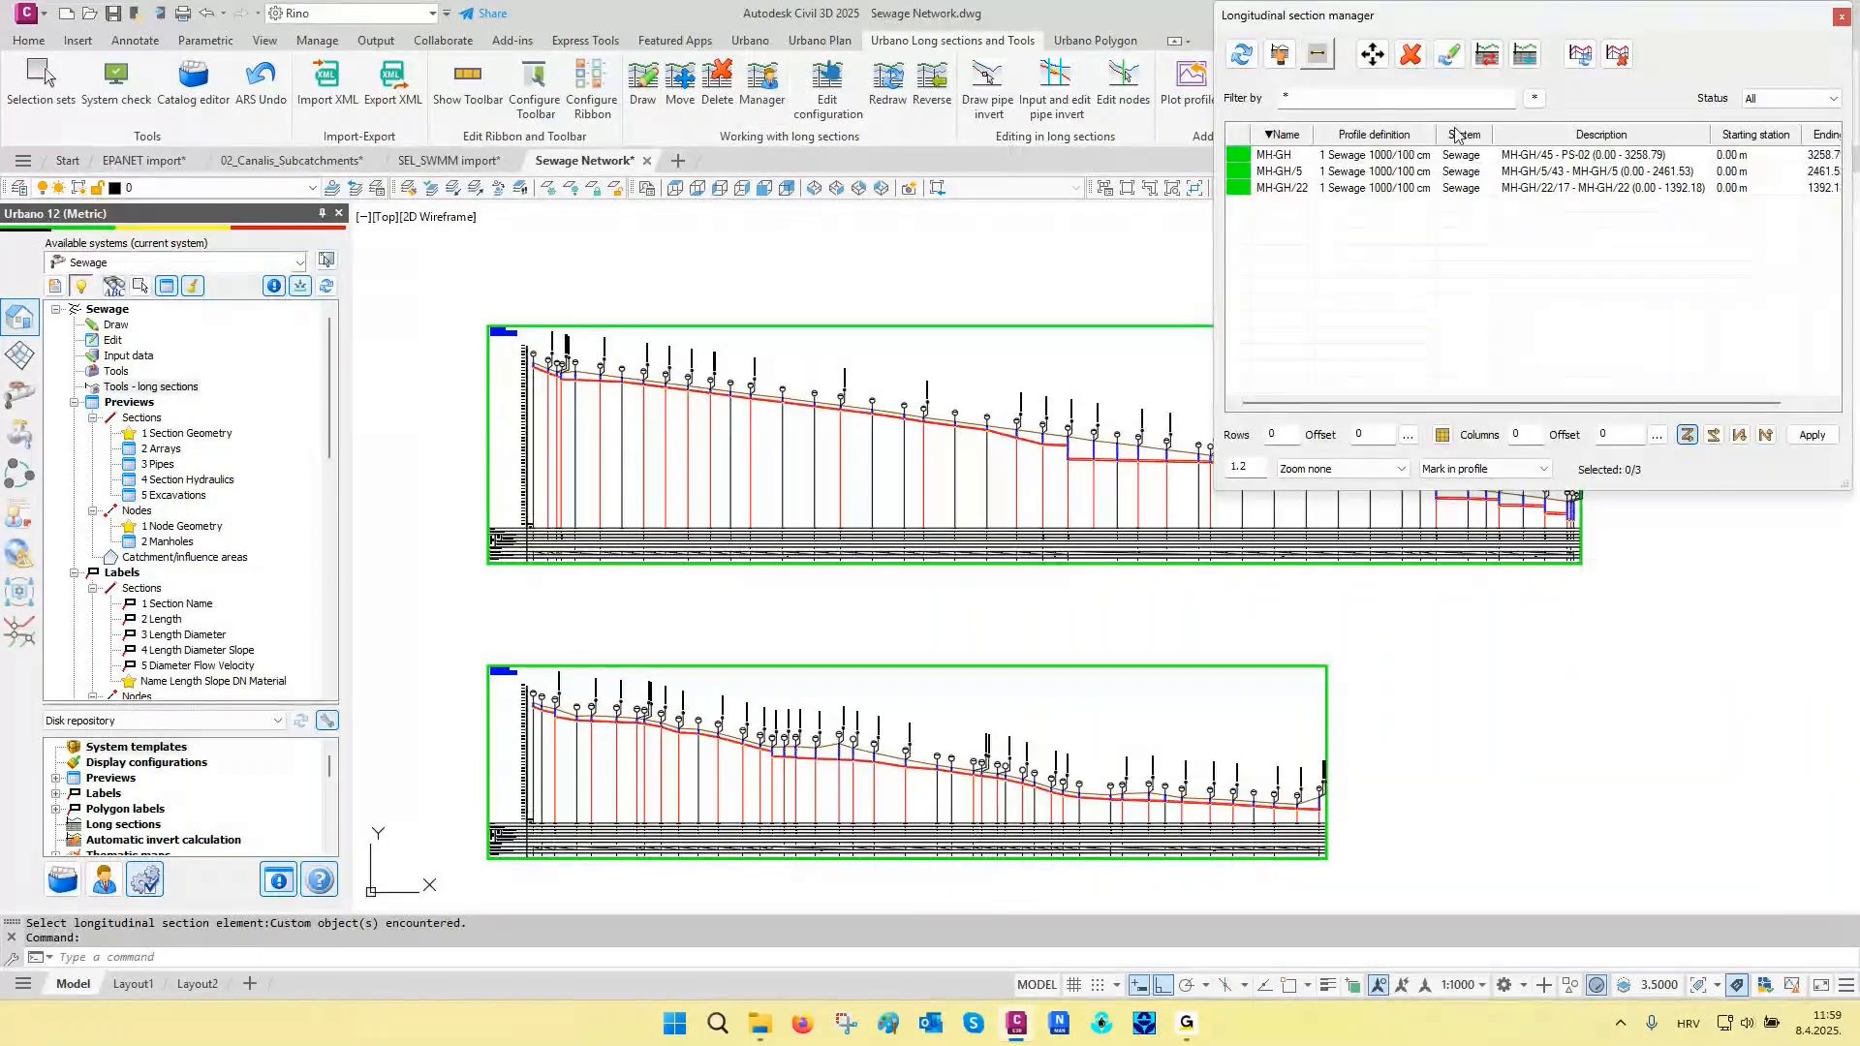
left_click(1278, 54)
left_click(947, 378)
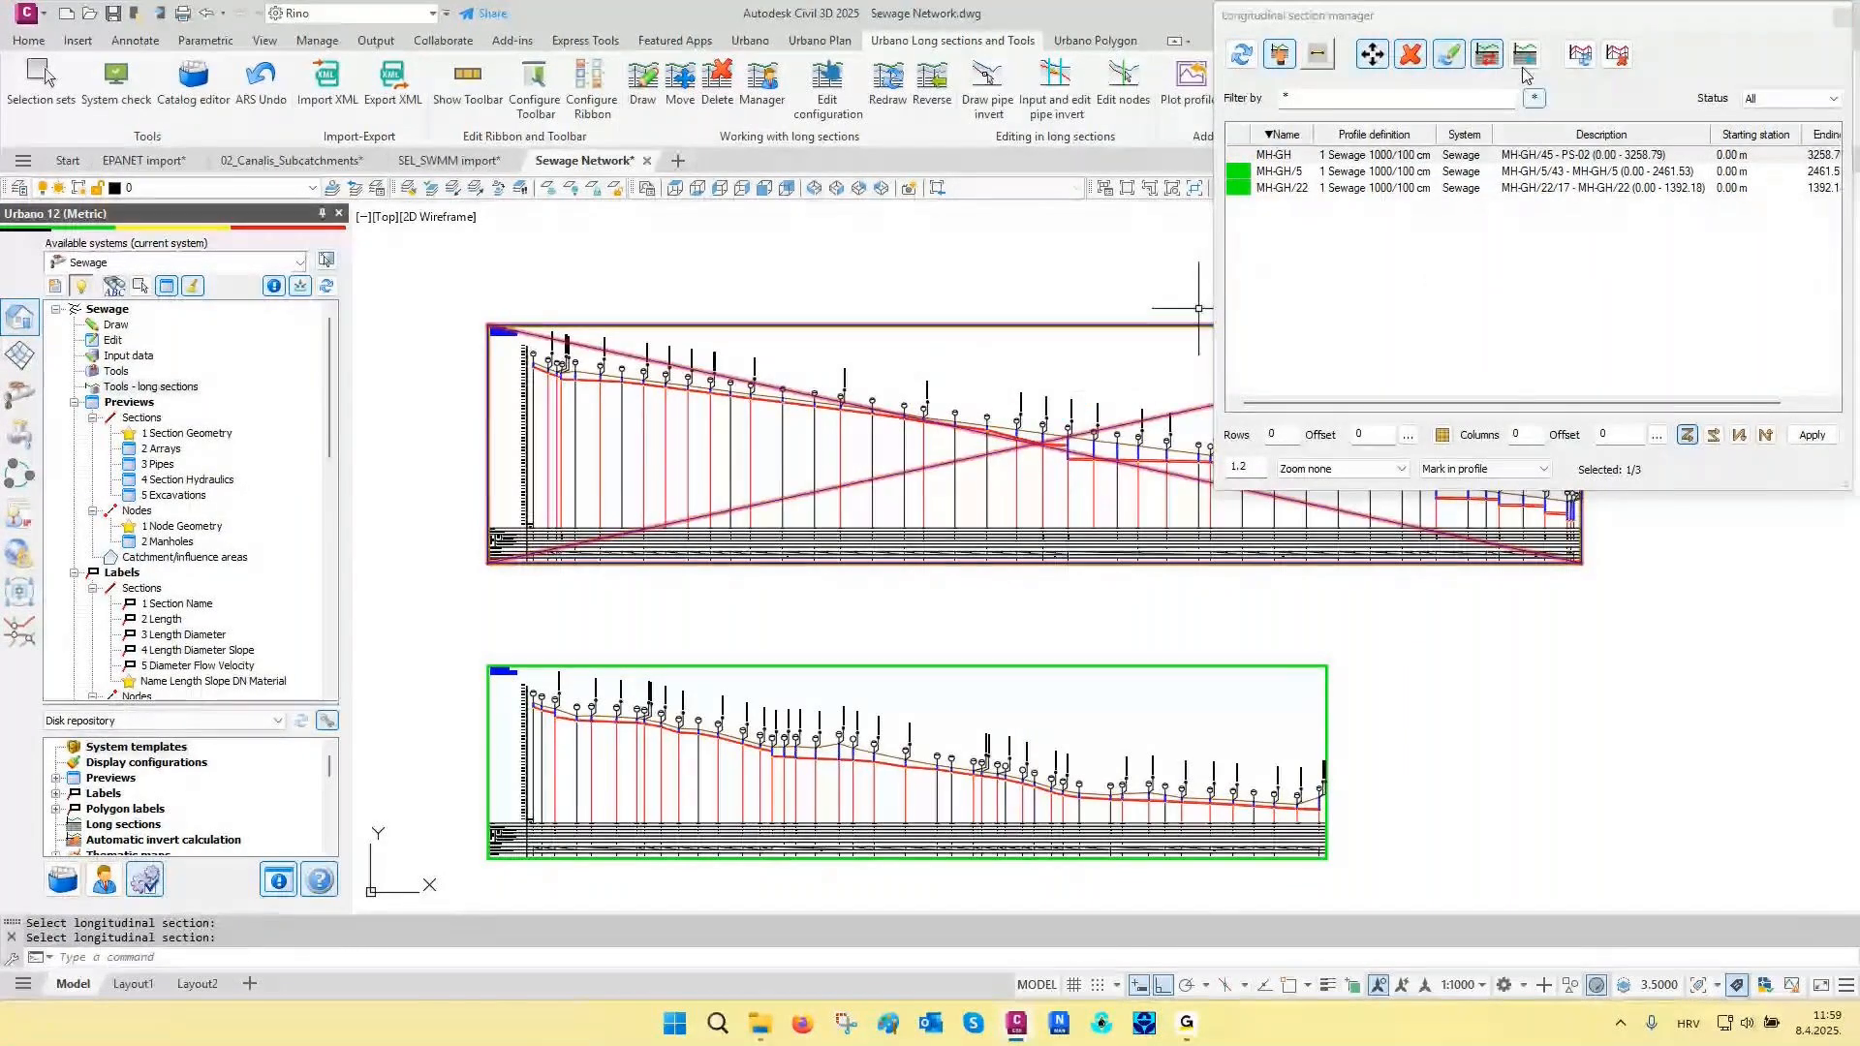
left_click(1525, 54)
left_click(1477, 192)
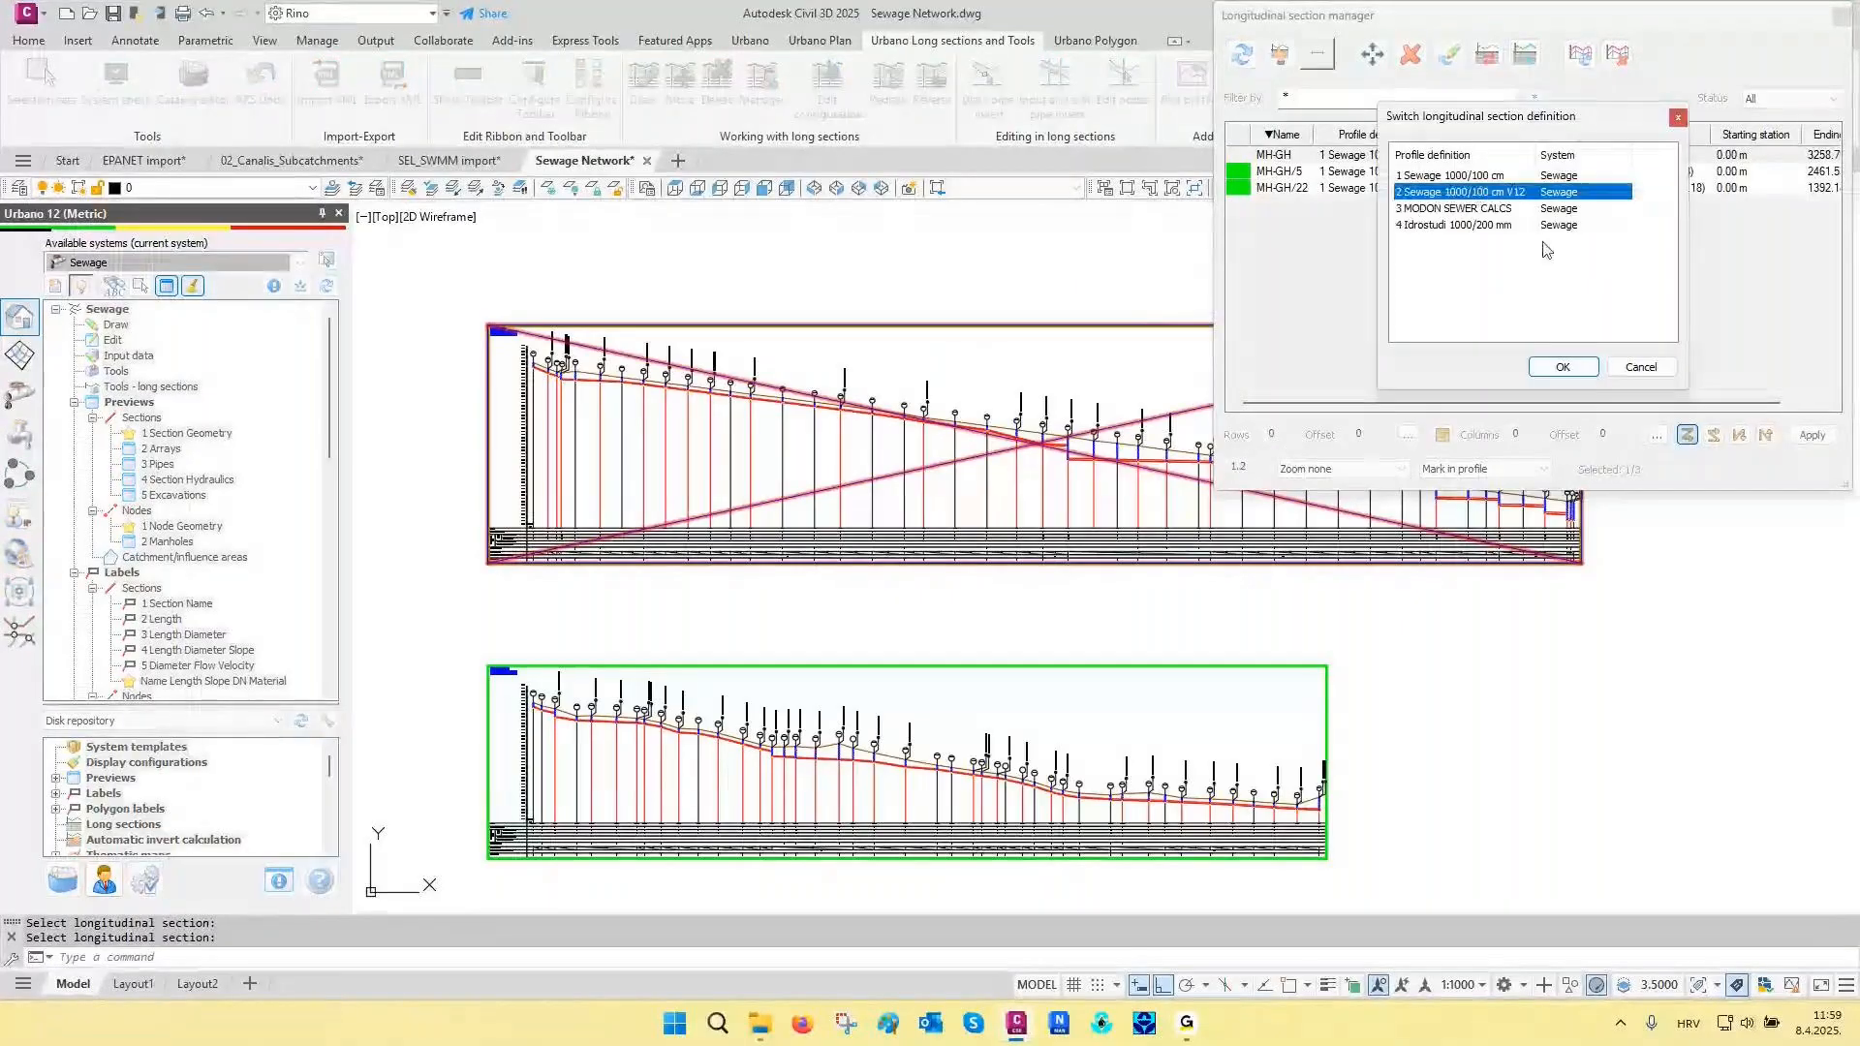
left_click(1561, 367)
- Examine the grouped table headers and the invert elevation and depth labels along the MH-GH long section
scroll(580, 574, "up", 8)
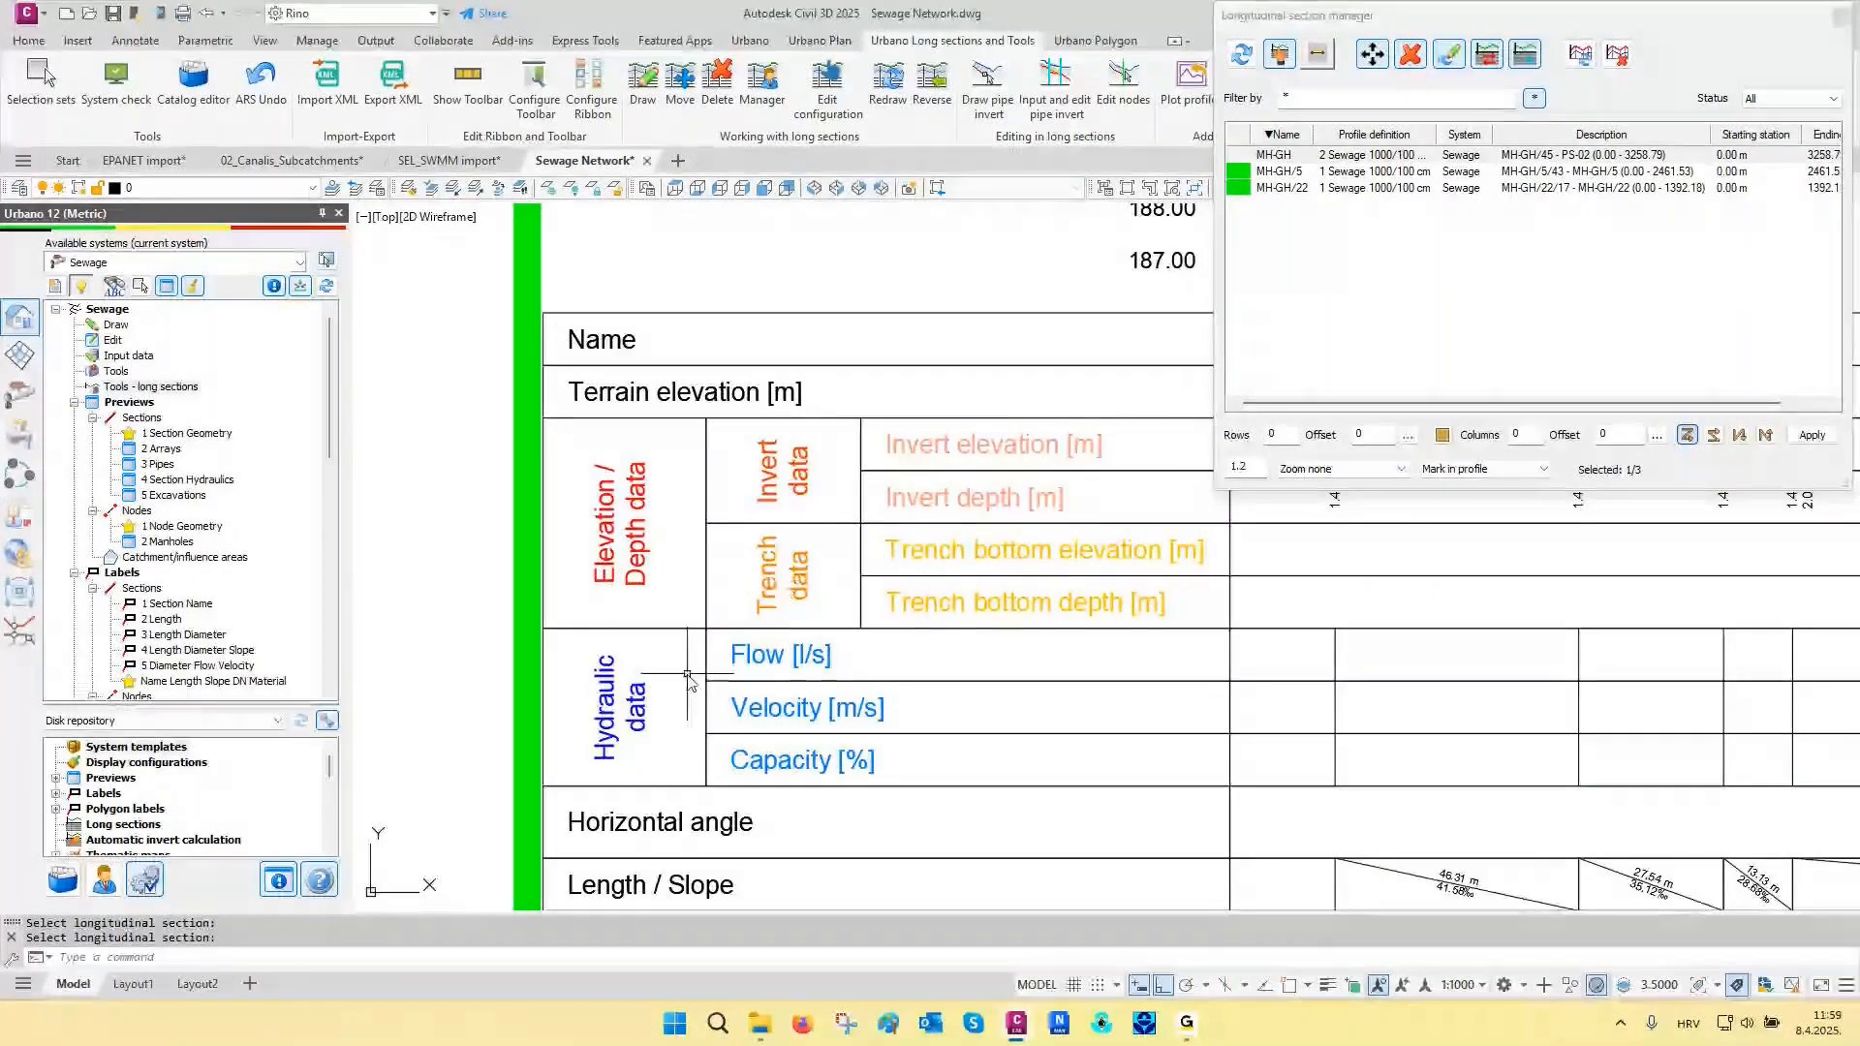
scroll(633, 801, "down", 2)
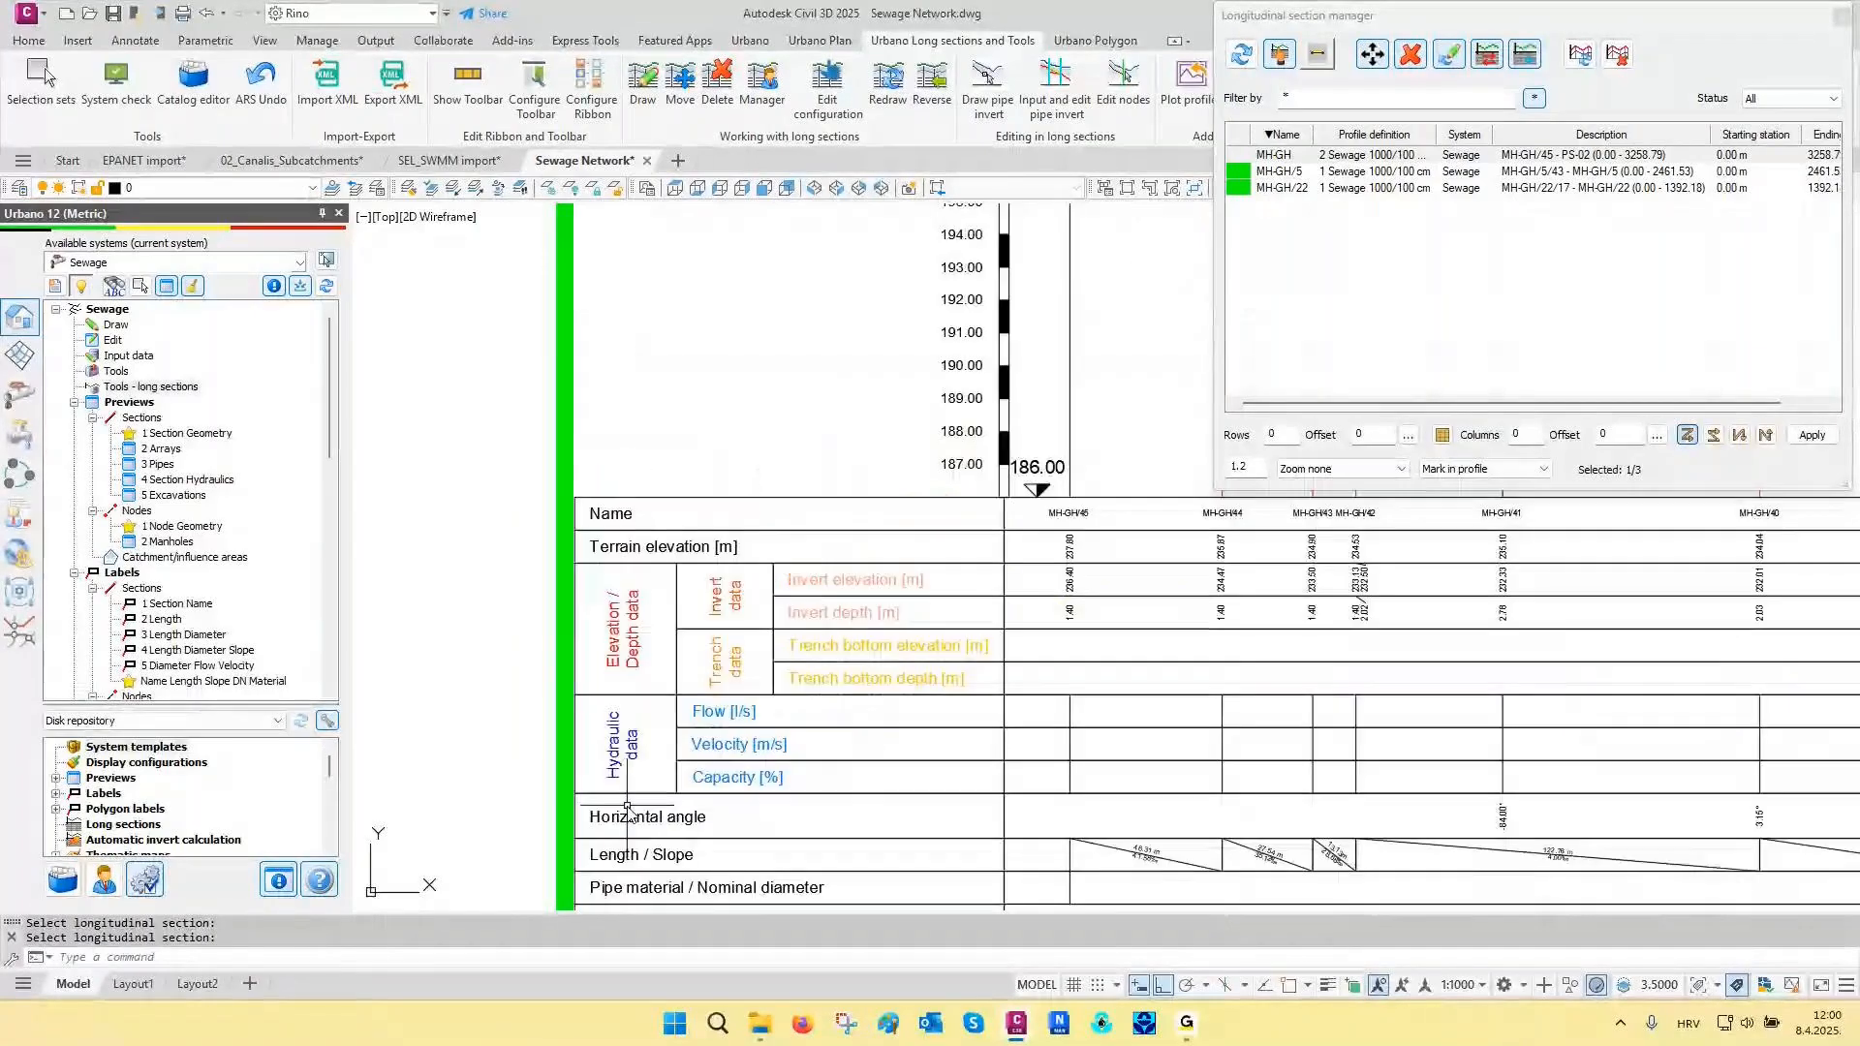
scroll(627, 811, "down", 3)
scroll(626, 805, "down", 2)
scroll(744, 371, "up", 8)
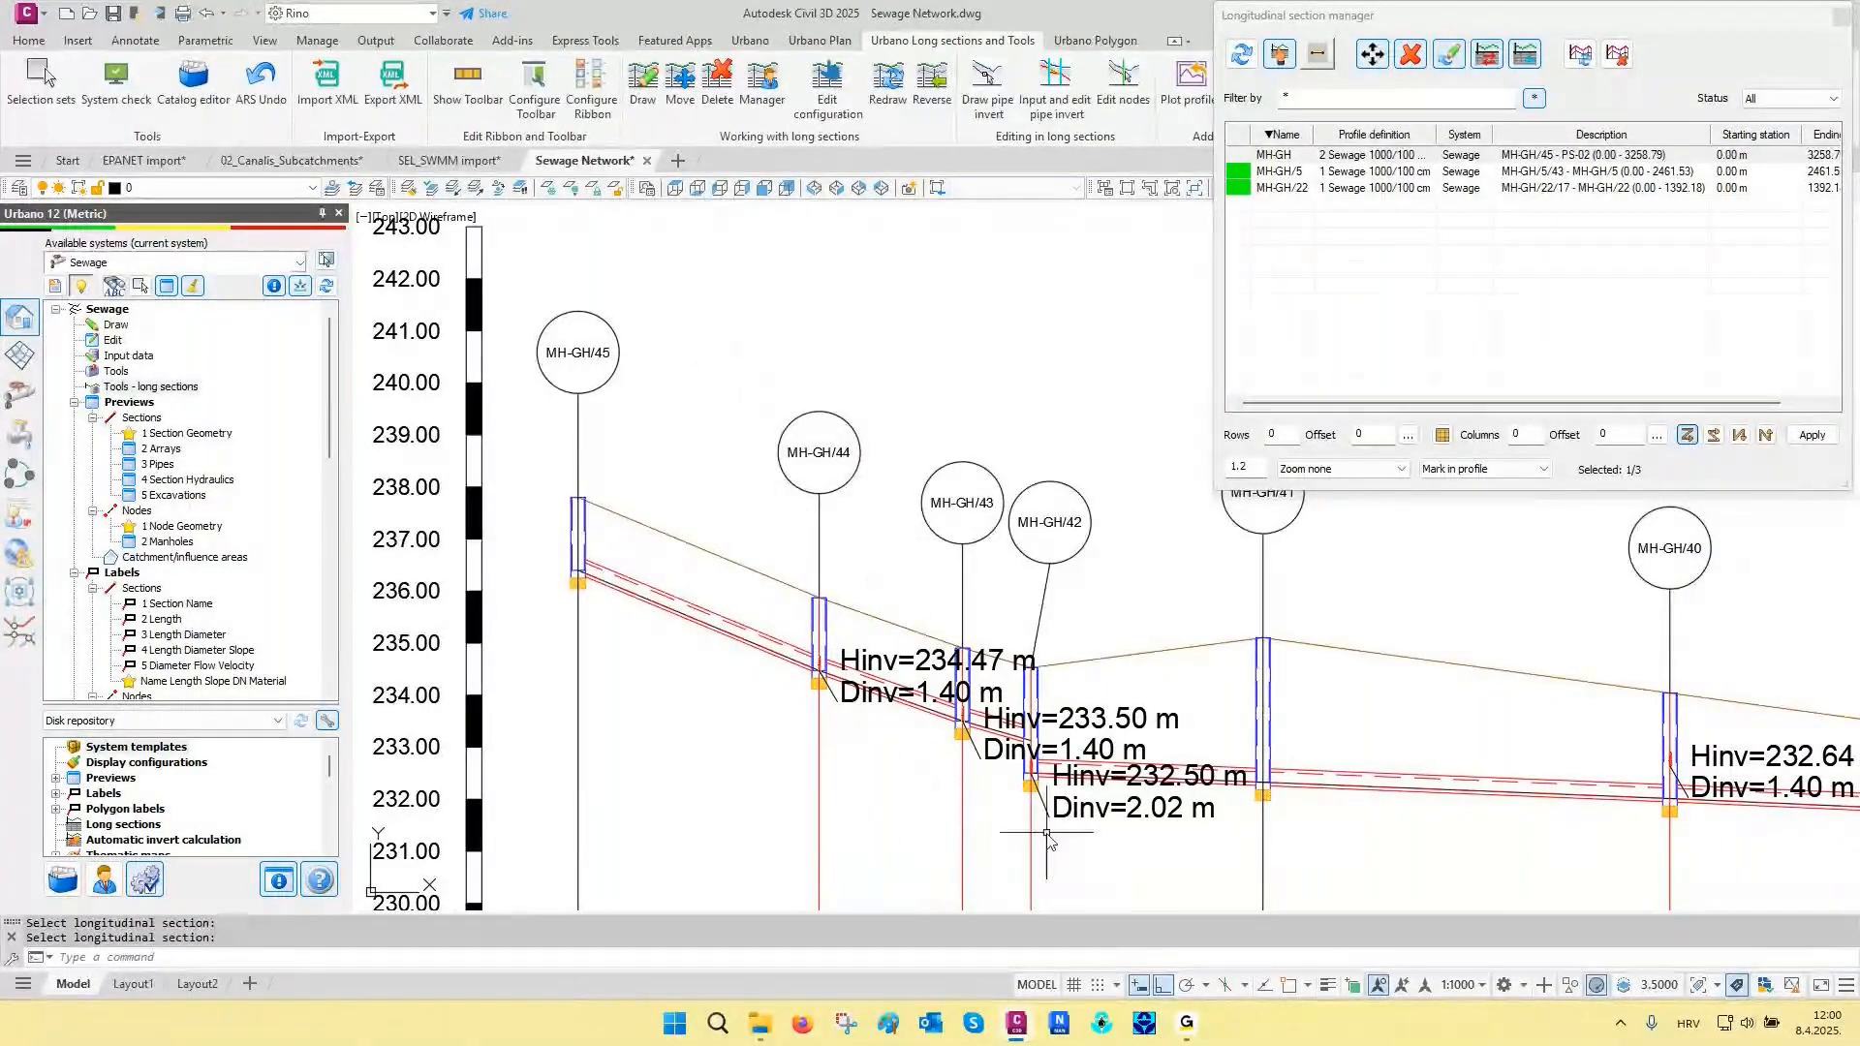
scroll(1047, 833, "up", 2)
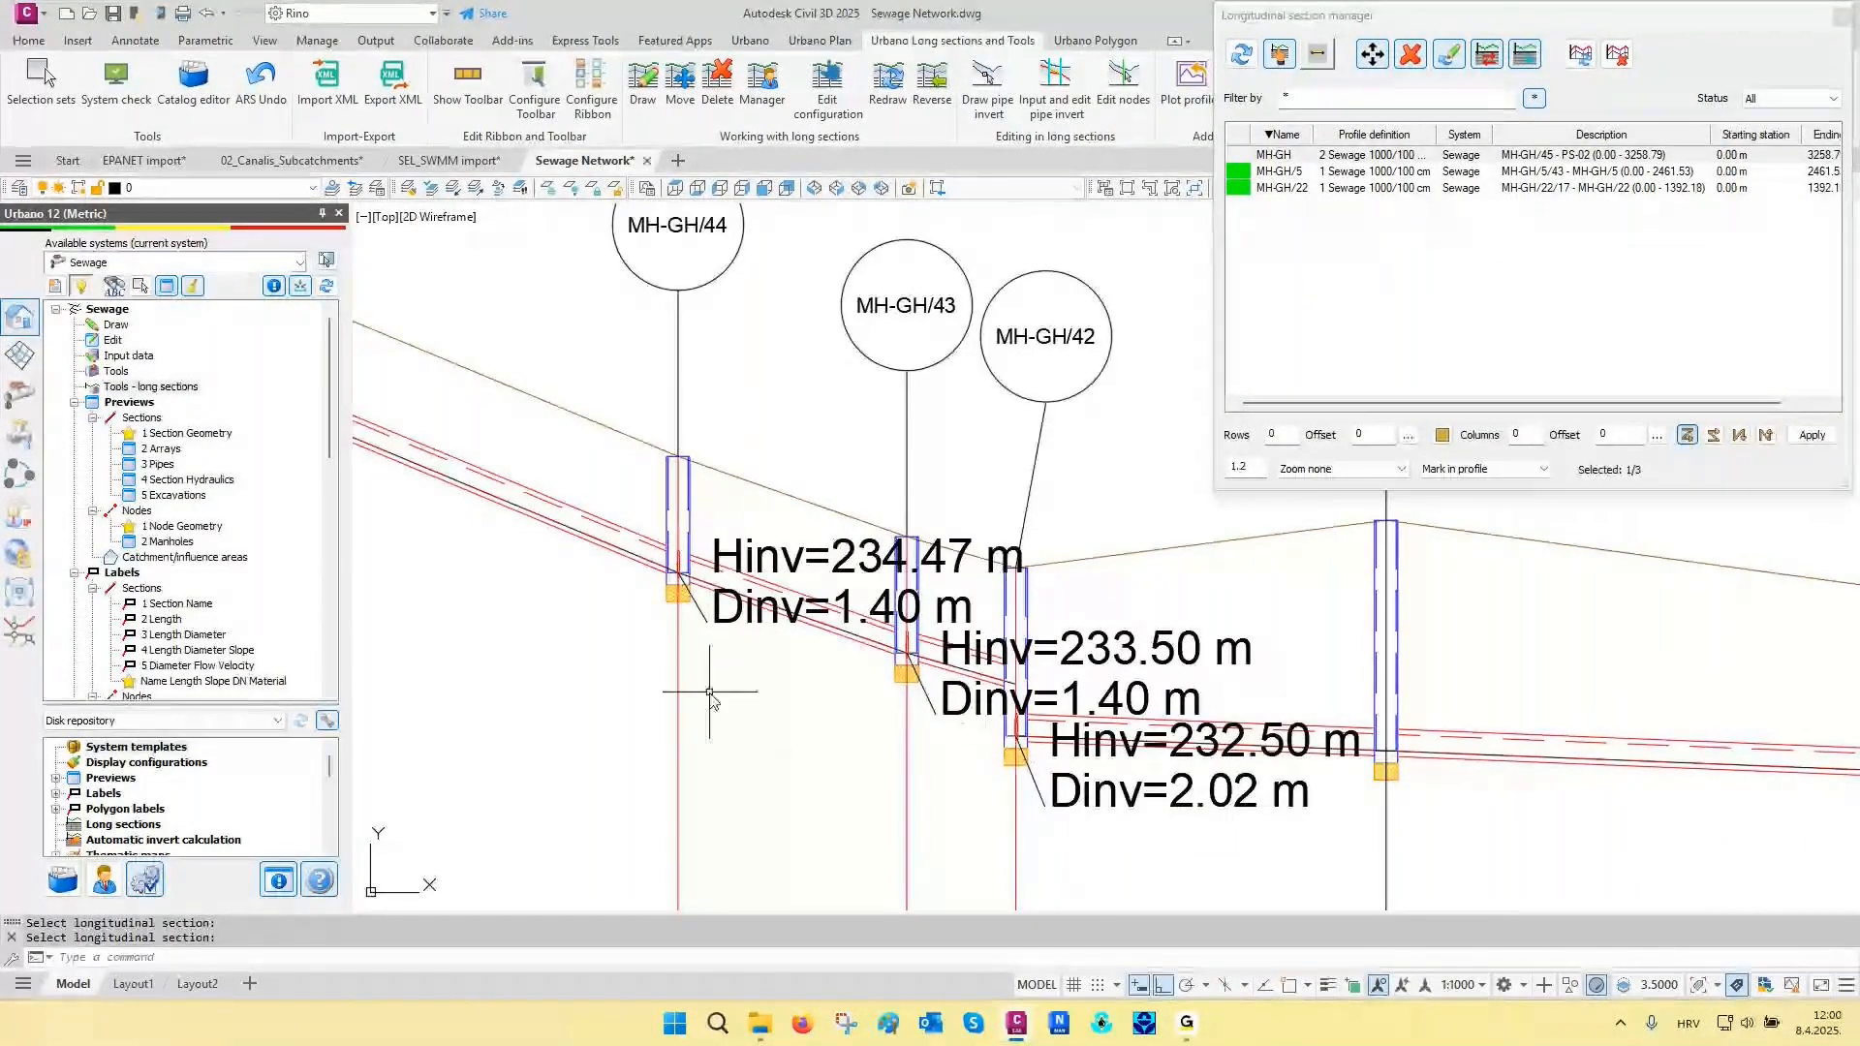
scroll(710, 693, "down", 6)
middle_click_drag(701, 416, 610, 456)
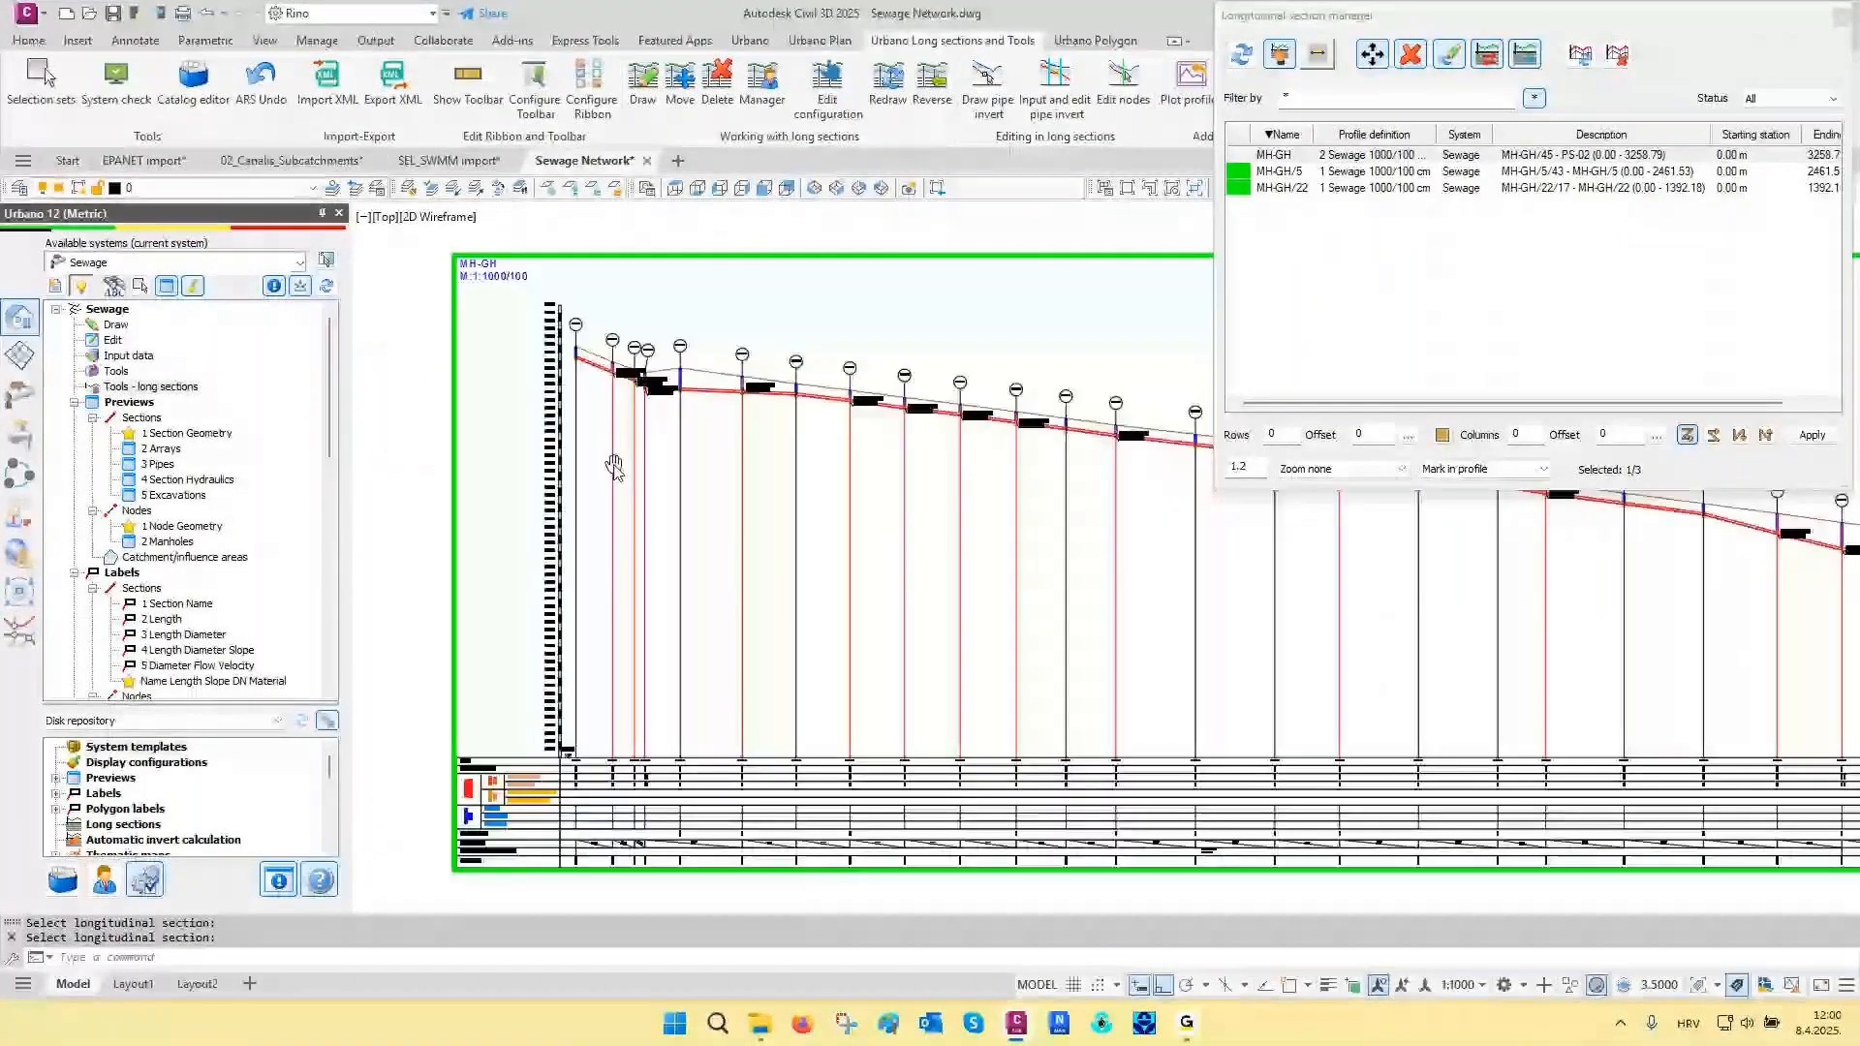
- Switch the MH-GH long section to the 3 MODON SEWER CALCS profile definition
left_click(1487, 55)
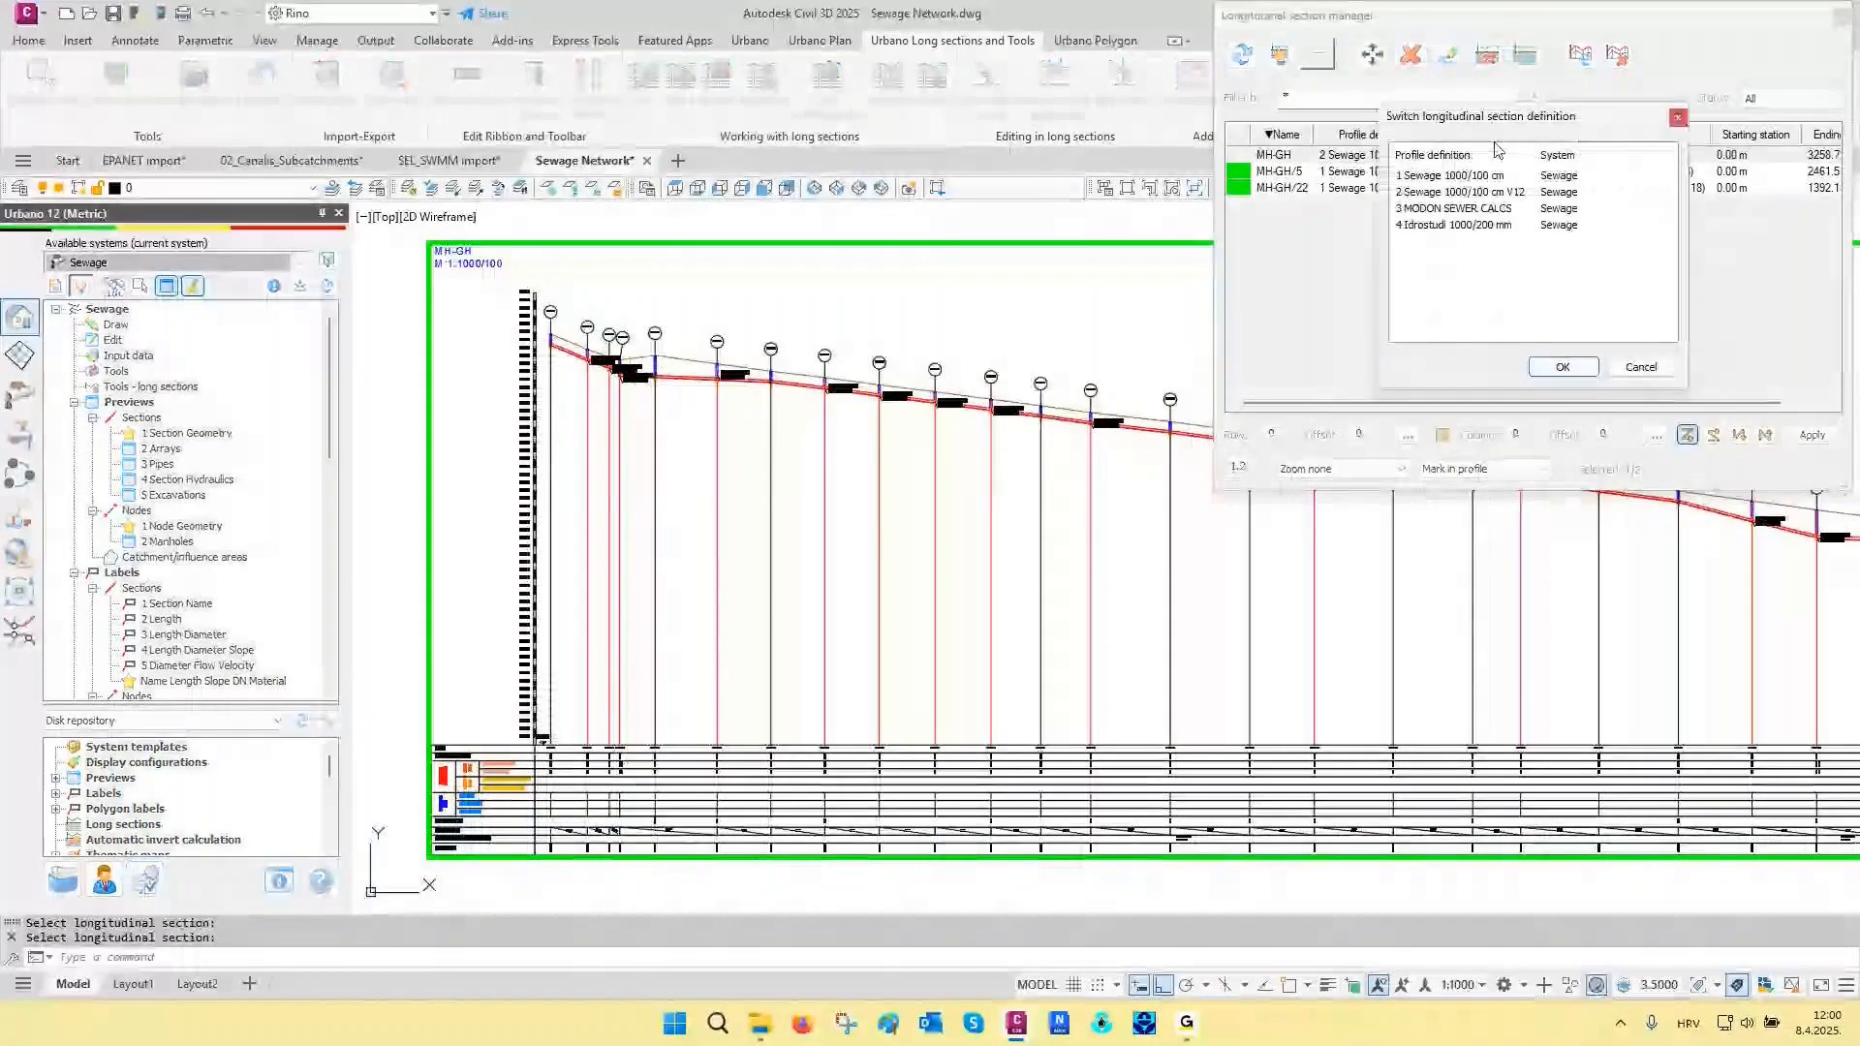
left_click(1589, 209)
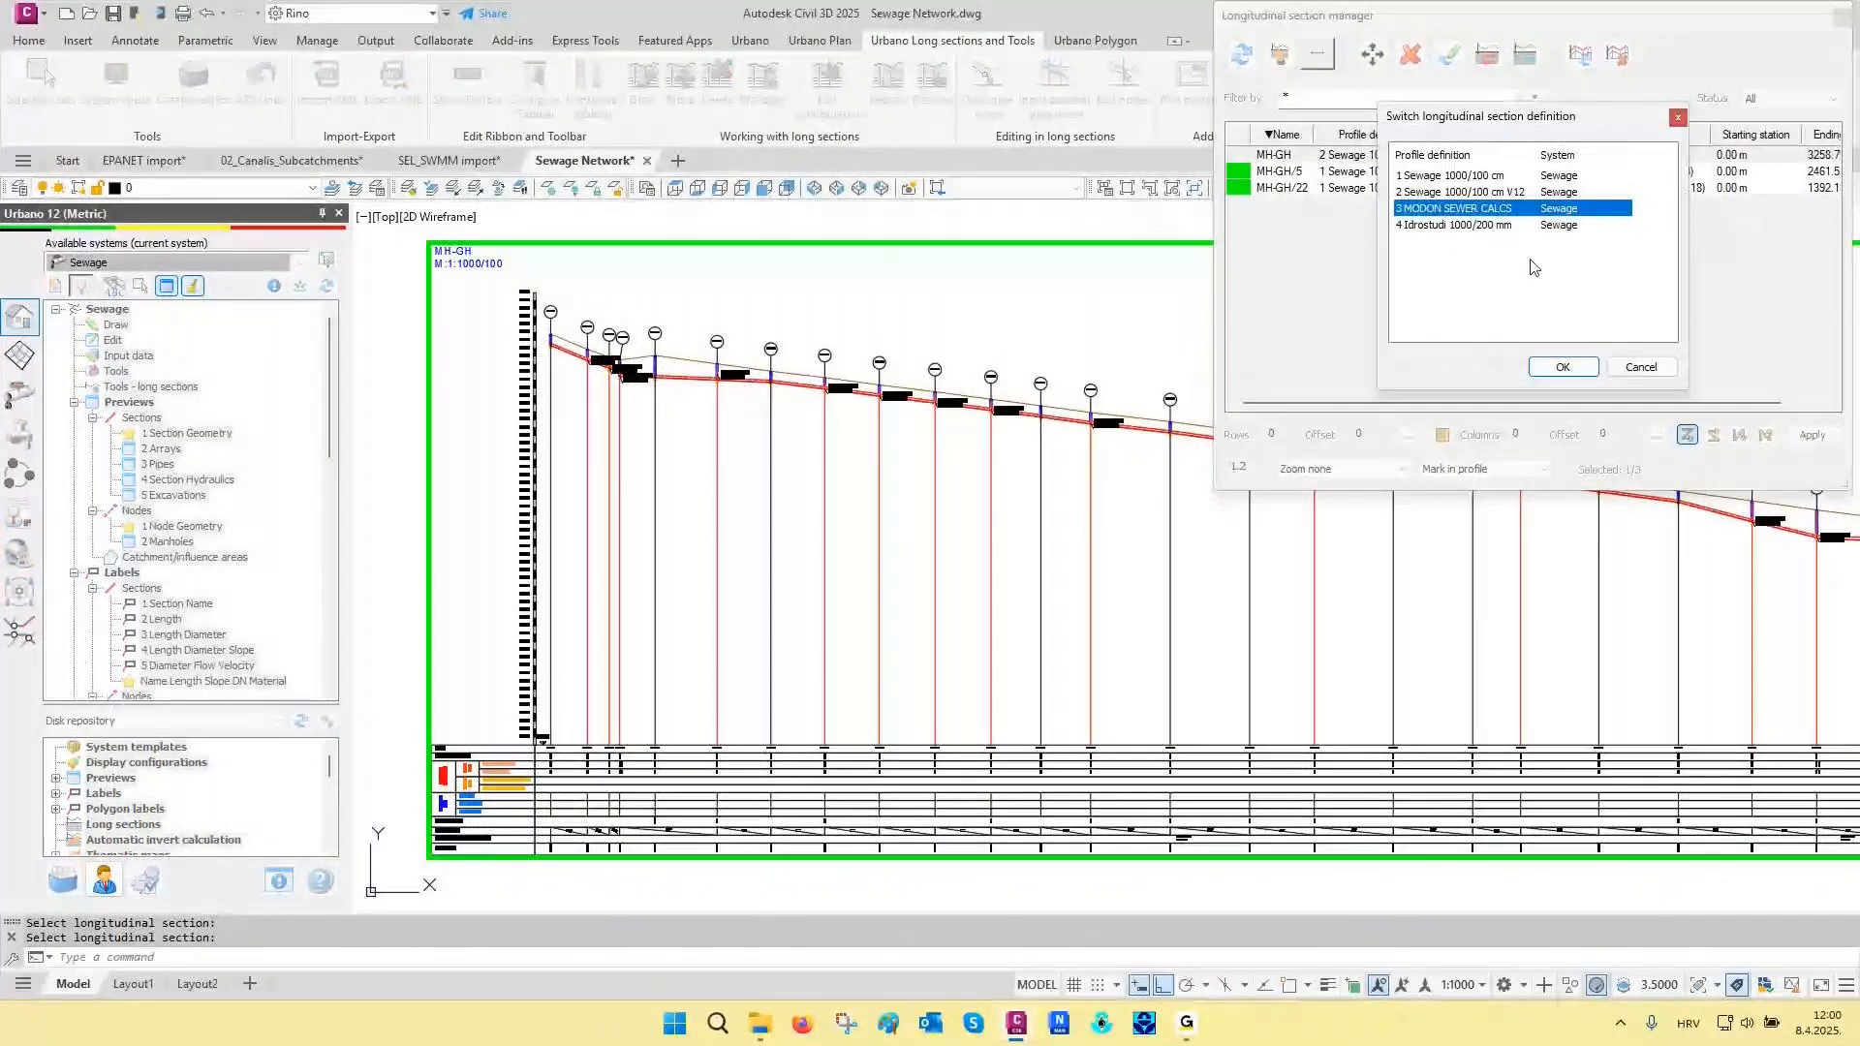
key("Return")
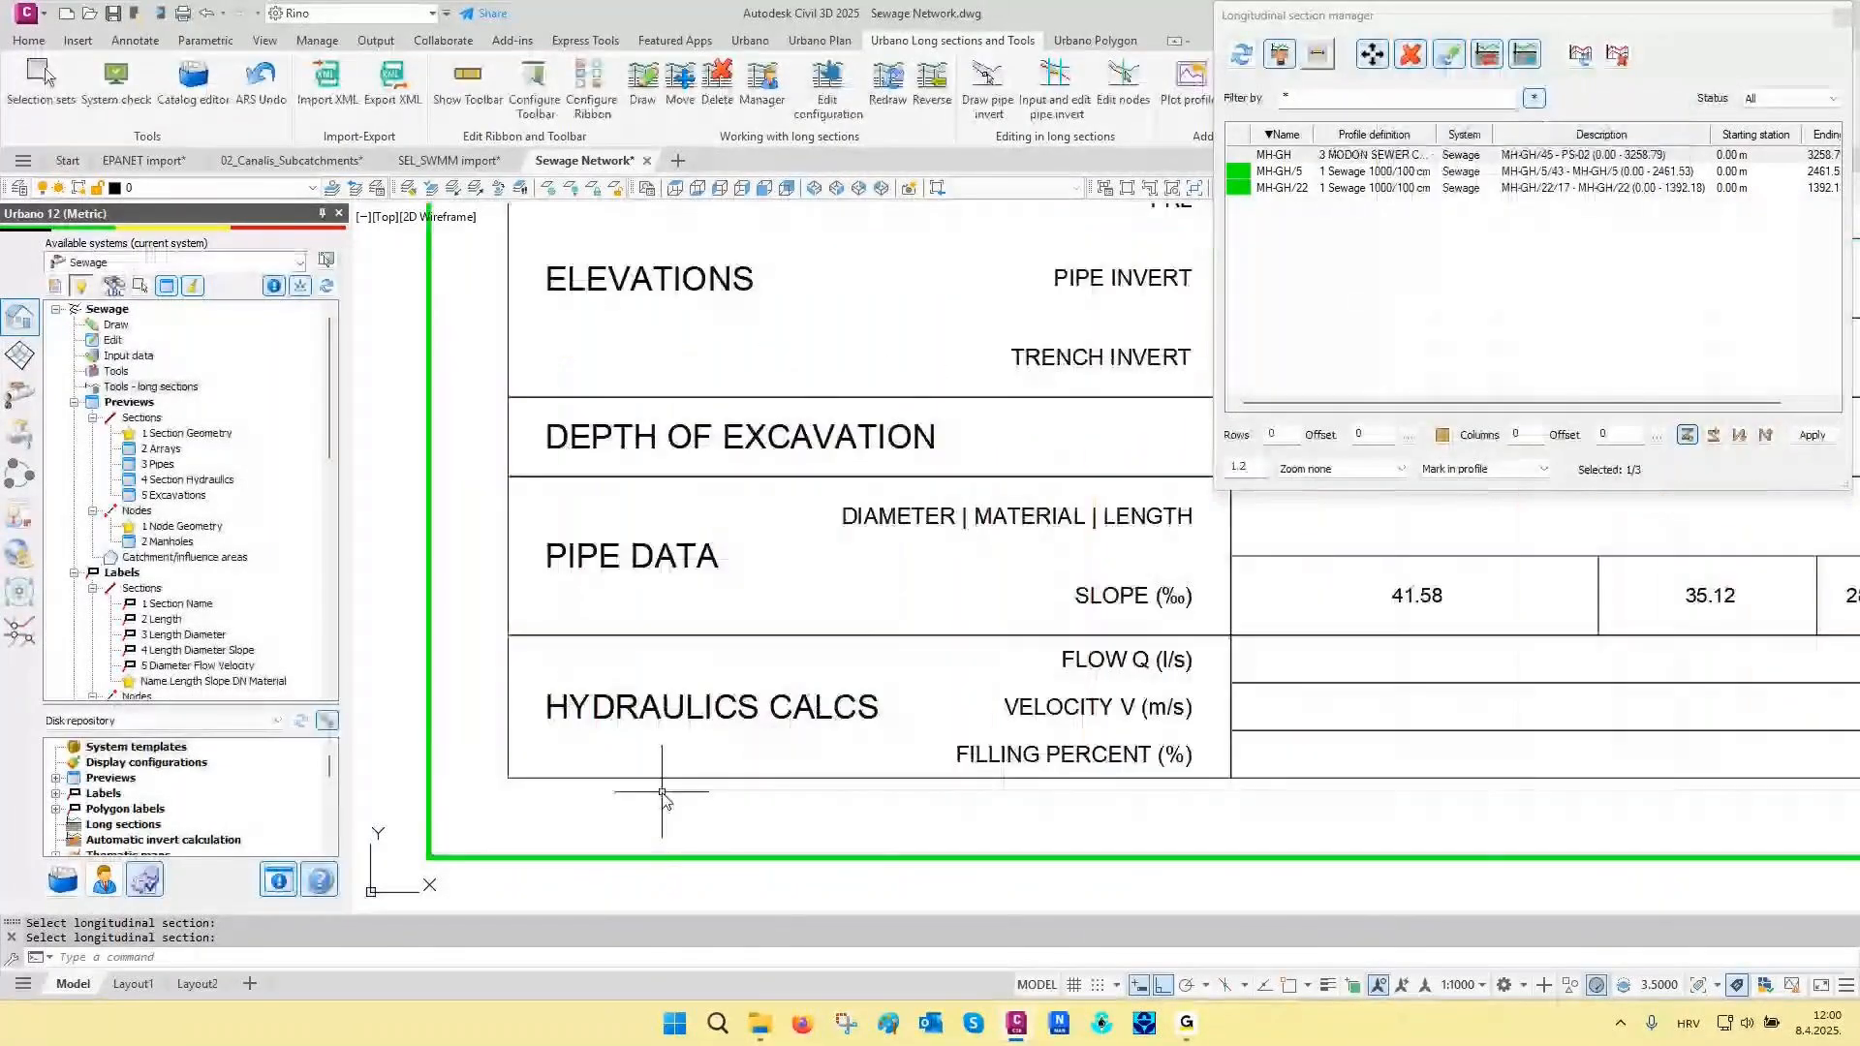
- Examine the MH-GH table's distance, elevation, pipe data and hydraulics rows, along with the node symbols and labels on the profile
scroll(665, 801, "down", 3)
middle_click_drag(662, 796, 581, 825)
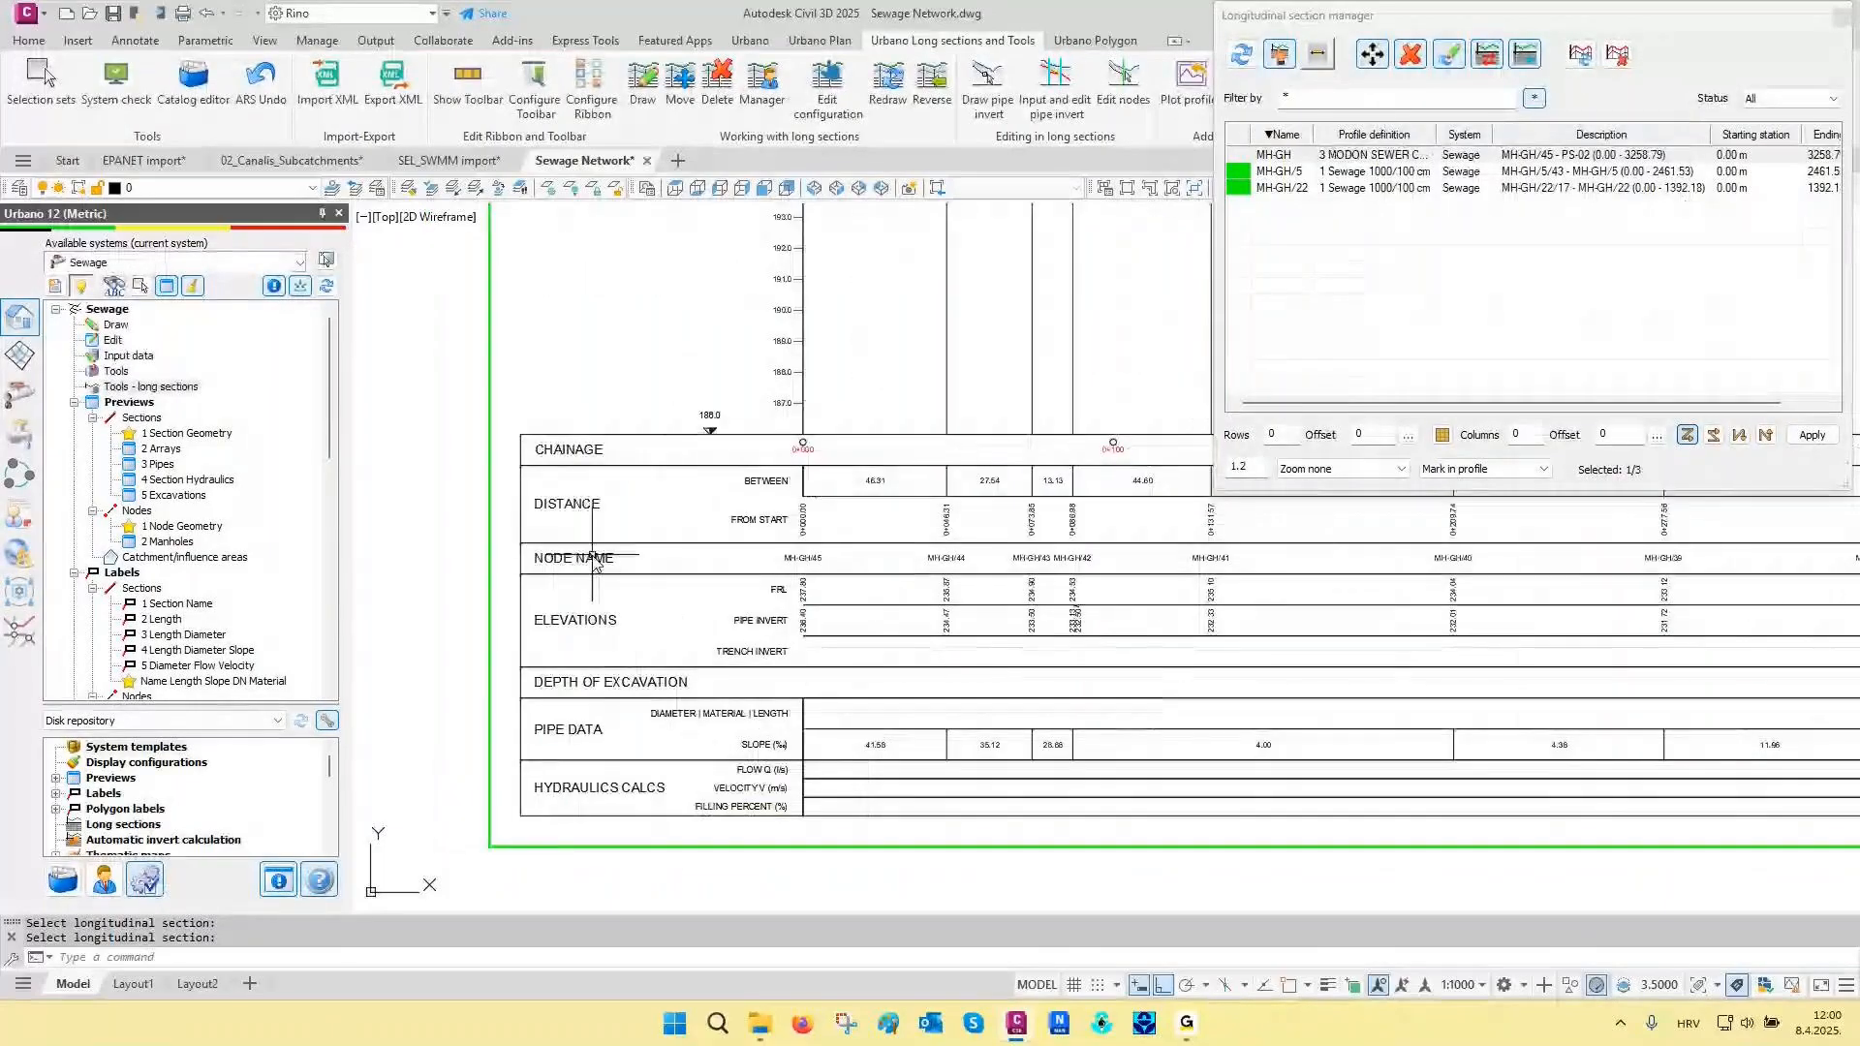
scroll(553, 494, "up", 2)
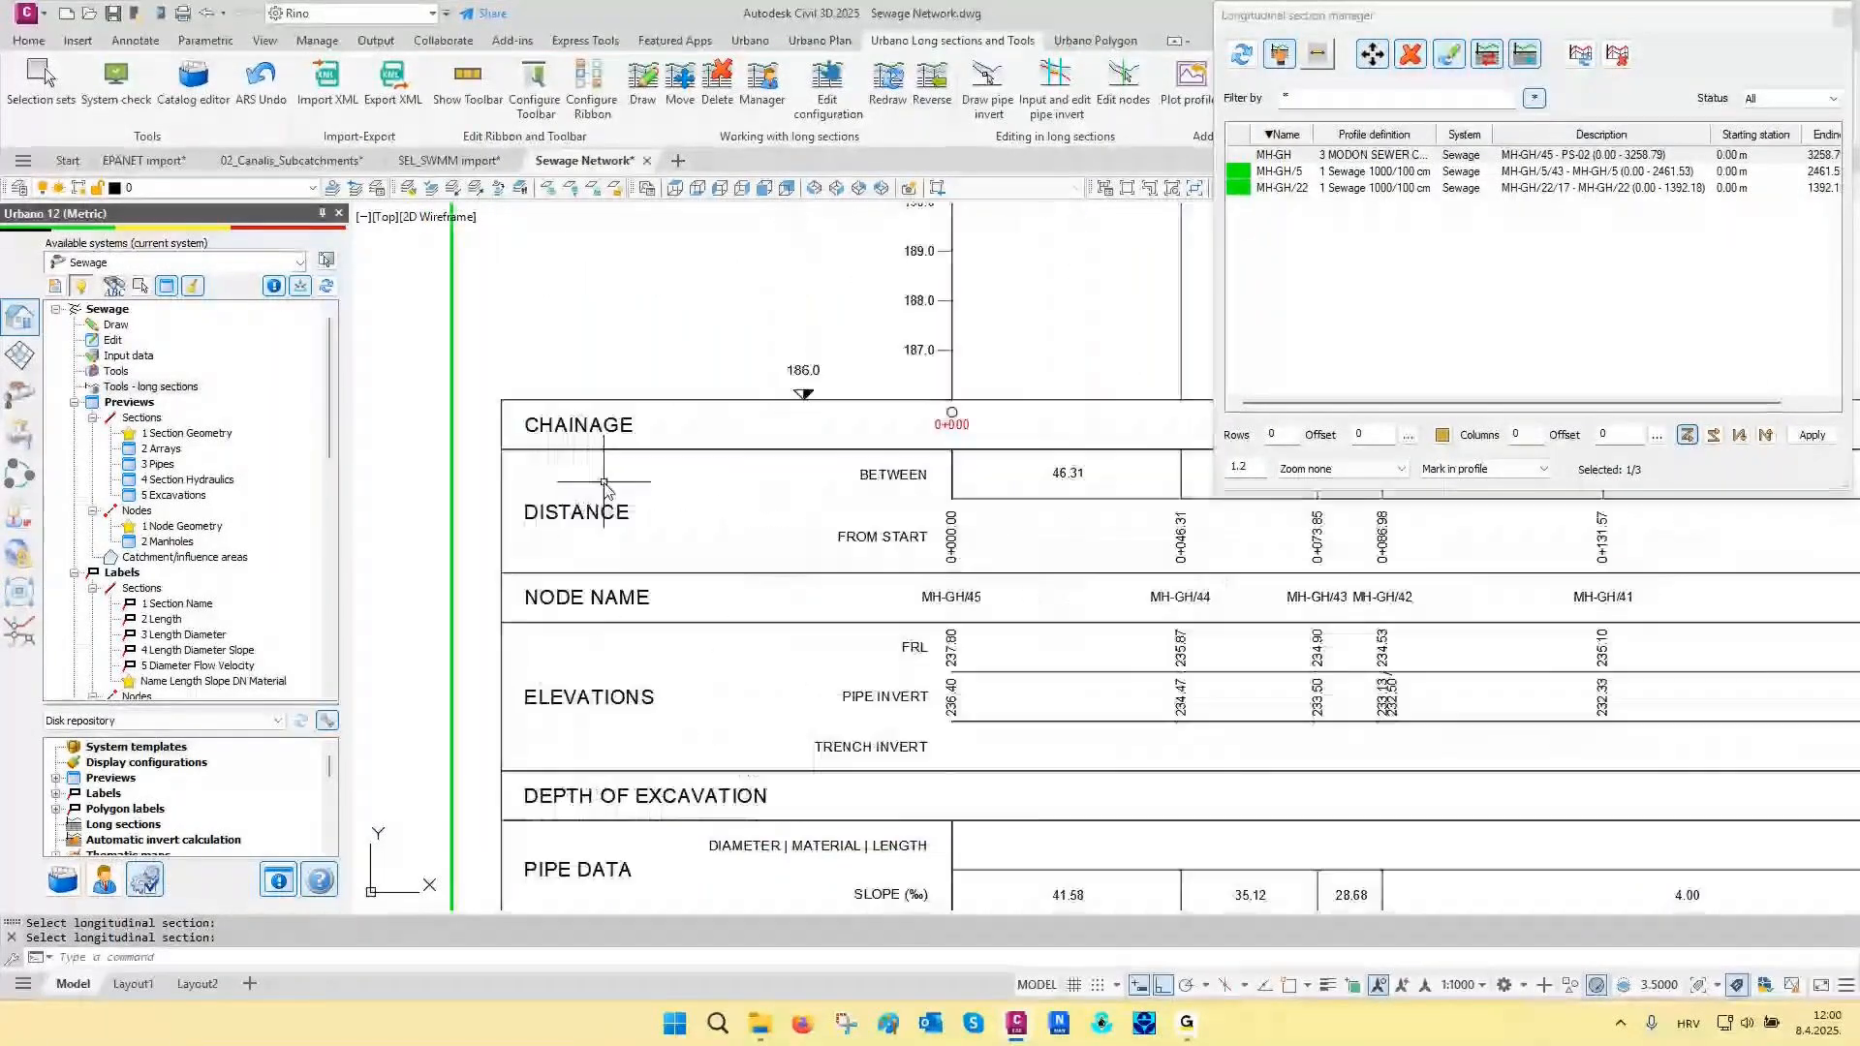
scroll(604, 489, "up", 2)
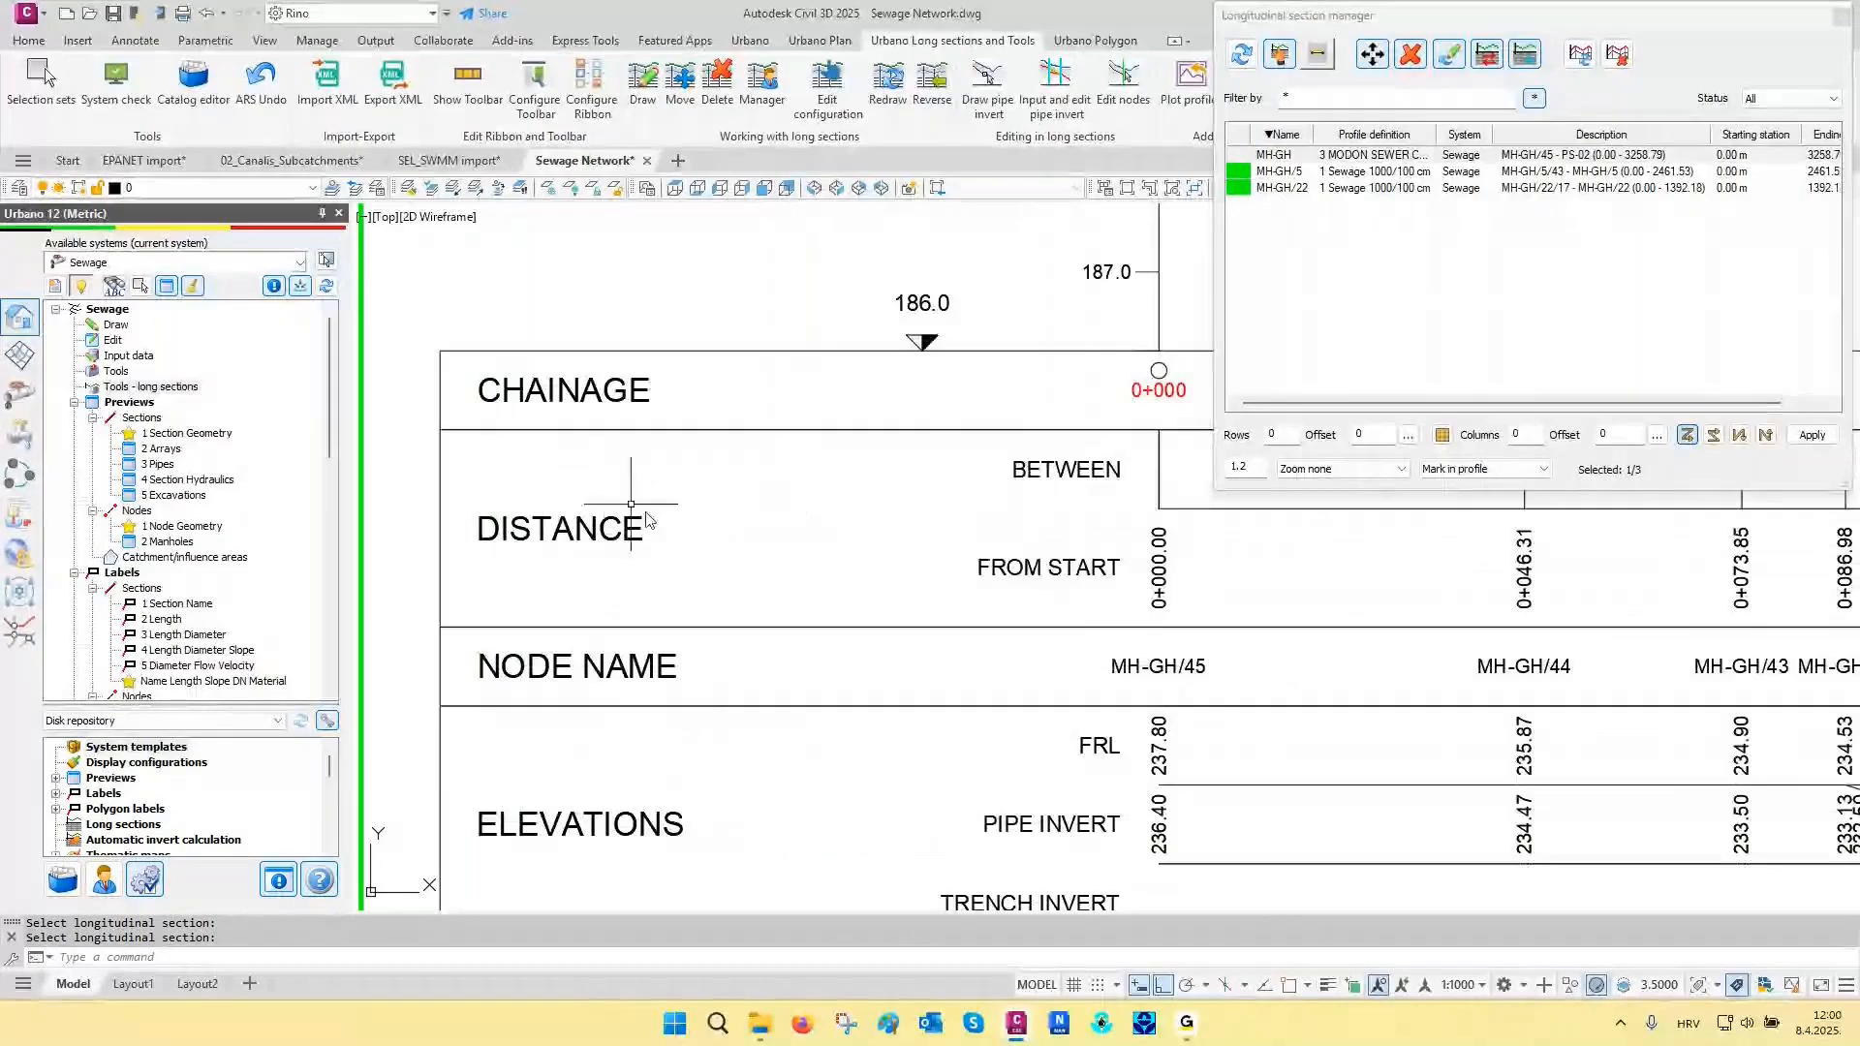
scroll(780, 452, "down", 2)
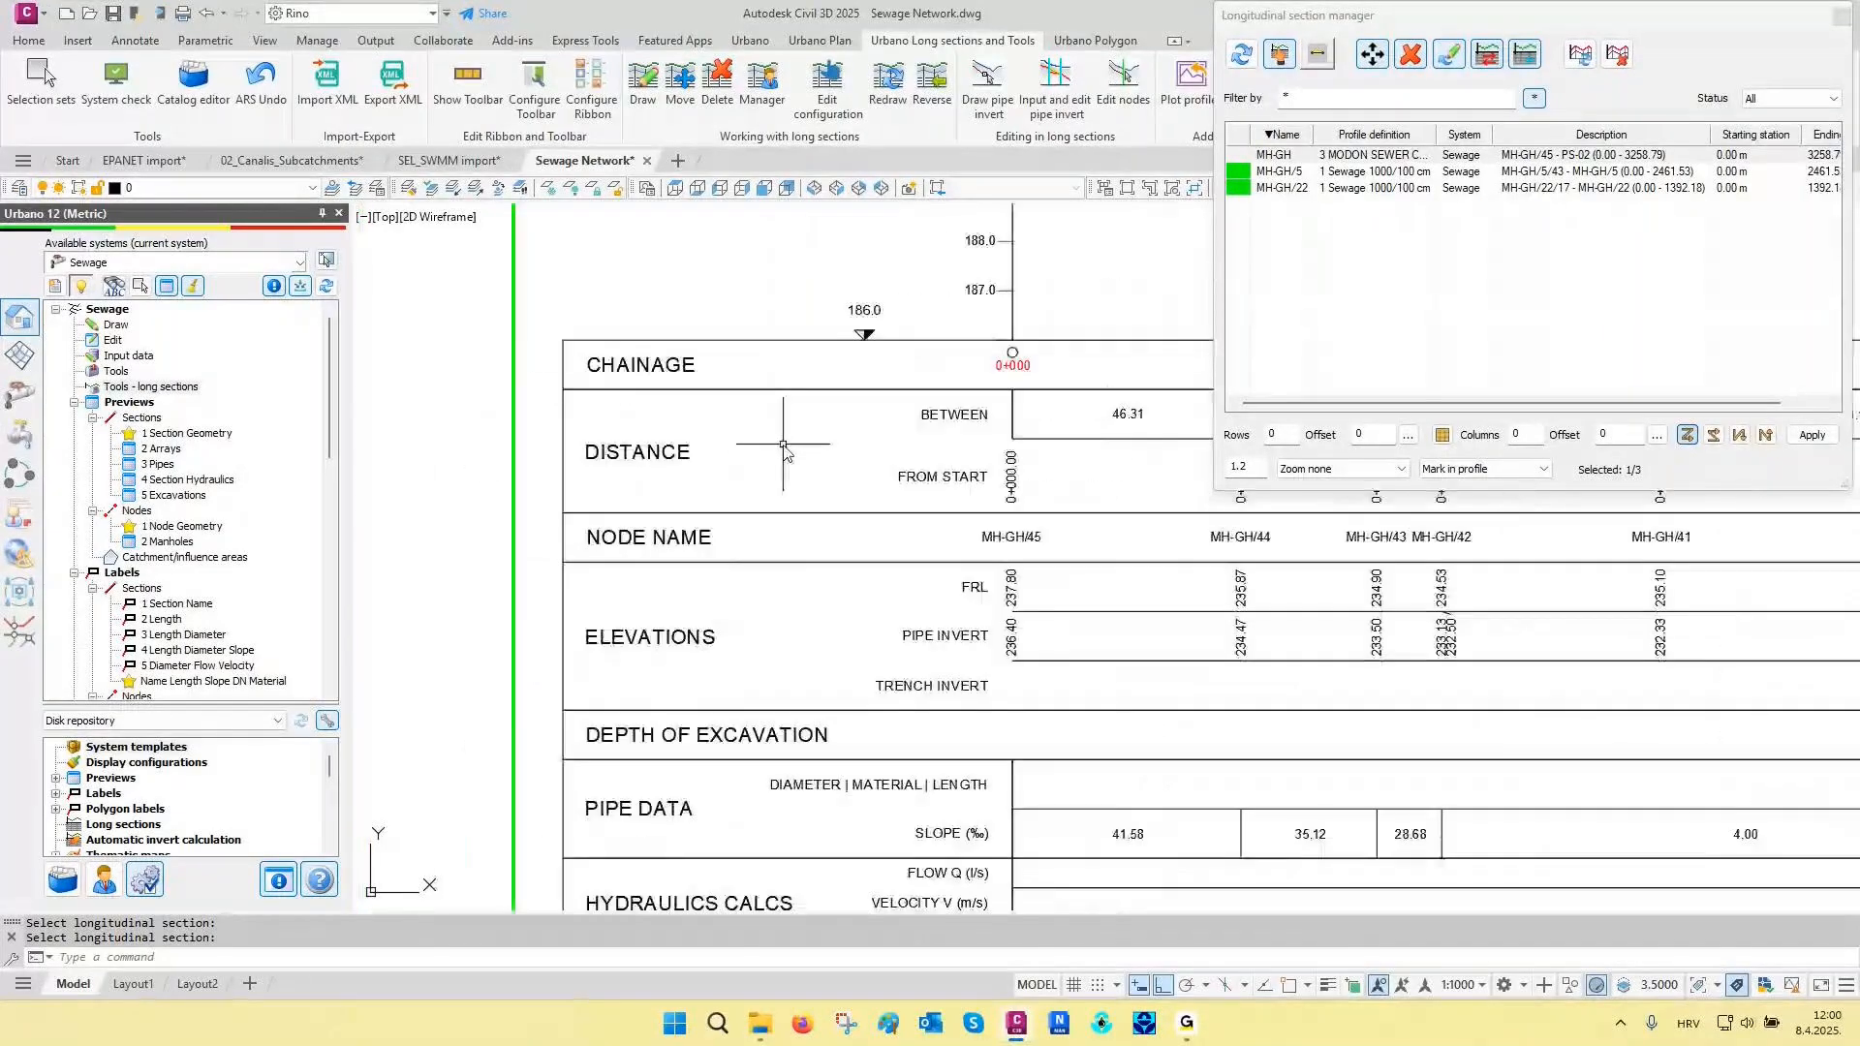
middle_click_drag(788, 625, 787, 551)
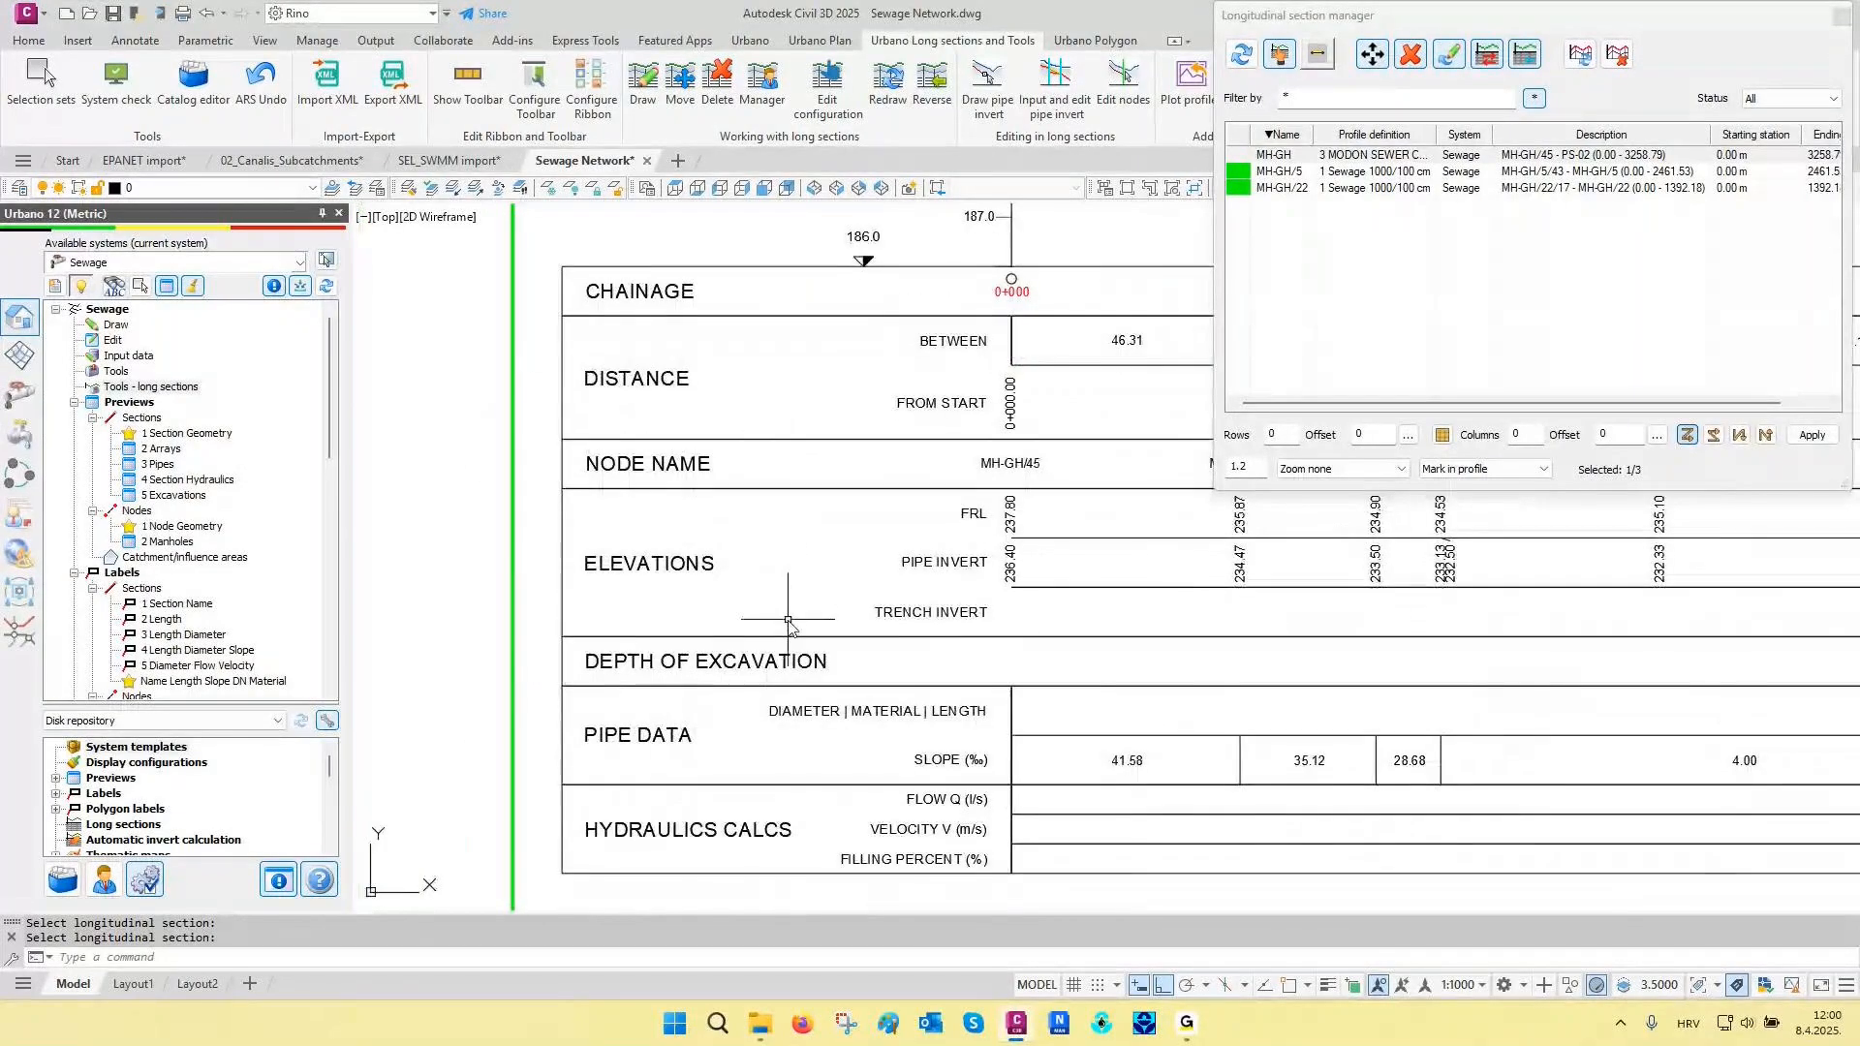
scroll(767, 635, "down", 8)
middle_click_drag(820, 446, 693, 612)
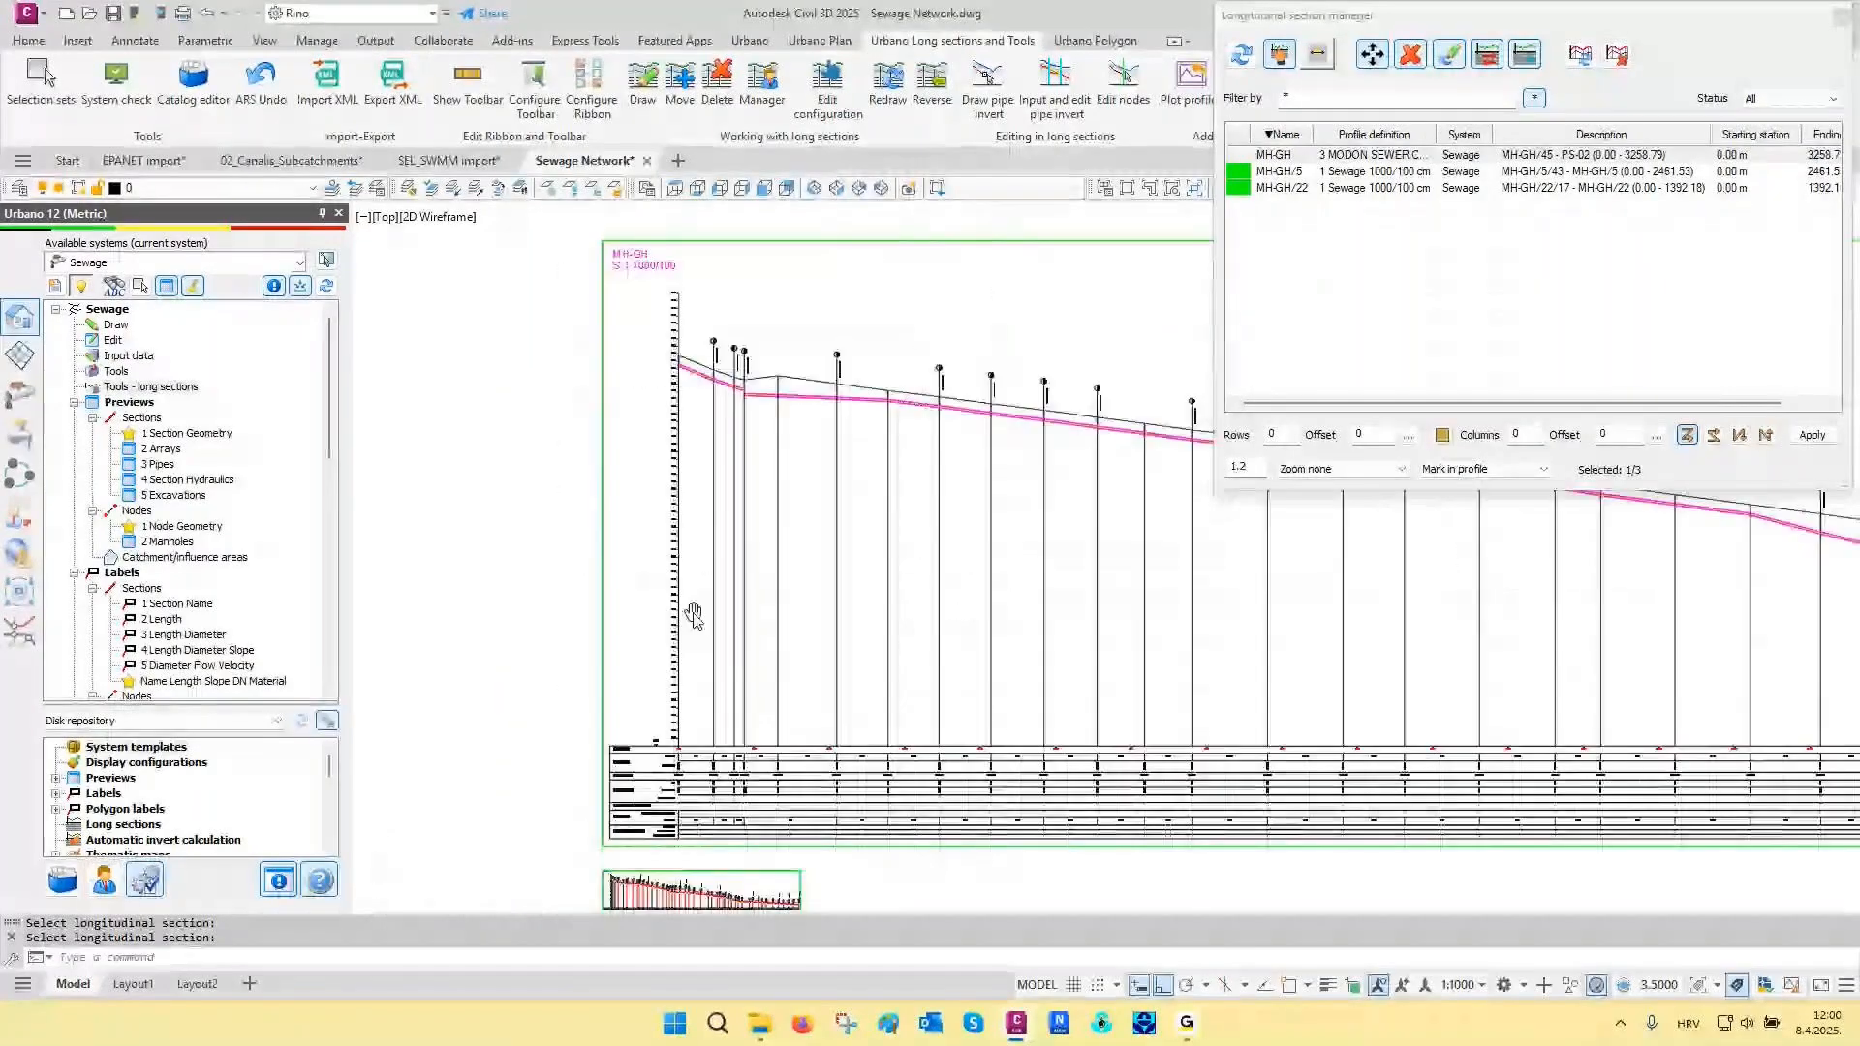
scroll(729, 487, "up", 8)
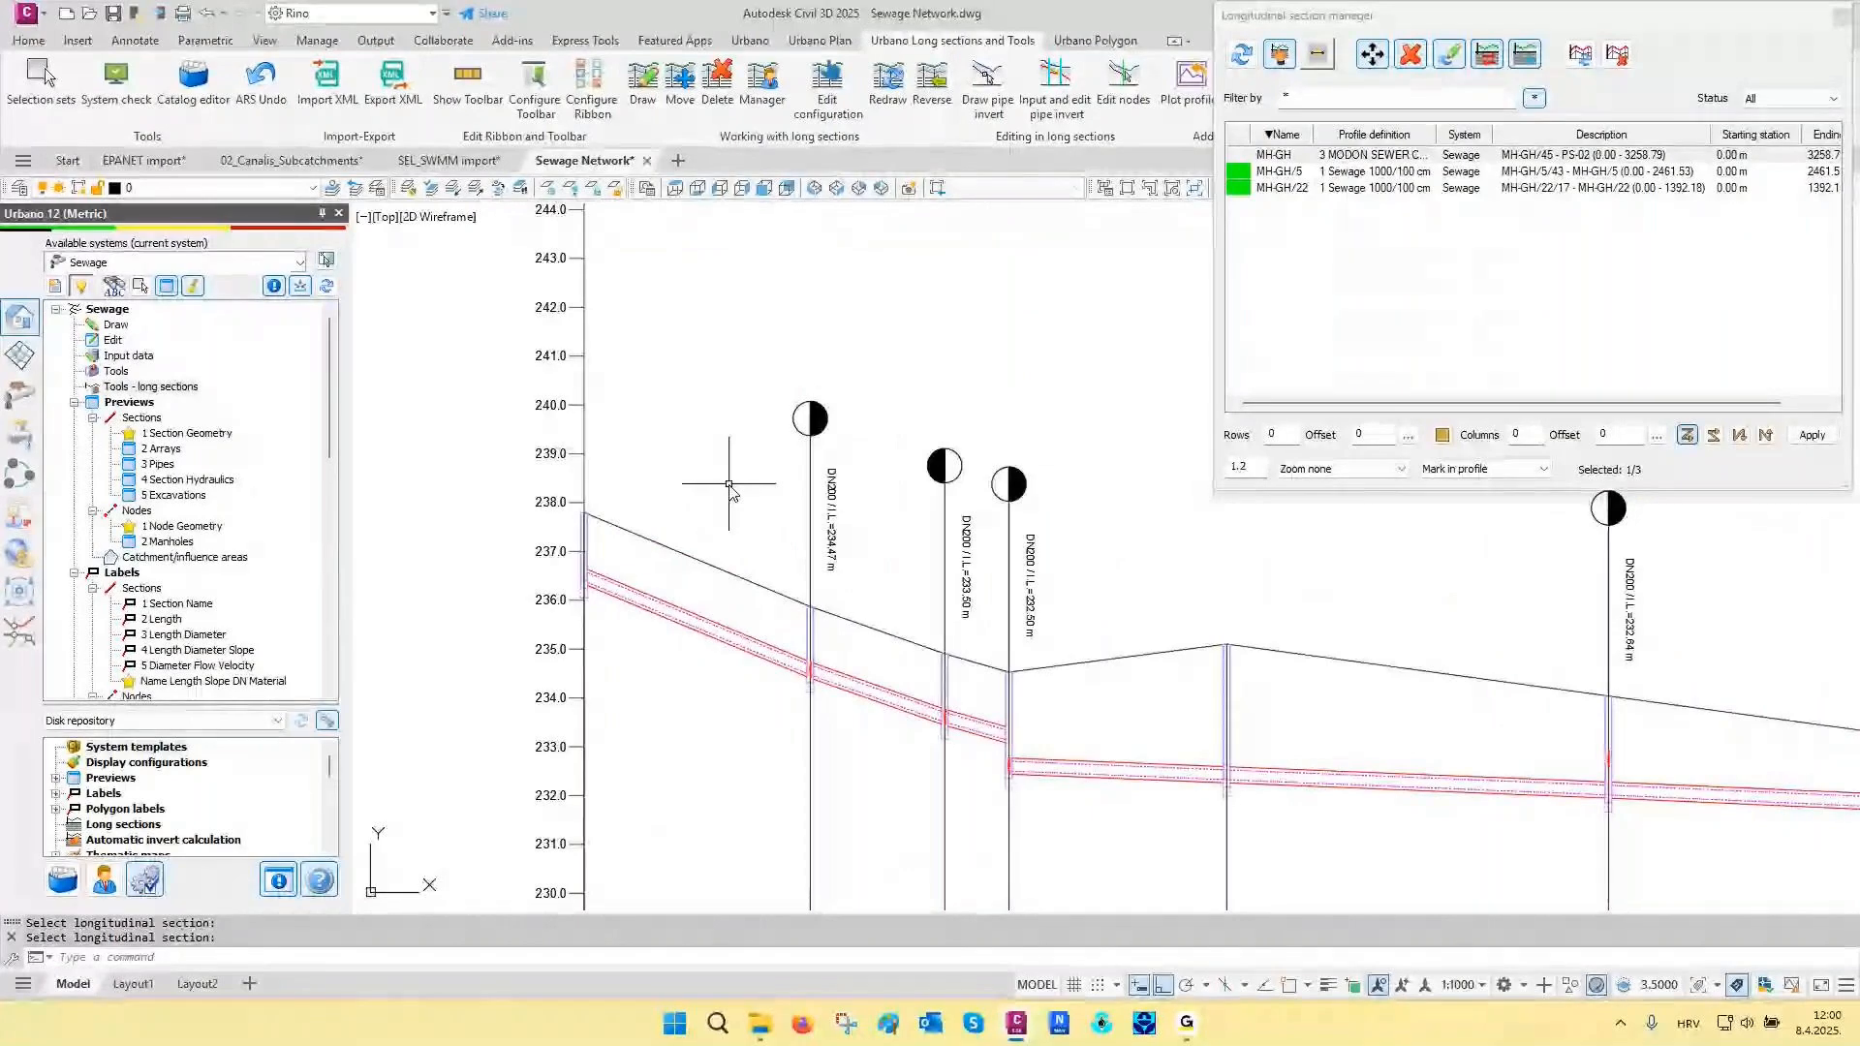
scroll(668, 467, "down", 5)
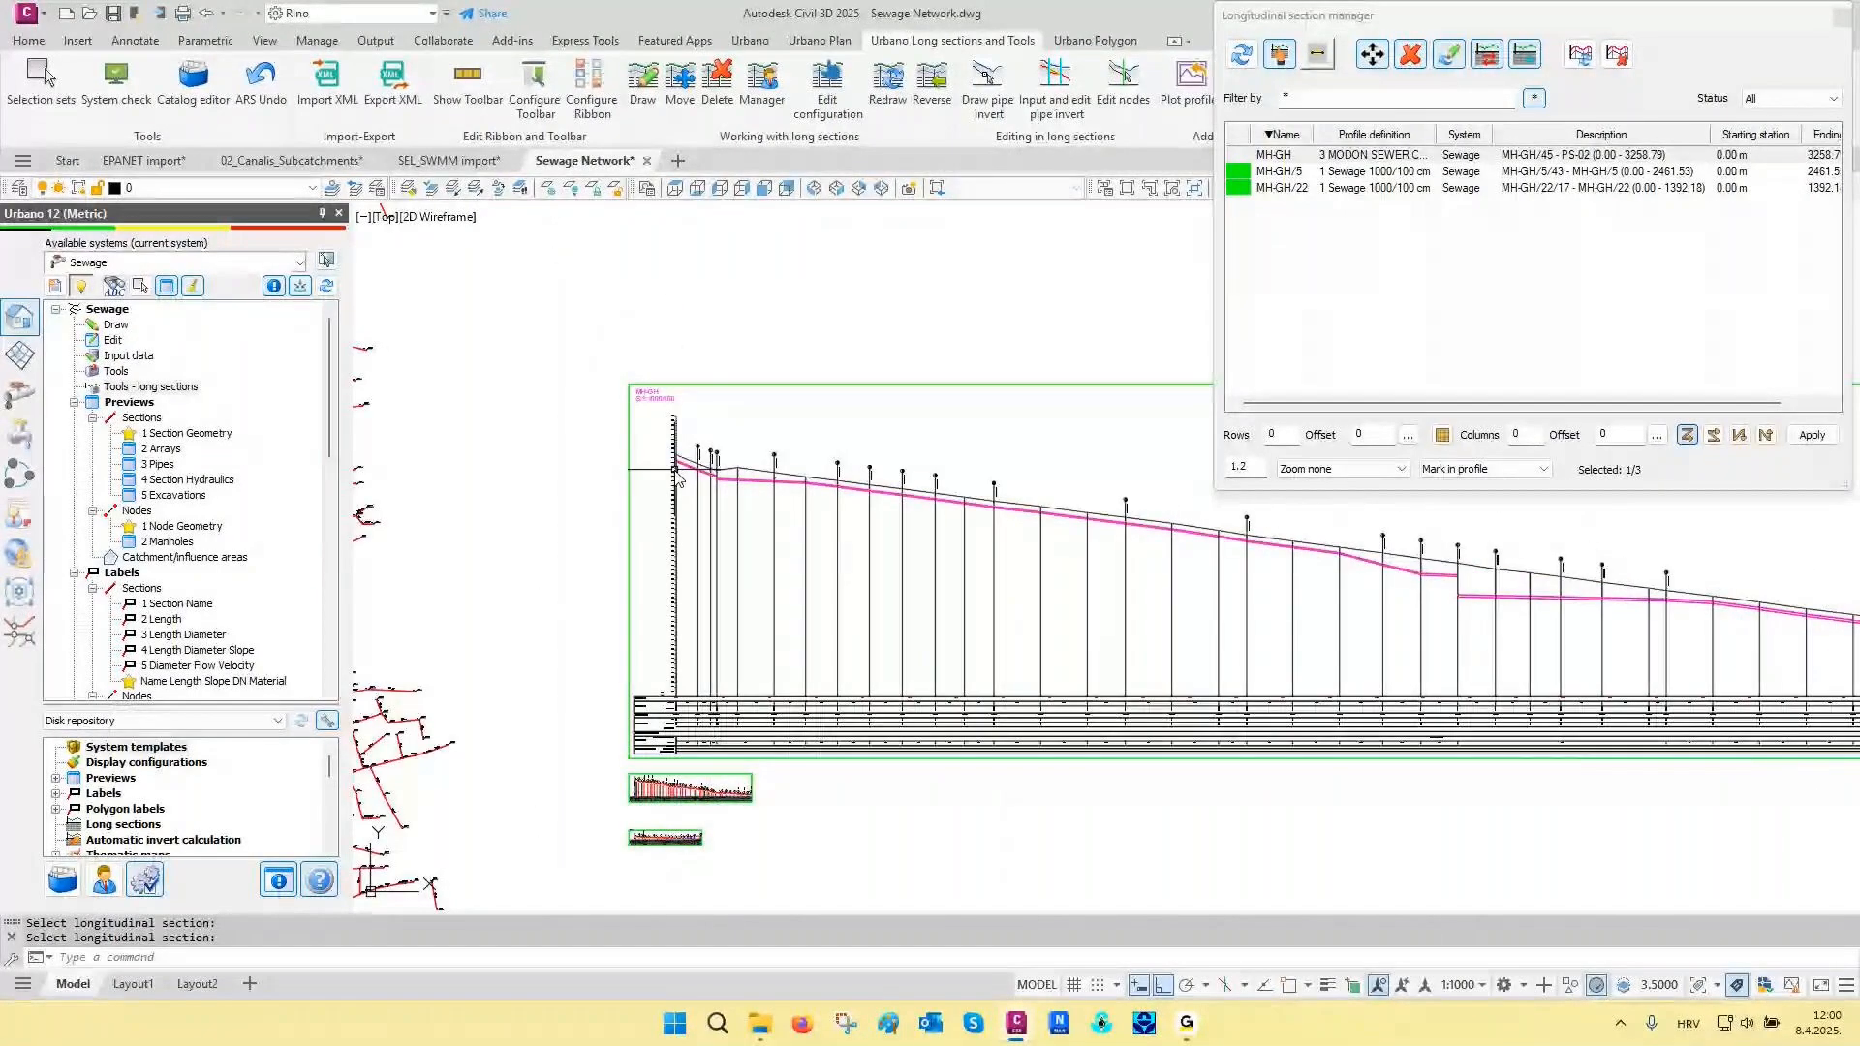
scroll(677, 475, "up", 2)
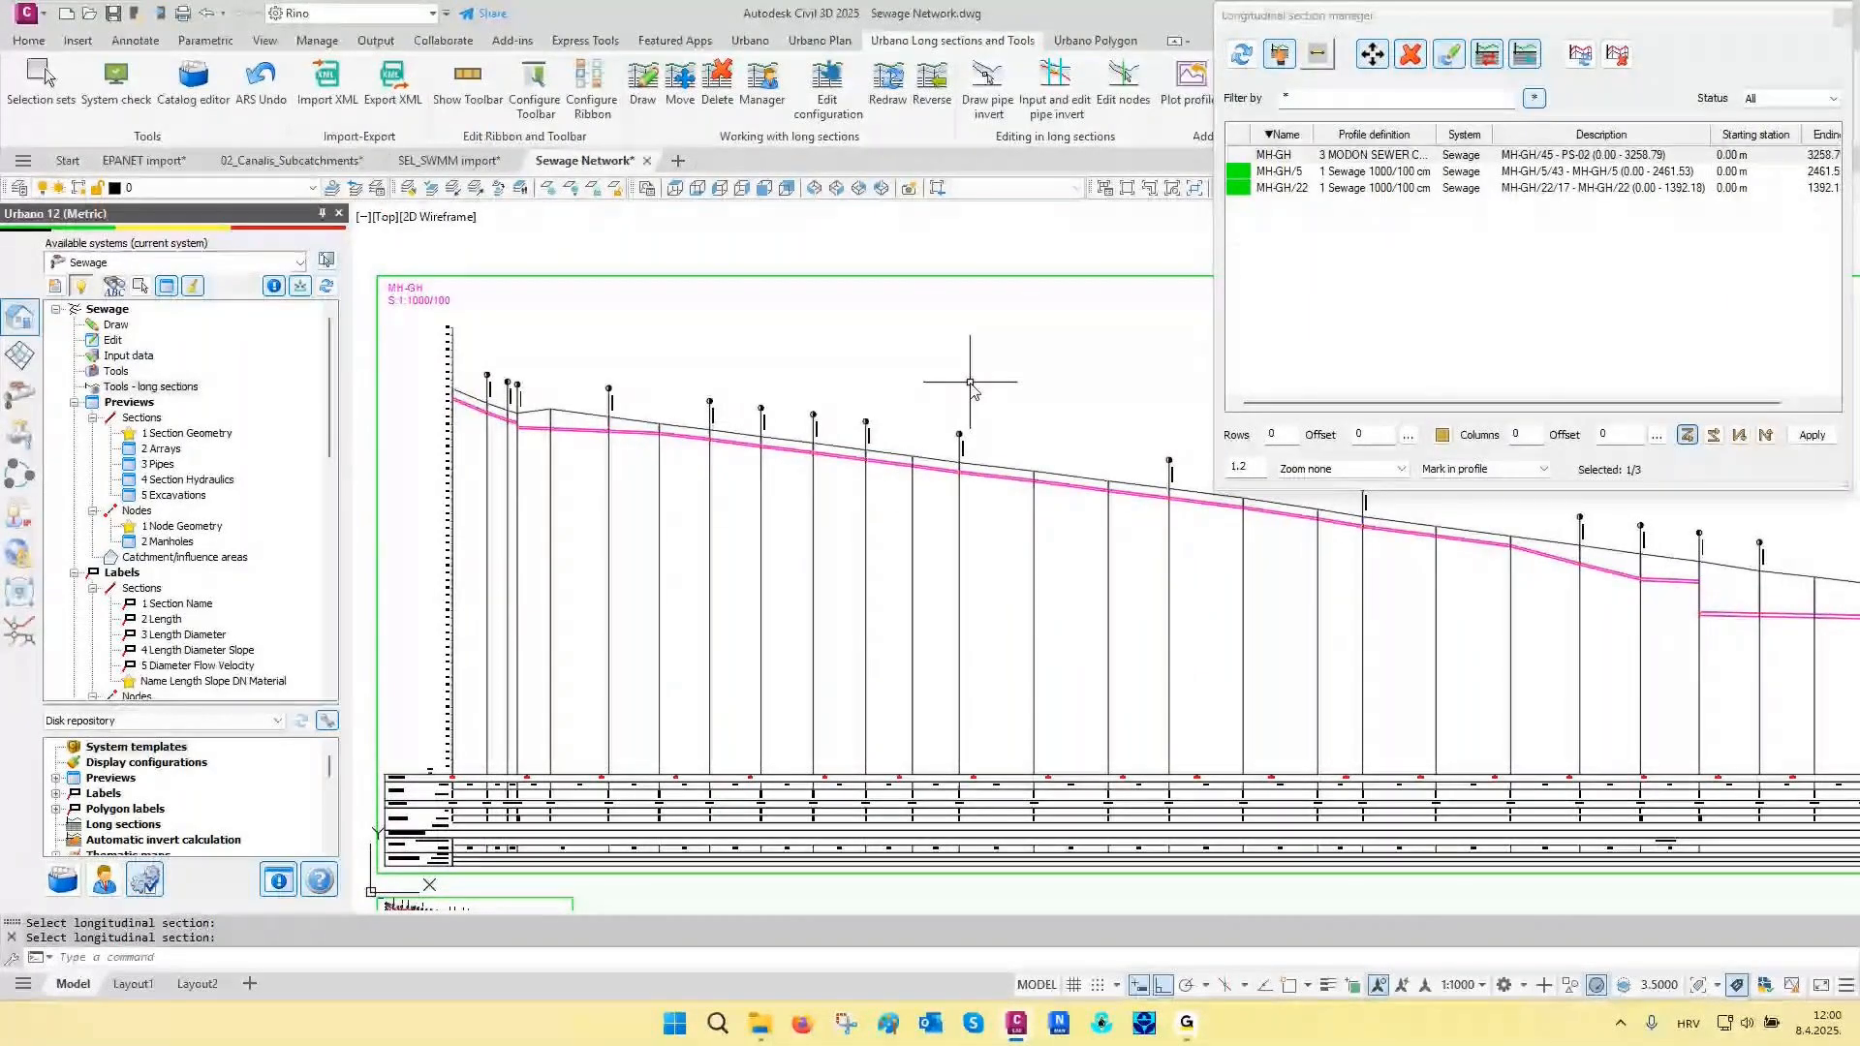
- Switch the MH-GH long section to the 4 Idrostudi 1000/200 mm profile definition and check its table rows
left_click(1489, 55)
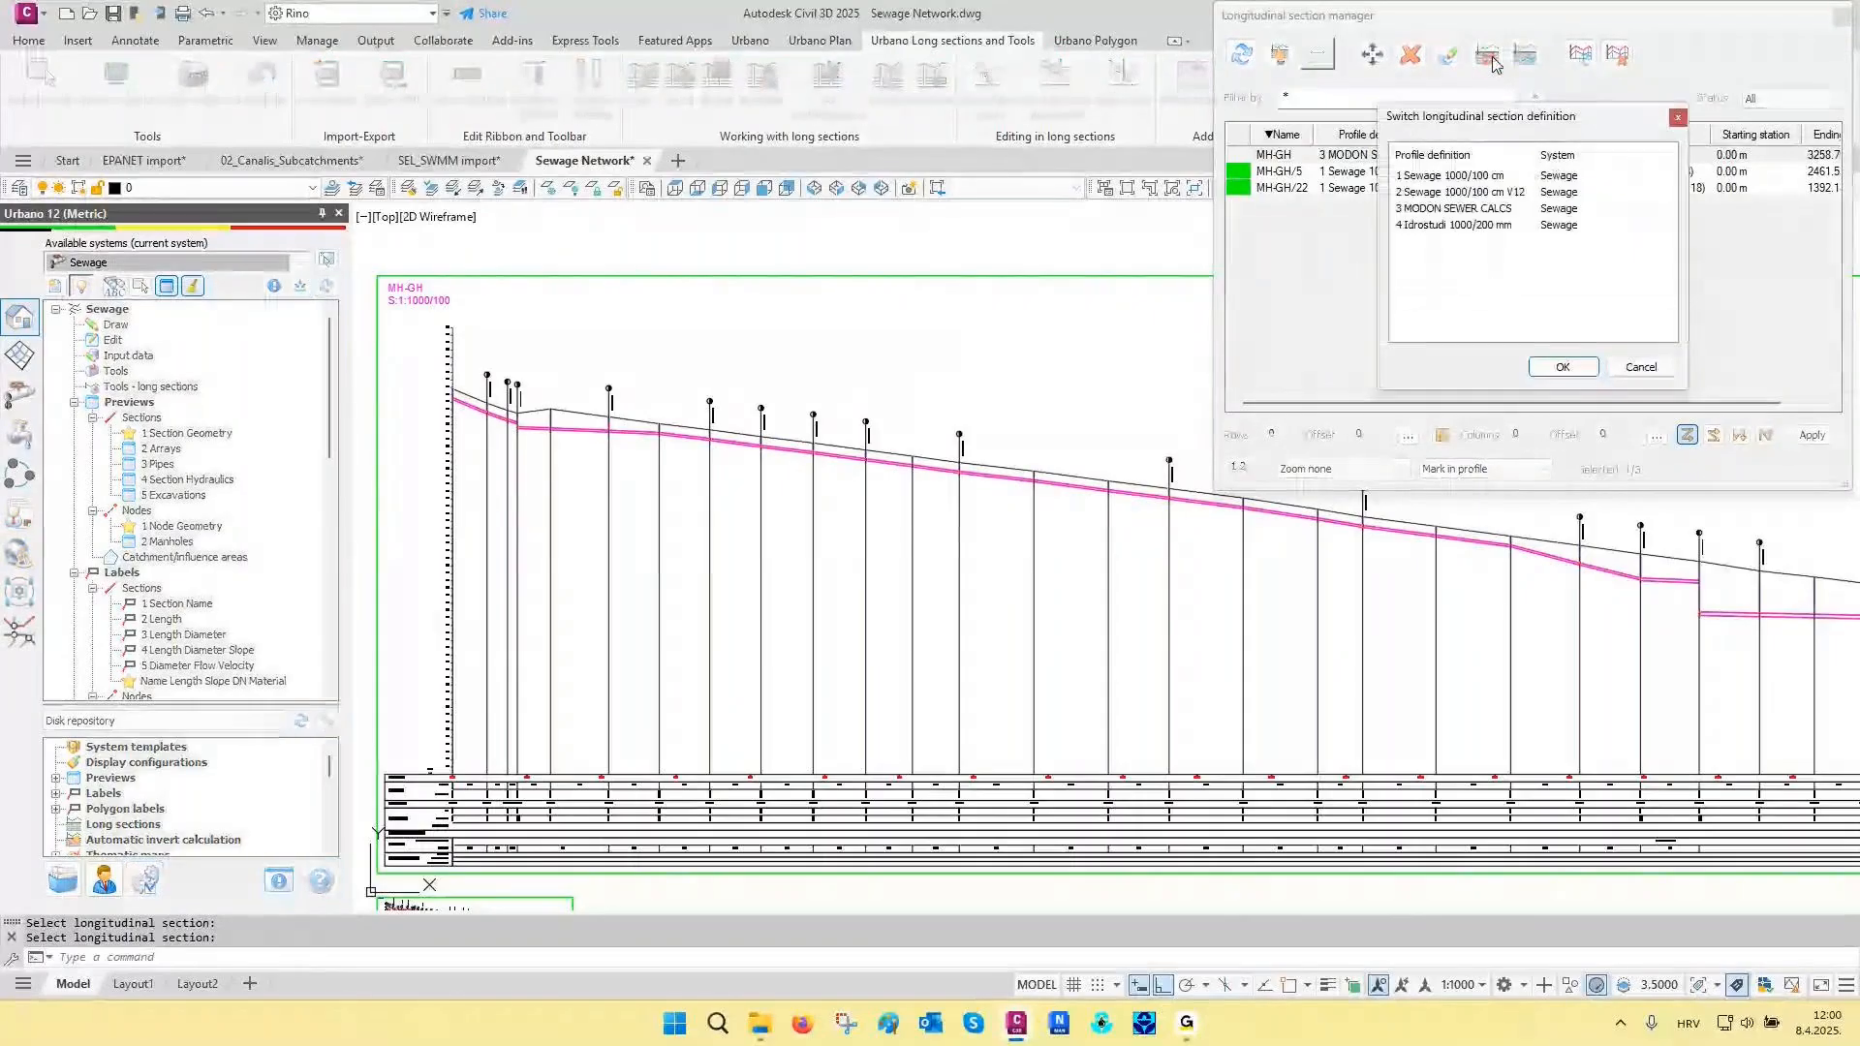
left_click(1456, 224)
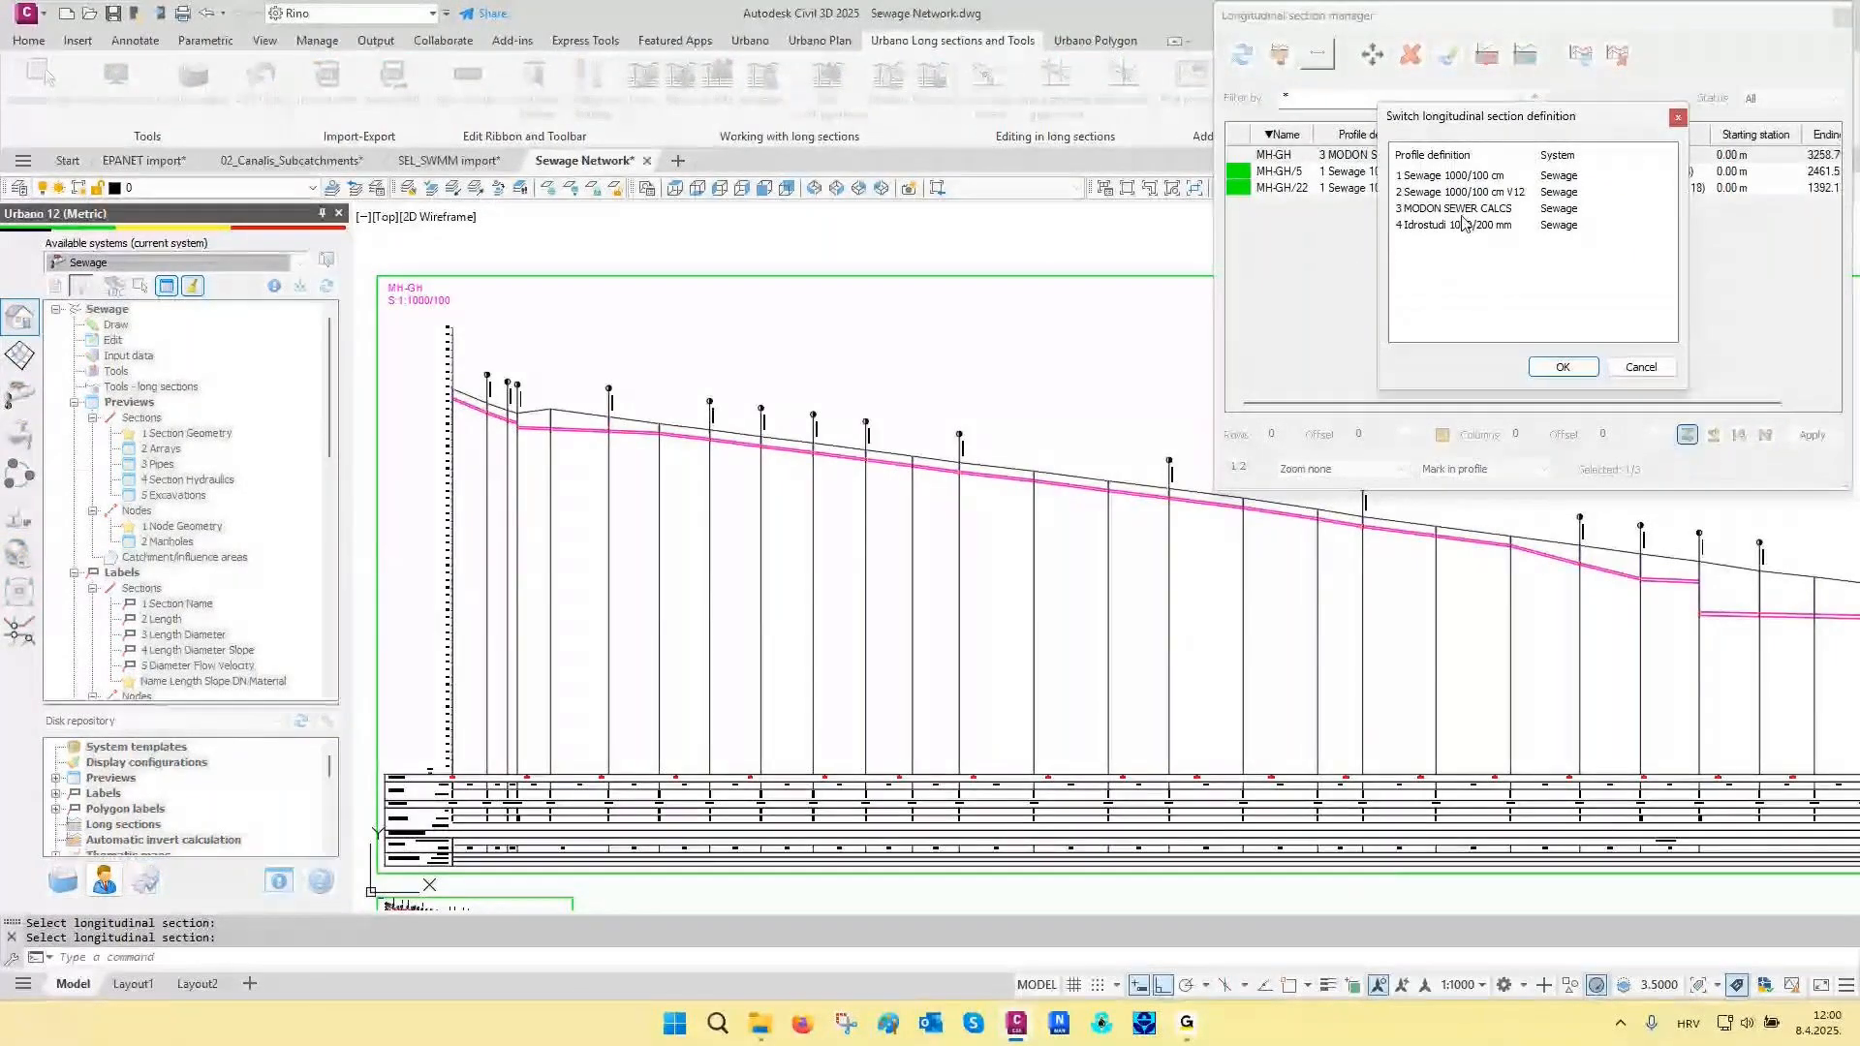
left_click(1562, 366)
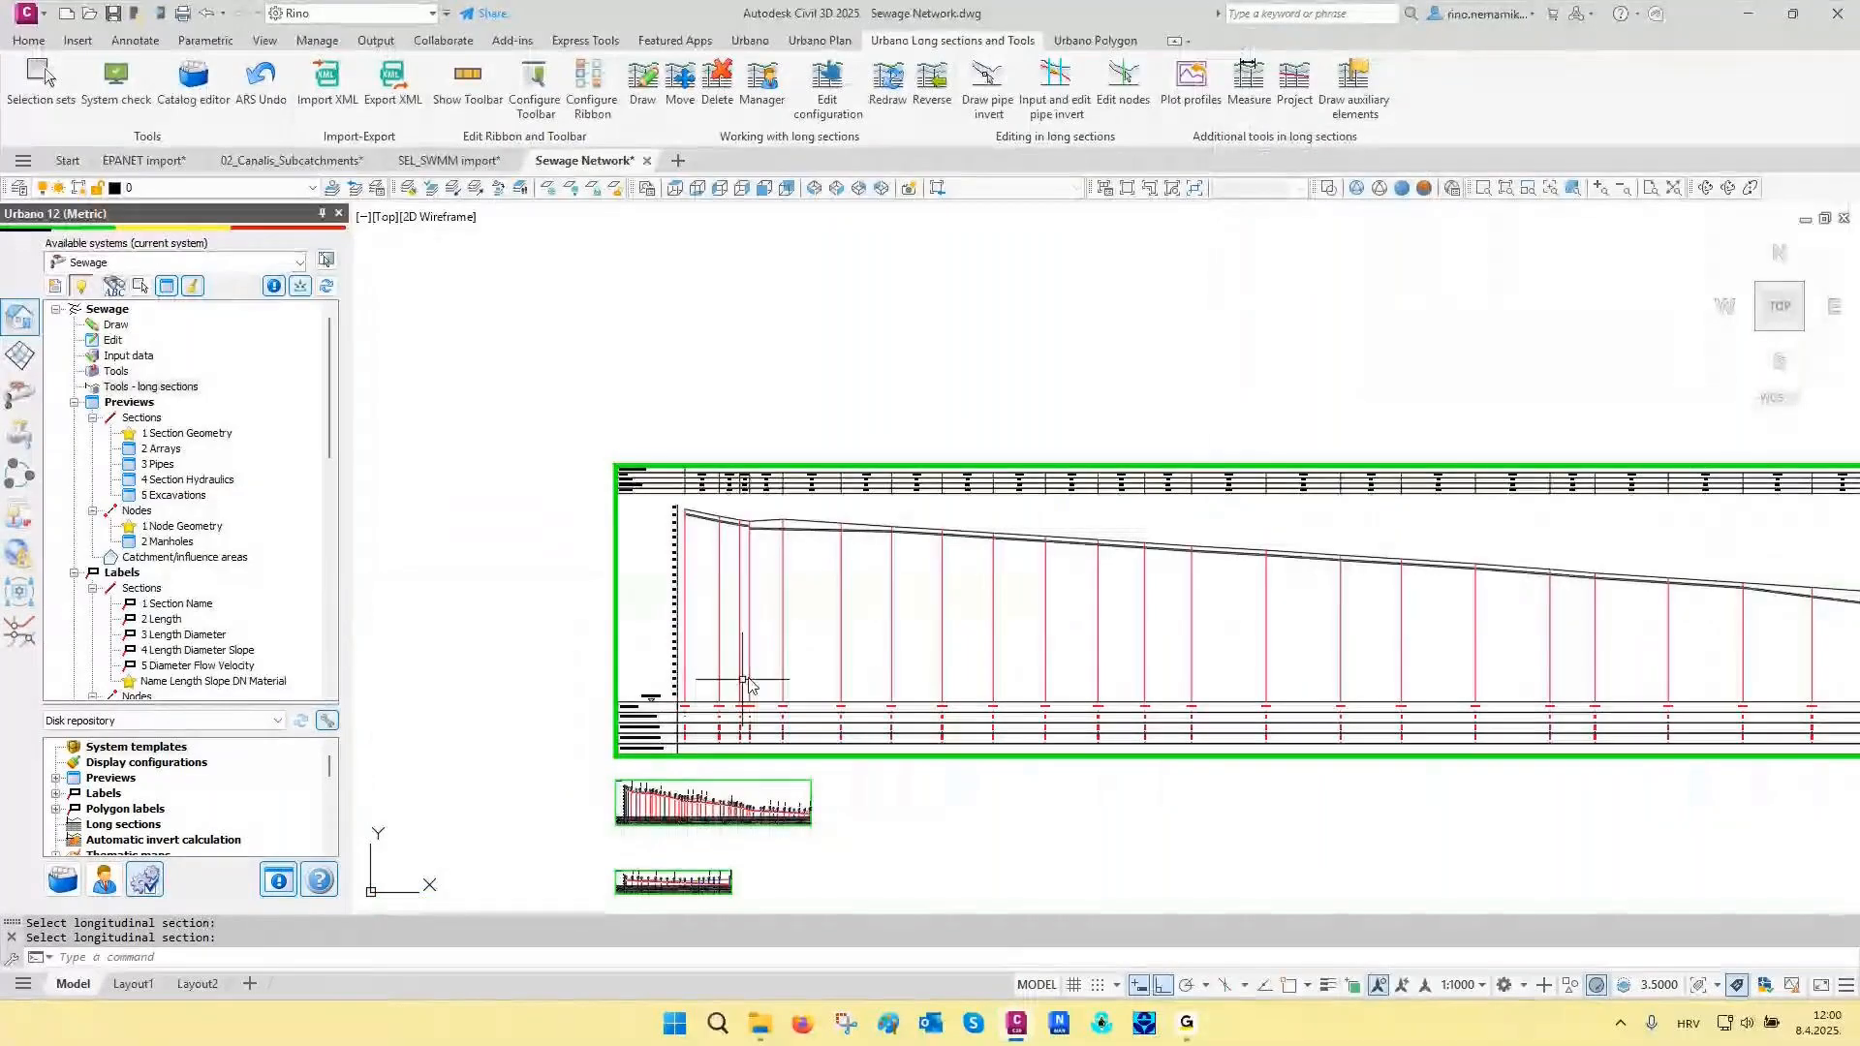
scroll(749, 683, "up", 10)
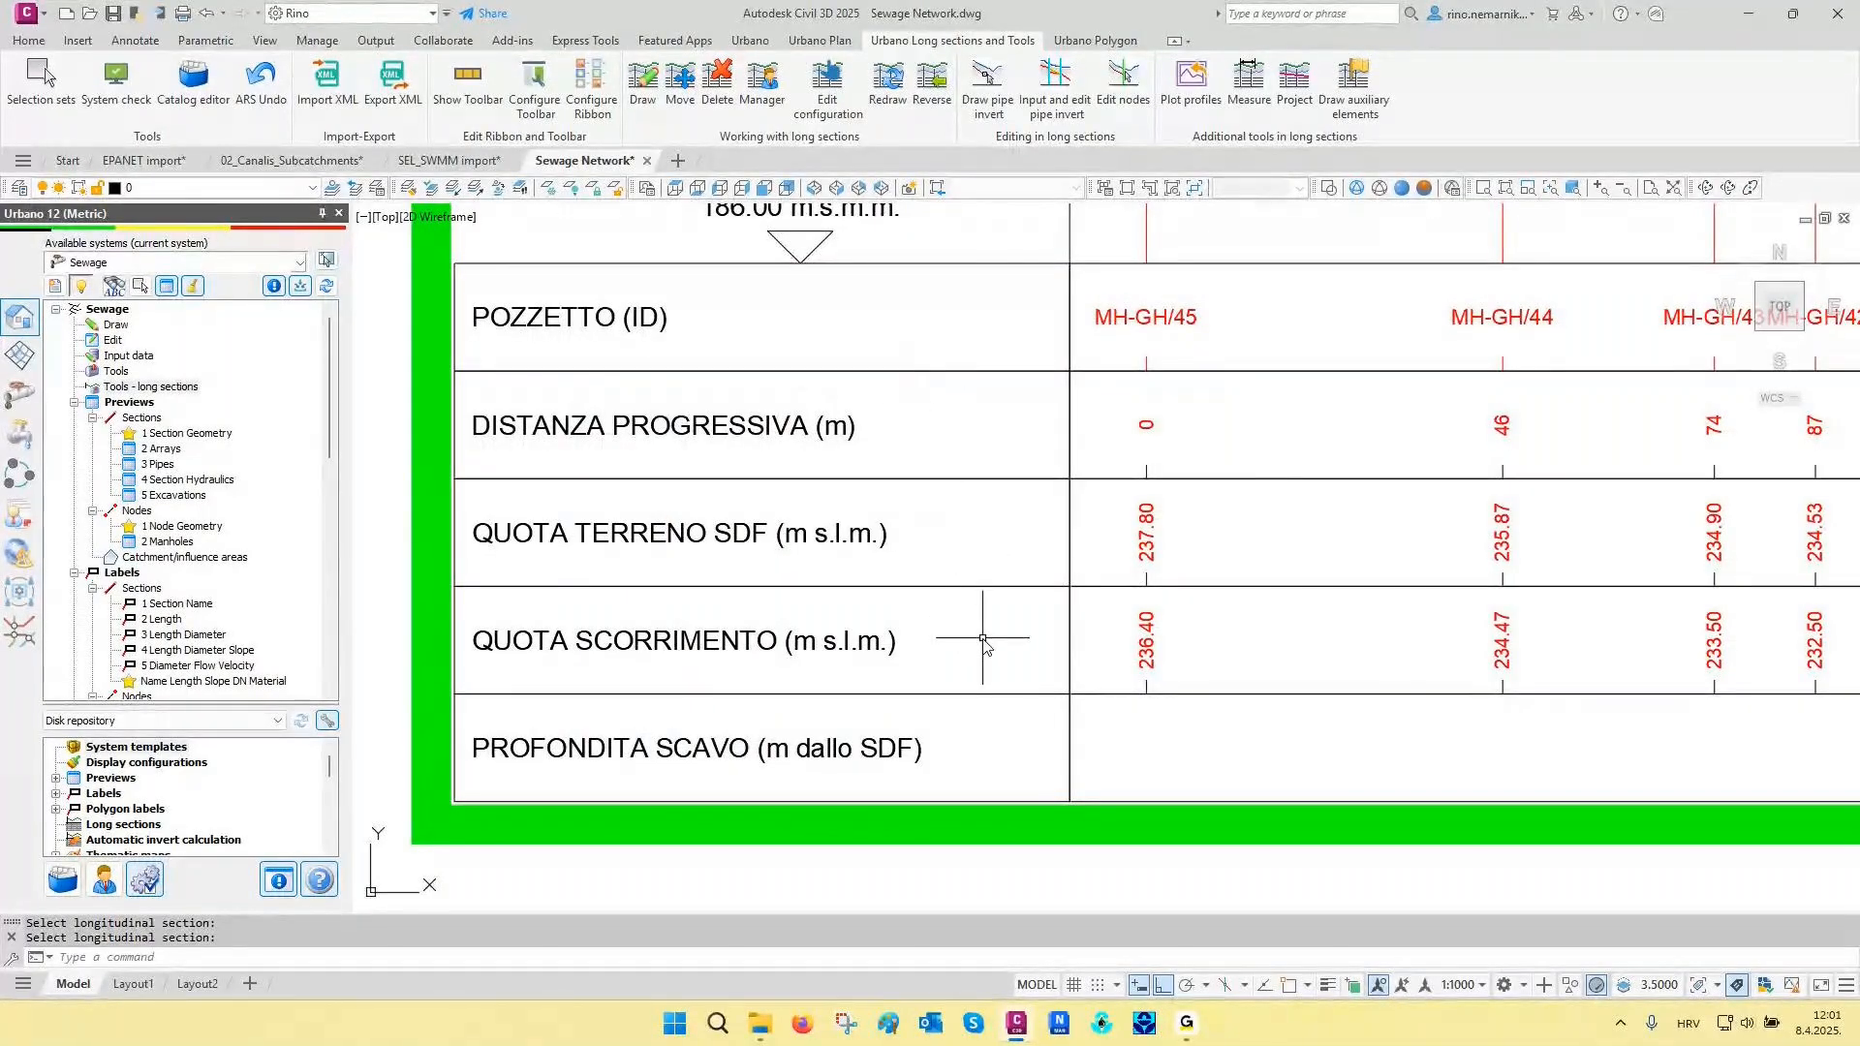
middle_click_drag(1211, 635, 954, 741)
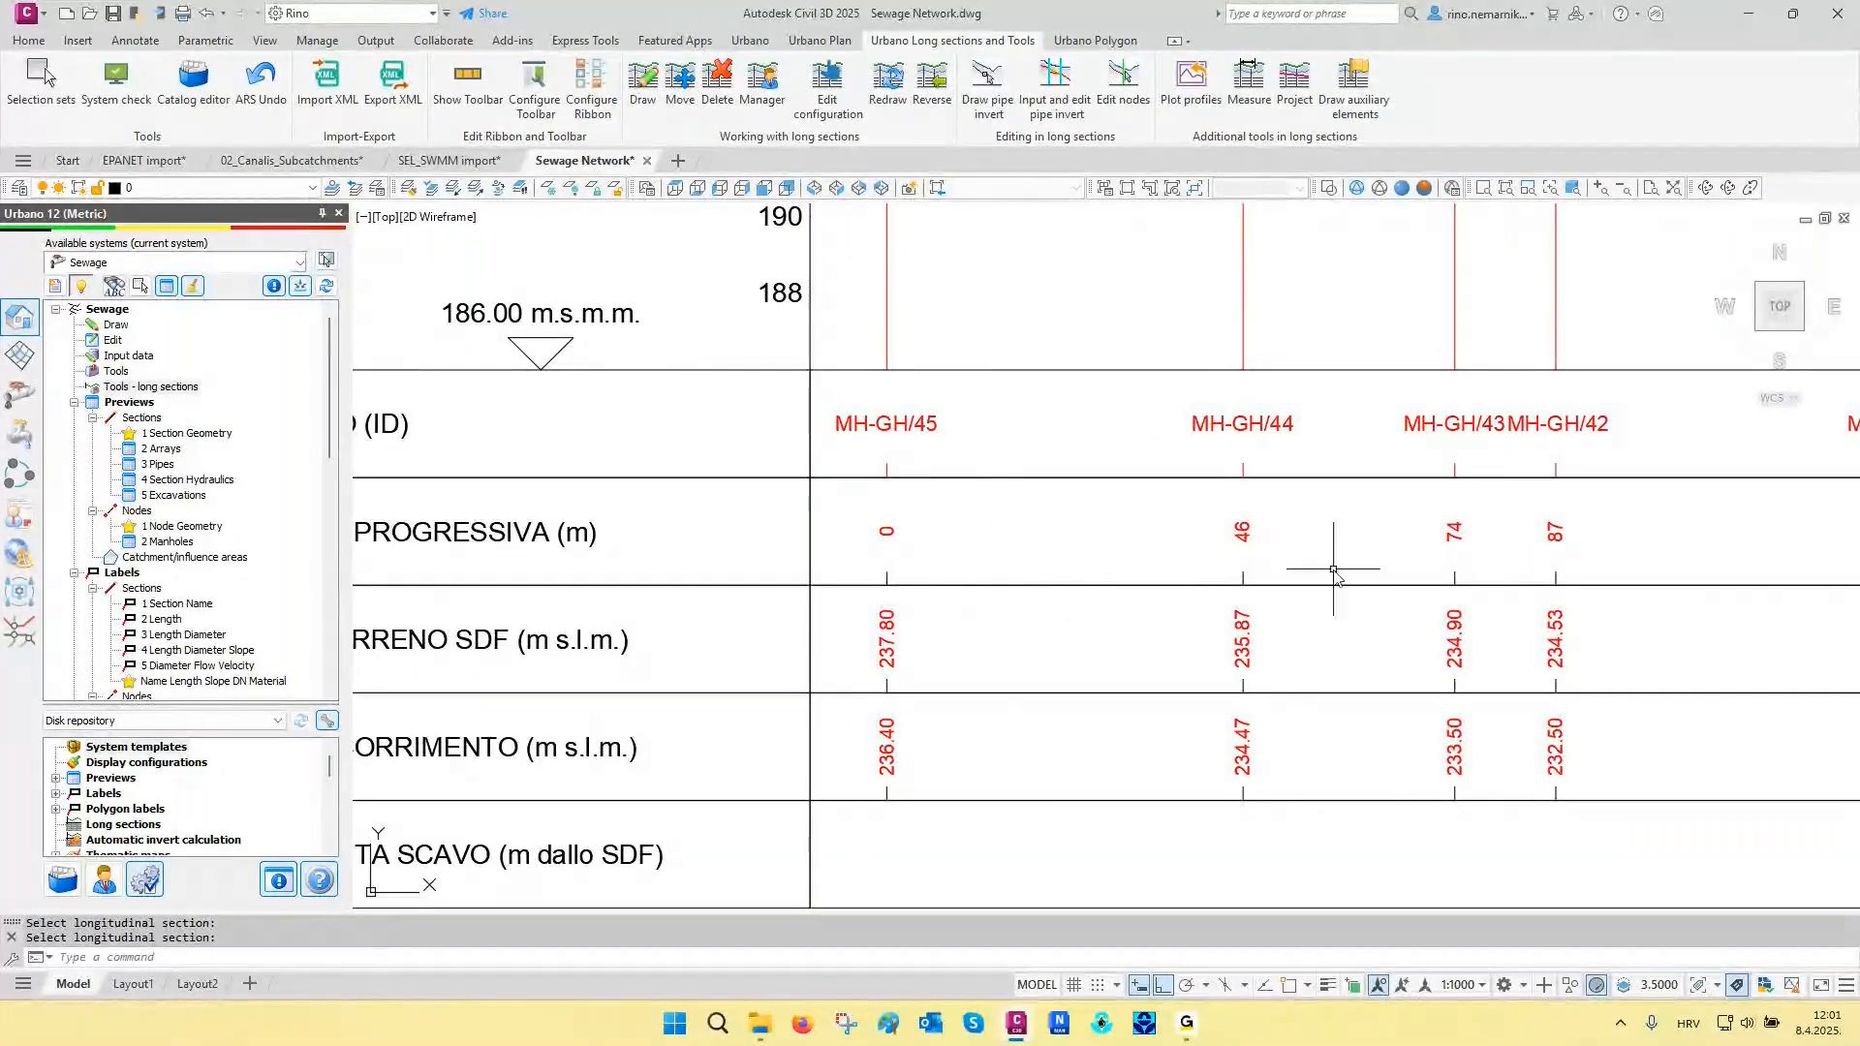
scroll(1107, 697, "down", 2)
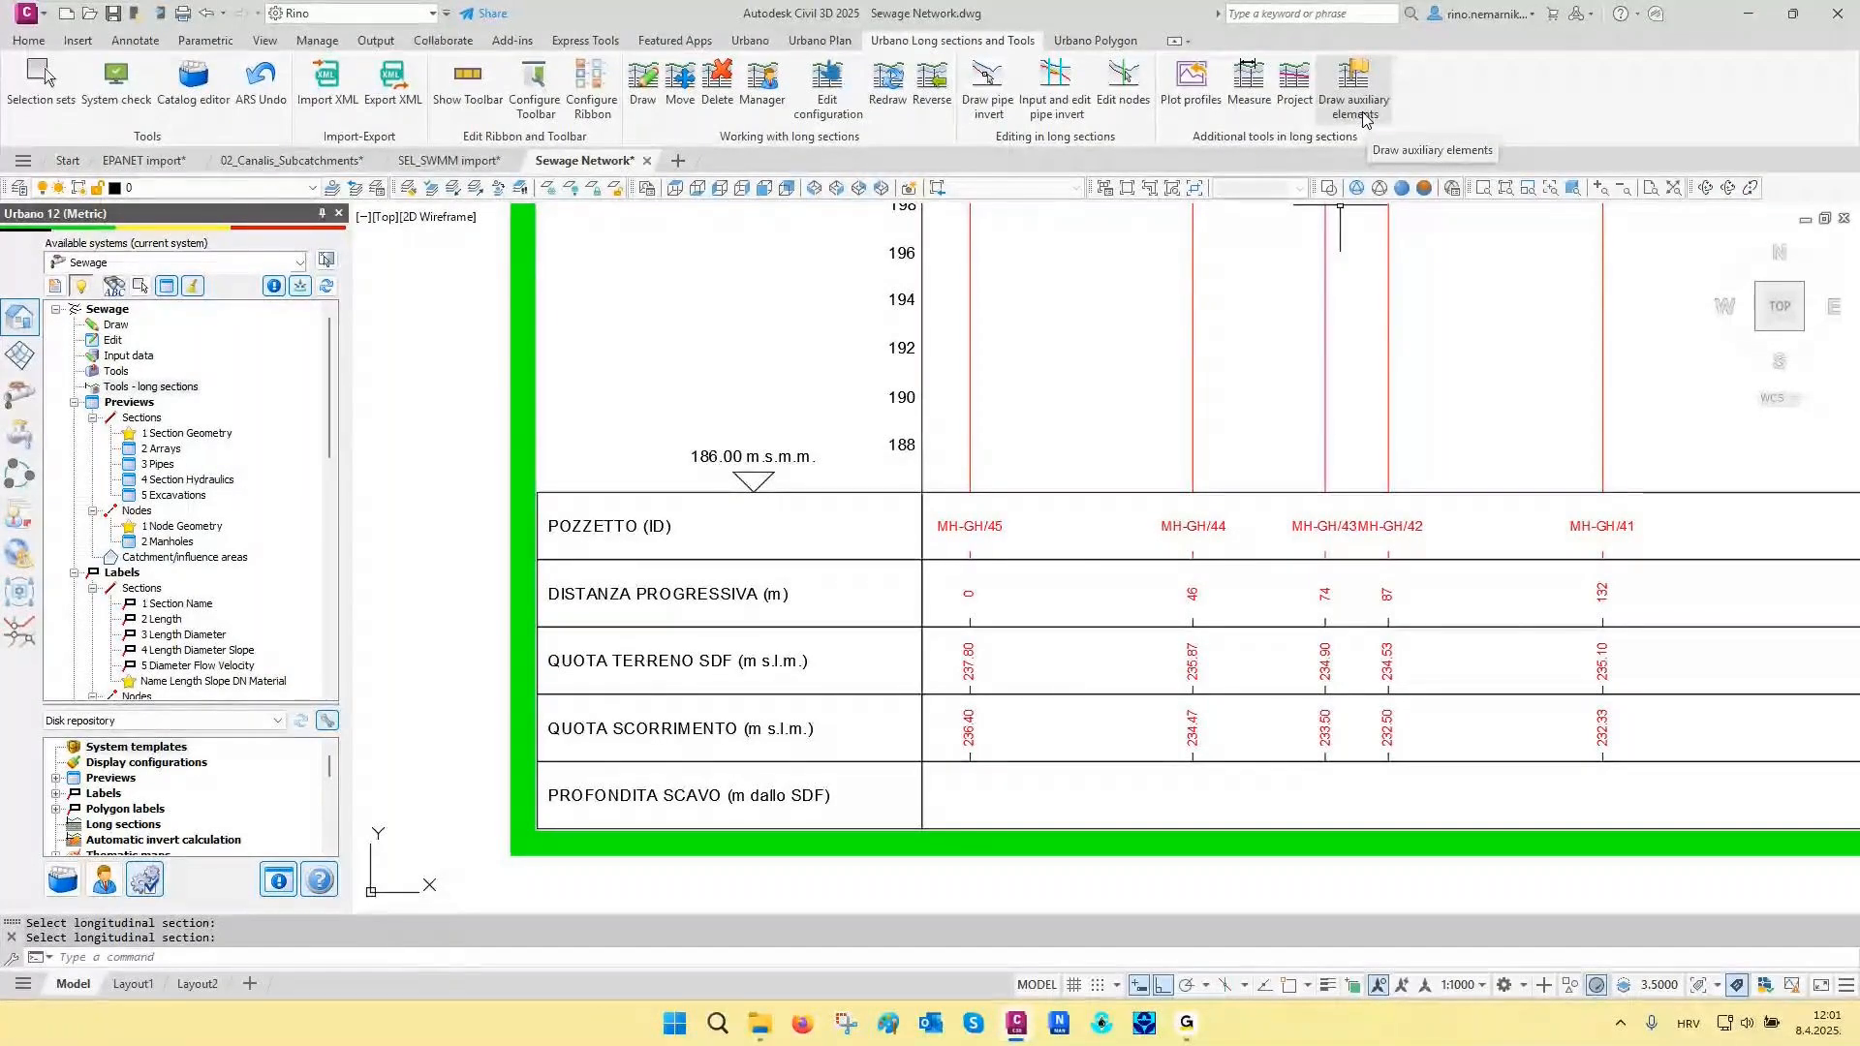
- Open the MH-GH long section's profile definition and display its Permanent auxiliary elements settings
scroll(1037, 645, "down", 2)
mouse_move(1065, 569)
middle_mouse_down()
mouse_move(996, 657)
mouse_move(824, 760)
middle_mouse_up()
scroll(936, 704, "down", 1)
left_click(828, 87)
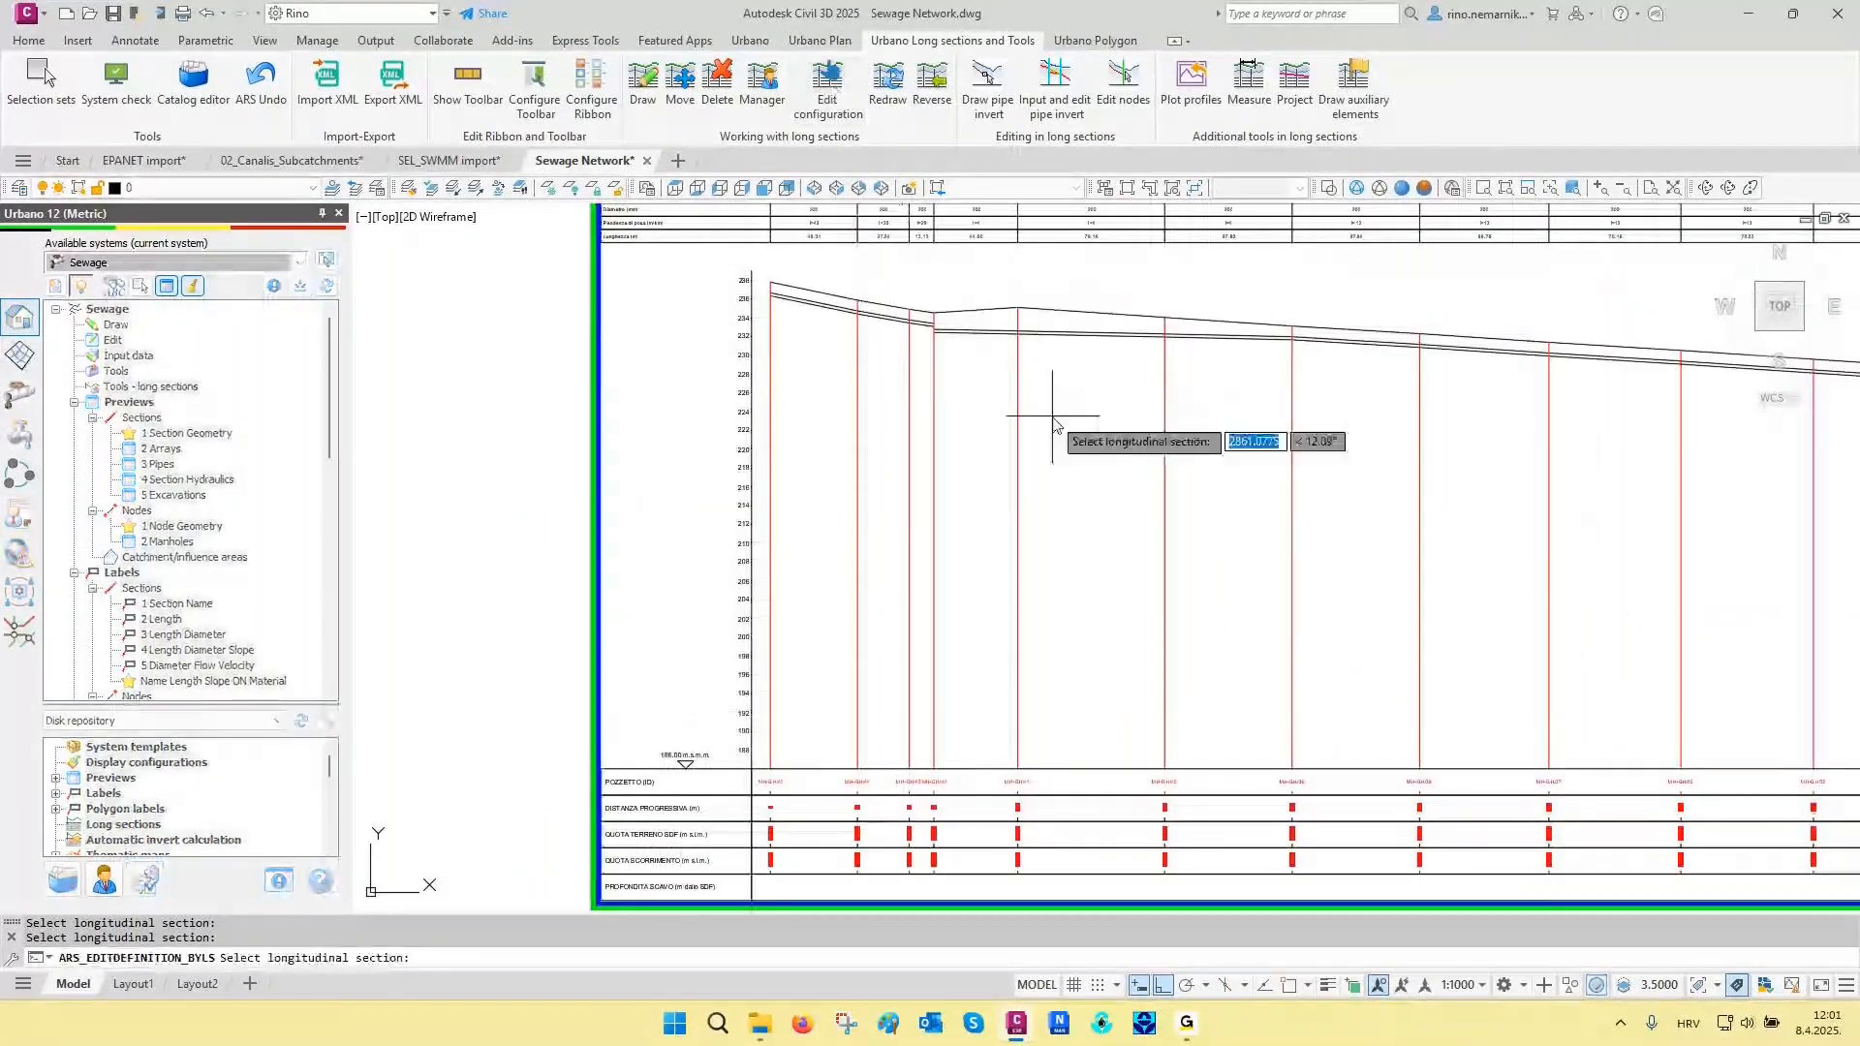
left_click(1055, 422)
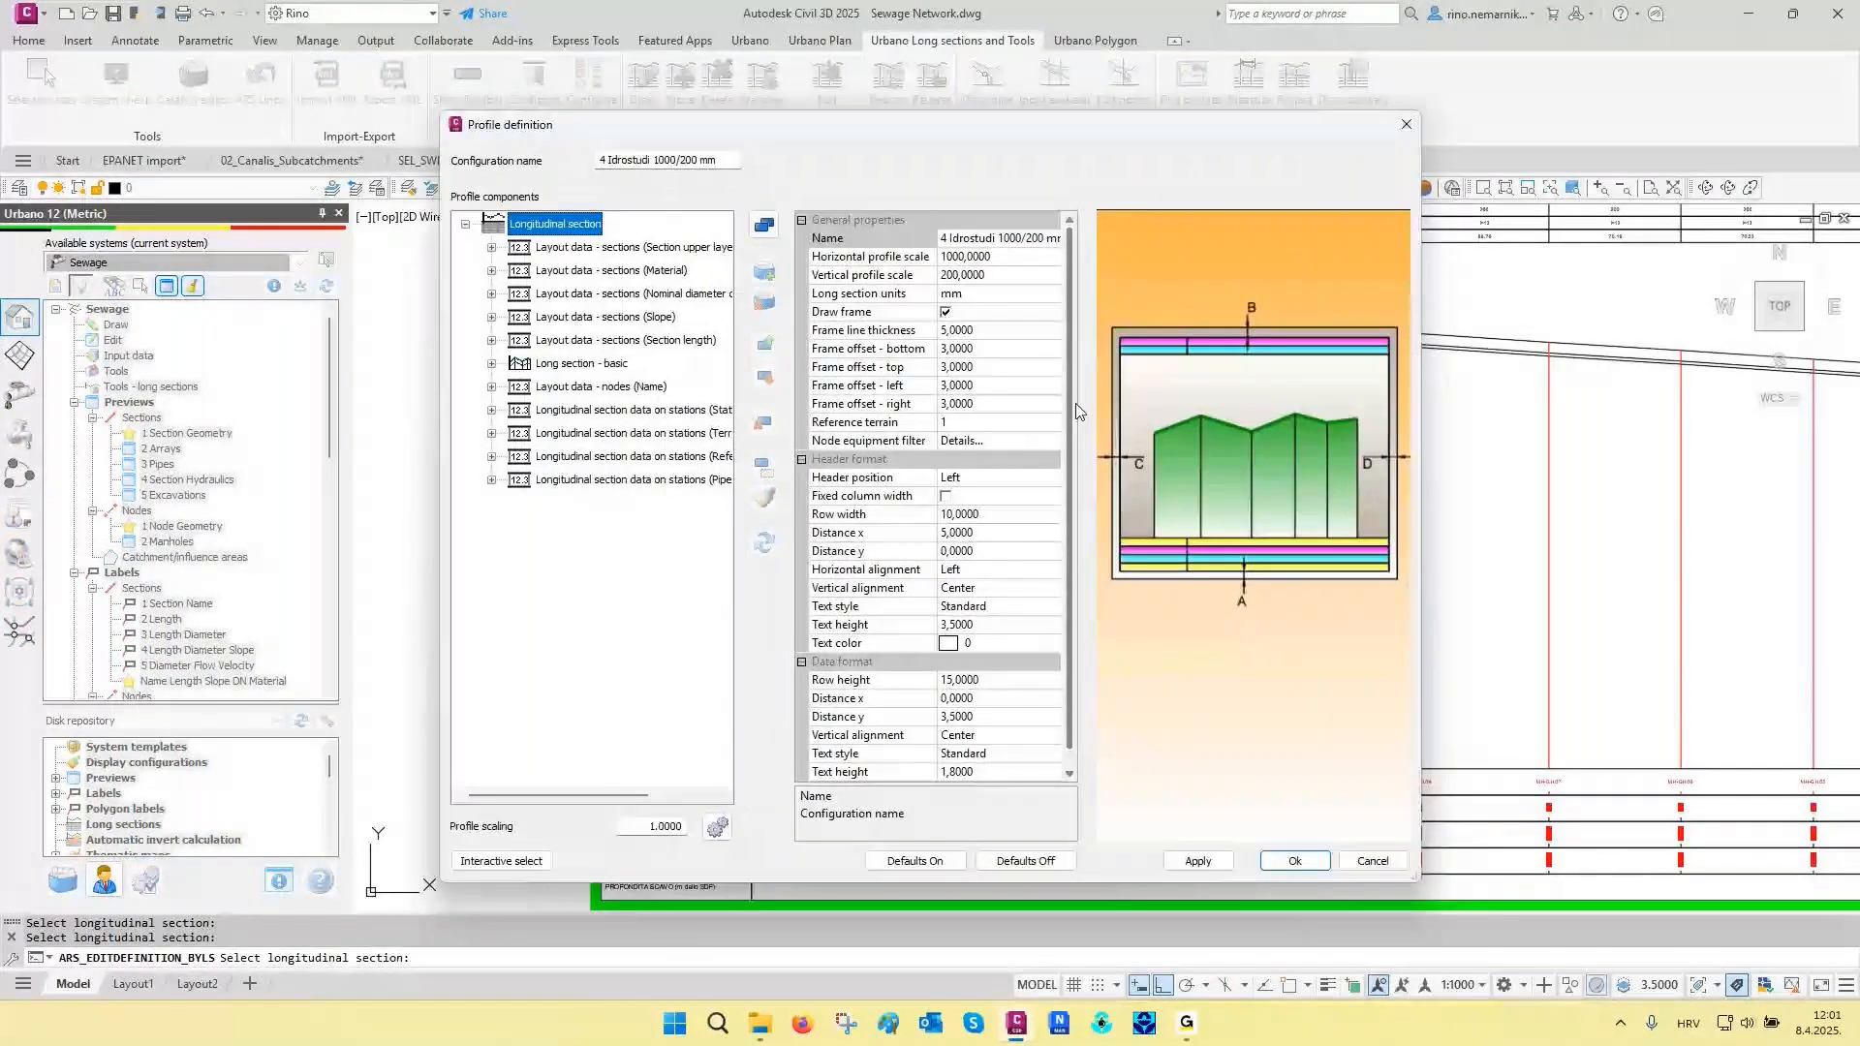
left_click_drag(744, 135, 469, 117)
left_click(217, 346)
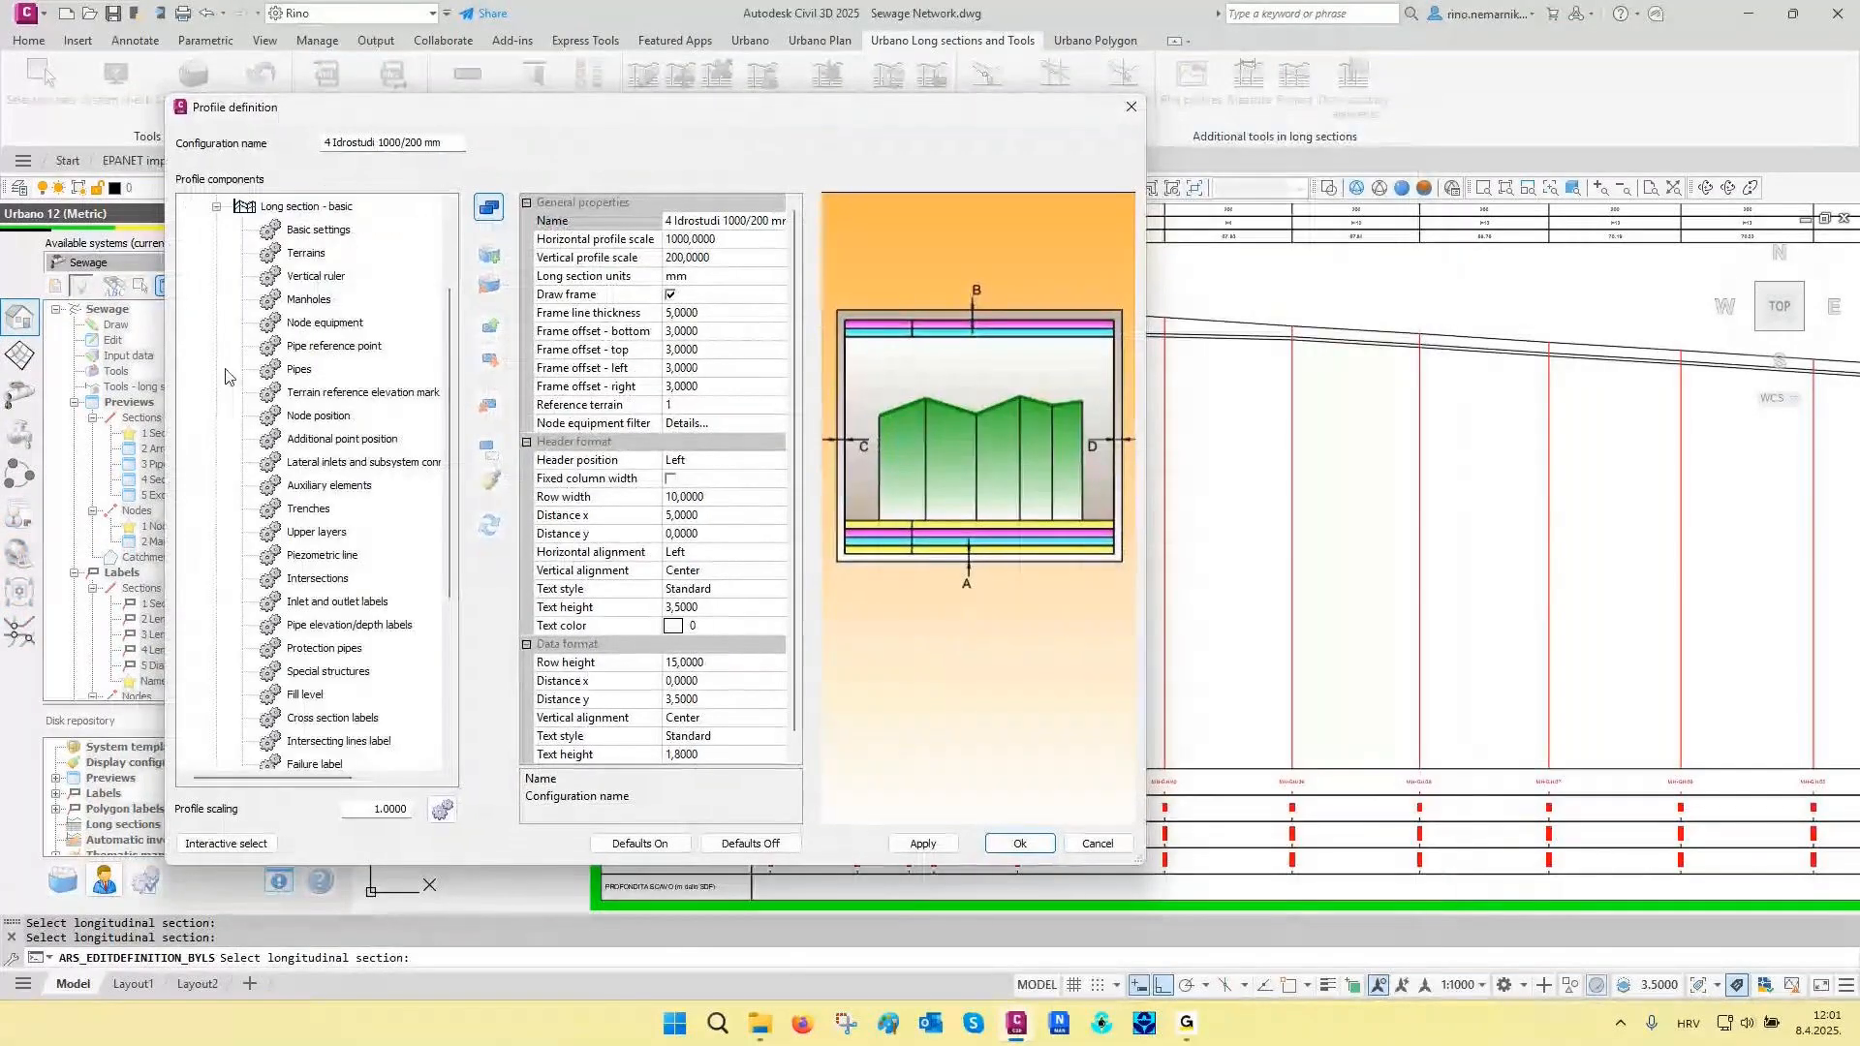
scroll(315, 473, "down", 3)
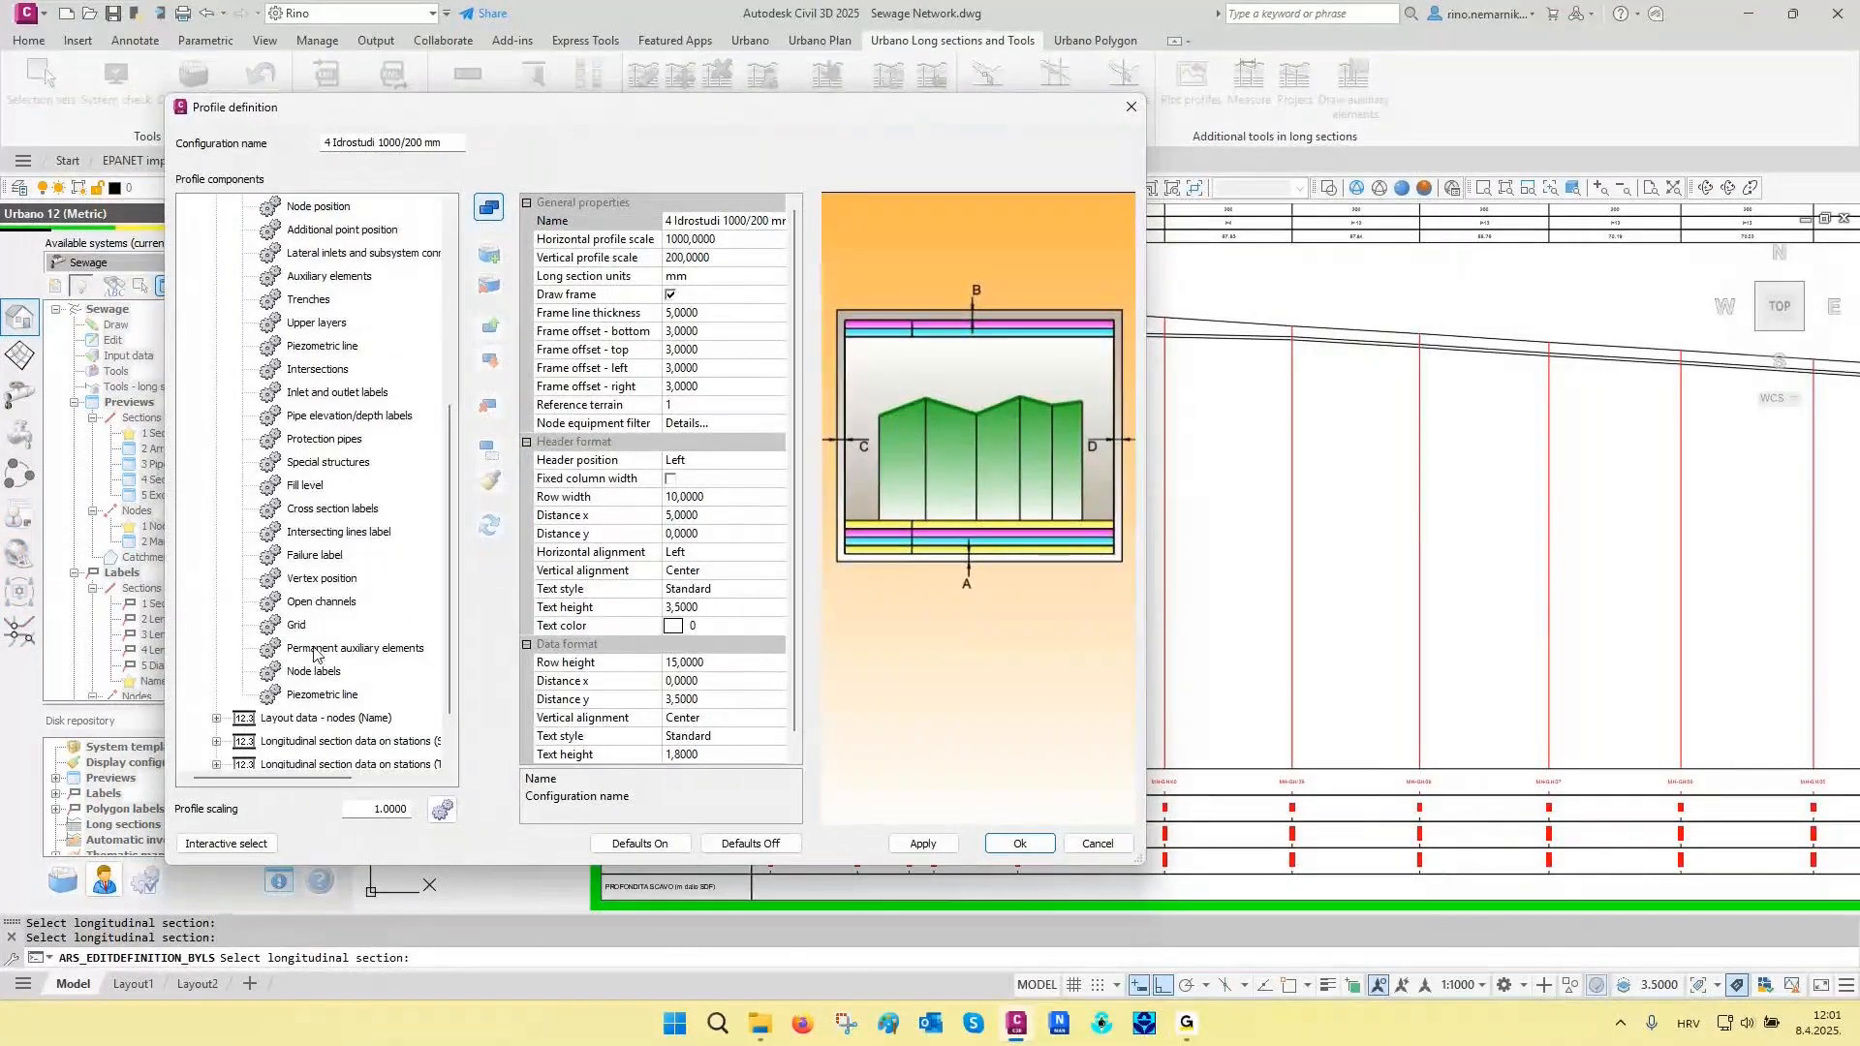
left_click(383, 655)
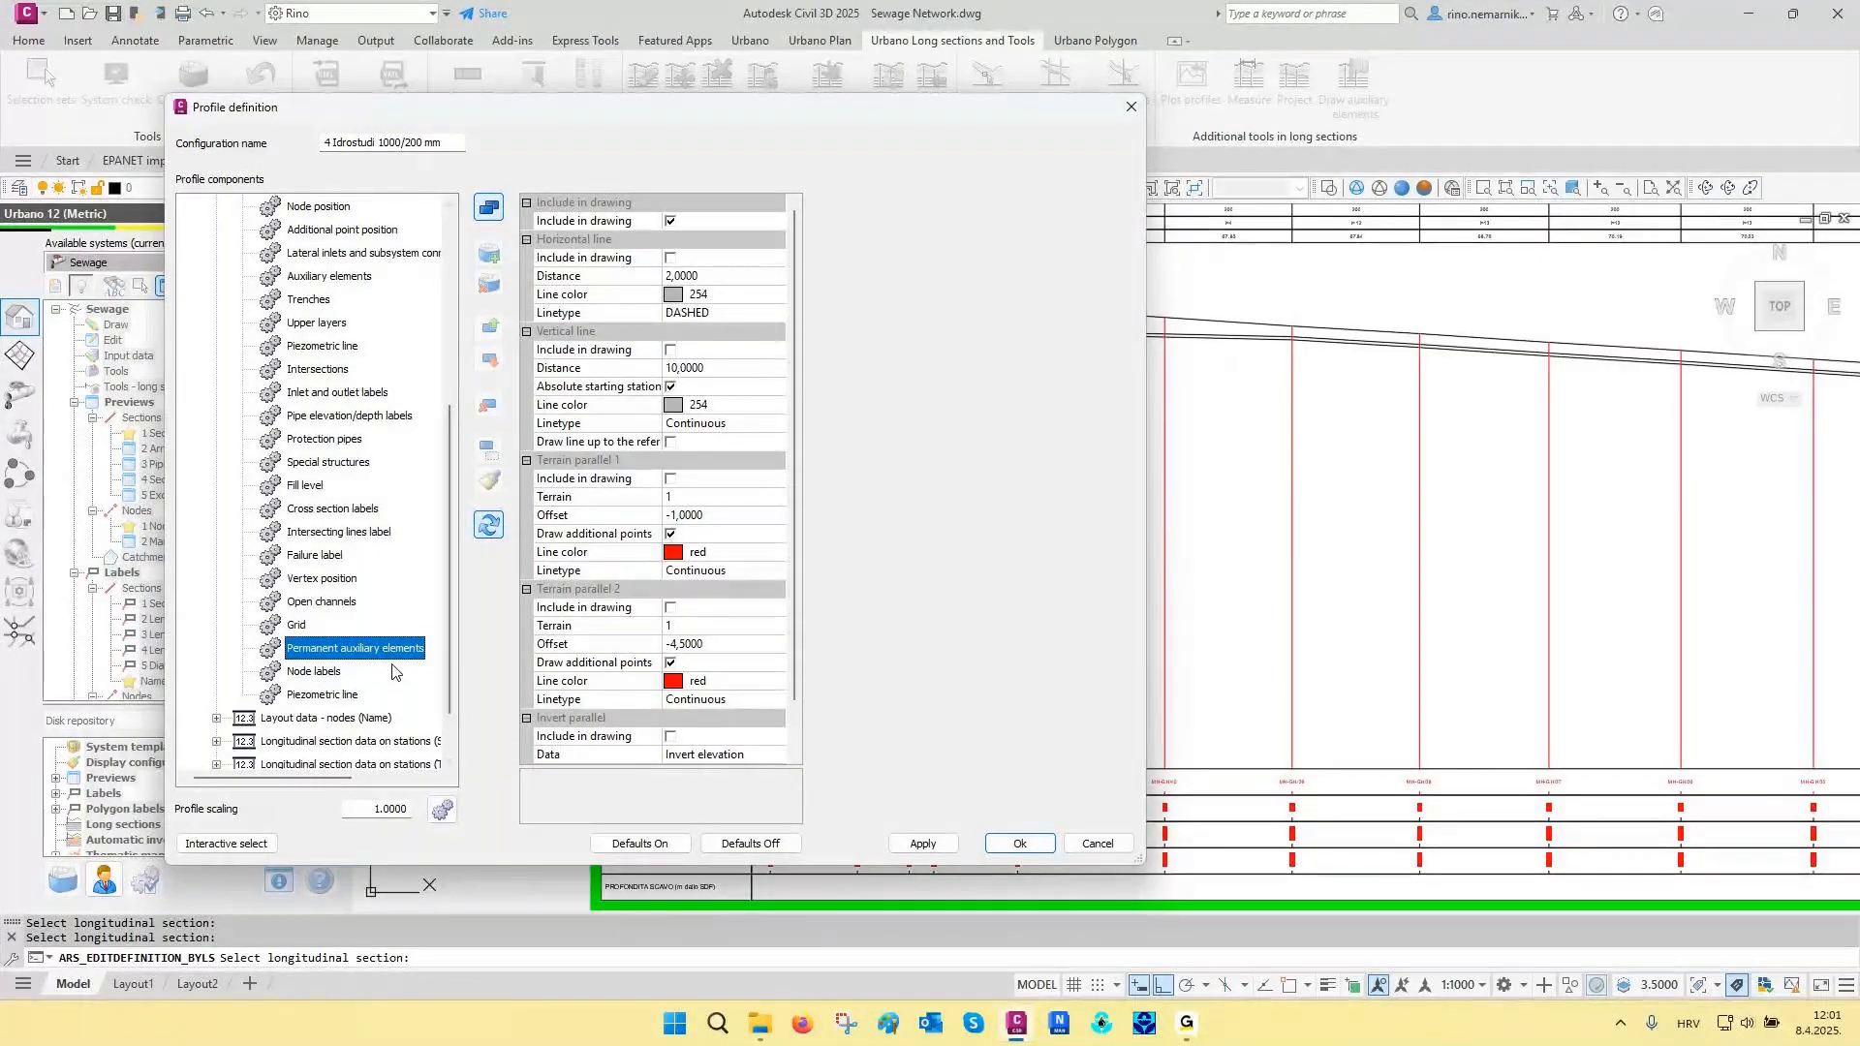
- Include Terrain parallel 1 and Terrain parallel 2 in the drawing, apply them and check the lines on the profile
left_click(669, 478)
left_click(671, 607)
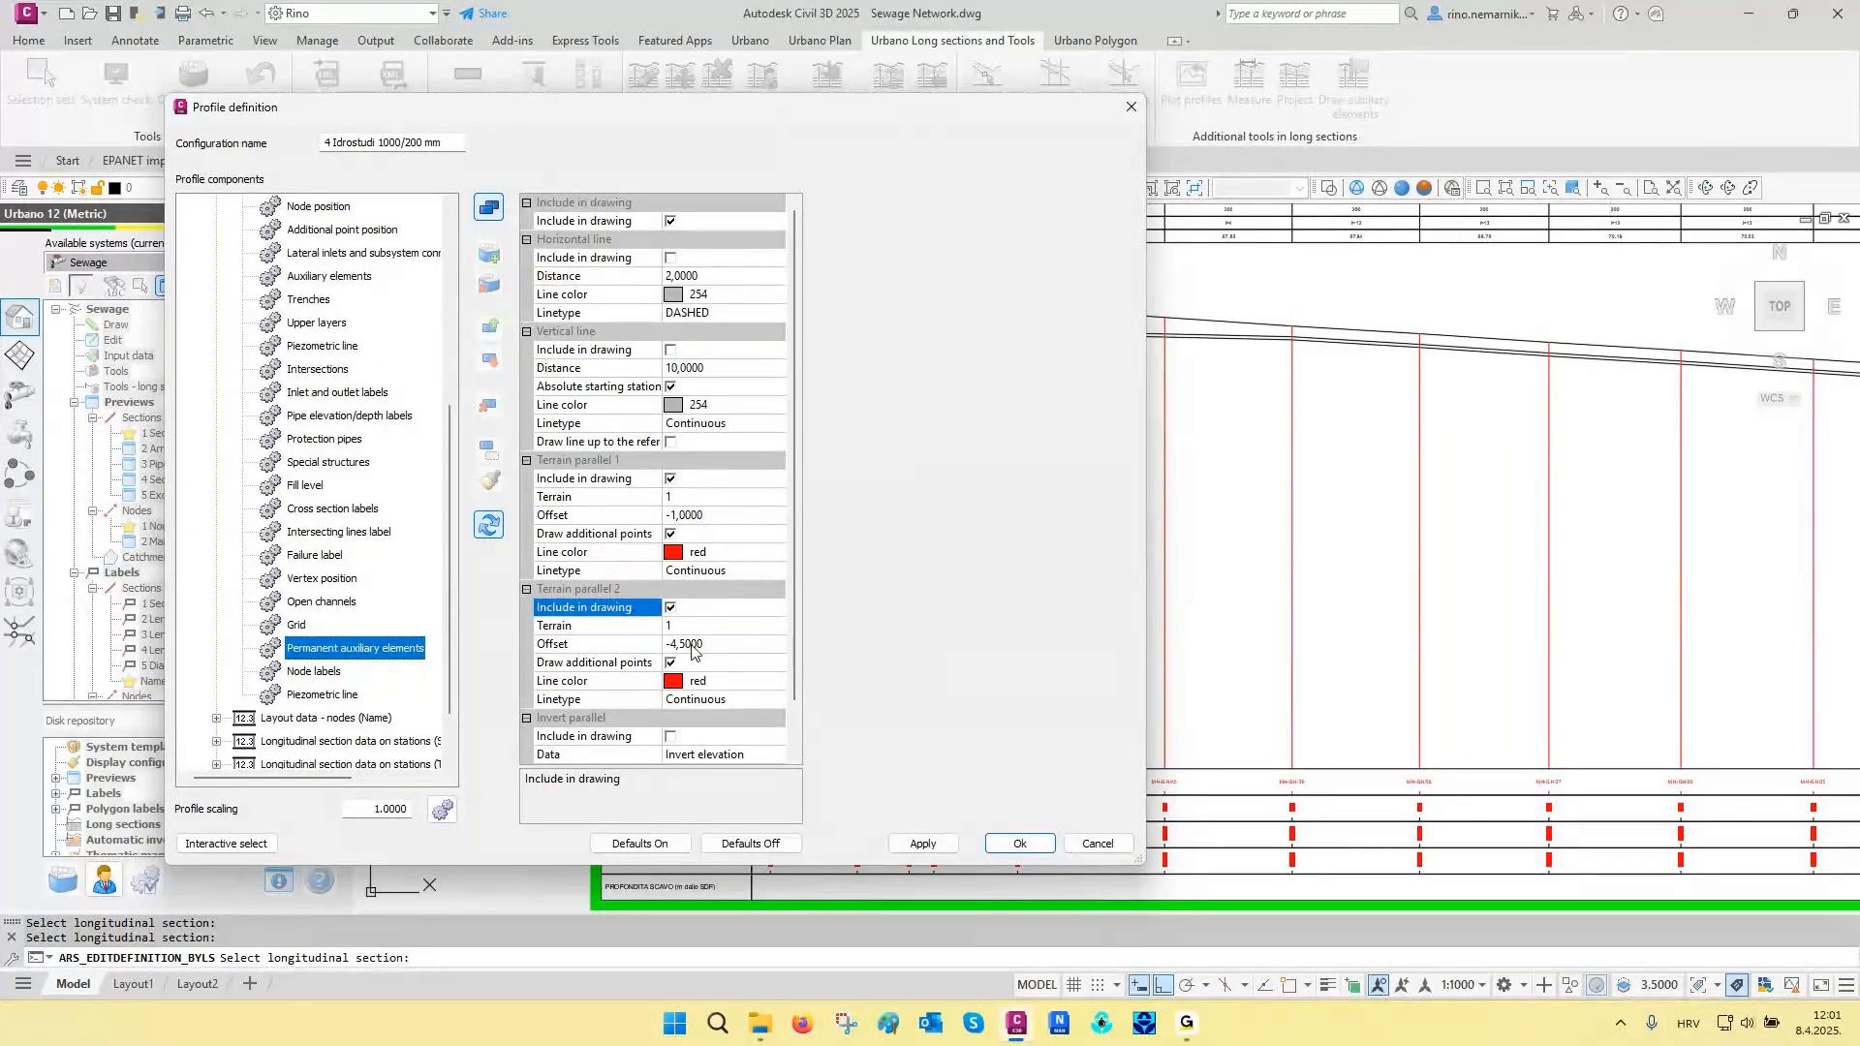
left_click(922, 844)
left_click(264, 842)
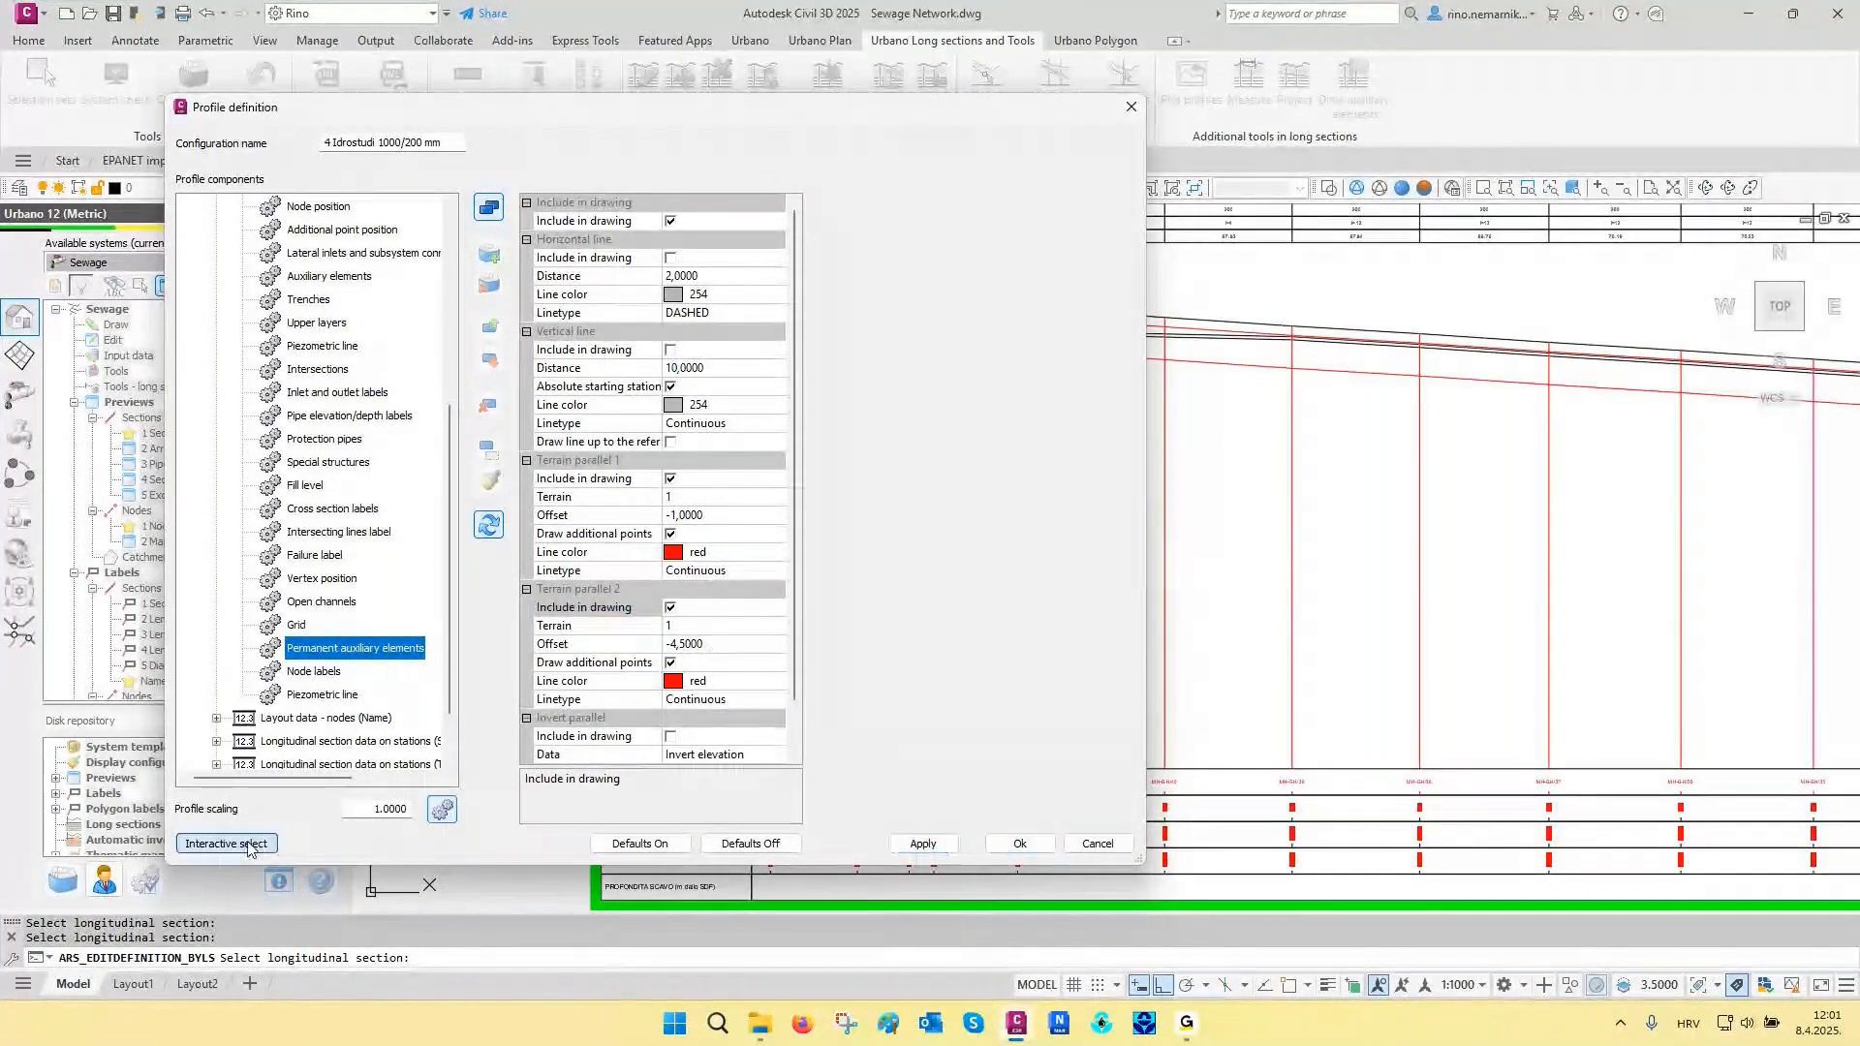
scroll(789, 324, "up", 5)
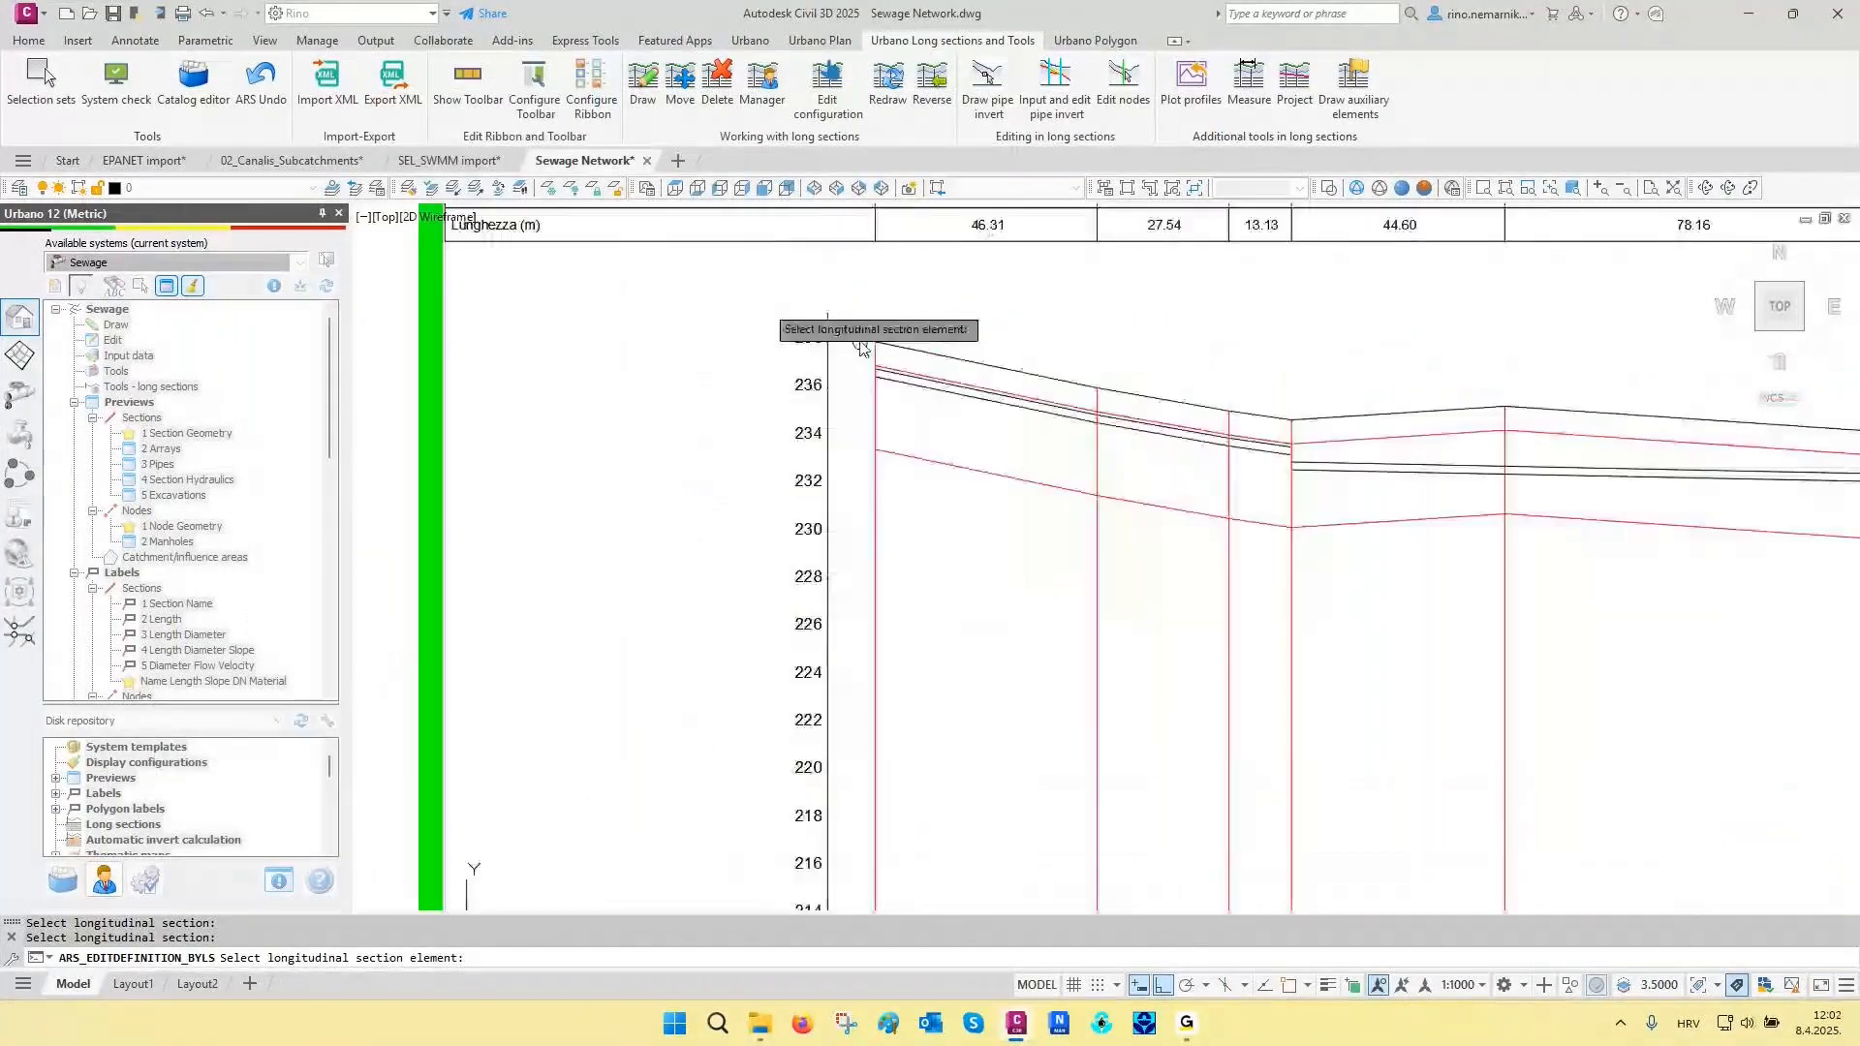
middle_click_drag(972, 397, 985, 390)
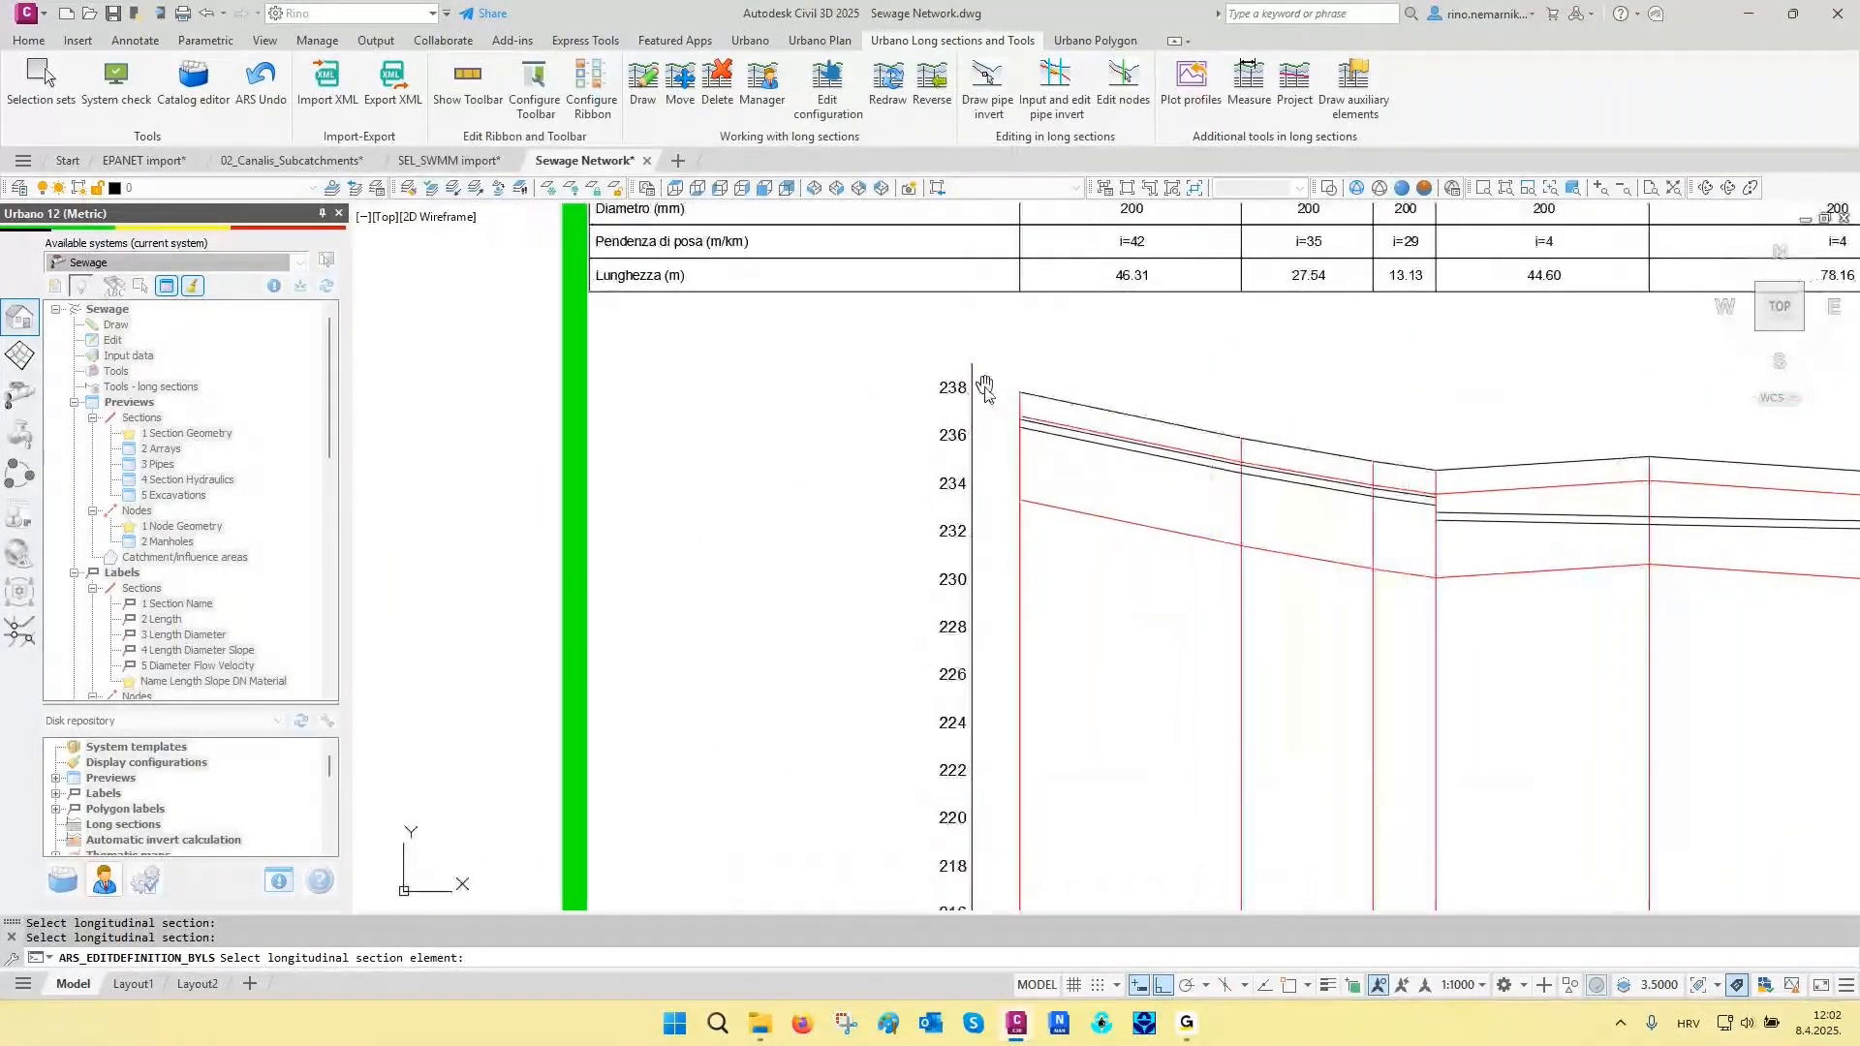
left_click(956, 364)
left_click_drag(843, 114, 692, 114)
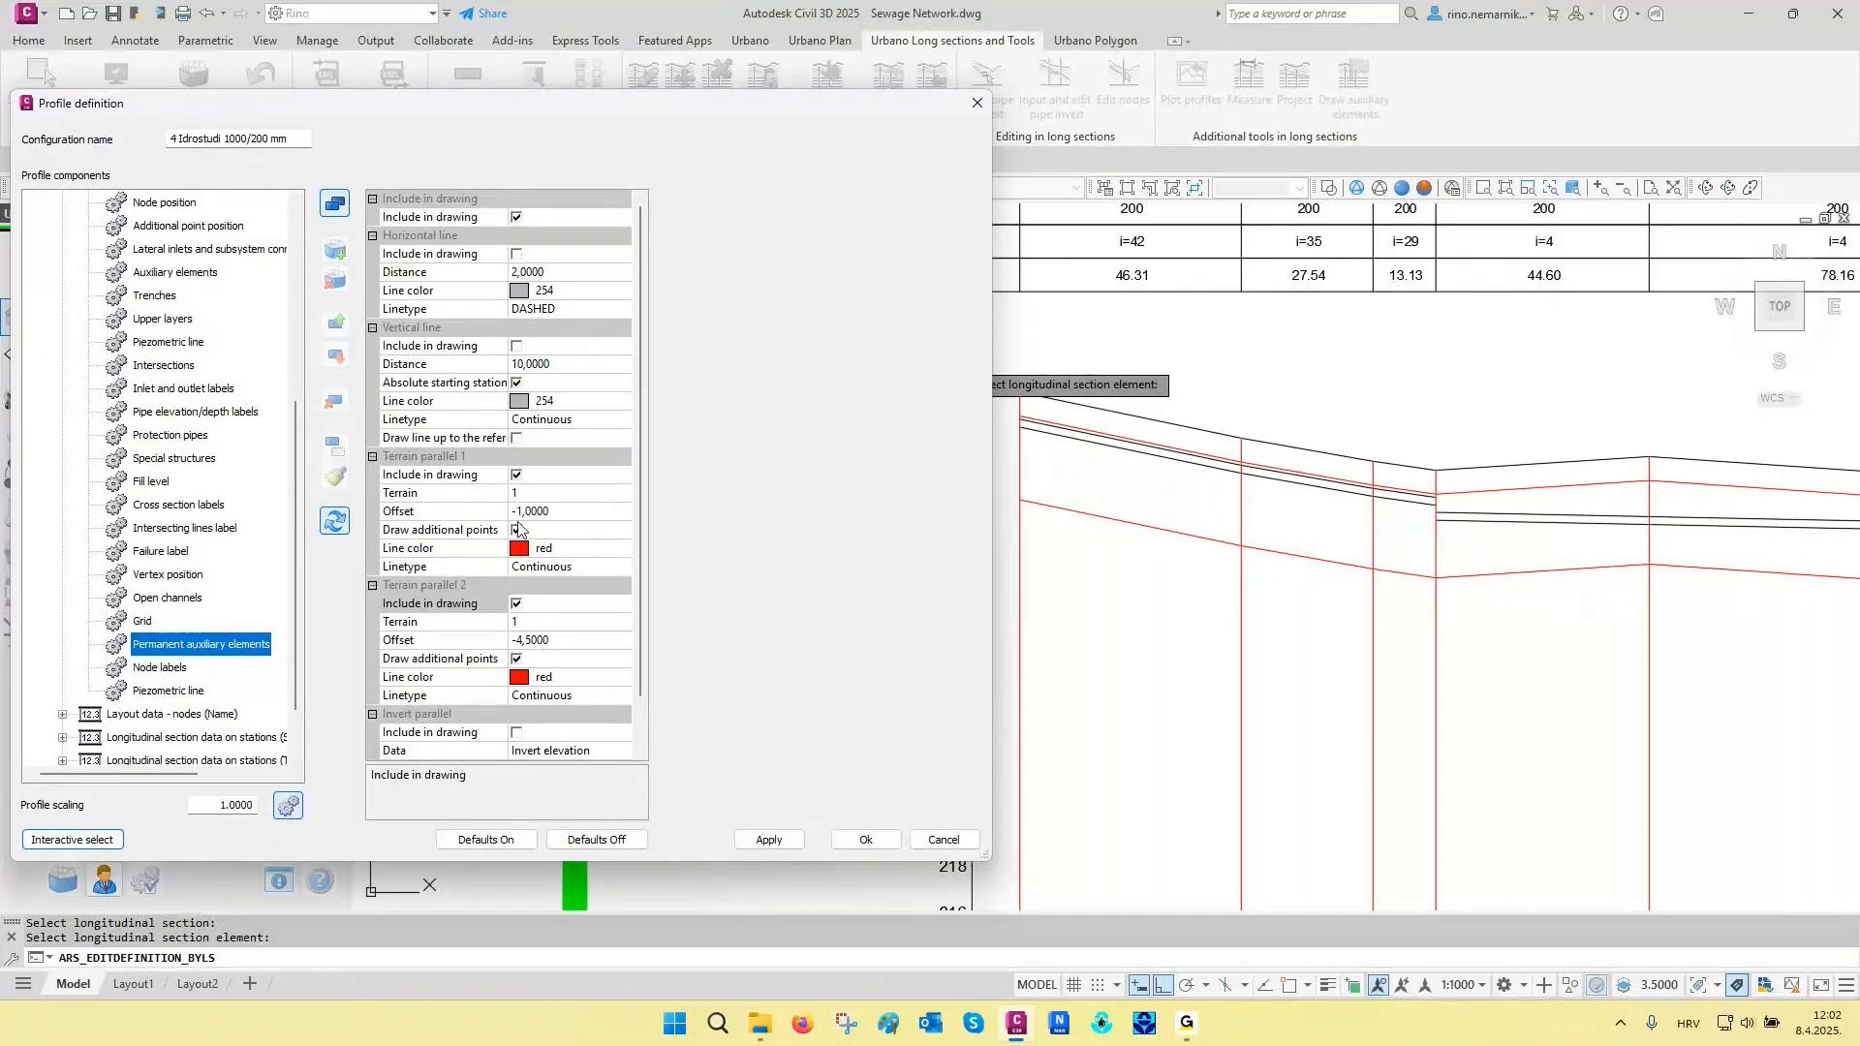
- Exclude both terrain parallels from the drawing, include the Invert parallel instead and apply the change
left_click(516, 475)
left_click(516, 603)
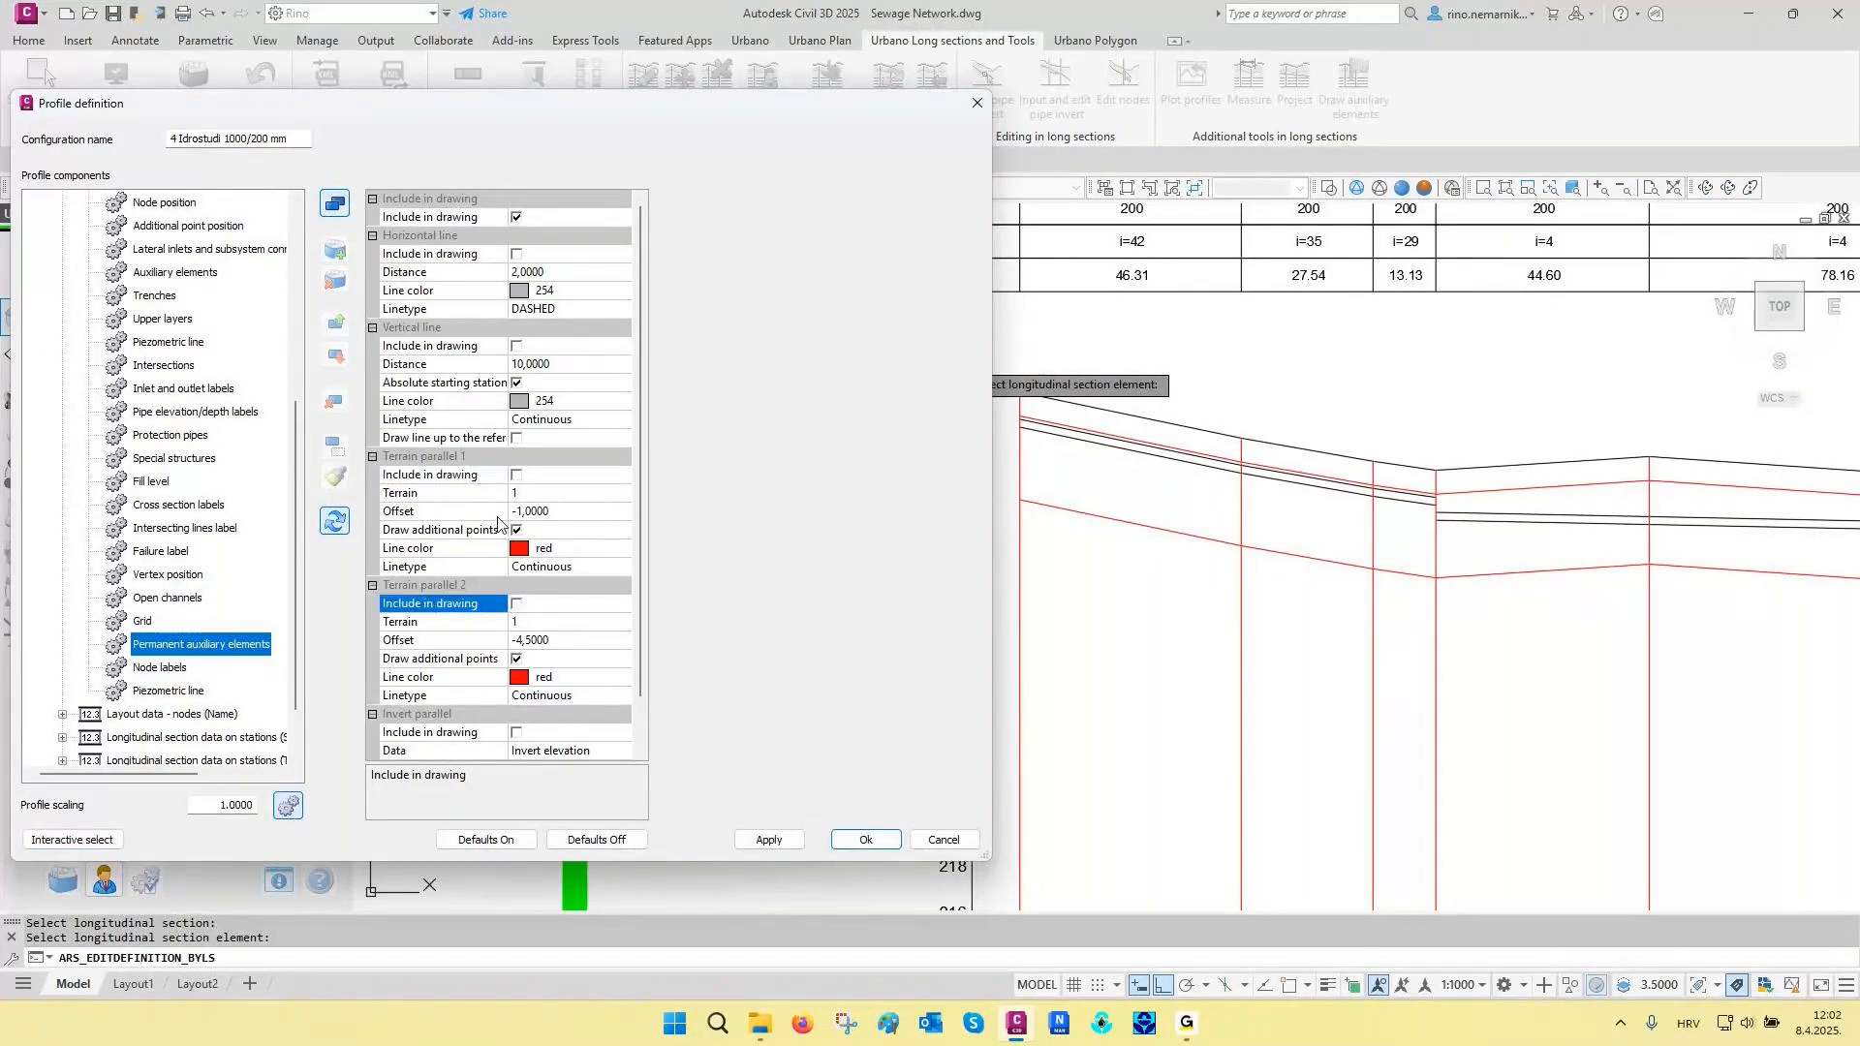
scroll(518, 555, "down", 1)
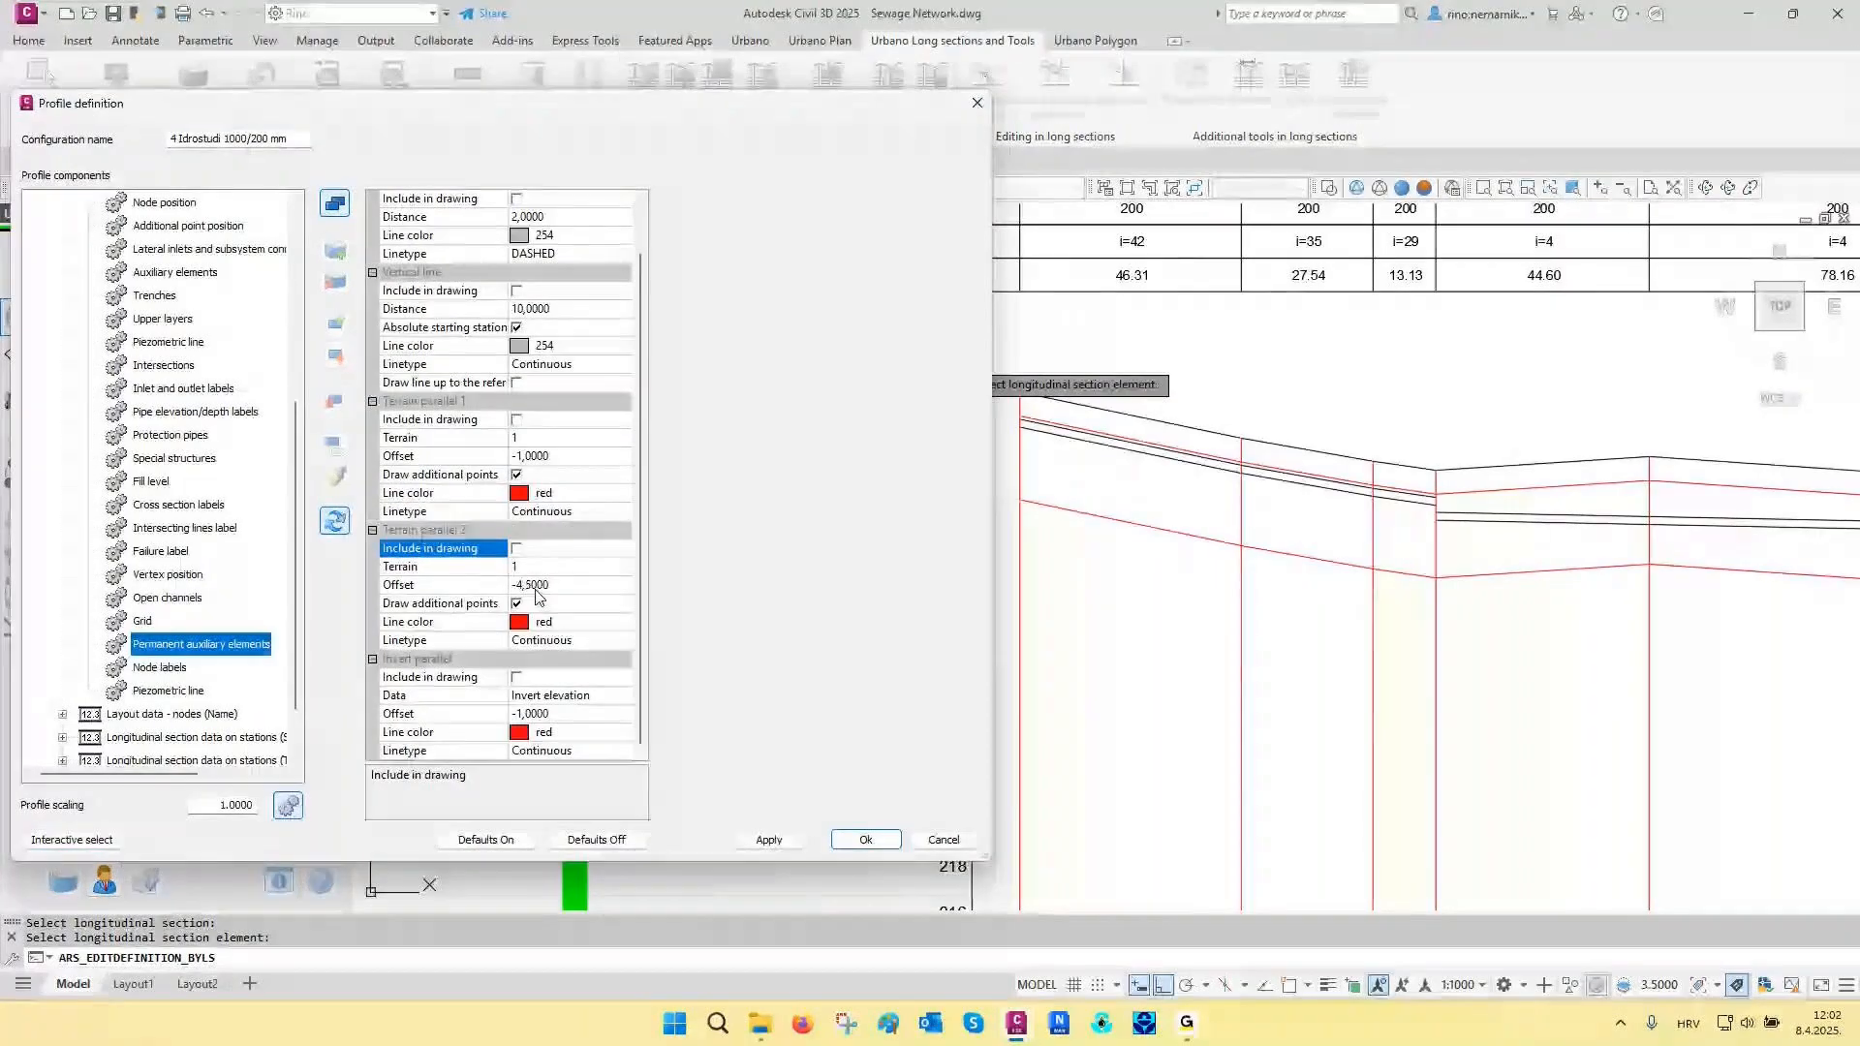
left_click(516, 677)
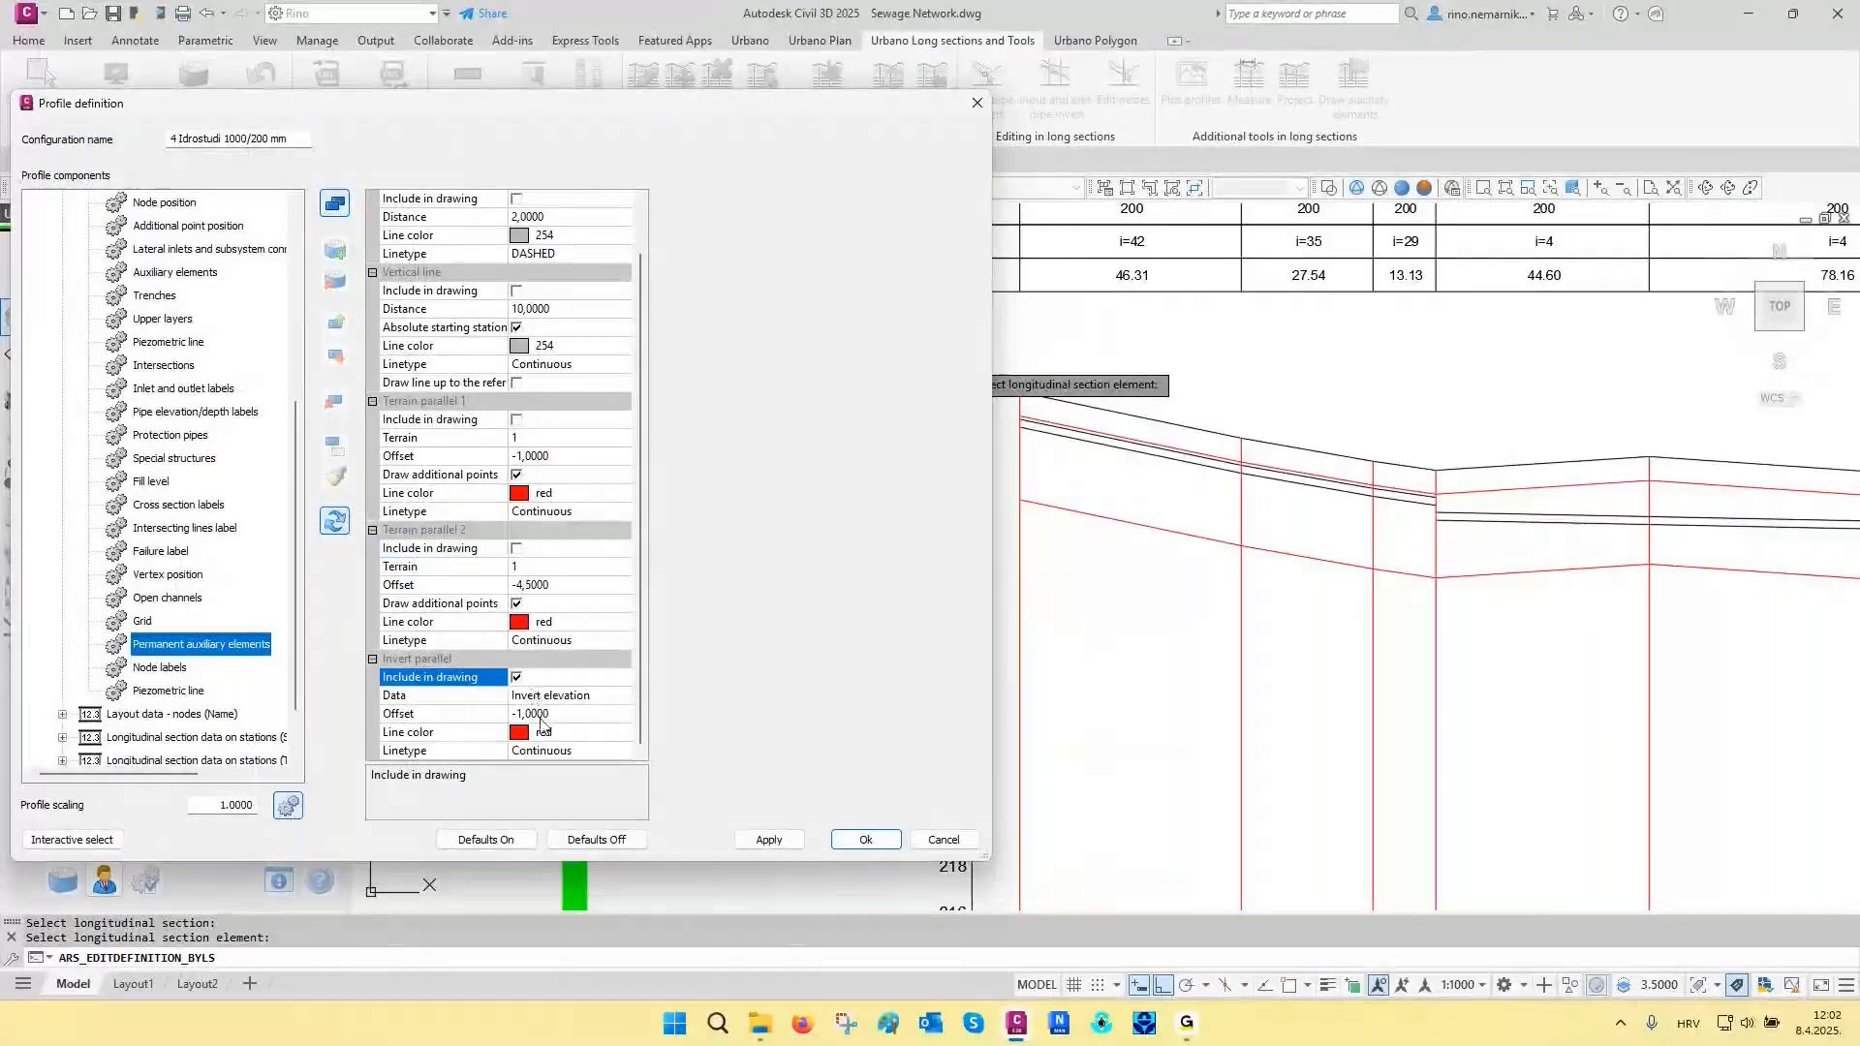
left_click(767, 833)
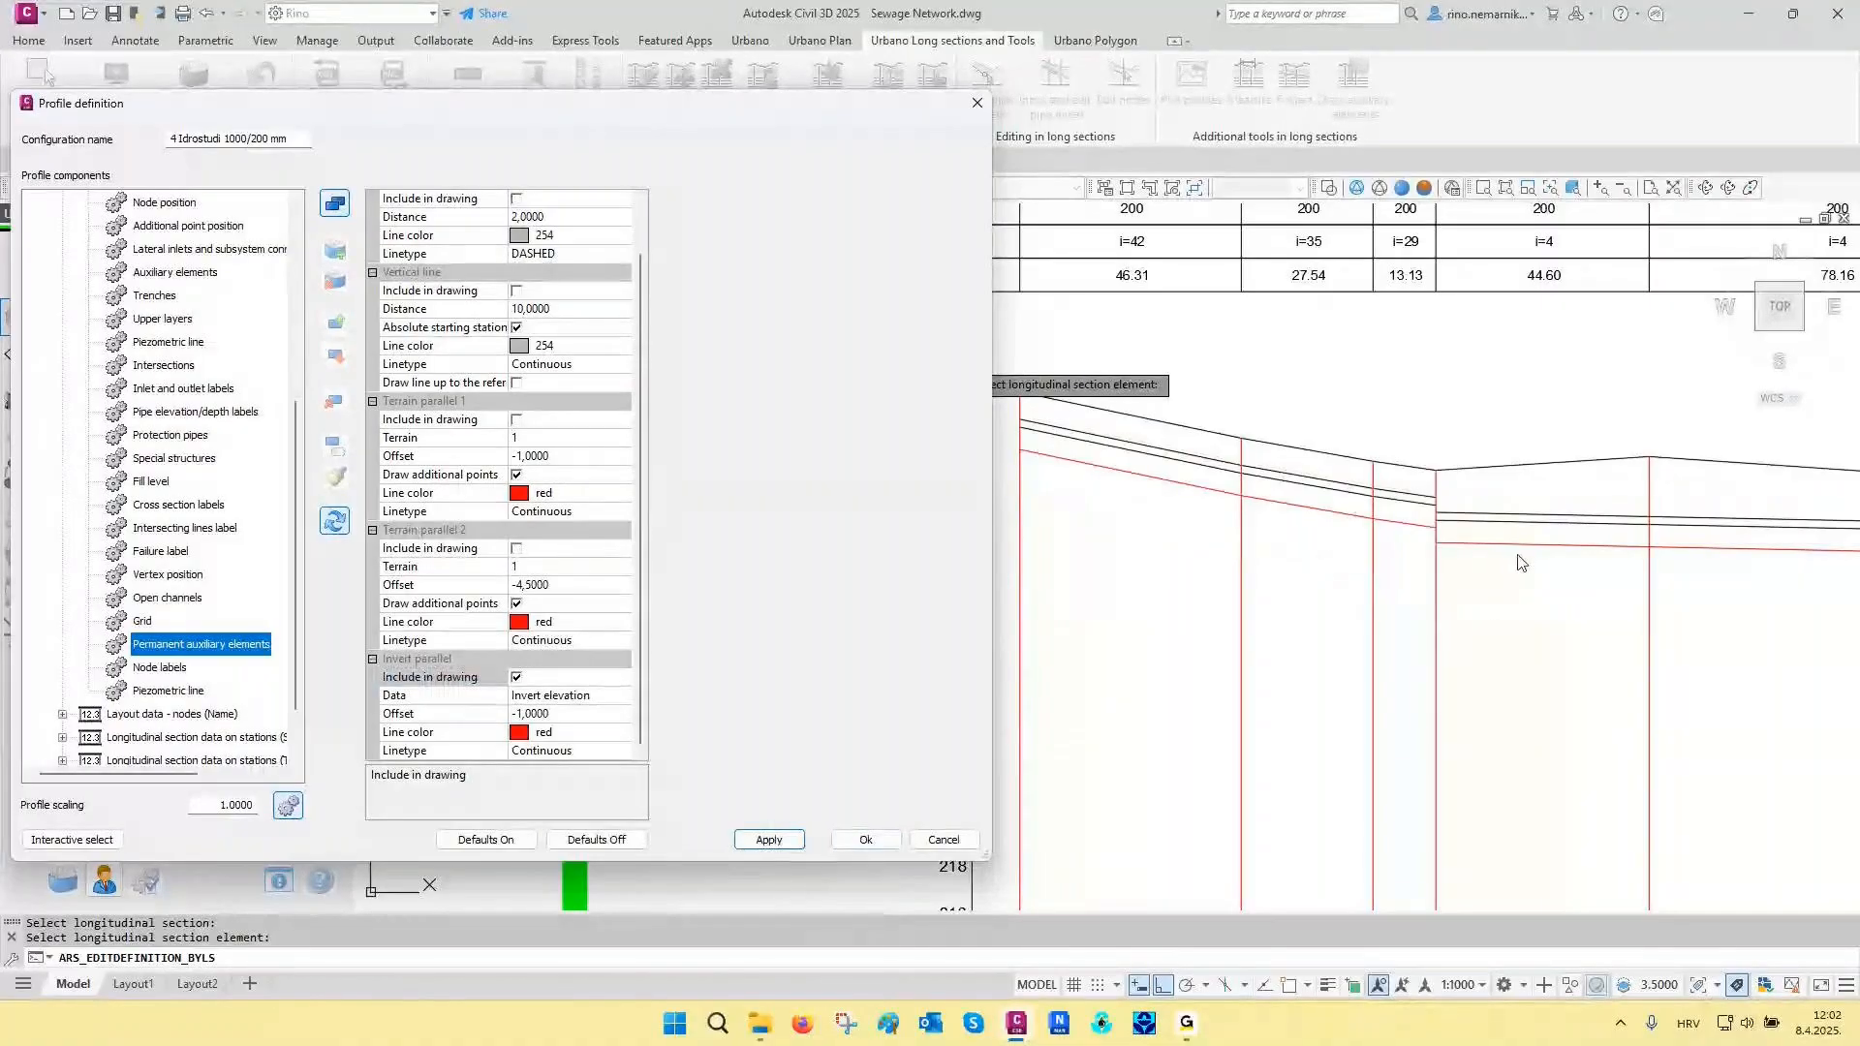
- Exclude the Invert parallel, include the auxiliary Horizontal line and Vertical line in the drawing, and accept the profile definition
left_click(517, 678)
left_click(516, 253)
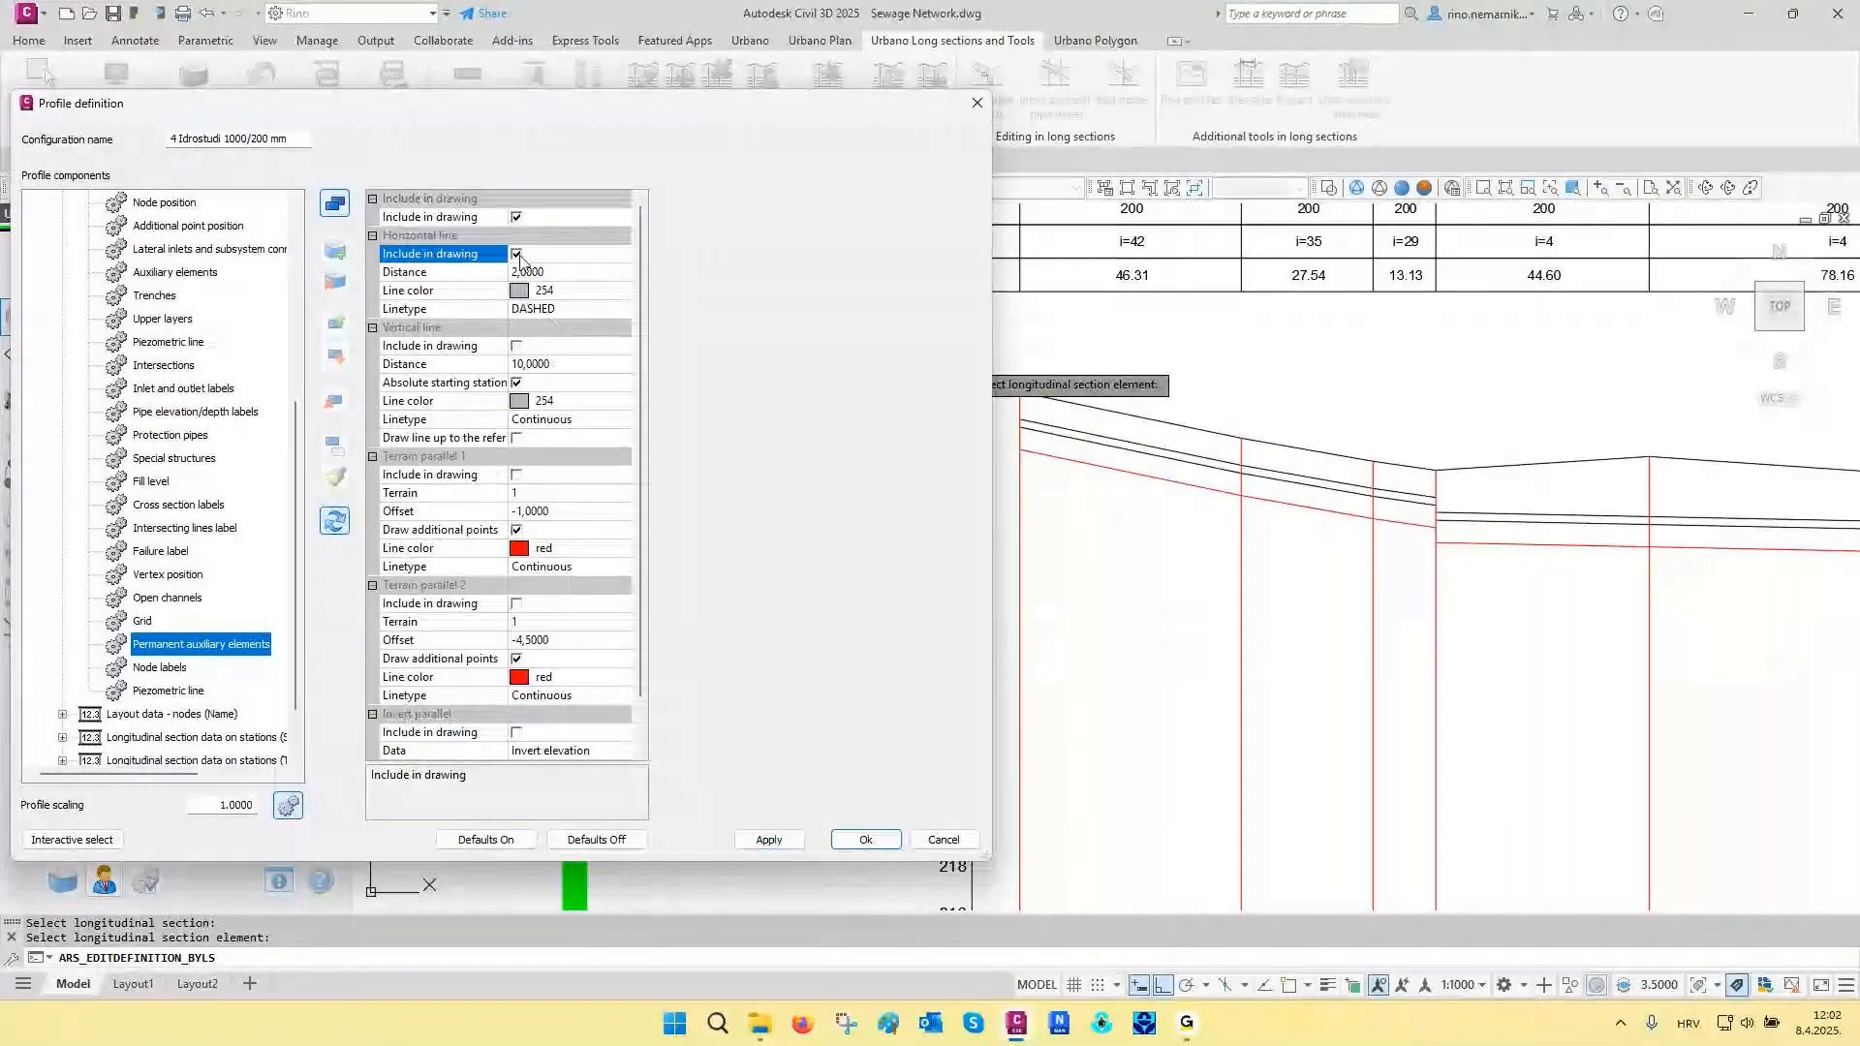
left_click(516, 346)
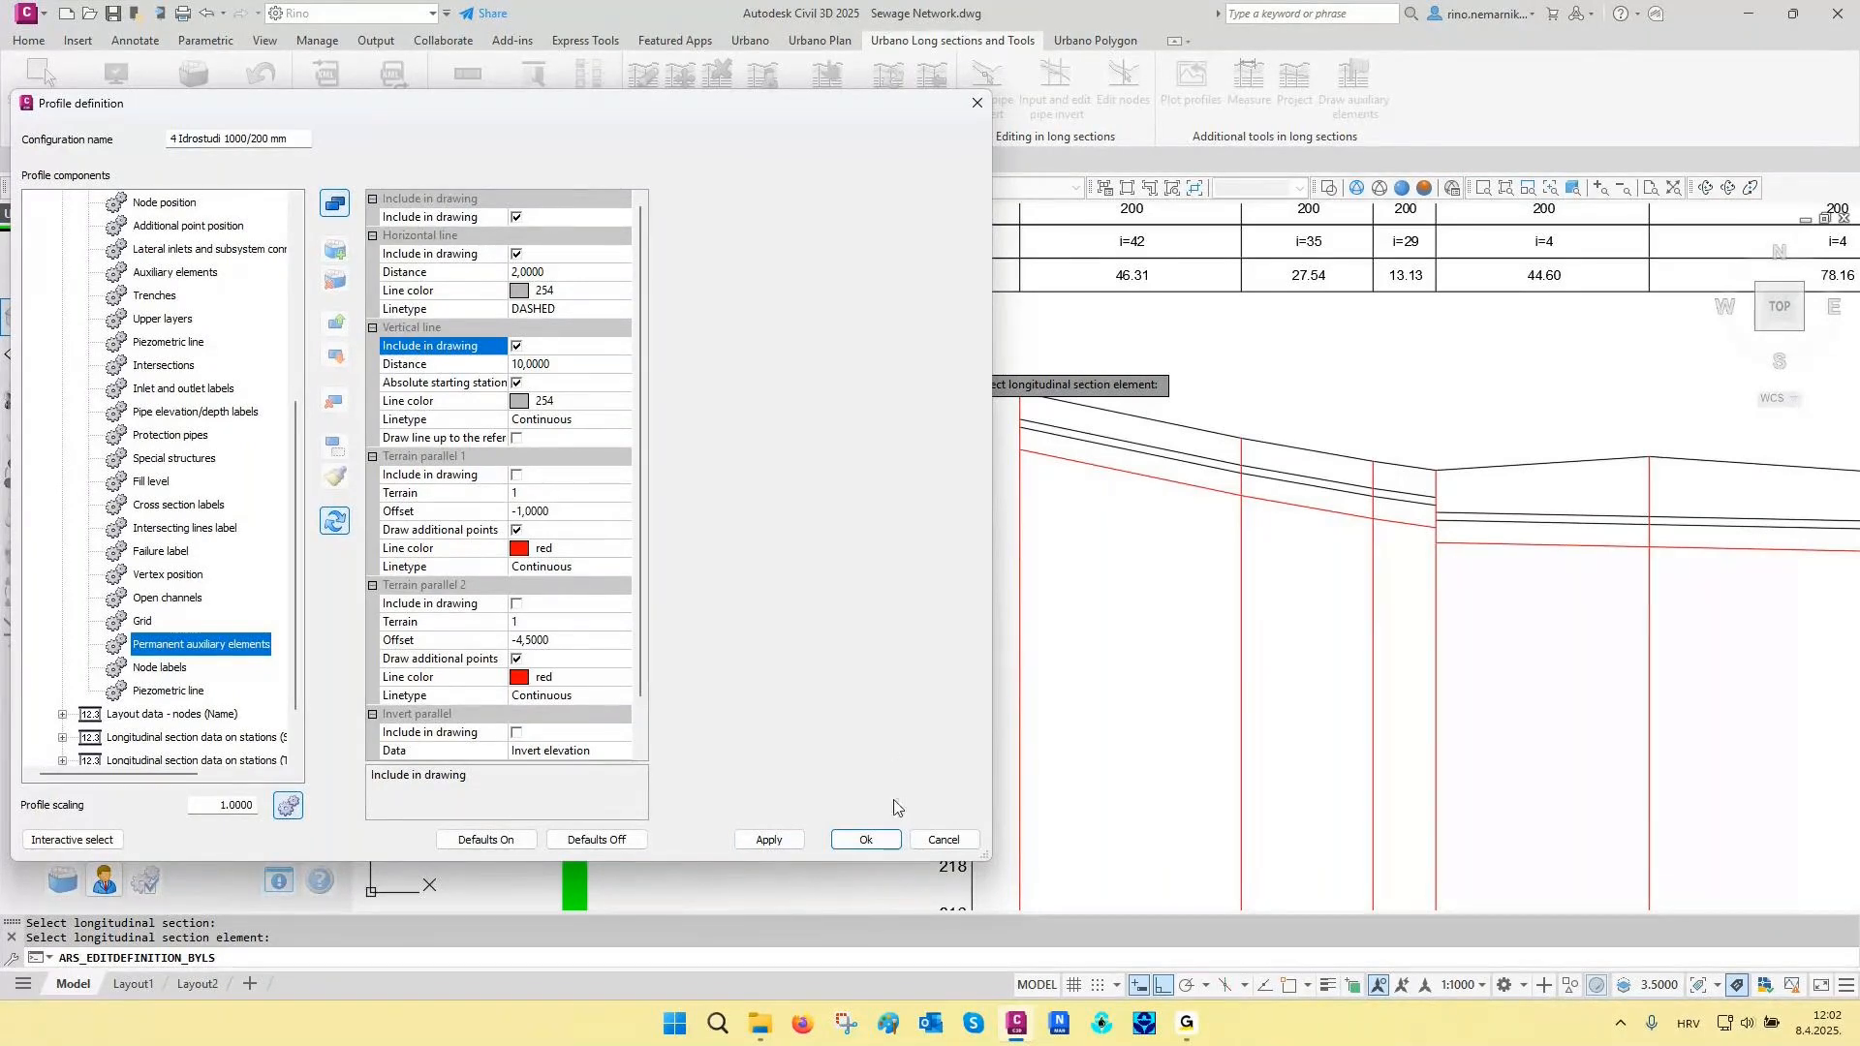
left_click(866, 841)
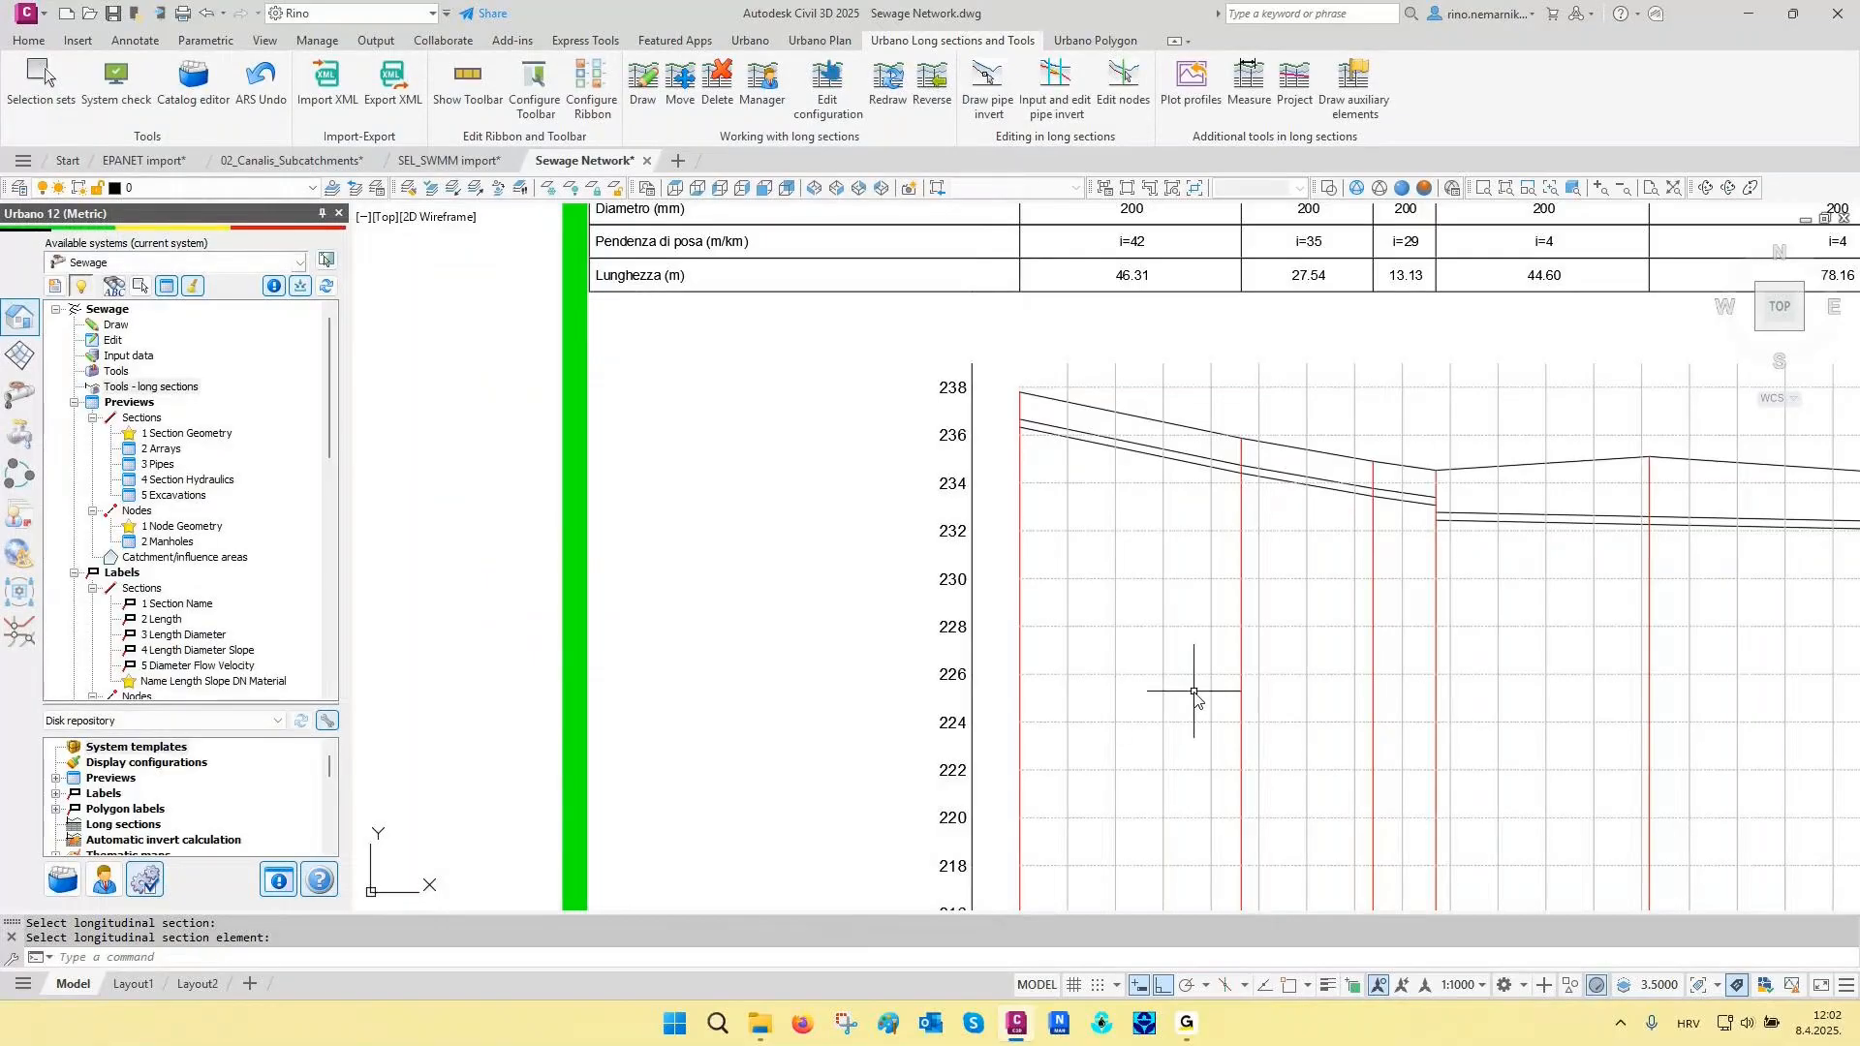
- Examine the auxiliary grid on the MH-GH profile and the distance, terrain and invert values at stations in its table
middle_click_drag(1243, 564, 839, 498)
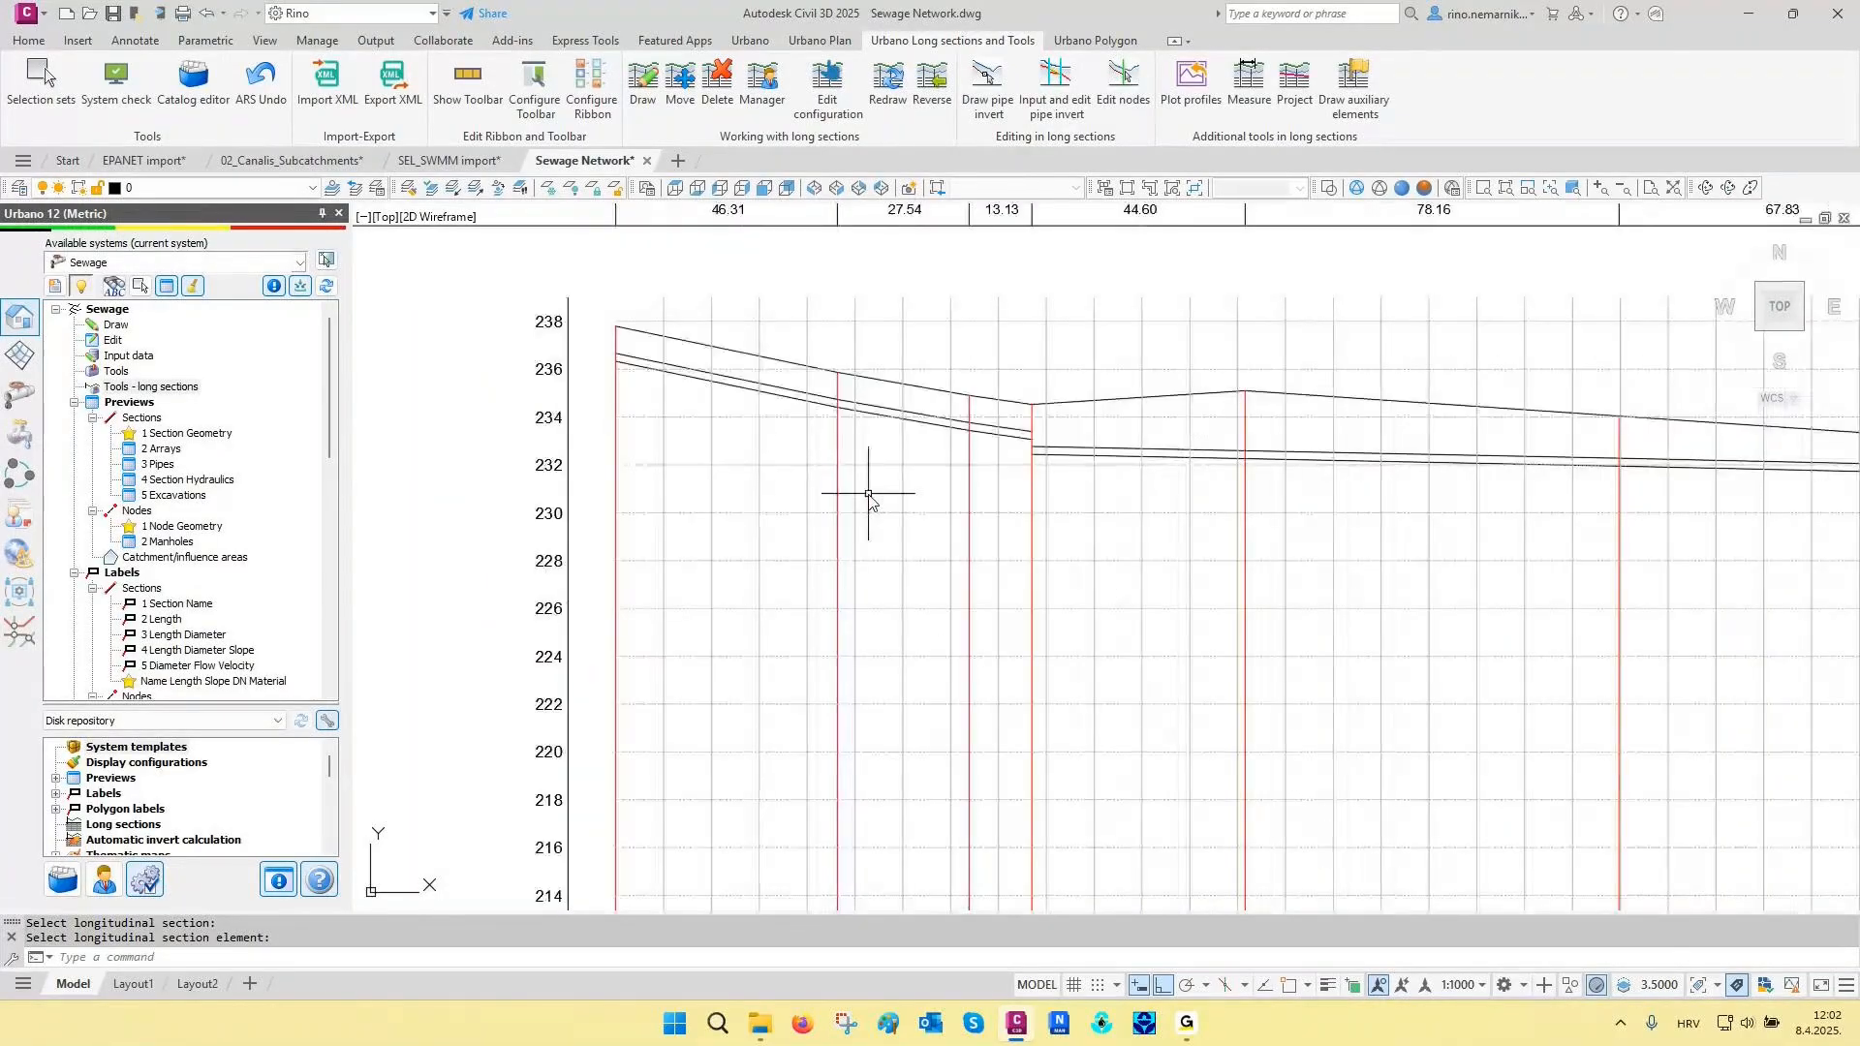
scroll(827, 672, "down", 5)
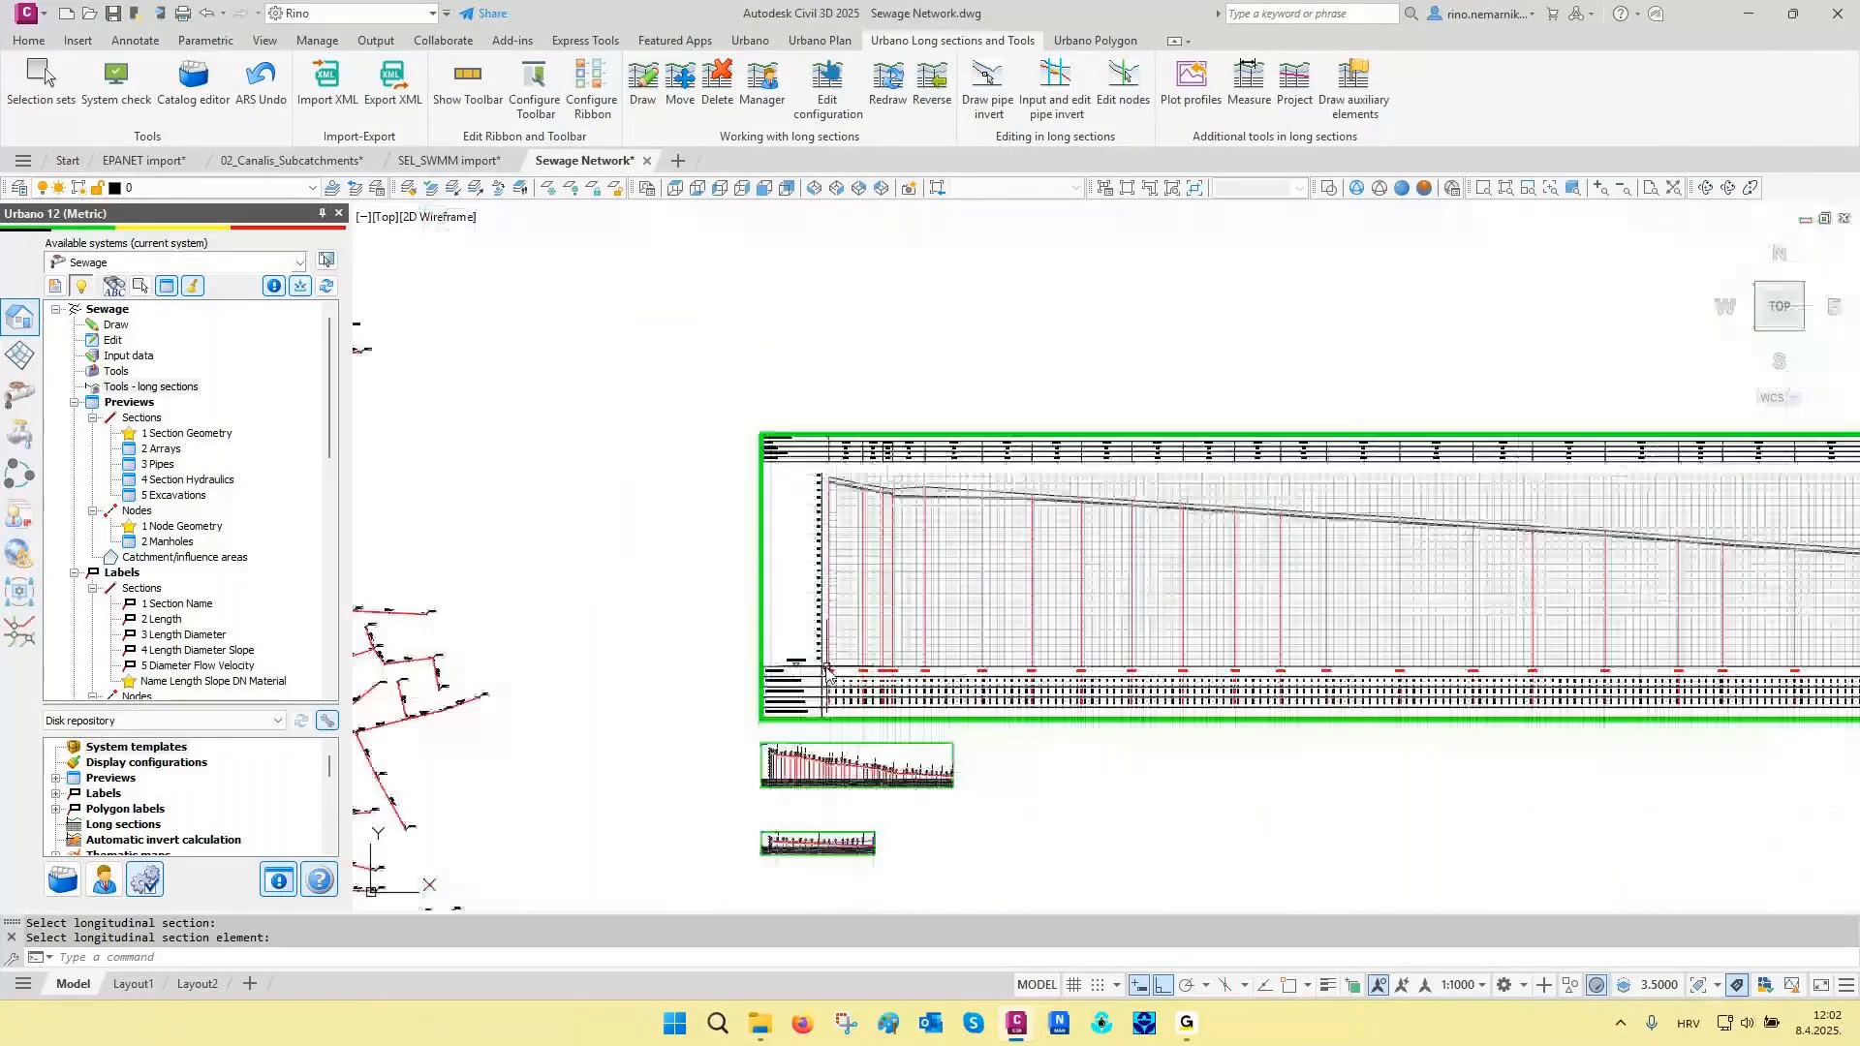
scroll(826, 672, "up", 5)
scroll(756, 754, "up", 1)
middle_click_drag(755, 755, 772, 656)
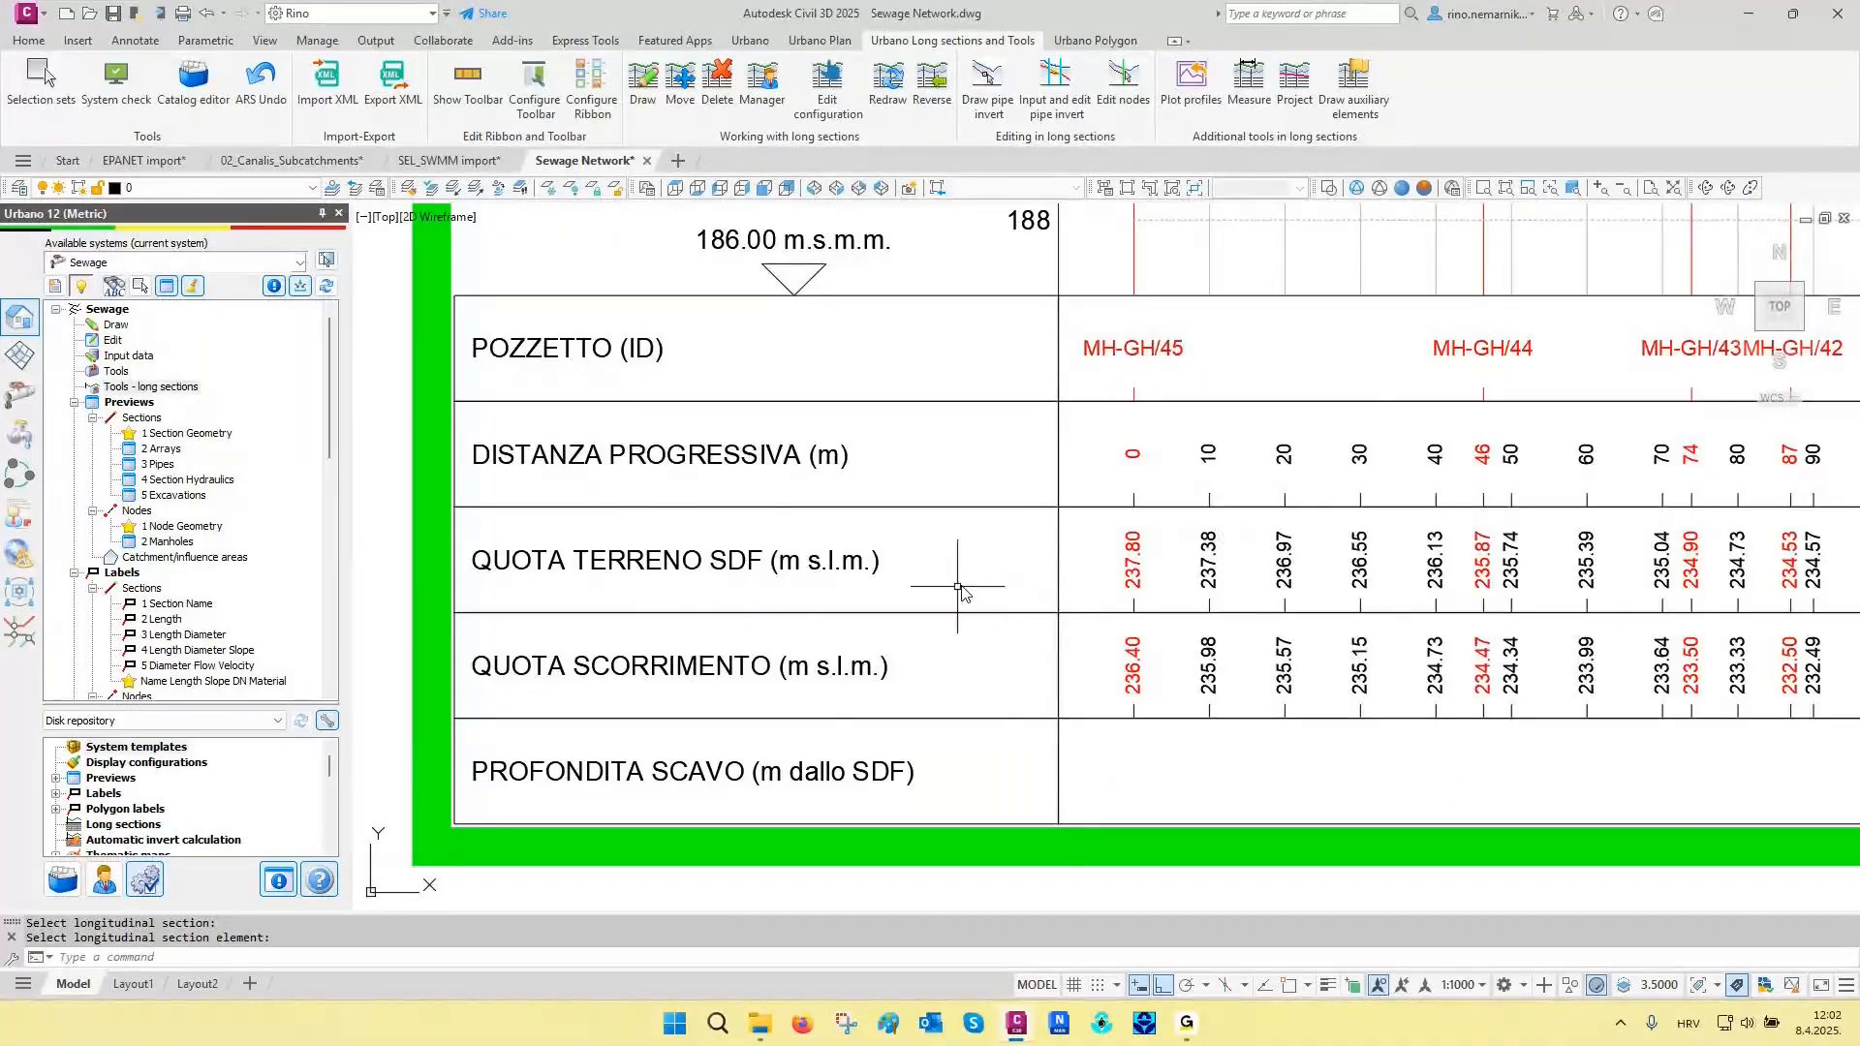
scroll(963, 584, "down", 5)
scroll(855, 644, "down", 2)
middle_click_drag(854, 645, 594, 641)
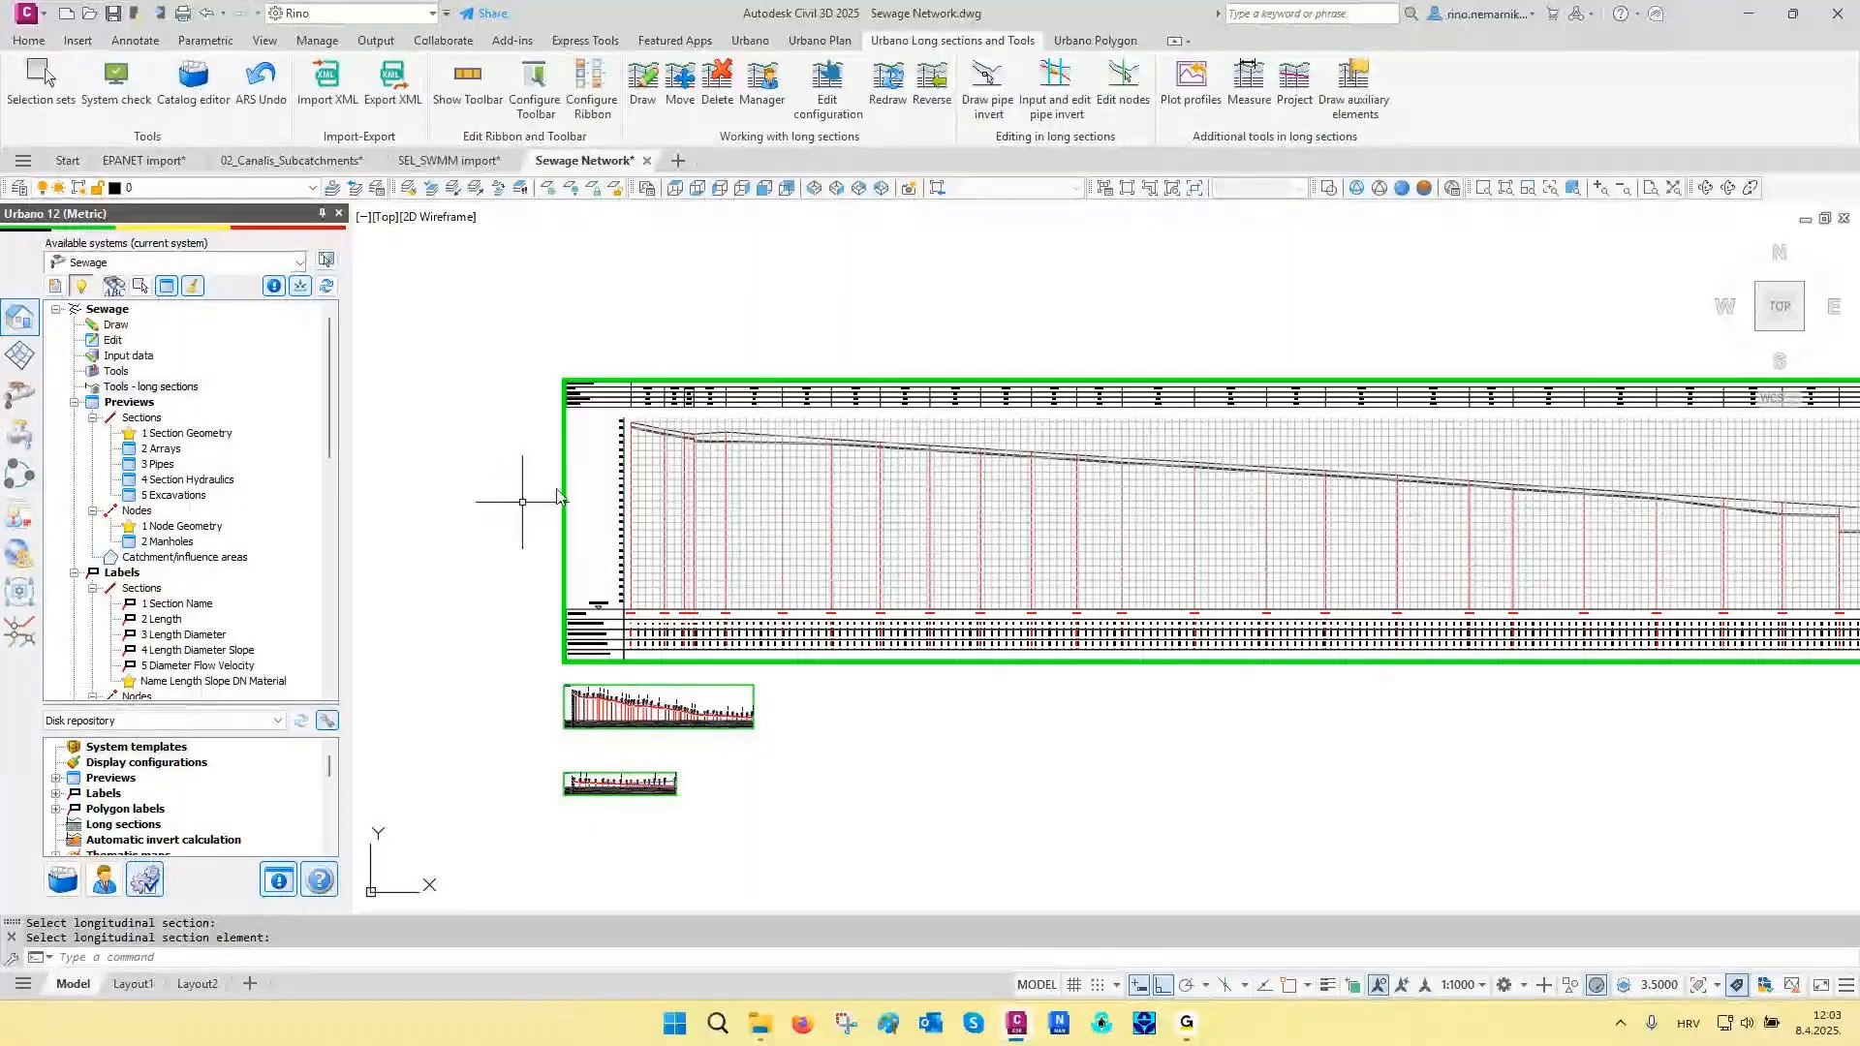
- Delete all three long sections drawn beside the sewage network
left_click(839, 387)
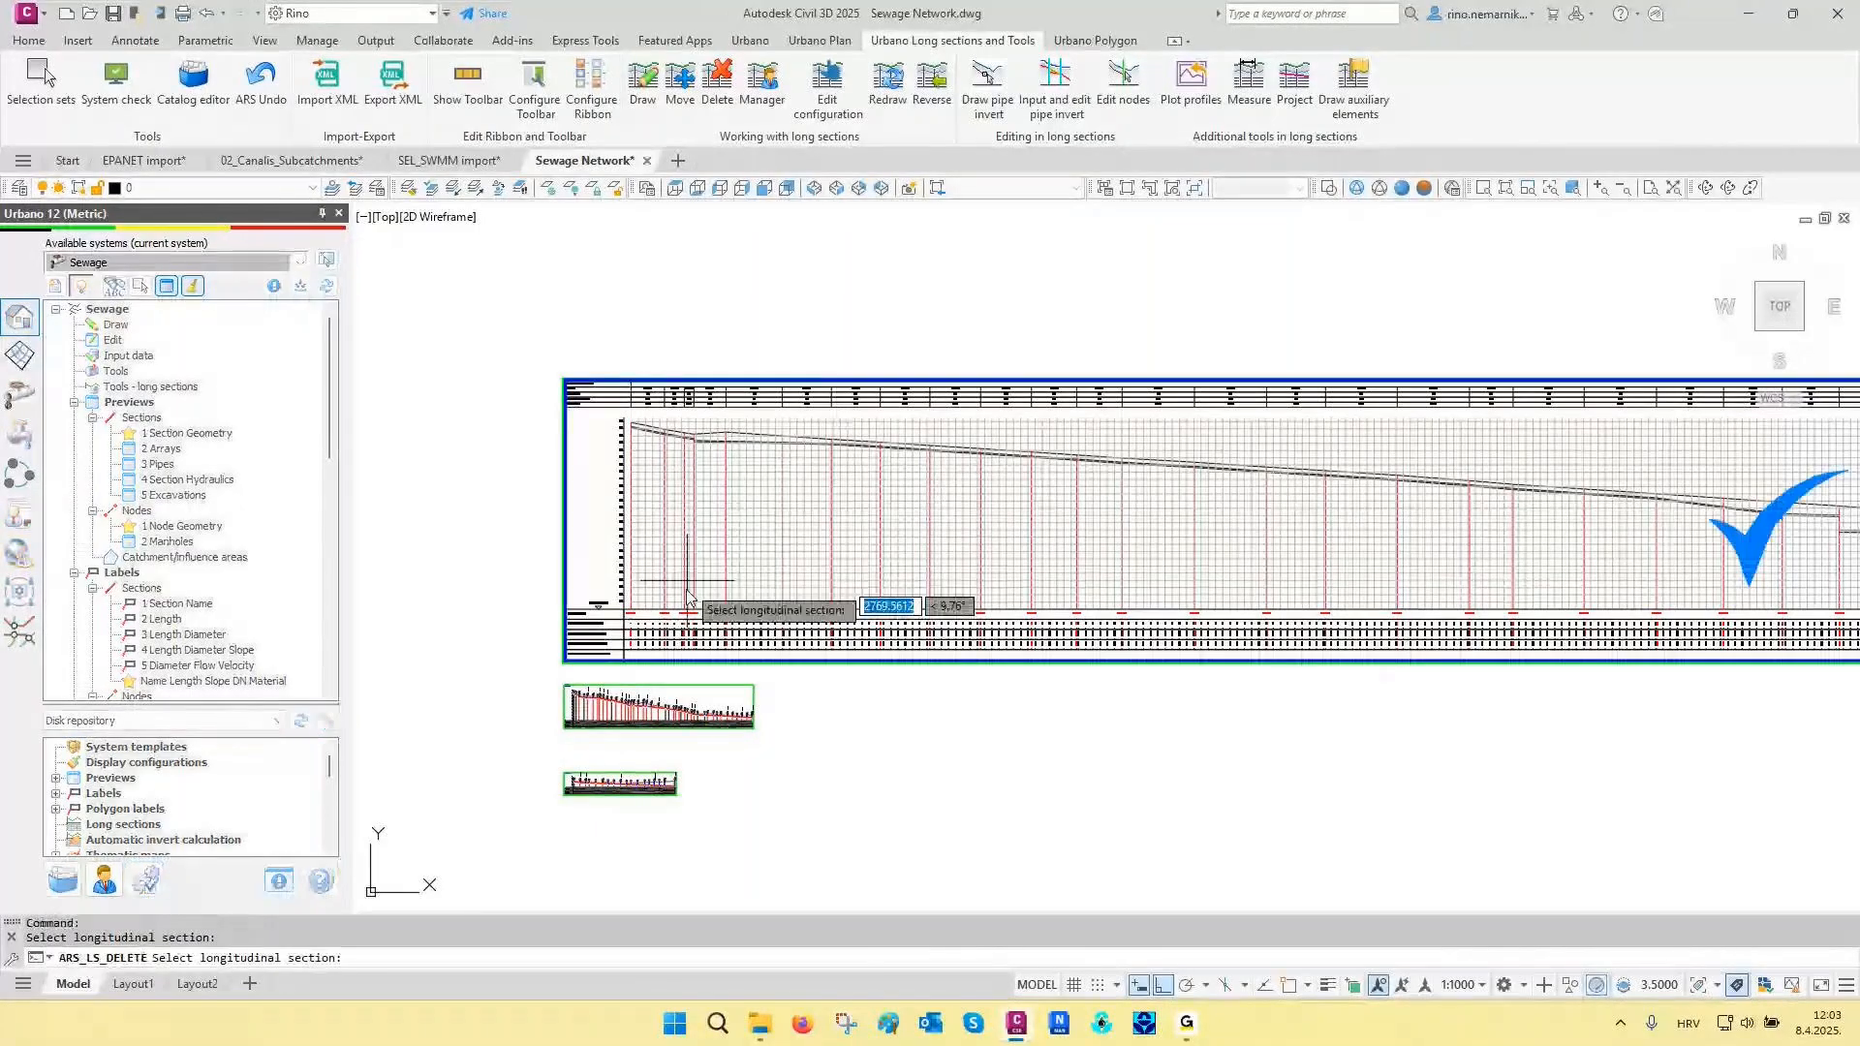
left_click(651, 707)
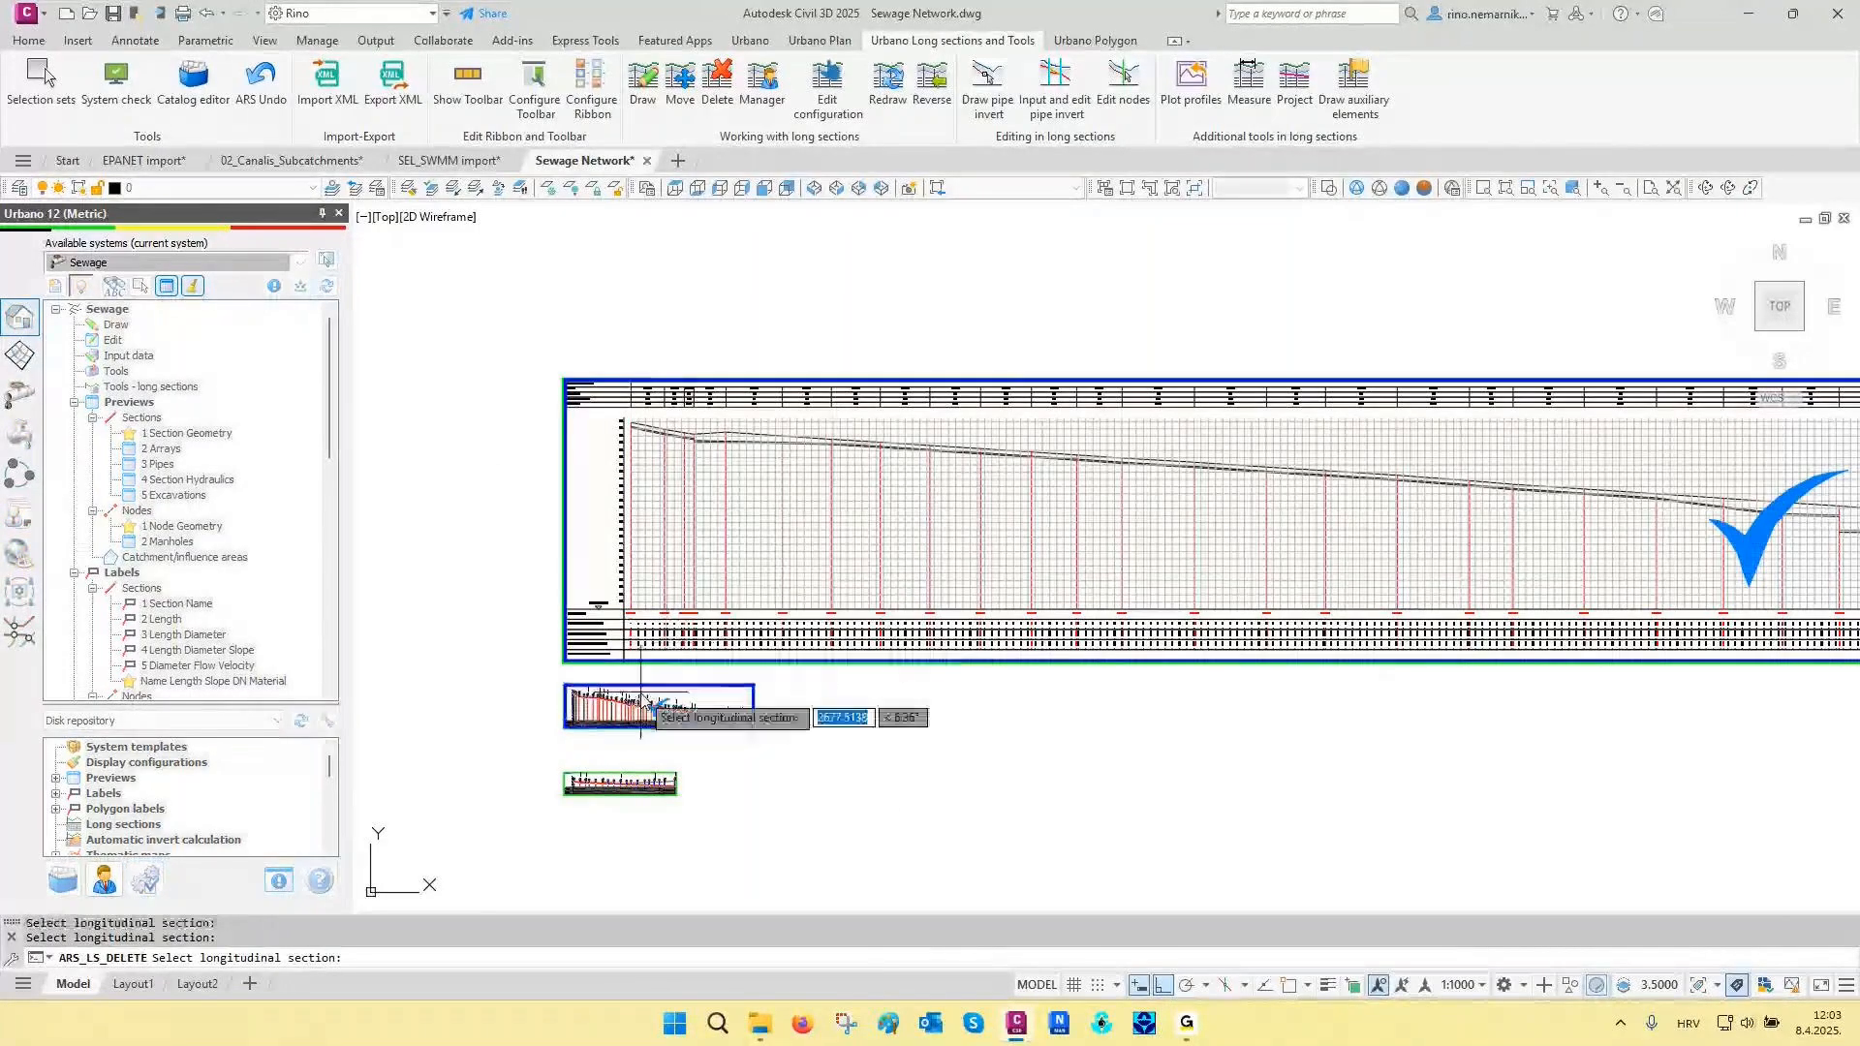
right_click(601, 785)
left_click(951, 550)
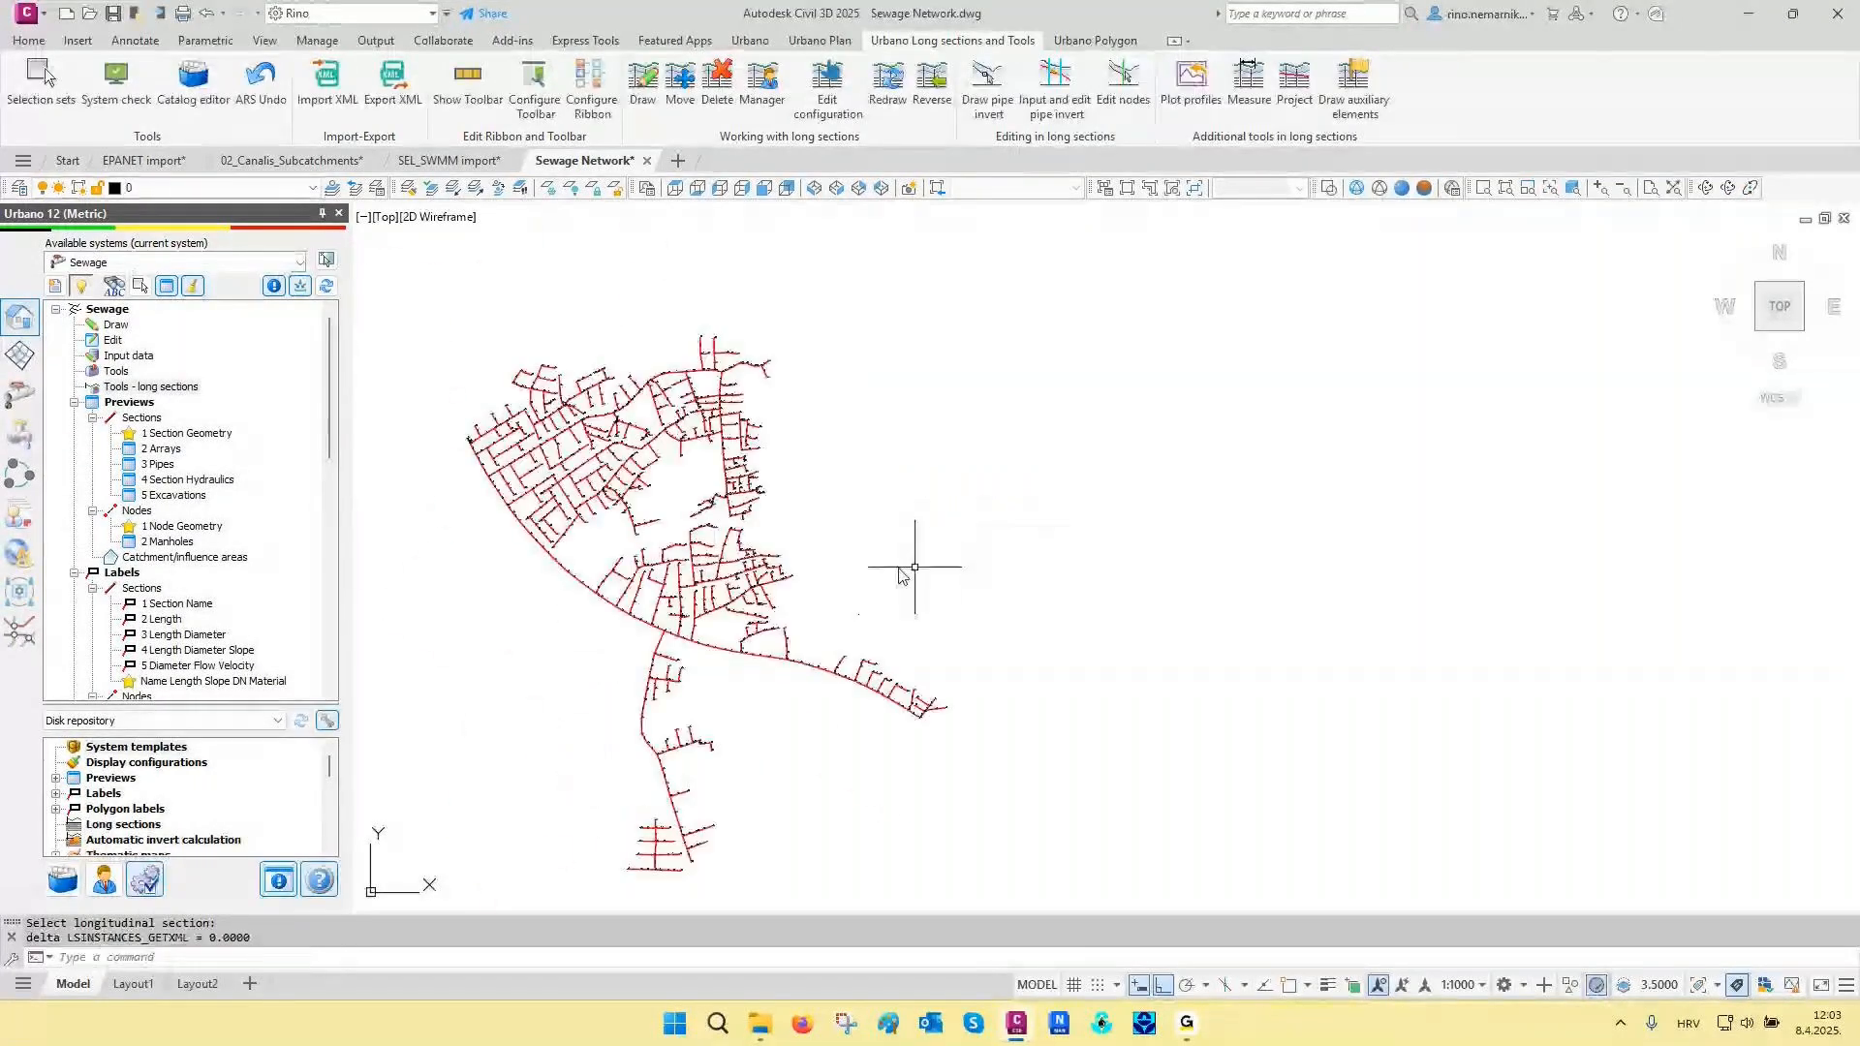
- Draw long sections for all arrays of the active system with the 2 Sewage 1000/100 cm V12 definition, placing them beside the network
scroll(257, 552, "down", 6)
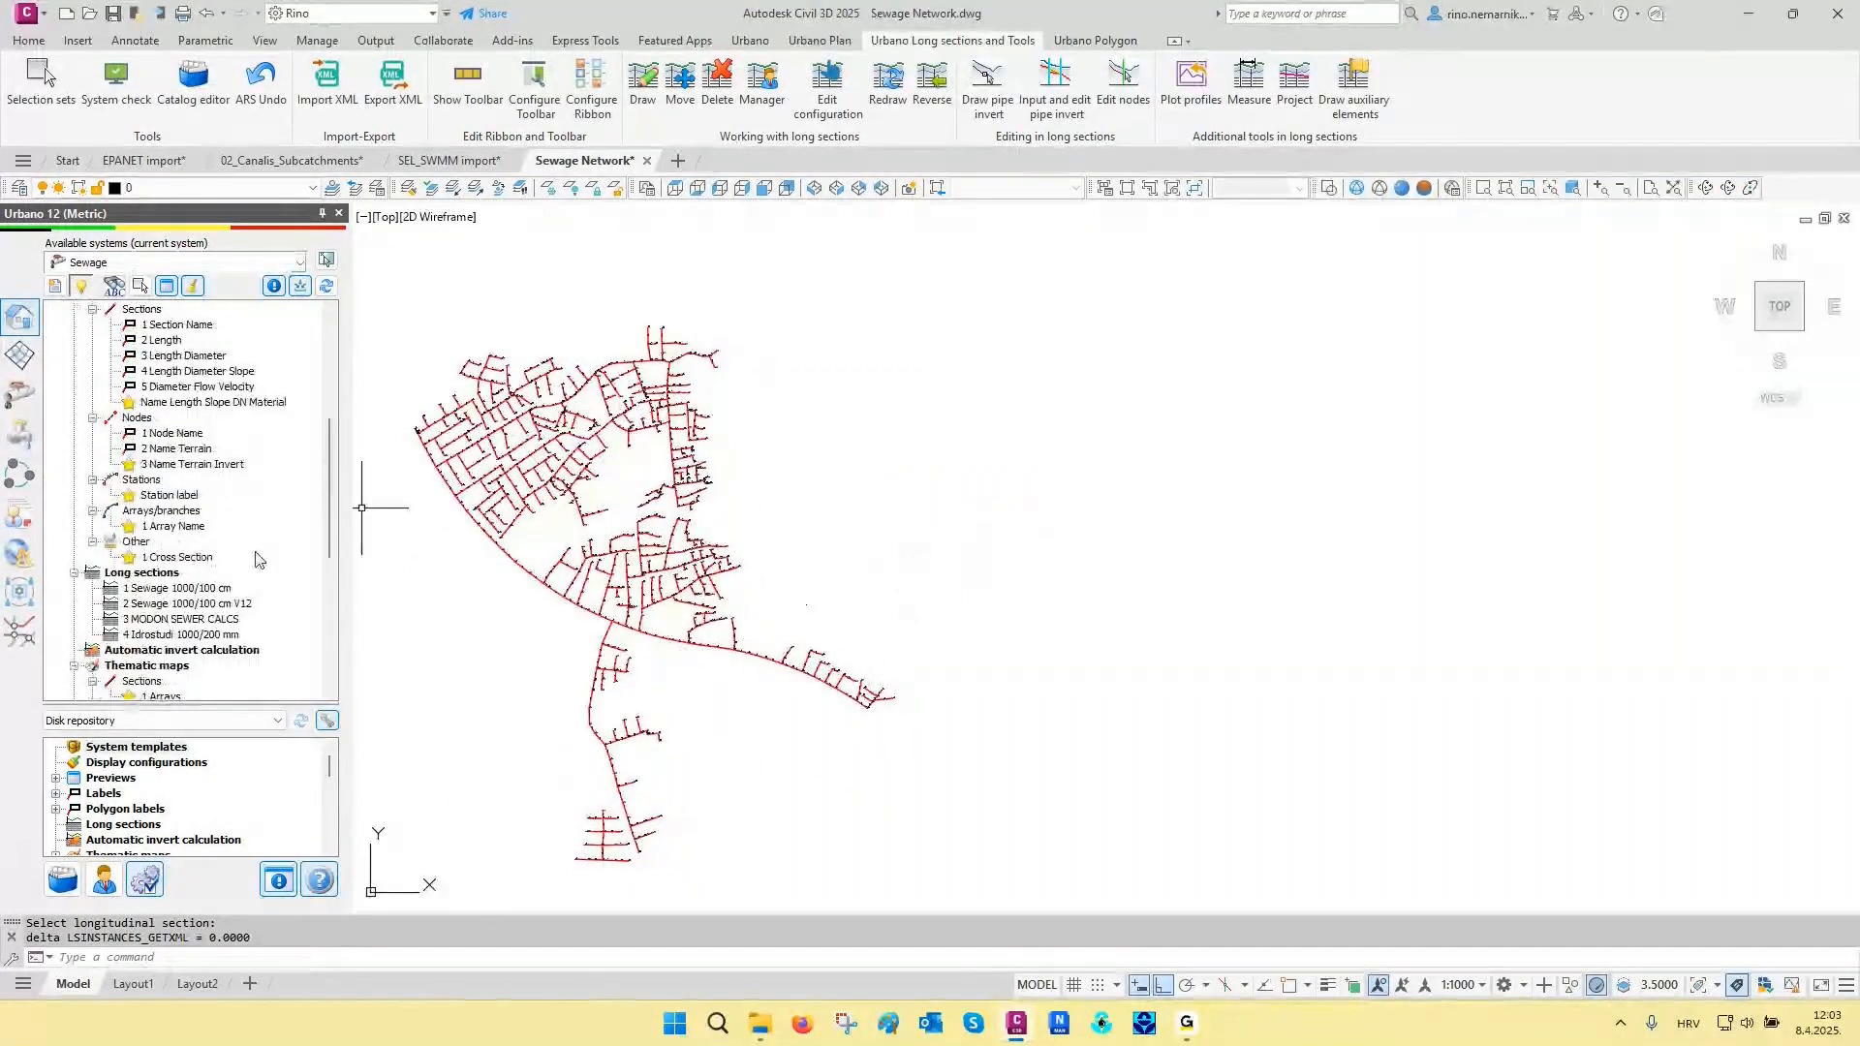
double_click(187, 604)
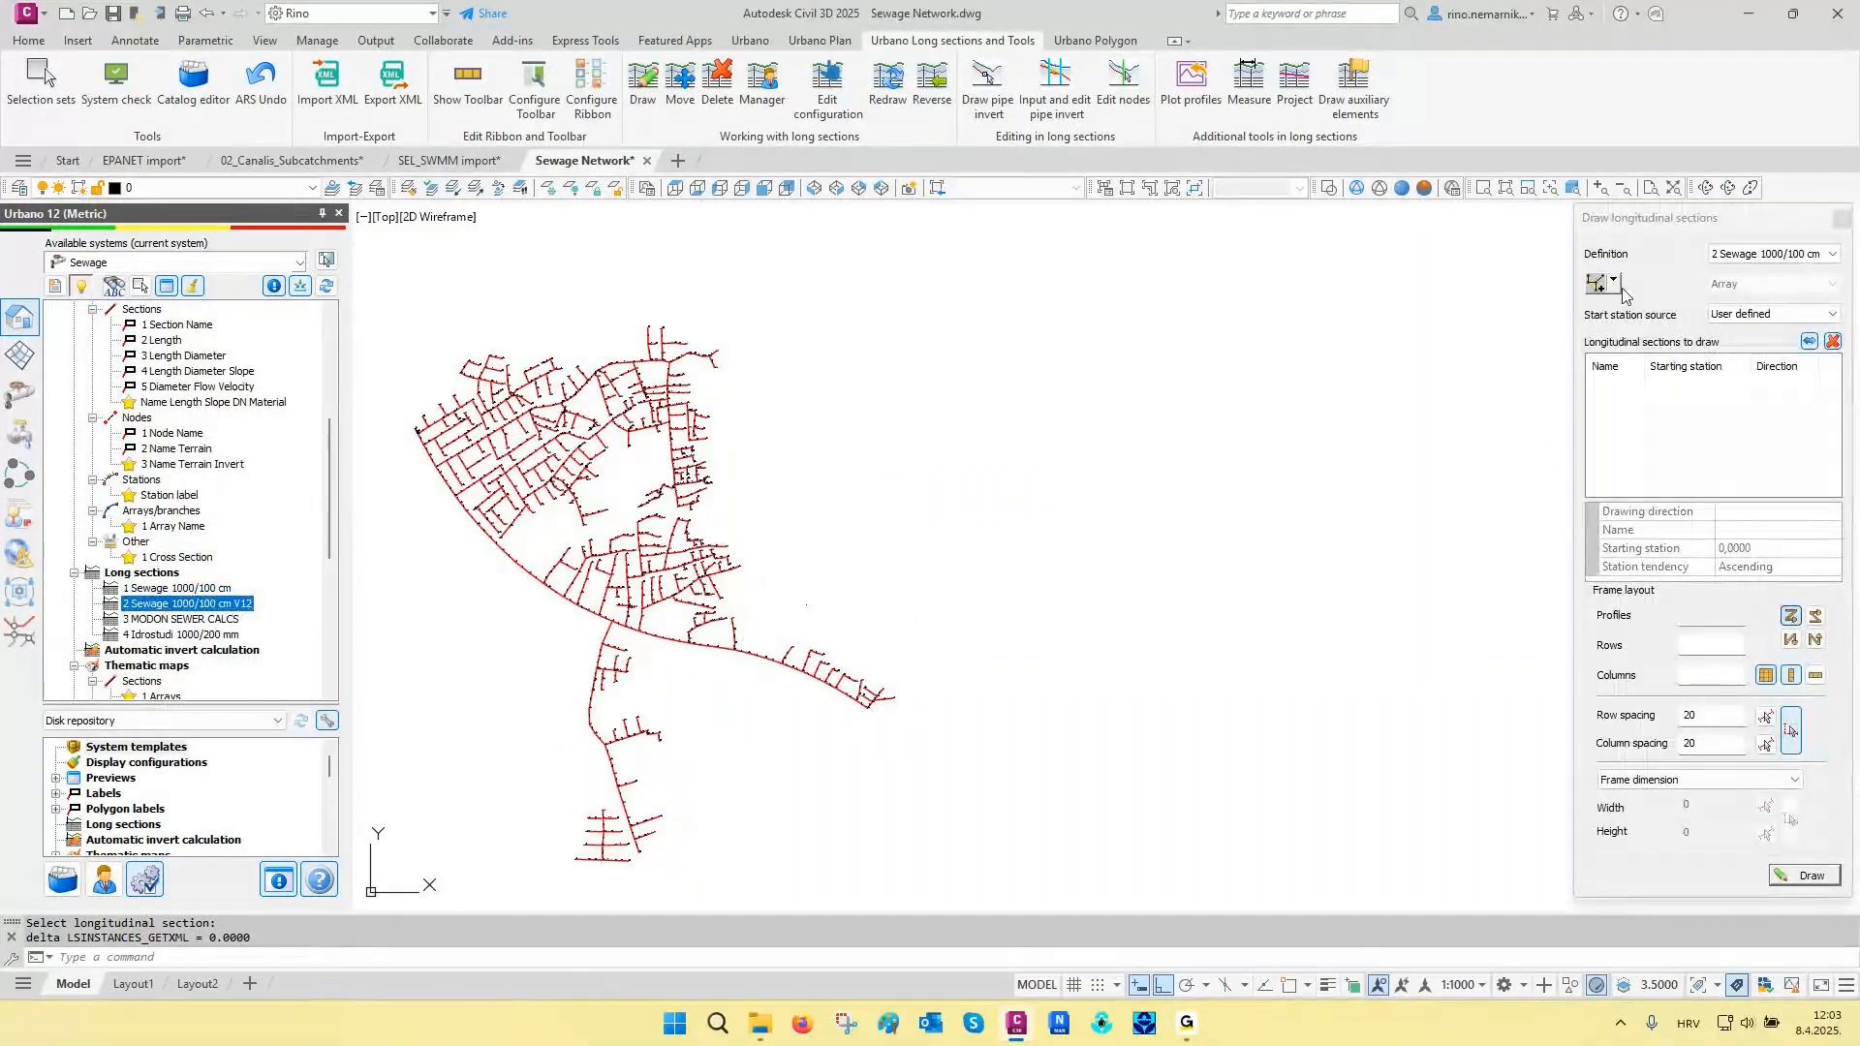
left_click(1615, 283)
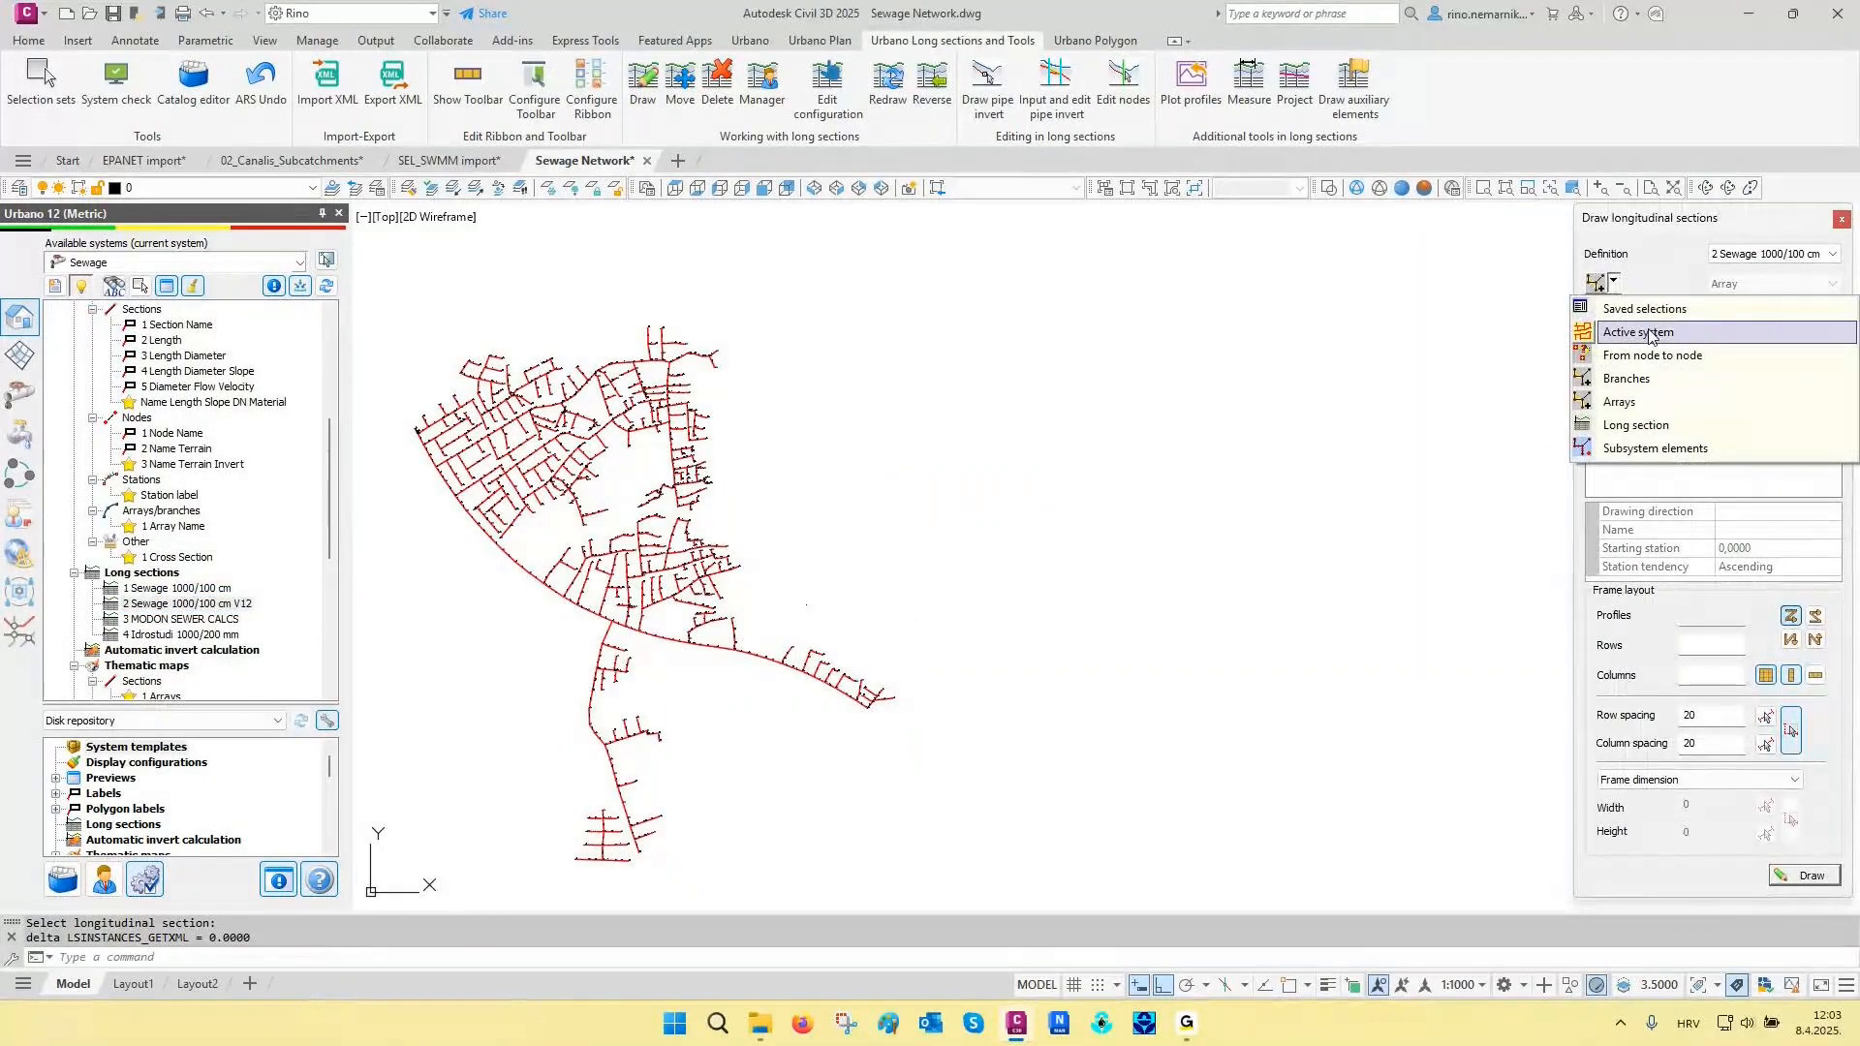
left_click(1651, 332)
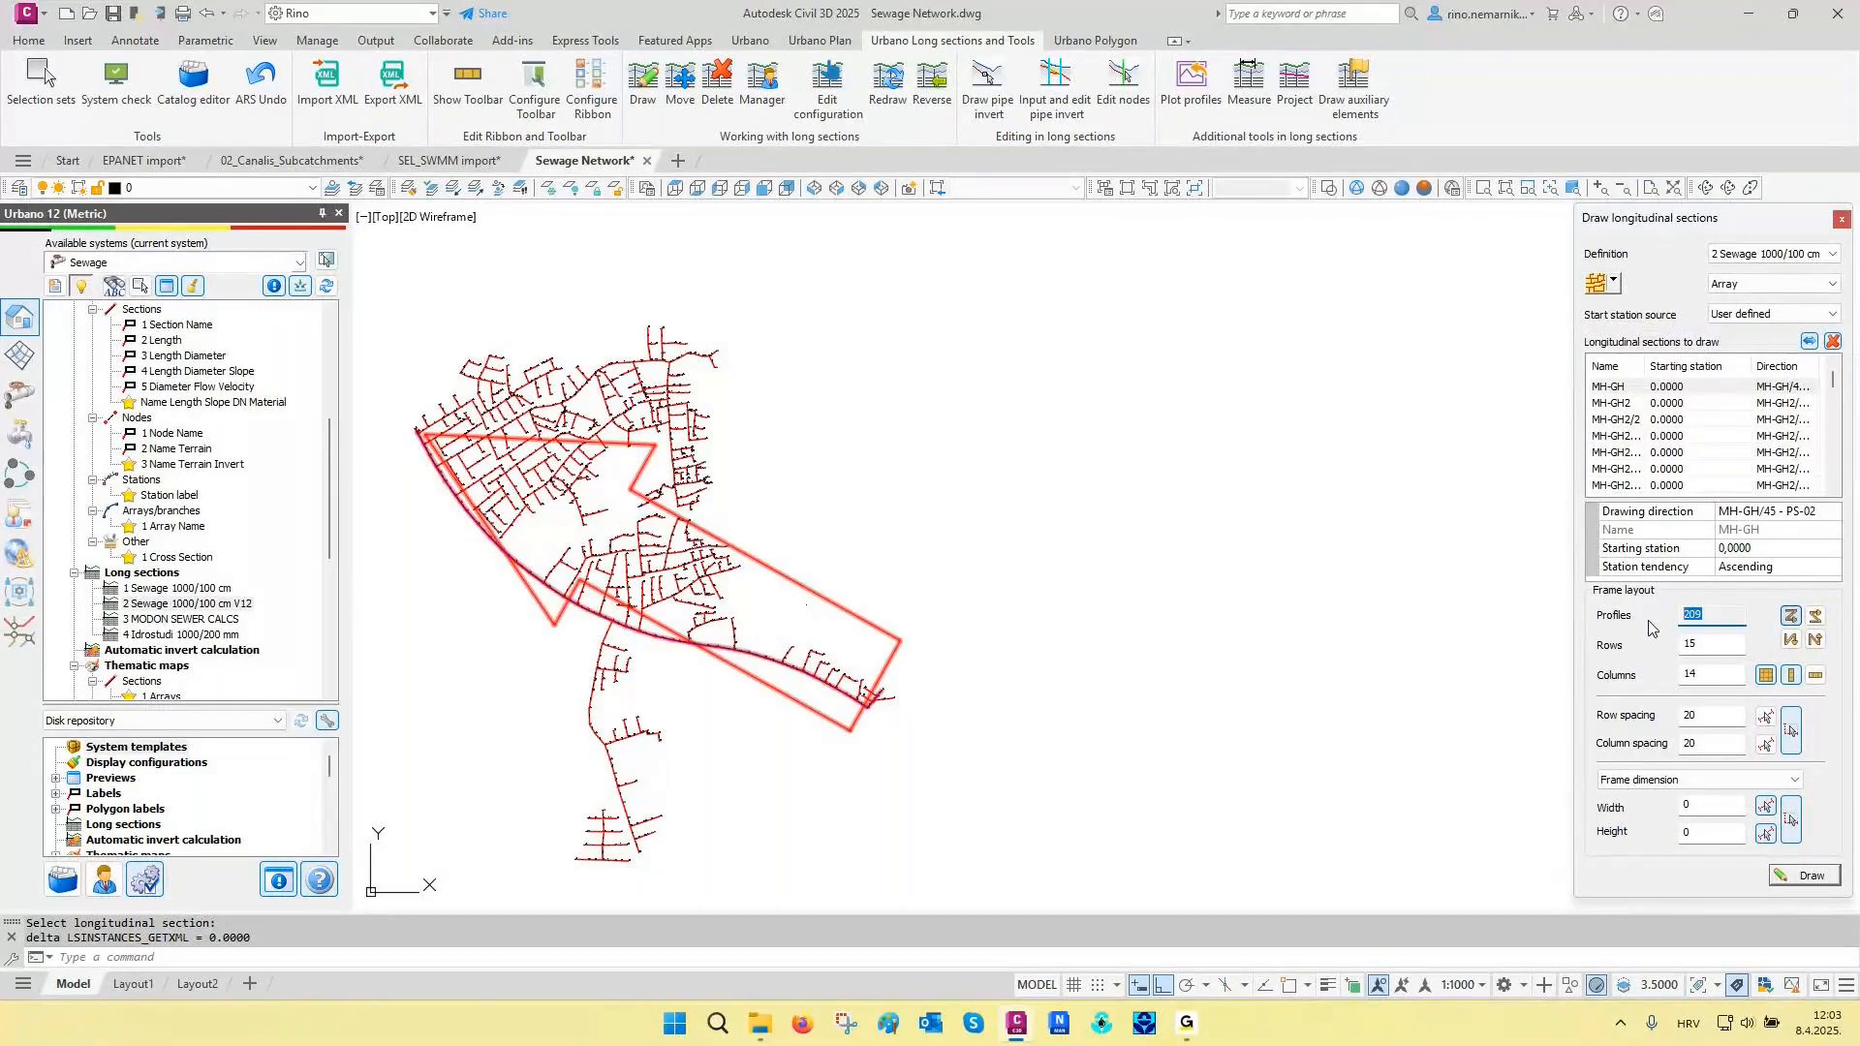
left_click(1800, 875)
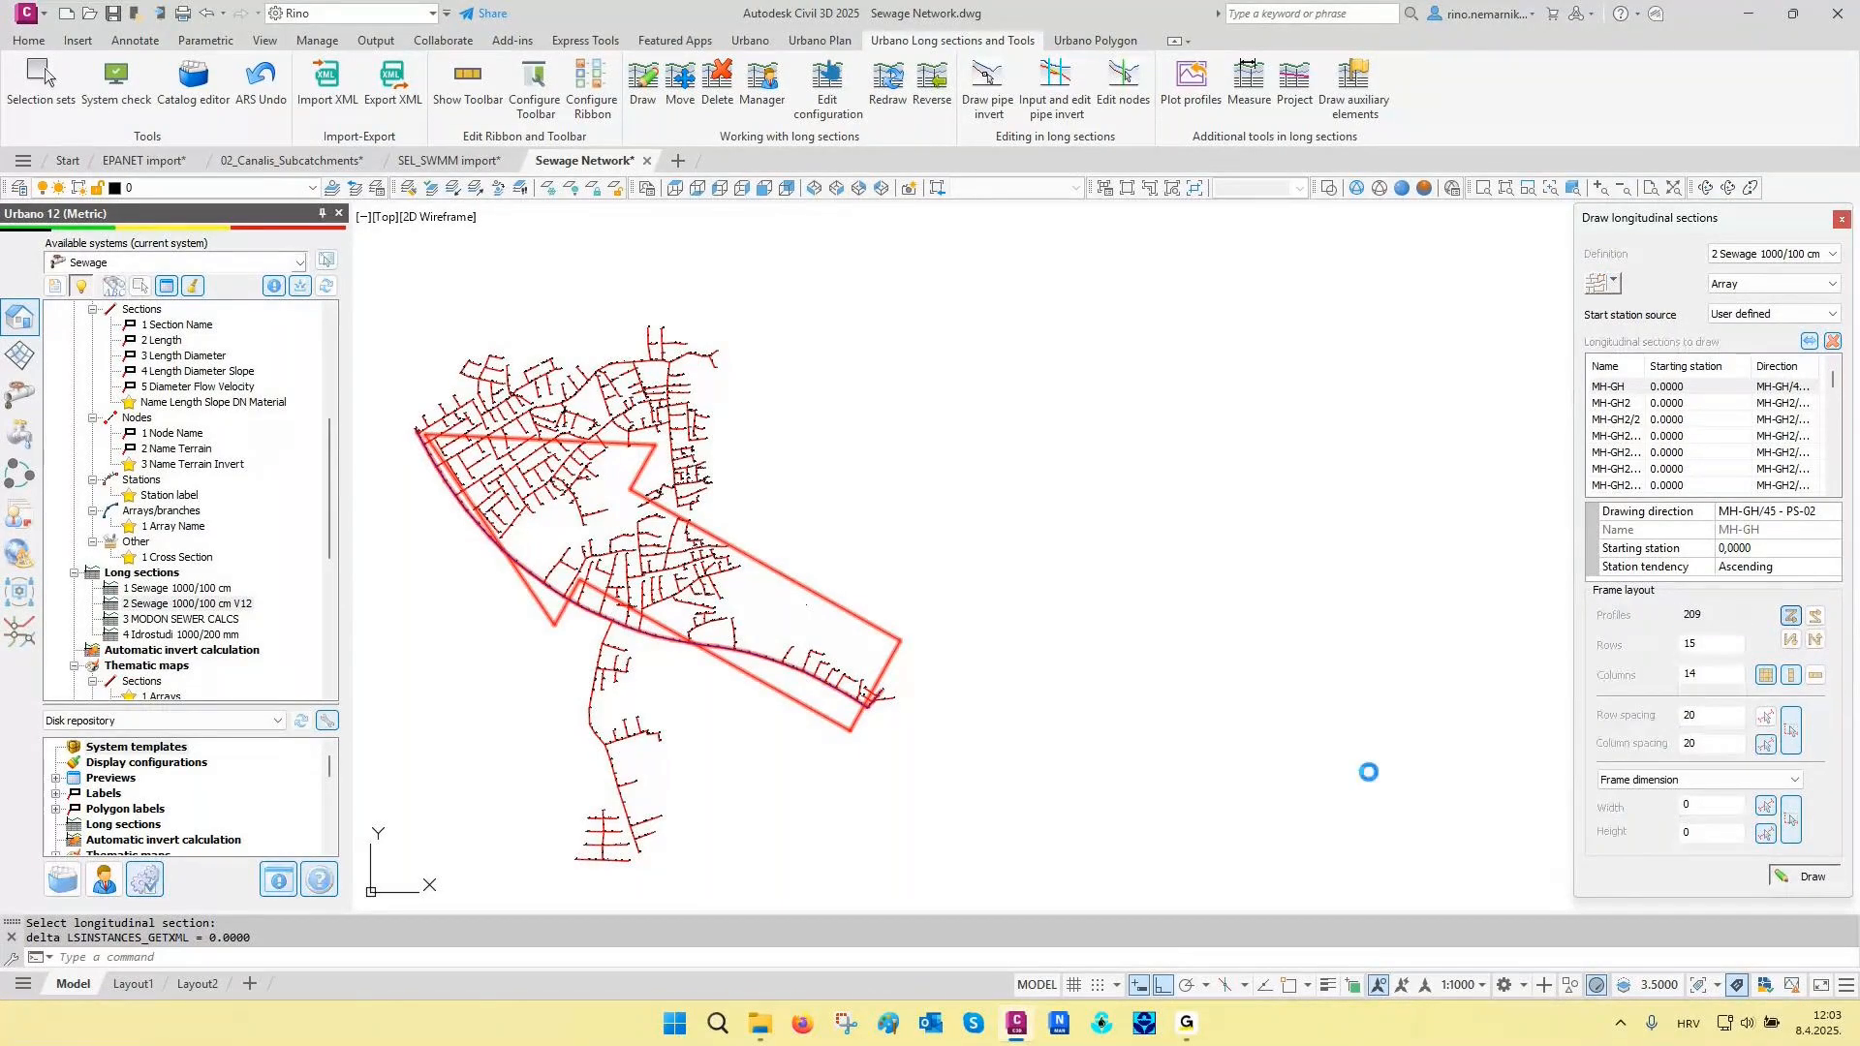
left_click(808, 604)
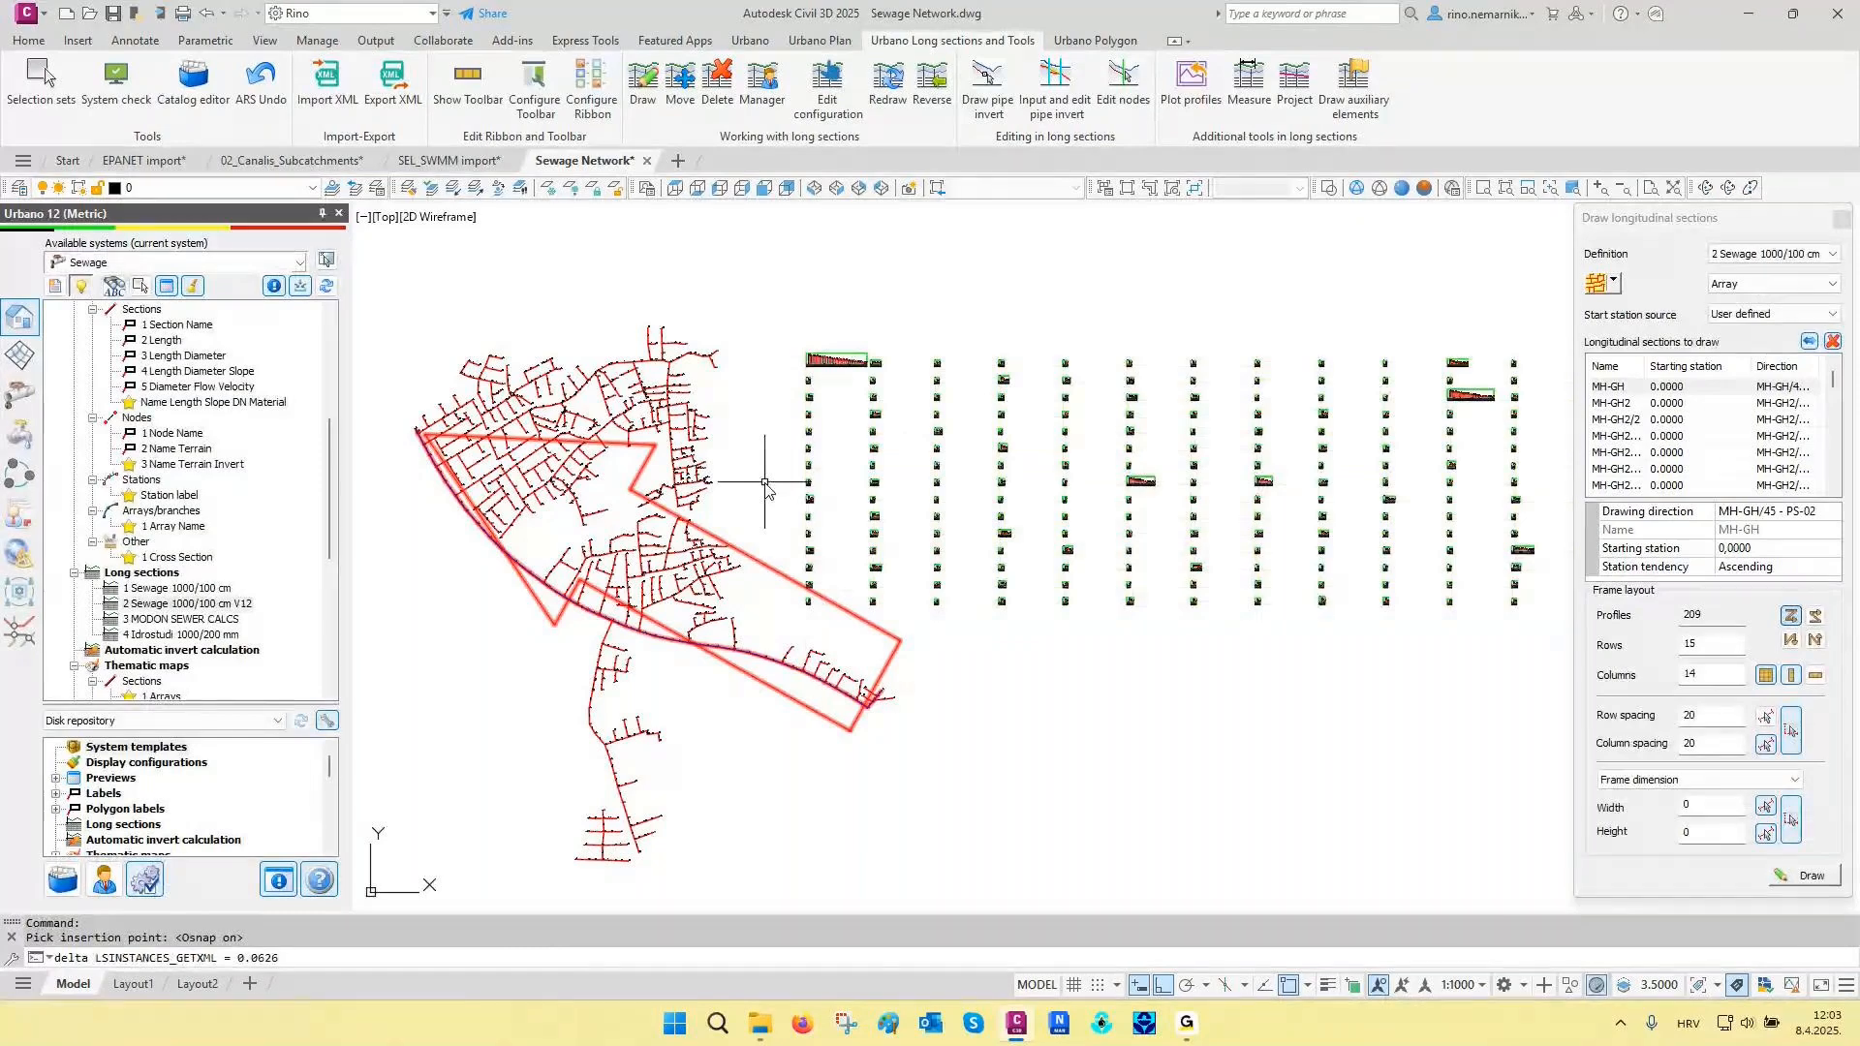
left_click(1841, 219)
- Examine the MH-GH profile and its table rows, along with the overall arrangement of the drawn long sections
middle_click_drag(1225, 376, 1175, 423)
scroll(754, 404, "up", 10)
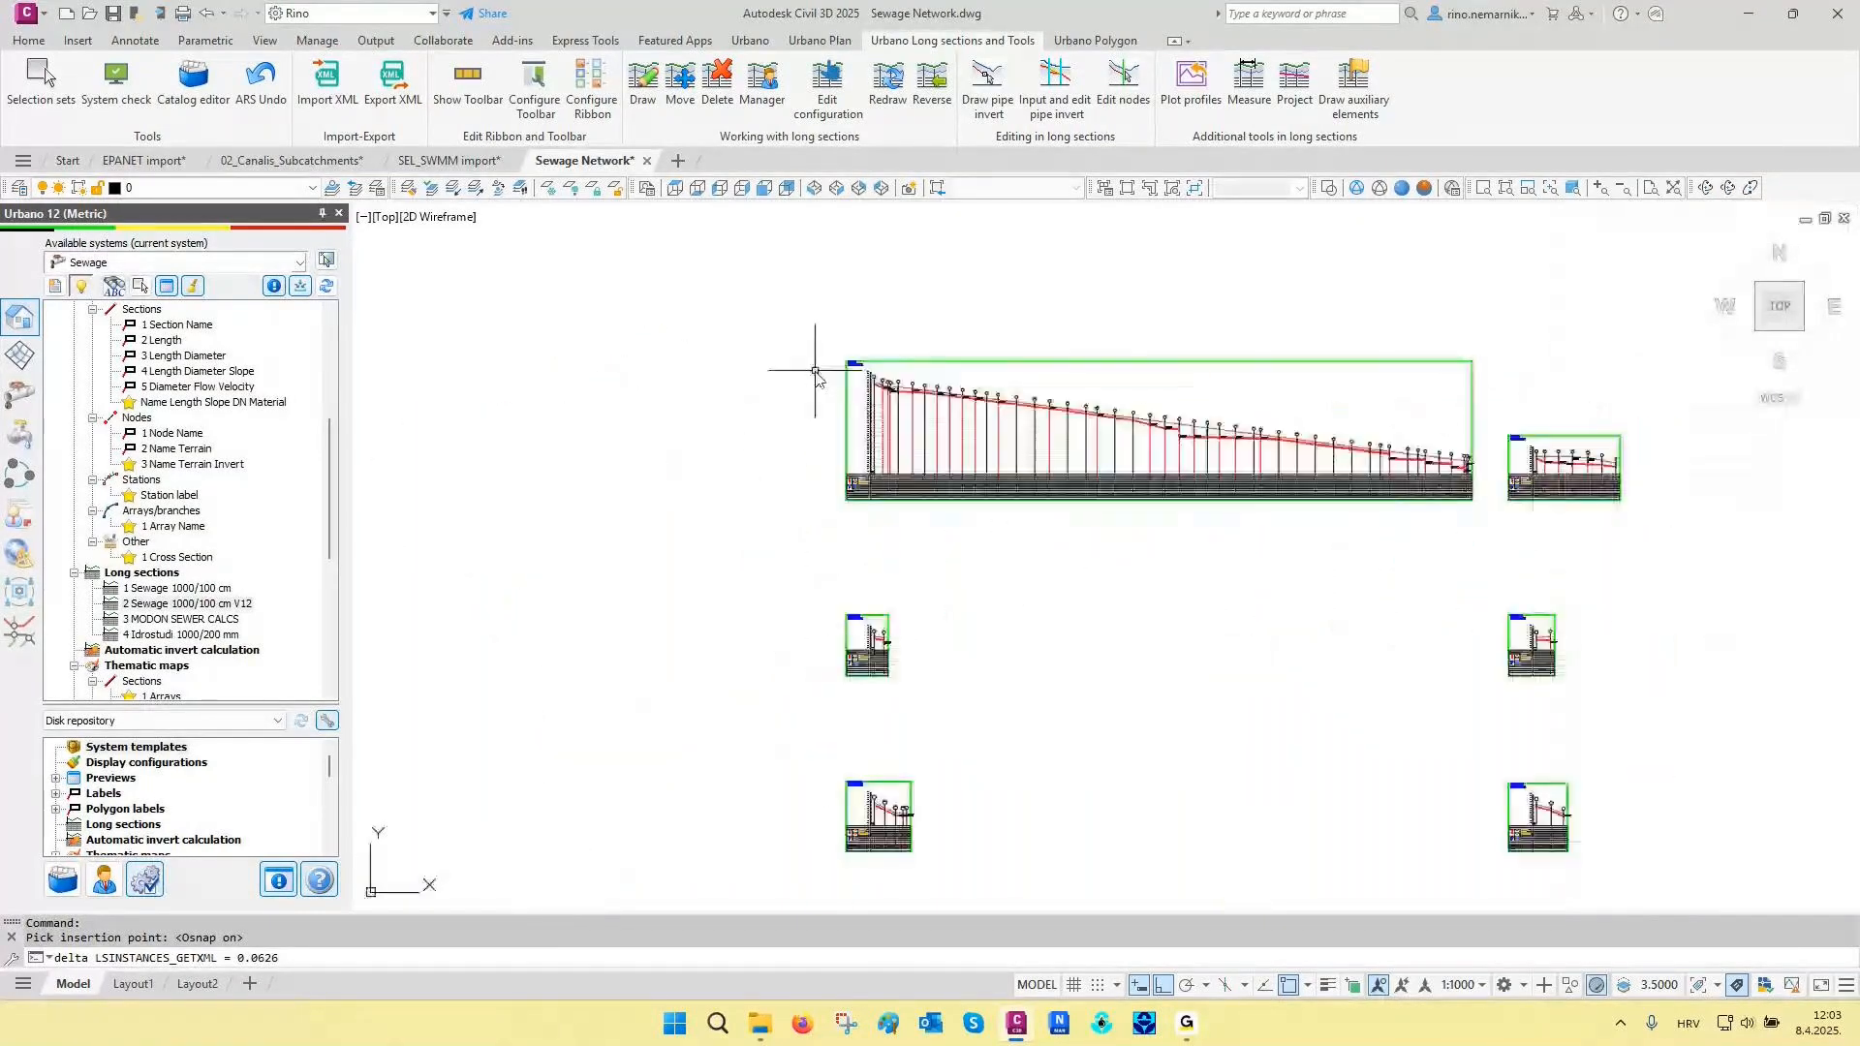
scroll(871, 368, "up", 2)
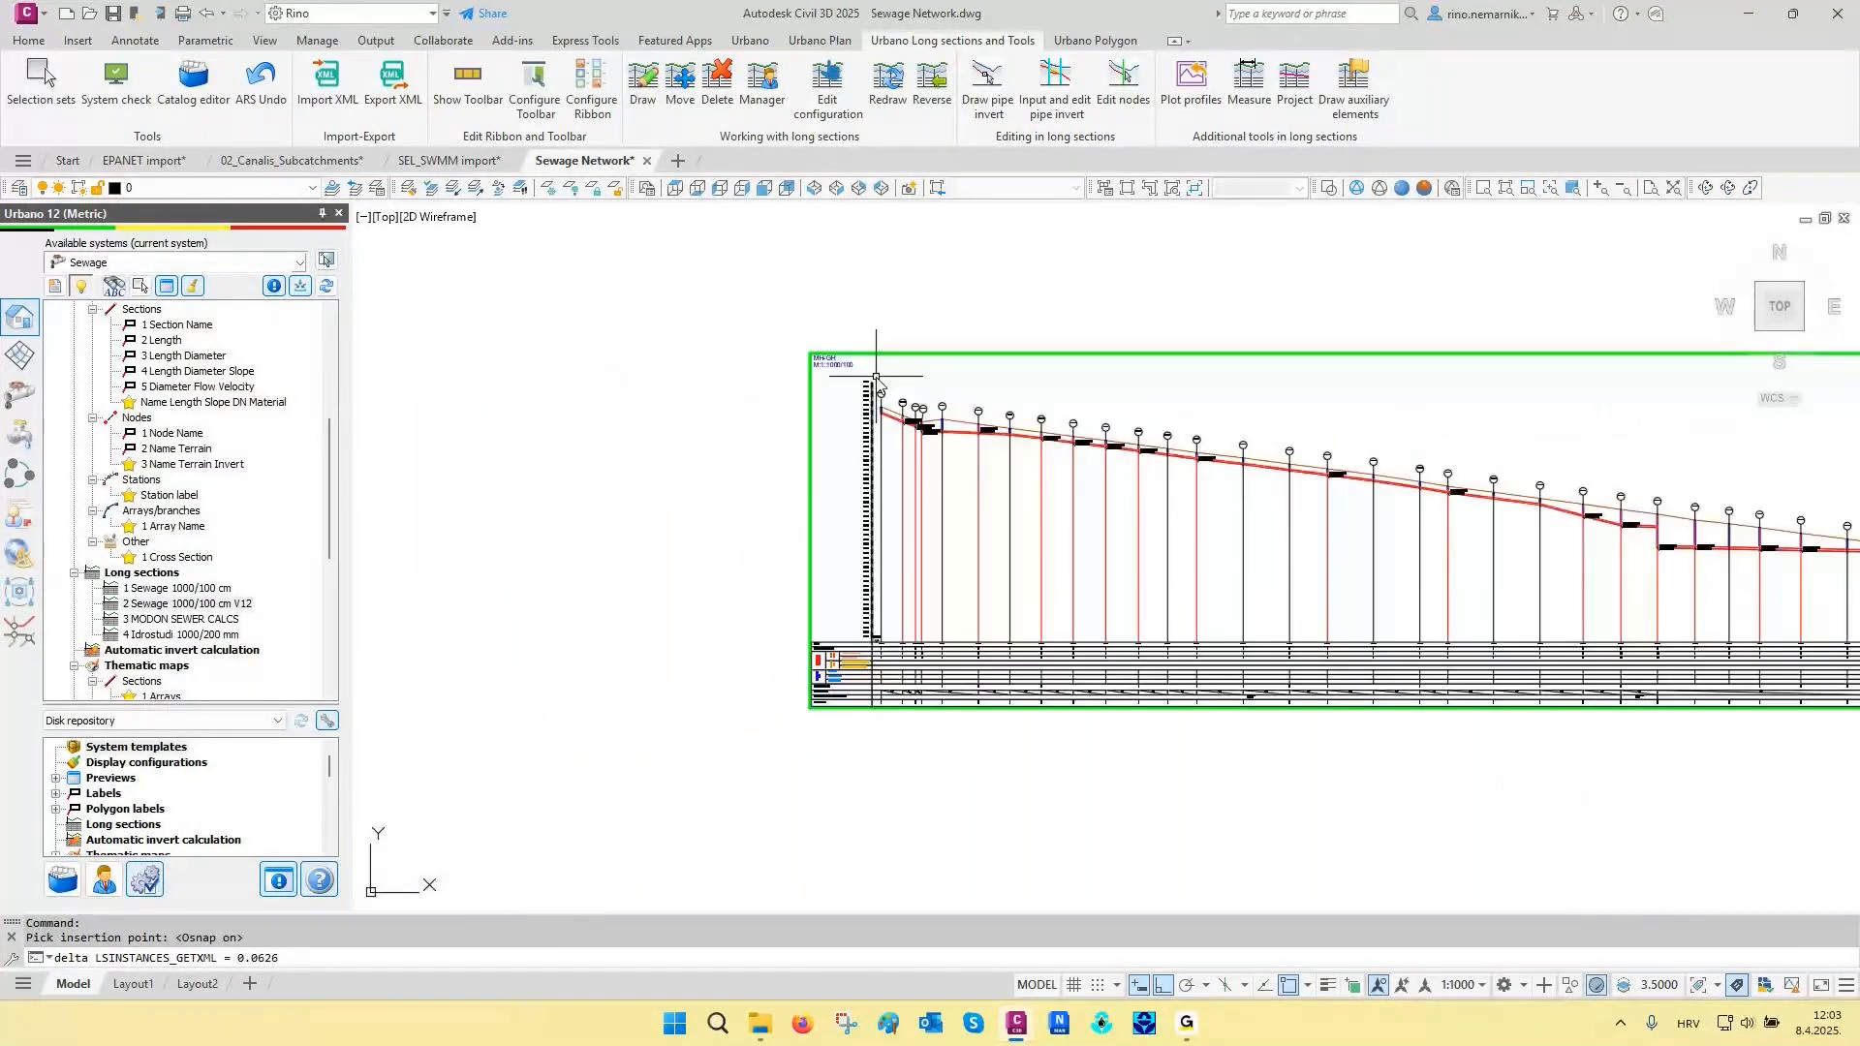
scroll(928, 664, "up", 8)
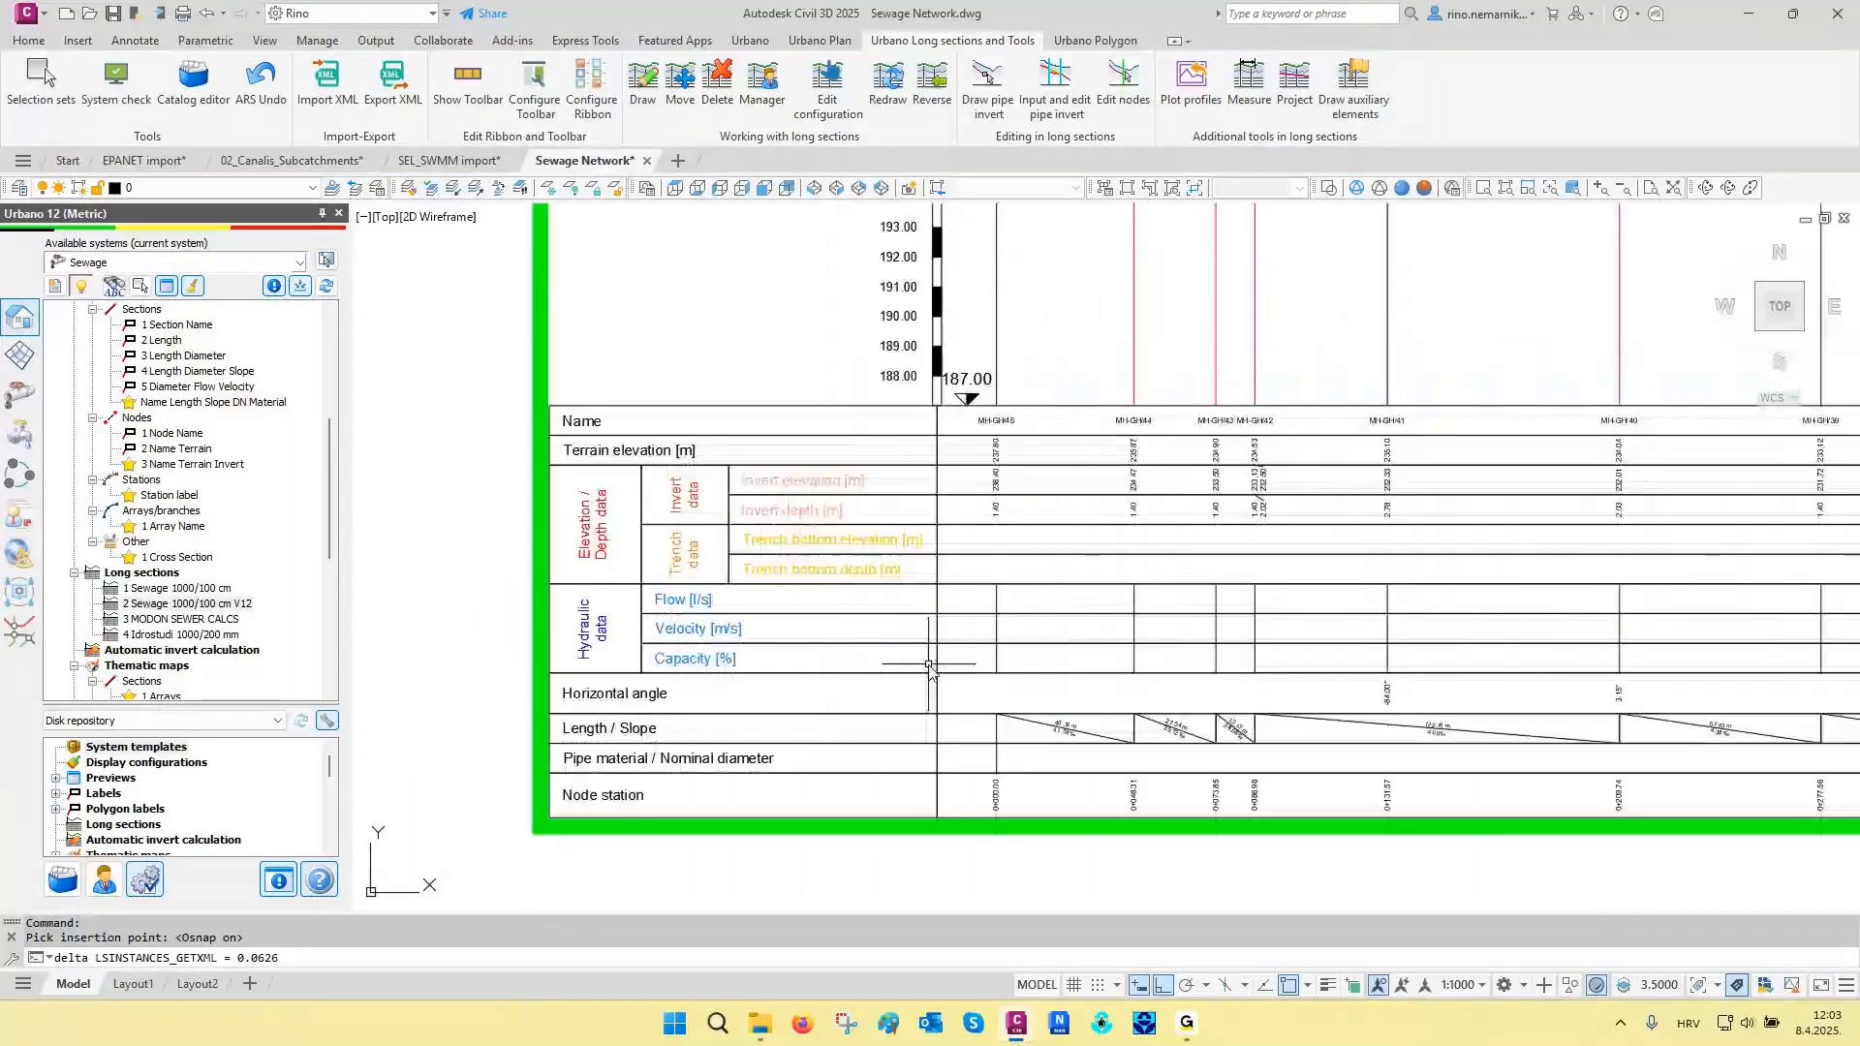
scroll(876, 608, "down", 15)
scroll(876, 609, "down", 5)
scroll(872, 620, "up", 1)
middle_click_drag(852, 747, 909, 433)
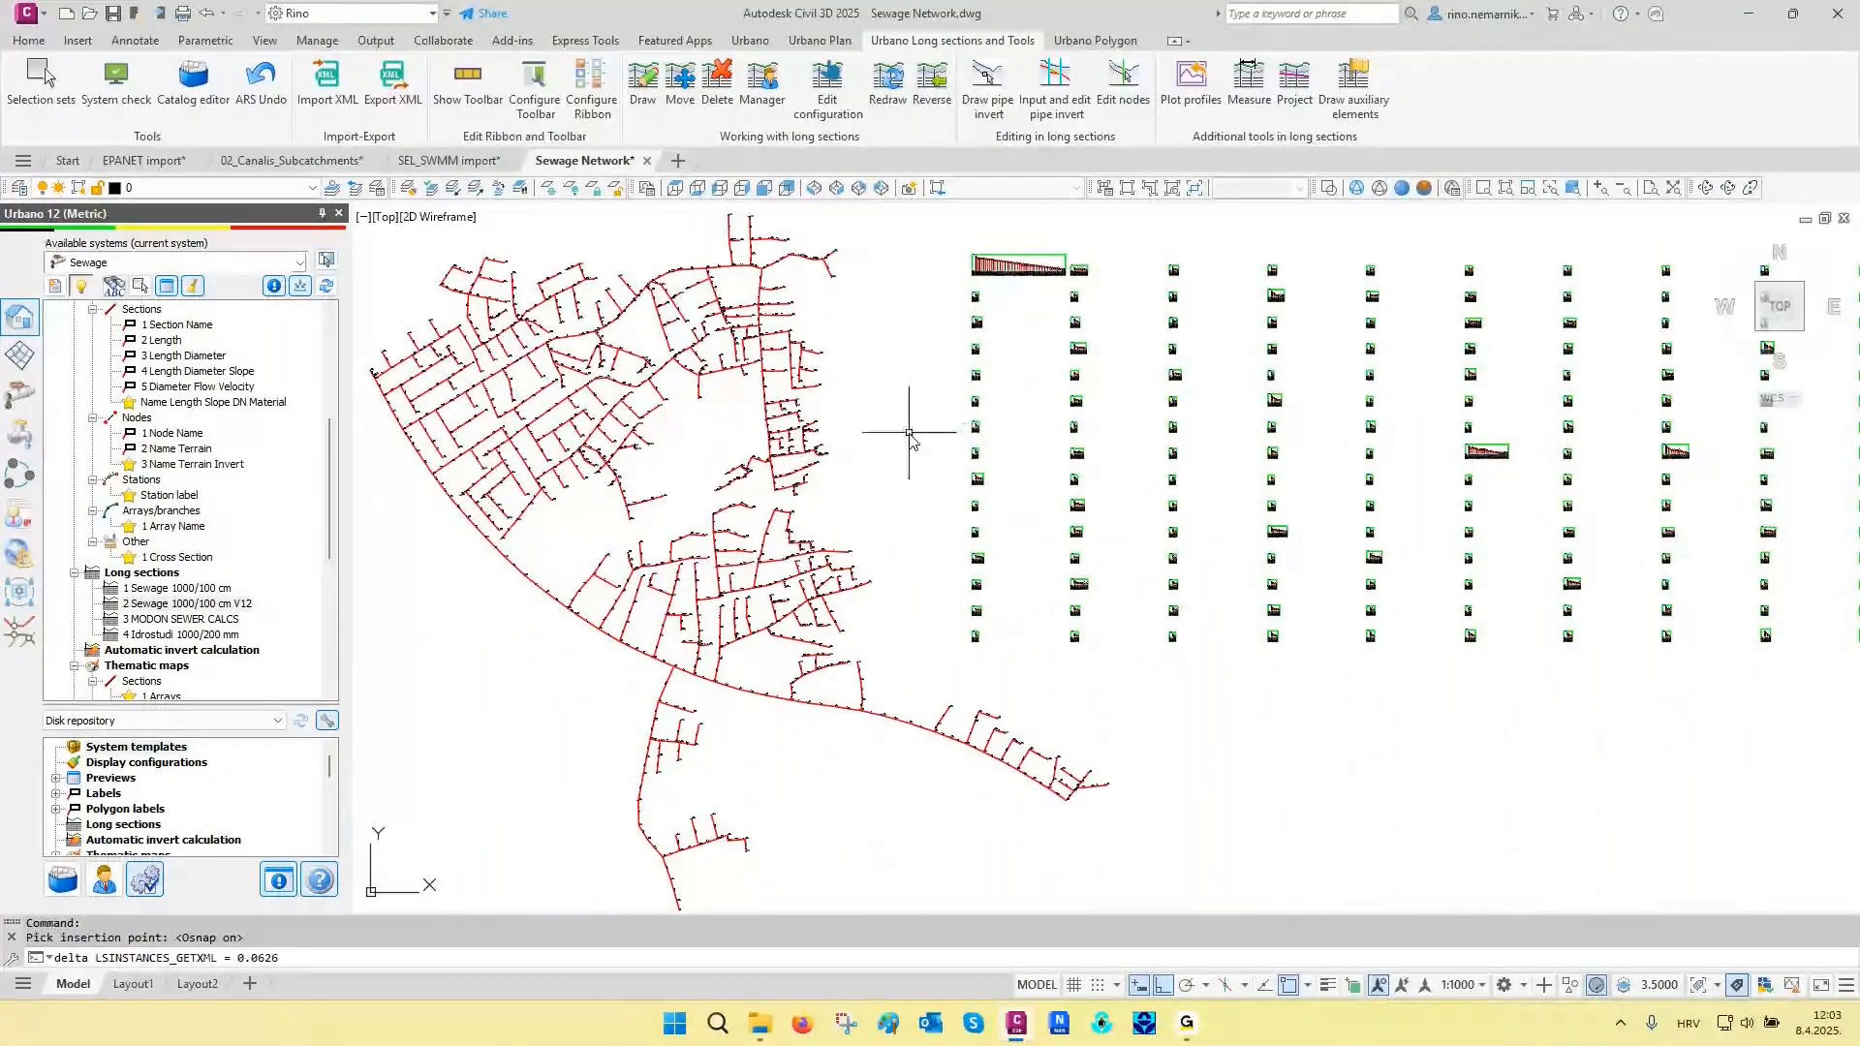
- Split the drawing into two vertical viewports, showing node MH-GH/22 in plan beside the matching part of the MH-GH long section
left_click(144, 880)
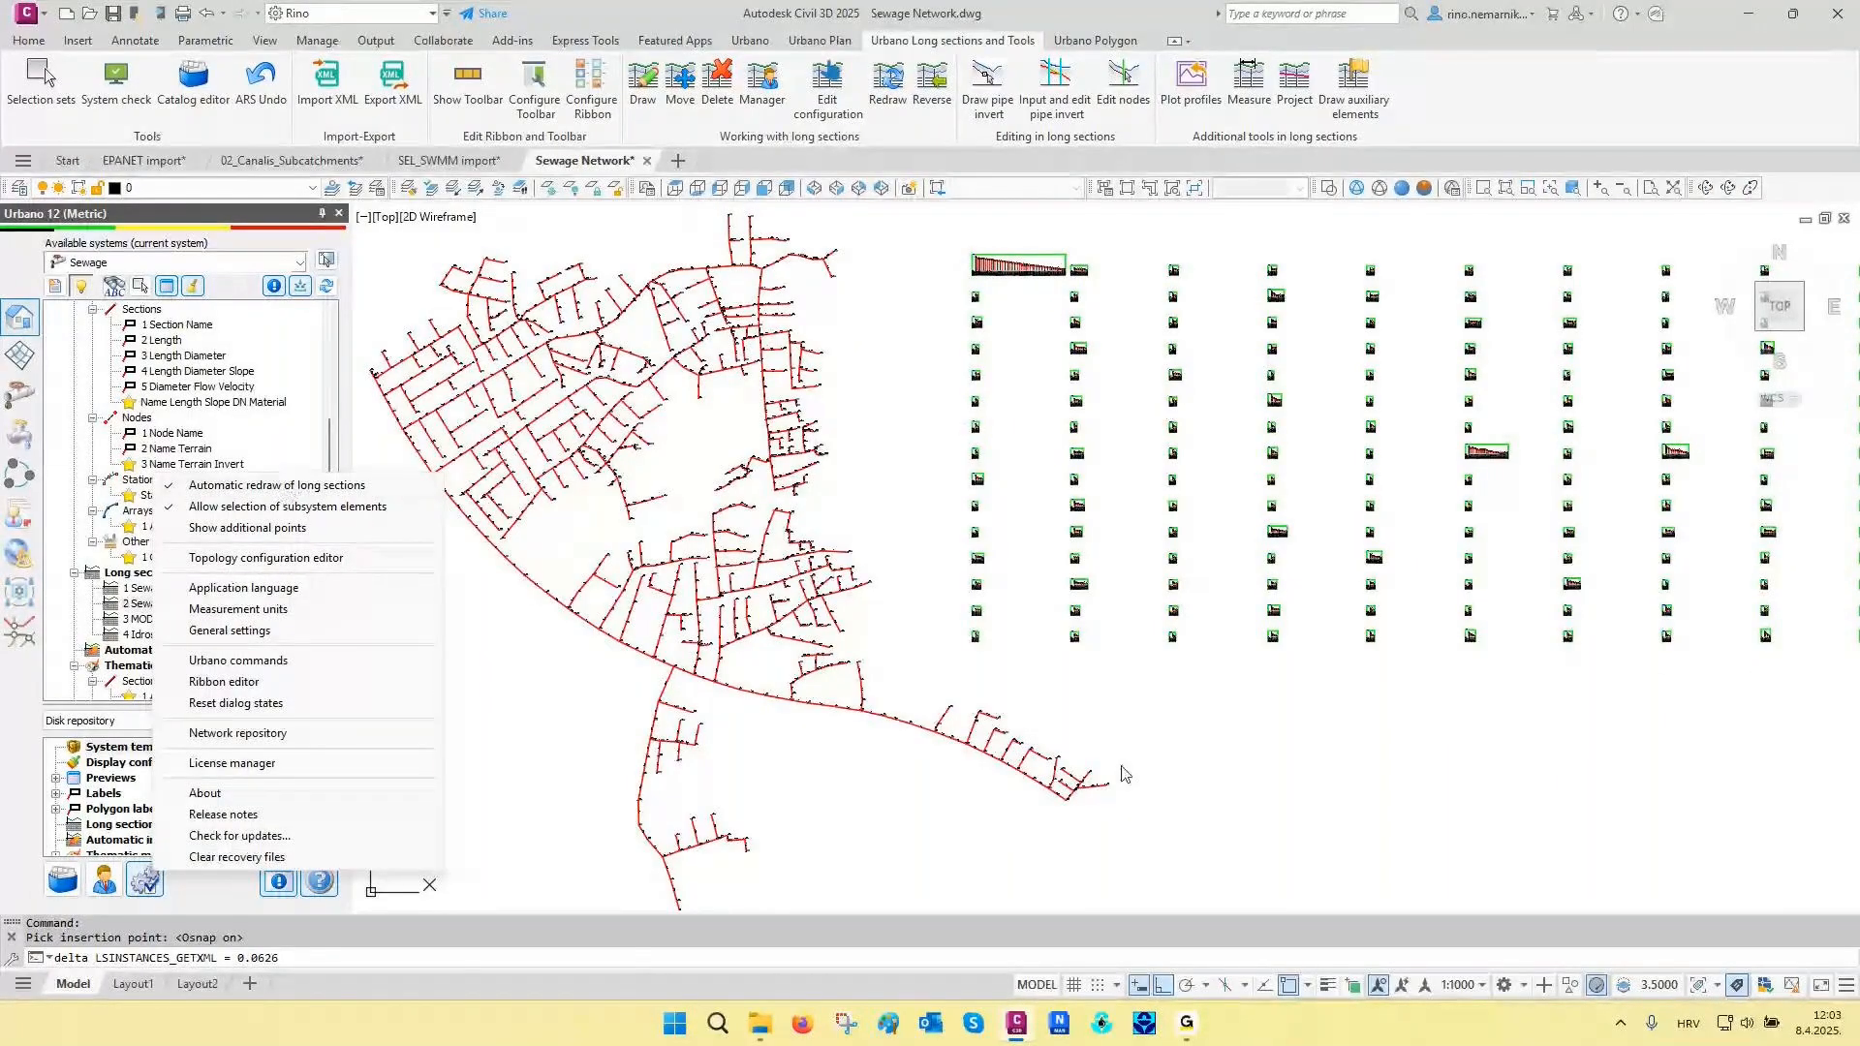
left_click(1245, 730)
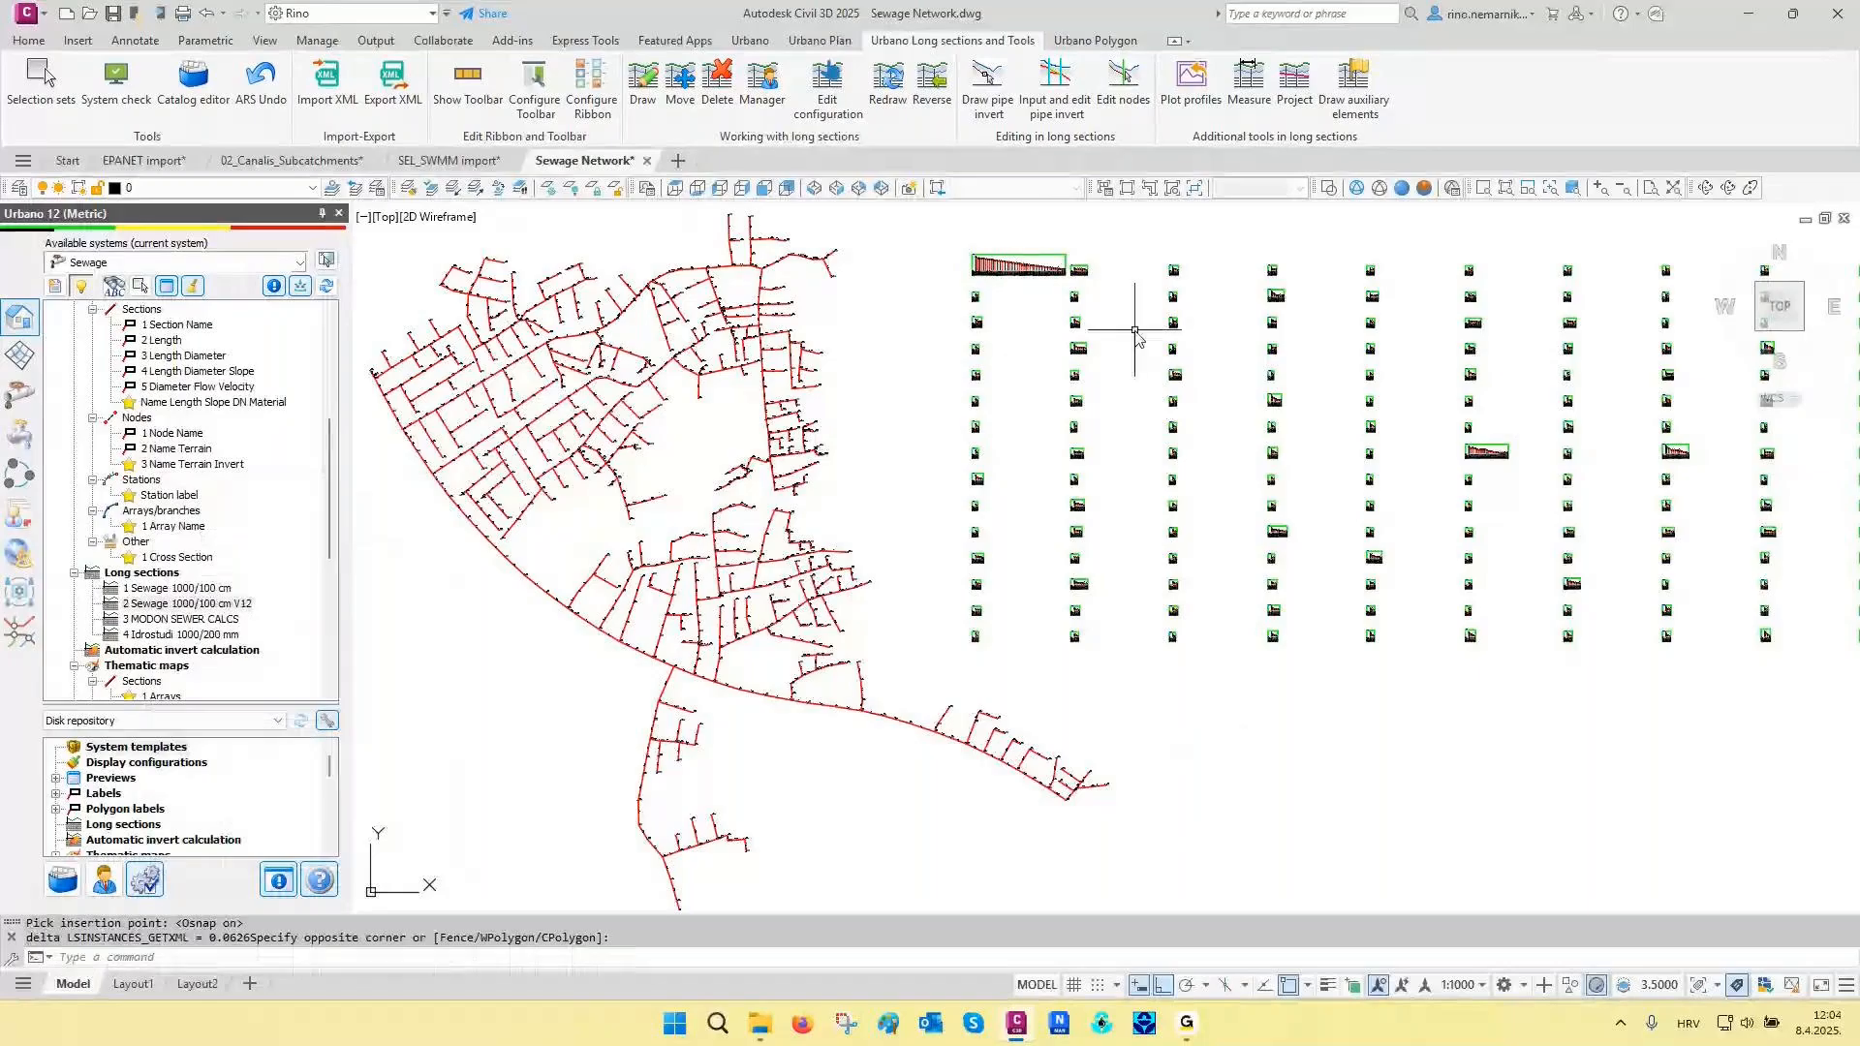
left_click(1104, 187)
left_click(774, 256)
left_click(691, 358)
left_click(956, 639)
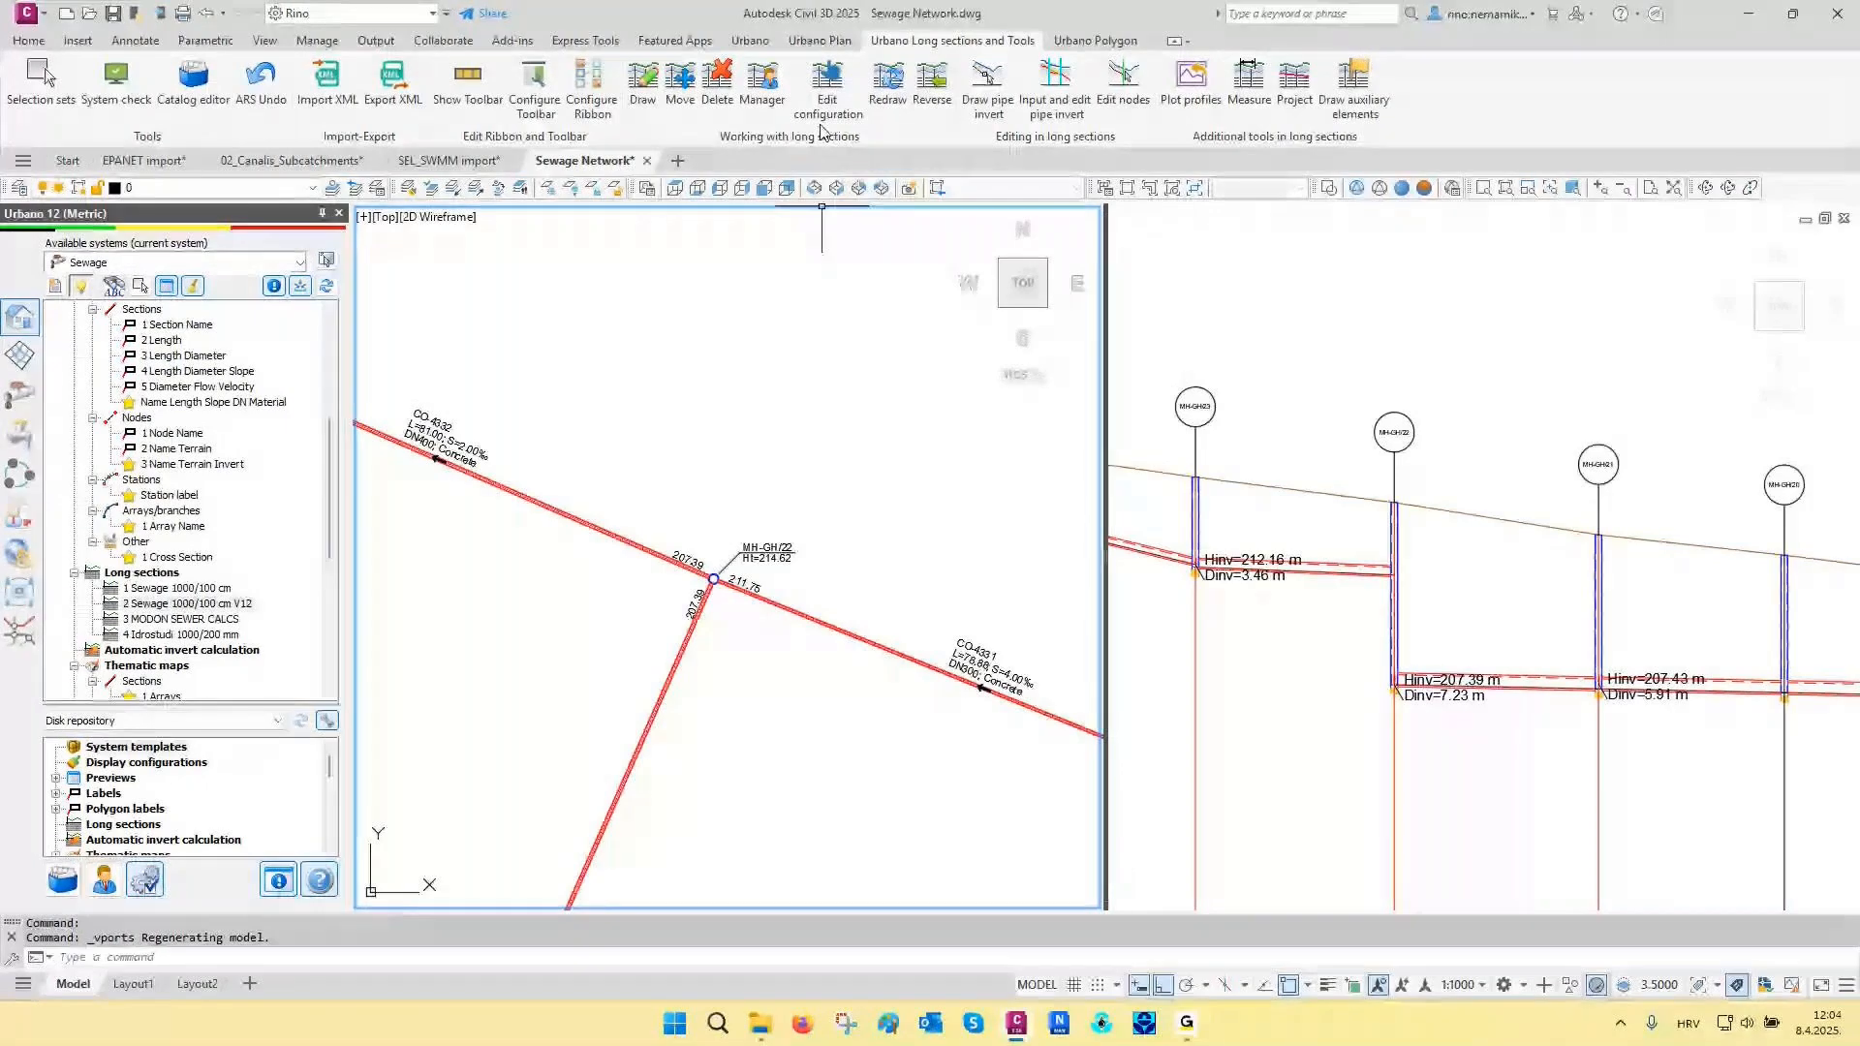
- Move node MH-GH/22 in plan well north of the pipe line, and return it close to its original position
left_click(819, 41)
left_click(825, 74)
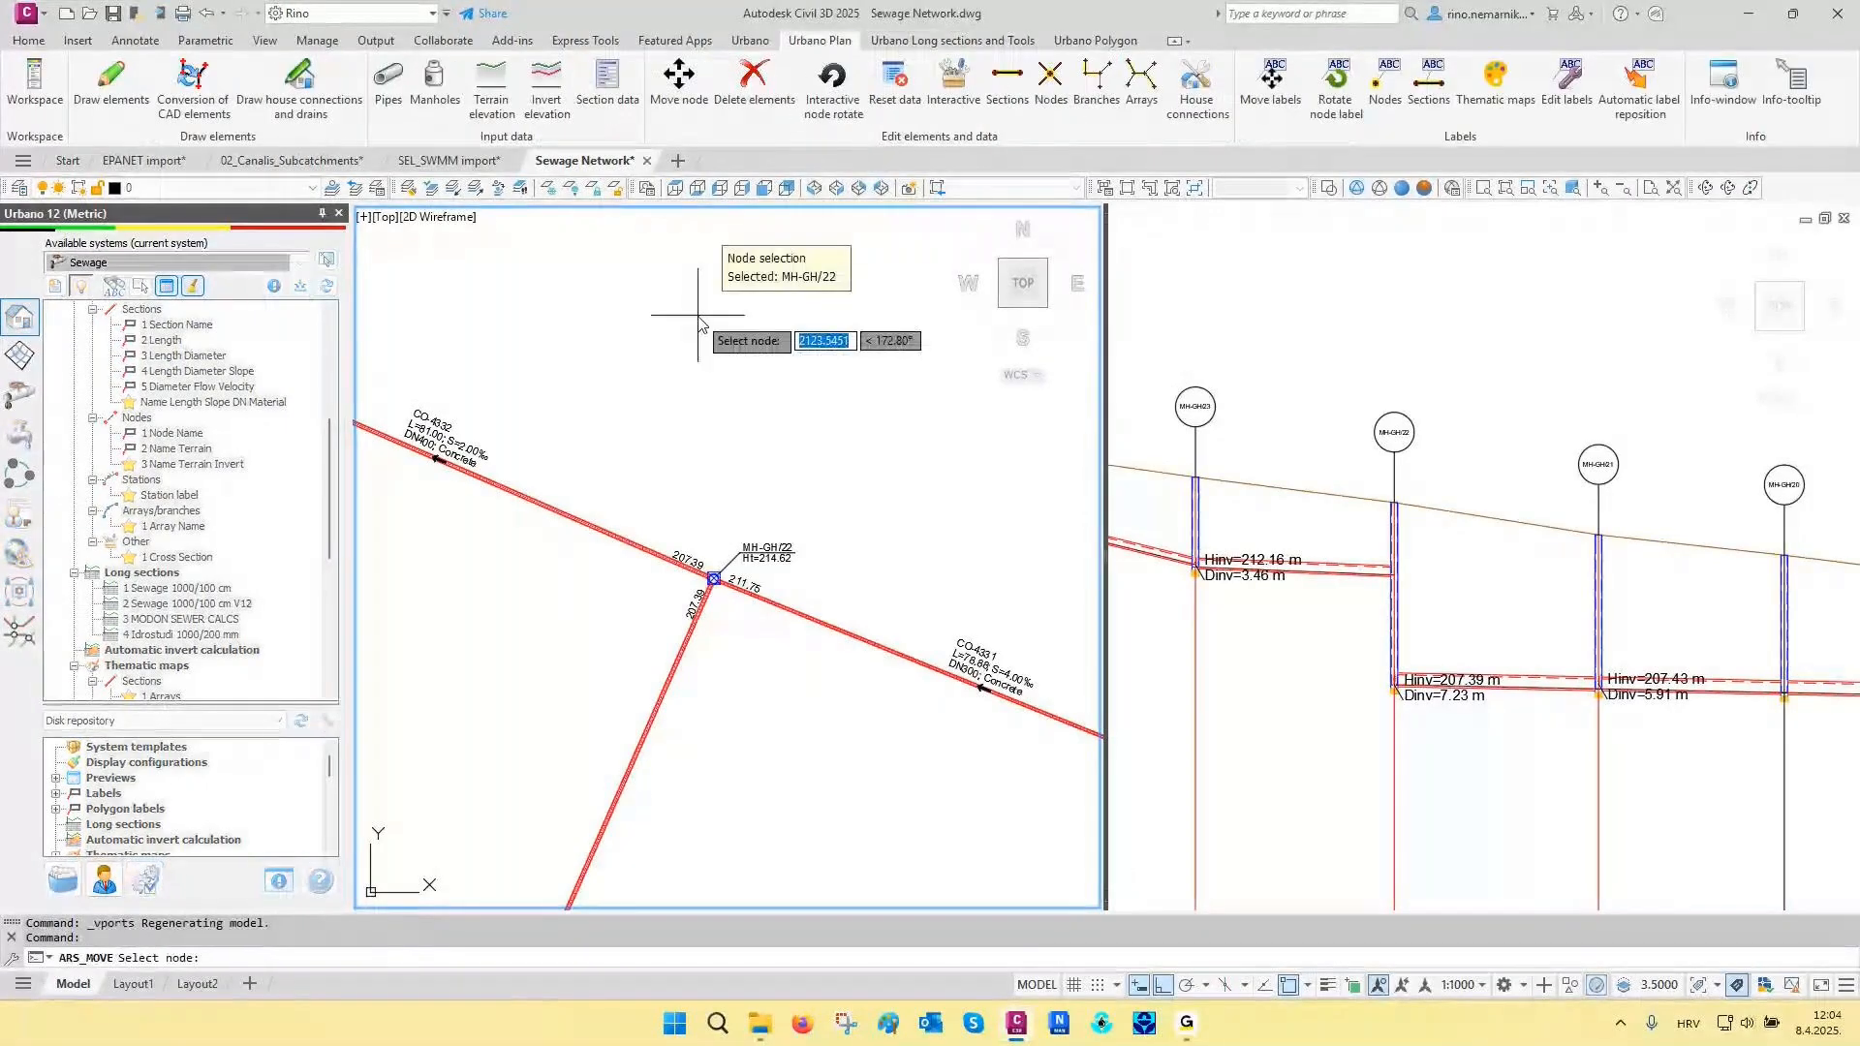
key("F3")
left_click(705, 351)
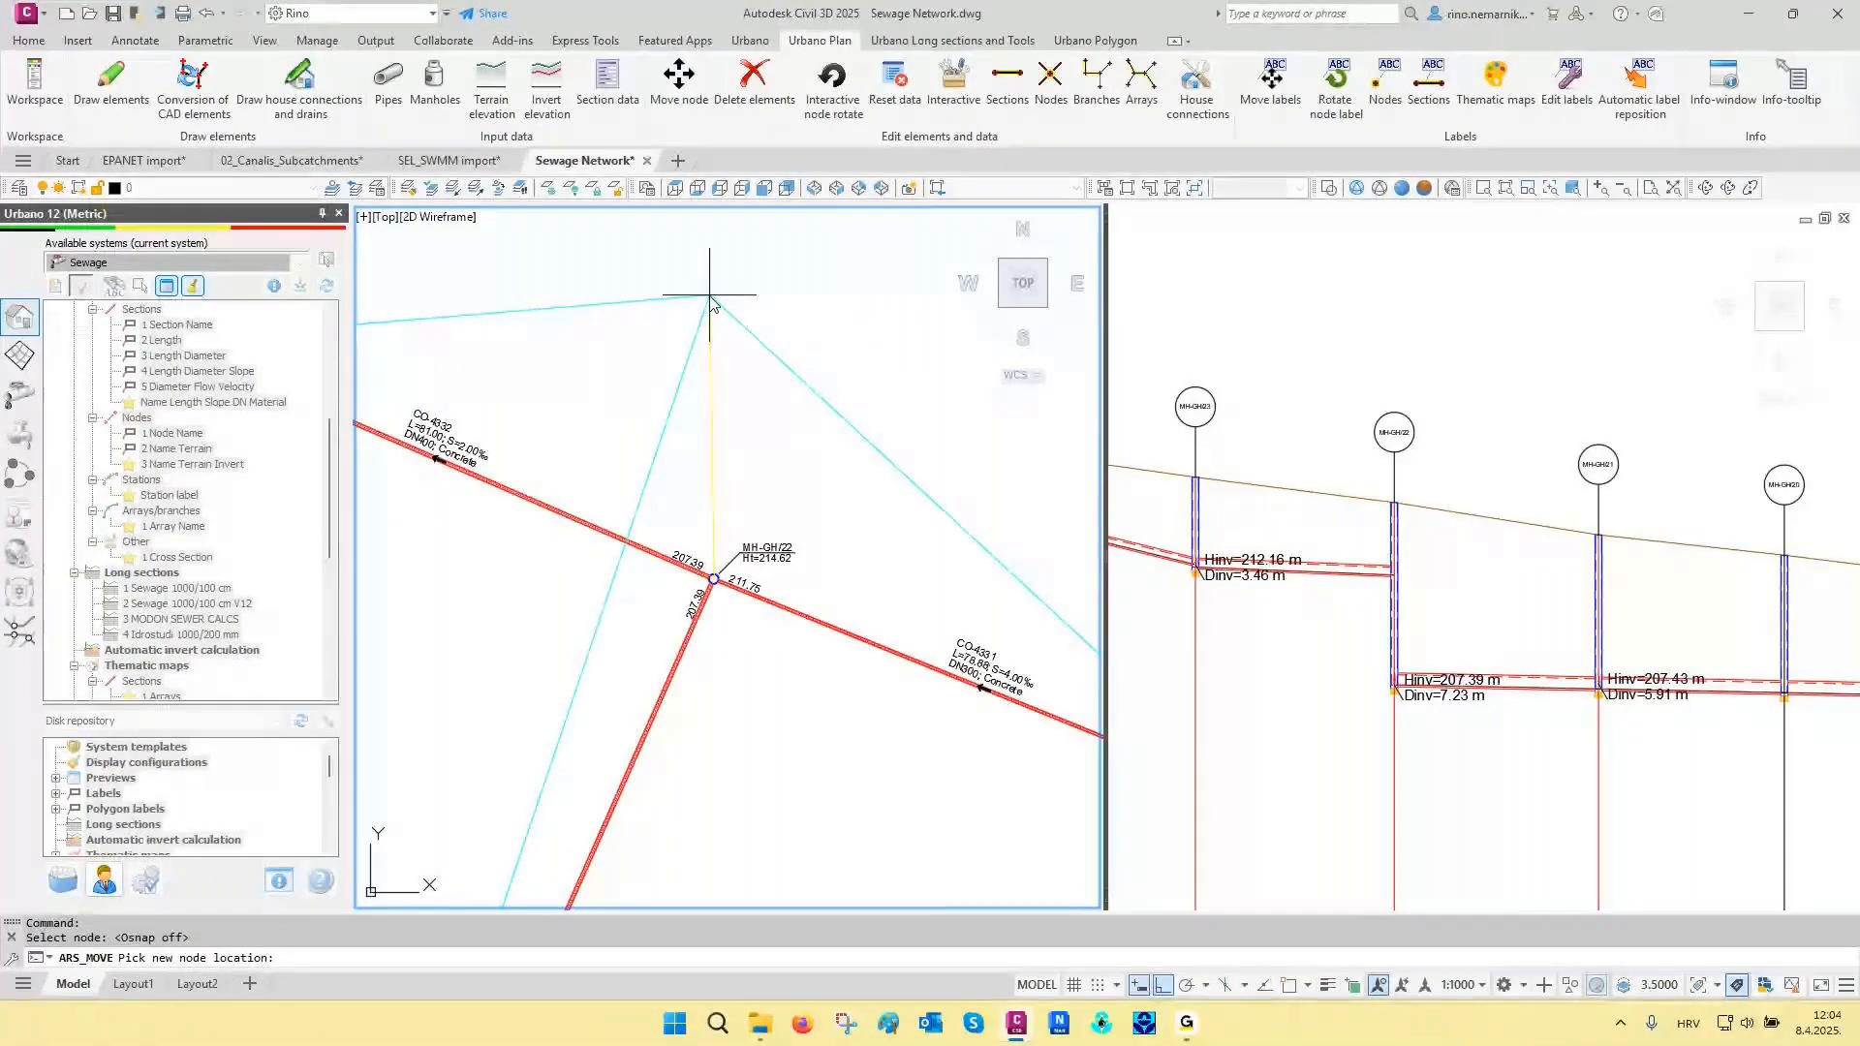
left_click(709, 295)
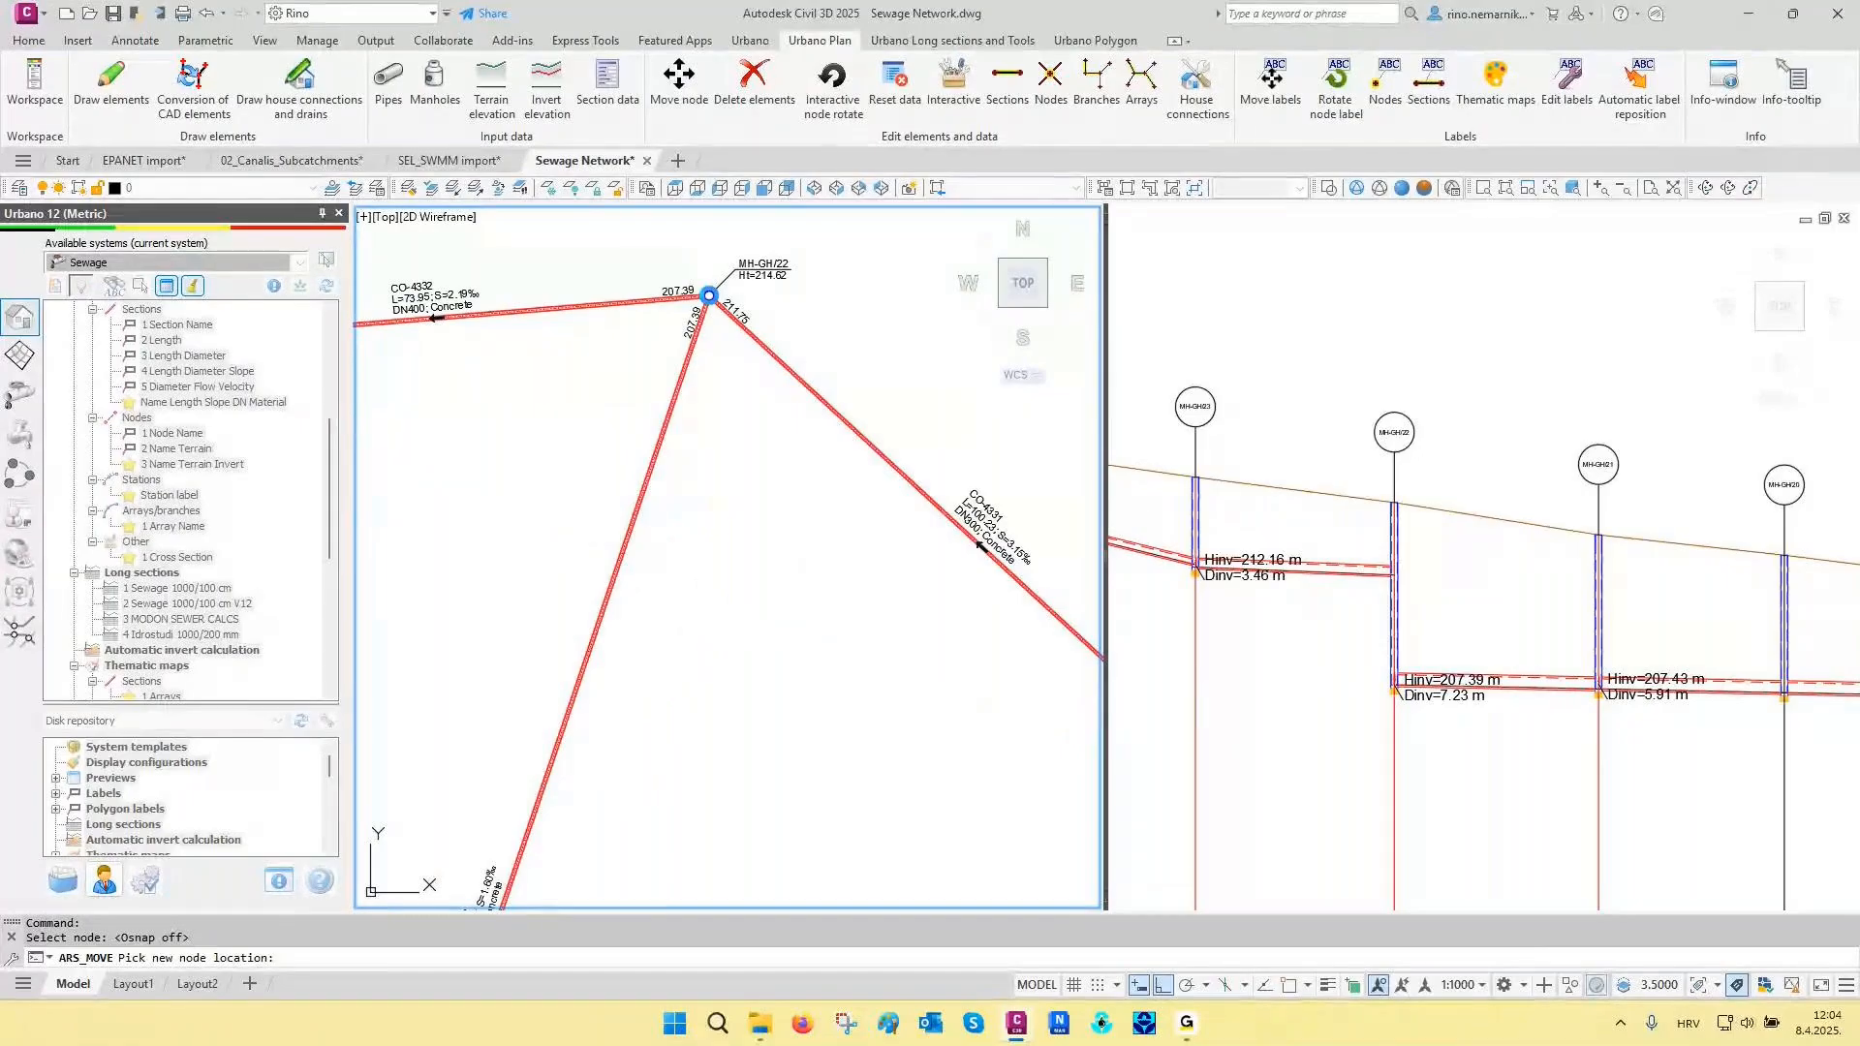
left_click(709, 296)
left_click(697, 573)
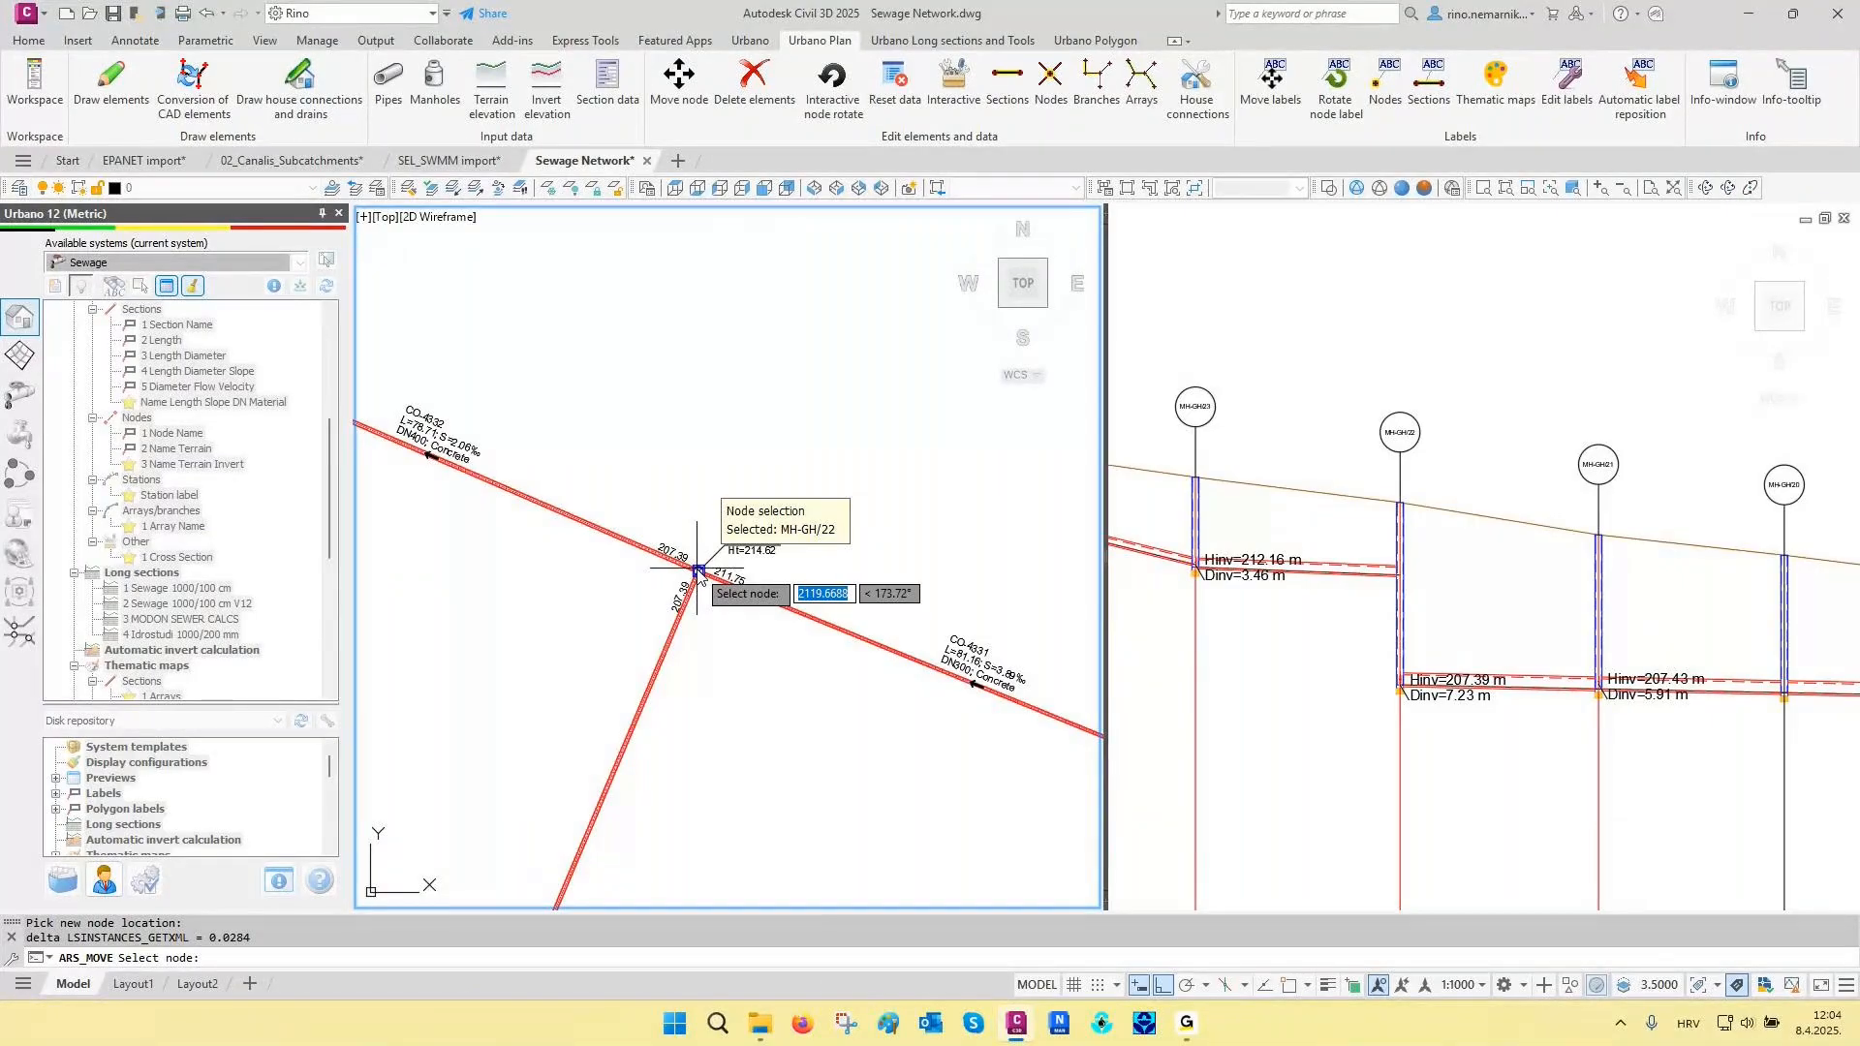
key("Escape")
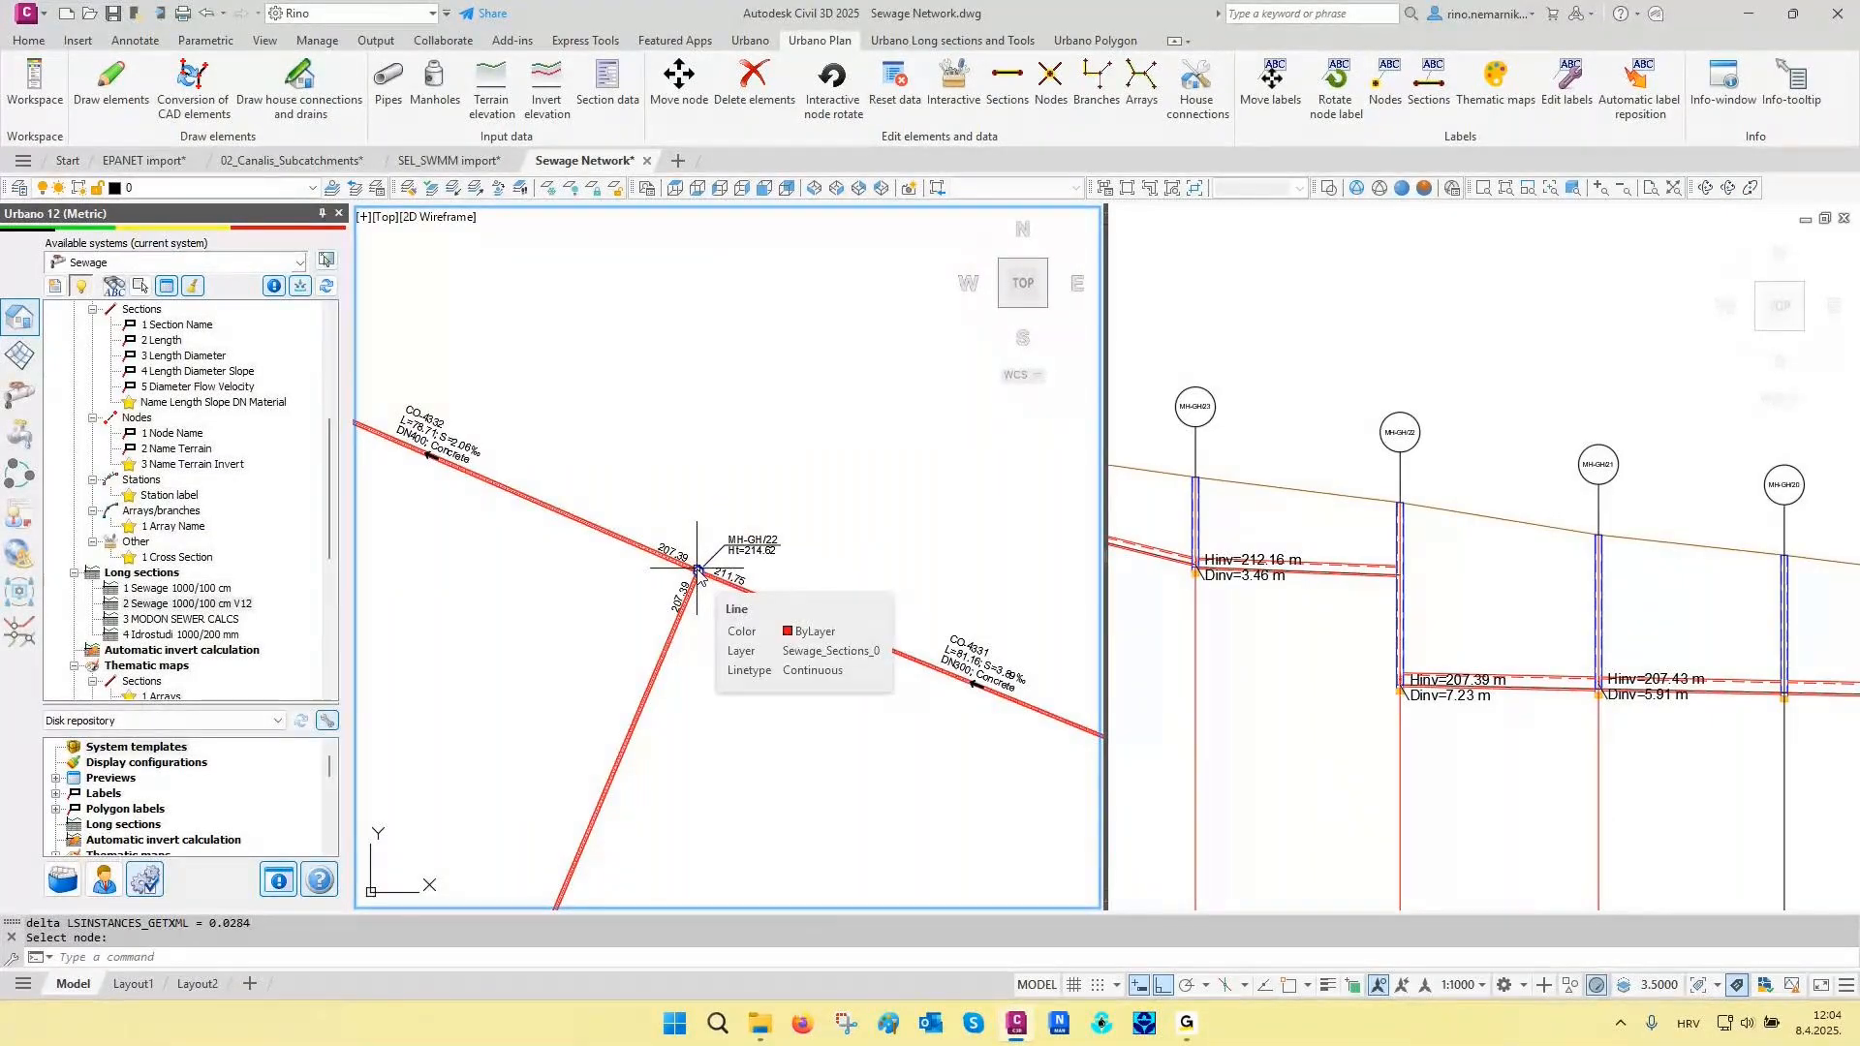
- Turn off the automatic redraw of long sections
left_click(147, 881)
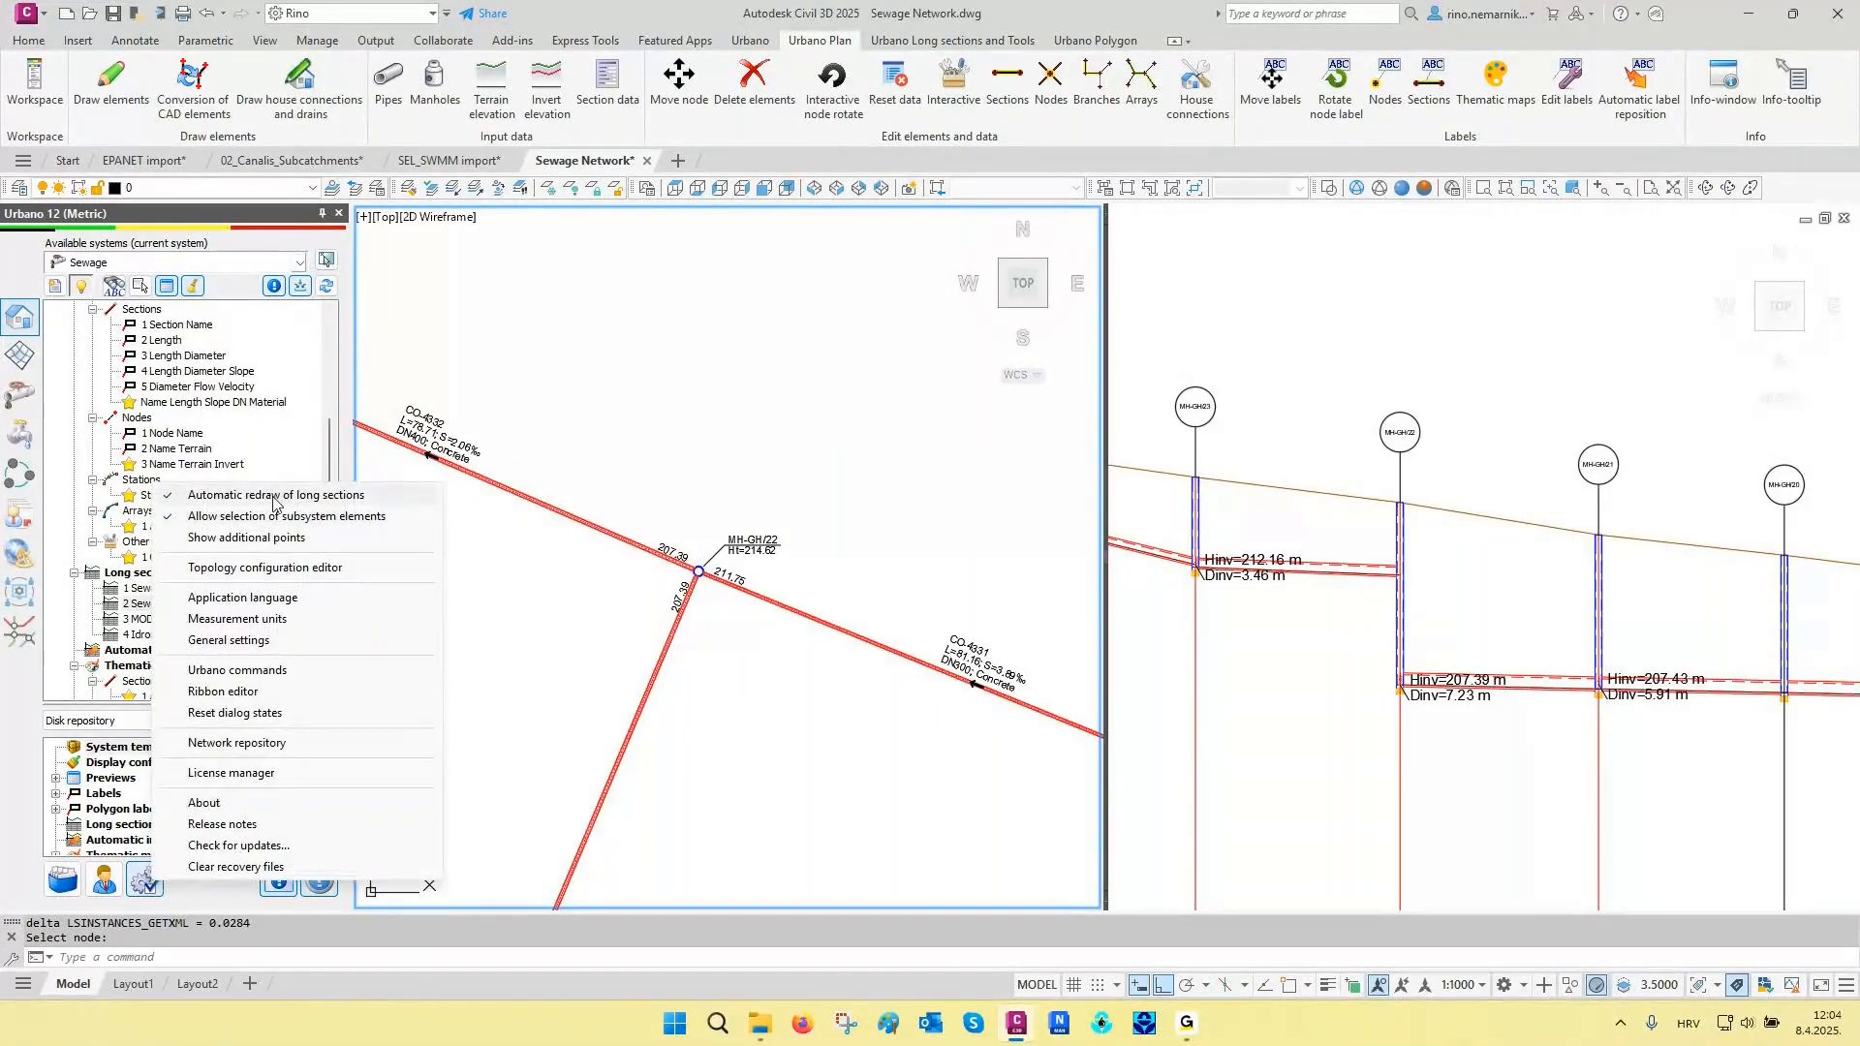
left_click(636, 434)
left_click(637, 402)
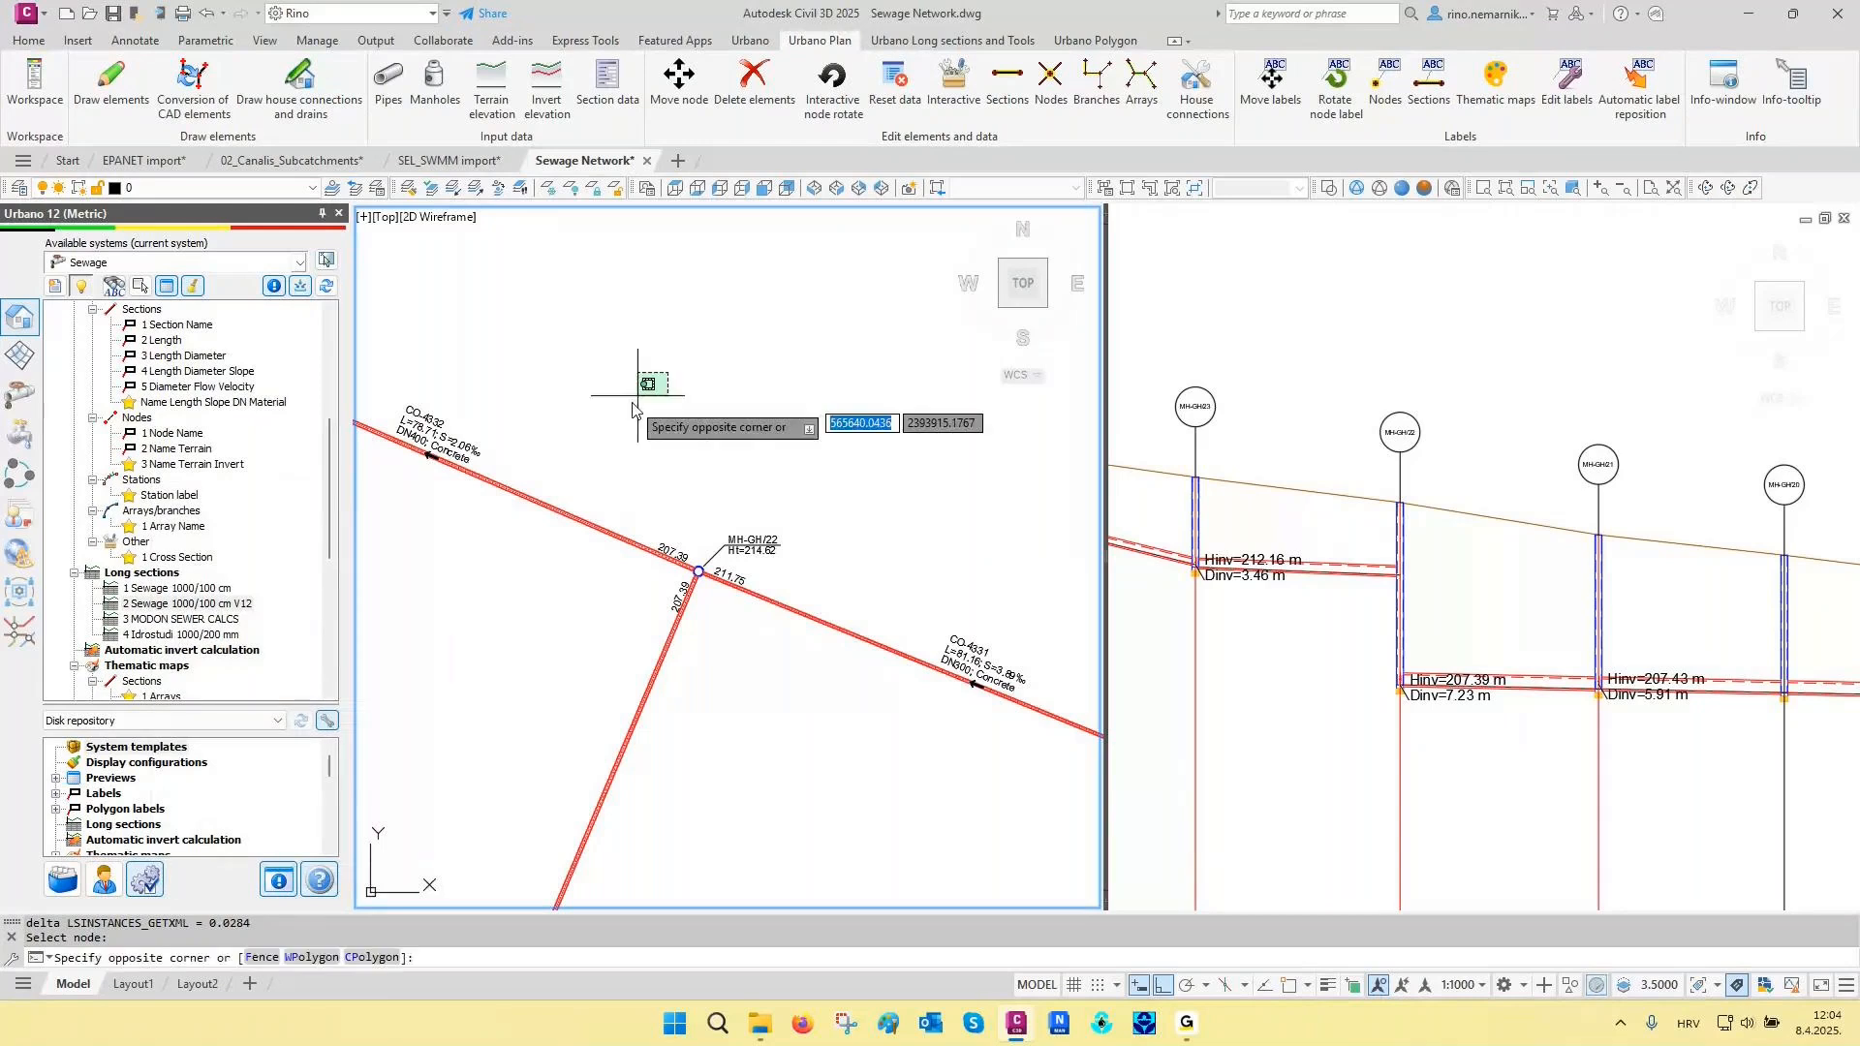
left_click(636, 399)
- Move node MH-GH/22 to the northeast in plan, and place it back near the pipe line slightly southeast of its previous position
left_click(682, 115)
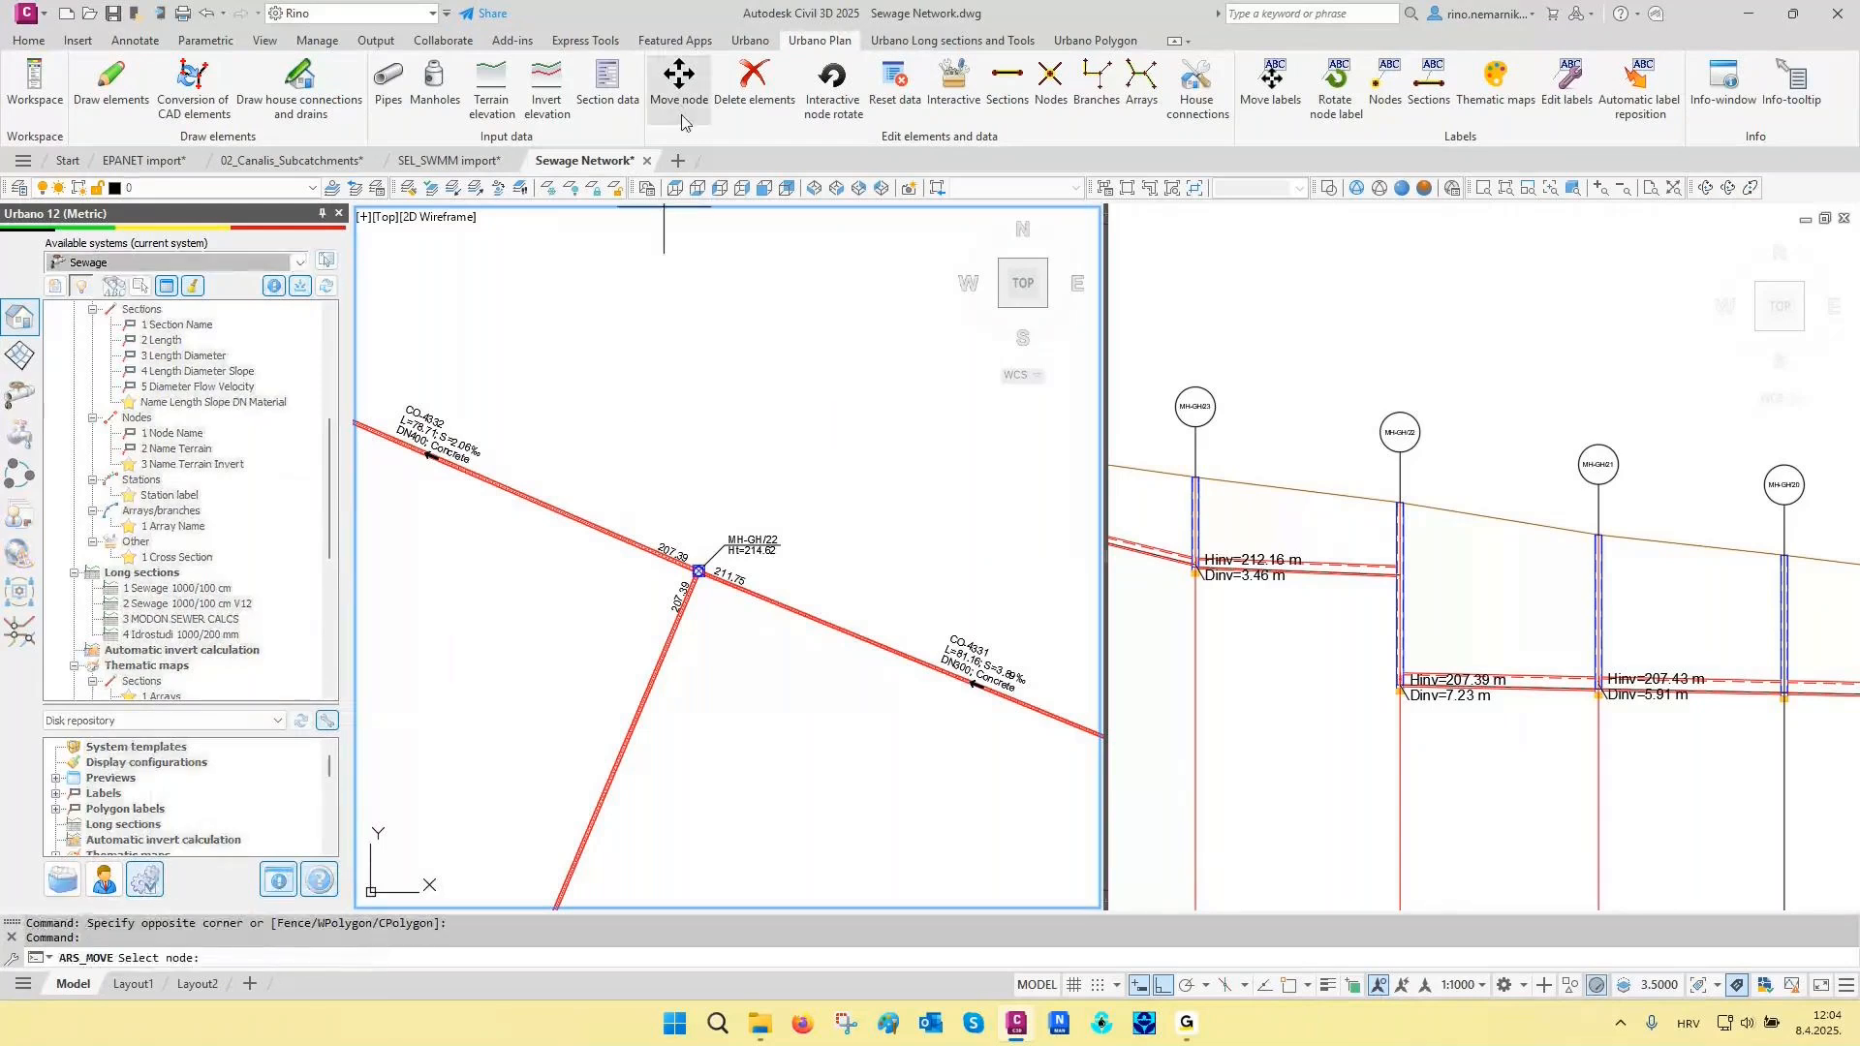
left_click(718, 450)
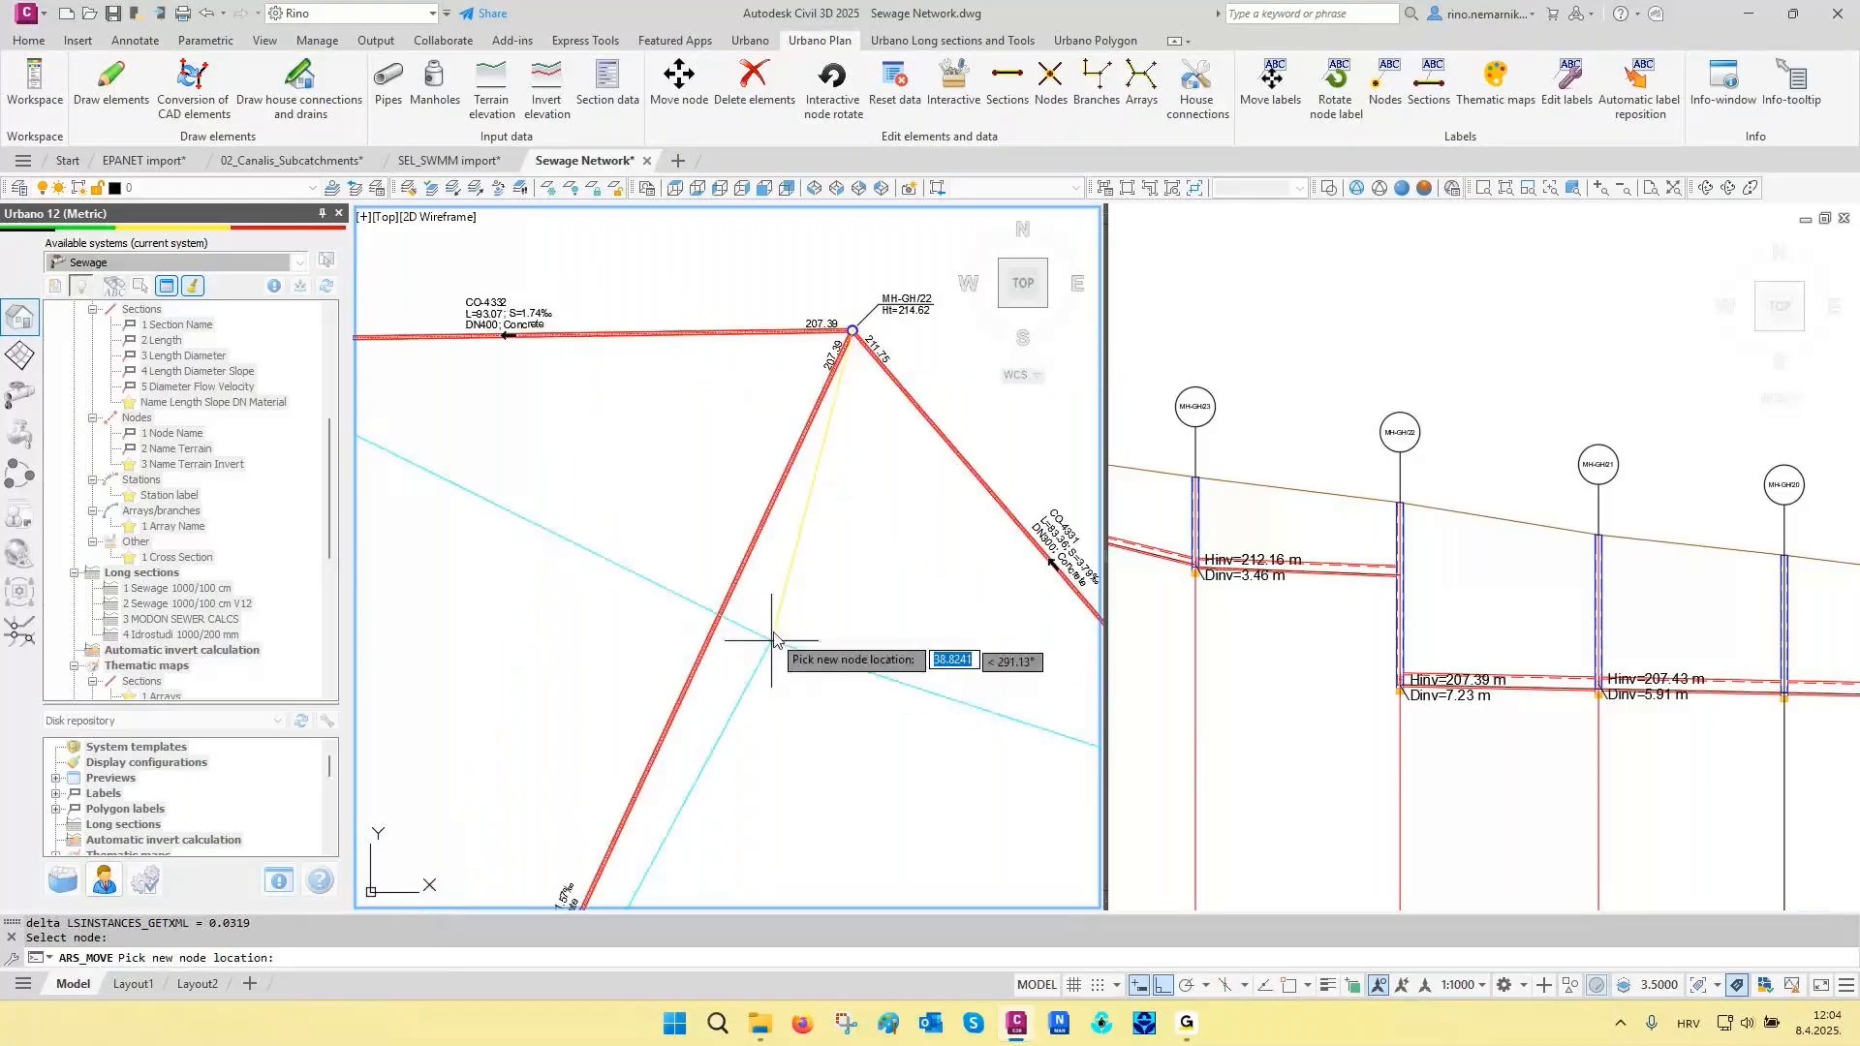
left_click(776, 618)
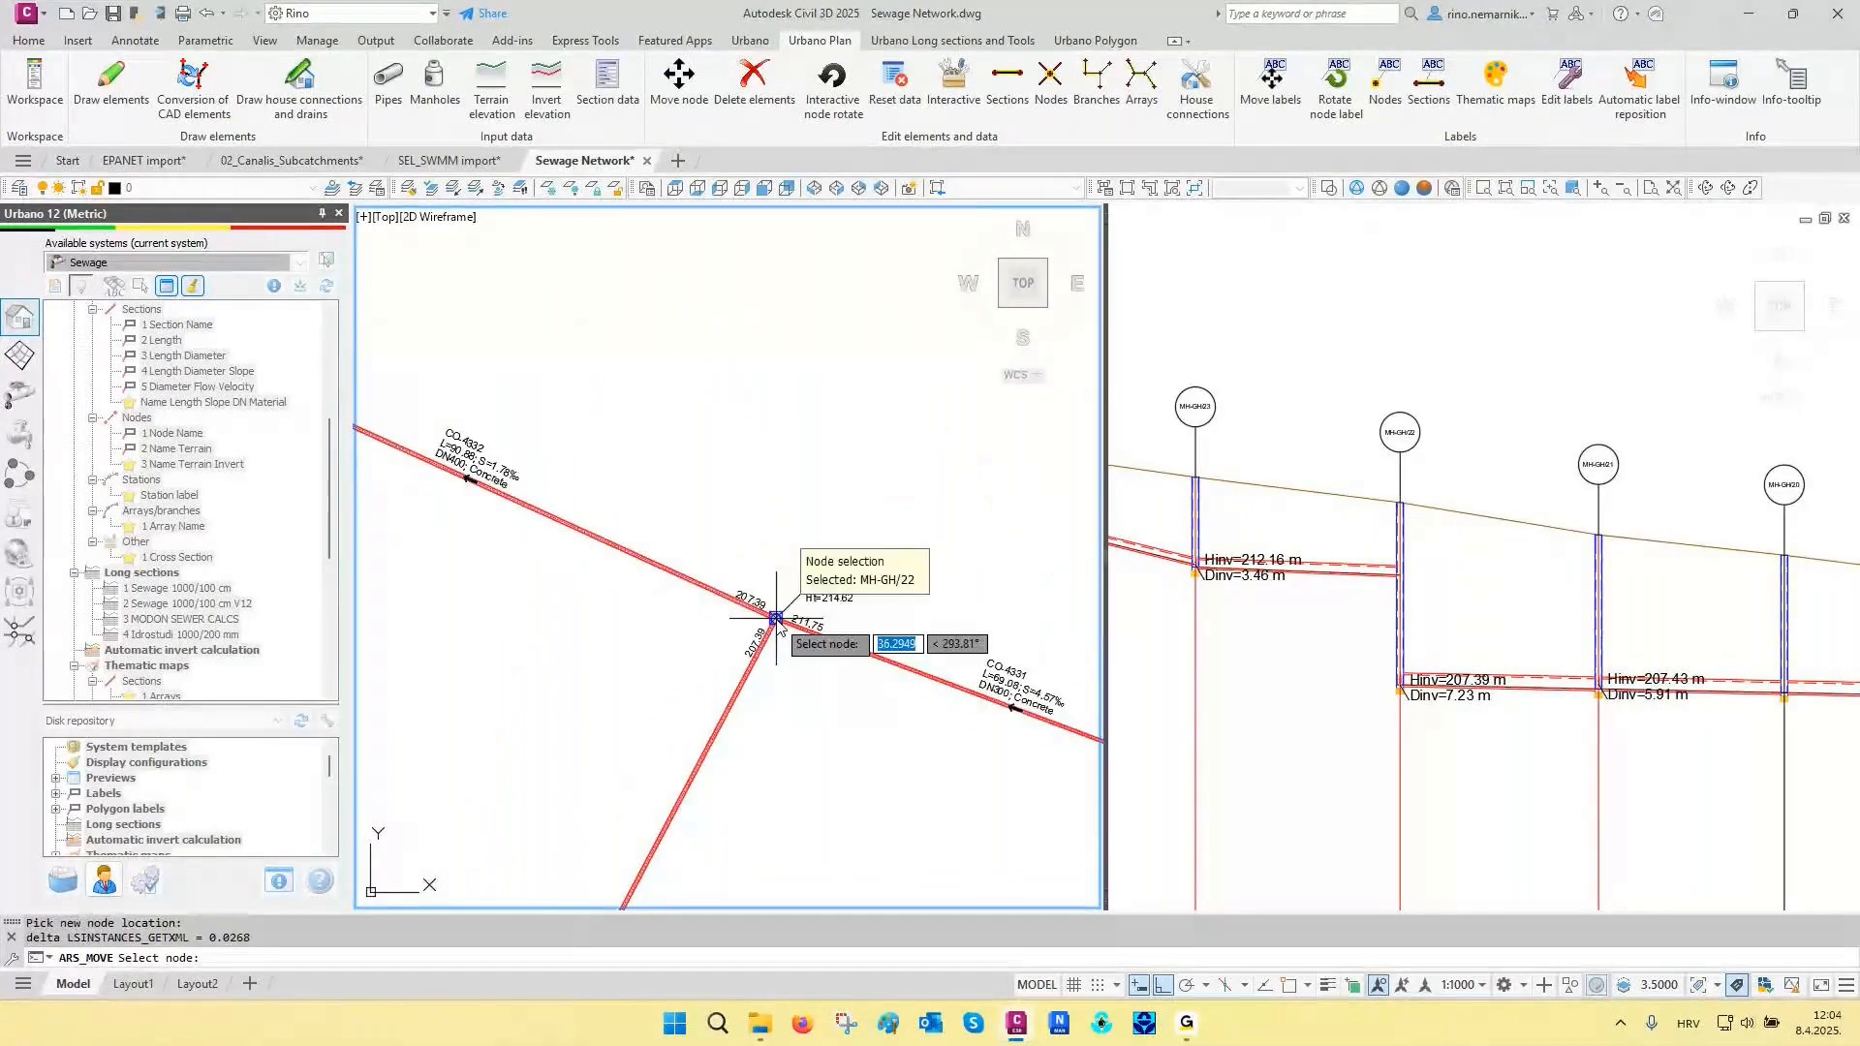
- Restore a single viewport on the long sections and compare the frame of the MH-GH profile with the neighbouring ones
left_click(1292, 386)
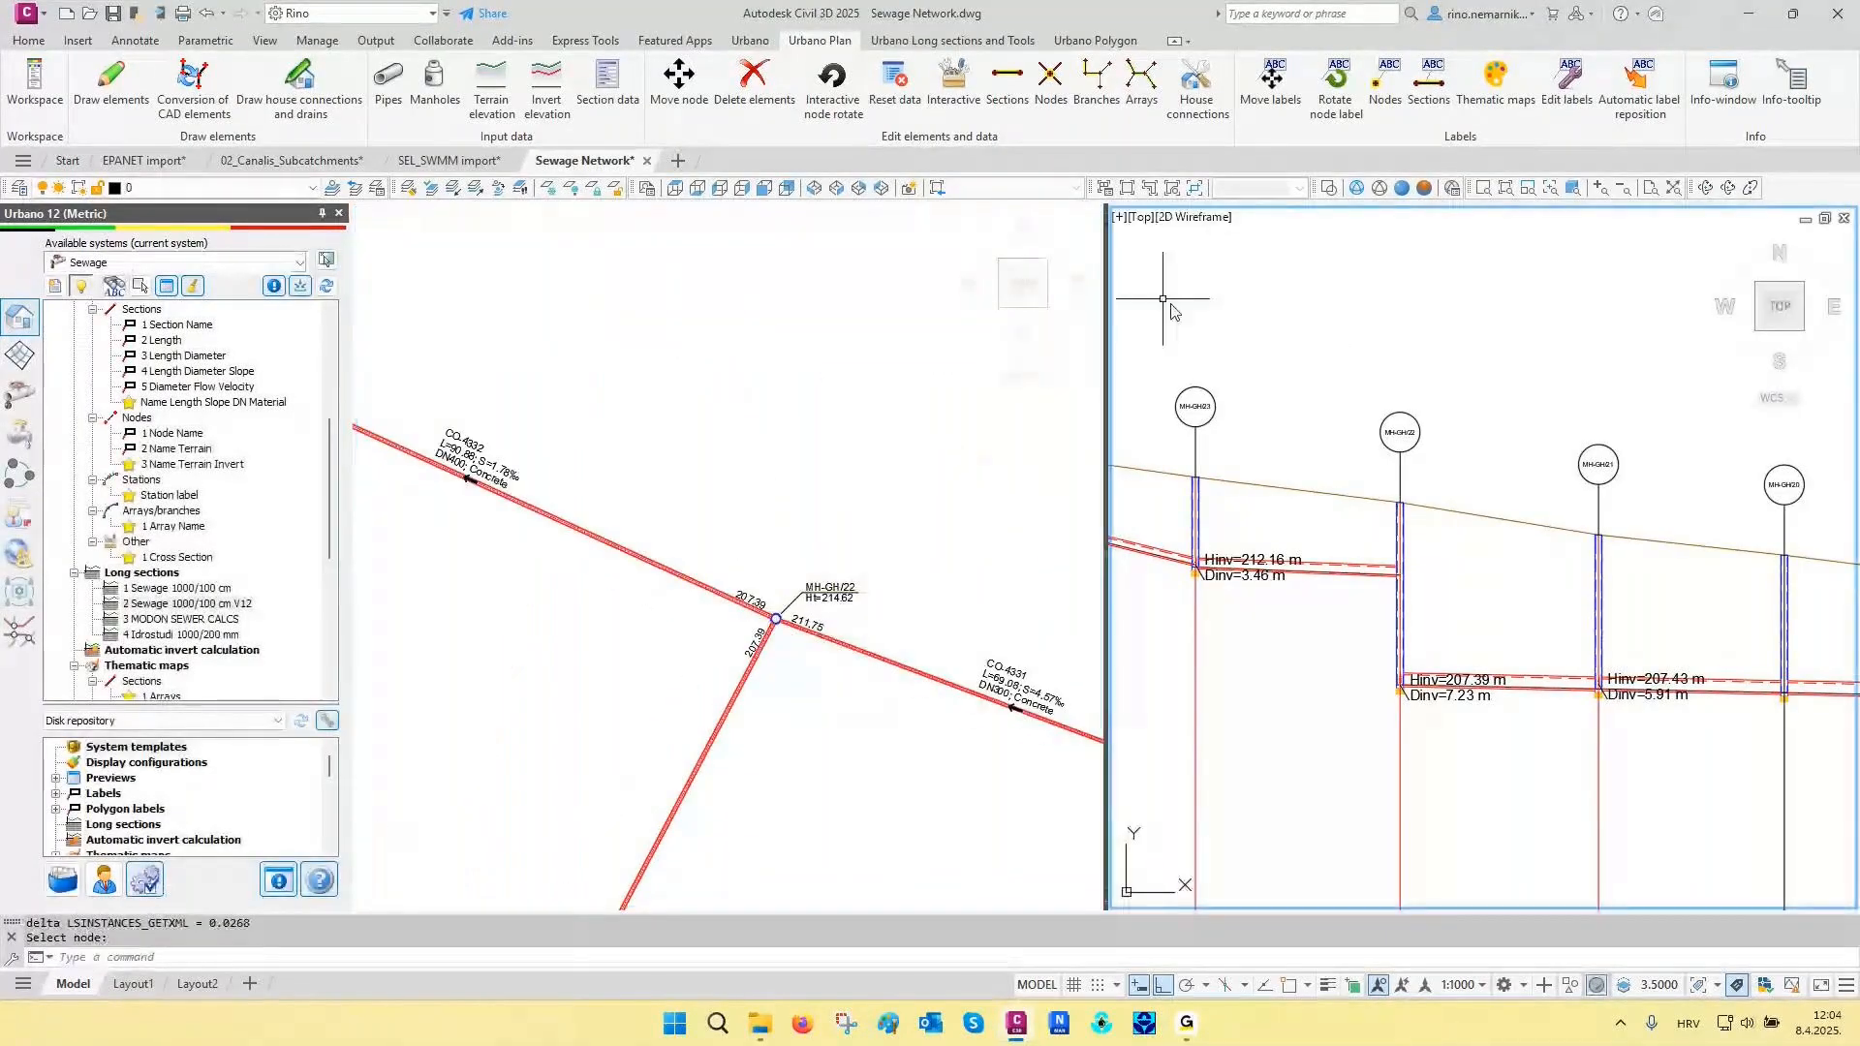
left_click(1129, 189)
scroll(888, 659, "down", 3)
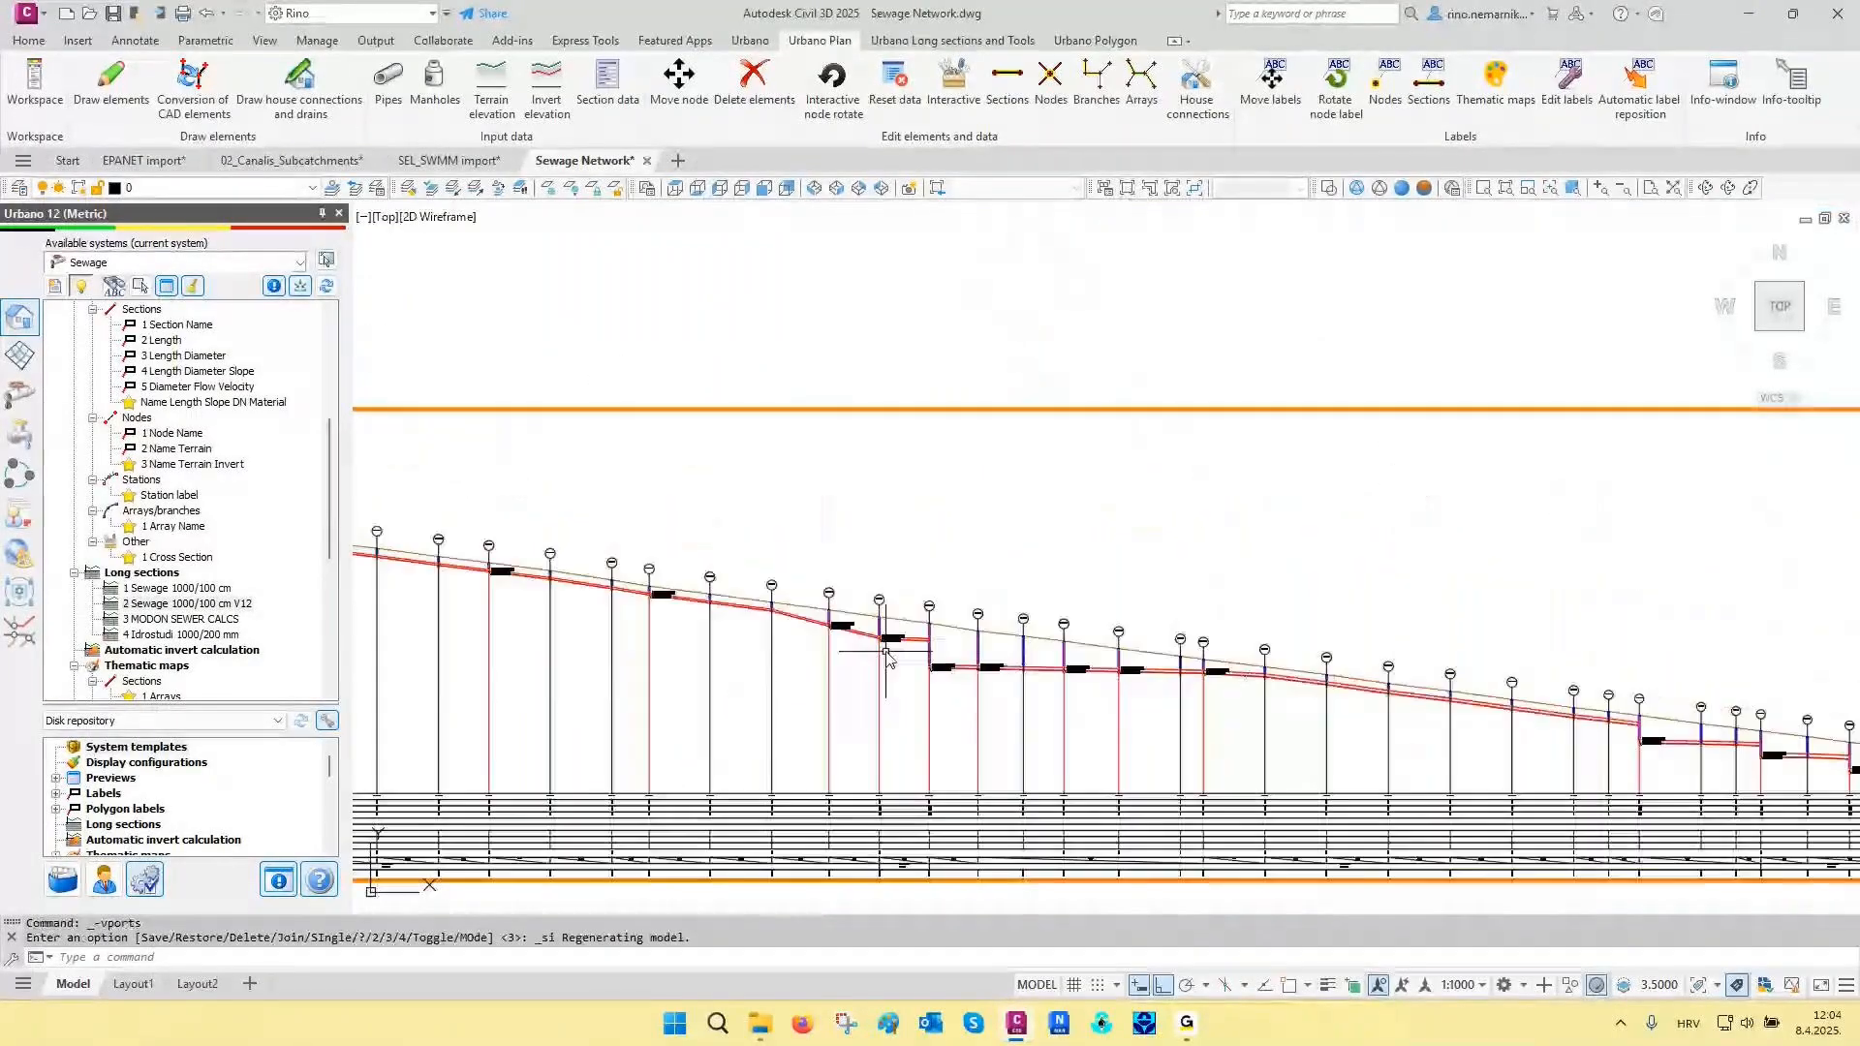
scroll(887, 658, "down", 5)
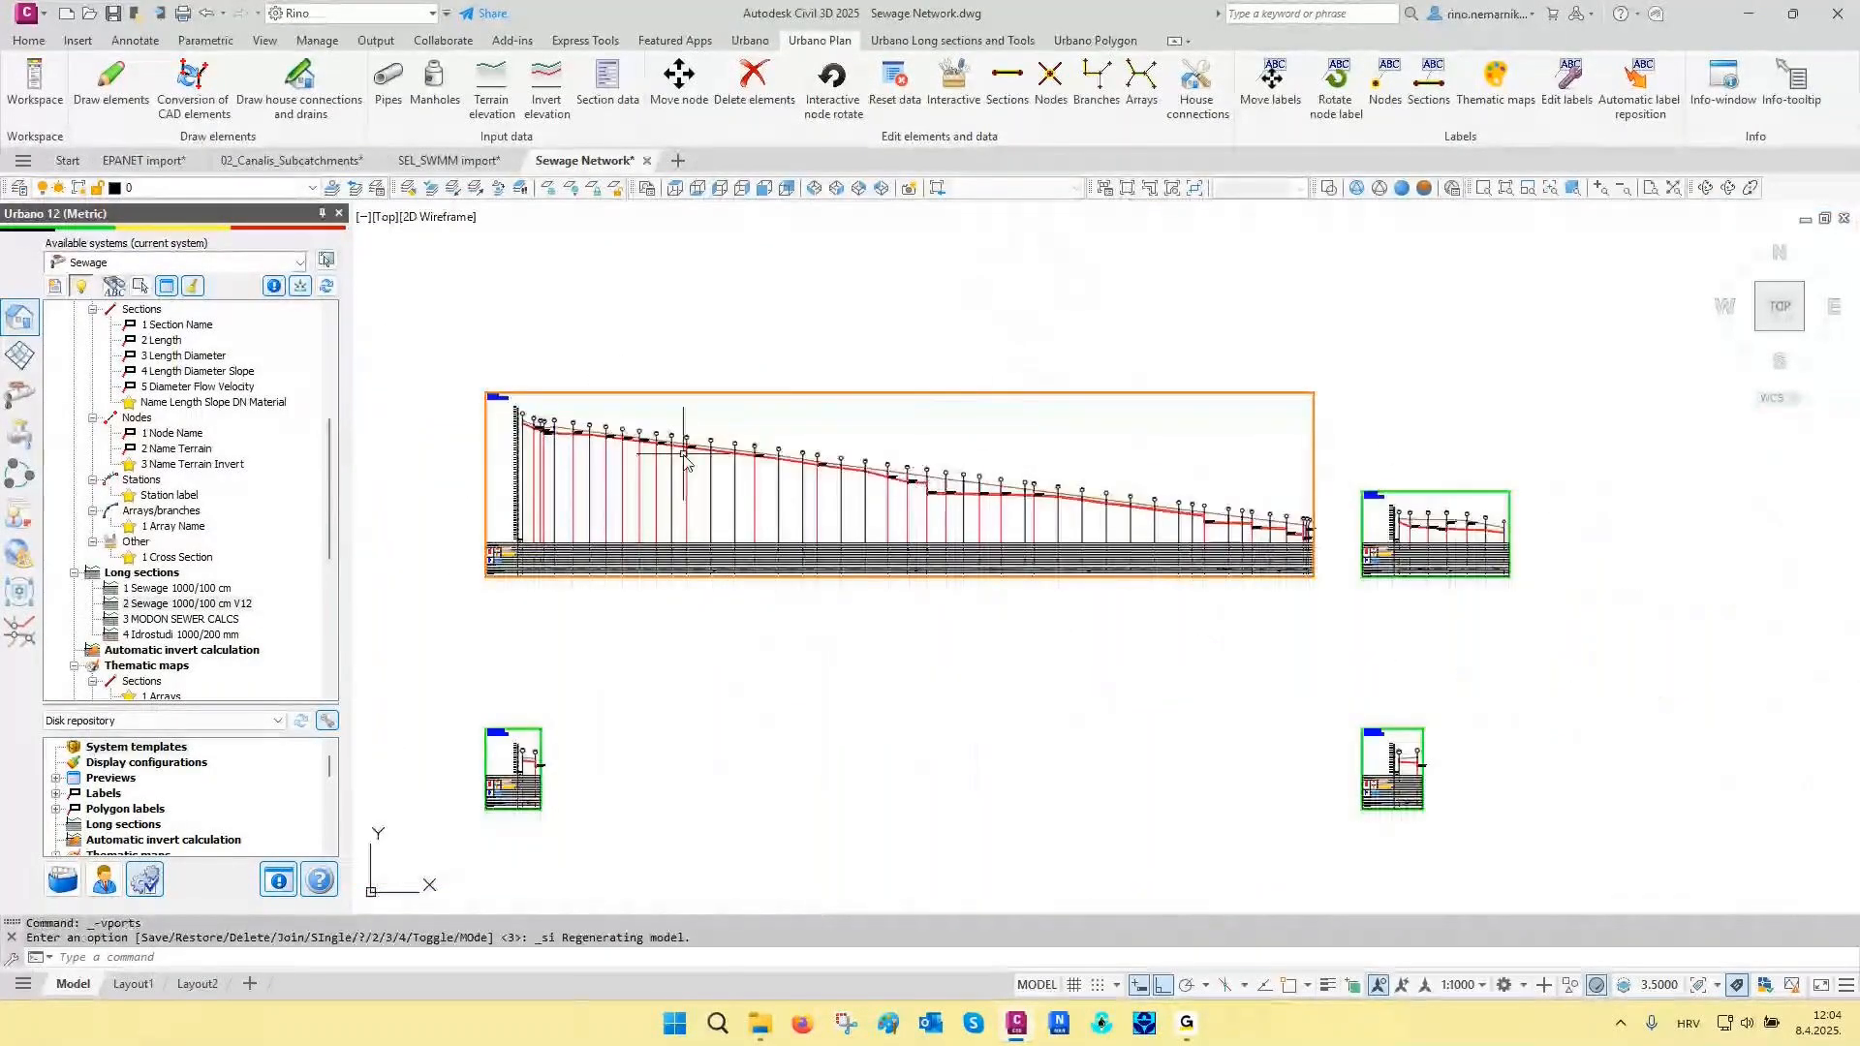
scroll(523, 414, "up", 2)
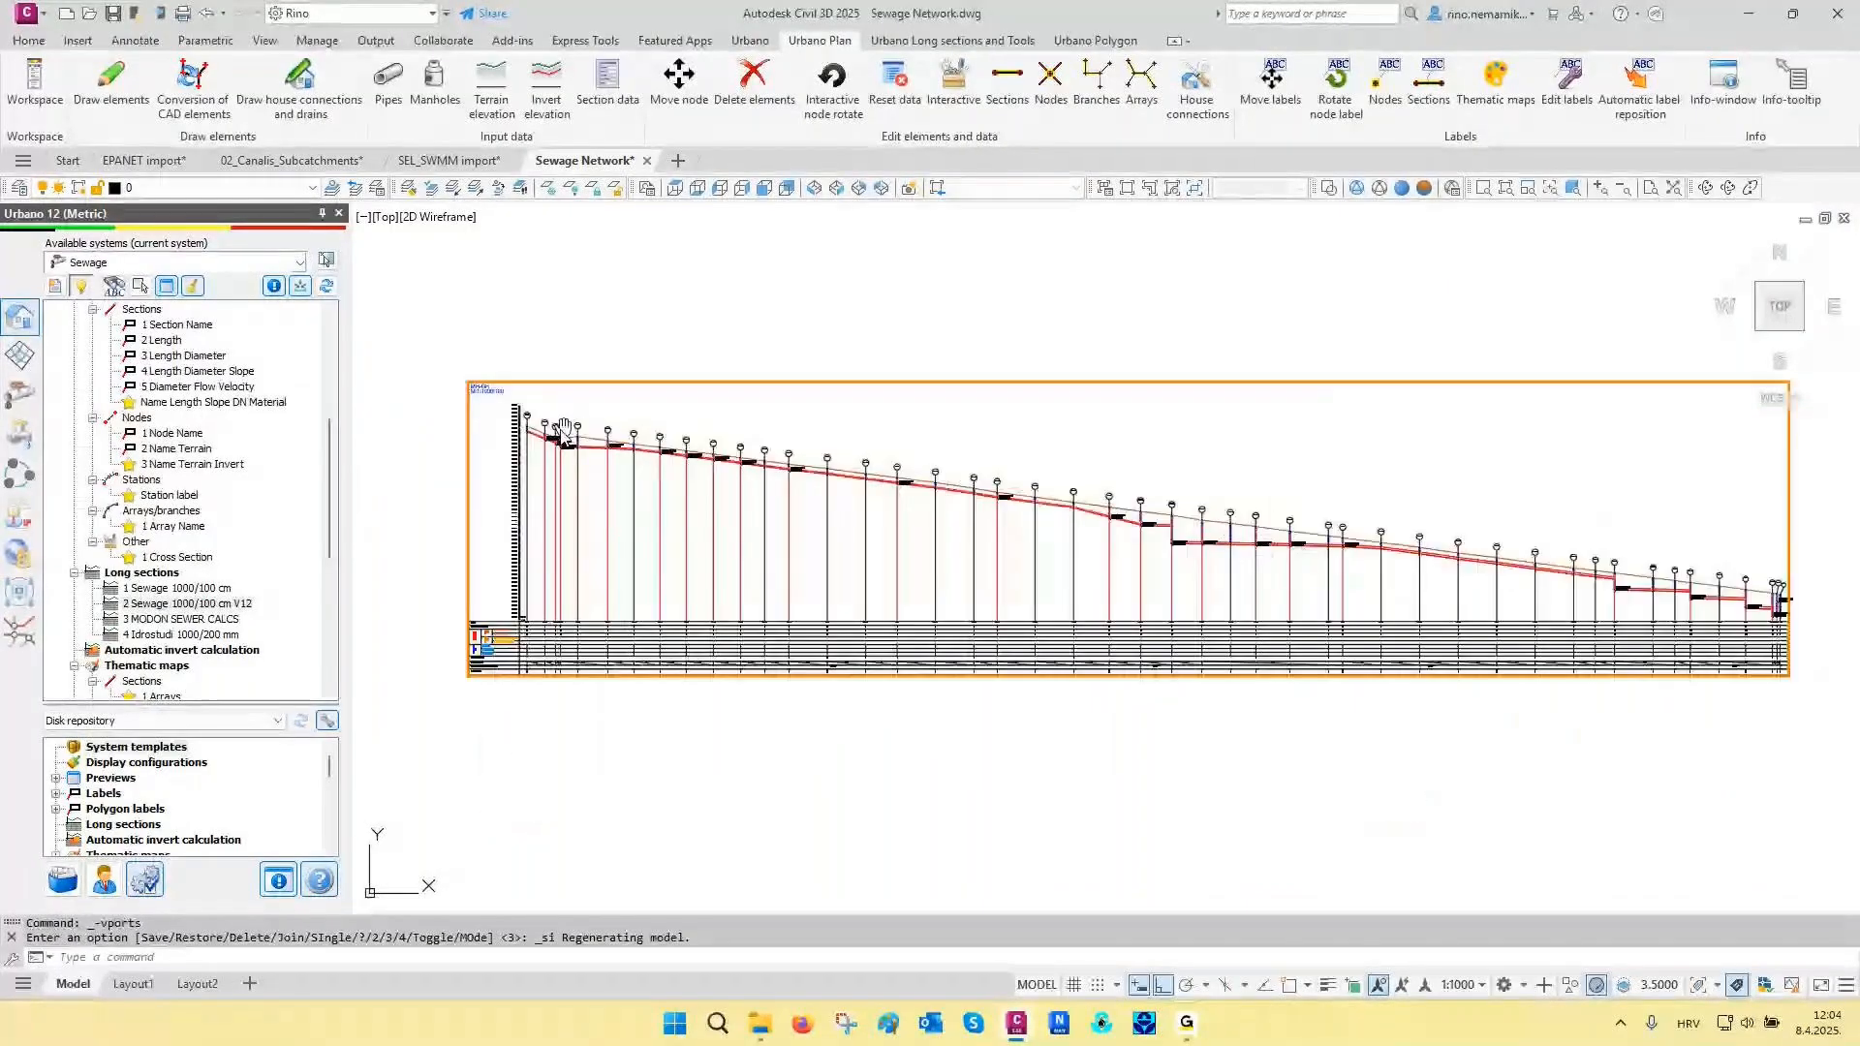
middle_click_drag(585, 474, 516, 501)
scroll(592, 573, "down", 2)
middle_click_drag(662, 578, 632, 578)
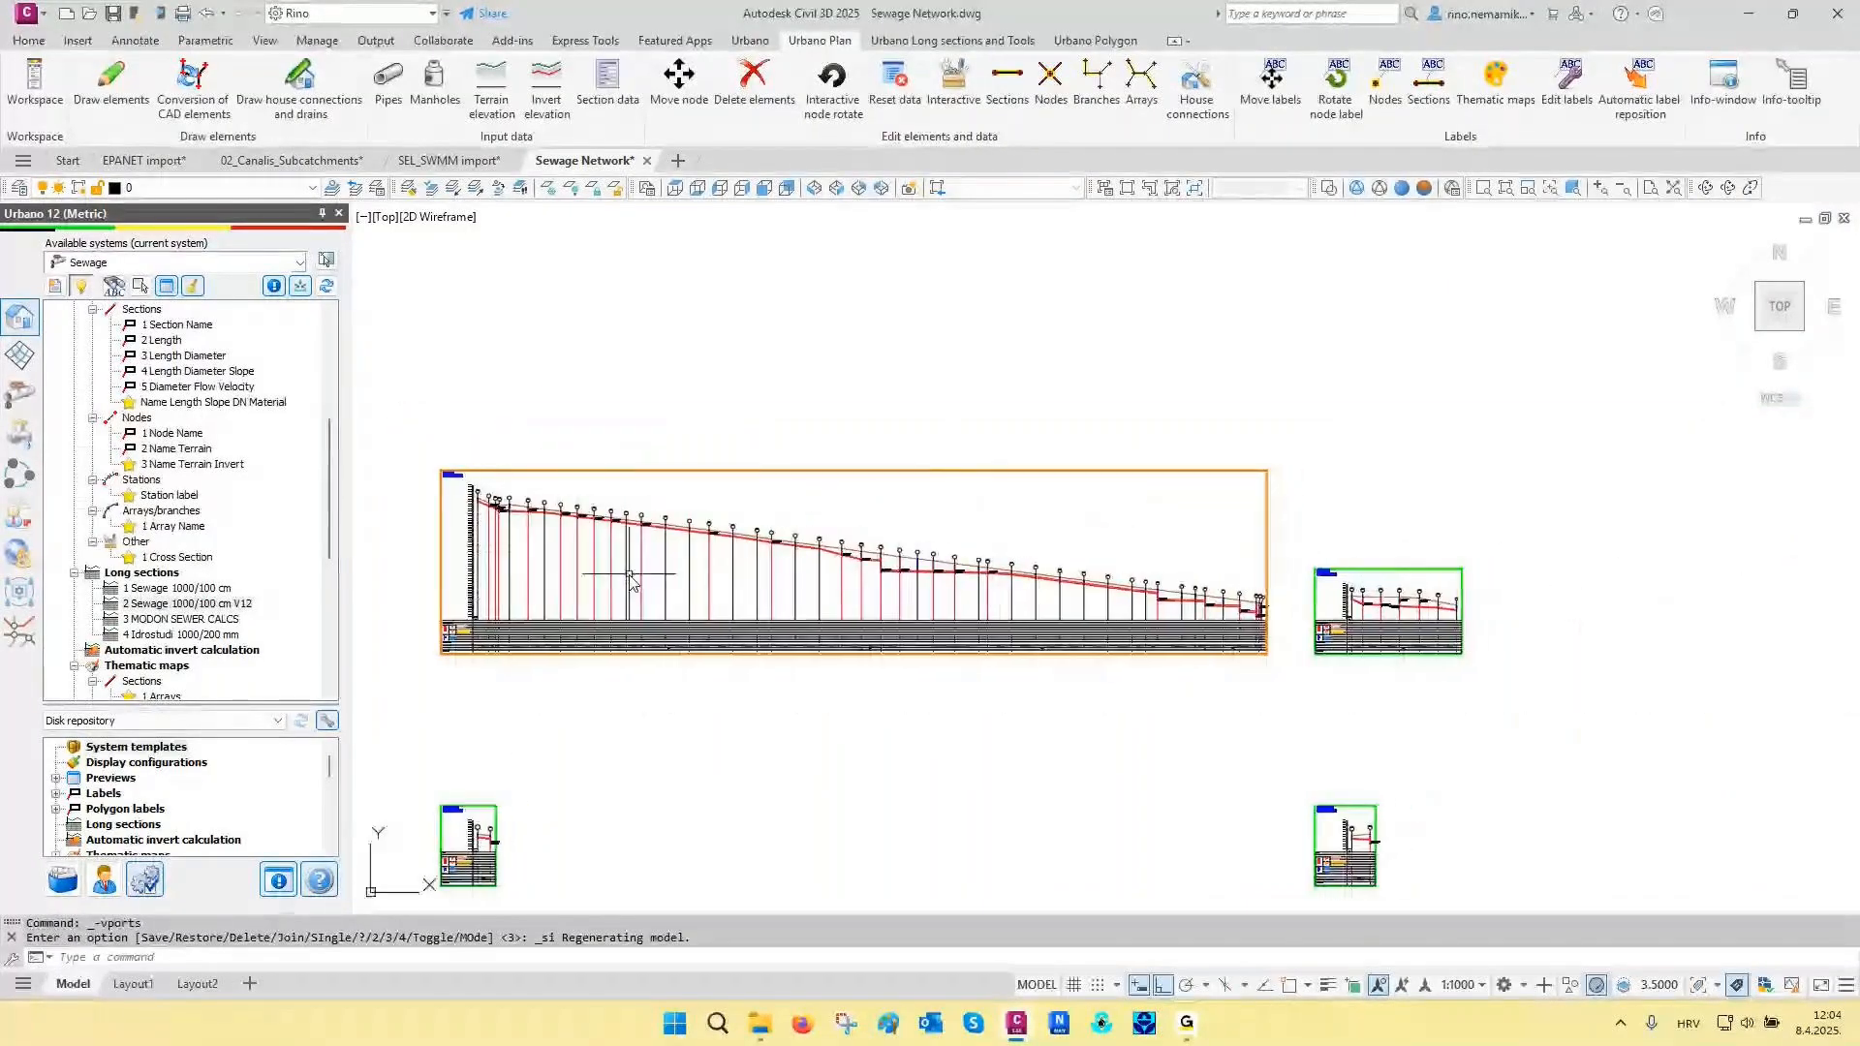
- List the long sections with the Needs update status in the Longitudinal section manager, and reset the status filter to All
left_click(953, 40)
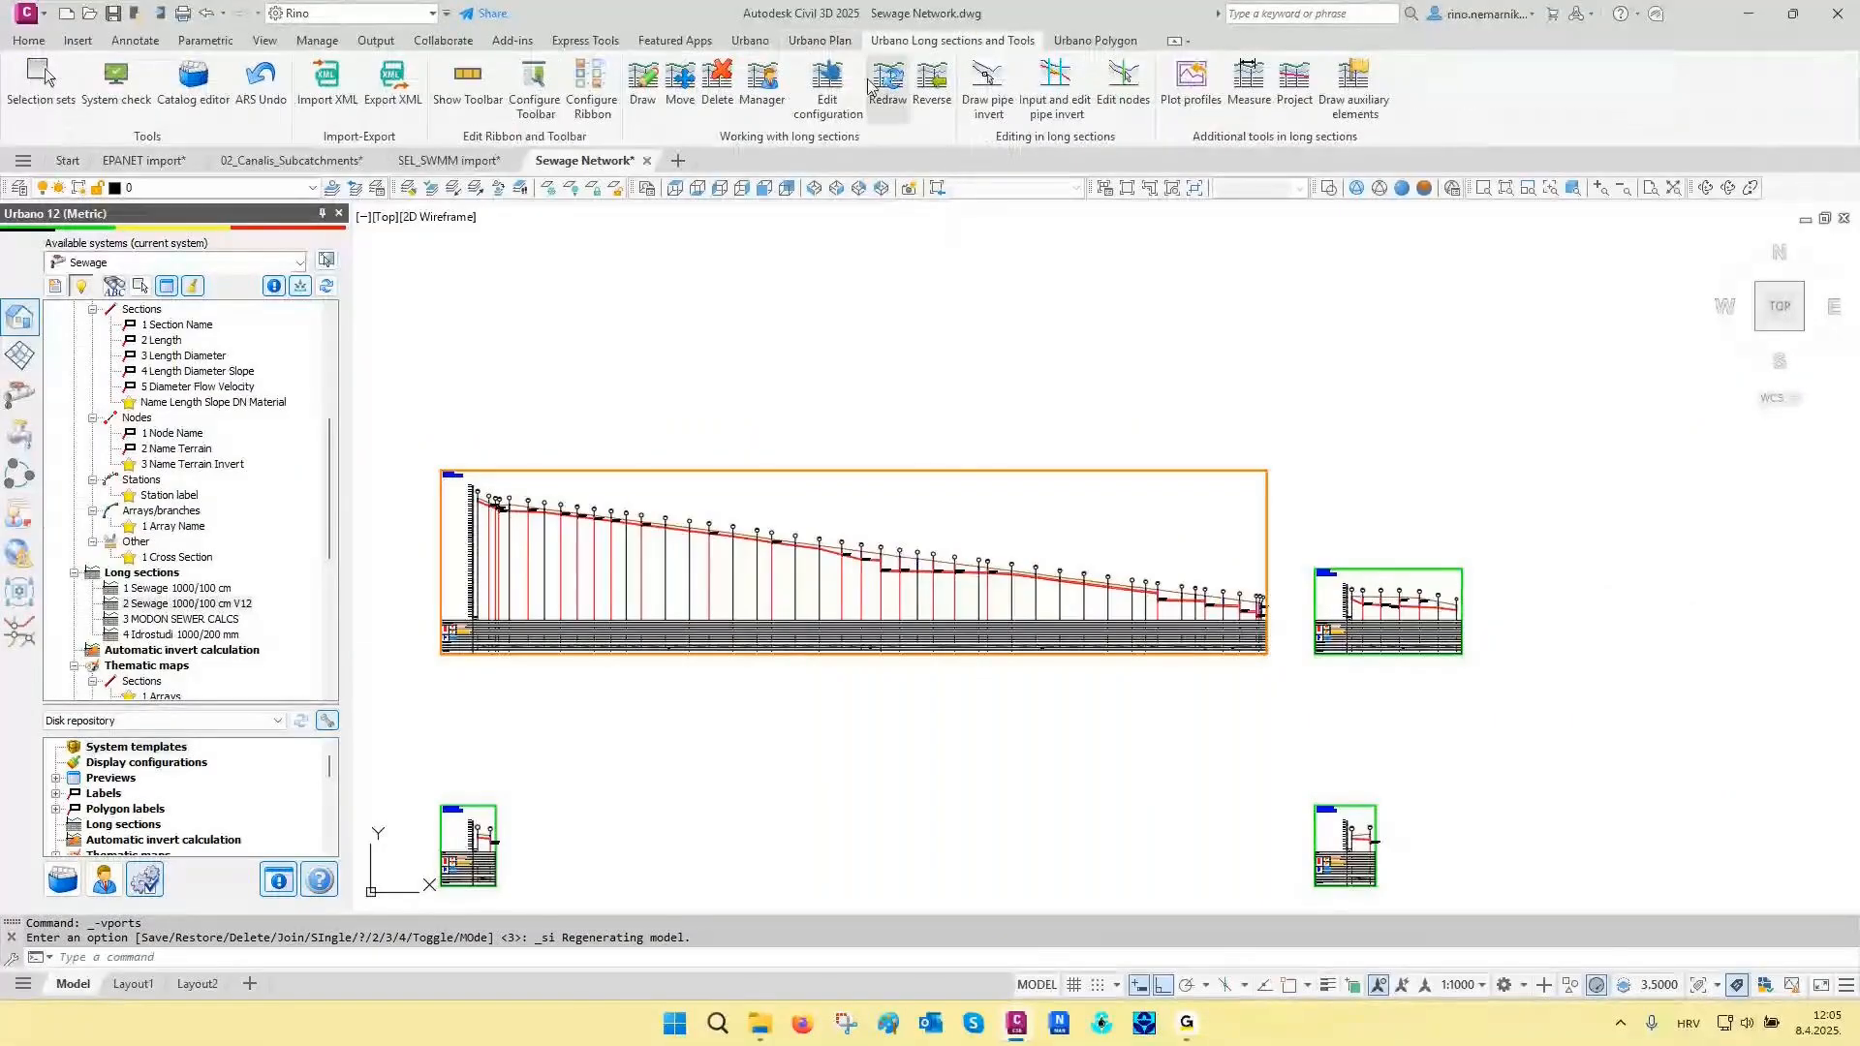
left_click(763, 85)
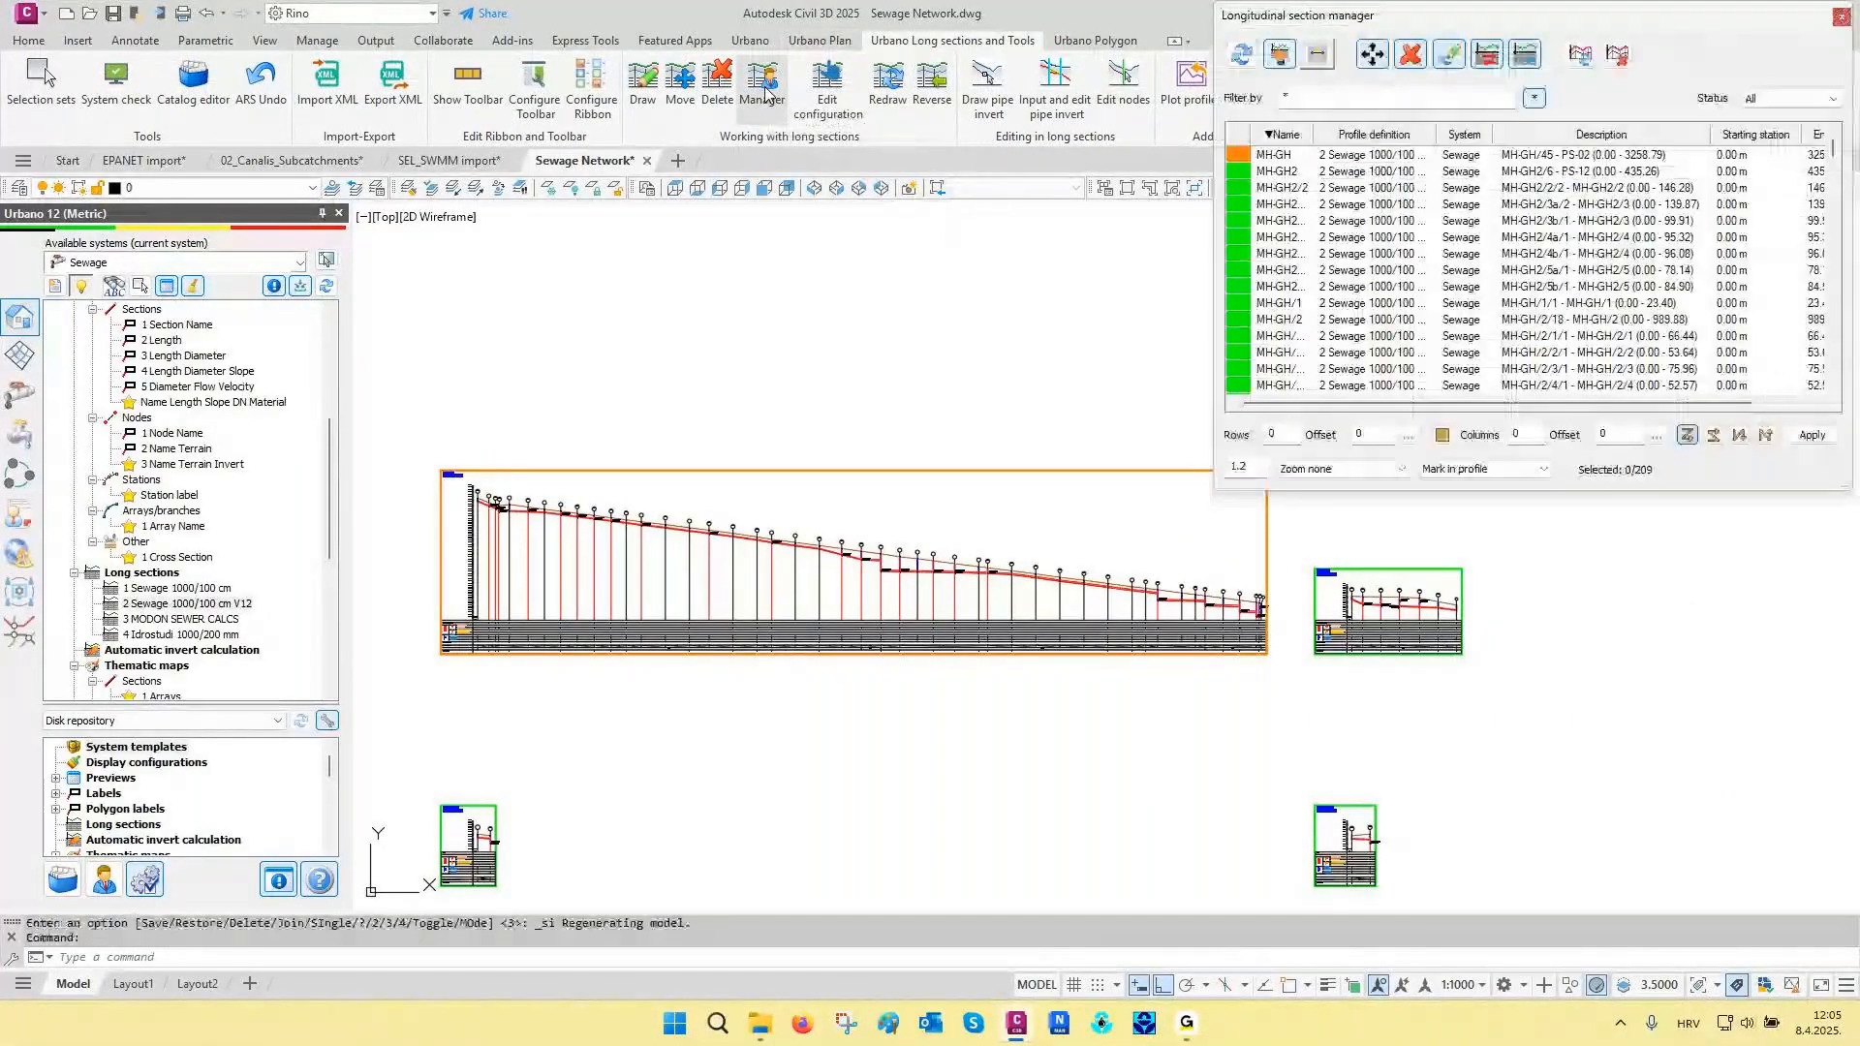
left_click(1797, 98)
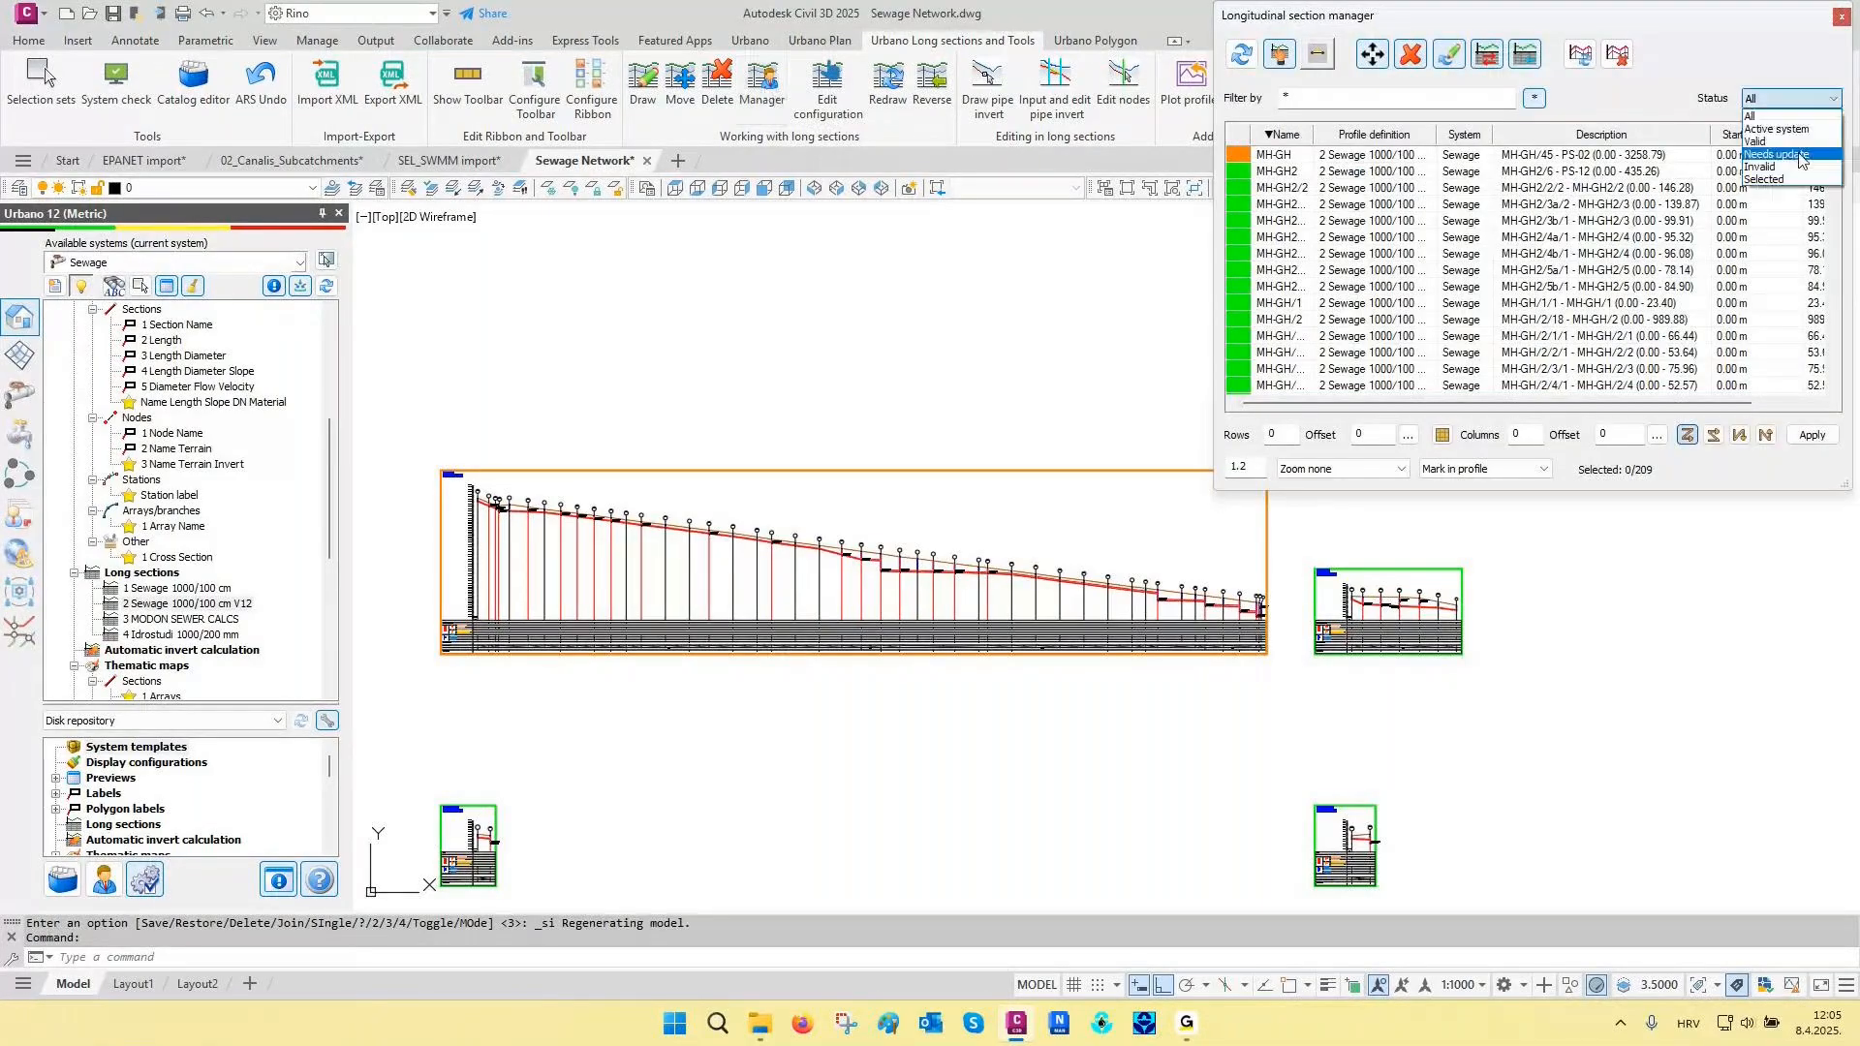
left_click(1799, 155)
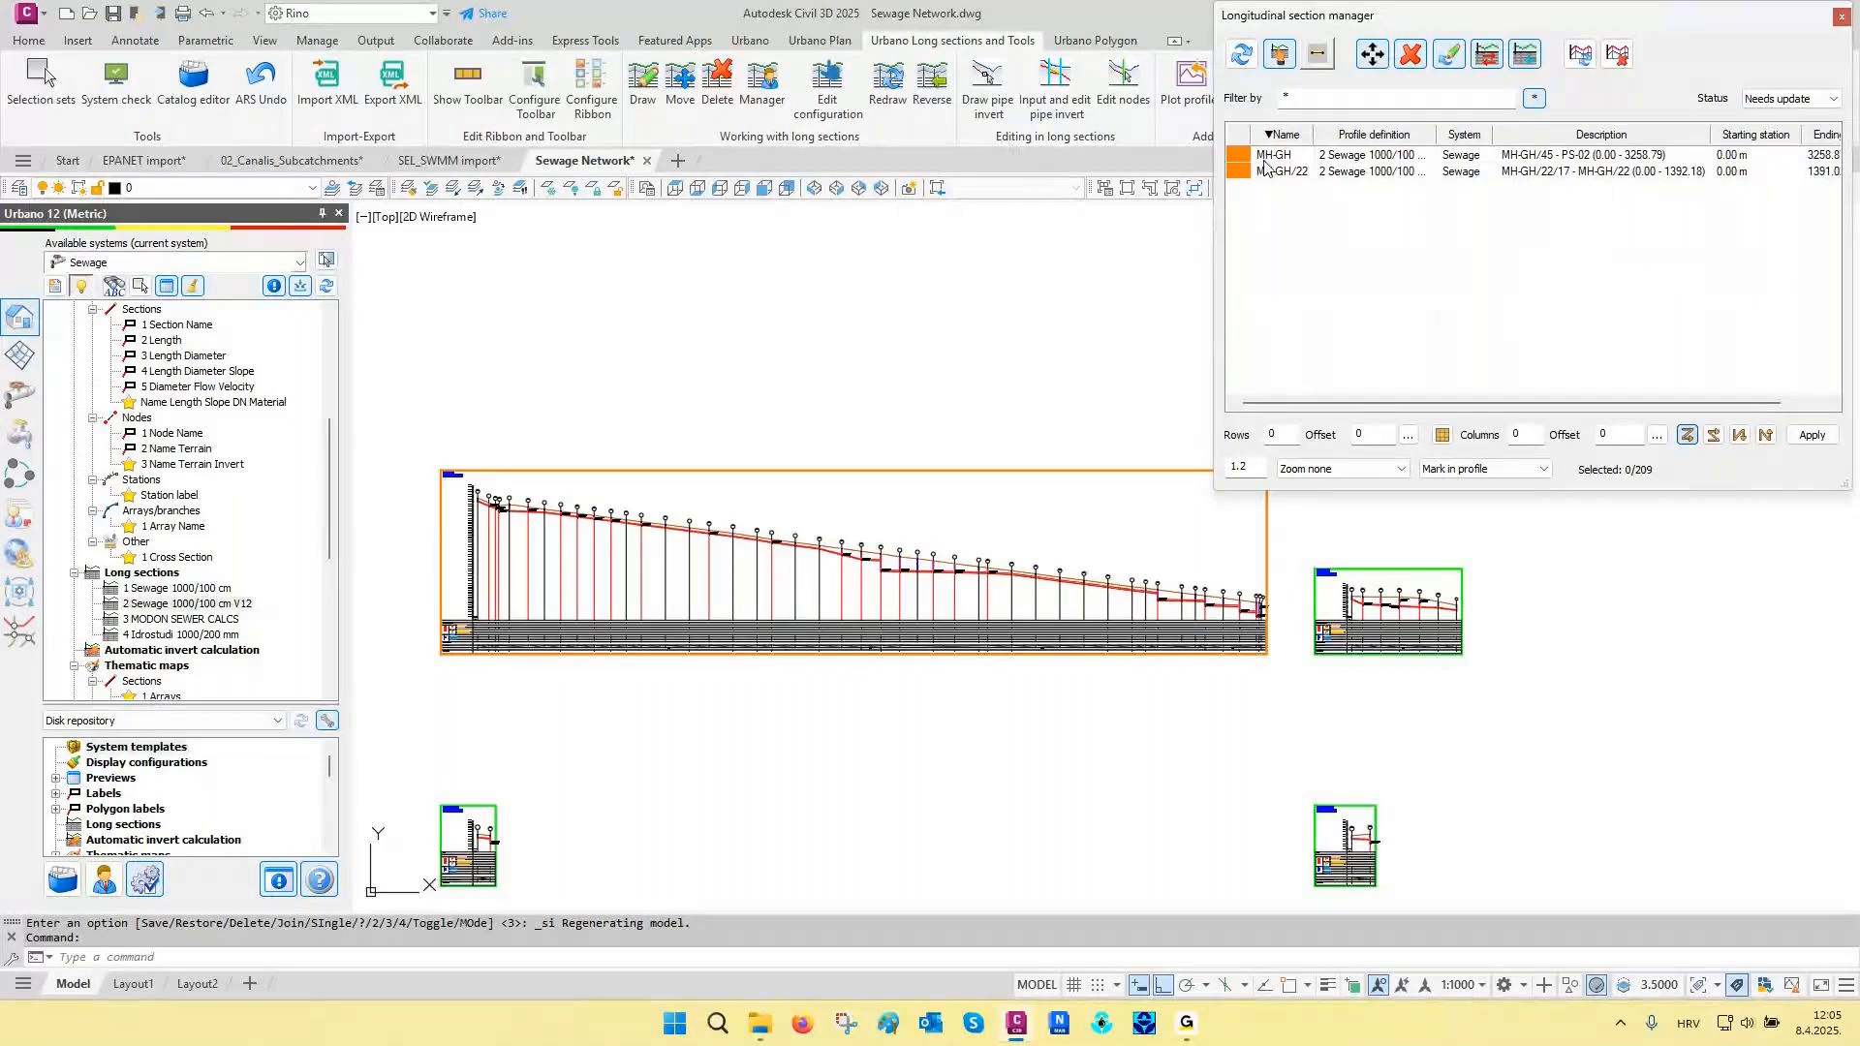
left_click(1784, 101)
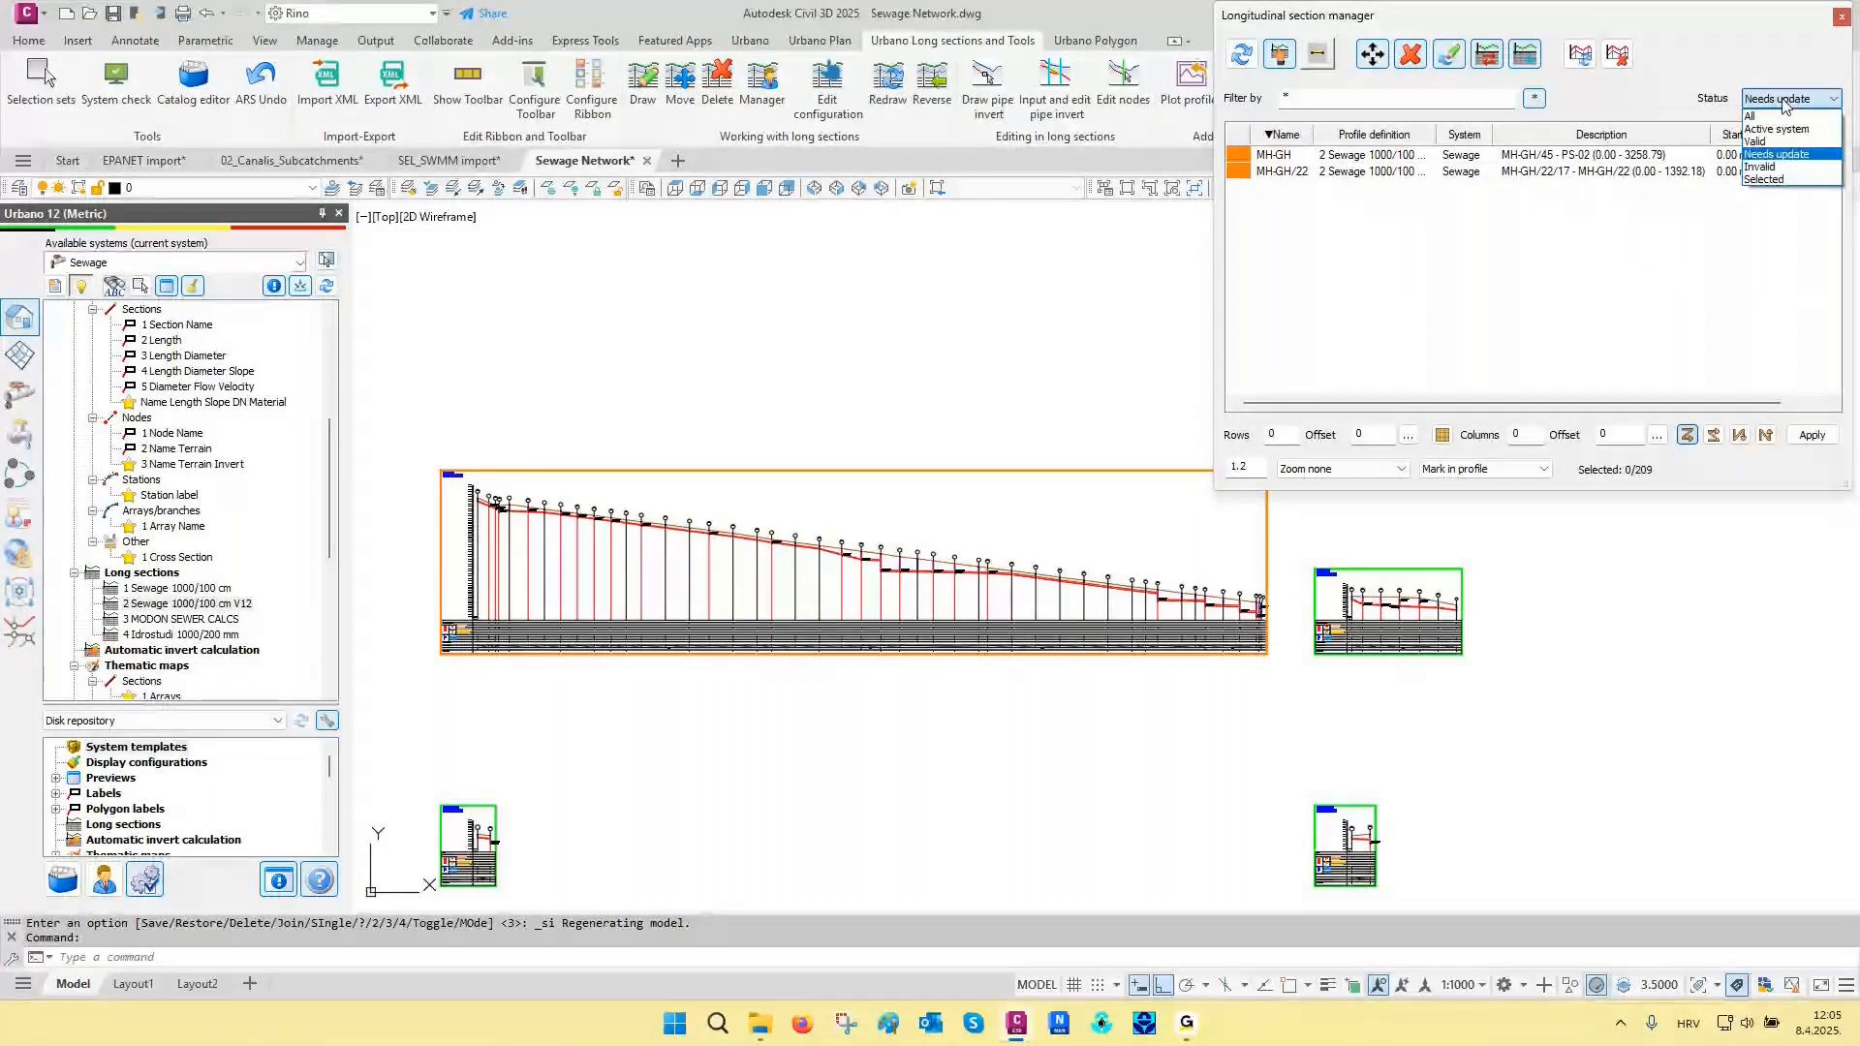
left_click(1778, 117)
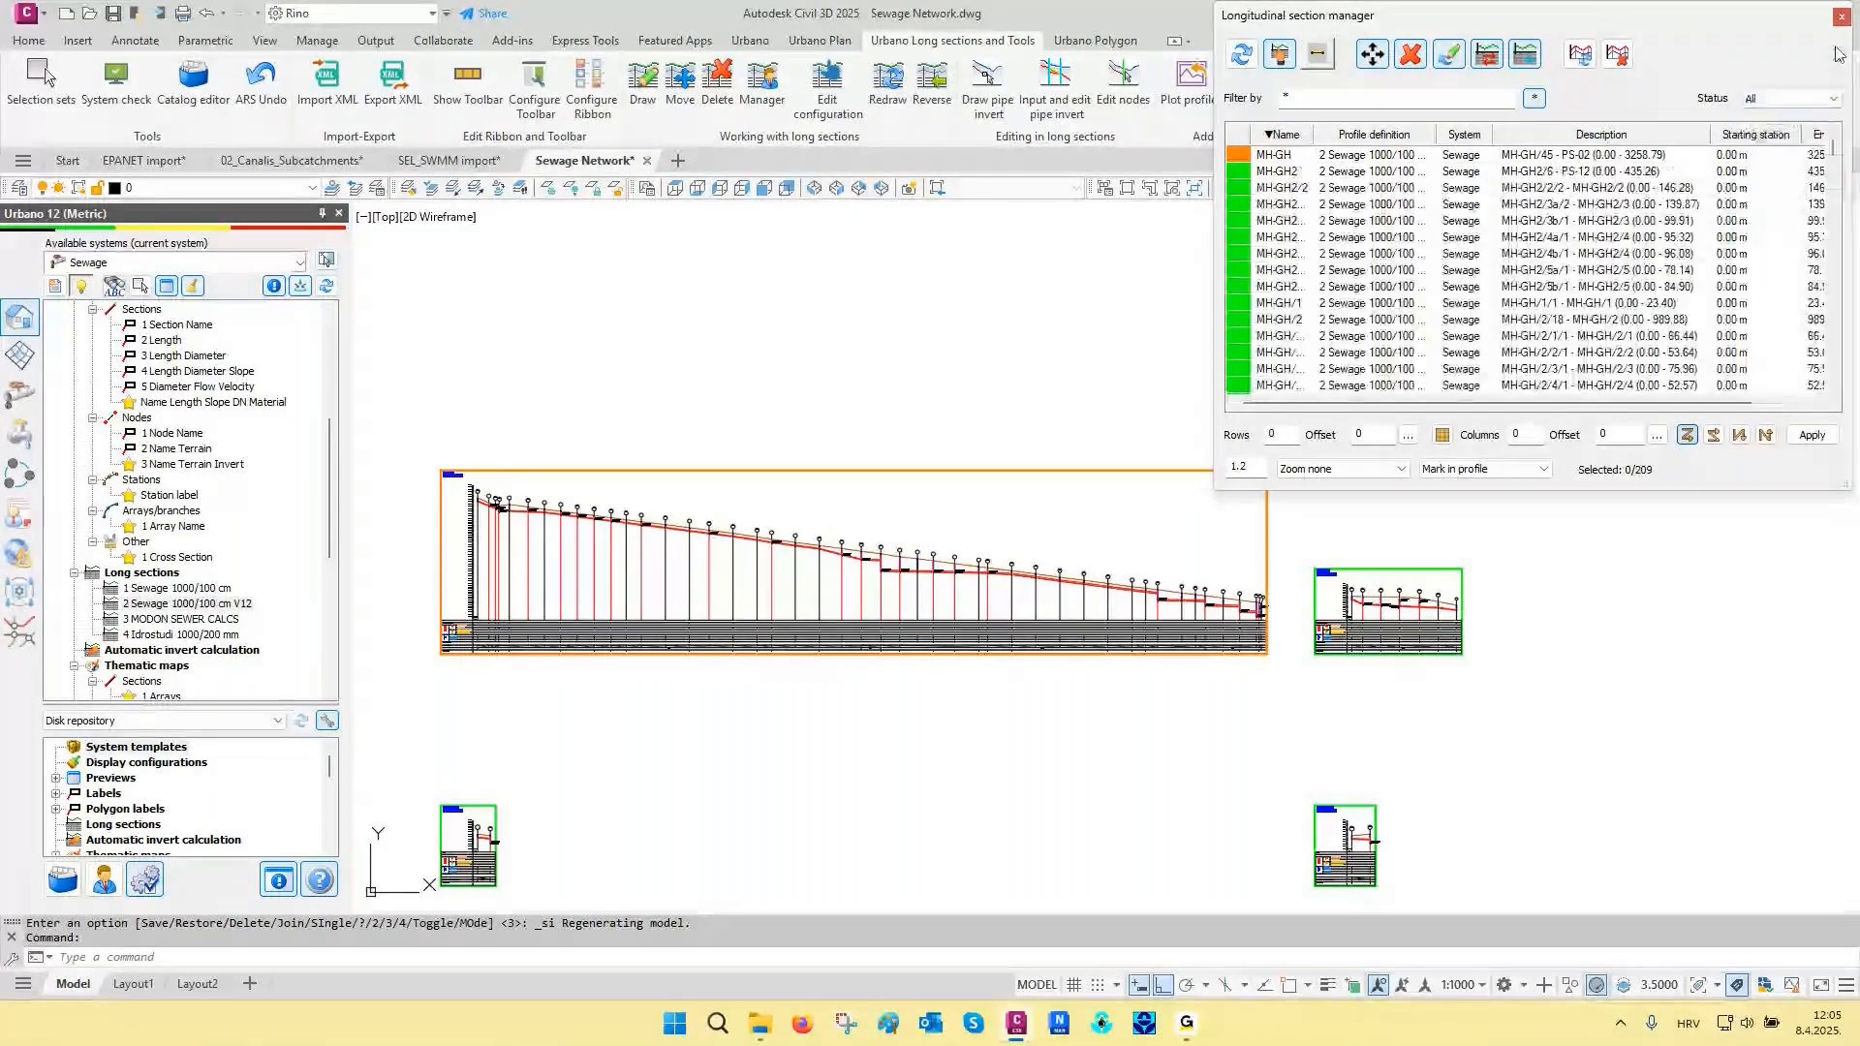
left_click(1842, 17)
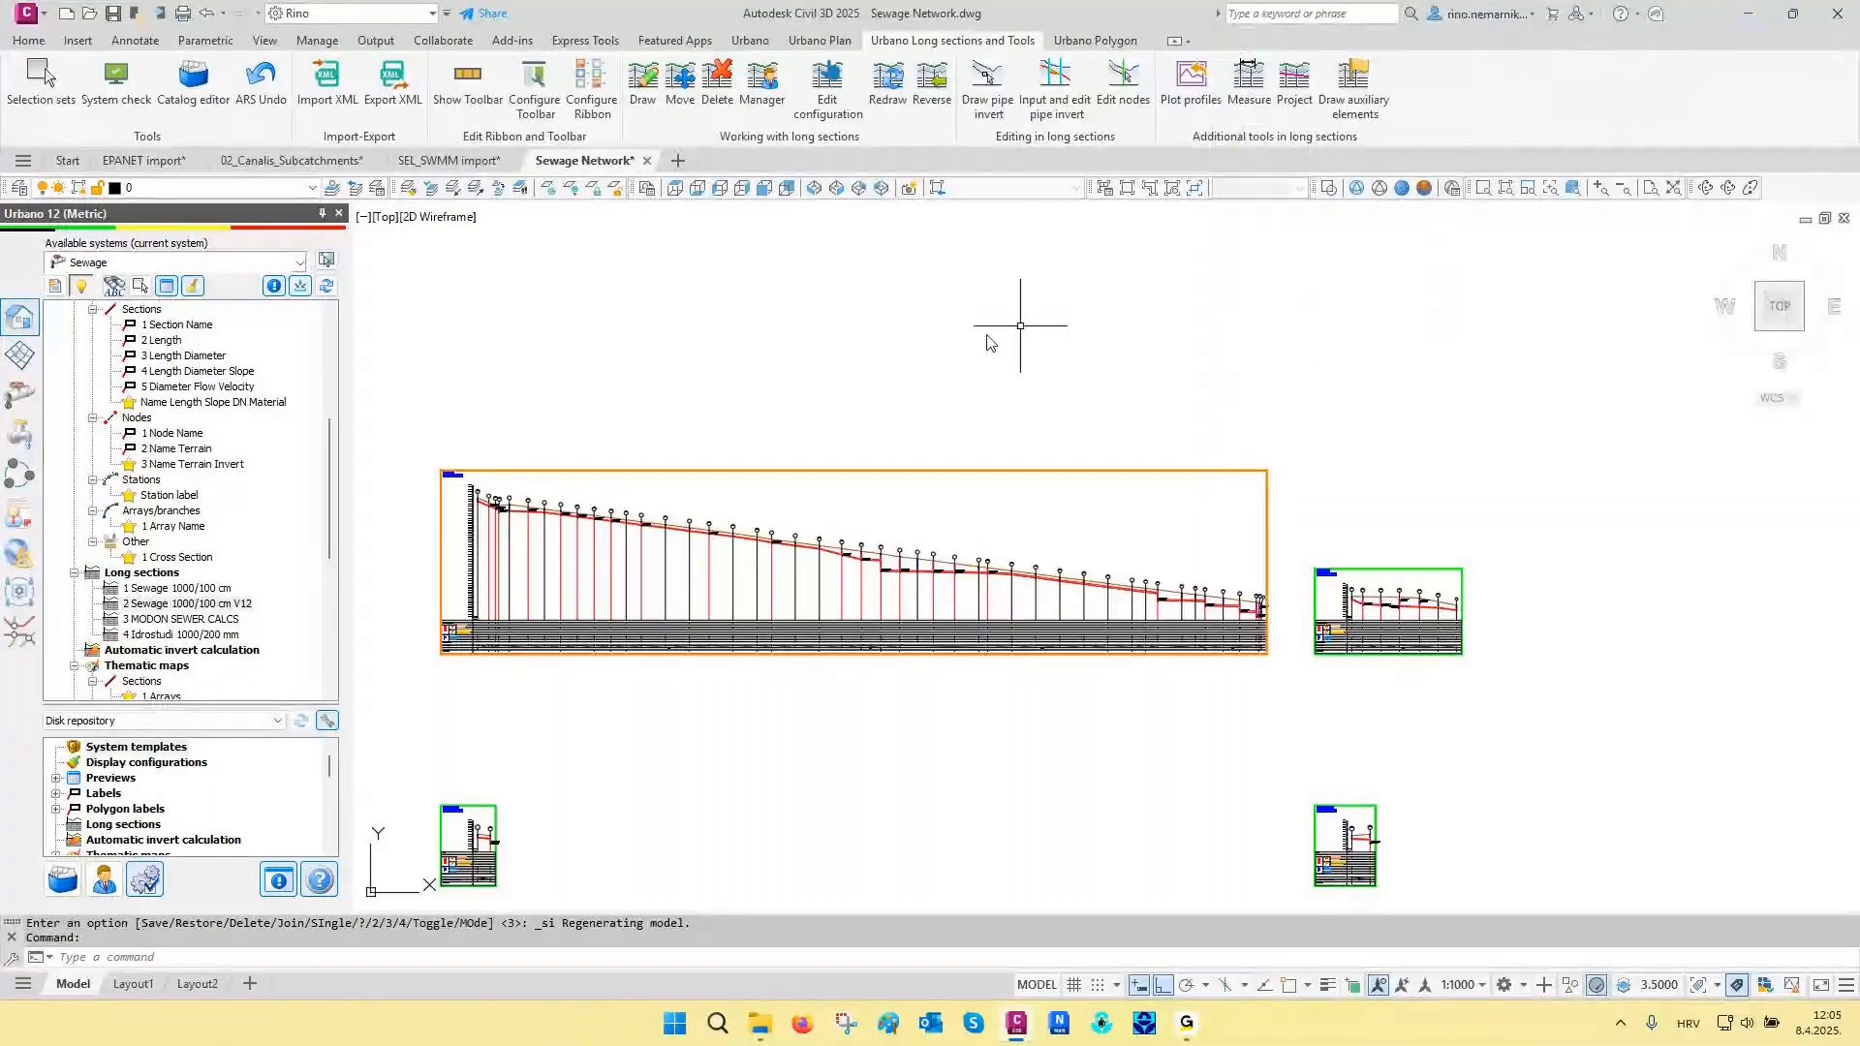
- Try interactive pipe invert drawing on the MH-GH2 long section beside the MH-GH profile
left_click(1001, 90)
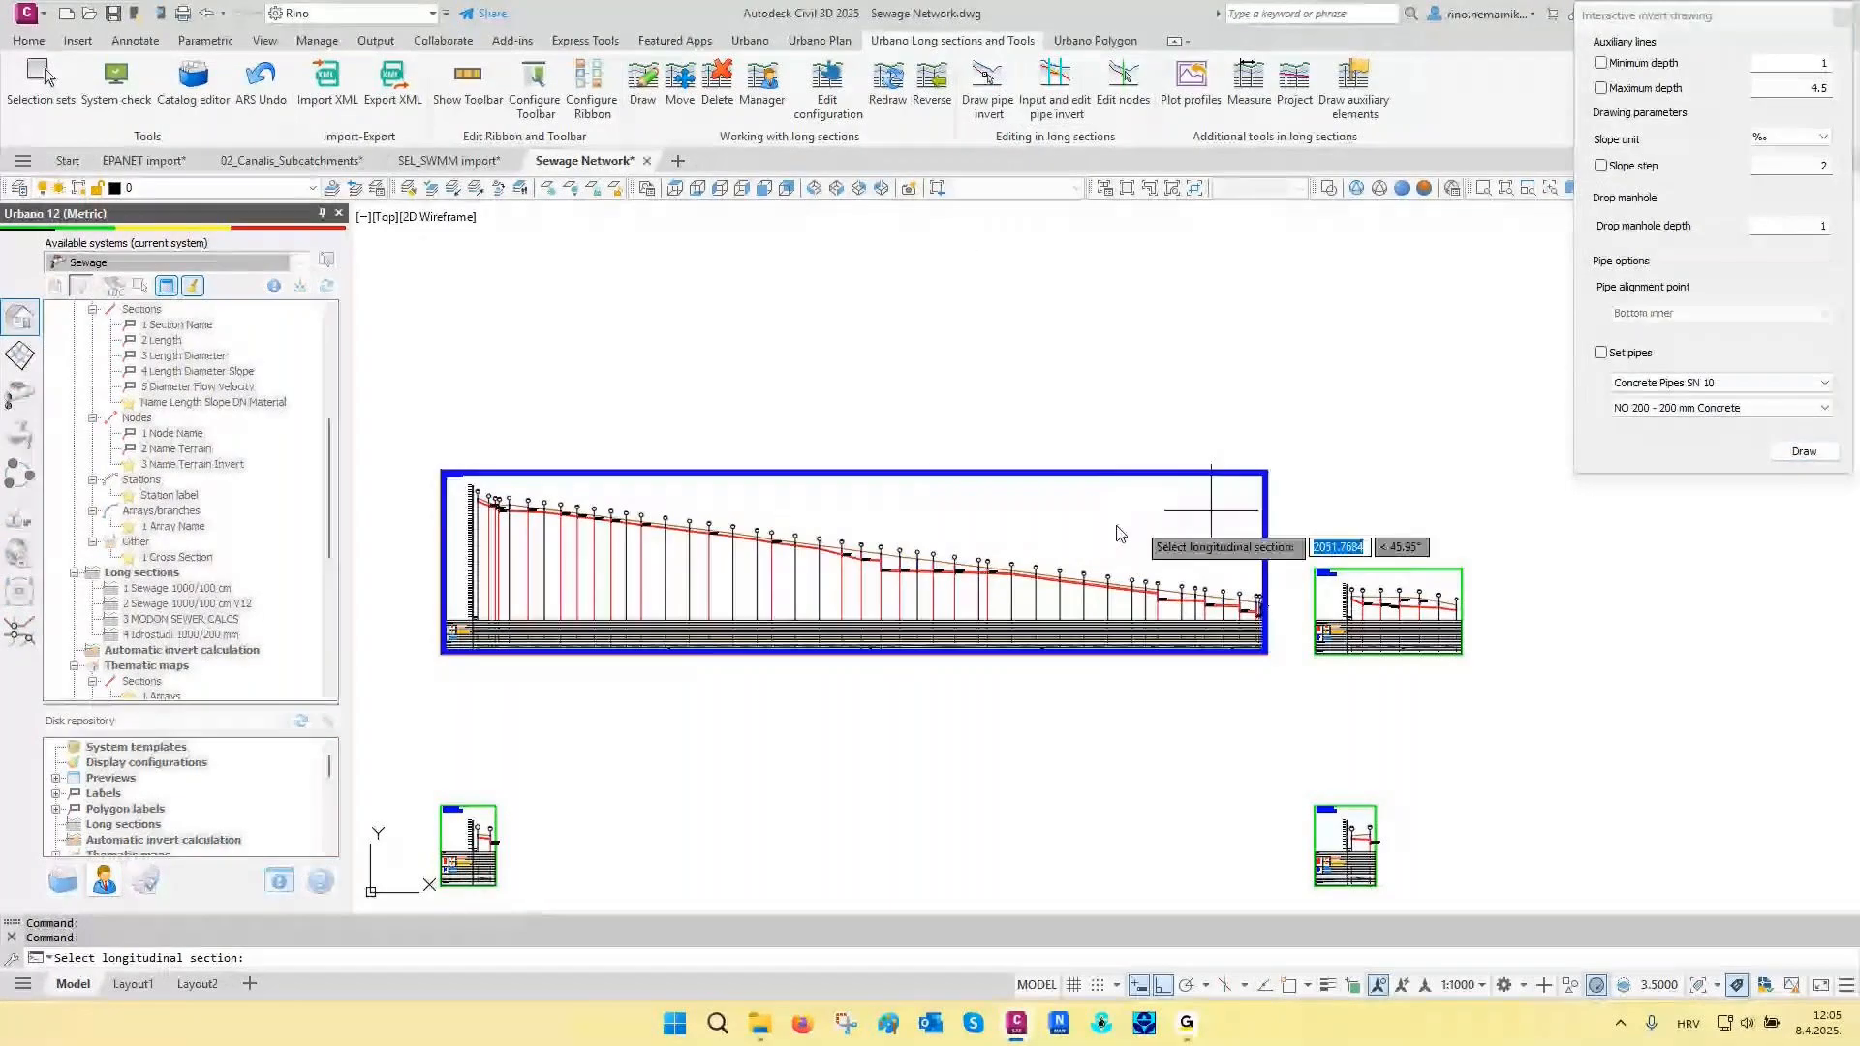
scroll(669, 547, "up", 4)
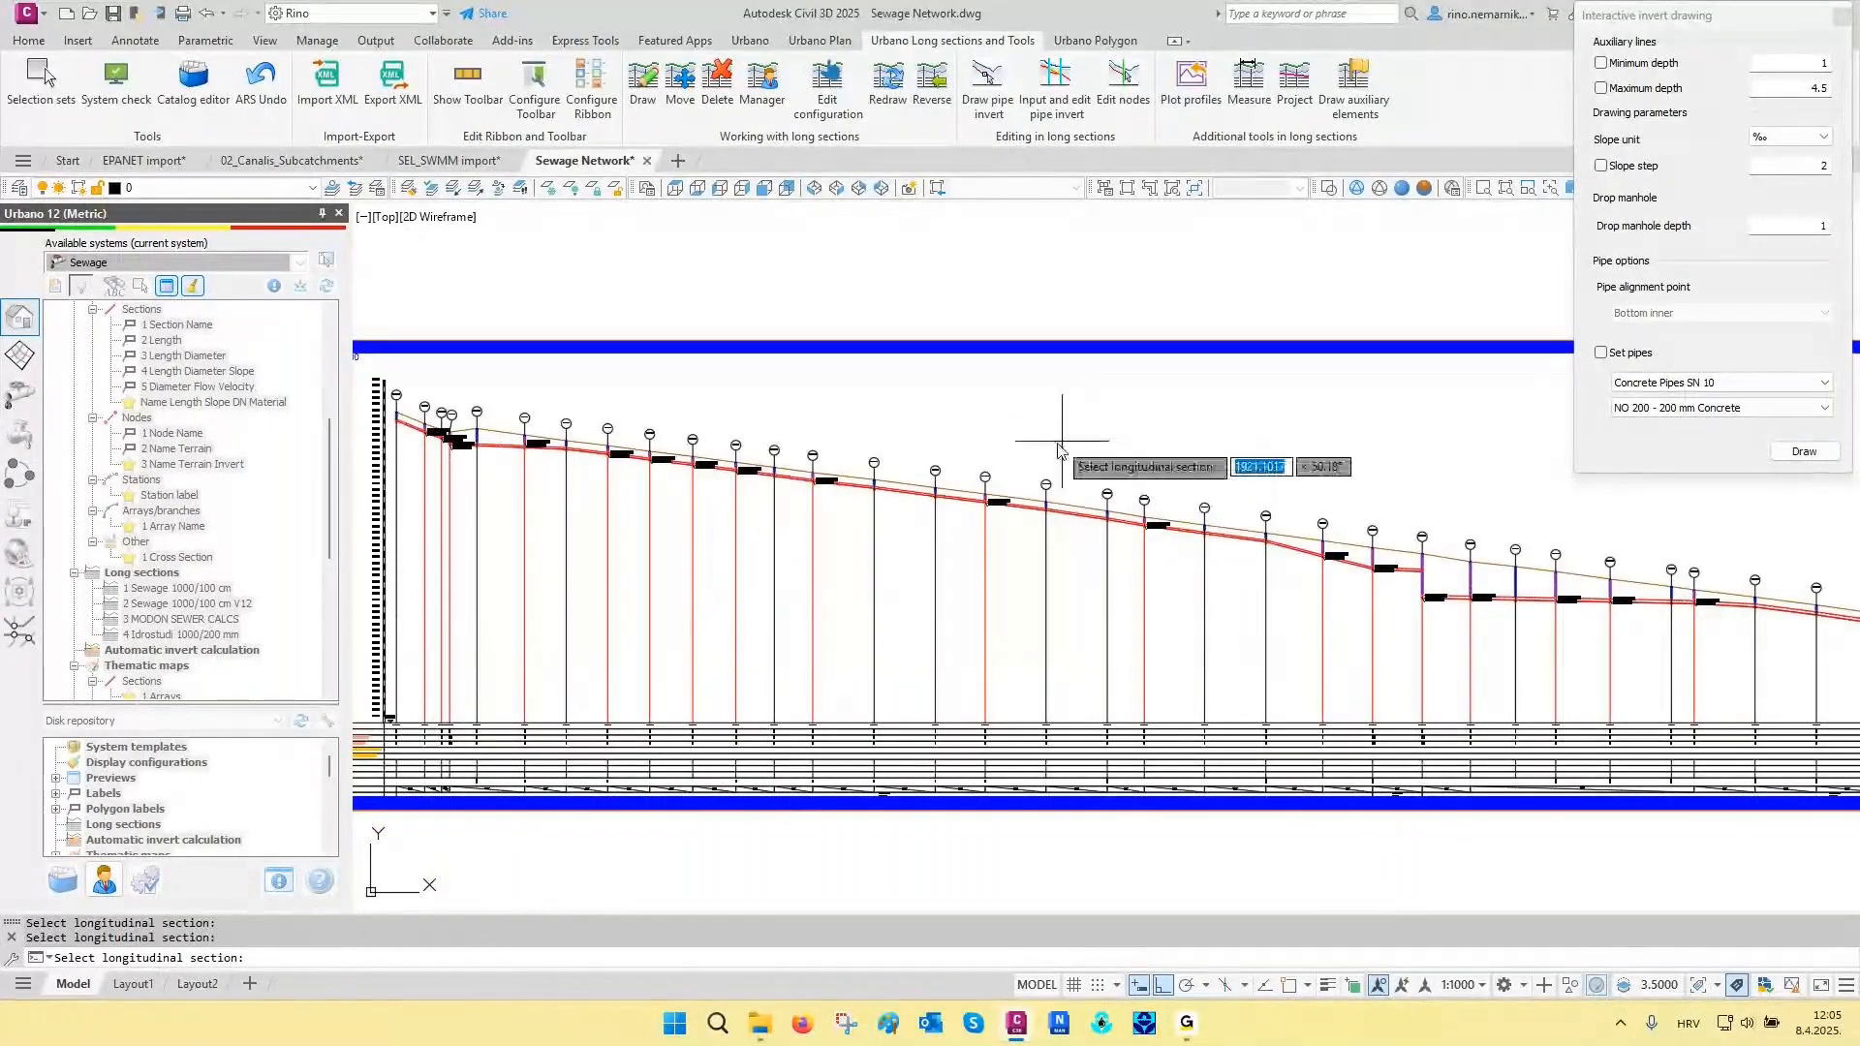
scroll(788, 516, "down", 5)
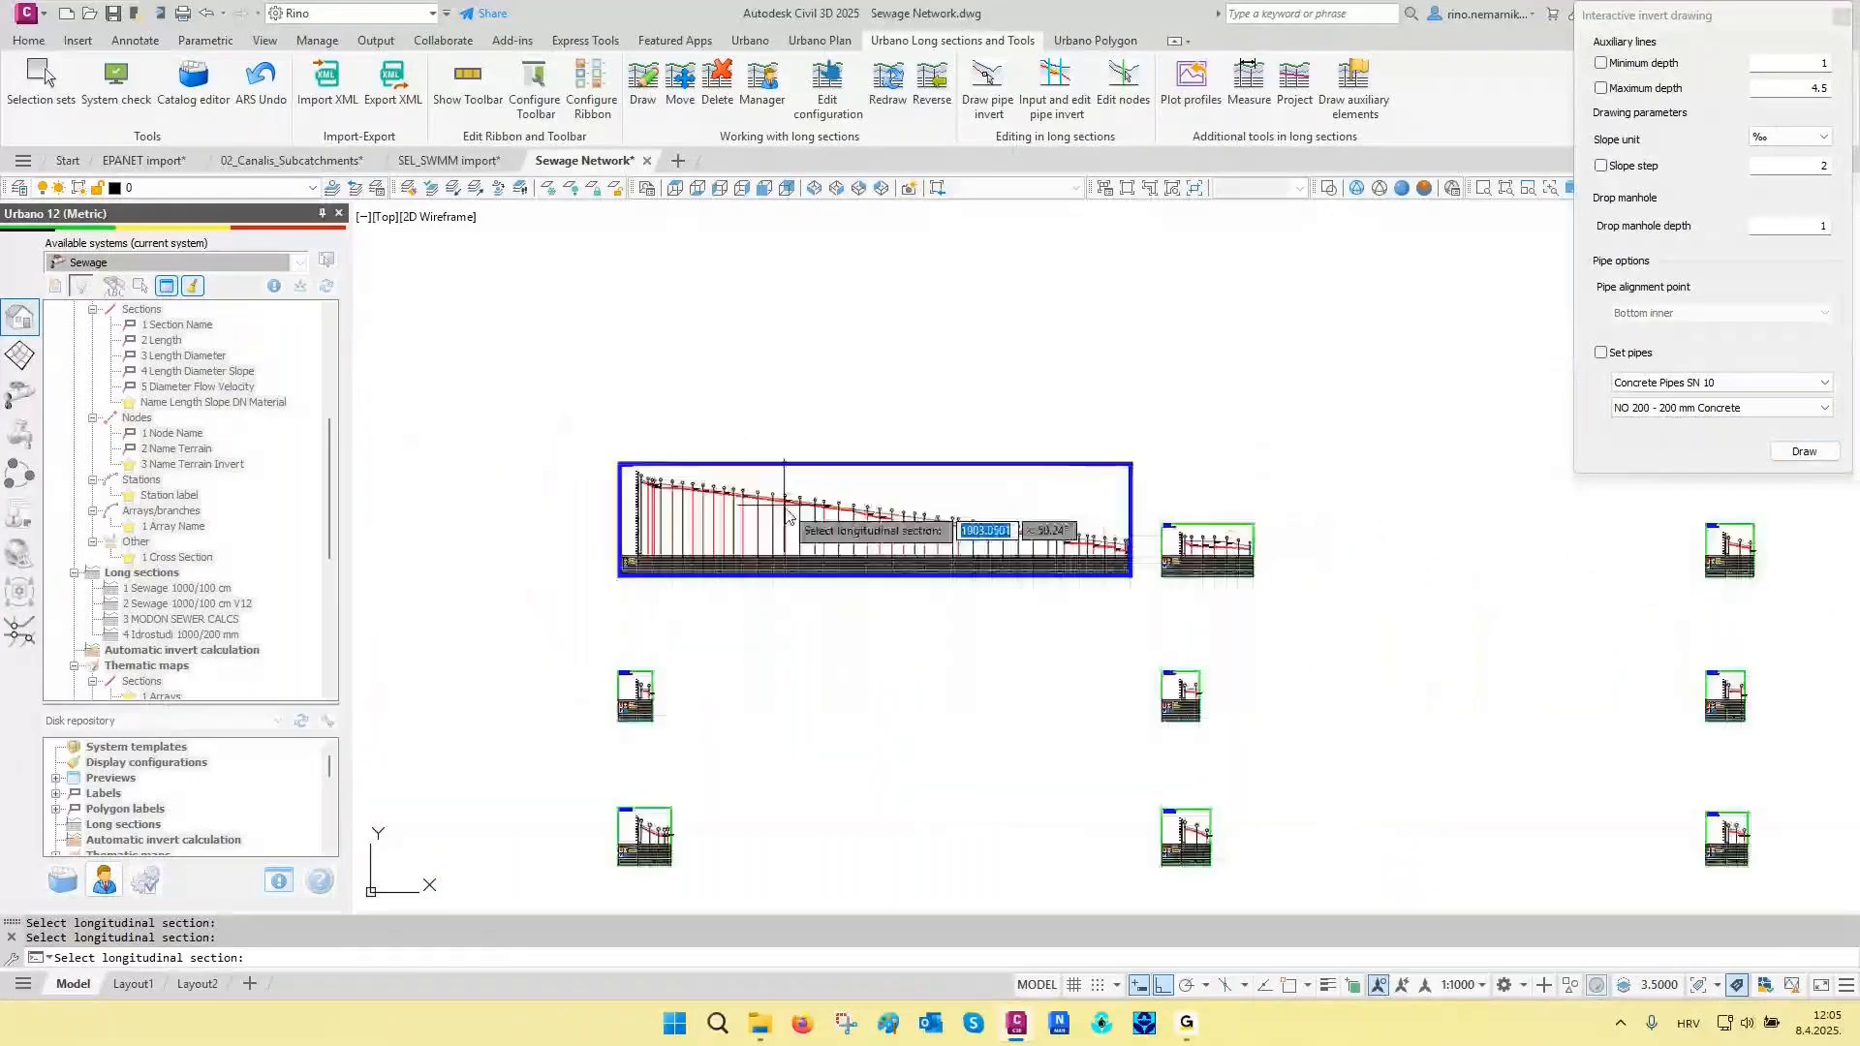
scroll(1201, 548, "up", 8)
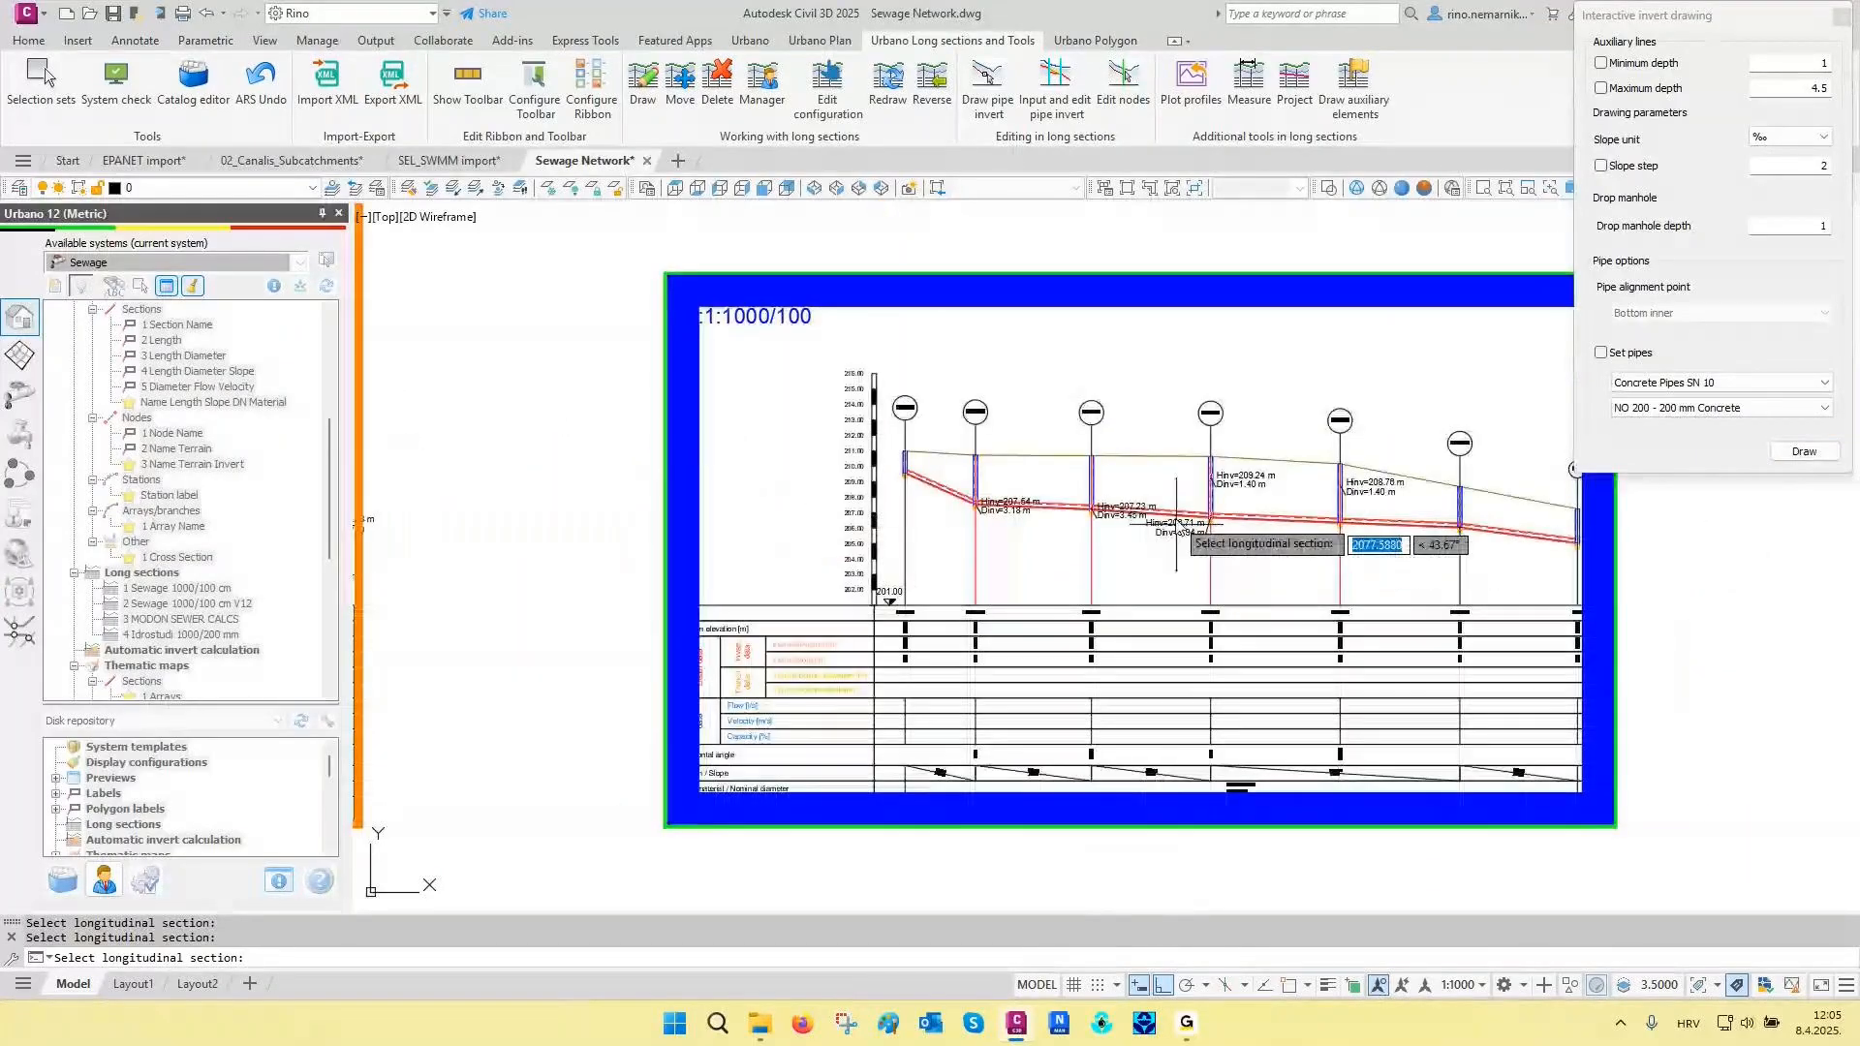
left_click(1177, 528)
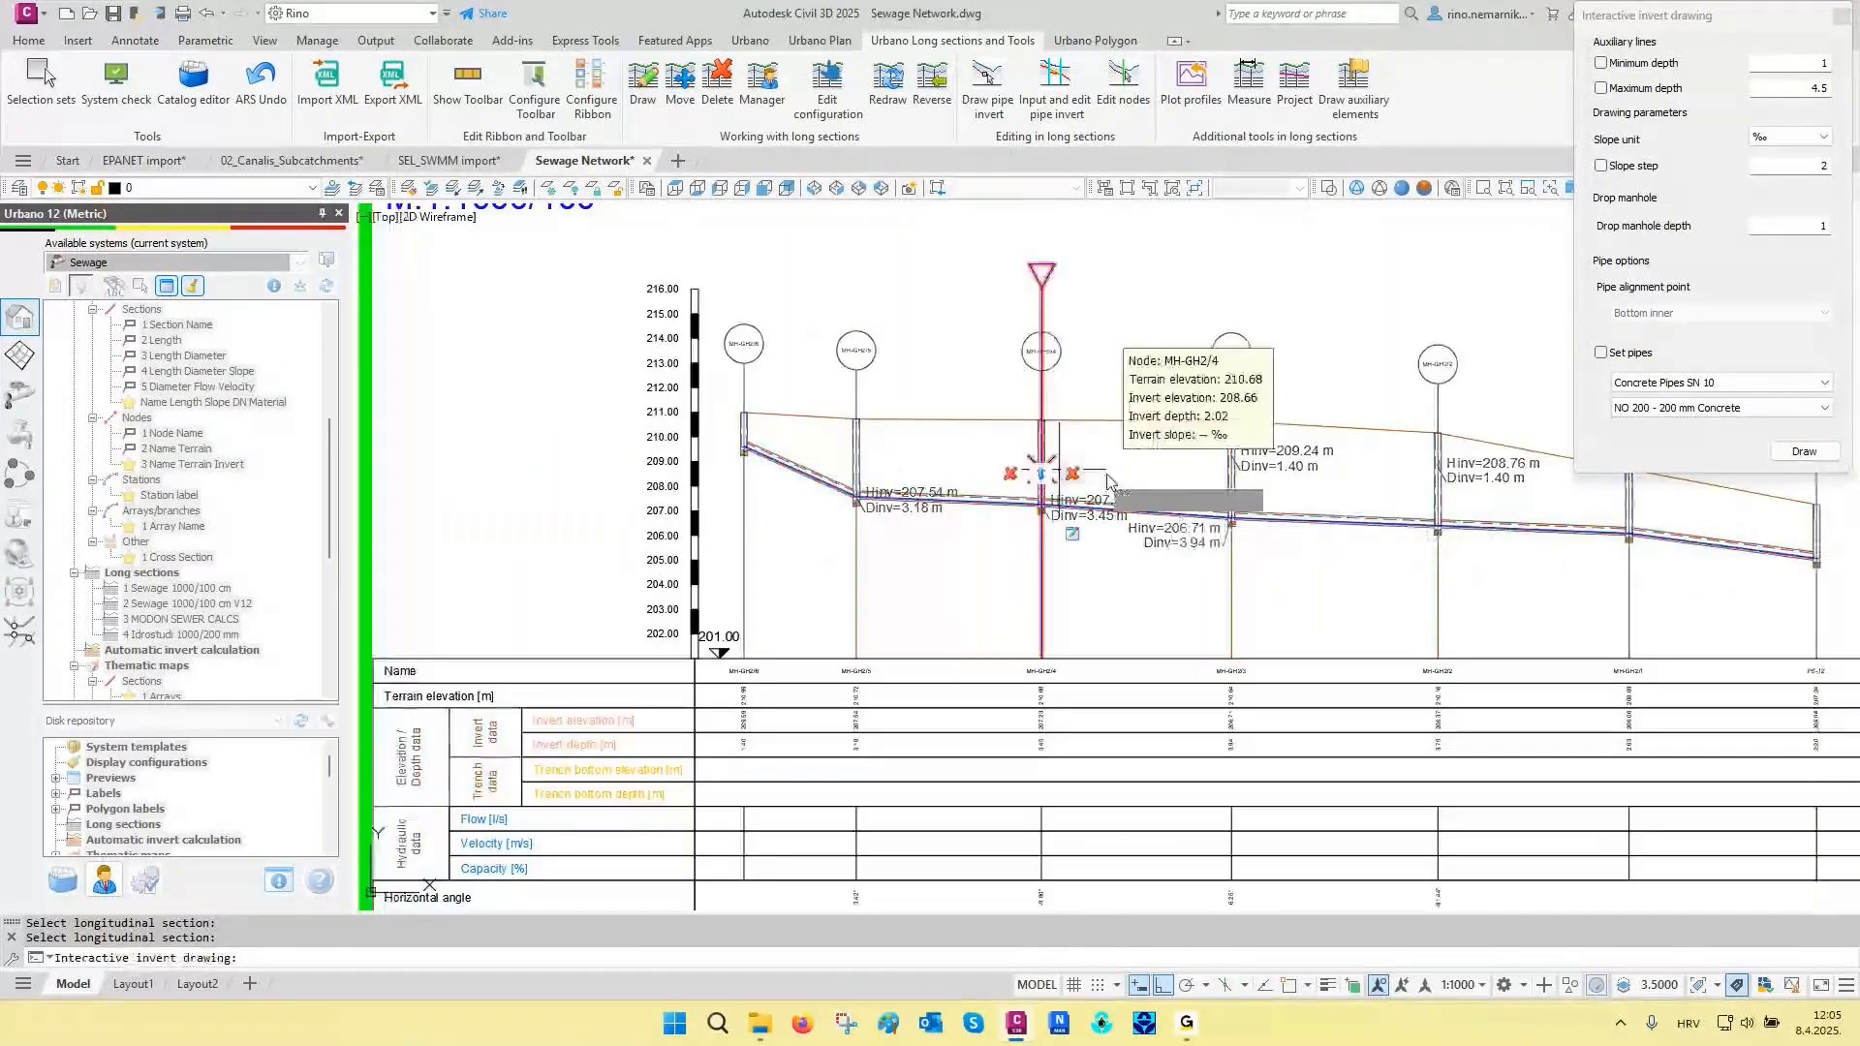
key("Escape")
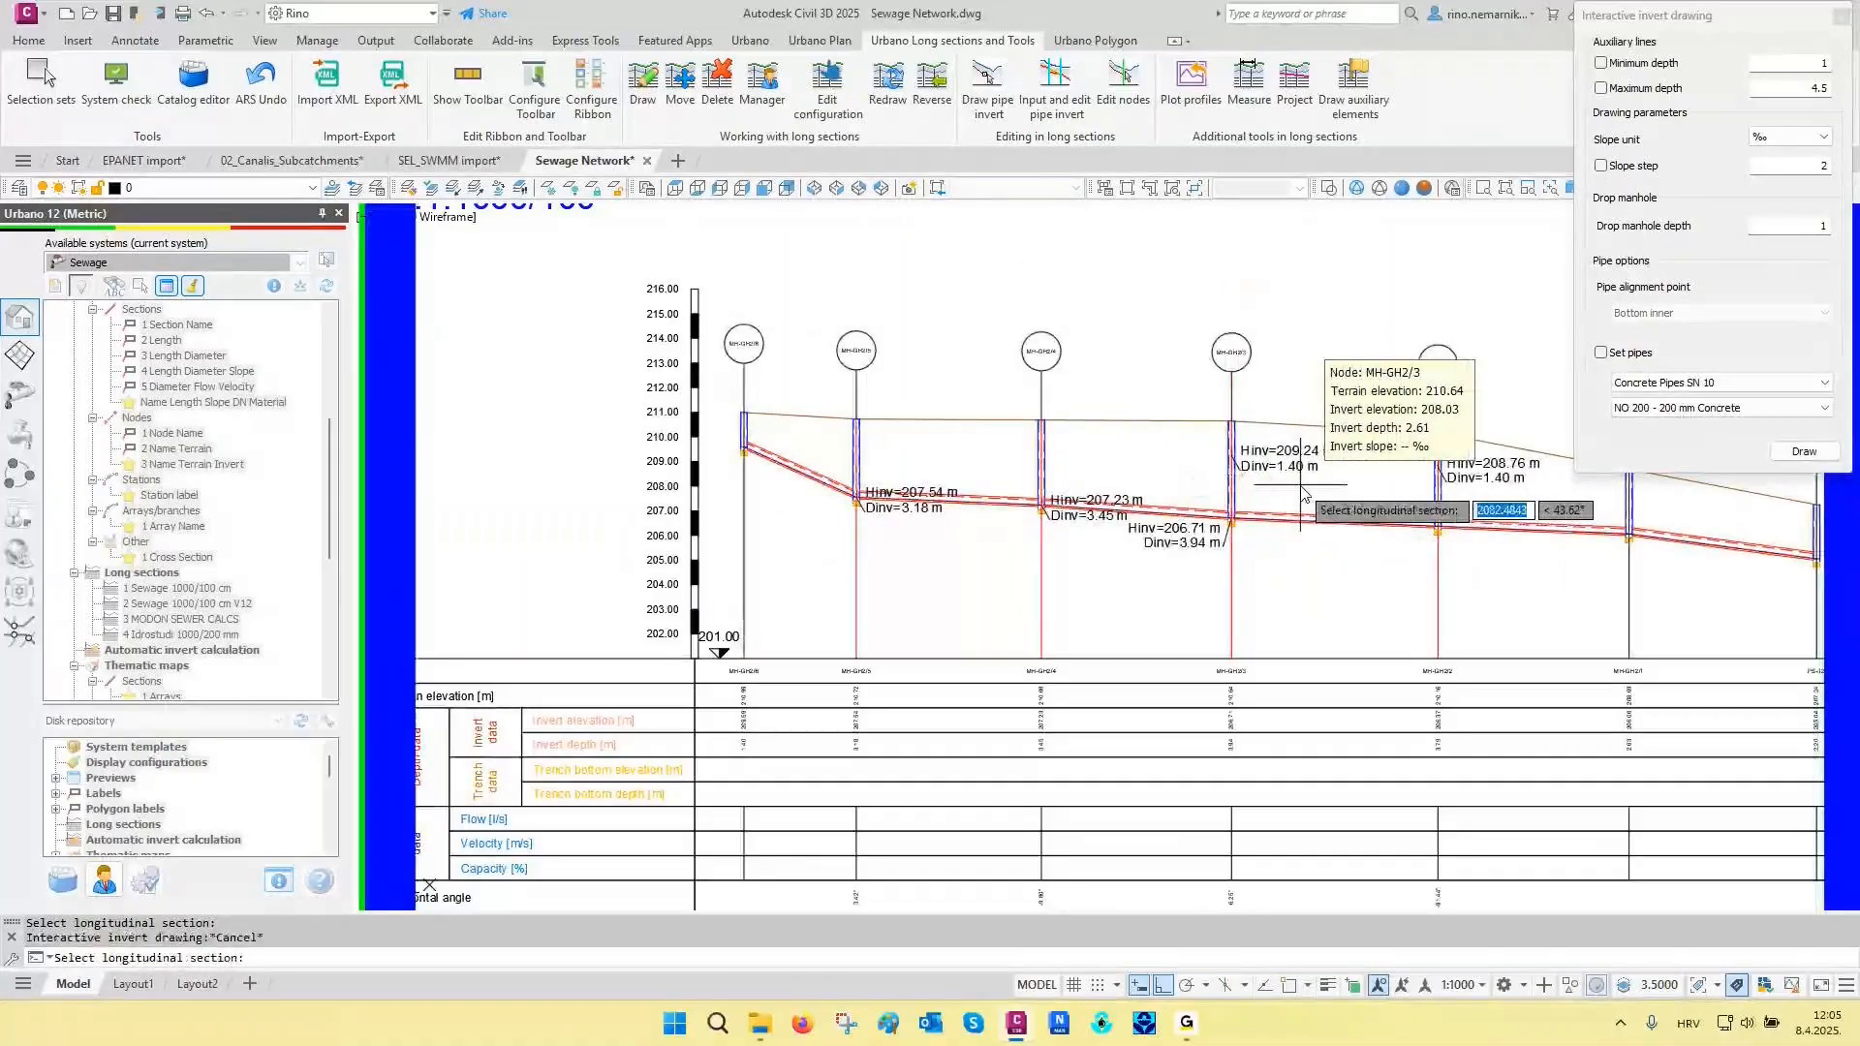
key("Escape")
scroll(1302, 494, "down", 8)
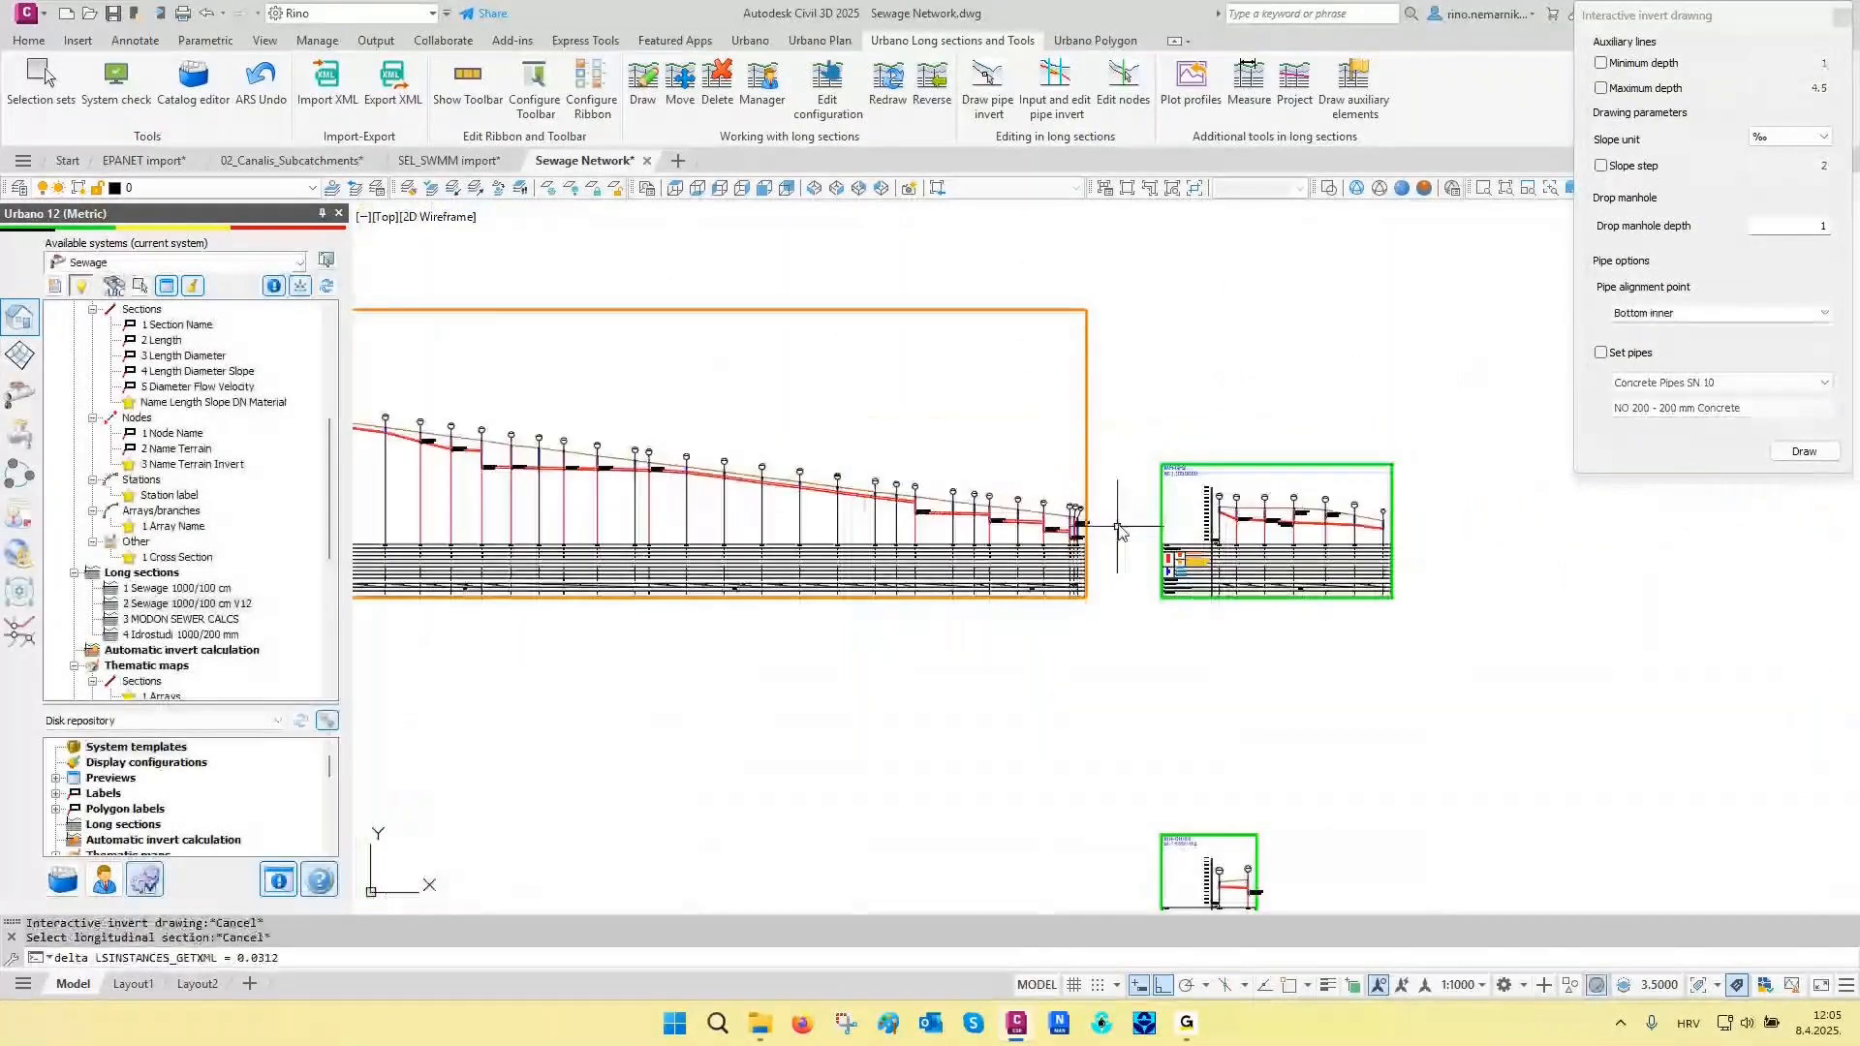
left_click(1842, 19)
scroll(1288, 552, "down", 5)
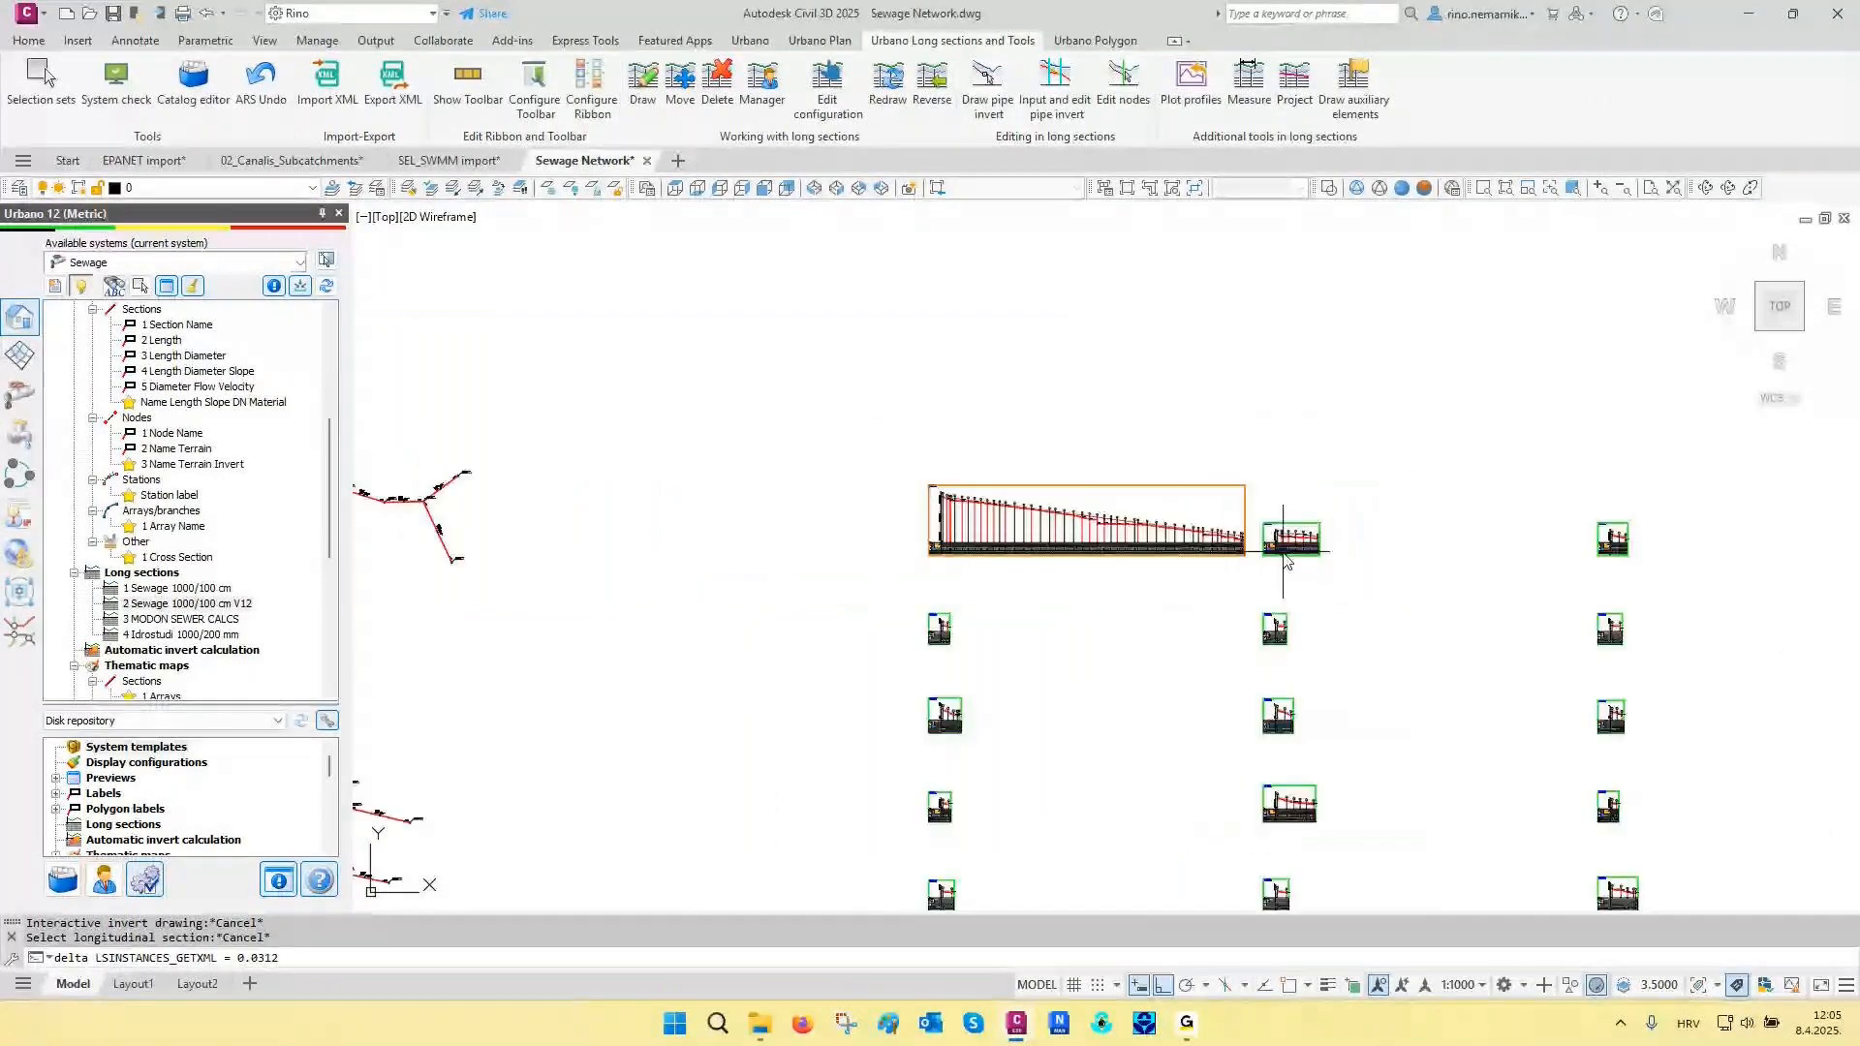
scroll(1284, 552, "down", 4)
mouse_move(869, 747)
middle_mouse_down()
mouse_move(879, 522)
mouse_move(665, 463)
middle_mouse_up()
scroll(664, 463, "down", 2)
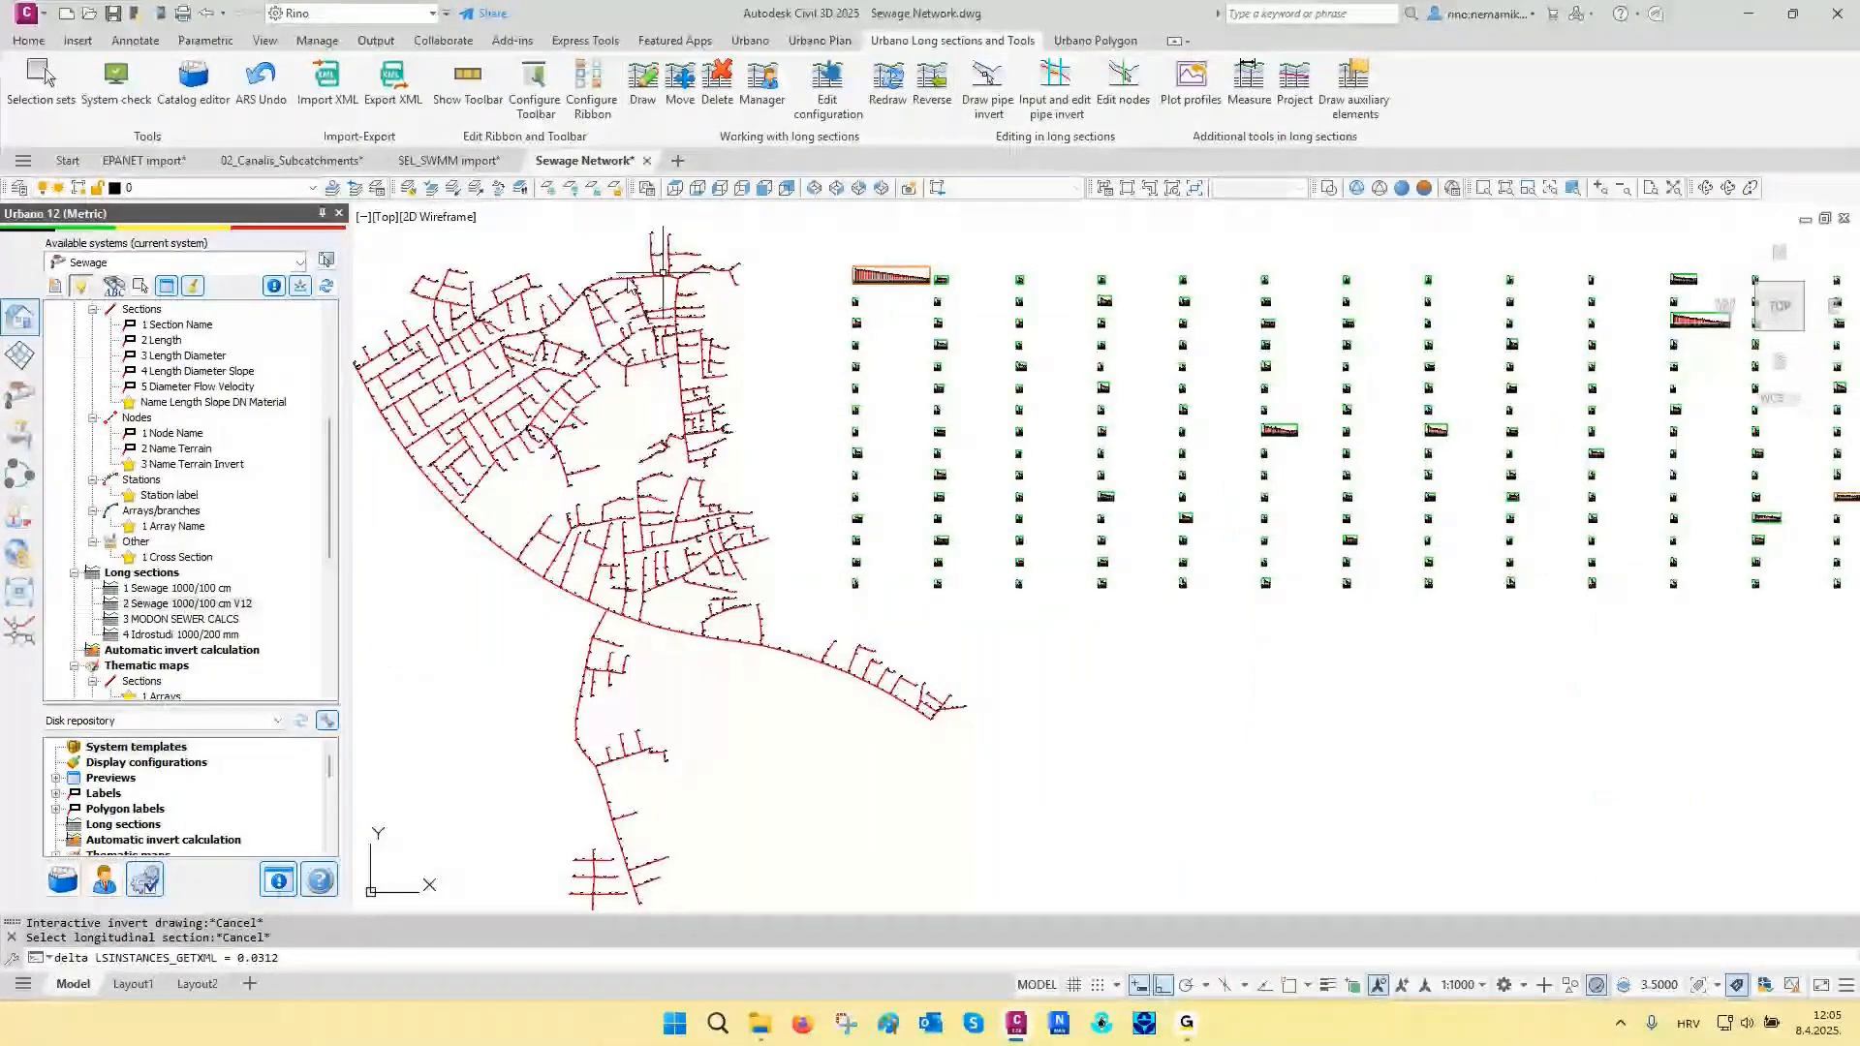
key("Escape")
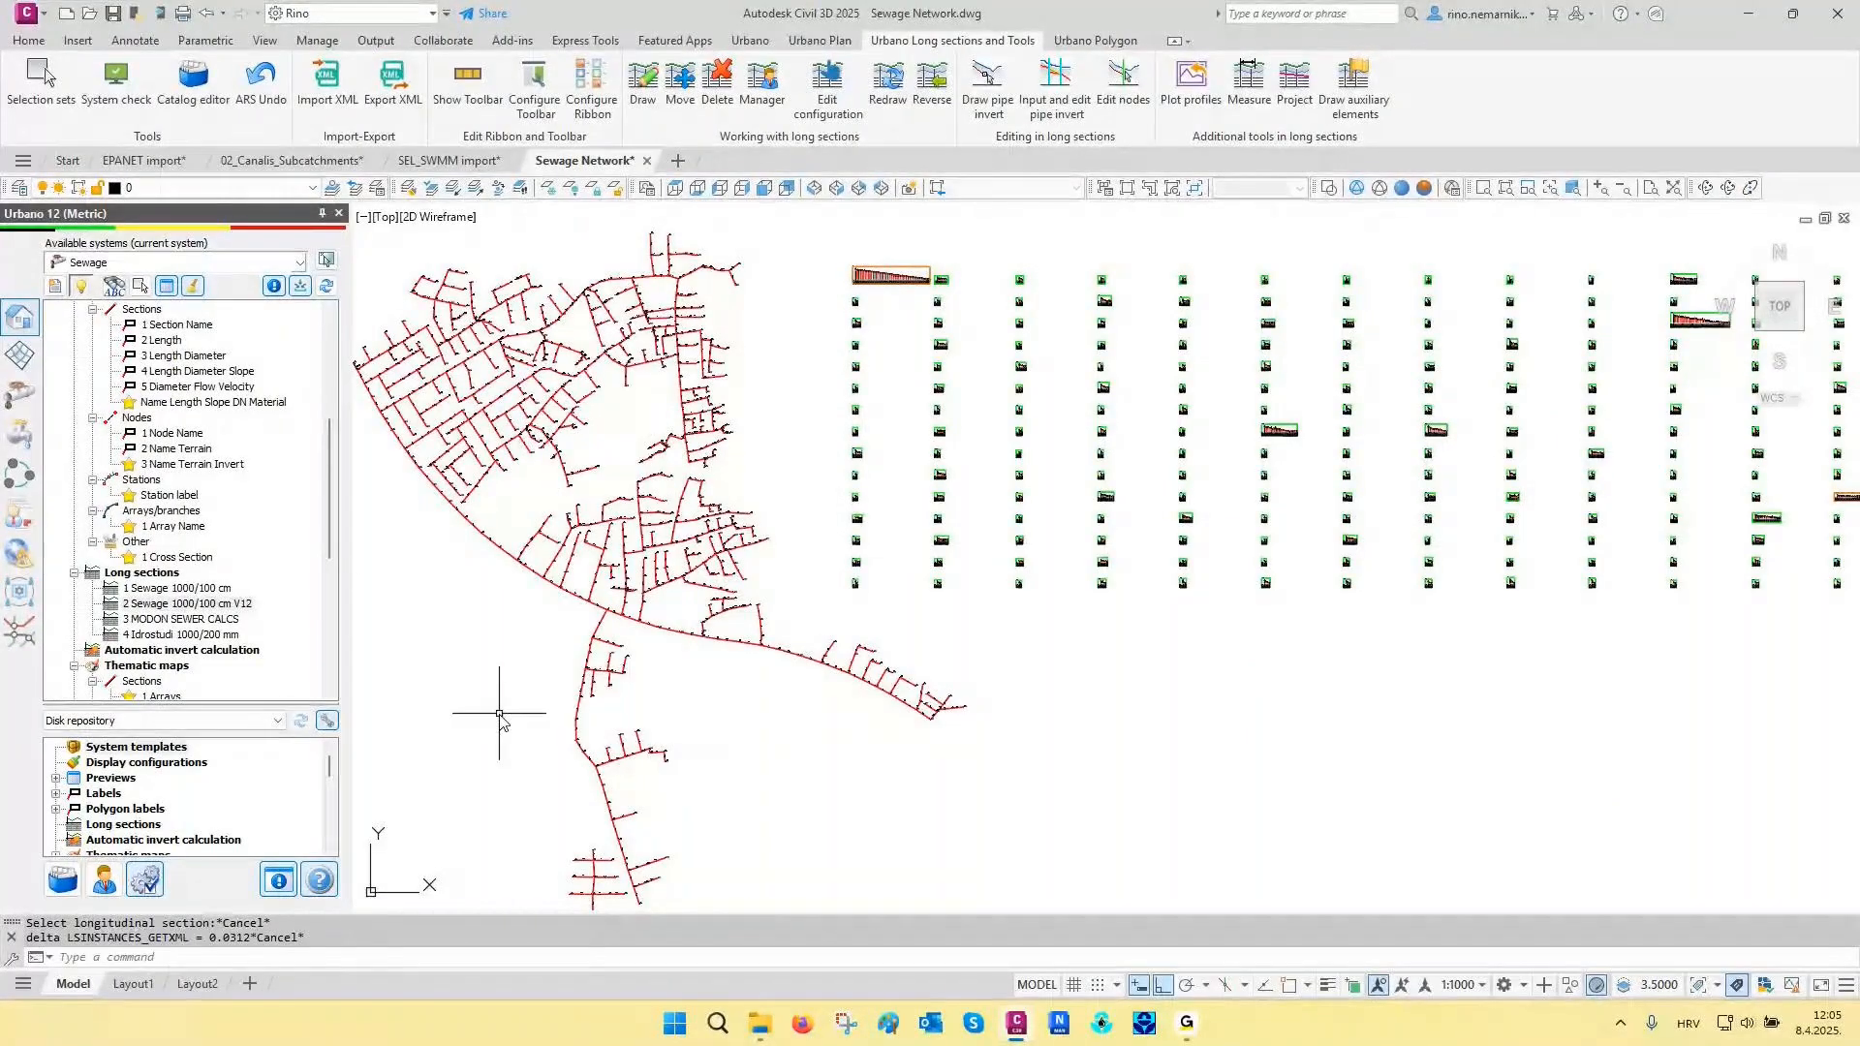
- Assign the Alfa=90 trench from the group Single trench - sand bed - B=calculated to all sections of the sewage network
key("Escape")
key("Escape")
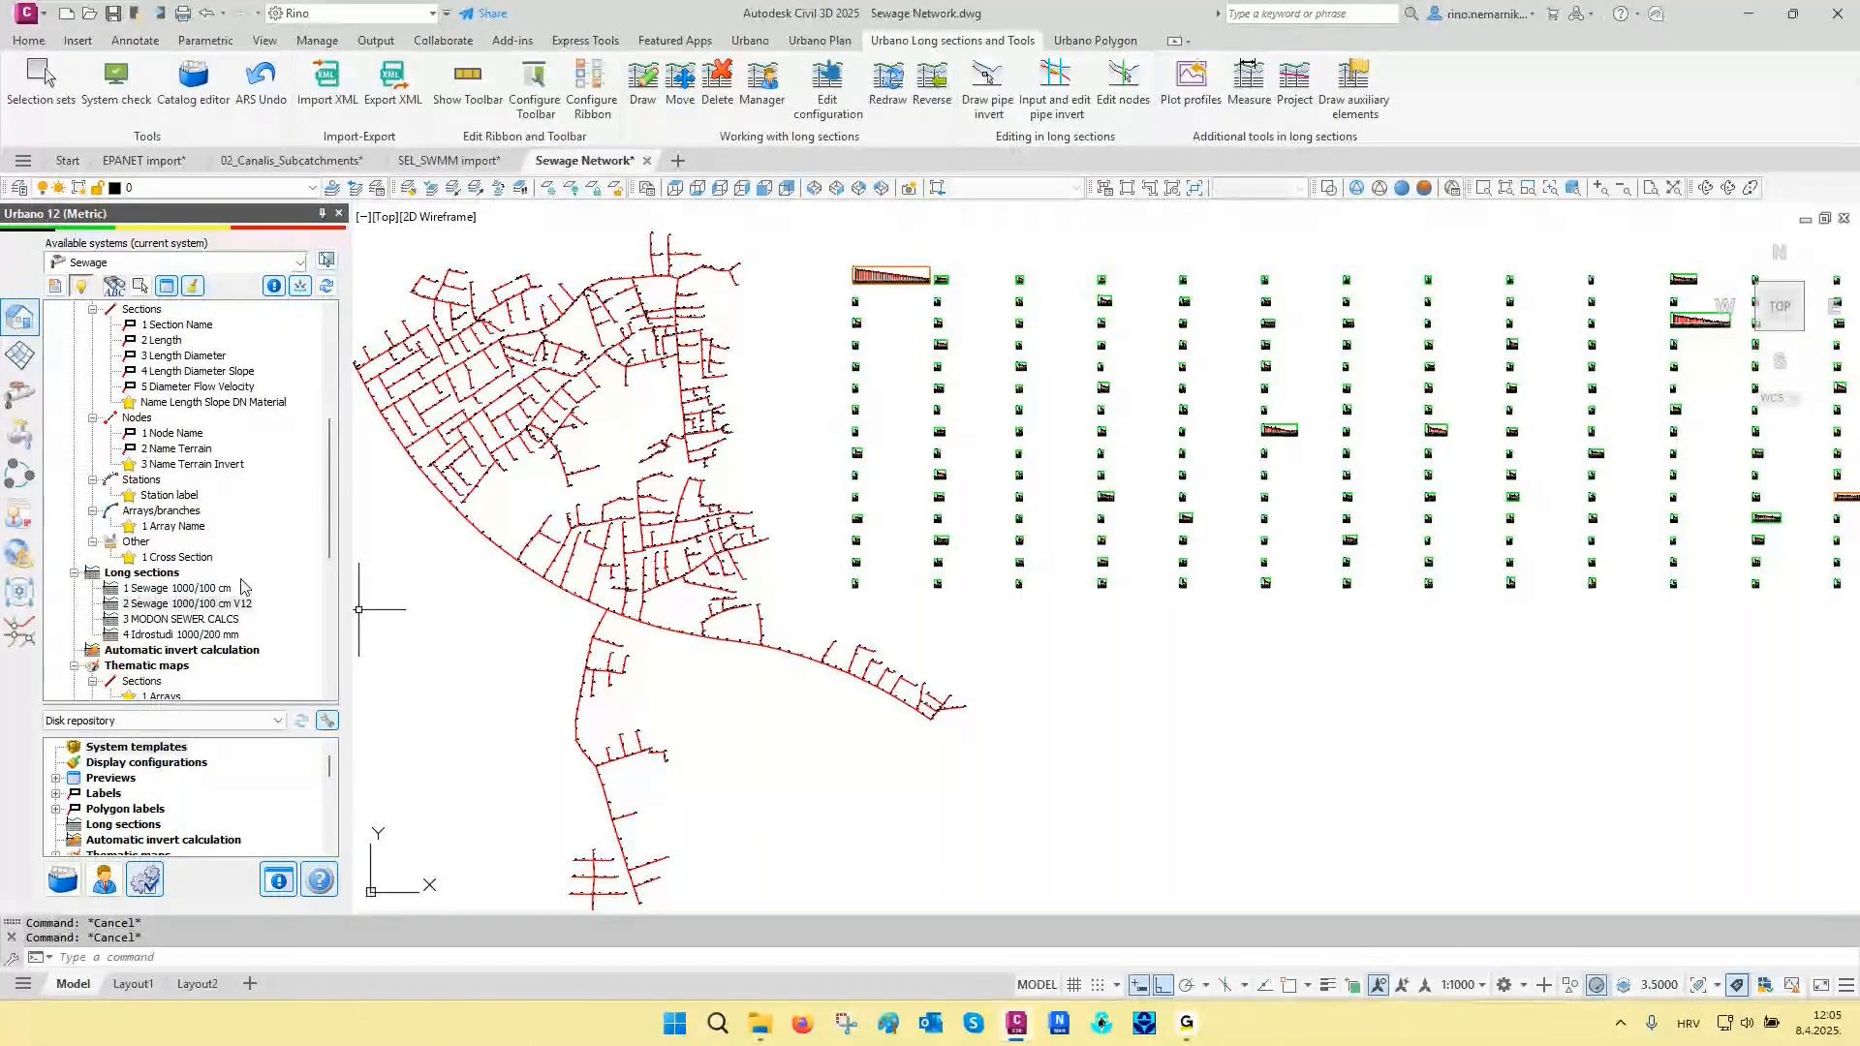
scroll(243, 586, "up", 6)
right_click(107, 359)
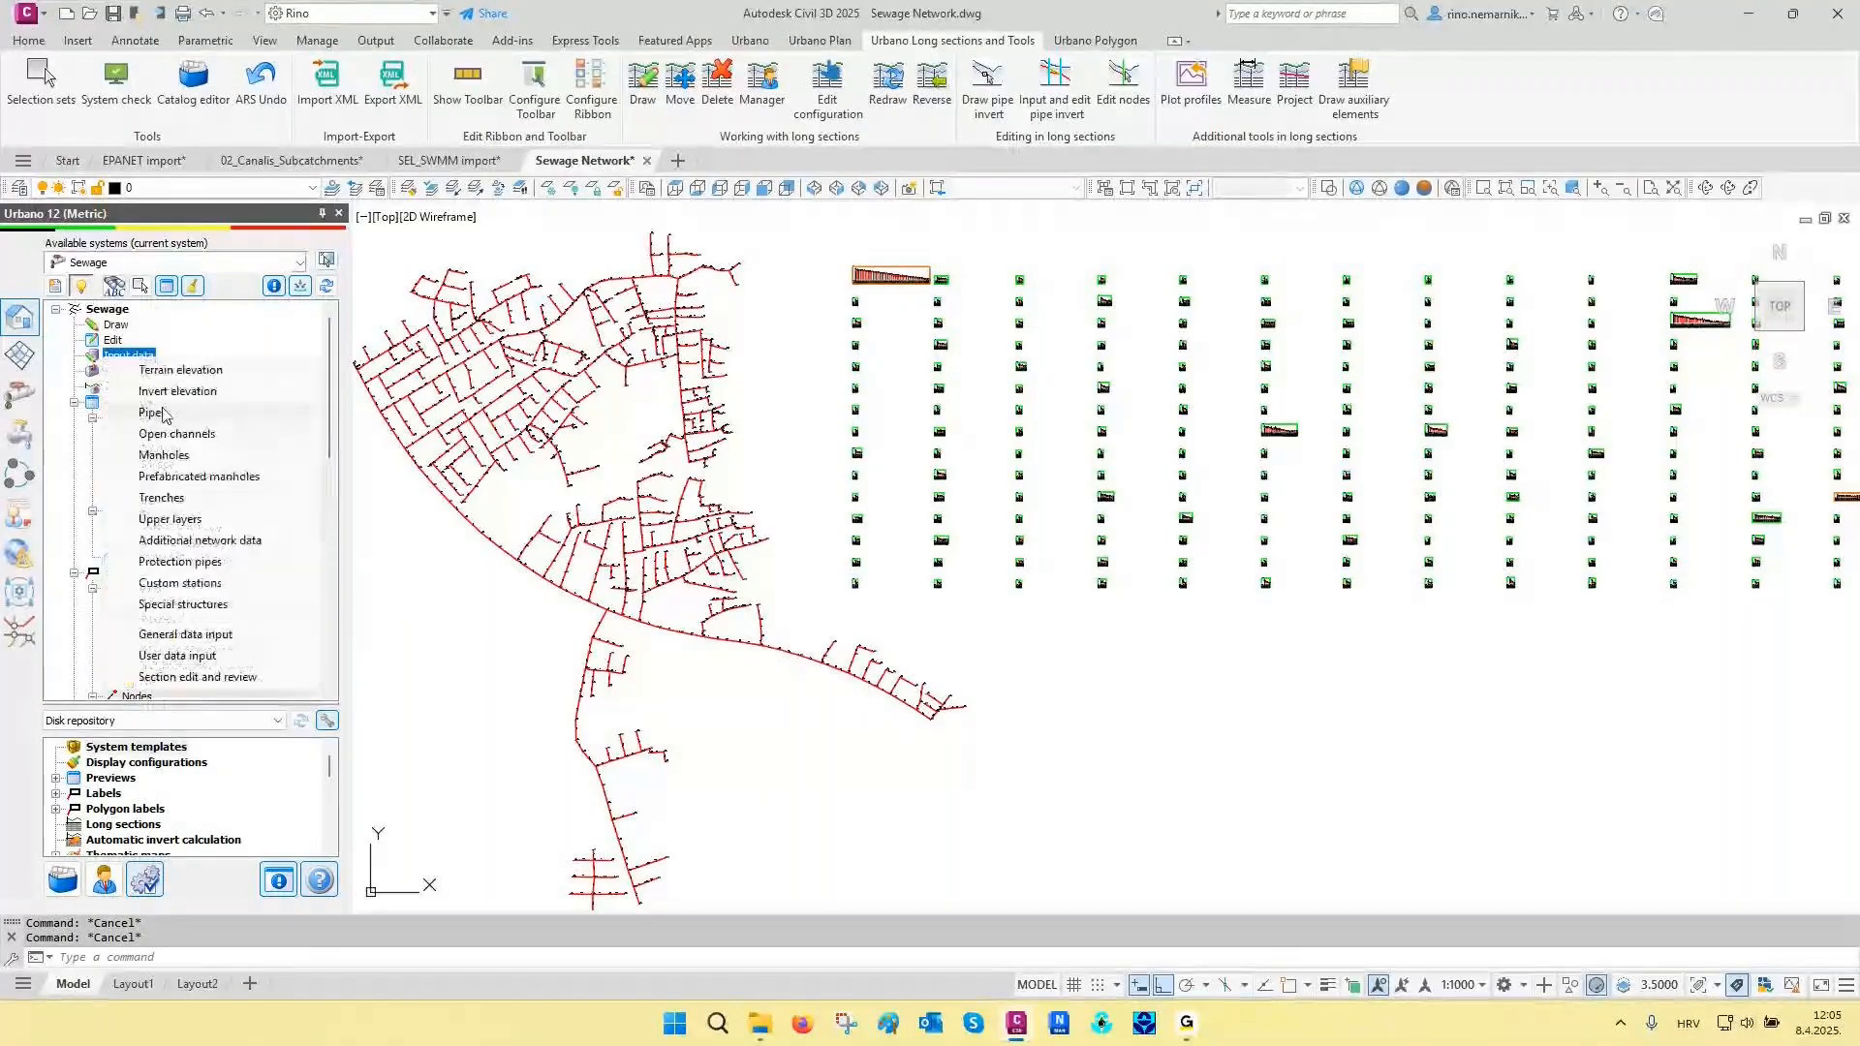
left_click(162, 498)
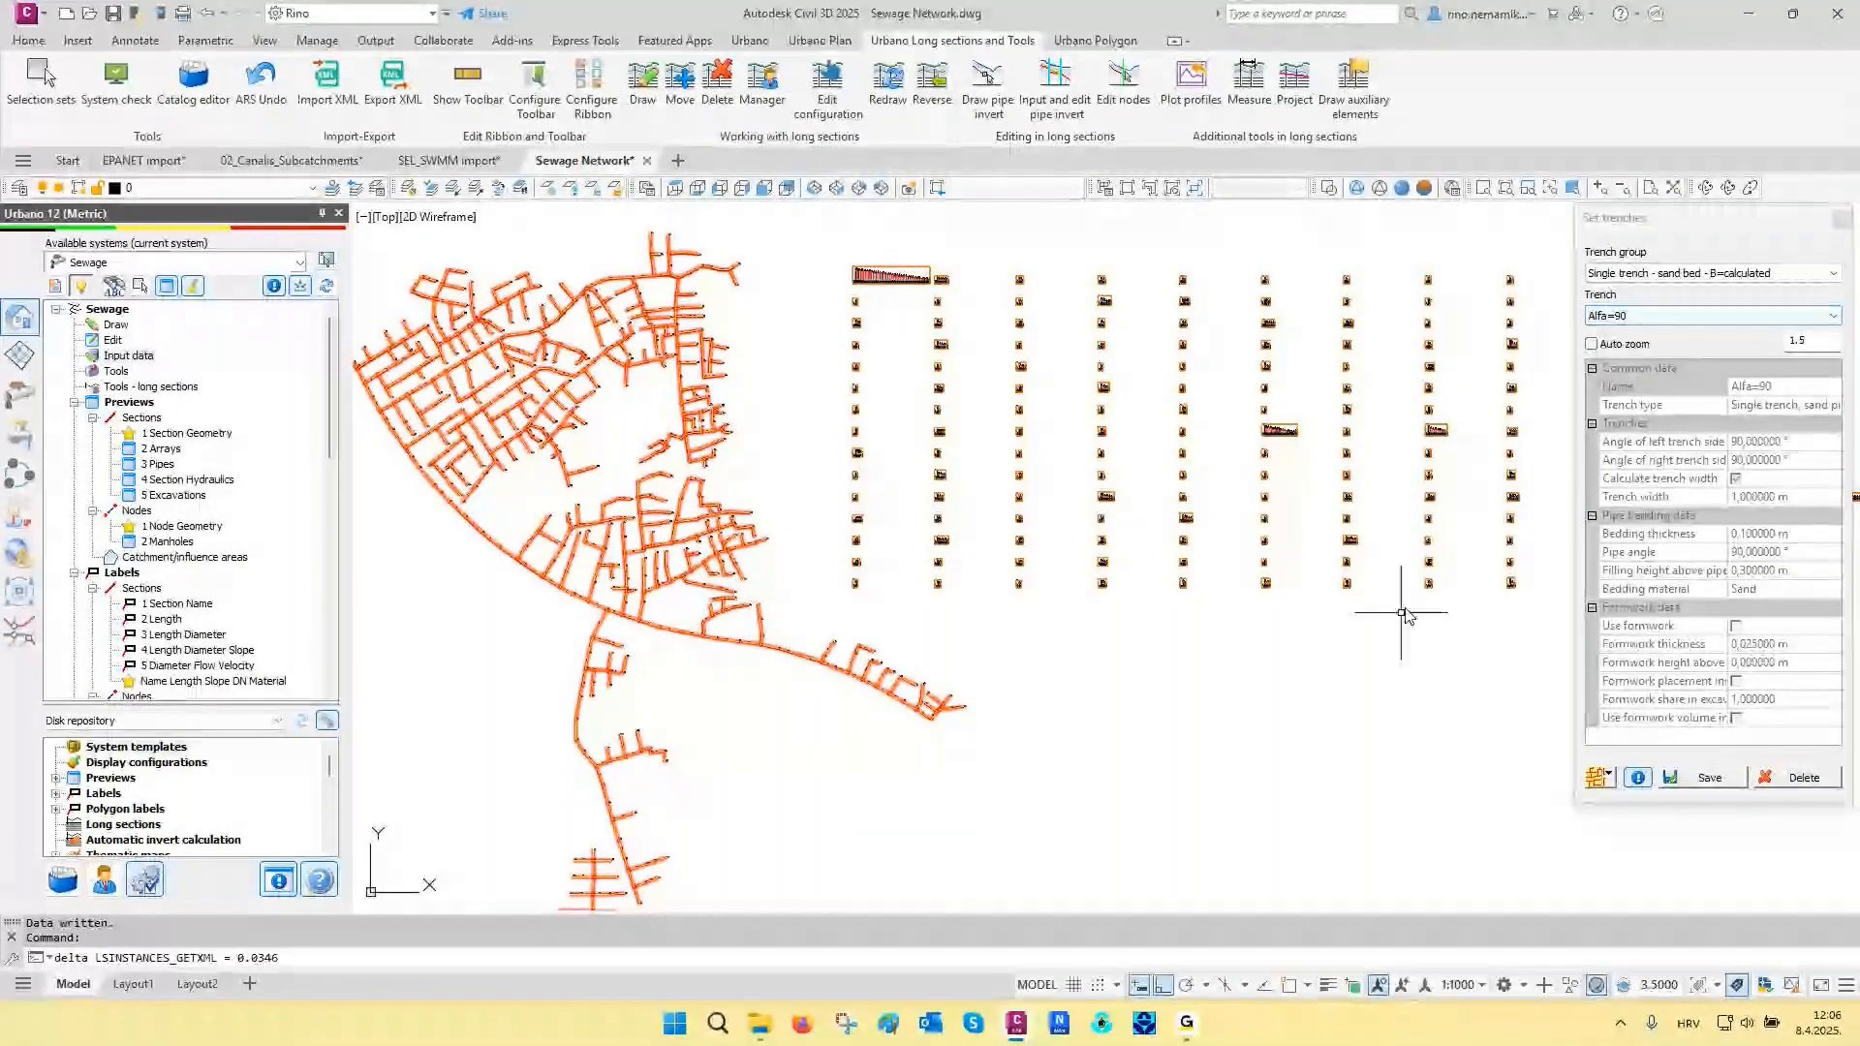
left_click(1842, 225)
- Apply the Asphalt 15 cm upper layer on terrain 1 from starting station 0 to all sections of the sewage network
scroll(921, 249, "up", 6)
scroll(698, 339, "up", 4)
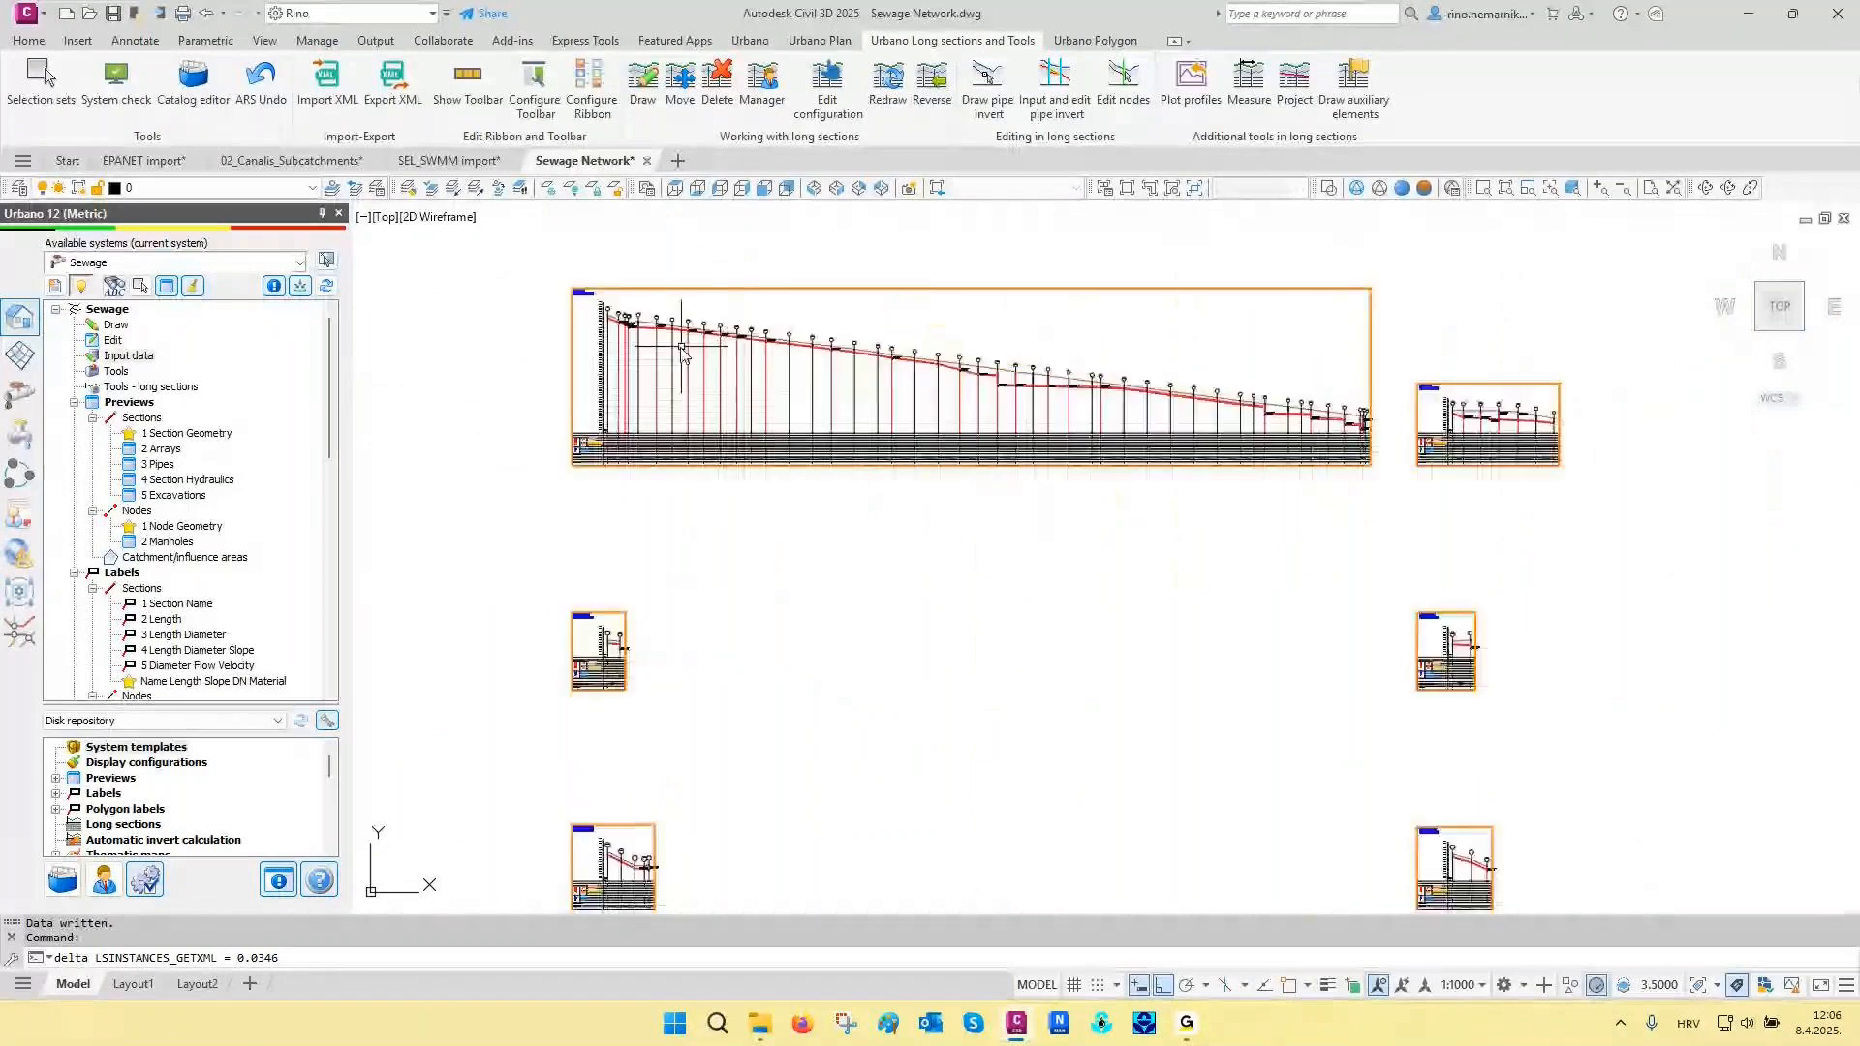
scroll(585, 417, "down", 10)
mouse_move(669, 485)
middle_mouse_down()
mouse_move(821, 462)
mouse_move(879, 414)
middle_mouse_up()
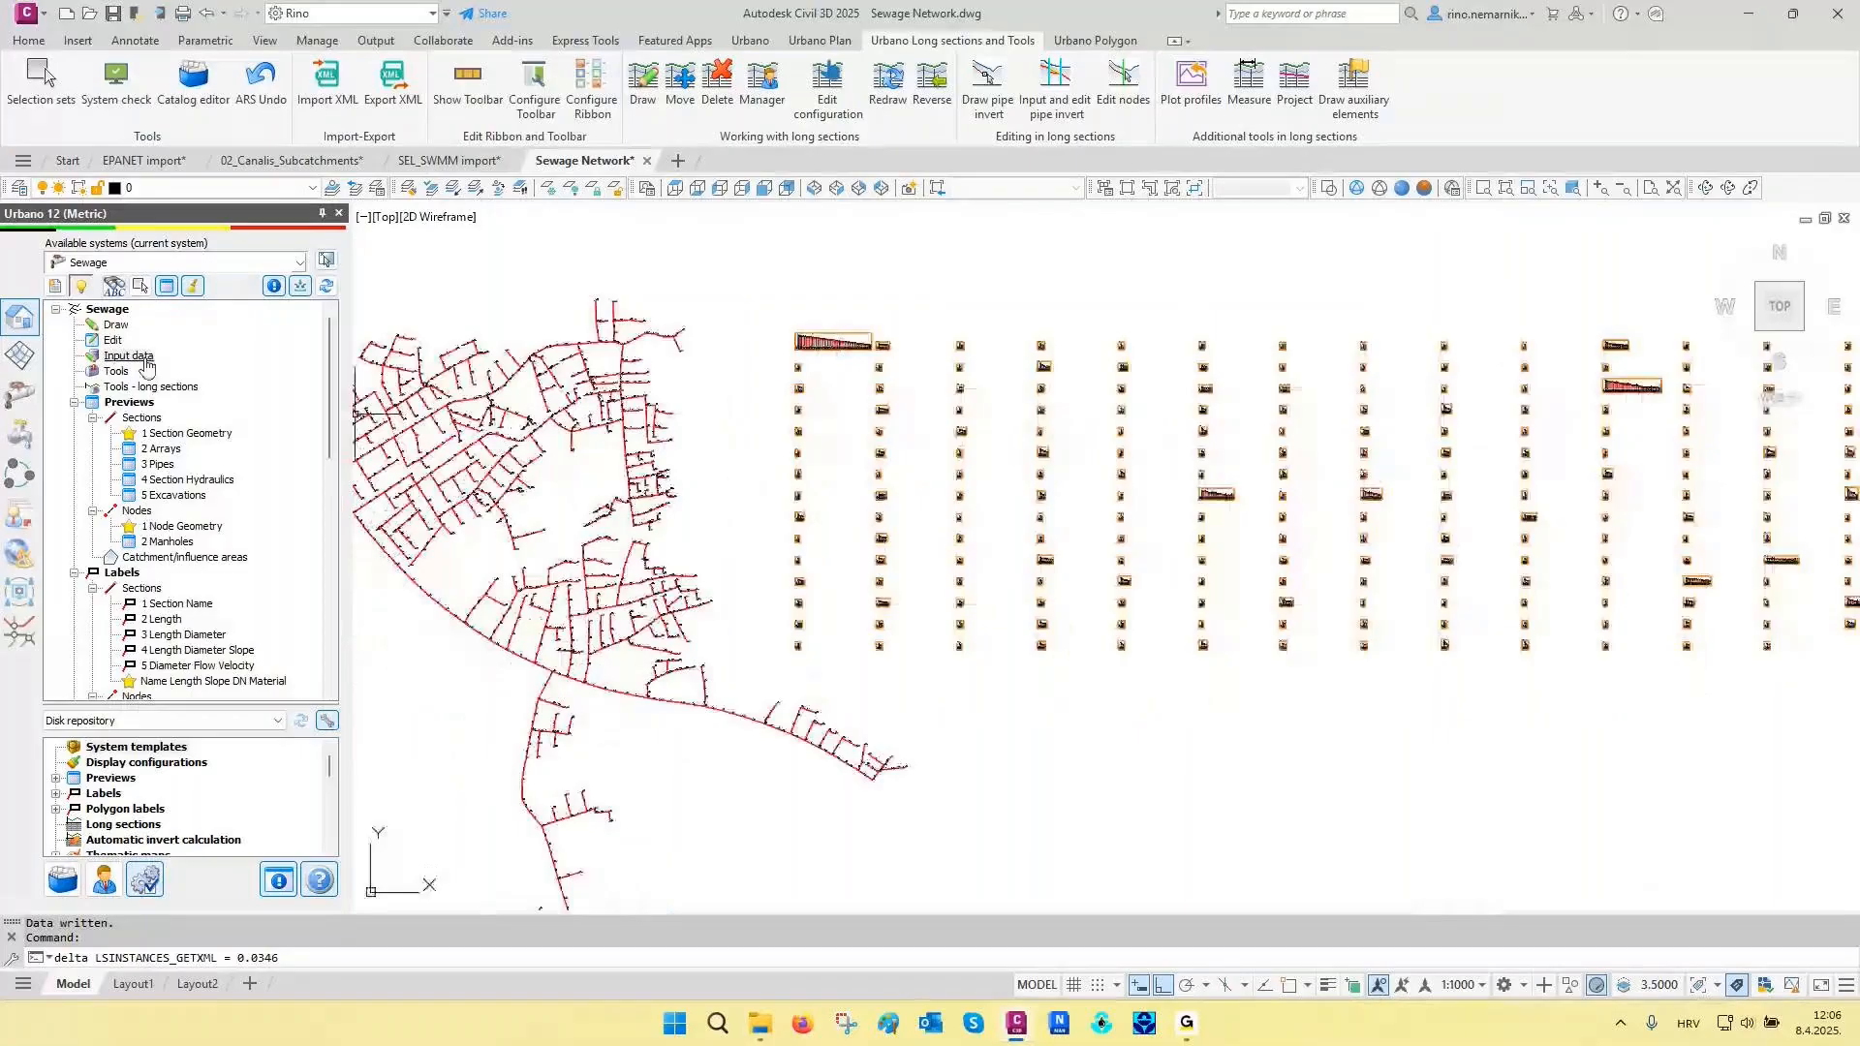
left_click(146, 359)
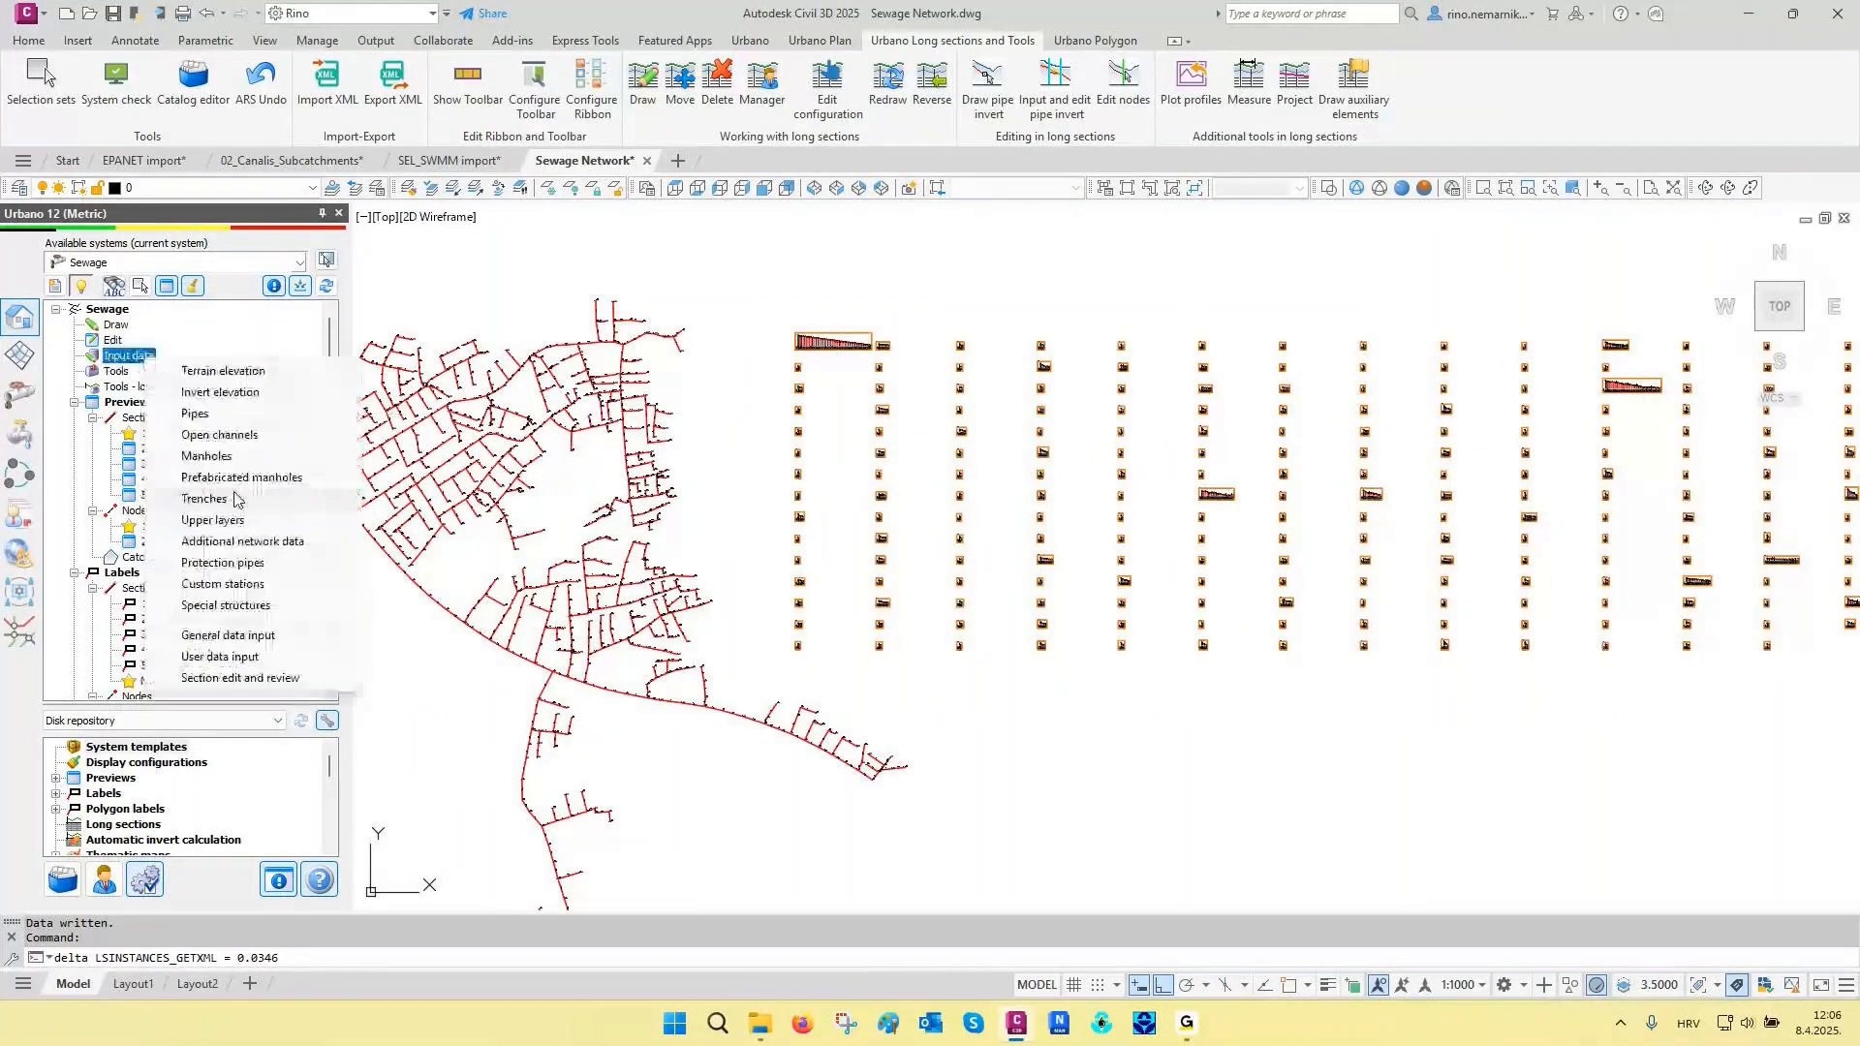
left_click(218, 521)
left_click(1063, 494)
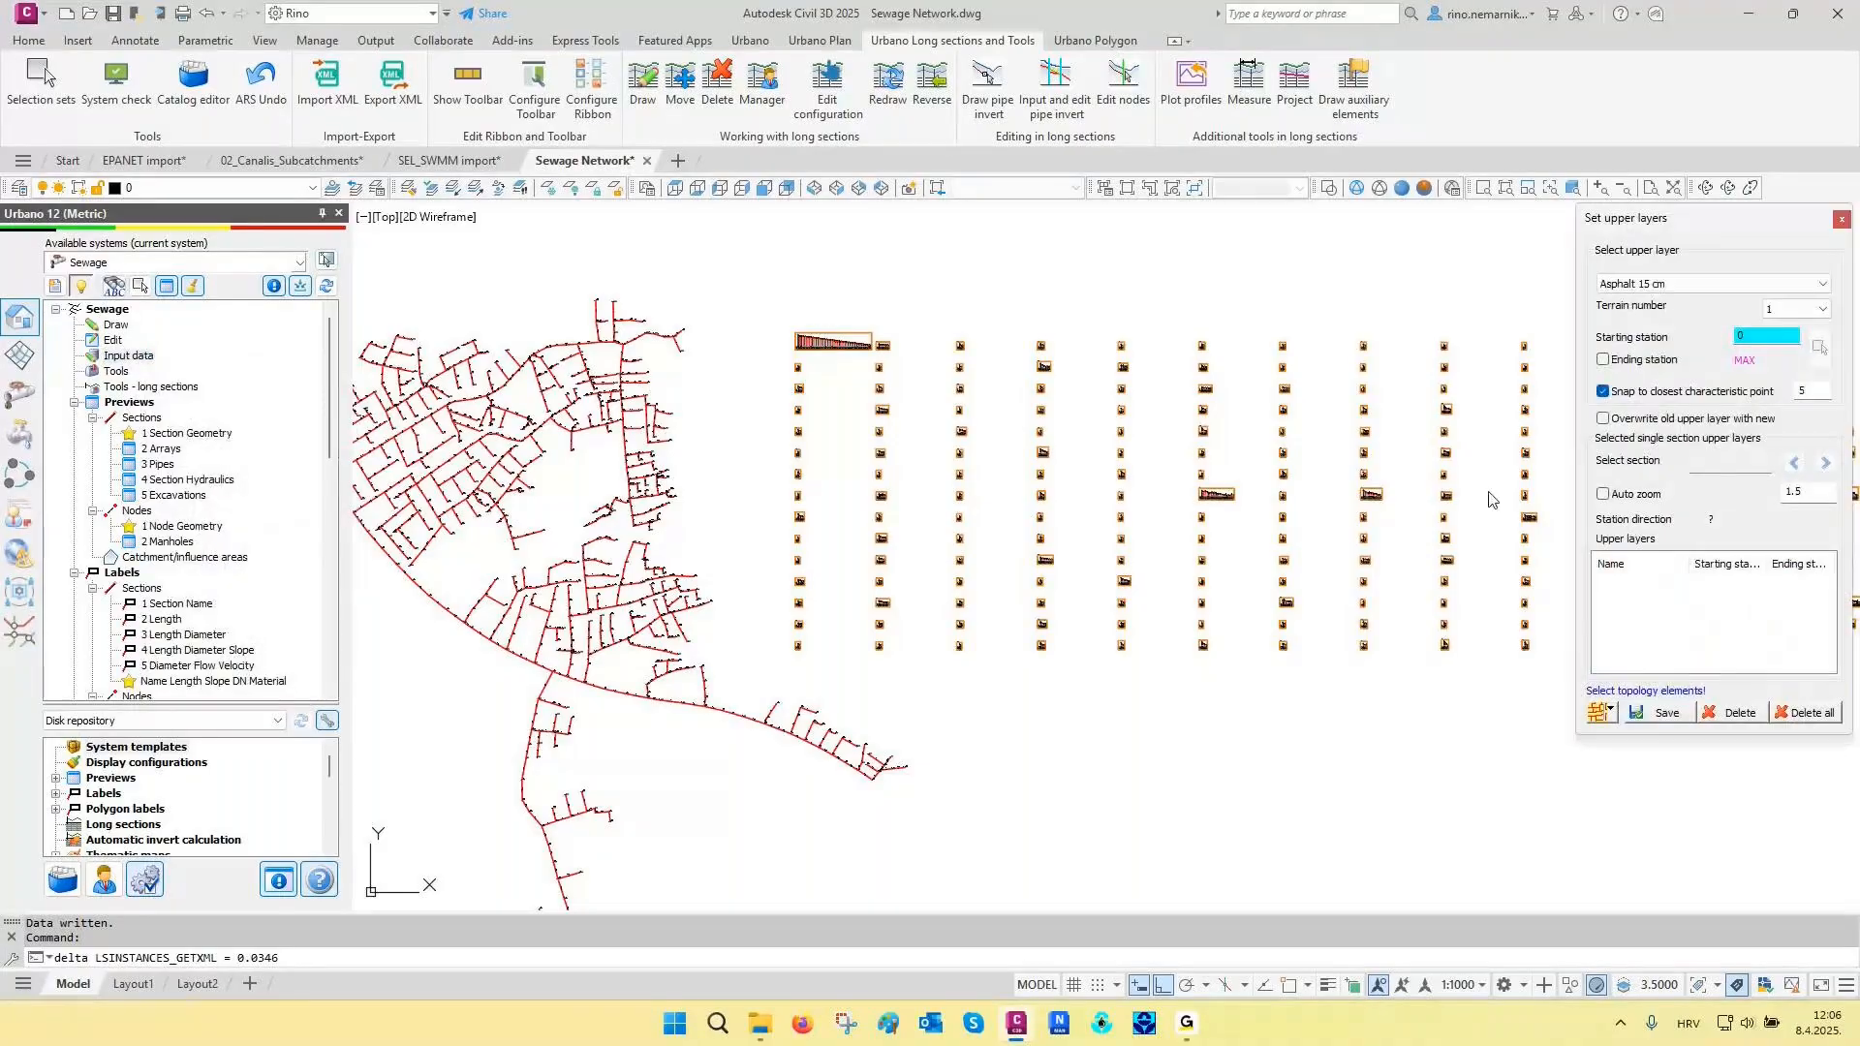
left_click(1667, 714)
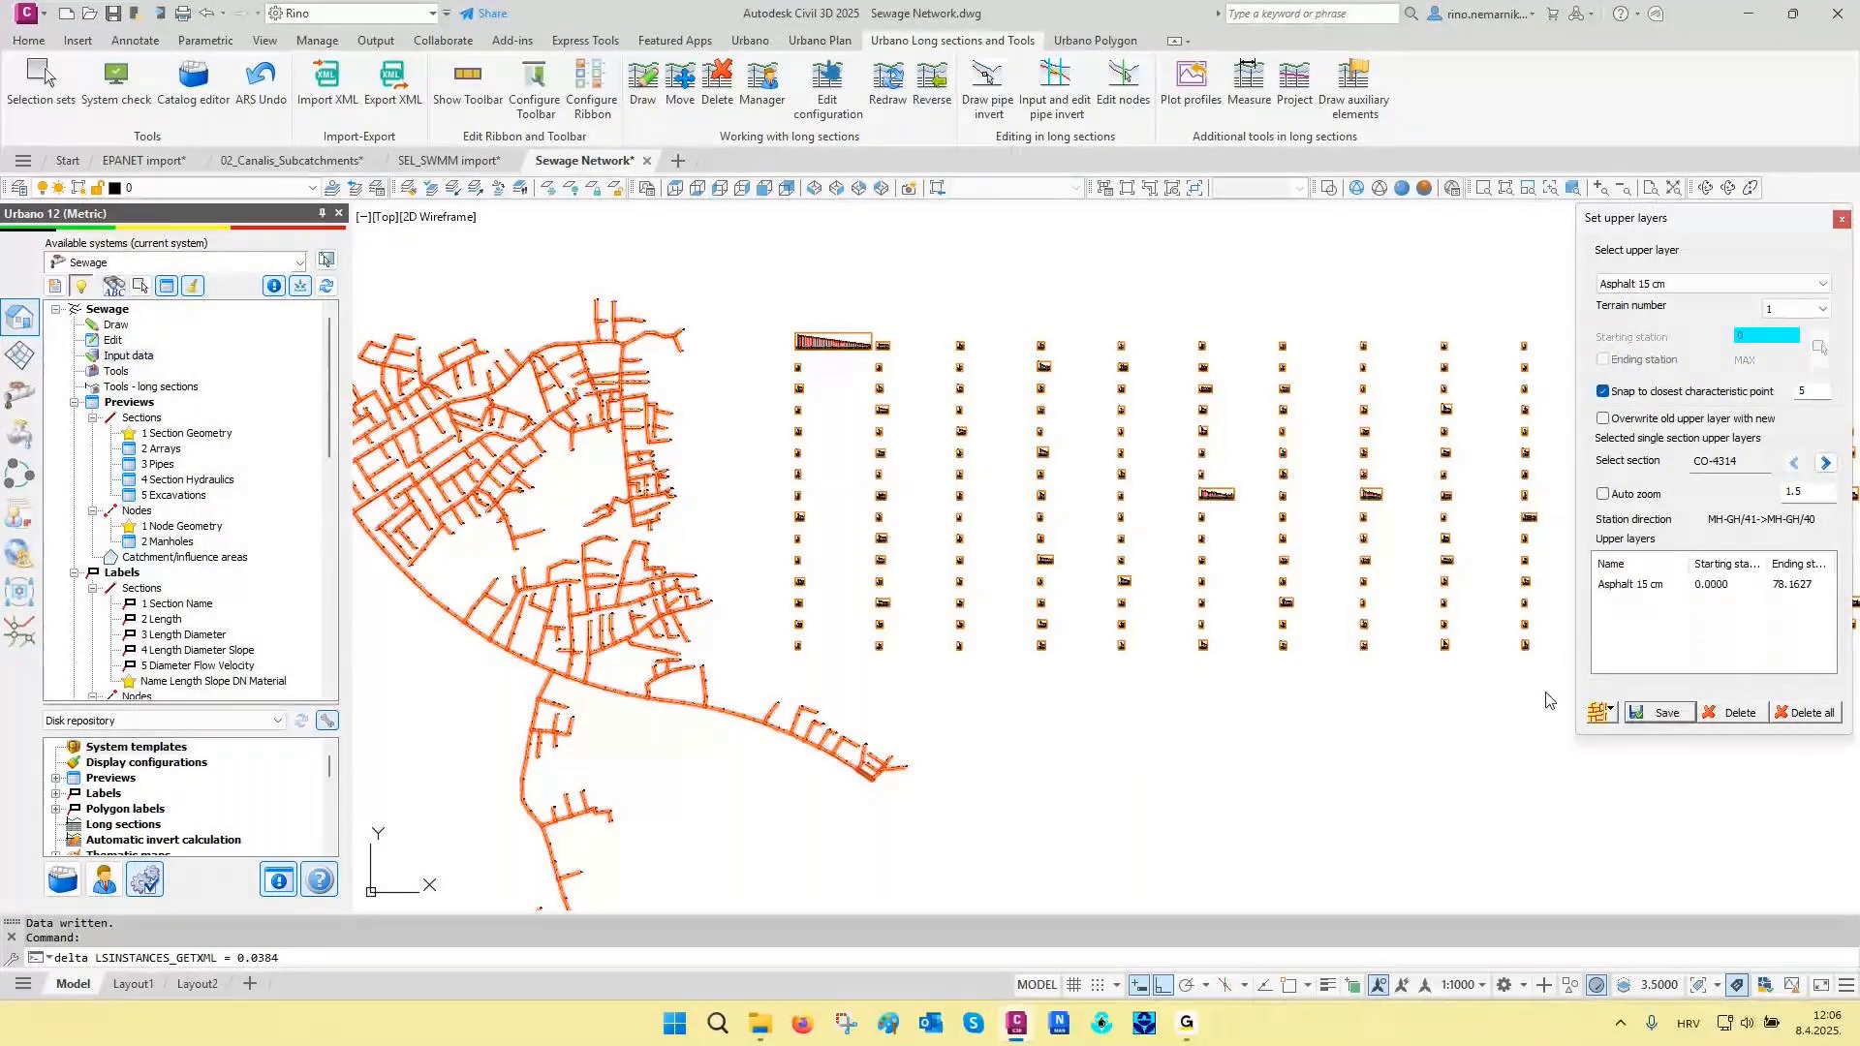
left_click(1842, 219)
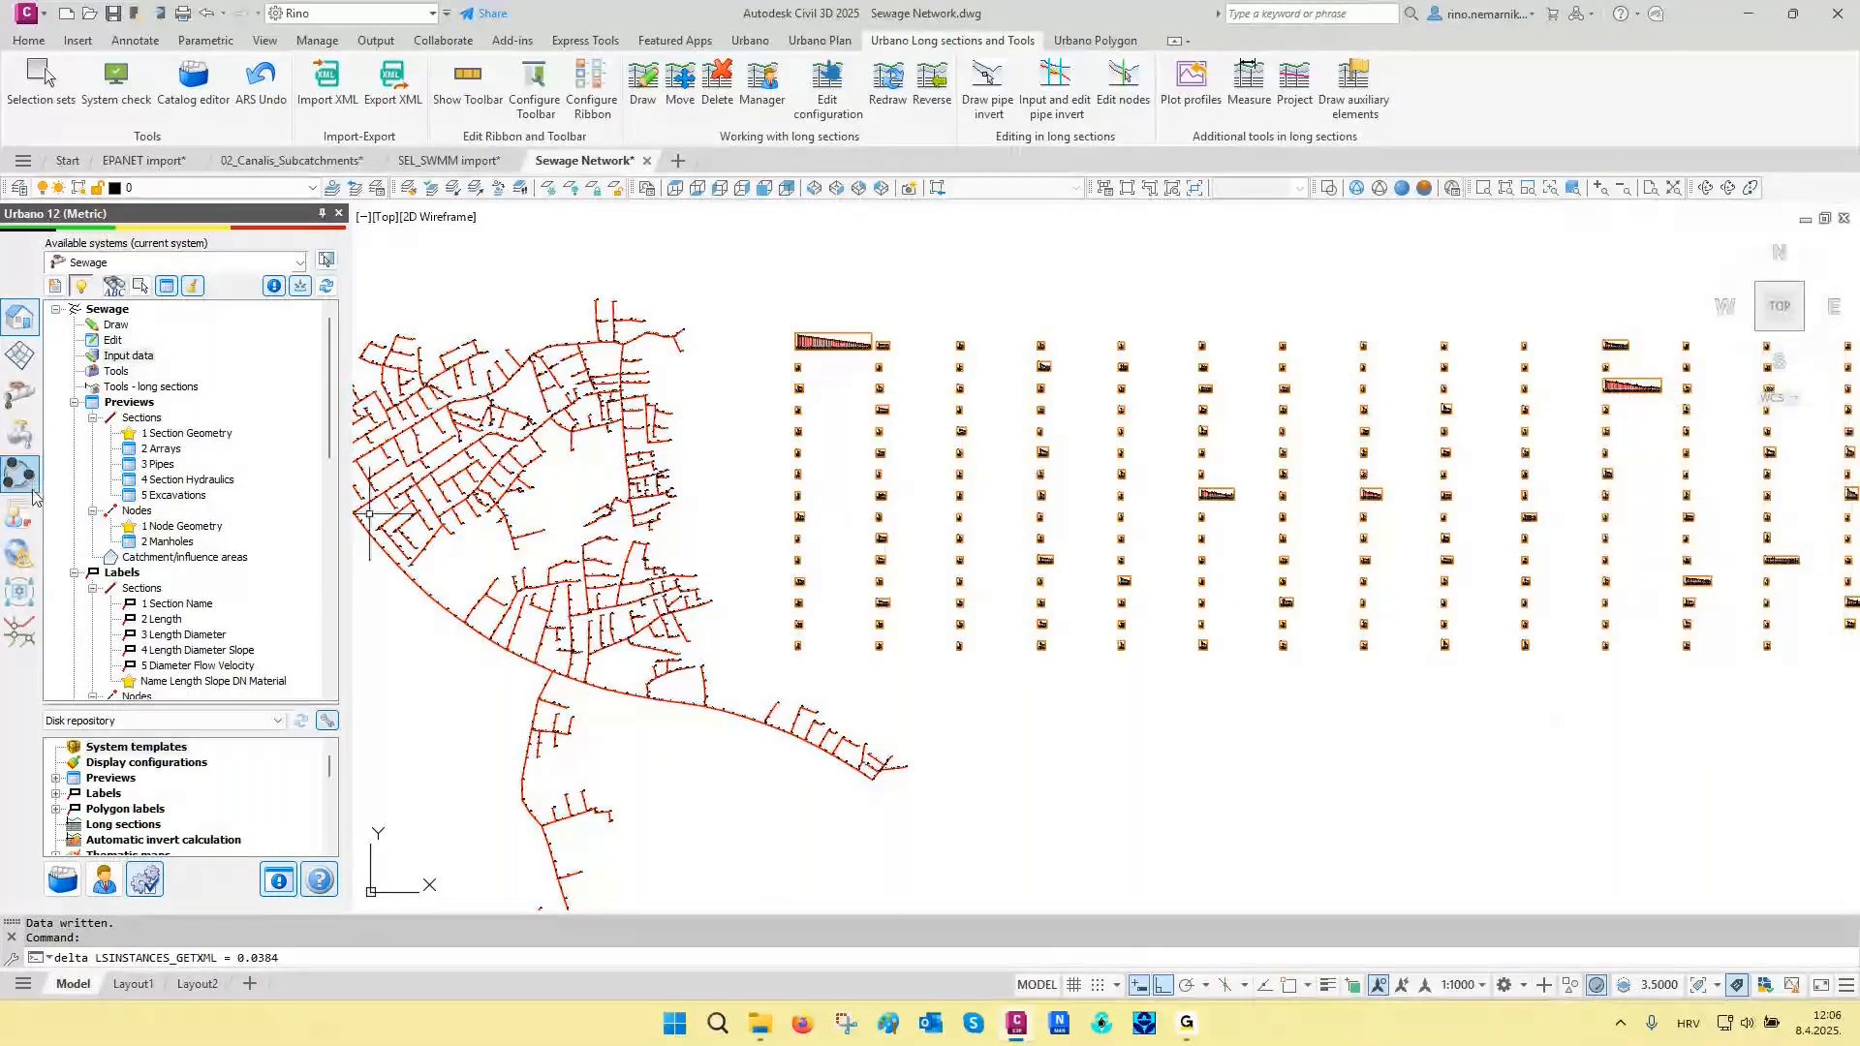
- Calculate and save the Percent calculation waste flow for the whole Sewage system, using 25000 inhabitants
left_click(26, 404)
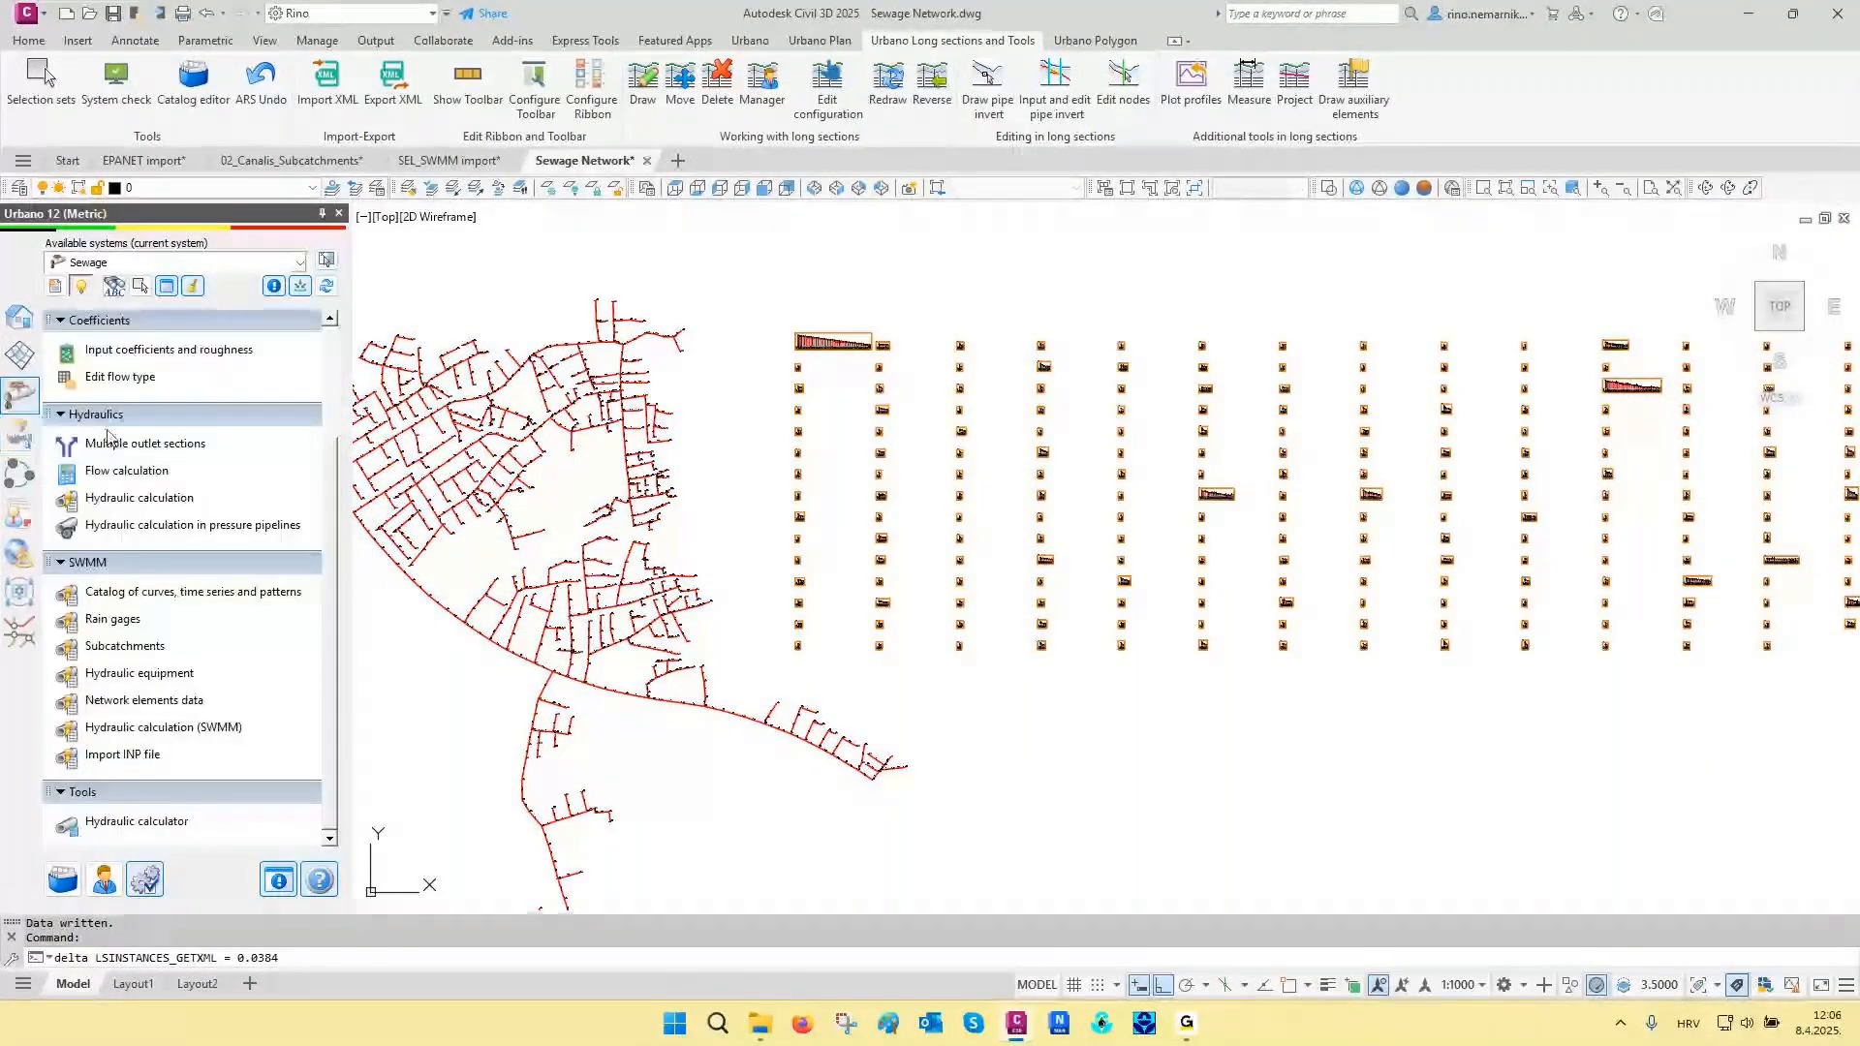
left_click(123, 471)
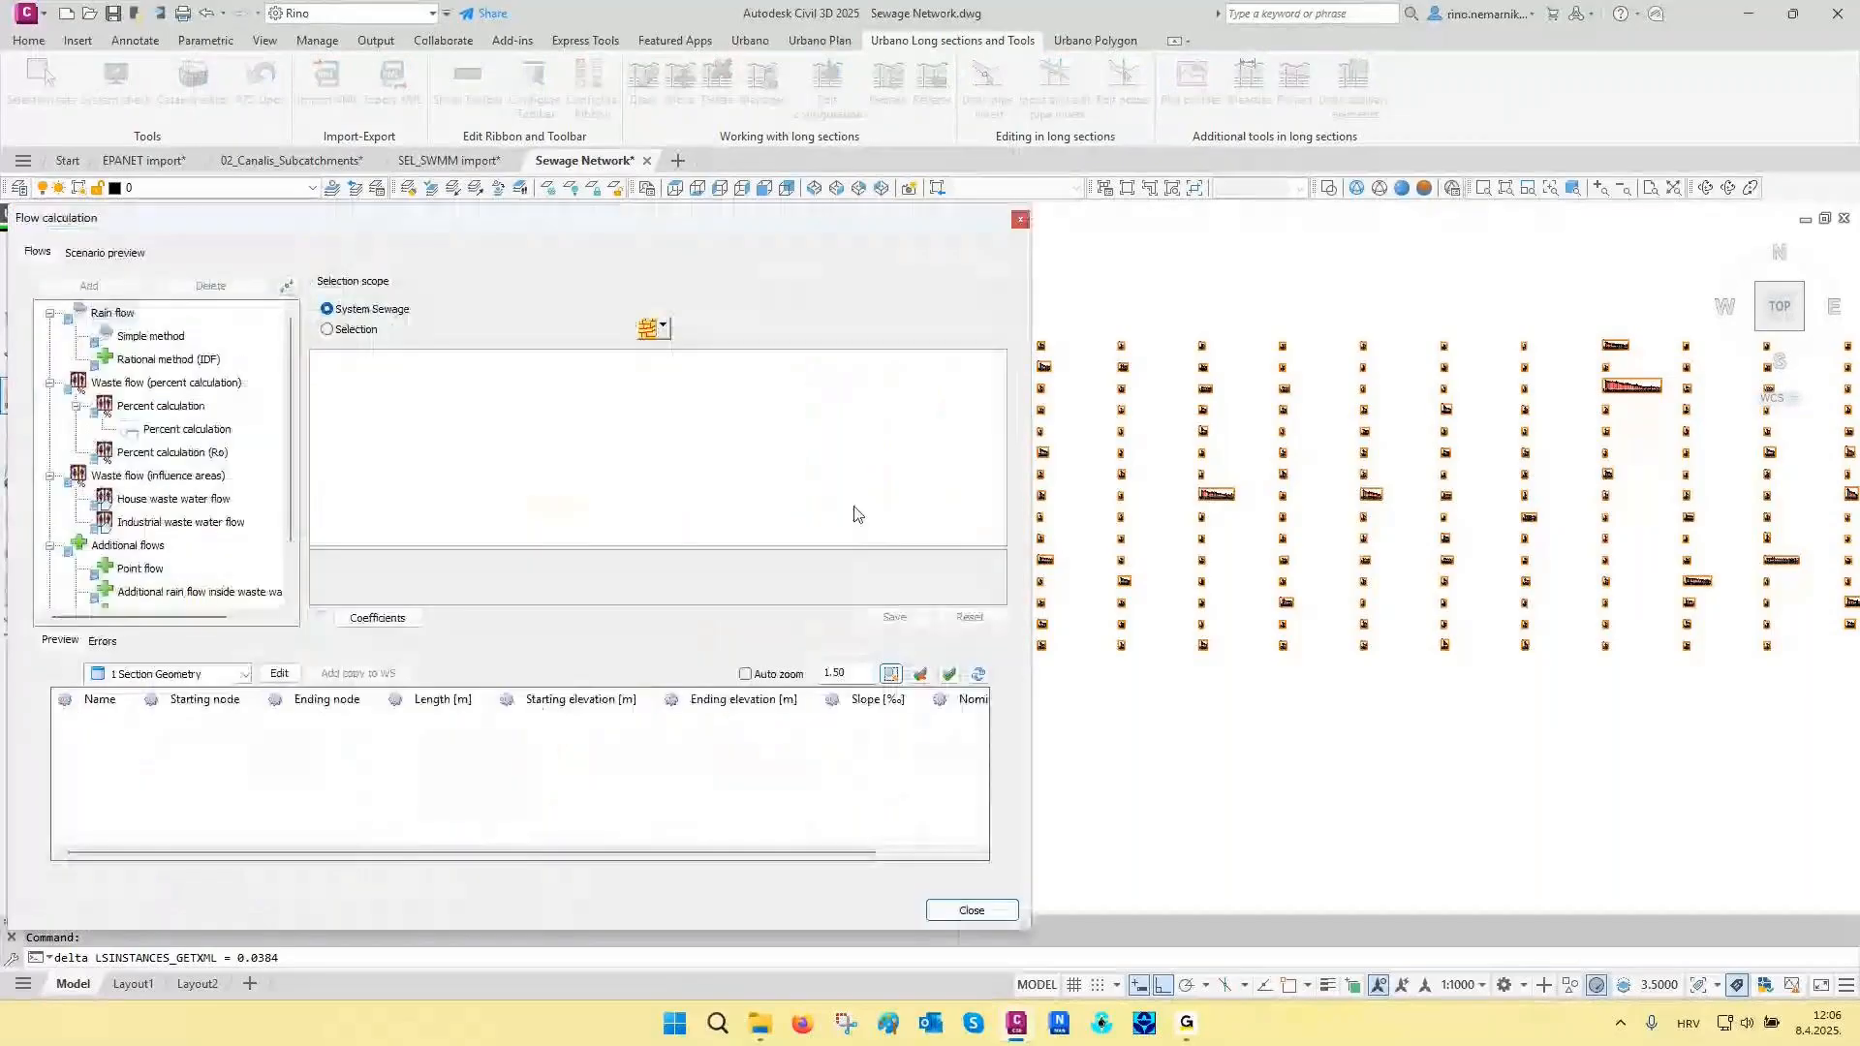
left_click(172, 433)
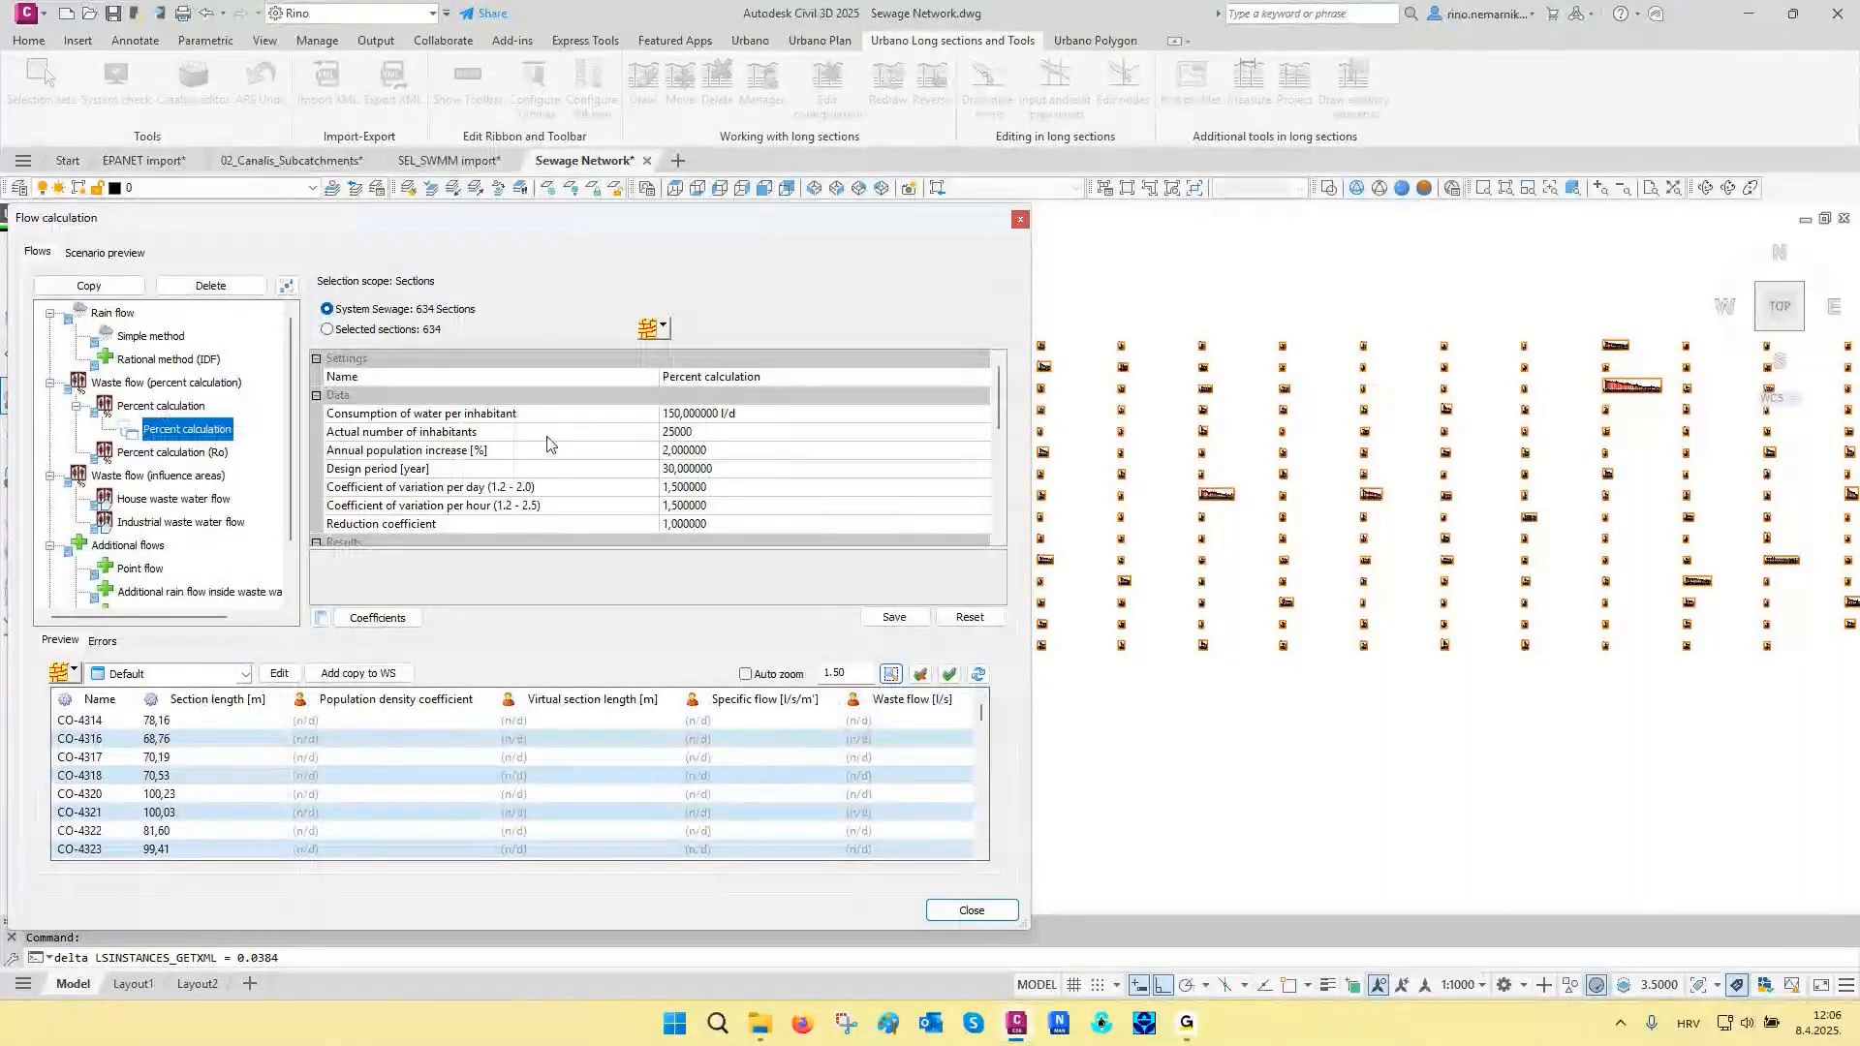
left_click(612, 433)
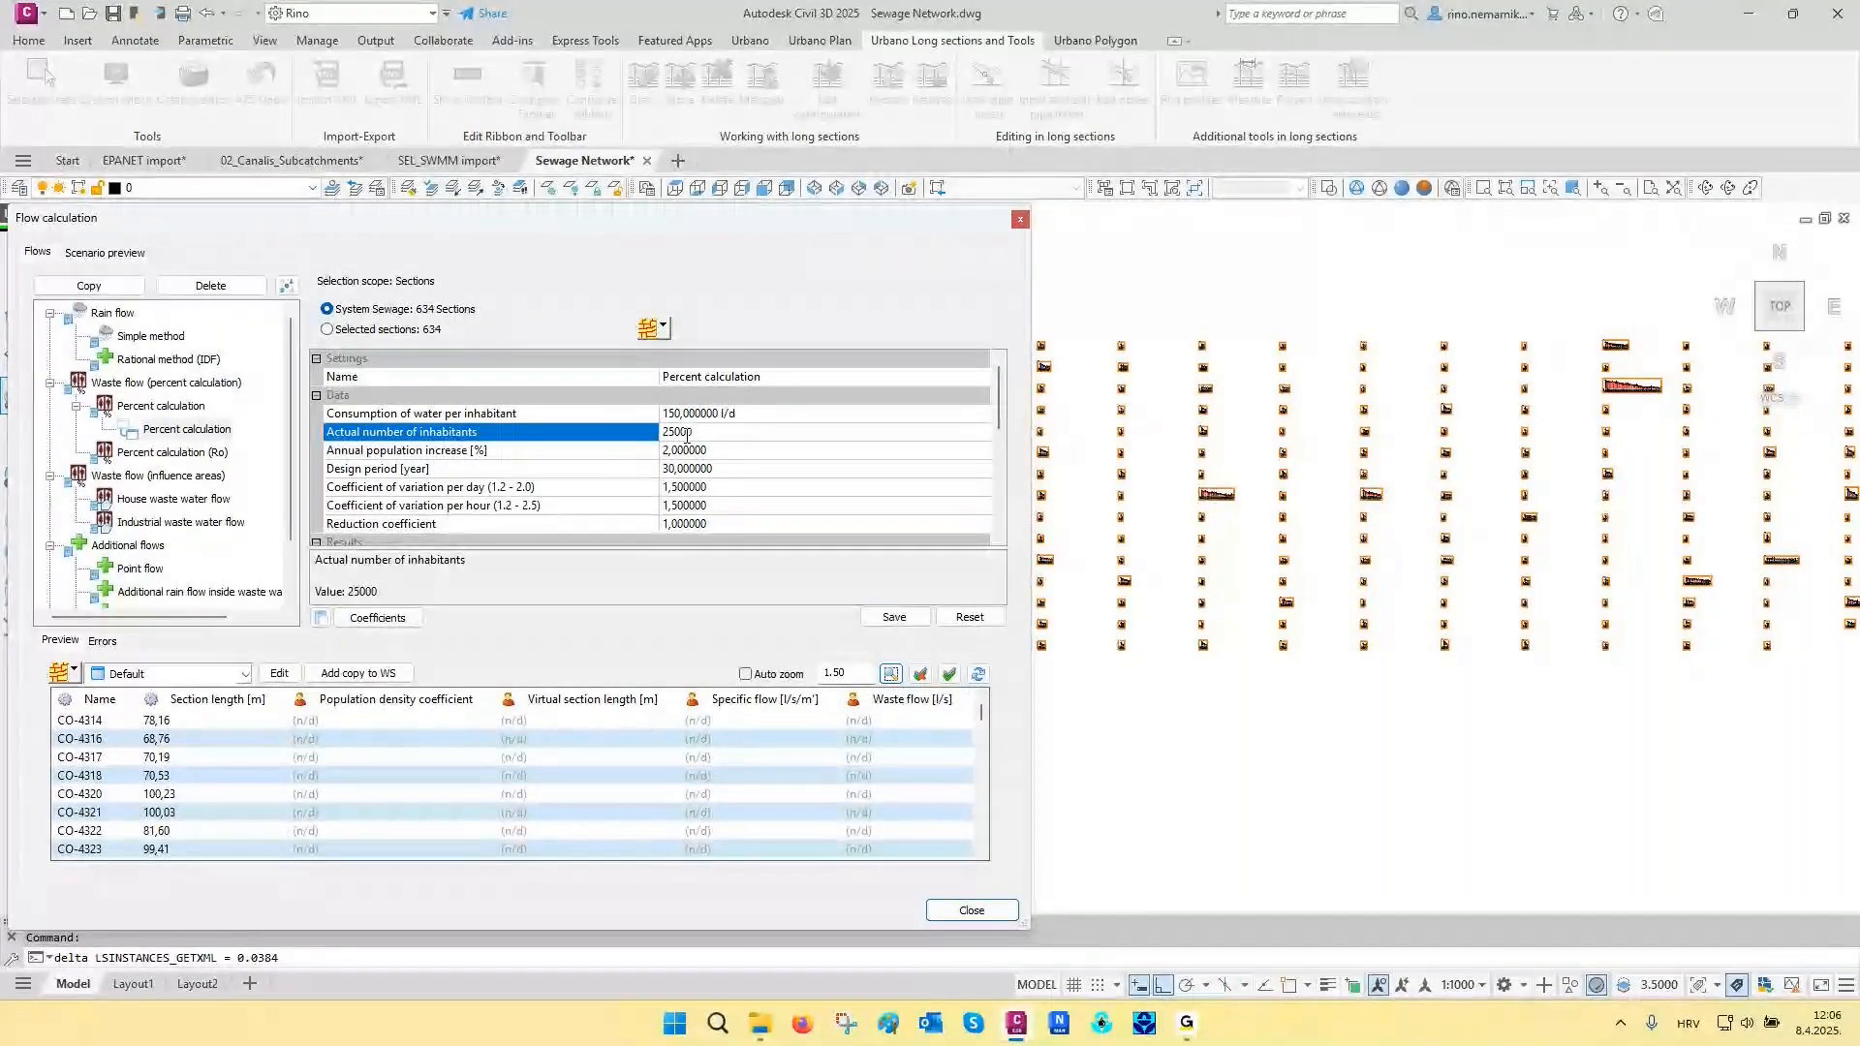
left_click(893, 618)
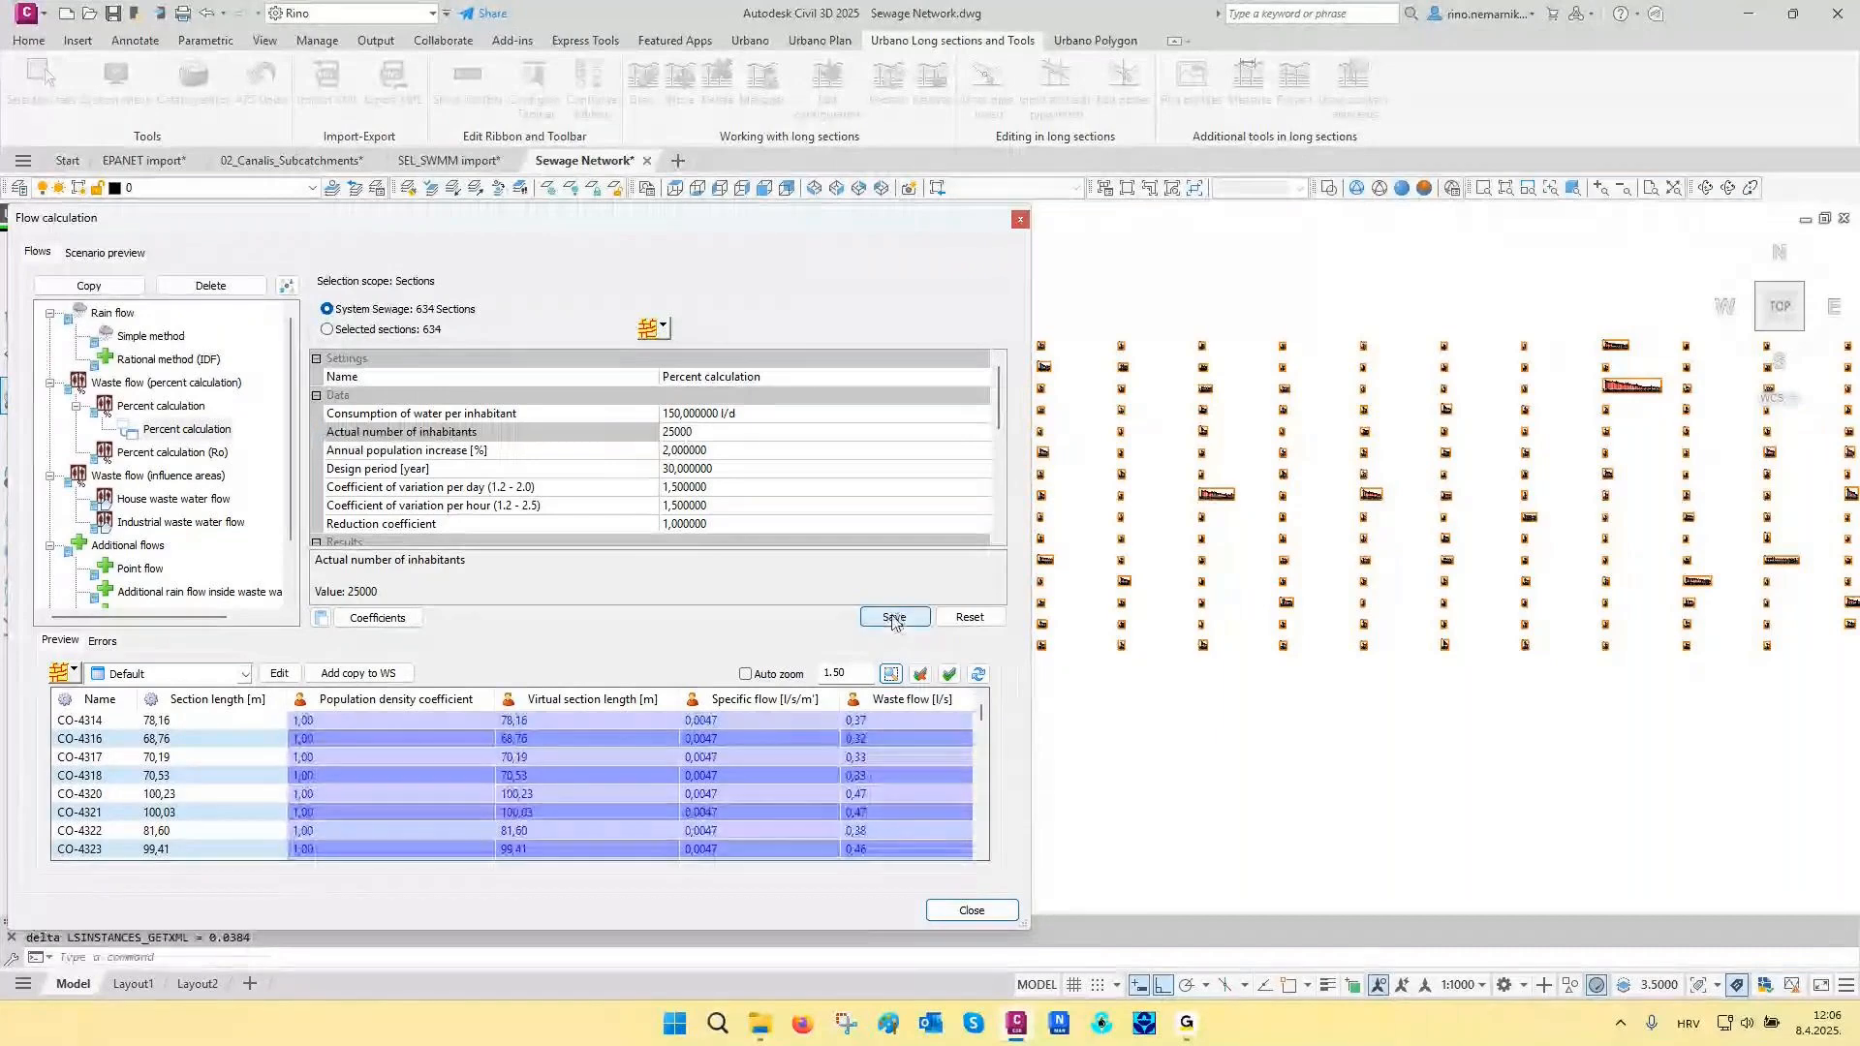
left_click(977, 908)
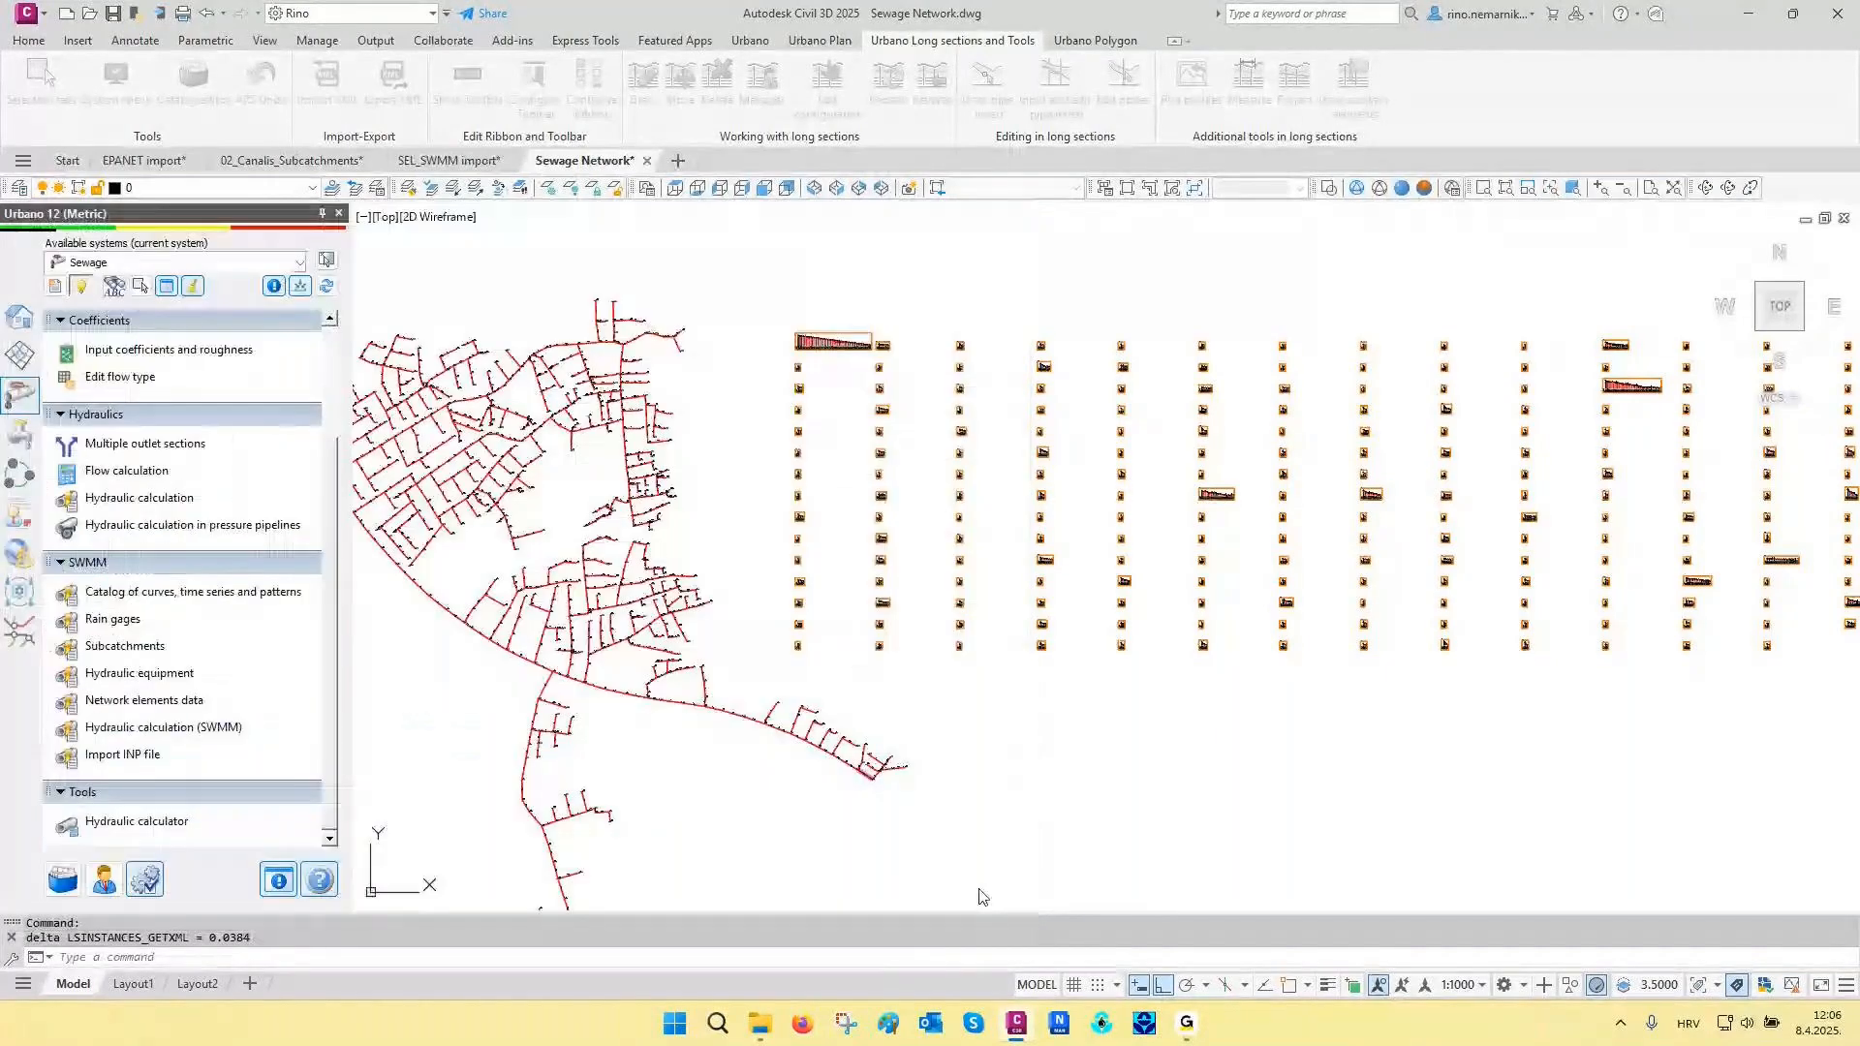
- Run the SWMM hydraulic calculation with Sum of all defined flows as the dry weather scenario, and review the section results at 00:30
left_click(185, 733)
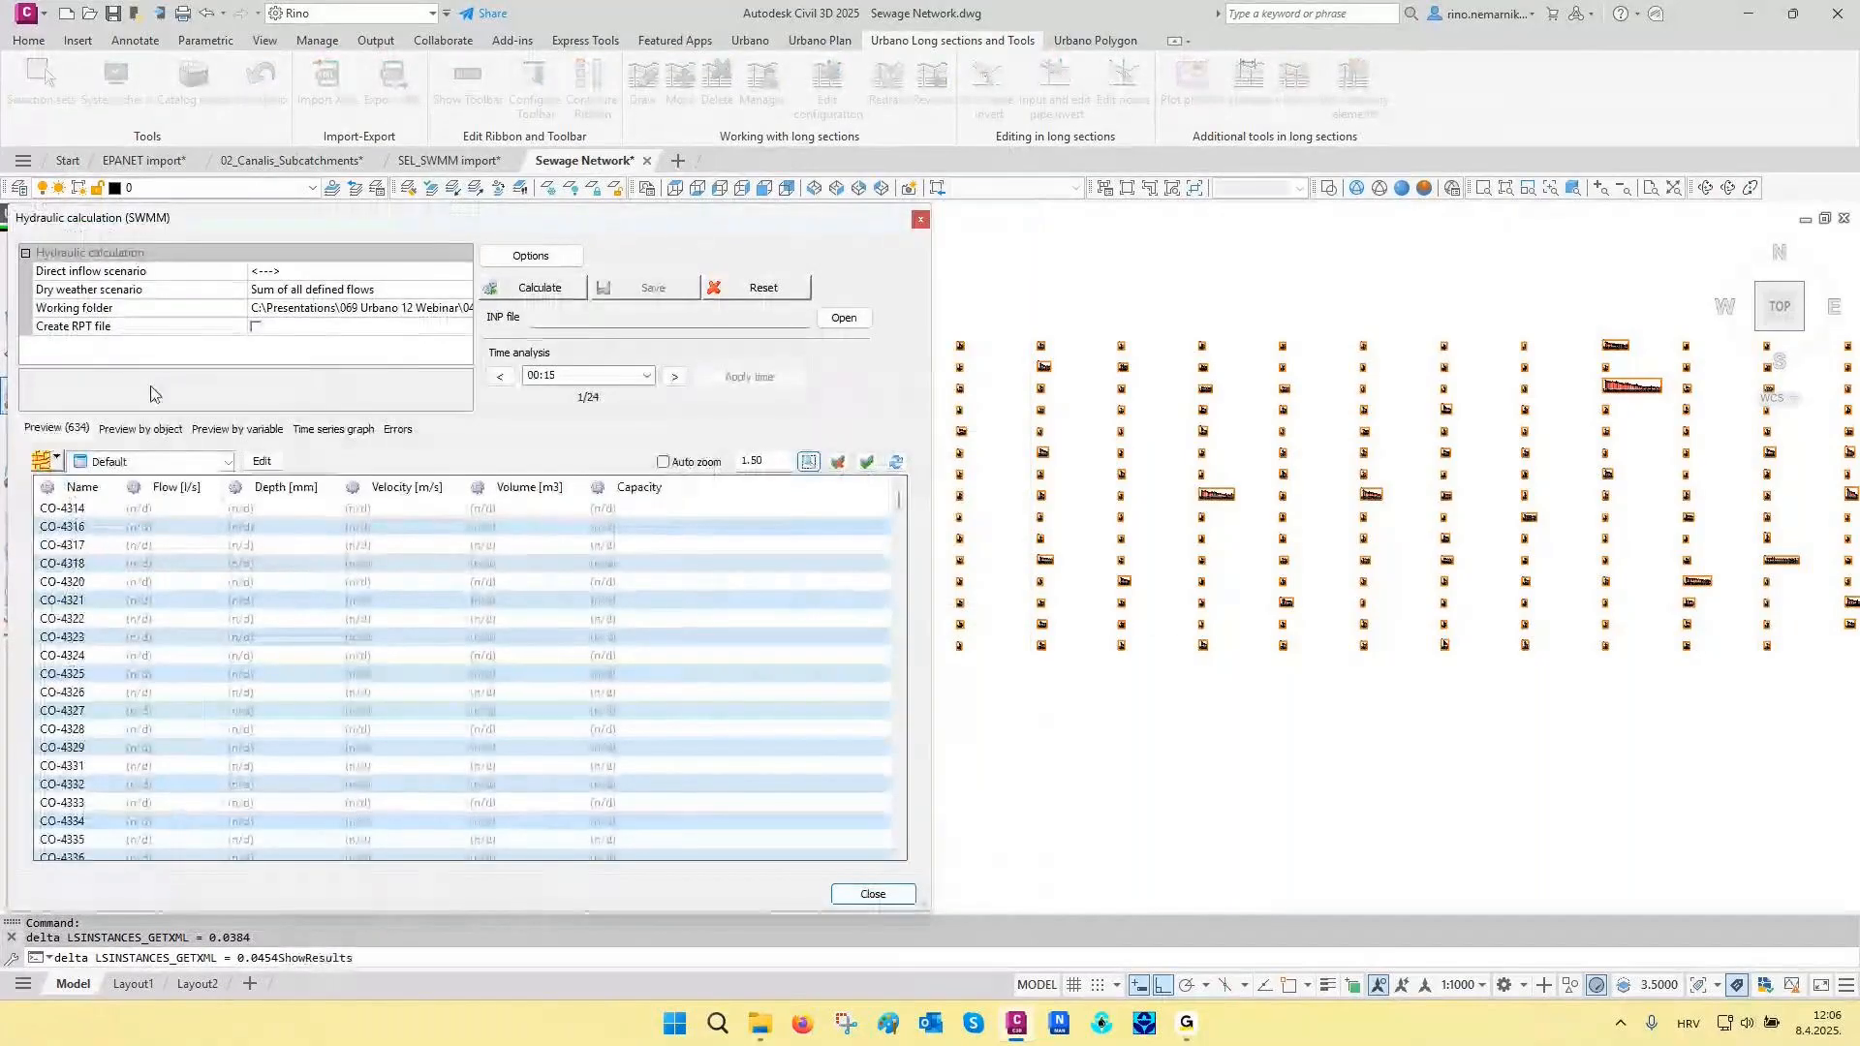
left_click(84, 295)
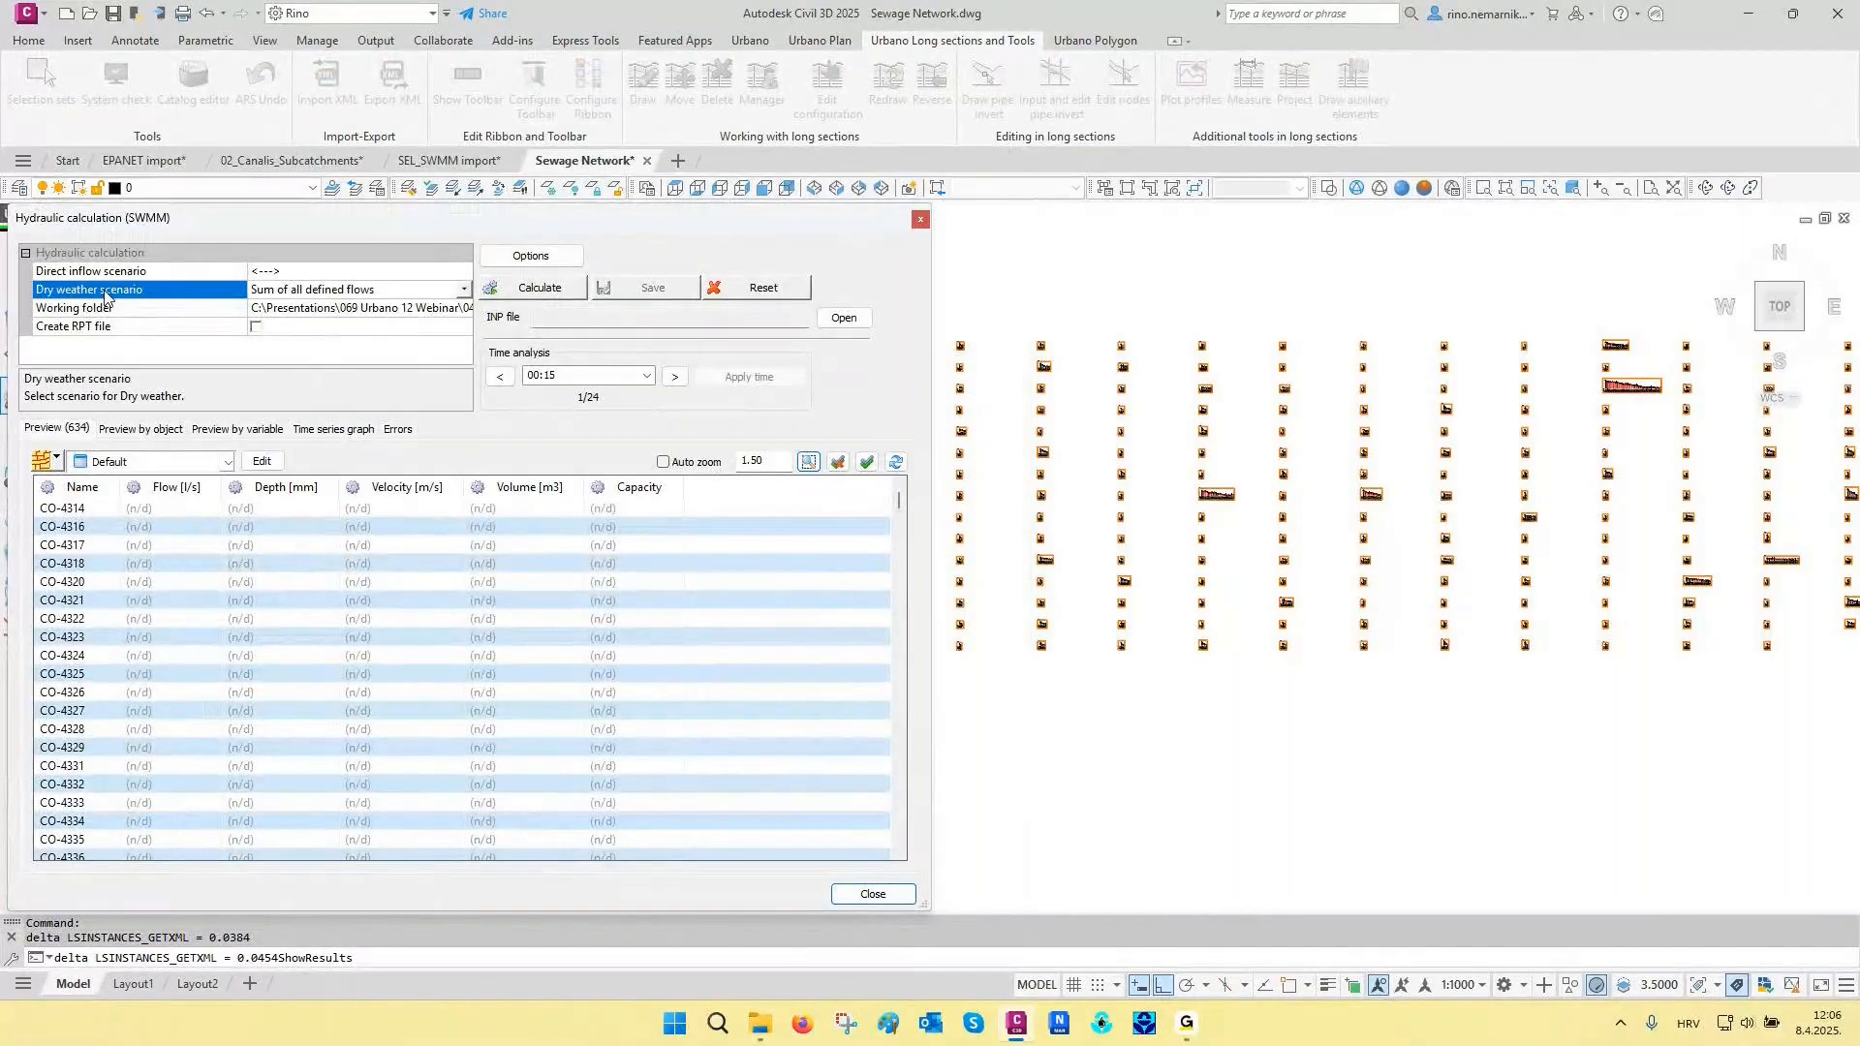
left_click(529, 291)
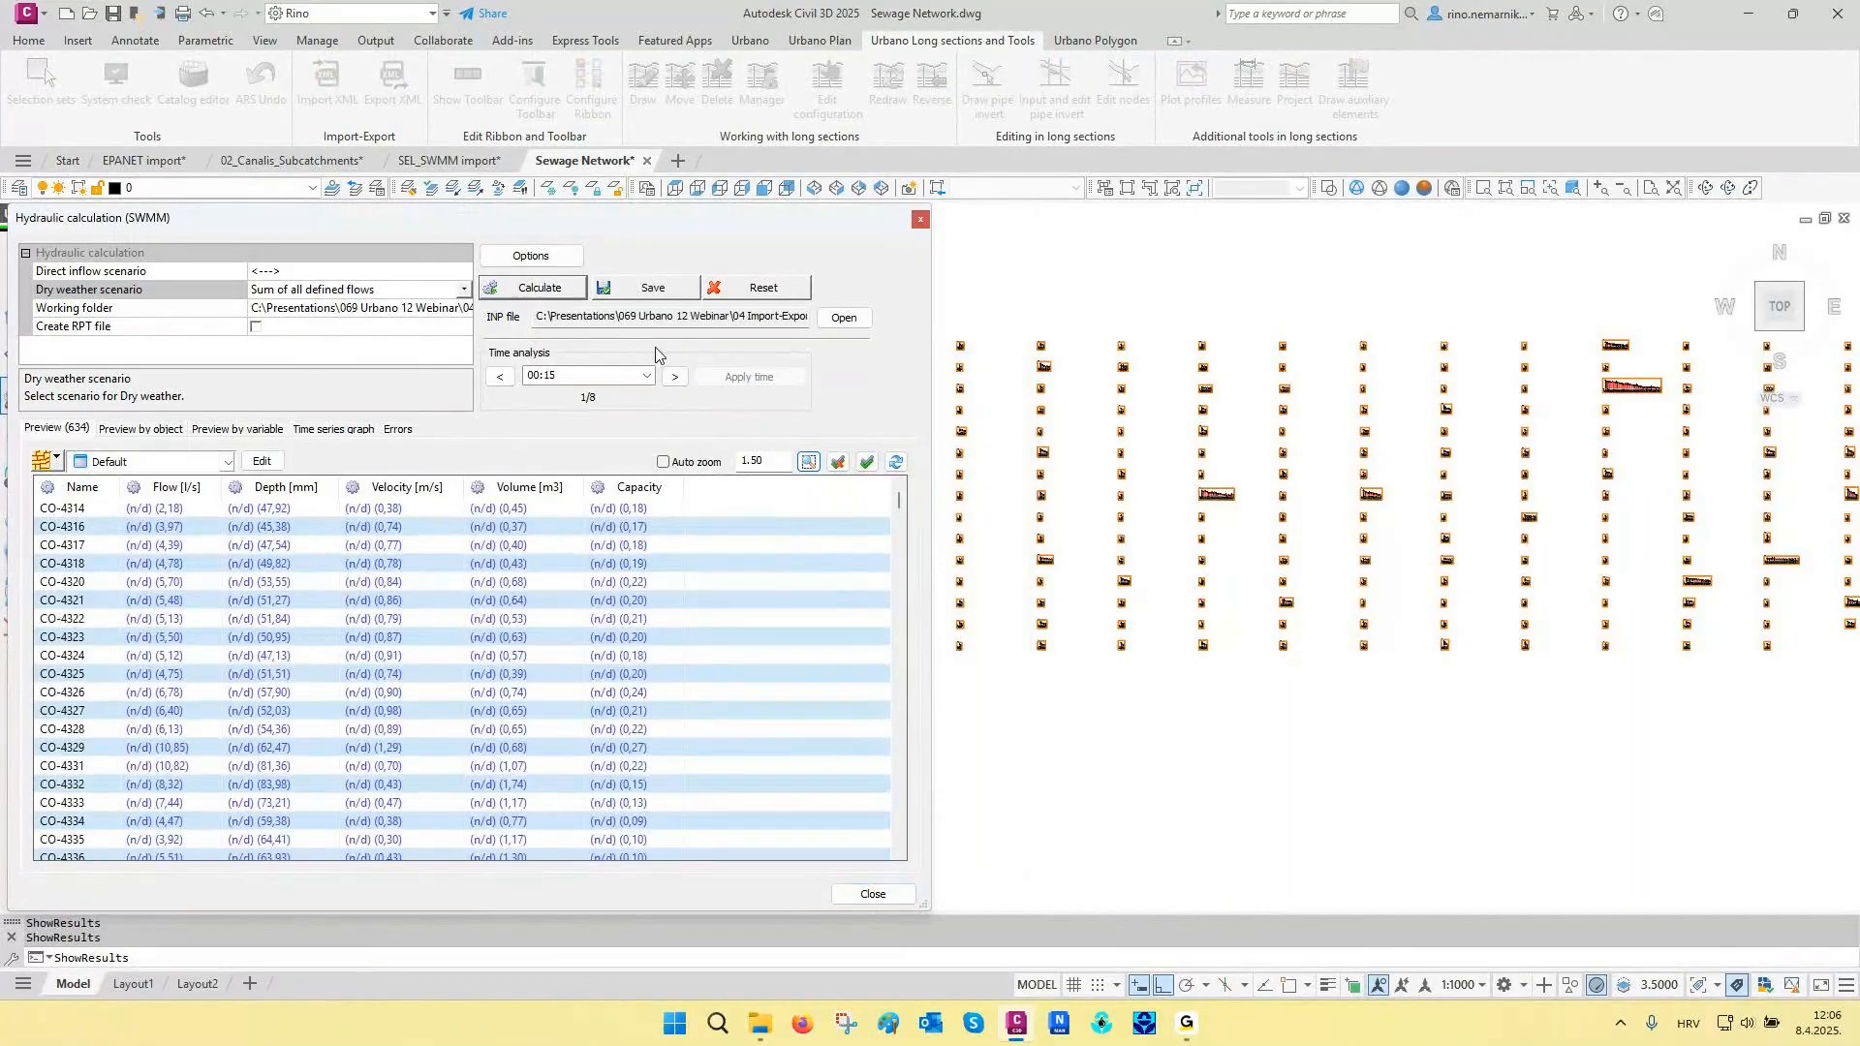
left_click(675, 376)
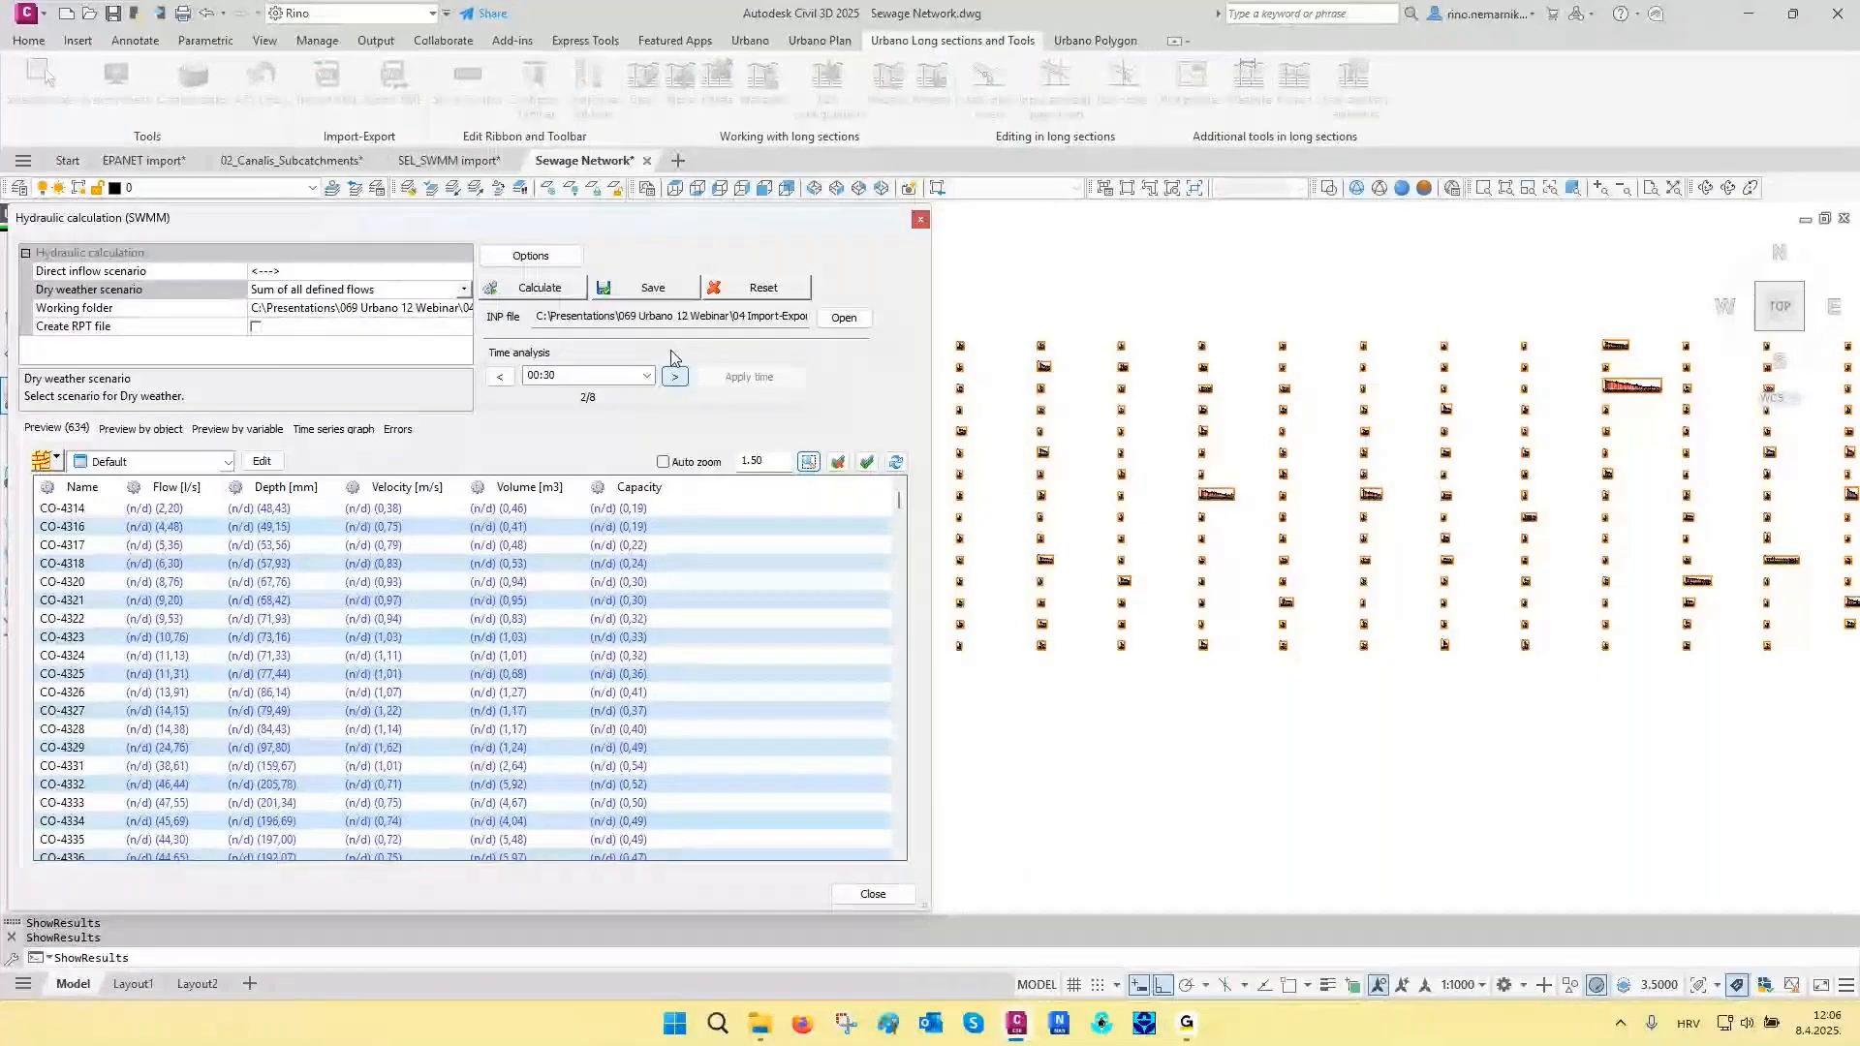
left_click(873, 893)
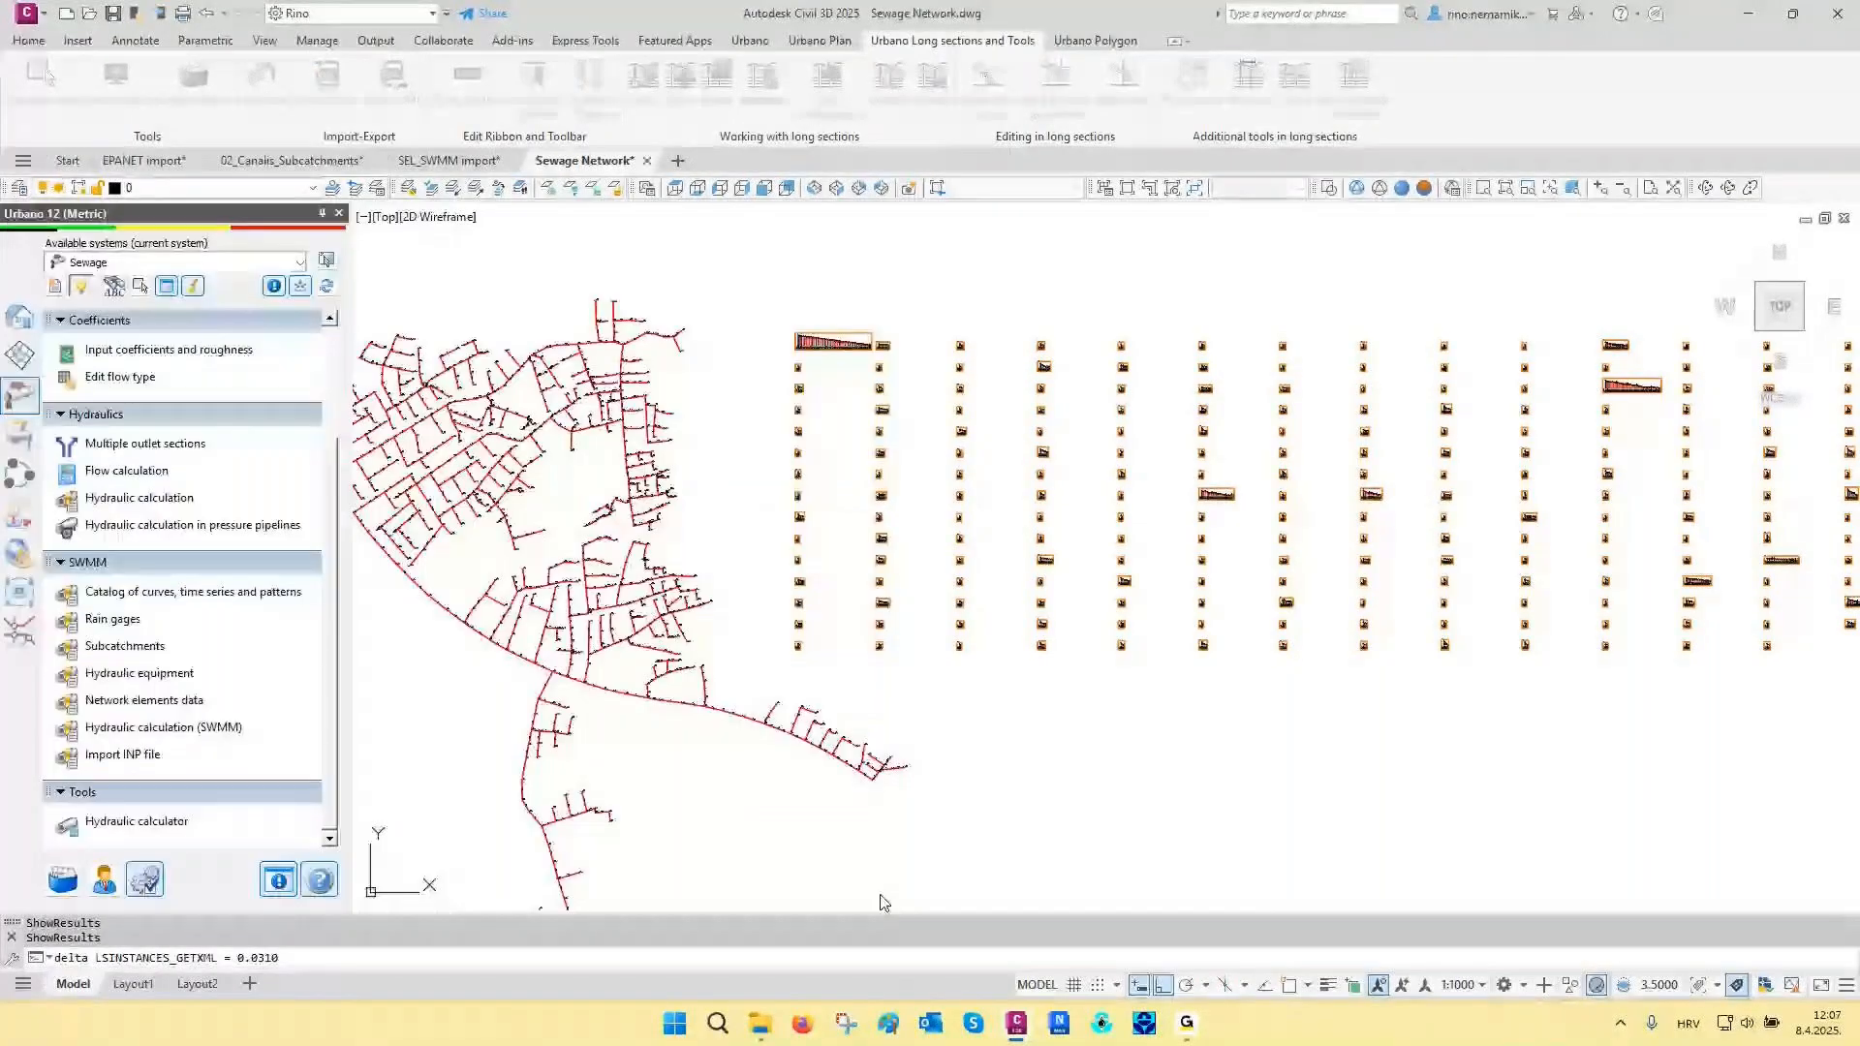
- Redraw the long sections of the sewage network
left_click(890, 92)
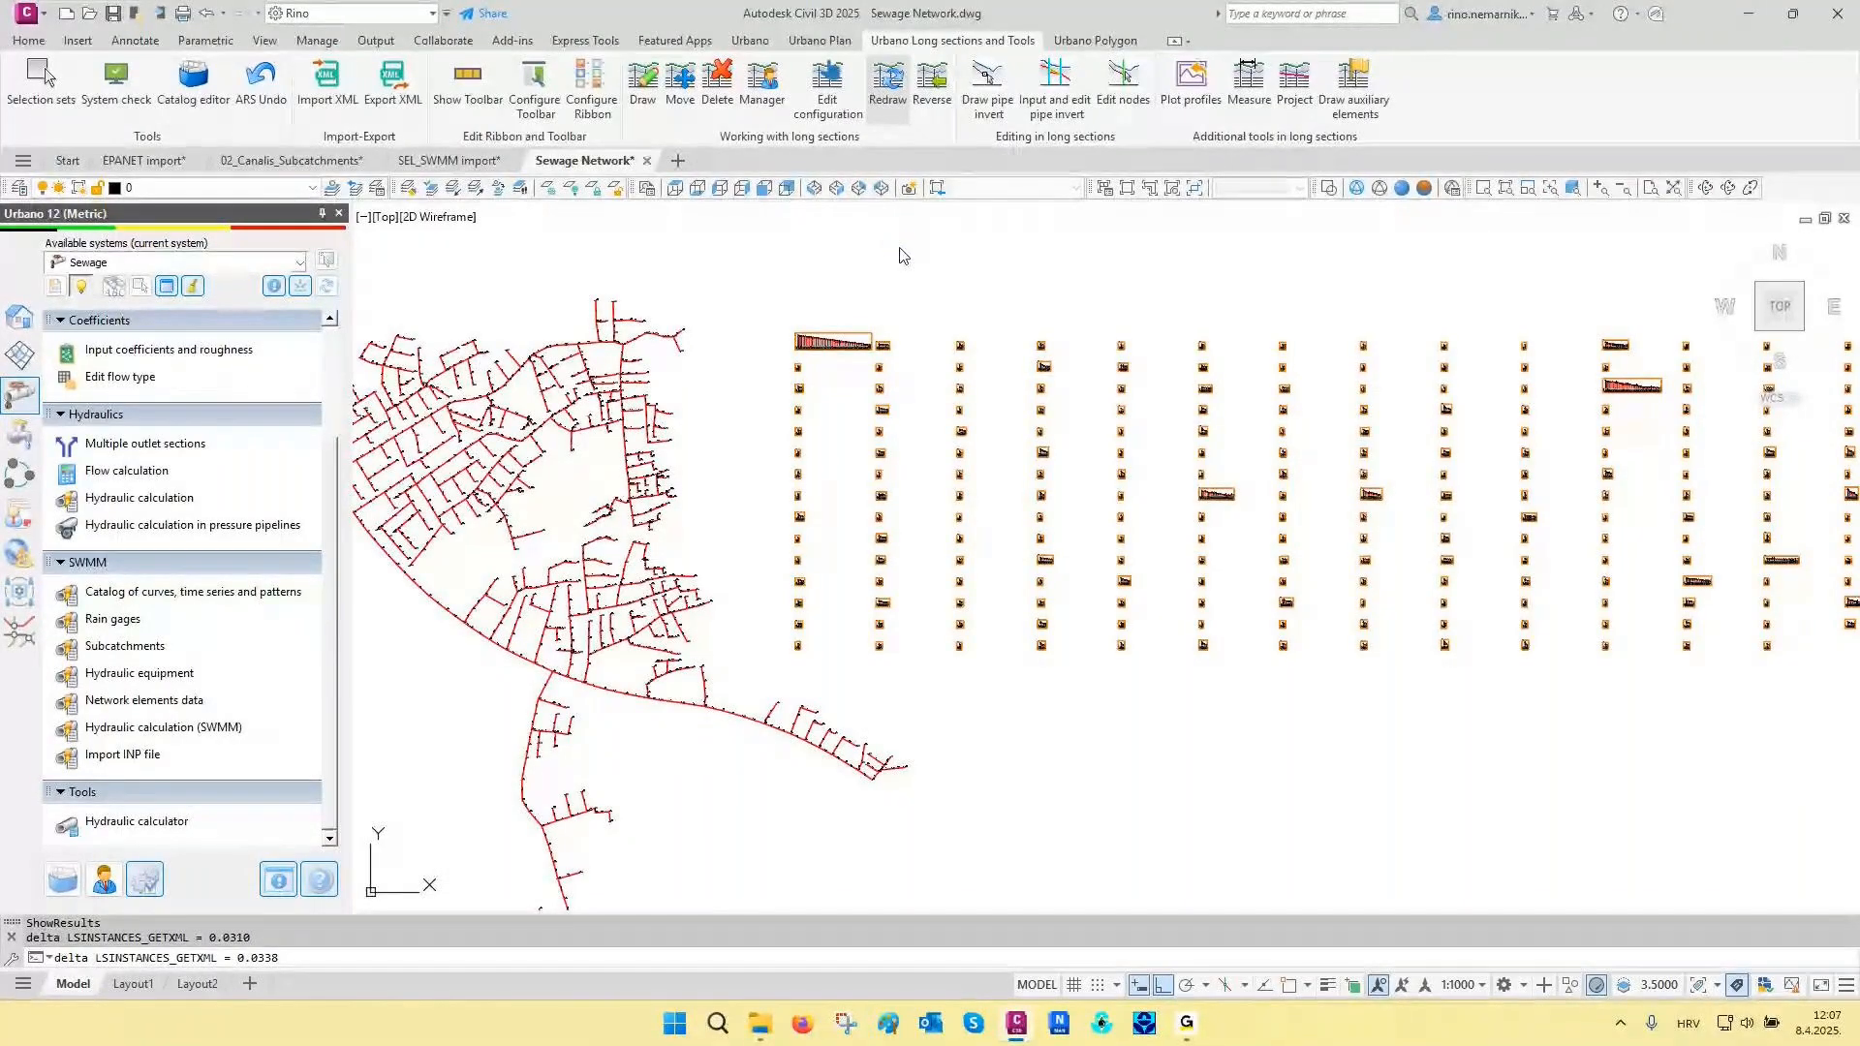
- Examine the flow, velocity and capacity rows in the data table of the first, longest long section
scroll(808, 334, "up", 8)
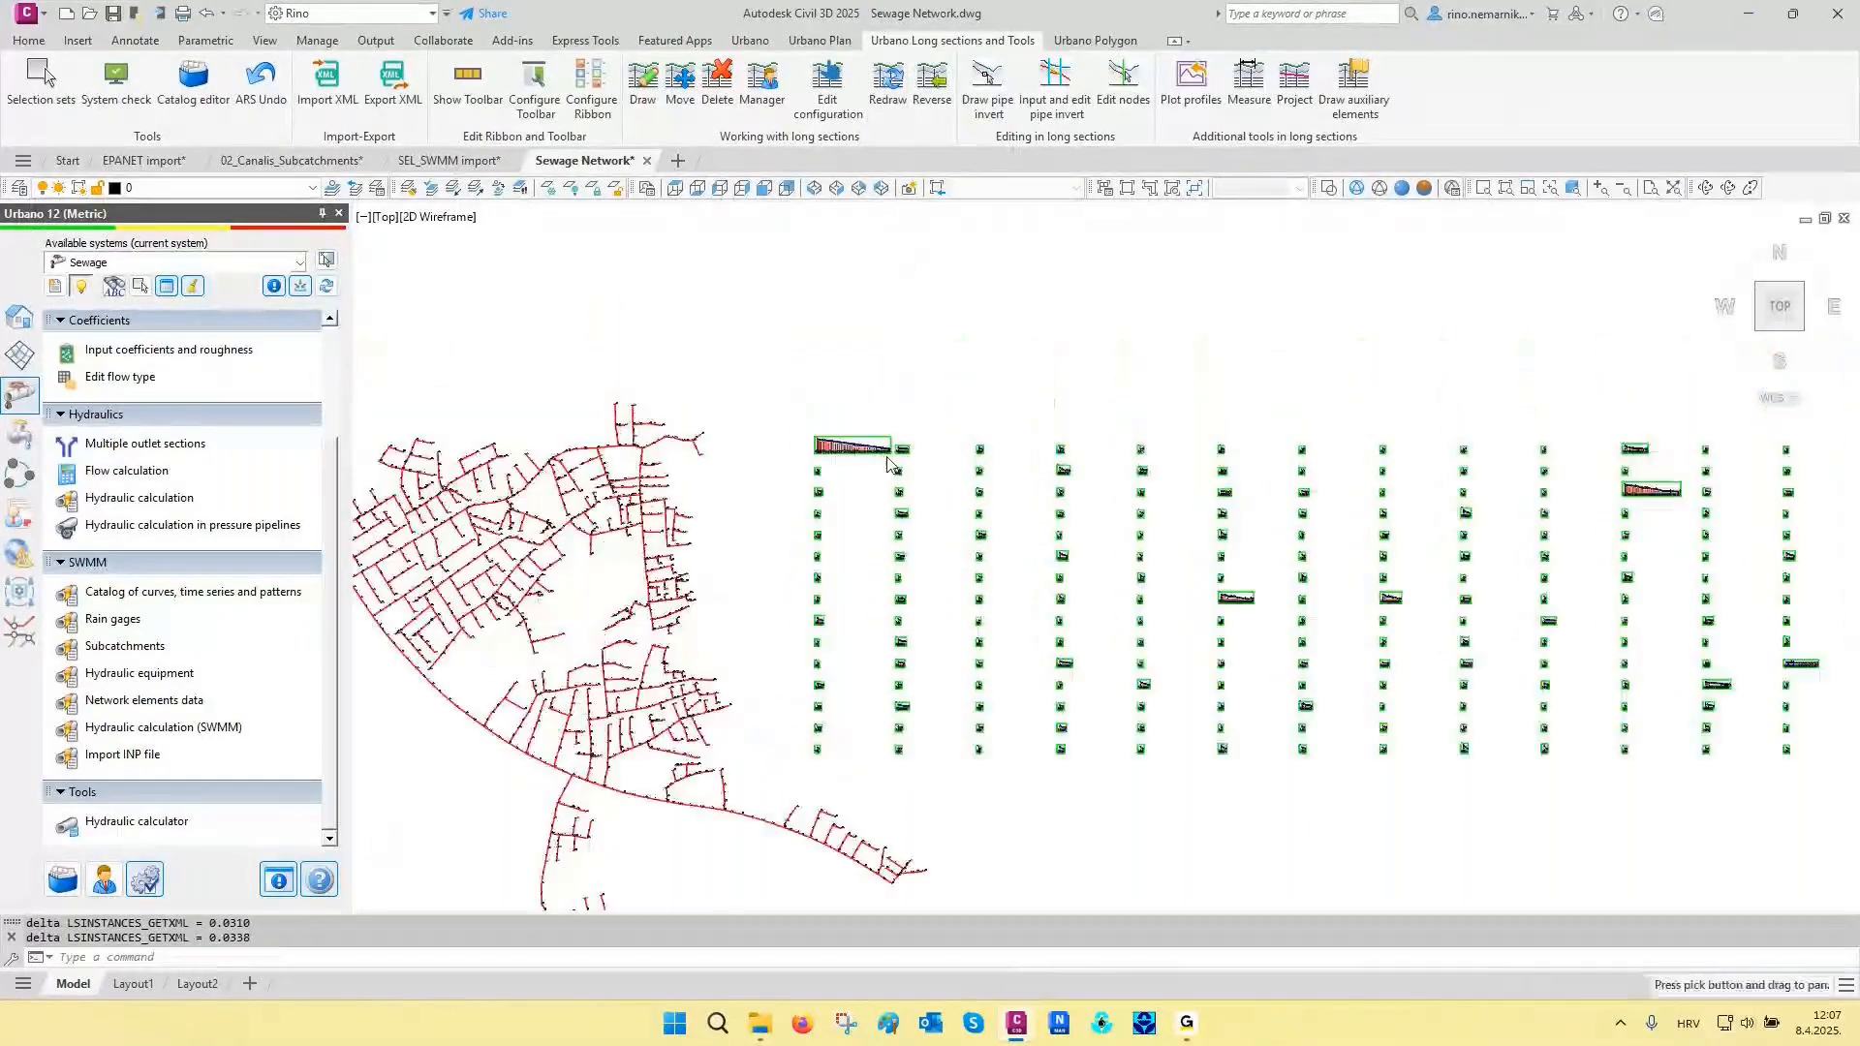
scroll(772, 460, "up", 4)
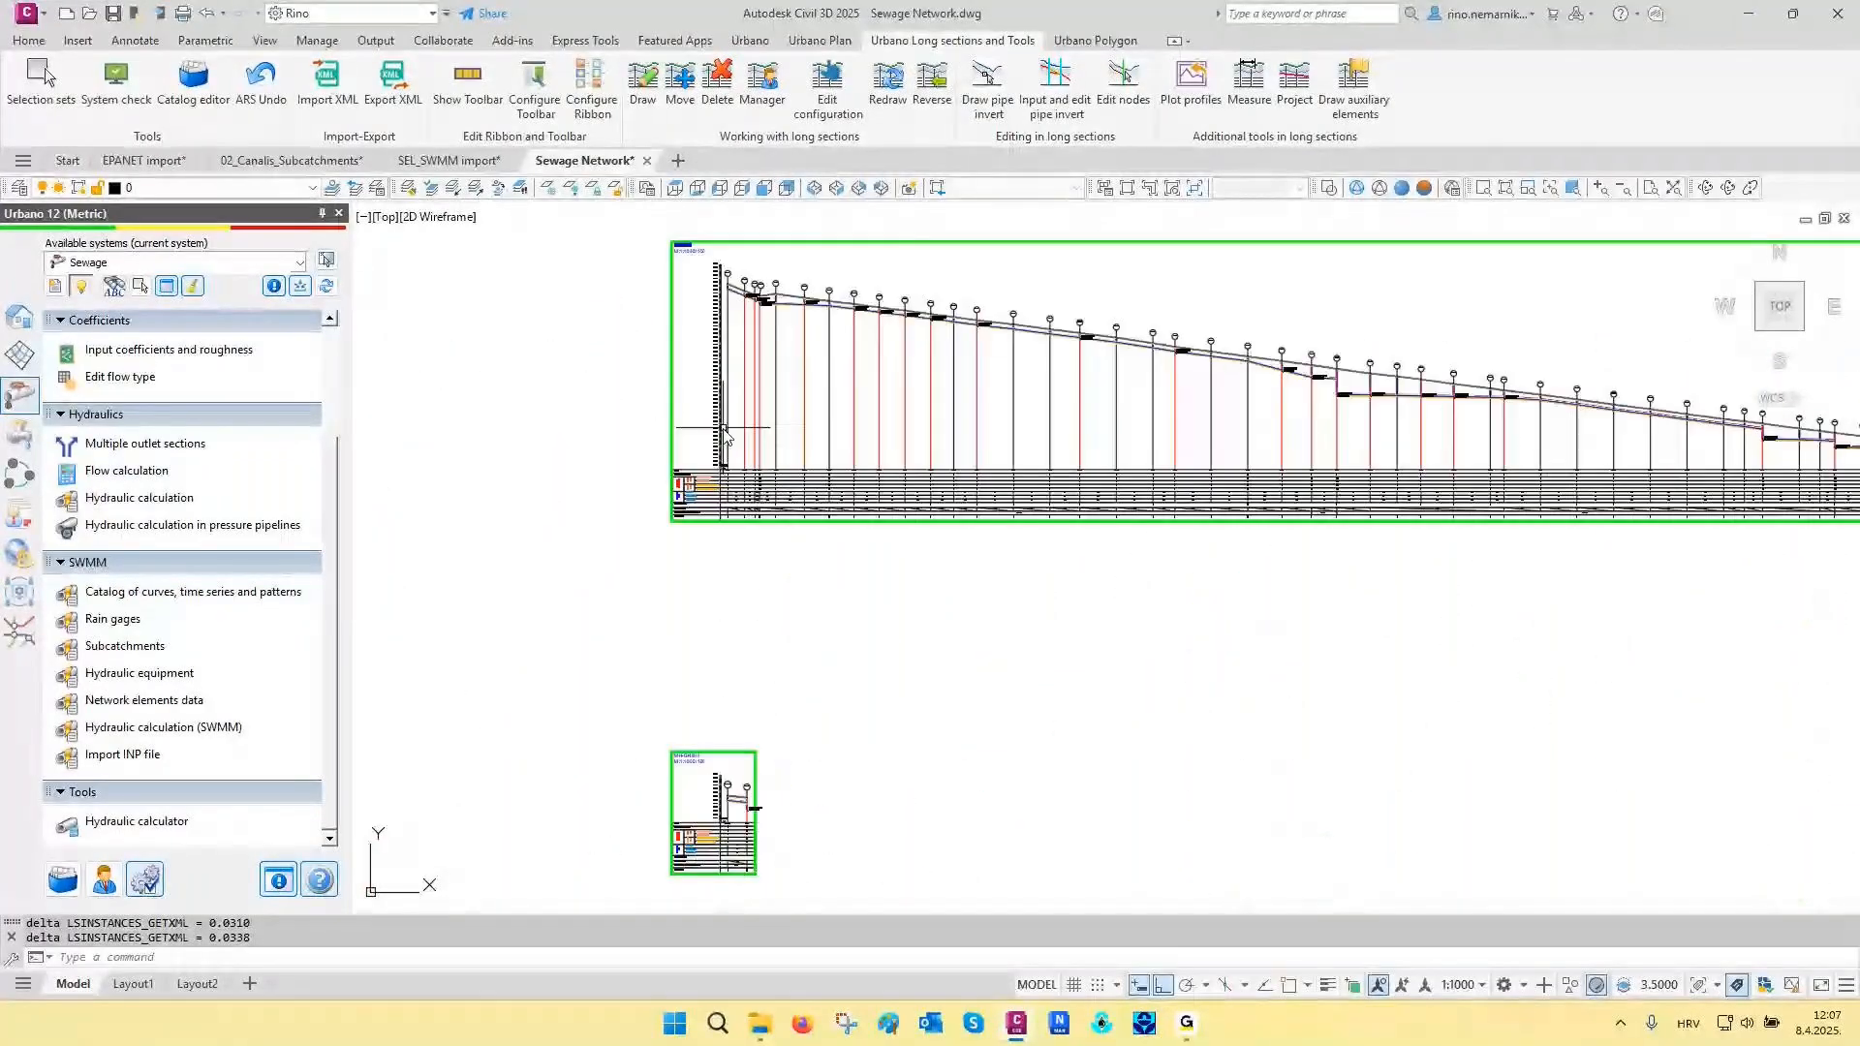
scroll(697, 487, "up", 10)
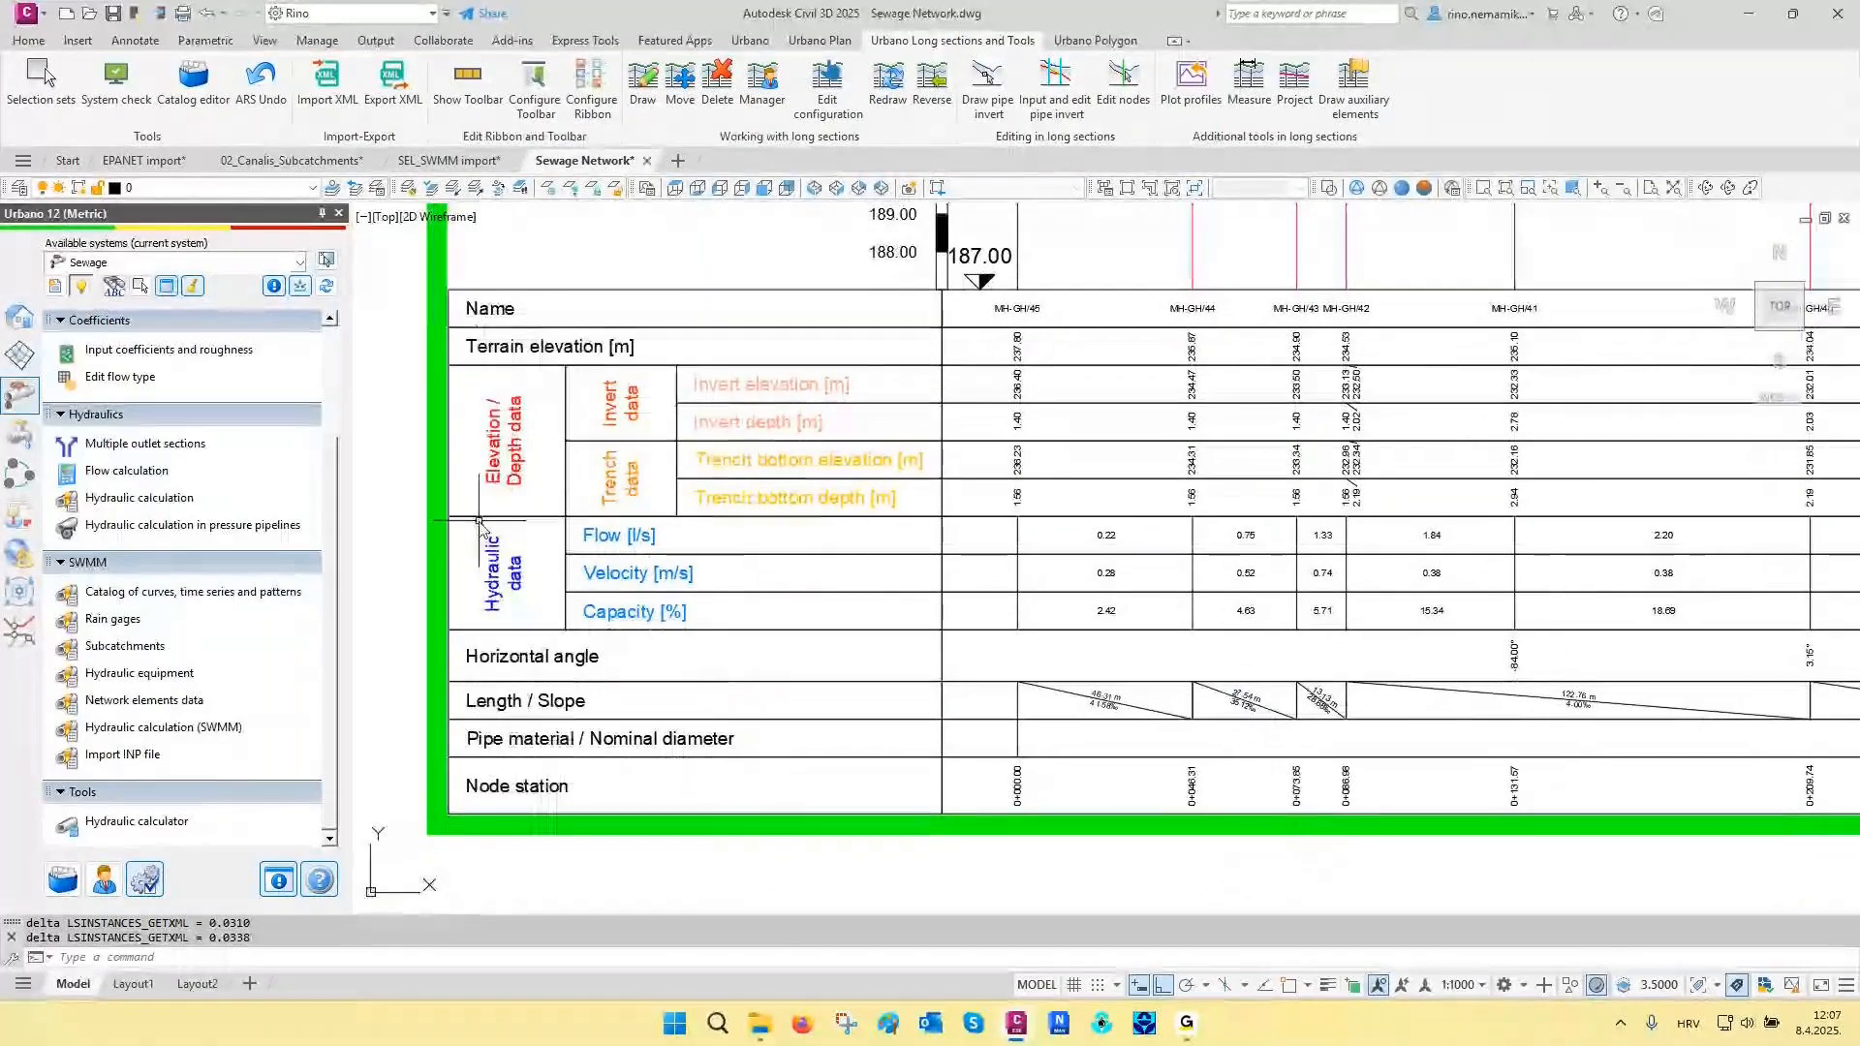
scroll(521, 503, "up", 2)
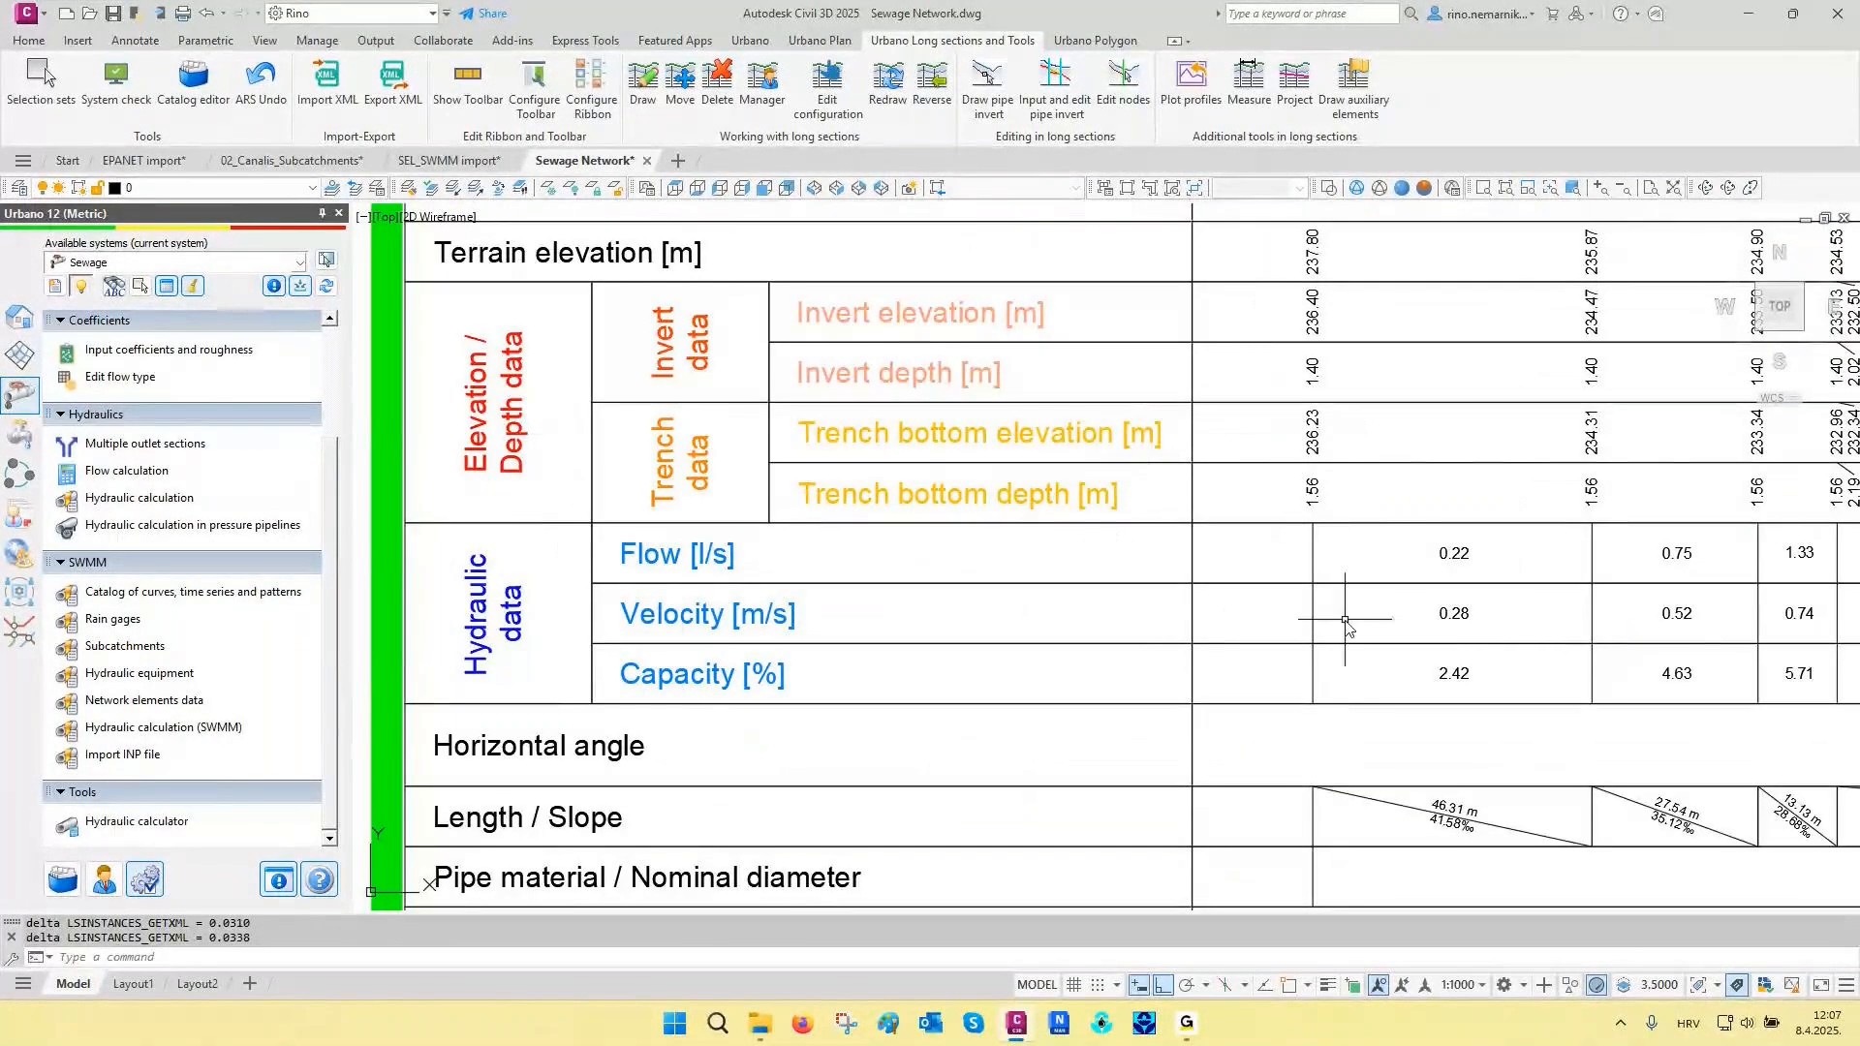
- Inspect the pipe profile, water levels and invert labels at the downstream end of the same long section, around manholes MH-GH/5 to PS-02
scroll(689, 746, "down", 2)
scroll(689, 743, "down", 6)
middle_click_drag(1385, 680, 856, 696)
scroll(1377, 709, "up", 5)
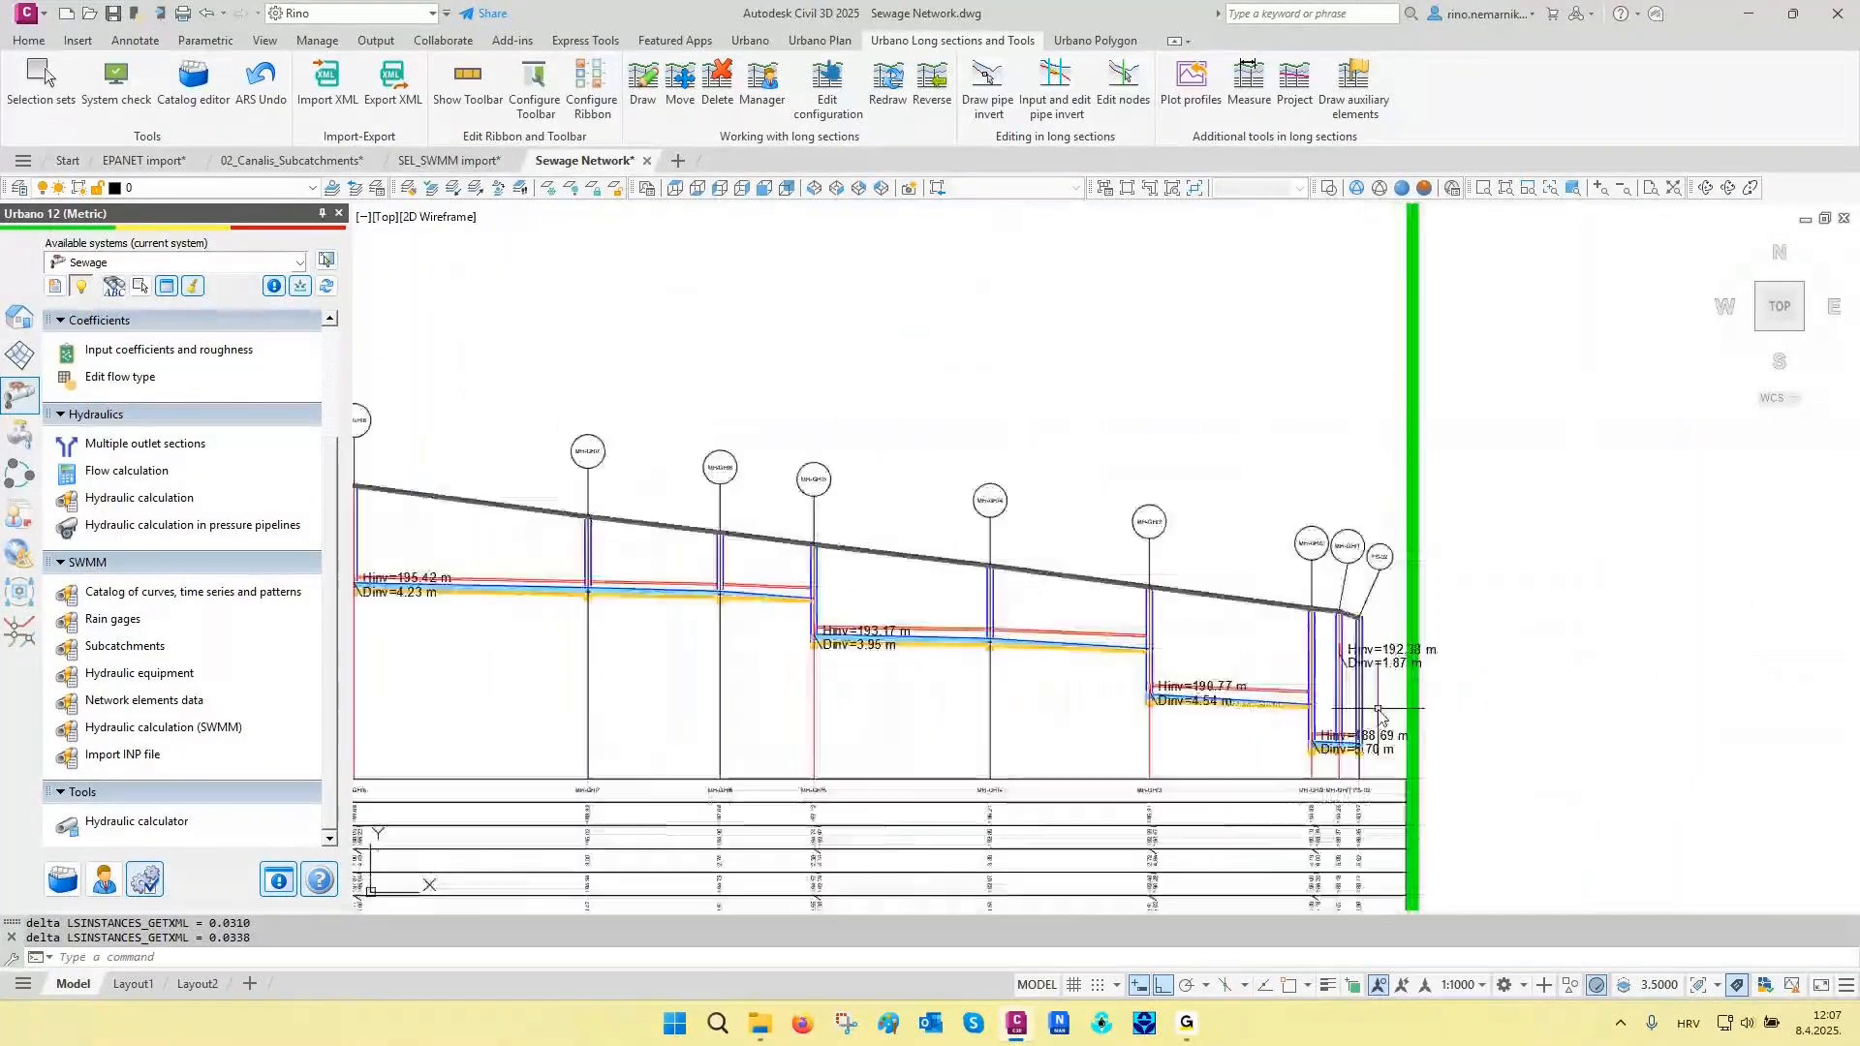
scroll(1379, 713, "up", 2)
scroll(452, 612, "up", 2)
scroll(452, 612, "up", 3)
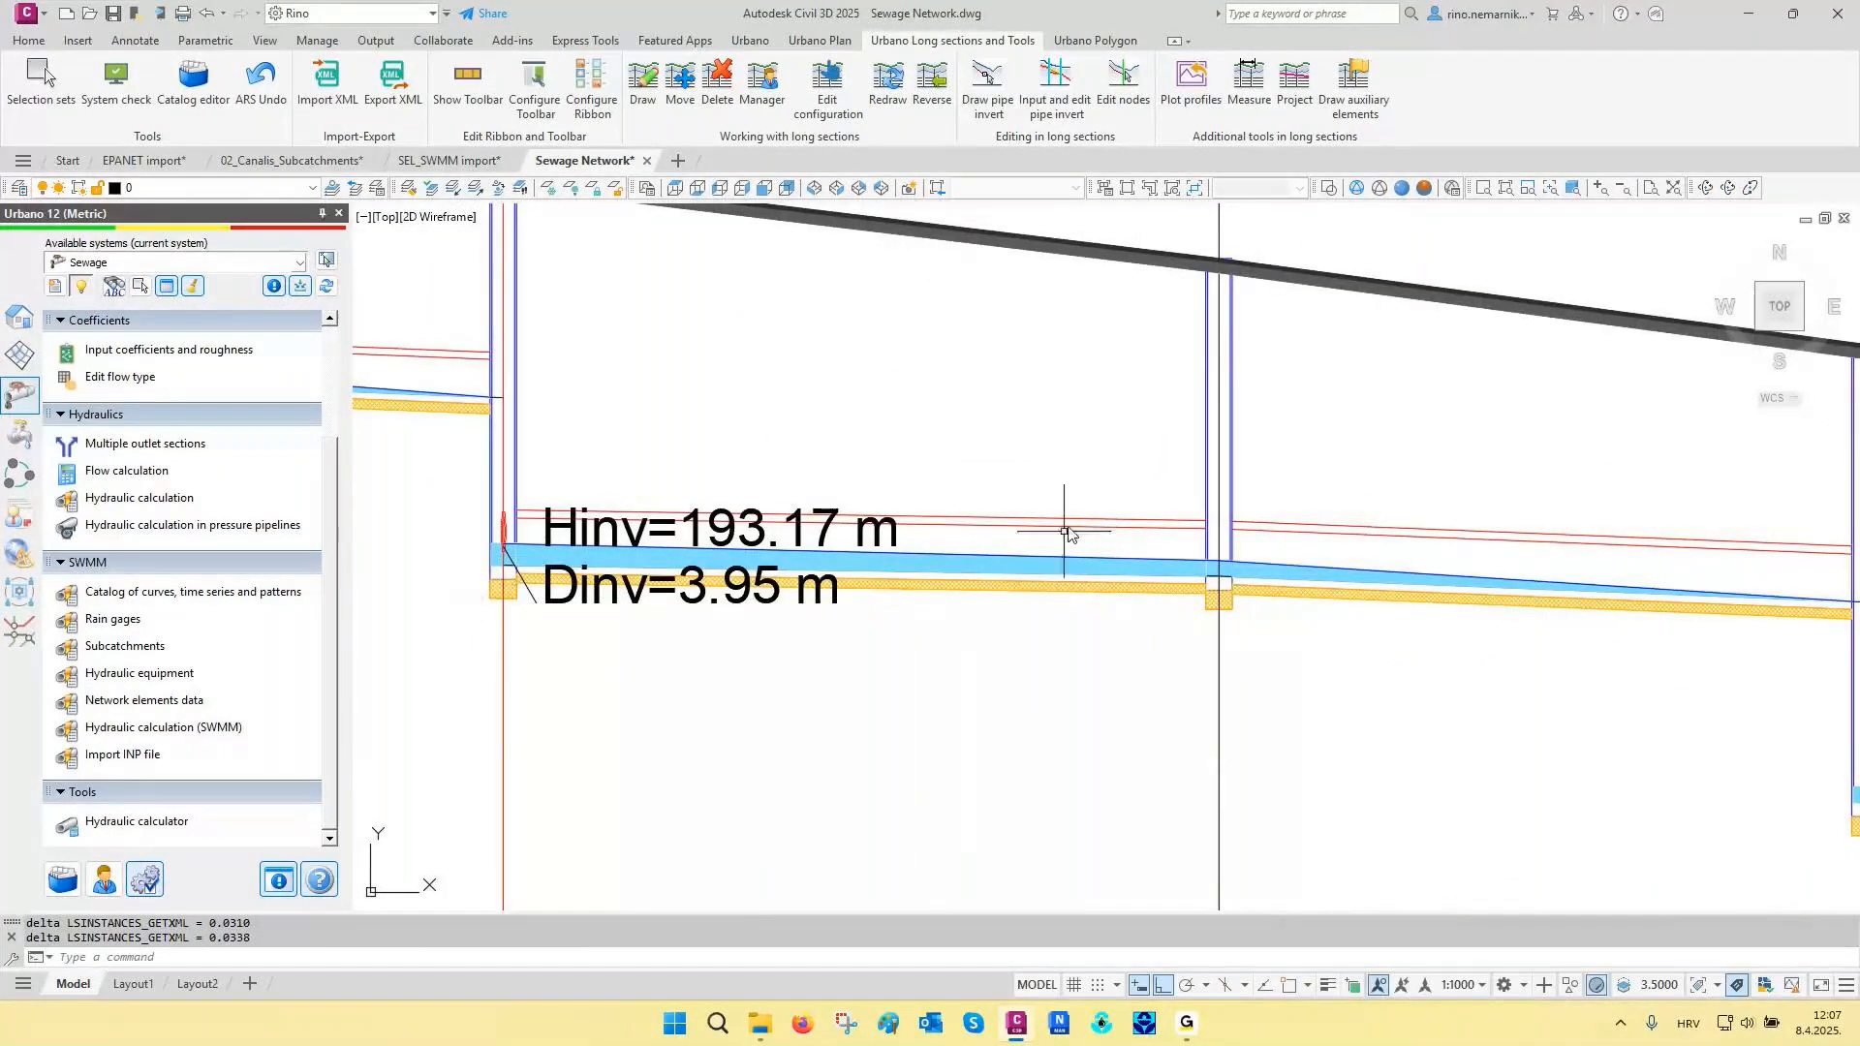
scroll(1111, 505, "down", 2)
scroll(1110, 505, "down", 4)
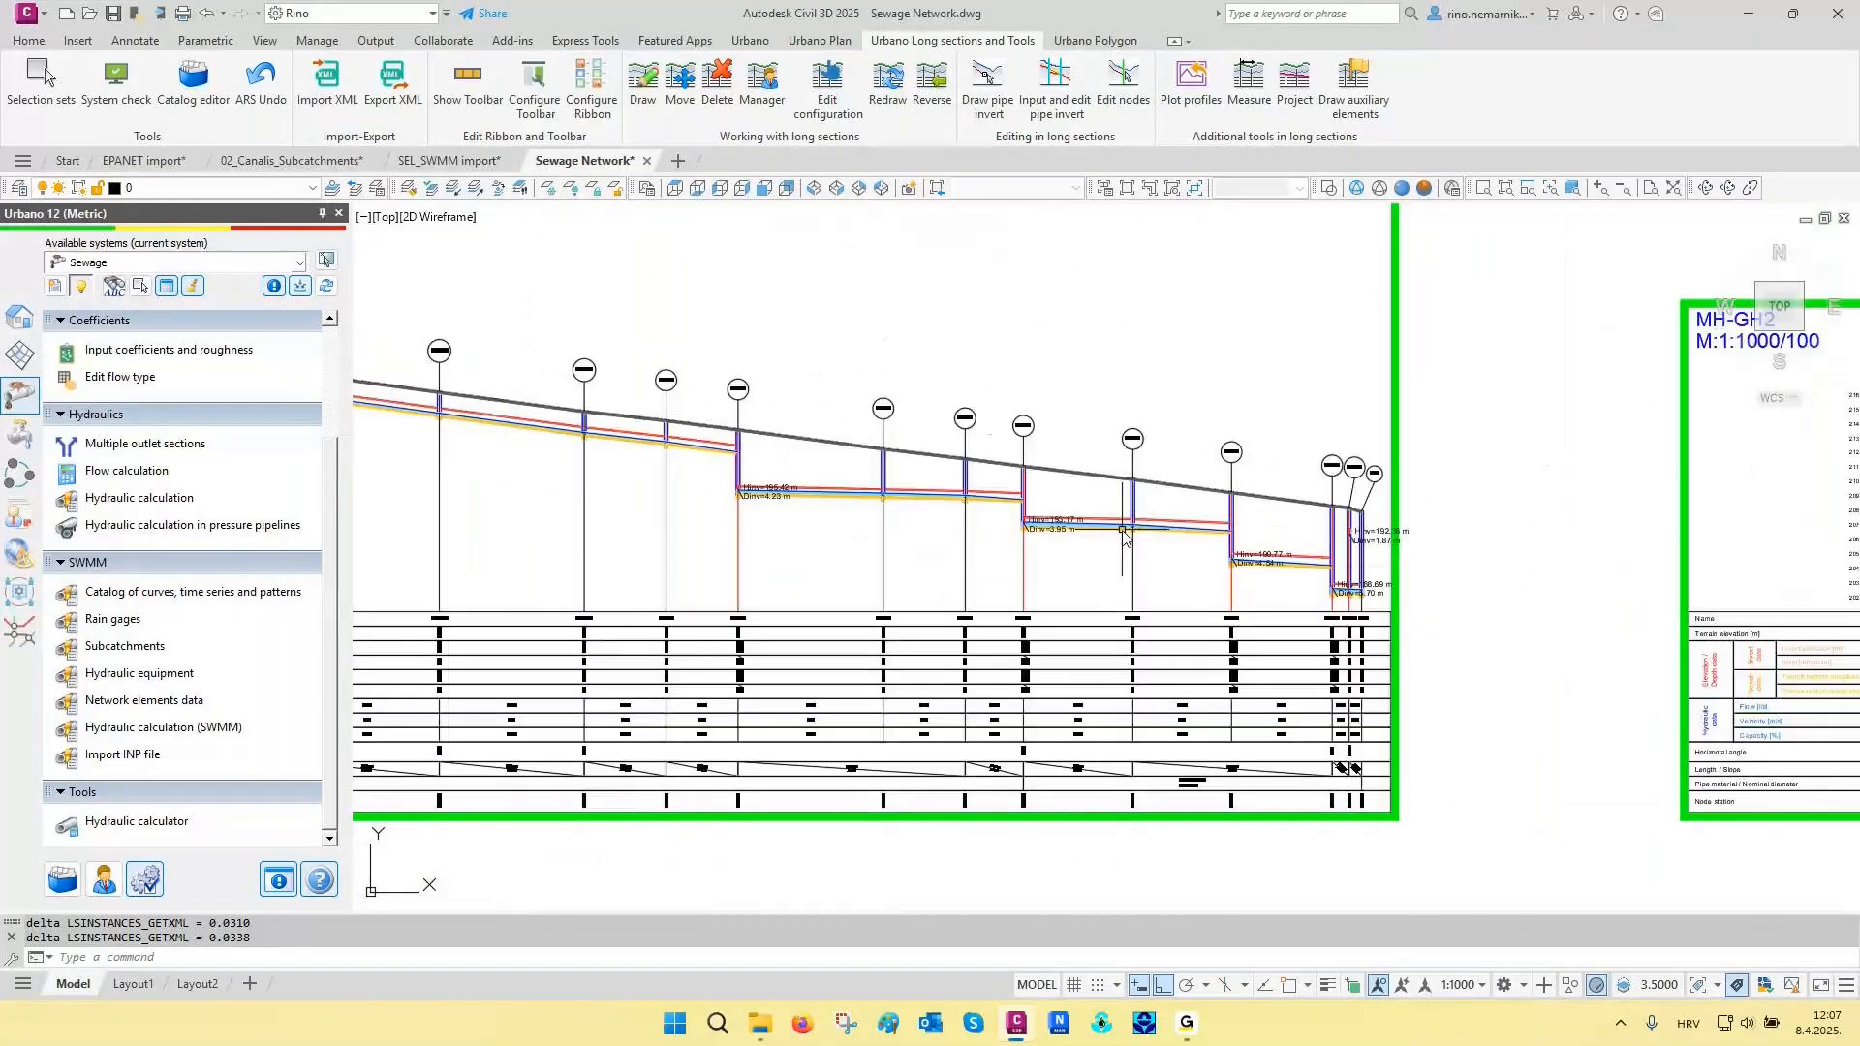
scroll(1301, 524, "up", 2)
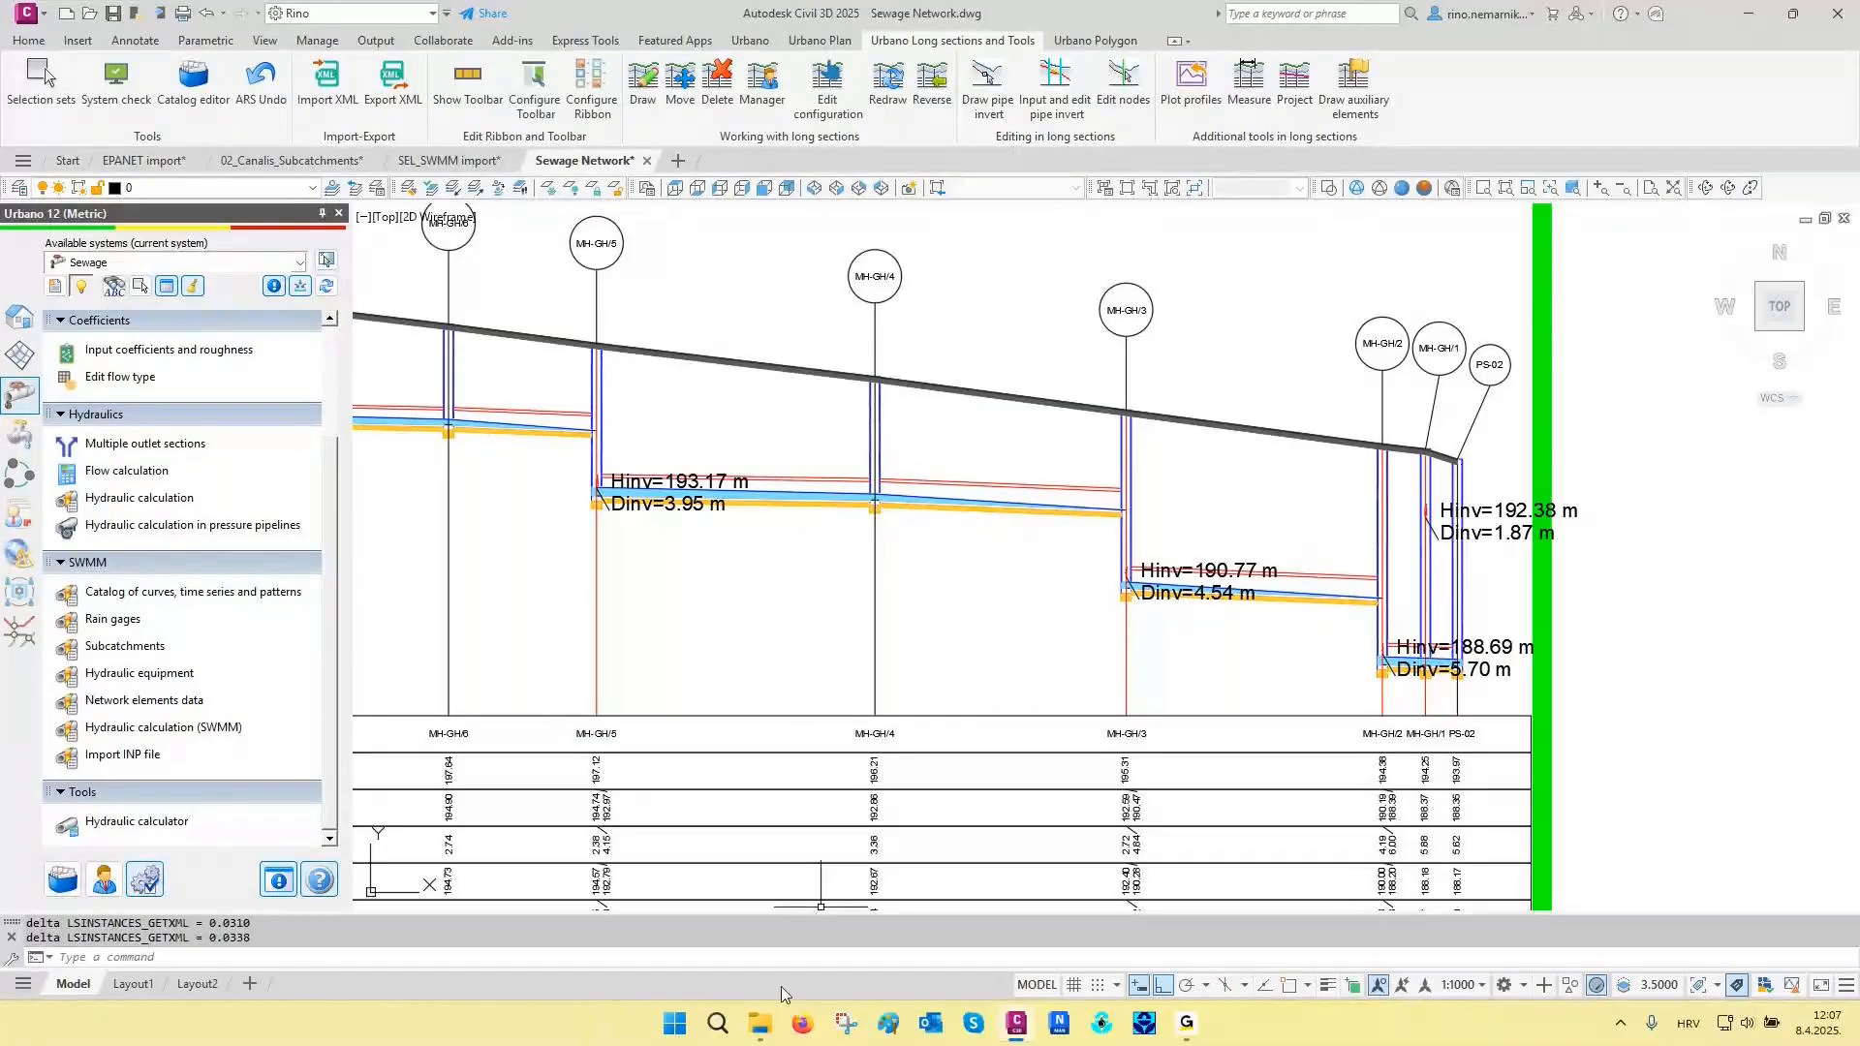
- Open the Urbano Collaboration presentation in PowerPoint and run its slide show up to the Data Shortcut slide
left_click(765, 1034)
double_click(882, 469)
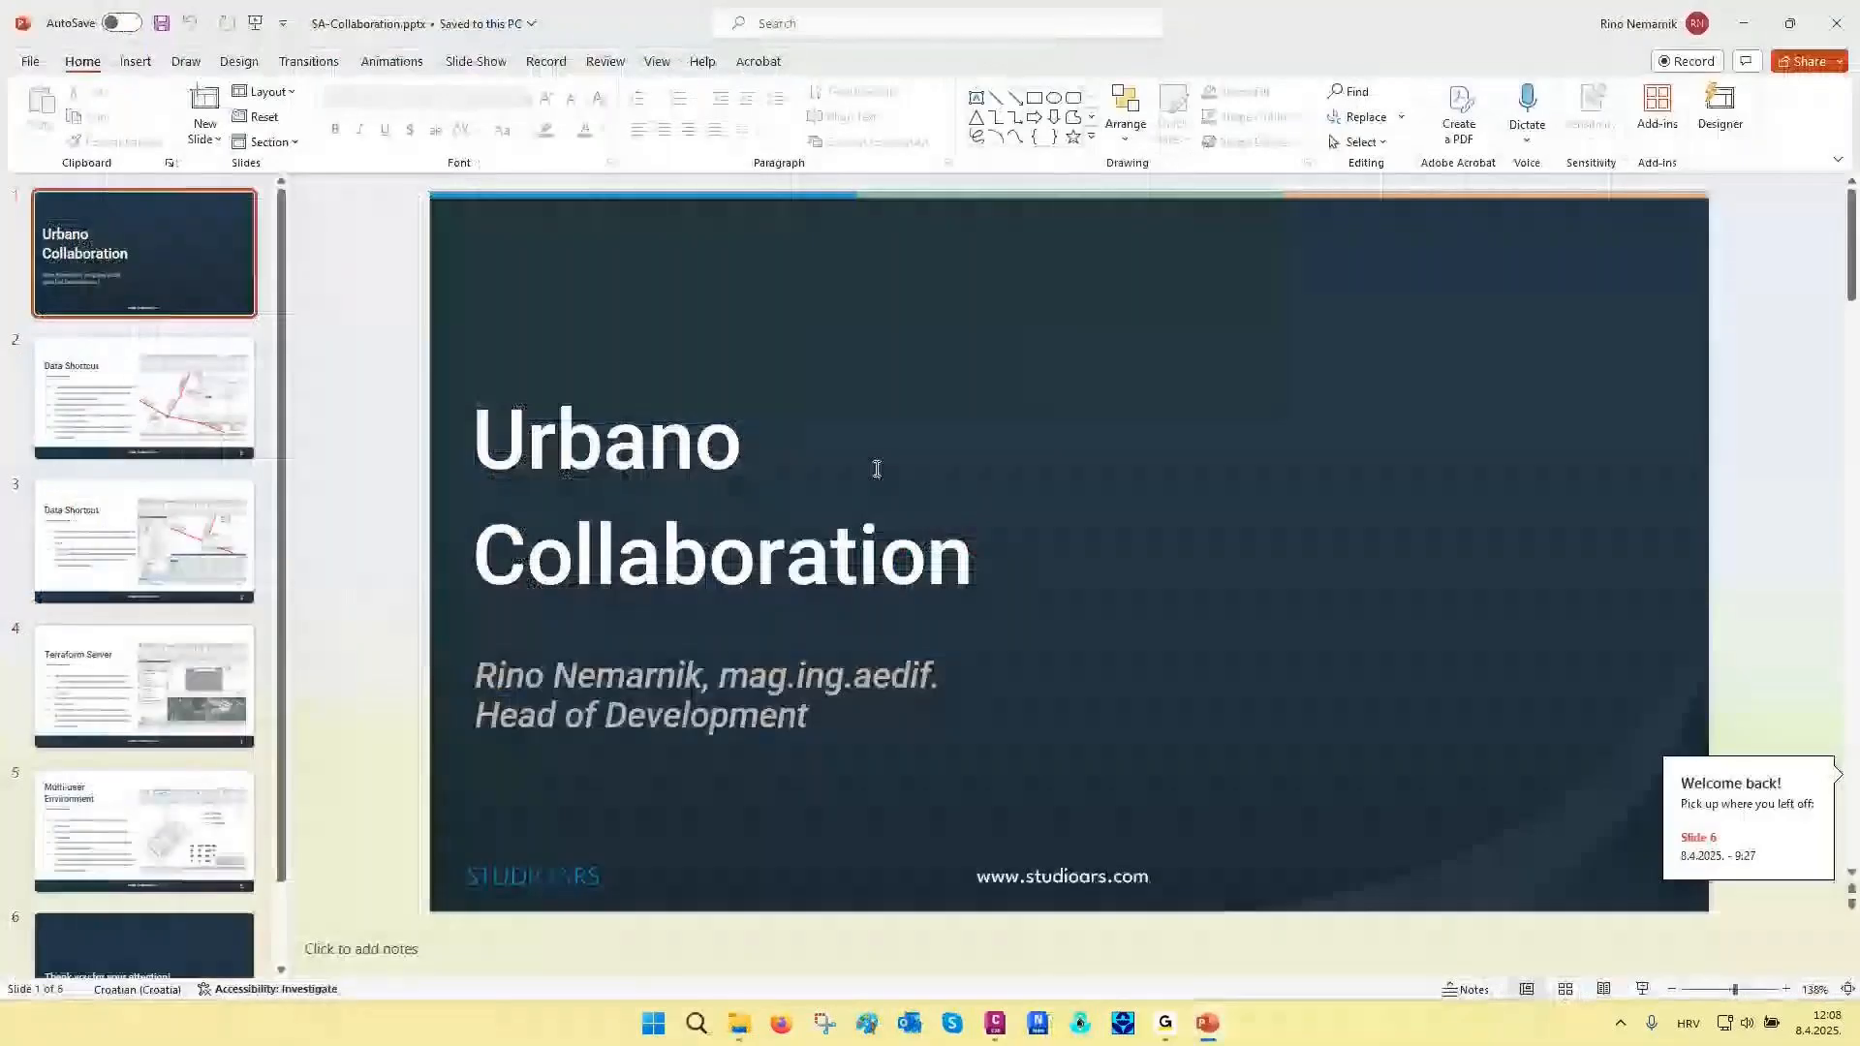
key("F5")
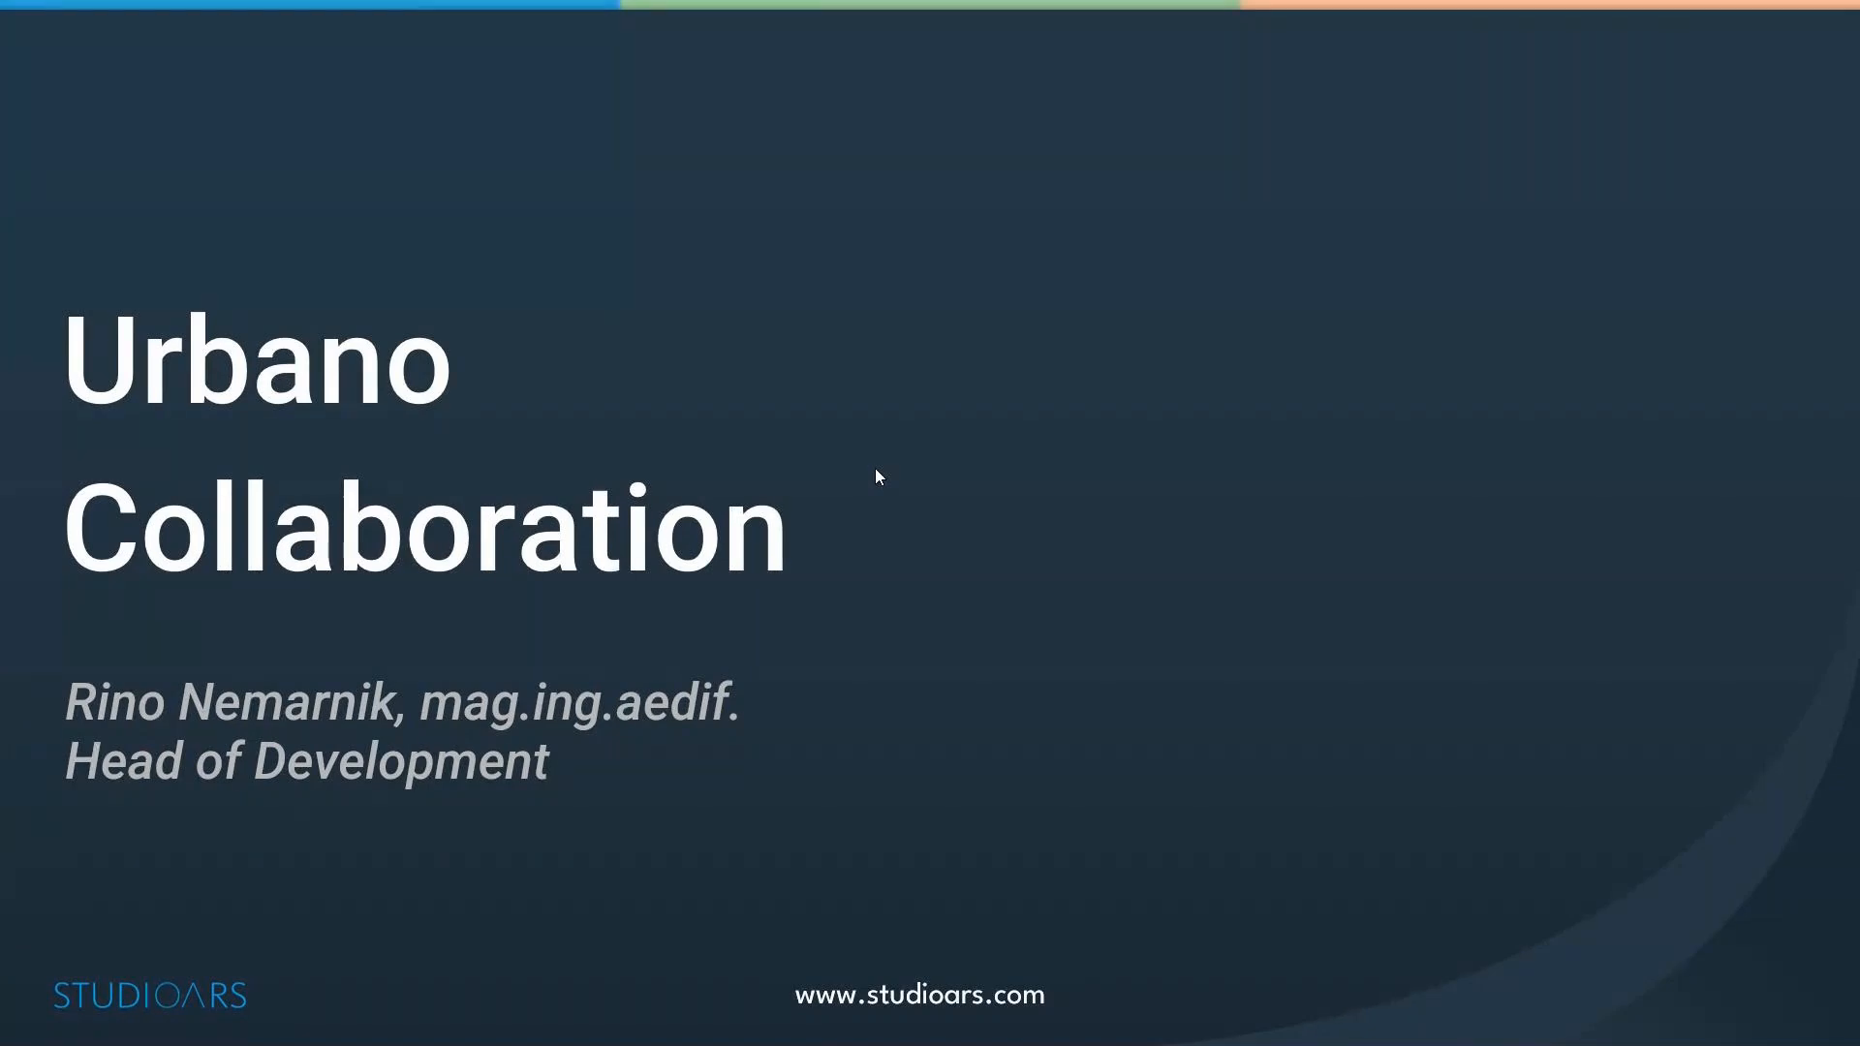
key("Right")
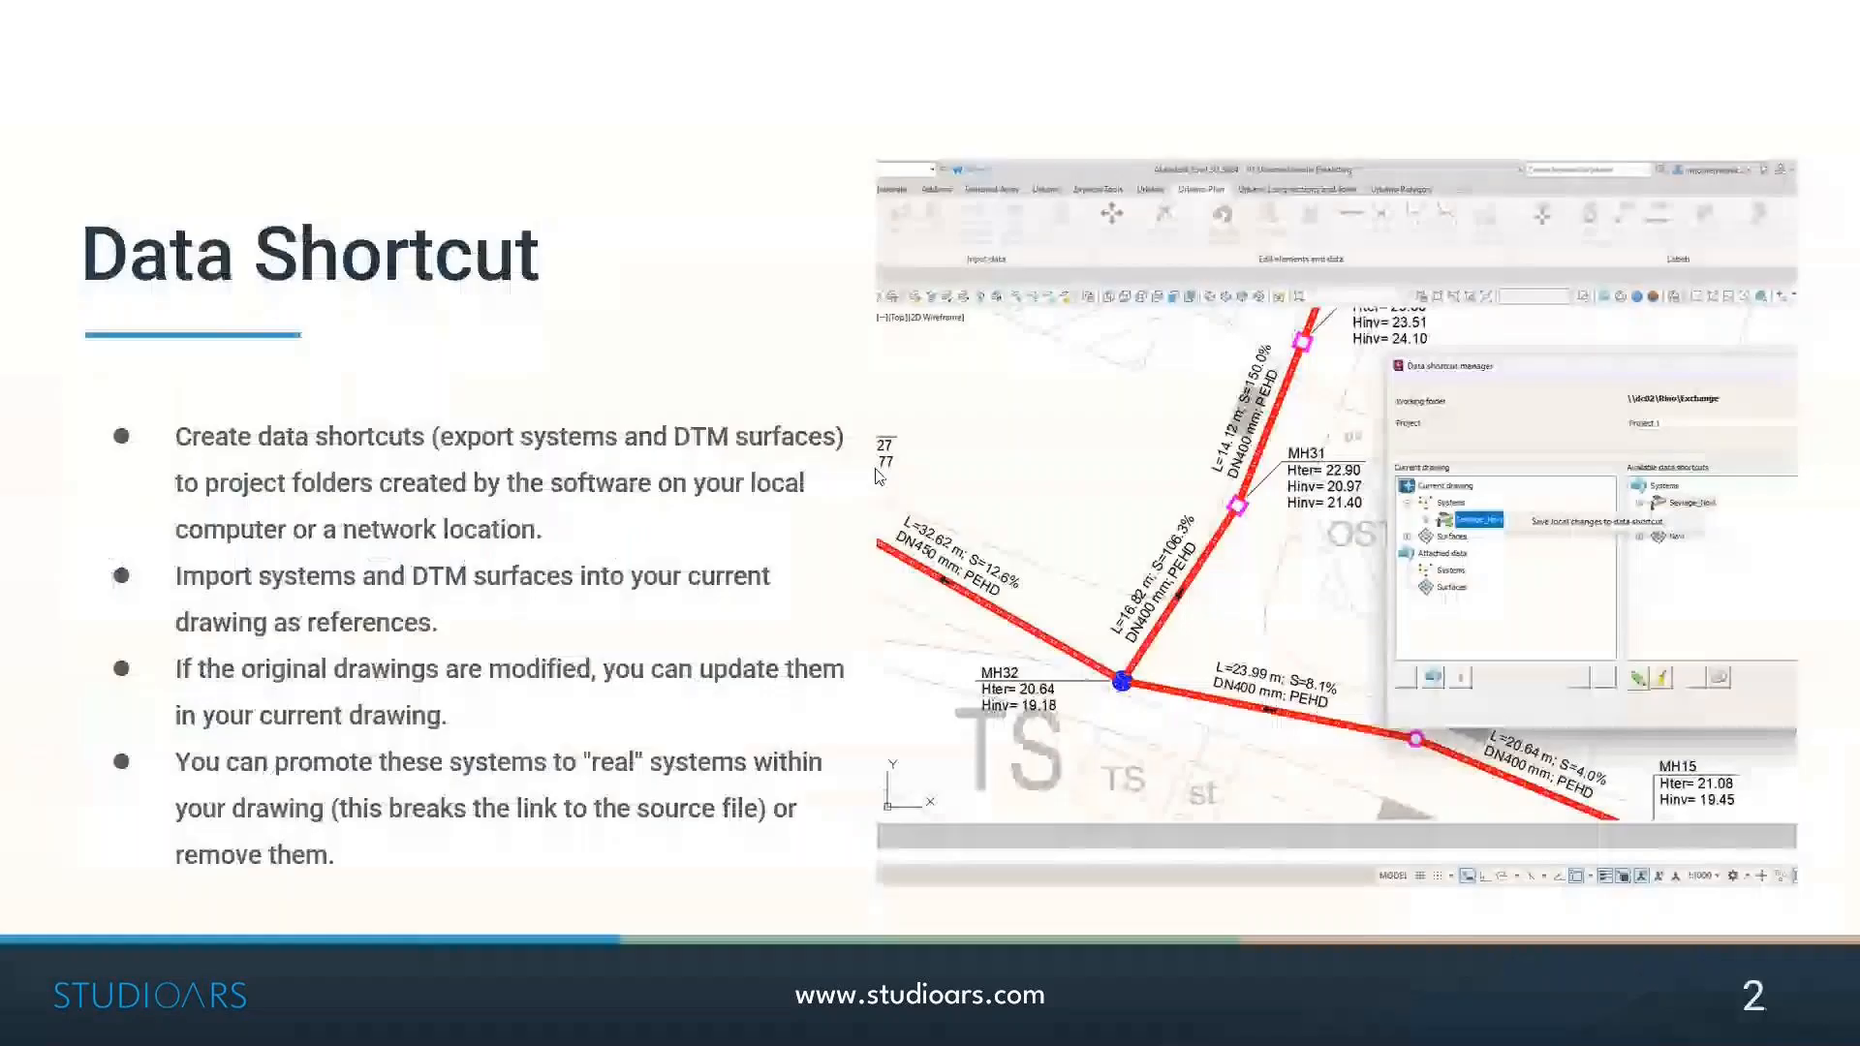